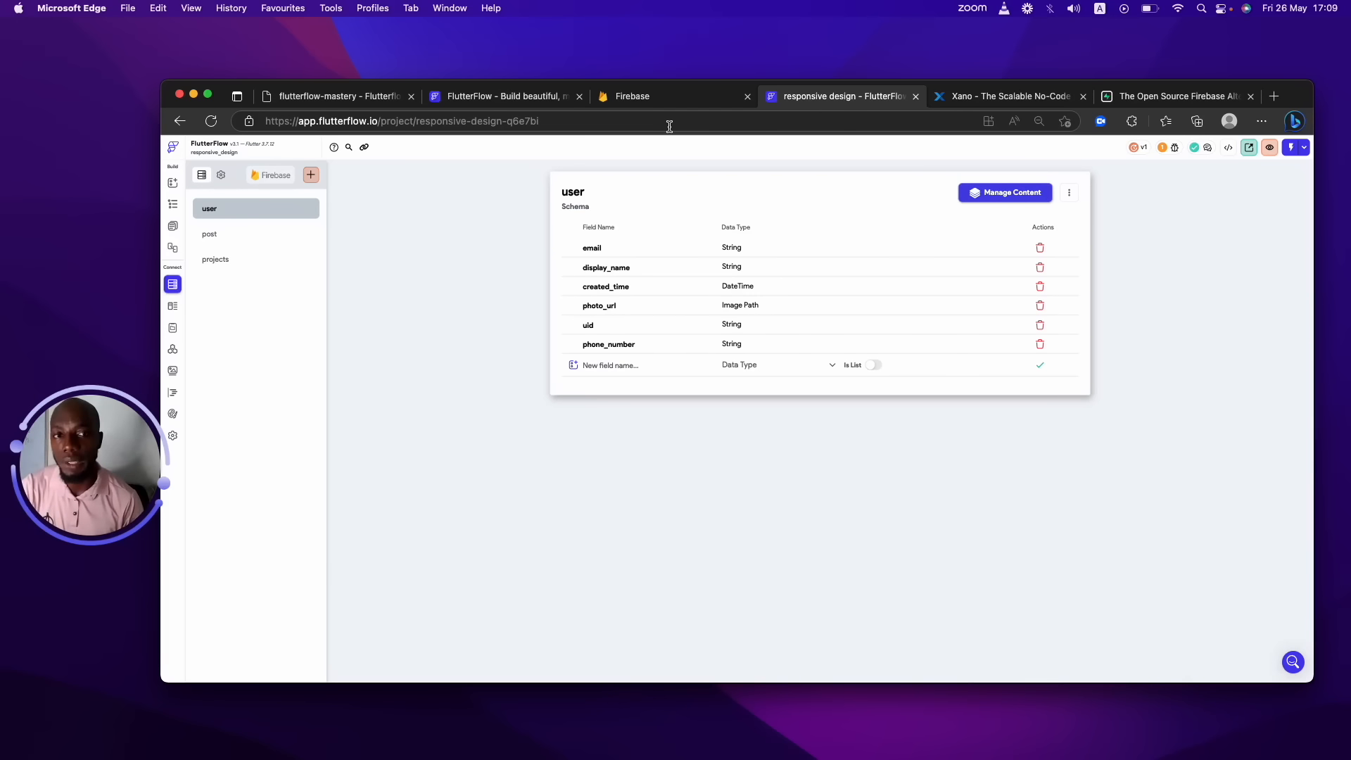
Switch from the FlutterFlow user schema to the Xano homepage tab.
left_click(966, 95)
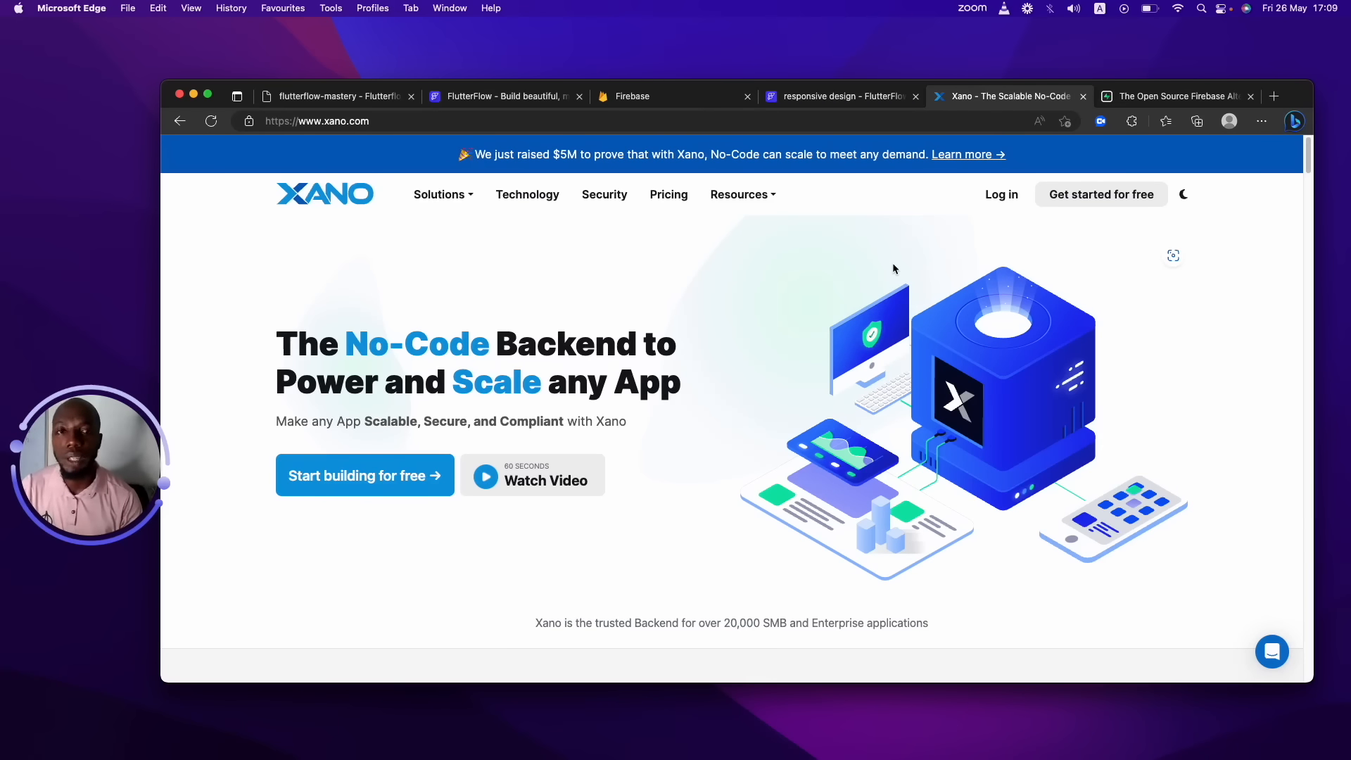
Return to the responsive_design project's Firestore page, which has no collections yet.
left_click(1134, 97)
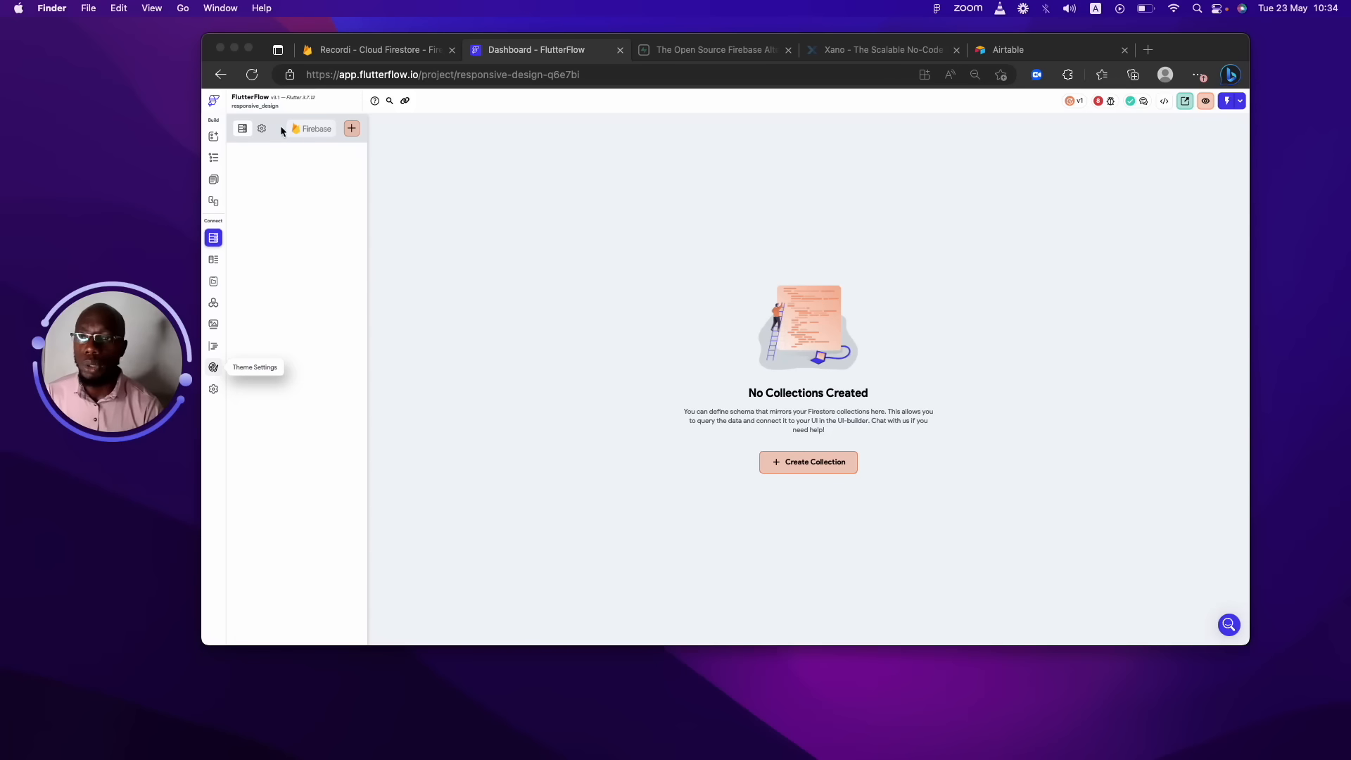
Create a Firestore collection named User, declining the prepopulated default user fields.
left_click(215, 239)
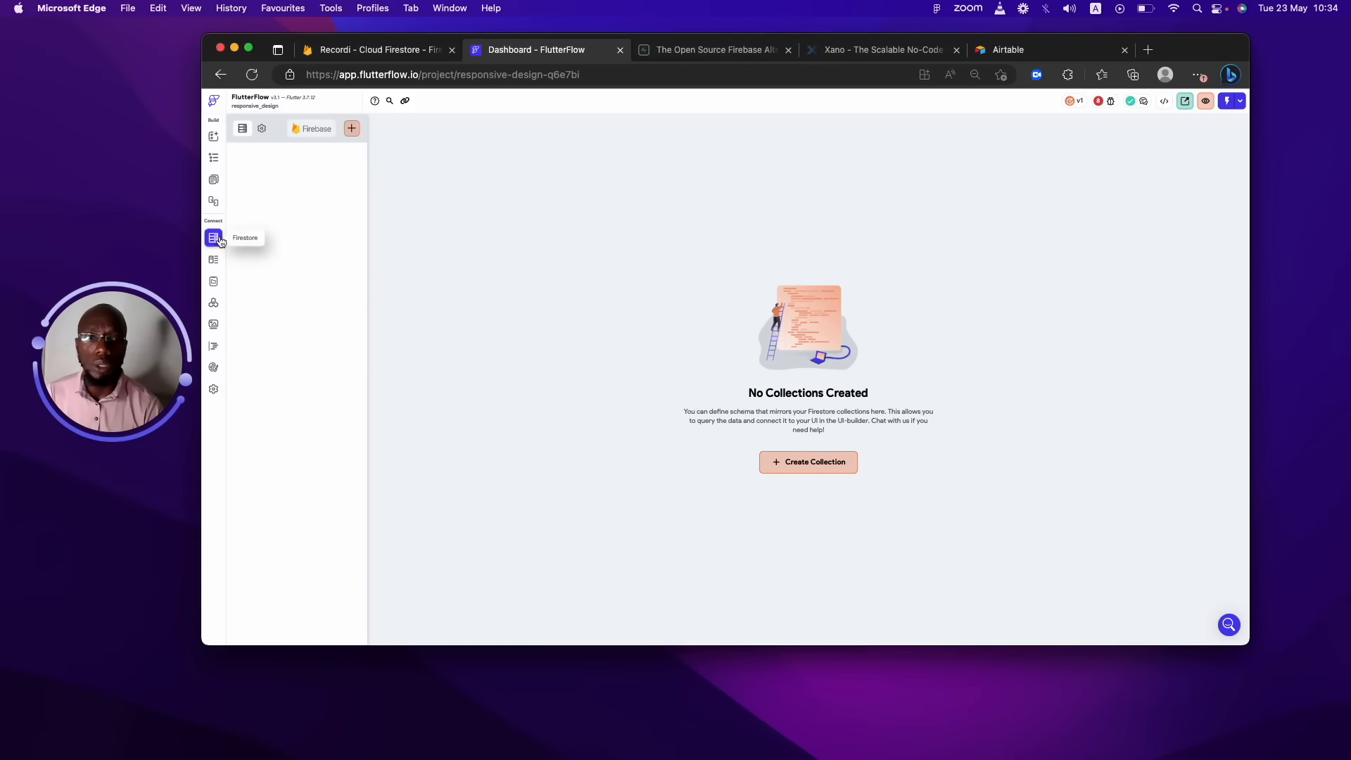
left_click(841, 468)
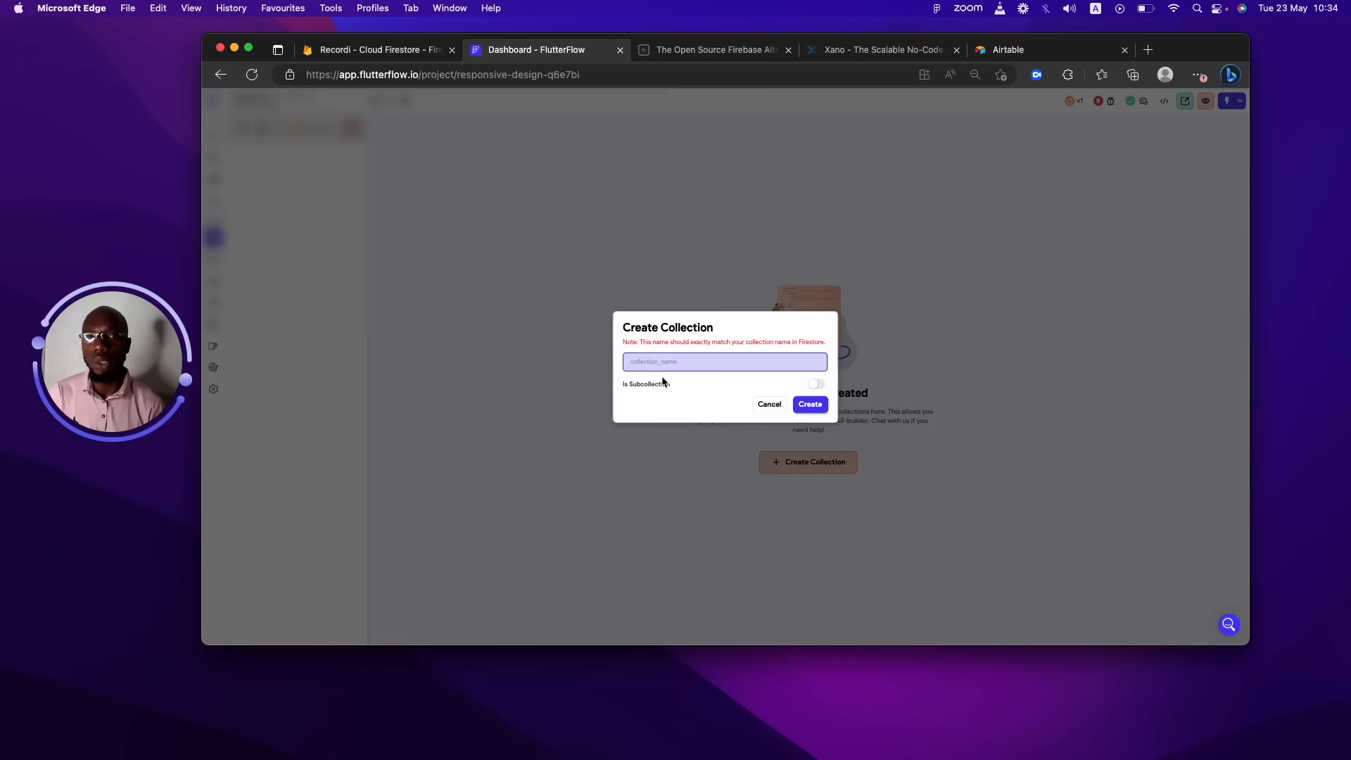
type("u")
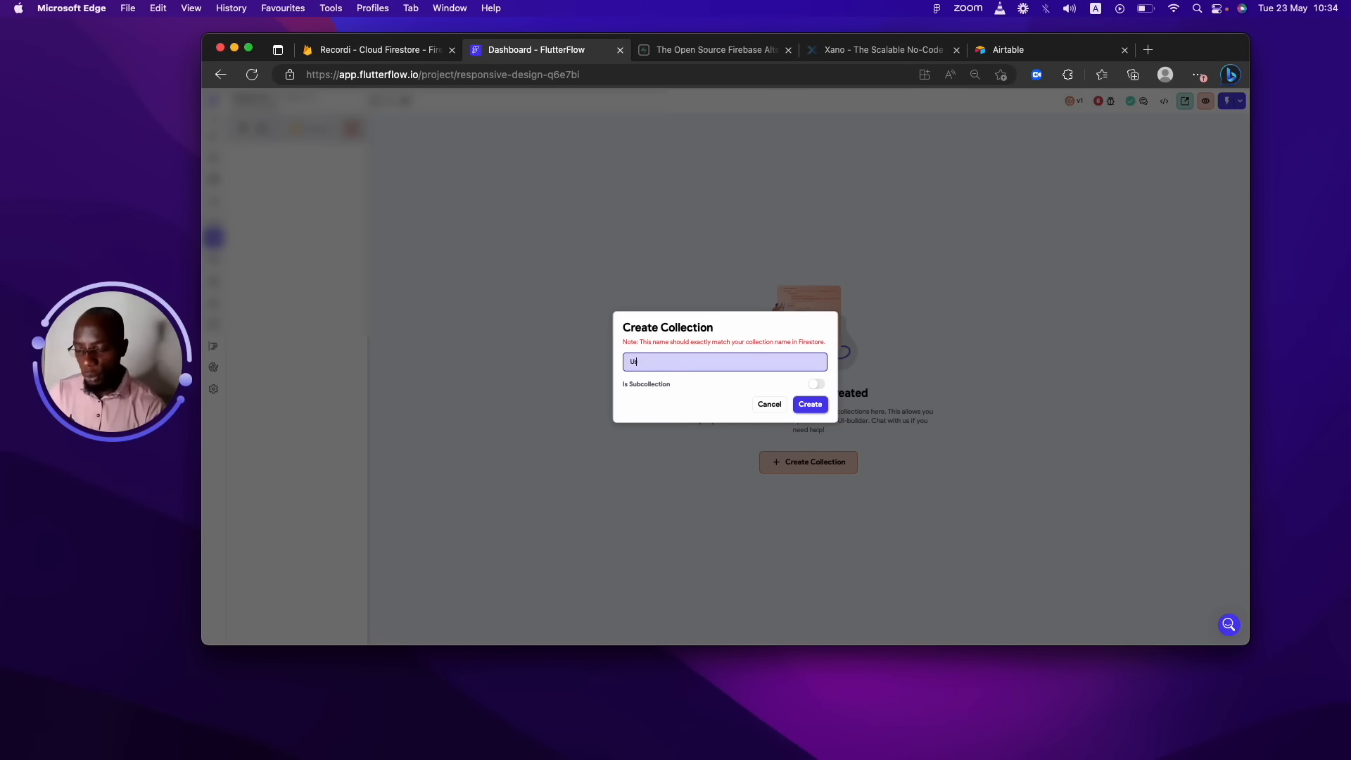
left_click(810, 405)
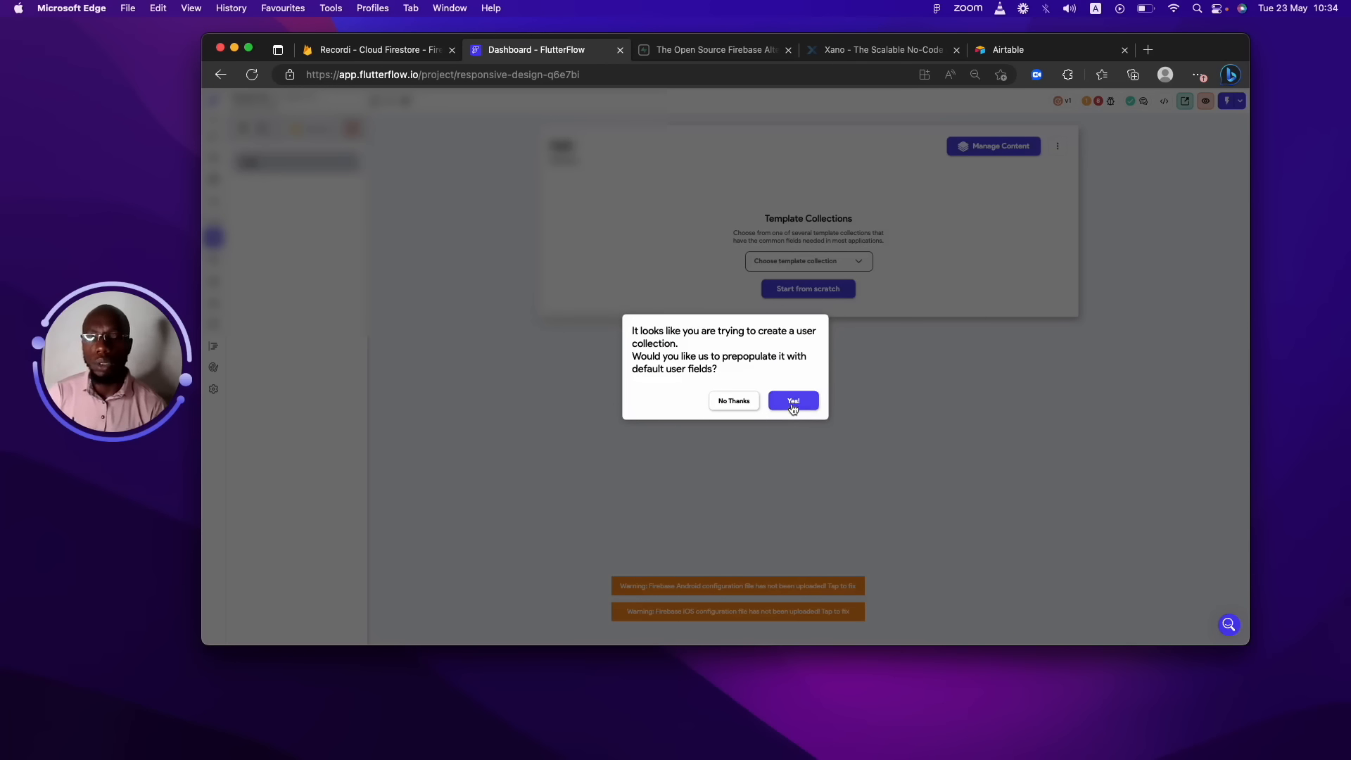
left_click(747, 401)
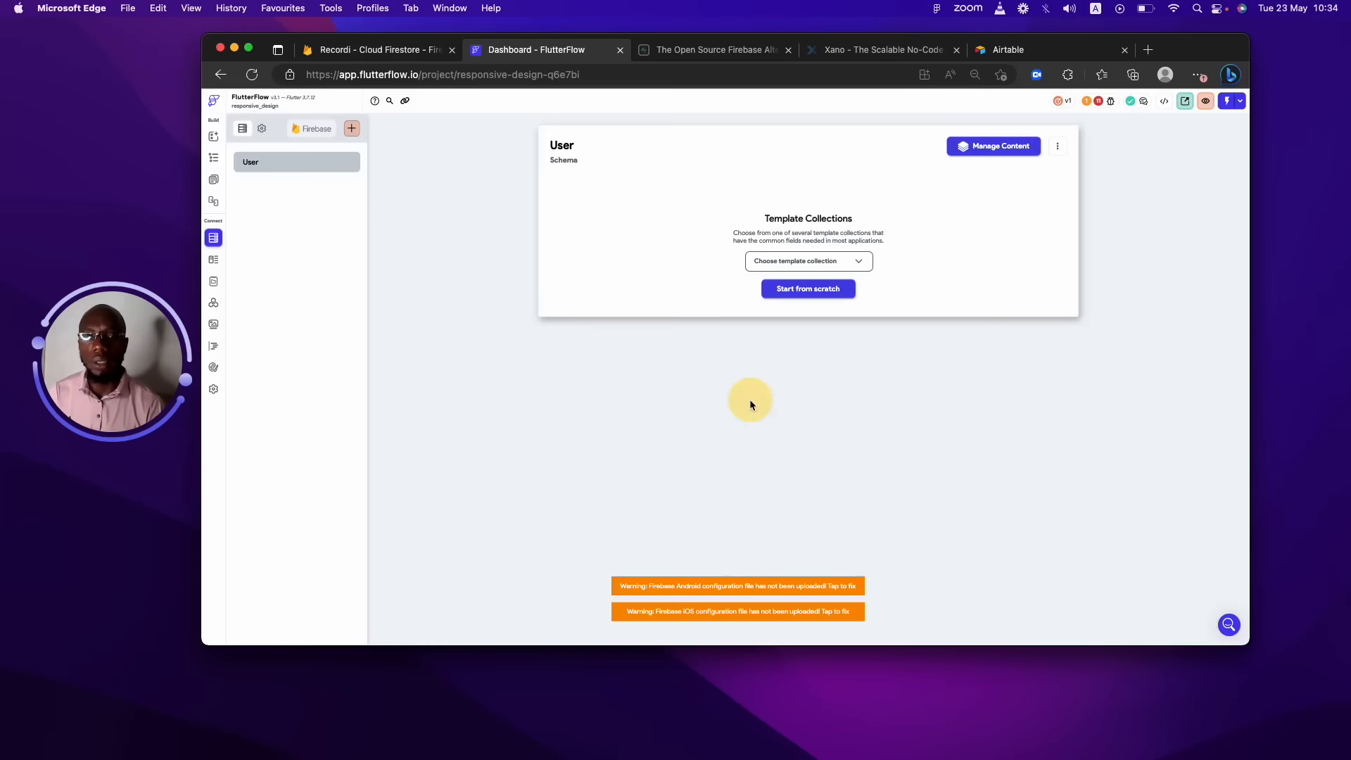
Choose Start from scratch on the User collection's Template Collections card.
left_click(825, 292)
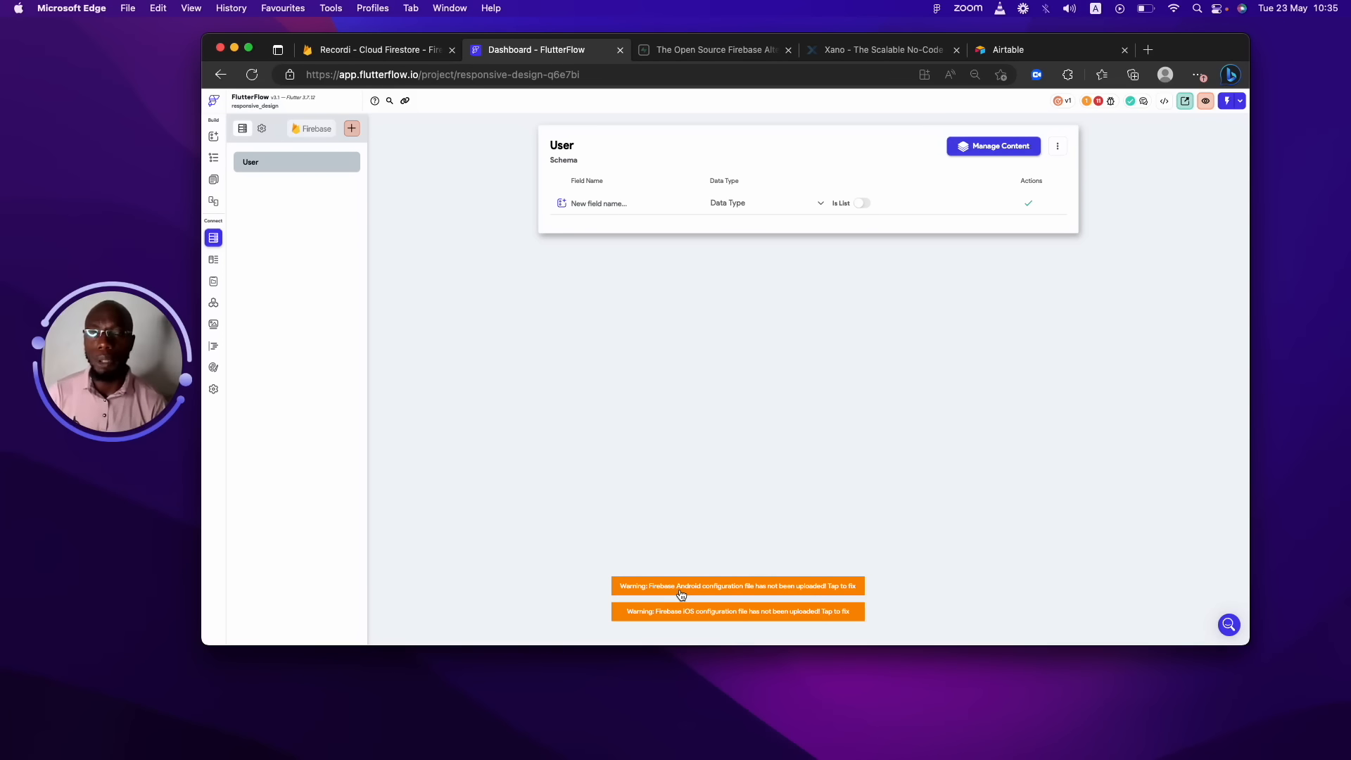
Create a records collection with an empty from-scratch schema, then glance at User.
left_click(352, 129)
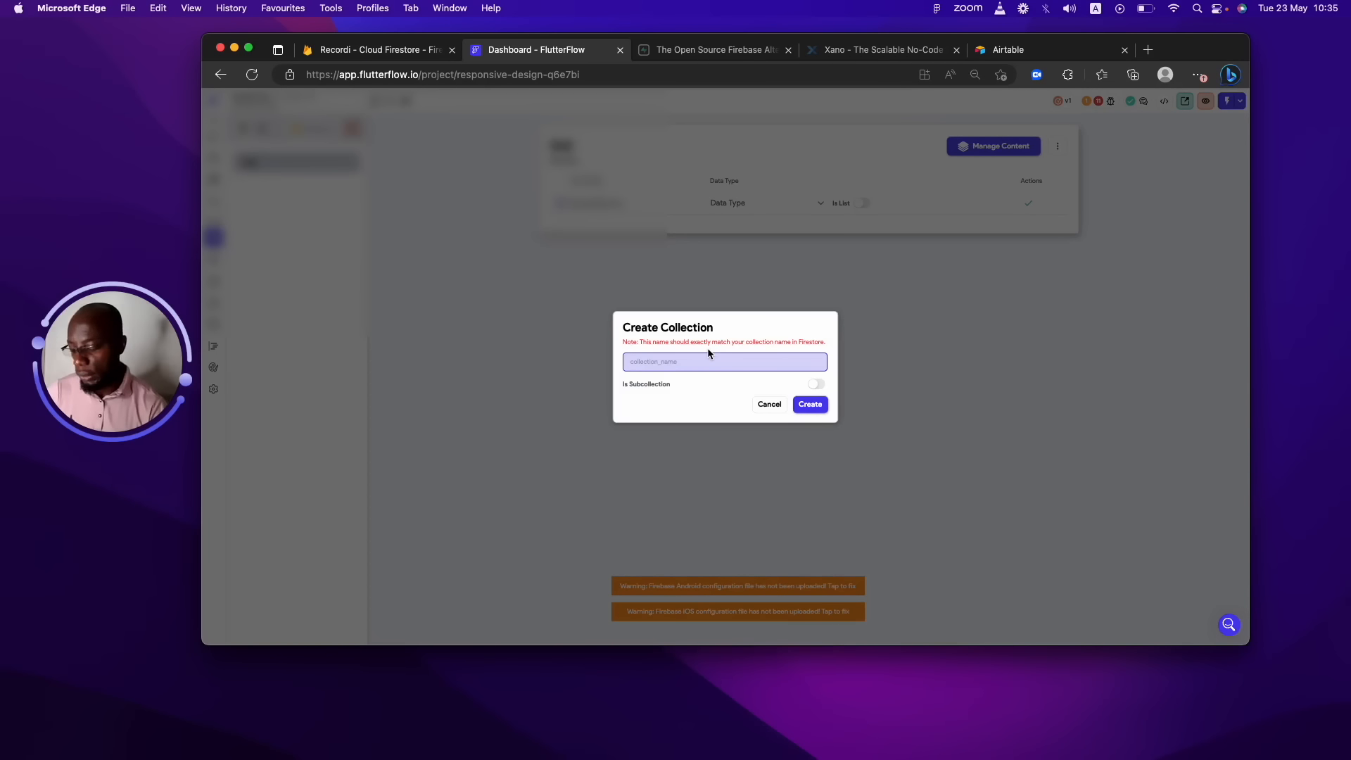
type("records")
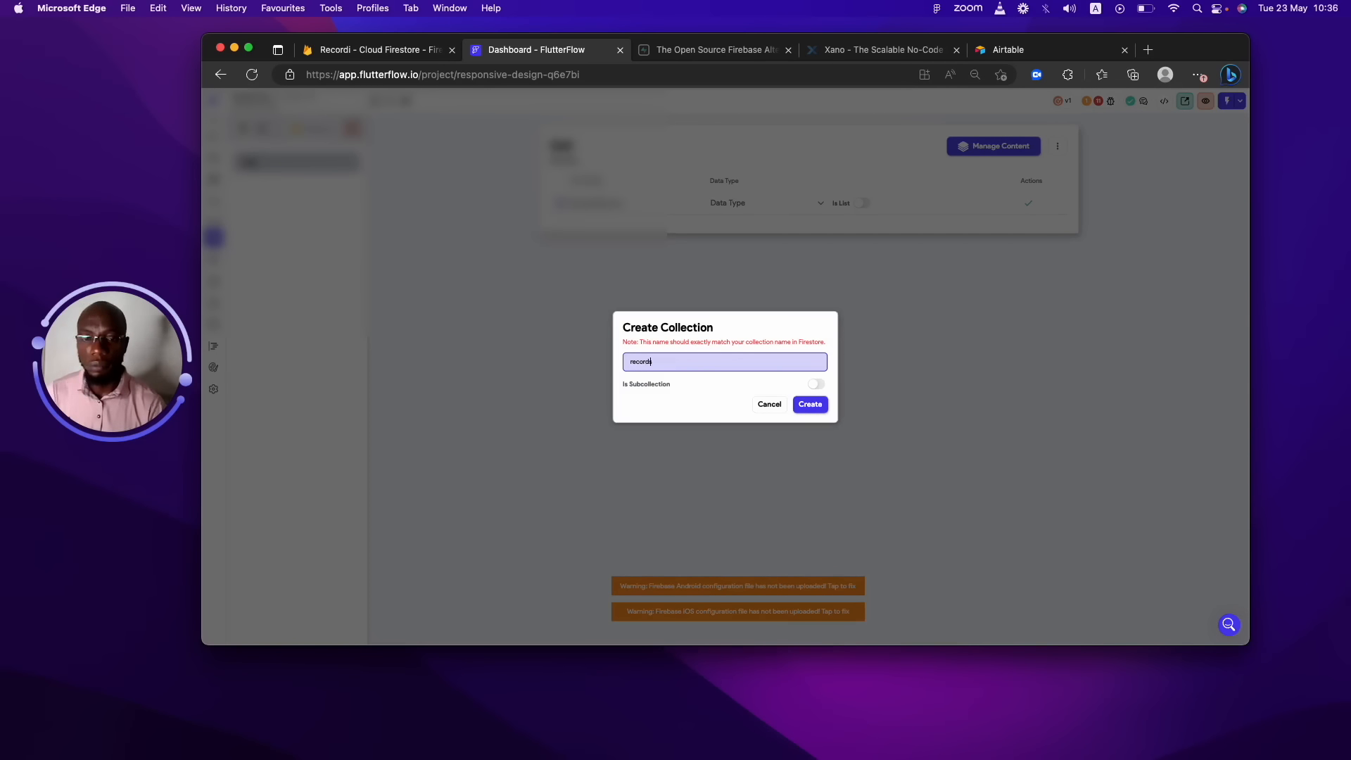
left_click(810, 404)
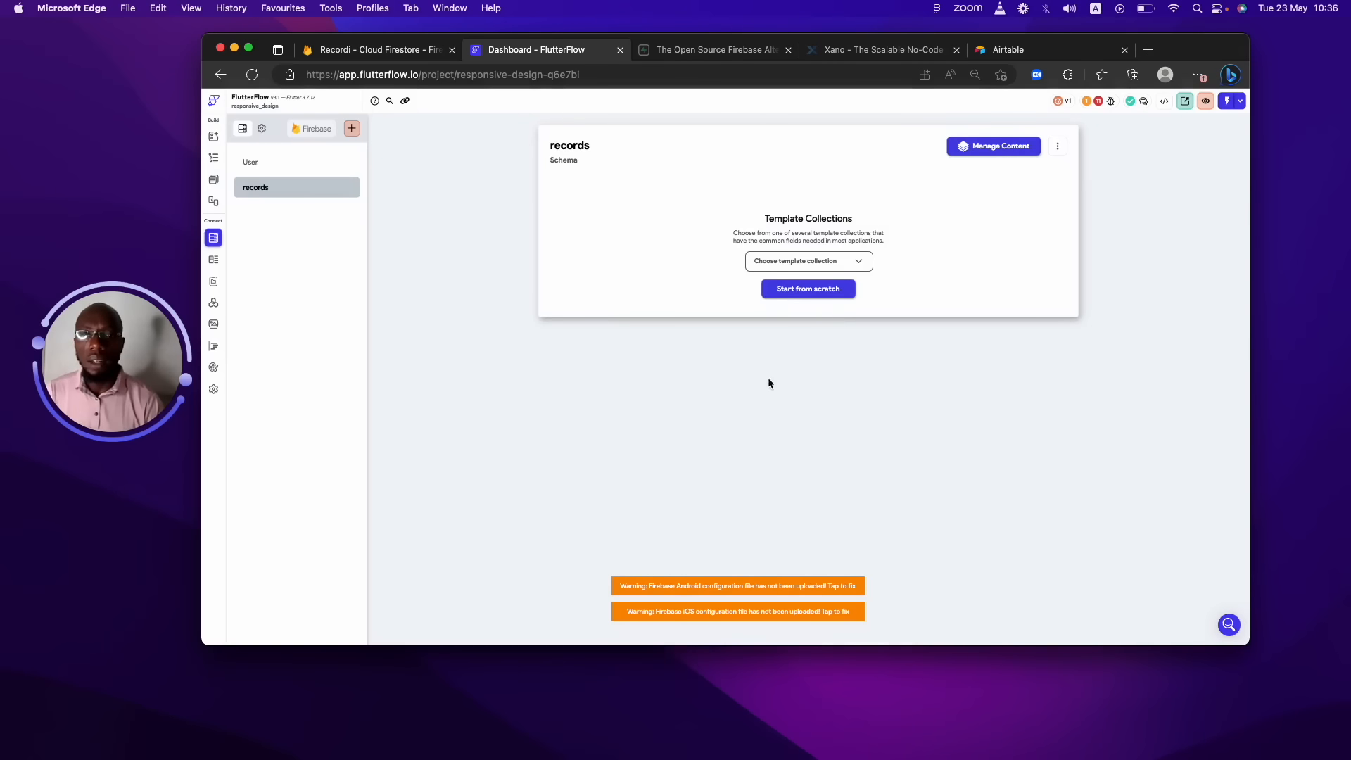
left_click(793, 290)
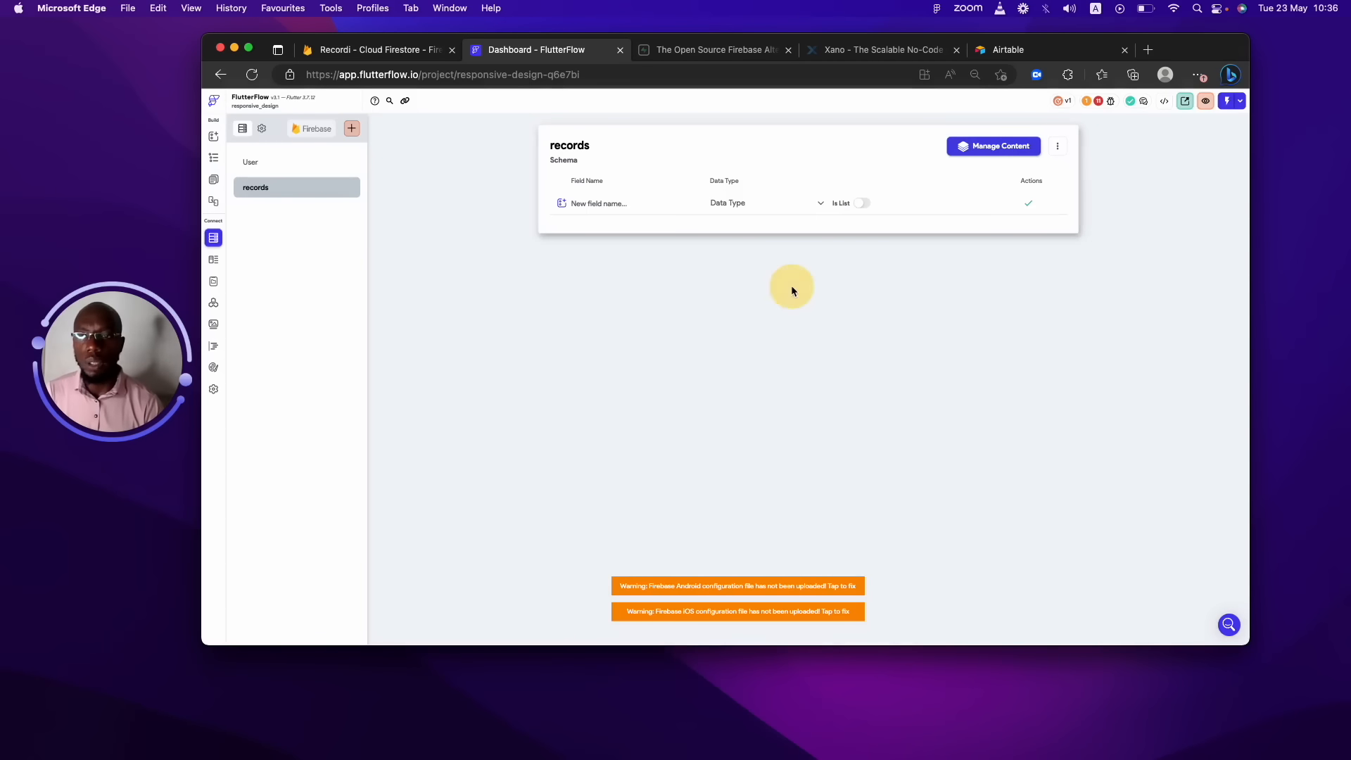
left_click(301, 166)
left_click(309, 194)
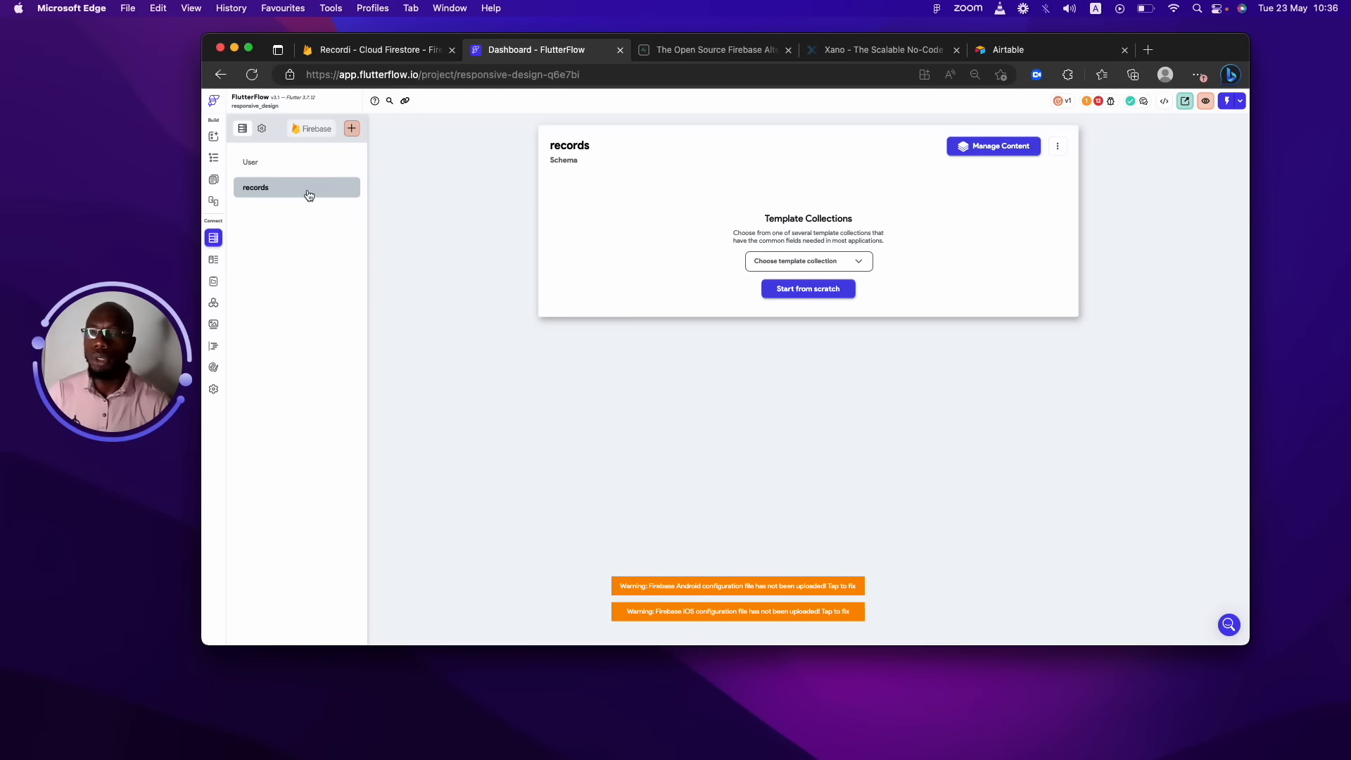
Compare records and User, then start User's schema from scratch.
left_click(264, 168)
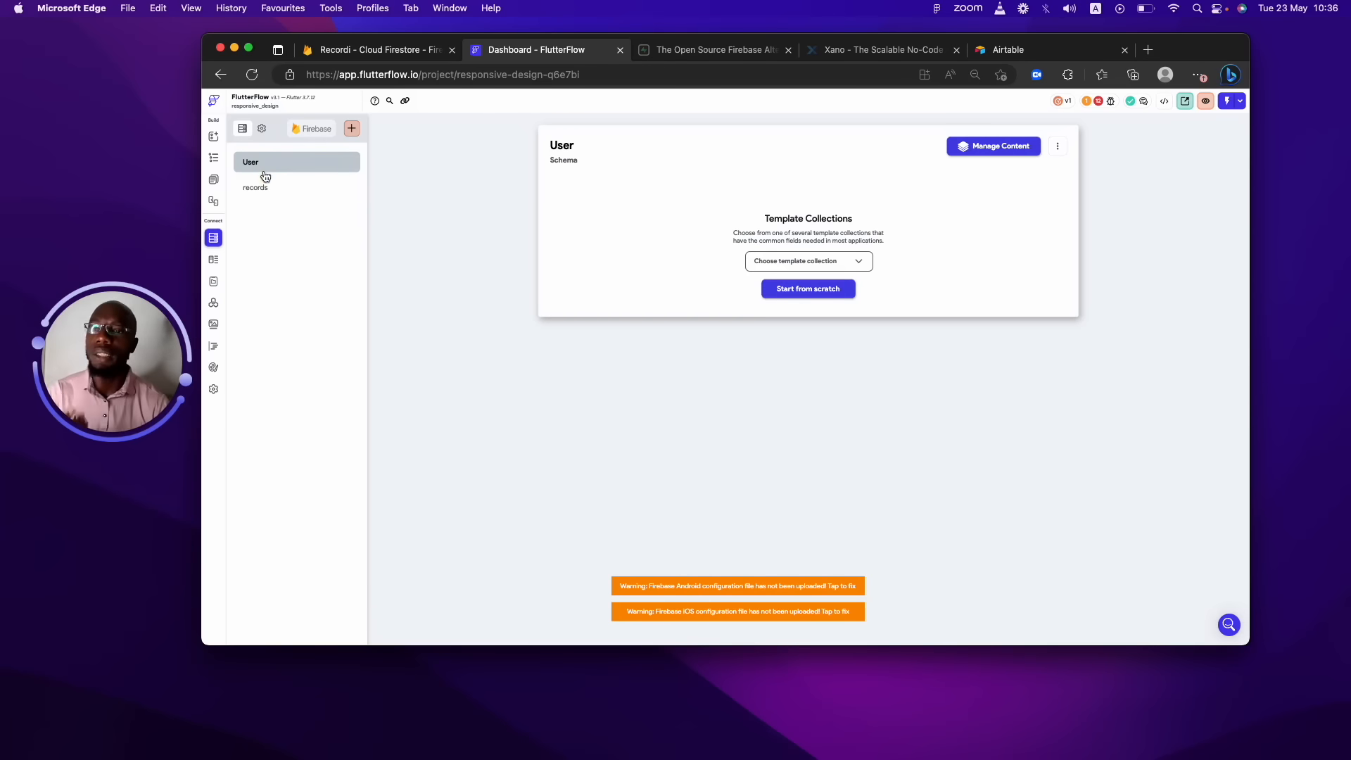
left_click(265, 188)
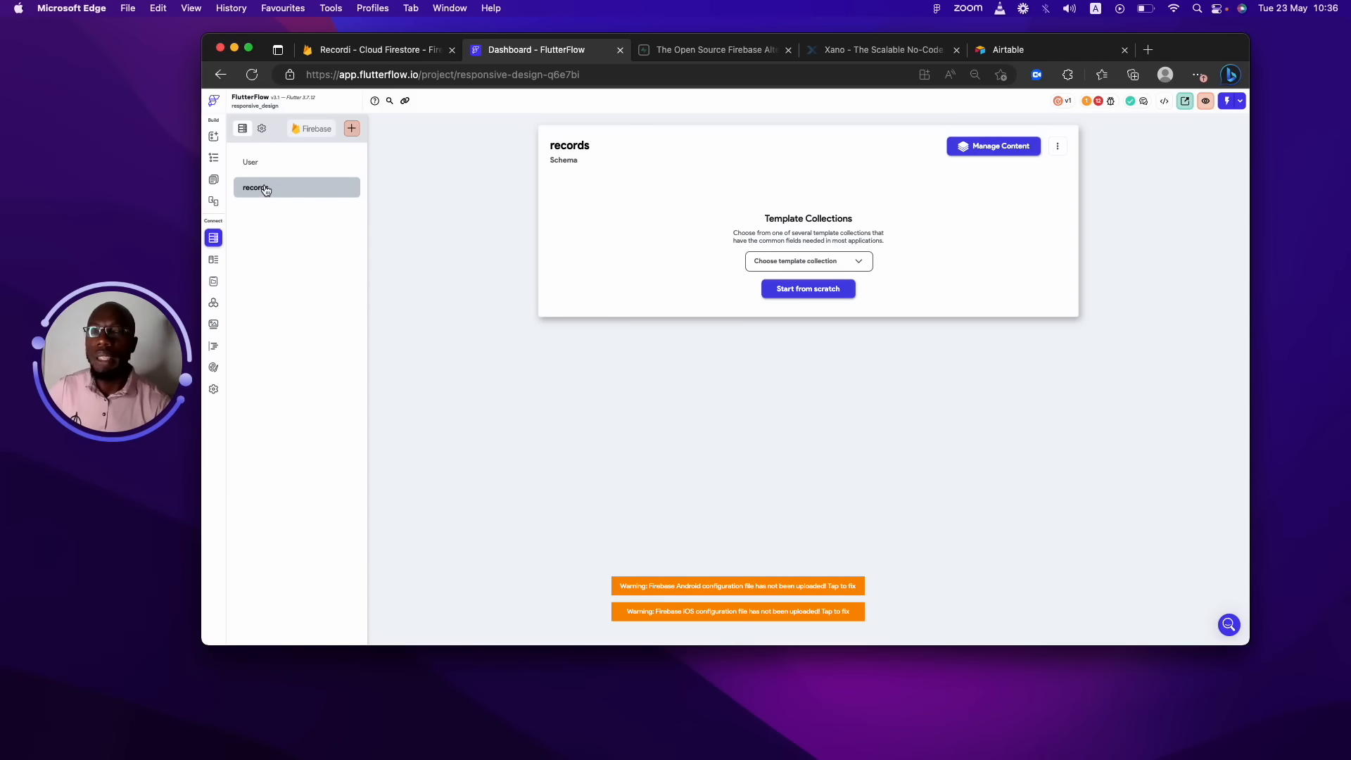
left_click(309, 163)
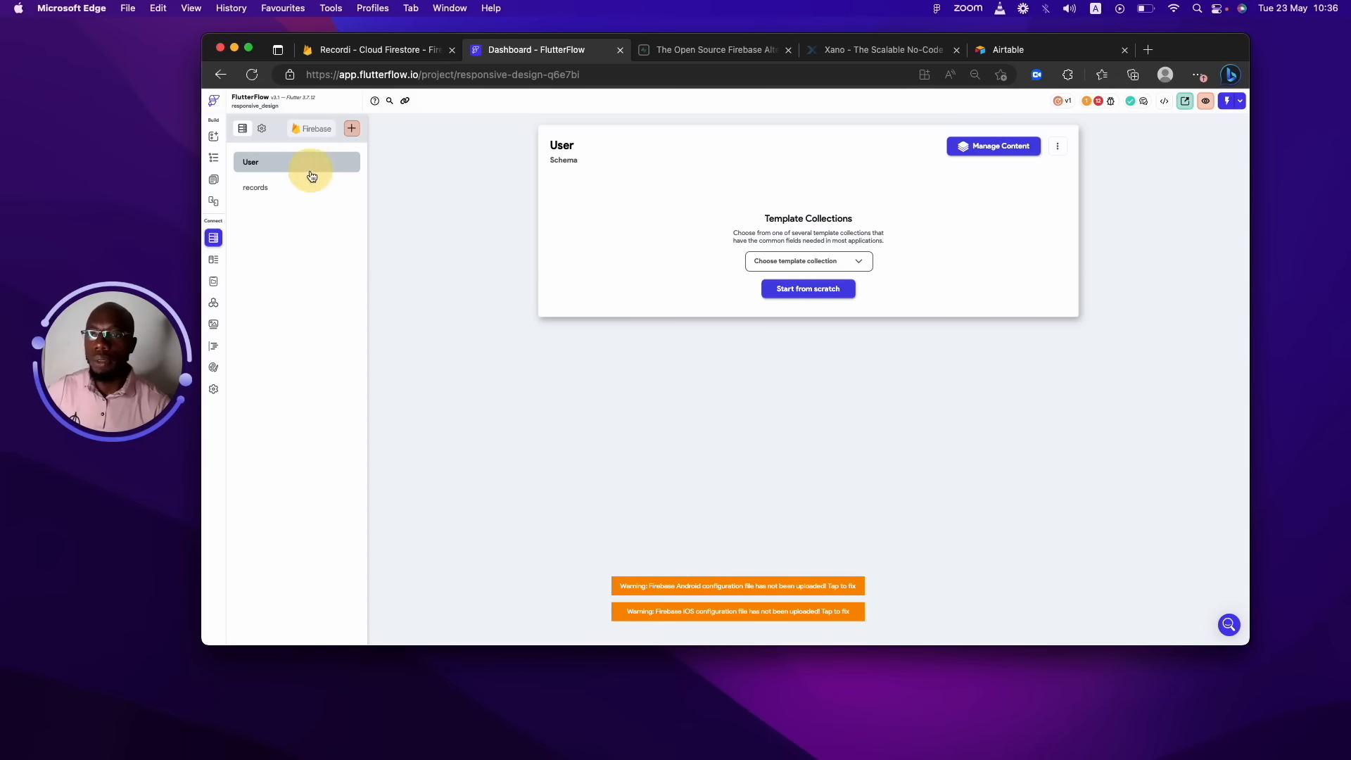
left_click(800, 292)
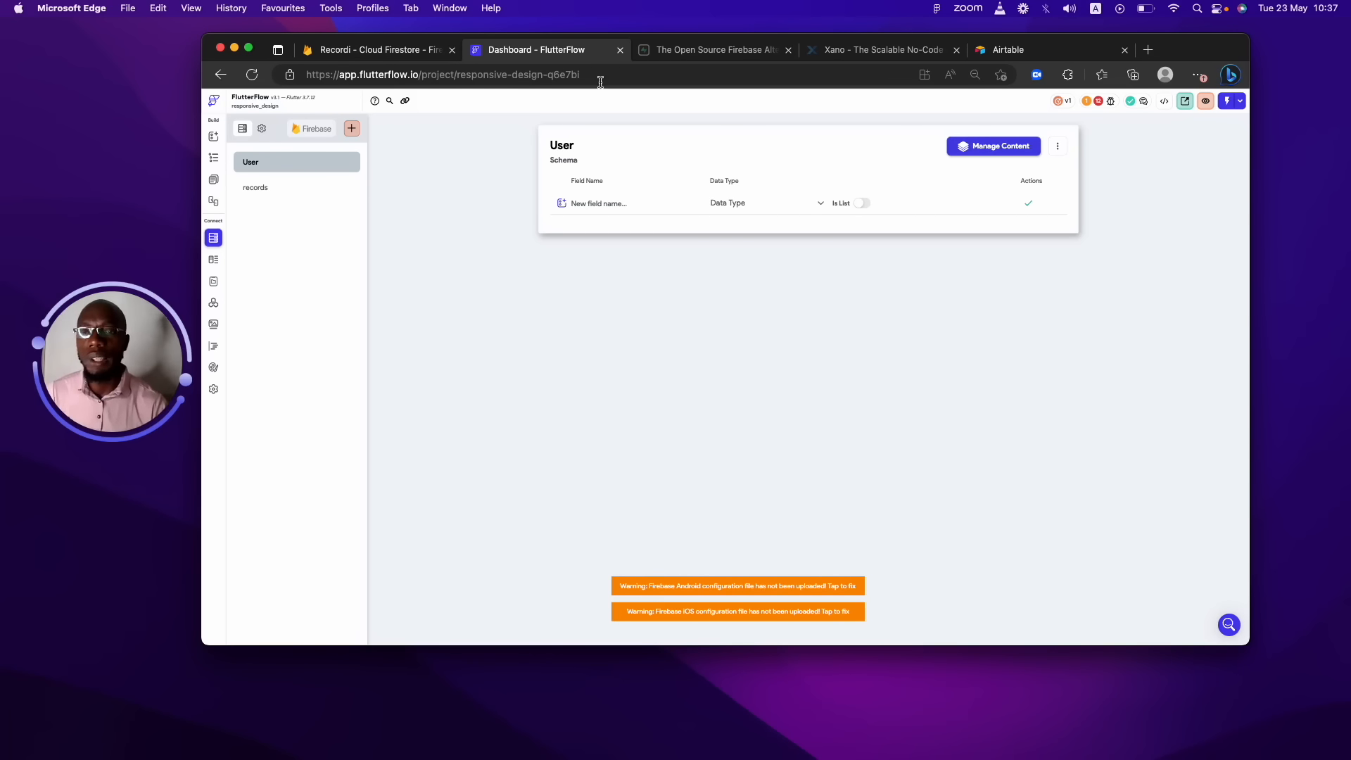
Name the User collection's first field userName after several retries.
left_click(610, 202)
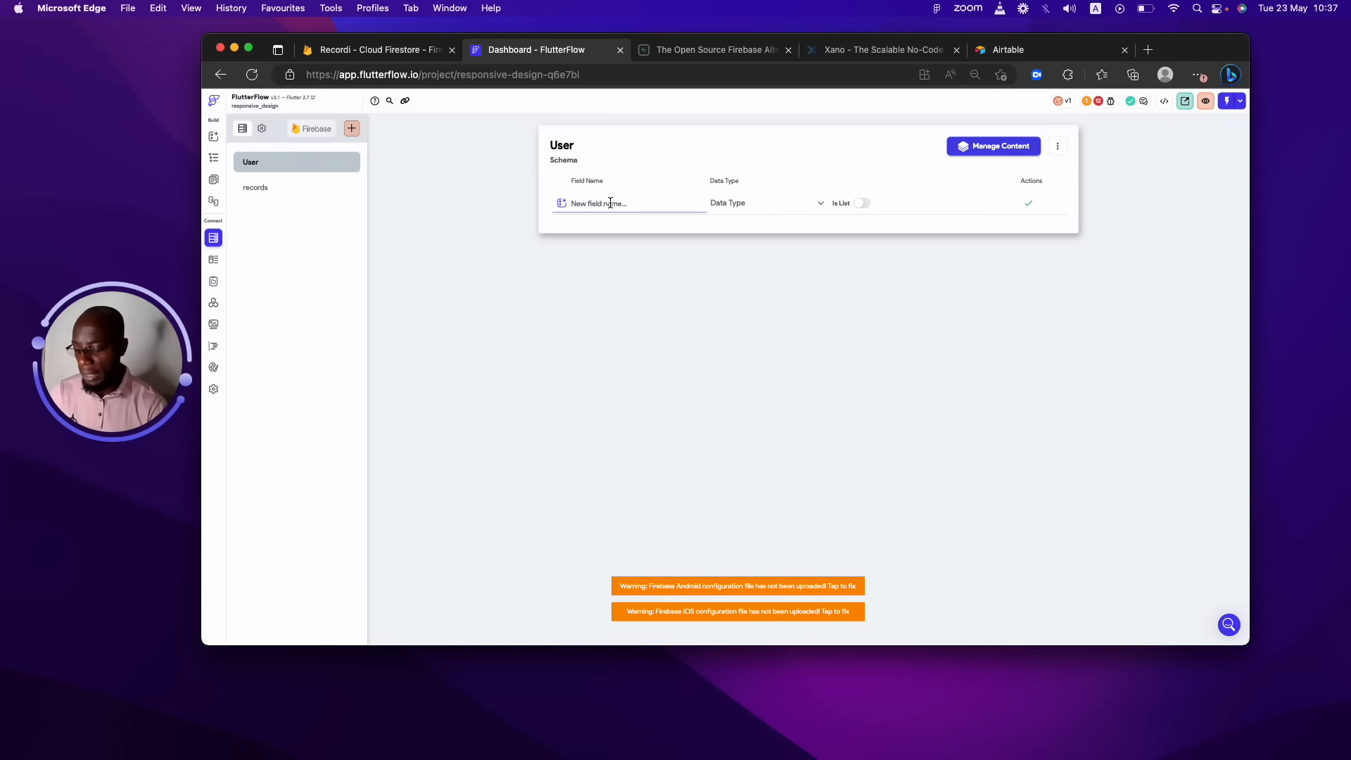
type("user")
key("BackSpace")
key("BackSpace")
key("BackSpace")
key("BackSpace")
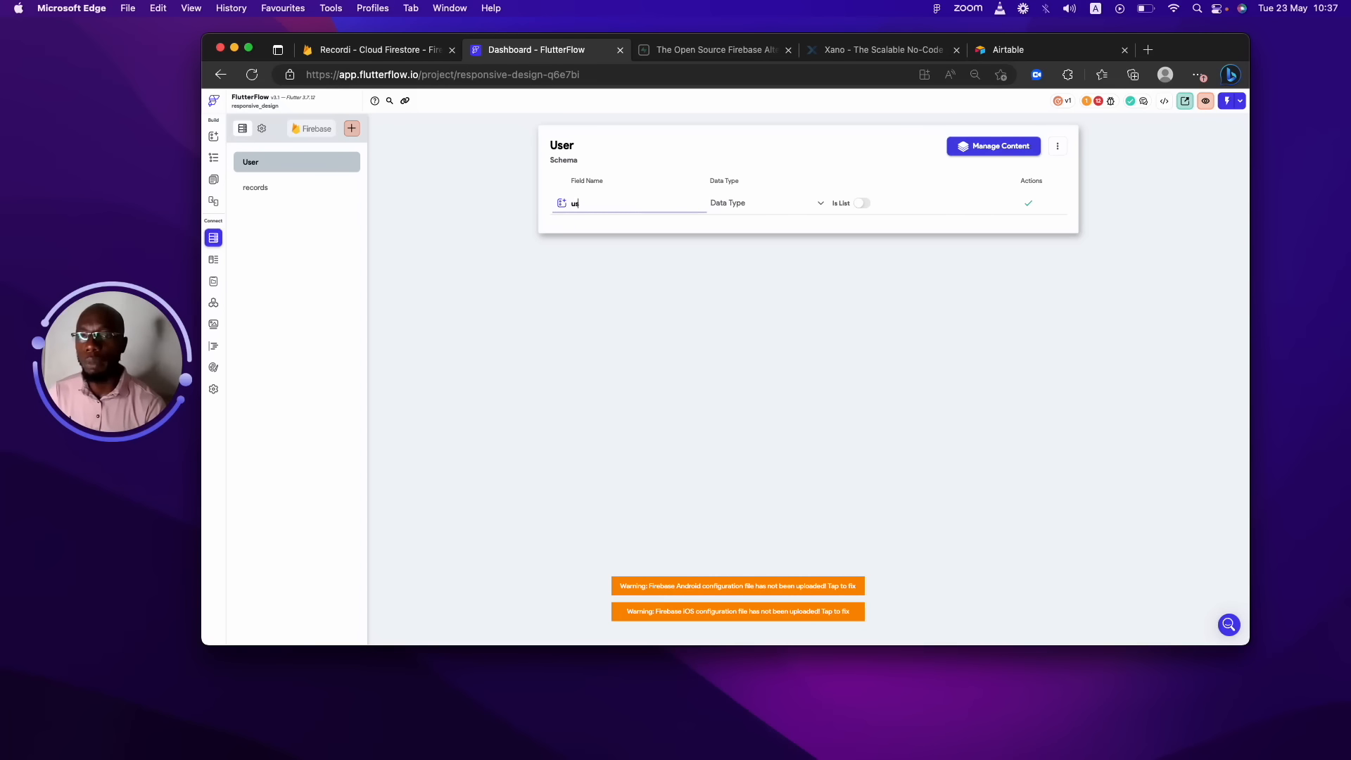
type("name")
key("BackSpace")
key("BackSpace")
key("BackSpace")
key("BackSpace")
type("user_name")
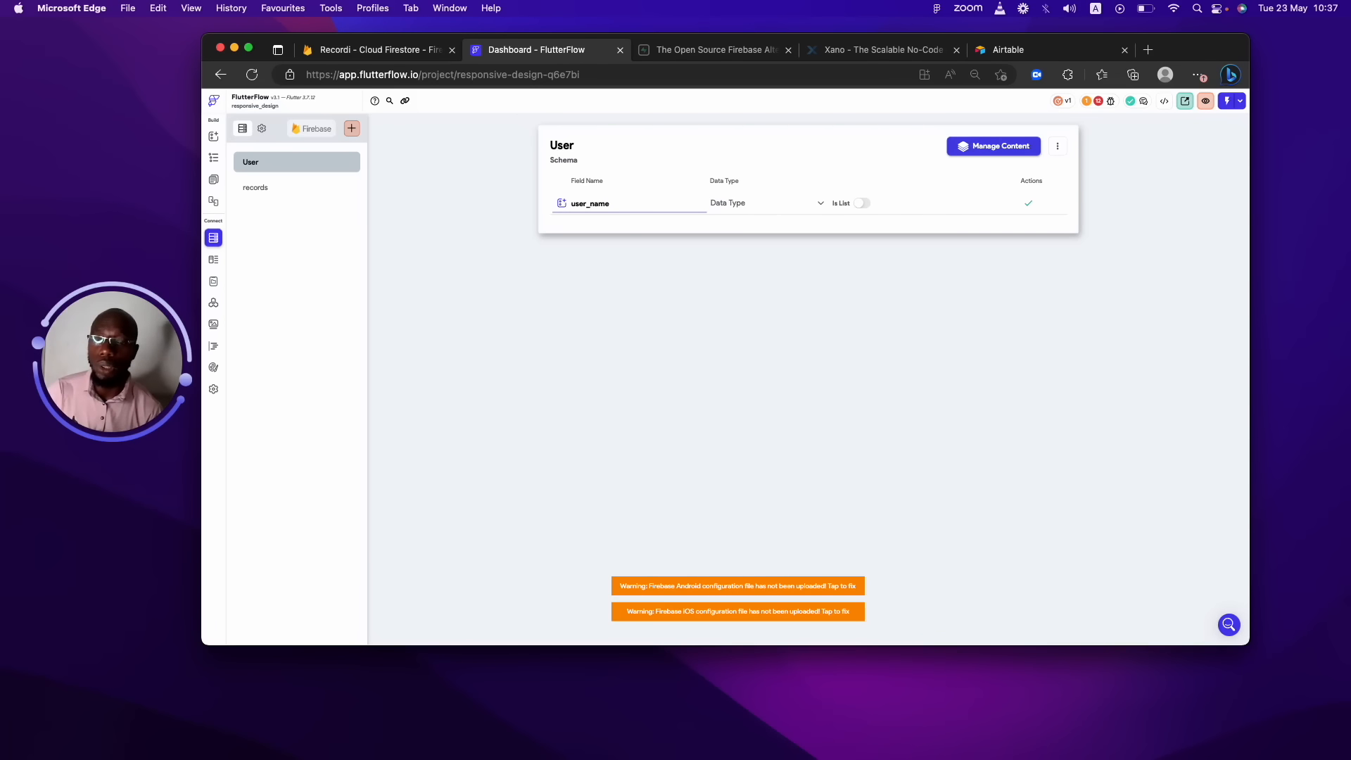
key("BackSpace")
key("BackSpace")
key("BackSpace")
key("BackSpace")
key("BackSpace")
key("BackSpace")
key("BackSpace")
key("BackSpace")
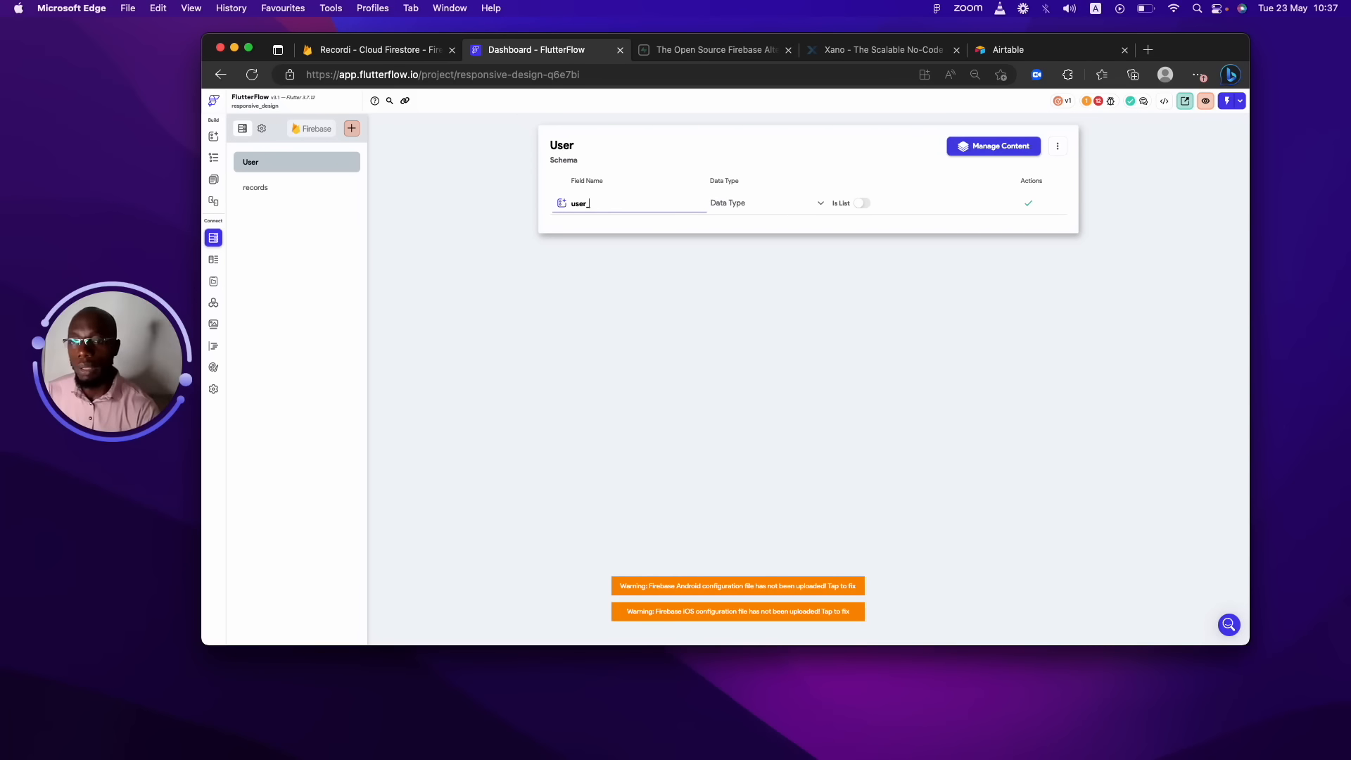
type("user")
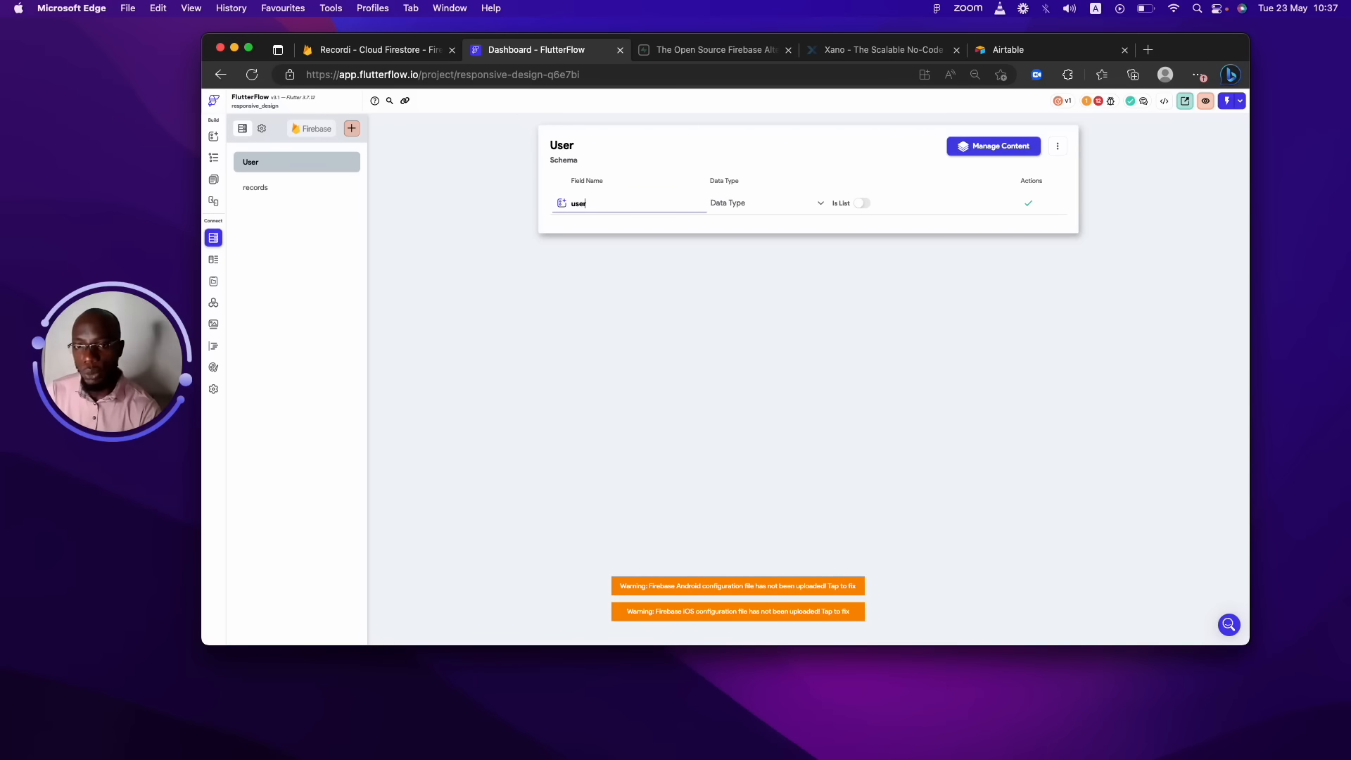
type("Name")
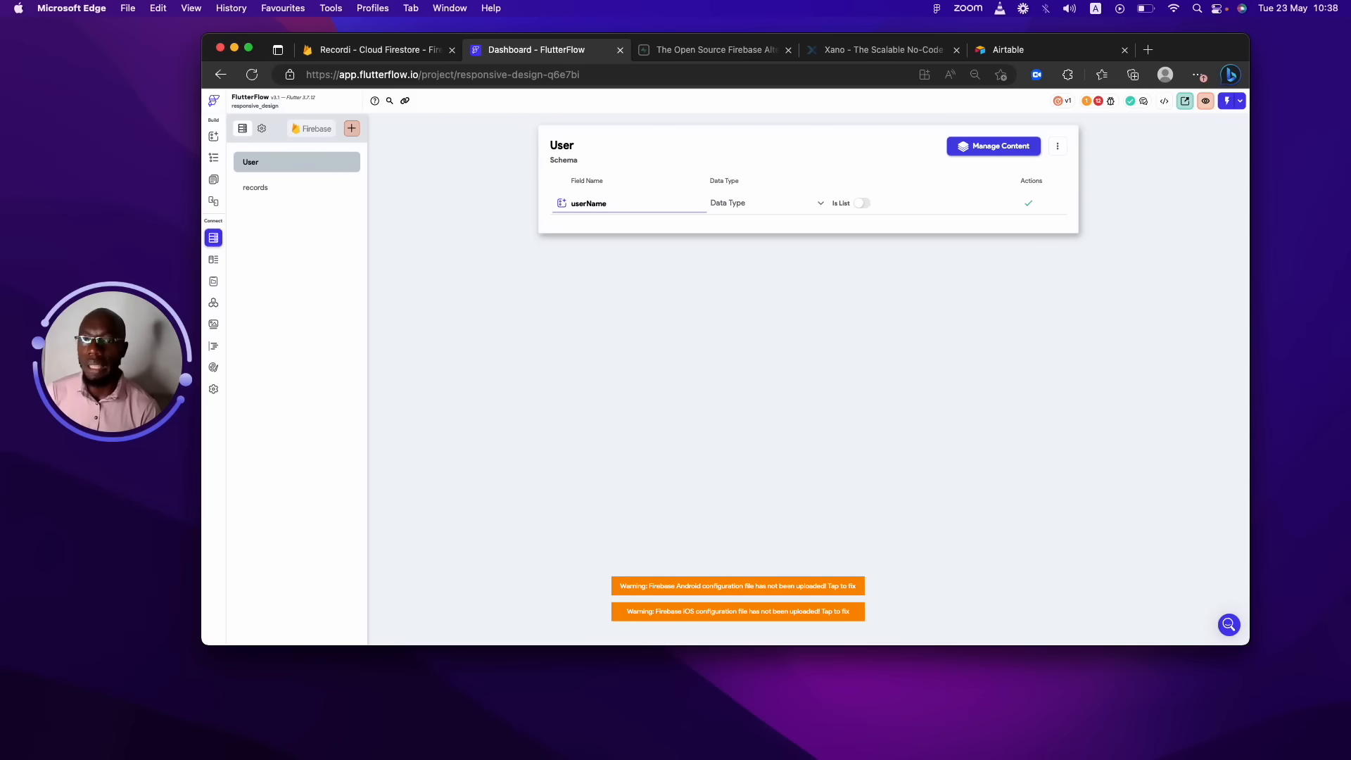
type("Surname")
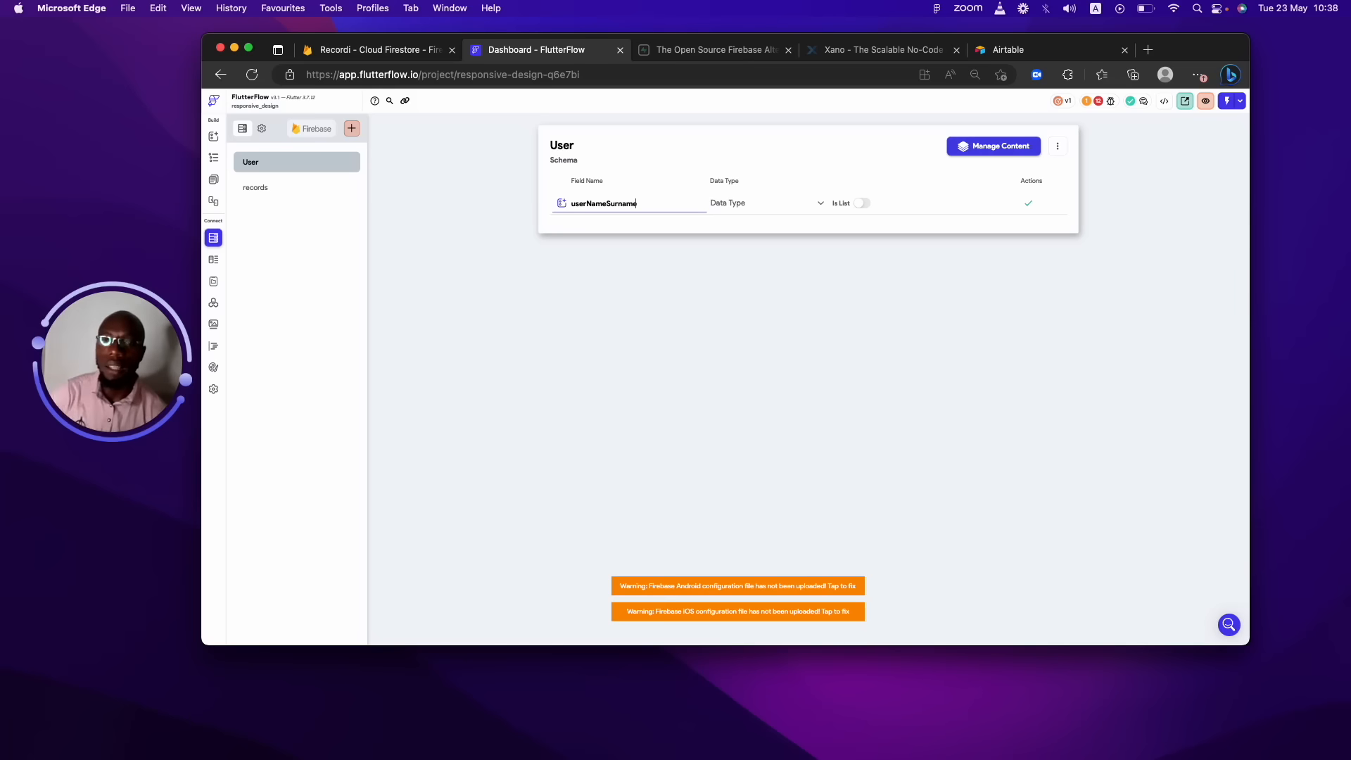
key("BackSpace")
key("BackSpace")
key("BackSpace")
key("BackSpace")
key("BackSpace")
key("BackSpace")
key("BackSpace")
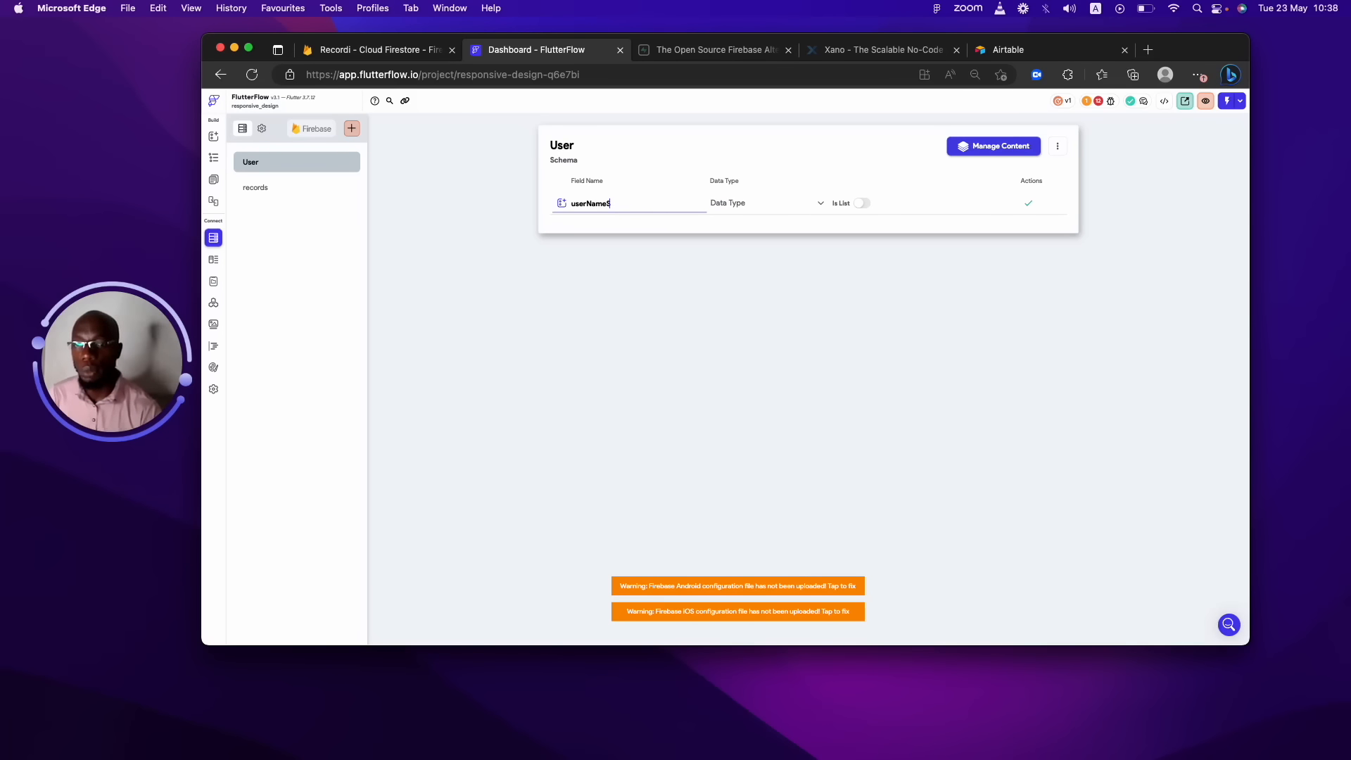
Look at the data type list, leave the type unset, and switch collections.
left_click(724, 202)
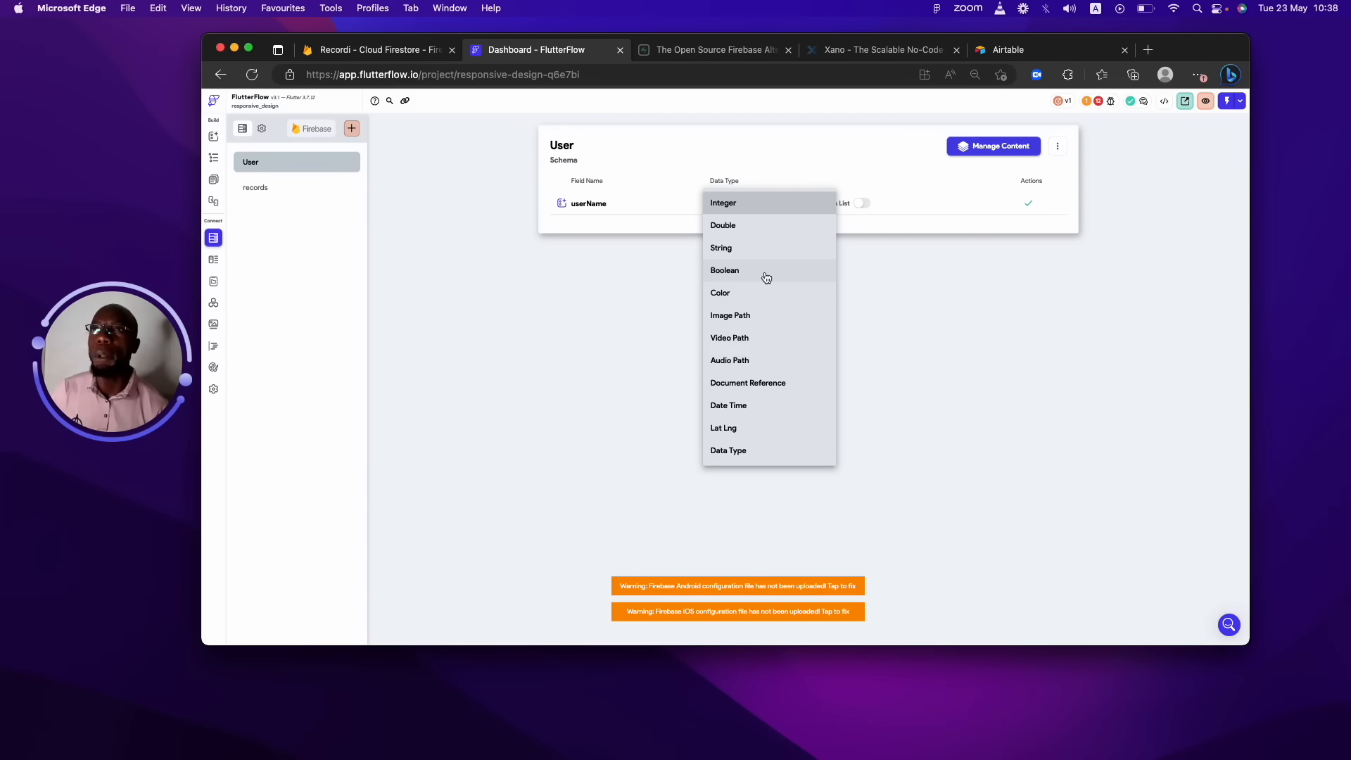
left_click(501, 323)
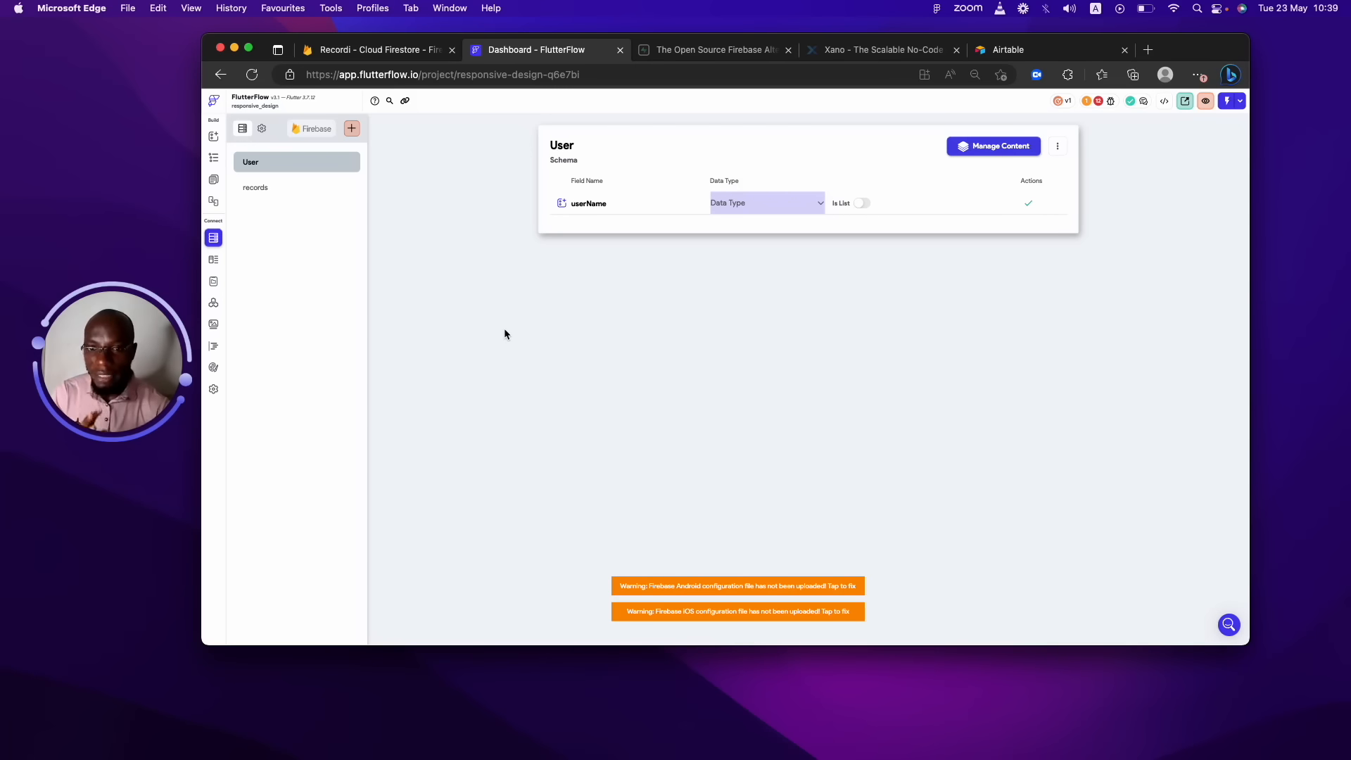
left_click(324, 164)
Compare the records and User schemas, then start User from scratch with one blank row.
left_click(314, 187)
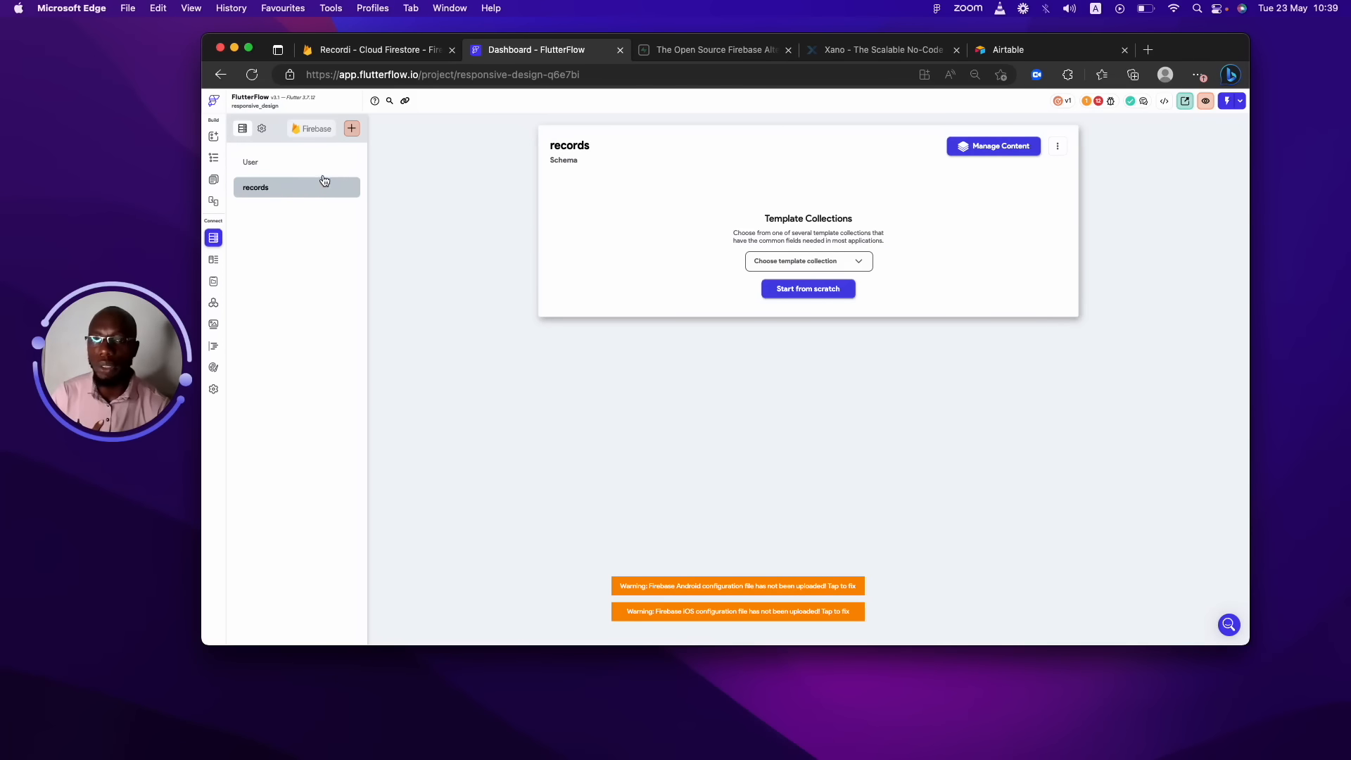
left_click(319, 170)
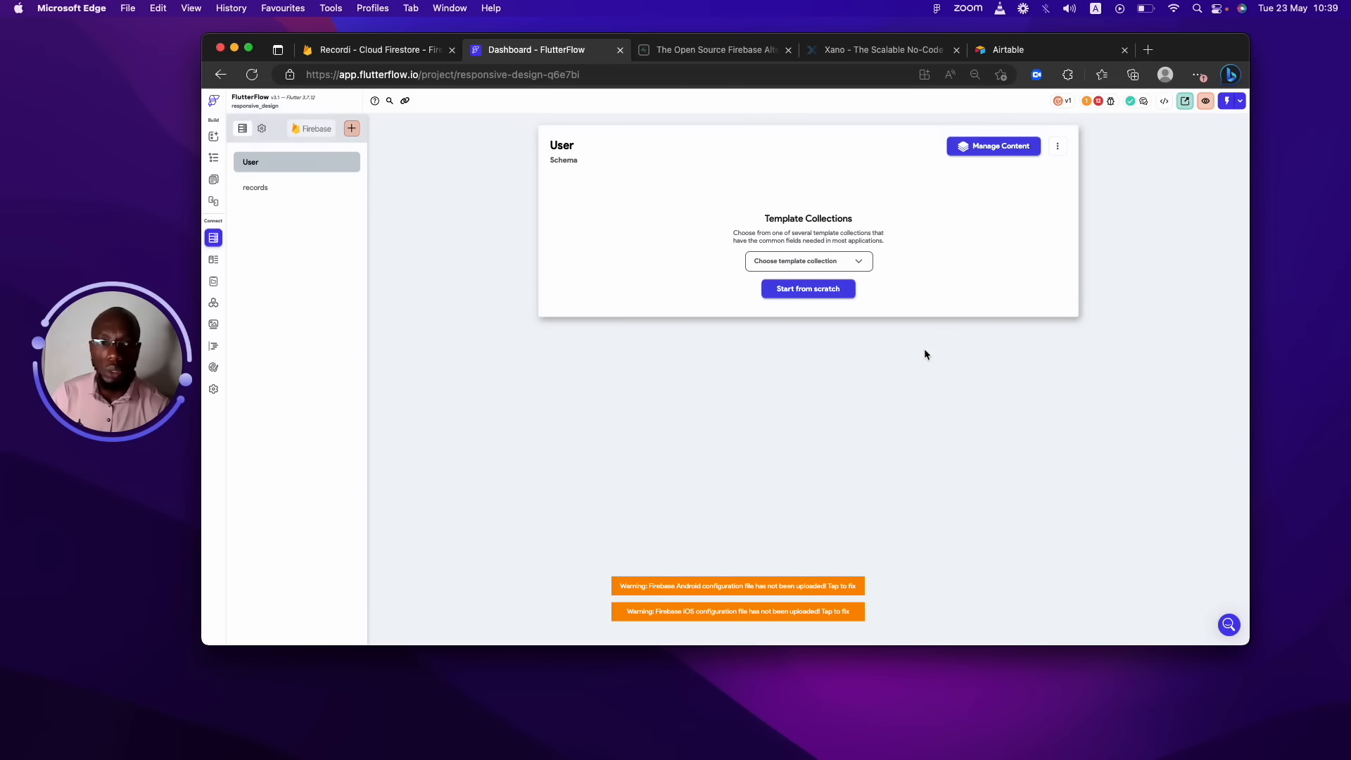
left_click(296, 192)
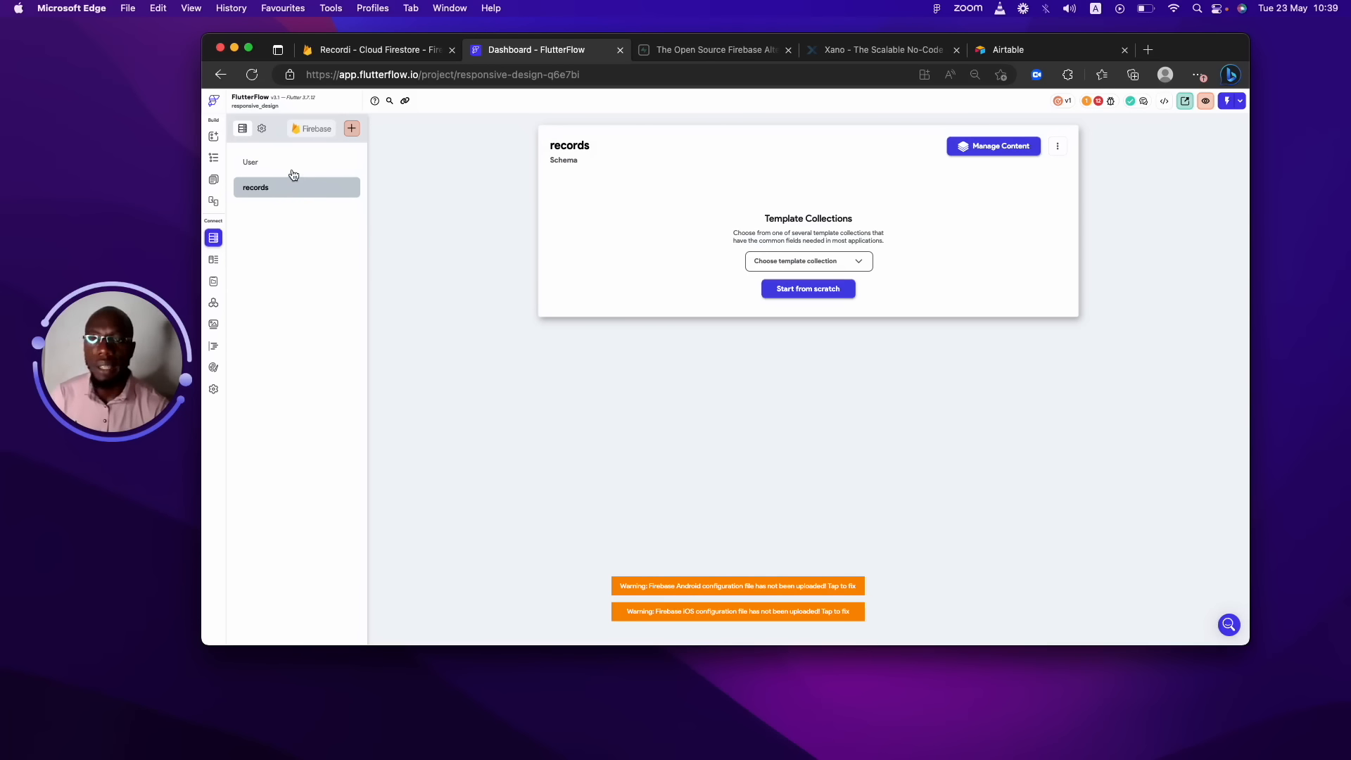
left_click(294, 166)
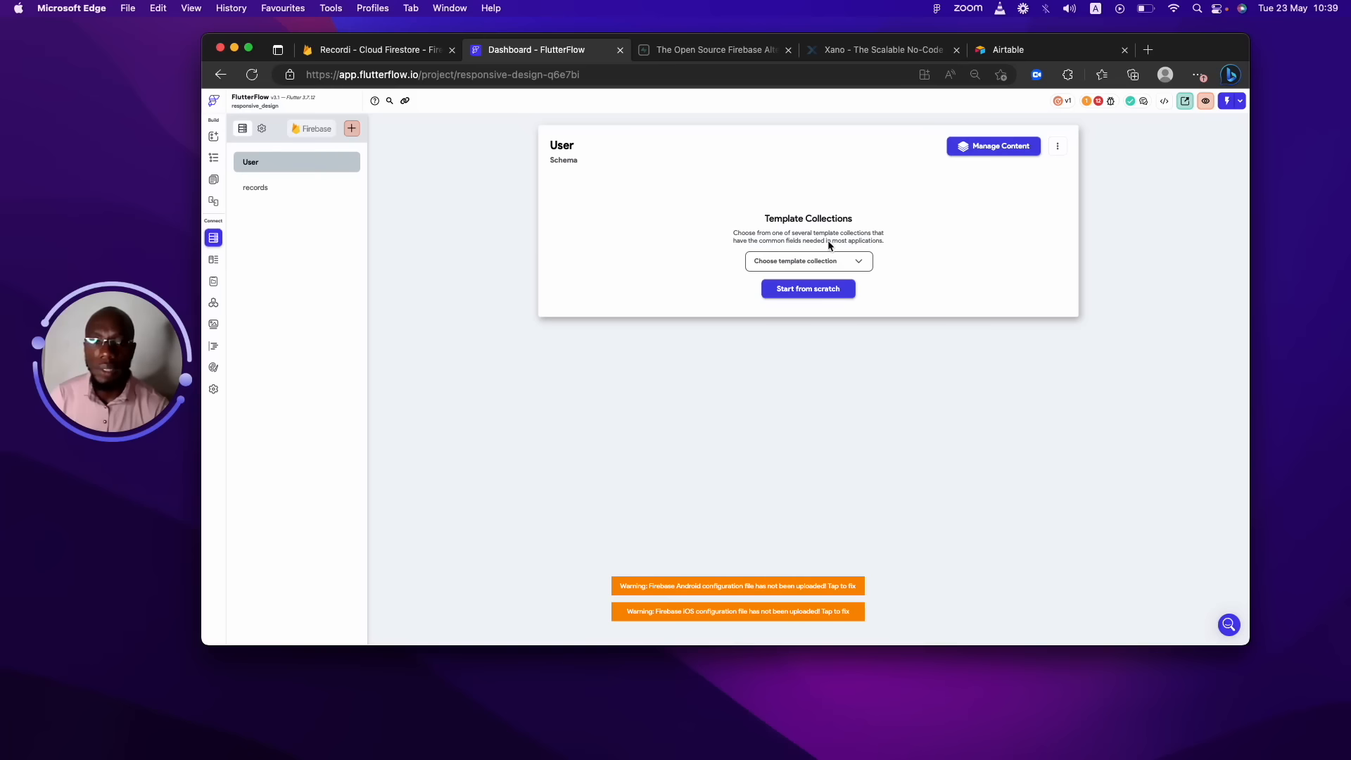
left_click(807, 290)
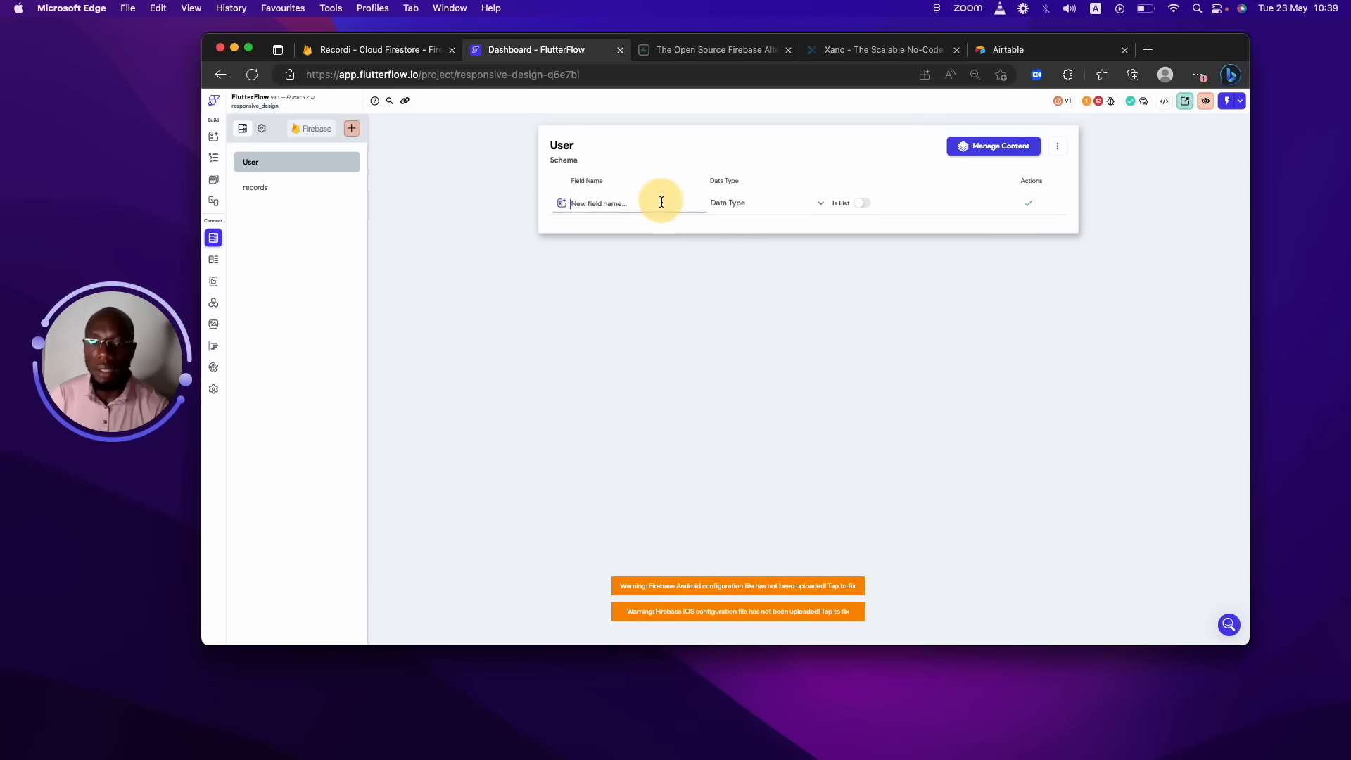
left_click(736, 204)
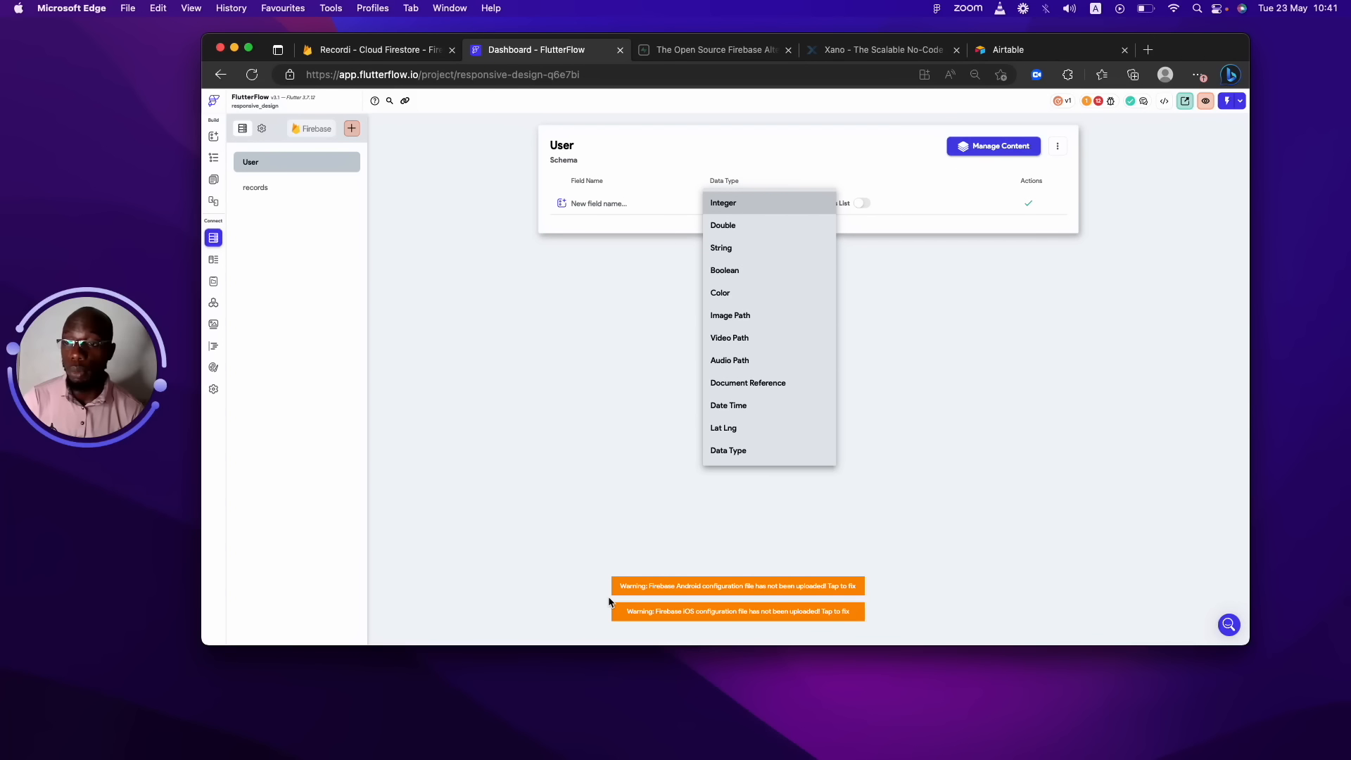
left_click(902, 451)
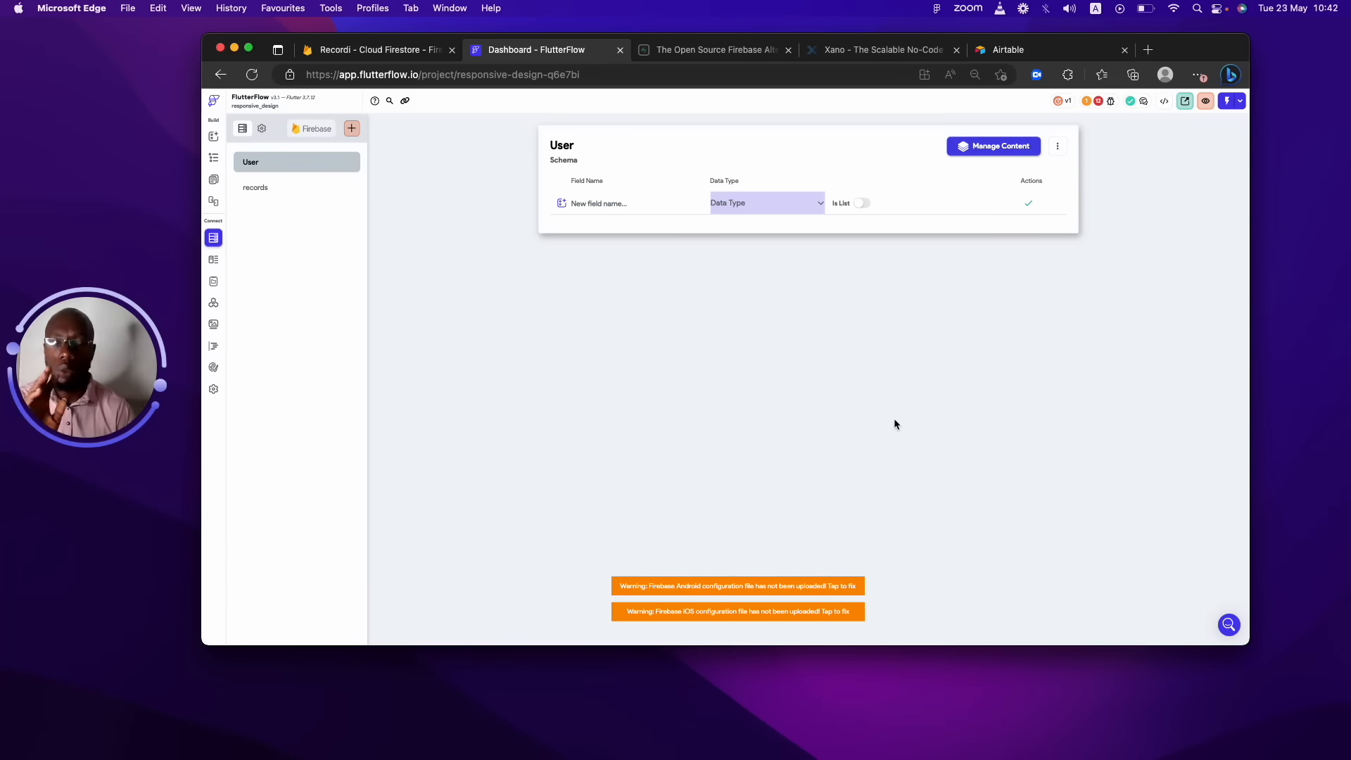
Create a third Firestore collection named groups, starting its schema from scratch.
left_click(351, 128)
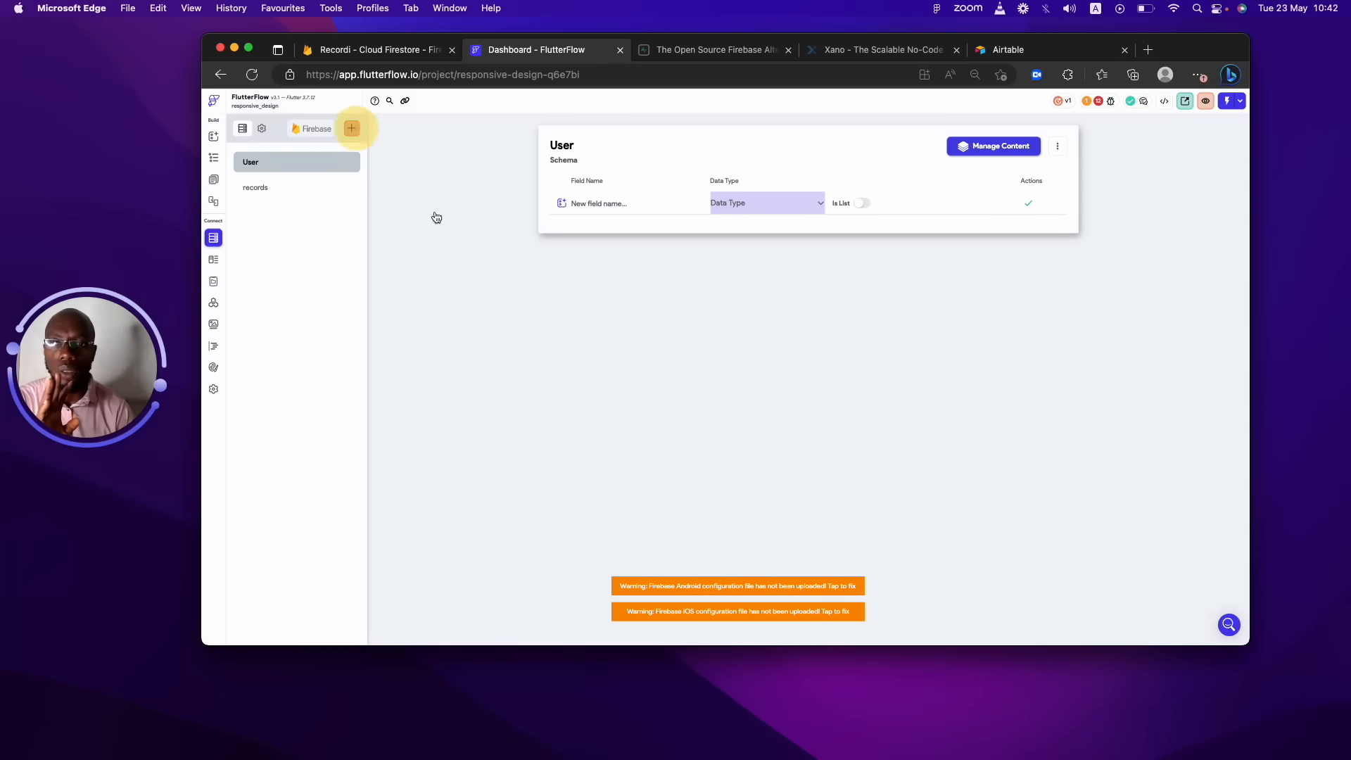
left_click(758, 361)
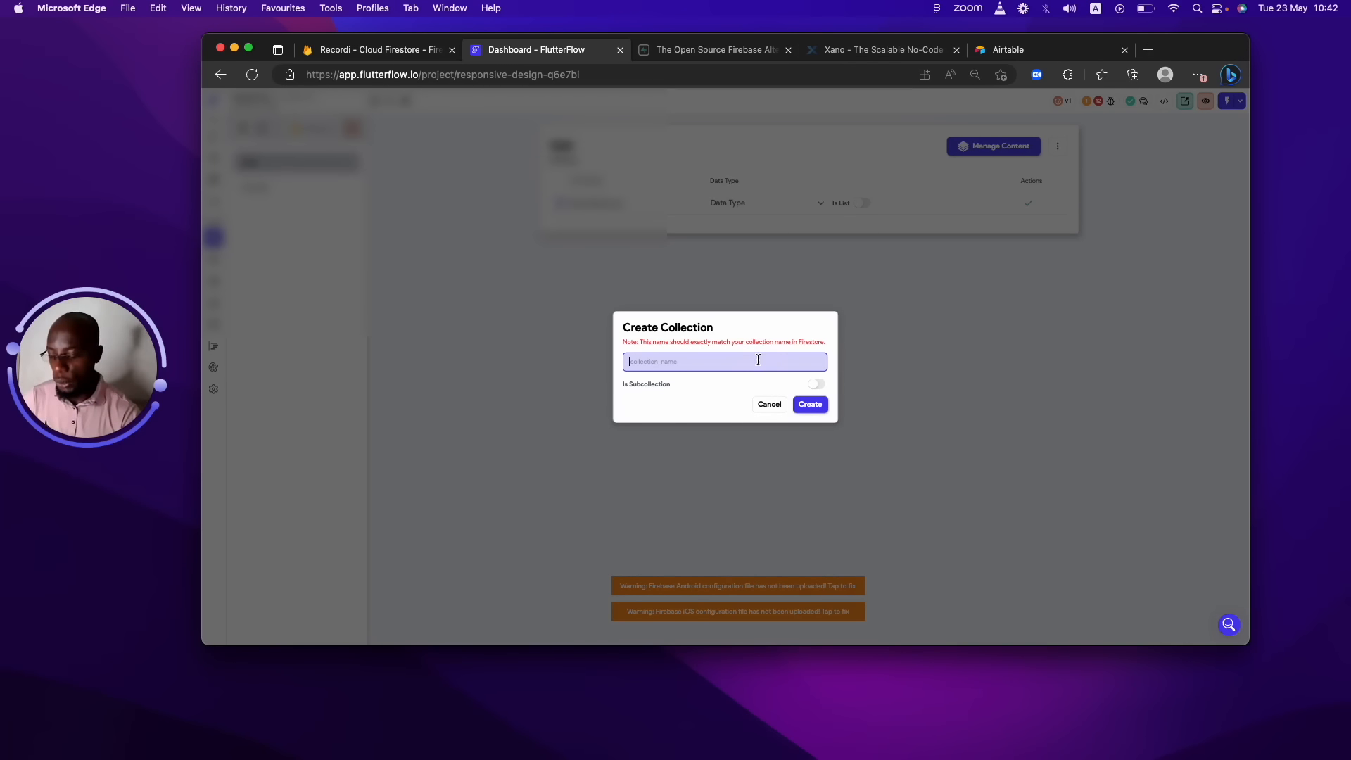
type("groups")
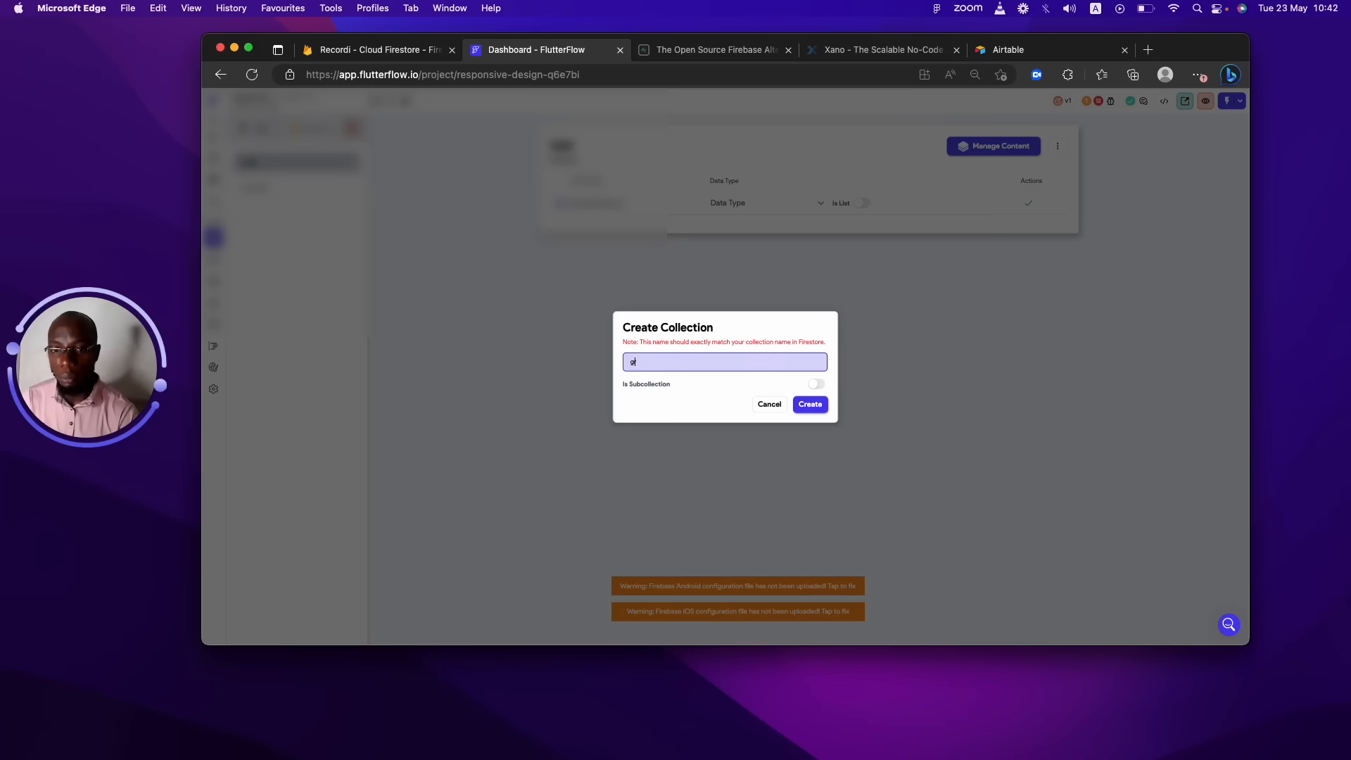
left_click(810, 404)
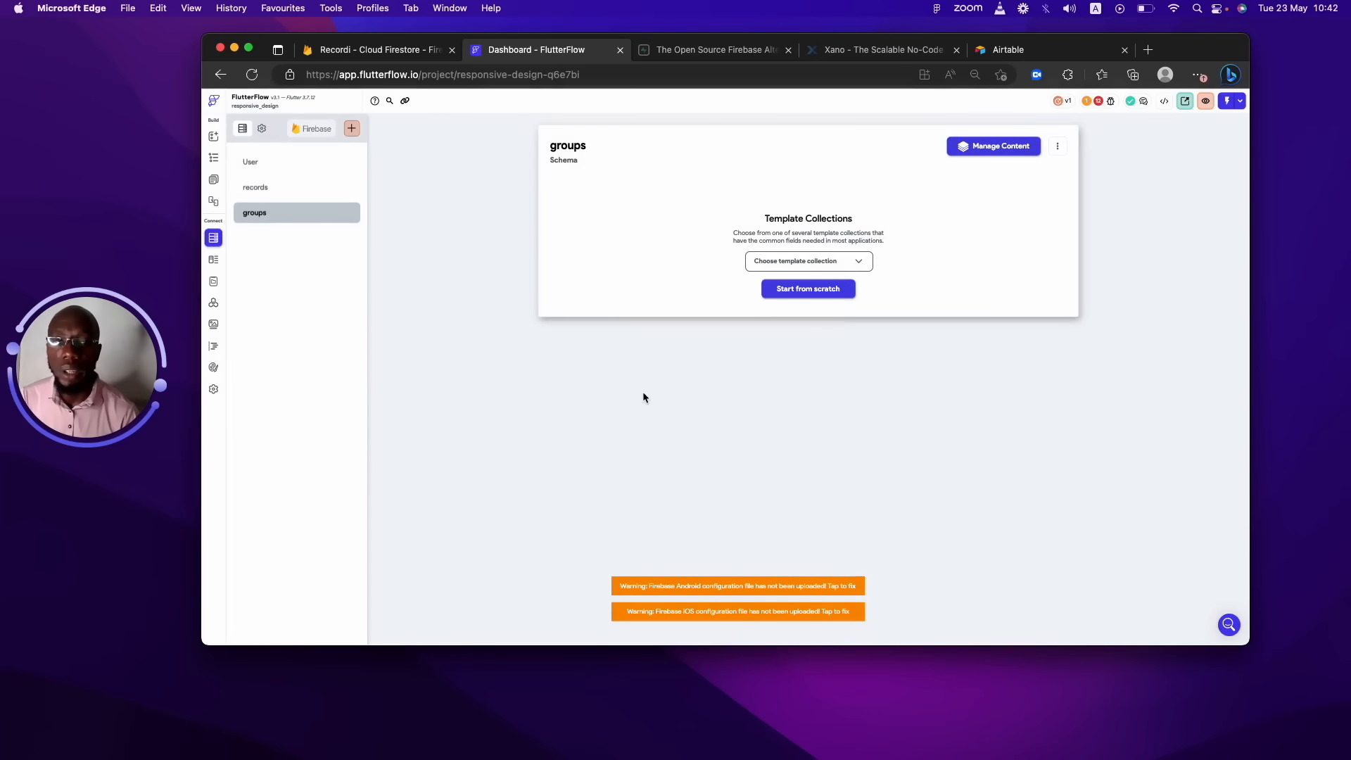
left_click(778, 291)
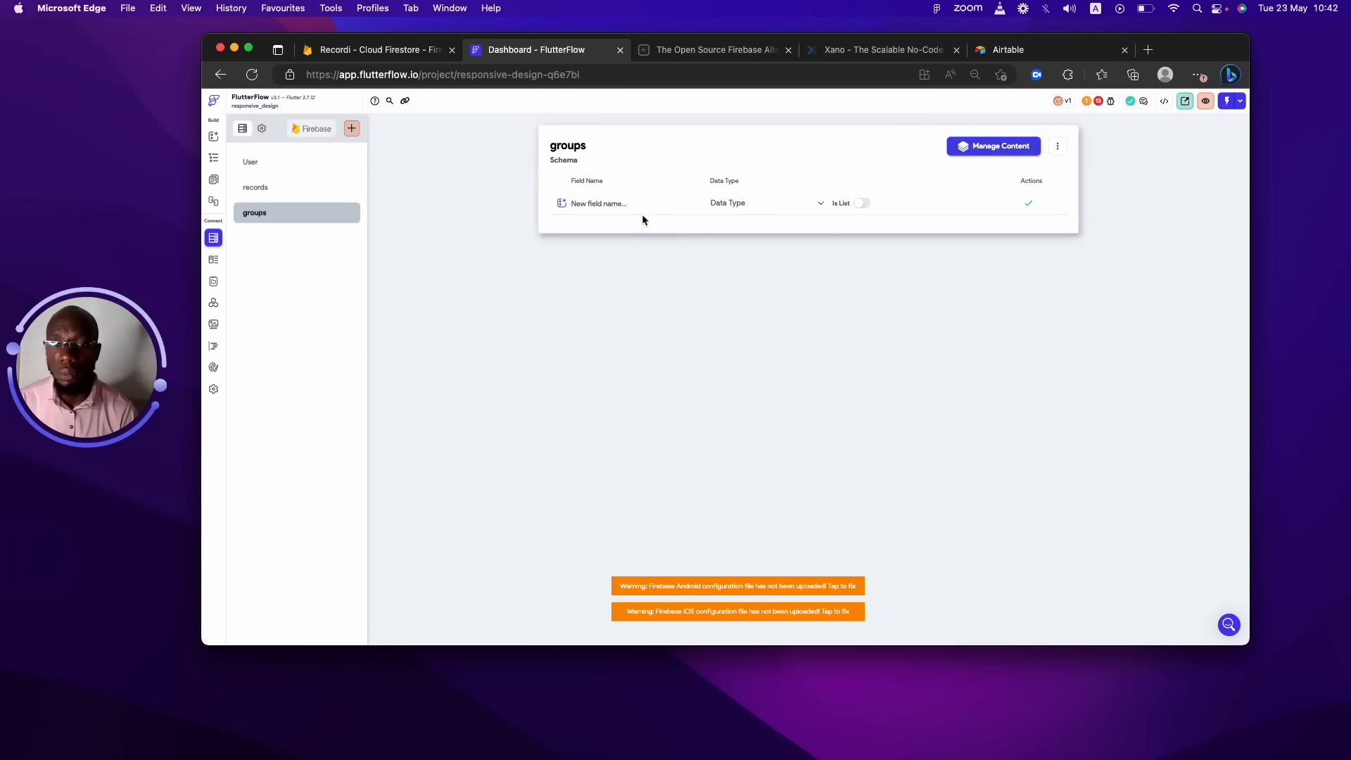
Enter groupName as the groups field name, then return to the User collection.
left_click(748, 203)
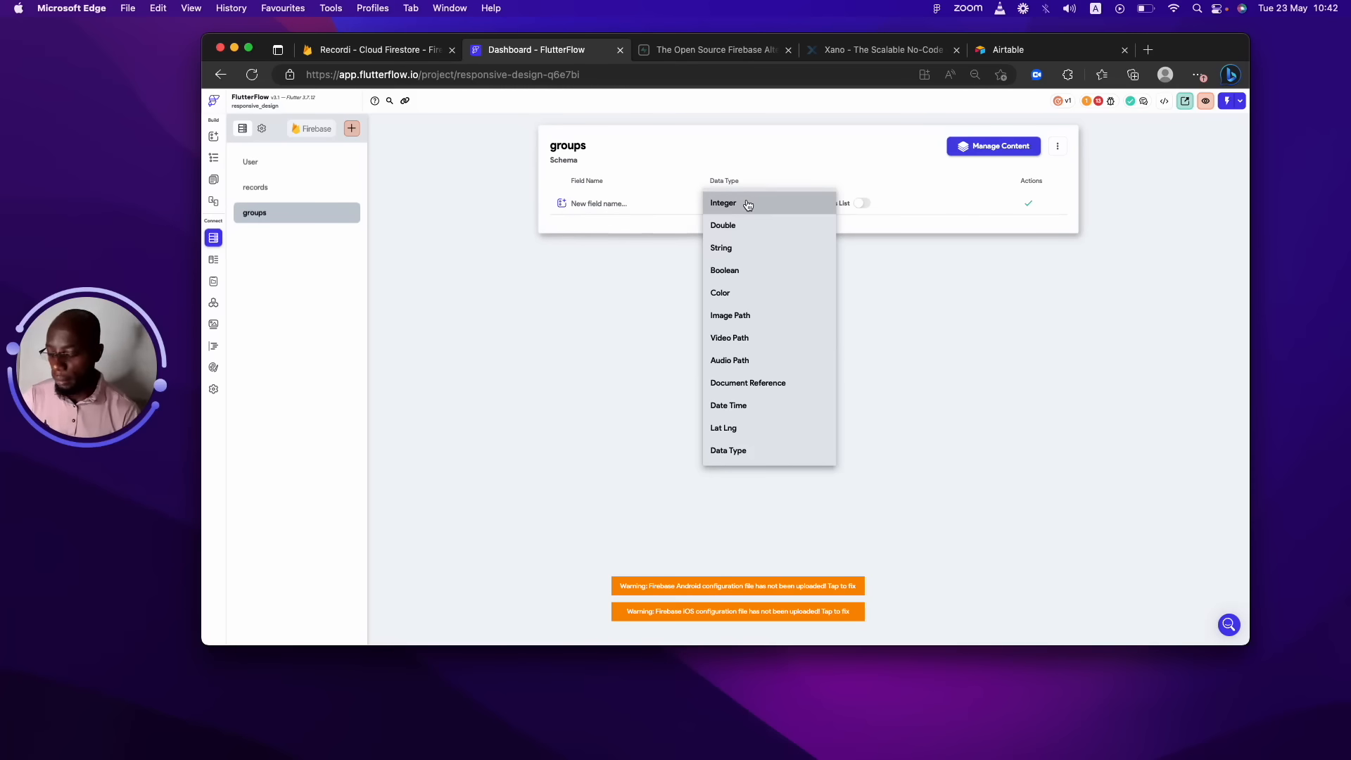
left_click(642, 203)
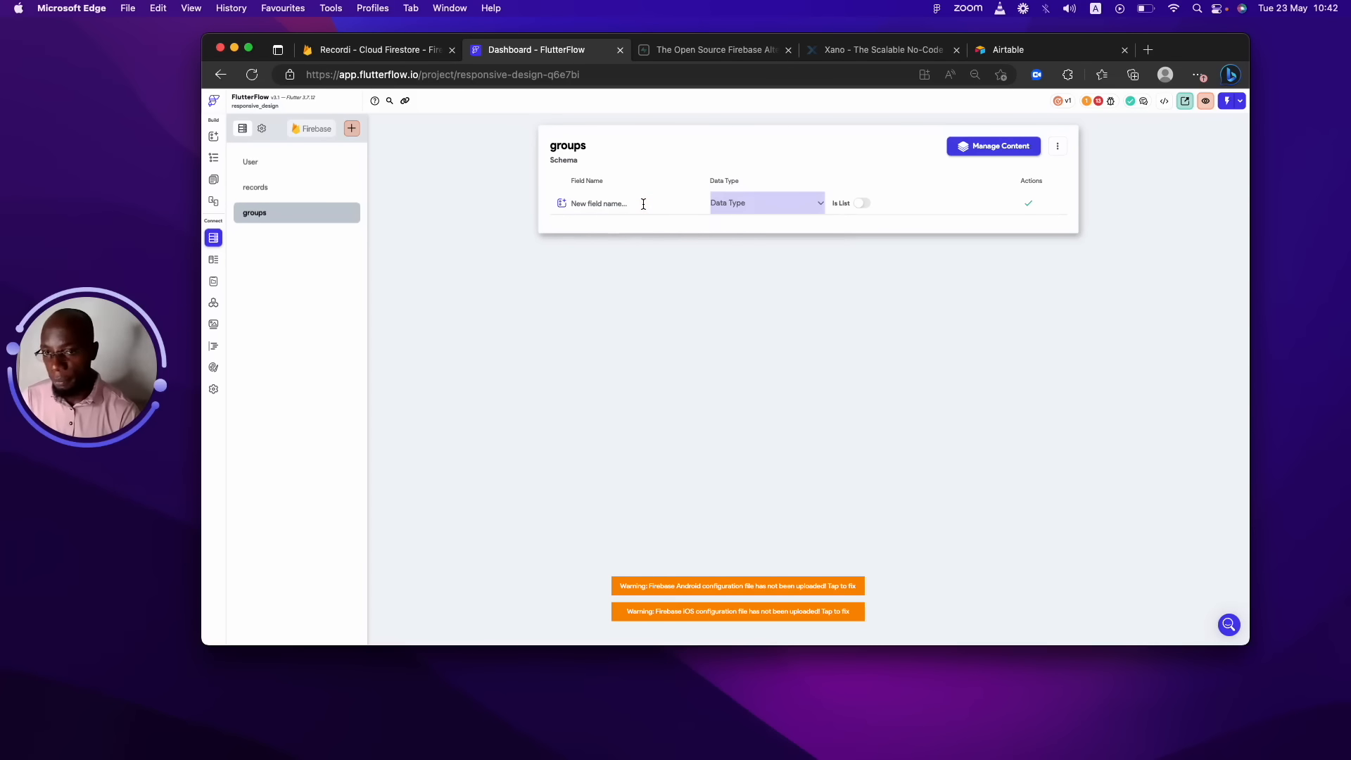
left_click(643, 204)
type("groups")
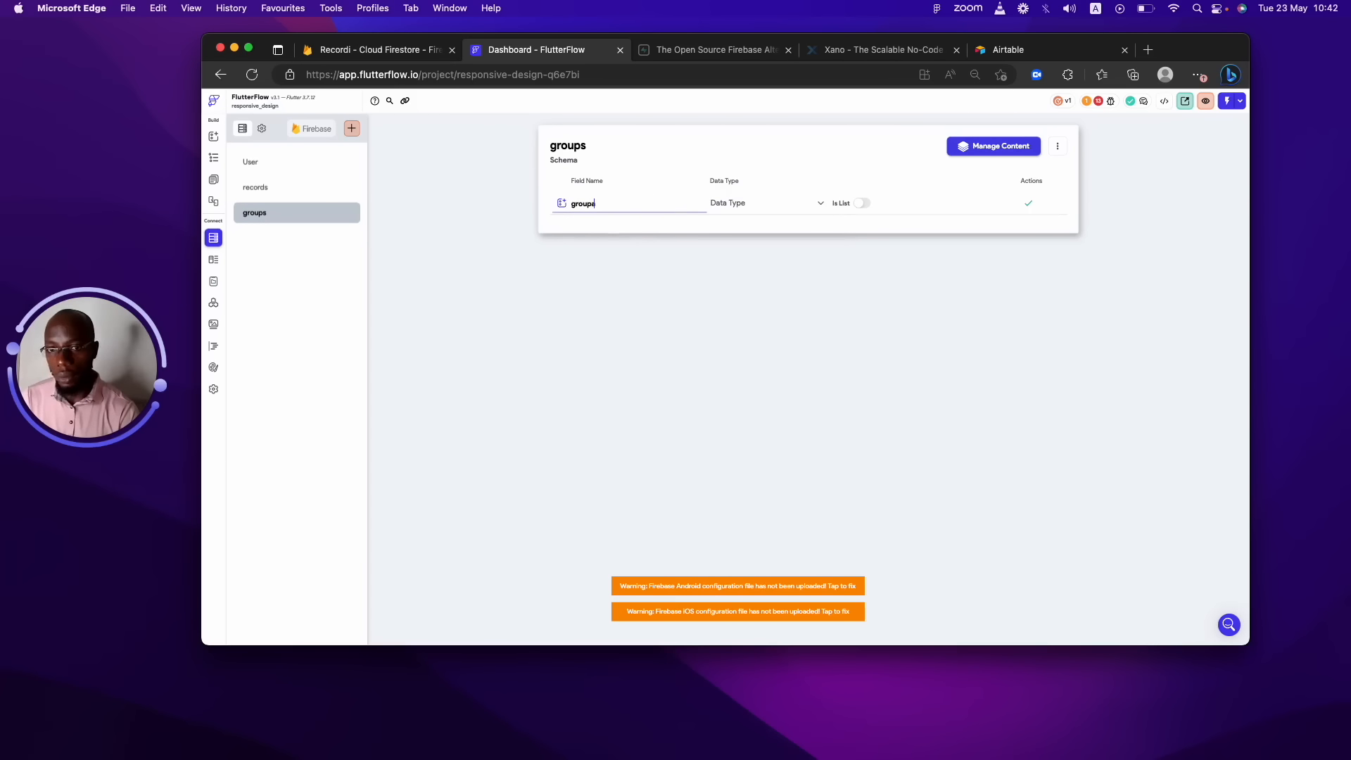
type("name")
key("BackSpace")
key("BackSpace")
key("BackSpace")
key("BackSpace")
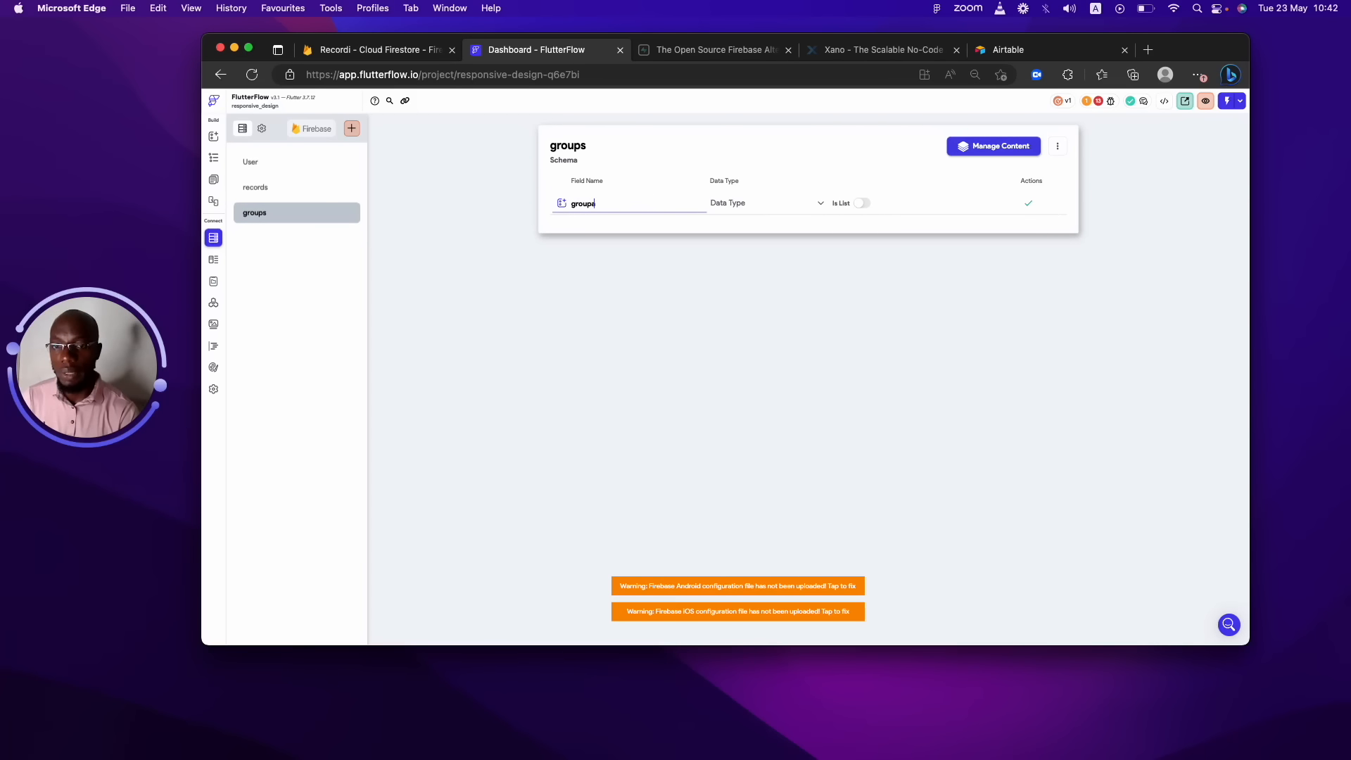
type("Name")
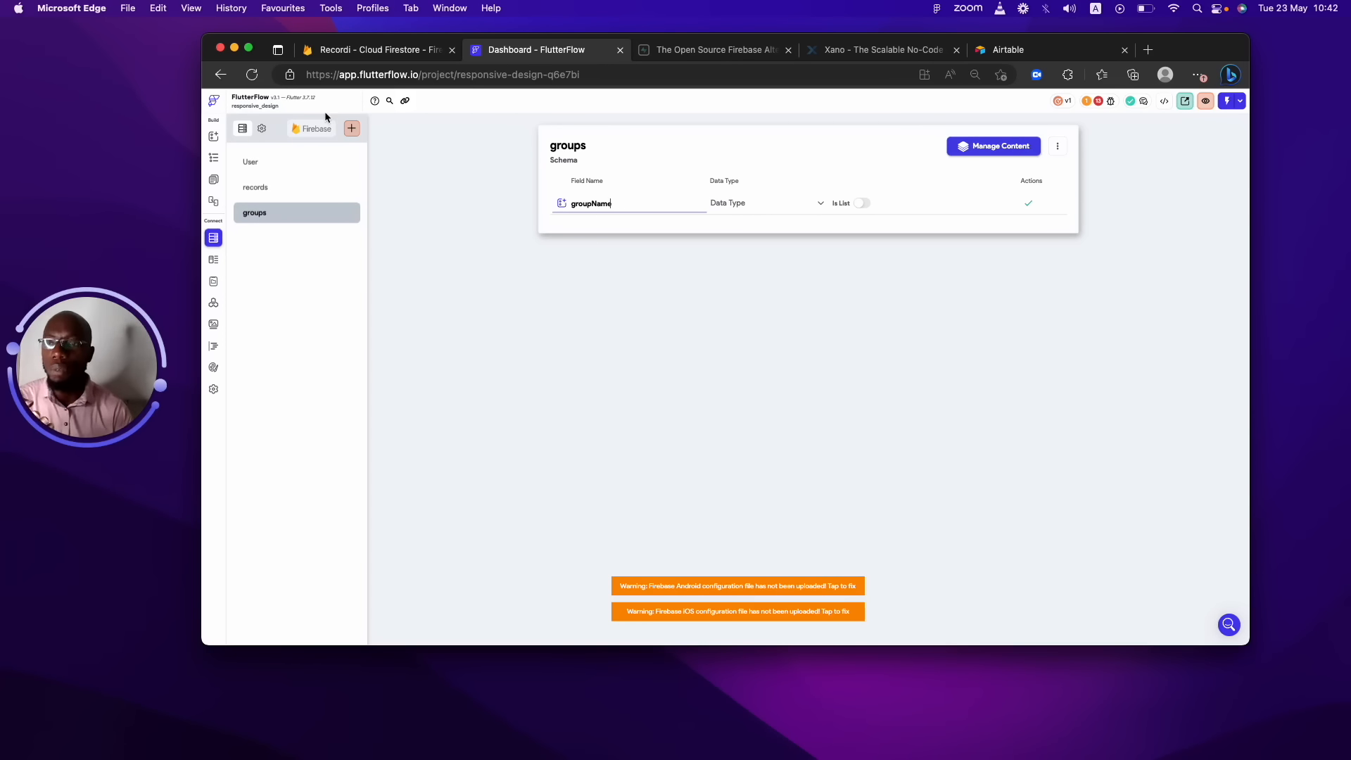
left_click(306, 163)
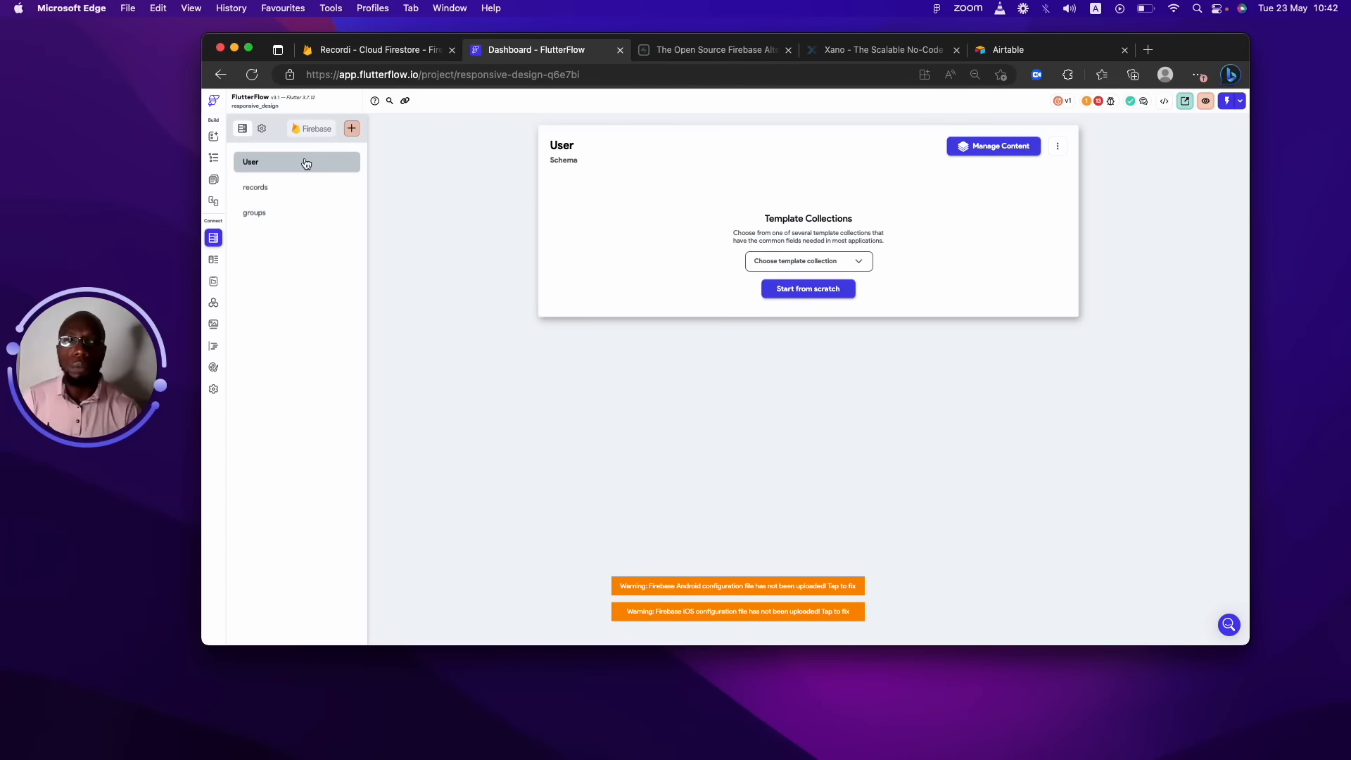
left_click(1033, 47)
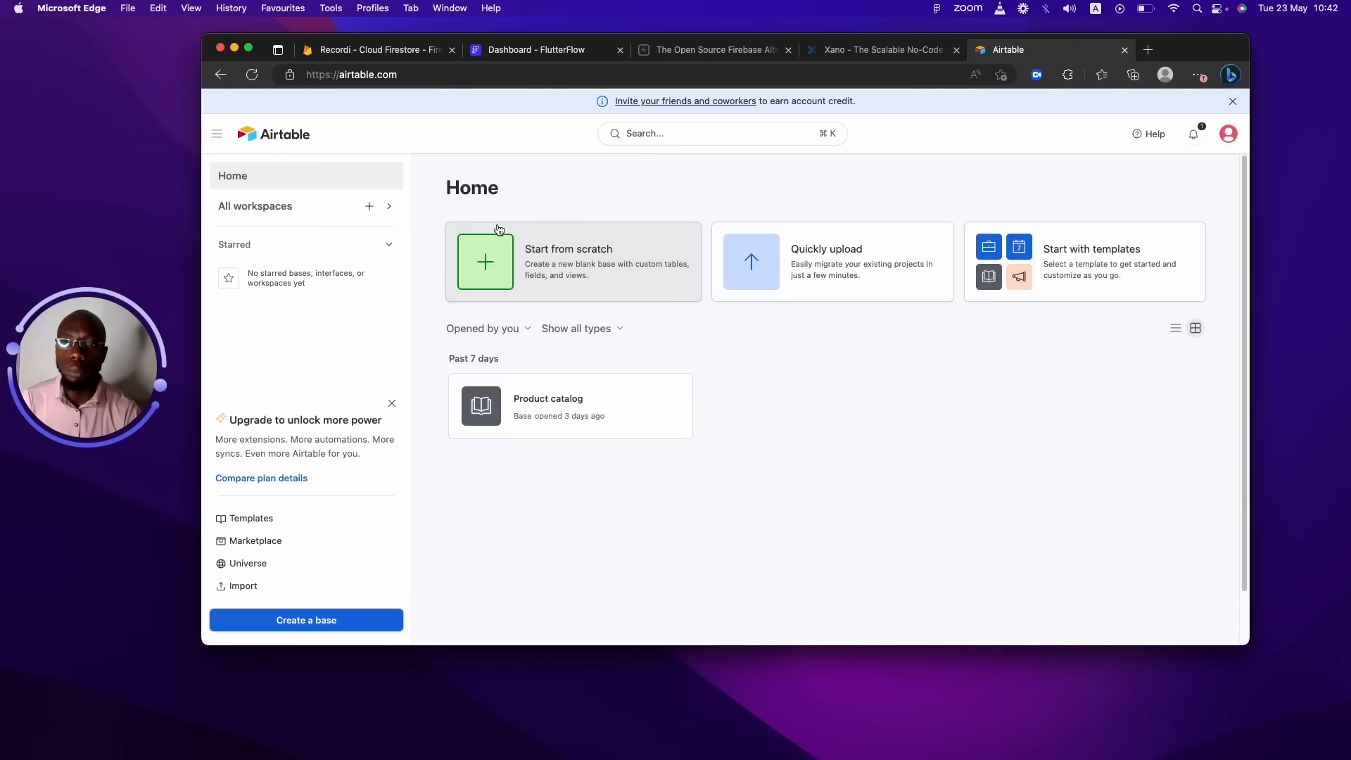
left_click(617, 392)
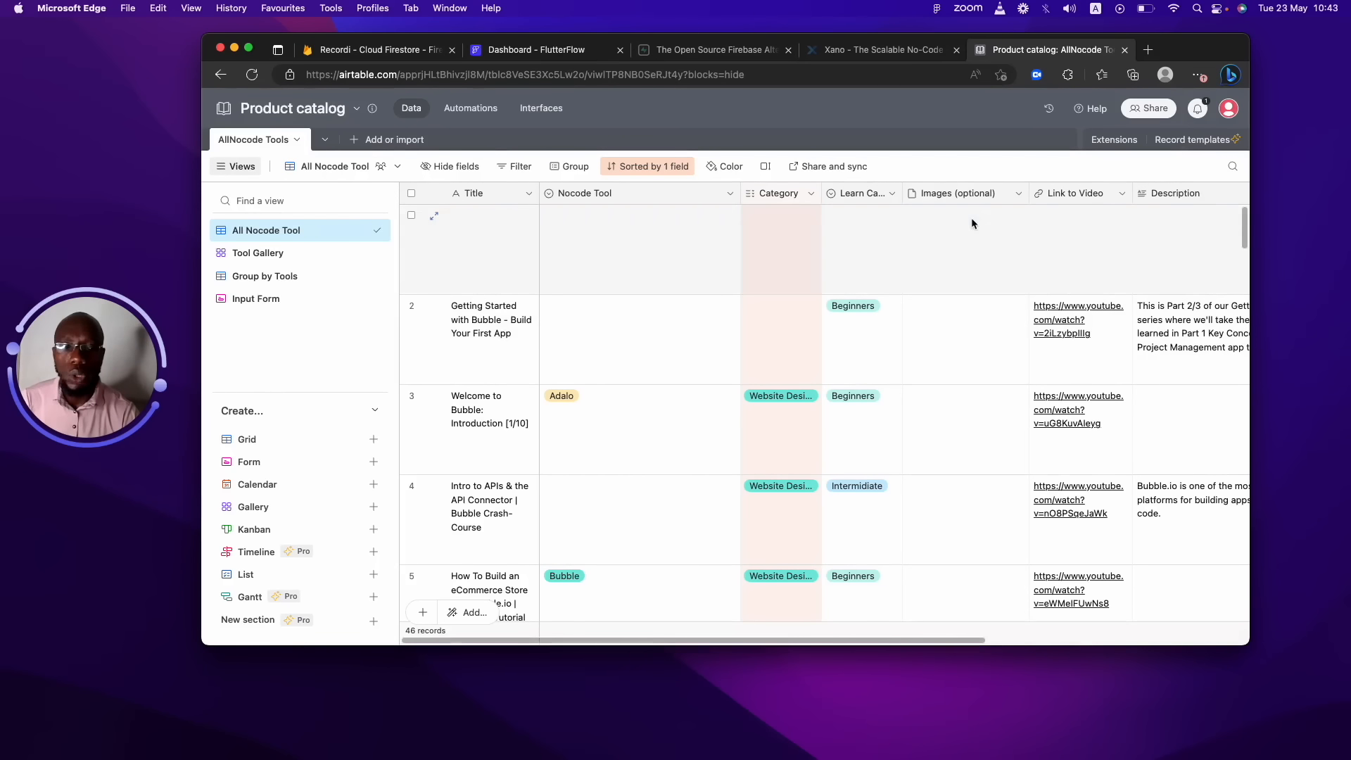
left_click_drag(1242, 232, 1189, 172)
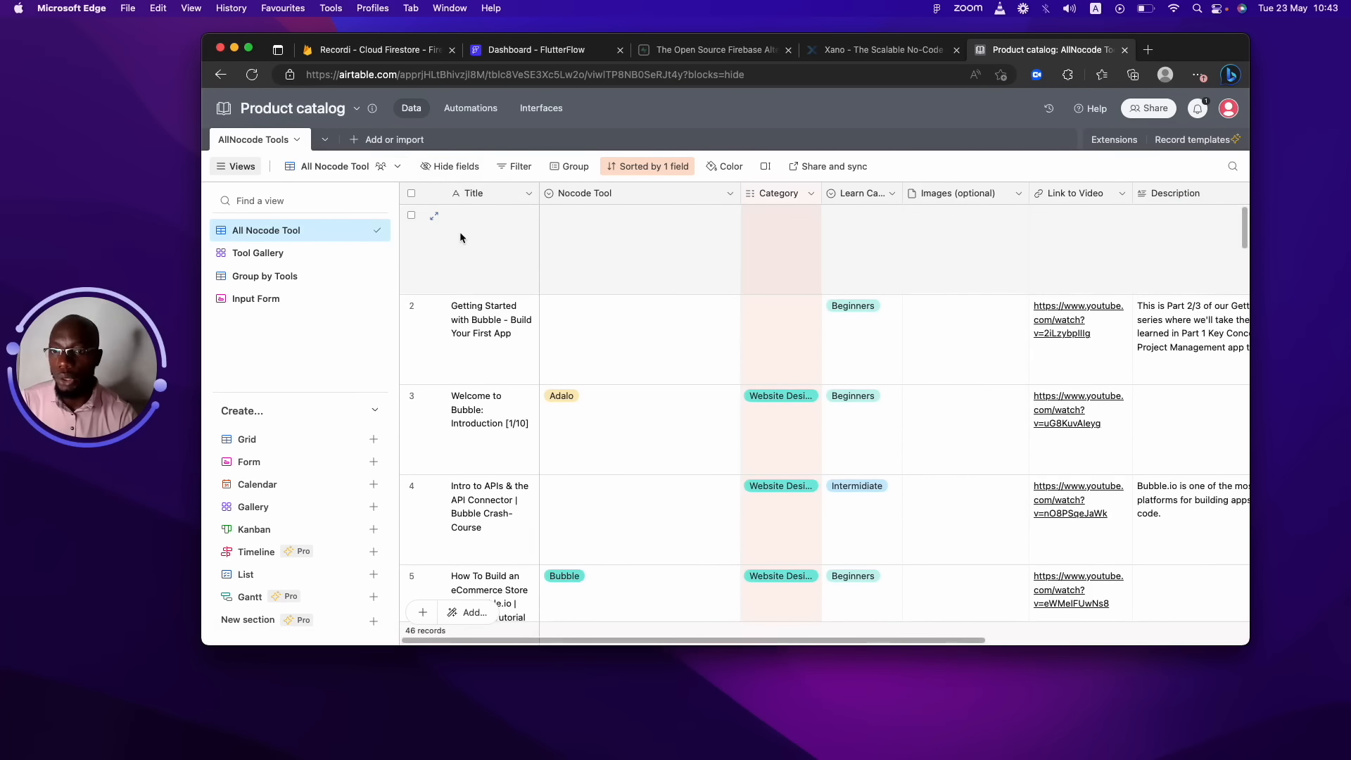
left_click(475, 213)
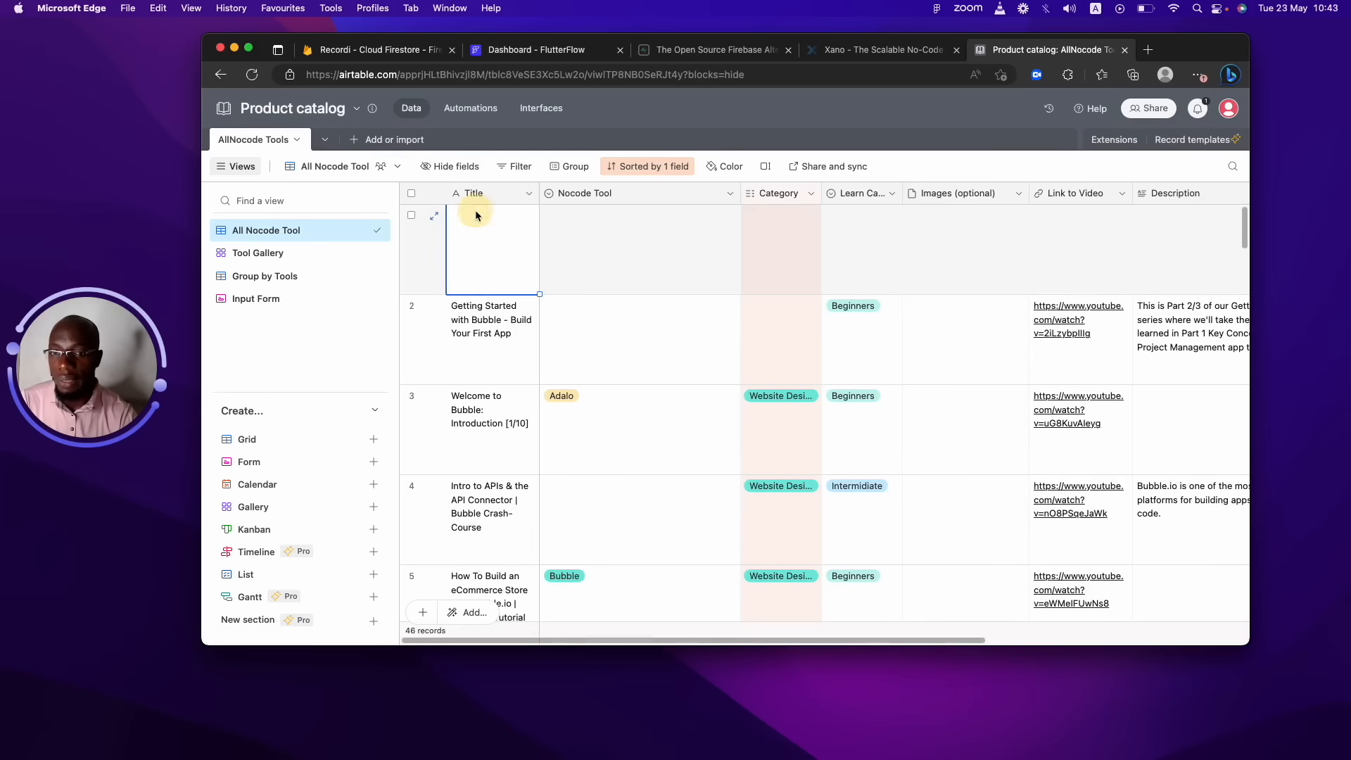
left_click(620, 222)
left_click(772, 213)
left_click(880, 213)
left_click(969, 213)
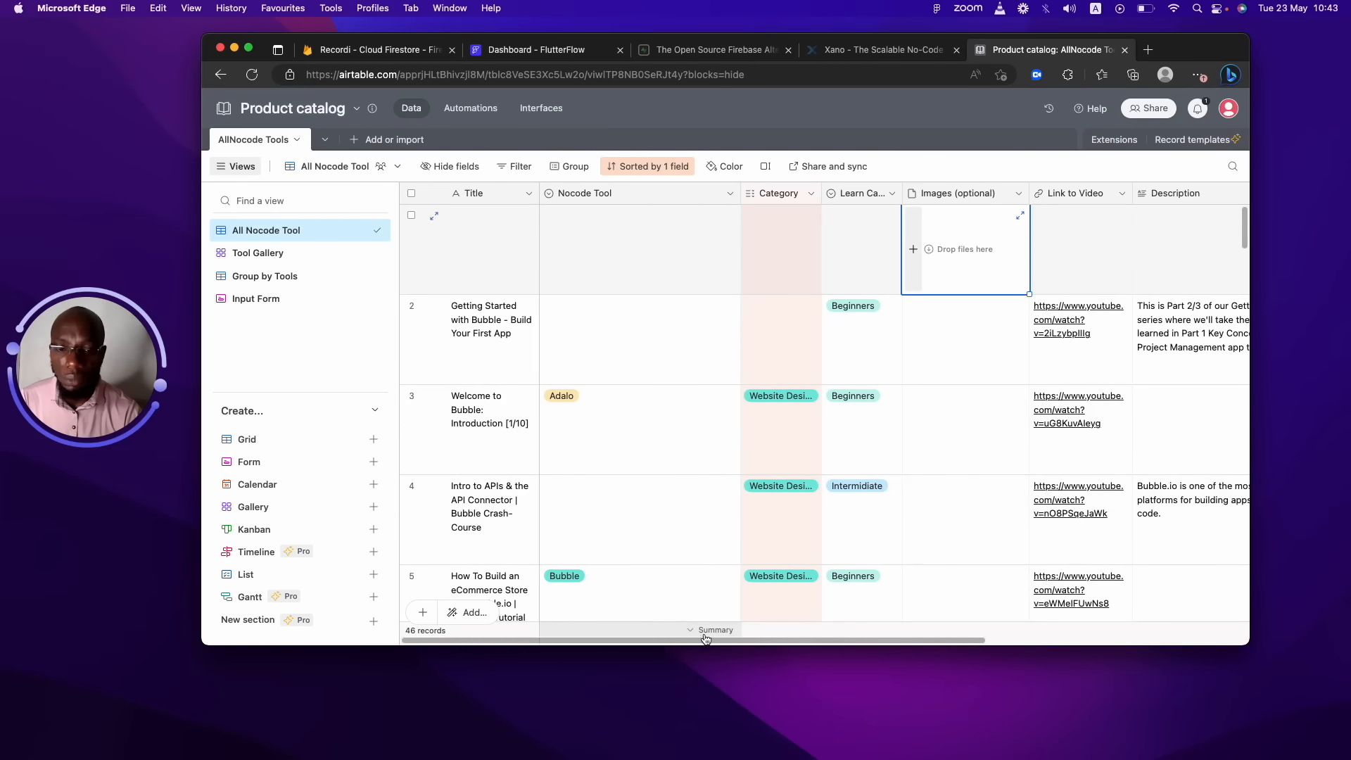
left_click_drag(705, 638, 368, 551)
left_click(460, 230)
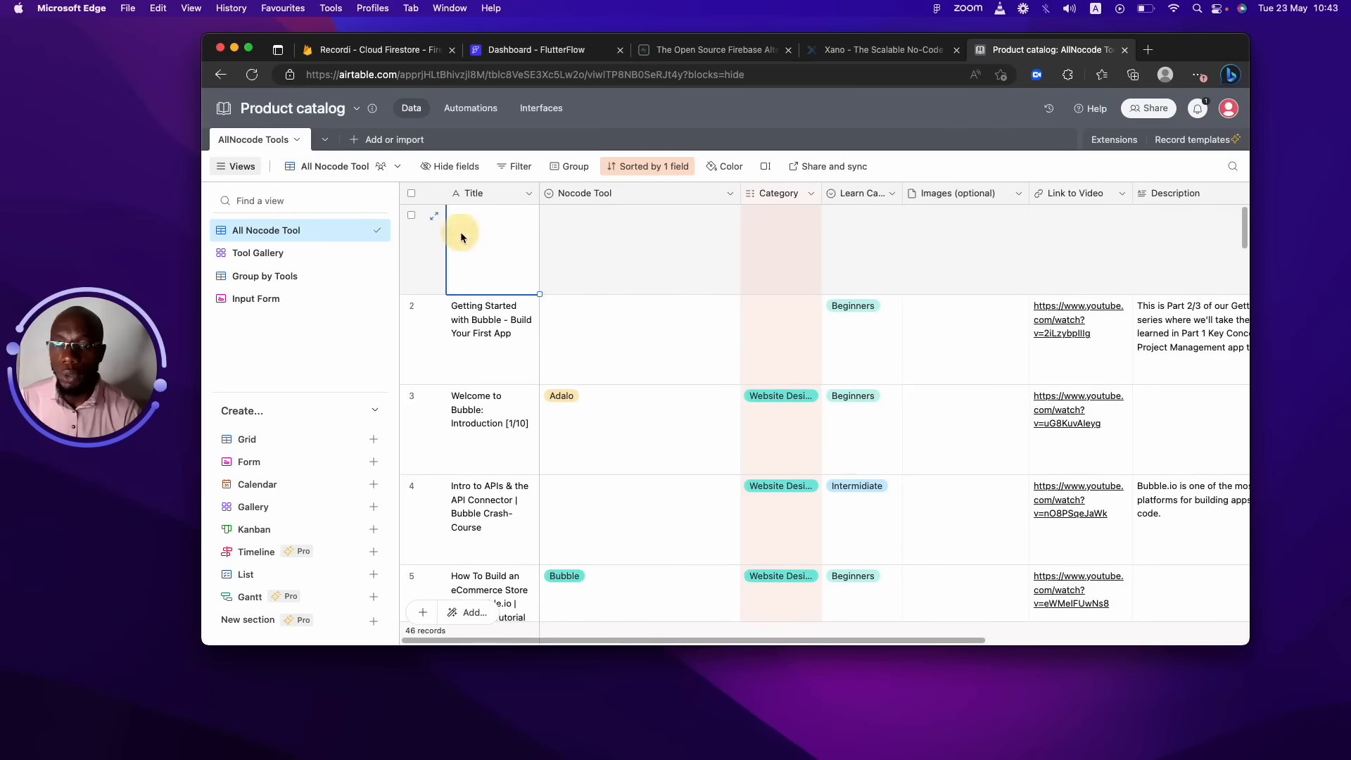
left_click(450, 343)
left_click(453, 454)
left_click(462, 500)
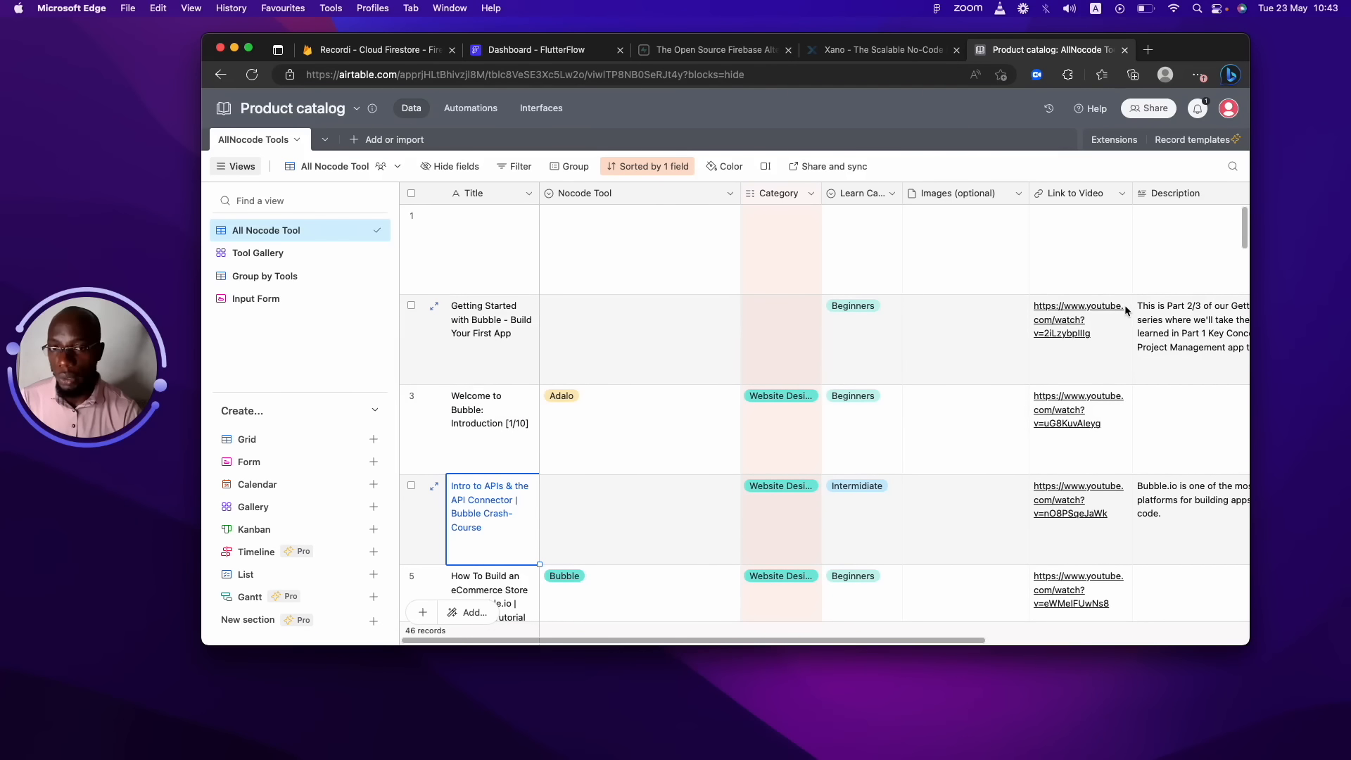
left_click(510, 52)
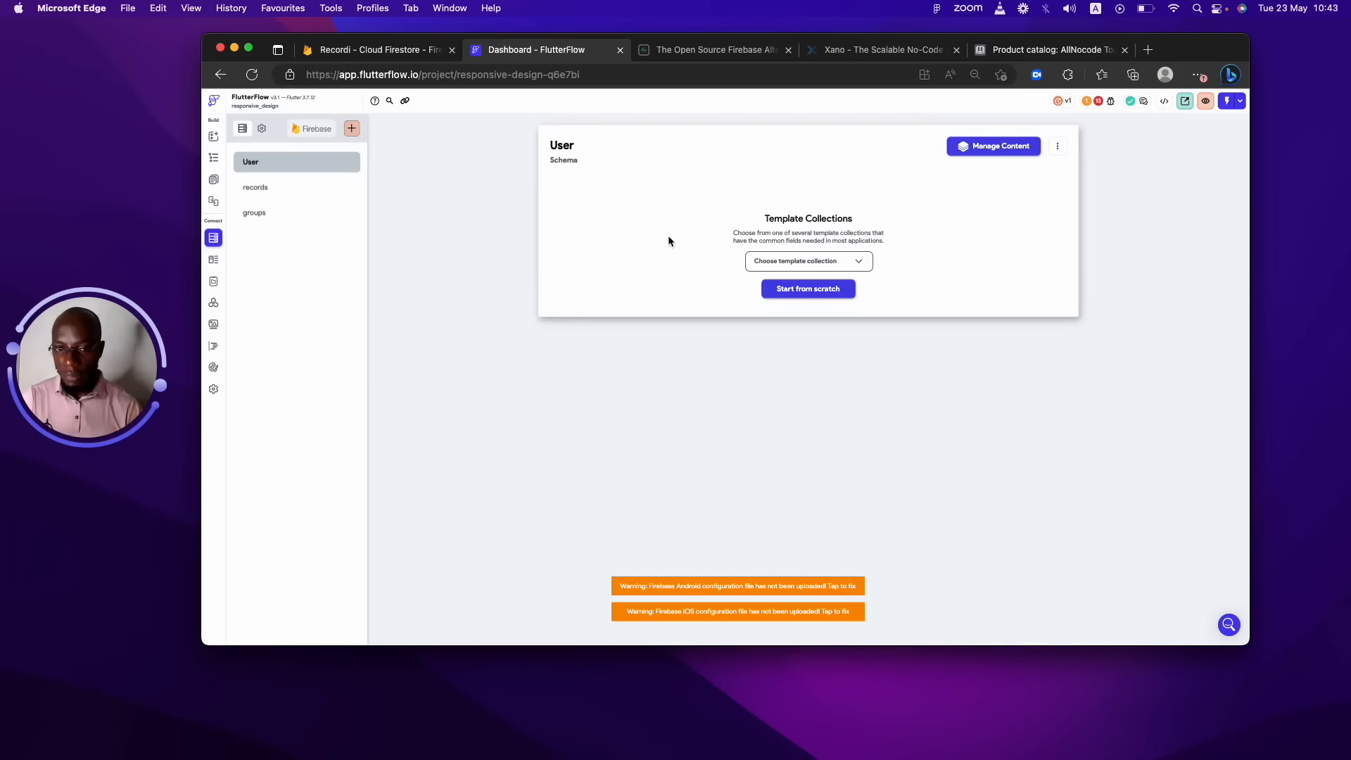
Give User a fresh schema with a userName field of type String and confirm it.
left_click(829, 291)
left_click(627, 206)
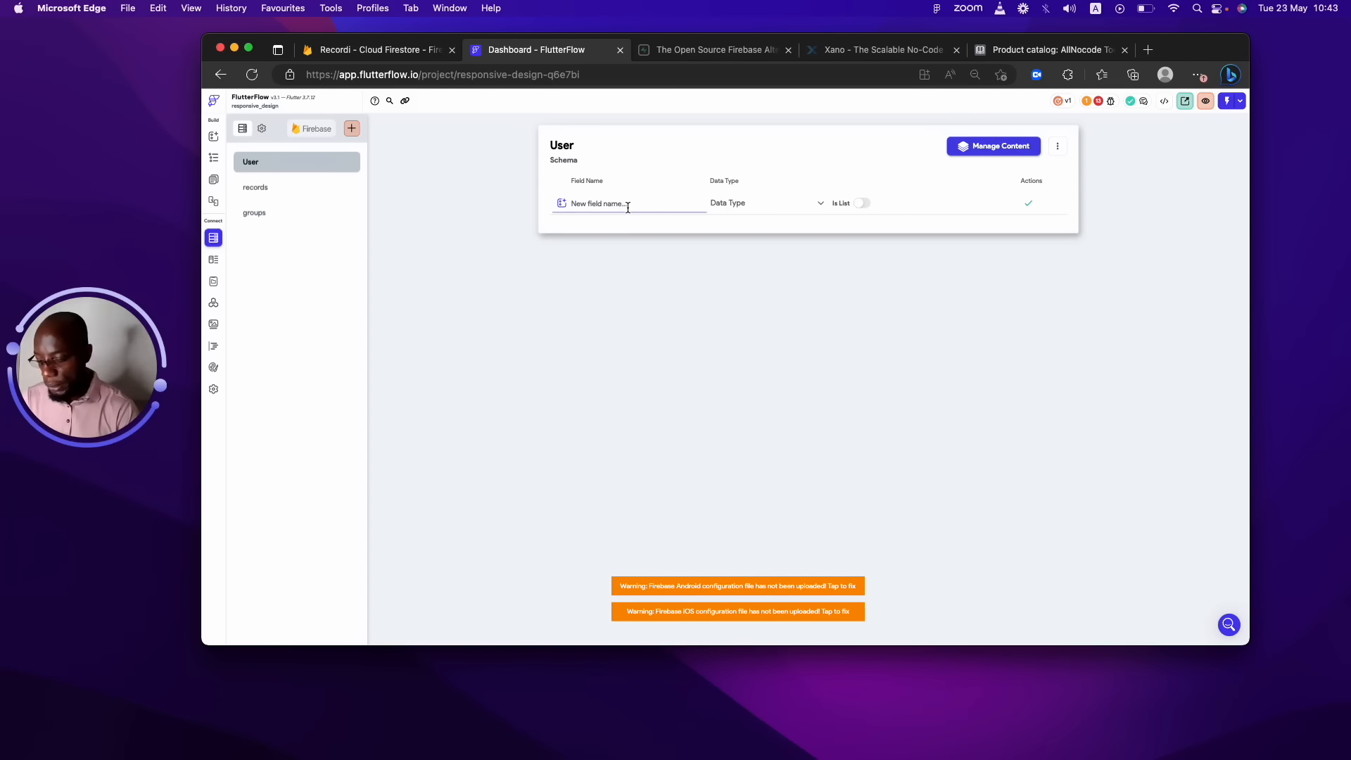
type("userName")
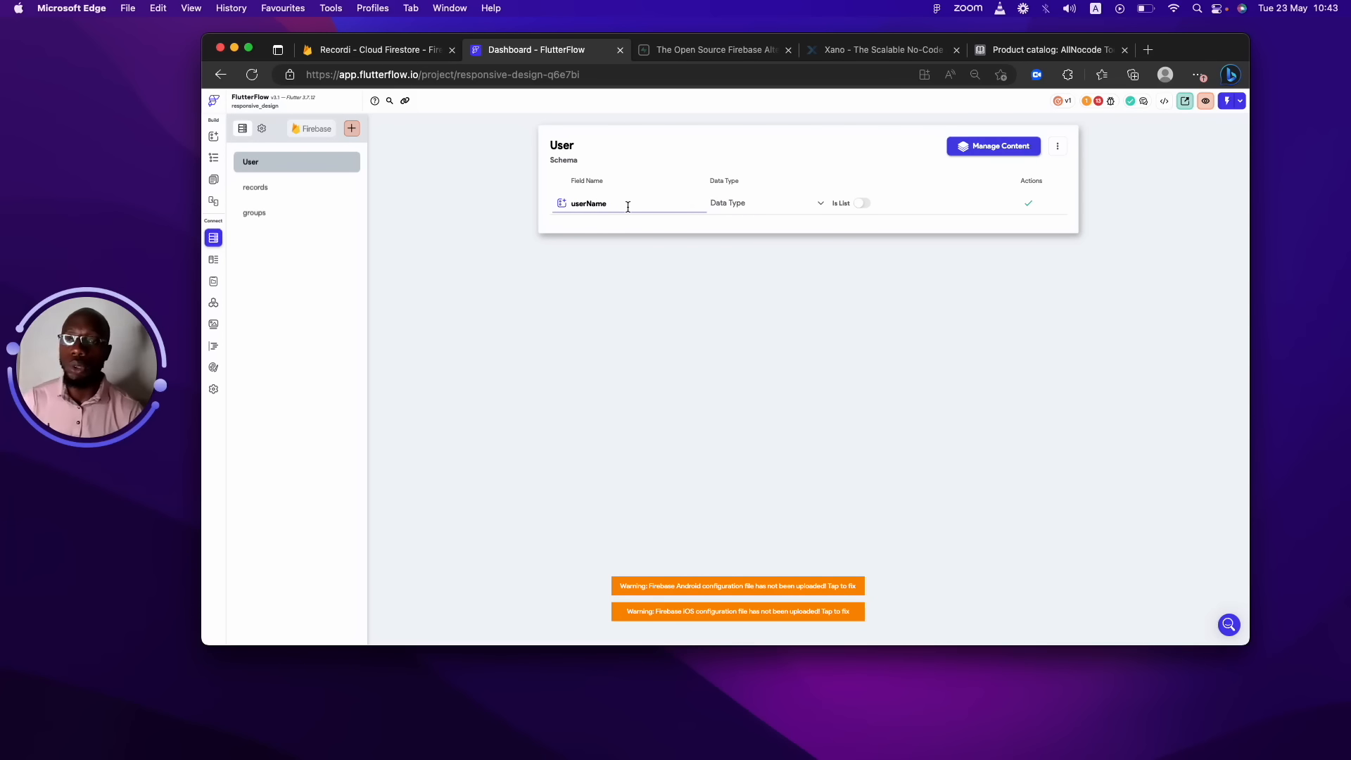
left_click(725, 206)
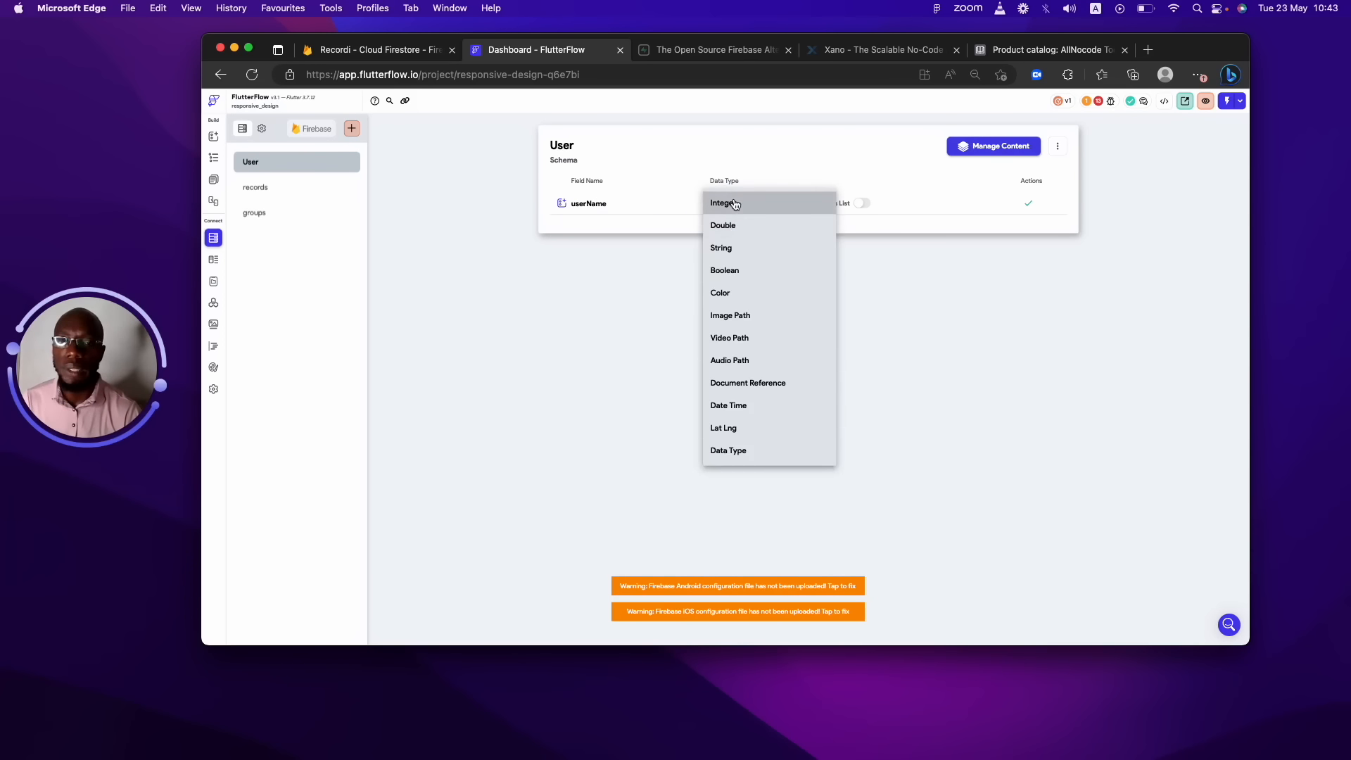
left_click(726, 247)
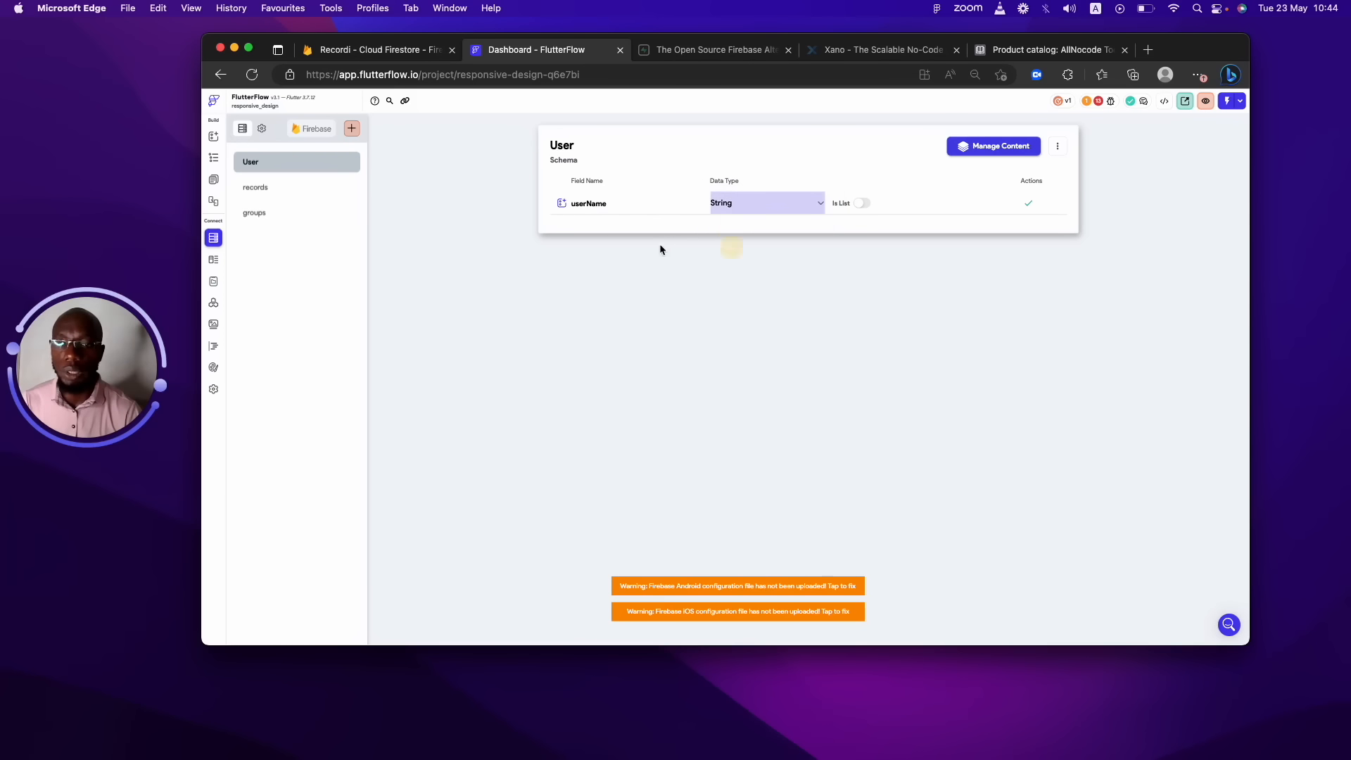
left_click(1027, 204)
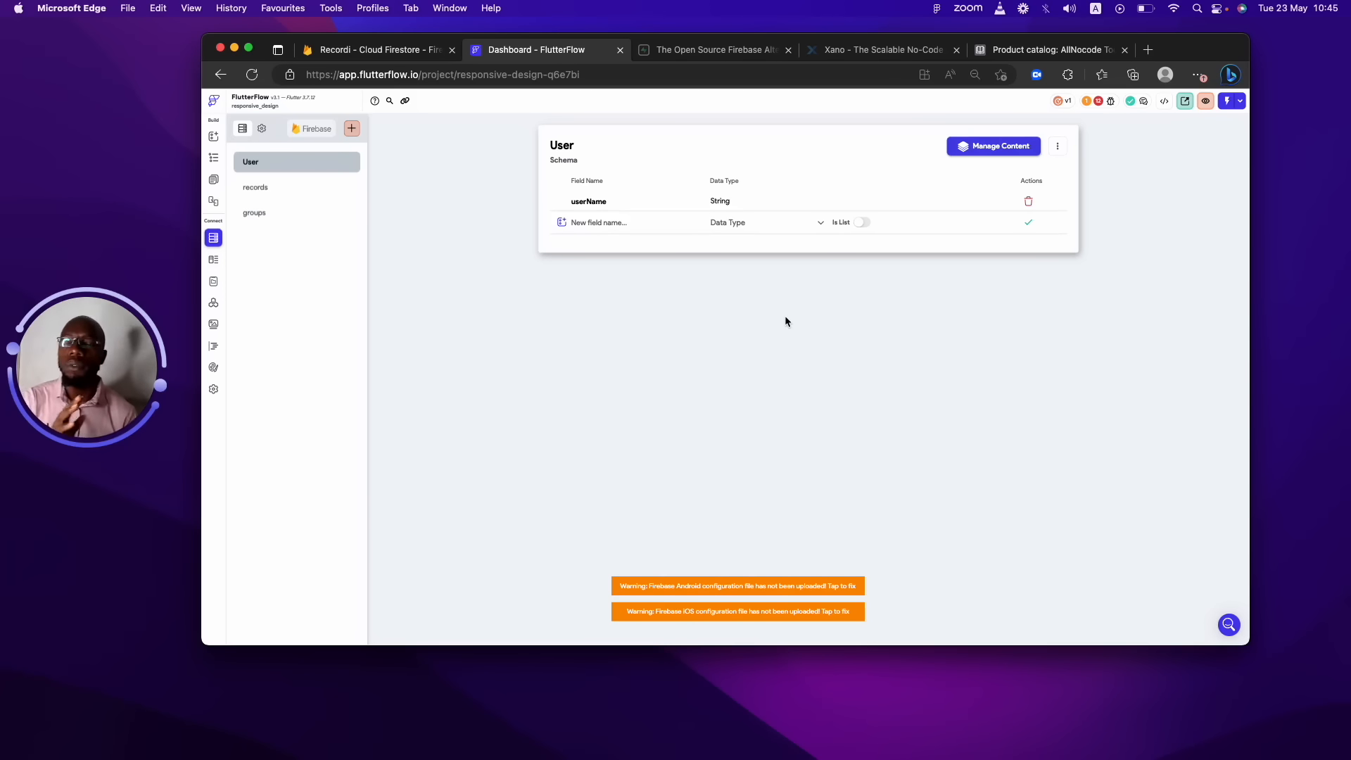
Save a new User field 'Age' with data type Integer, leaving a blank row below.
left_click(620, 230)
type("Age")
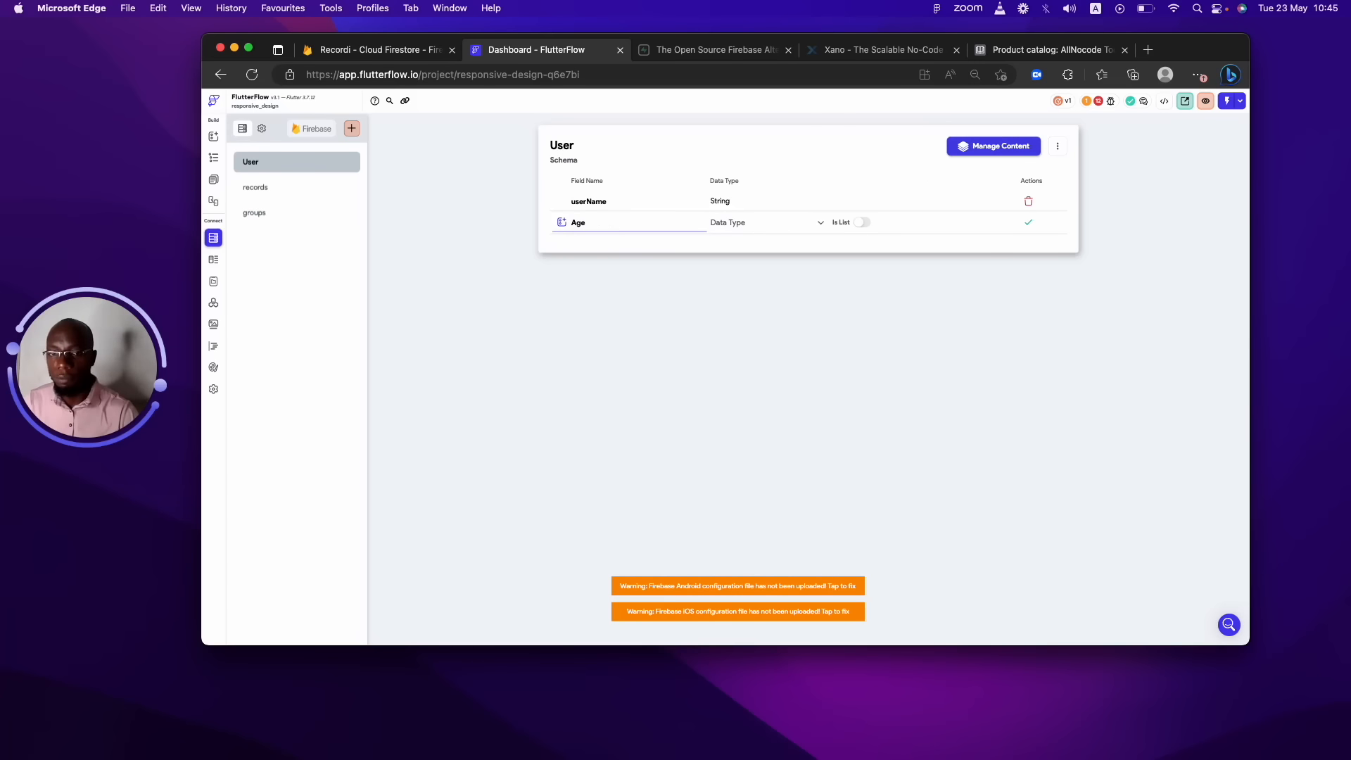
left_click(713, 224)
left_click(721, 227)
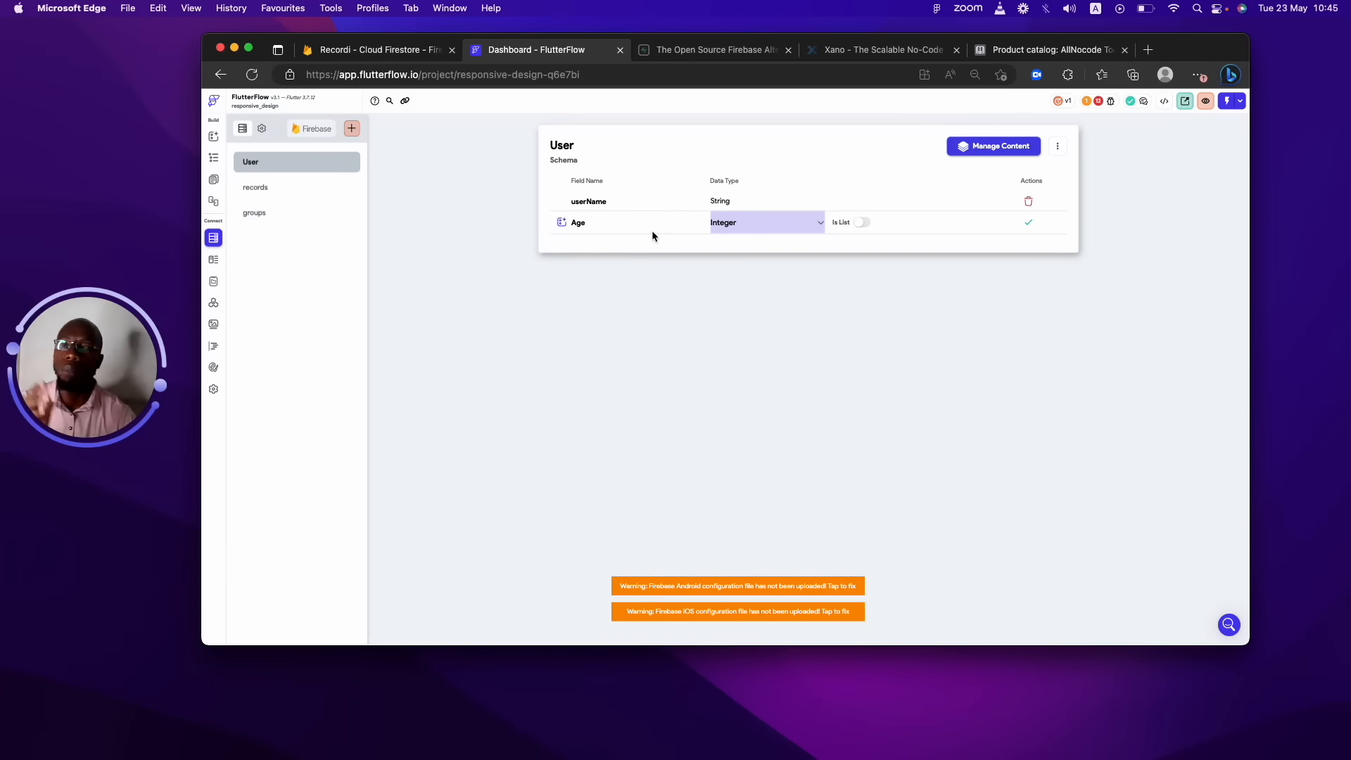
left_click(1021, 225)
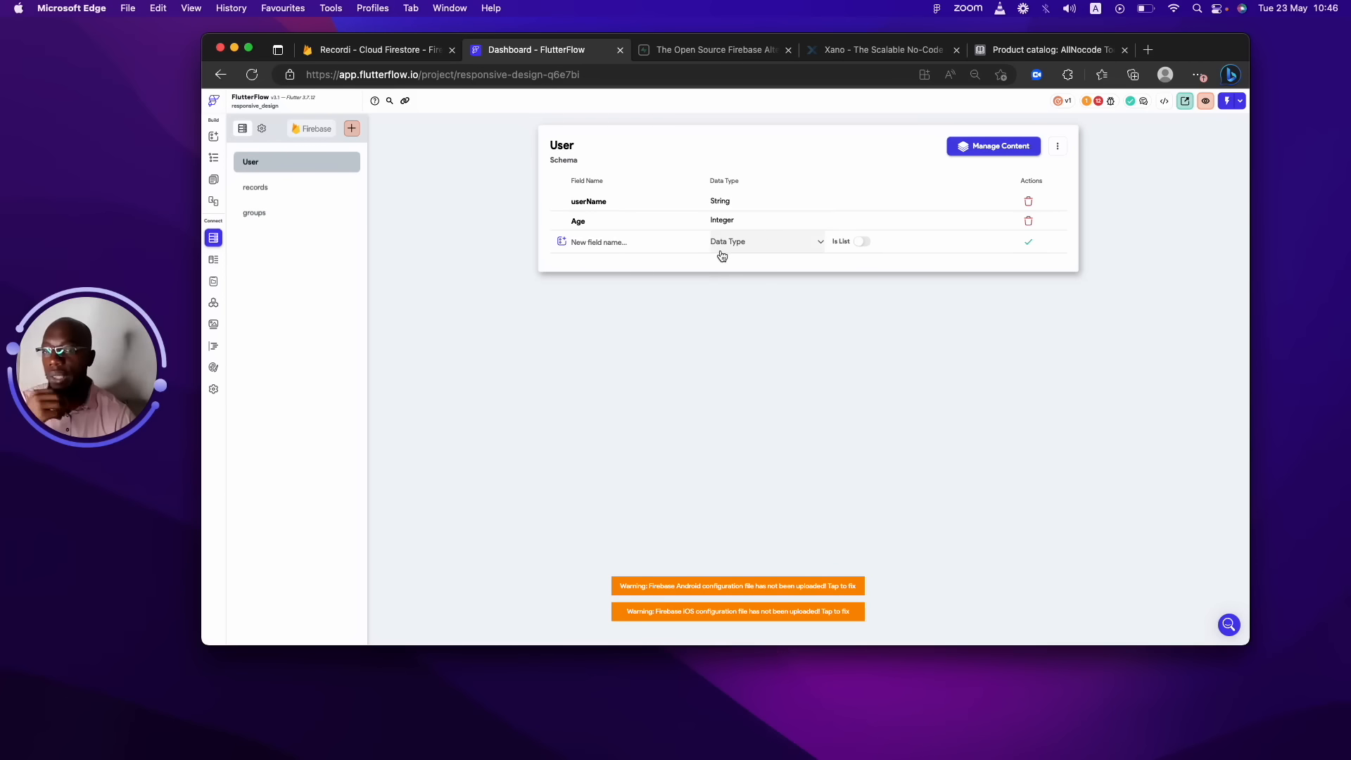
left_click(663, 247)
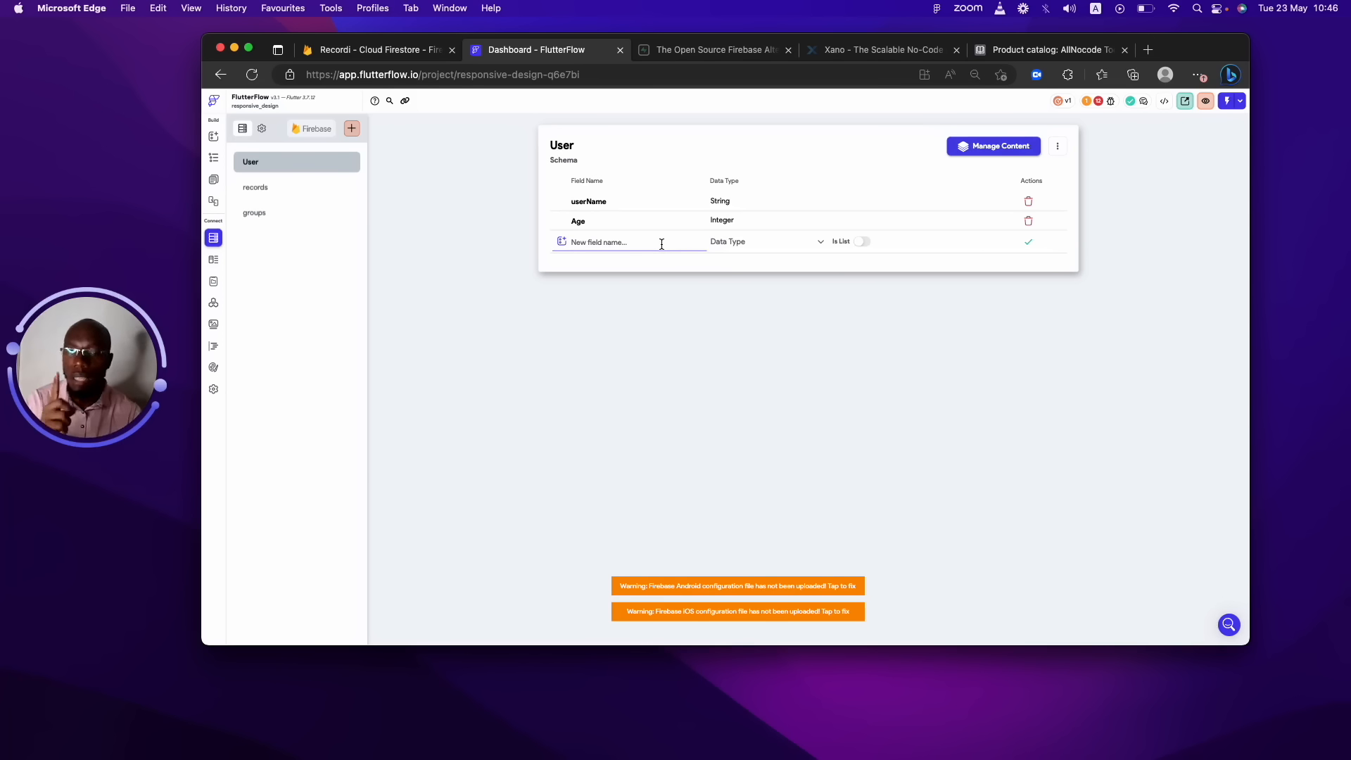
Clear the mistyped field name and delete the Age field.
type("AM")
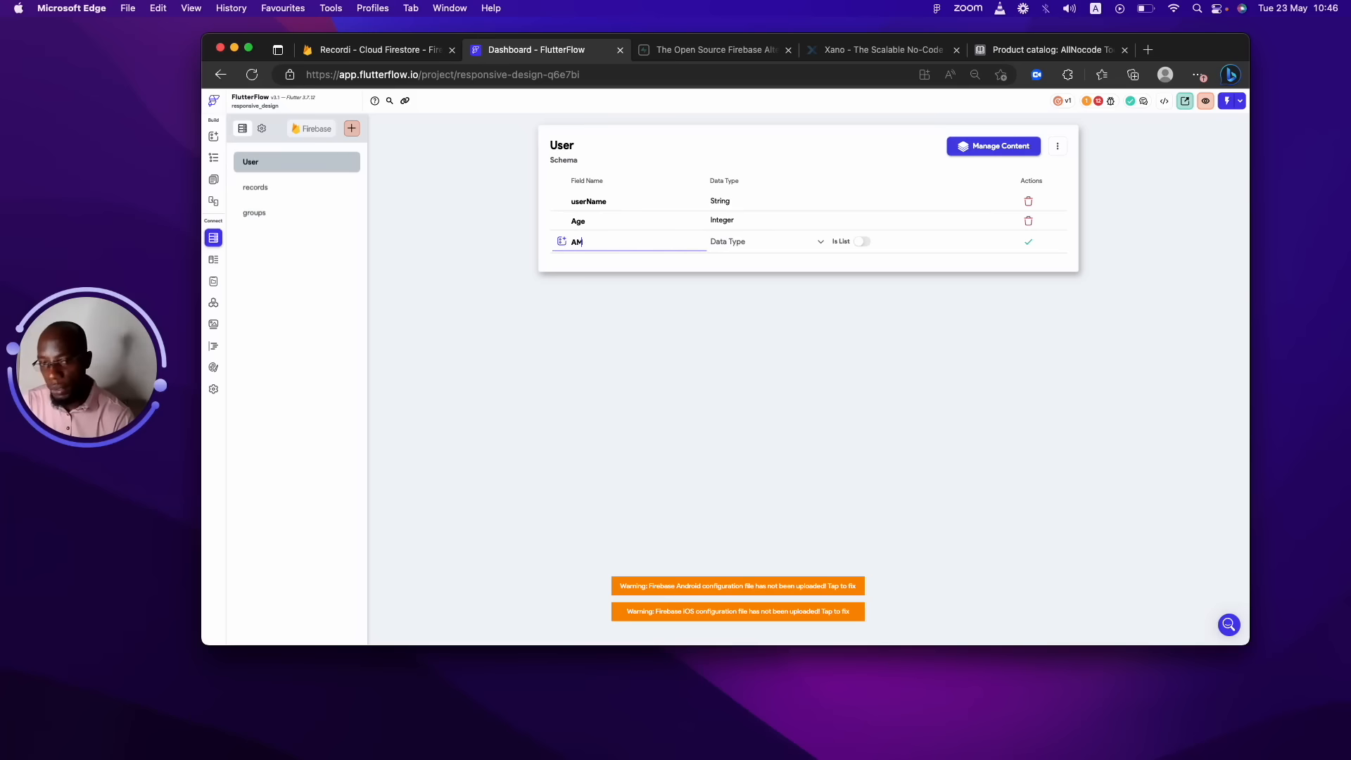
key("BackSpace")
type("amu")
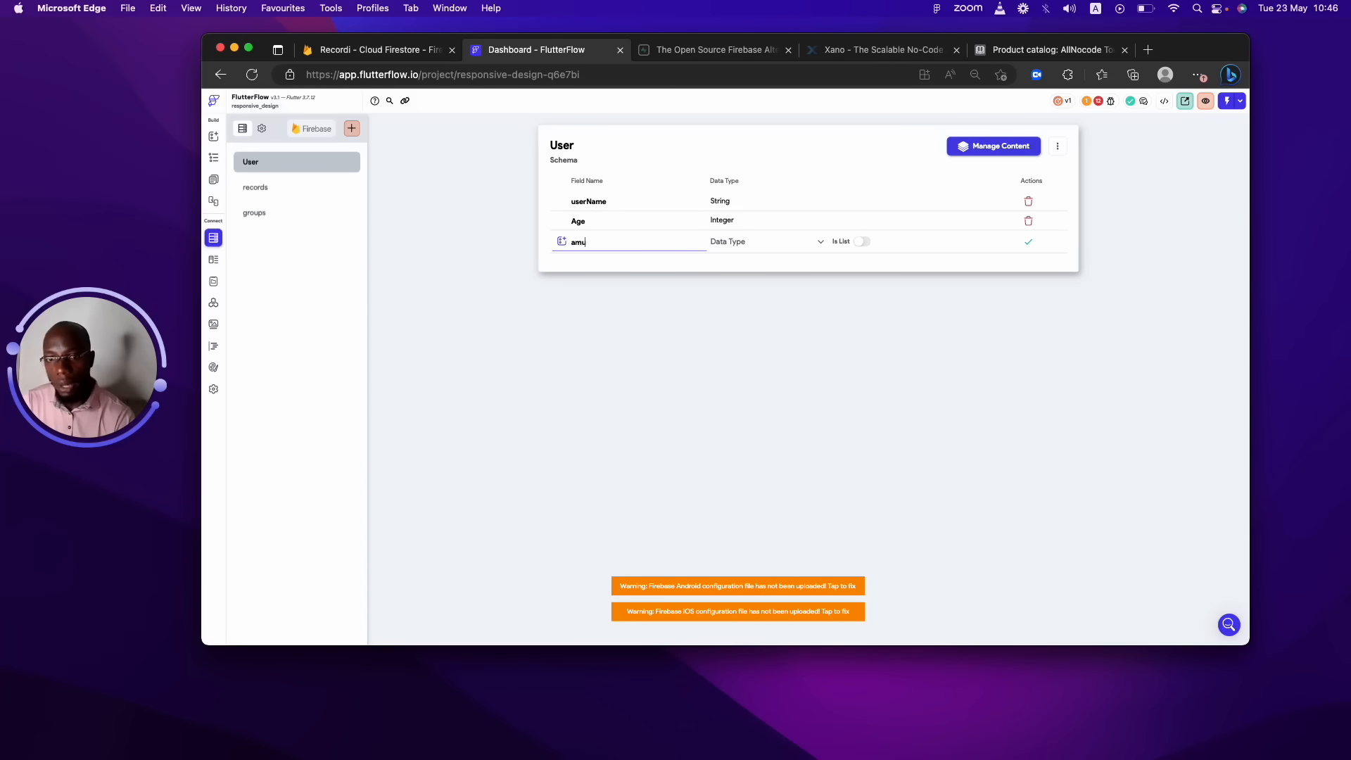
key("BackSpace")
key("BackSpace")
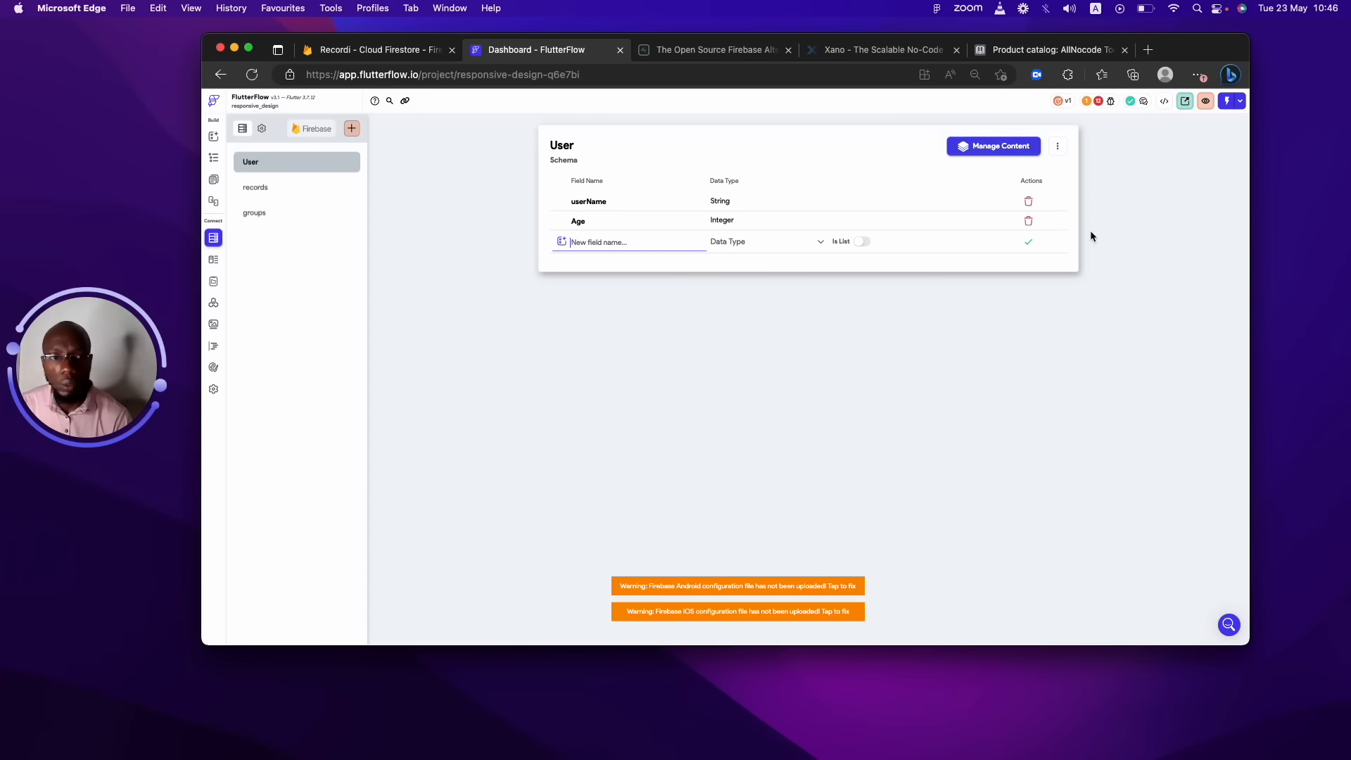
left_click(1028, 221)
left_click(794, 388)
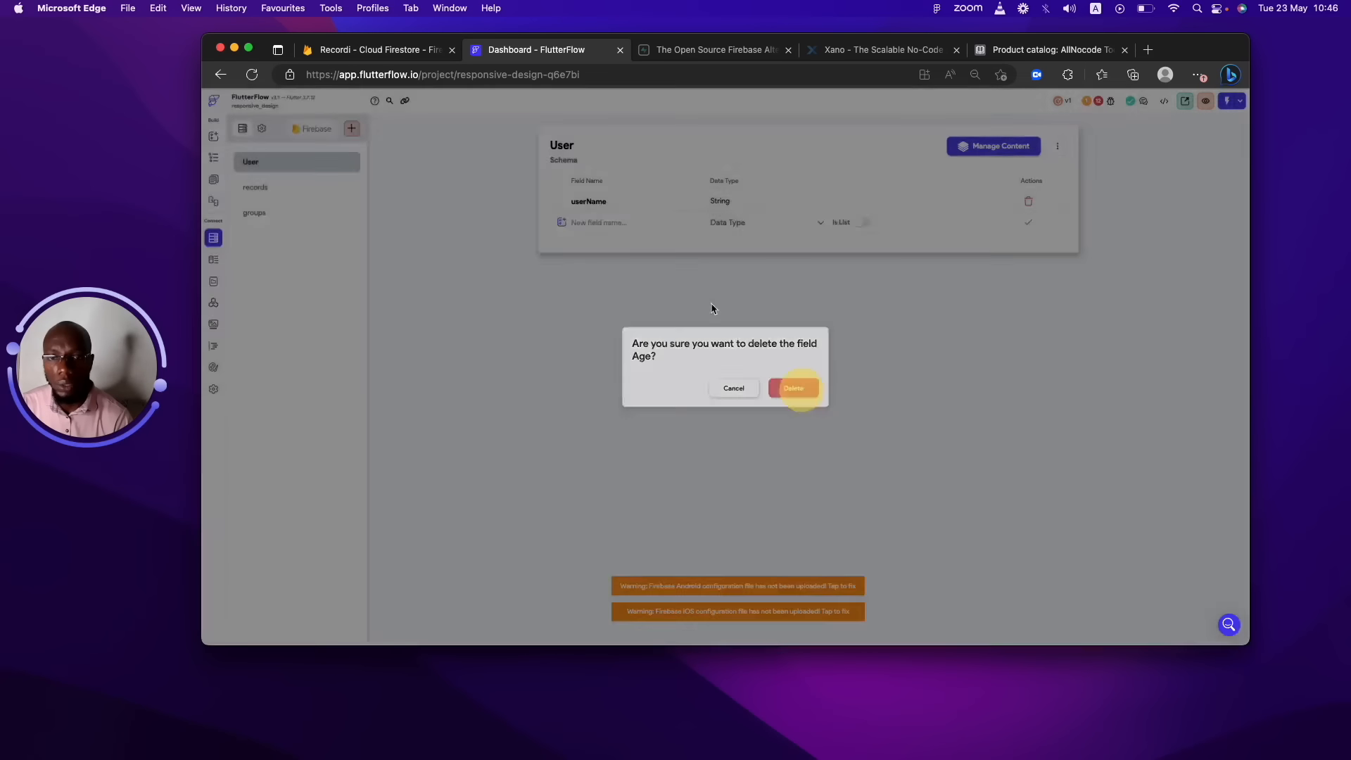
Re-add the field as lowercase 'age' of type Integer and begin naming amountSaved.
left_click(654, 226)
type("age")
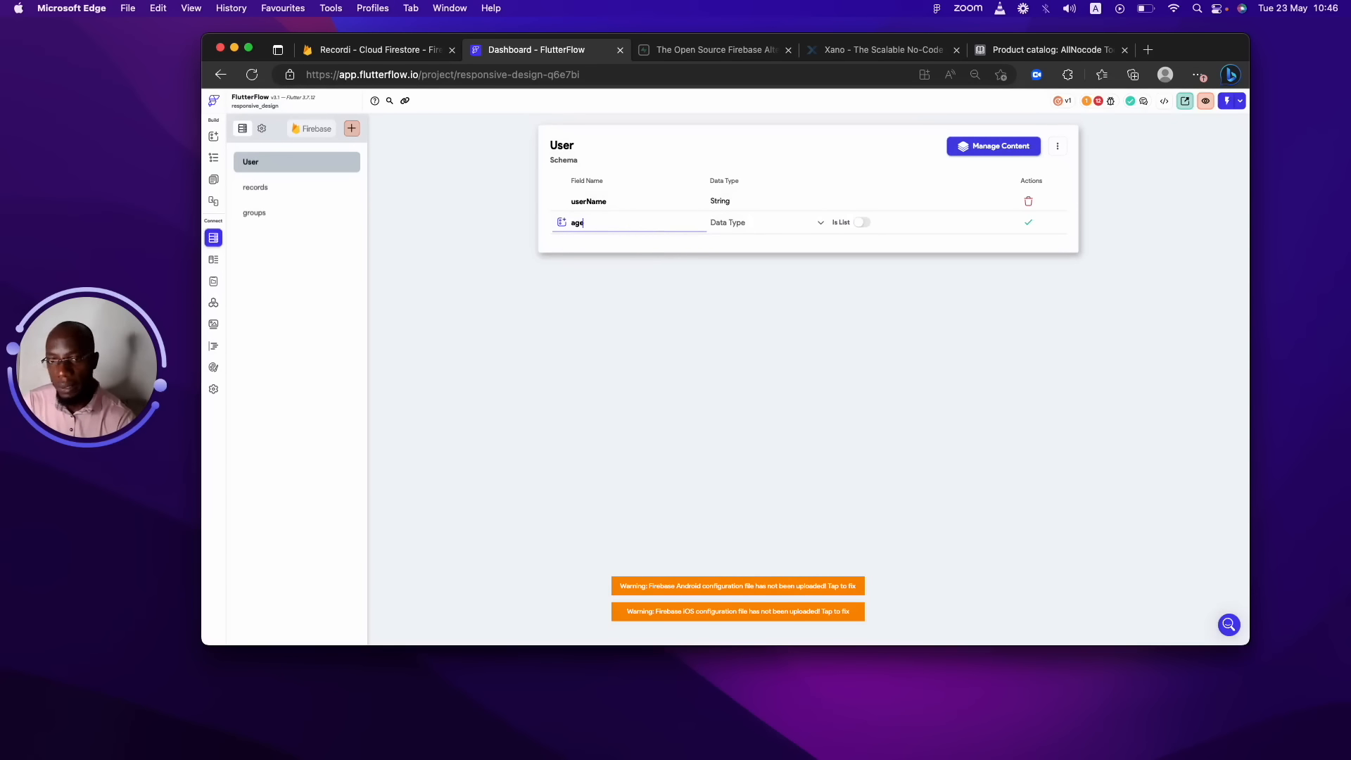
left_click(758, 222)
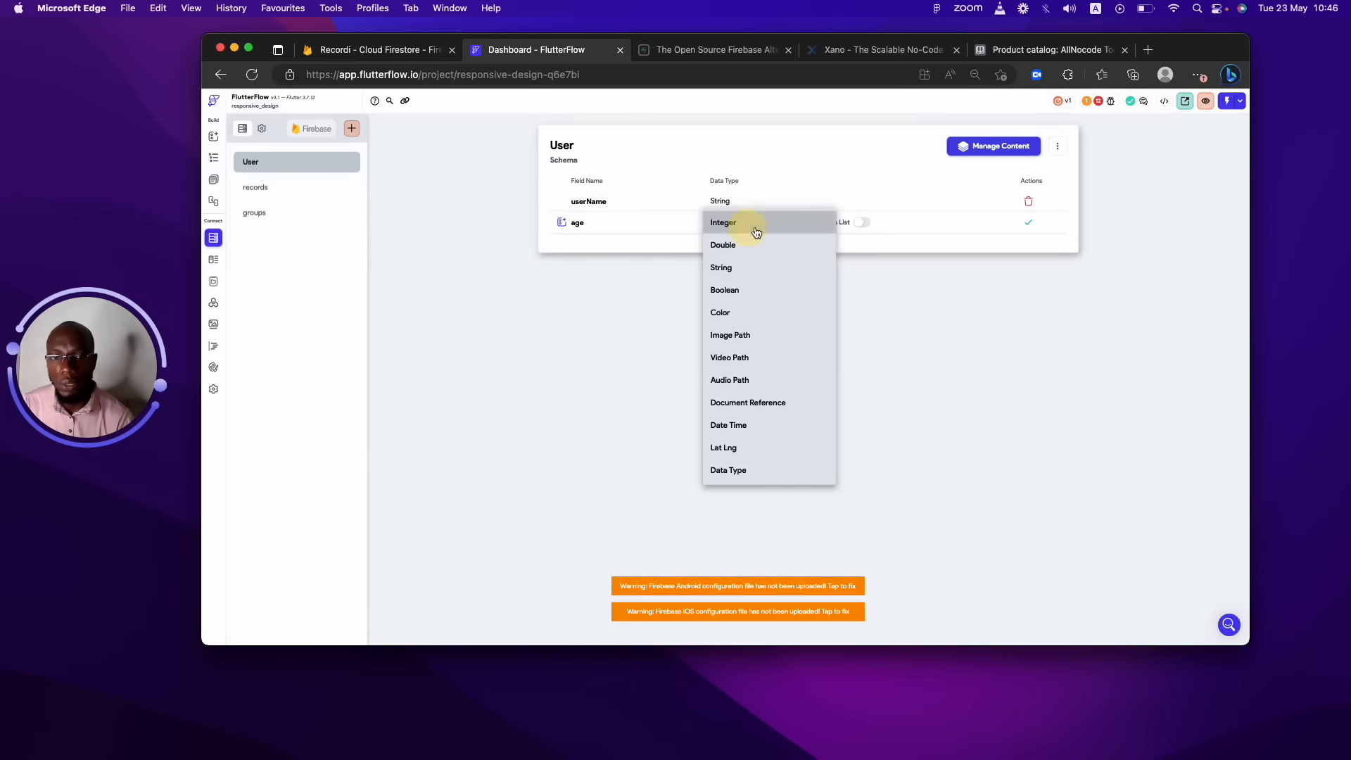
left_click(751, 222)
left_click(1036, 228)
left_click(643, 244)
type("amountSaved")
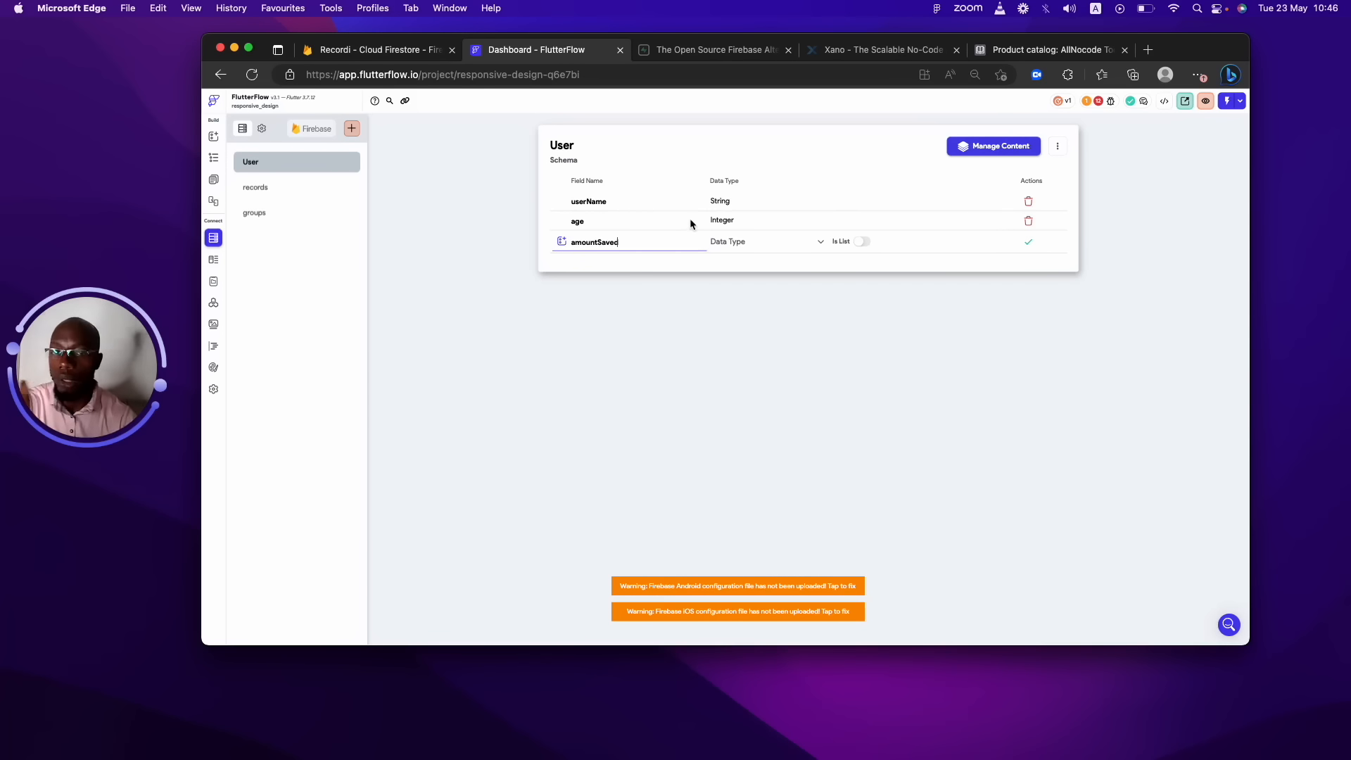
Save the amountSaved field with data type Double.
left_click(725, 241)
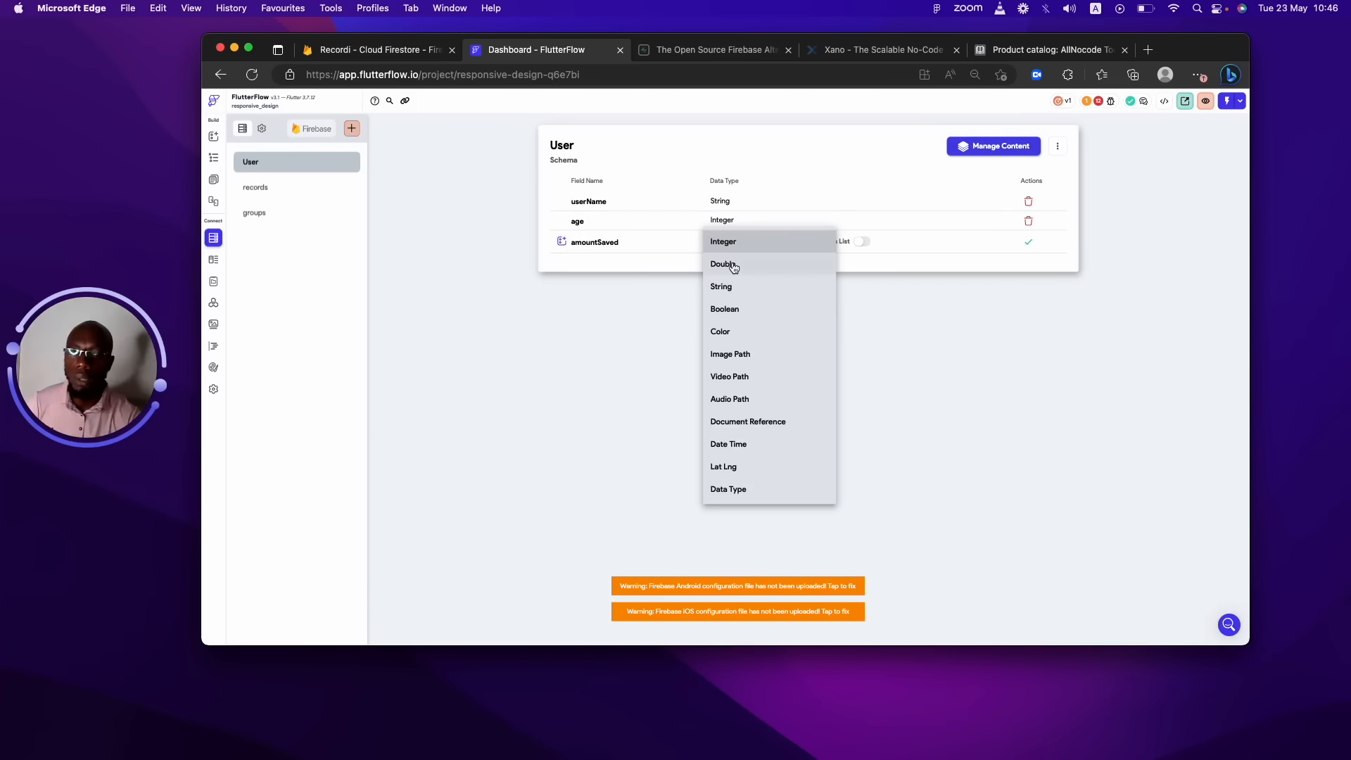
left_click(732, 266)
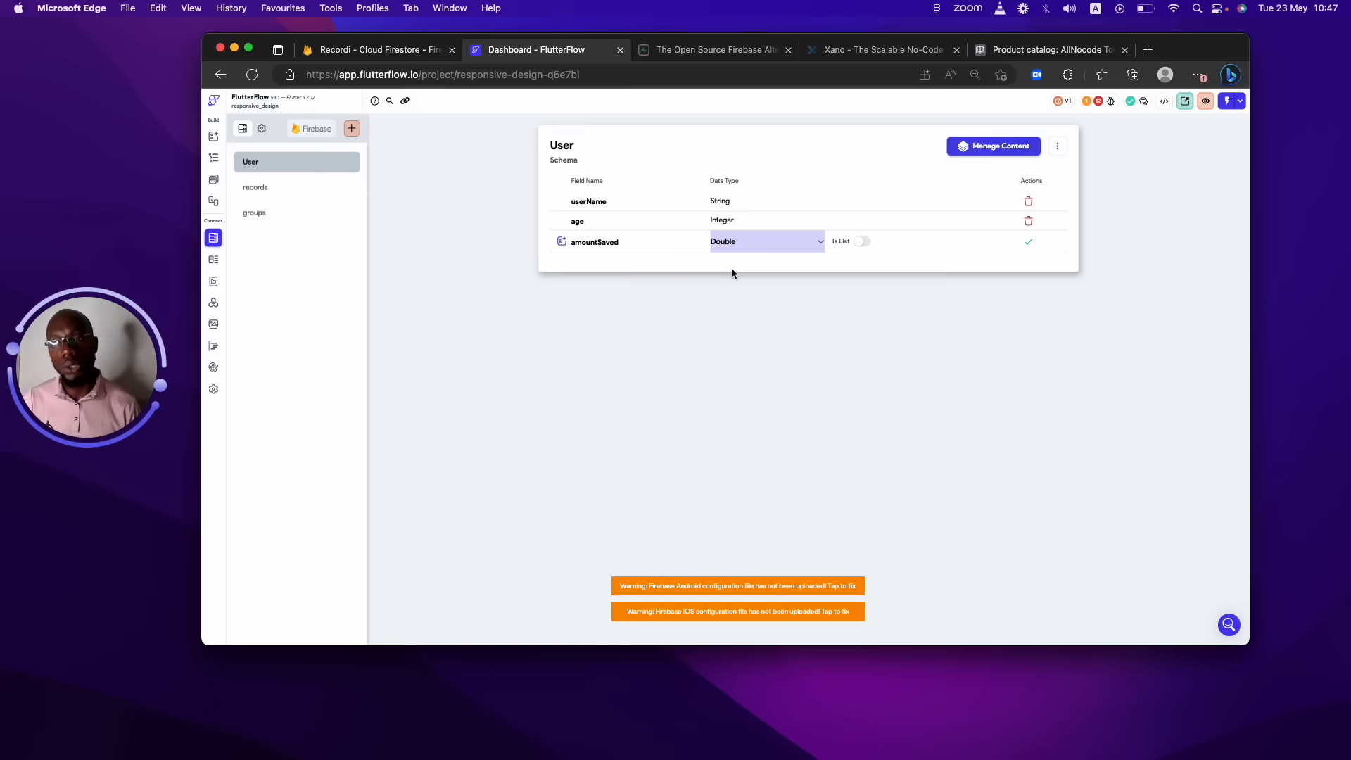
left_click(1028, 242)
Name the next User field acceptTerms.
left_click(633, 260)
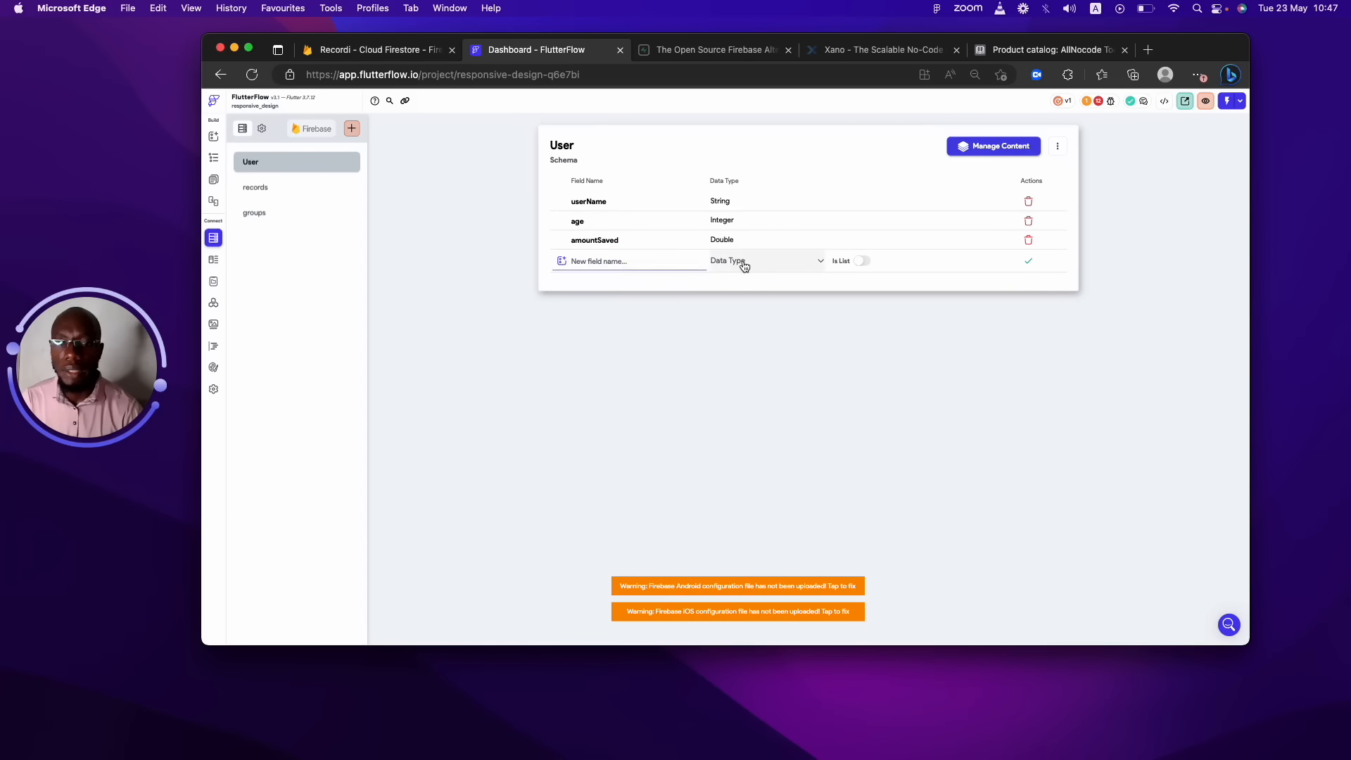
left_click(740, 262)
left_click(648, 263)
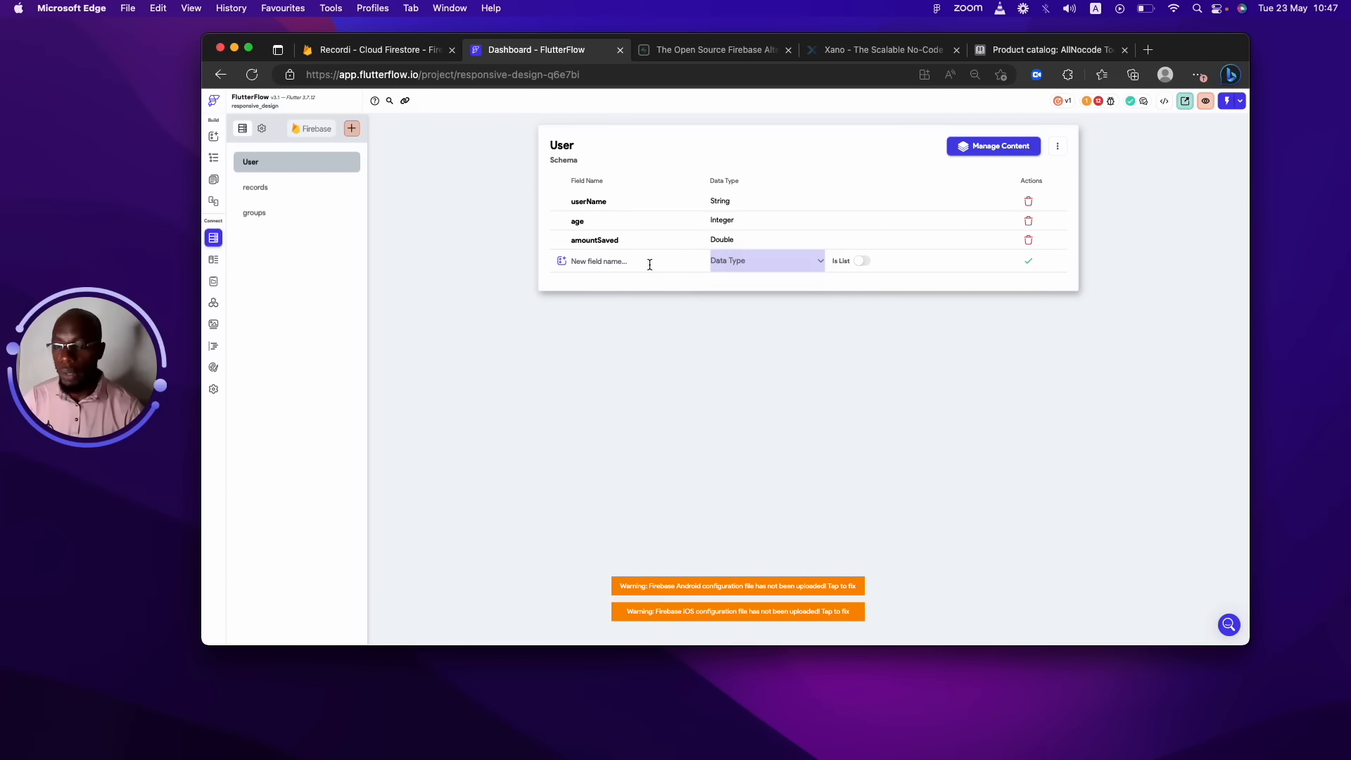
left_click(649, 264)
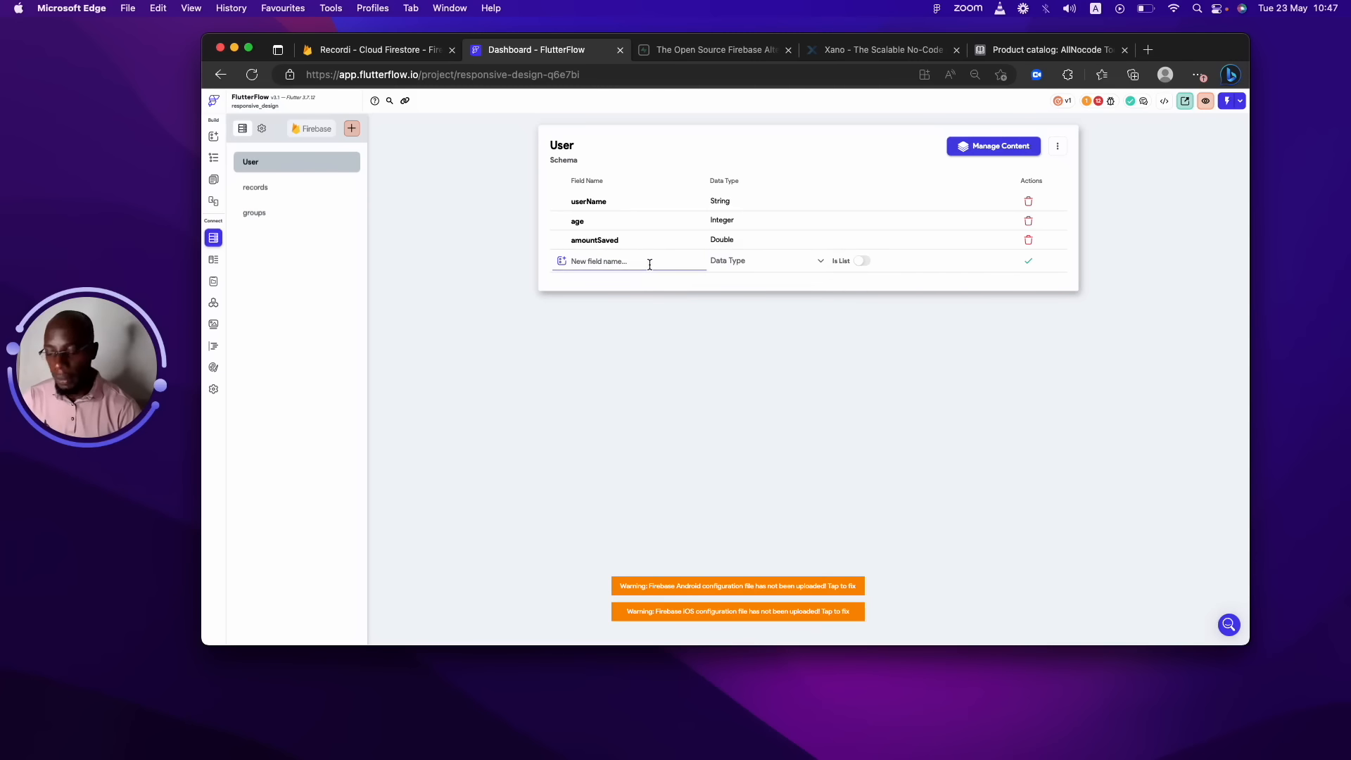
type("ac")
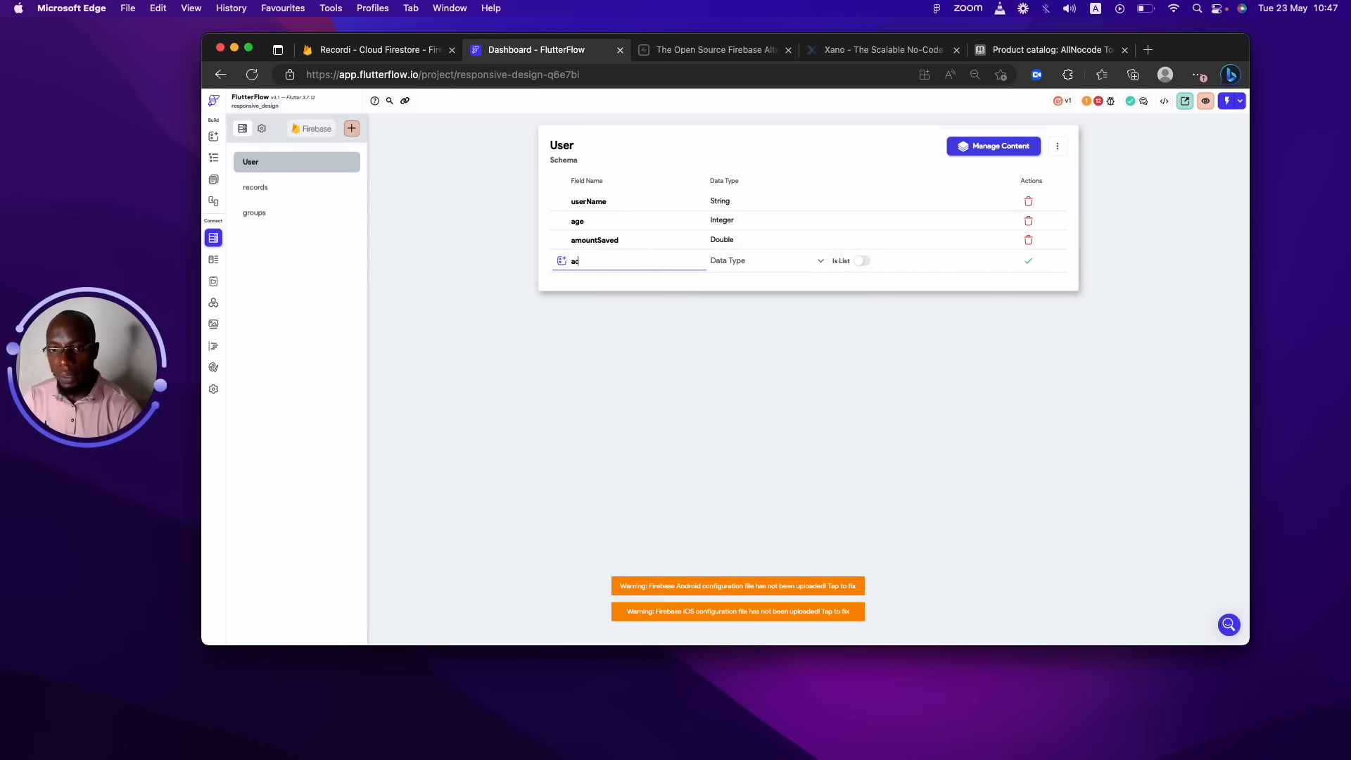
type("ceptTerms")
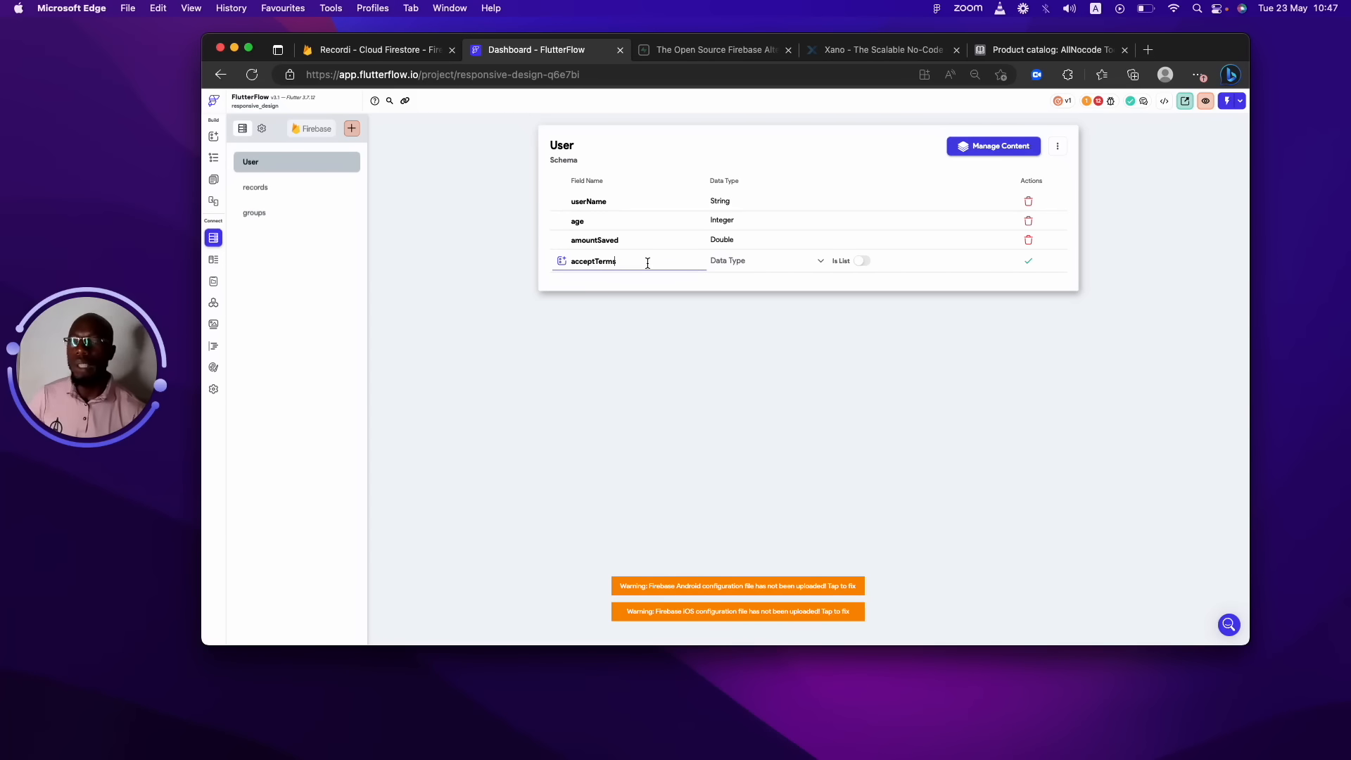
Set the acceptTerms field's data type to Boolean.
left_click(728, 272)
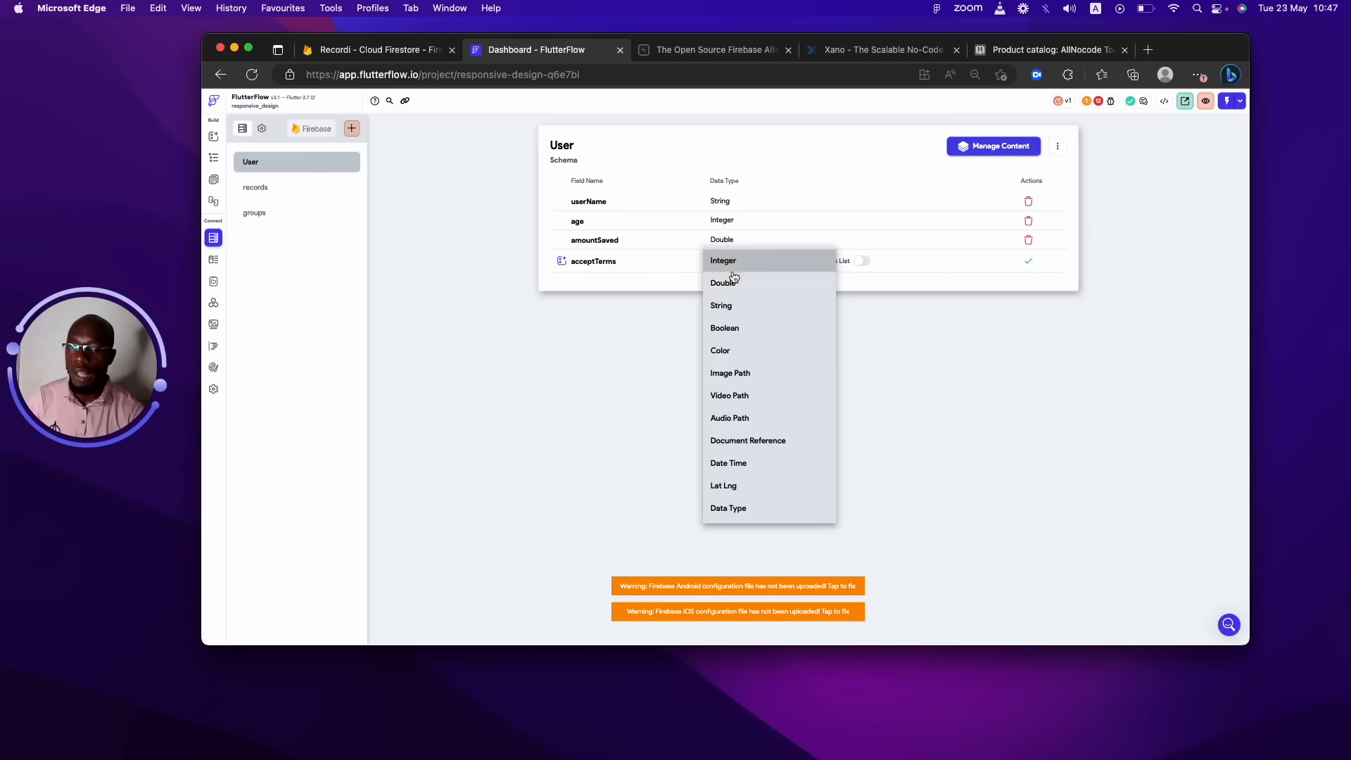
left_click(737, 326)
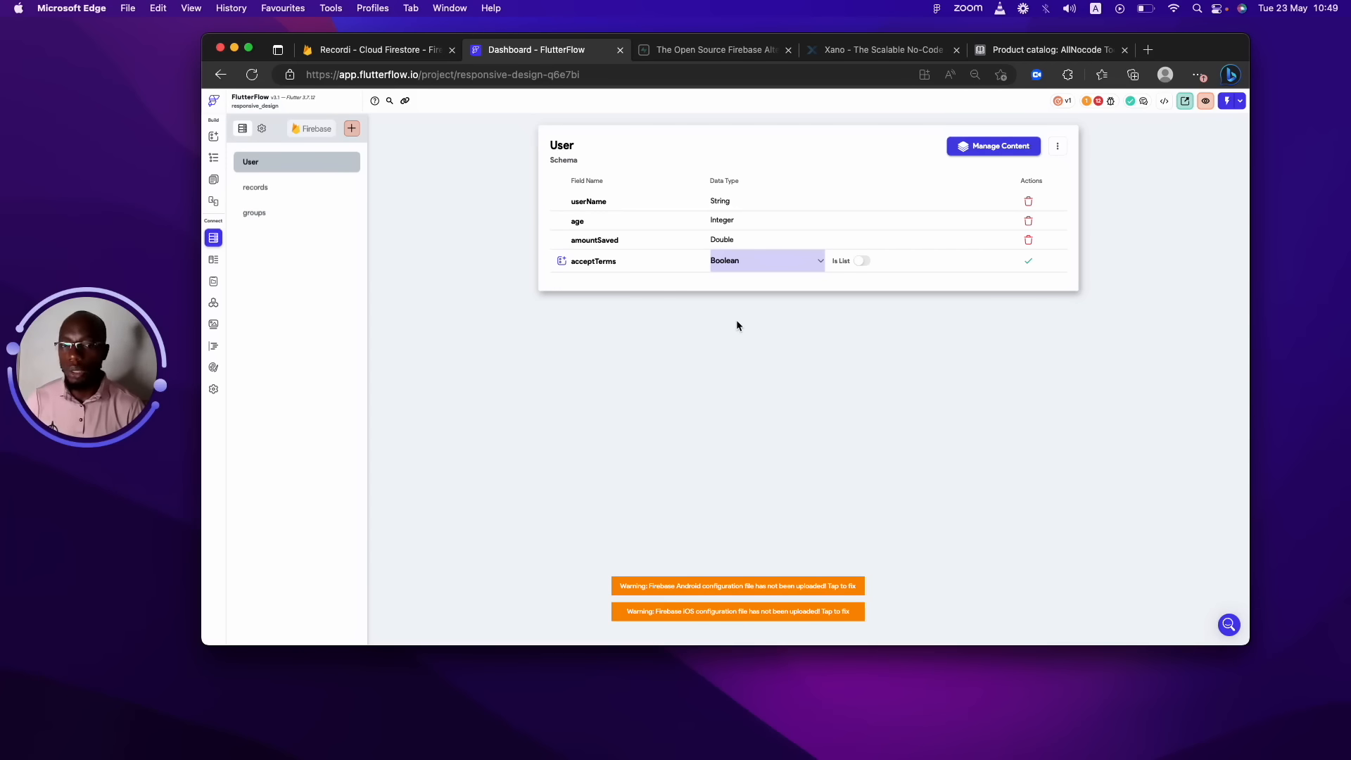
Save acceptTerms, then give the next field the Color type and name it houseColor.
left_click(1028, 262)
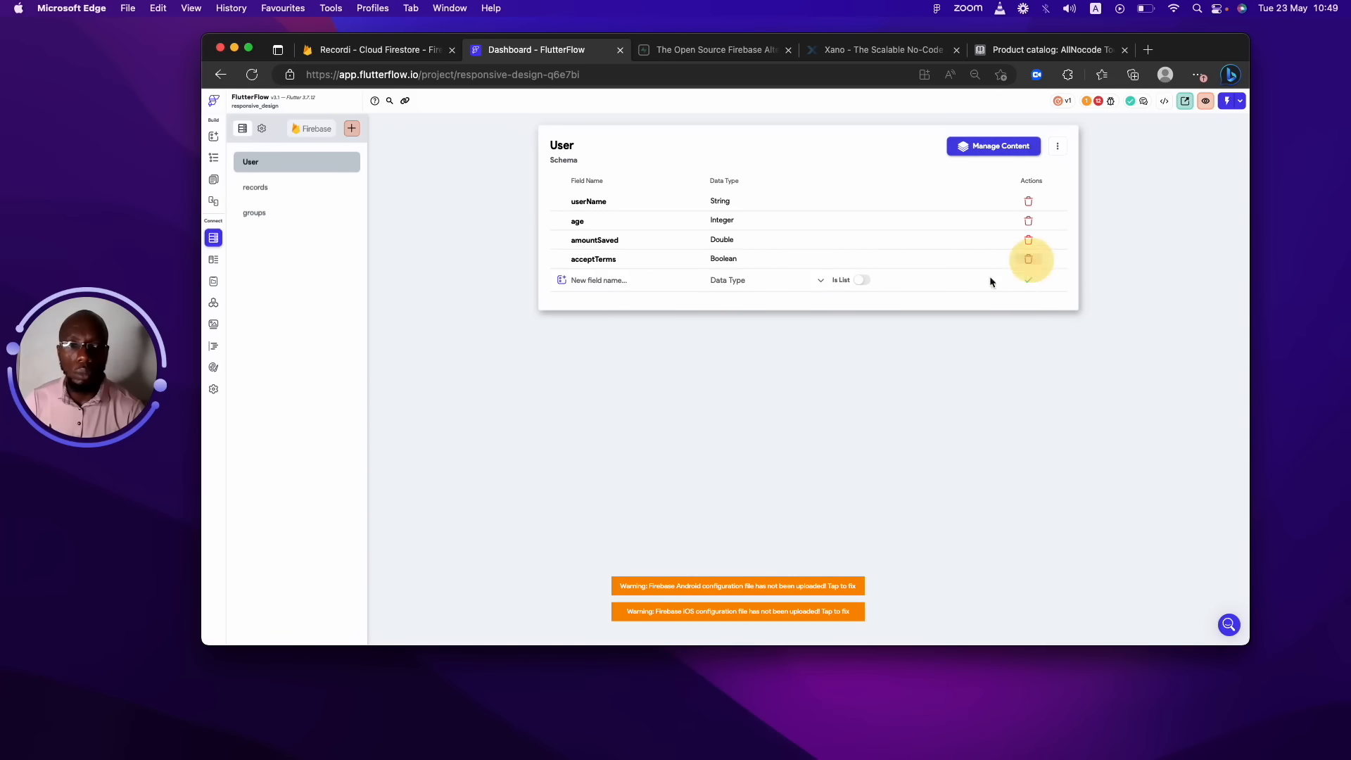
left_click(740, 280)
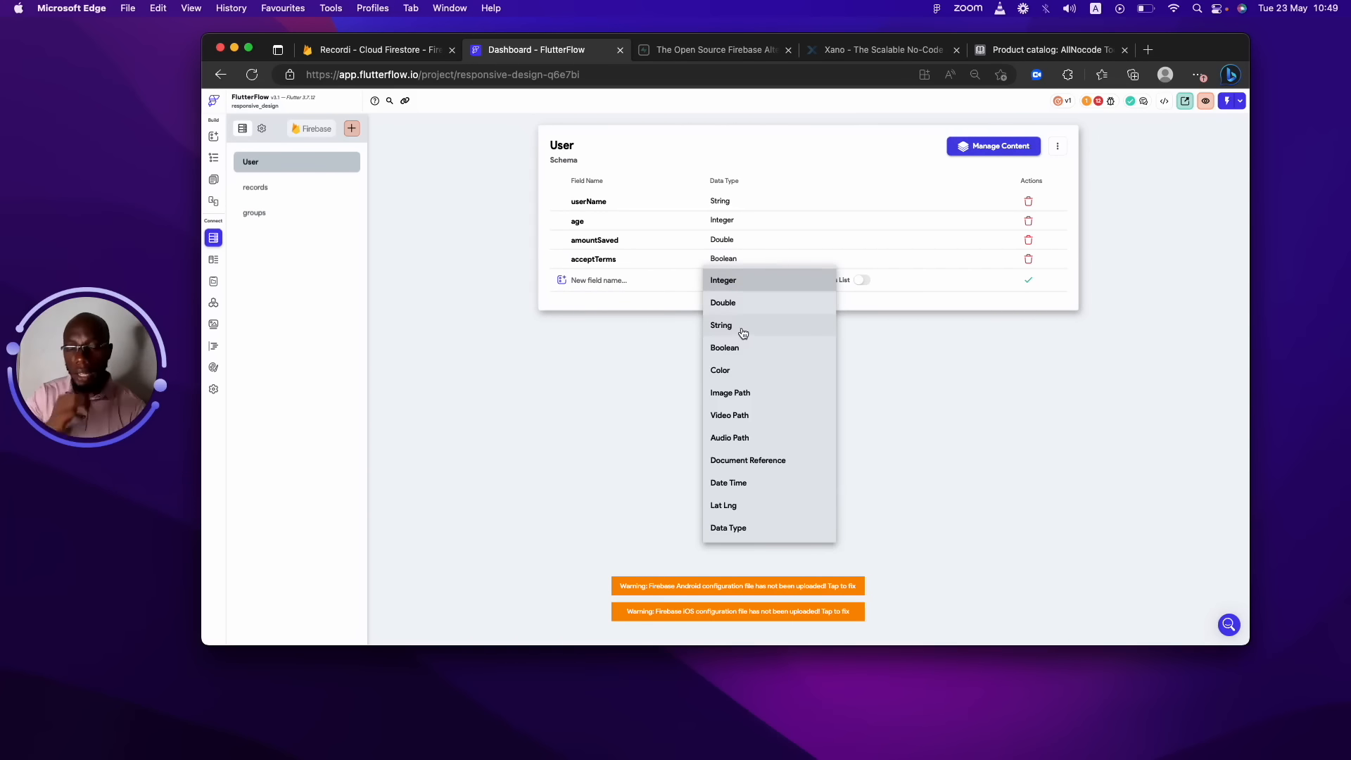
left_click(737, 374)
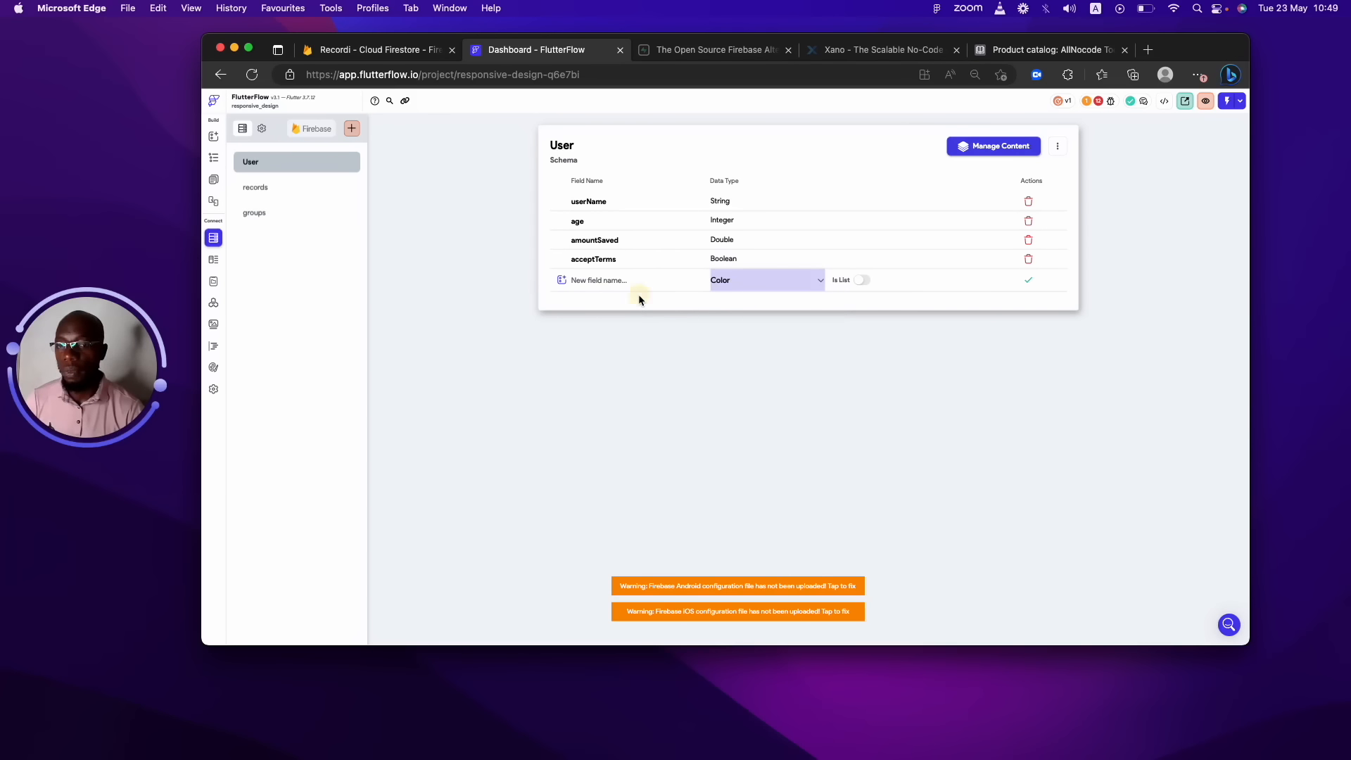
left_click(639, 283)
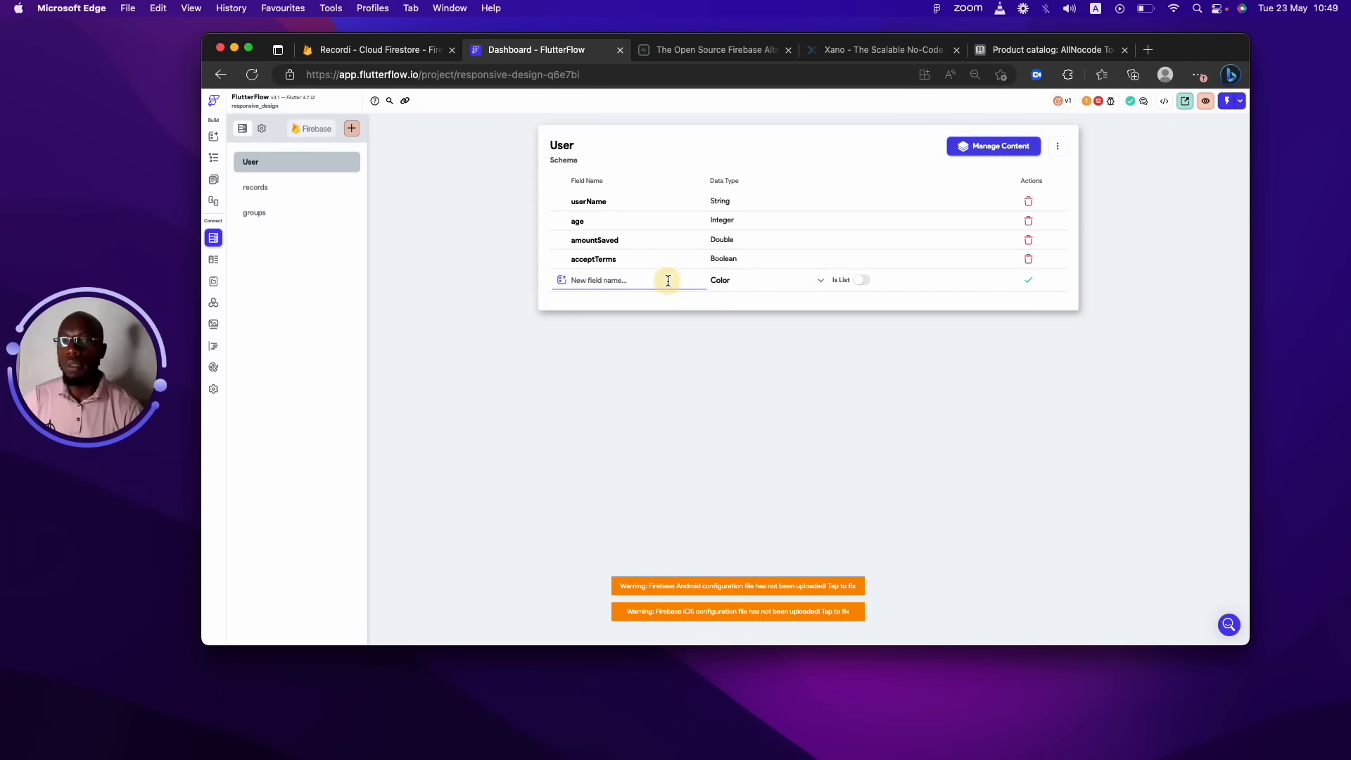
type("ho")
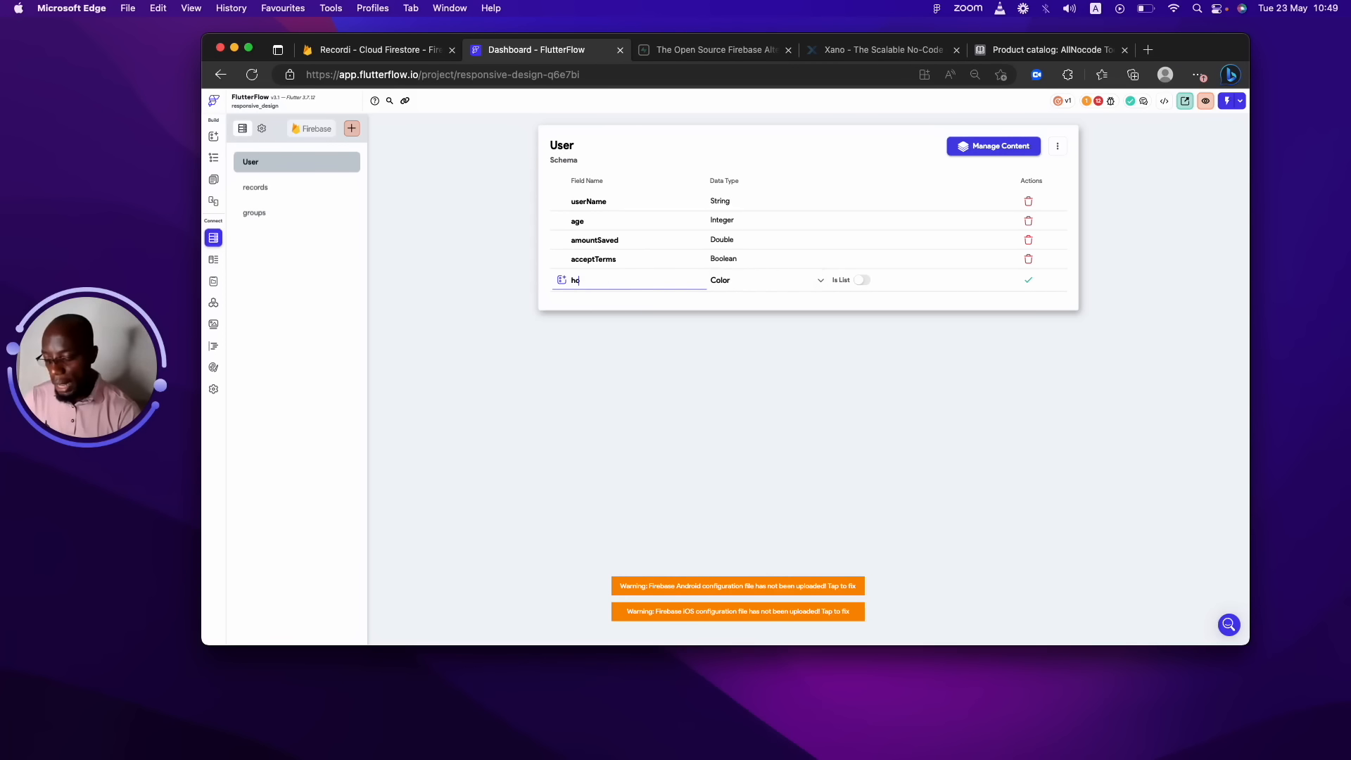
type("useColor")
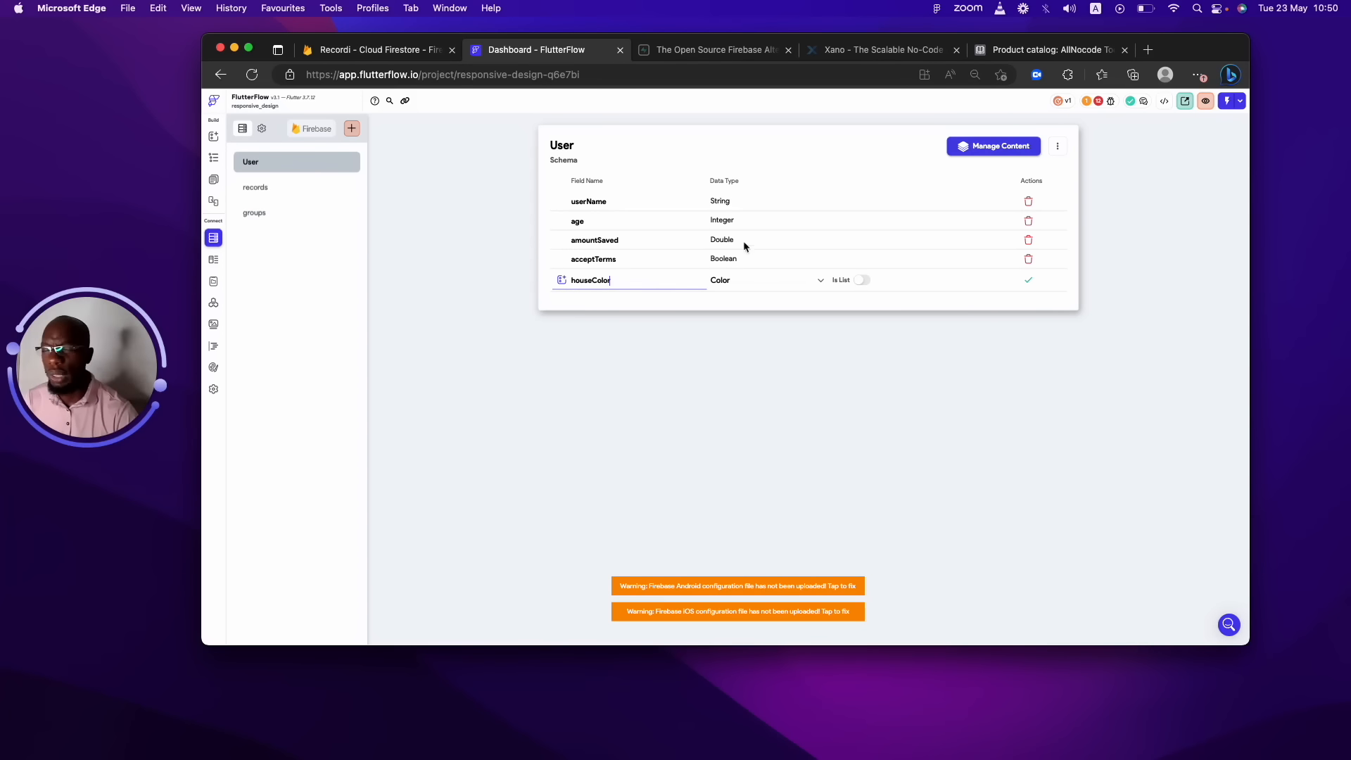
Save the houseColor field and try Image Path as the next row's data type.
left_click(1028, 280)
left_click(736, 296)
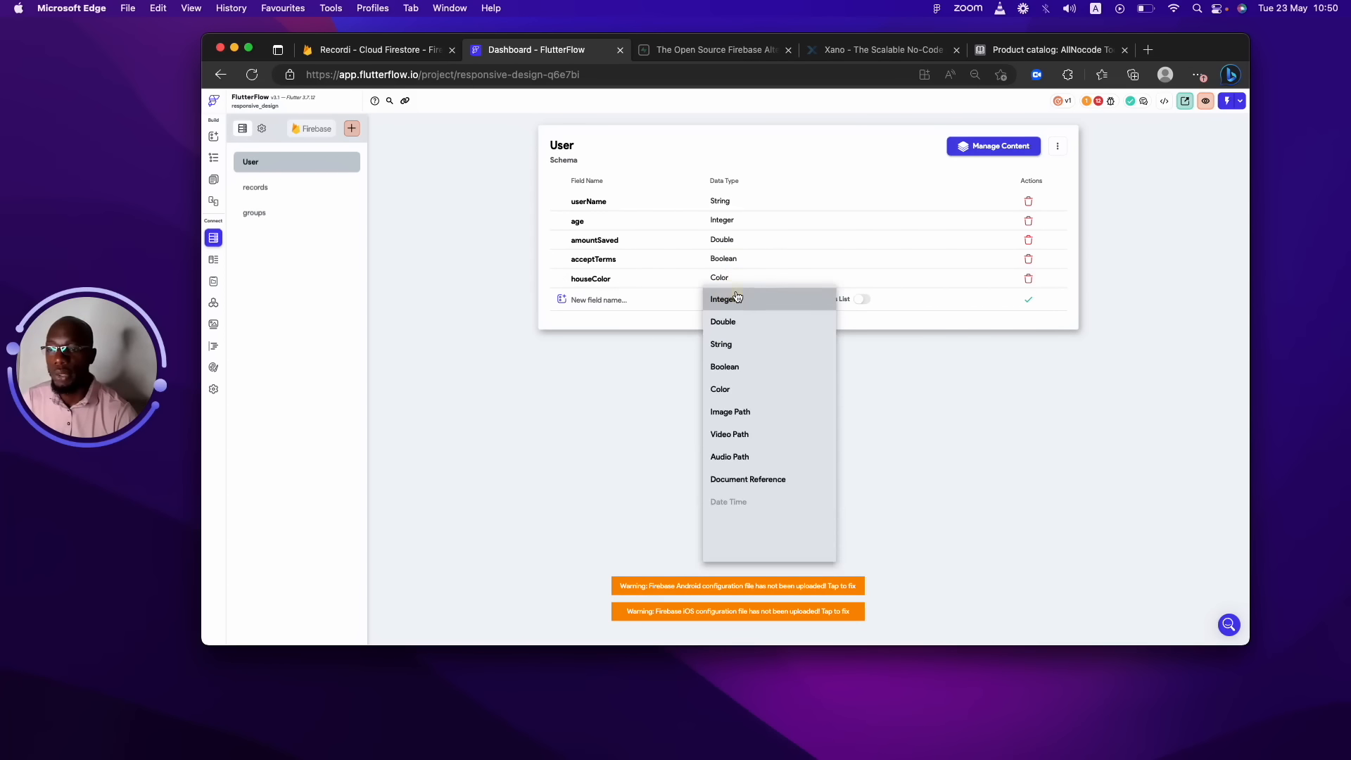
left_click(770, 410)
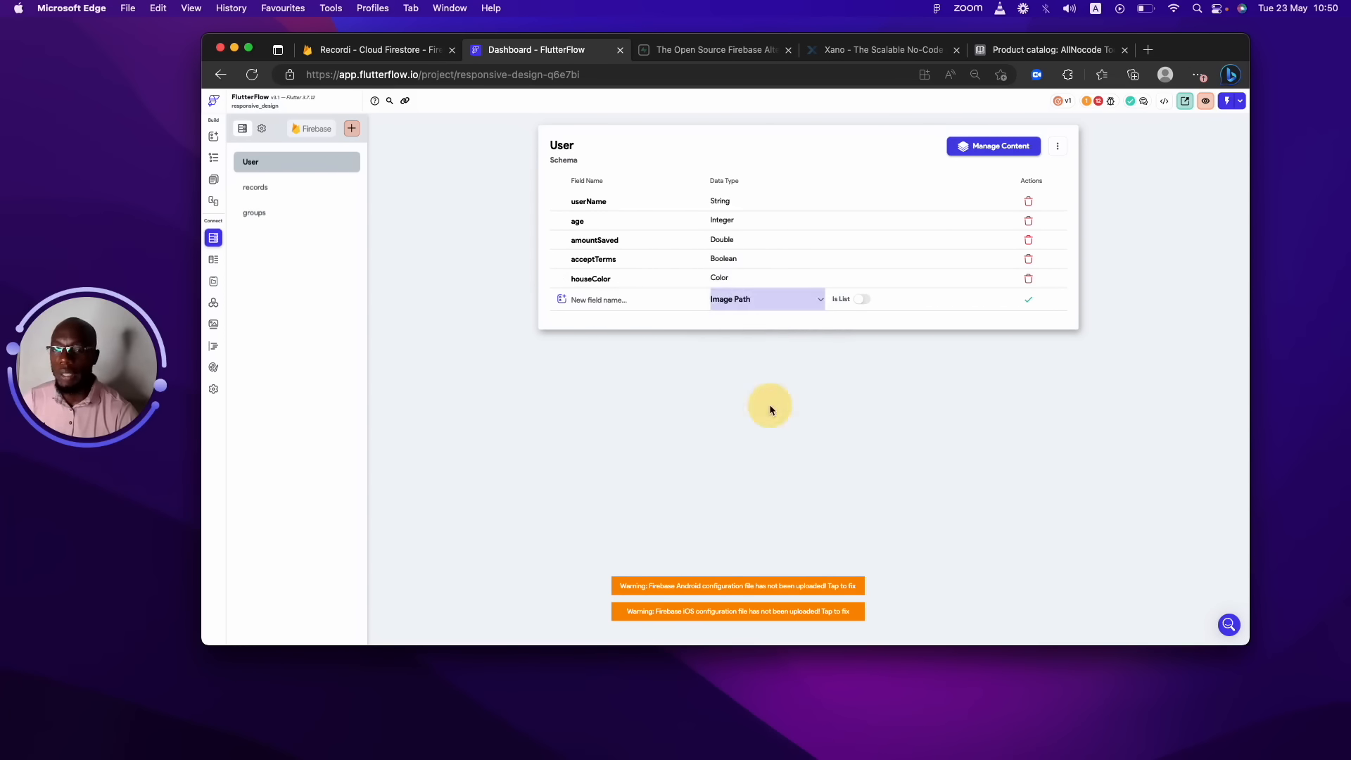
left_click(761, 302)
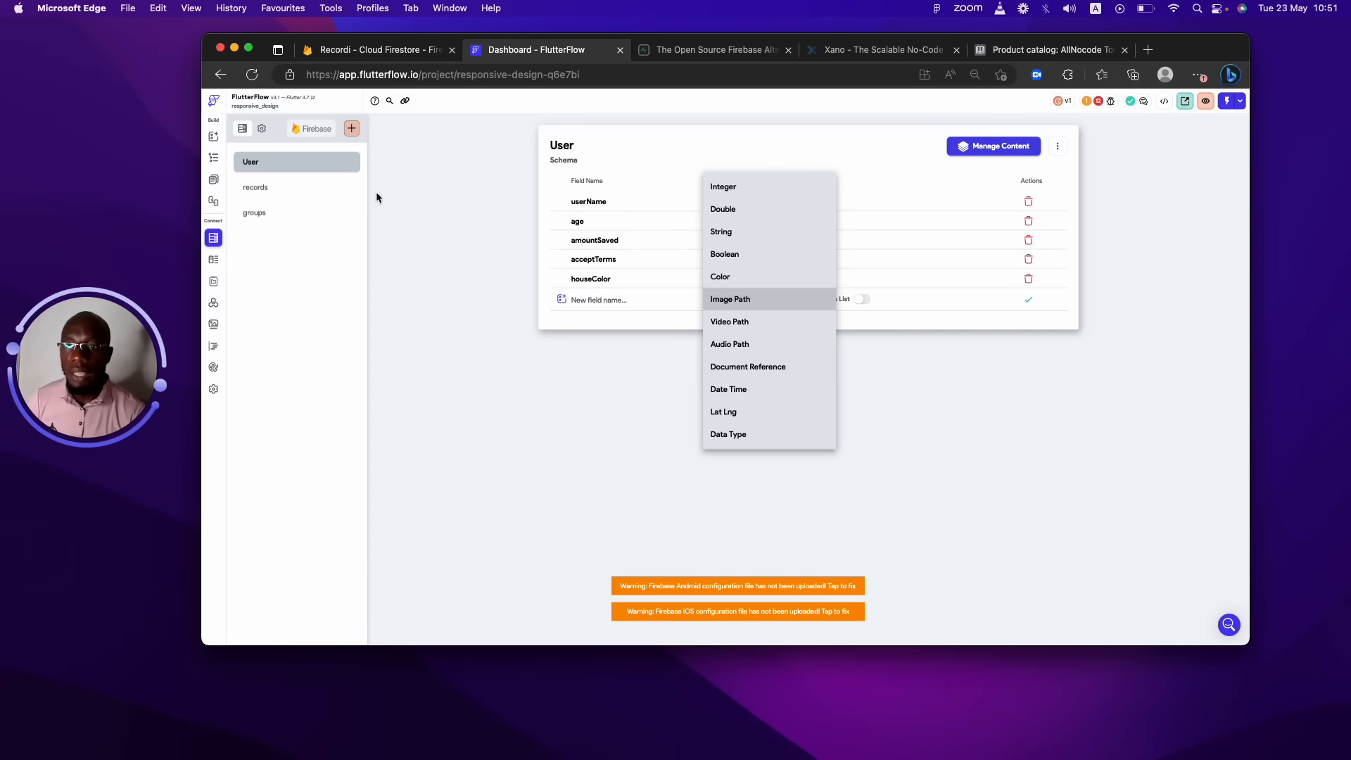
left_click(346, 192)
Start the records collection schema with a String field called name.
left_click(327, 187)
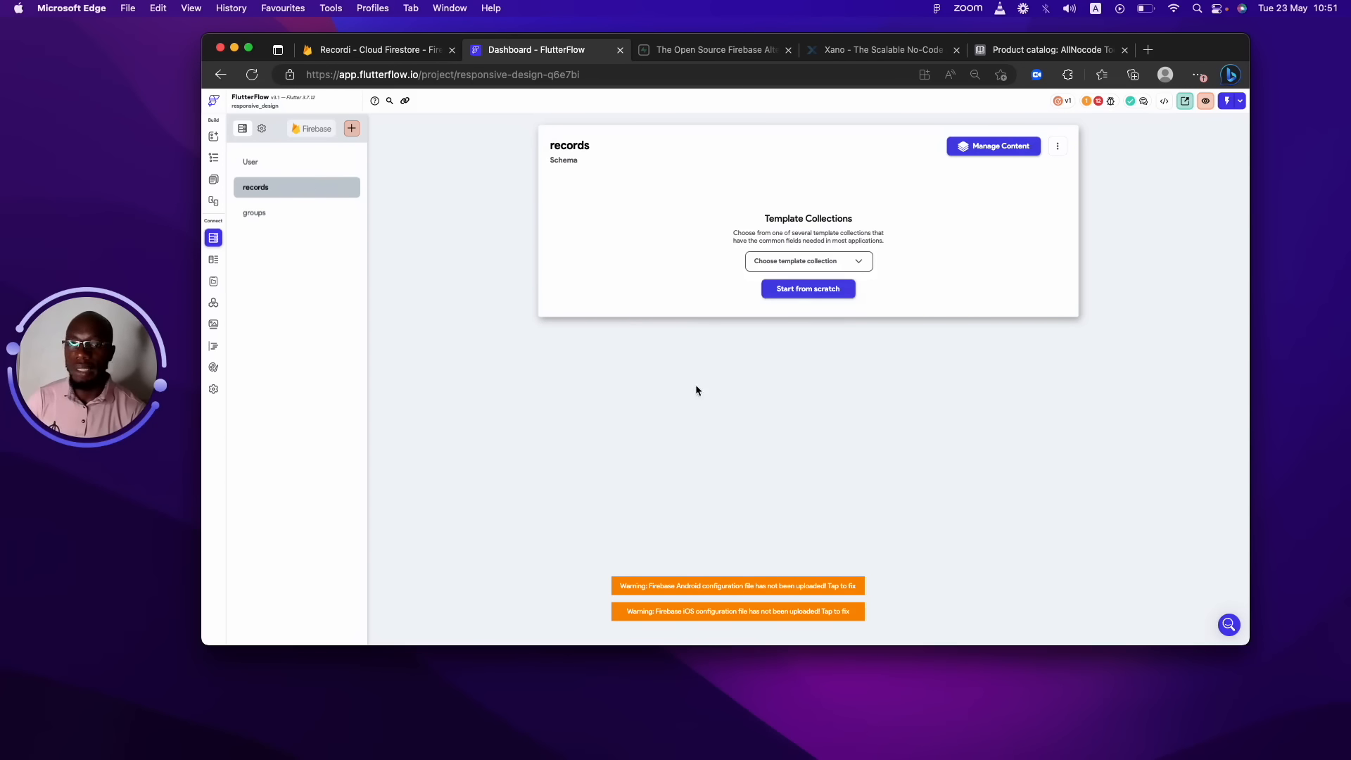
left_click(806, 290)
left_click(625, 204)
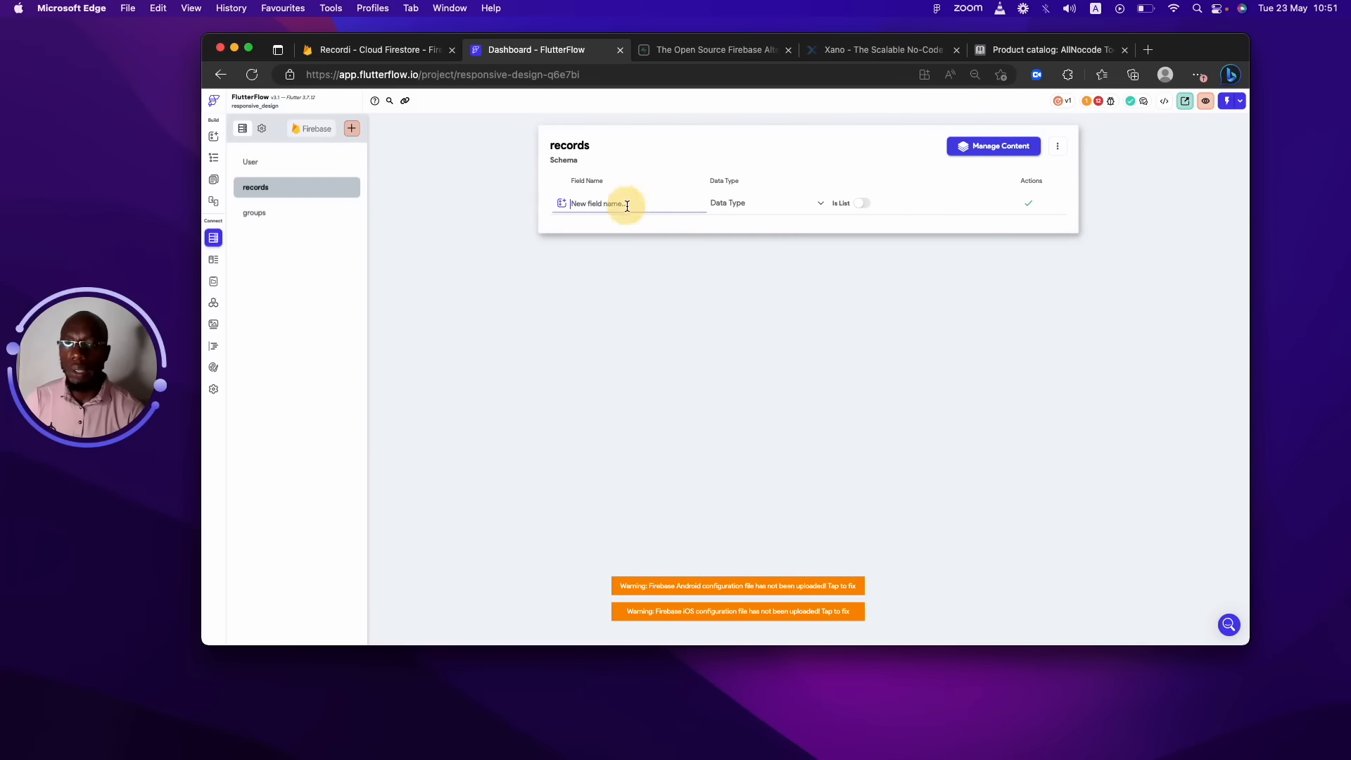
type("name")
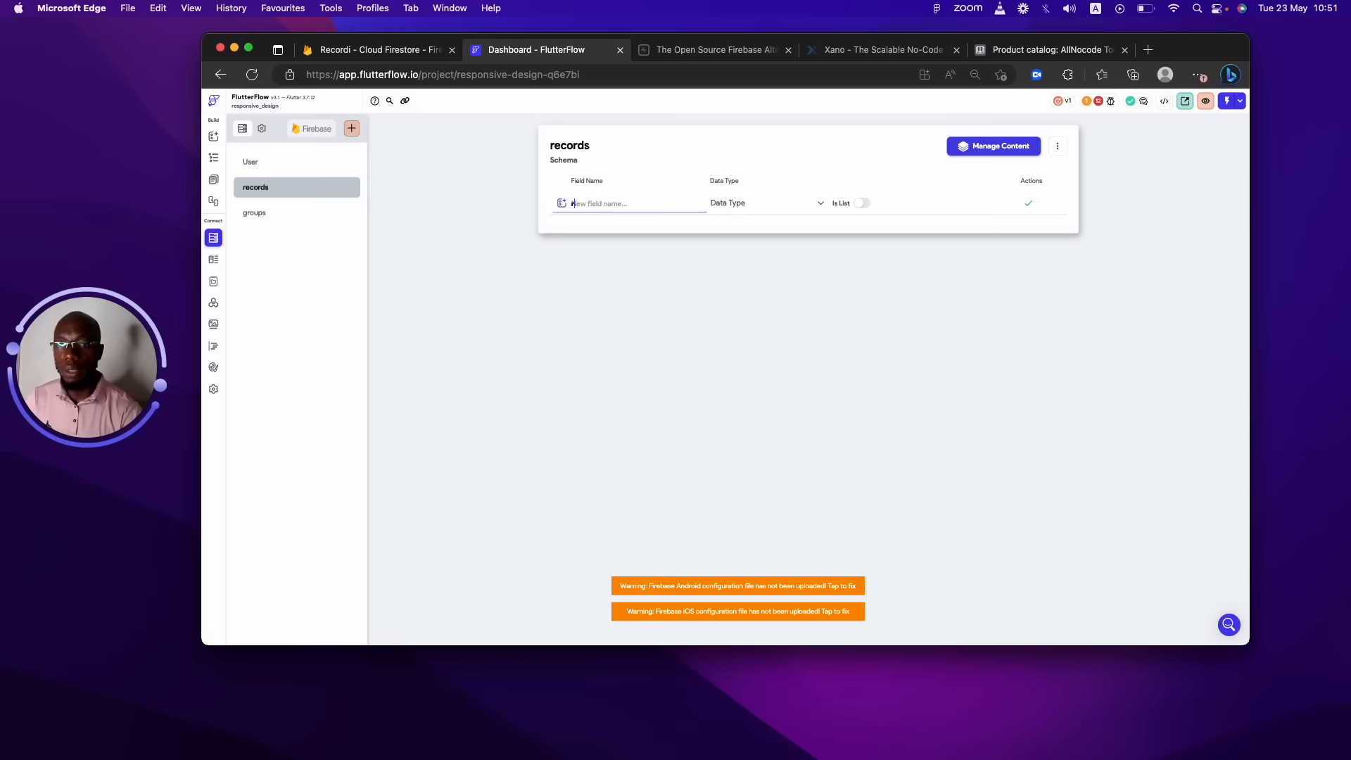
left_click(750, 216)
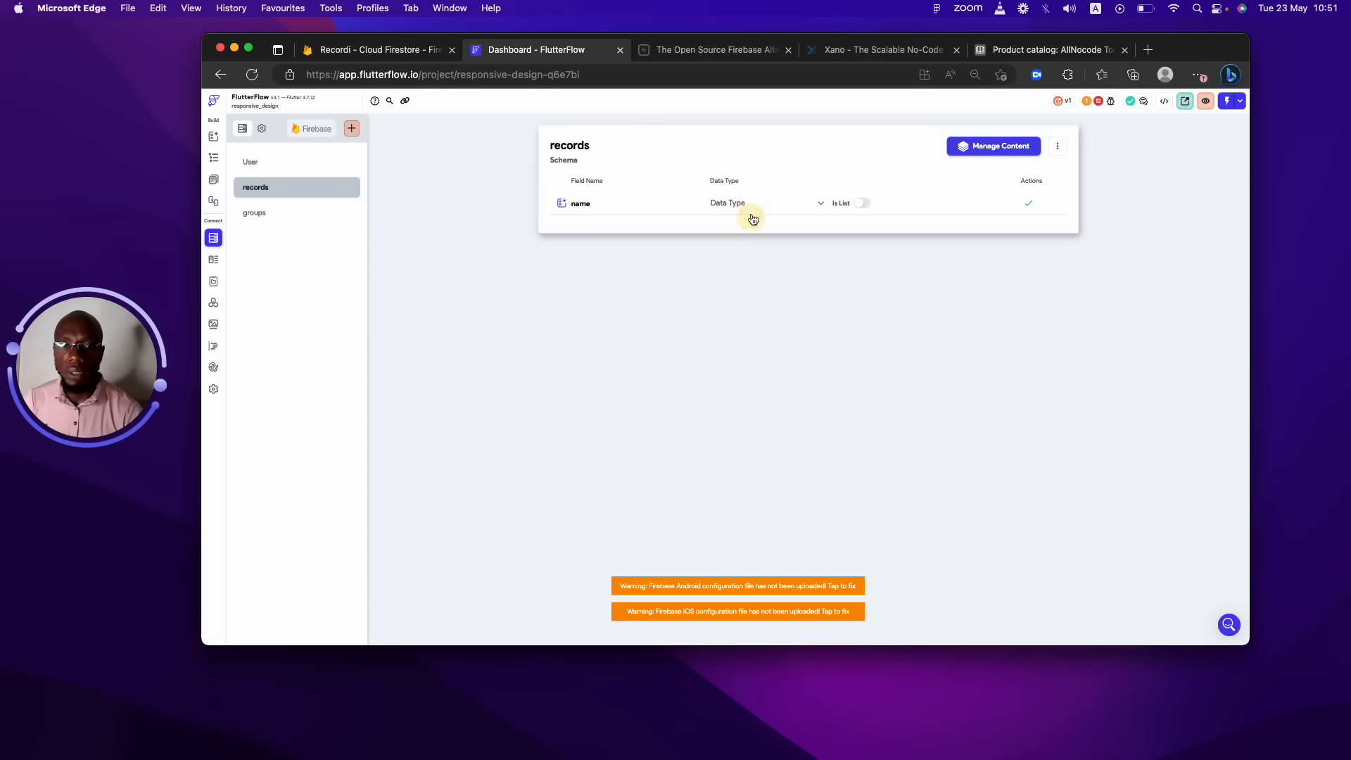
left_click(740, 247)
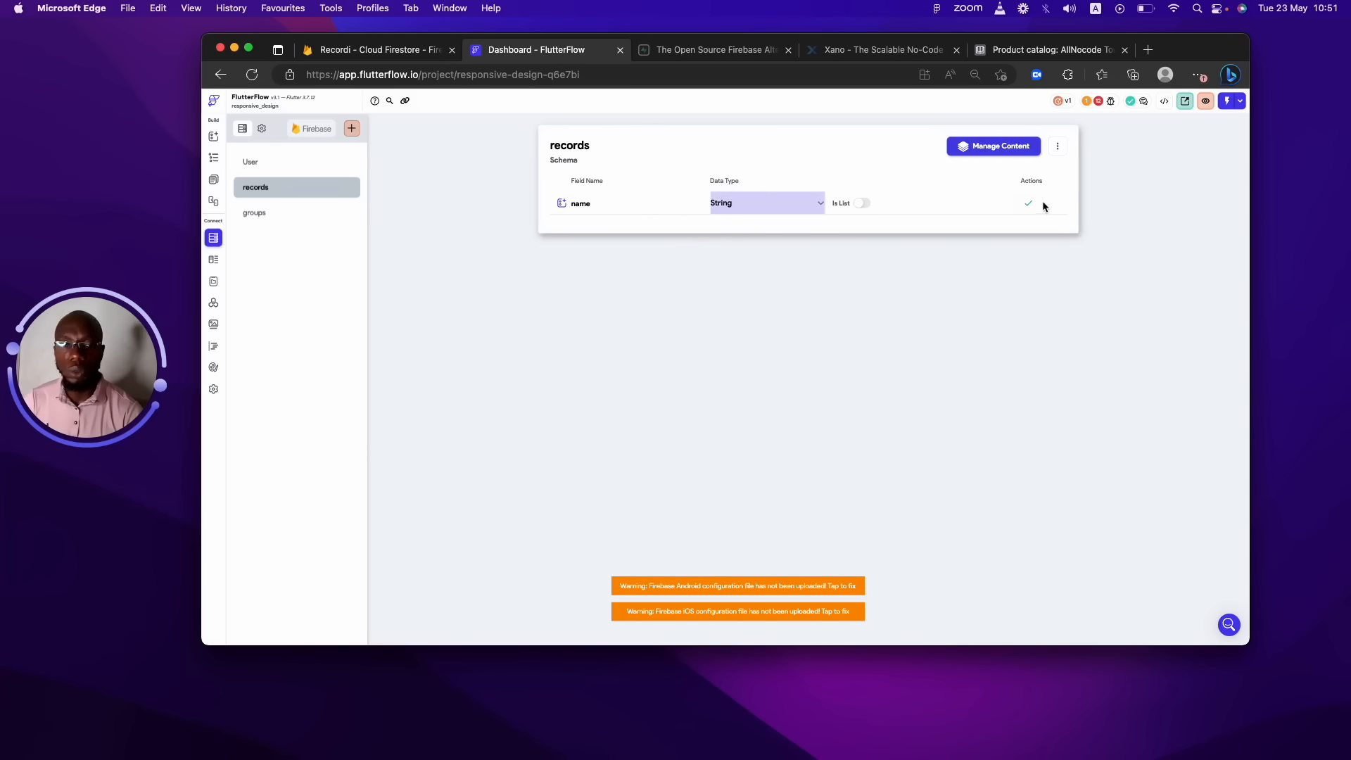
left_click(1027, 203)
Add an owner Document Reference field pointing to User, then show the User schema.
left_click(630, 224)
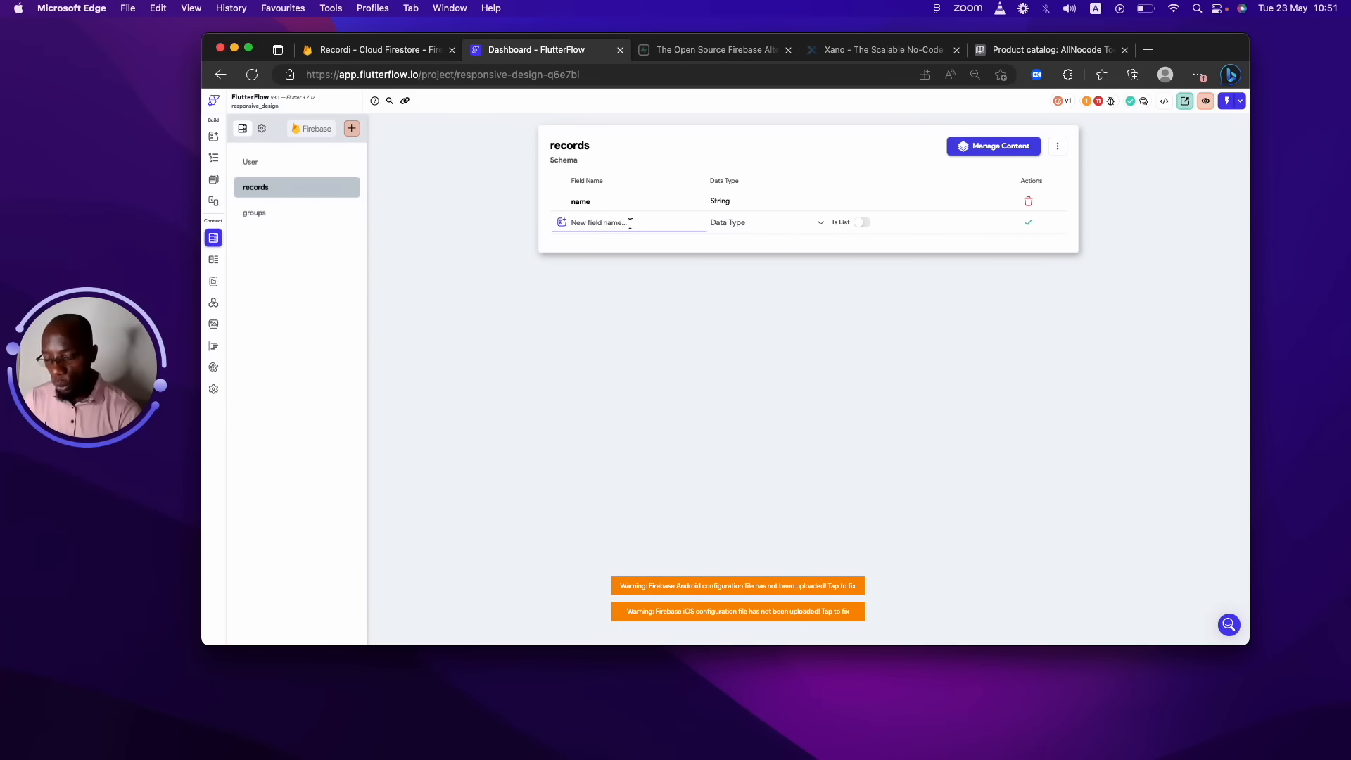
type("shared")
key("BackSpace")
key("BackSpace")
key("BackSpace")
key("BackSpace")
key("BackSpace")
key("BackSpace")
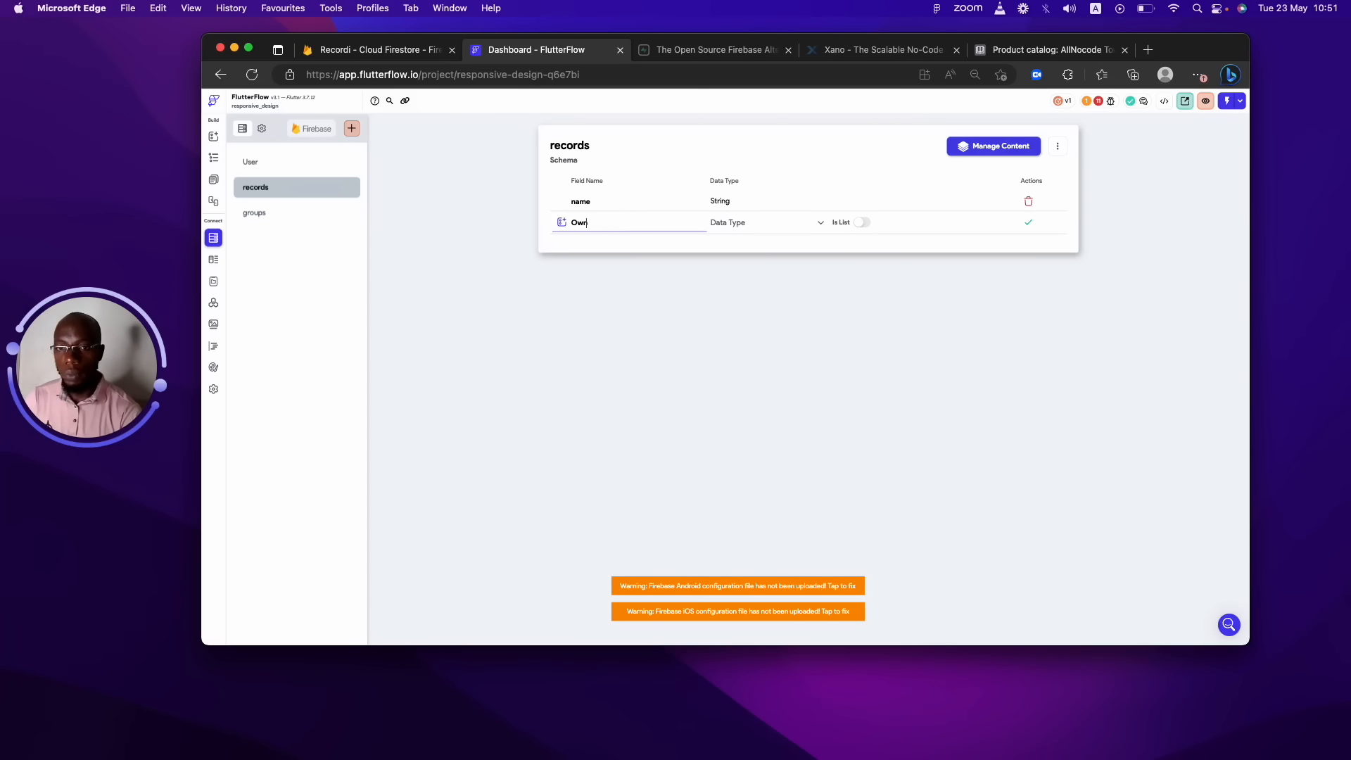
type("owner")
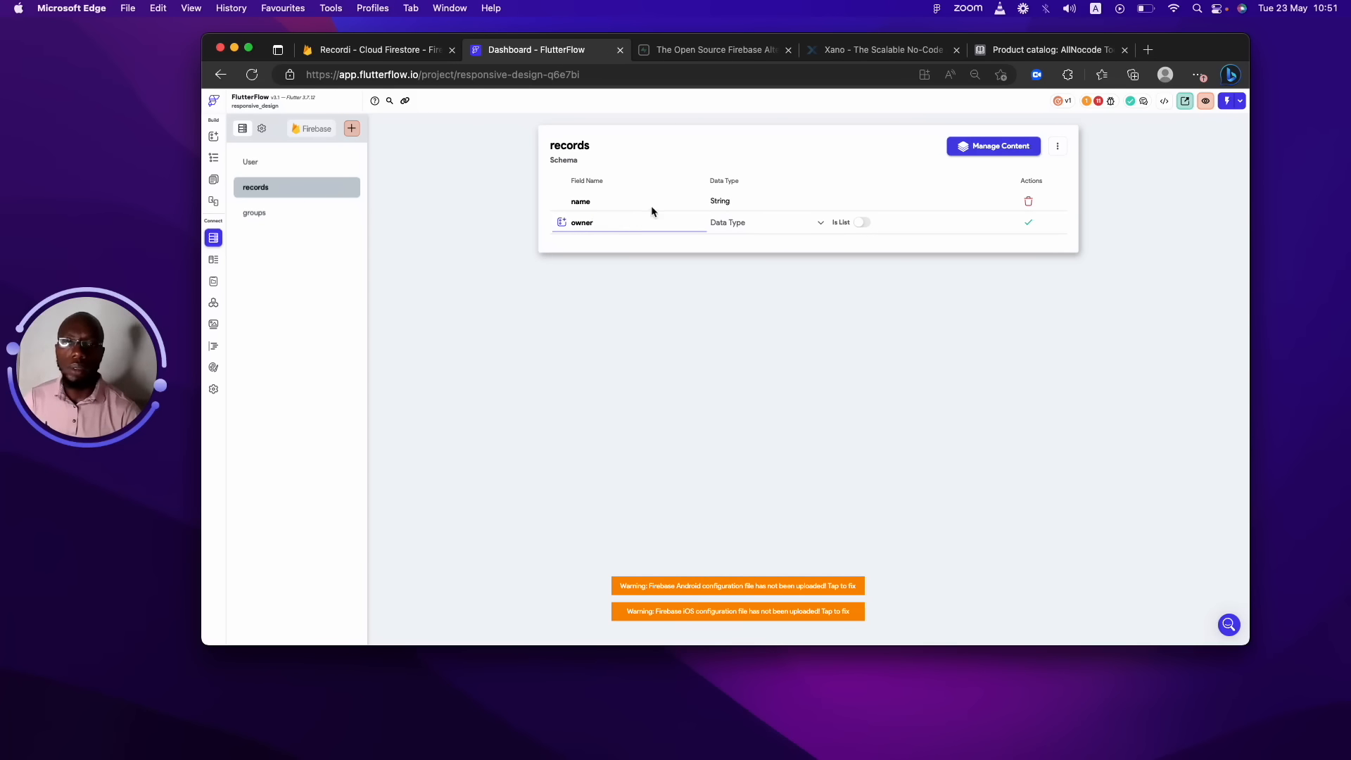
left_click(751, 224)
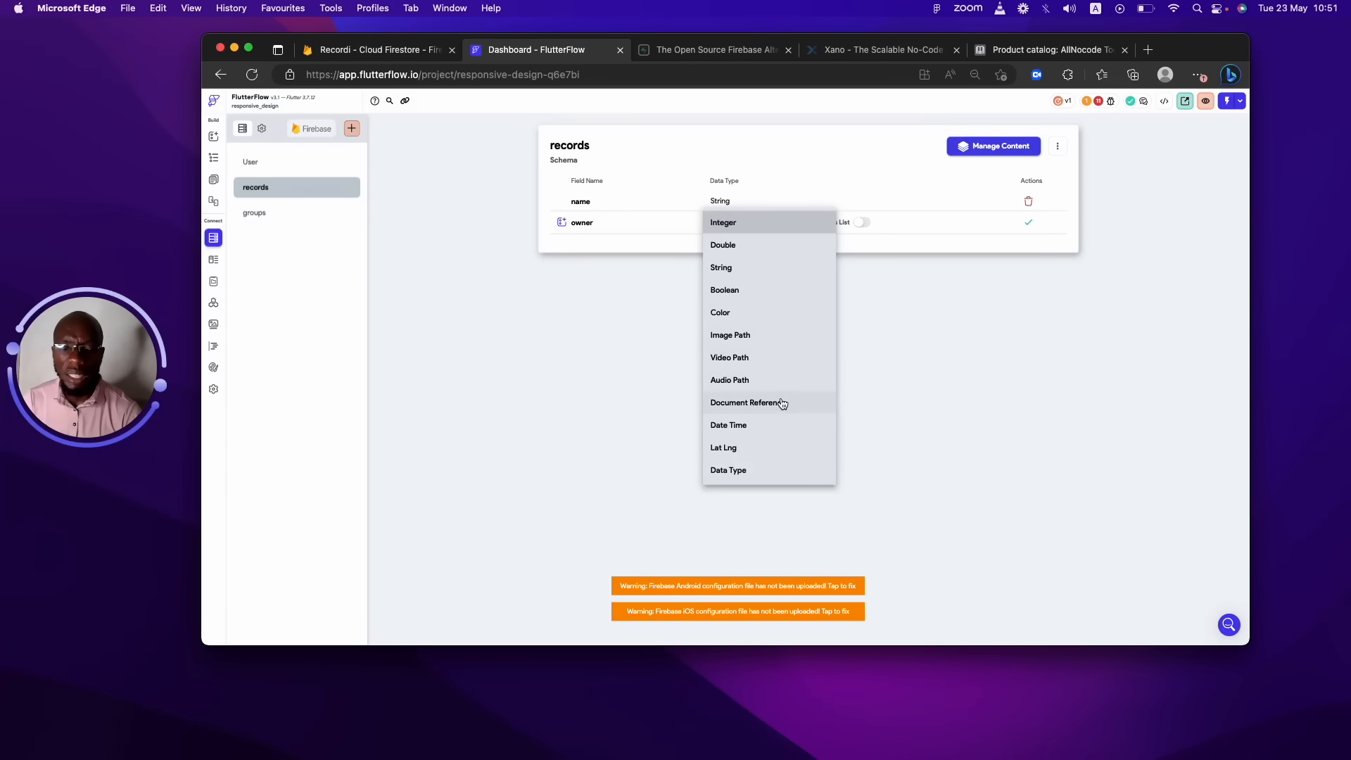
left_click(782, 403)
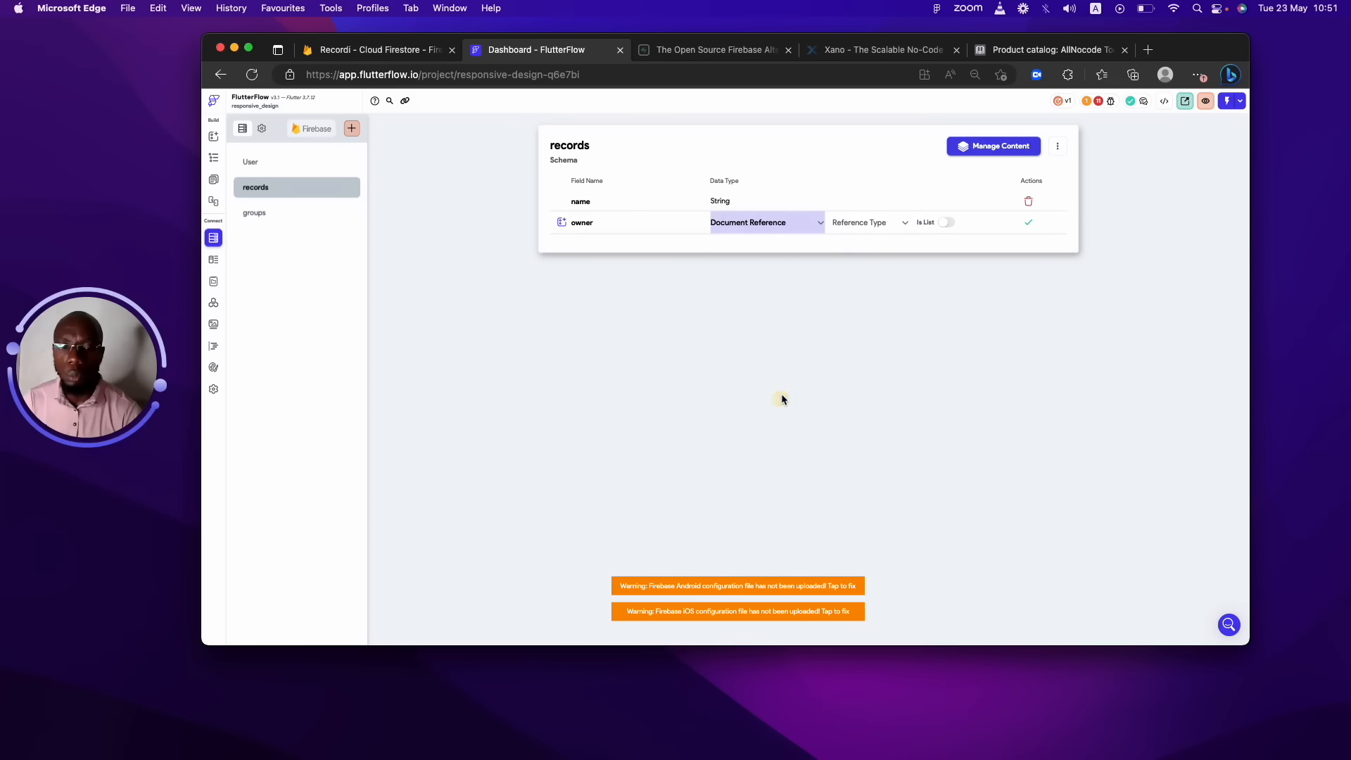
left_click(860, 222)
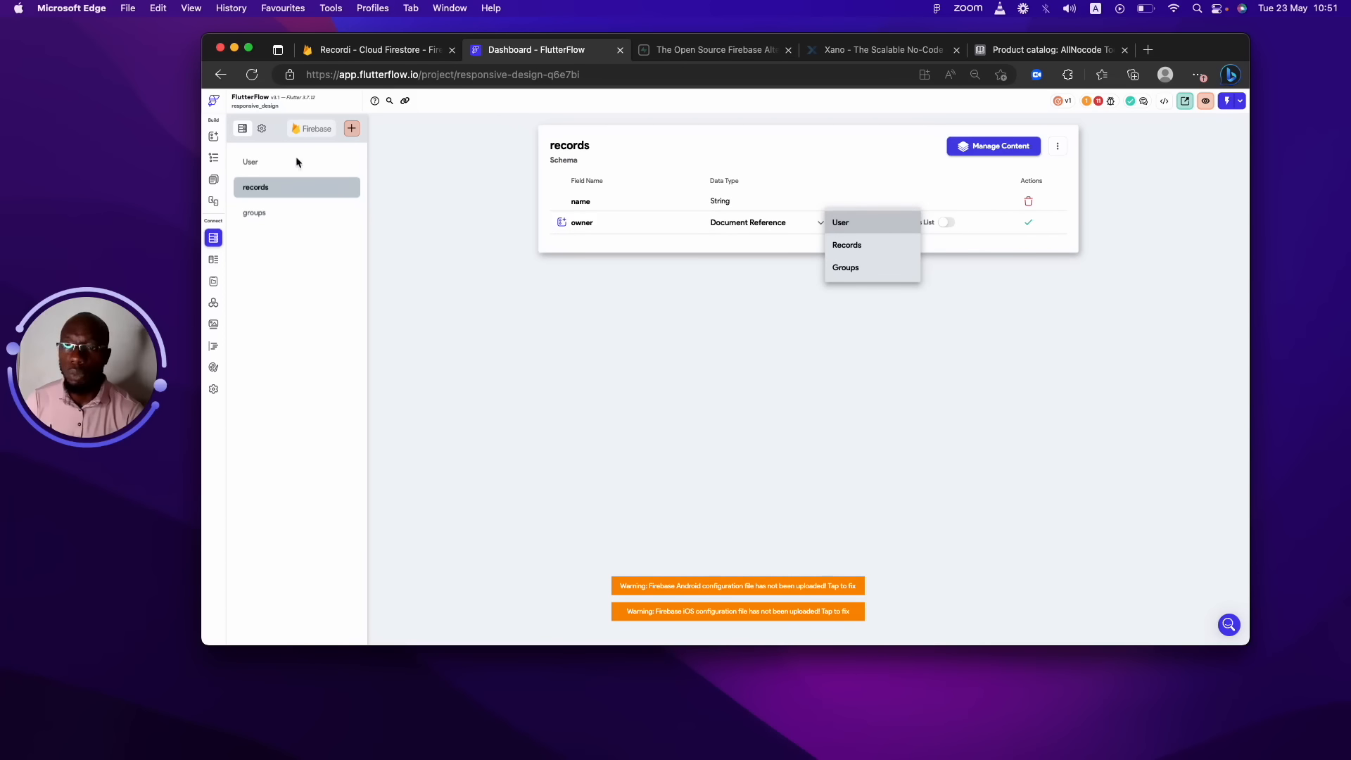
left_click(855, 225)
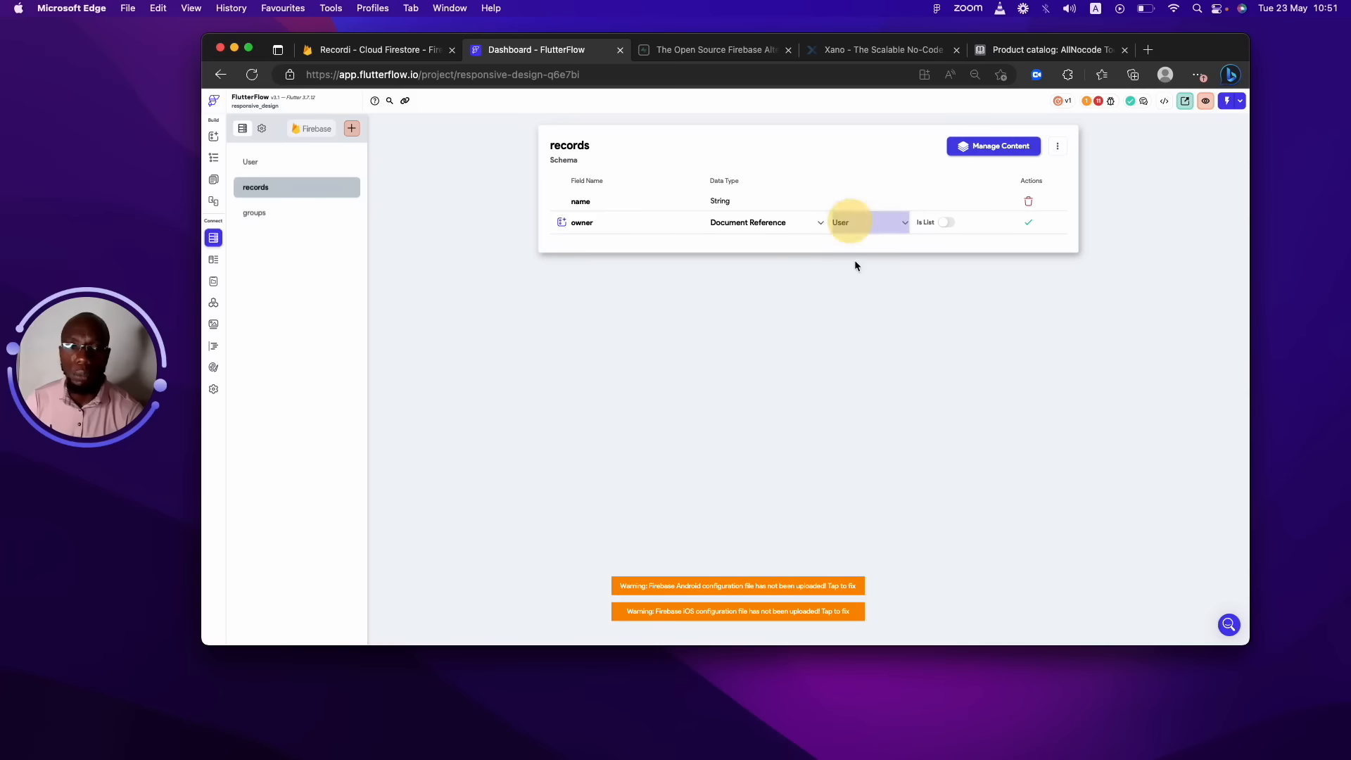
left_click(1034, 225)
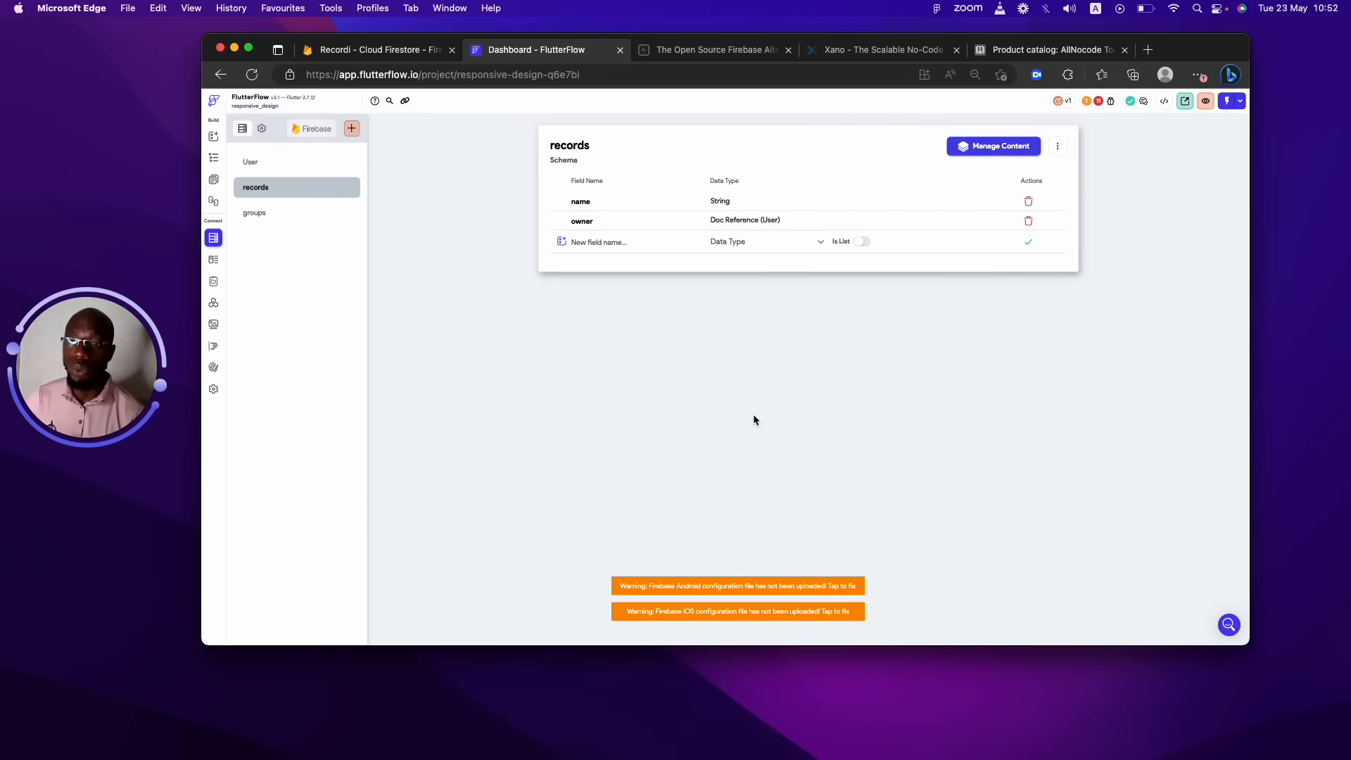
left_click(305, 170)
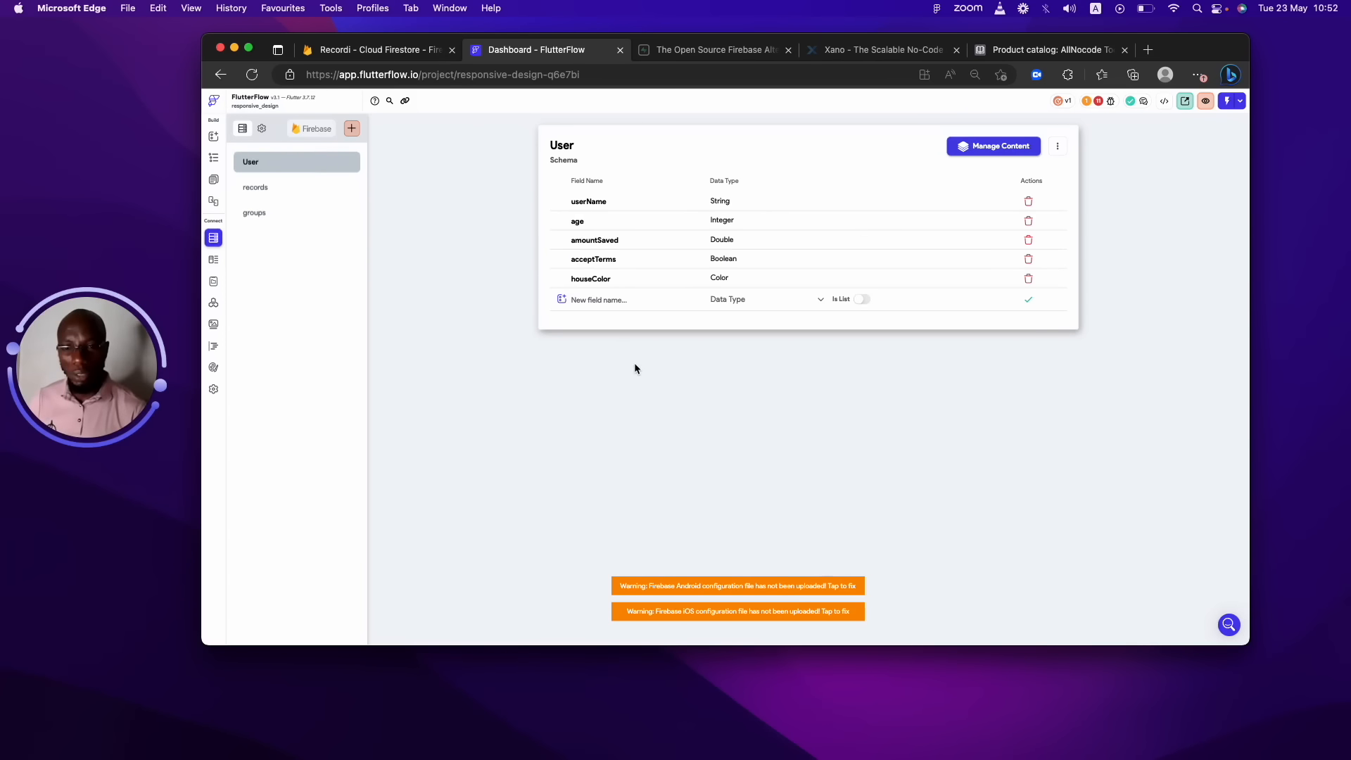
Name a new User field listOfRecords with data type Document Reference.
left_click(619, 300)
type("listOfRecords")
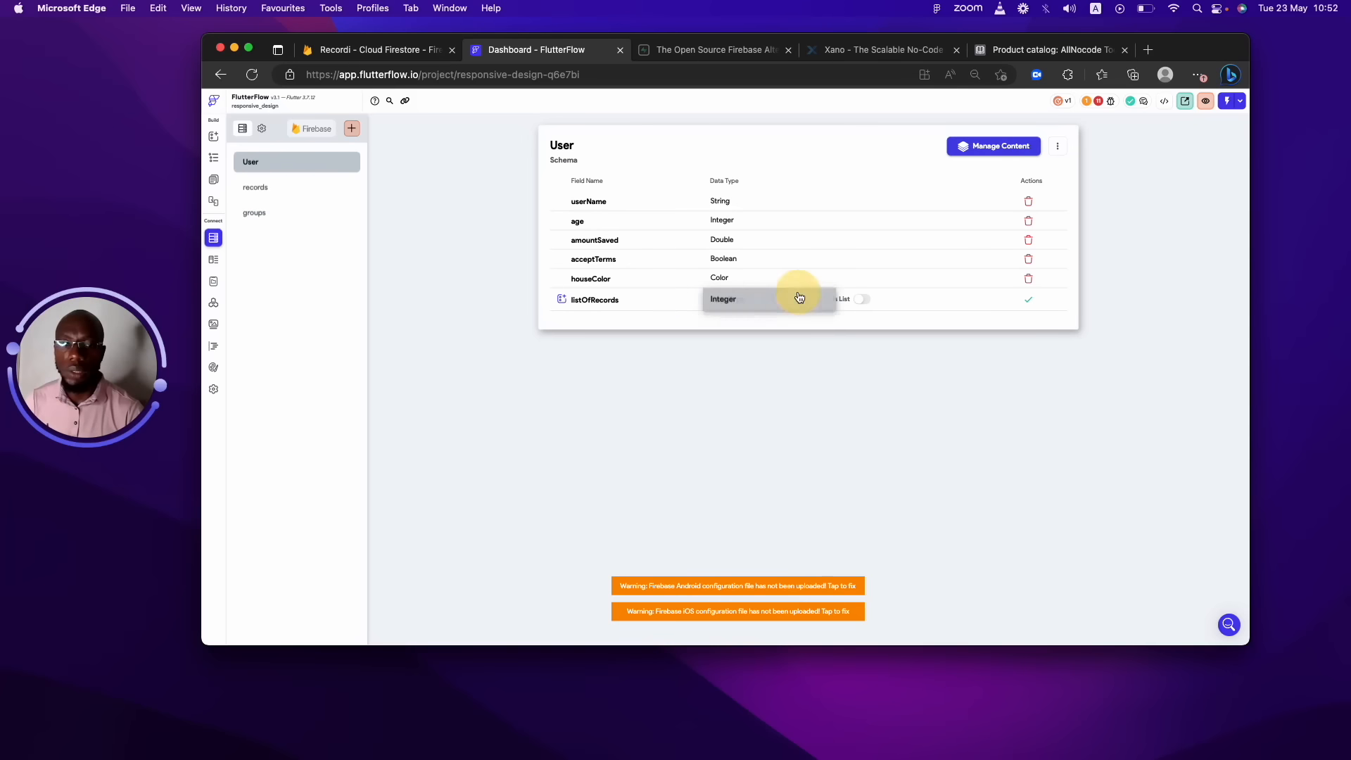
left_click(796, 298)
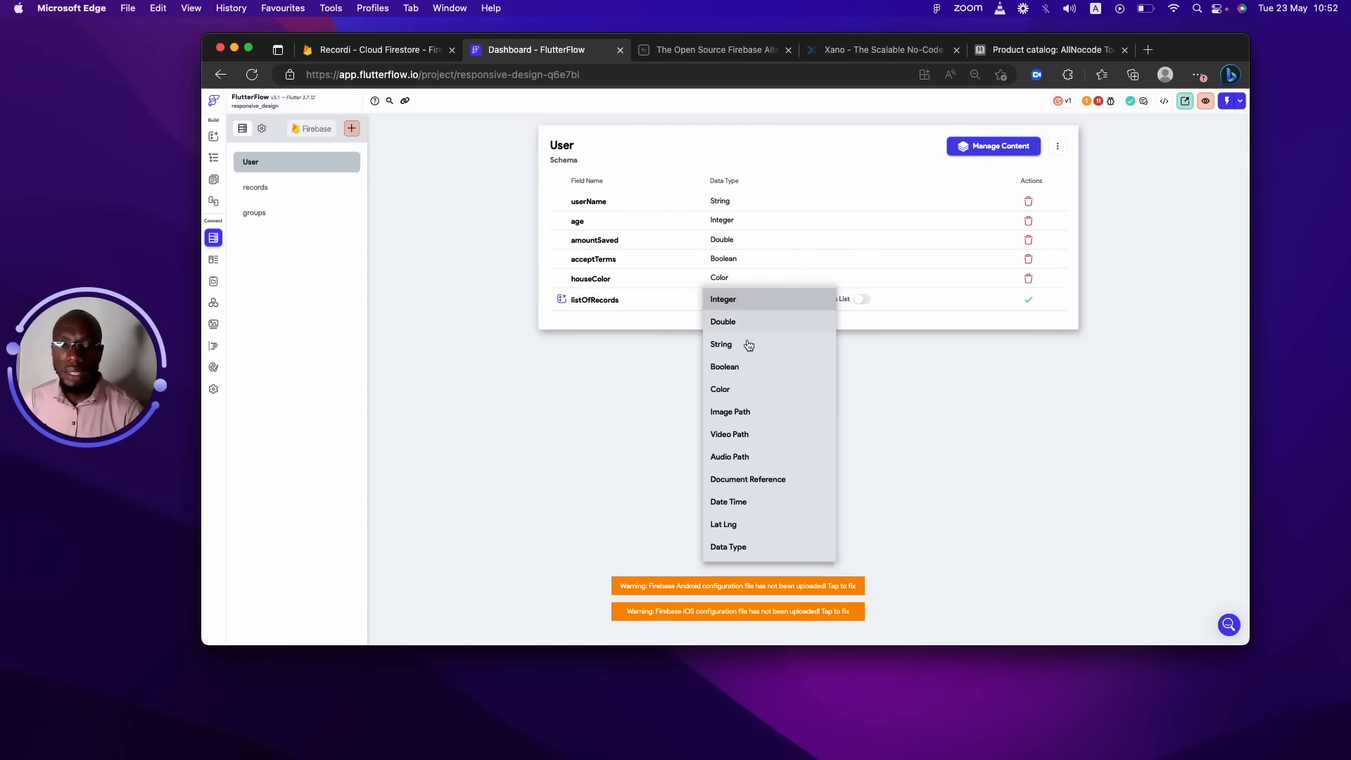
left_click(777, 482)
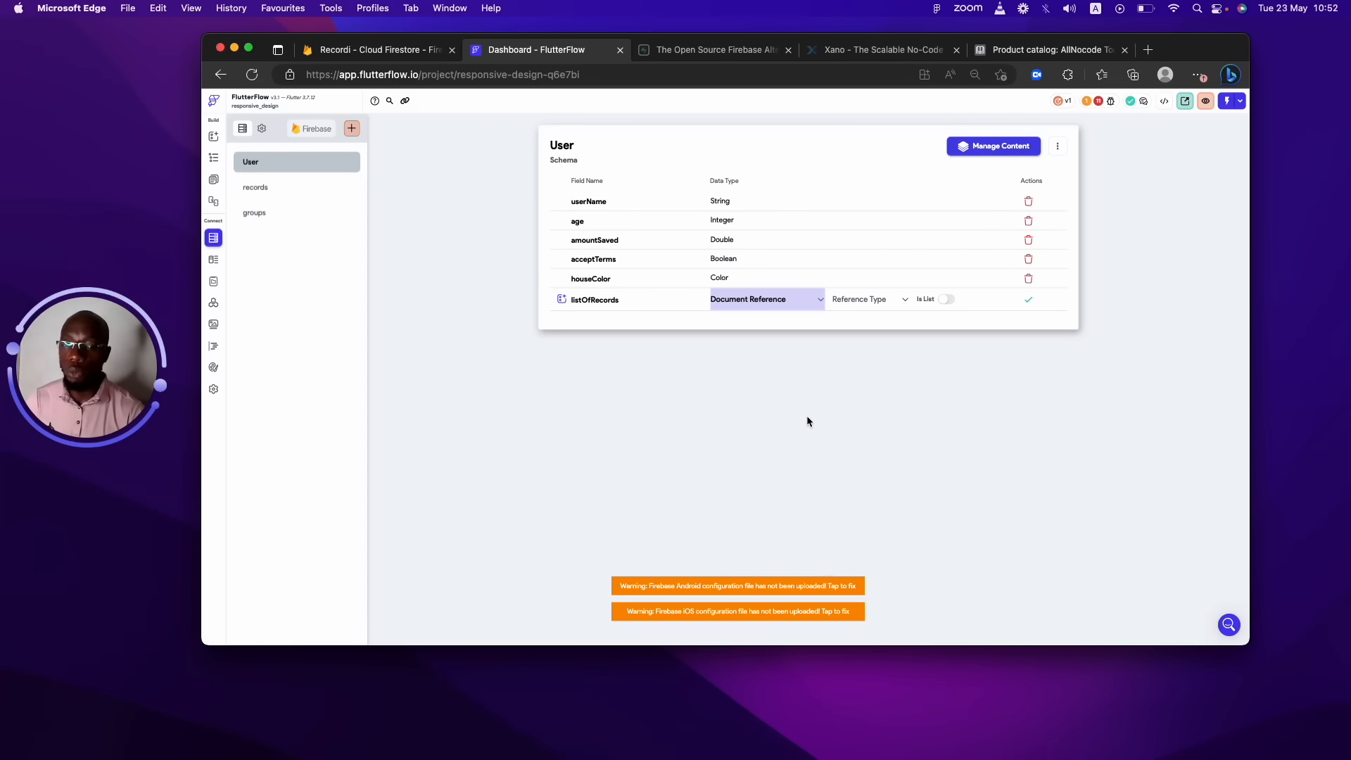
Point listOfRecords at the records collection, enable Is List, and save it.
left_click(812, 300)
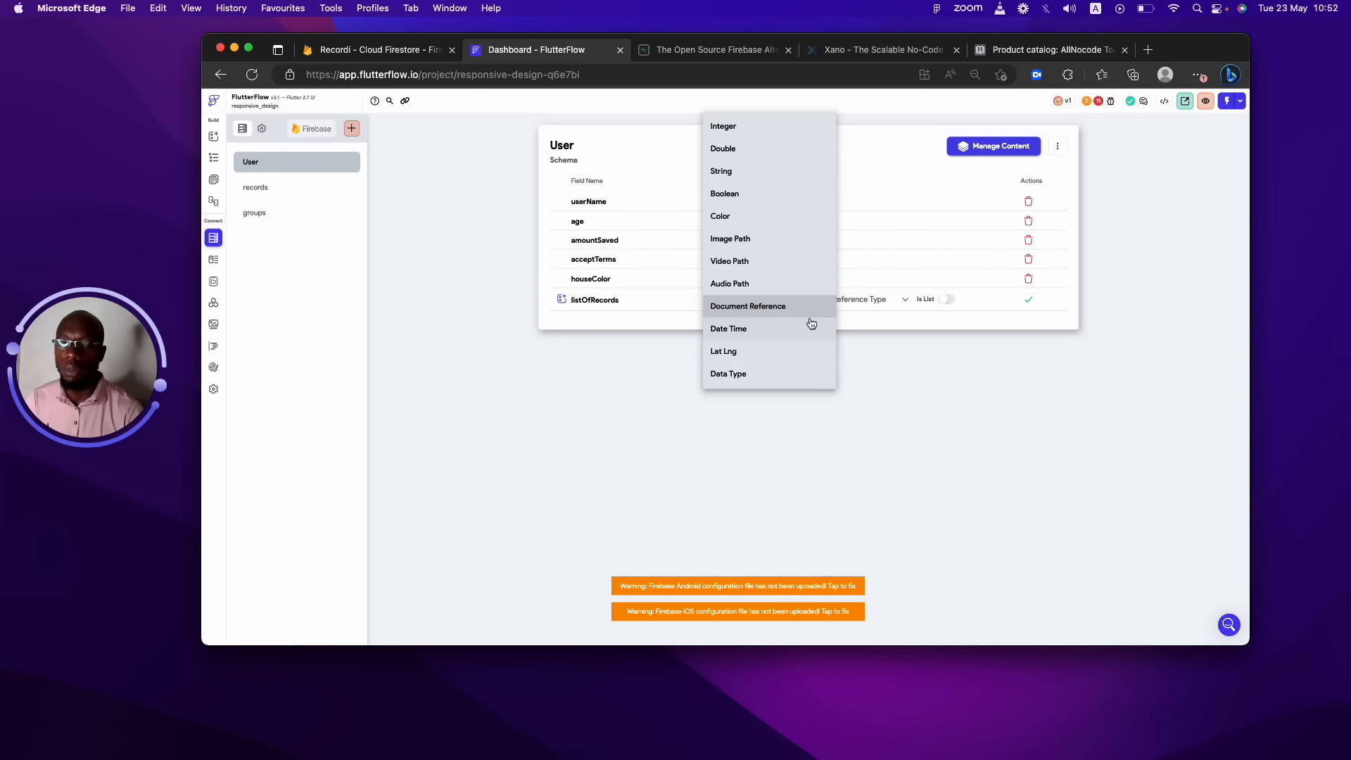
left_click(847, 325)
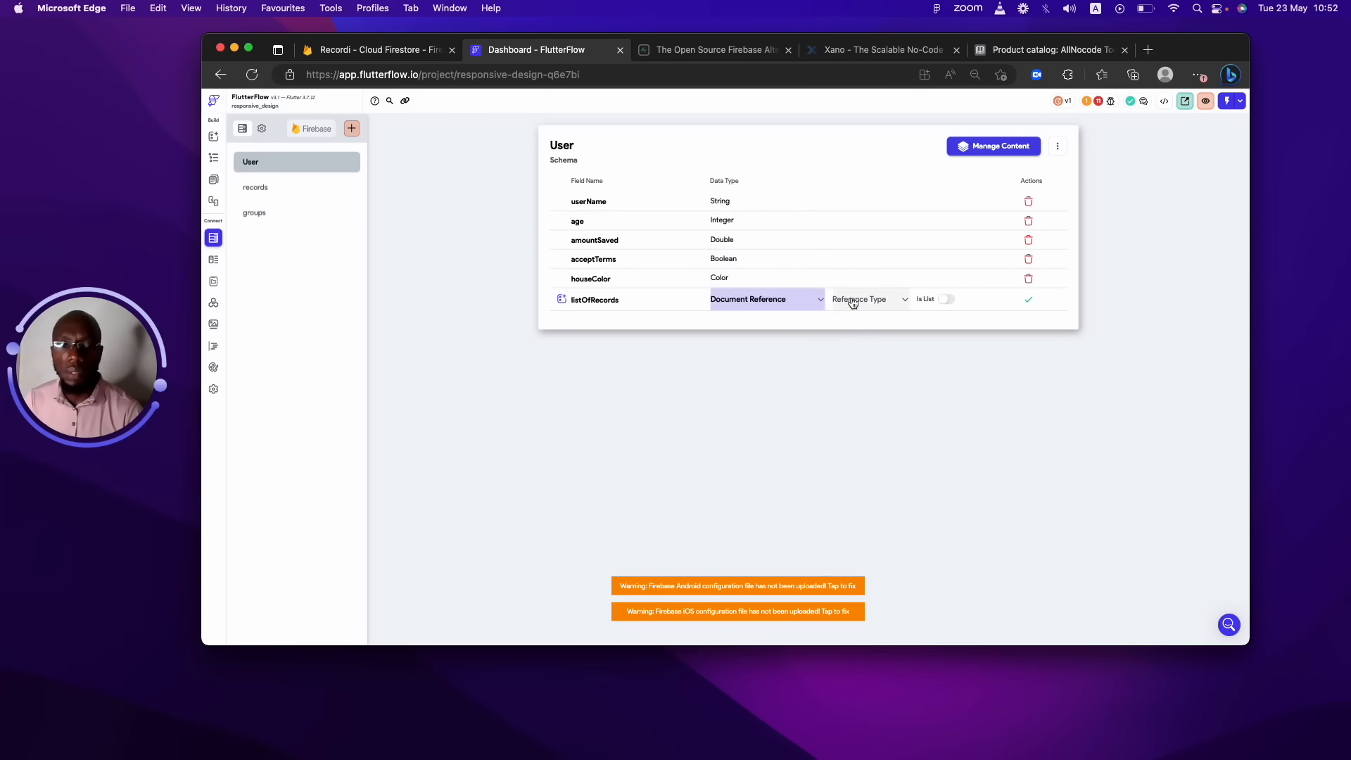
left_click(852, 300)
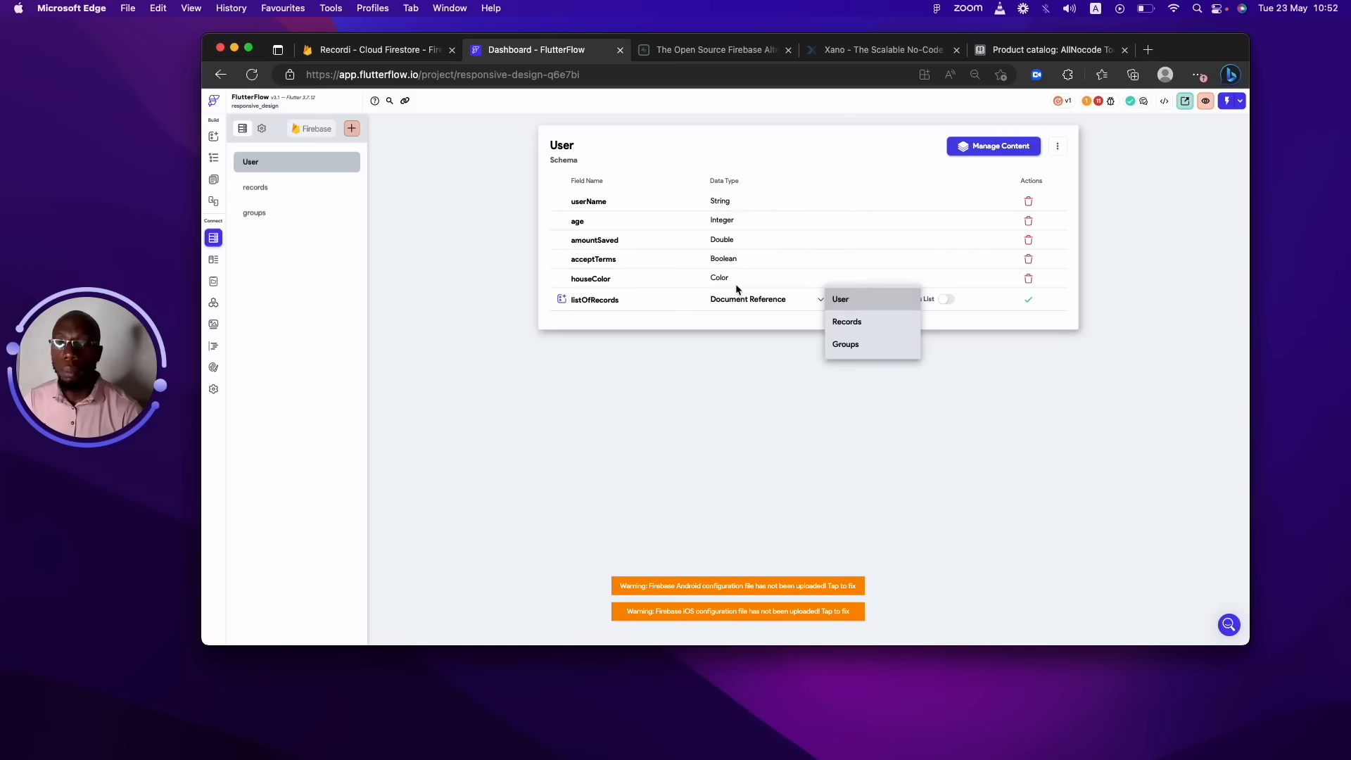
left_click(864, 322)
left_click(942, 301)
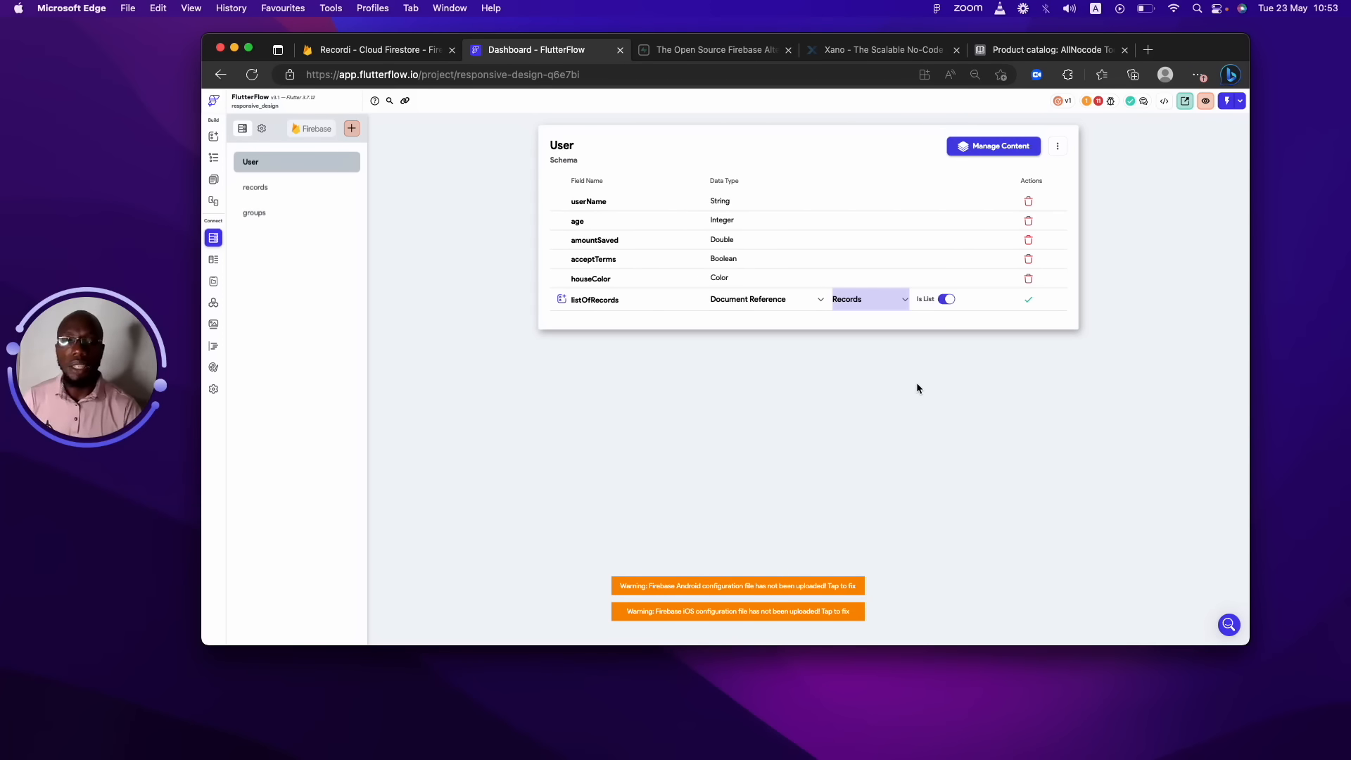
left_click(953, 302)
left_click(952, 303)
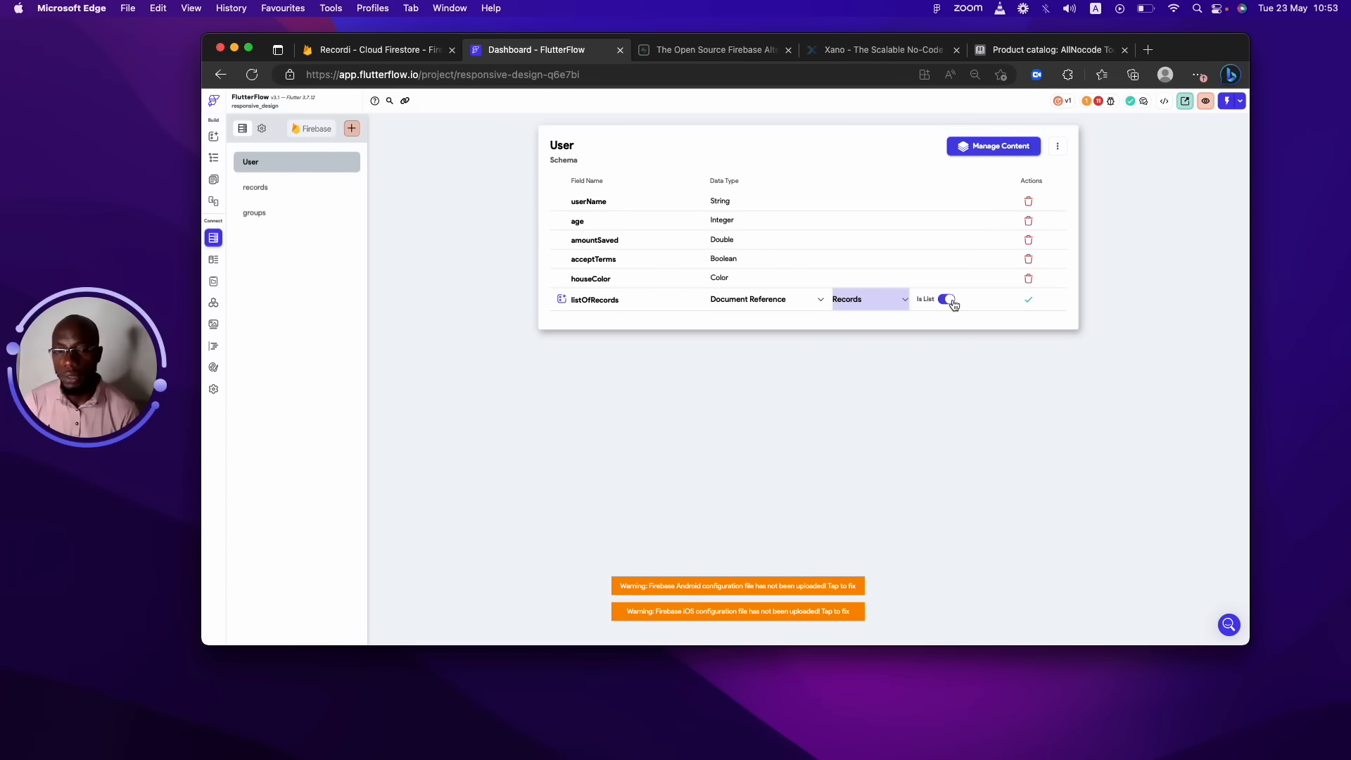
left_click(1028, 300)
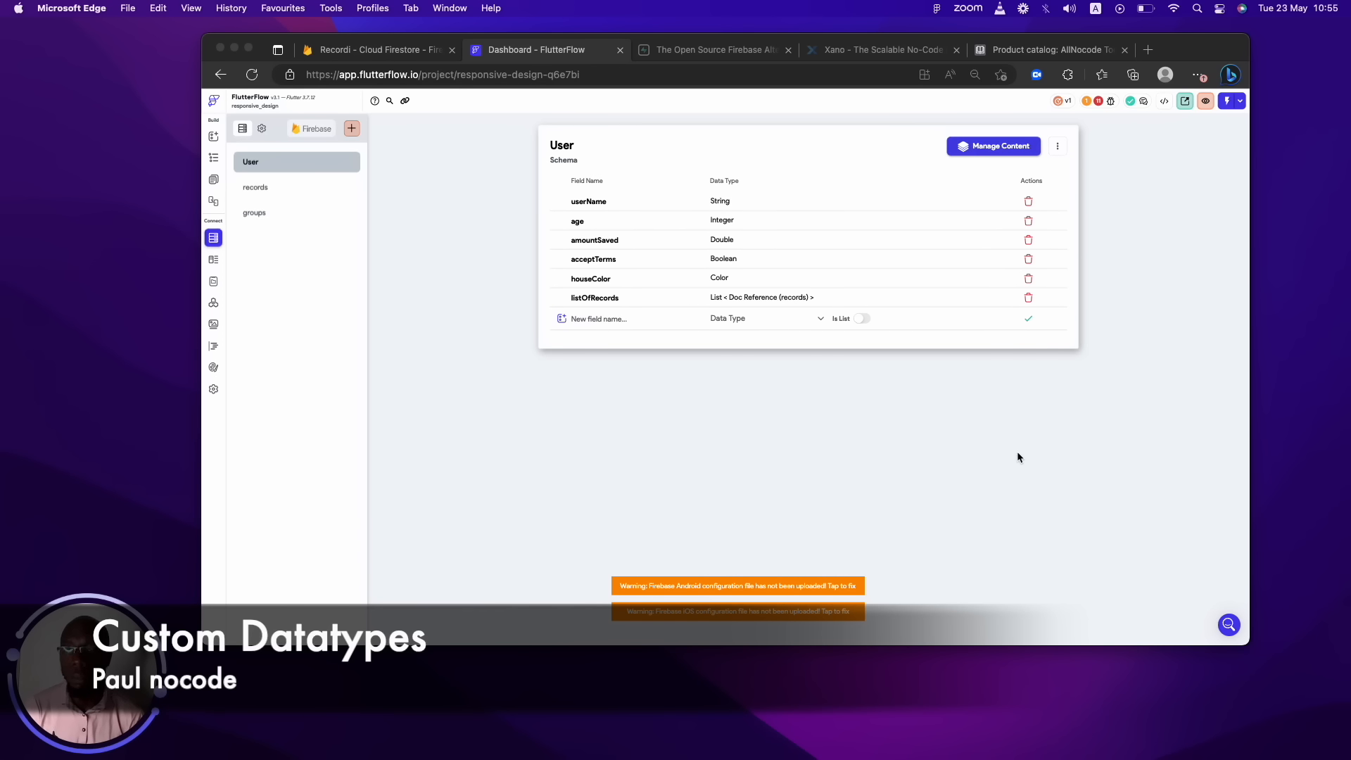
Move between Firestore and the Data Types page, ending on the empty Data Types list.
left_click_drag(130, 616, 113, 301)
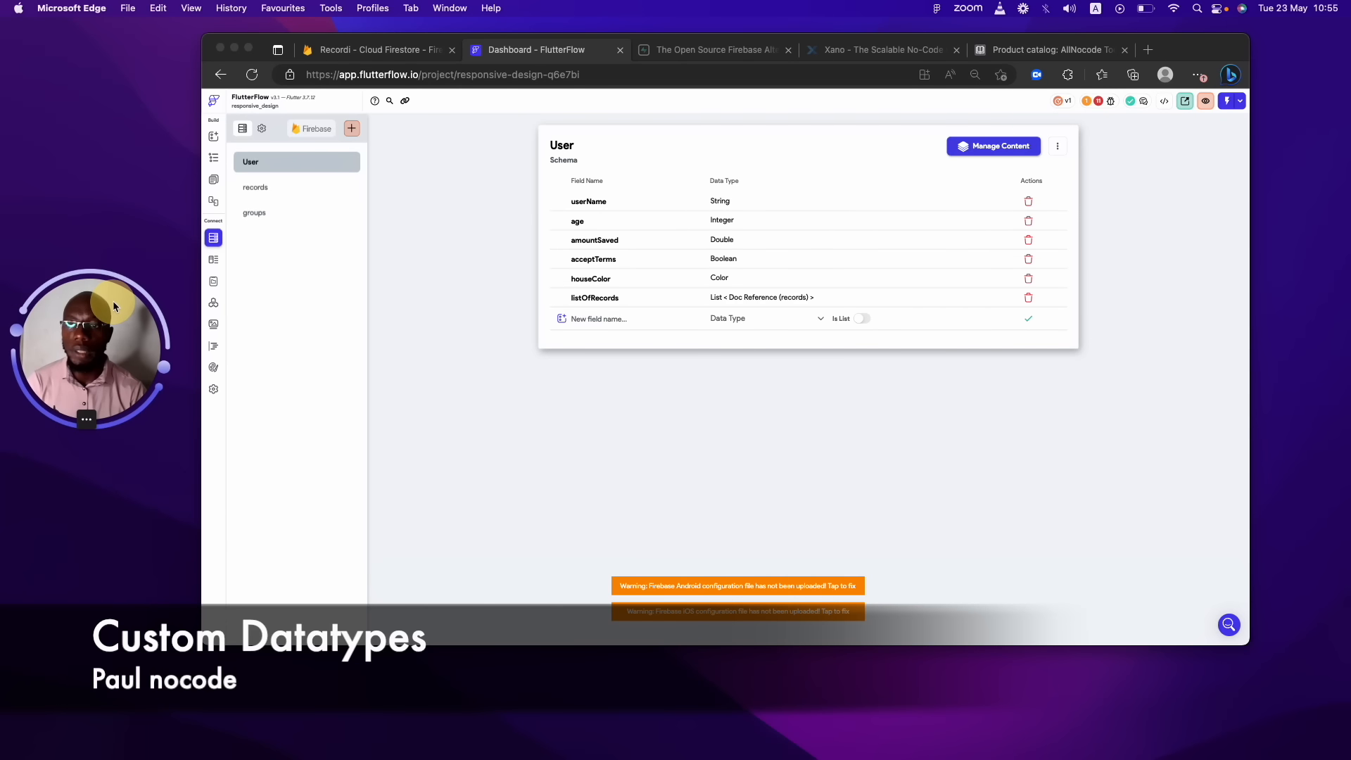
left_click(213, 259)
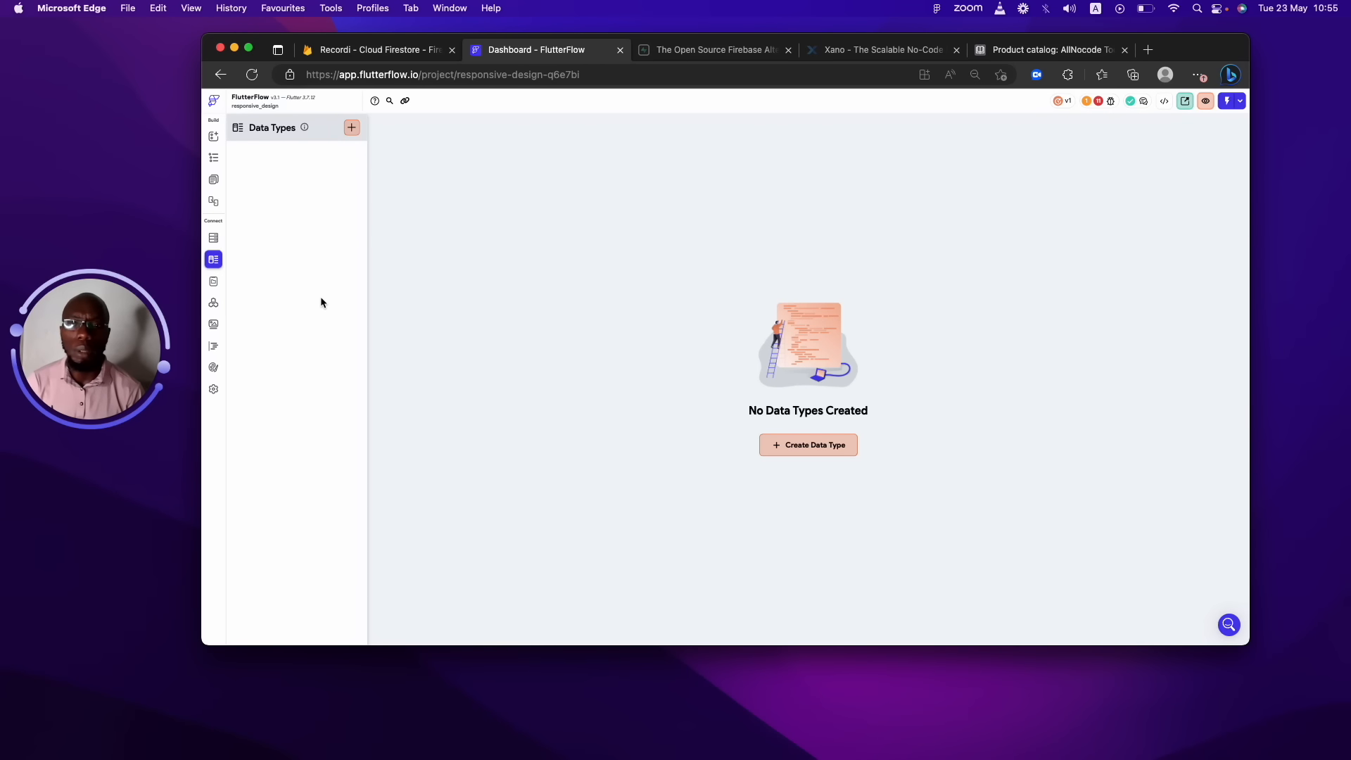
left_click(212, 238)
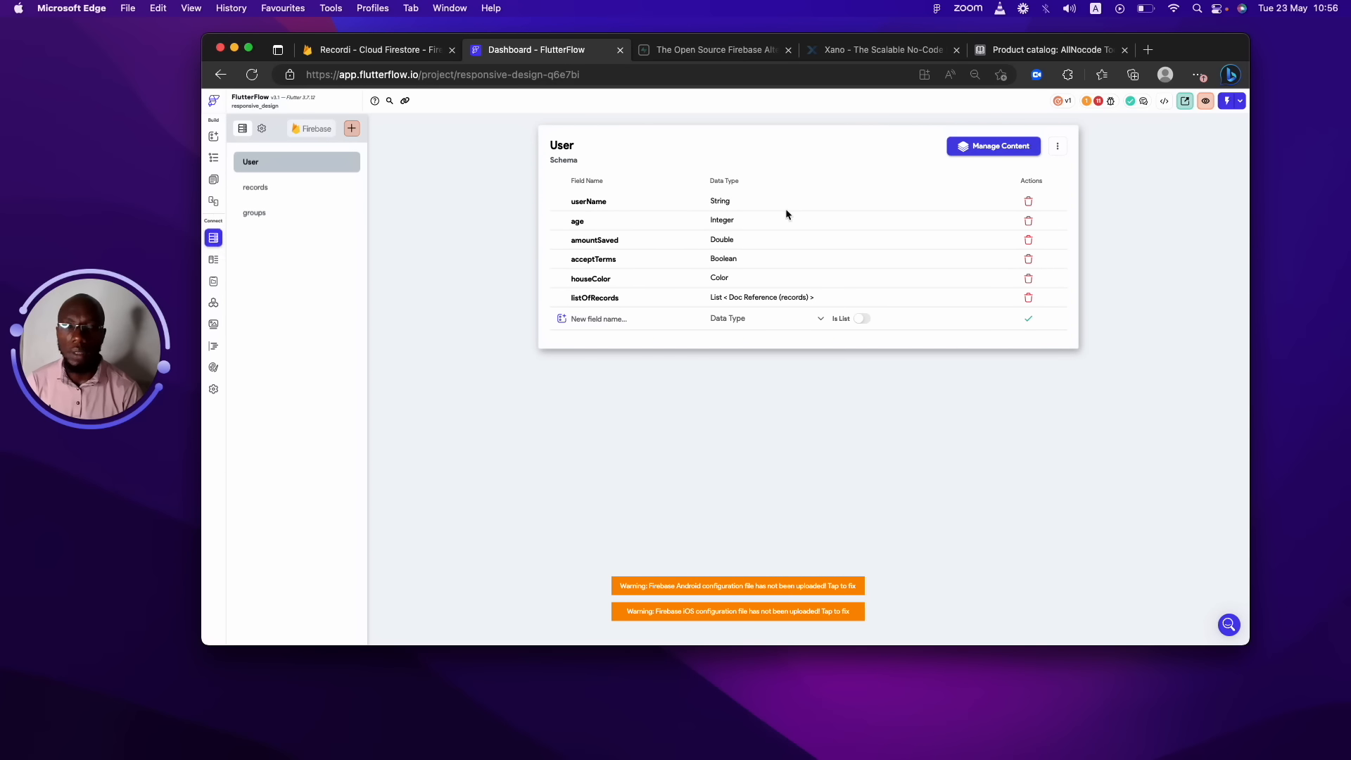
left_click(731, 319)
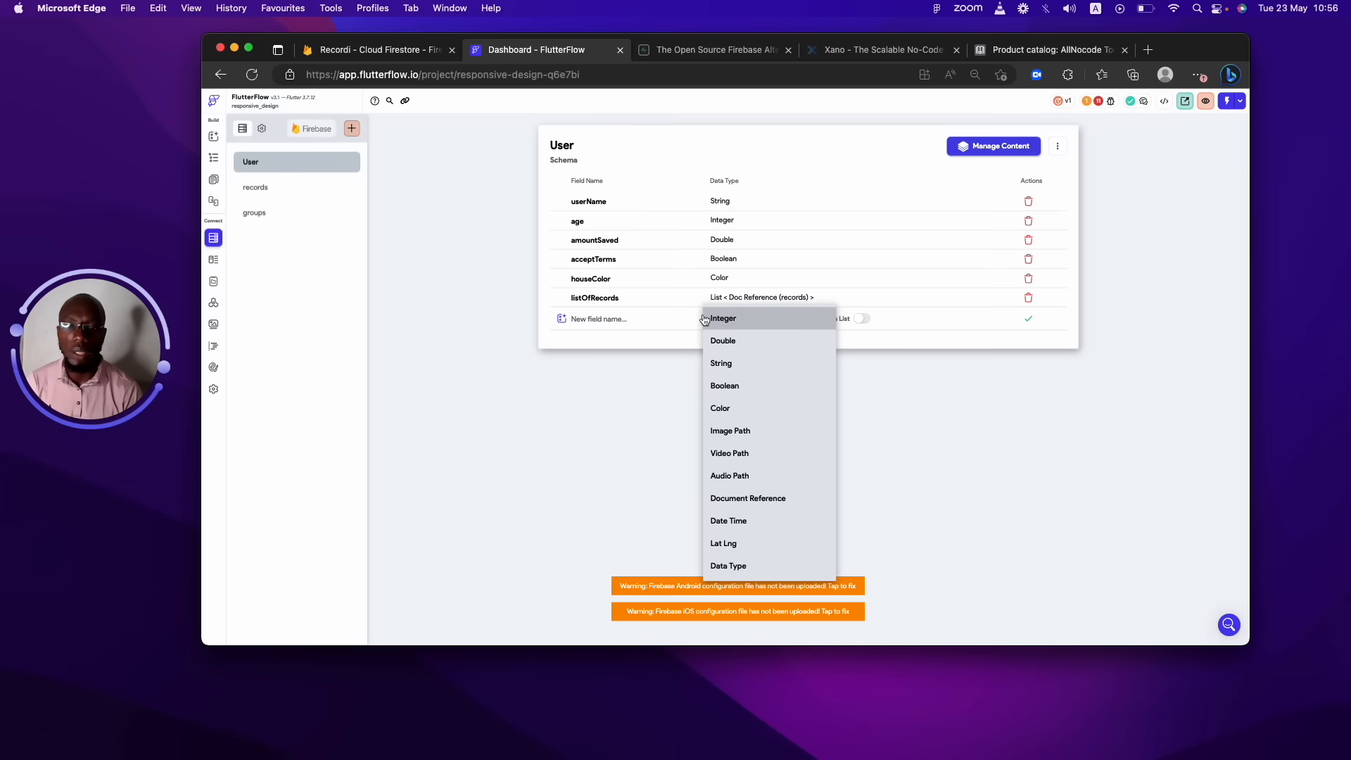
left_click(218, 264)
left_click(219, 264)
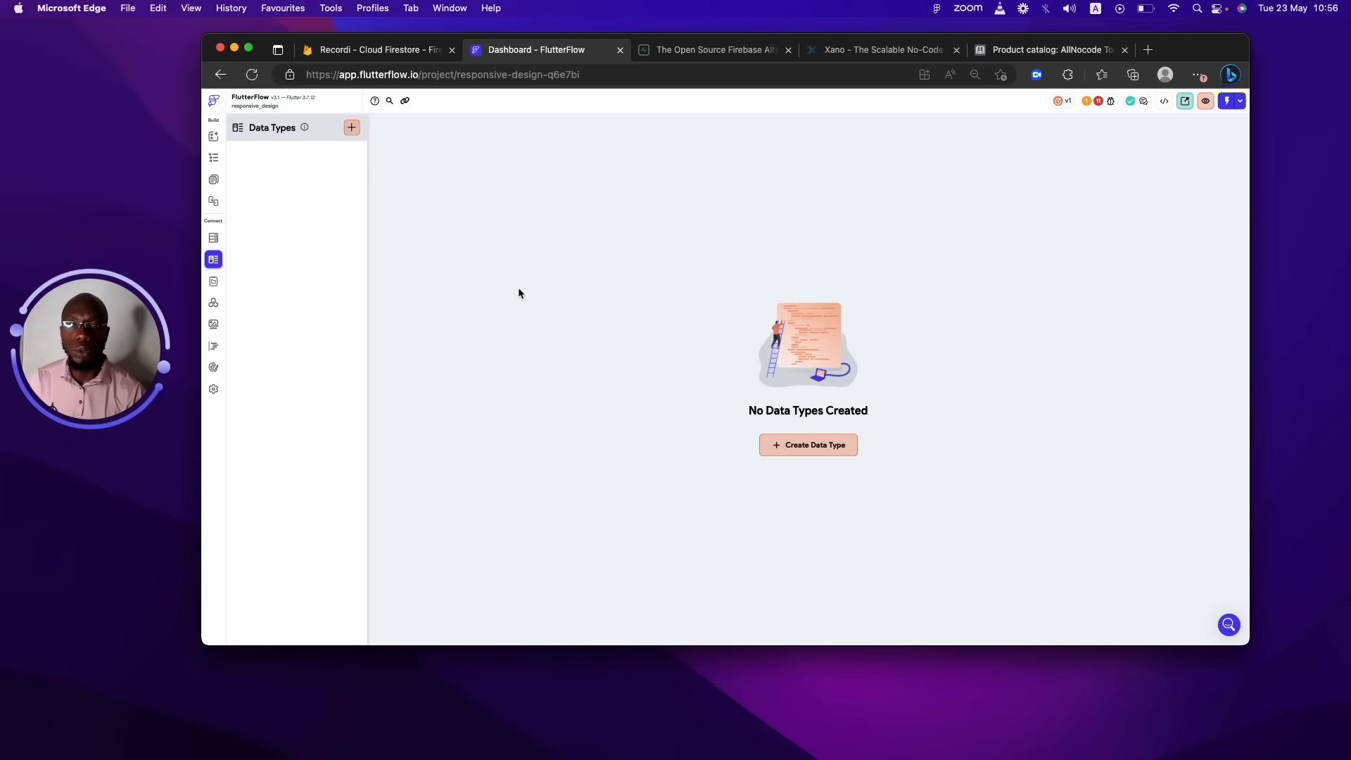
Create a custom data type called 'address' and start adding its first field.
left_click(788, 448)
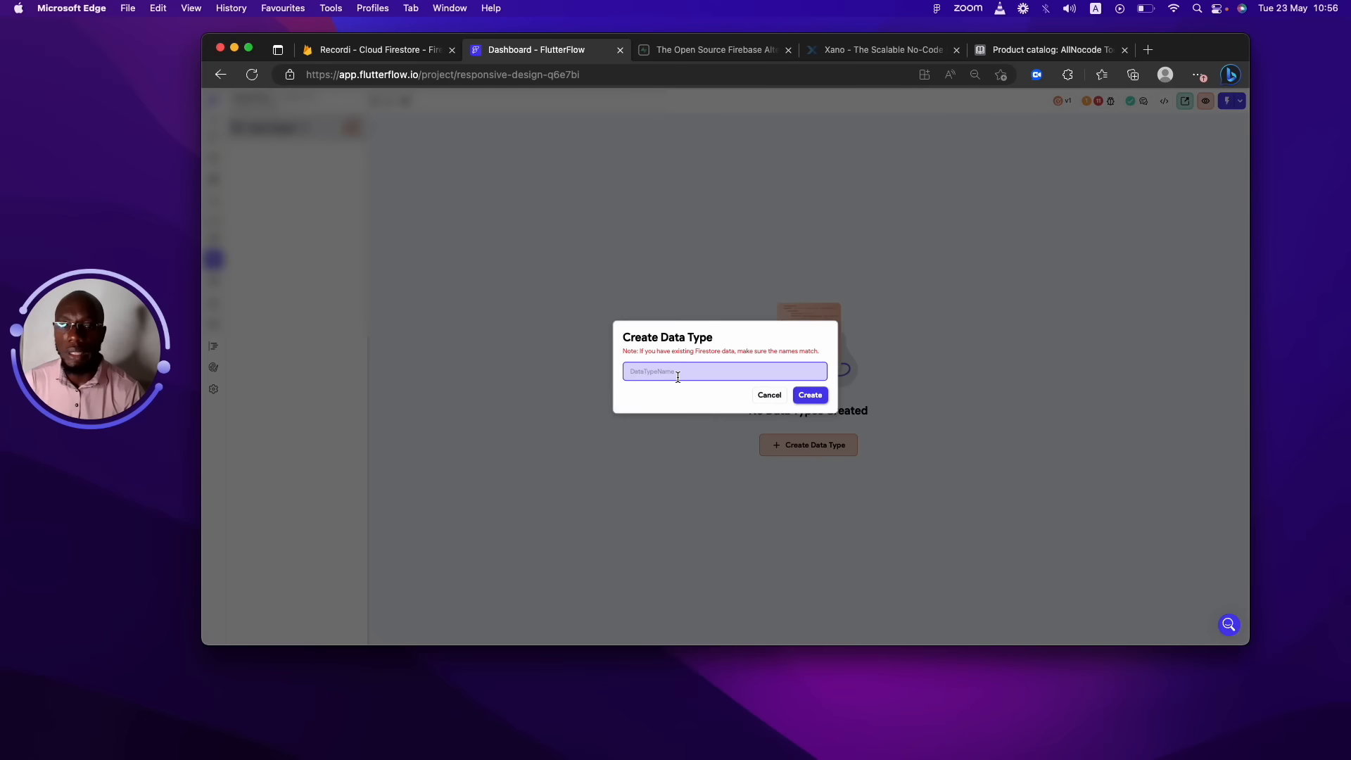
type("address")
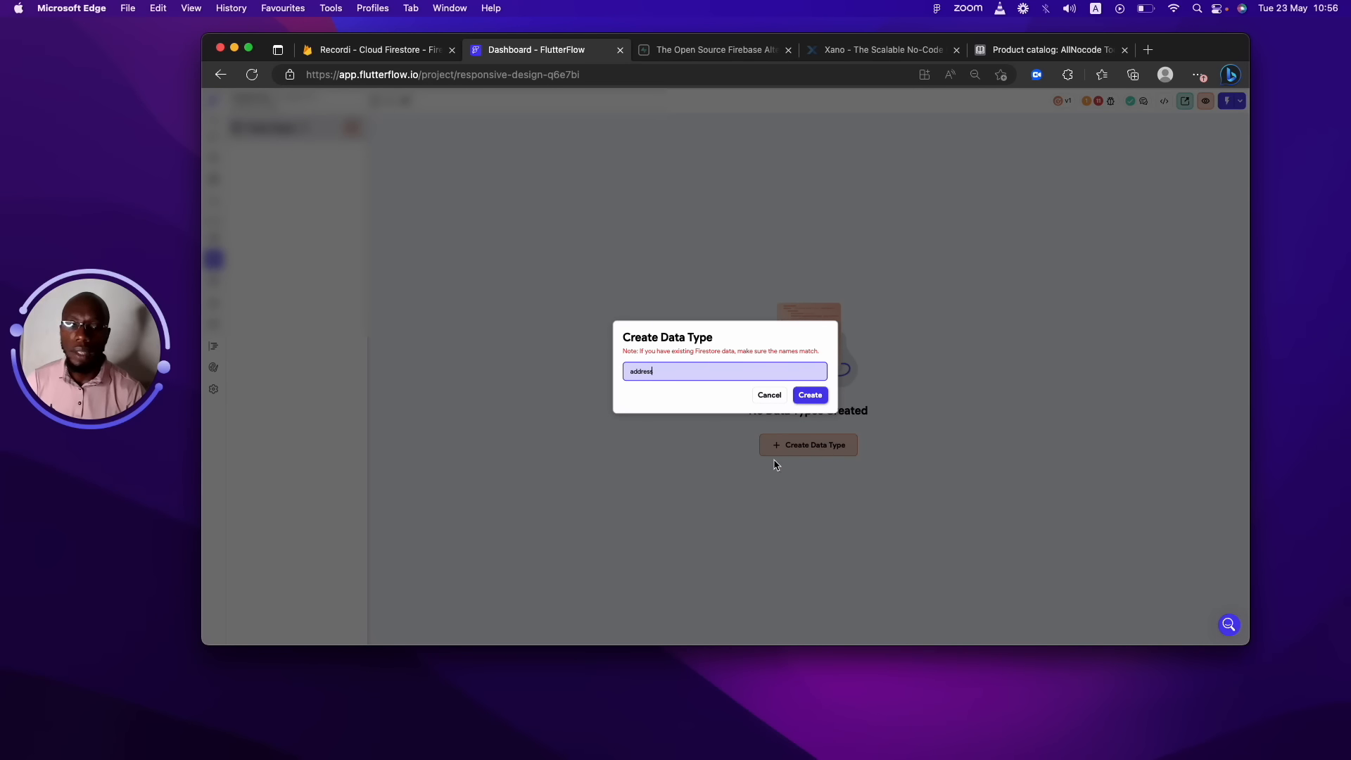
left_click(811, 396)
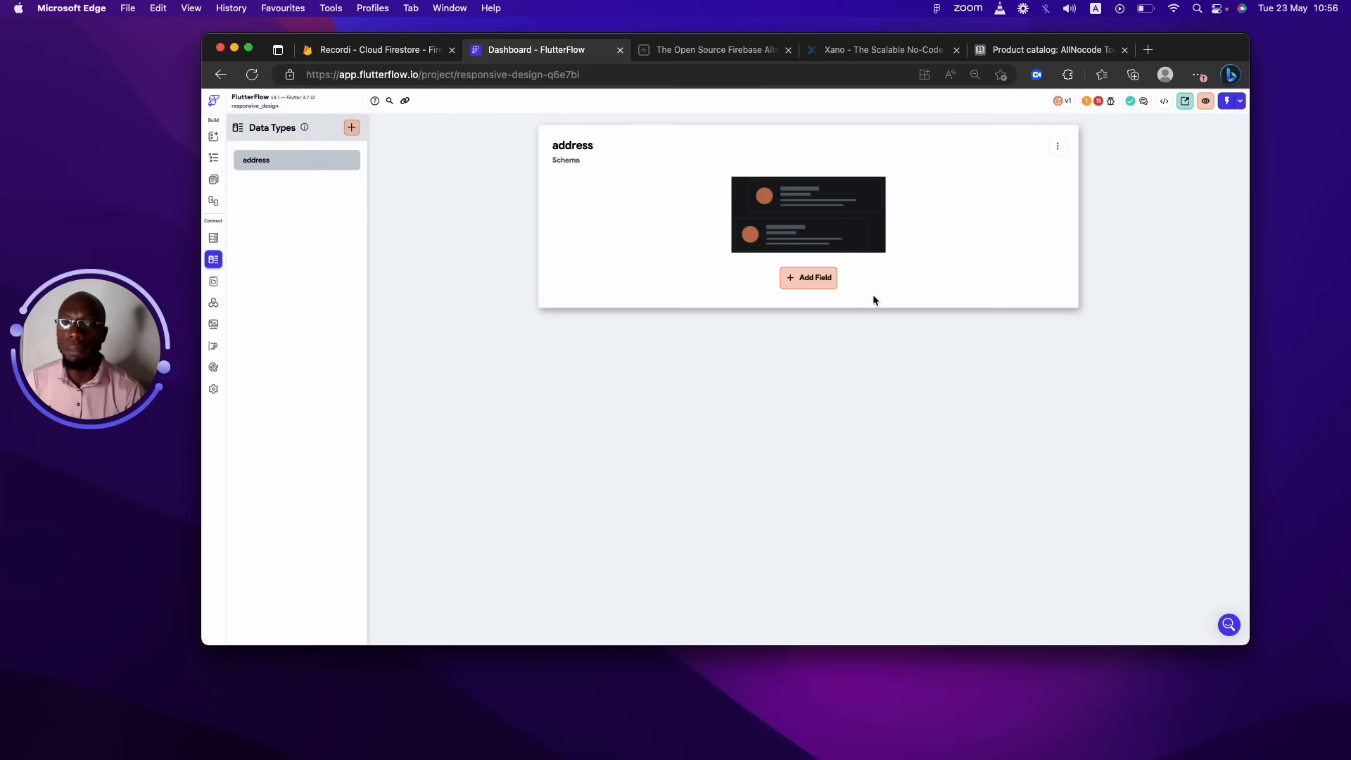
left_click(834, 279)
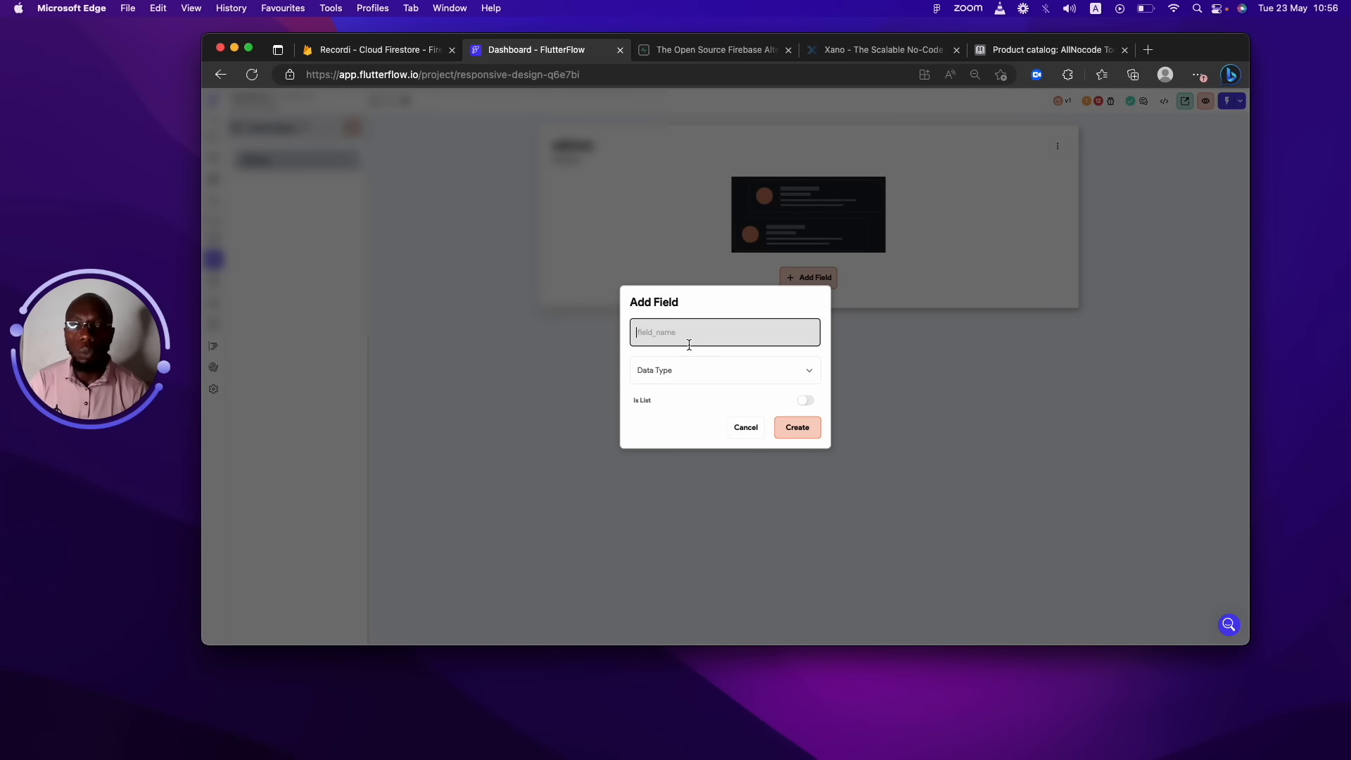
left_click(658, 365)
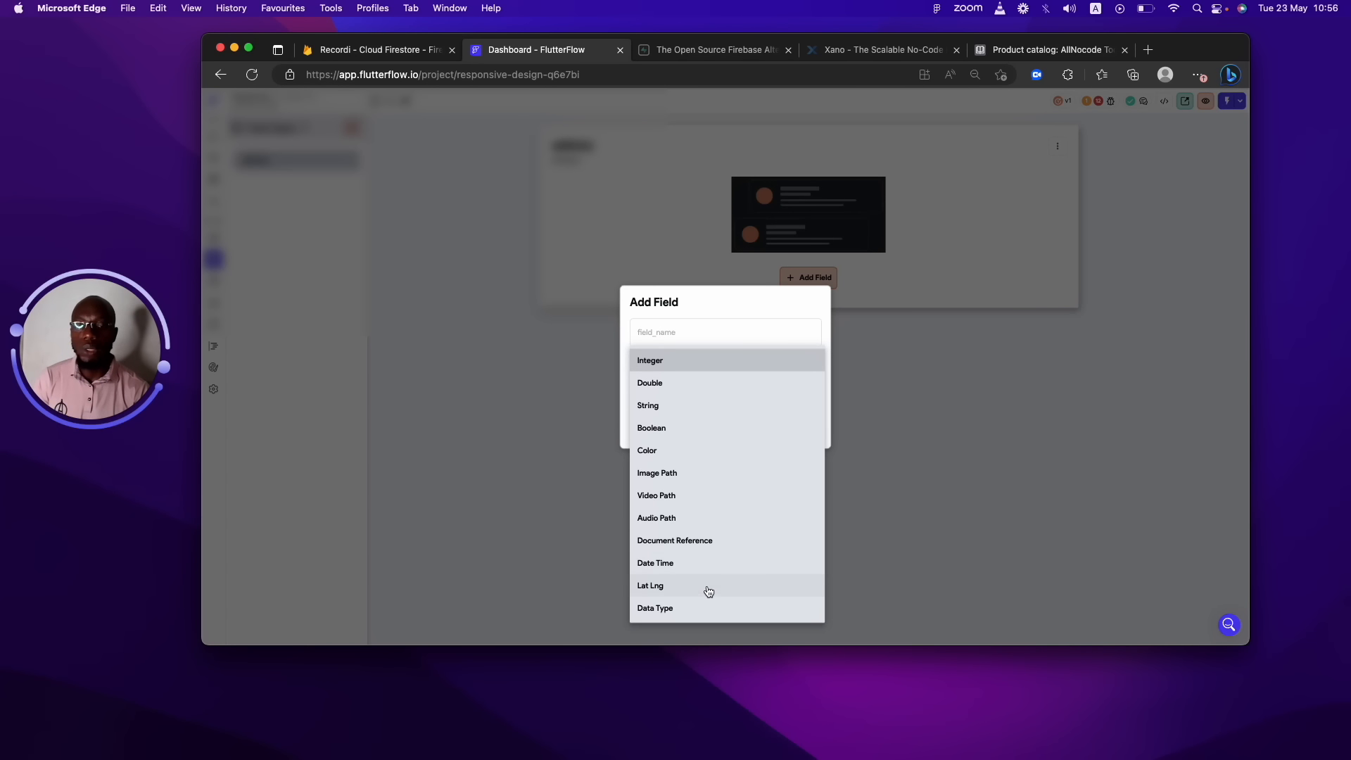
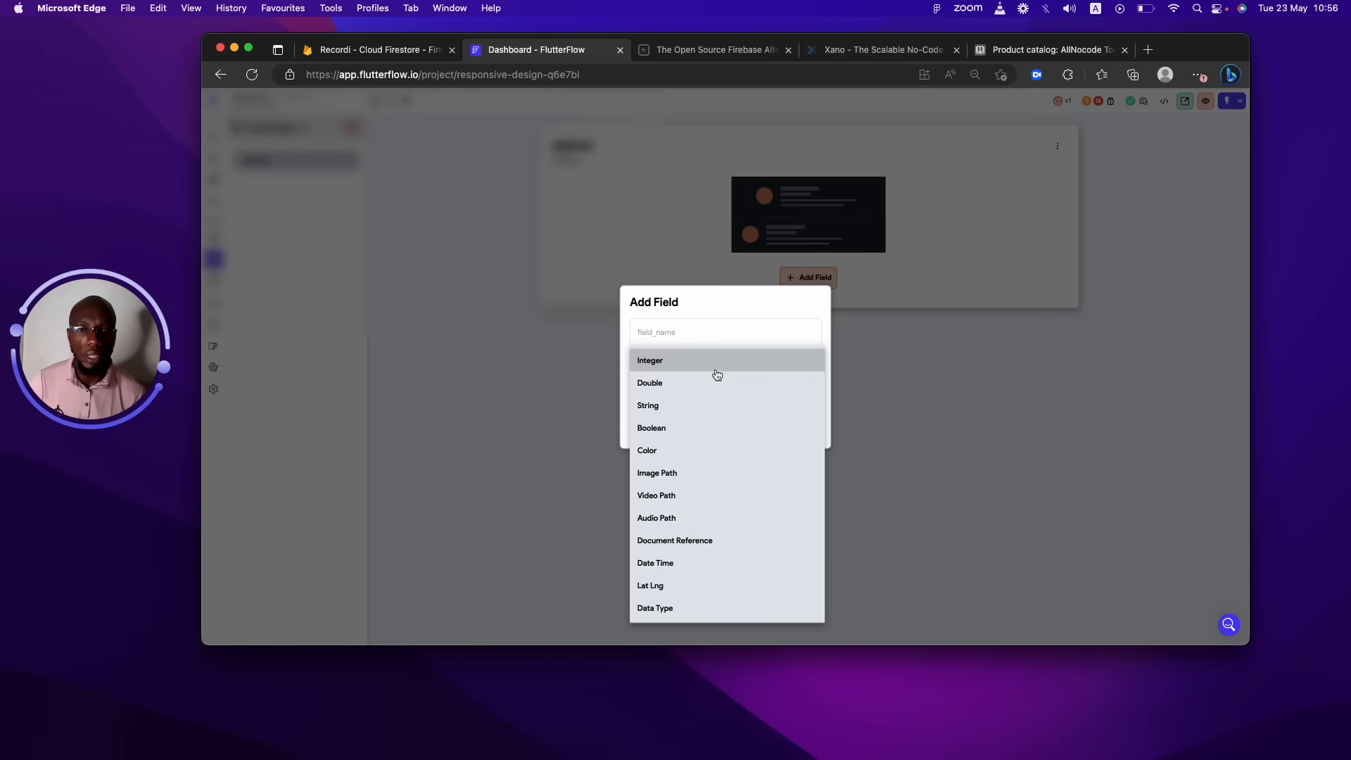
Add String fields named country and State to the address data type.
left_click(719, 327)
left_click(720, 330)
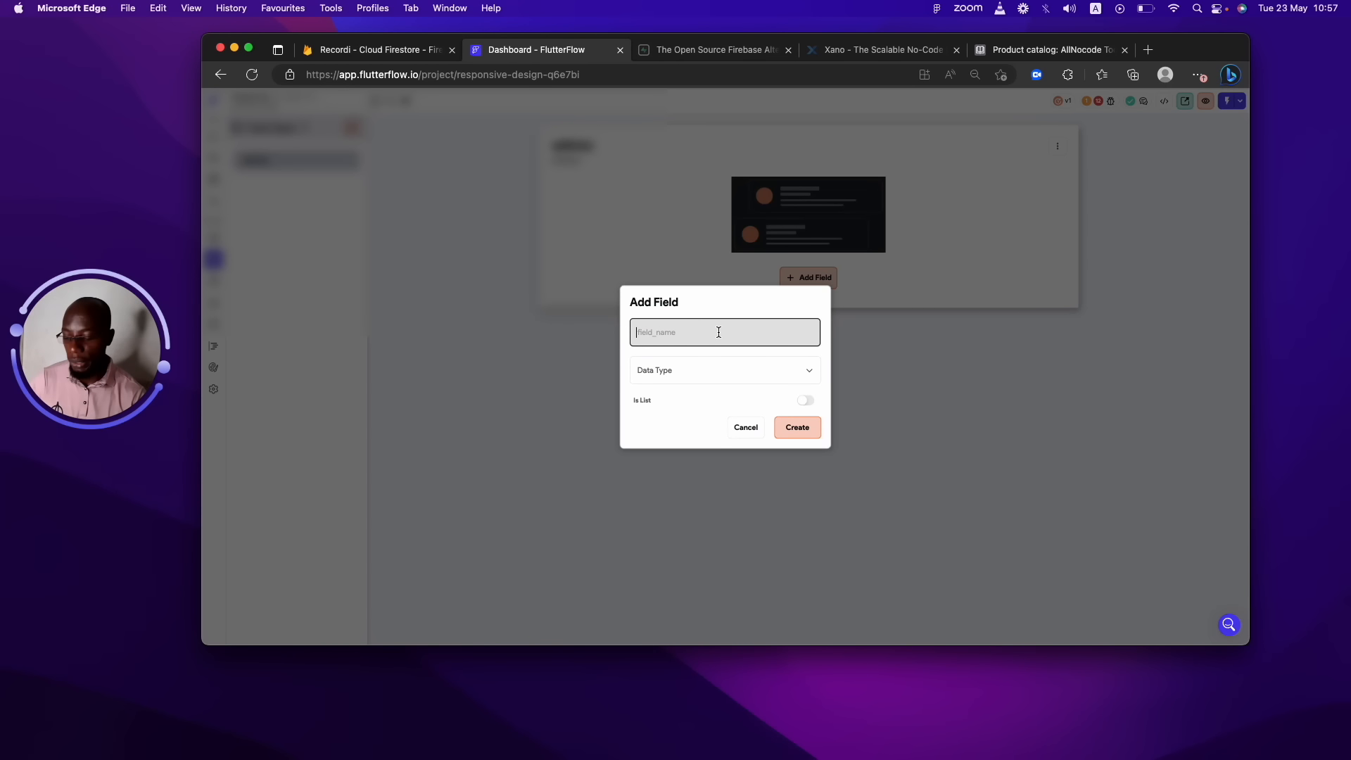
type("country")
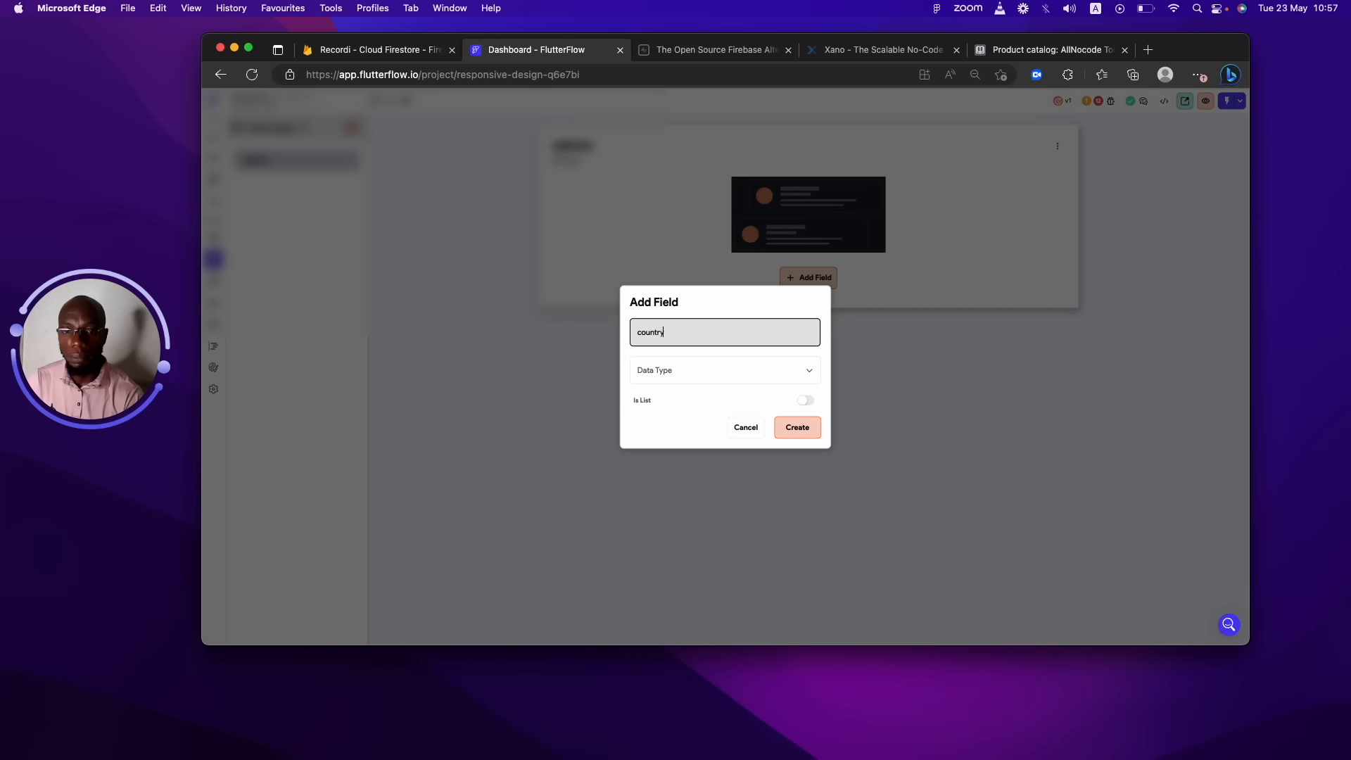
left_click(724, 374)
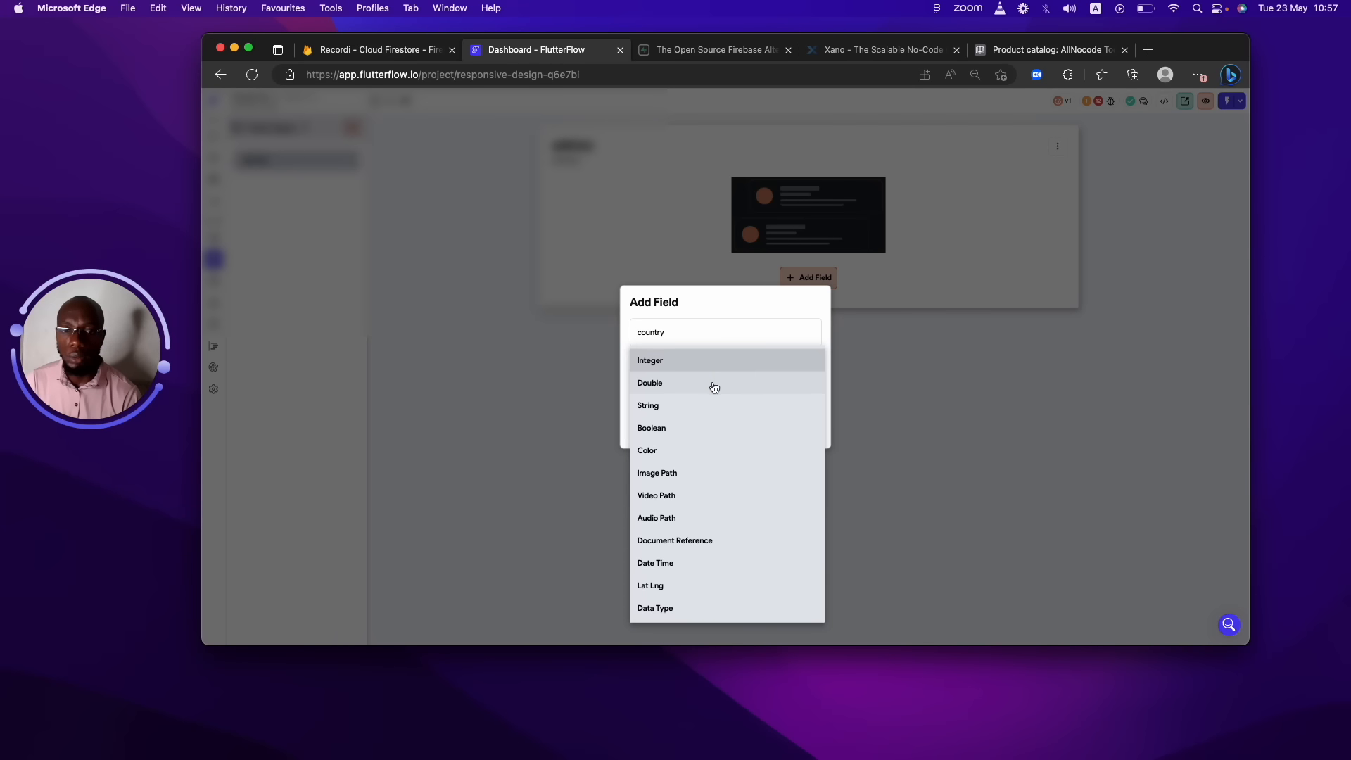
left_click(692, 407)
left_click(812, 430)
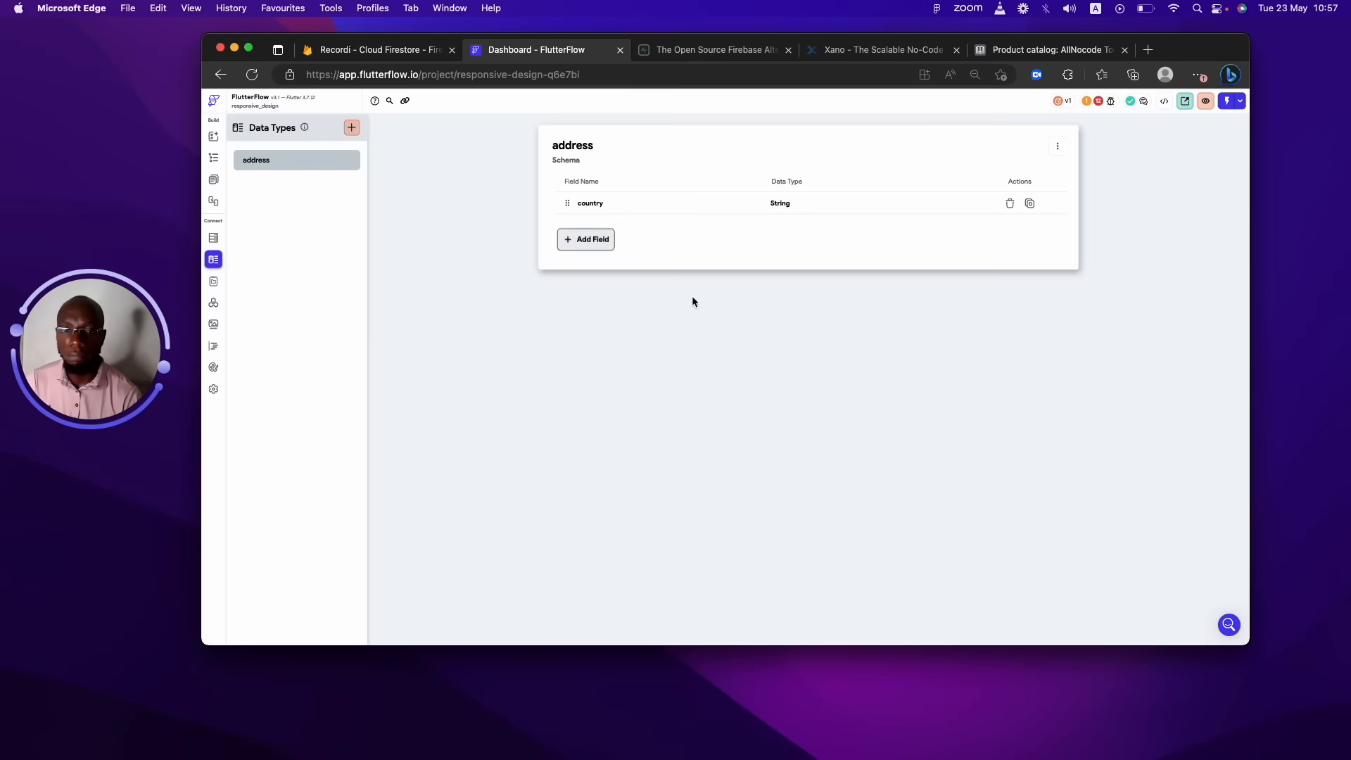
left_click(588, 243)
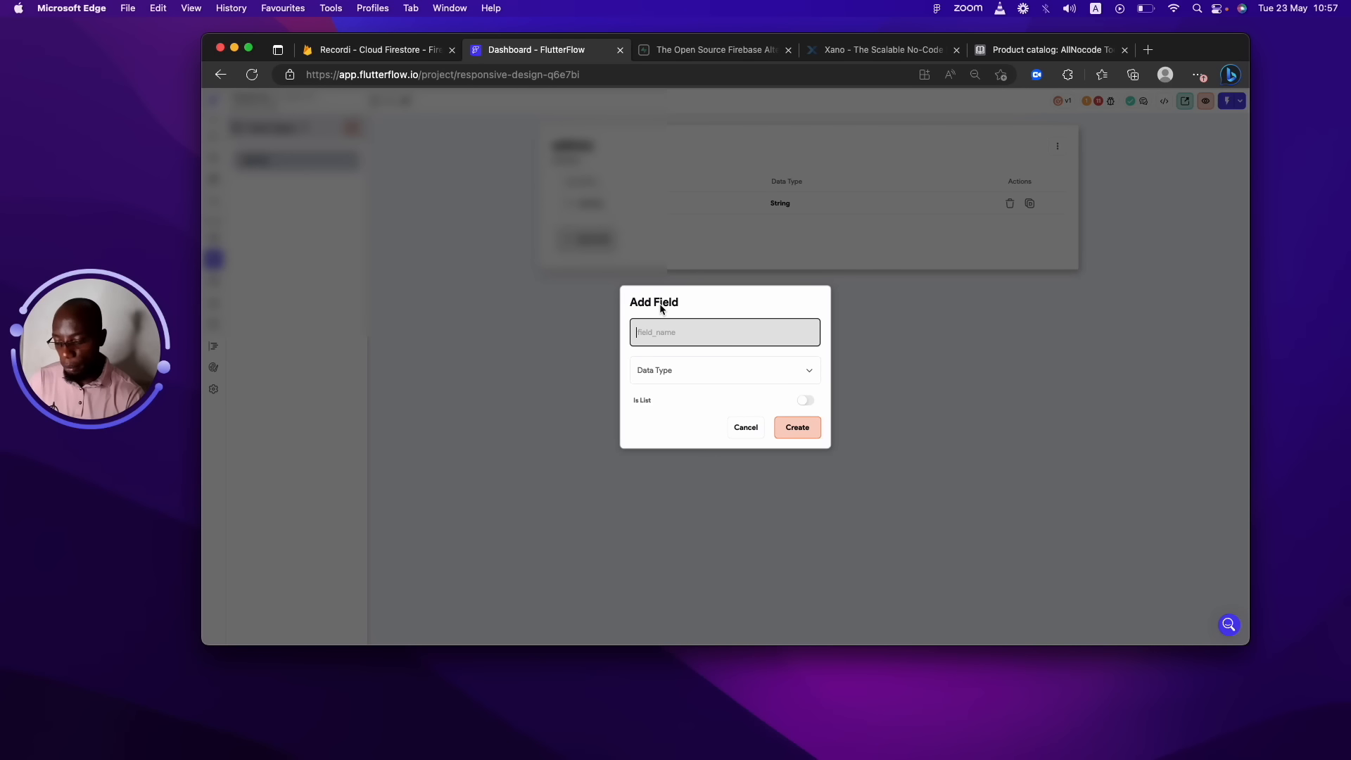
type("State")
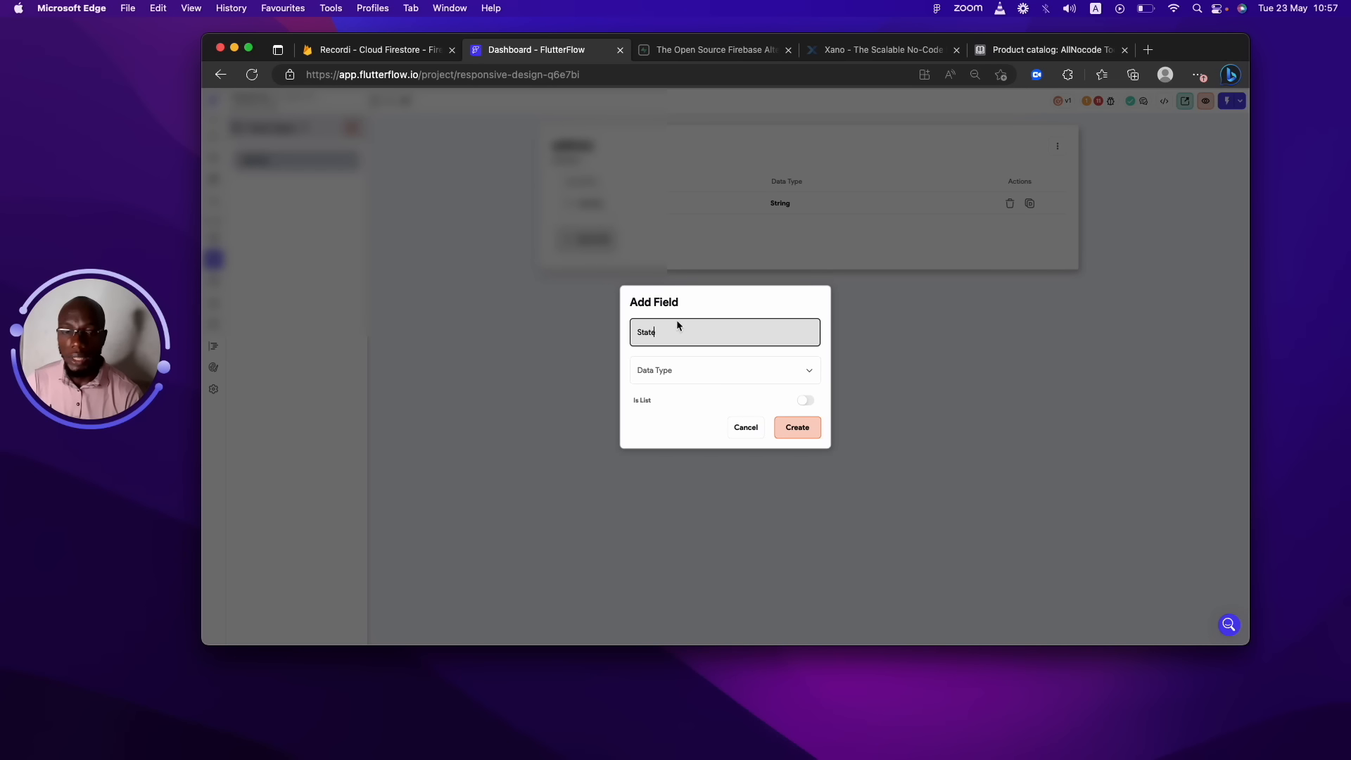
left_click(706, 375)
left_click(690, 404)
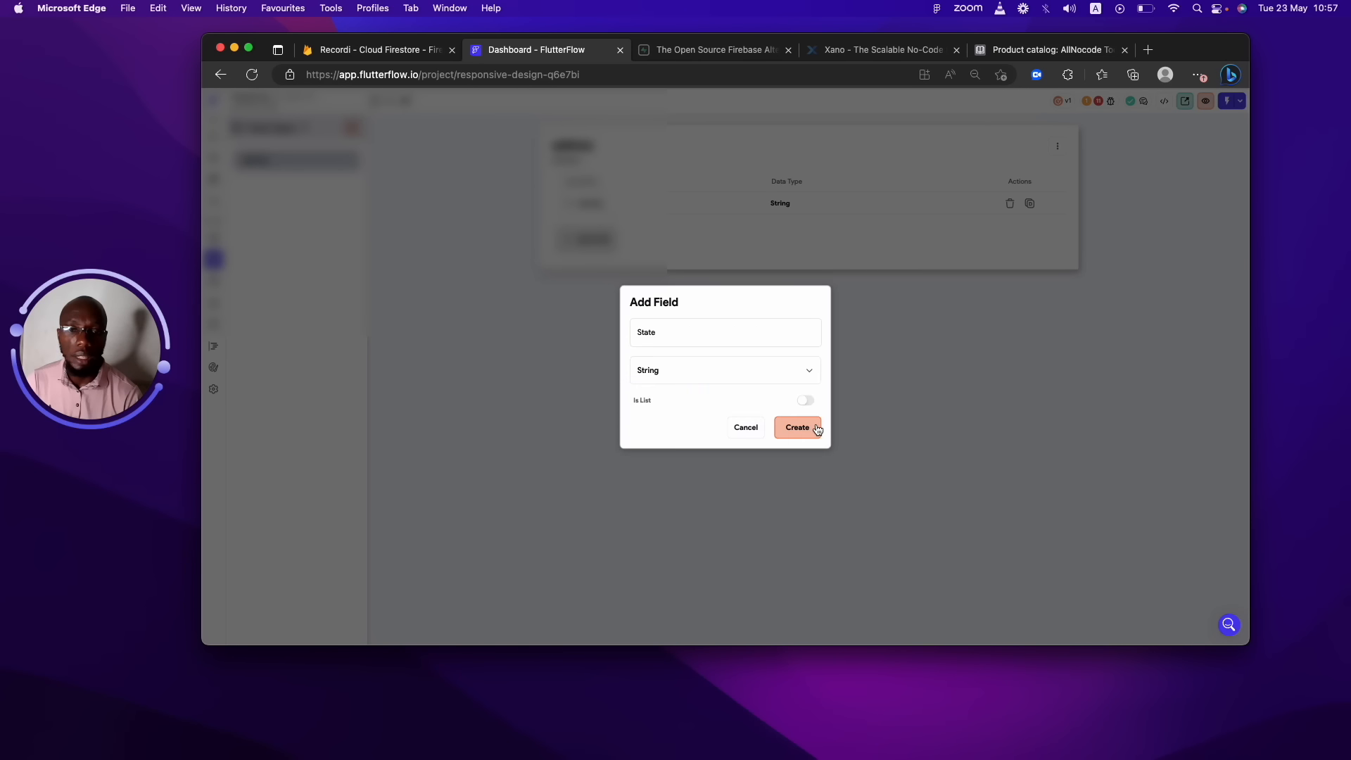
left_click(812, 427)
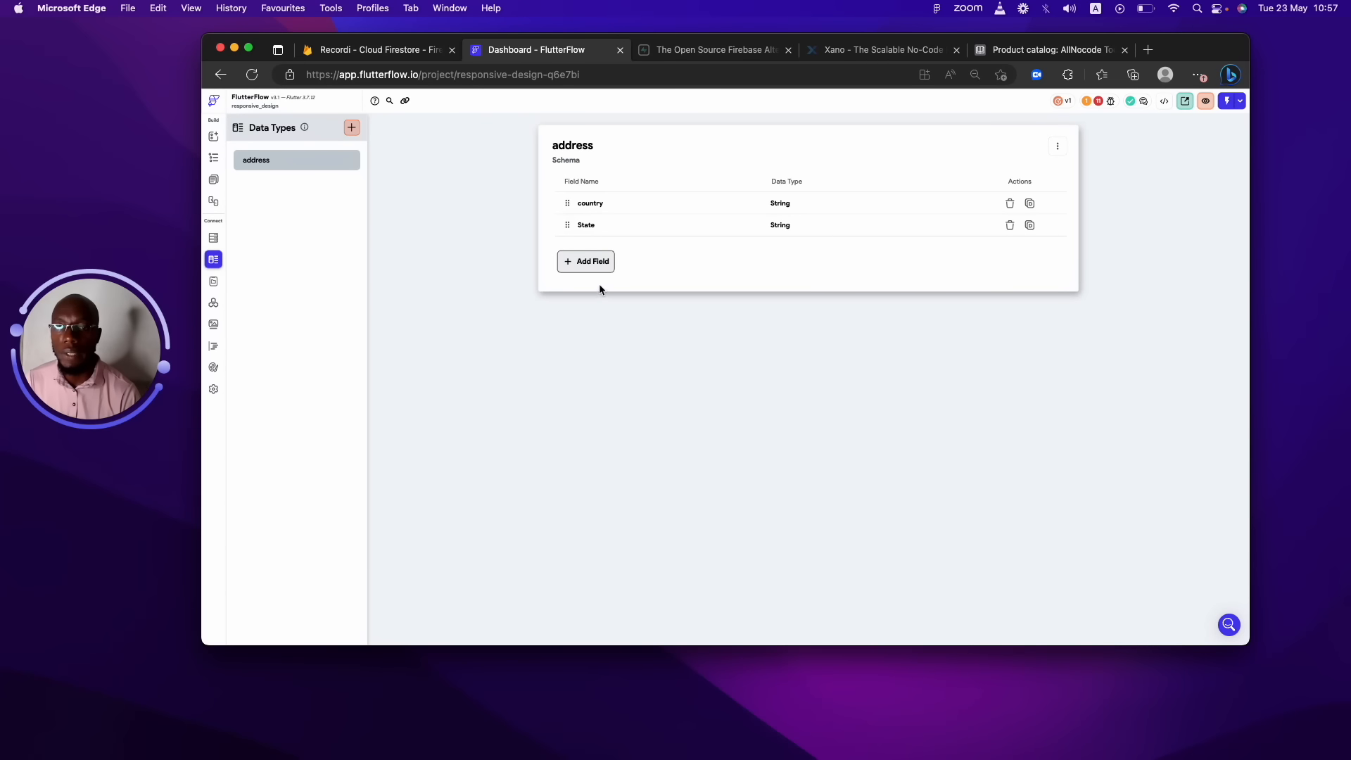
Add a localGovernment field to address and set its type to String.
left_click(591, 263)
type("lo")
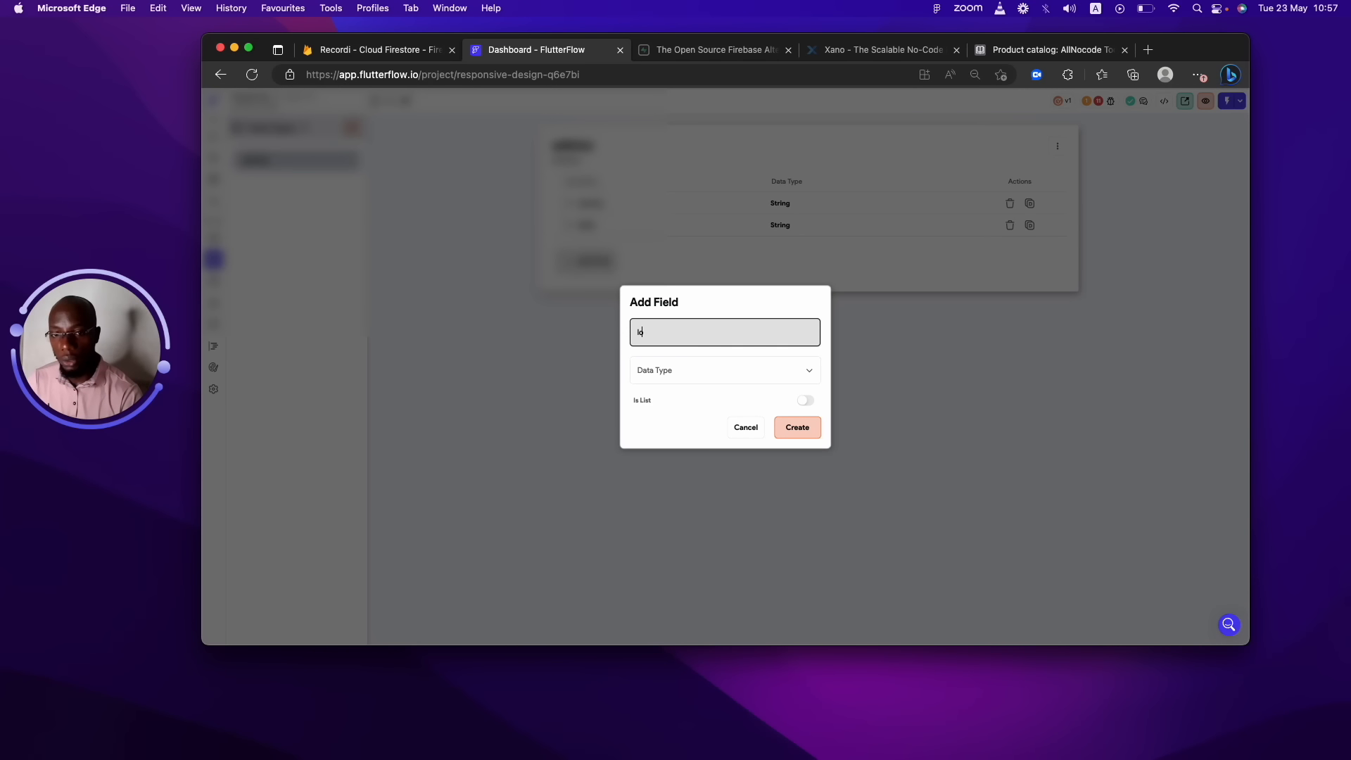
type("calGove")
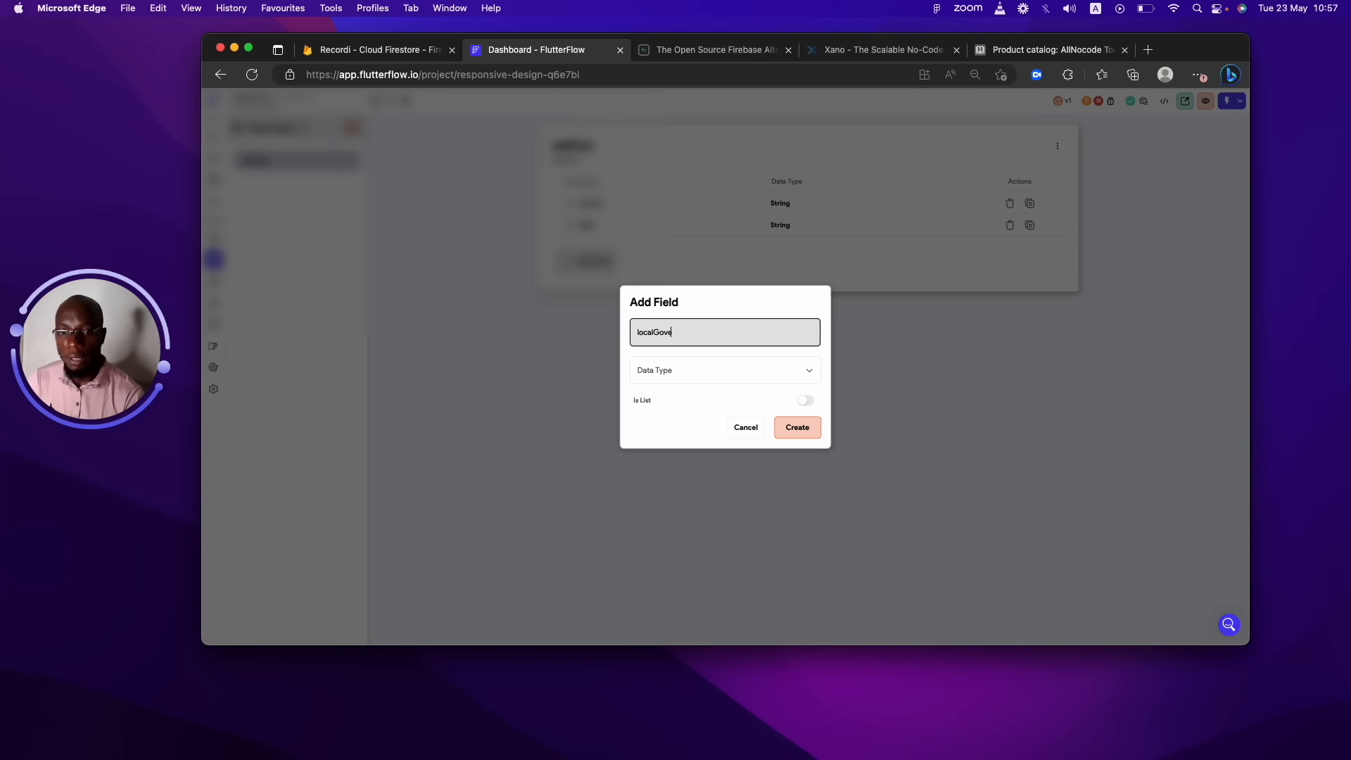
type("rnment")
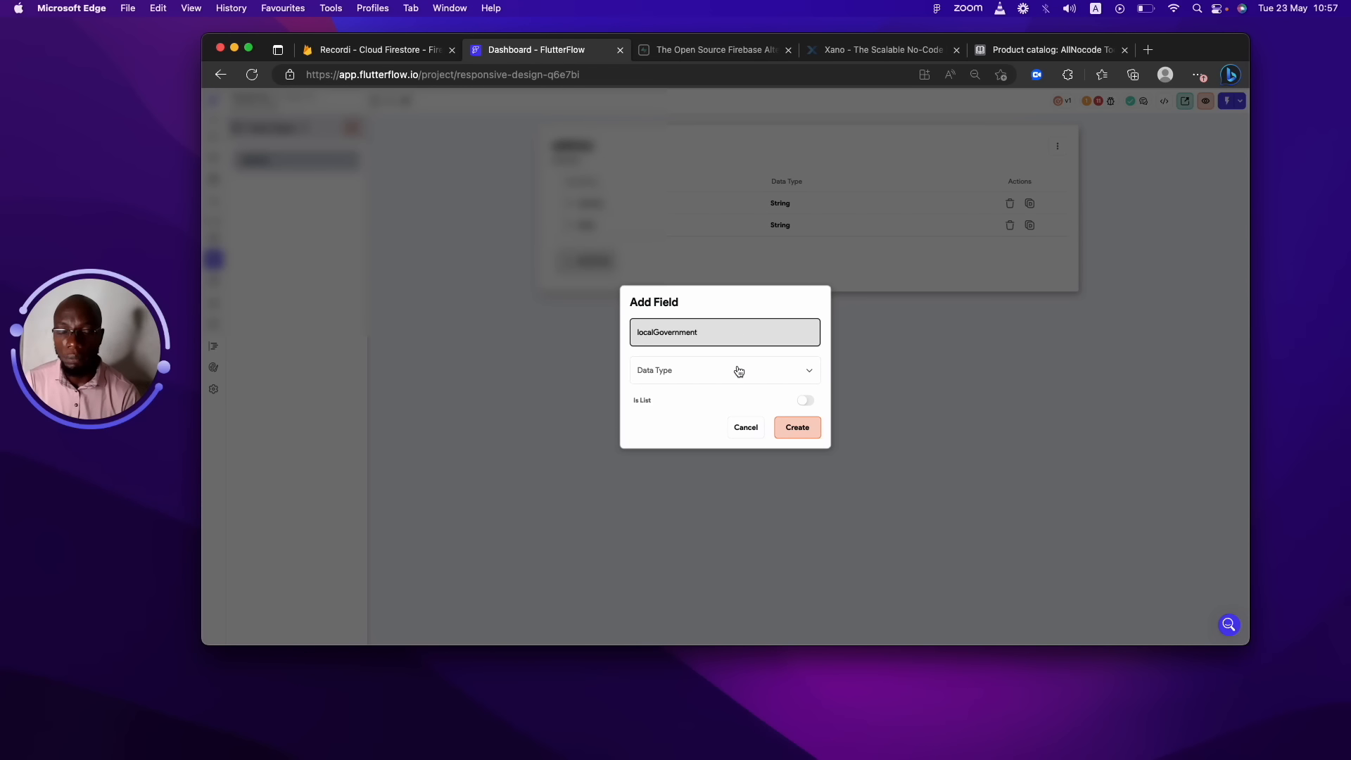
left_click(777, 368)
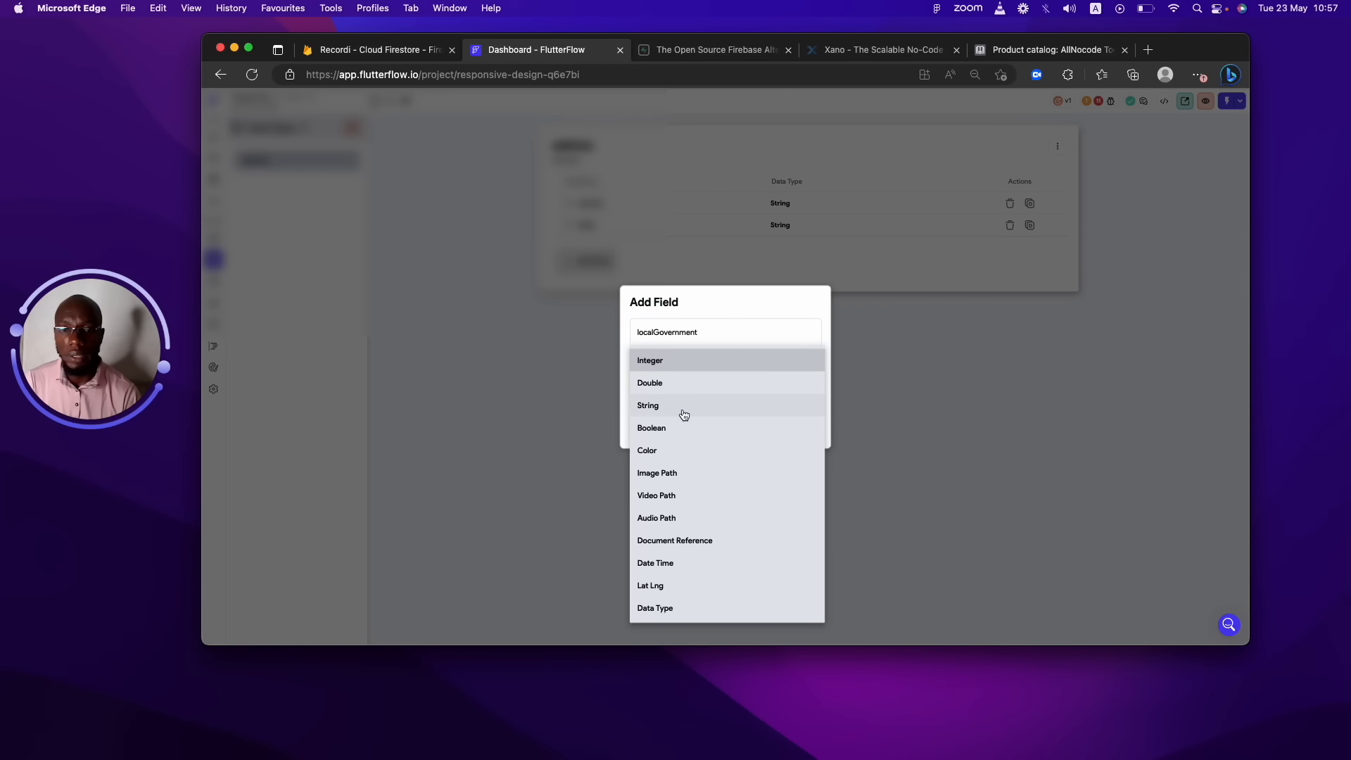
left_click(676, 391)
left_click(687, 371)
left_click(686, 391)
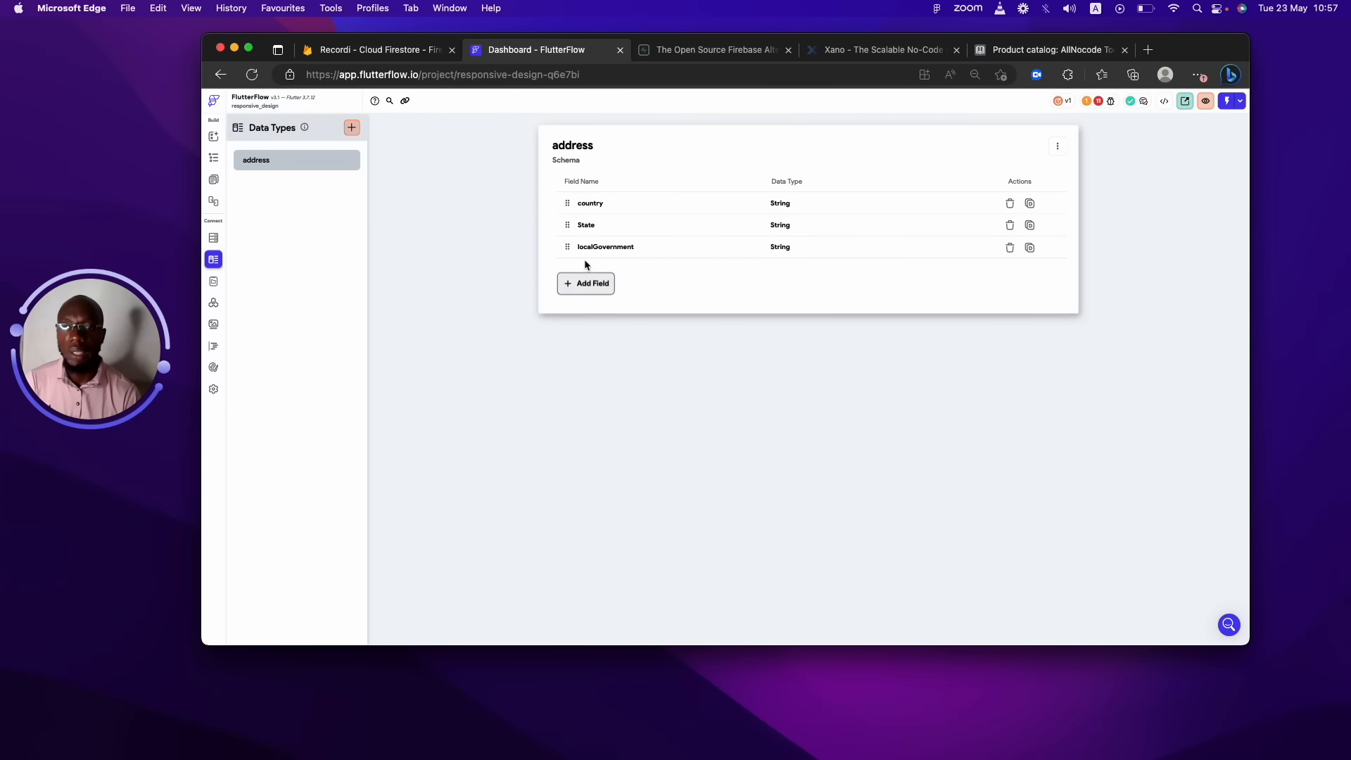
Add a String field named homeAddress to the address data type.
left_click(585, 283)
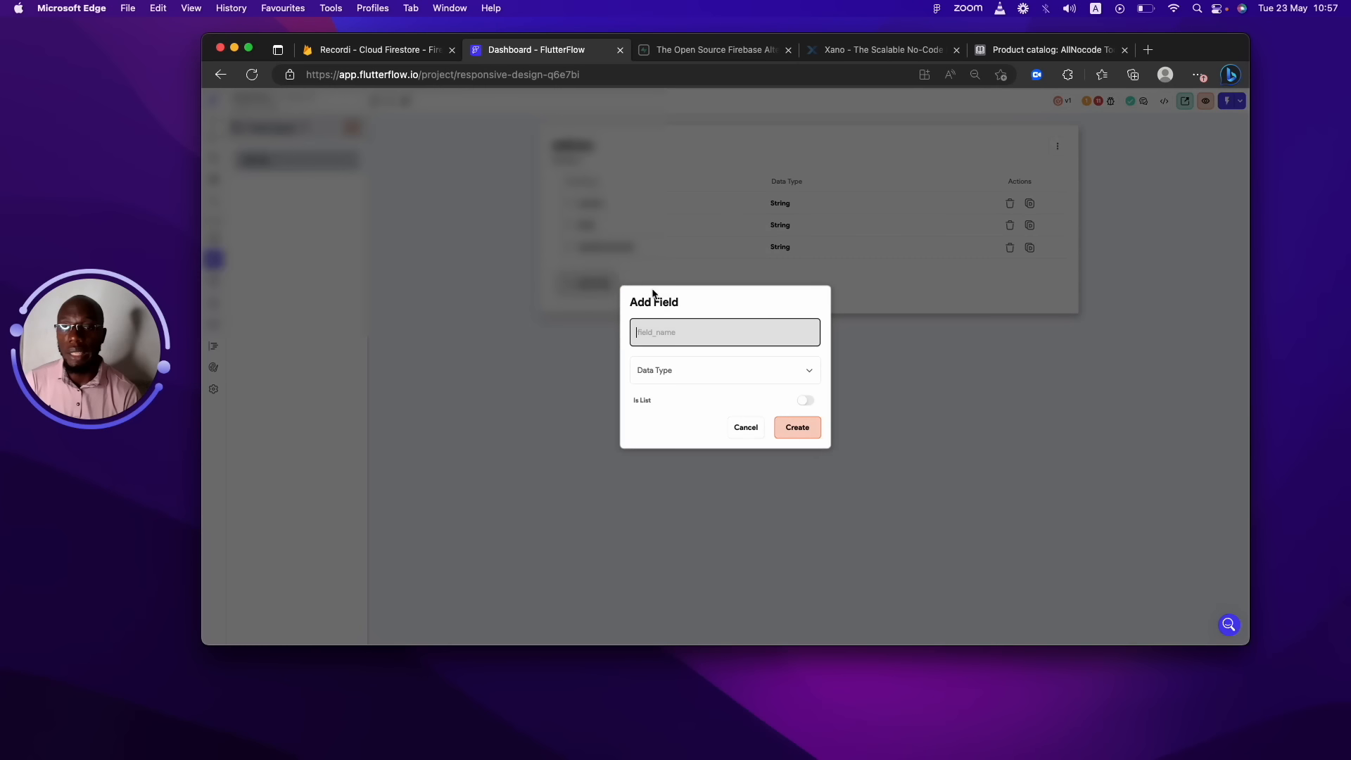
type("Ho")
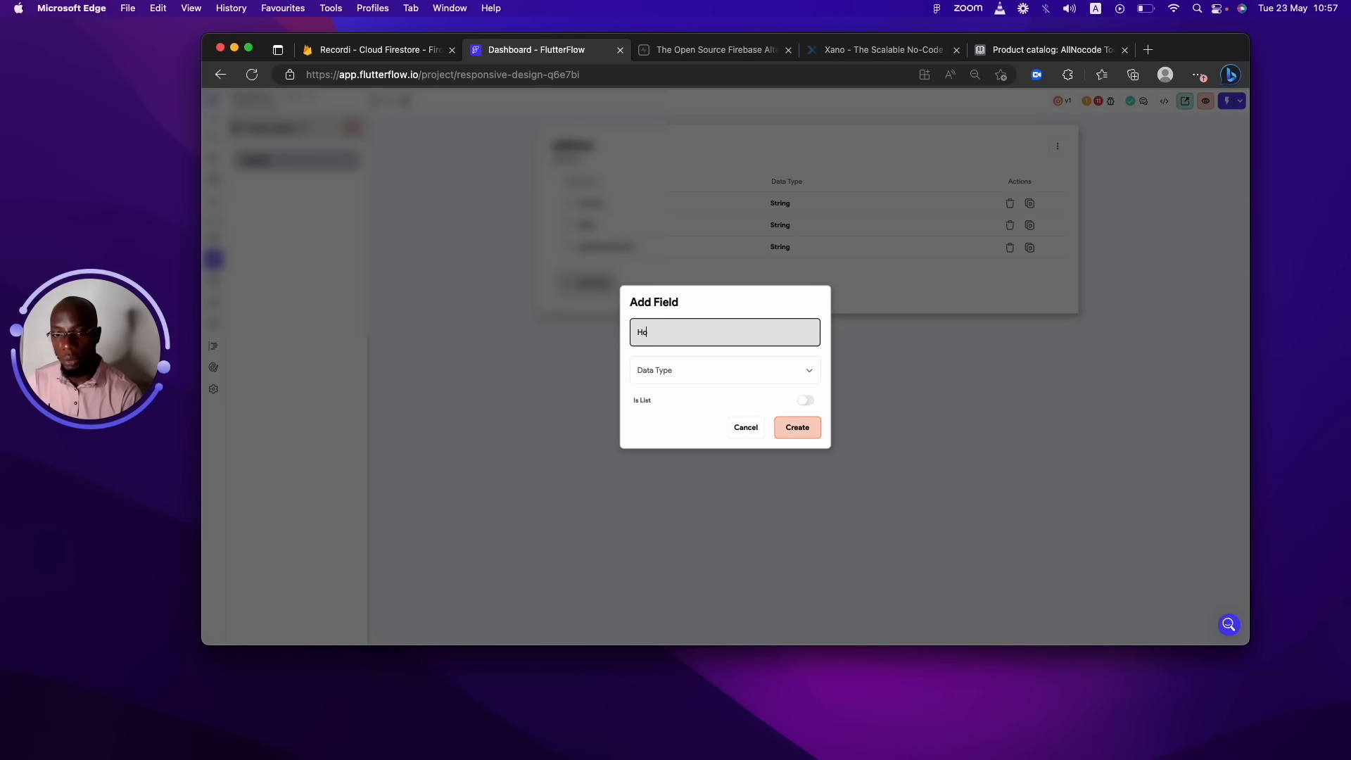
key("BackSpace")
key("BackSpace")
type("hom")
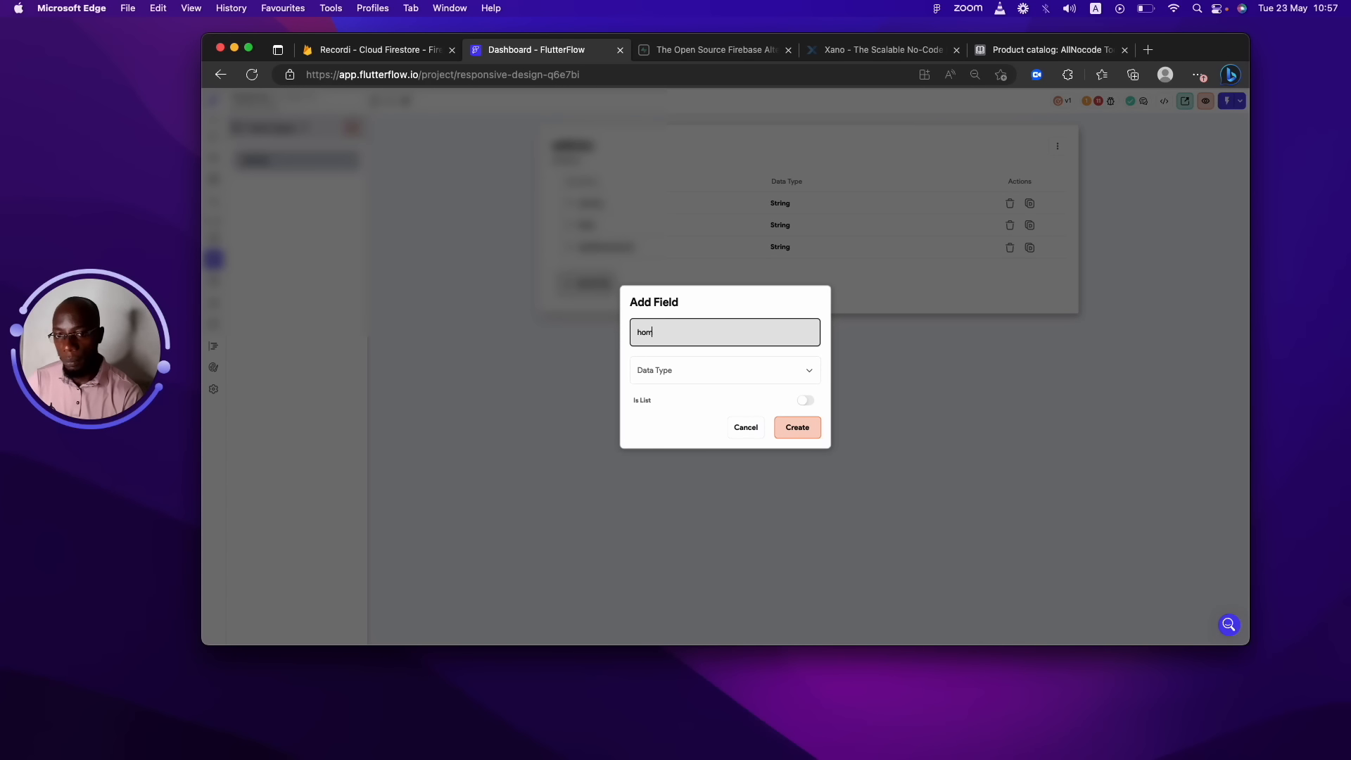
type("eAddres")
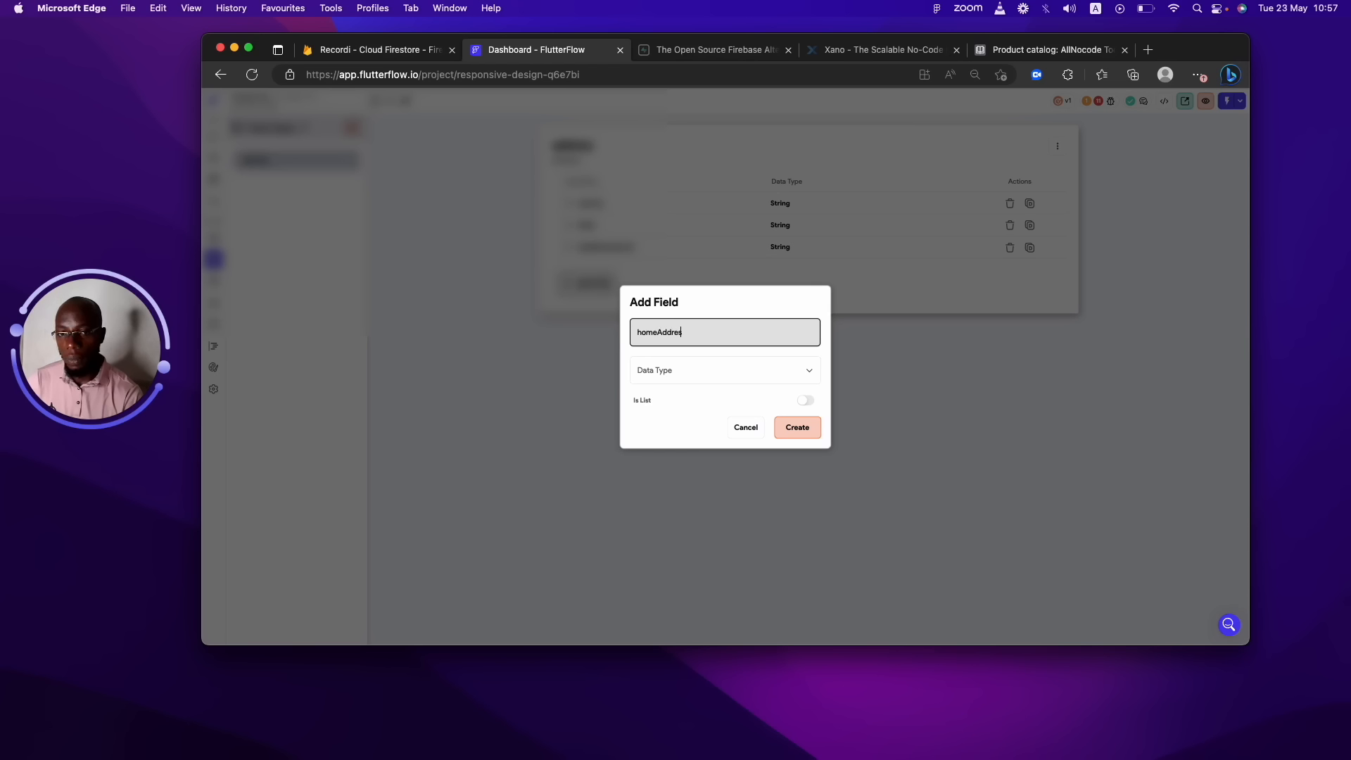
type("s")
left_click(794, 427)
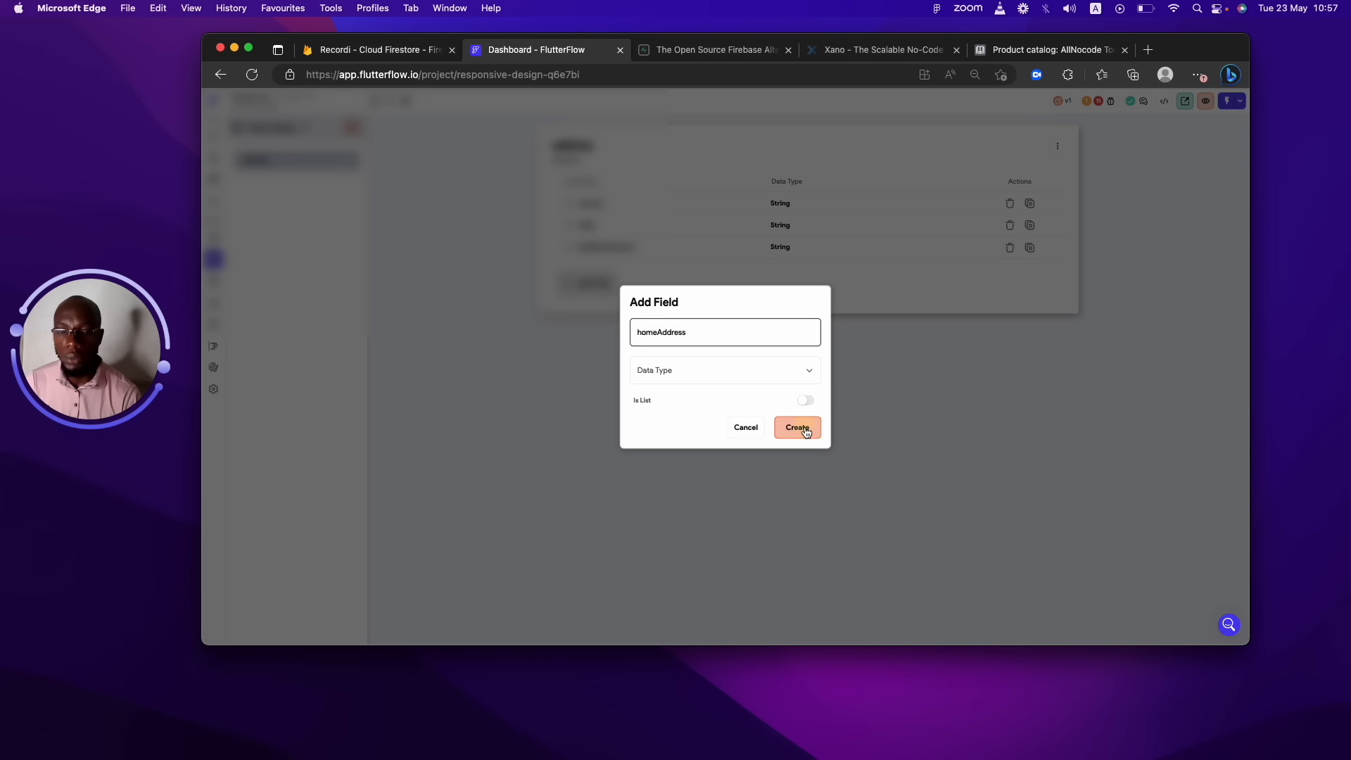
left_click(677, 383)
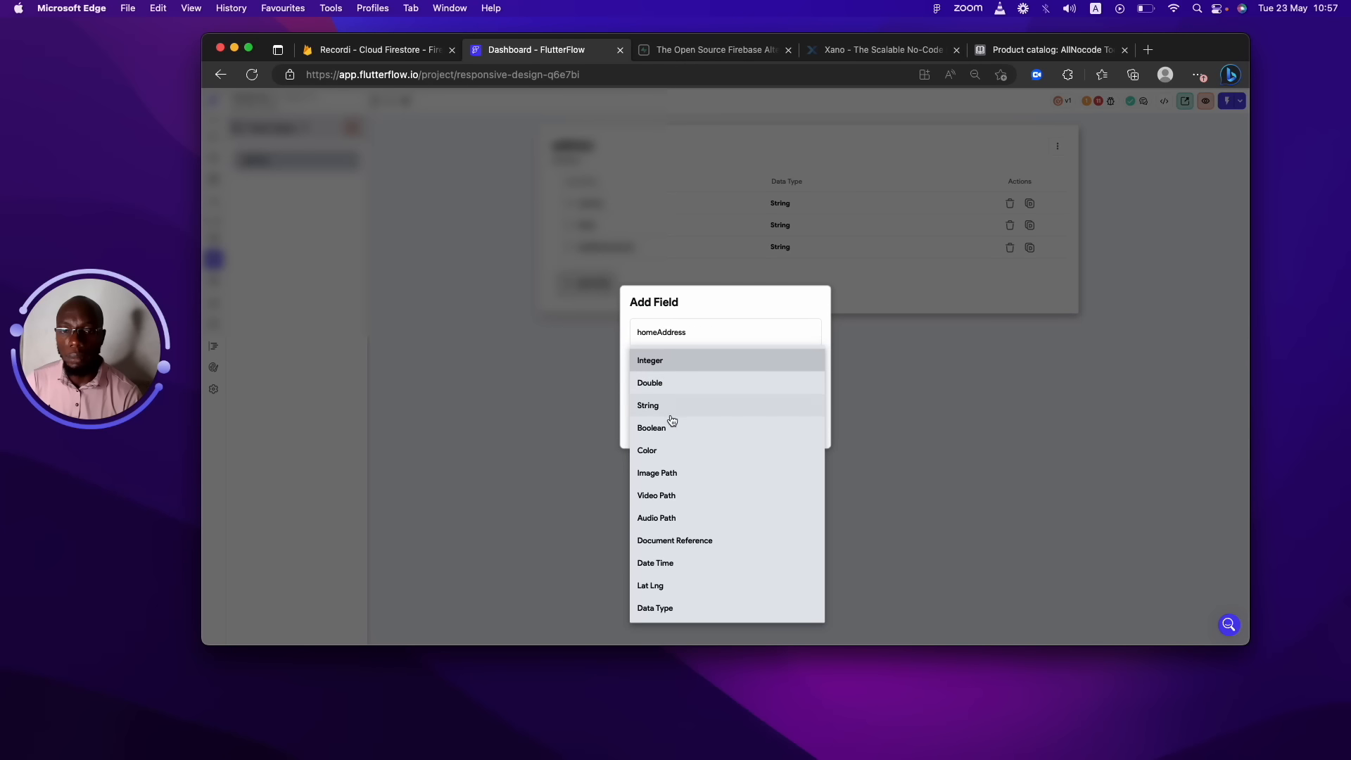
left_click(668, 411)
left_click(789, 440)
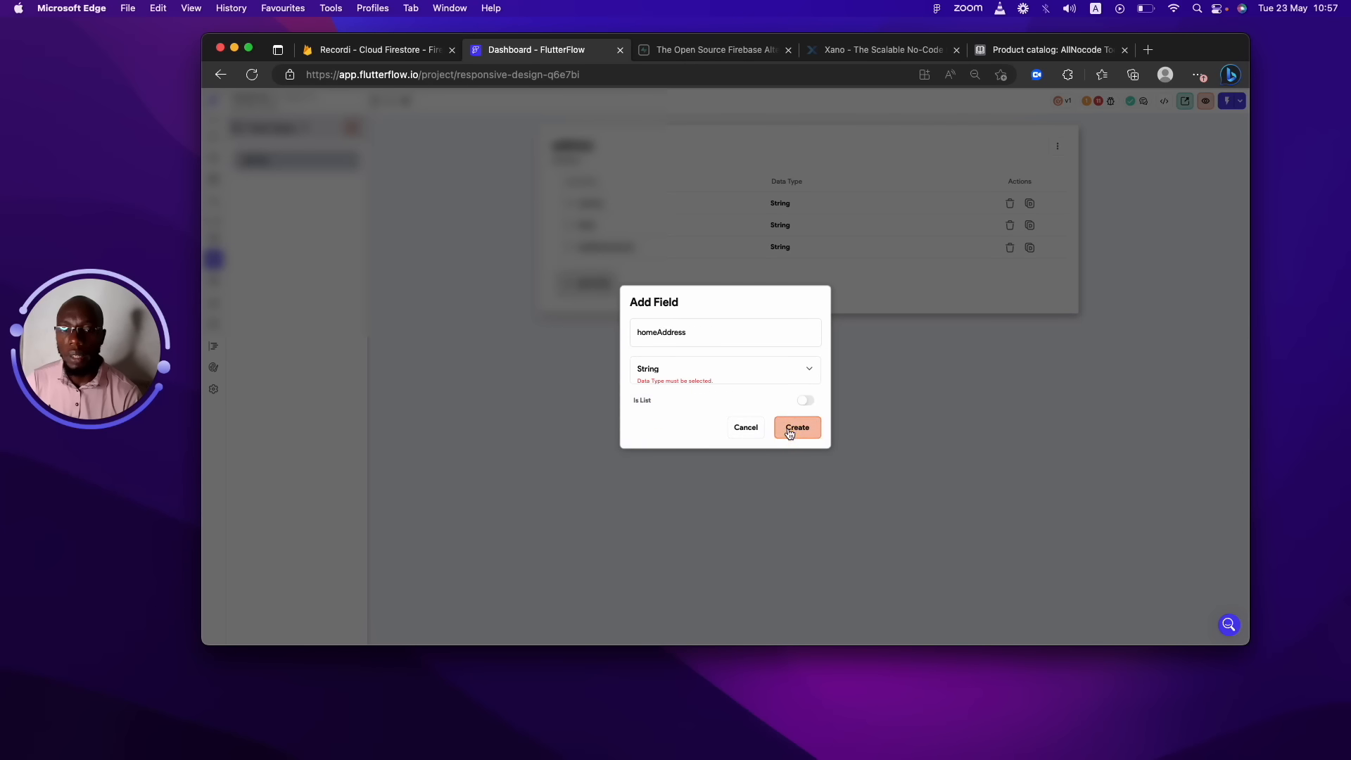
Add an Integer field named houseNumber to address.
left_click(609, 305)
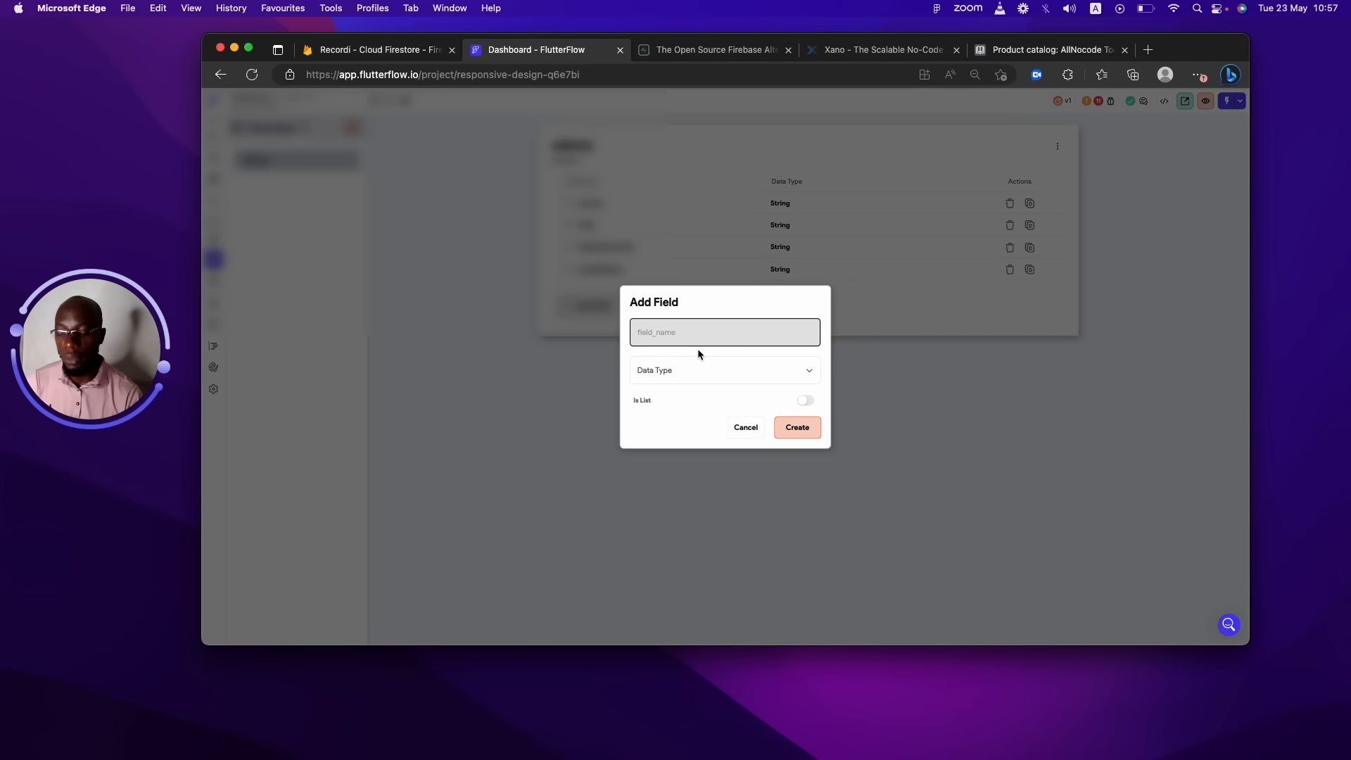
type("houseNumber")
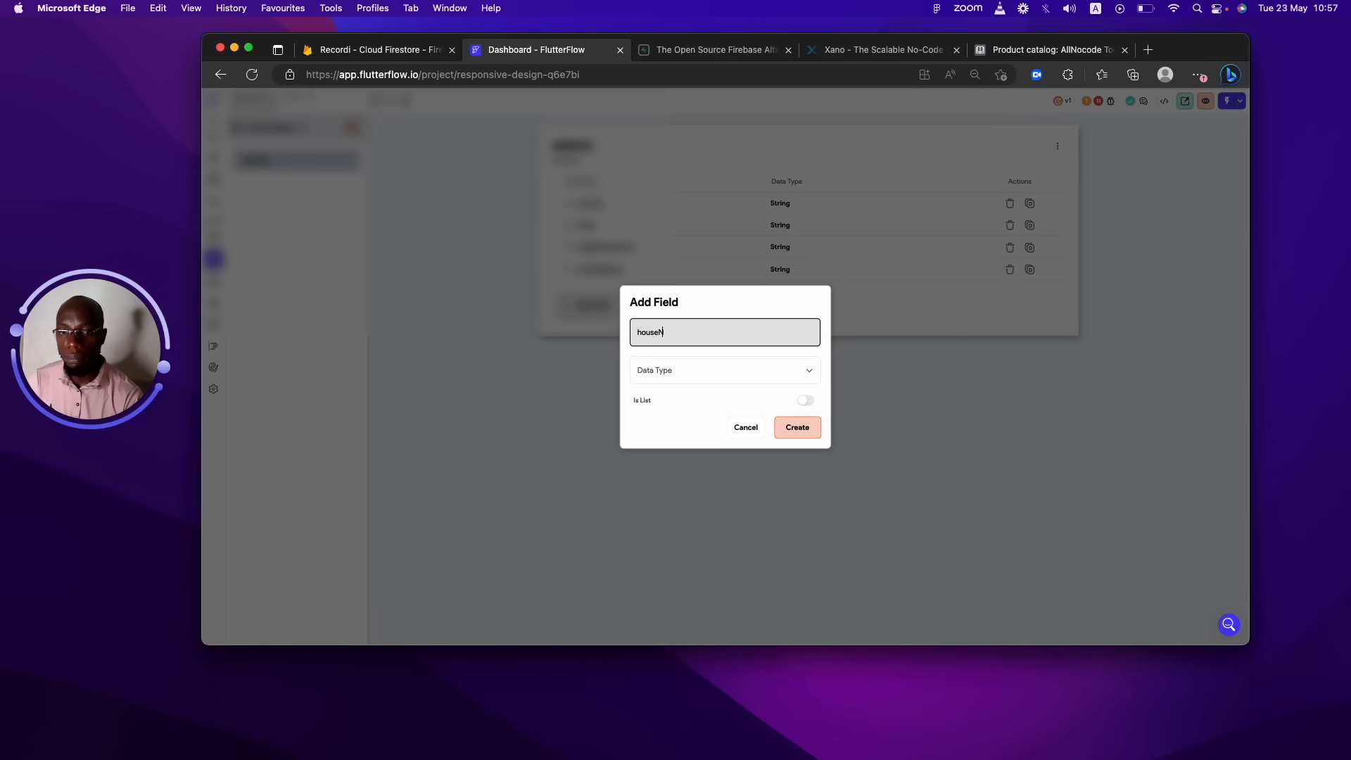
left_click(732, 377)
left_click(689, 367)
left_click(797, 435)
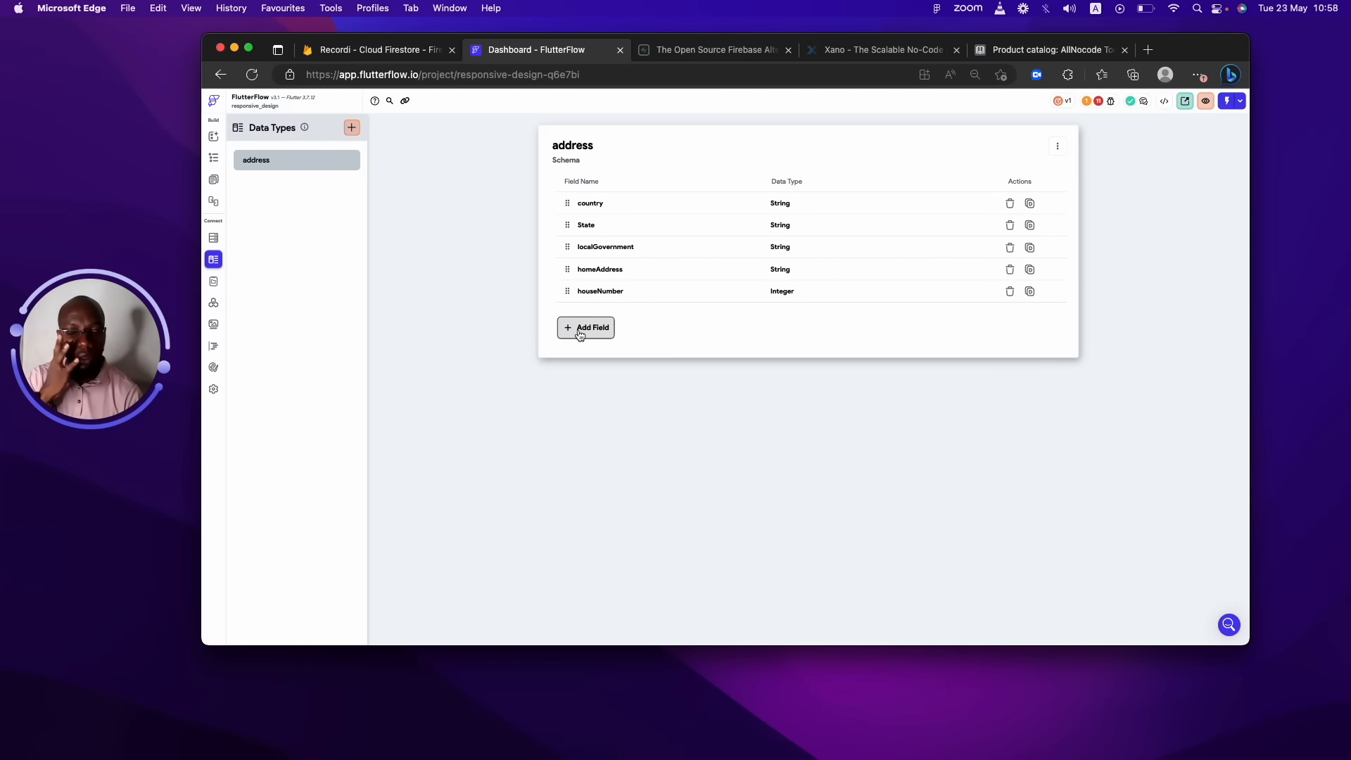
Add a Lat Lng field named latLong to the address data type.
left_click(583, 329)
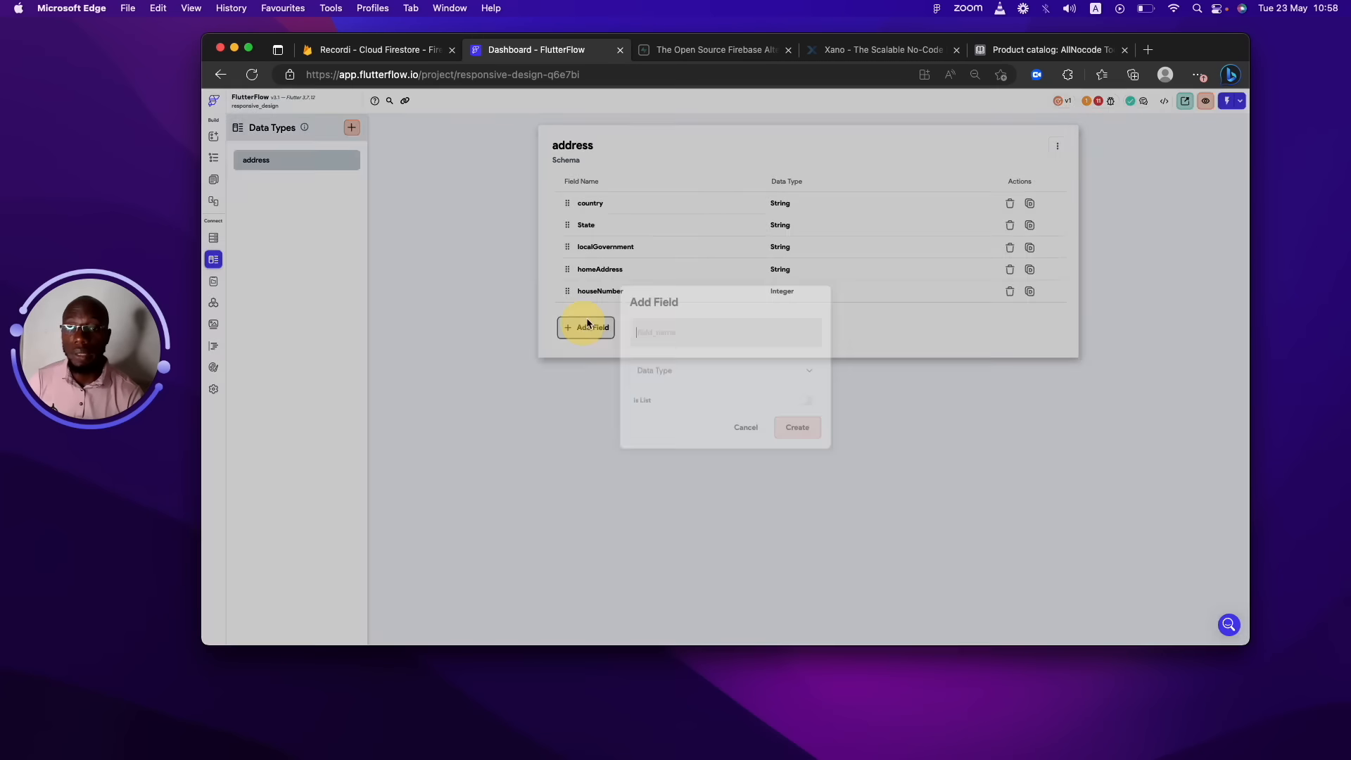
type("is")
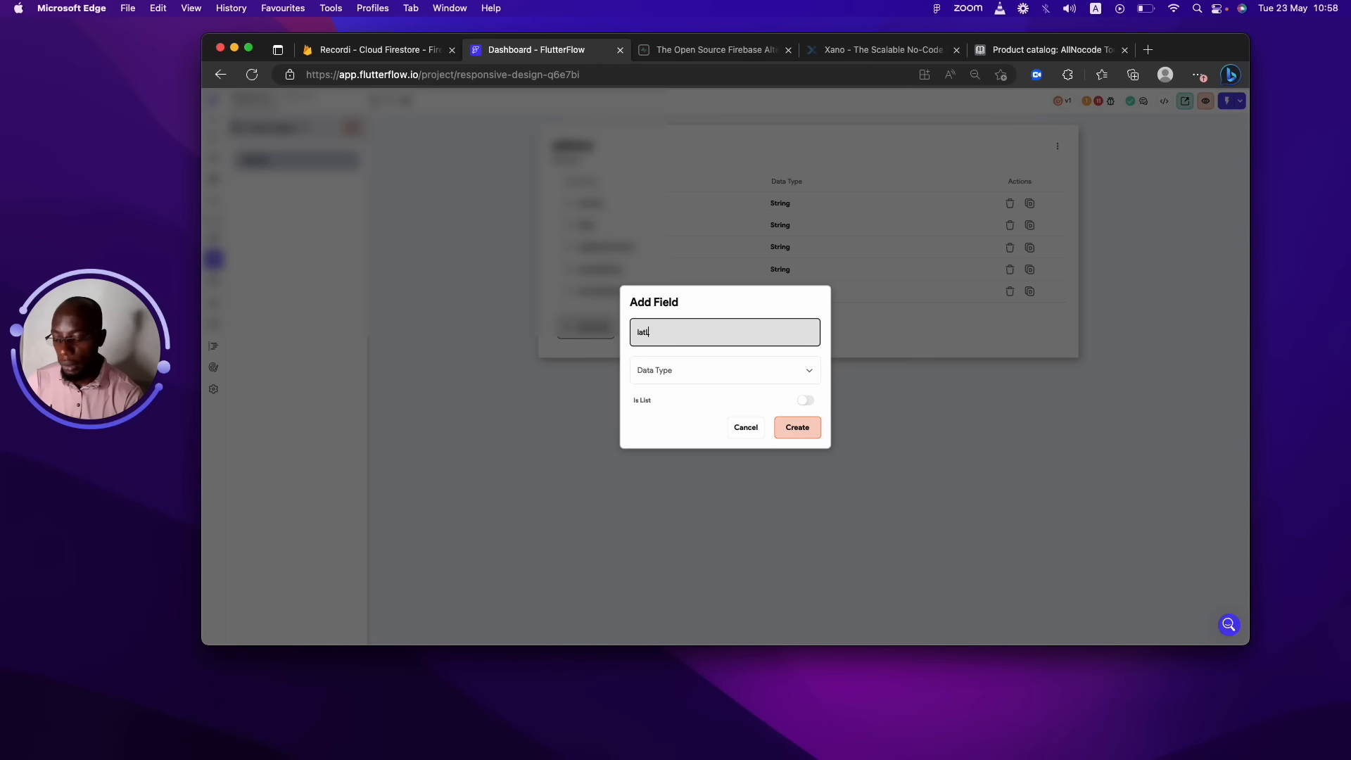
key("BackSpace")
key("BackSpace")
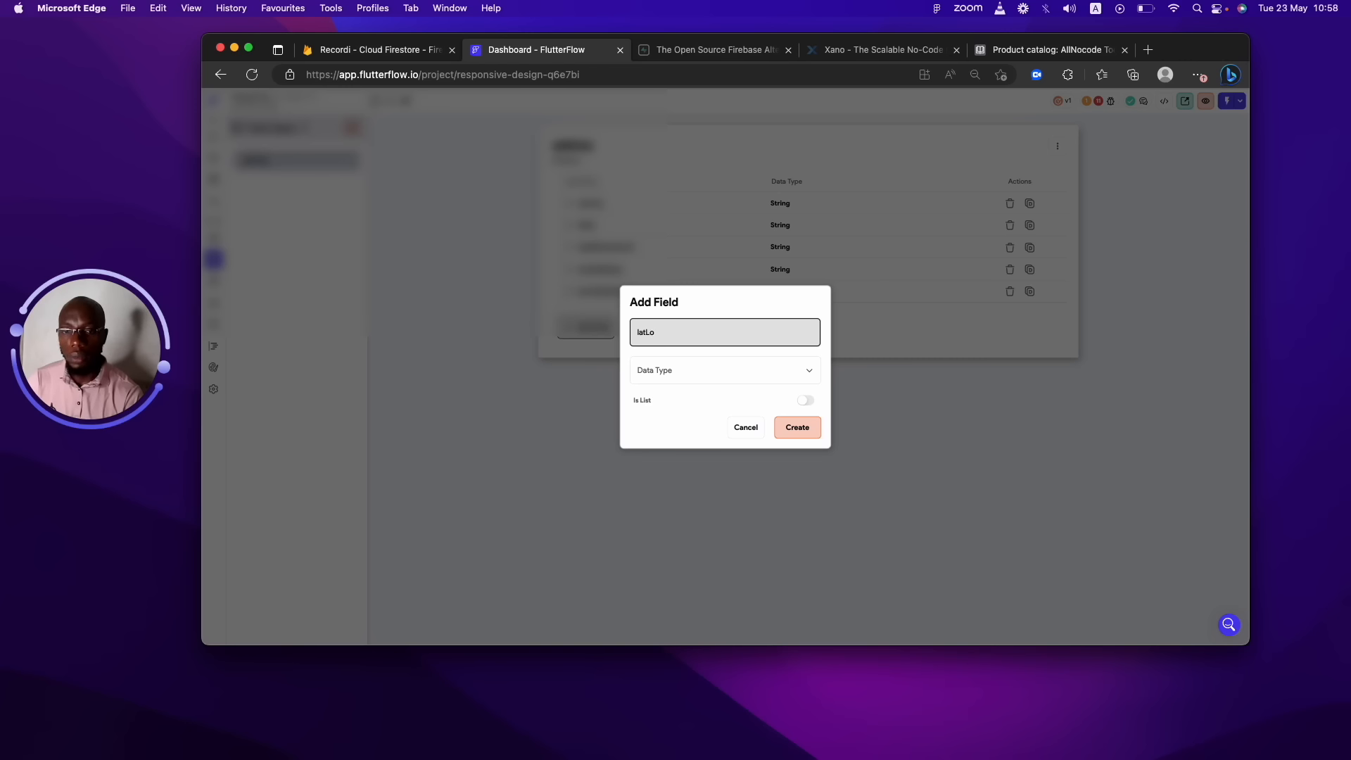
type("ng")
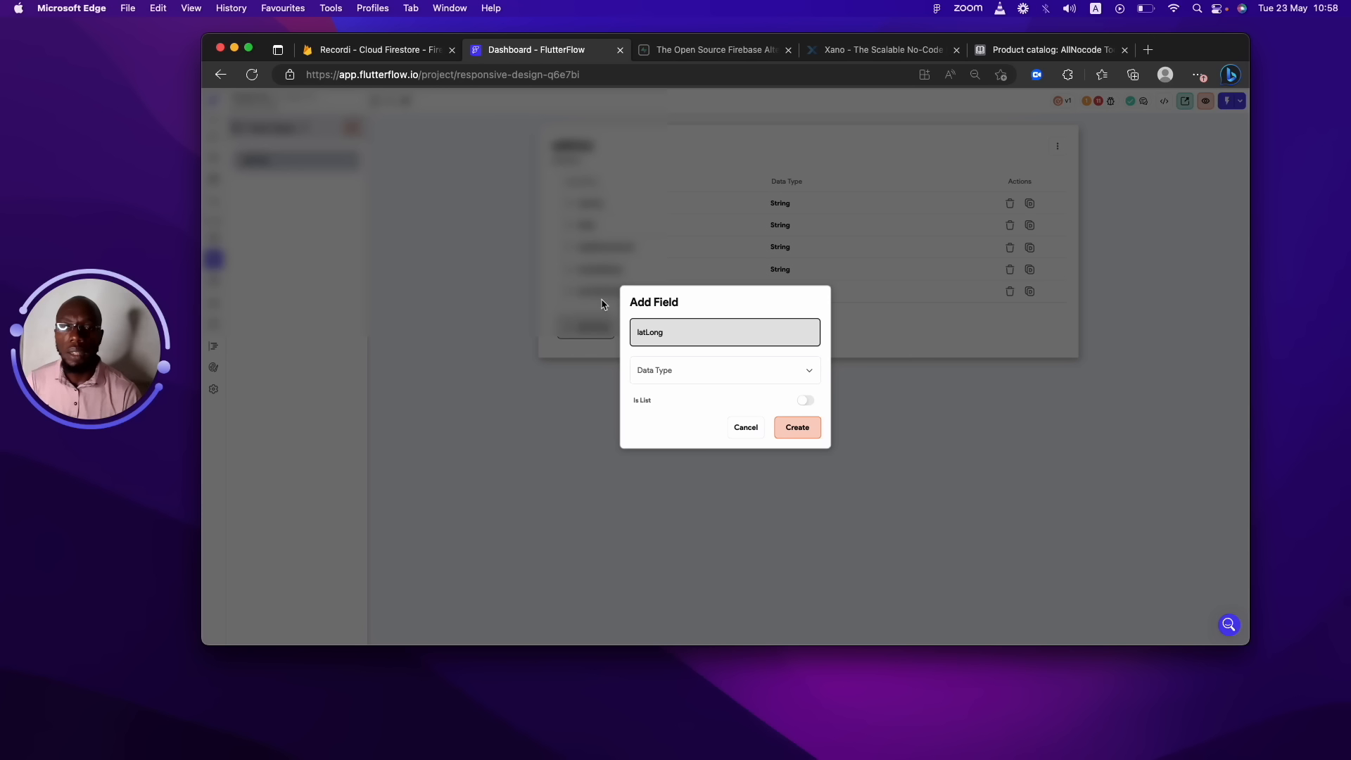
left_click(659, 370)
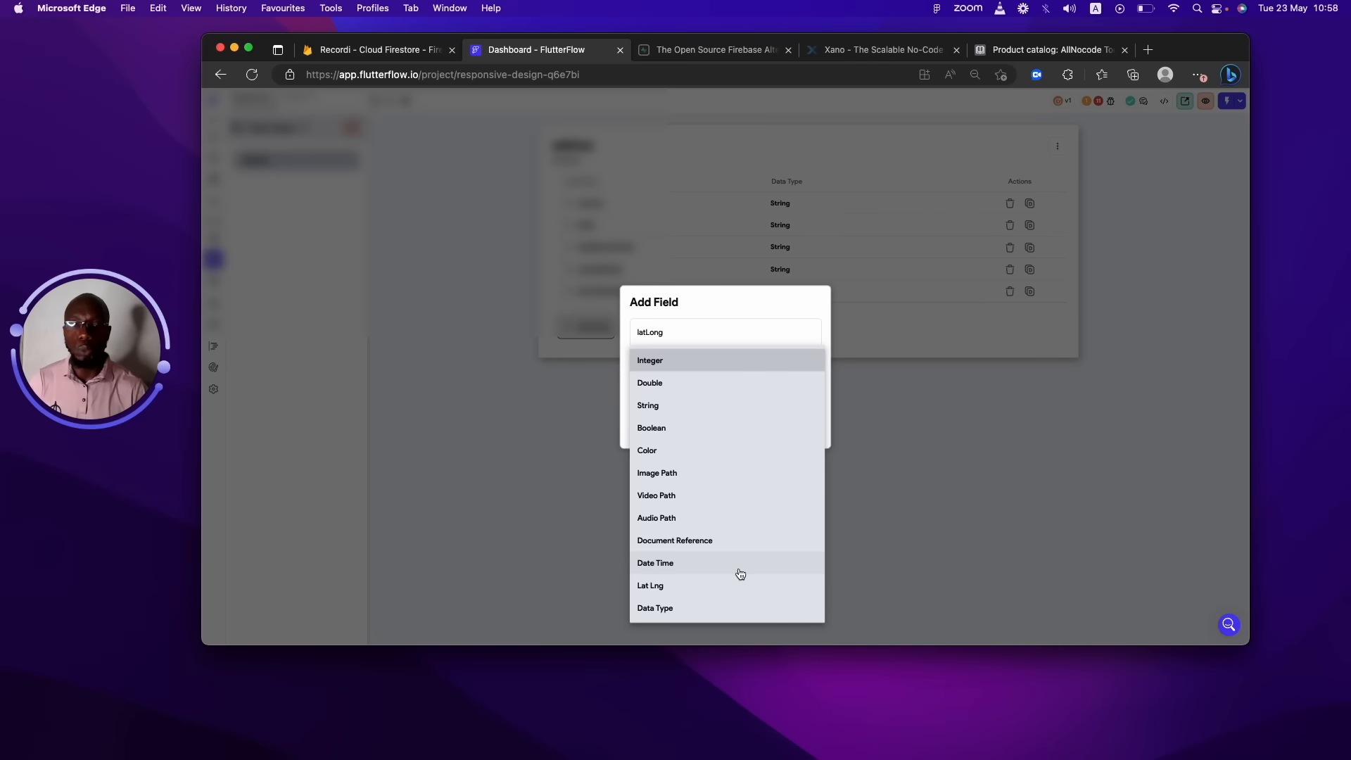
left_click(742, 579)
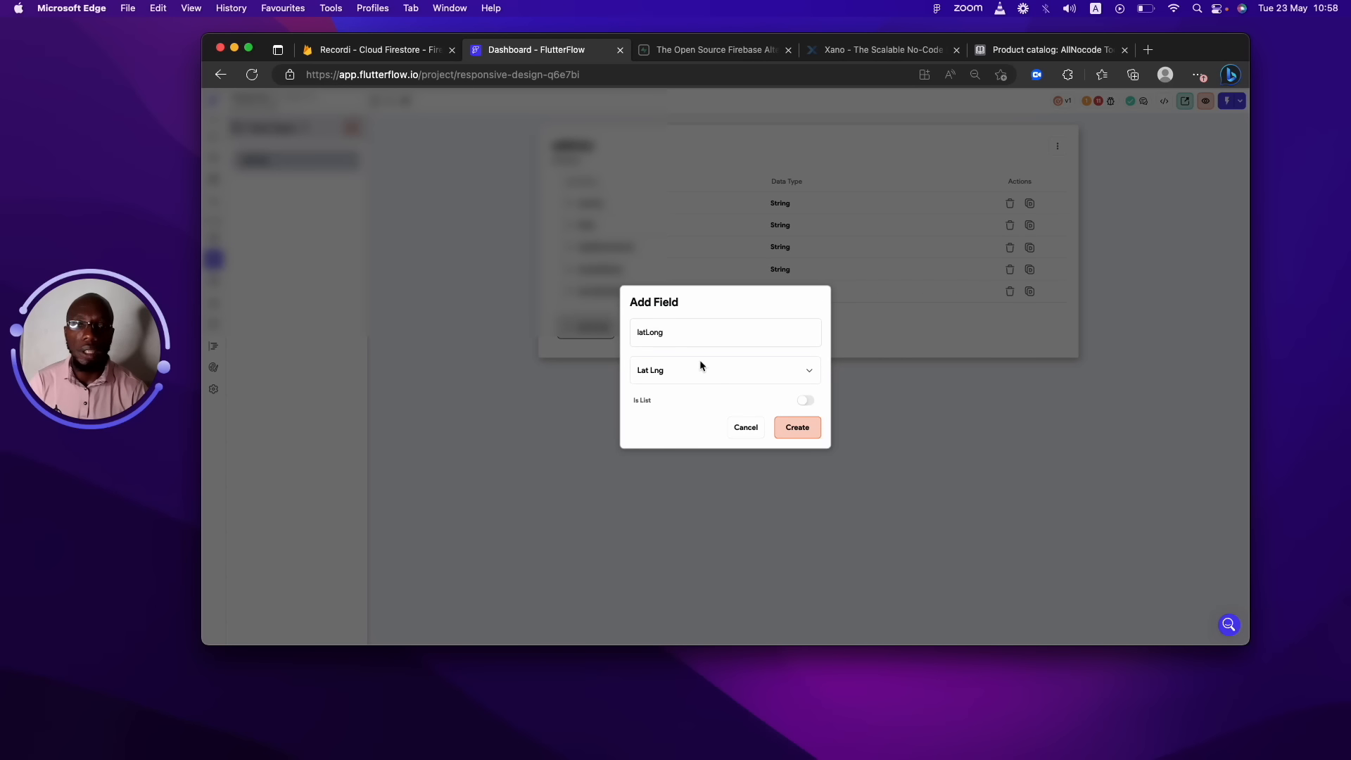
left_click(797, 428)
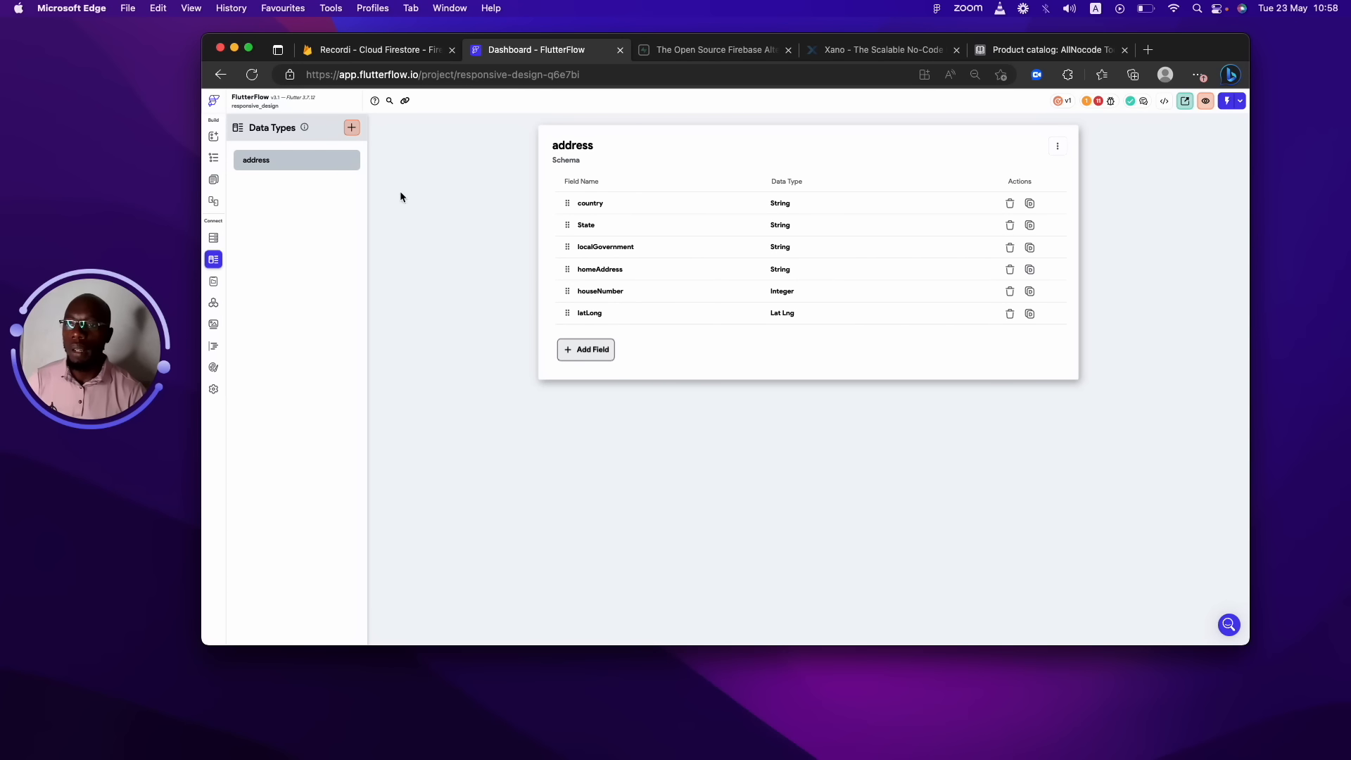
Add a Boolean field named isRegistered to address.
left_click(573, 350)
type("isReg")
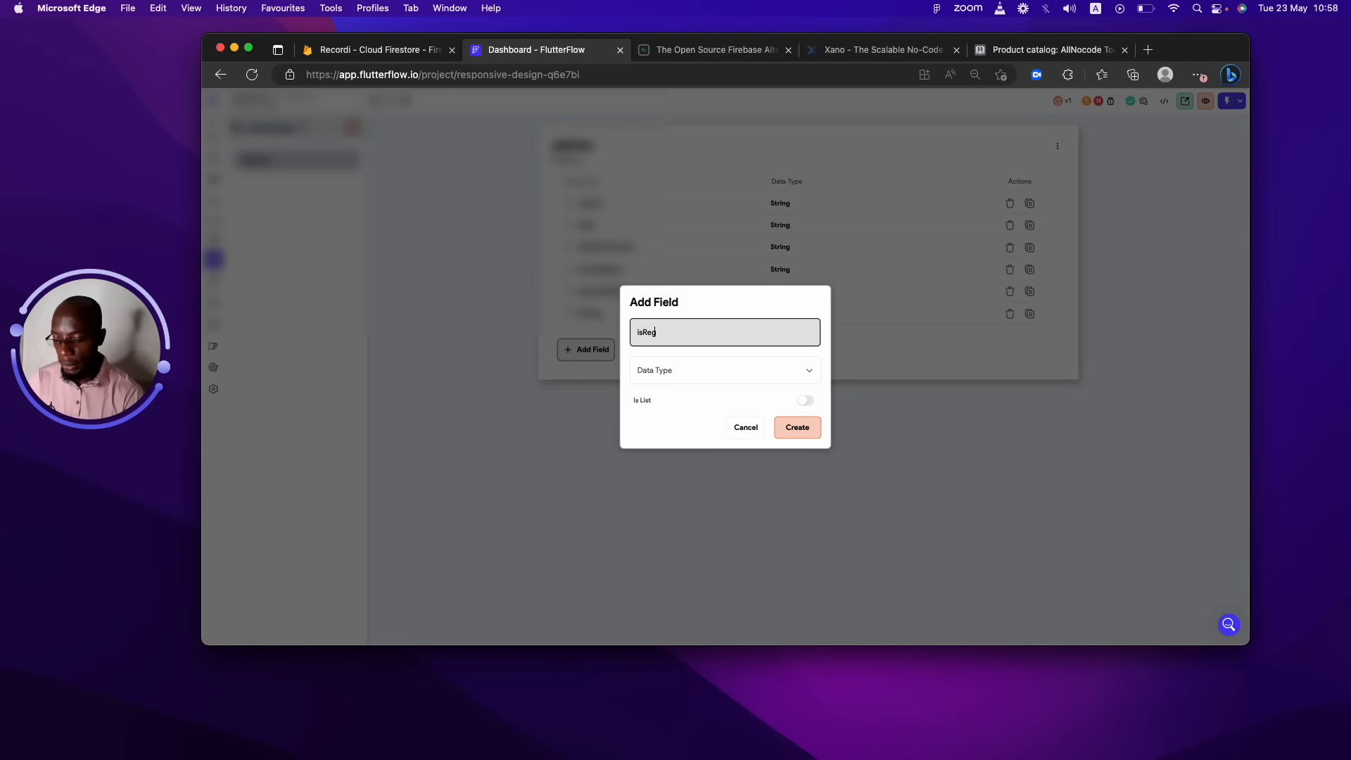
type("istere")
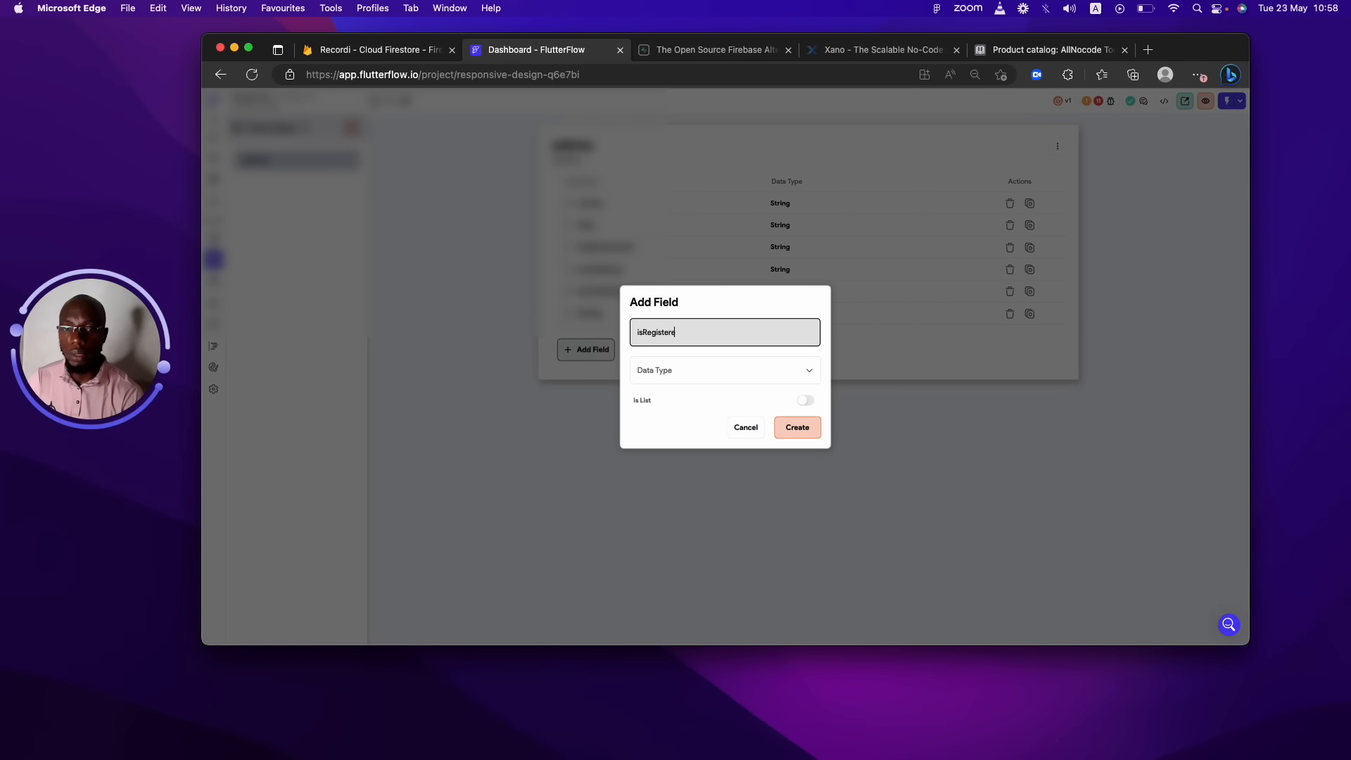
type("d")
left_click(655, 365)
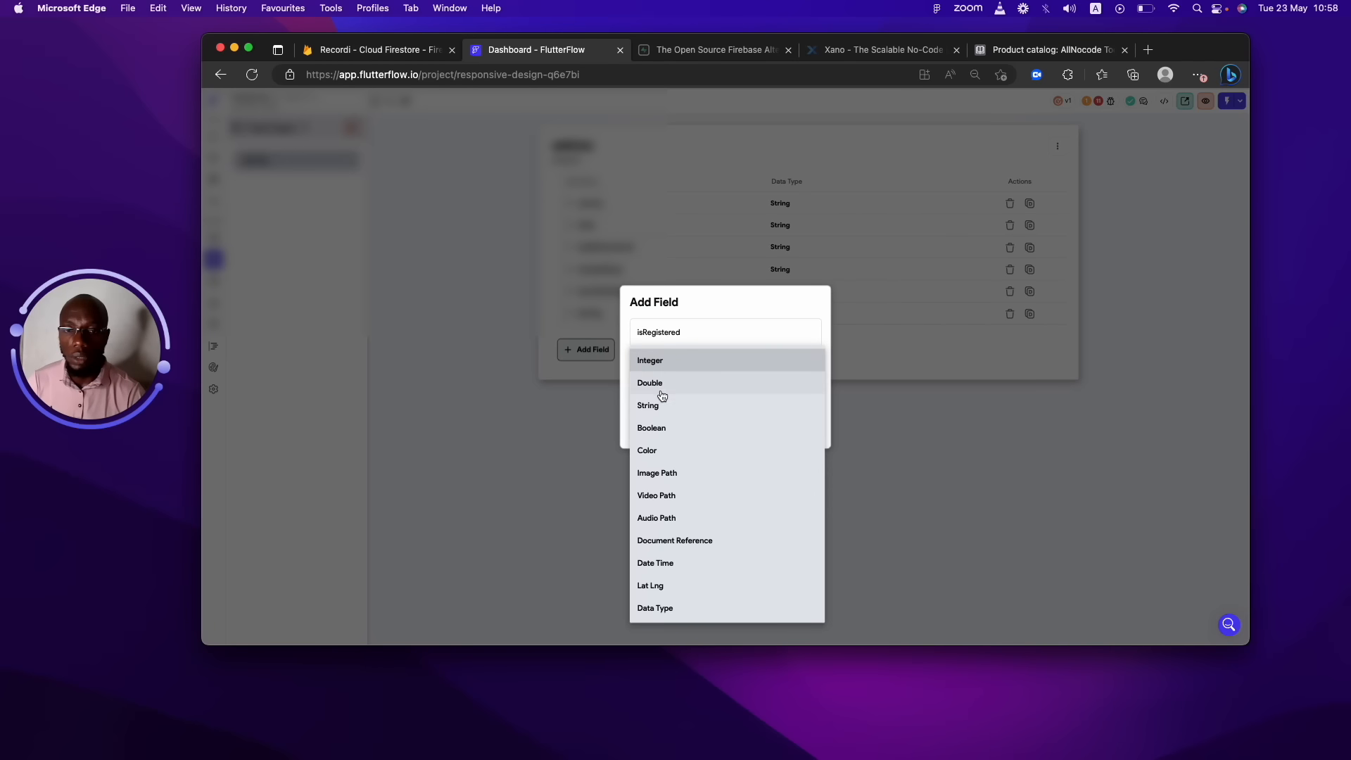
left_click(661, 427)
left_click(805, 424)
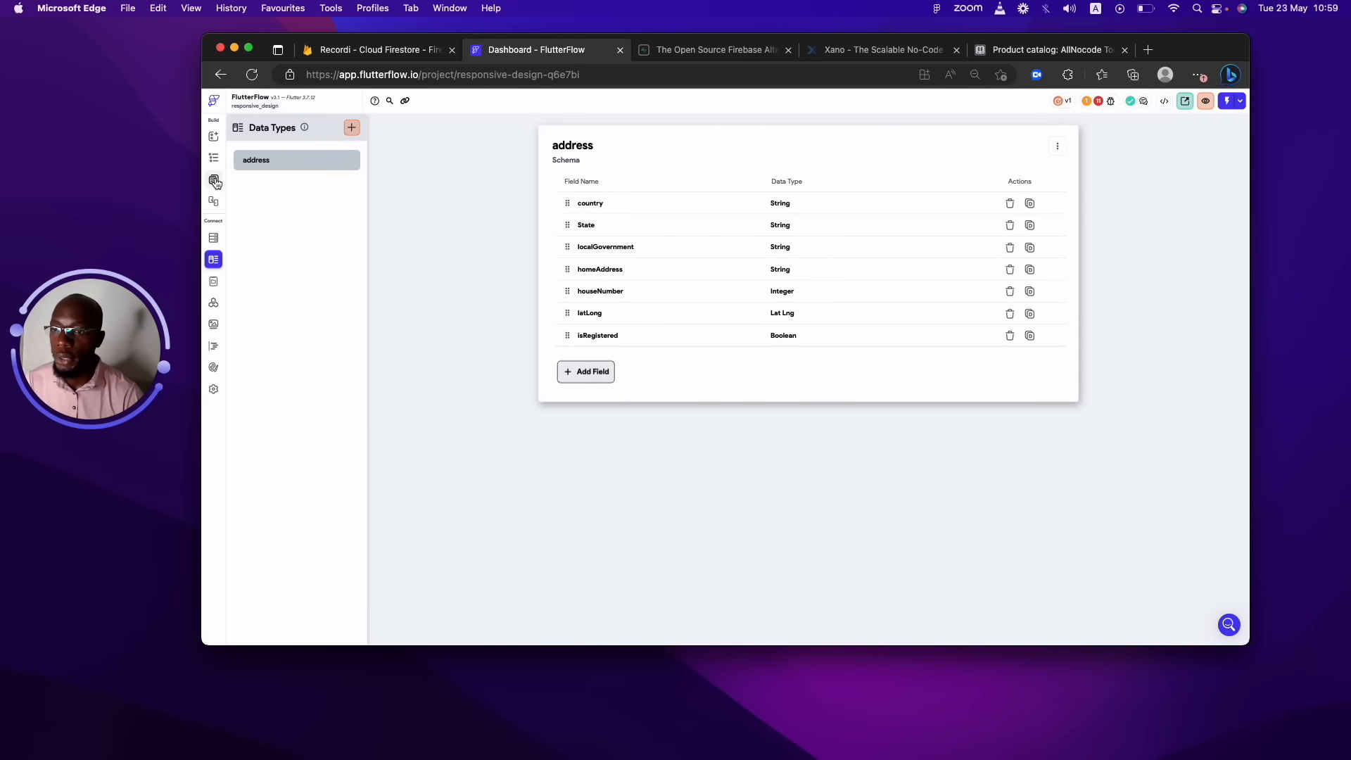
Create the cardDetails data type with an Integer field cardNumber.
left_click(346, 130)
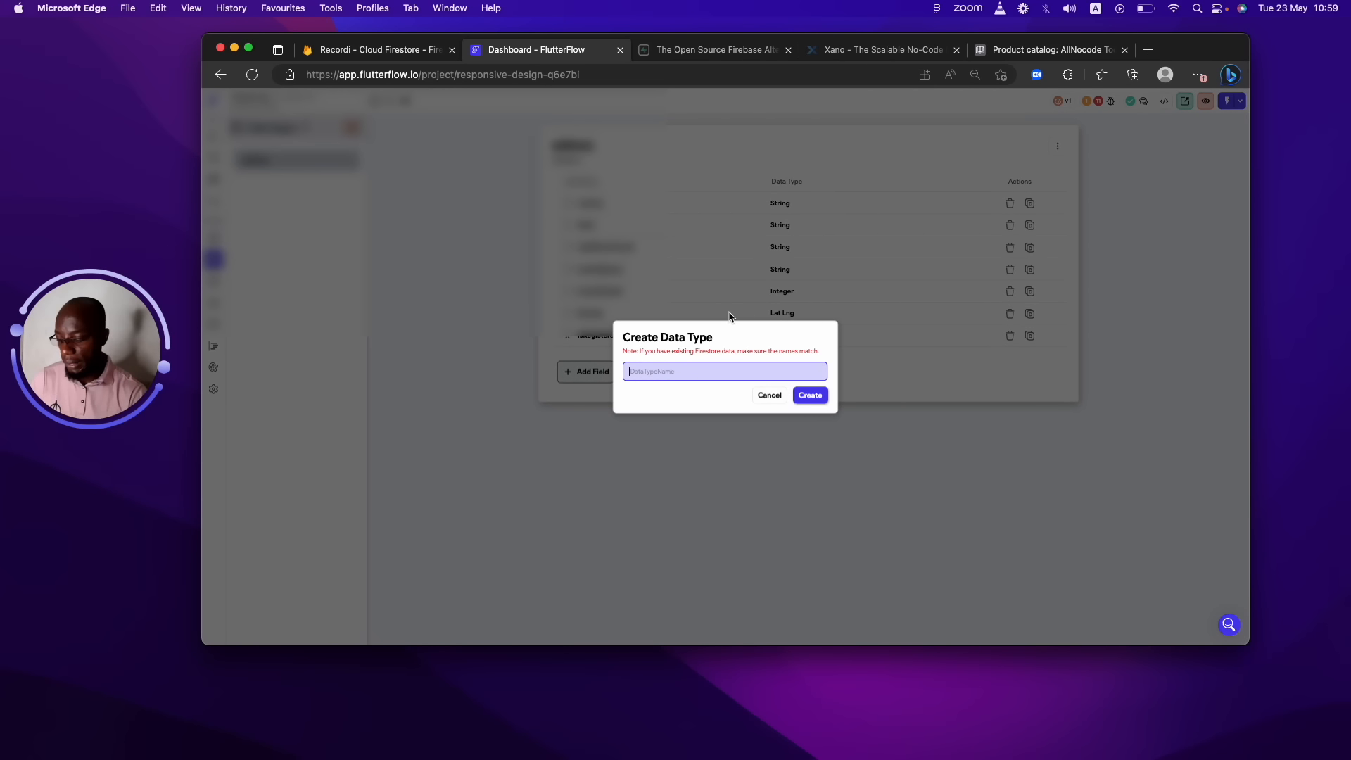
type("cardDetails")
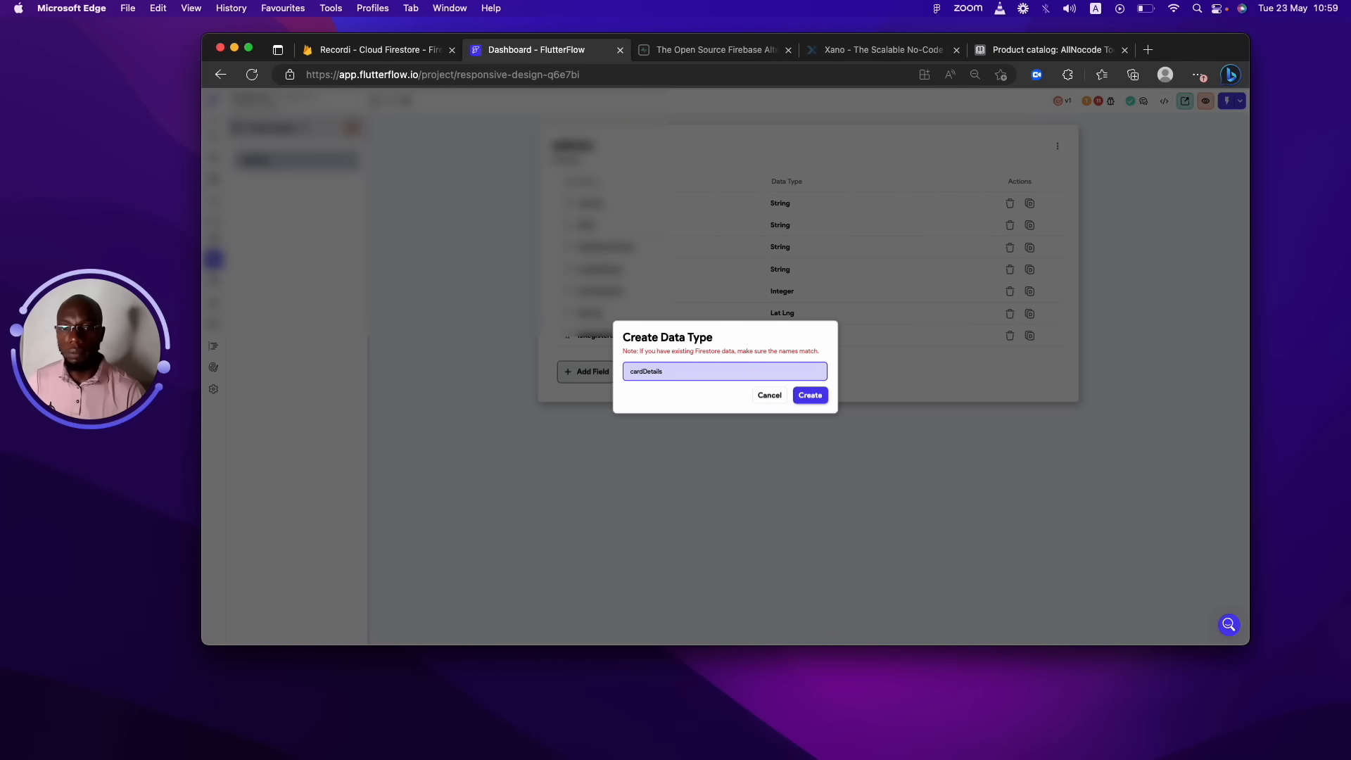
left_click(809, 395)
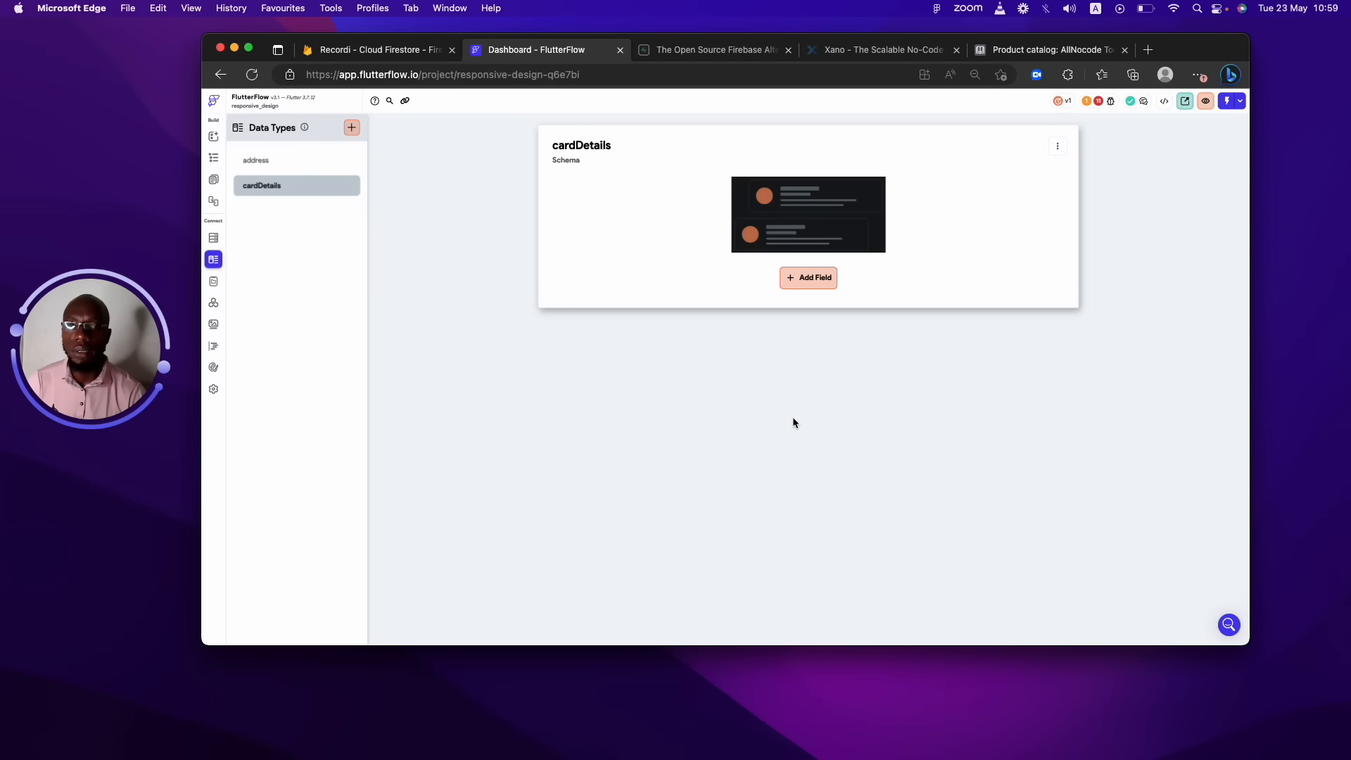
left_click(828, 277)
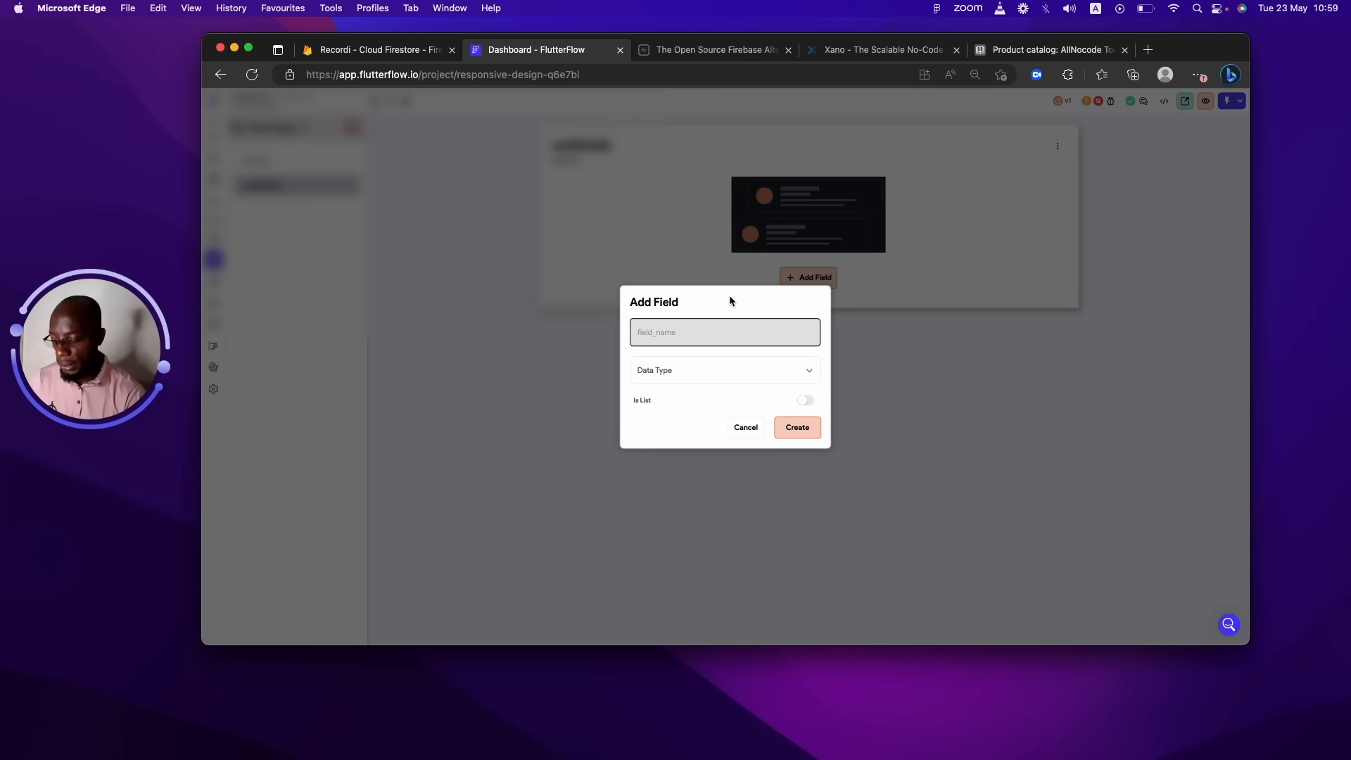
type("cardNumber")
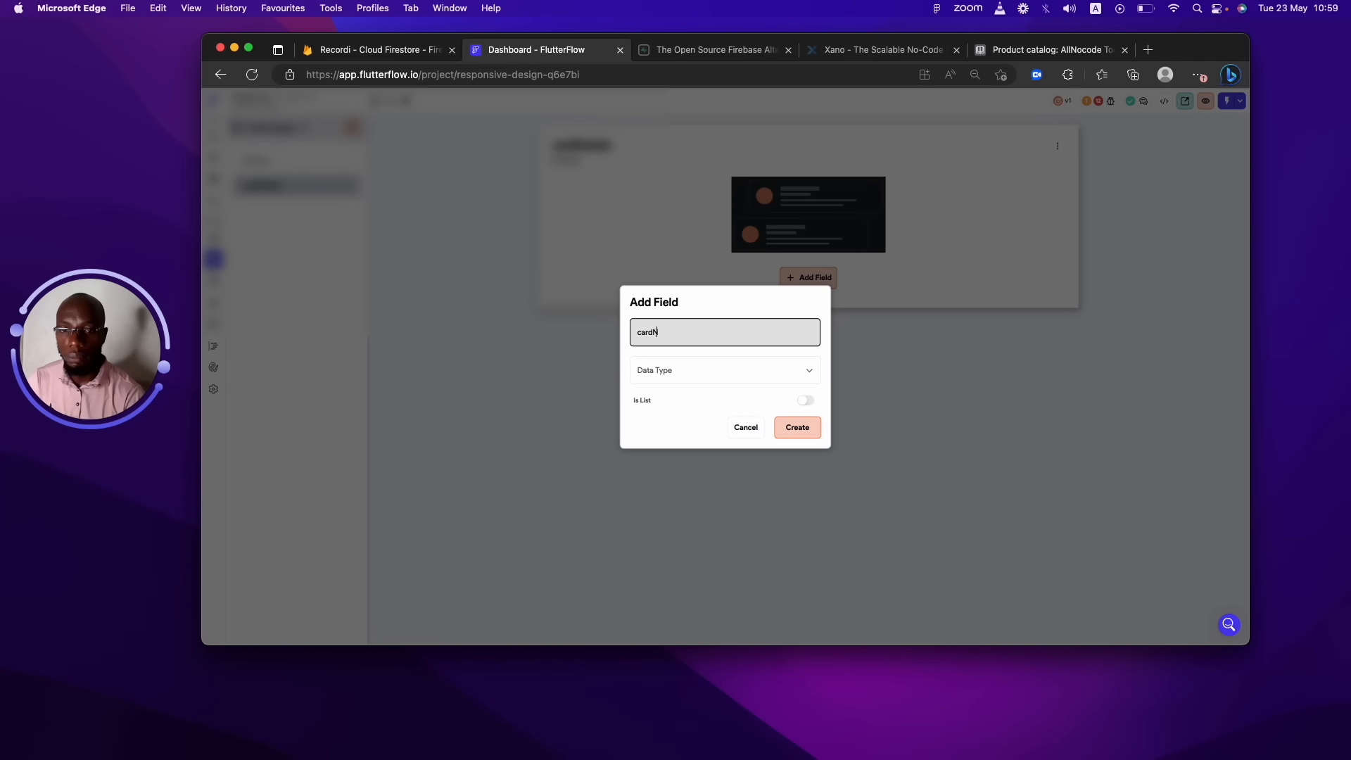
left_click(740, 371)
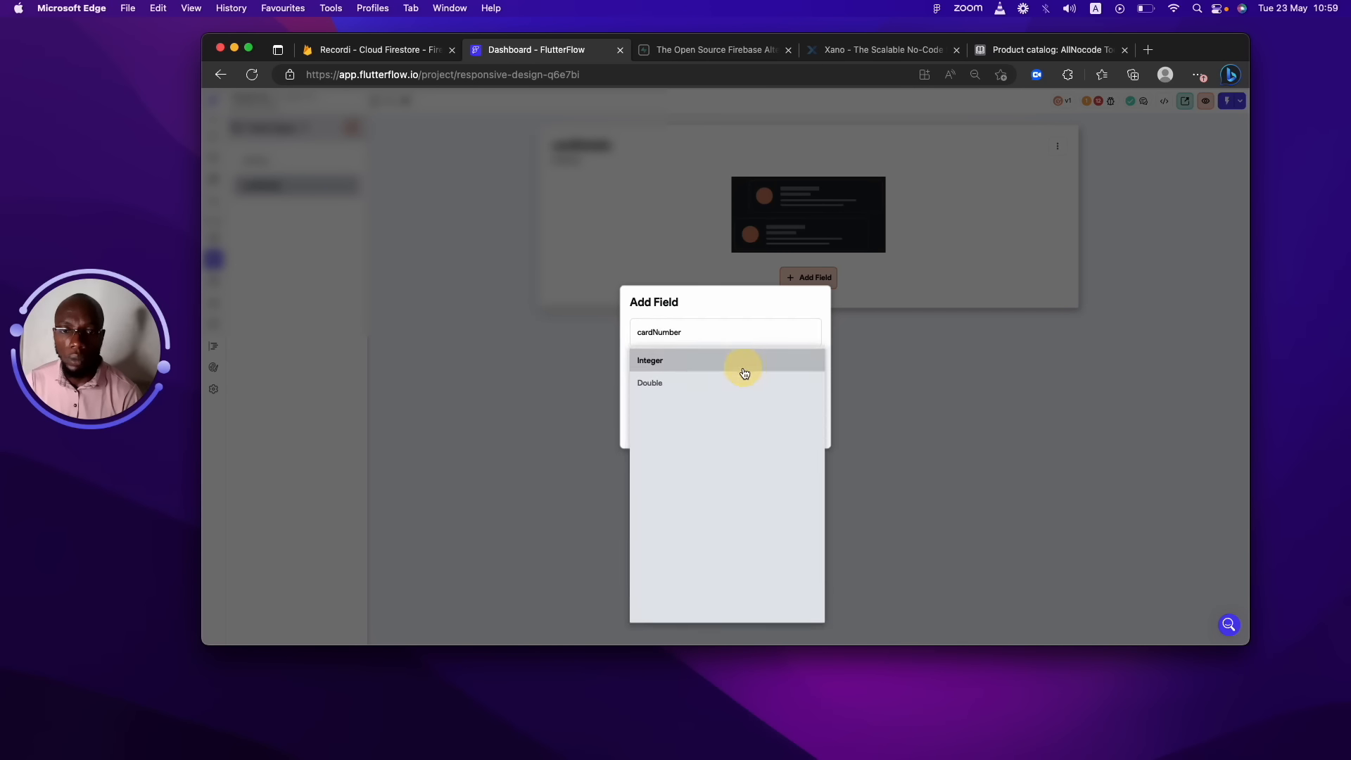
left_click(681, 361)
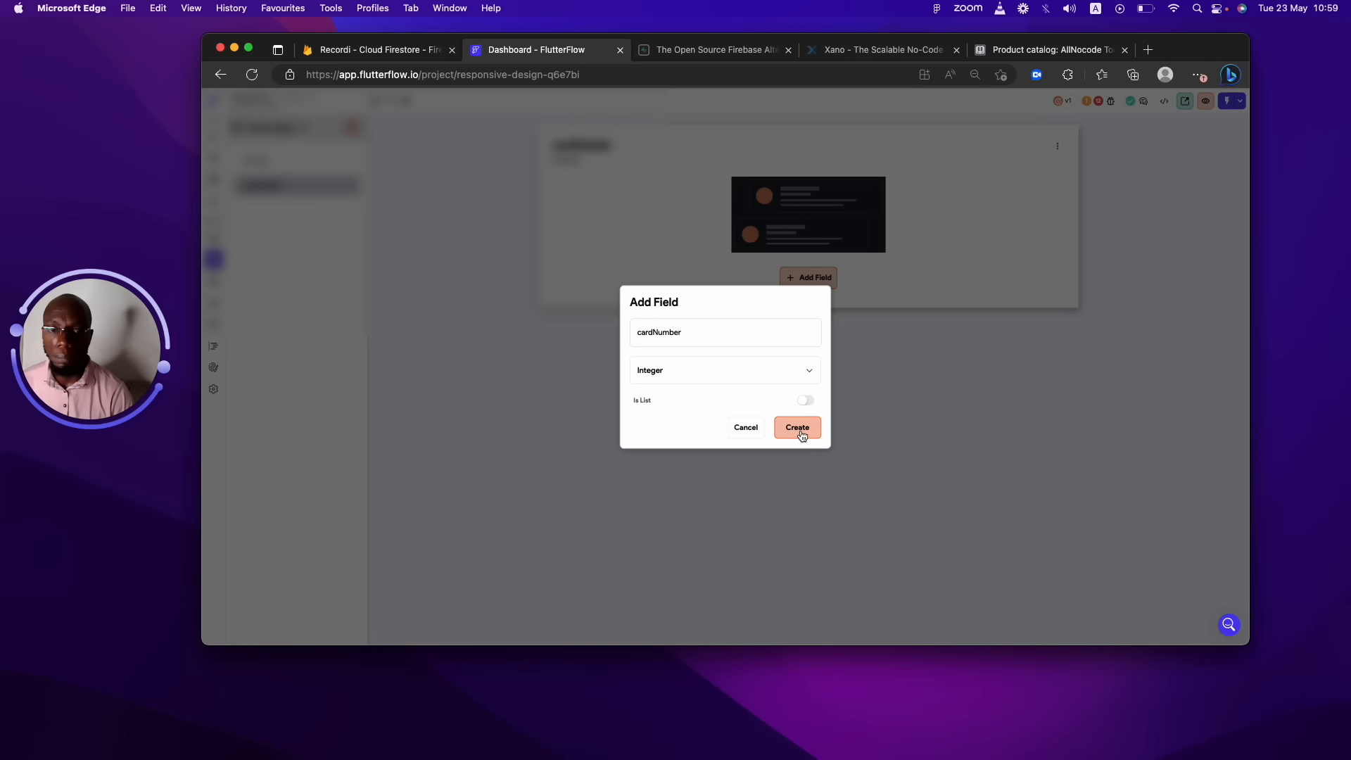
left_click(801, 428)
Add an Integer field named cvc to cardDetails.
left_click(597, 238)
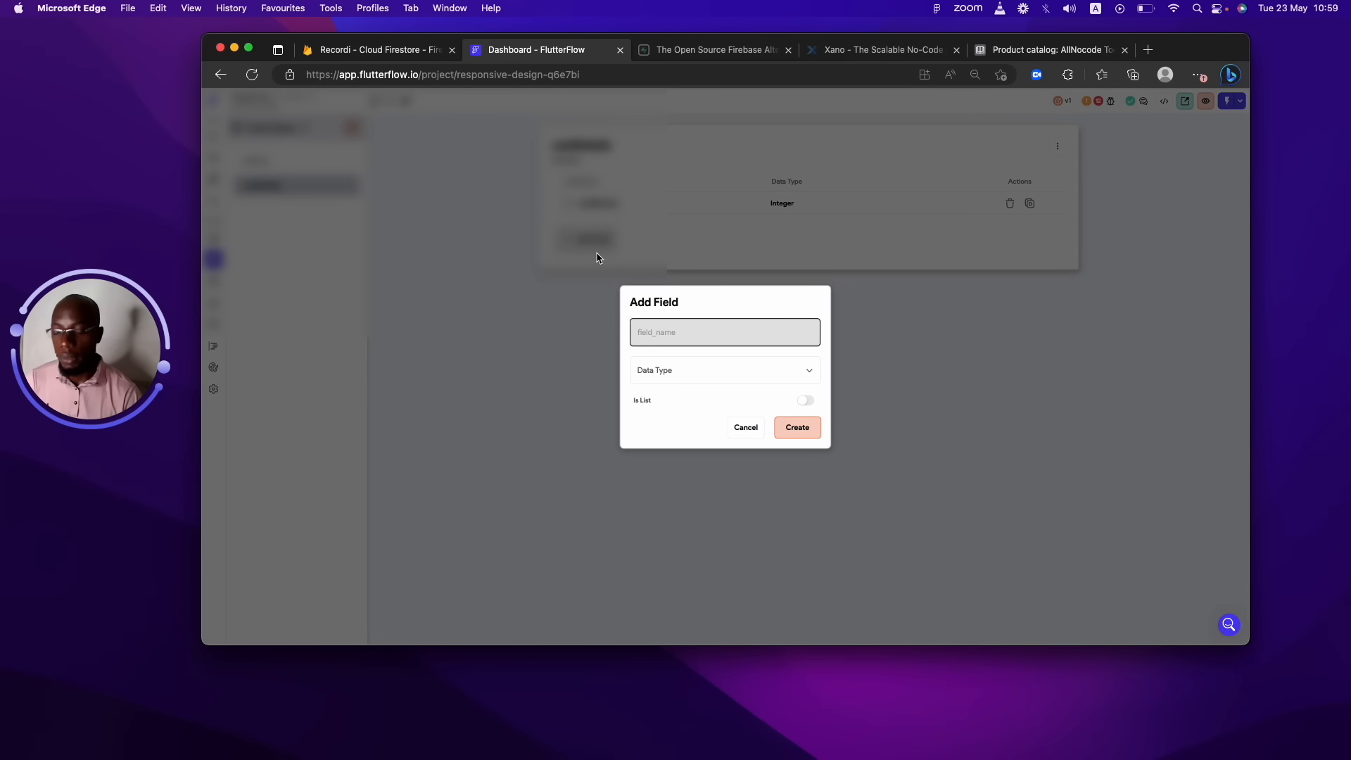
type("cvc")
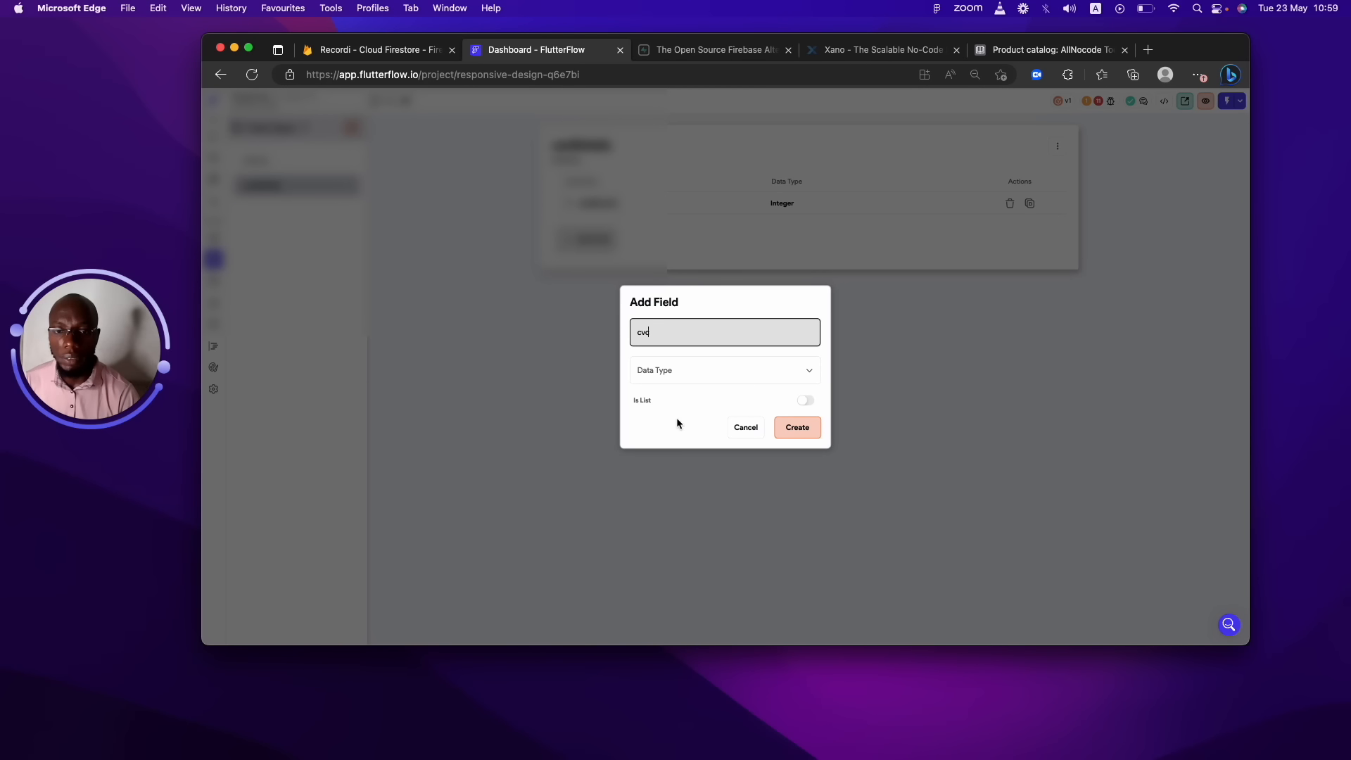
left_click(693, 367)
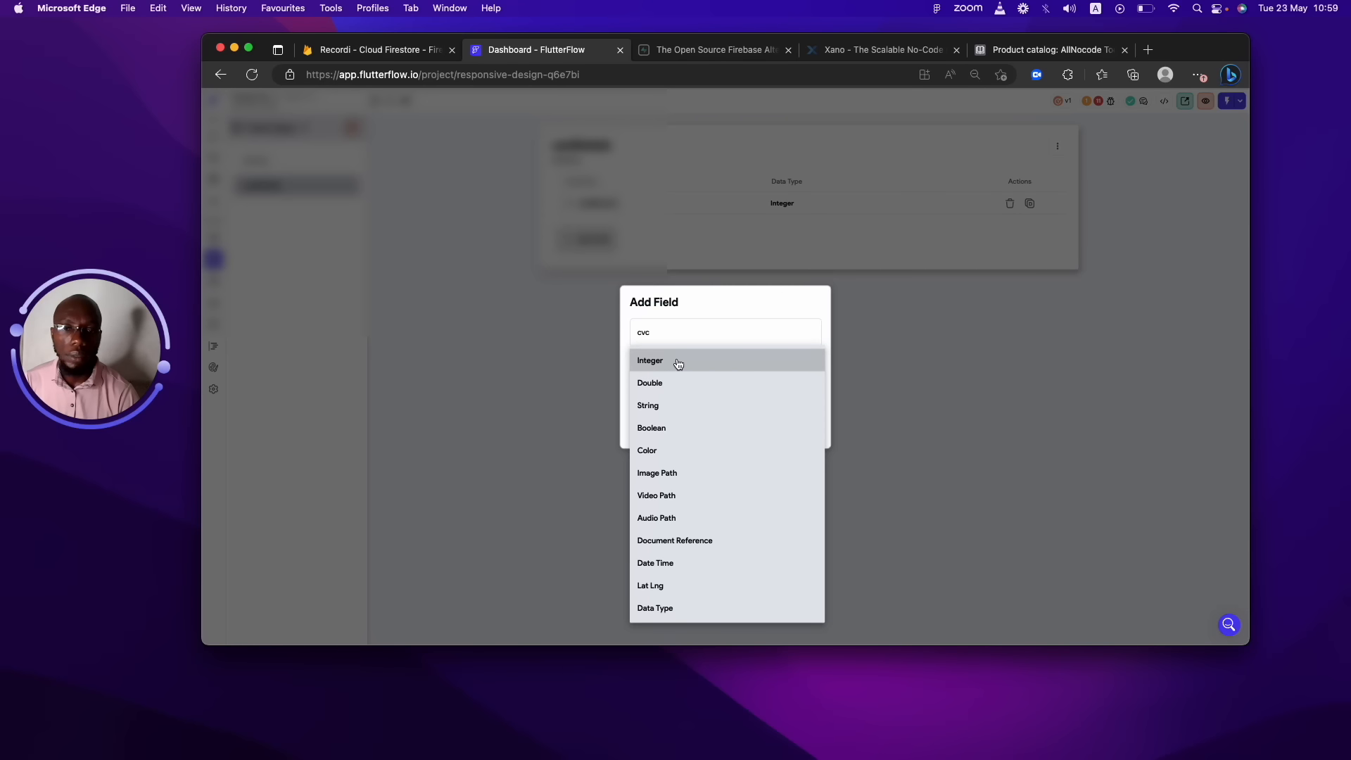
left_click(678, 363)
left_click(805, 427)
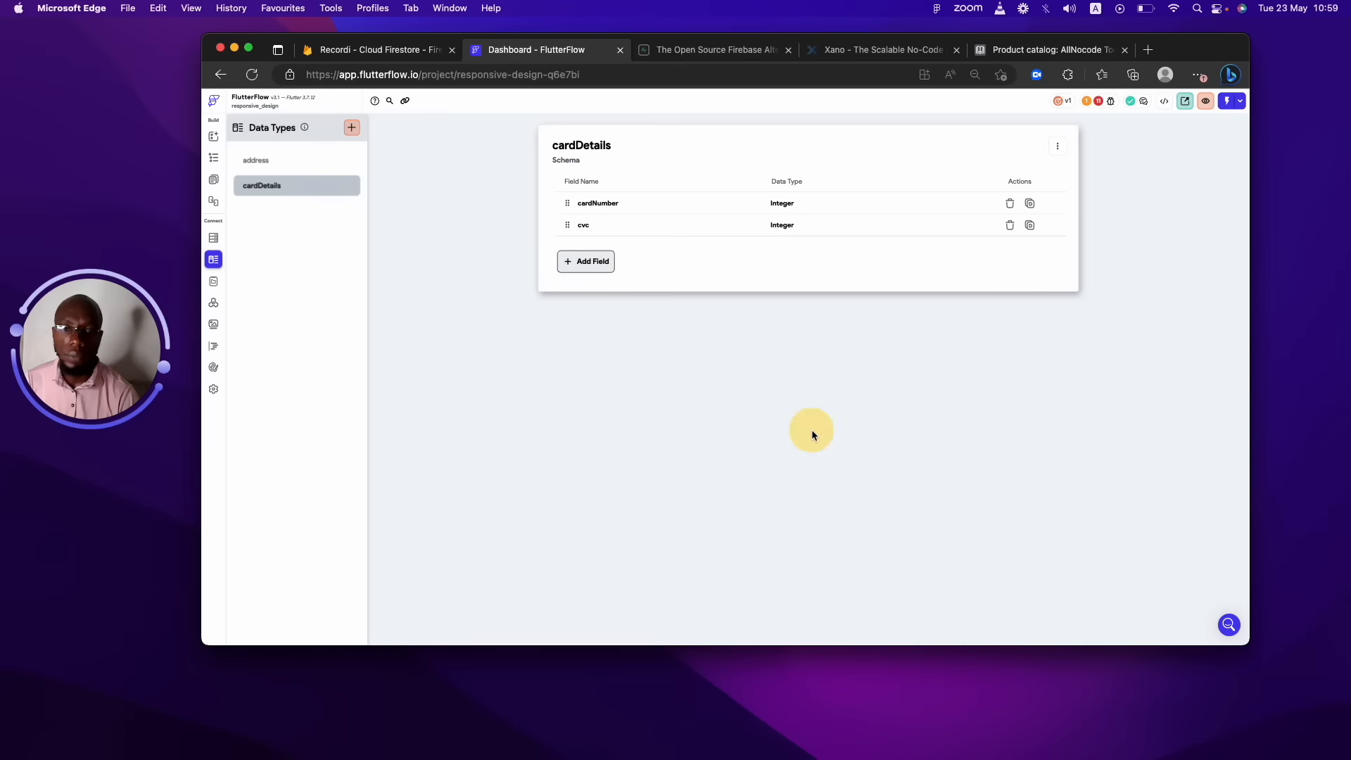
Add an Integer field named expMonth to cardDetails.
left_click(585, 261)
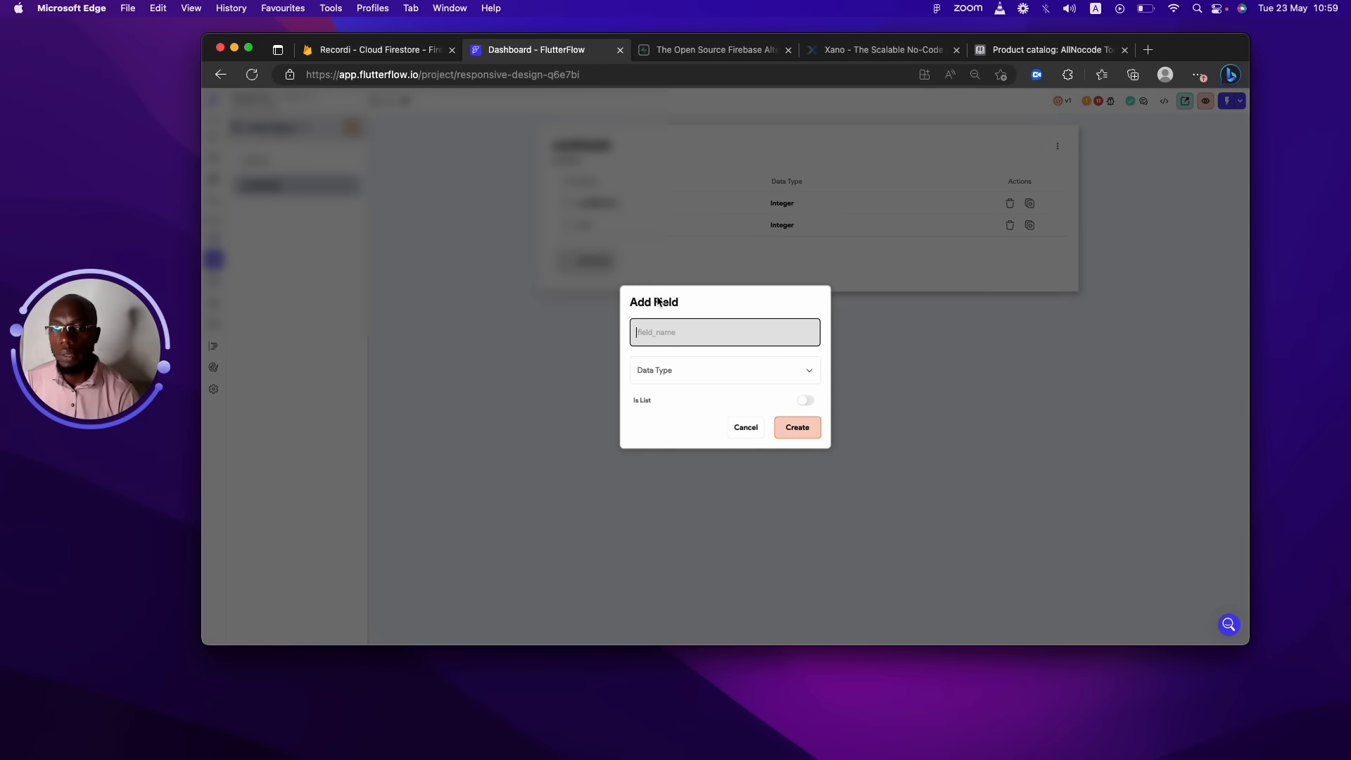
type("exp")
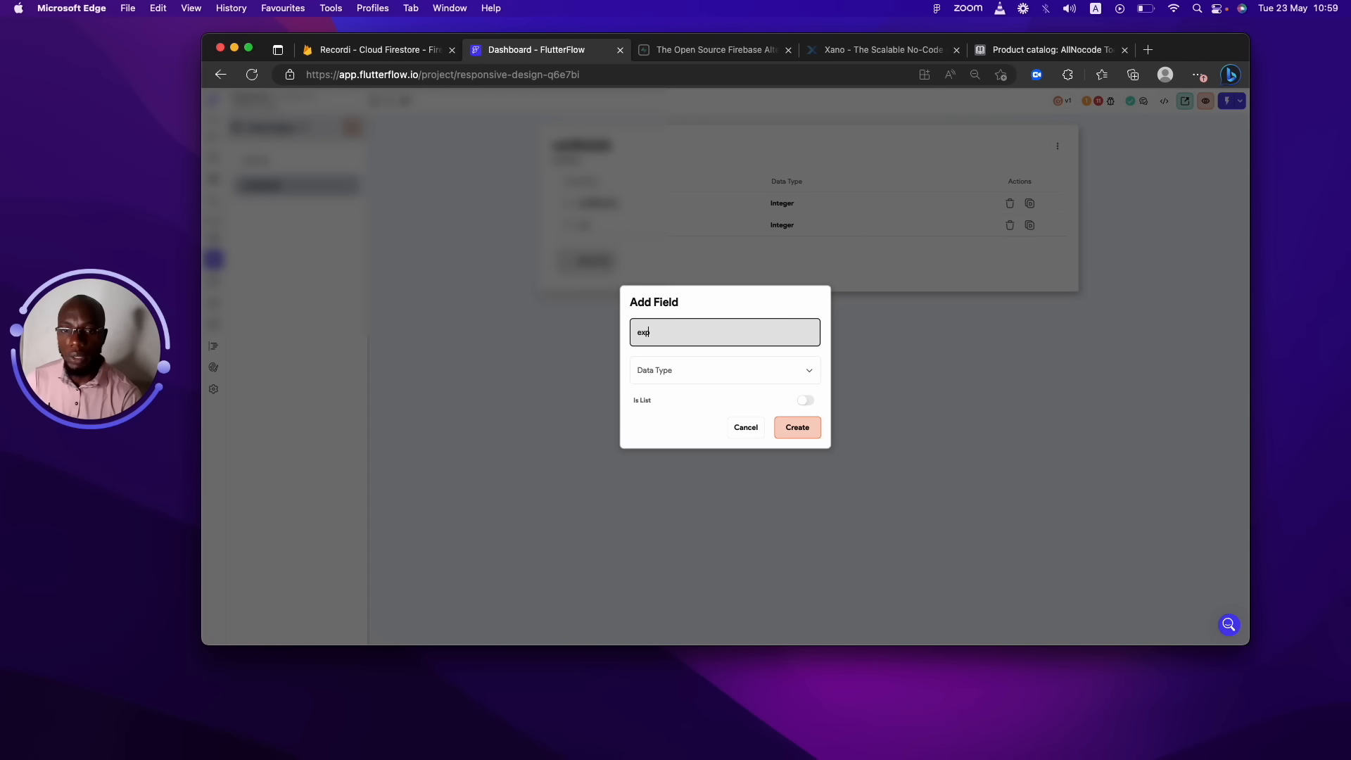
left_click(740, 362)
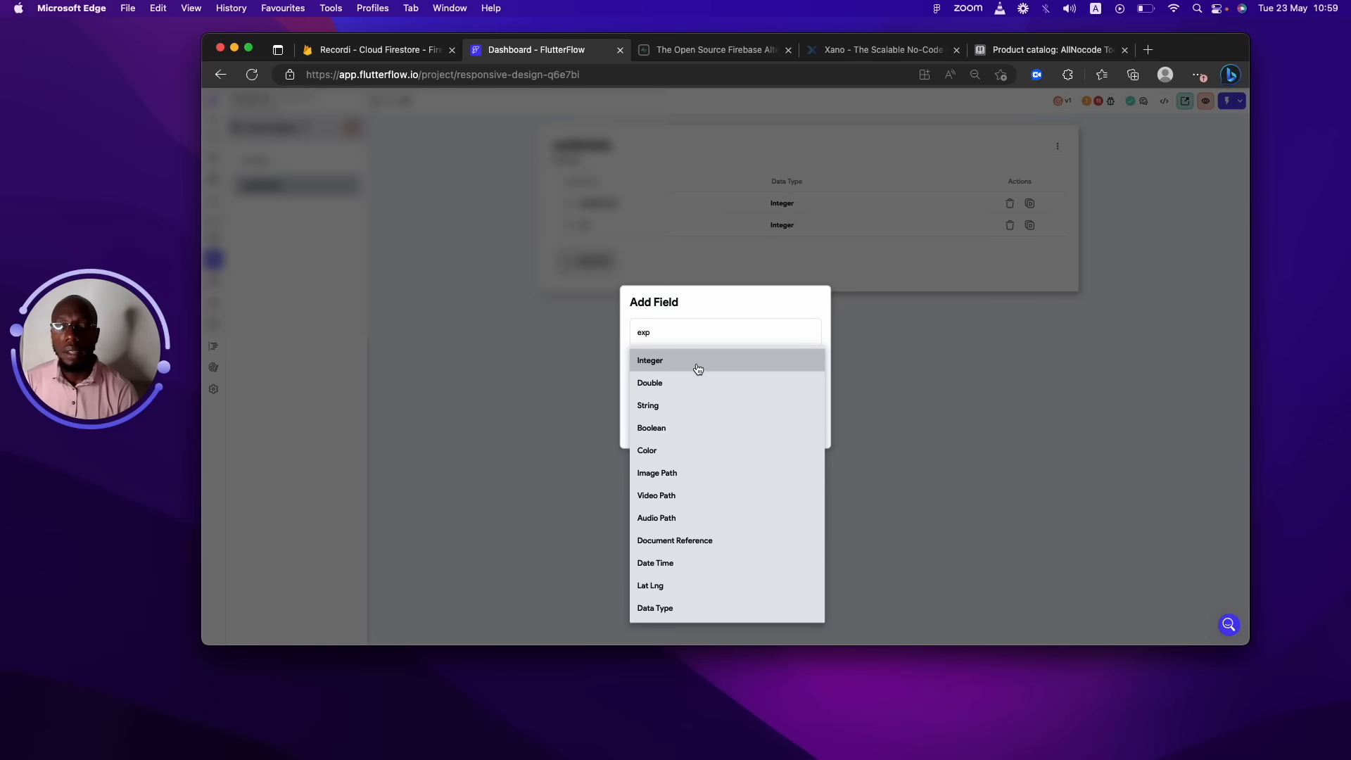
left_click(630, 258)
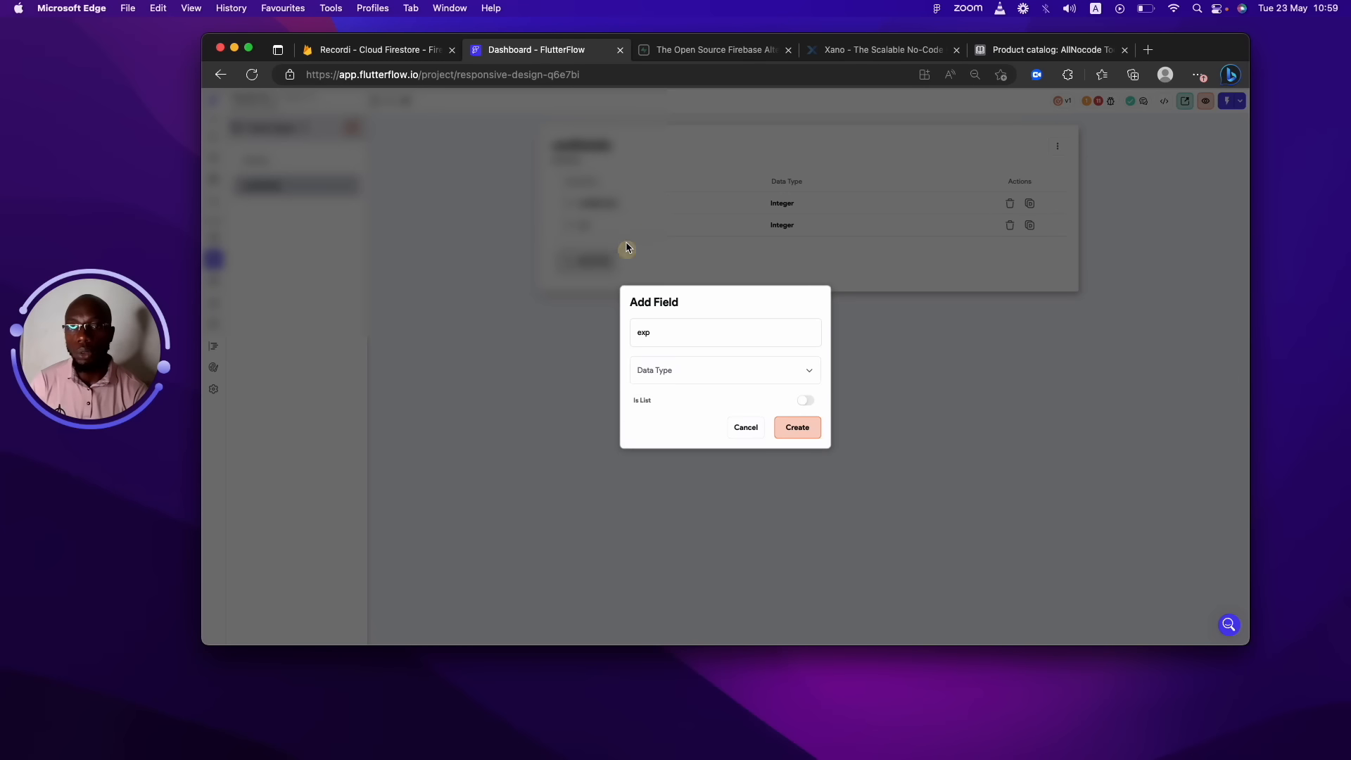
left_click(710, 330)
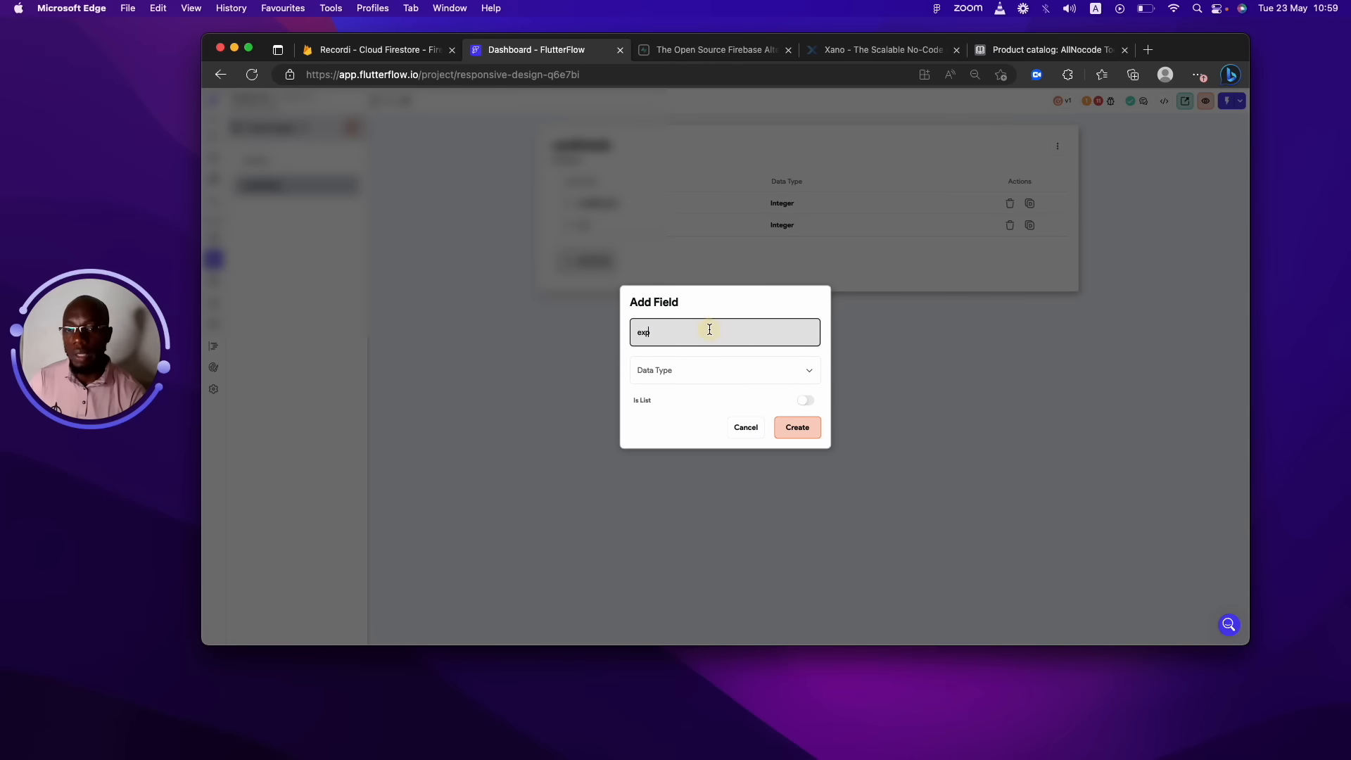
type("Month")
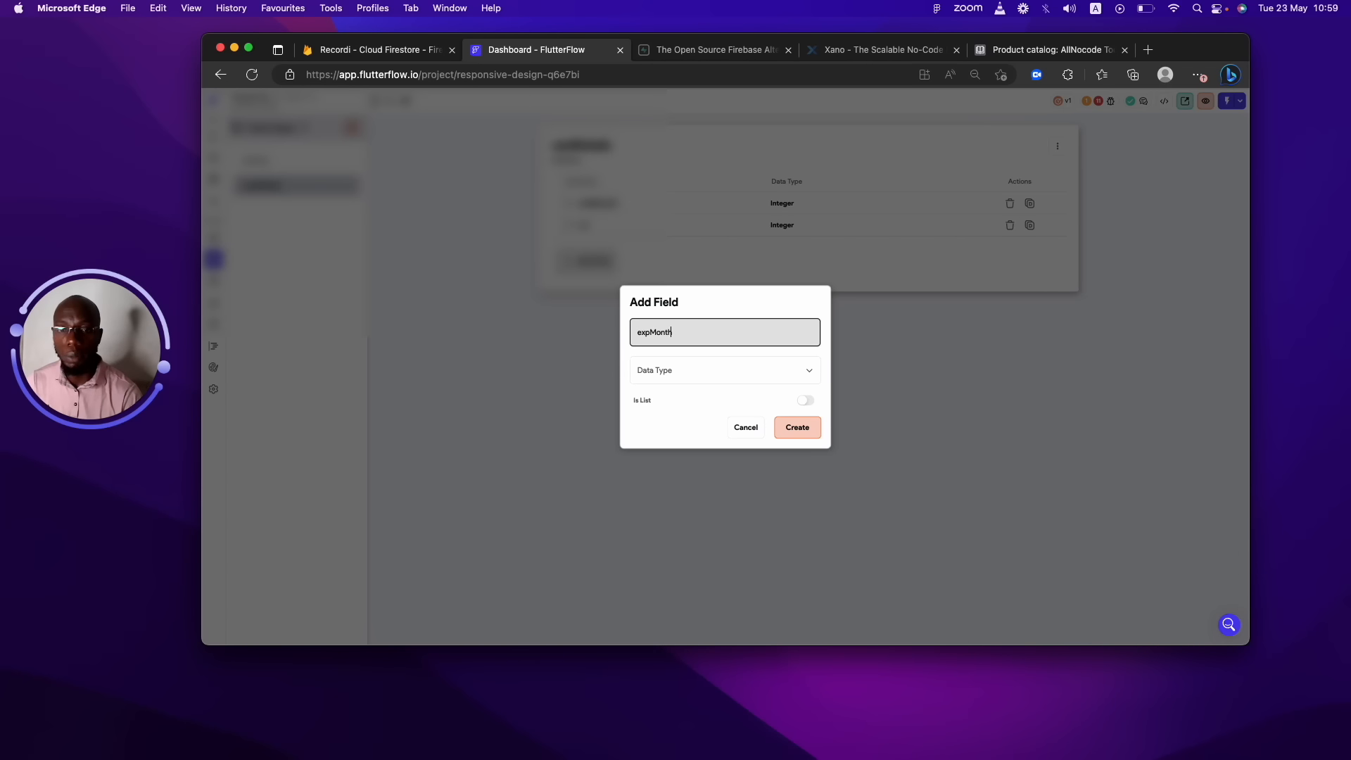
left_click(735, 367)
left_click(699, 363)
left_click(780, 426)
Add an expYear field to cardDetails with type Integer.
left_click(582, 288)
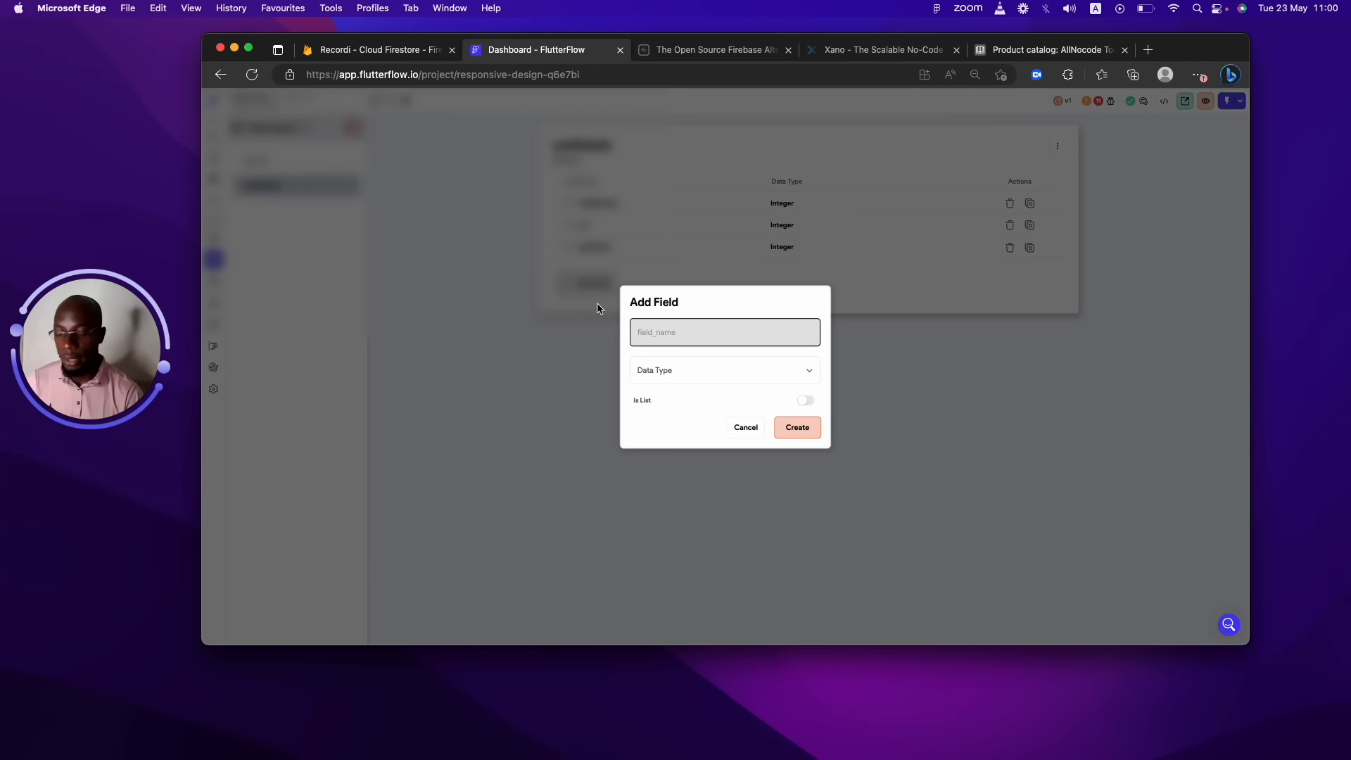
type("expYear")
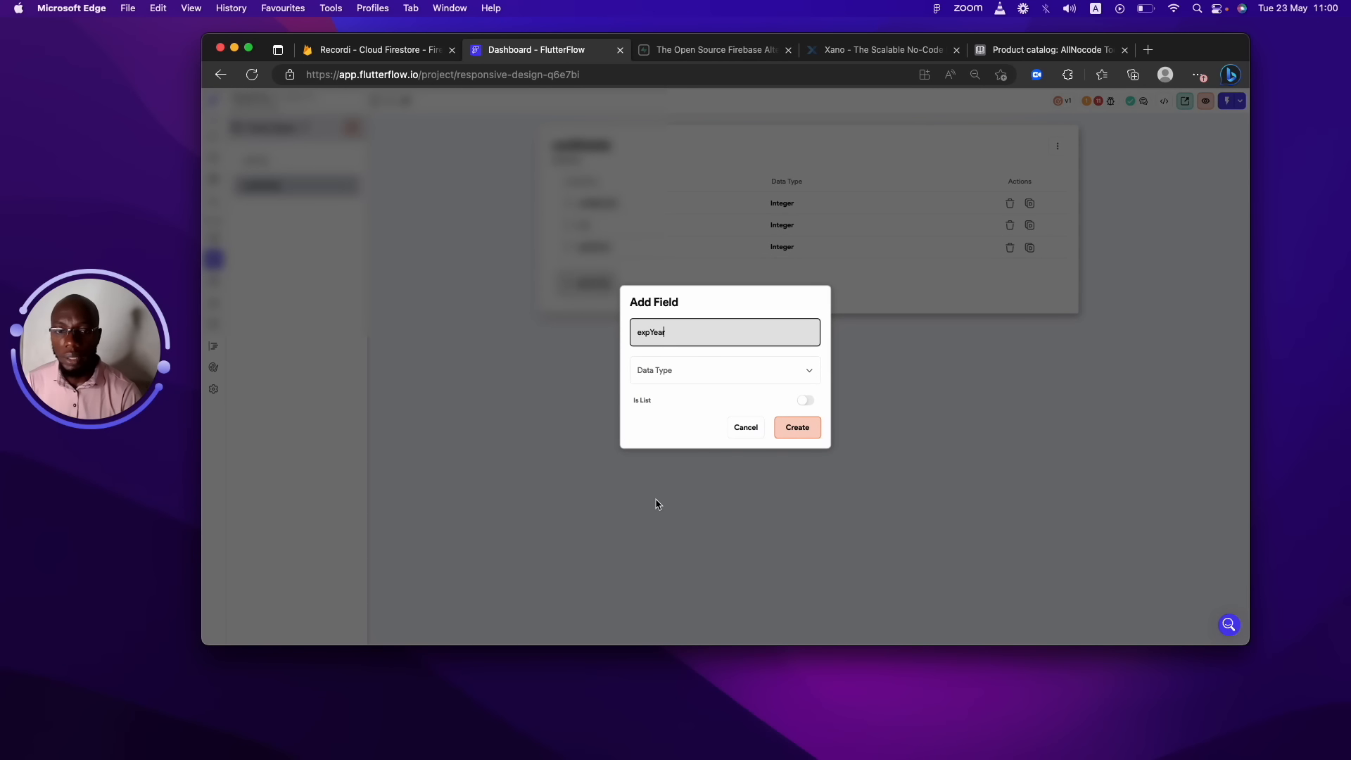
left_click(725, 368)
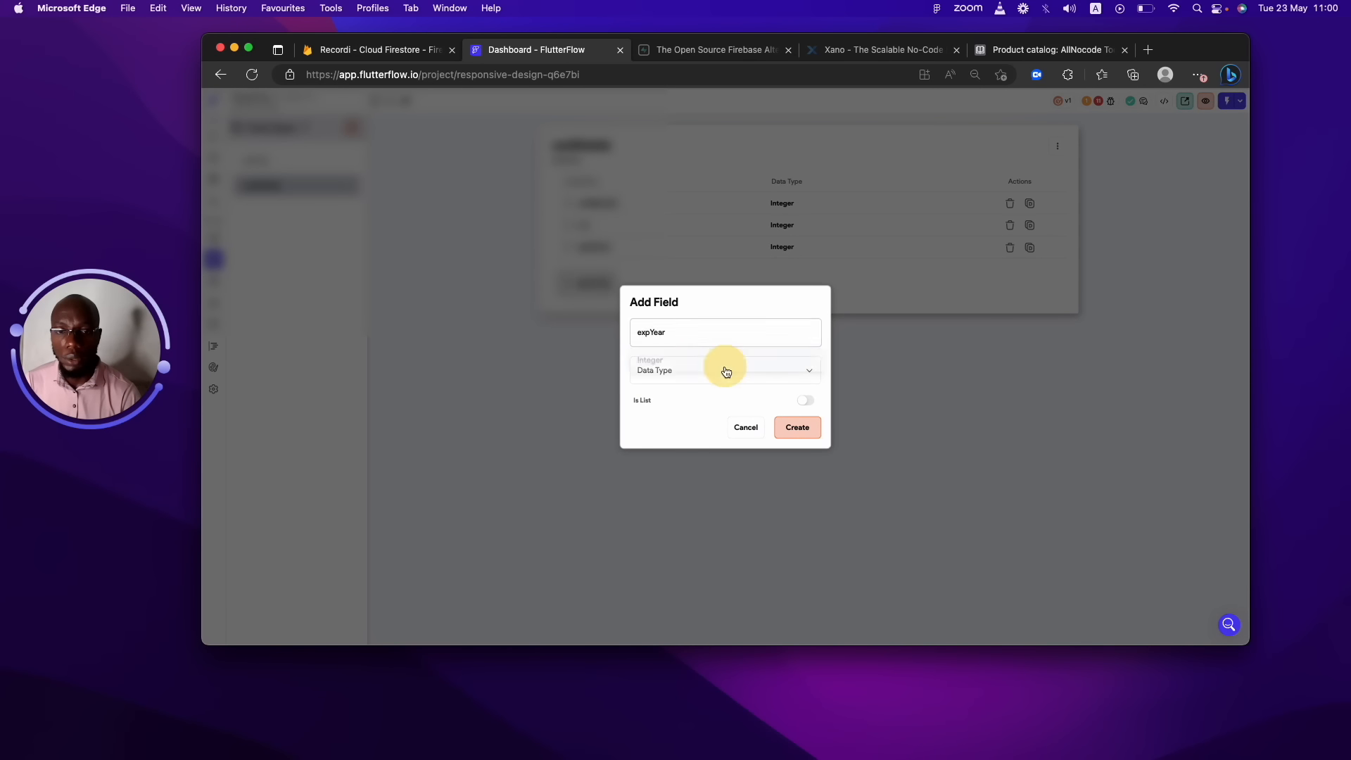
left_click(668, 357)
Save expYear and add a String field named cardType to cardDetails.
left_click(797, 427)
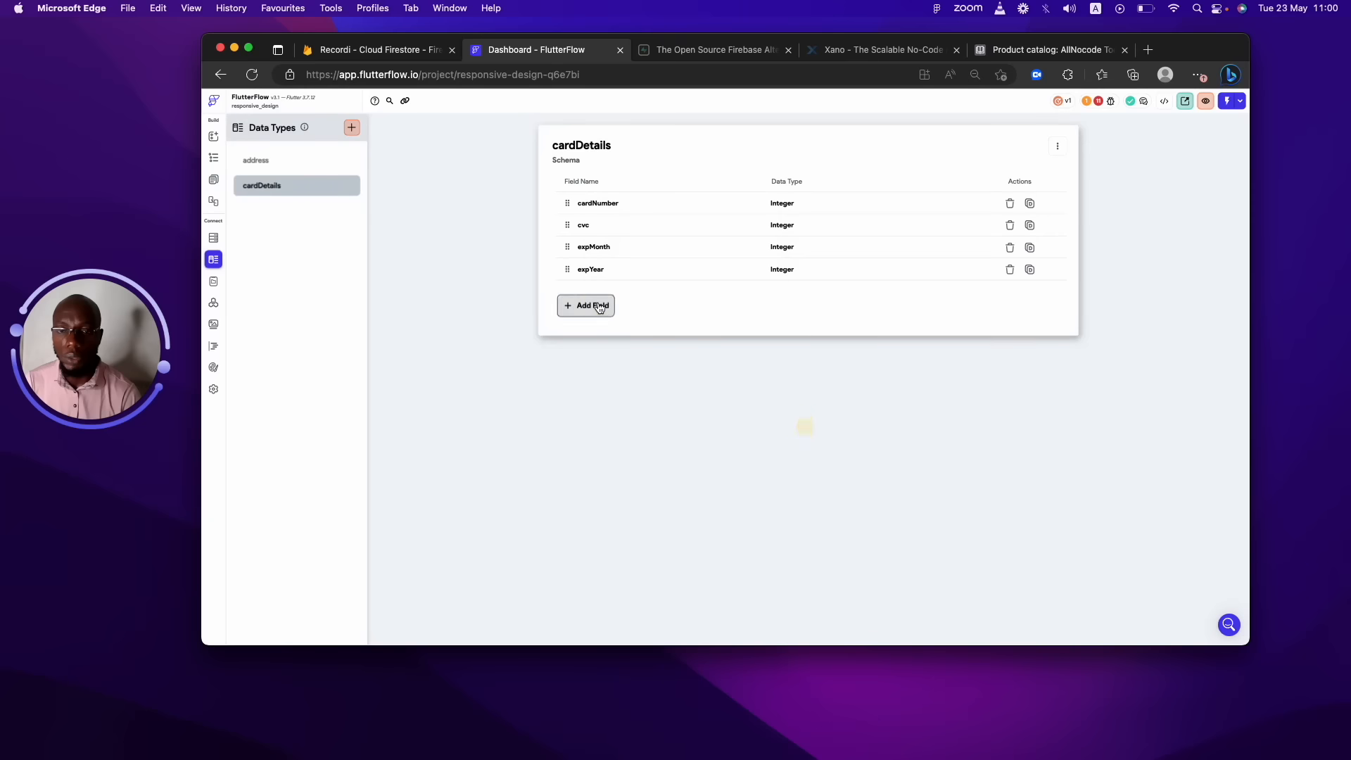
left_click(588, 305)
type("cardType")
left_click(687, 367)
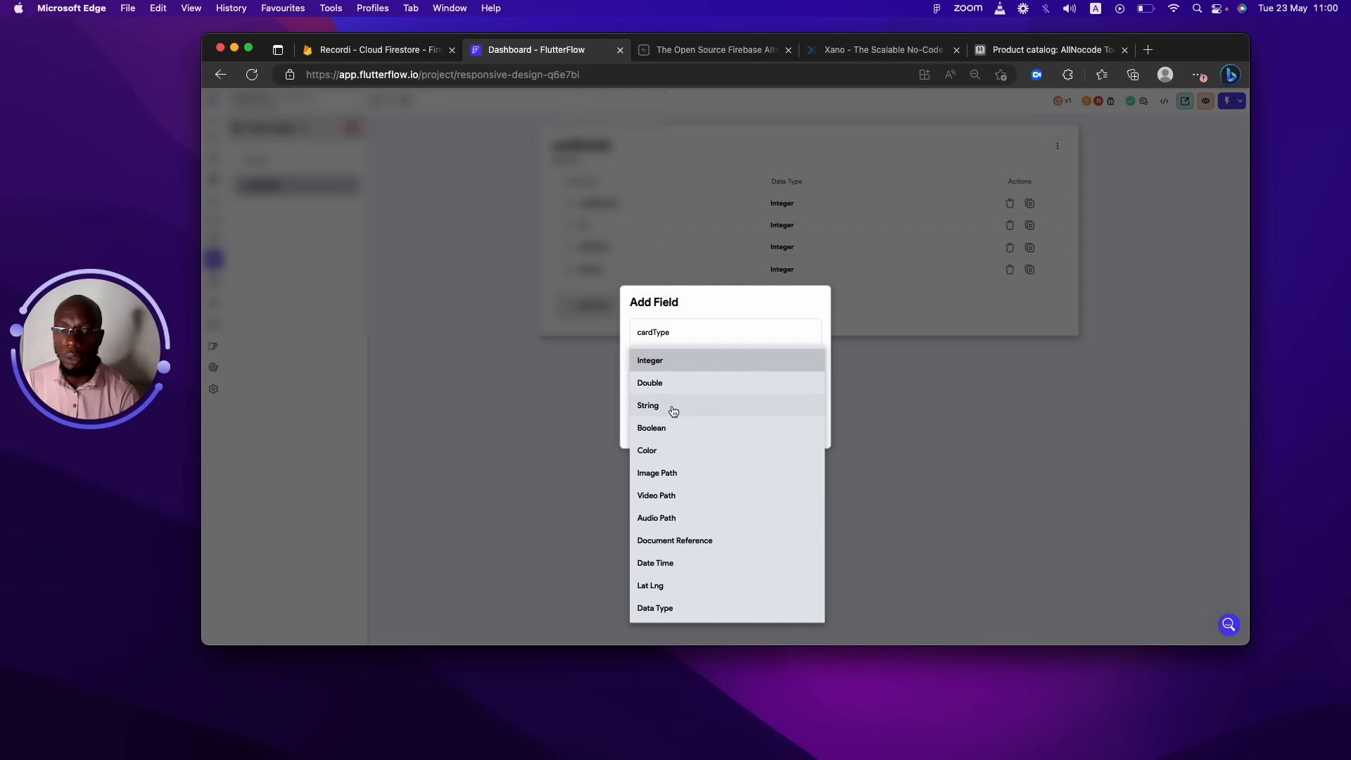
left_click(674, 411)
left_click(797, 427)
Add a Boolean field named expired to cardDetails.
left_click(600, 325)
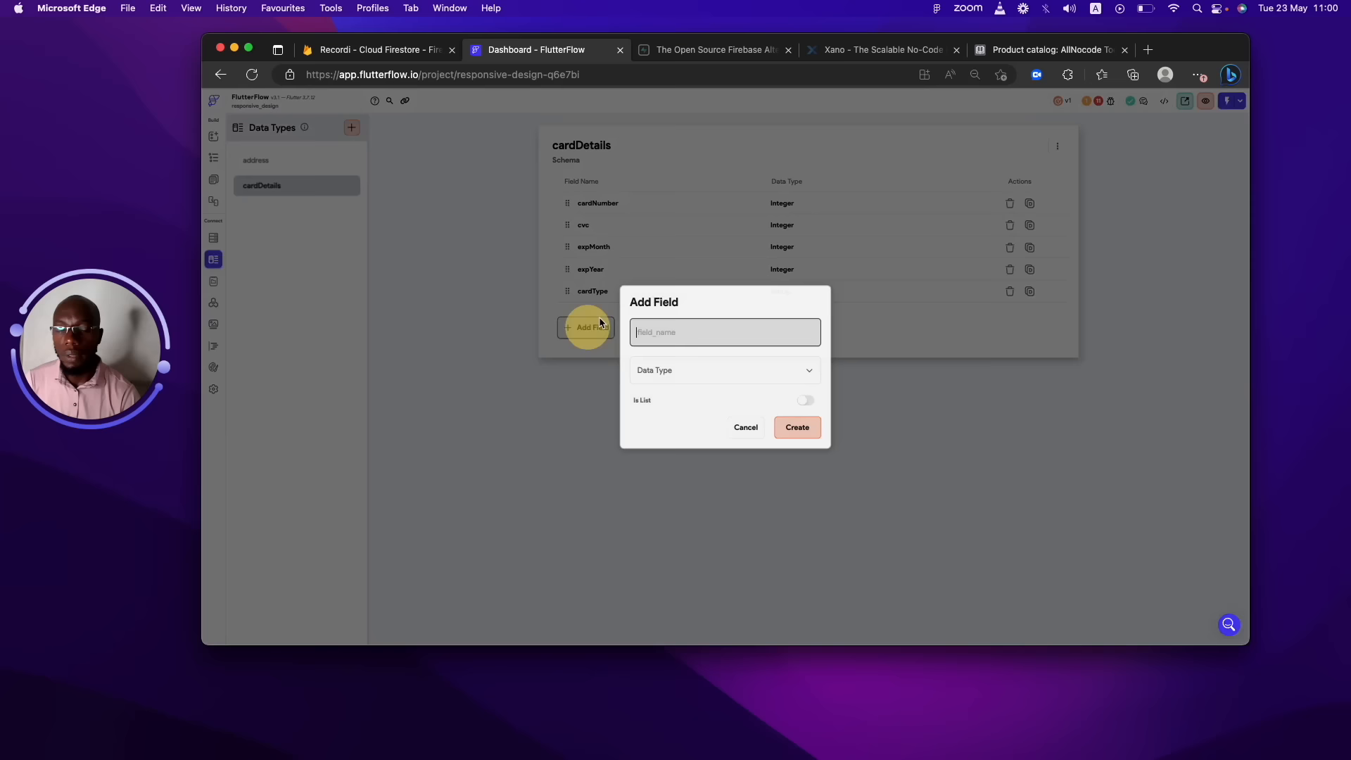
type("expired")
left_click(657, 372)
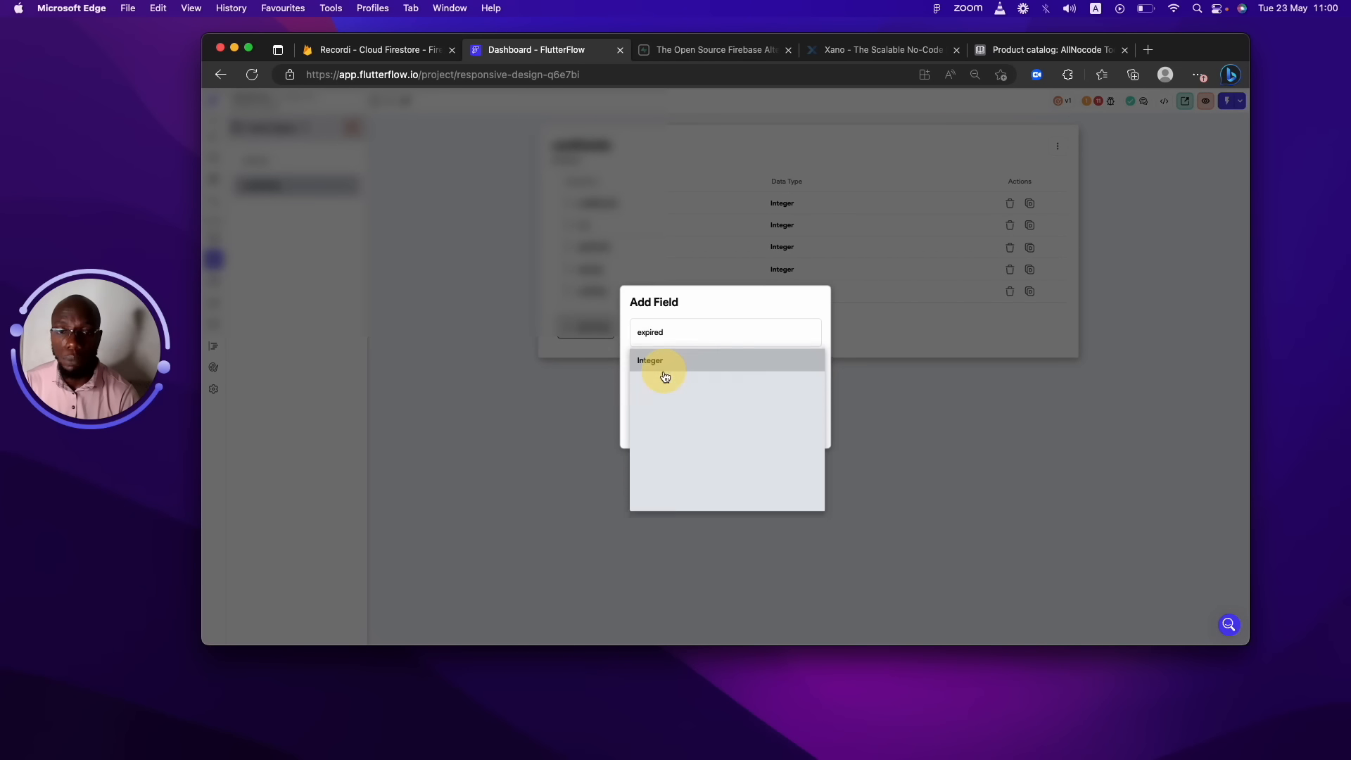
left_click(689, 428)
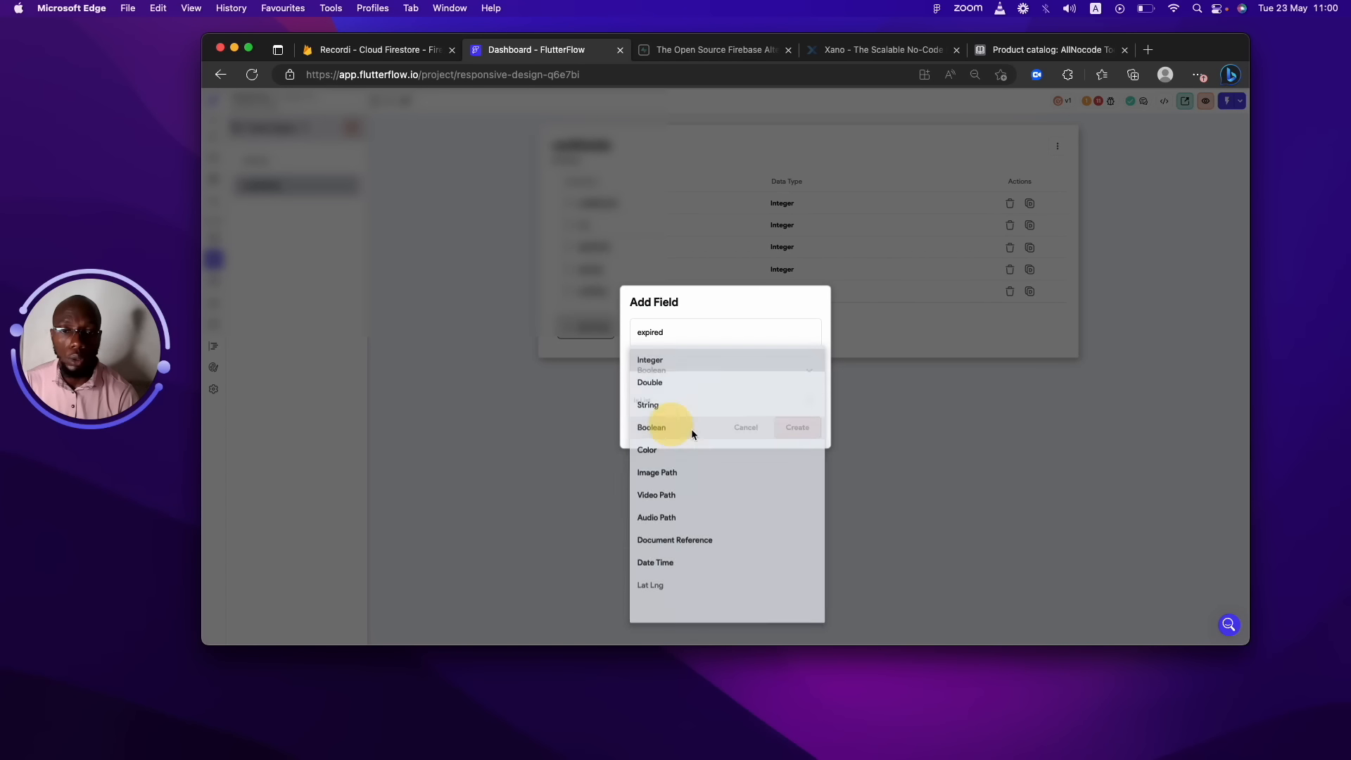
left_click(813, 428)
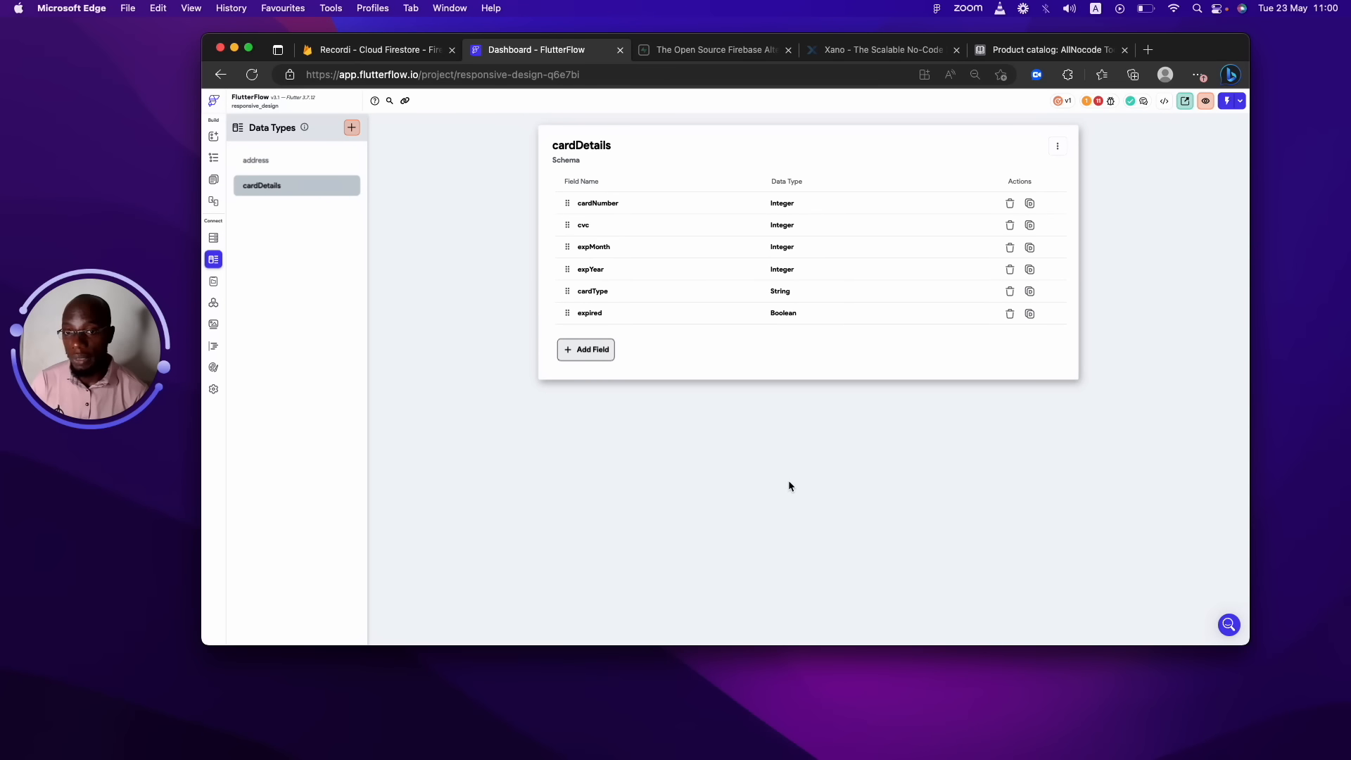
Add a Date Time field named lastUsed to cardDetails, then go to Pages.
left_click(587, 349)
type("las")
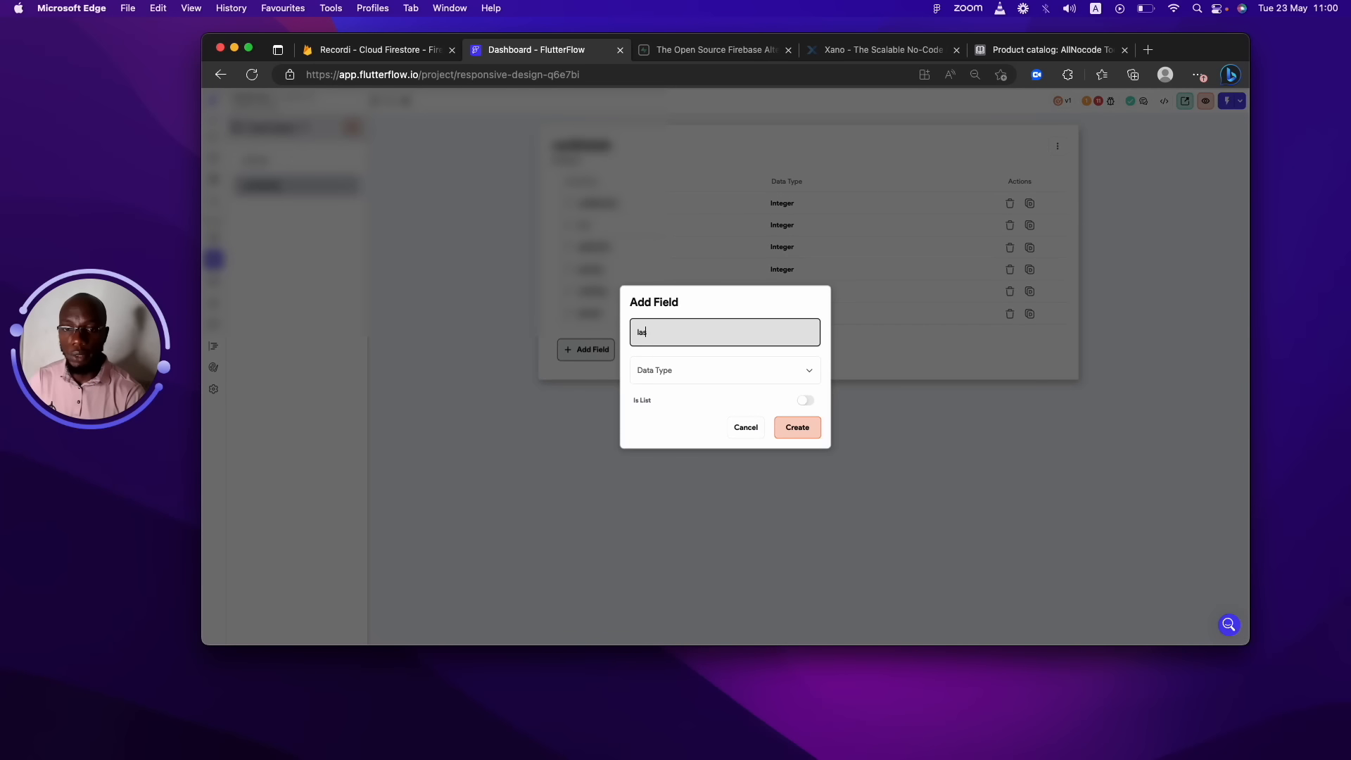
type("tUsed")
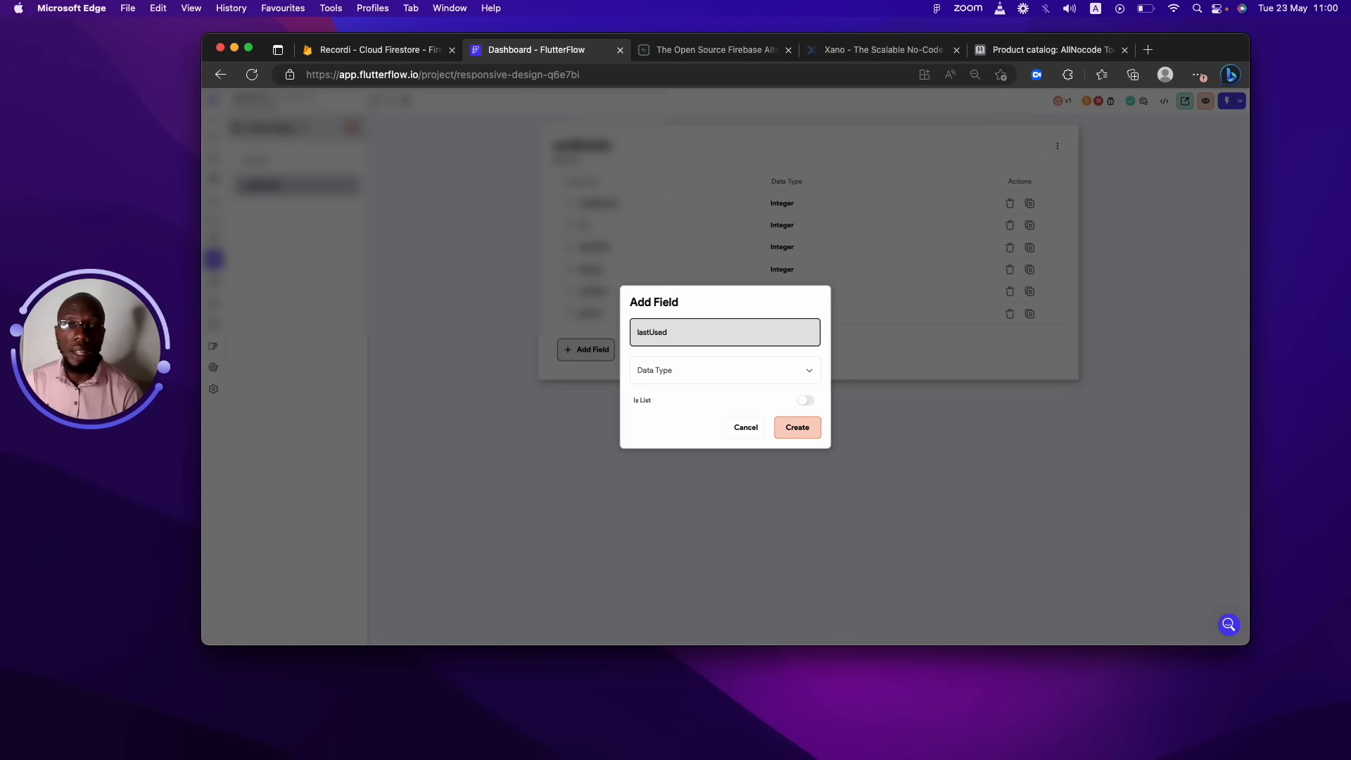
left_click(677, 373)
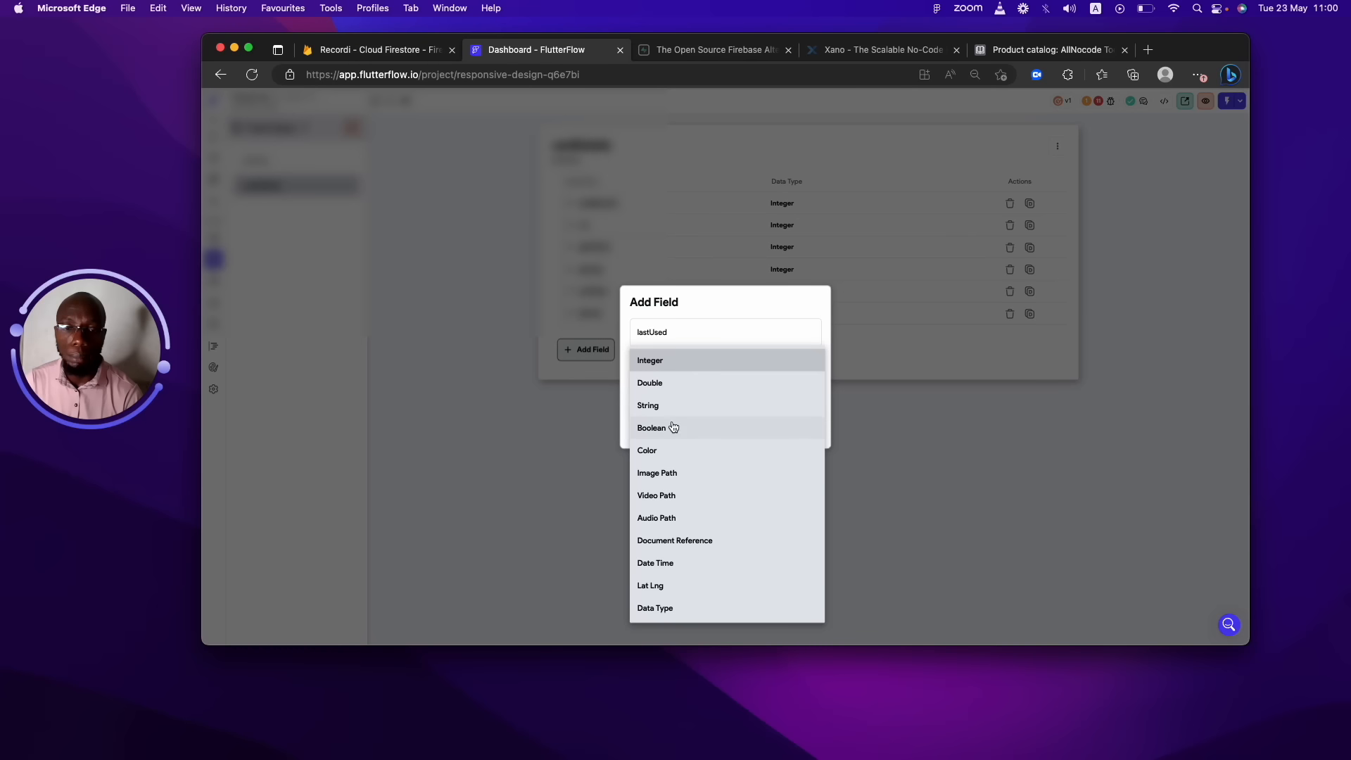
left_click(663, 563)
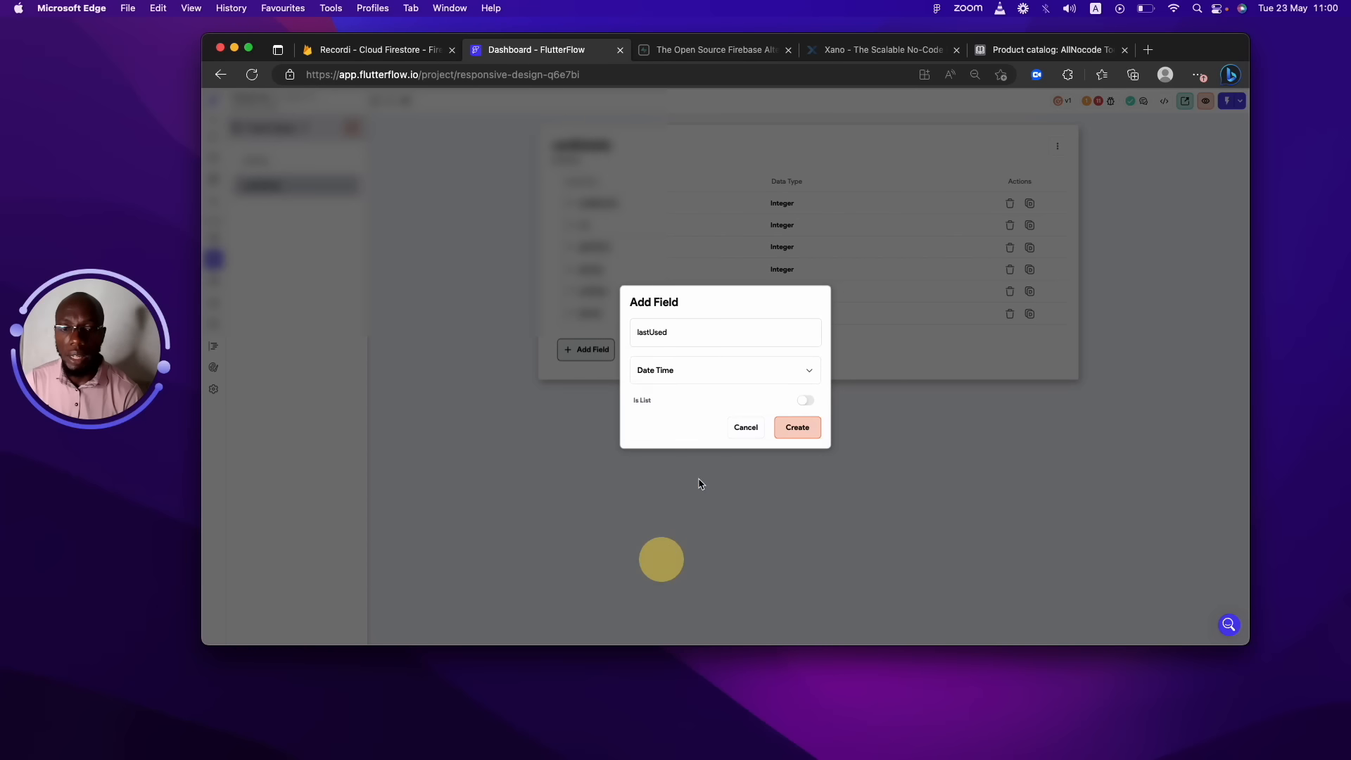
left_click(797, 426)
left_click(213, 179)
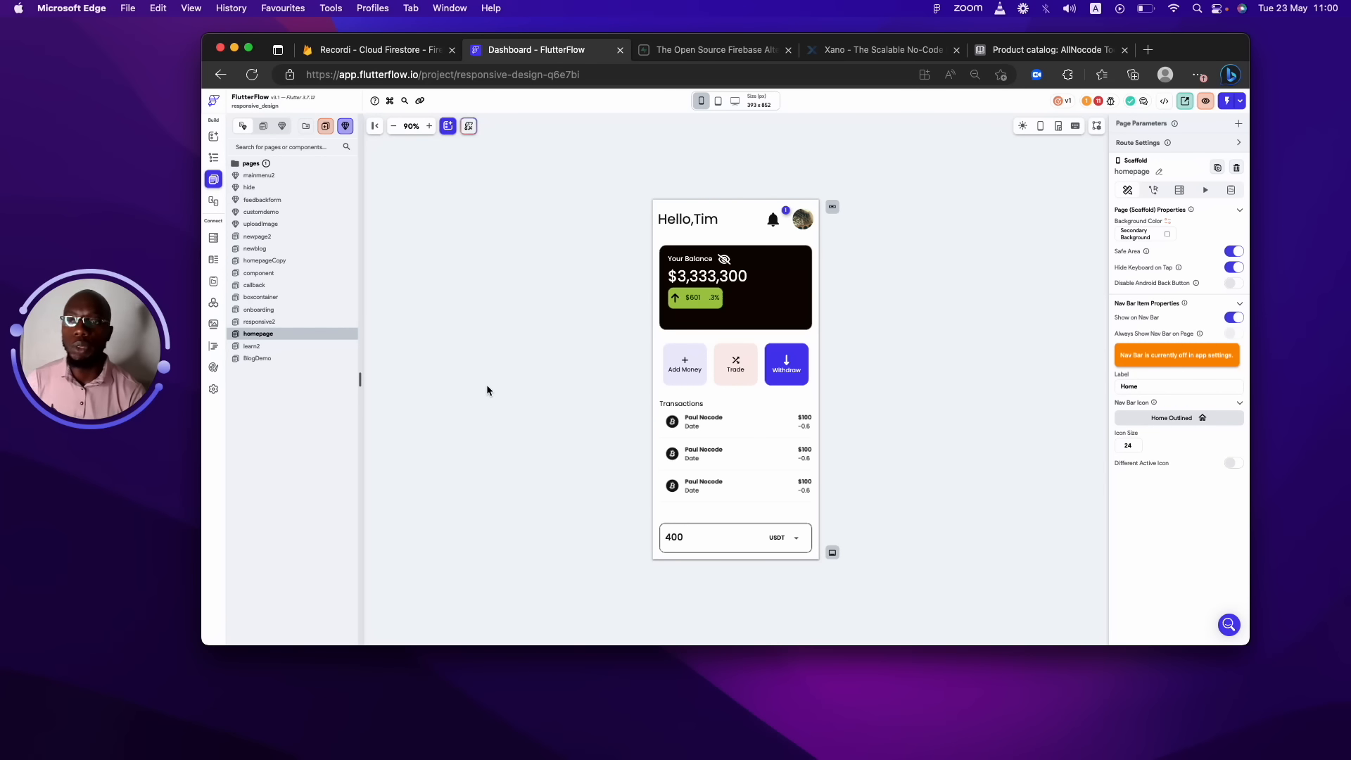
Add an address field to User typed as the custom address data type, then view Data Types.
left_click(214, 237)
left_click(213, 260)
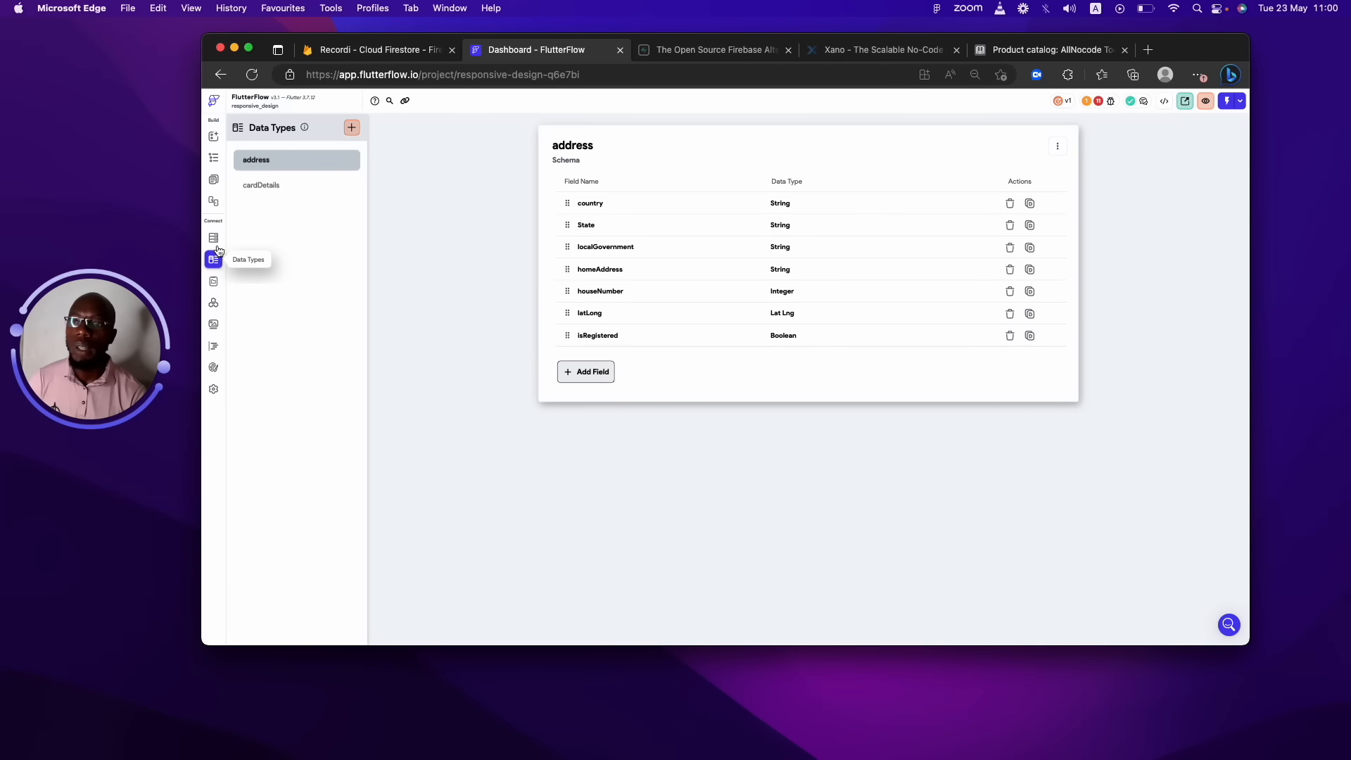
left_click(213, 238)
left_click(610, 319)
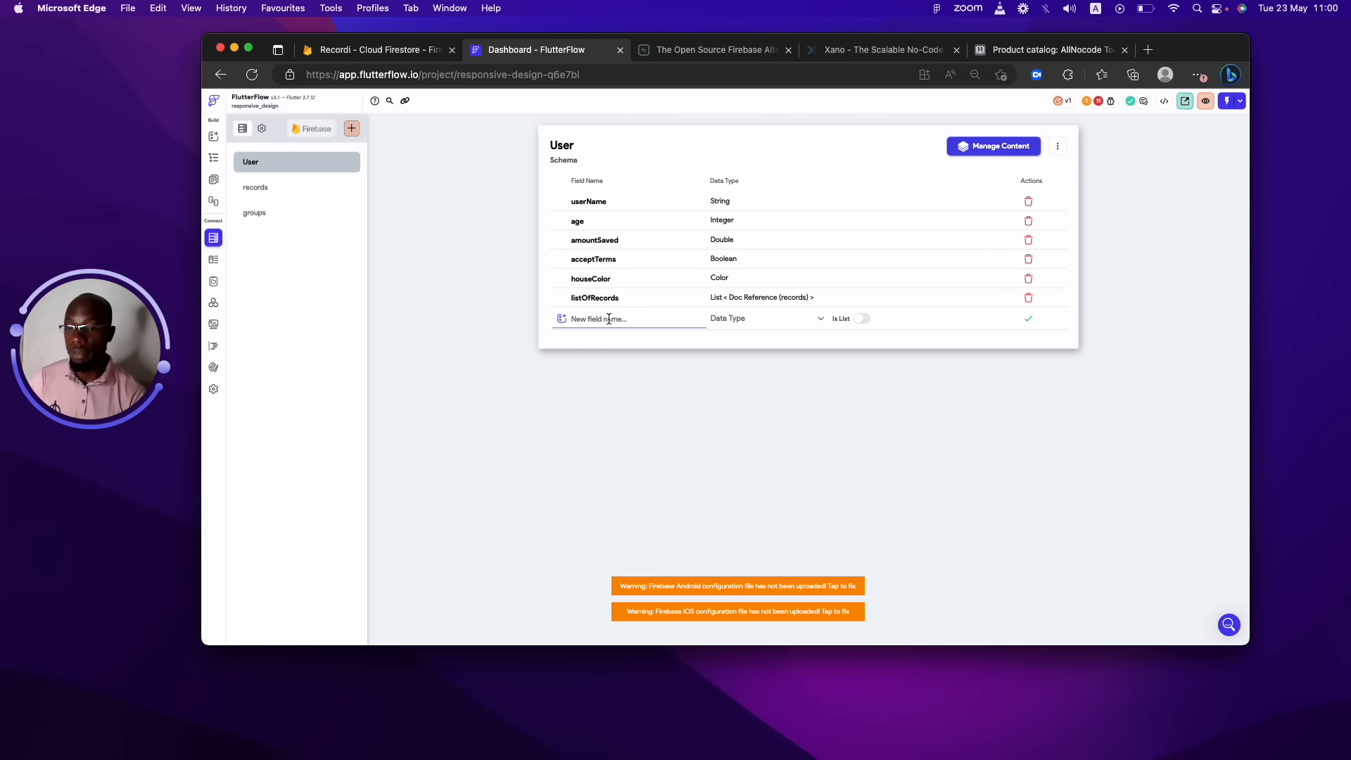
type("address")
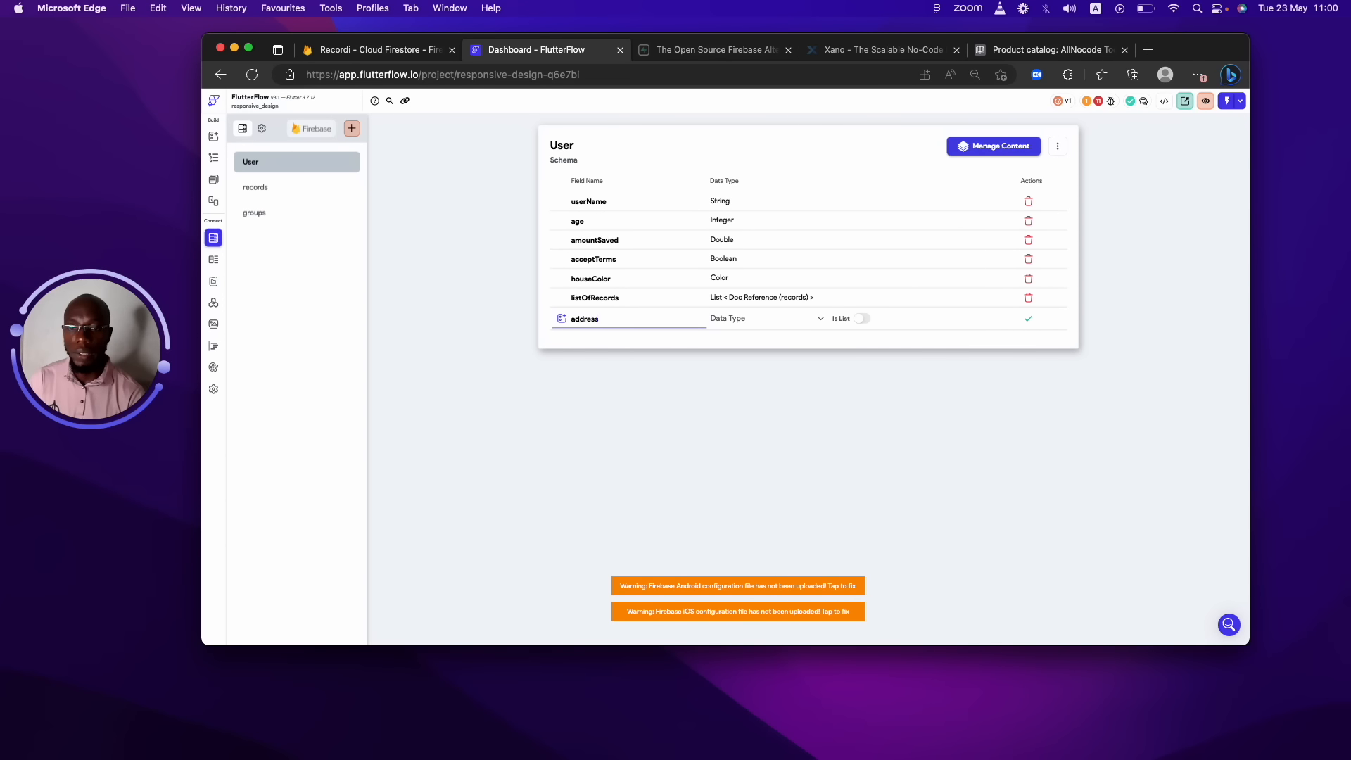
left_click(765, 315)
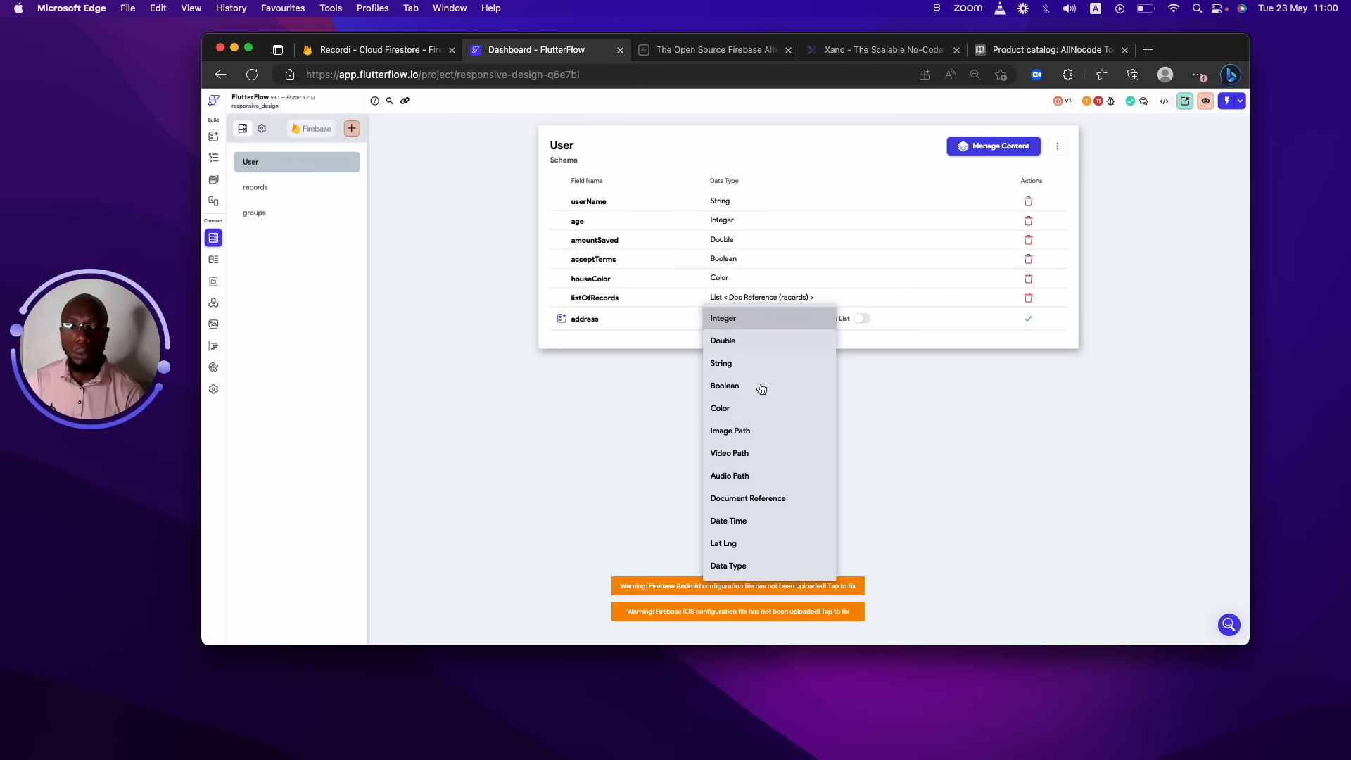
left_click(750, 567)
left_click(868, 318)
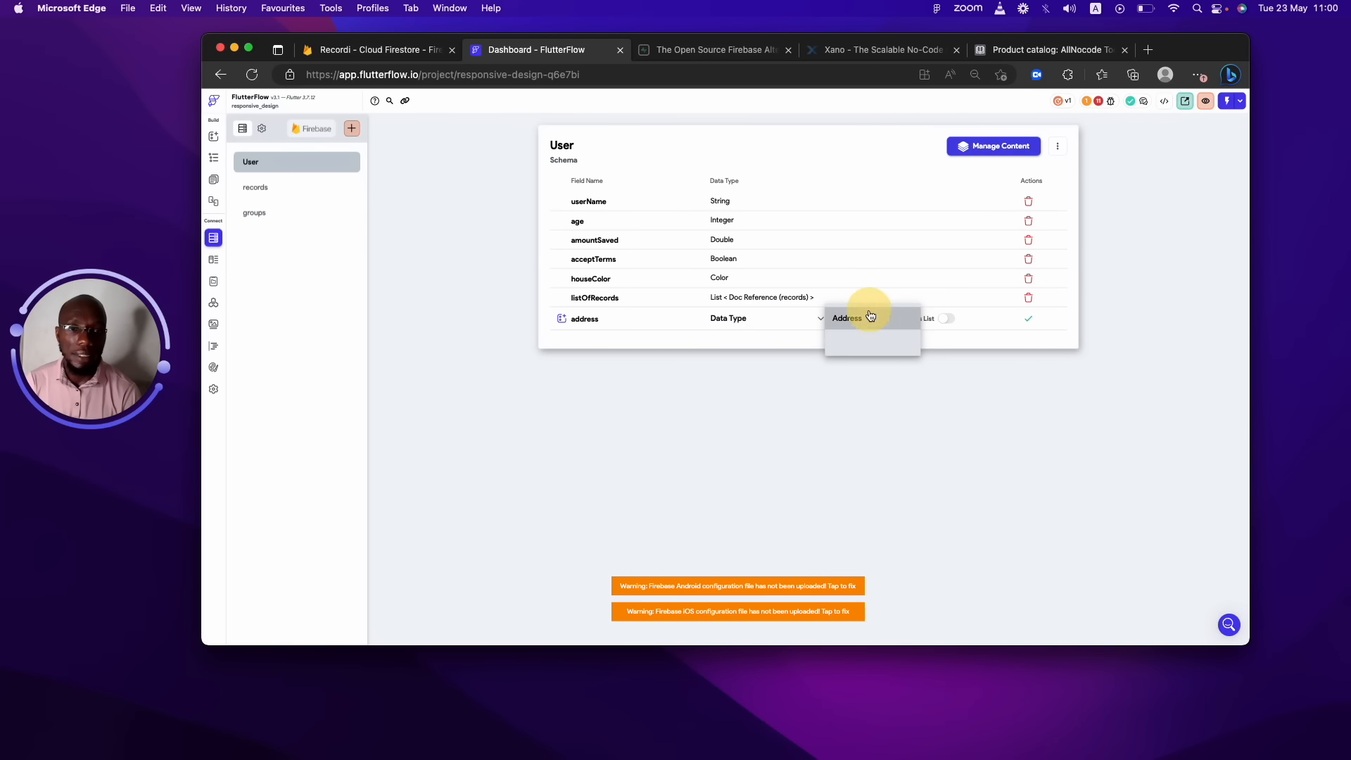
left_click(865, 321)
left_click(1028, 318)
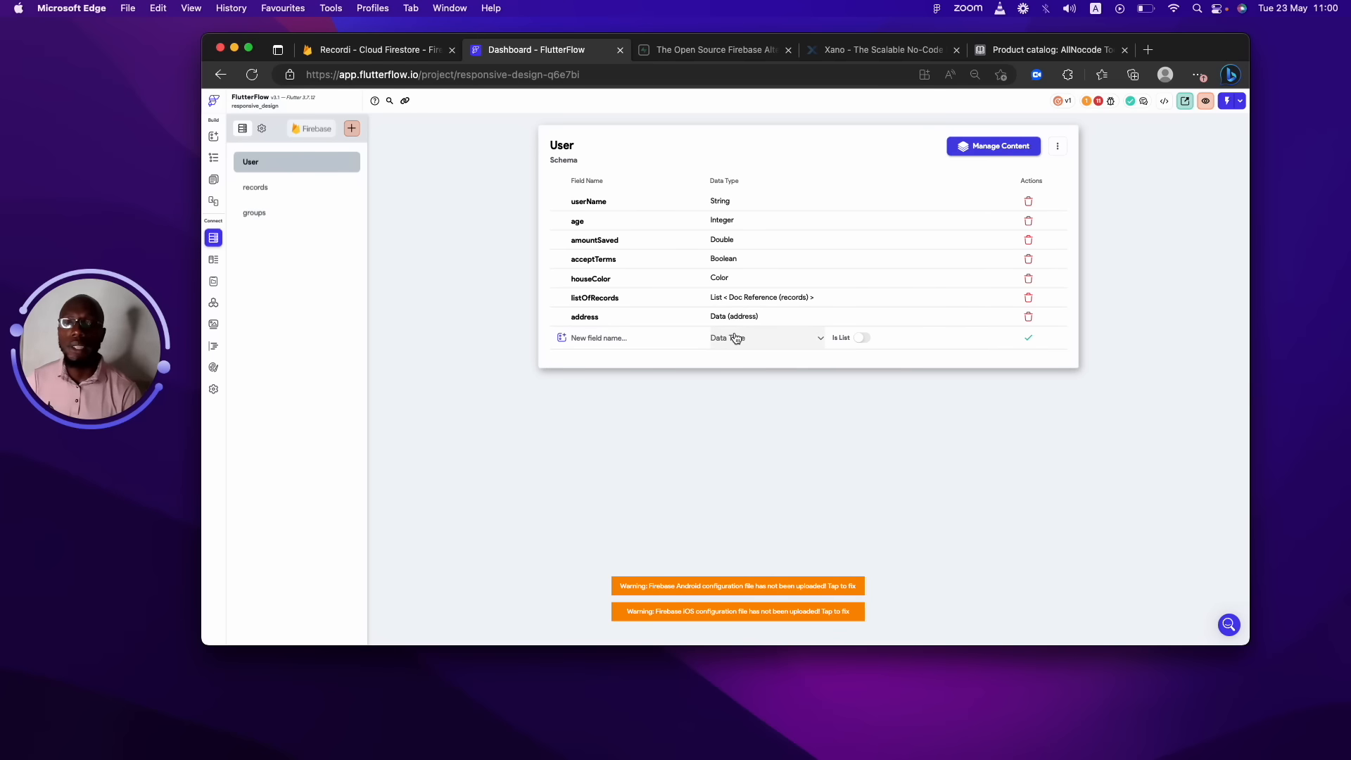
left_click(213, 260)
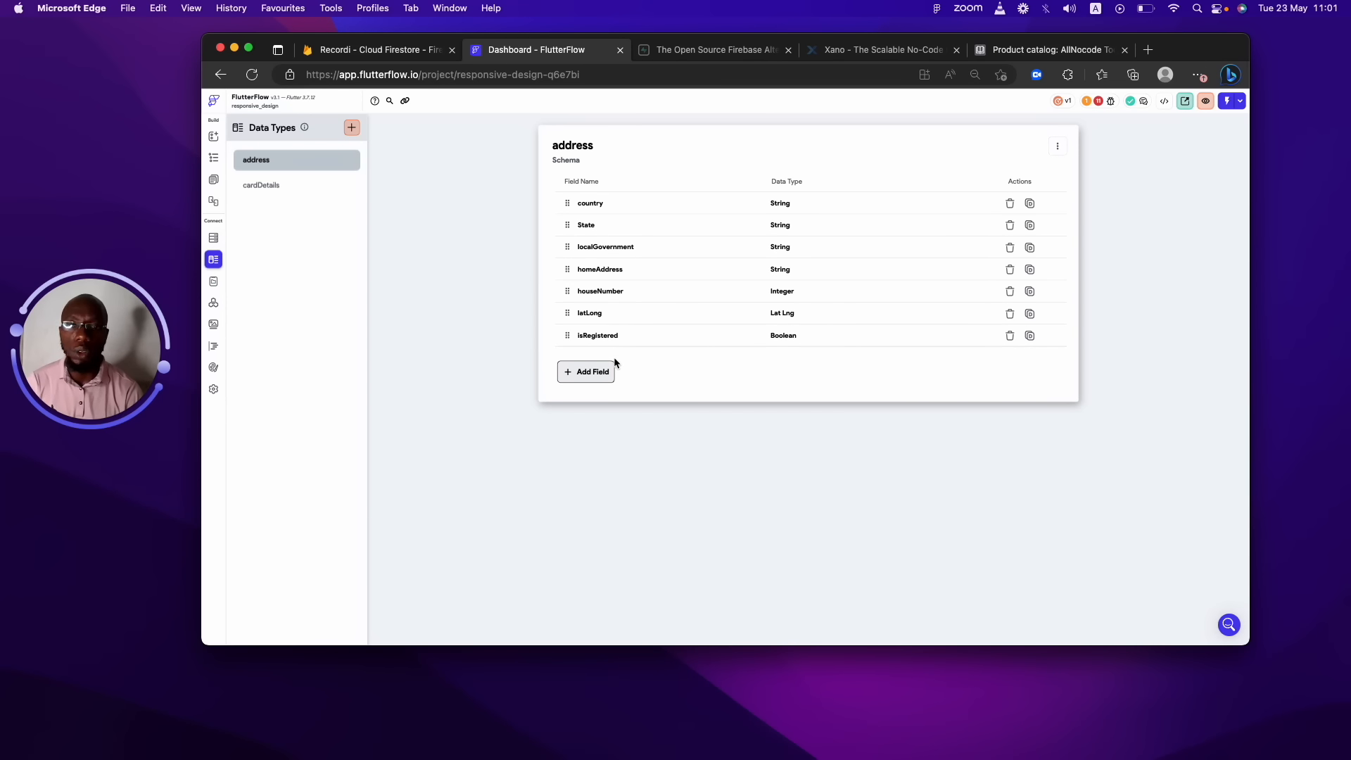
Draft a card field in User as a list of Card Details.
left_click(215, 240)
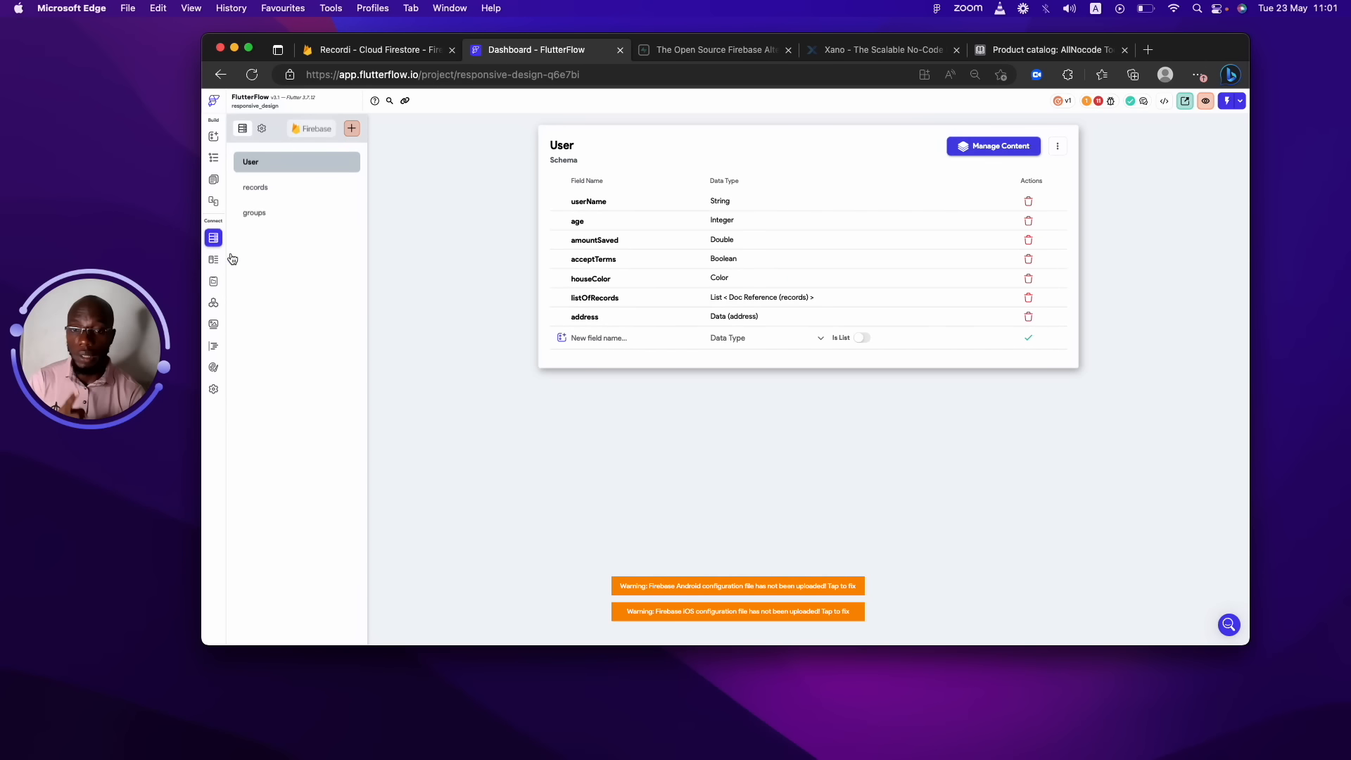
left_click(590, 337)
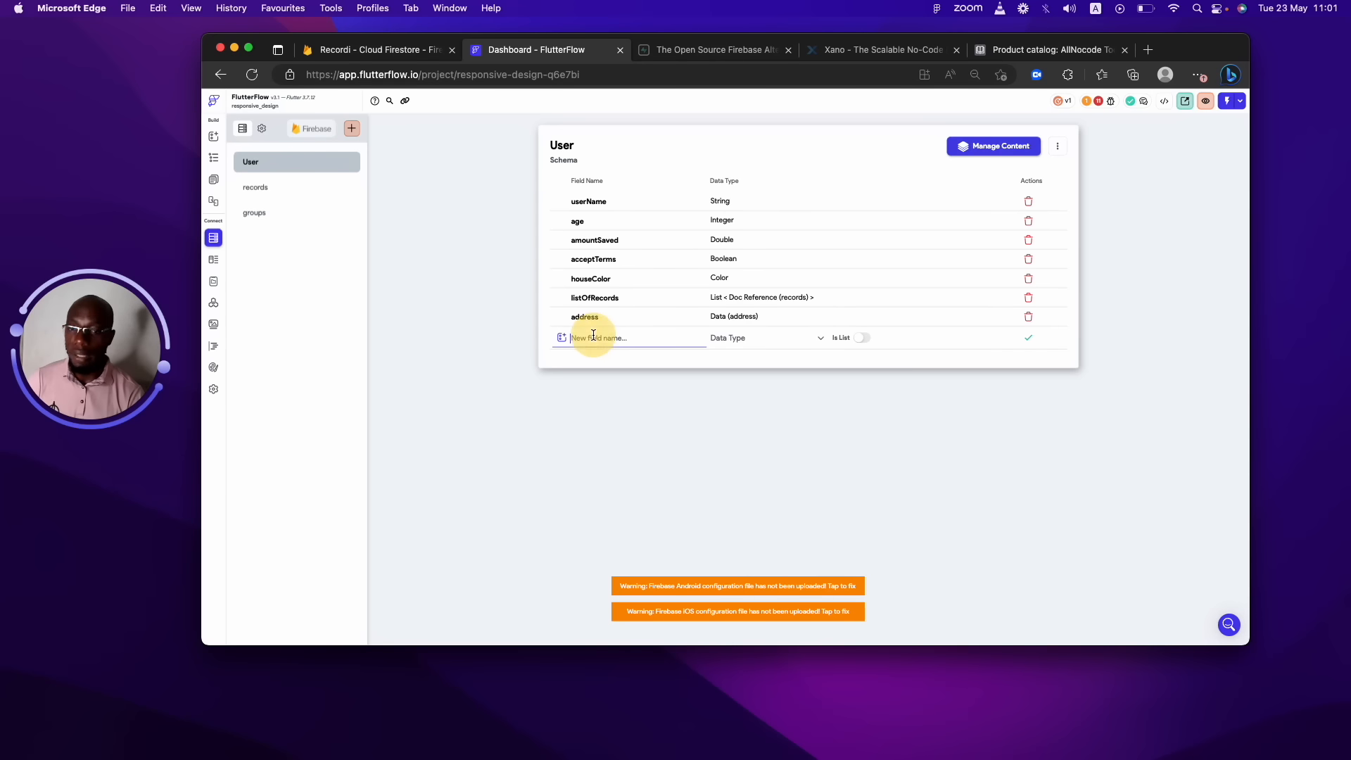
type("card")
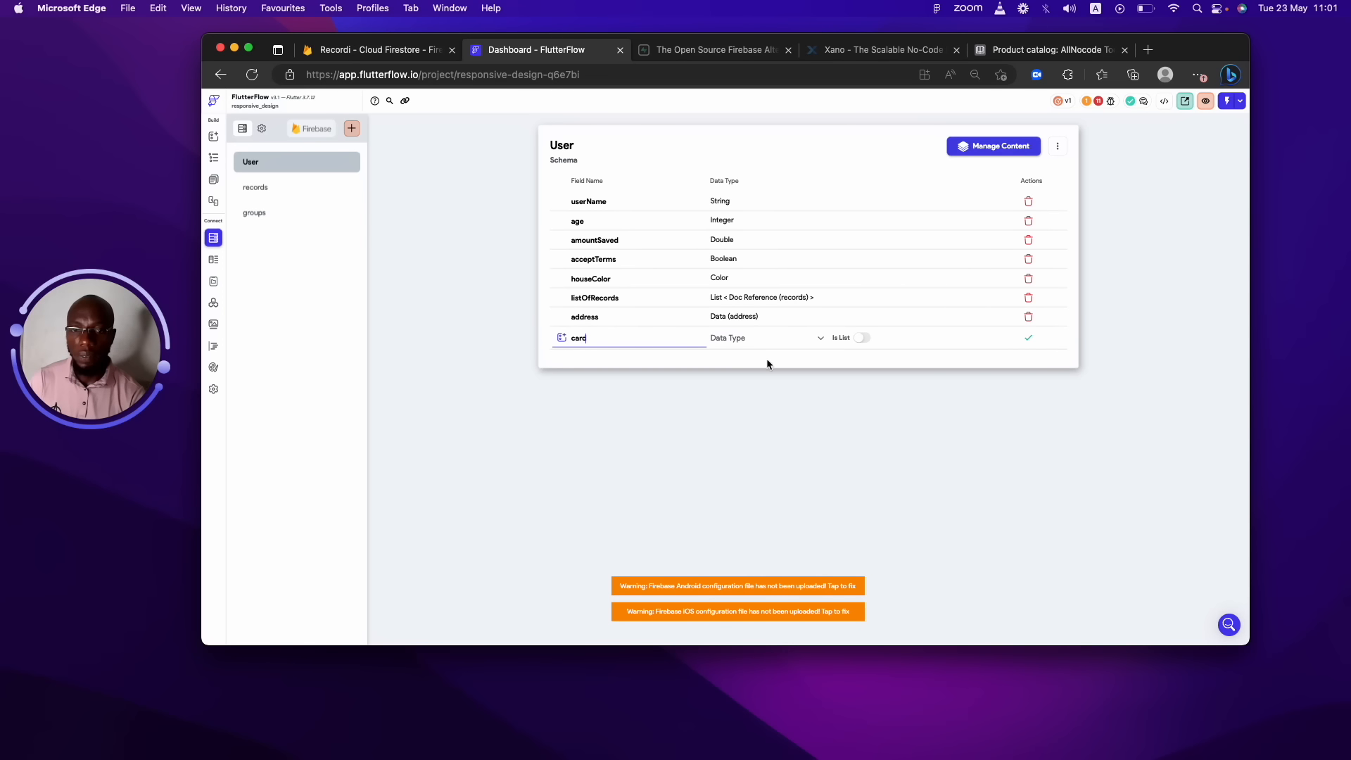
left_click(776, 336)
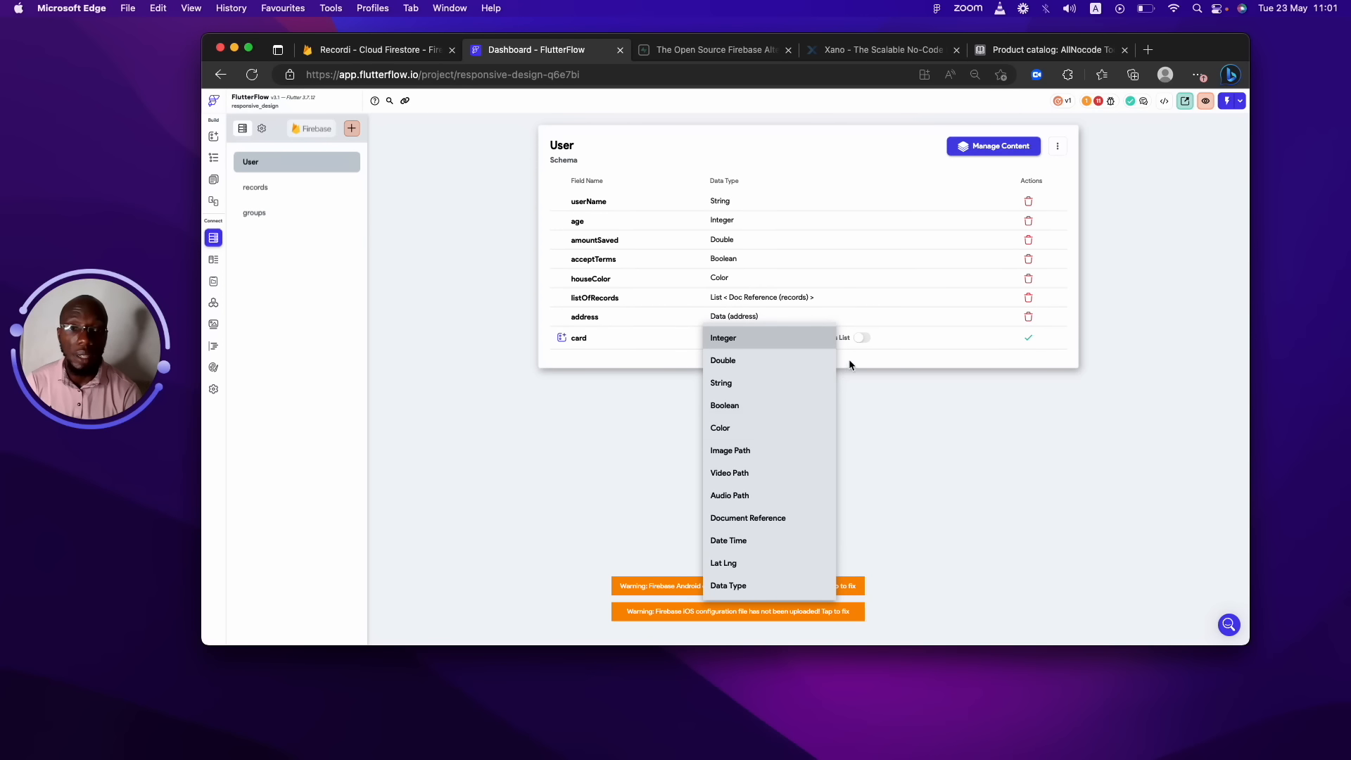
left_click(859, 339)
left_click(782, 337)
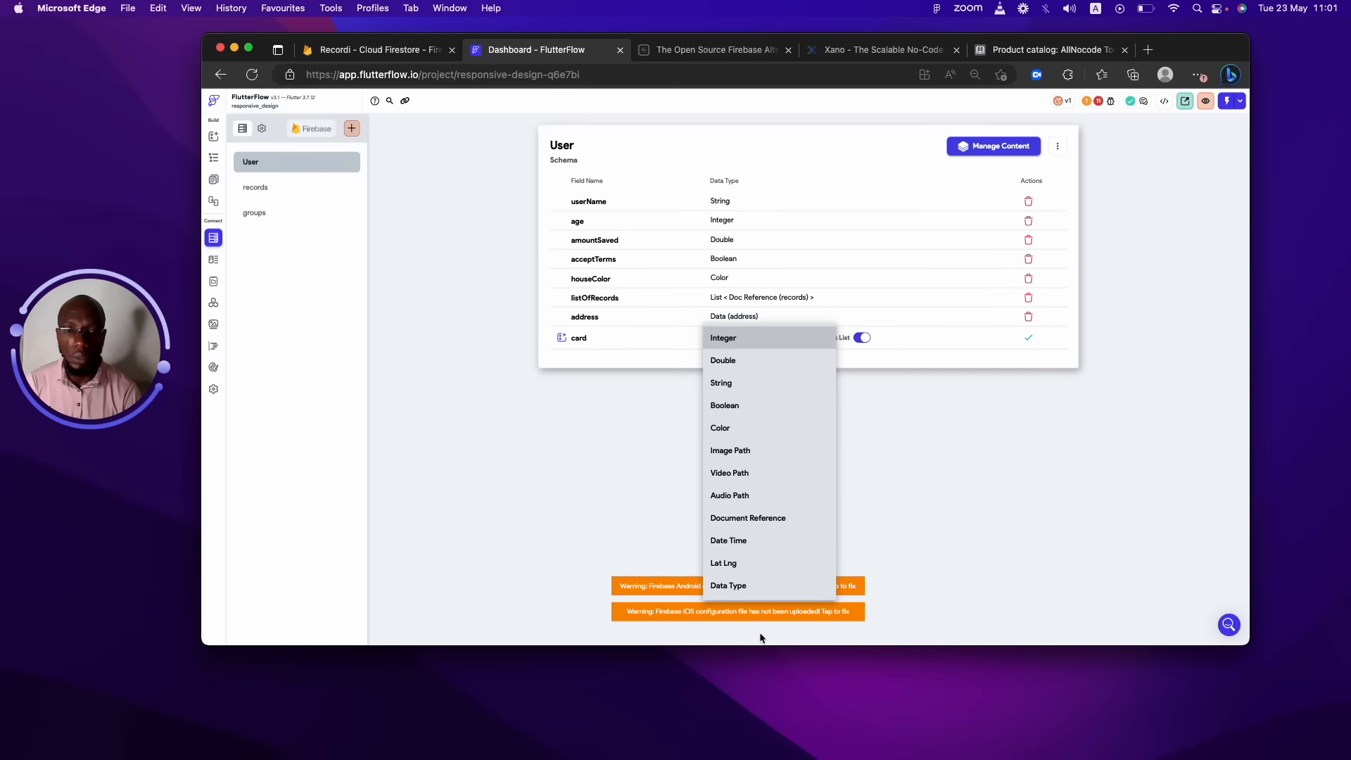
left_click(732, 584)
left_click(864, 345)
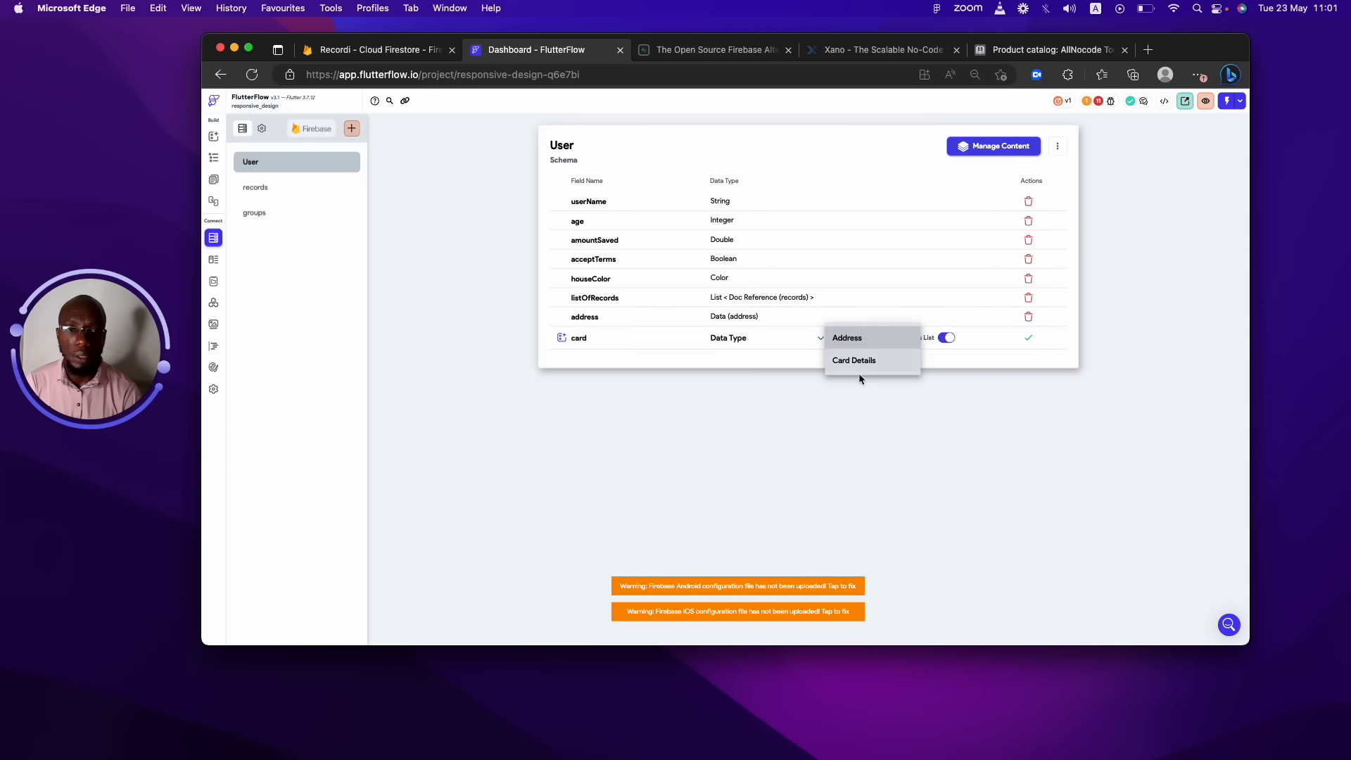
left_click(863, 360)
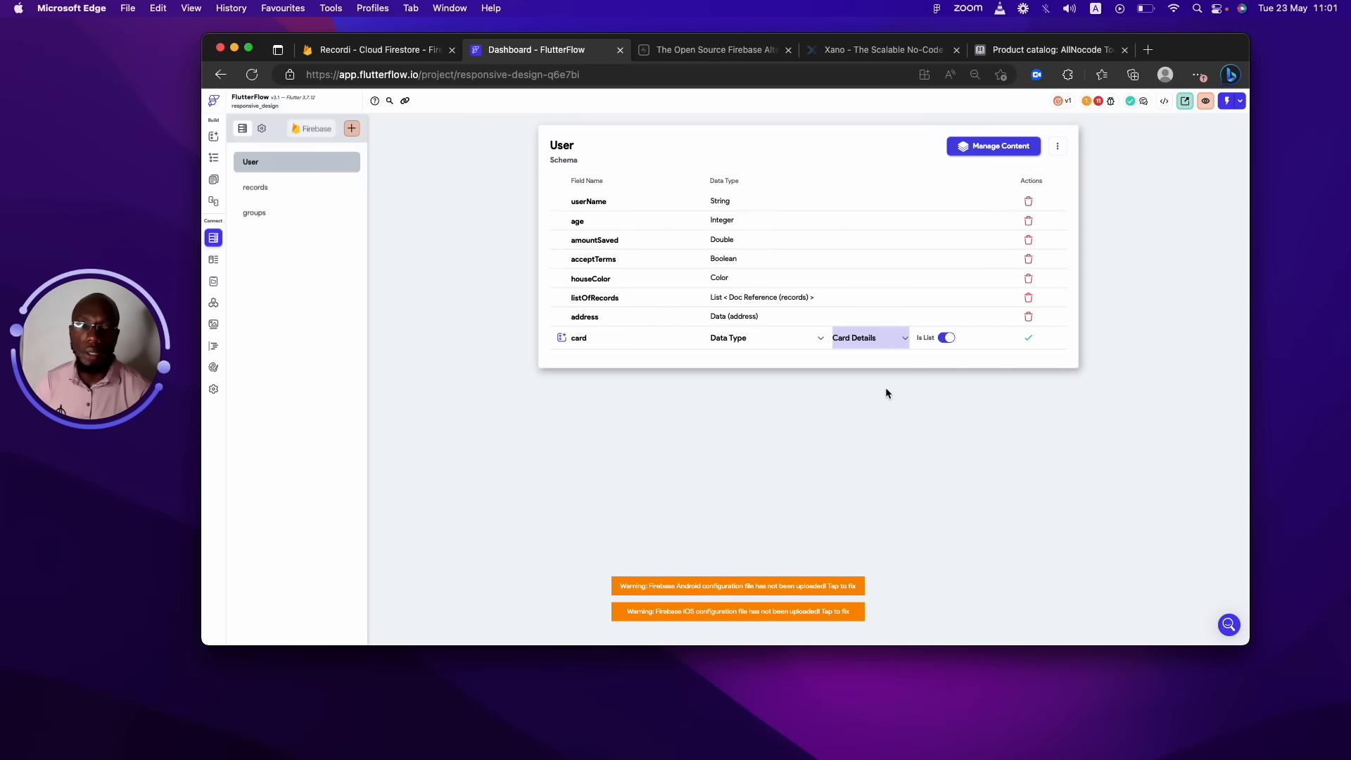
Select the card field's name text, then view the records collection's fields.
left_click(628, 336)
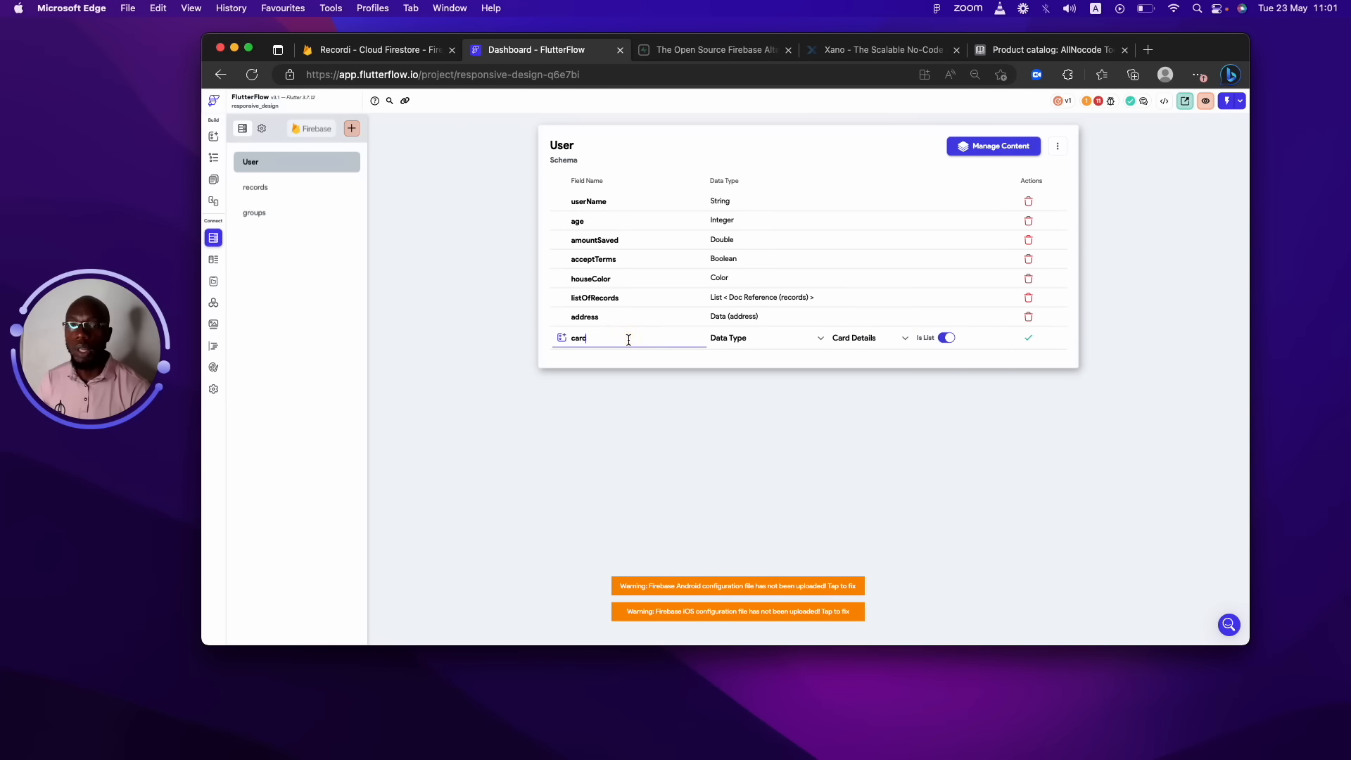
left_click_drag(628, 339, 538, 331)
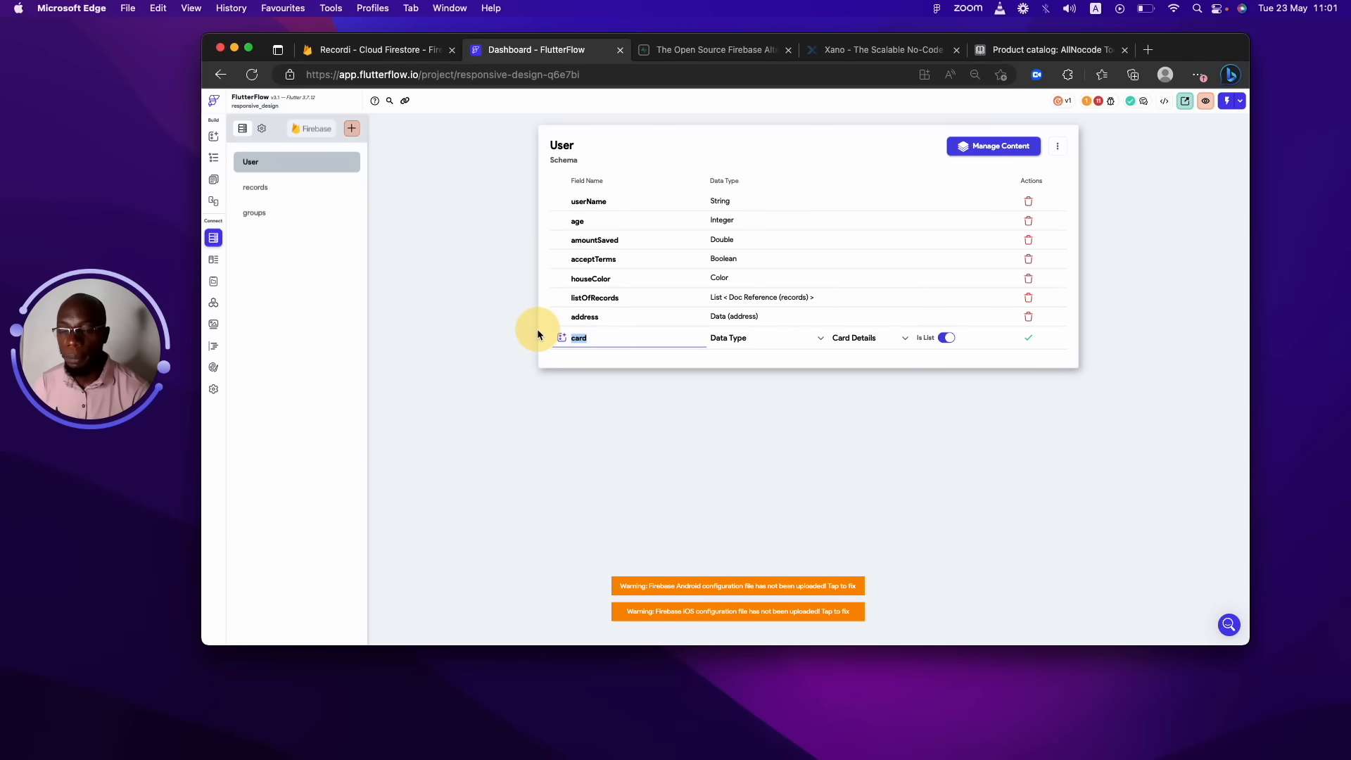
left_click(700, 337)
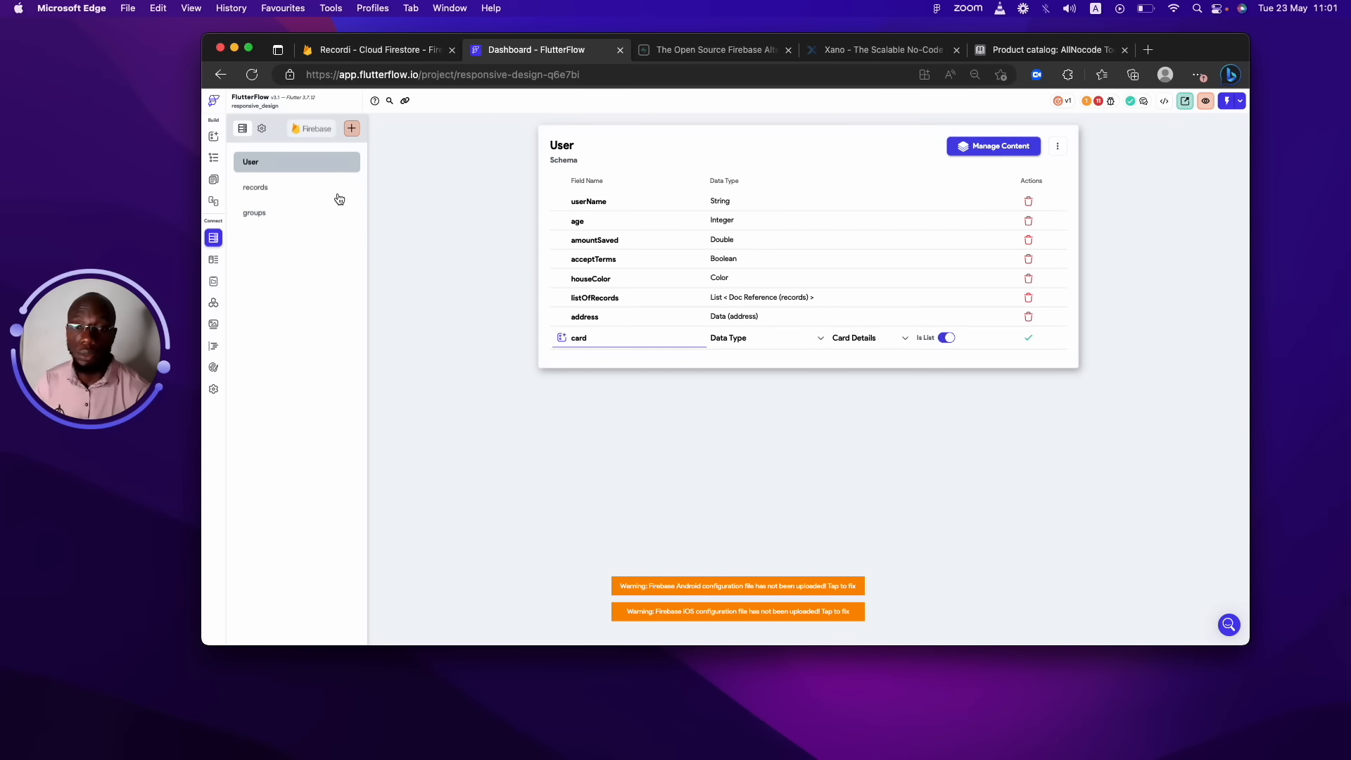
left_click_drag(669, 332, 519, 330)
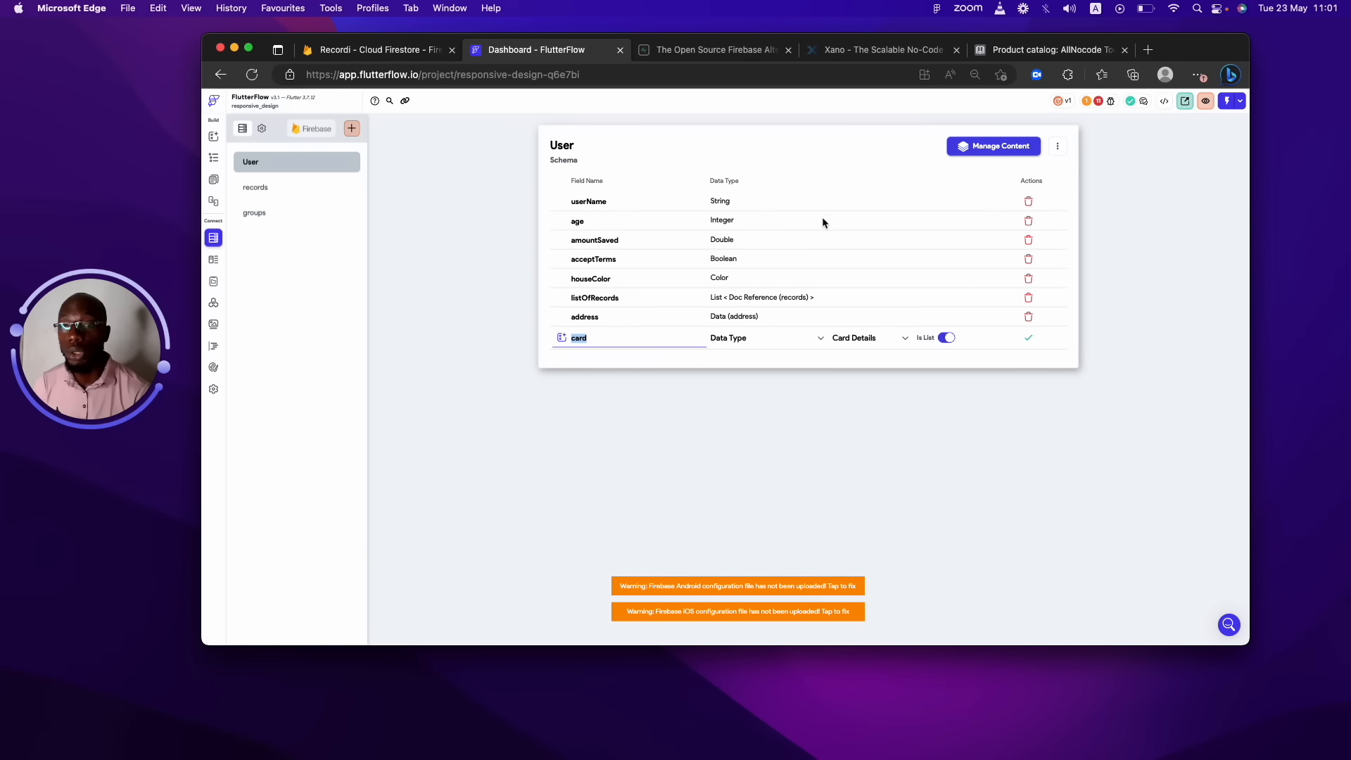
left_click(301, 188)
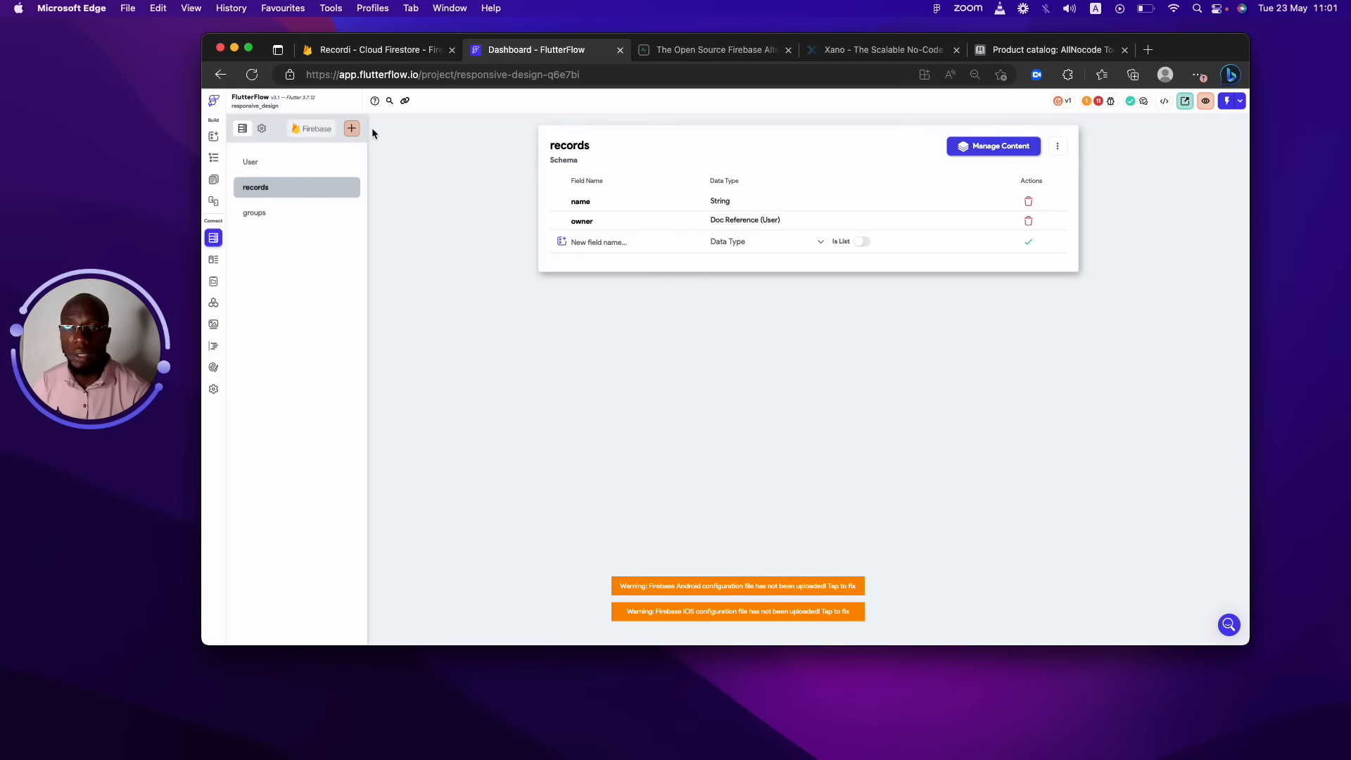
Create a Firestore collection named 'card' and return to the User collection's fields.
left_click(351, 129)
type("card")
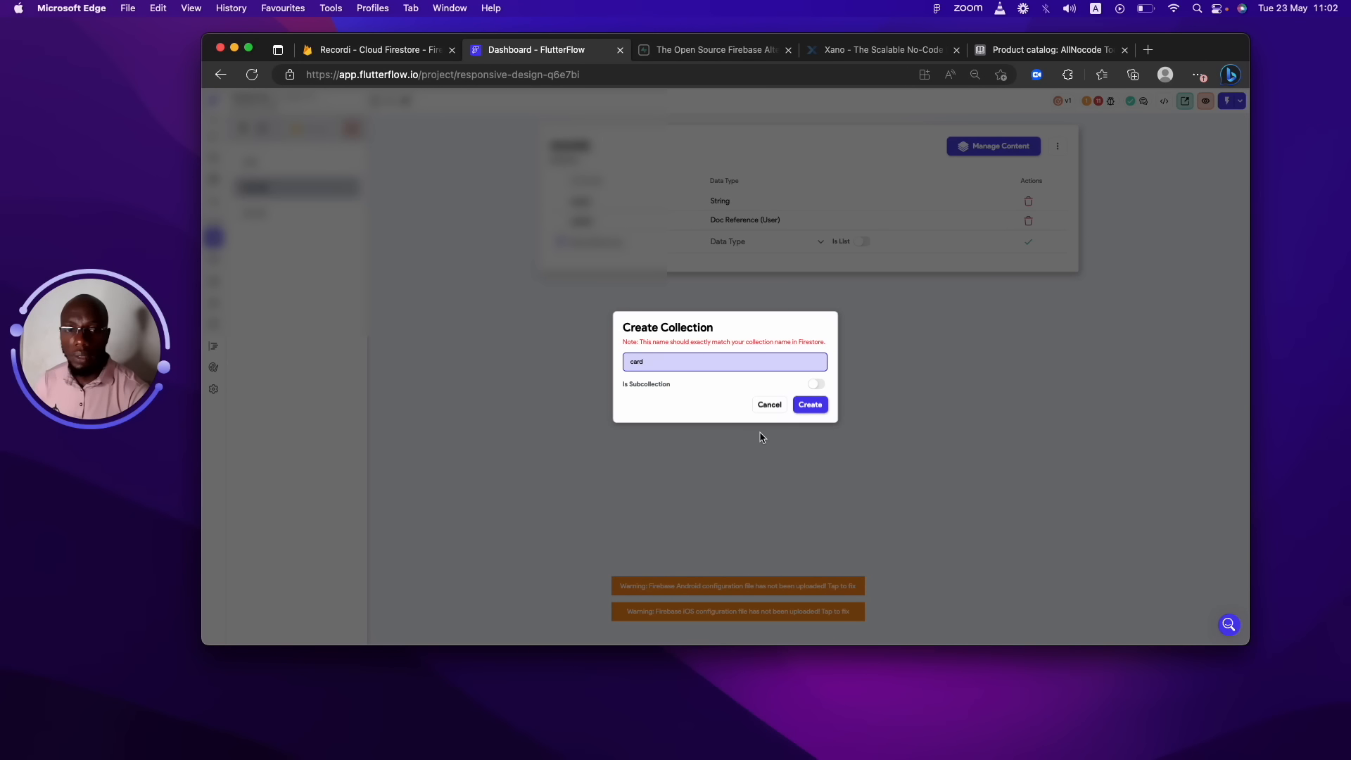
left_click(807, 406)
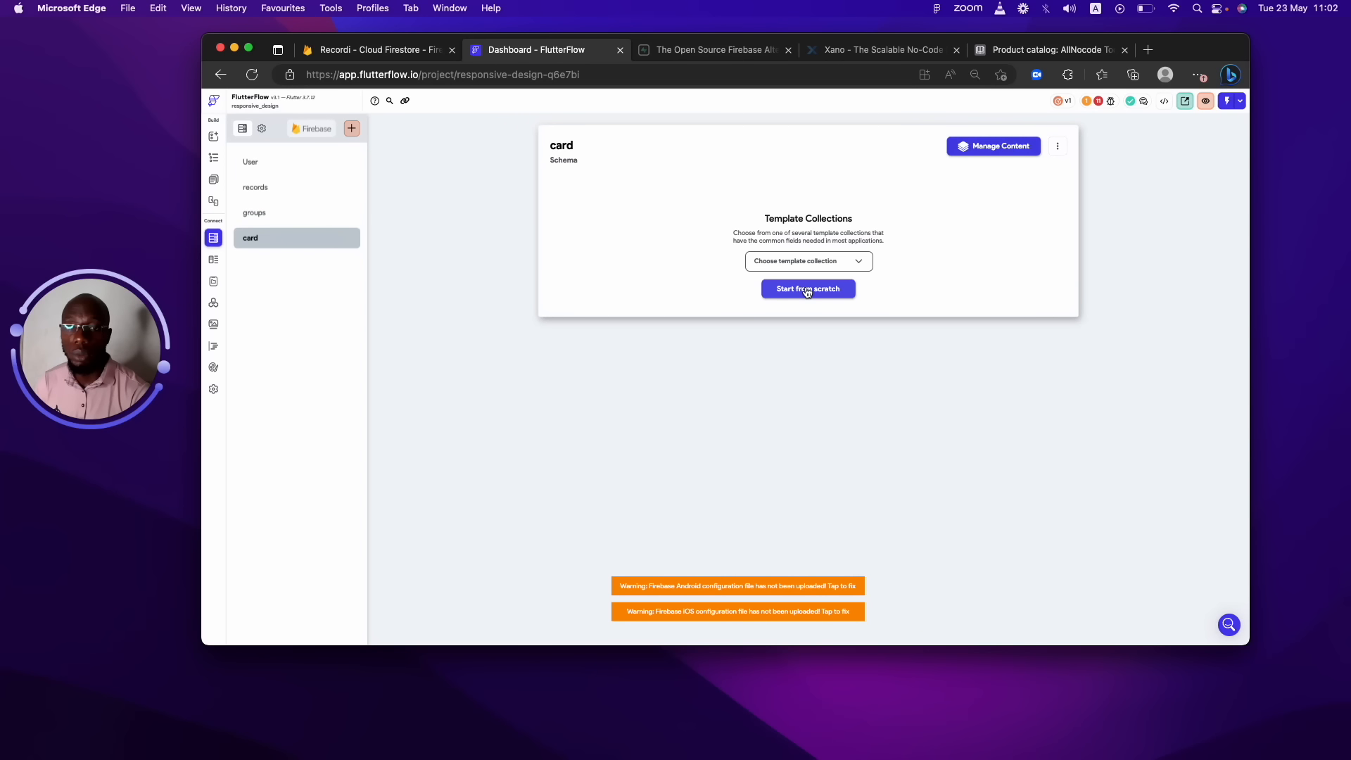
left_click(306, 163)
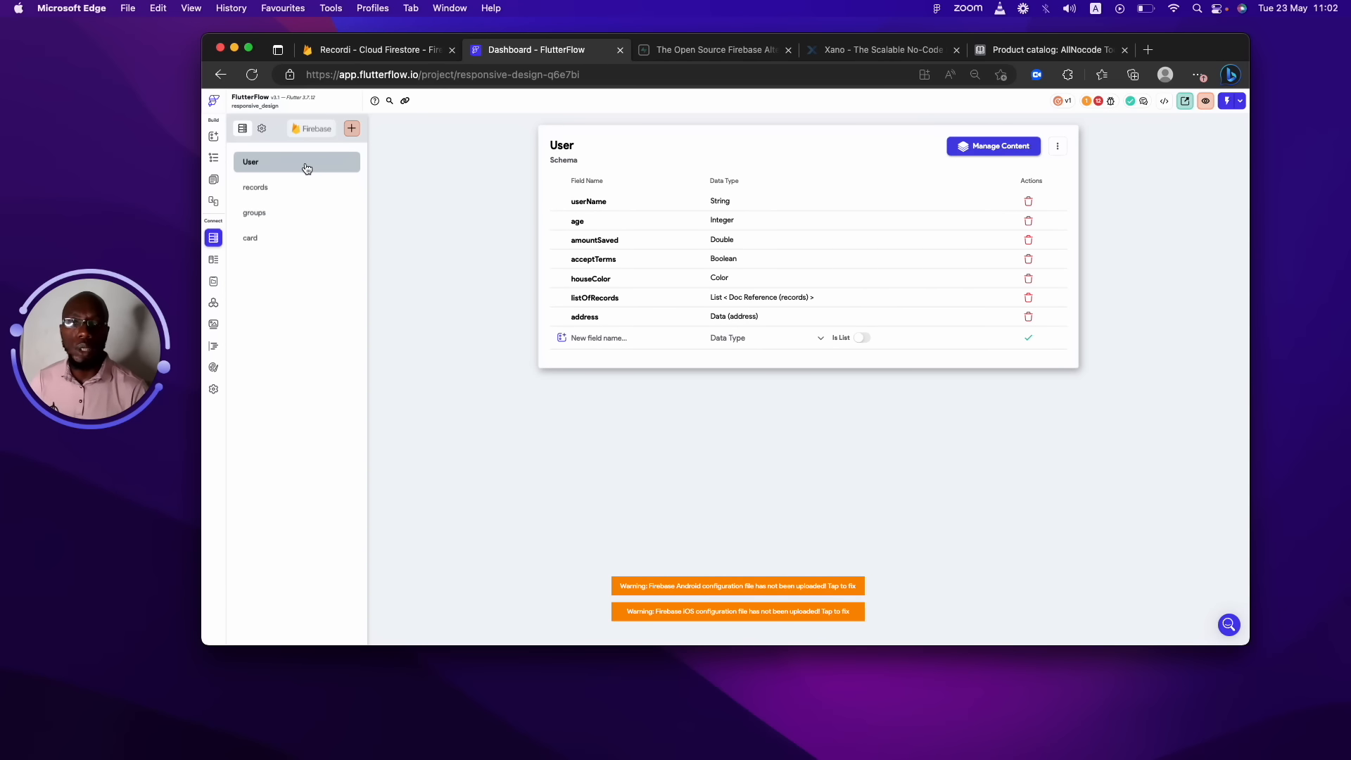
Save a card field in User typed as Card Details, then open Data Types.
left_click(586, 331)
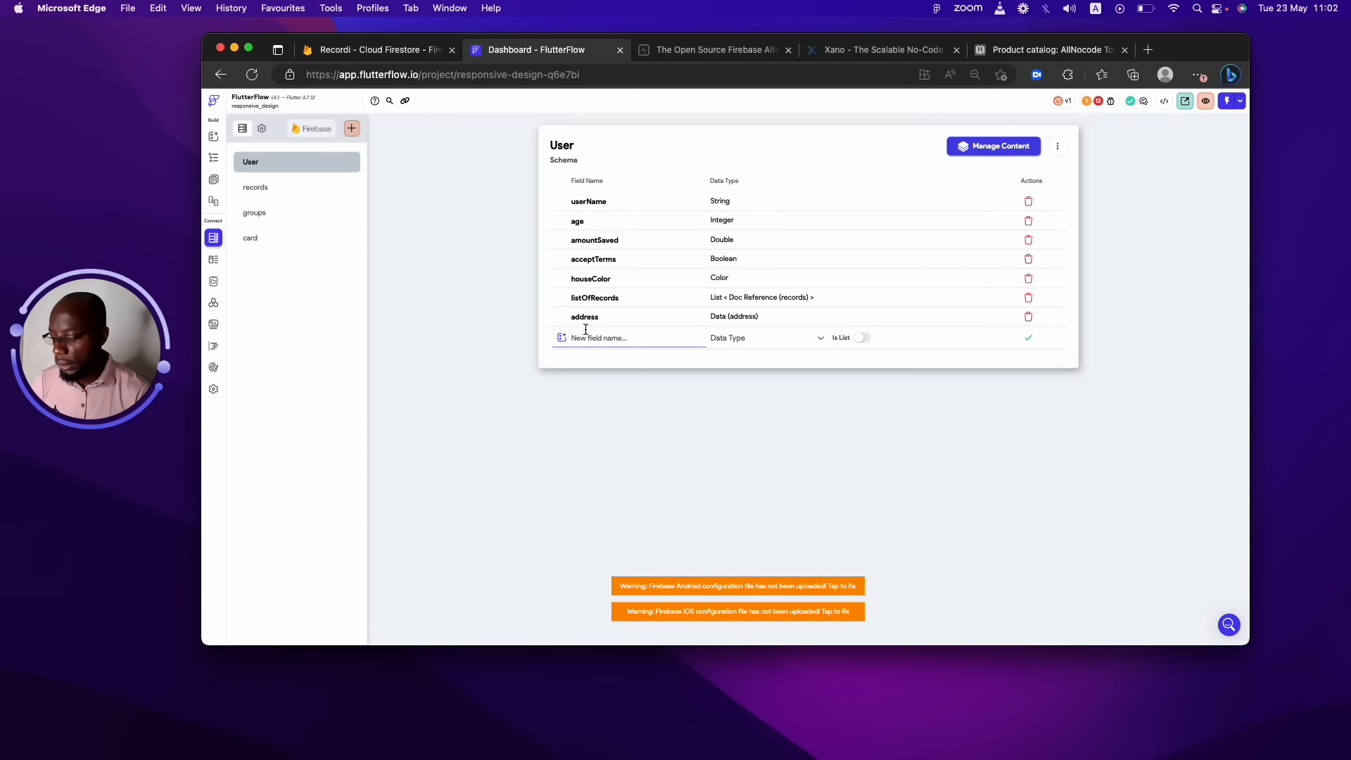
type("card")
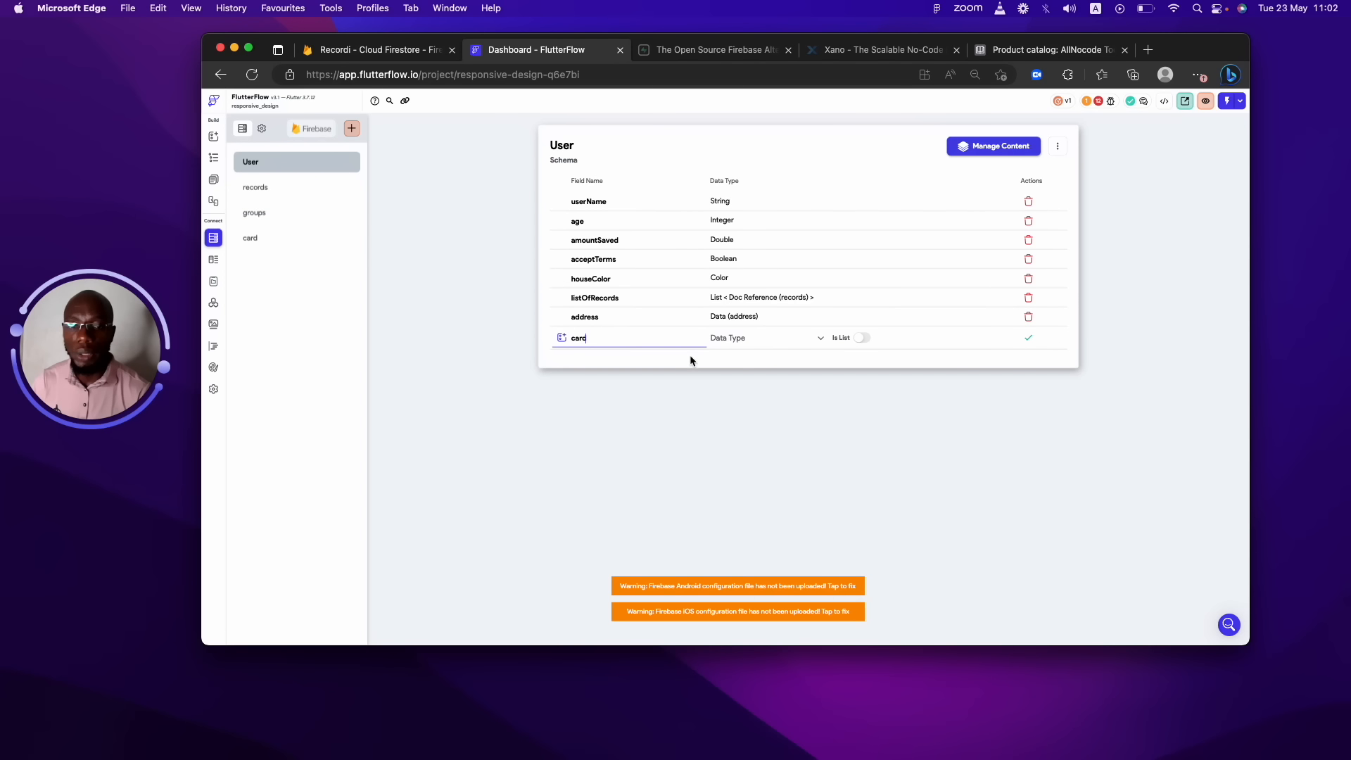
left_click(802, 347)
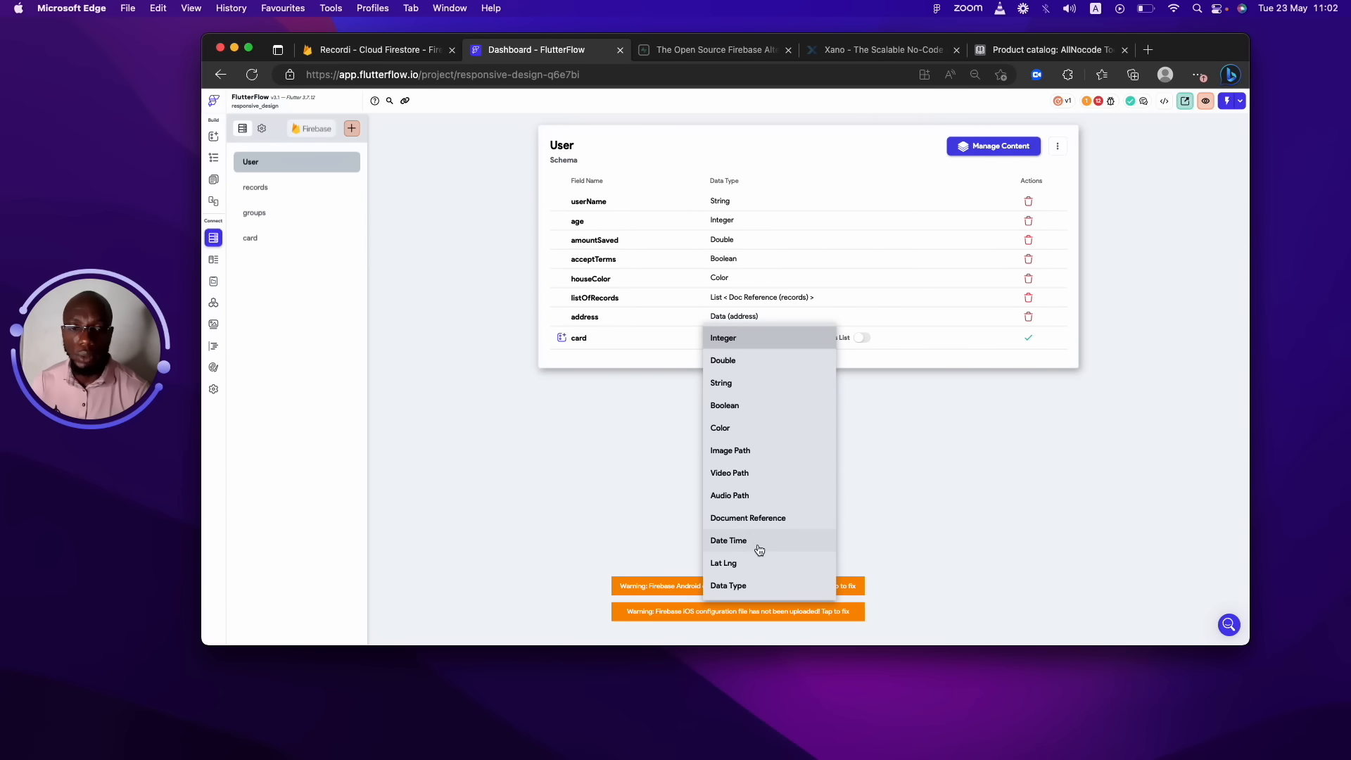
left_click(728, 585)
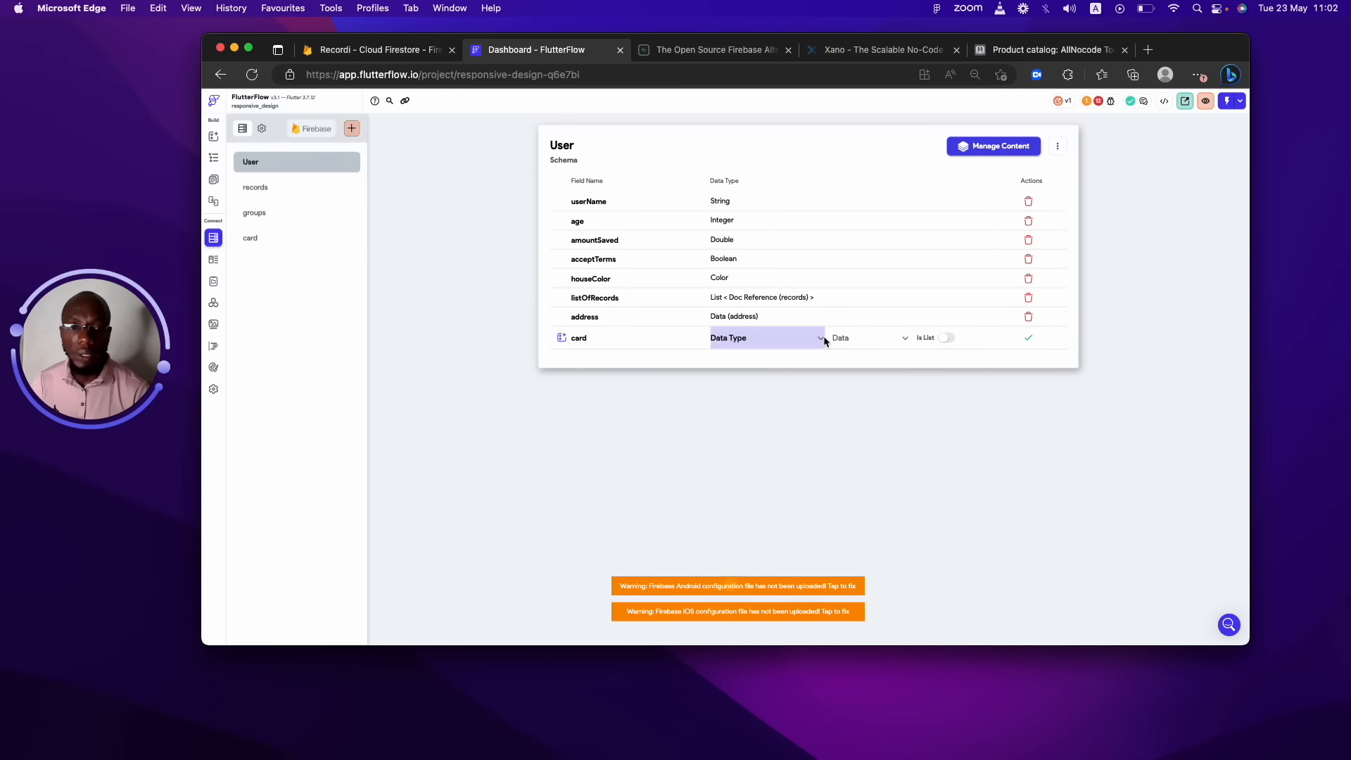
left_click(865, 339)
left_click(880, 357)
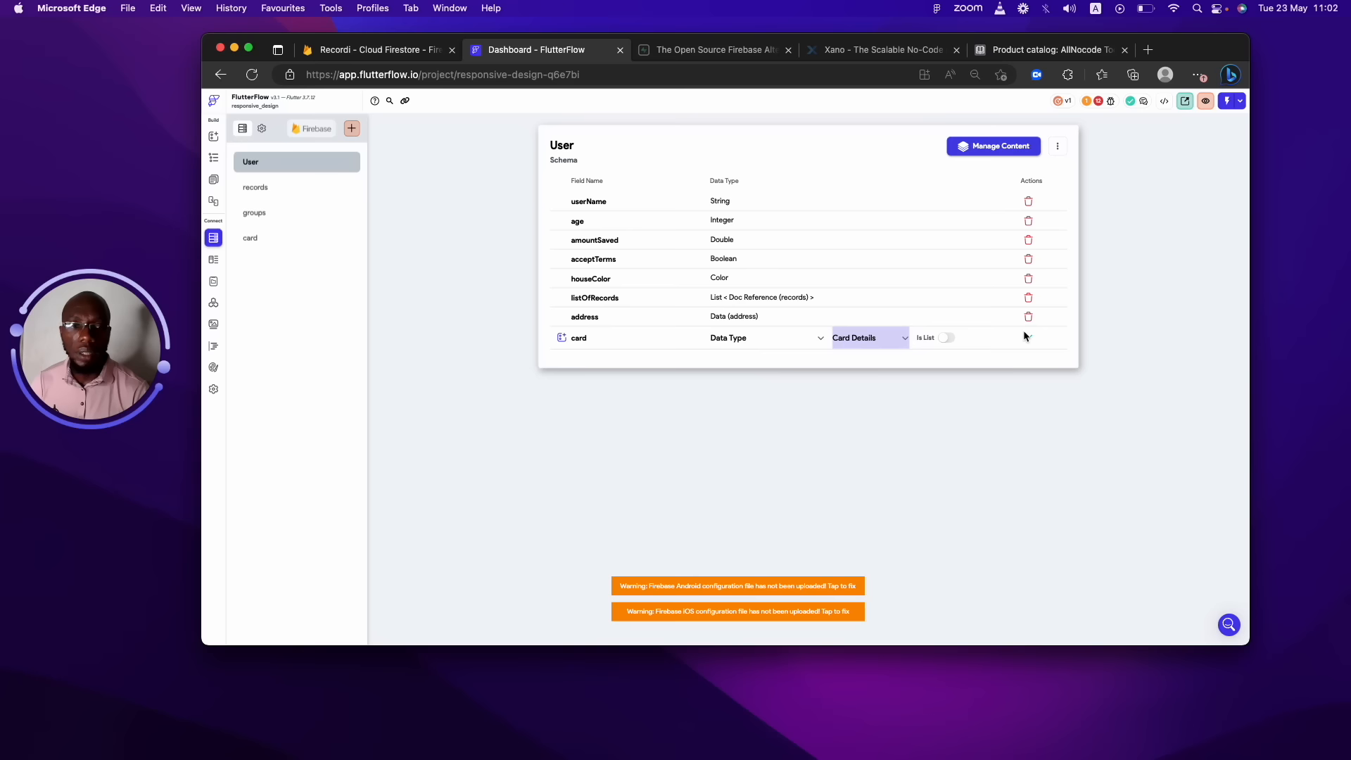
left_click(1028, 338)
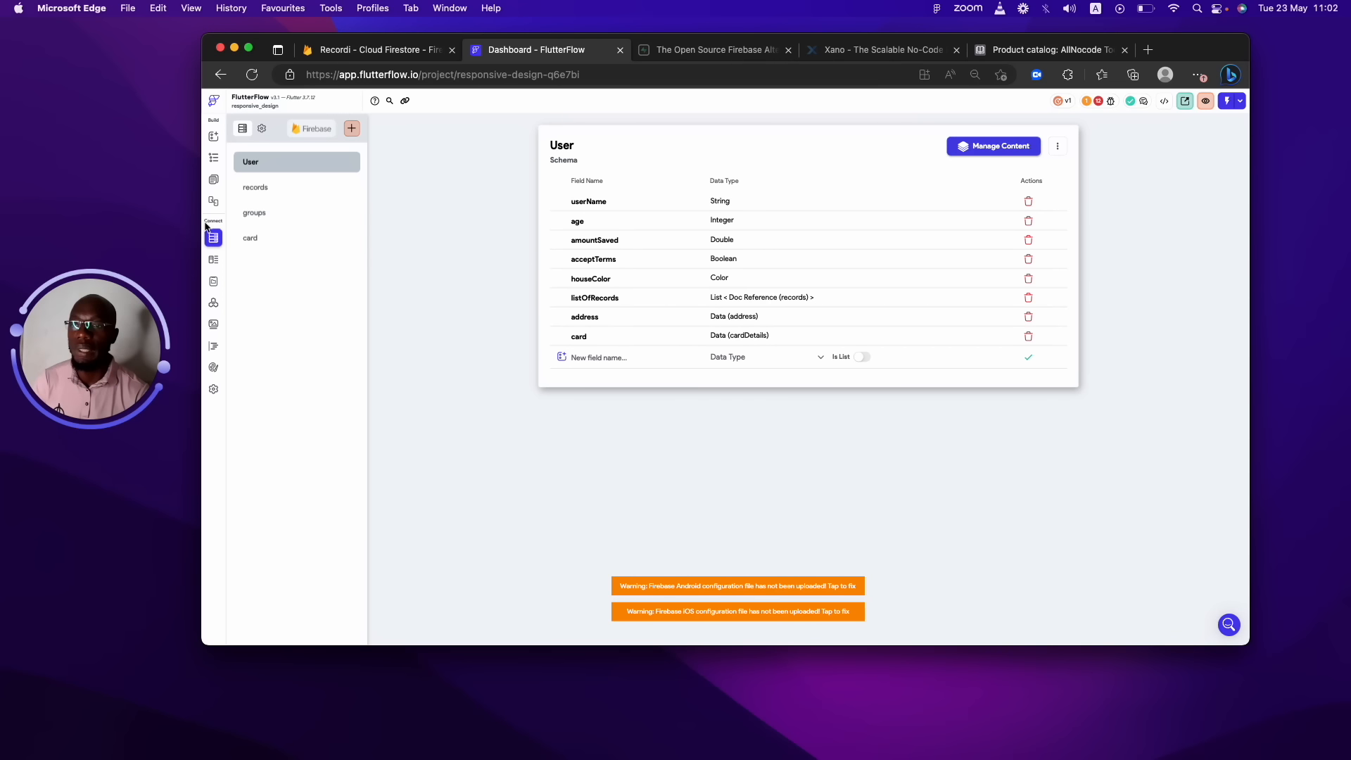
left_click(213, 259)
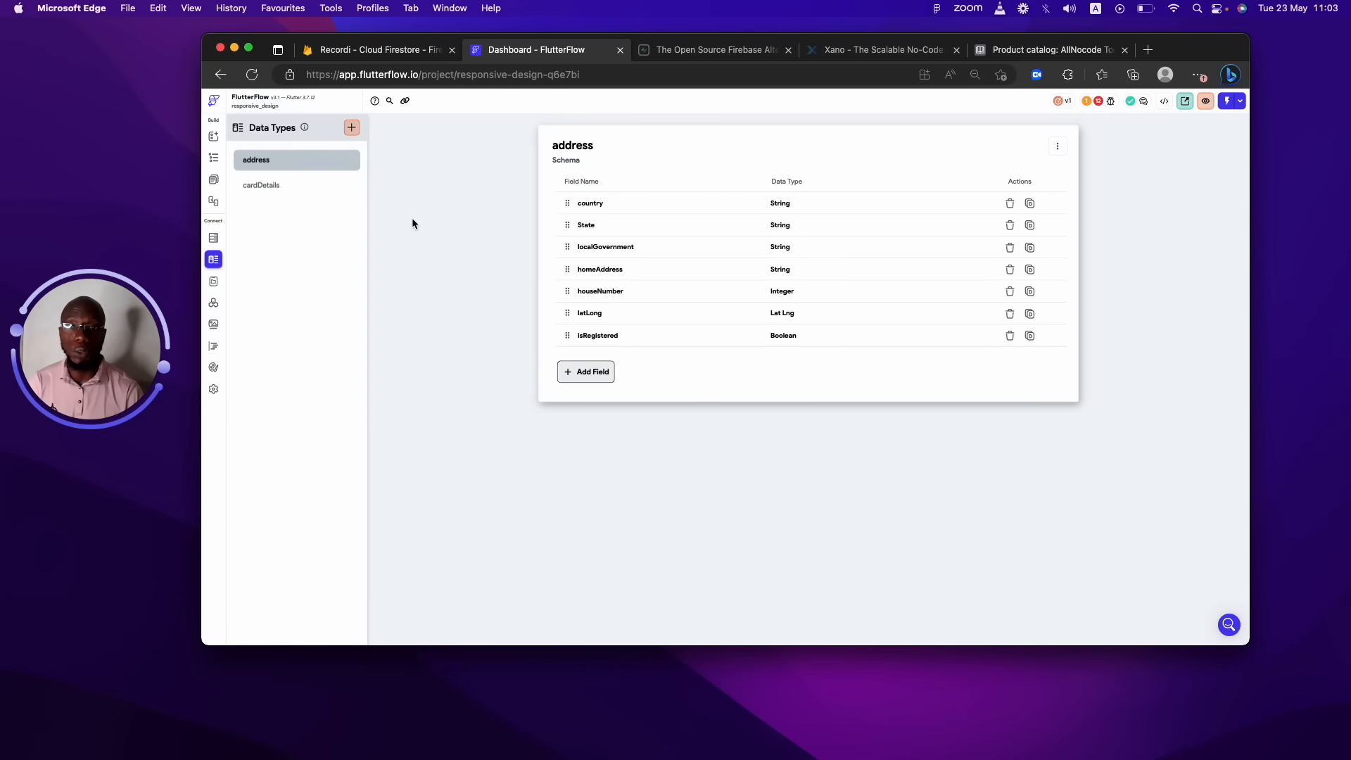
left_click(356, 49)
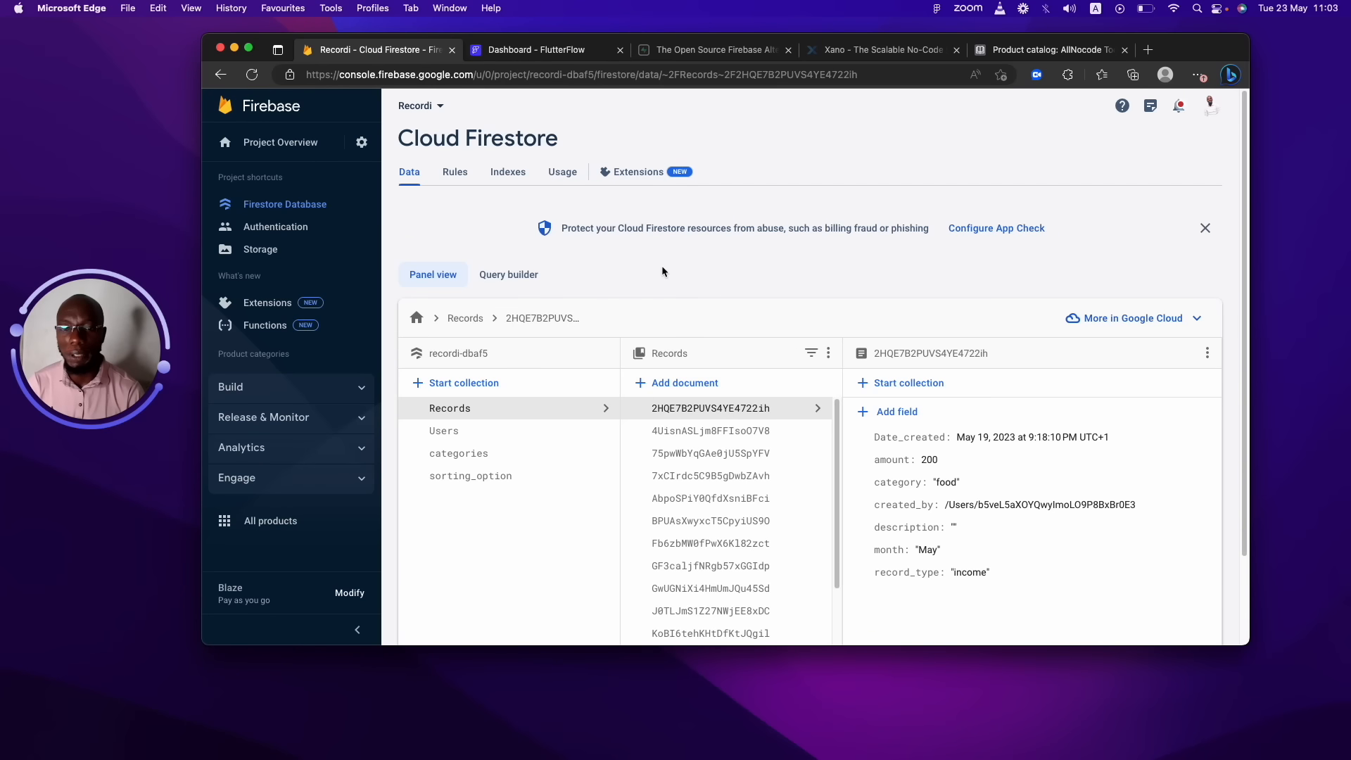
left_click(534, 49)
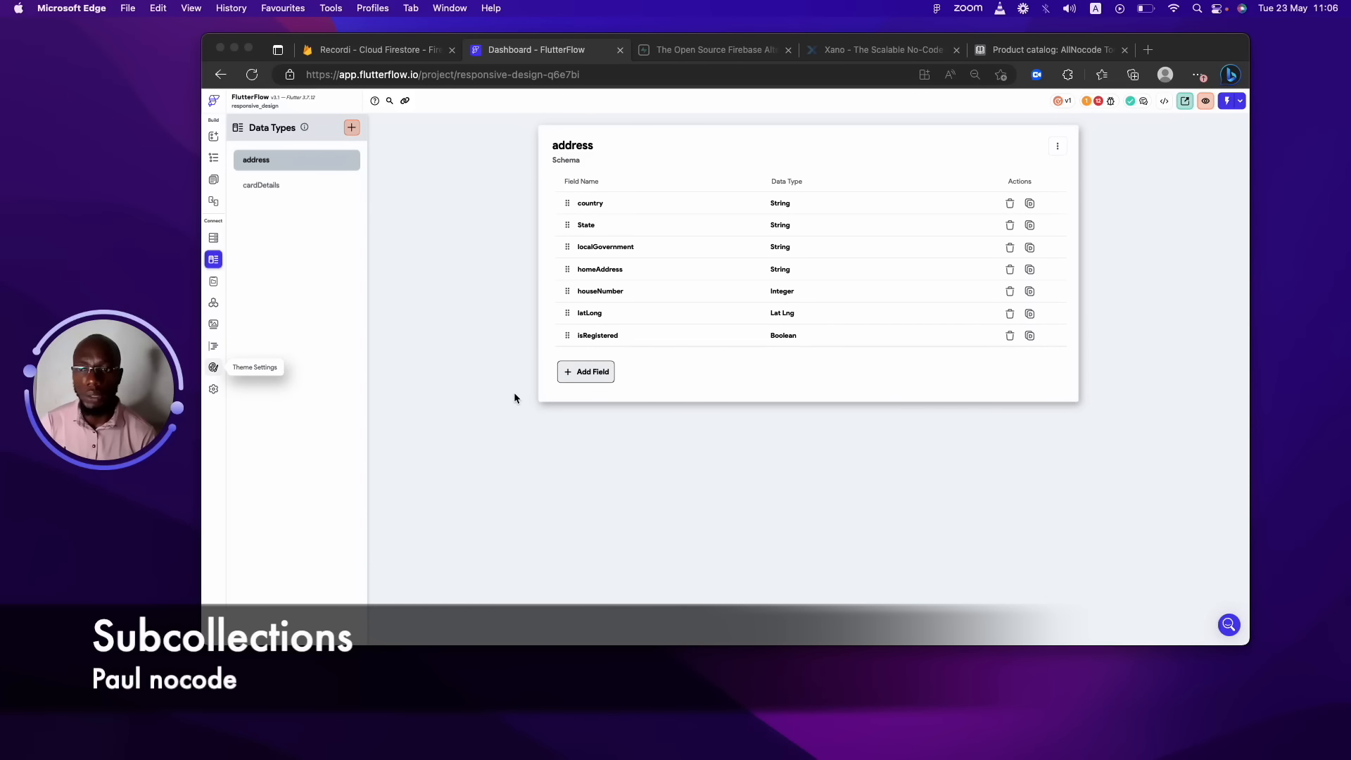
Look through the records, groups, card and User collection schemas in Firestore.
left_click(214, 238)
left_click(214, 239)
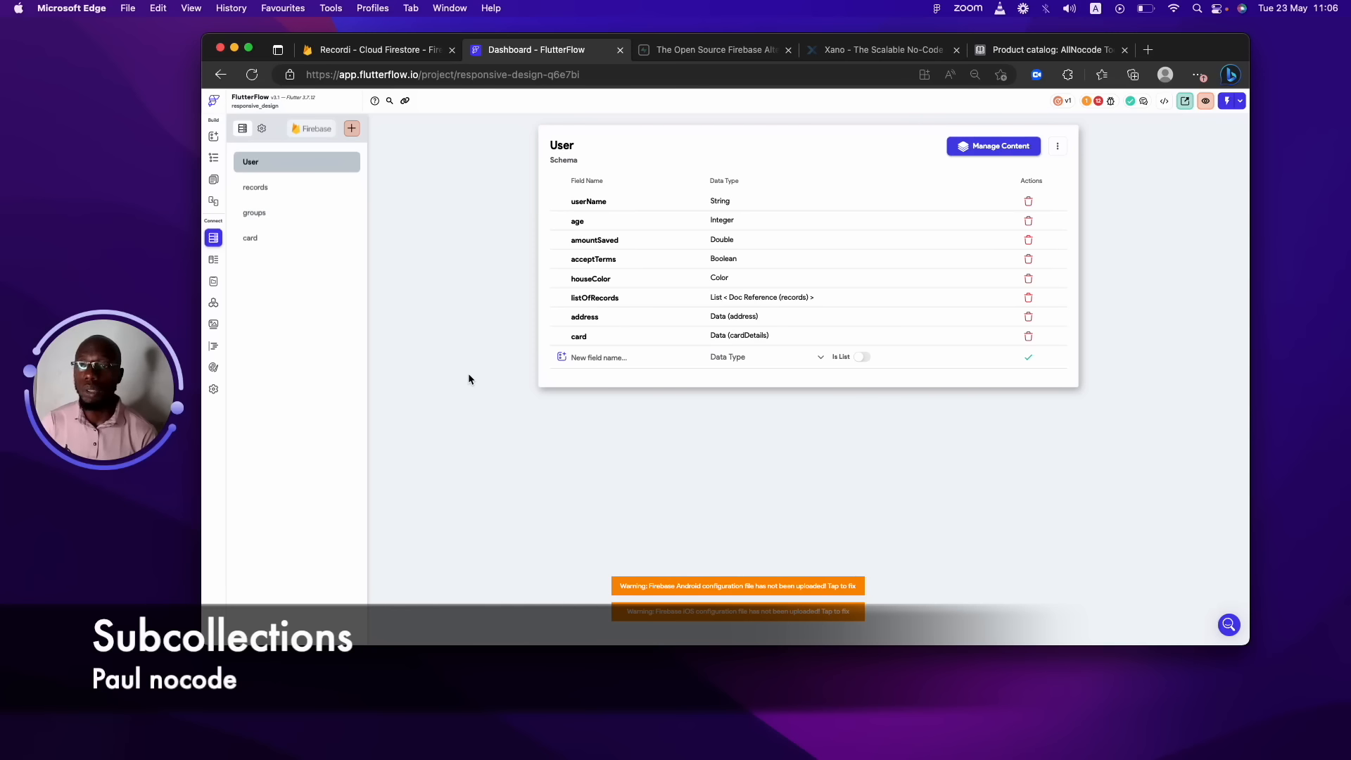
left_click(256, 190)
left_click(275, 213)
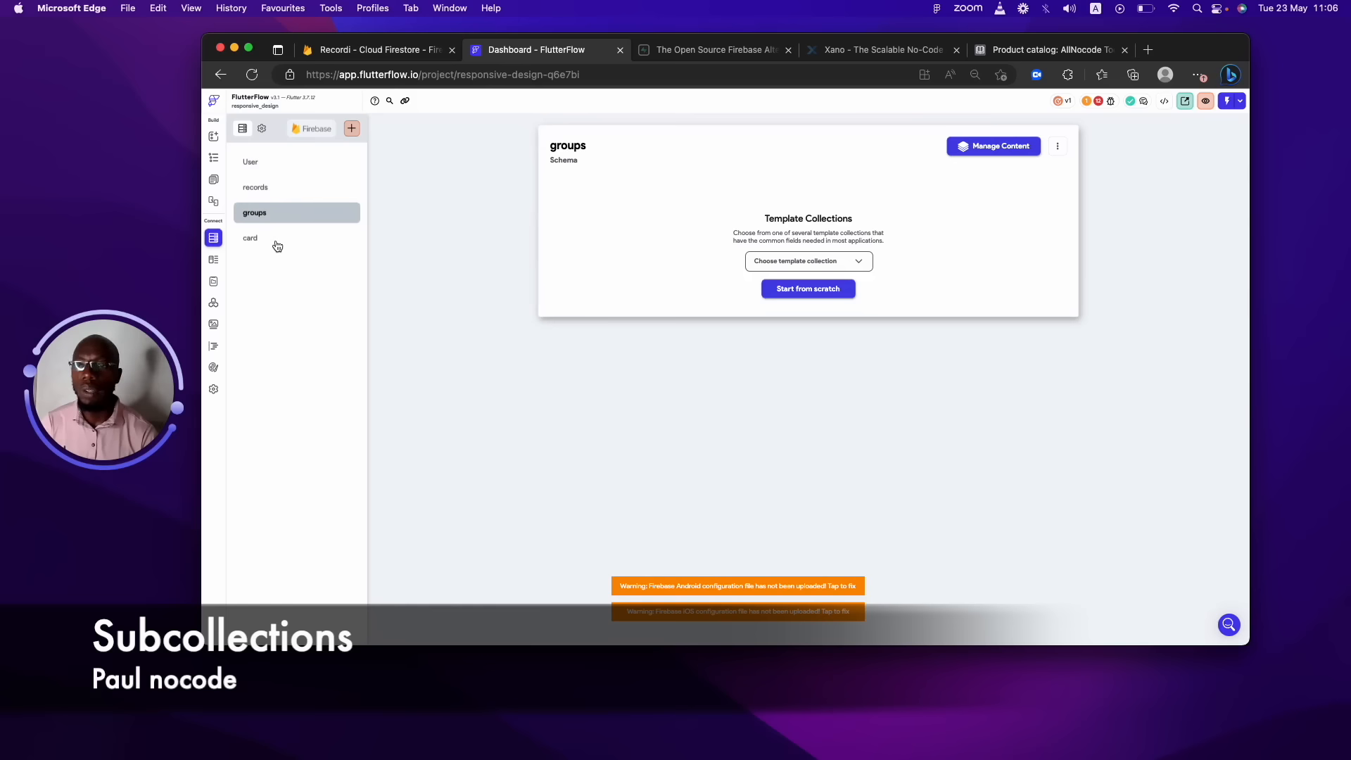
left_click(276, 241)
left_click(279, 169)
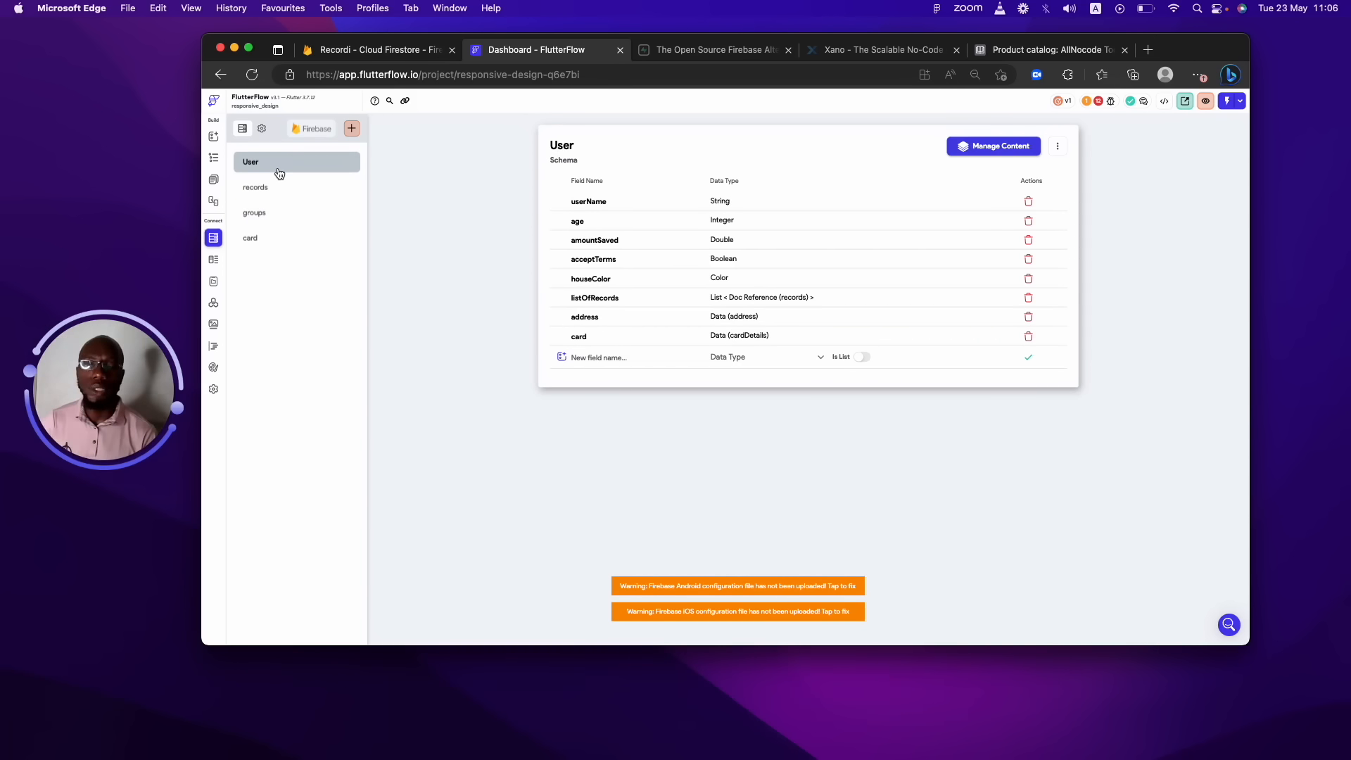
Delete the card collection and confirm the deletion.
left_click(273, 239)
left_click(1057, 146)
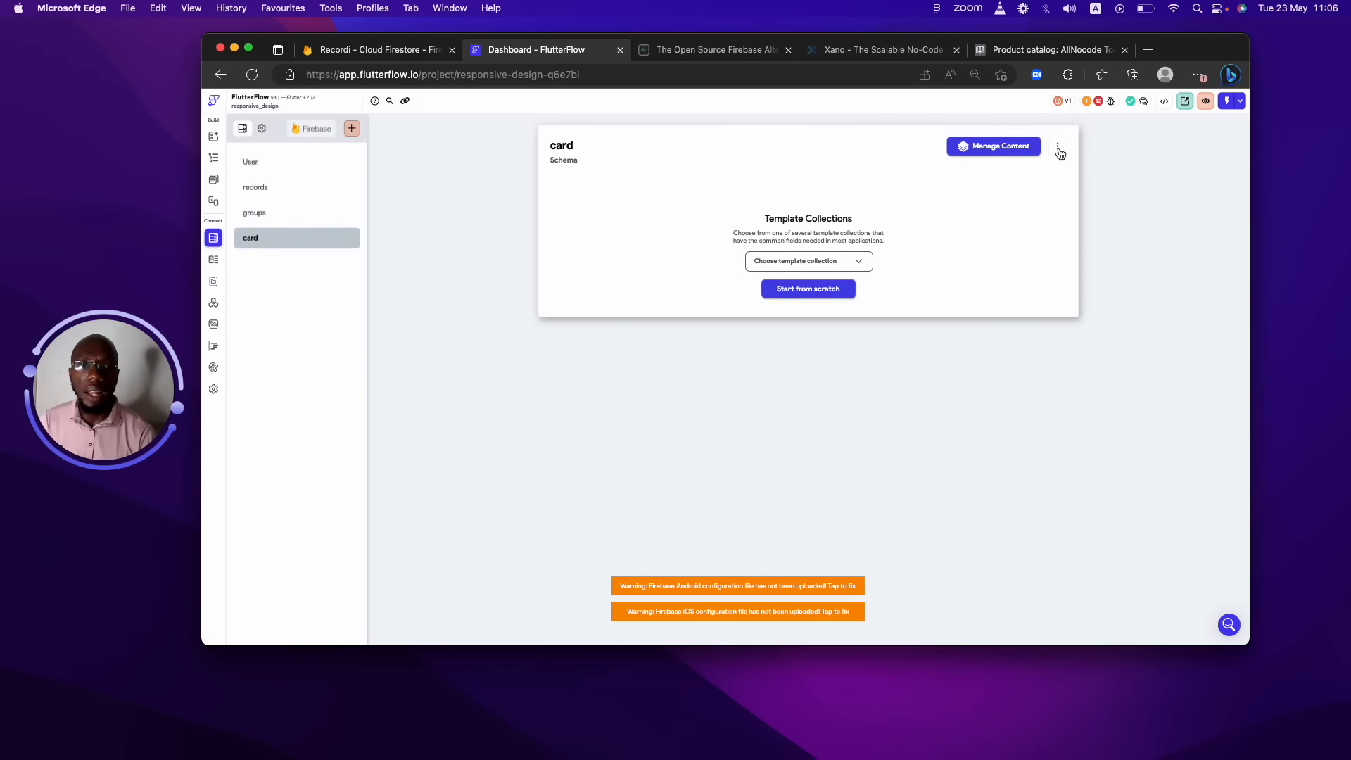
left_click(1017, 207)
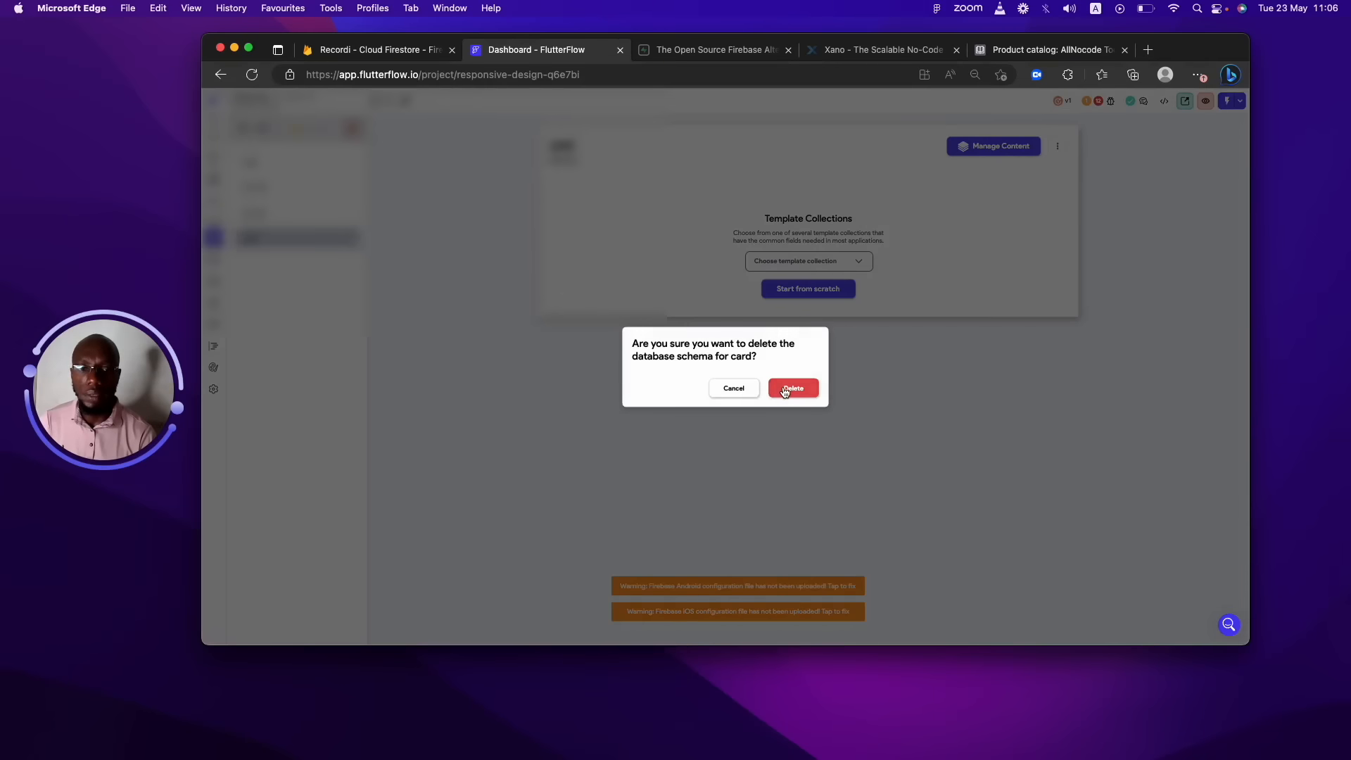
left_click(788, 385)
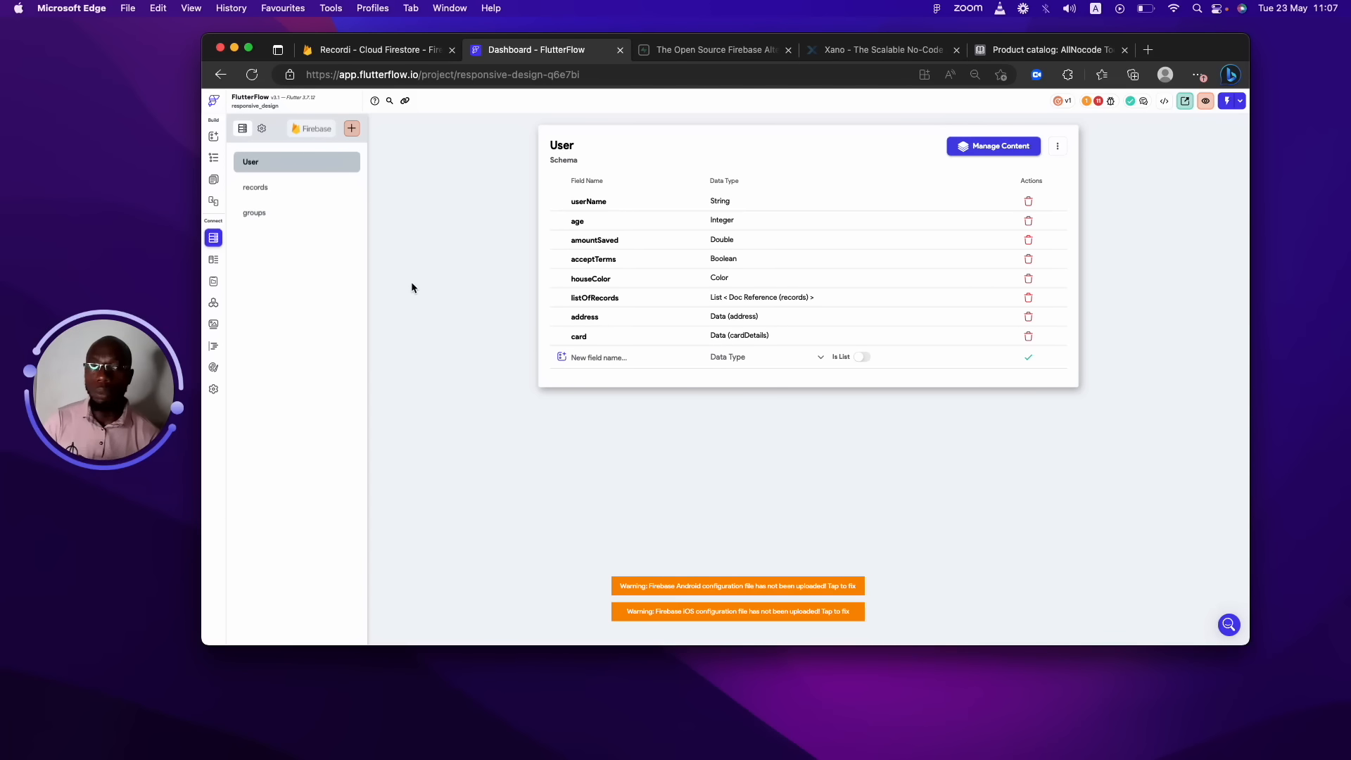
Create a collection named 'card' as a subcollection with User as its parent.
left_click(354, 132)
type("card")
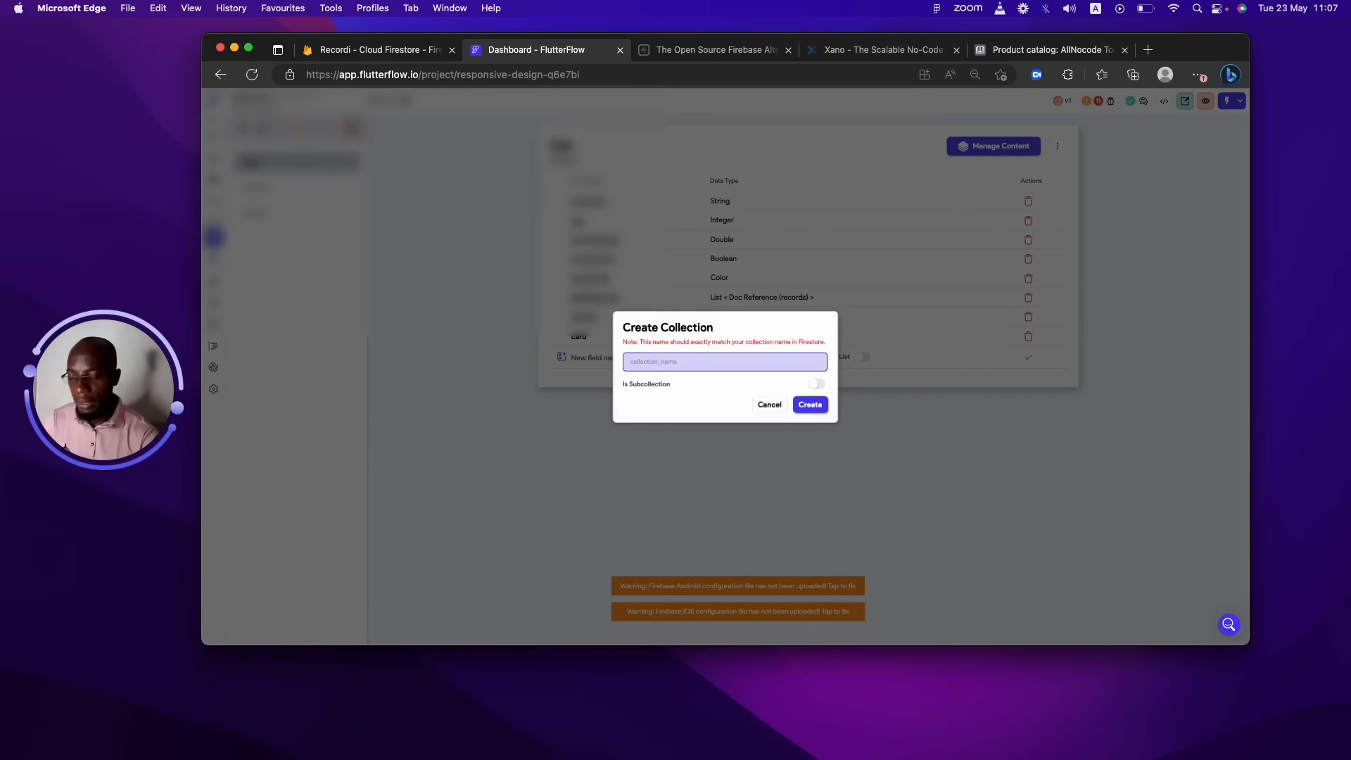
left_click(816, 384)
left_click(779, 357)
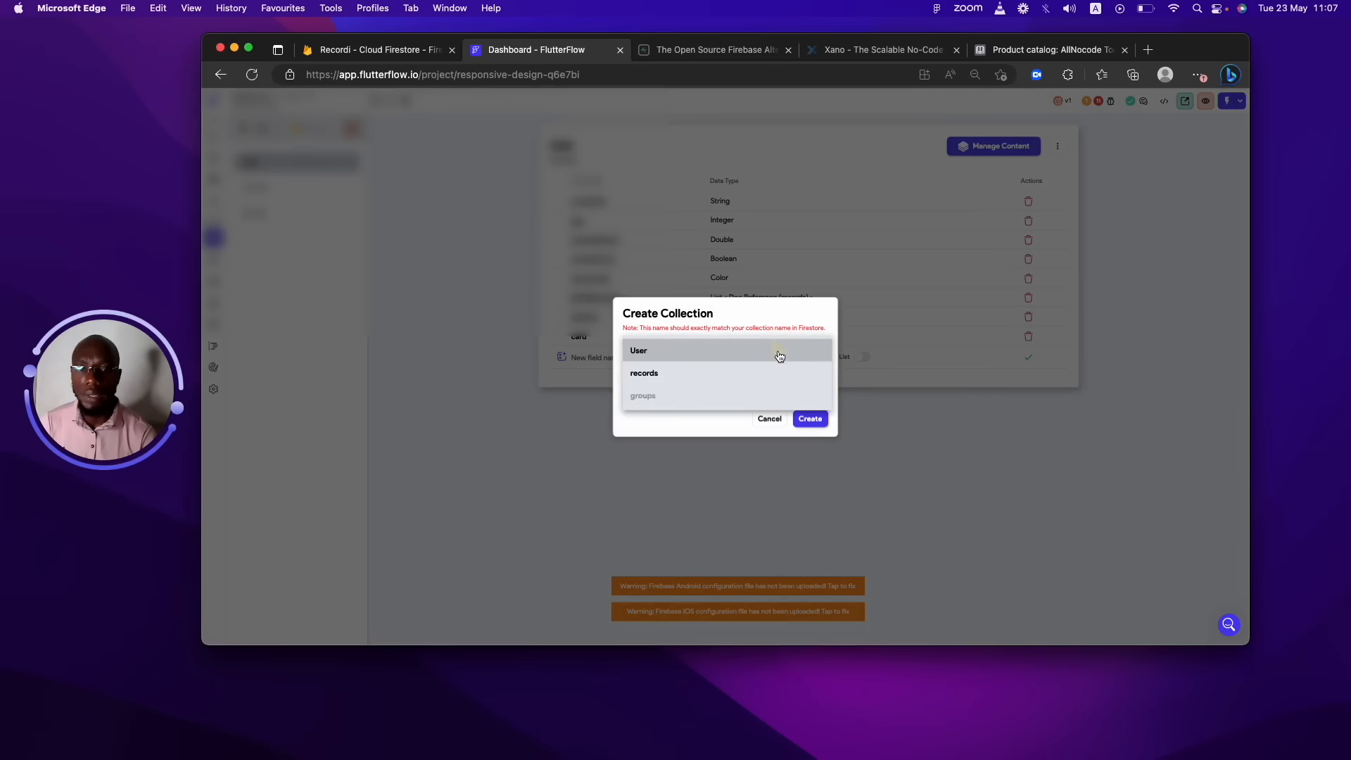
left_click(770, 352)
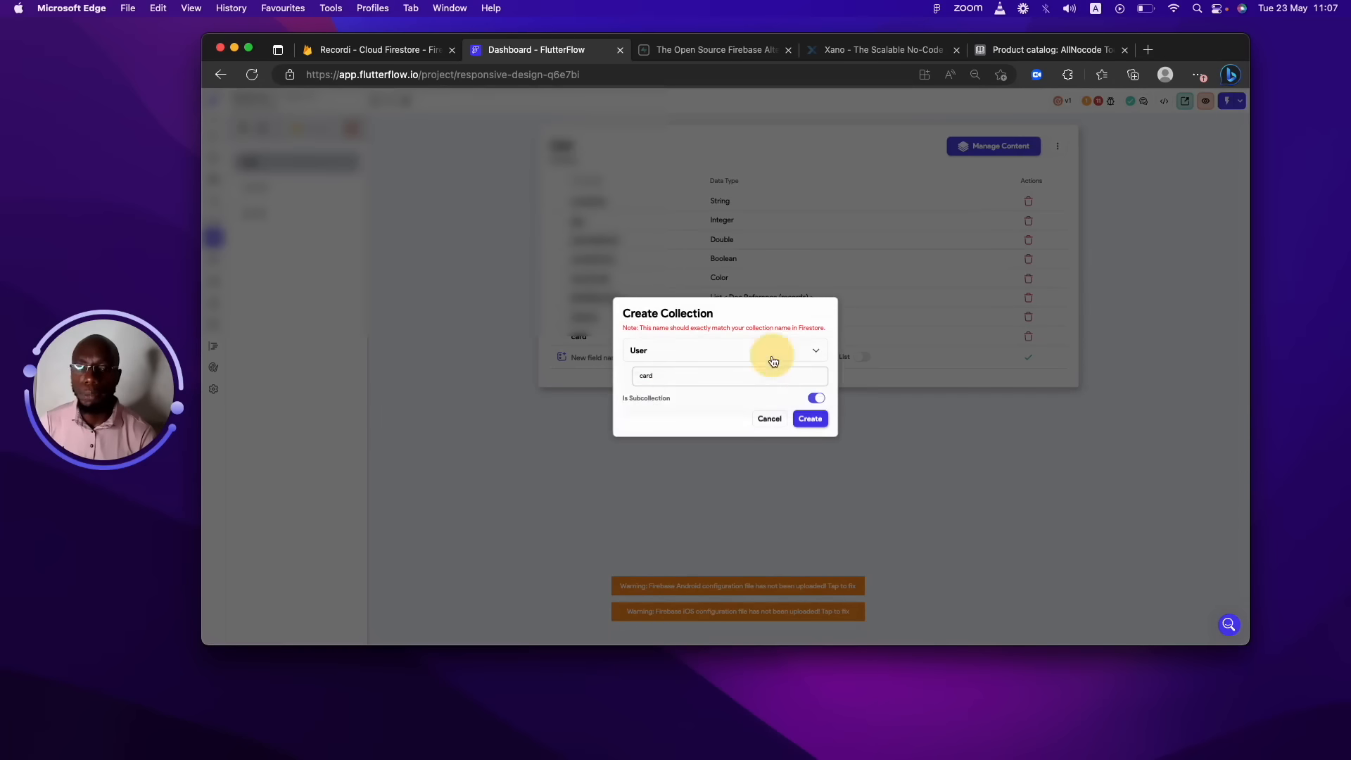
left_click(814, 419)
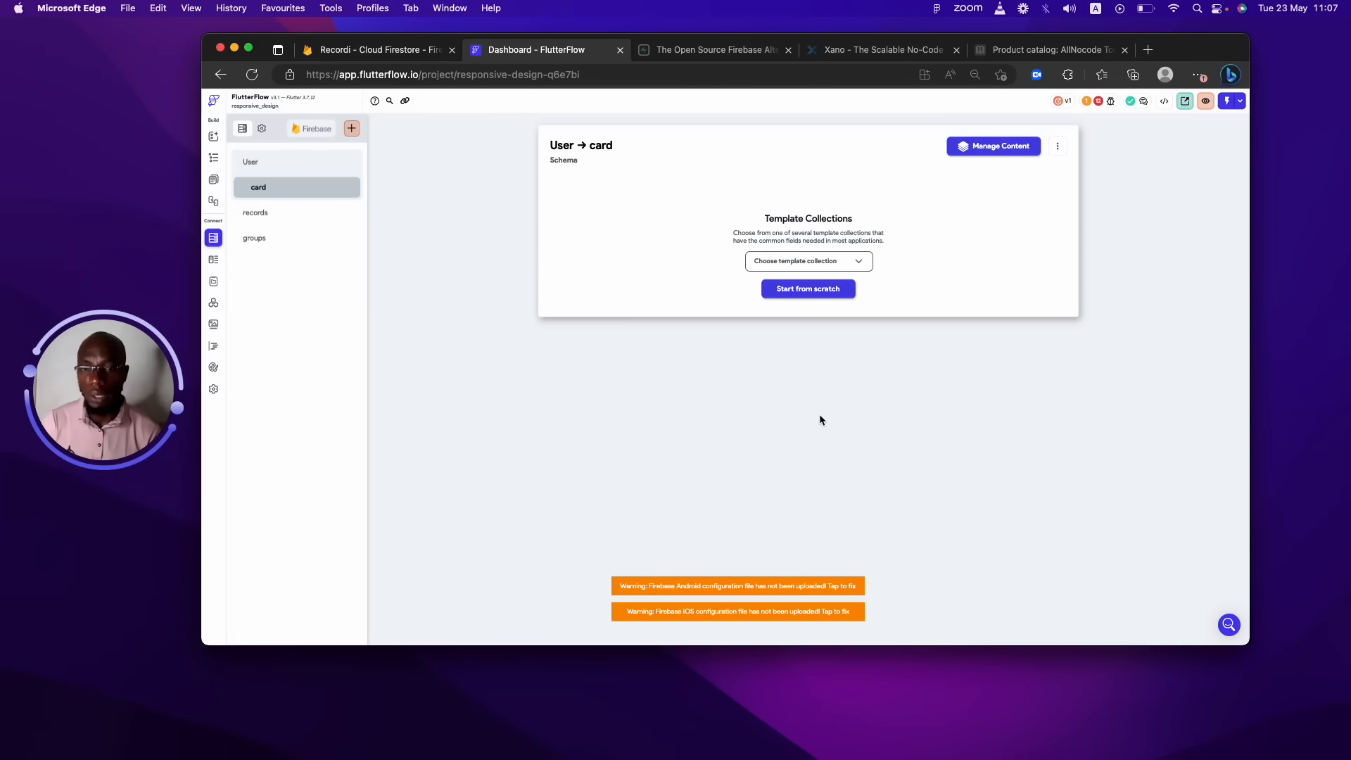
Start the card schema from scratch, checking the data type list without adding a field.
left_click(806, 290)
left_click(732, 202)
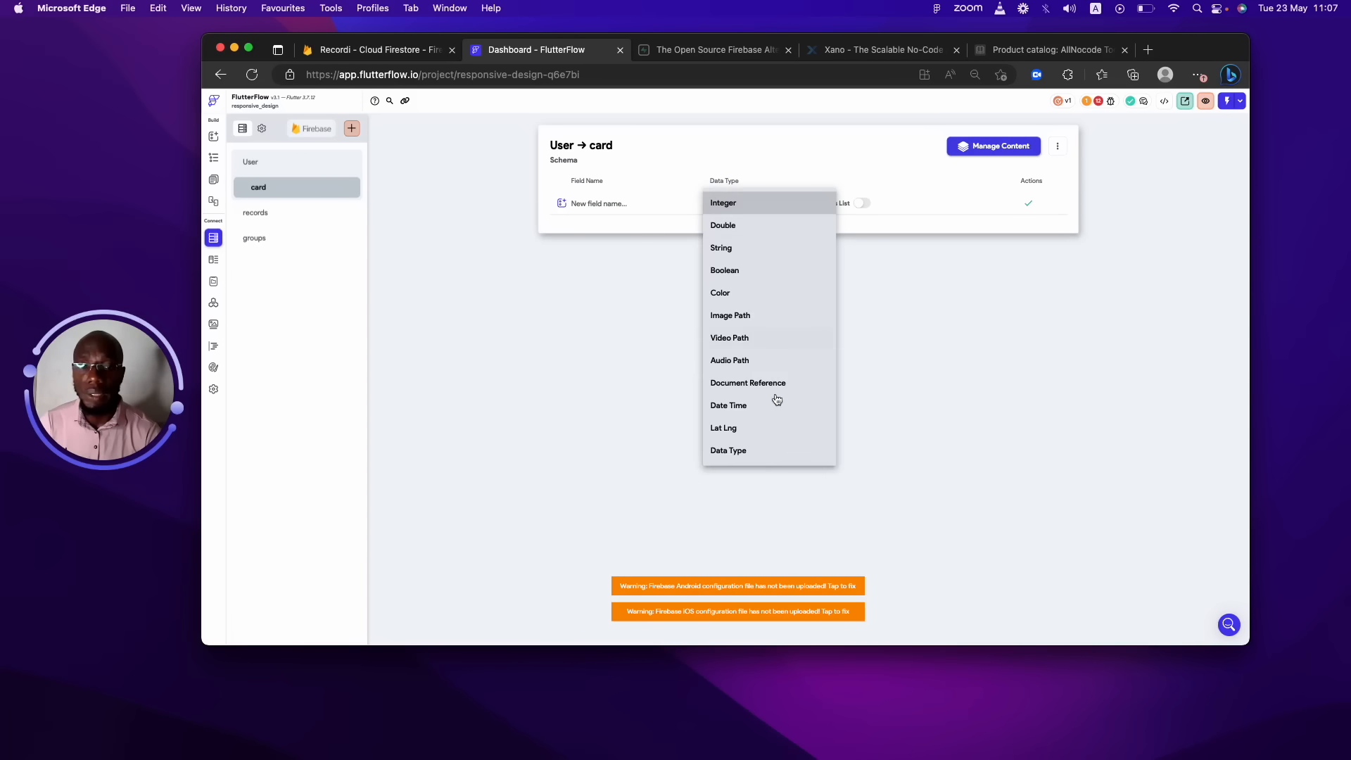
left_click(613, 359)
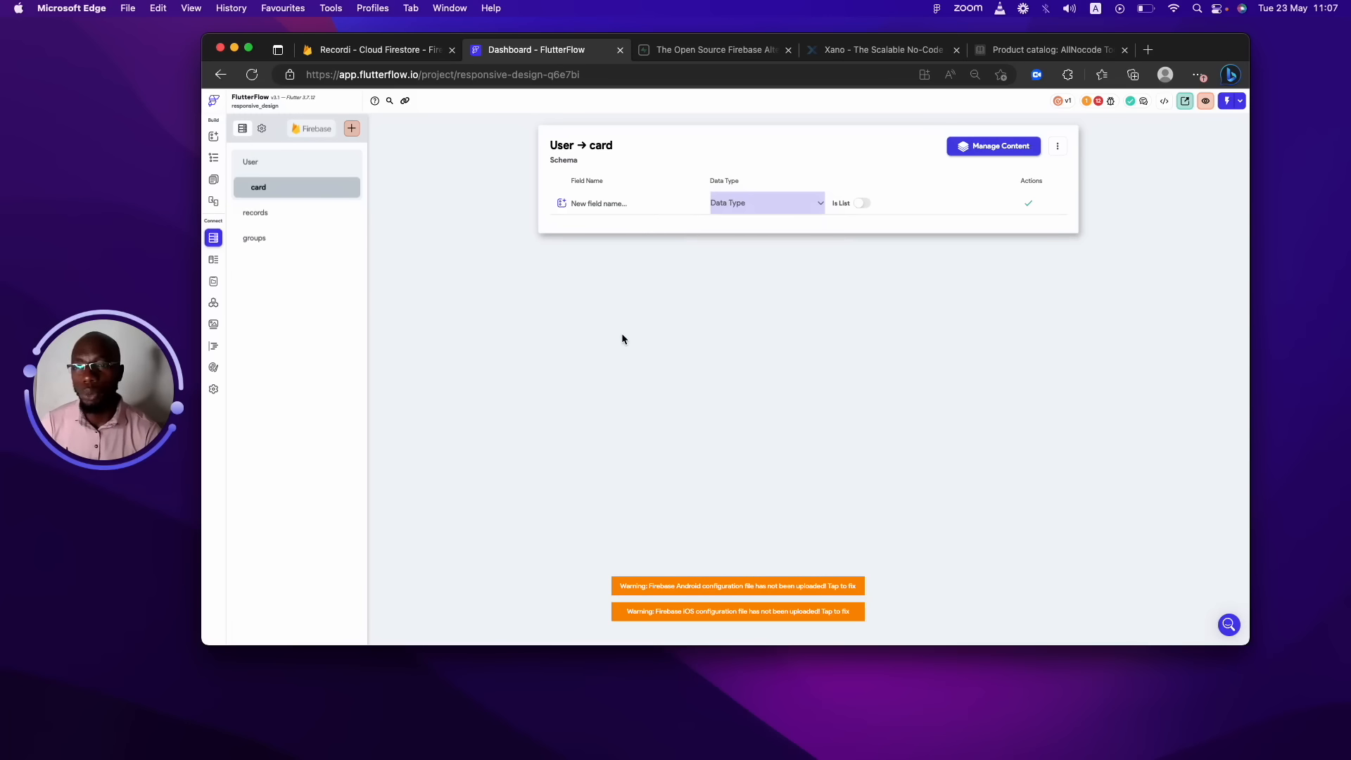
Switch between the User and card schemas, then open the records collection schema.
left_click(324, 161)
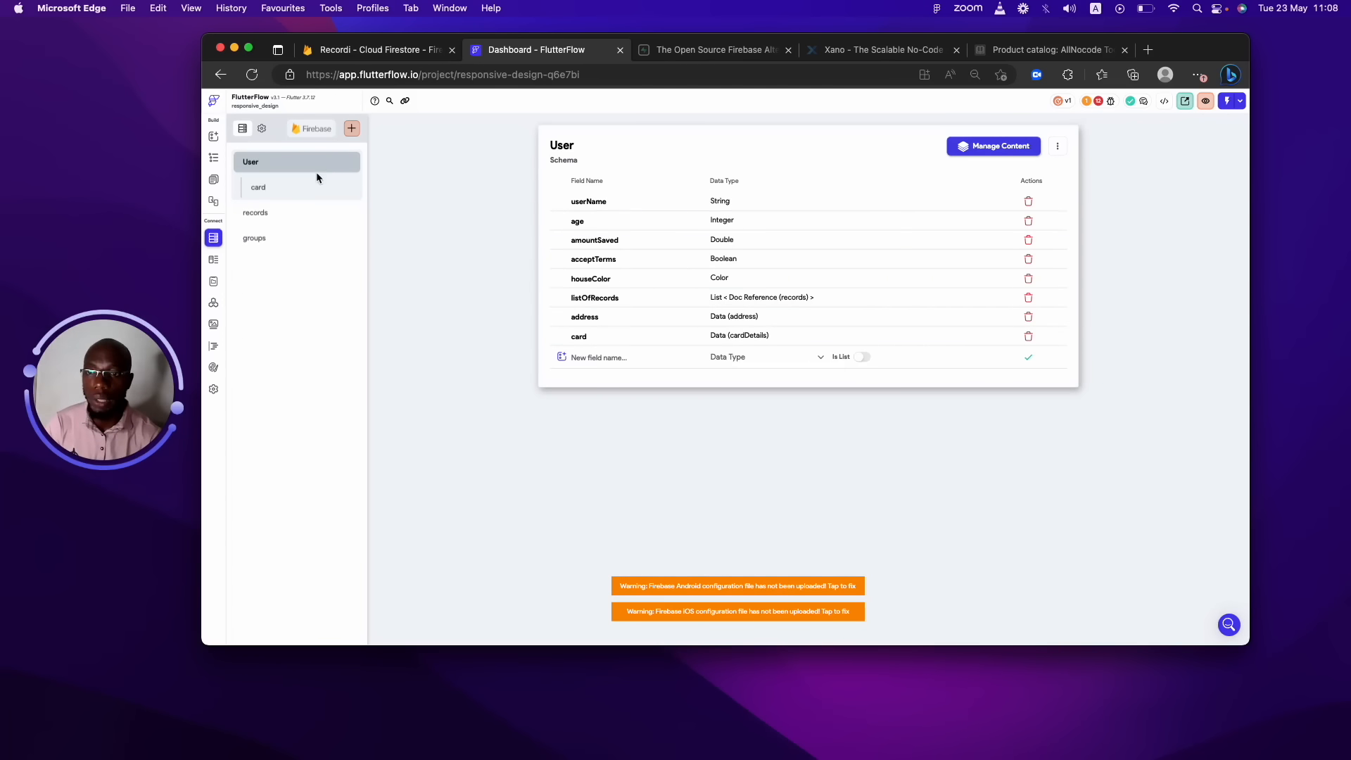
left_click(317, 187)
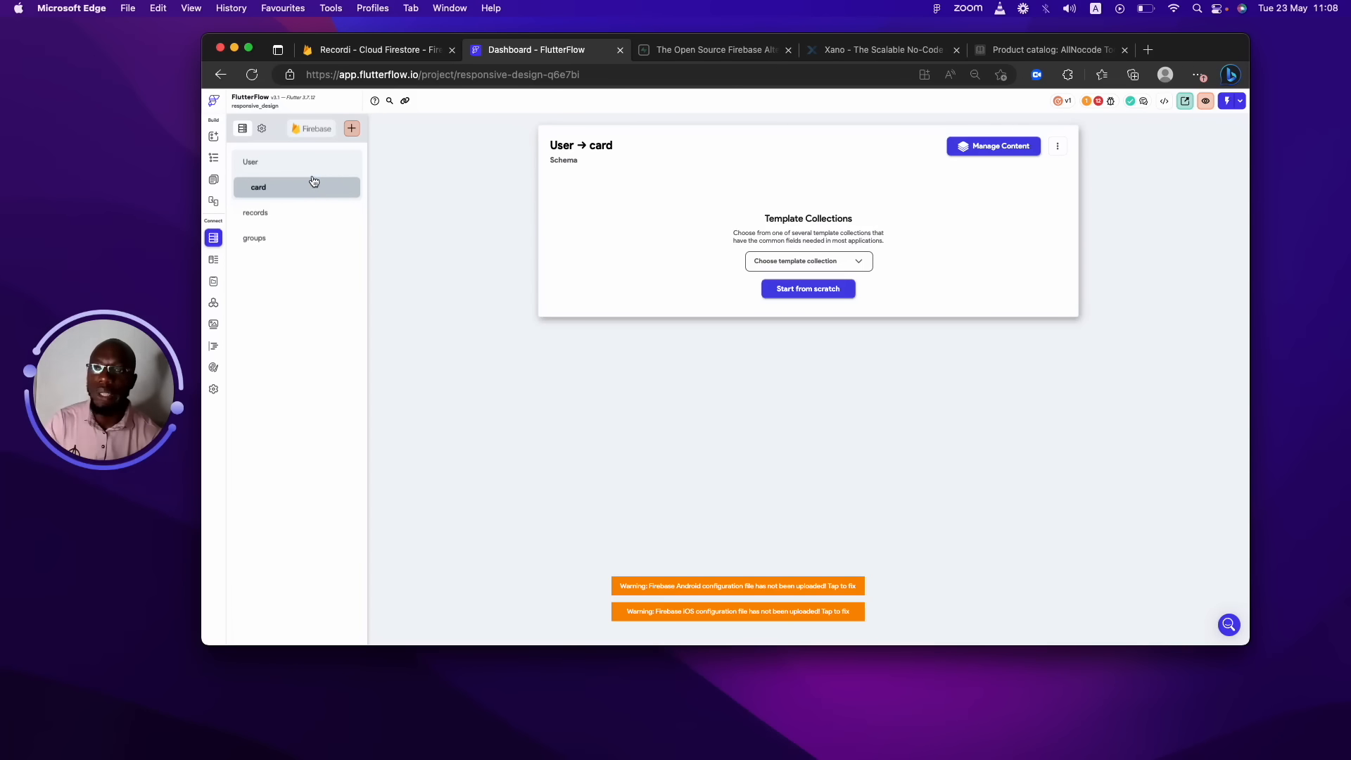
left_click(312, 170)
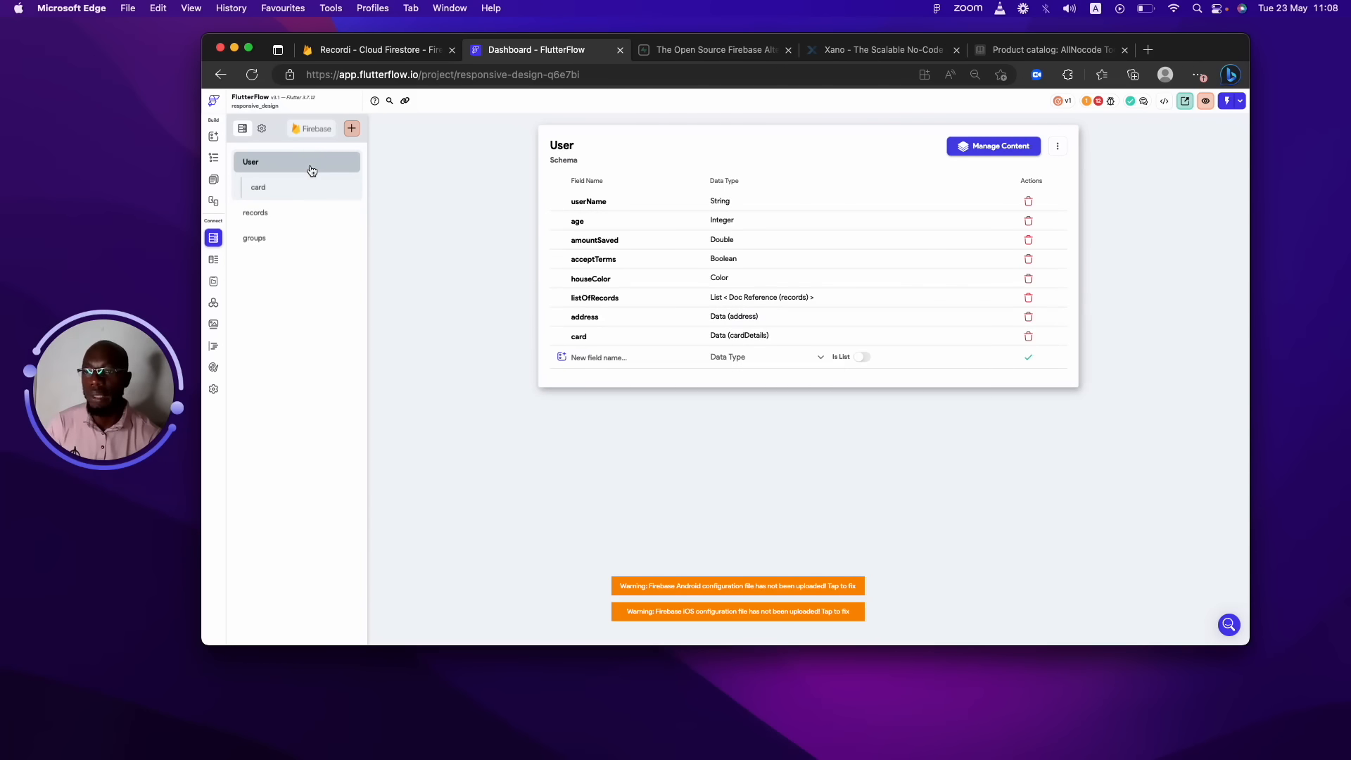
left_click(311, 170)
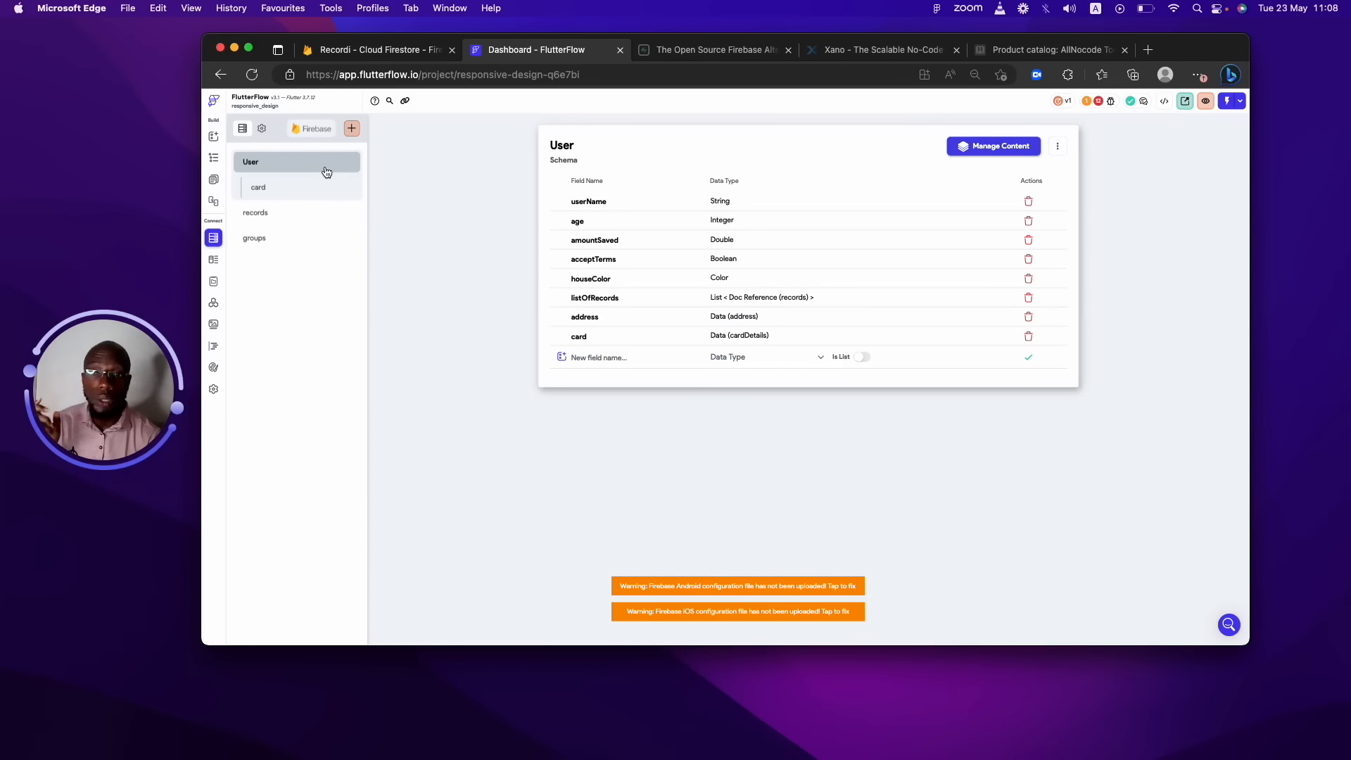
left_click(321, 188)
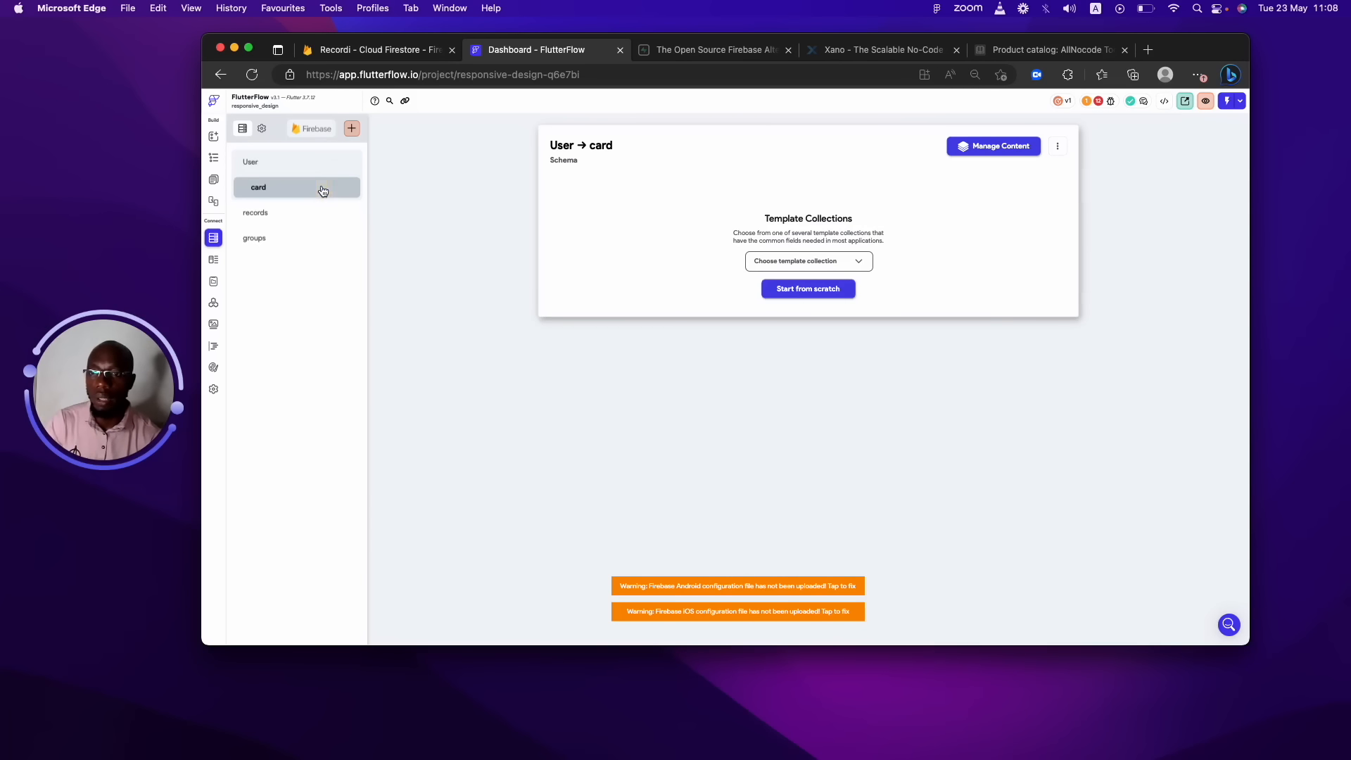
left_click(253, 214)
left_click(567, 138)
Create a new top-level collection named 'Post'.
left_click(566, 141)
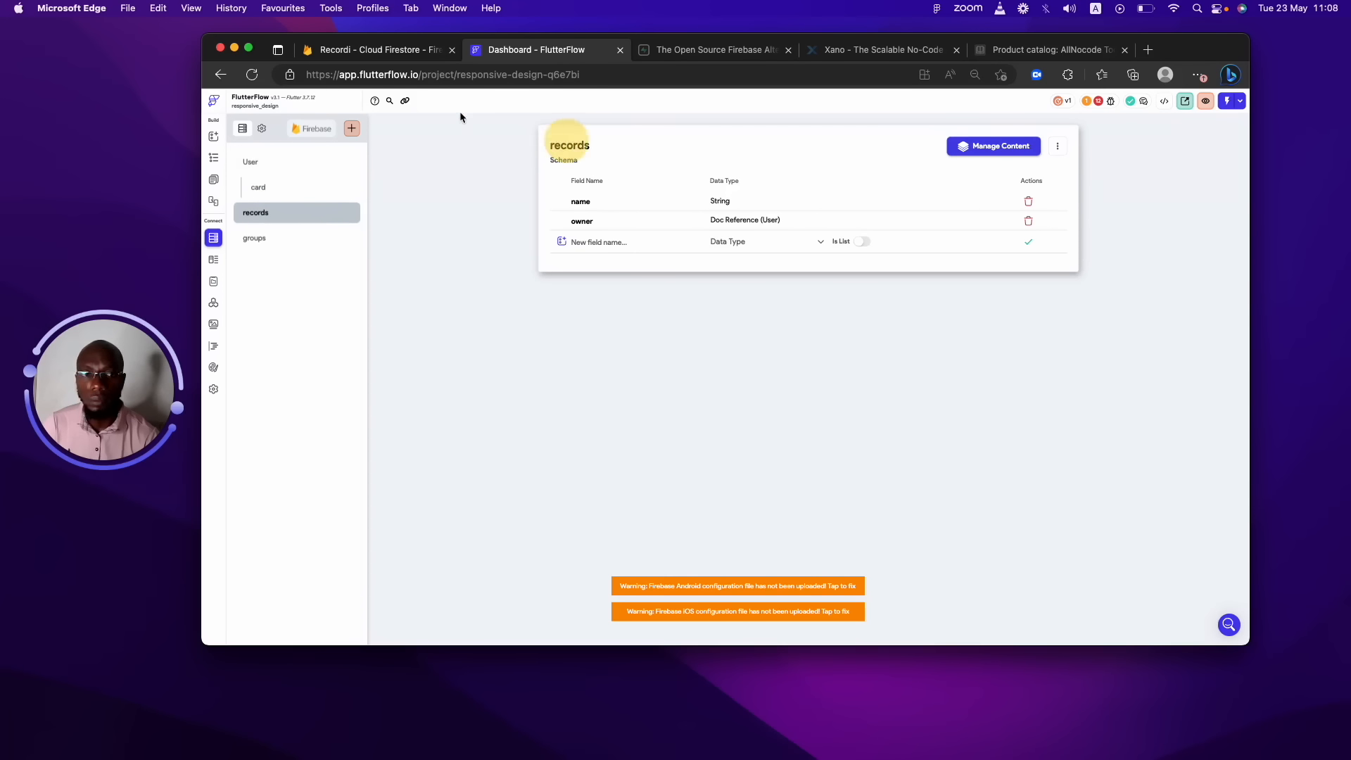
left_click(1054, 146)
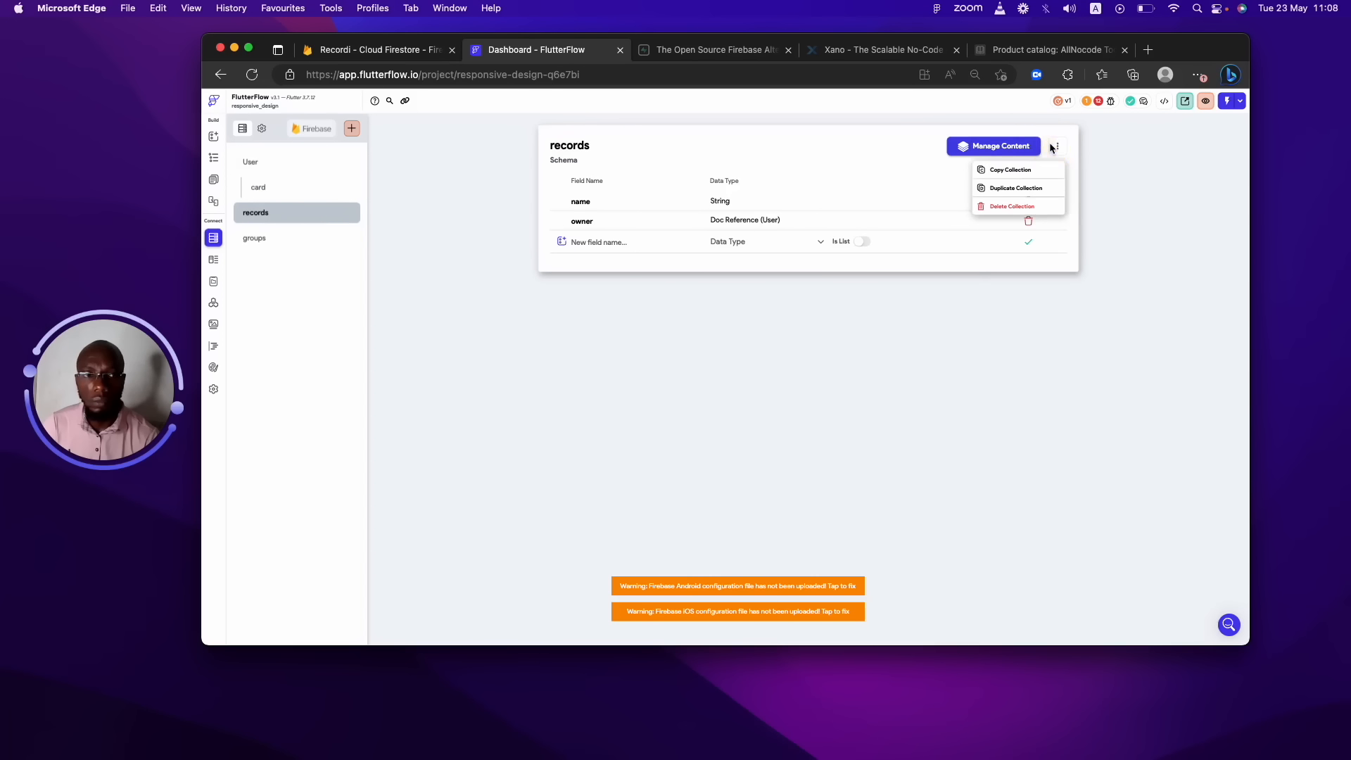
left_click(353, 129)
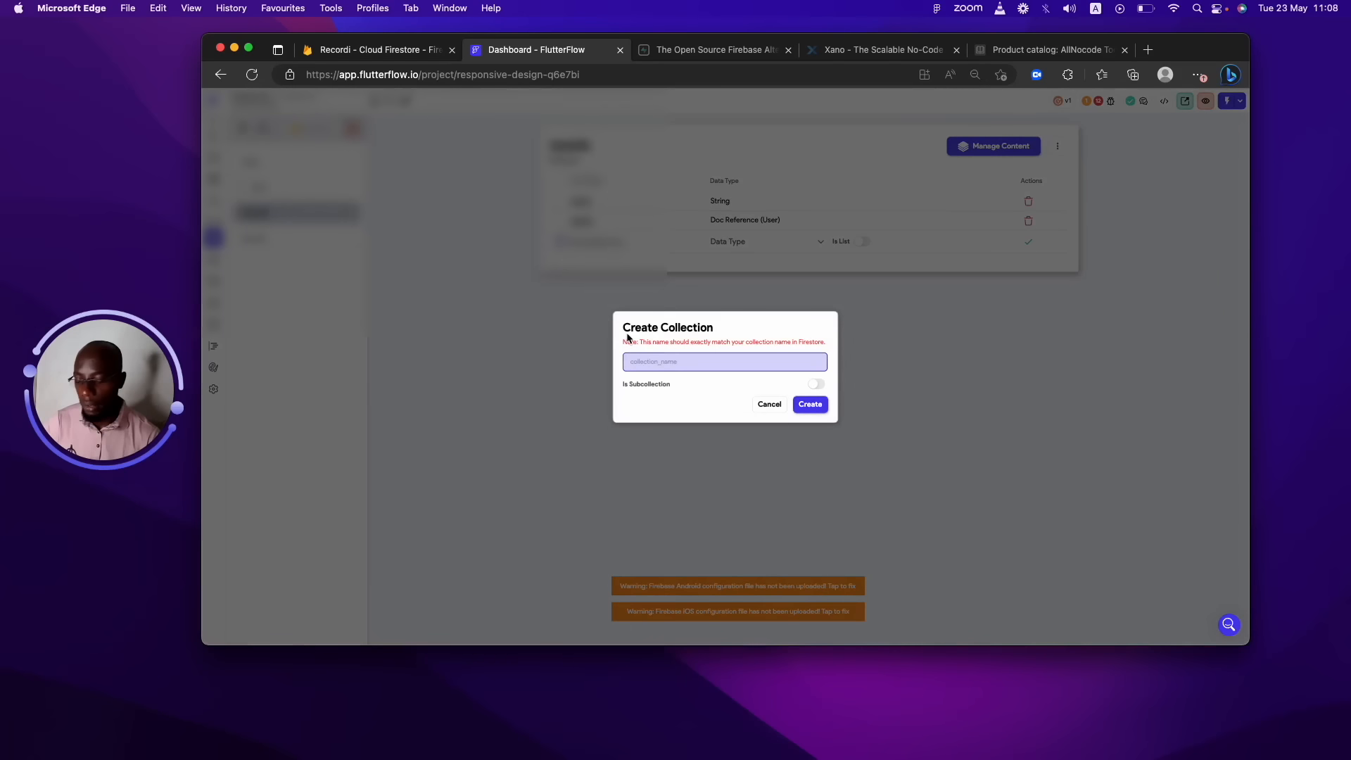
type("Post")
left_click(811, 404)
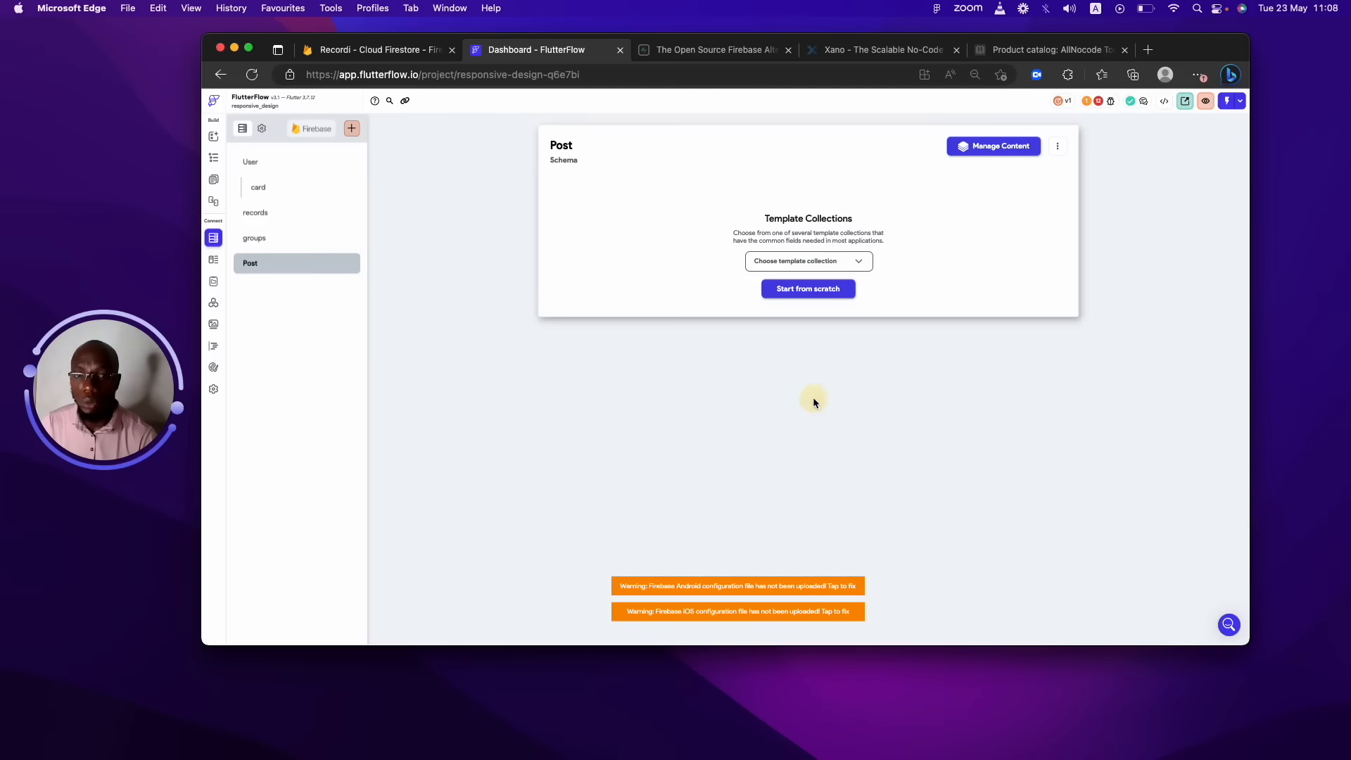
Create the comments collection as a subcollection with Post as its parent.
left_click(352, 129)
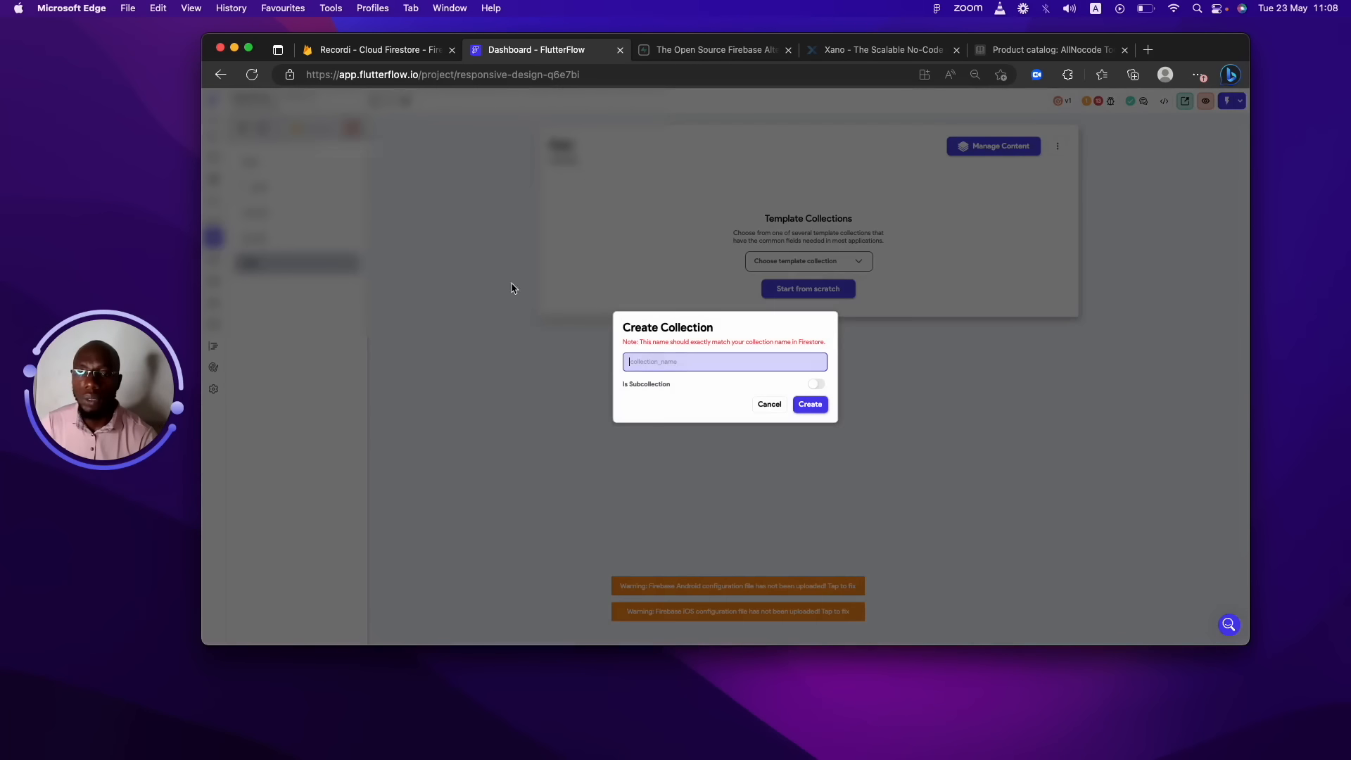
type("comm")
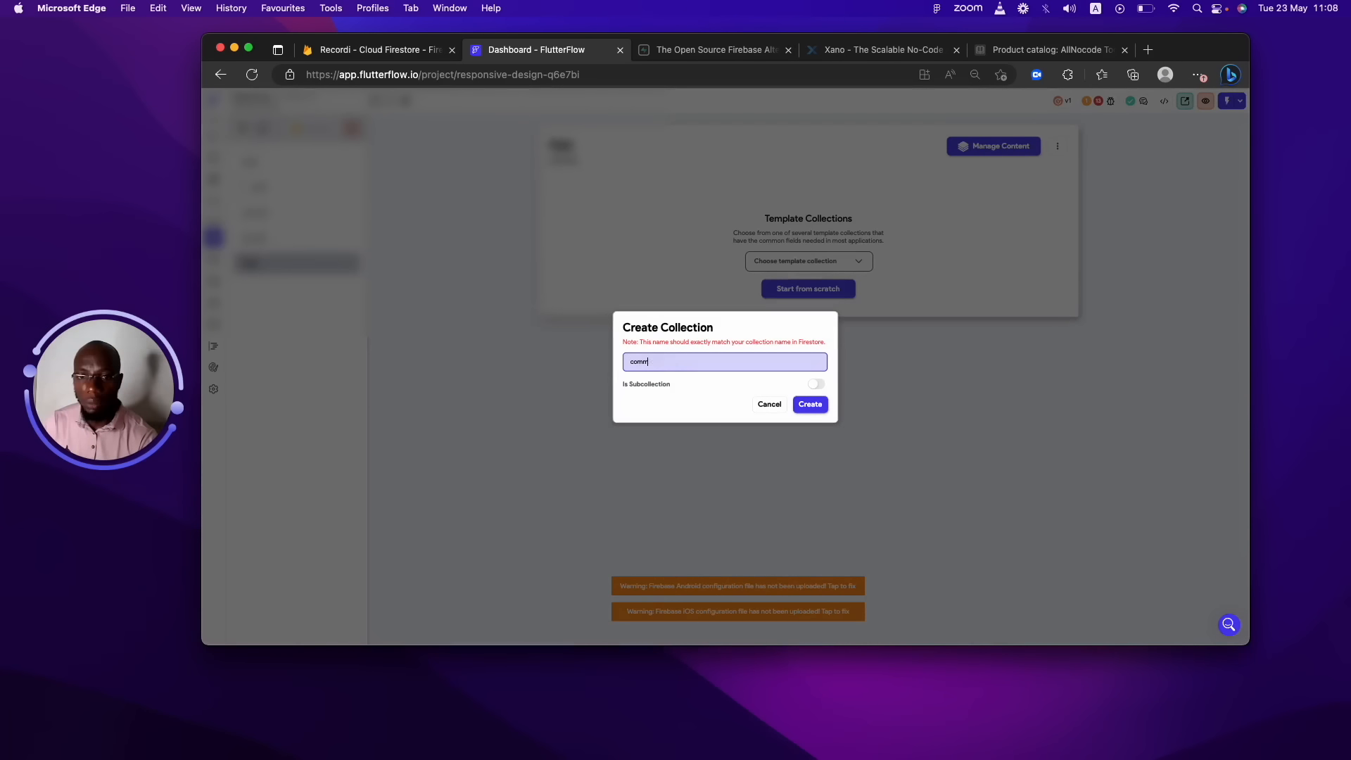
type("ents")
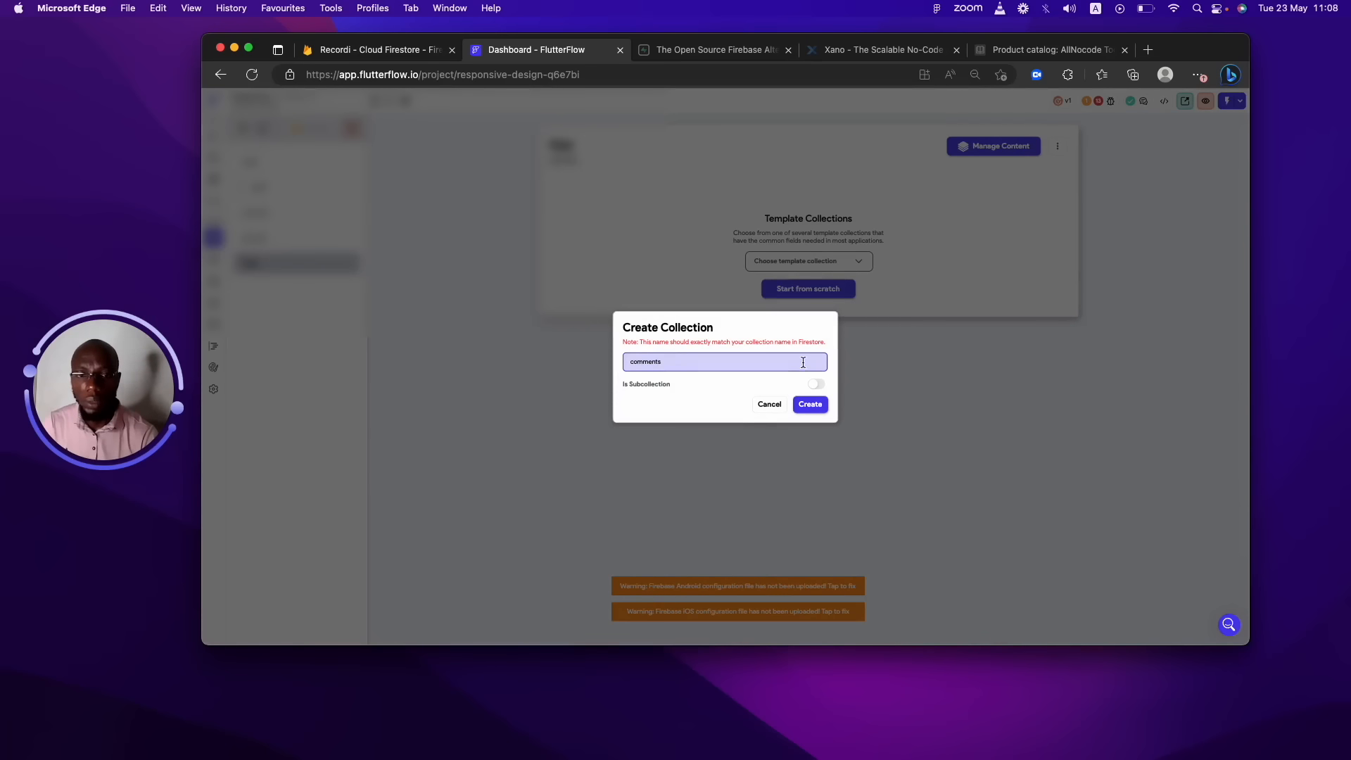
left_click(816, 387)
left_click(687, 345)
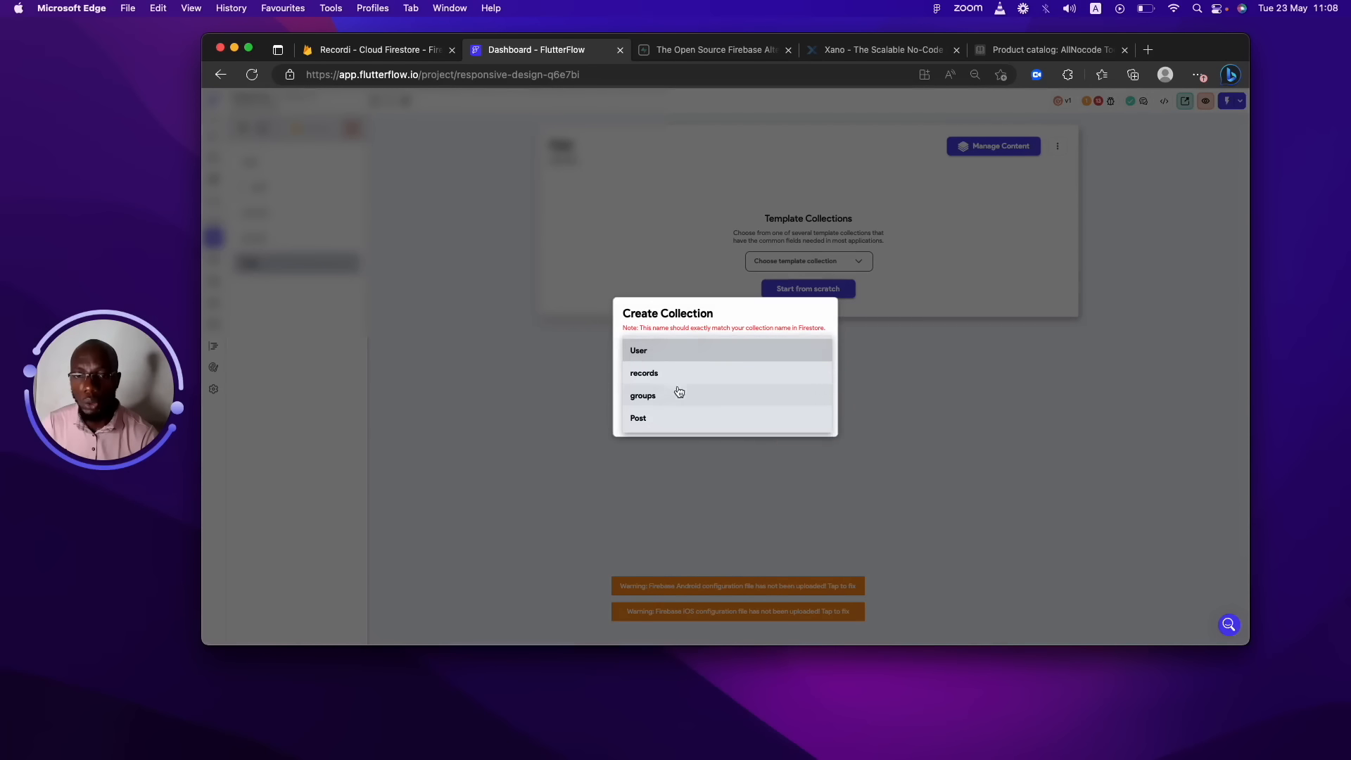
left_click(680, 419)
left_click(809, 416)
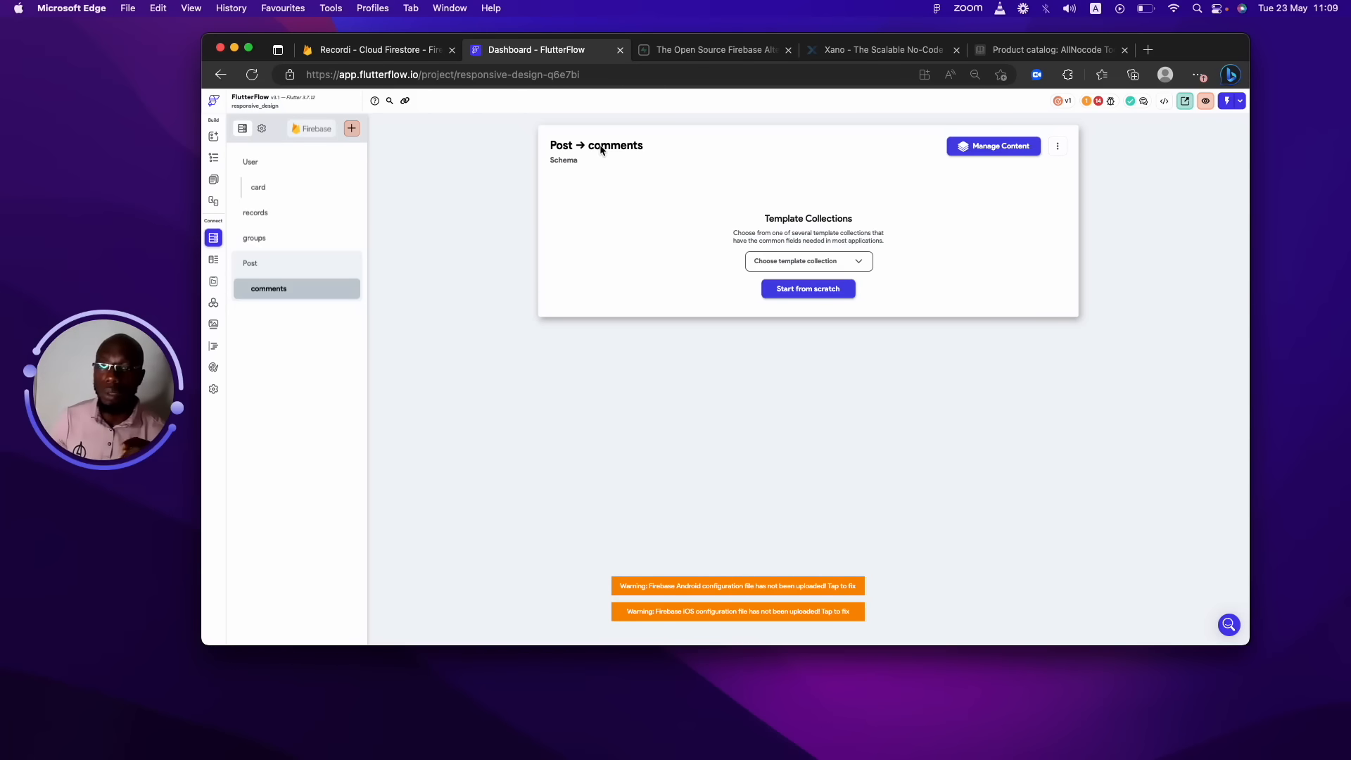
Create a top-level collection named 'comments2' and start its schema from scratch.
left_click(351, 129)
type("comm")
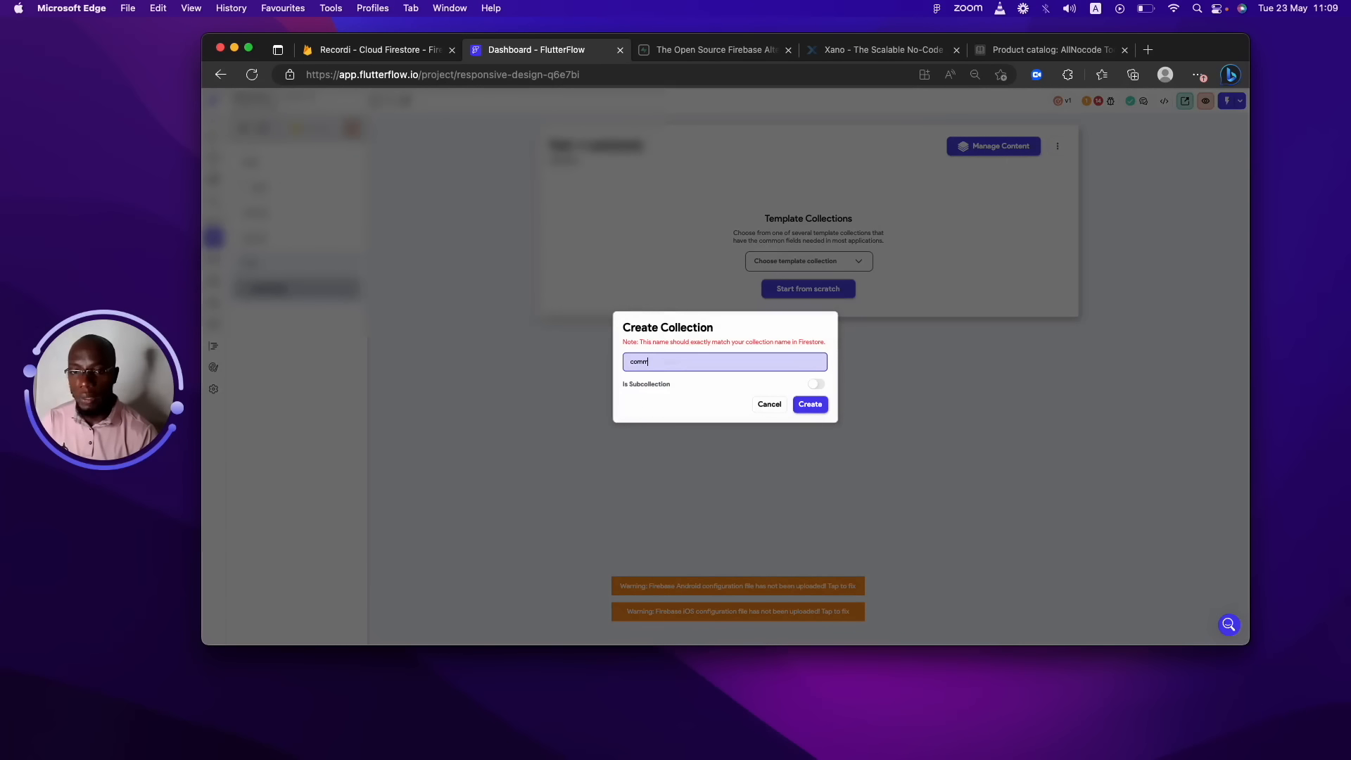
type("ents2")
left_click(809, 405)
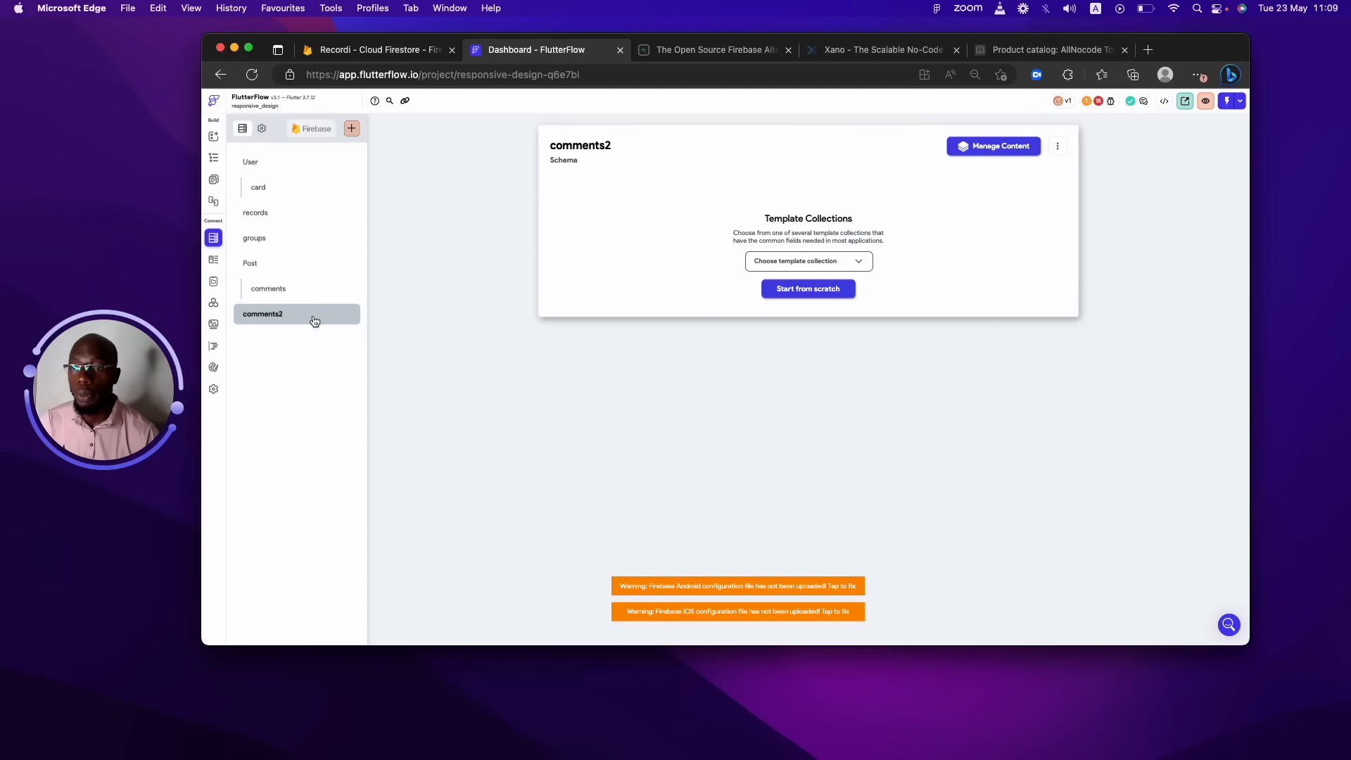
left_click(771, 291)
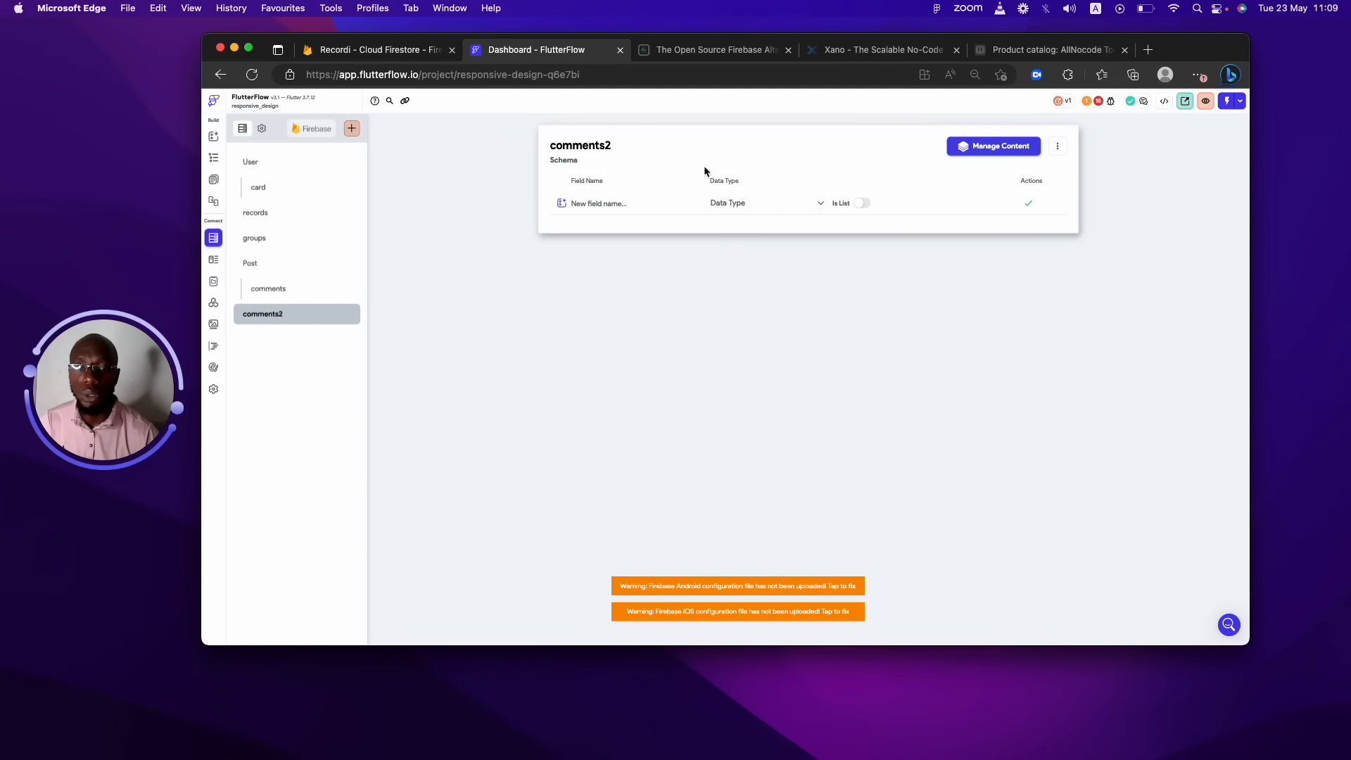
Add a 'post' field of type Document Reference to Post in the comments2 schema.
left_click(776, 204)
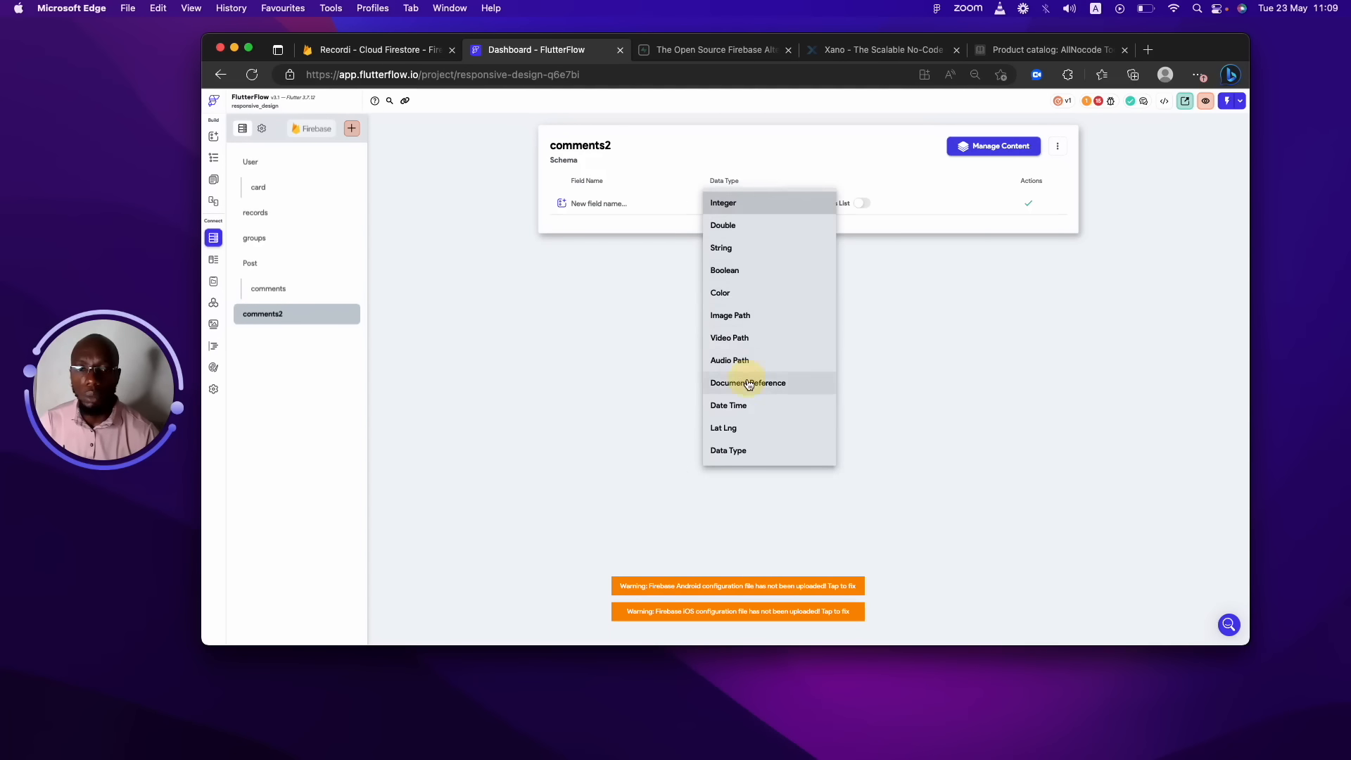
left_click(749, 384)
left_click(870, 211)
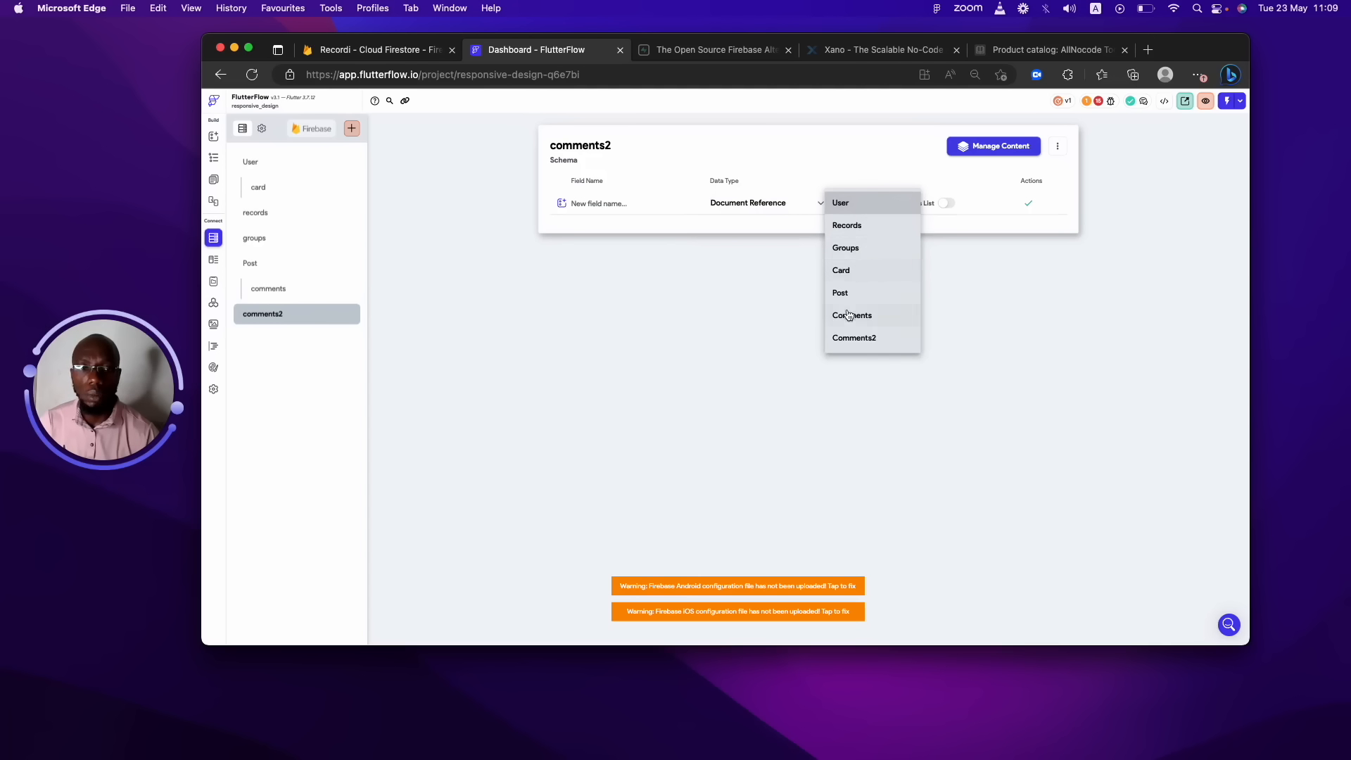
left_click(839, 293)
left_click(648, 197)
type("post")
left_click(1025, 203)
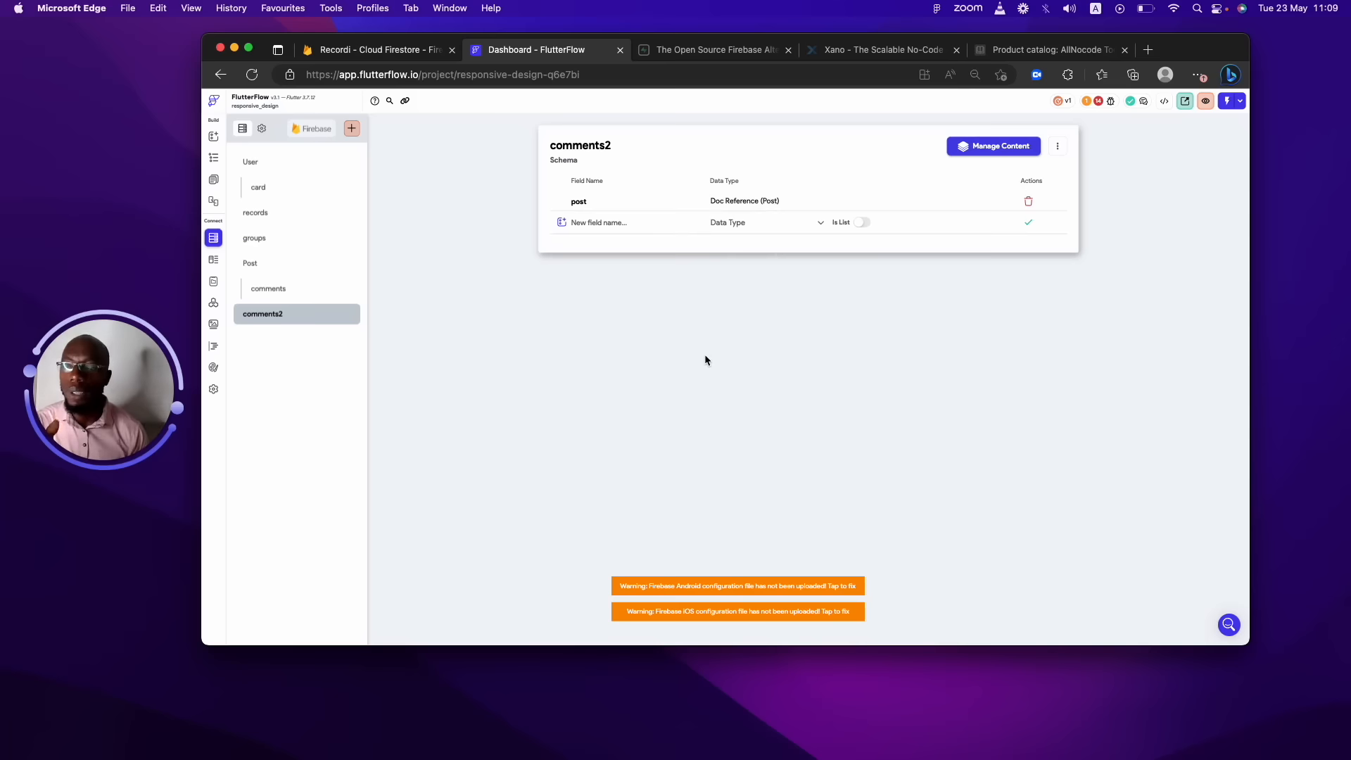
left_click(308, 289)
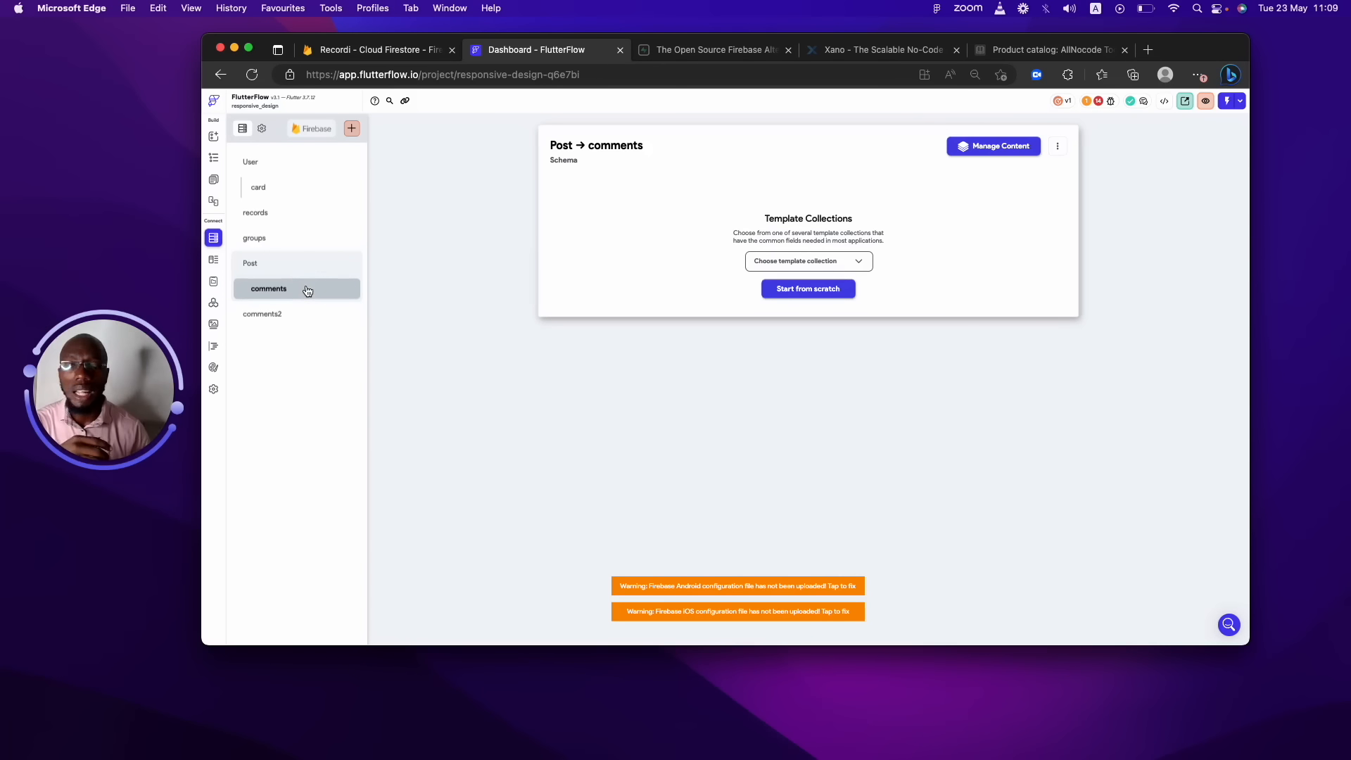
left_click(309, 313)
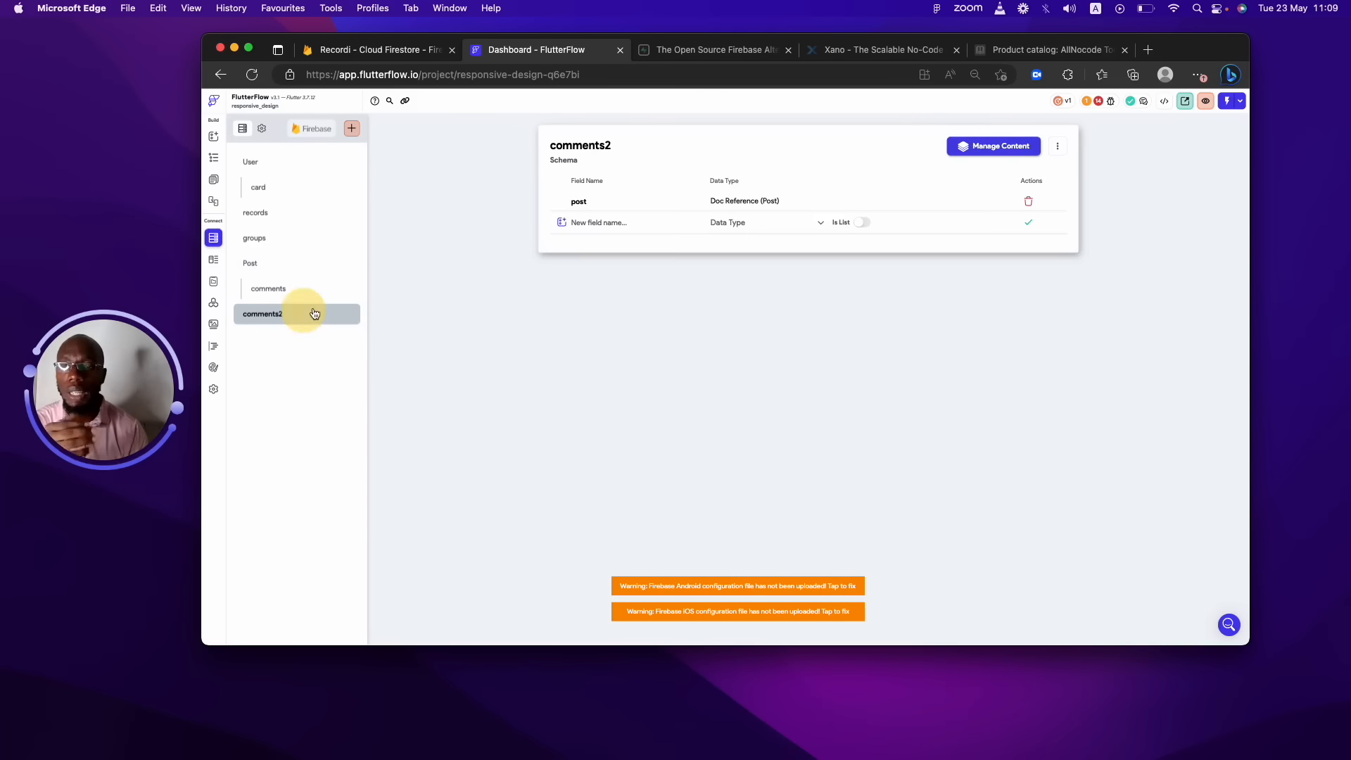
left_click(1057, 146)
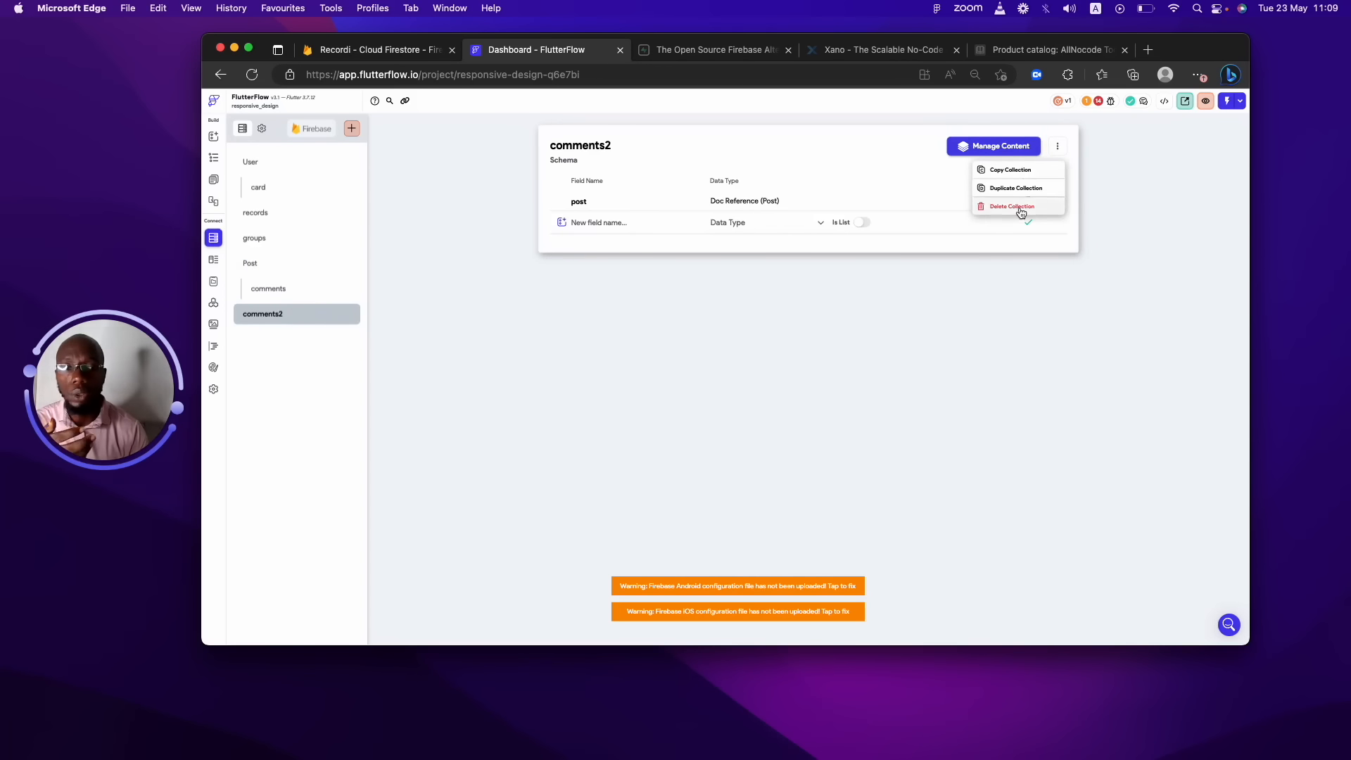
Delete the comments2 collection, then view the comments subcollection and the Post schema.
left_click(1017, 210)
left_click(794, 389)
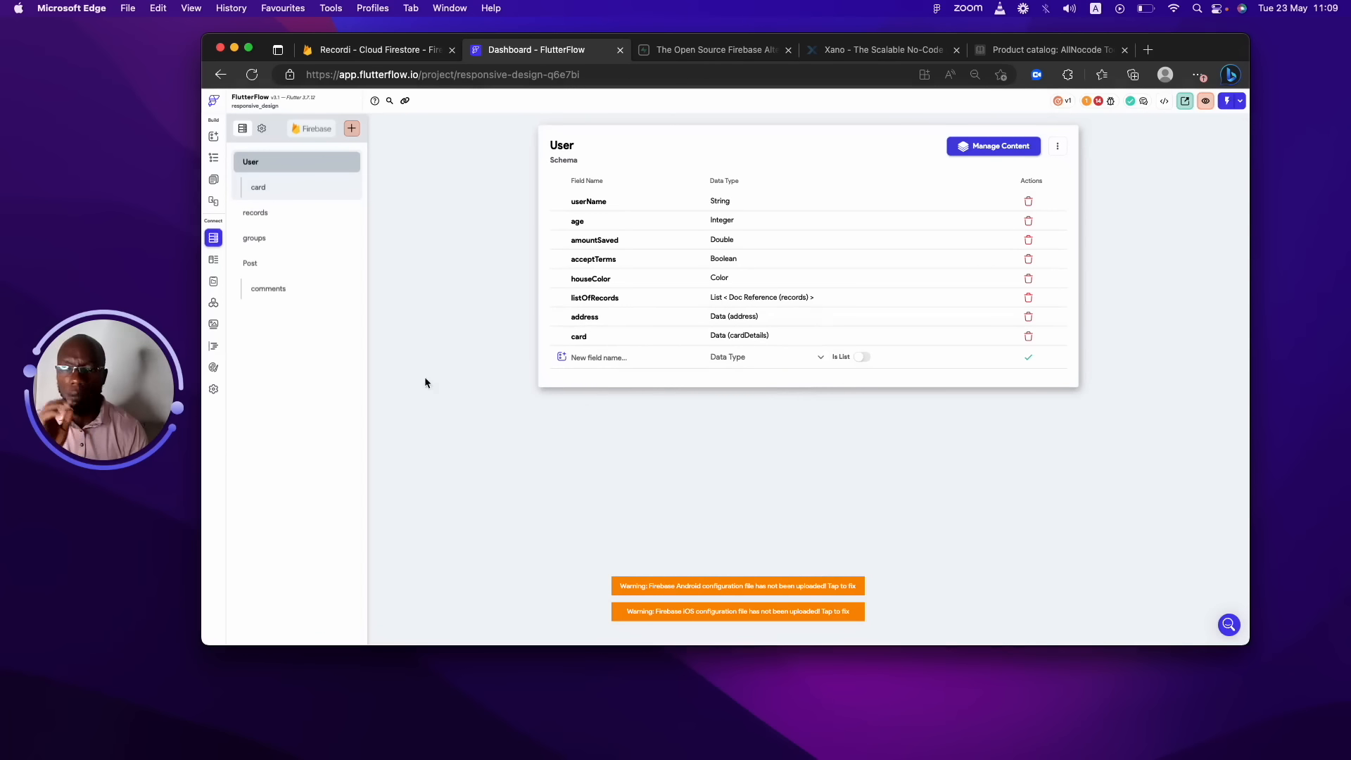
left_click(259, 293)
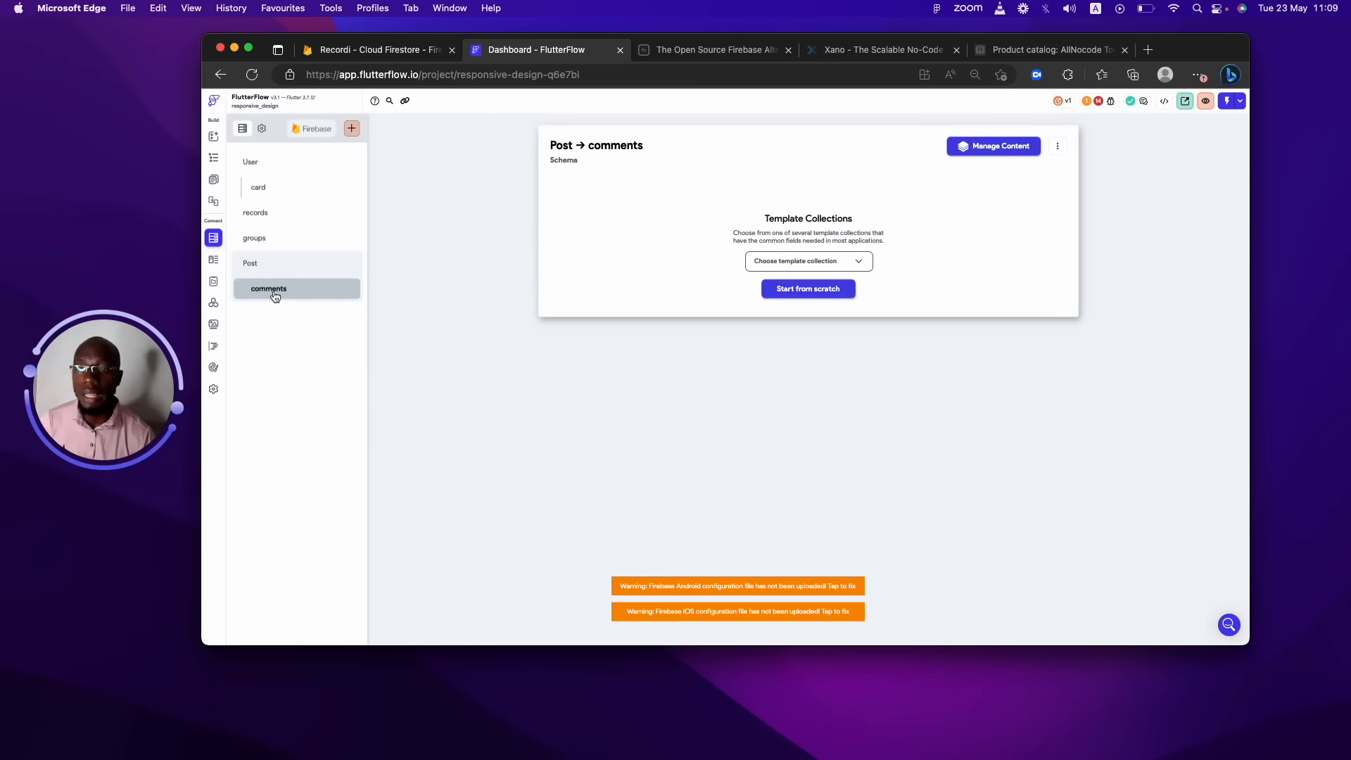
left_click(290, 266)
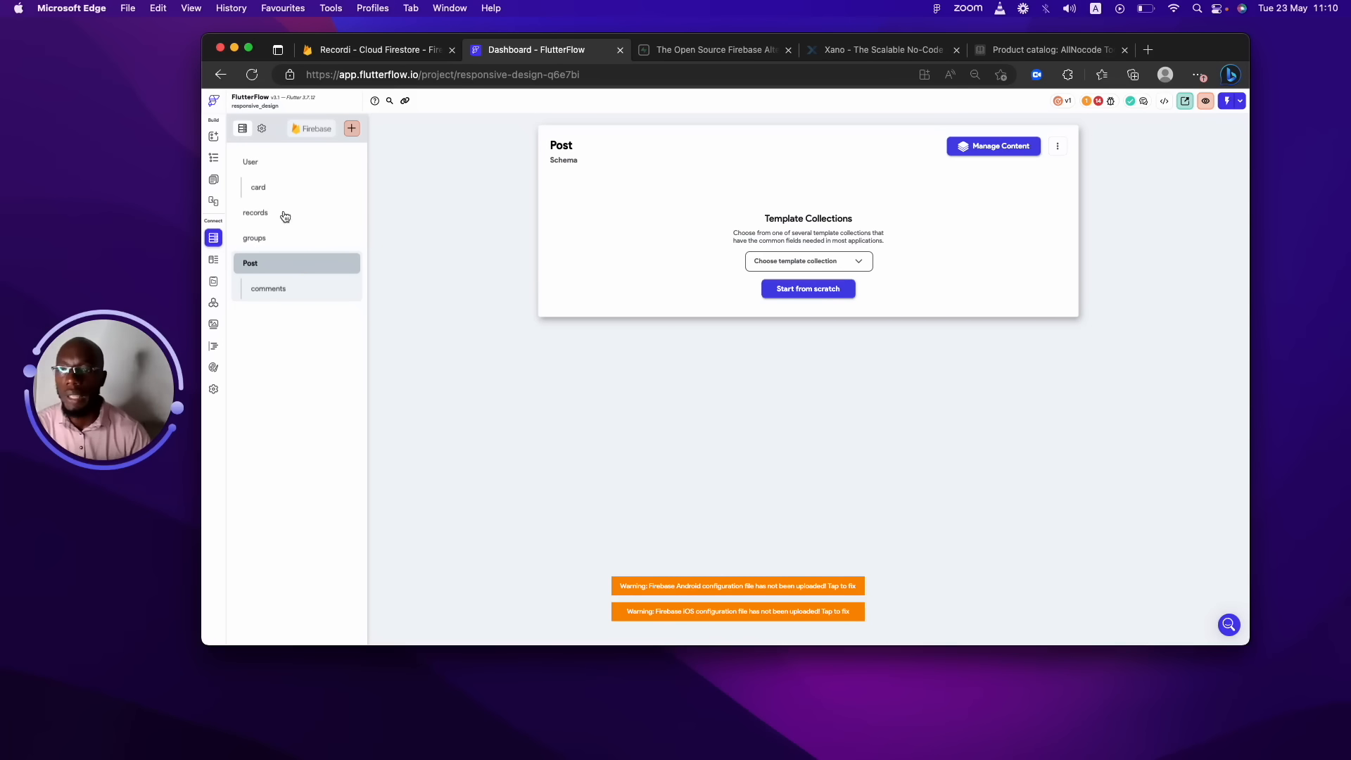
Review the User, card and Post schemas, ending on Post's comments subcollection schema.
left_click(265, 266)
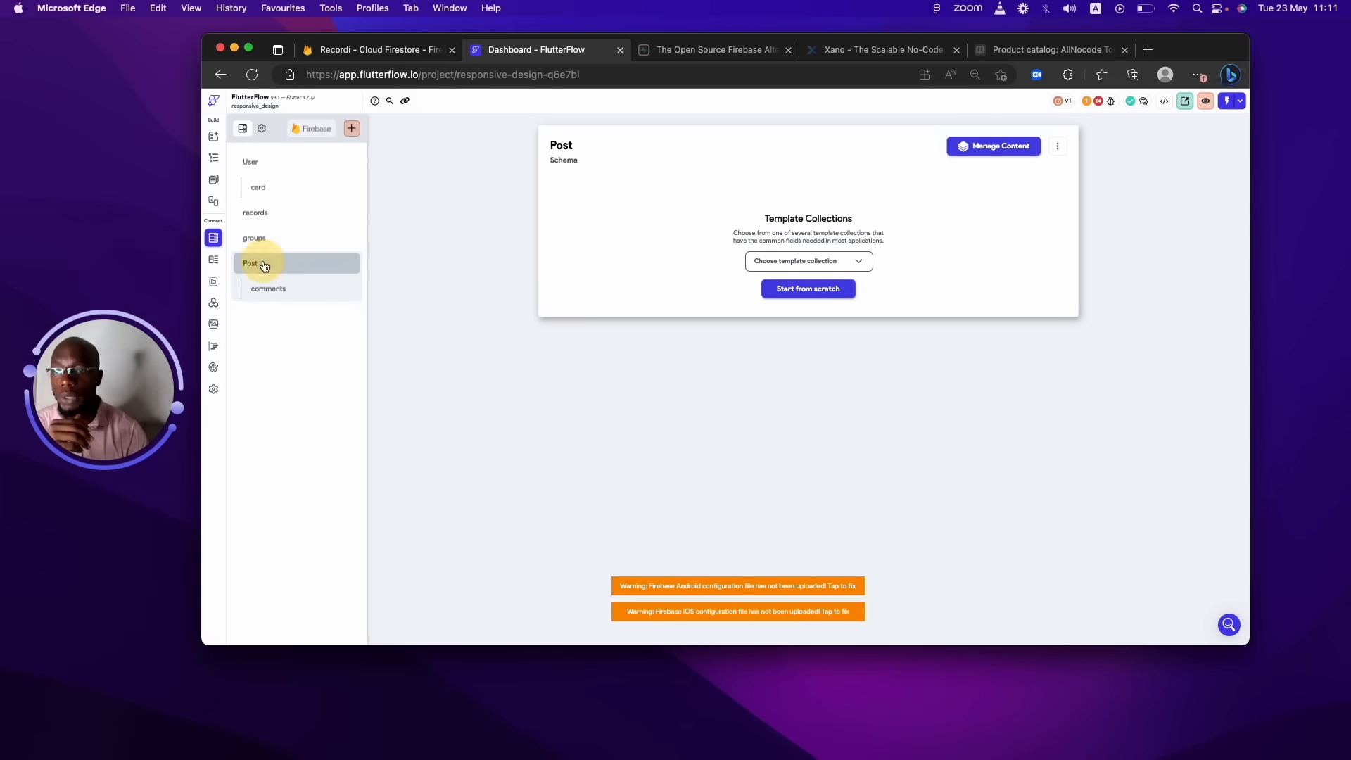
left_click(256, 163)
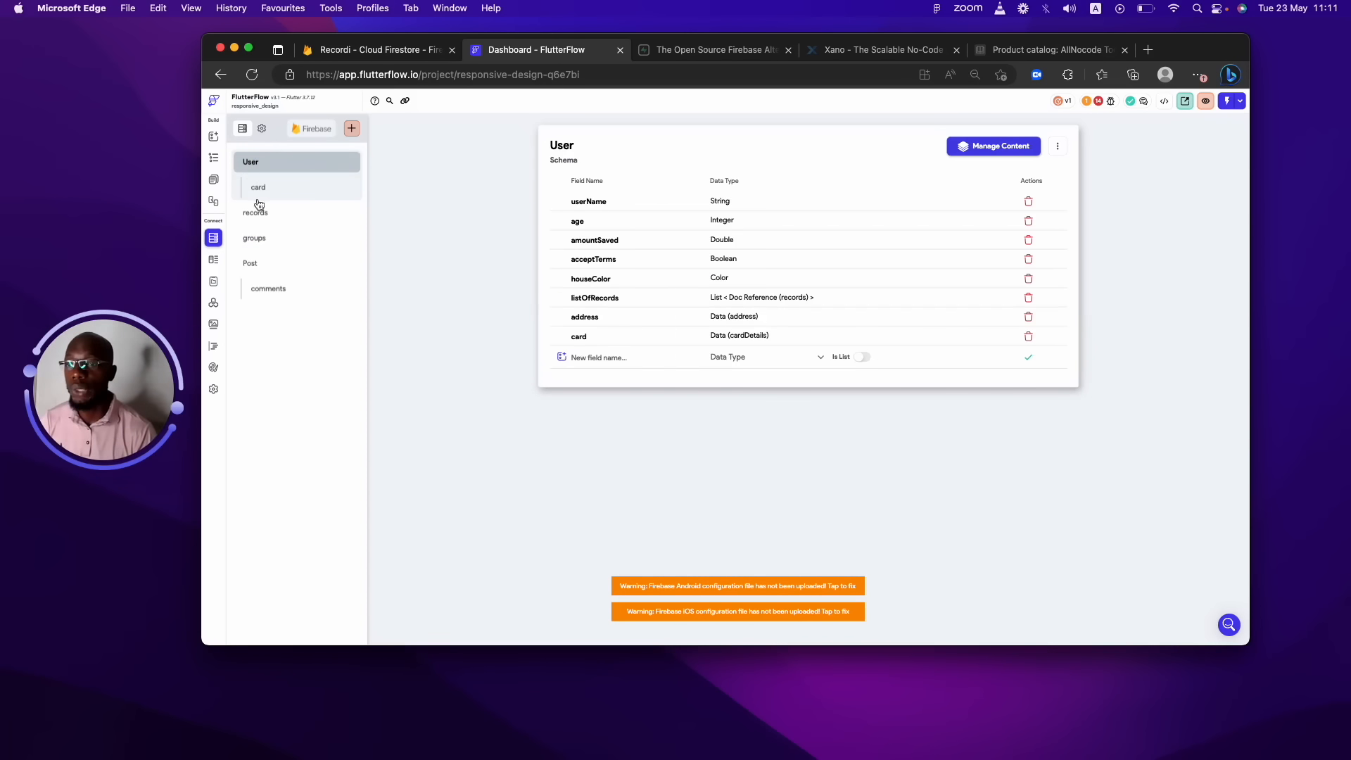
left_click(259, 191)
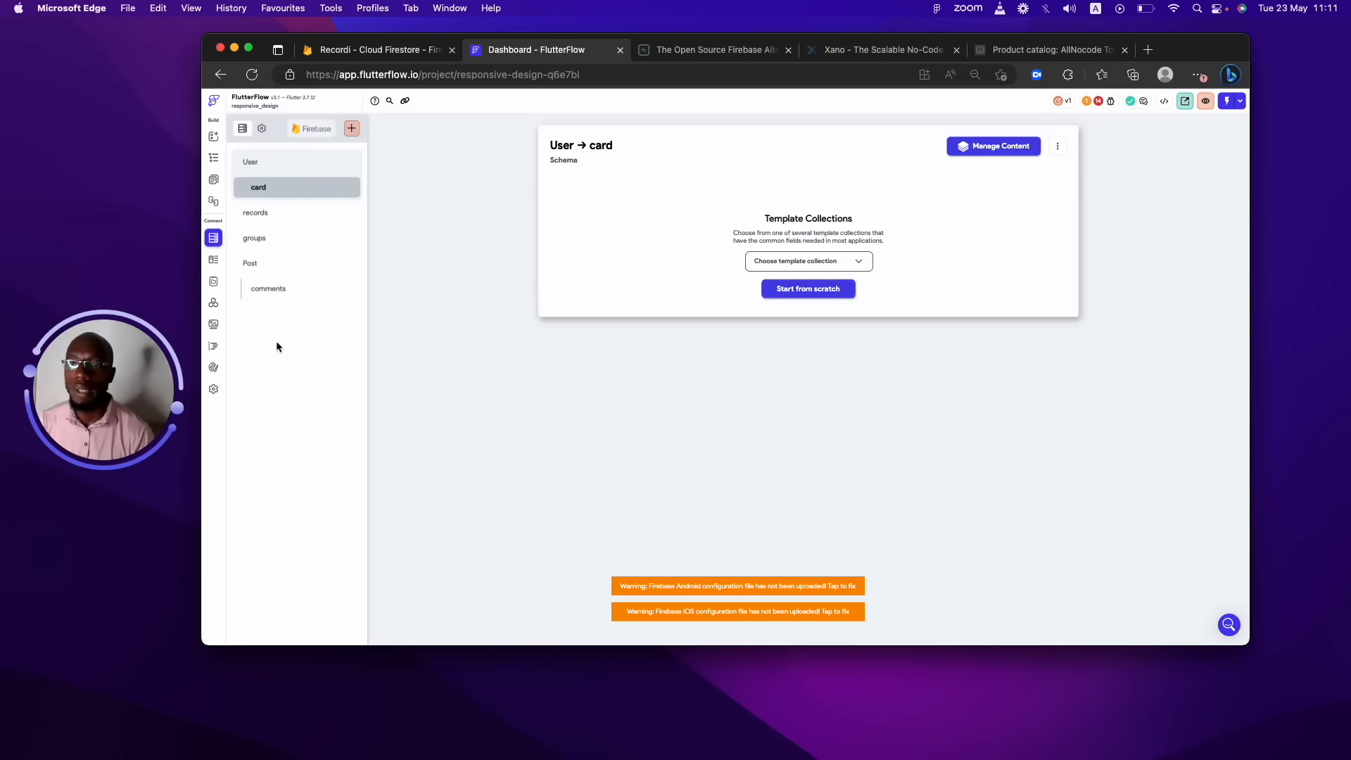
left_click(264, 266)
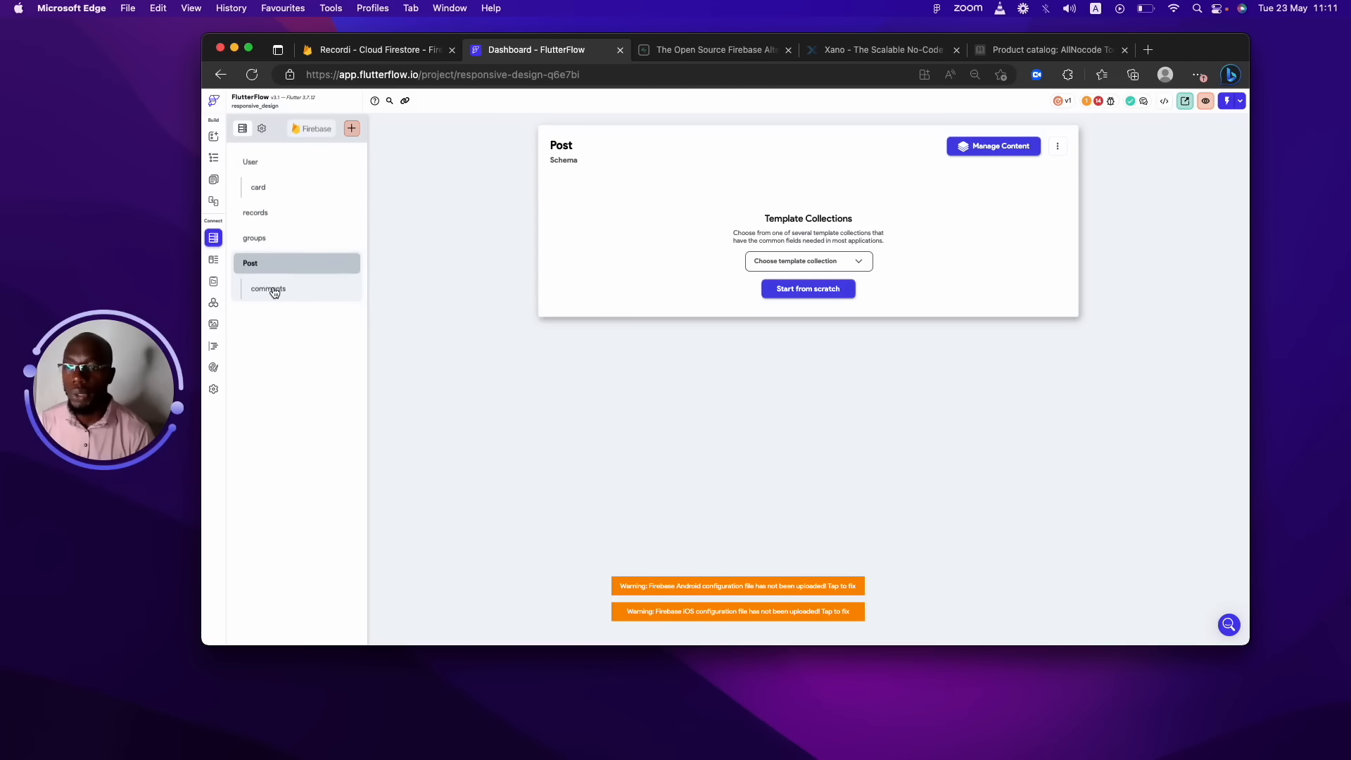
left_click(274, 293)
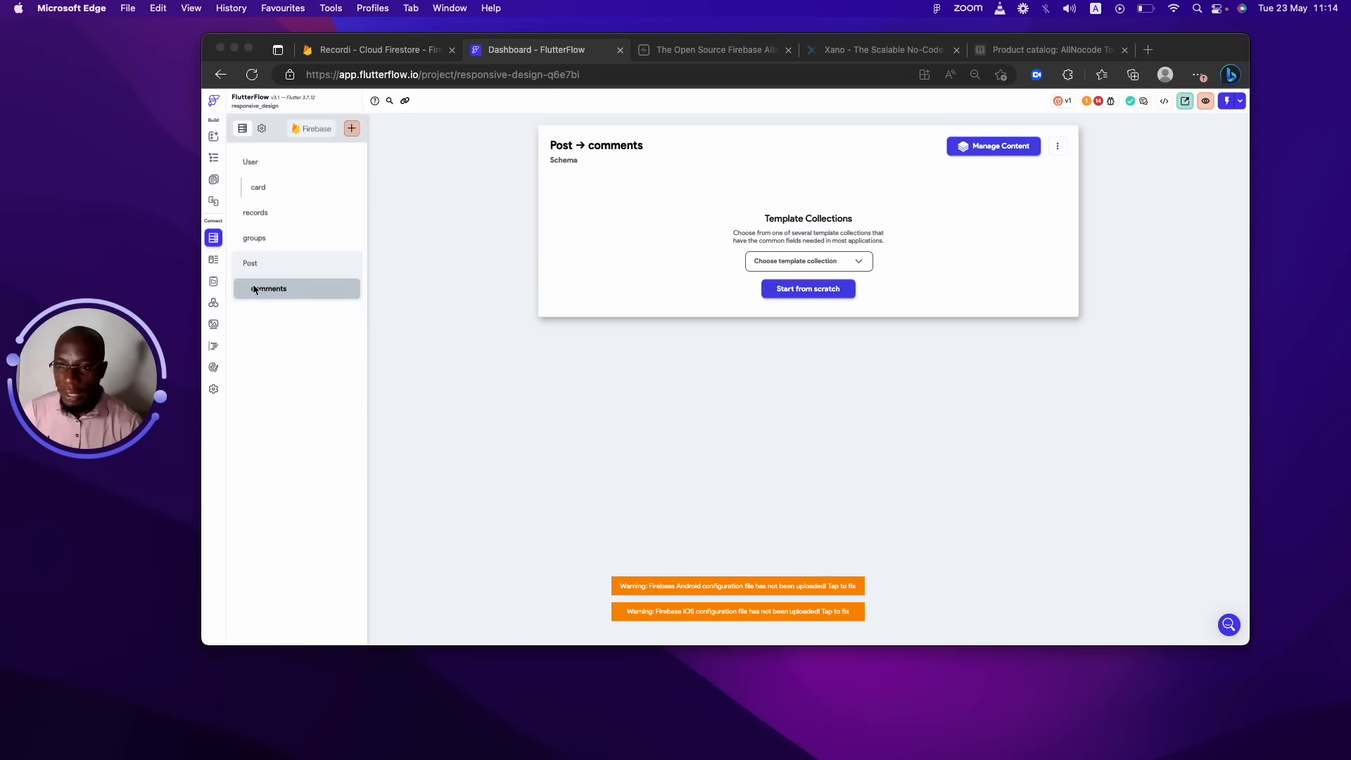
left_click(215, 281)
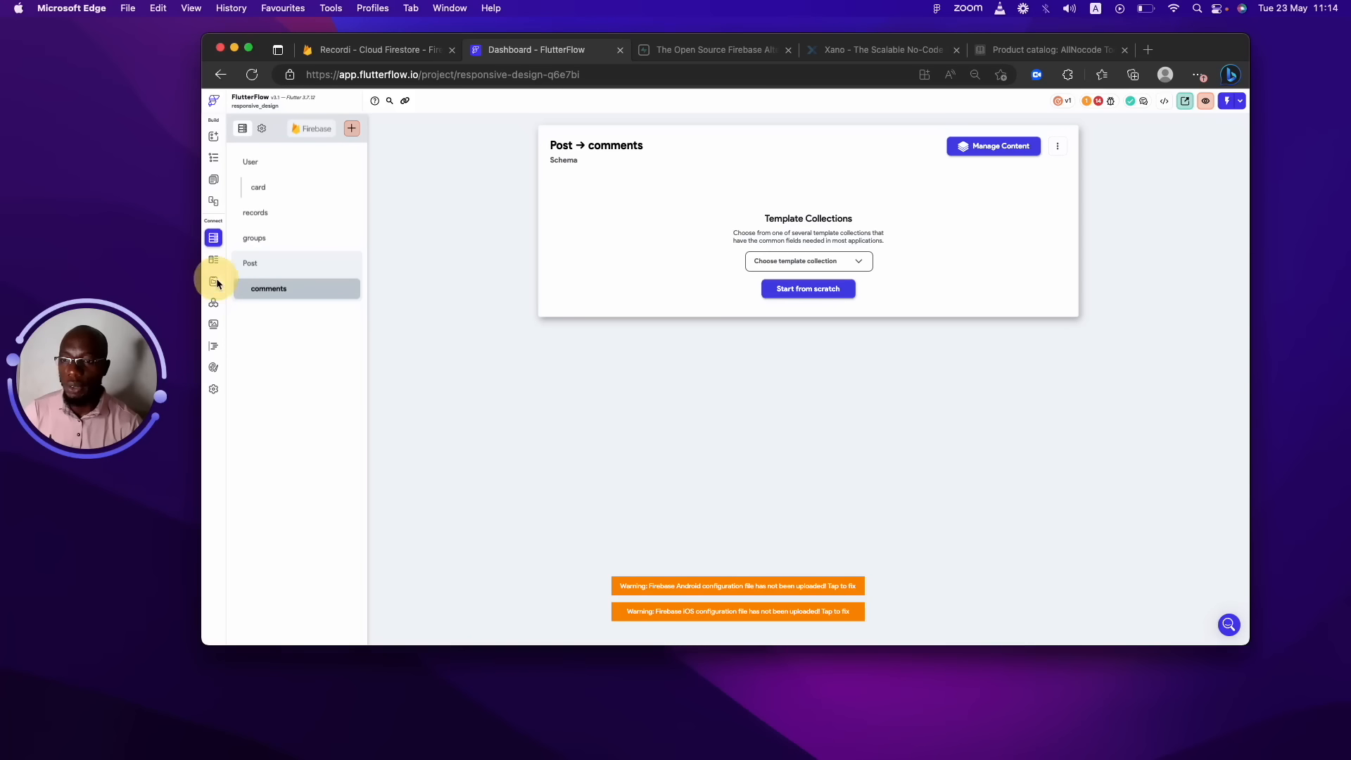
Open the App State page from the left navigation rail.
left_click(215, 281)
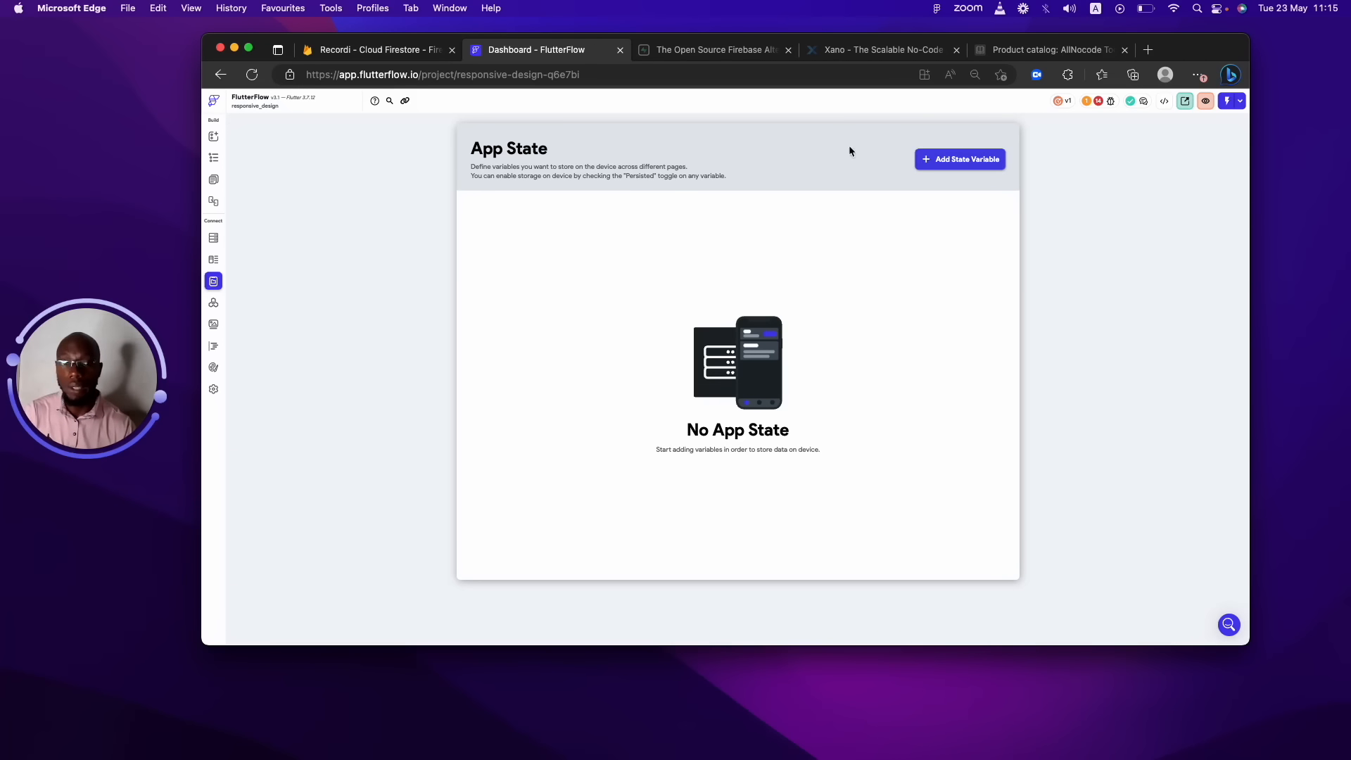
Create a String app state variable 'nickname' with Persisted switched on.
left_click(945, 167)
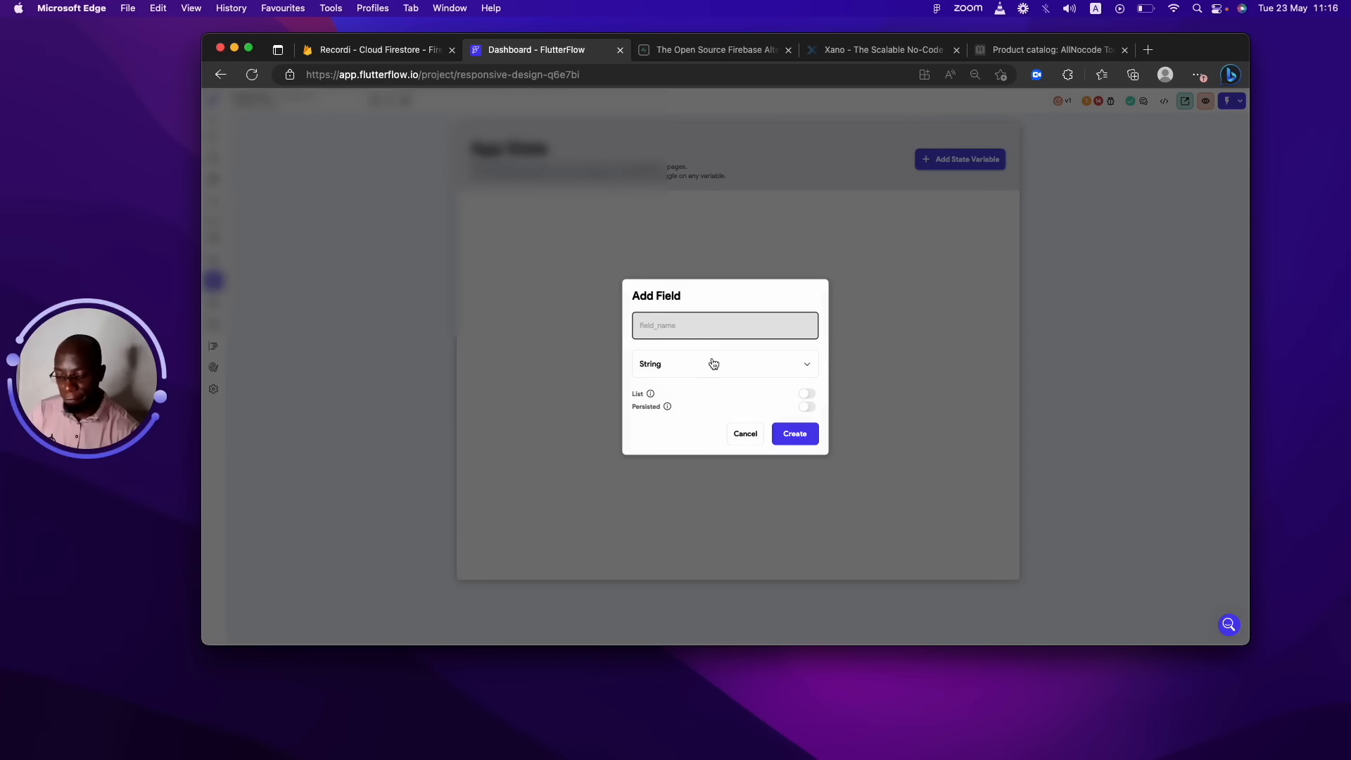
type("nickname")
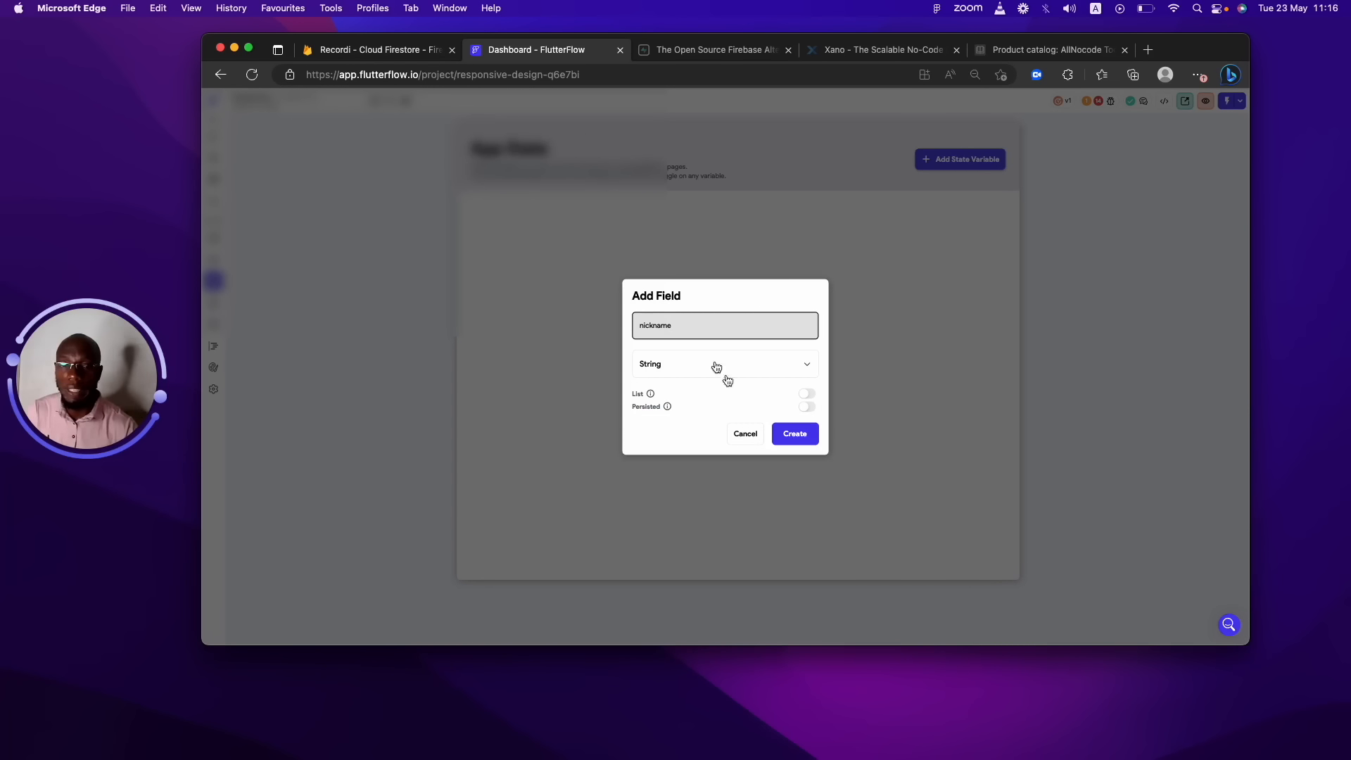
left_click(799, 373)
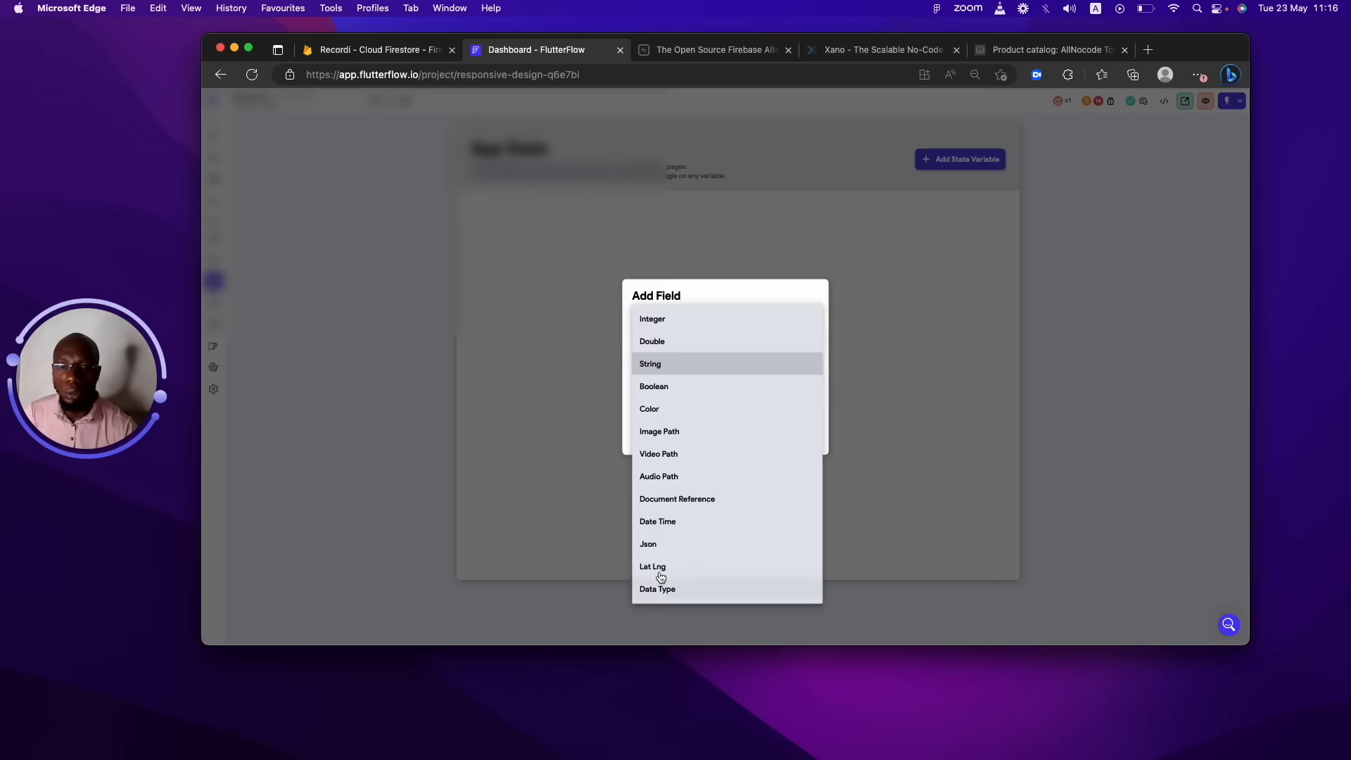
left_click(672, 363)
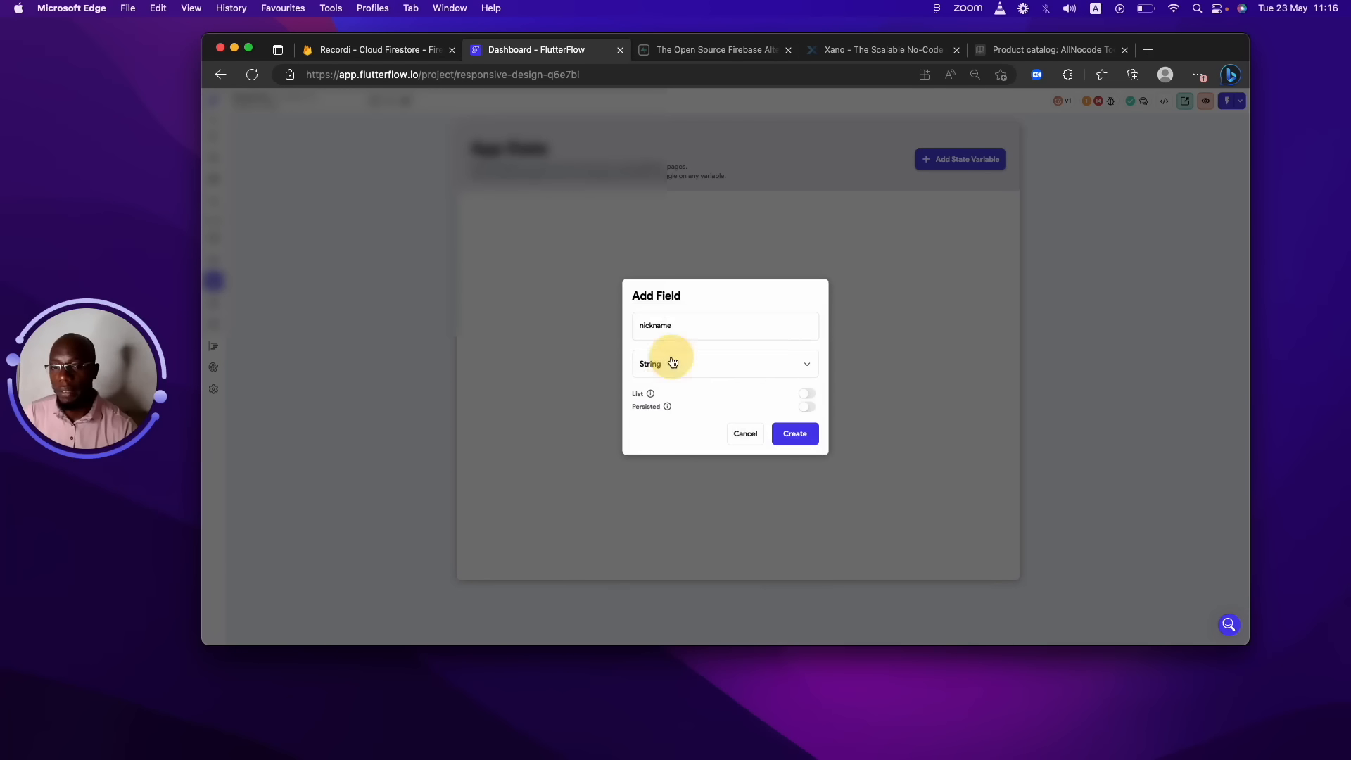
left_click(812, 409)
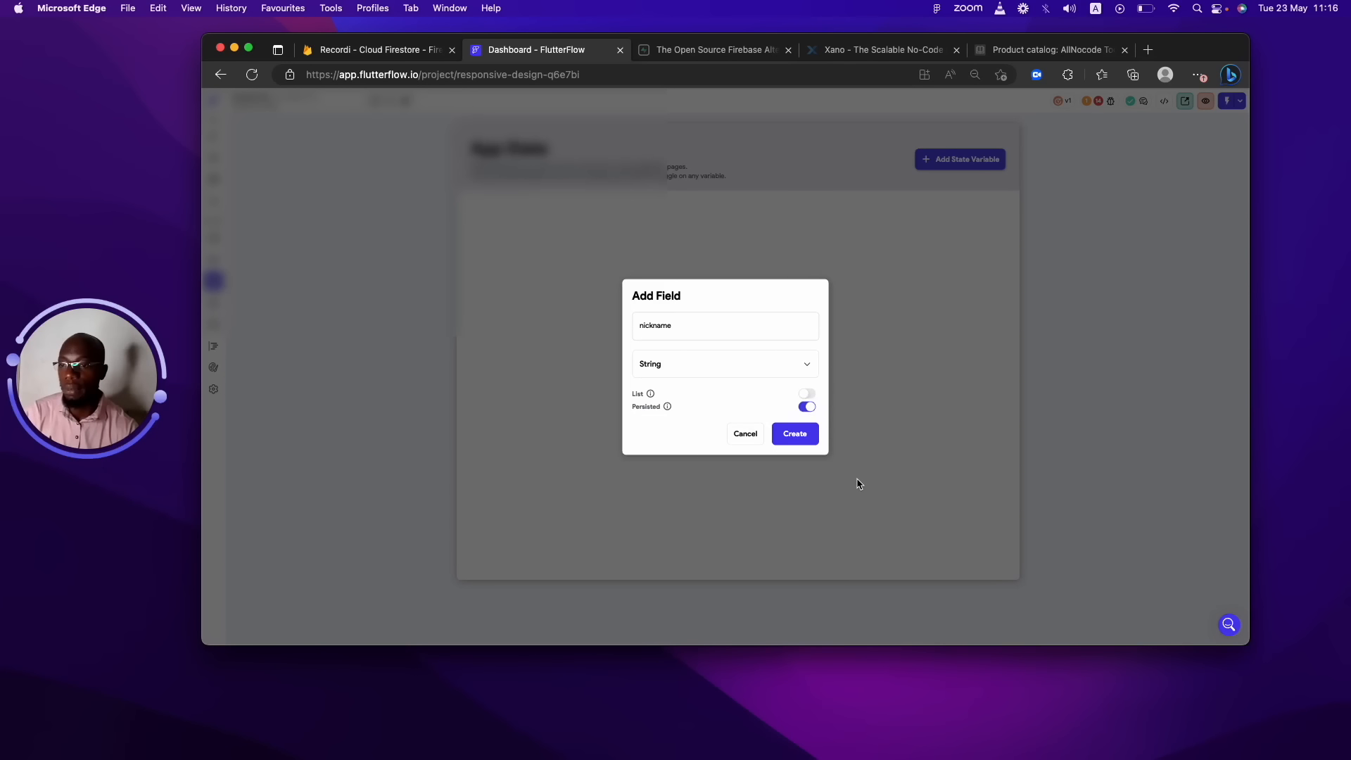
left_click(806, 408)
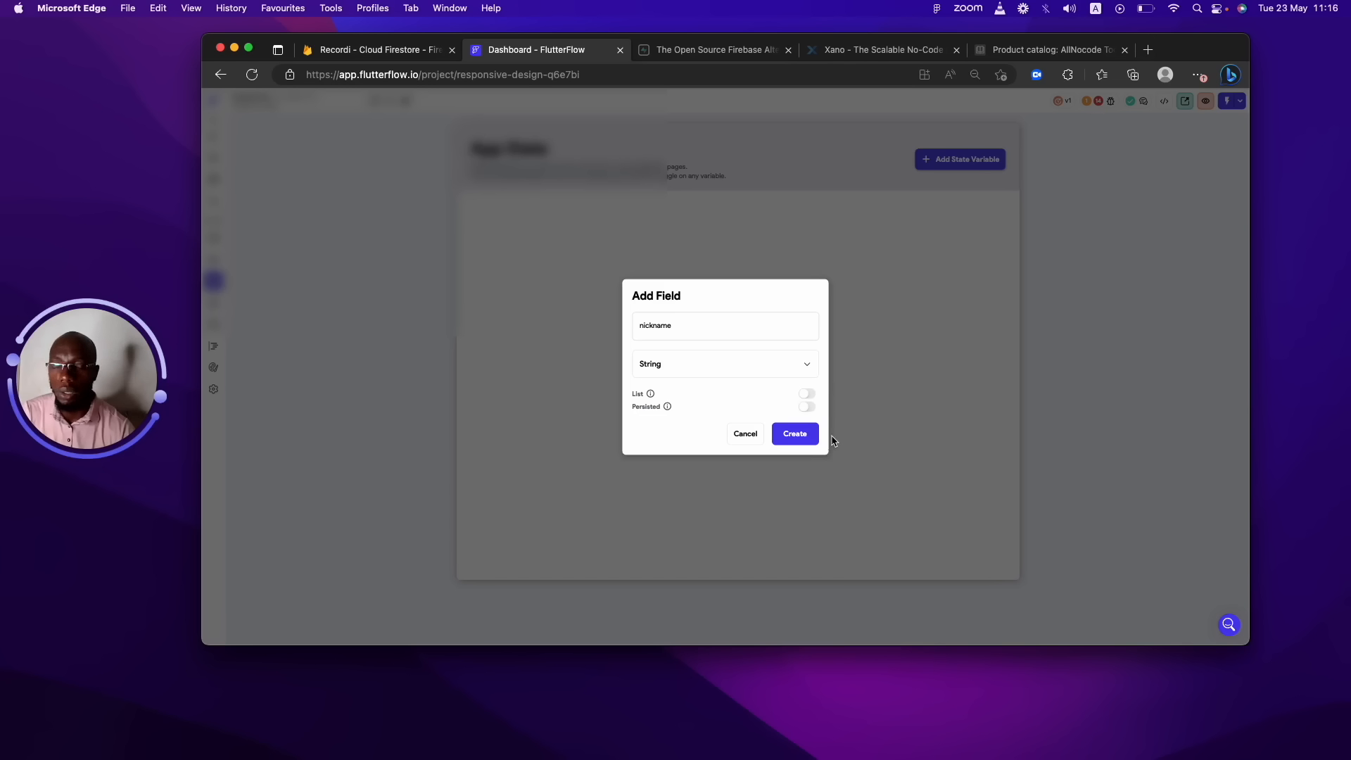
left_click(808, 407)
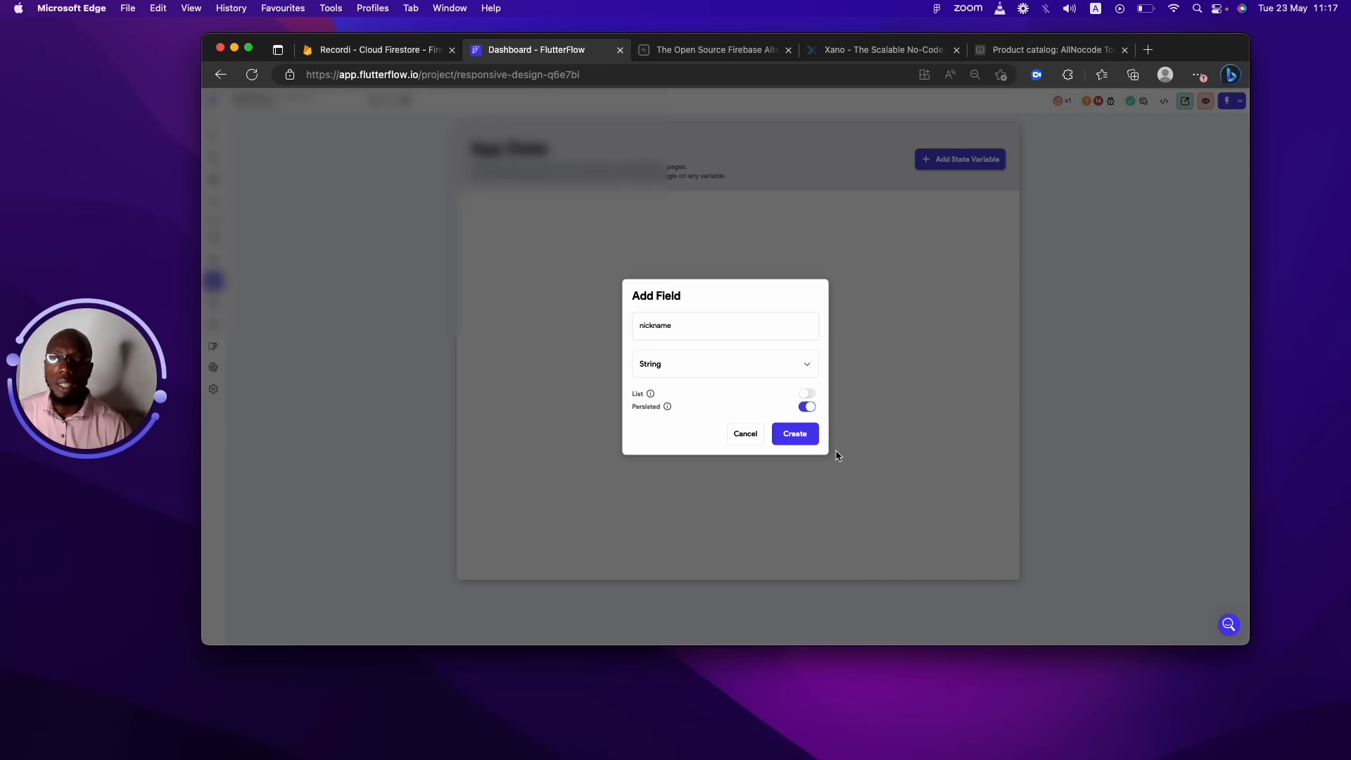
left_click(796, 433)
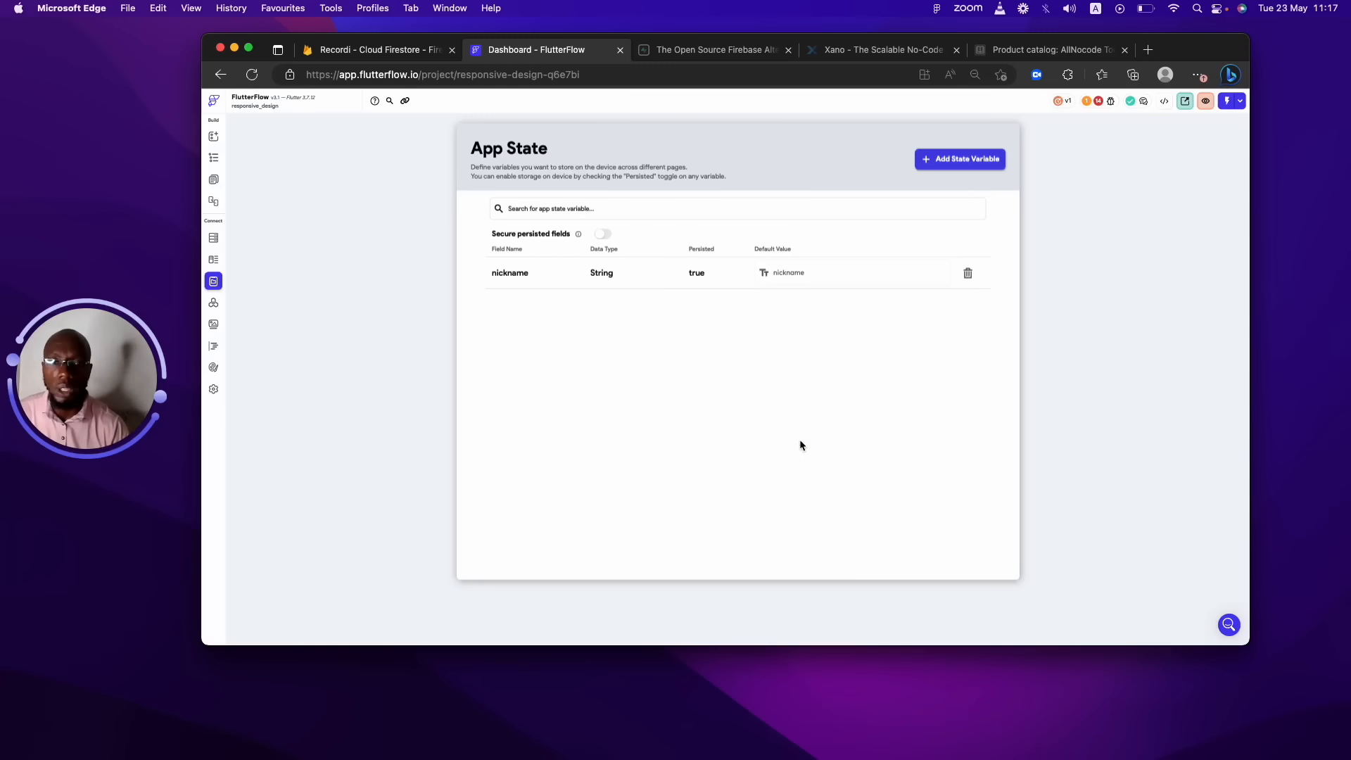
Secure the persisted fields, then begin adding a new app state variable.
left_click(606, 234)
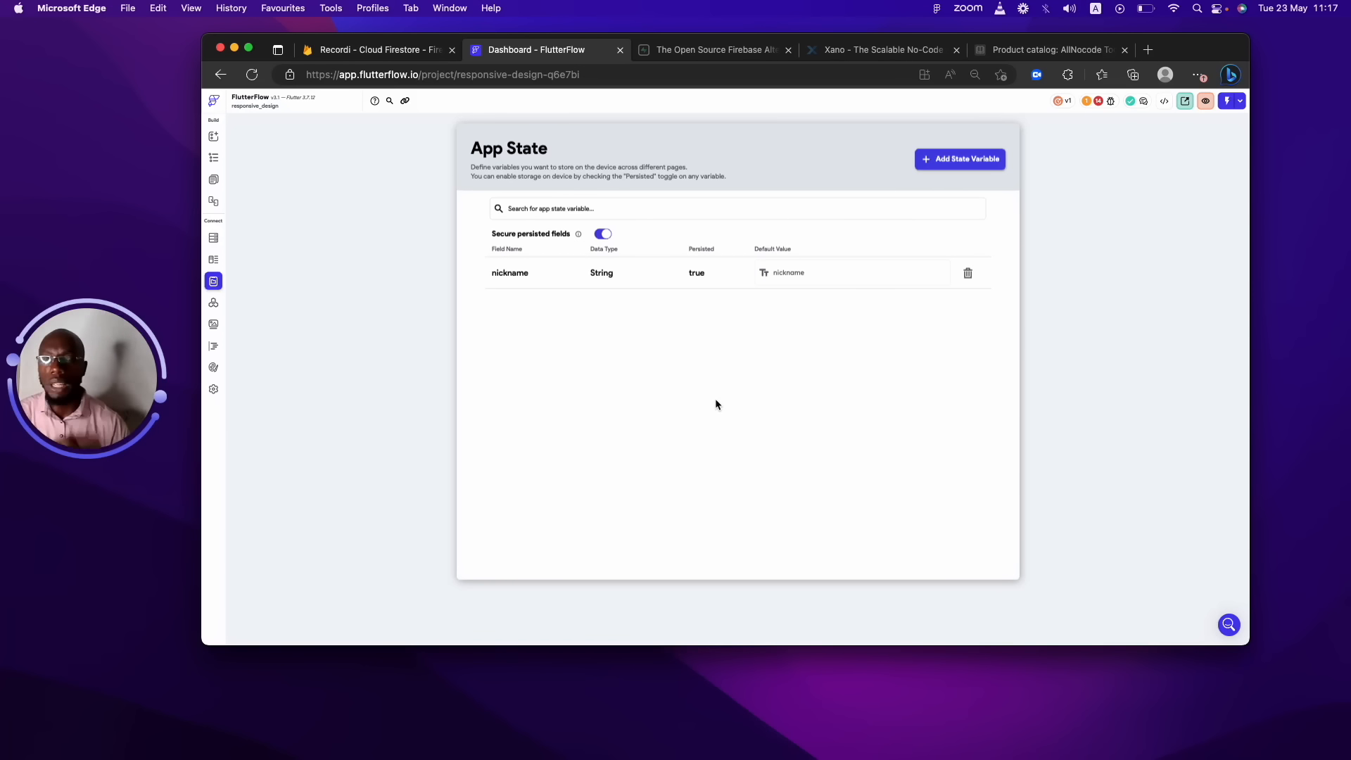
left_click(960, 160)
Create a persisted app state variable 'current' using the custom Address data type.
left_click(724, 364)
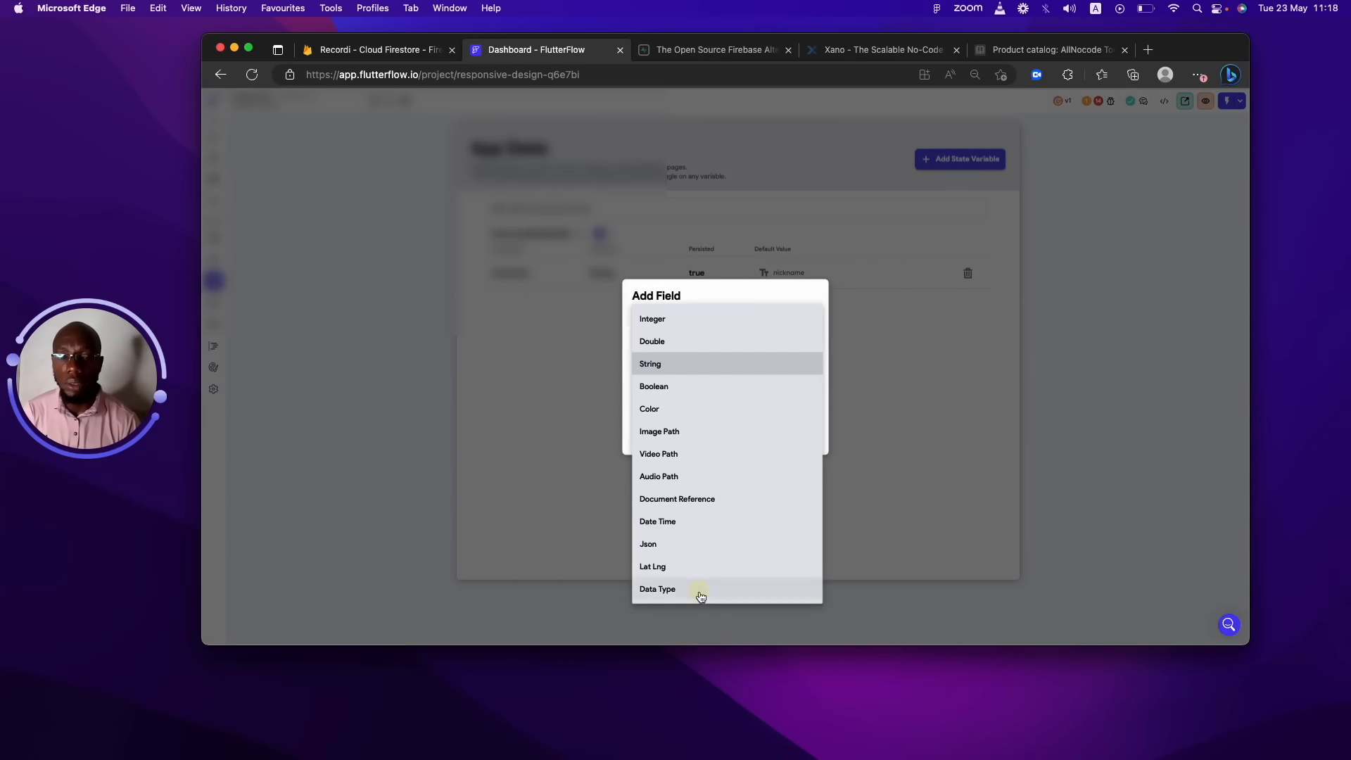
left_click(701, 599)
left_click(744, 389)
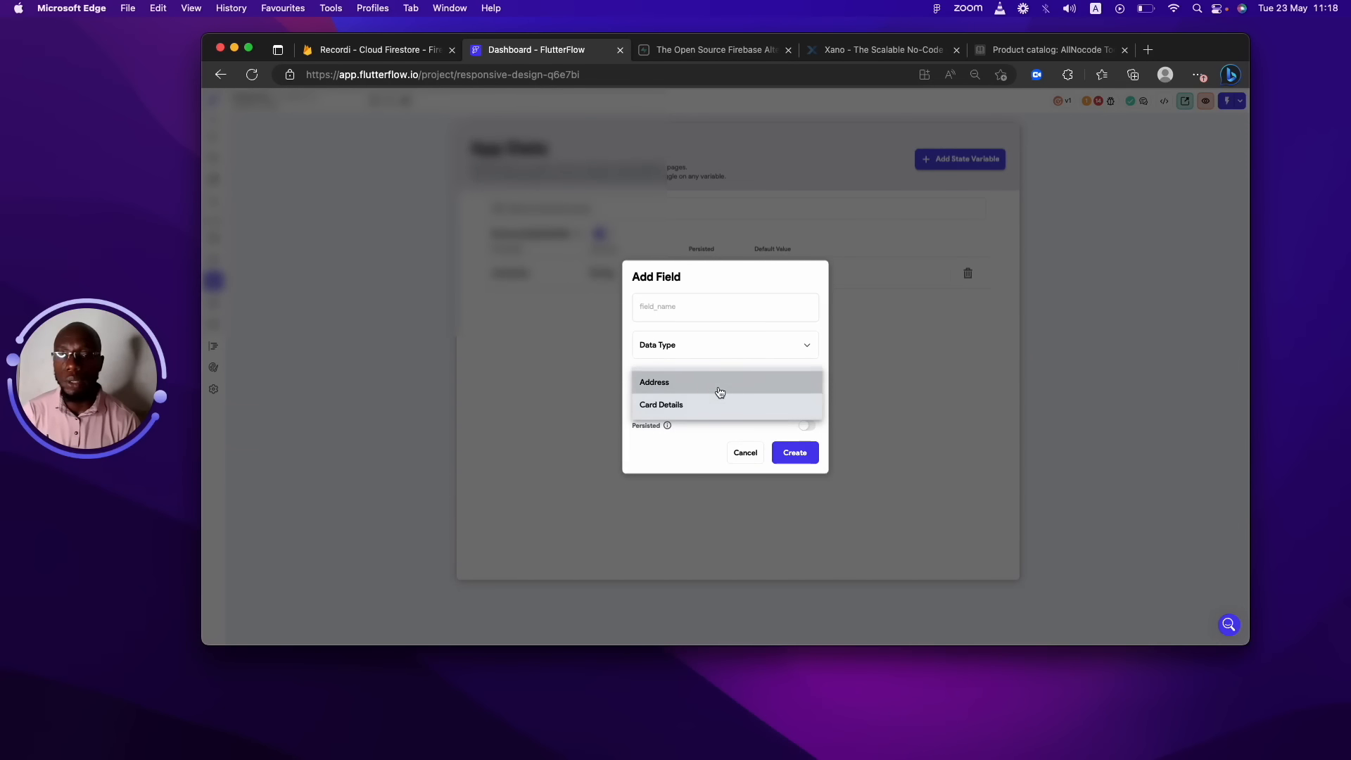
left_click(717, 387)
left_click(692, 312)
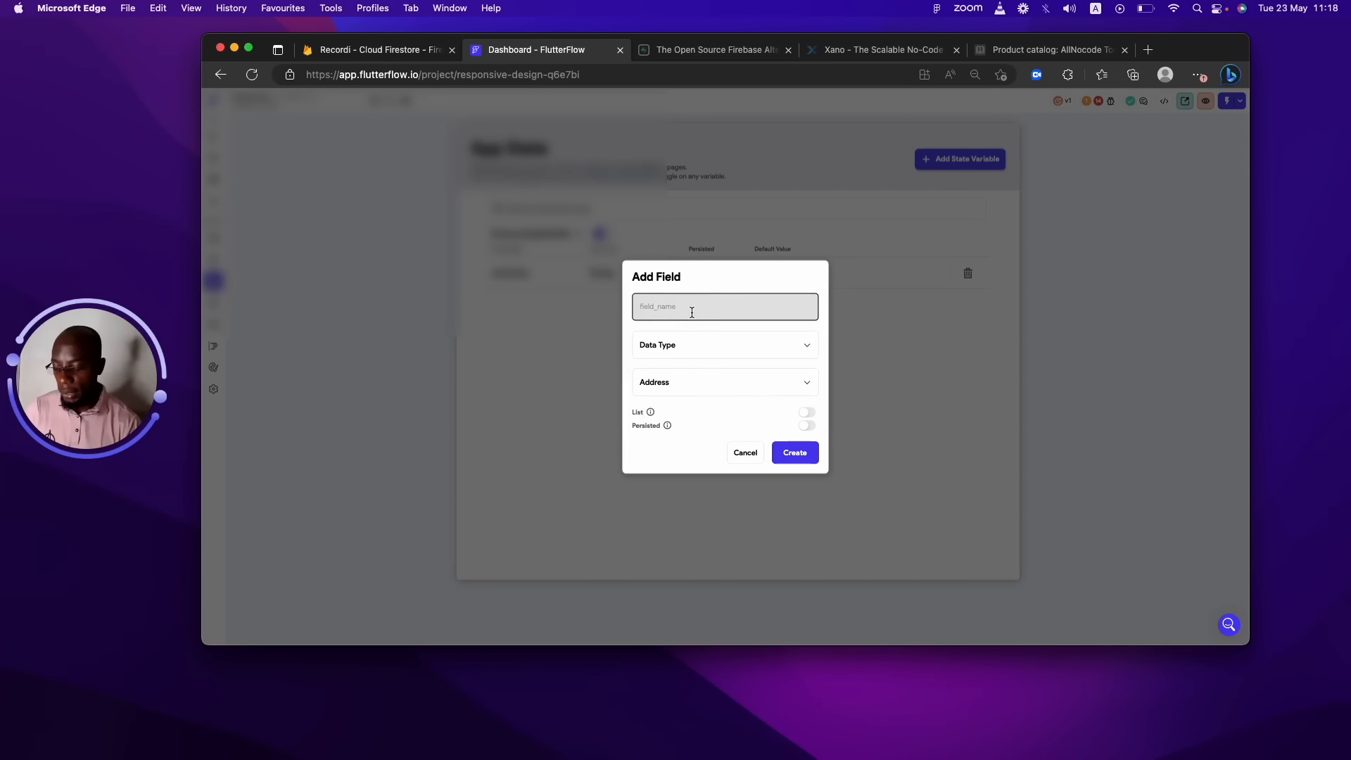
type("sample")
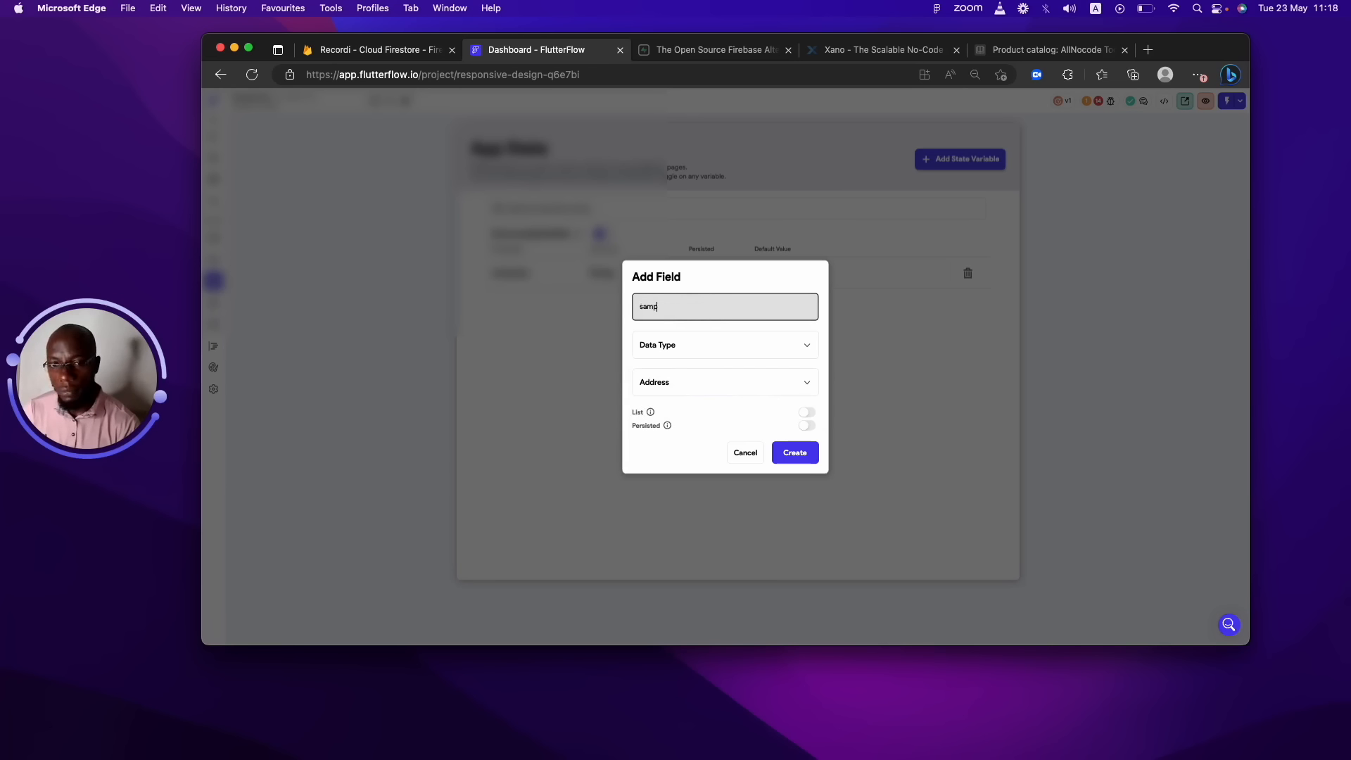
key("BackSpace")
key("BackSpace")
key("BackSpace")
key("BackSpace")
key("BackSpace")
key("BackSpace")
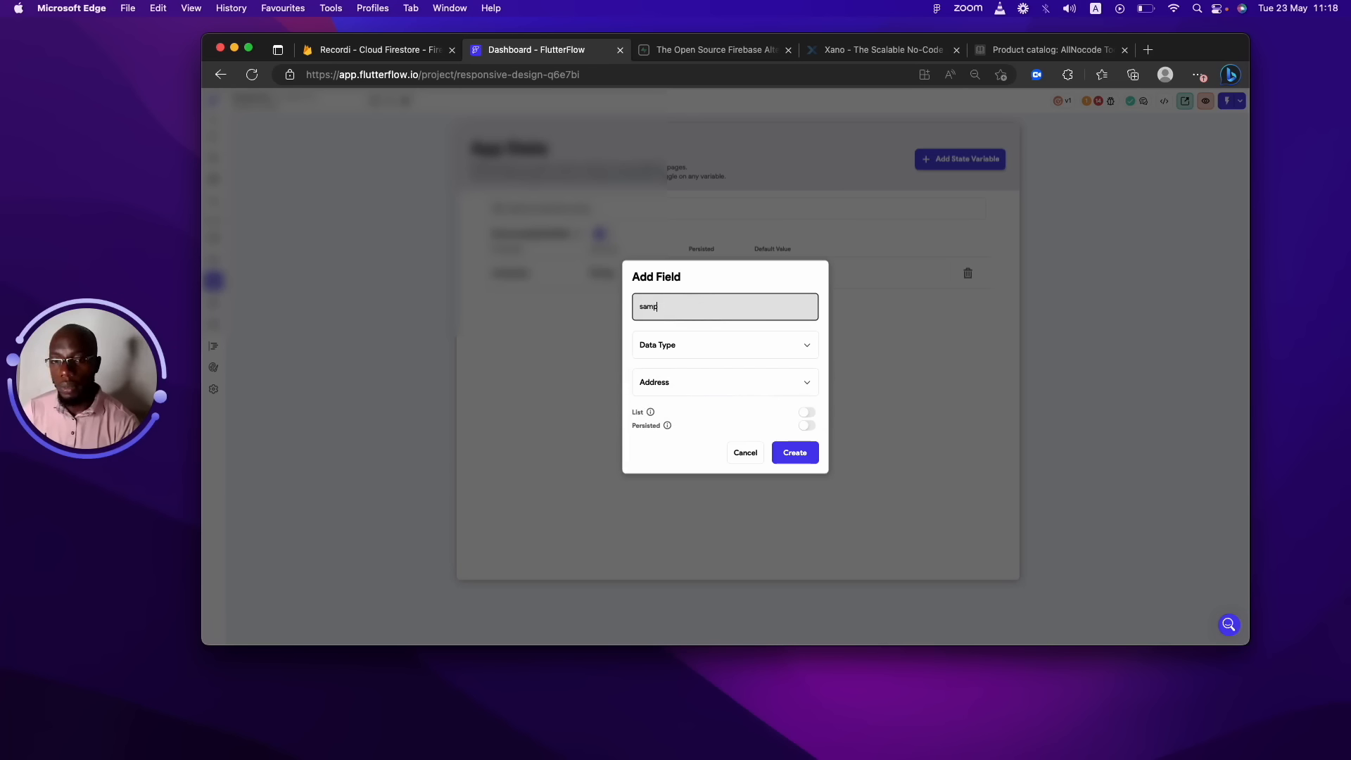
type("current")
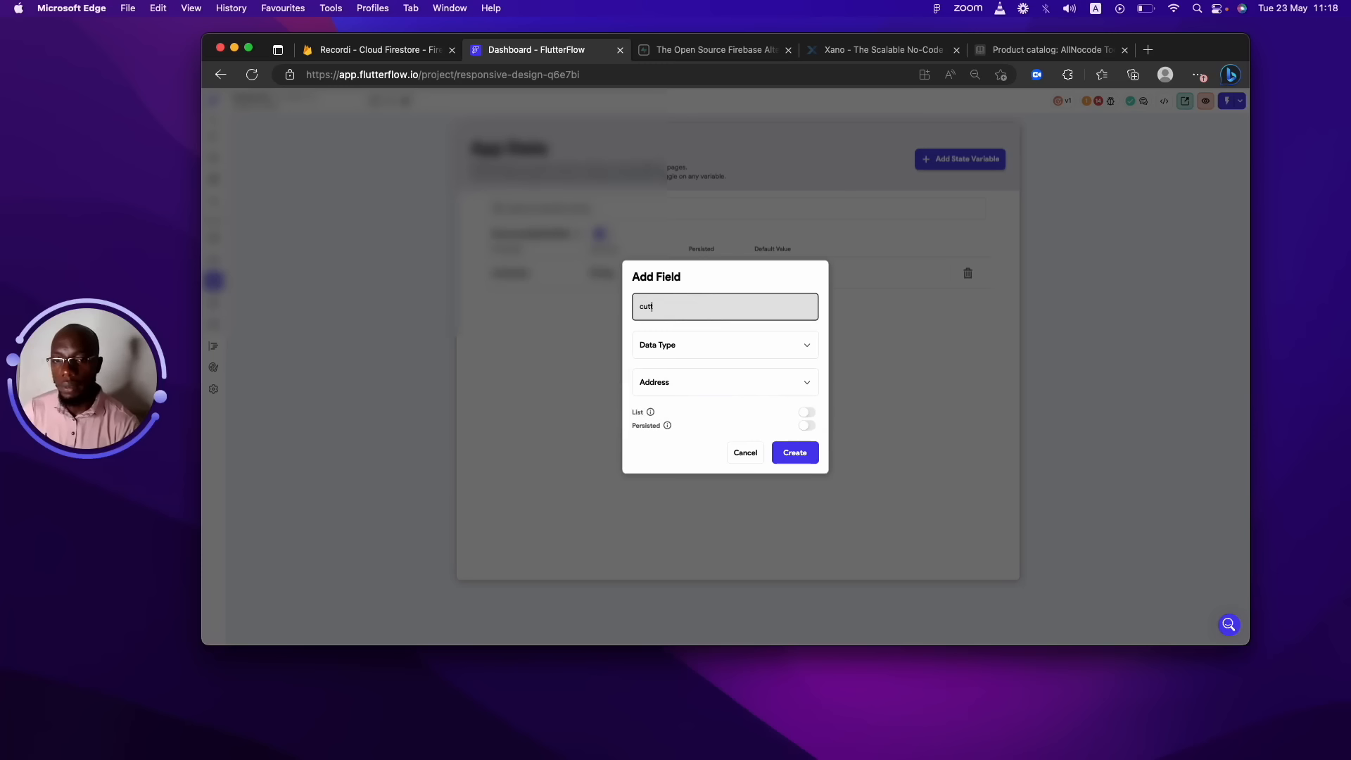
key("BackSpace")
type("rrent")
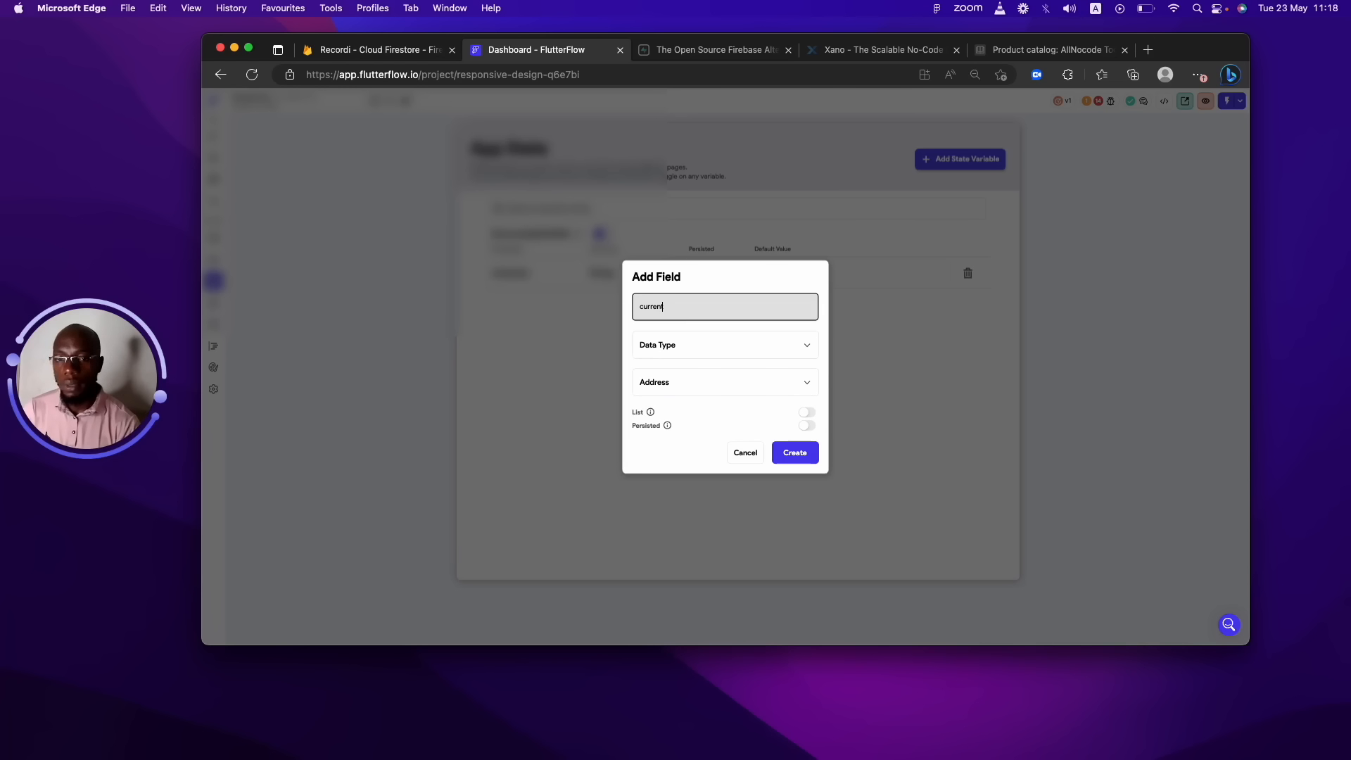
left_click(807, 424)
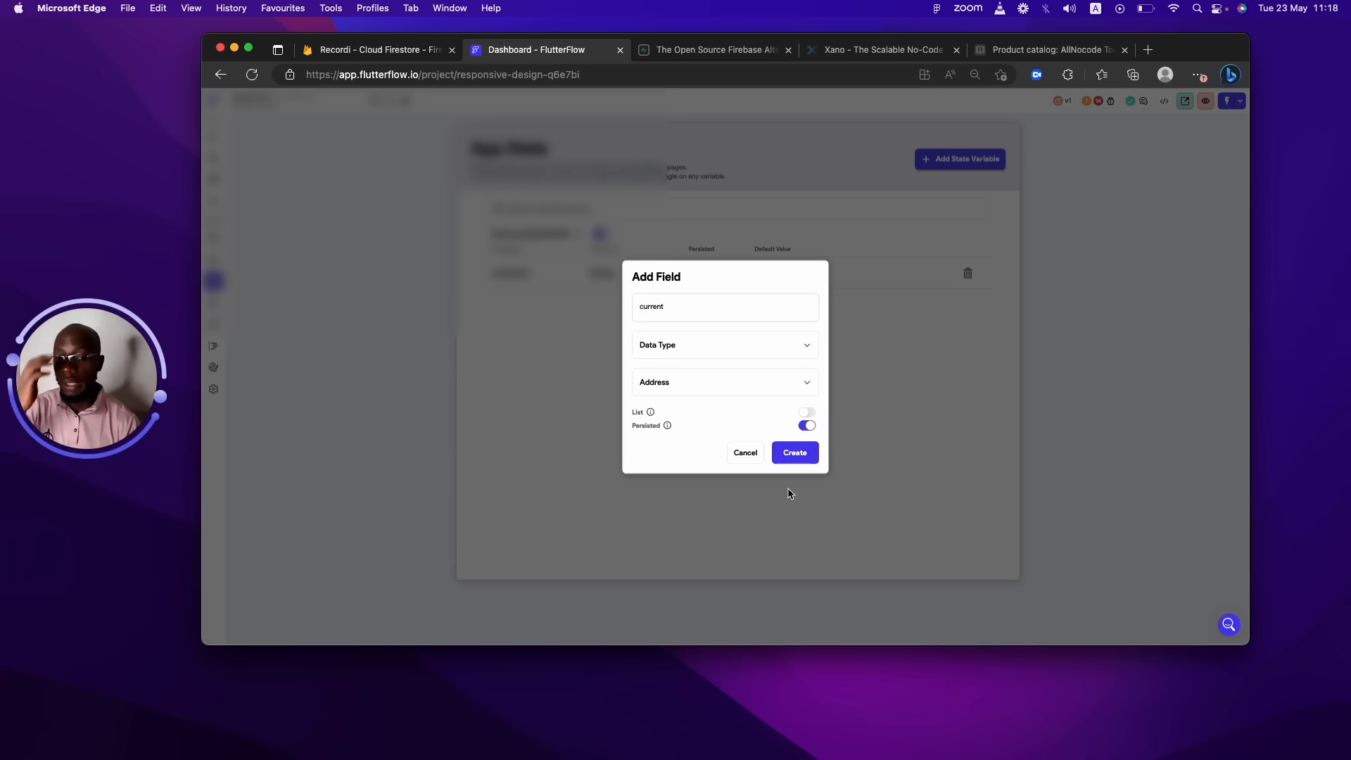
left_click(794, 454)
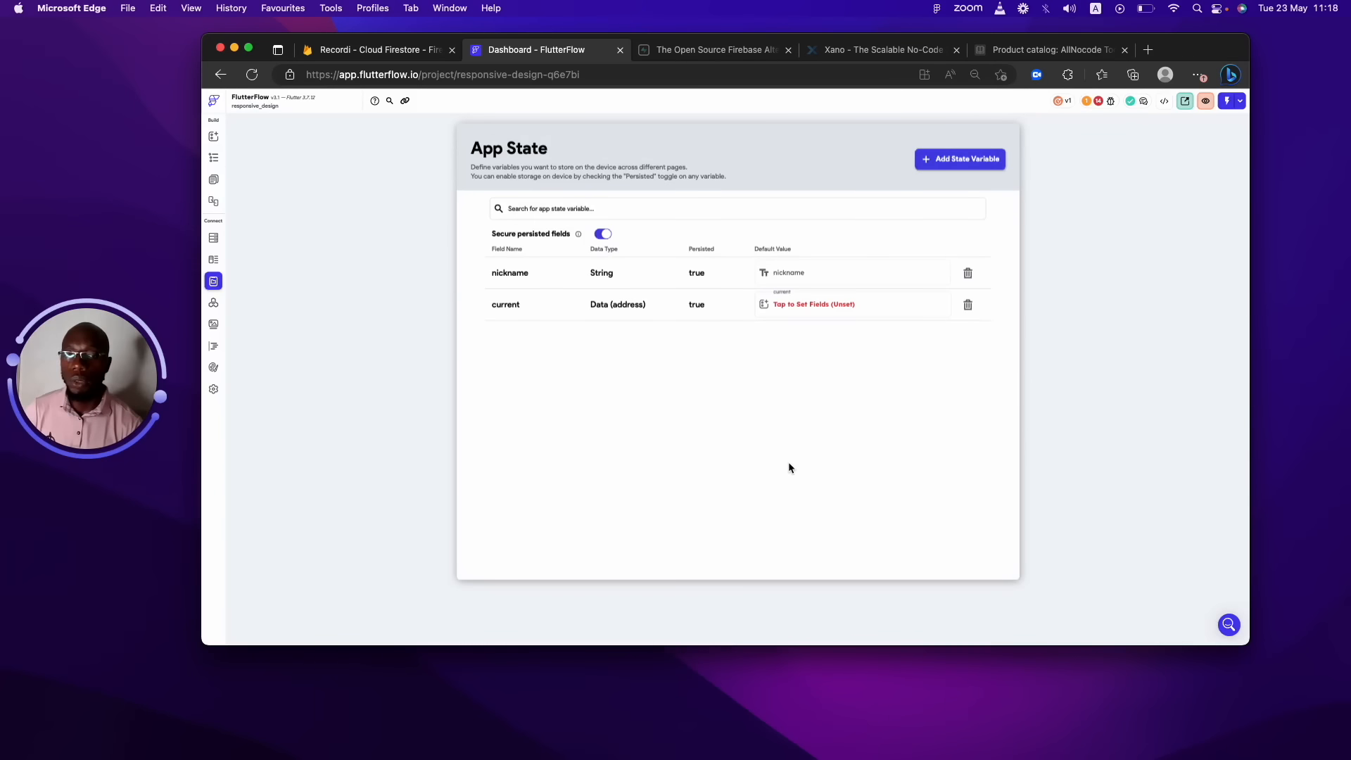
Open the current variable's default fields and look over country through latLong.
left_click(818, 308)
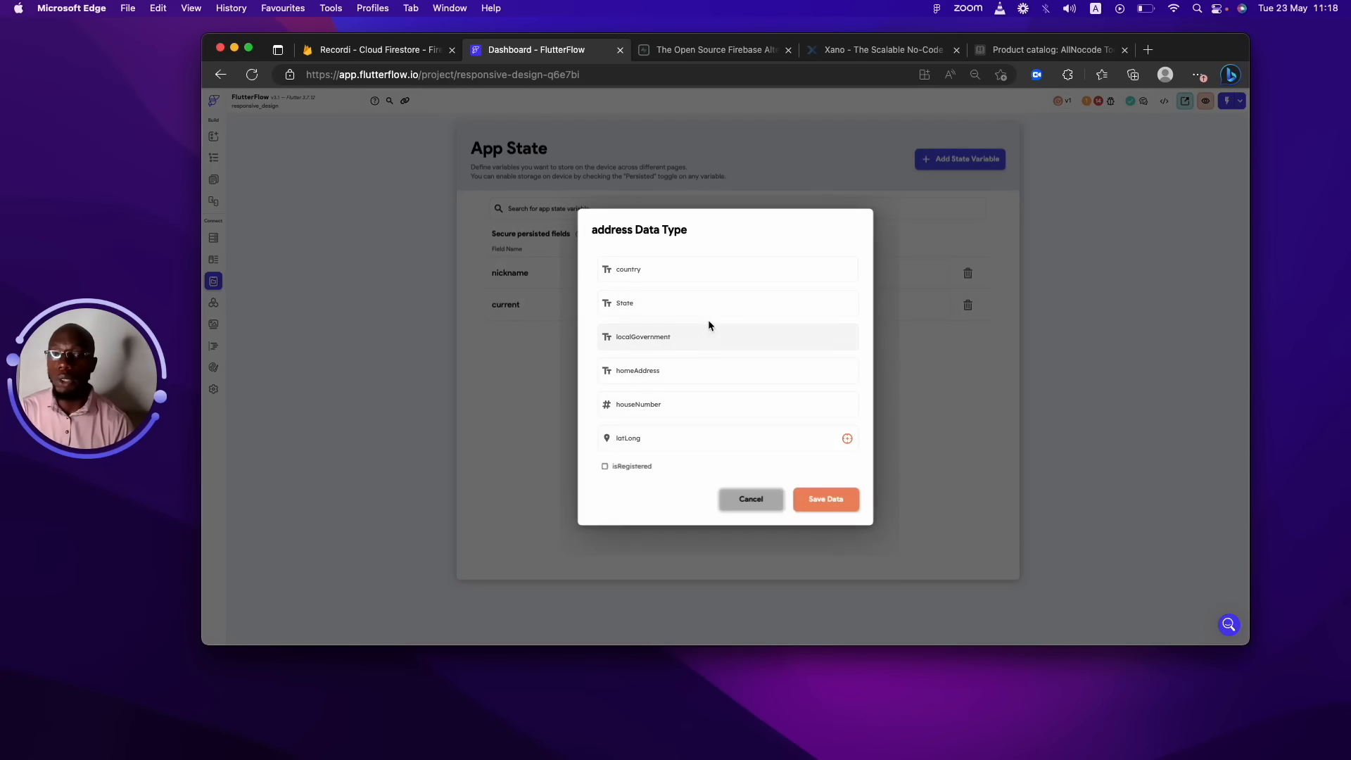
left_click(682, 259)
left_click(676, 295)
left_click(680, 338)
left_click(695, 382)
left_click(695, 403)
left_click(687, 435)
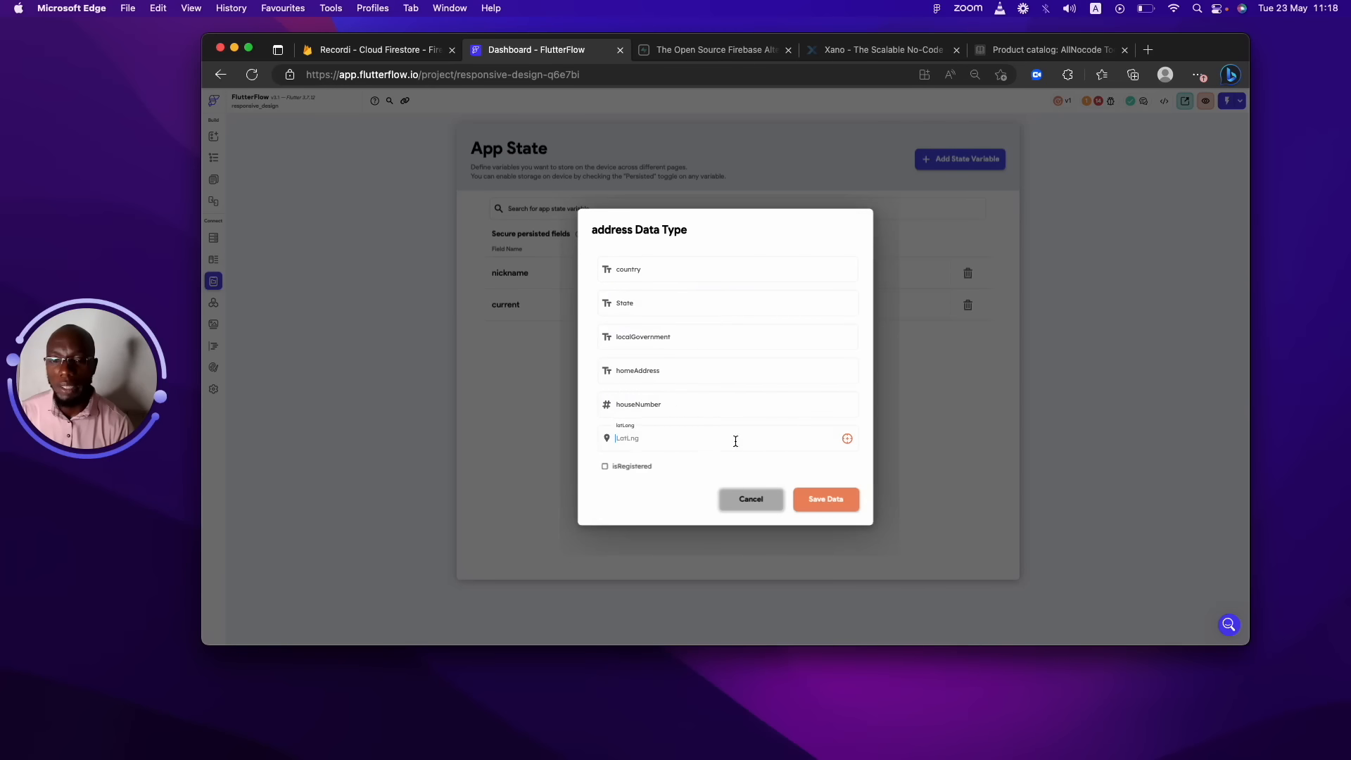
Search 'benin c' in the latLong place picker, pick Benin City, Nigeria, and save the defaults.
left_click(845, 440)
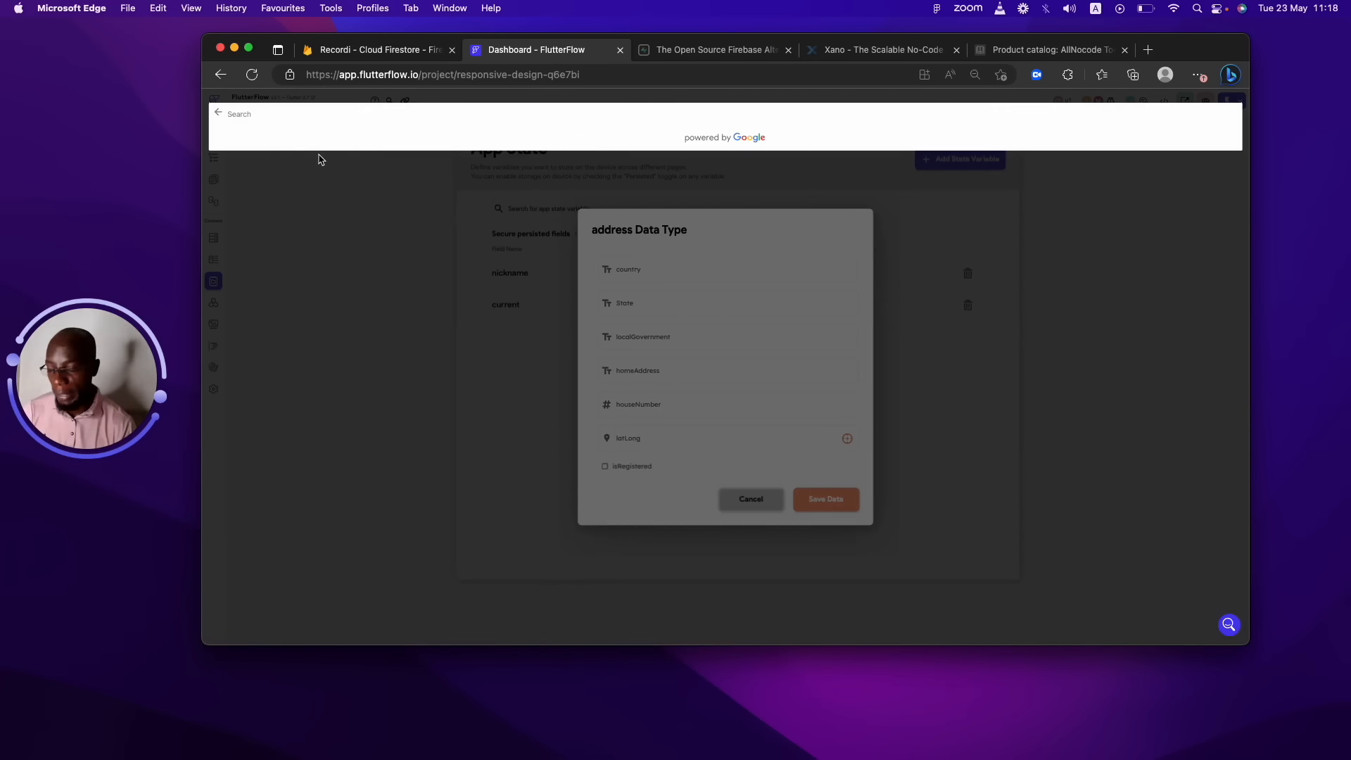
type("benin city")
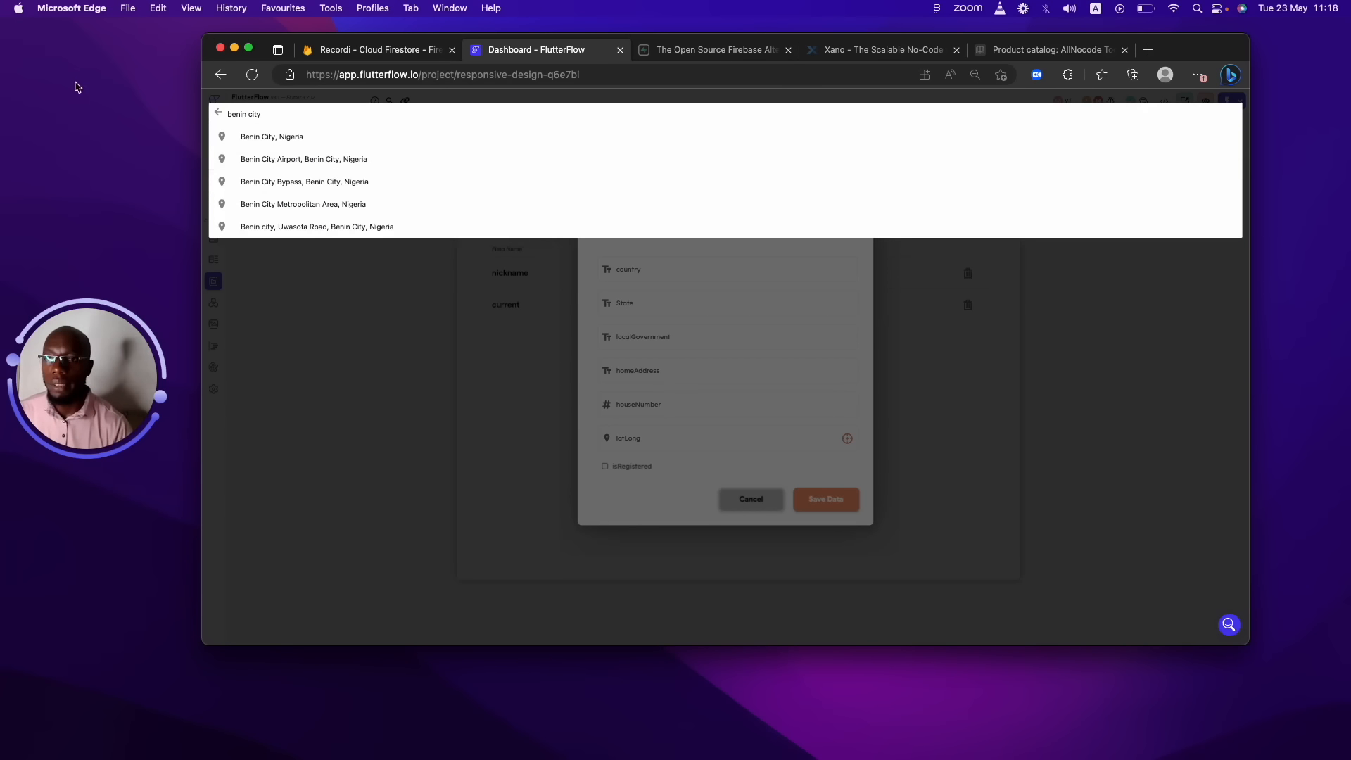
left_click(288, 137)
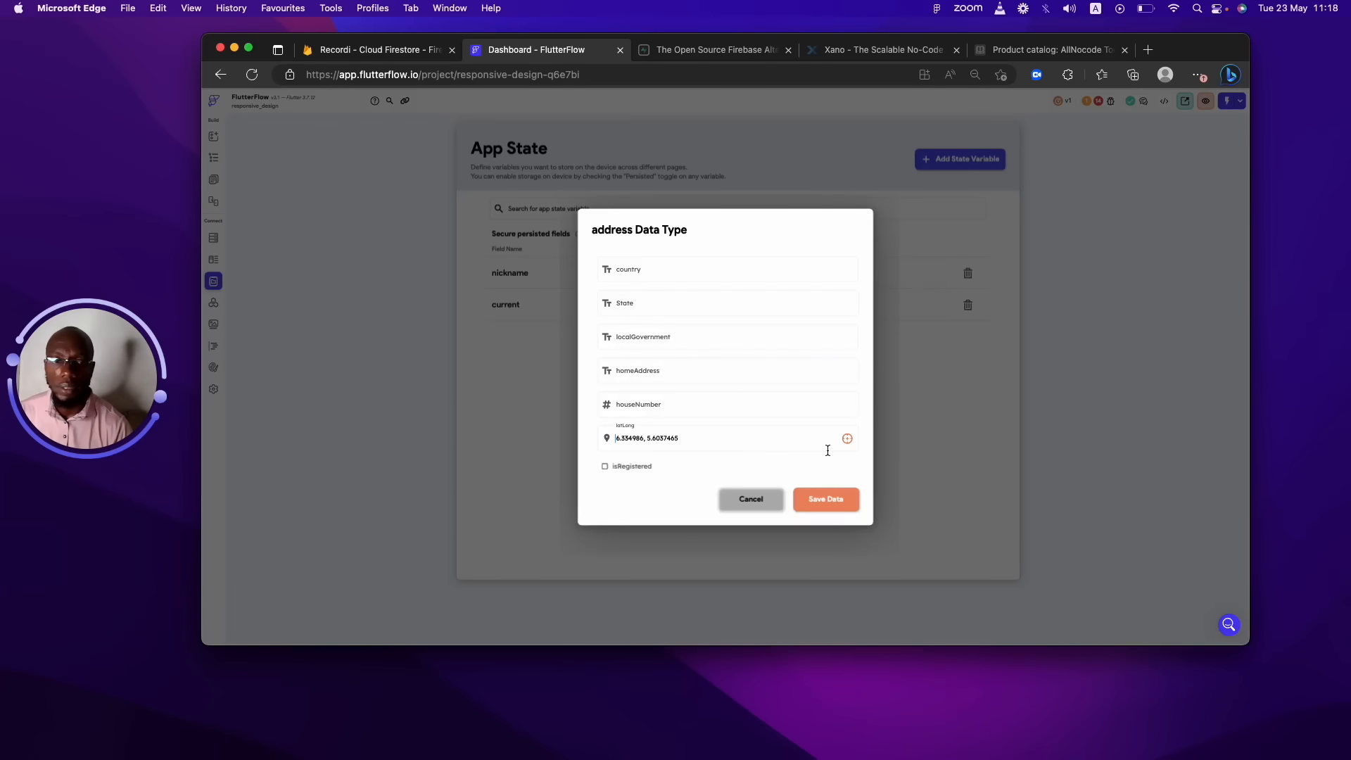
left_click_drag(709, 441, 571, 424)
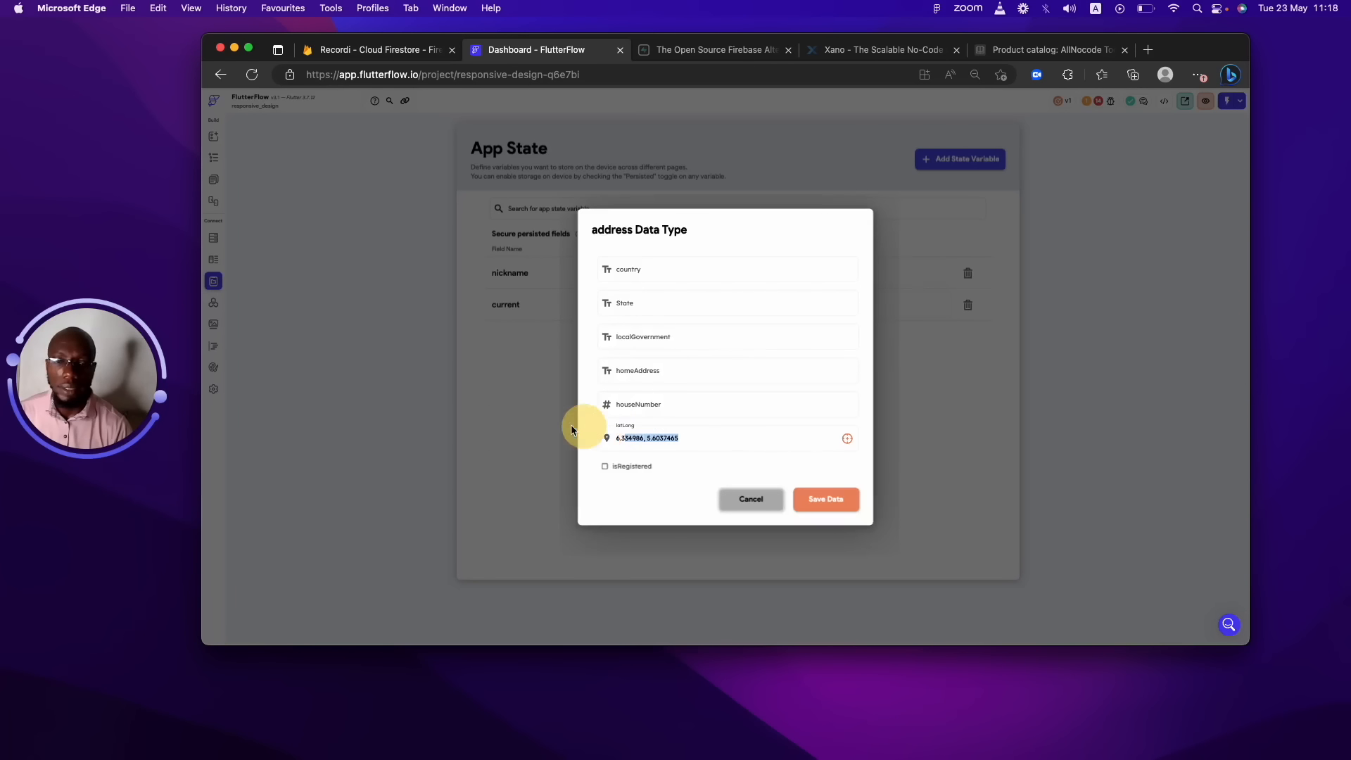
left_click(742, 448)
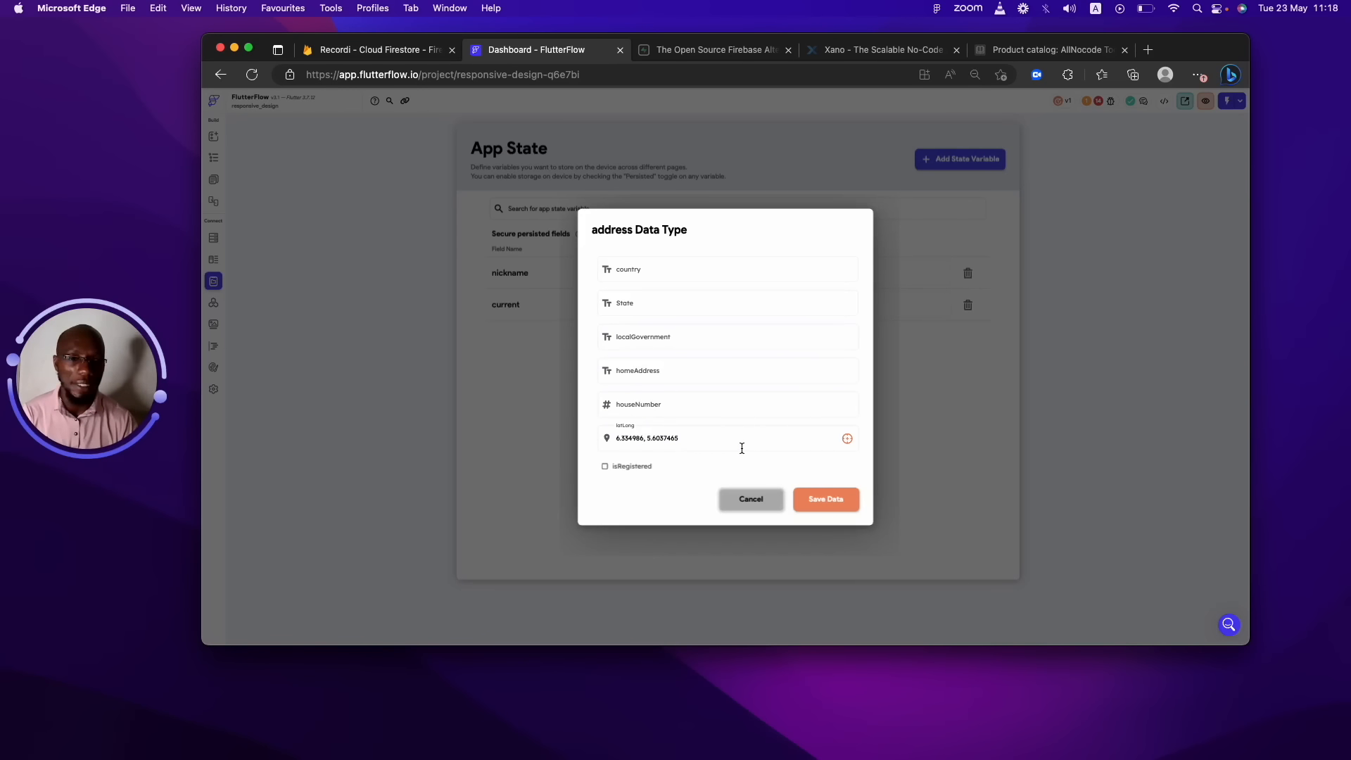
left_click(817, 495)
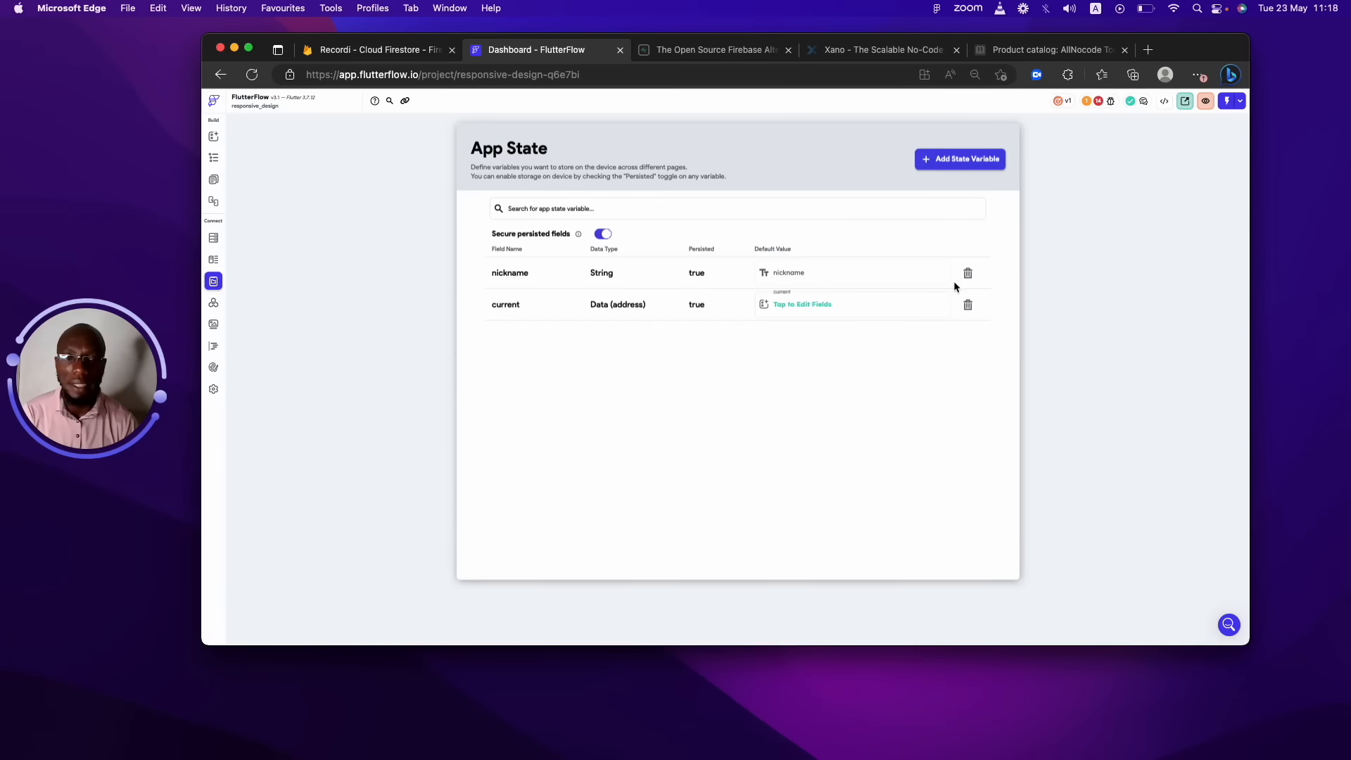
left_click(930, 304)
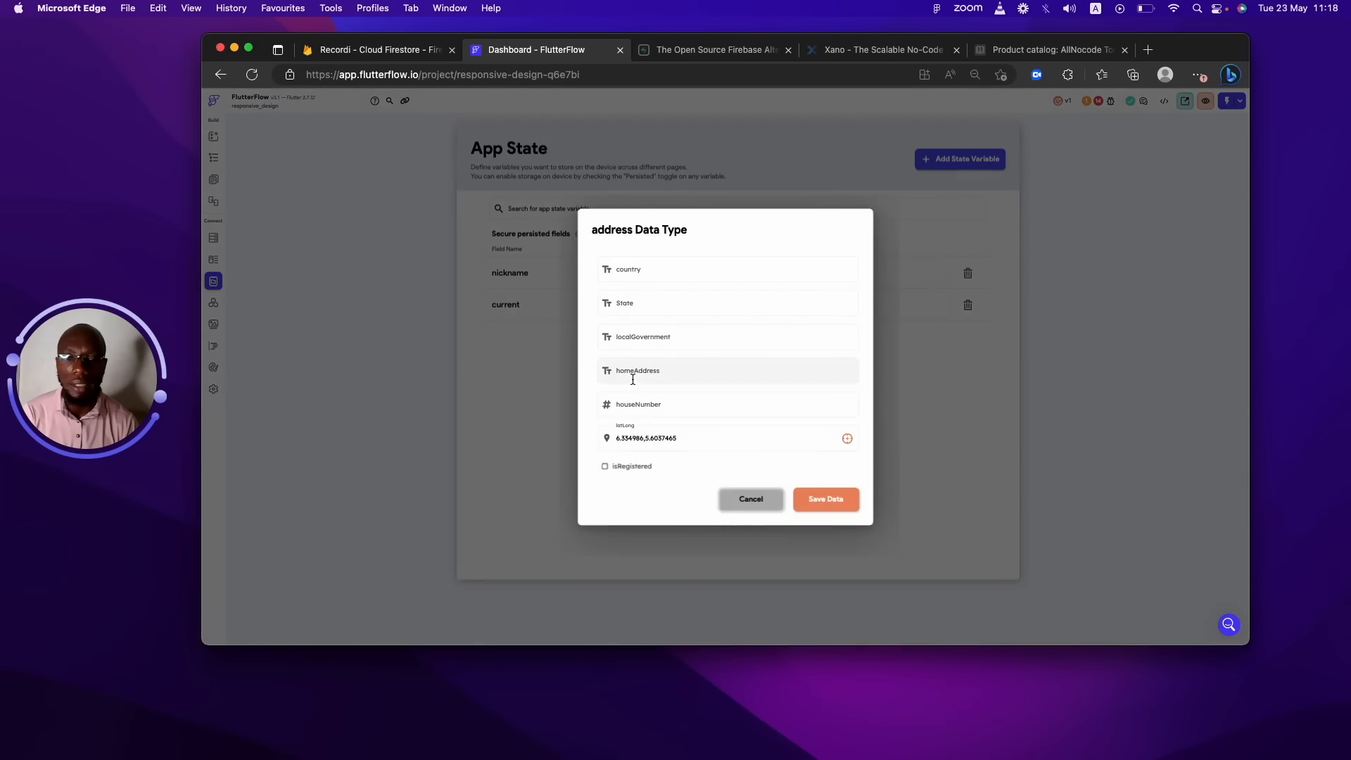
left_click(814, 501)
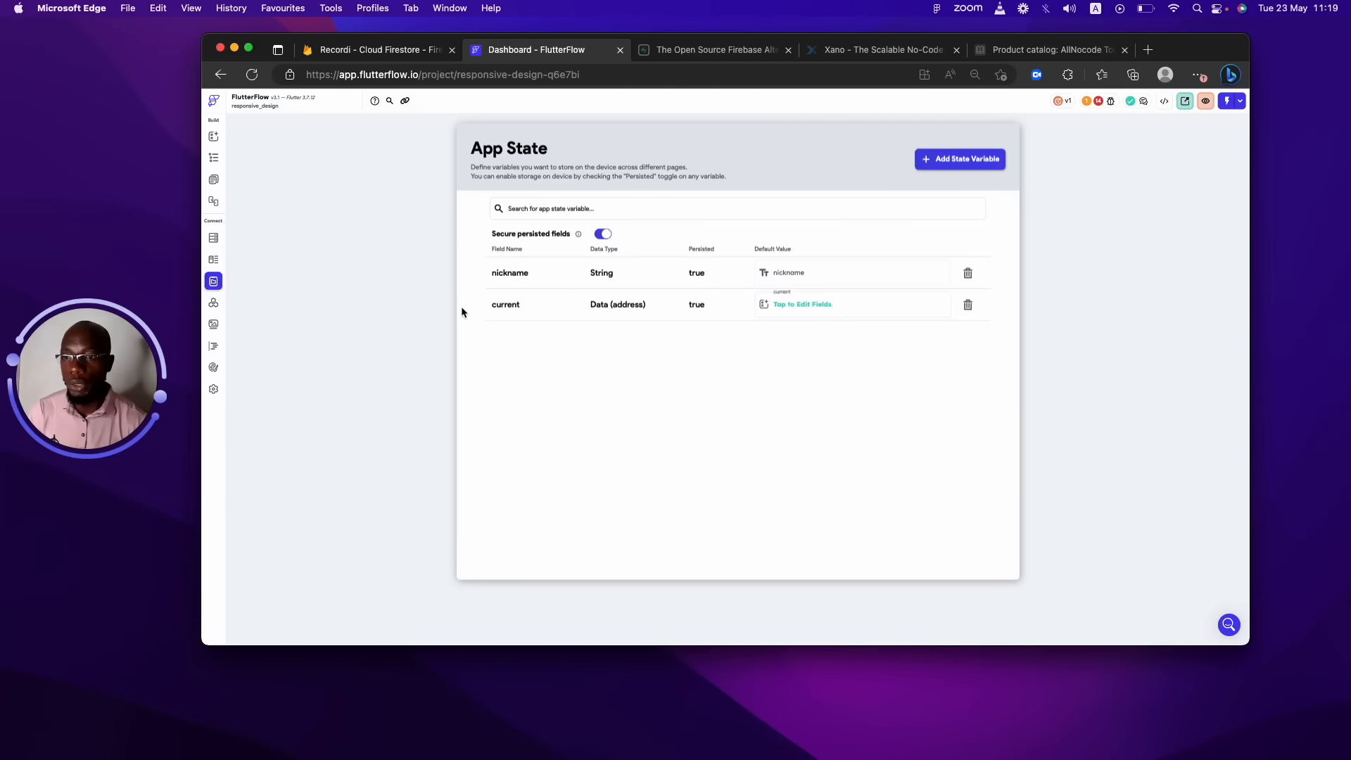
Go to the page editor and select the homepage page in the Widget Tree.
left_click(213, 179)
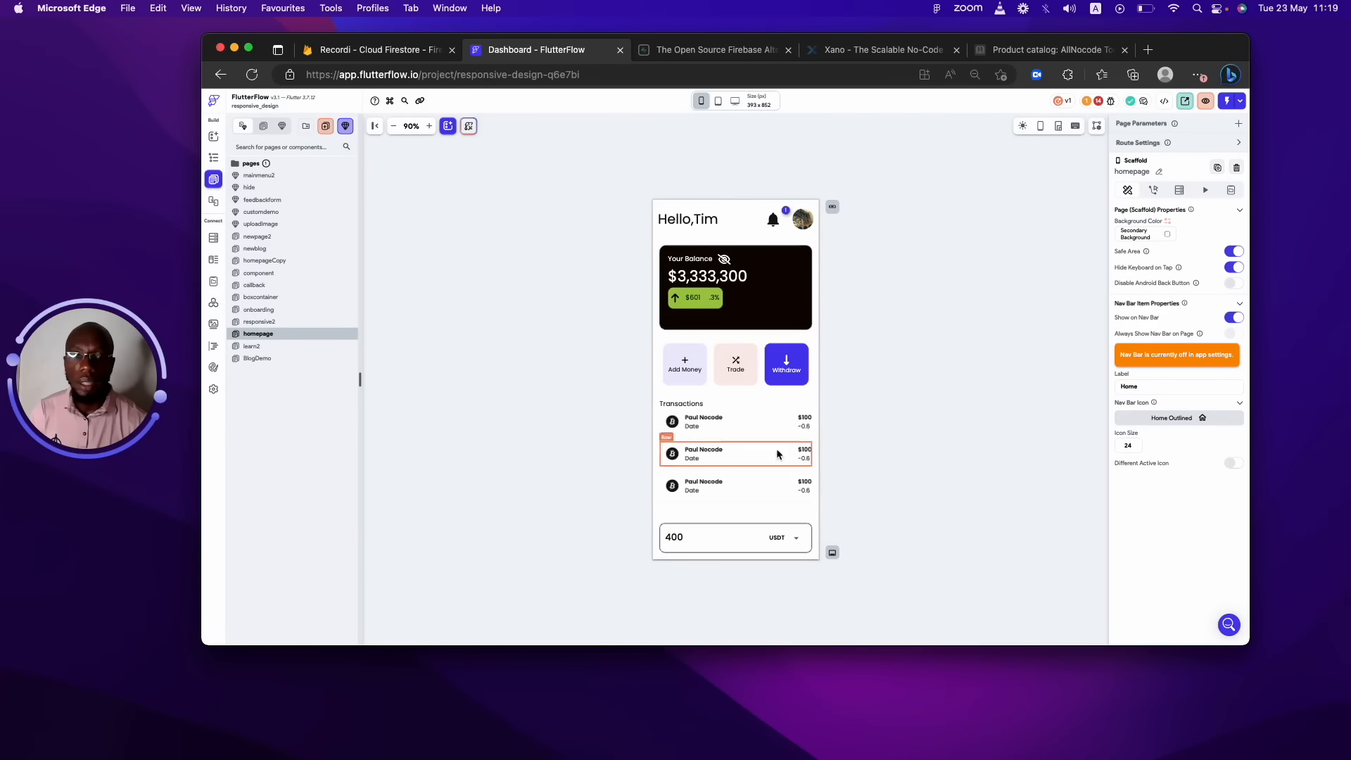
left_click(708, 202)
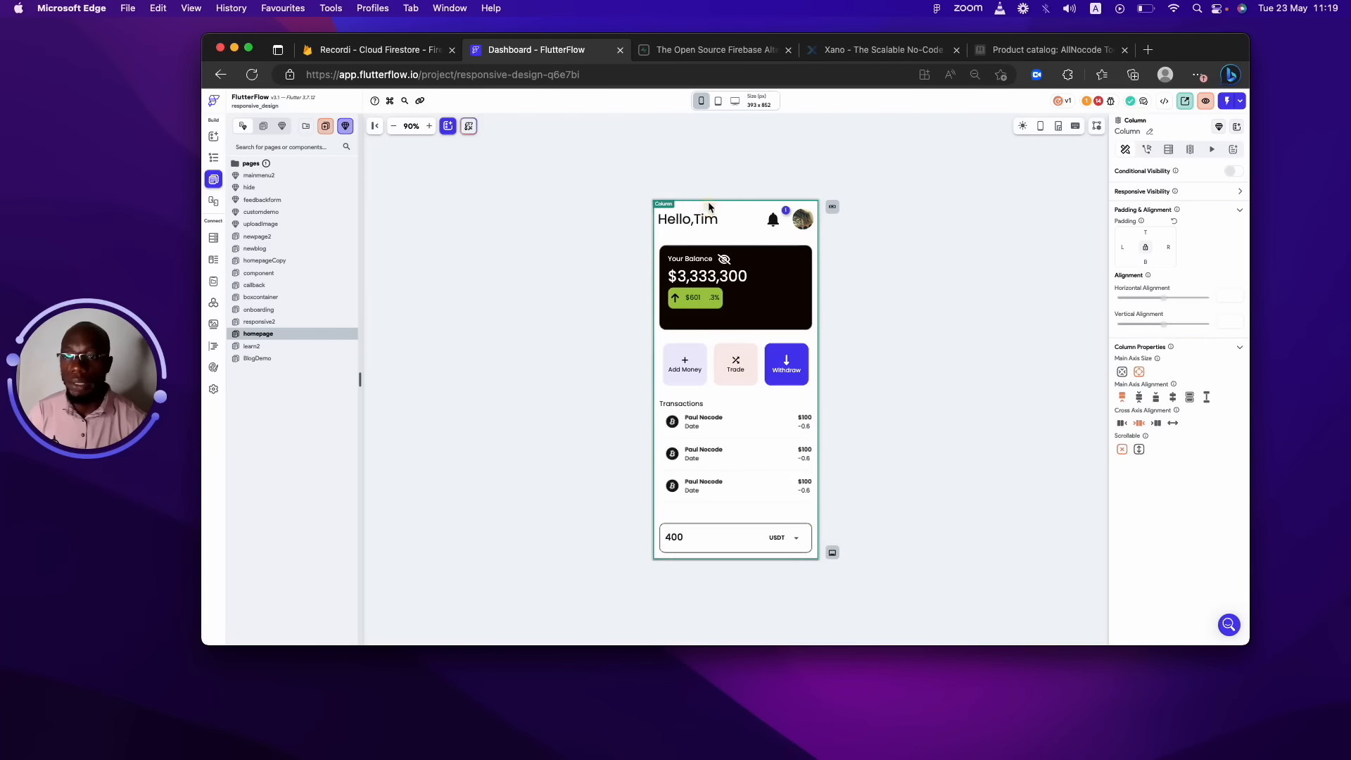
left_click(213, 157)
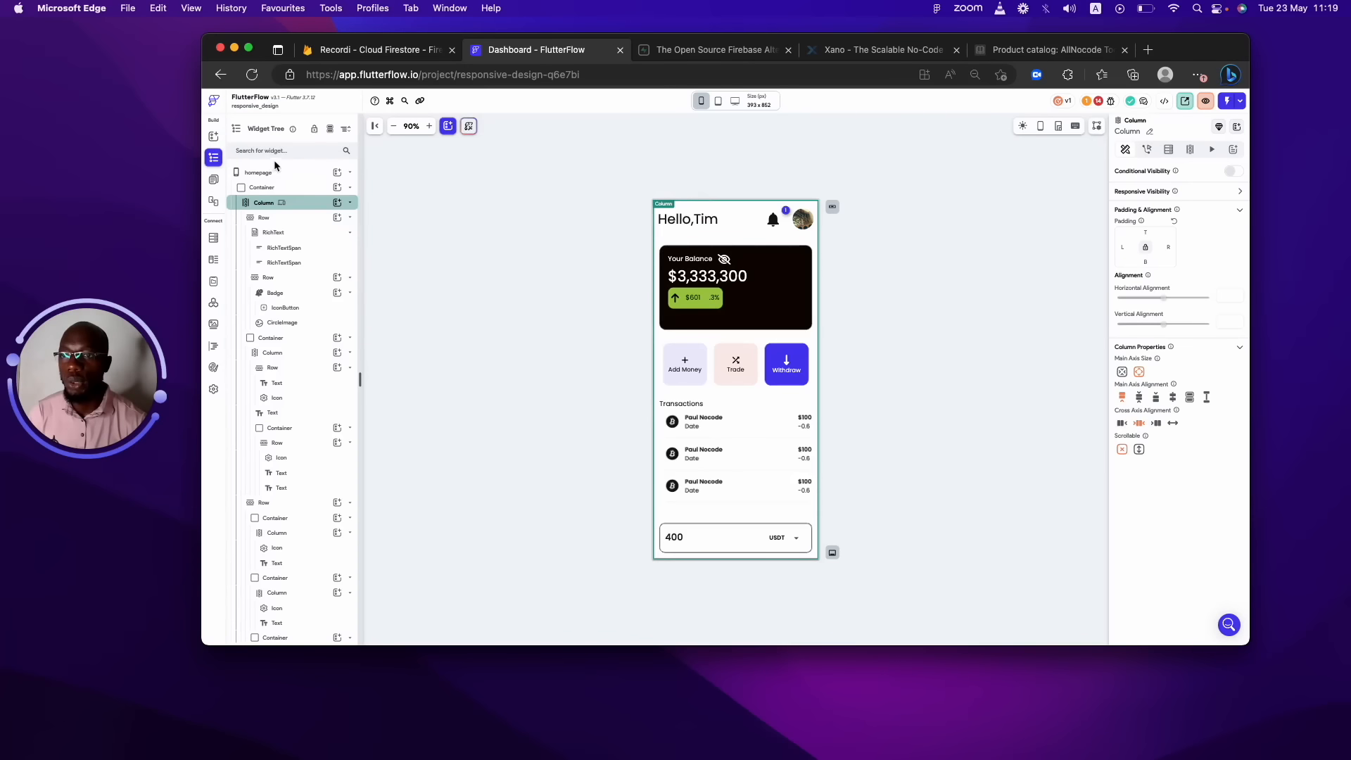
left_click(279, 173)
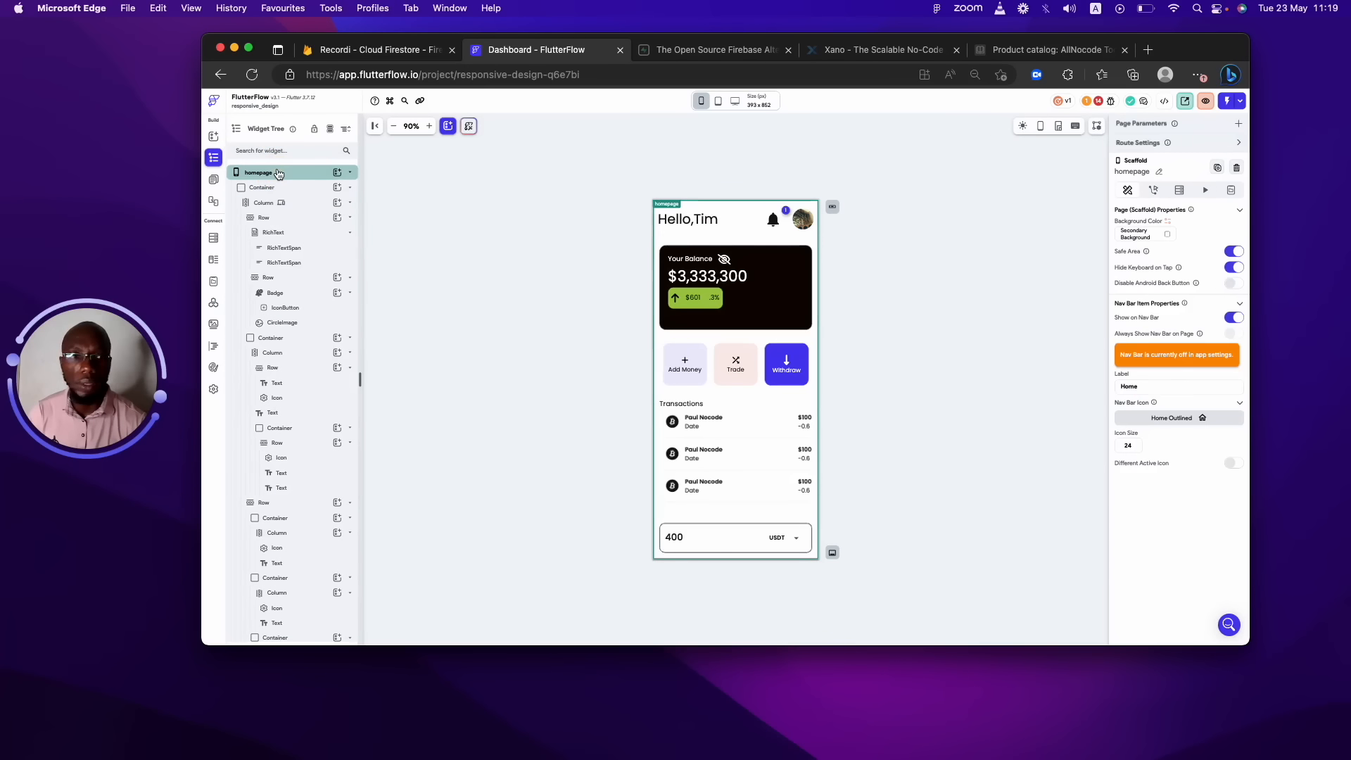
View homepage's local state variables, starting a new field and then discarding it.
left_click(1231, 190)
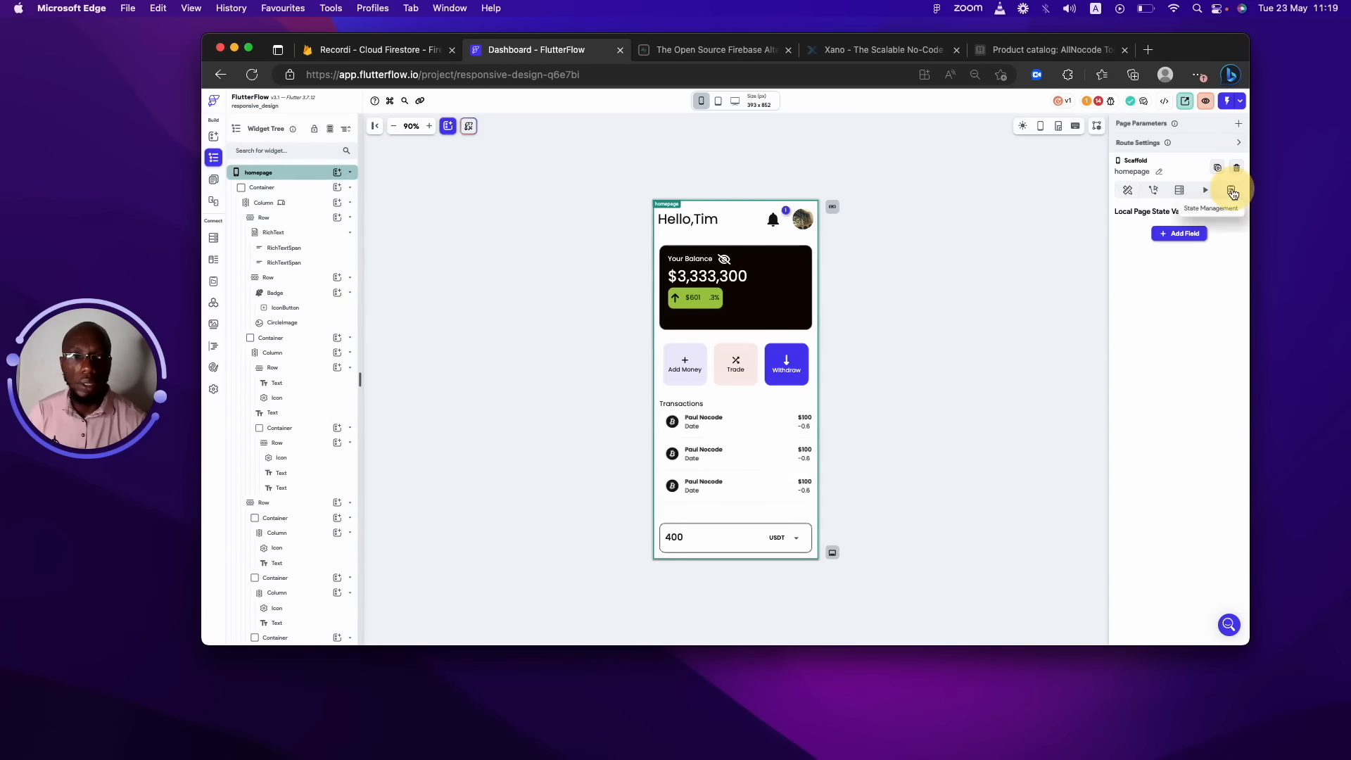
left_click(1188, 242)
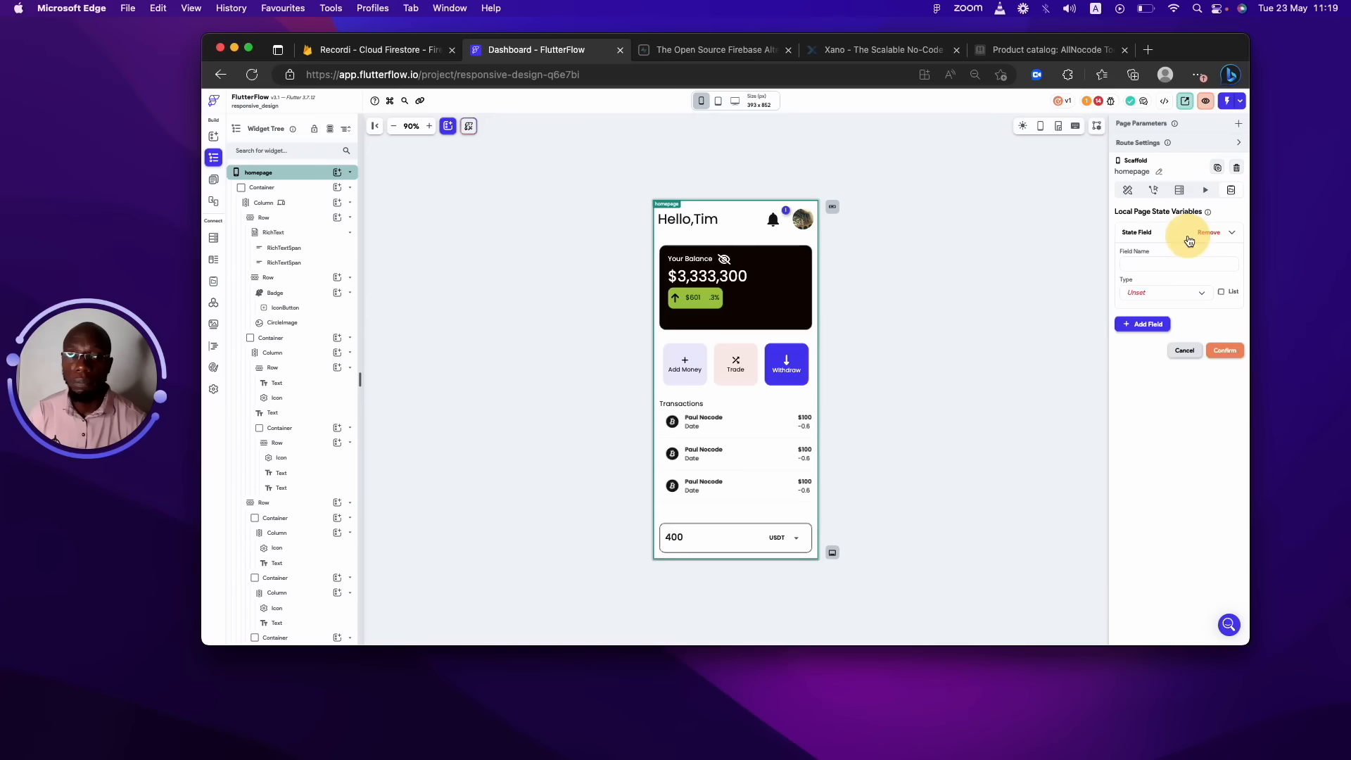
left_click(1202, 293)
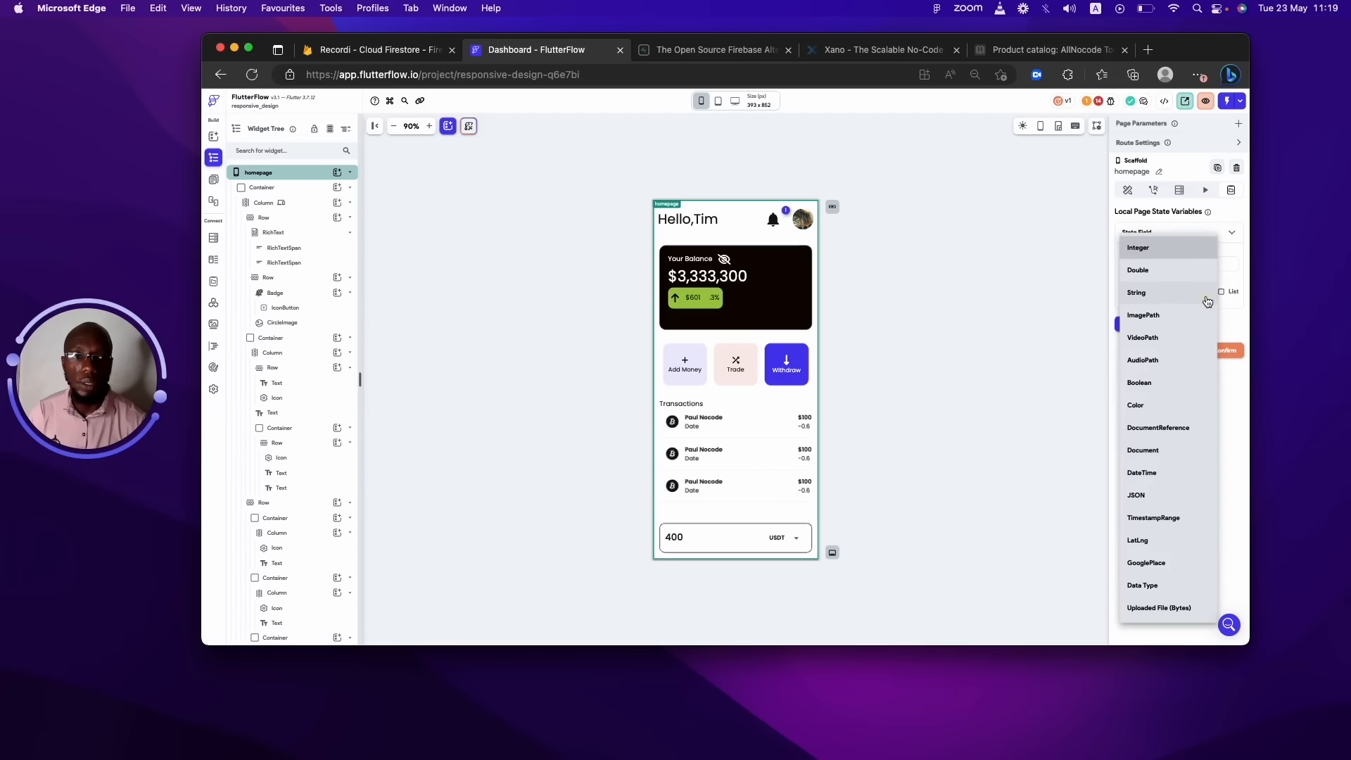
left_click(1231, 402)
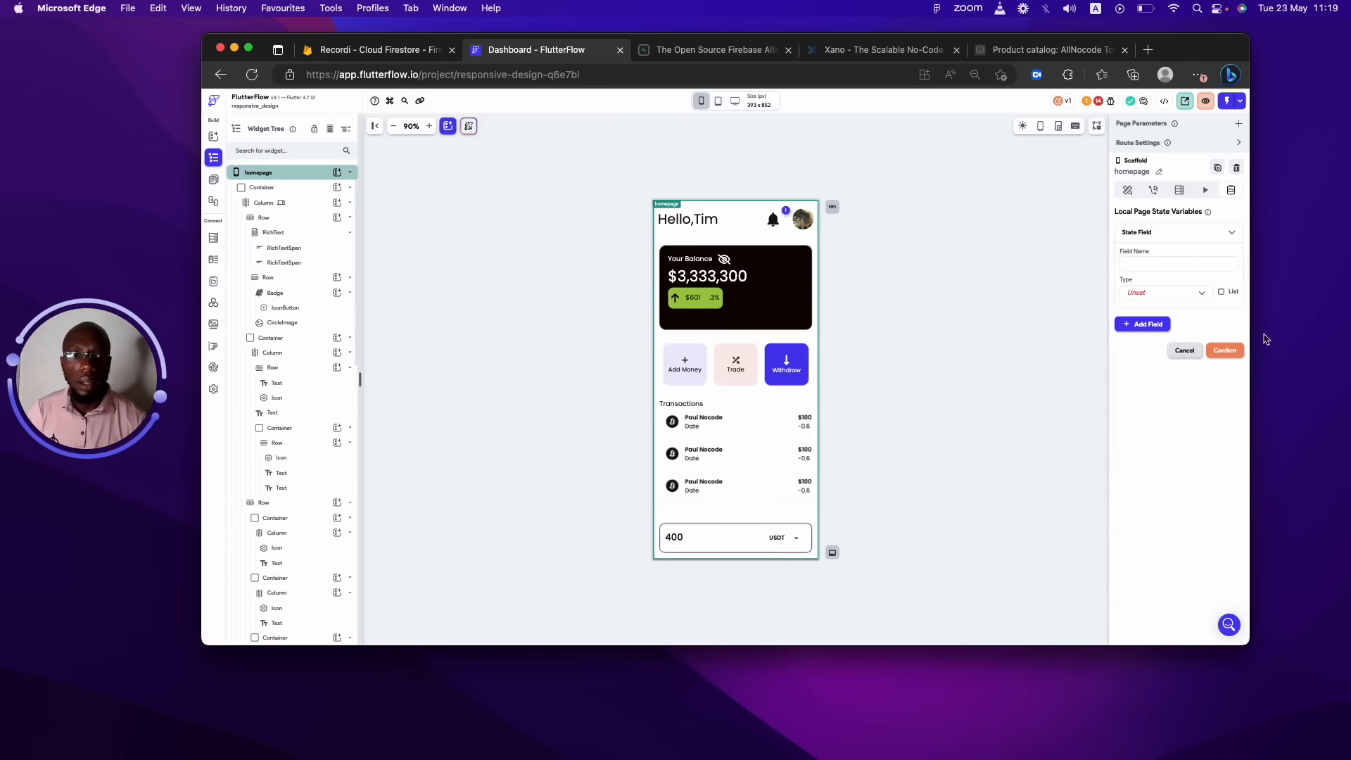
left_click(1184, 350)
Select the balance card container and browse its documentation, animation, backend query and property settings.
left_click(806, 267)
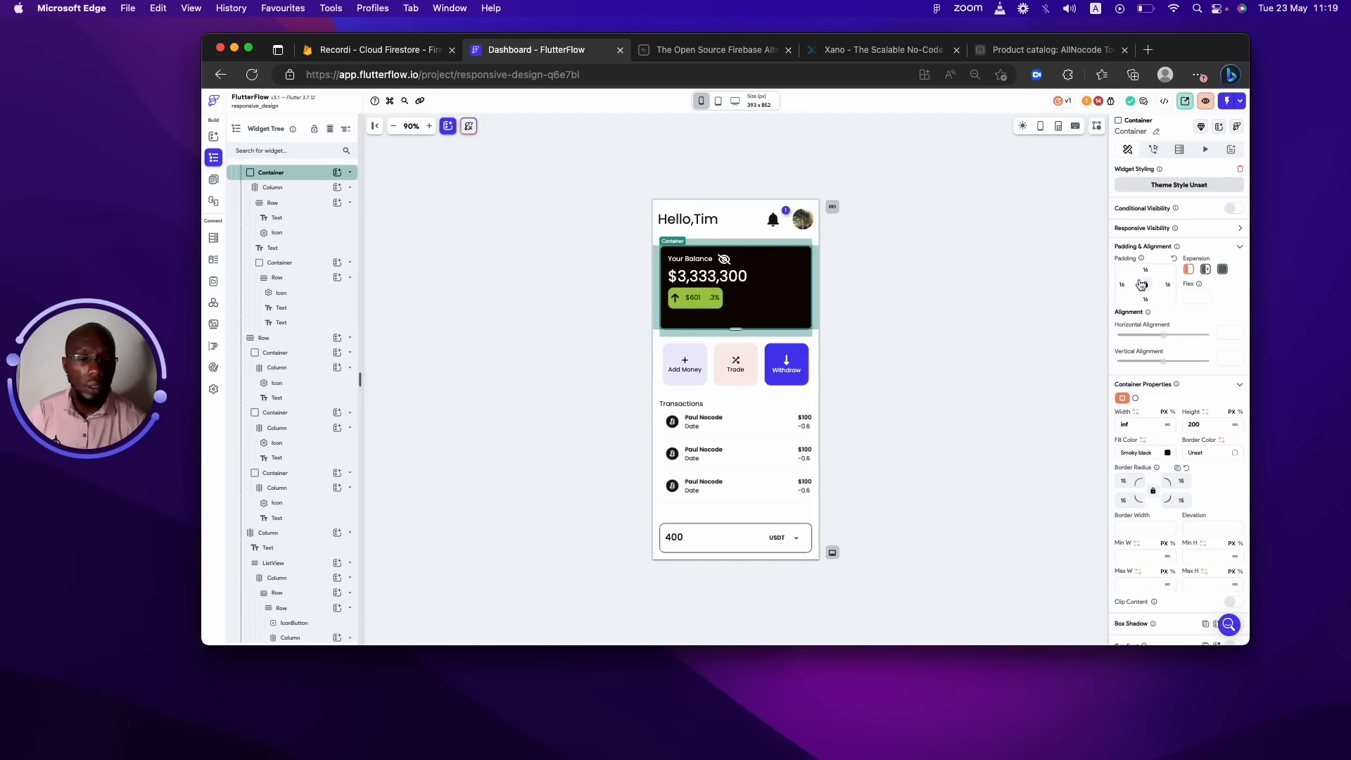
left_click(274, 190)
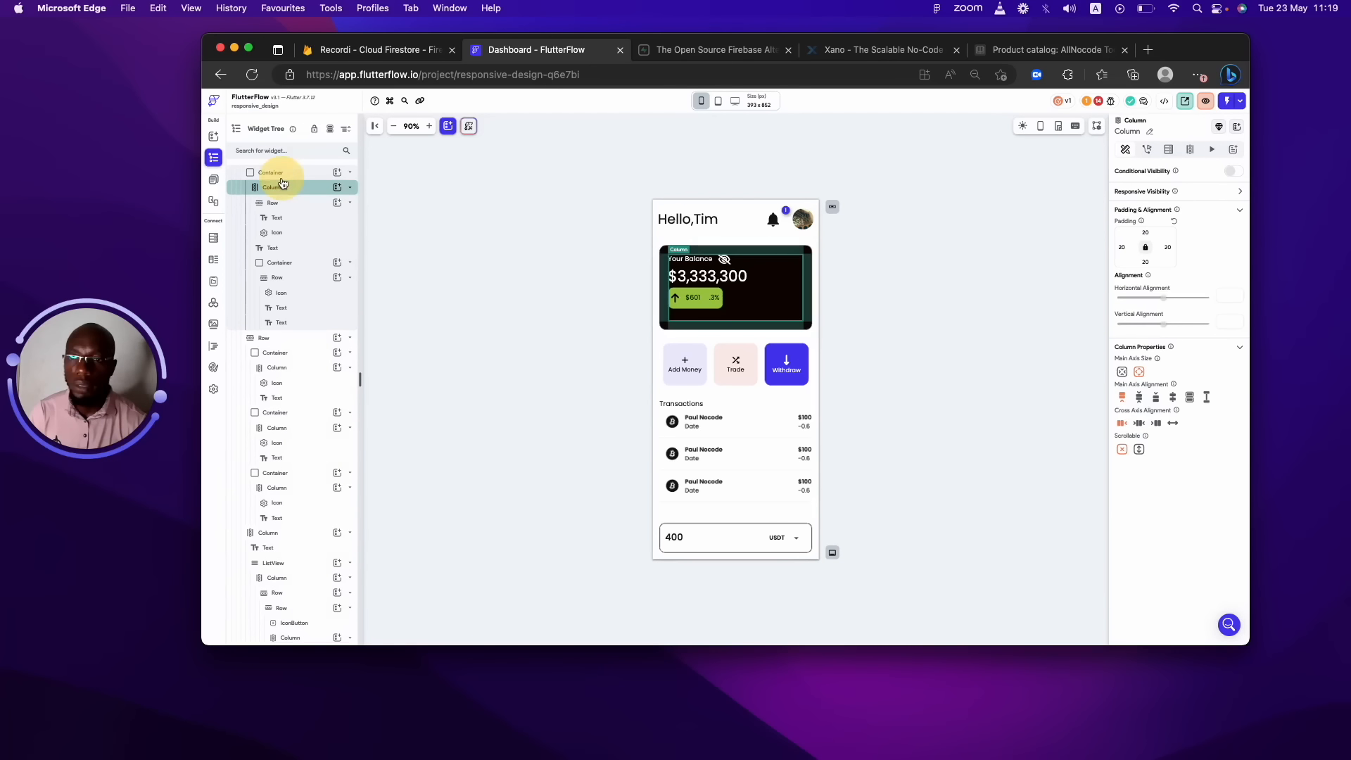
left_click(271, 172)
left_click(1230, 149)
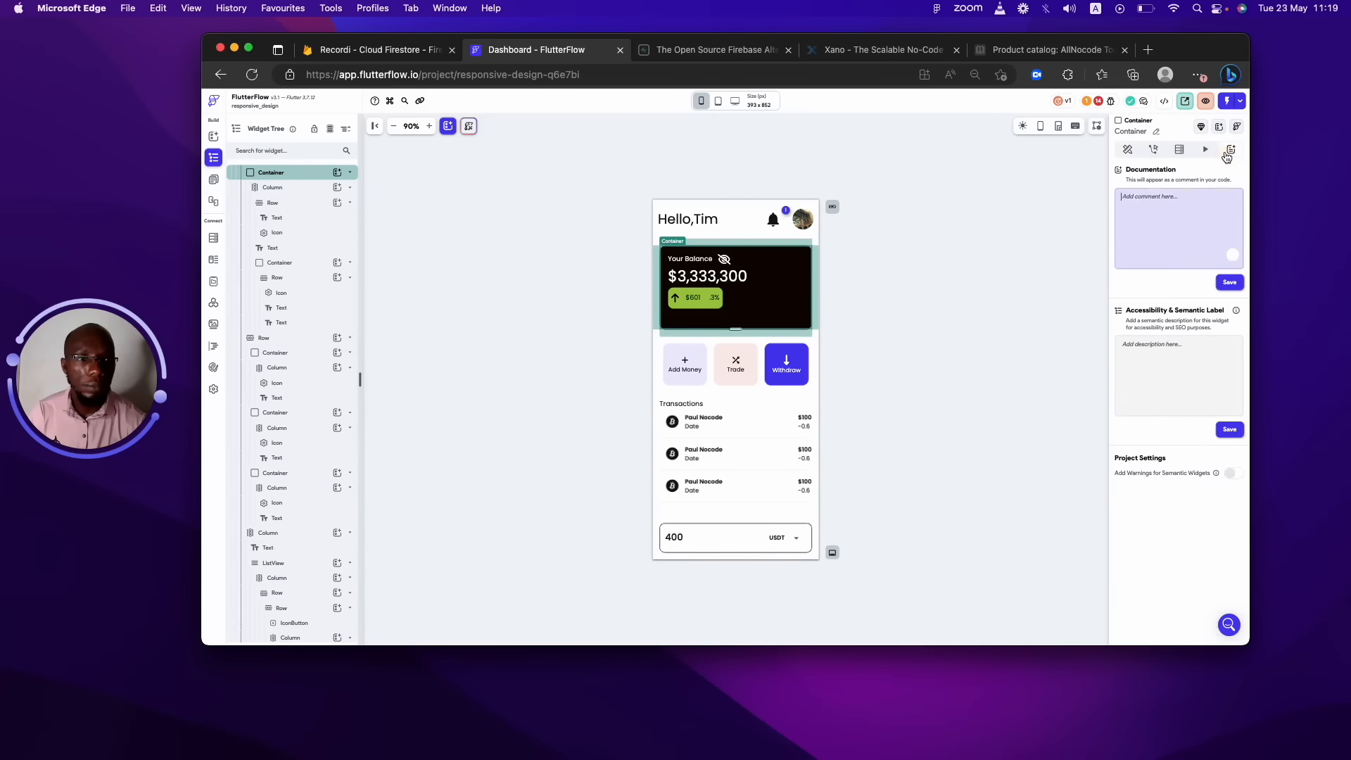
left_click(1204, 149)
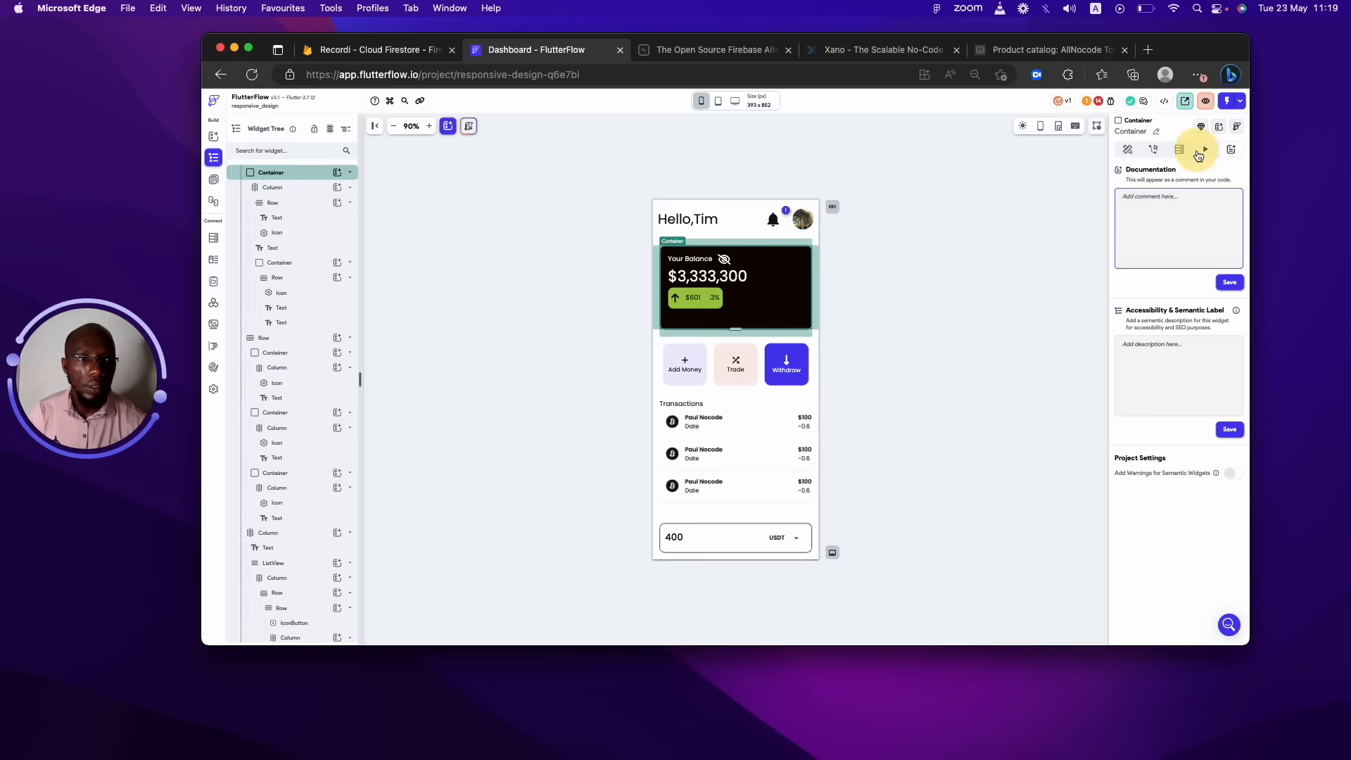
left_click(1128, 151)
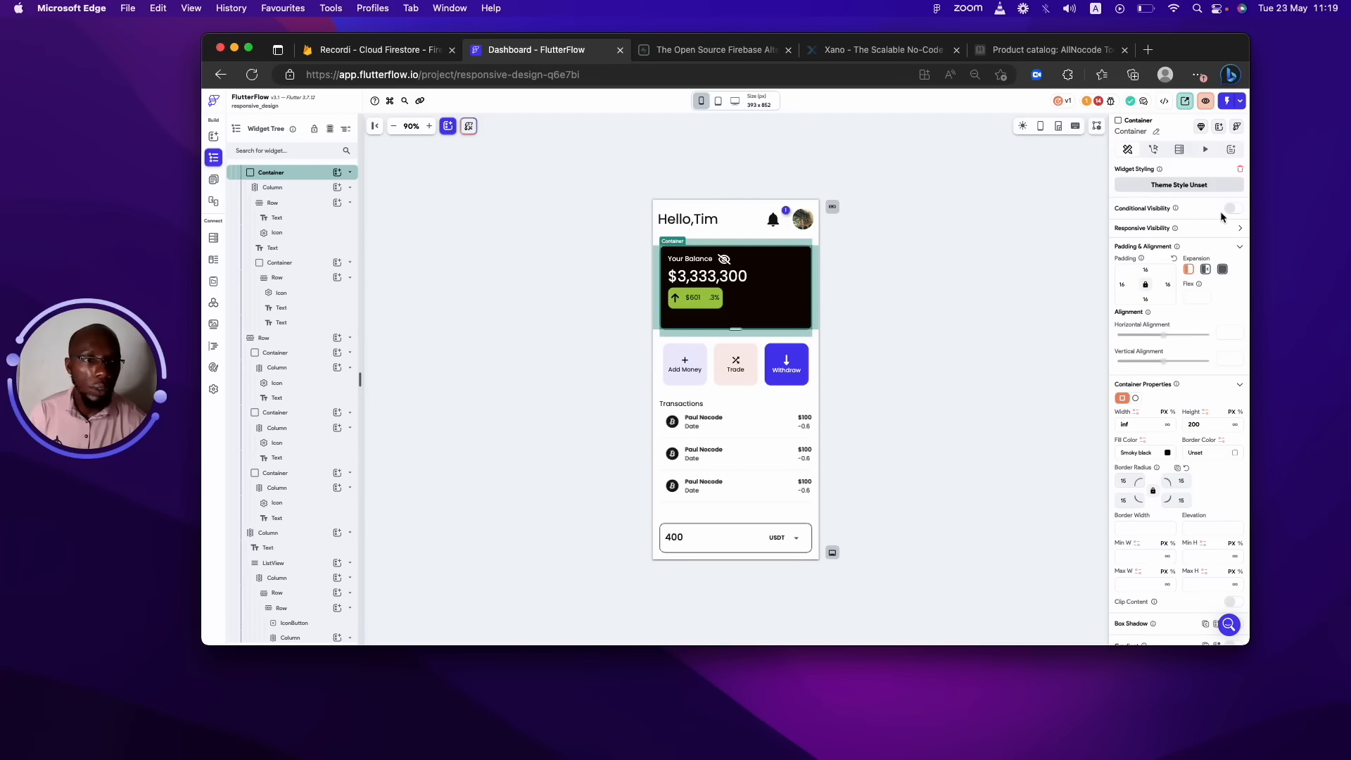
left_click(1177, 149)
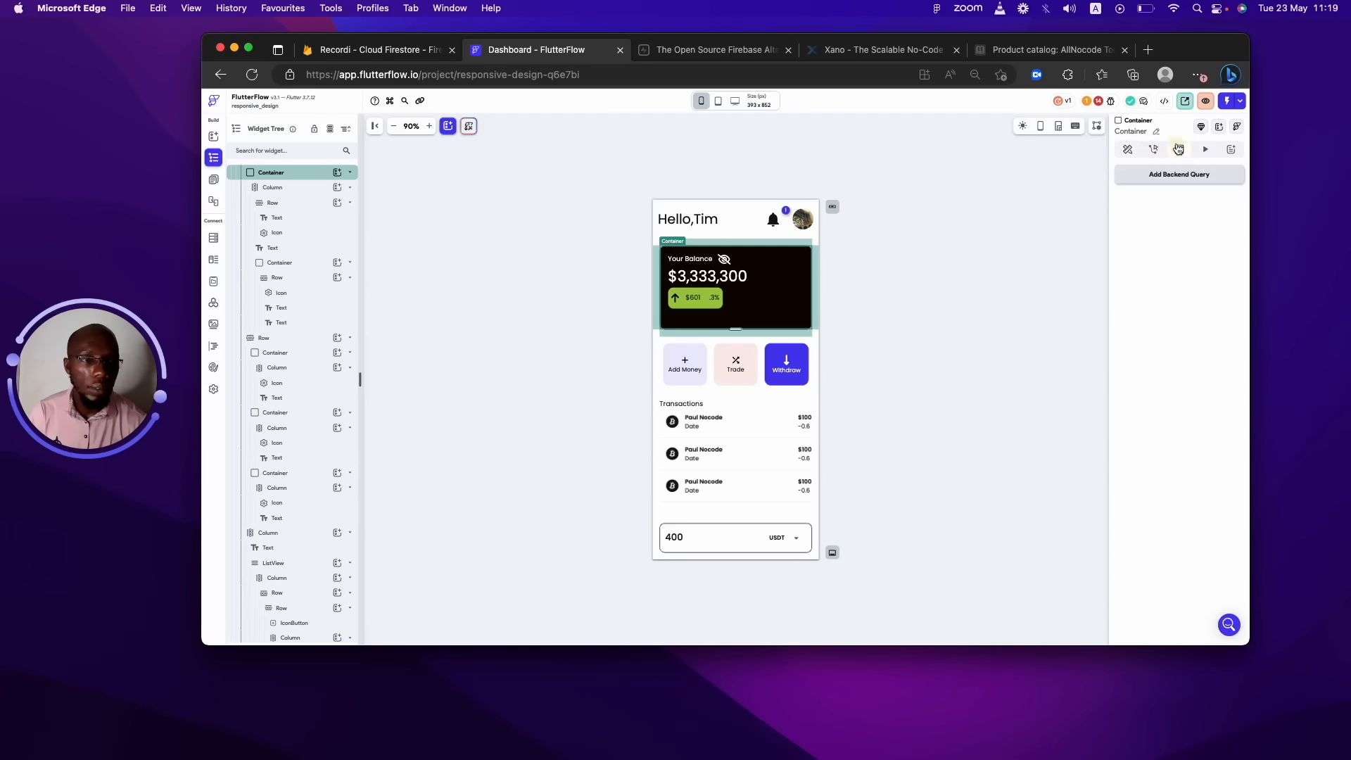
left_click(1129, 149)
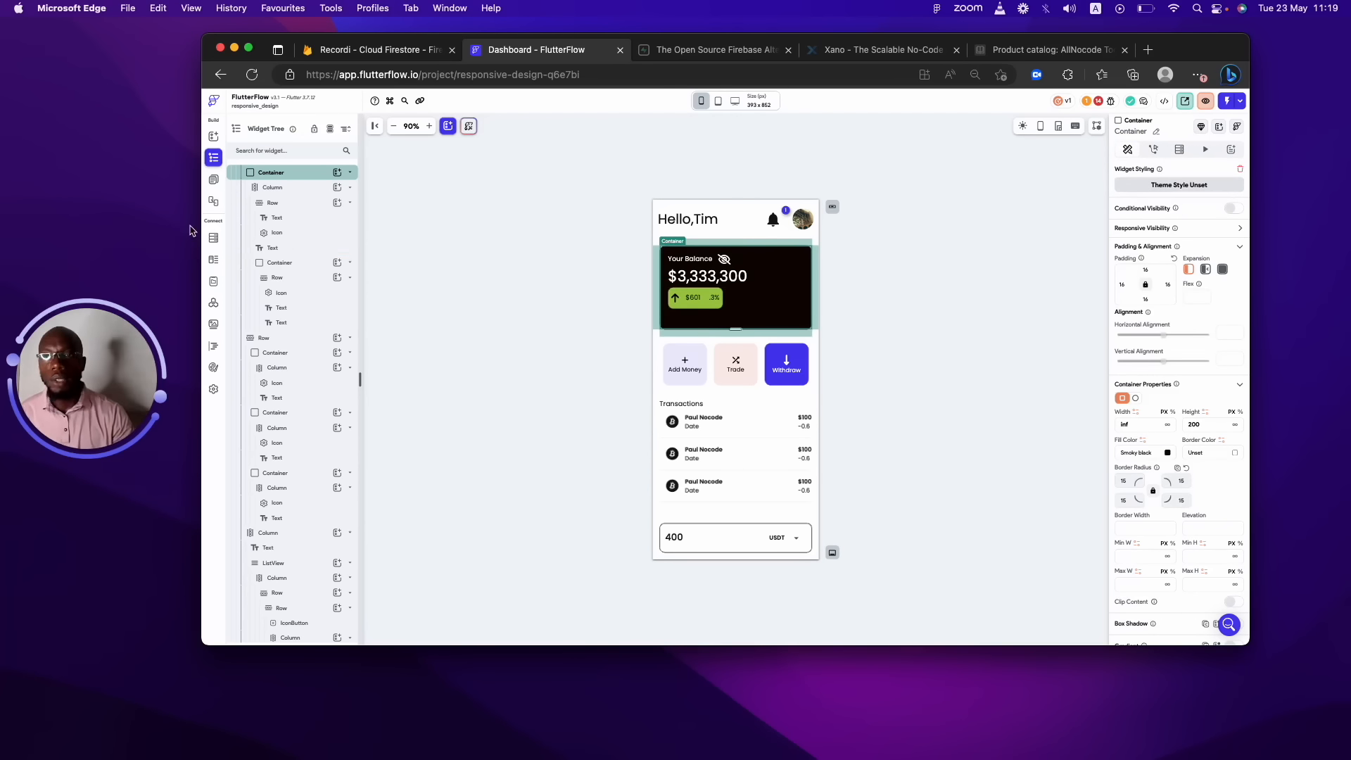
Collapse and re-expand the Container in the widget tree, then show the pages list.
left_click(323, 176)
left_click(325, 177)
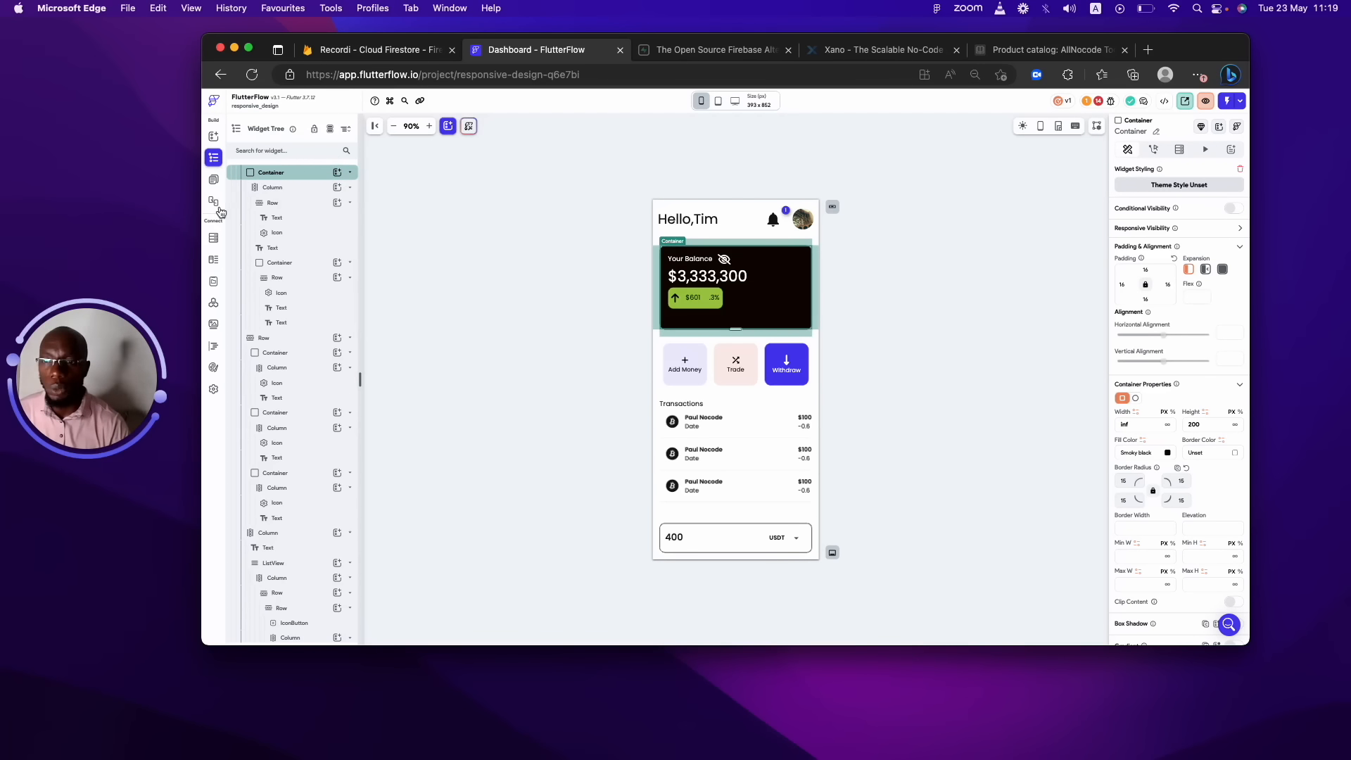
left_click(208, 184)
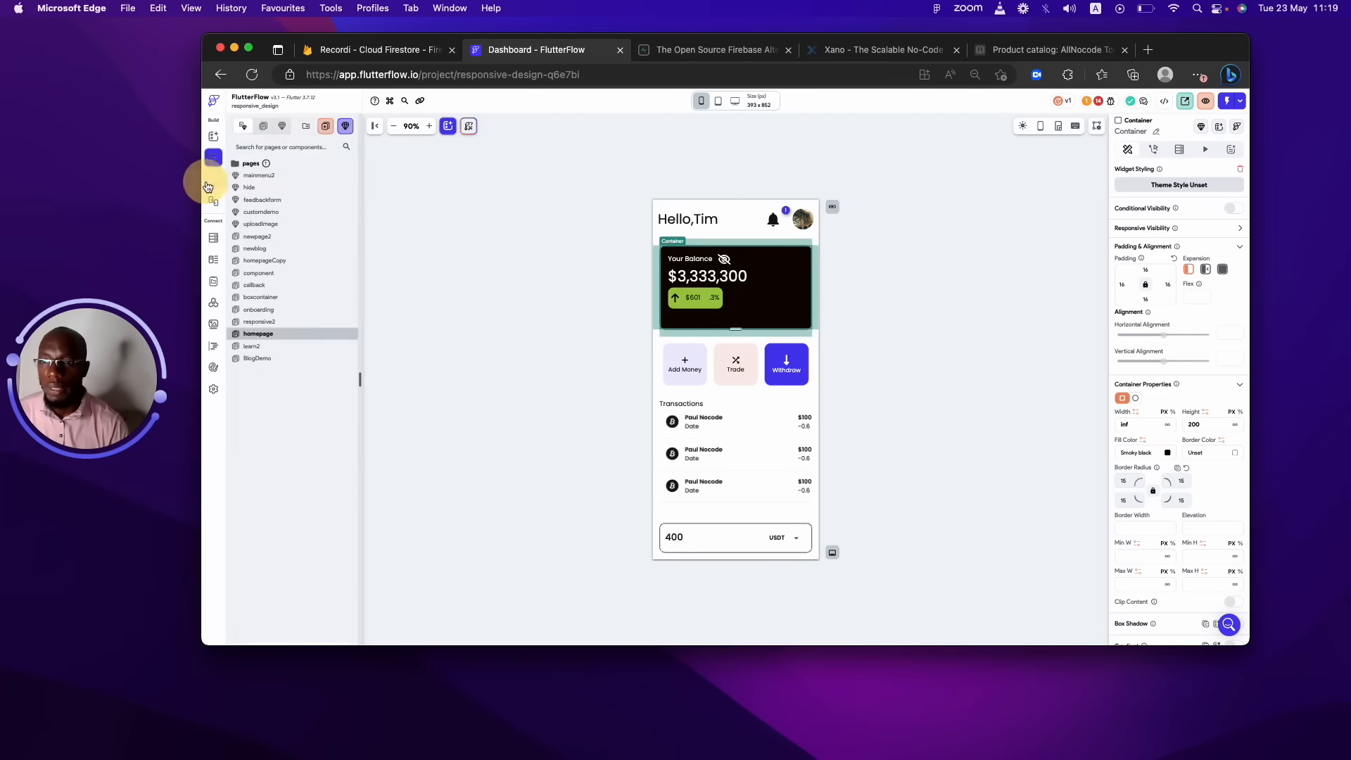
Open the mainmenu2 and hide components and view the hide component's local state.
left_click(260, 181)
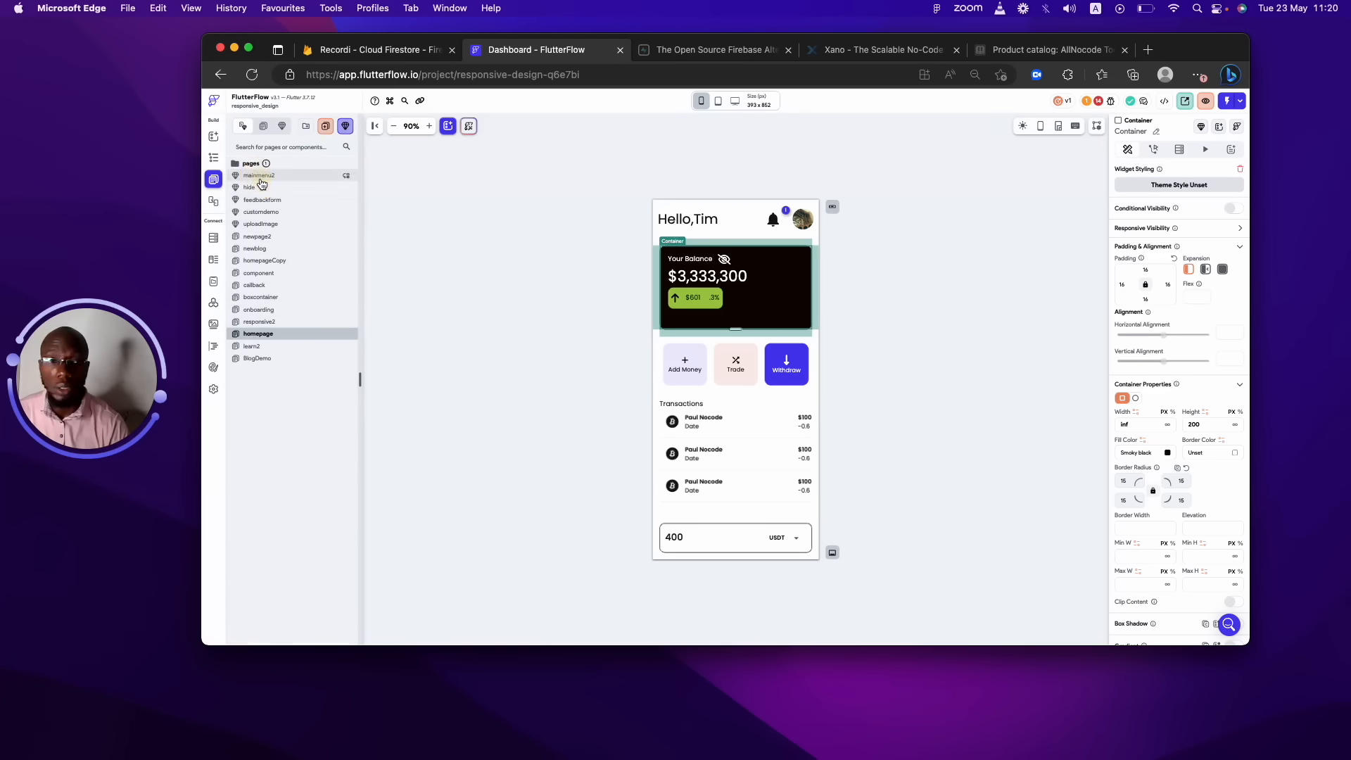
left_click(258, 187)
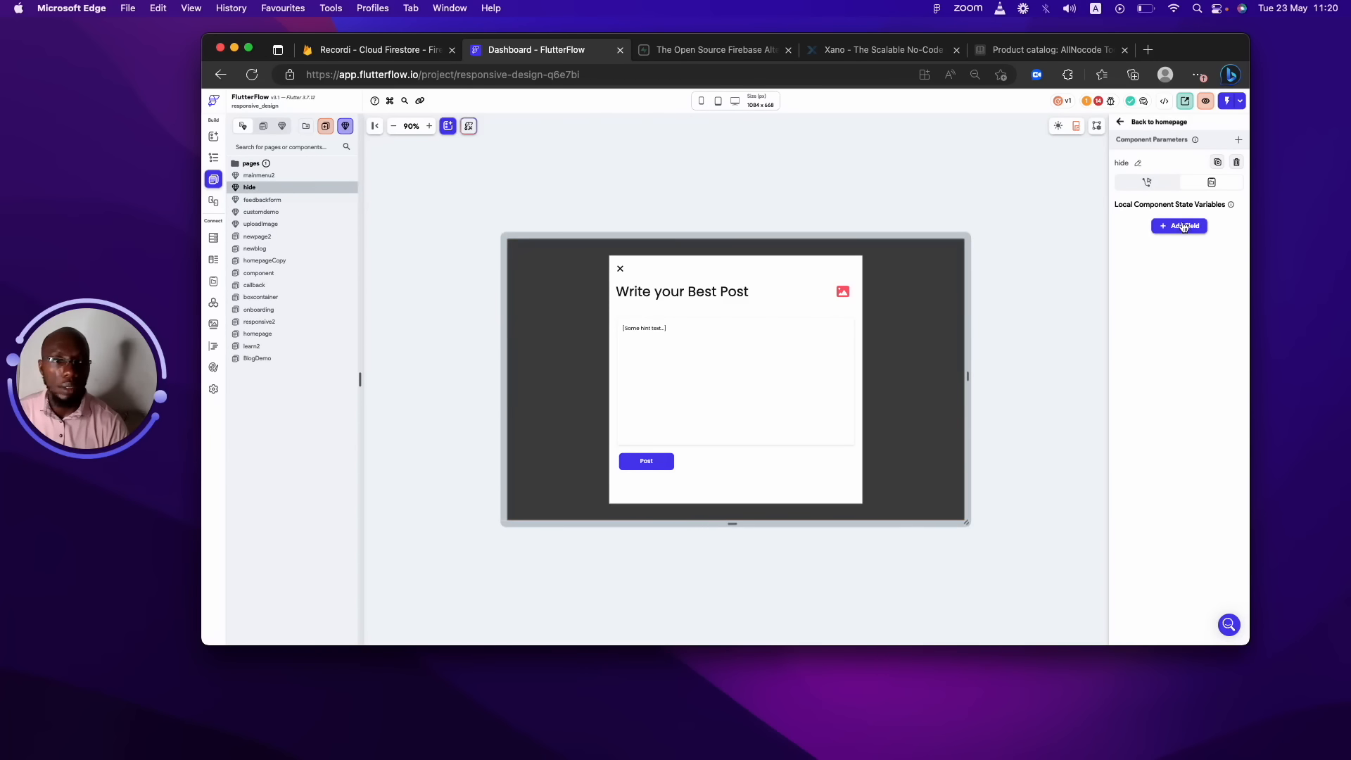
left_click(1209, 183)
left_click(1209, 188)
left_click(1208, 187)
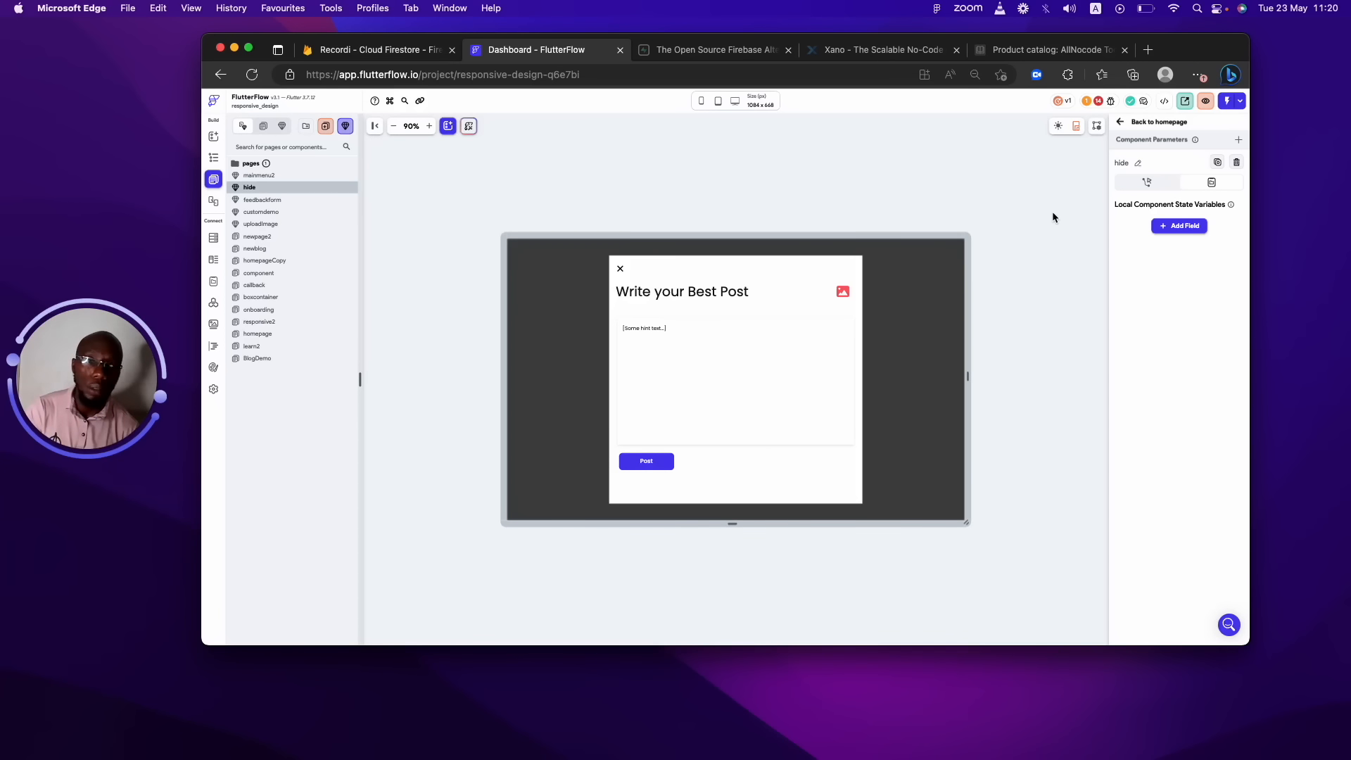
Start and cancel a new local state field, then go to App State.
left_click(1195, 225)
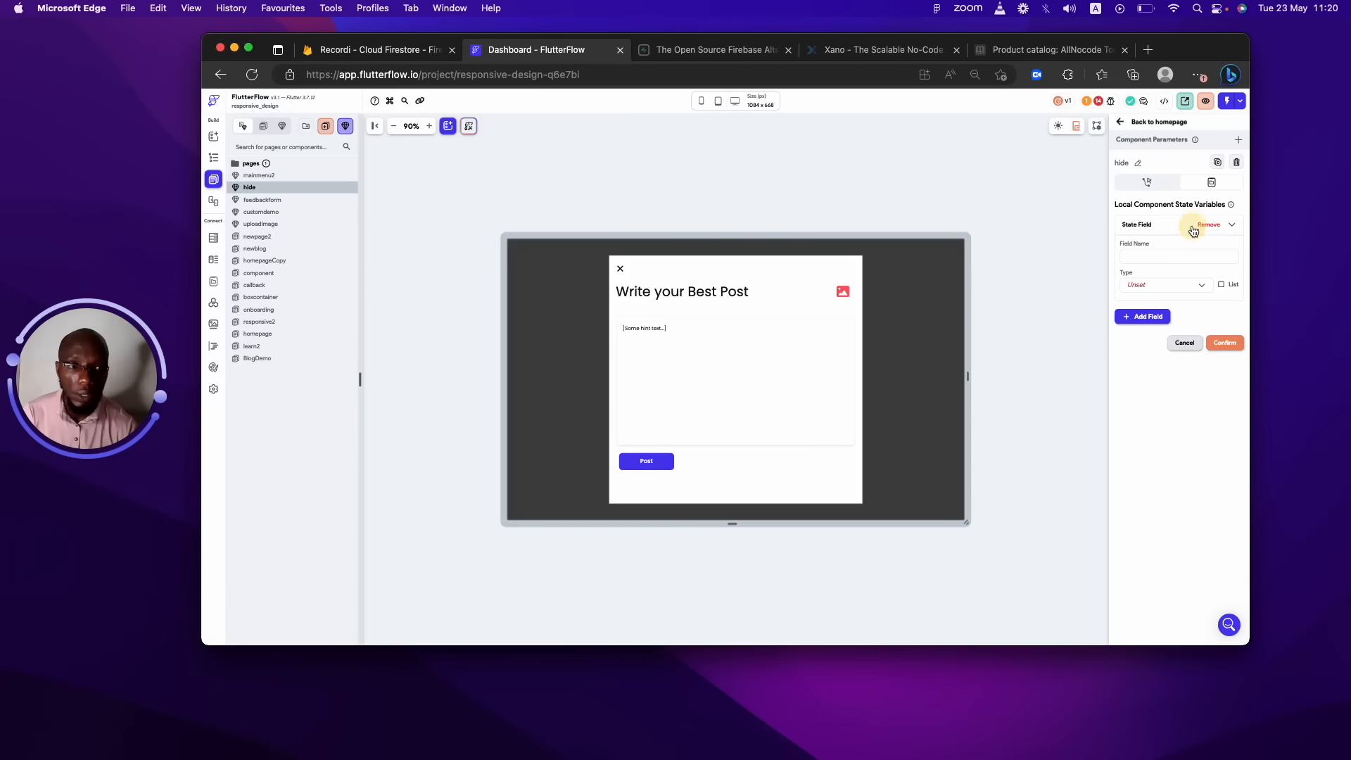
left_click(1184, 343)
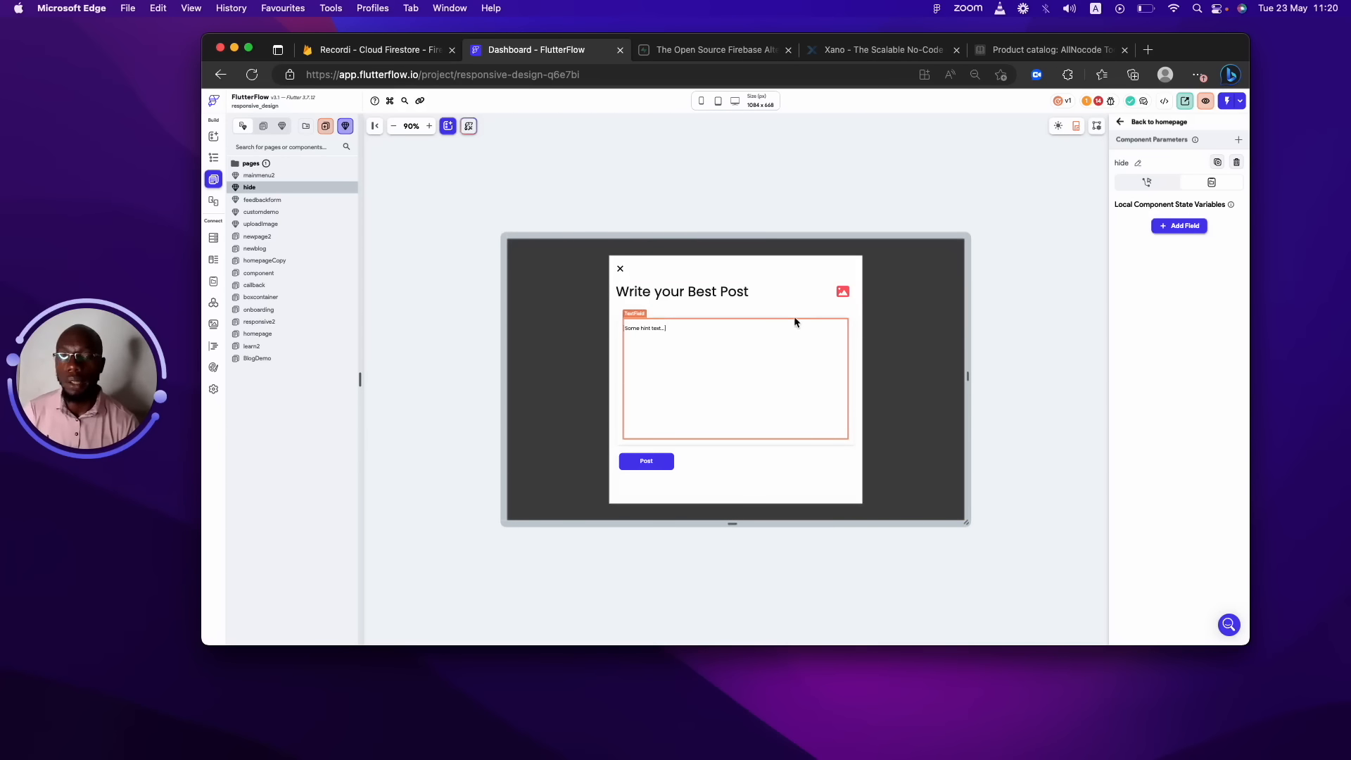
left_click(836, 261)
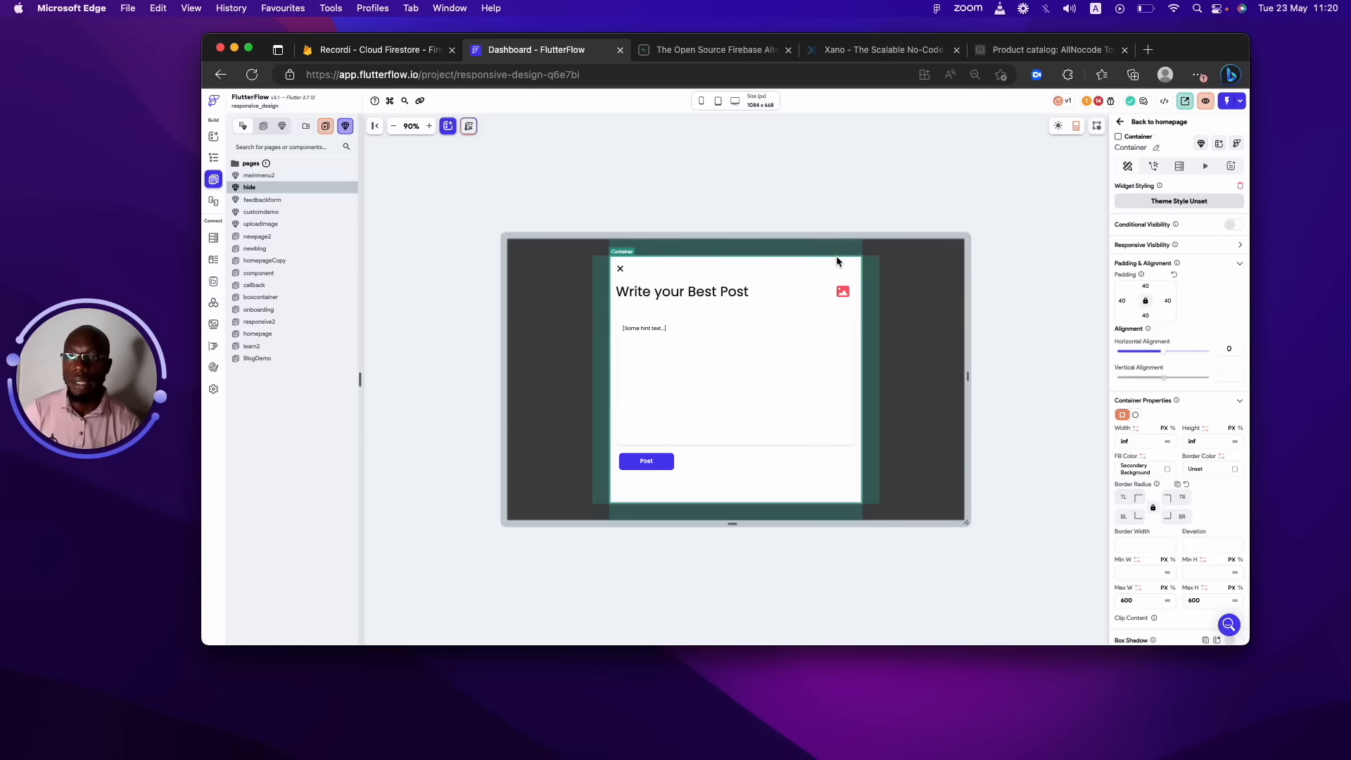
left_click(214, 281)
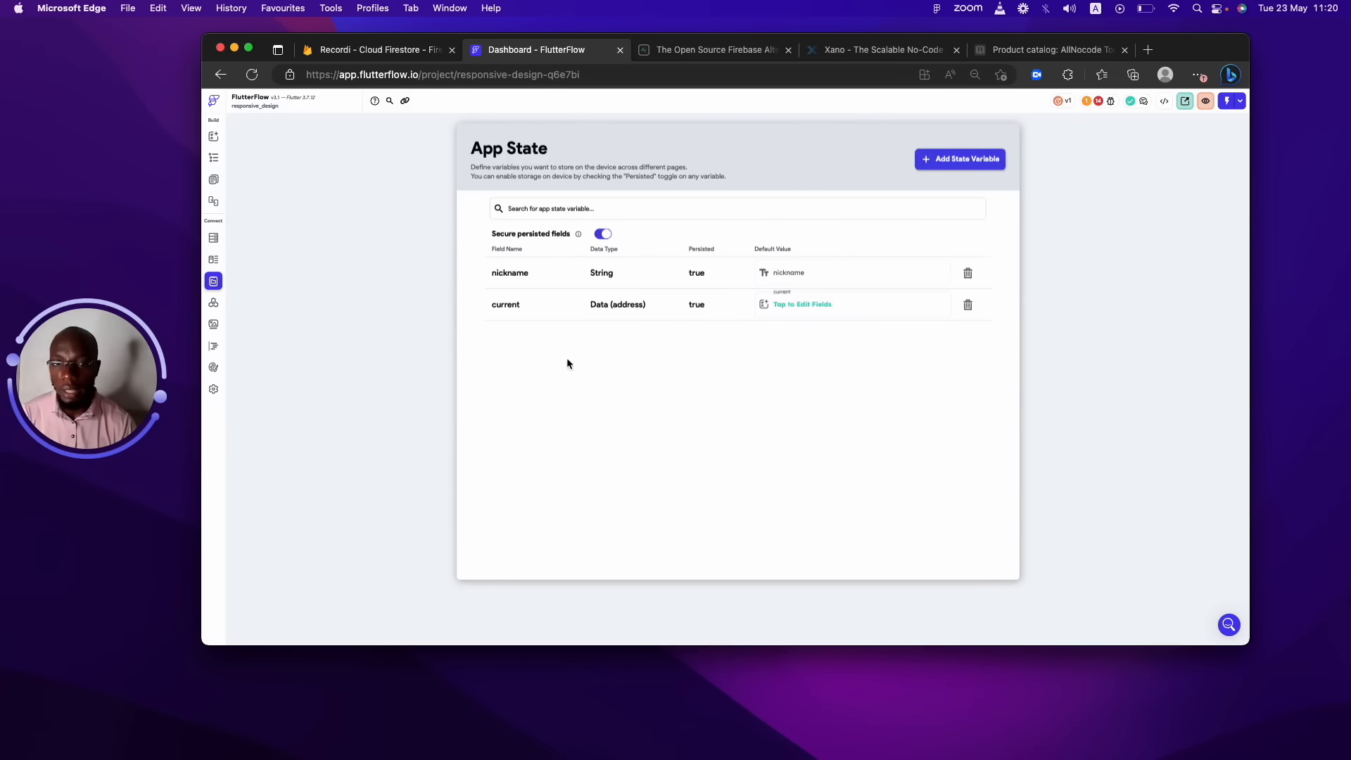
Switch to the Firestore section to see the User collection's eight fields.
left_click(535, 389)
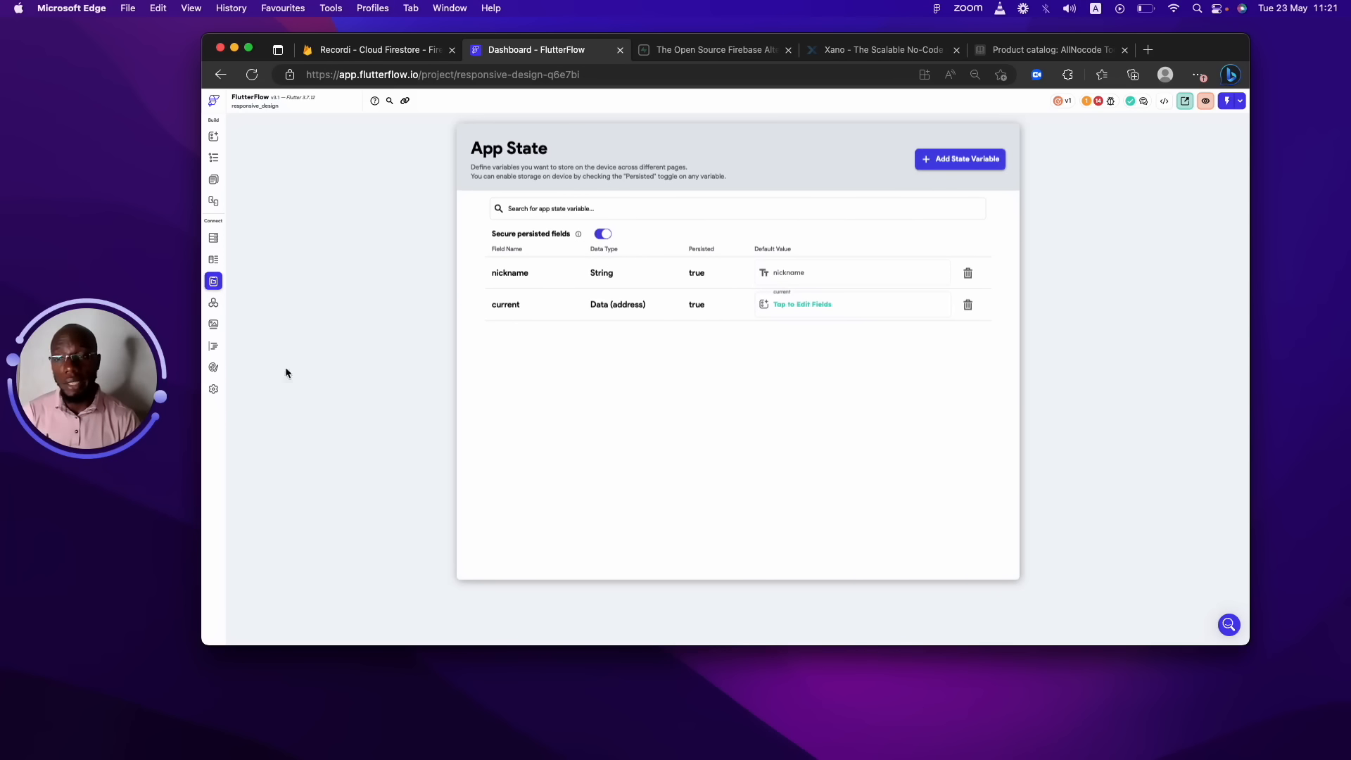
left_click(213, 237)
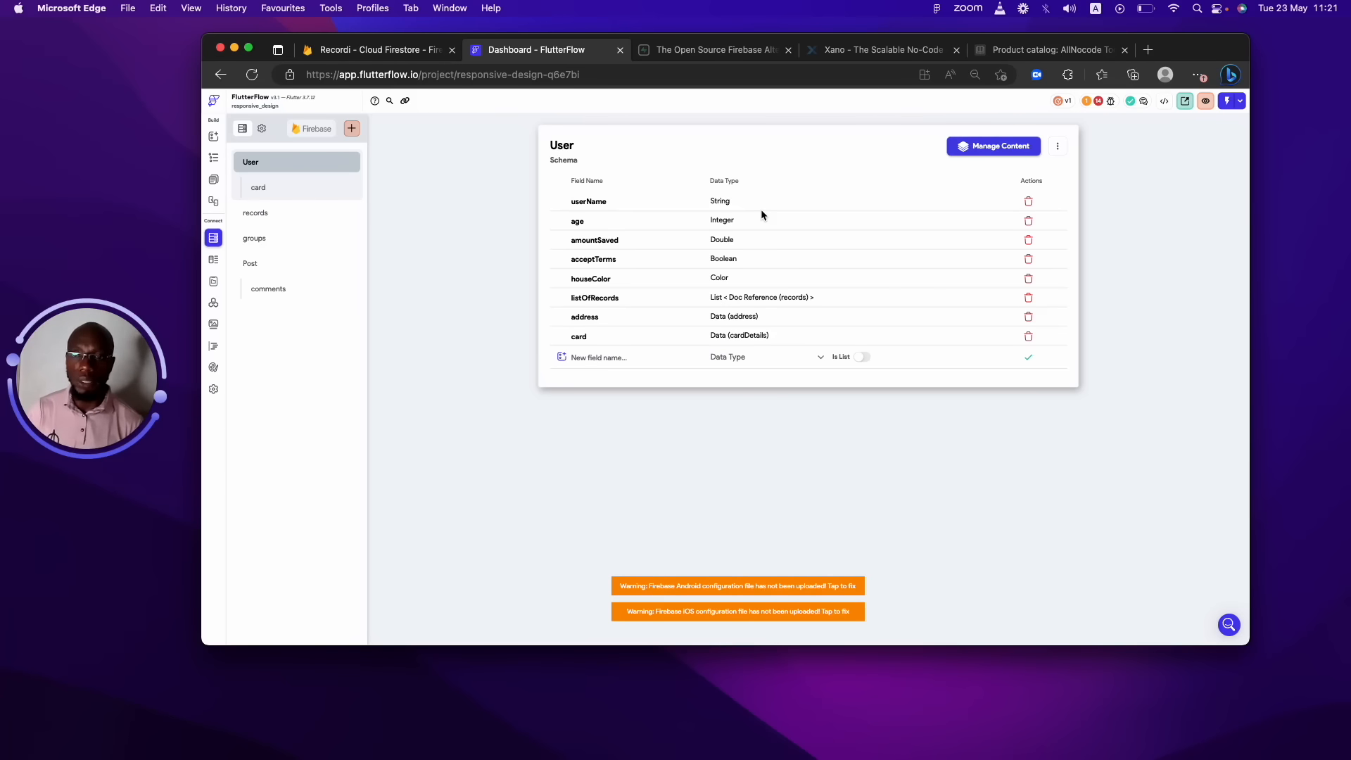
View the records collection schema, then the empty Post collection schema.
left_click(247, 215)
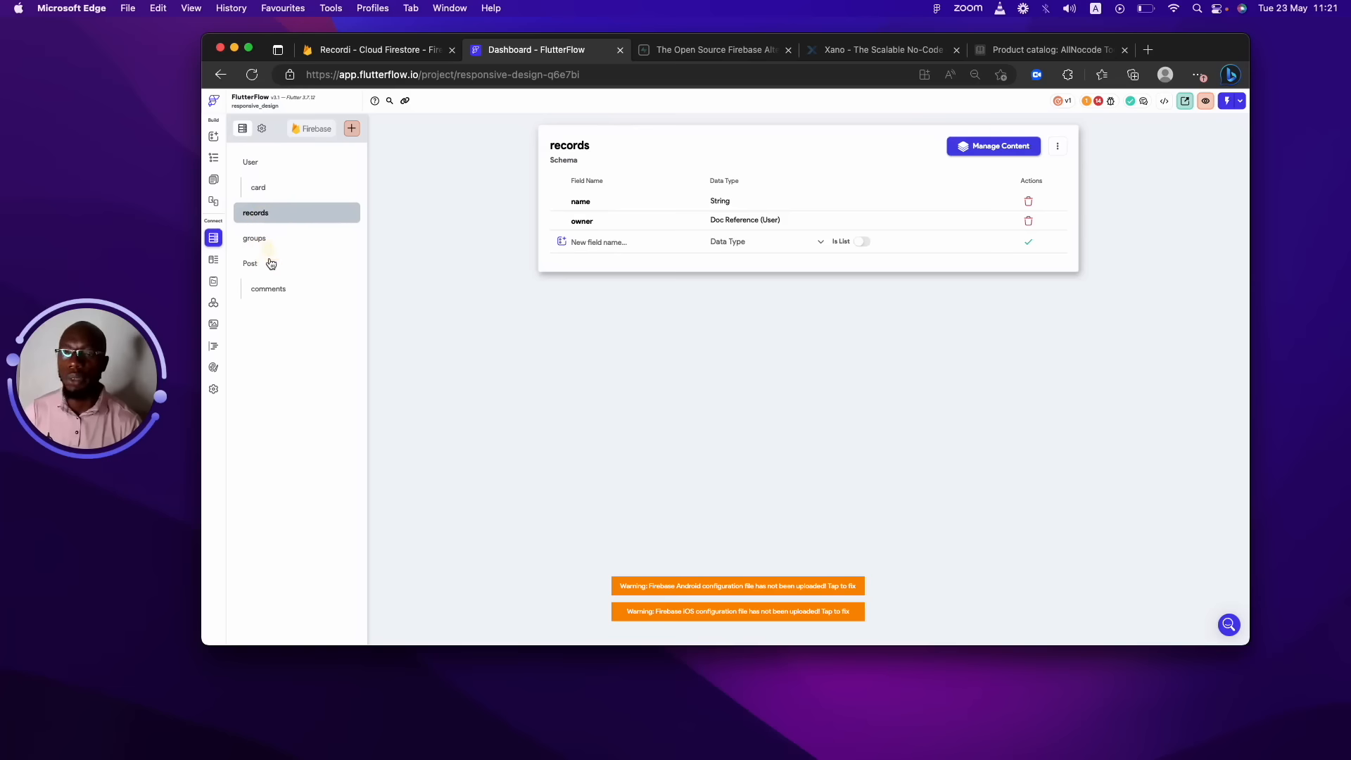
left_click(271, 264)
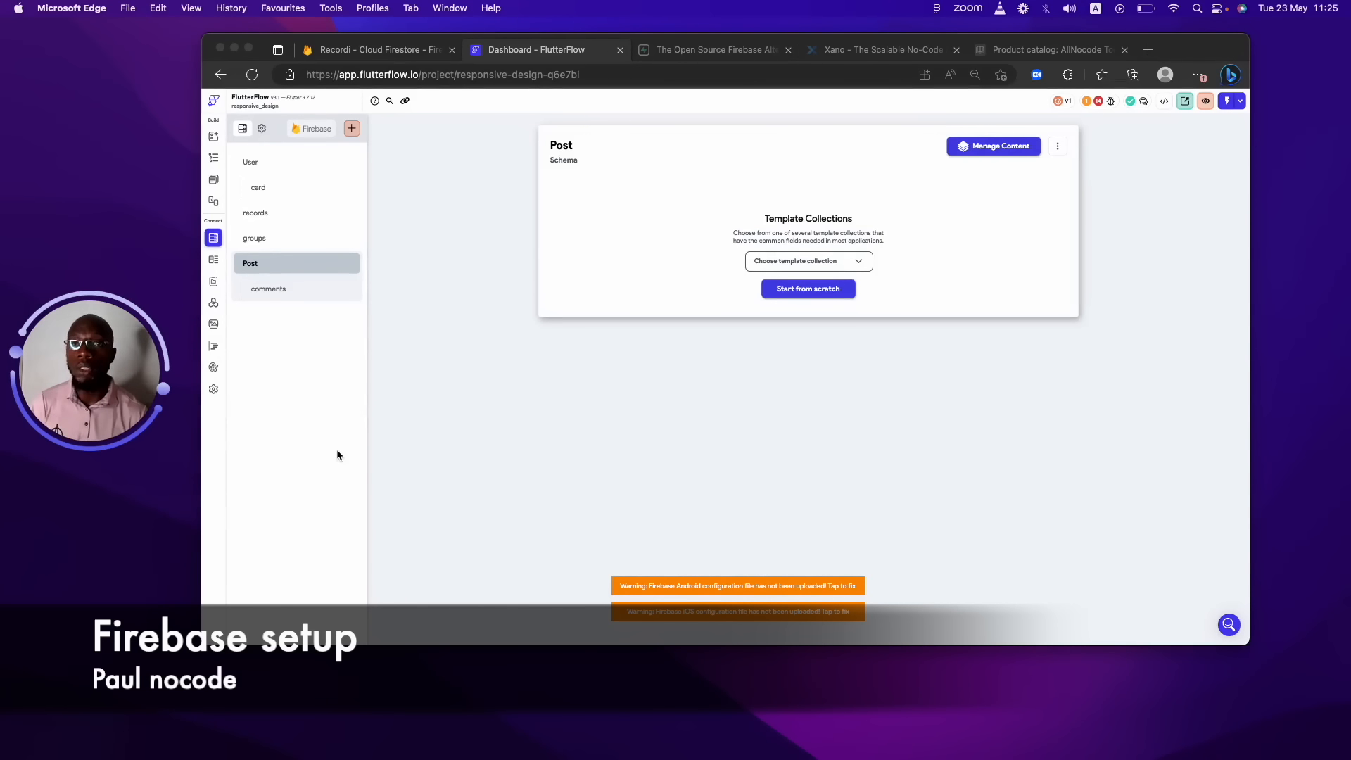
Glance at the Supabase and Xano tabs, then return to Recordi's Cloud Firestore tab.
left_click(704, 51)
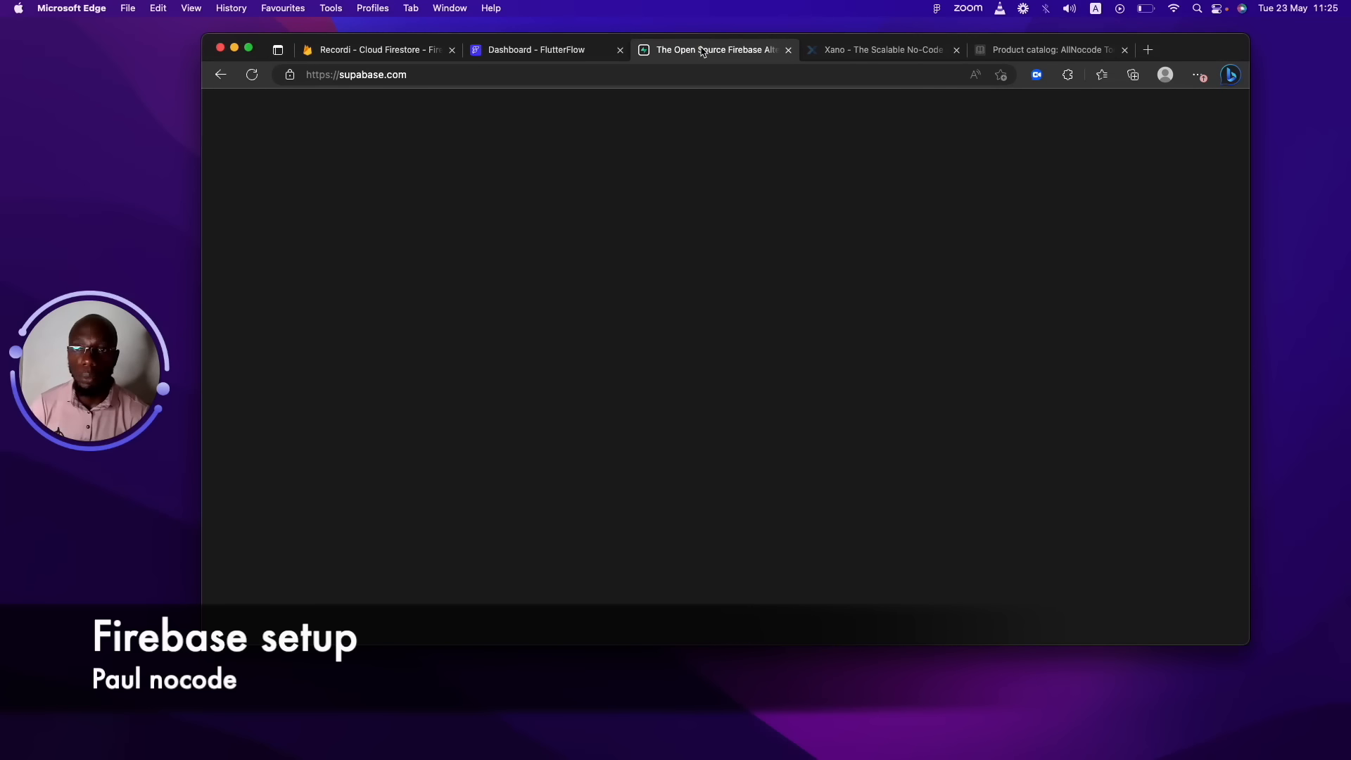
left_click(863, 55)
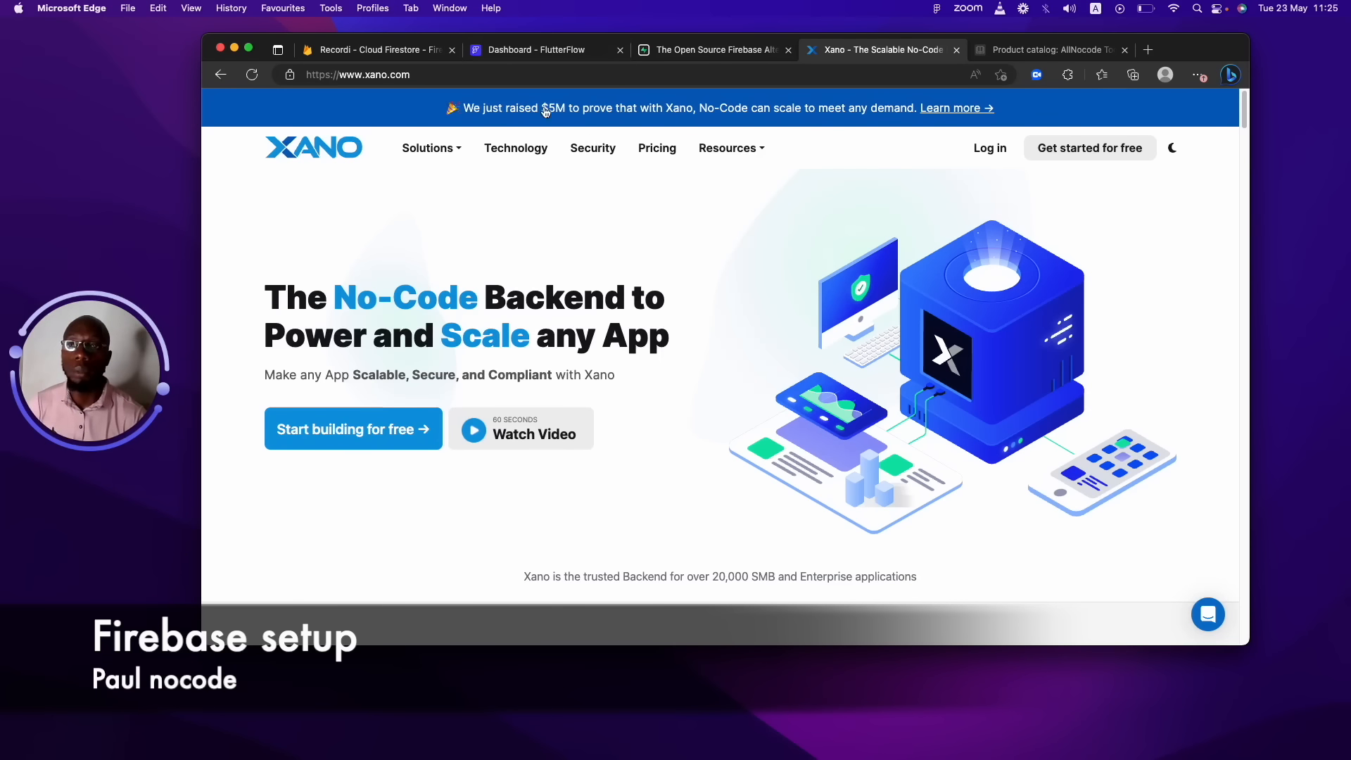
left_click(379, 50)
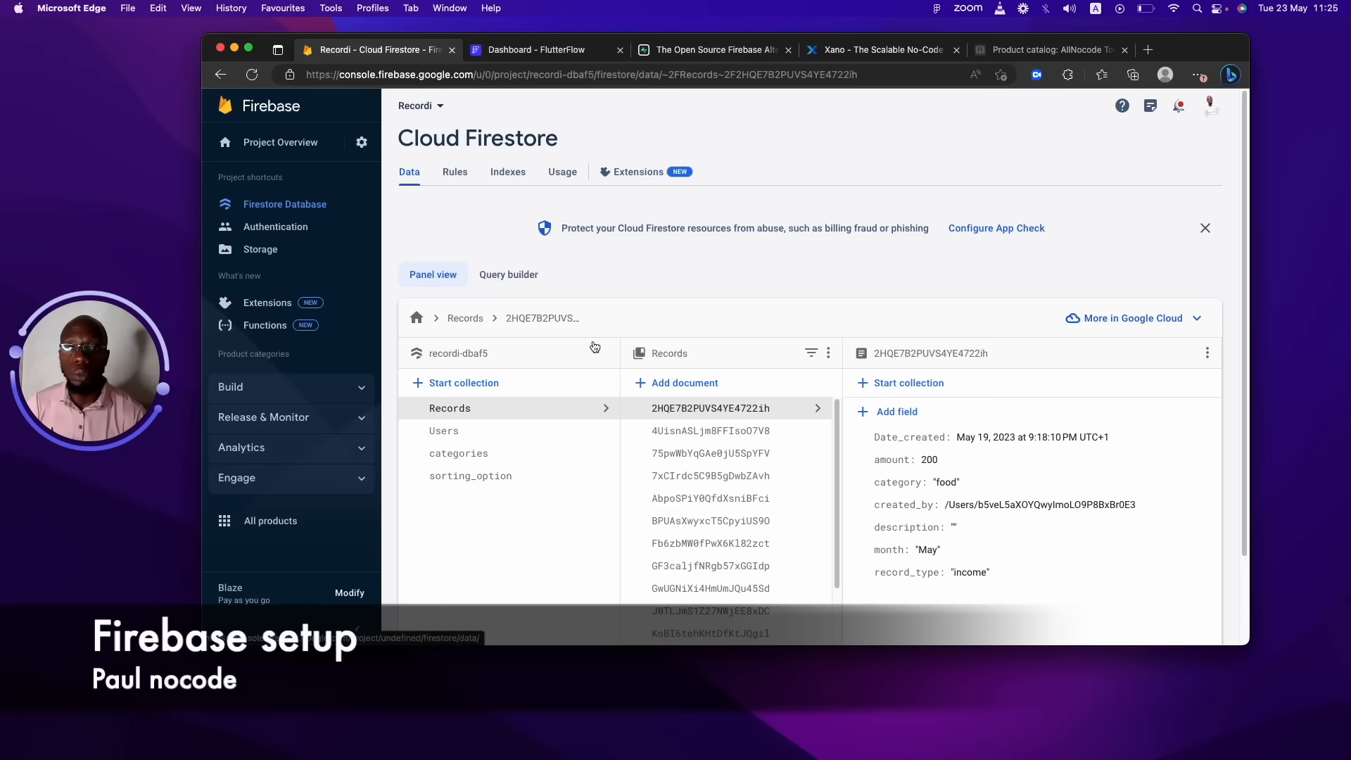
Open the project list, then trim the address bar to firebase.google.com and load it.
left_click(432, 107)
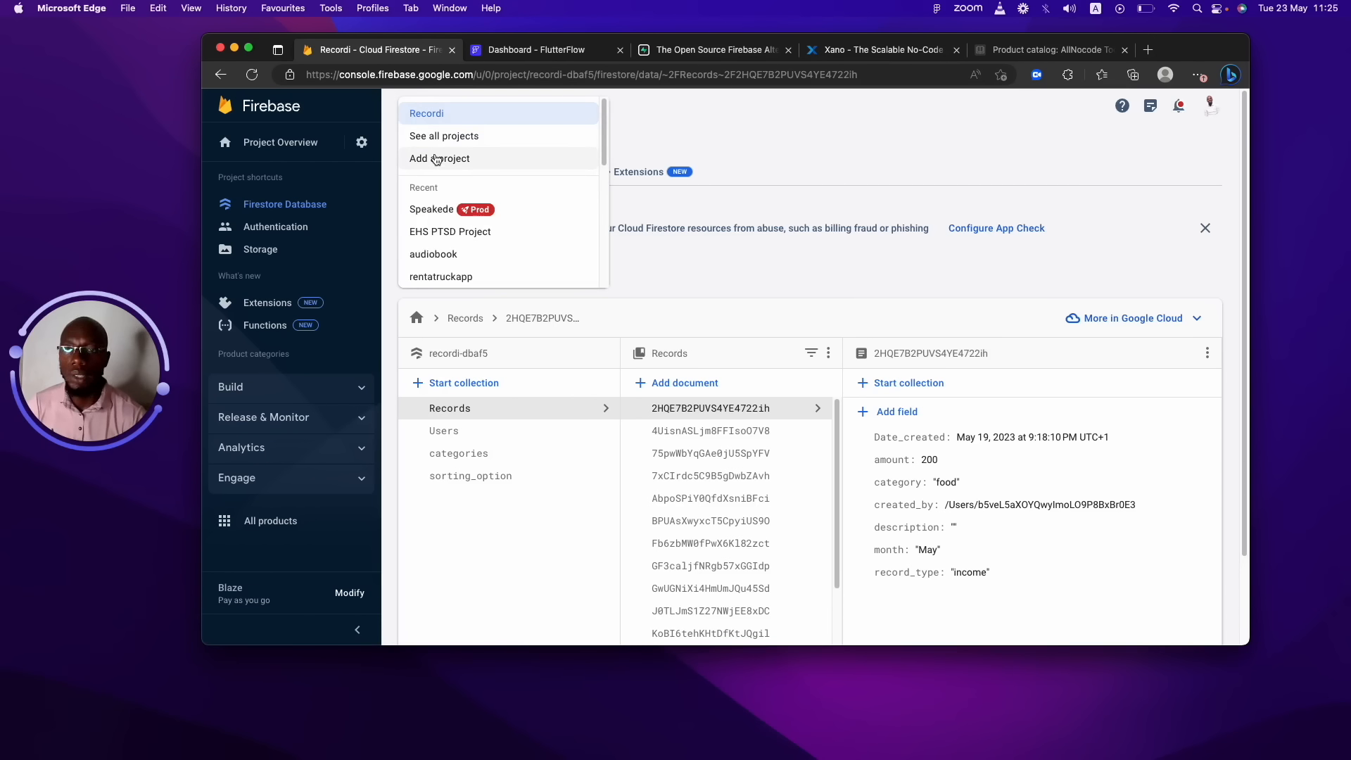
left_click_drag(603, 130, 651, 4)
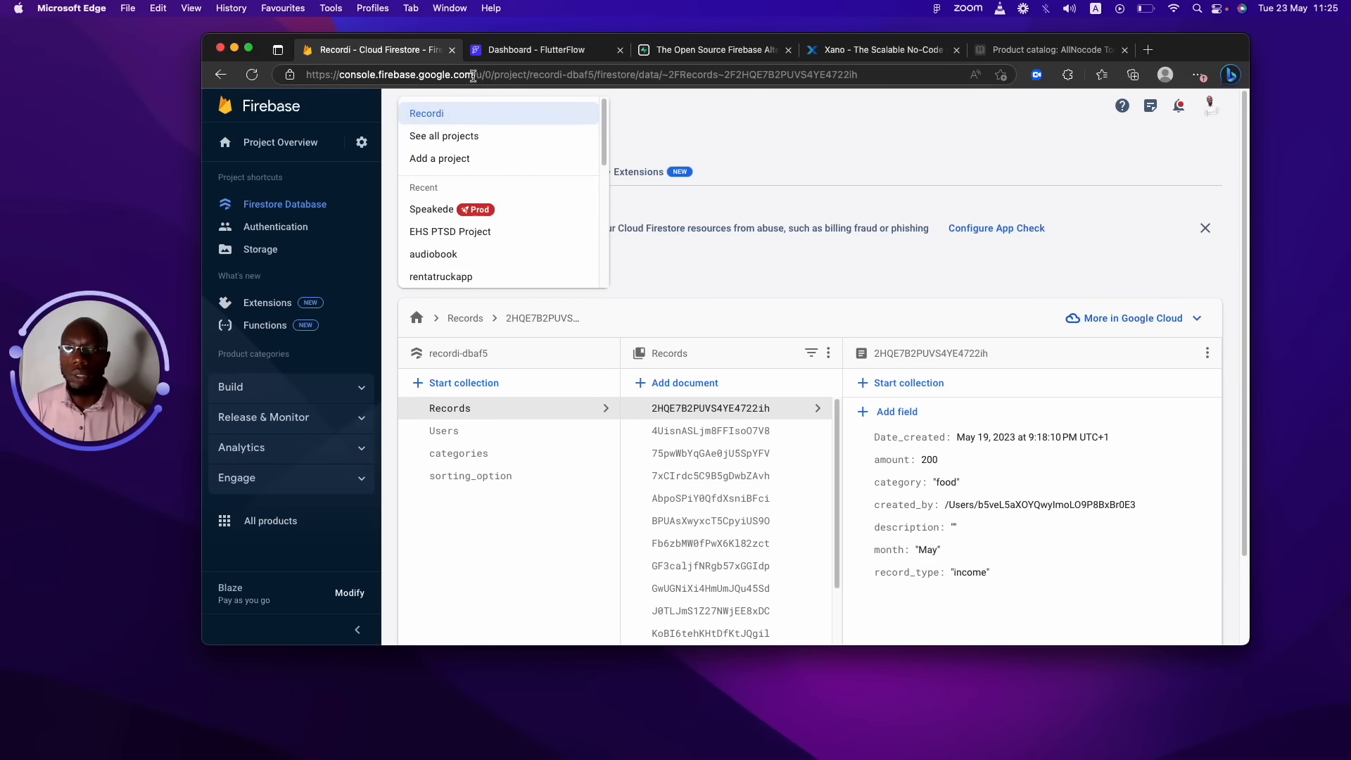
left_click_drag(474, 75, 947, 111)
key("BackSpace")
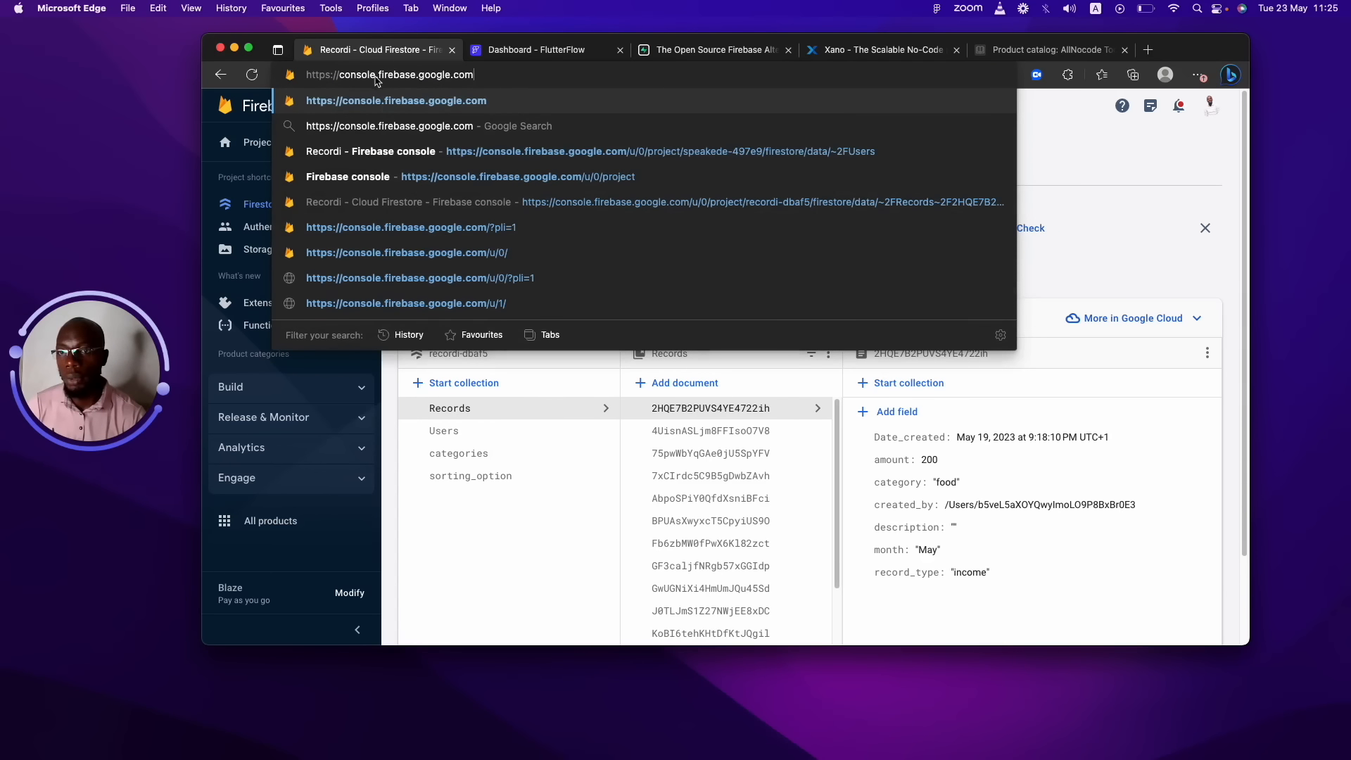
left_click_drag(378, 76, 253, 74)
key("BackSpace")
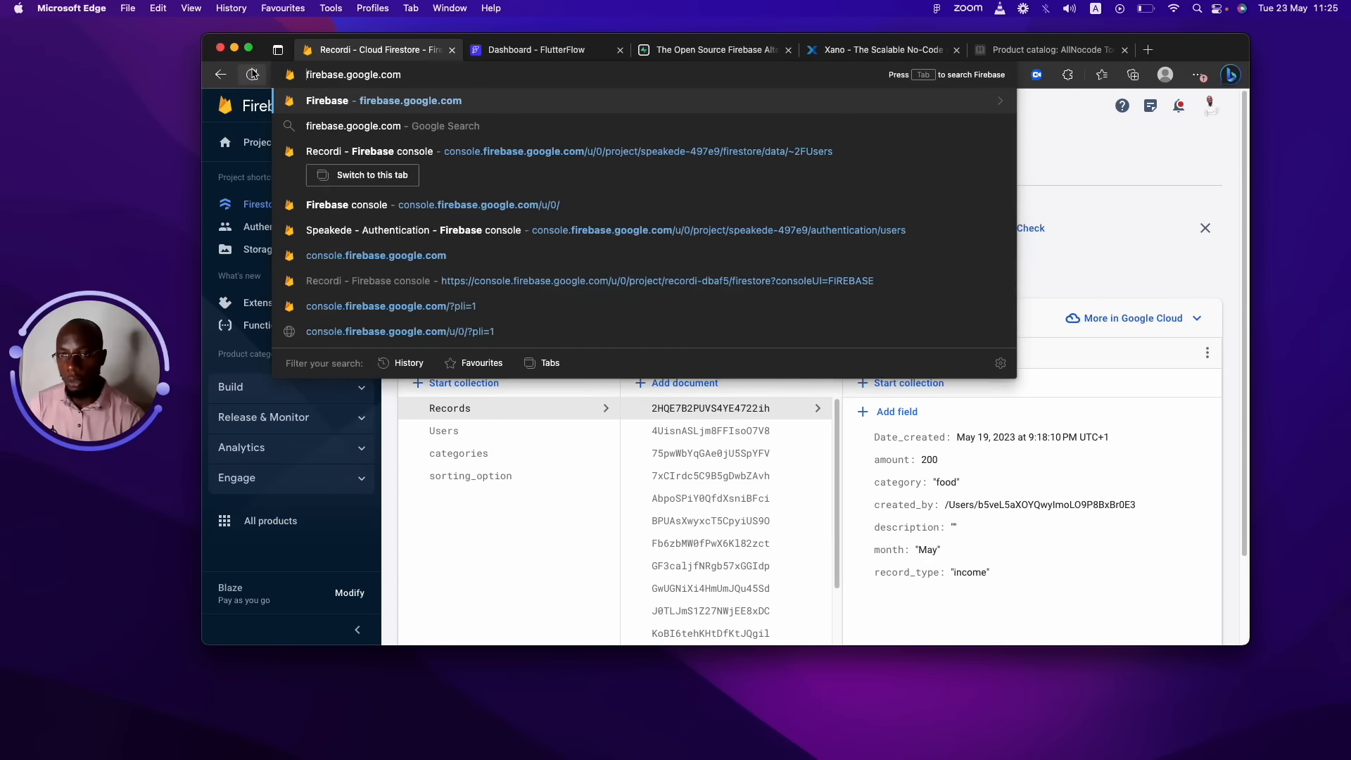
key("Return")
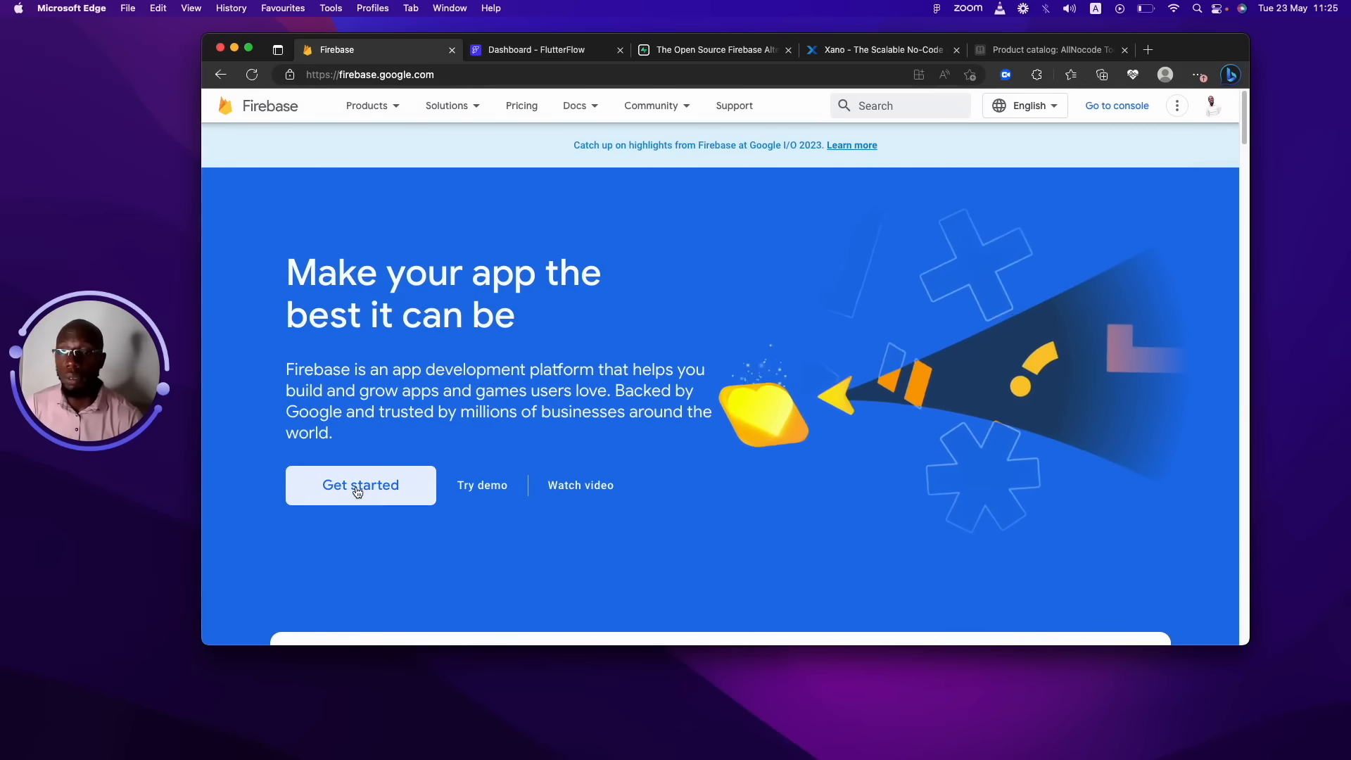
Go to the Firebase console and start creating a new project.
left_click(1137, 111)
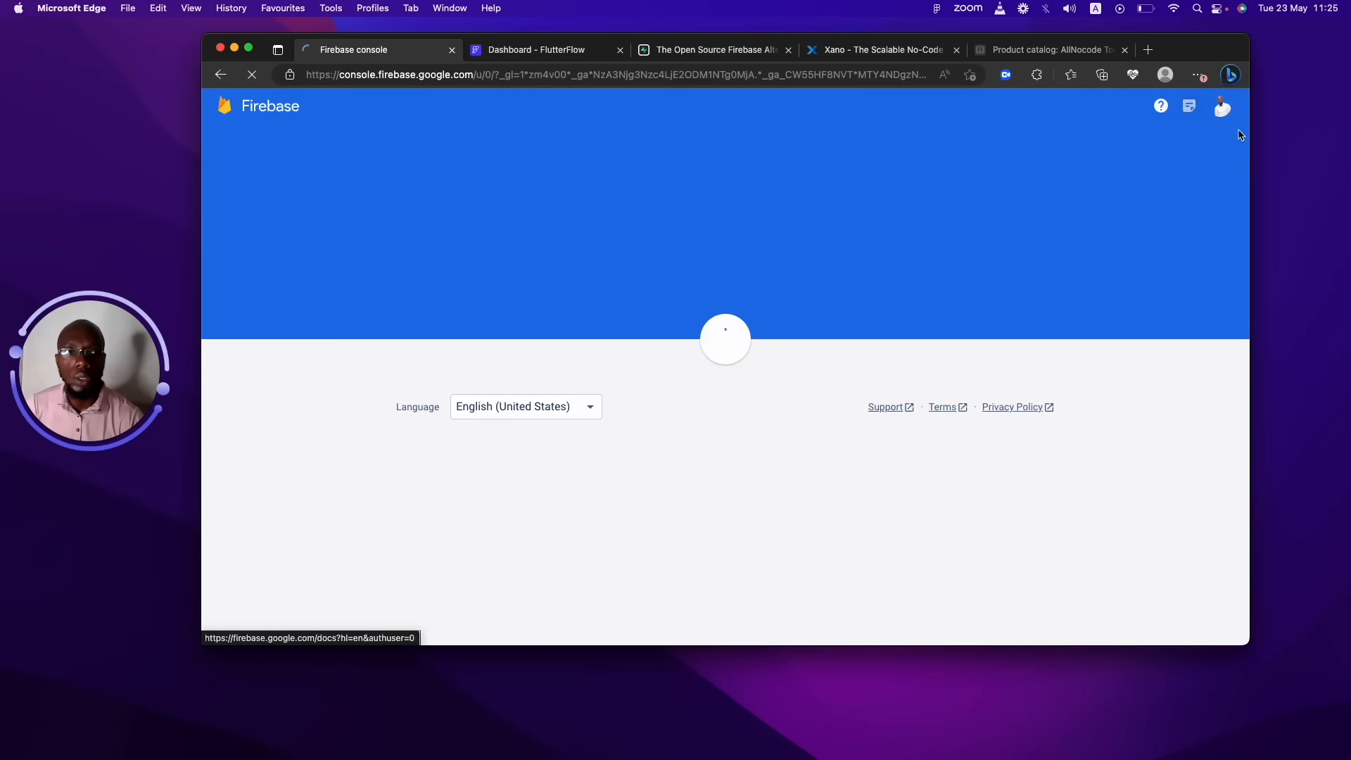
mouse_move(1244, 123)
left_mouse_down()
mouse_move(1248, 477)
mouse_move(1273, 241)
mouse_move(1245, 463)
mouse_move(1236, 199)
mouse_move(1214, 115)
mouse_move(1220, 128)
left_mouse_up()
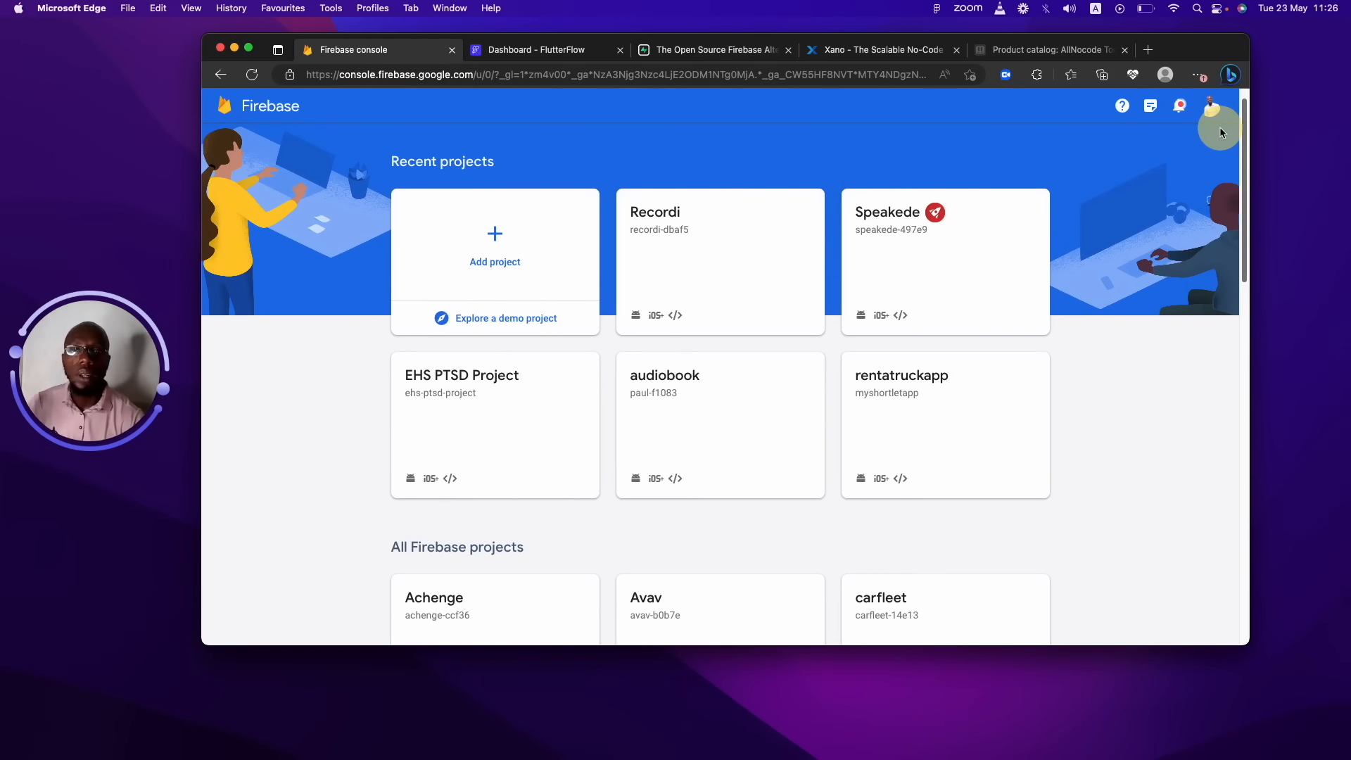
left_click_drag(1219, 128, 1215, 93)
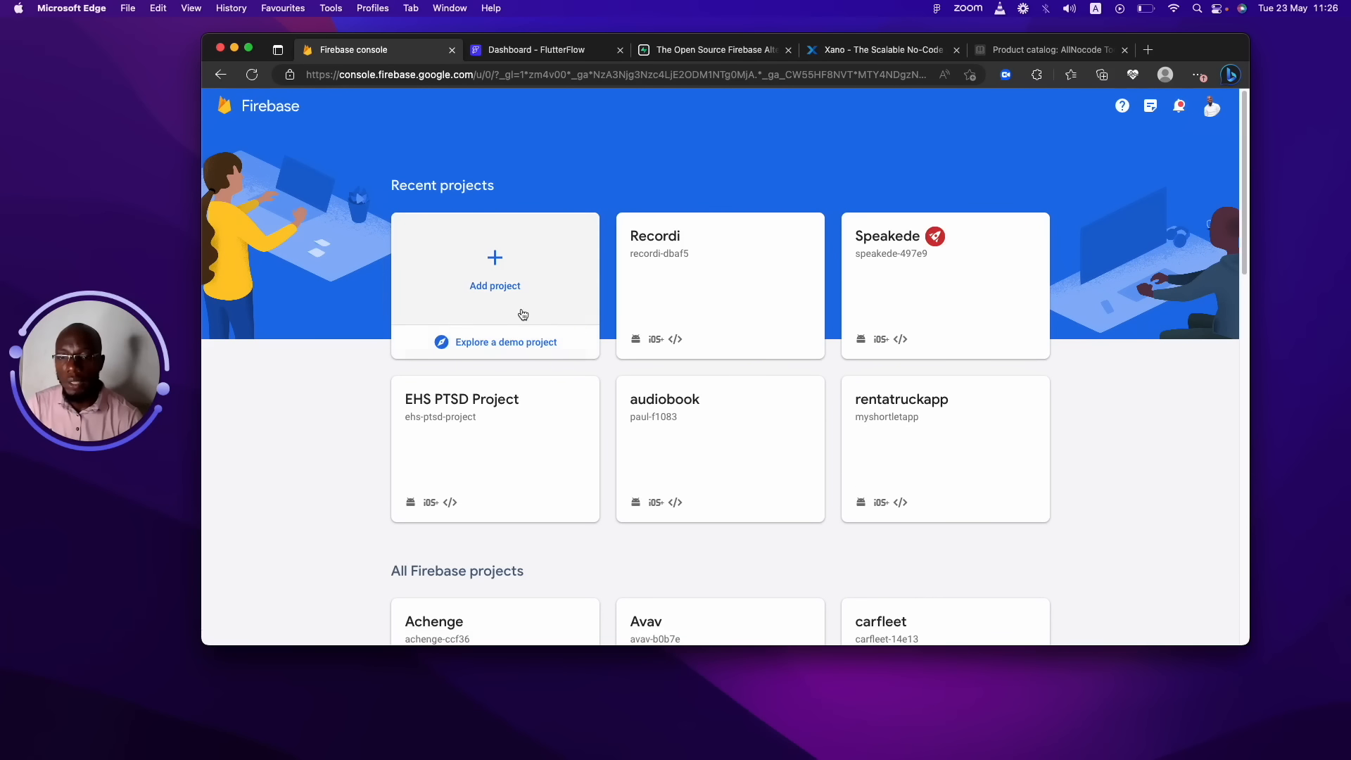
left_click(496, 257)
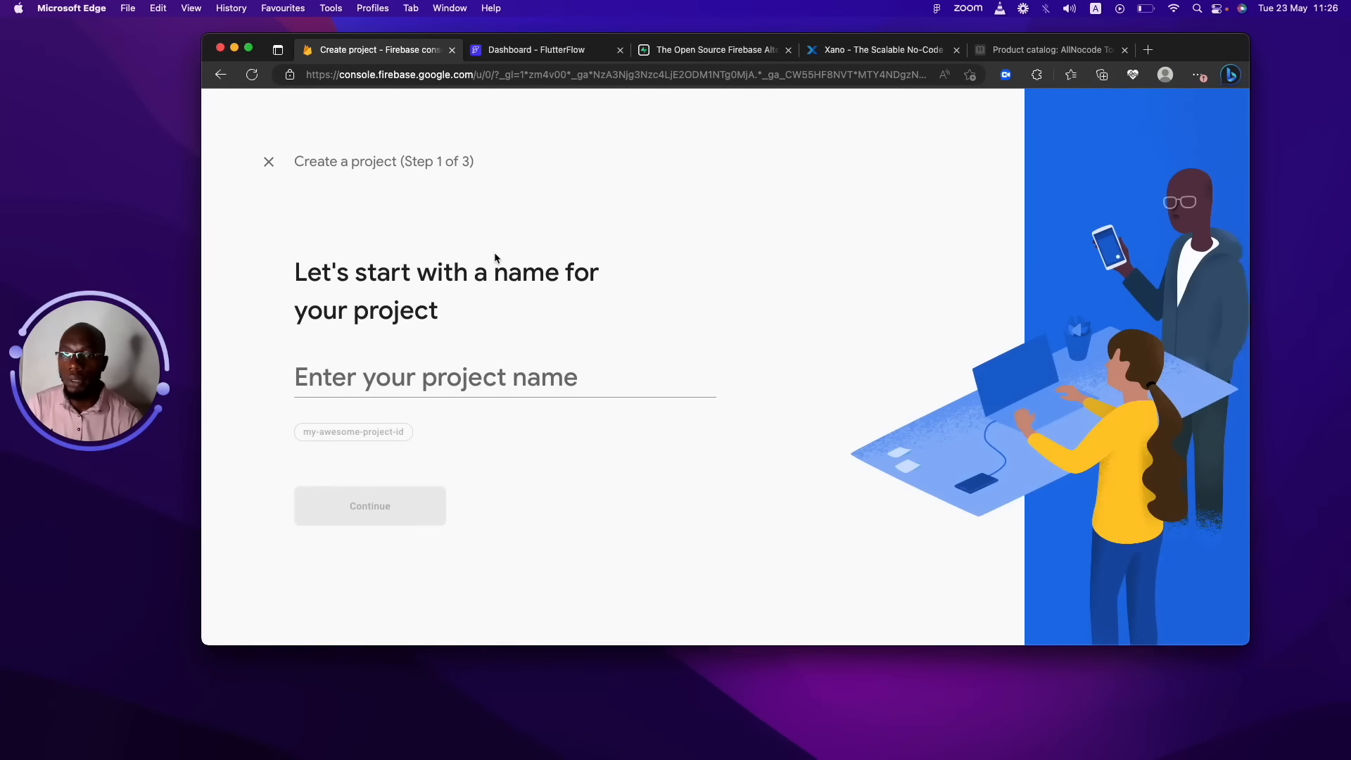
Enter databaseProject as the project name and continue.
left_click(406, 380)
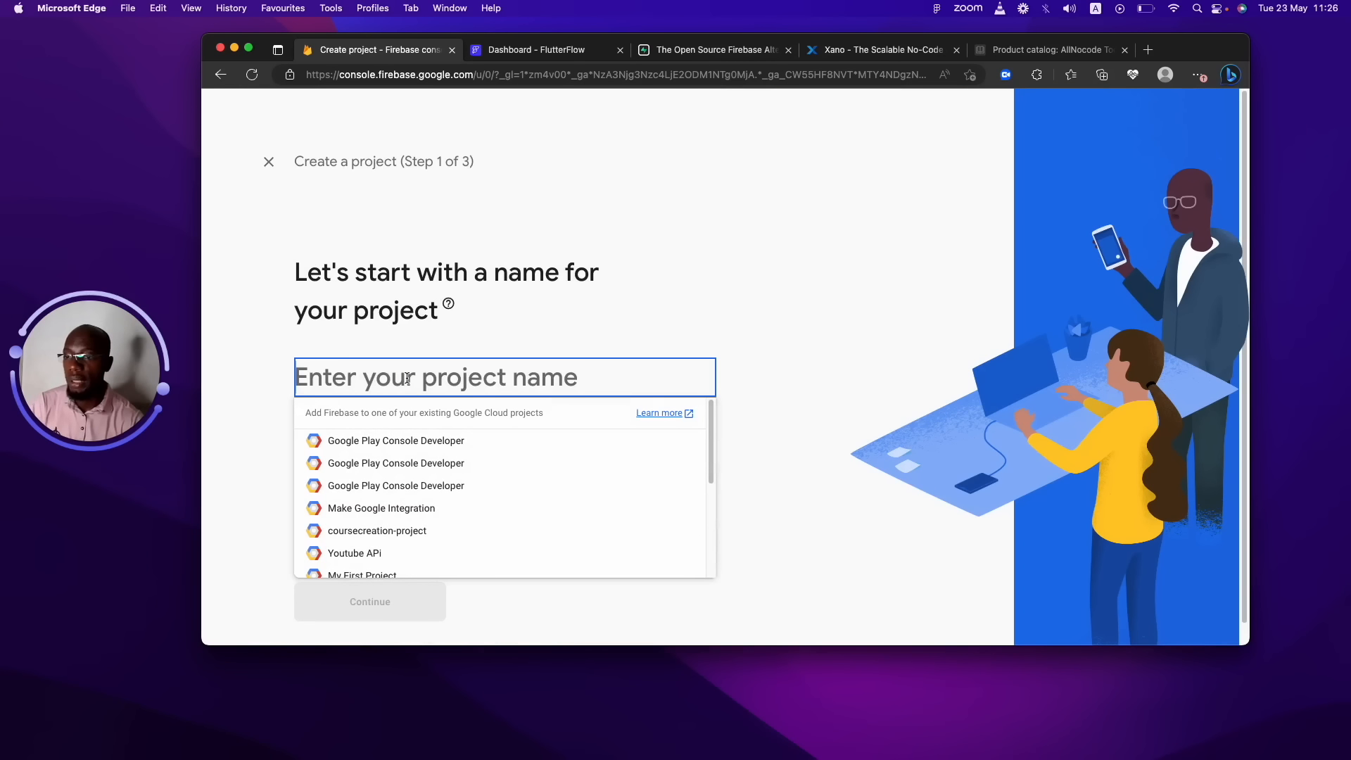
type("d")
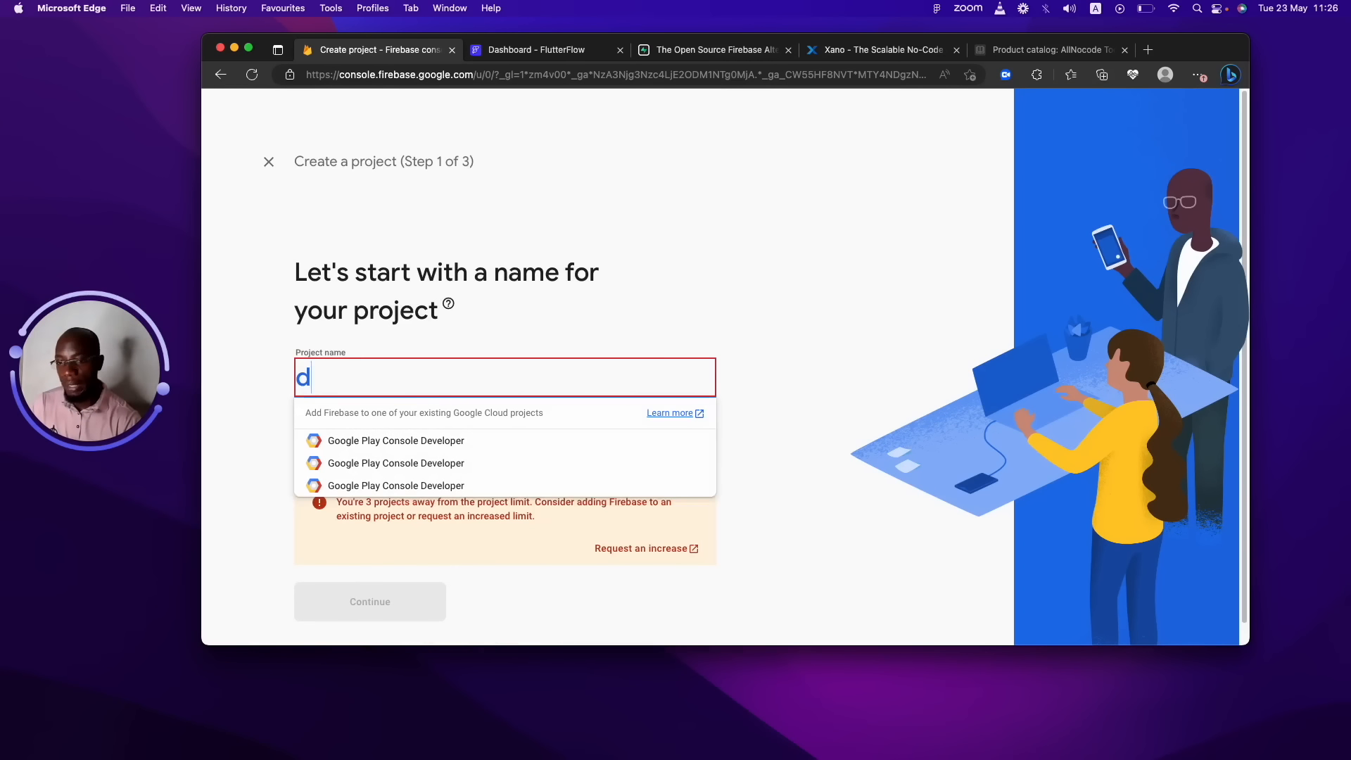
type("atabase")
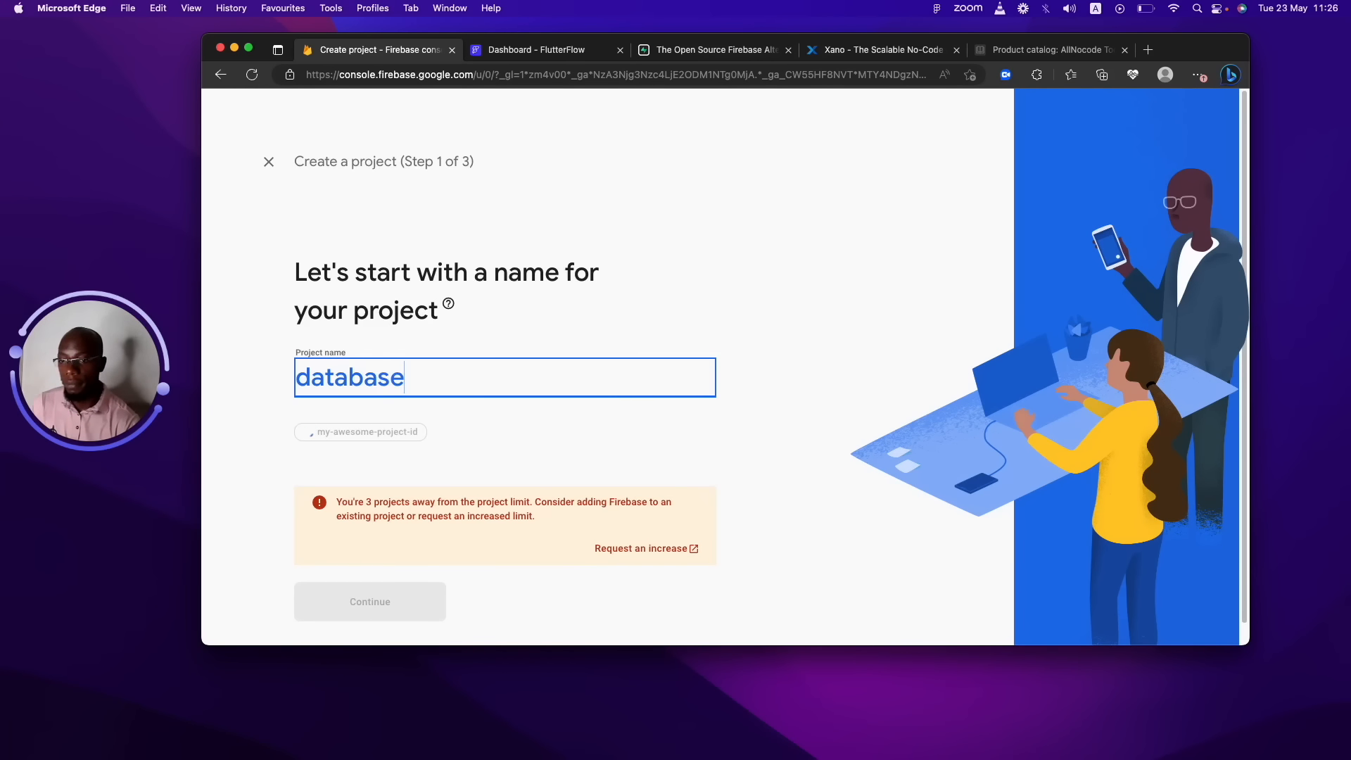
type("Project")
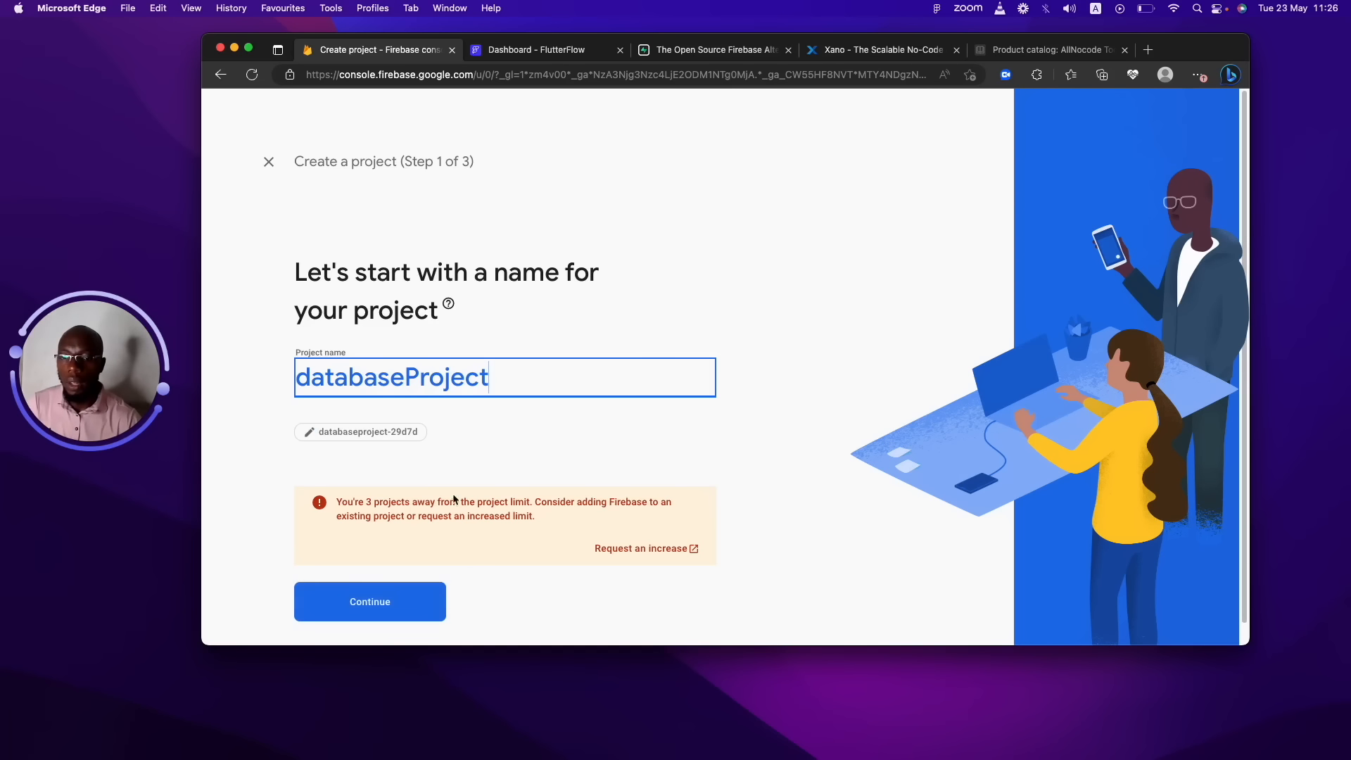
left_click_drag(538, 519, 356, 495)
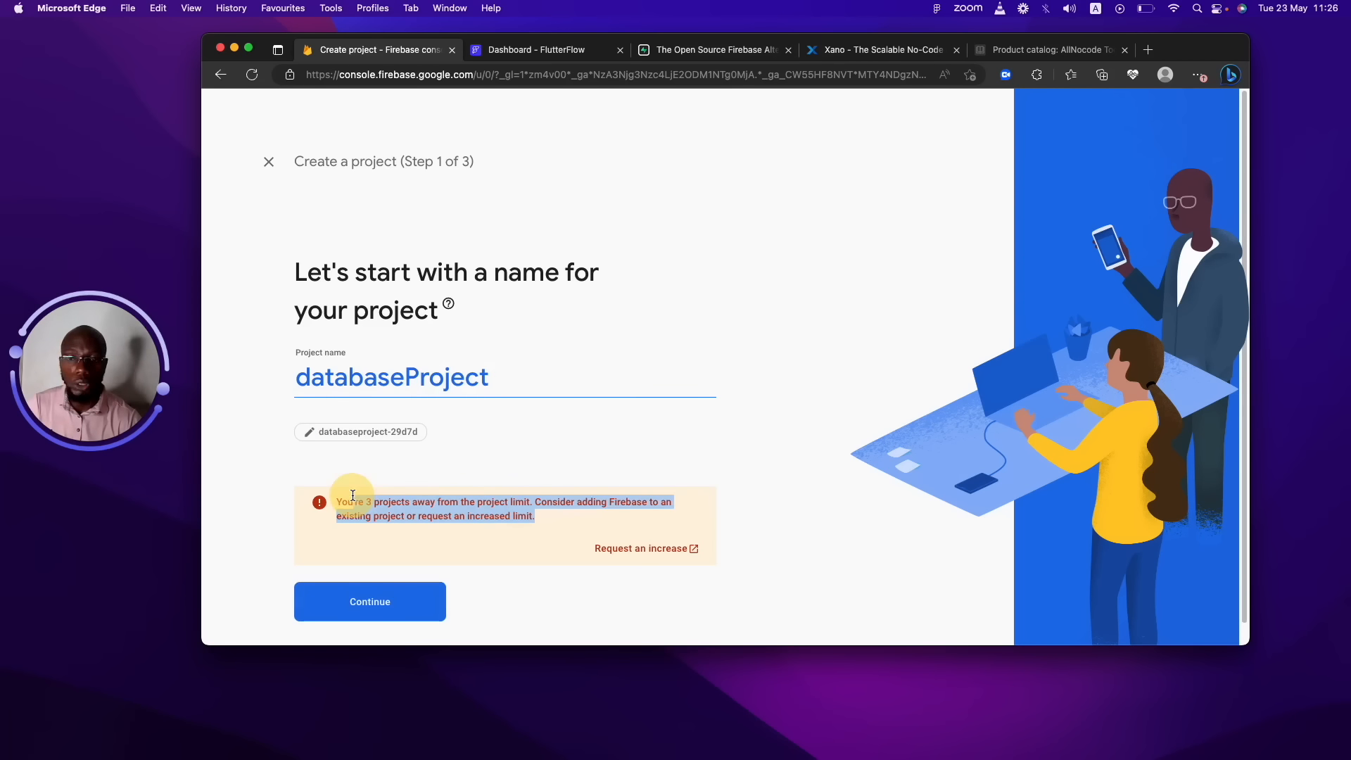
left_click(357, 496)
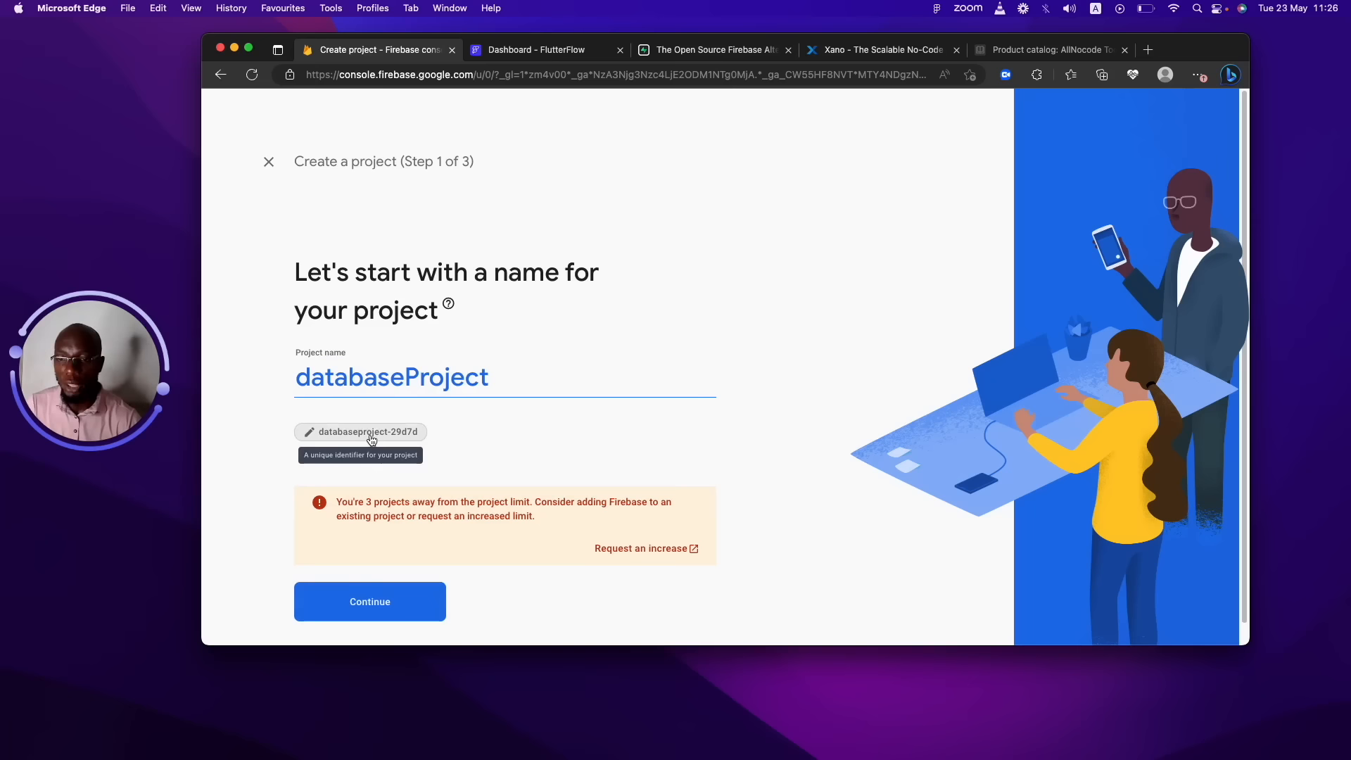
left_click(416, 601)
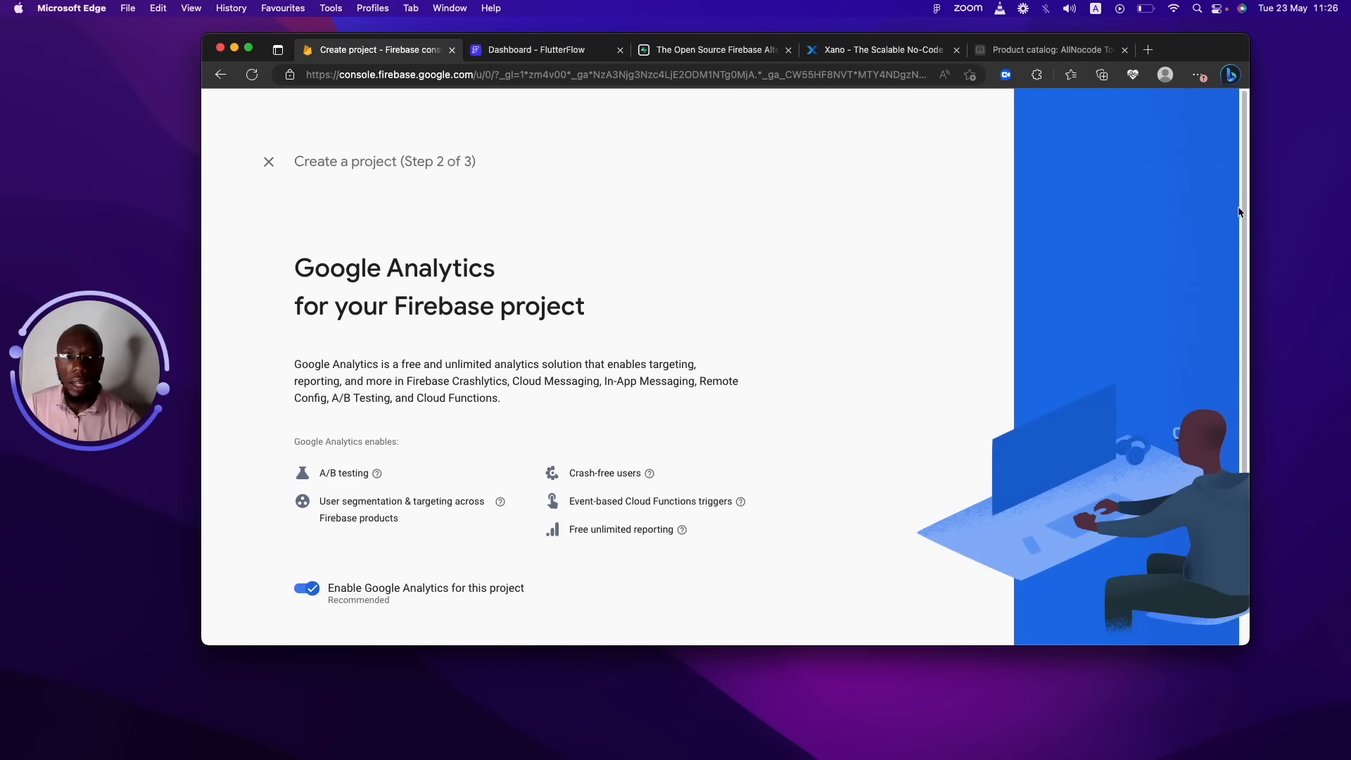
Create a new Google Analytics account named dabaseff for the project.
left_click_drag(1236, 211, 1240, 309)
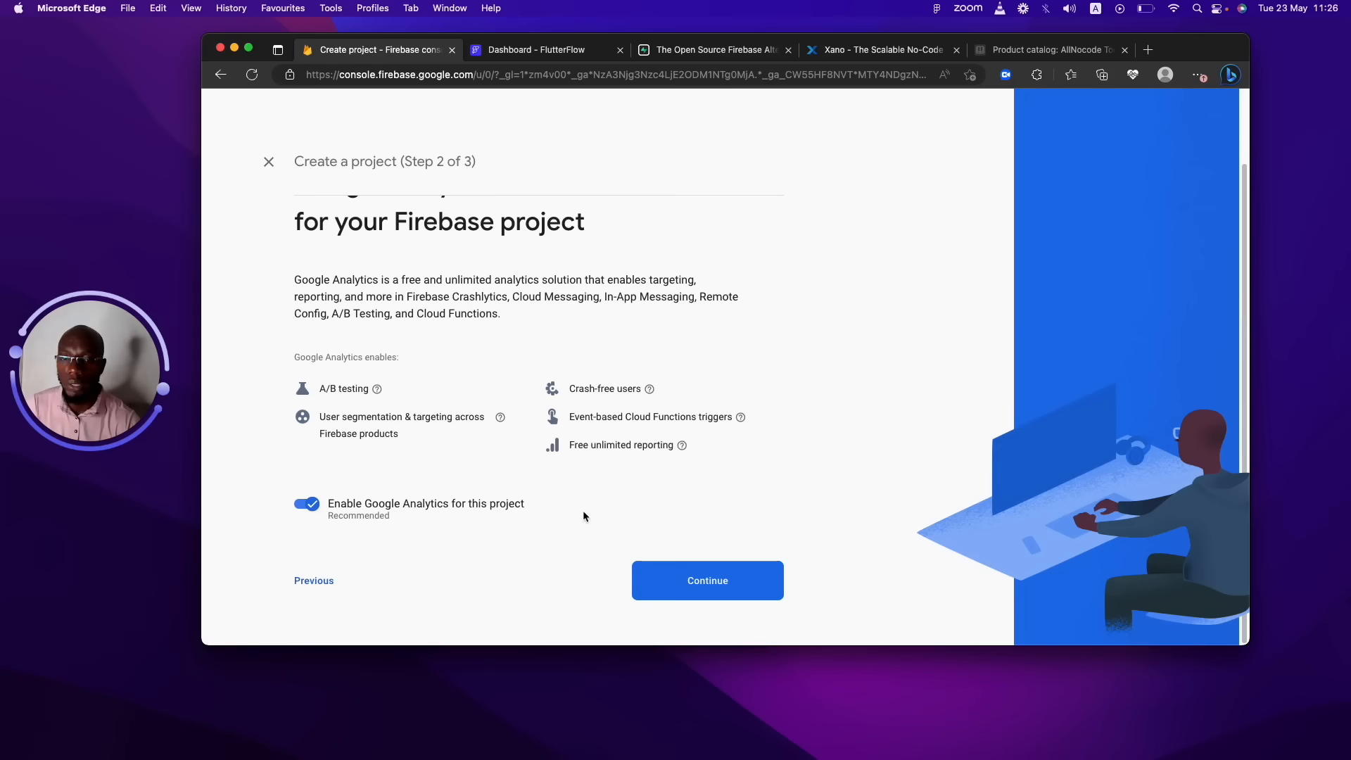
left_click(725, 580)
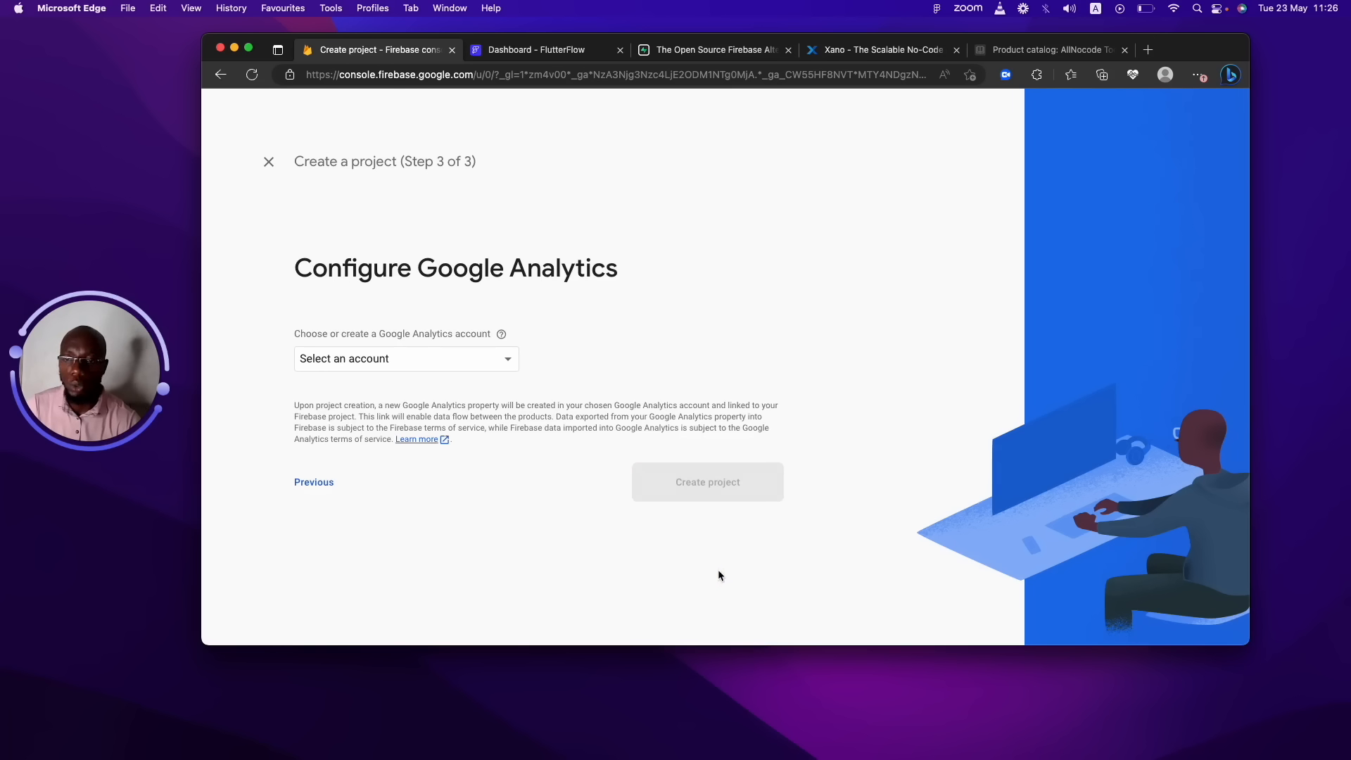
left_click(368, 366)
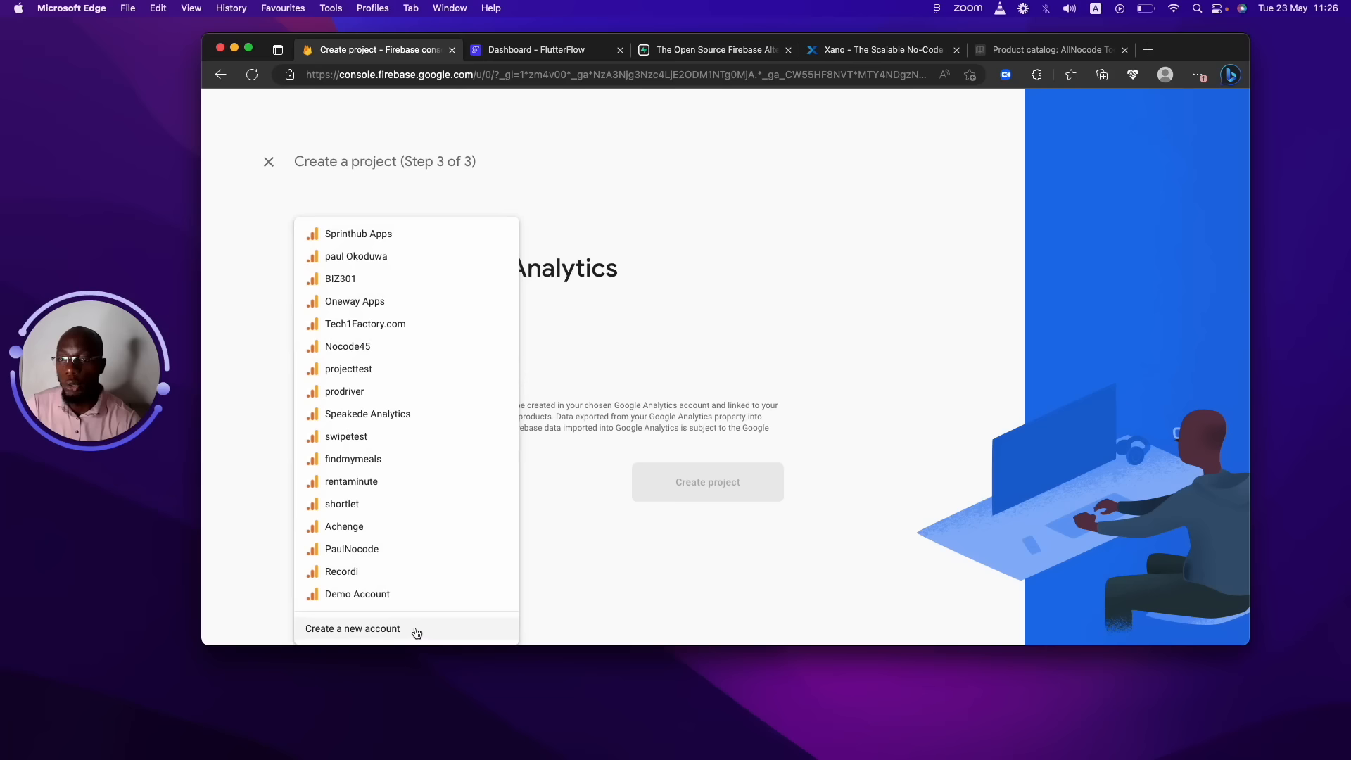
left_click(392, 629)
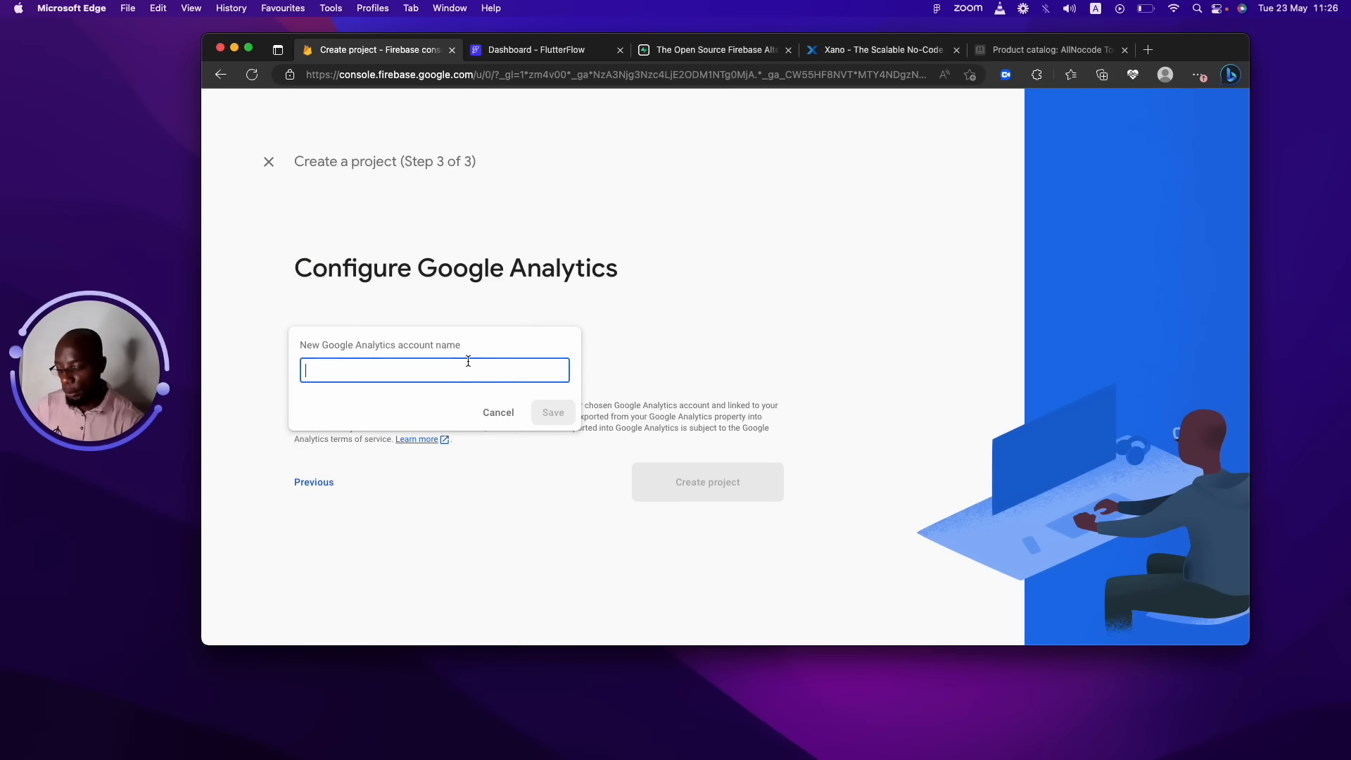
type("dabase")
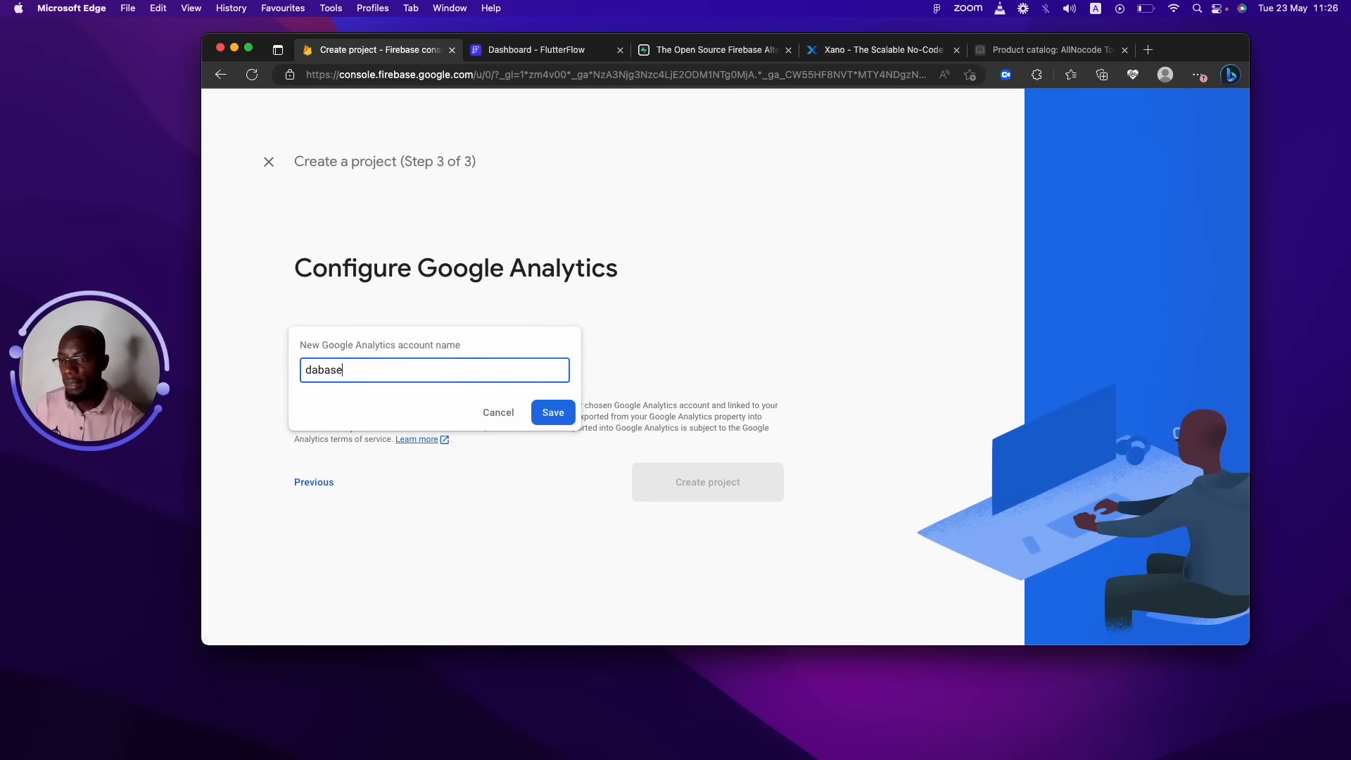
type("ff")
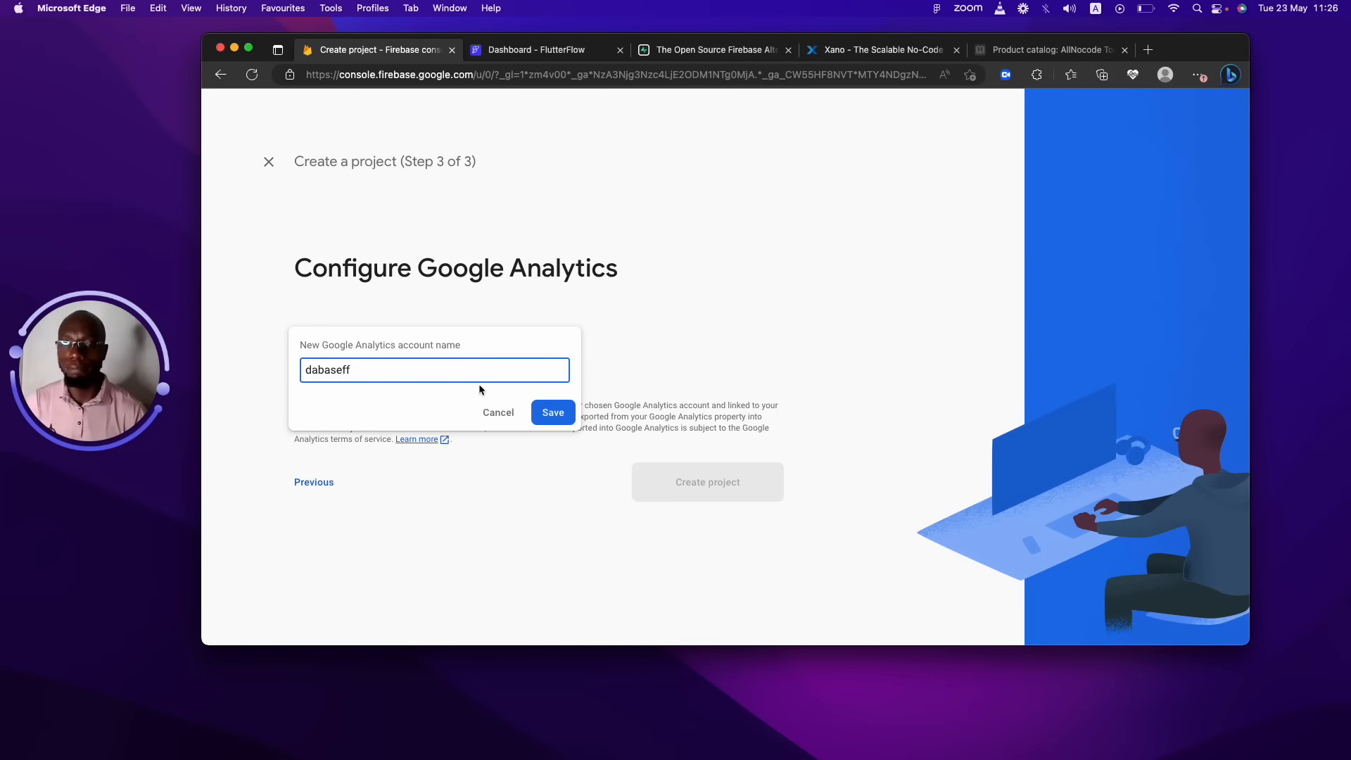
left_click(551, 411)
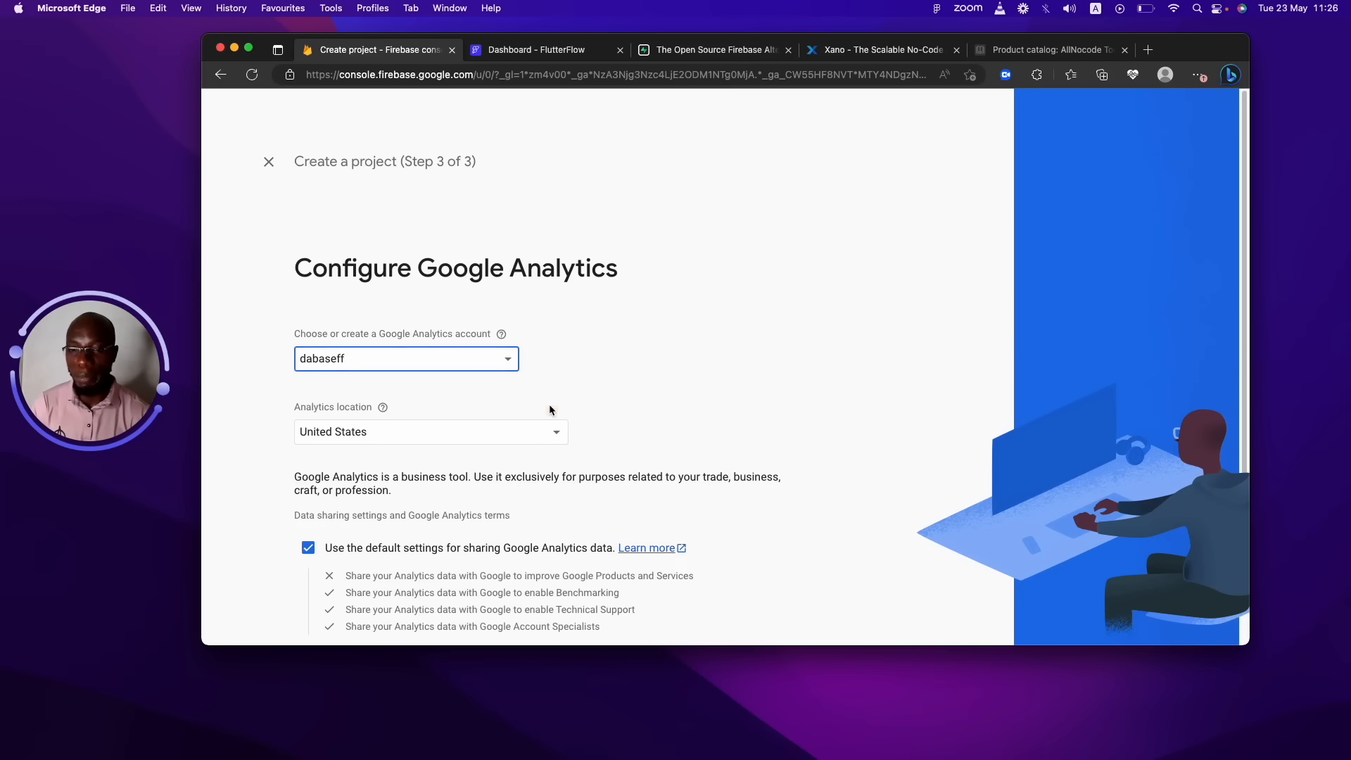
Set the Analytics location to Nigeria, accept the terms, and create the project.
left_click(503, 440)
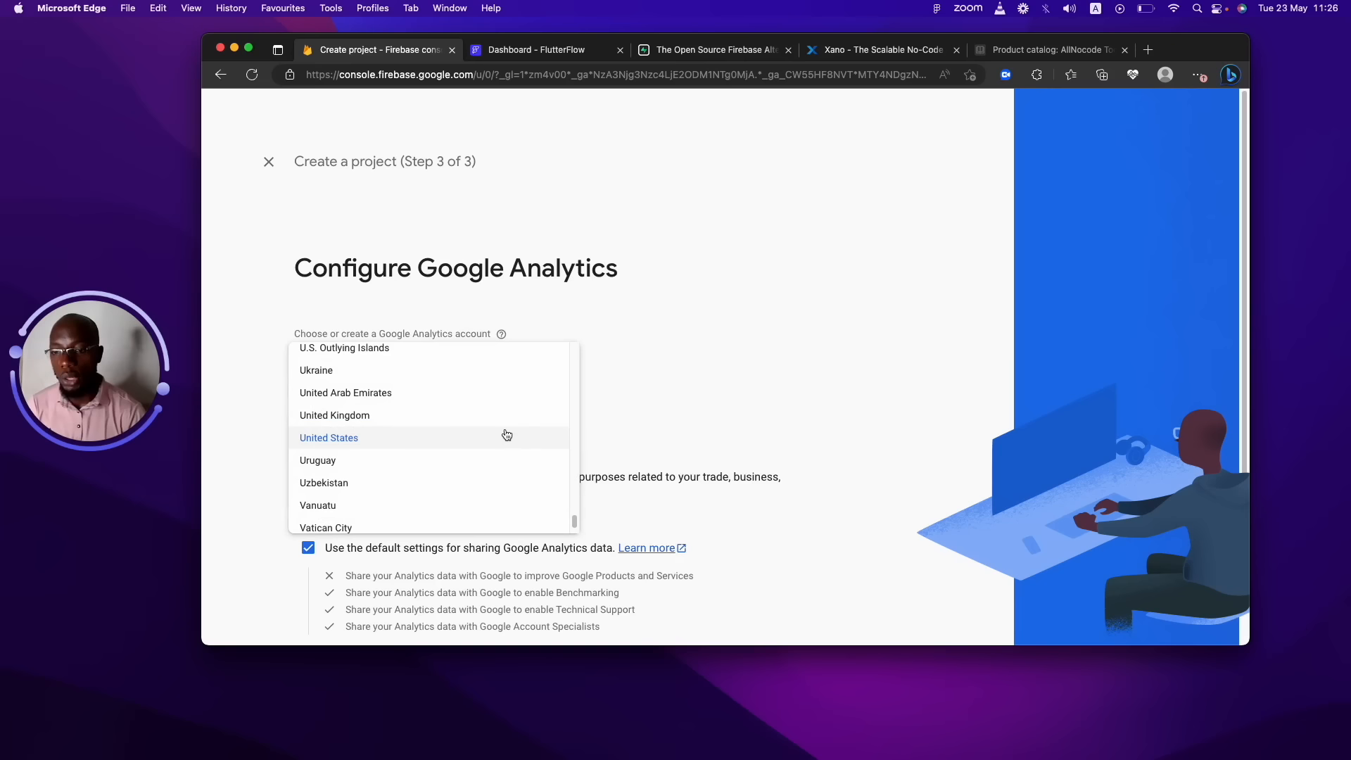
left_click_drag(574, 521, 572, 460)
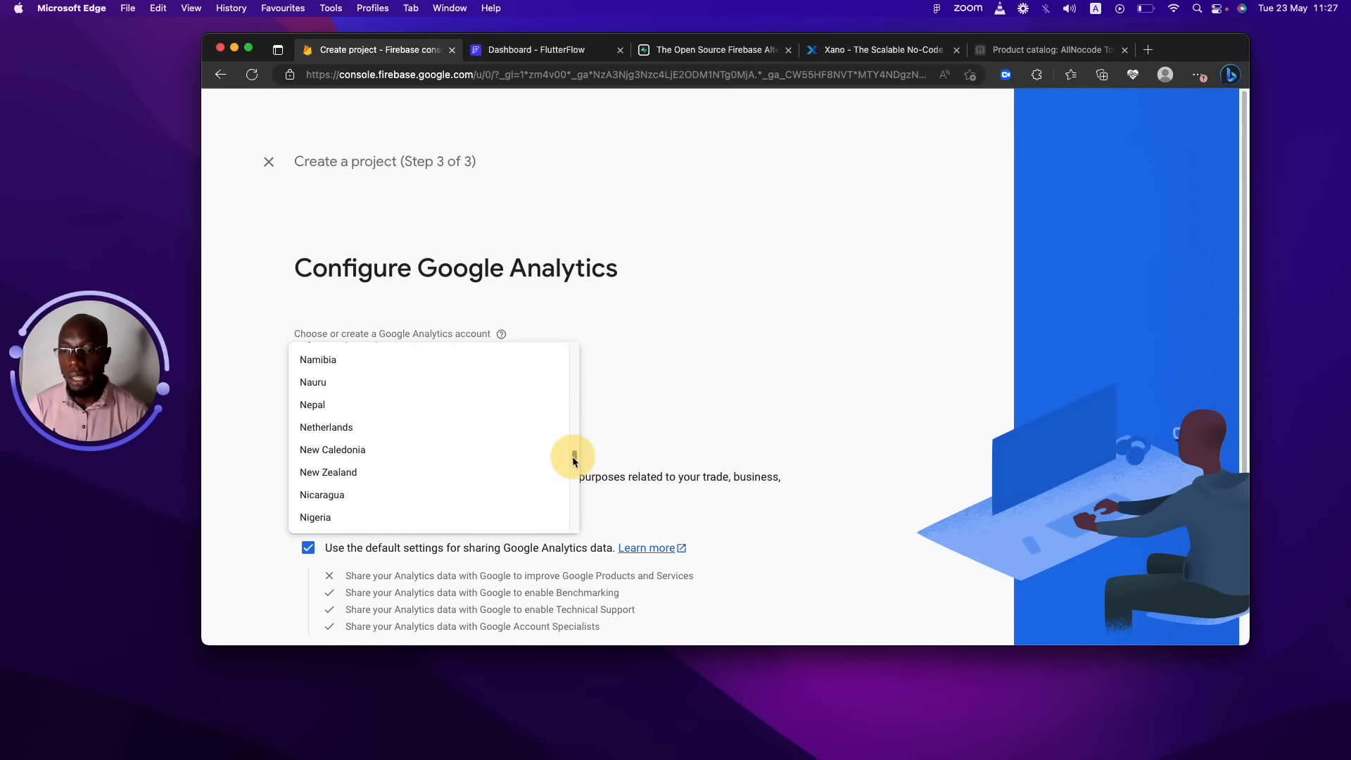
left_click(436, 517)
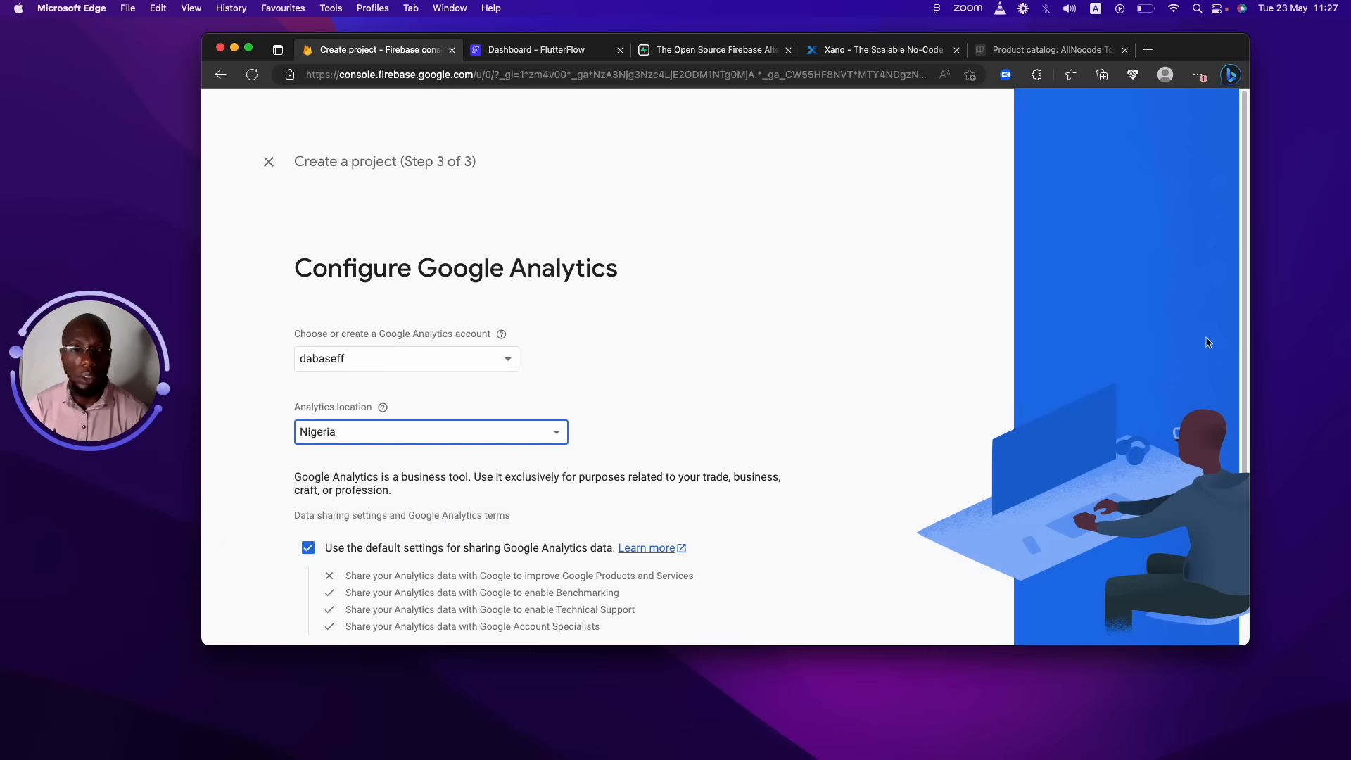
left_click_drag(1244, 288, 1233, 462)
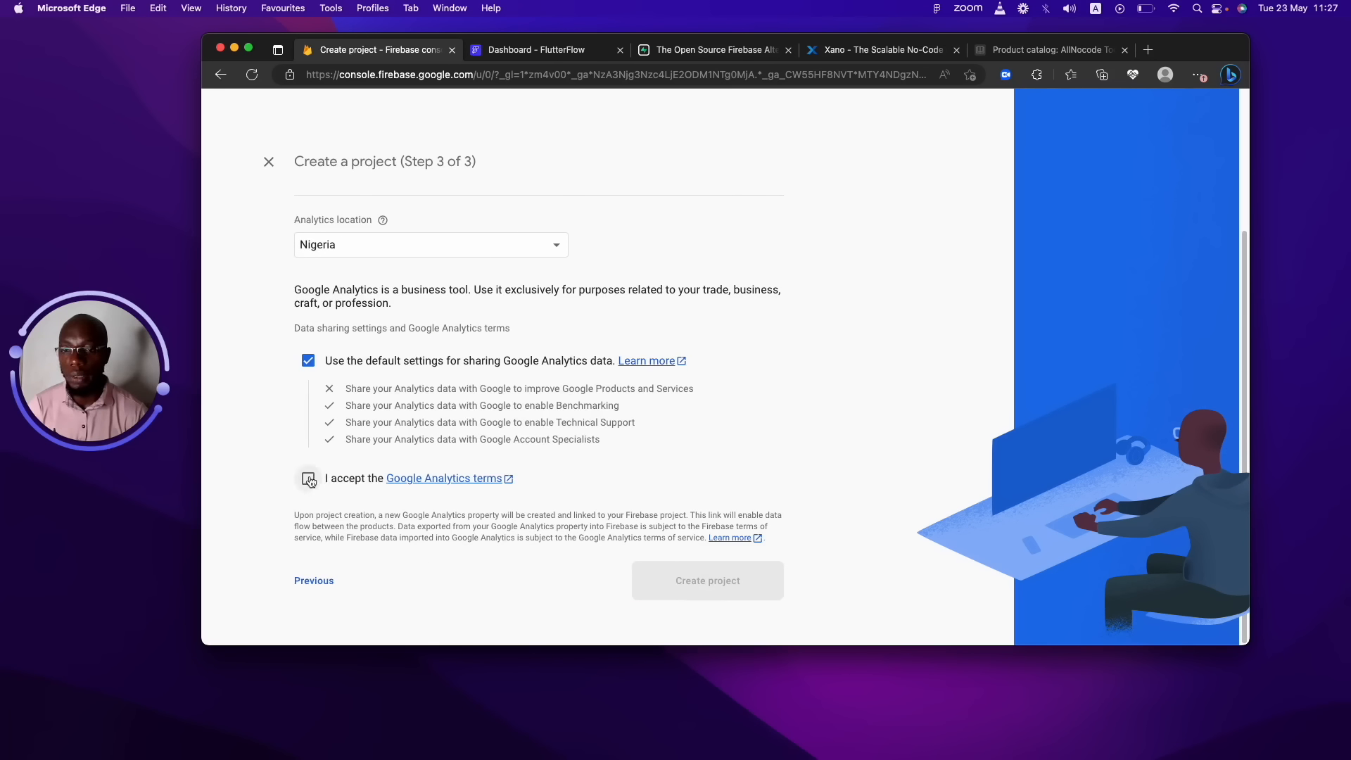
left_click(309, 479)
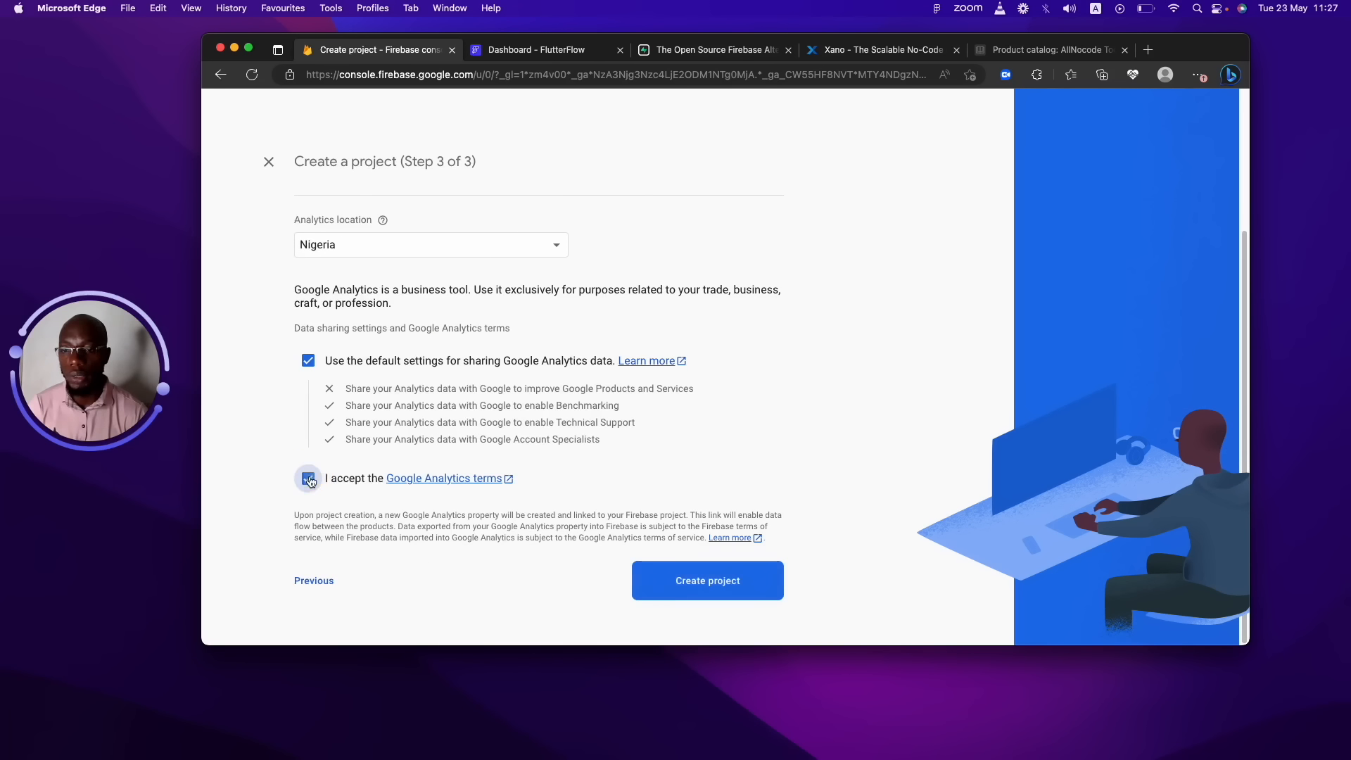
left_click(726, 585)
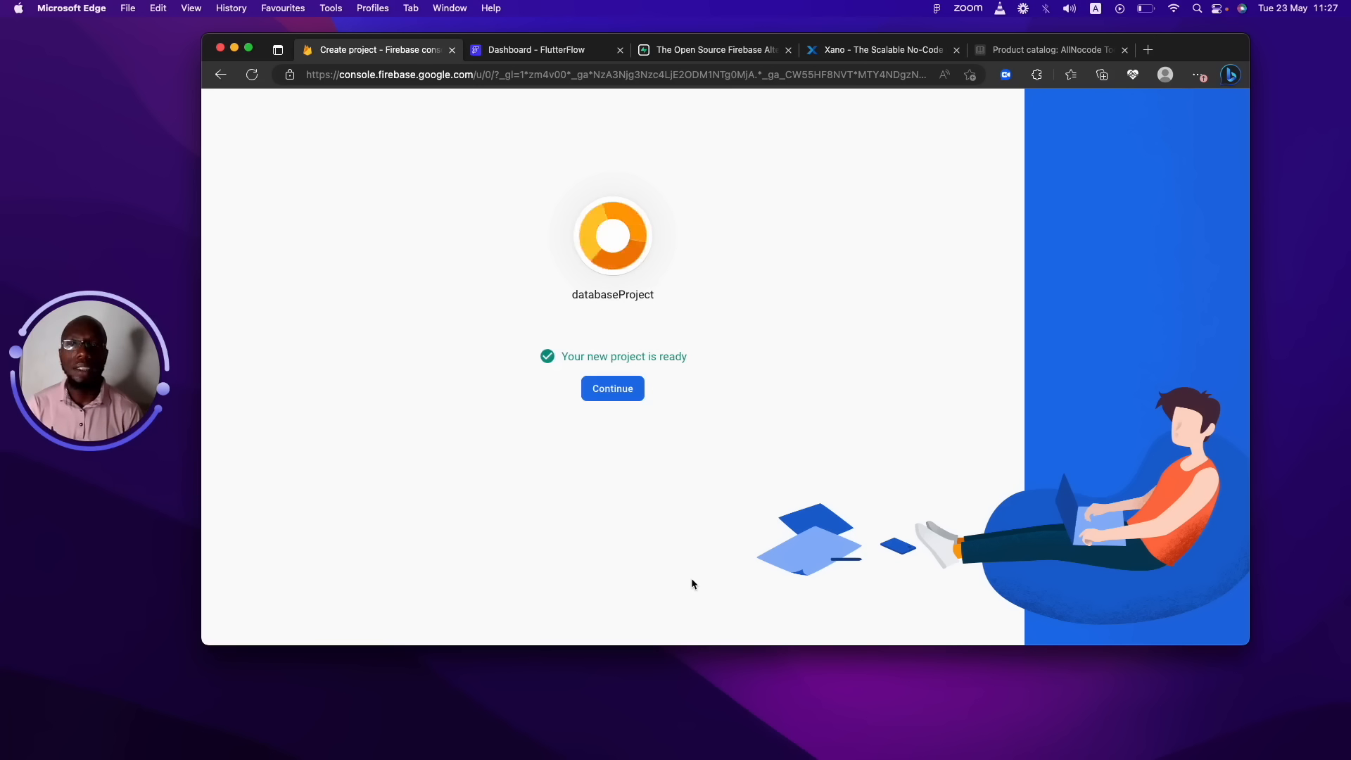
Enter the new databaseProject and scroll through its overview of Firebase features.
left_click(623, 388)
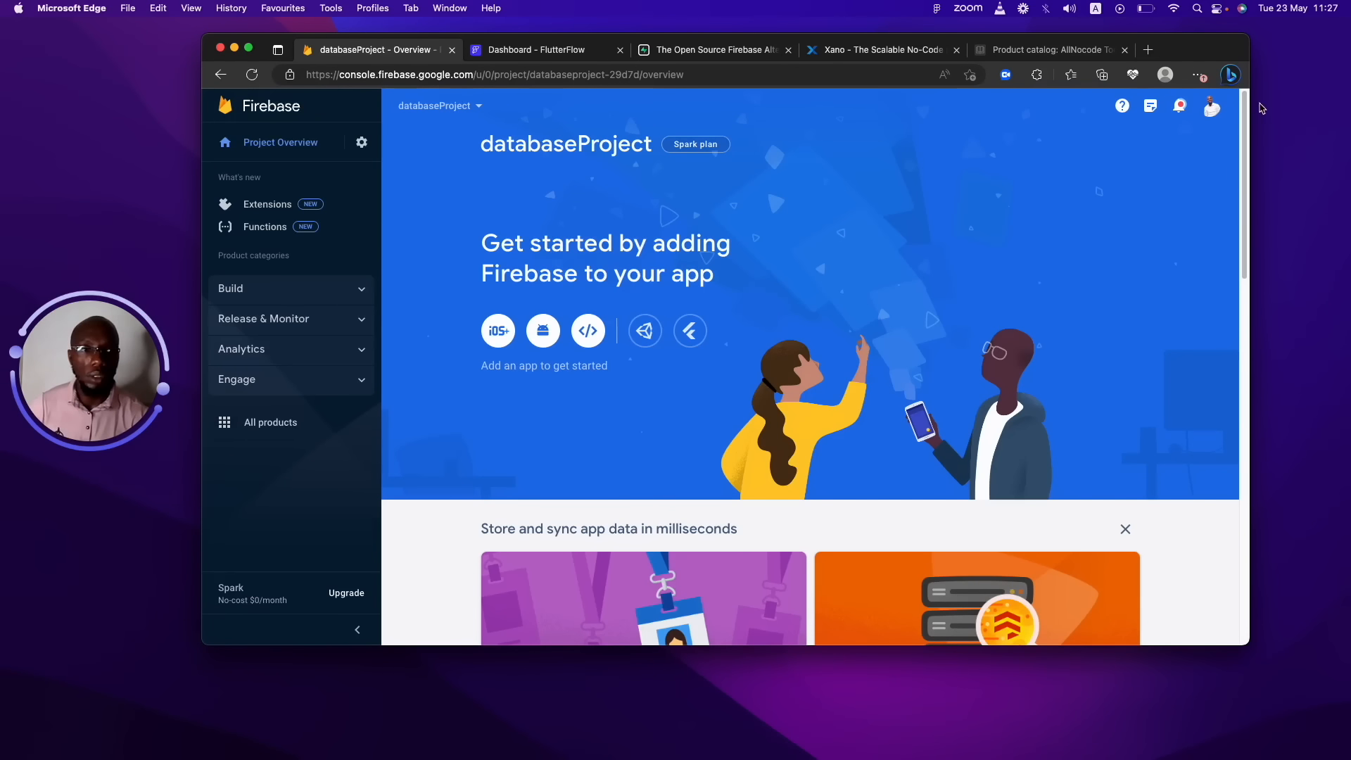
scroll(1223, 272, "down", 6)
scroll(1213, 222, "up", 6)
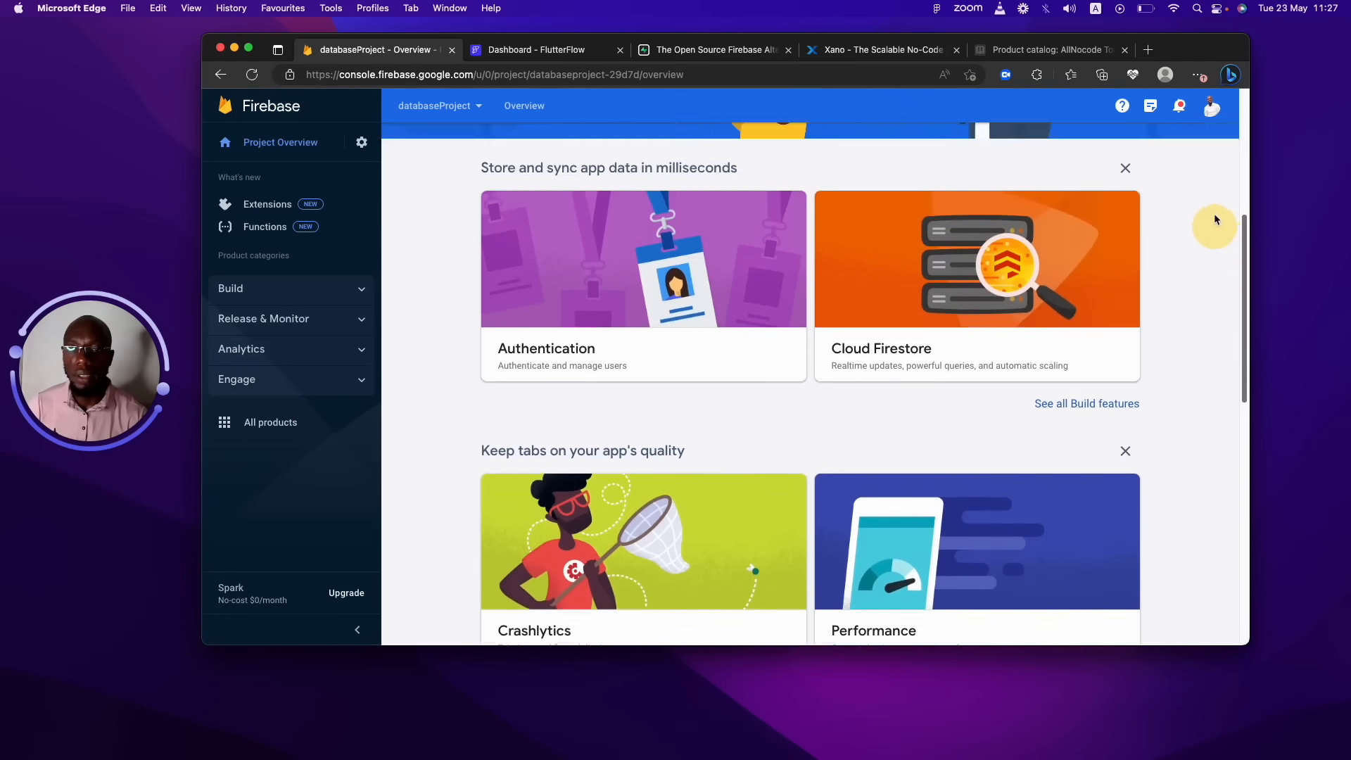
scroll(1176, 484, "down", 15)
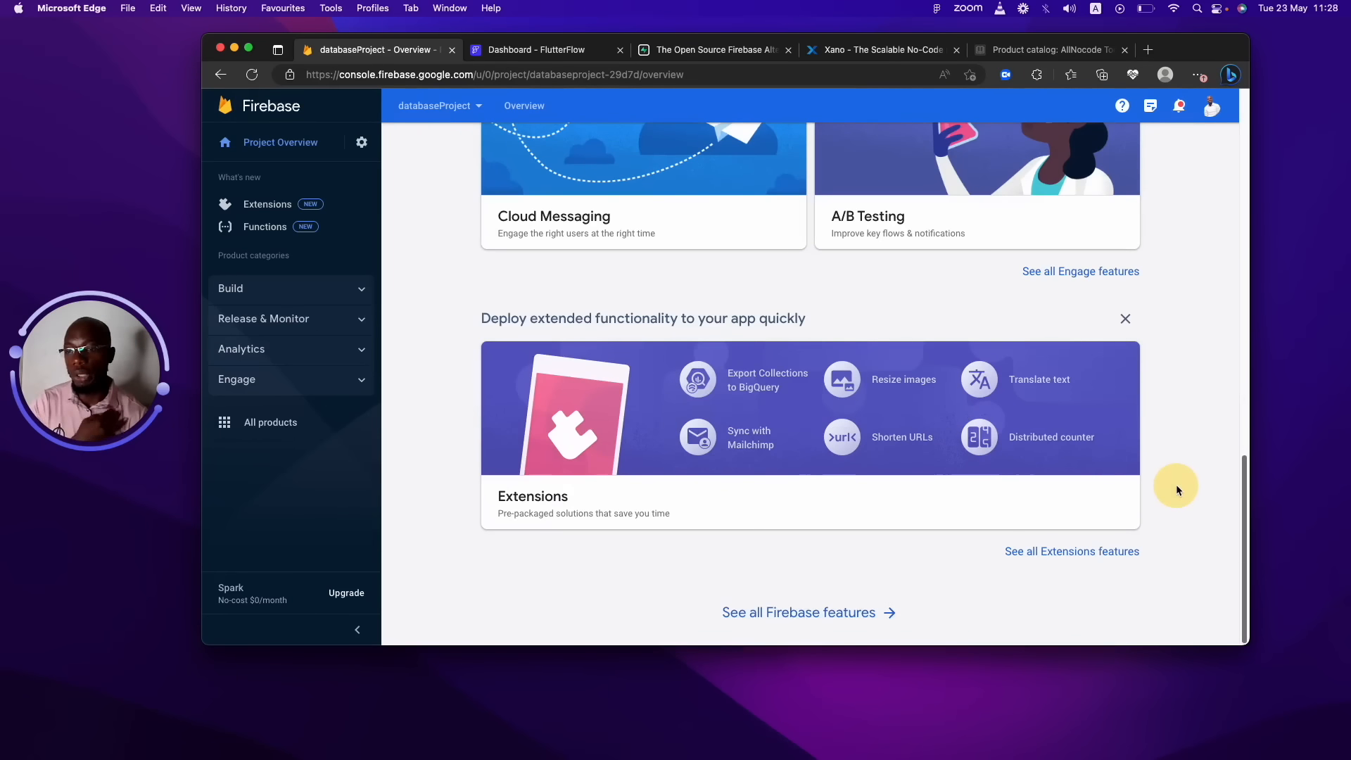
scroll(1176, 484, "up", 15)
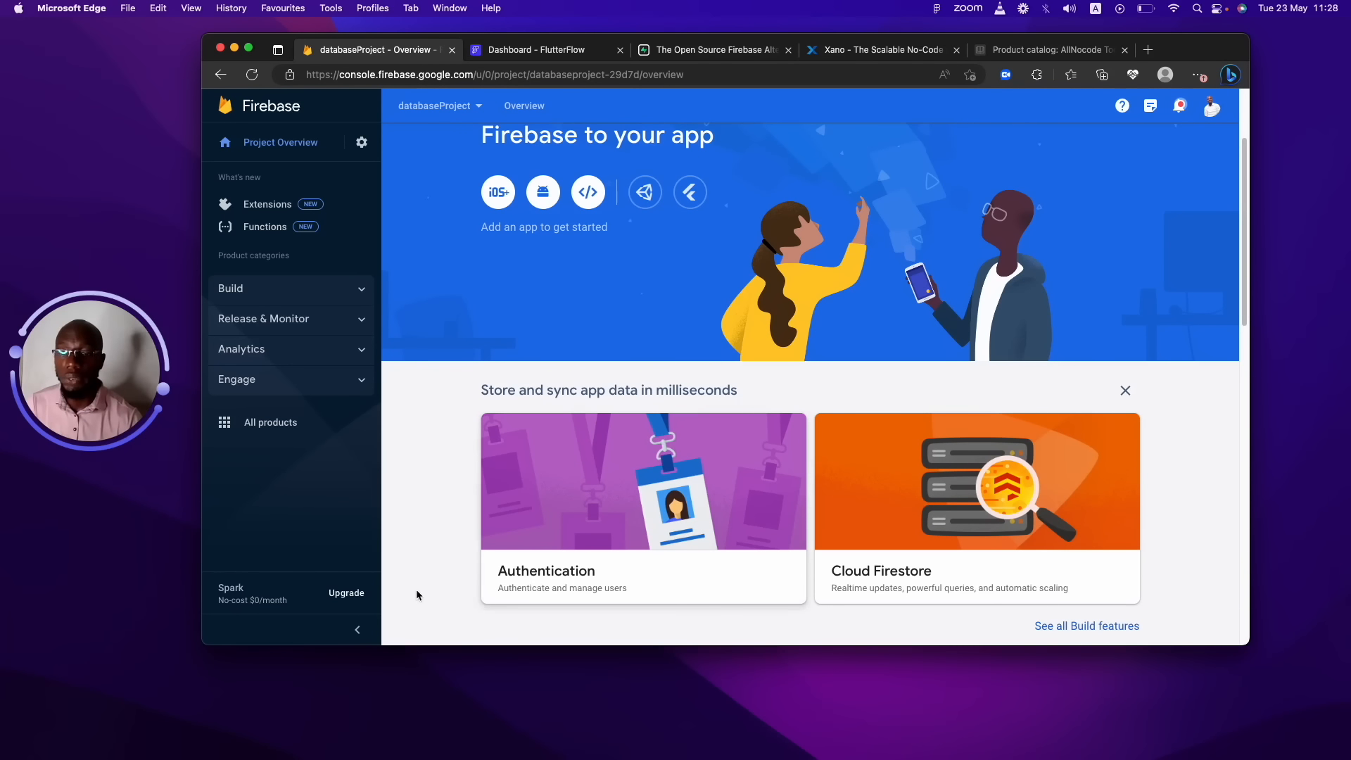
left_click(348, 593)
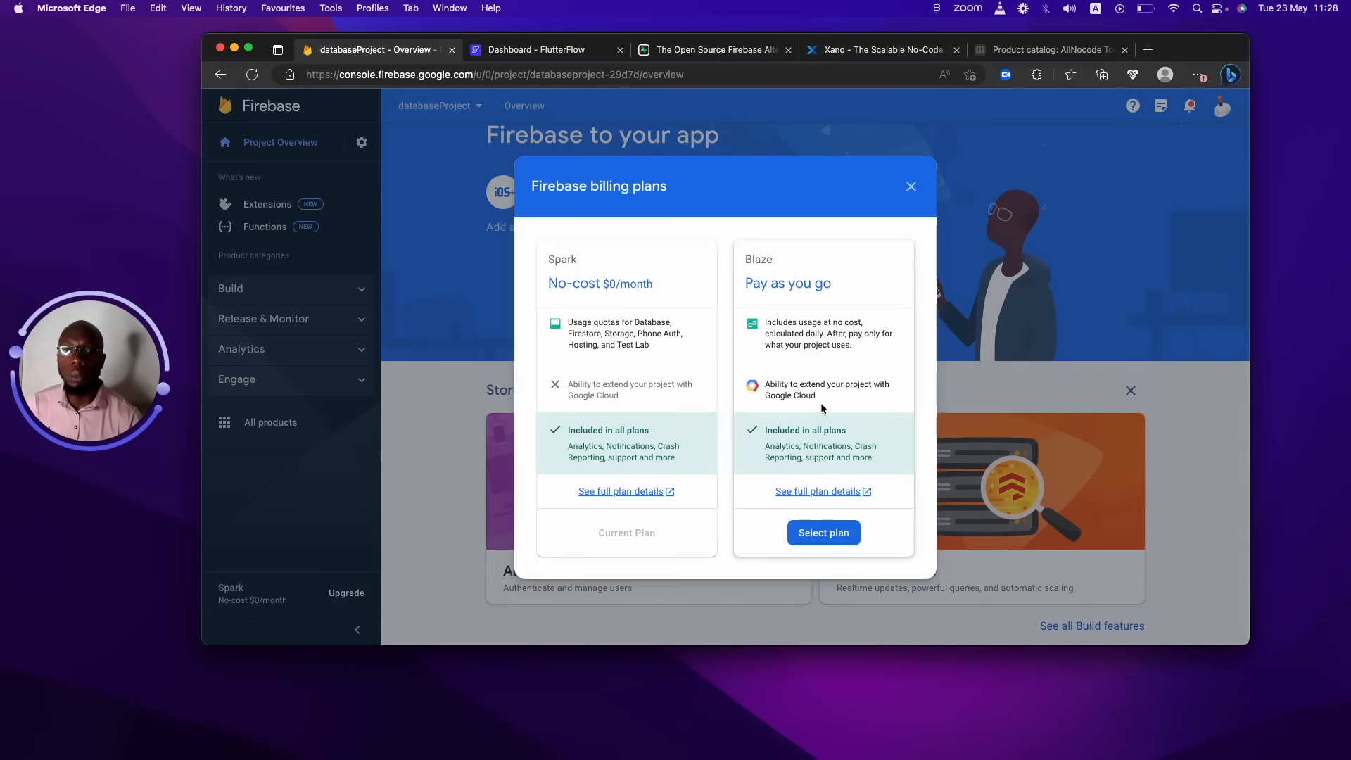
left_click_drag(800, 278, 762, 268)
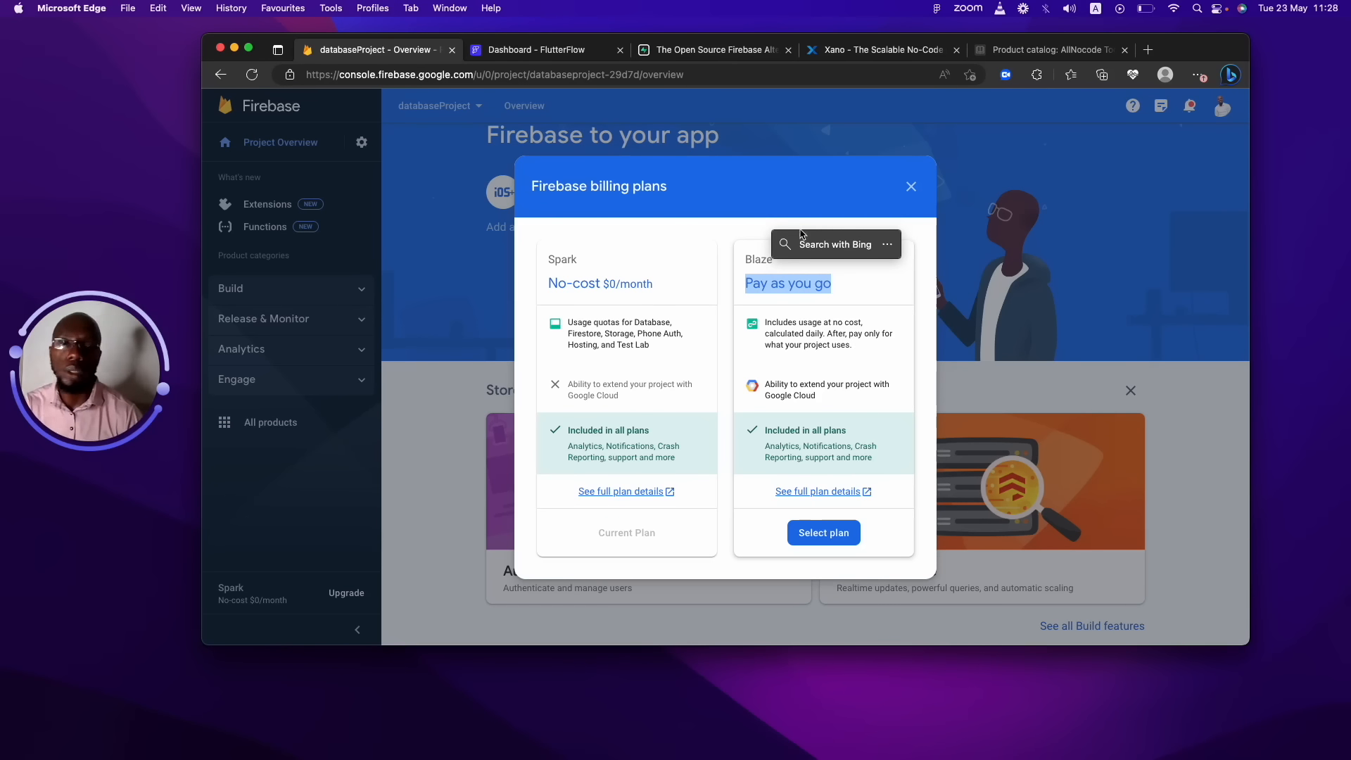
left_click(912, 187)
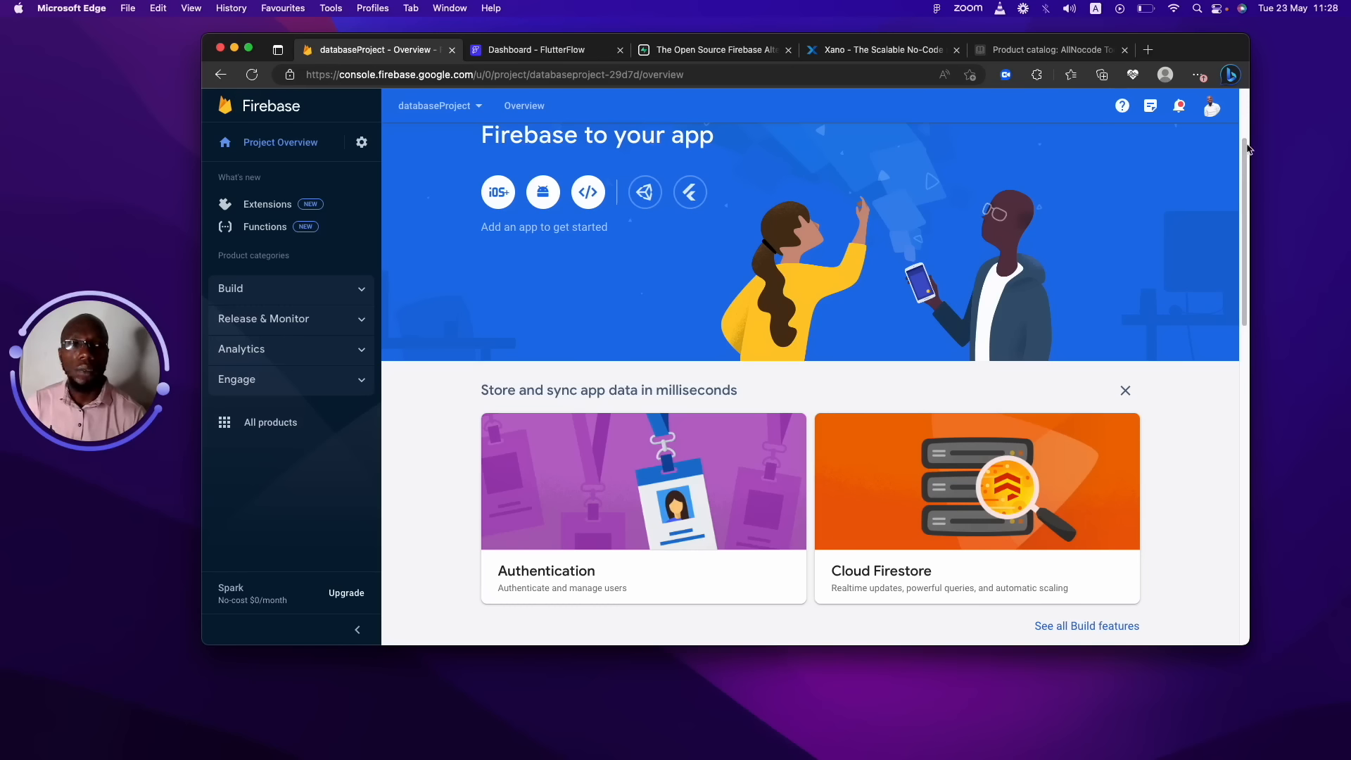
mouse_move(1246, 148)
left_mouse_down()
mouse_move(1239, 82)
mouse_move(1234, 265)
mouse_move(1260, 461)
mouse_move(1271, 141)
left_mouse_up()
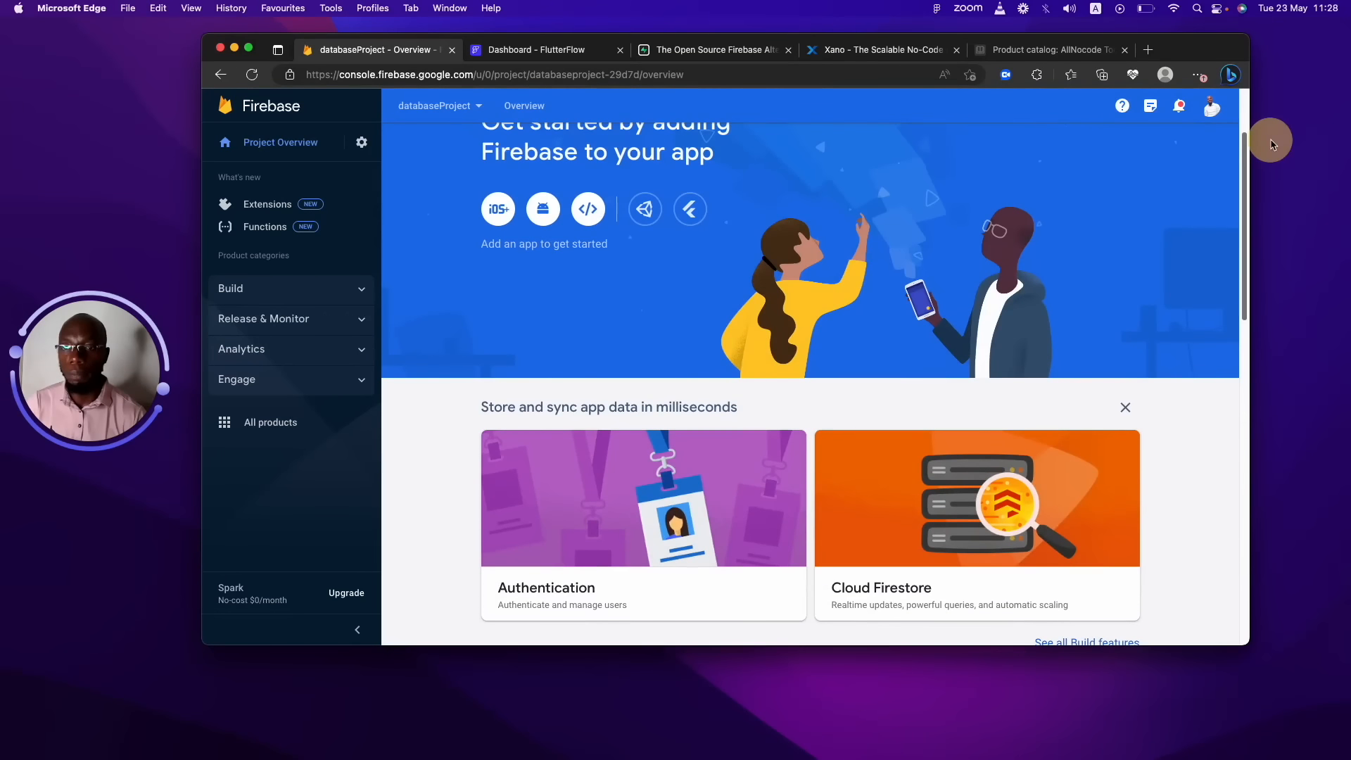
In Users and permissions, add the pasted FlutterFlow e-mail as a member with the Editor role.
left_click(360, 145)
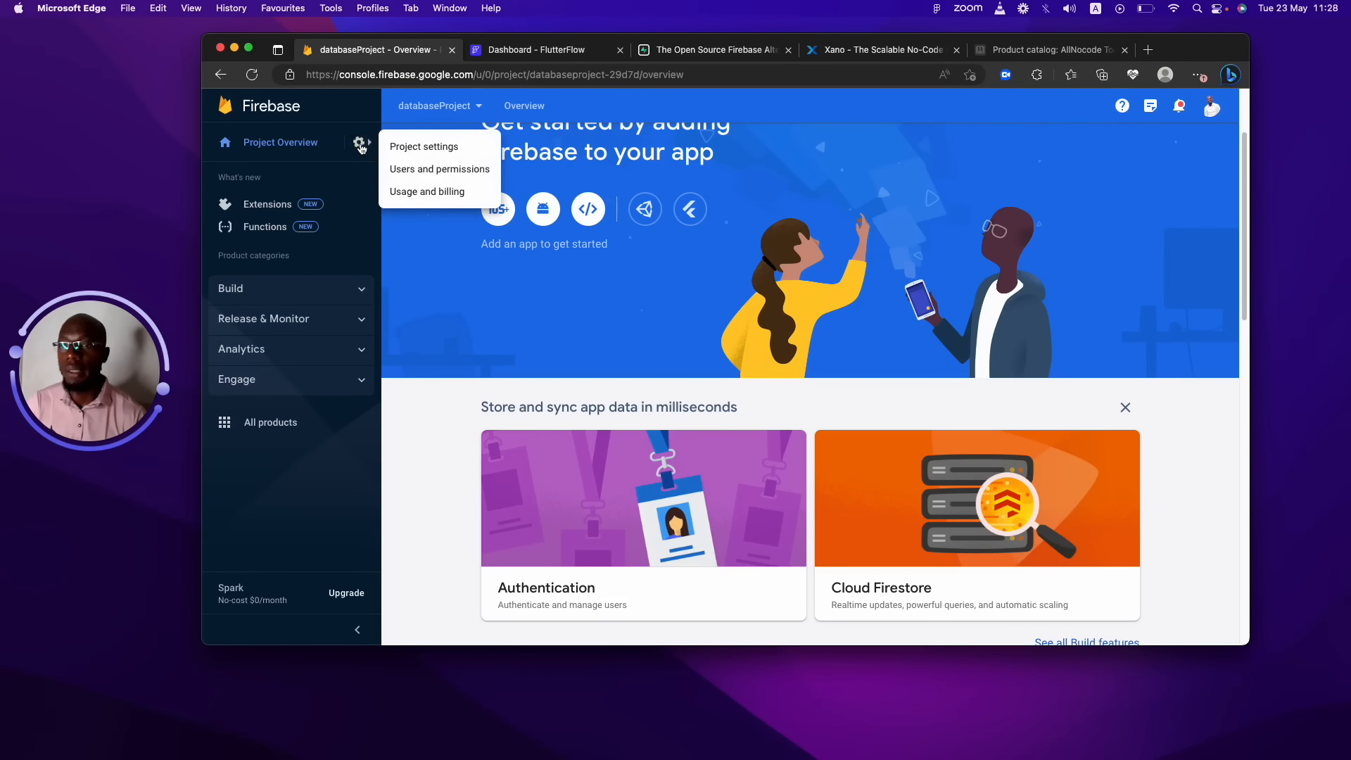
left_click(425, 173)
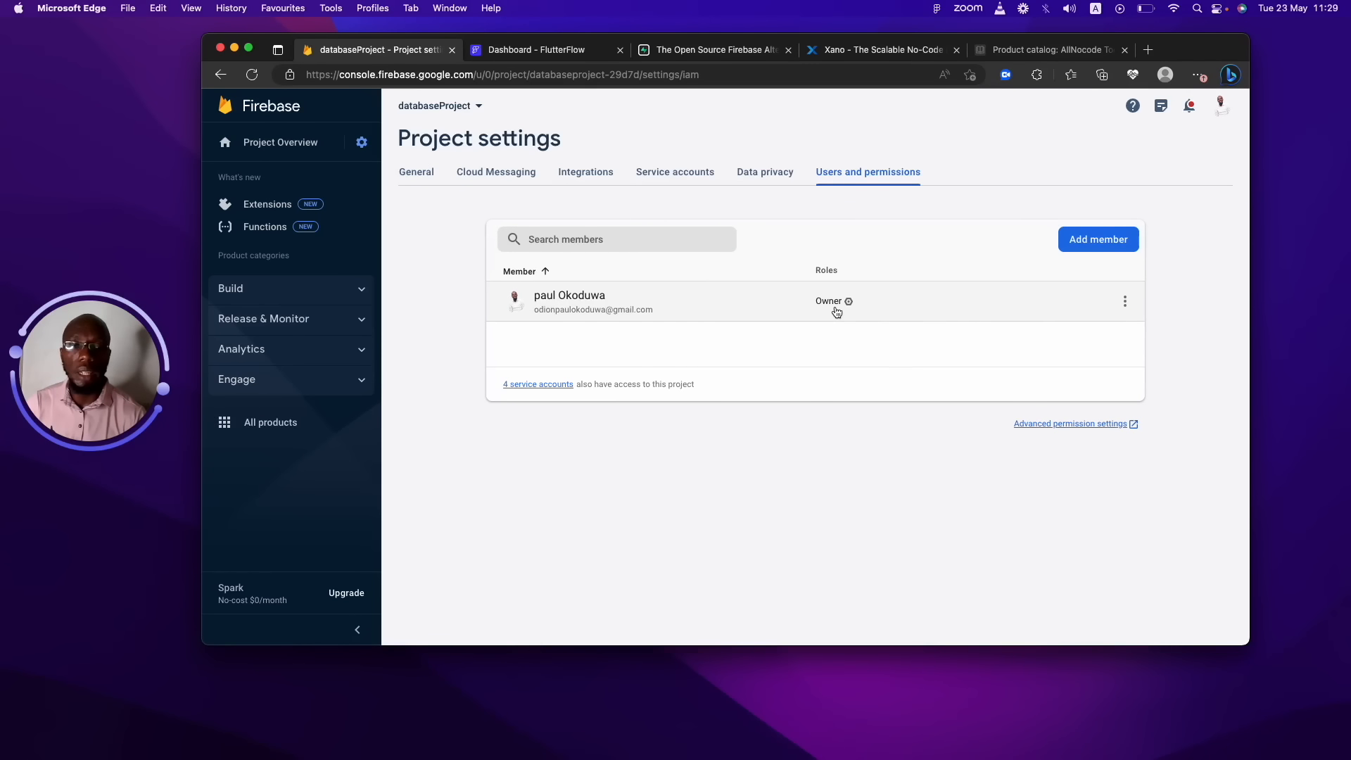
left_click(1075, 249)
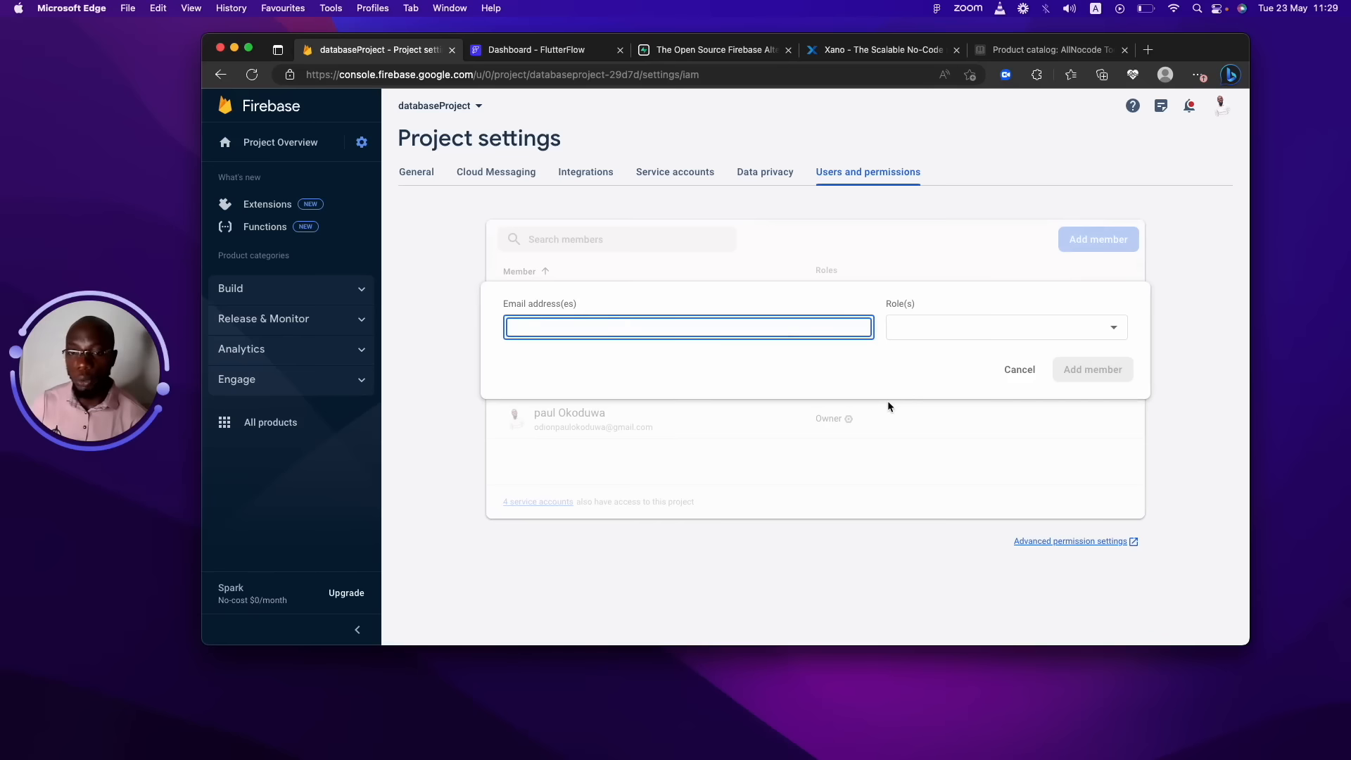
key("super+v")
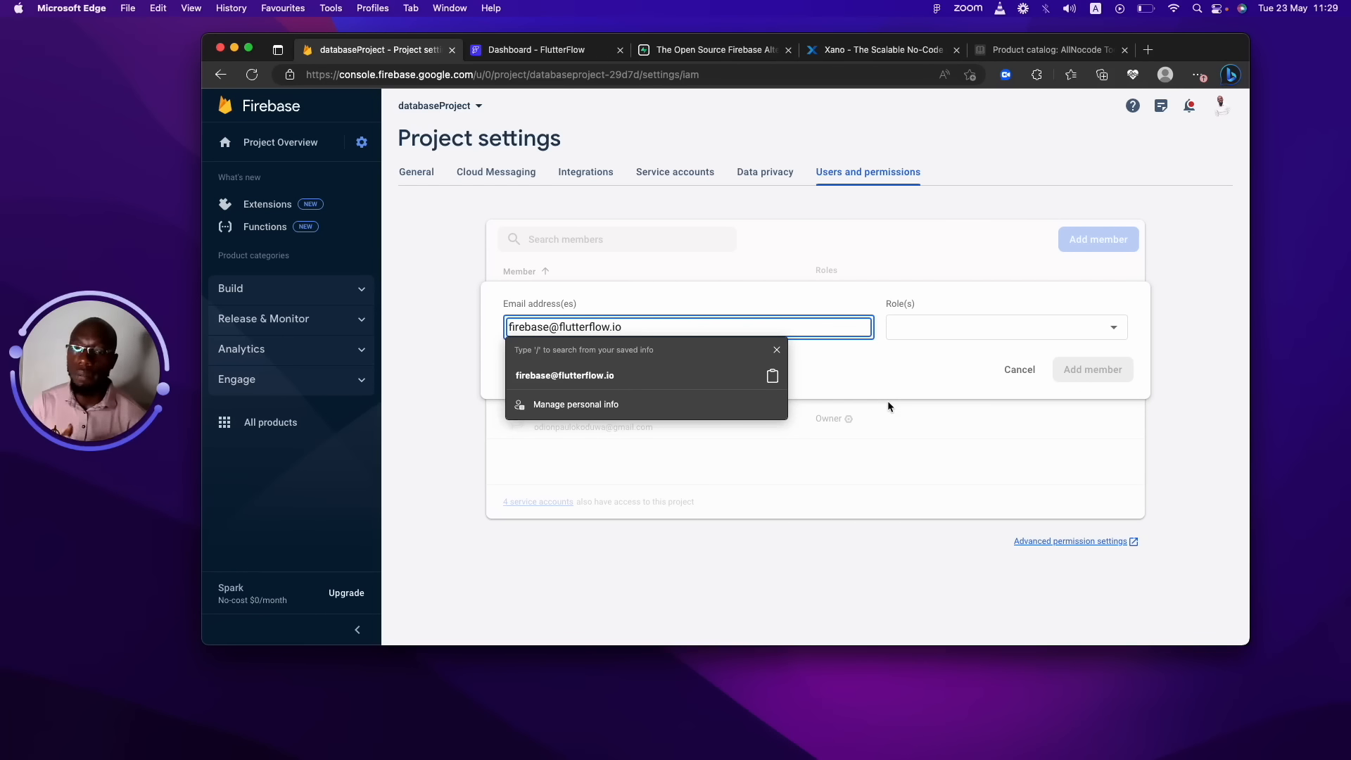
left_click(955, 336)
left_click(943, 358)
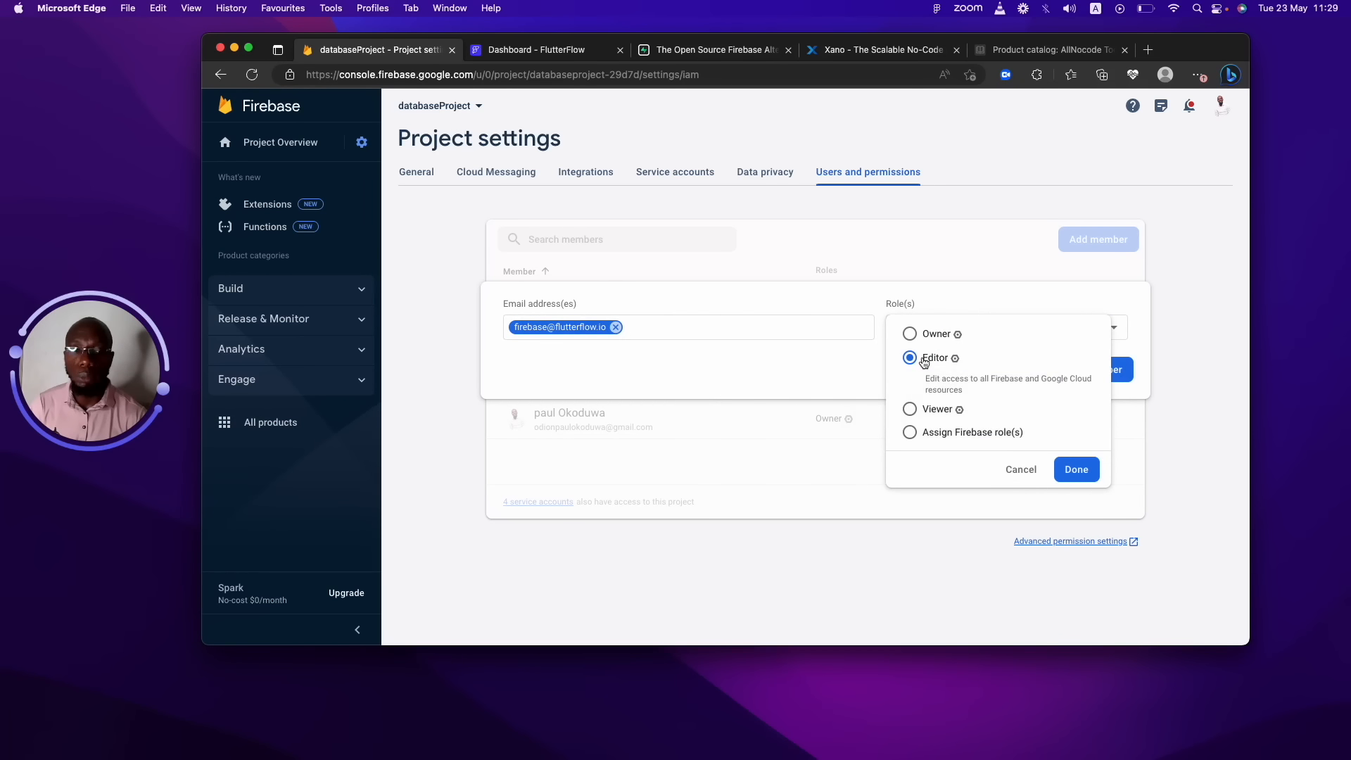
left_click(1074, 476)
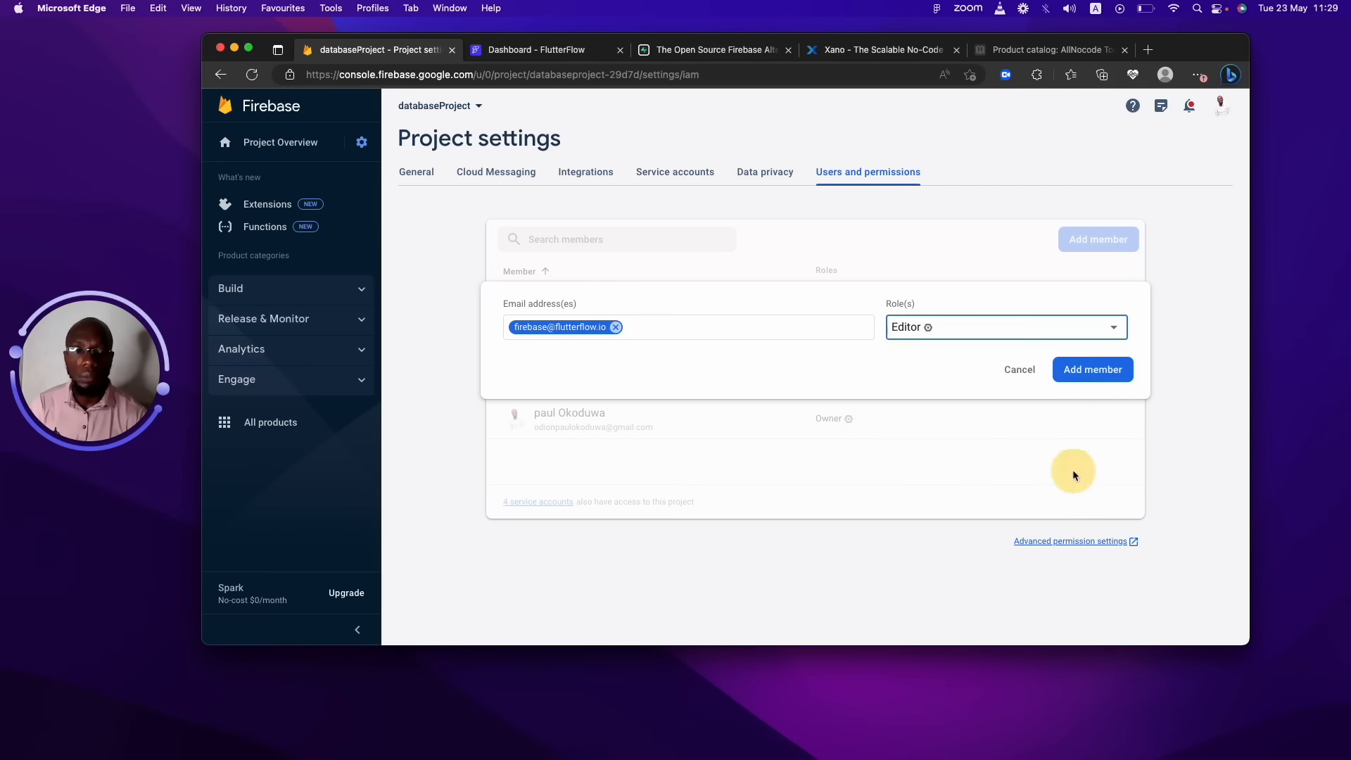
left_click(1103, 366)
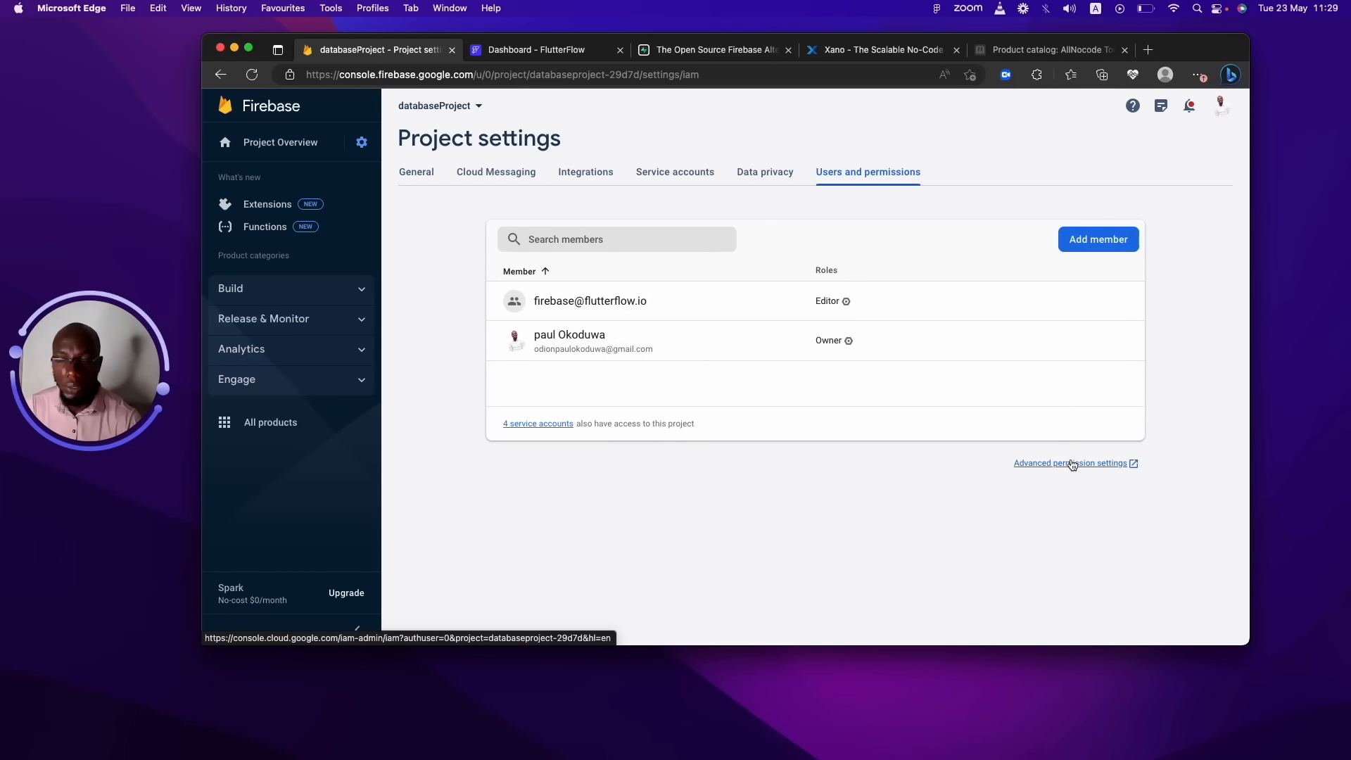
In Google Cloud IAM, give the FlutterFlow principal an extra Service Account User role.
left_click(1072, 462)
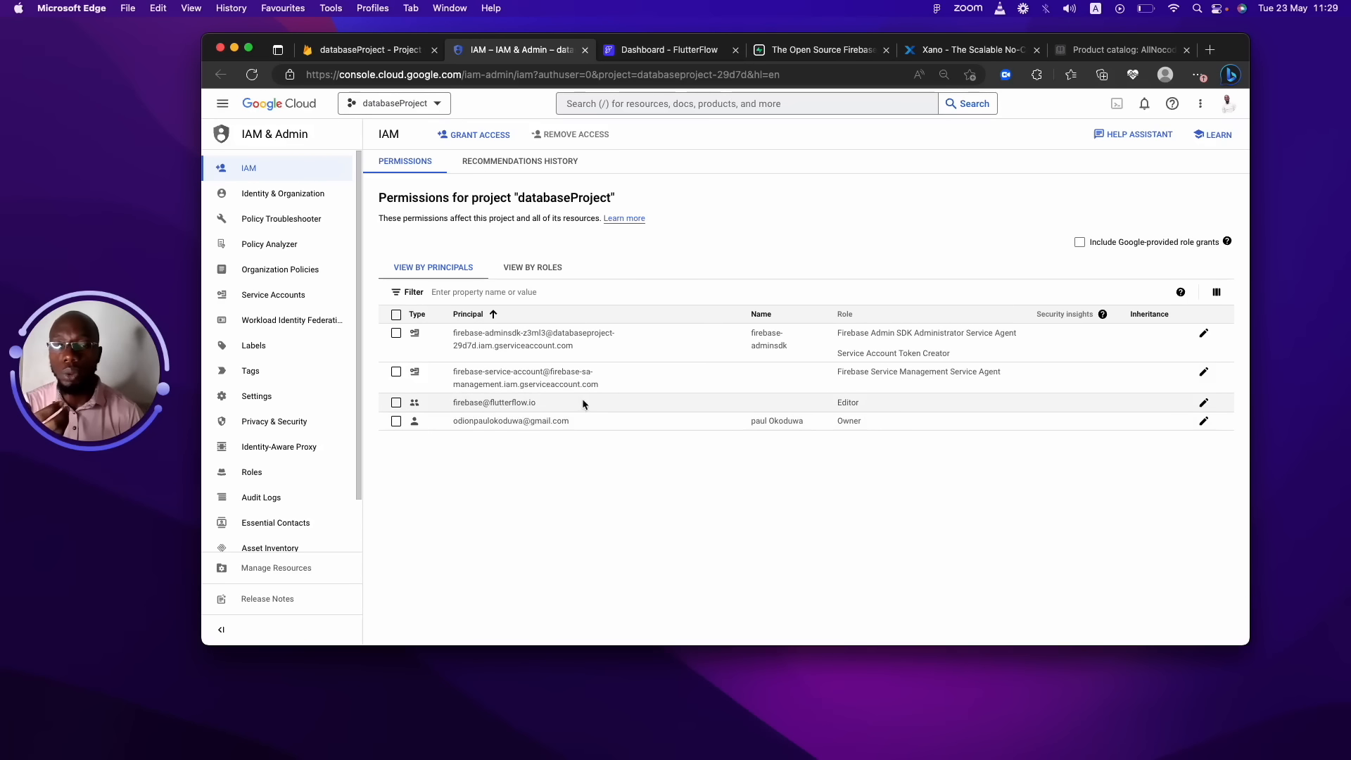
left_click(1204, 403)
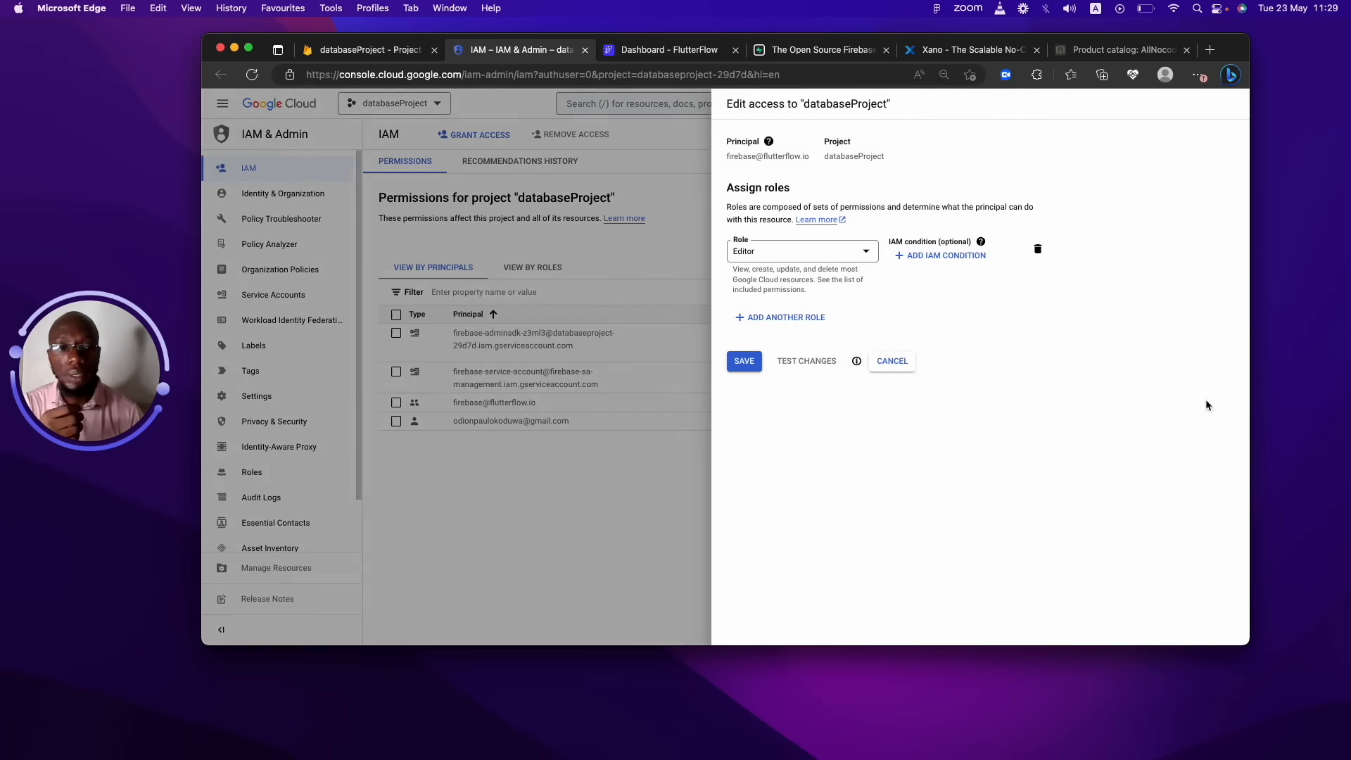
left_click(812, 316)
left_click(814, 321)
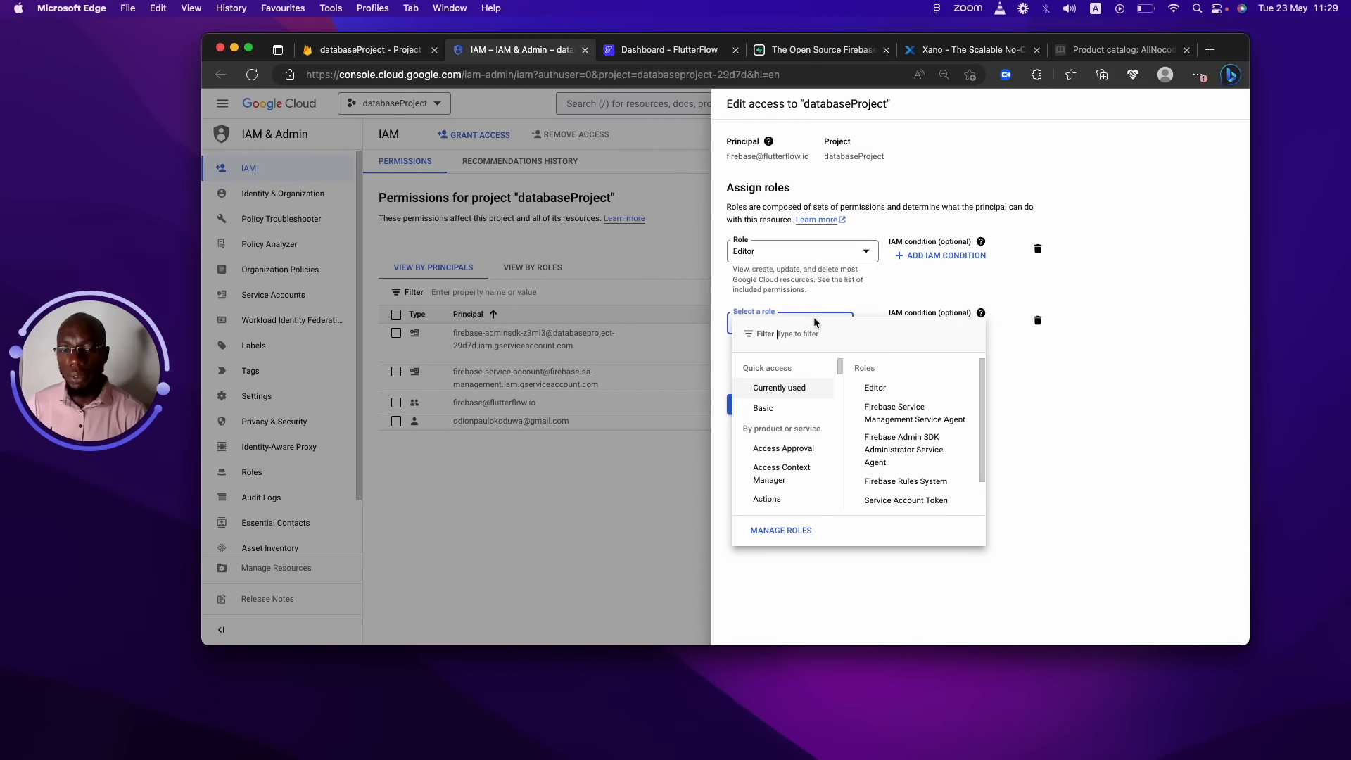
type("acco")
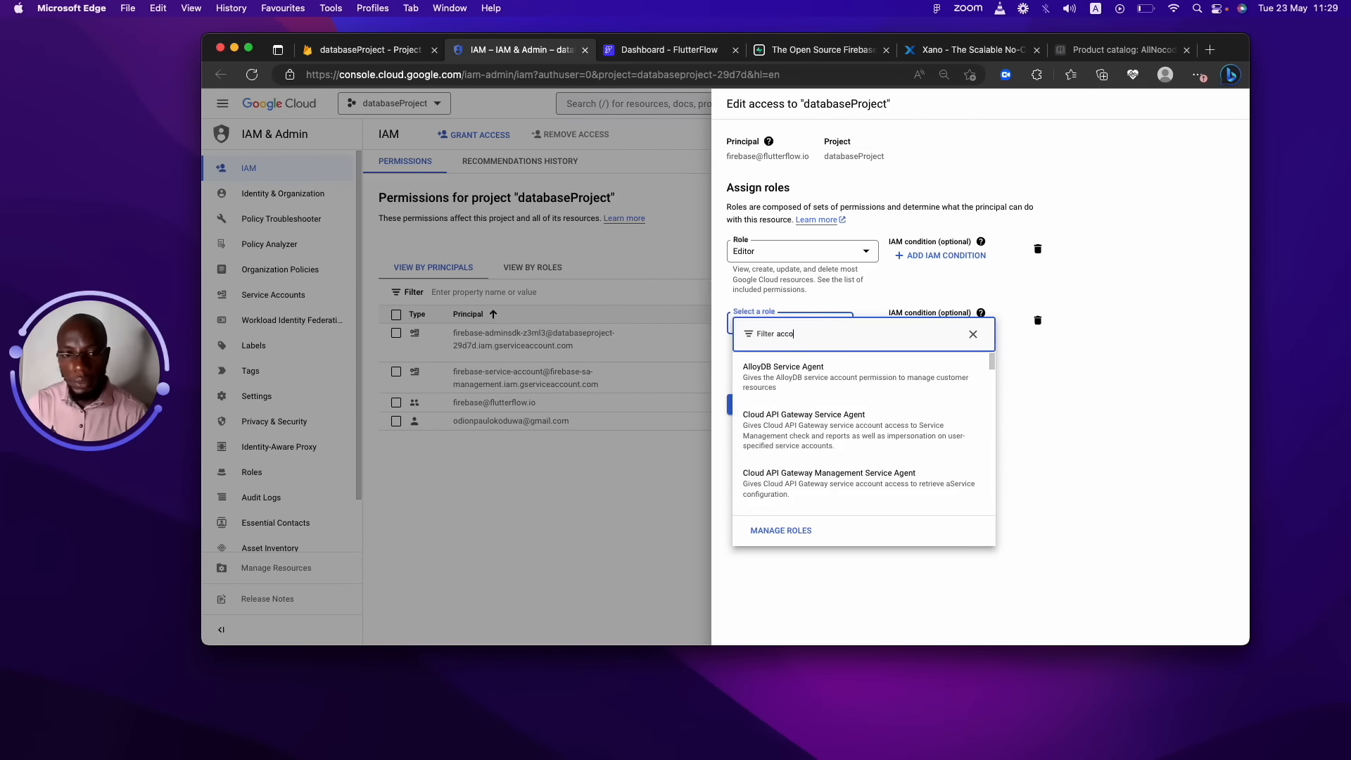
type("unt s")
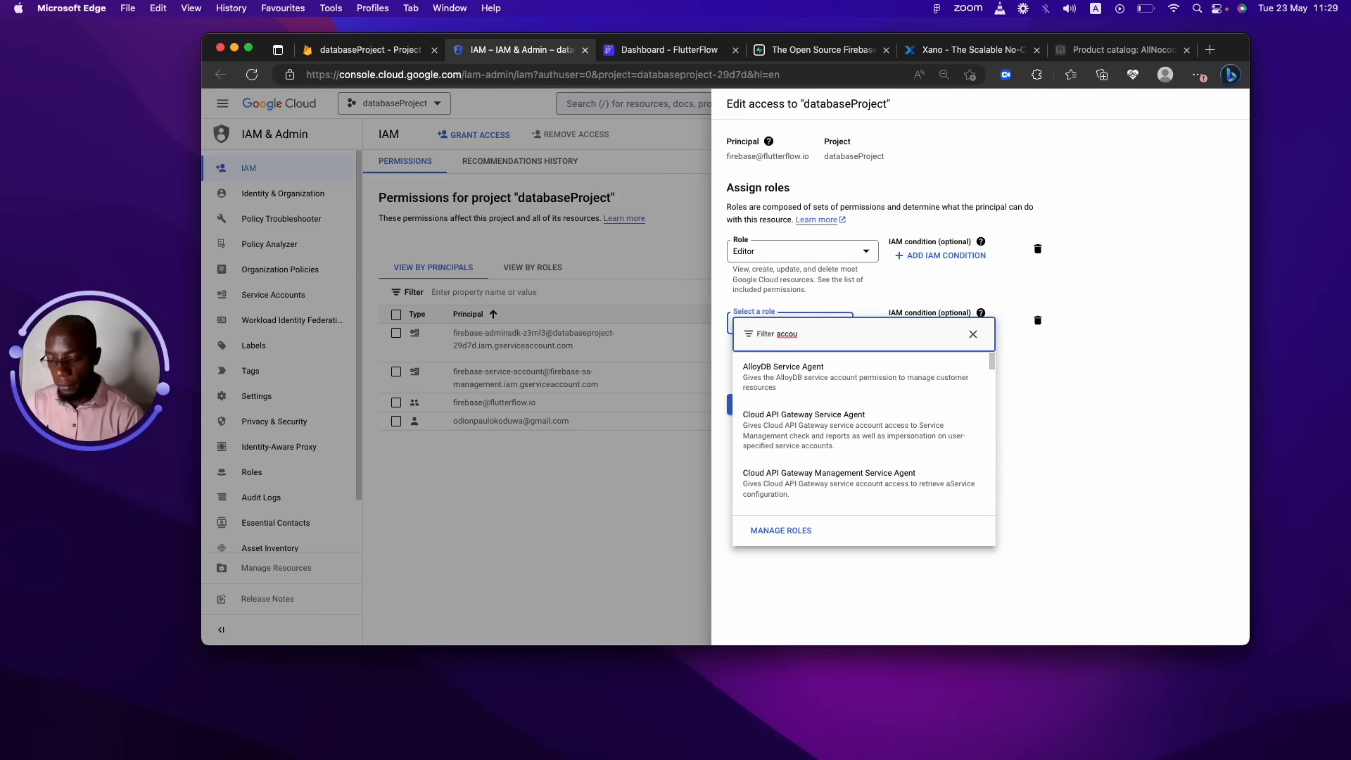
type("ervci")
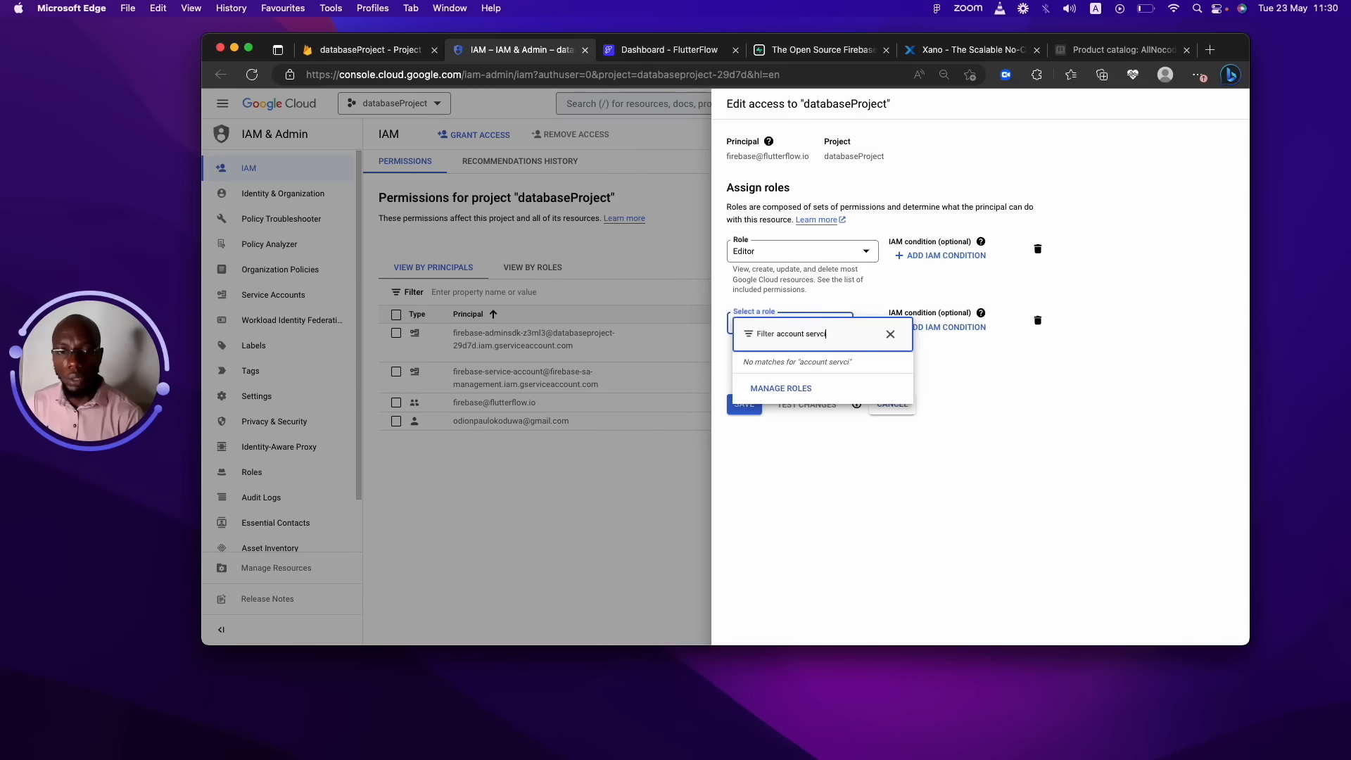
type("ice usr")
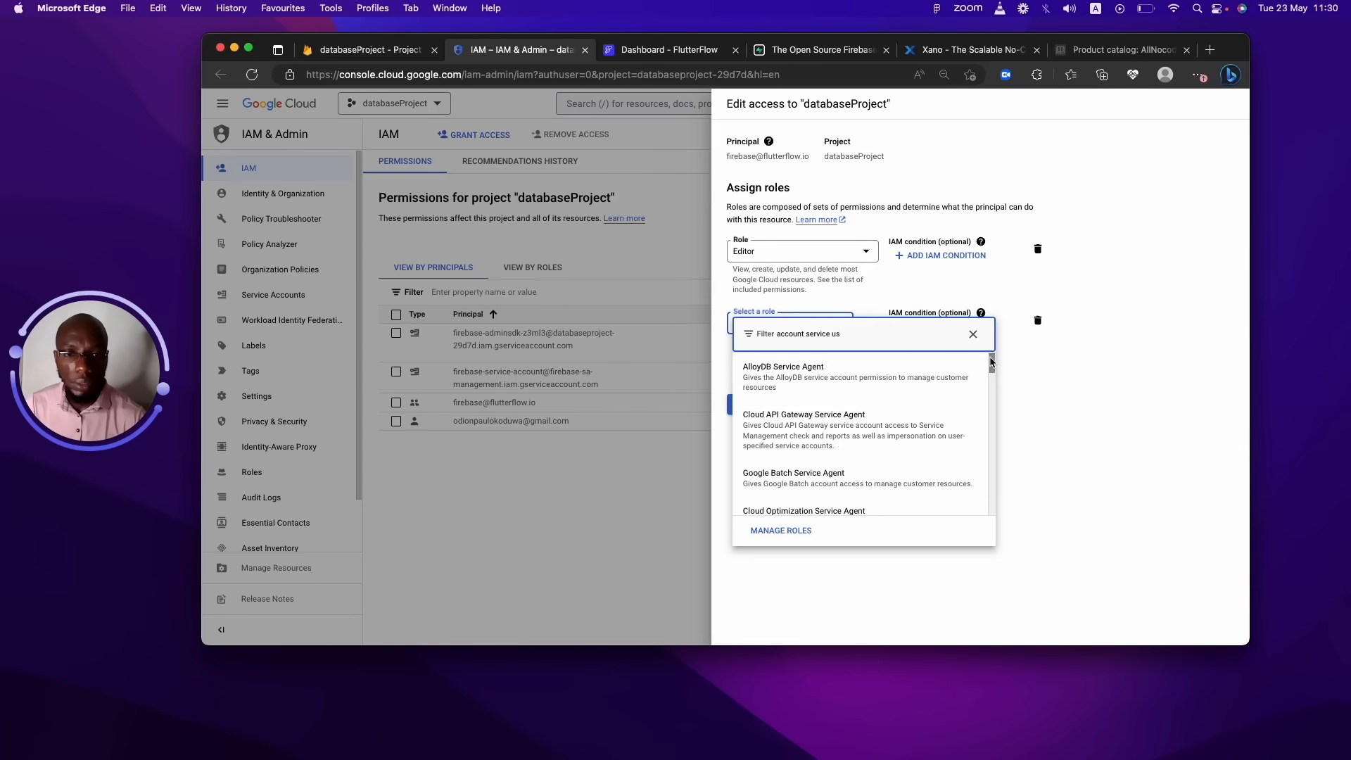
type("er")
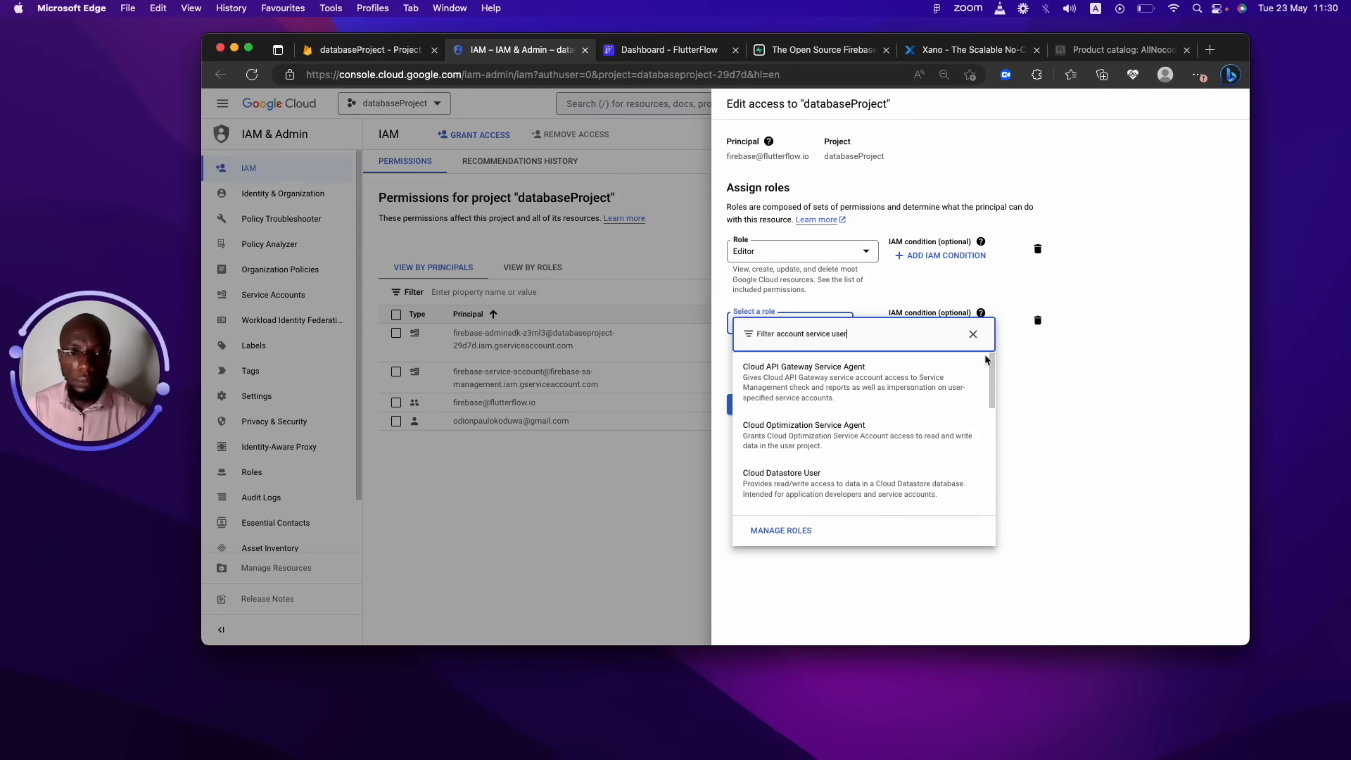
left_click_drag(884, 332, 642, 334)
type("servic")
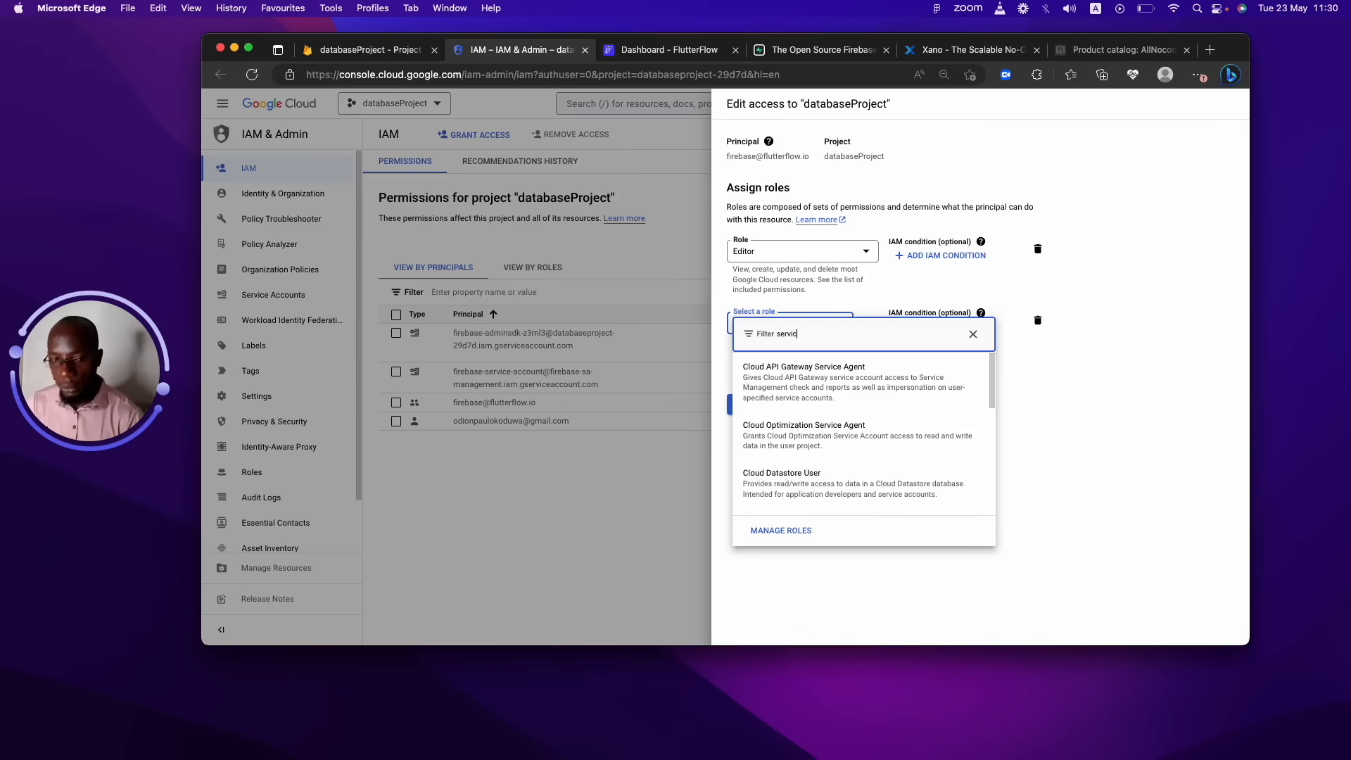
type("e account user")
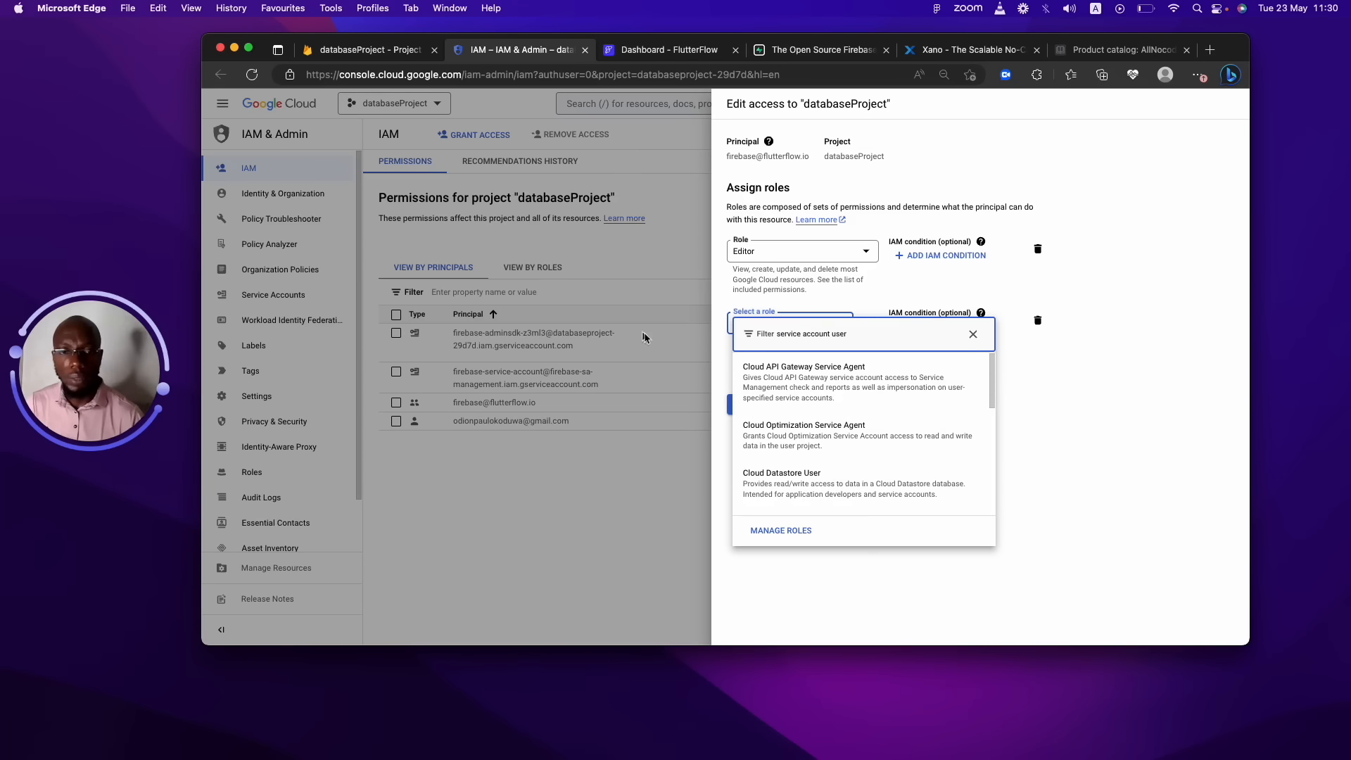
left_click_drag(994, 370, 988, 446)
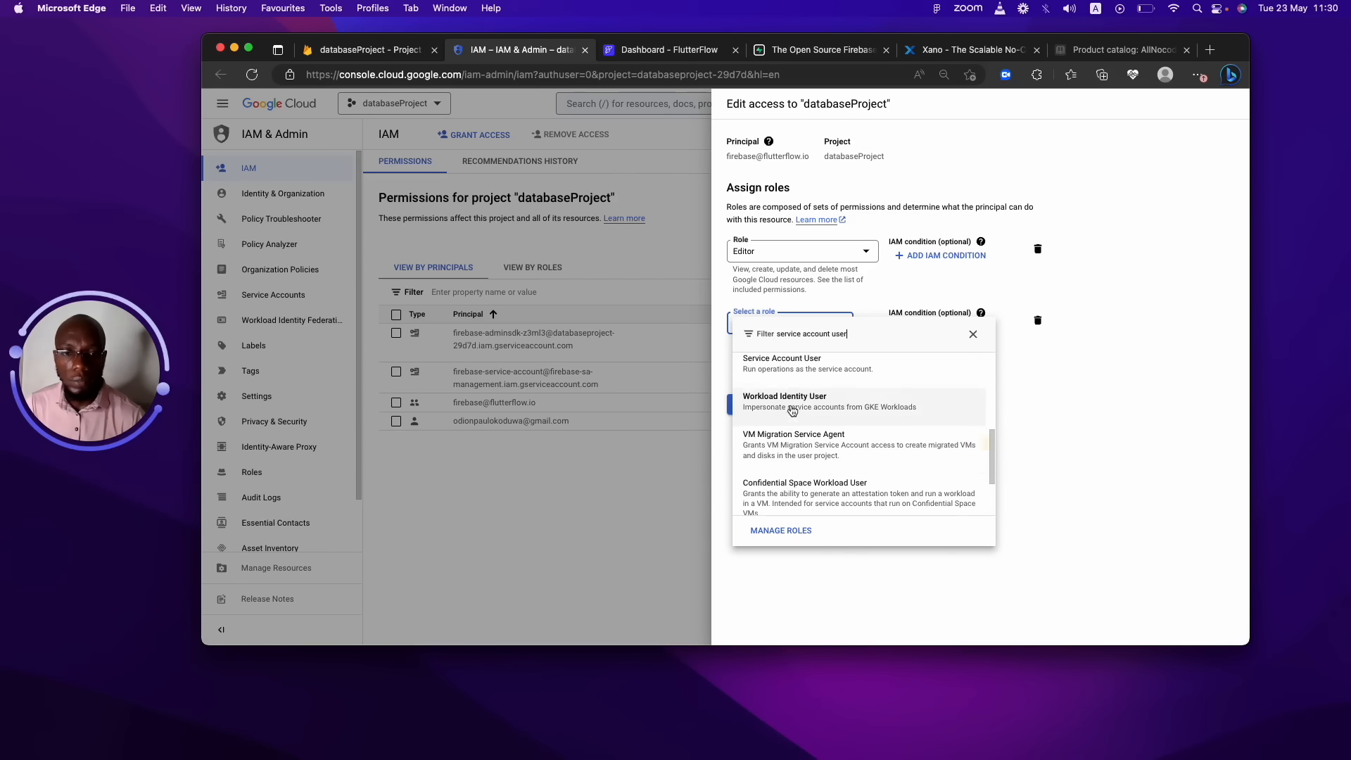
left_click(806, 366)
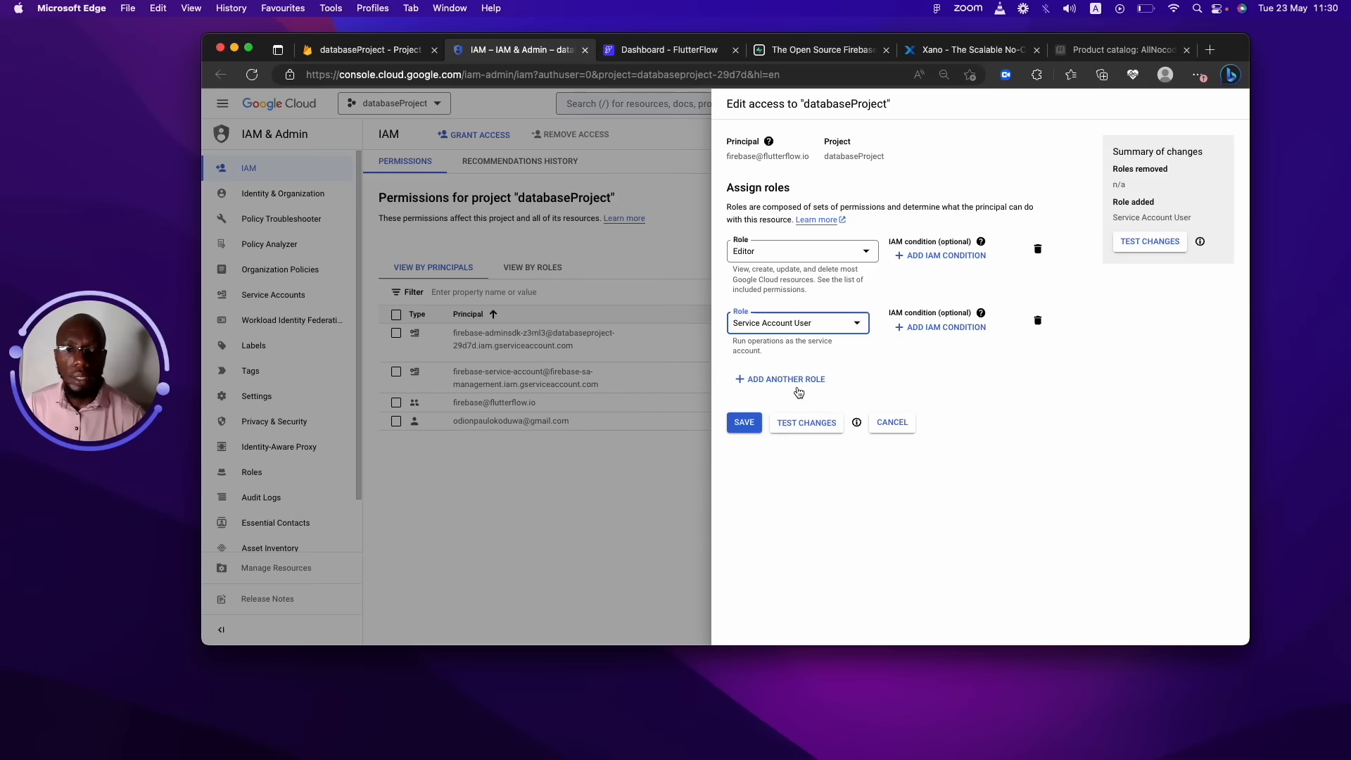
Add a Cloud Functions Admin role to the FlutterFlow principal and save the changes.
left_click(799, 387)
left_click(778, 388)
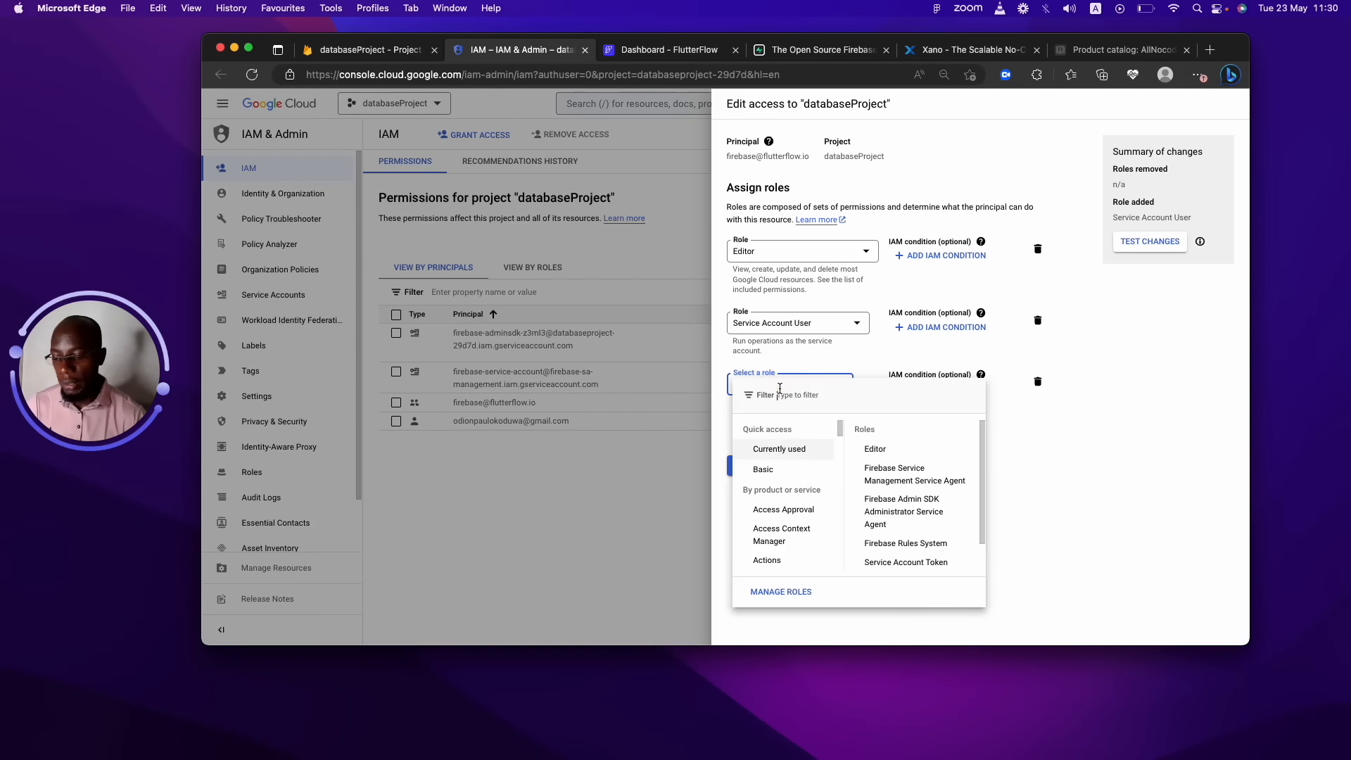
type("cloud f")
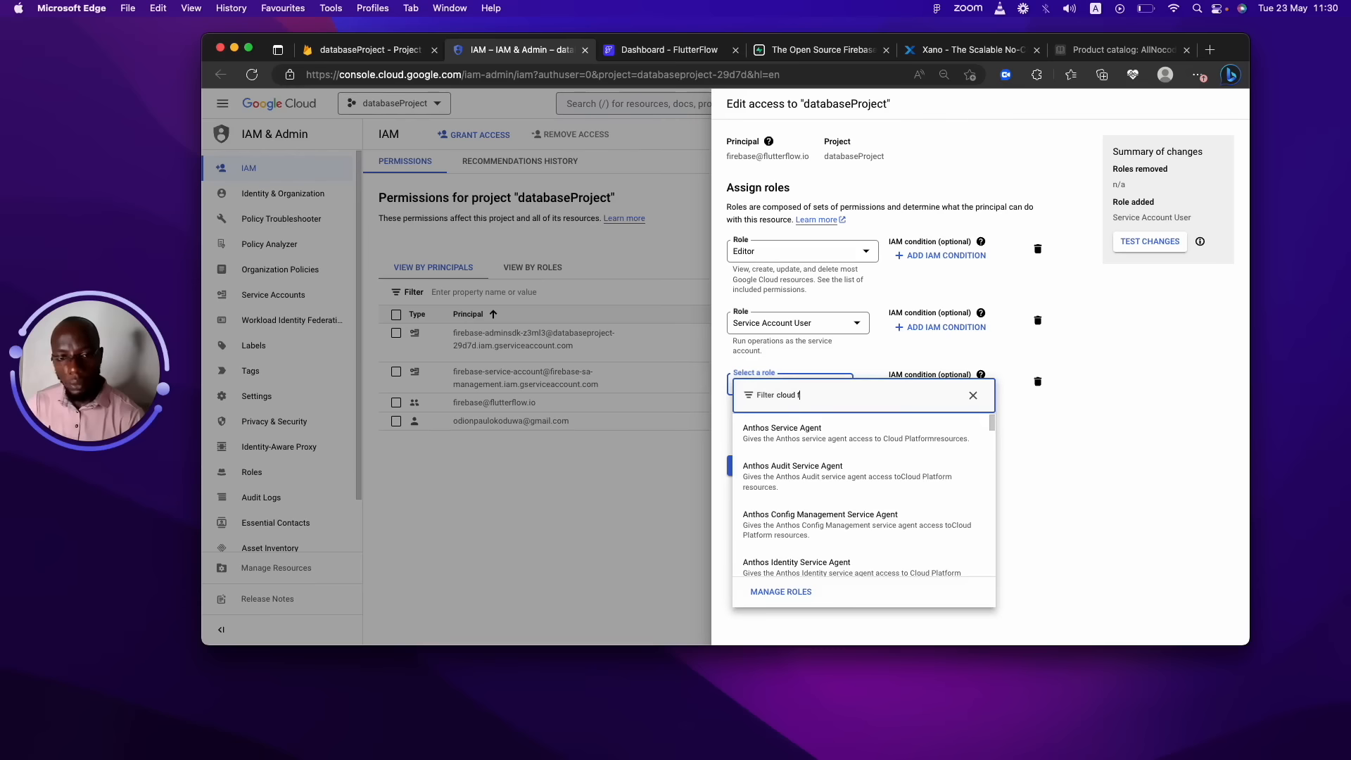
type("unctions ad")
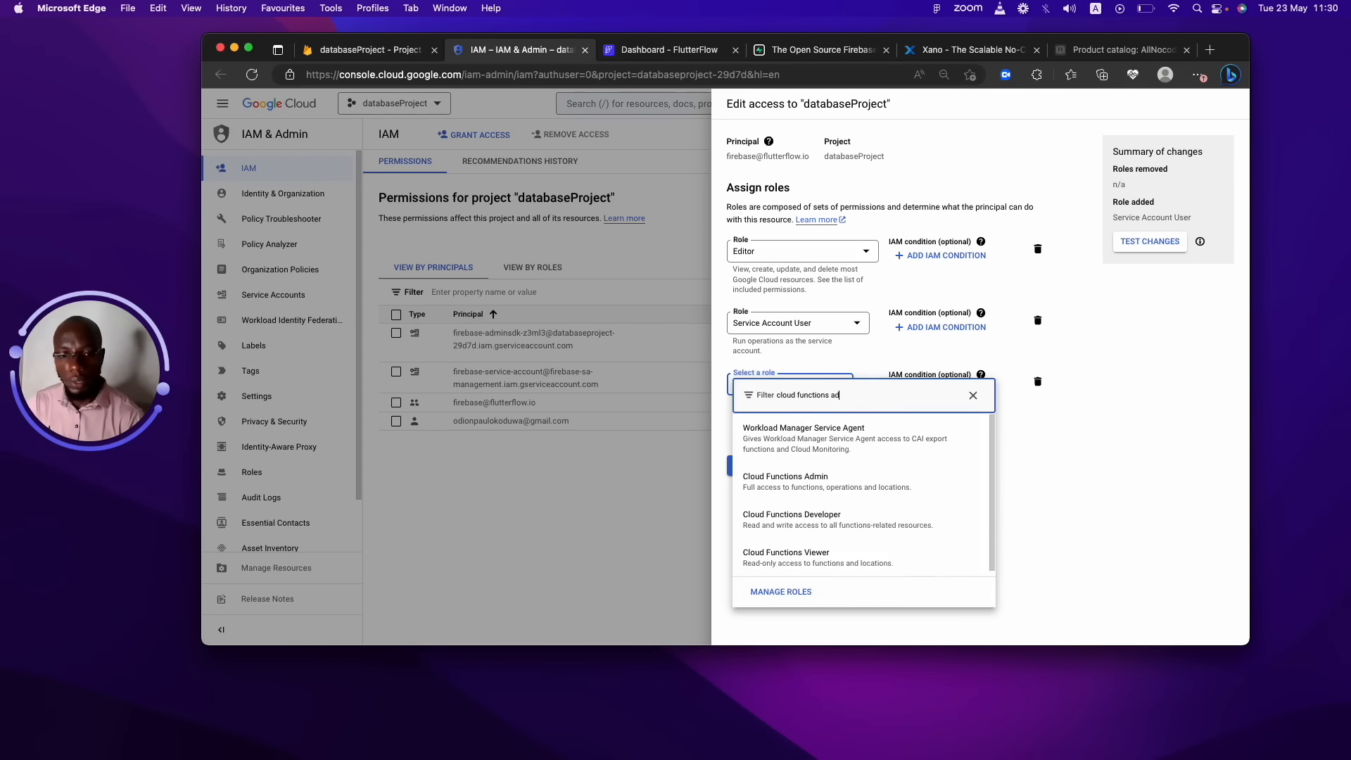
left_click(781, 478)
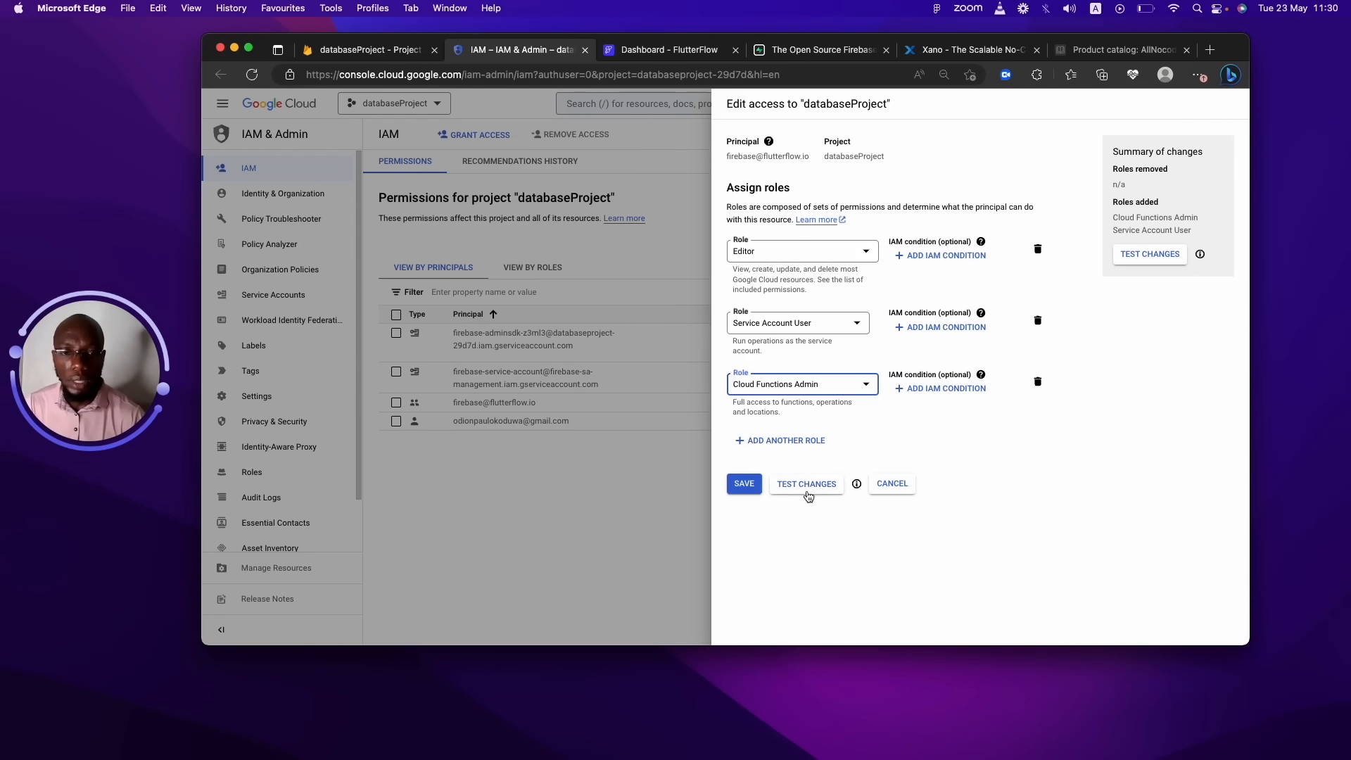
left_click(747, 483)
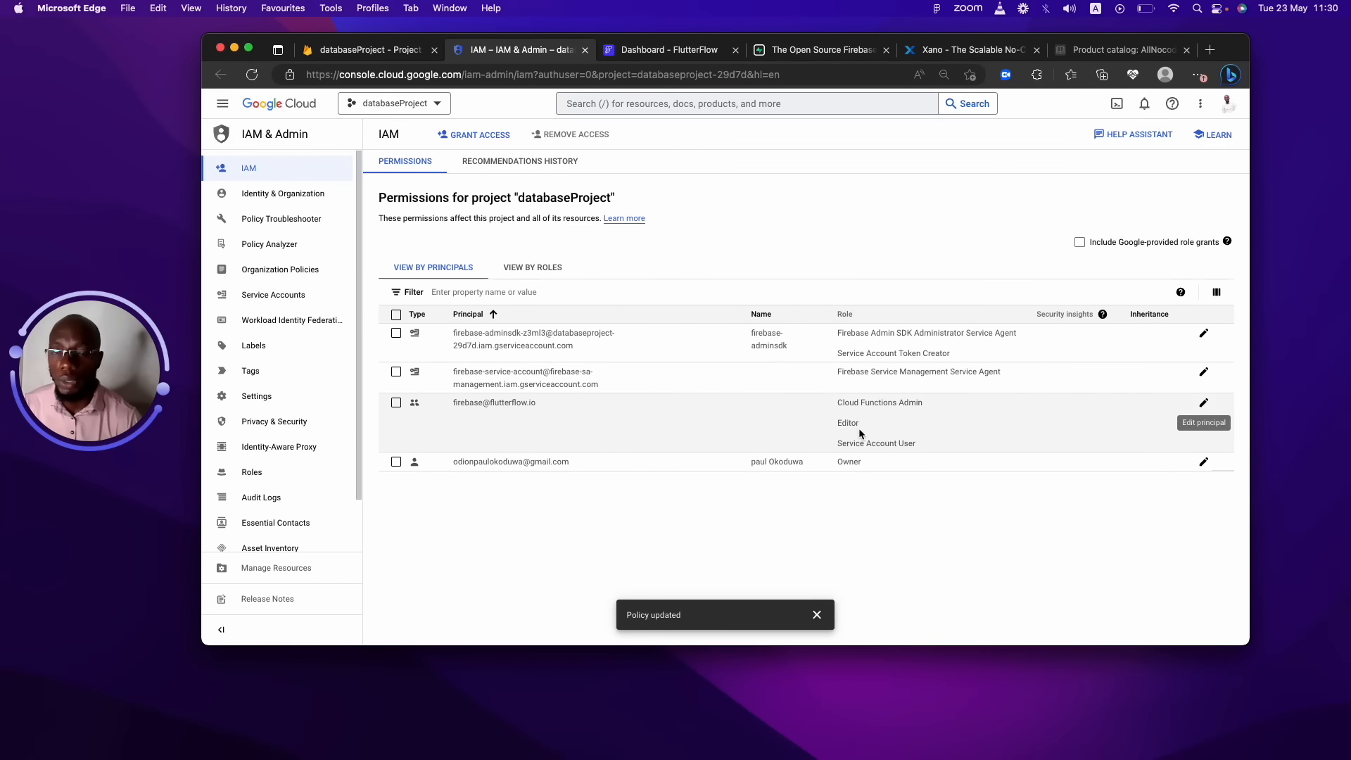
Return to Firebase, refresh Users and permissions, then go to Build > Firestore Database.
left_click(396, 403)
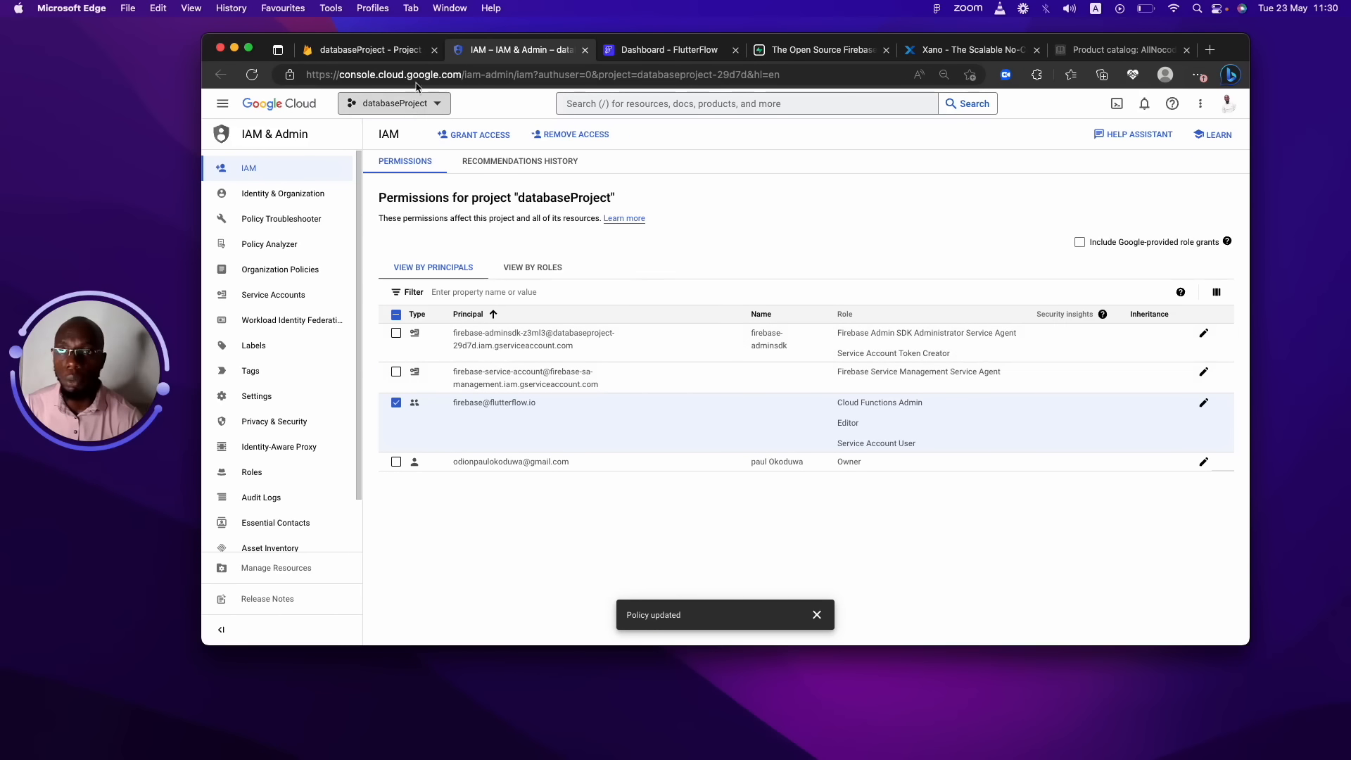
left_click(585, 50)
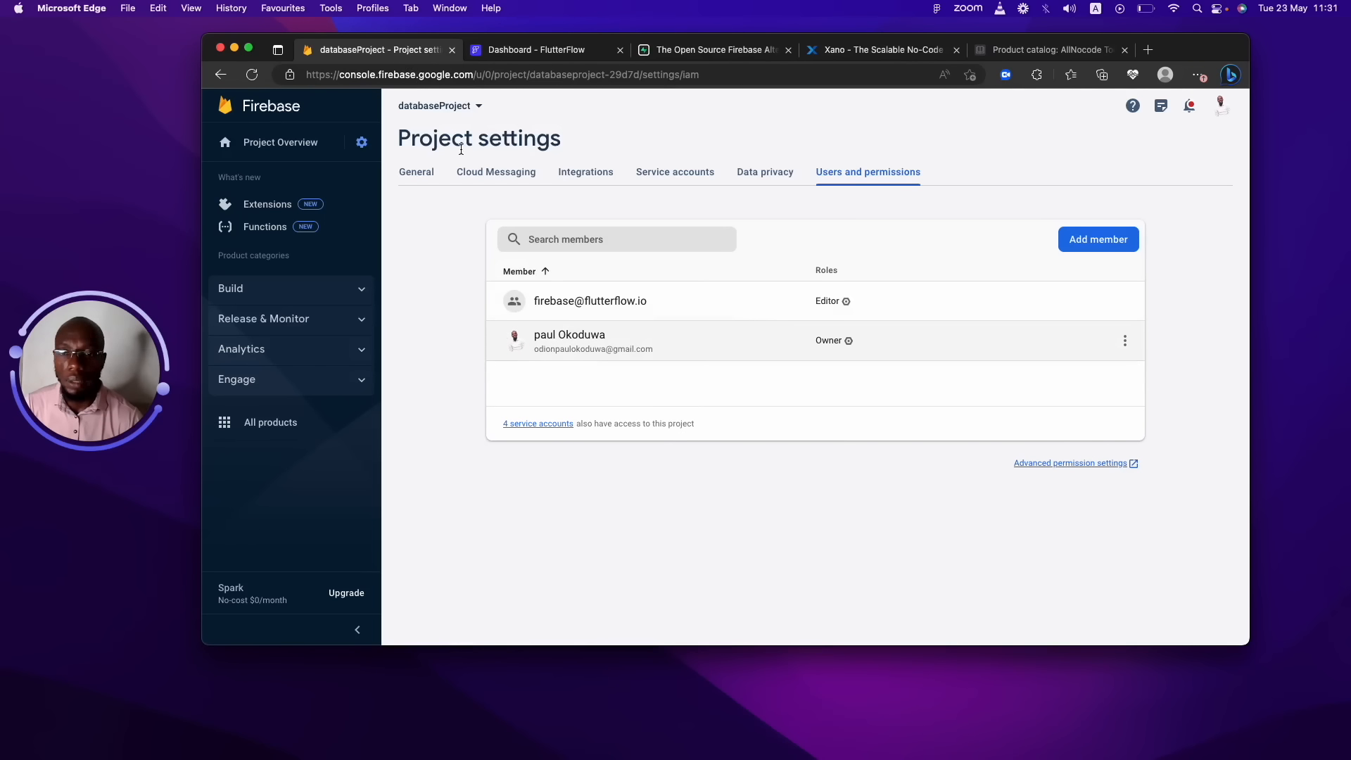
left_click(751, 172)
left_click(864, 176)
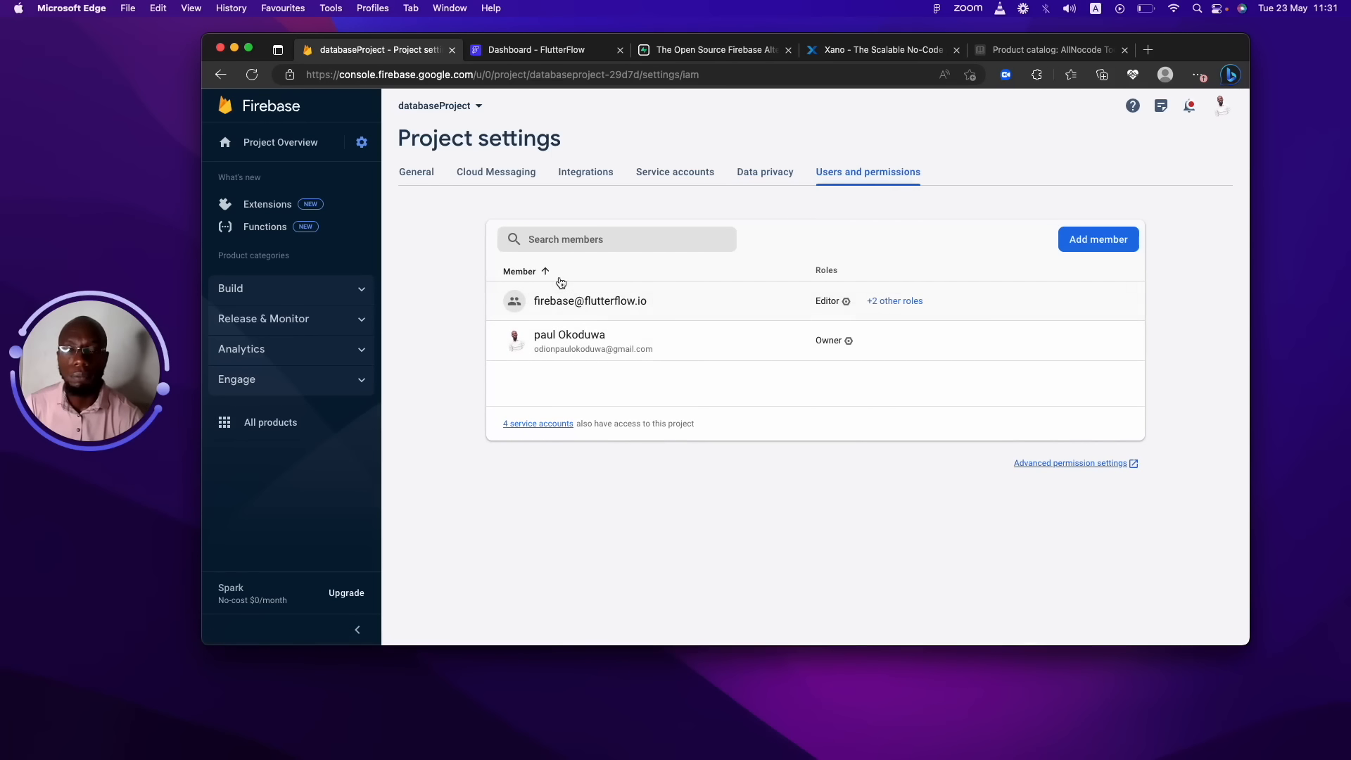
left_click(359, 291)
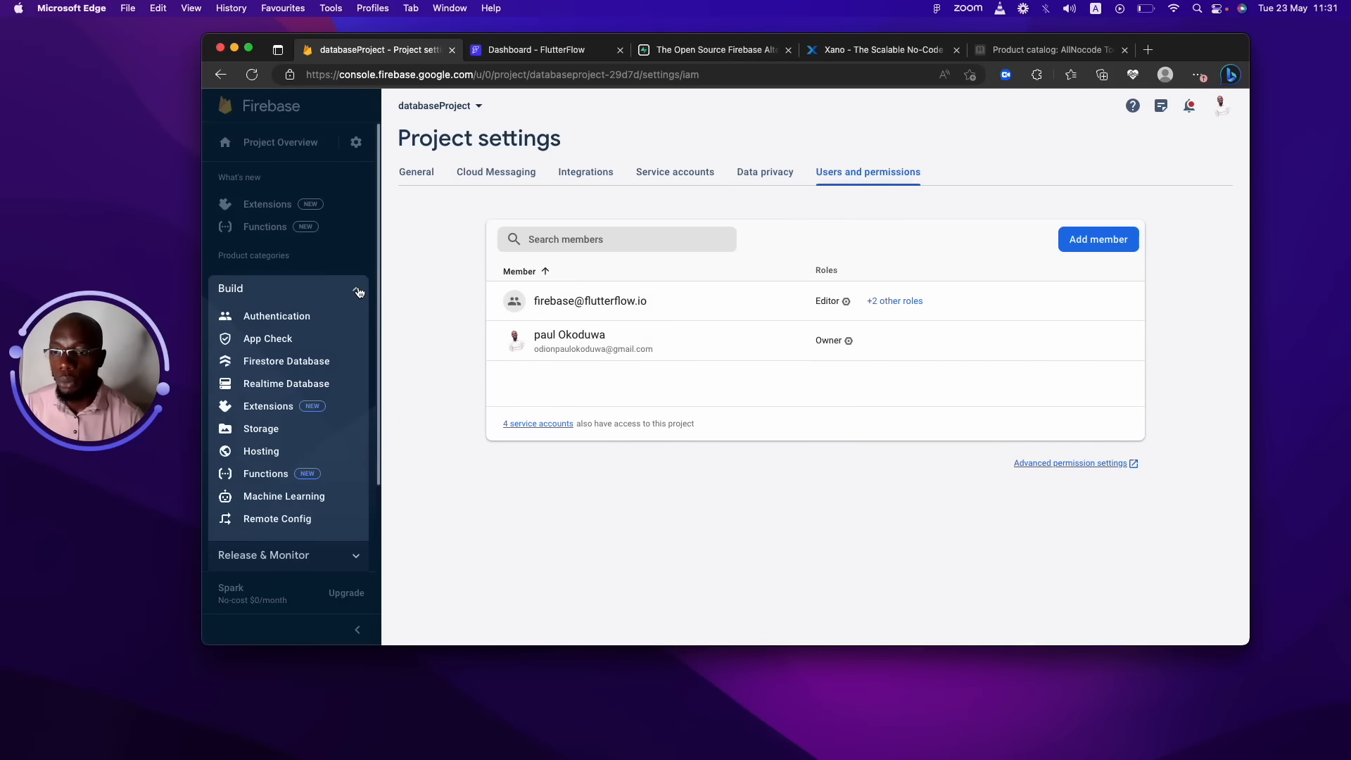
left_click(308, 365)
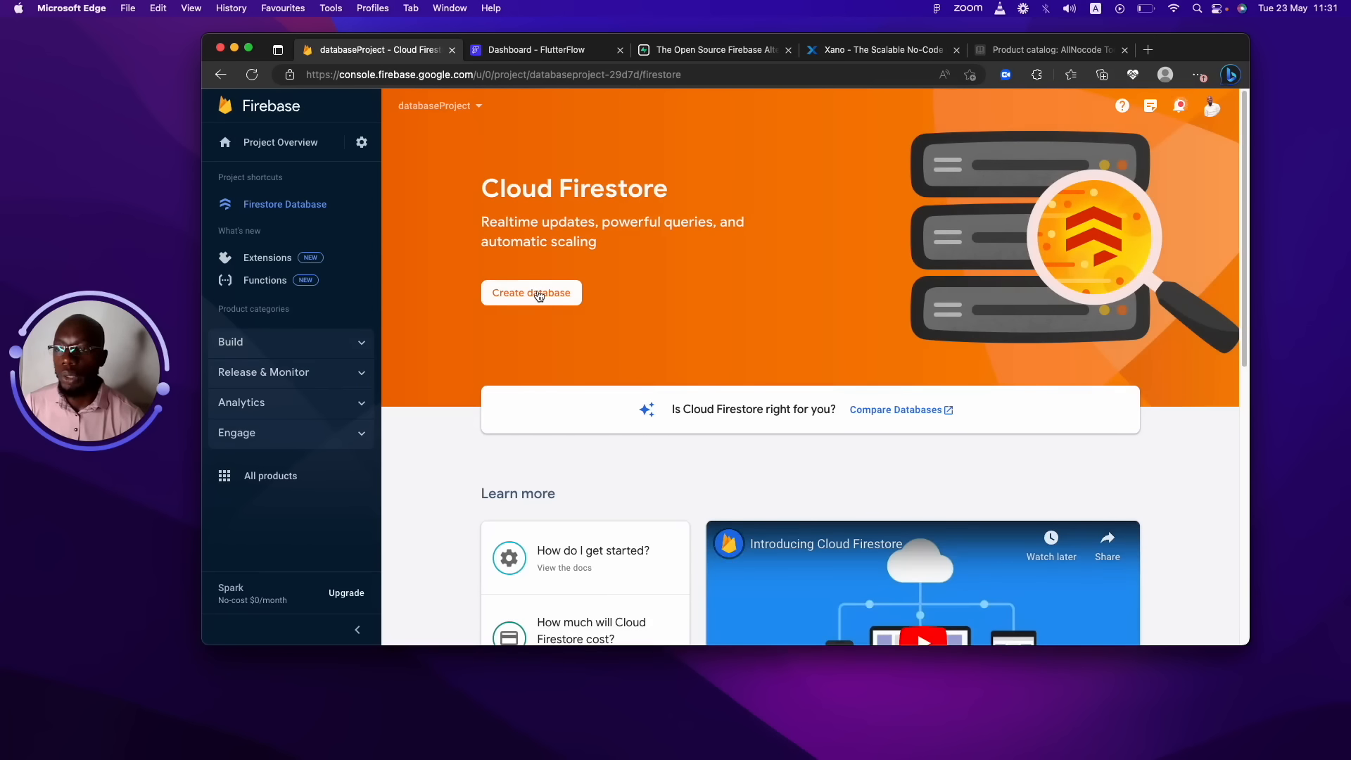
Create the Firestore database in test mode with location eur3 (Europe).
left_click(539, 295)
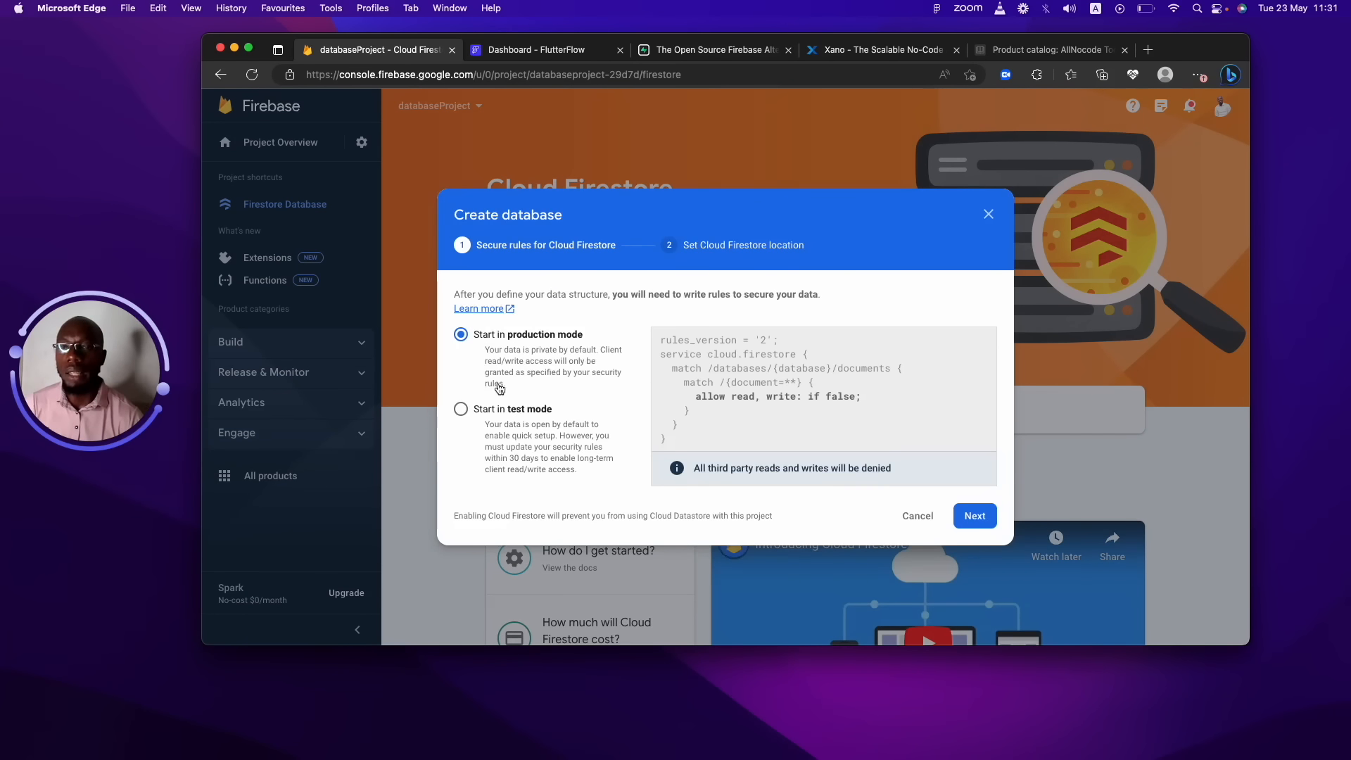
left_click(462, 410)
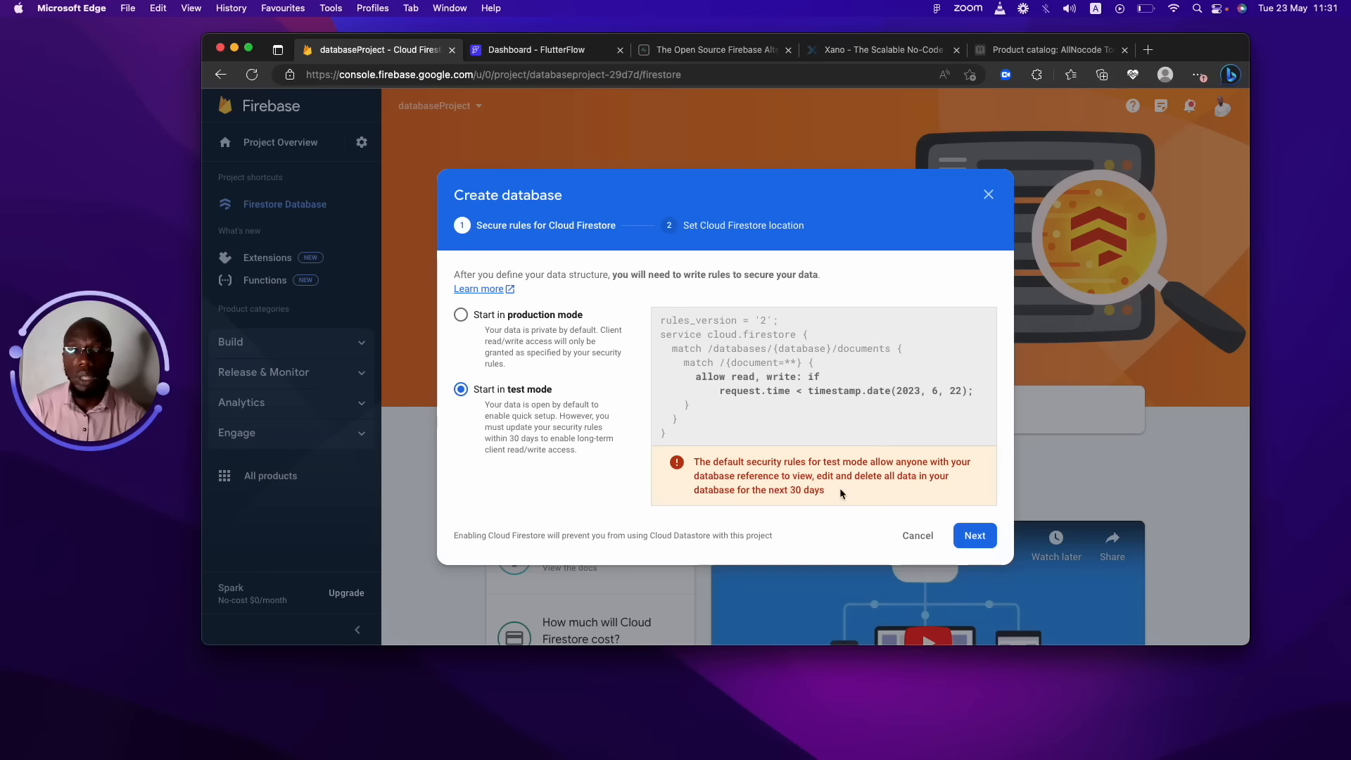
left_click_drag(837, 489, 716, 465)
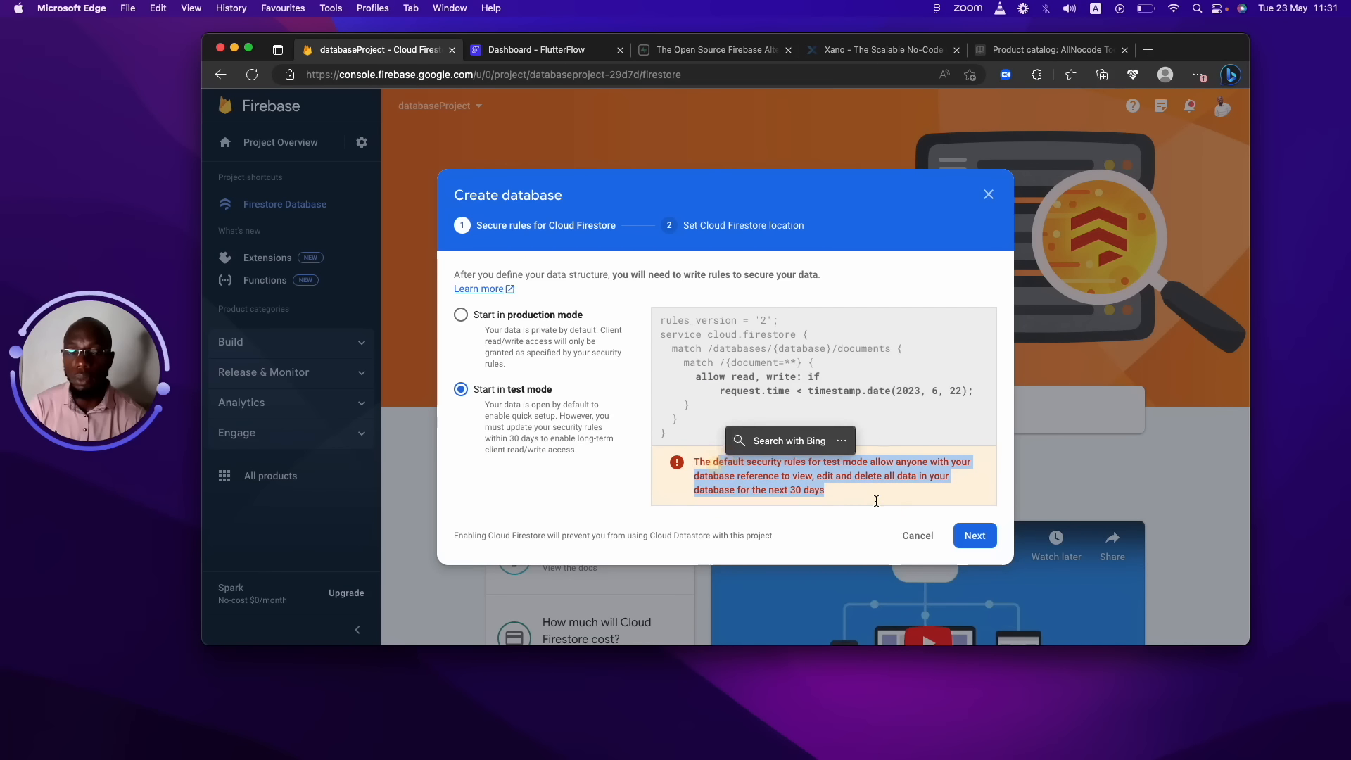
left_click(974, 536)
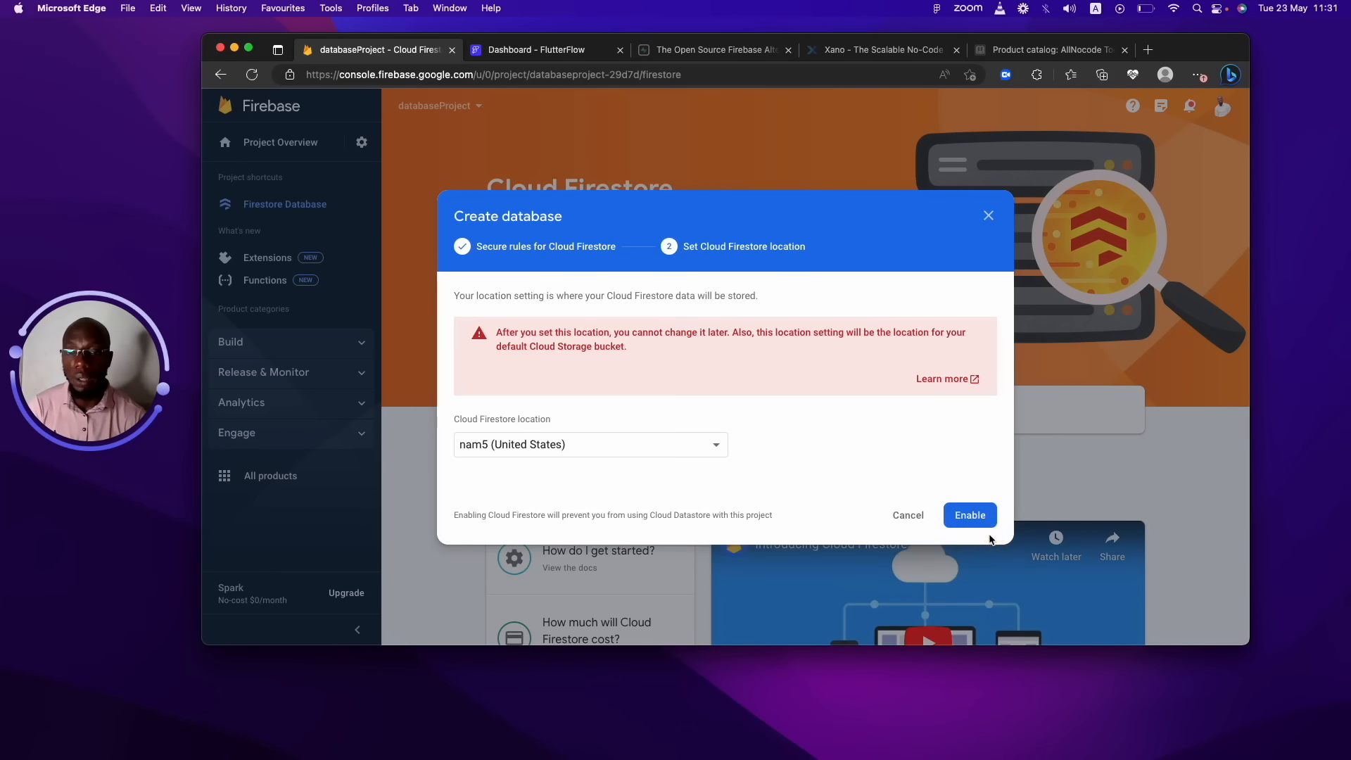
left_click(697, 452)
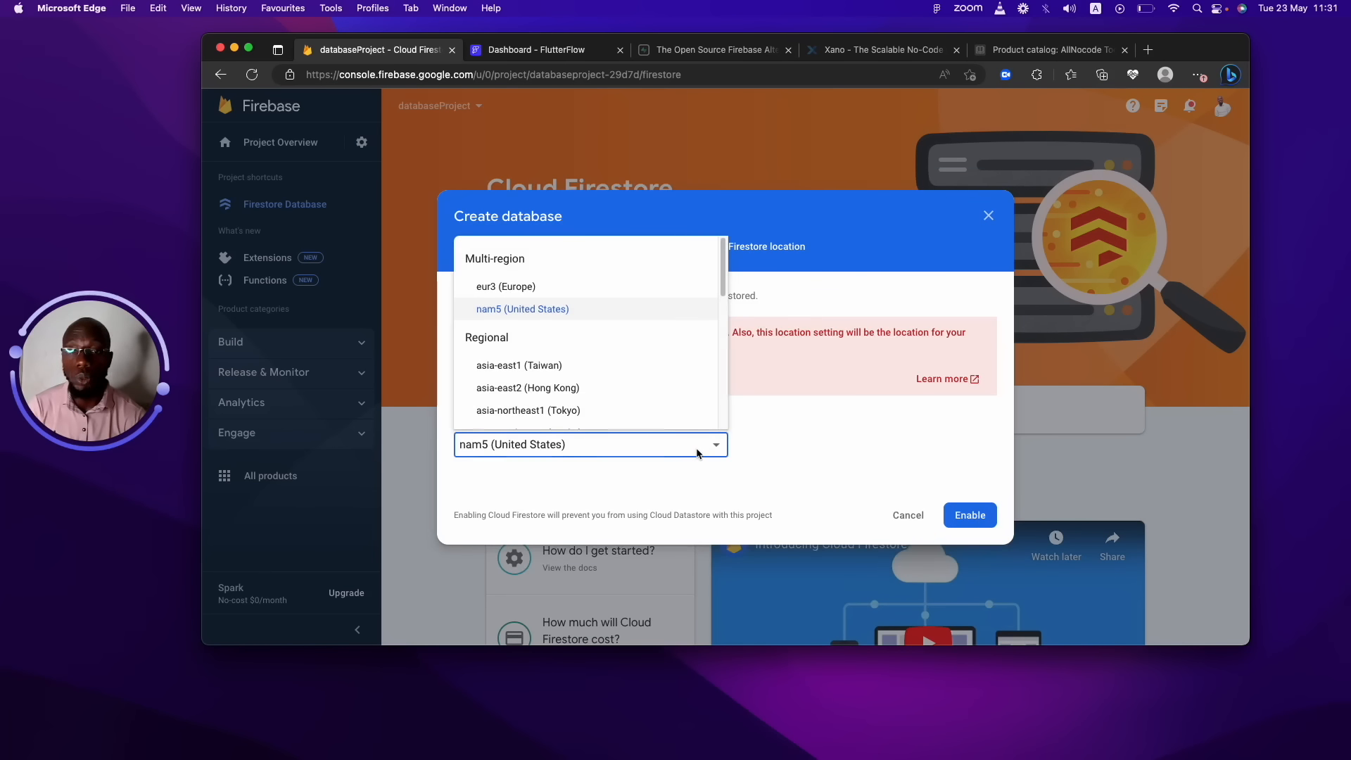
left_click(697, 453)
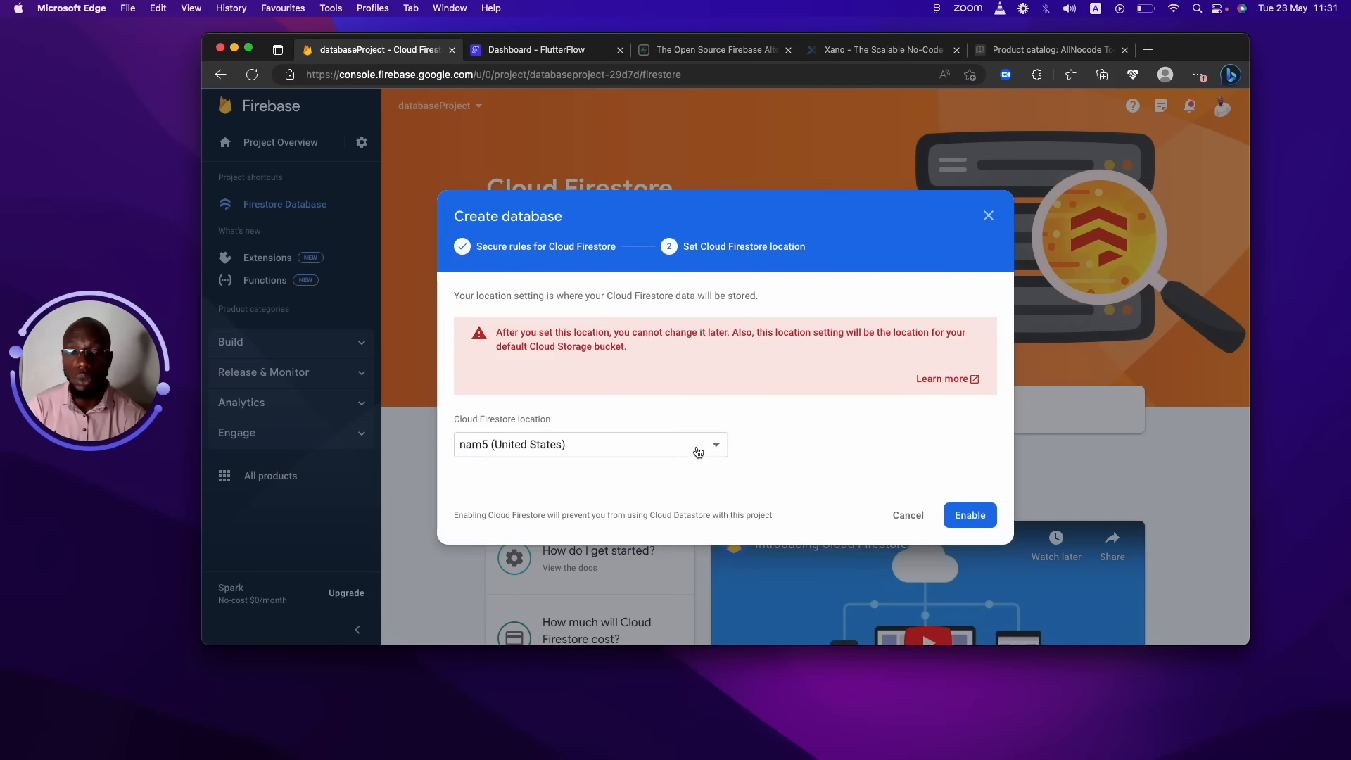
left_click(697, 453)
left_click(597, 284)
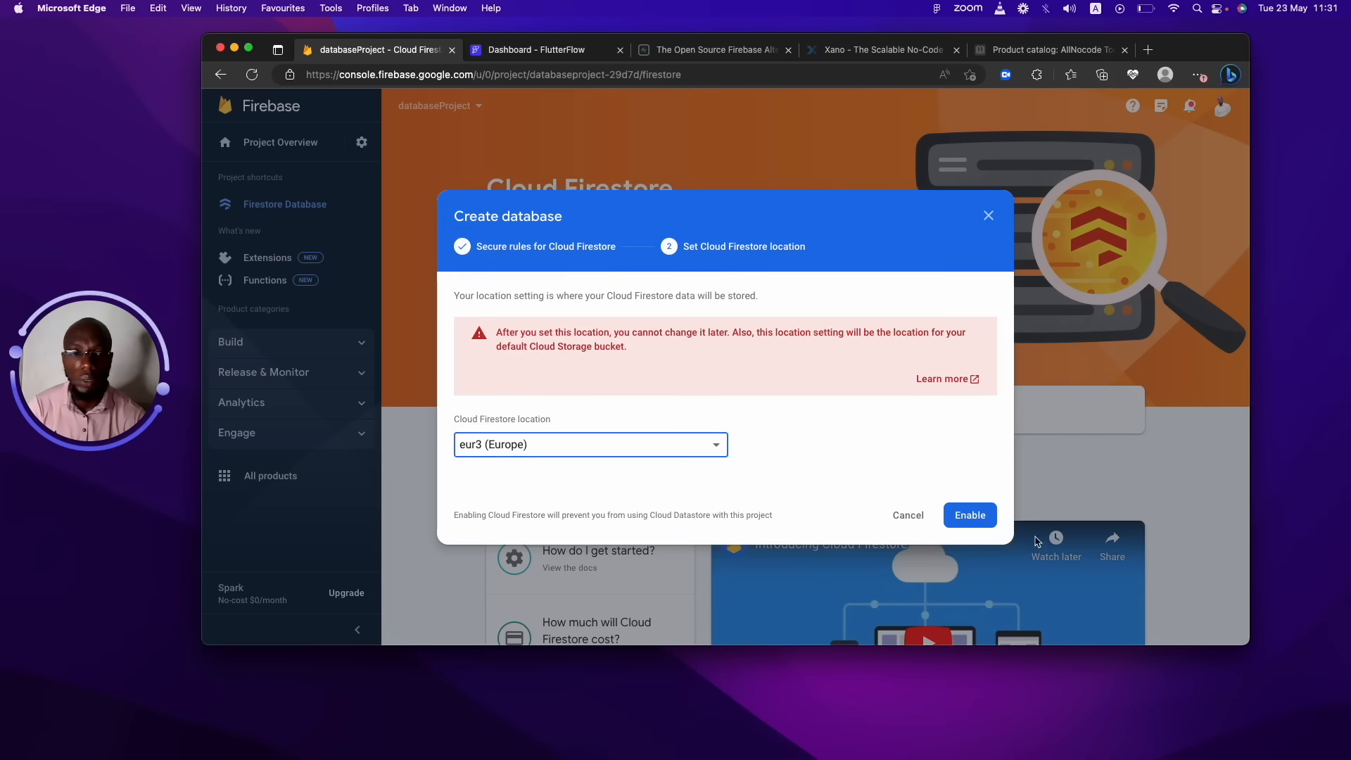
left_click(989, 519)
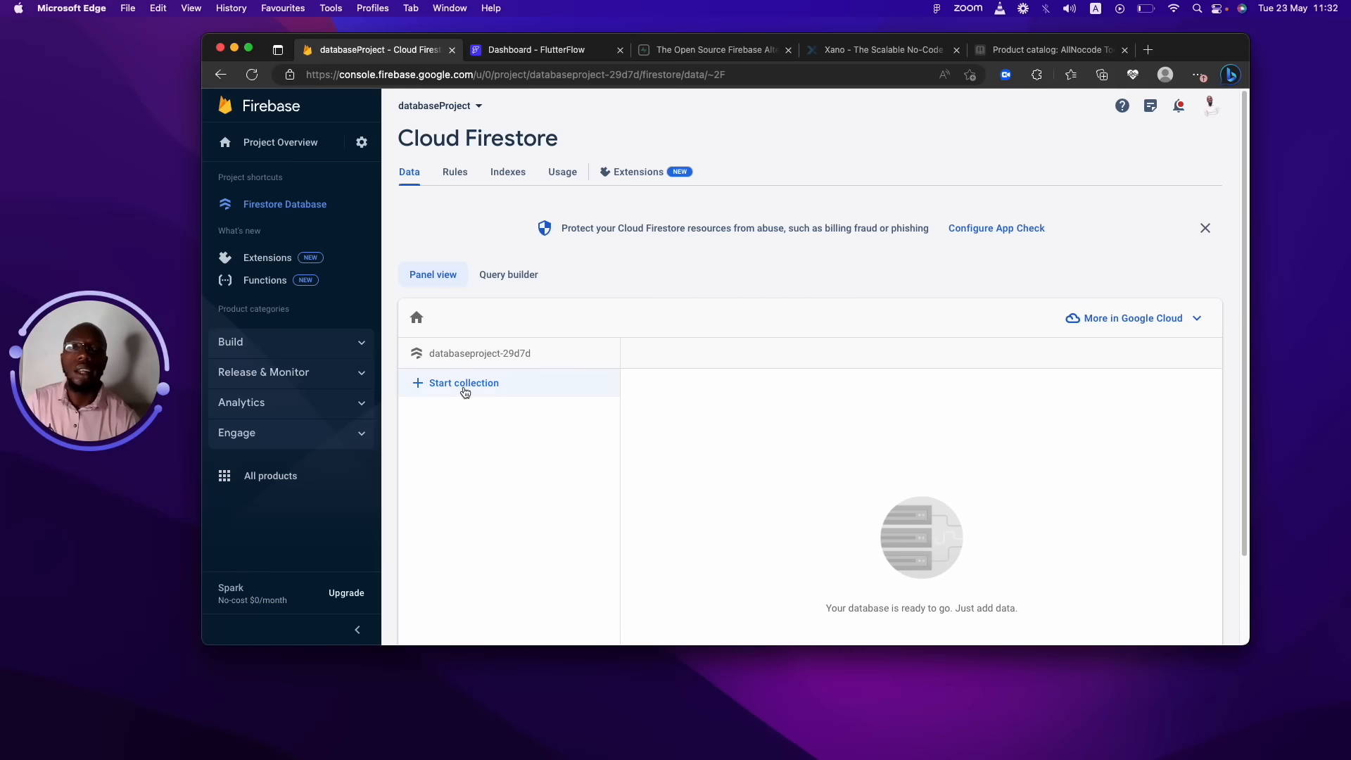
left_click(566, 51)
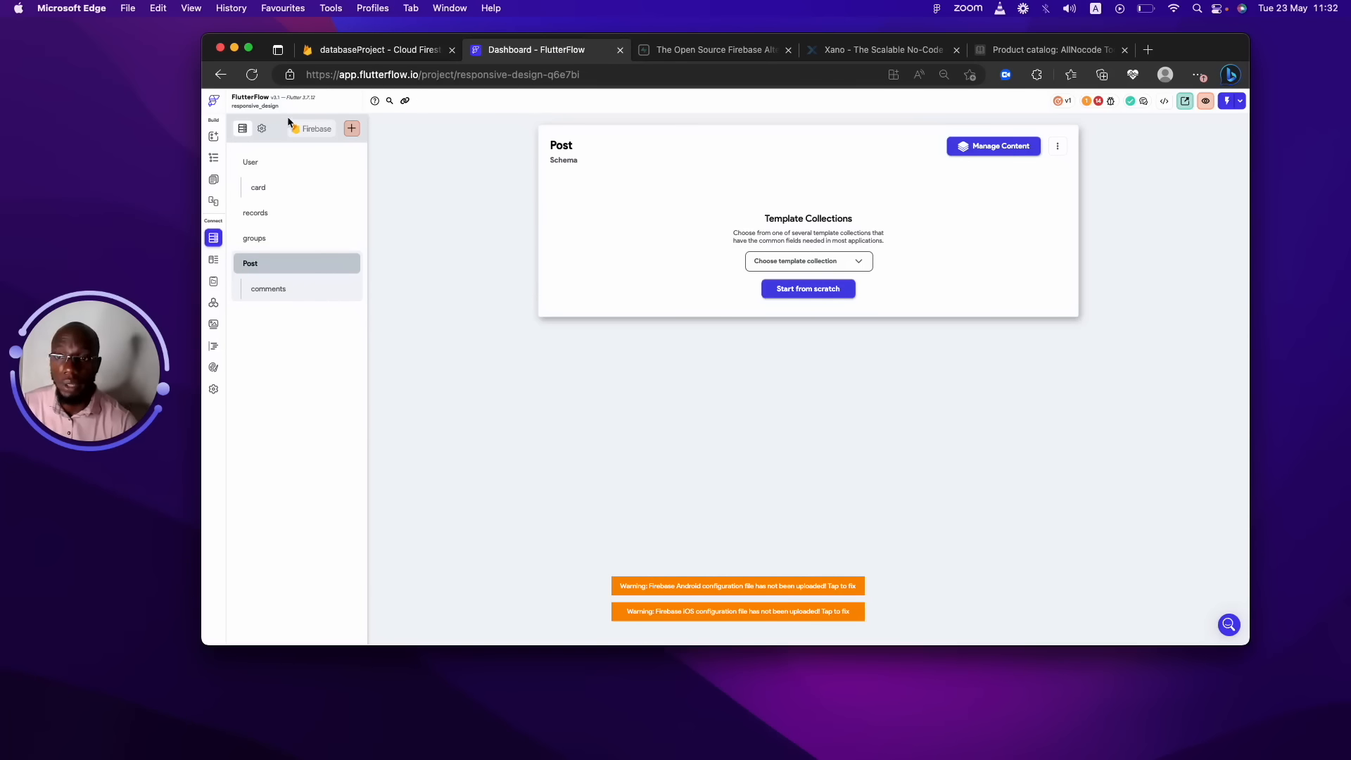
left_click(421, 51)
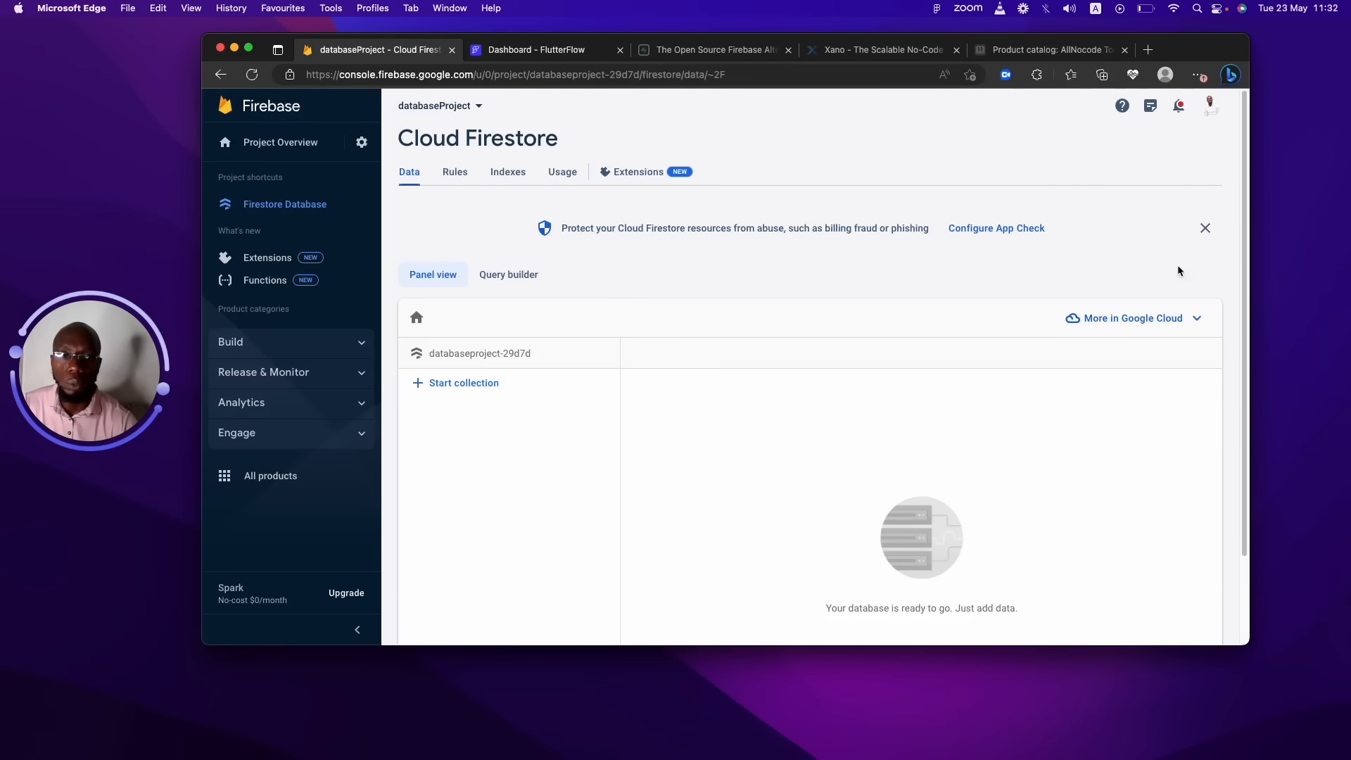
left_click_drag(1242, 215, 1240, 290)
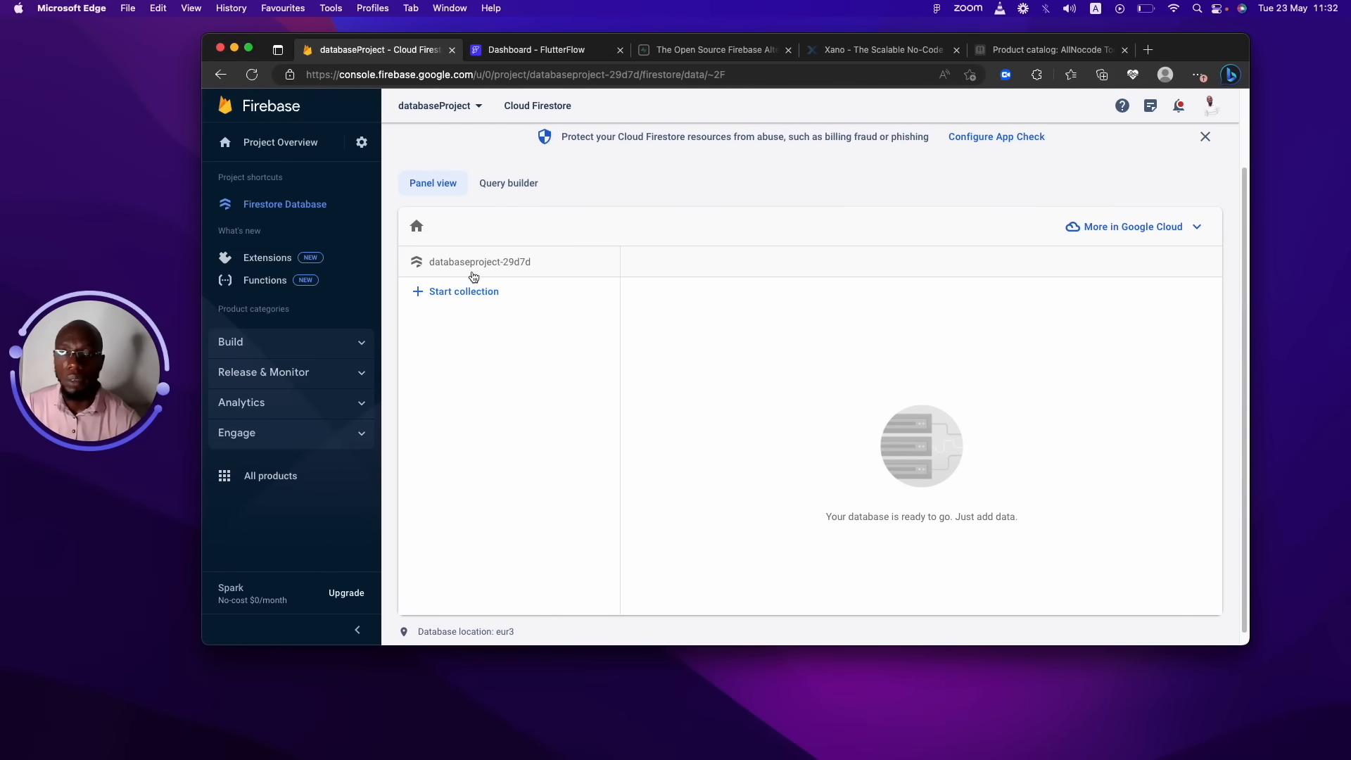
left_click(448, 301)
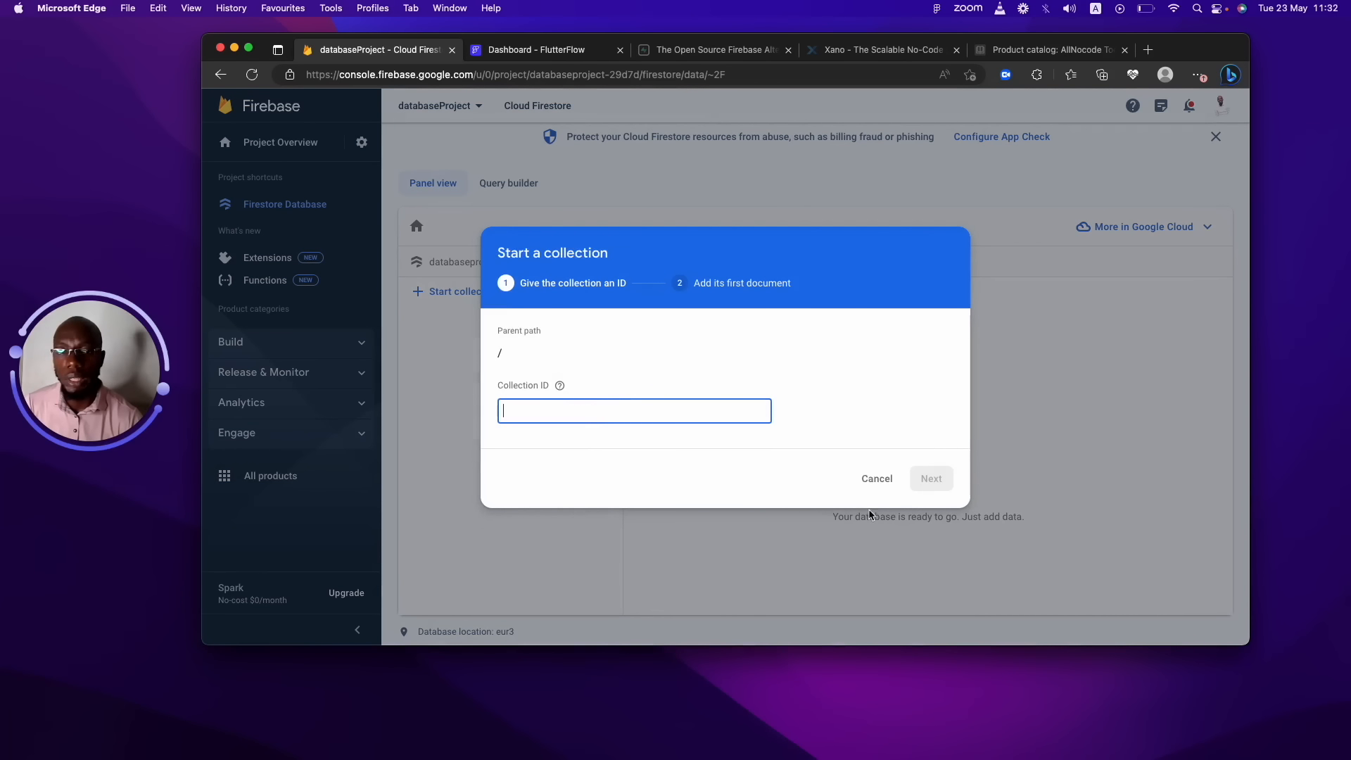
left_click(624, 409)
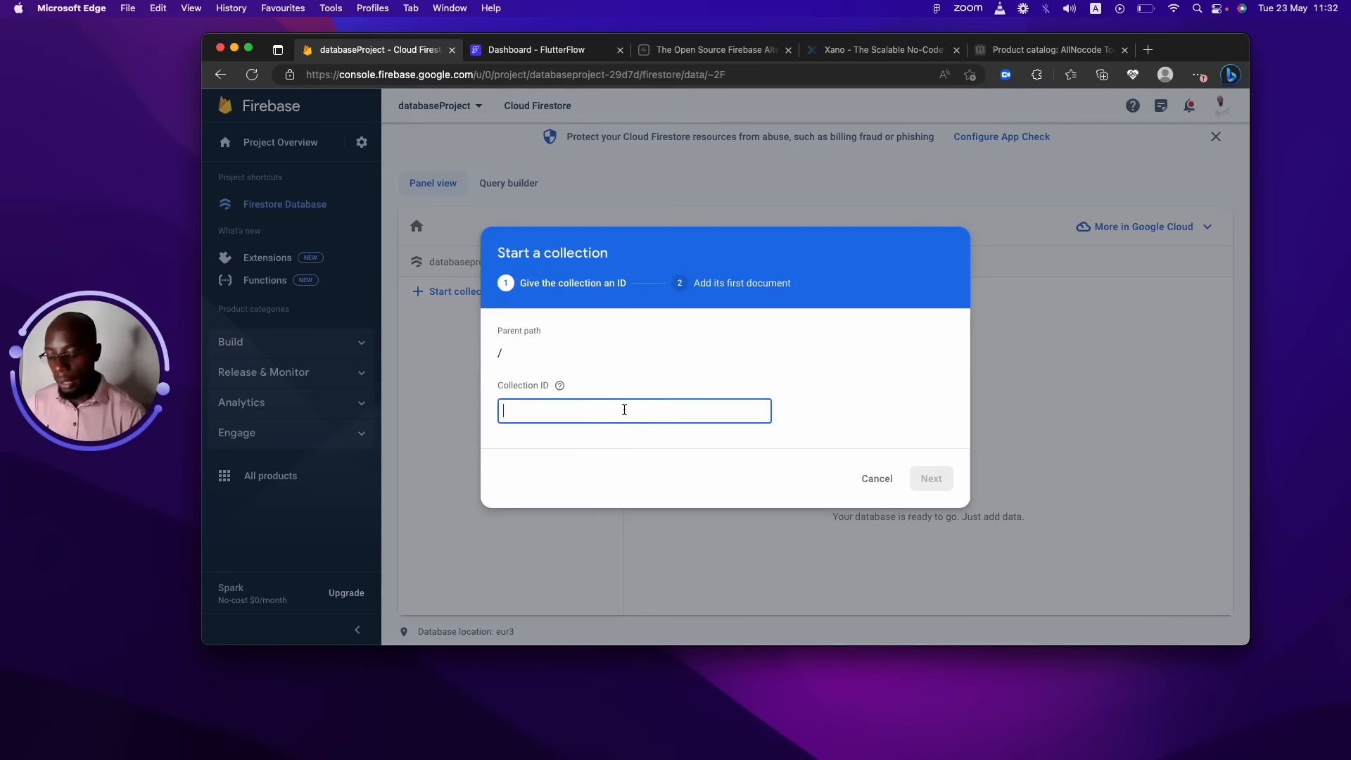
type("paulnocode")
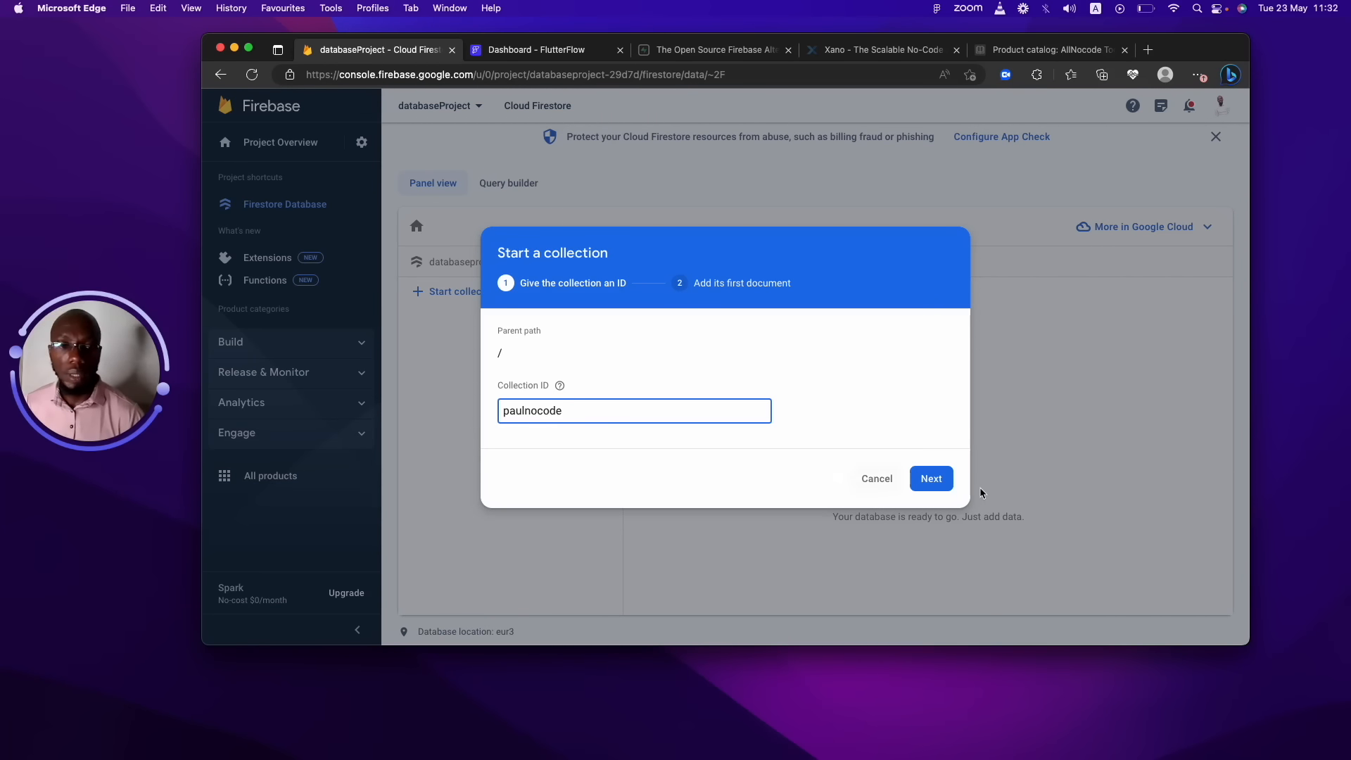
left_click(939, 478)
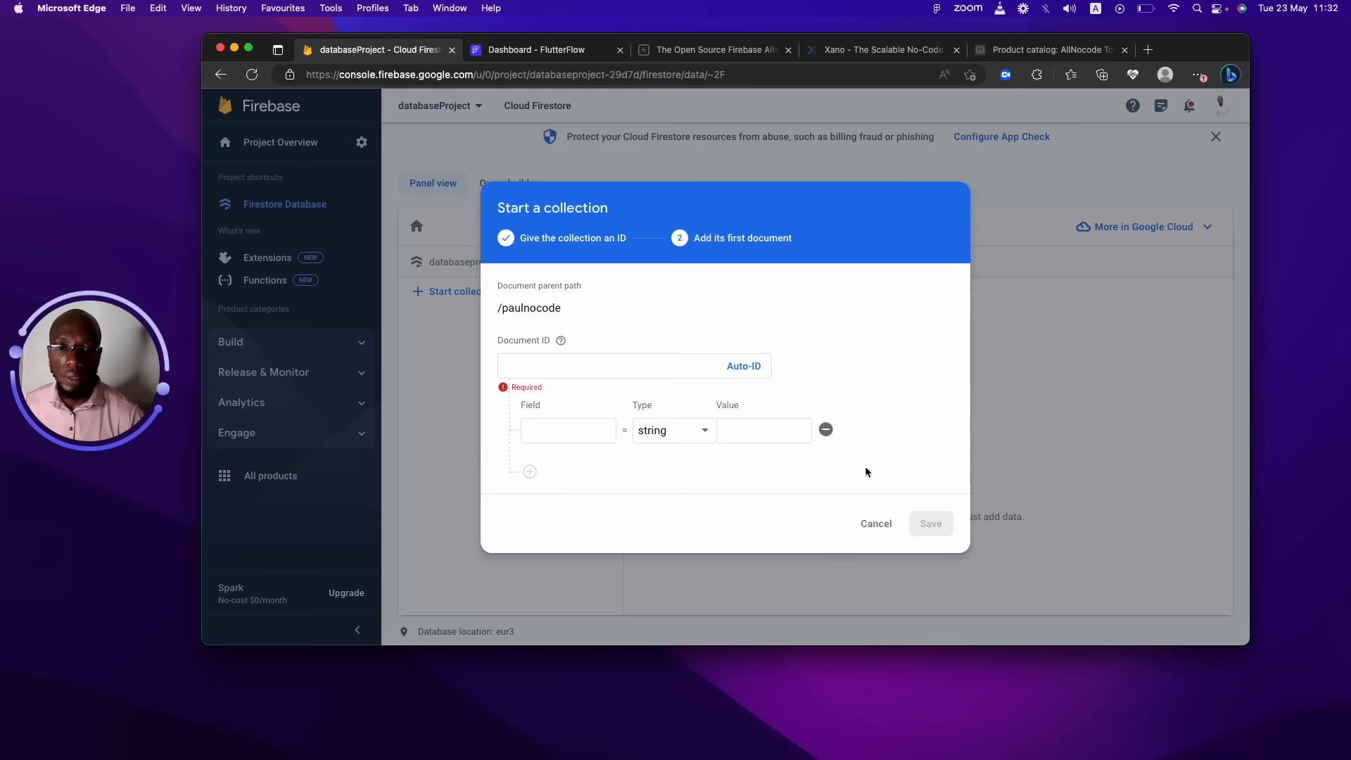
left_click(592, 427)
left_click(675, 430)
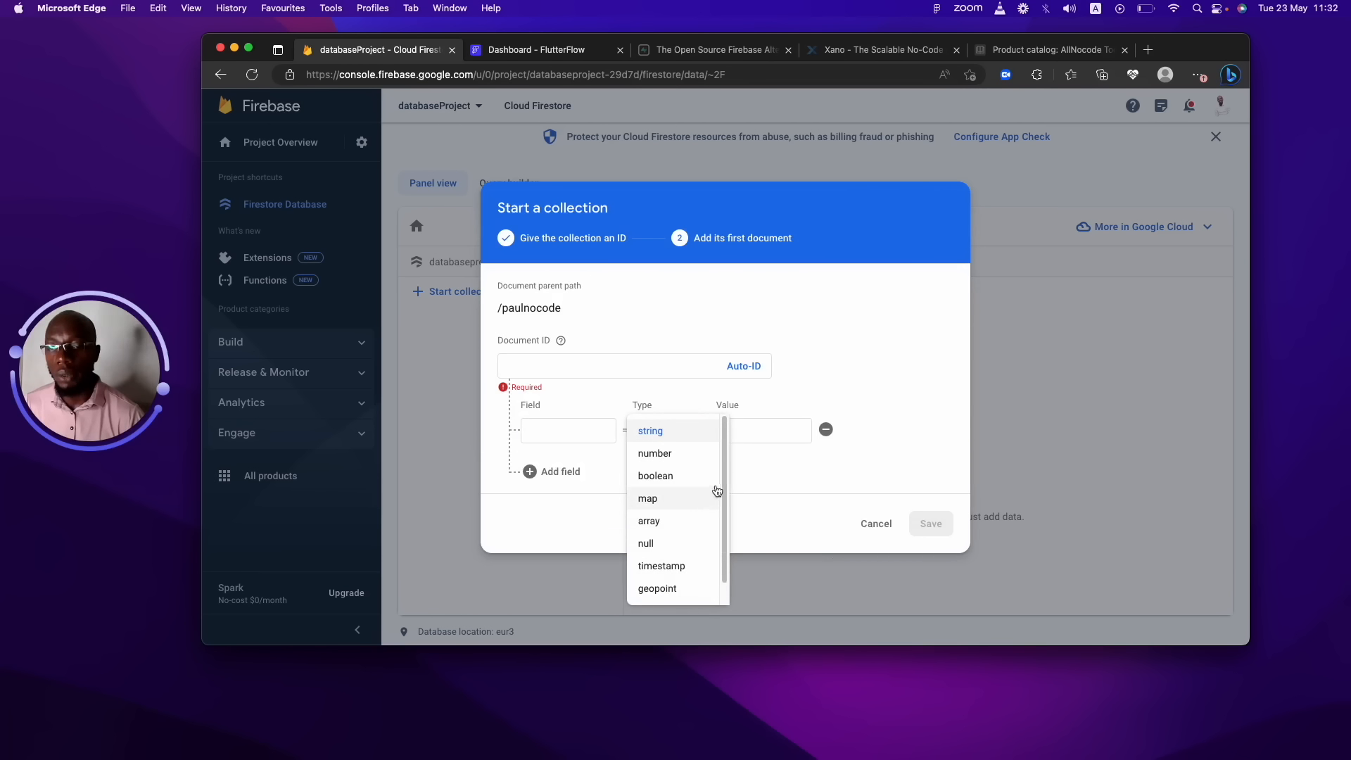
left_click_drag(723, 476, 725, 545)
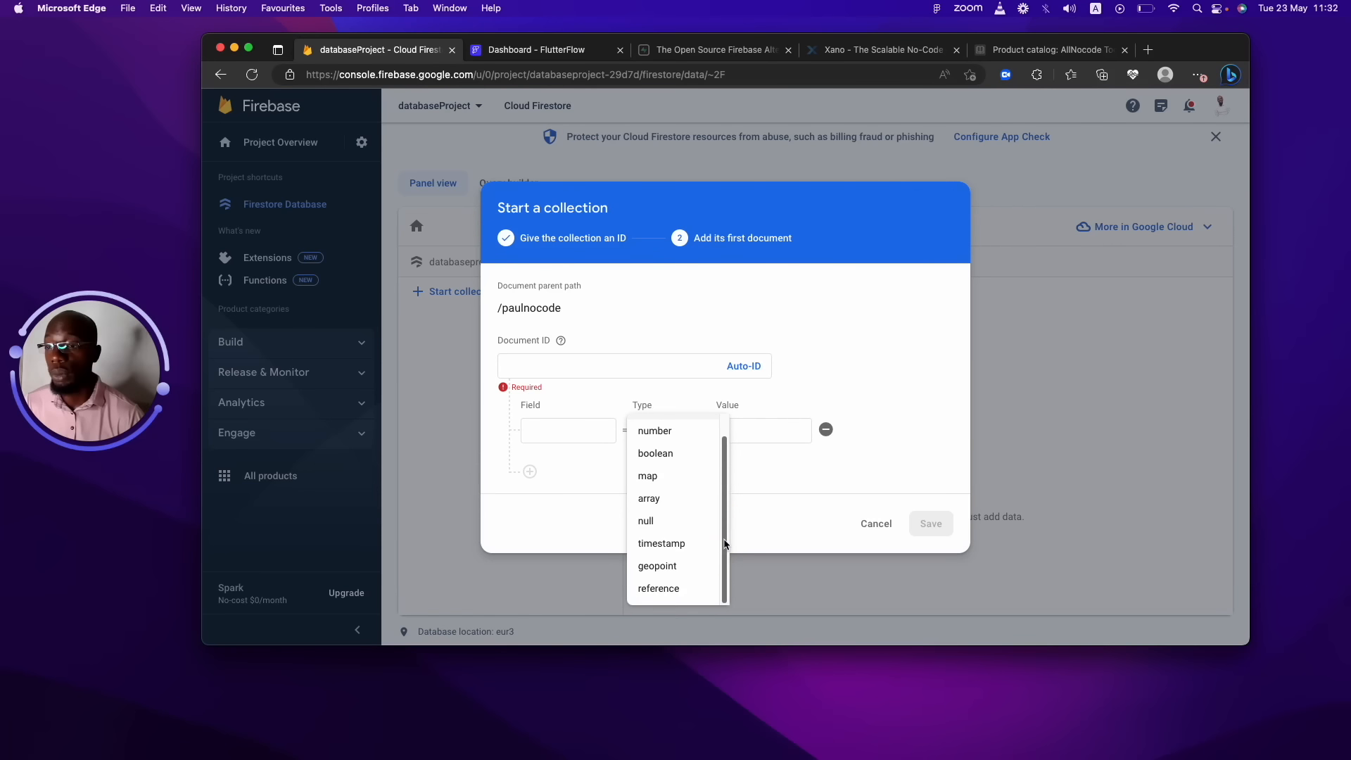
left_click(667, 499)
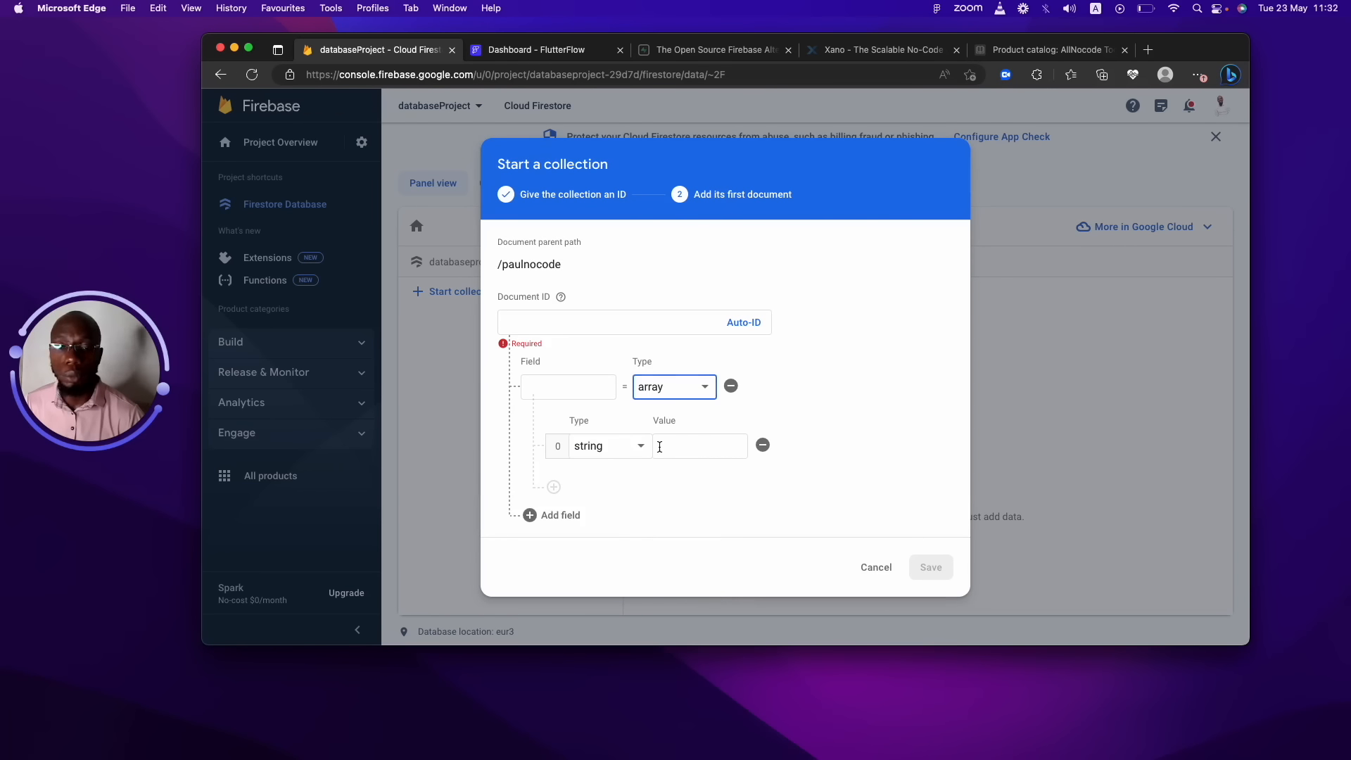
left_click(622, 447)
left_click(602, 446)
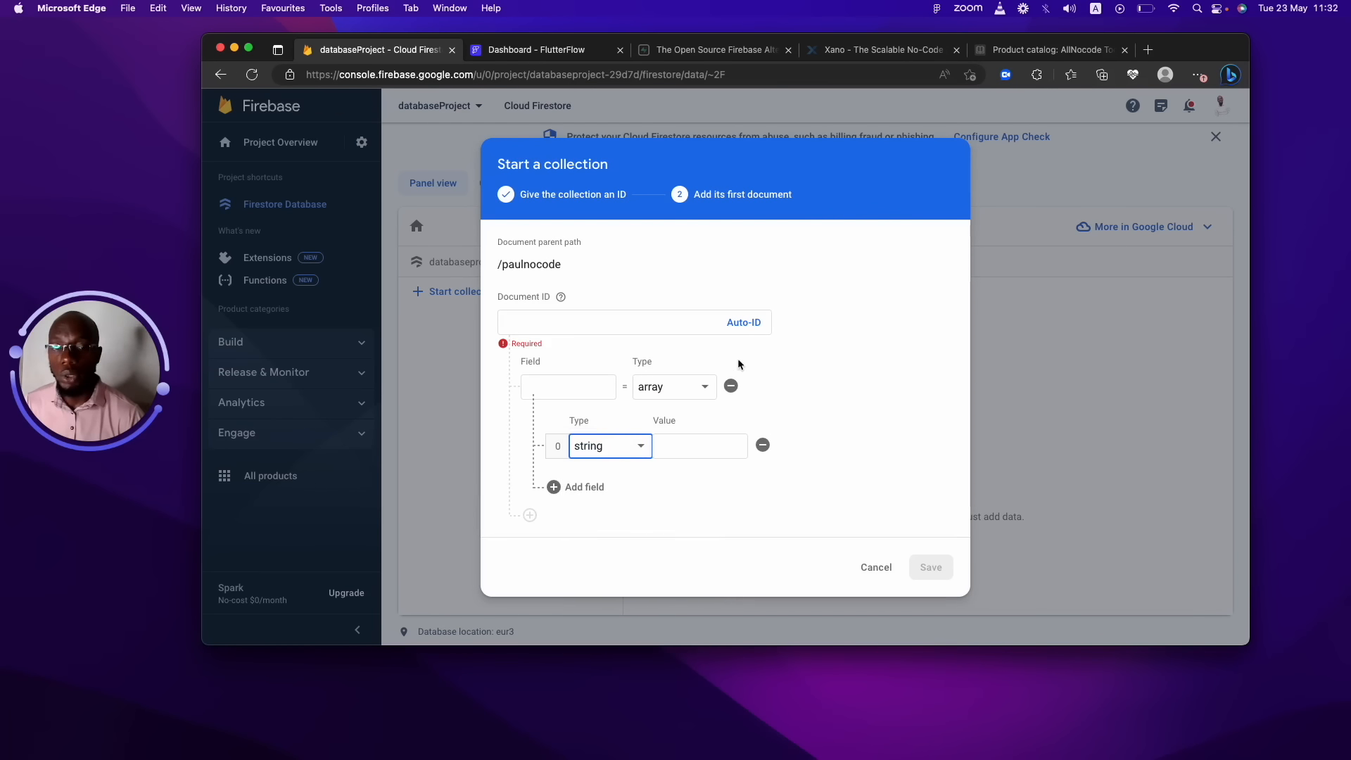
left_click(856, 570)
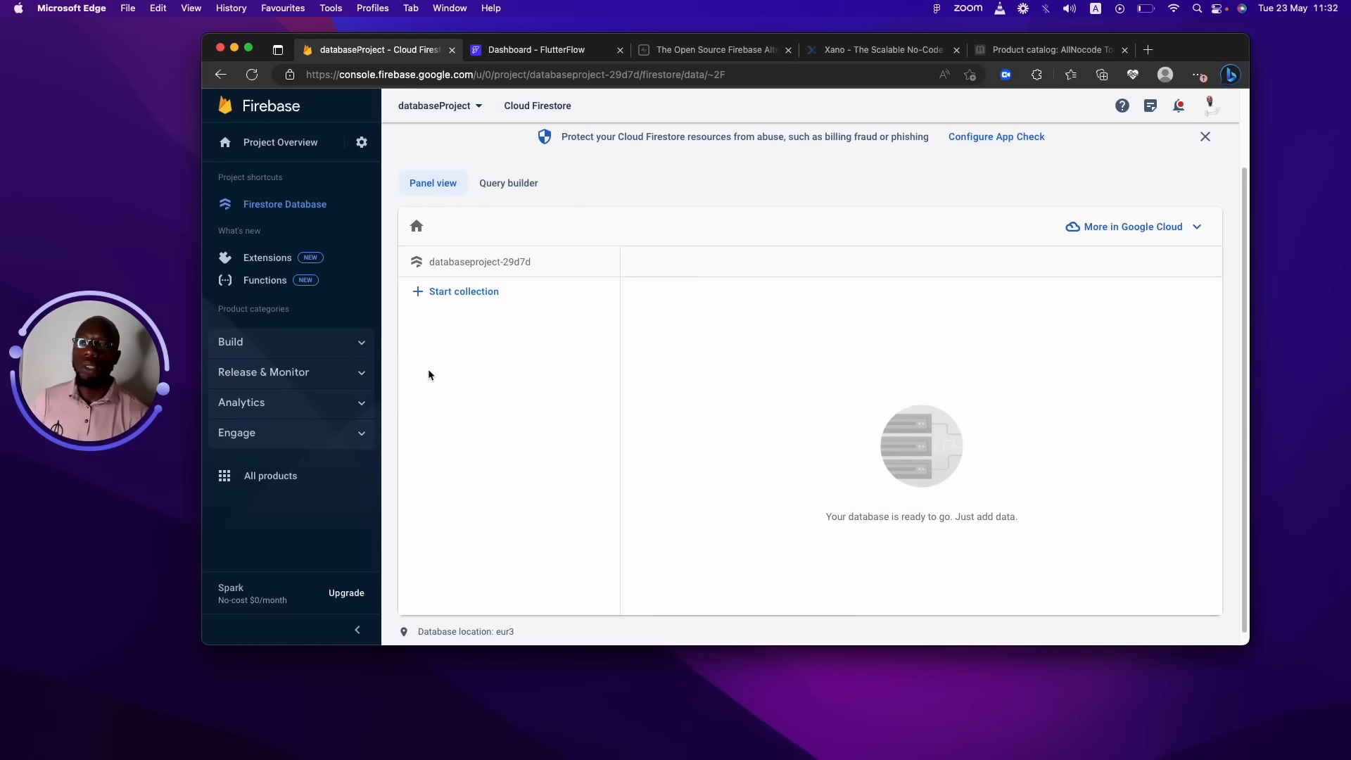
Set up Storage from Build in test mode and create the default bucket at eur3.
left_click(358, 343)
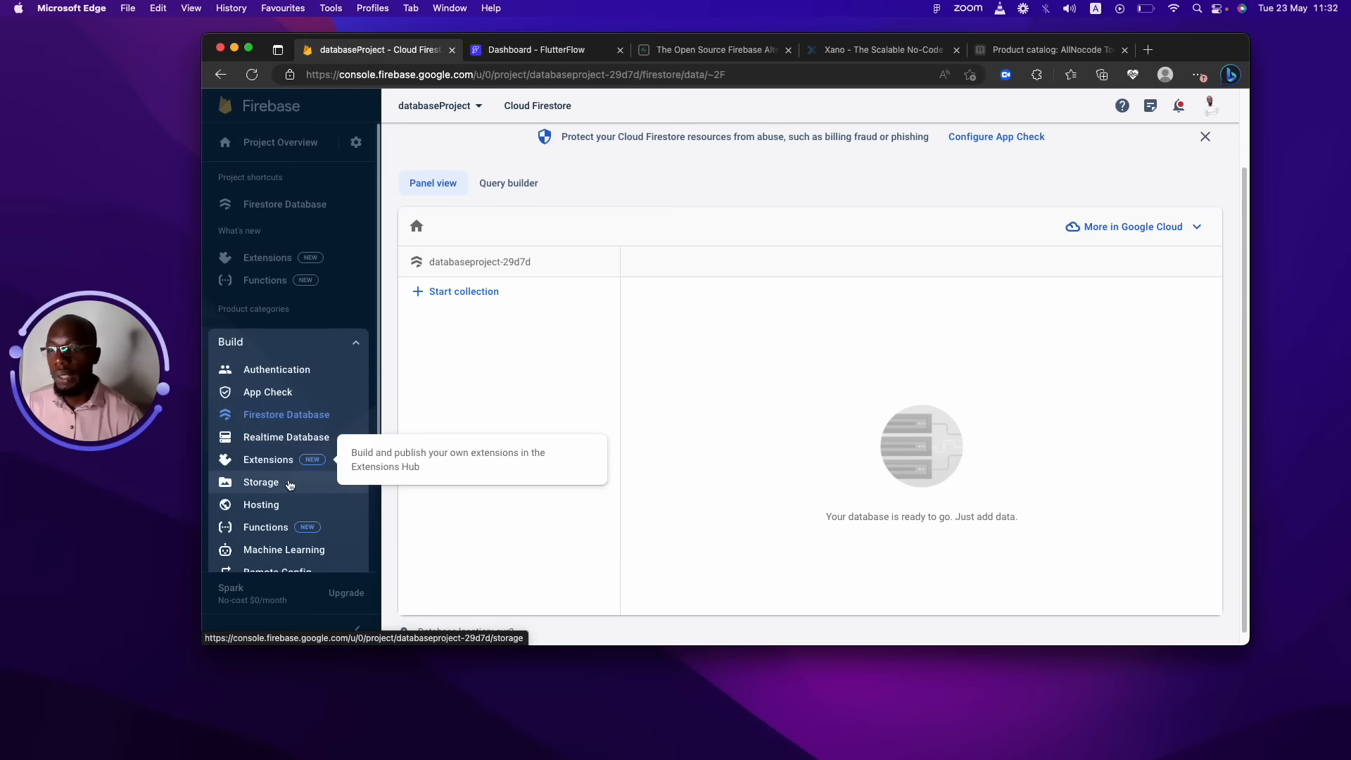
left_click(285, 482)
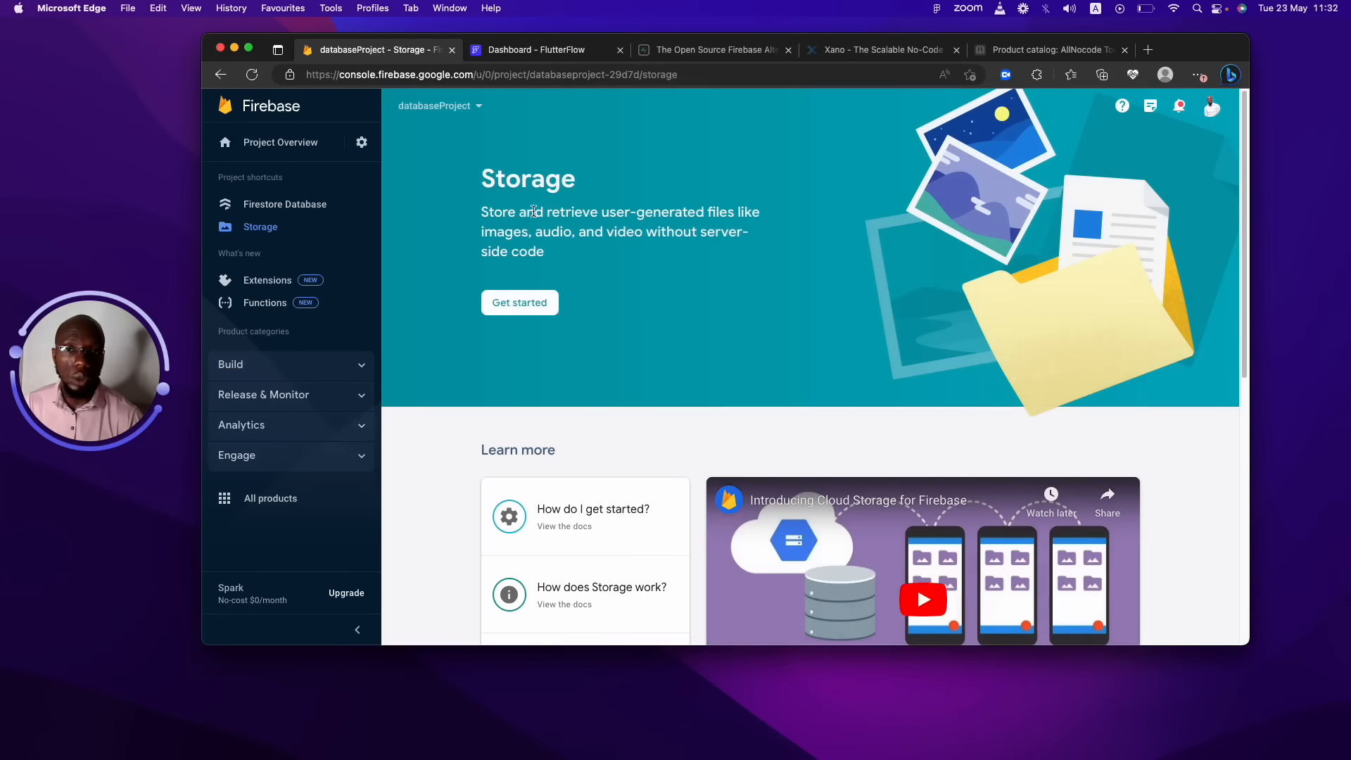
left_click(517, 301)
left_click(558, 413)
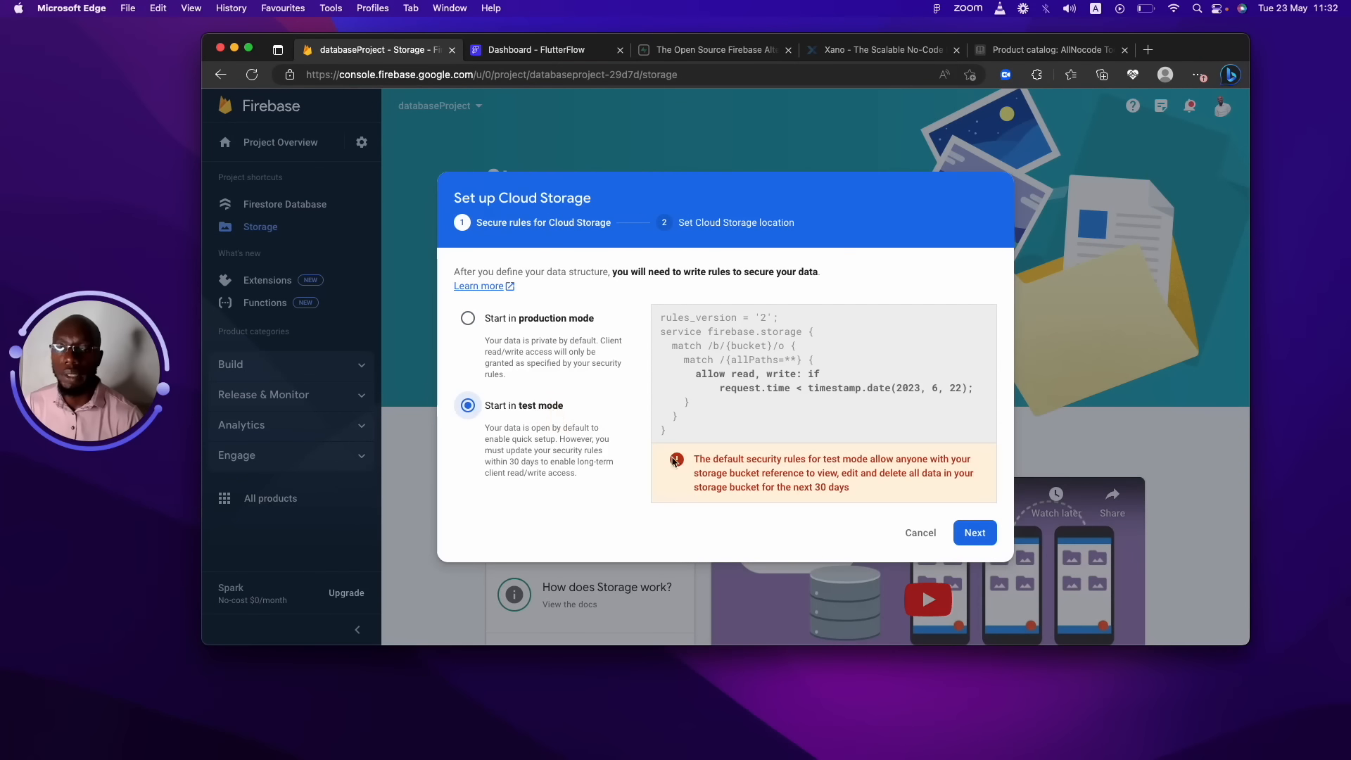
left_click(983, 539)
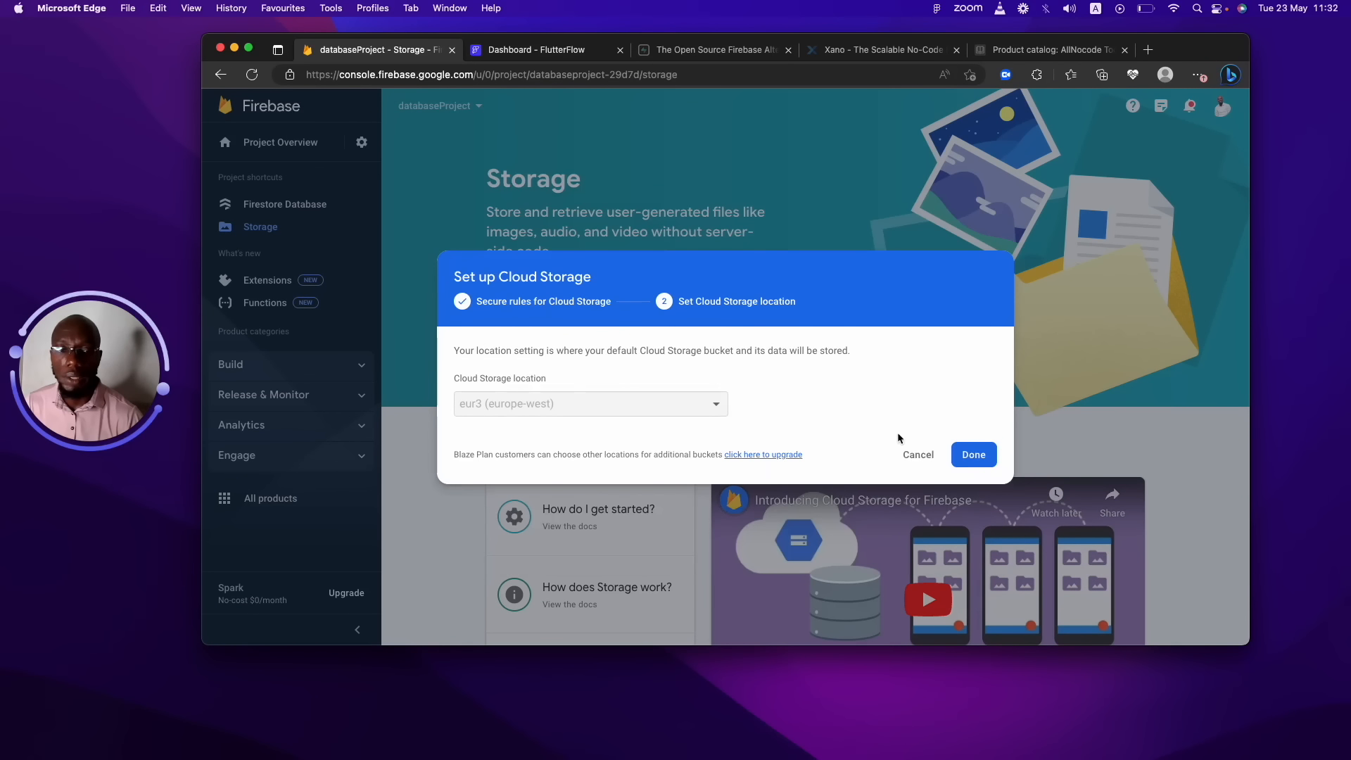
left_click(969, 455)
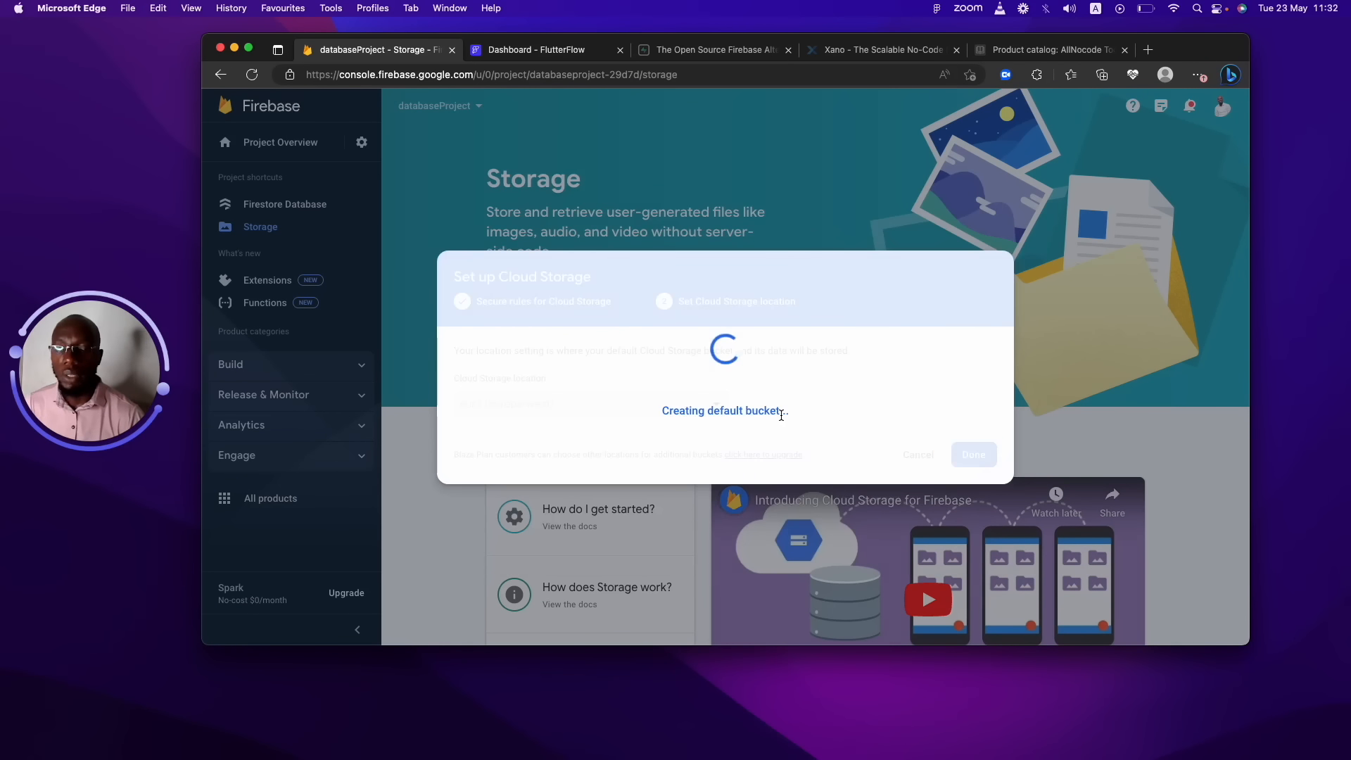
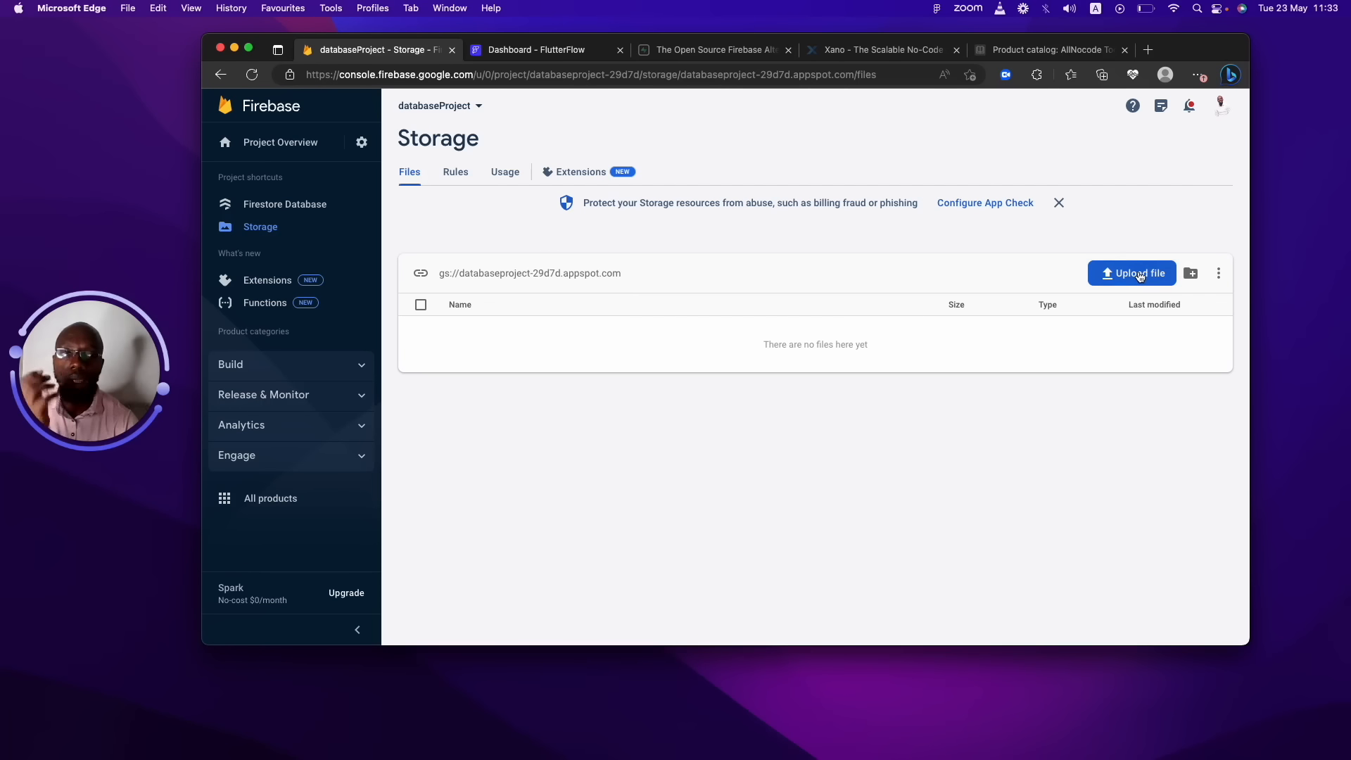
Back out of a Storage file upload and go to the Realtime Database page for databaseProject.
left_click(1139, 275)
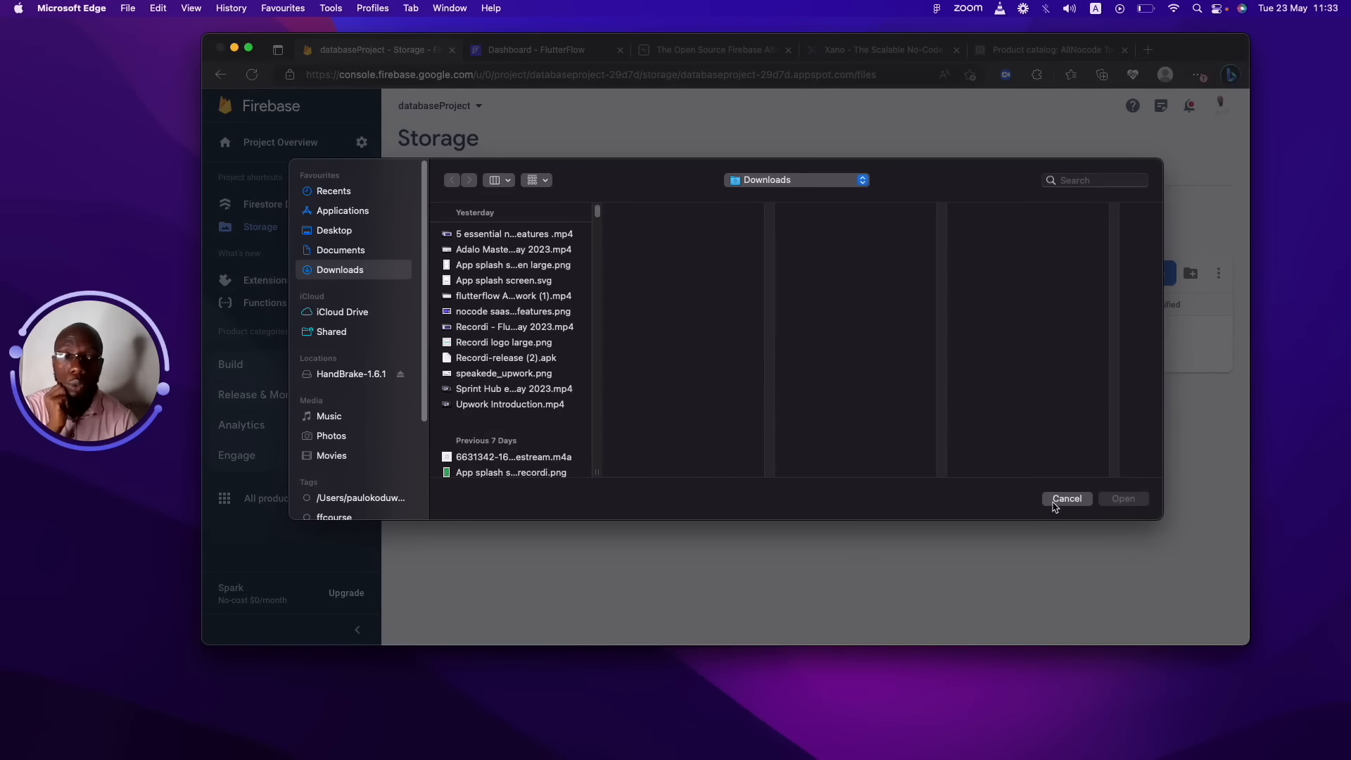
left_click(1065, 498)
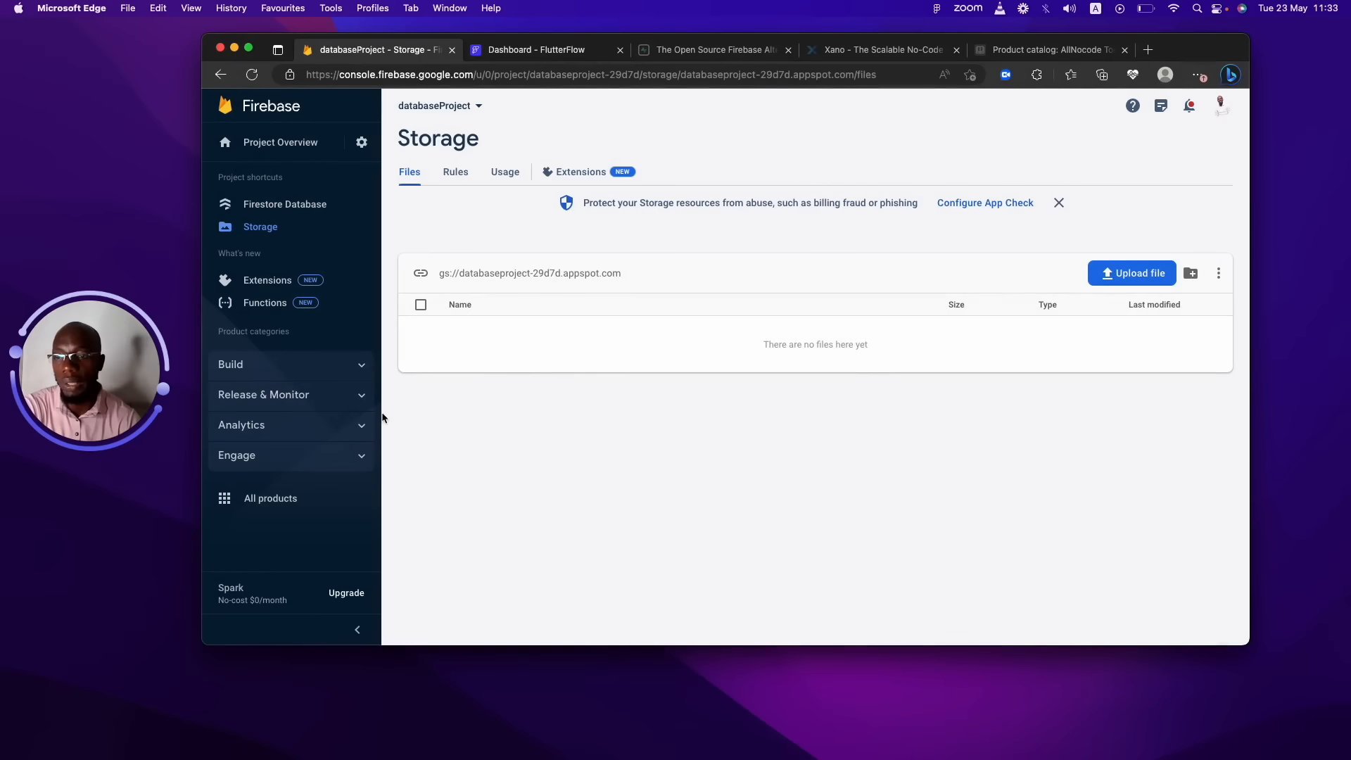
left_click(341, 365)
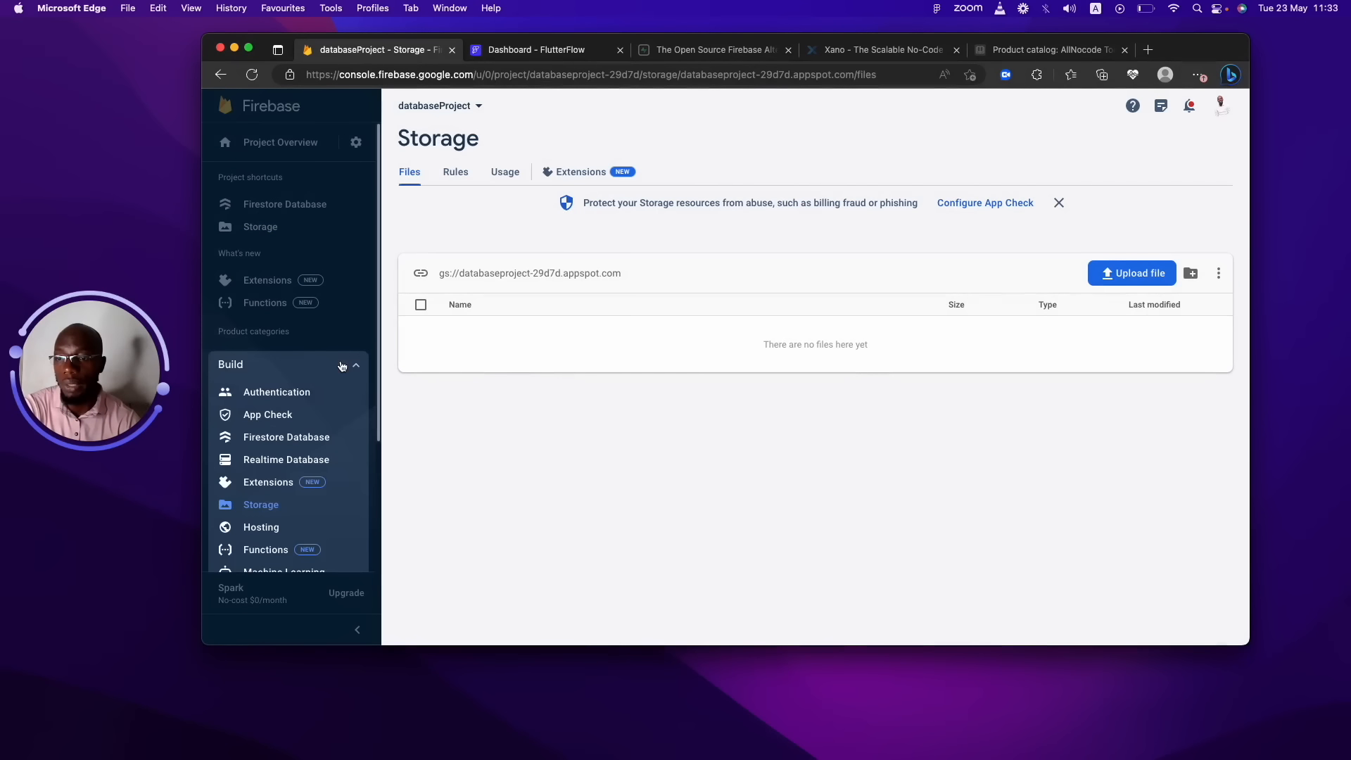
left_click(306, 459)
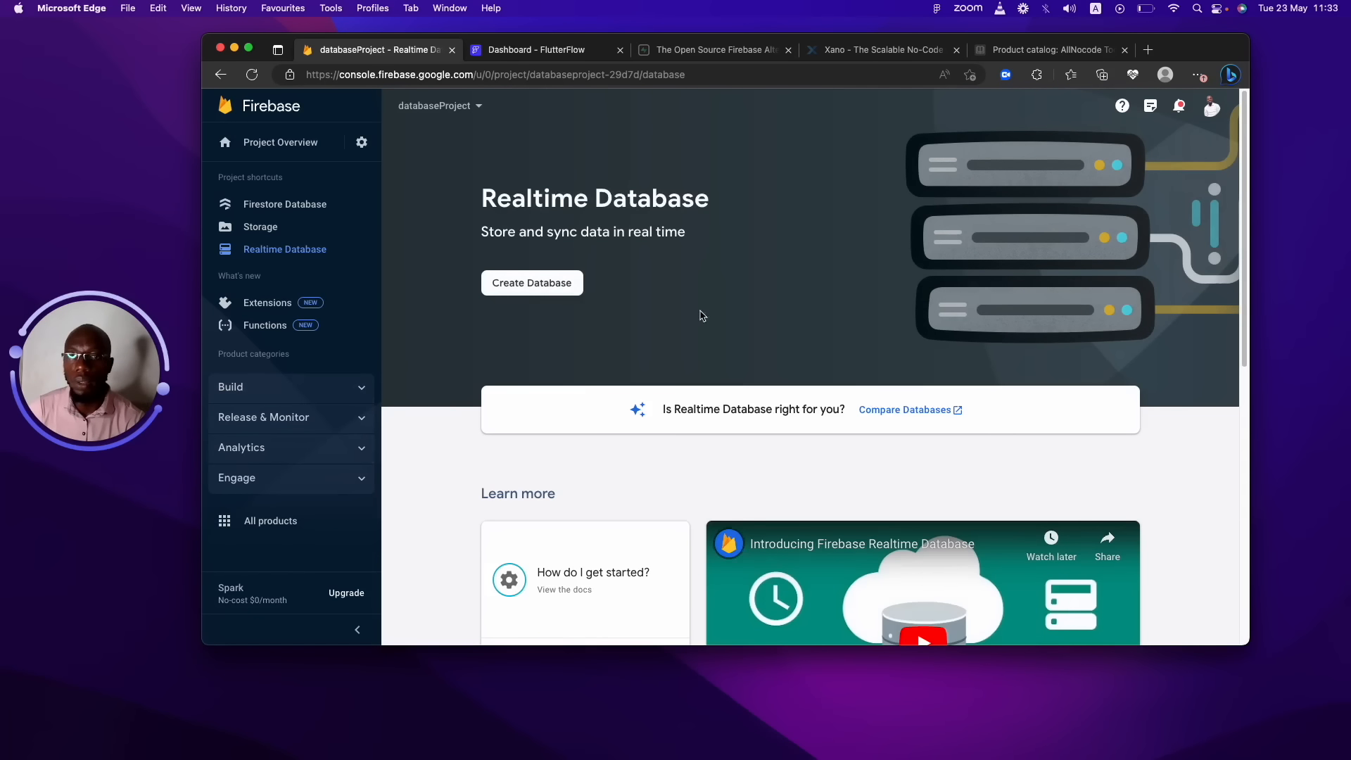
Open Machine Learning from the Build list and scroll through its overview page.
left_click_drag(1244, 184, 1221, 167)
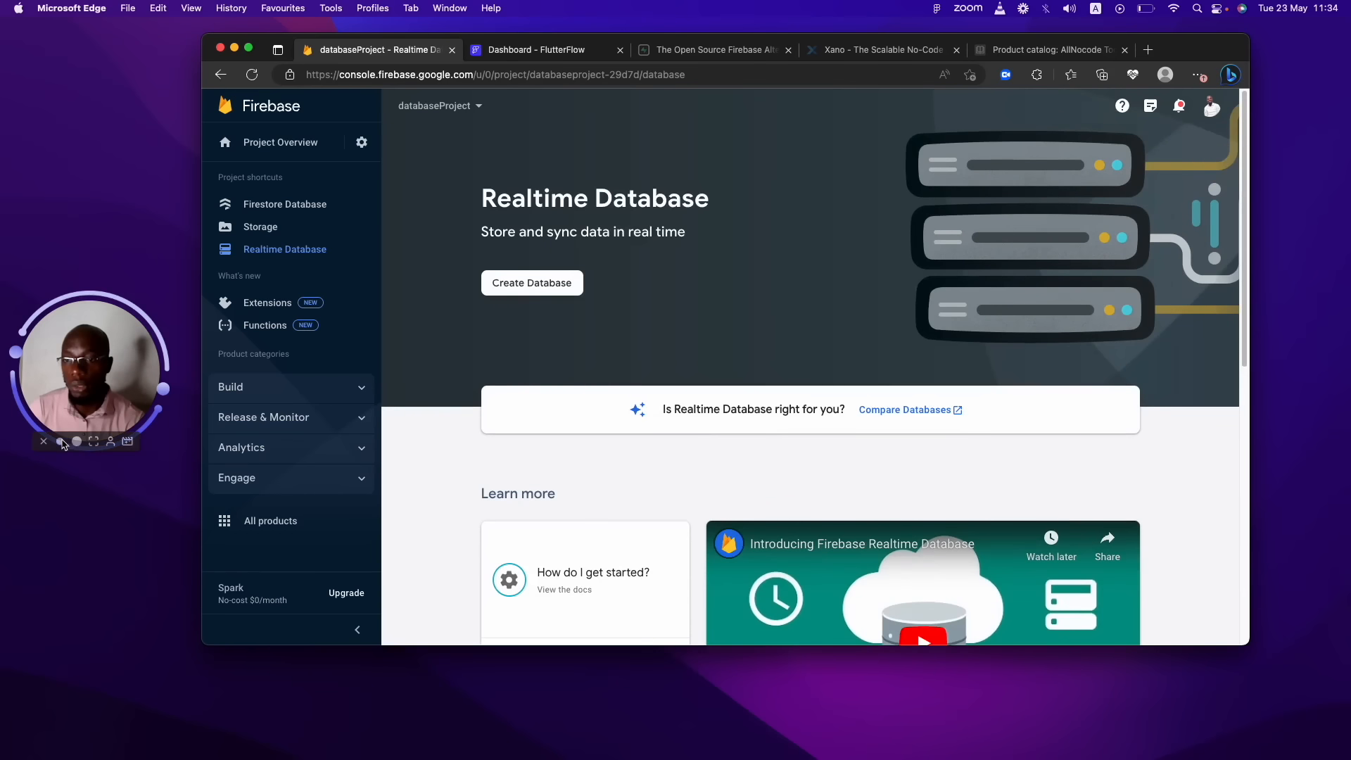
left_click(336, 391)
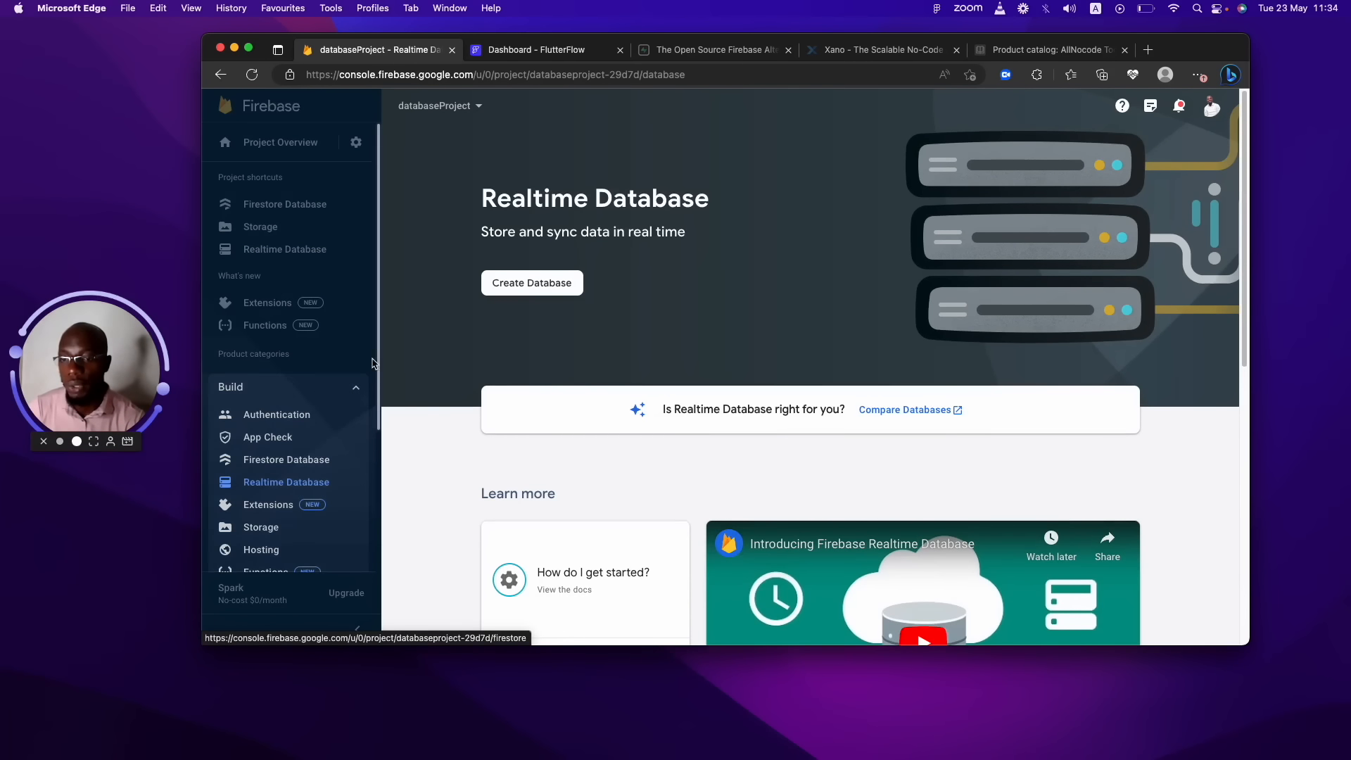
left_click_drag(380, 359, 368, 214)
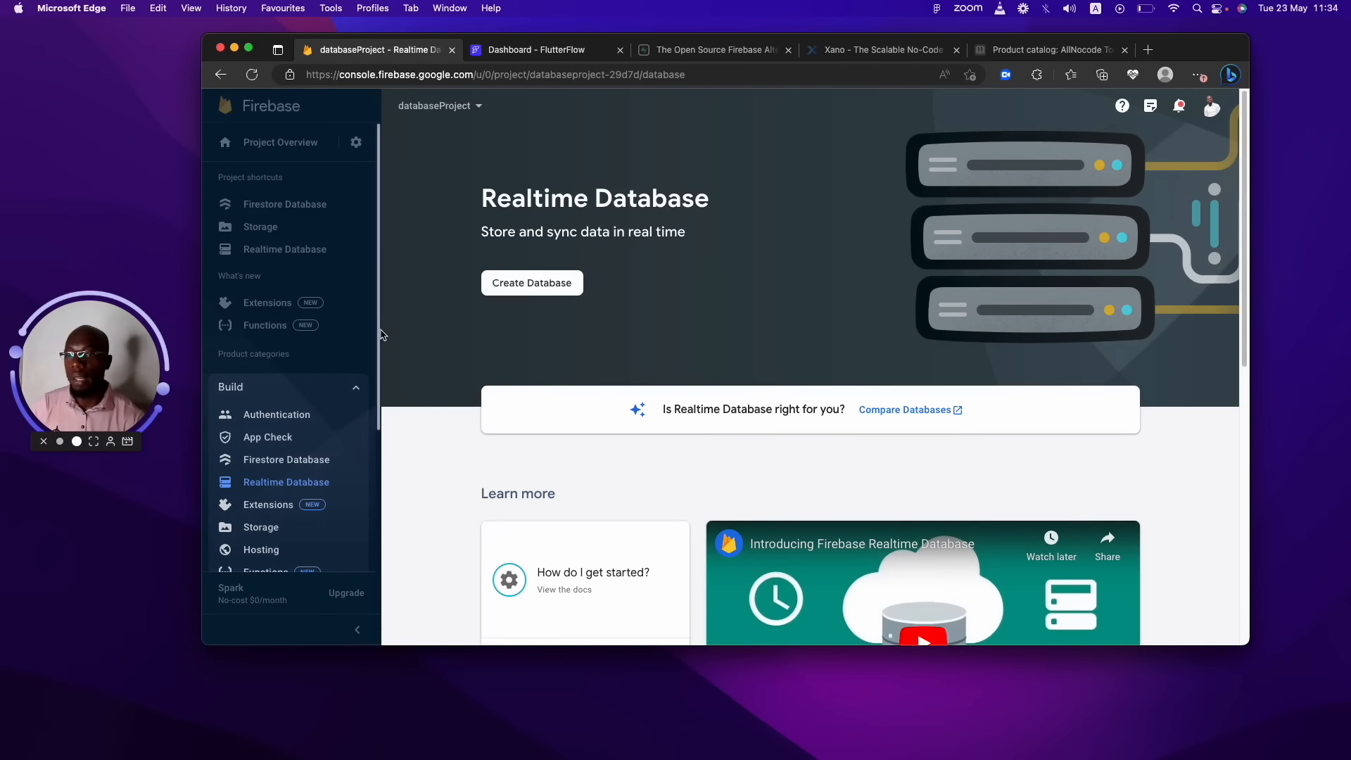
left_click_drag(380, 330, 393, 484)
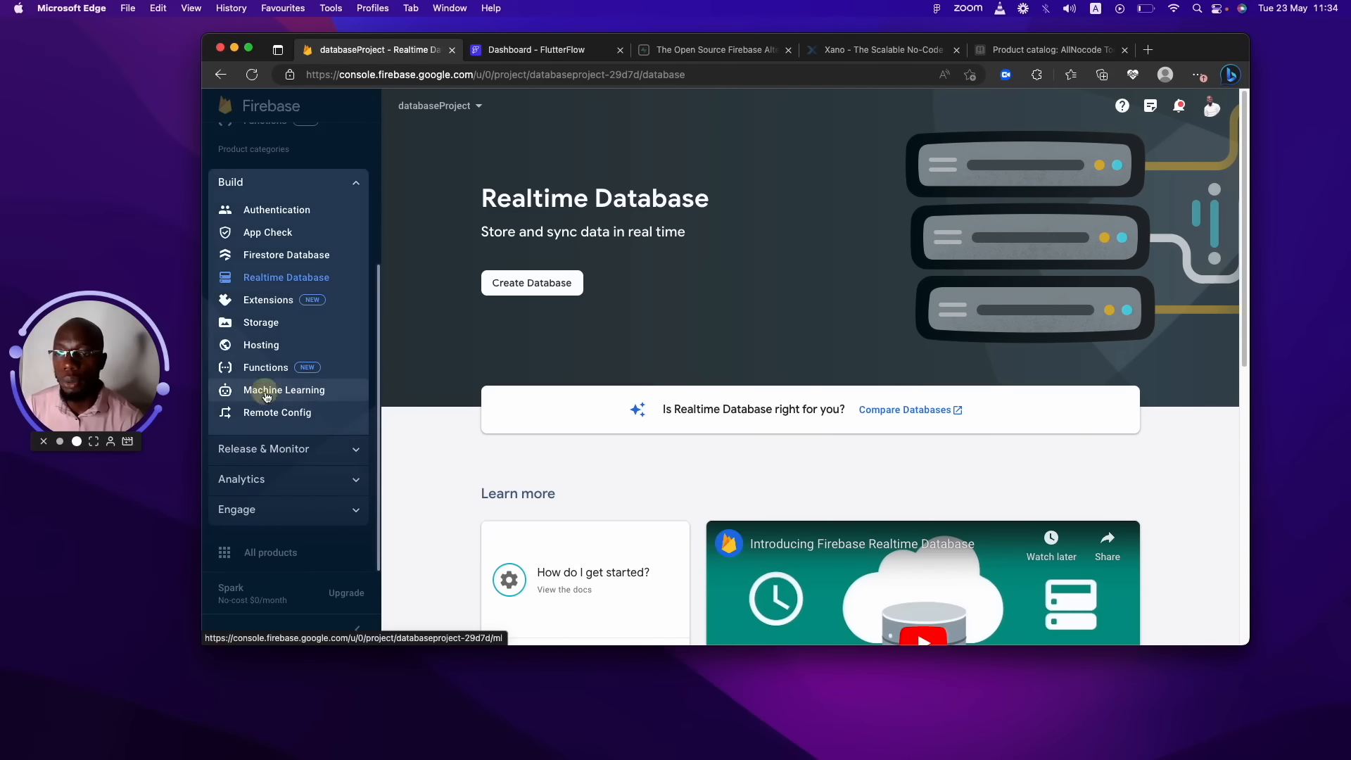
left_click(282, 304)
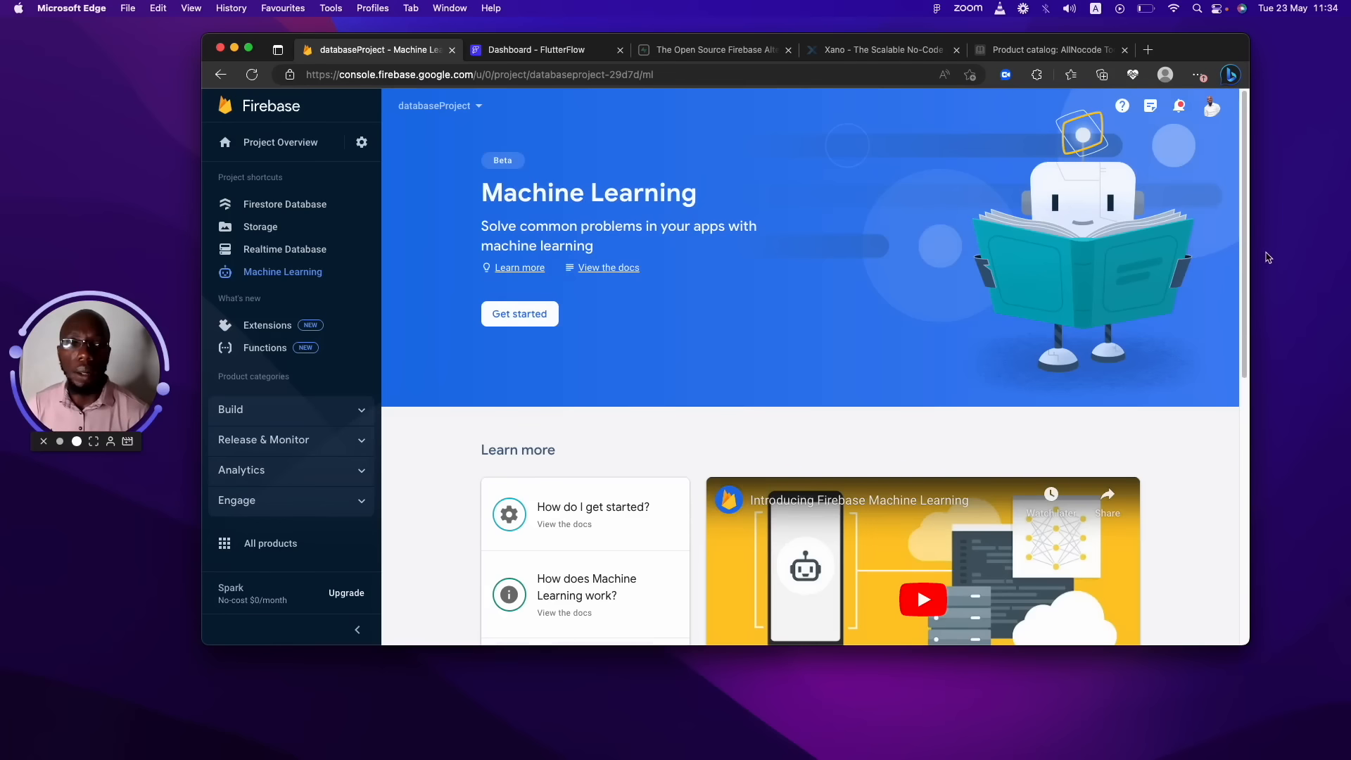
left_click_drag(1245, 229, 1189, 492)
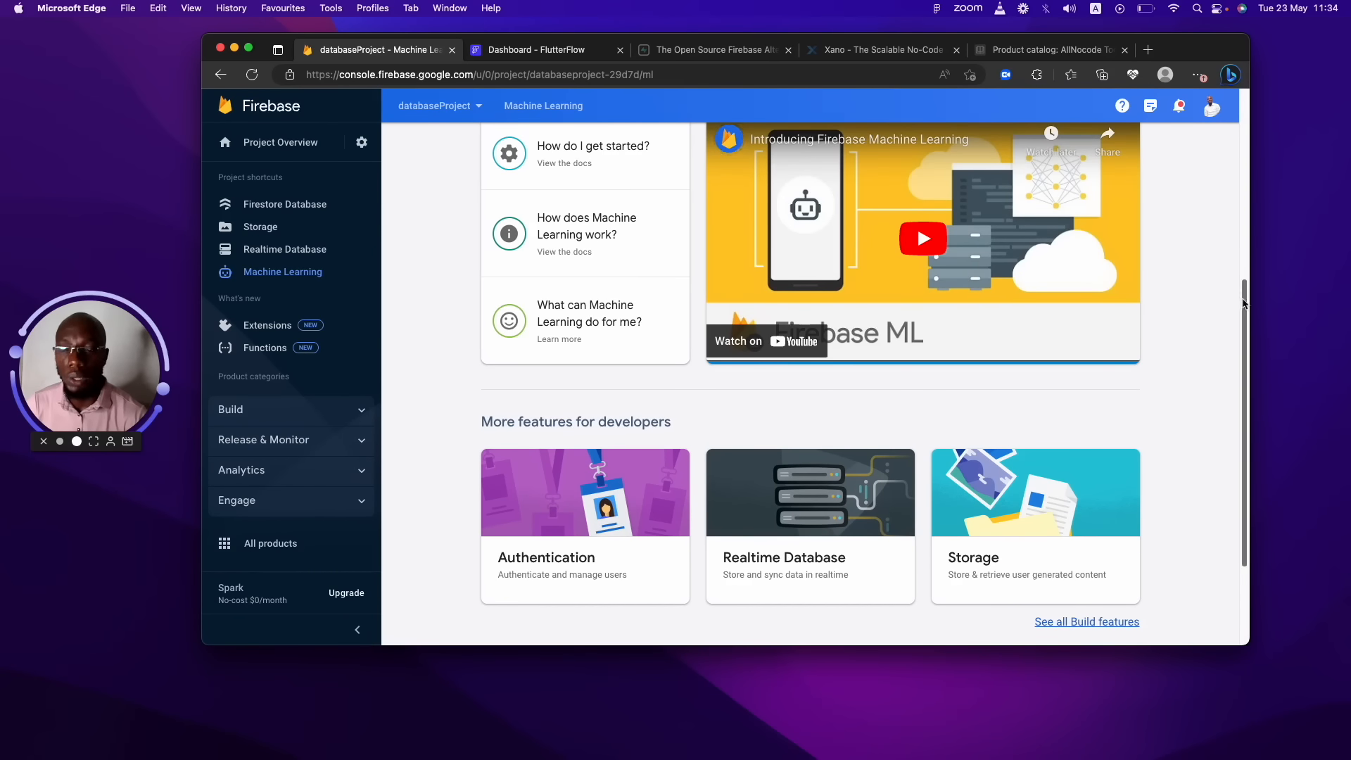
left_click_drag(1242, 295, 1239, 28)
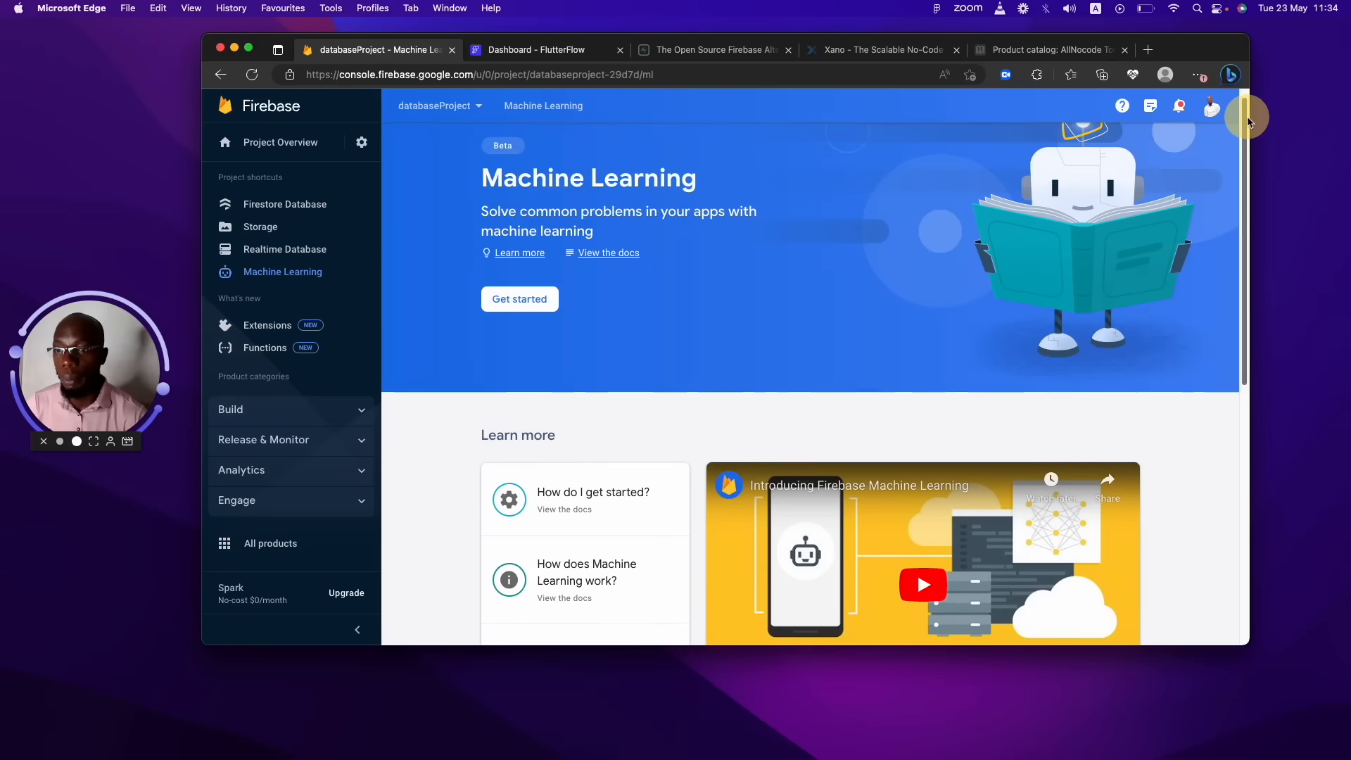
Open Project settings and cancel the environment type edit, leaving it Unspecified.
left_click(361, 143)
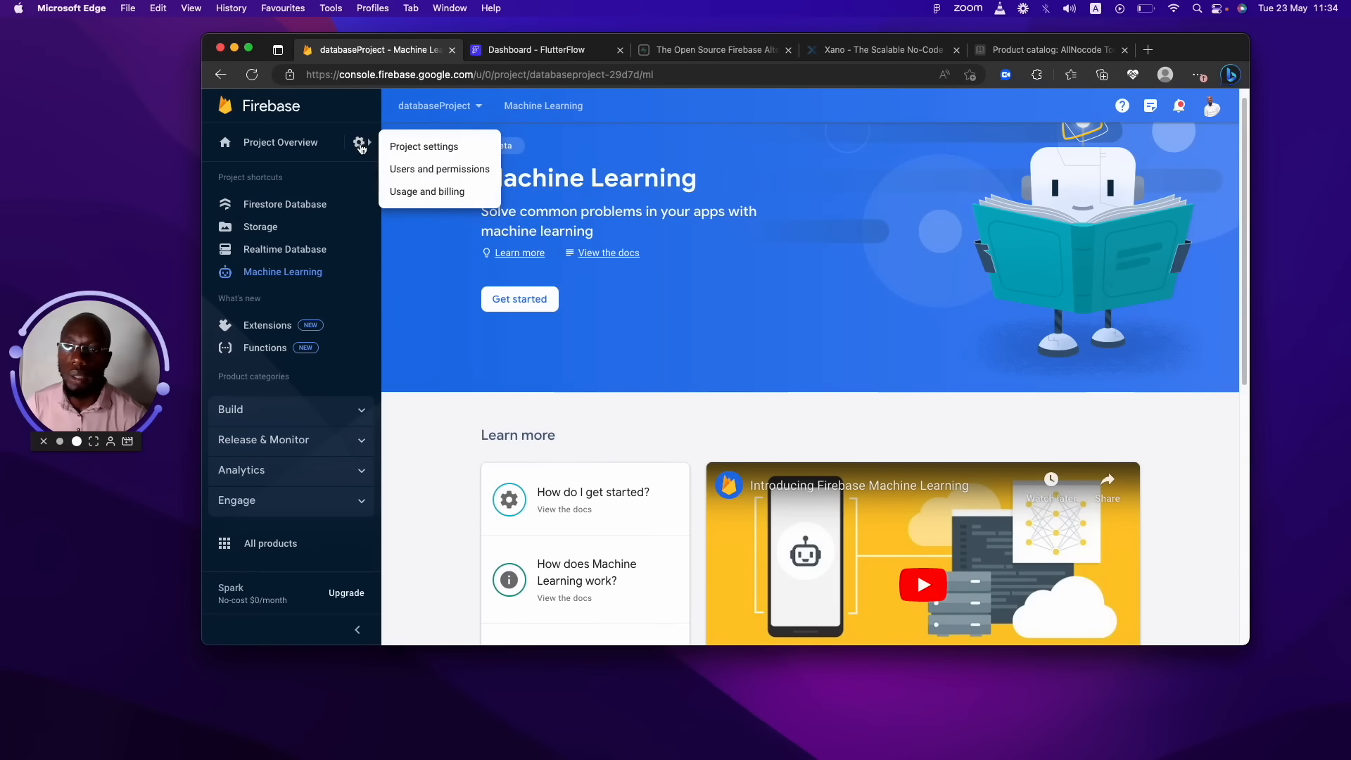
left_click(448, 148)
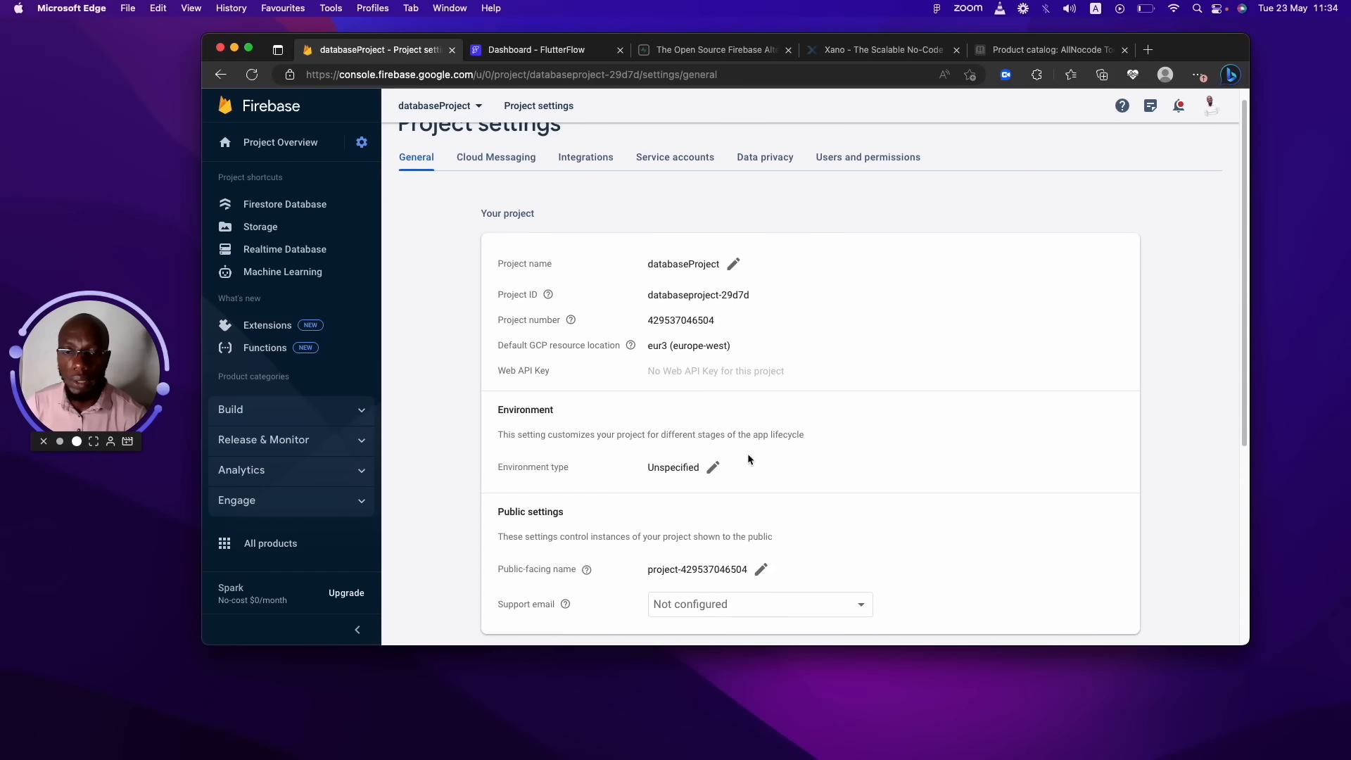
left_click(712, 467)
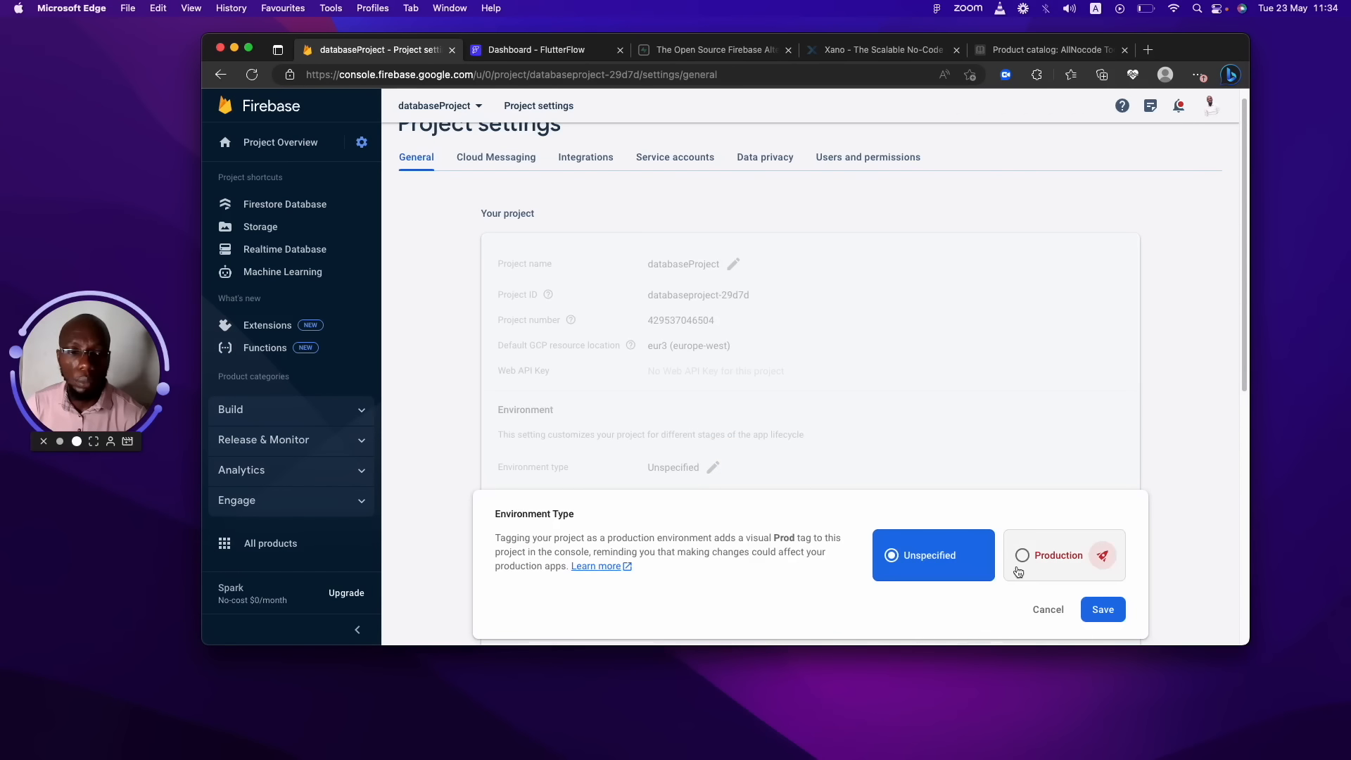
left_click(957, 556)
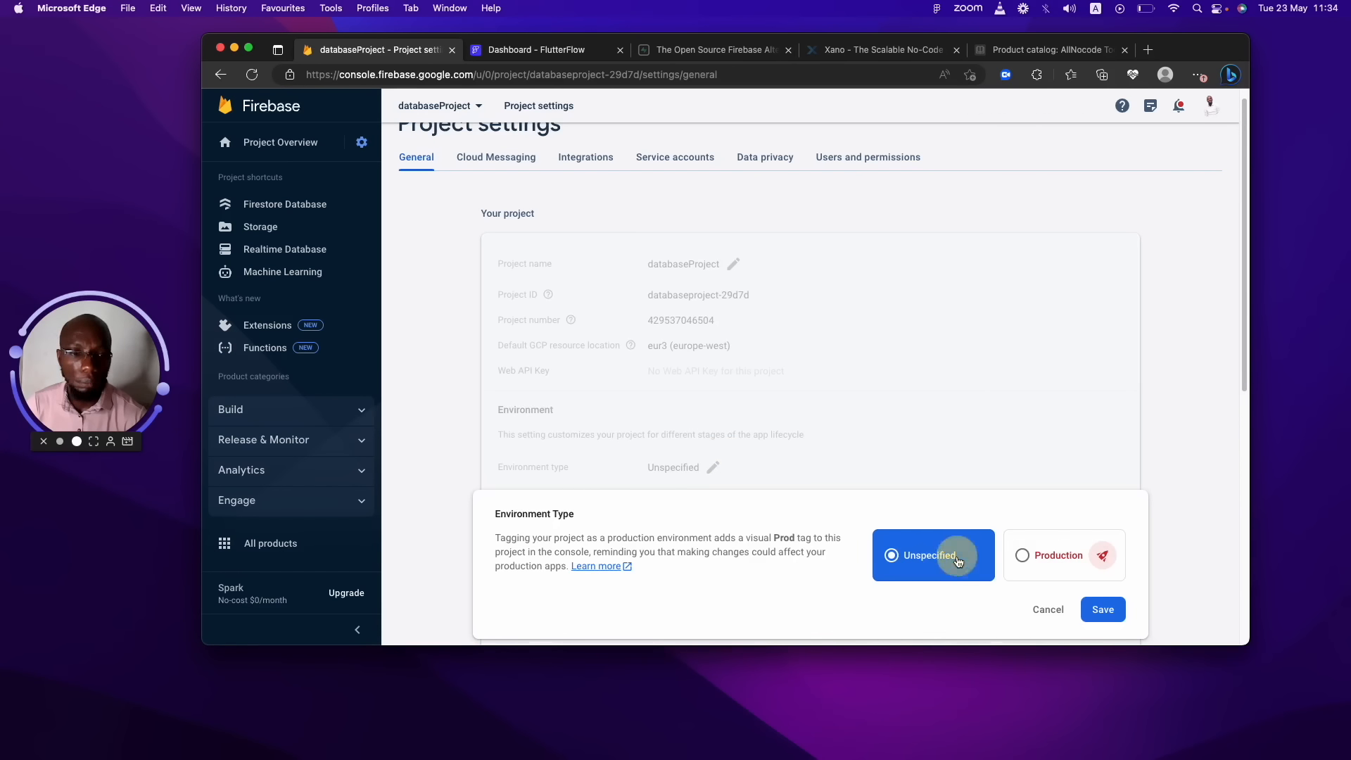
left_click(1048, 609)
left_click_drag(1238, 336, 1091, 235)
View the project's Users and permissions, then go to Authentication under Build.
left_click(904, 176)
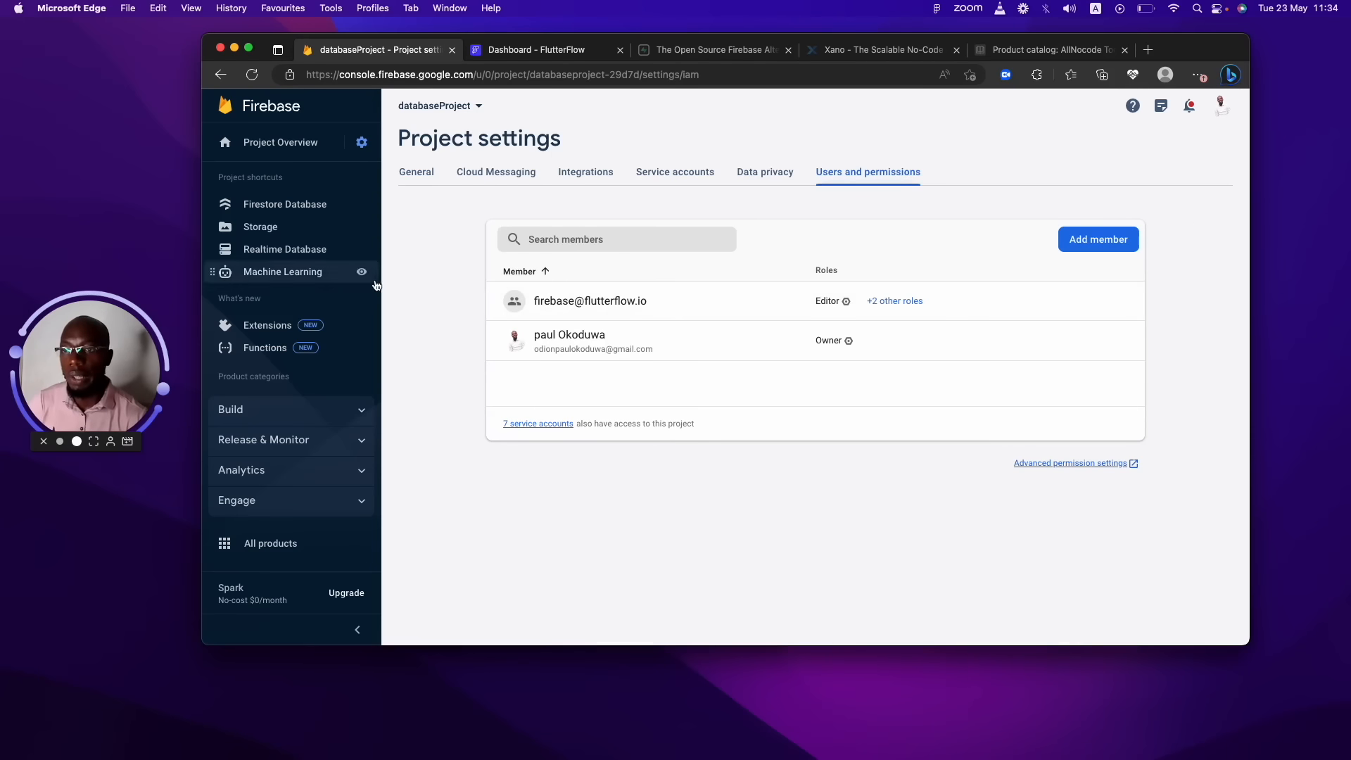
left_click(358, 413)
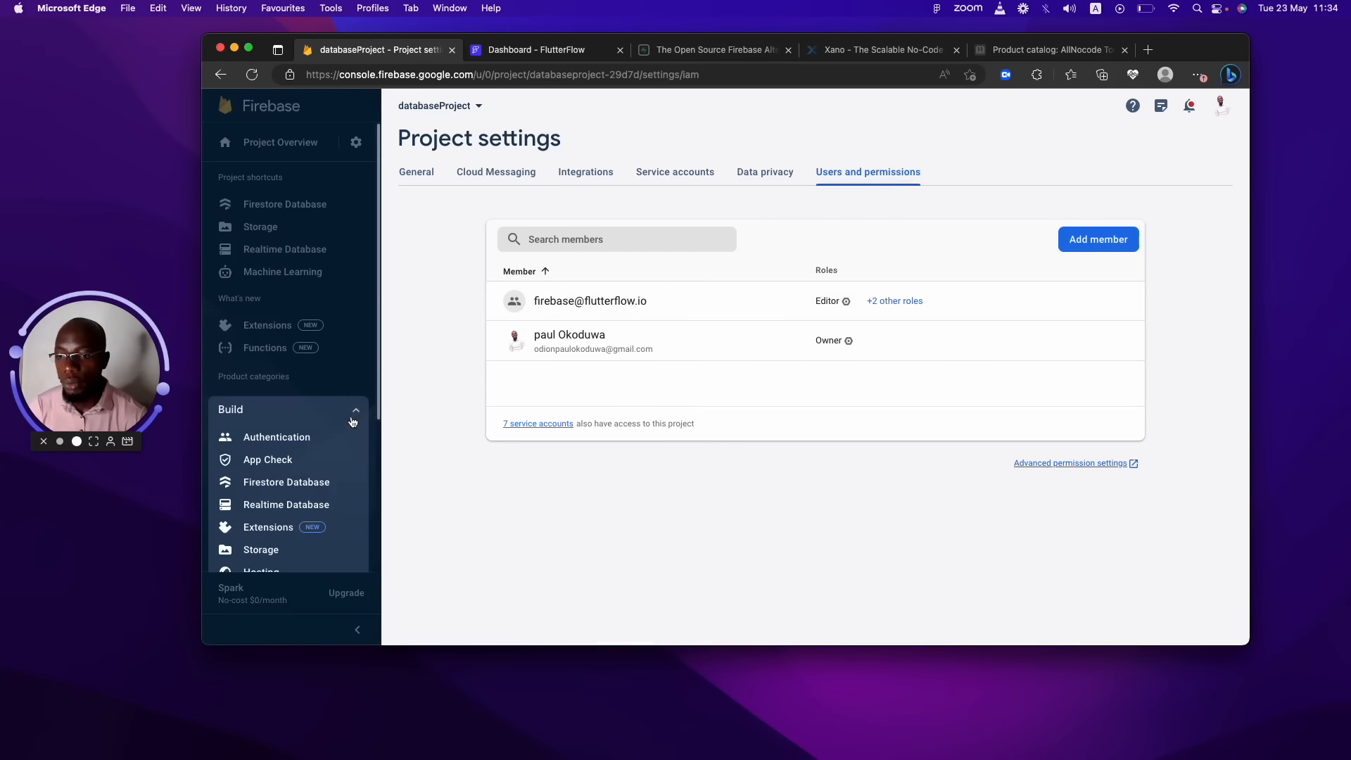
left_click(305, 439)
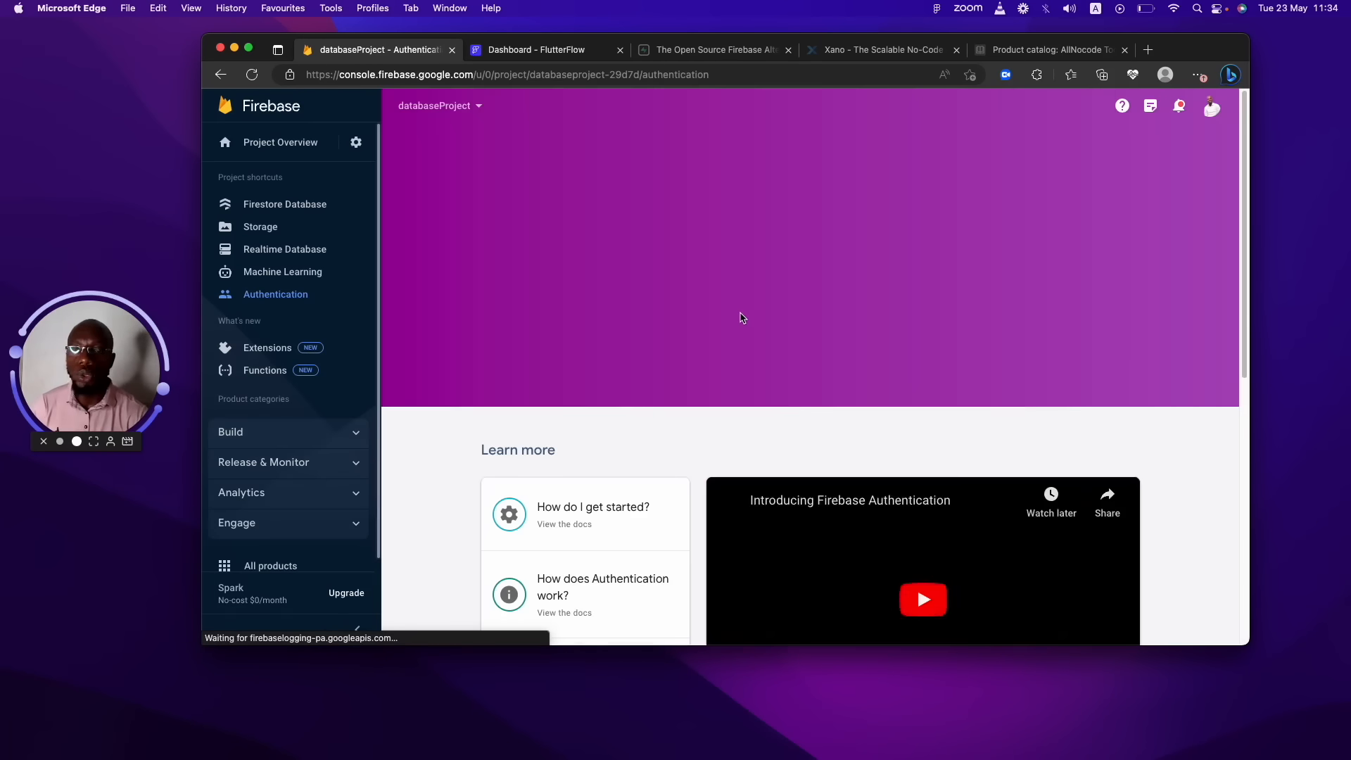
left_click_drag(1244, 168, 1243, 171)
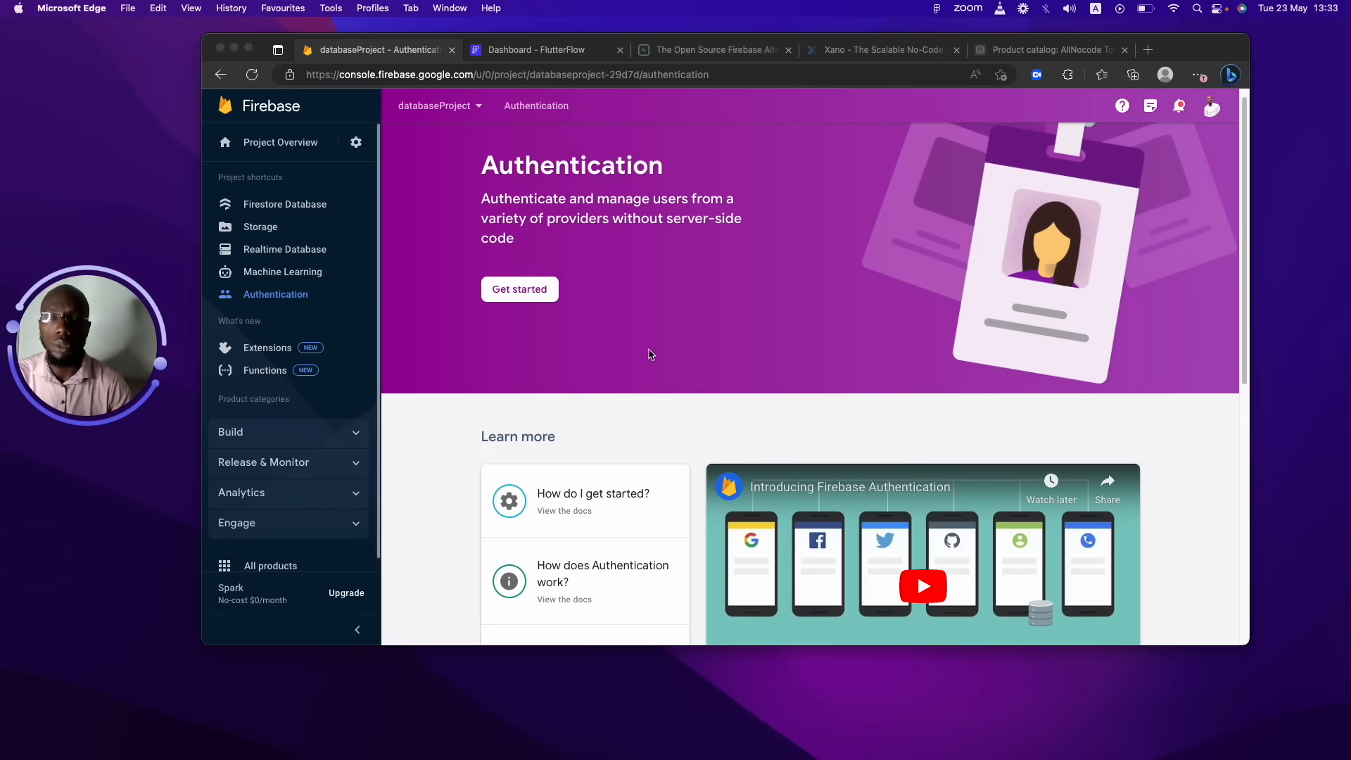
Get started with Authentication so the sign-in provider list appears.
left_click(543, 297)
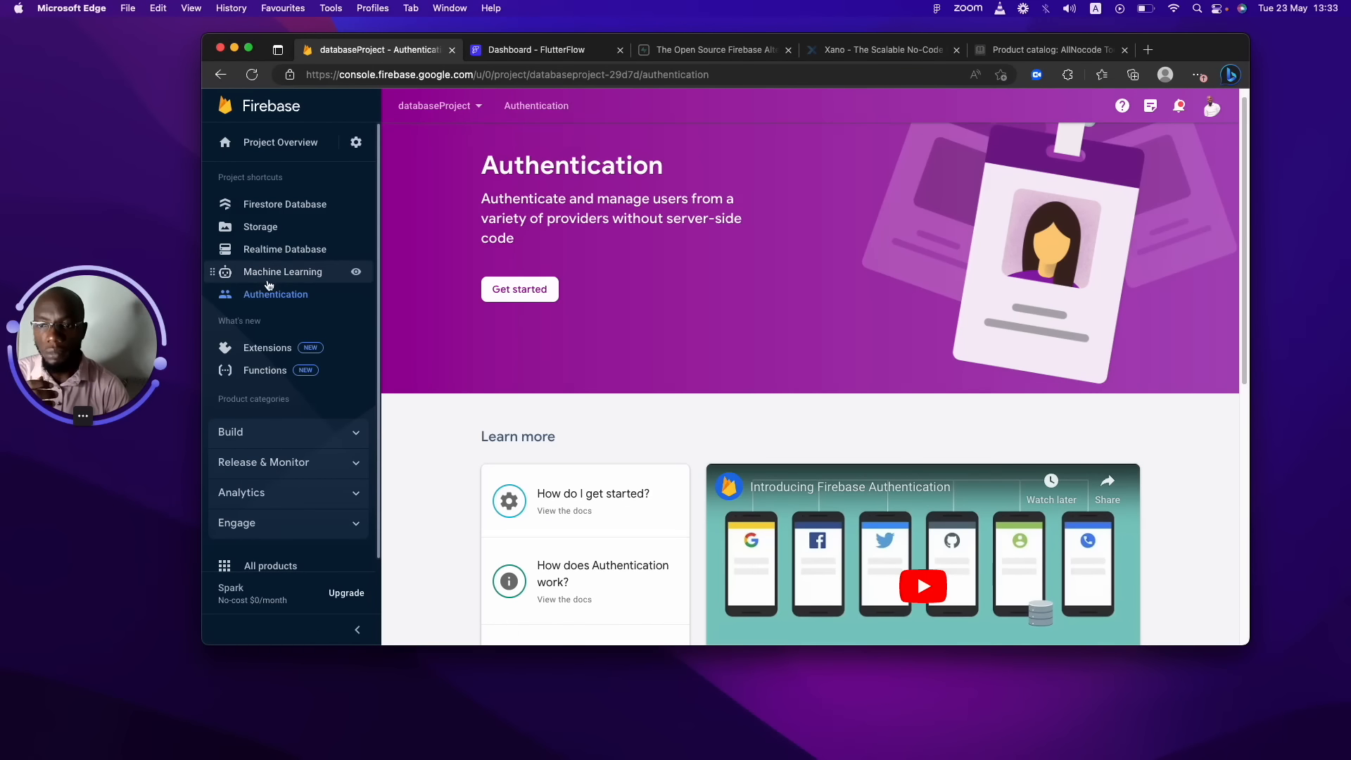
left_click(537, 291)
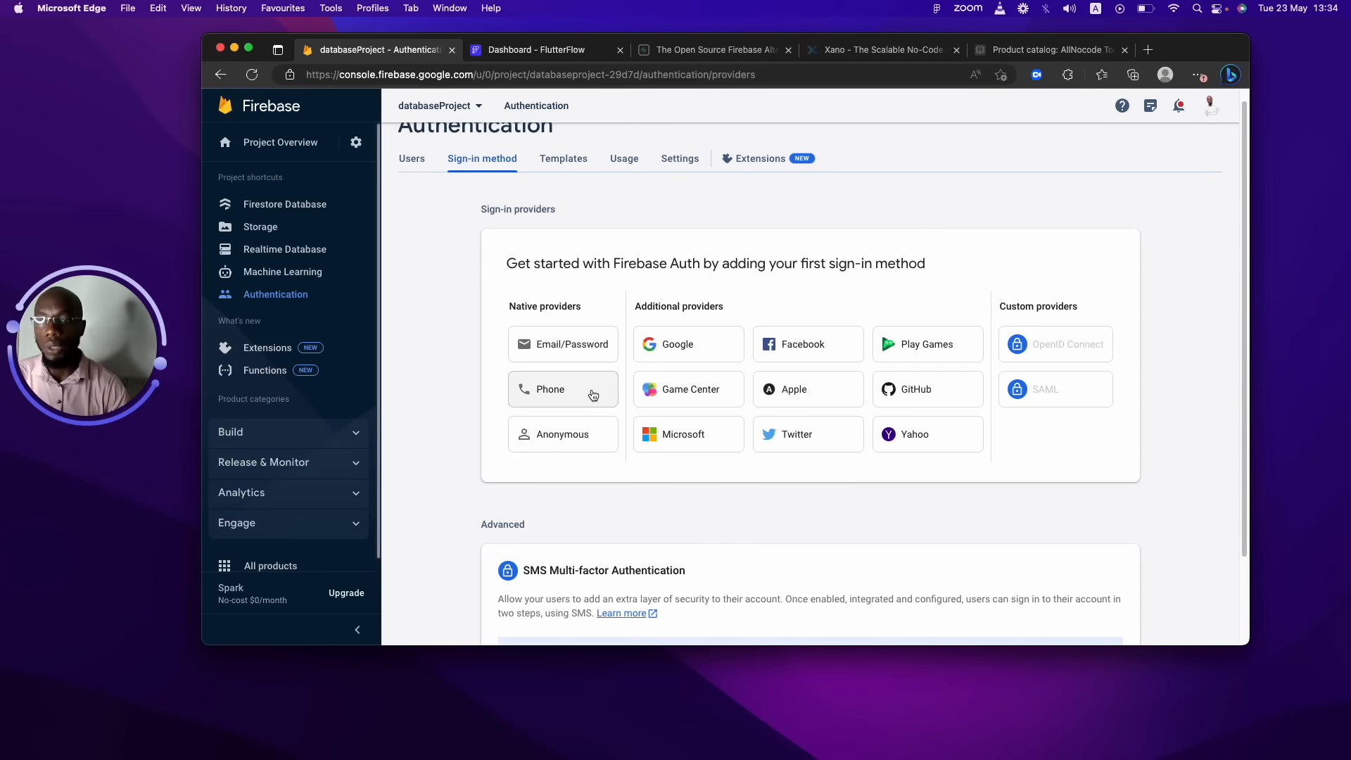
Enable the Email/Password sign-in provider and save it.
left_click(566, 343)
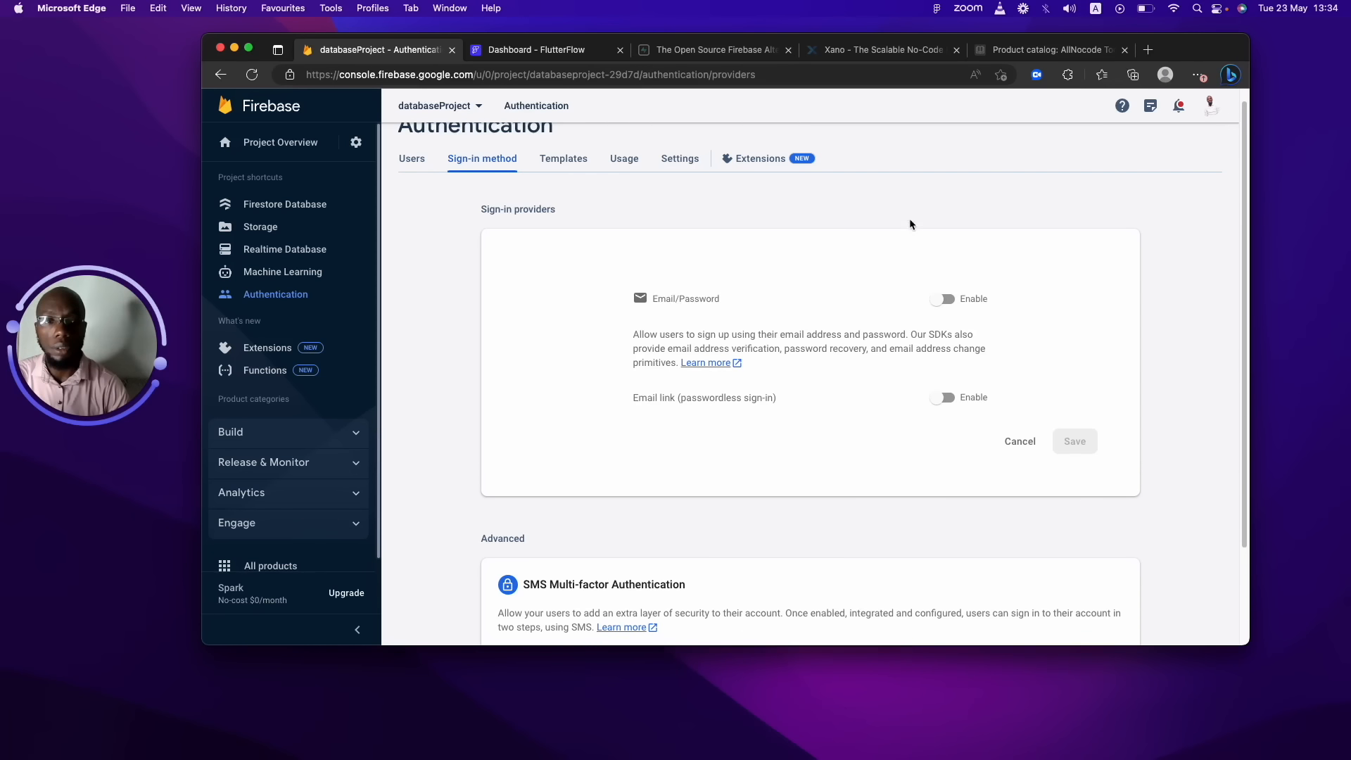
left_click(941, 299)
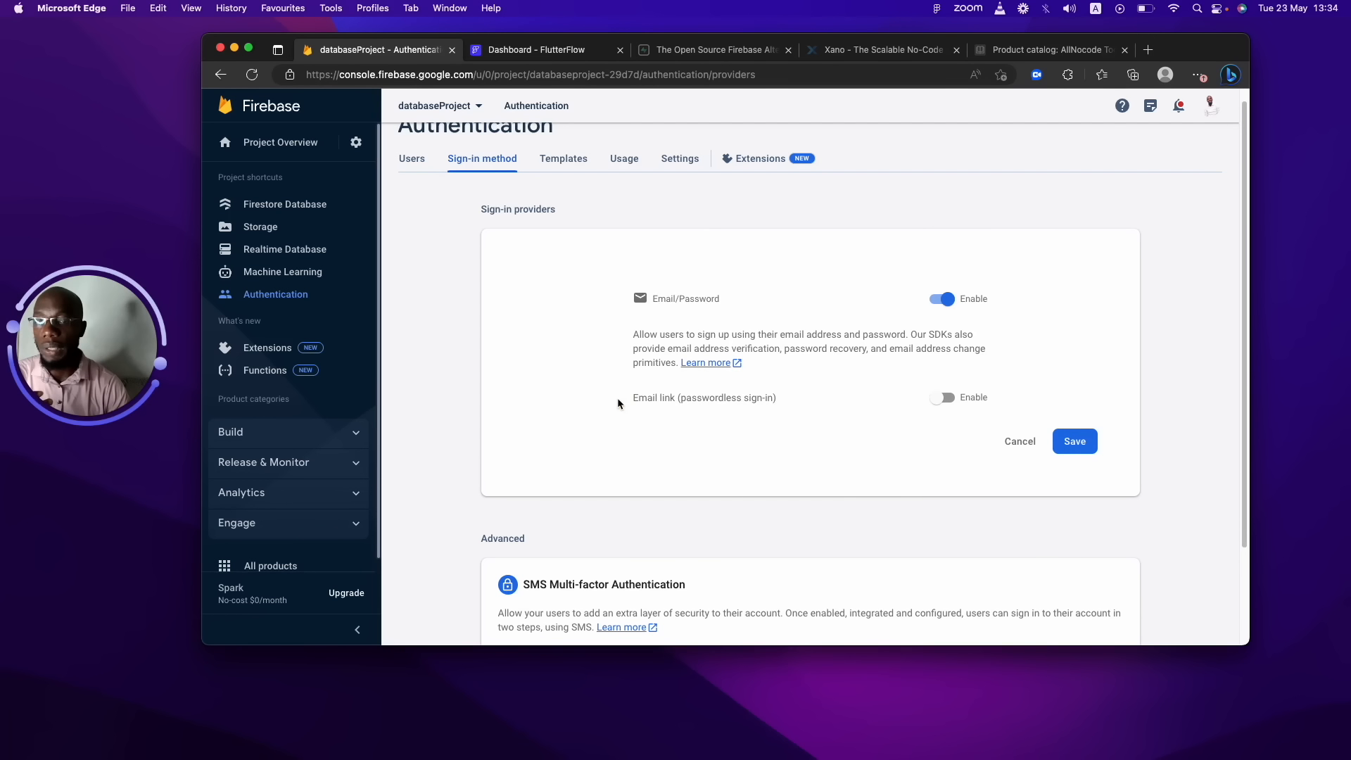
left_click_drag(618, 399, 779, 398)
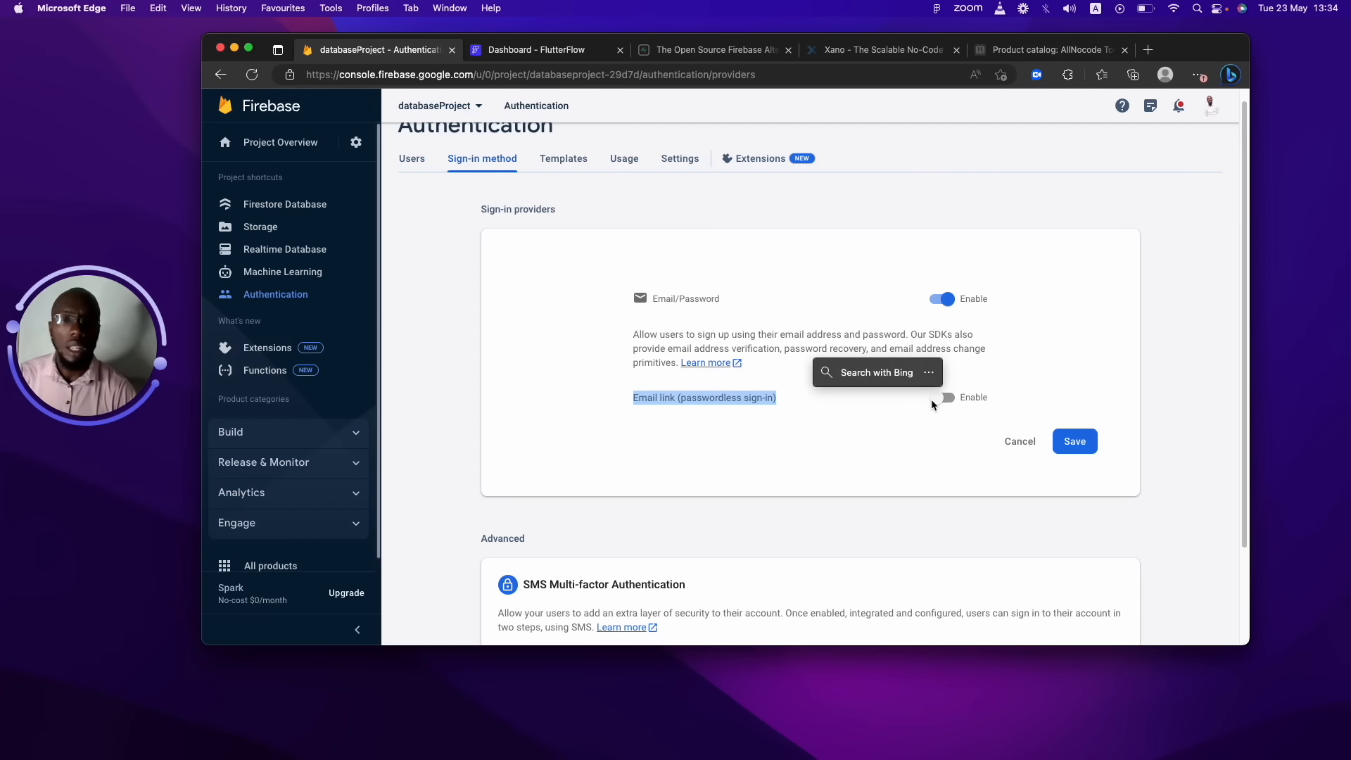
left_click(1083, 443)
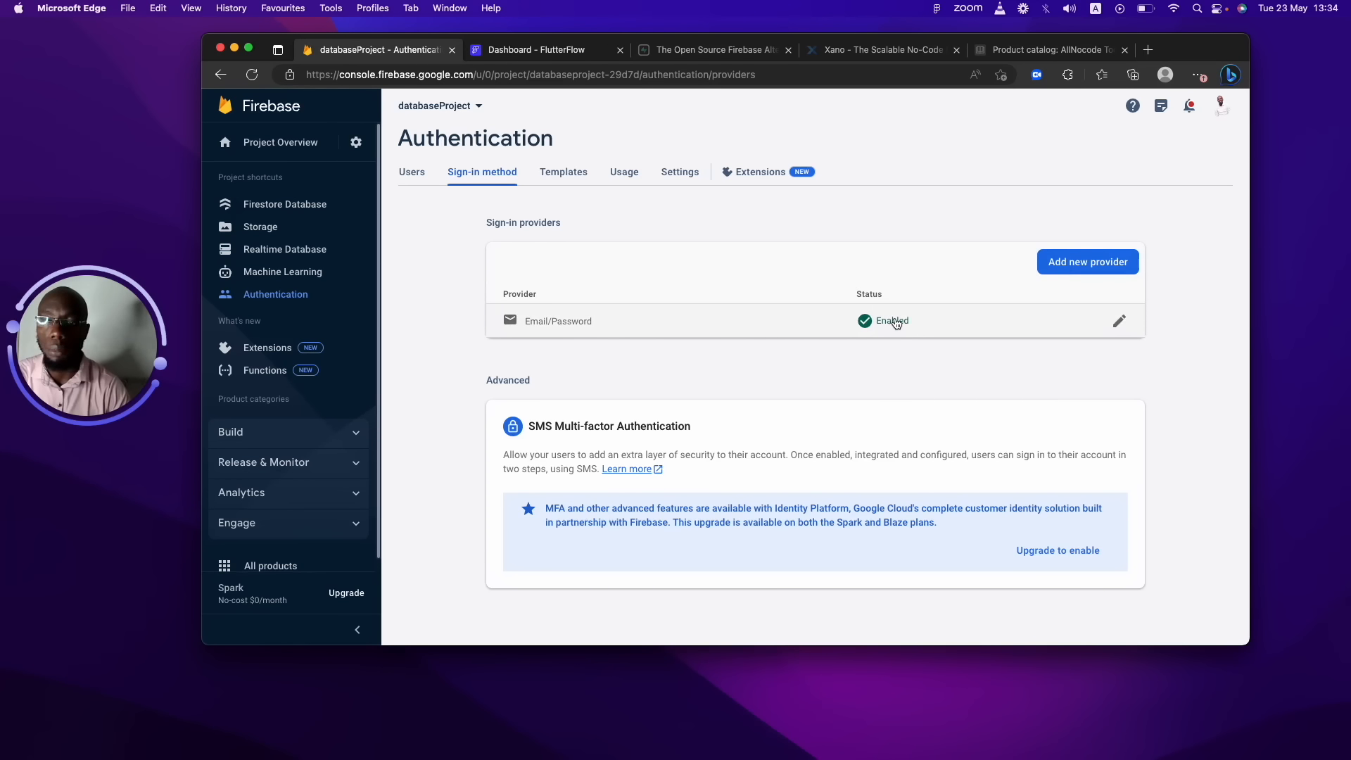
Dismiss the Add new provider picker without adding one and go to the FlutterFlow tab.
left_click(1068, 263)
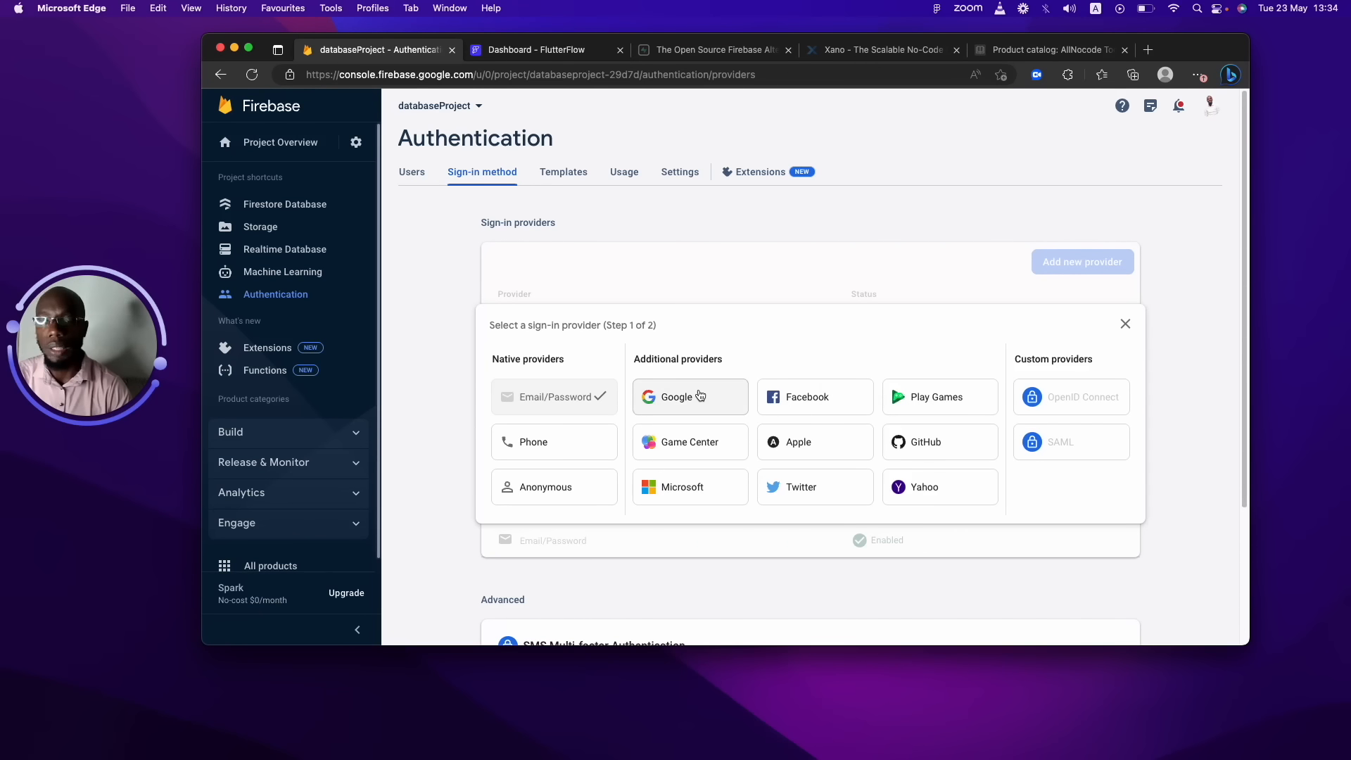
left_click(1124, 324)
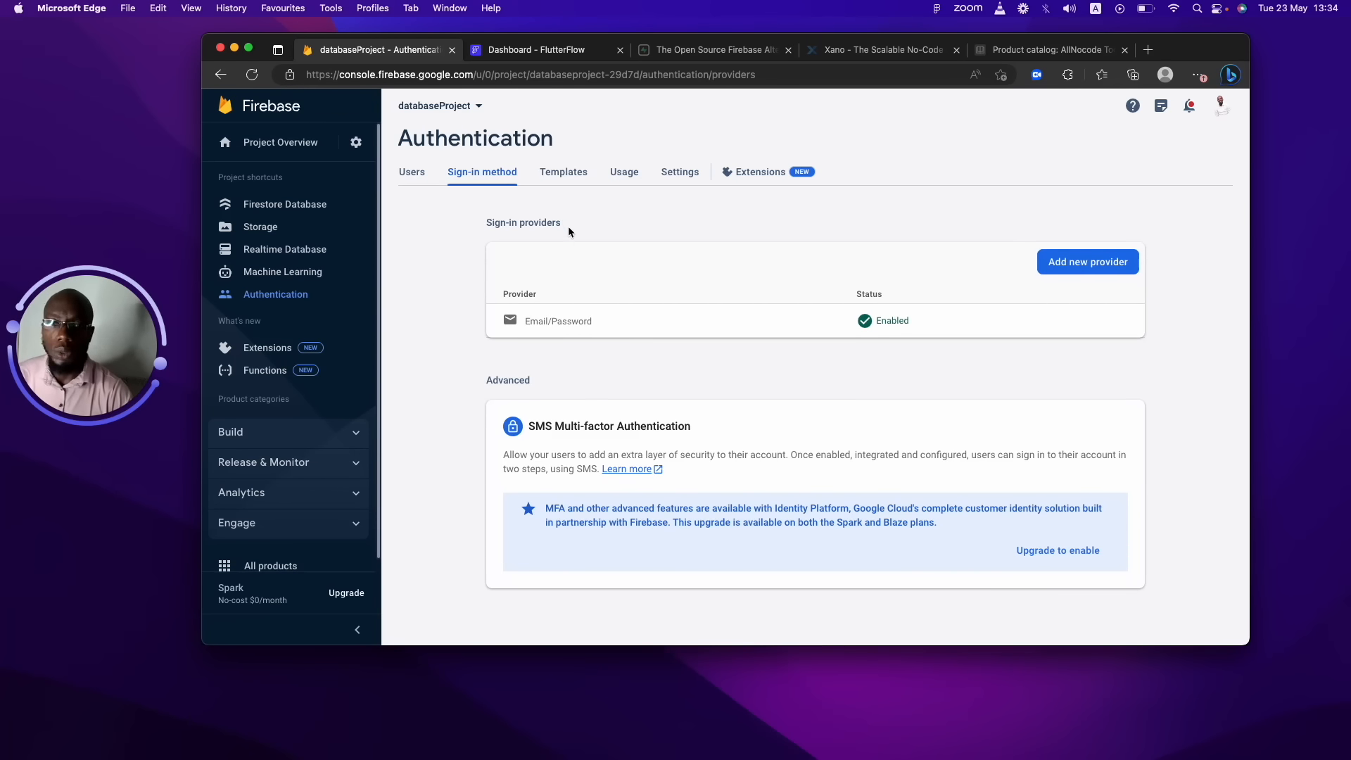
left_click(534, 57)
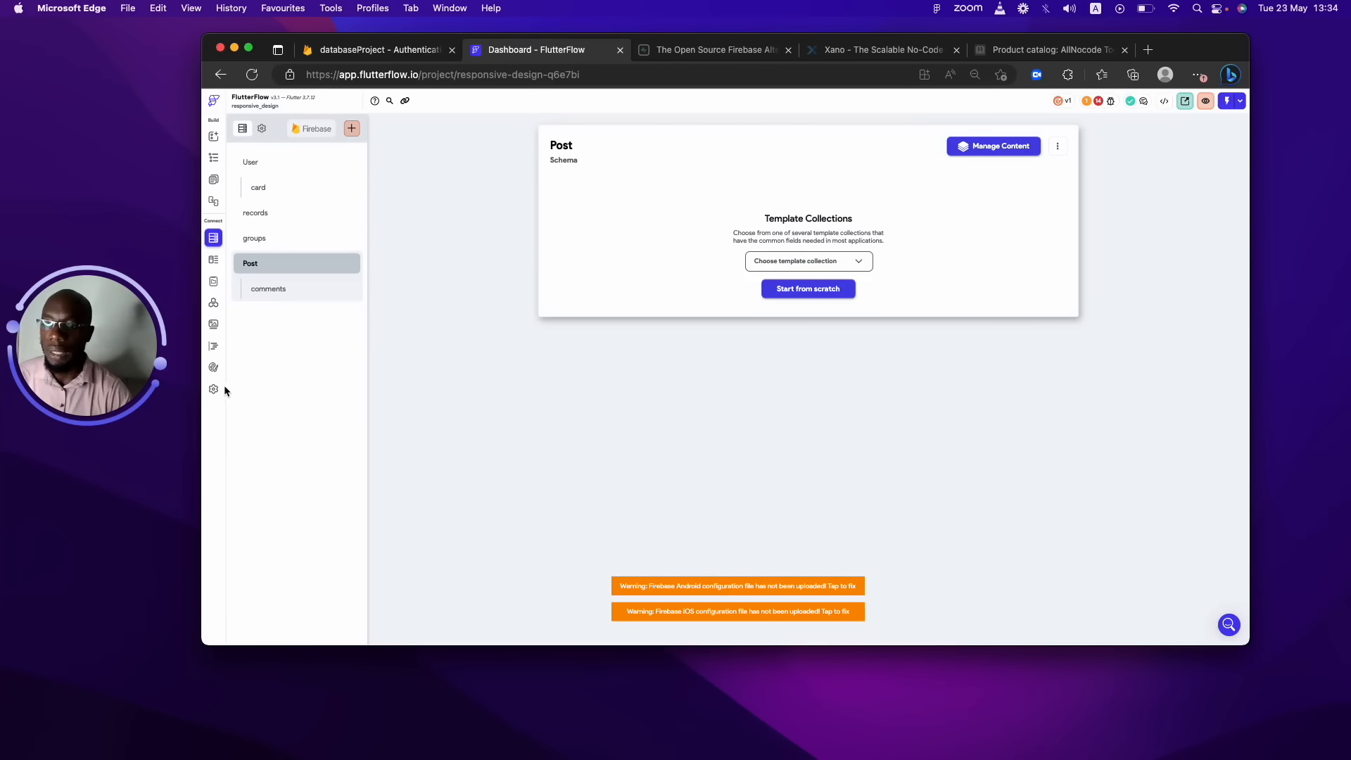
Copy databaseProject's ID from the Firebase console URL into FlutterFlow's Firebase Project ID and connect.
left_click(214, 389)
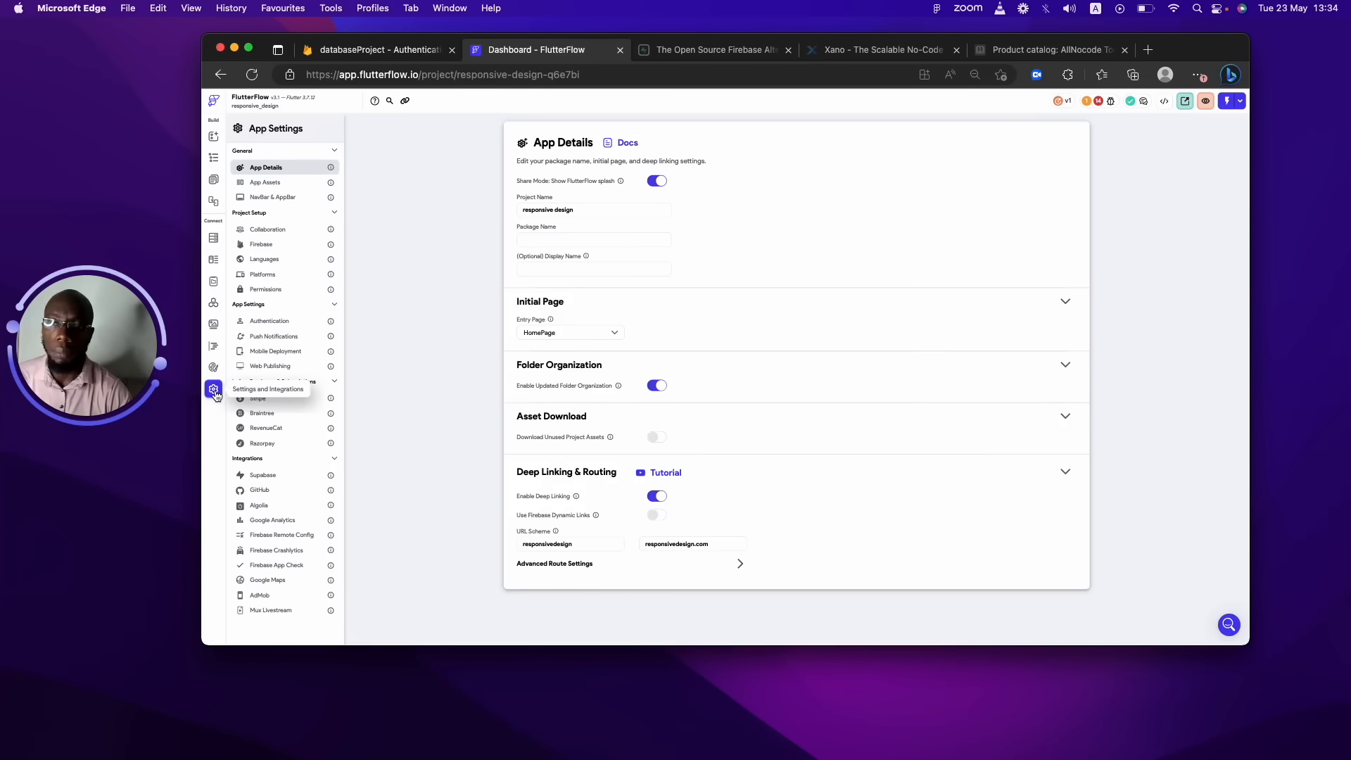
left_click(270, 253)
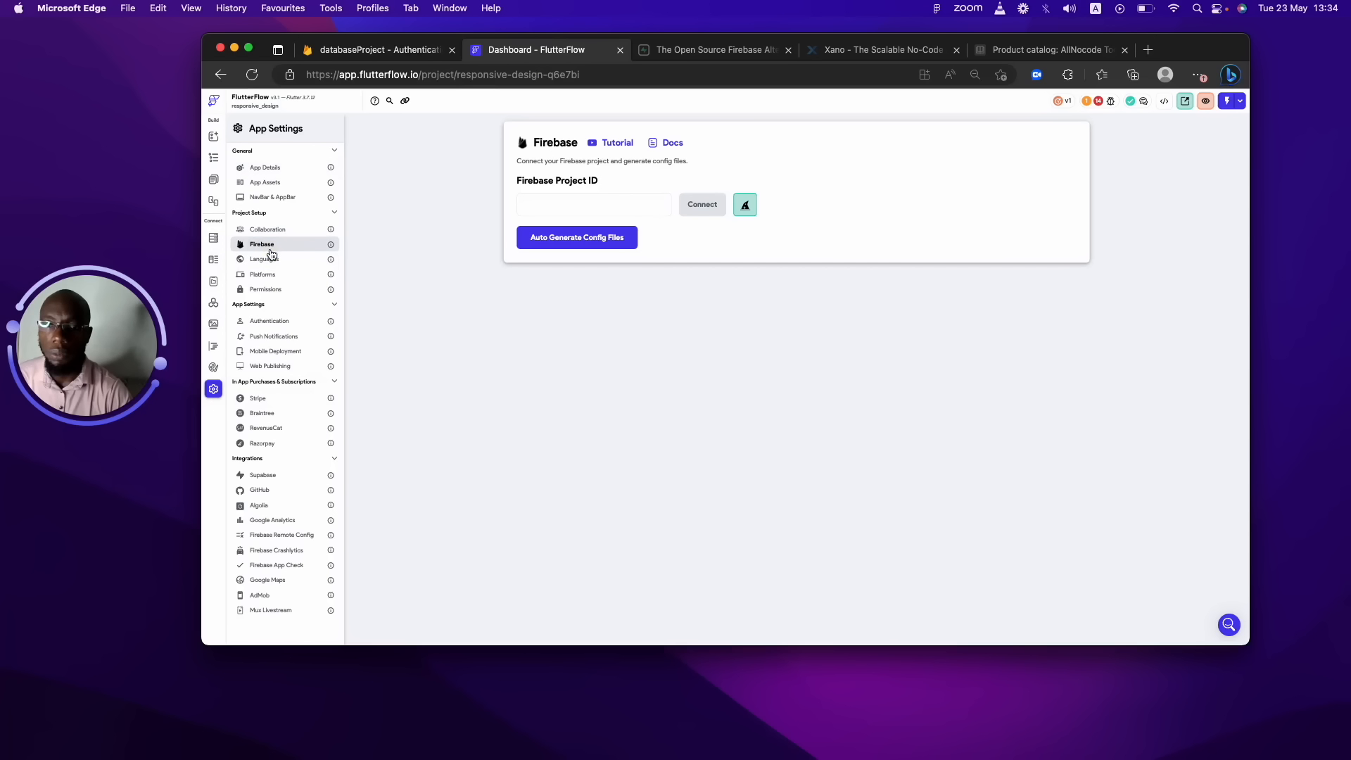
left_click(551, 206)
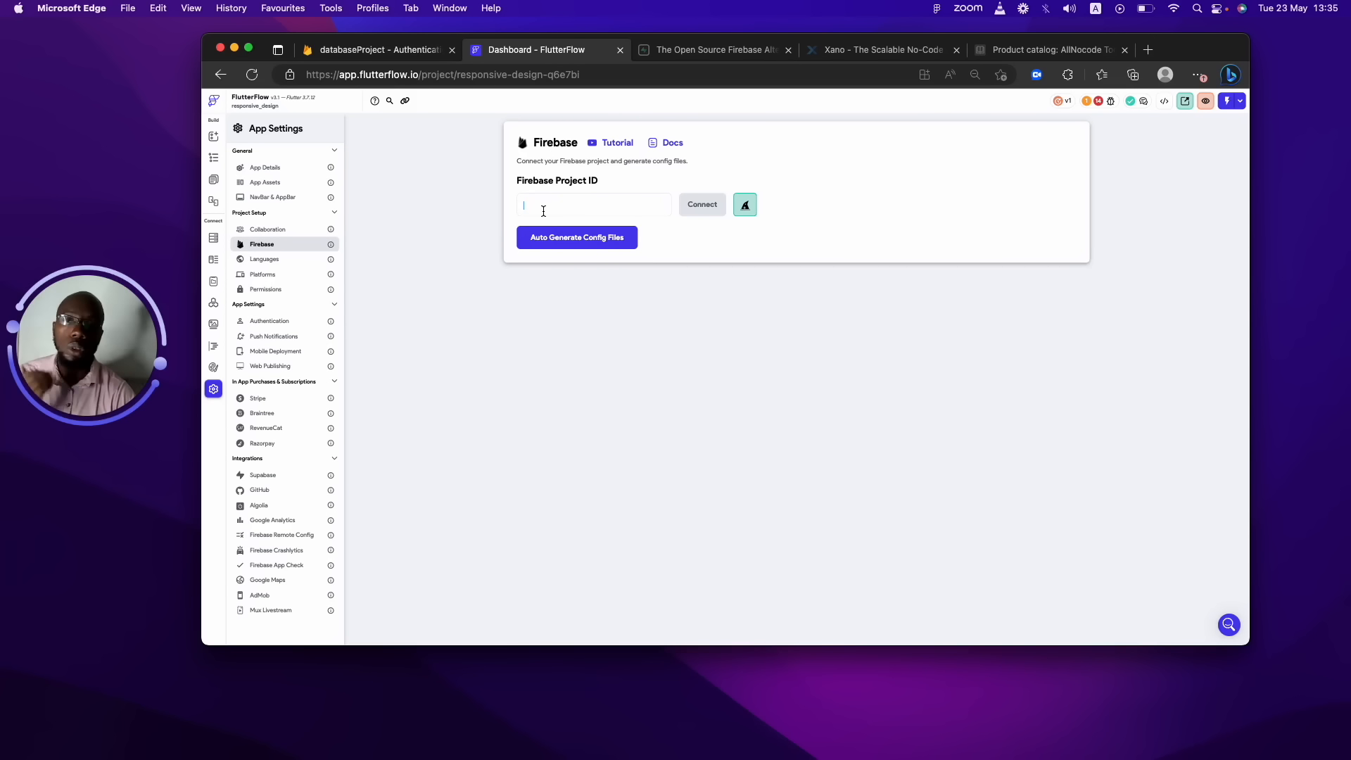
left_click(381, 43)
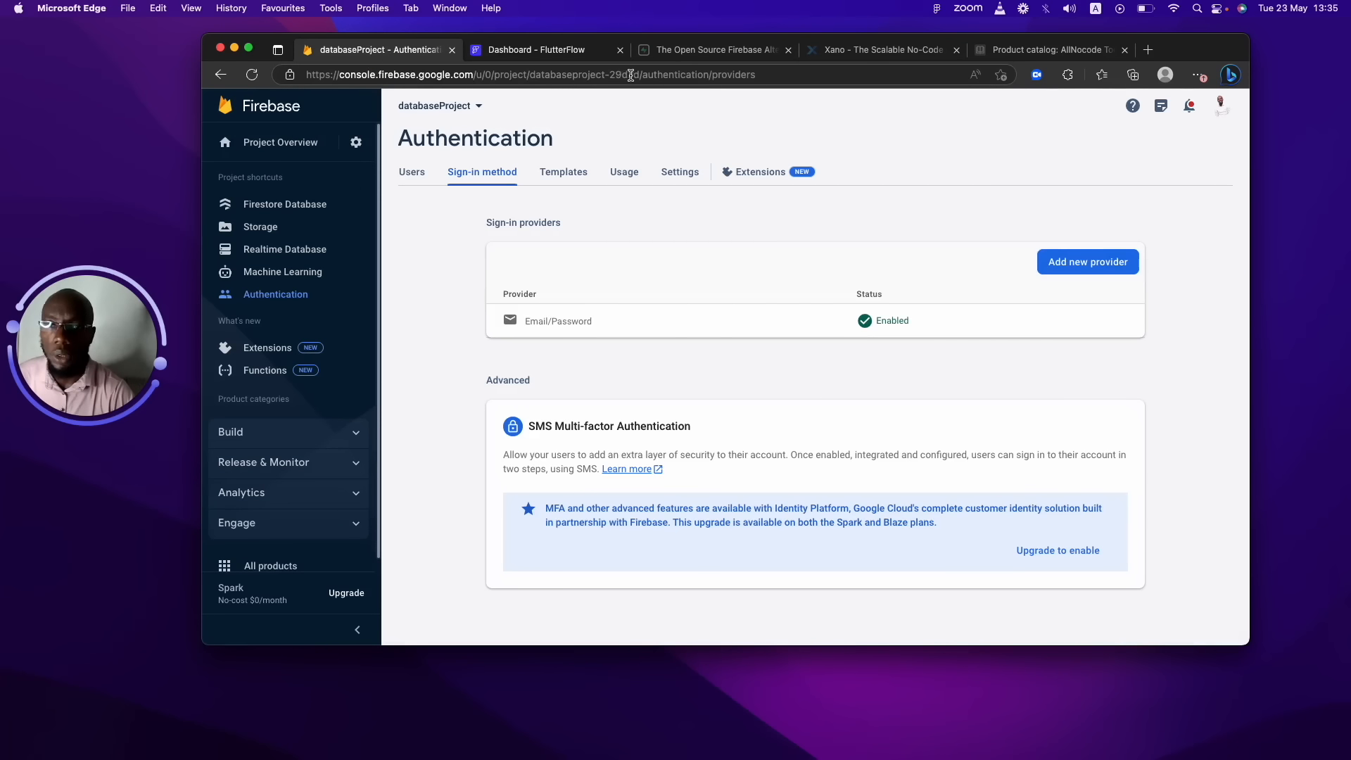
left_click_drag(639, 74, 533, 78)
key("super+c")
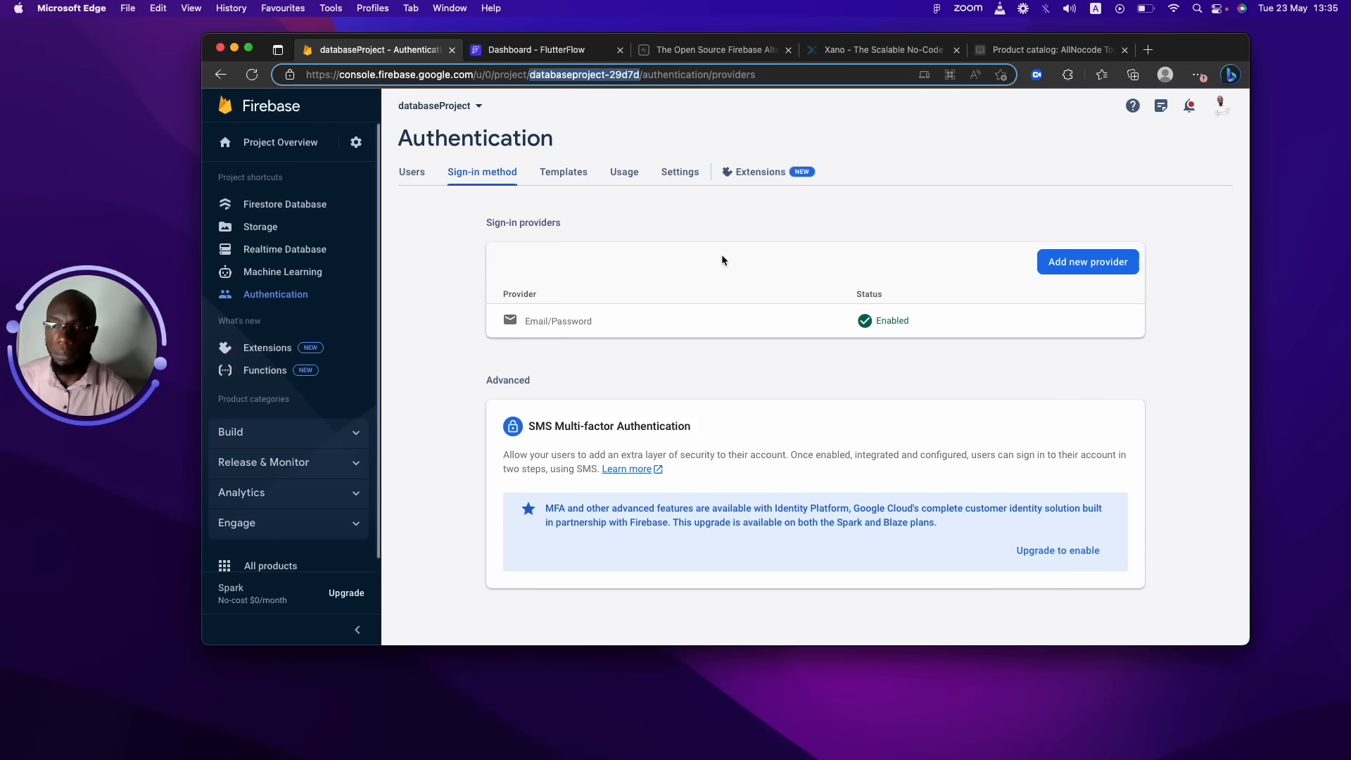
left_click(523, 50)
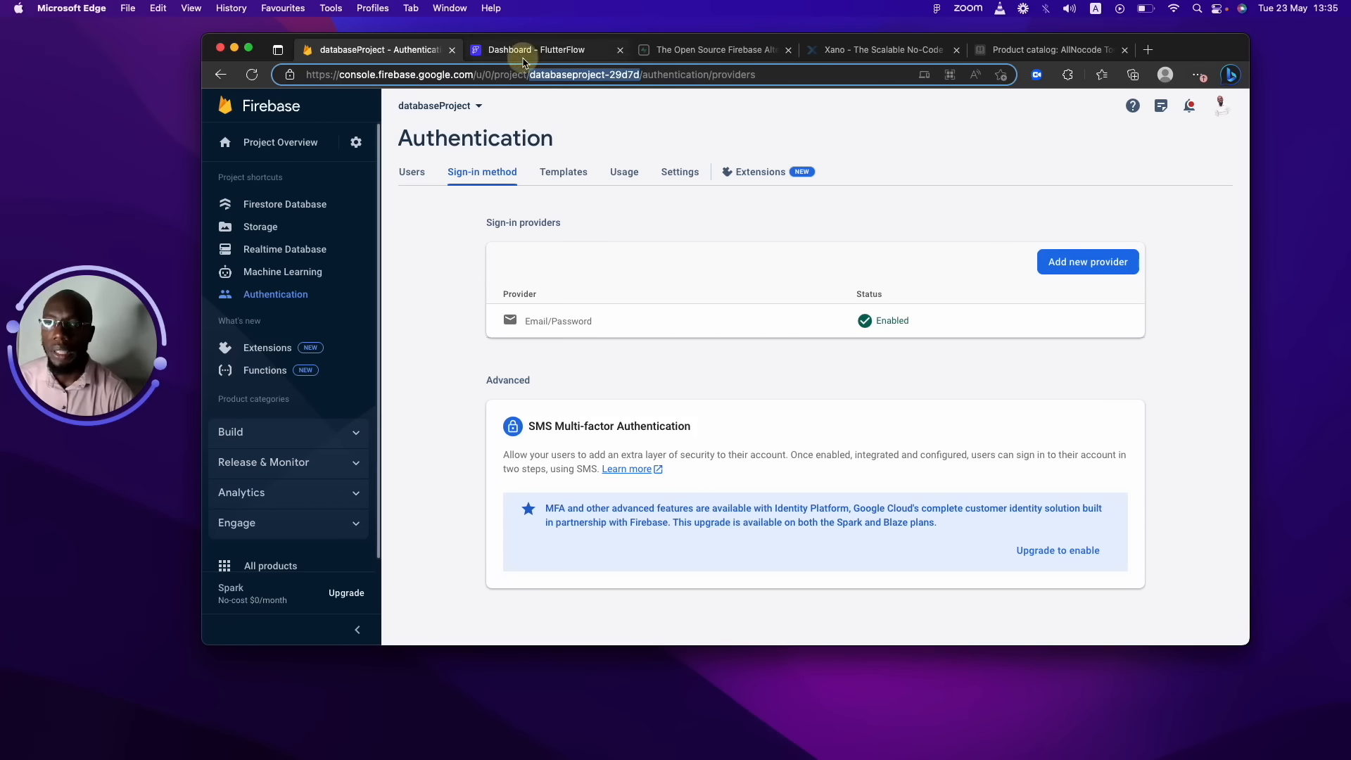
left_click(570, 201)
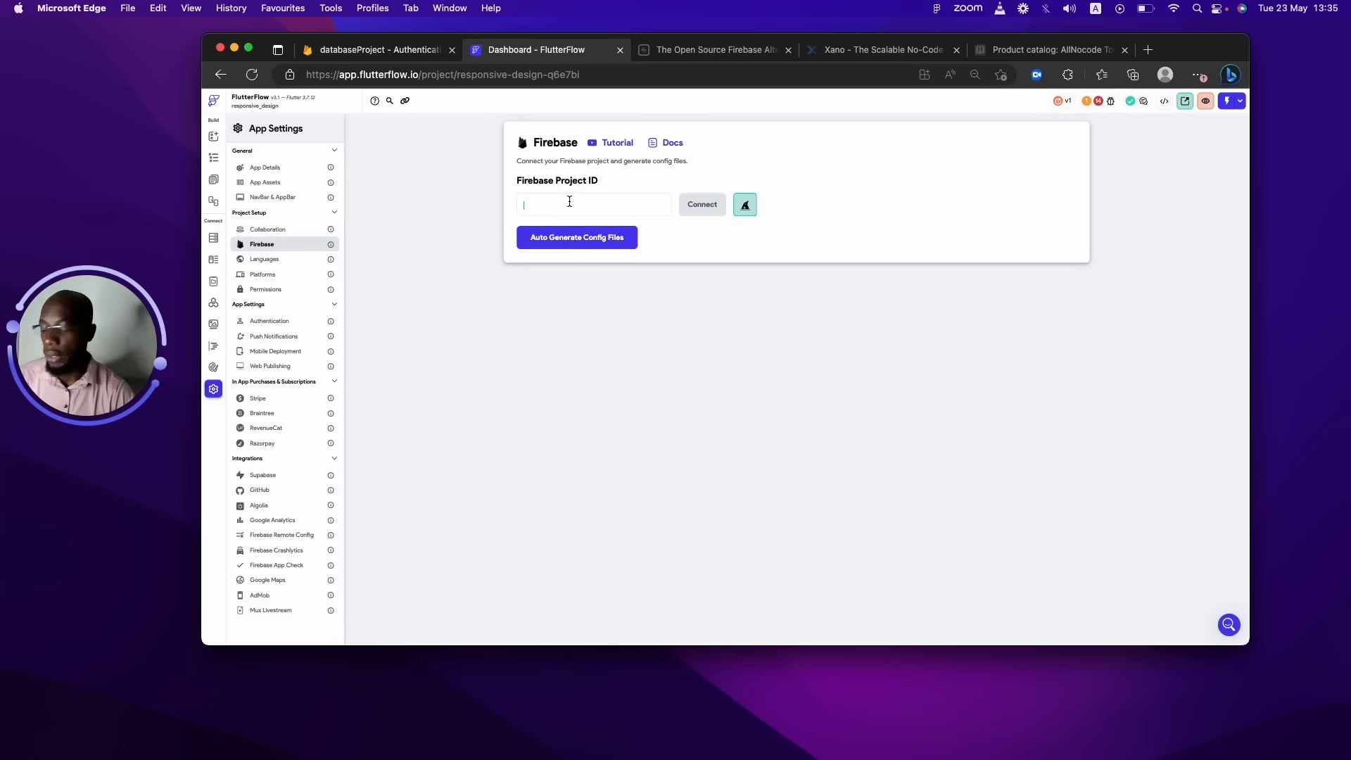
key("super+v")
left_click(697, 205)
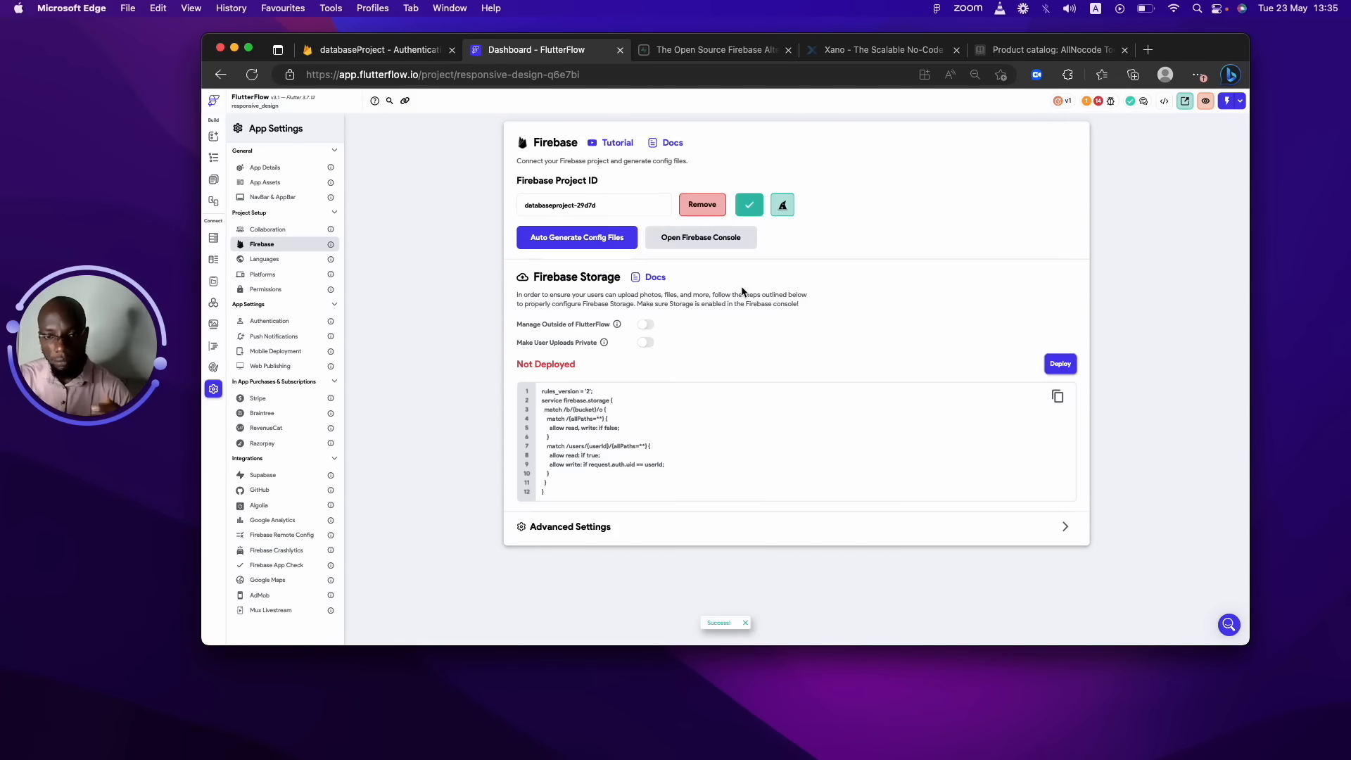
left_click_drag(591, 362, 537, 362)
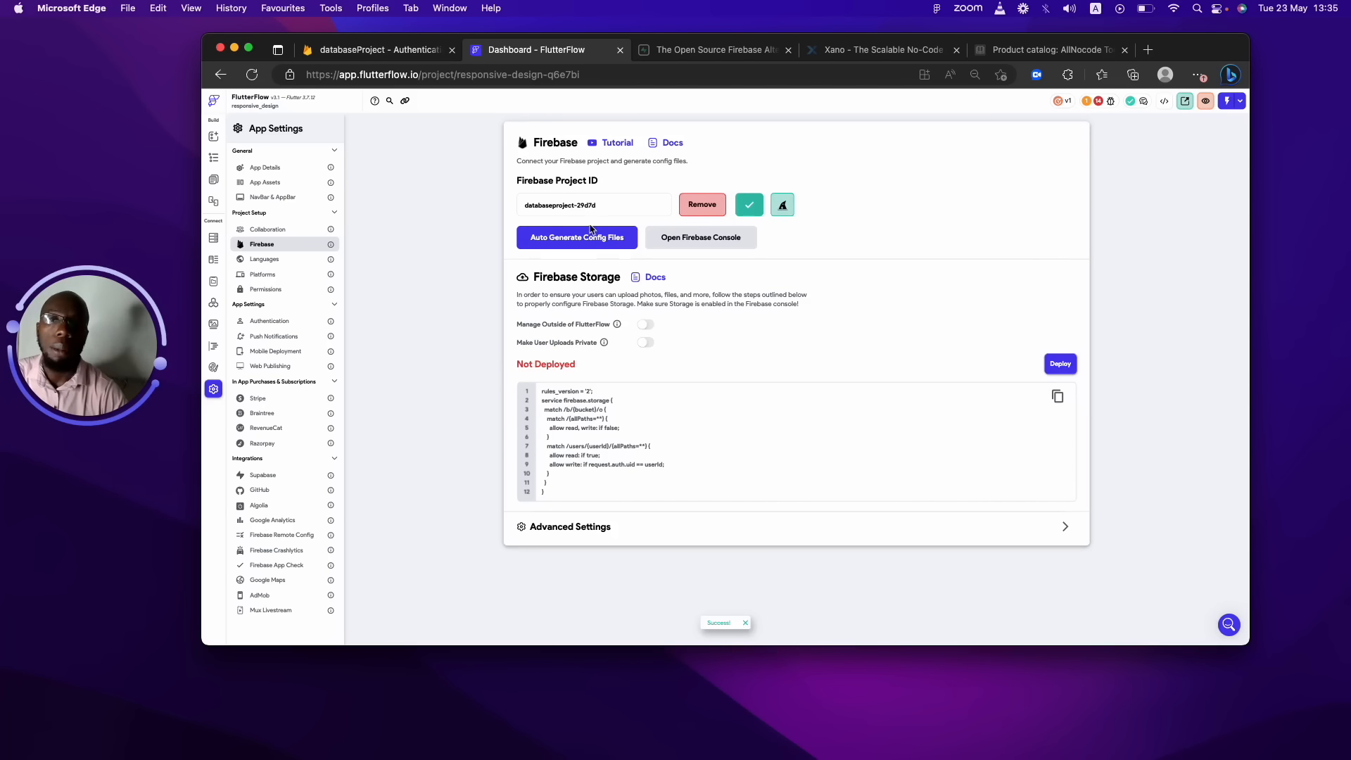
Generate the Firebase config files and deploy the Firebase Storage rules.
left_click(605, 241)
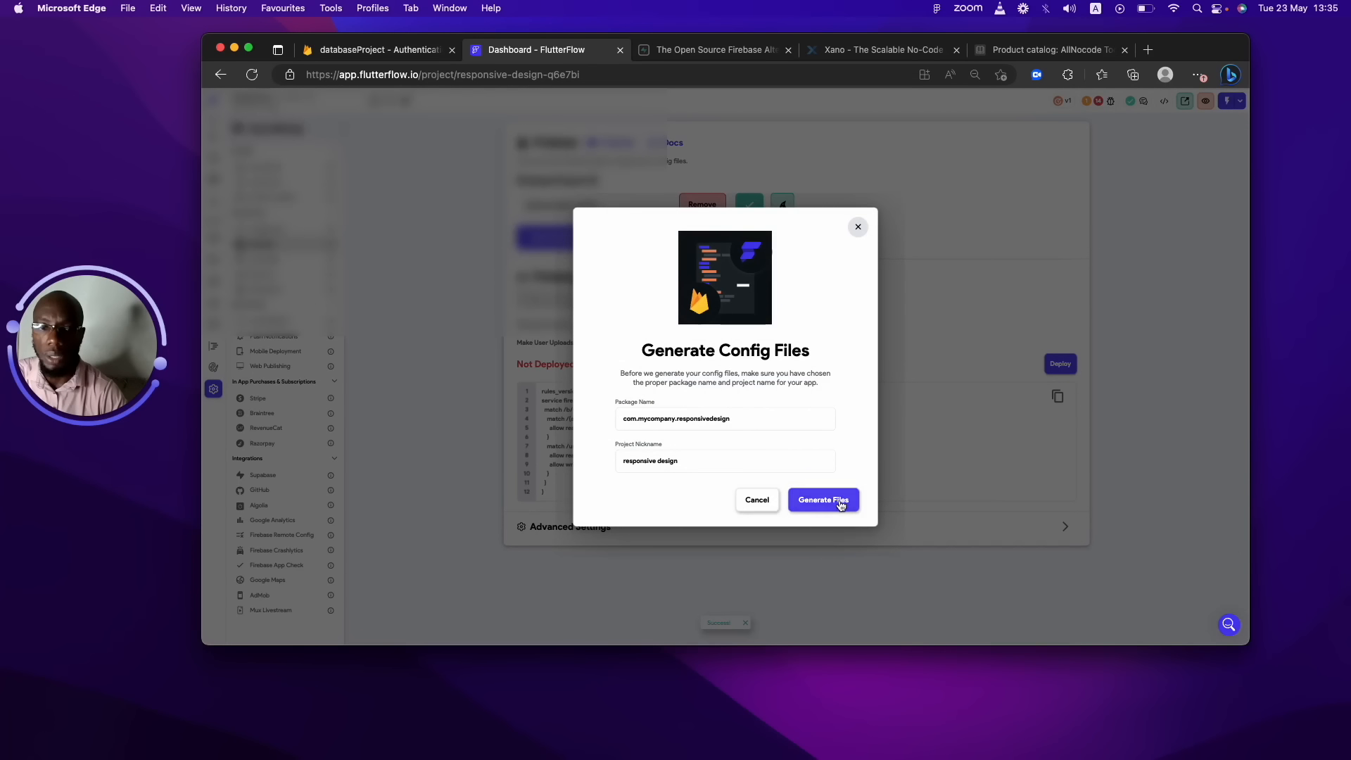
left_click(838, 498)
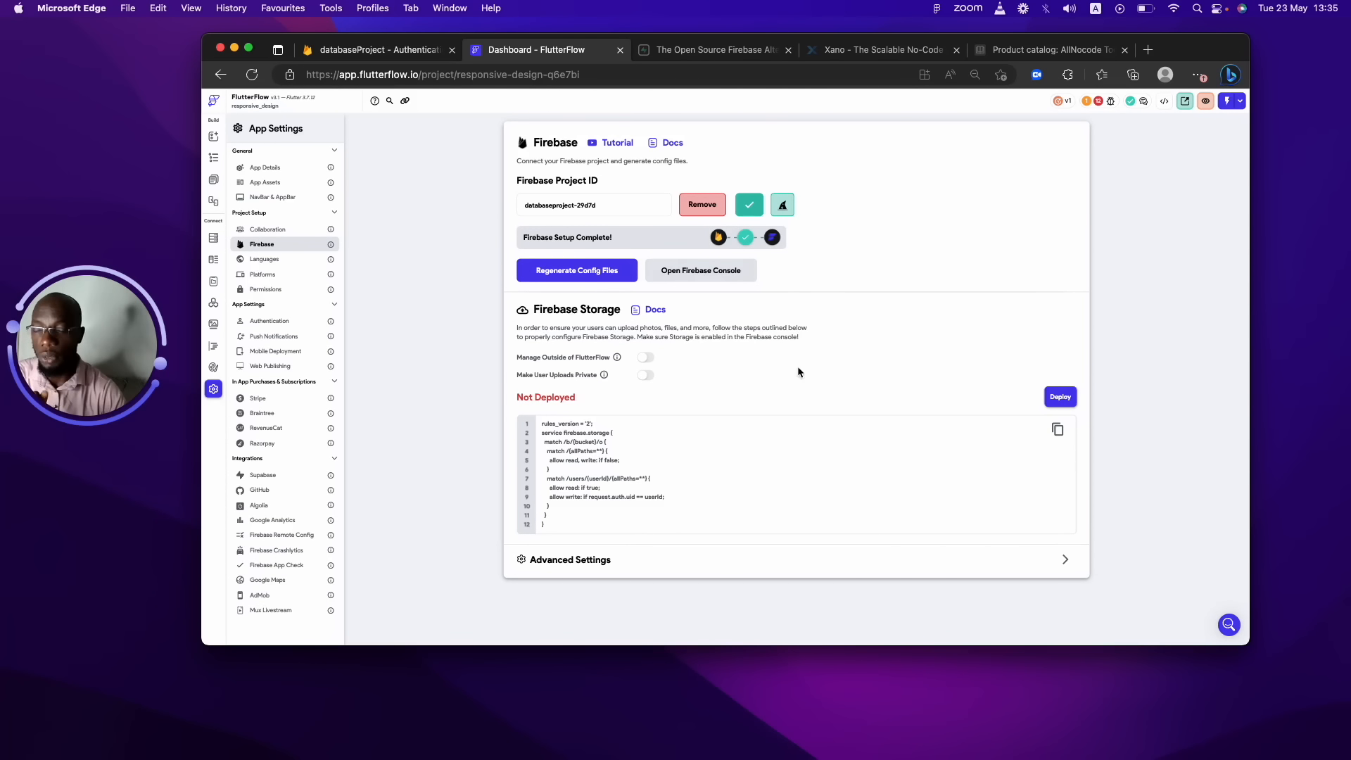
left_click(1057, 398)
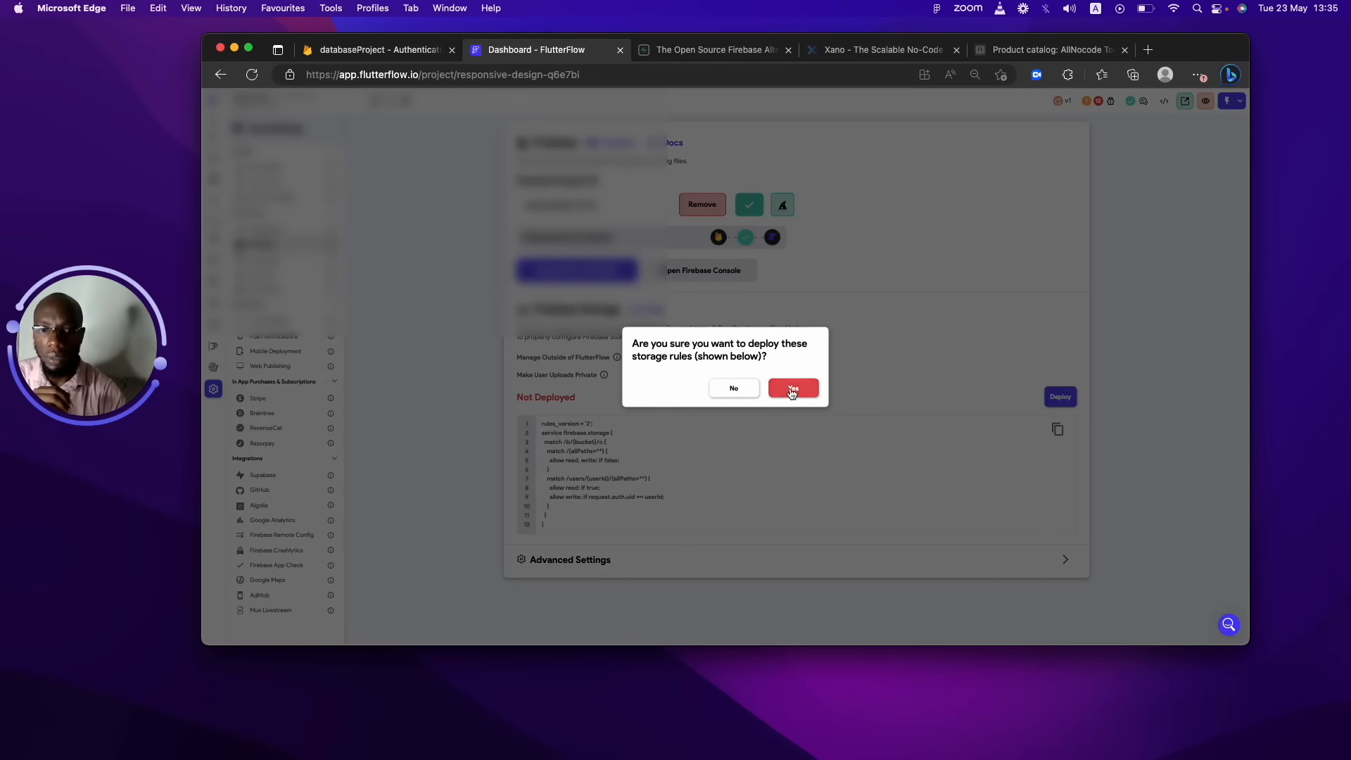
left_click(792, 390)
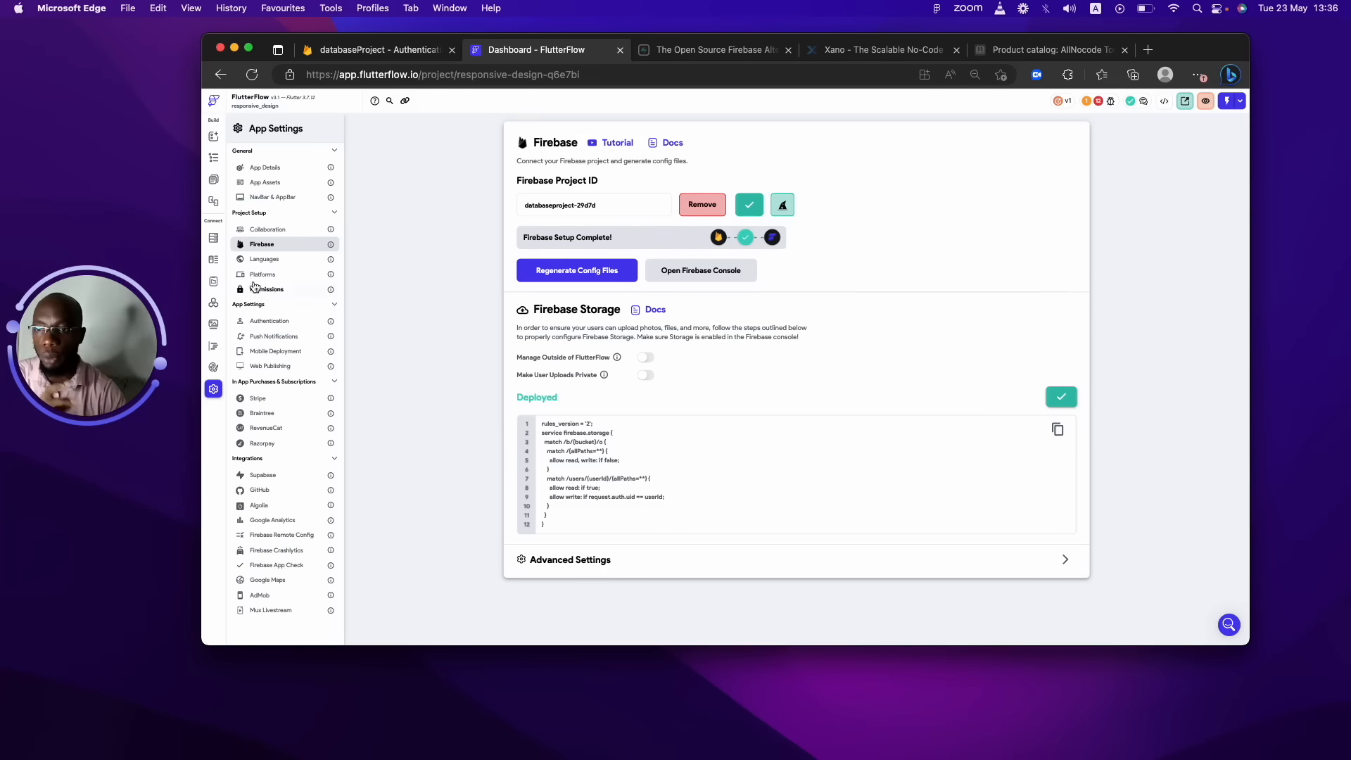
left_click(215, 236)
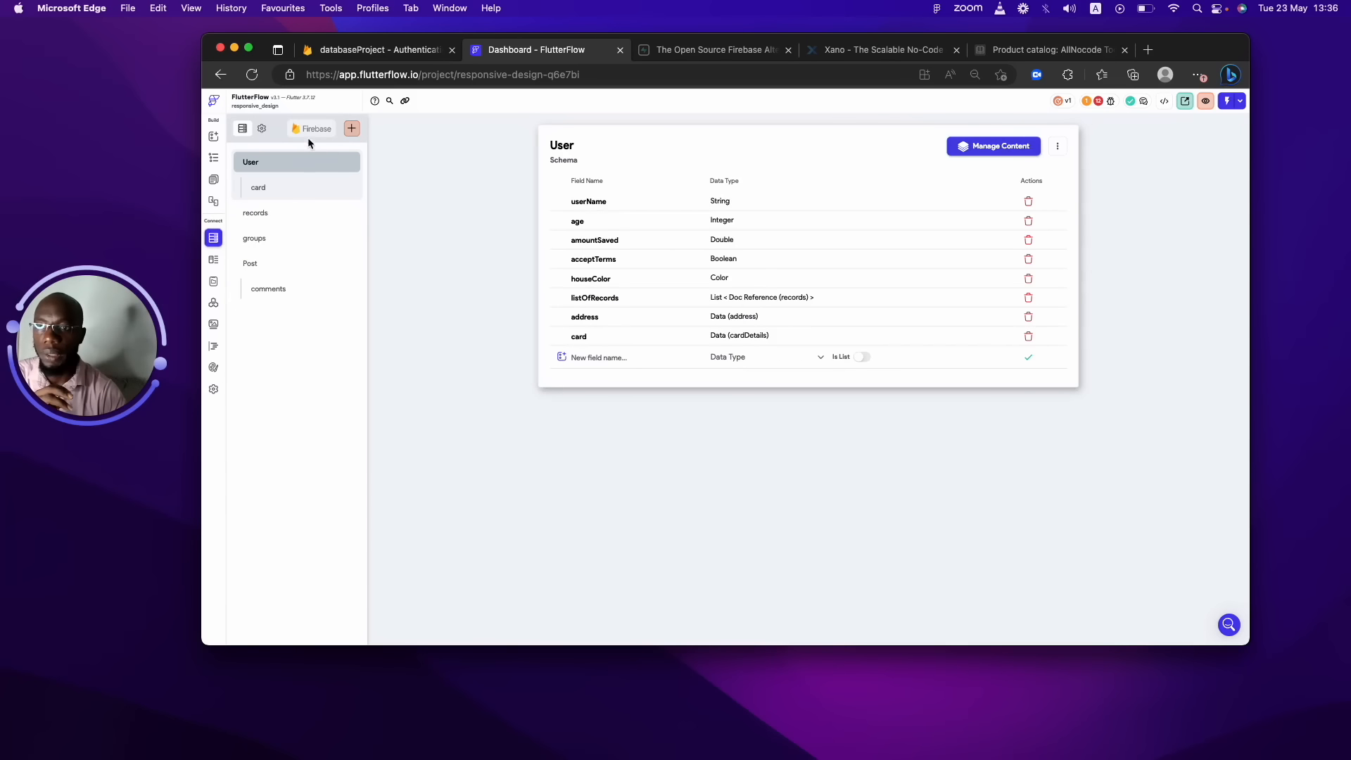
Open FlutterFlow's Firestore Settings and check the project's Firestore Database in Firebase console.
left_click(263, 129)
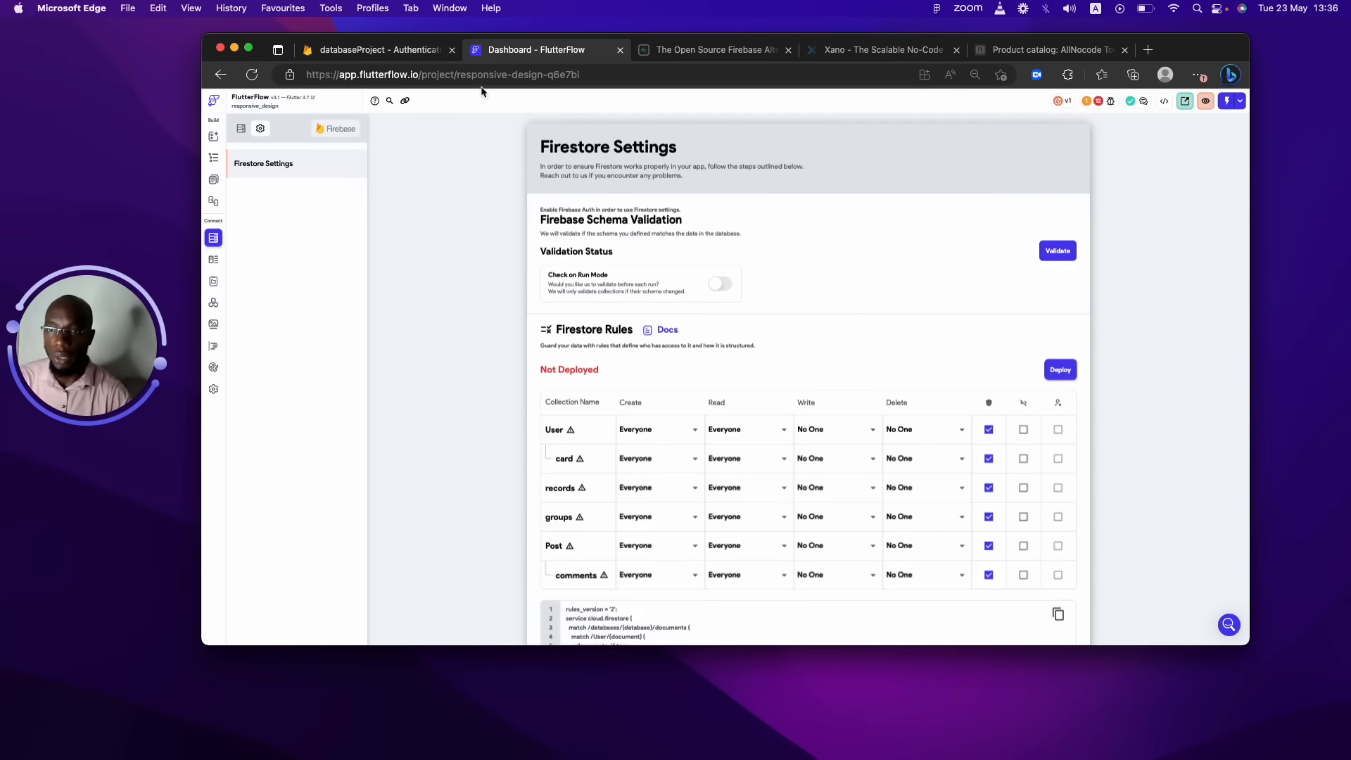
left_click(414, 51)
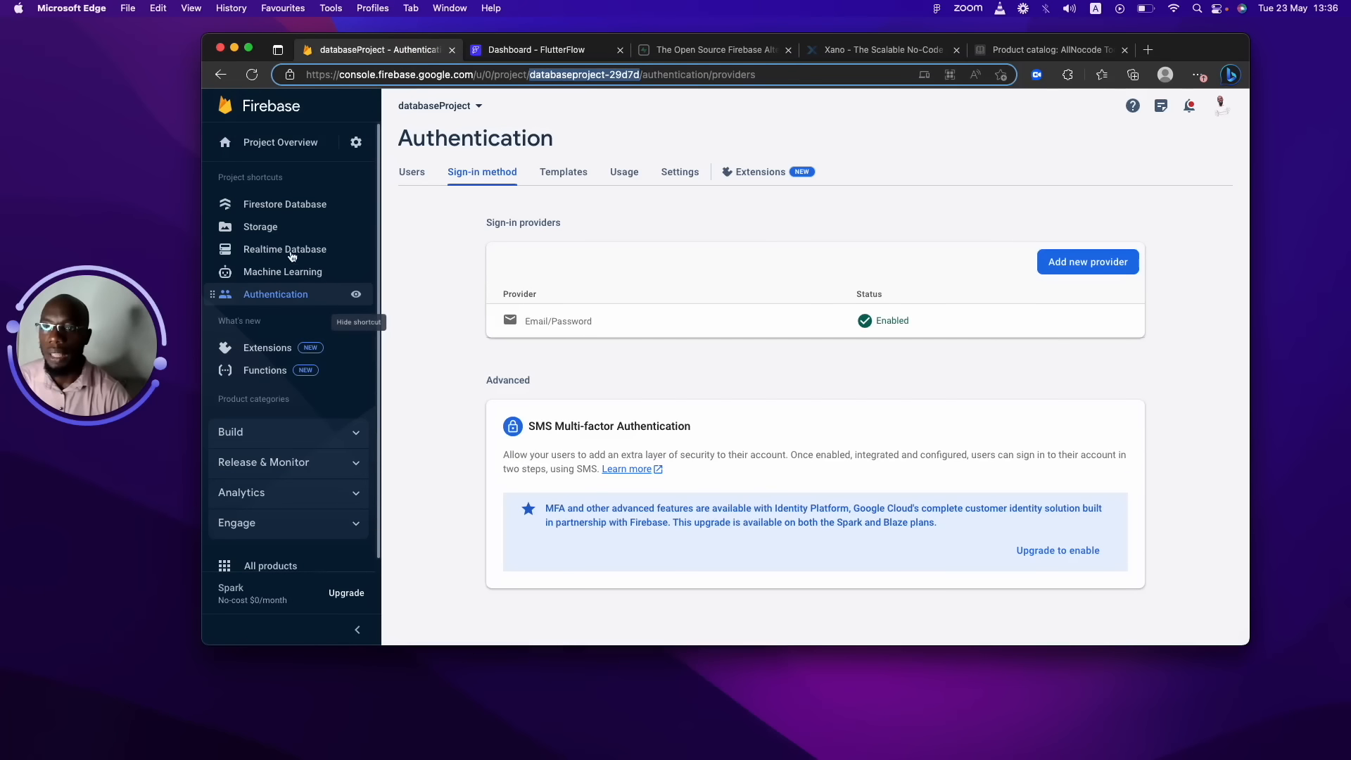
left_click(298, 206)
left_click(294, 208)
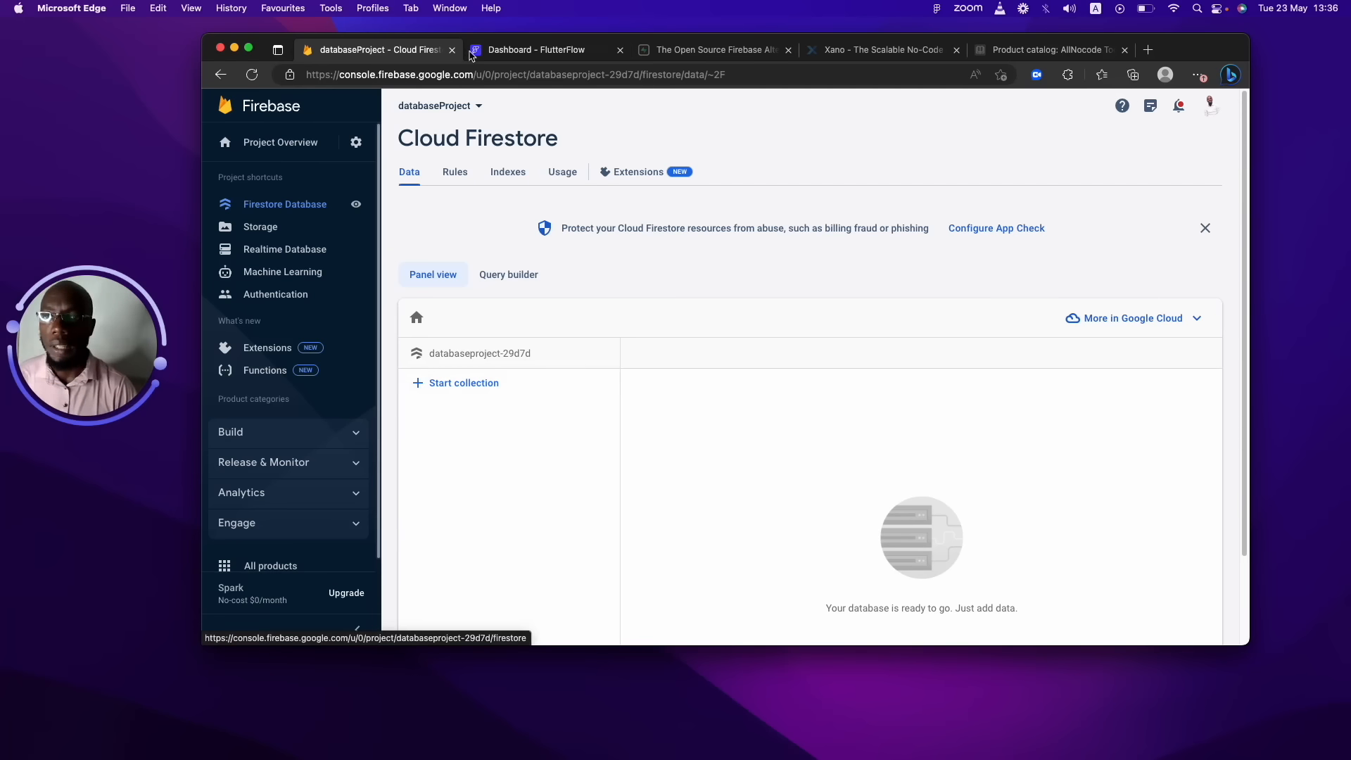
Deploy the Firestore rules for all collections from FlutterFlow.
left_click(532, 48)
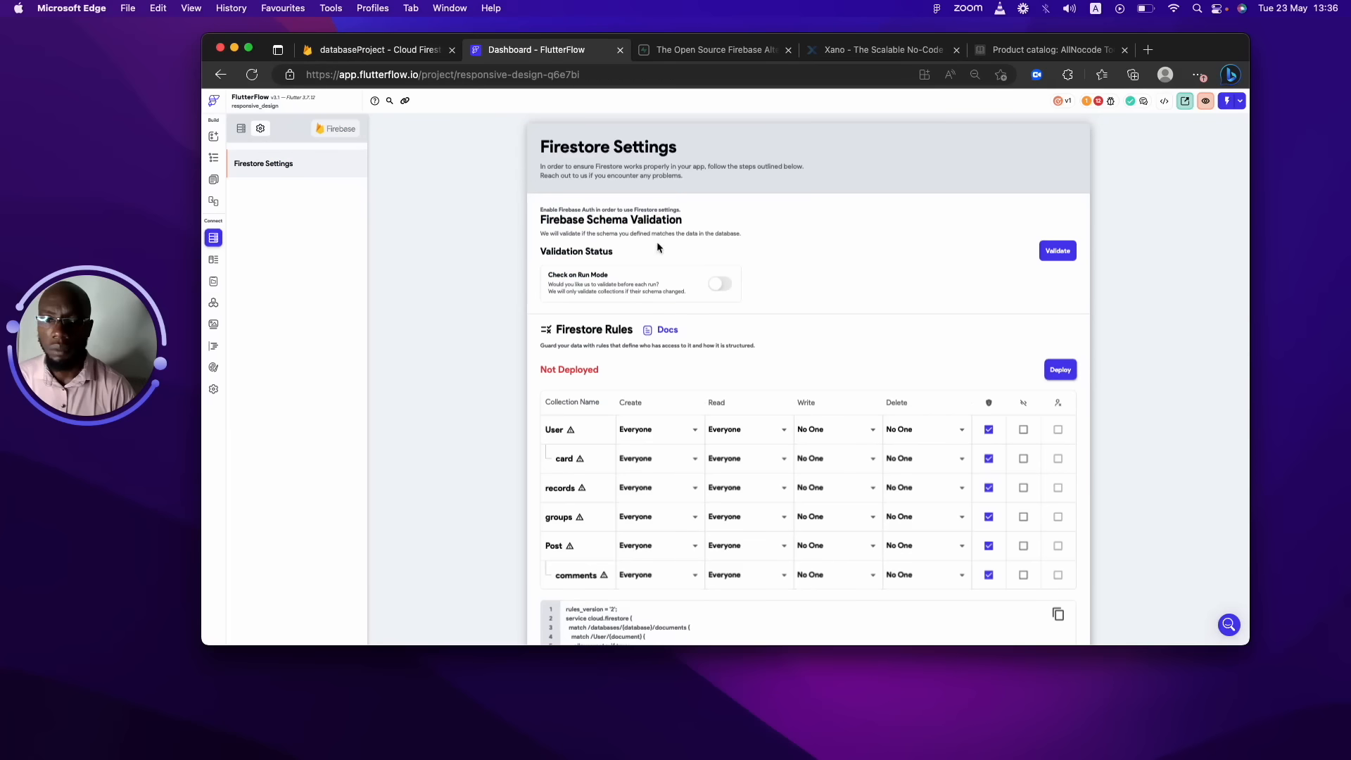
left_click(1058, 369)
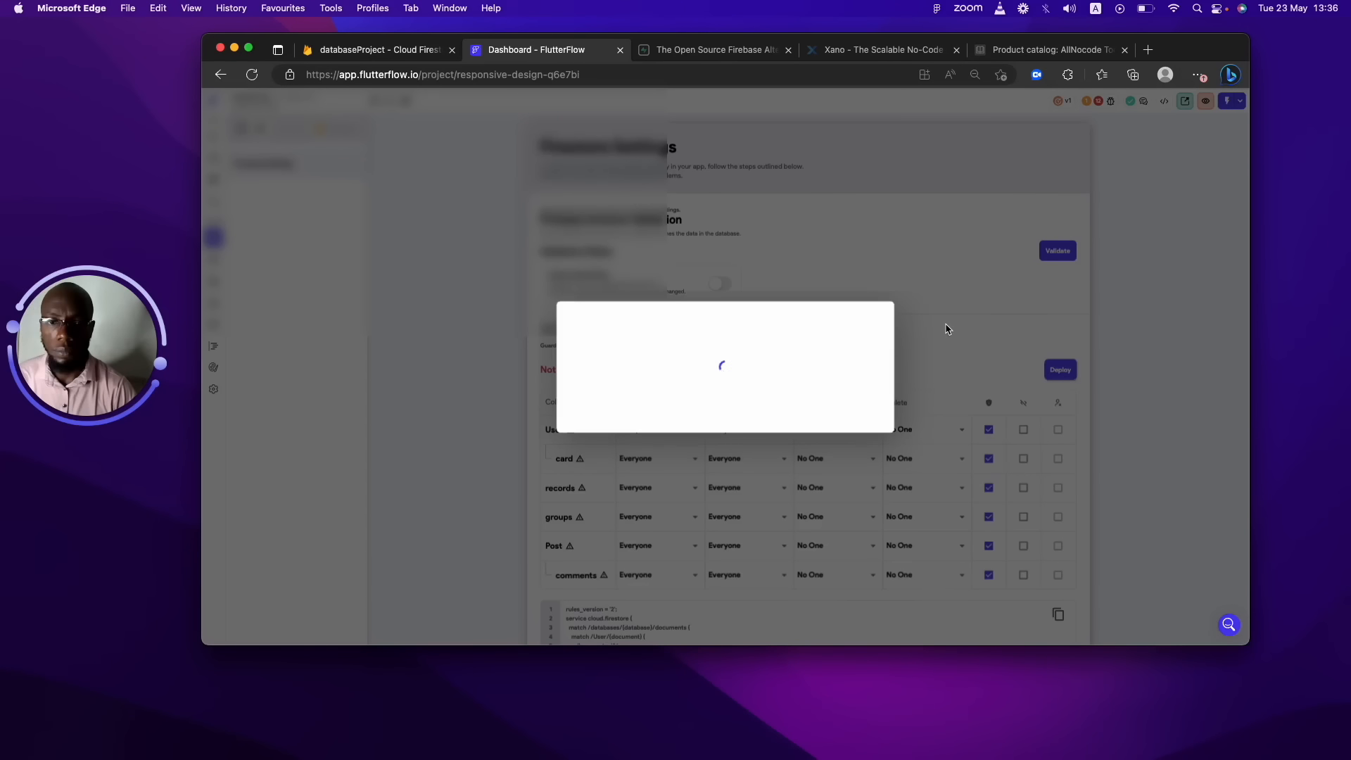
left_click(858, 506)
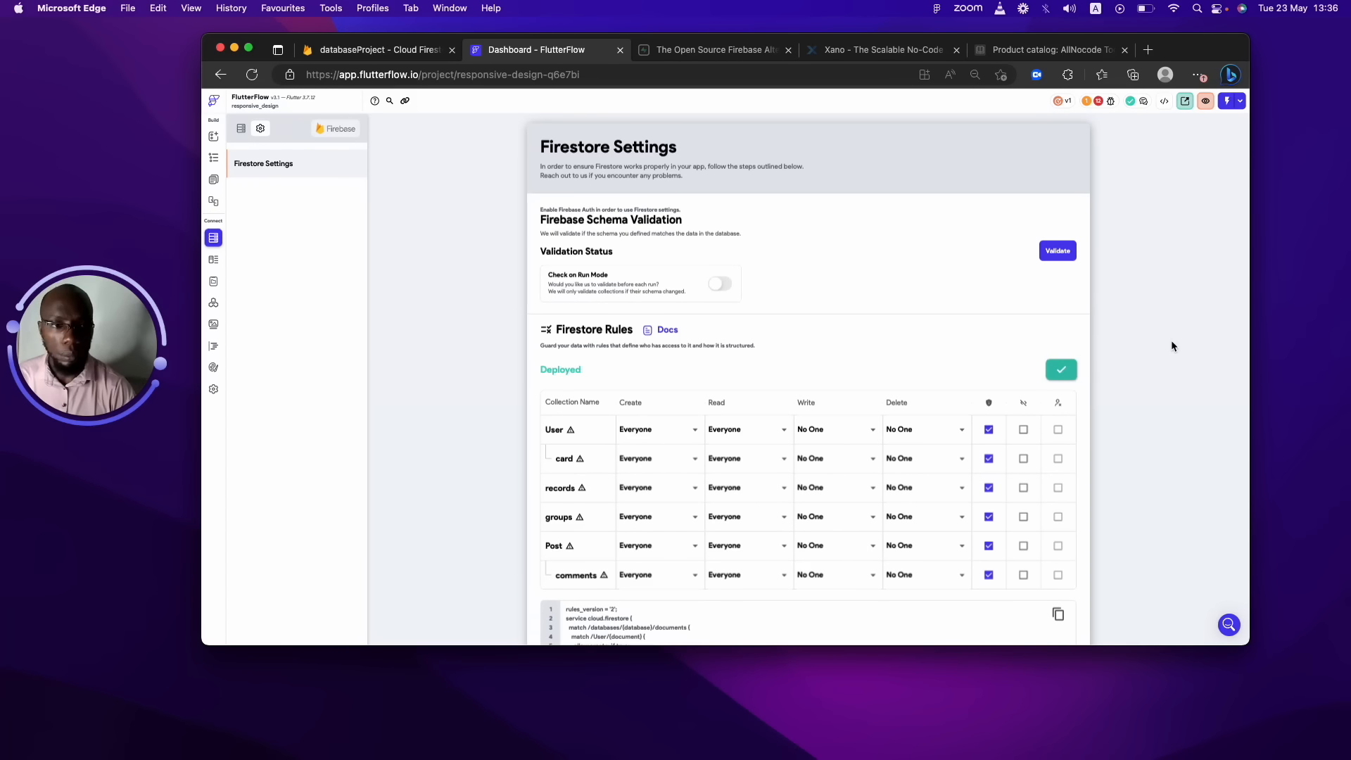
left_click_drag(1247, 243, 1232, 208)
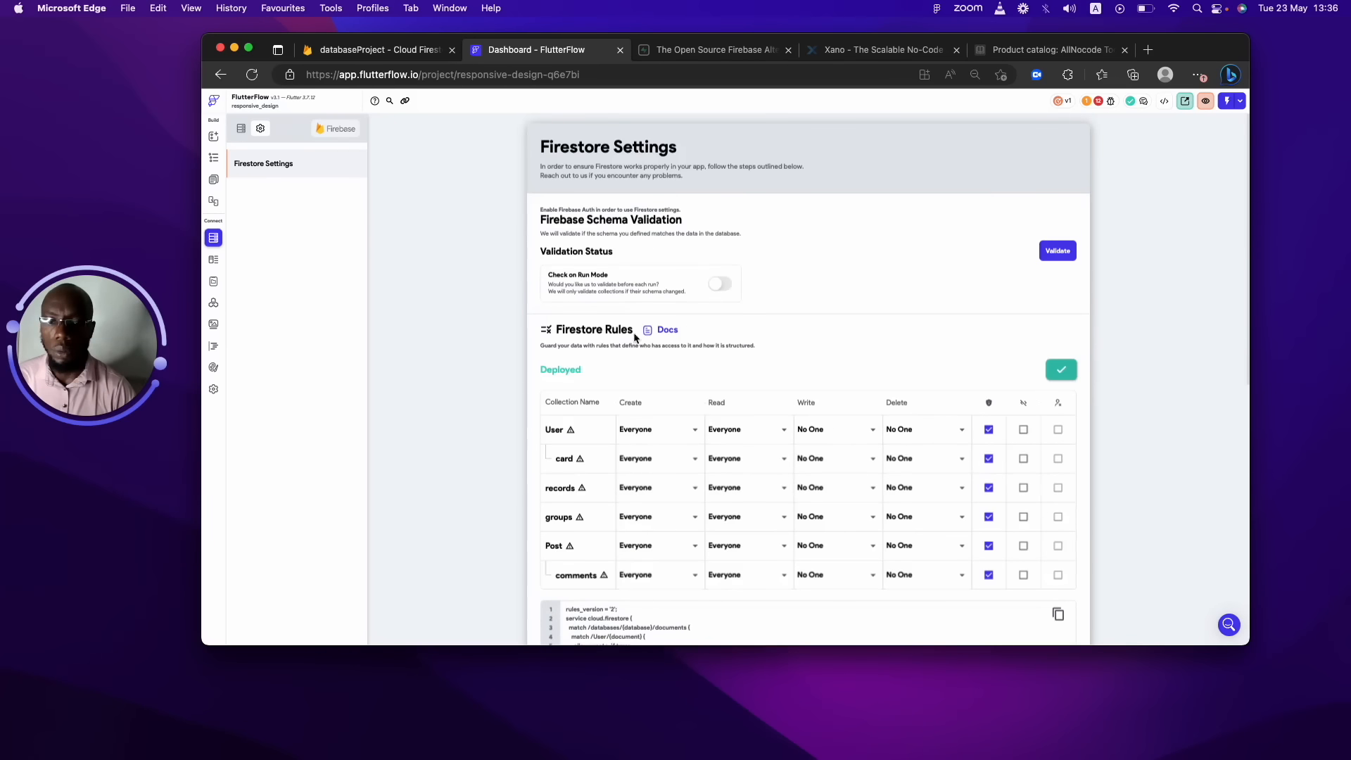
left_click(390, 49)
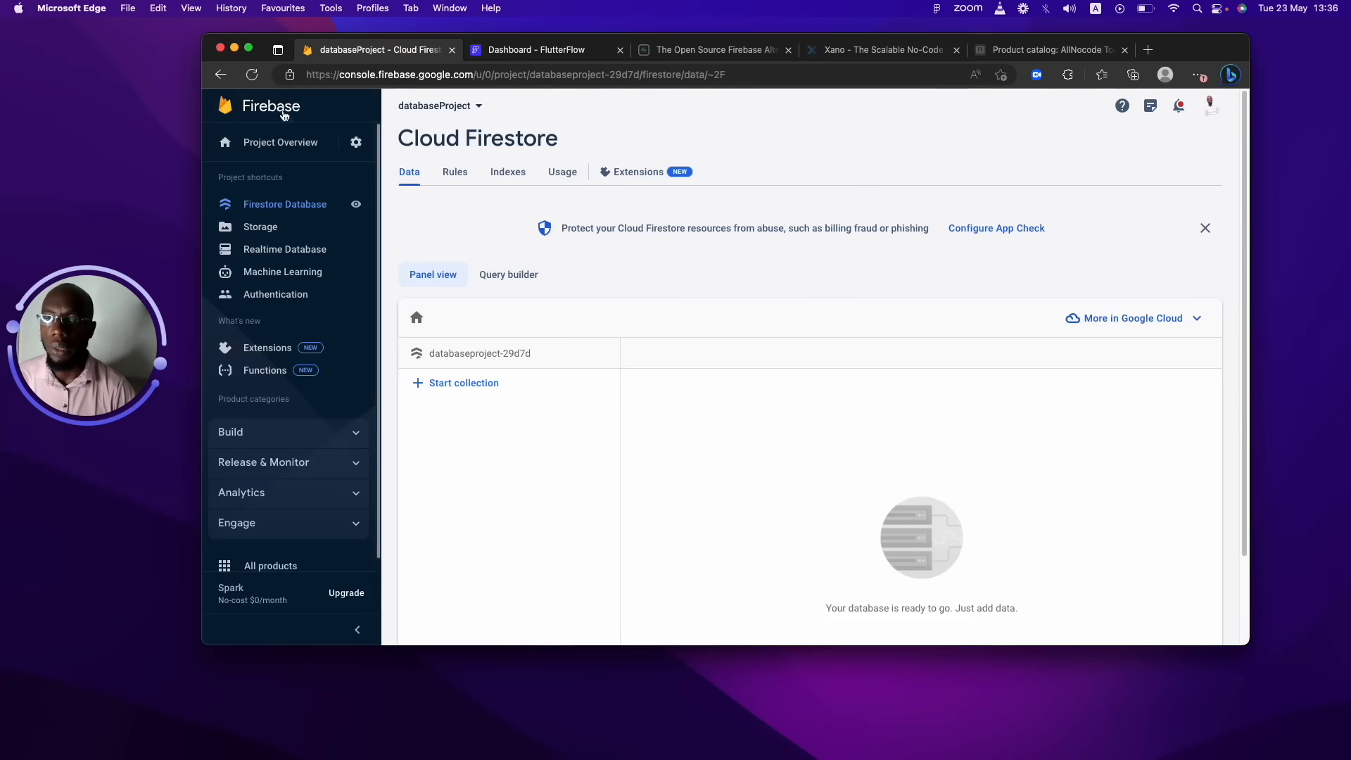
Reload the empty Cloud Firestore data page and return to FlutterFlow.
left_click(251, 73)
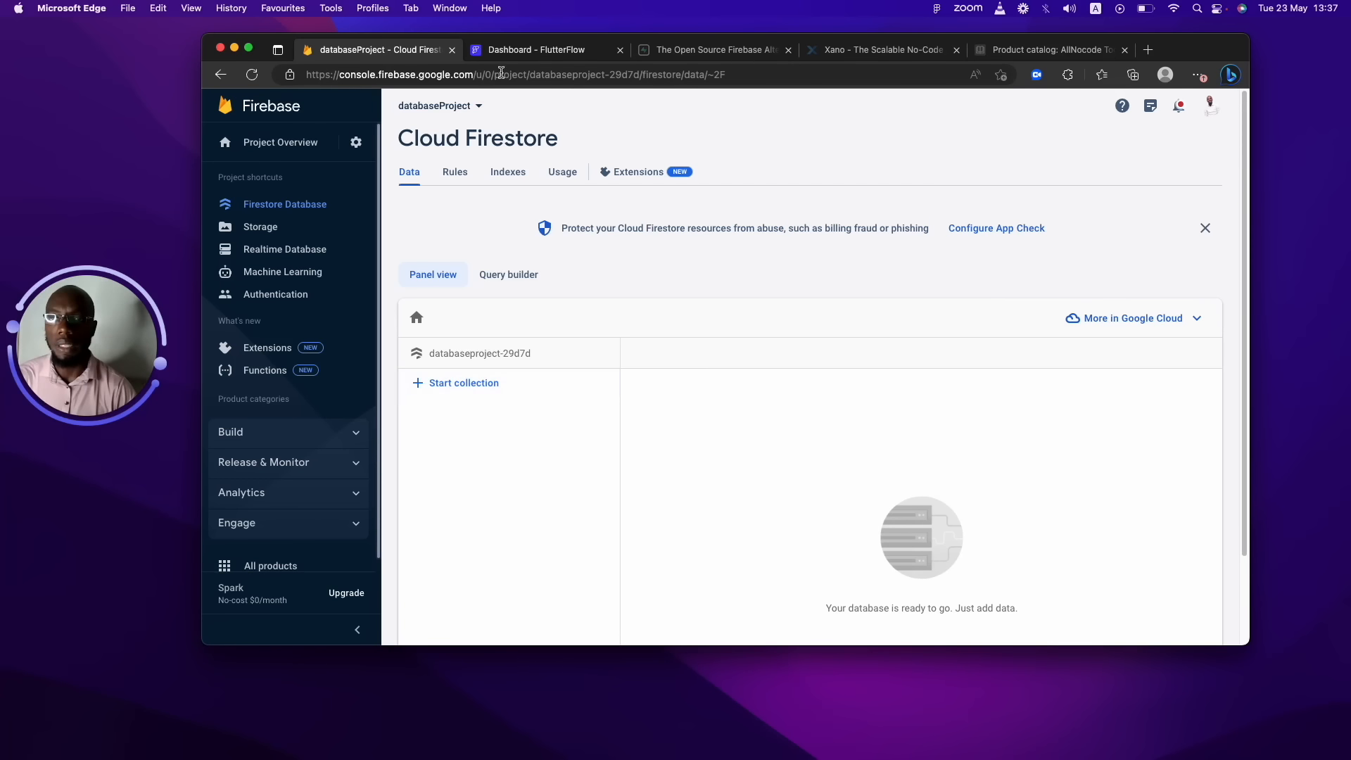
left_click(524, 50)
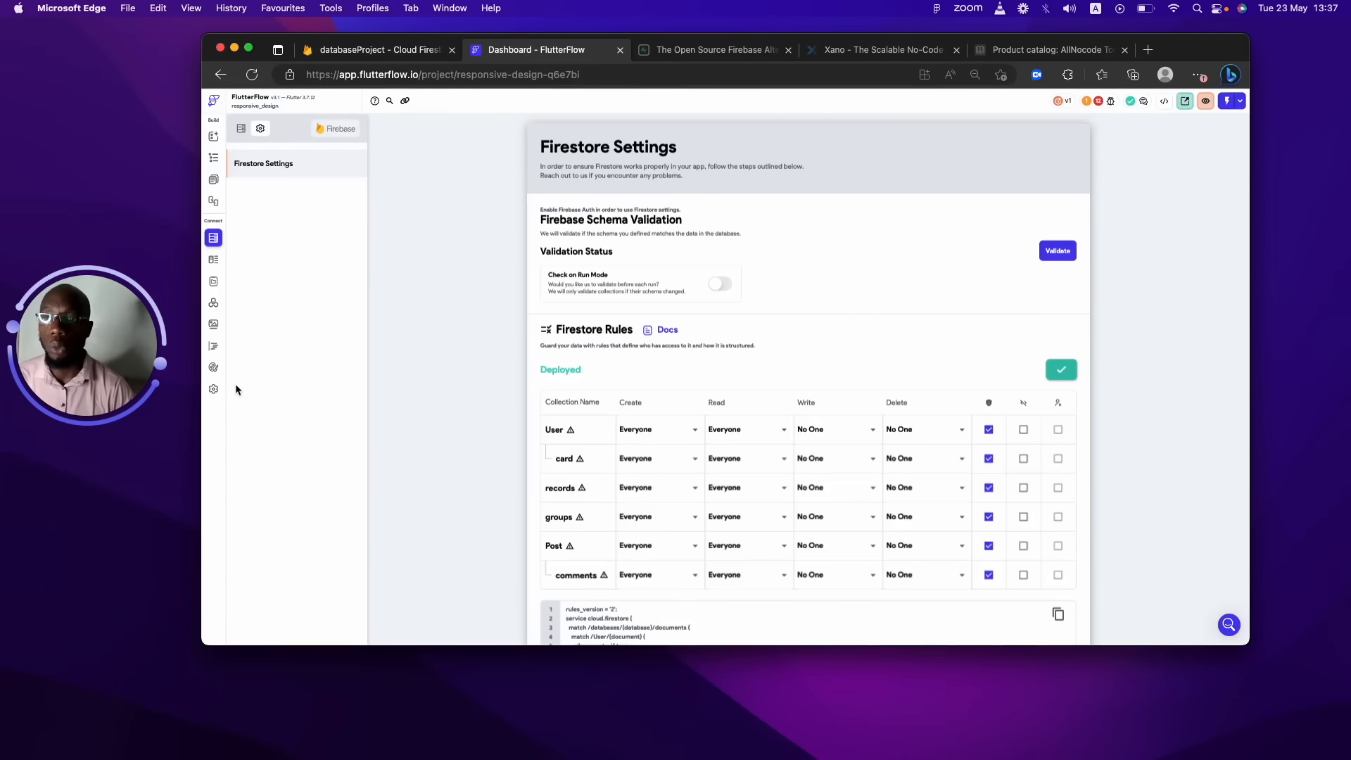
Enable Firebase authentication with onboarding as the entry page and HomePage as the logged-in page.
left_click(216, 391)
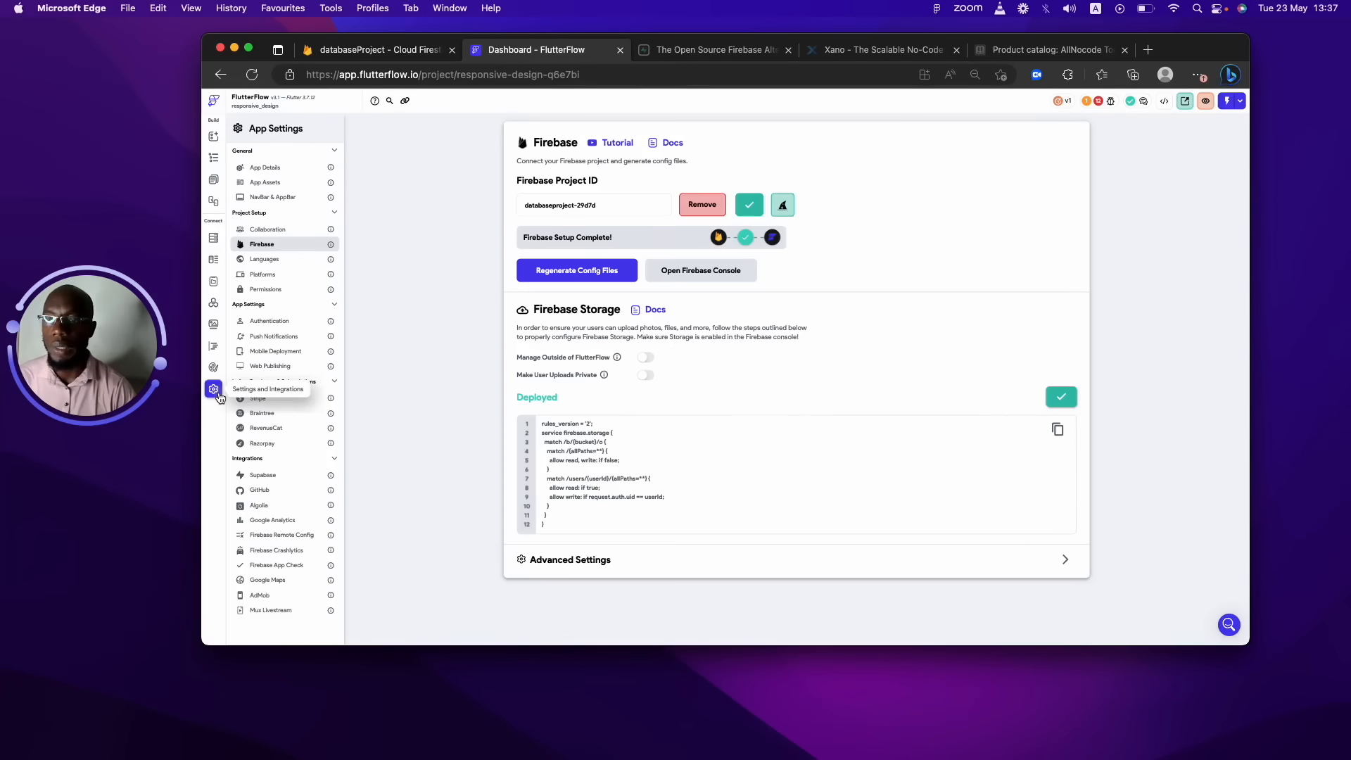
left_click(273, 321)
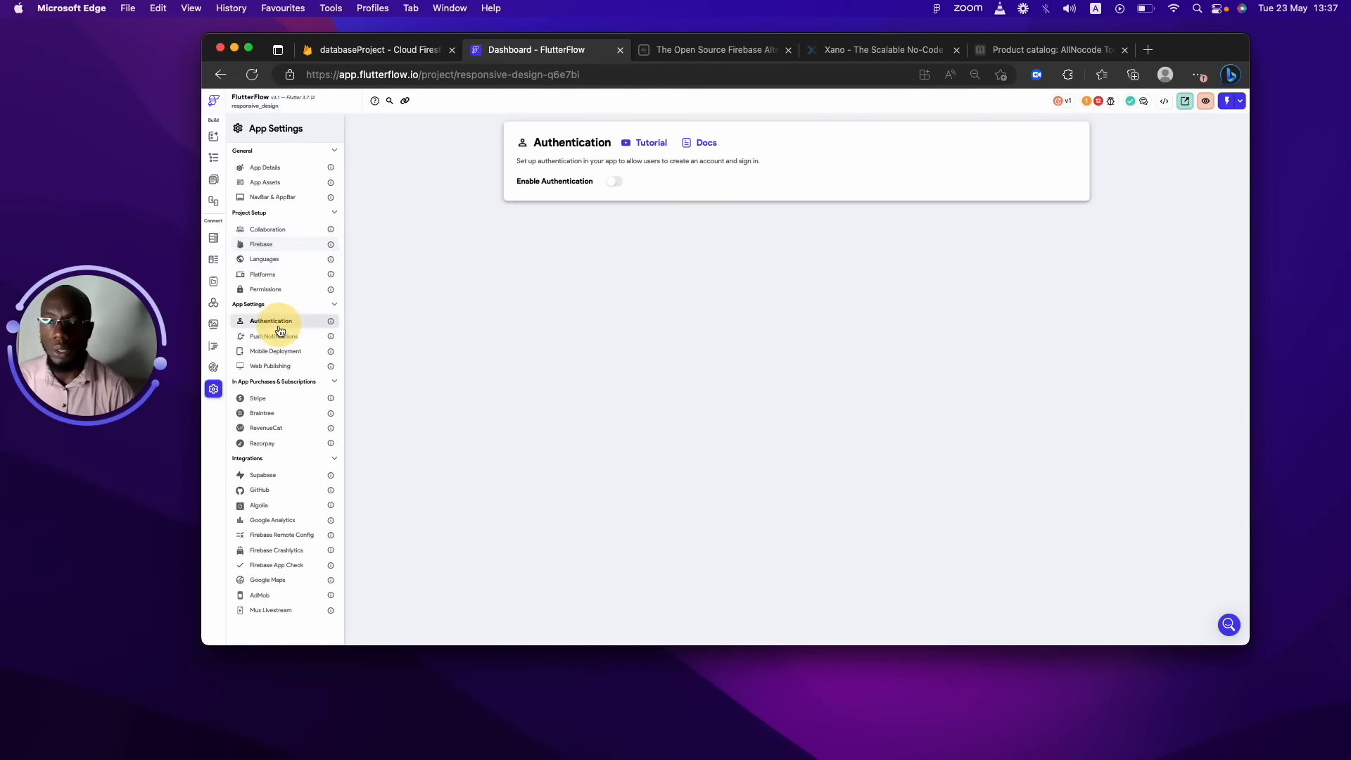
left_click(615, 182)
left_click(596, 220)
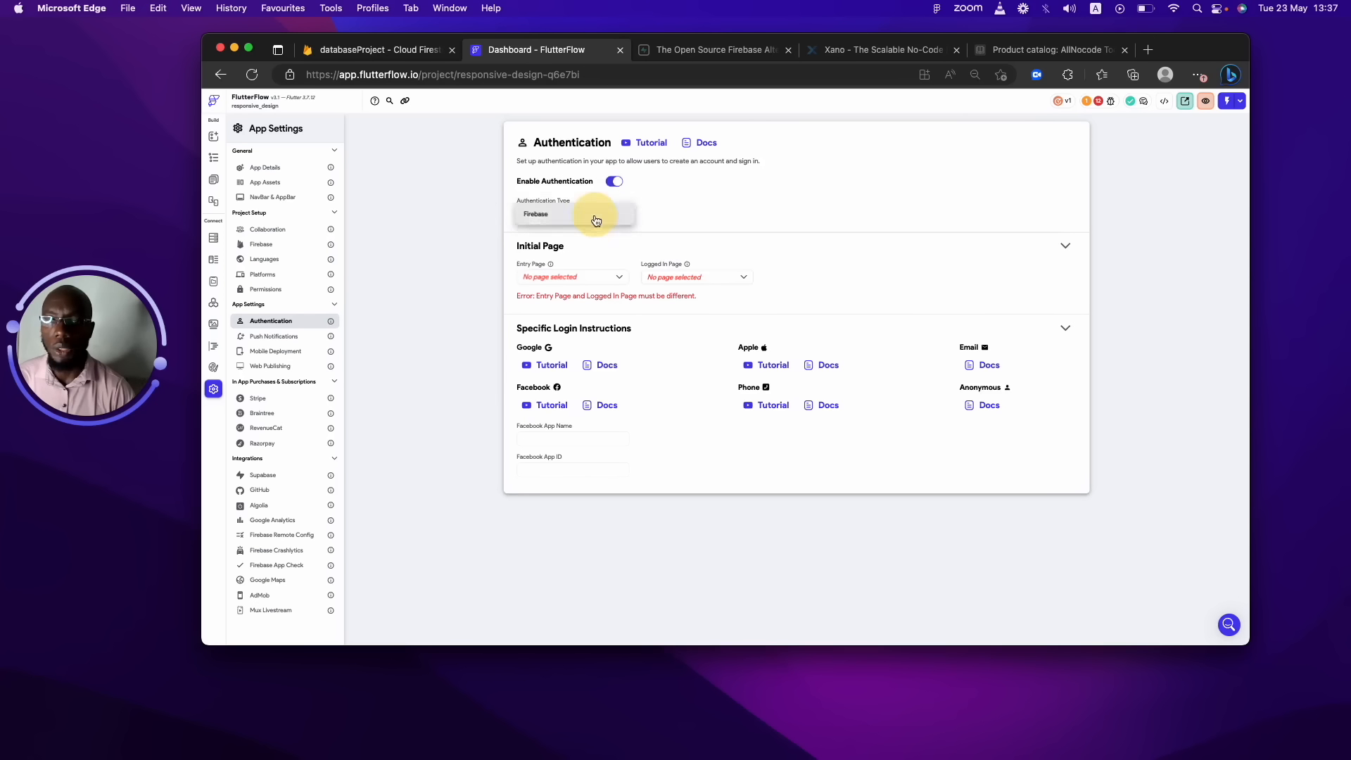
left_click(595, 216)
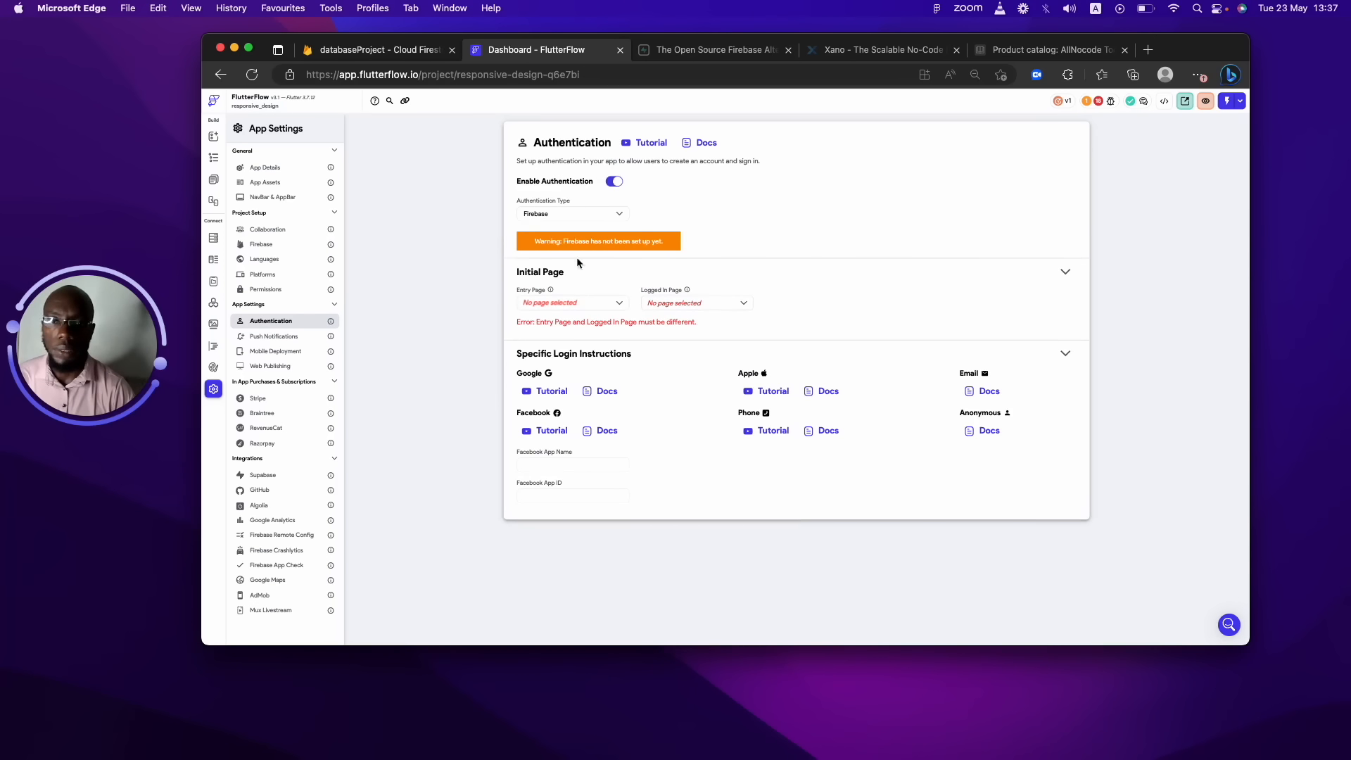
left_click(591, 303)
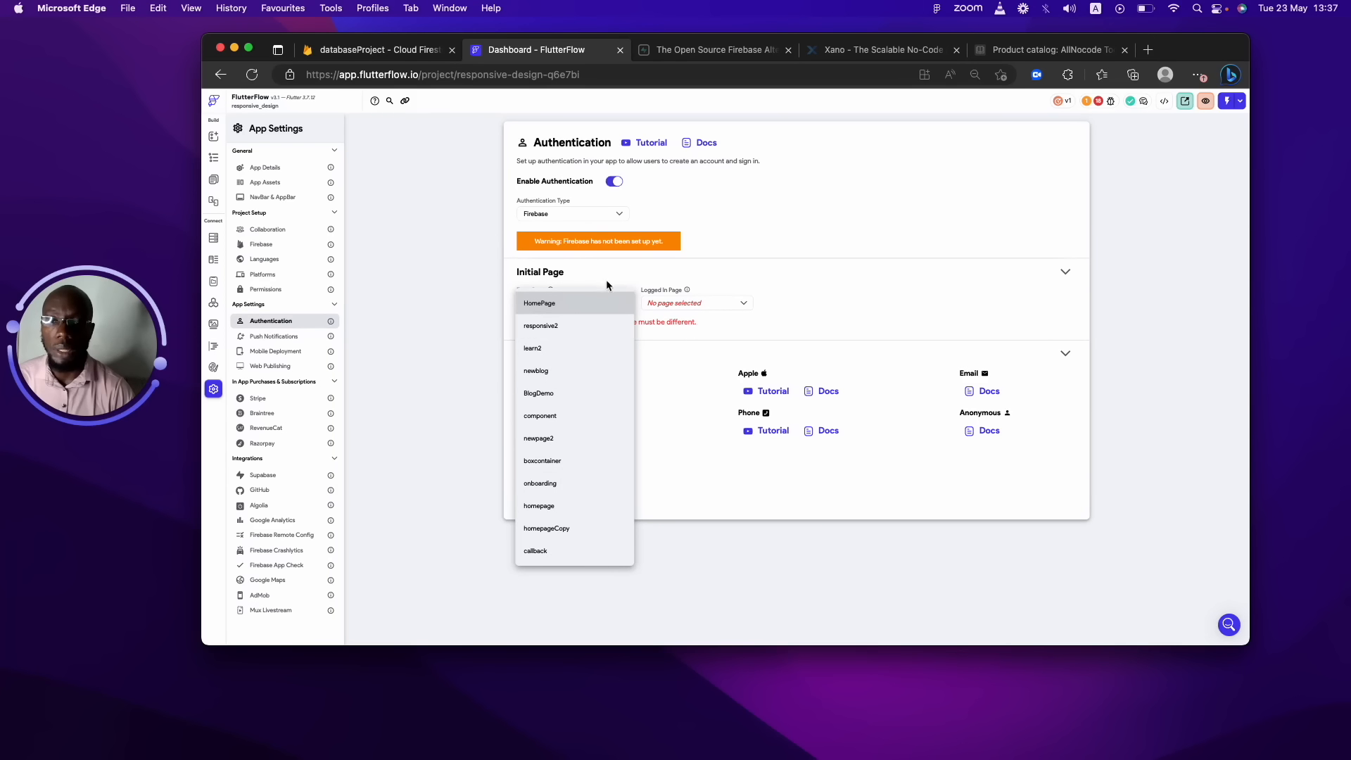
left_click(568, 481)
left_click(728, 303)
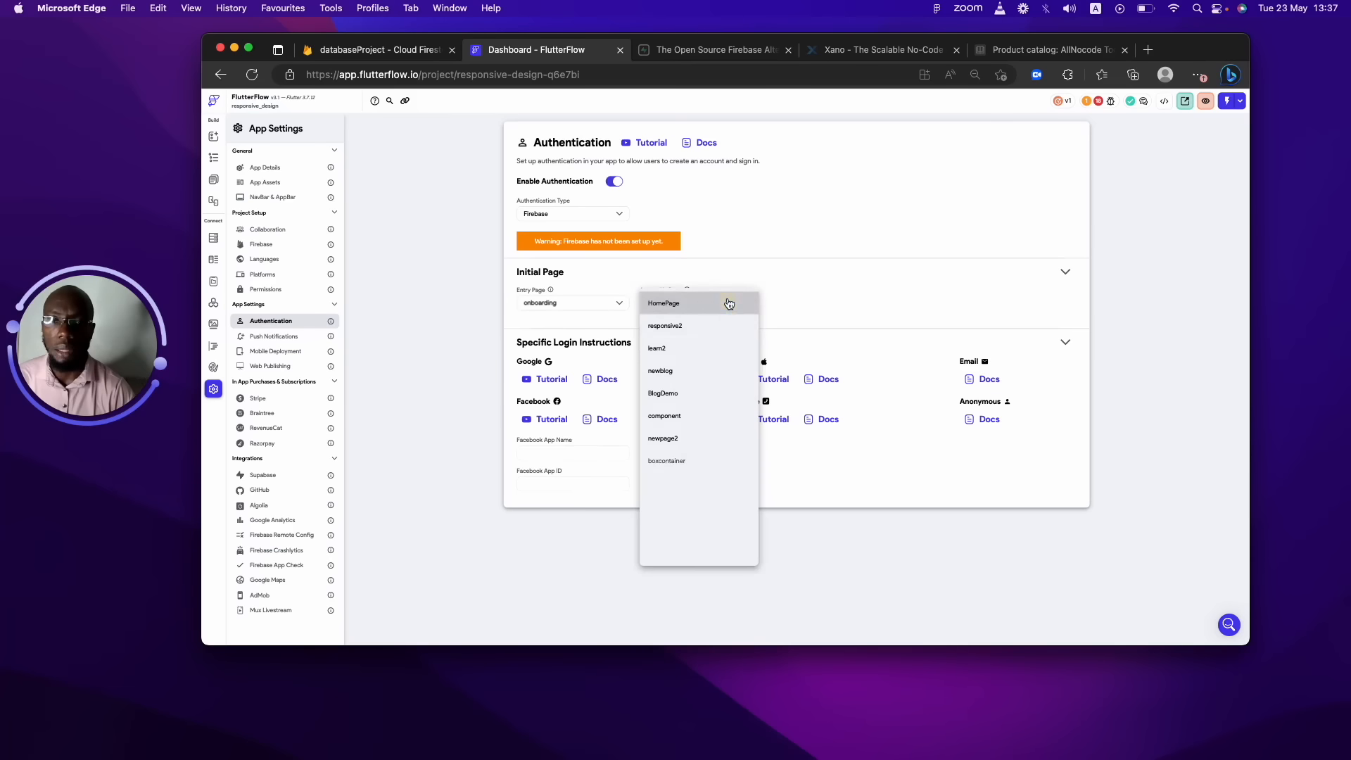
left_click(708, 308)
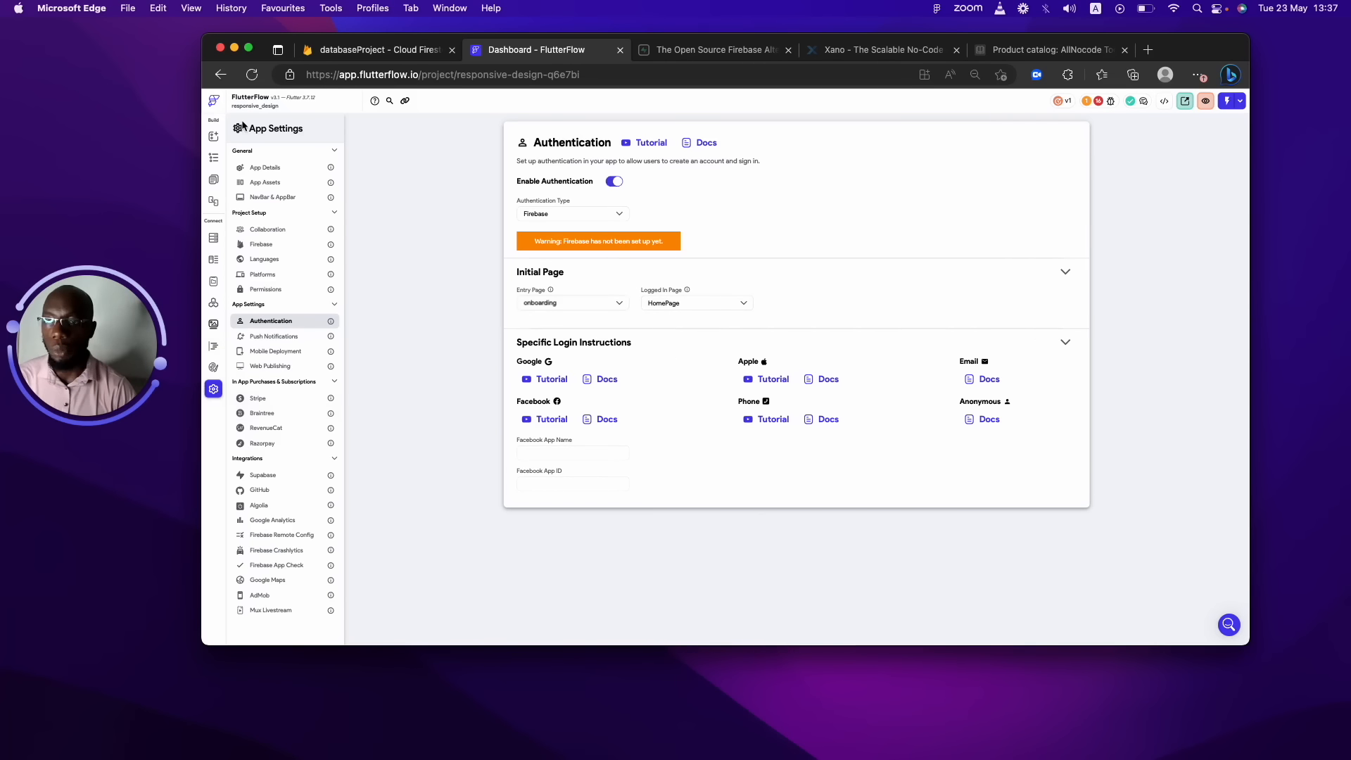
left_click(262, 245)
Regenerate the Firebase config files and start deploying Delete User References from Firestore Settings.
left_click(619, 240)
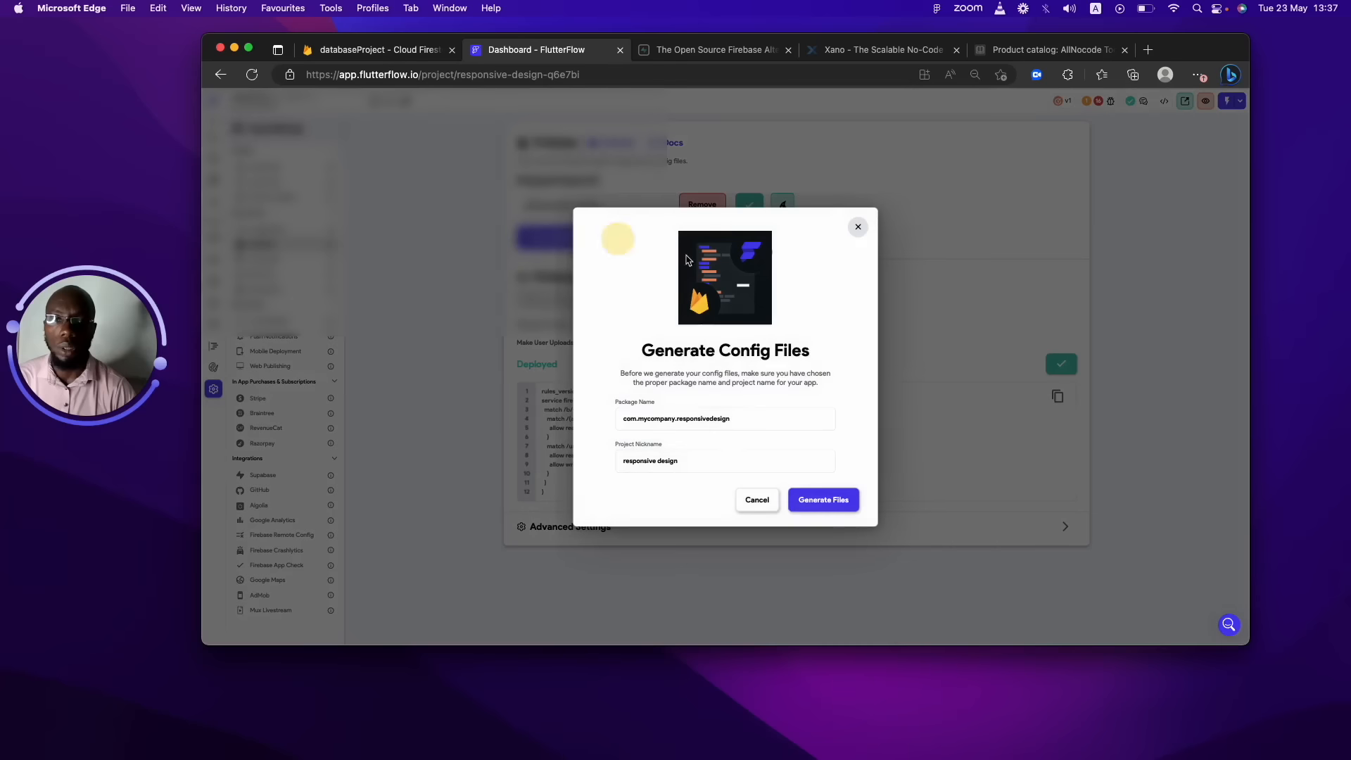
left_click(837, 500)
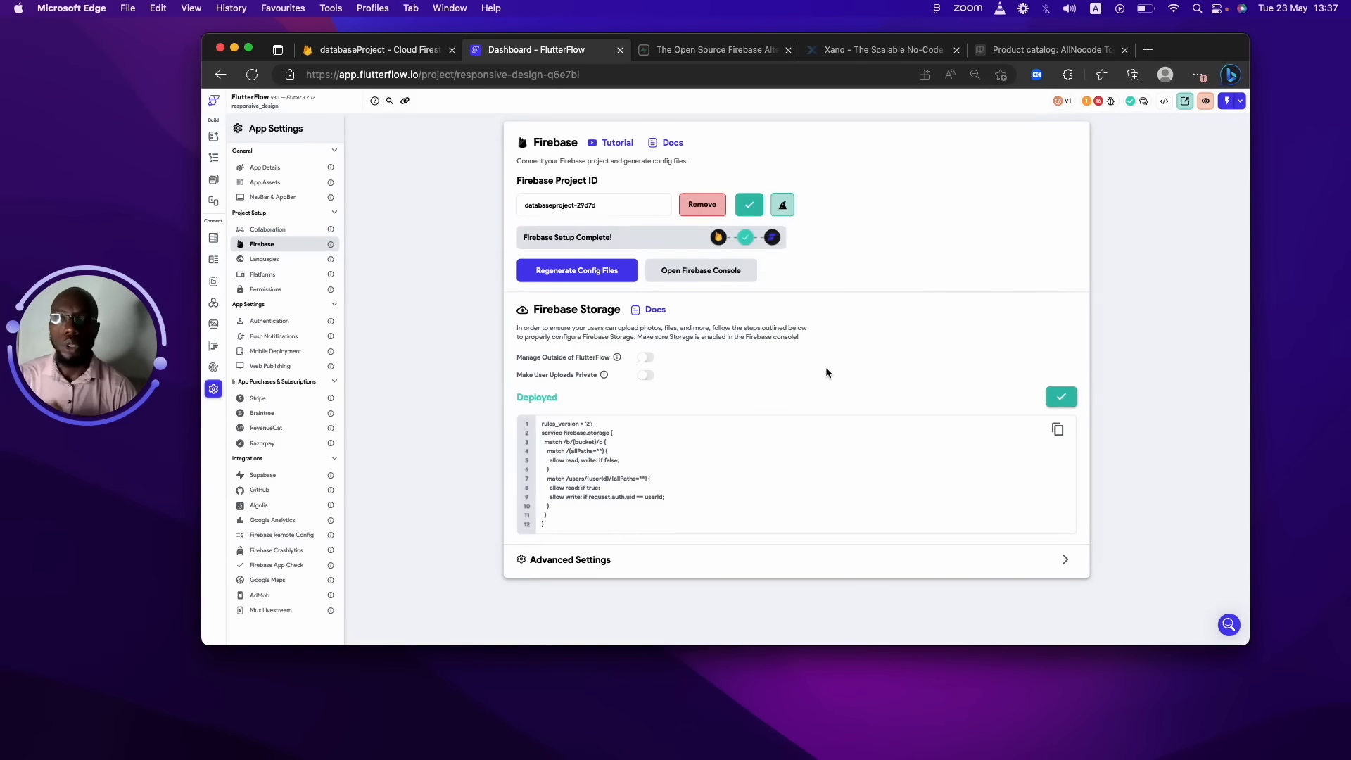
left_click(213, 238)
left_click(1062, 382)
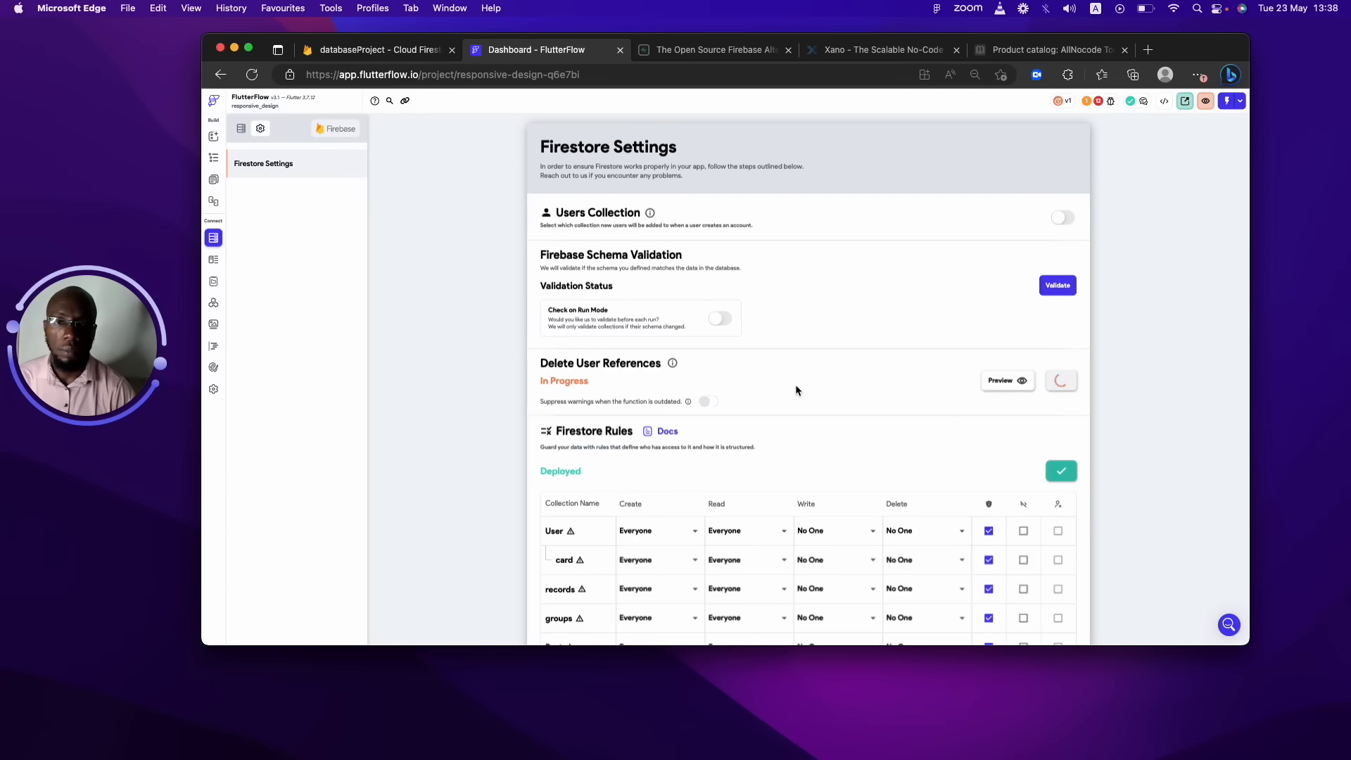
Check the Not Deployed (Error) status of Delete User References, then go to Media Assets.
left_click(345, 49)
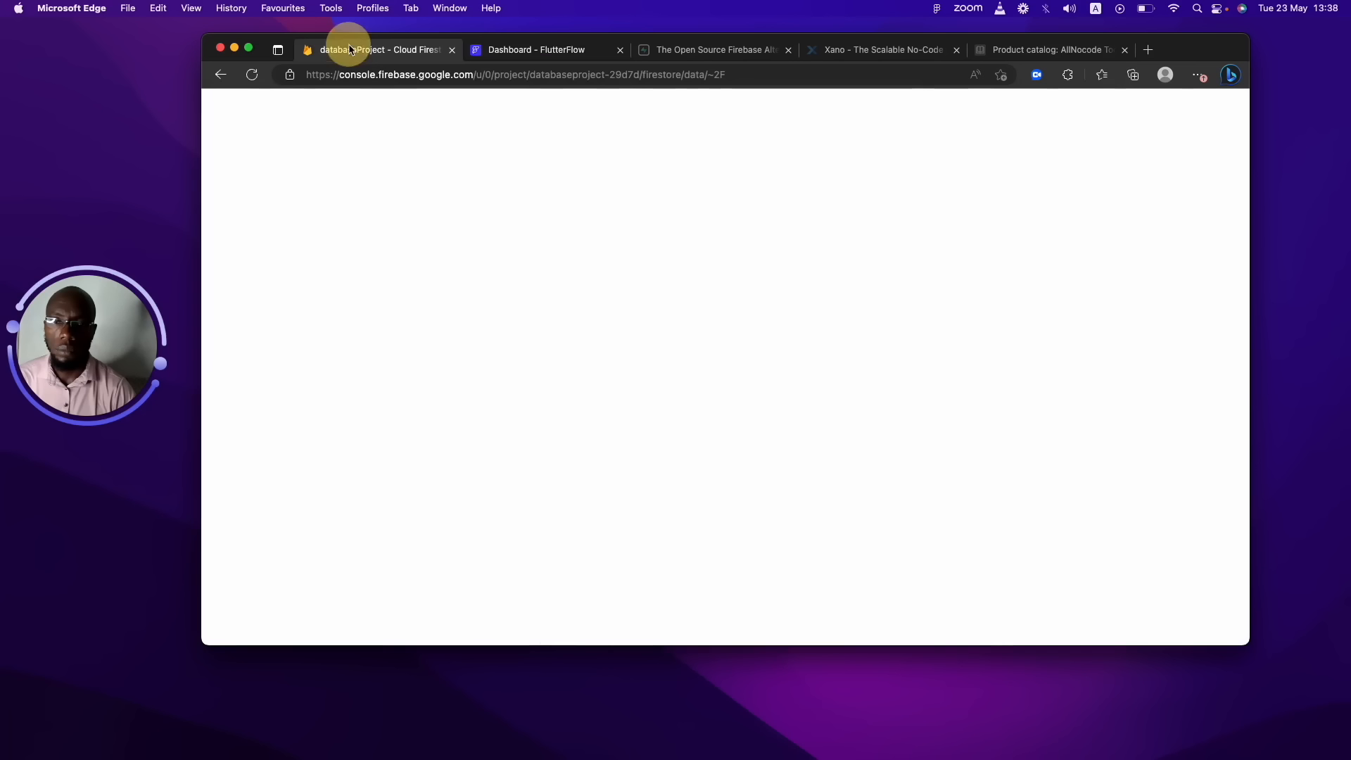
left_click(519, 56)
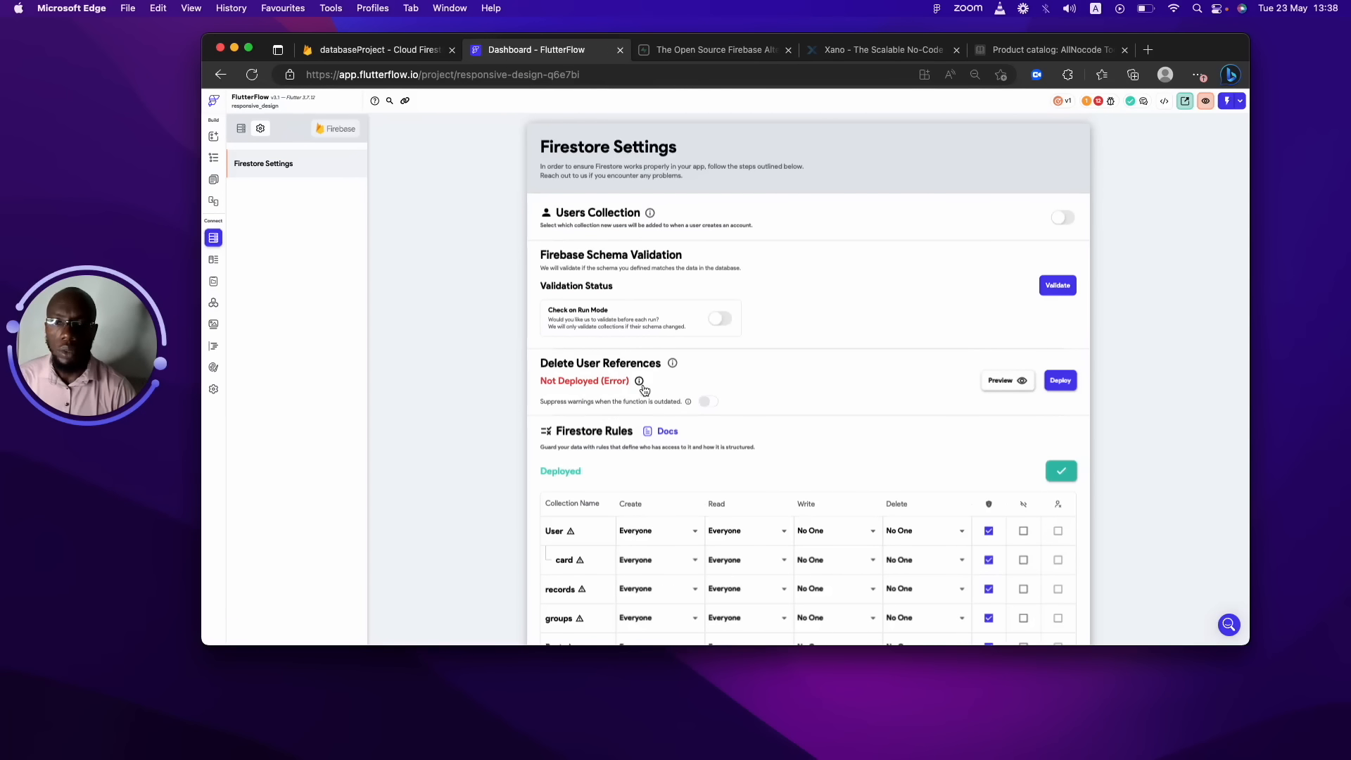
mouse_move(642, 384)
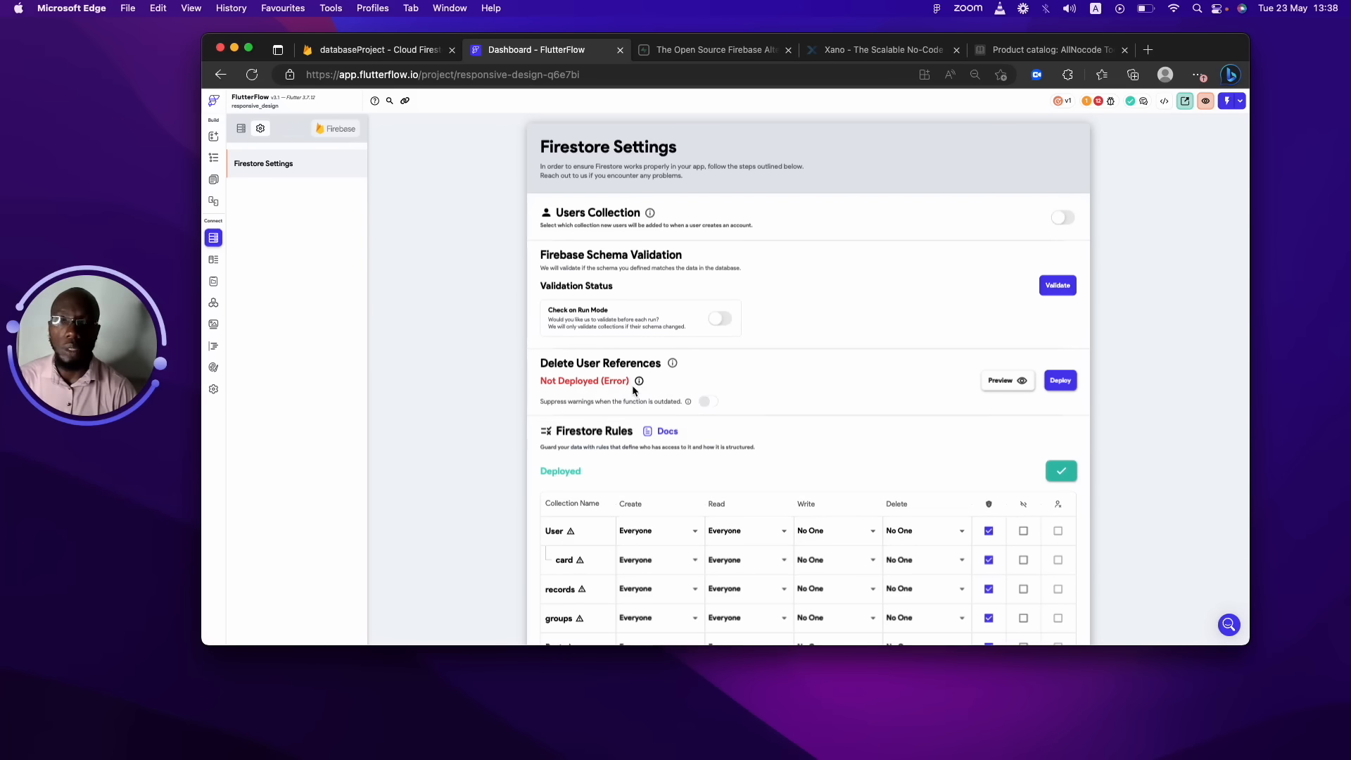
left_click(214, 325)
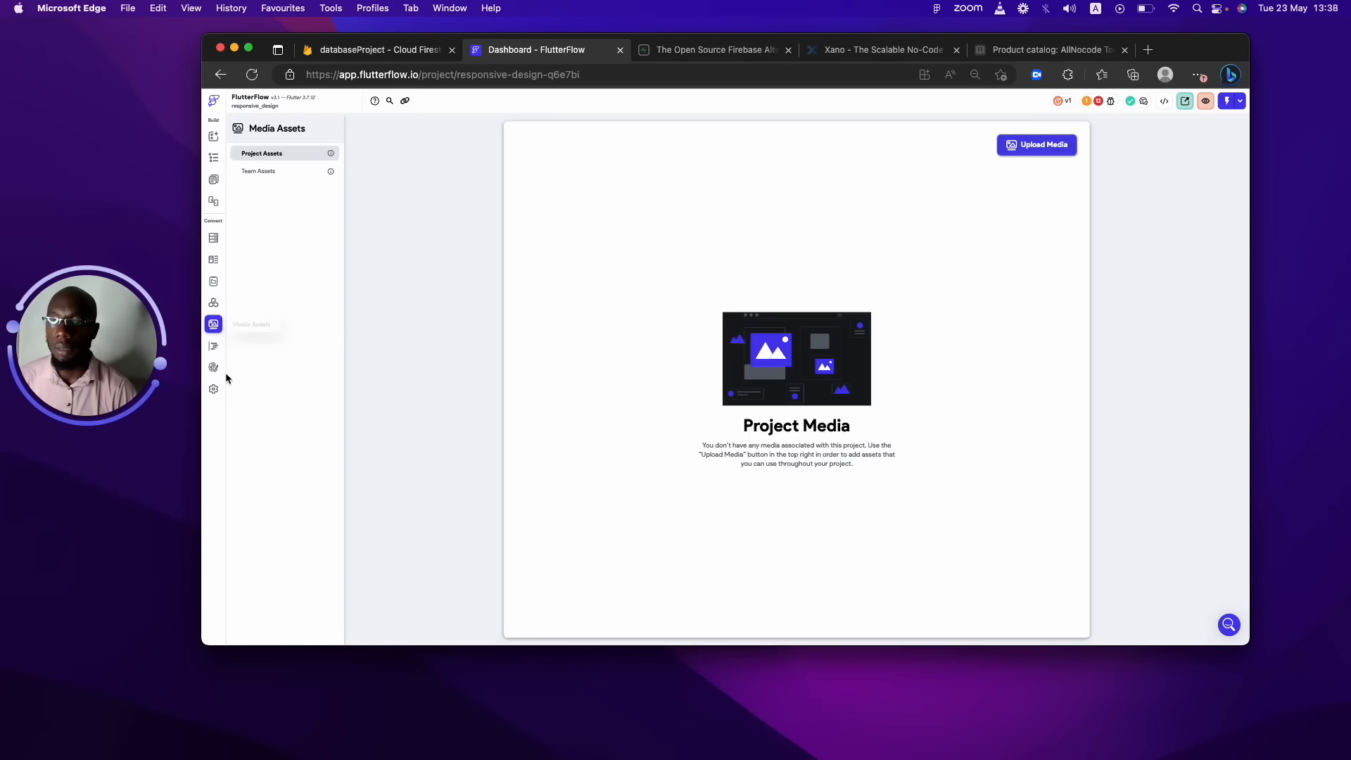
Look through Custom Code, collapsing and re-expanding the empty Custom Functions section.
left_click(215, 355)
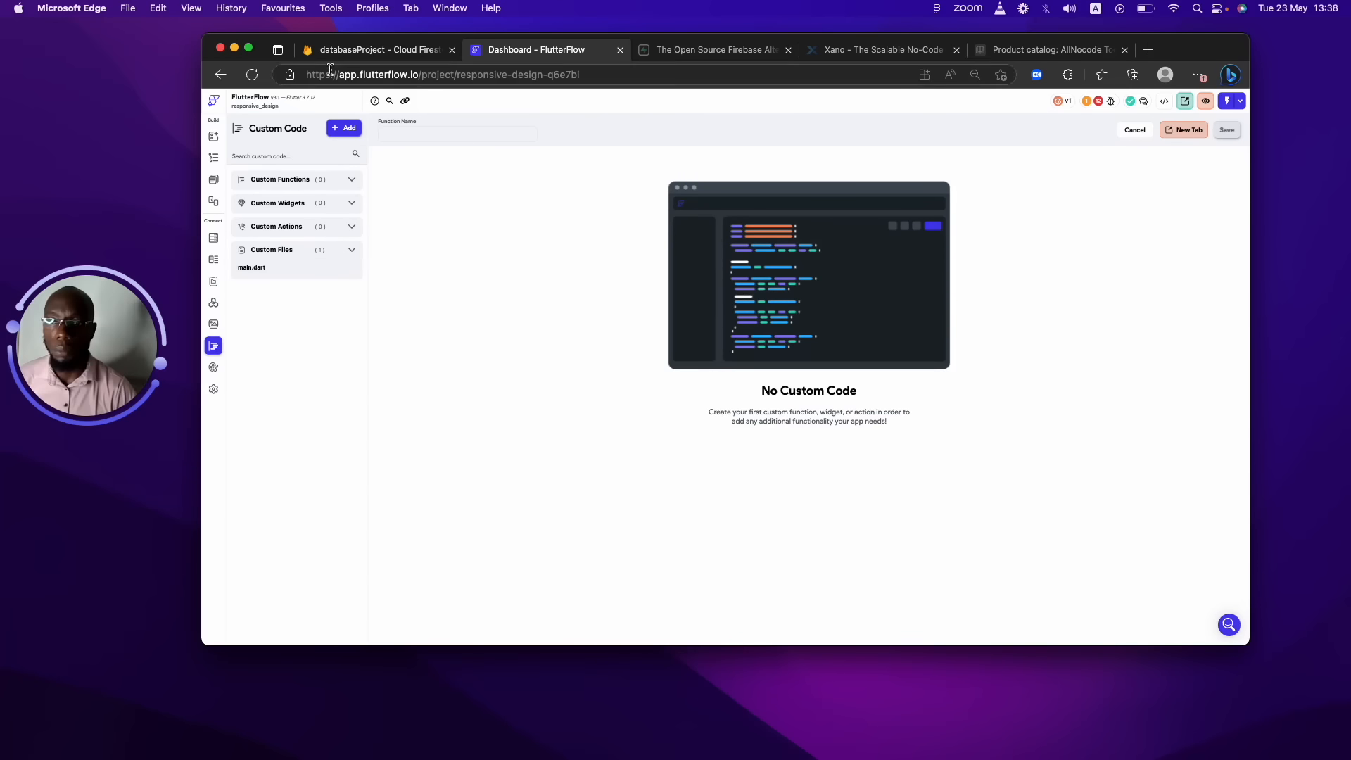
left_click(344, 179)
left_click(345, 179)
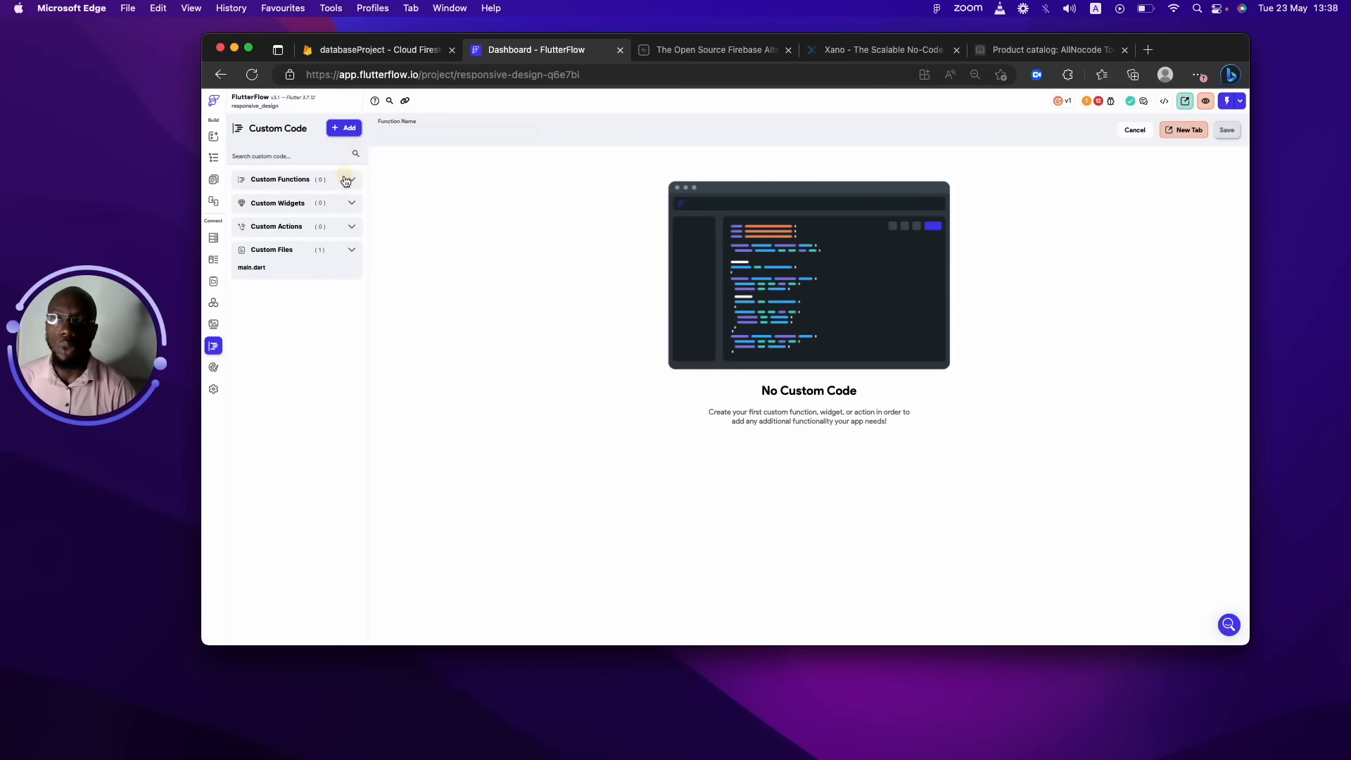
Browse the customdemo, newblog, homepageCopy and component pages, then return to the Firestore console.
left_click(214, 181)
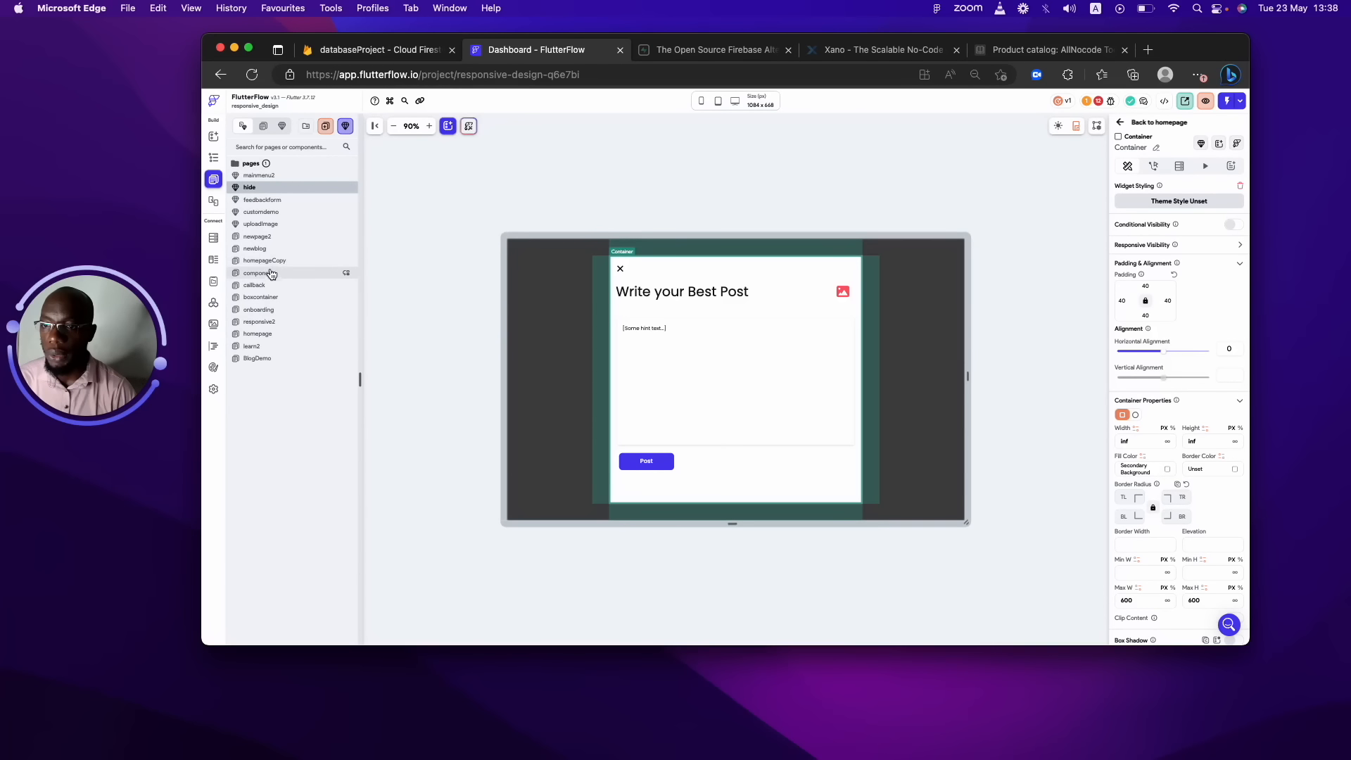
left_click(275, 216)
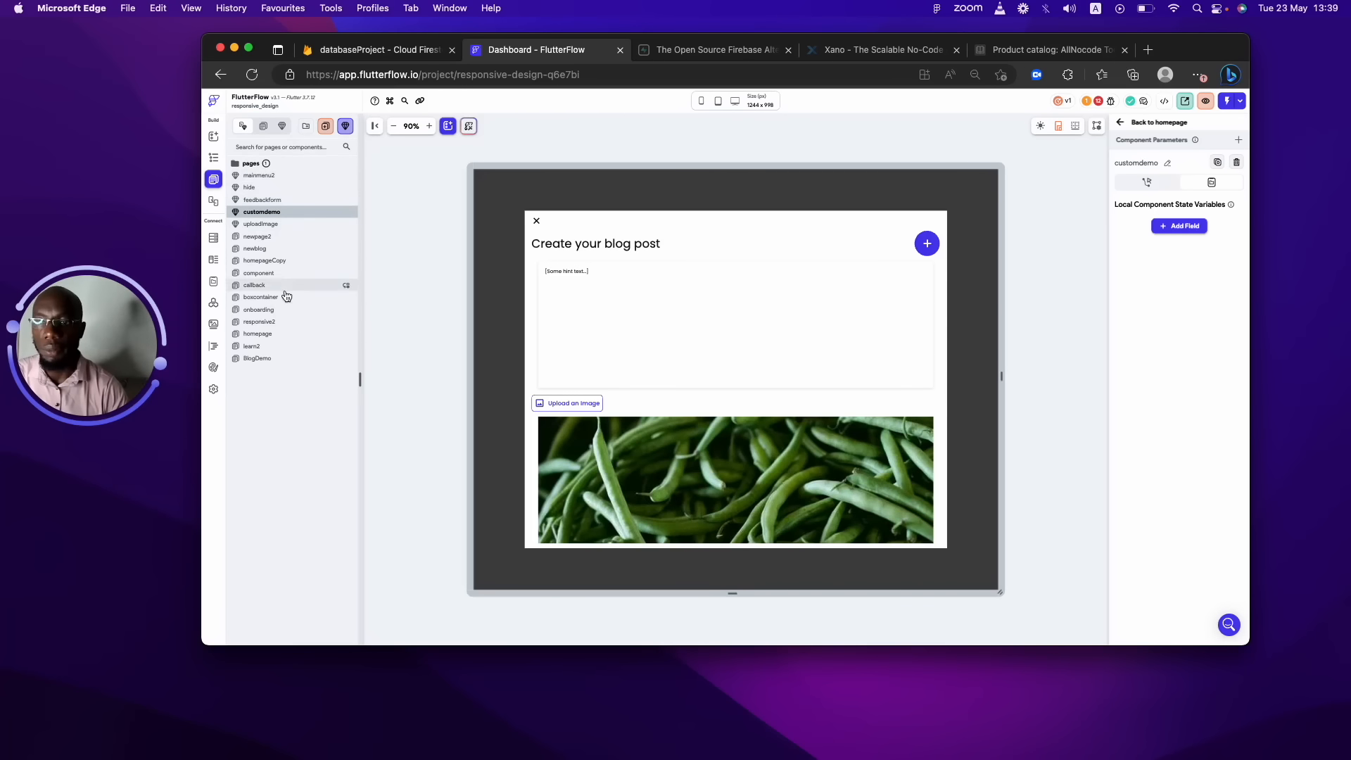
left_click(285, 249)
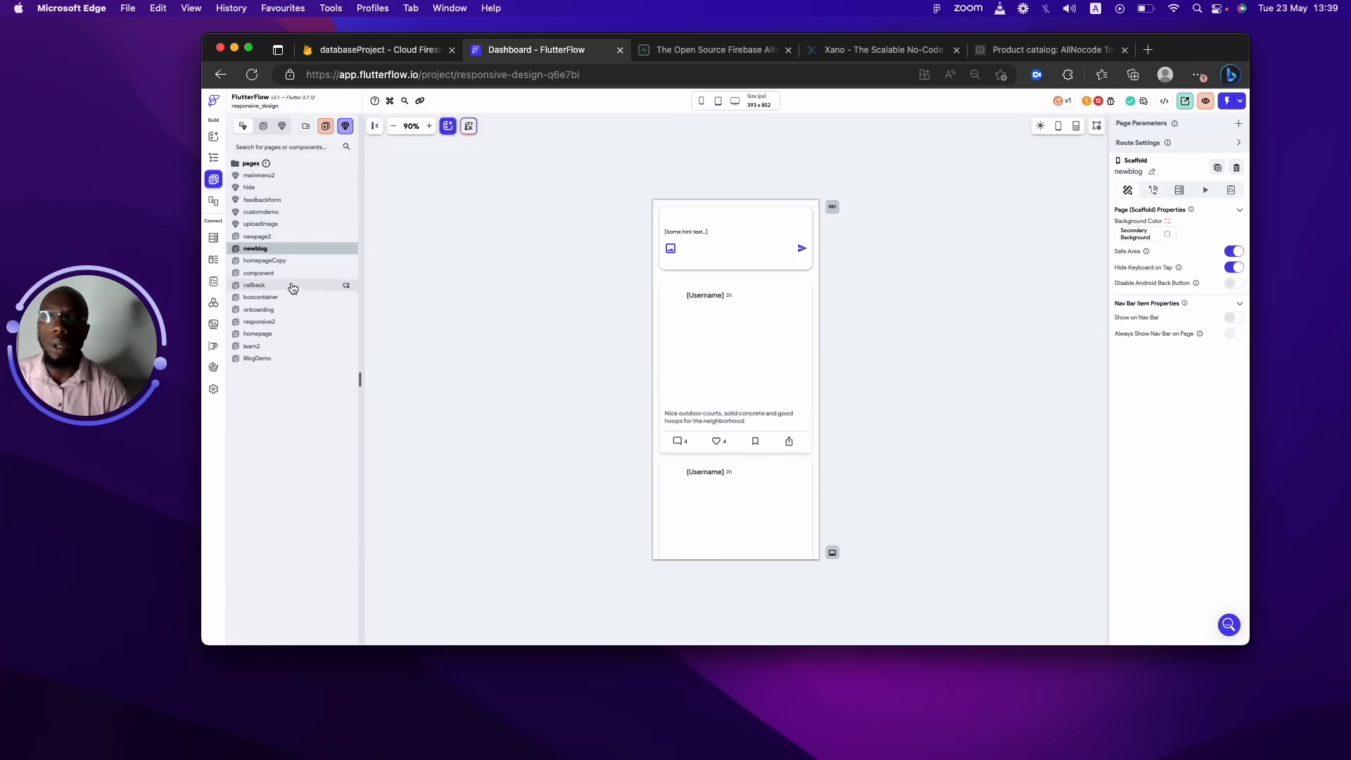
left_click(289, 264)
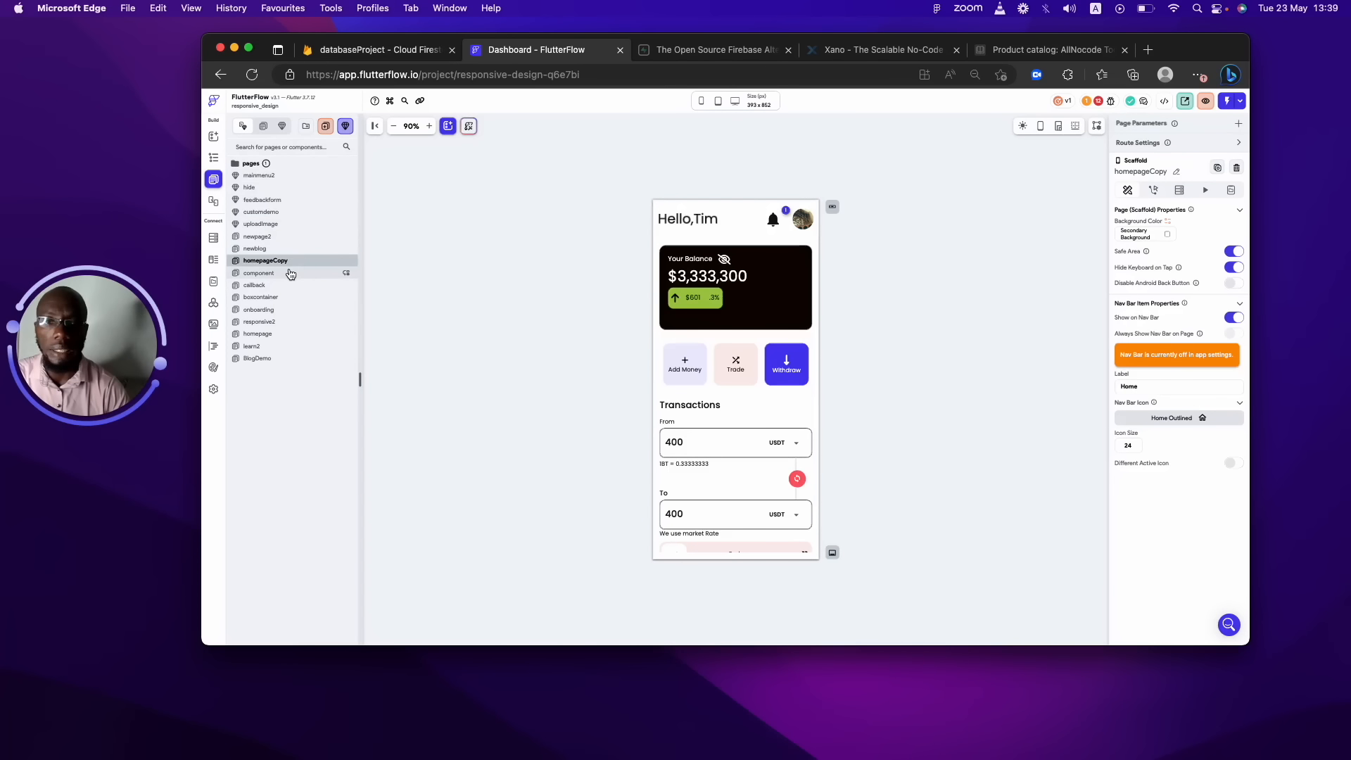
left_click(290, 273)
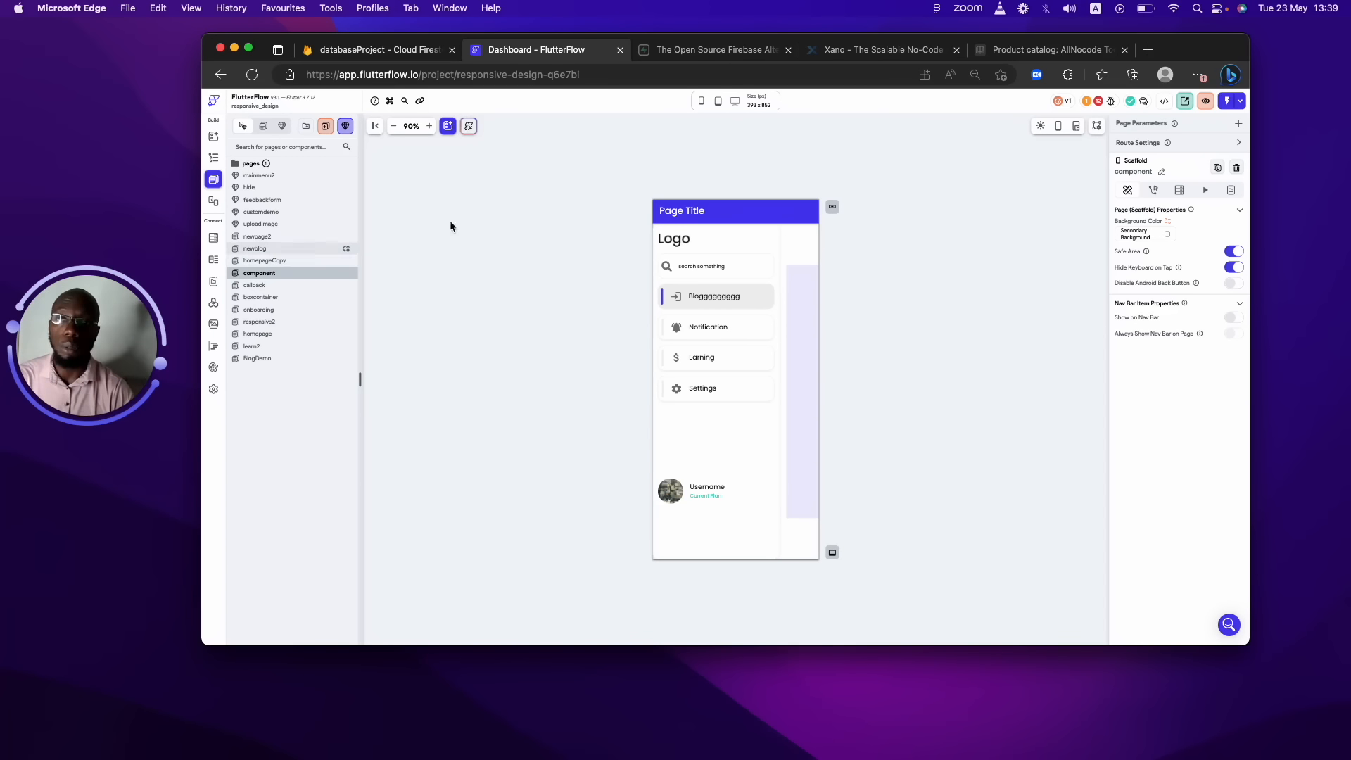
left_click(380, 49)
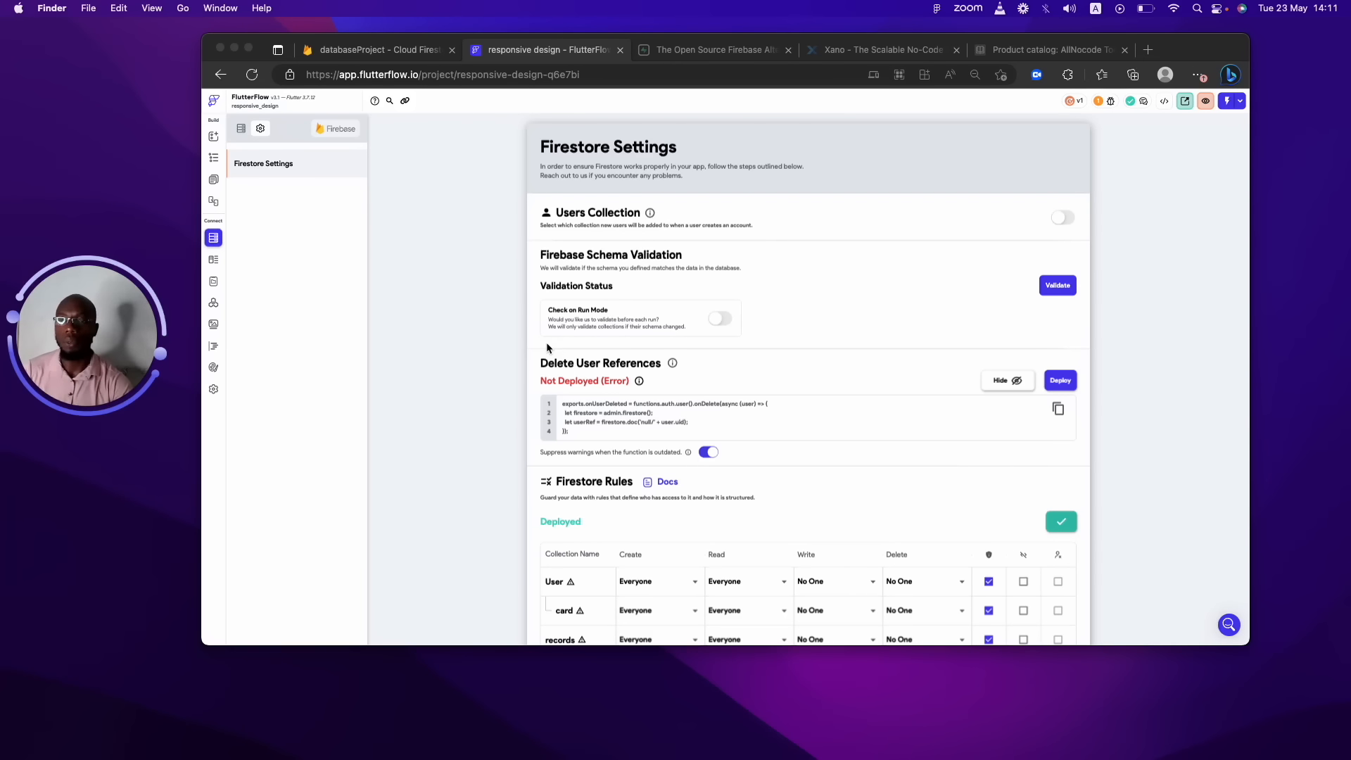
View the homepage, Transaction and onboarding pages, then bring up the Create Page templates.
left_click(219, 194)
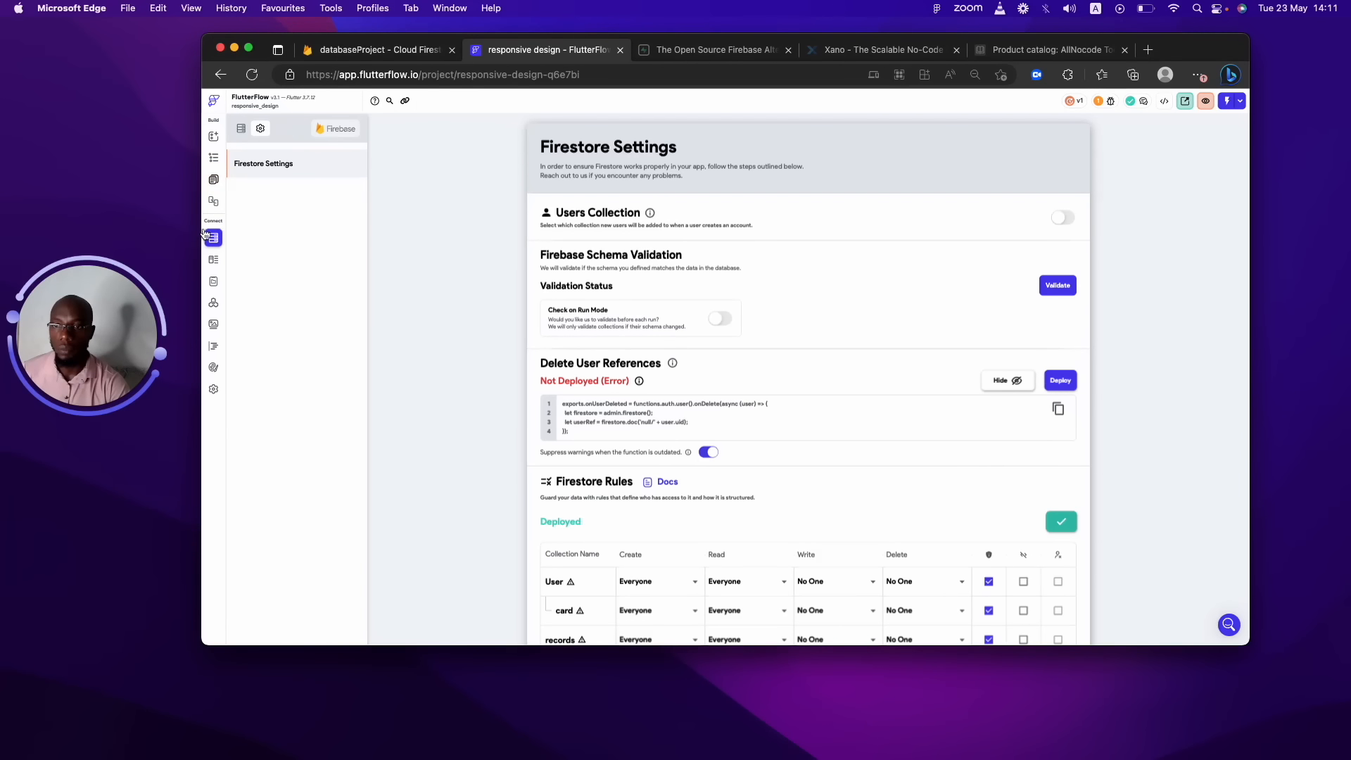
left_click(213, 181)
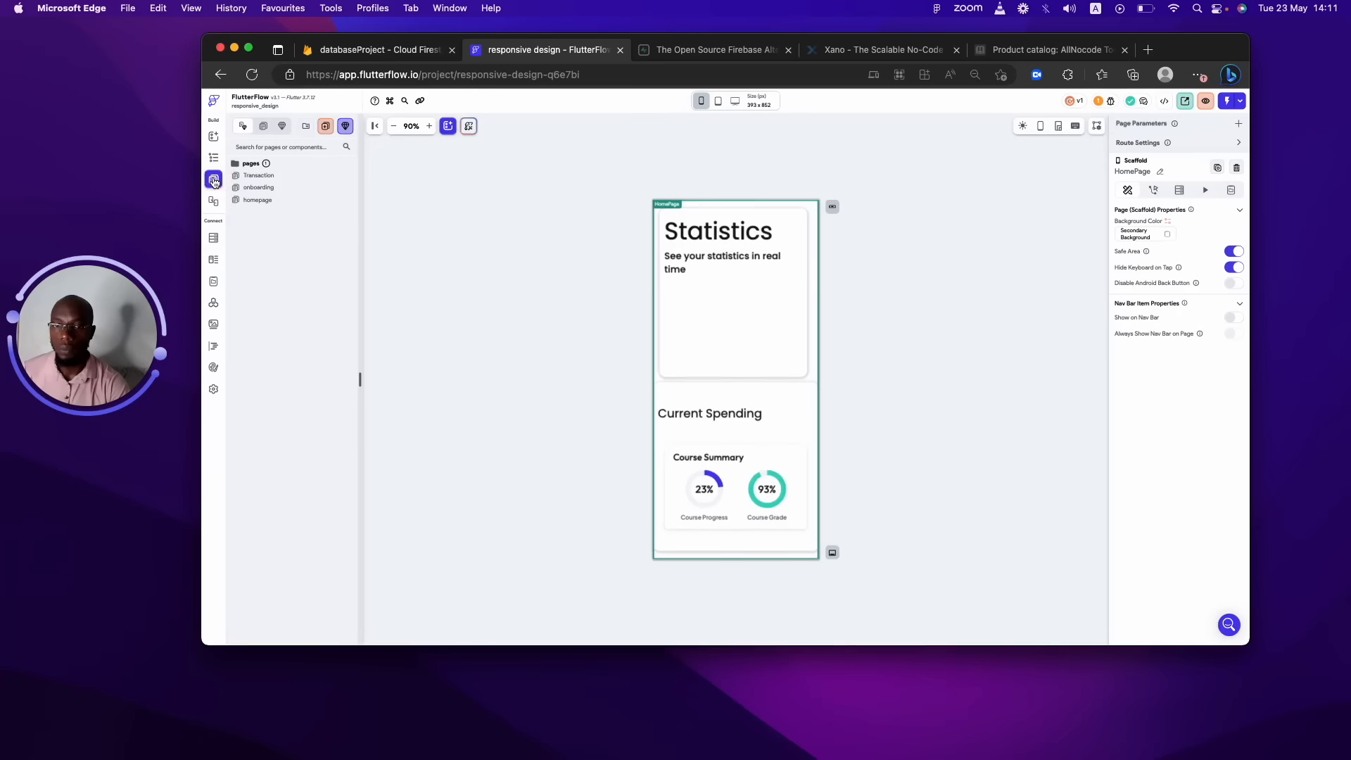
left_click(215, 182)
left_click(218, 181)
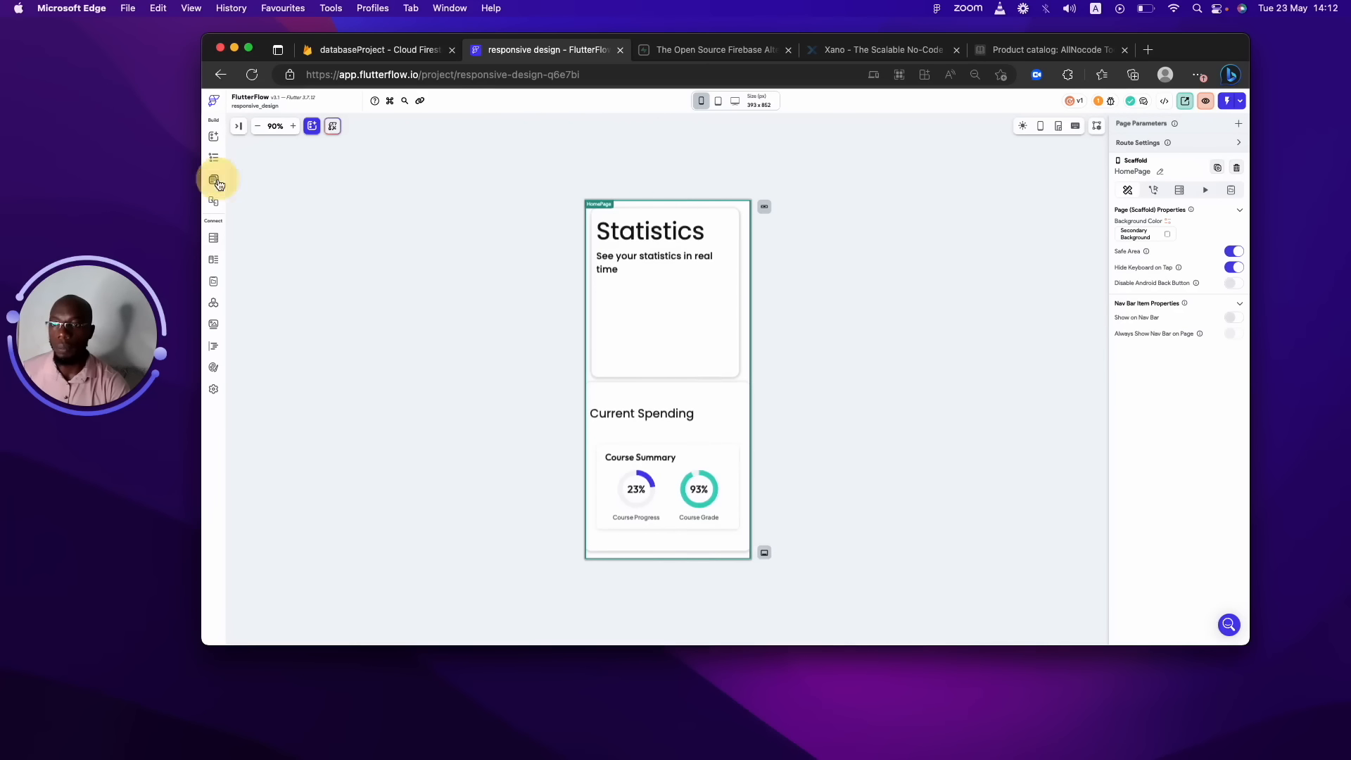
left_click(276, 201)
left_click(278, 176)
left_click(275, 187)
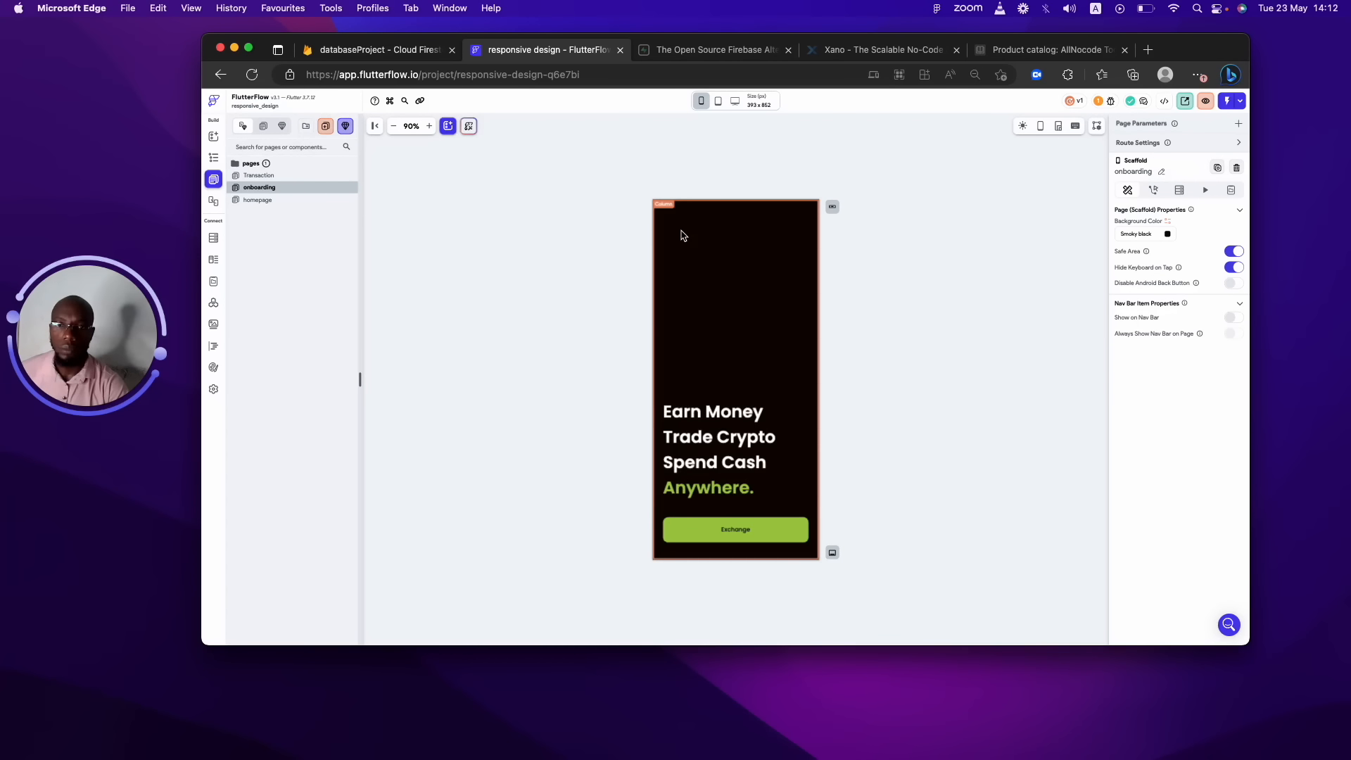
left_click(325, 126)
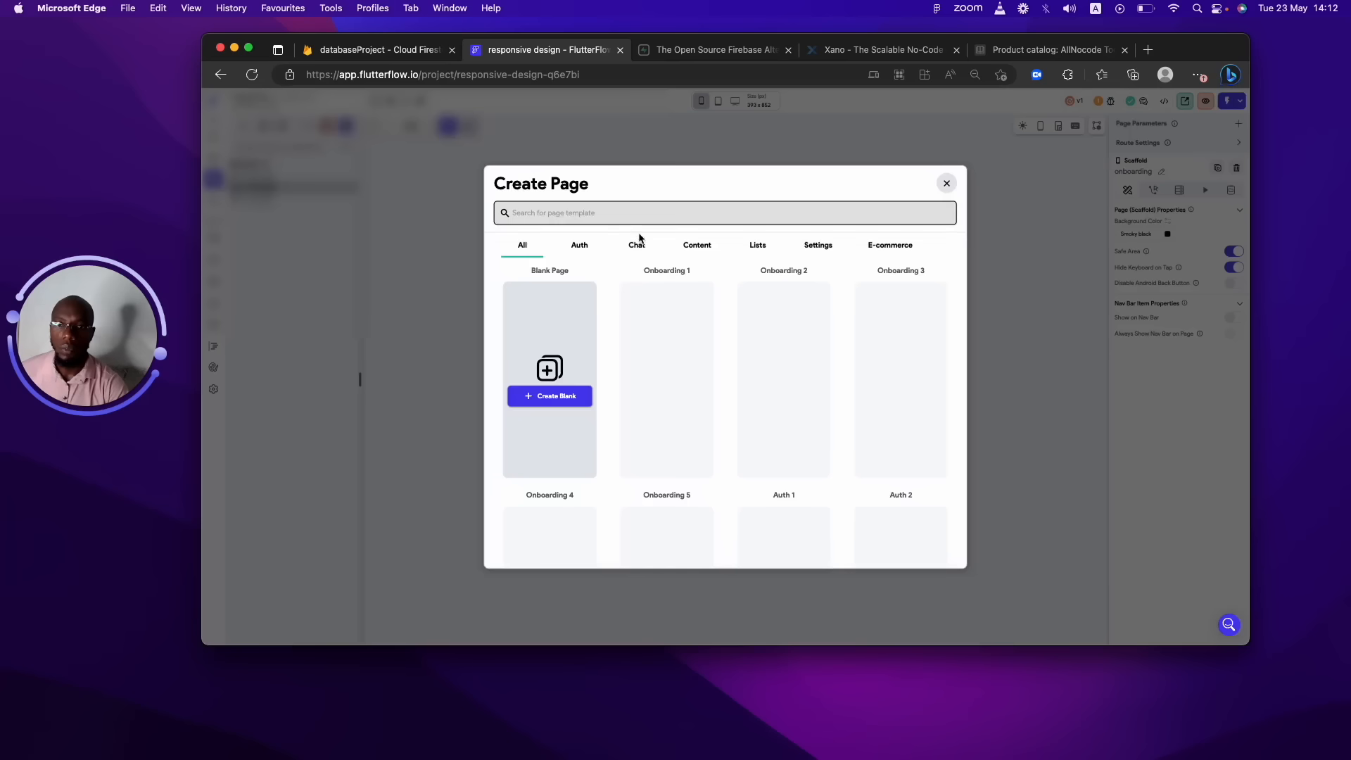
Create a page named Login from the Auth Welcome Back template using the app's theme.
left_click(571, 248)
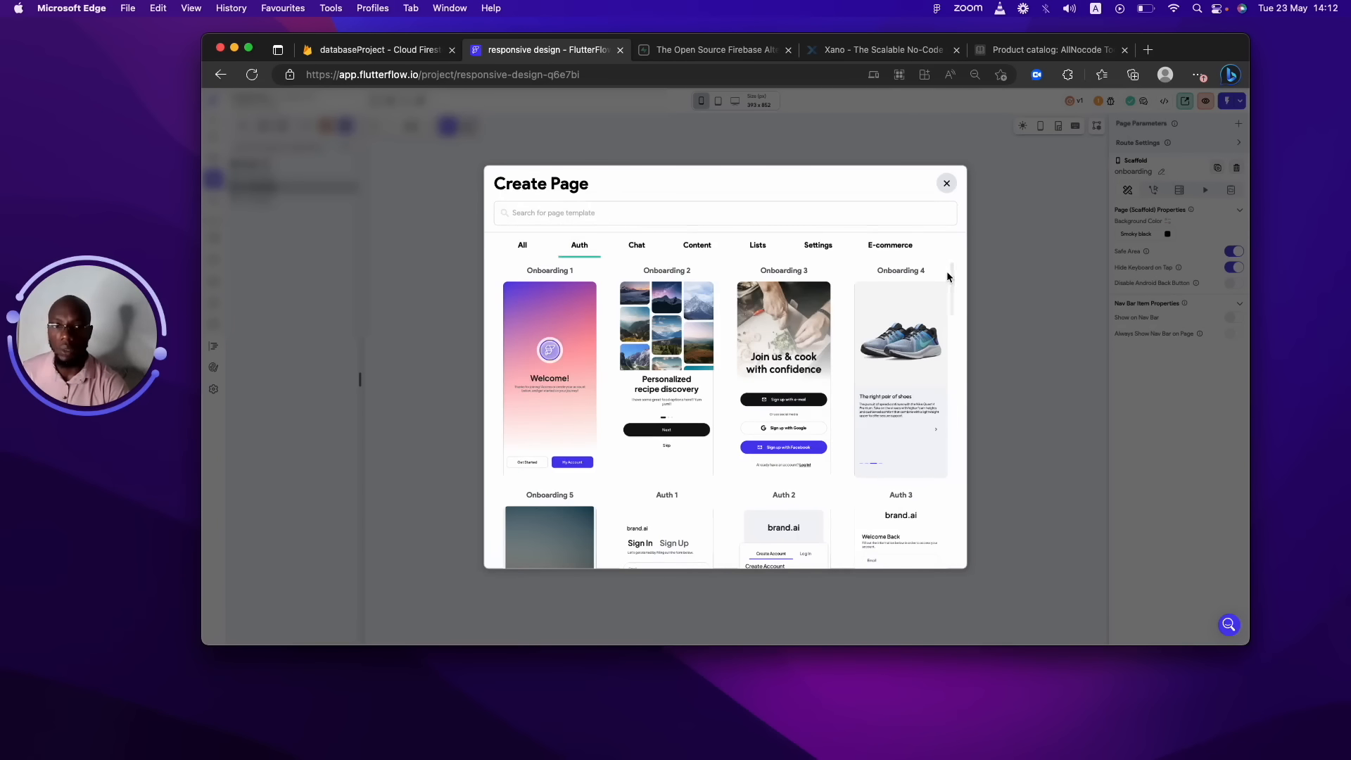
left_click_drag(950, 278, 951, 301)
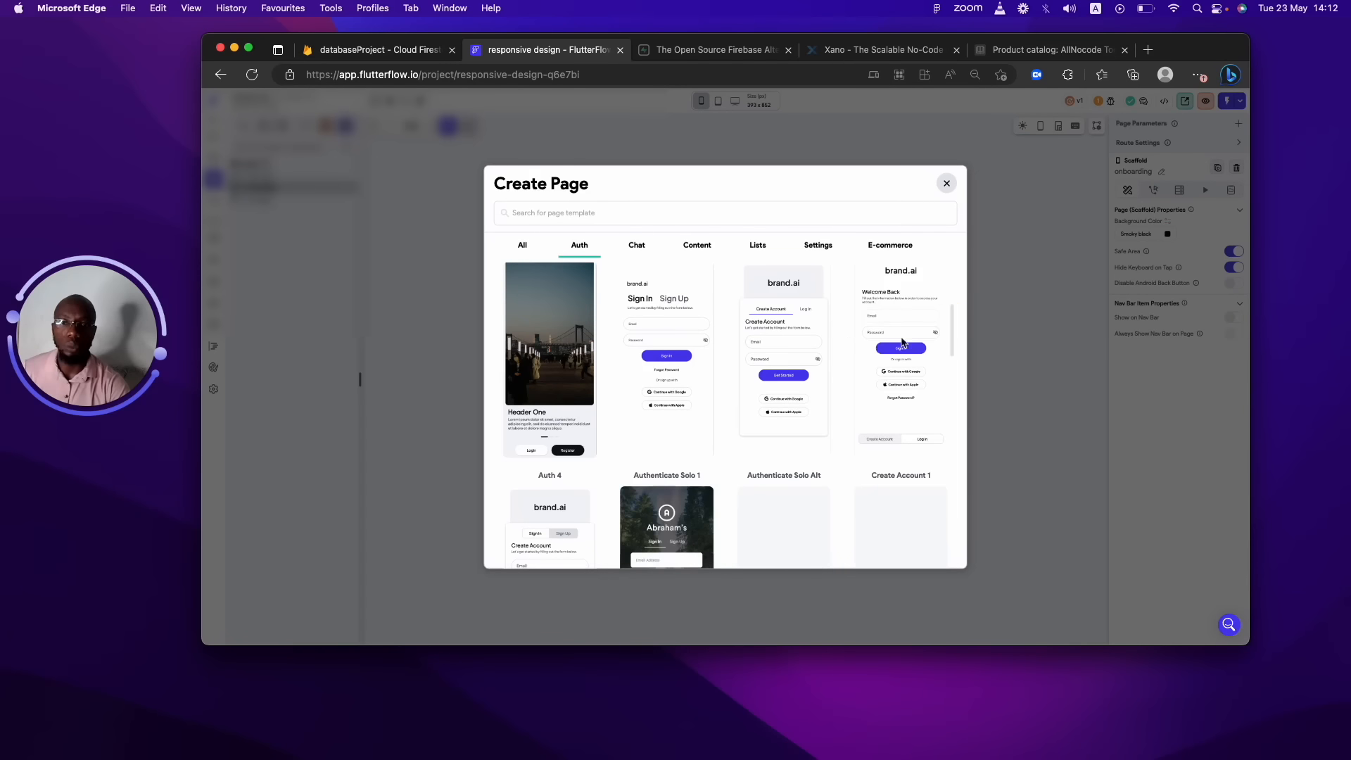
left_click_drag(955, 316, 940, 472)
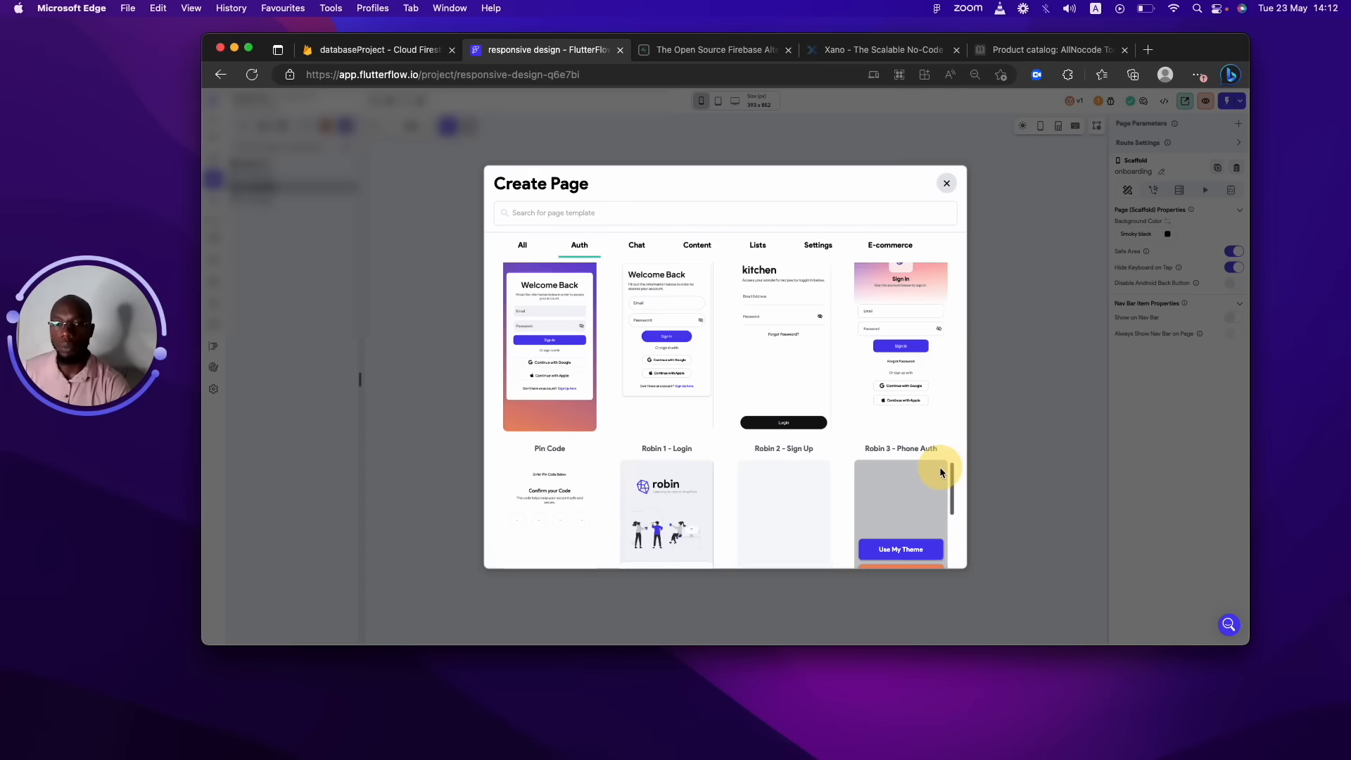
mouse_move(802, 419)
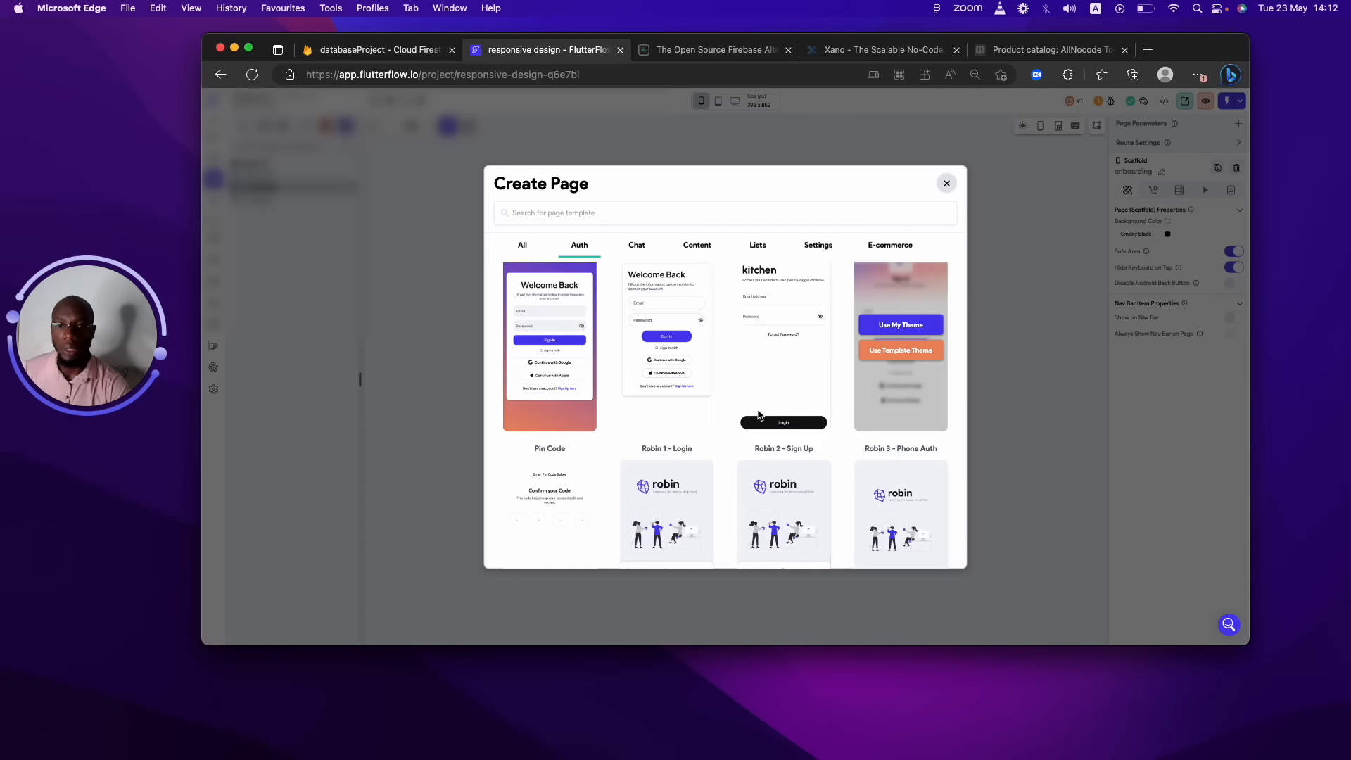
mouse_move(694, 409)
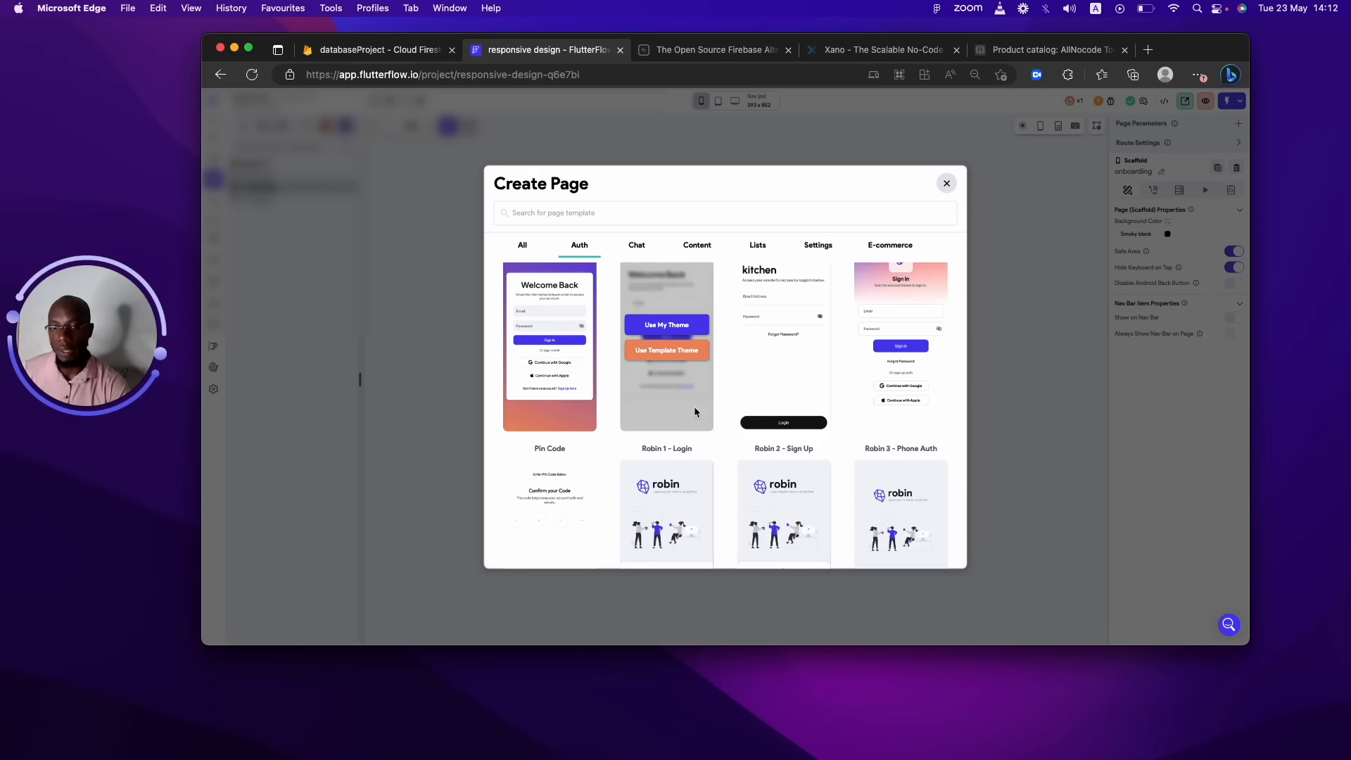
left_click(667, 324)
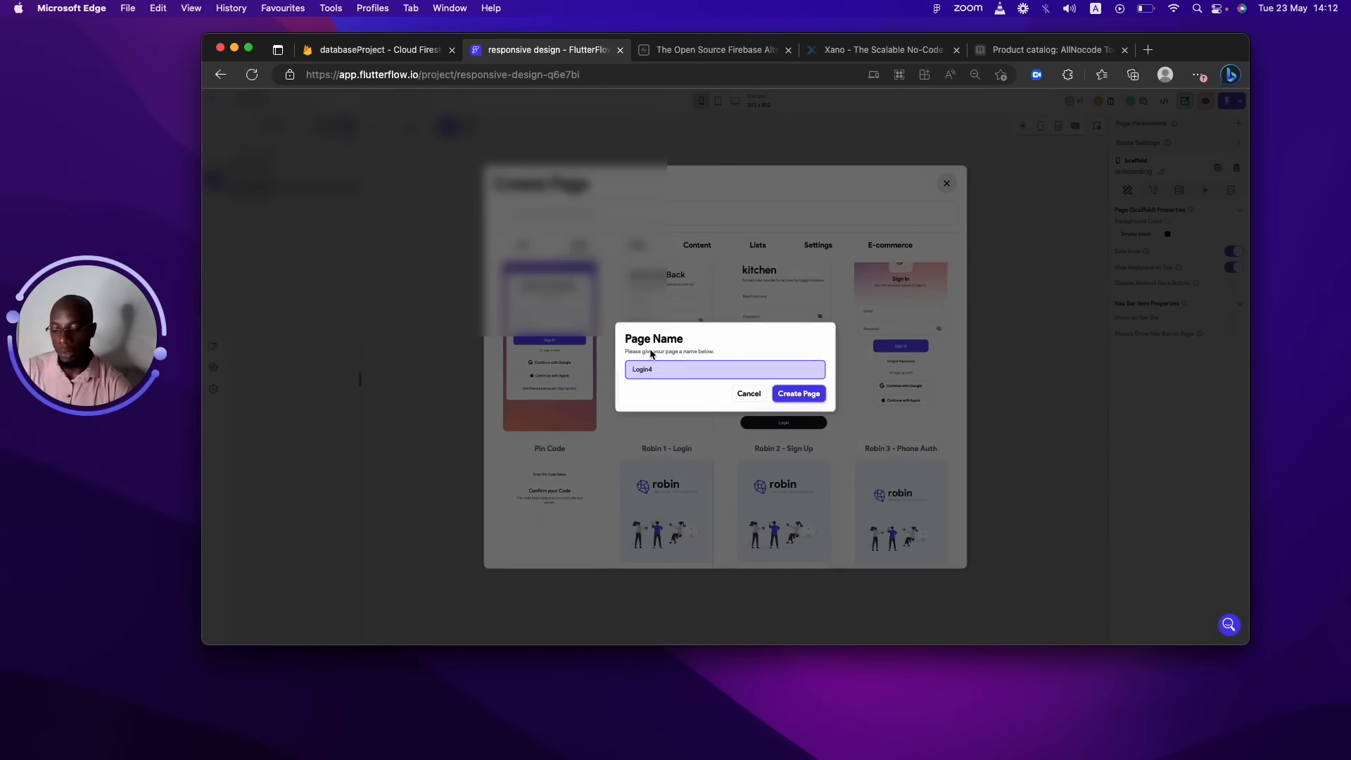
key("BackSpace")
left_click(798, 393)
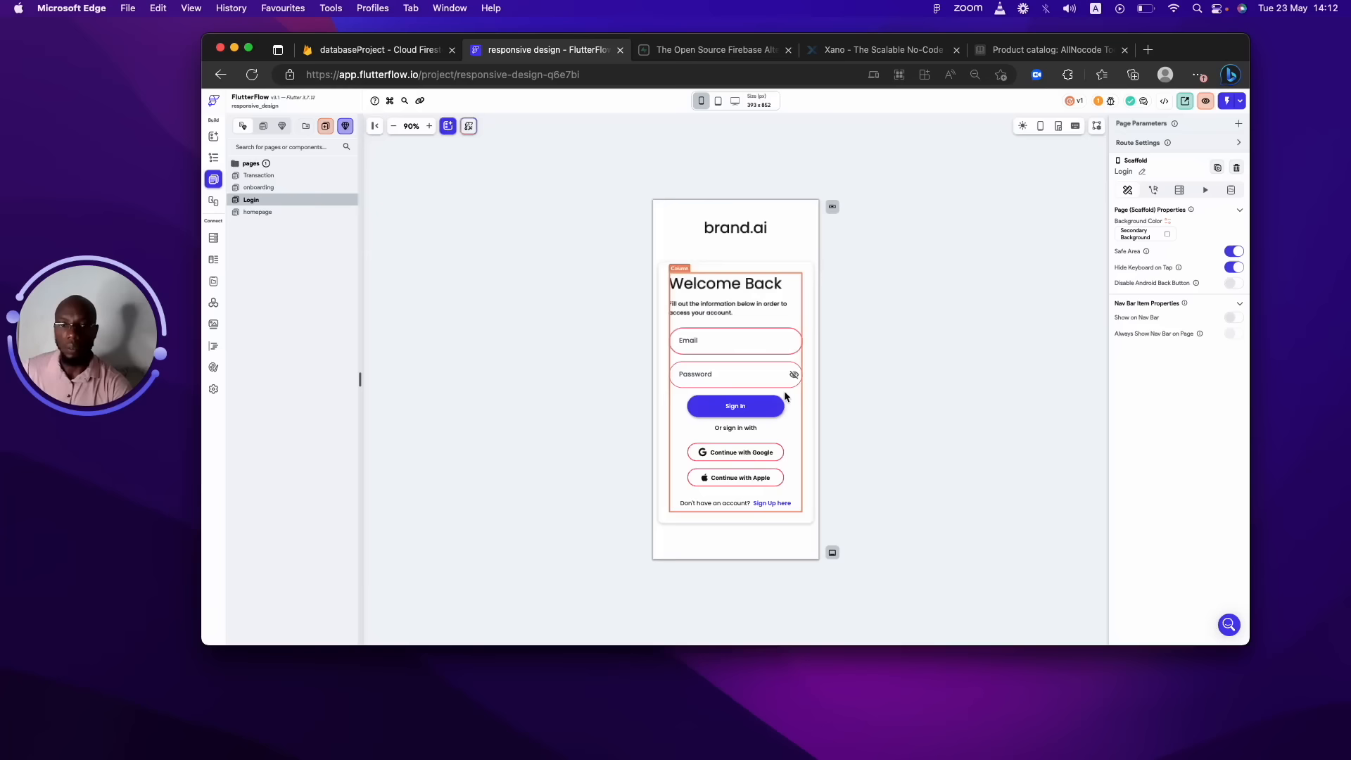
Create a page named Signup from a sign-in template using the app's theme.
left_click(325, 125)
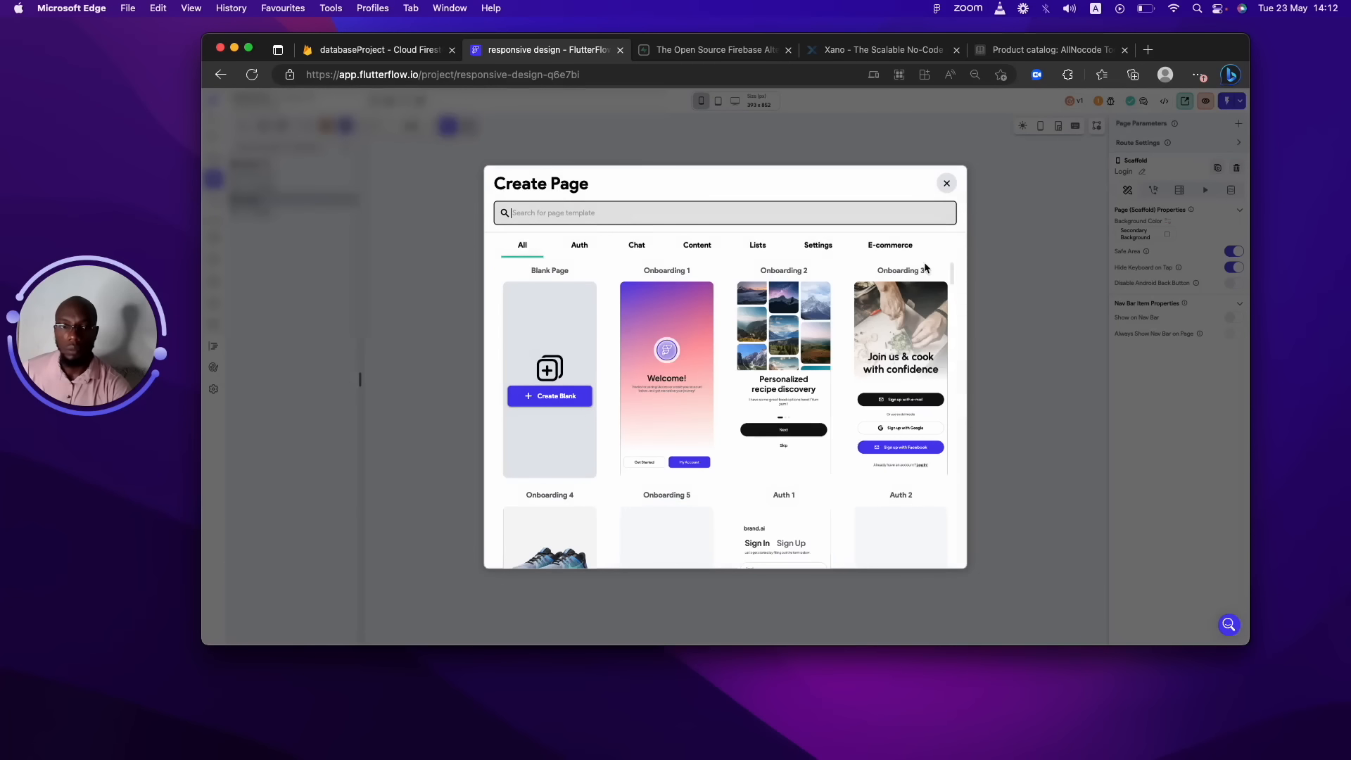
left_click(952, 505)
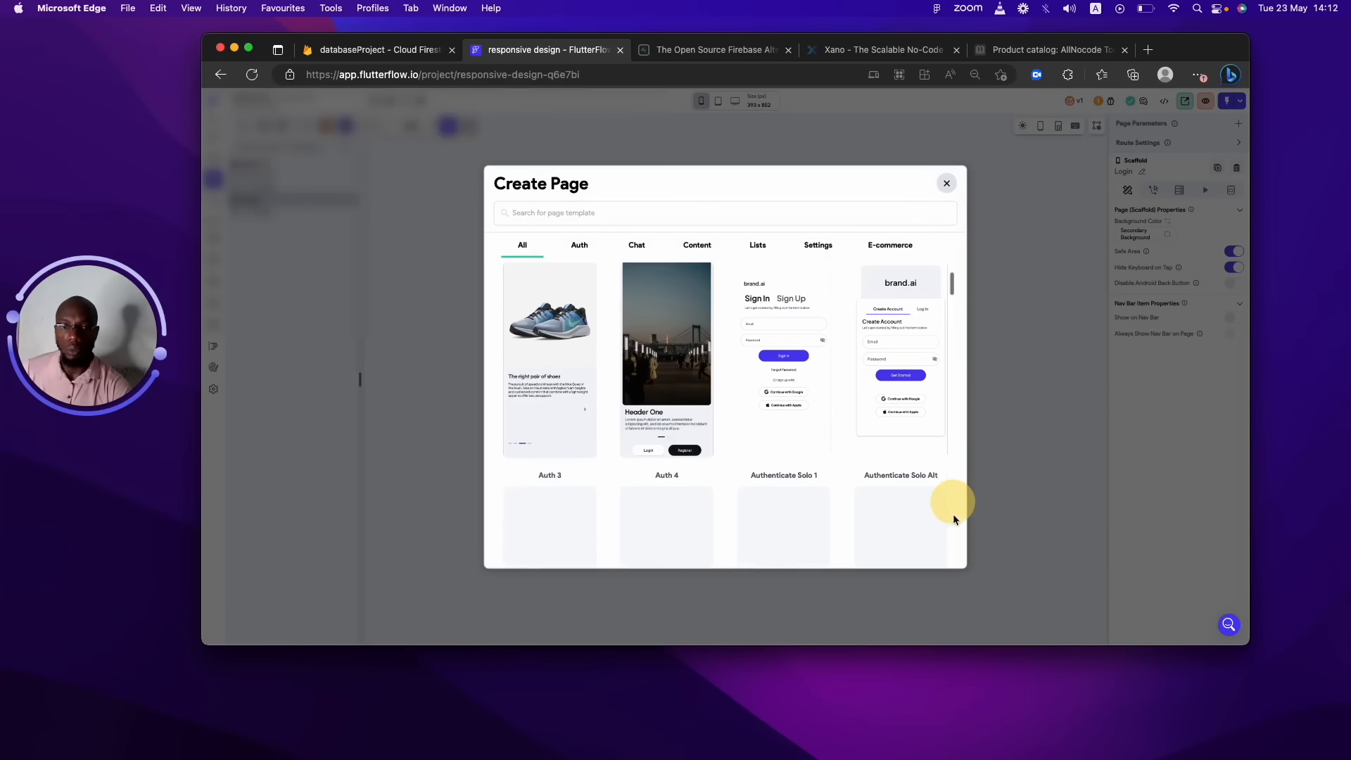
mouse_move(813, 448)
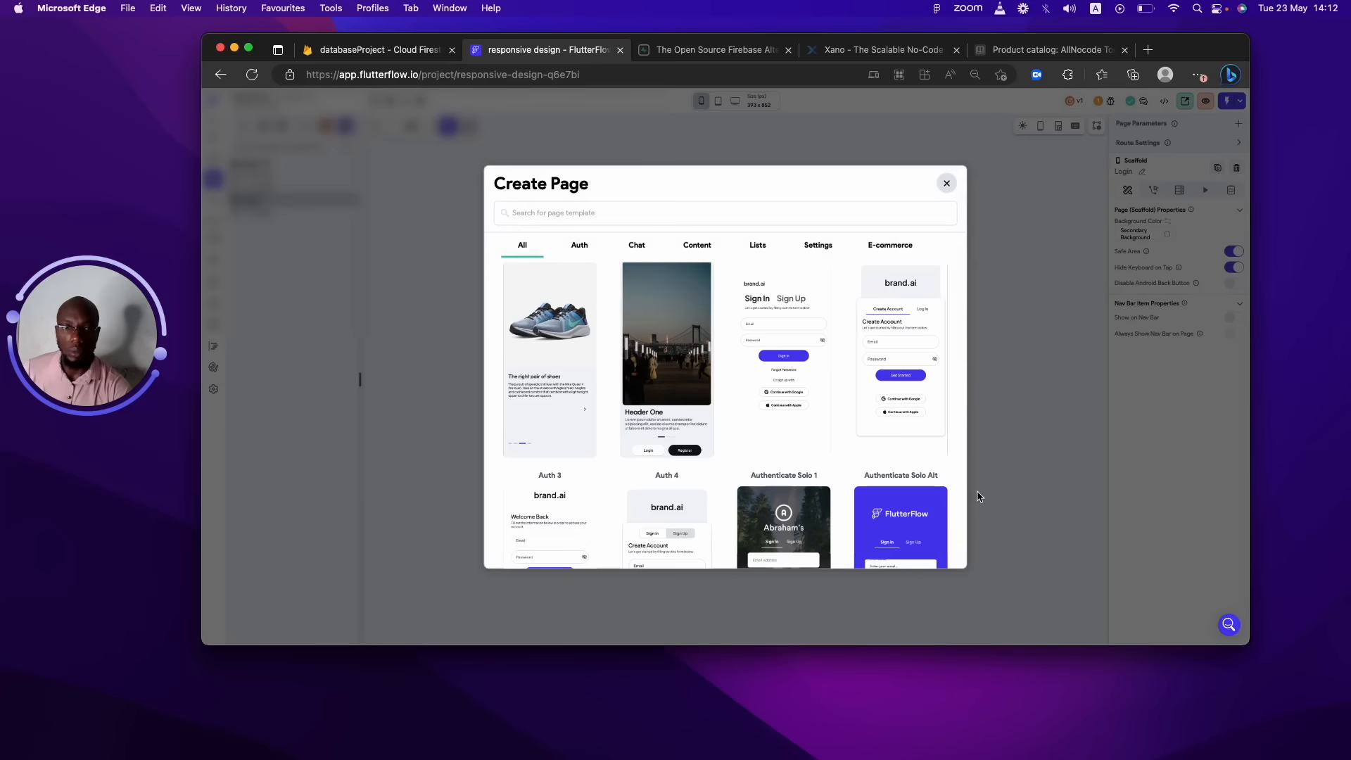
mouse_move(932, 343)
left_click_drag(952, 280, 947, 320)
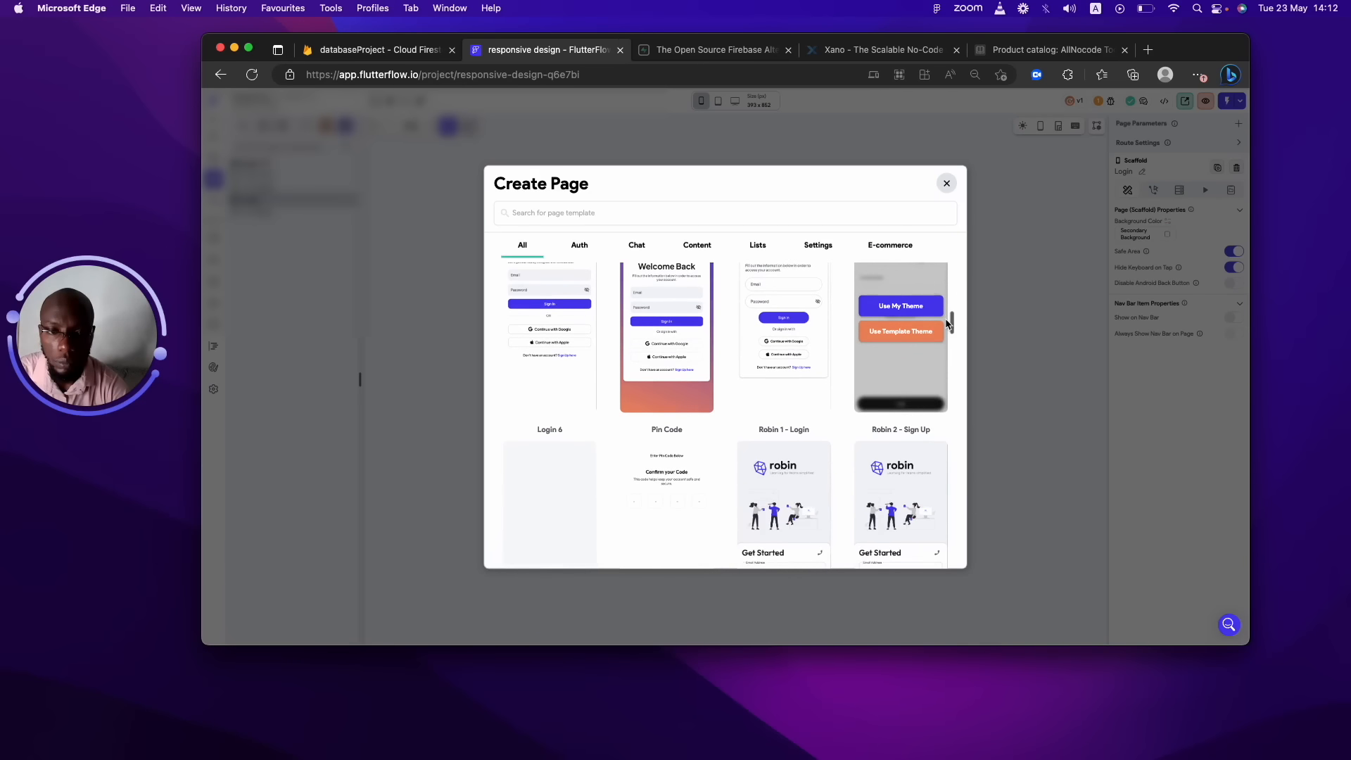
left_click(901, 306)
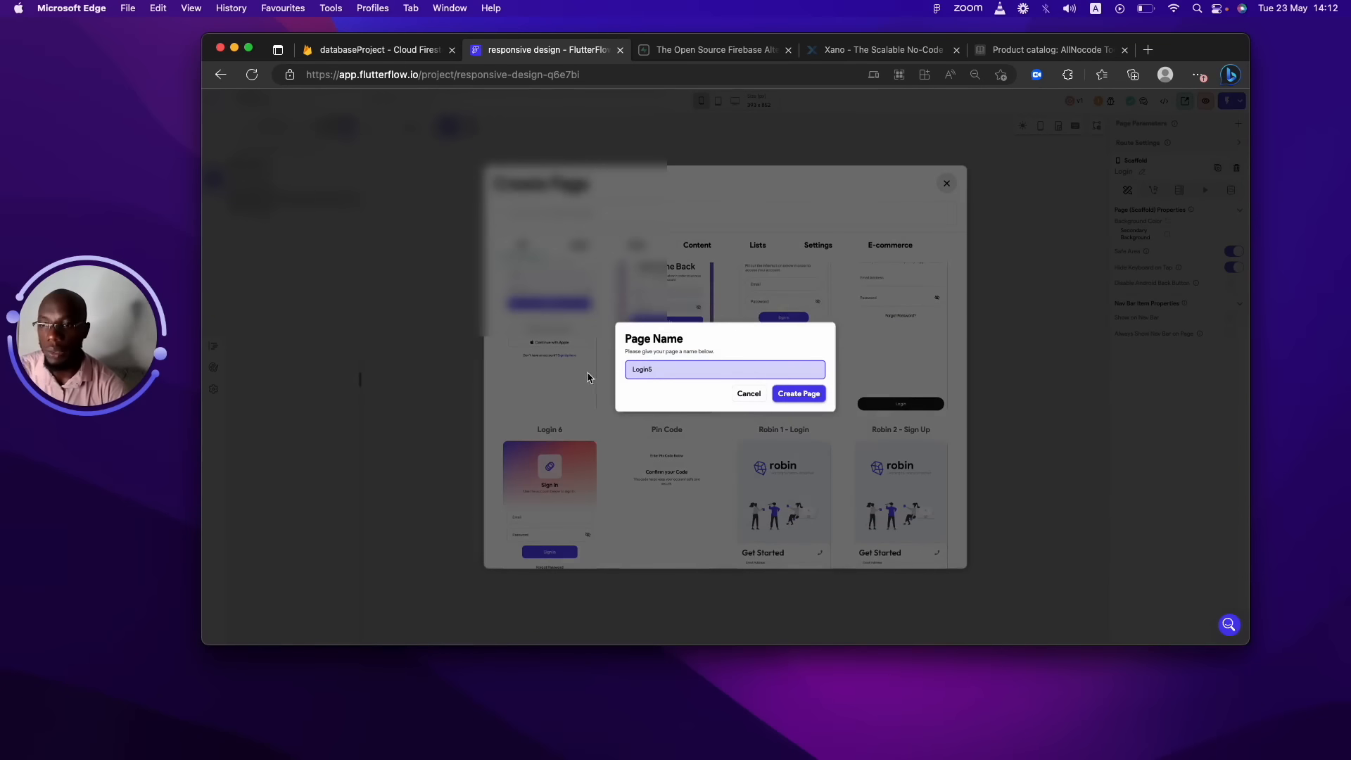
key("BackSpace")
key("BackSpace")
key("BackSpace")
key("BackSpace")
key("BackSpace")
key("BackSpace")
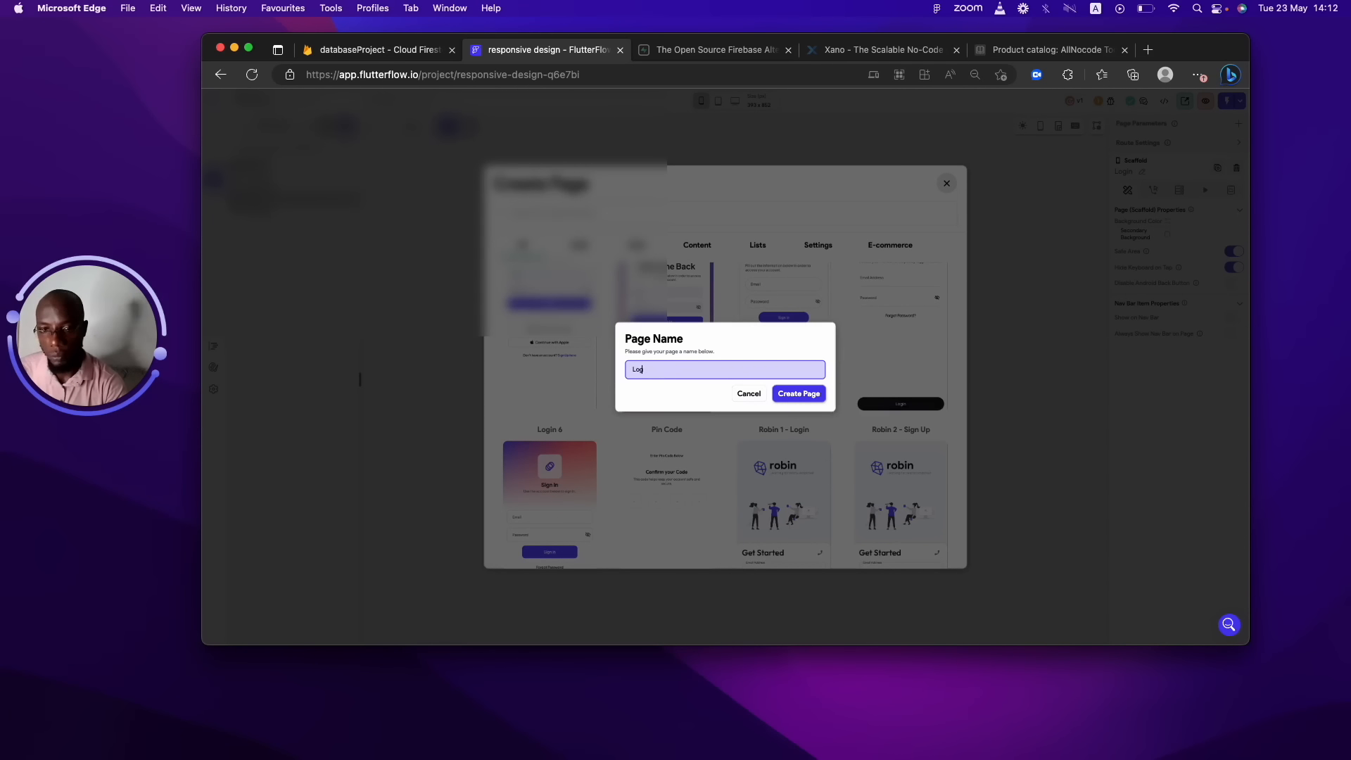
type("Signup")
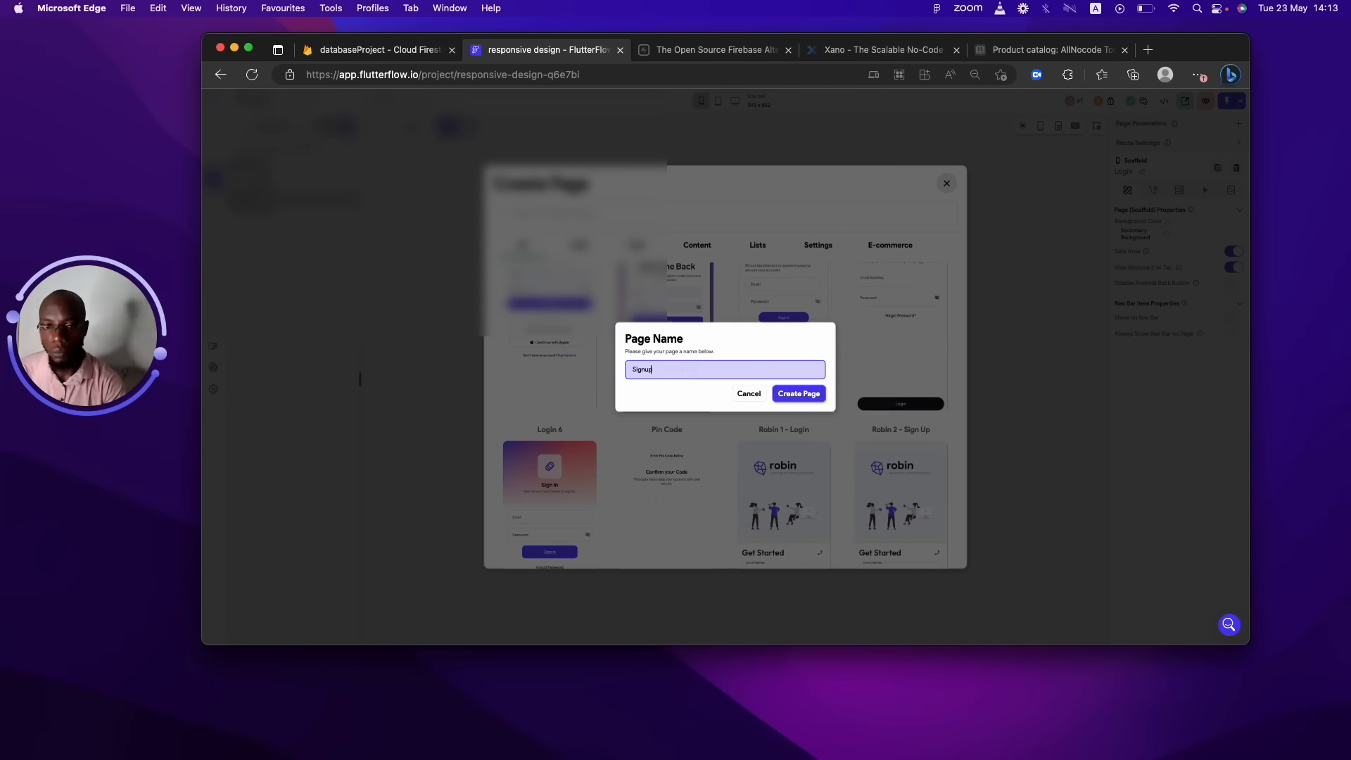
key("Return")
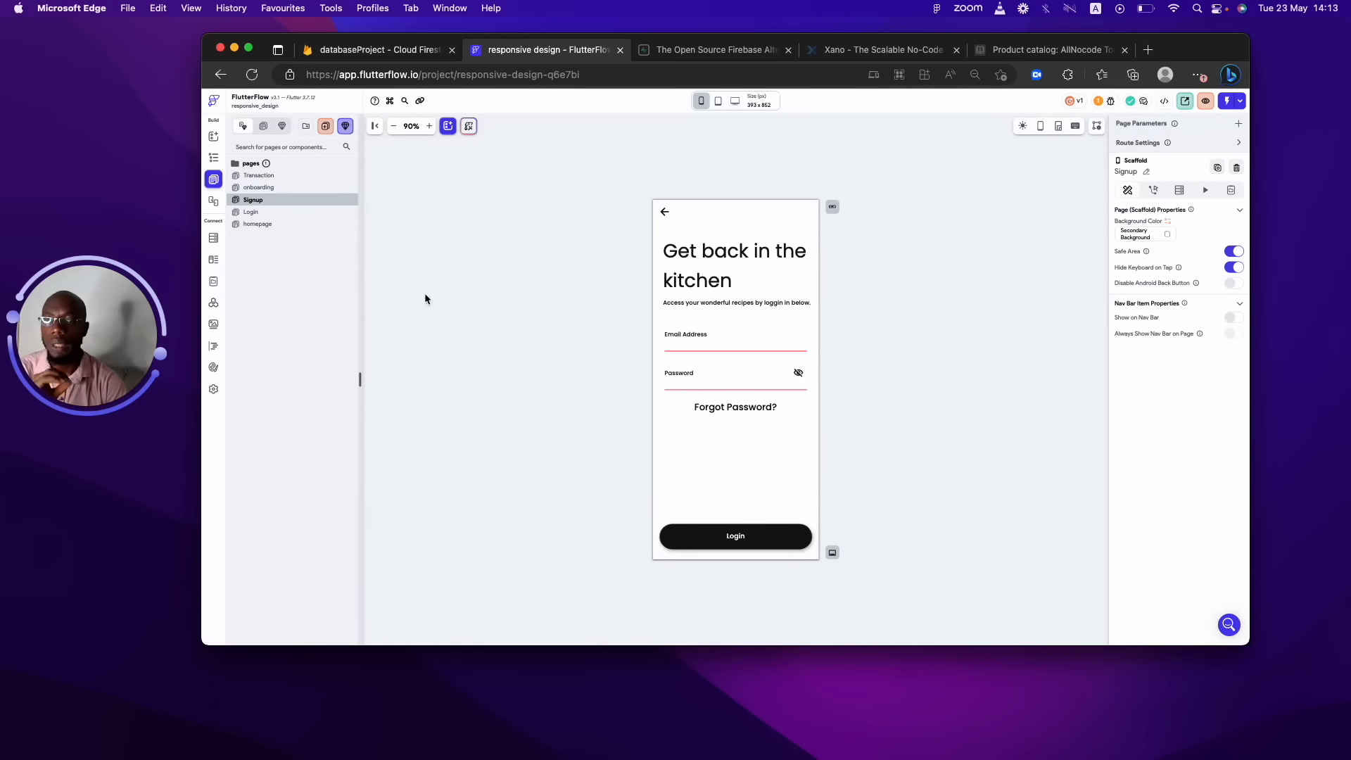
Select the Signup page's Email, Password and Login button, showing the Login button's actions.
left_click(701, 335)
left_click(707, 377)
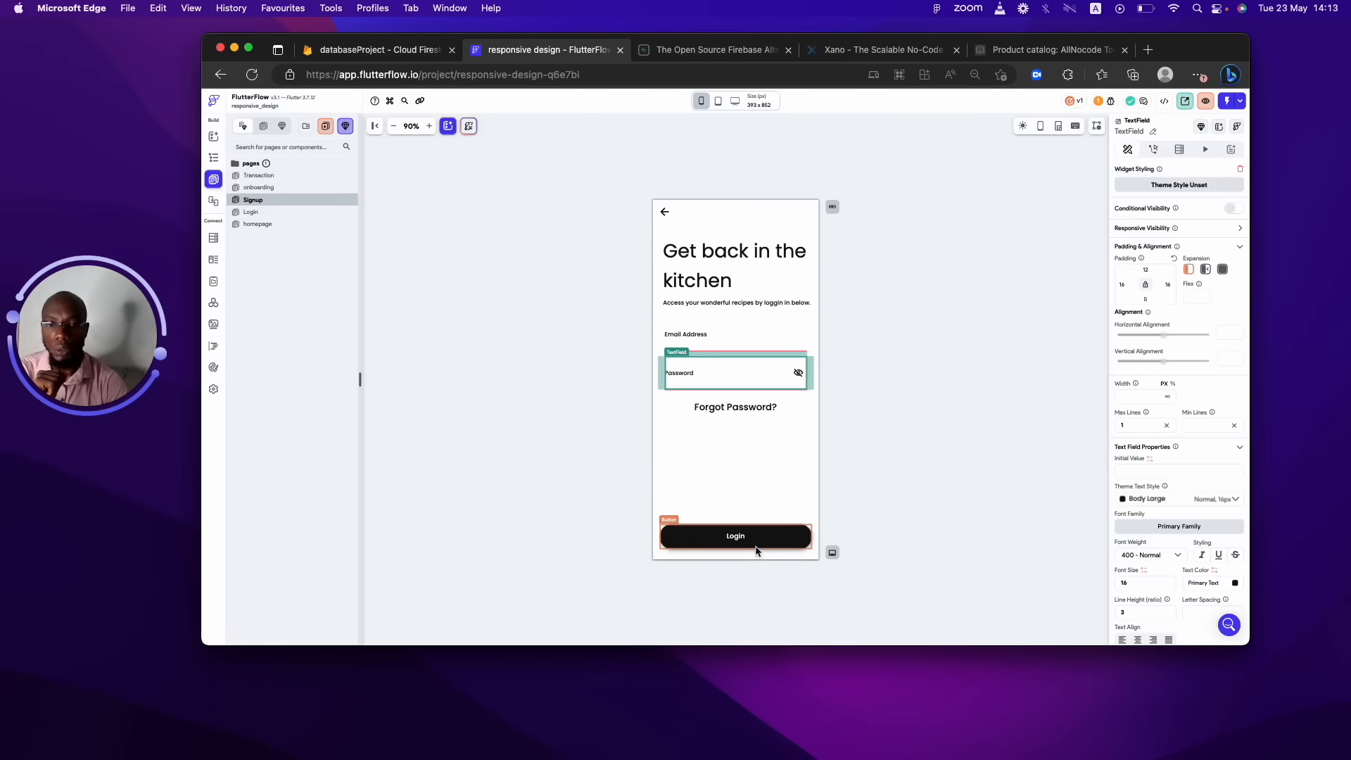
left_click(757, 546)
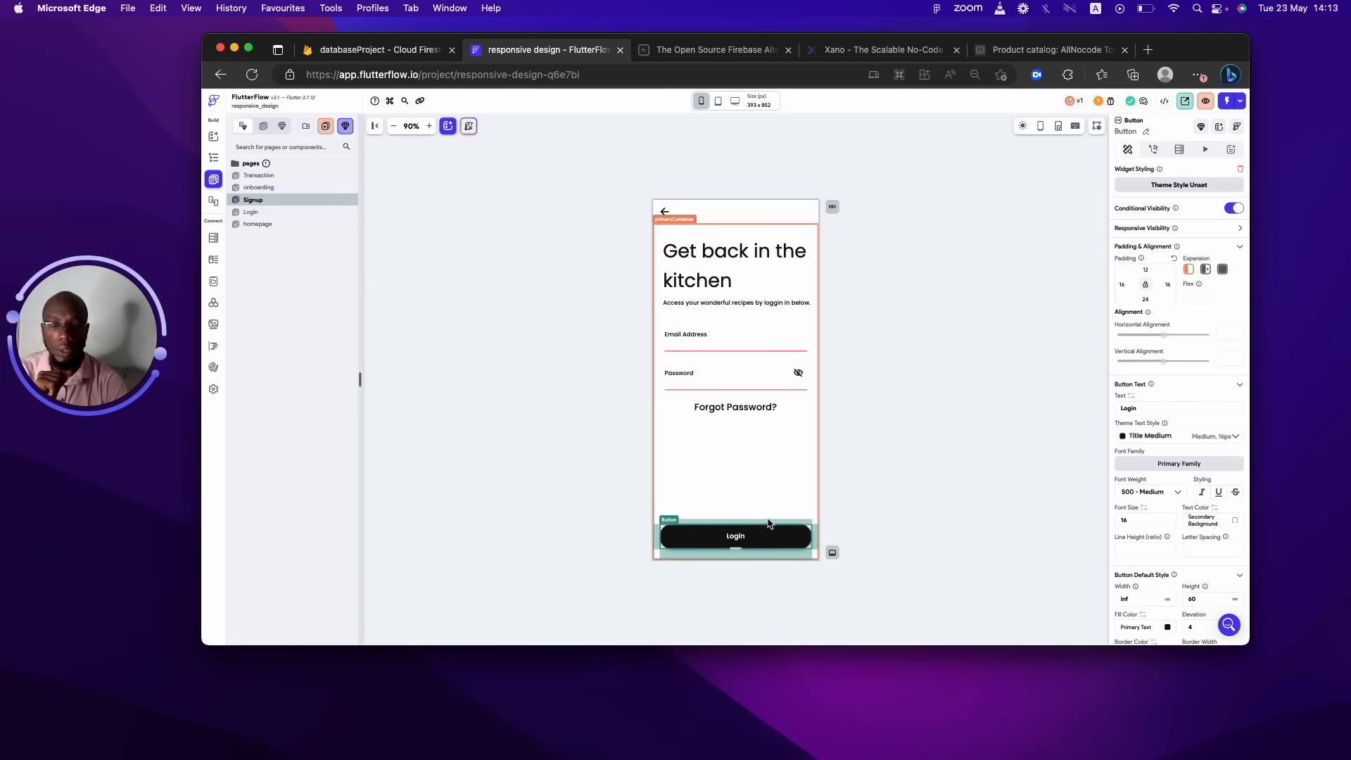
left_click(1154, 158)
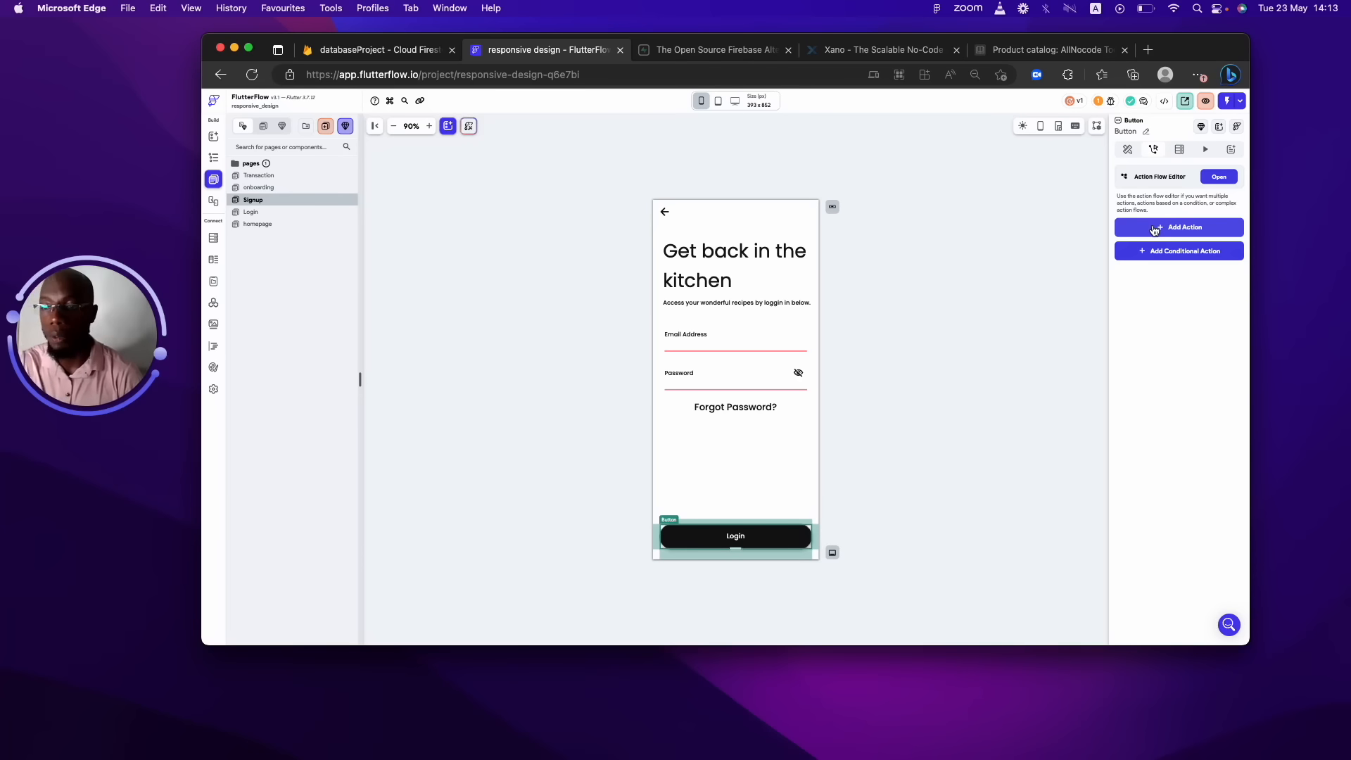
Add a Firebase Create Account action using Email, with Text Field 1 and Password Field 1.
left_click(1157, 225)
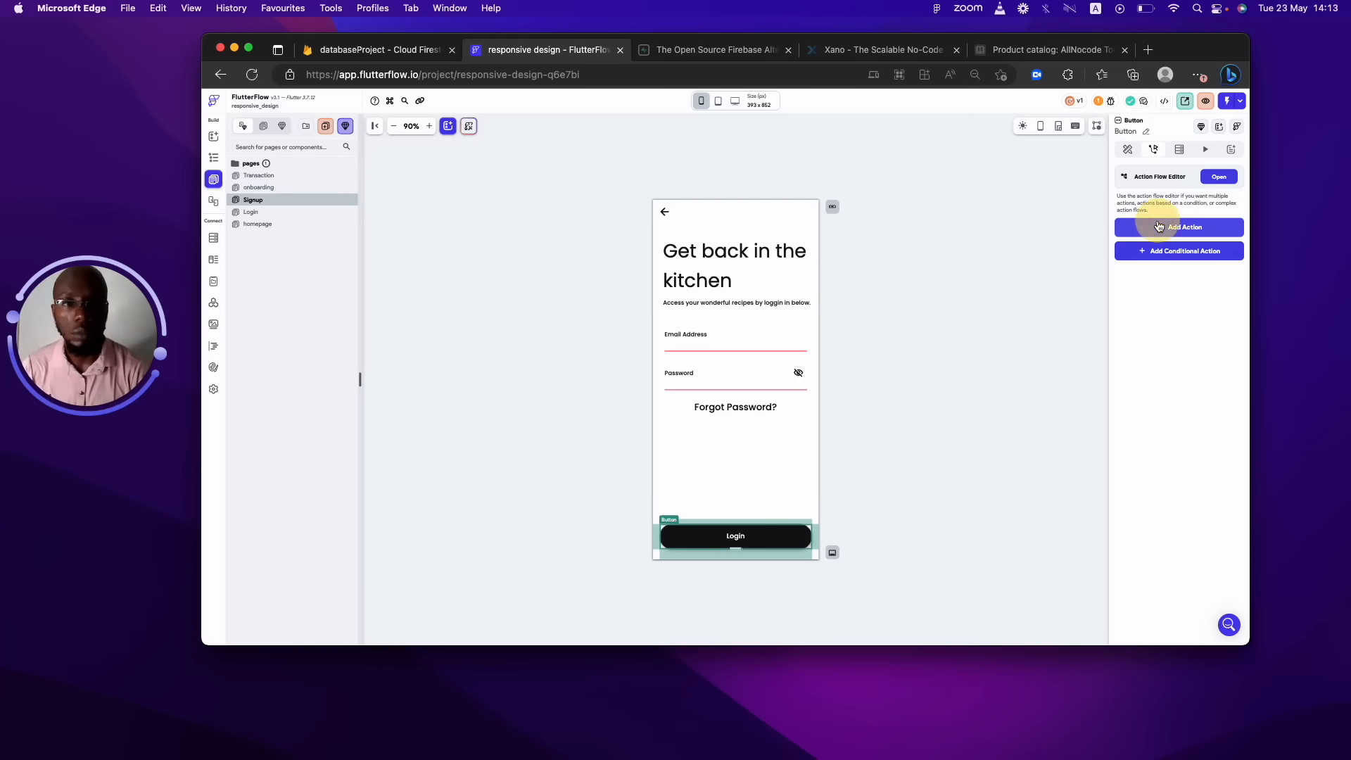
type("fire")
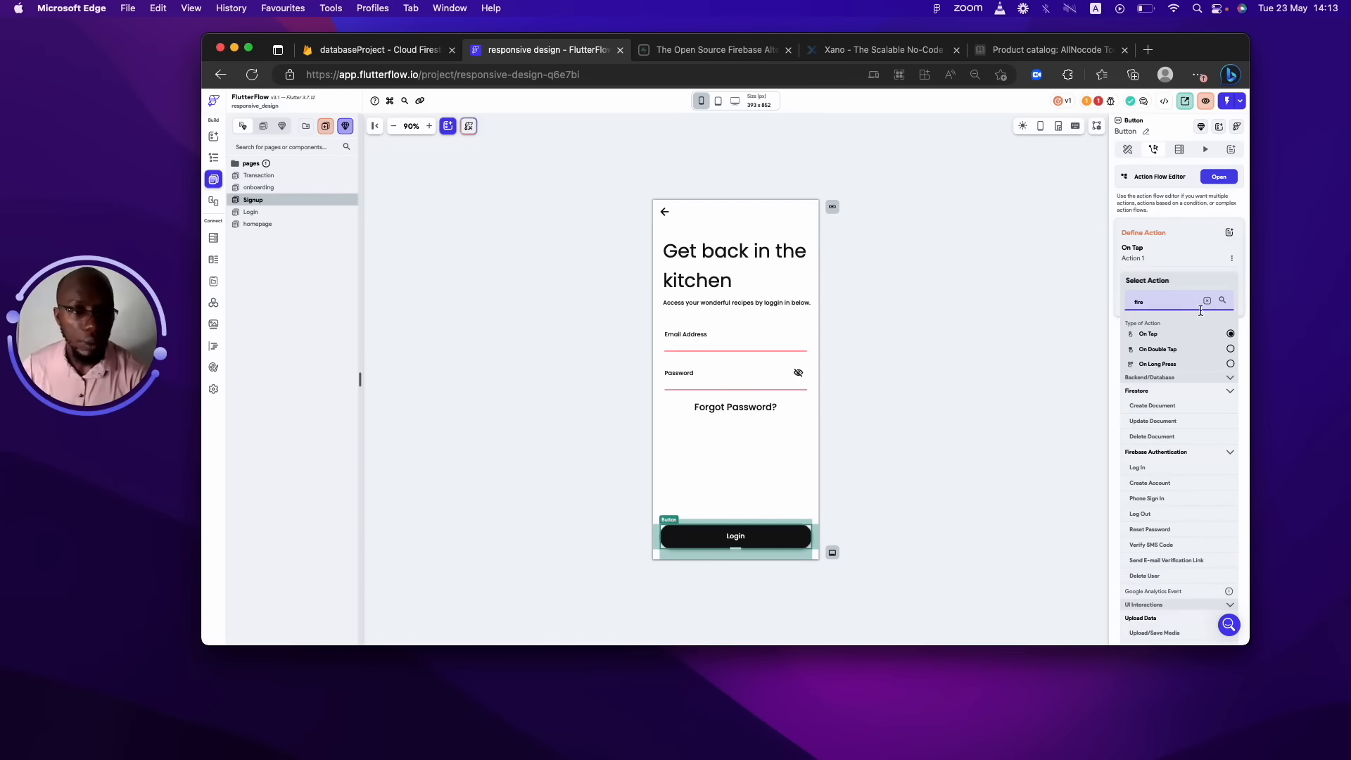
left_click(1152, 484)
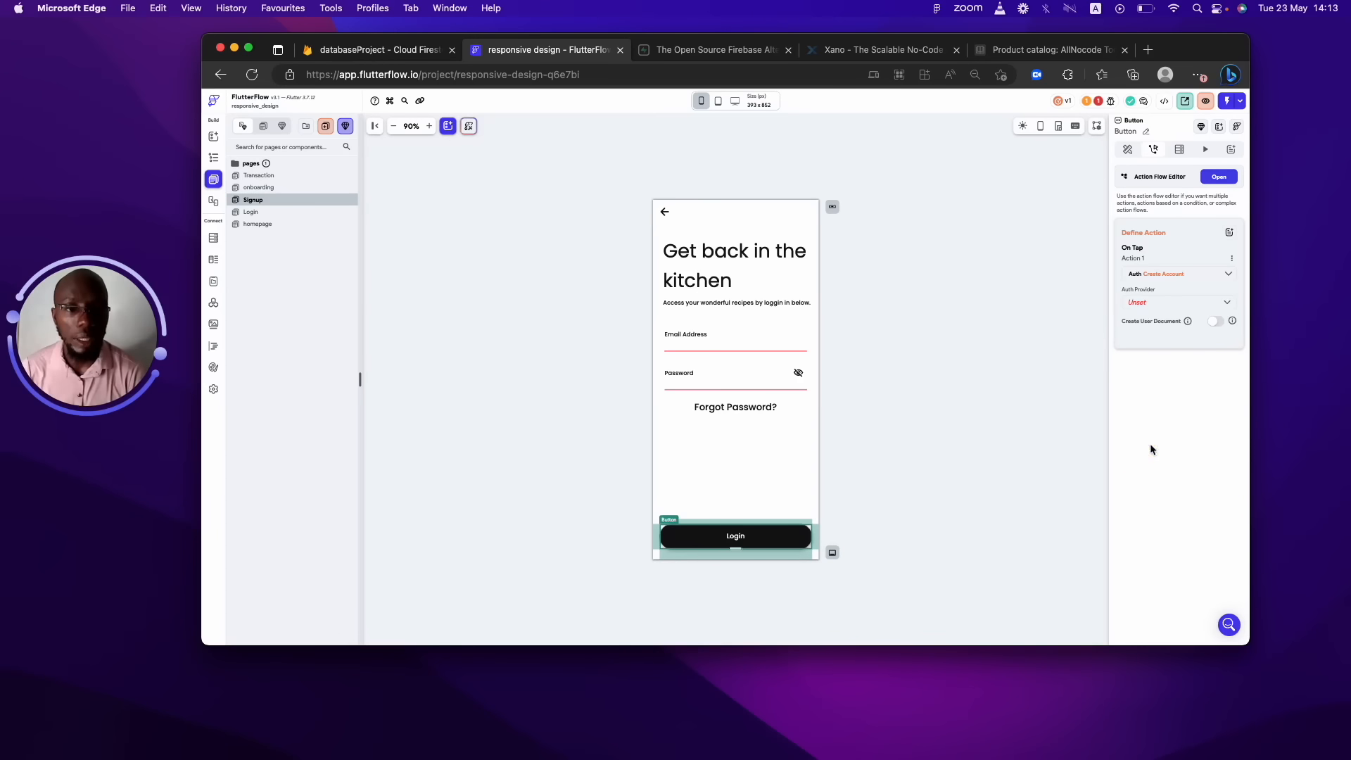
left_click(1154, 308)
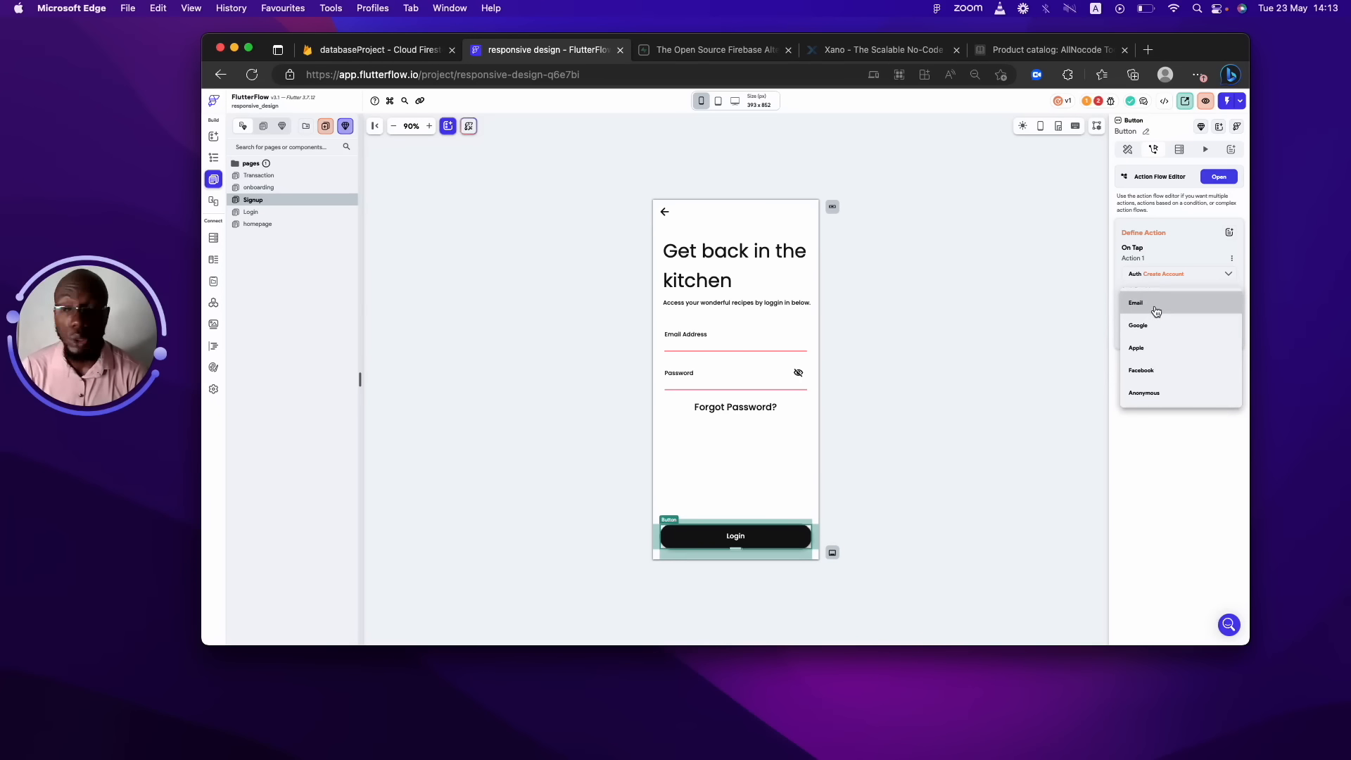
left_click(1155, 311)
left_click(1157, 336)
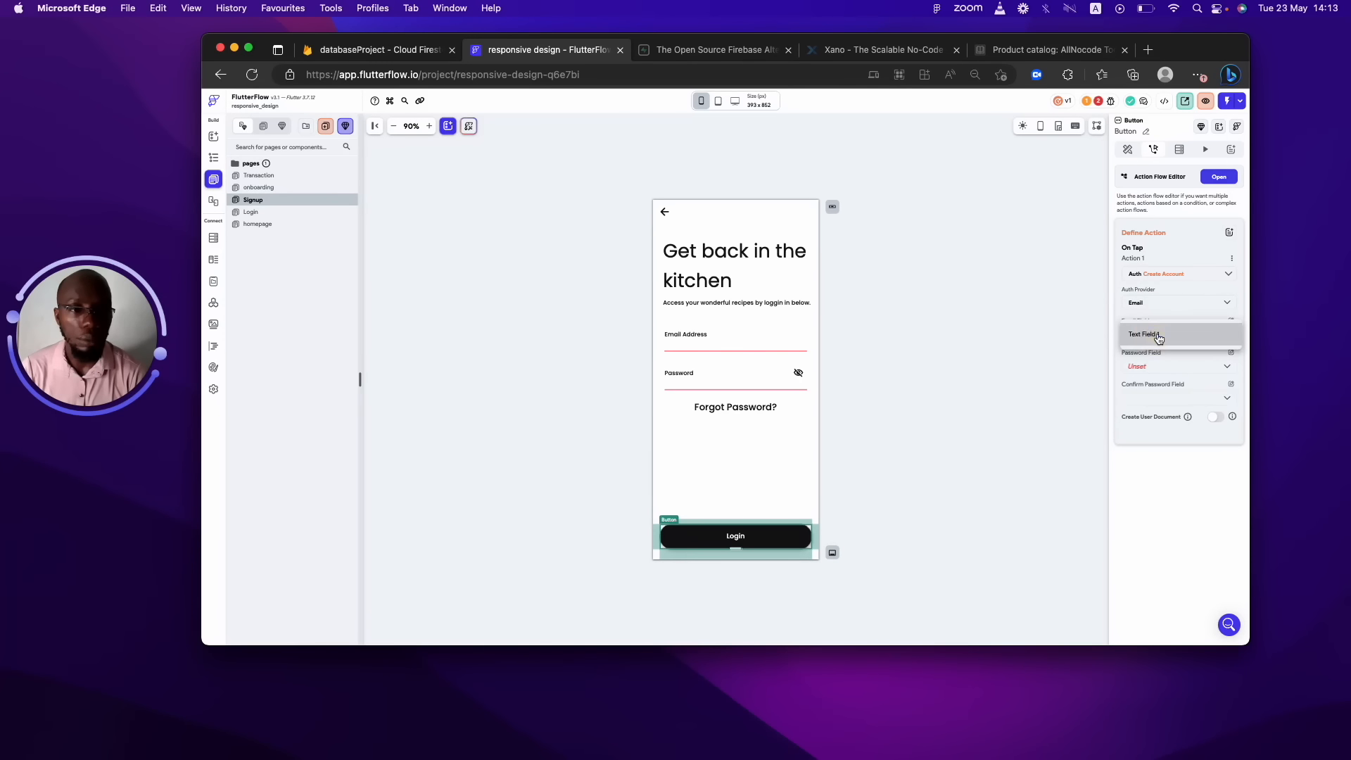
left_click(1157, 335)
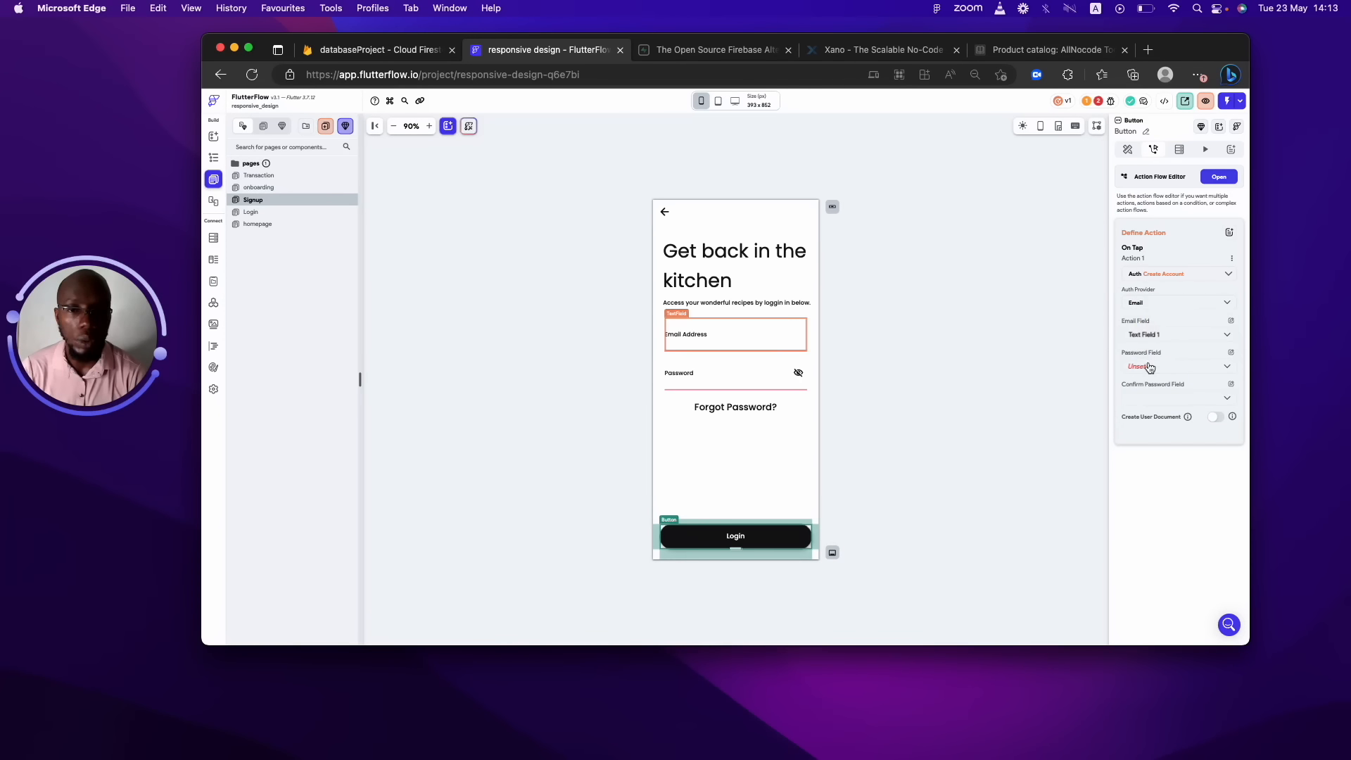
left_click(1147, 366)
left_click(1148, 371)
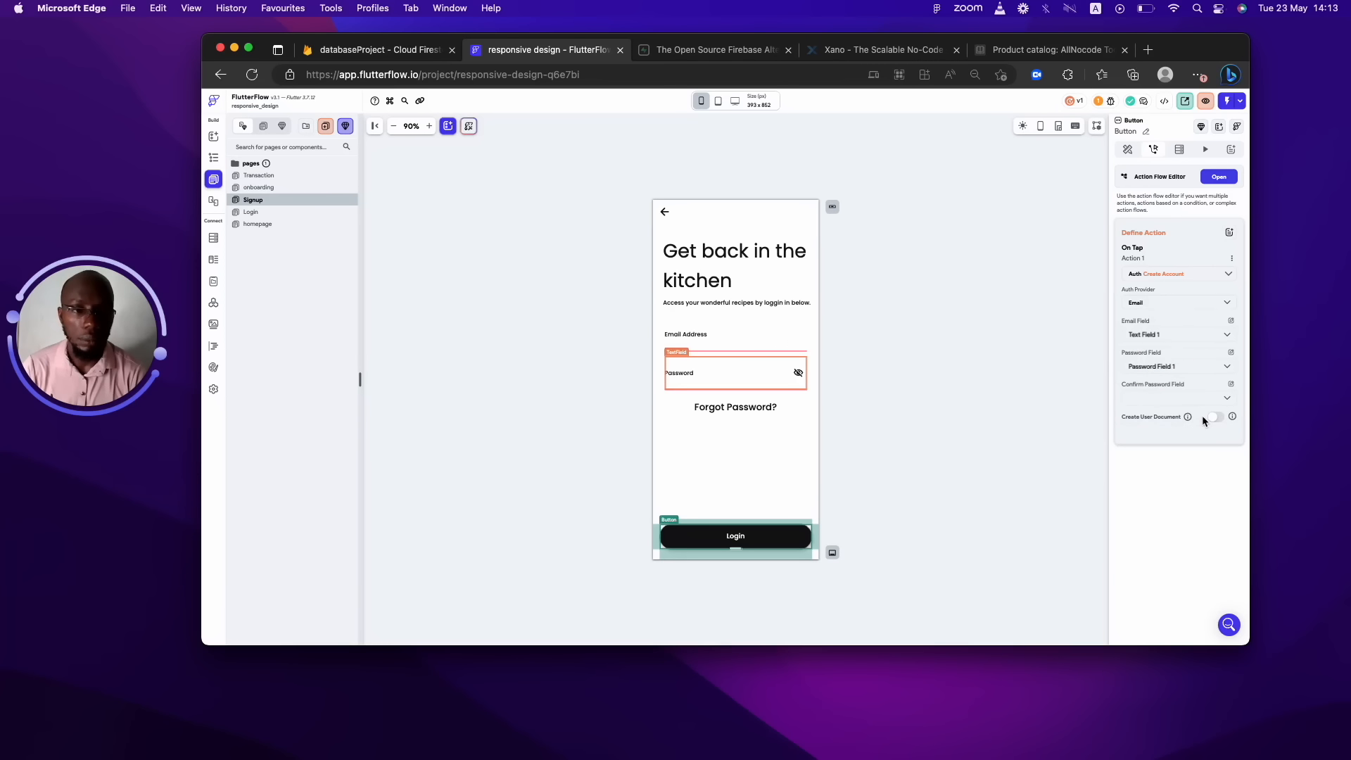
mouse_move(1188, 418)
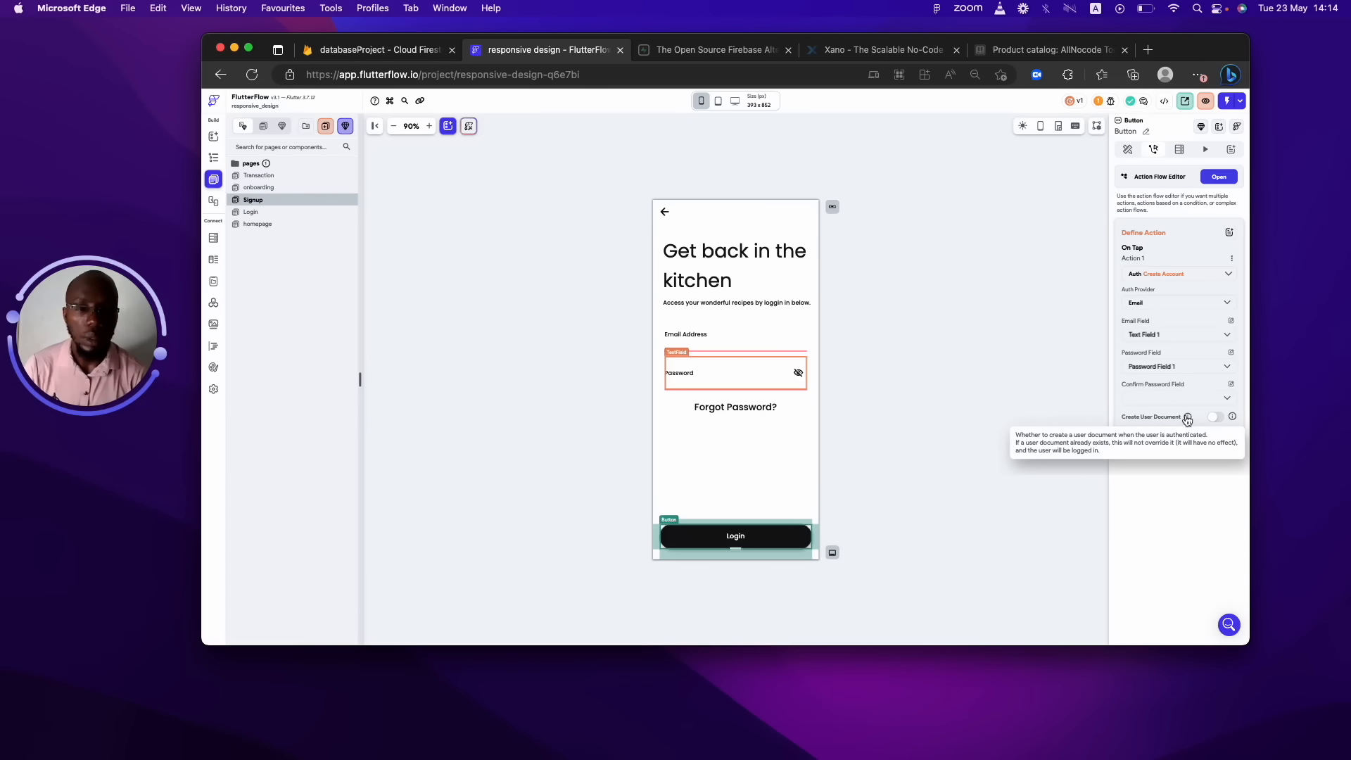
Turn on Create User Document and set its collection to User.
left_click(1214, 417)
left_click(1197, 462)
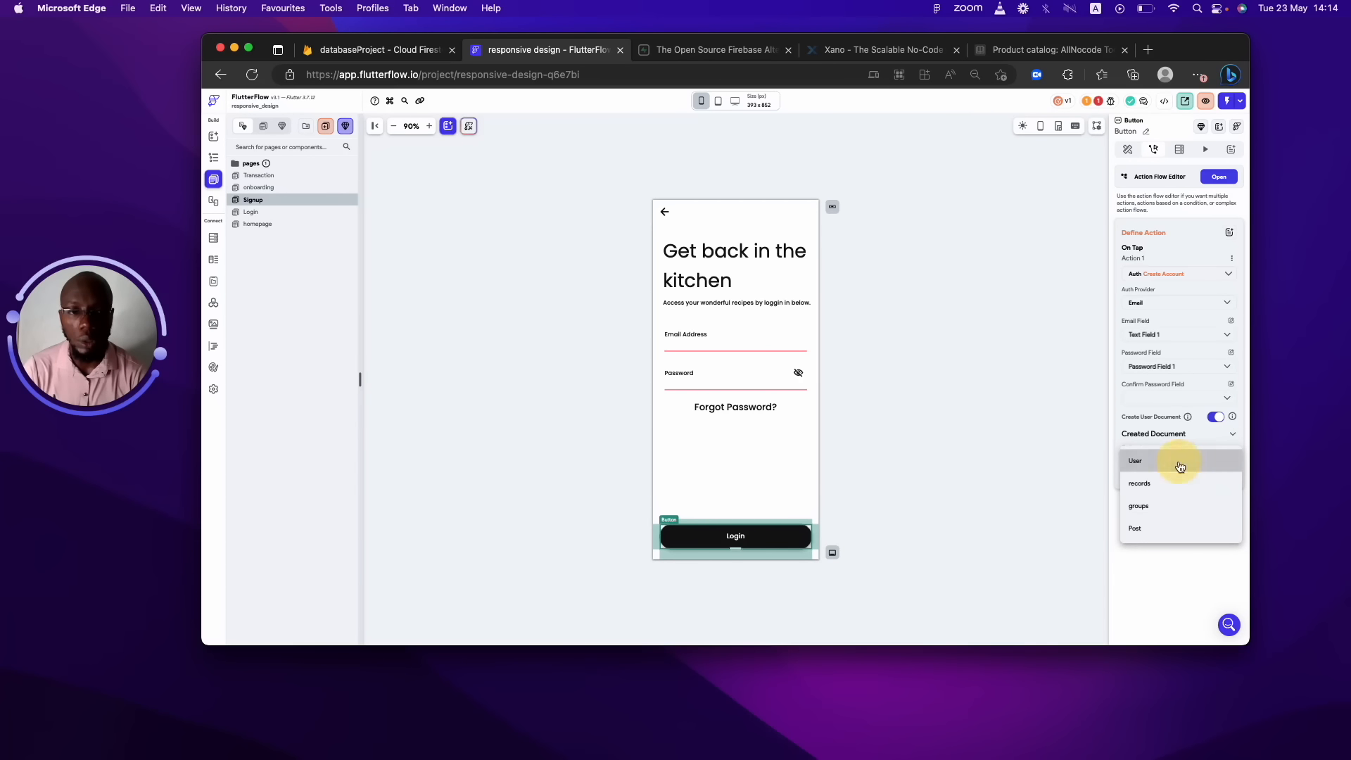
left_click(1181, 465)
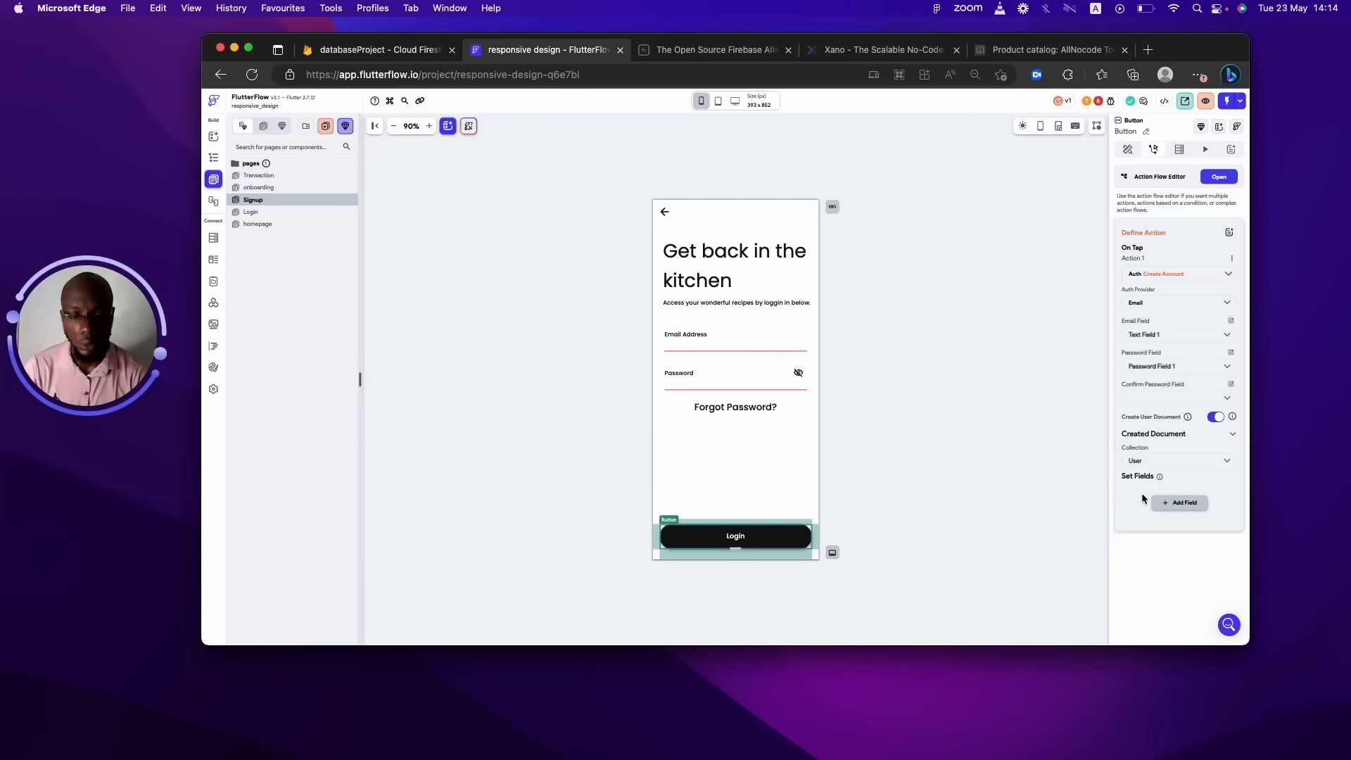
Try adding a userName field to the user document, then remove it again.
left_click(1170, 505)
left_click(1154, 508)
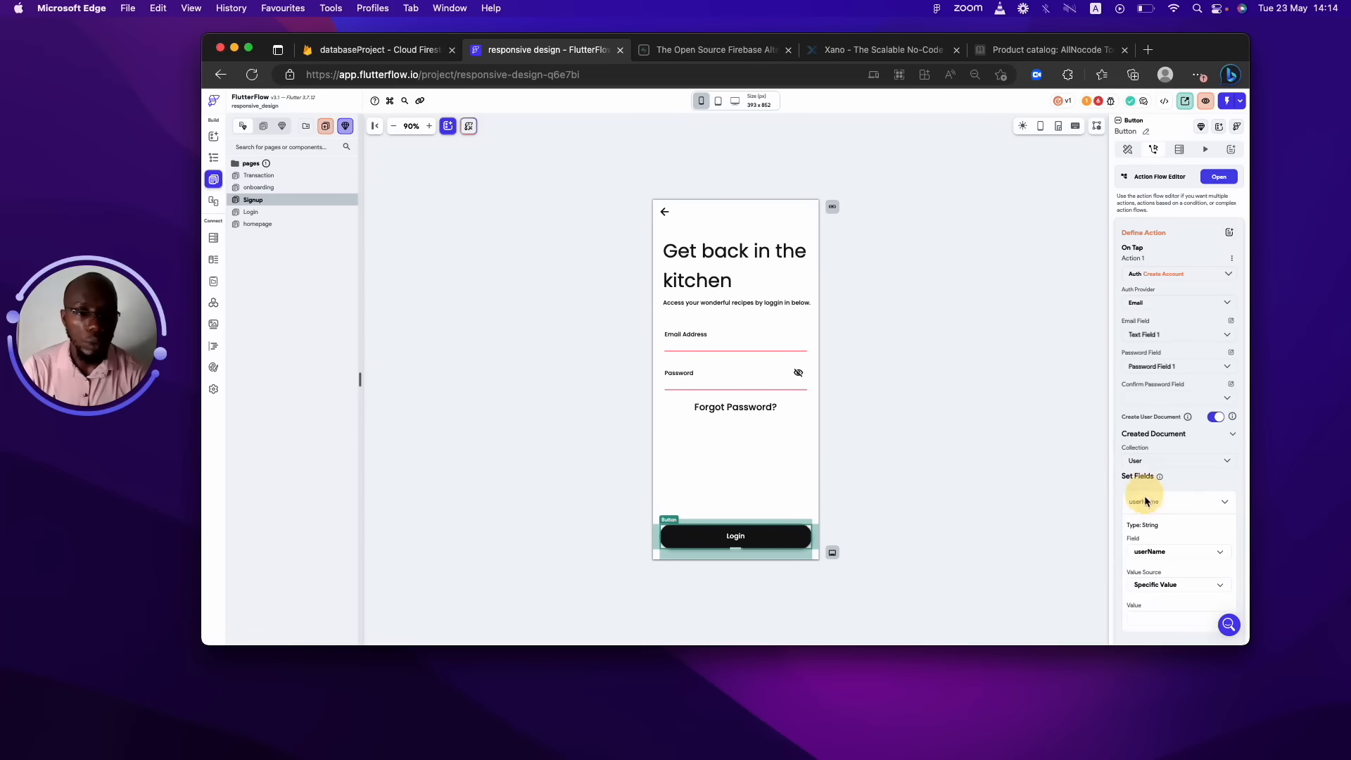
left_click(1200, 500)
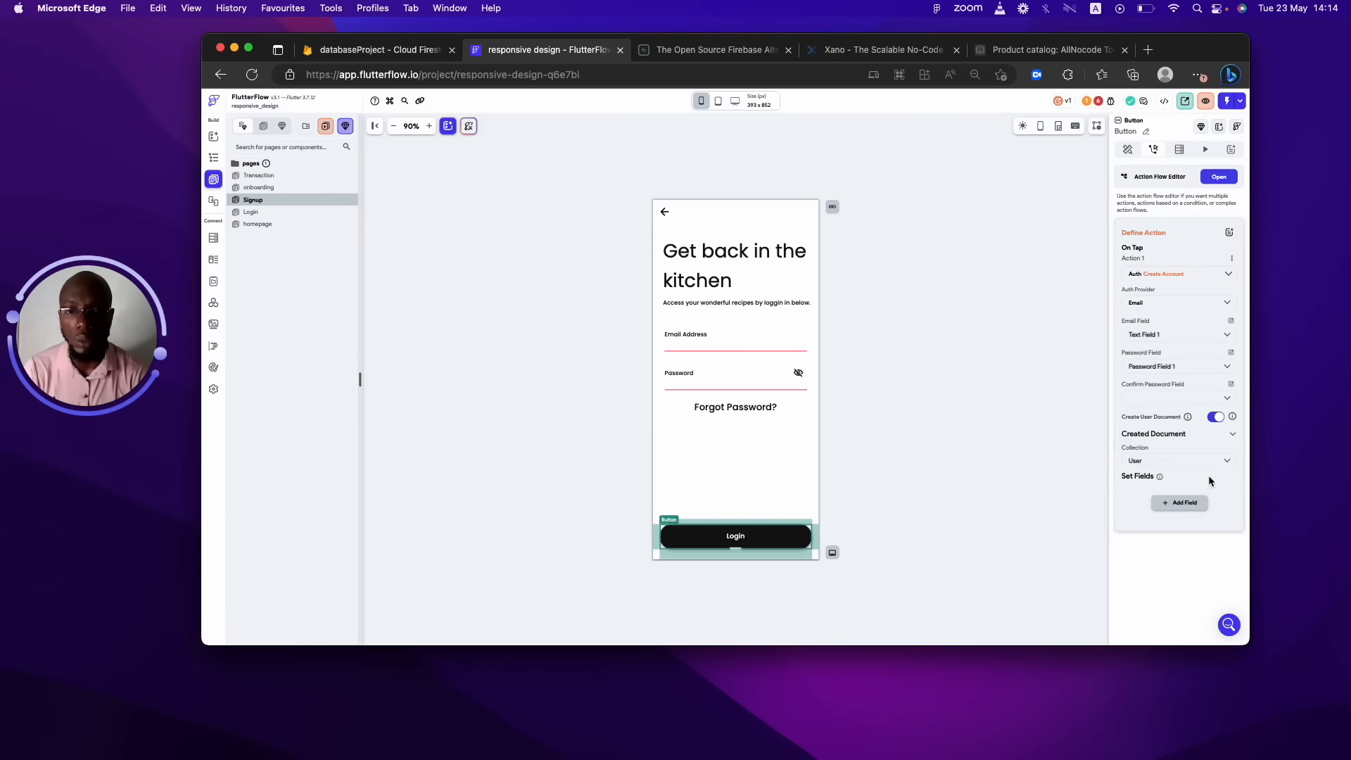
left_click(1185, 502)
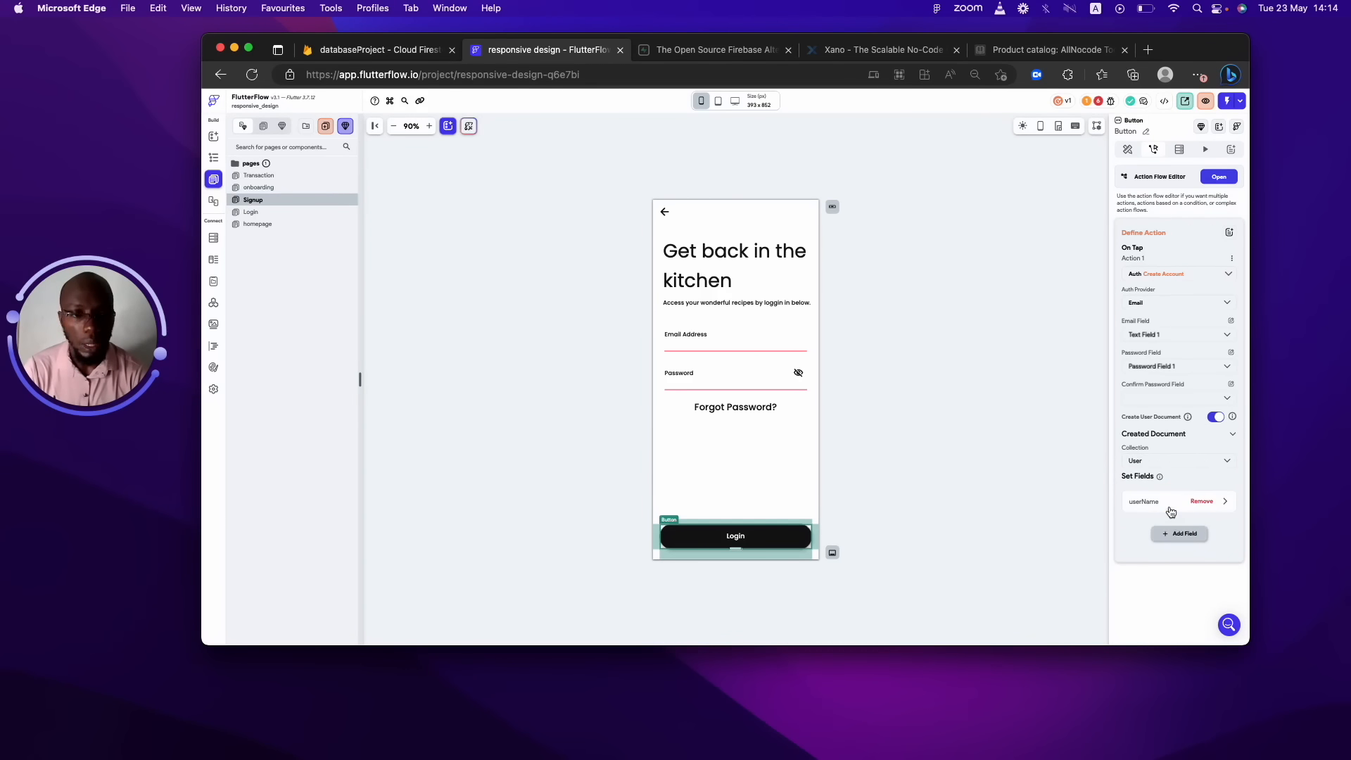
left_click(1169, 514)
left_click(1166, 547)
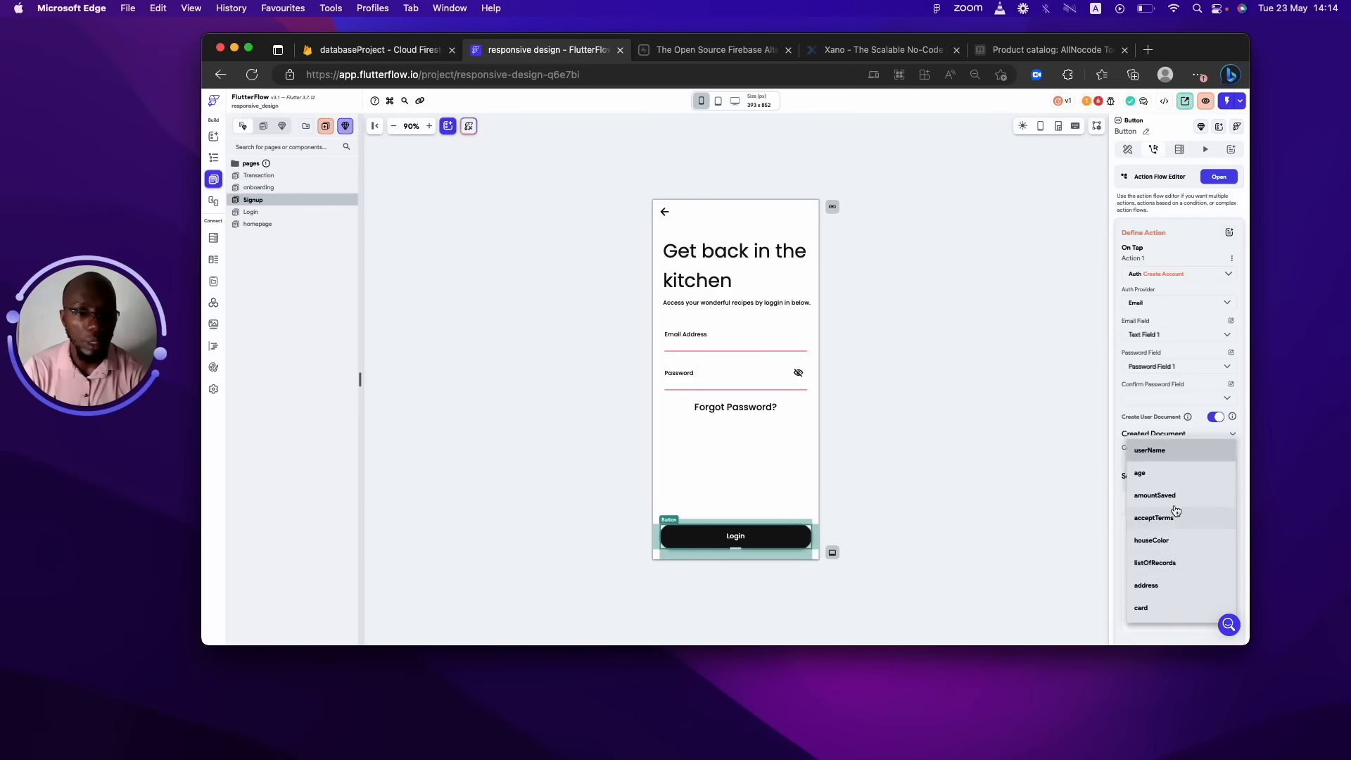
left_click(1152, 449)
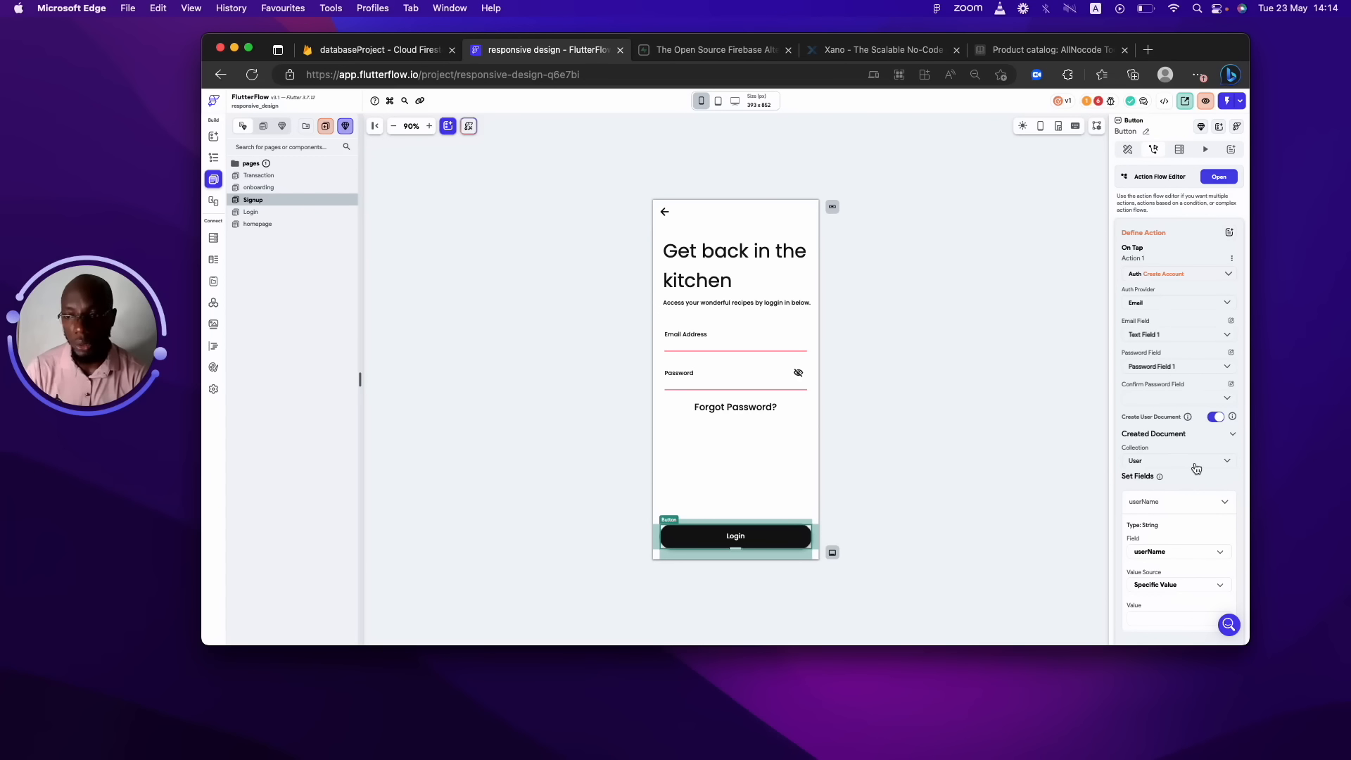
left_click(1192, 463)
left_click(1190, 462)
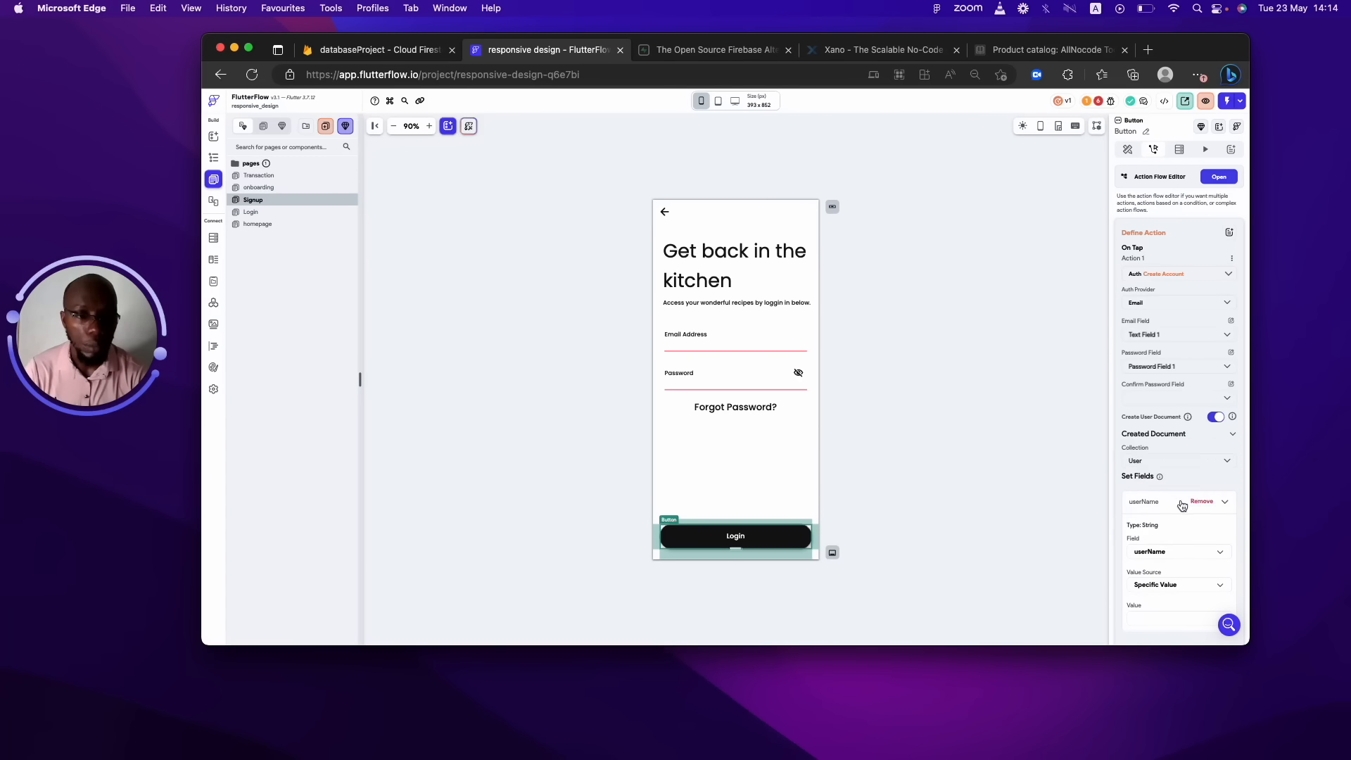
left_click(1202, 502)
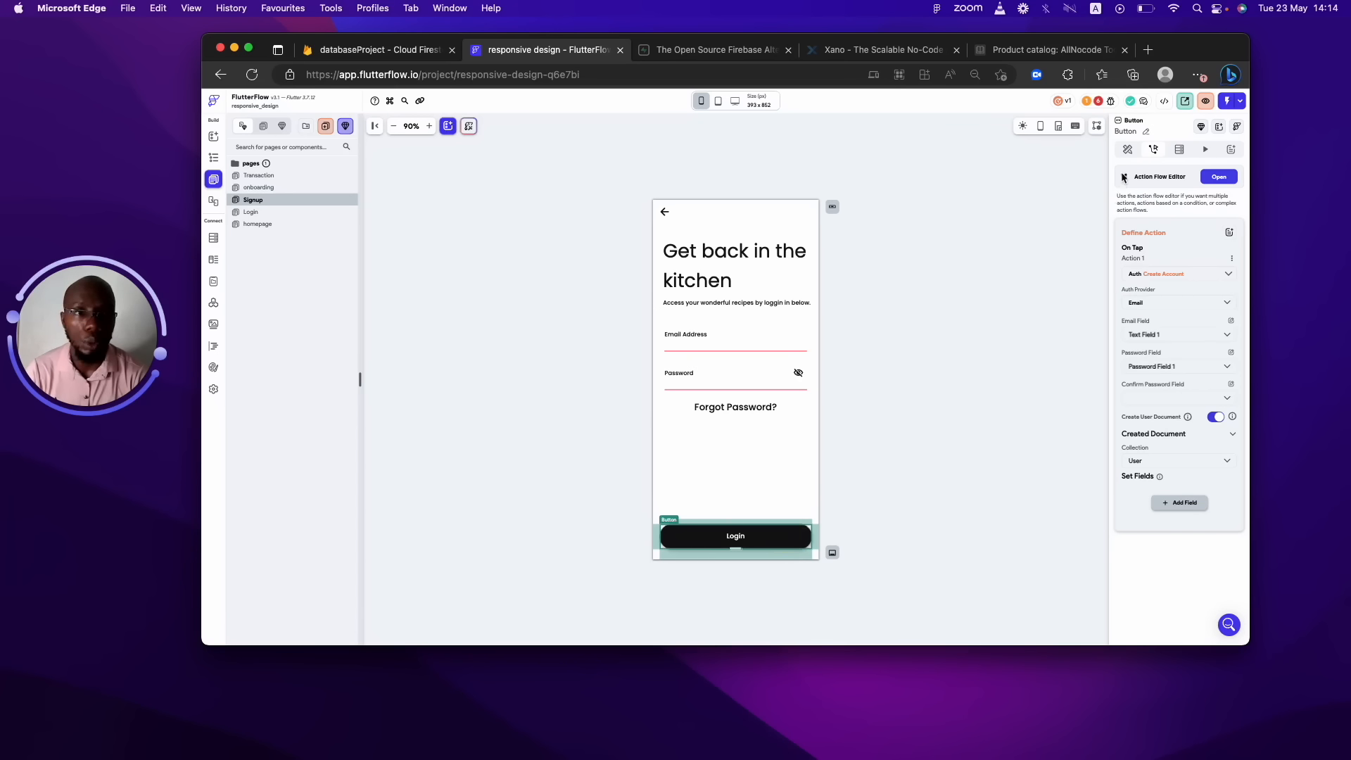
Add a second action to the Signup button that navigates to homepage after account creation.
left_click(1219, 176)
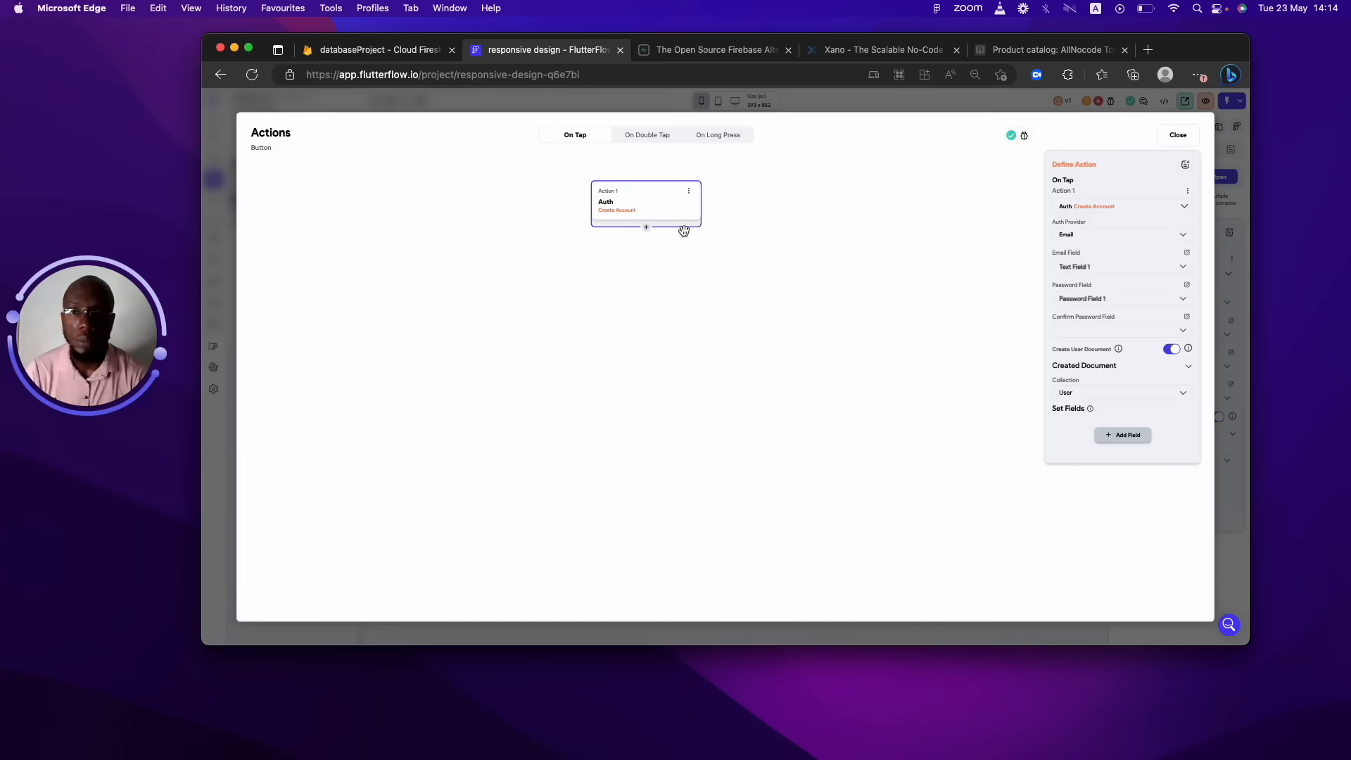
left_click(646, 234)
left_click(648, 229)
left_click(646, 248)
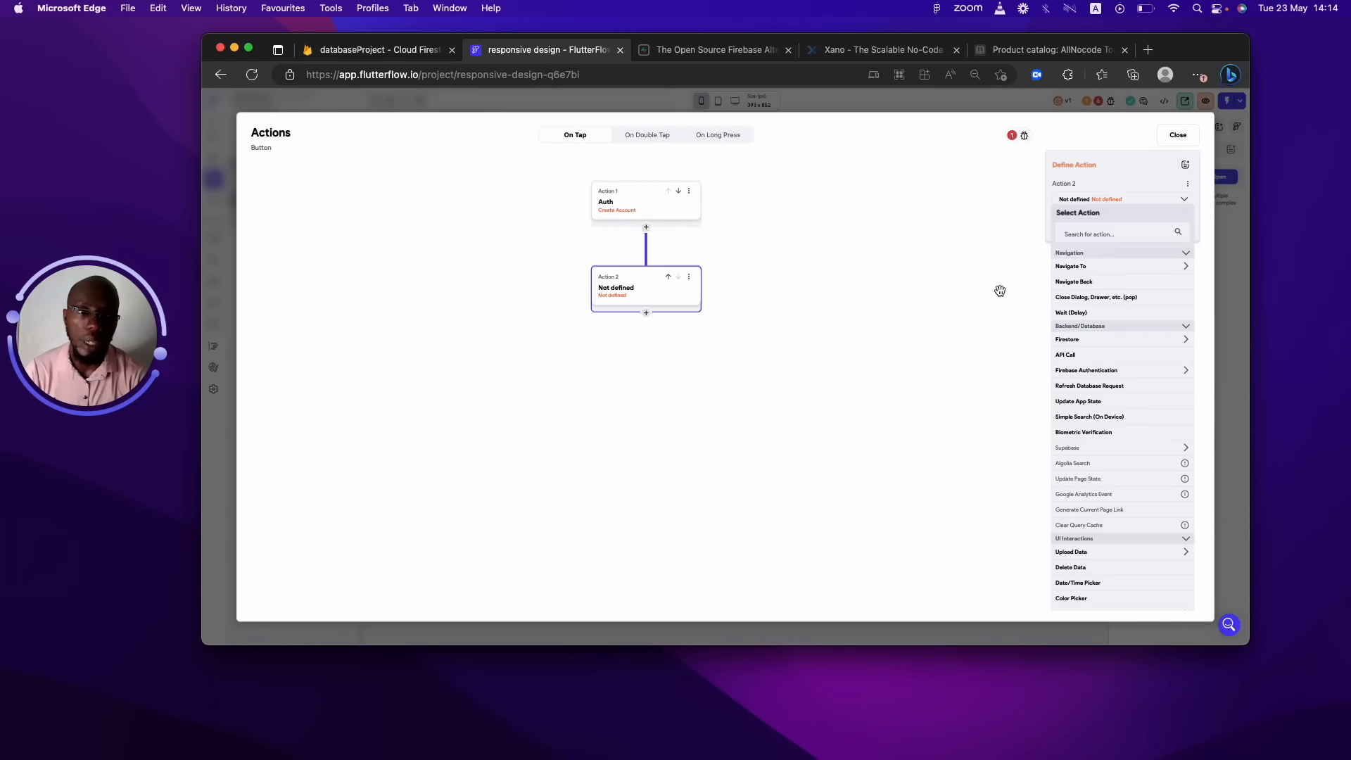
left_click(1096, 265)
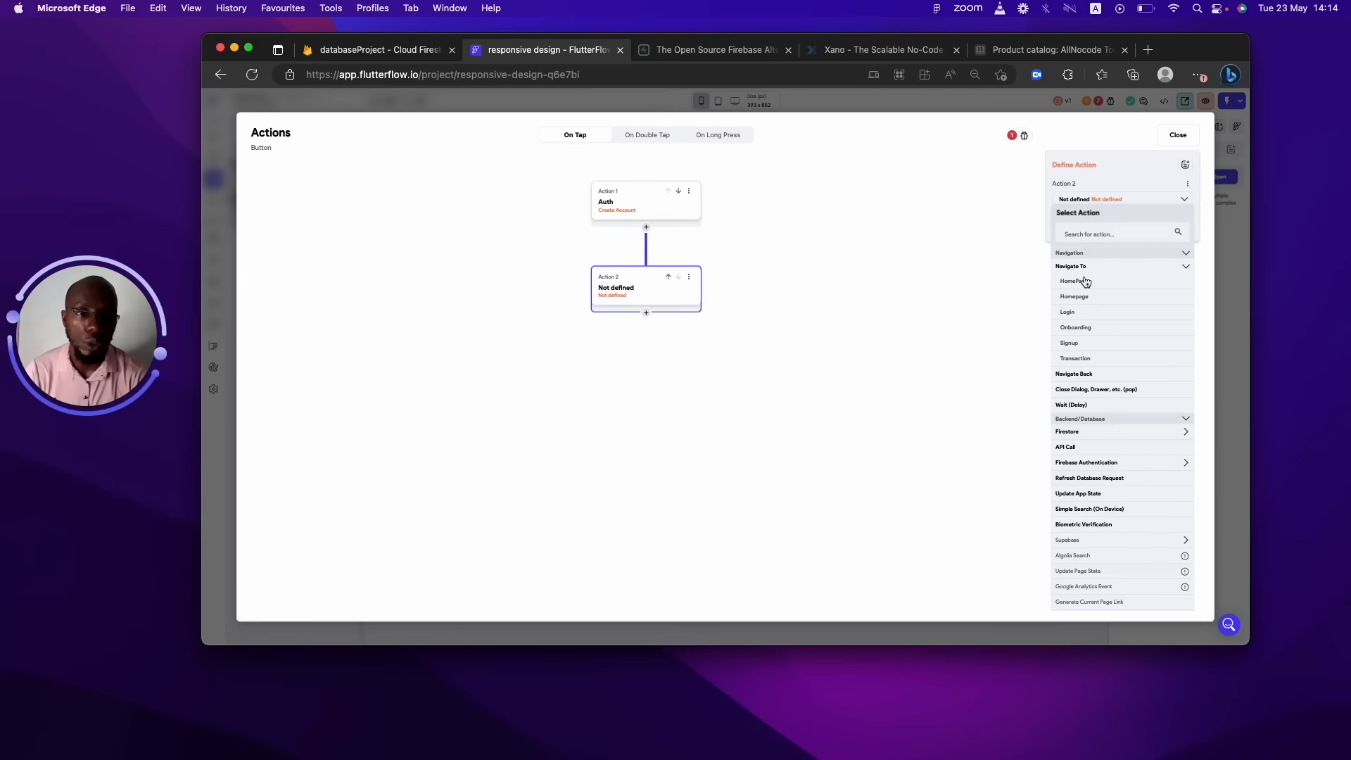
left_click(1085, 282)
left_click(1176, 137)
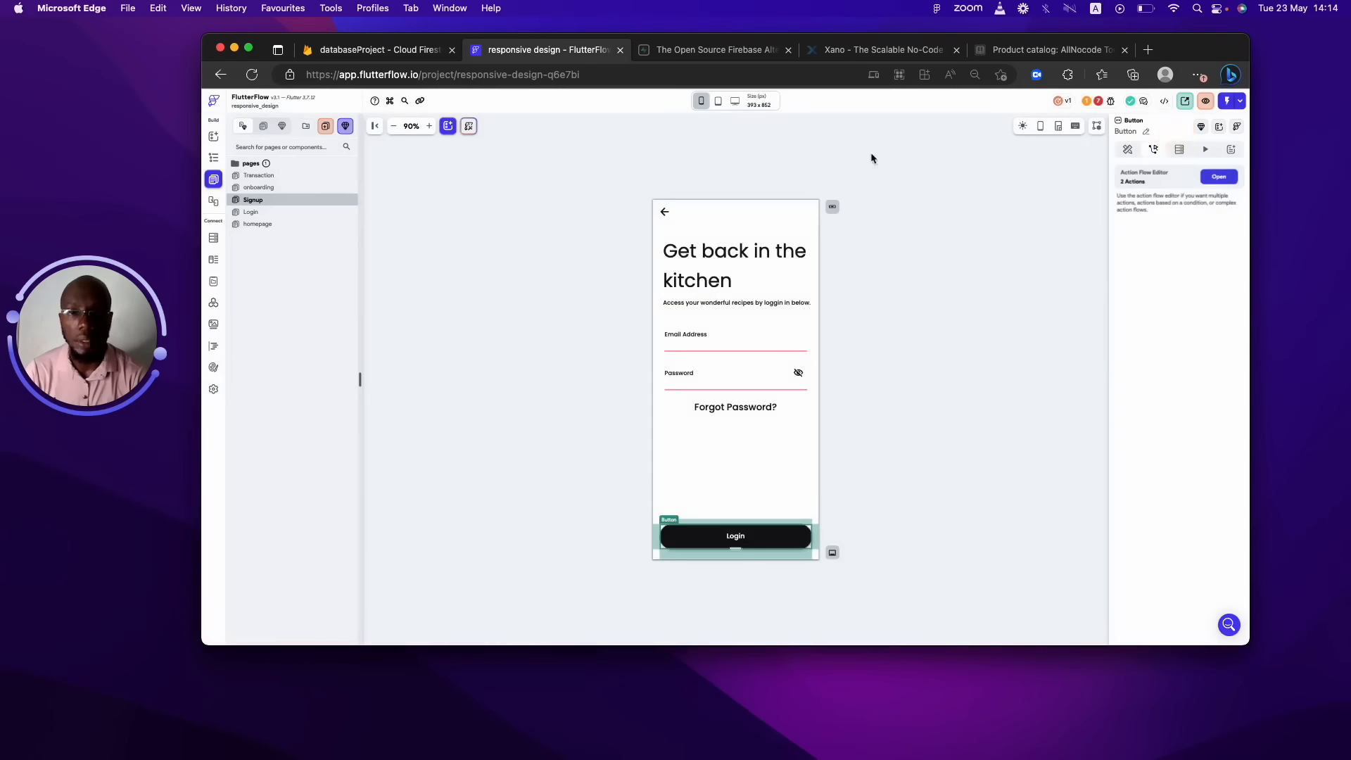
Make the Login page's Sign In button navigate to homepage after logging in.
left_click(271, 211)
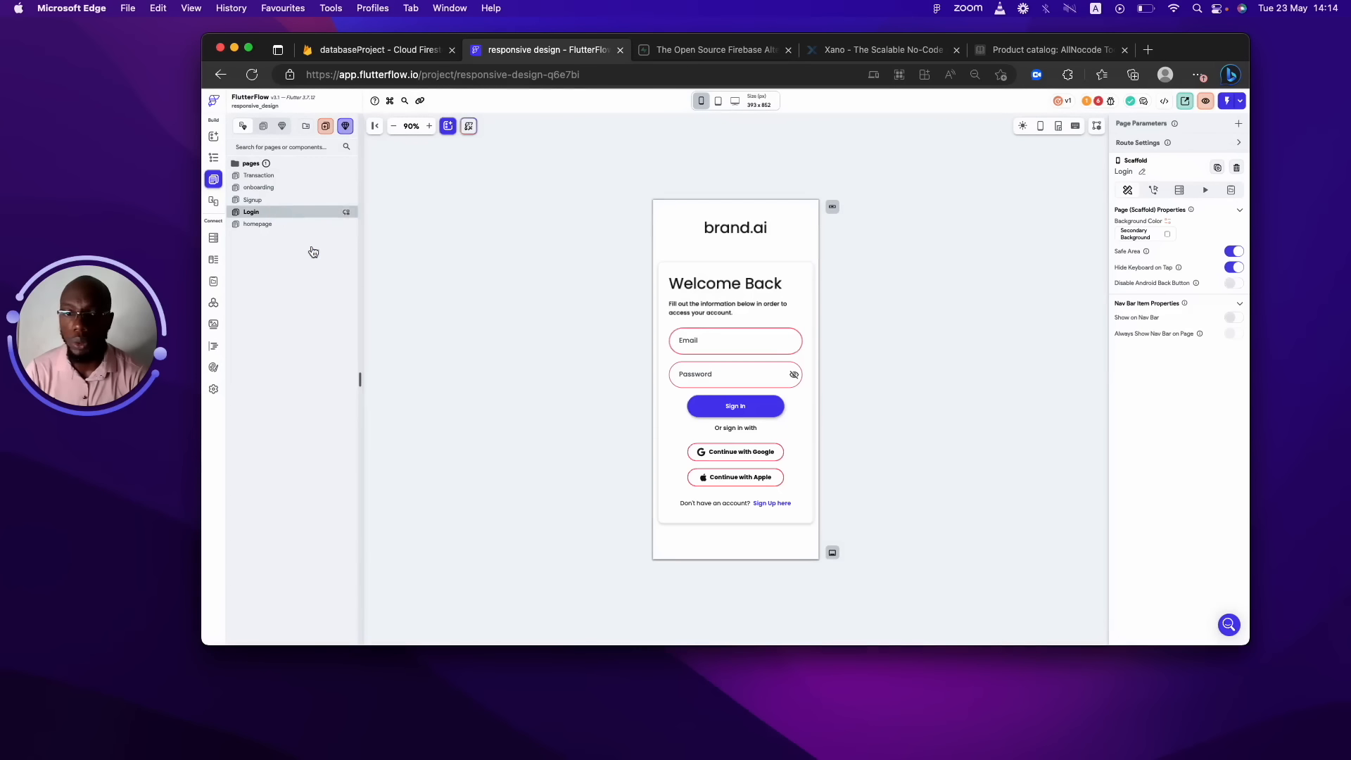
left_click(774, 406)
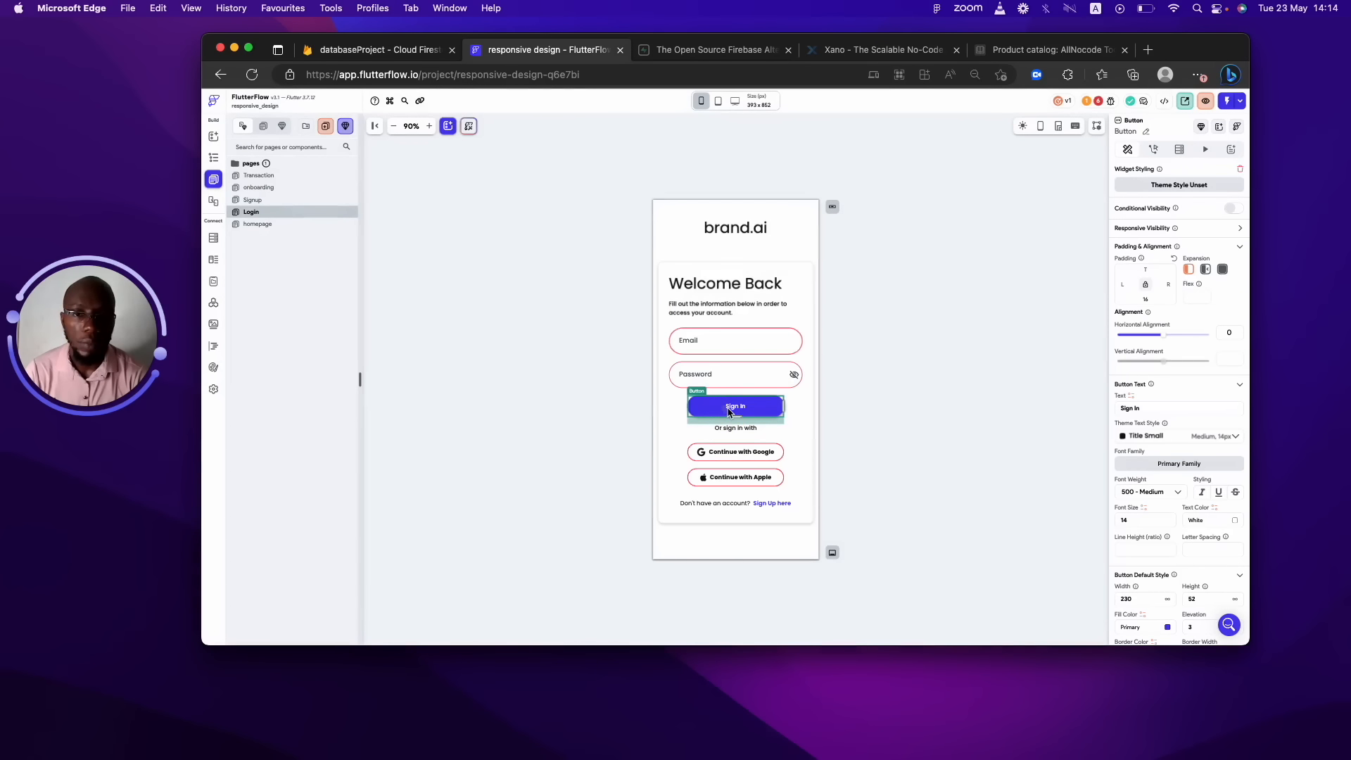
left_click(1153, 149)
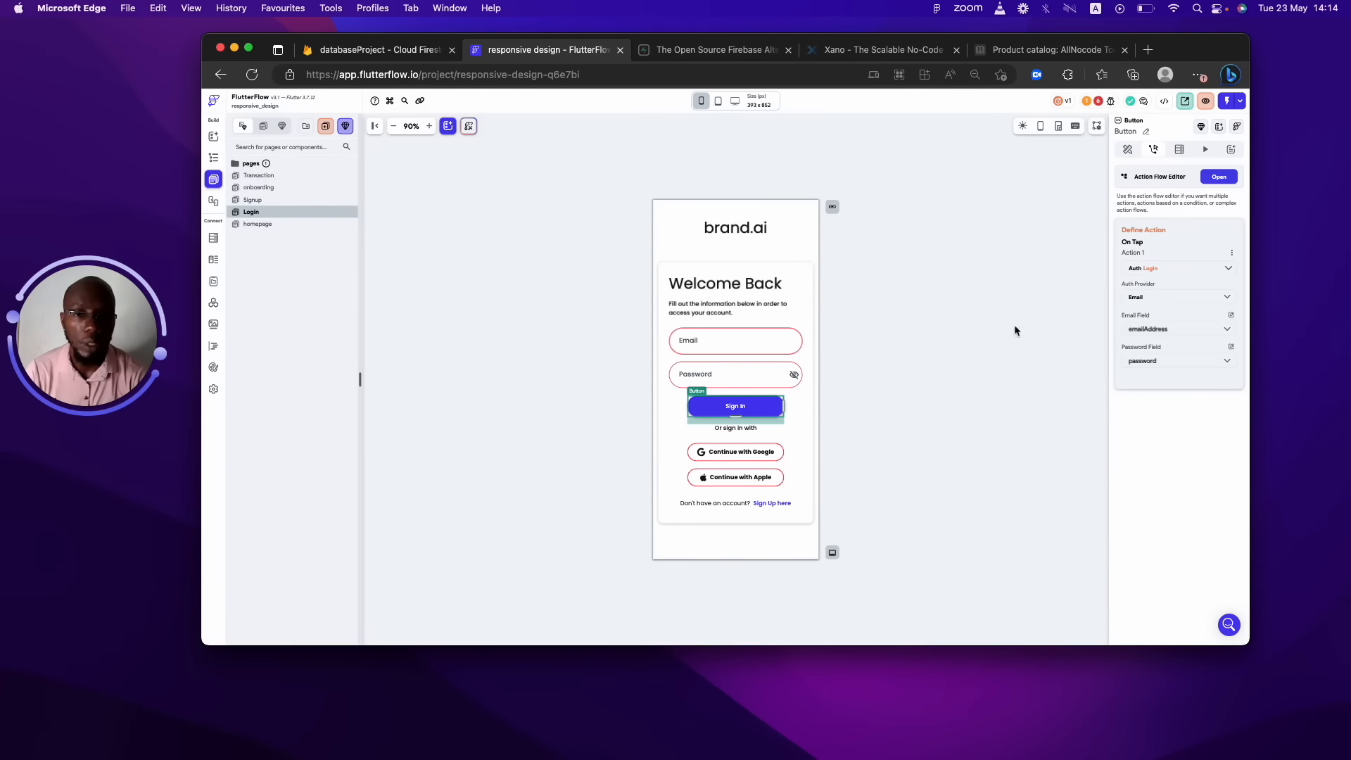
left_click(1218, 176)
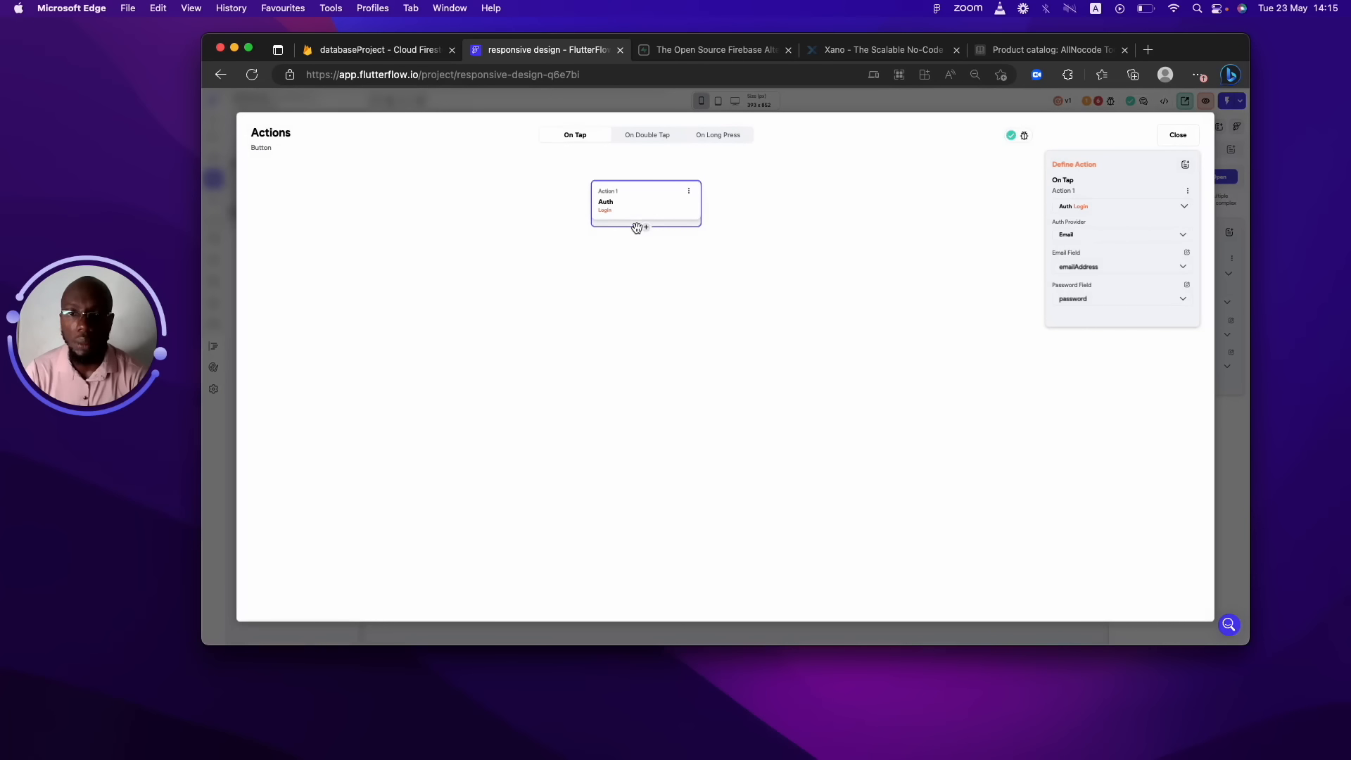
left_click(642, 228)
left_click(644, 249)
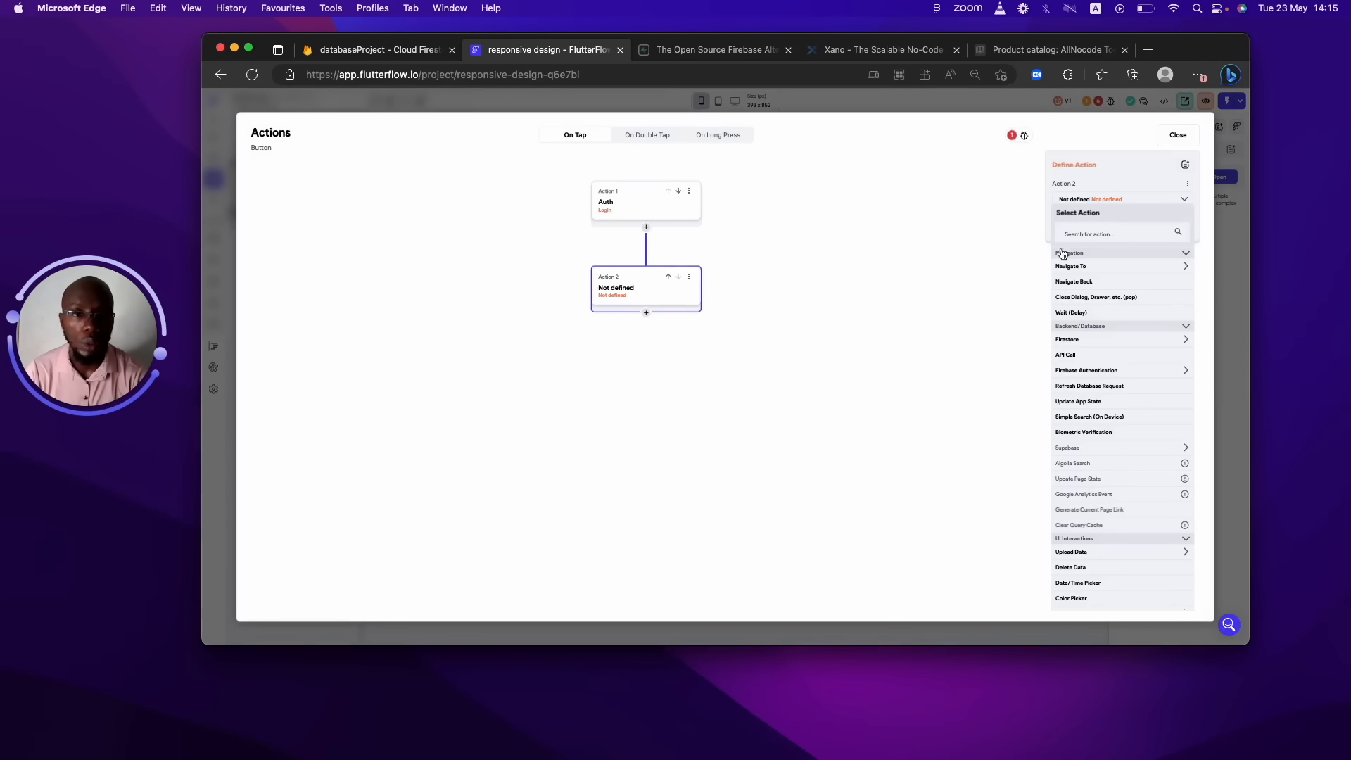
left_click(1079, 266)
left_click(1081, 302)
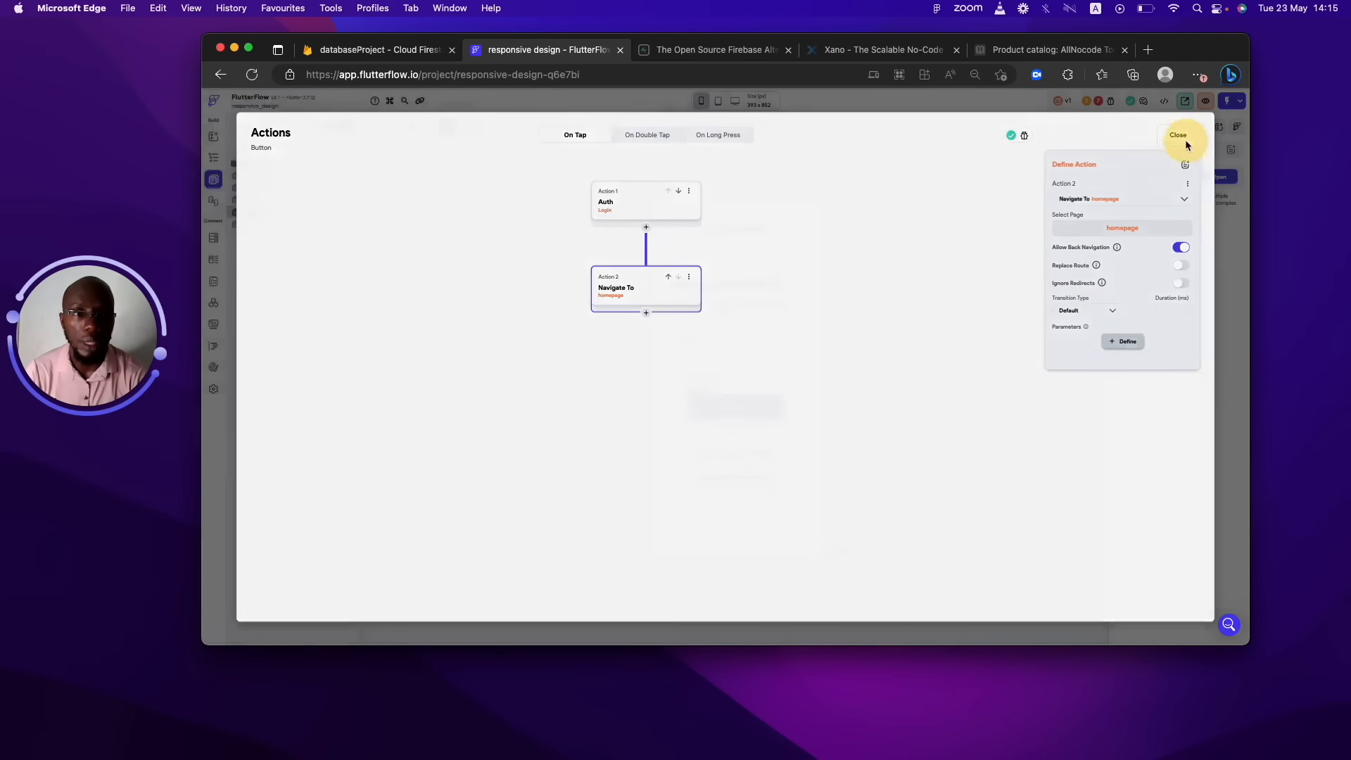
left_click(1185, 140)
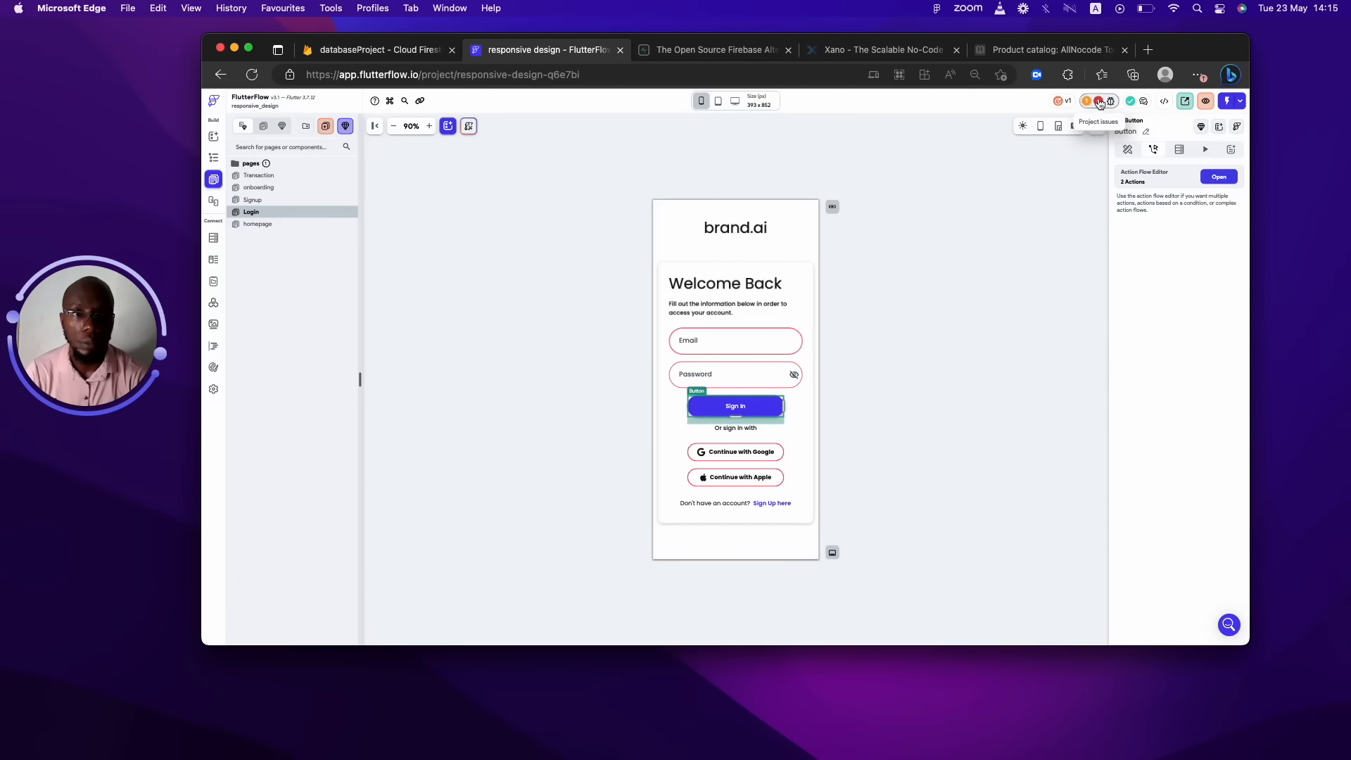
Review the project issues list, then open the Signup page.
left_click(1100, 103)
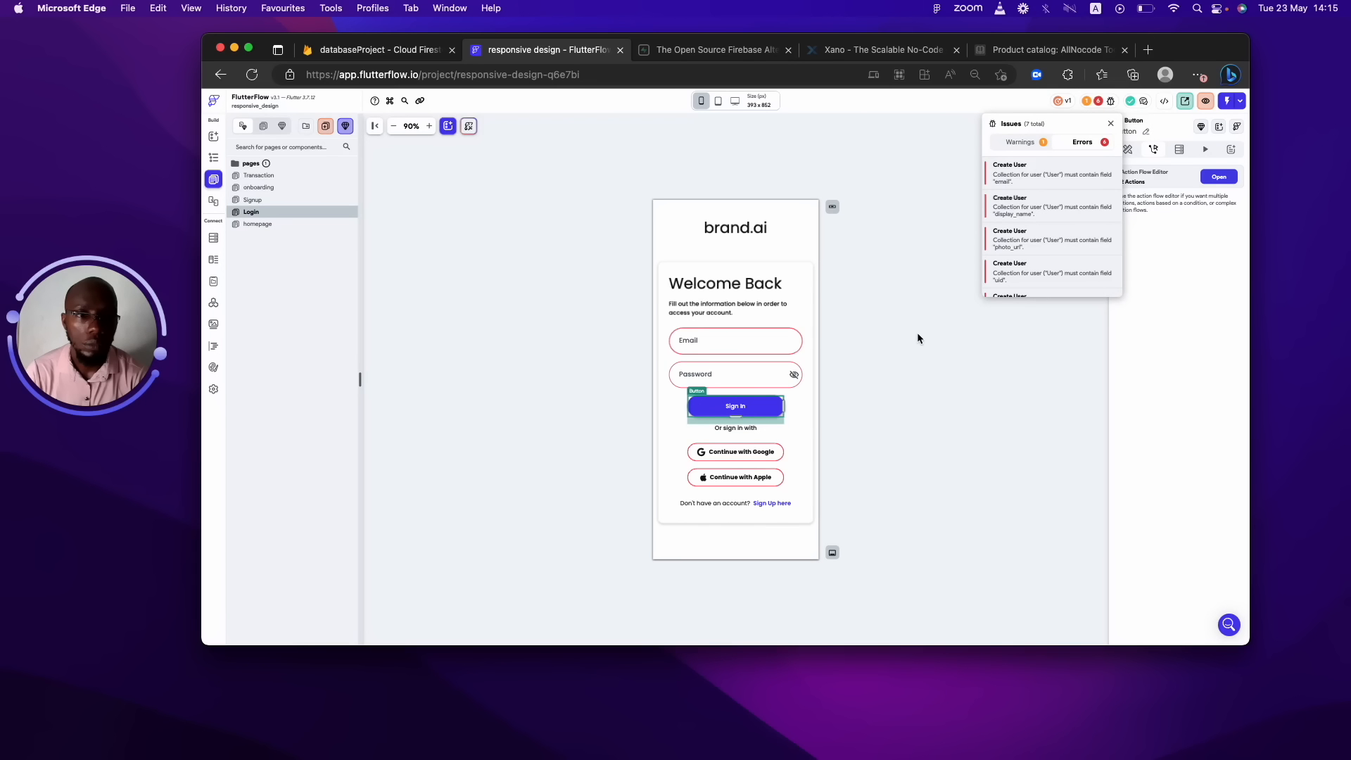
left_click(924, 316)
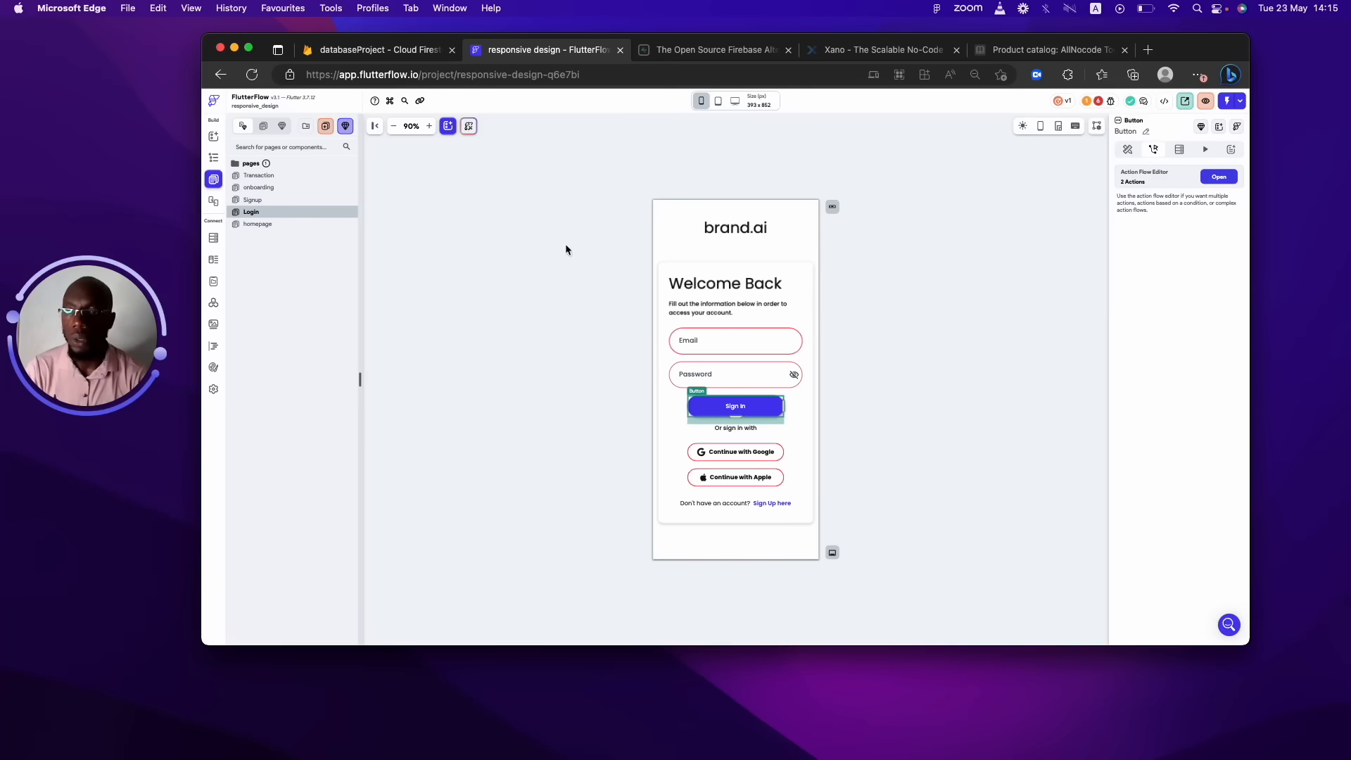
left_click(253, 200)
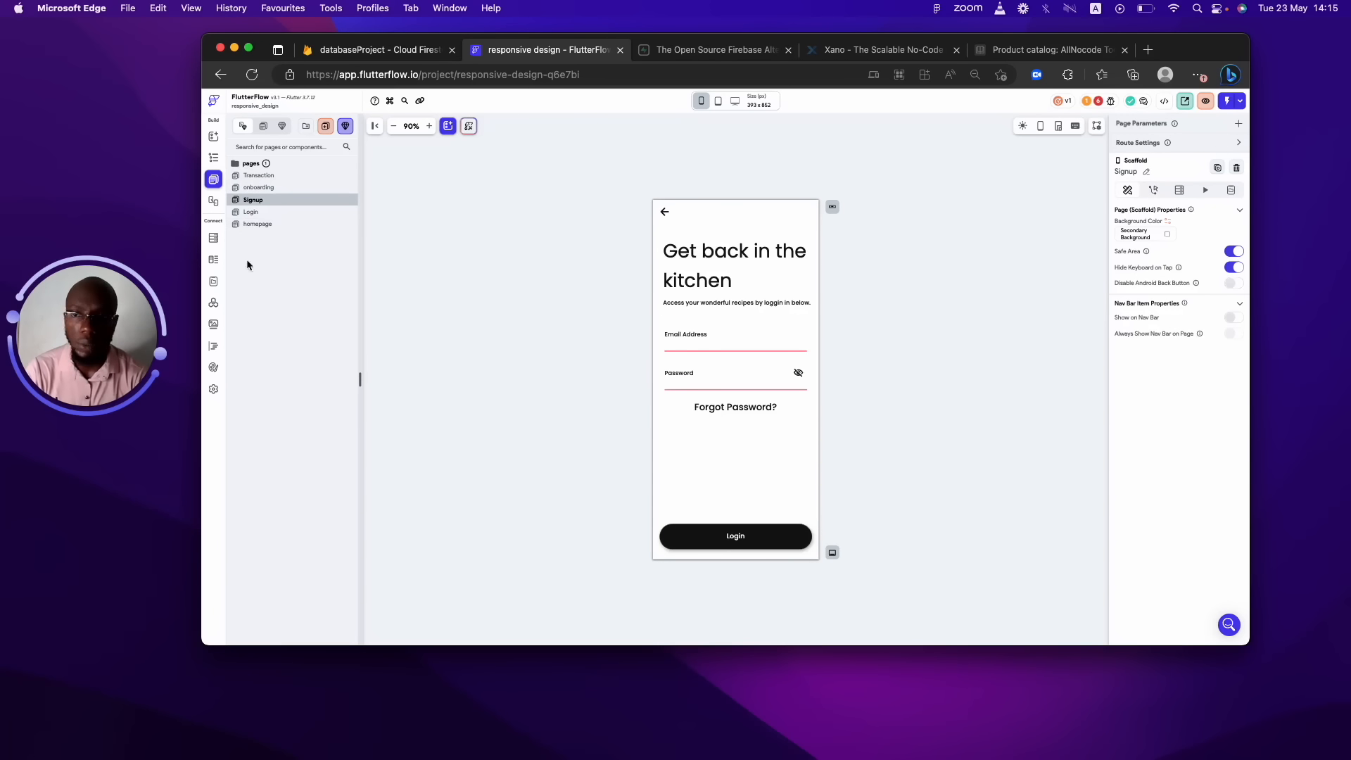
Turn off Create User Document in the Signup Login button's action flow, then open onboarding.
left_click(735, 539)
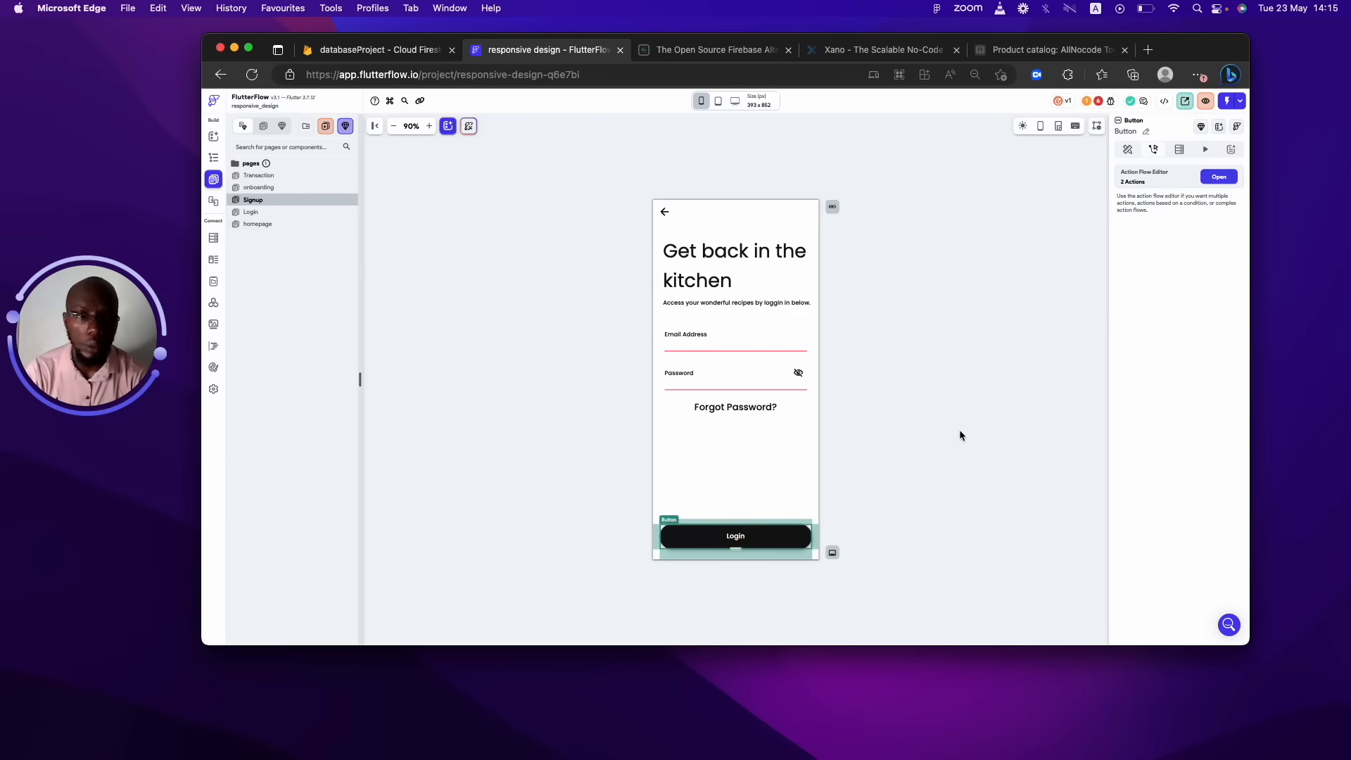
left_click(1218, 176)
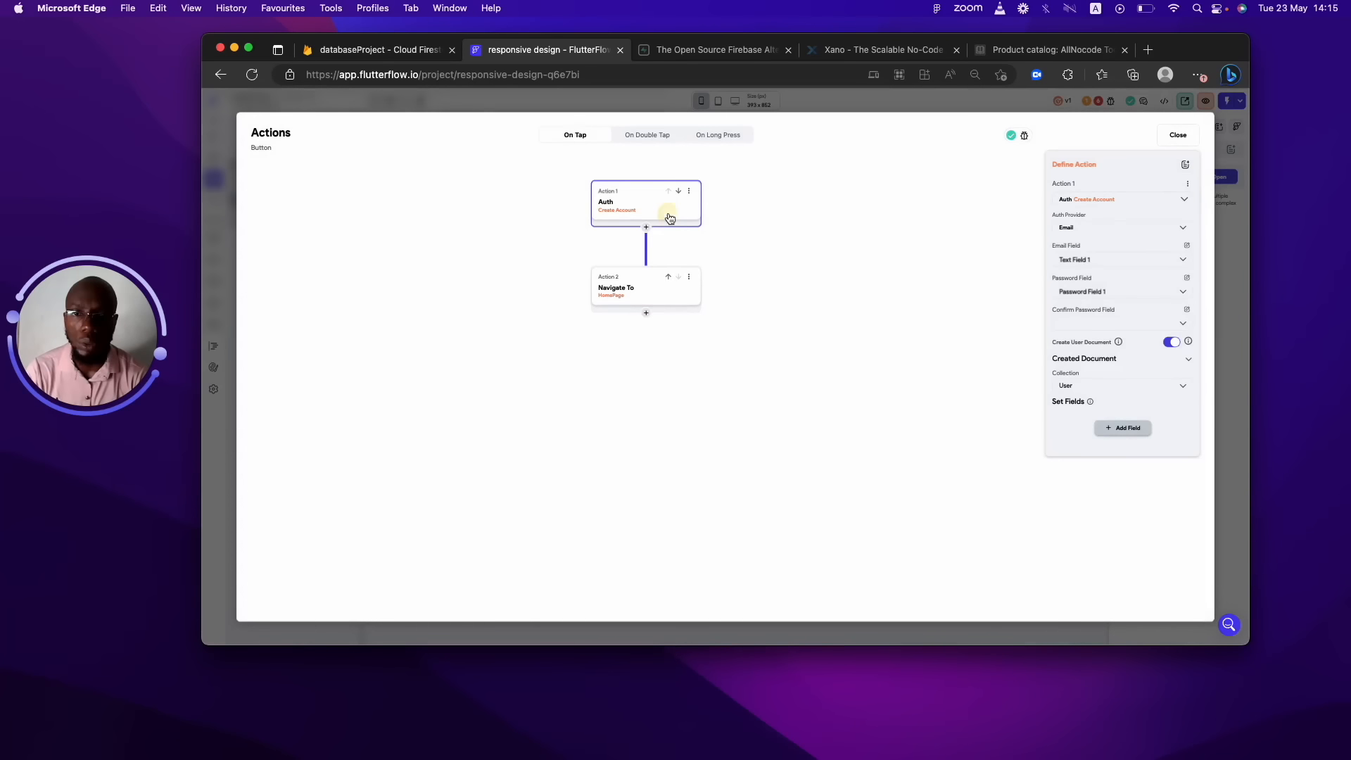
left_click(1171, 342)
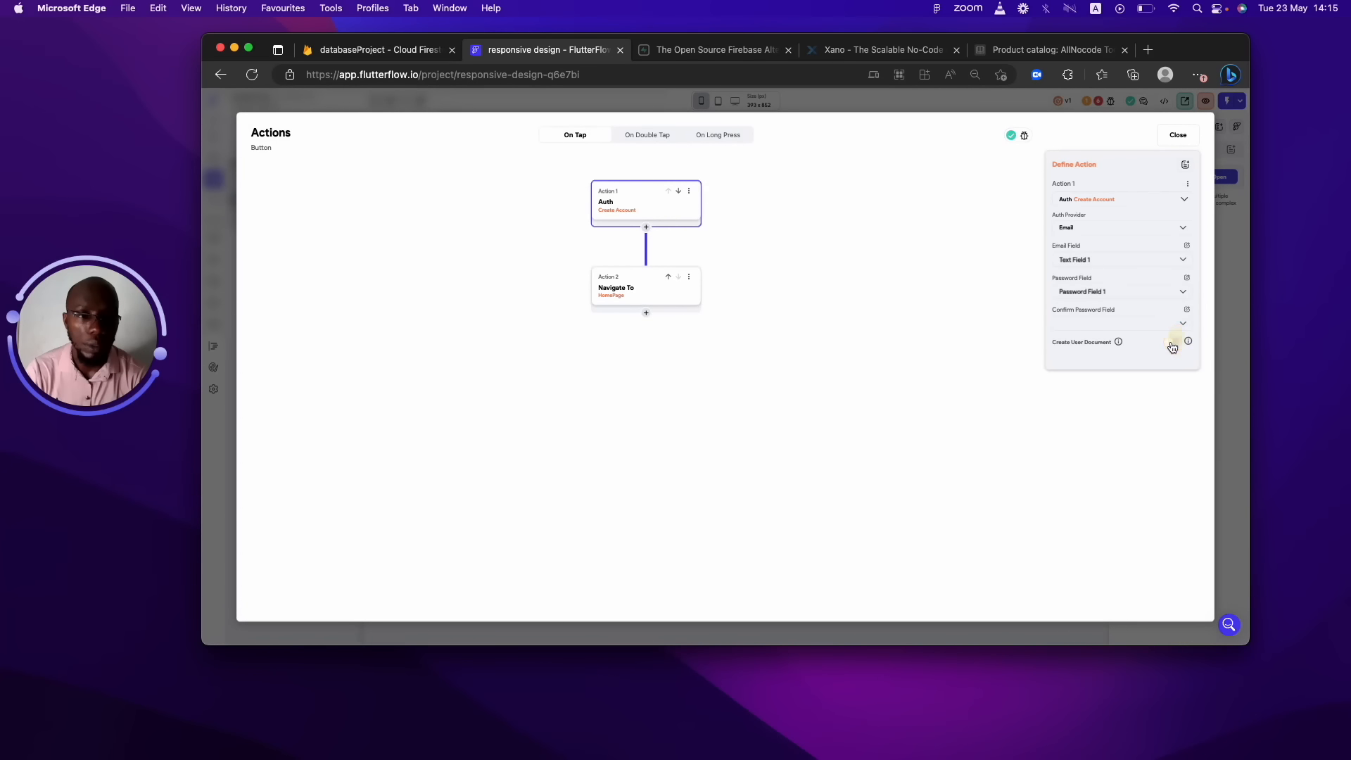
left_click(1178, 135)
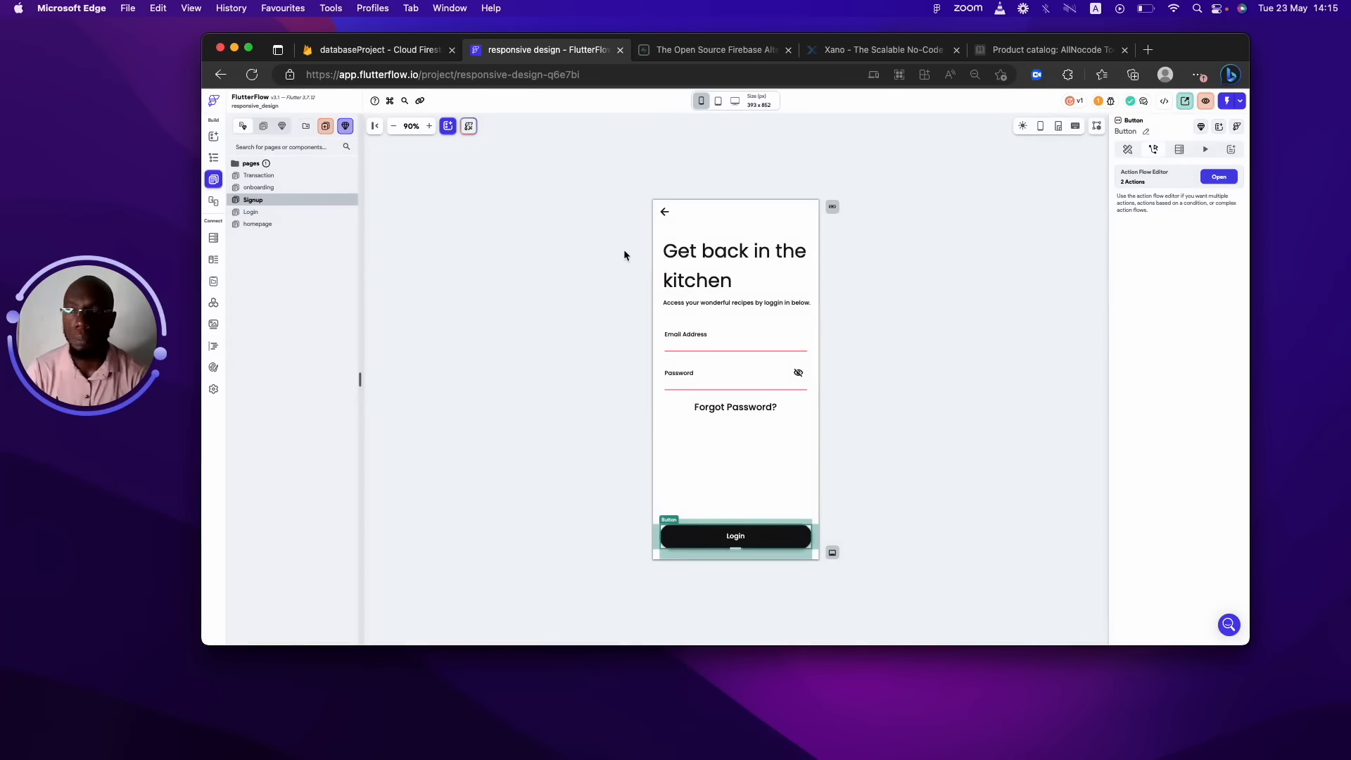
left_click(251, 191)
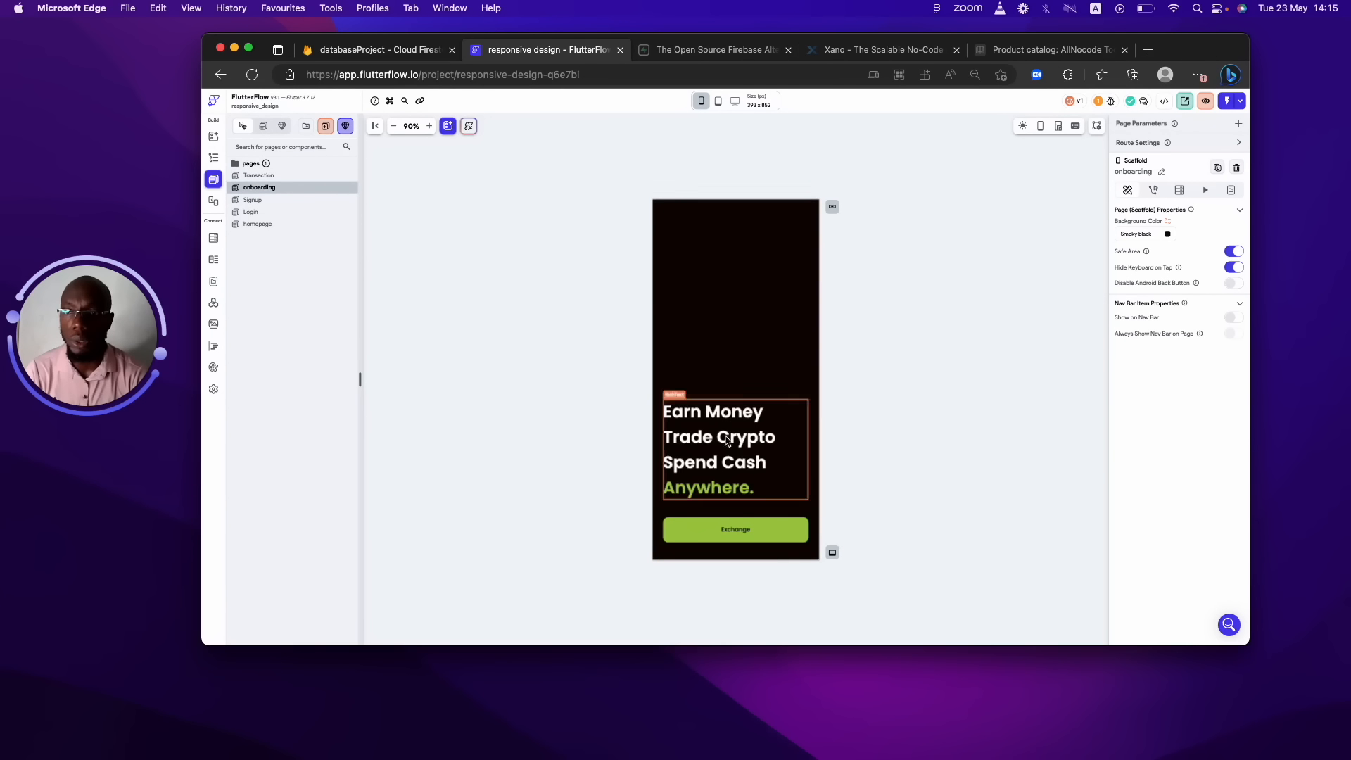
Add a Navigate To action on the Exchange button targeting the Signup page.
left_click(764, 524)
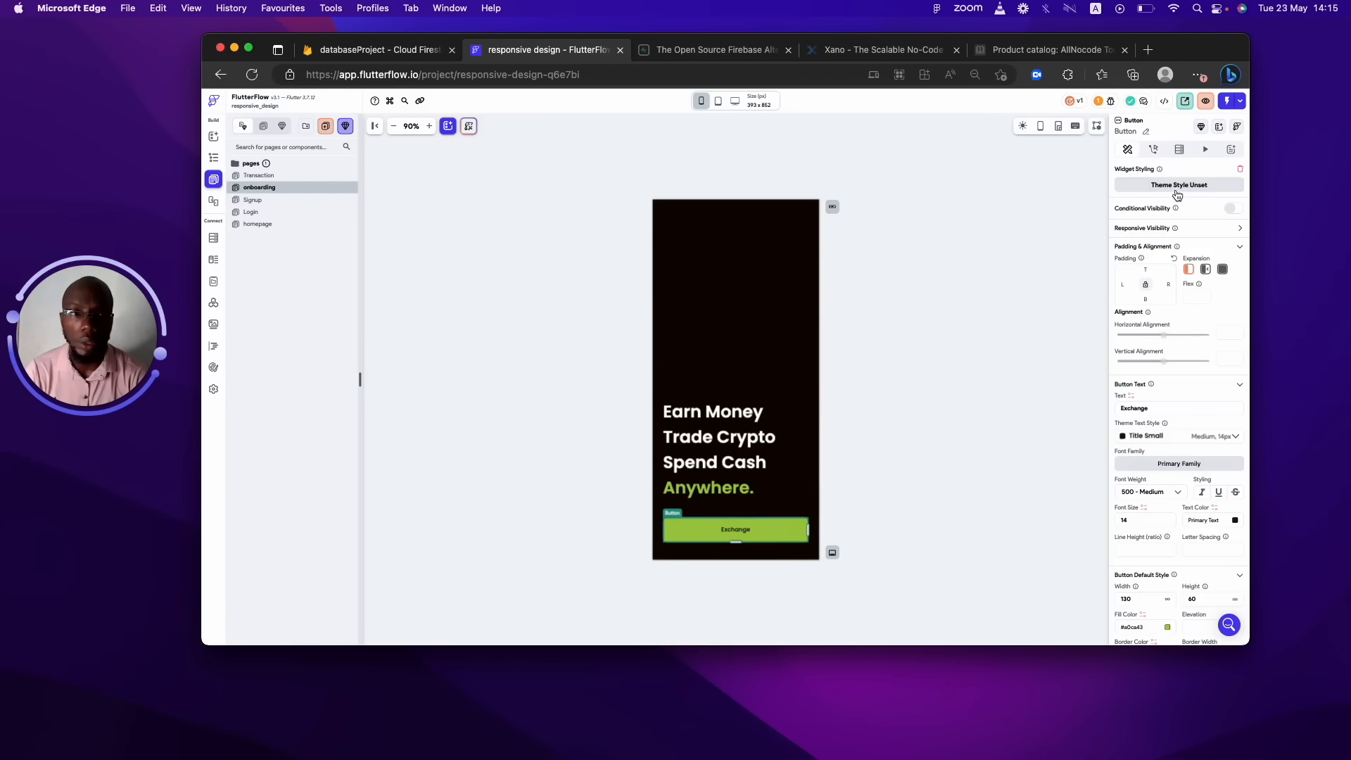
left_click(1156, 154)
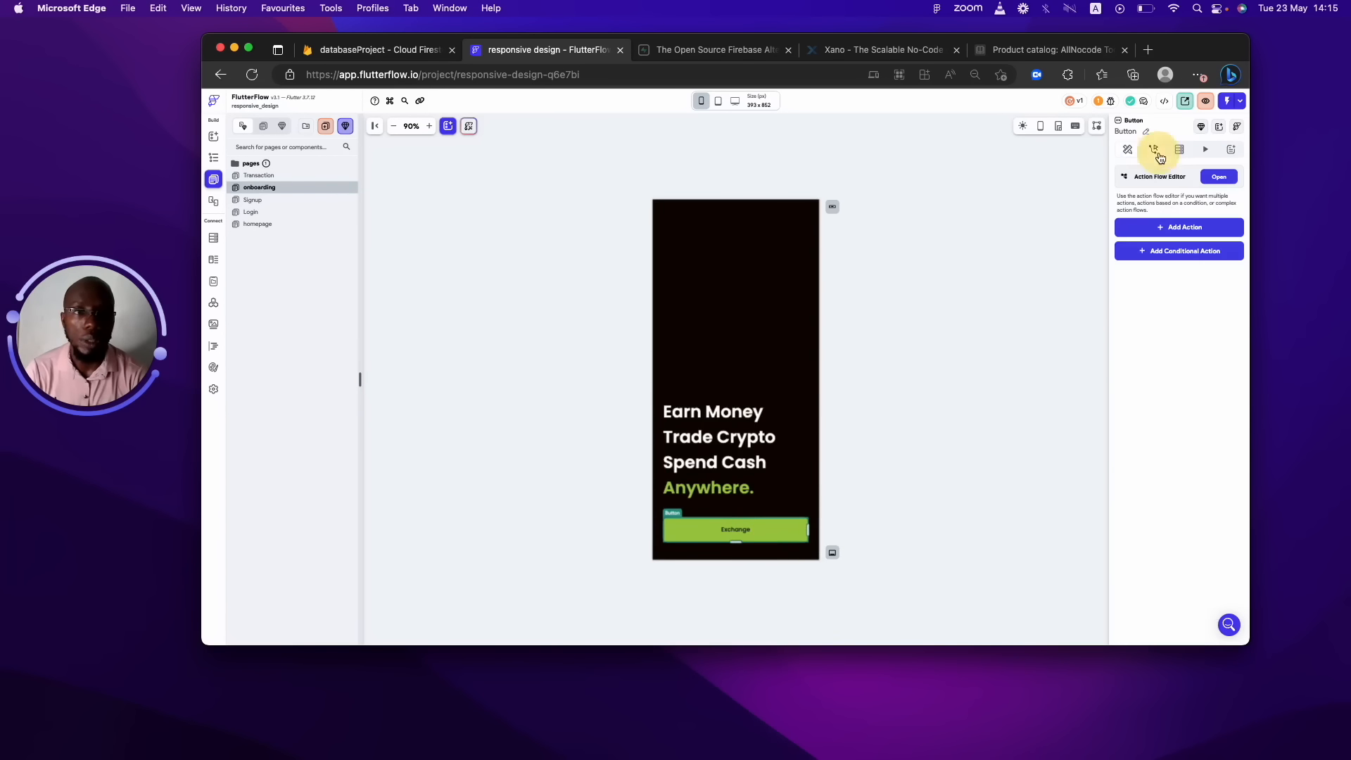
left_click(1169, 224)
left_click(1147, 392)
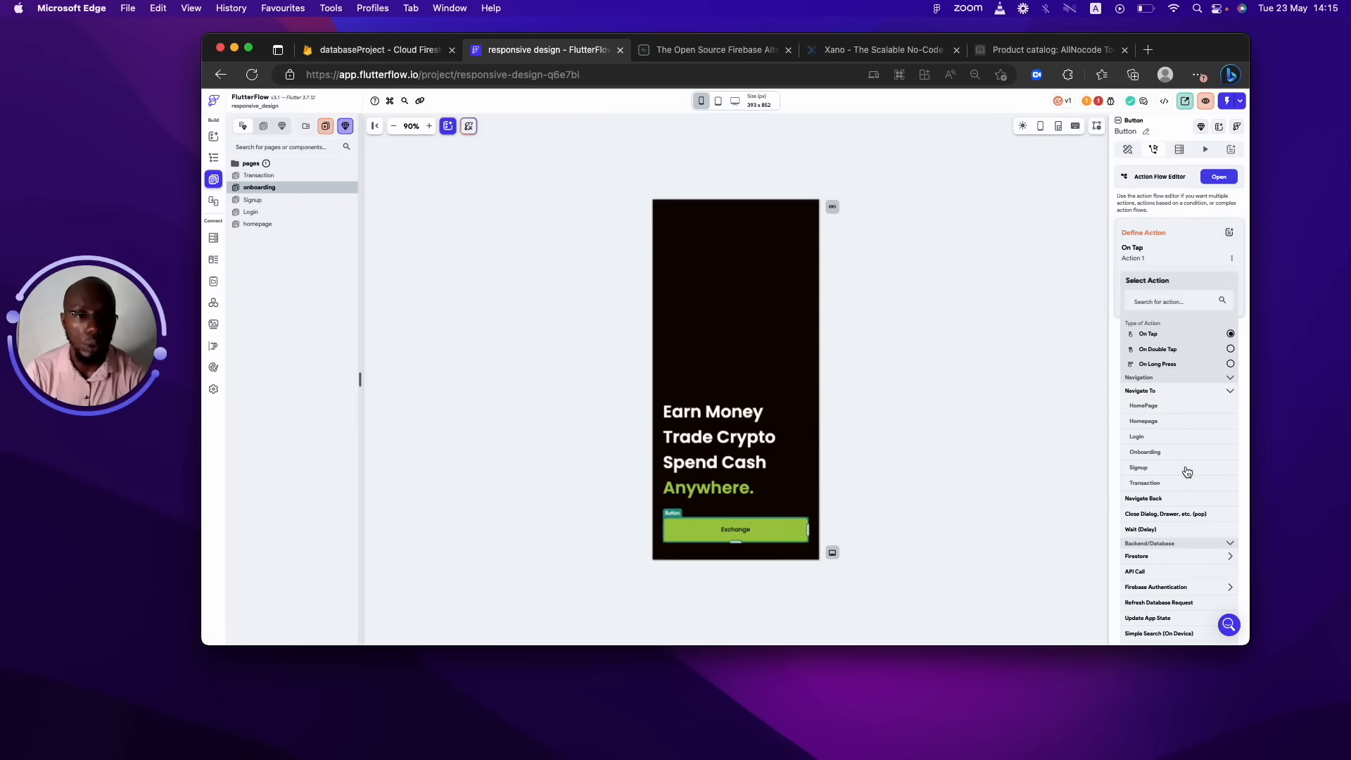
left_click(1135, 468)
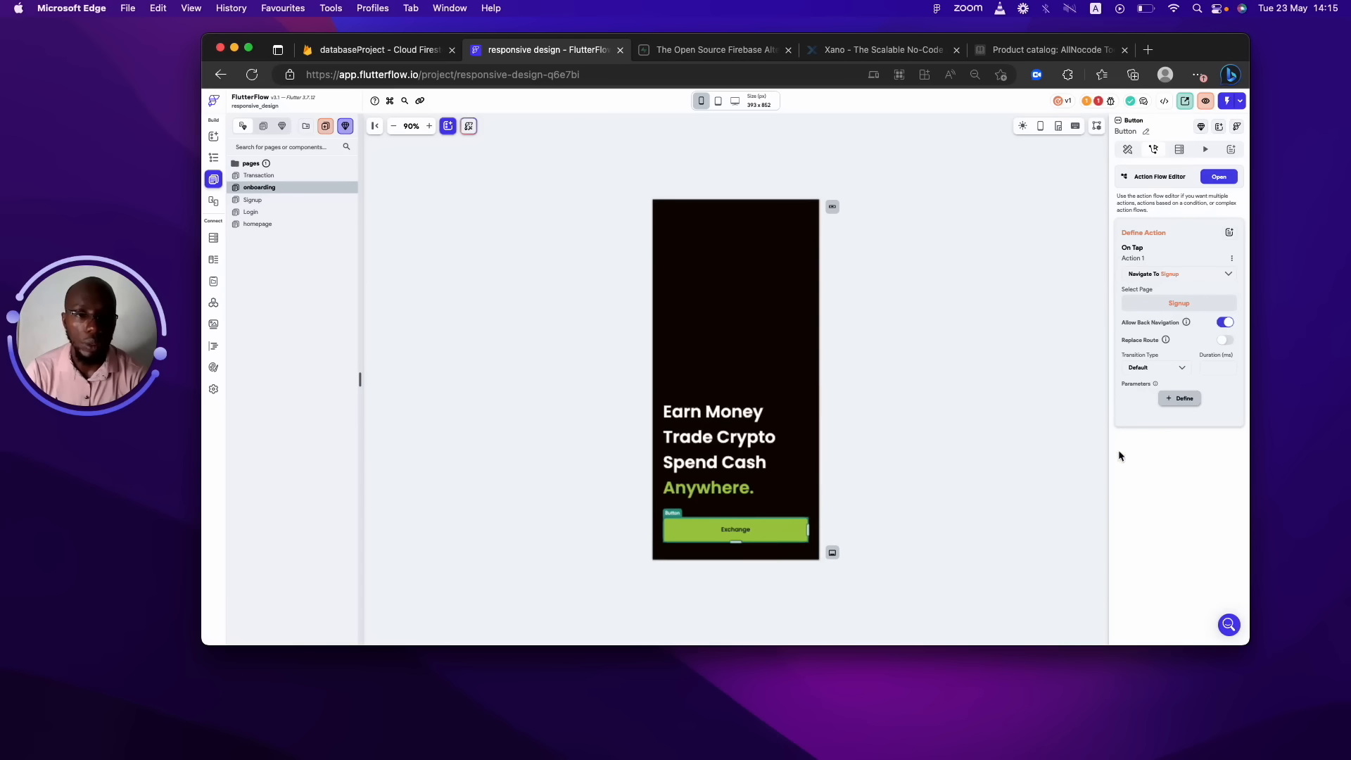
left_click(989, 284)
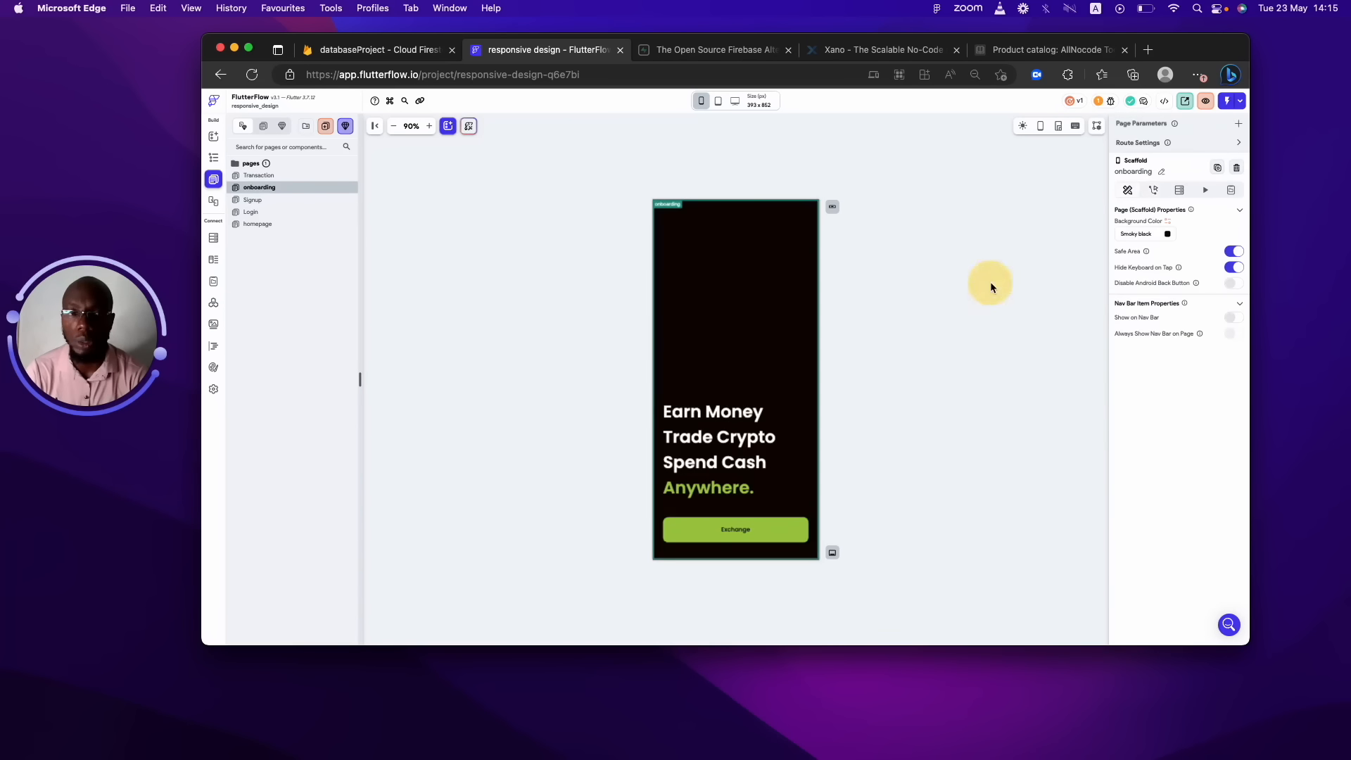
Confirm the project has no issues and launch the app in Test Mode.
left_click(1098, 102)
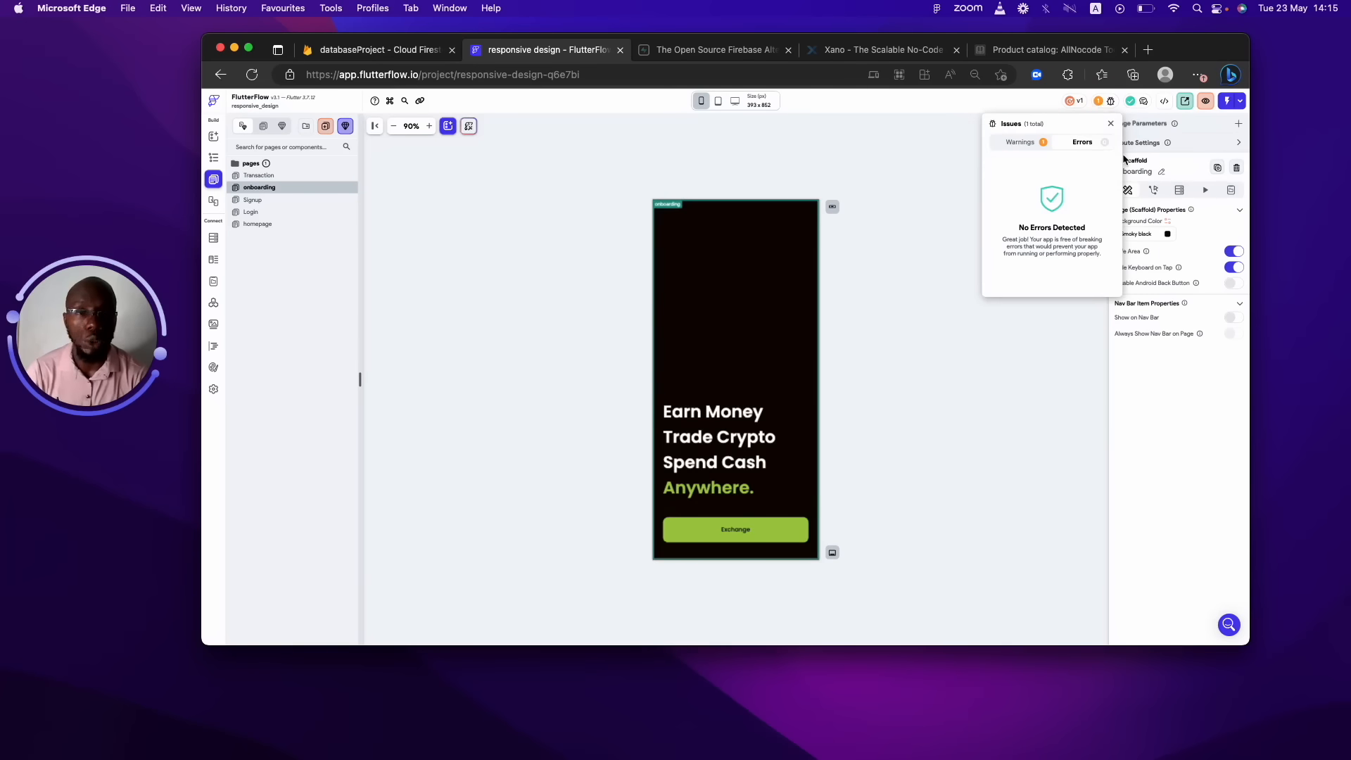
left_click(1229, 100)
left_click(1226, 102)
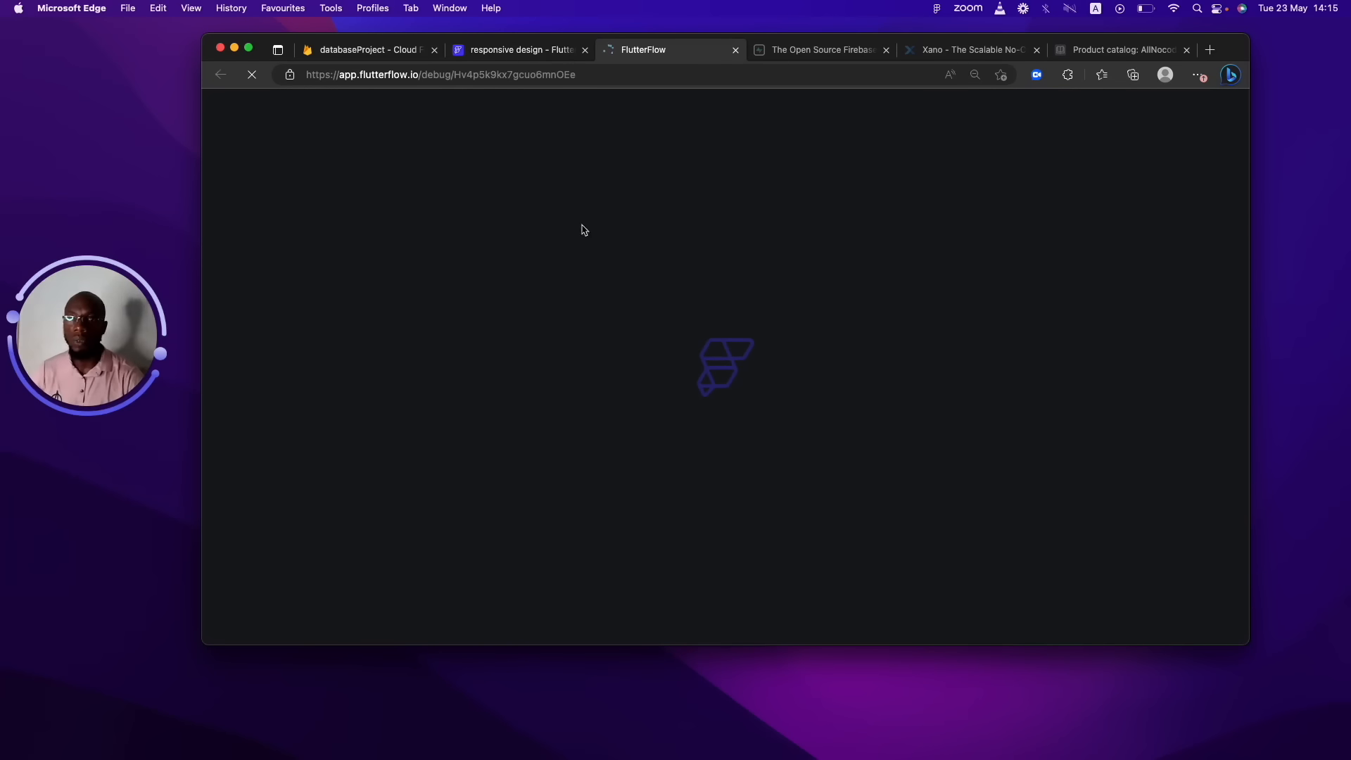
left_click(495, 56)
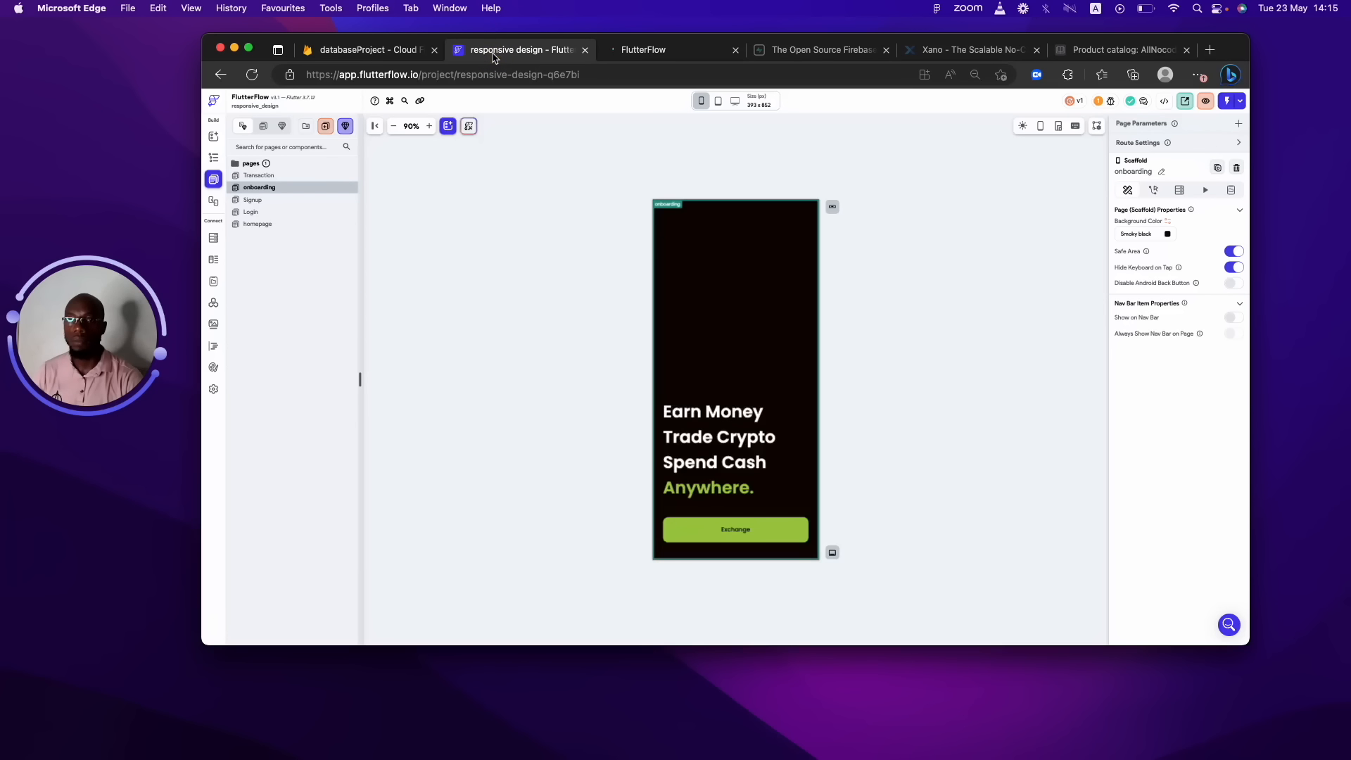
Wait for the test session to load until the onboarding screen with its Exchange button appears.
left_click(641, 49)
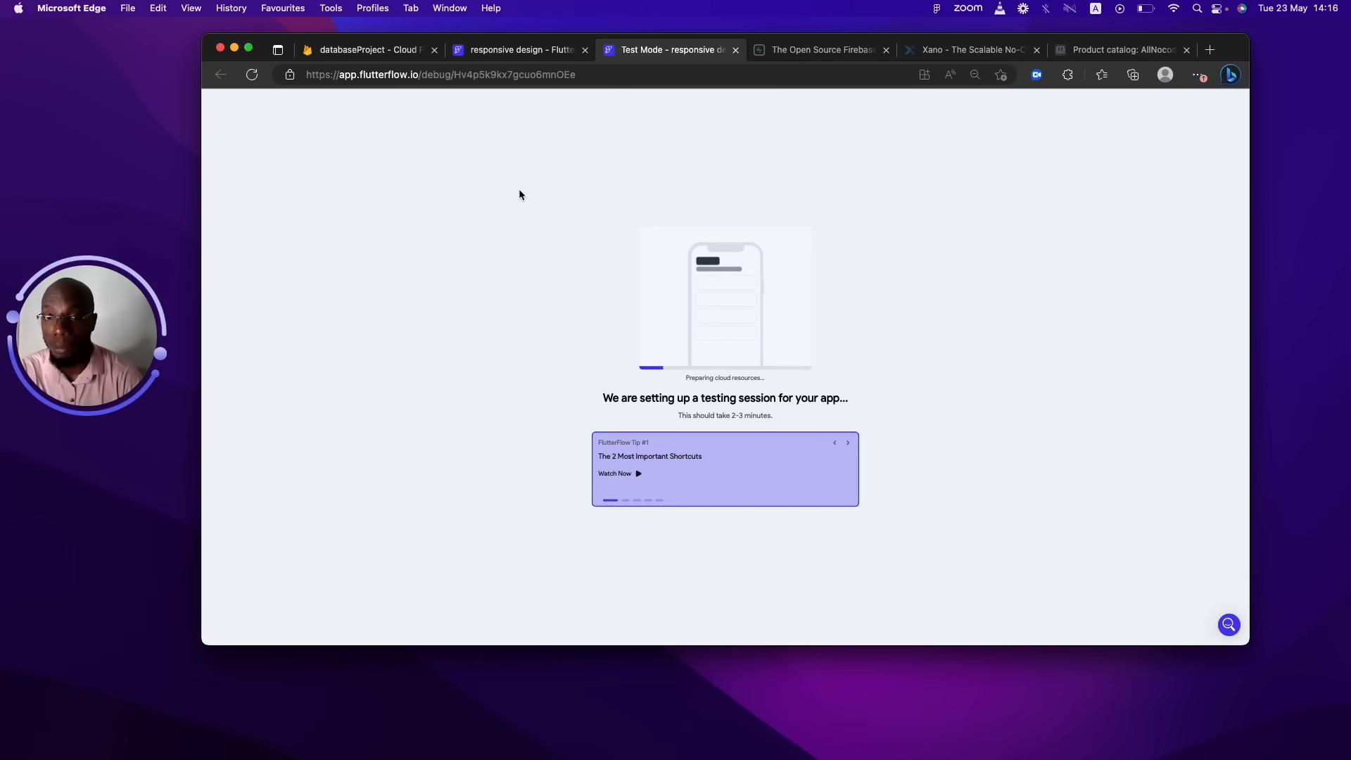
left_click(491, 55)
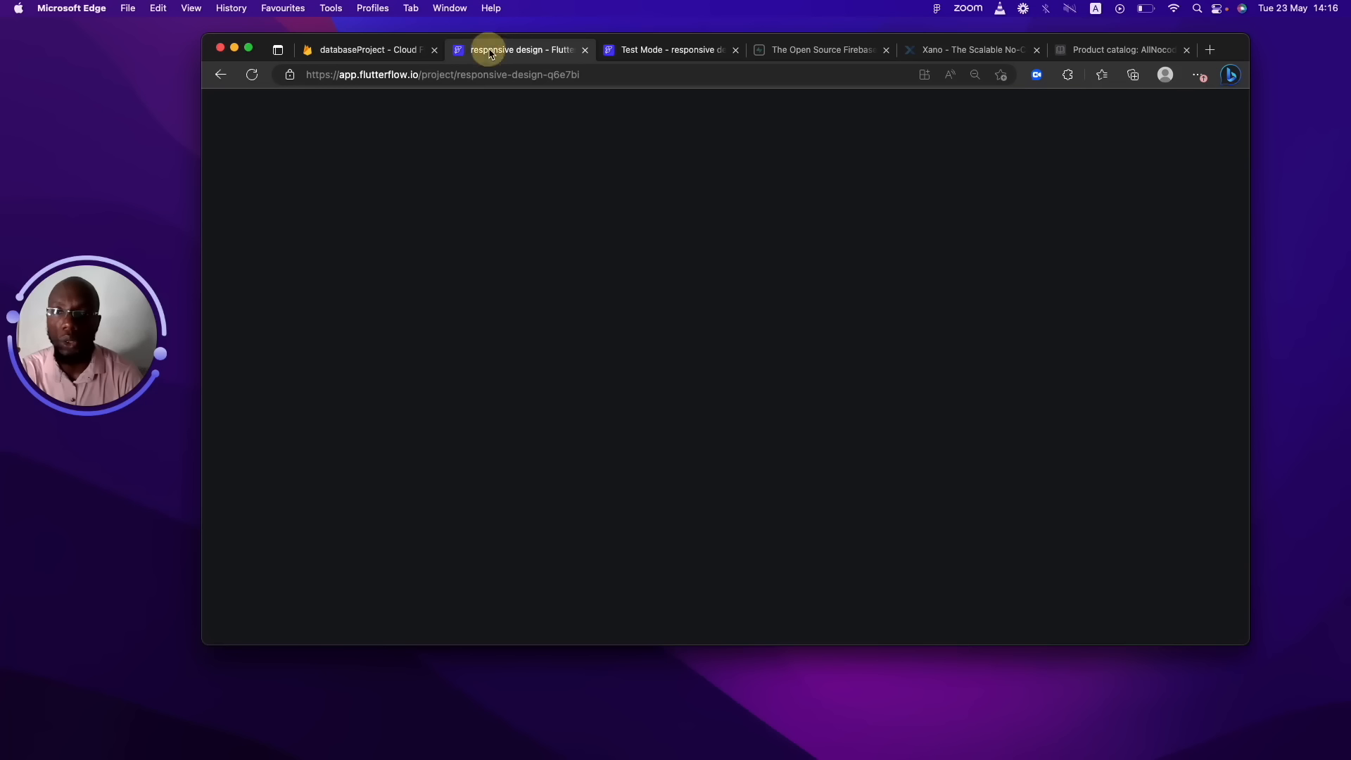
left_click(665, 51)
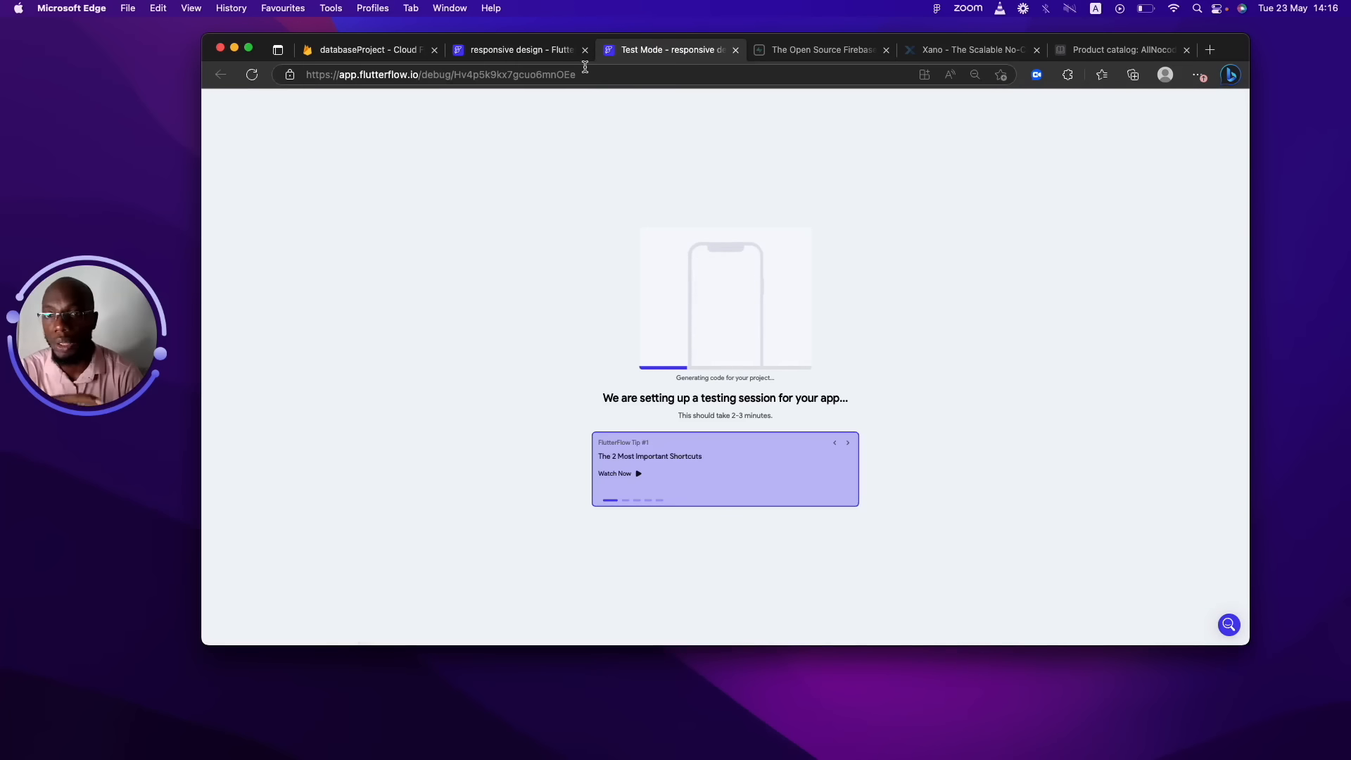
left_click(516, 51)
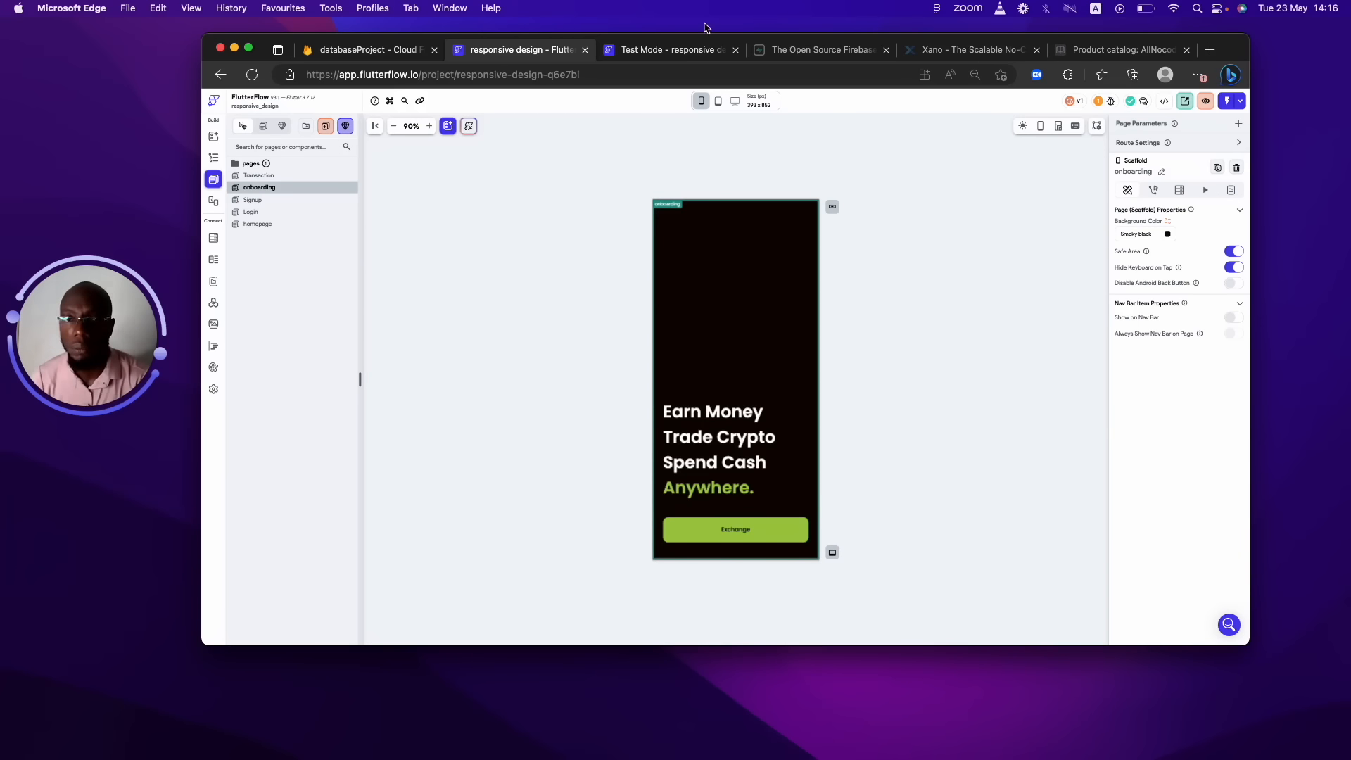
left_click(668, 51)
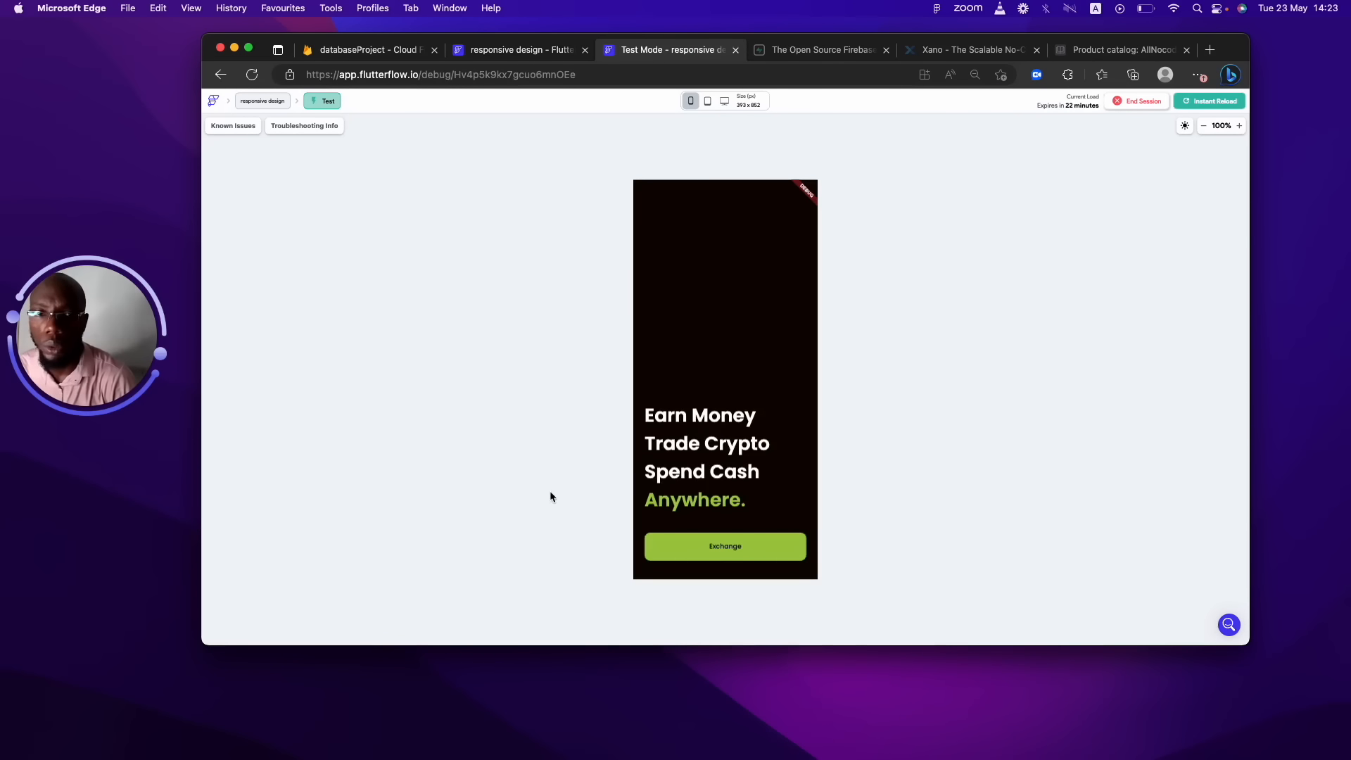
In the test app, tap Exchange, enter a test e-mail and password, and sign up.
left_click(1221, 101)
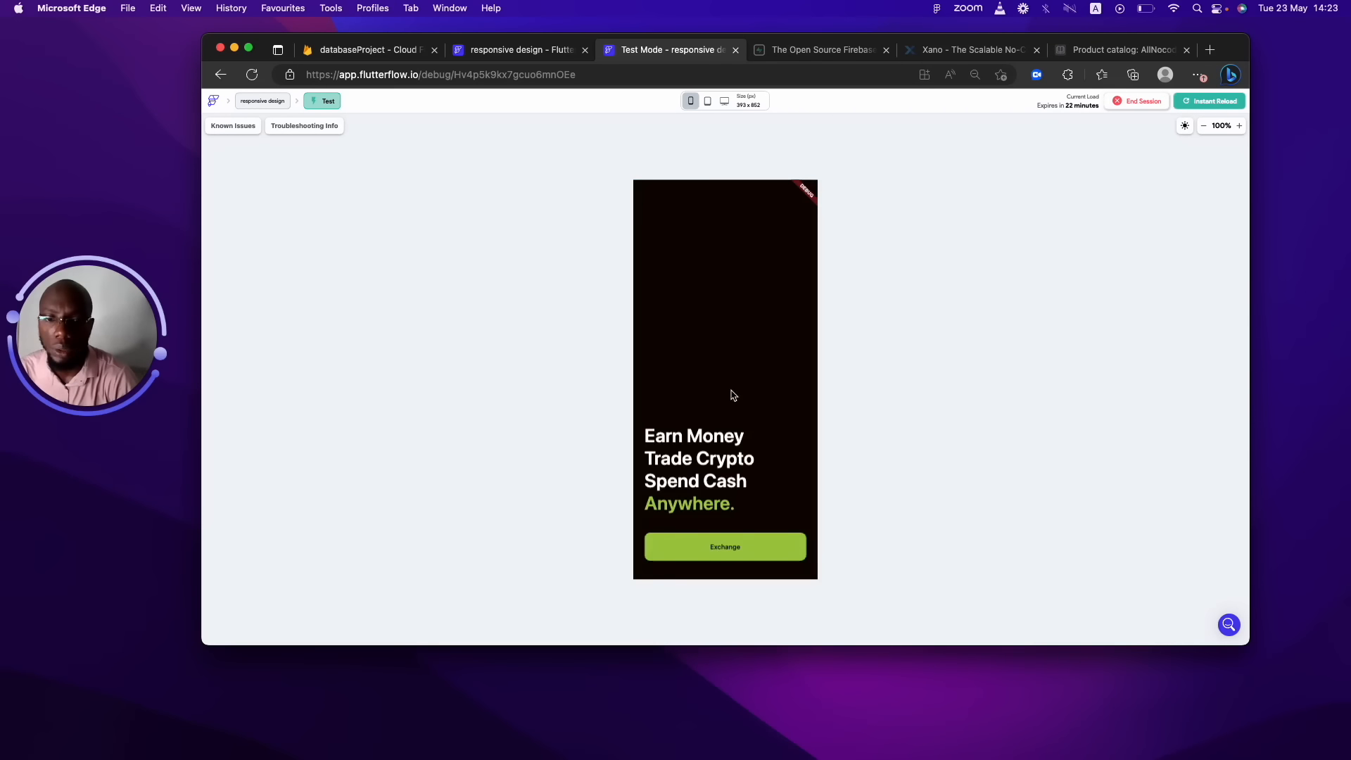
left_click(740, 555)
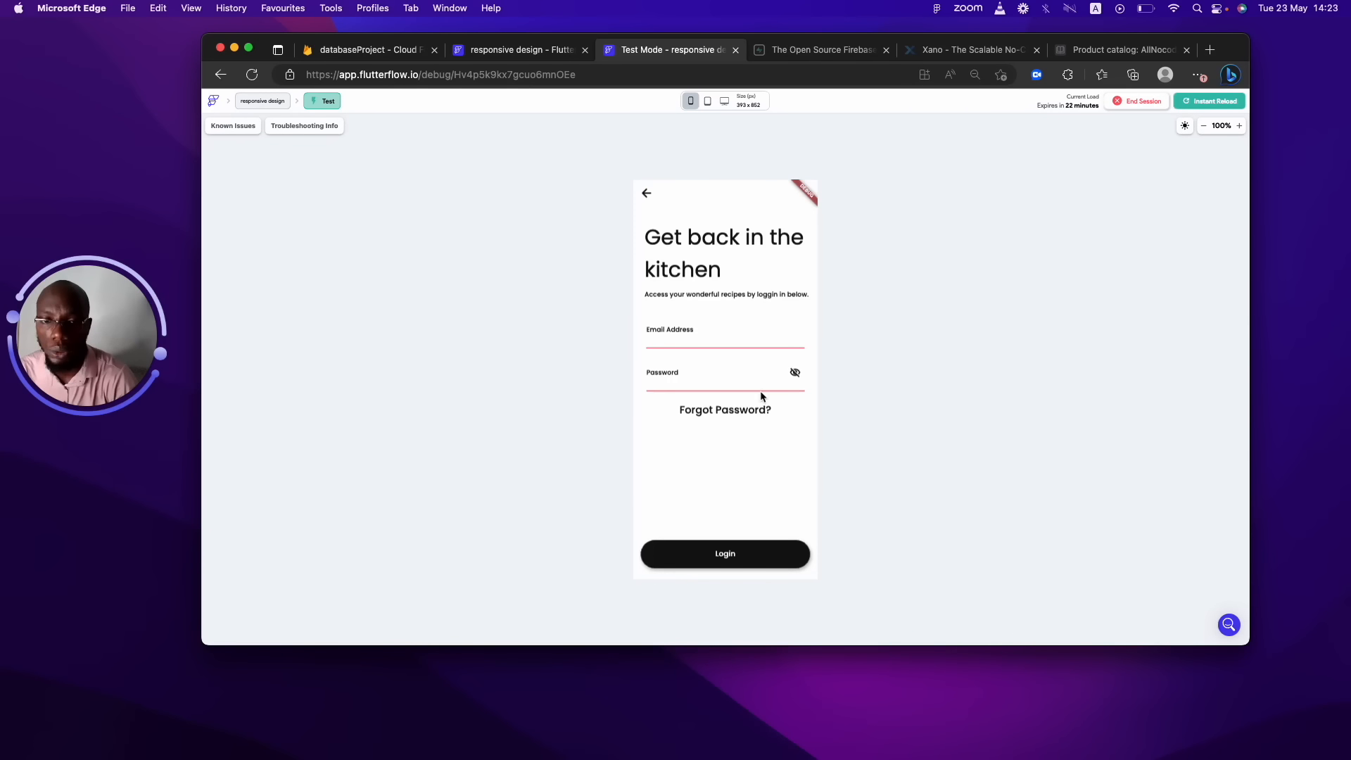
left_click(738, 338)
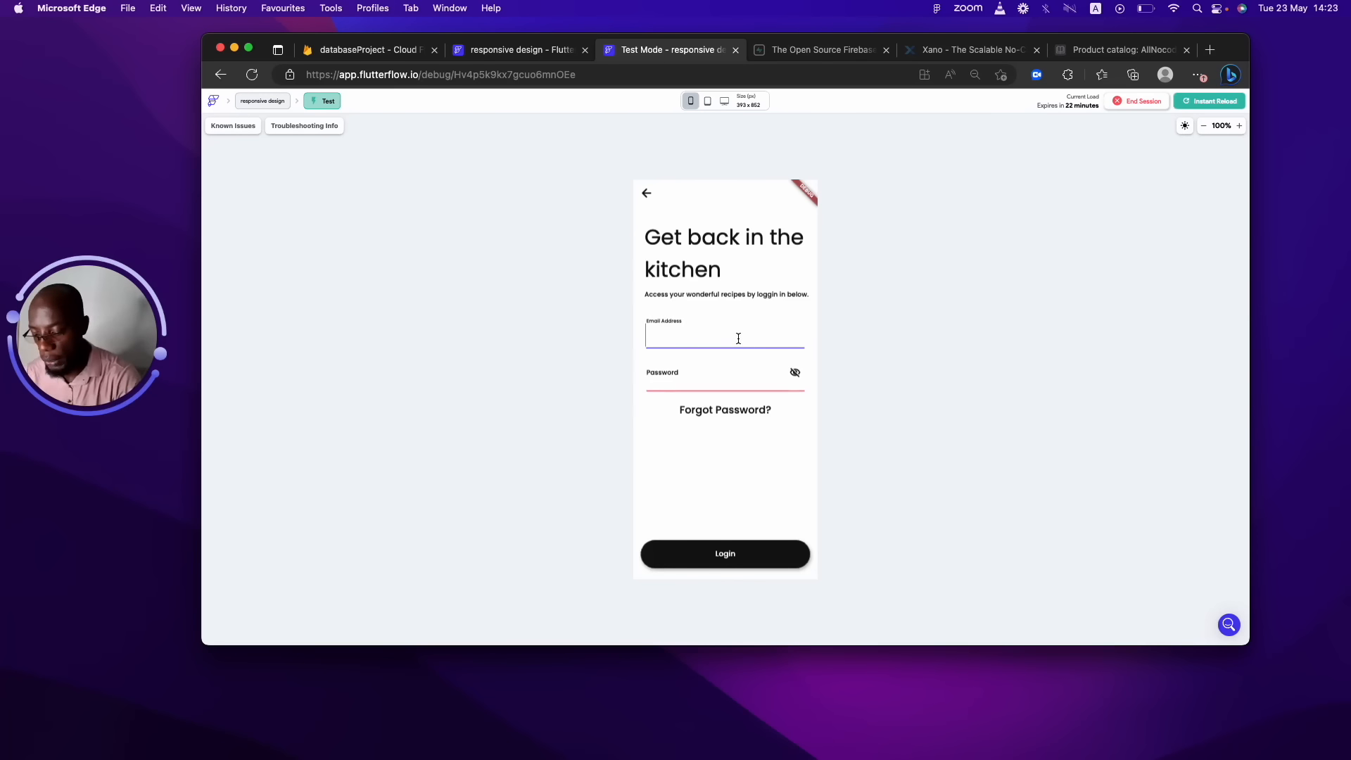
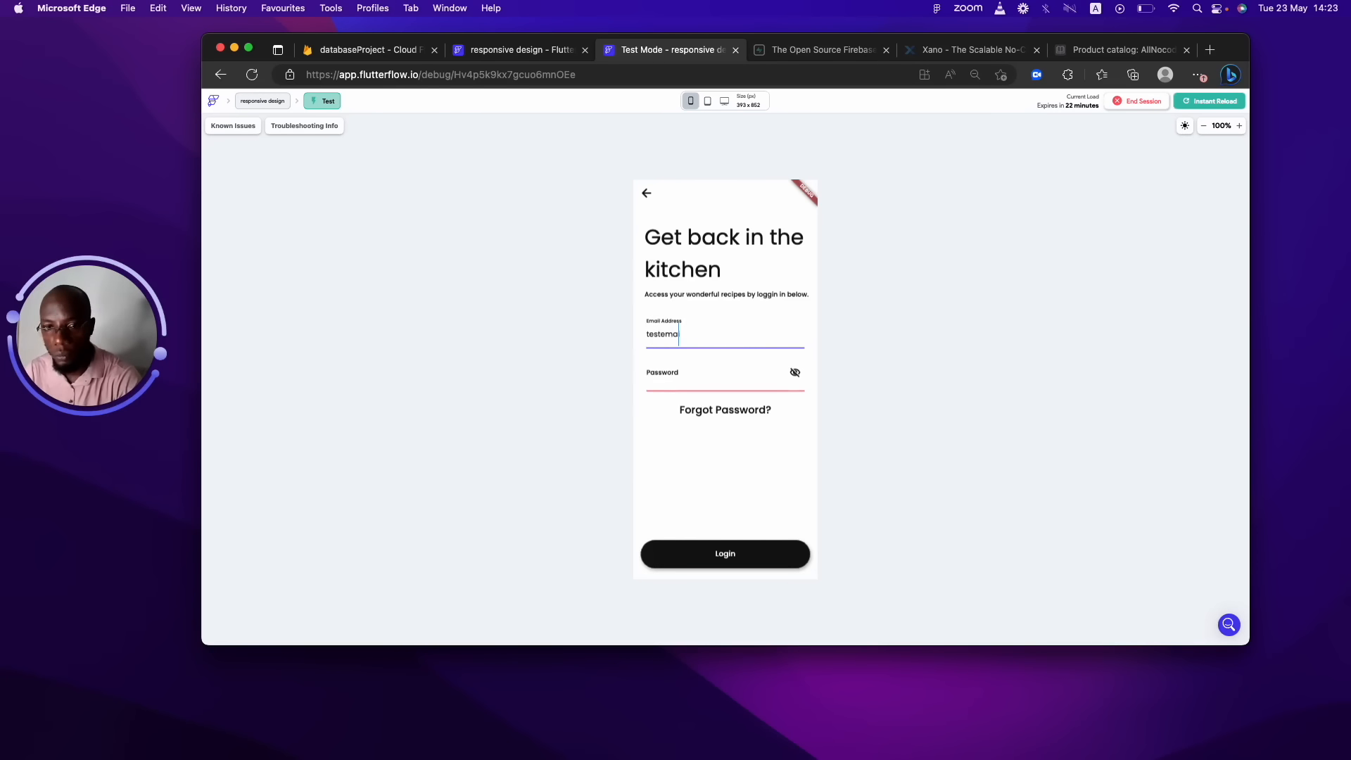
key("Tab")
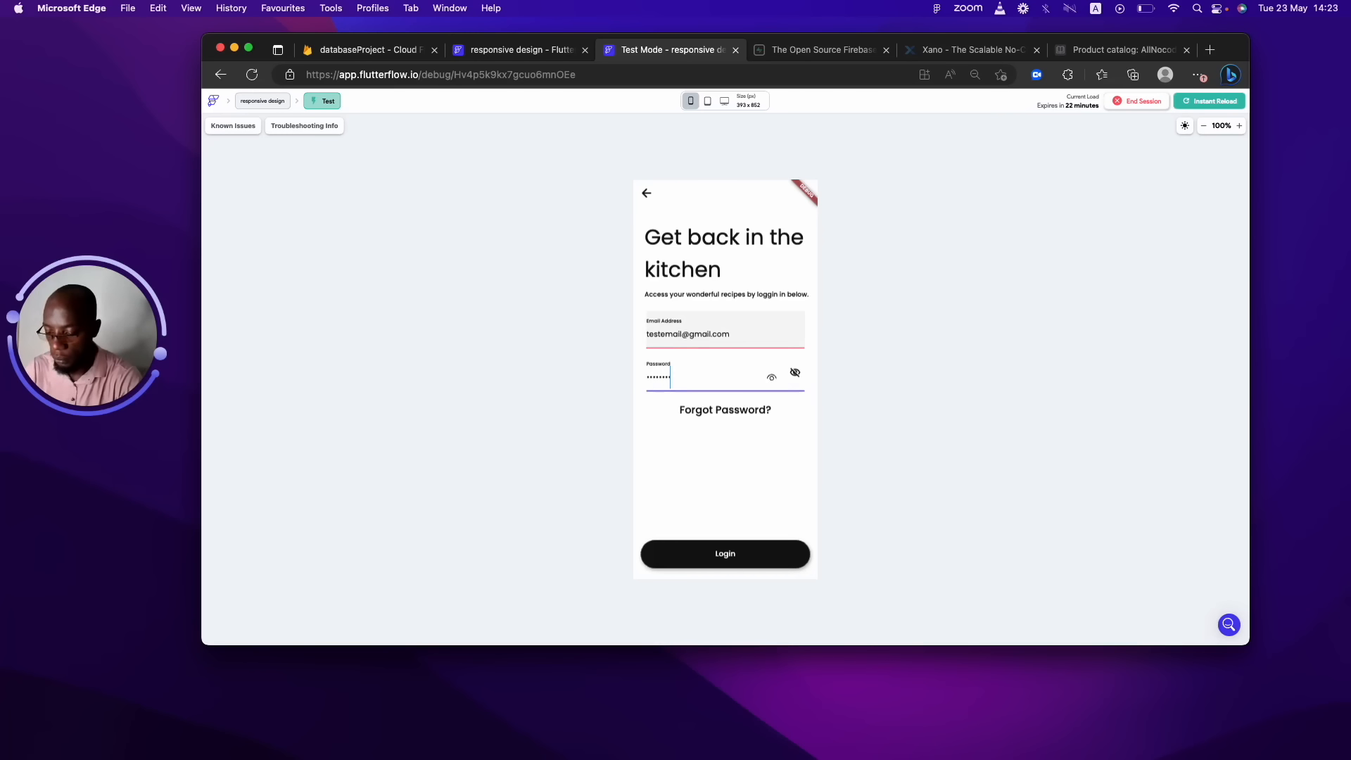
left_click(778, 552)
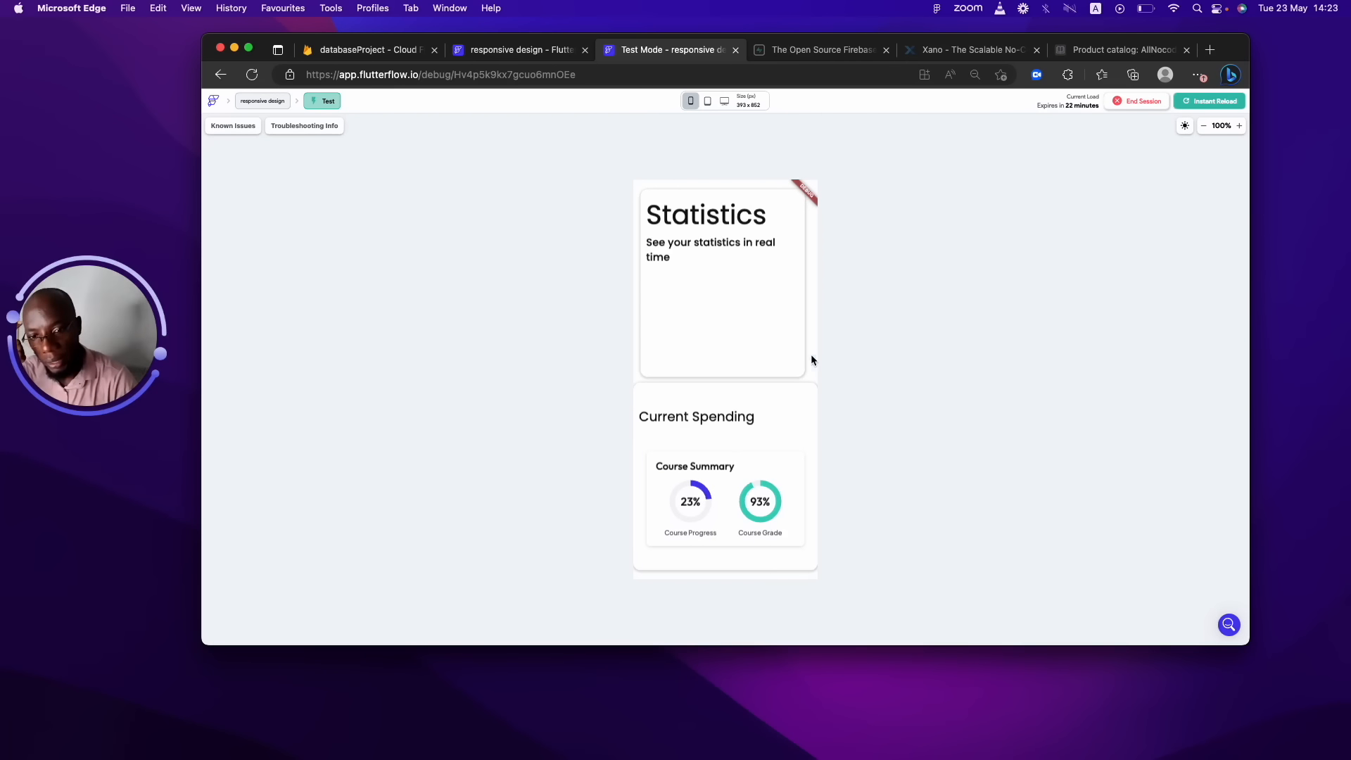
left_click(519, 49)
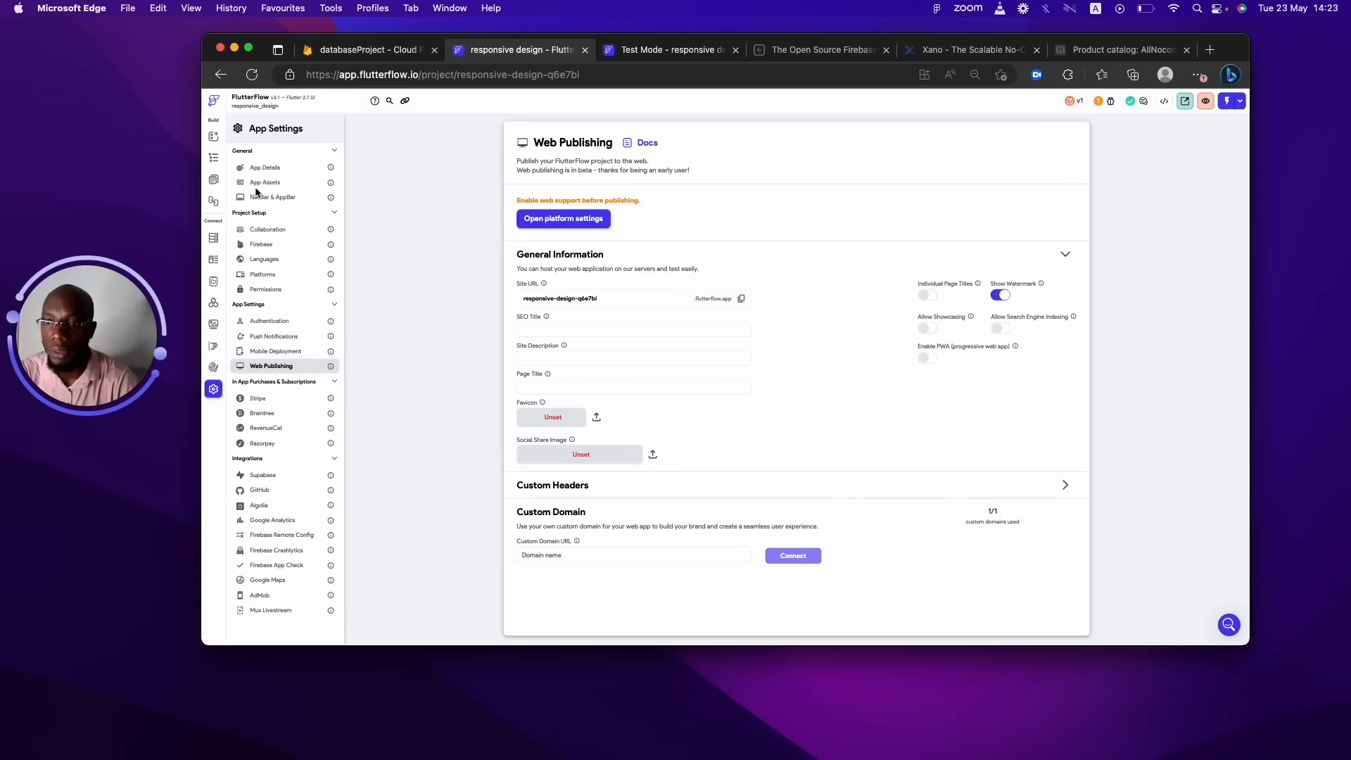
Browse the page list and settle on the Signup page.
left_click(213, 179)
left_click(264, 225)
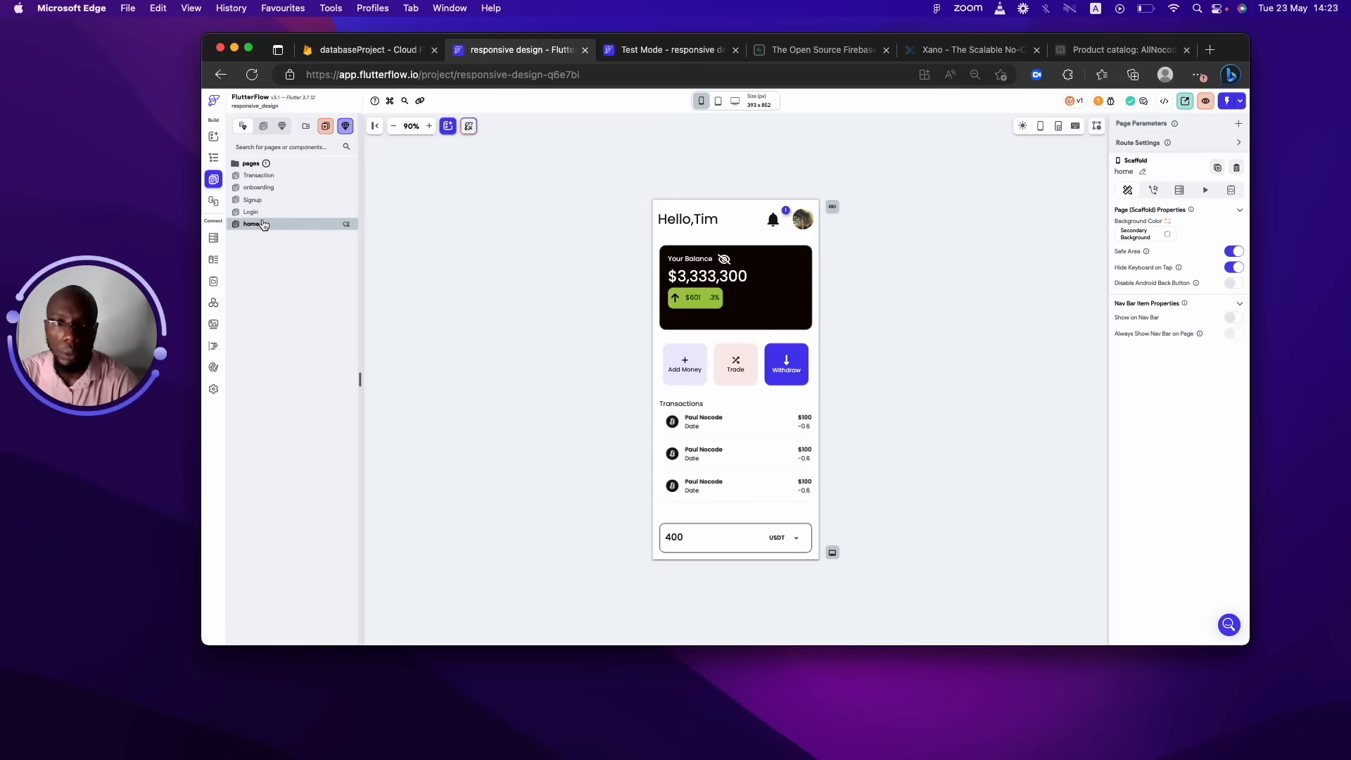
left_click(261, 211)
left_click(258, 200)
left_click(268, 186)
left_click(269, 178)
left_click(272, 200)
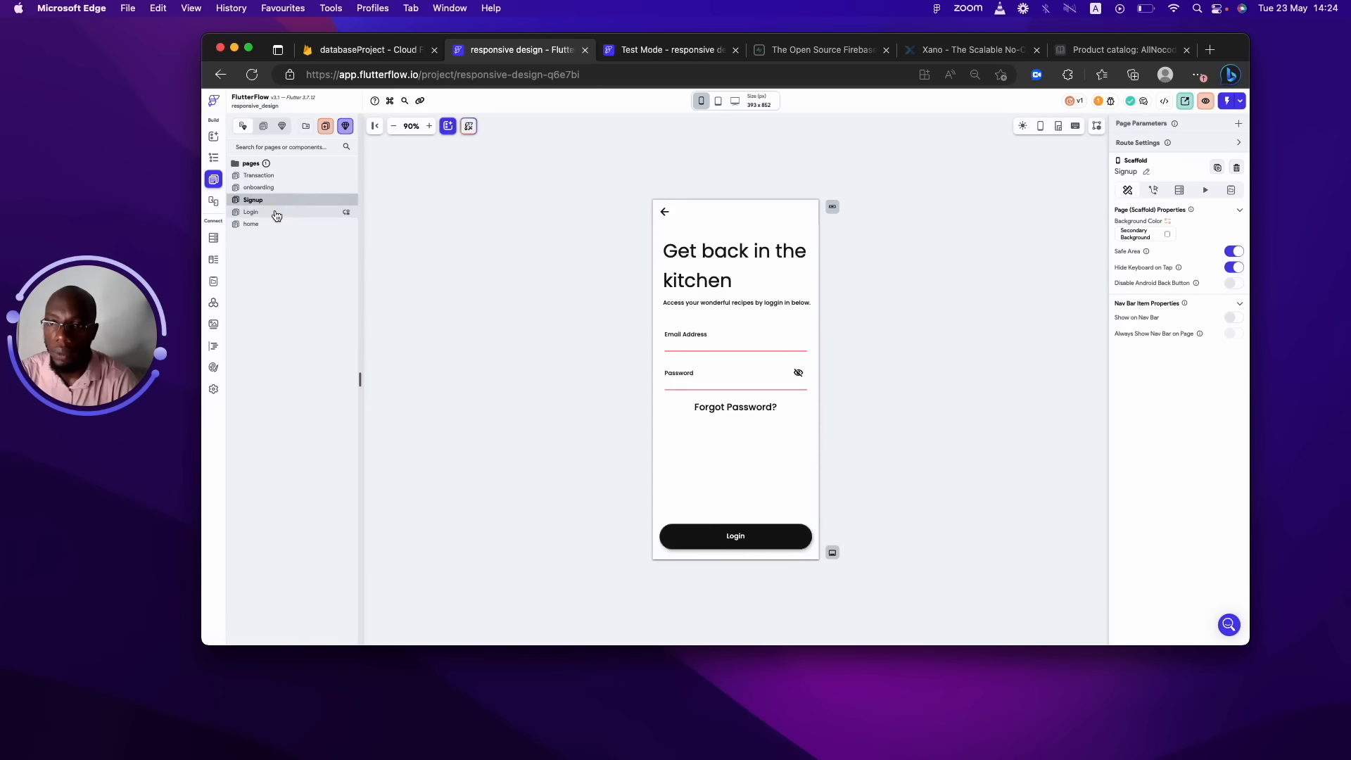
left_click(276, 213)
left_click(311, 201)
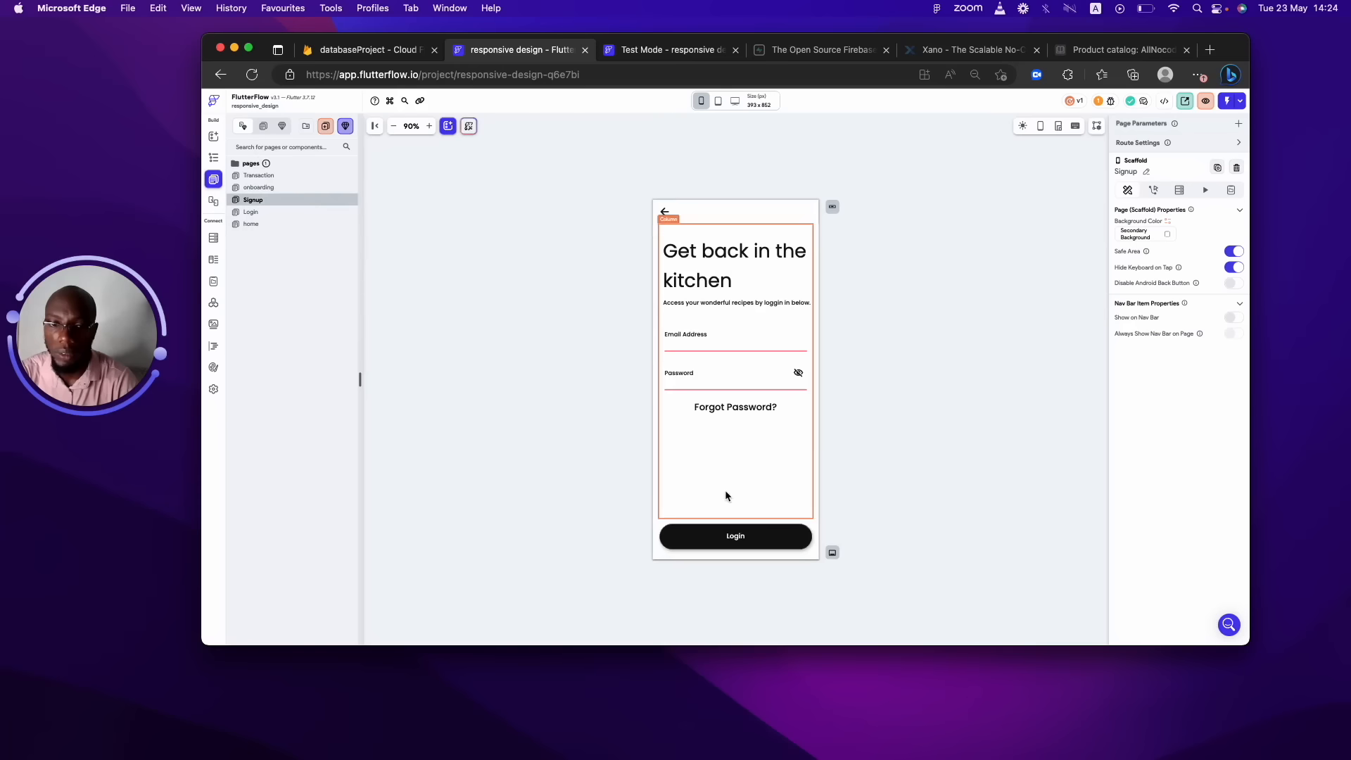
Change the Signup Login button's Navigate To destination from HomePage to home.
left_click(732, 534)
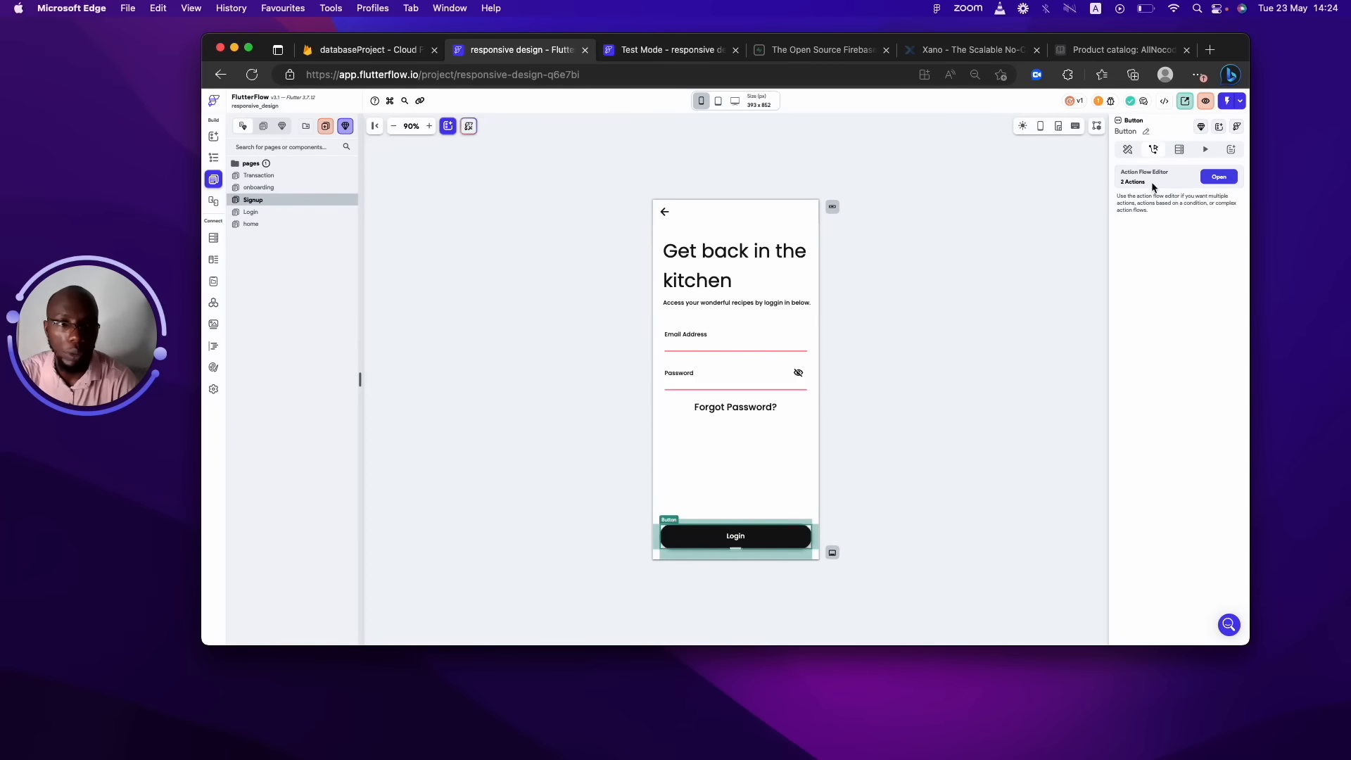
left_click(1218, 177)
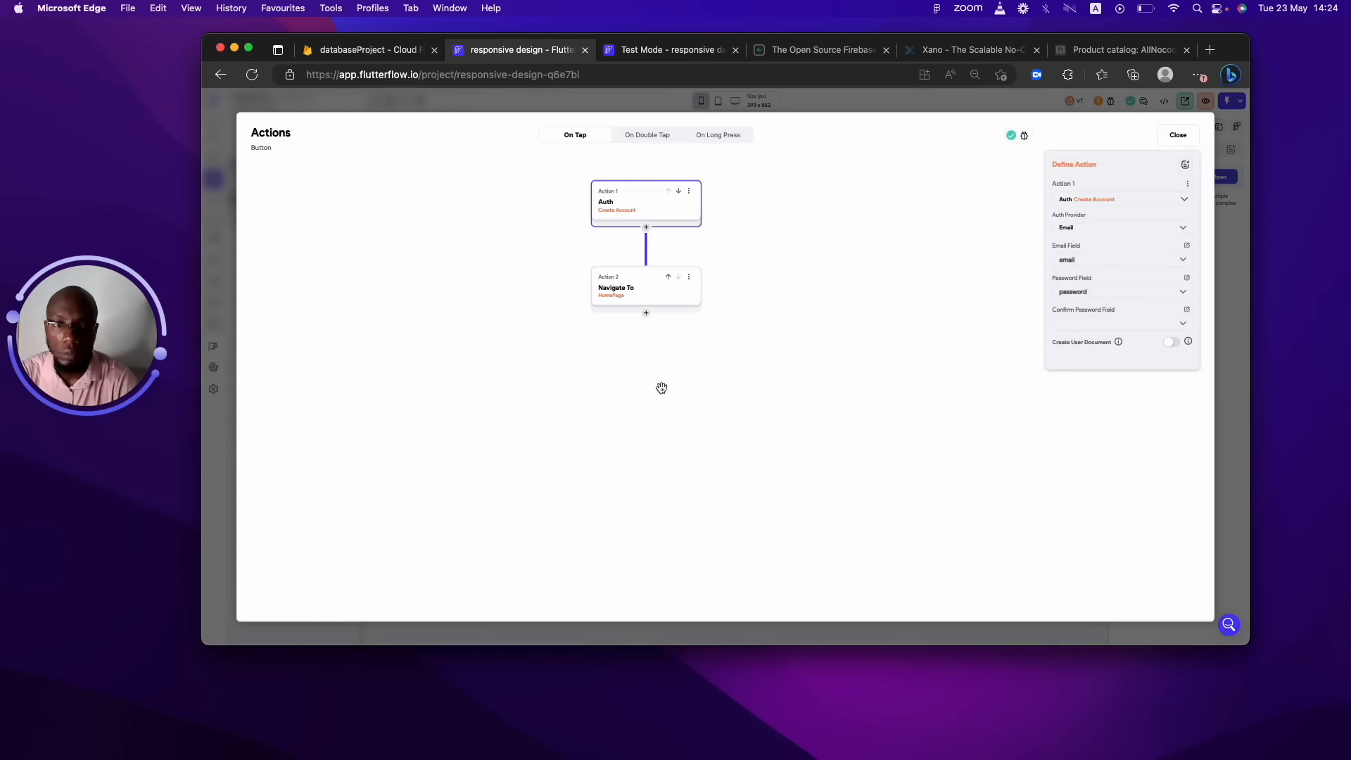
left_click(651, 290)
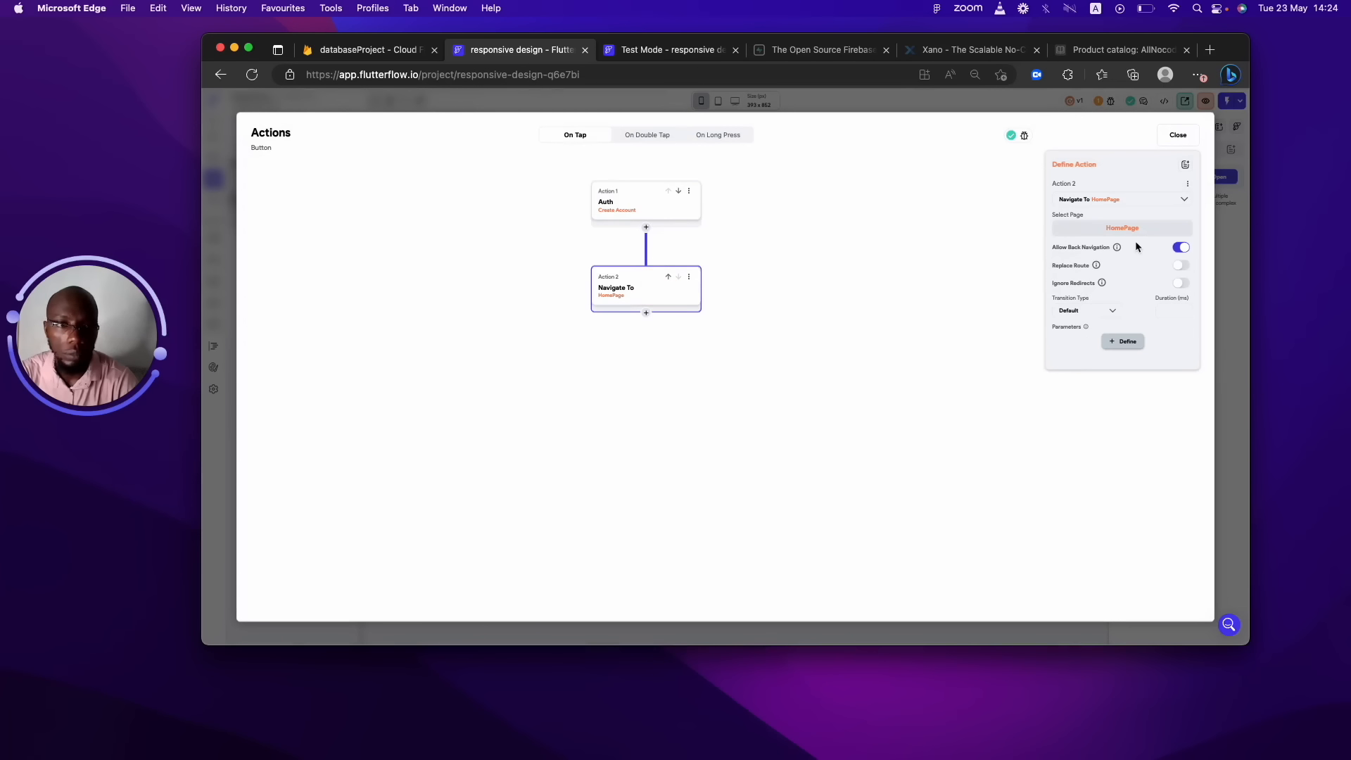
left_click(1122, 227)
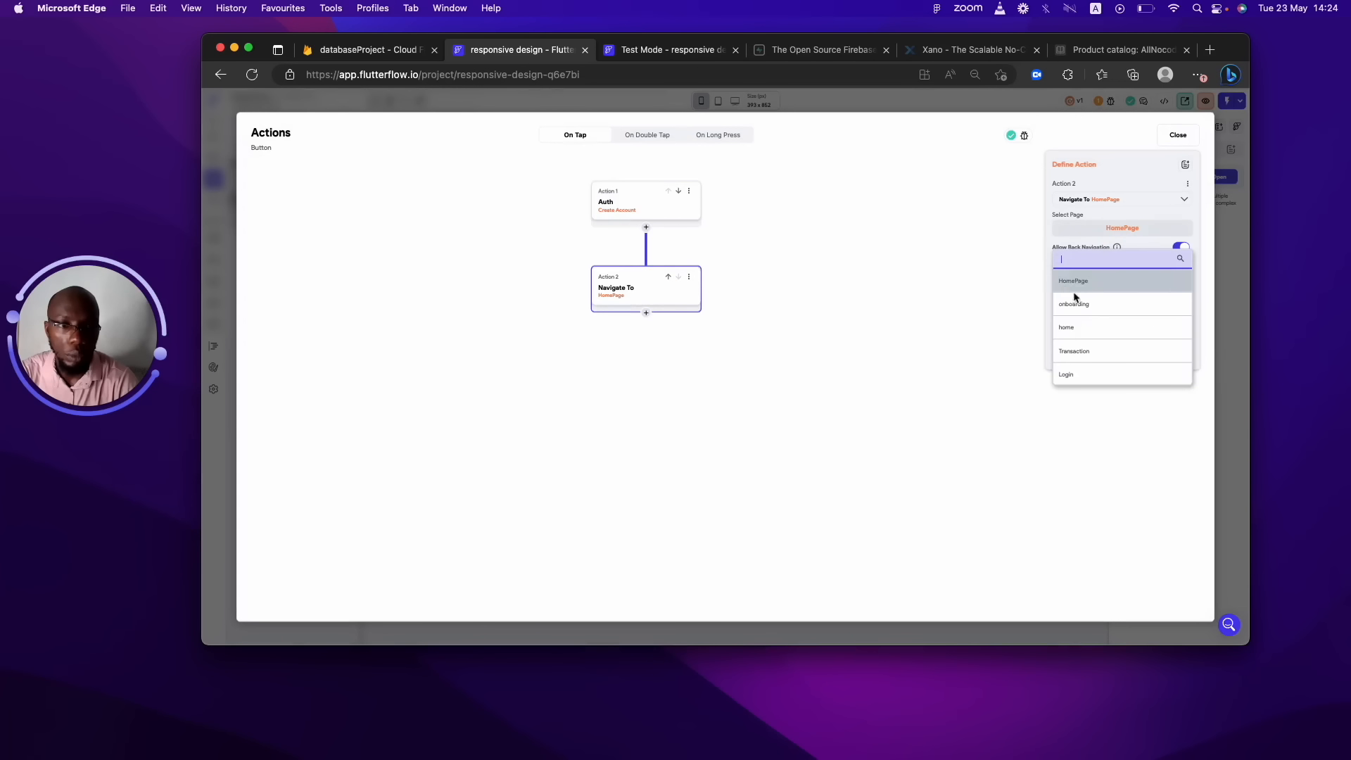
left_click(1092, 328)
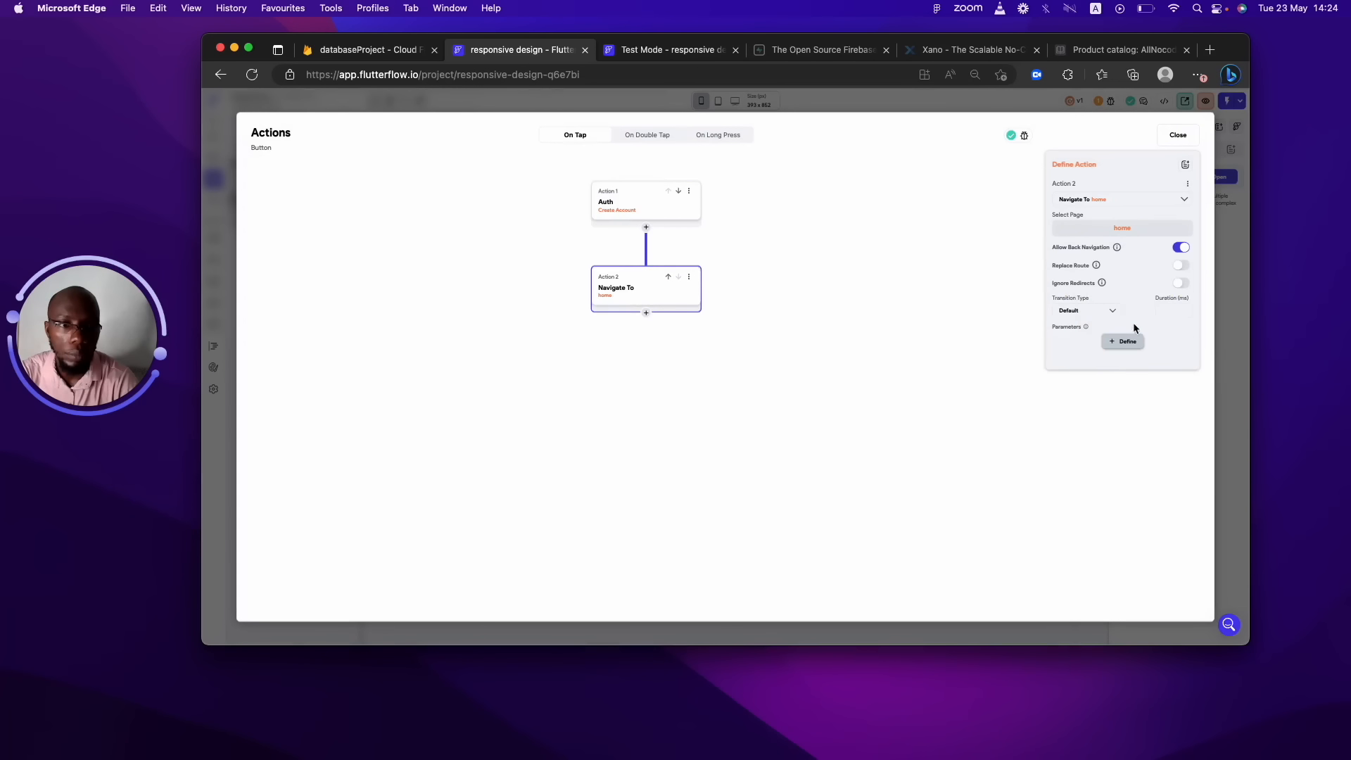
left_click(1177, 135)
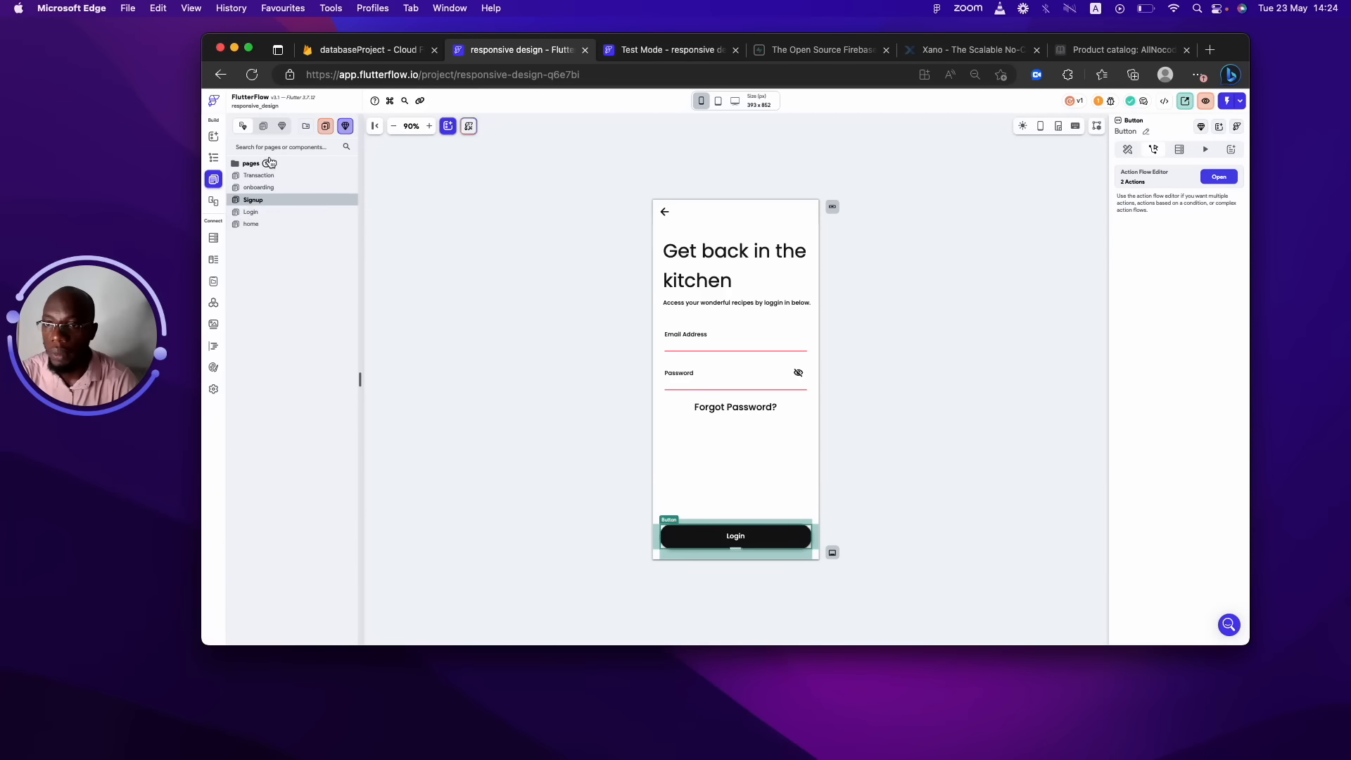
Review the Login page's Sign In button actions, then go to the Firebase Firestore data page.
left_click(242, 166)
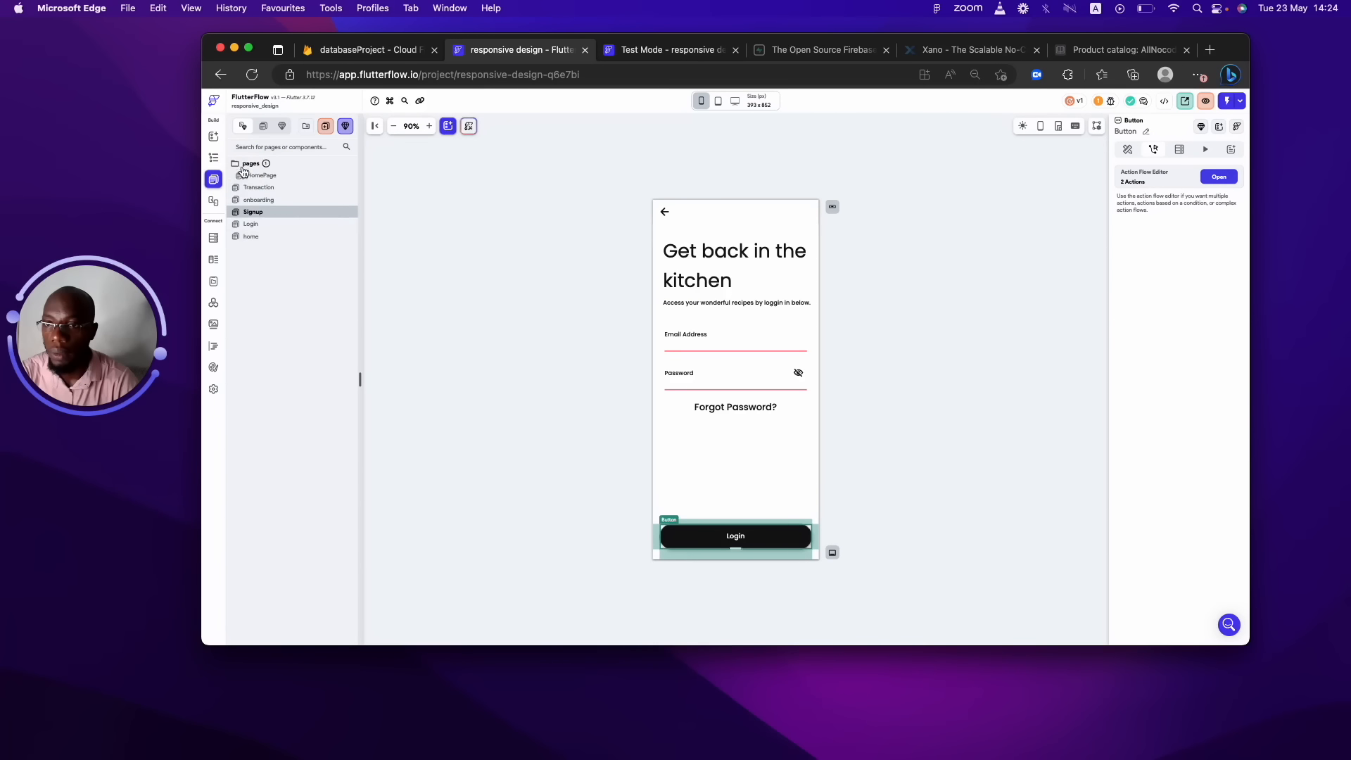
left_click(273, 226)
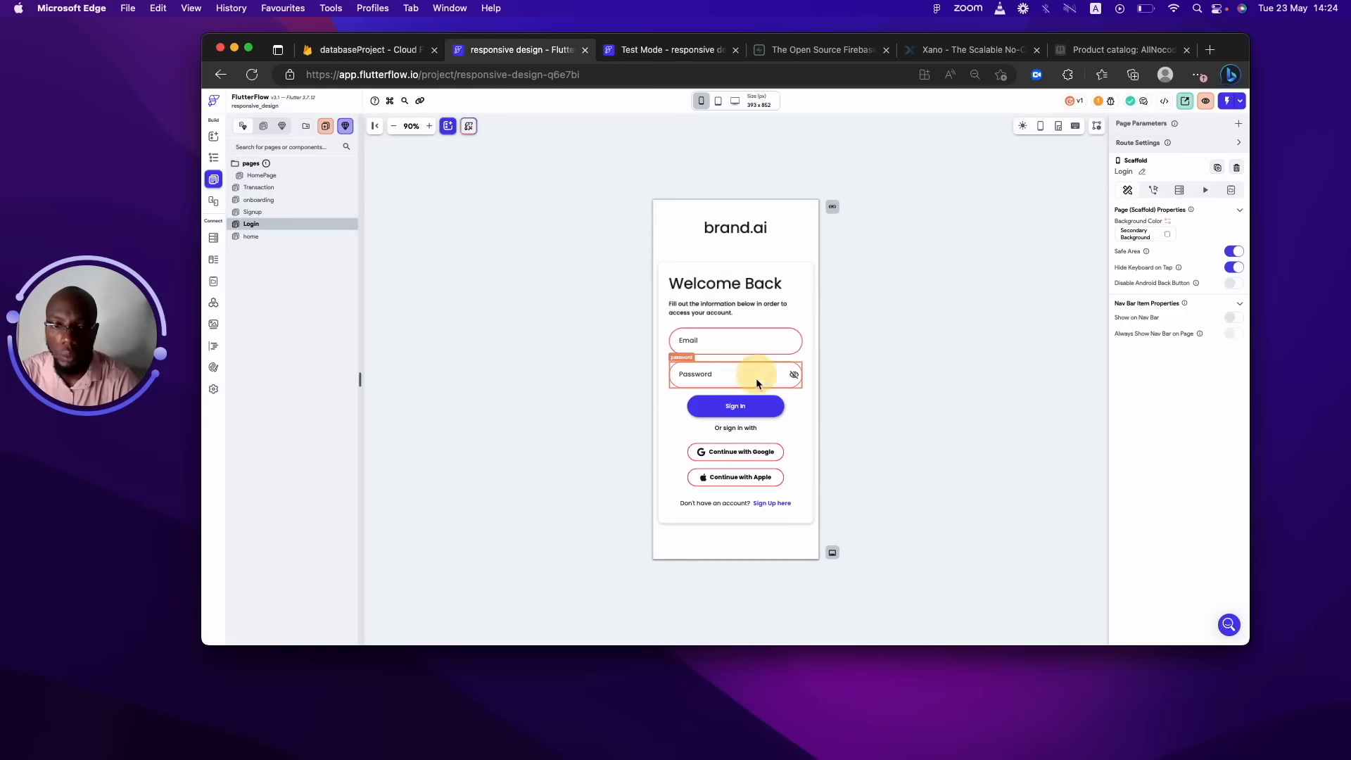
left_click(757, 406)
left_click(1208, 176)
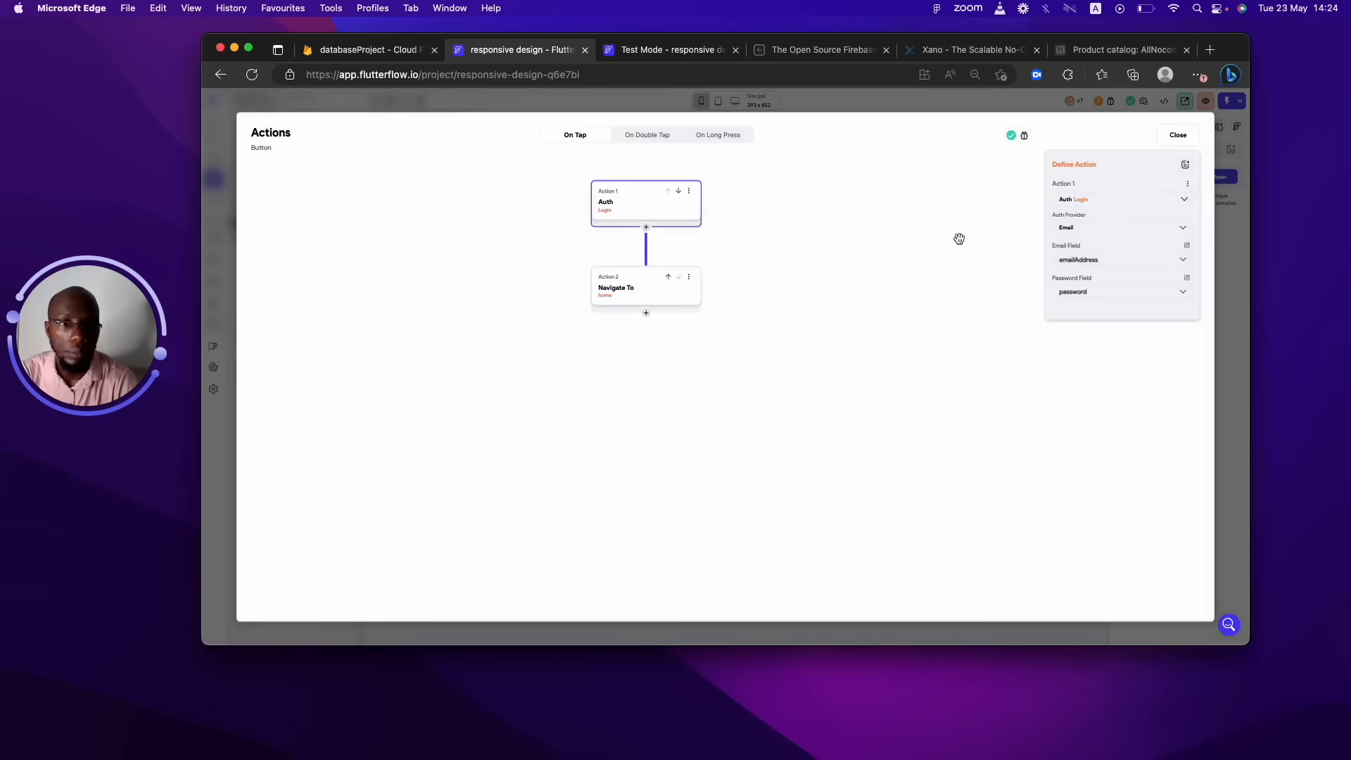
left_click(1169, 137)
left_click(645, 50)
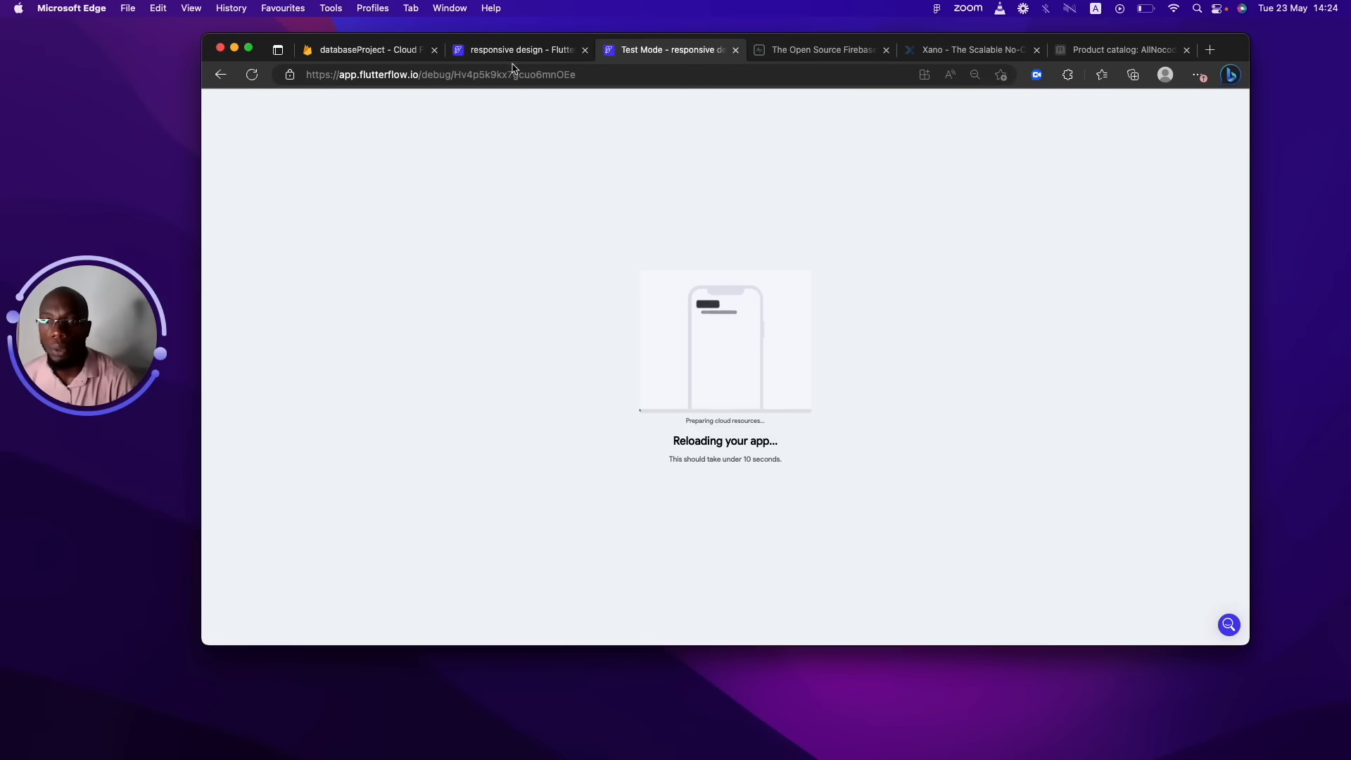
left_click(404, 51)
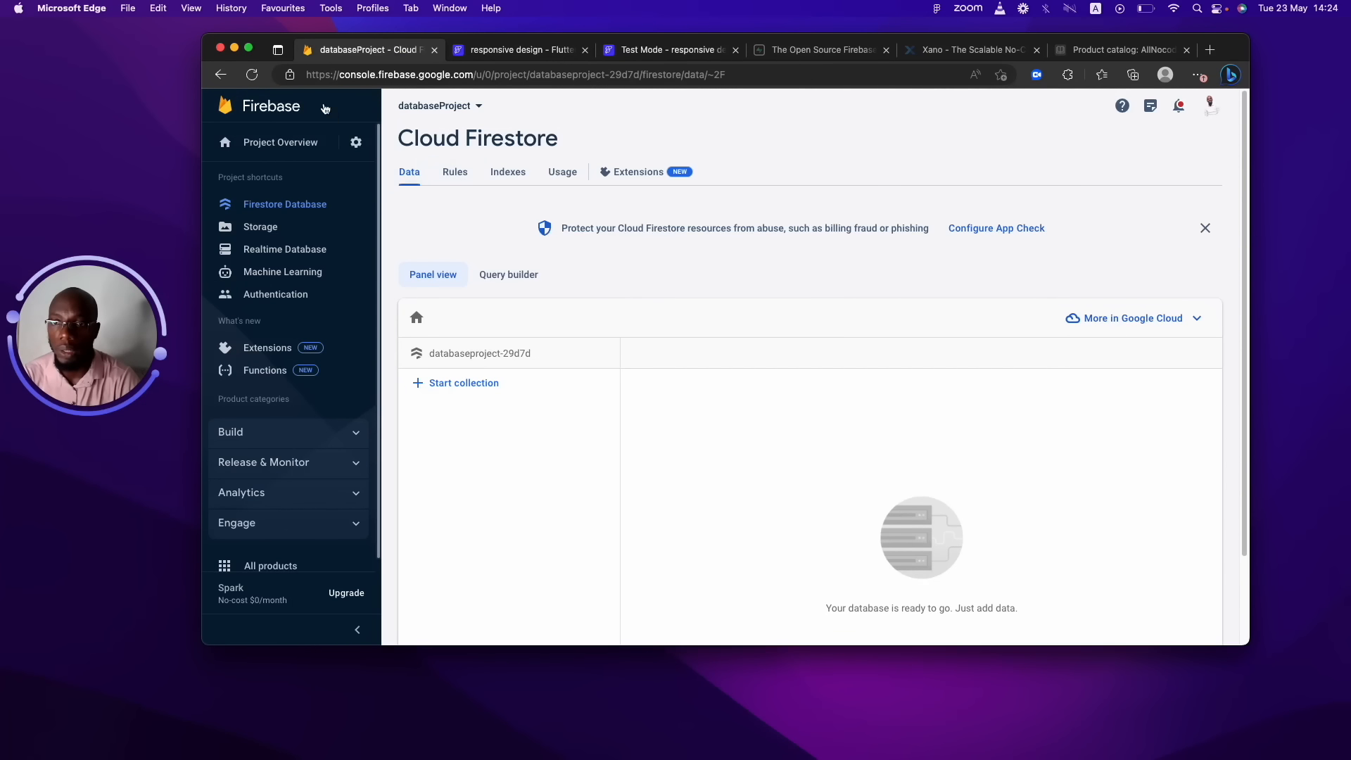
Reload Firebase Console and locate the new test user's identifier under Authentication Users.
left_click(252, 75)
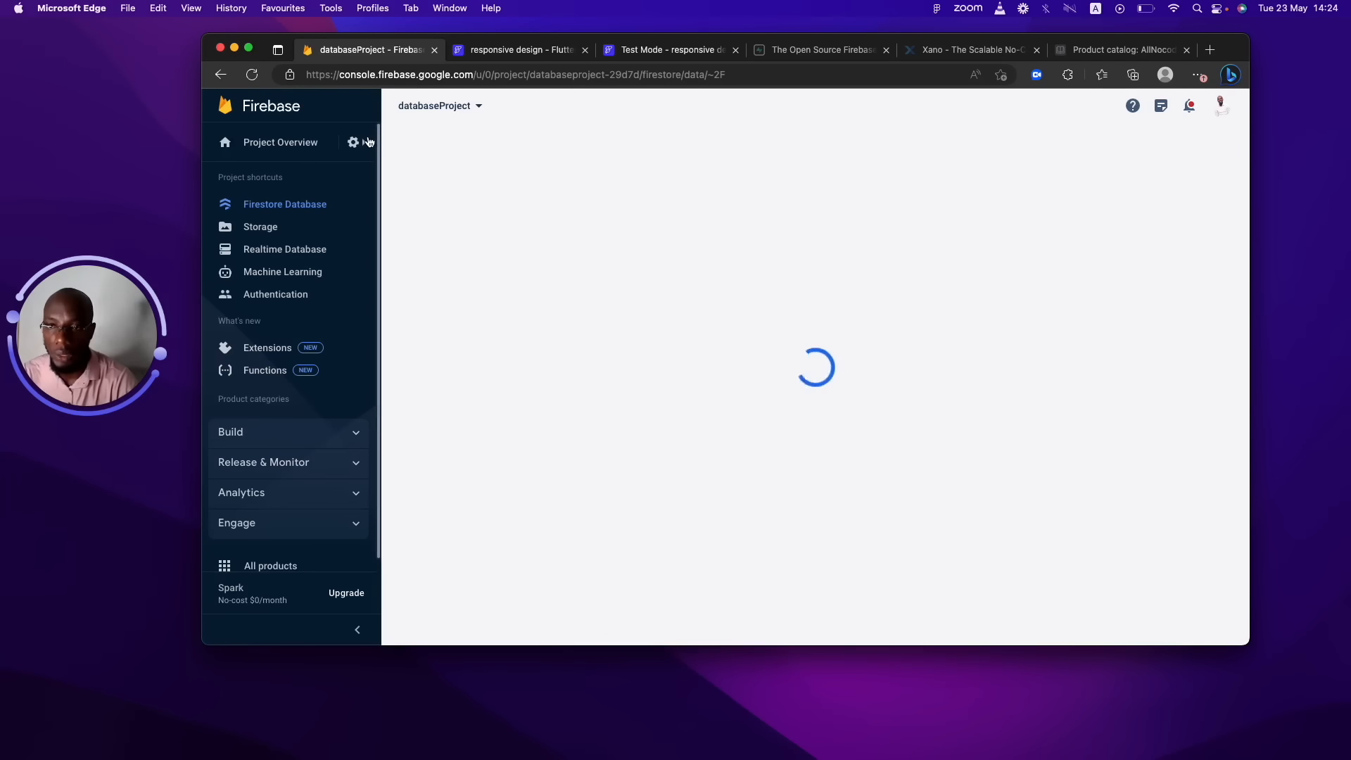
left_click(313, 294)
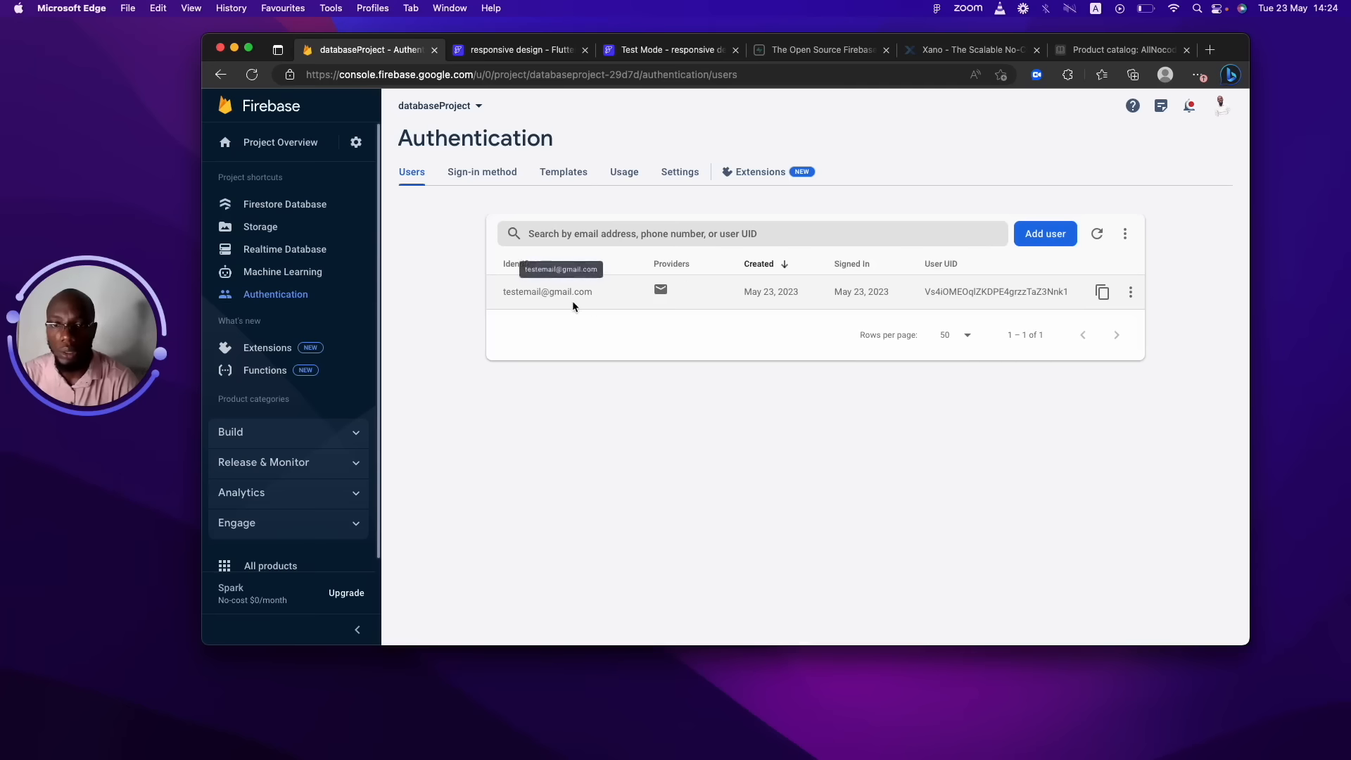
left_click_drag(503, 290, 584, 292)
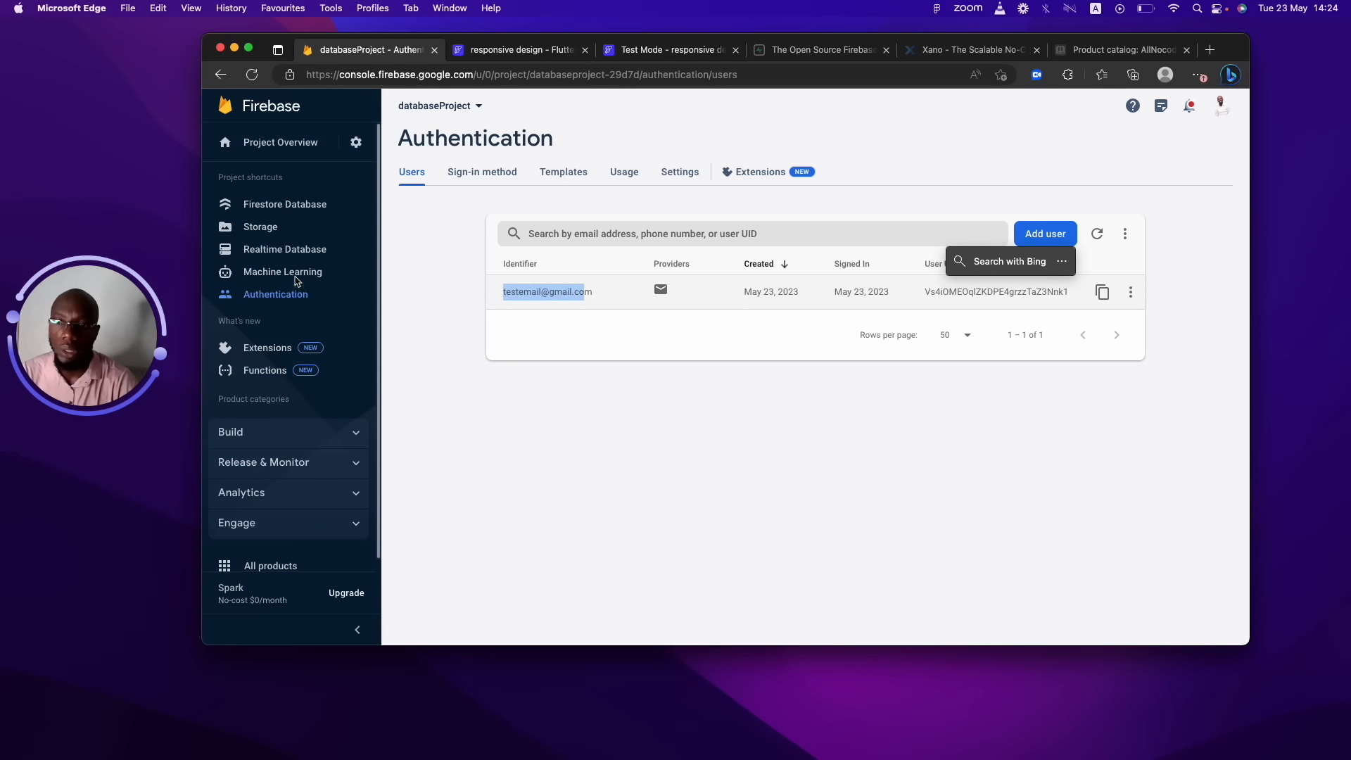
left_click(289, 211)
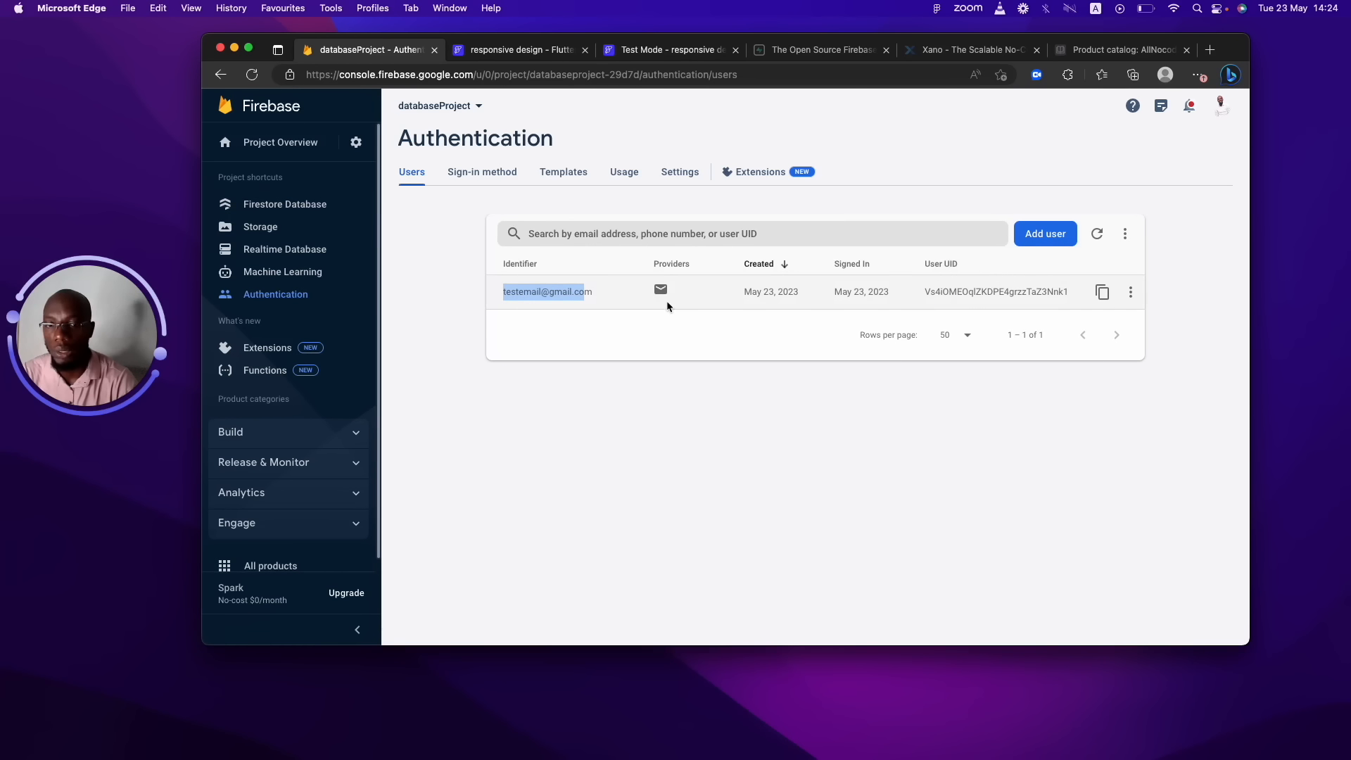
left_click(301, 208)
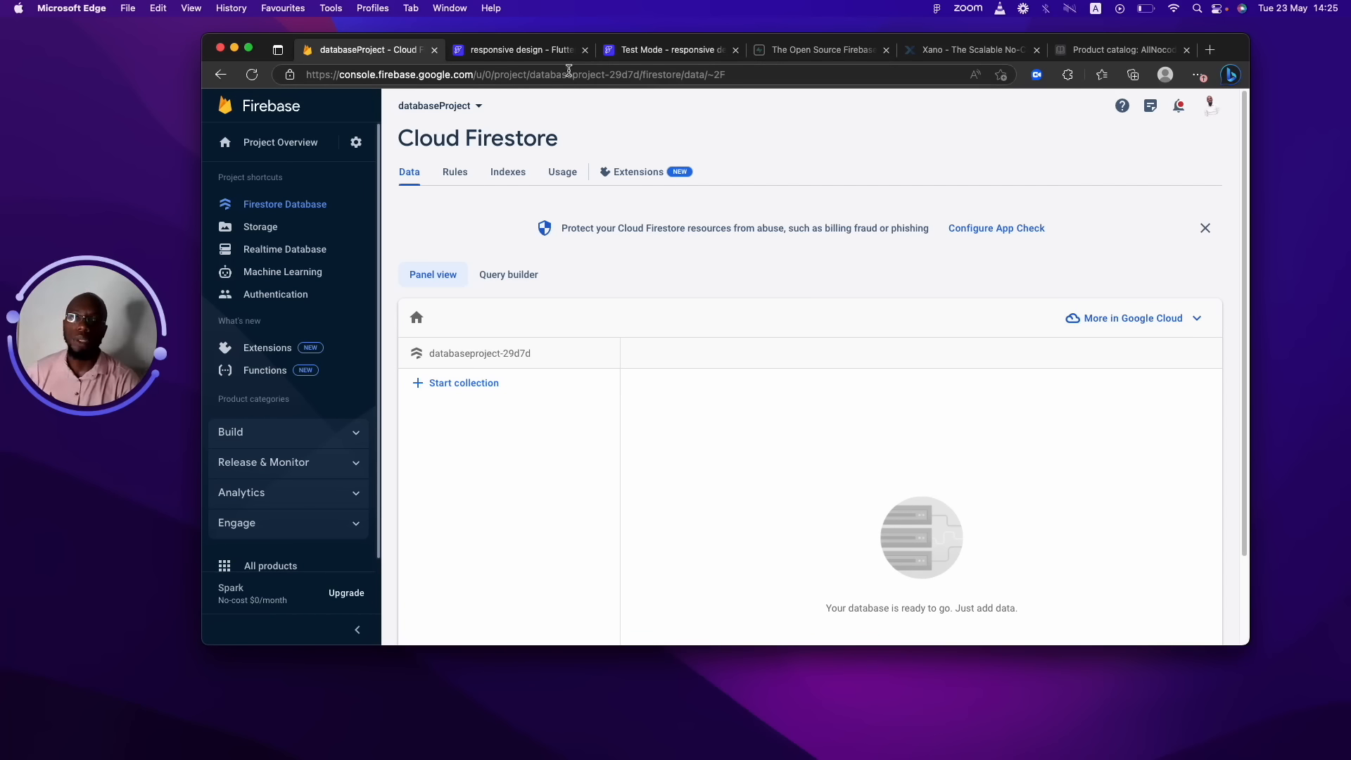
left_click(650, 51)
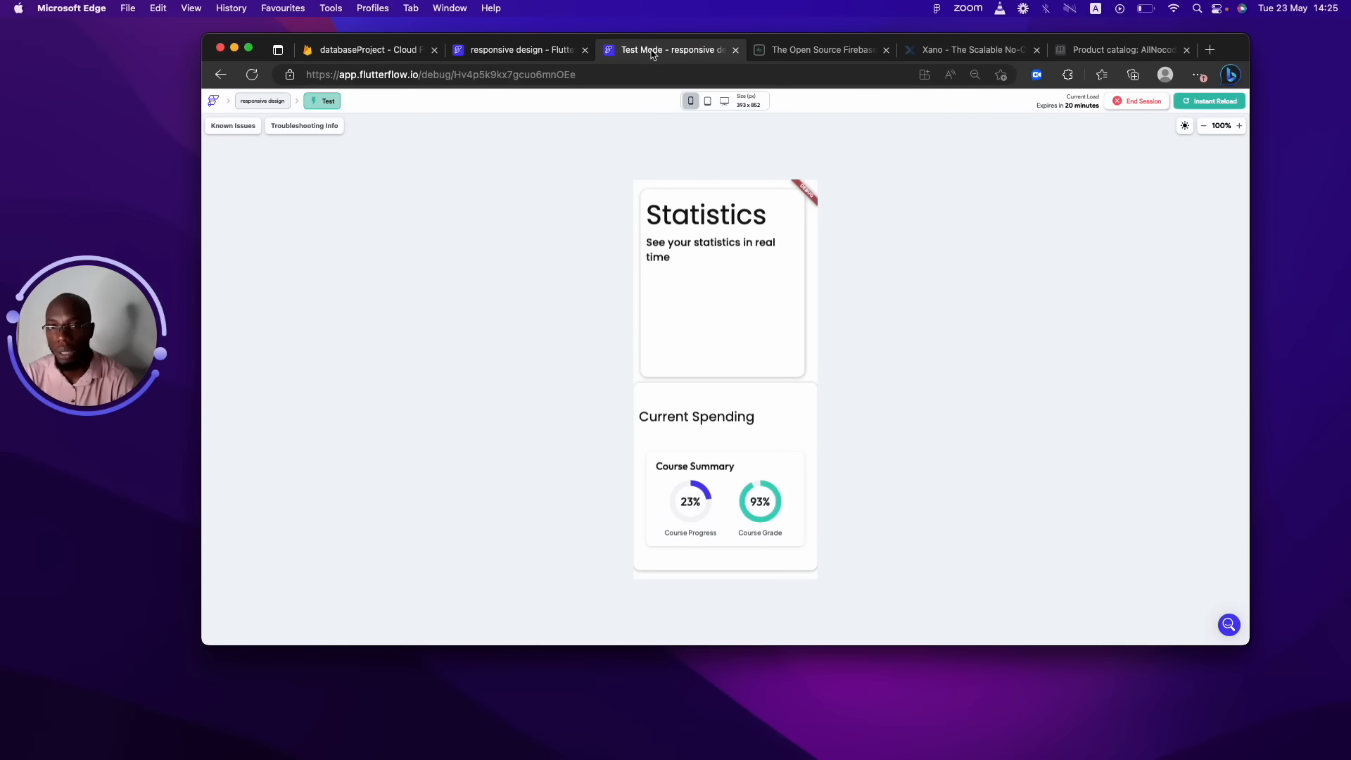
Go back to the FlutterFlow editor showing the Login page's Welcome Back form.
left_click(520, 51)
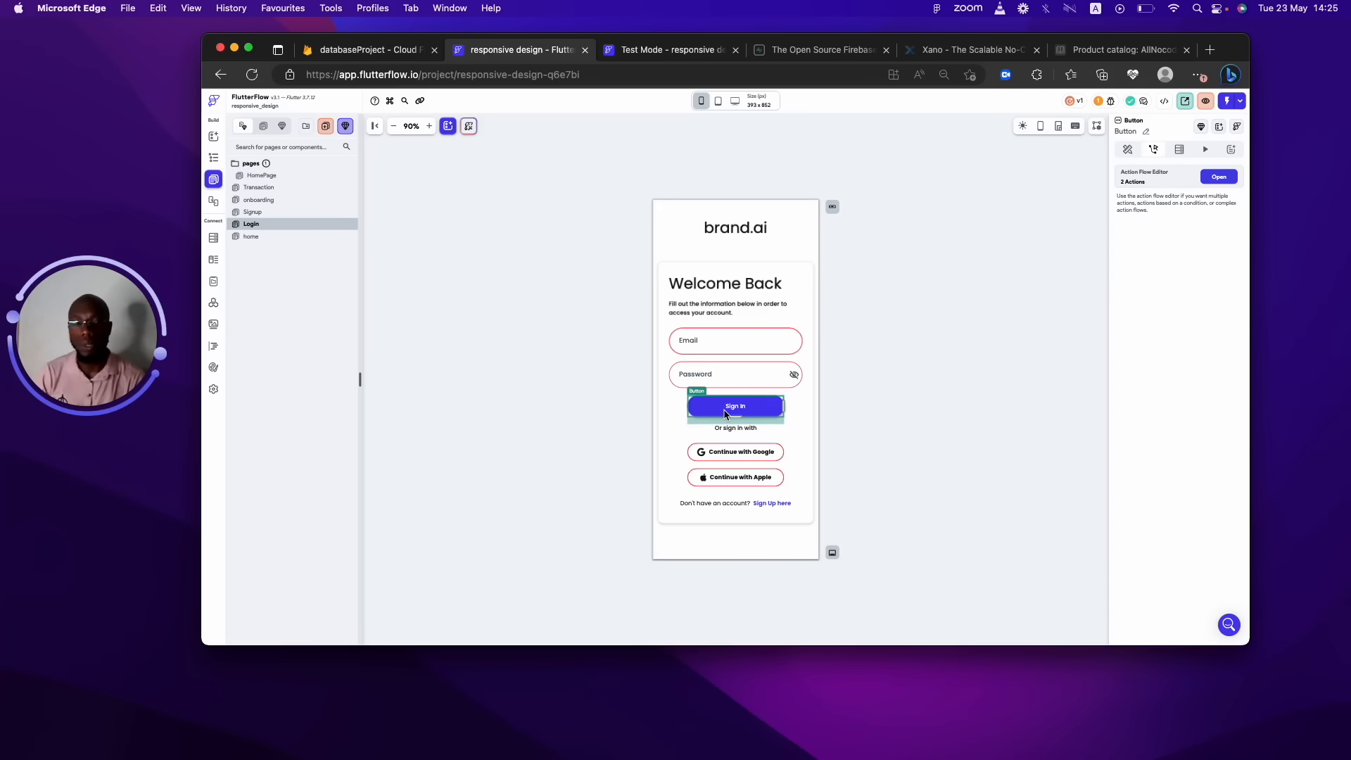
left_click(1014, 20)
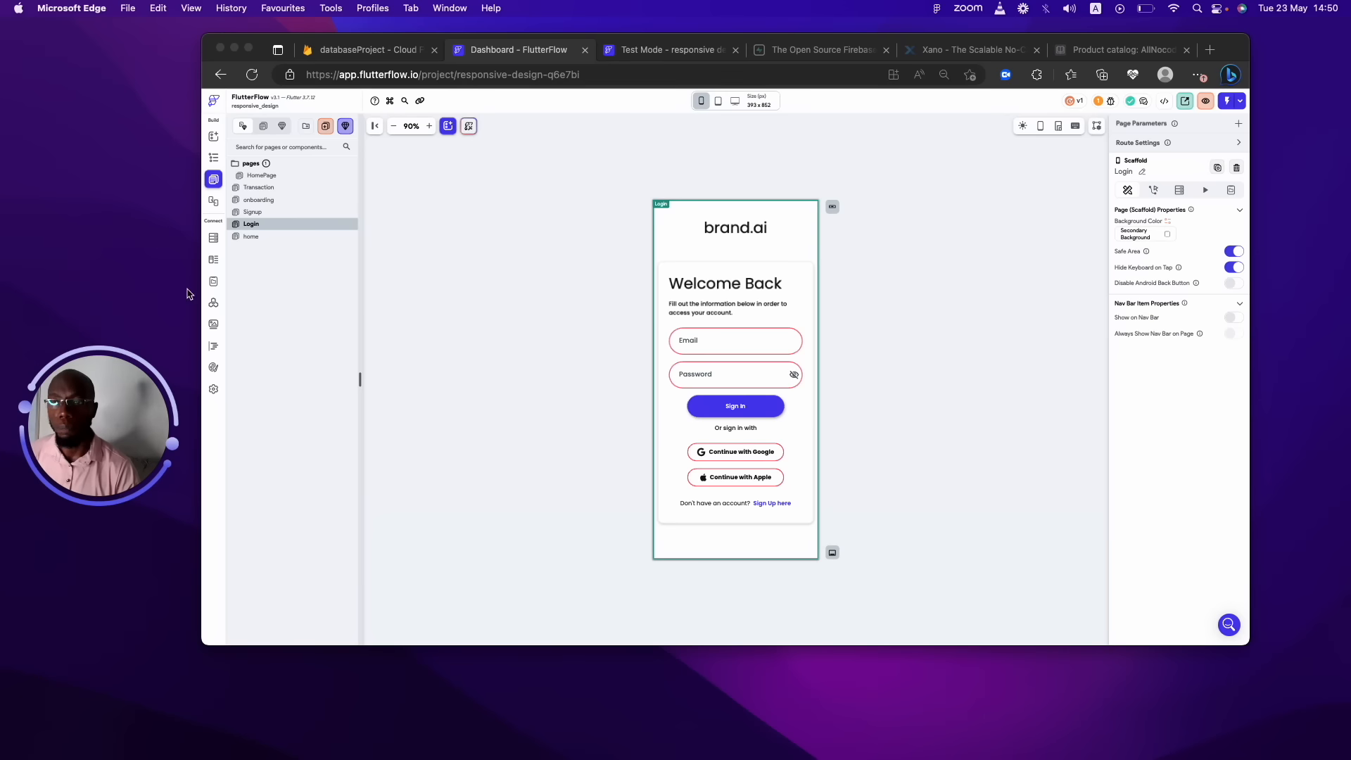
Open the Firestore panel and delete the User and records collections.
left_click(213, 239)
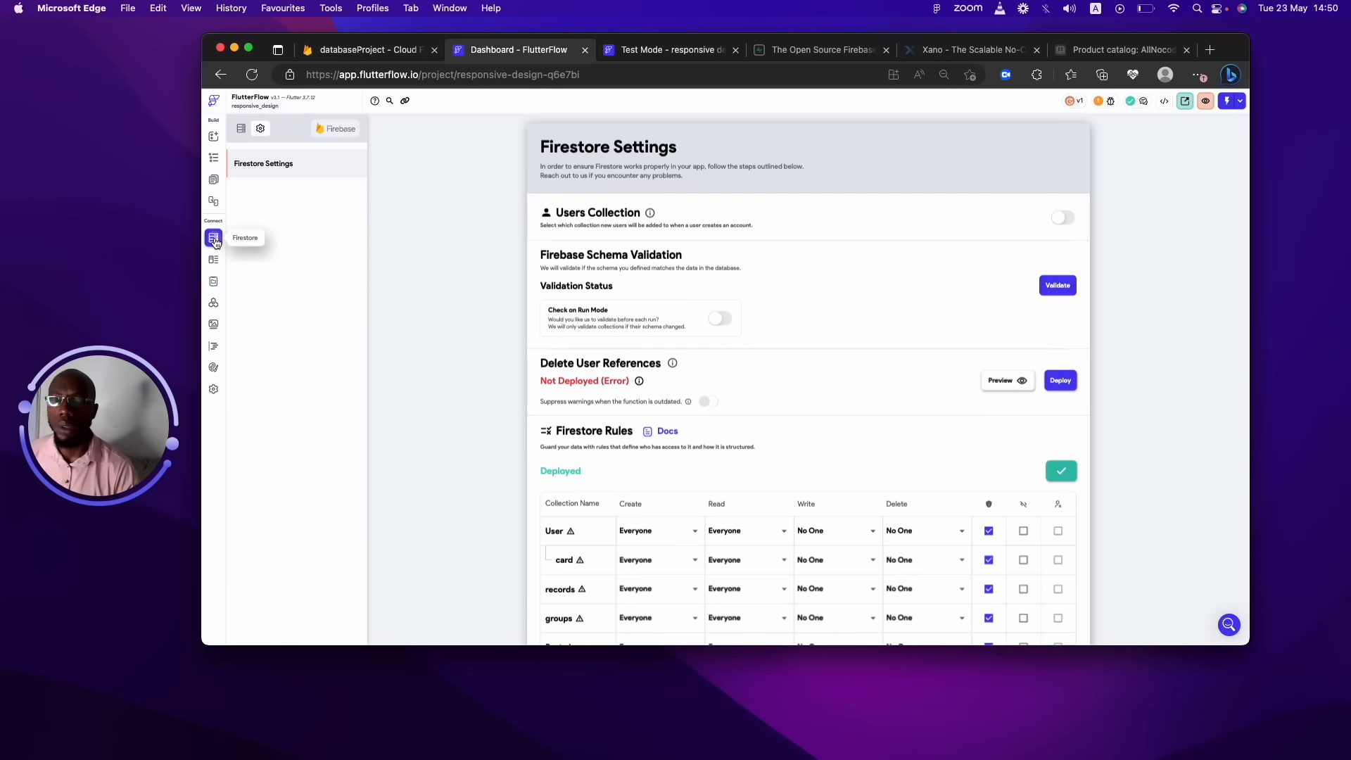
left_click(242, 130)
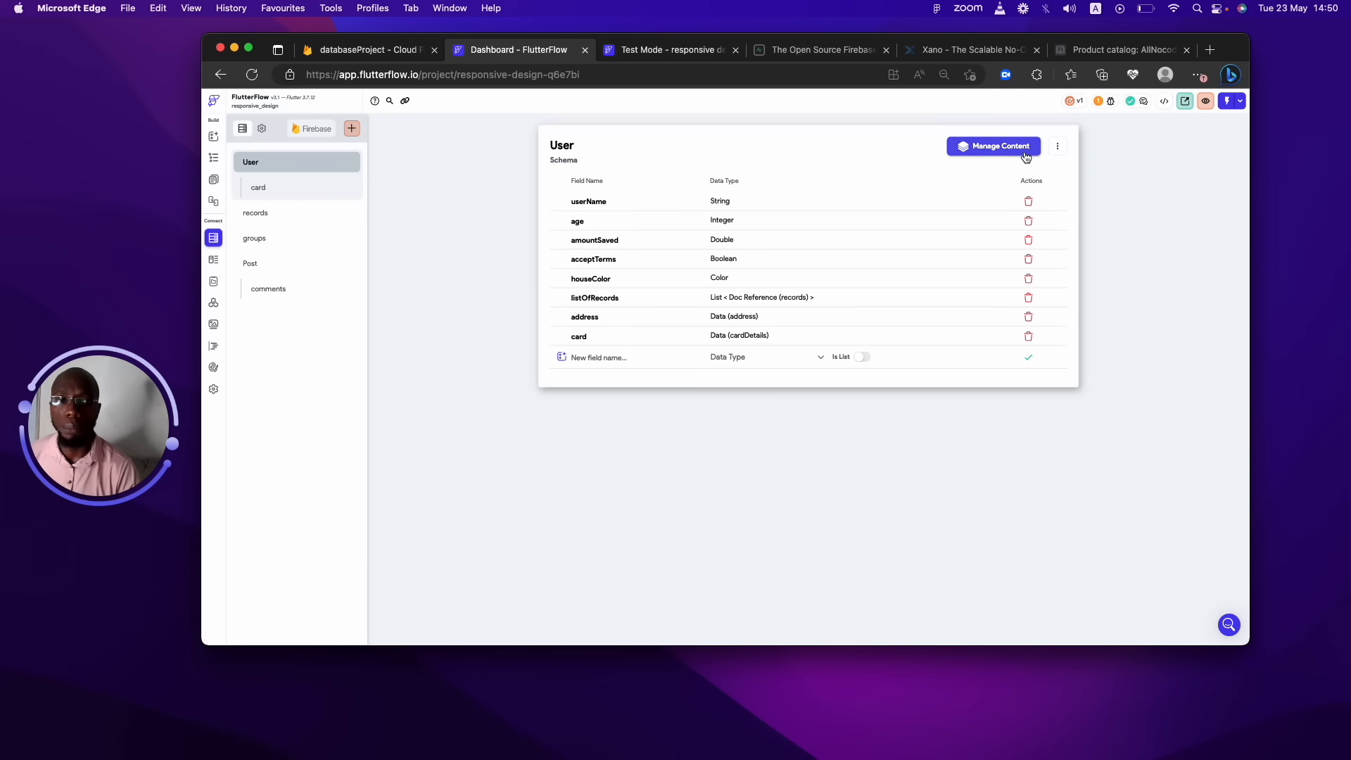
left_click(1055, 147)
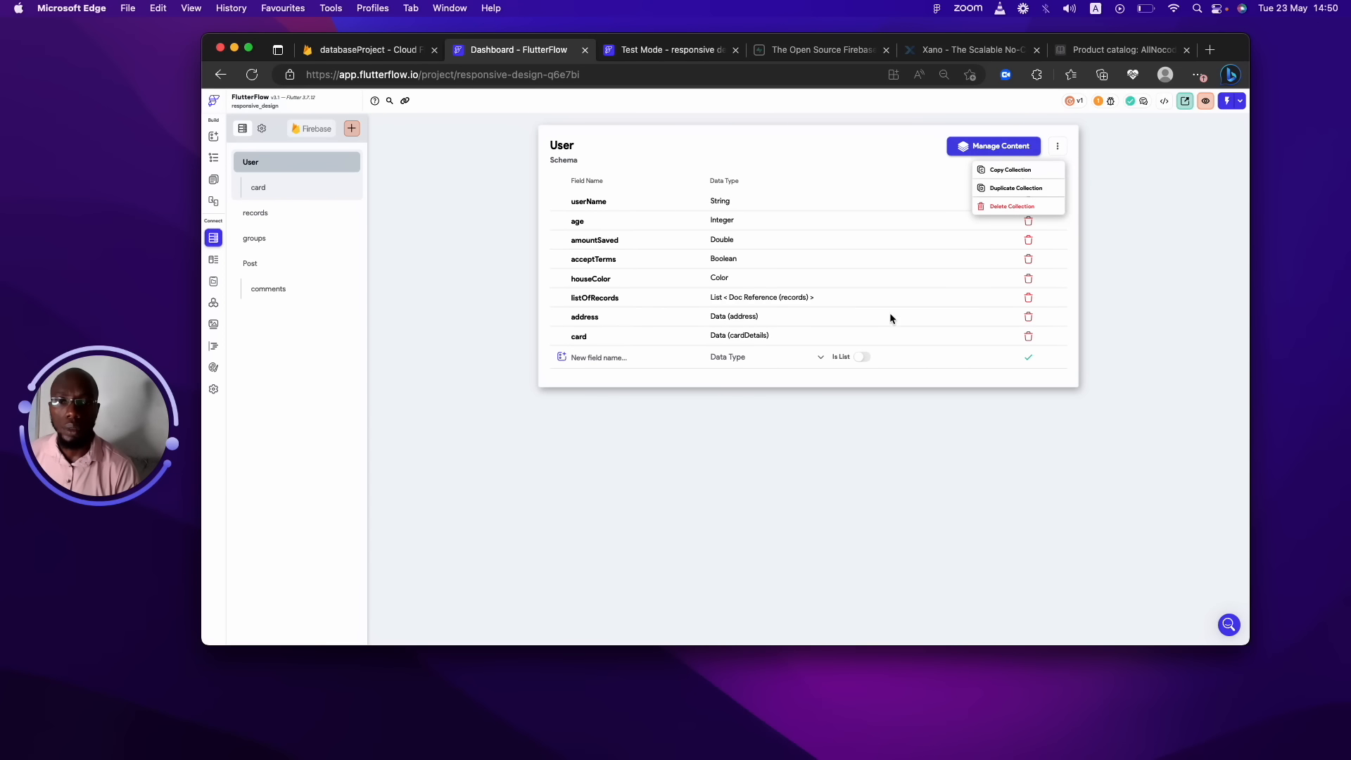
left_click(1007, 206)
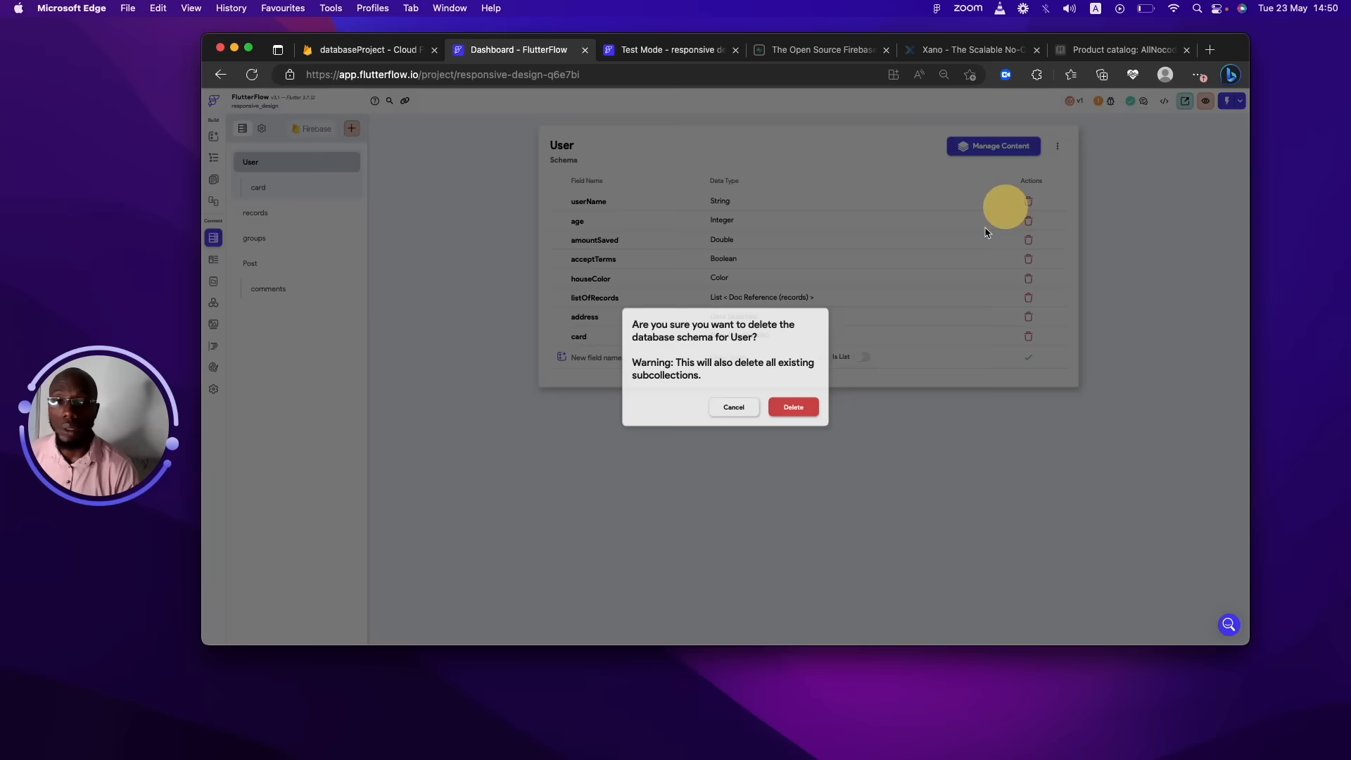
left_click(793, 414)
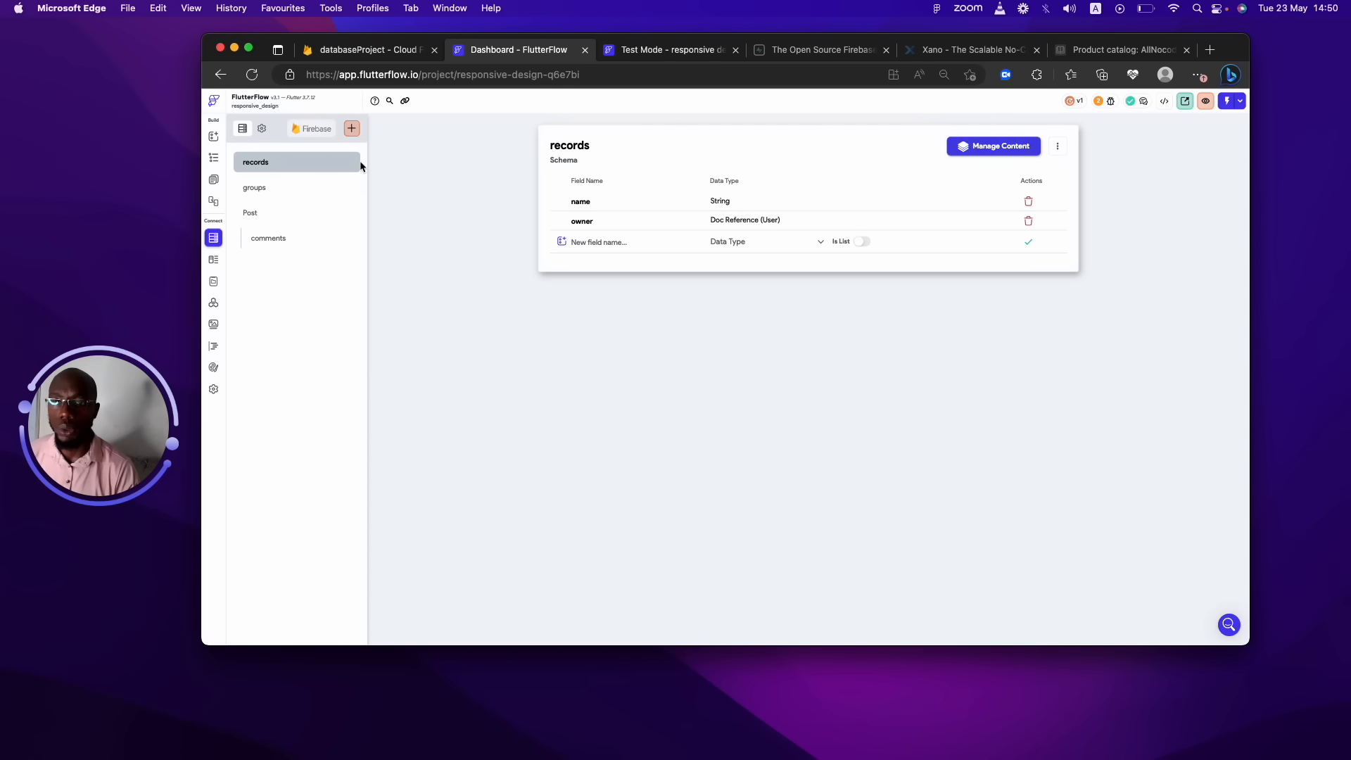
left_click(1057, 146)
left_click(1024, 204)
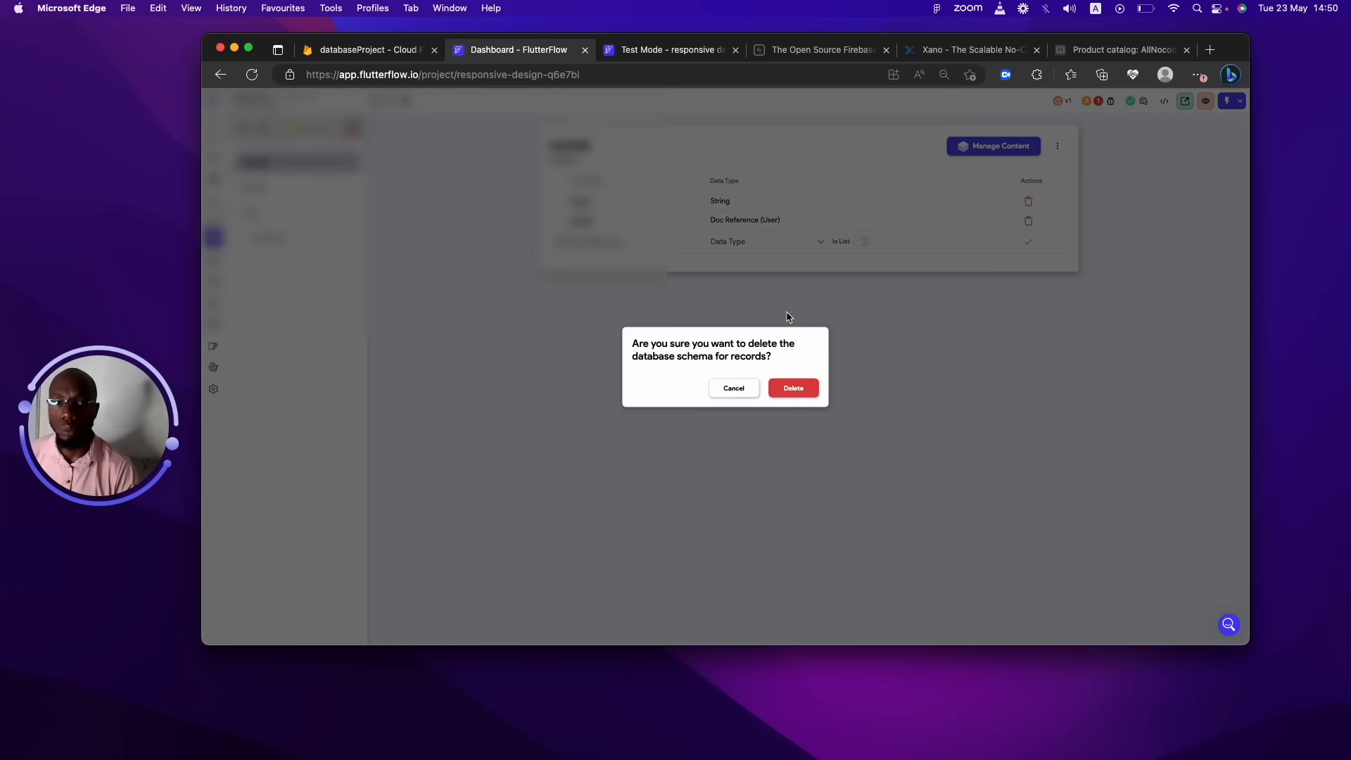
left_click(784, 387)
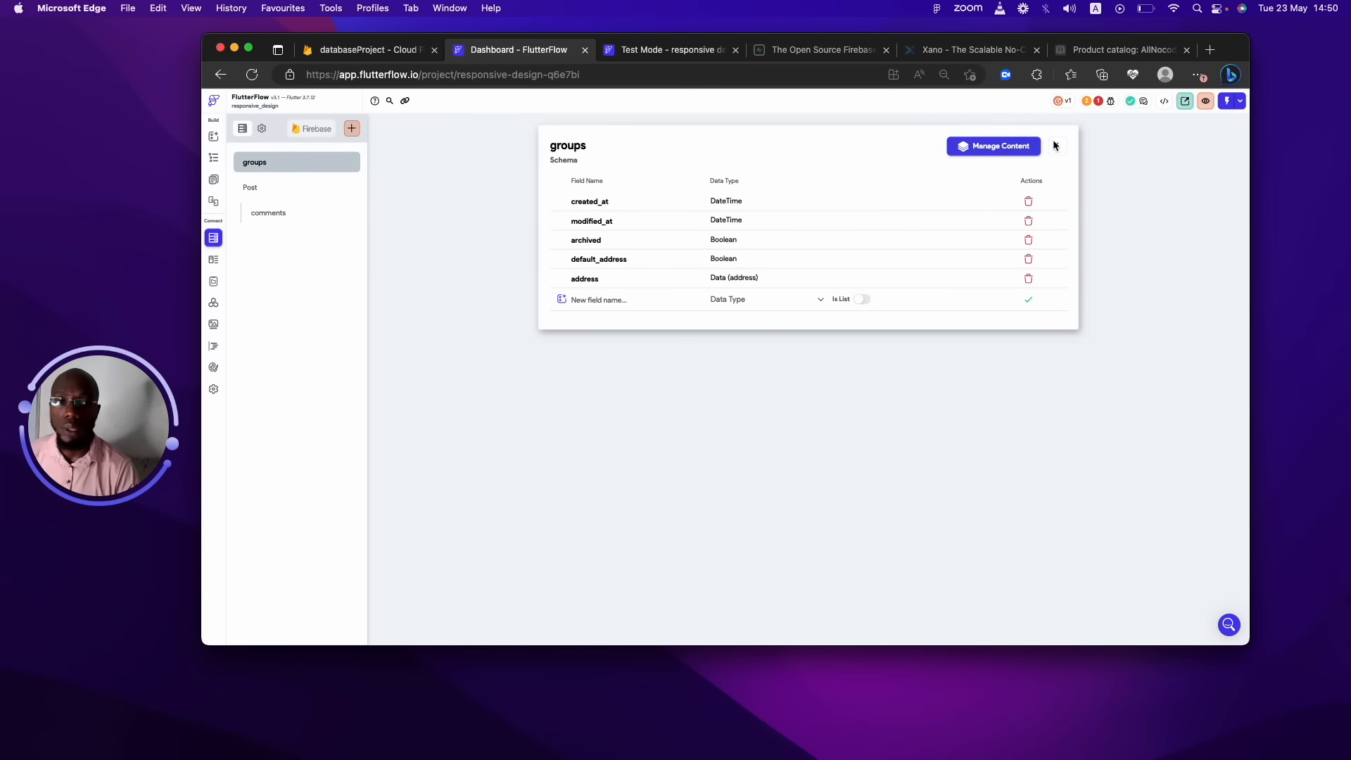
Delete the groups and Post collections, confirming each deletion.
left_click(1057, 146)
left_click(1016, 201)
left_click(782, 387)
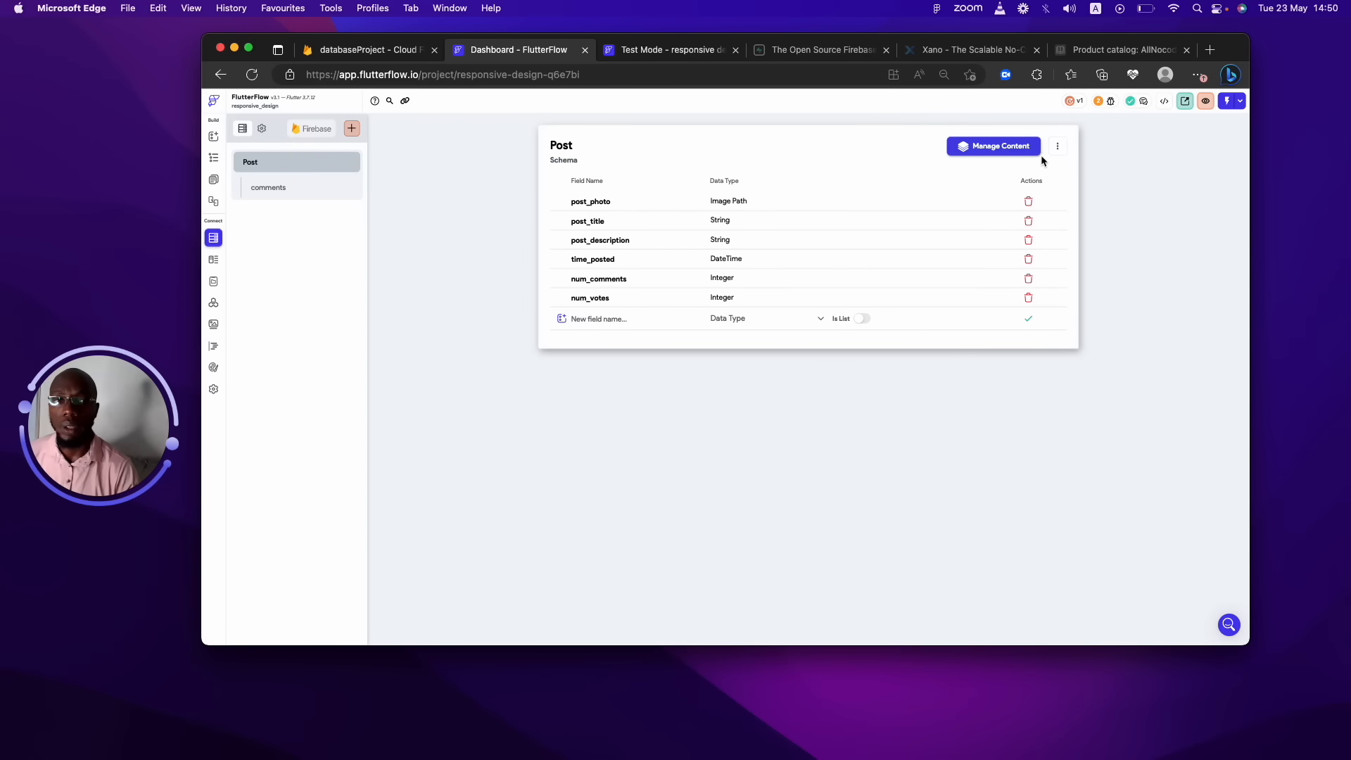
left_click(1056, 146)
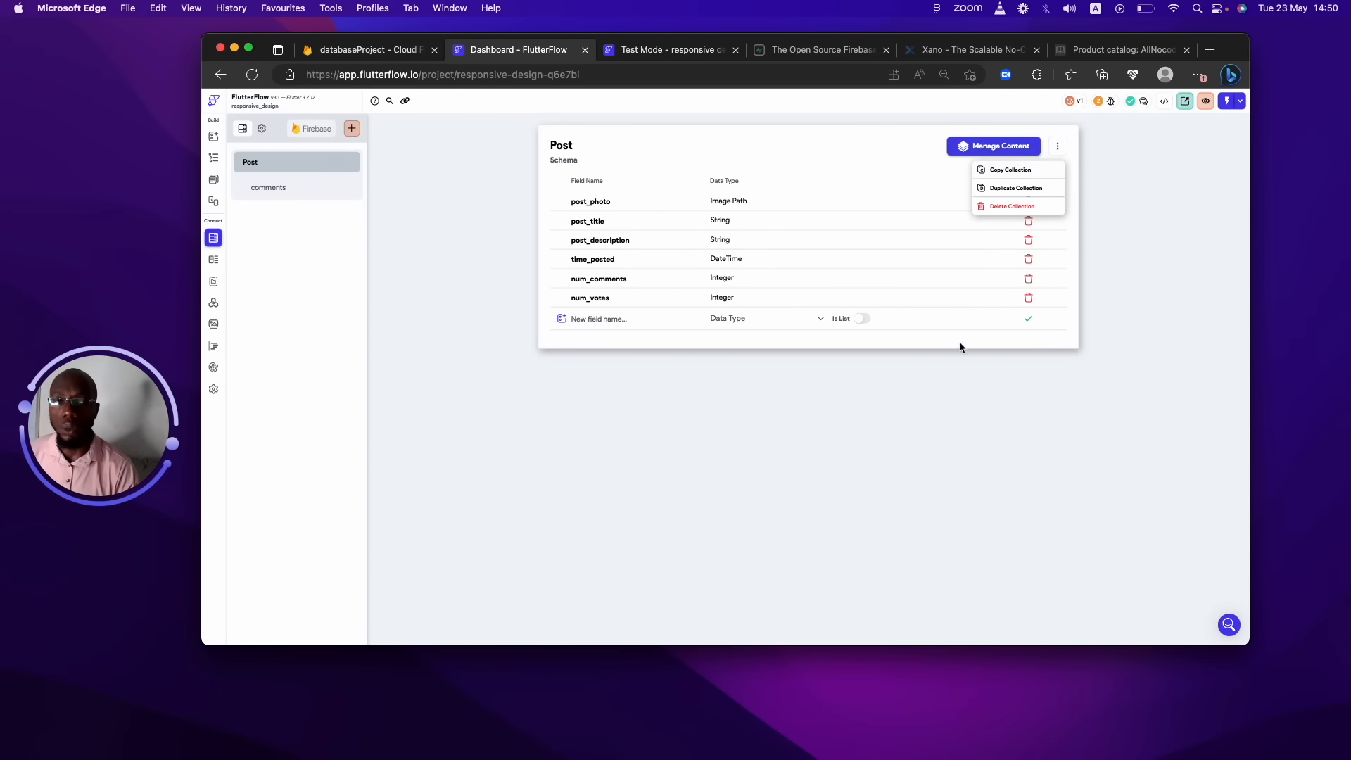
left_click(991, 211)
left_click(791, 403)
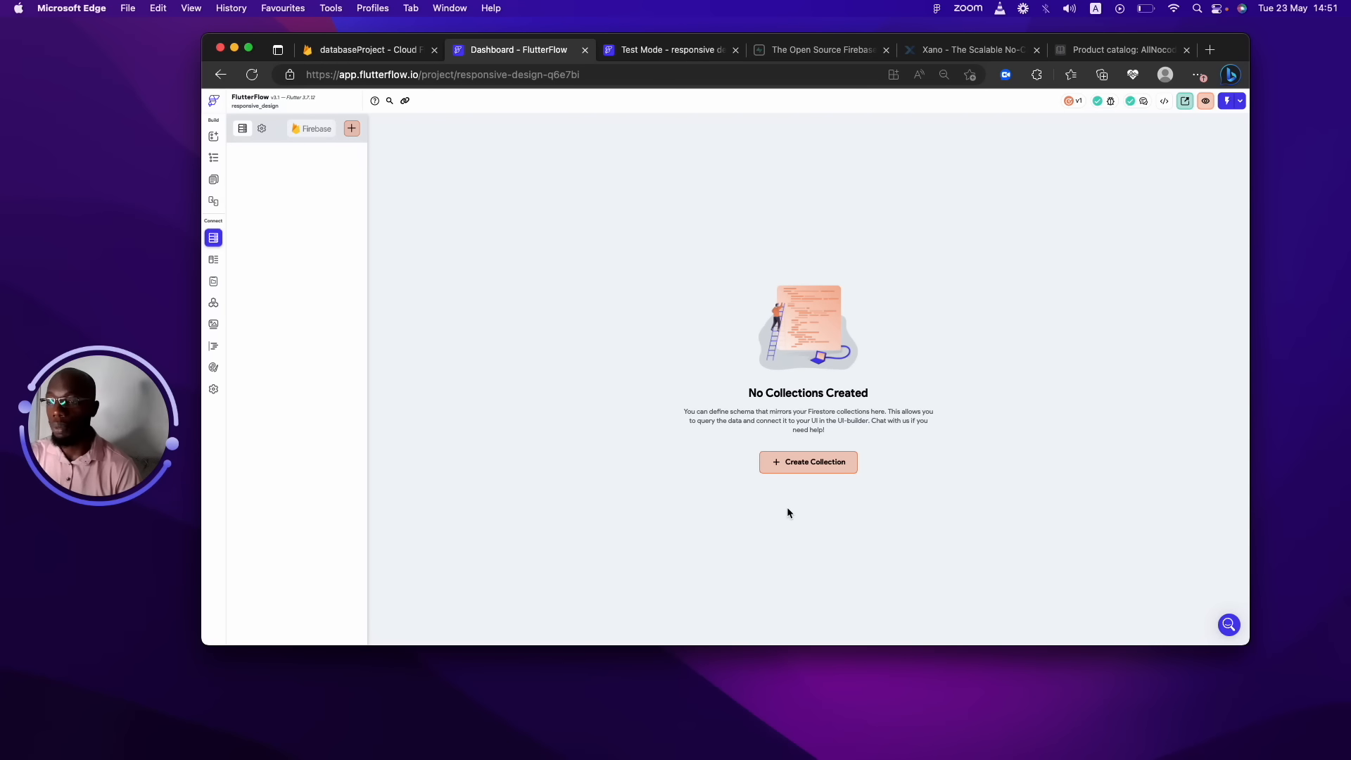
Create a collection named 'user' and accept prepopulating it with default user fields.
left_click(807, 465)
type("user")
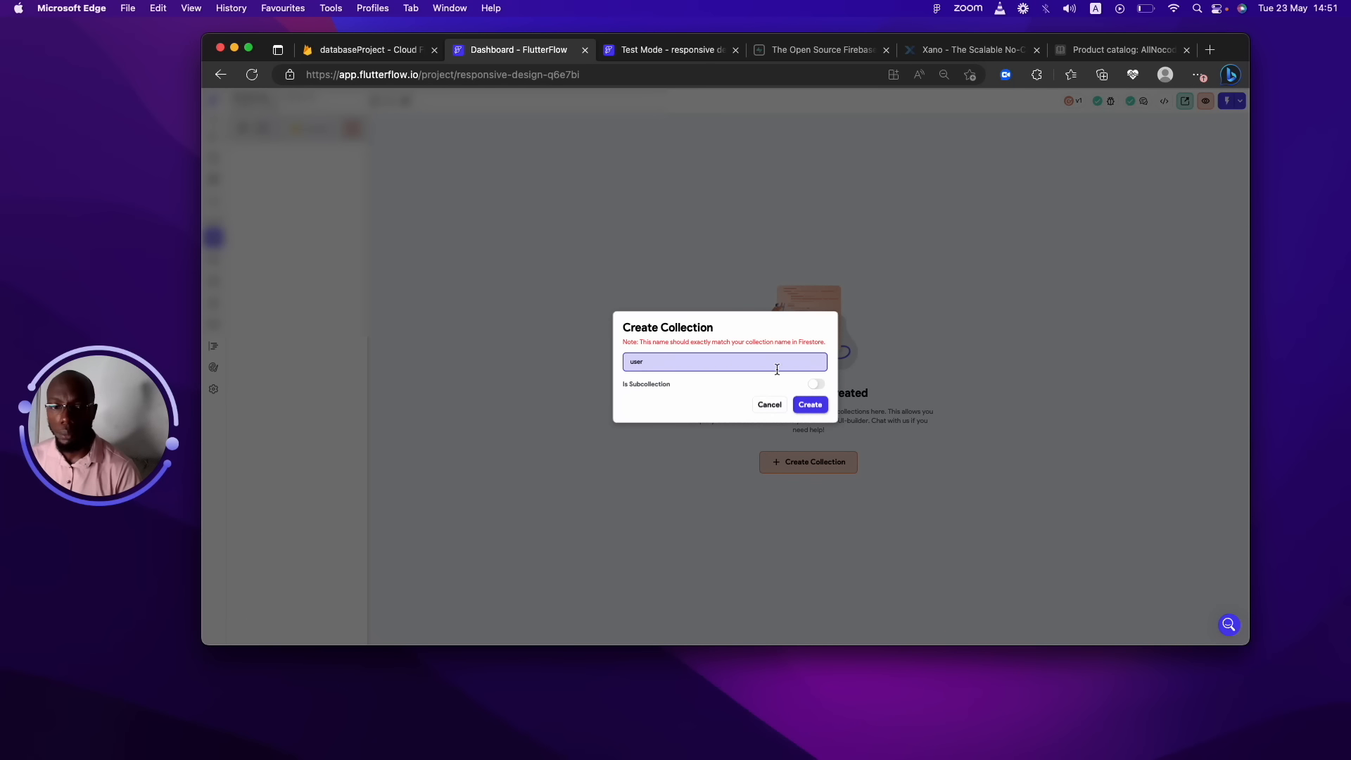
left_click(810, 404)
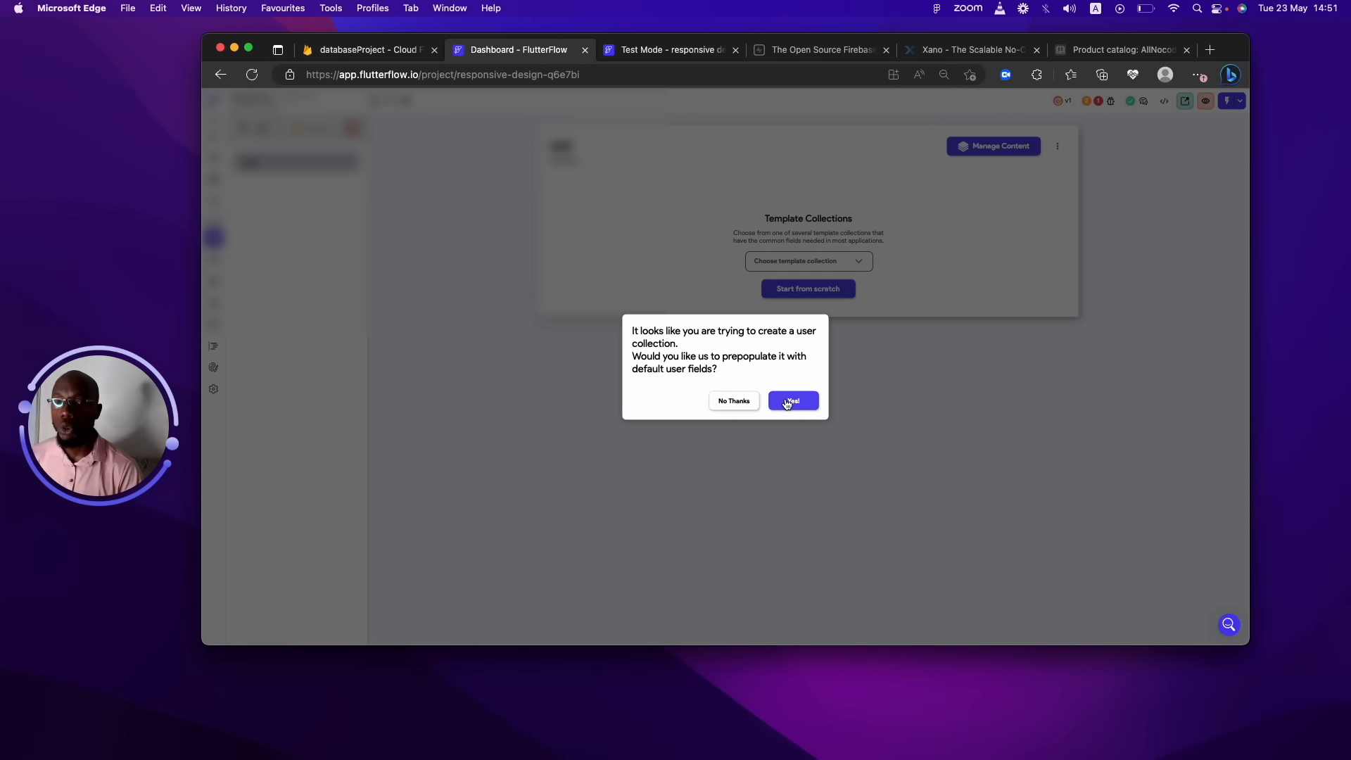
left_click(787, 402)
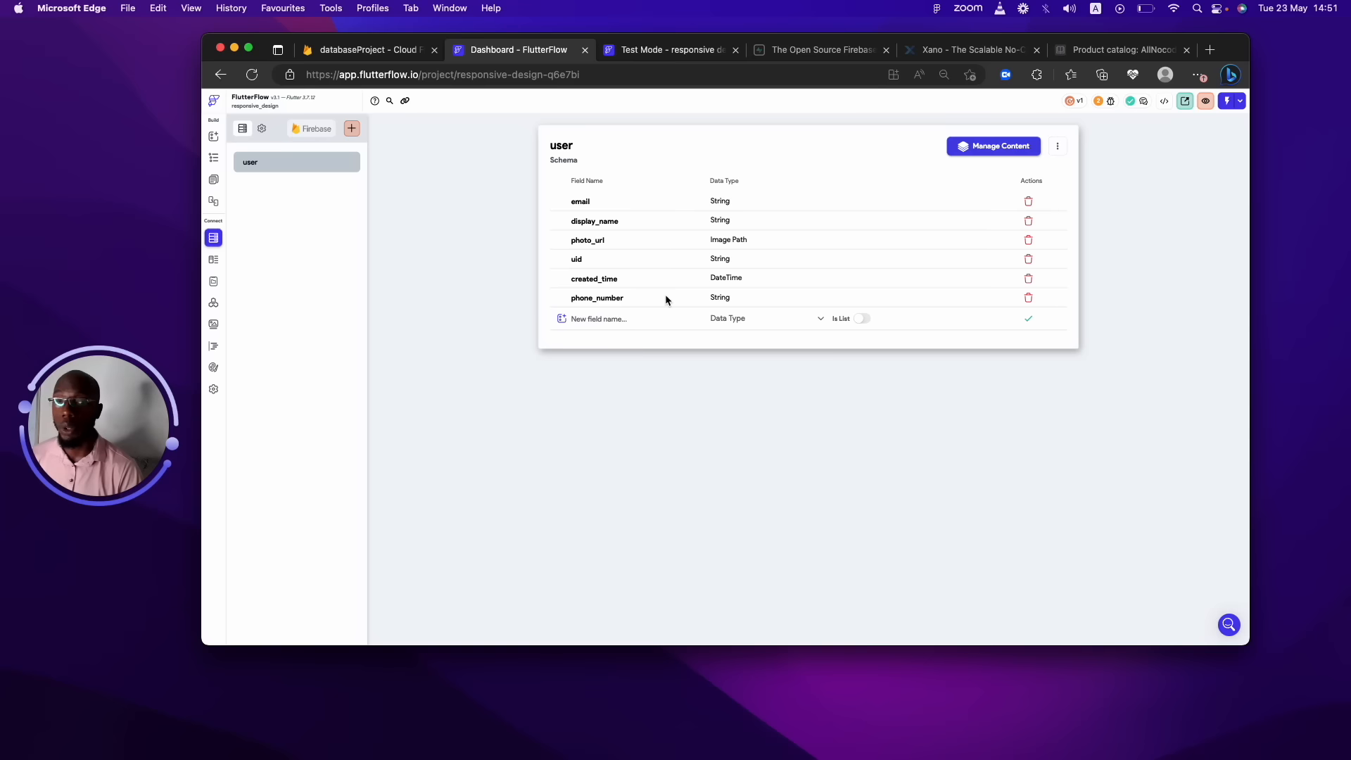
Delete the phone_number field from the user collection.
left_click(1027, 297)
left_click(788, 384)
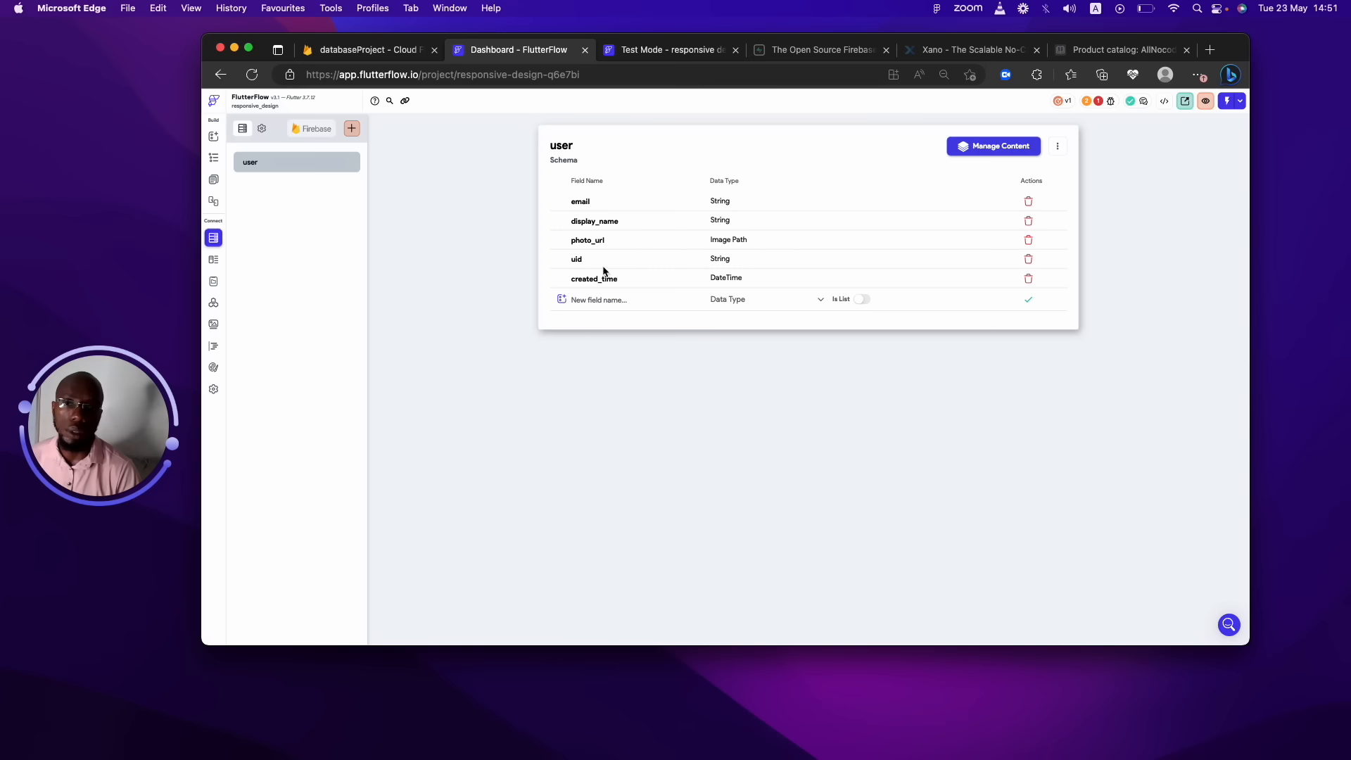
left_click(732, 279)
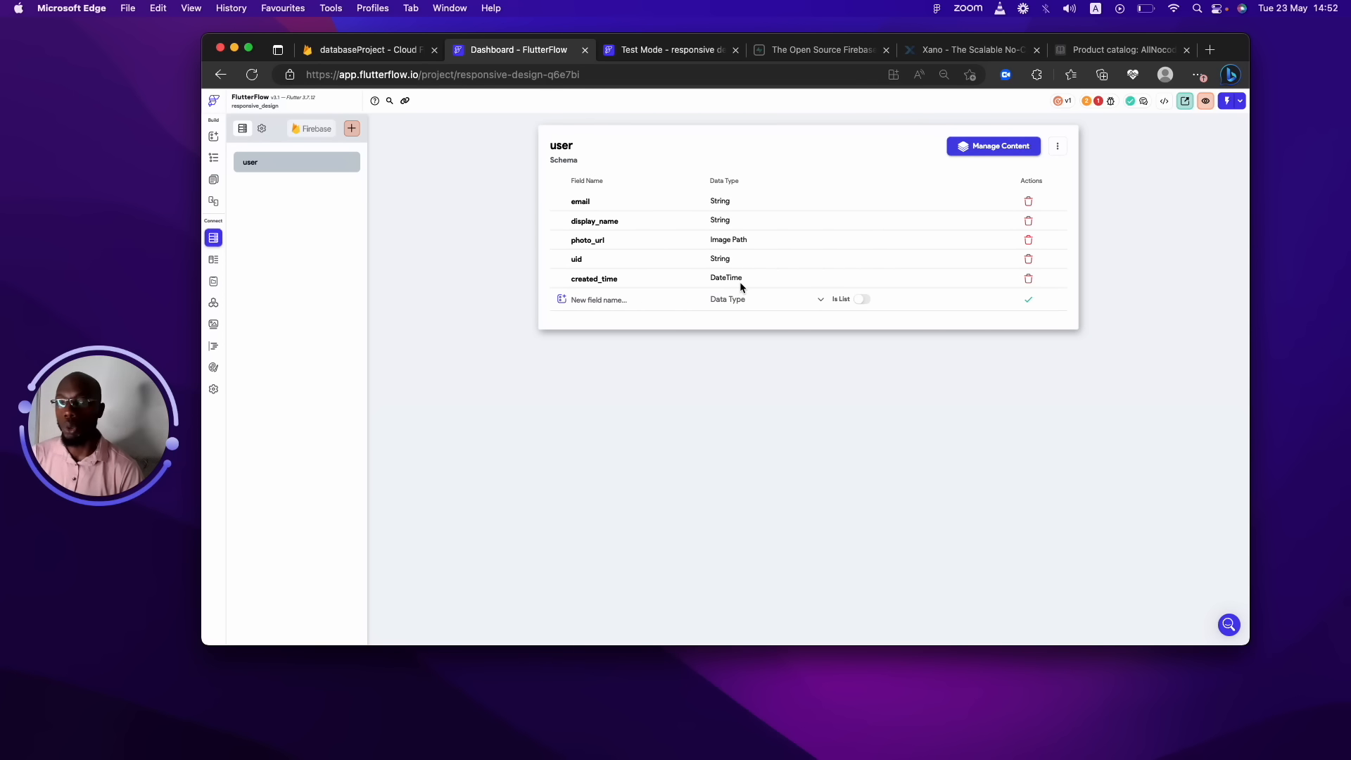
Add a Date Time field named lastUpdate to the user collection.
left_click(642, 299)
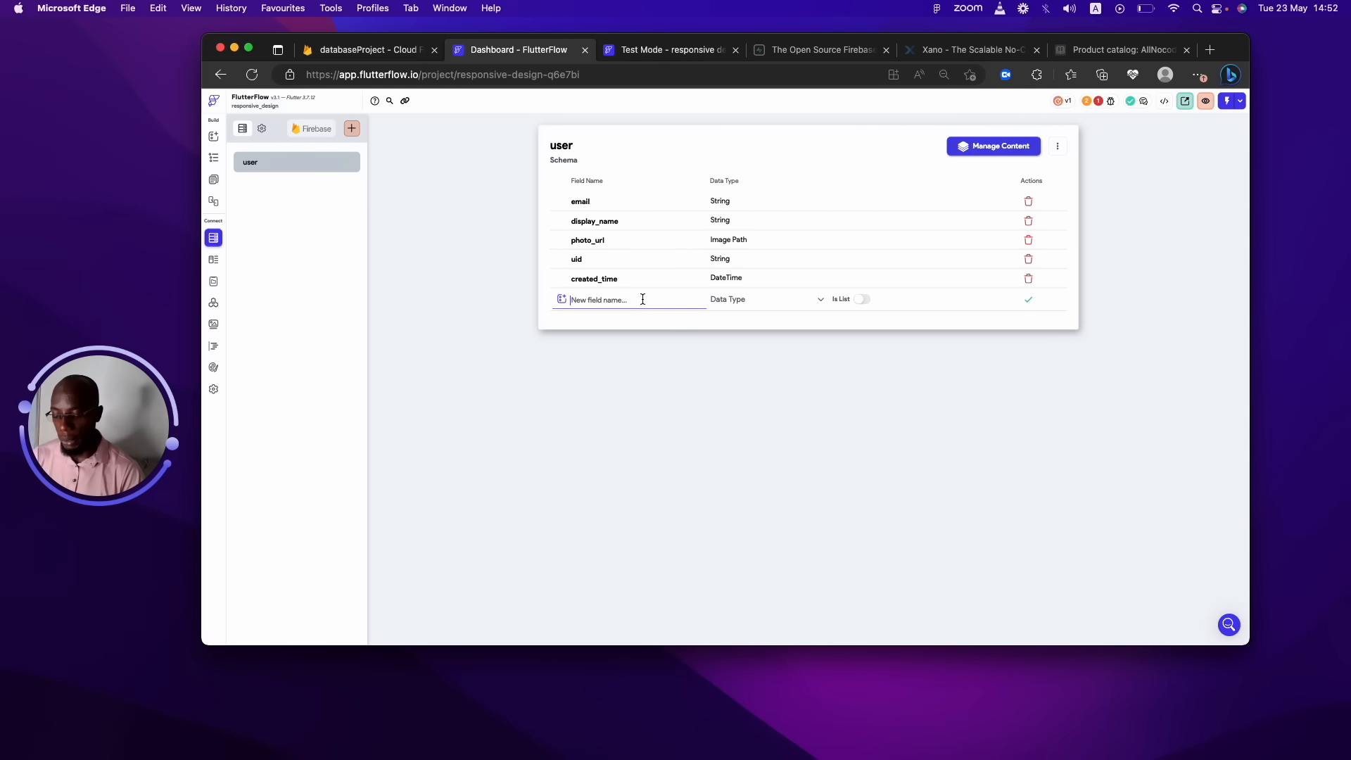
type("last_logg")
key("BackSpace")
key("BackSpace")
key("BackSpace")
key("BackSpace")
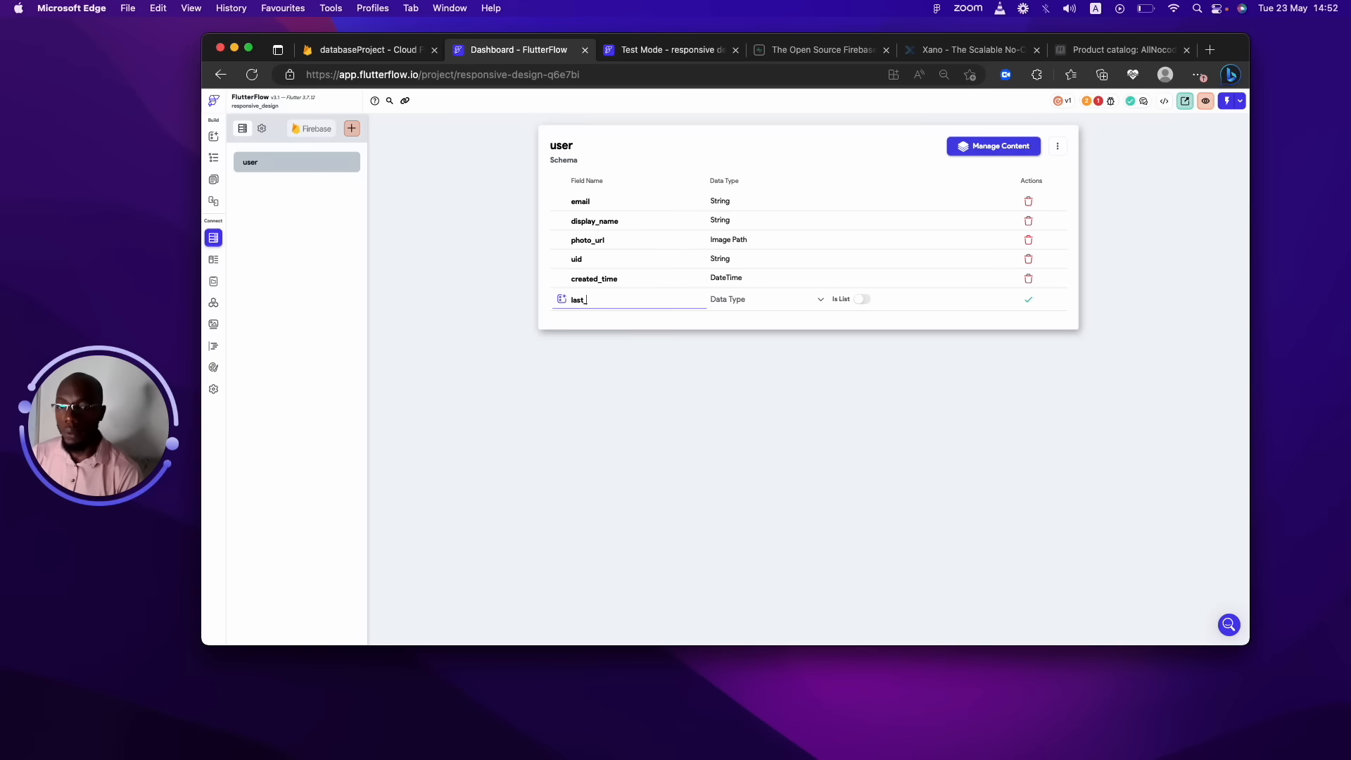
key("BackSpace")
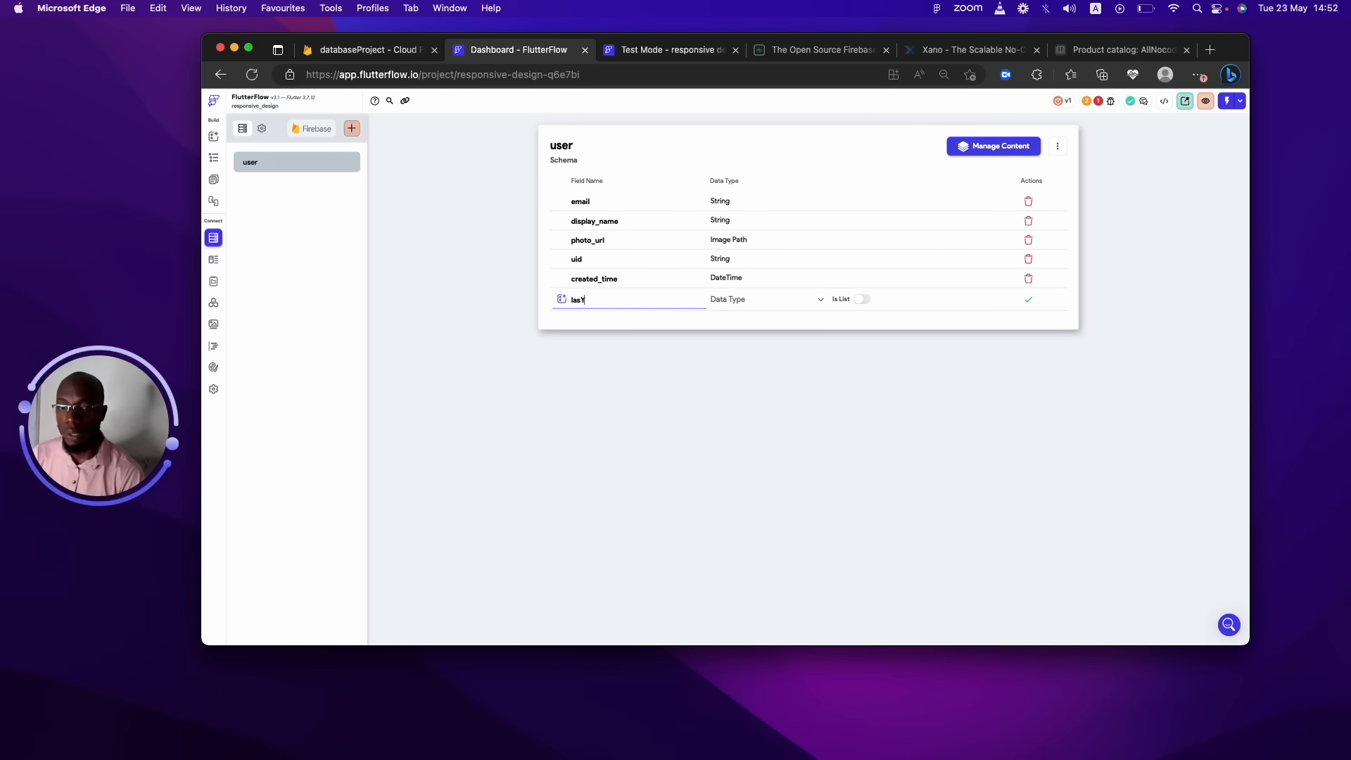
type("Upda")
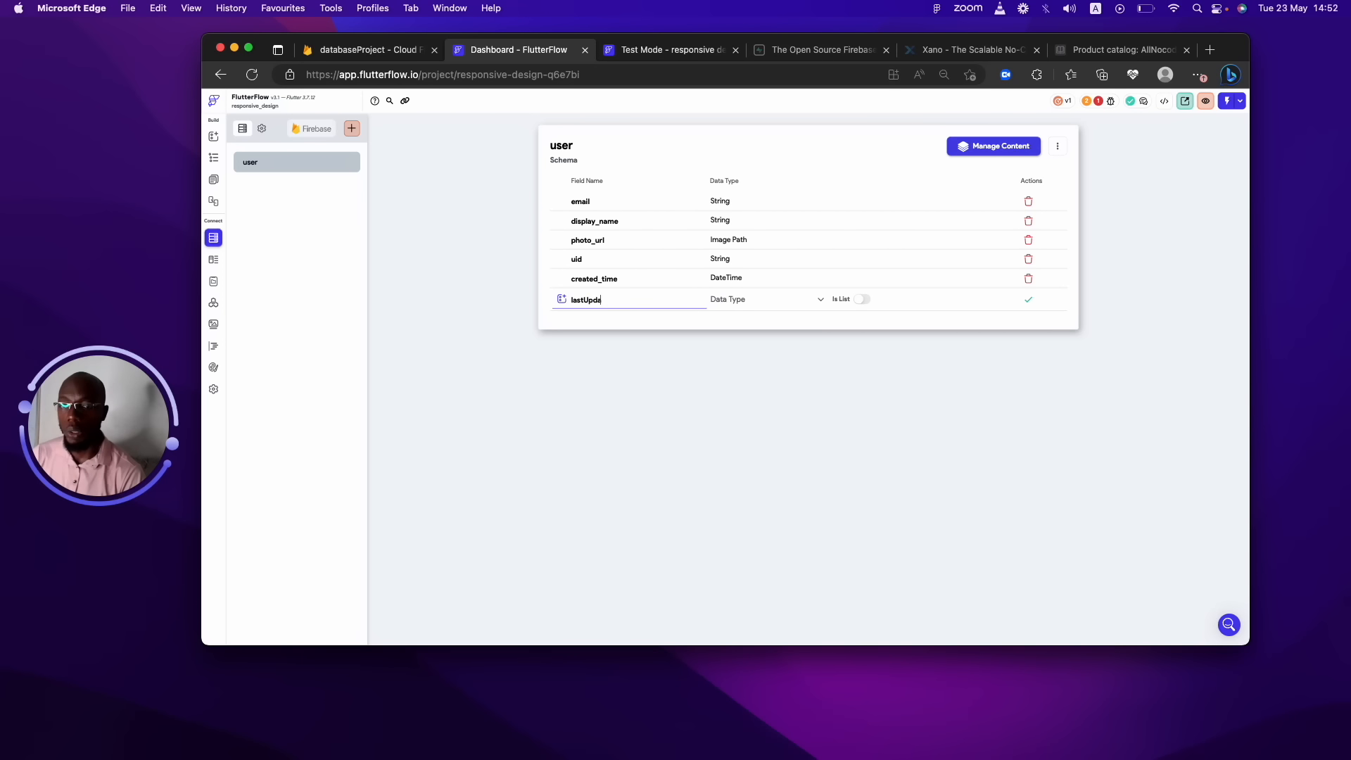
type("te")
left_click(719, 280)
left_click(731, 312)
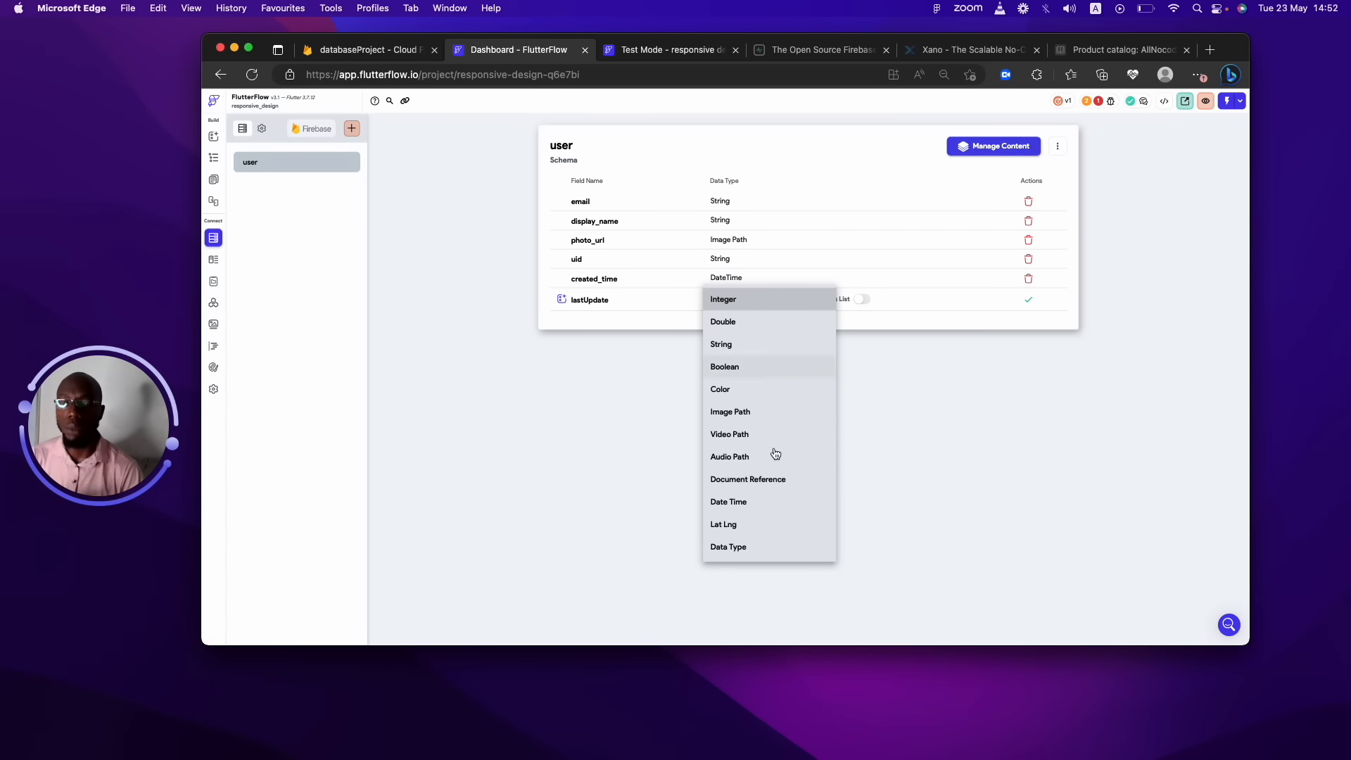
left_click(766, 502)
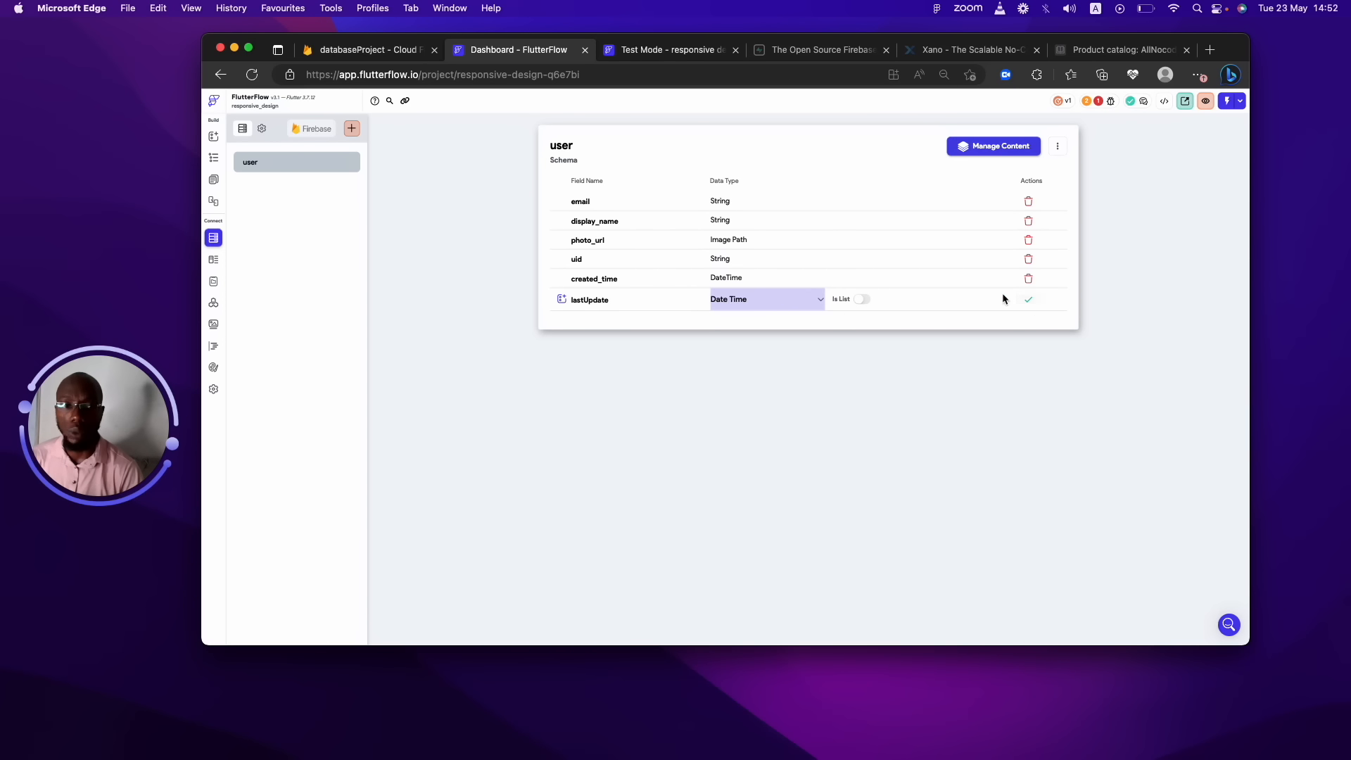
left_click(1024, 302)
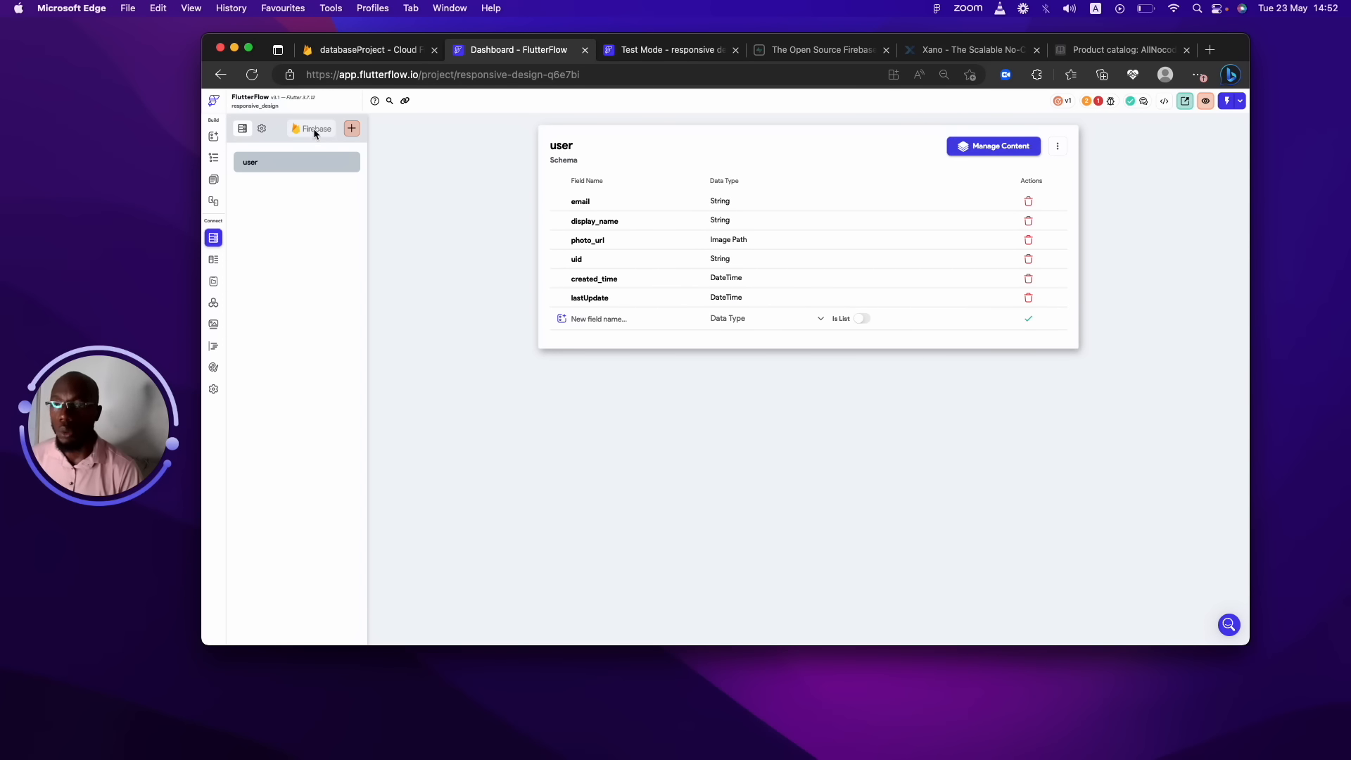
left_click(352, 129)
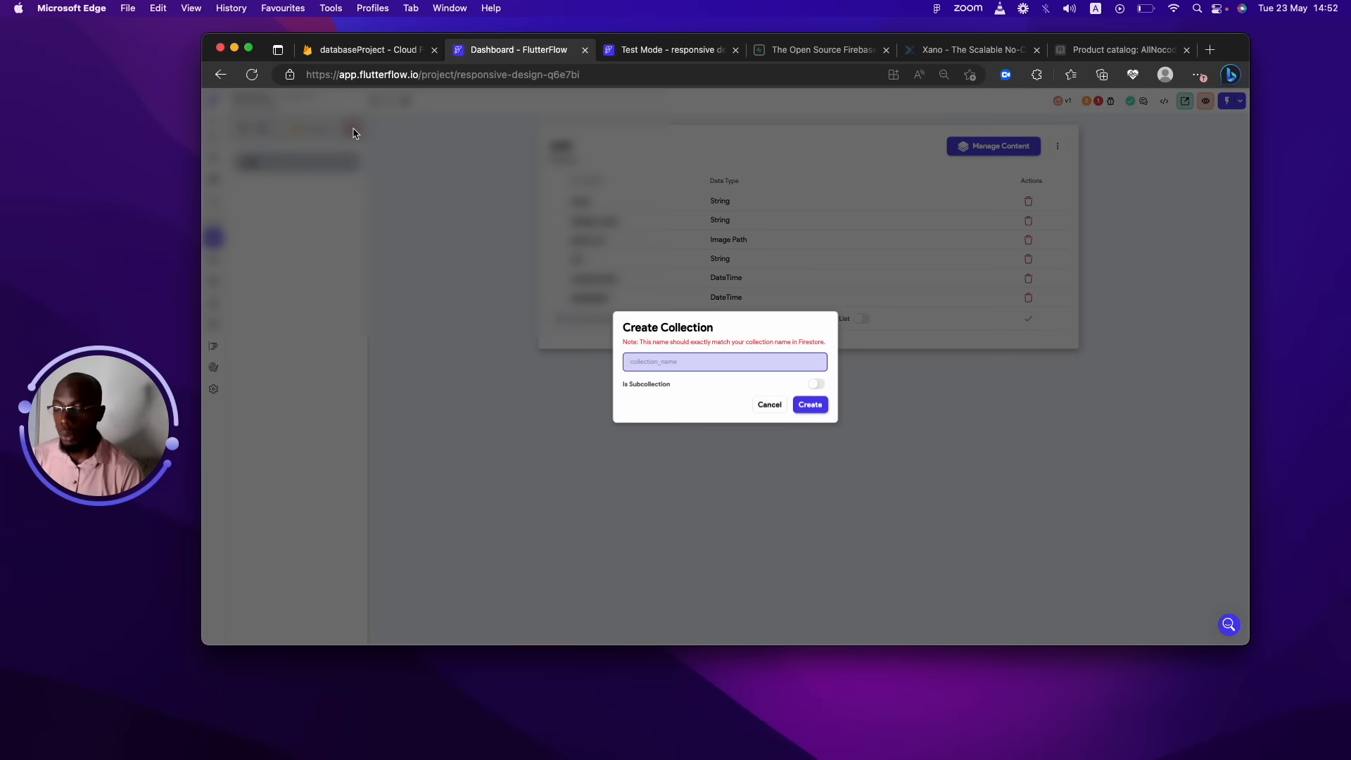
Create a 'task' collection from scratch with a String field named id.
type("task")
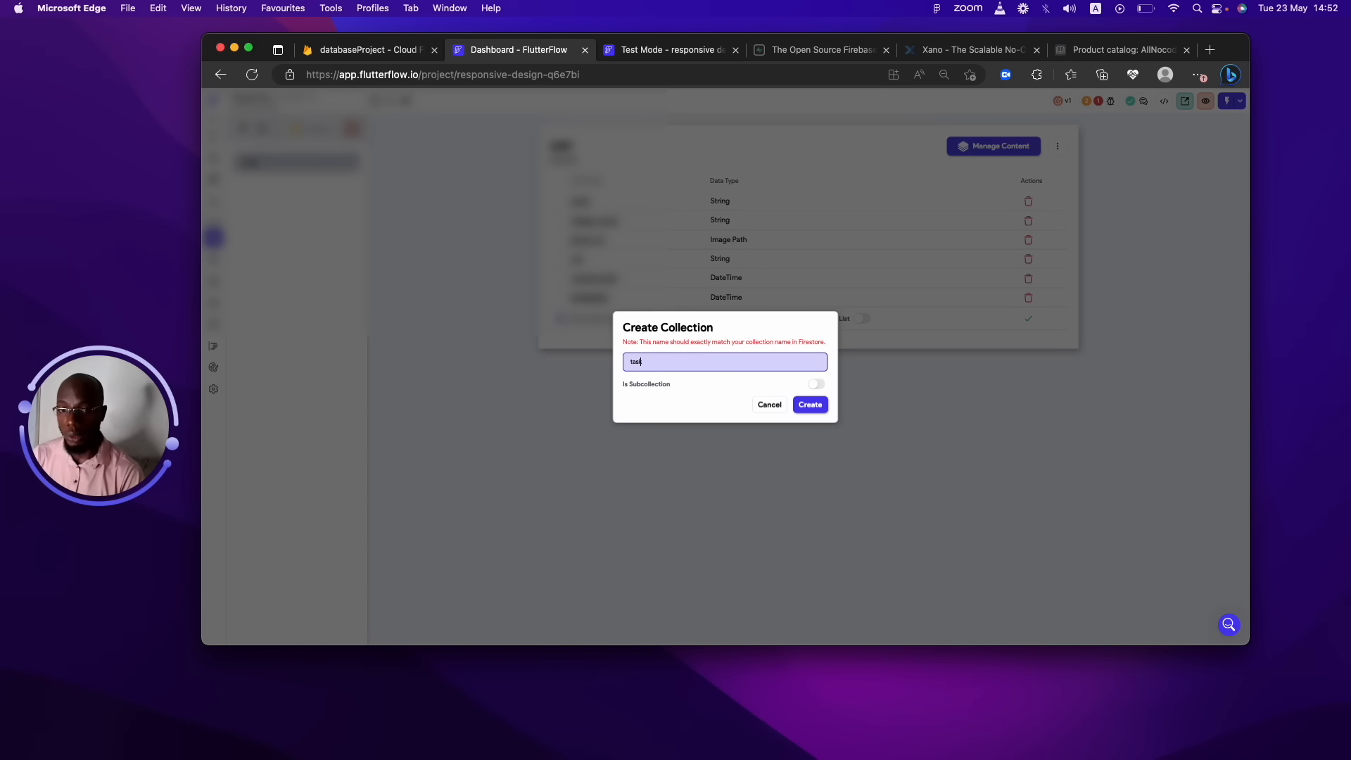
left_click(811, 405)
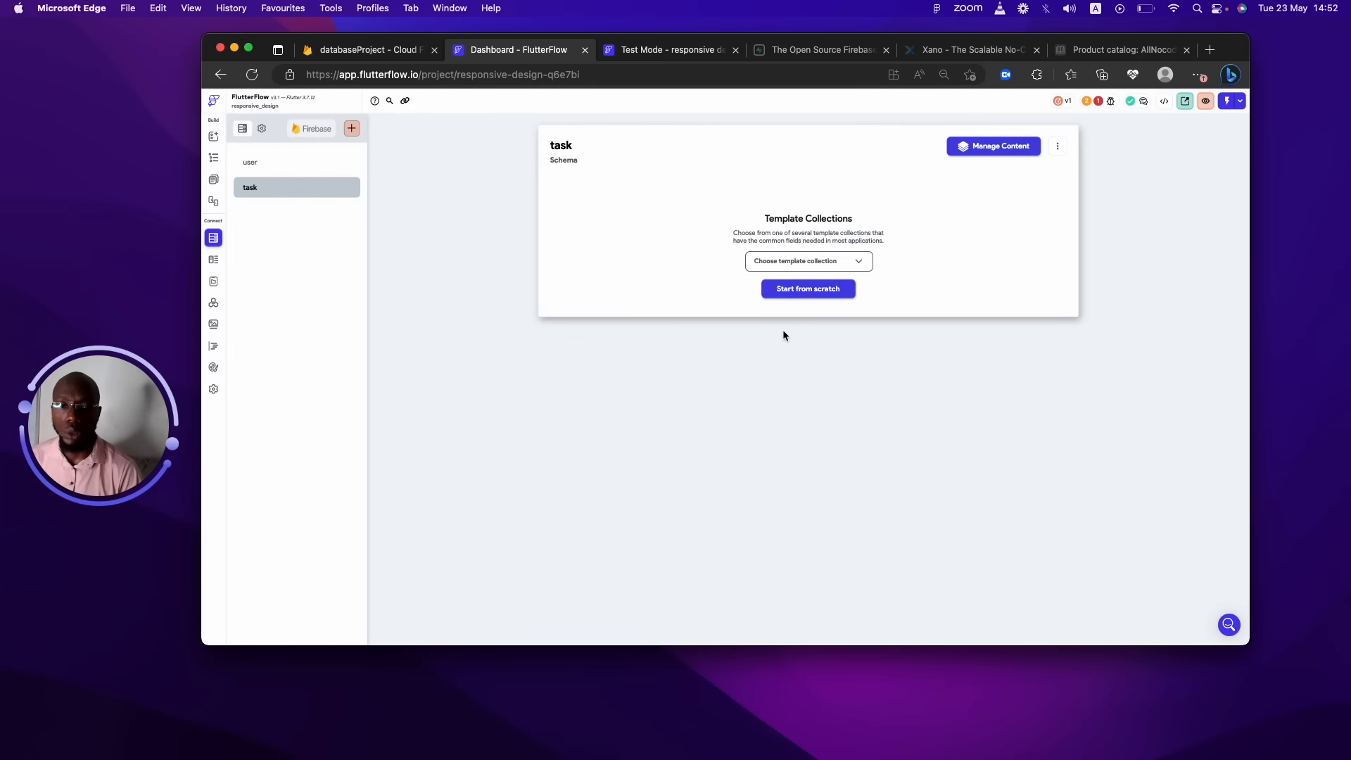
left_click(808, 288)
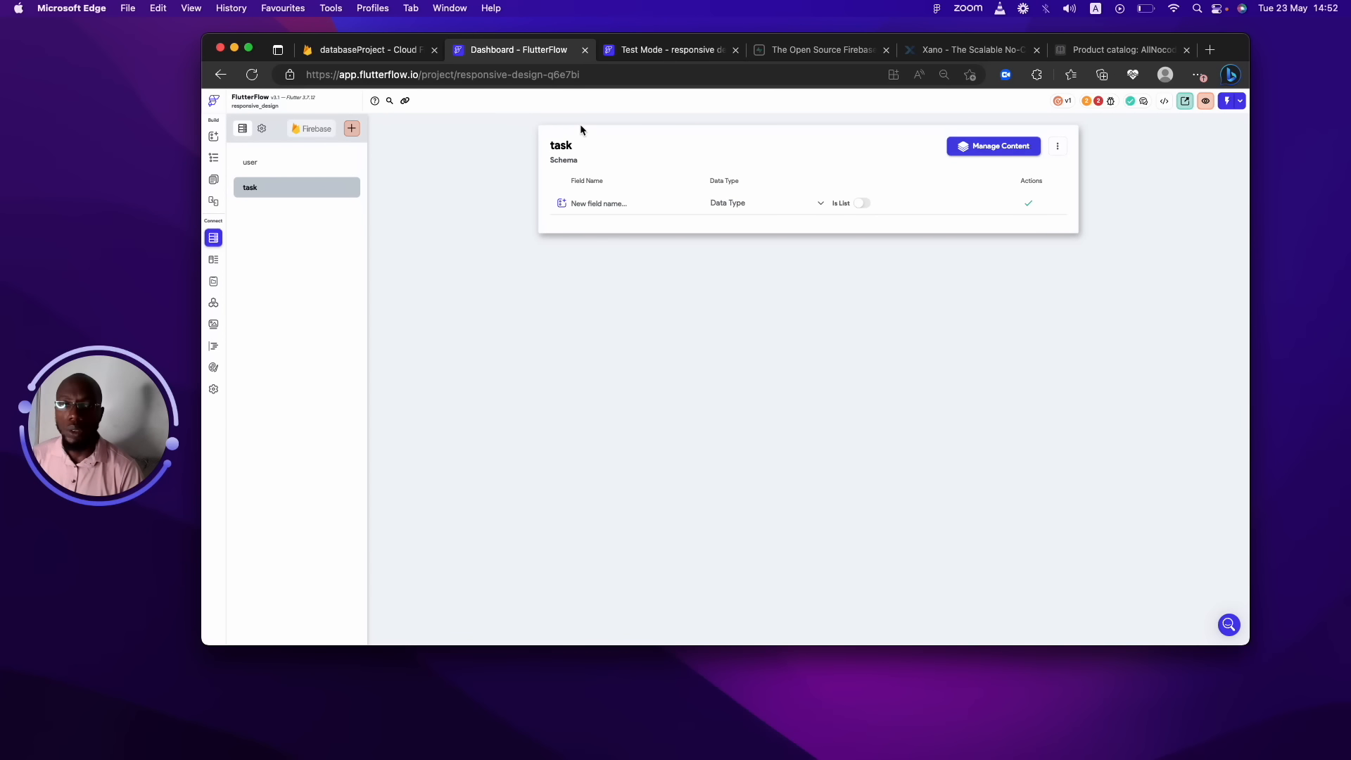
left_click(597, 203)
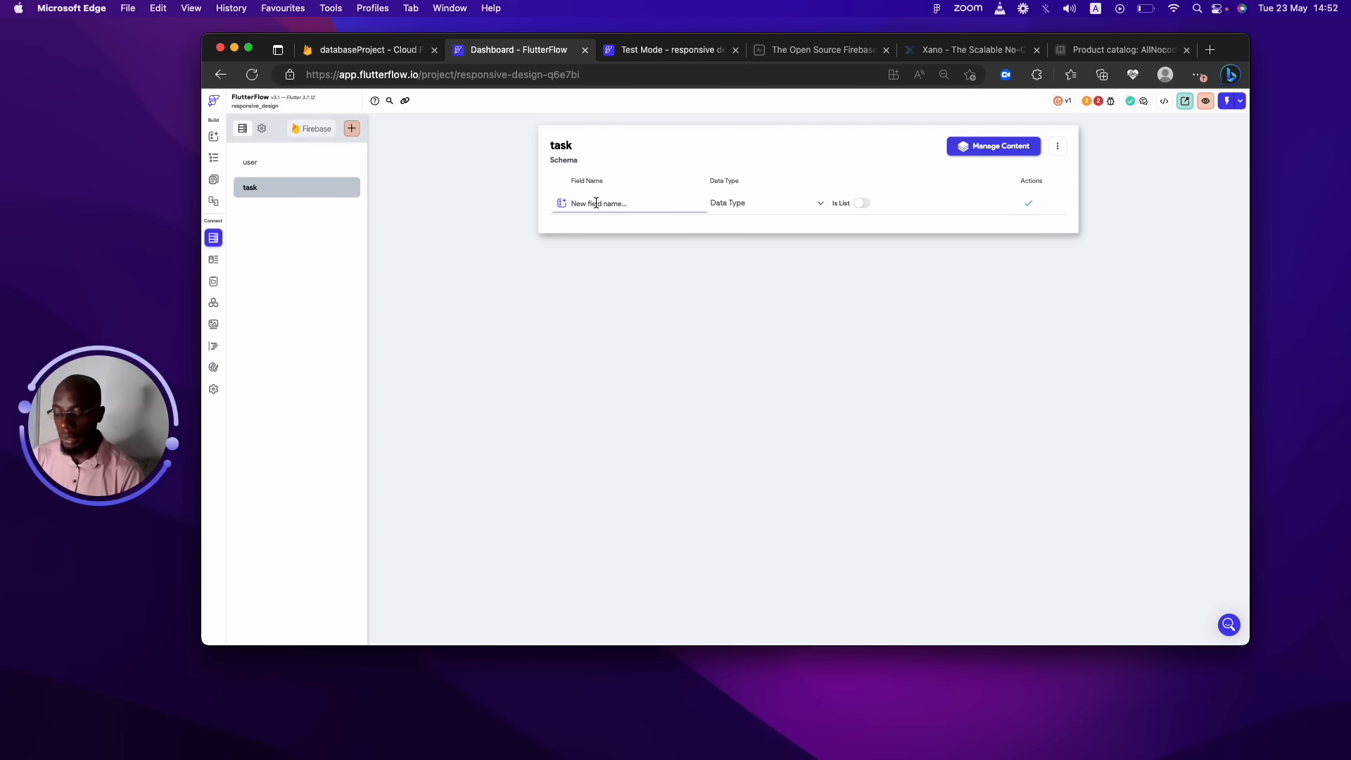
type("id")
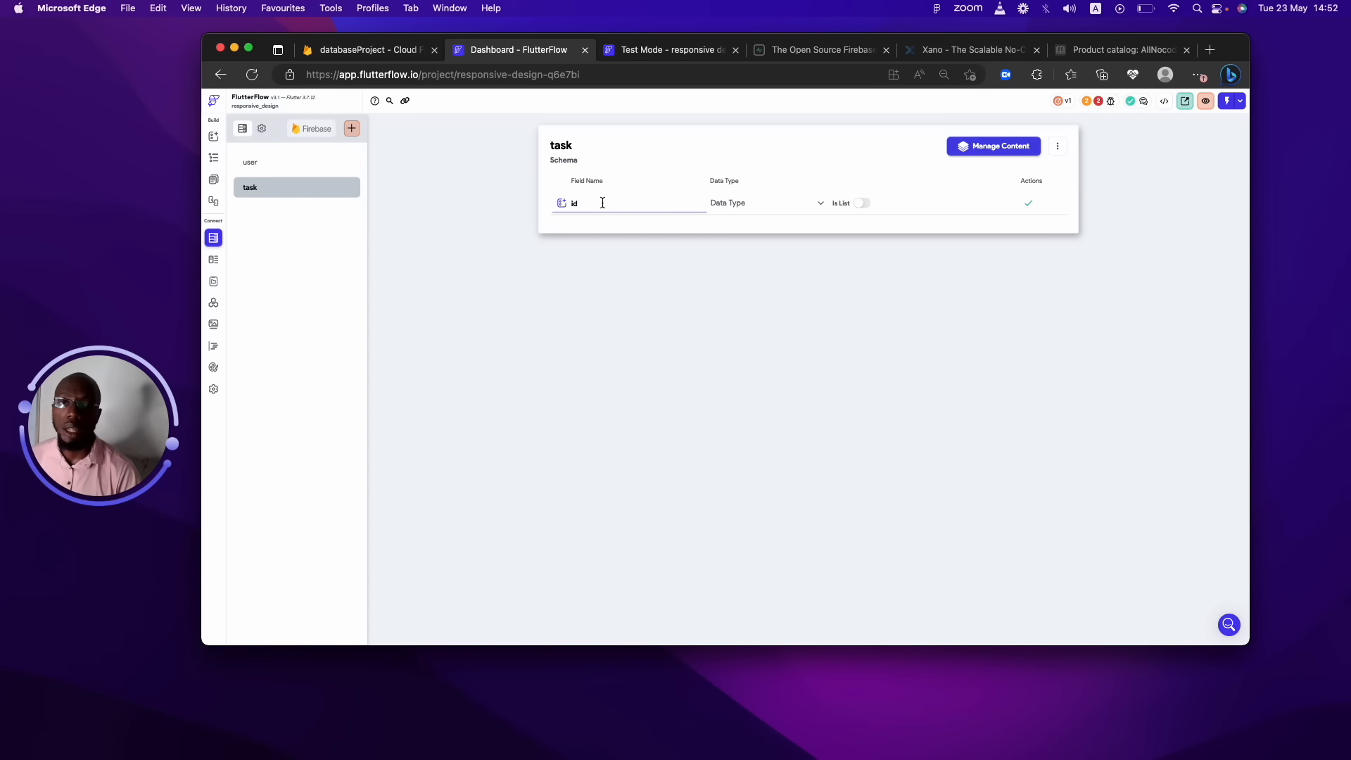
left_click(714, 205)
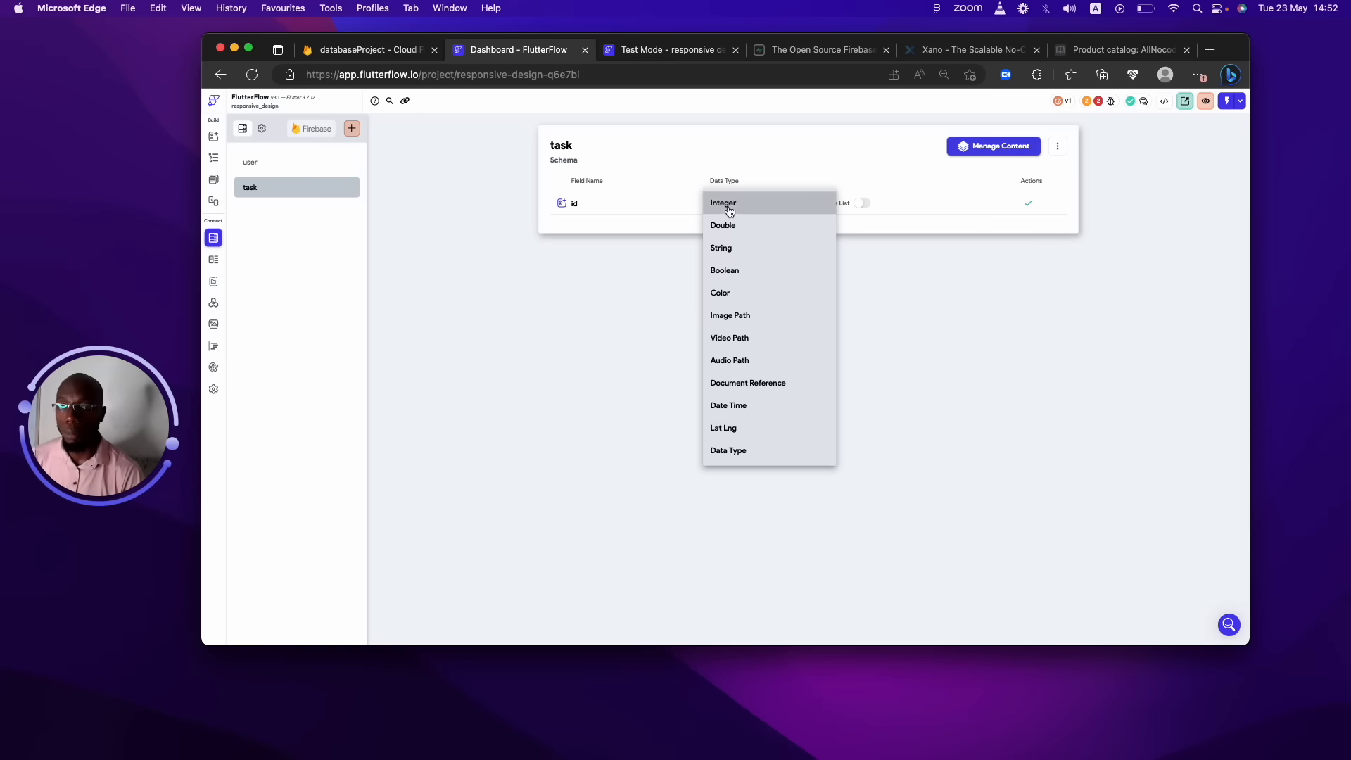
left_click(737, 250)
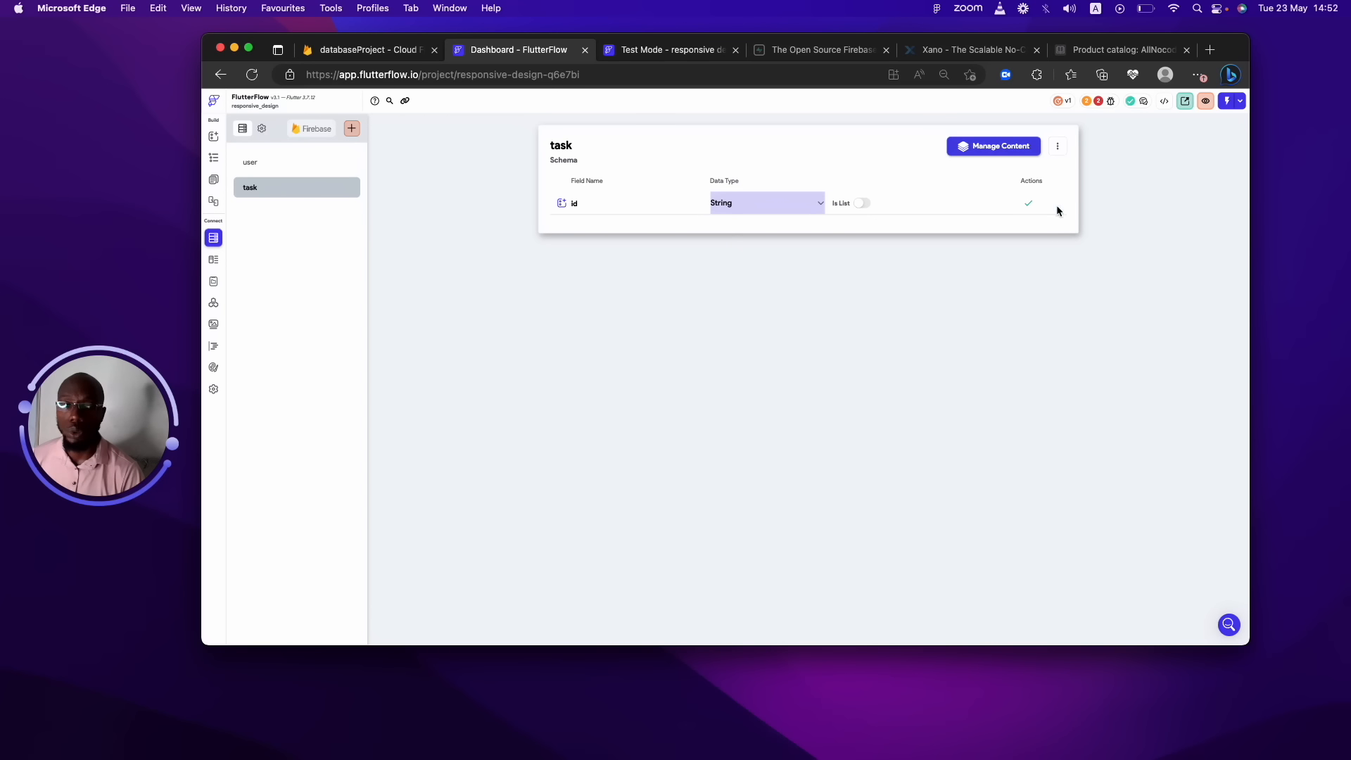
left_click(1029, 205)
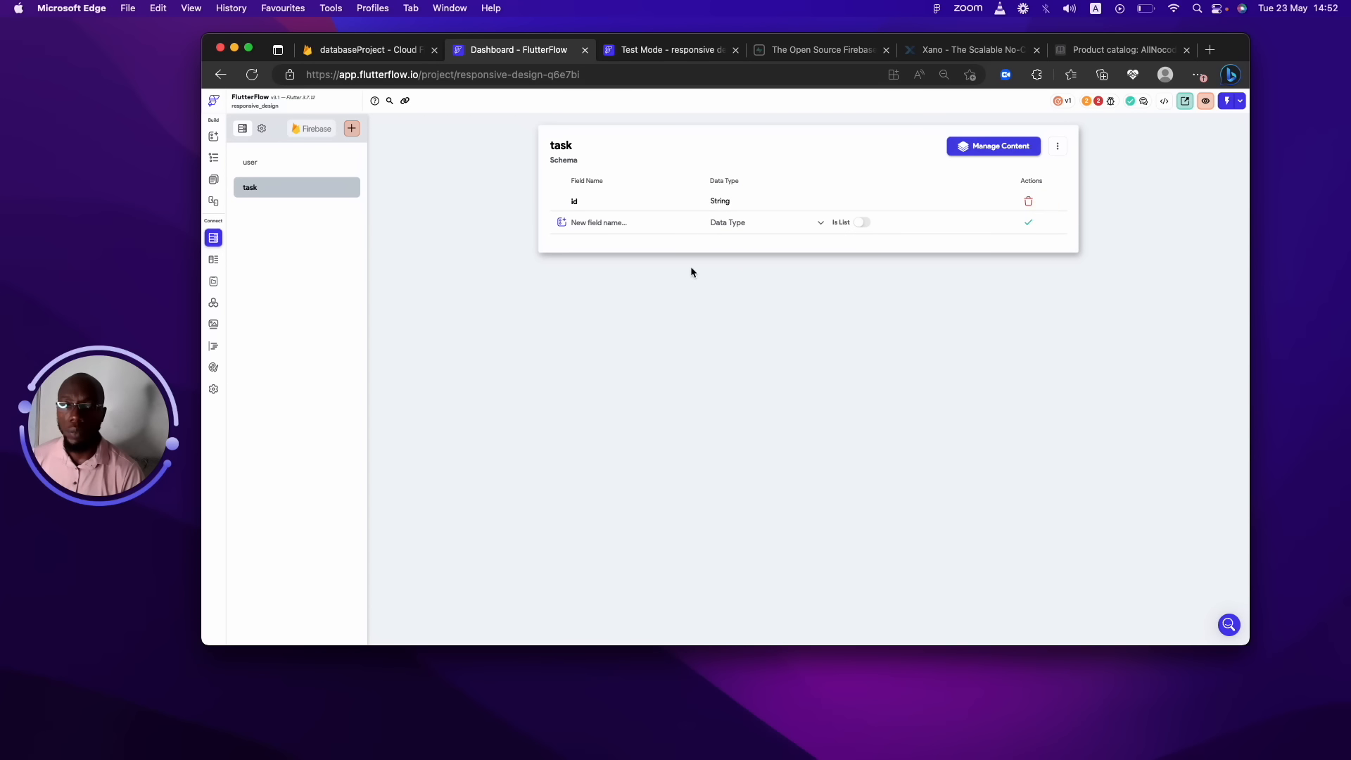
Add String fields title and description to the task collection.
left_click(651, 230)
type("title")
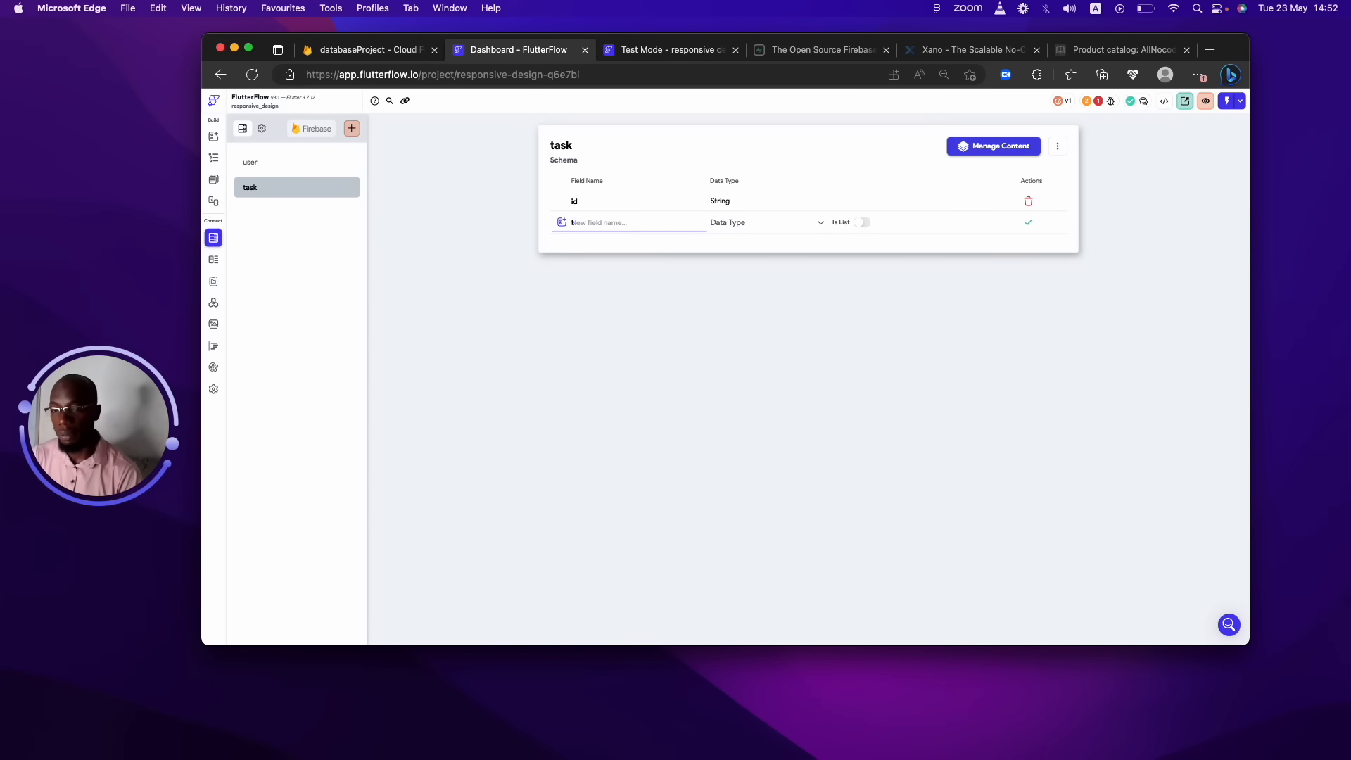
left_click(785, 226)
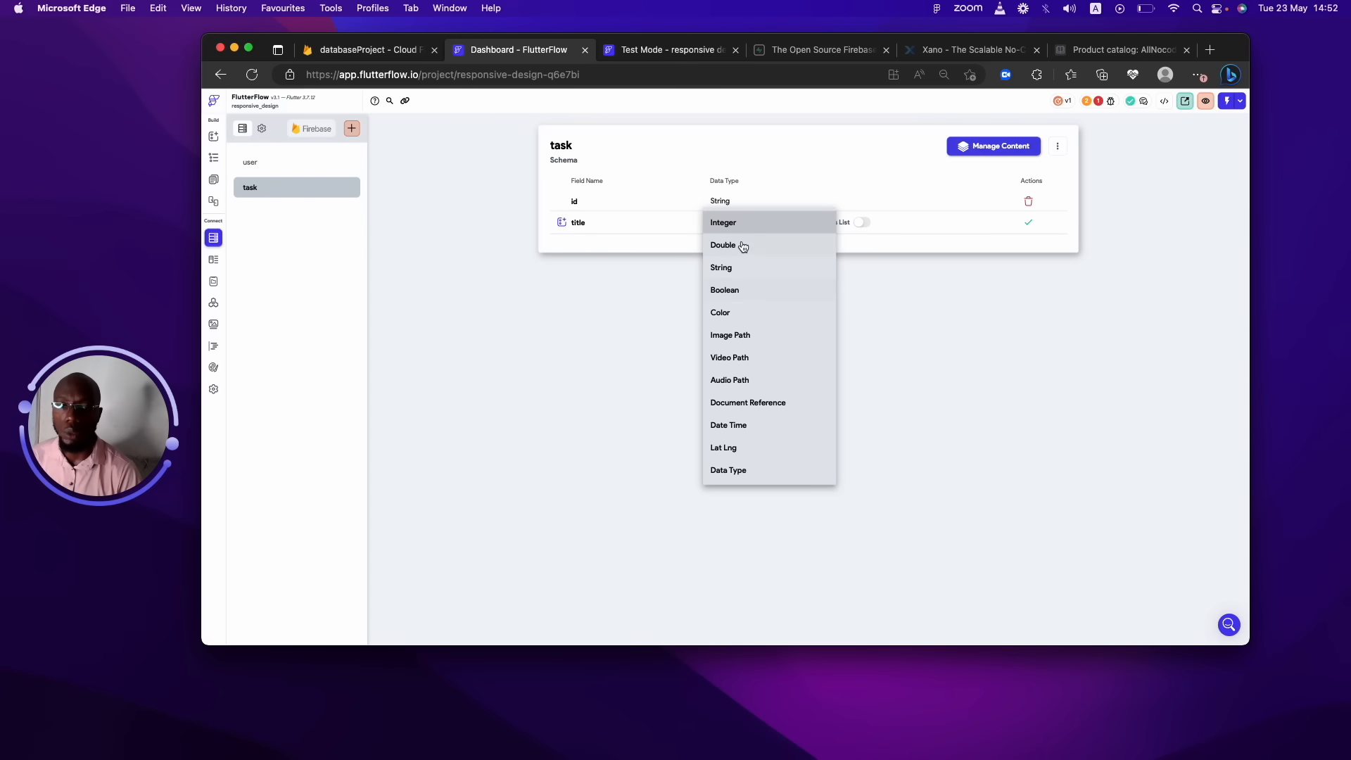
left_click(745, 270)
left_click(1021, 222)
left_click(587, 240)
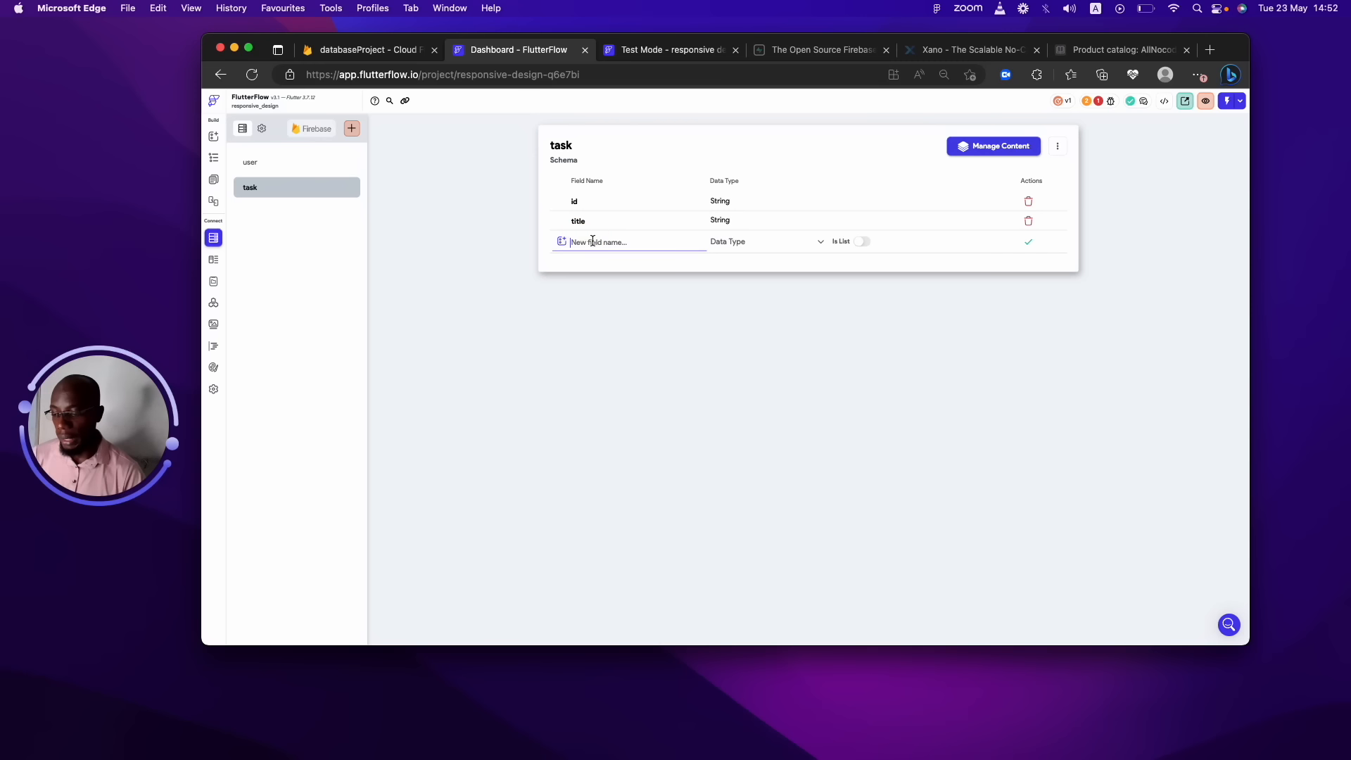
type("description")
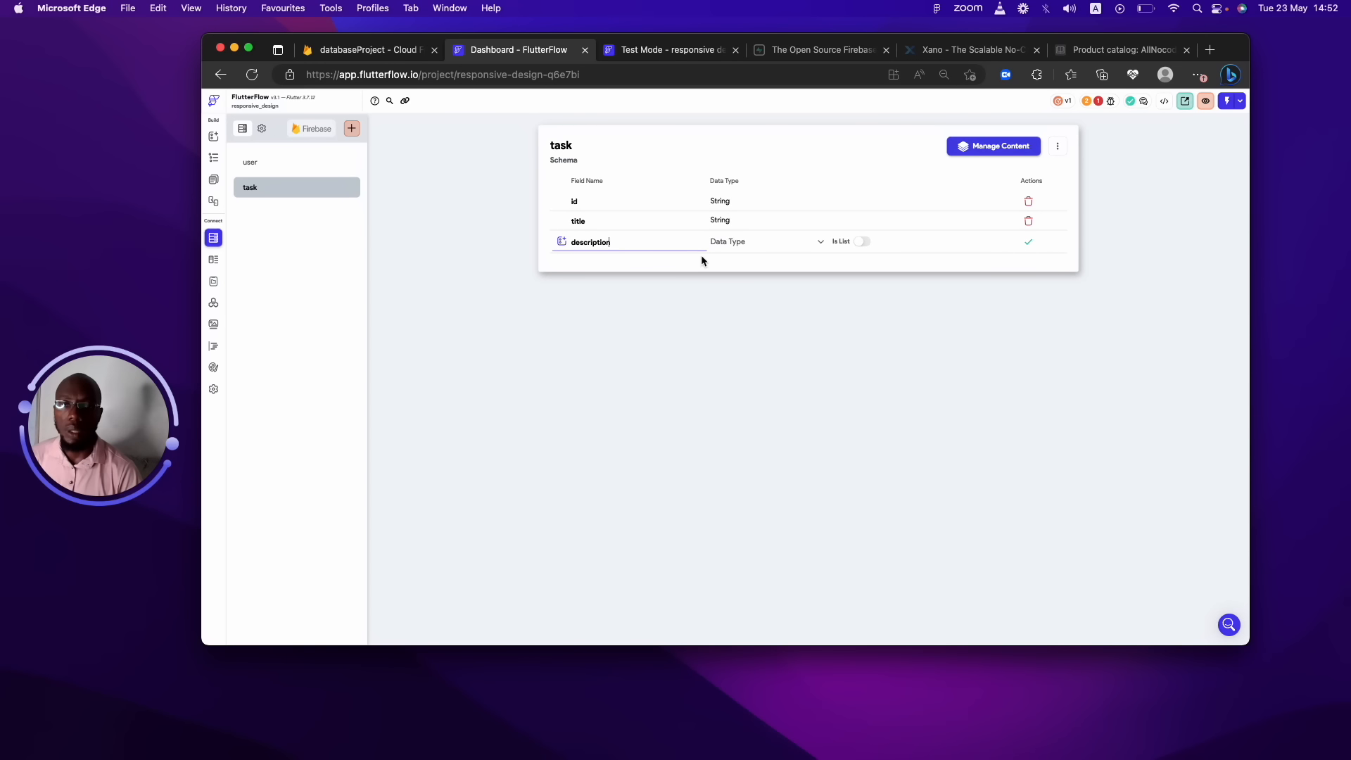
left_click(738, 247)
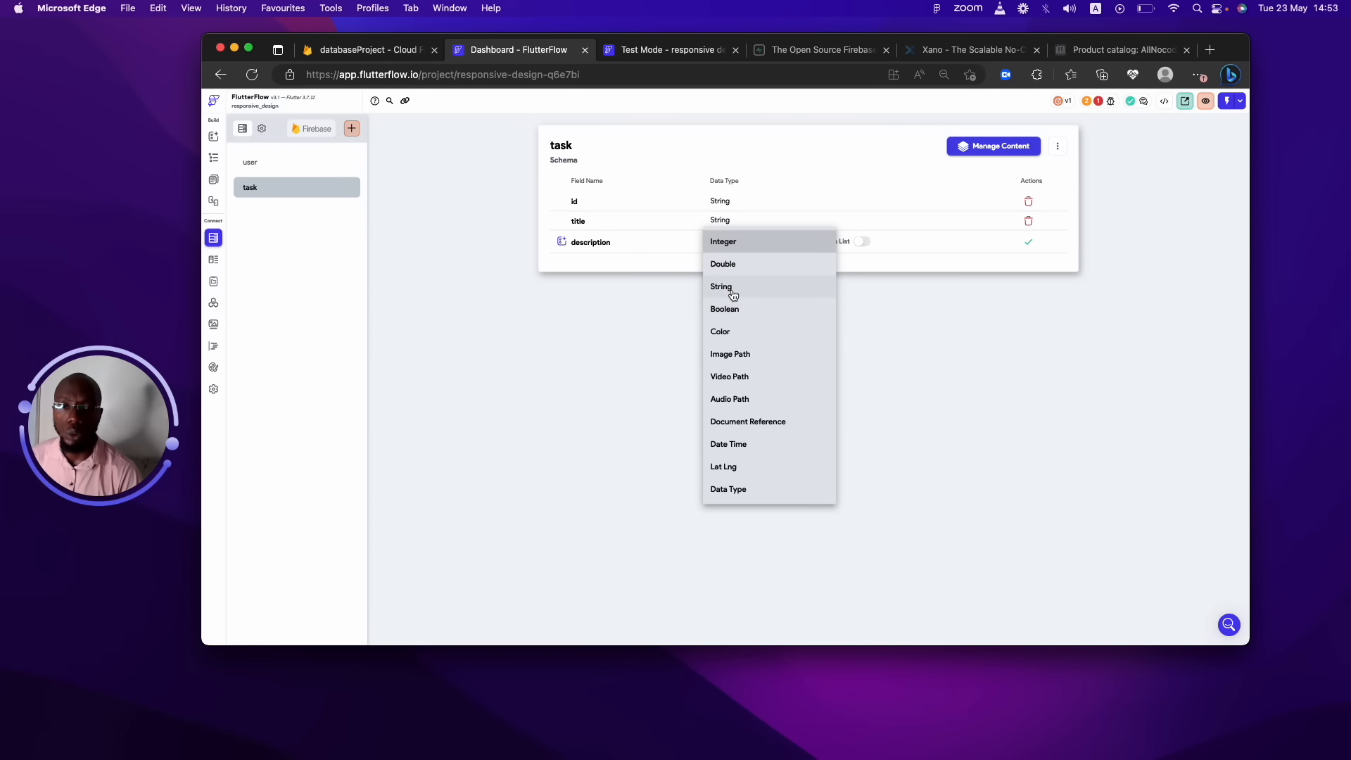
left_click(731, 289)
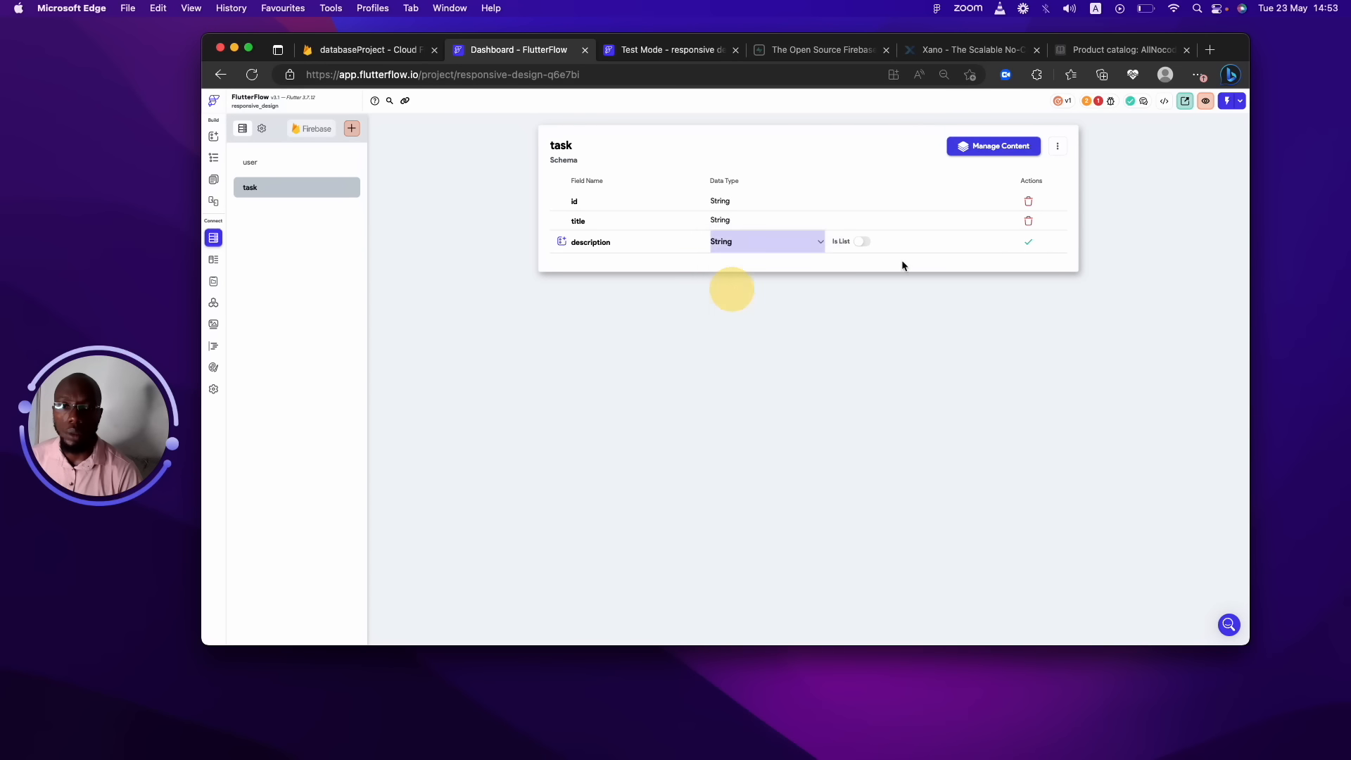
left_click(1029, 241)
Add created_at and updated_ar Date Time fields to the task schema.
left_click(609, 268)
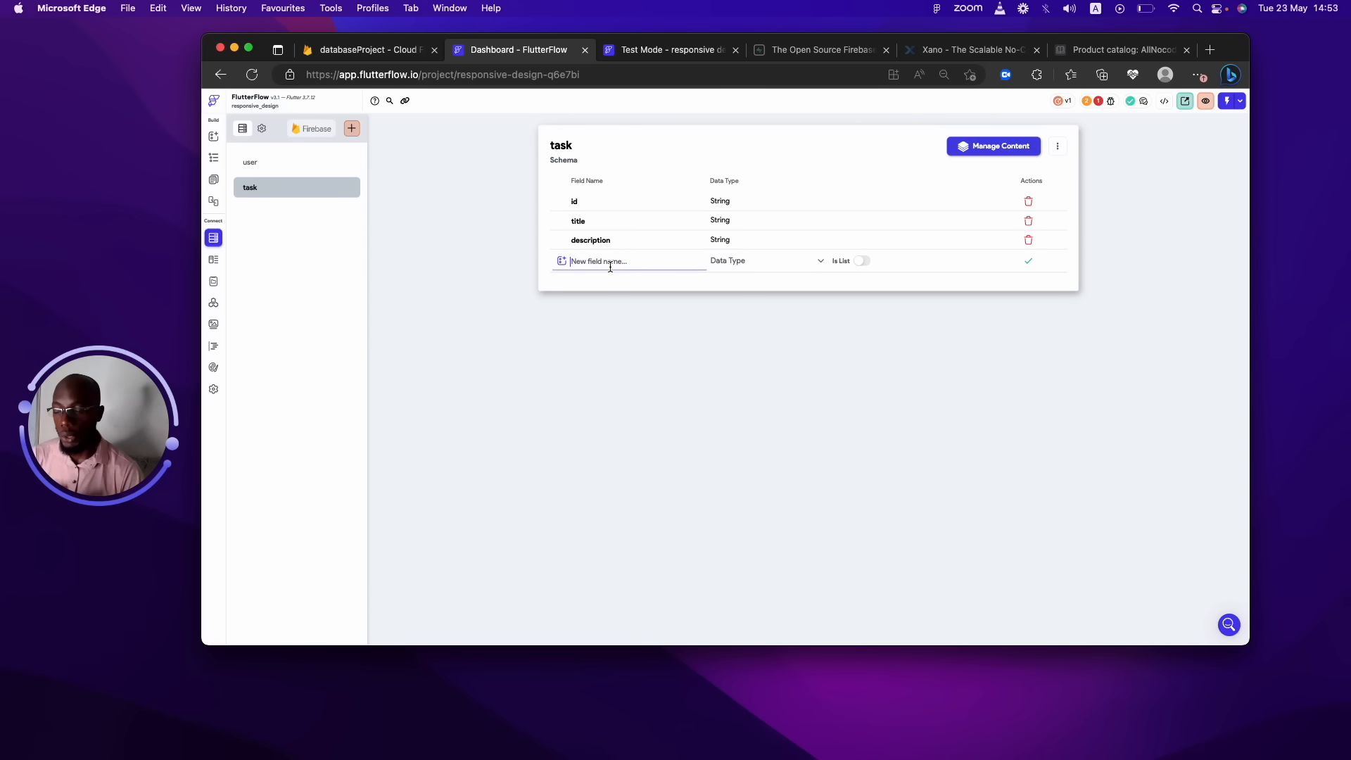
type("created_at")
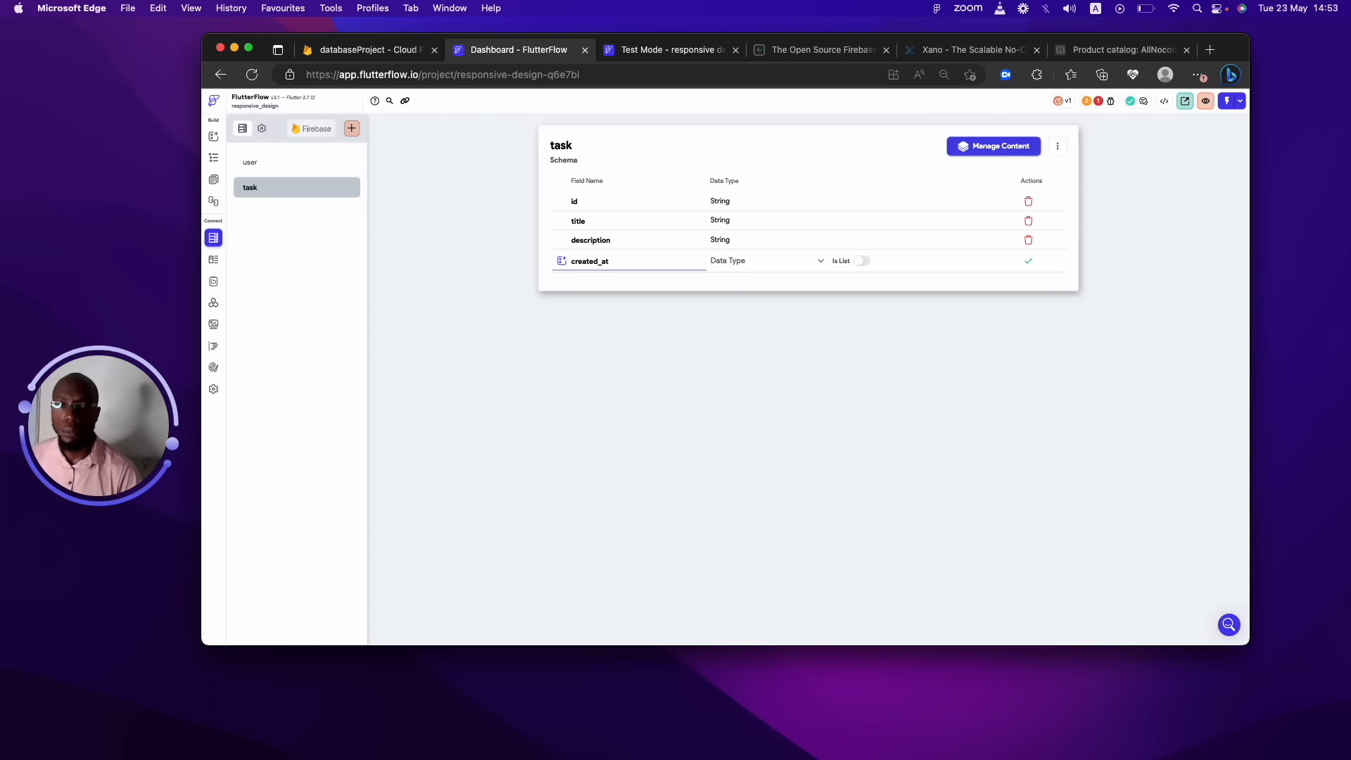
left_click(729, 261)
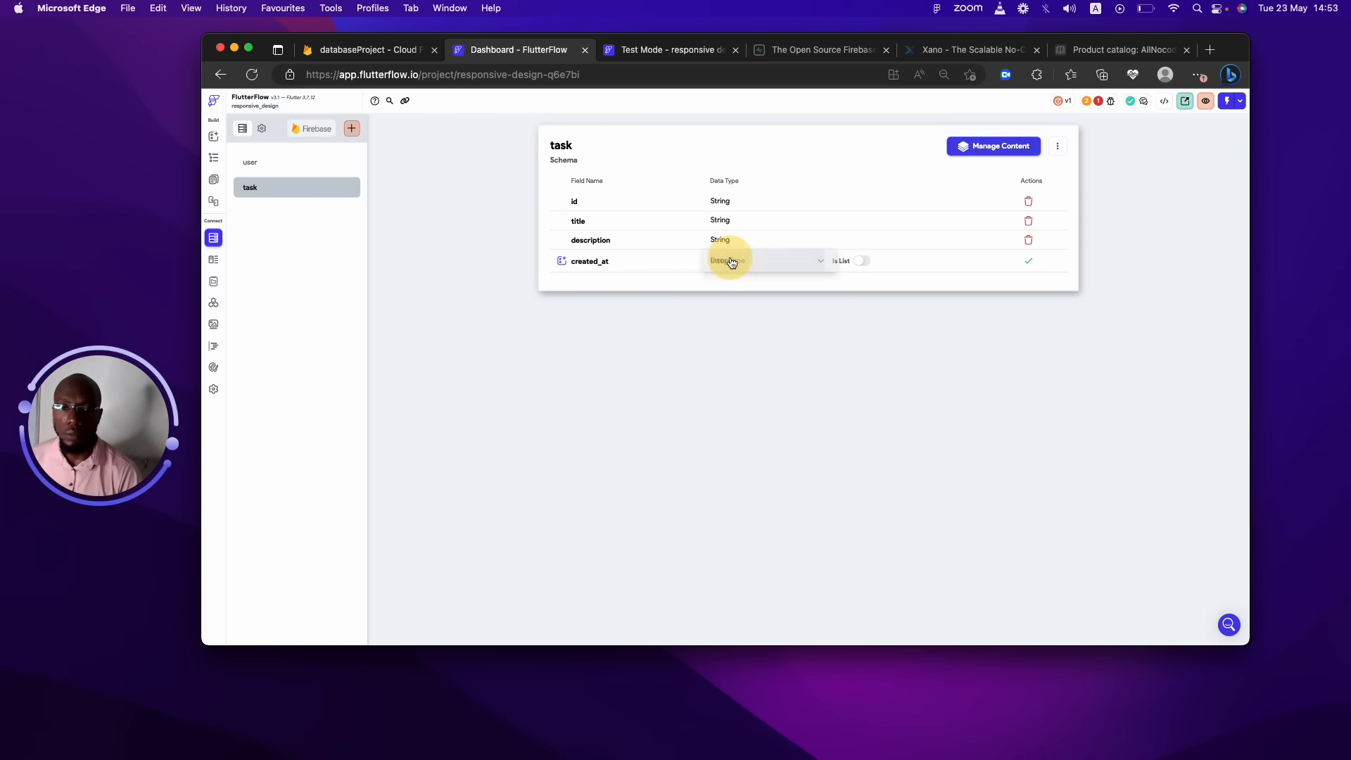
left_click(742, 464)
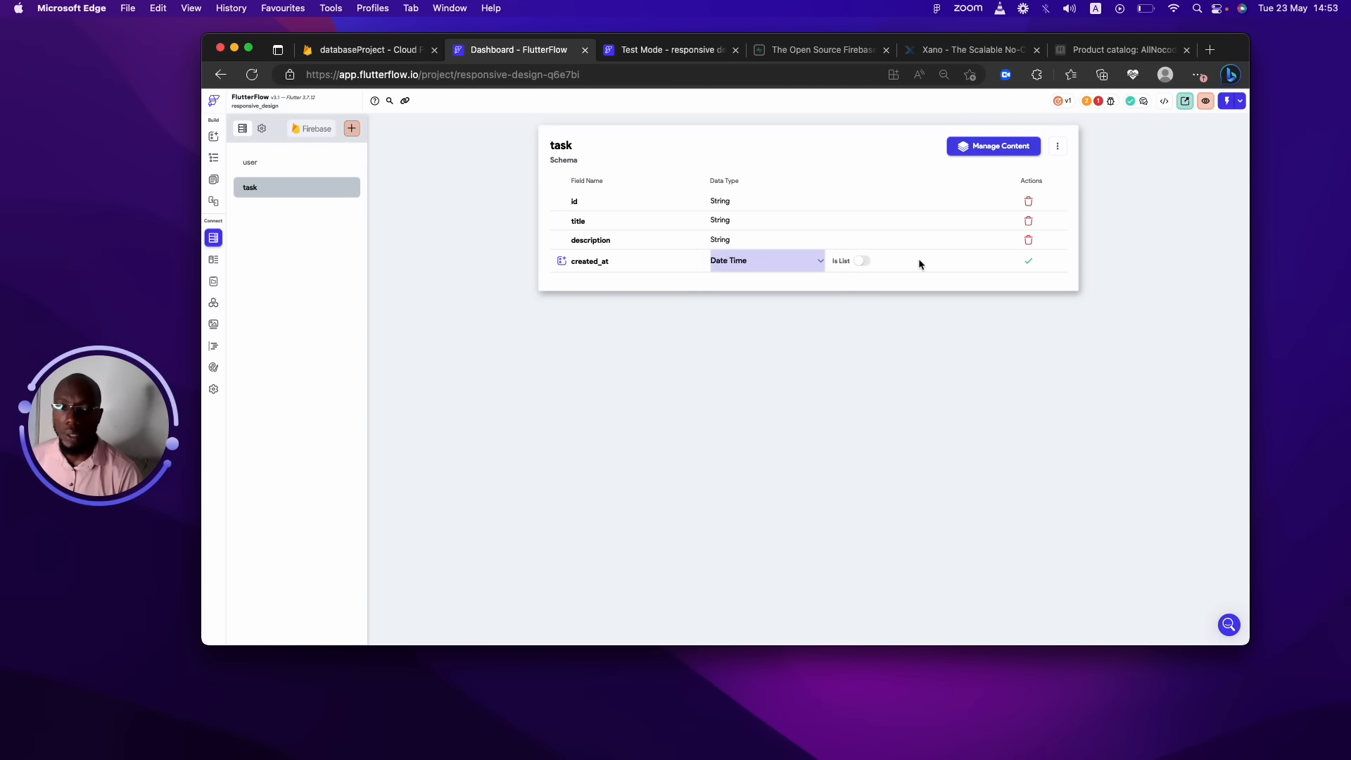
left_click(1031, 260)
left_click(685, 281)
type("up")
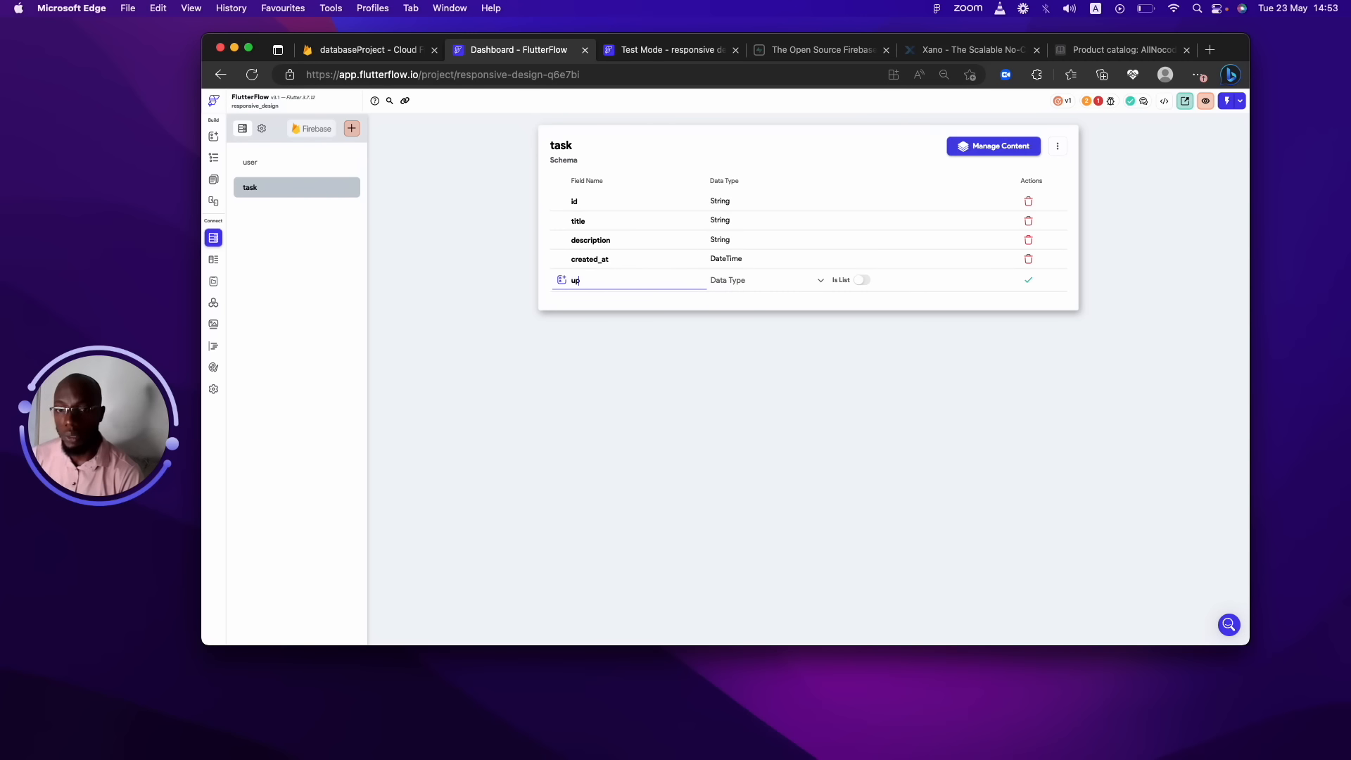
type("dated")
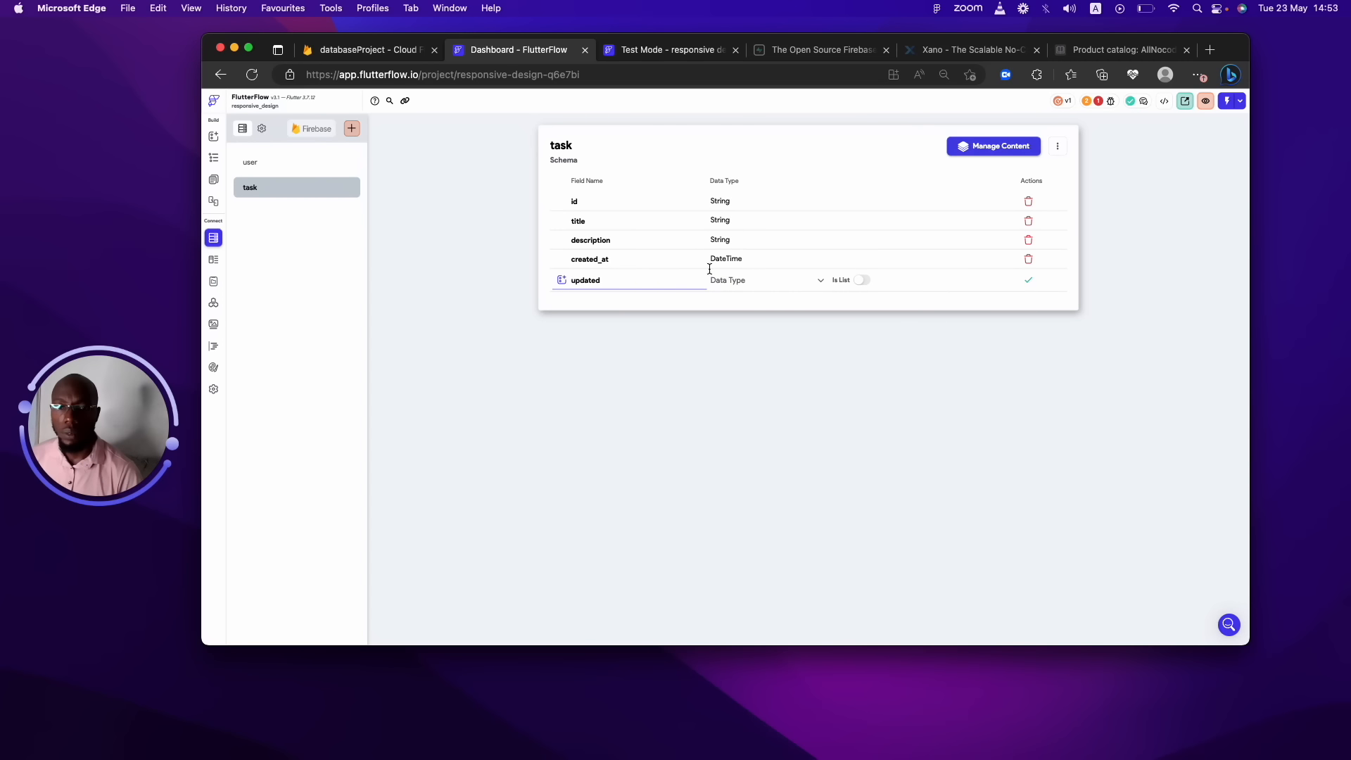
type("_ar")
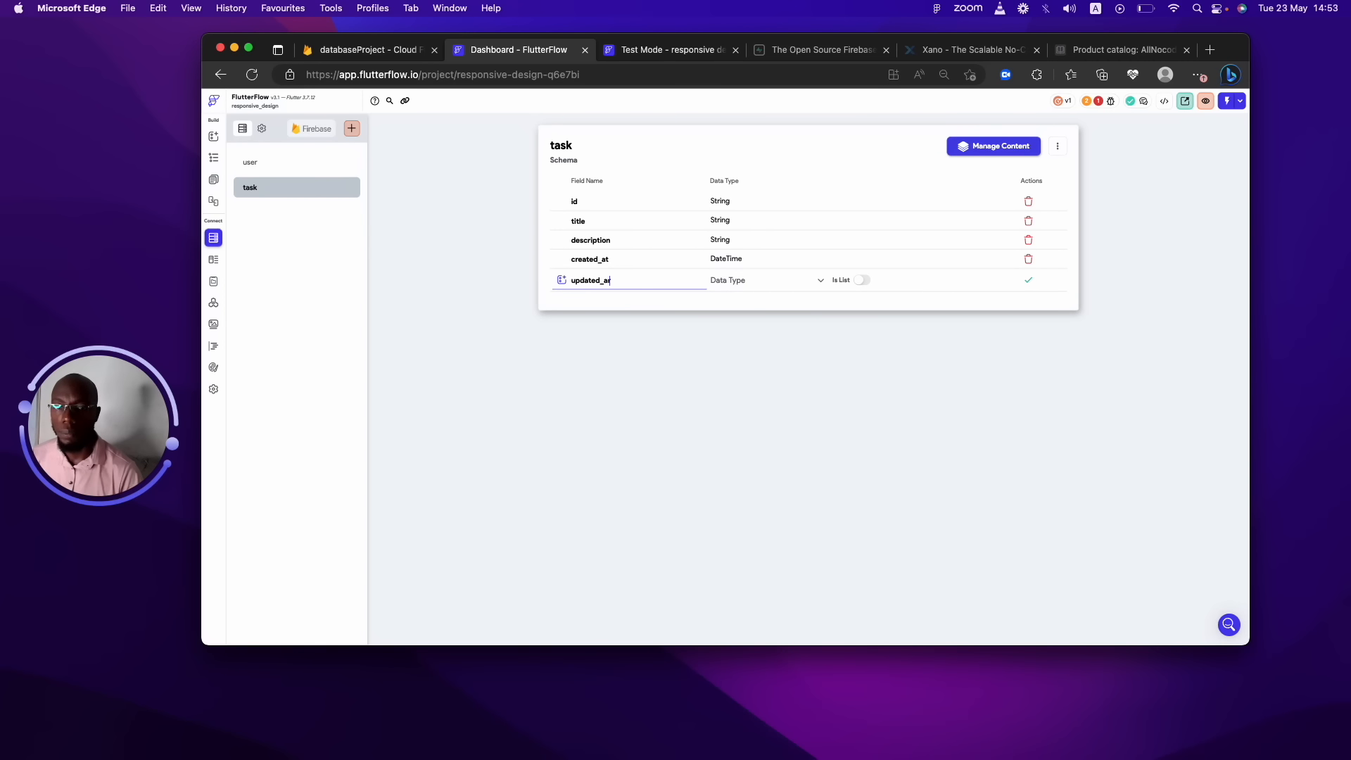
left_click(747, 280)
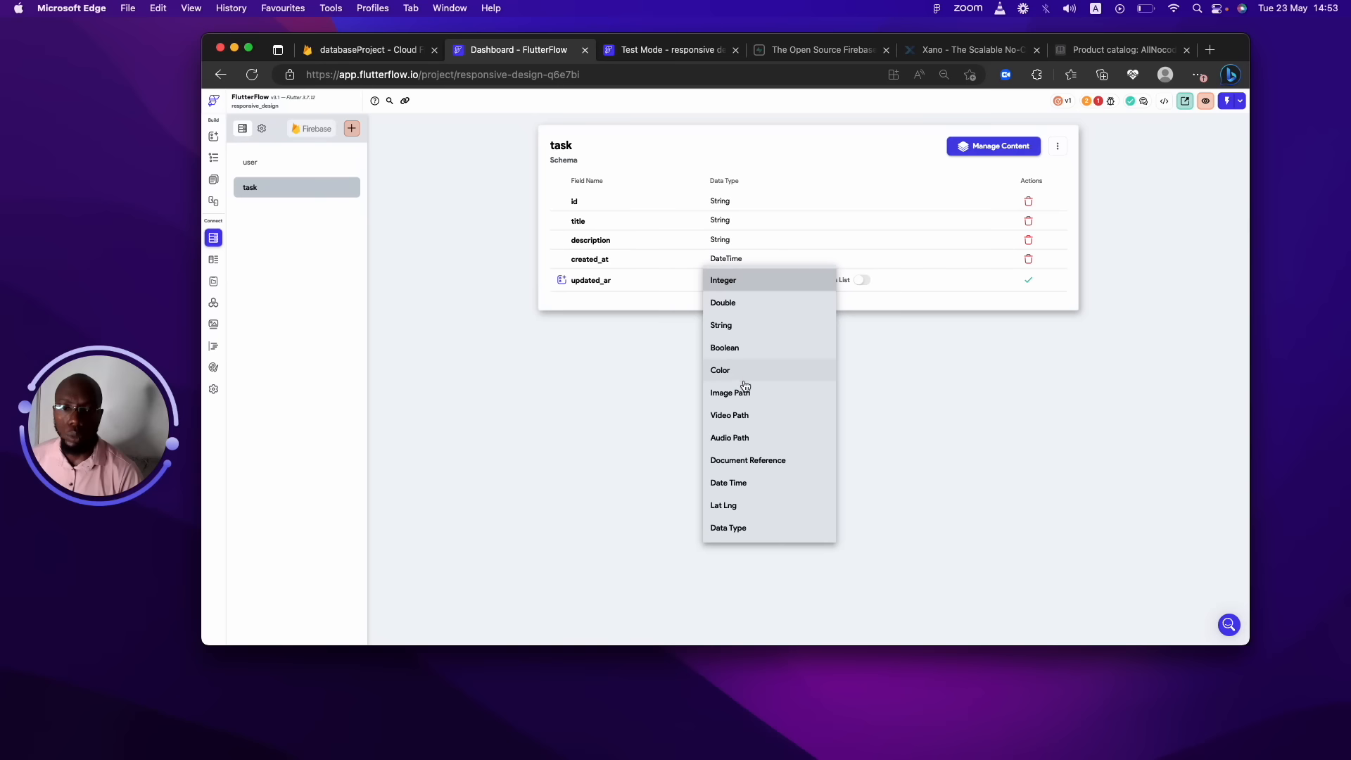
left_click(731, 481)
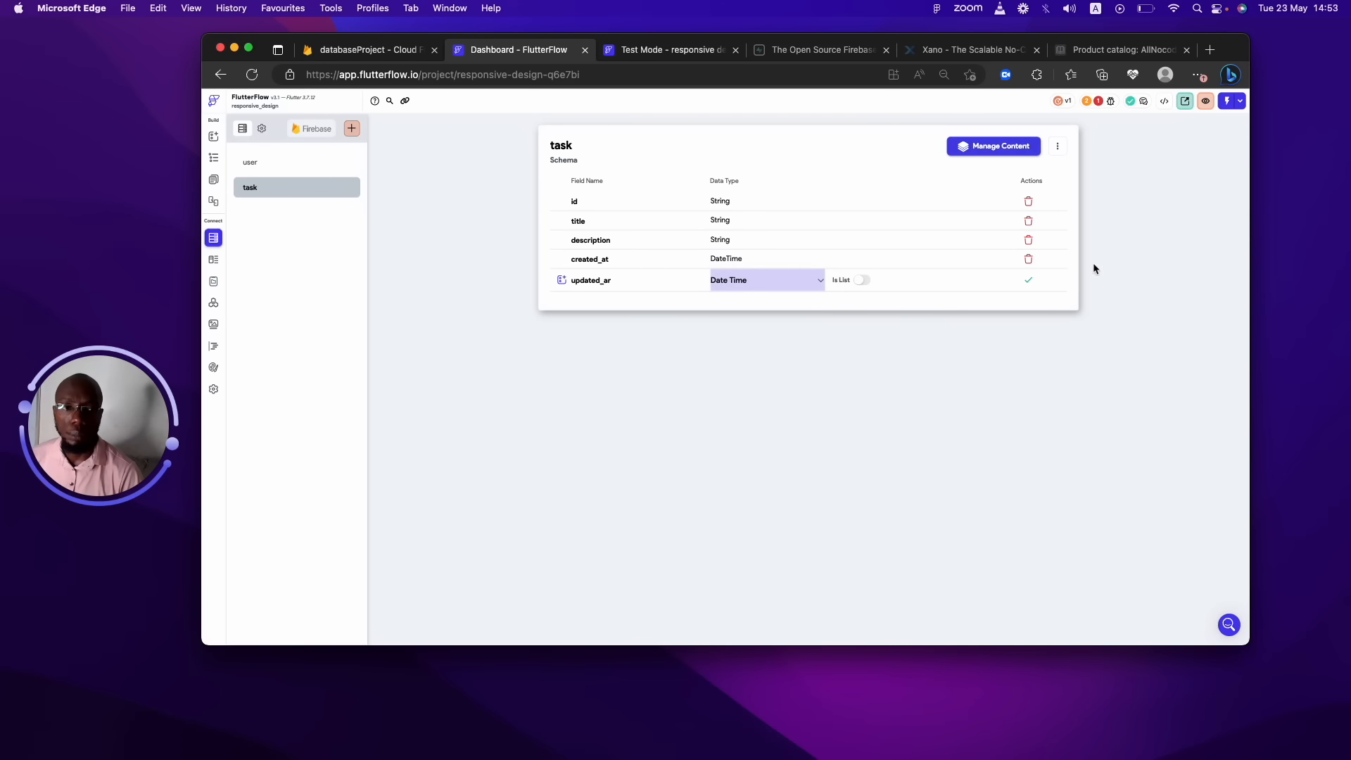
left_click(1027, 280)
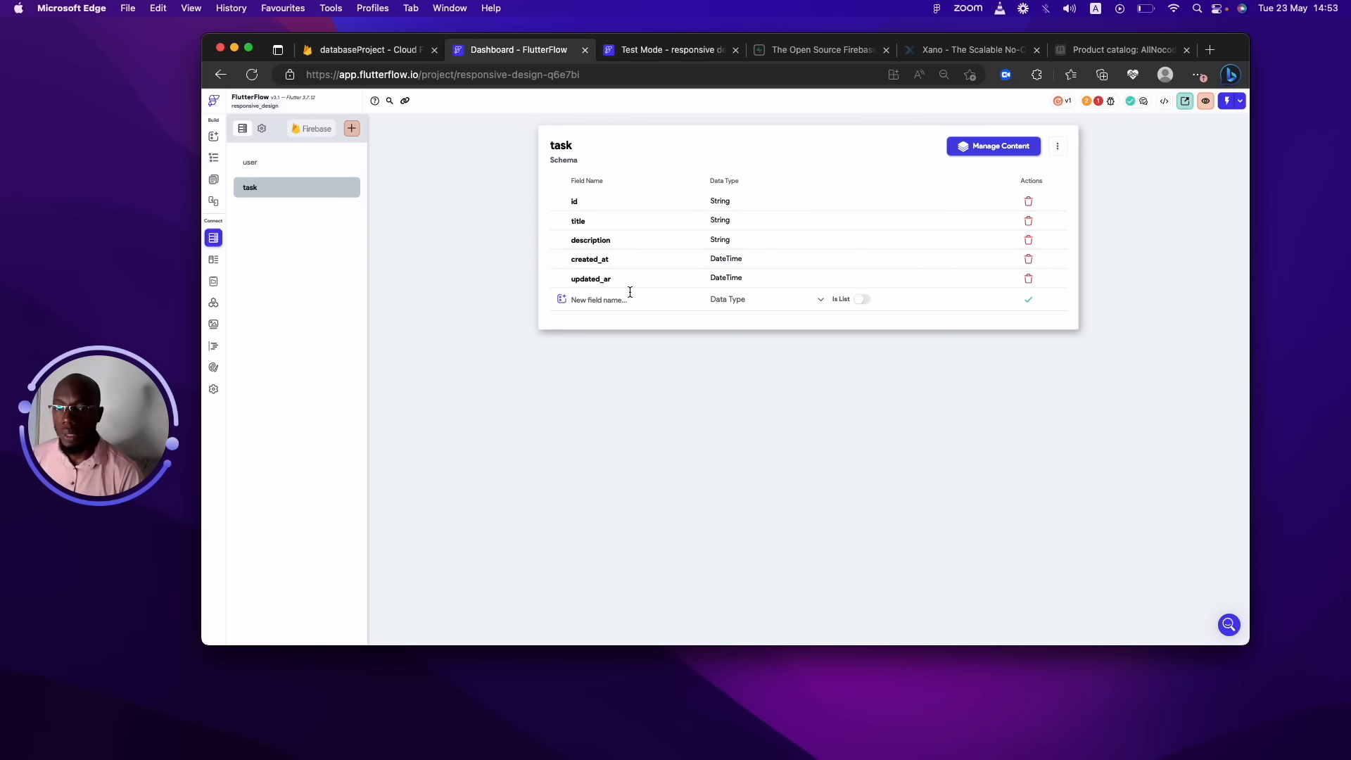
Add a dua_at Date Time field and a color field of type Color.
left_click(621, 300)
type("dua_at")
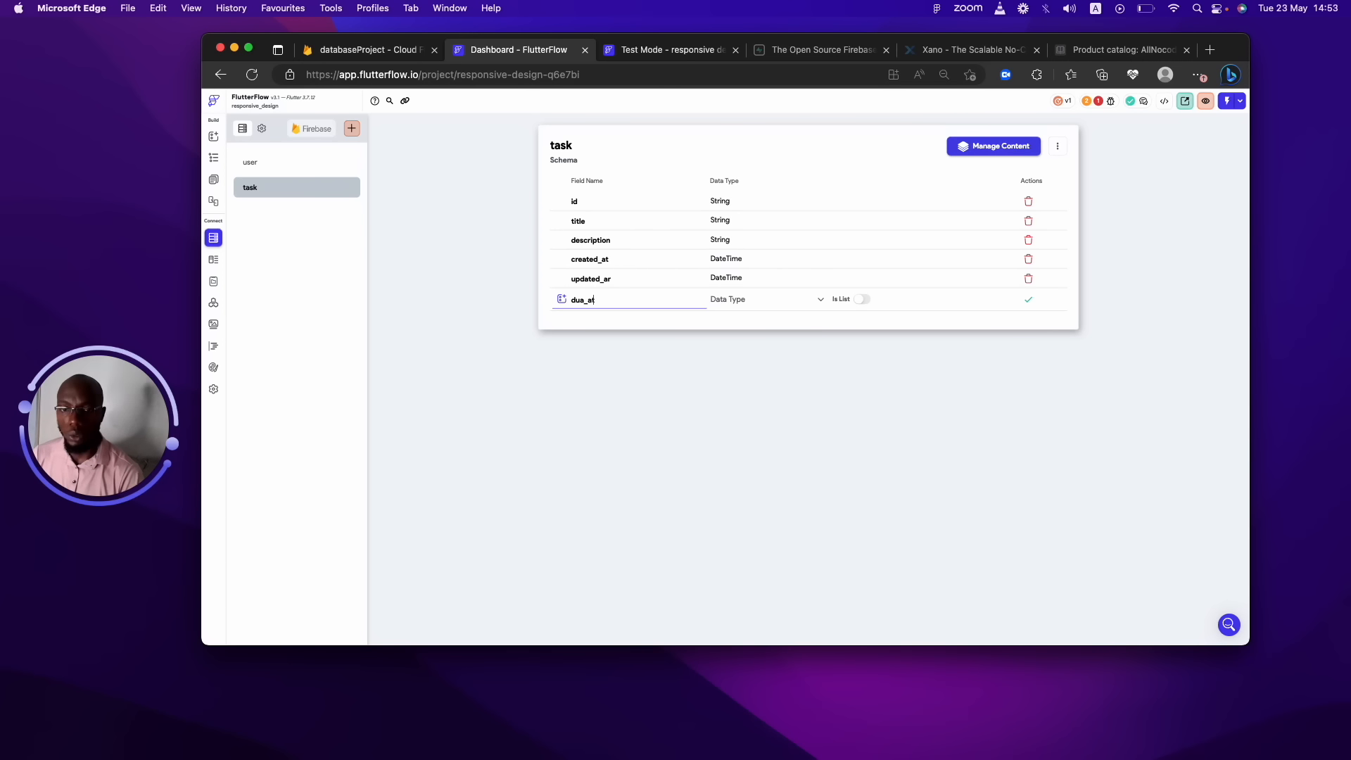
left_click(778, 306)
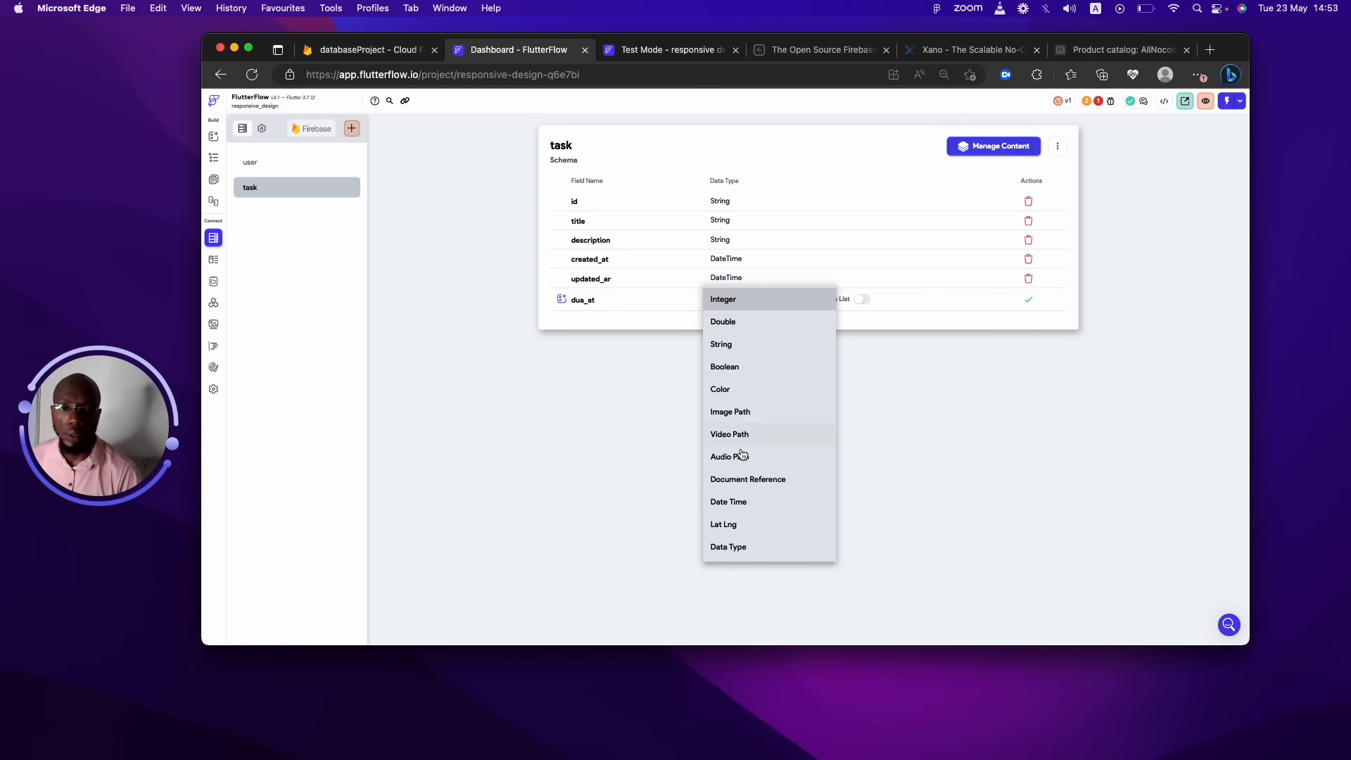
left_click(750, 503)
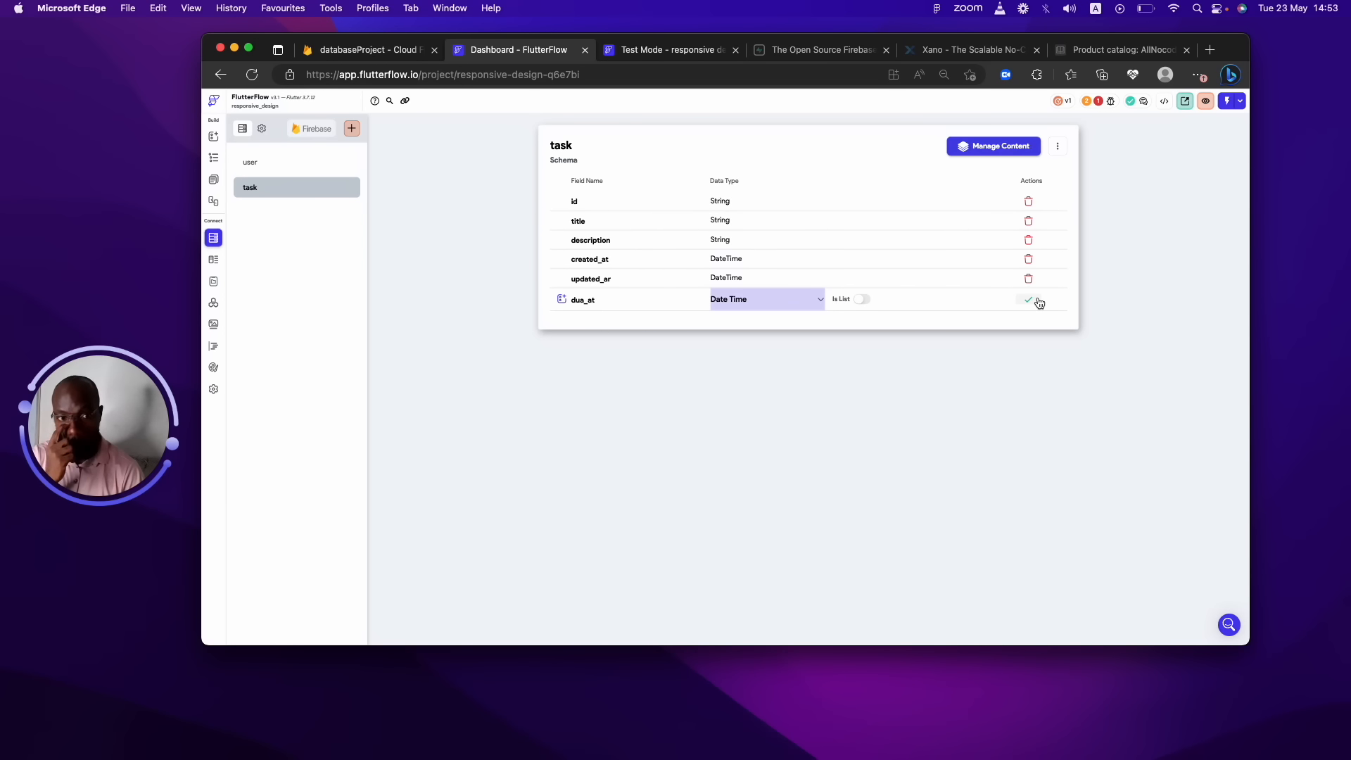
left_click(1039, 302)
left_click(670, 319)
type("color")
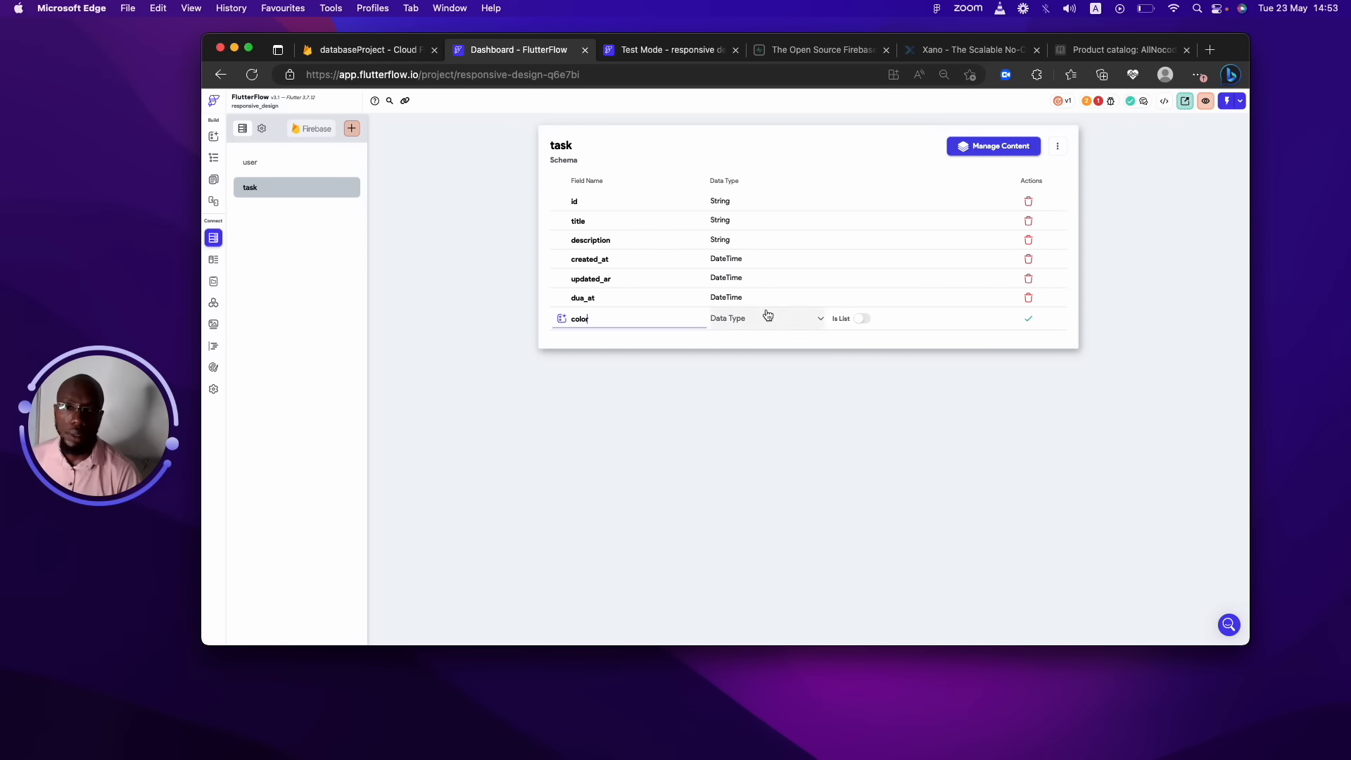
left_click(765, 316)
left_click(745, 405)
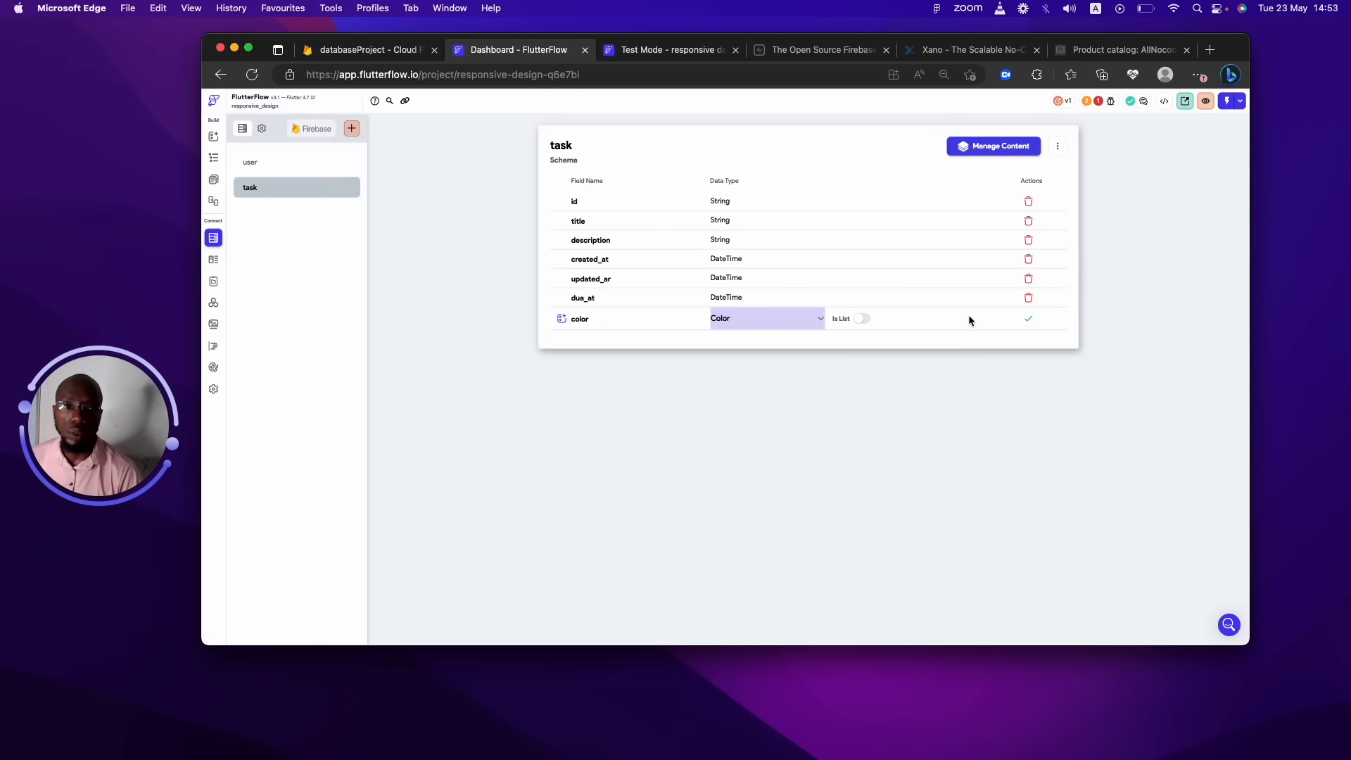
left_click(1030, 320)
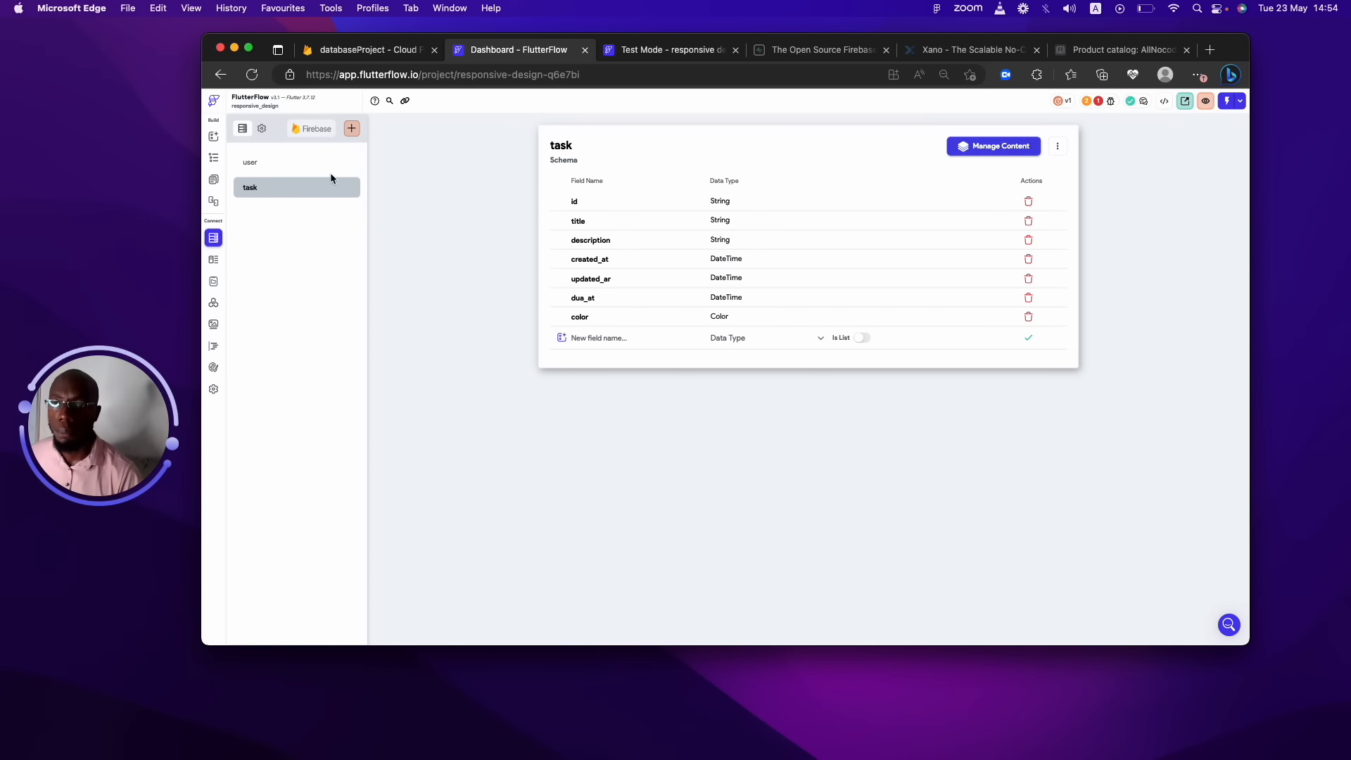
Create a 'category' collection from scratch with a String field named name.
left_click(352, 128)
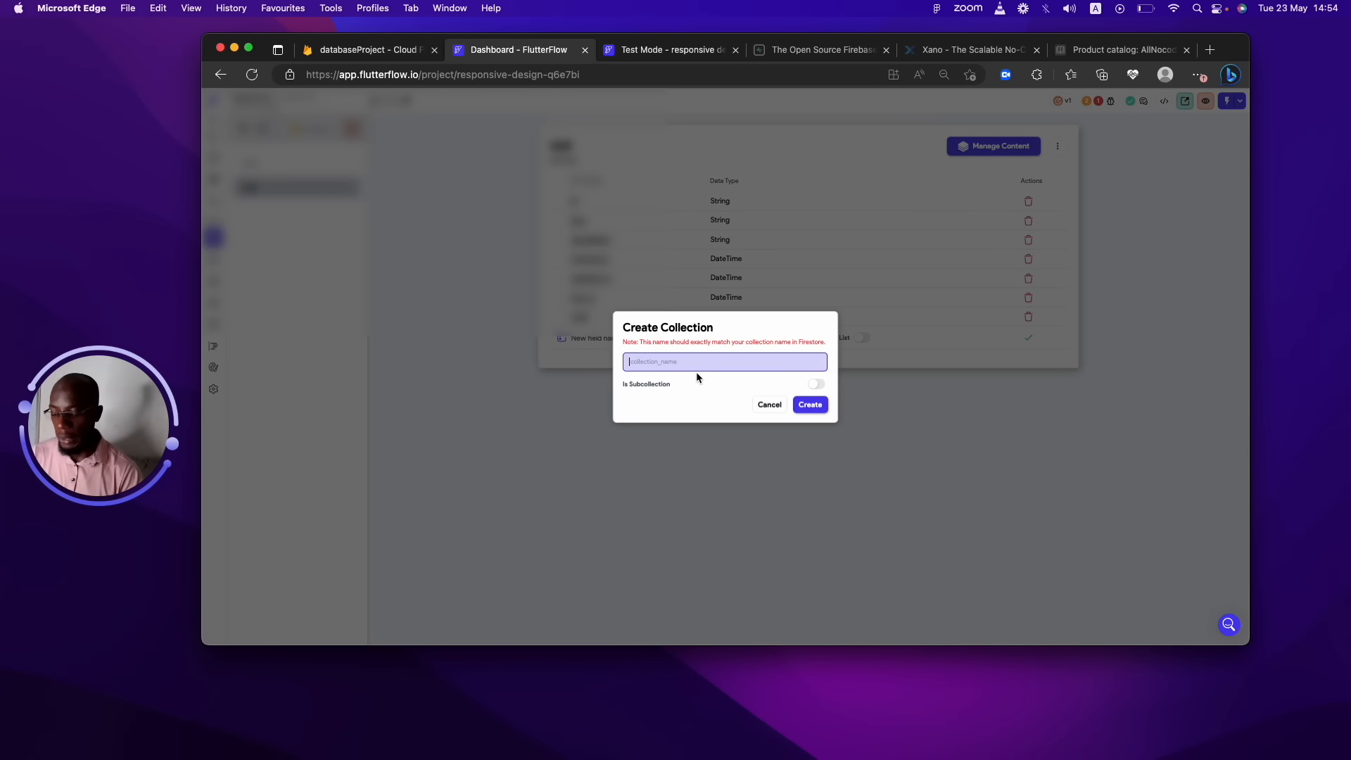
type("category")
left_click(808, 405)
left_click(806, 301)
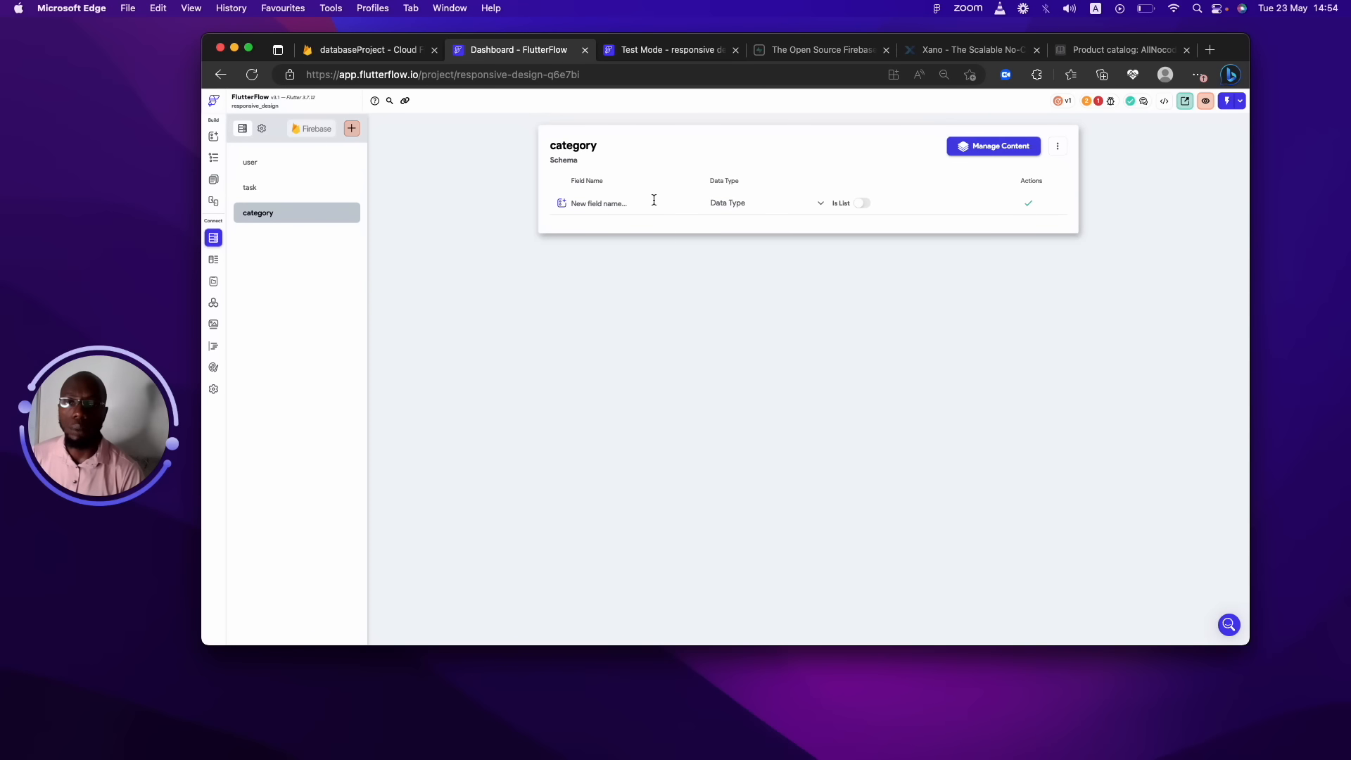
type("name")
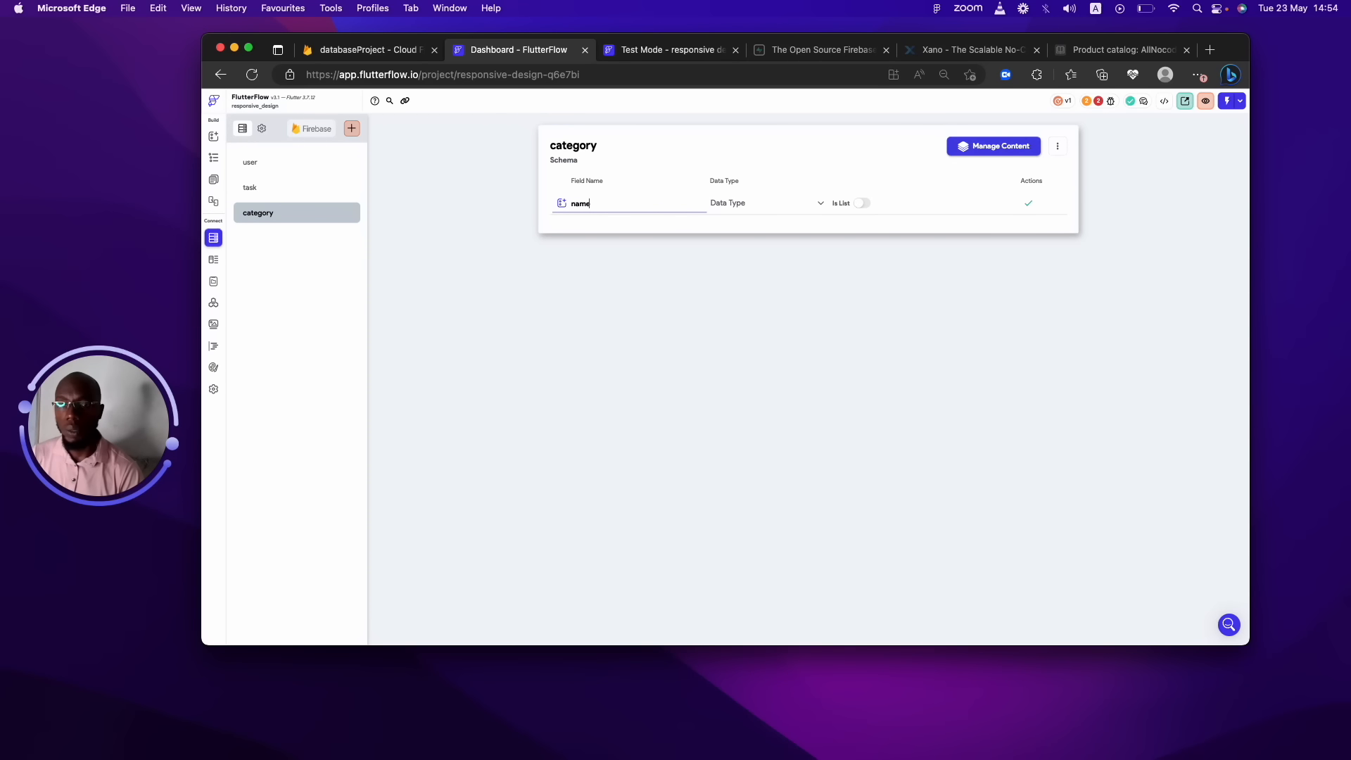
left_click(738, 202)
left_click(736, 249)
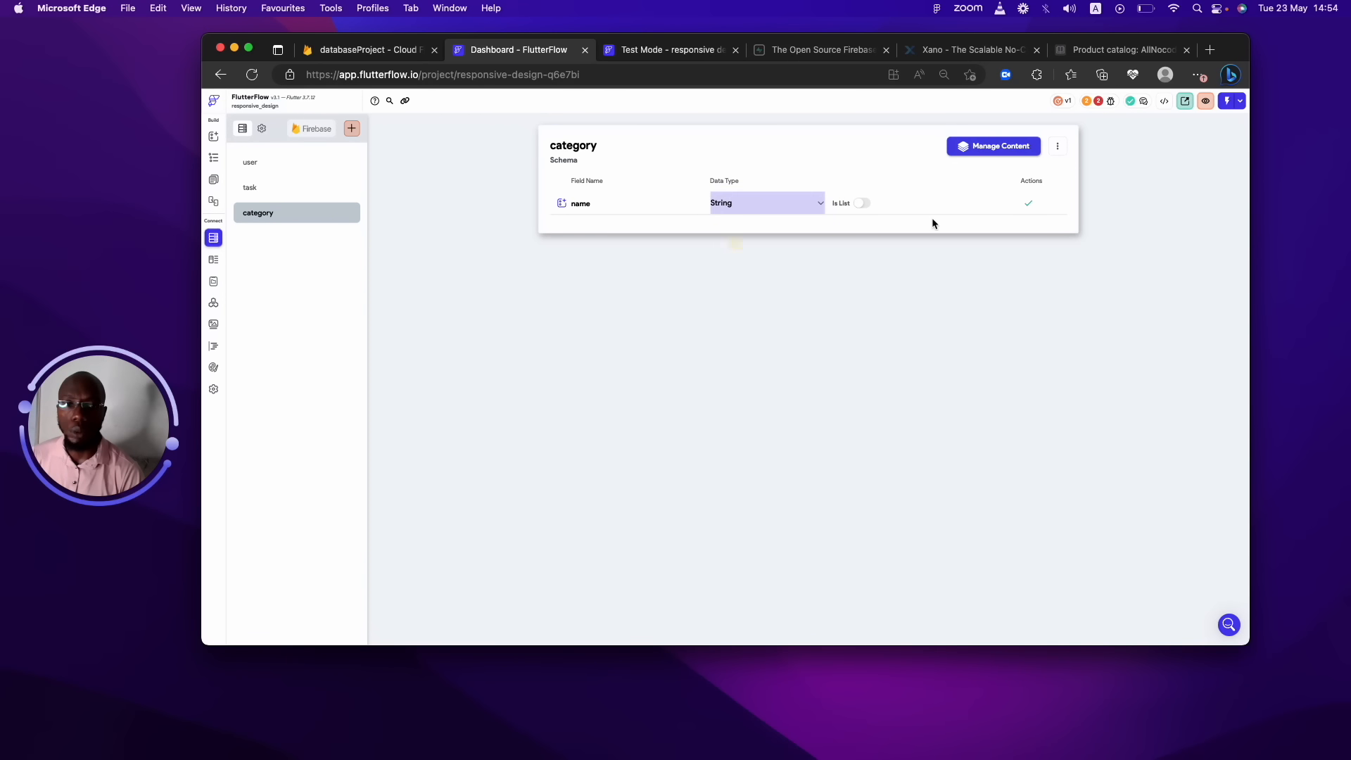
left_click(1028, 203)
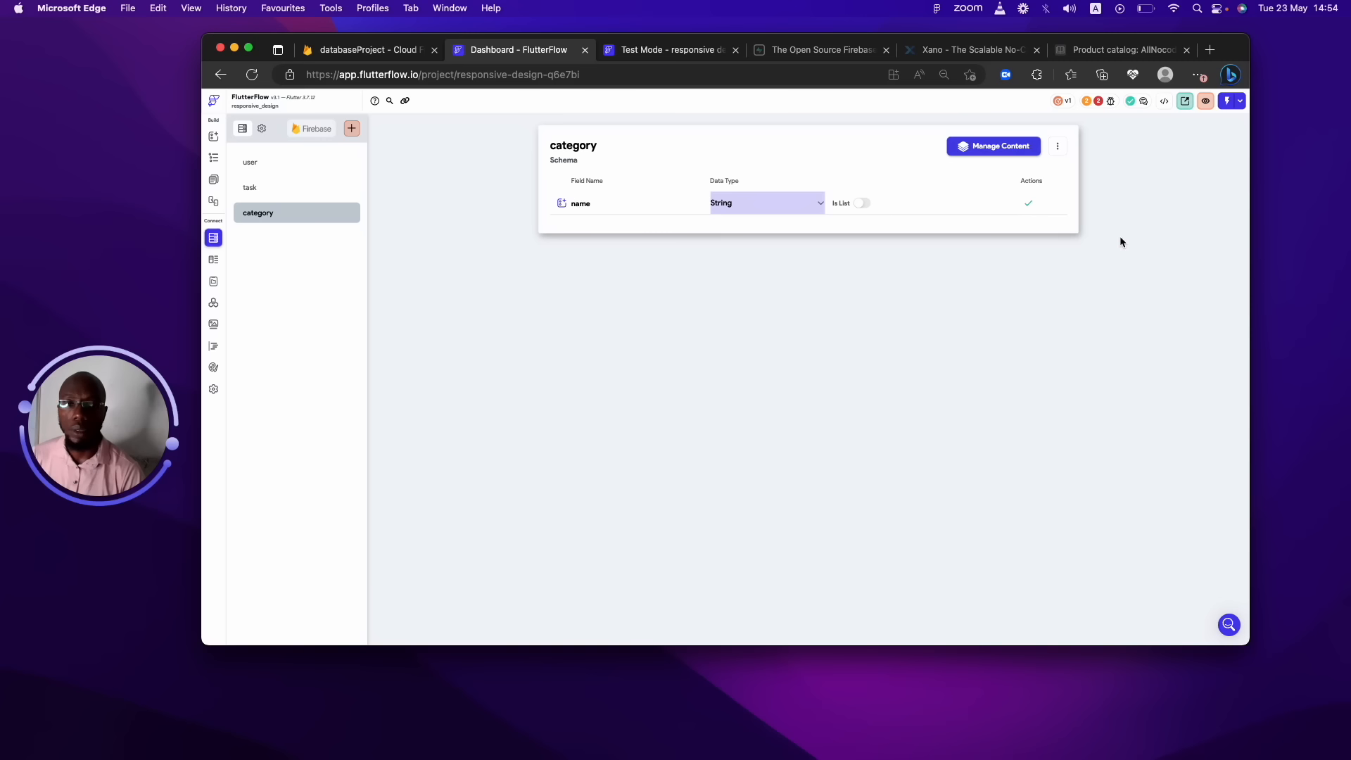
left_click(1028, 202)
Add an image field of type Image Path to category.
left_click(634, 225)
type("o")
key("BackSpace")
type("image")
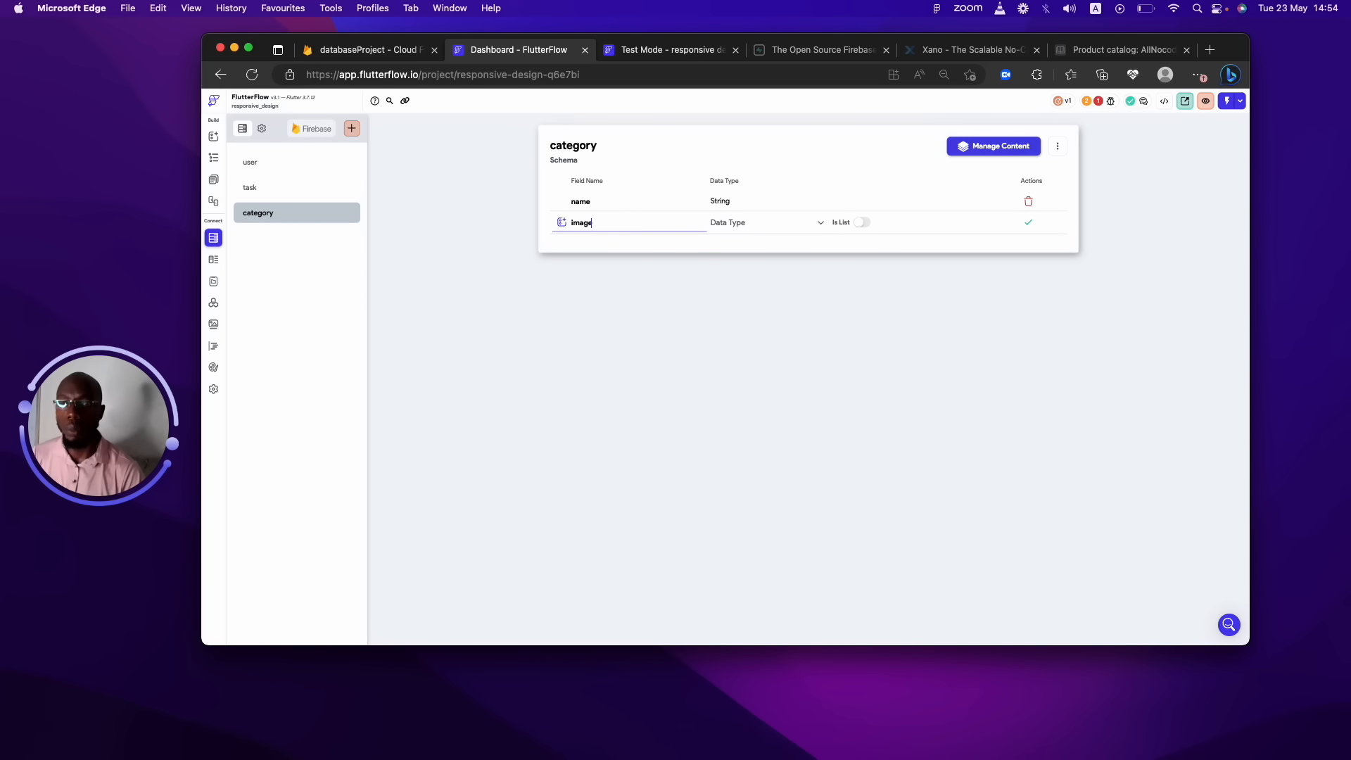
left_click(789, 231)
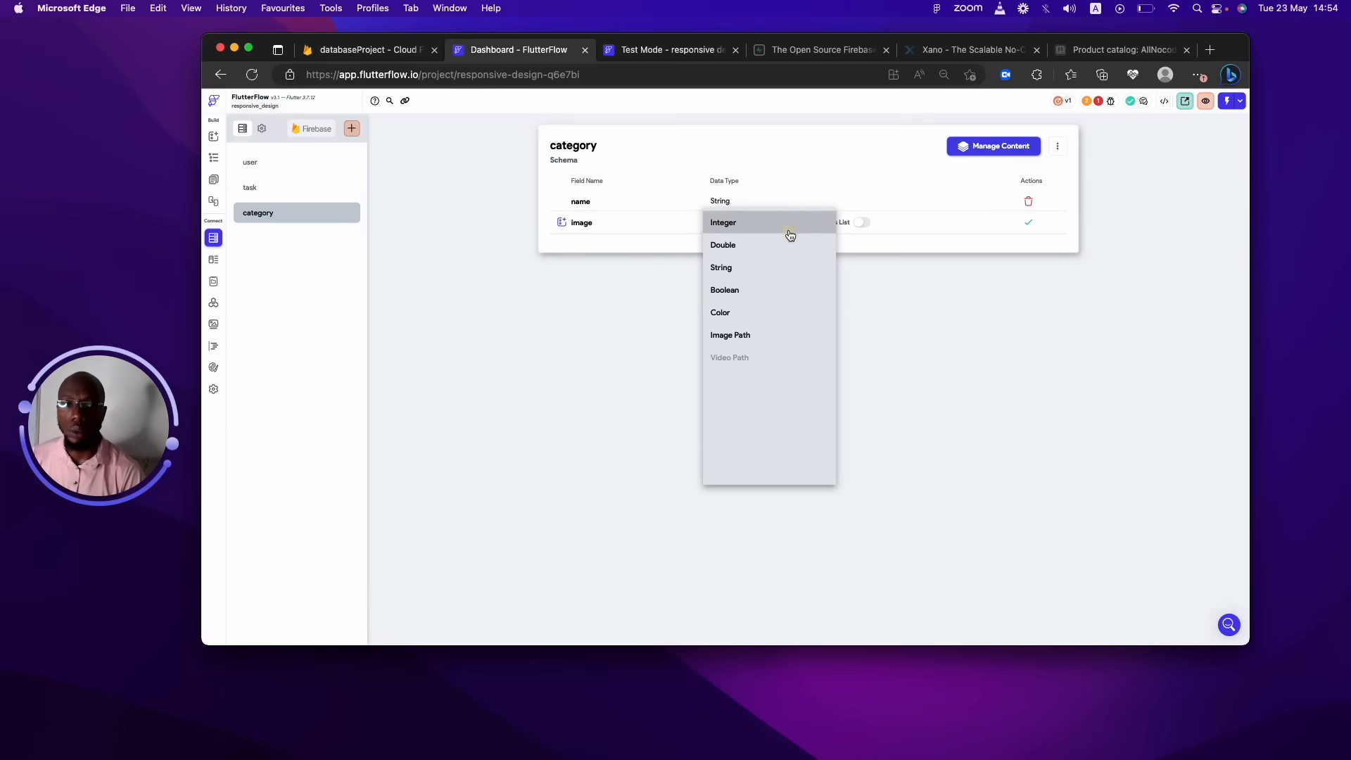
left_click(740, 335)
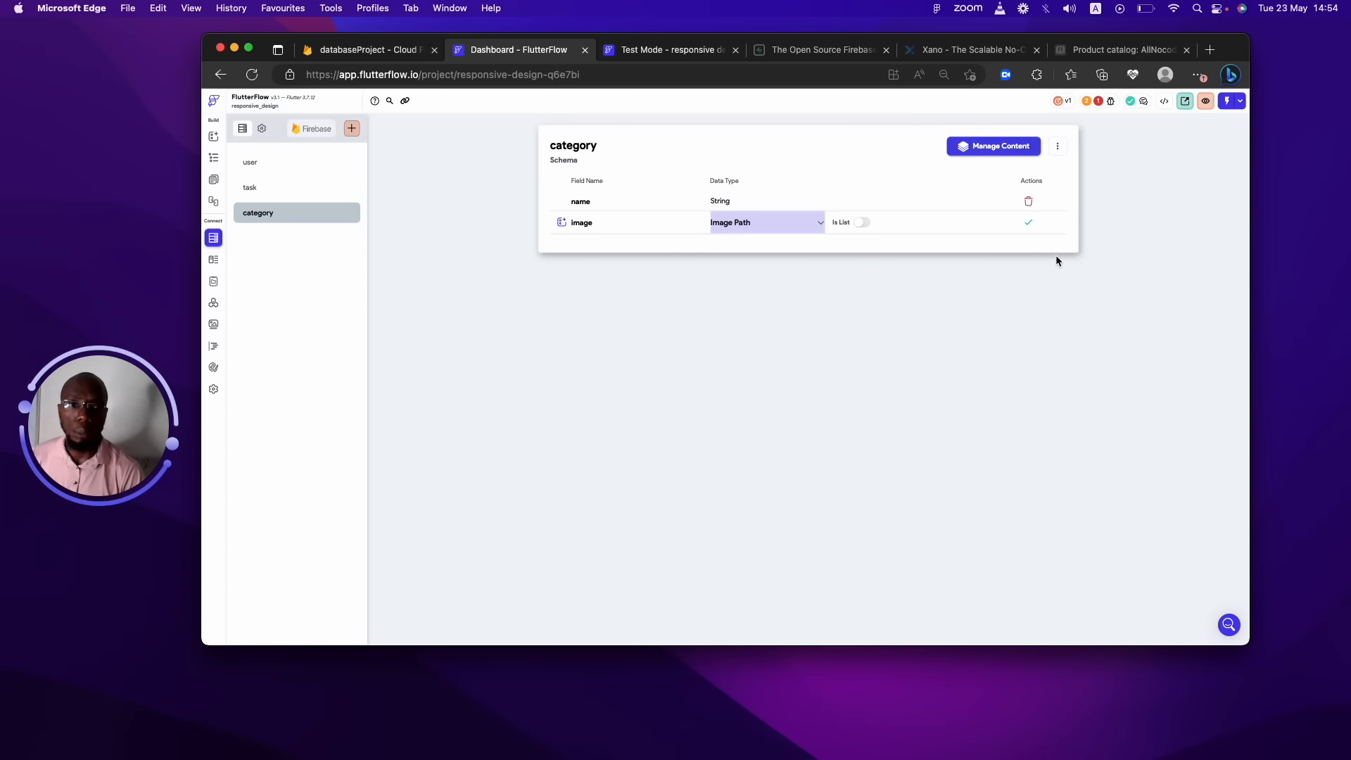
left_click(1028, 226)
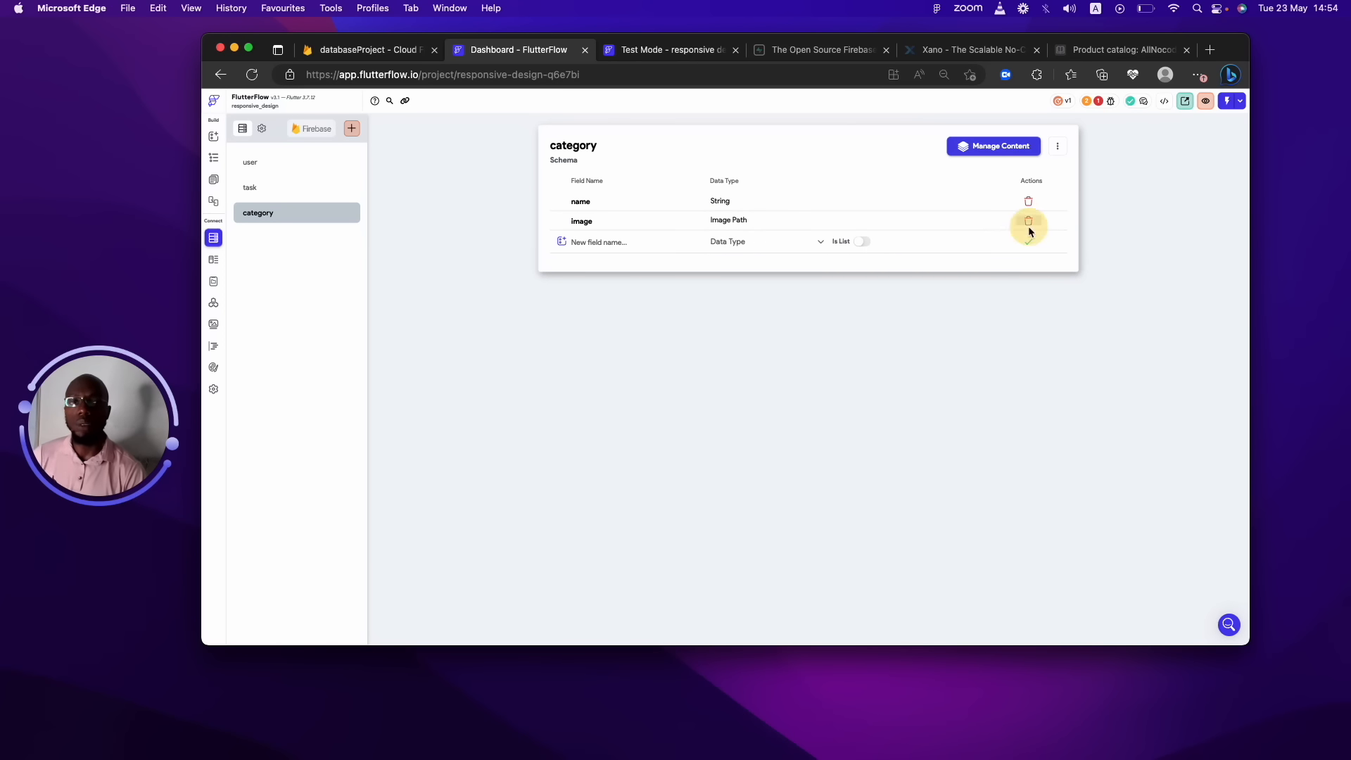
Add a created_by Document Reference field pointing to the user collection.
left_click(649, 242)
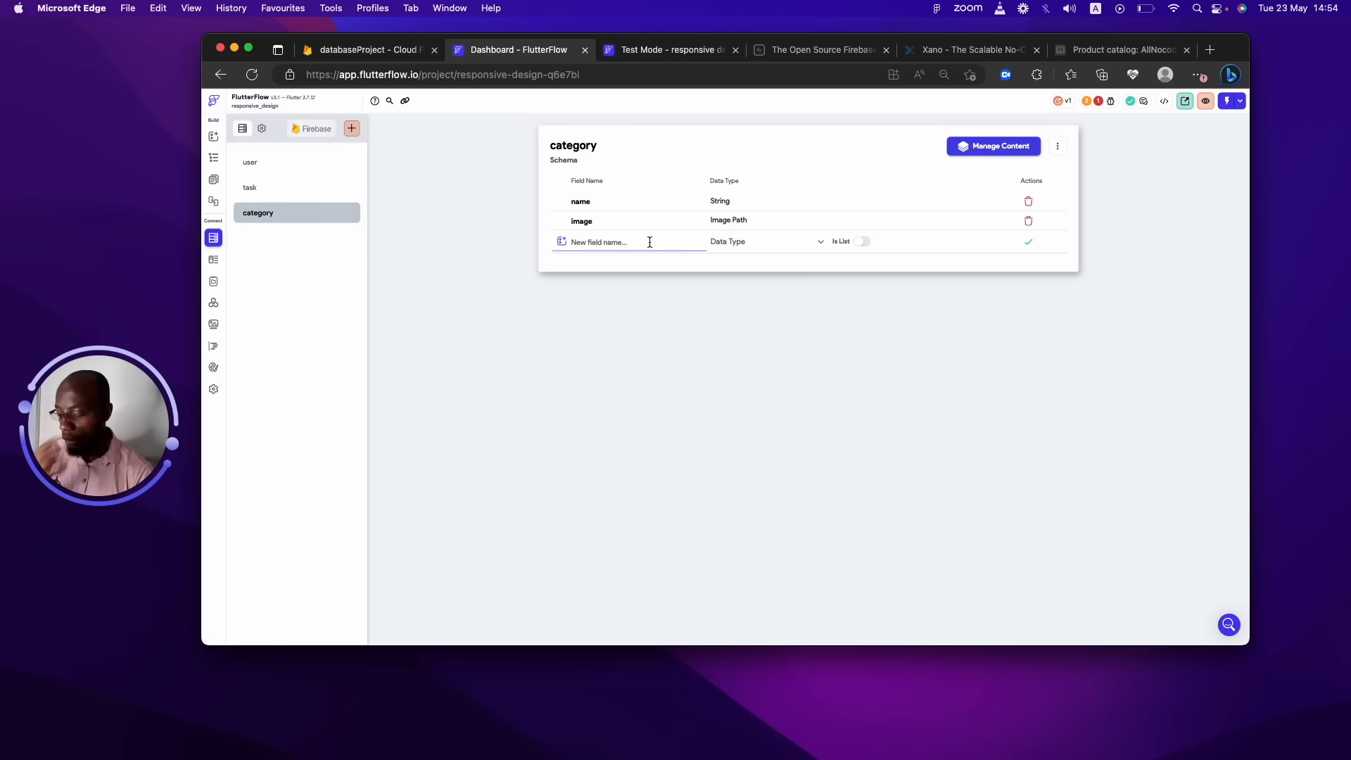
type("created_by")
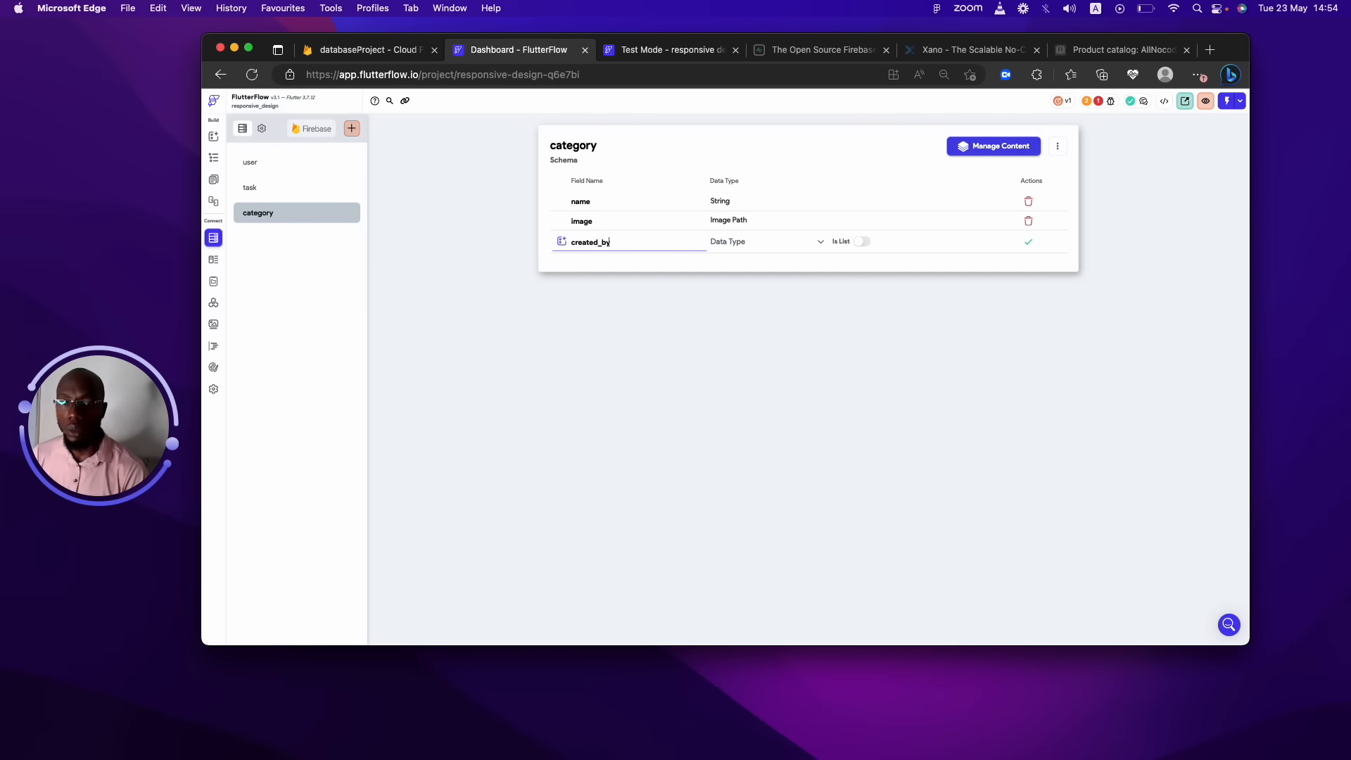
left_click(784, 242)
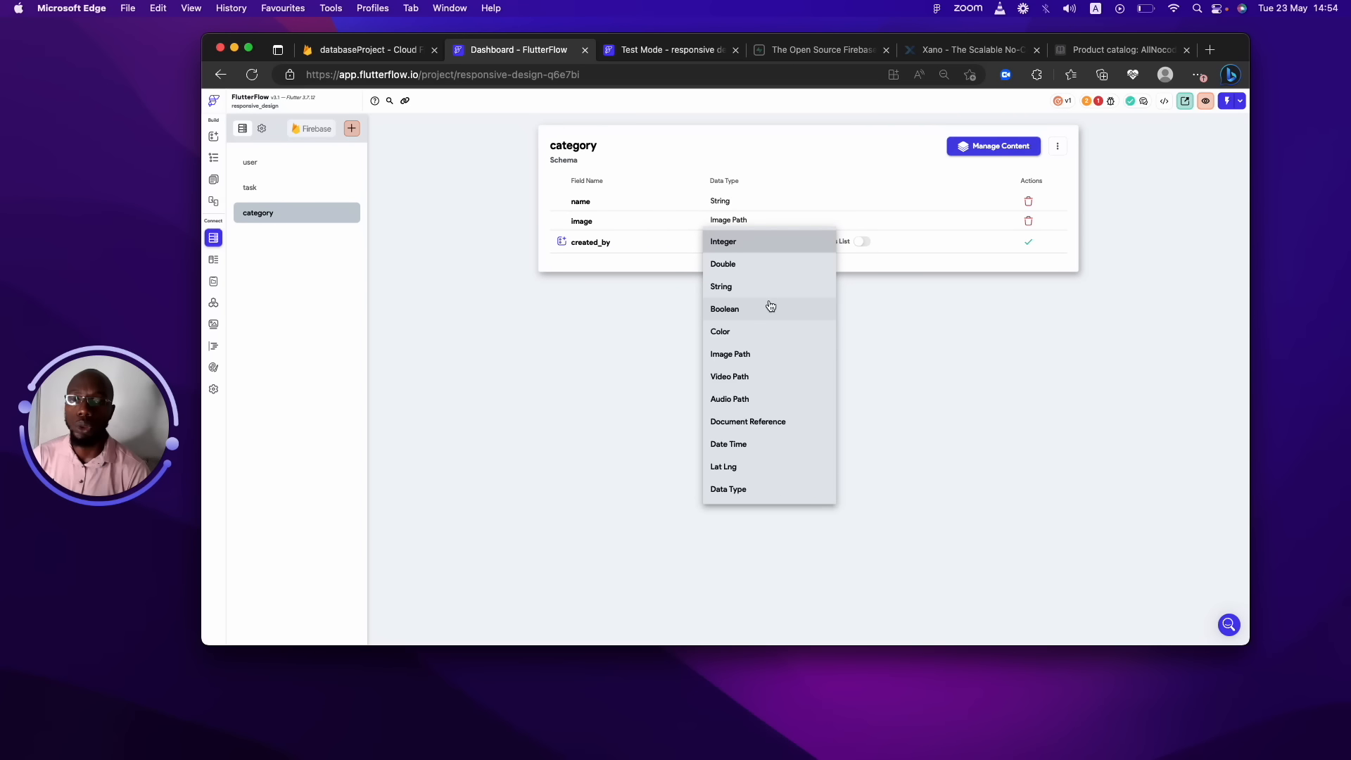
left_click(745, 424)
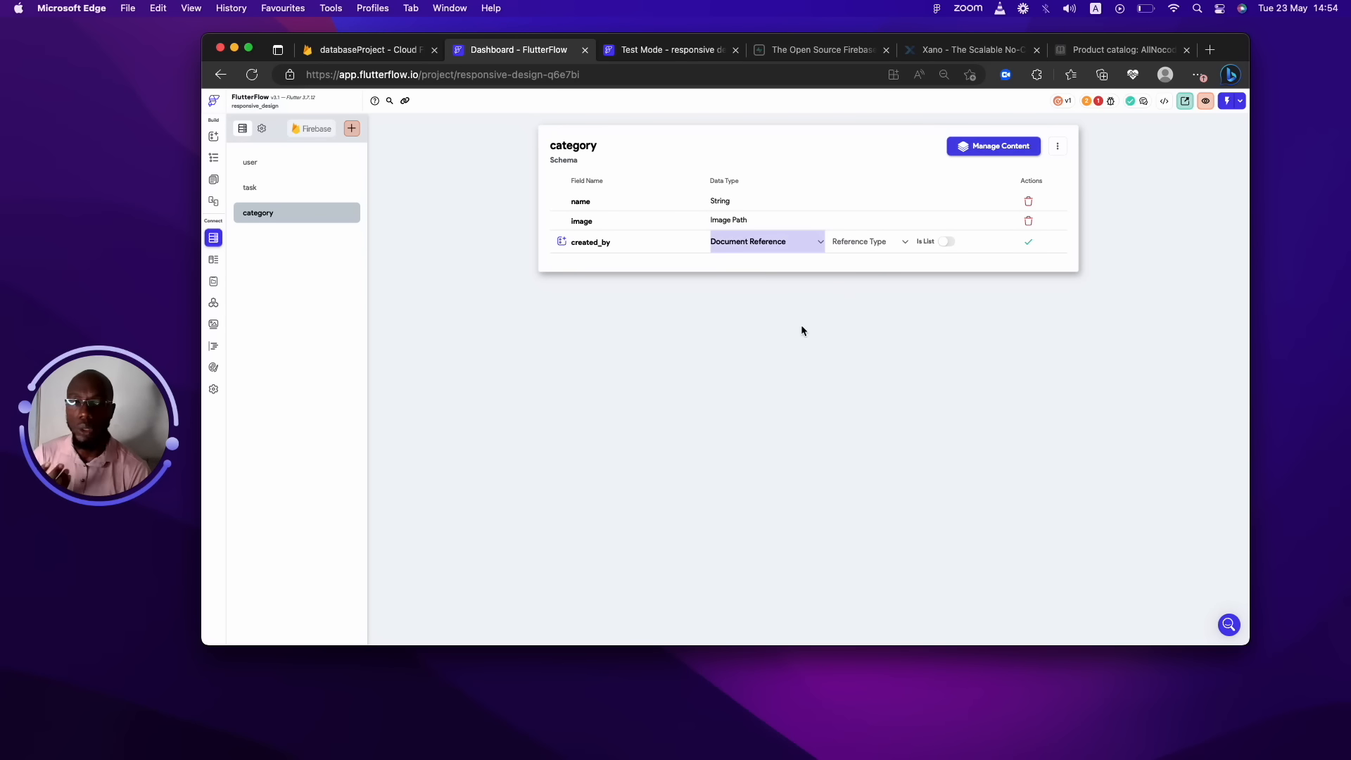
left_click(869, 246)
left_click(866, 245)
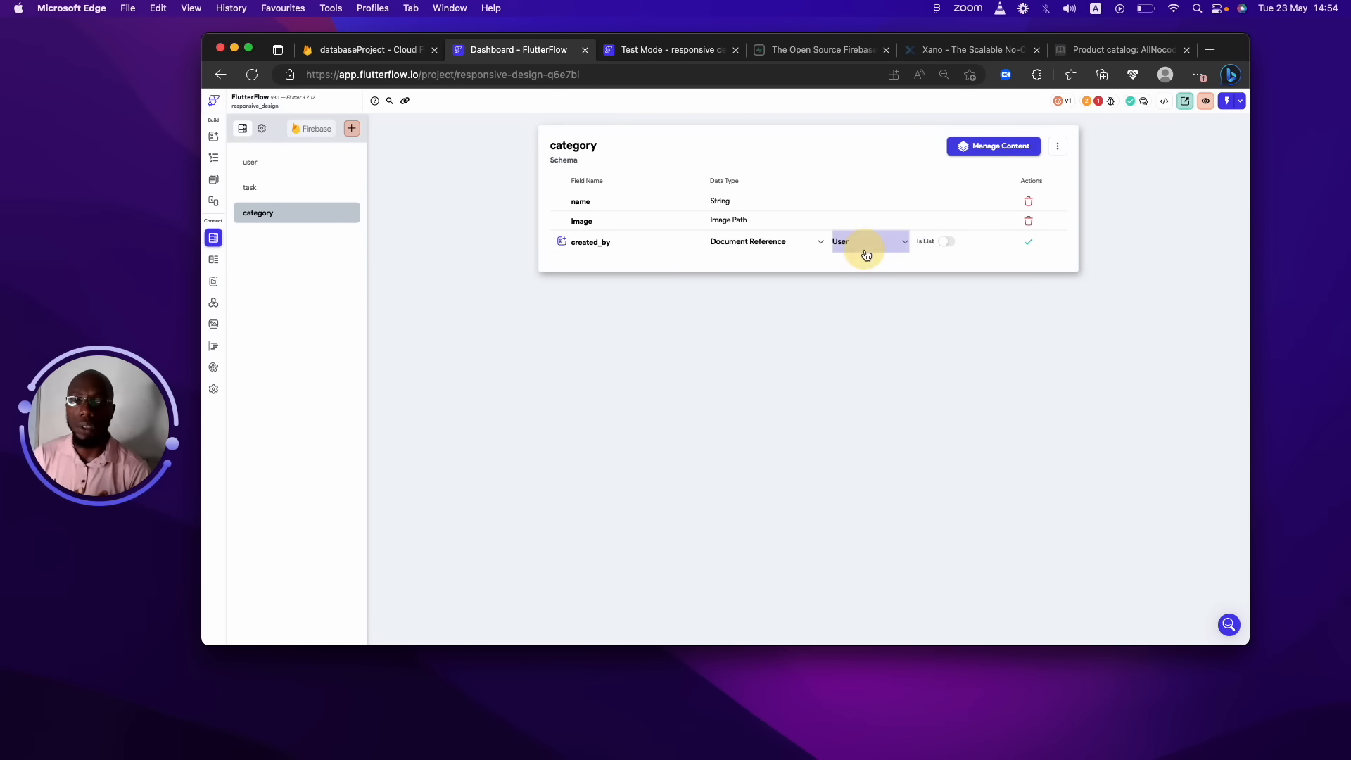
left_click(1028, 242)
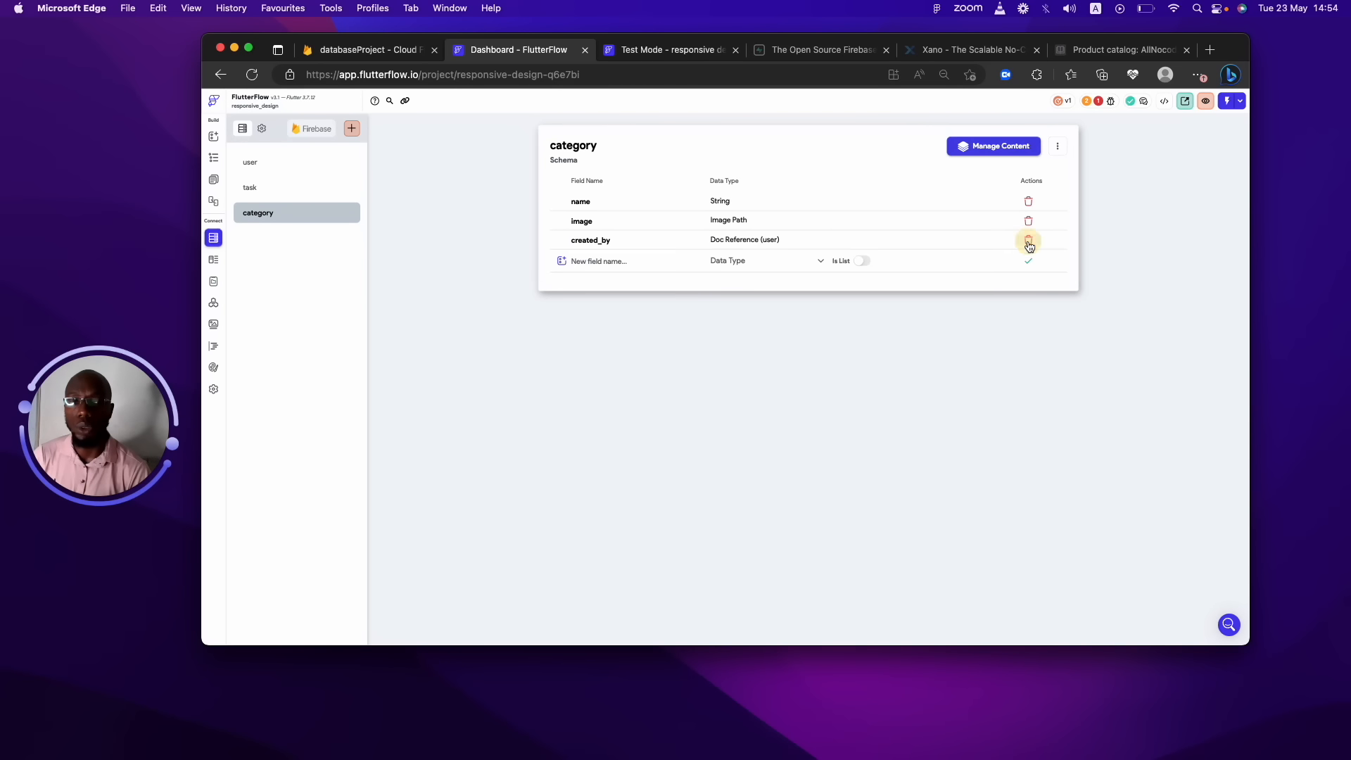
Add a created_at Date Time field to category, then glance at task and return.
left_click(641, 262)
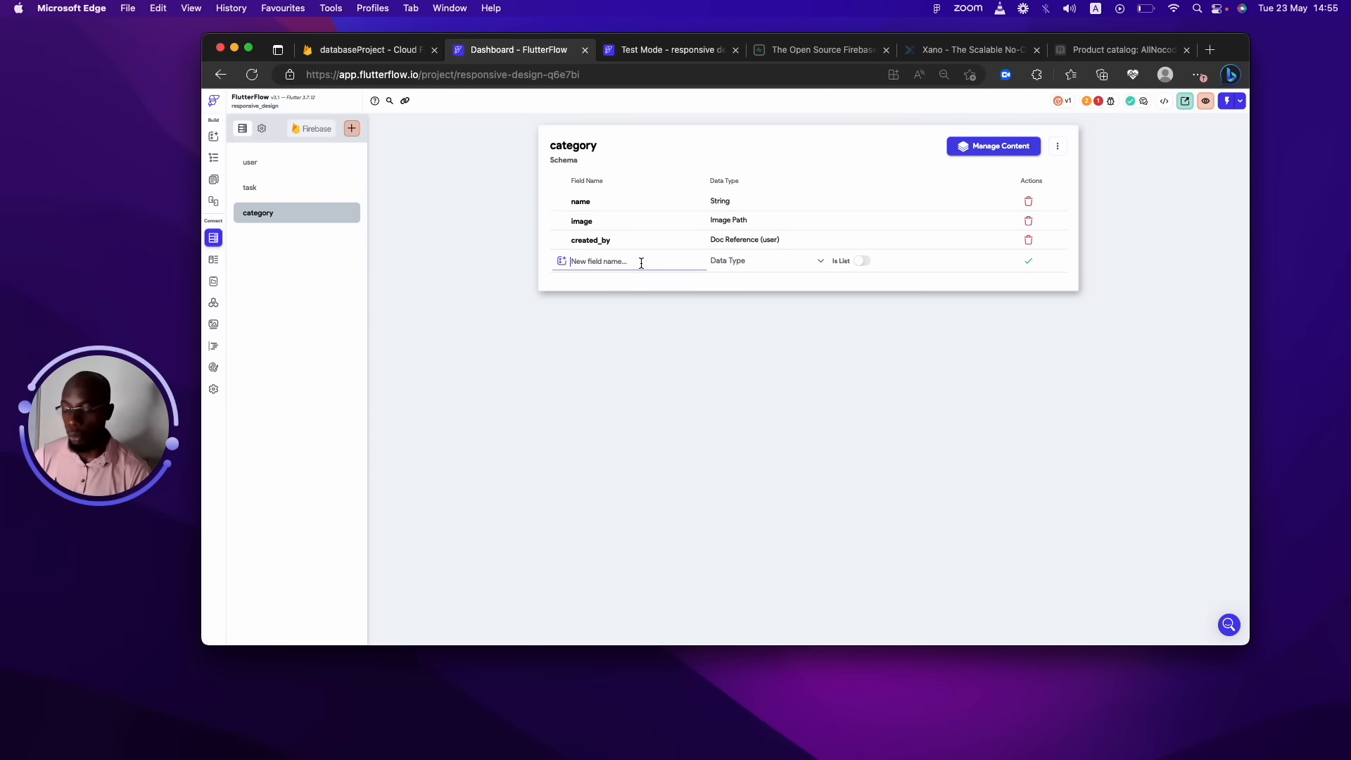
type("crreat")
key("BackSpace")
key("BackSpace")
key("BackSpace")
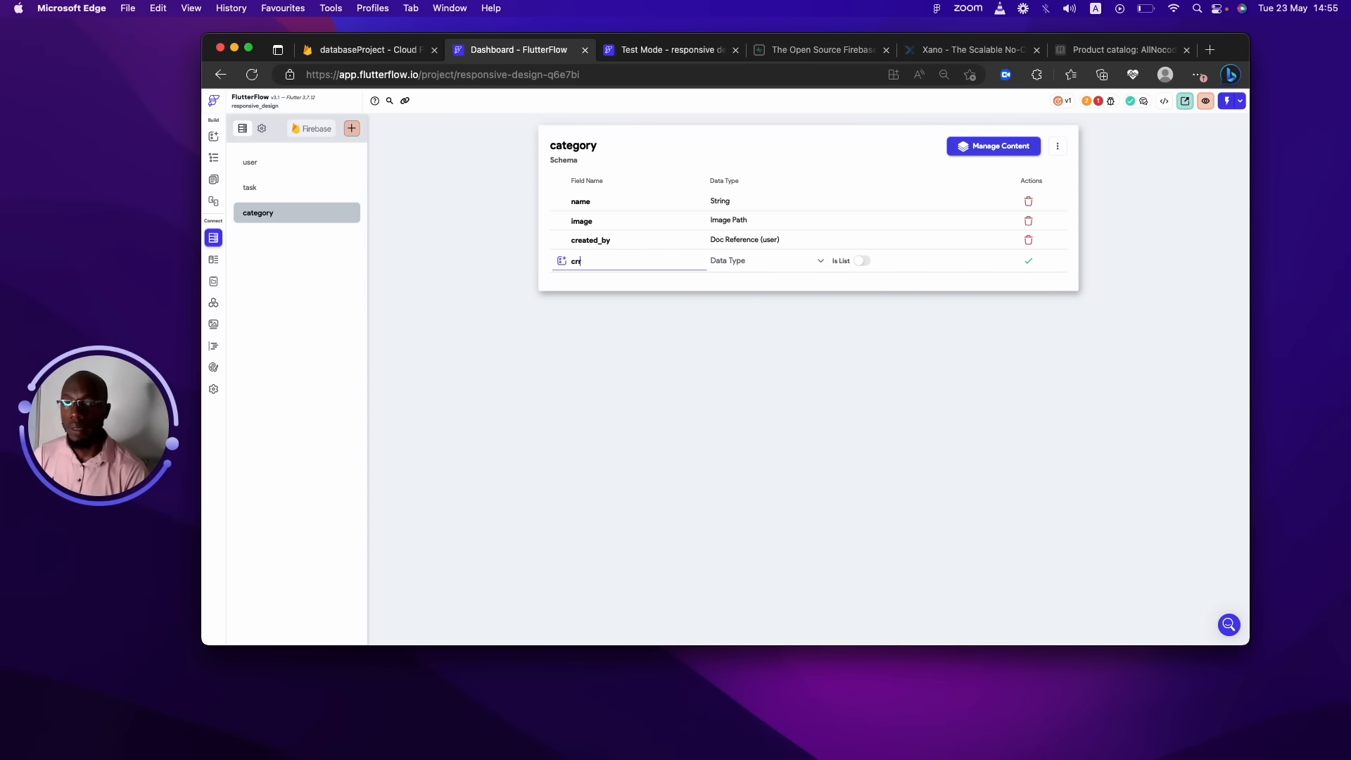
type("ted_at")
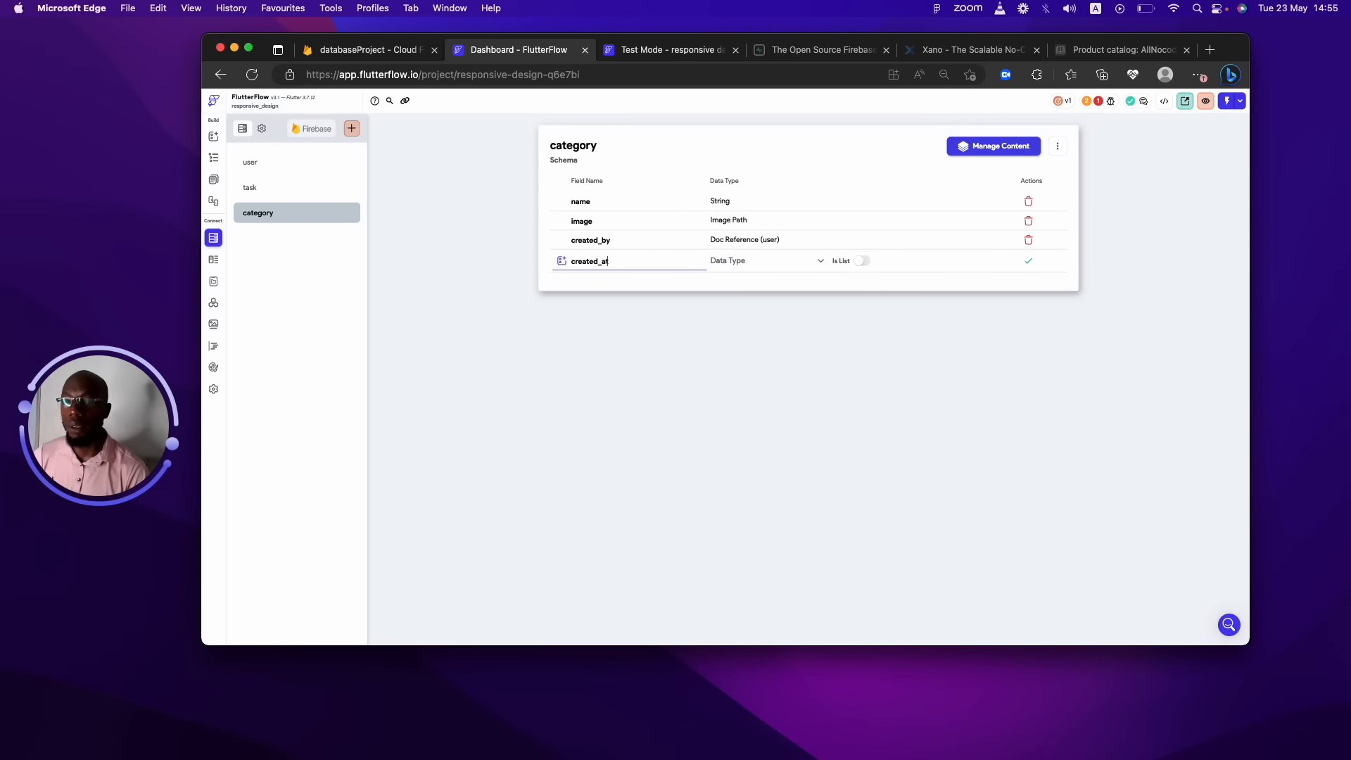
left_click(739, 264)
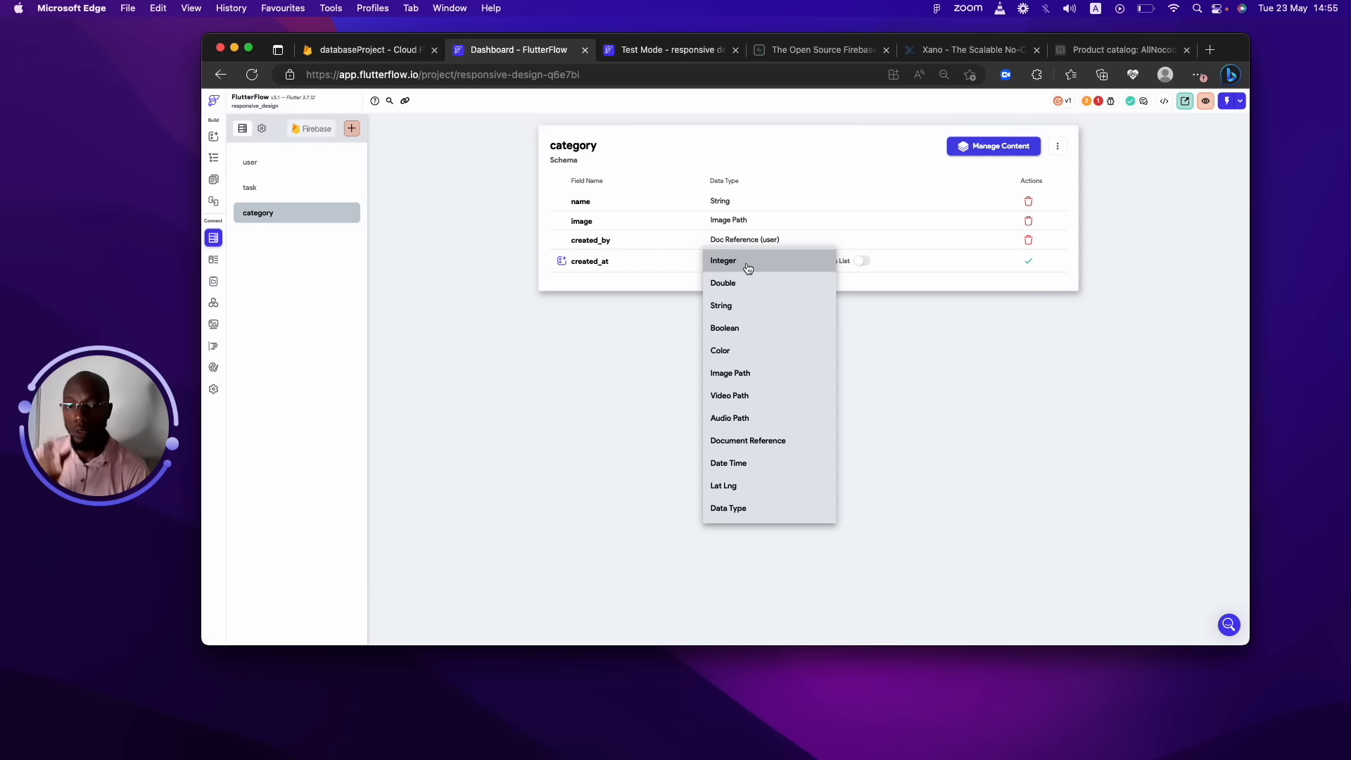
left_click(728, 462)
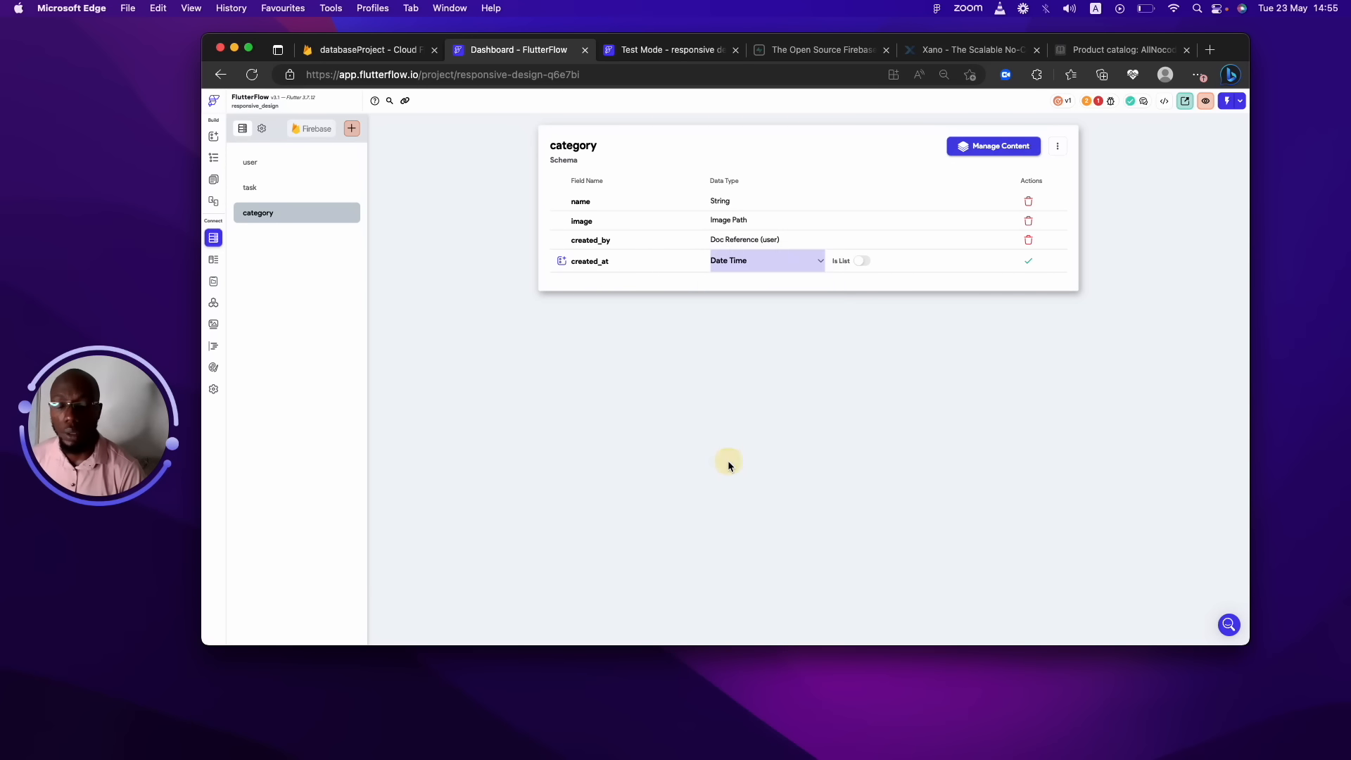
left_click(1029, 261)
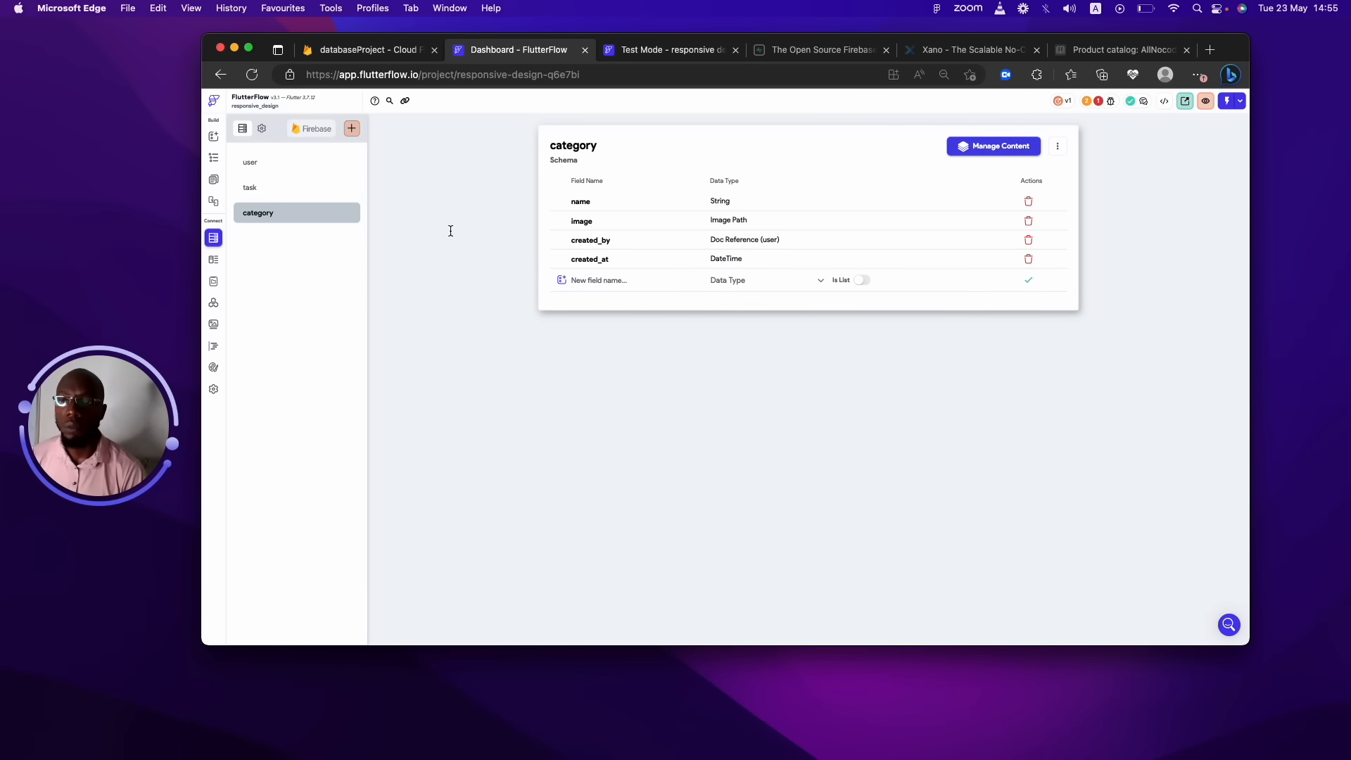
left_click(294, 195)
left_click(292, 211)
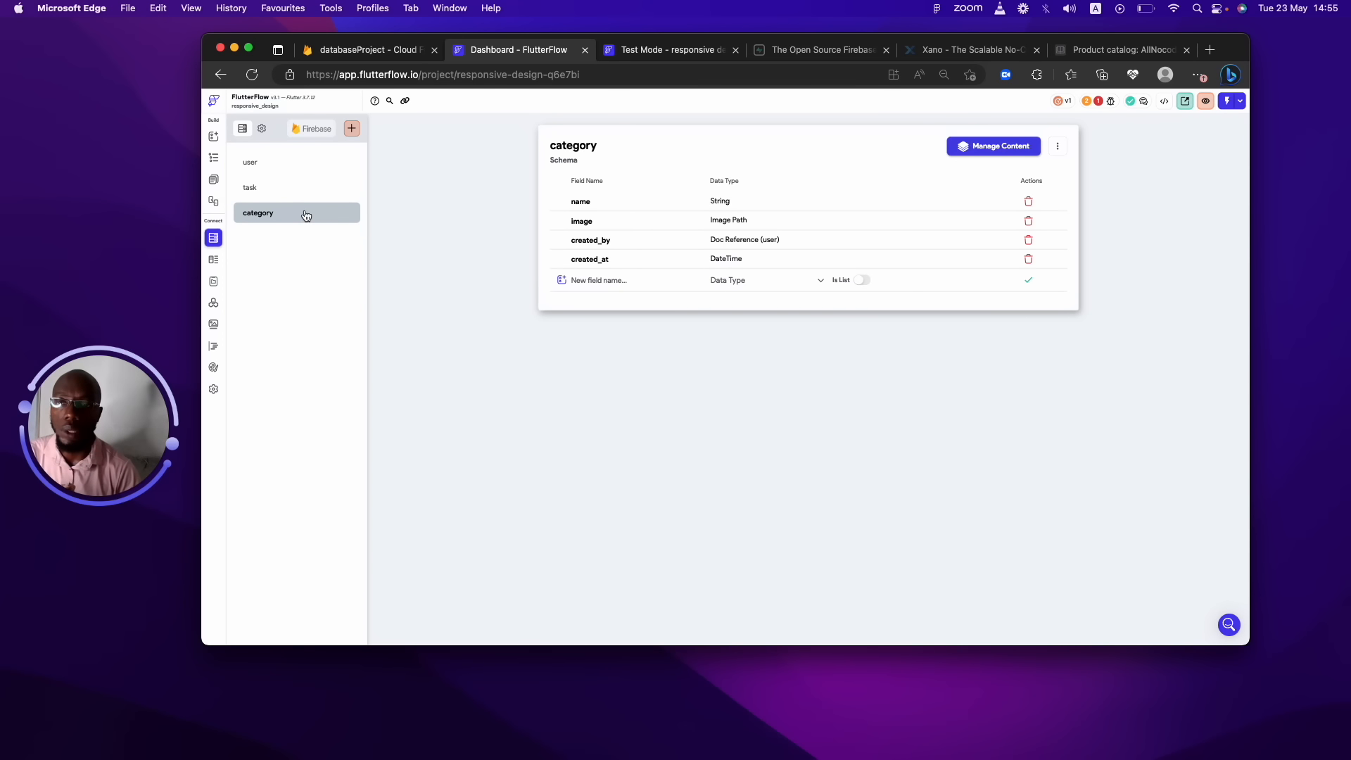
Give the task collection a String field named category, then reopen the category schema.
left_click(289, 189)
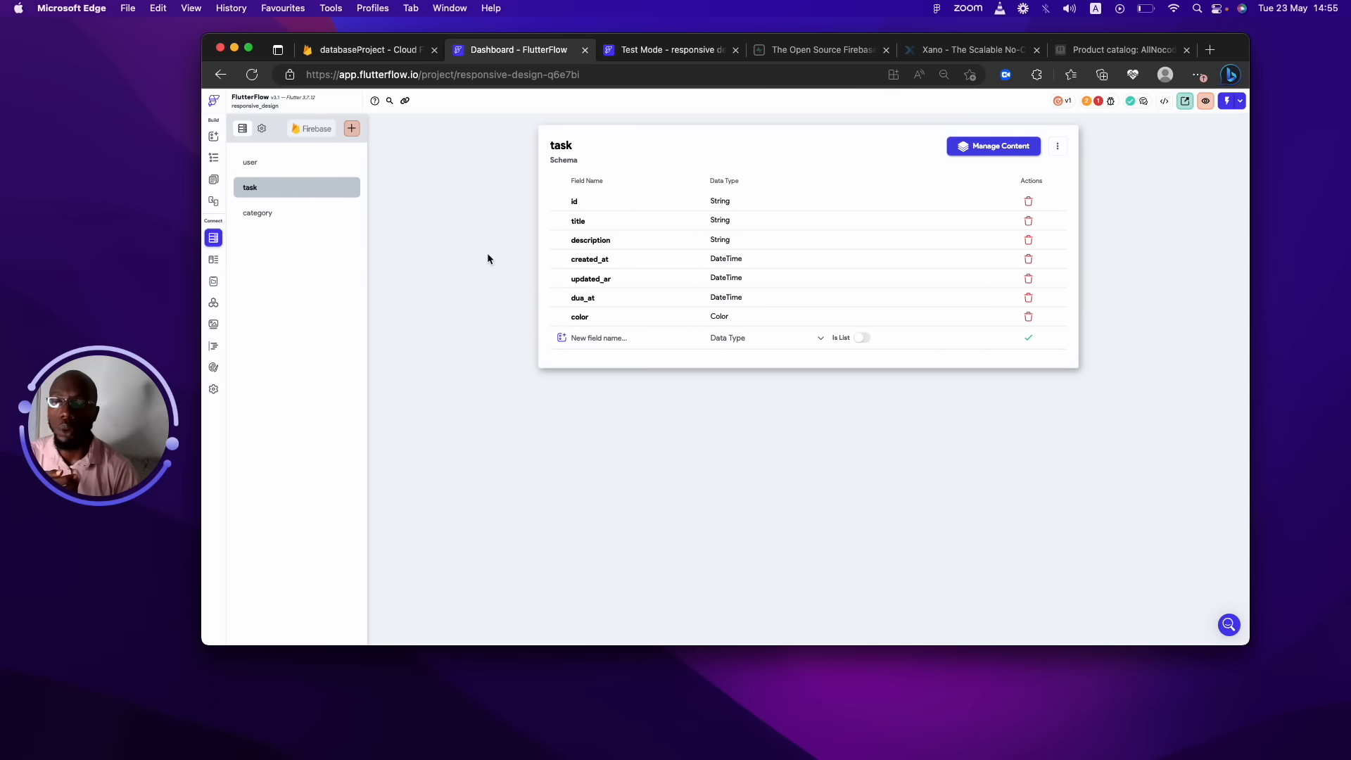
left_click(337, 213)
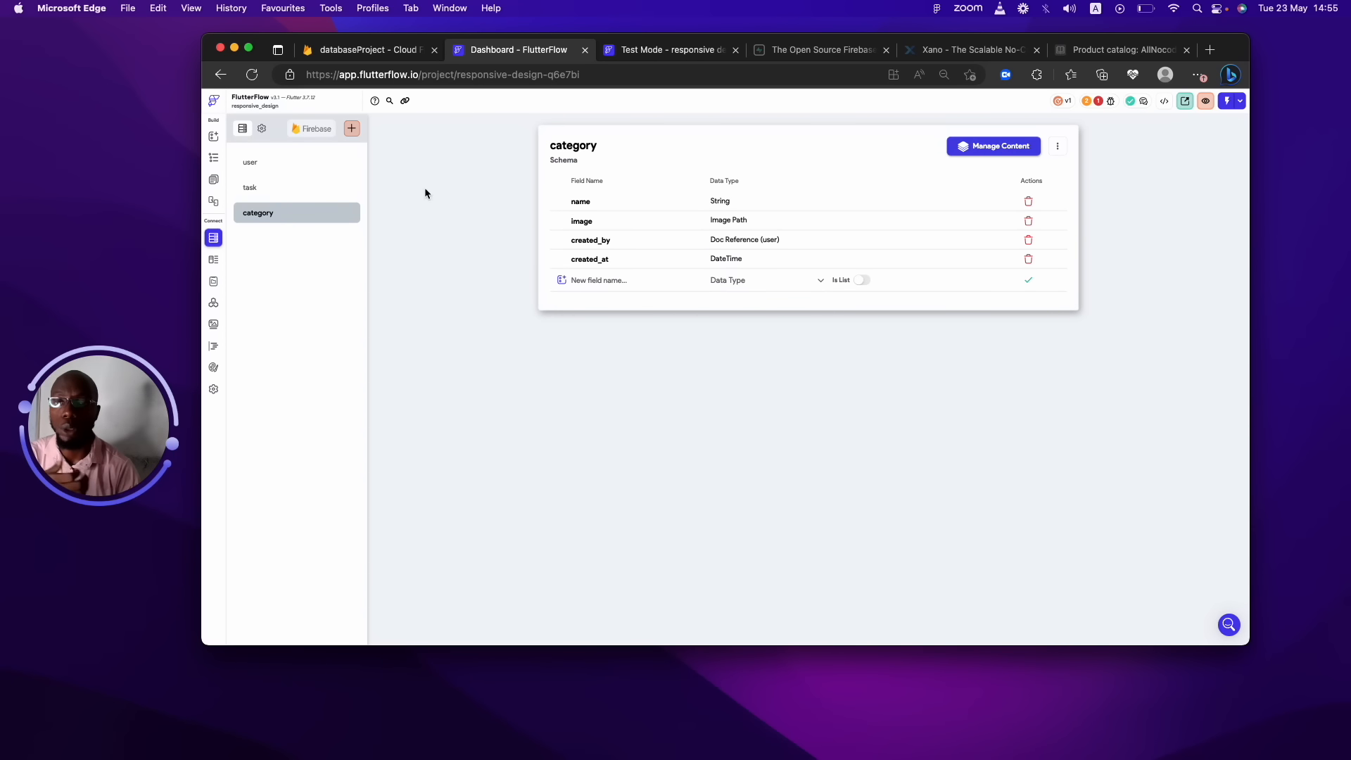
left_click(330, 194)
left_click(628, 341)
type("catefir")
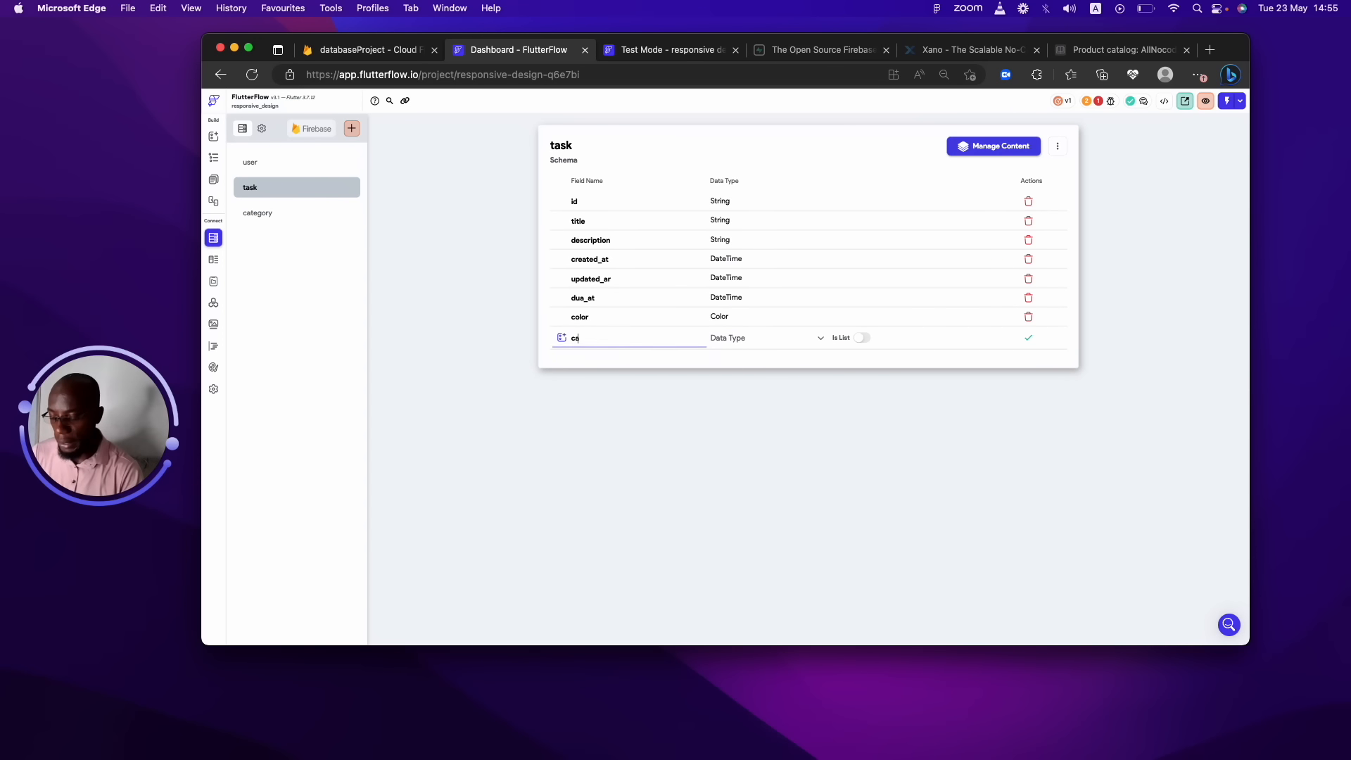
key("BackSpace")
key("BackSpace")
key("BackSpace")
key("BackSpace")
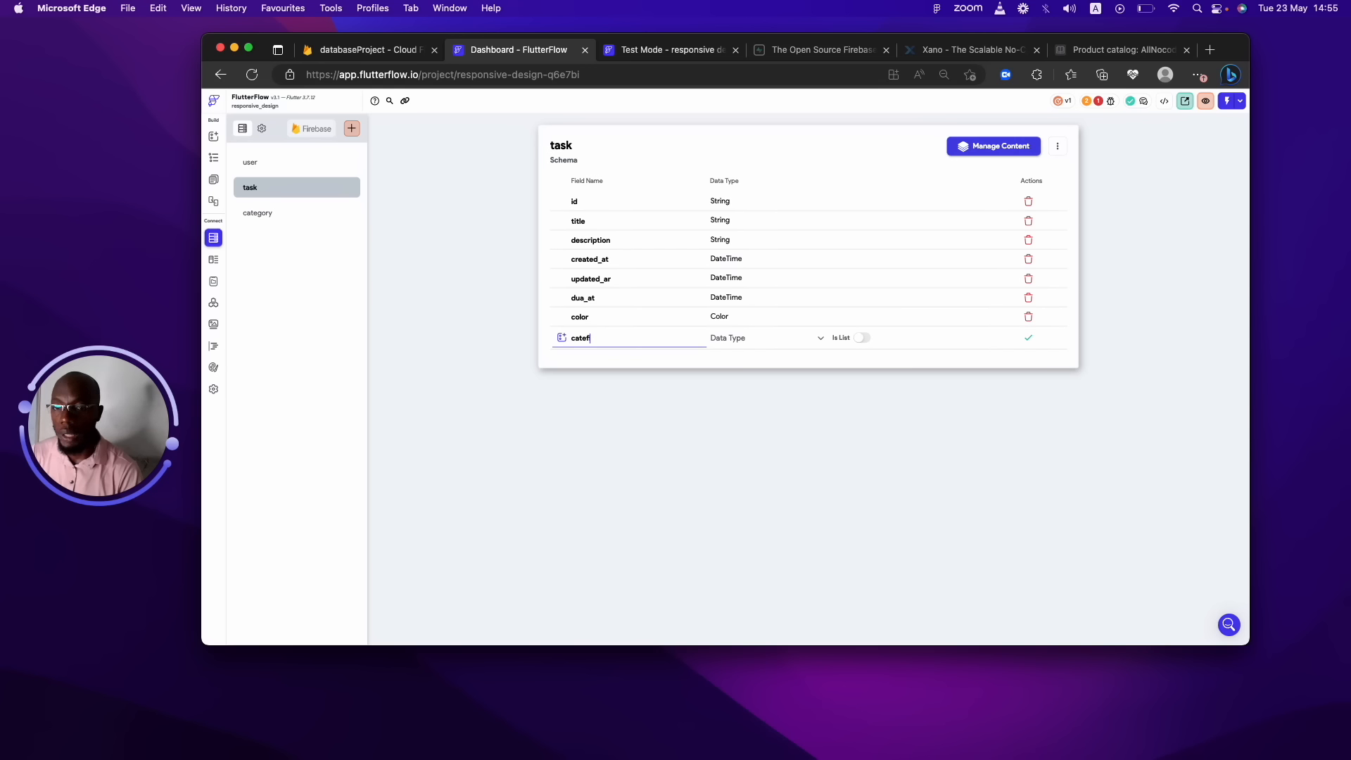
type("gi")
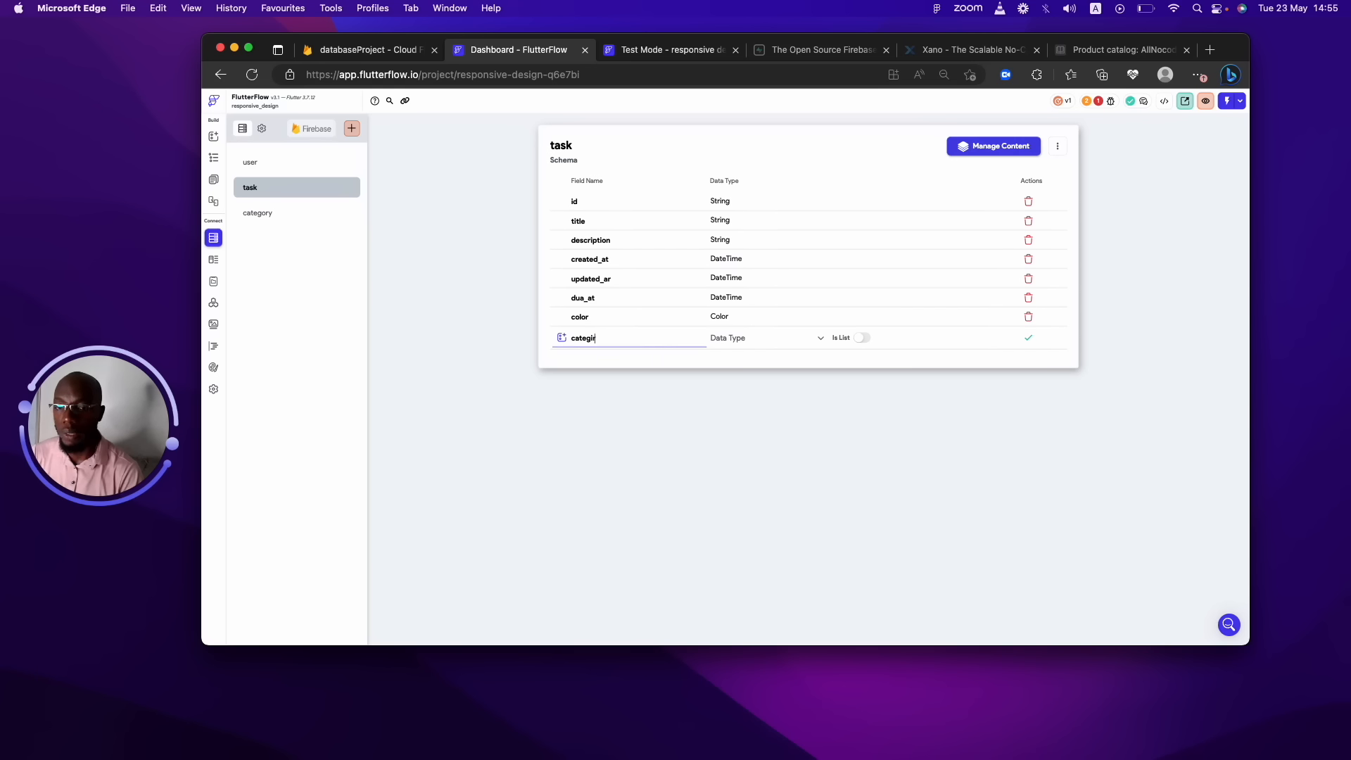
key("BackSpace")
type("ory")
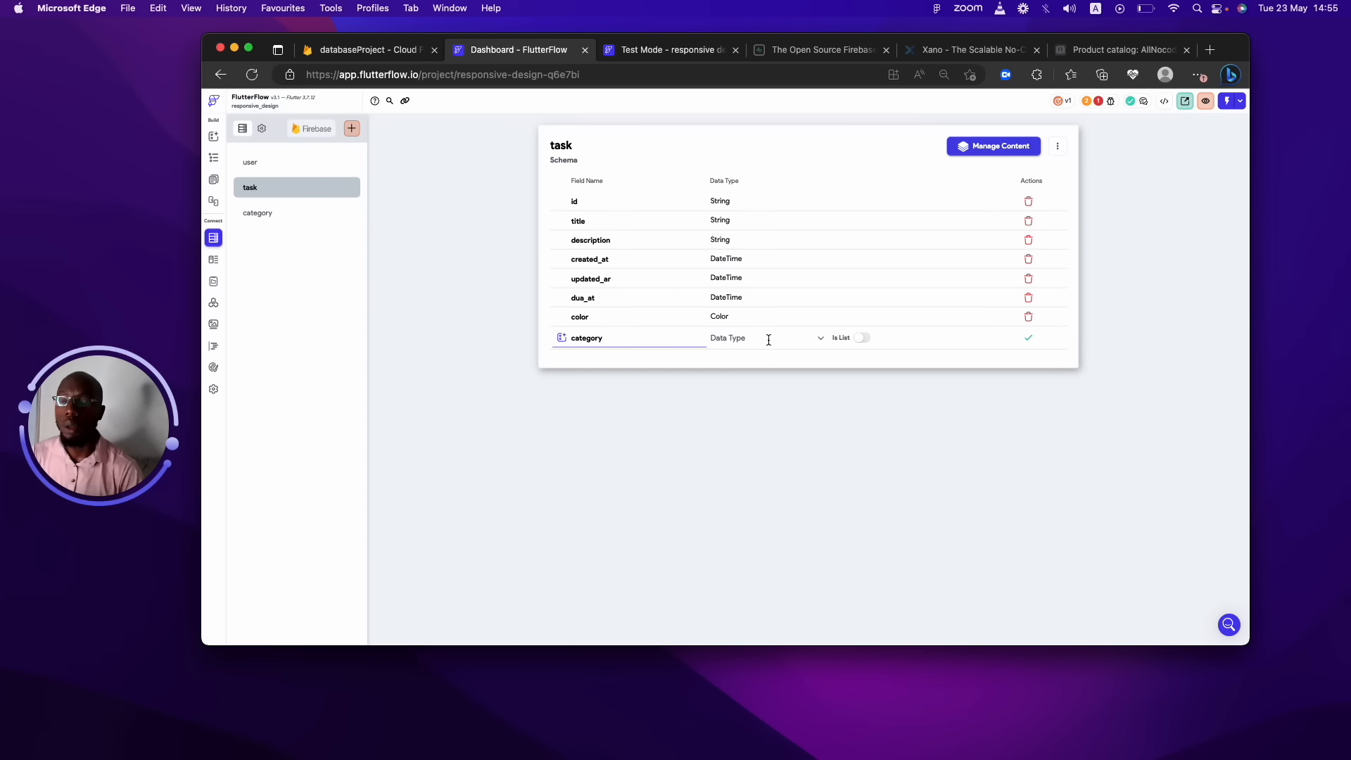
left_click(793, 338)
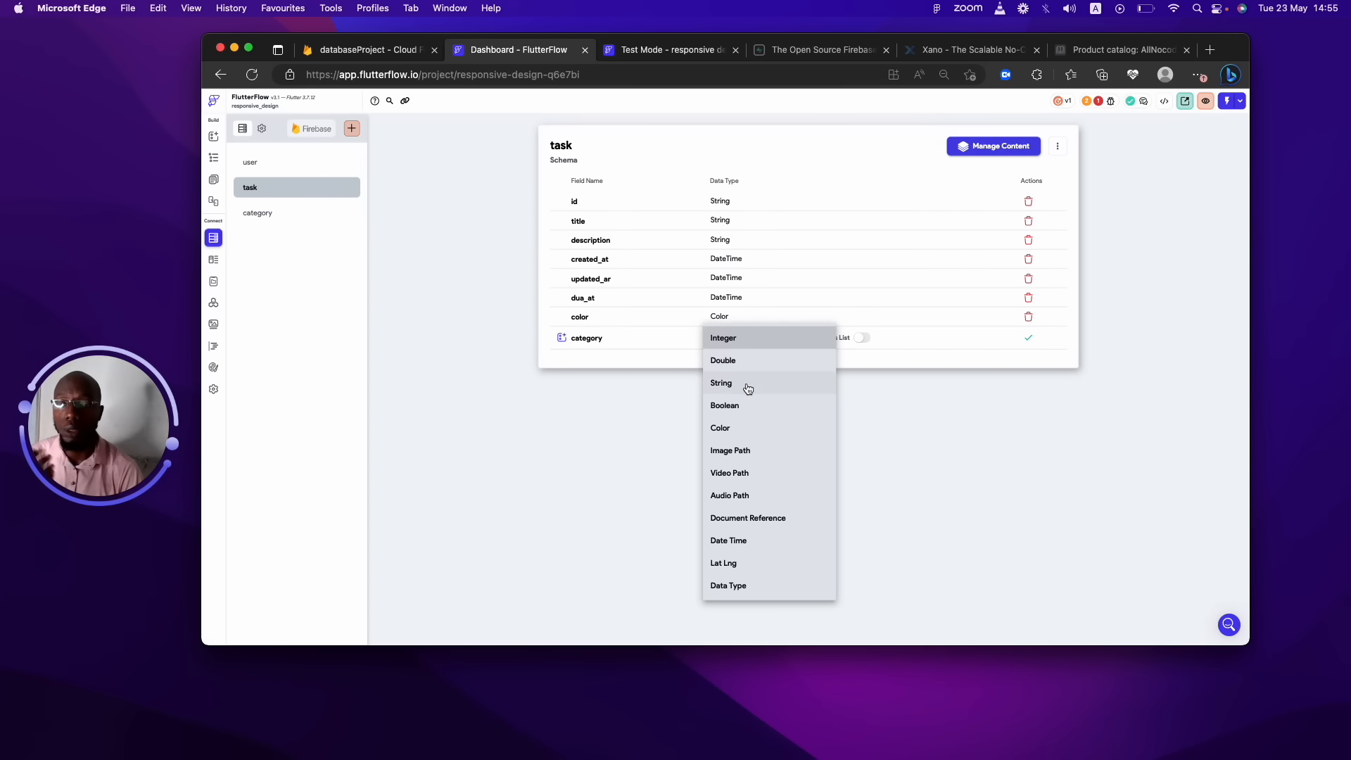
left_click(748, 389)
left_click(1027, 338)
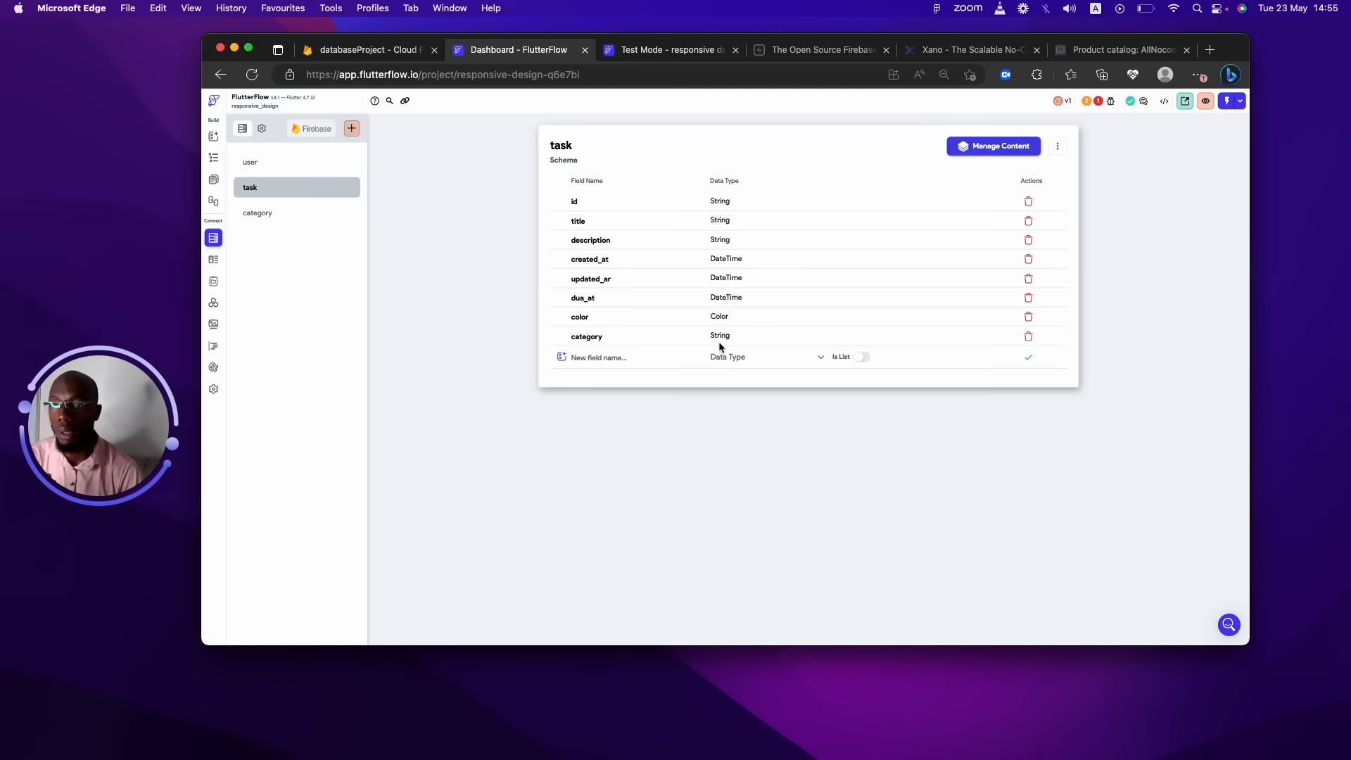
left_click(271, 212)
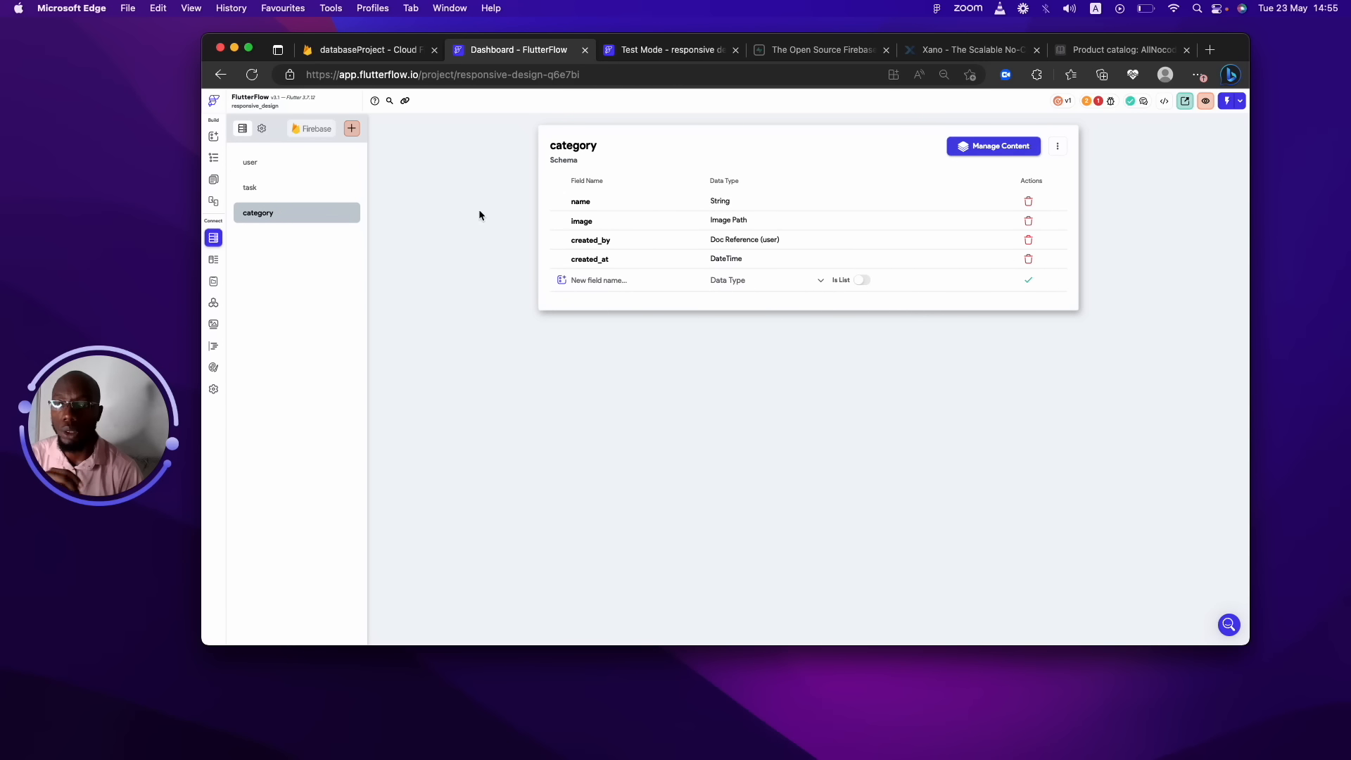
Add a String id field to category, then switch to the task schema.
left_click(601, 279)
type("id")
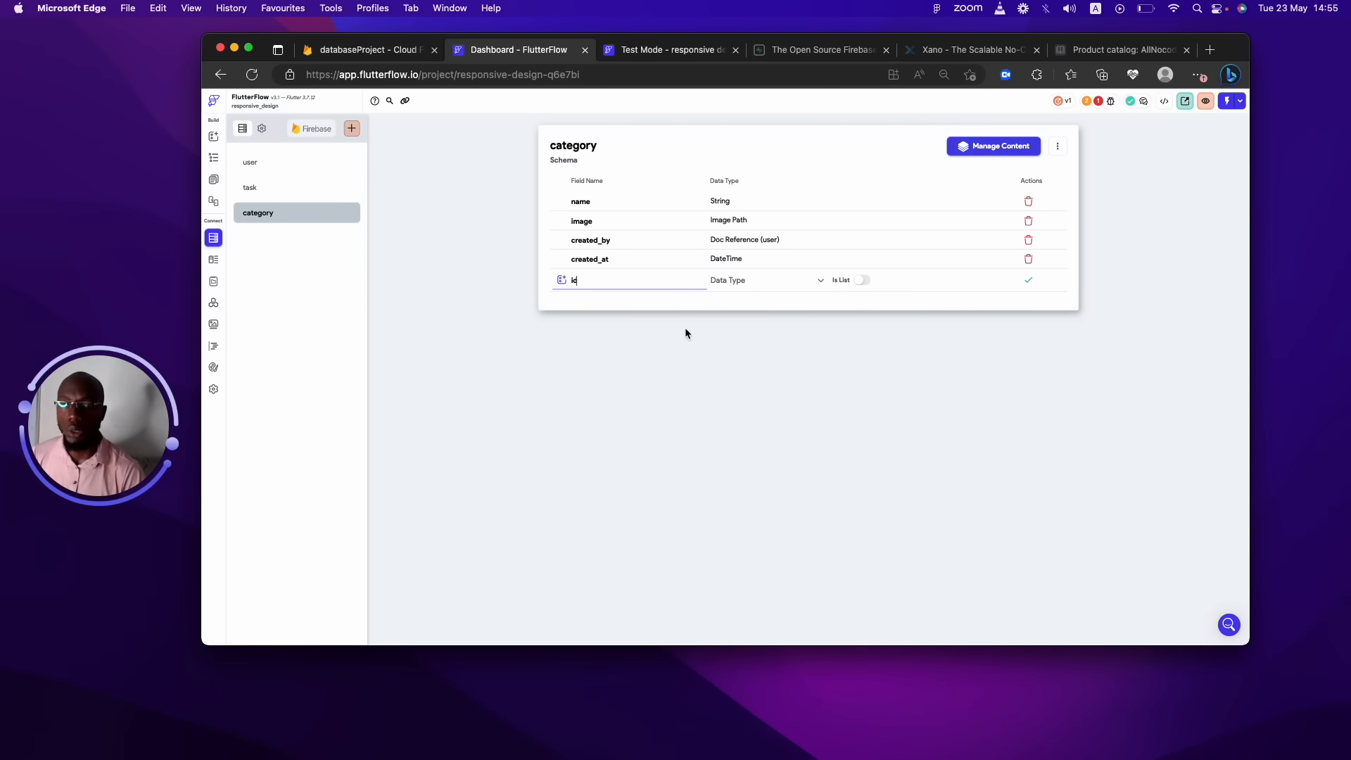
left_click(732, 280)
left_click(731, 325)
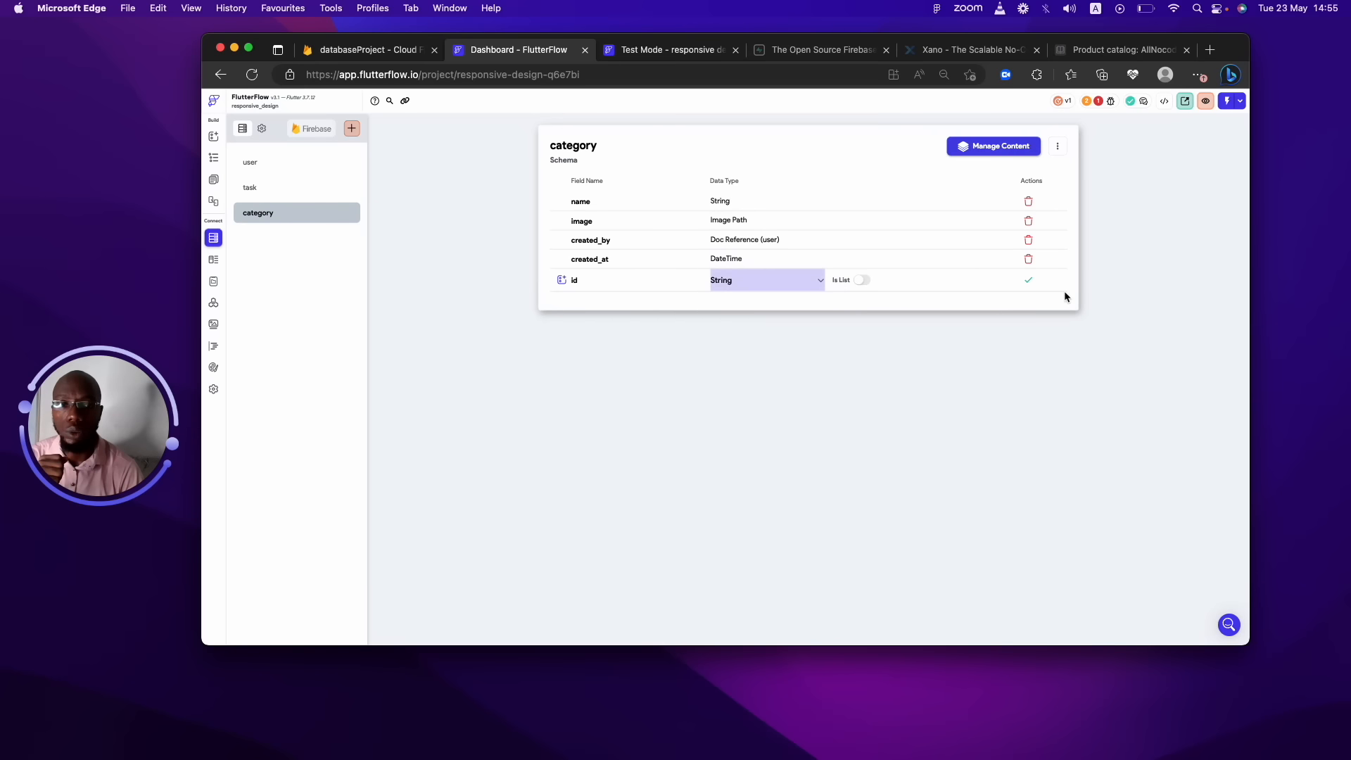
left_click(1028, 281)
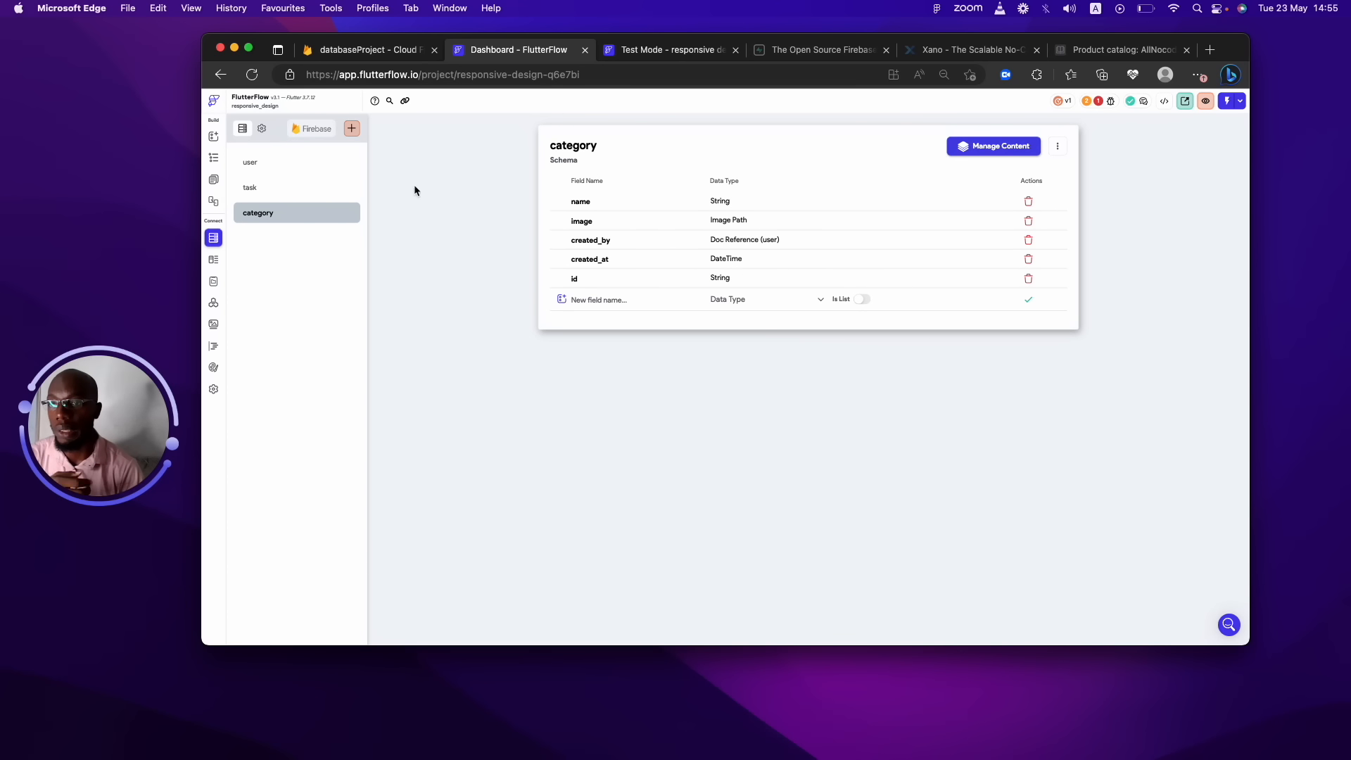
left_click(314, 194)
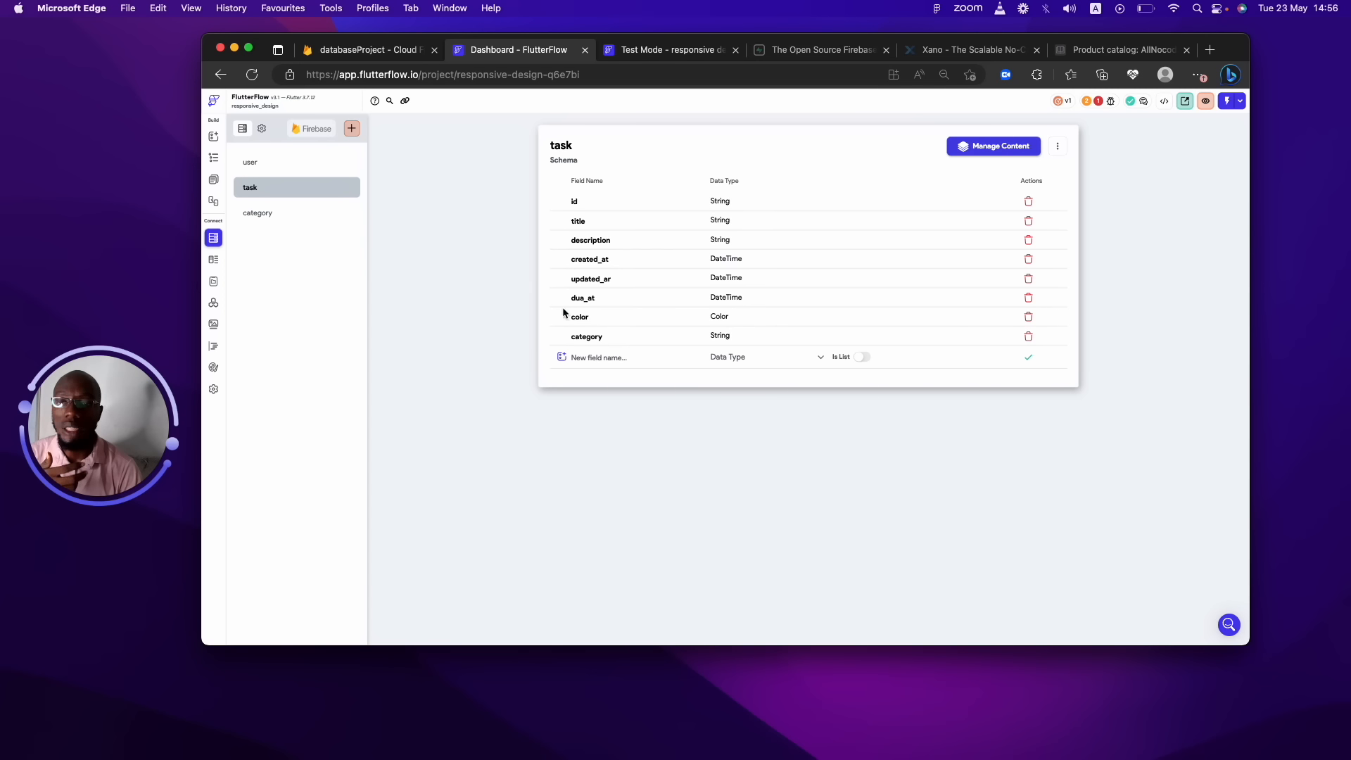
Add a created_by field to task referencing user documents, then open the user schema.
left_click(640, 357)
type("created")
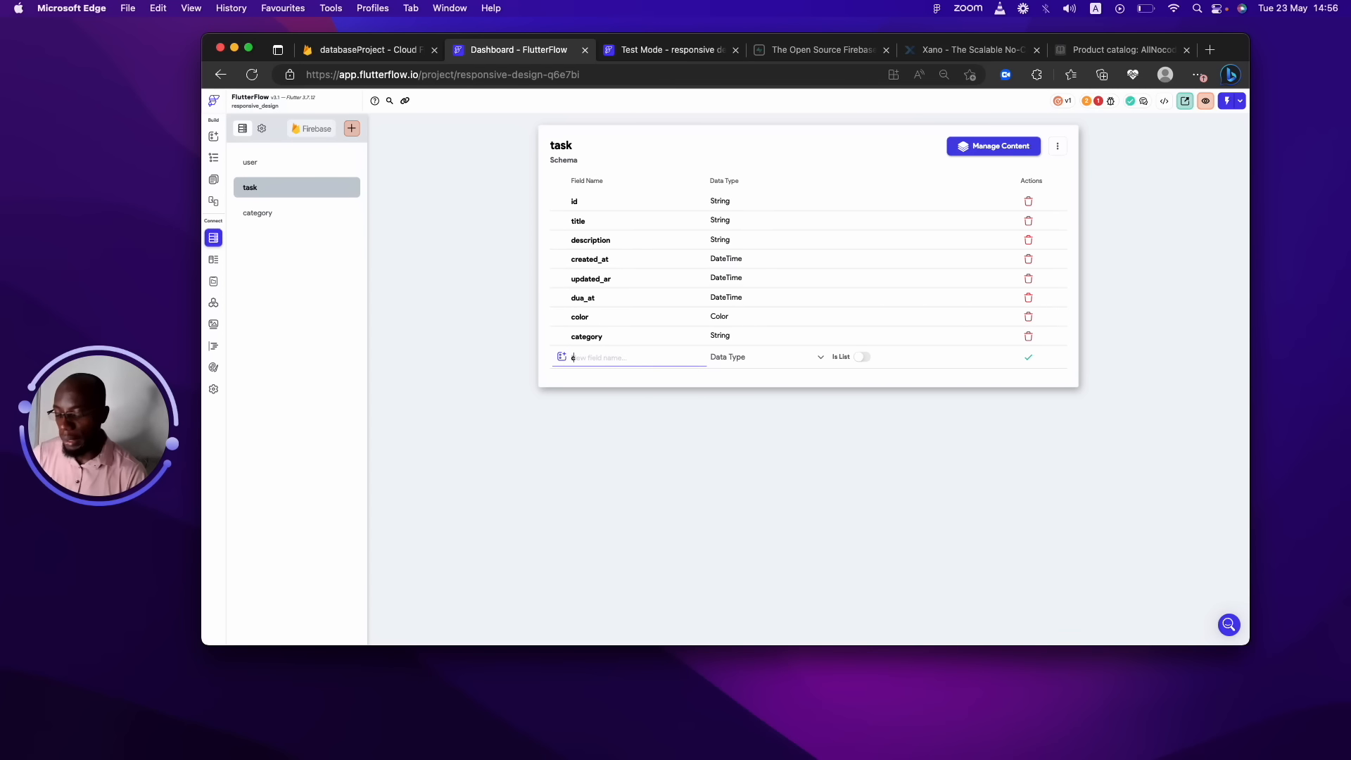
type("_by")
left_click(727, 357)
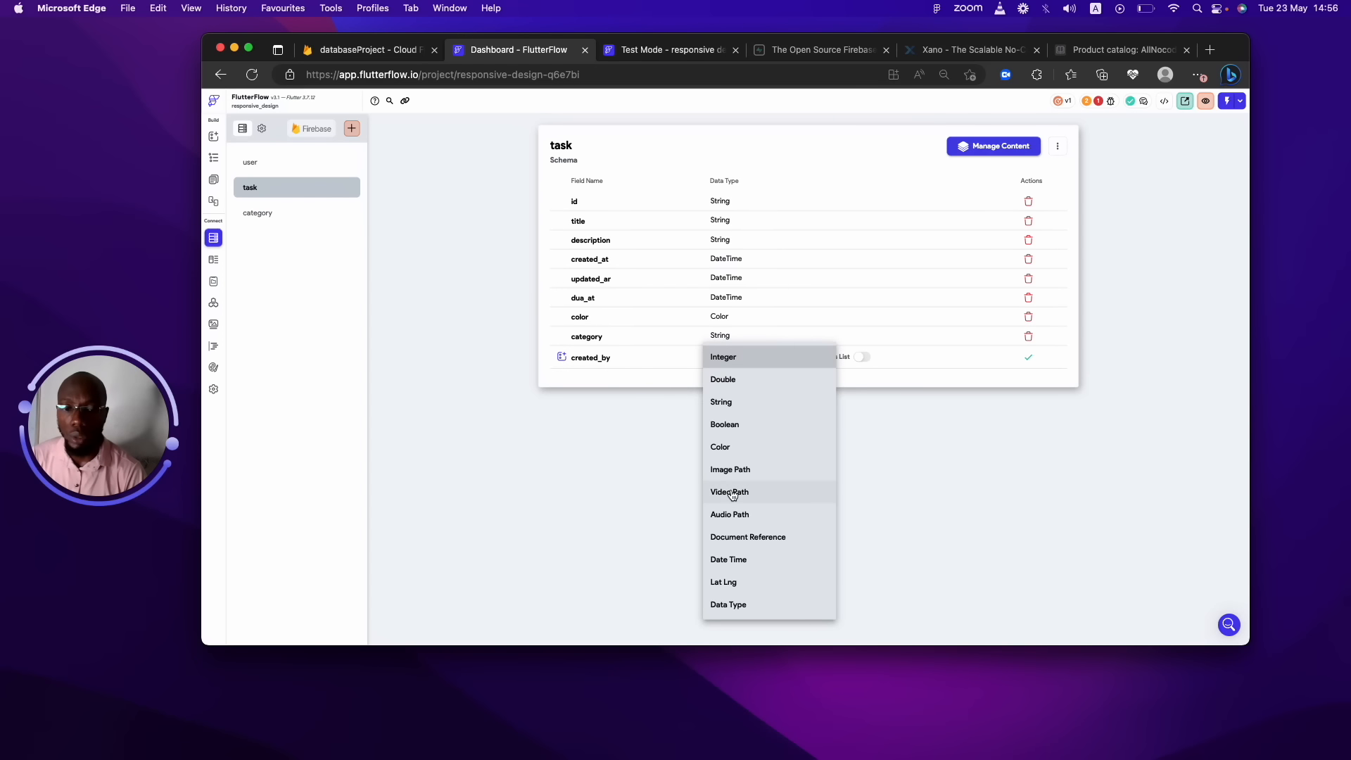
left_click(747, 536)
left_click(872, 357)
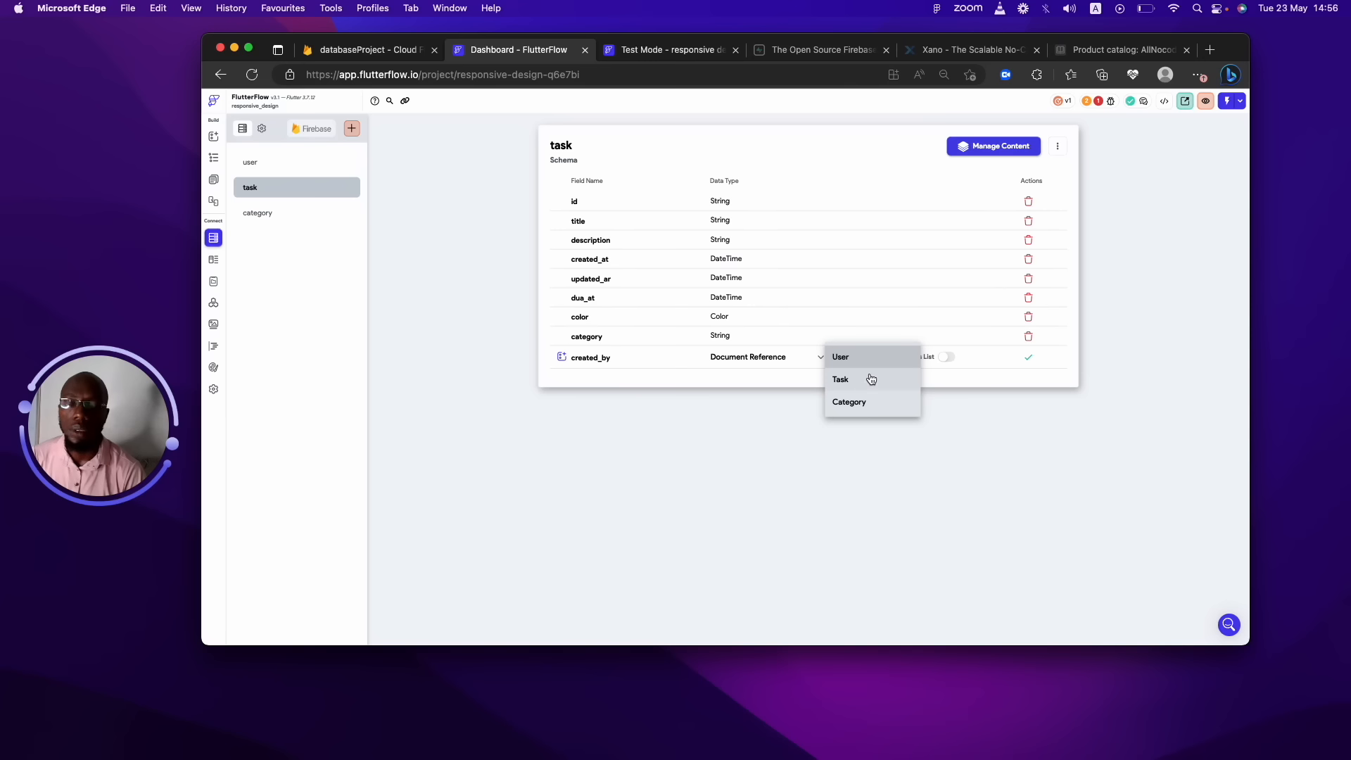
left_click(848, 357)
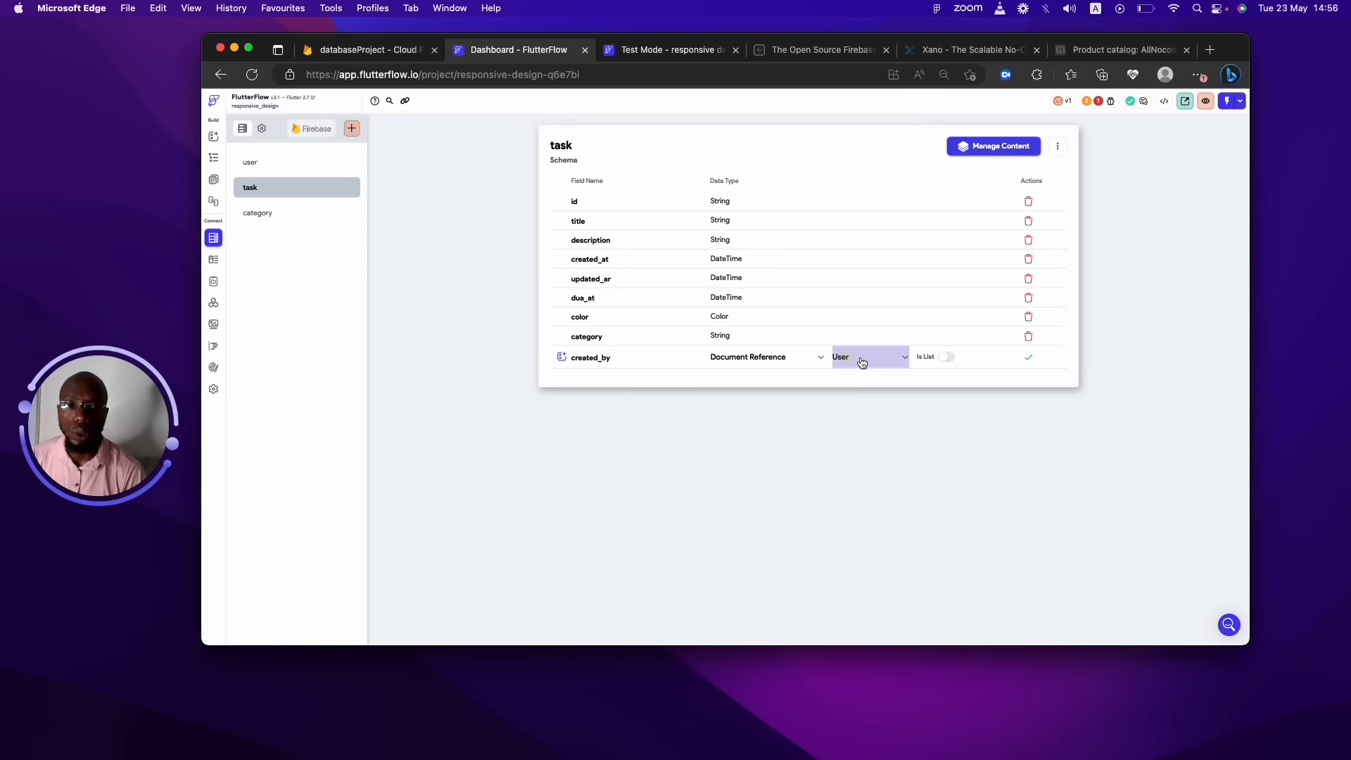
left_click(1027, 359)
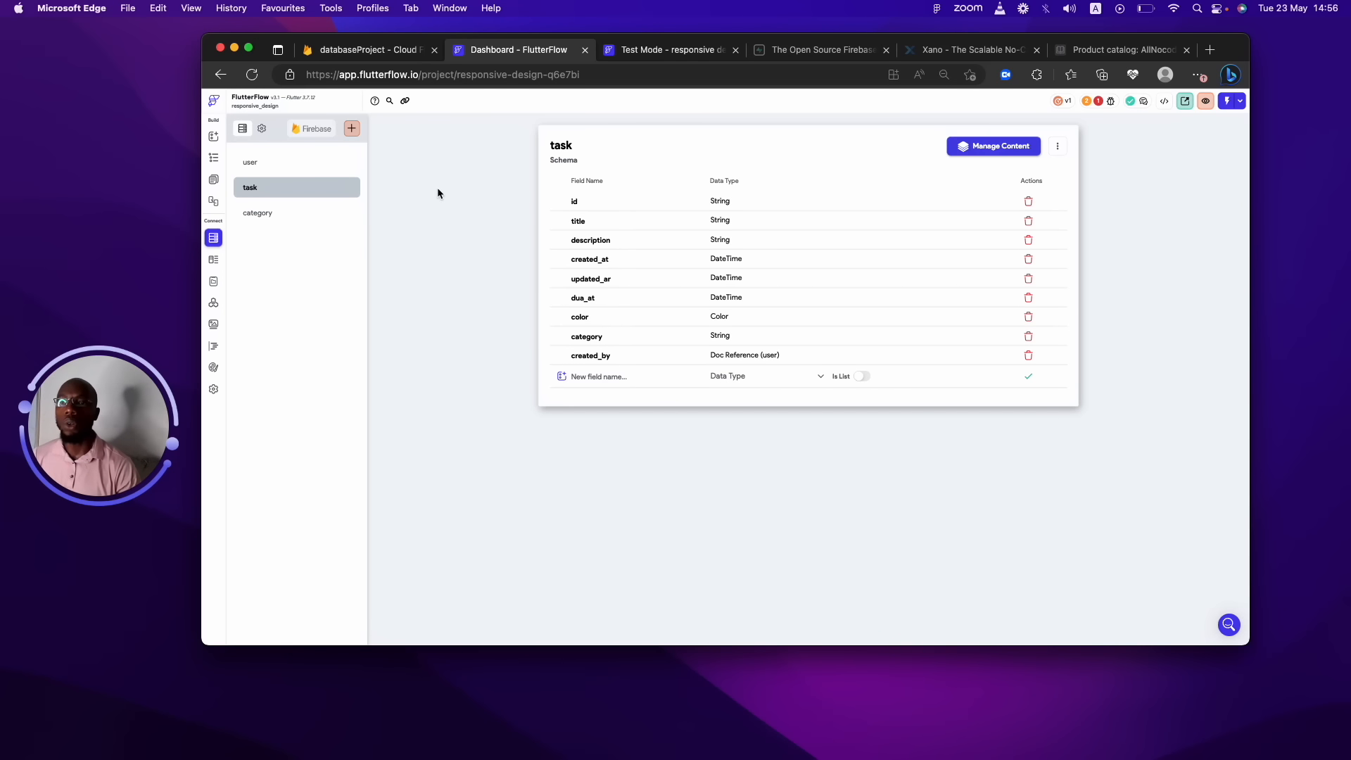
left_click(280, 167)
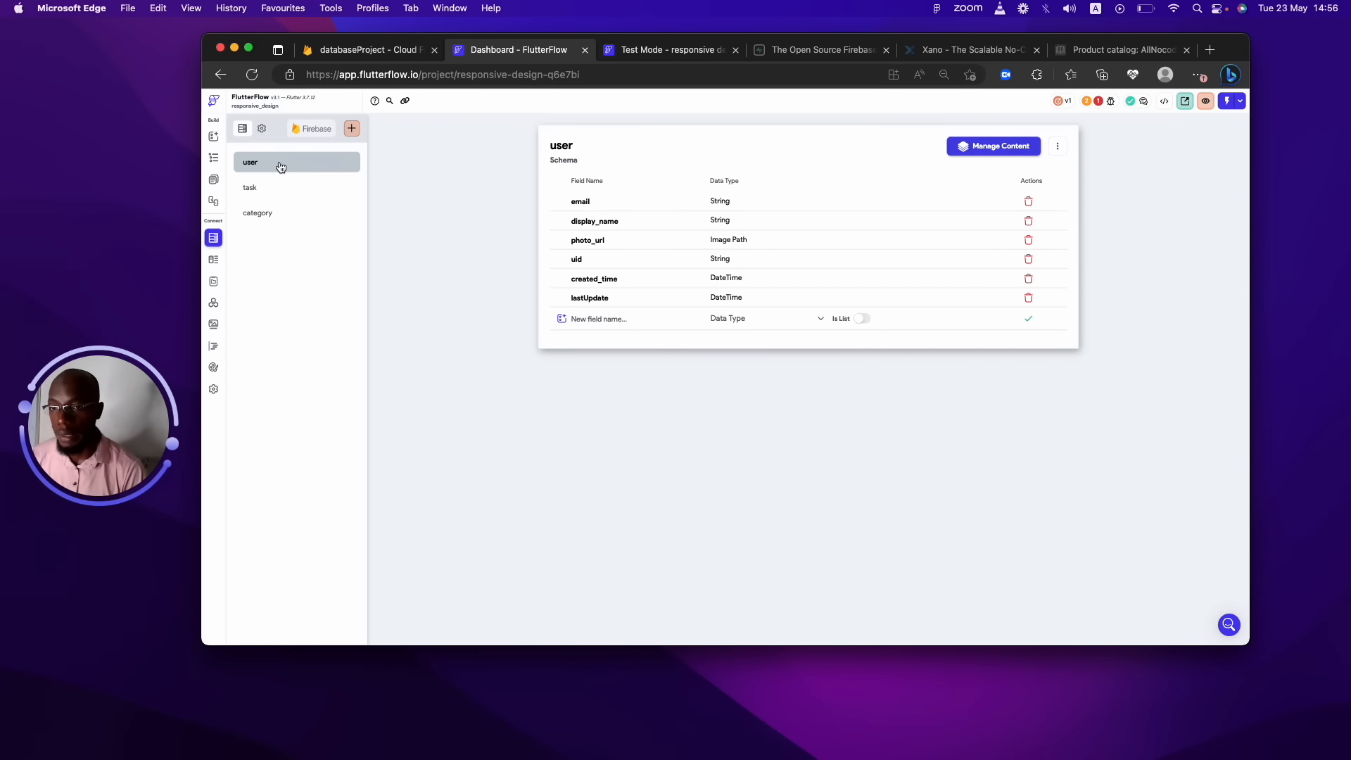
Add a tasks field to user as a list of task document references.
left_click(628, 319)
type("task")
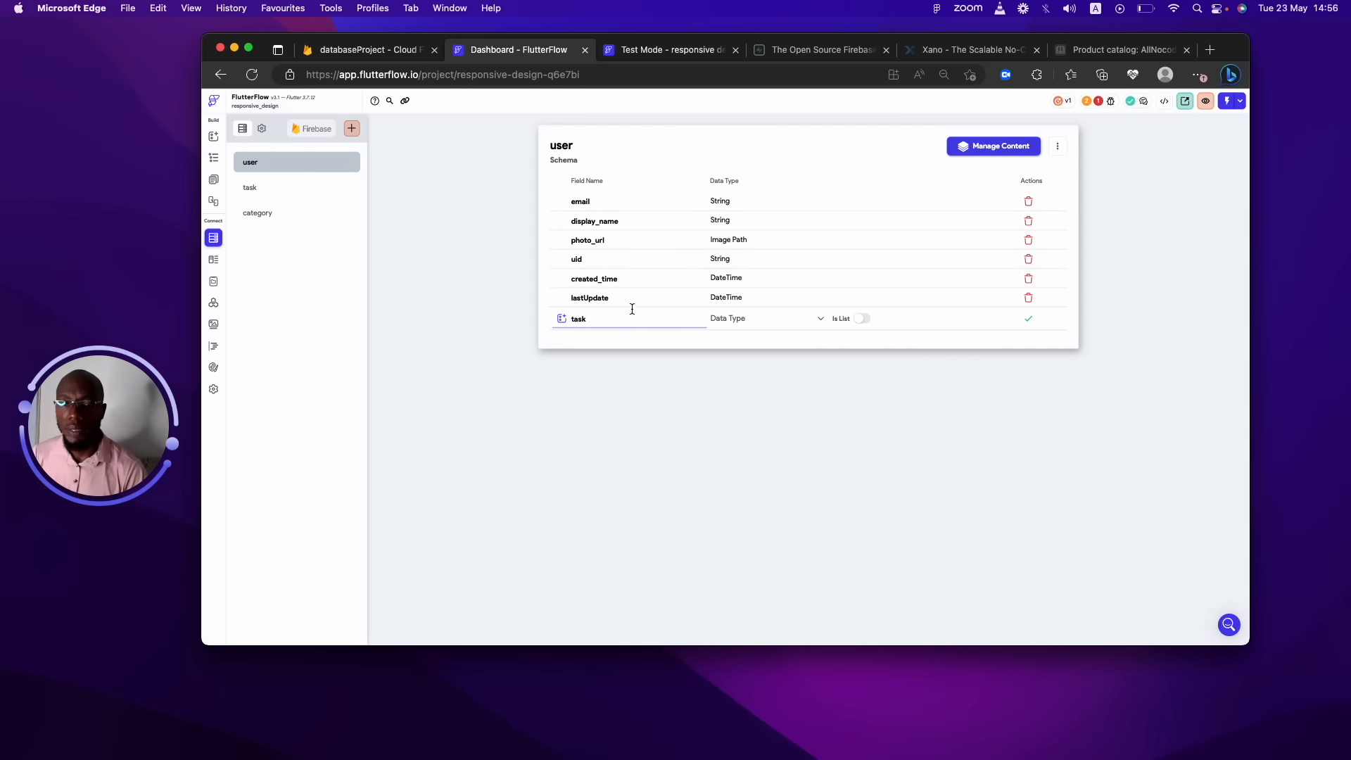
type("k")
key("BackSpace")
type("s")
left_click(735, 324)
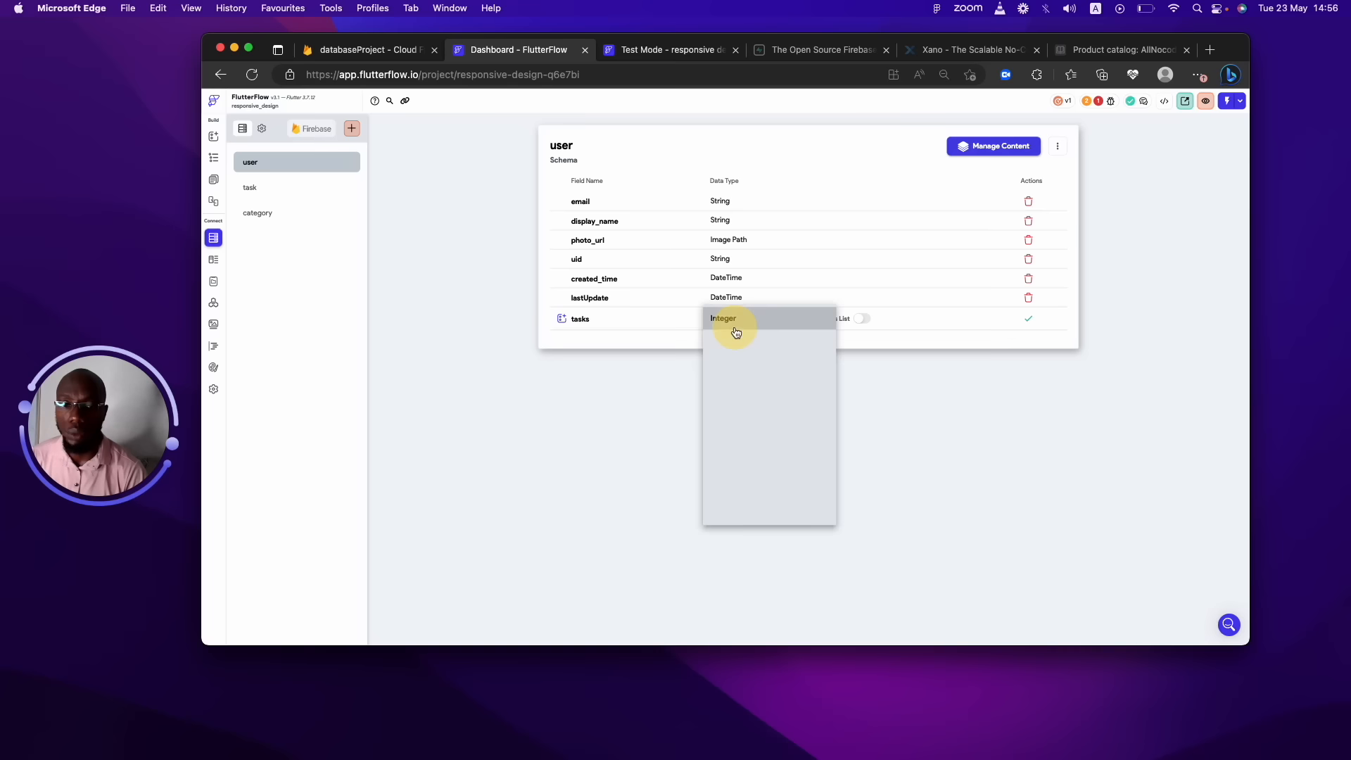
left_click(762, 503)
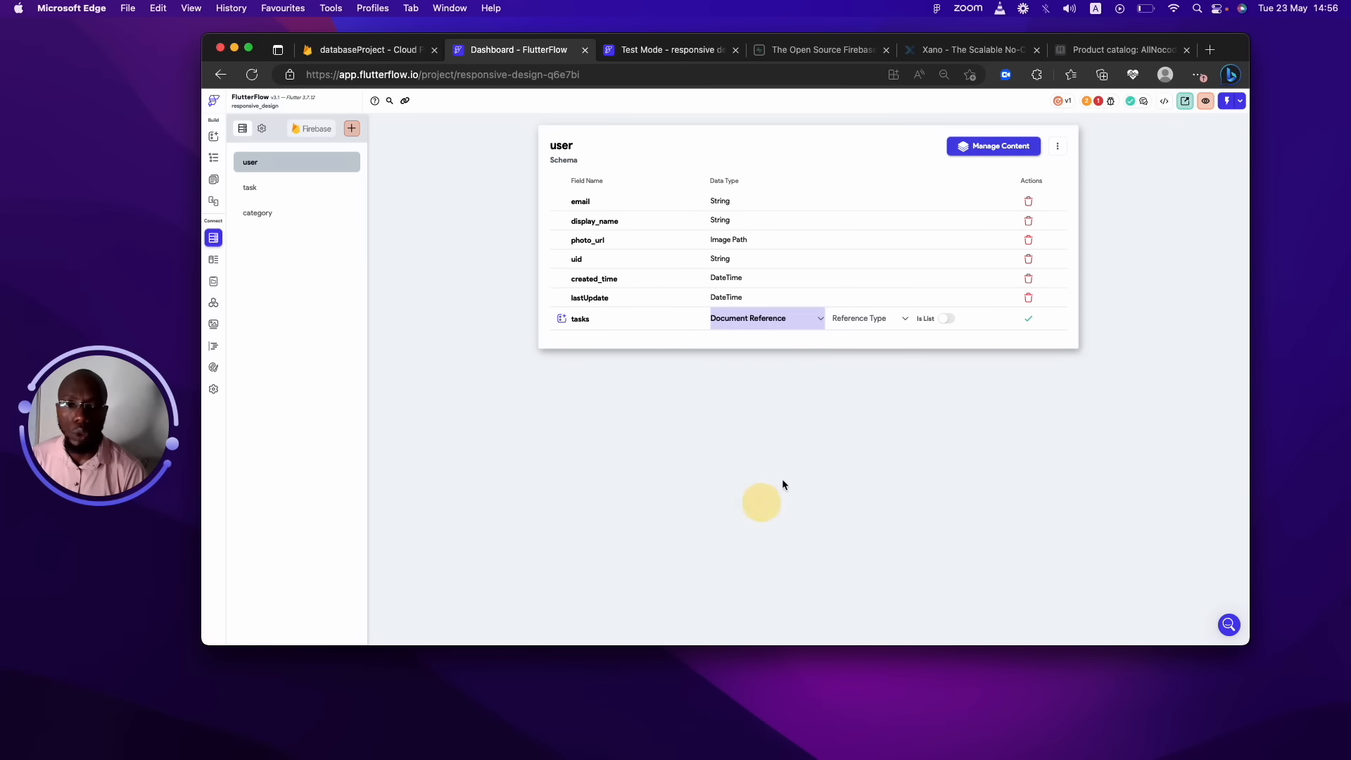
left_click(877, 318)
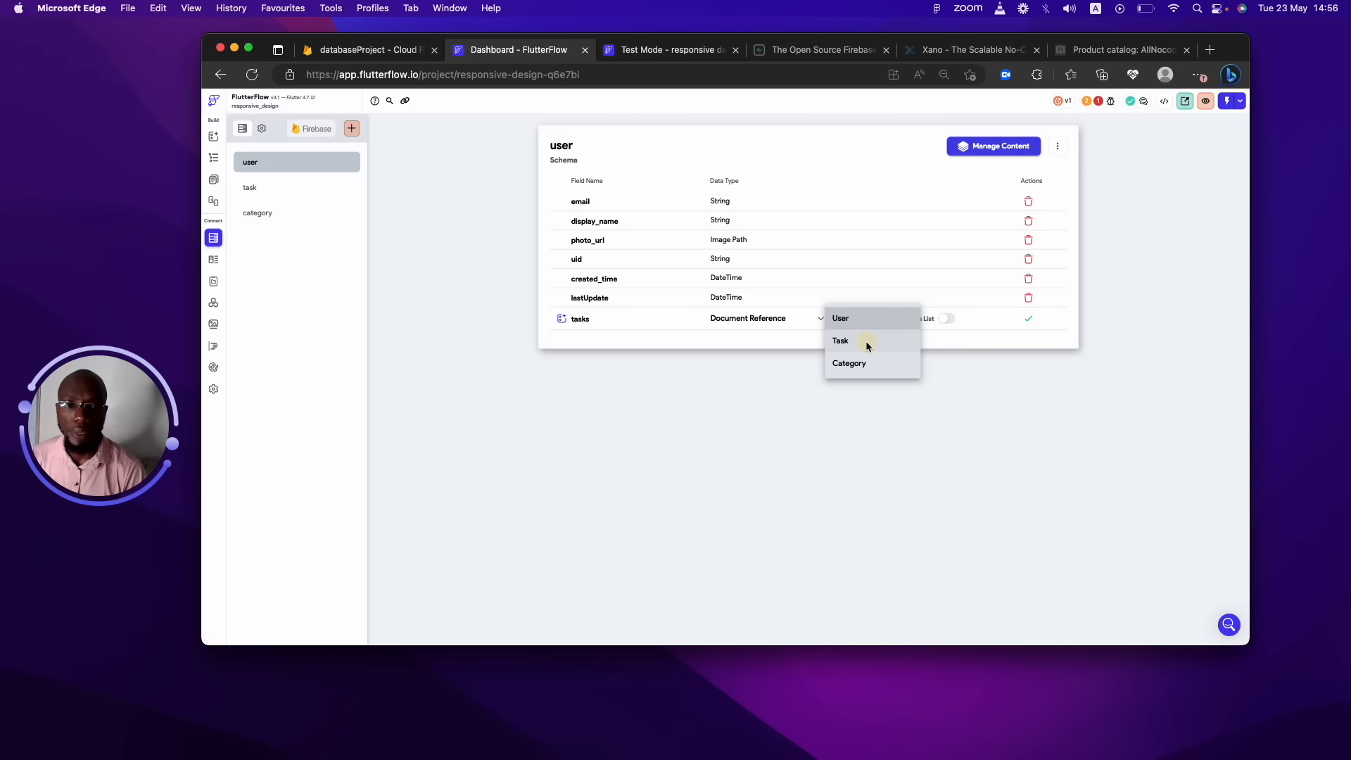
left_click(868, 342)
left_click(945, 321)
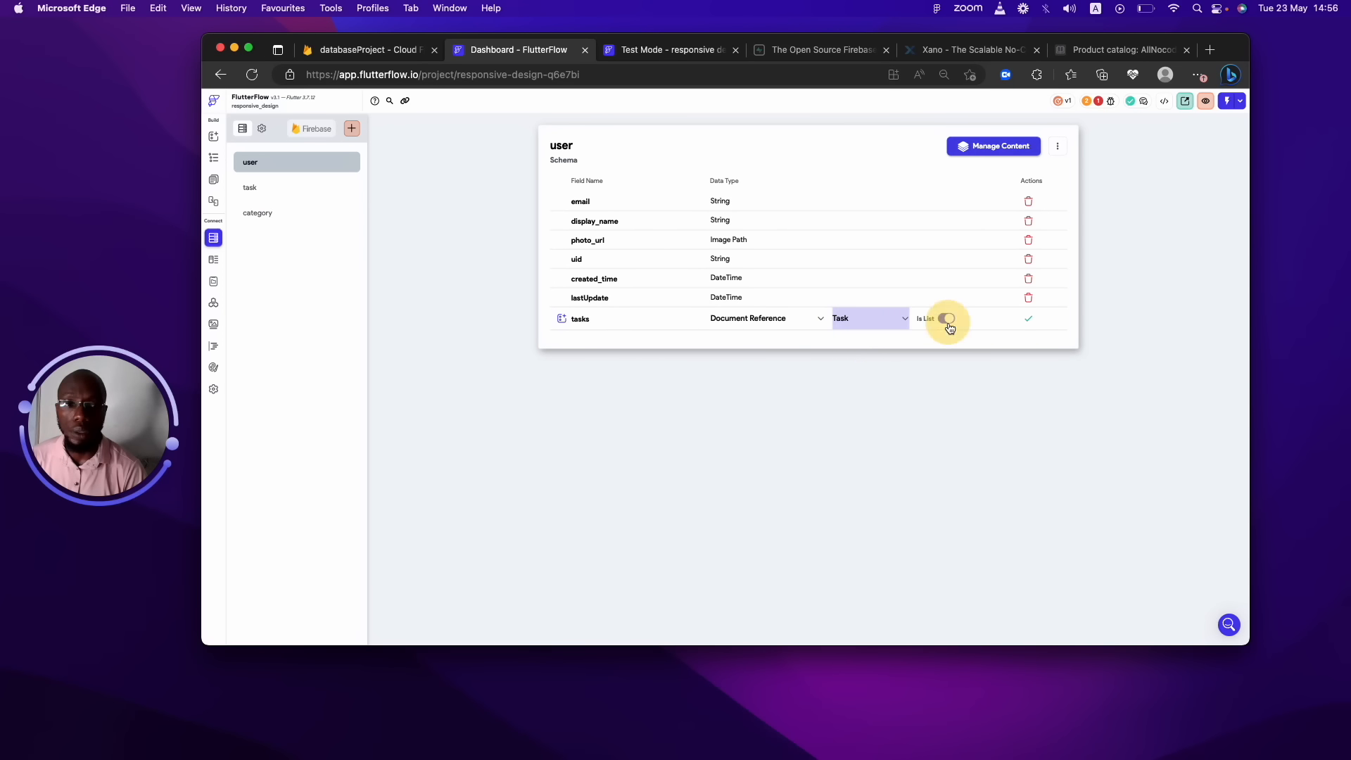
left_click(1036, 322)
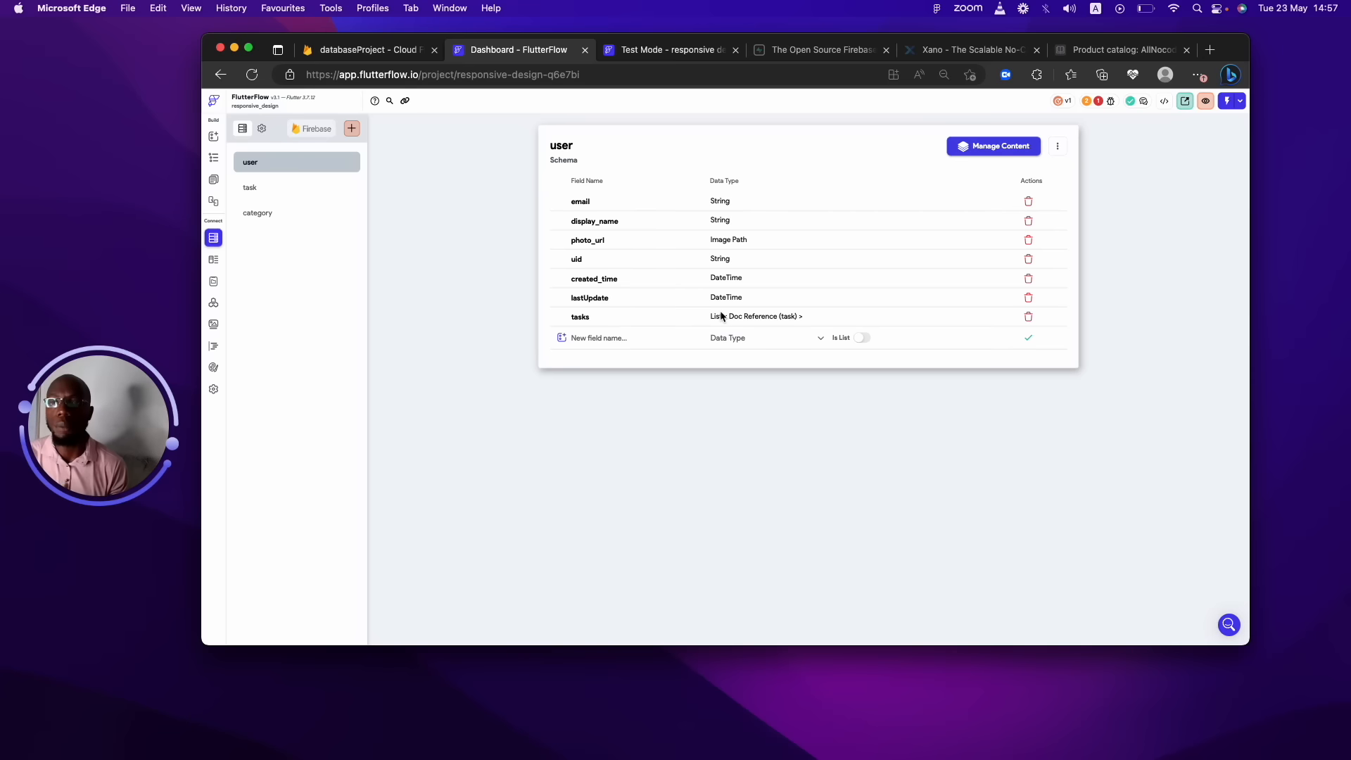
Switch between the task and user schemas, ending on the task collection.
left_click(306, 192)
left_click(279, 170)
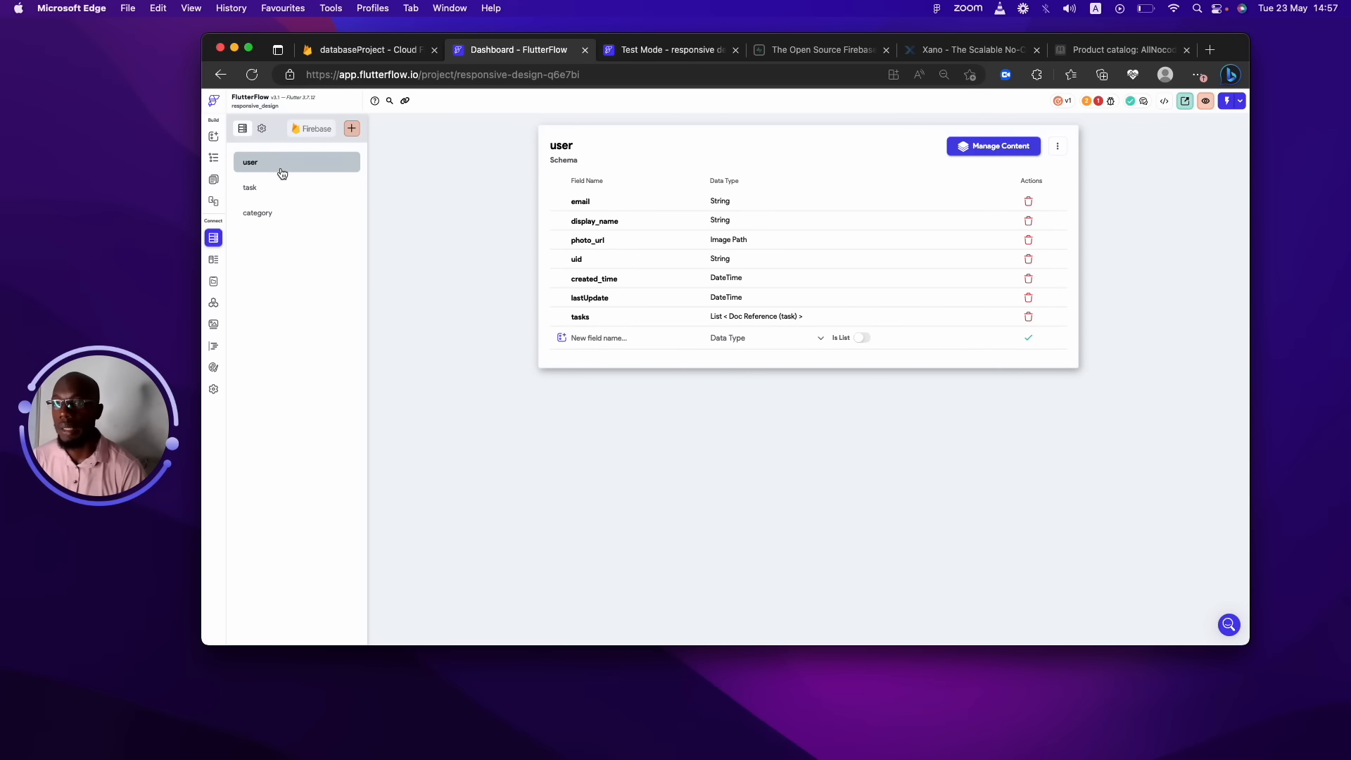
left_click(286, 195)
left_click(282, 164)
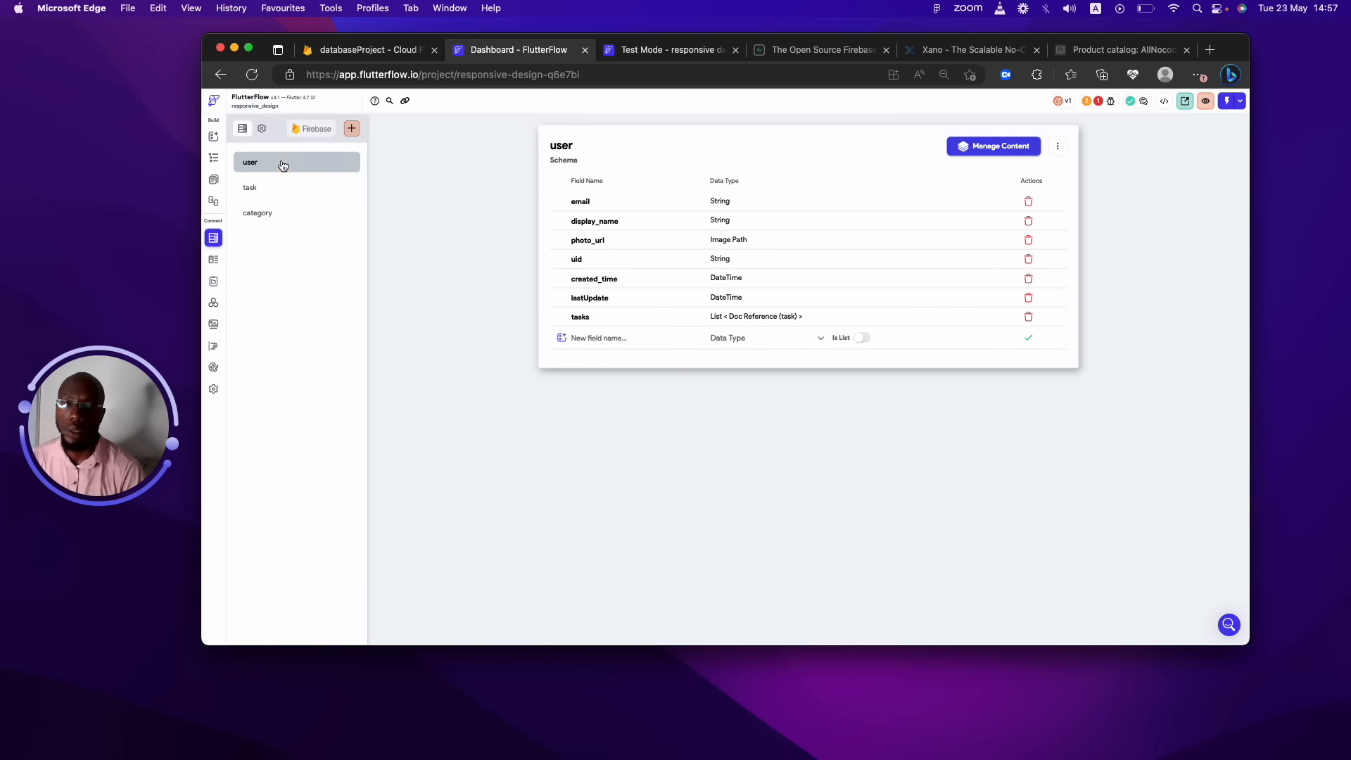
left_click(289, 189)
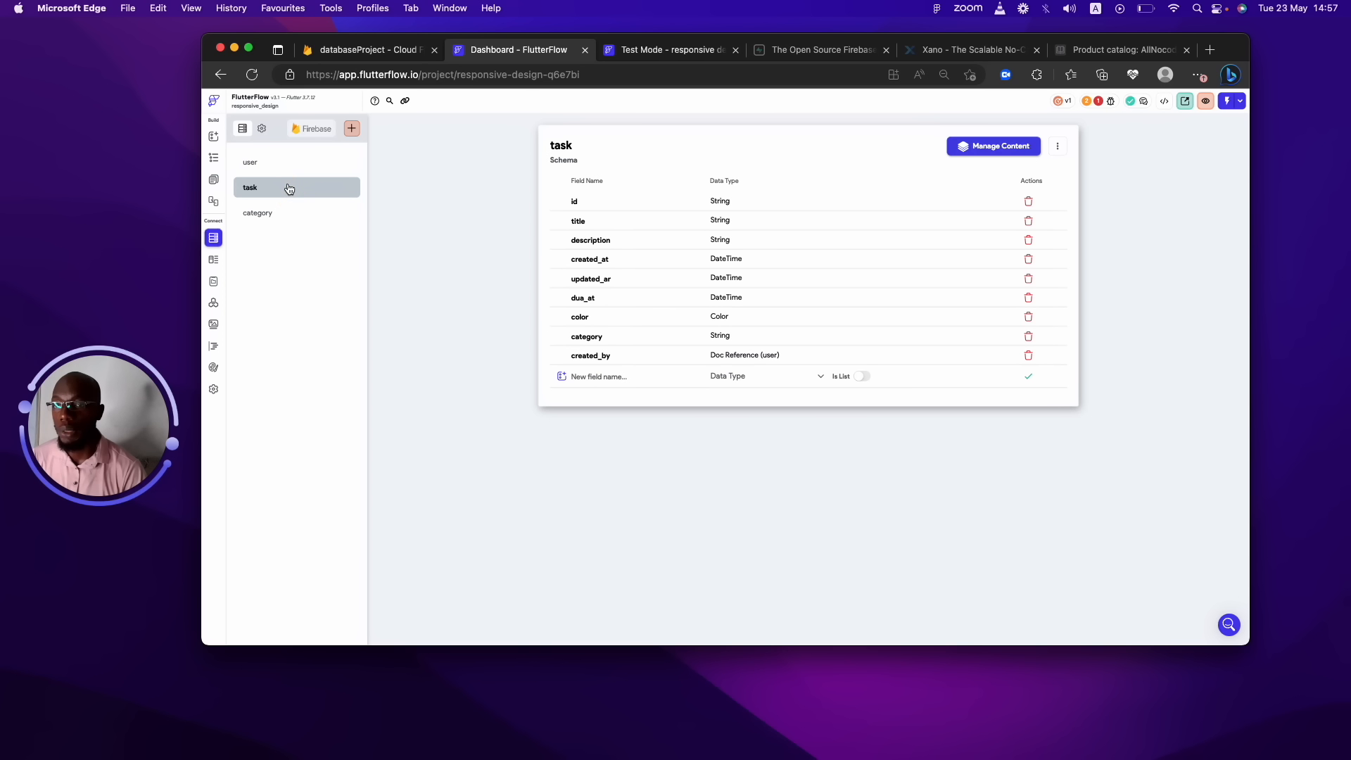
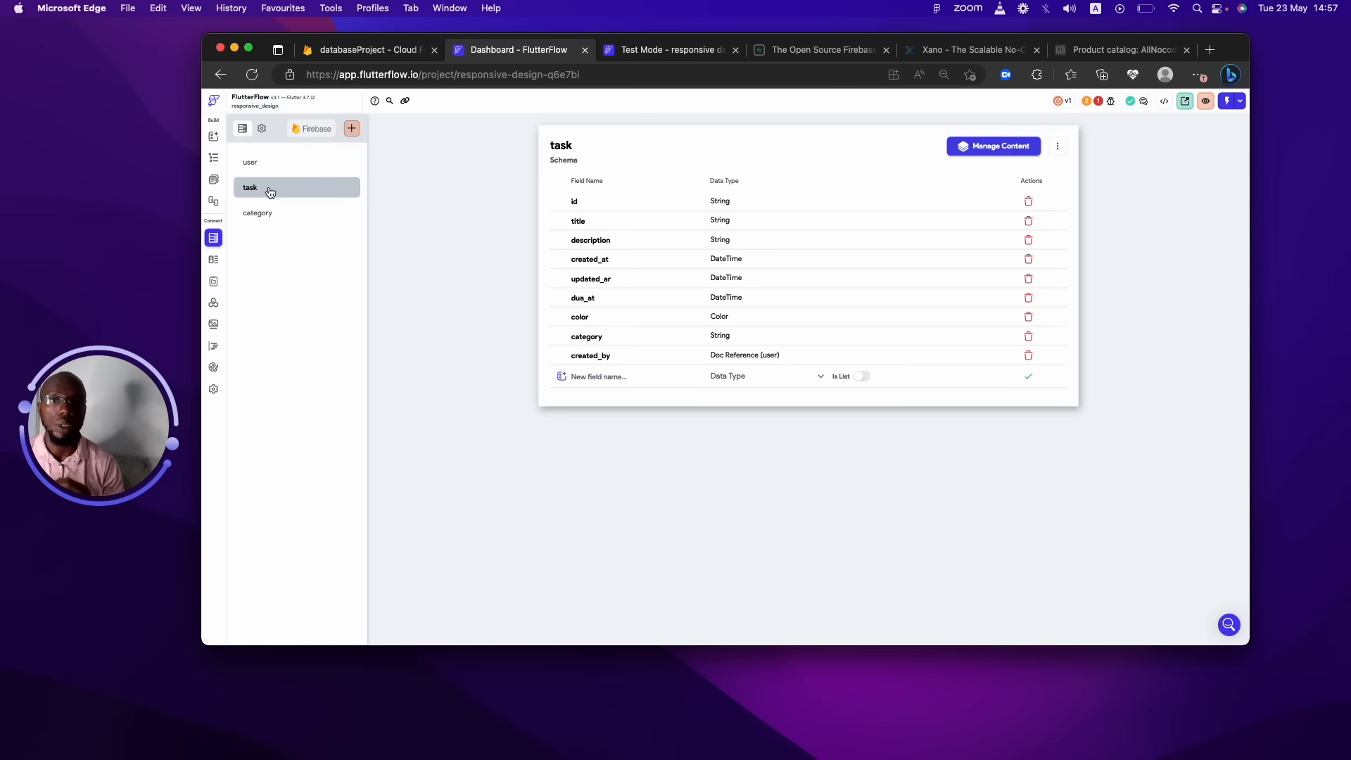
Copy the task collection into a new 'tasks' subcollection with user as its parent.
left_click(1061, 144)
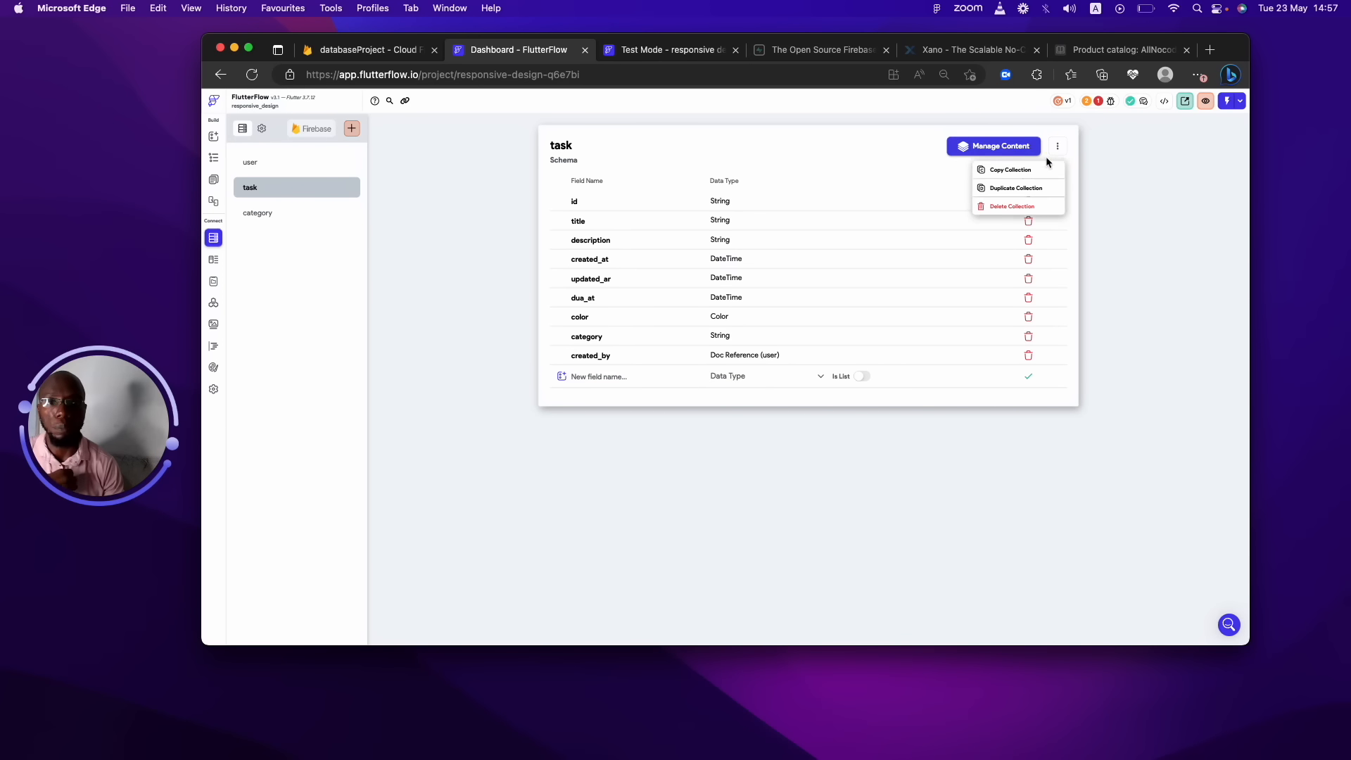
left_click(1006, 188)
left_click(816, 383)
left_click(682, 353)
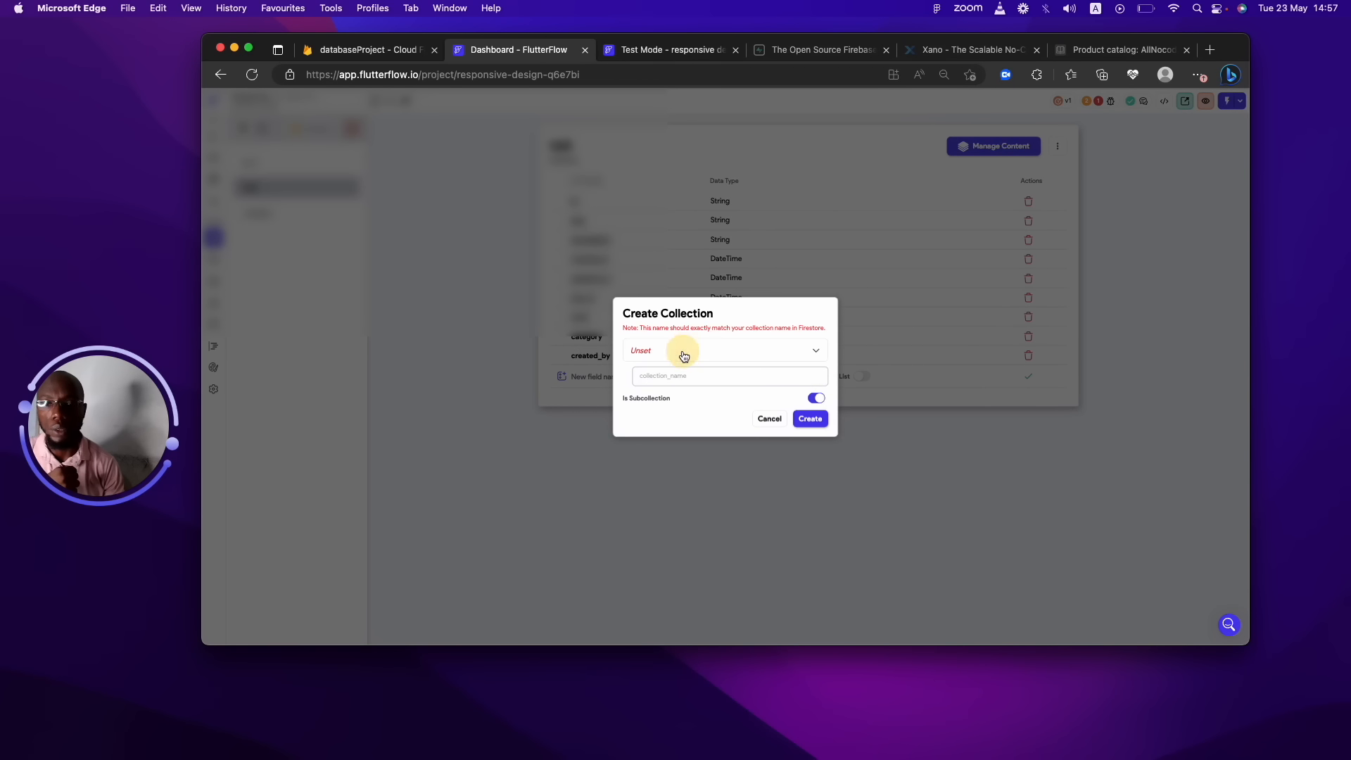
left_click(682, 353)
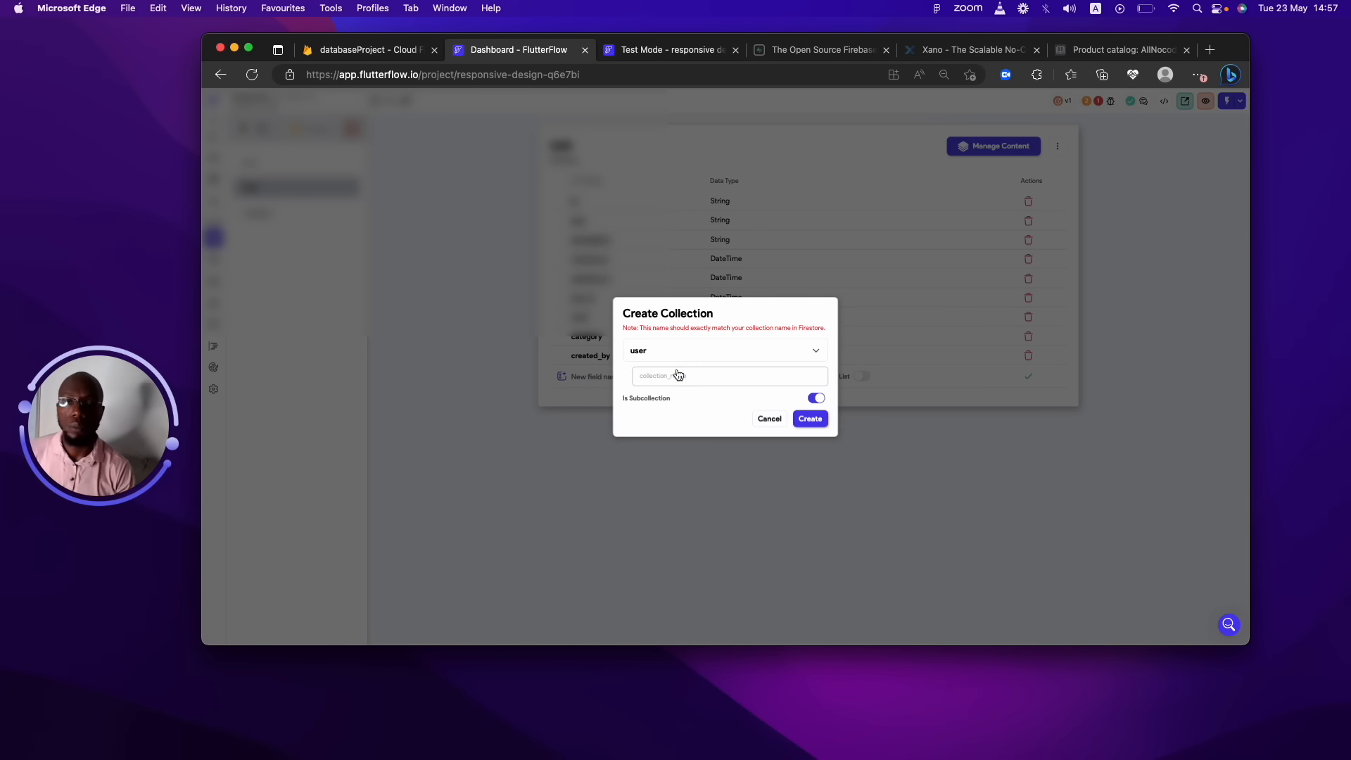
left_click(674, 379)
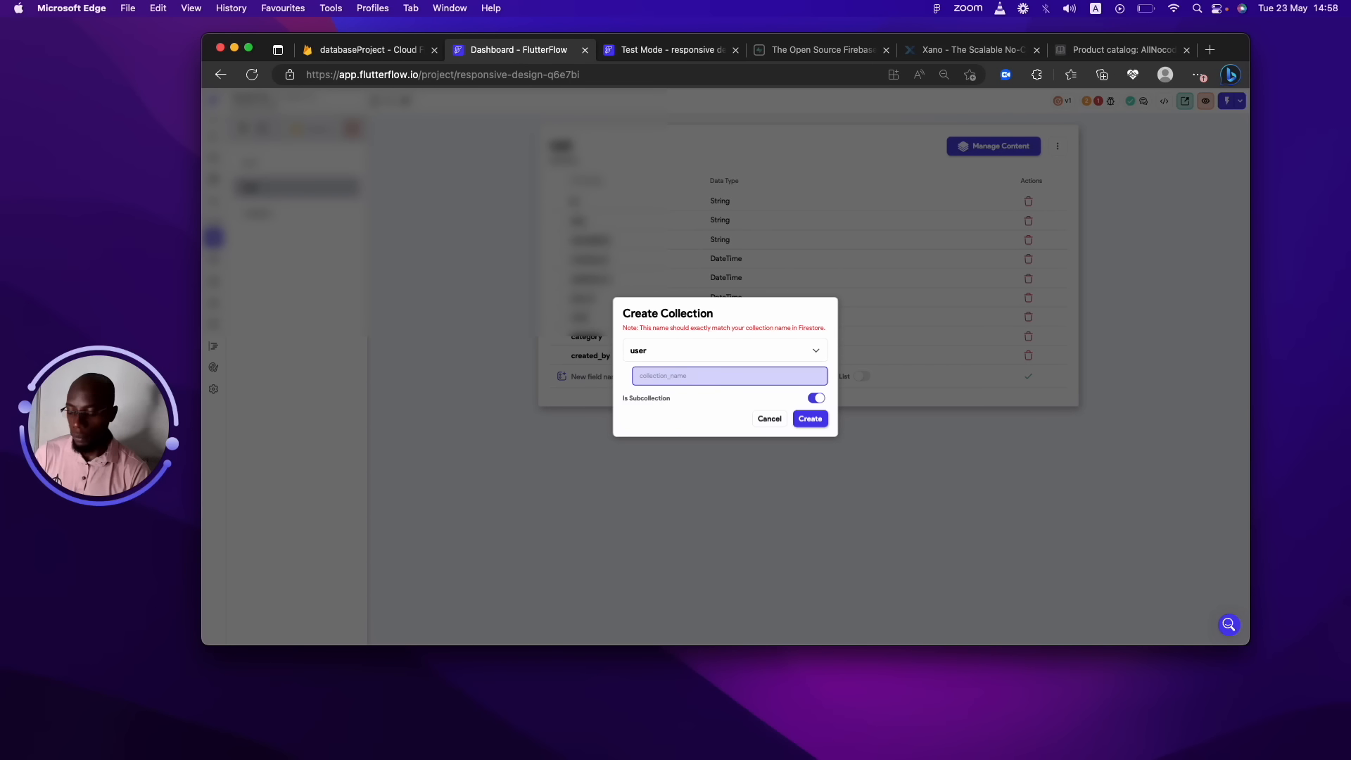
type("askt")
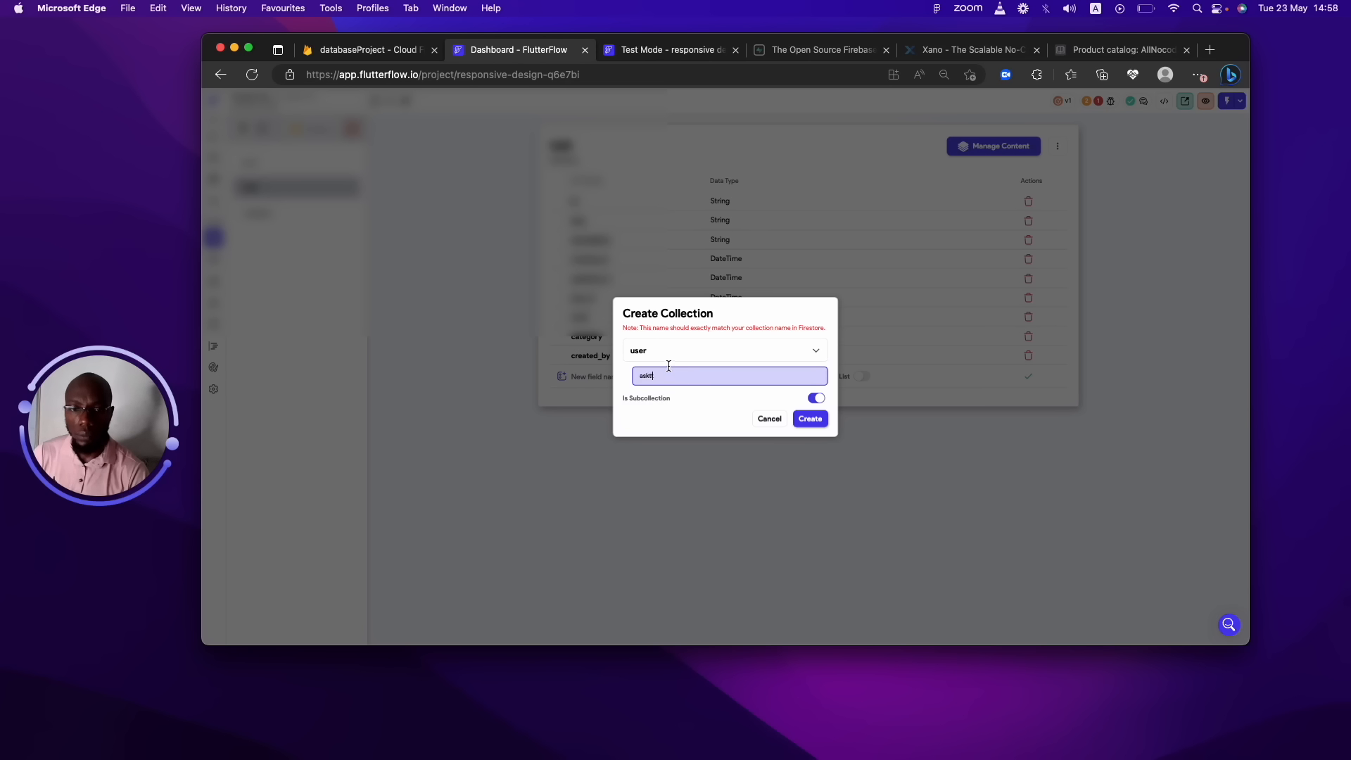
key("BackSpace")
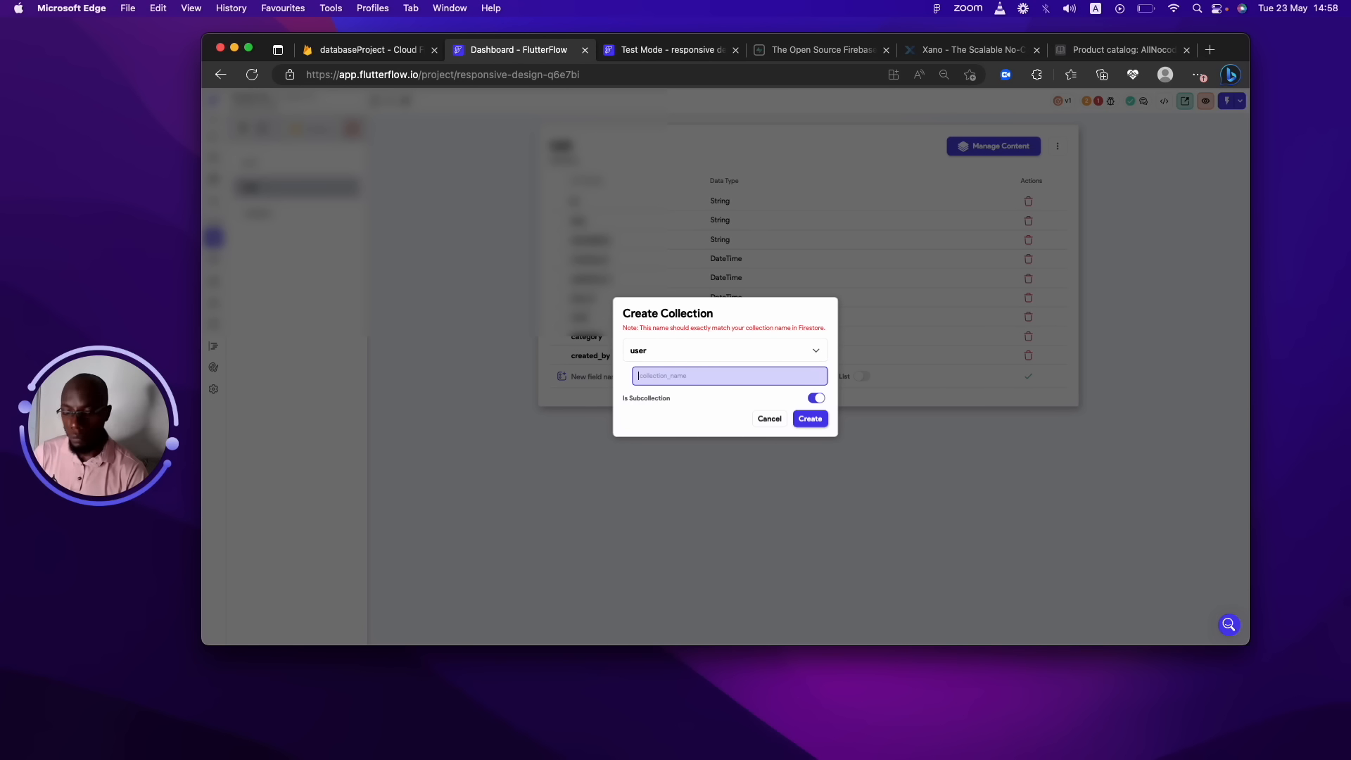
left_click(812, 418)
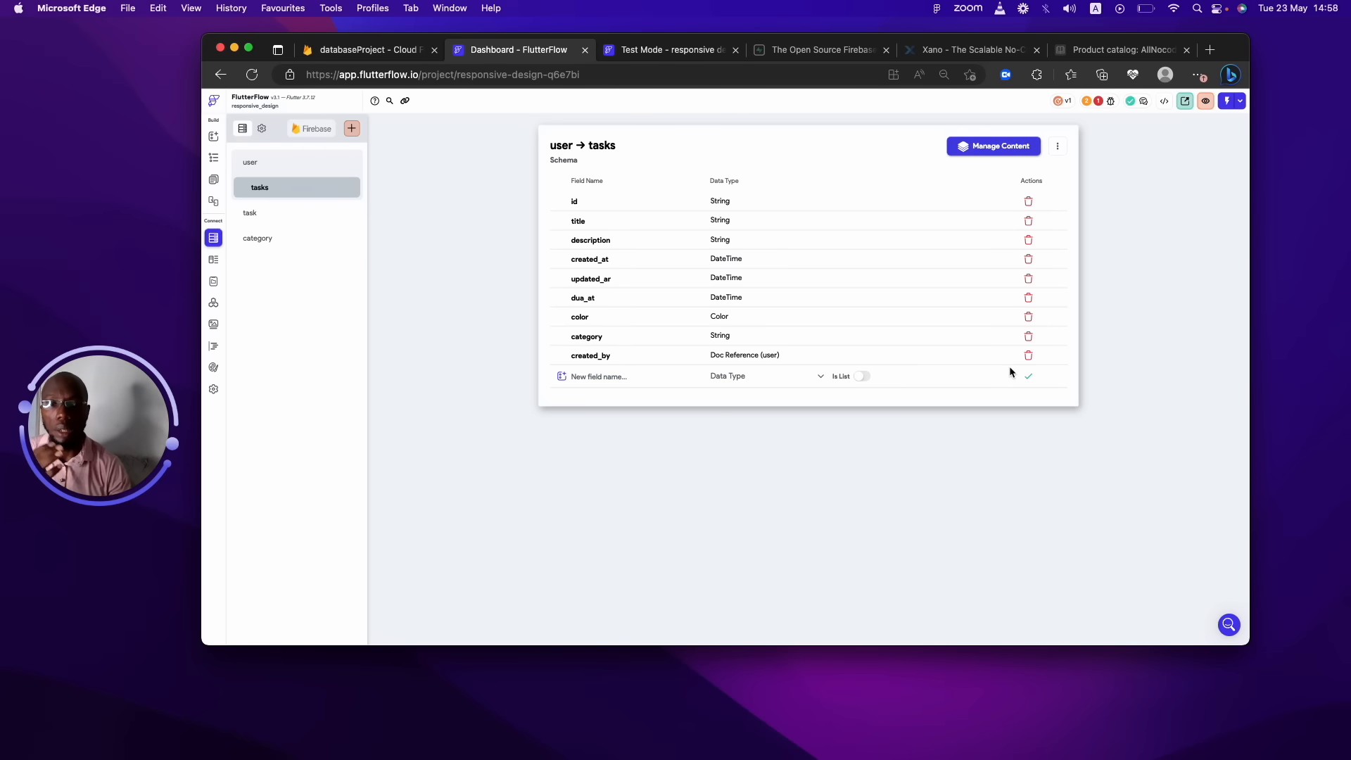
Delete the created_by field from the tasks subcollection, then view the user collection's fields.
left_click(1028, 355)
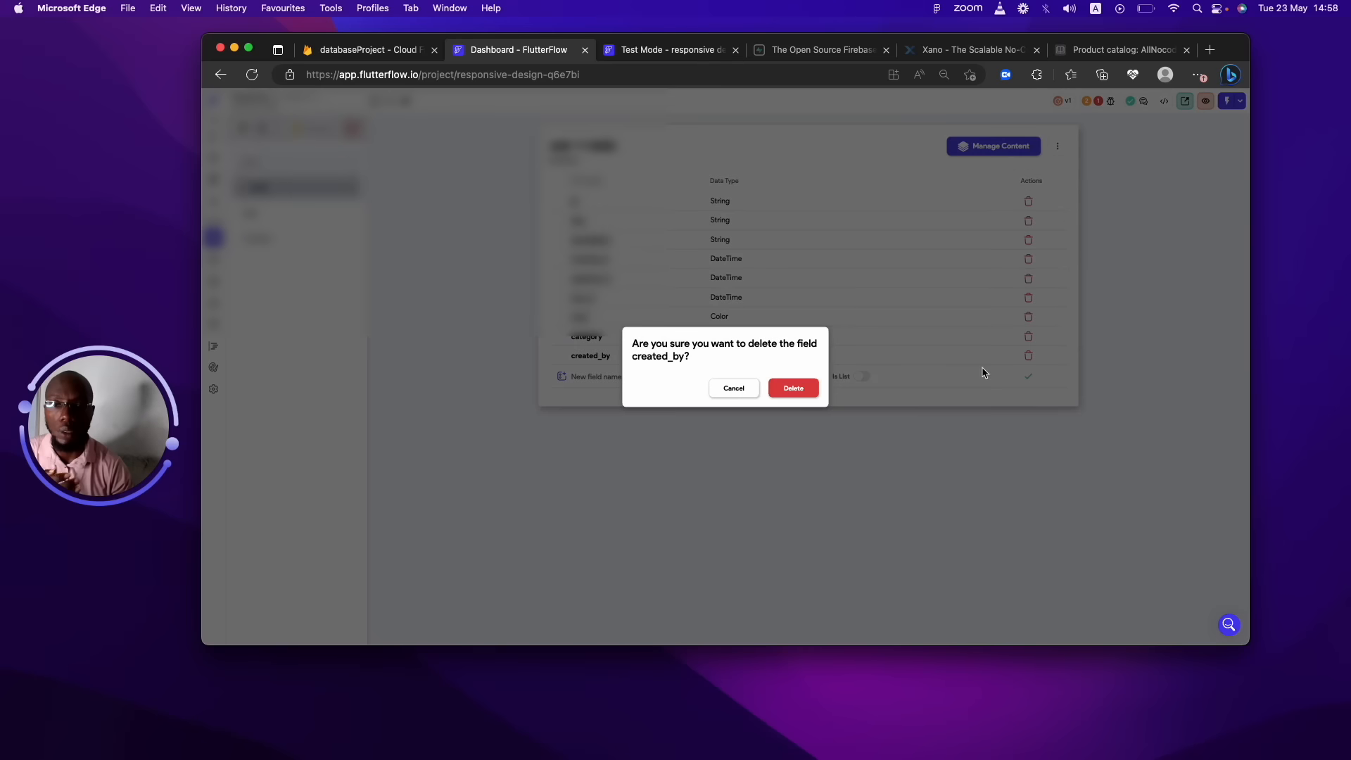
left_click(799, 382)
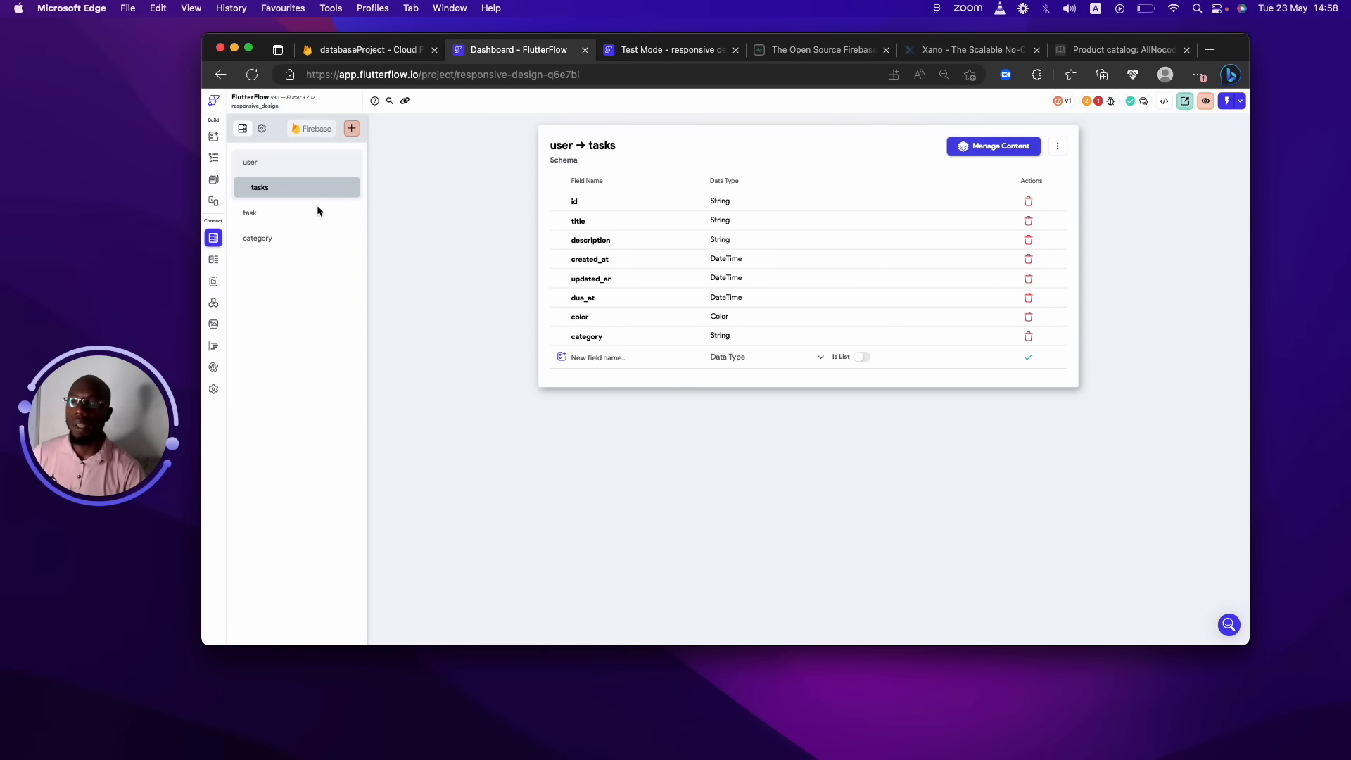
left_click(272, 166)
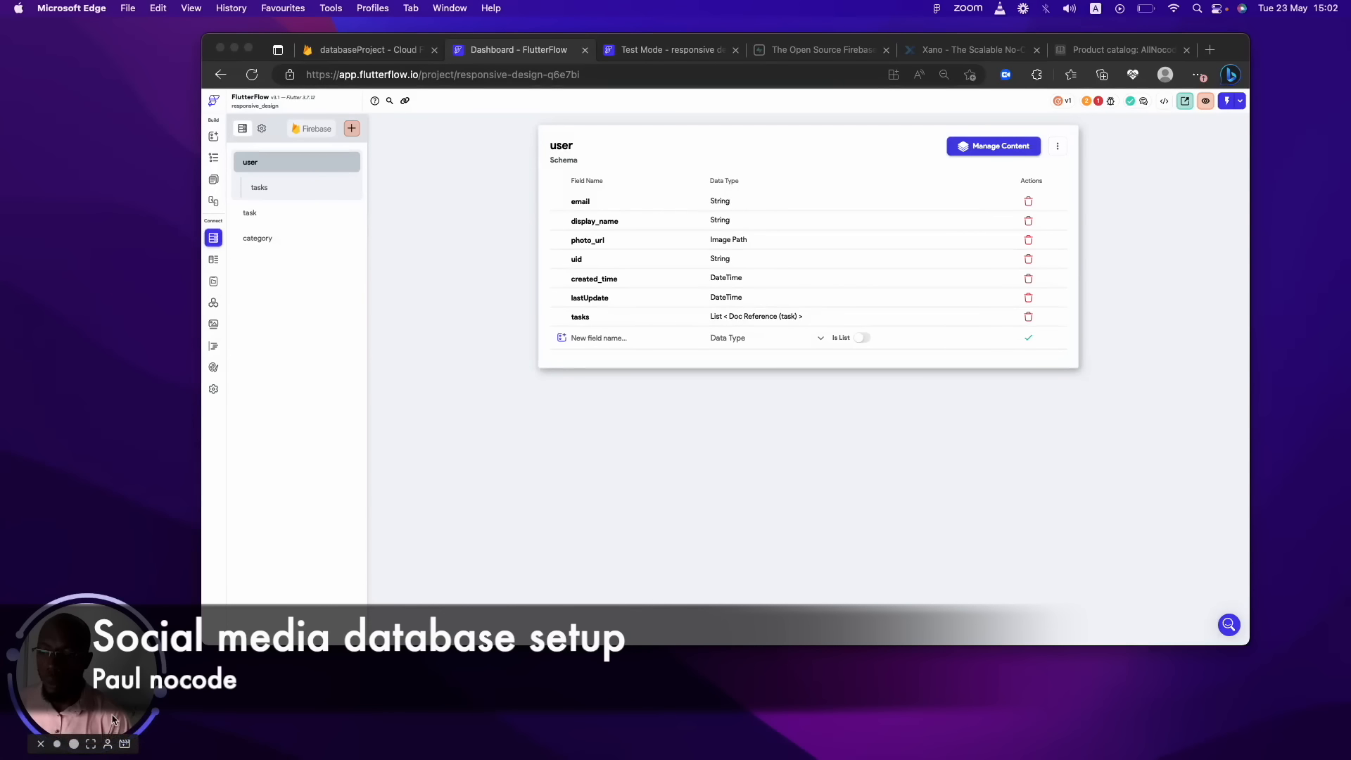
left_click_drag(113, 719, 122, 415)
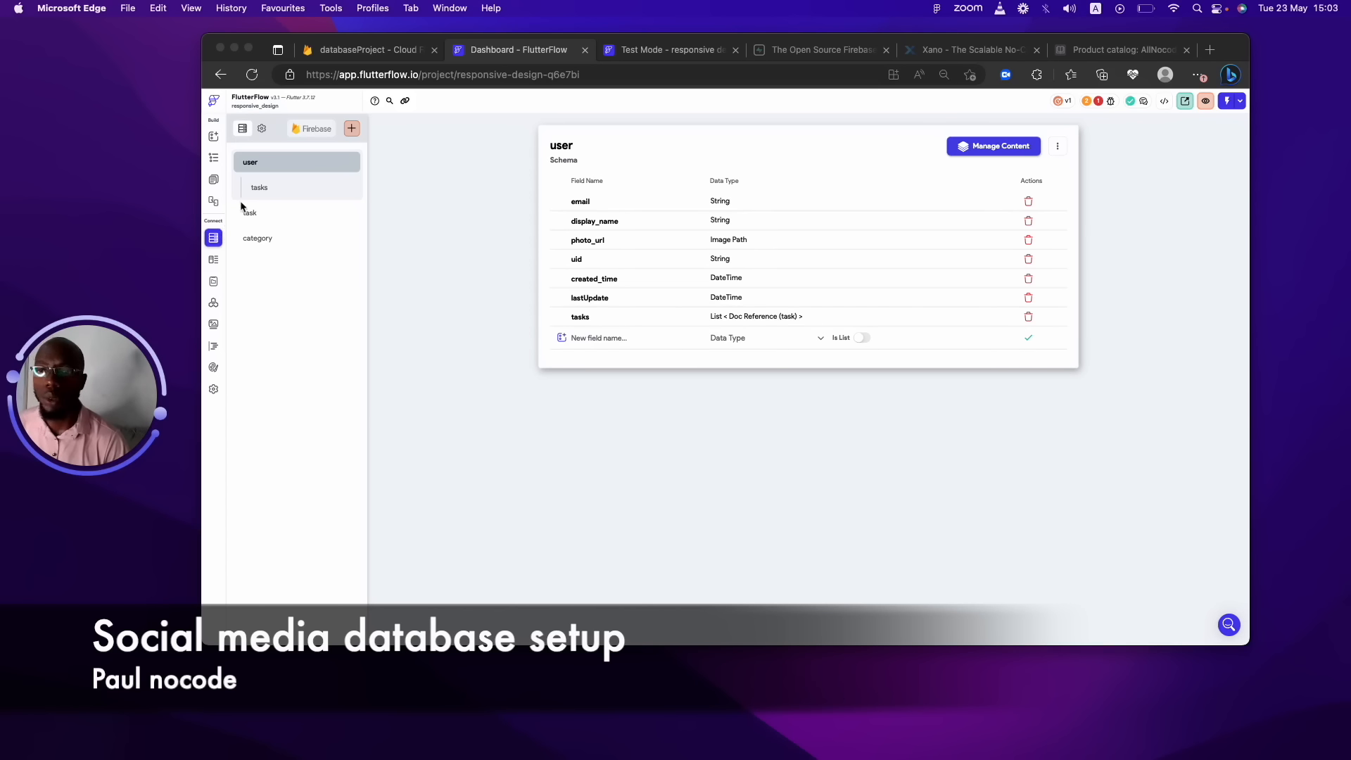
Delete the tasks subcollection under user.
left_click(273, 187)
left_click(335, 190)
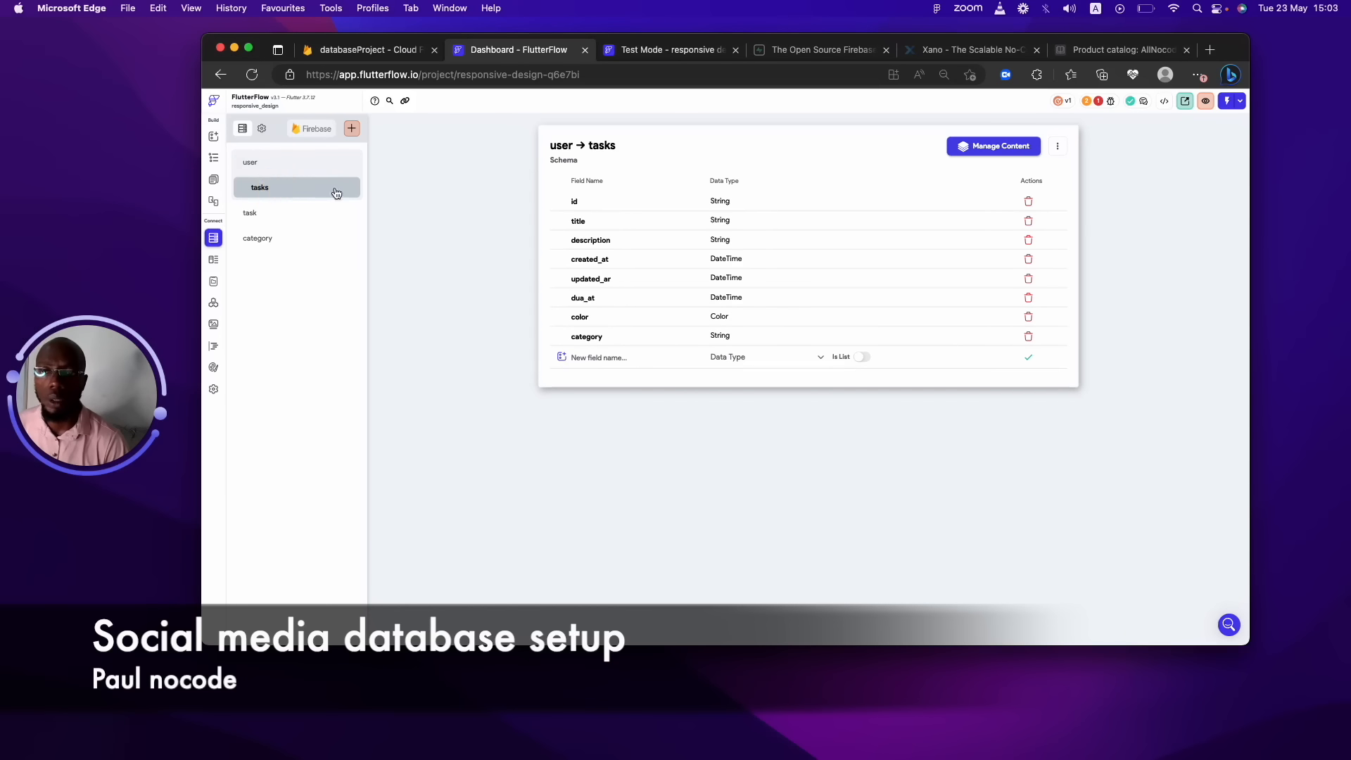
left_click(1057, 147)
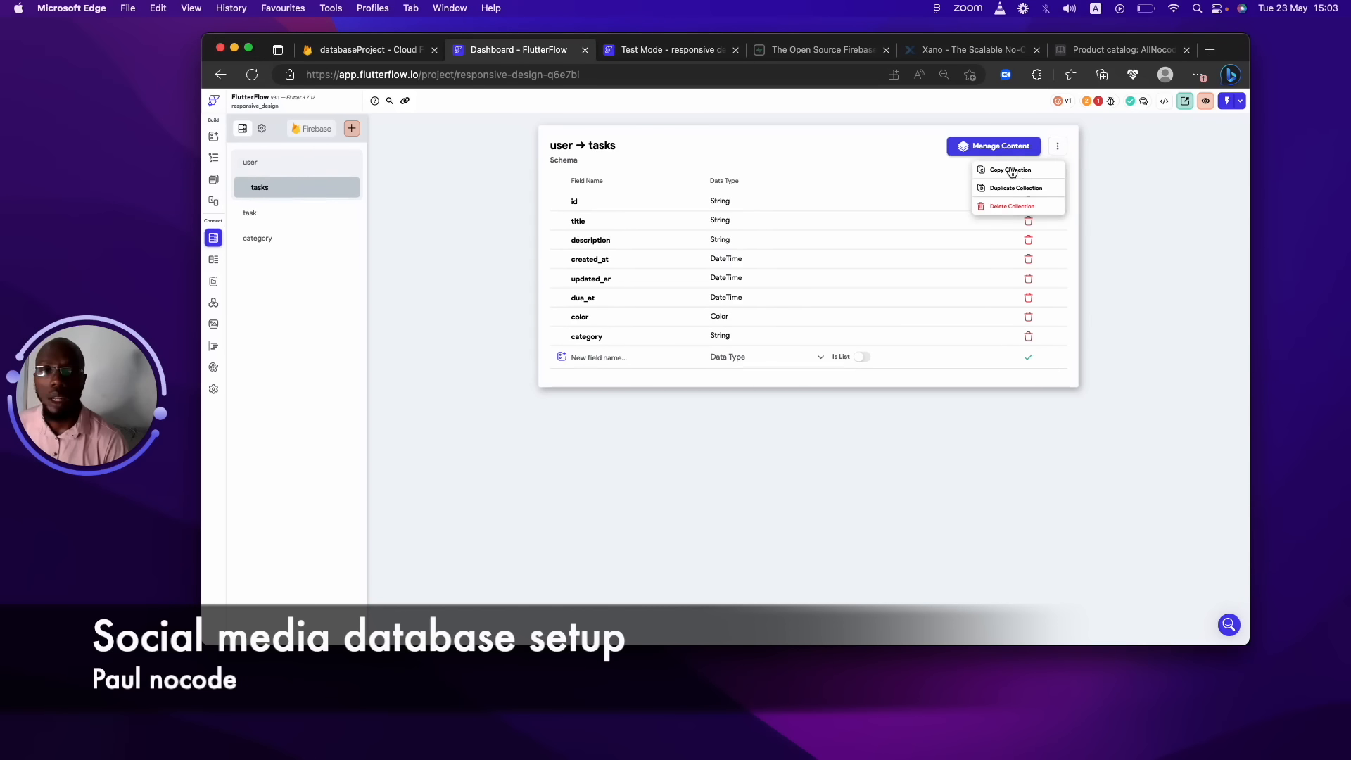
left_click(1013, 206)
left_click(792, 399)
Delete the task and category collections.
left_click(319, 185)
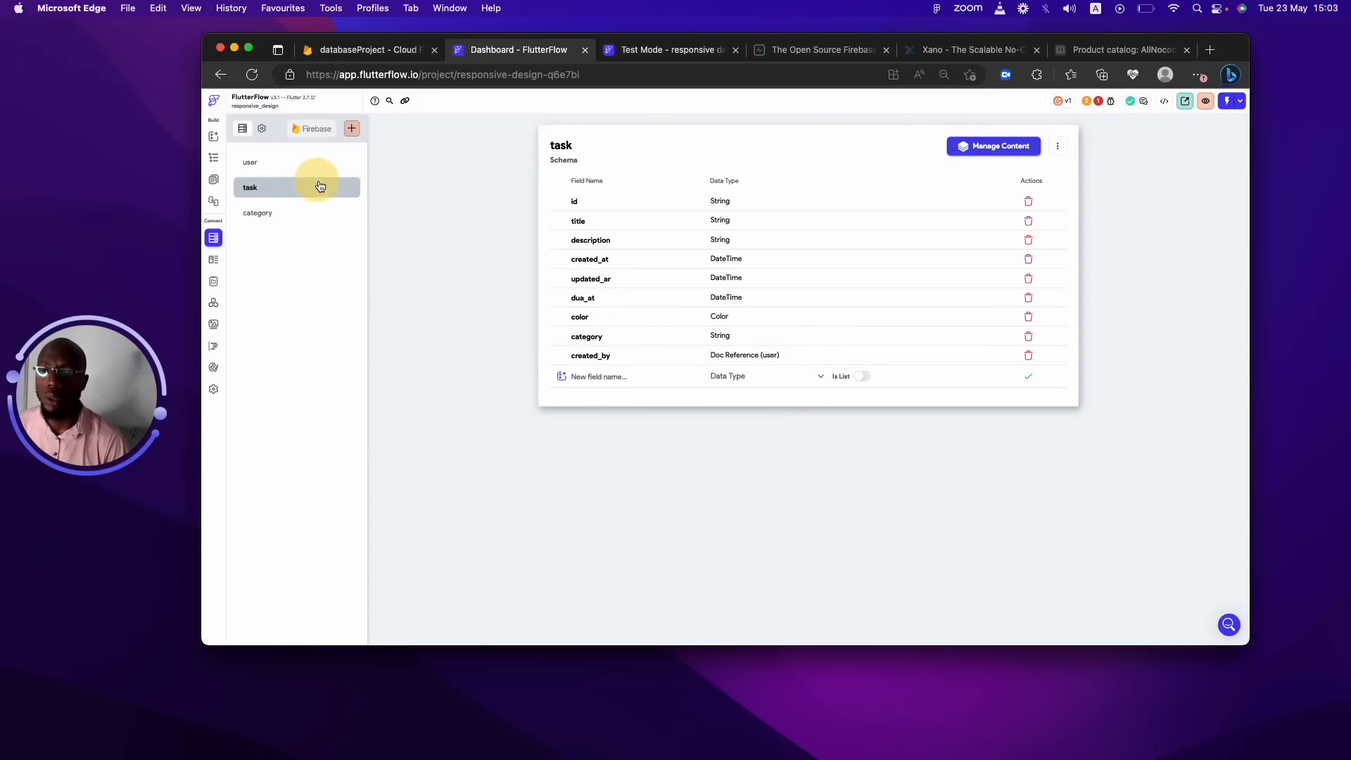
left_click(1057, 146)
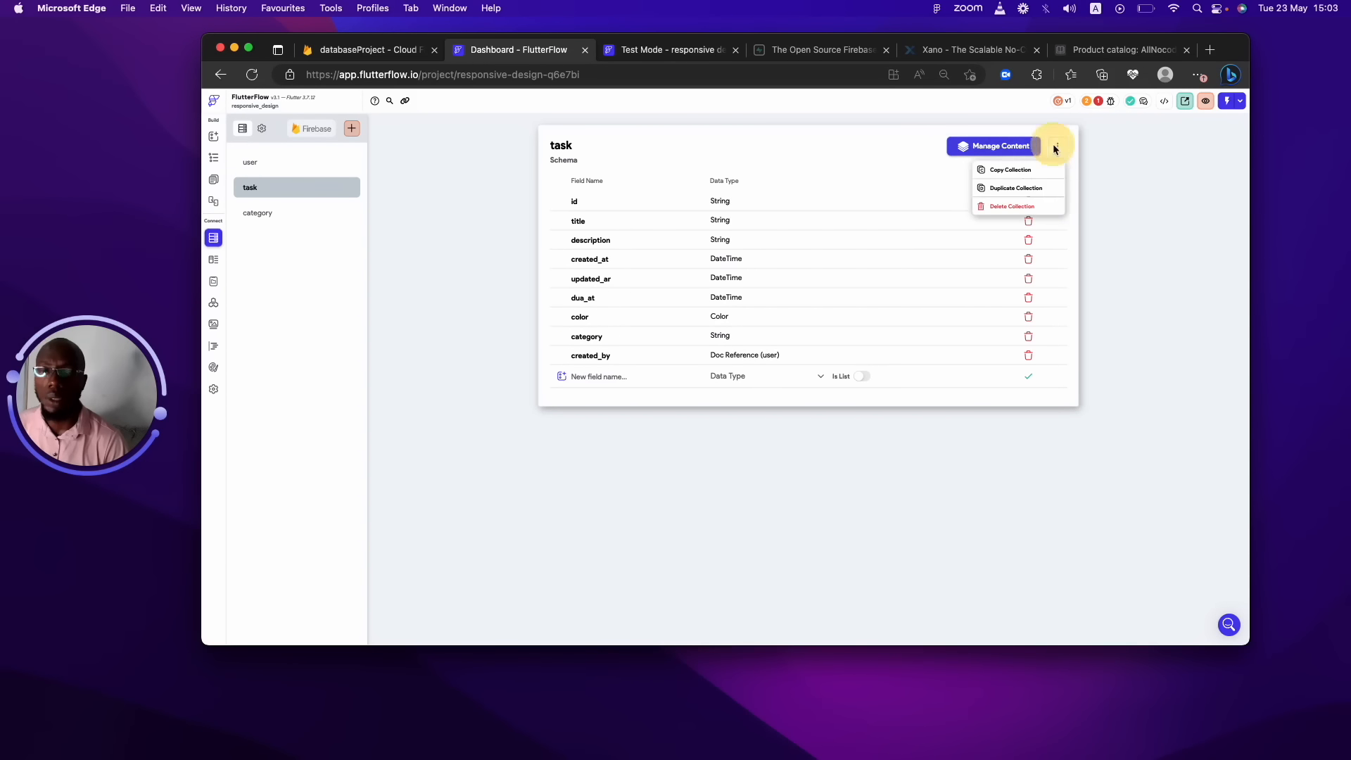
left_click(1001, 206)
left_click(807, 386)
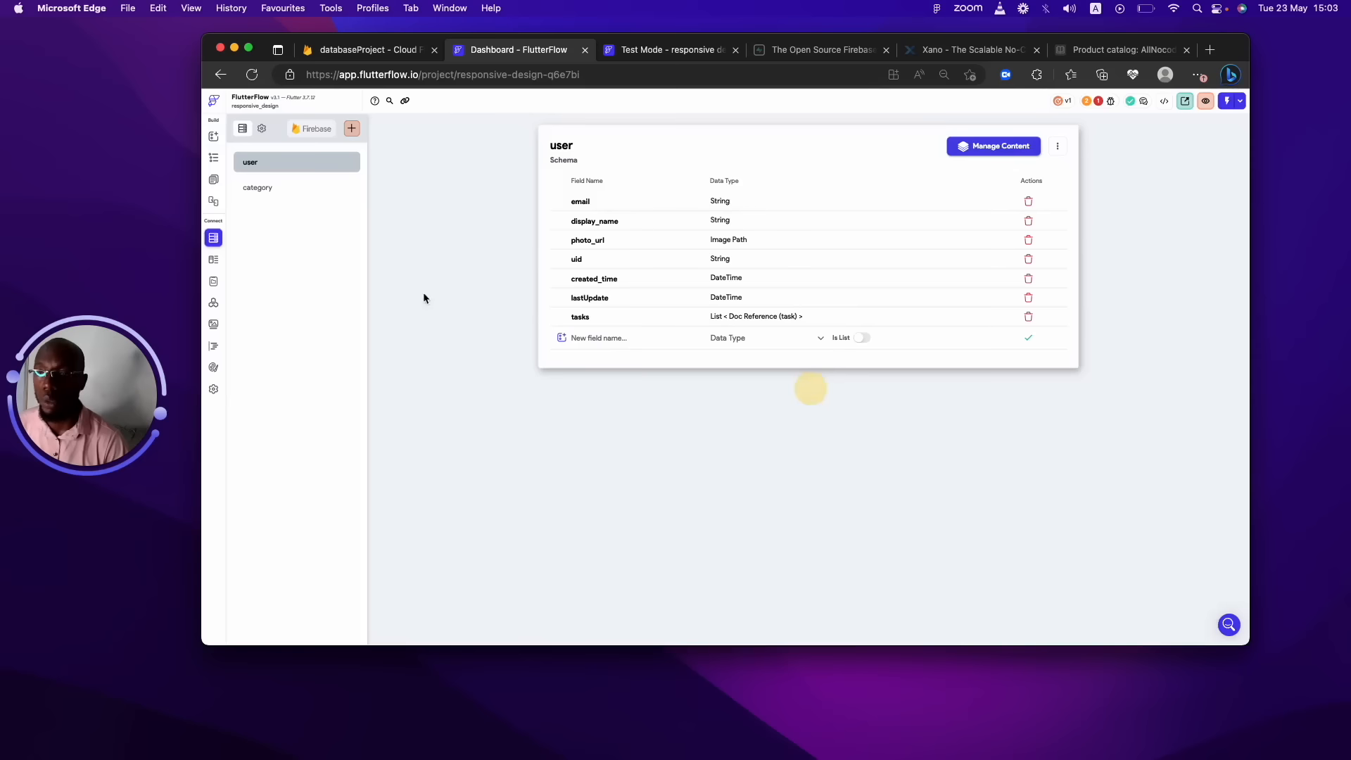
left_click(275, 190)
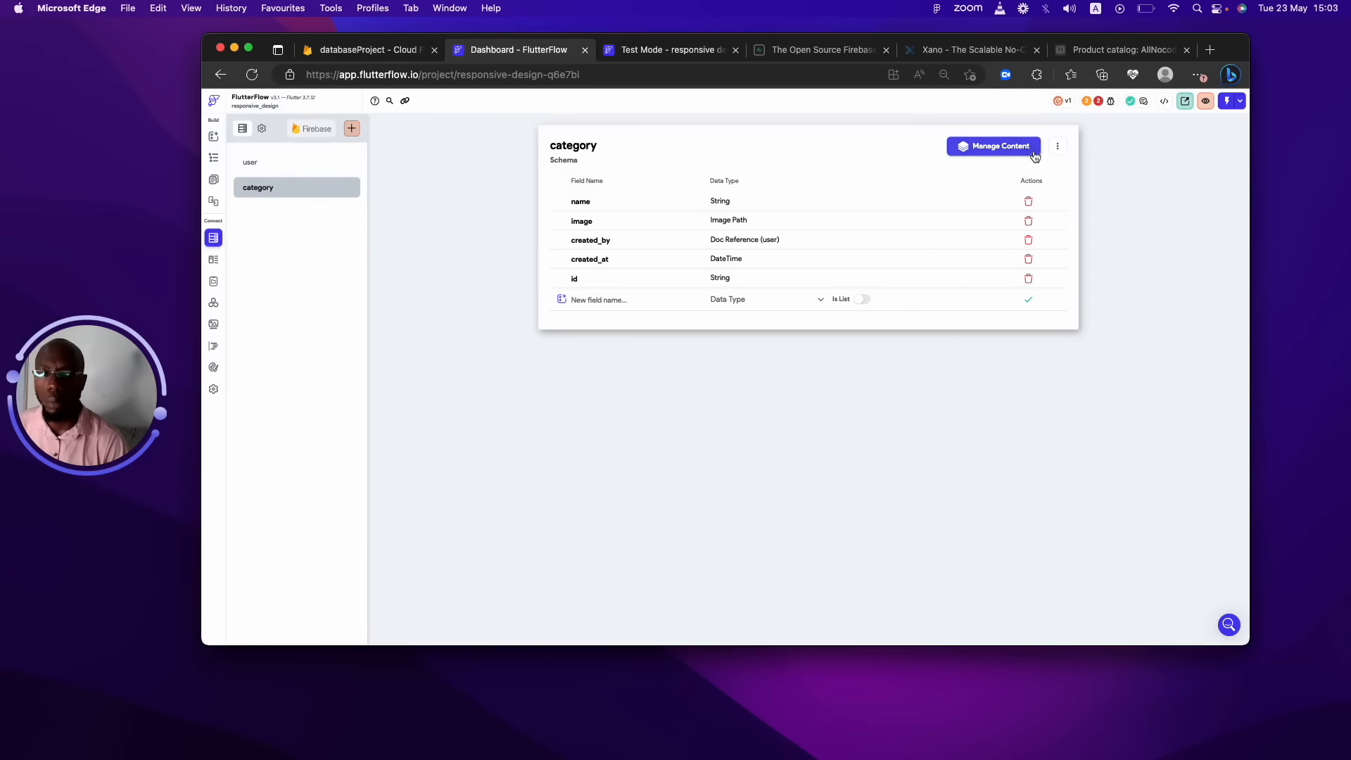
left_click(1057, 146)
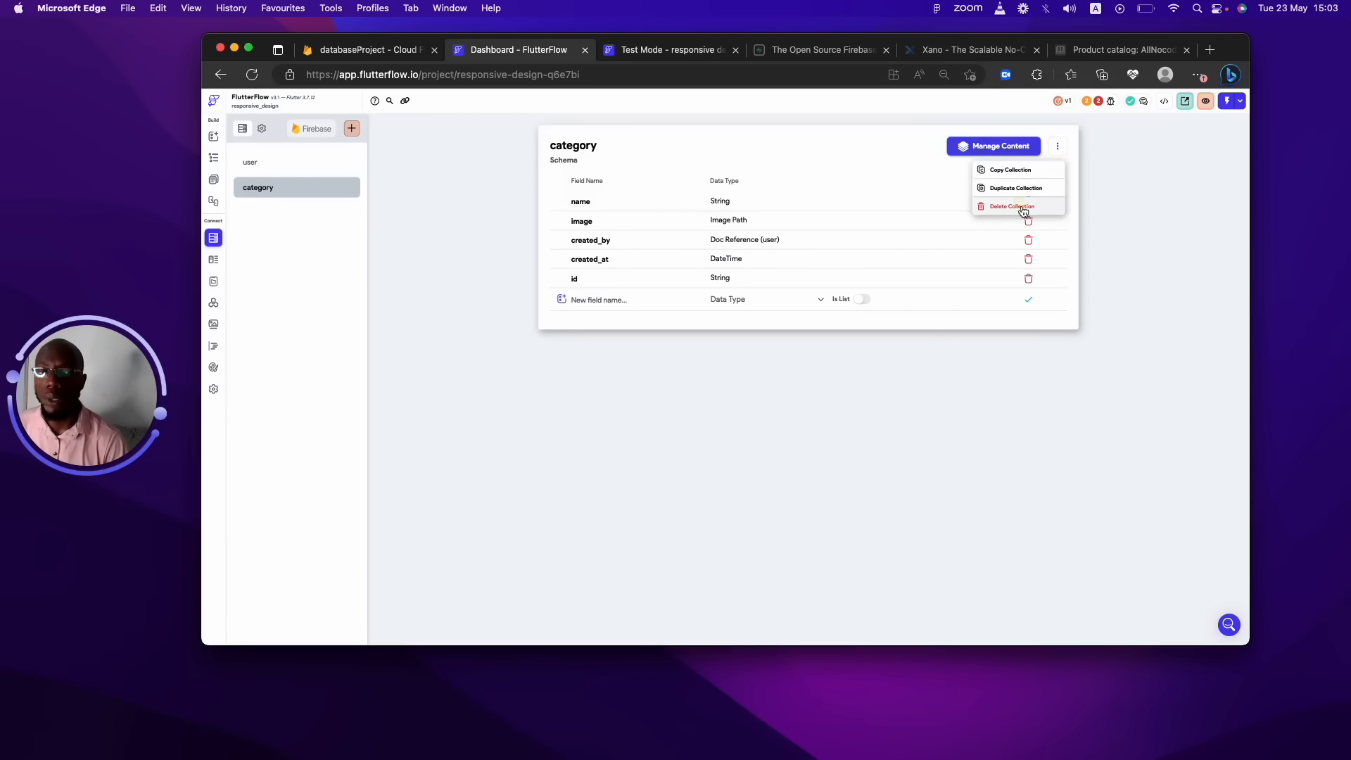
left_click(1011, 206)
left_click(801, 387)
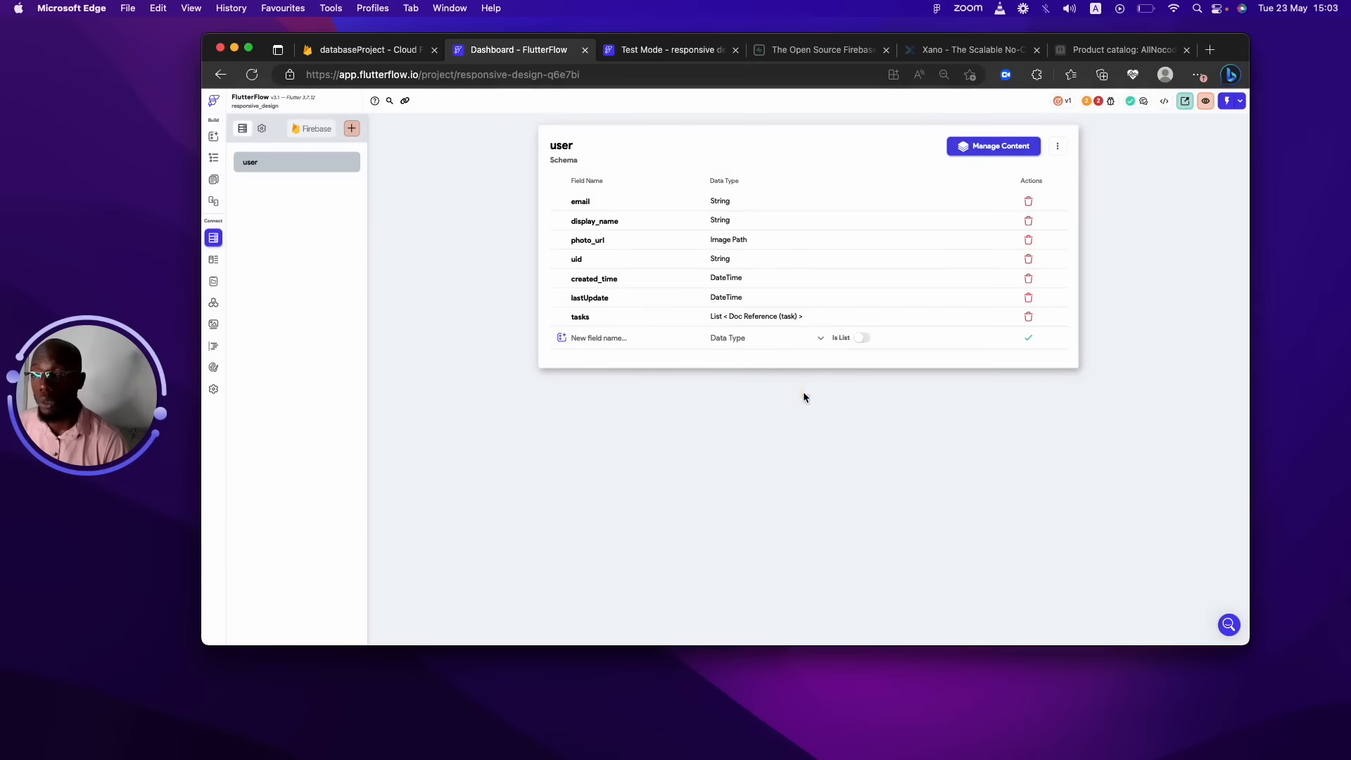
Remove the tasks field from the user collection.
left_click(287, 168)
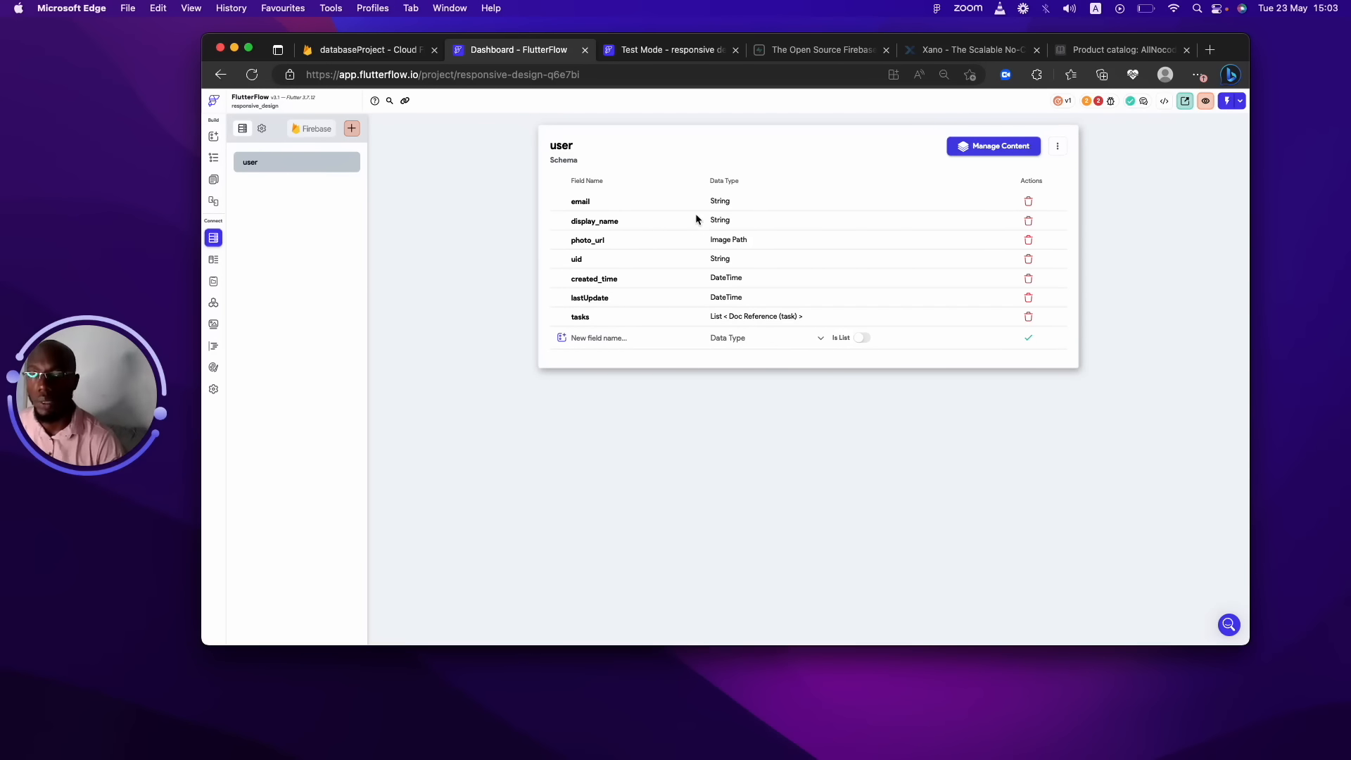
left_click(1028, 316)
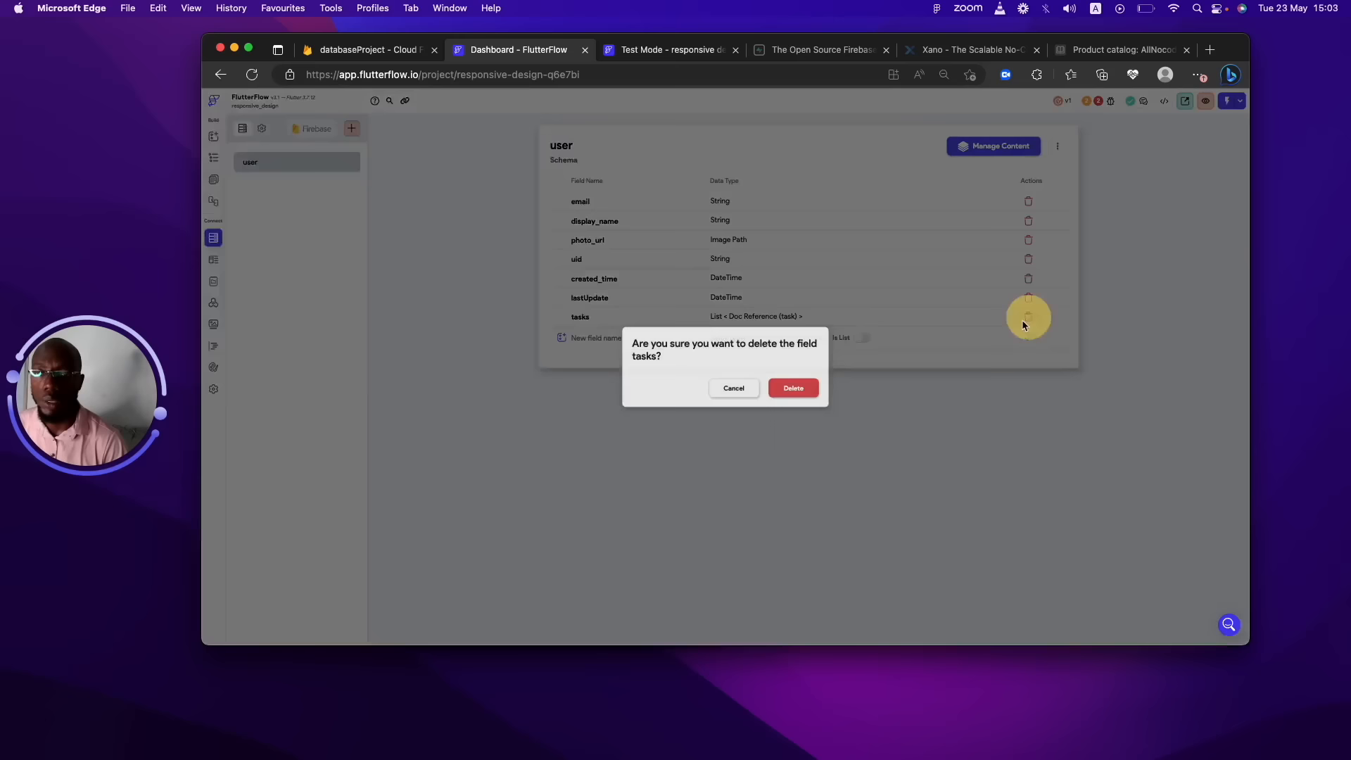
left_click(773, 389)
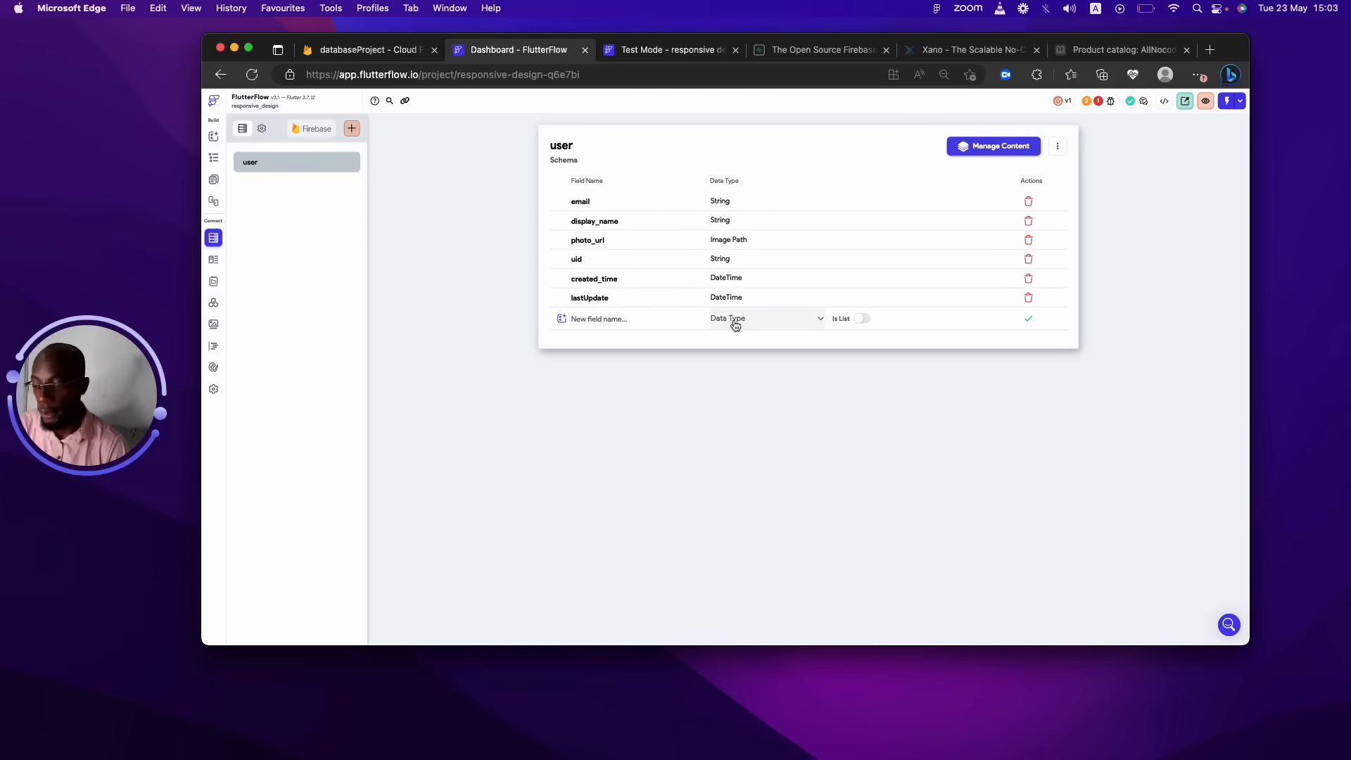
Add a profile_picture field of type Image Path to user.
left_click(687, 320)
type("profile_pi")
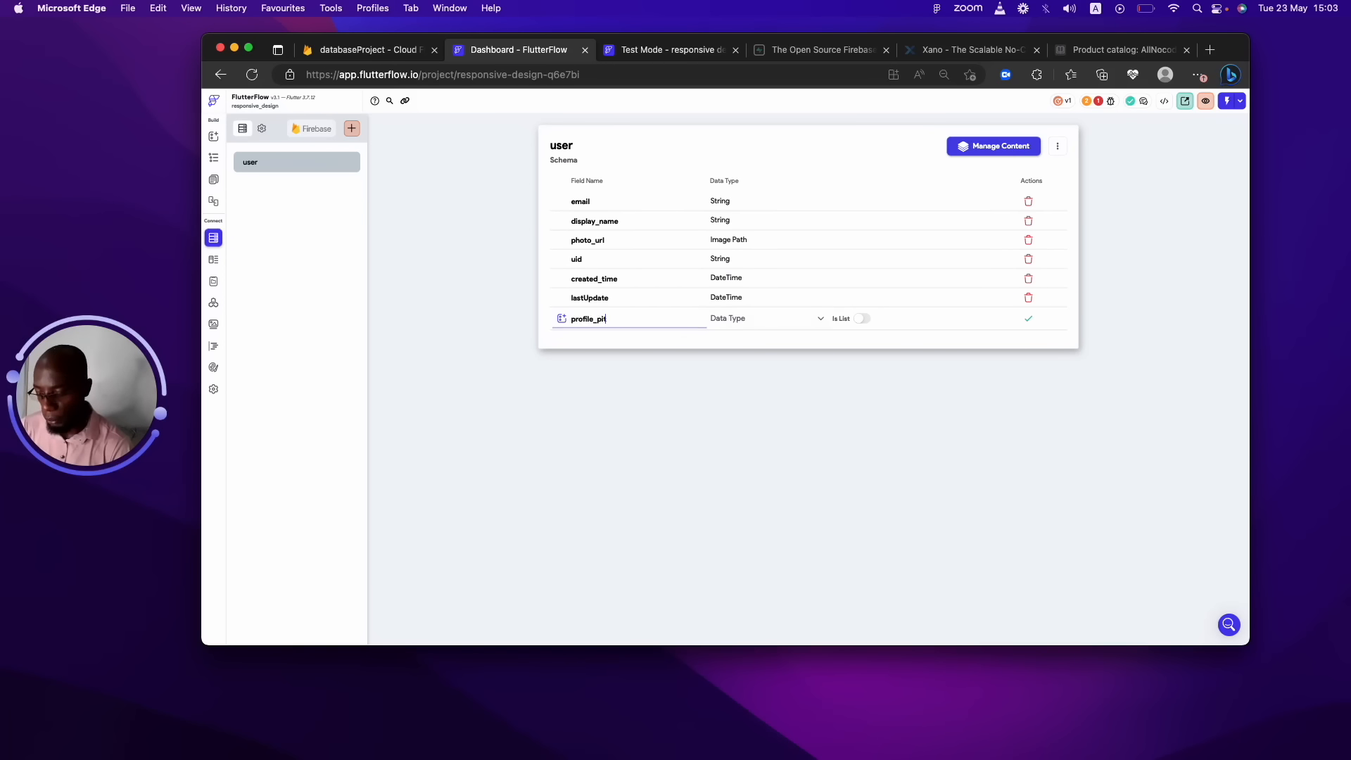
key("BackSpace")
type("icture")
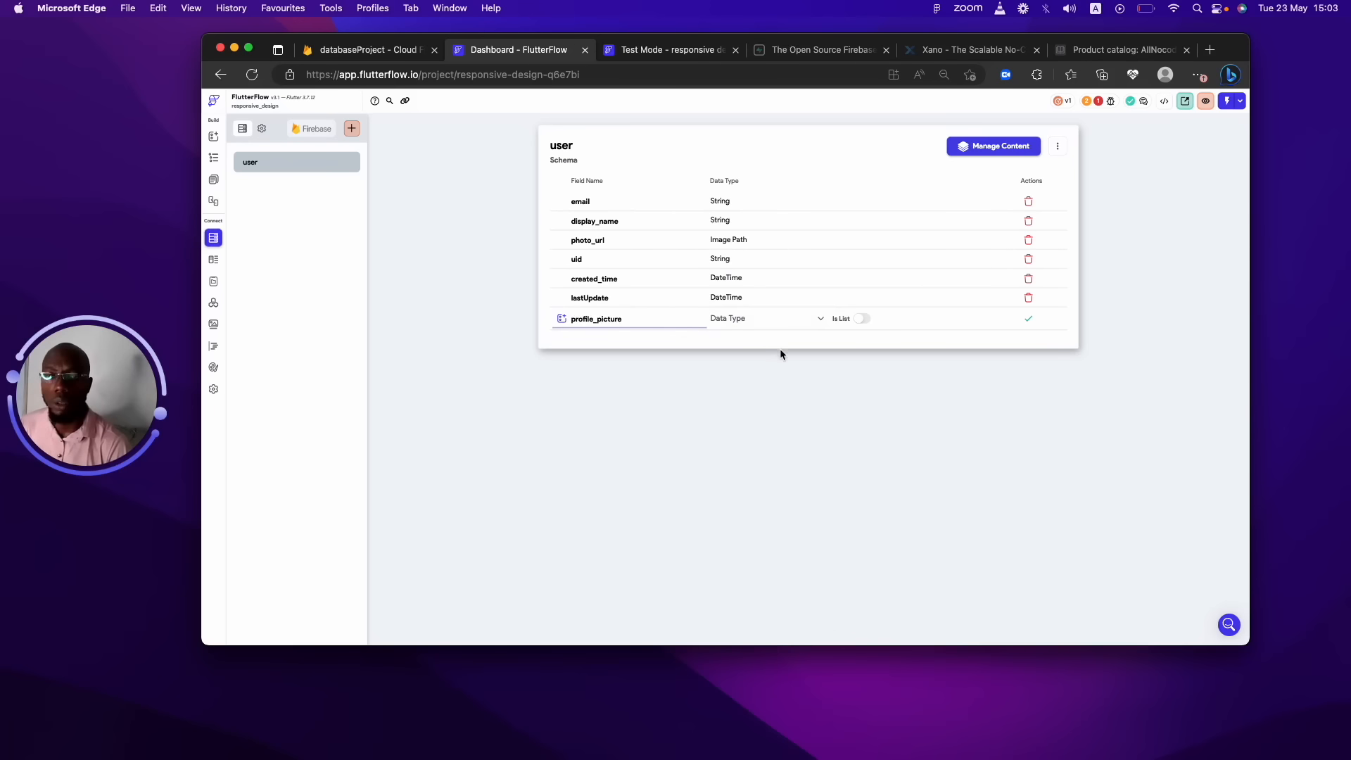
left_click(773, 318)
left_click(728, 432)
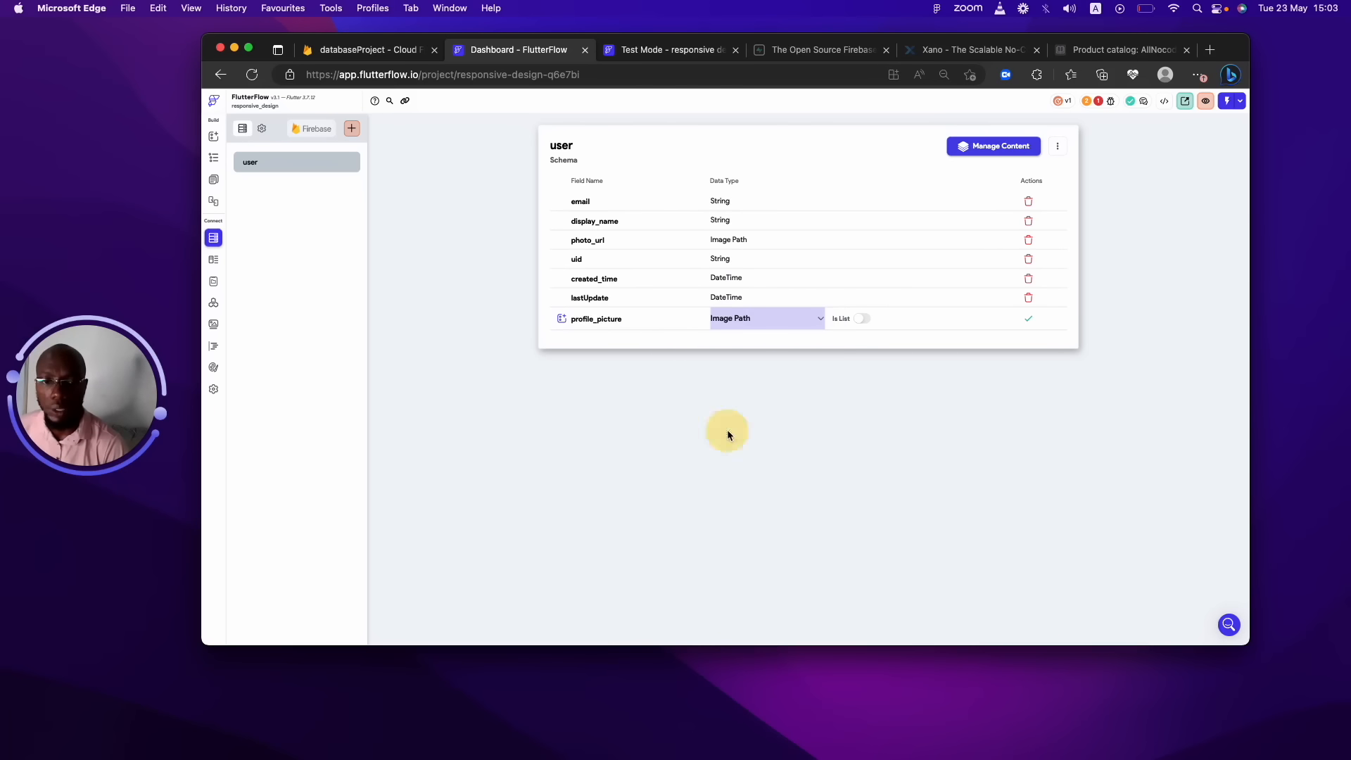
left_click(1030, 320)
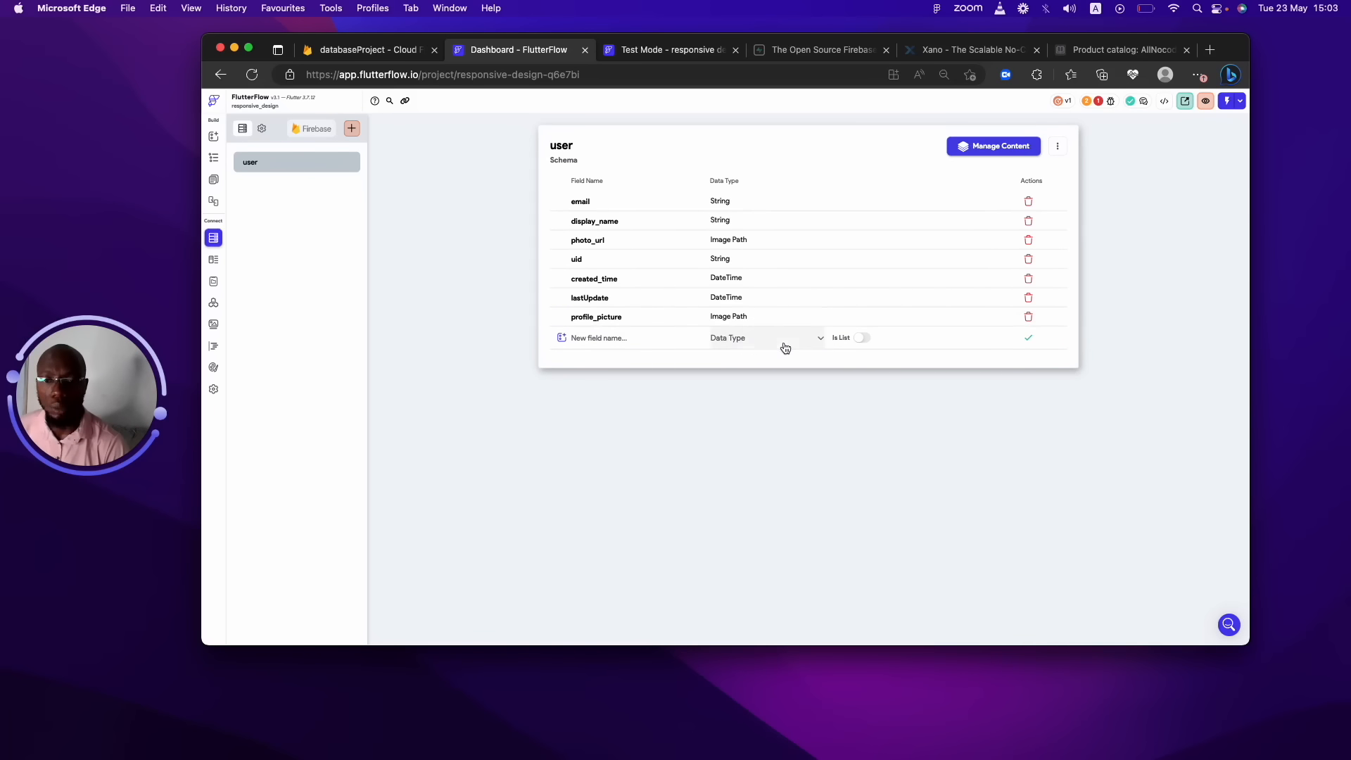
Add a video_cover field of type Video Path to user.
left_click(668, 335)
type("video")
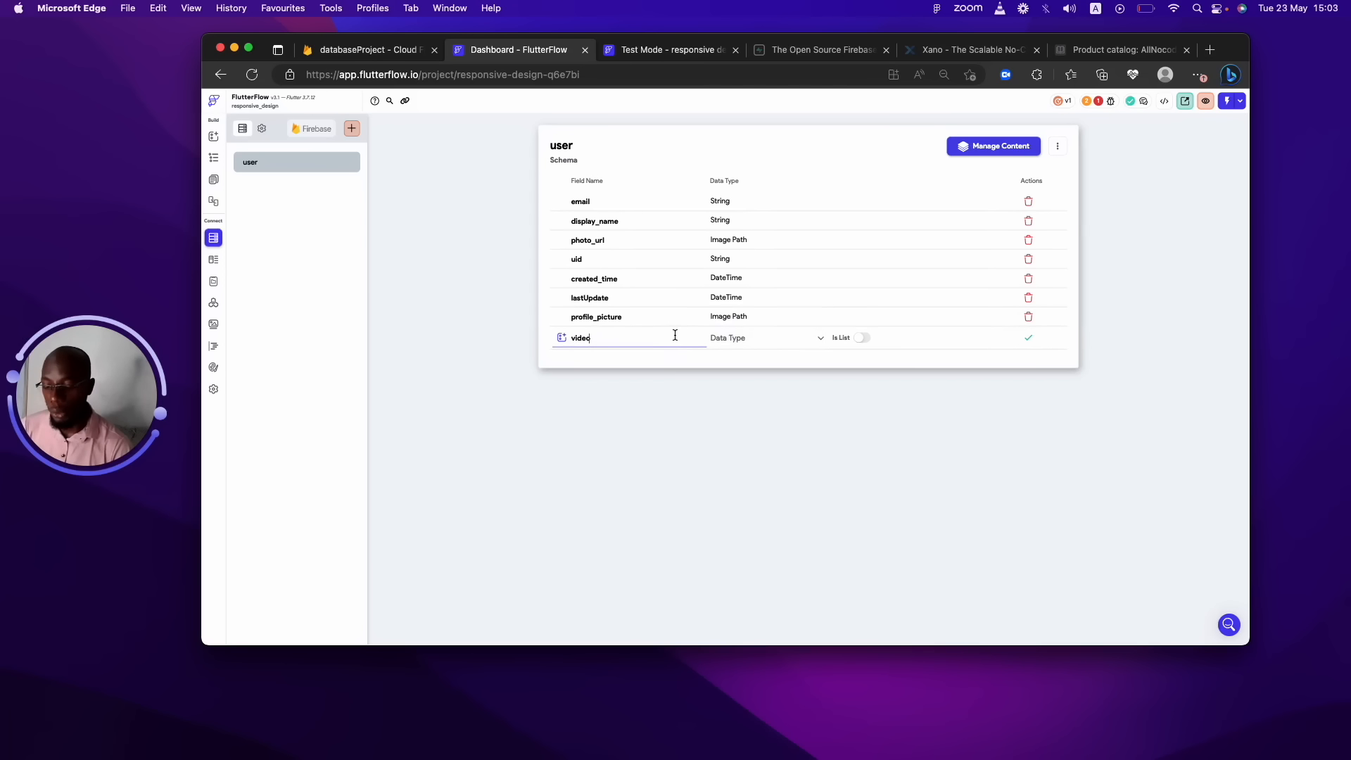
type("_cover")
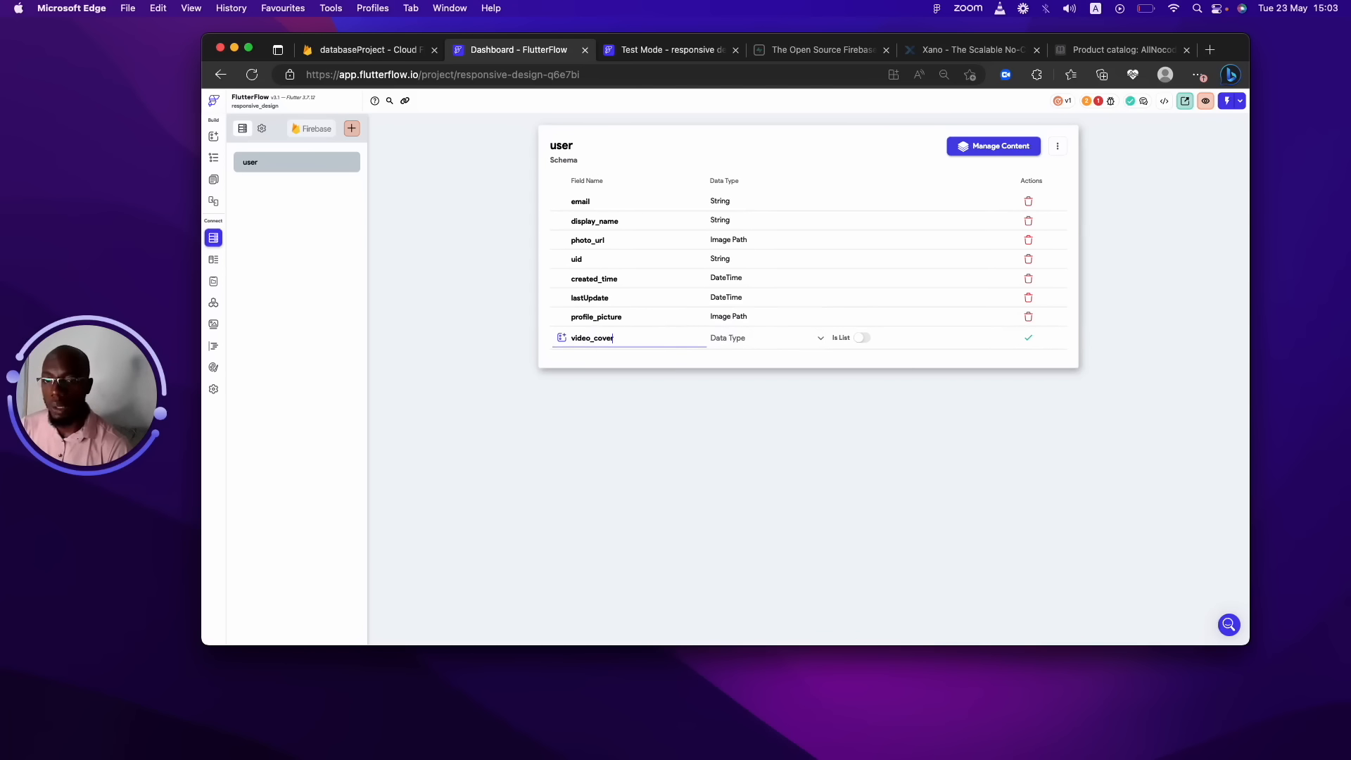
left_click(760, 339)
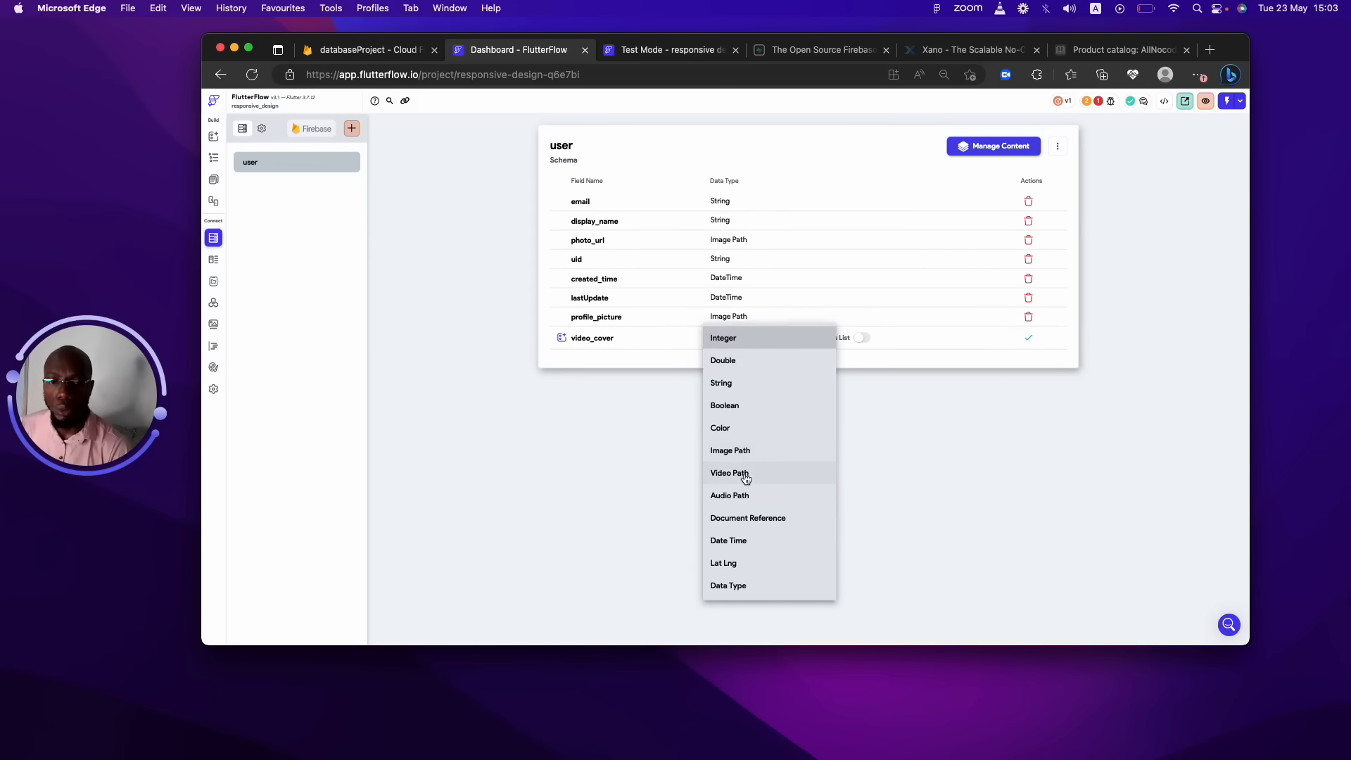
left_click(740, 472)
left_click(1027, 335)
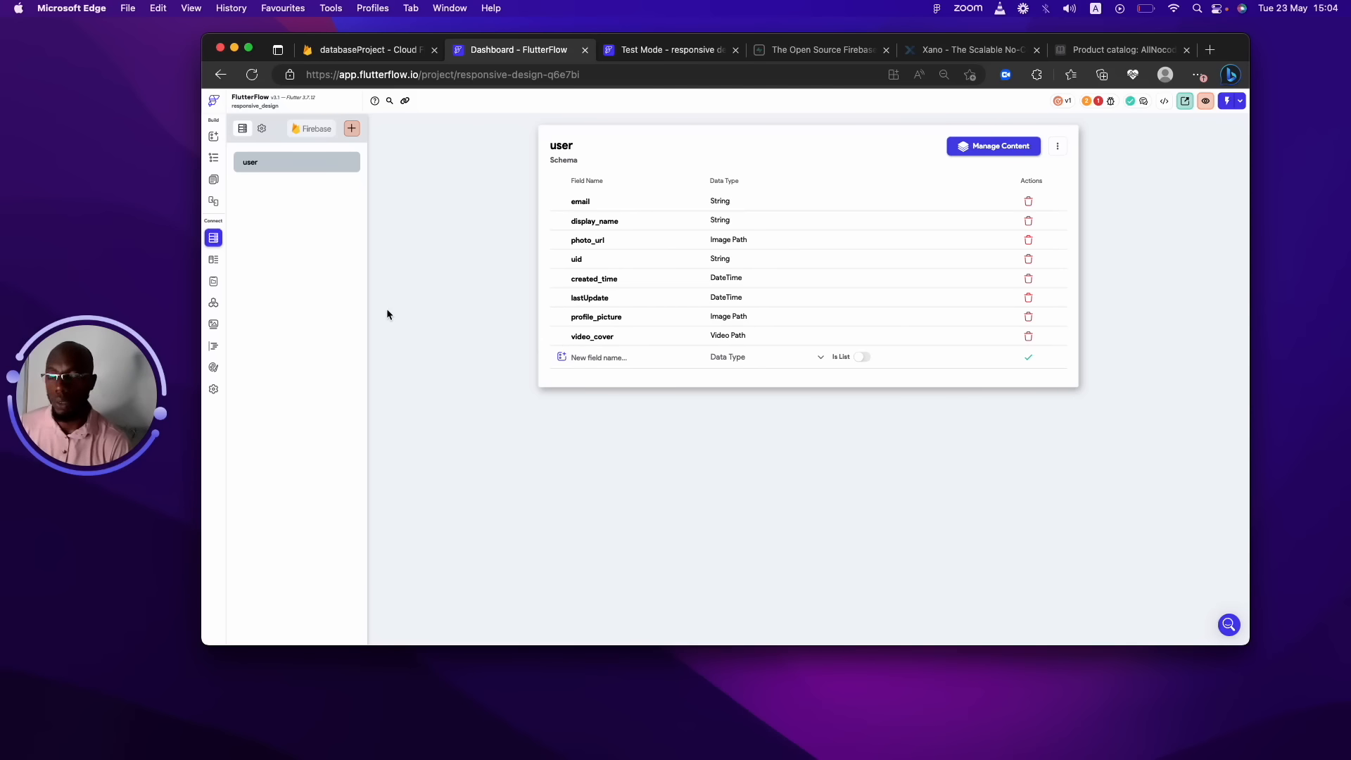
Create a new 'post' collection starting from scratch.
left_click(352, 131)
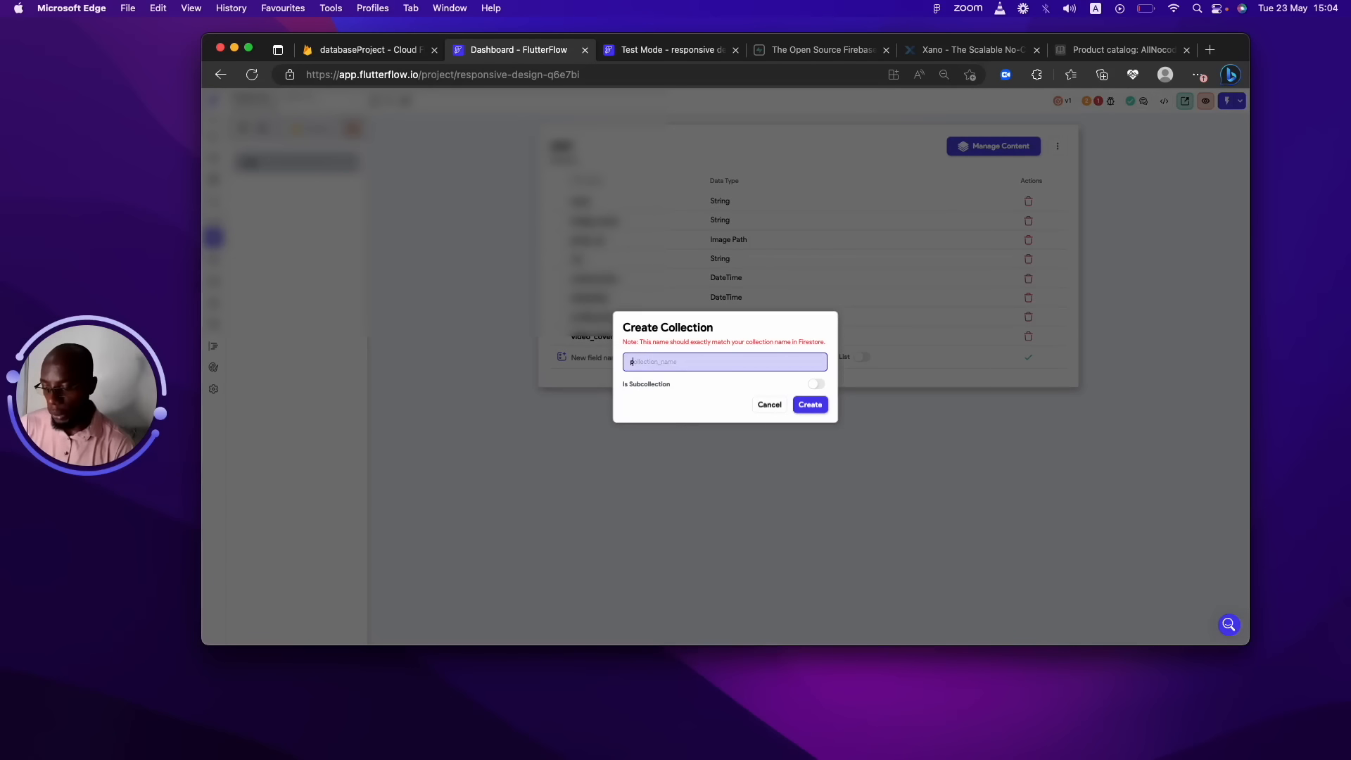
type("post")
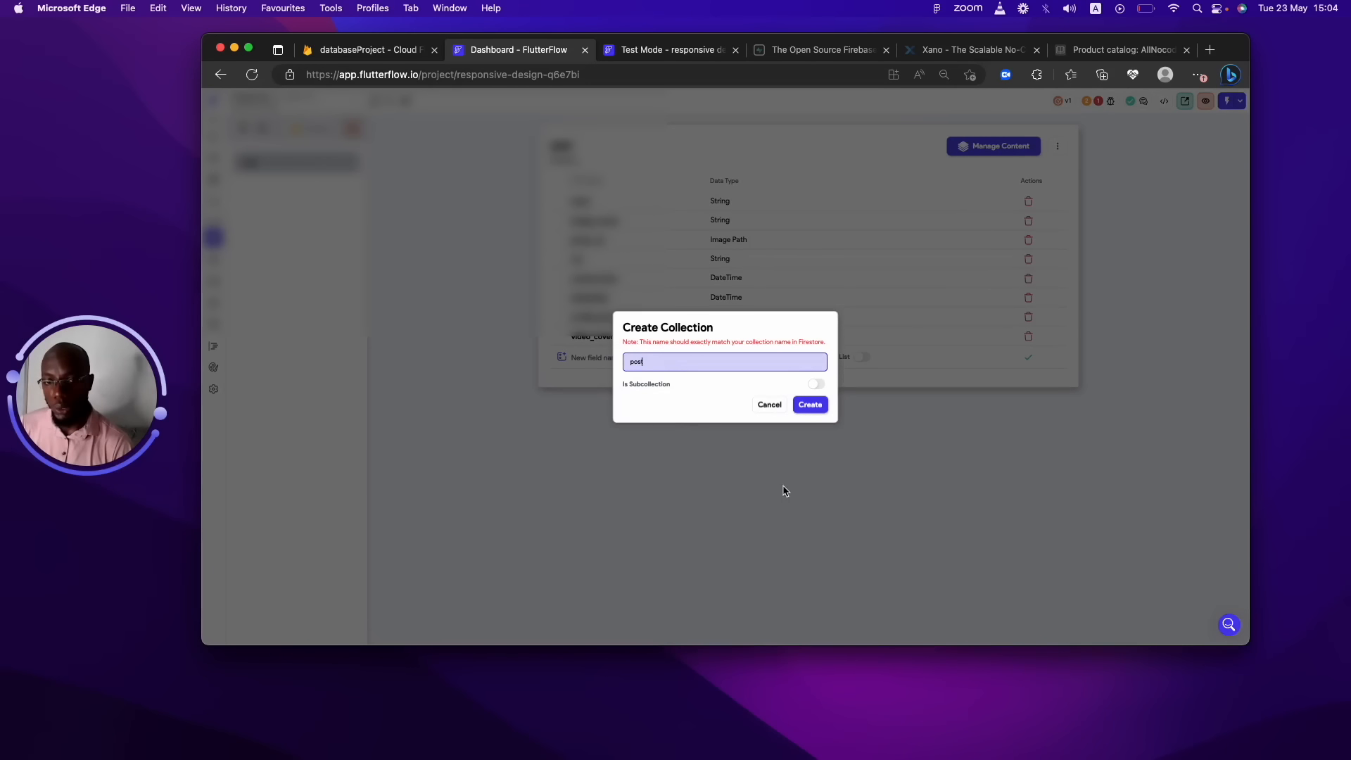
left_click(810, 404)
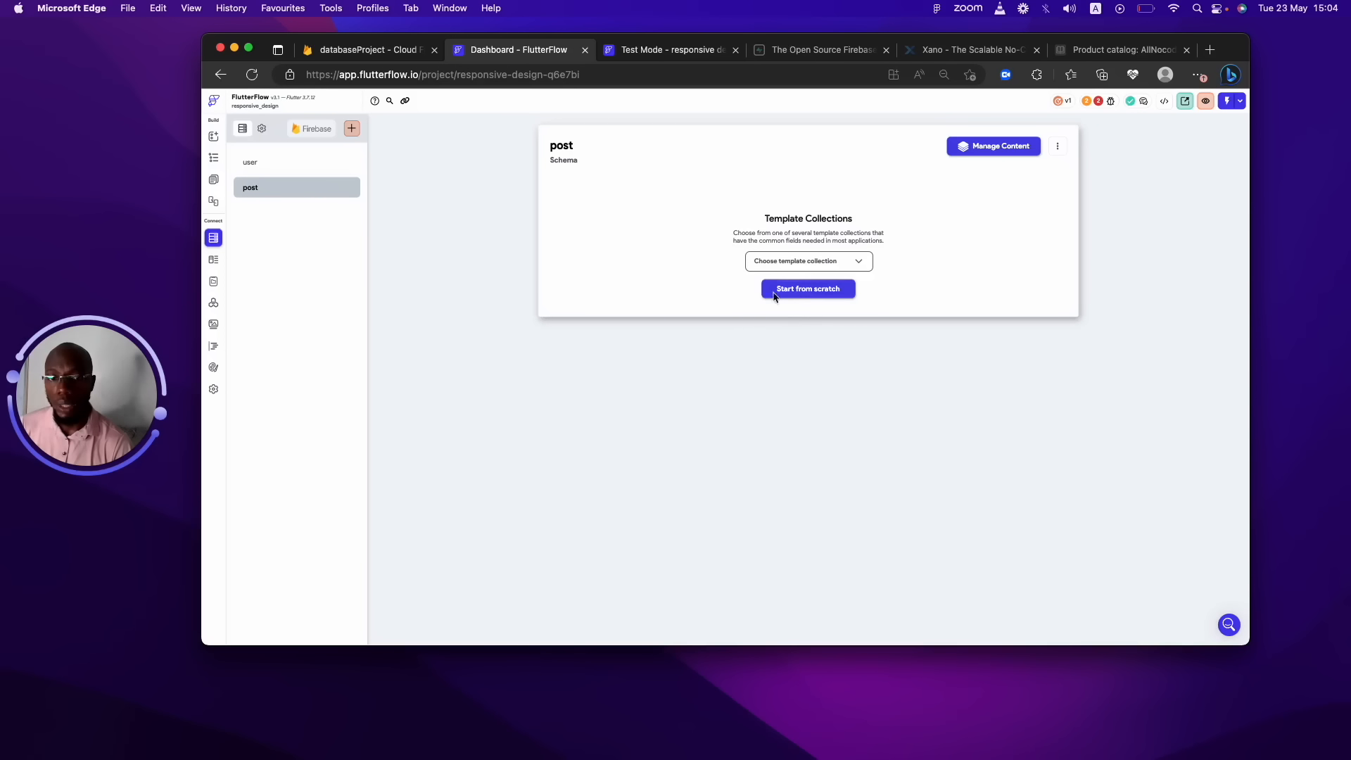
left_click(784, 288)
Add id and user_id as String fields to post.
left_click(600, 196)
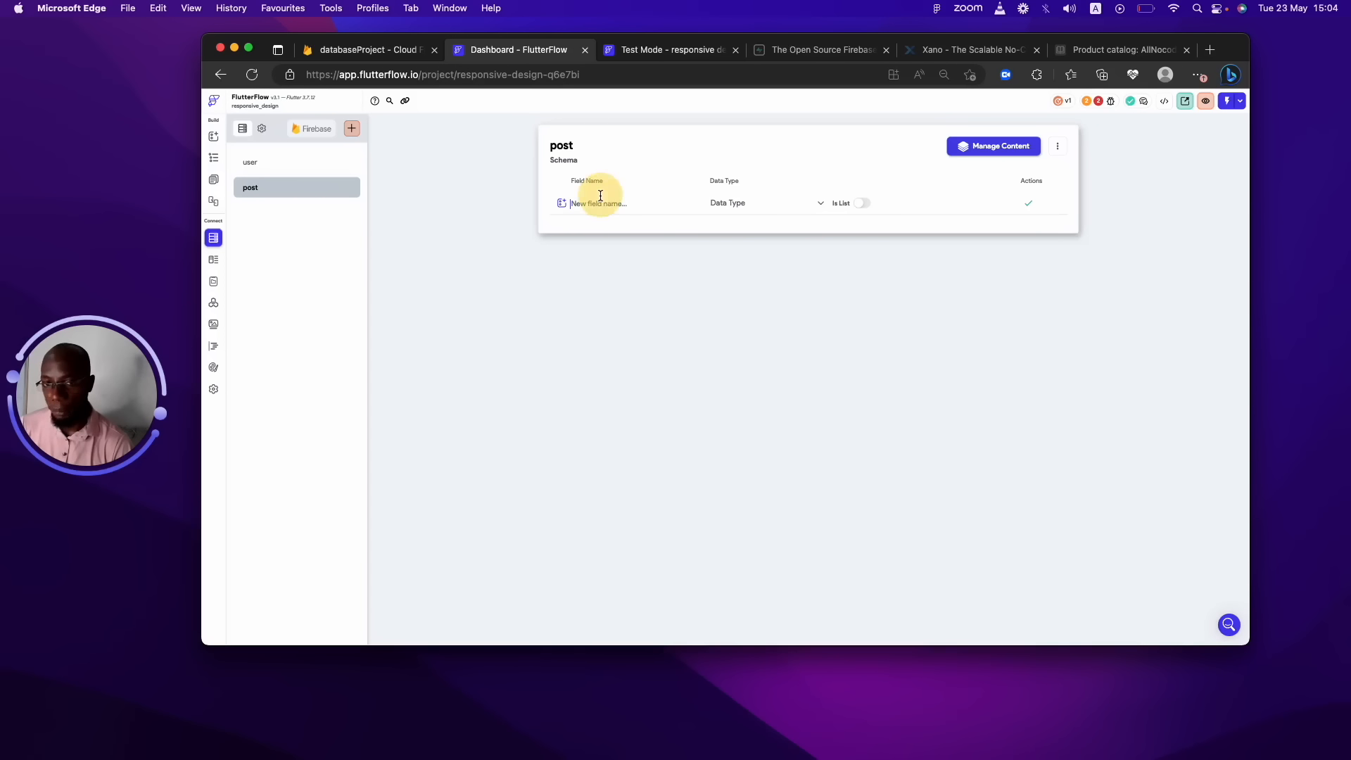
type("id")
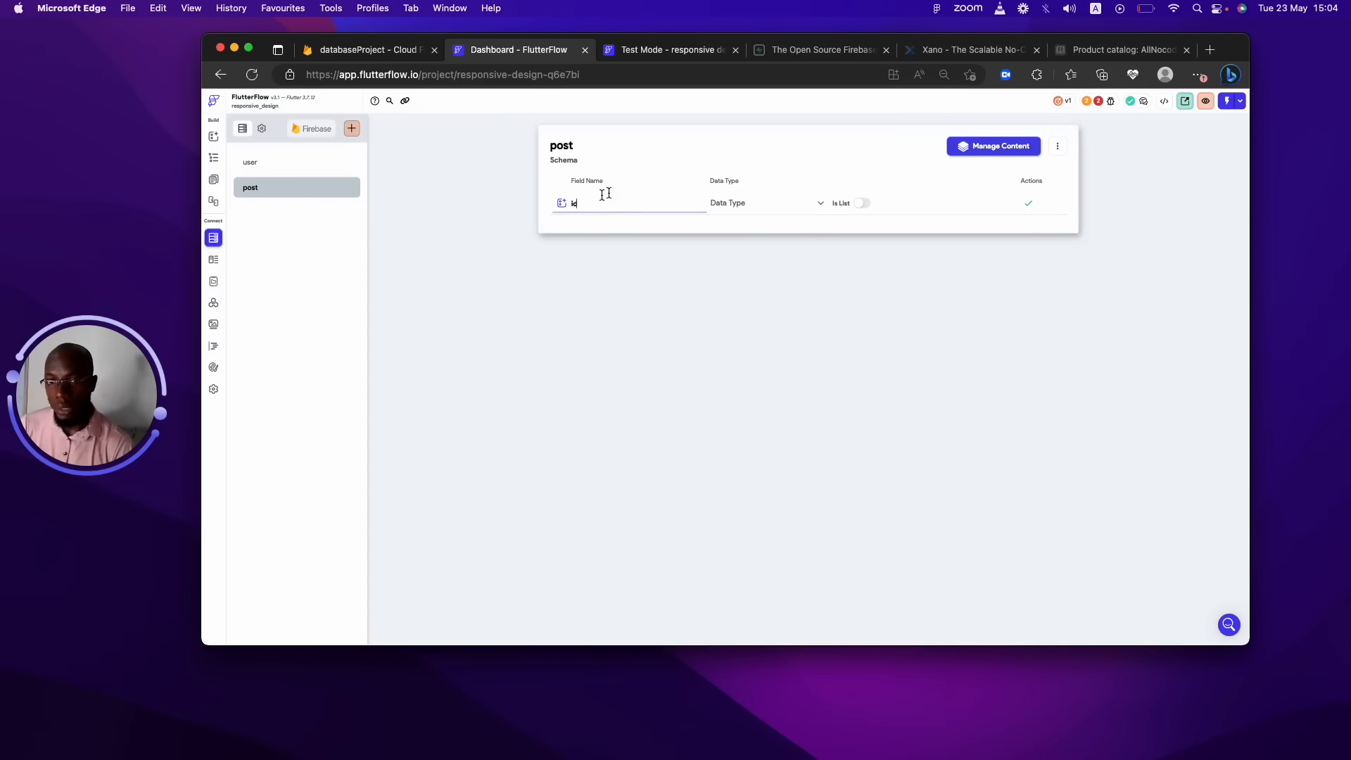
left_click(754, 201)
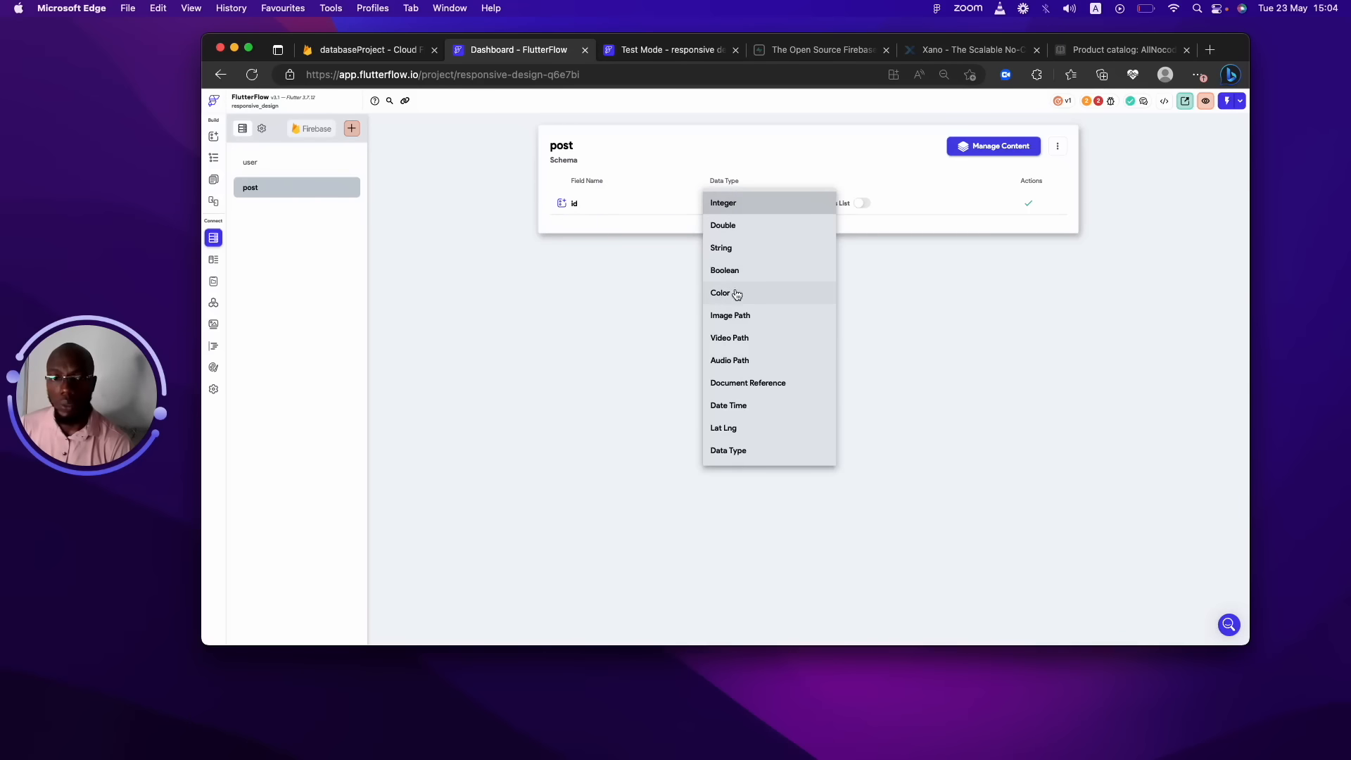
left_click(739, 246)
left_click(1028, 202)
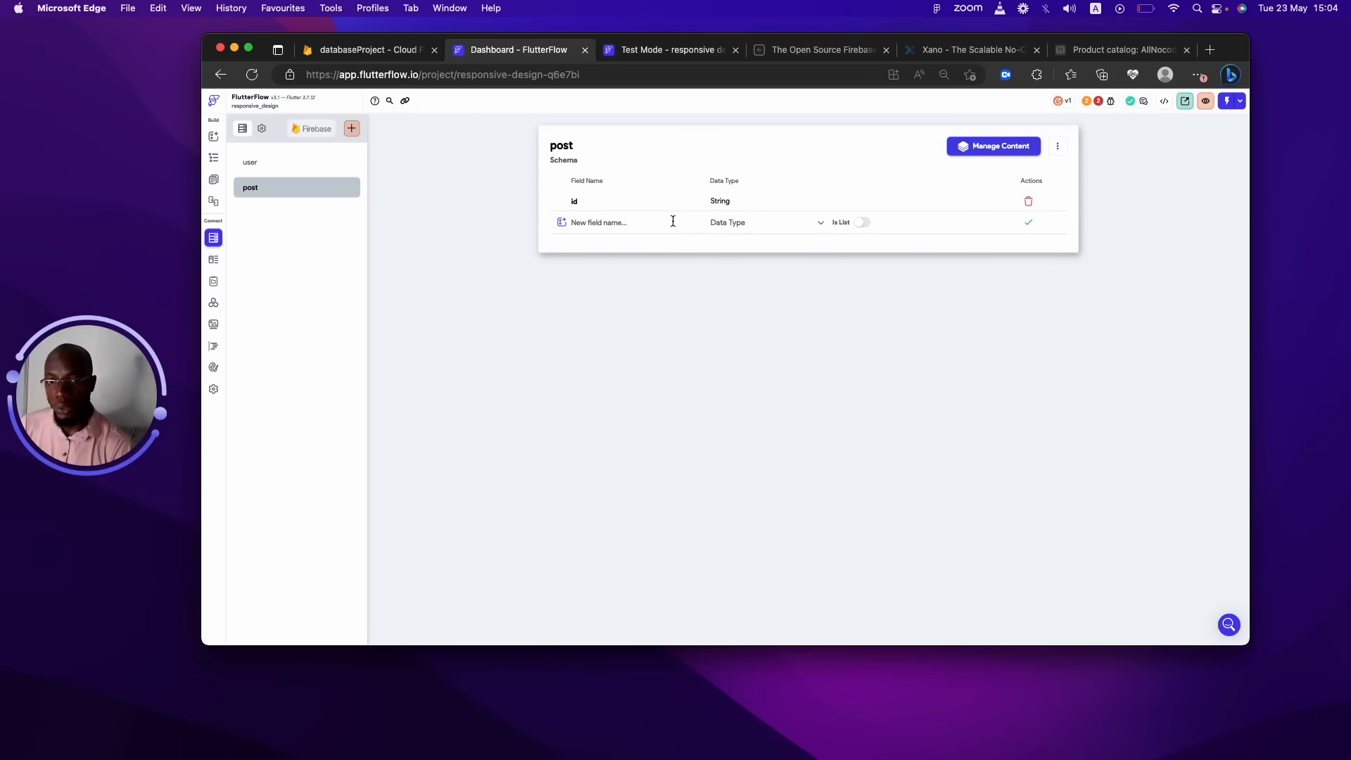
left_click(649, 222)
type("user_id")
key("BackSpace")
key("BackSpace")
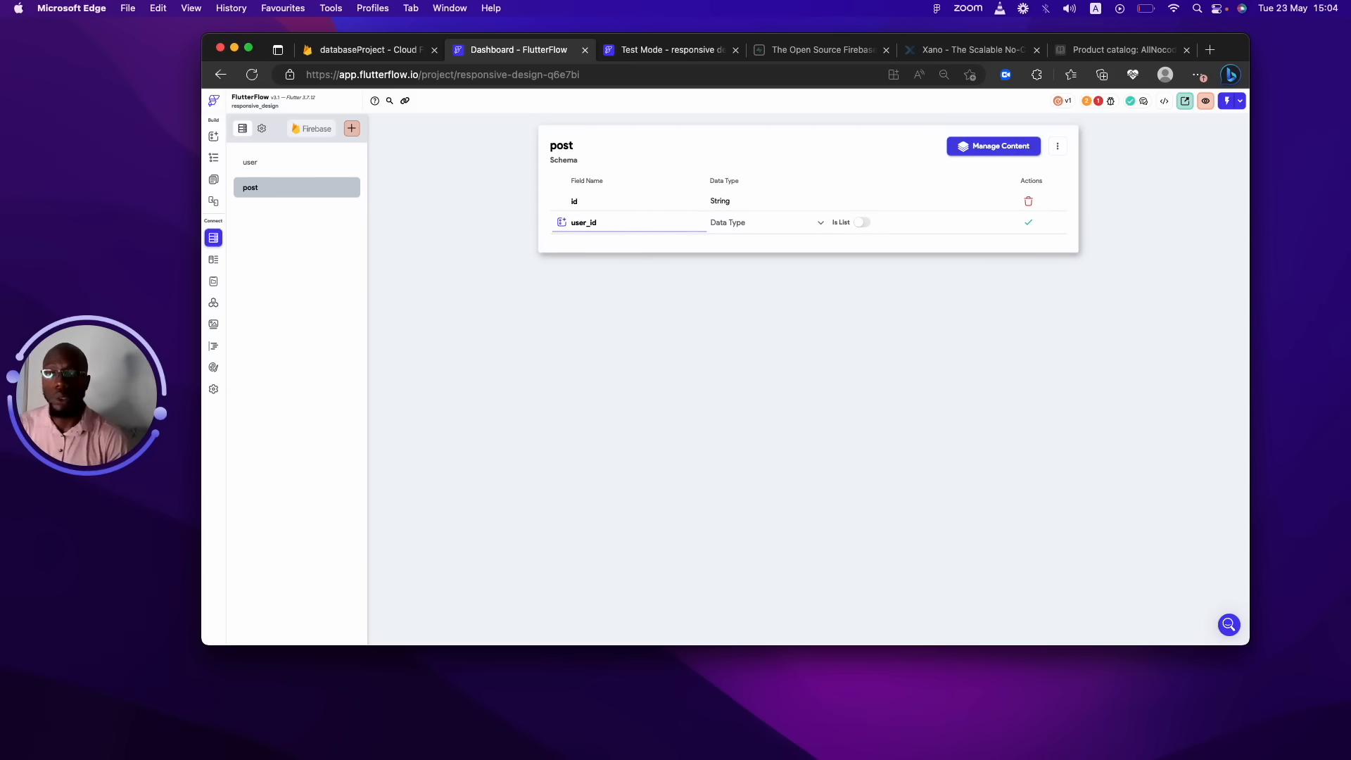
left_click(749, 228)
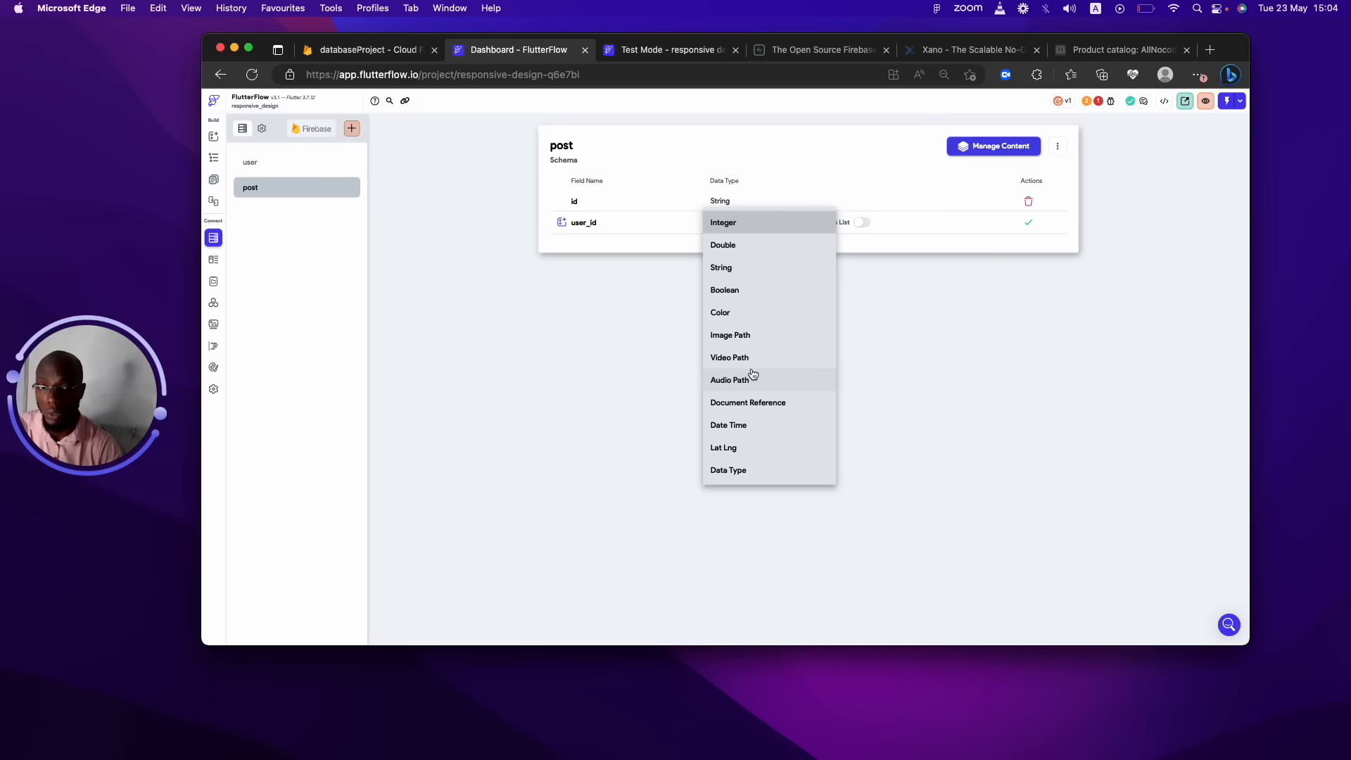
left_click(723, 267)
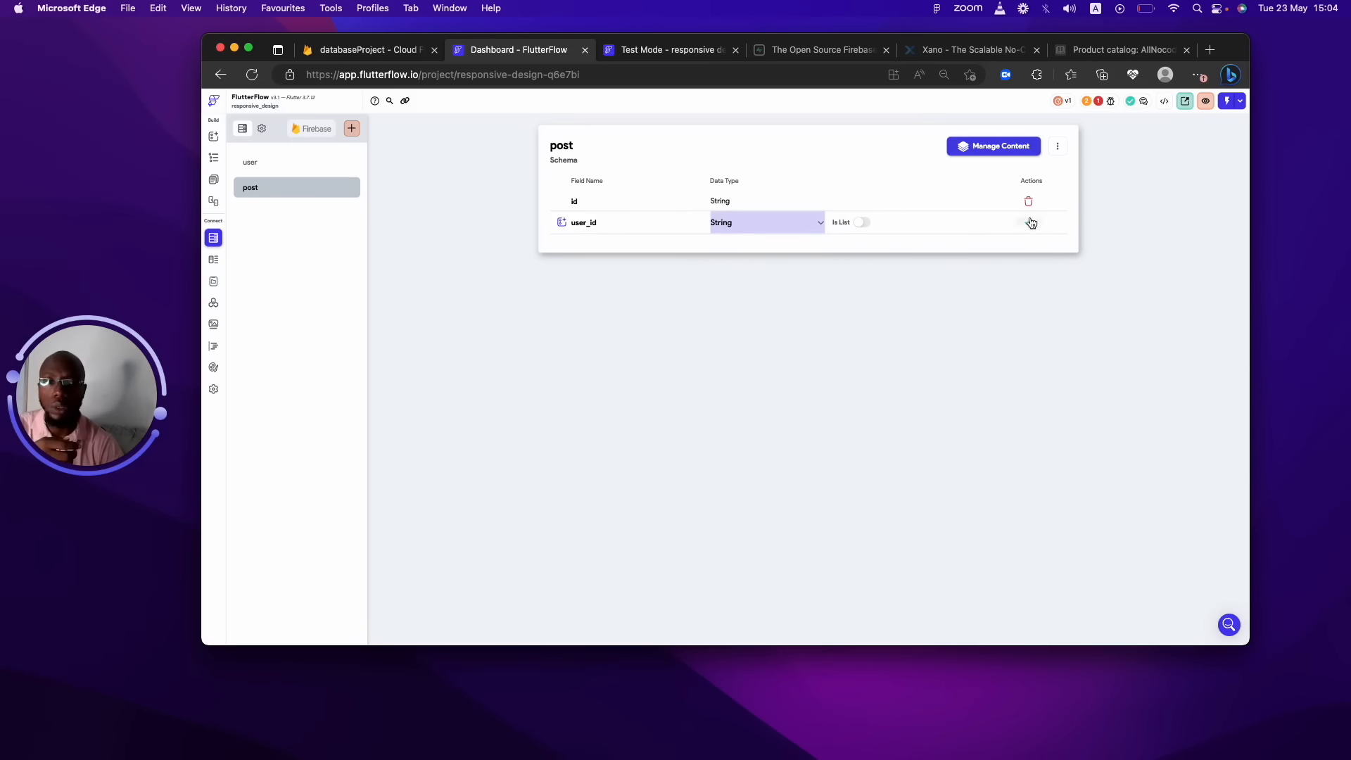
left_click(1030, 224)
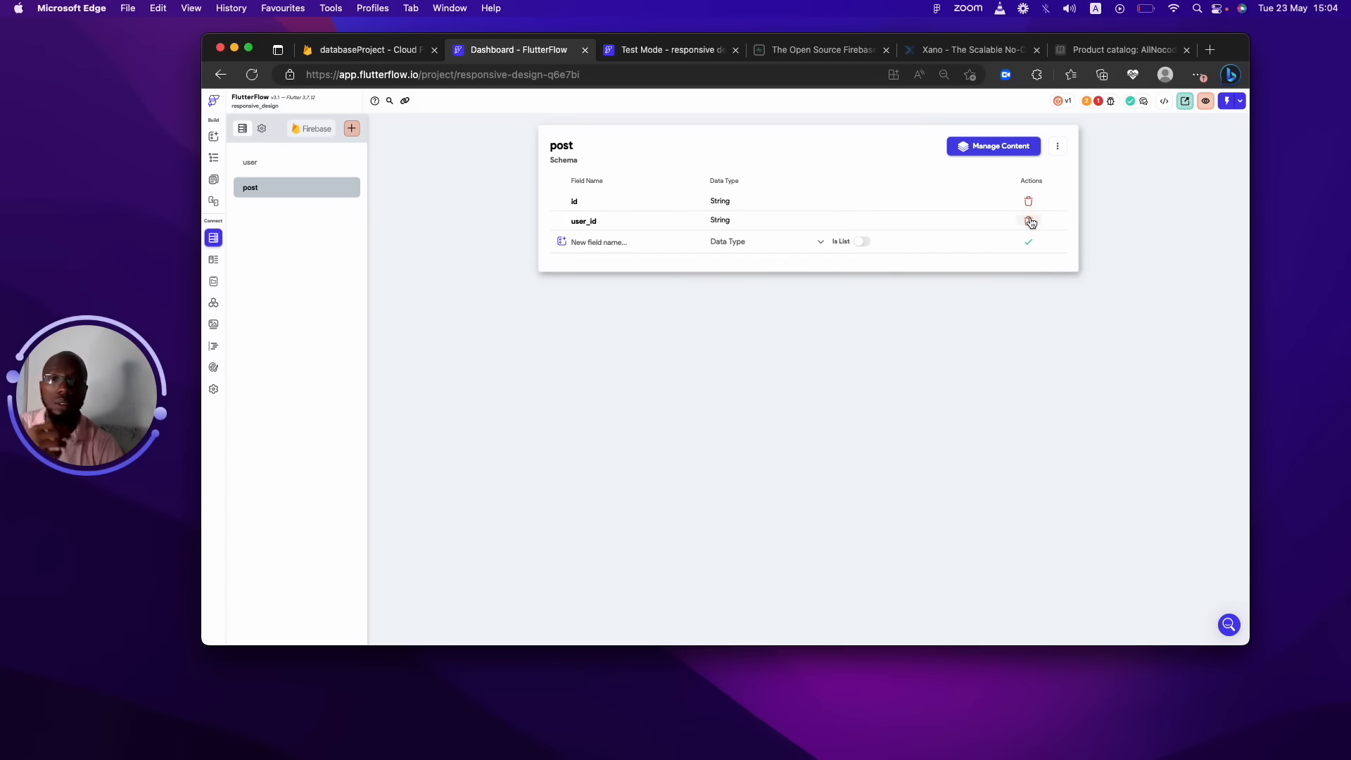
Add image_url as Image Path and video_url as Video Path fields.
left_click(636, 238)
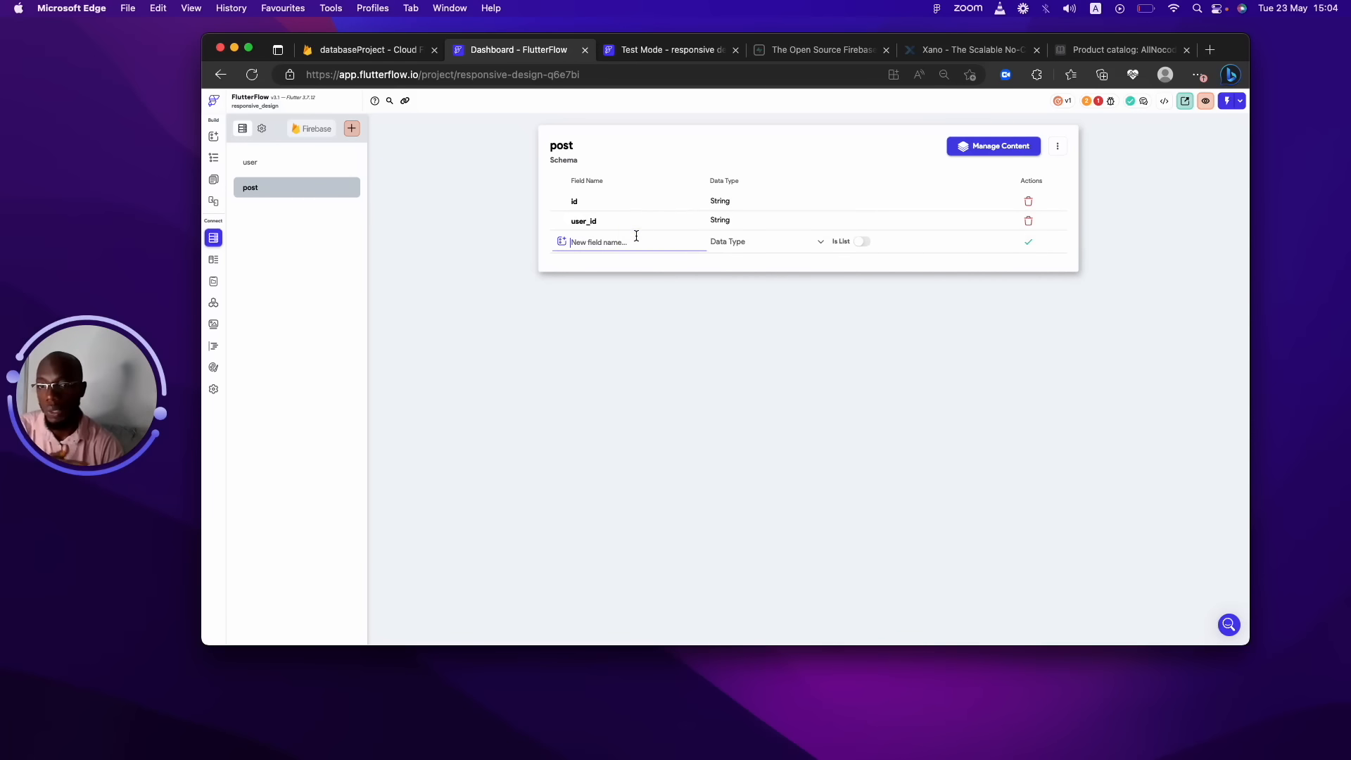
type("image")
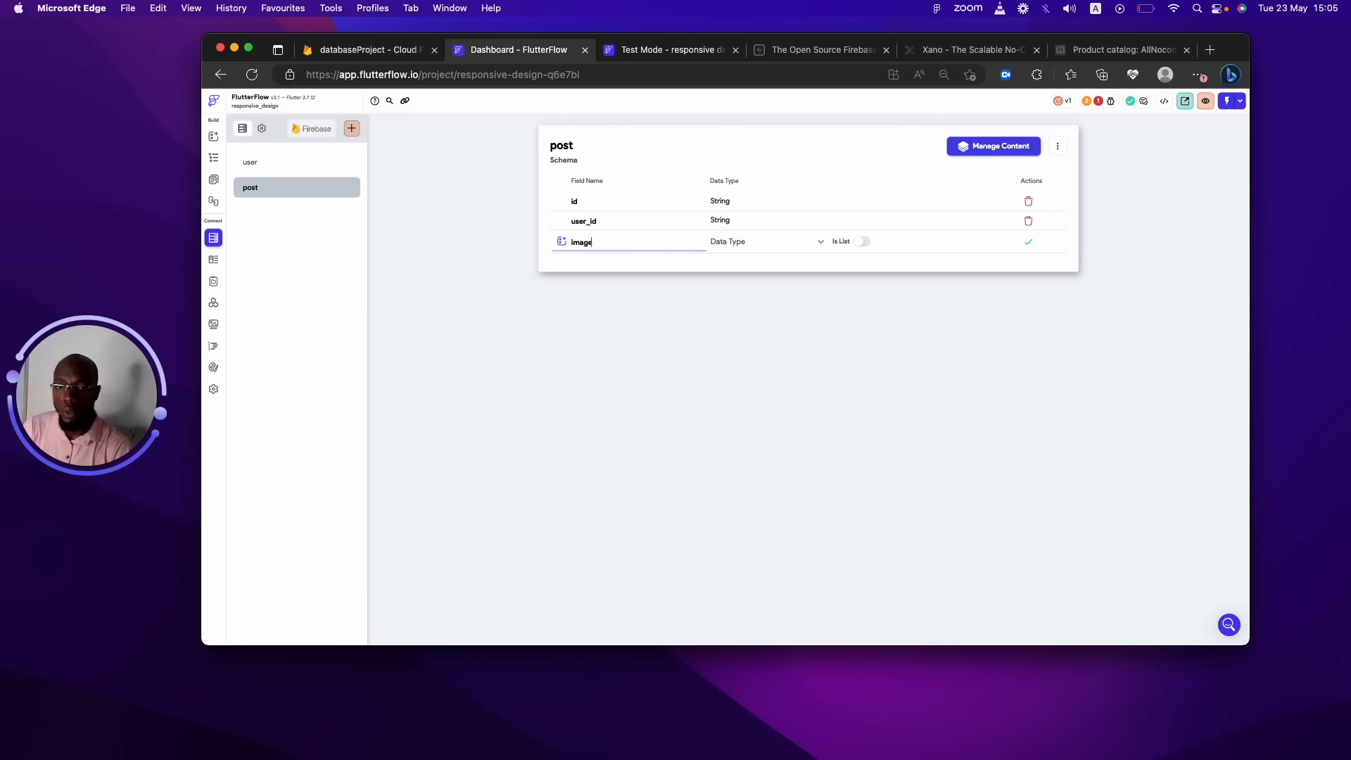
type("_url")
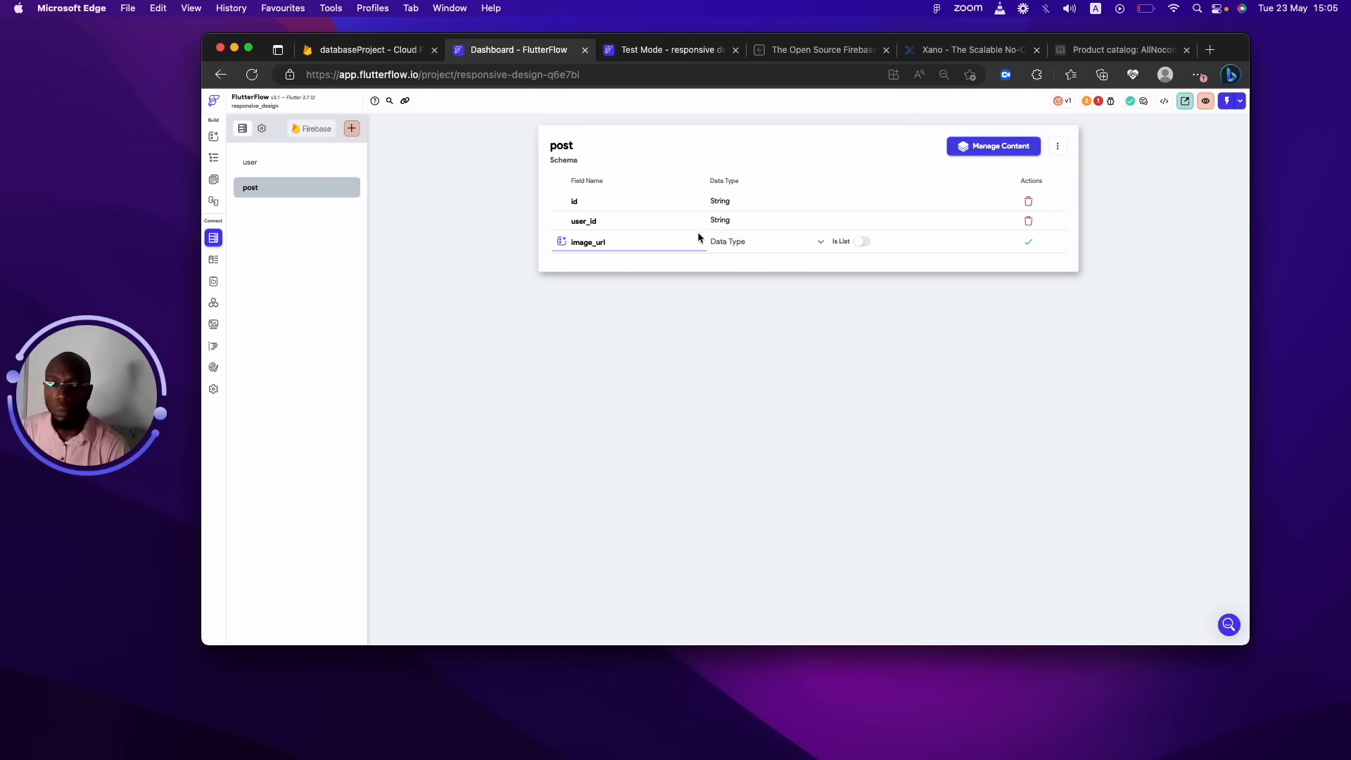
left_click(724, 241)
left_click(733, 355)
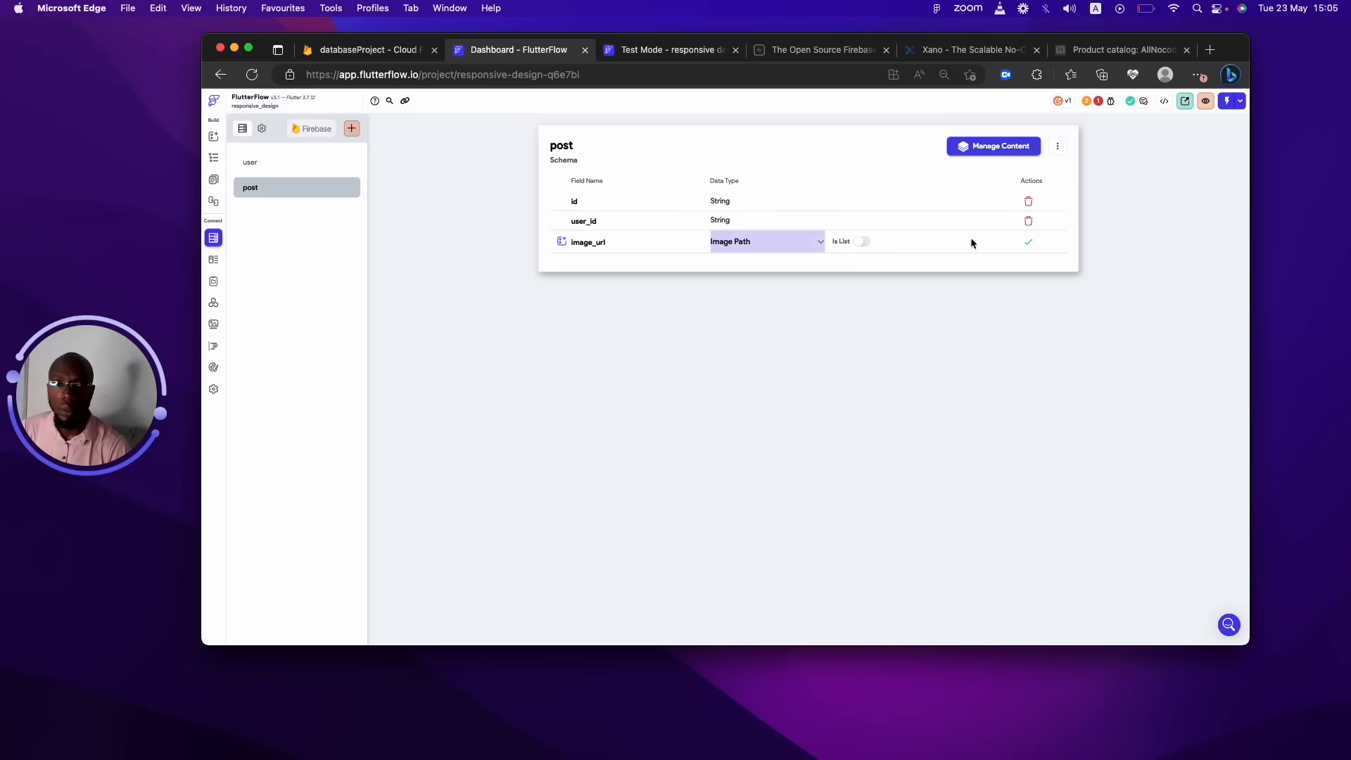
left_click(1025, 245)
left_click(681, 260)
type("video_url")
left_click(728, 262)
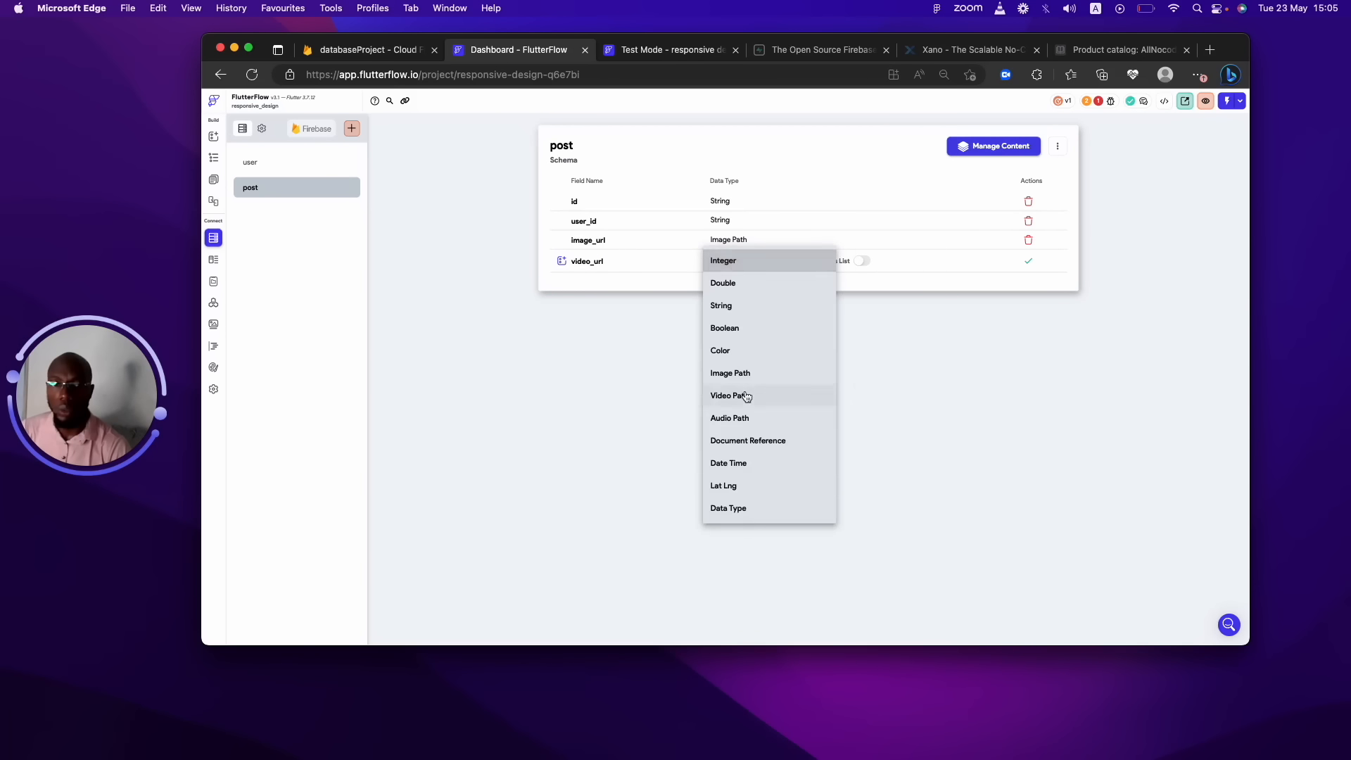
left_click(746, 396)
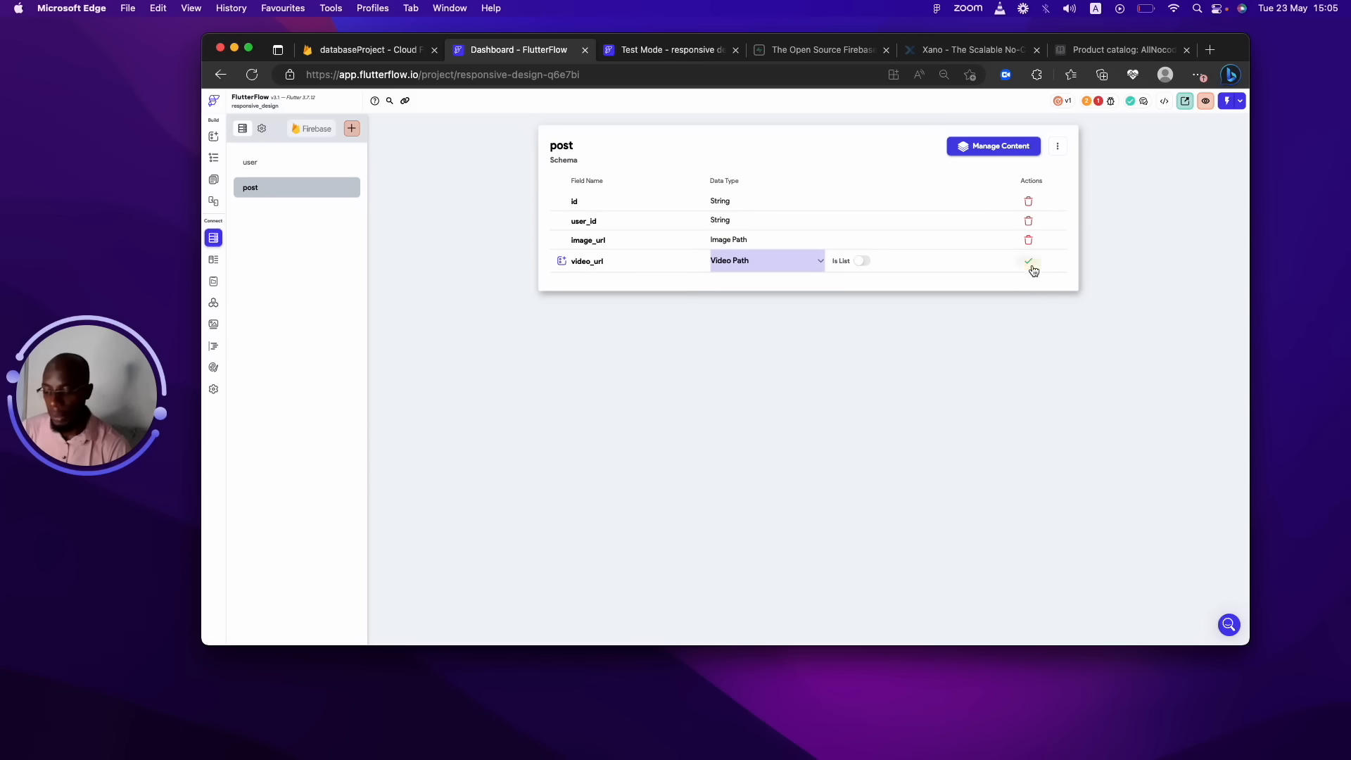
left_click(1028, 261)
Add a created_at Date Time field and name the next field likes.
left_click(621, 274)
type("created_at")
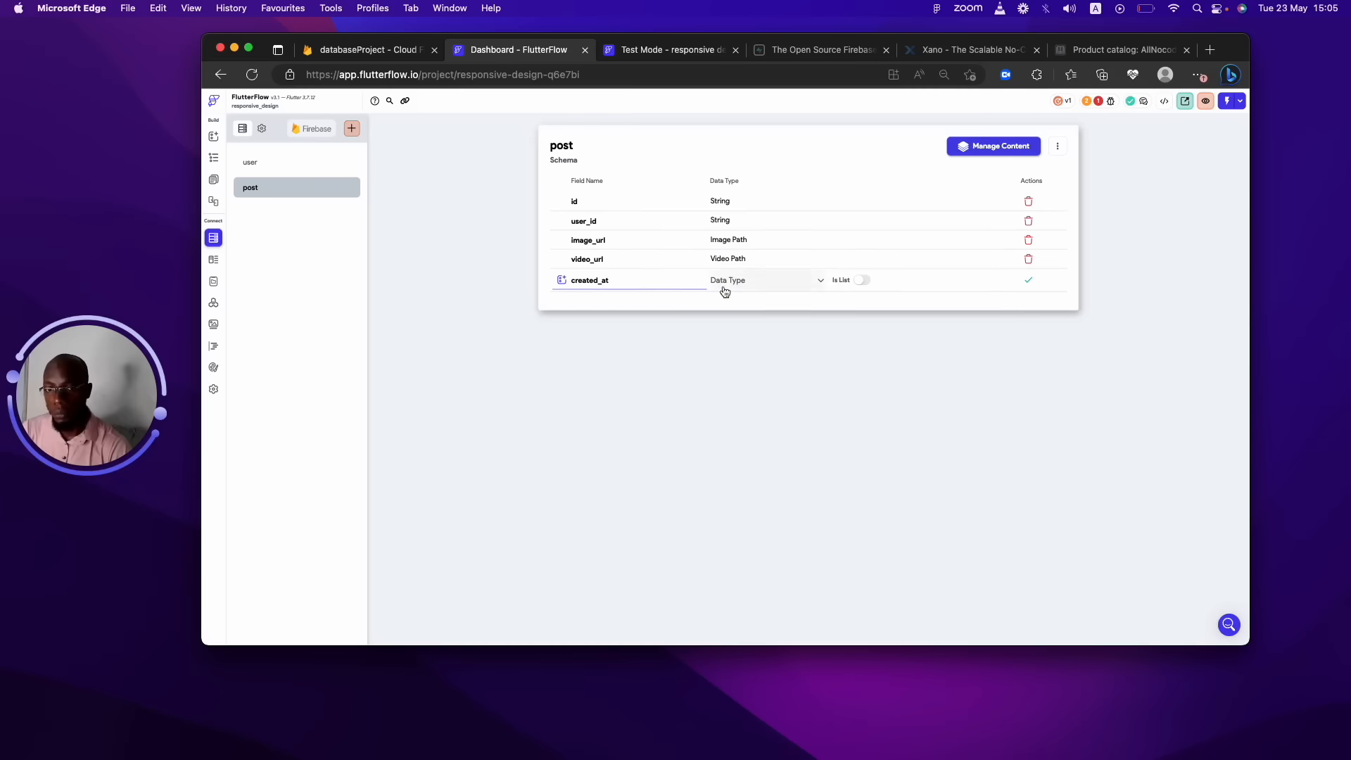
left_click(724, 283)
left_click(742, 481)
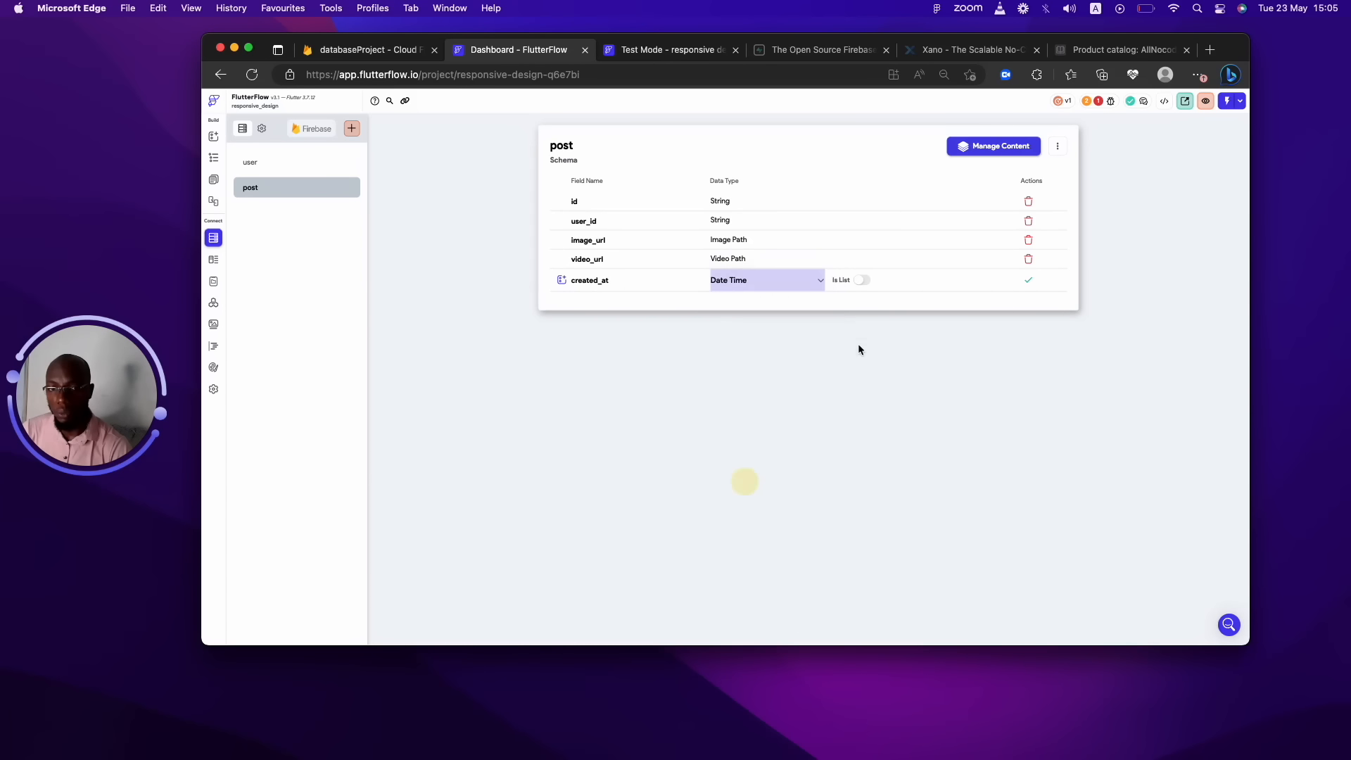
left_click(1028, 283)
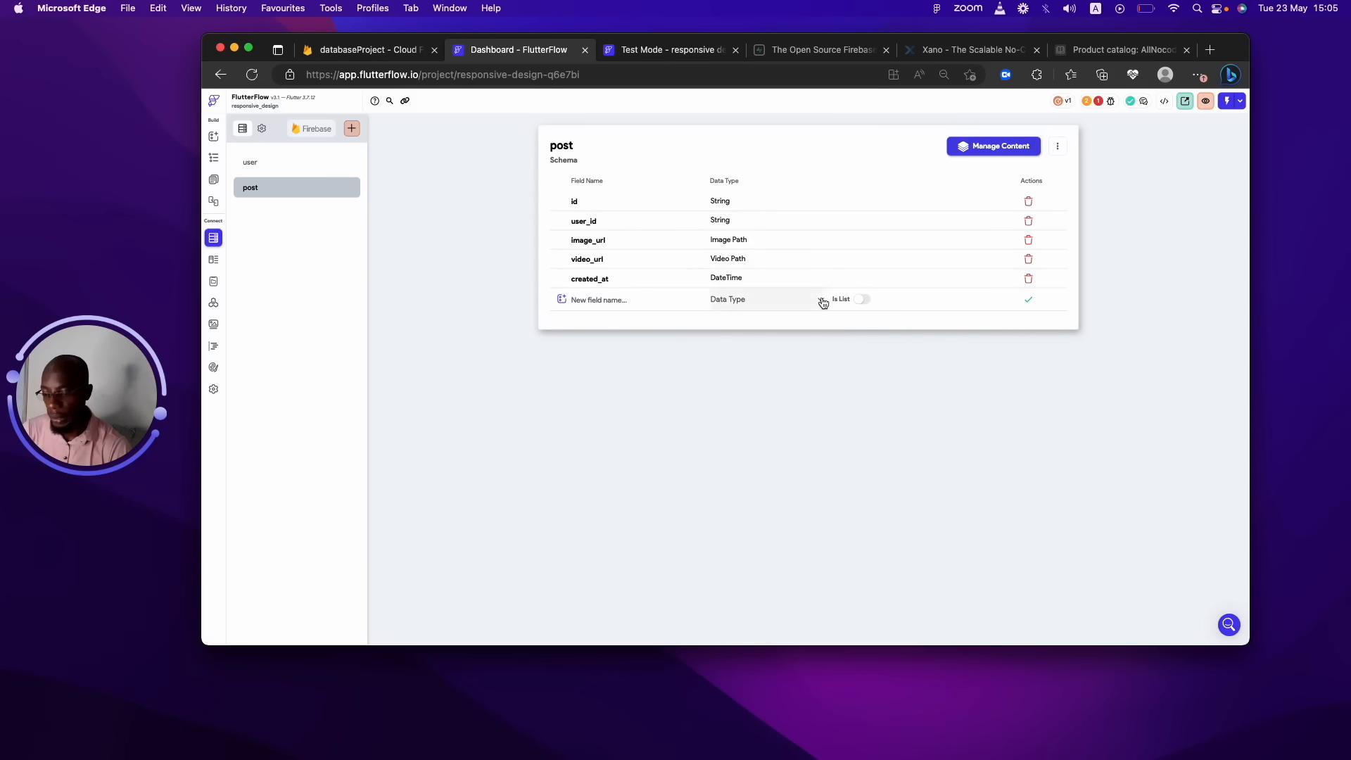
left_click(645, 302)
type("lik")
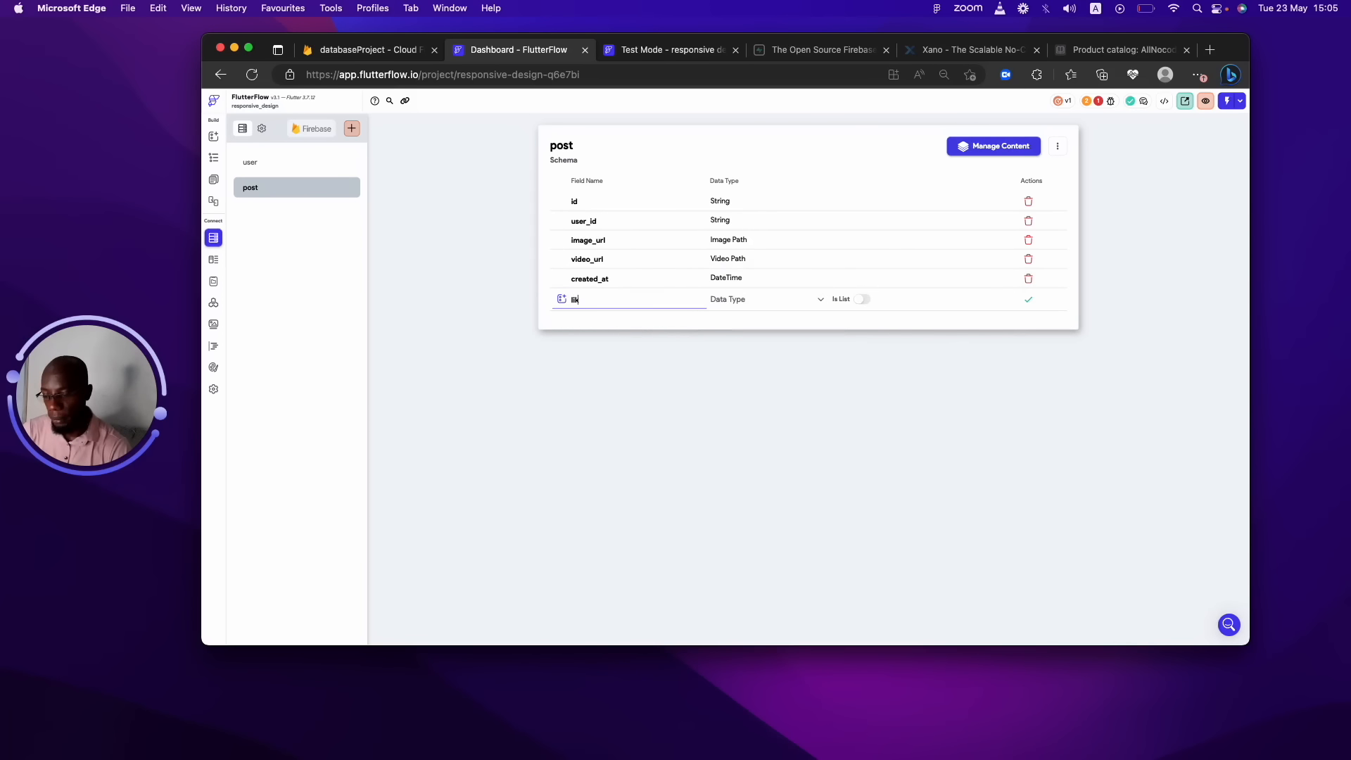
type("es")
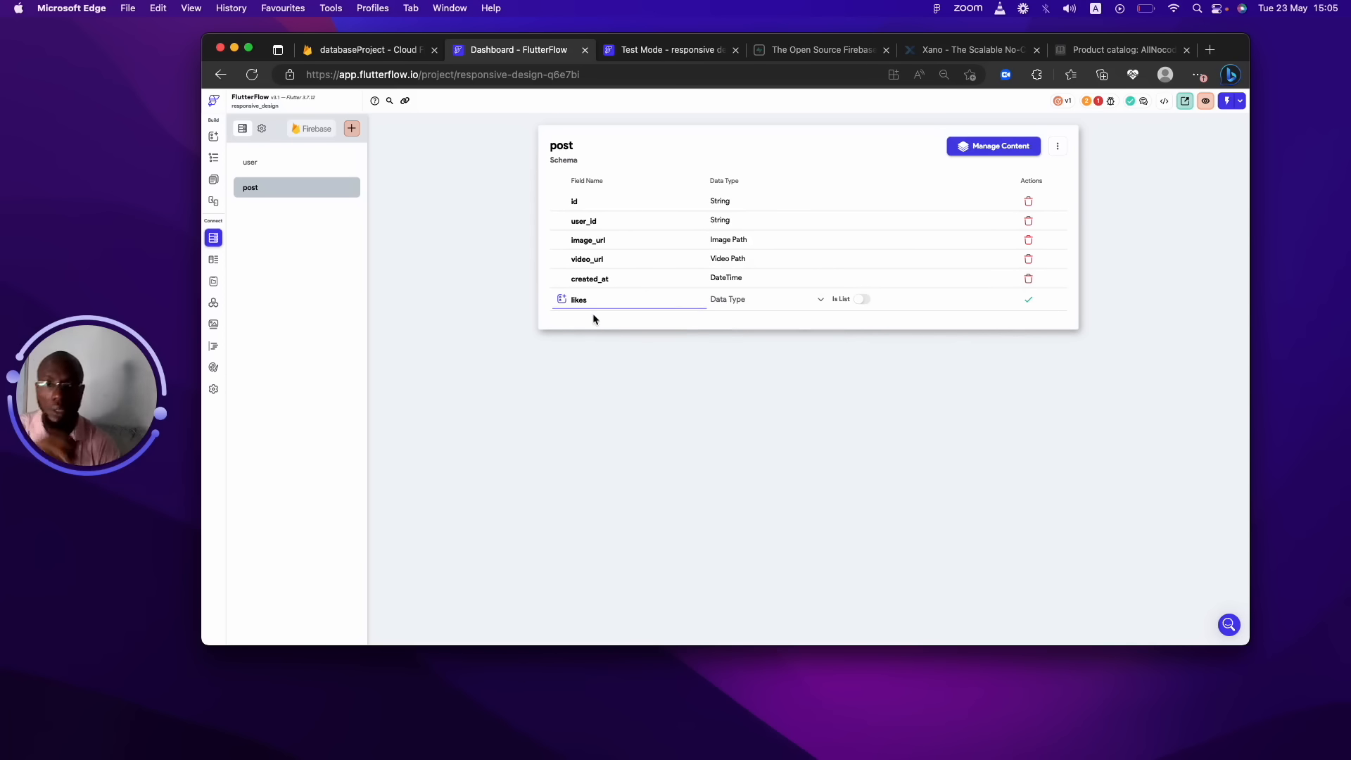
Make likes a list of Document References to user and save it.
left_click(777, 295)
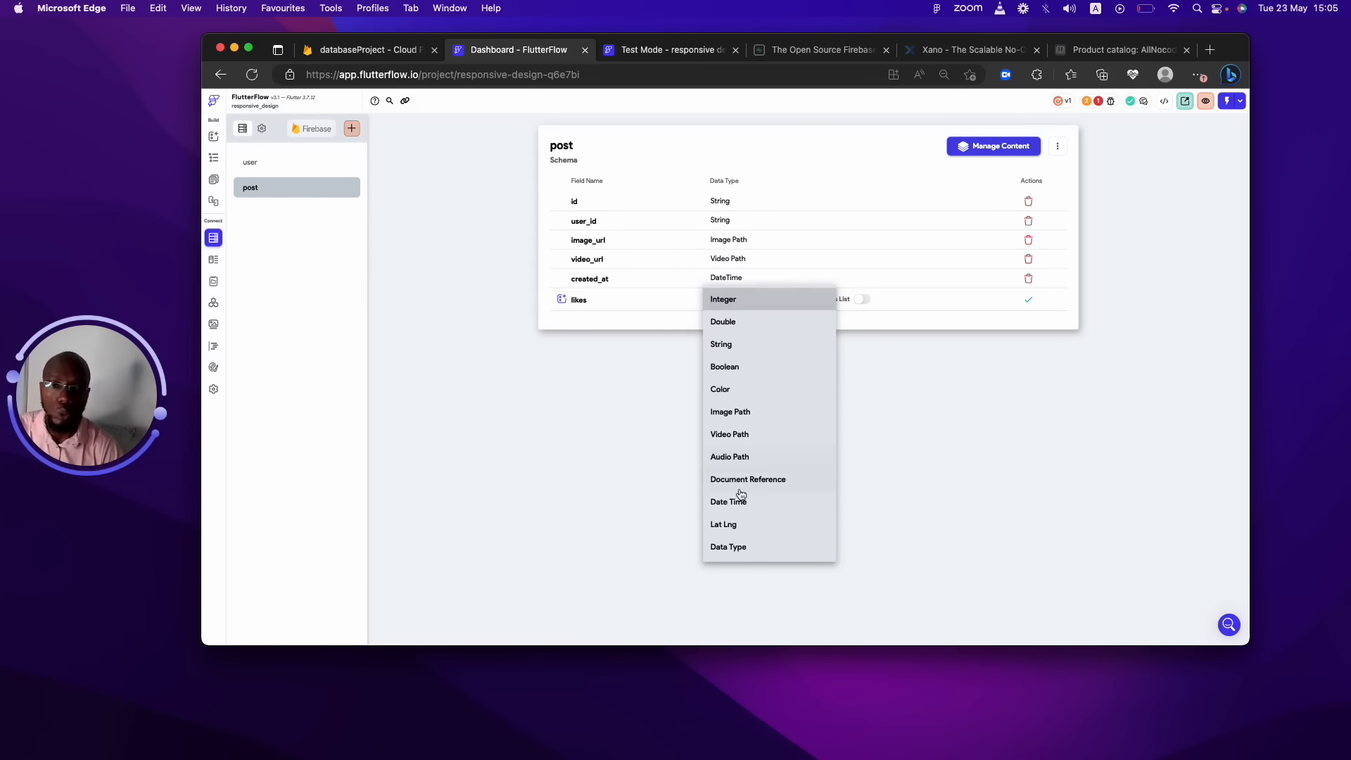
left_click(768, 479)
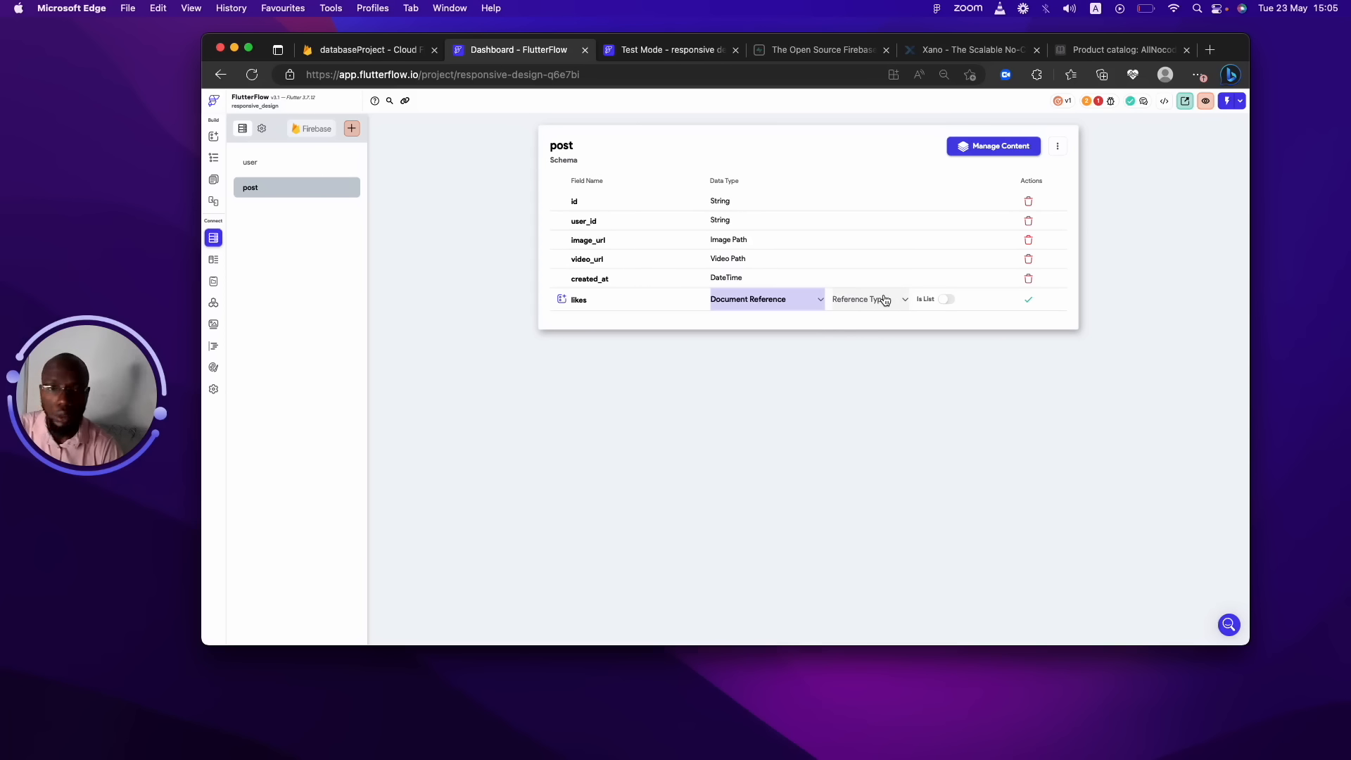
left_click(884, 298)
left_click(884, 301)
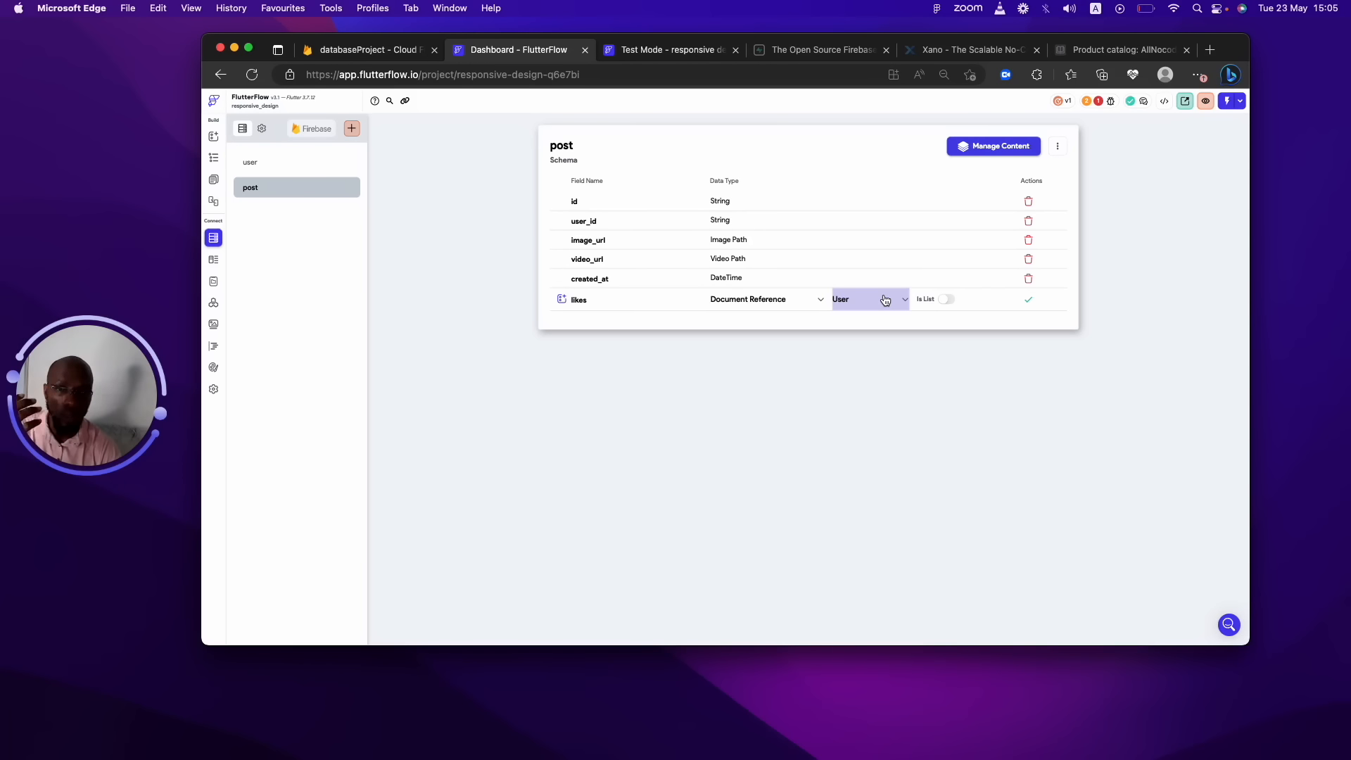
left_click(950, 300)
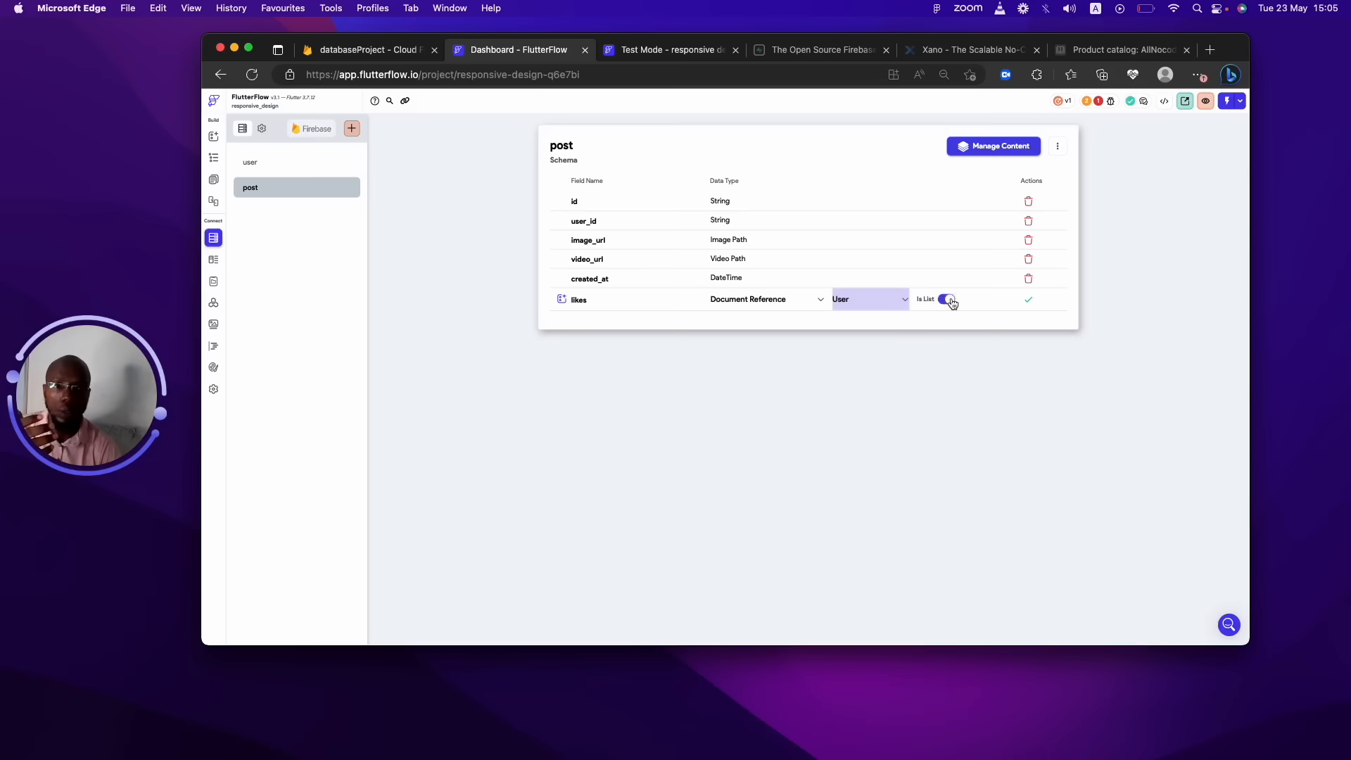
left_click(1028, 299)
Add a dislike field as a list of Document References to user.
left_click(642, 318)
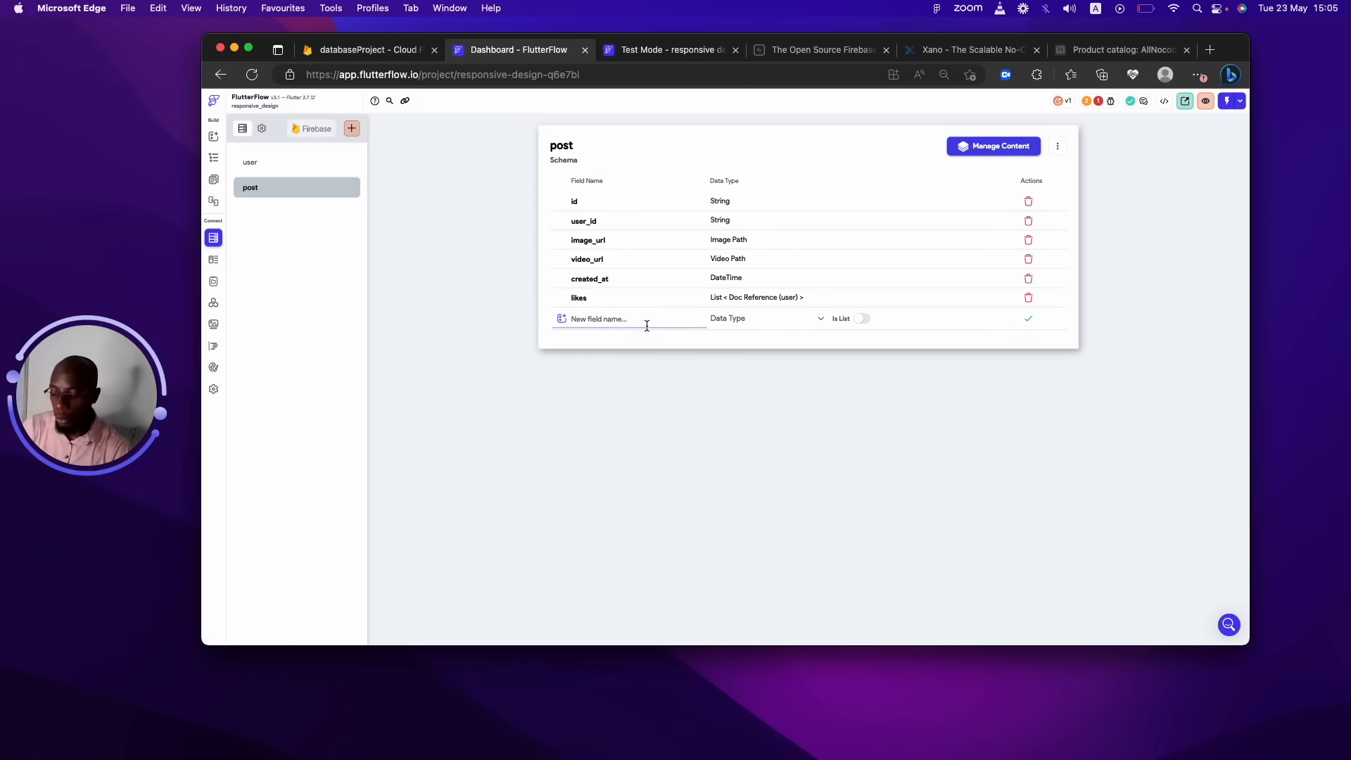
type("dislike")
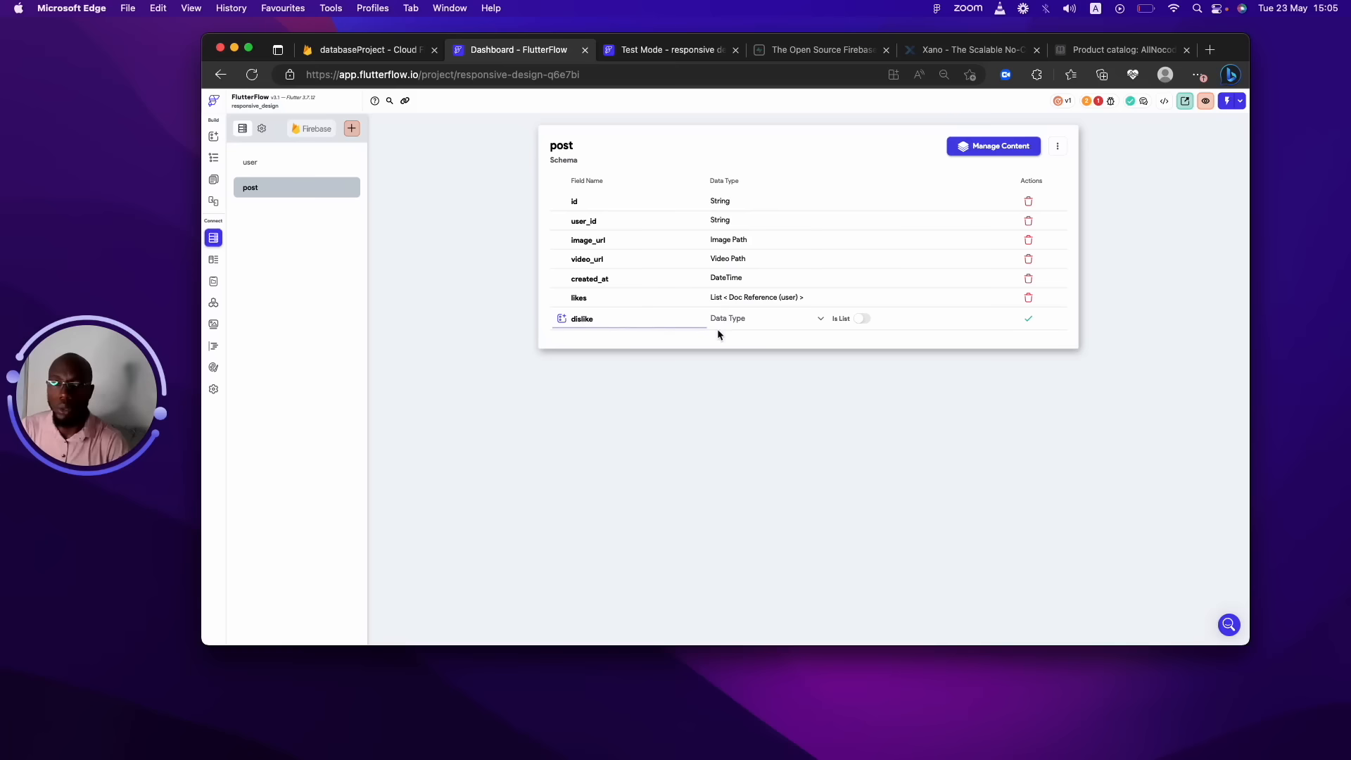
left_click(792, 324)
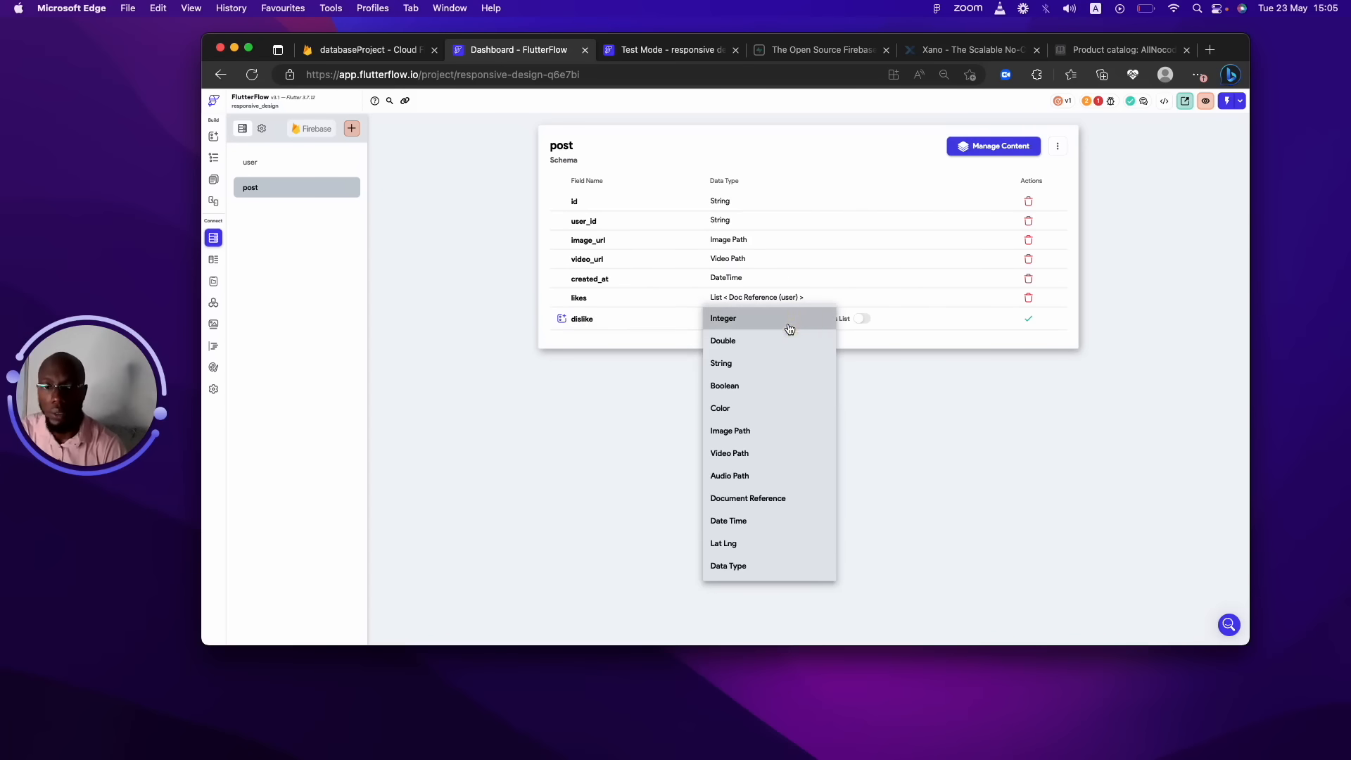
left_click(737, 500)
left_click(946, 318)
left_click(882, 318)
left_click(873, 323)
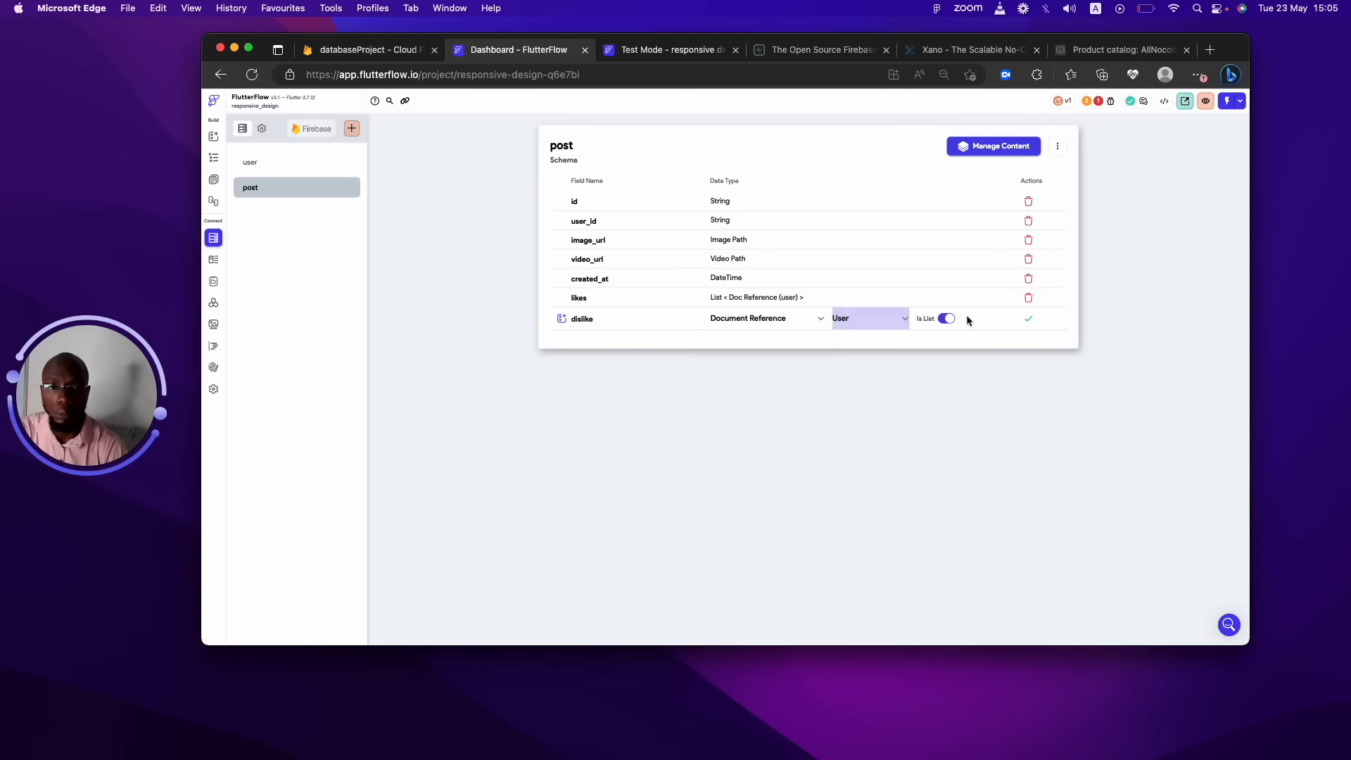
left_click(1030, 321)
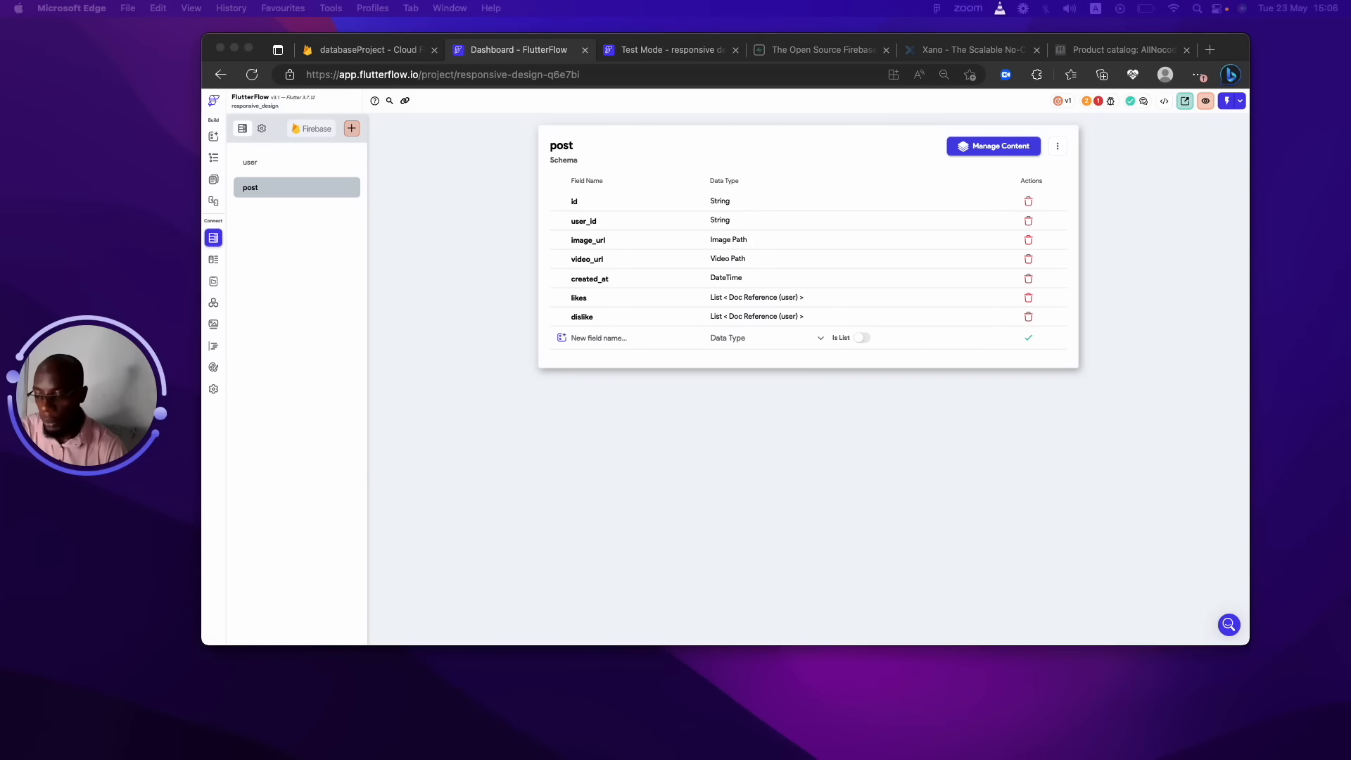
left_click(604, 337)
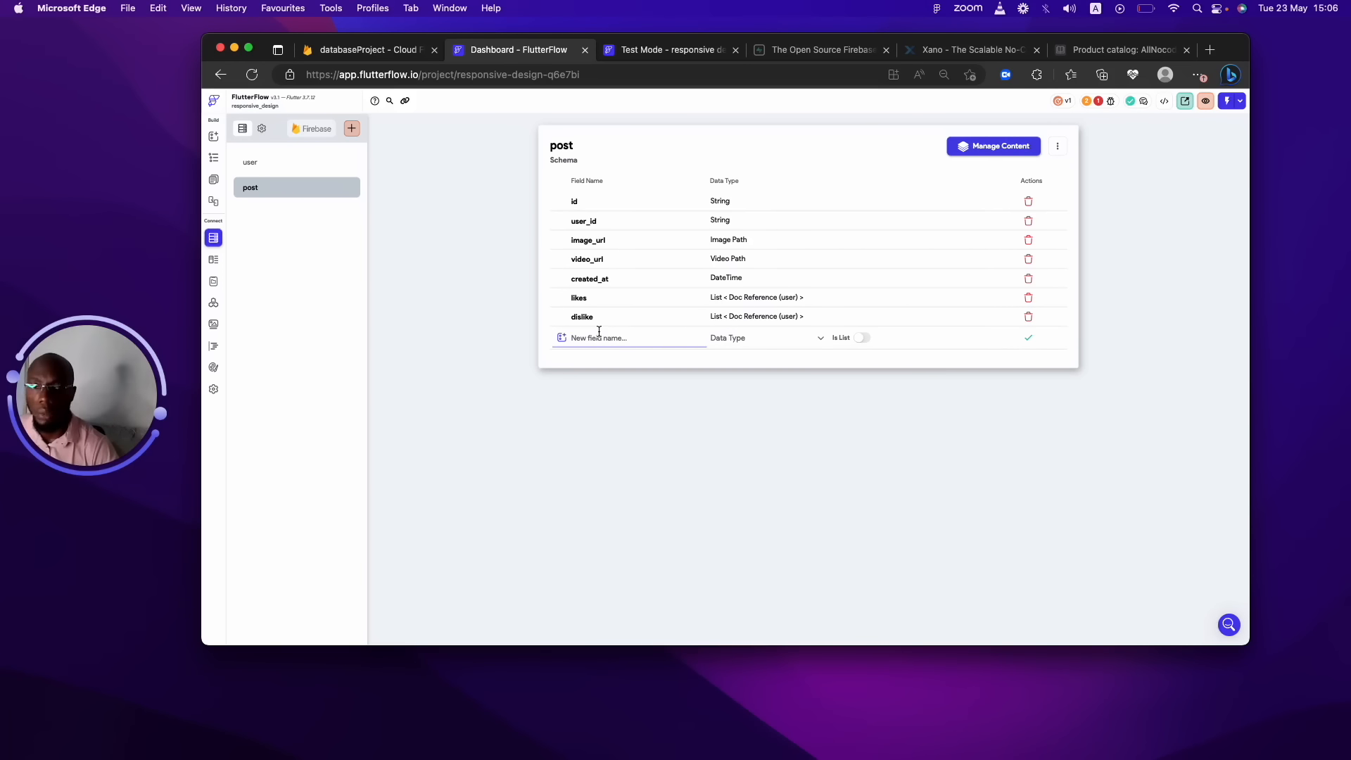
left_click(341, 187)
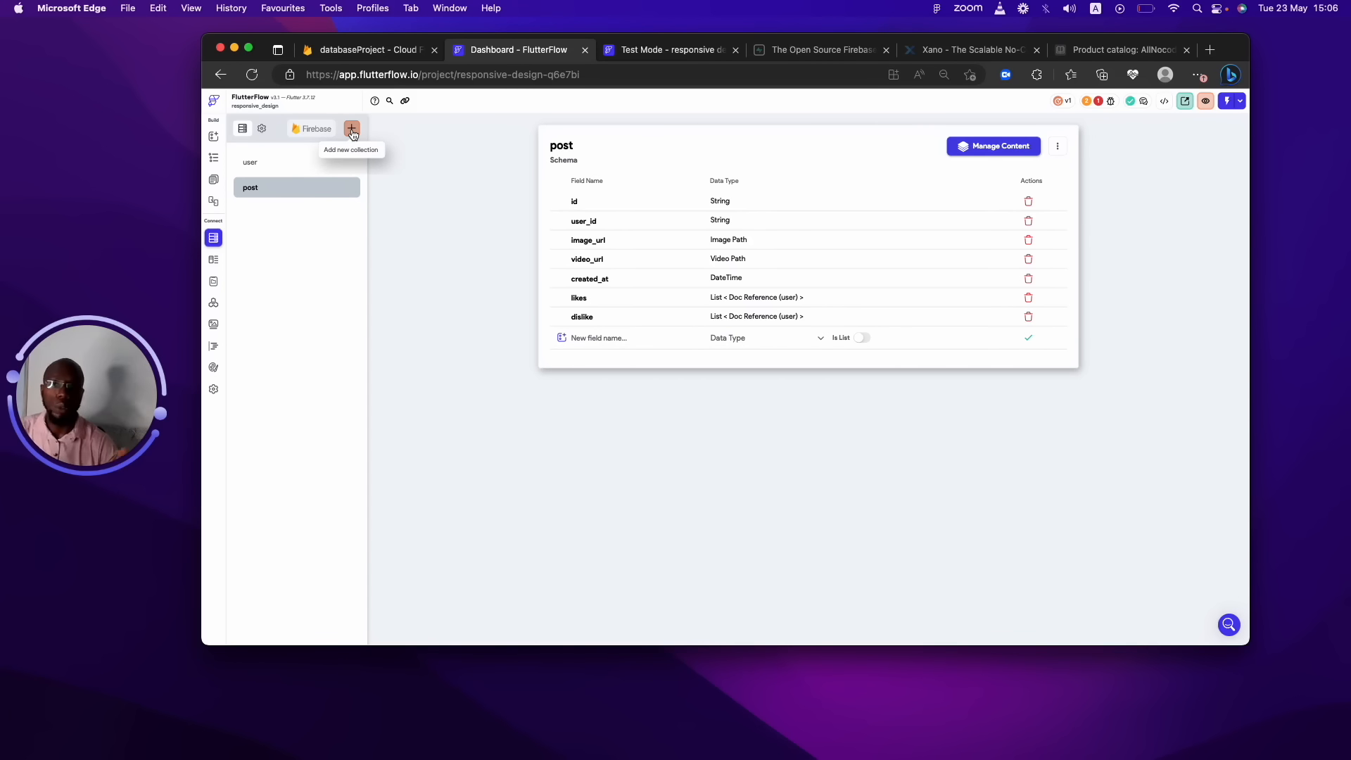
left_click(634, 336)
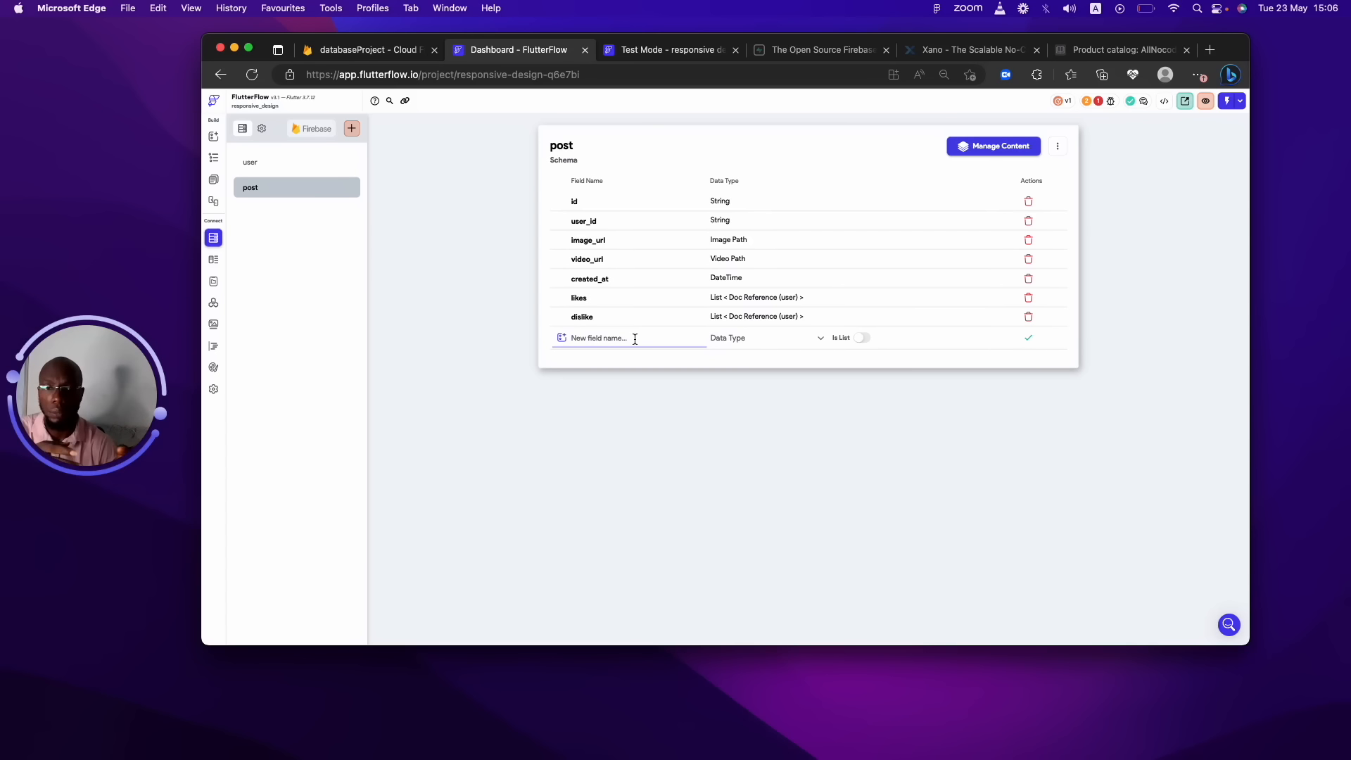
Create a 'comments' subcollection with post as parent, starting its schema from scratch.
left_click(322, 191)
left_click(352, 130)
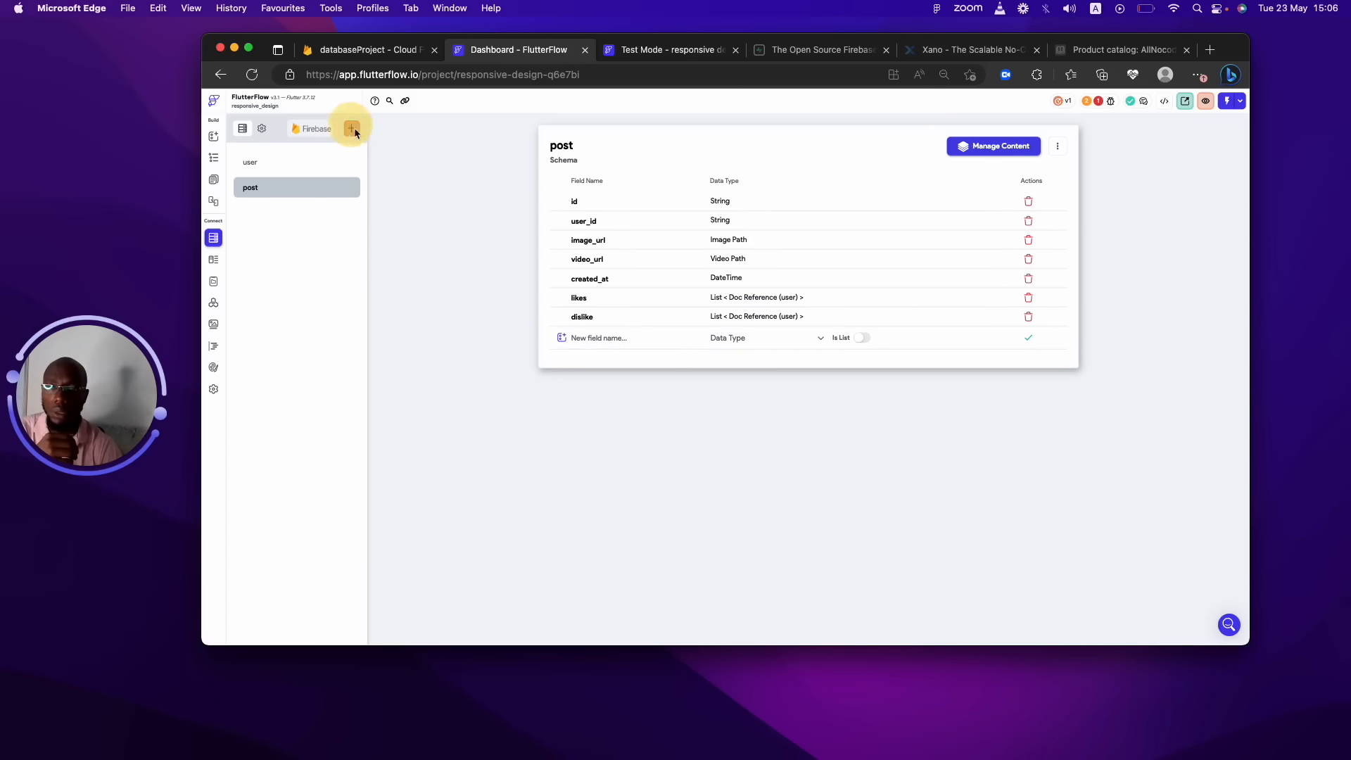
type("con")
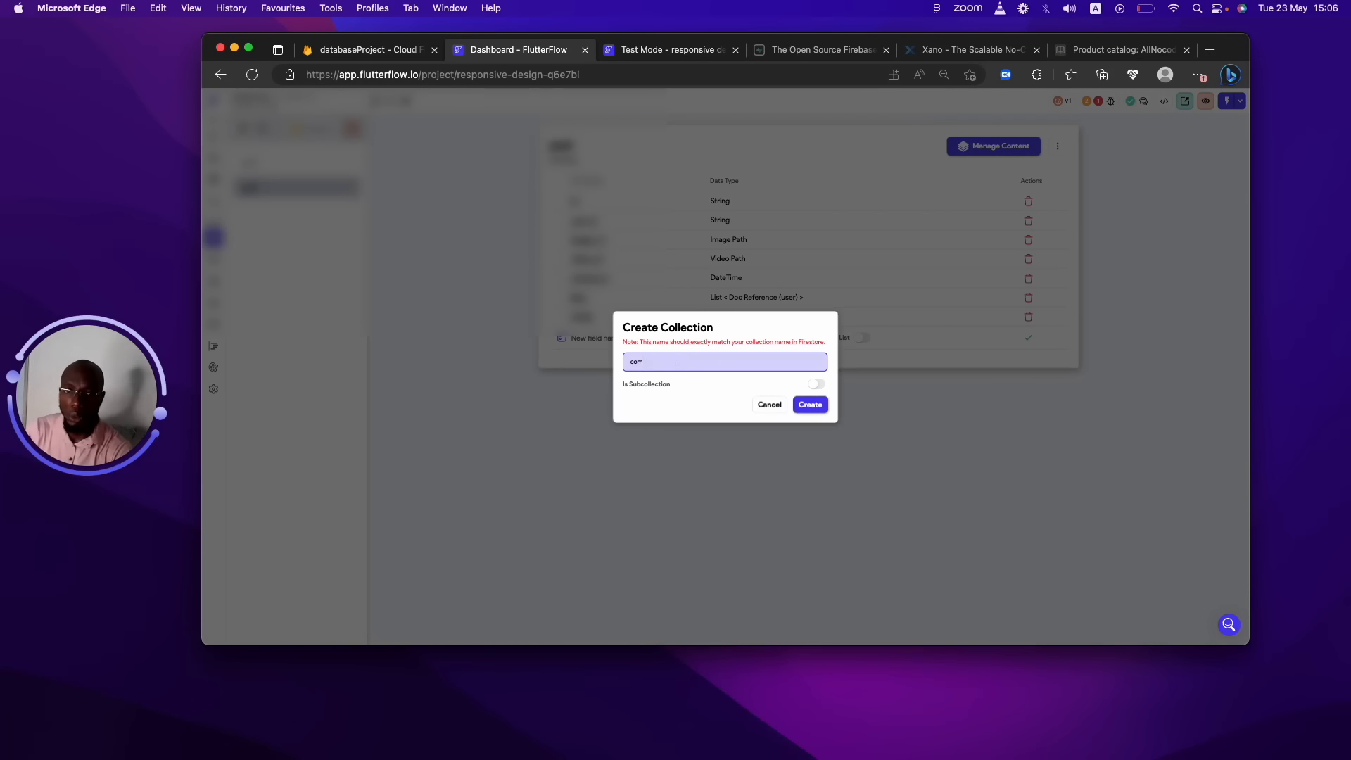
type("ments")
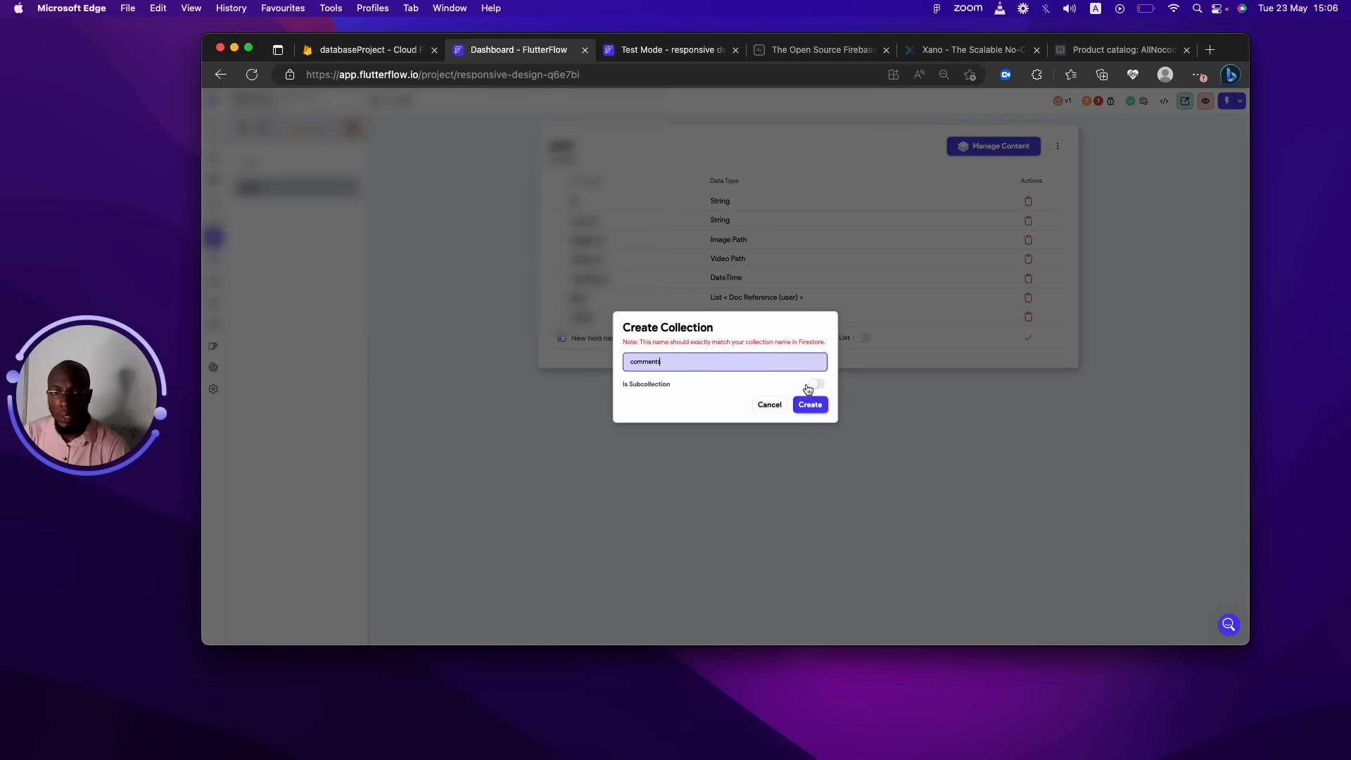
left_click(809, 387)
left_click(670, 356)
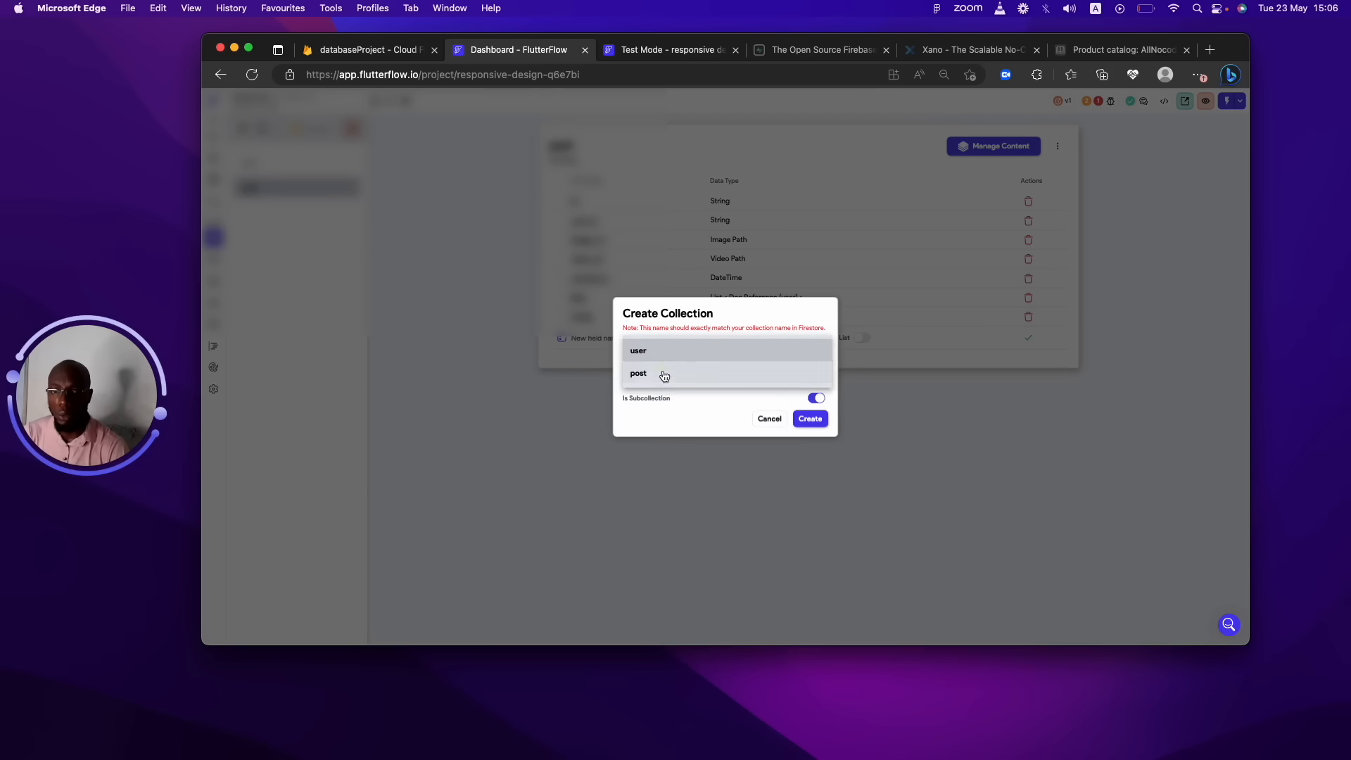
left_click(663, 374)
left_click(809, 418)
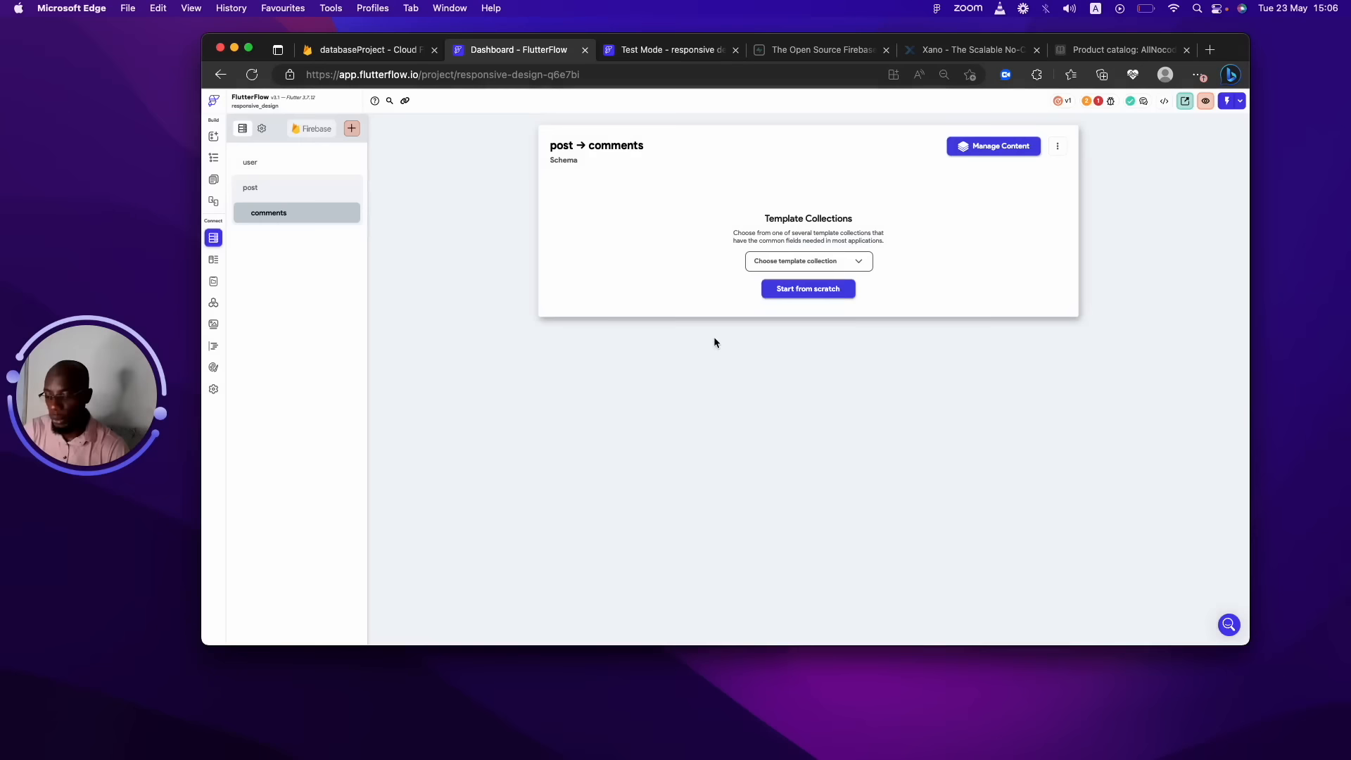
left_click(848, 295)
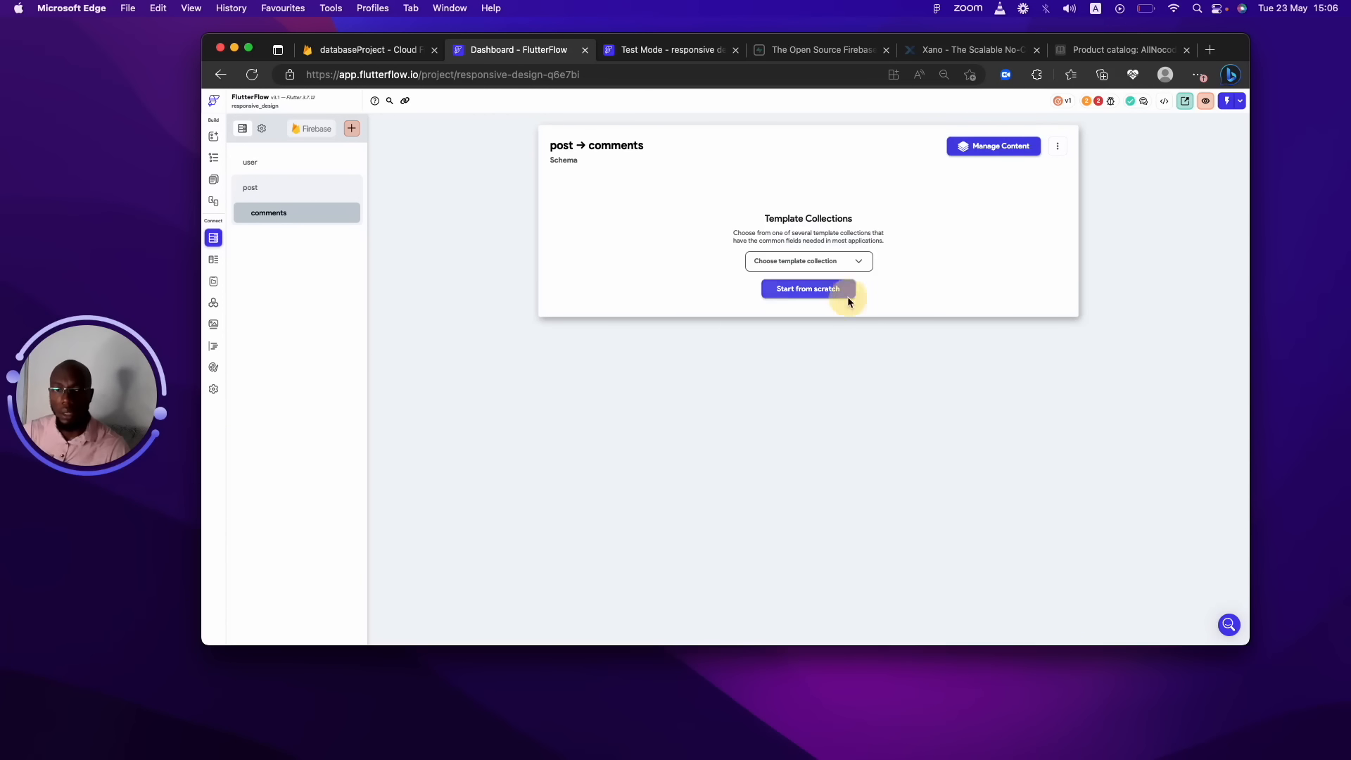
Add a user_id String field to comments.
left_click(654, 206)
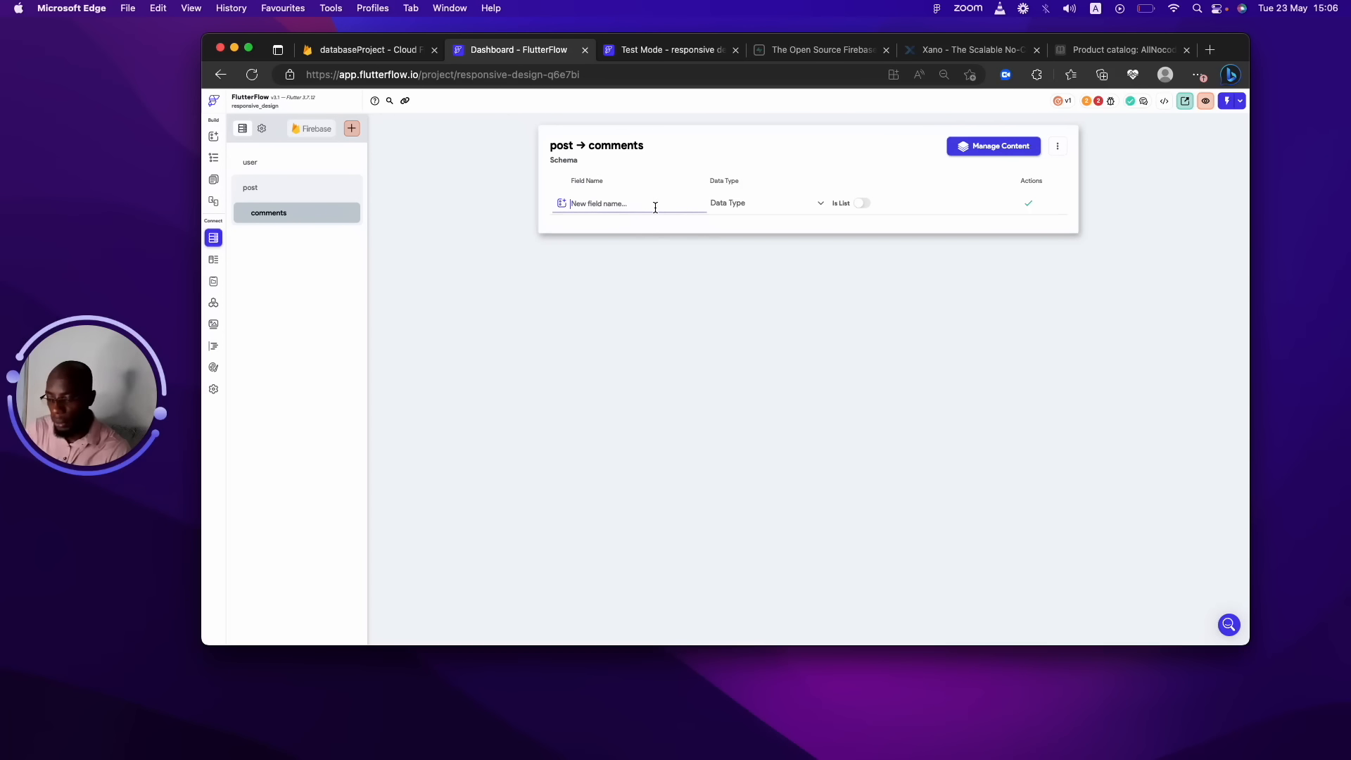
type("user_id")
left_click(774, 205)
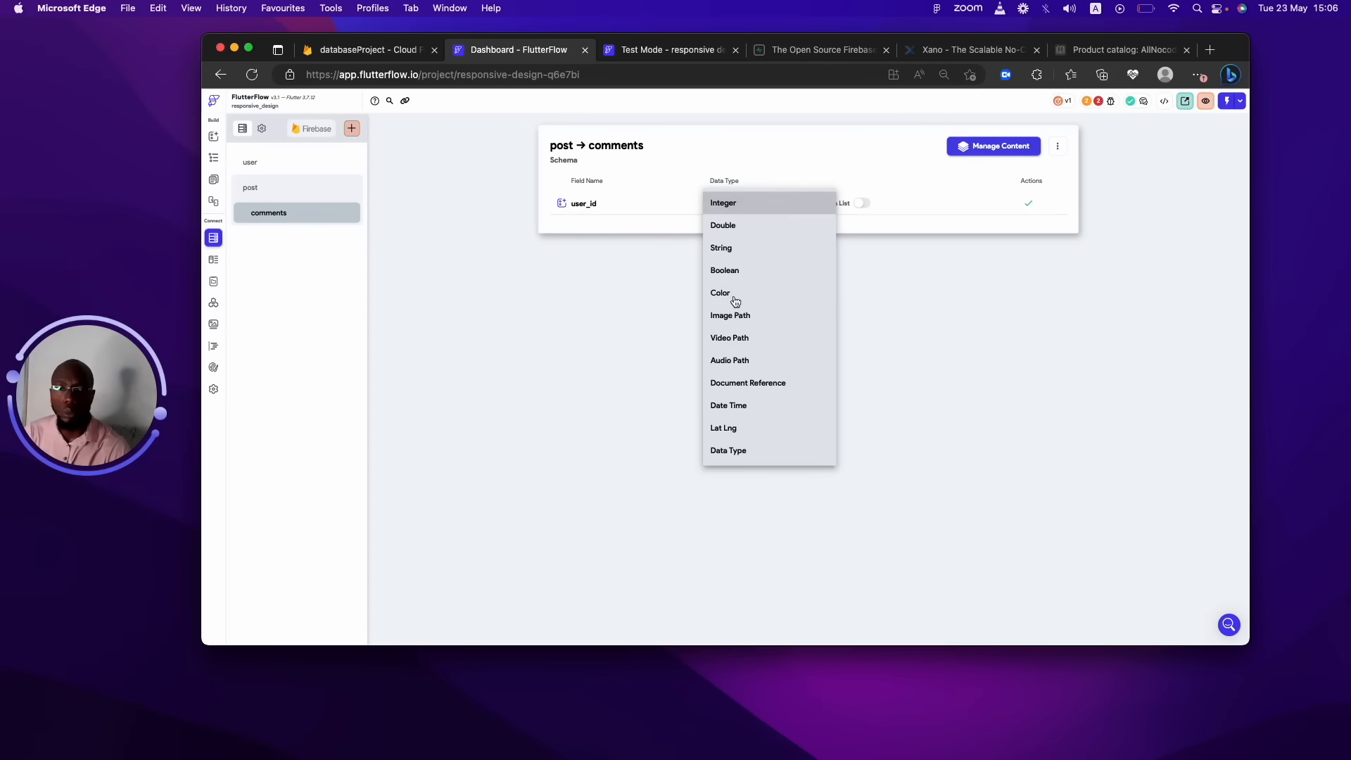
left_click(743, 247)
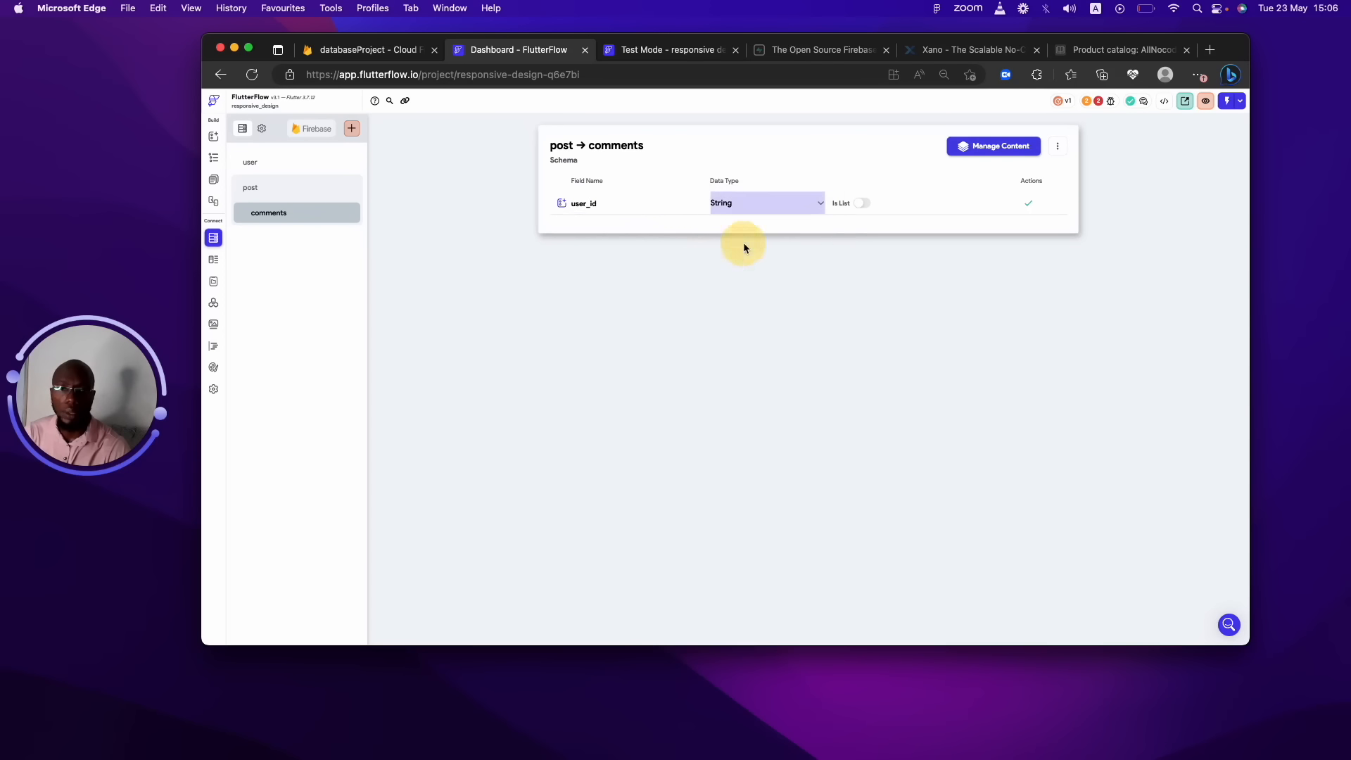
left_click(1026, 204)
Add a text String field to comments.
left_click(691, 225)
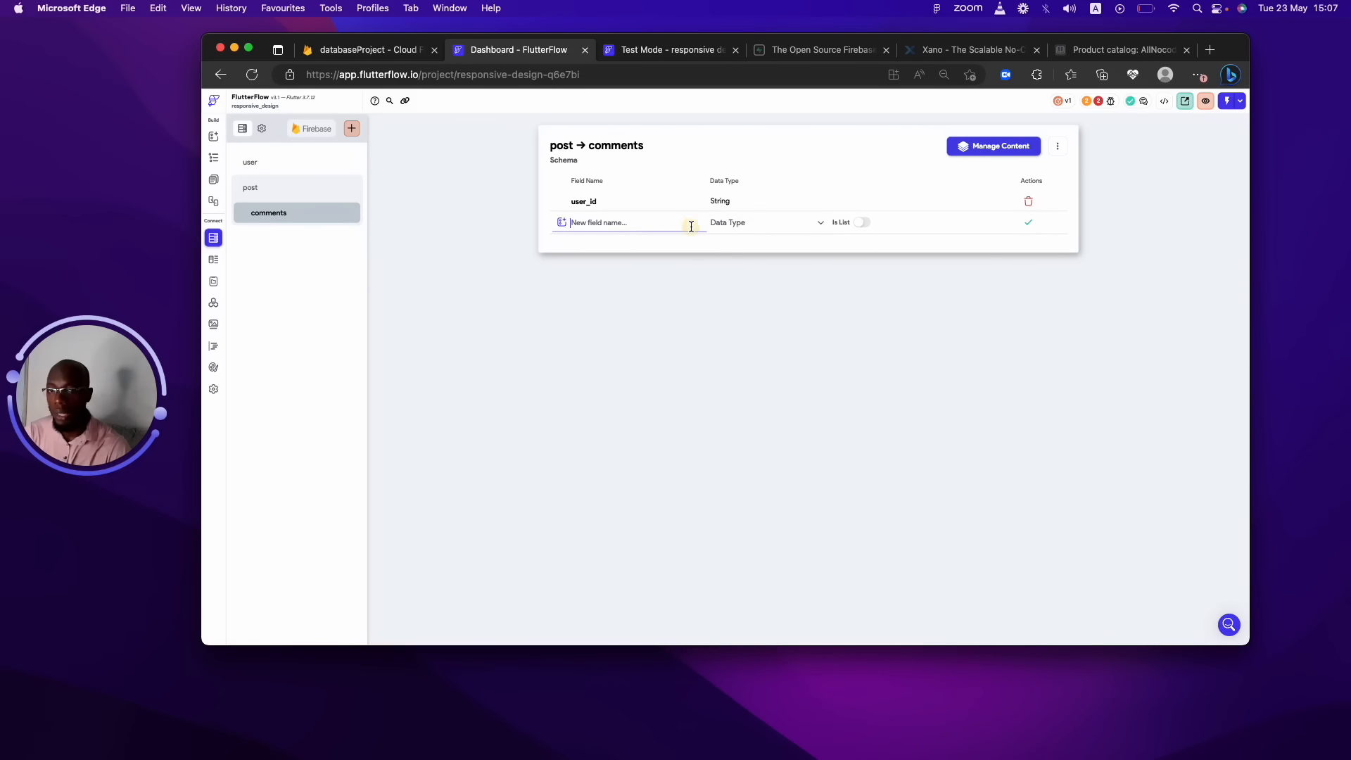
type("po")
key("BackSpace")
key("BackSpace")
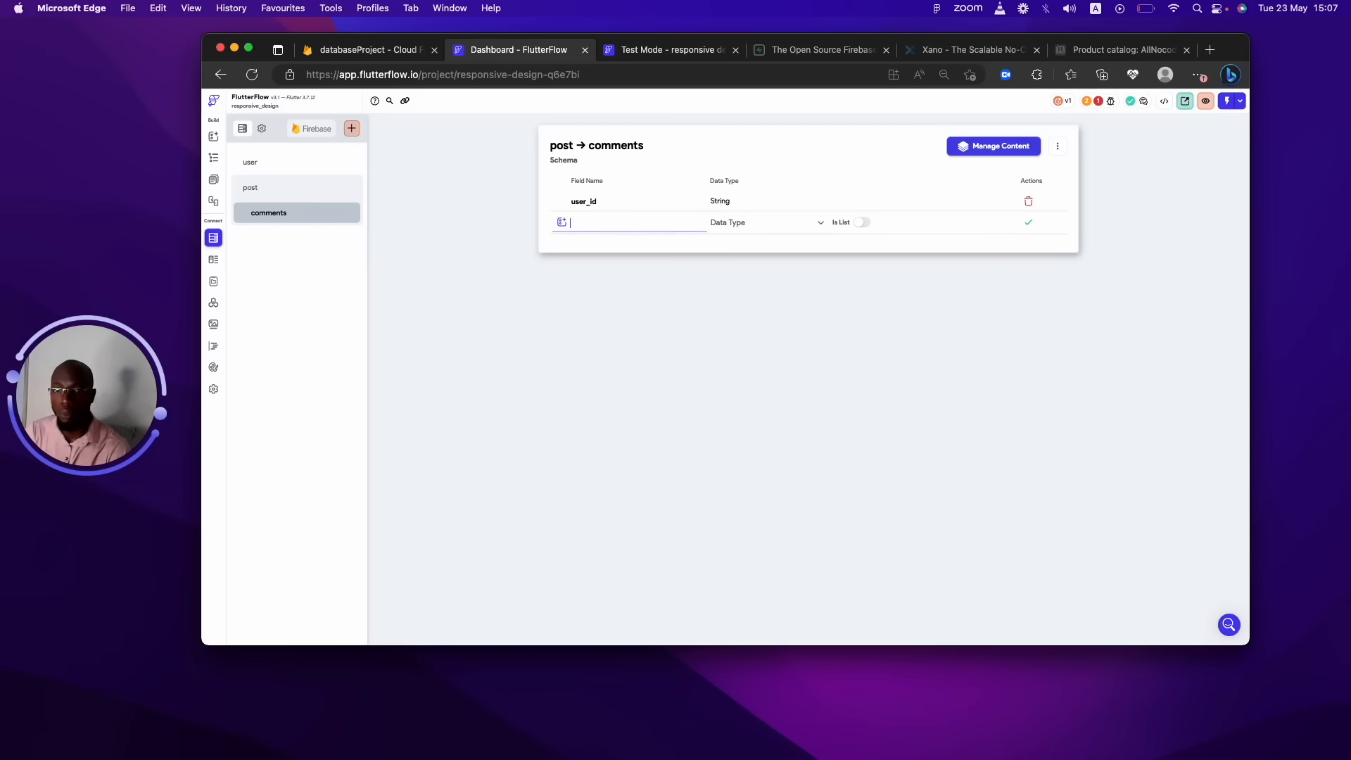
type("test")
key("BackSpace")
key("BackSpace")
type("xt")
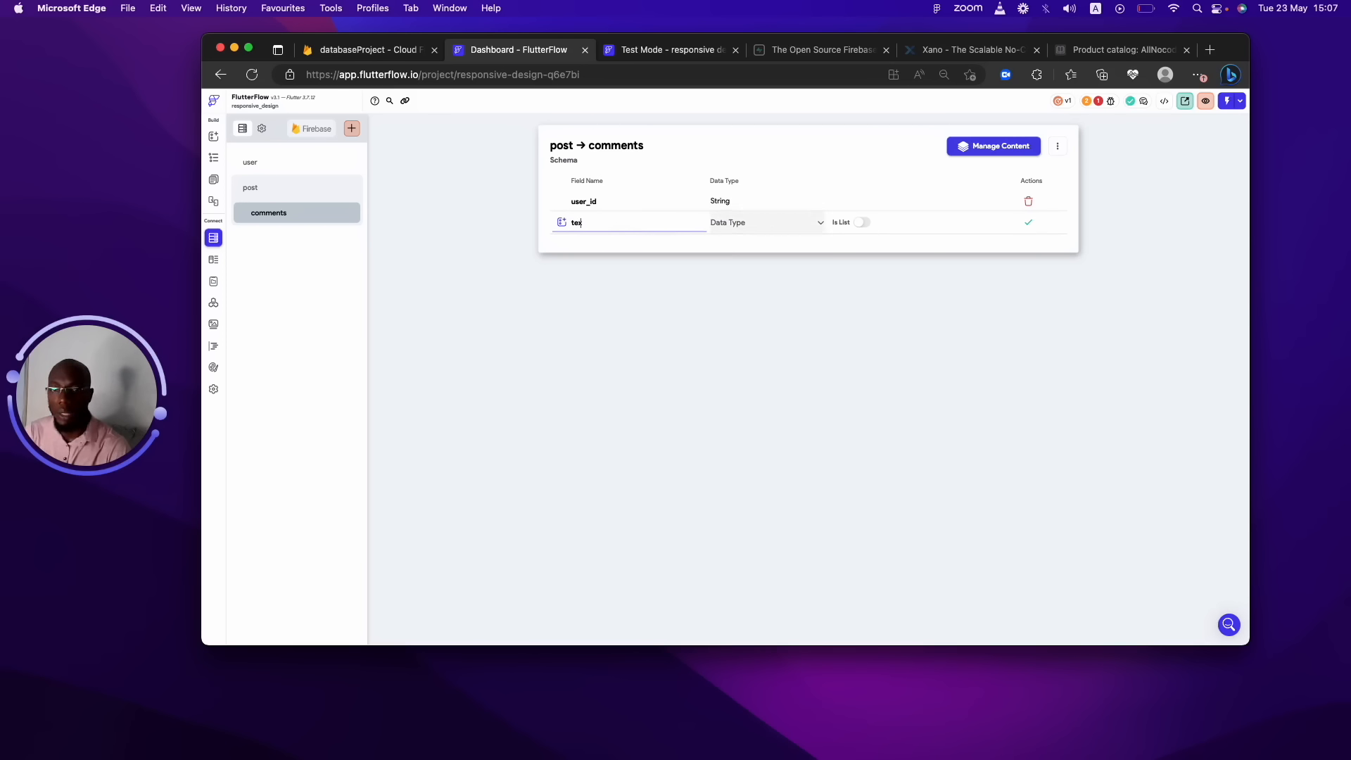
left_click(763, 223)
left_click(740, 272)
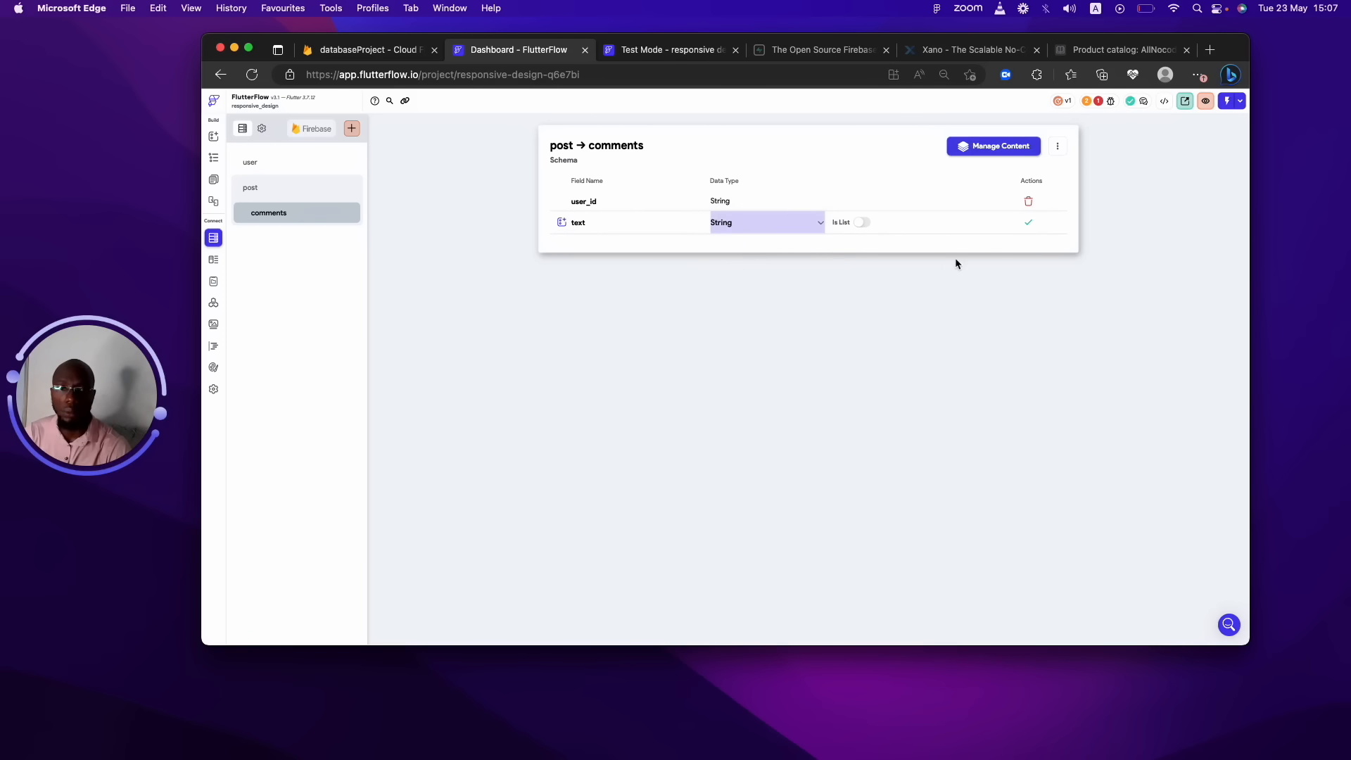
left_click(1038, 224)
Add a created_at Date Time field to comments.
left_click(603, 244)
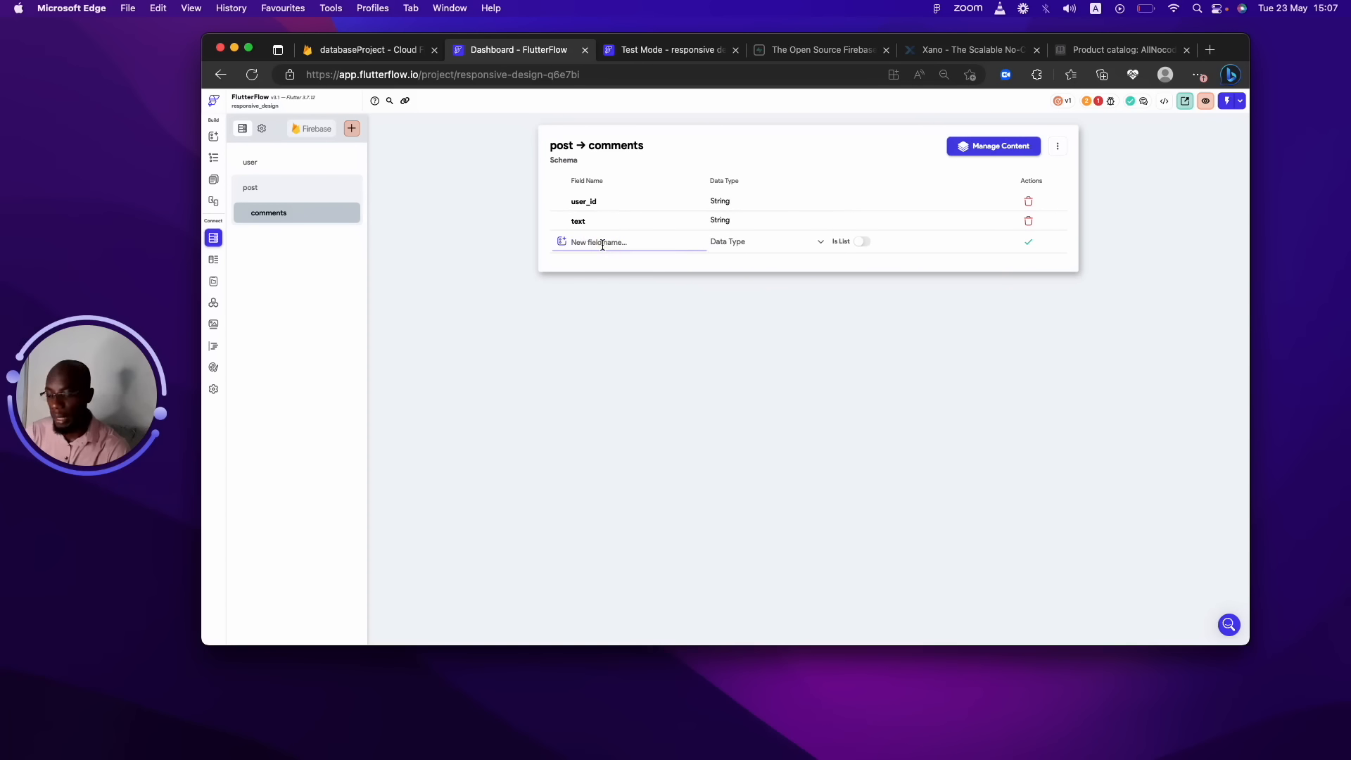
type("created_at")
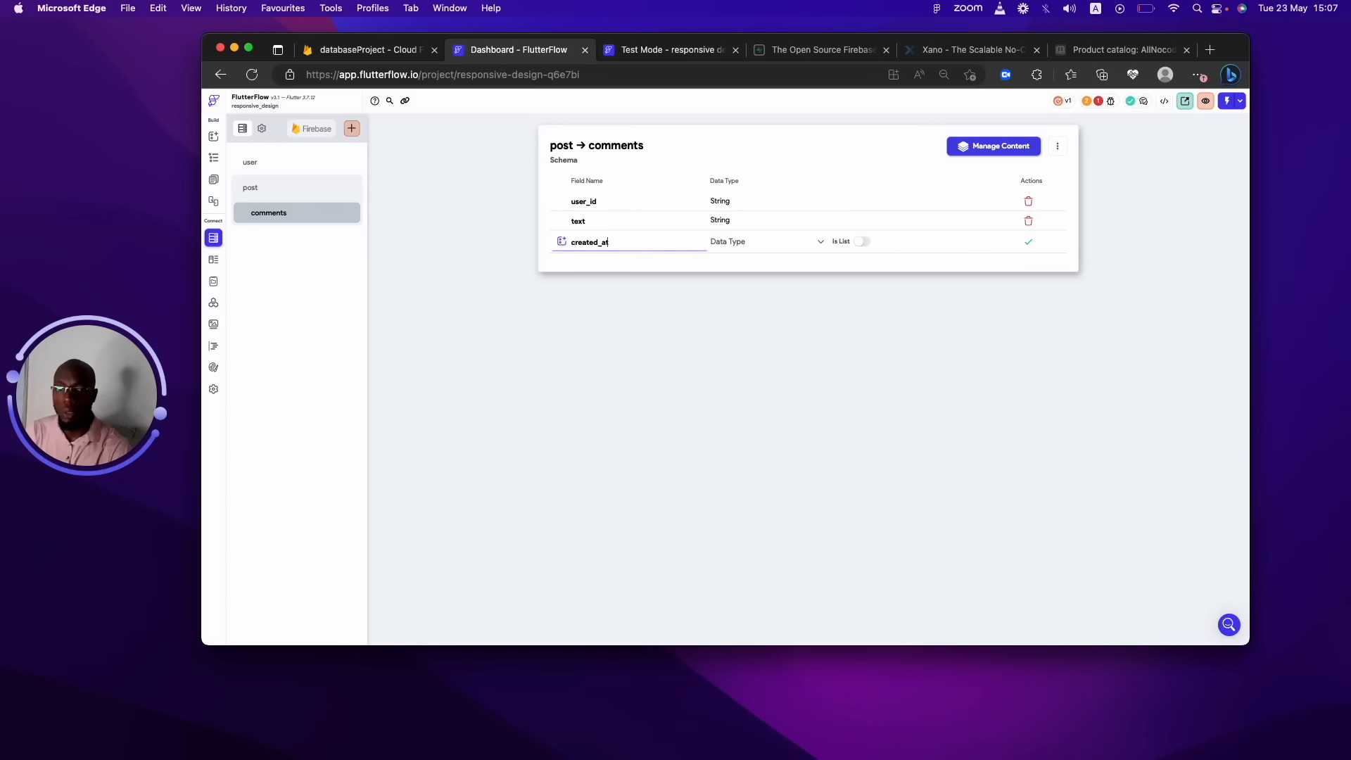
left_click(742, 241)
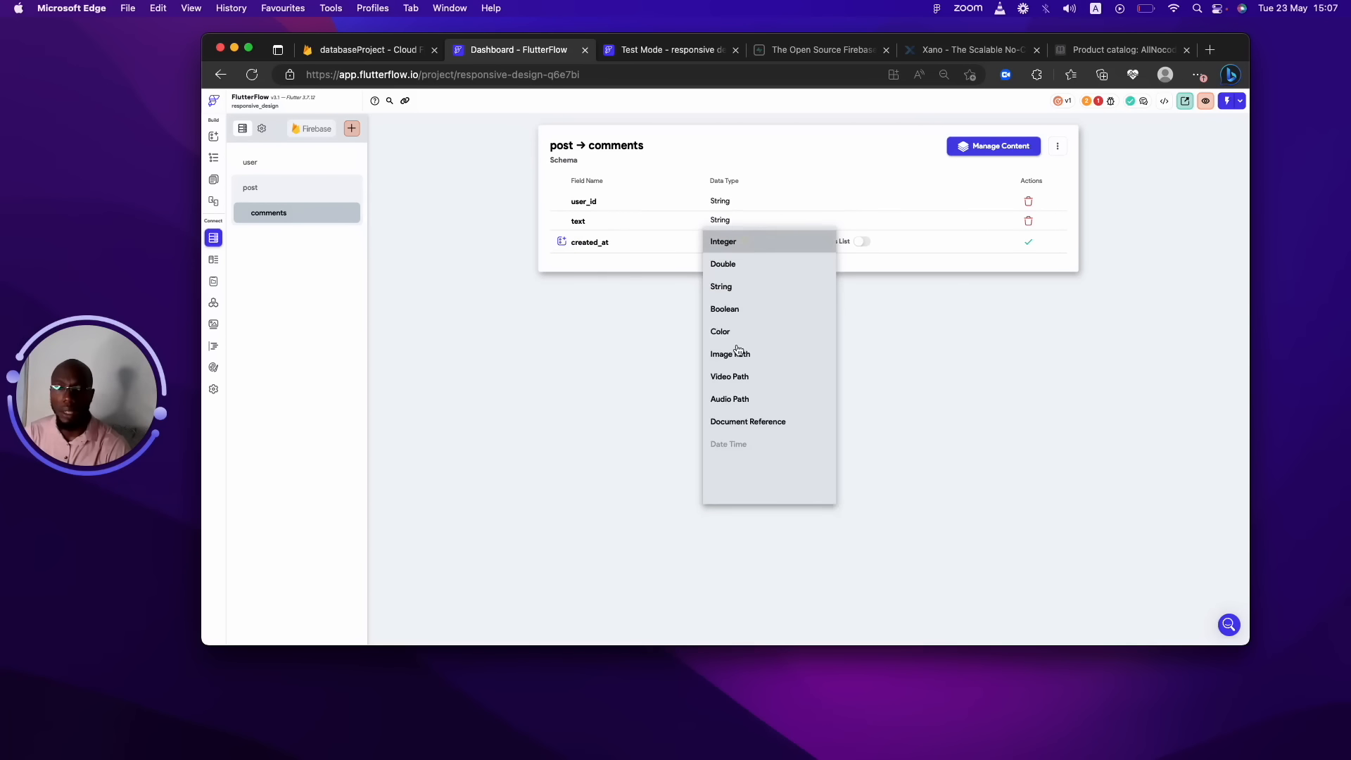
left_click(728, 447)
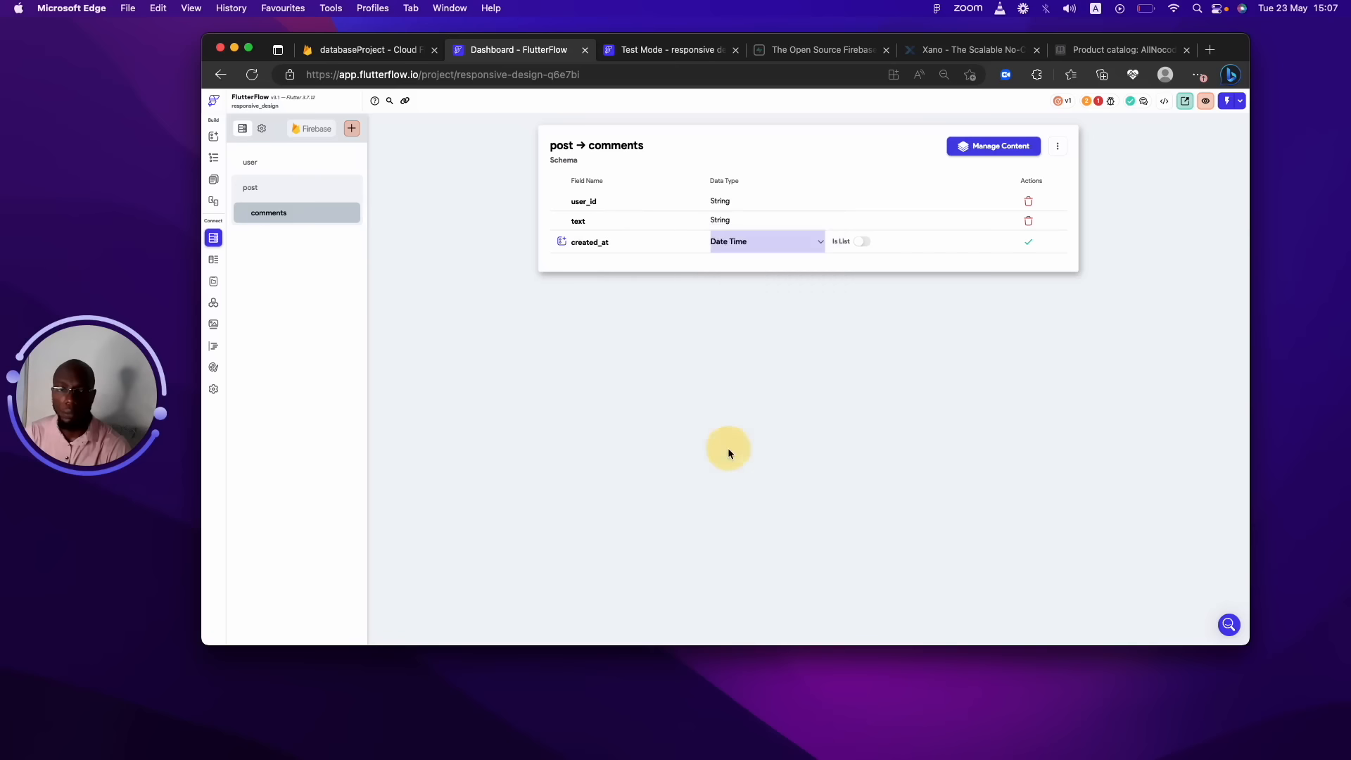
left_click(1028, 241)
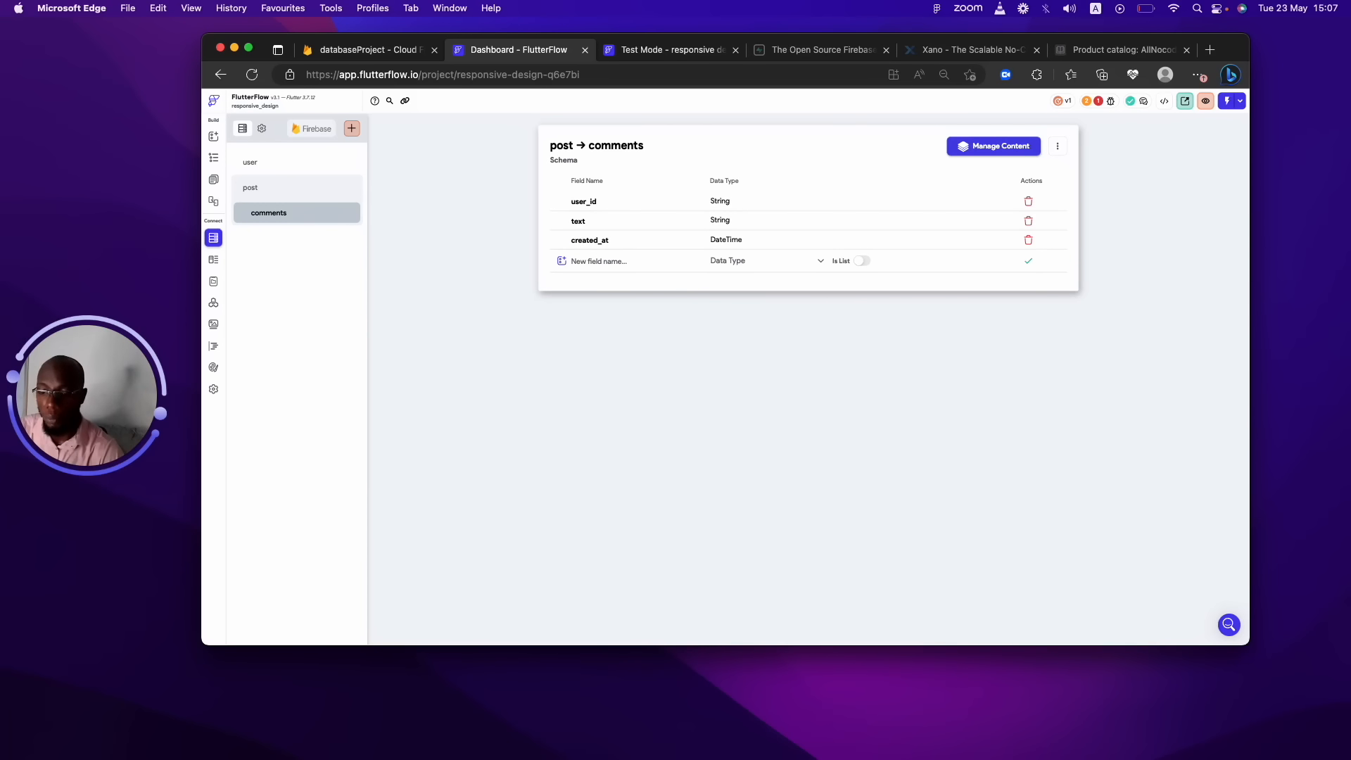
left_click(1, 314)
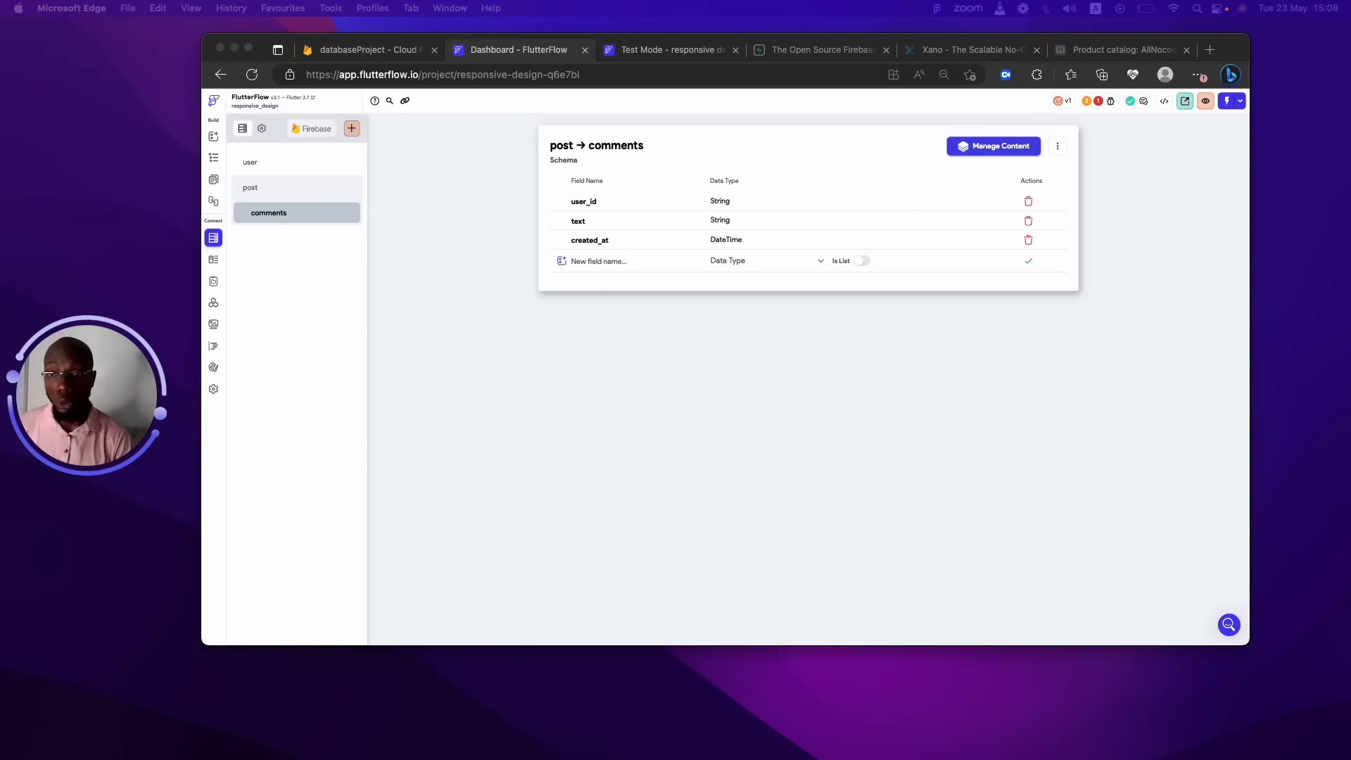
Create a new Firestore collection named 'messages', starting its schema from scratch.
left_click(349, 129)
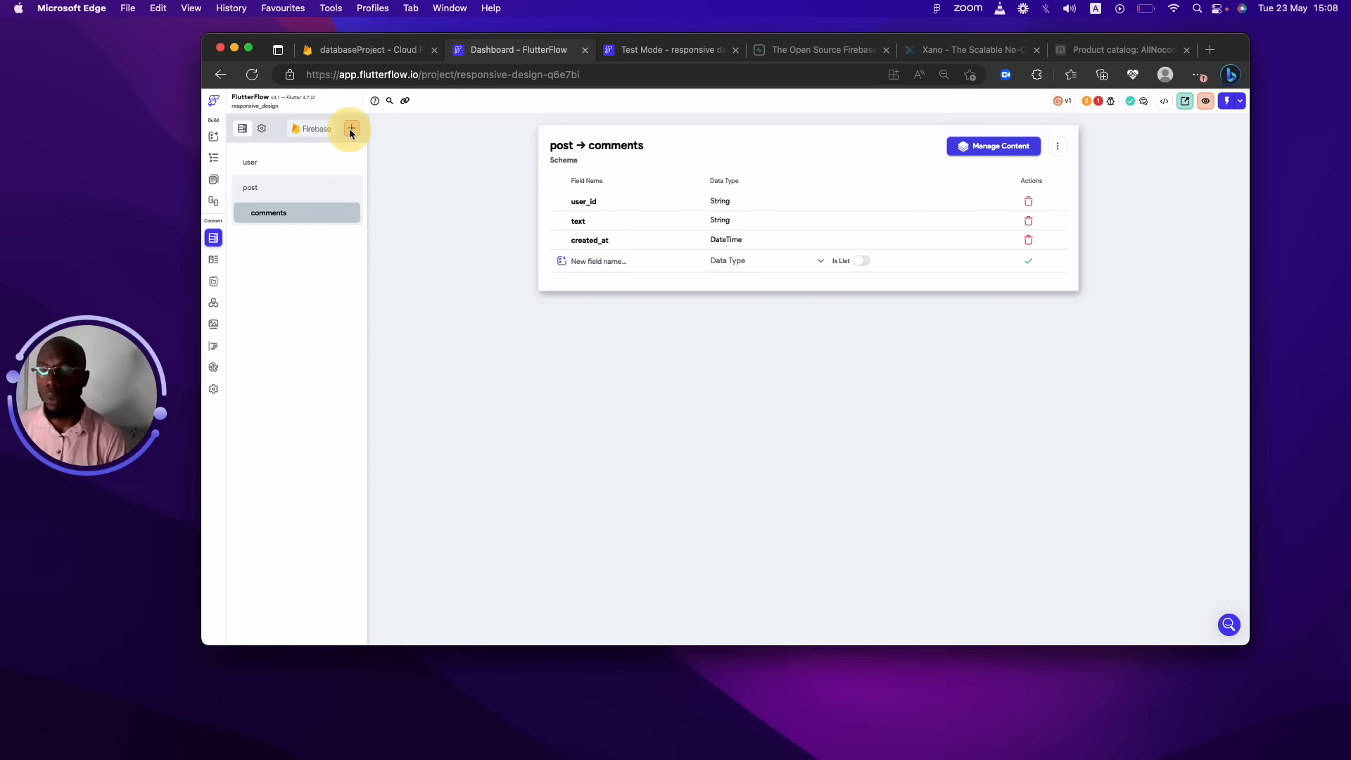
left_click(348, 128)
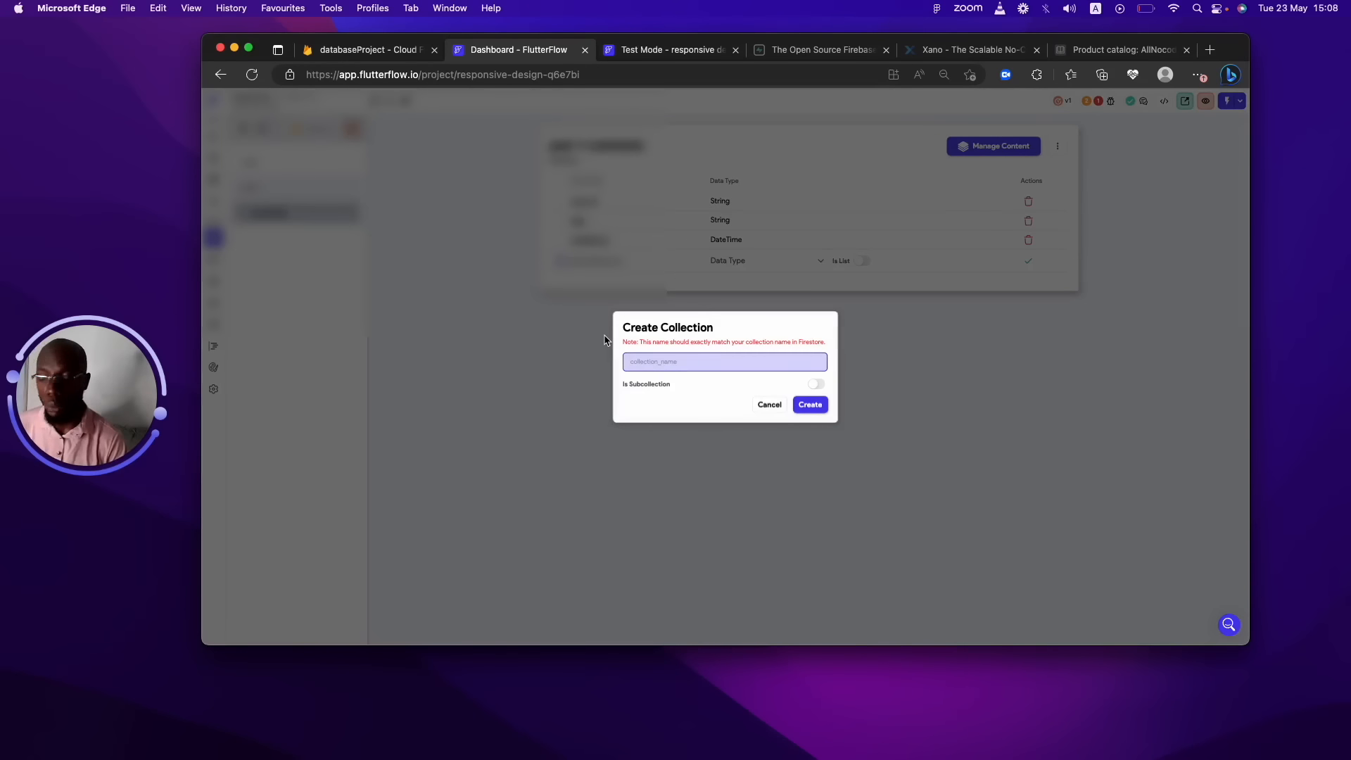
type("messages")
left_click(810, 405)
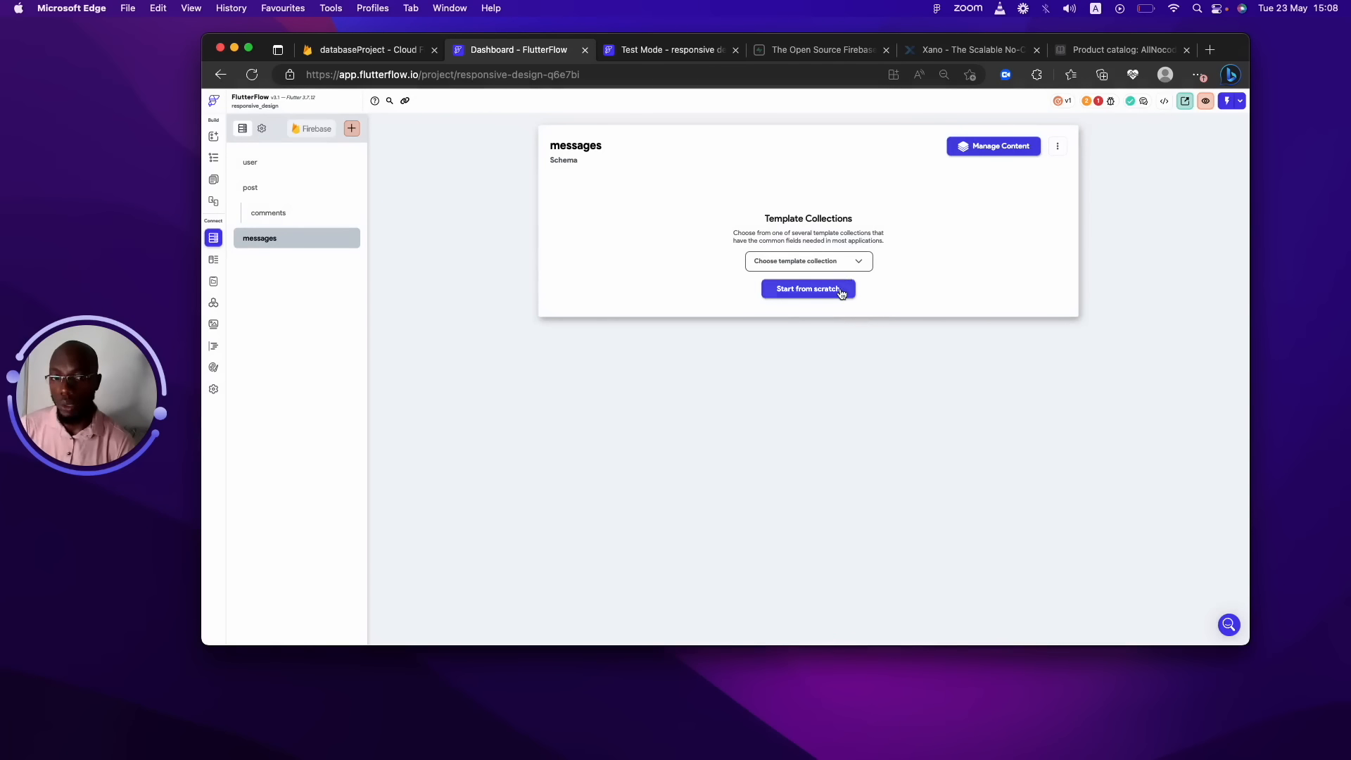
left_click(842, 288)
Add id and user_id as String fields to messages.
left_click(601, 203)
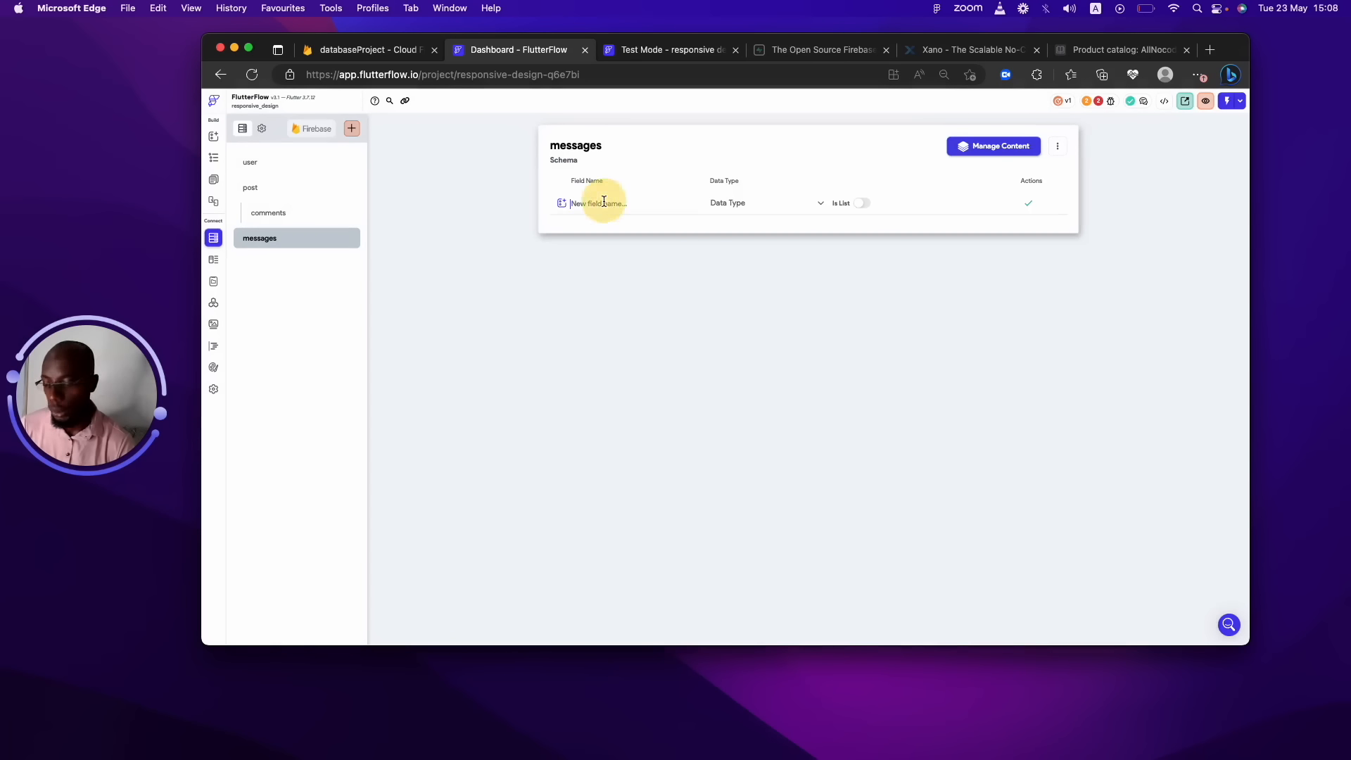
type("id")
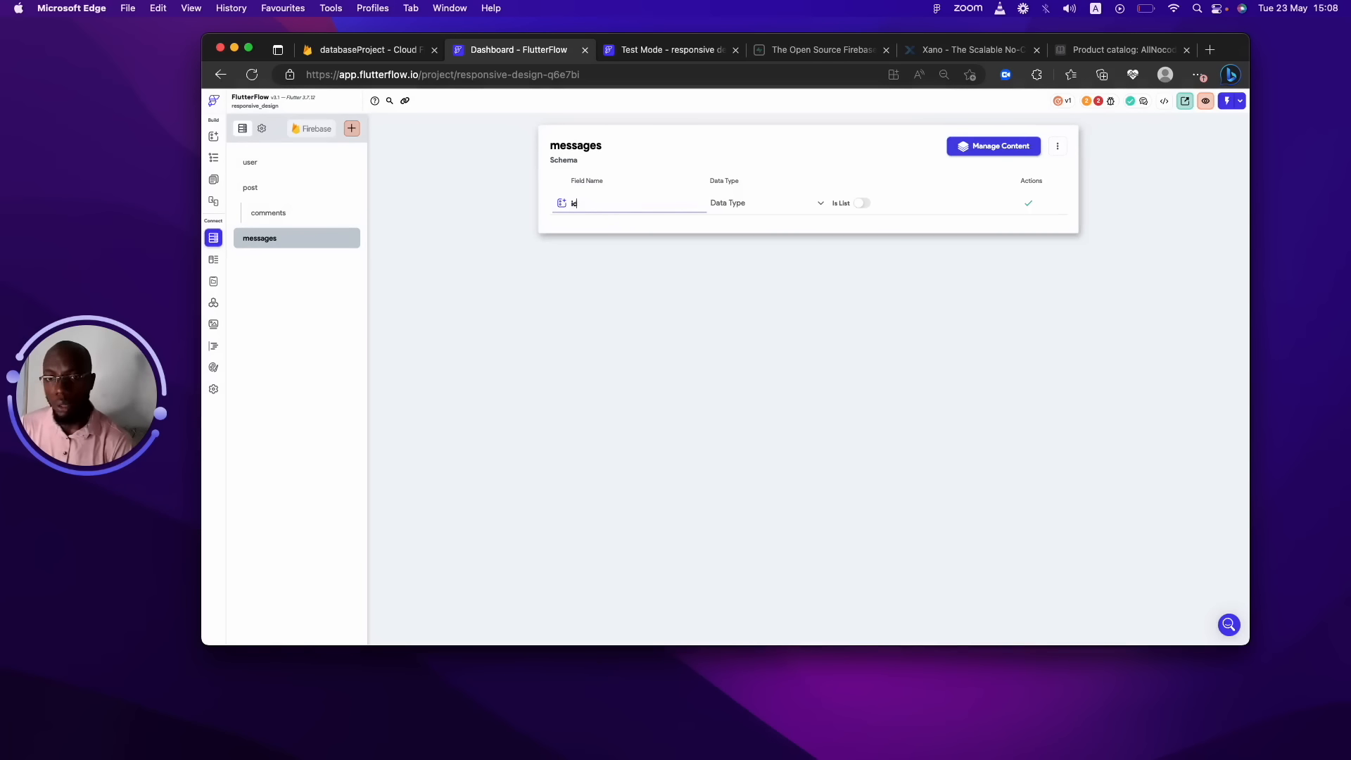
left_click(725, 203)
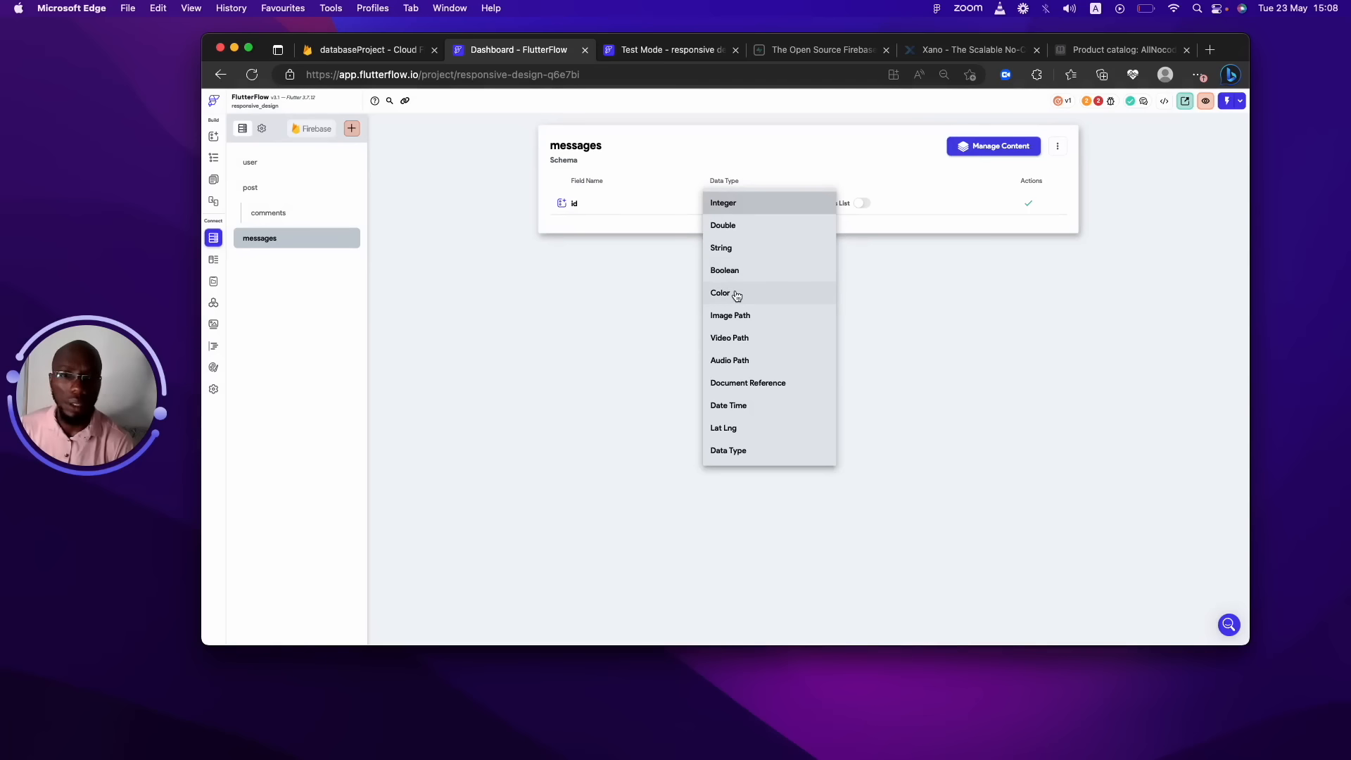
left_click(729, 244)
left_click(1029, 205)
left_click(603, 221)
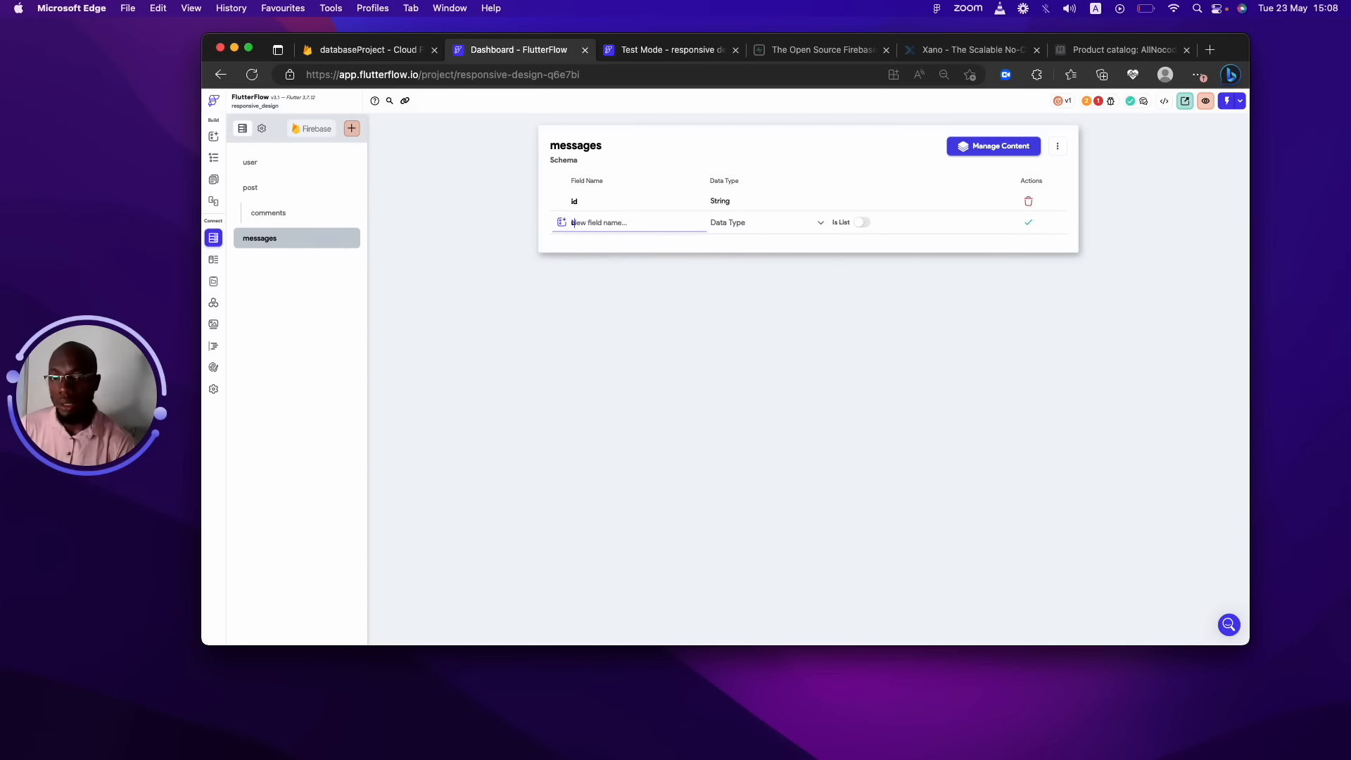
type("user_id")
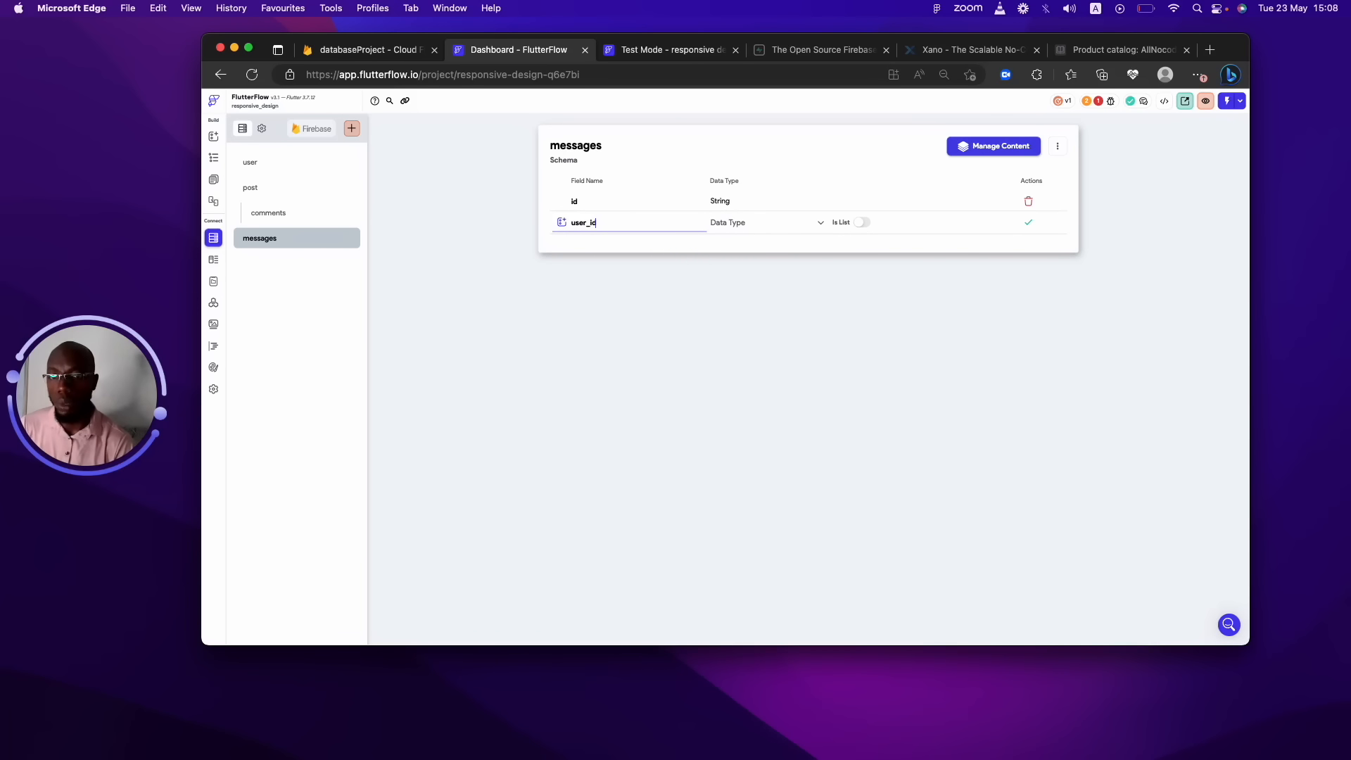
left_click(727, 222)
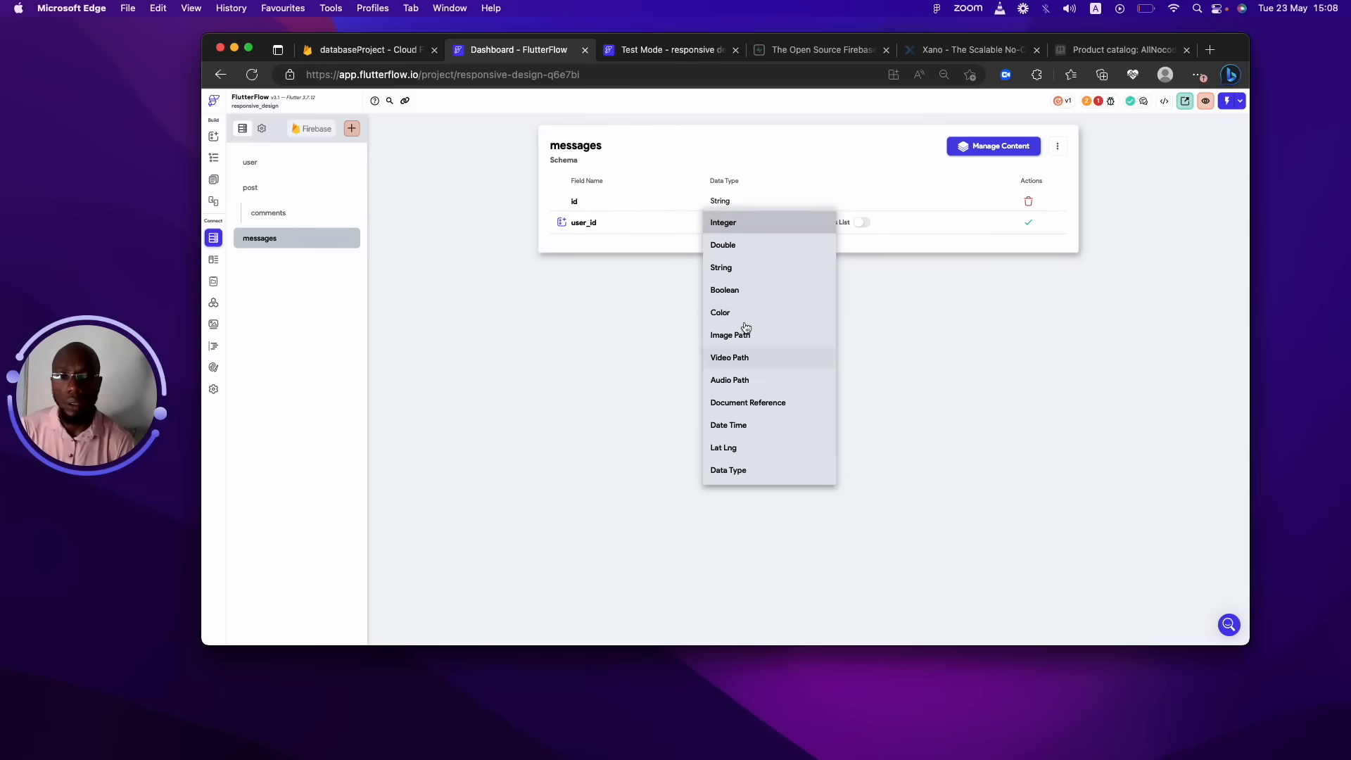
left_click(744, 273)
left_click(1028, 222)
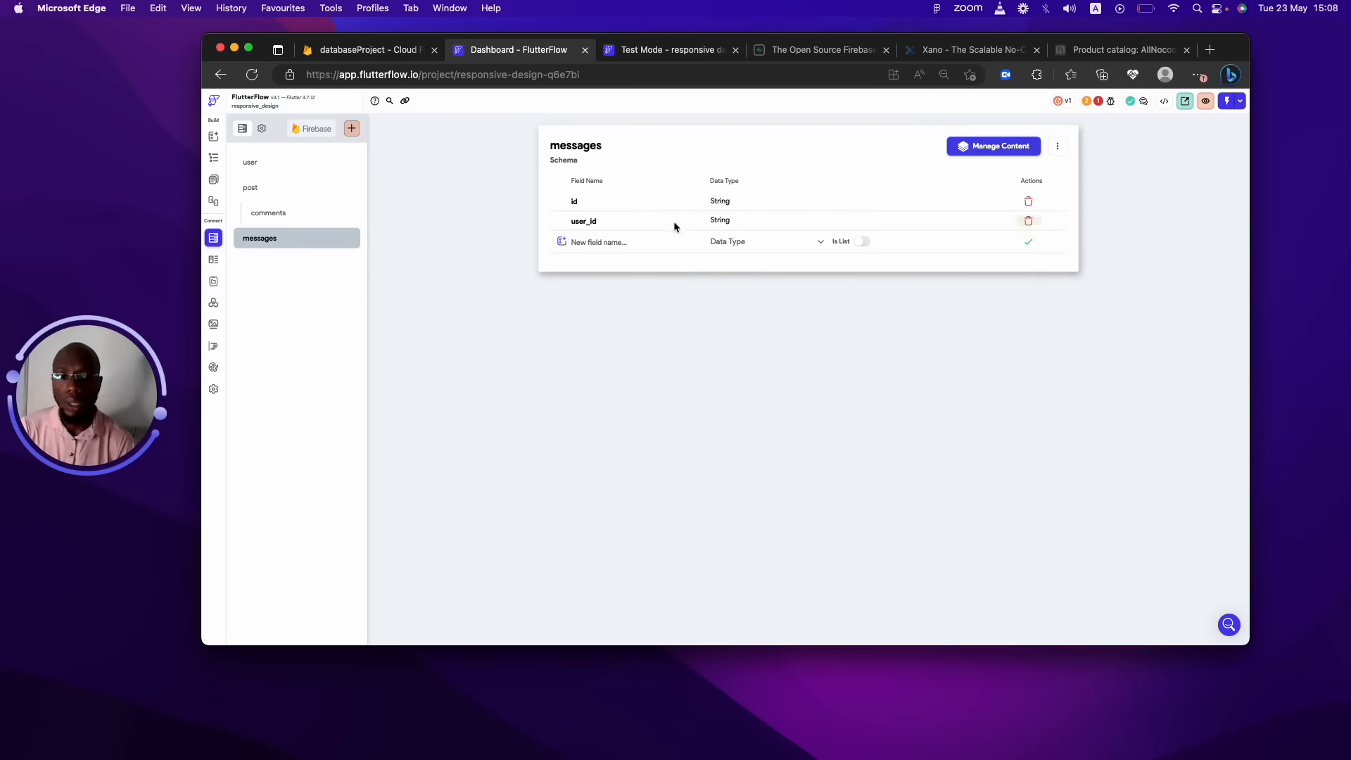
Add conversation_id and text as String fields to messages.
left_click(636, 248)
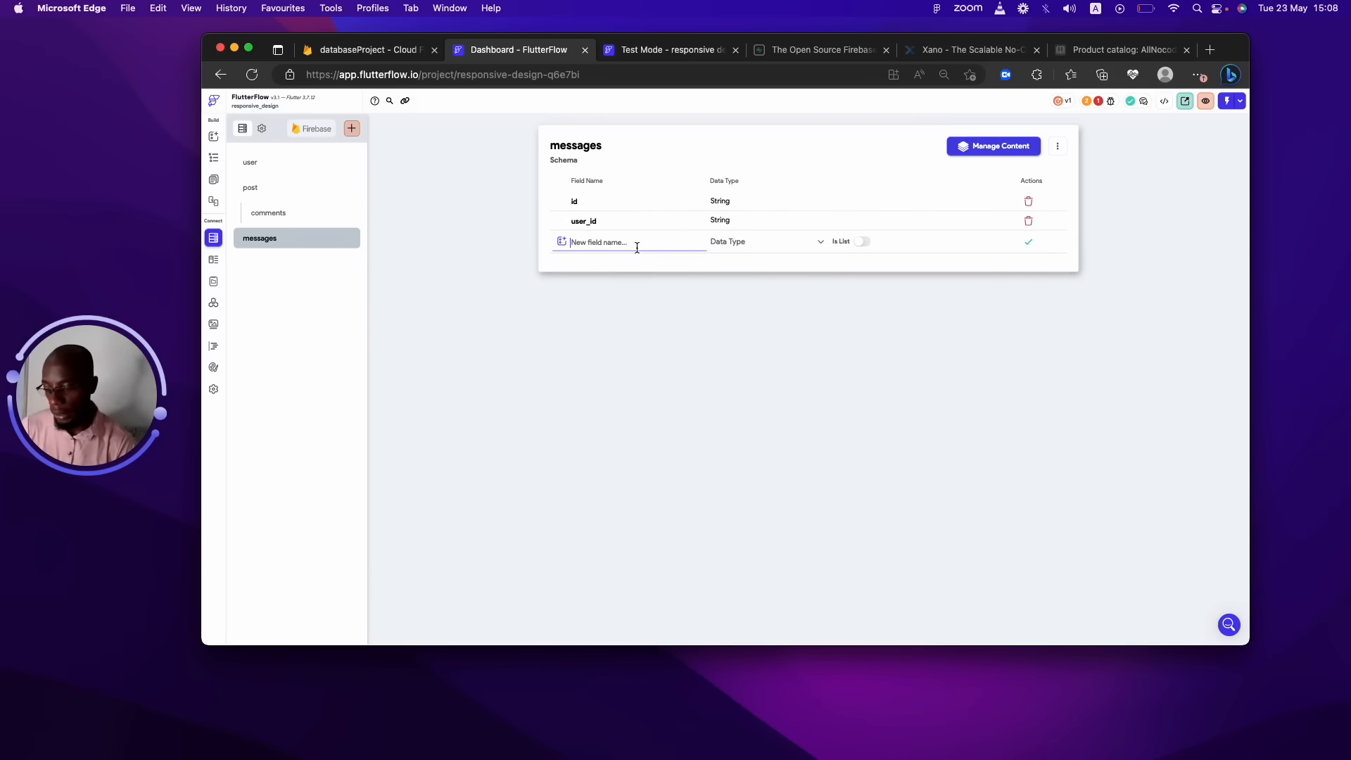
type("conversation_id")
left_click(750, 242)
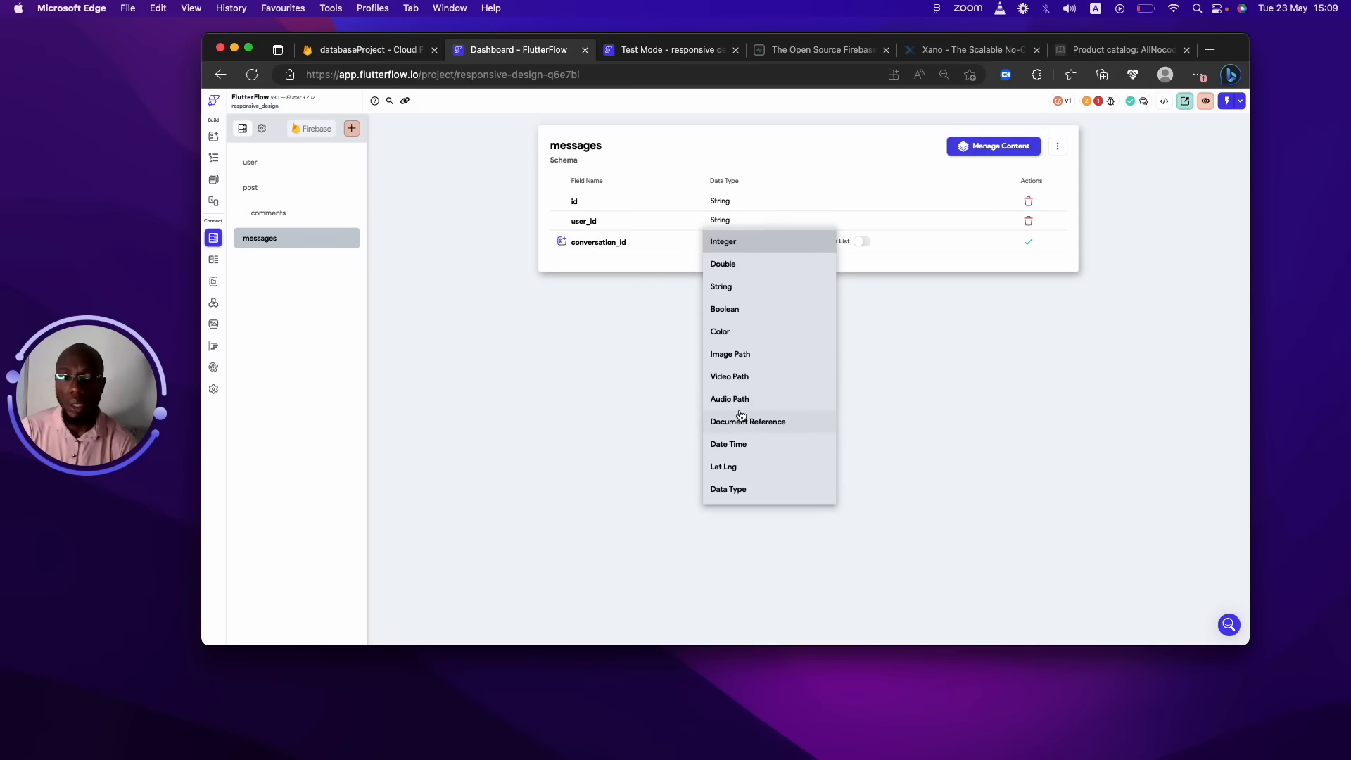
left_click(731, 287)
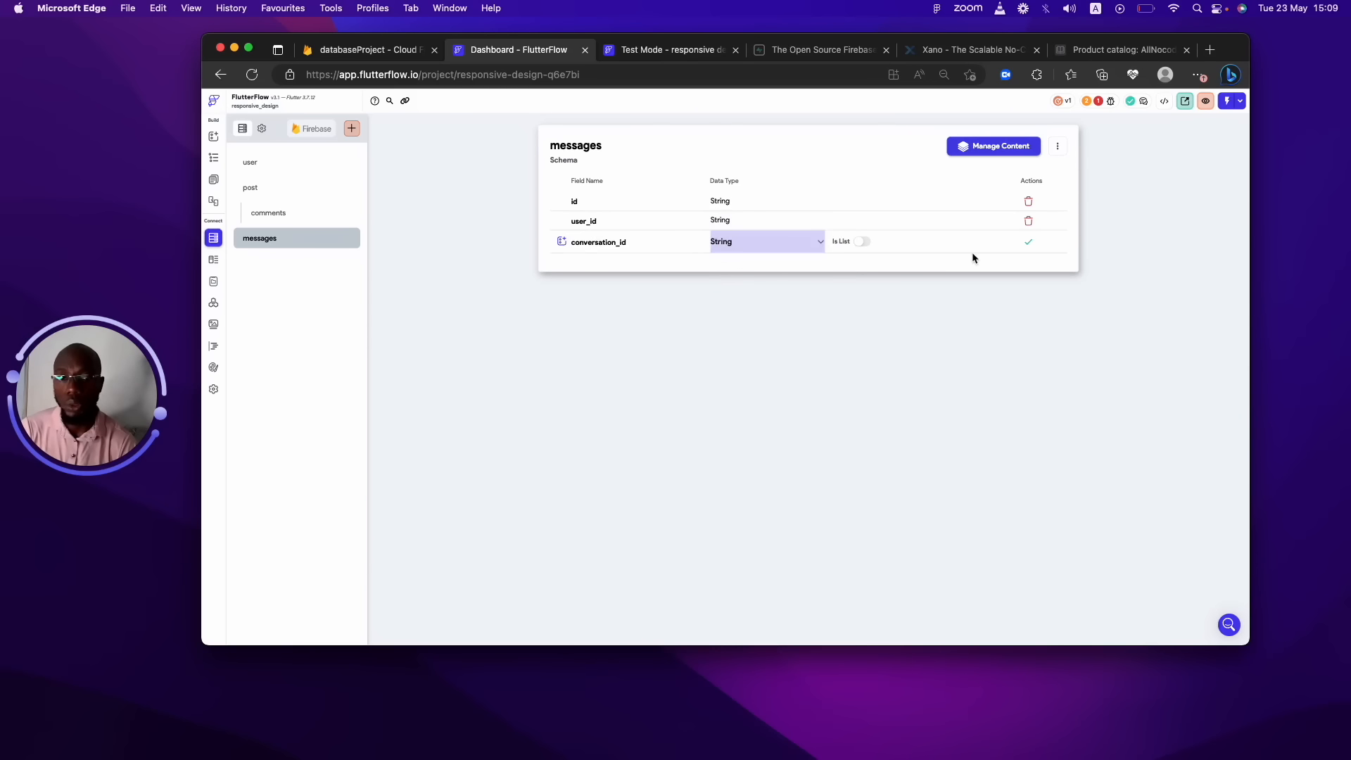
left_click(1037, 245)
left_click(652, 260)
type("te")
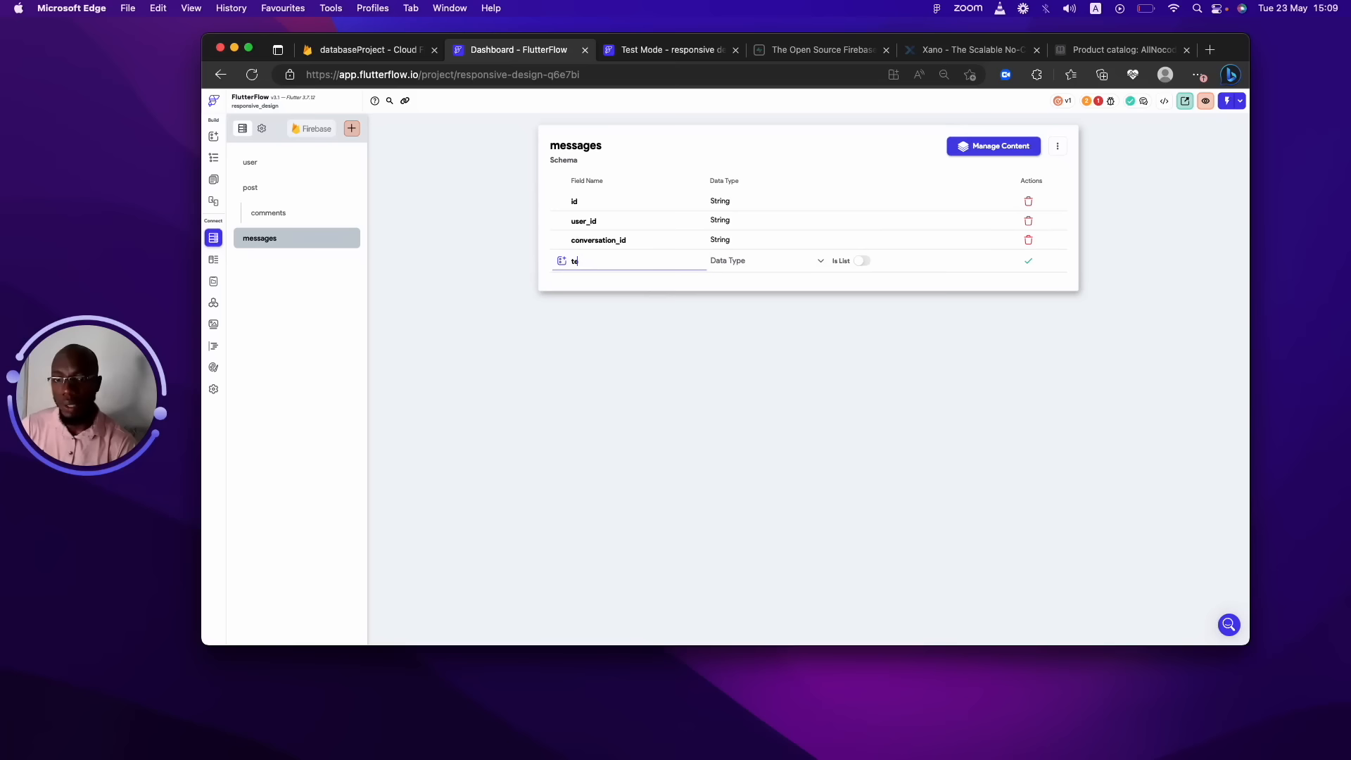
type("xt")
left_click(772, 262)
left_click(750, 304)
left_click(1029, 262)
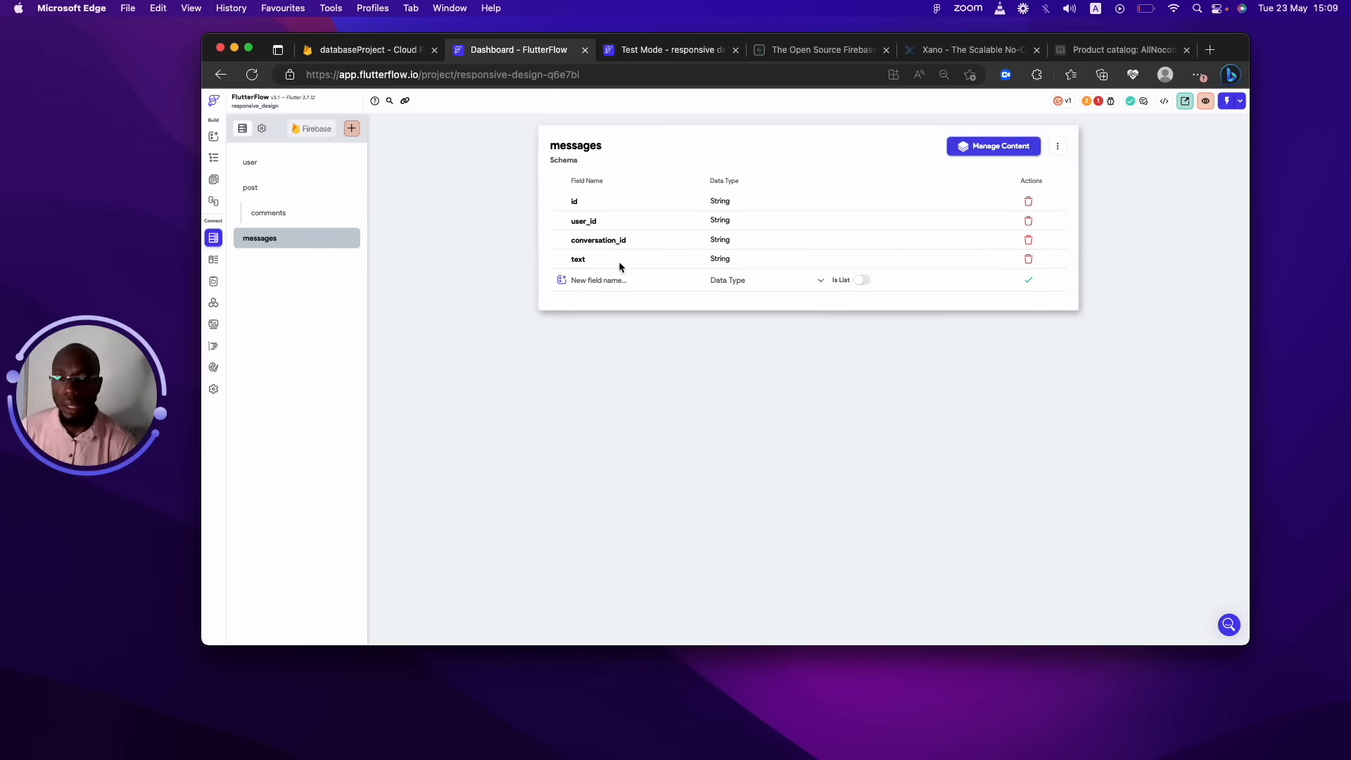
Add a created_at Date Time field to messages.
left_click(614, 289)
type("created")
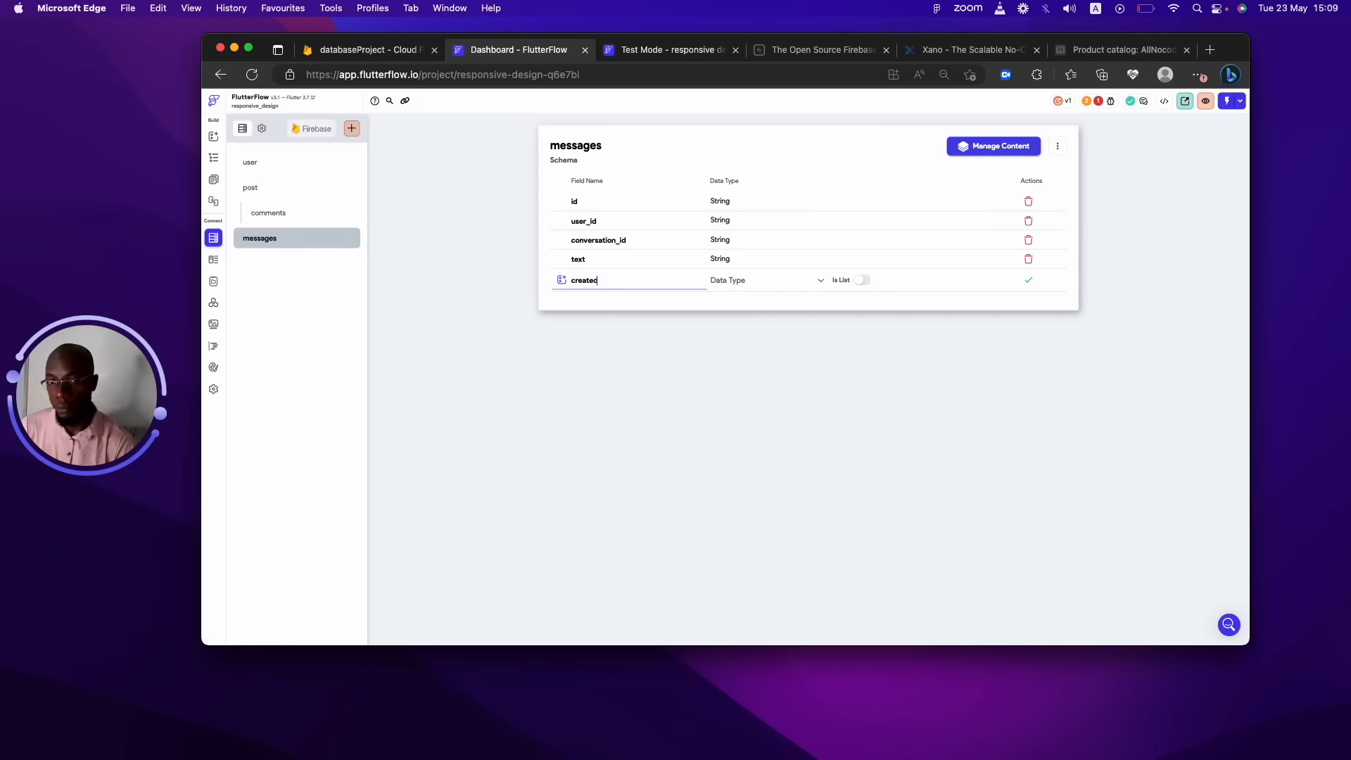
type("_at")
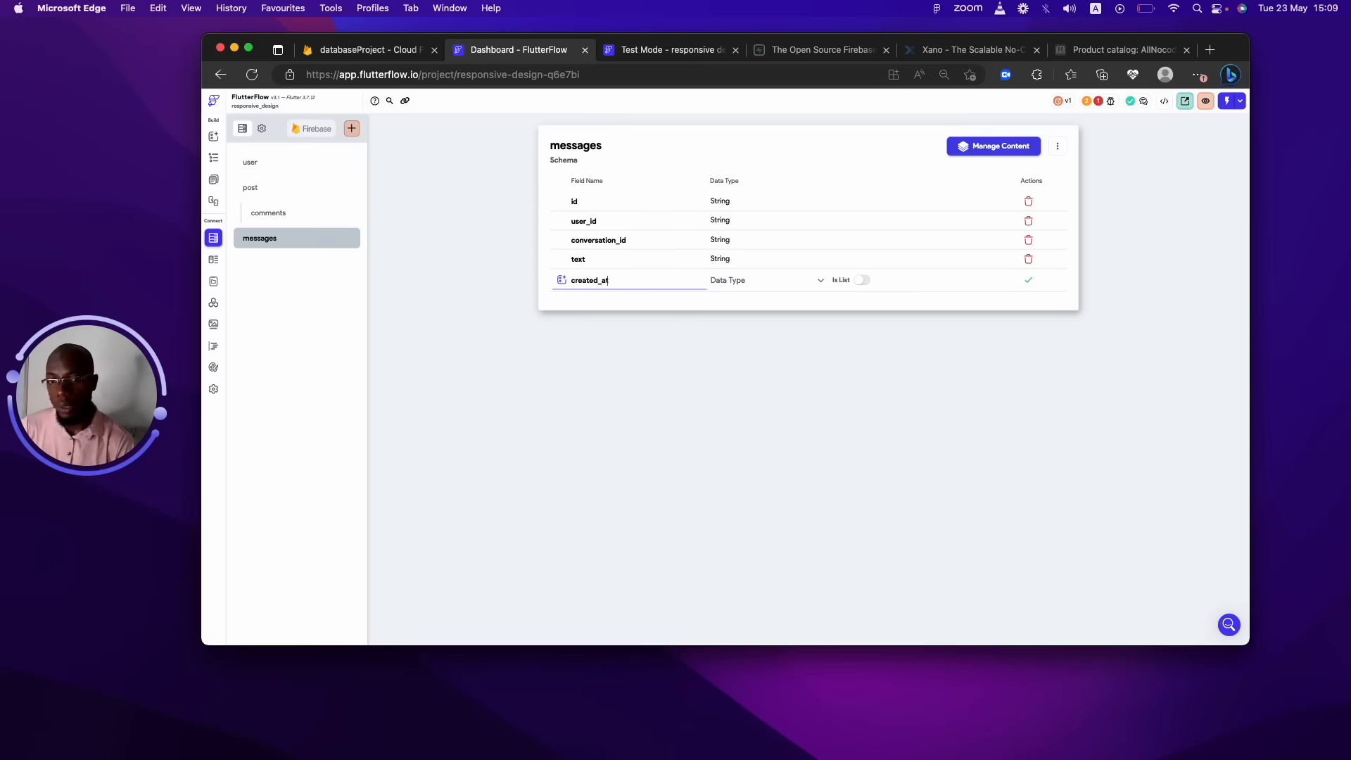
left_click(728, 280)
left_click(728, 482)
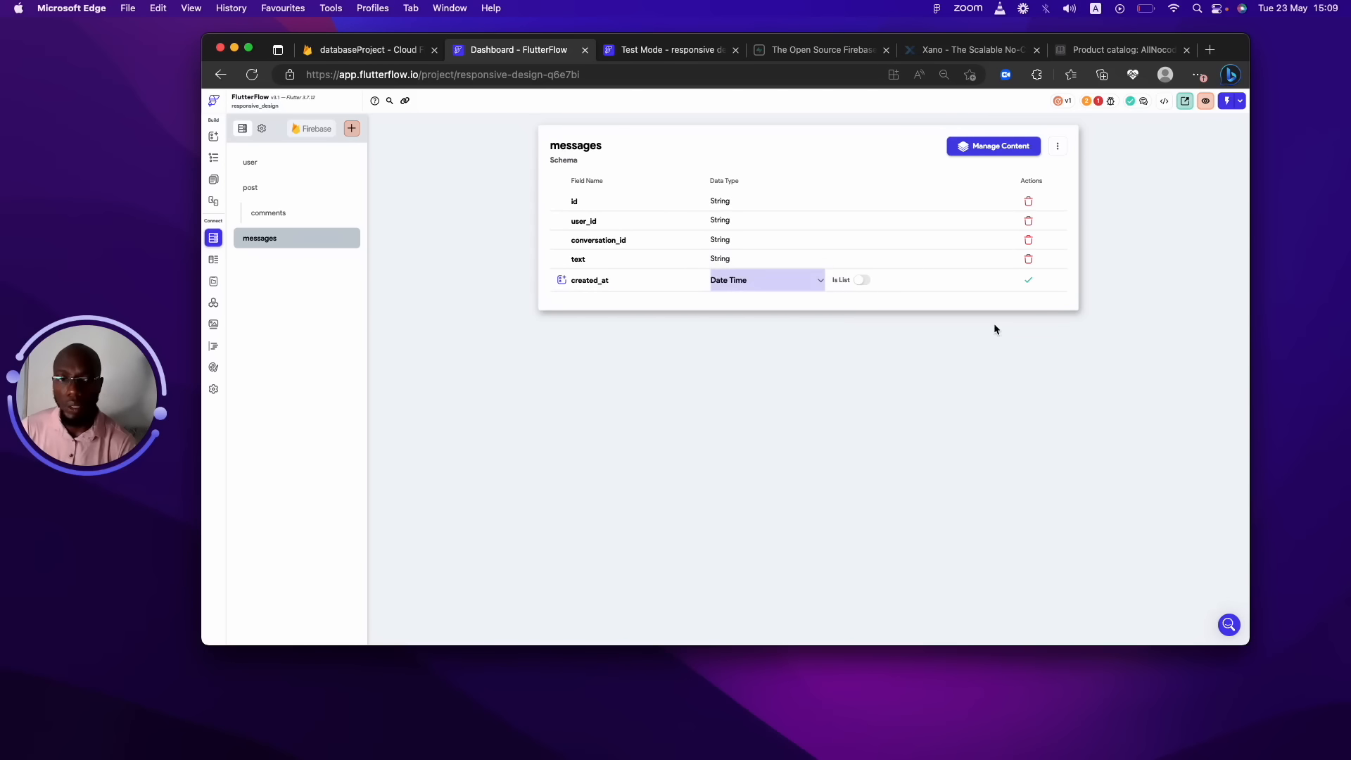
left_click(1028, 280)
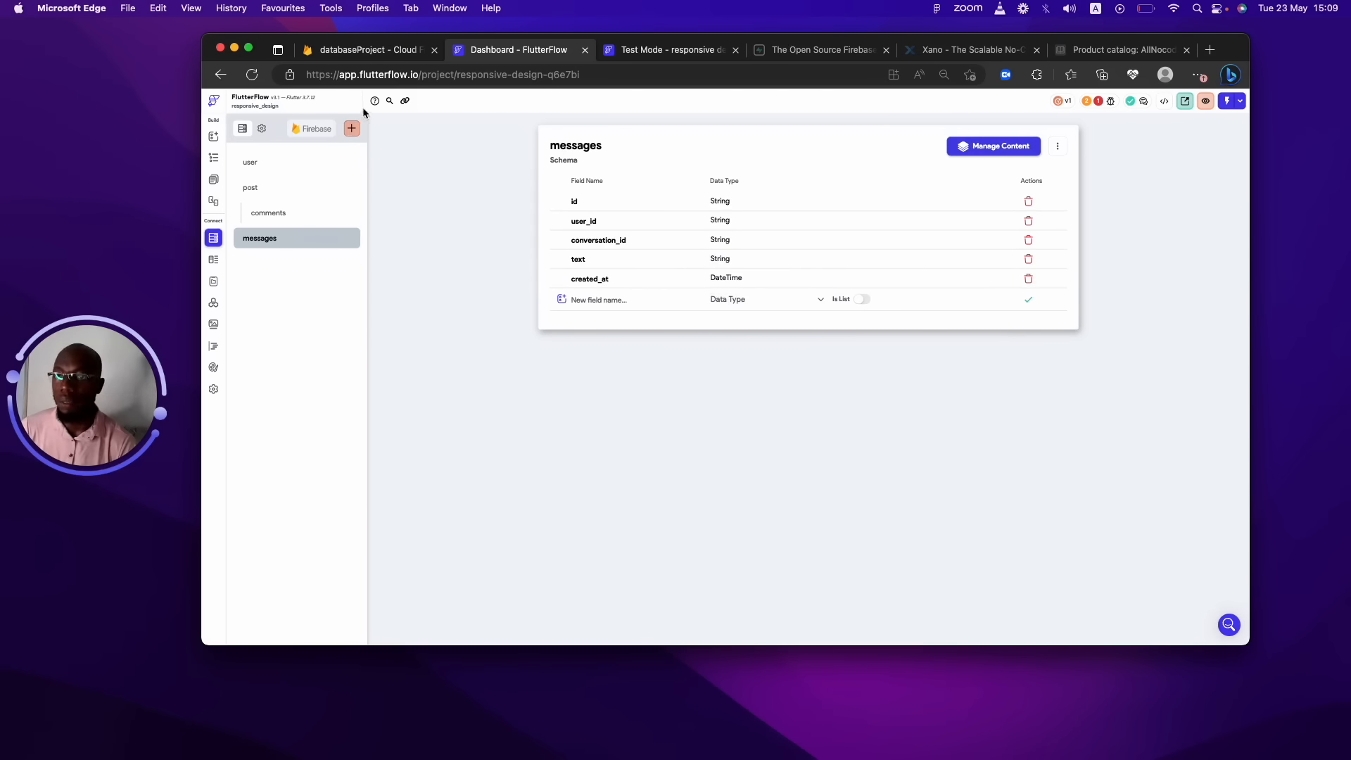
Create the conversations collection, building its schema from scratch.
left_click(351, 128)
type("corversations")
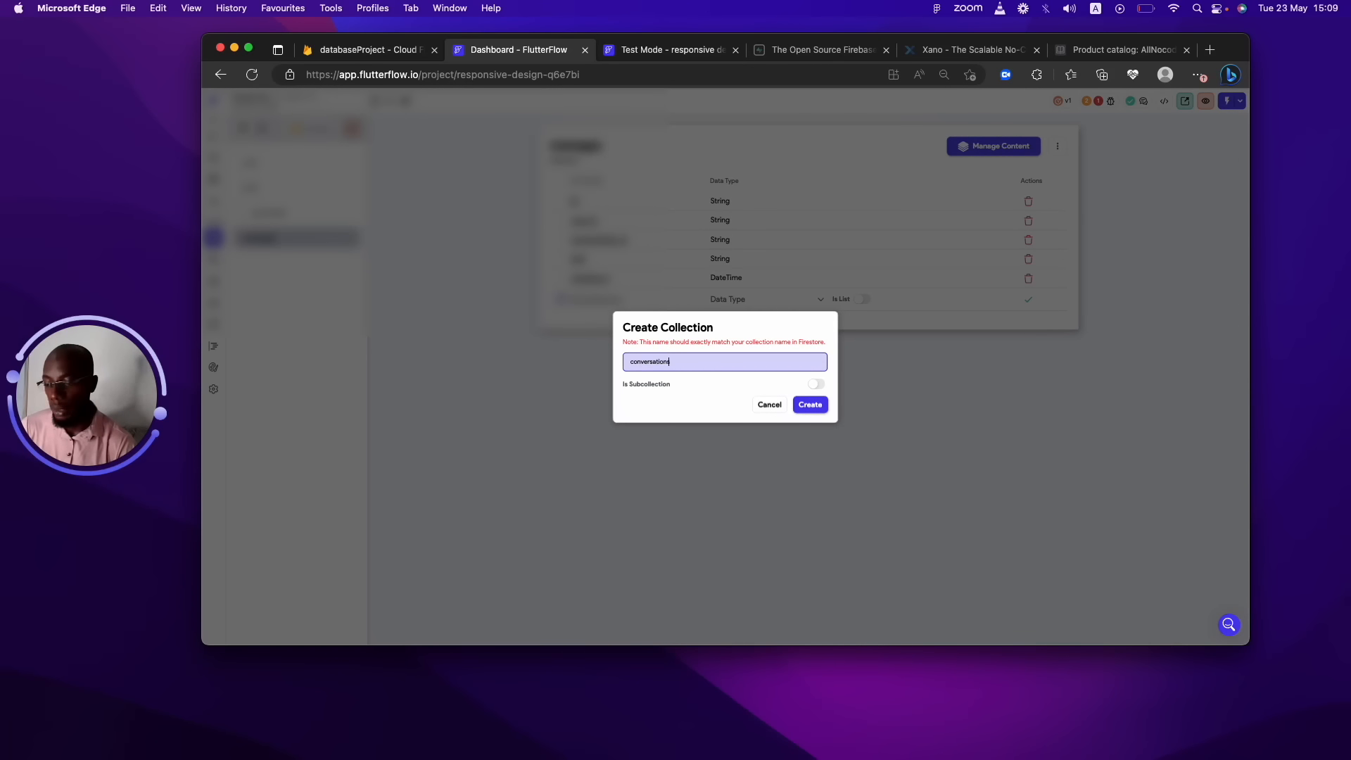
left_click(810, 405)
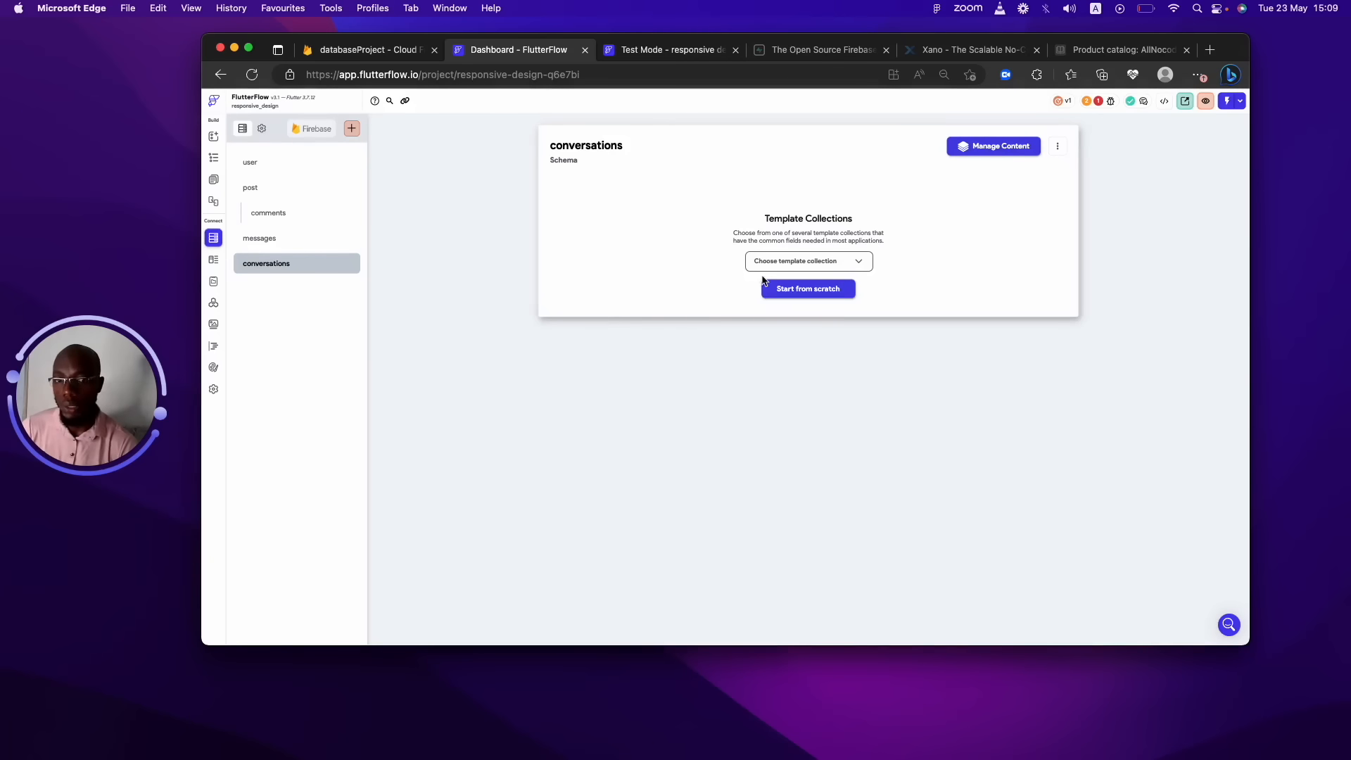
left_click(807, 291)
Add an id field of type String to conversations.
left_click(645, 204)
type("id")
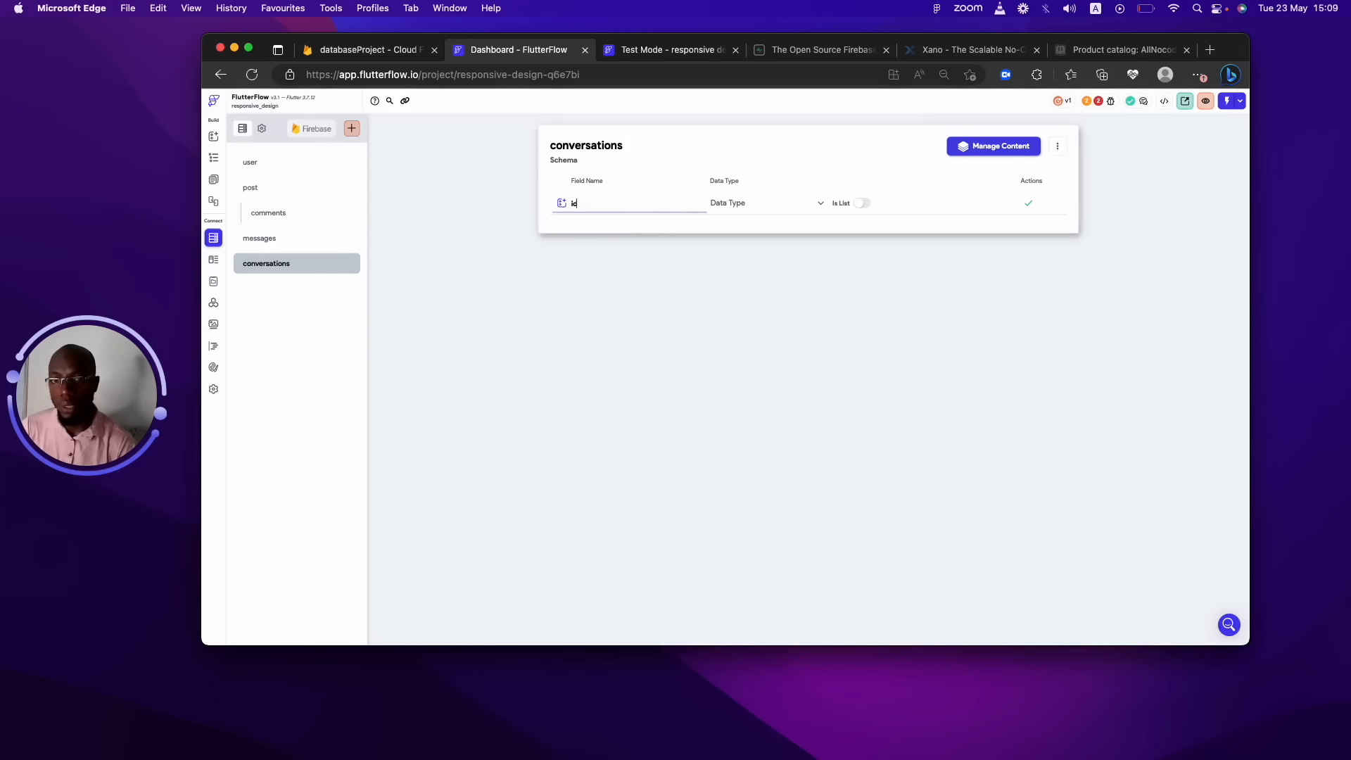
left_click(776, 201)
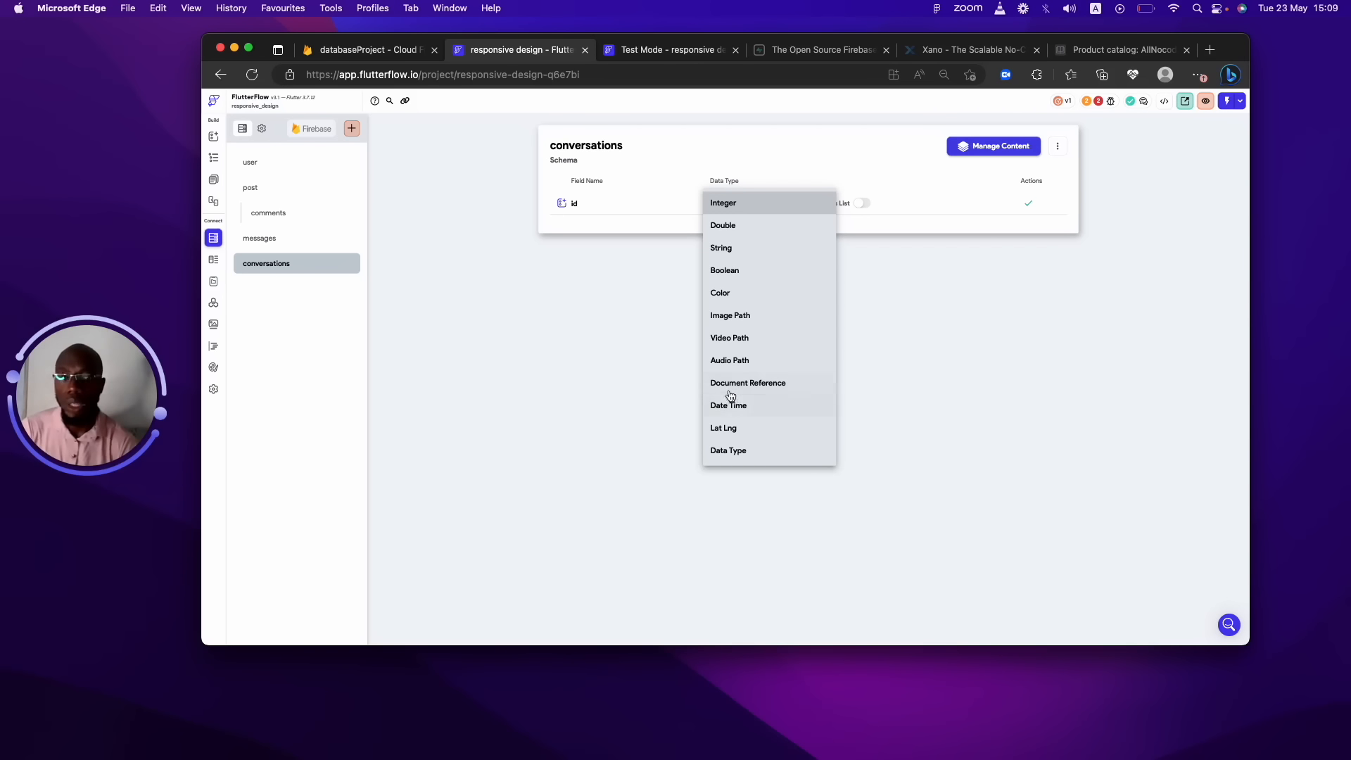
left_click(740, 248)
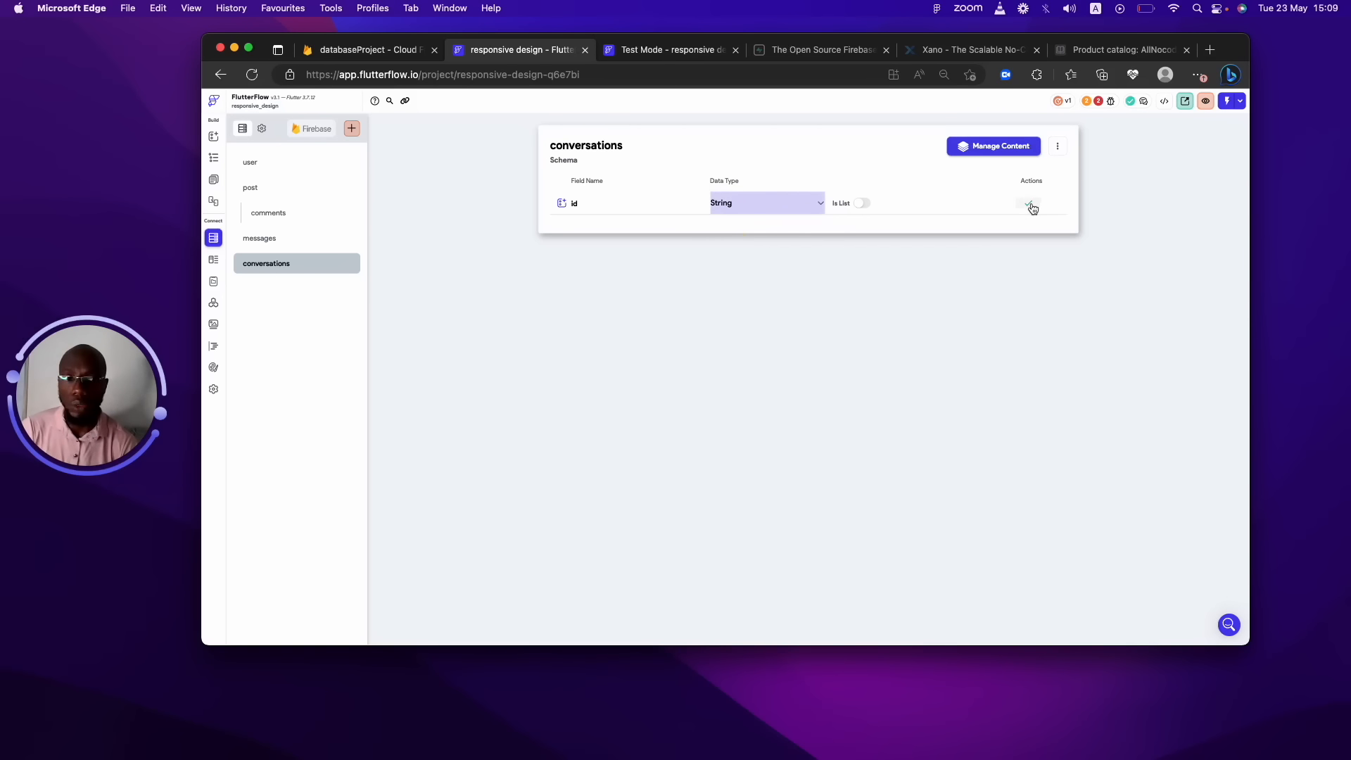
left_click(1028, 203)
left_click(627, 222)
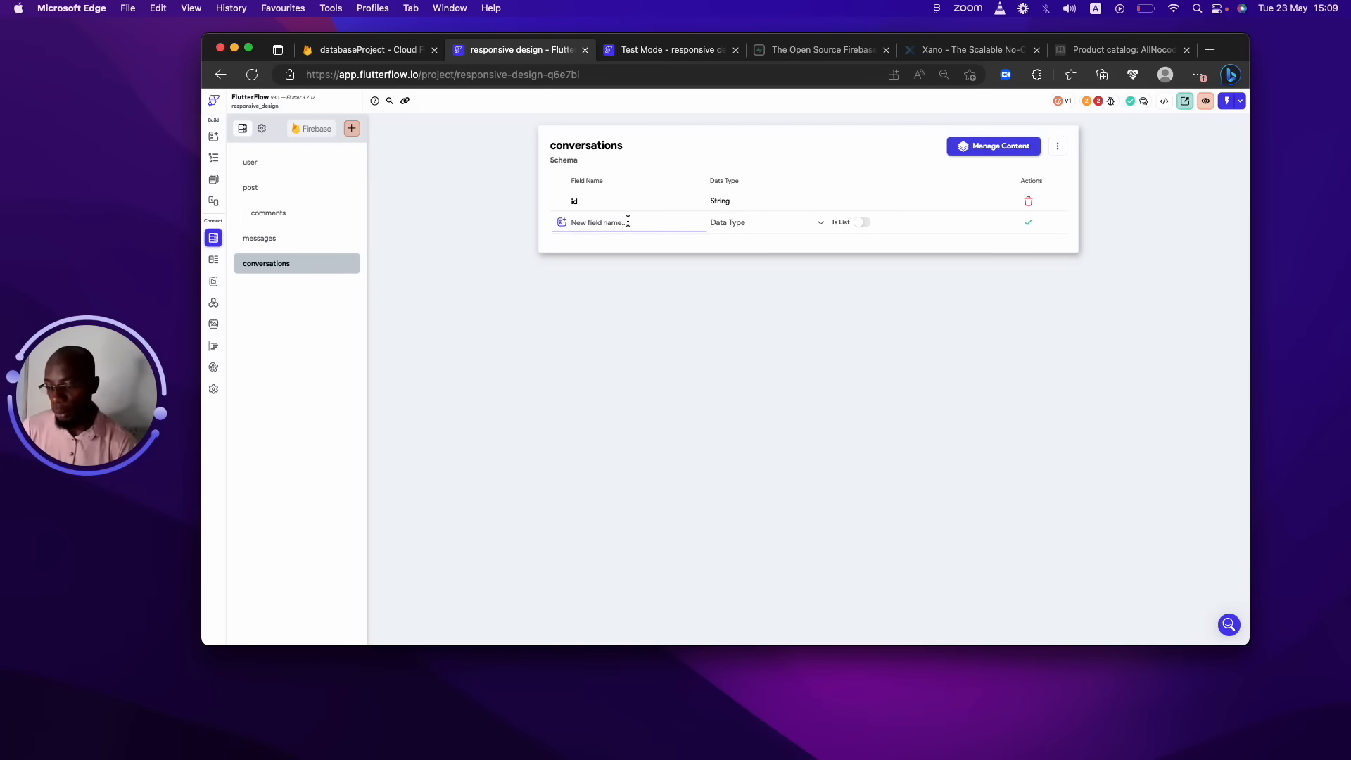
Name a new field participants and set it to a list of User document references.
type("pas")
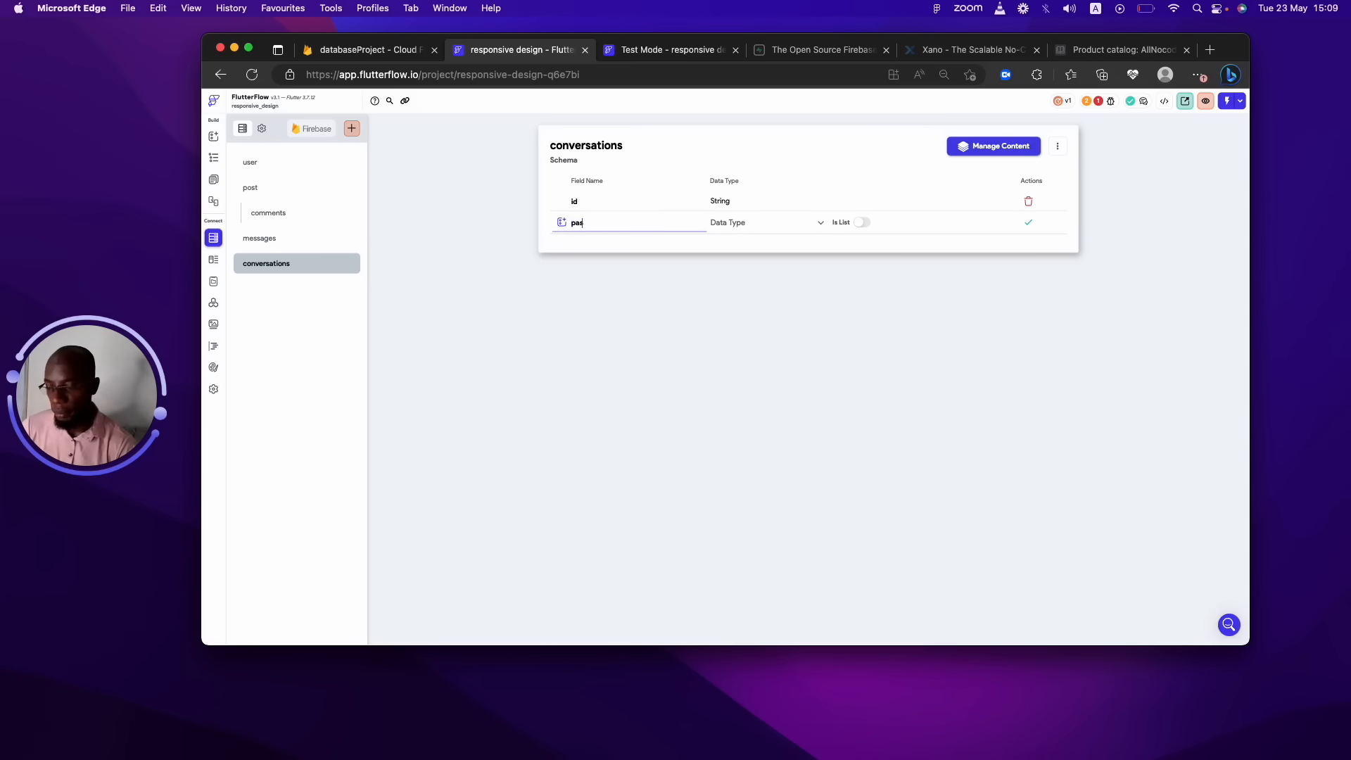
type("t")
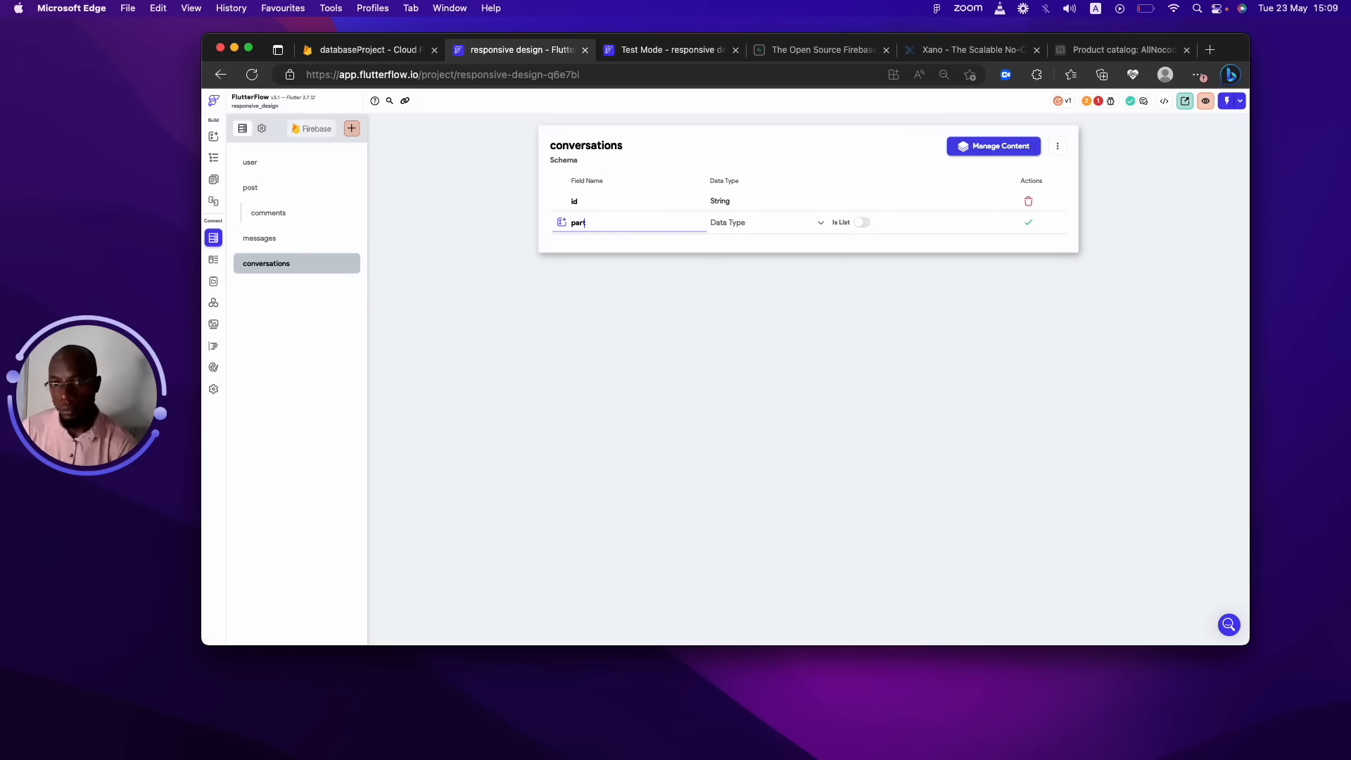
type("icipants")
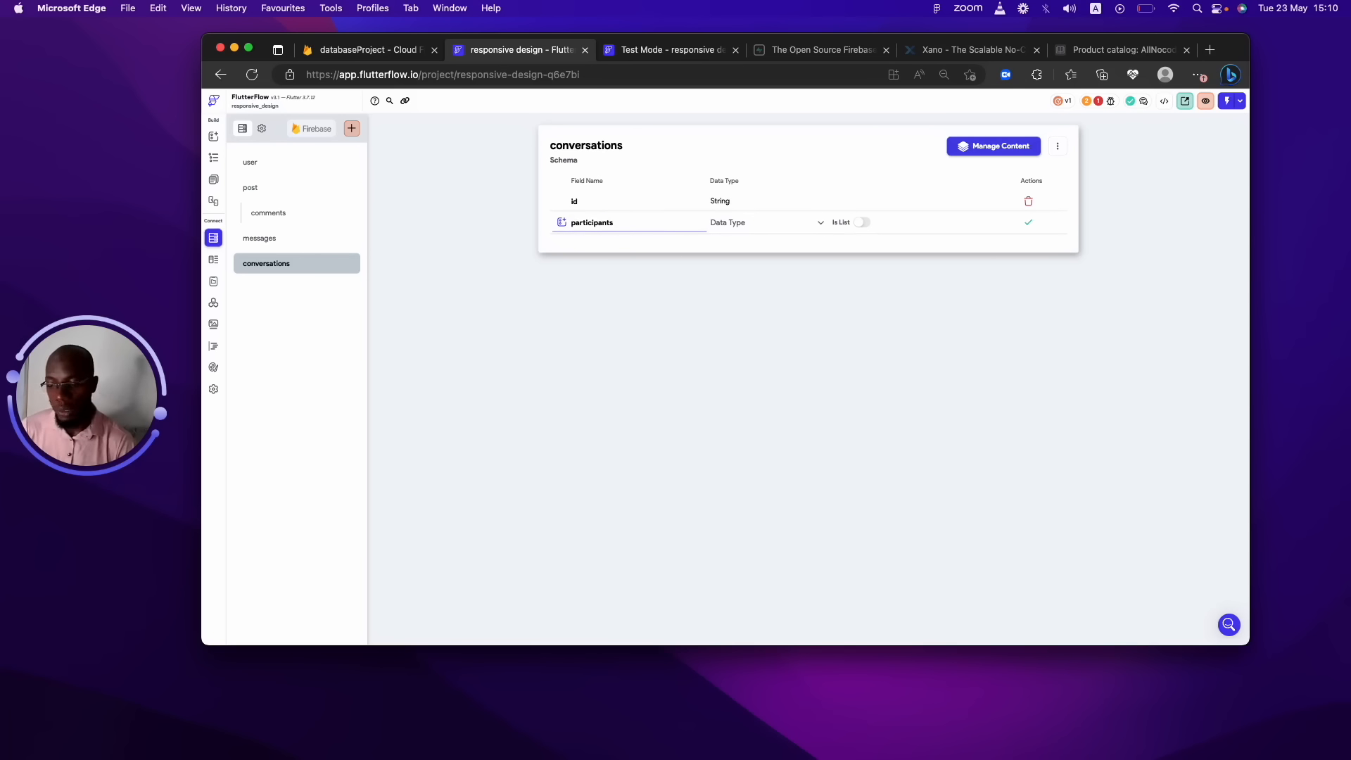
left_click(774, 222)
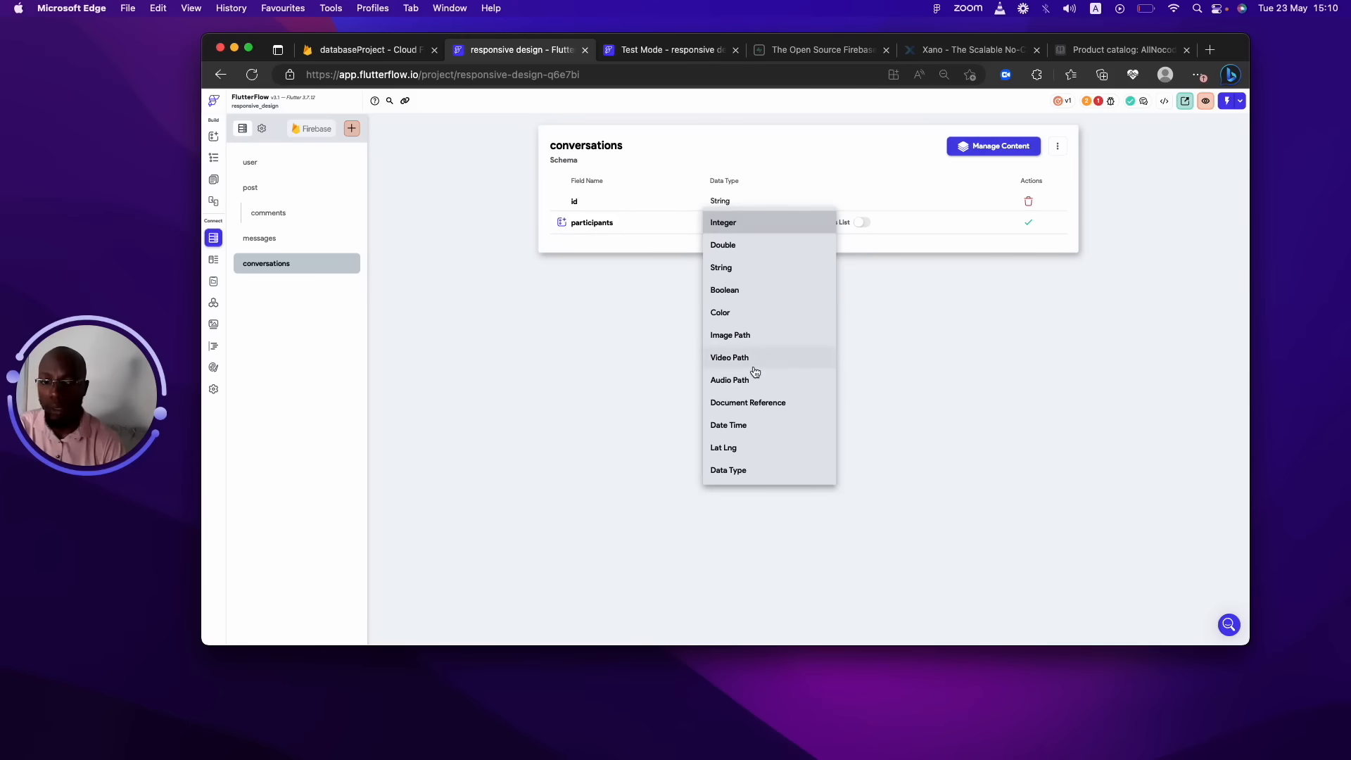
left_click(772, 404)
left_click(946, 222)
left_click(874, 223)
left_click(868, 224)
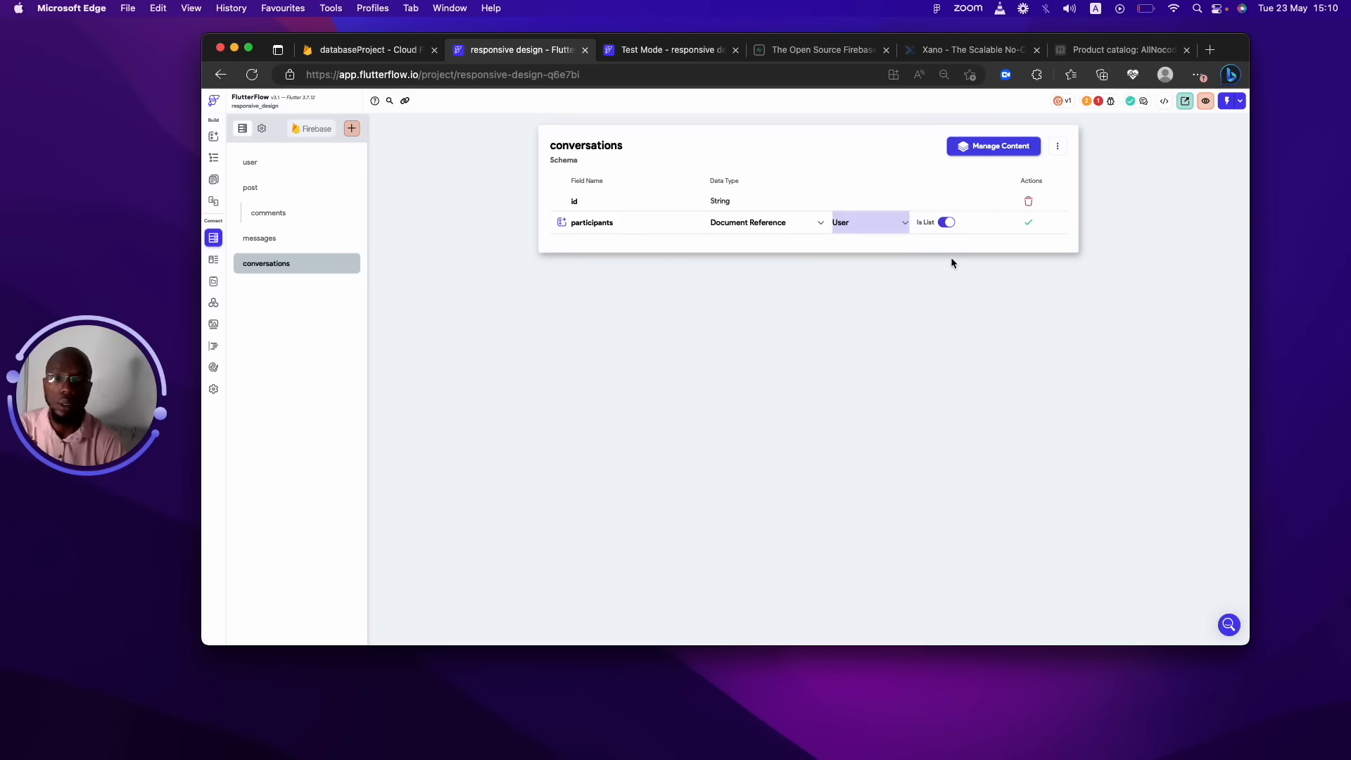
Rework participants' type and list settings, then save it as a list of User references.
left_click(790, 224)
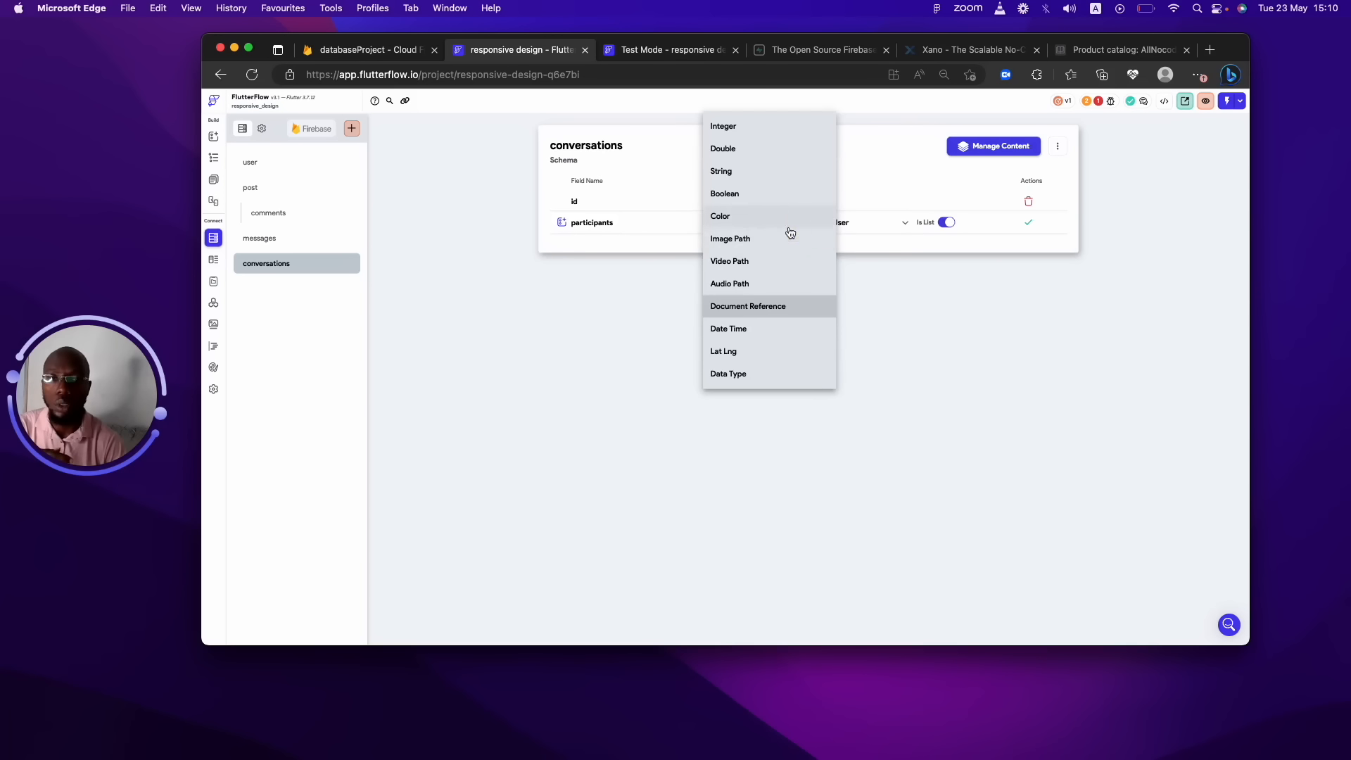
left_click(734, 175)
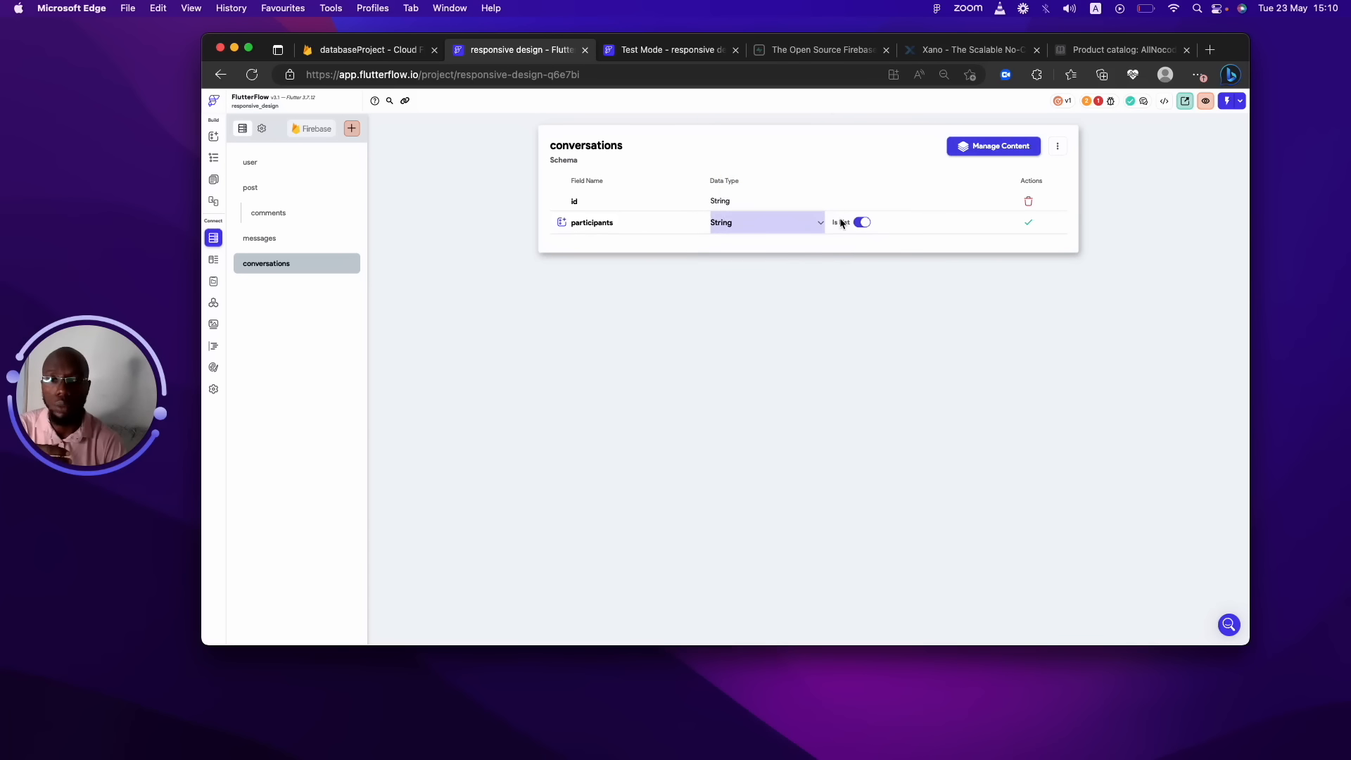
left_click(854, 223)
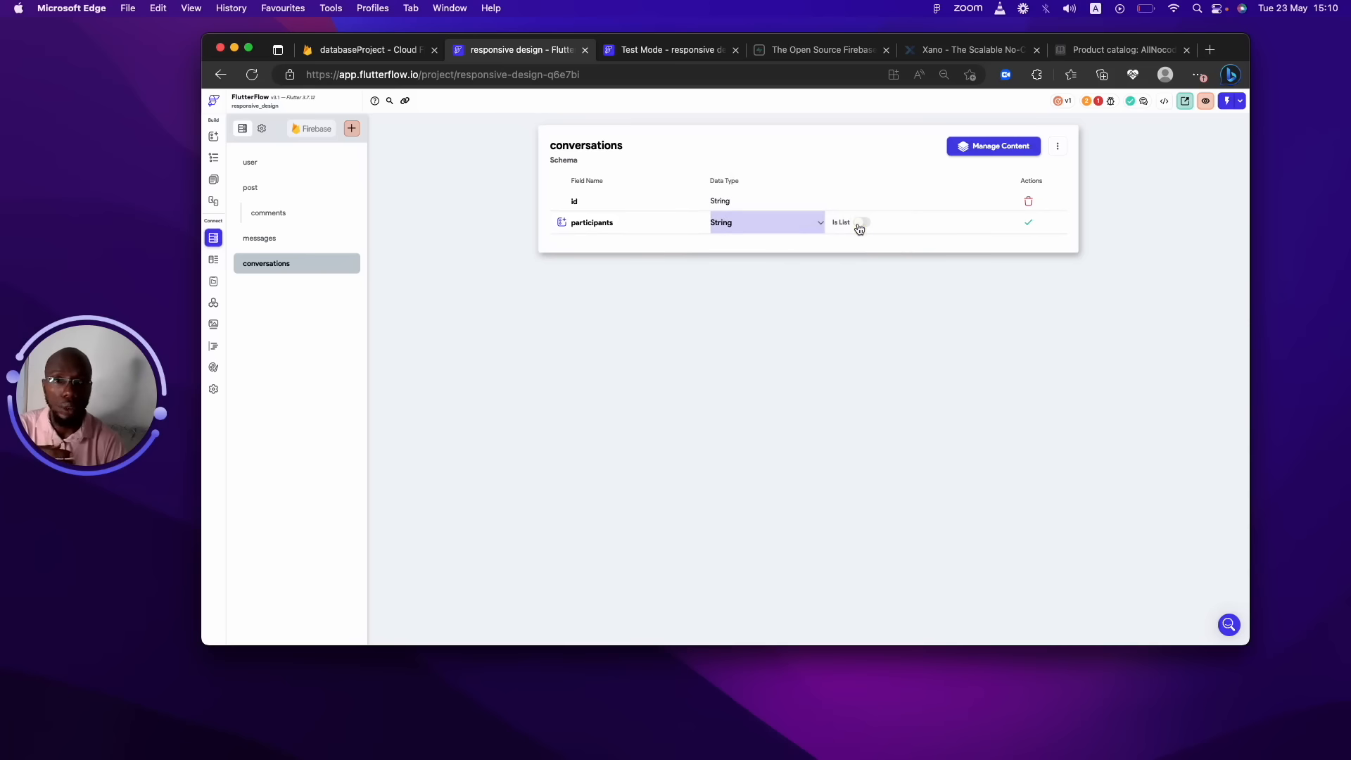
left_click(858, 224)
left_click(777, 220)
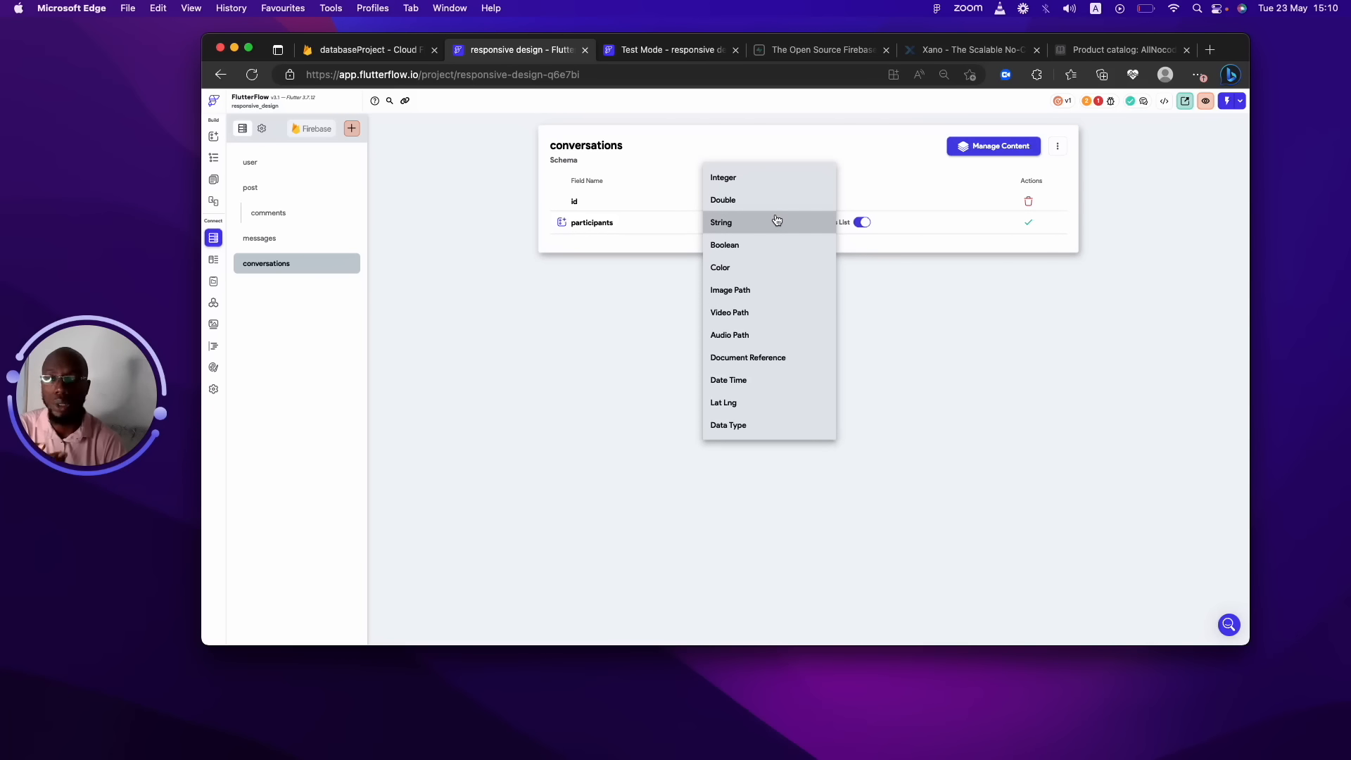
left_click(751, 358)
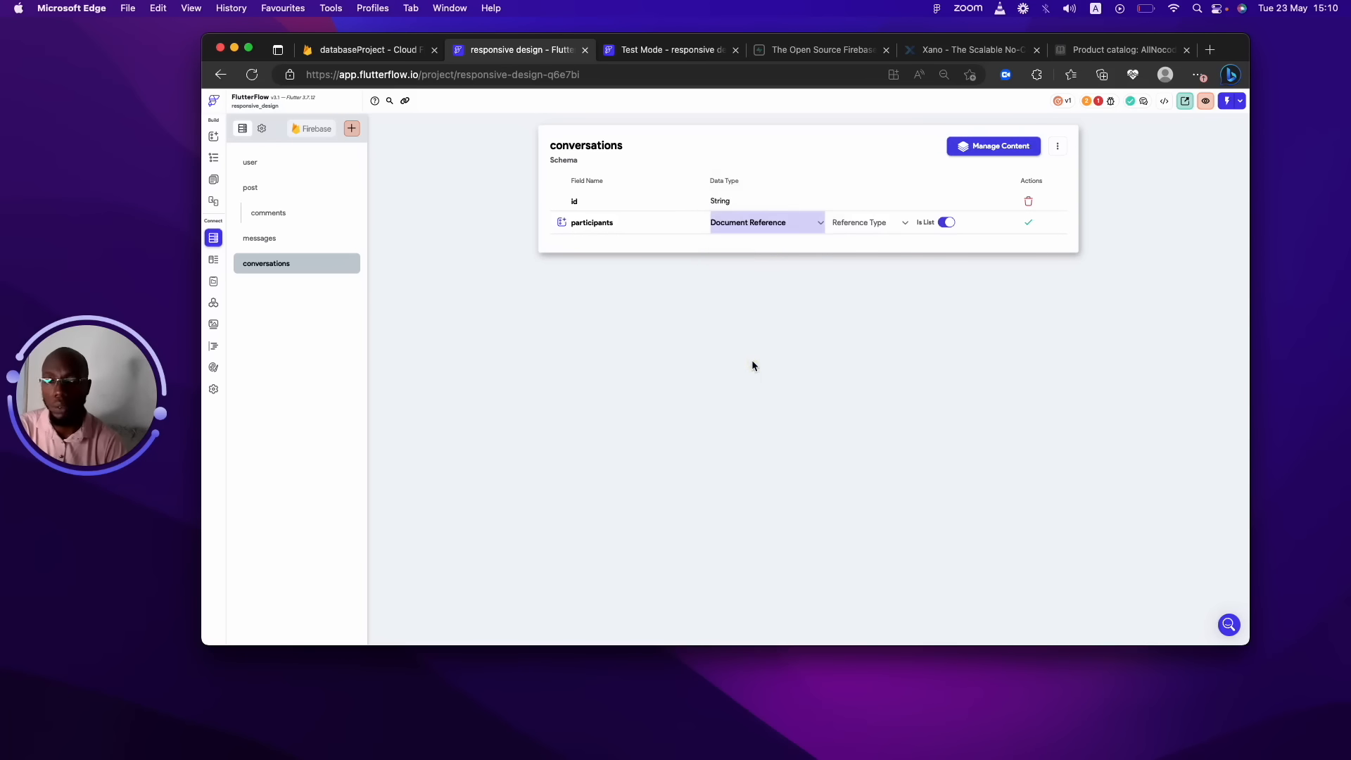
left_click(861, 224)
left_click(858, 223)
left_click(1027, 223)
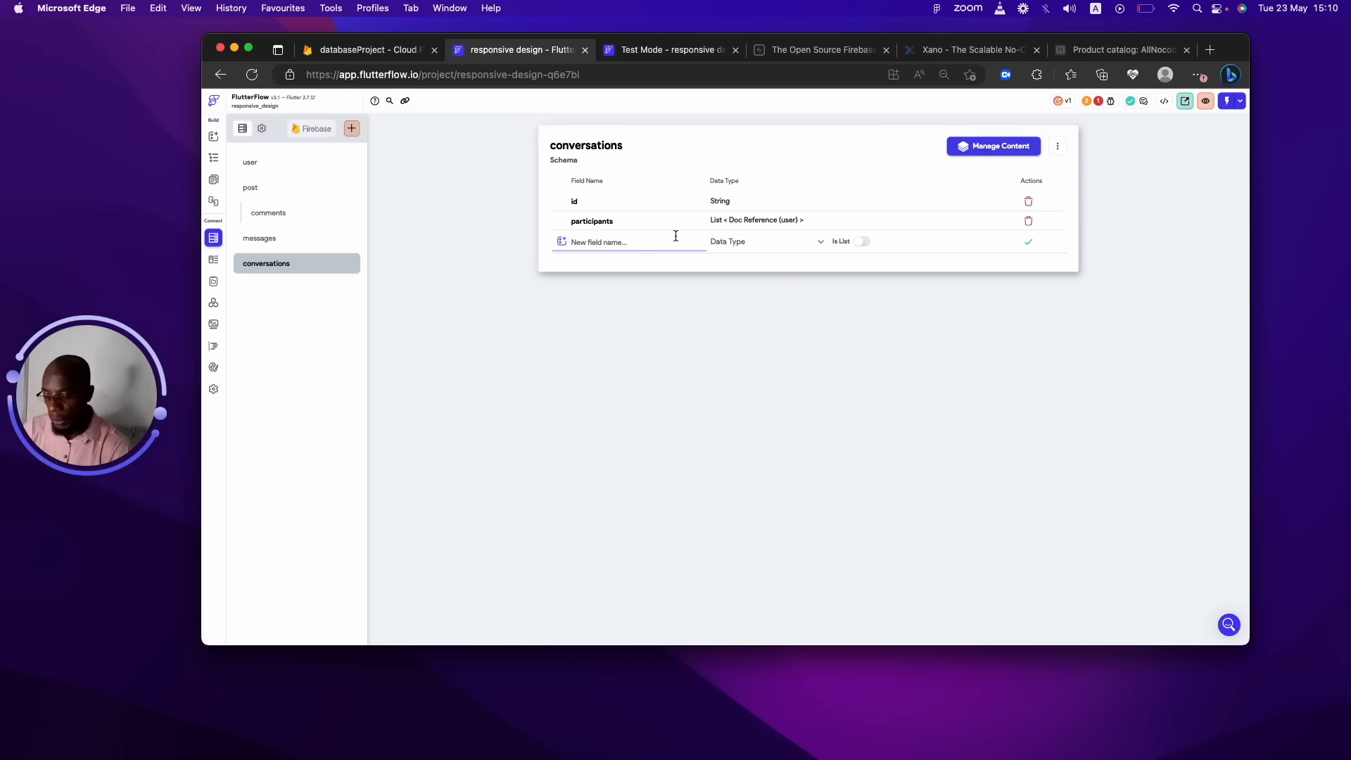
Add a created_at Date Time field to conversations.
type("c")
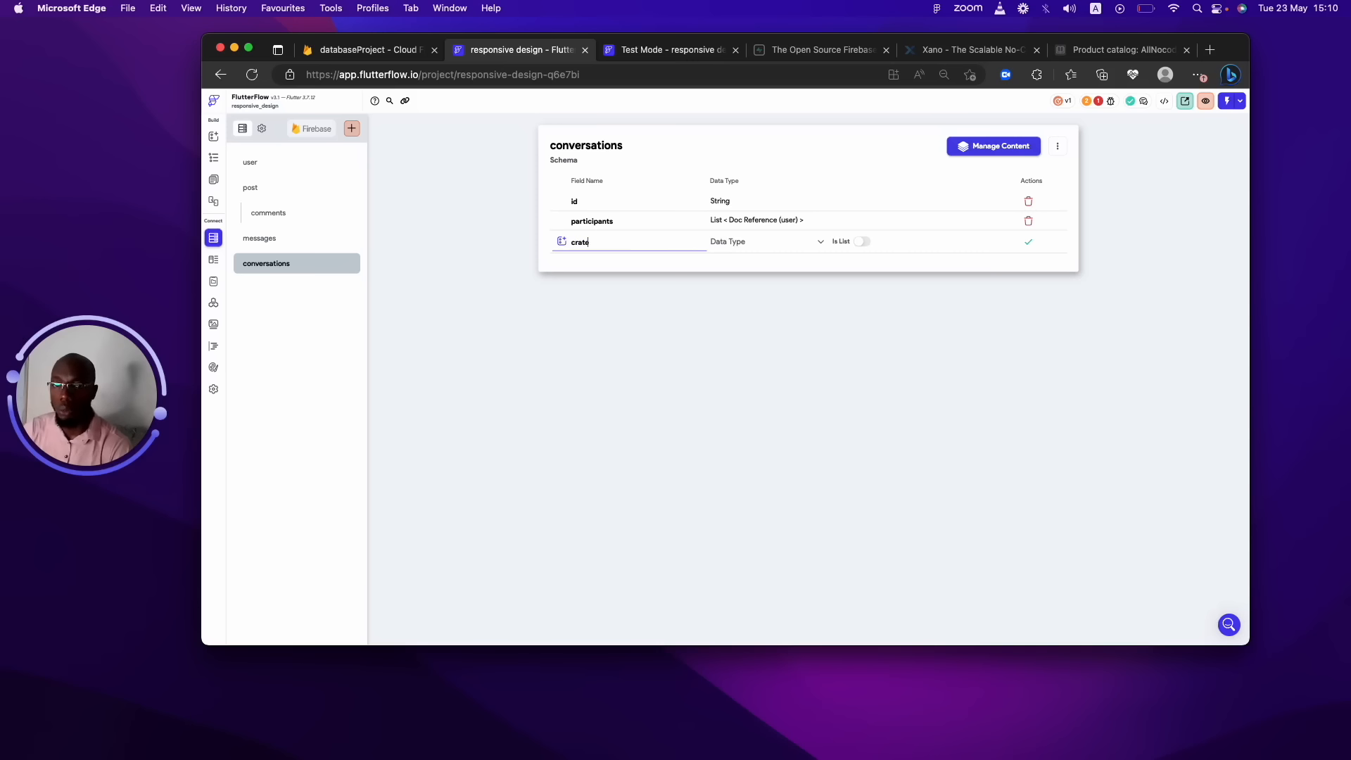
type("reated_at")
left_click(724, 243)
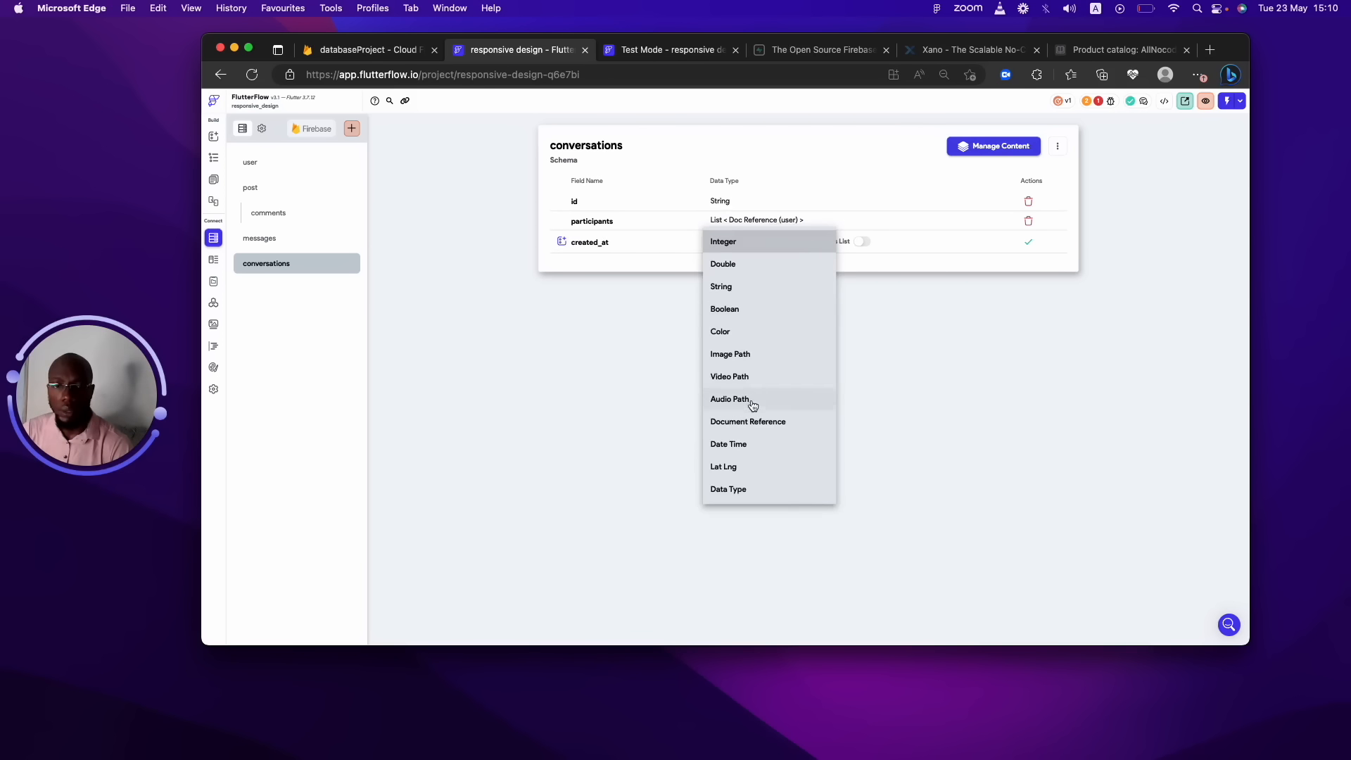
left_click(745, 443)
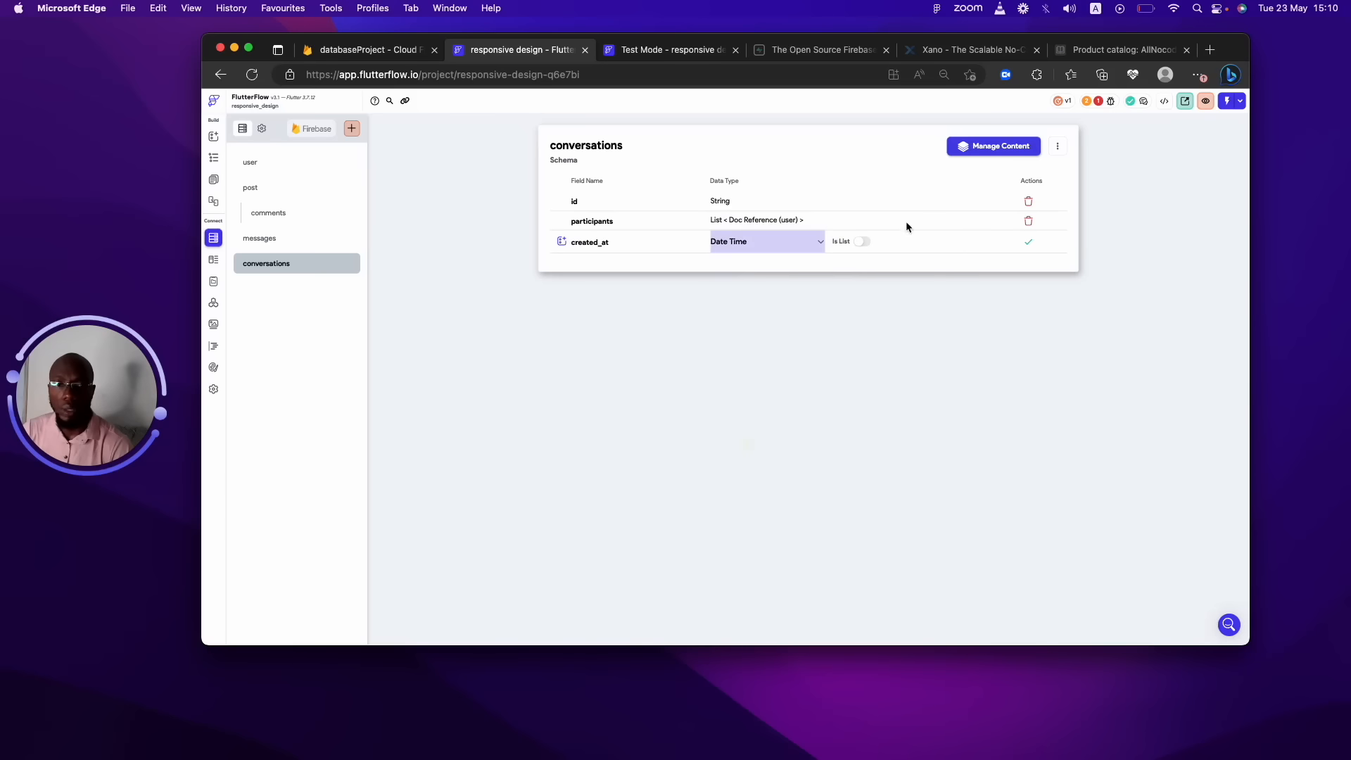
left_click(1021, 244)
Add a Last_updated Date Time field, then return to the messages schema.
left_click(633, 261)
type("ups")
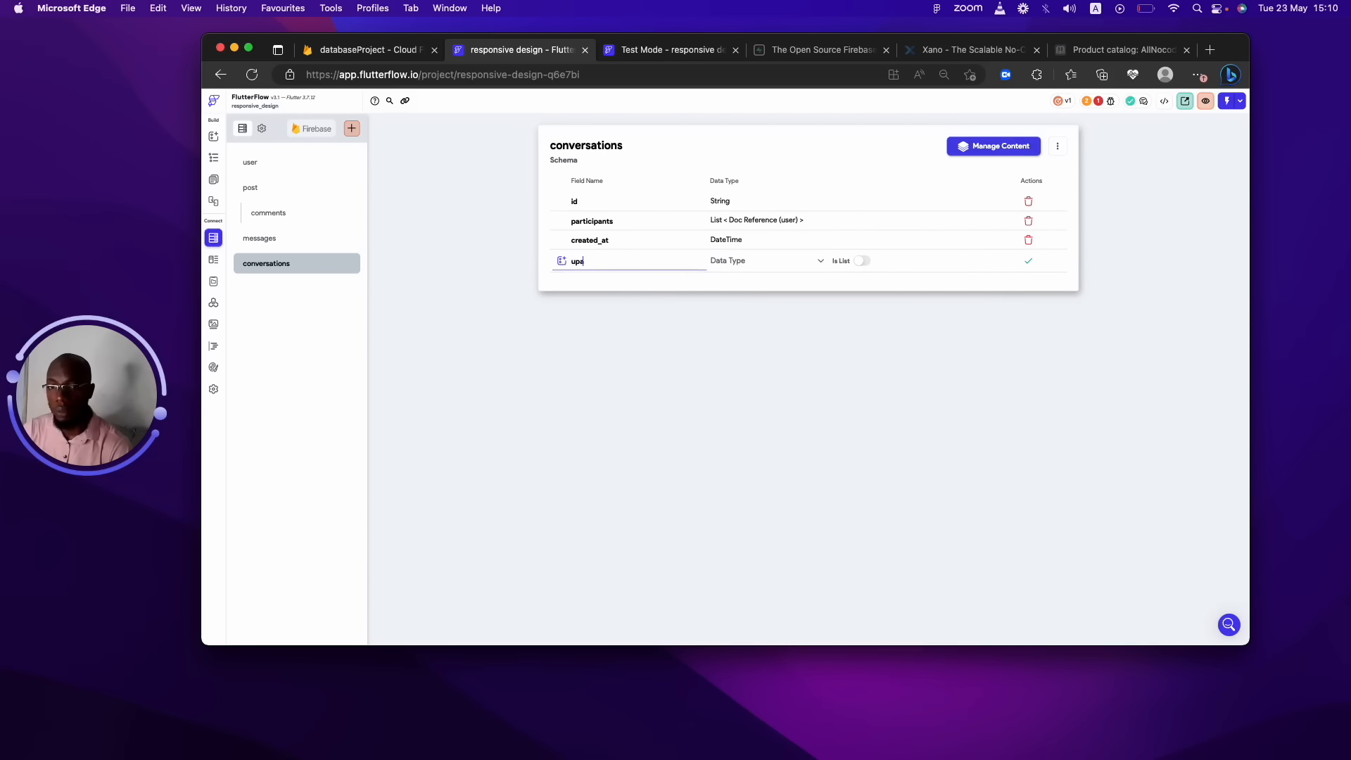
key("BackSpace")
key("BackSpace")
type("LAs")
key("BackSpace")
key("BackSpace")
type("ast")
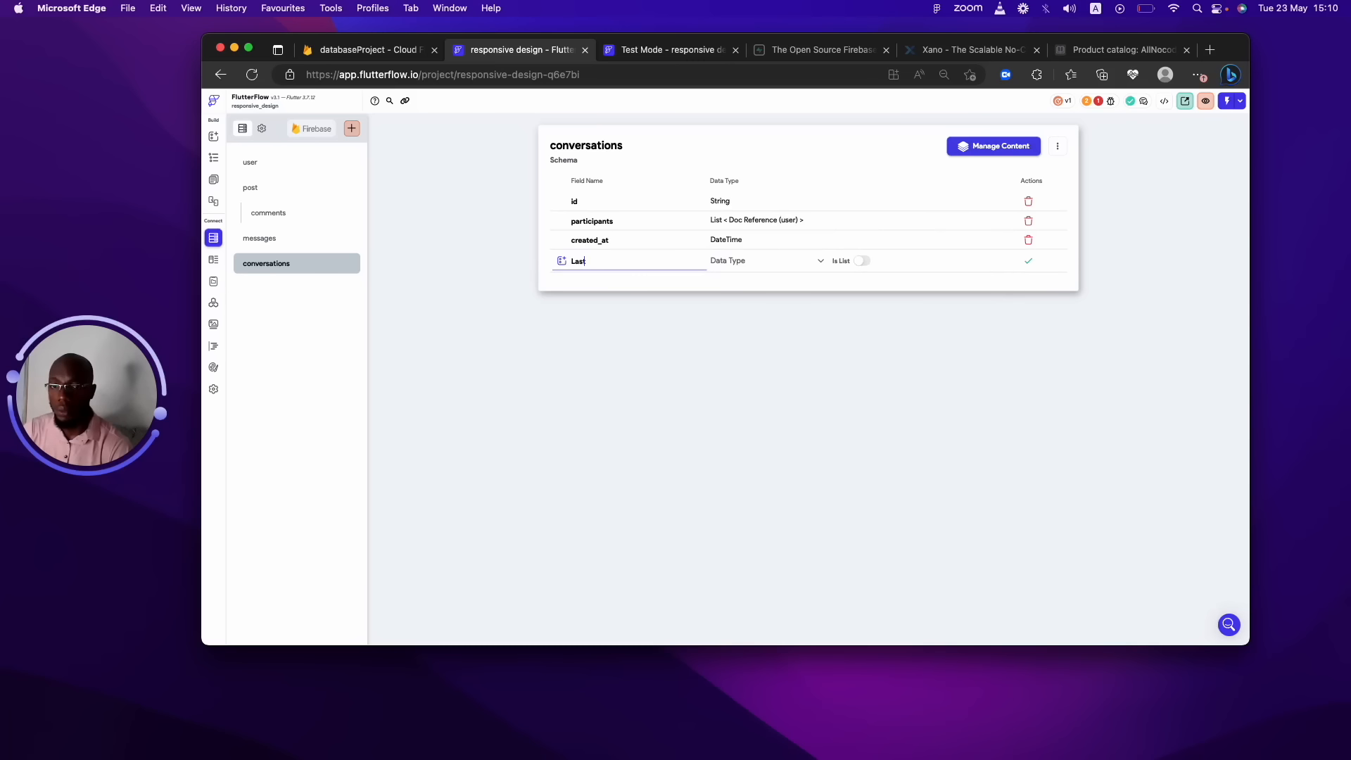
type("_updated")
left_click(759, 265)
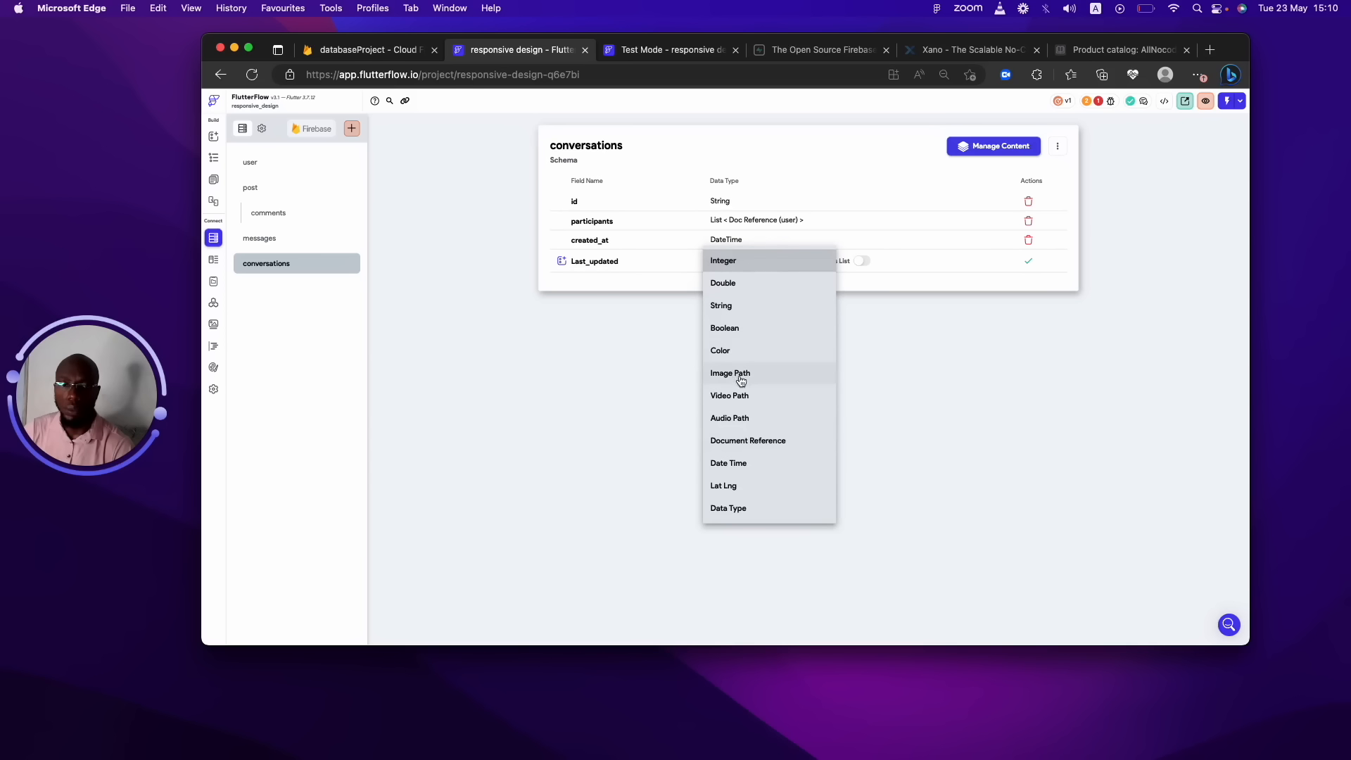
left_click(731, 462)
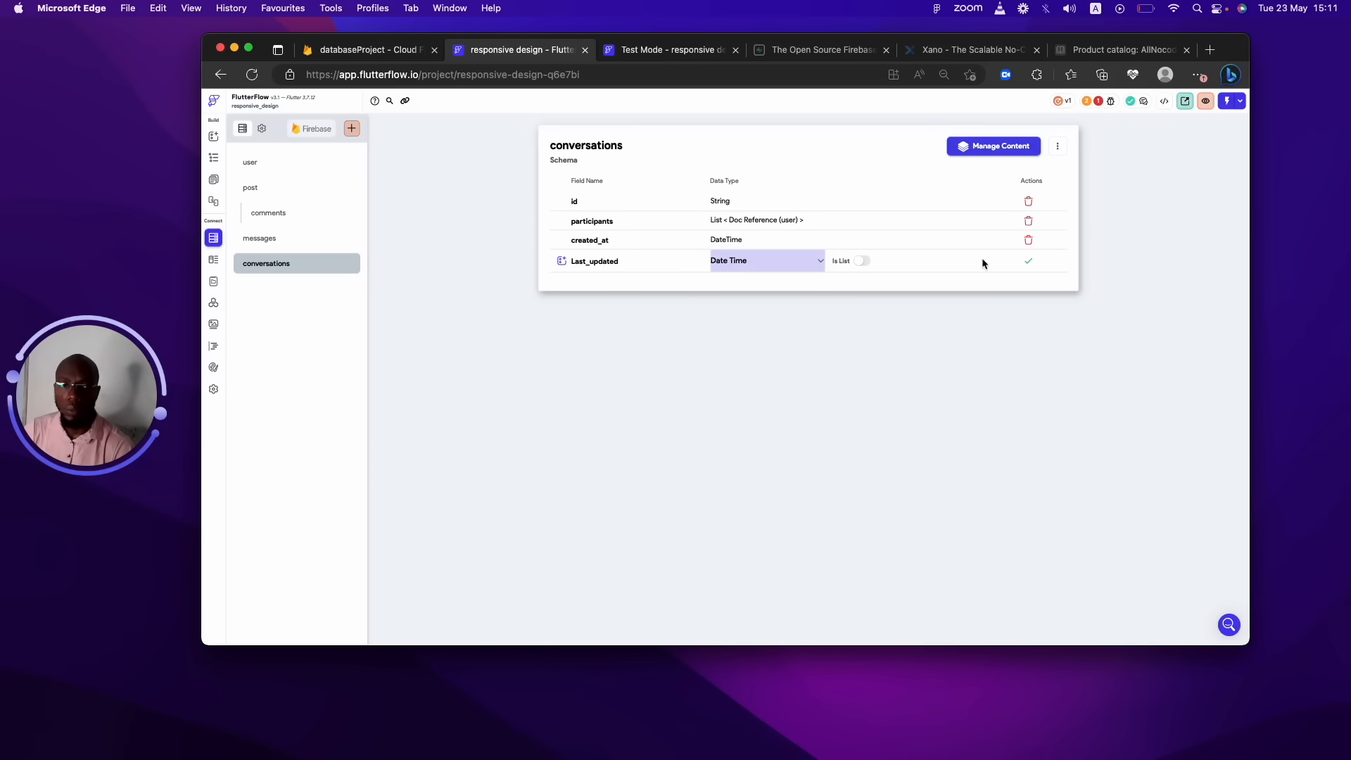
left_click(1033, 265)
left_click(285, 238)
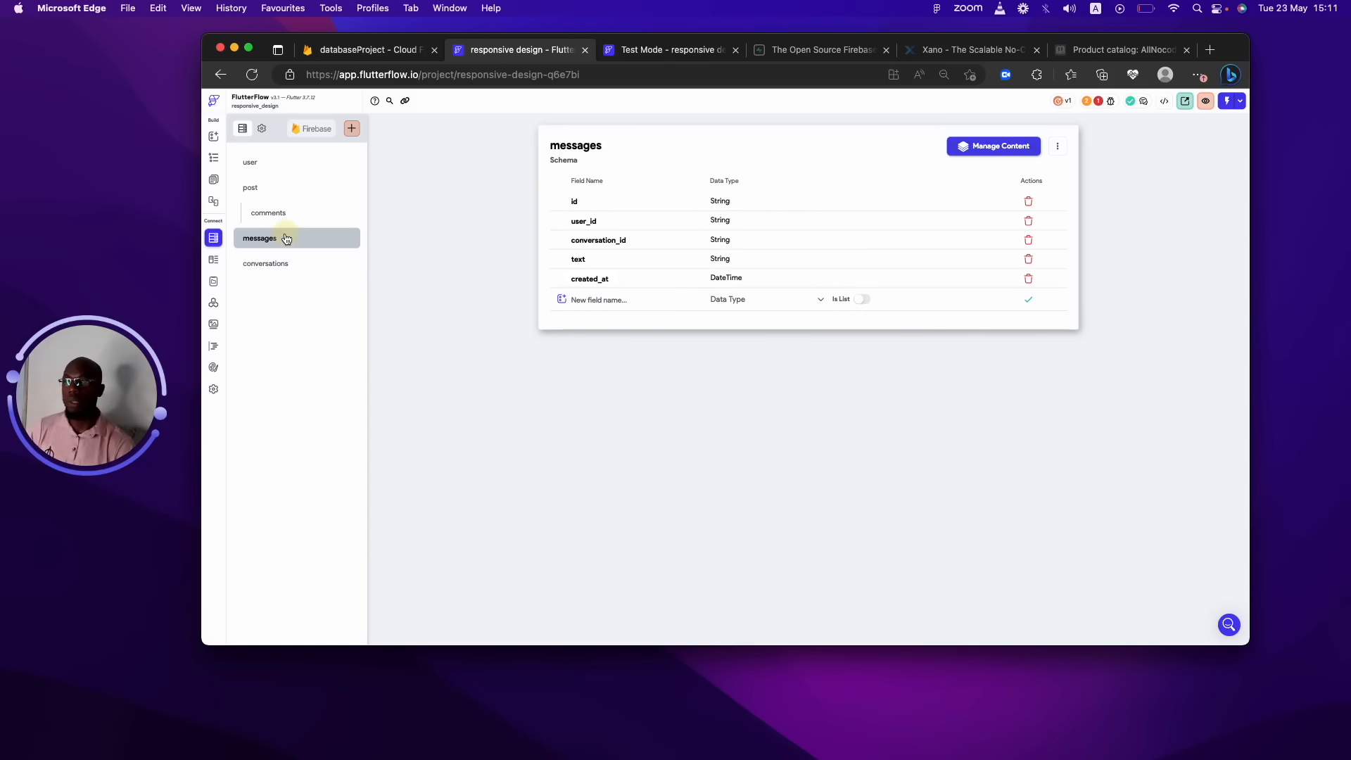
Browse the messages, conversations and comments schemas, ending in the user collection's new field box.
left_click(287, 265)
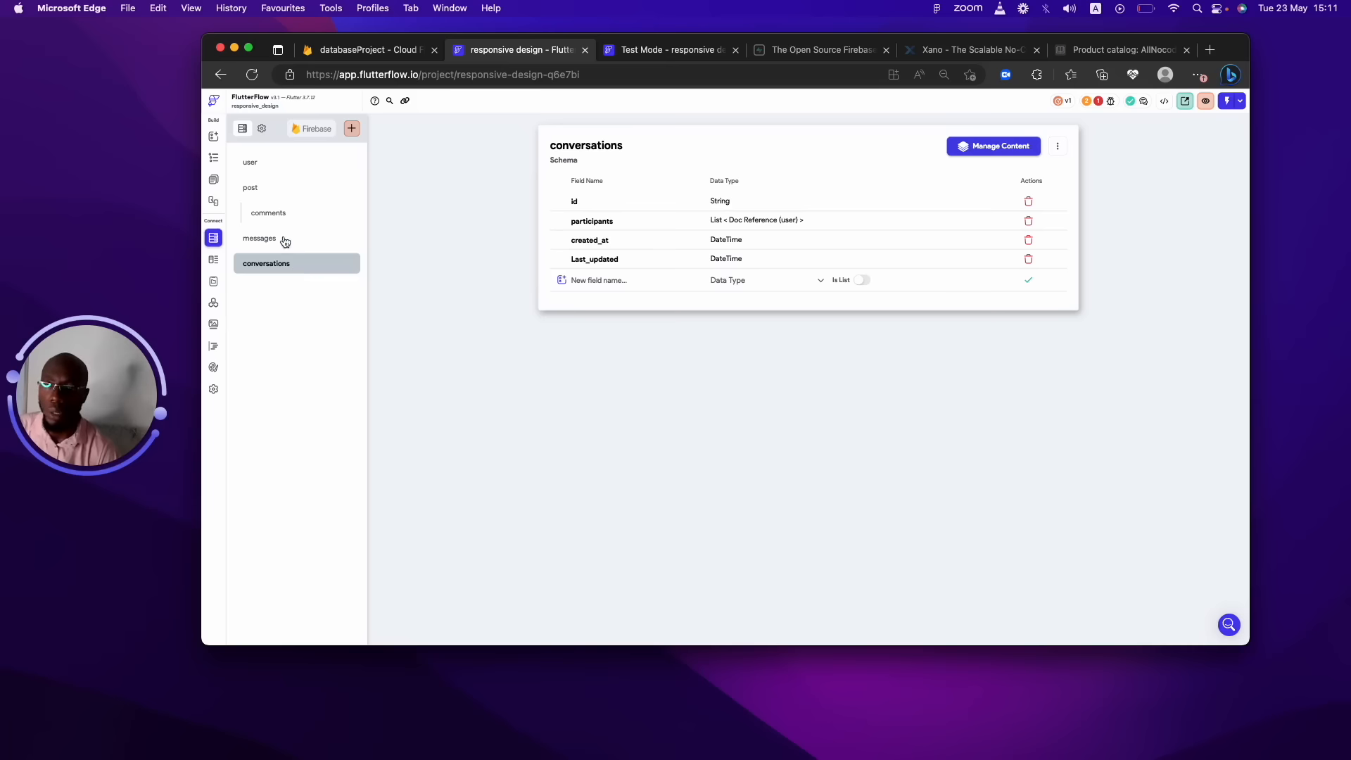
left_click(285, 240)
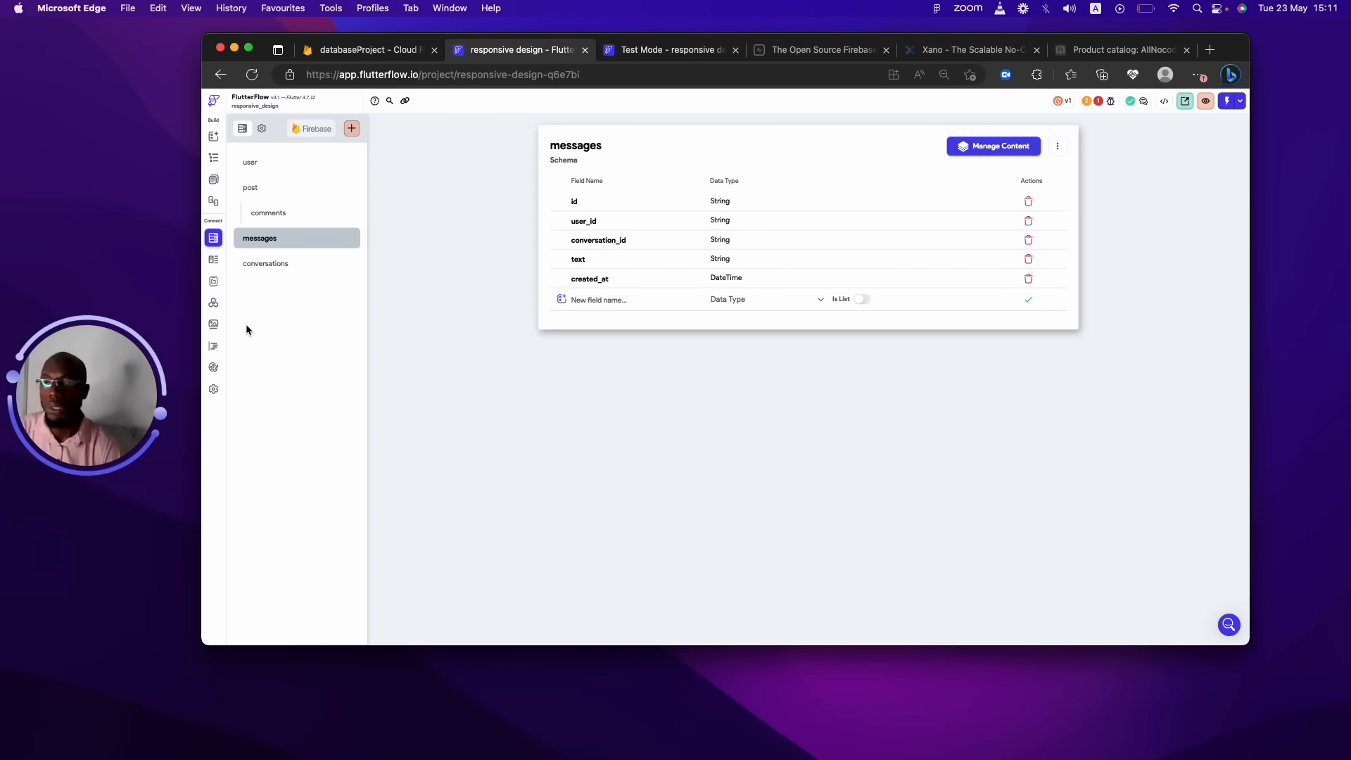
left_click(292, 270)
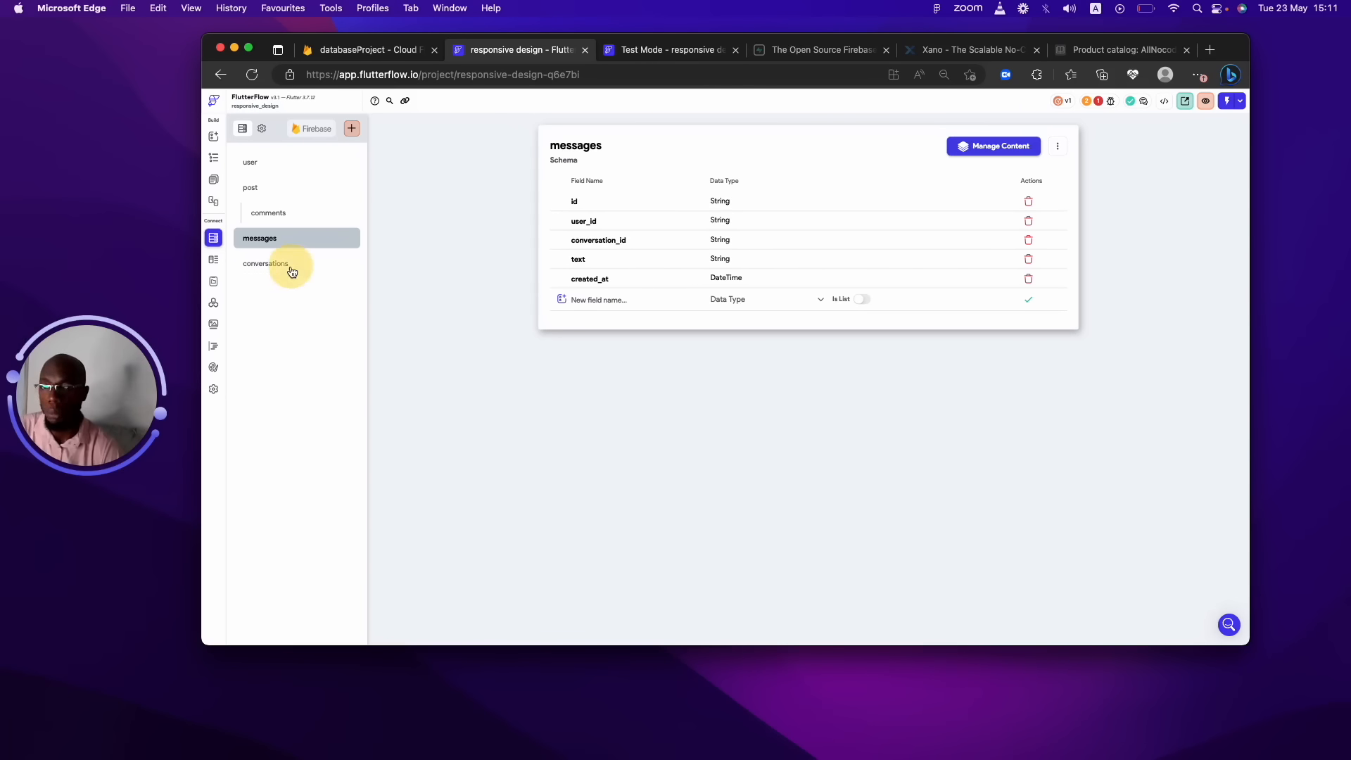
left_click(293, 239)
left_click(296, 219)
left_click(277, 162)
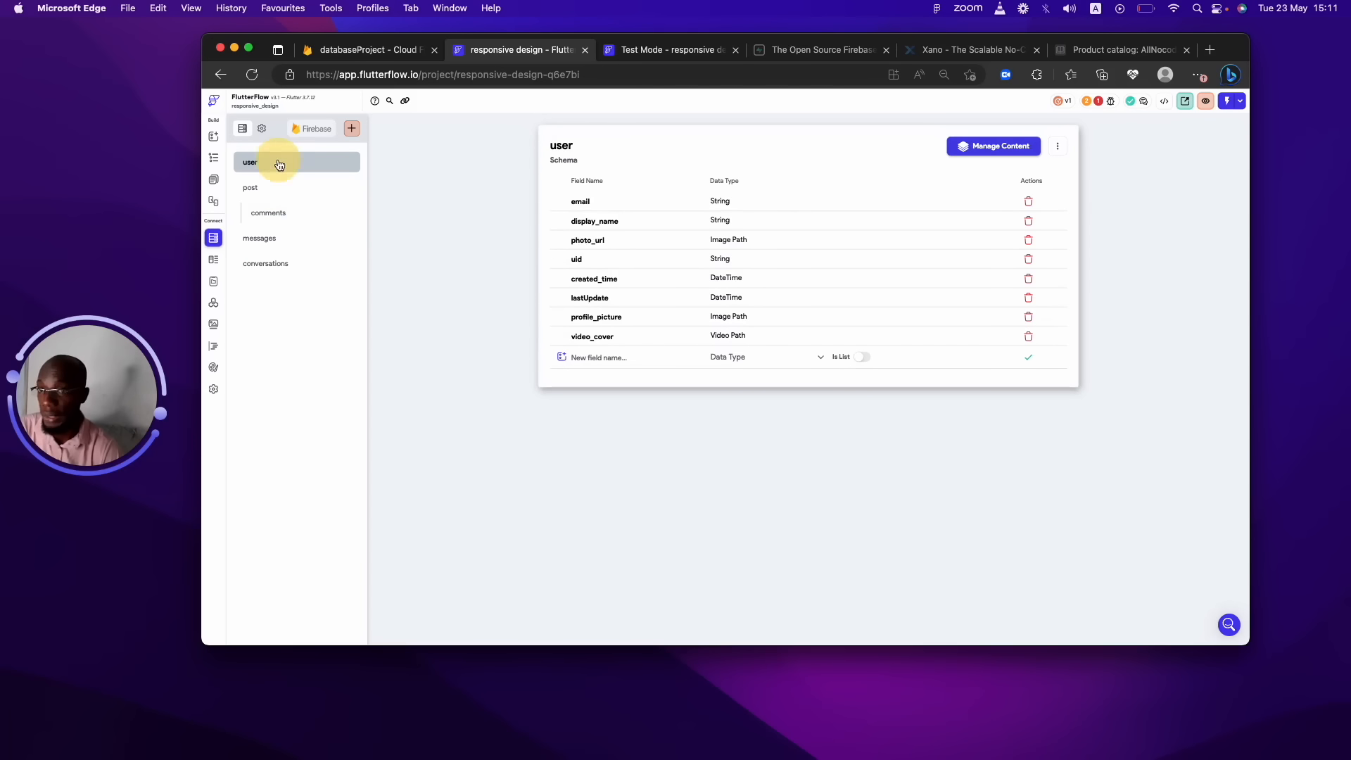
left_click(291, 265)
left_click(292, 239)
left_click(294, 219)
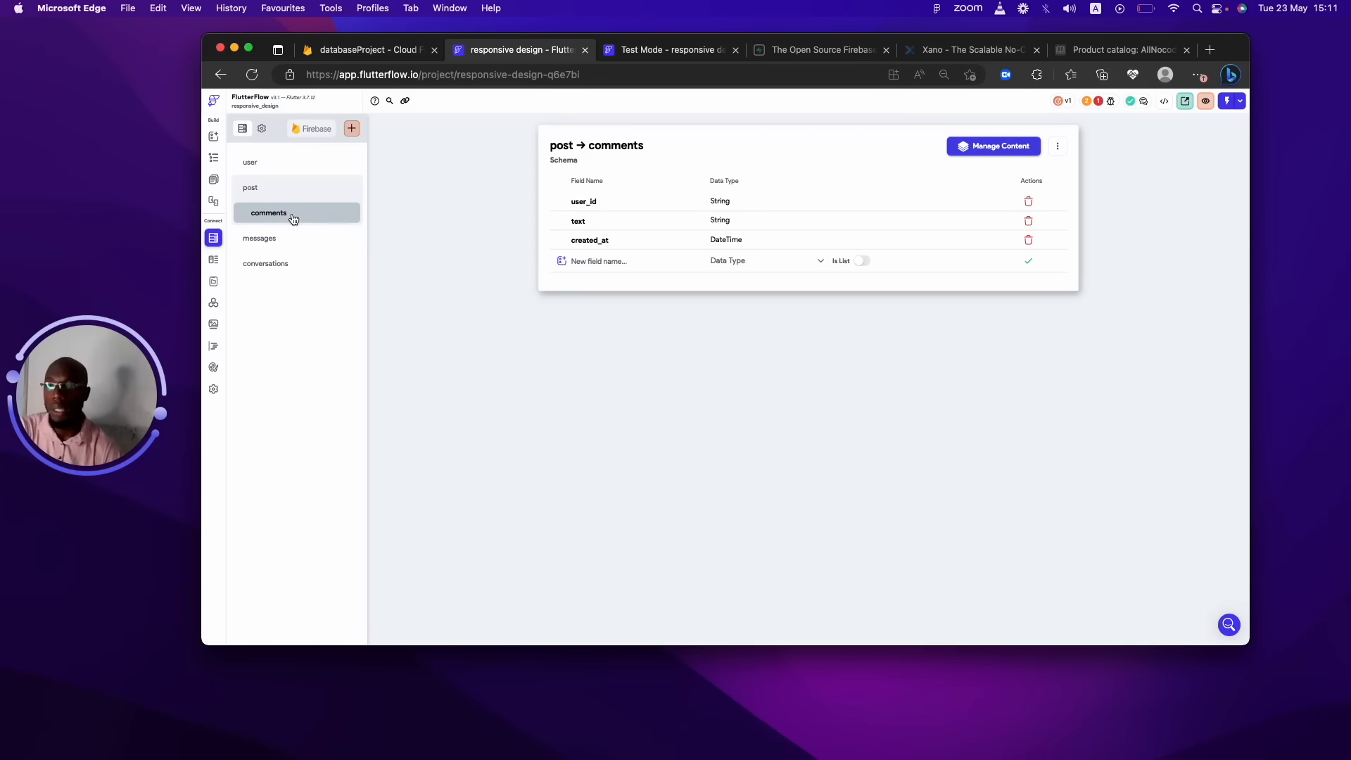
left_click(274, 162)
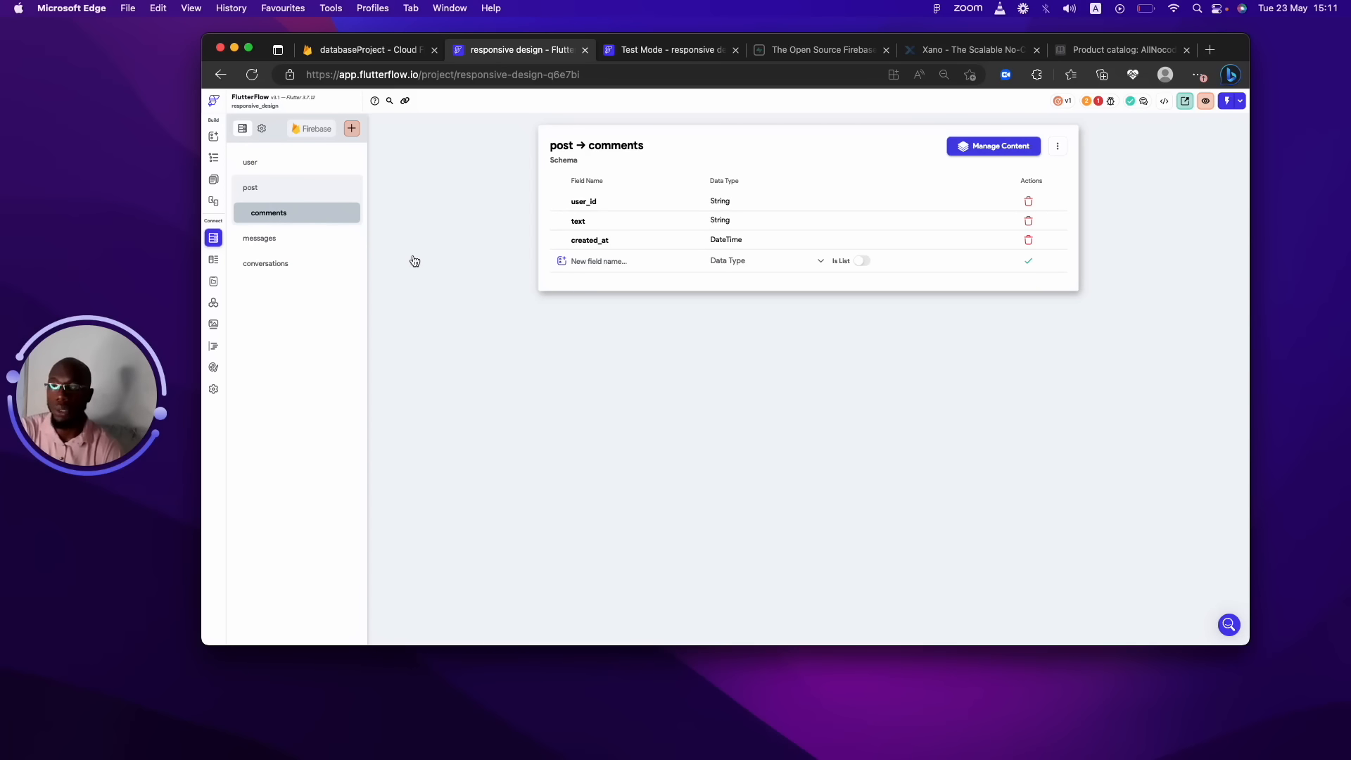
left_click(306, 166)
left_click(591, 360)
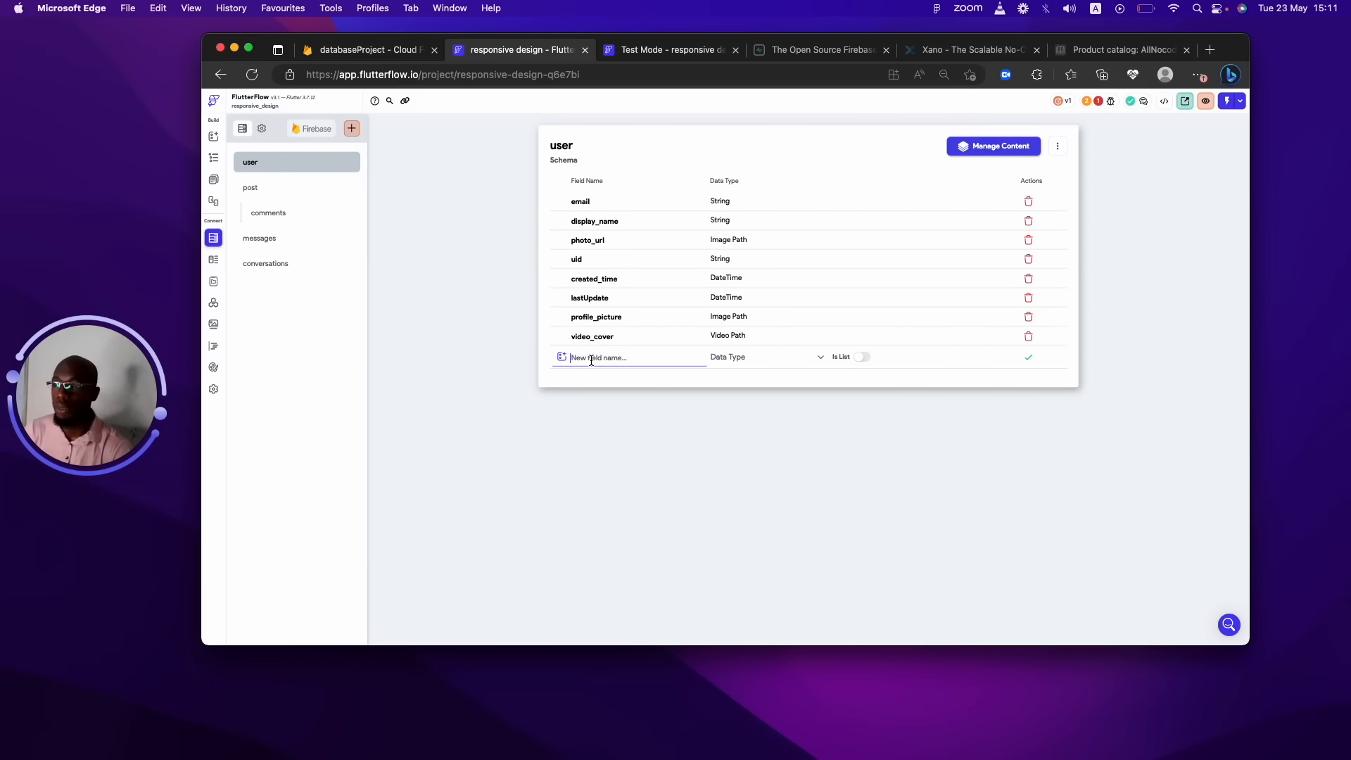
Add no_follow to the user collection as a Document Reference to User with Is List on.
type("no")
type("_fo")
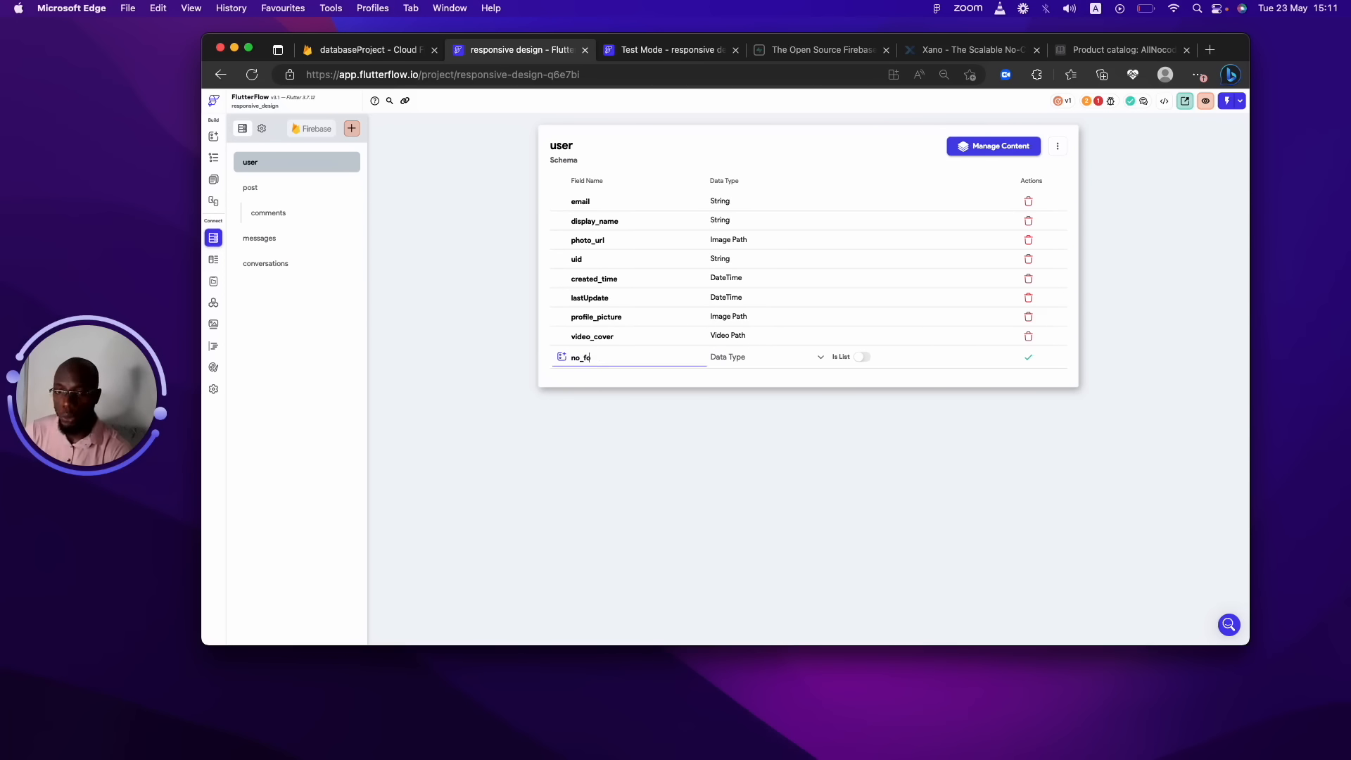
type("llow")
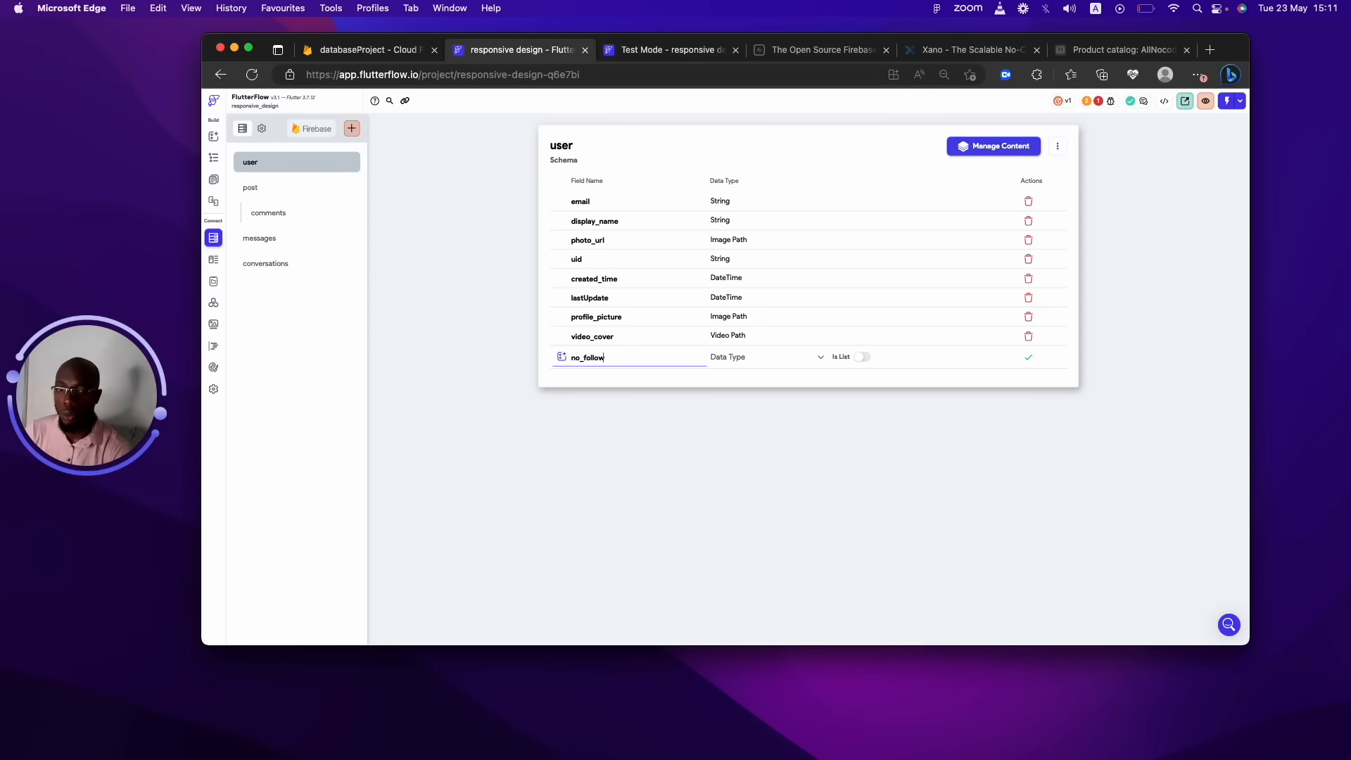
left_click(745, 370)
left_click(742, 359)
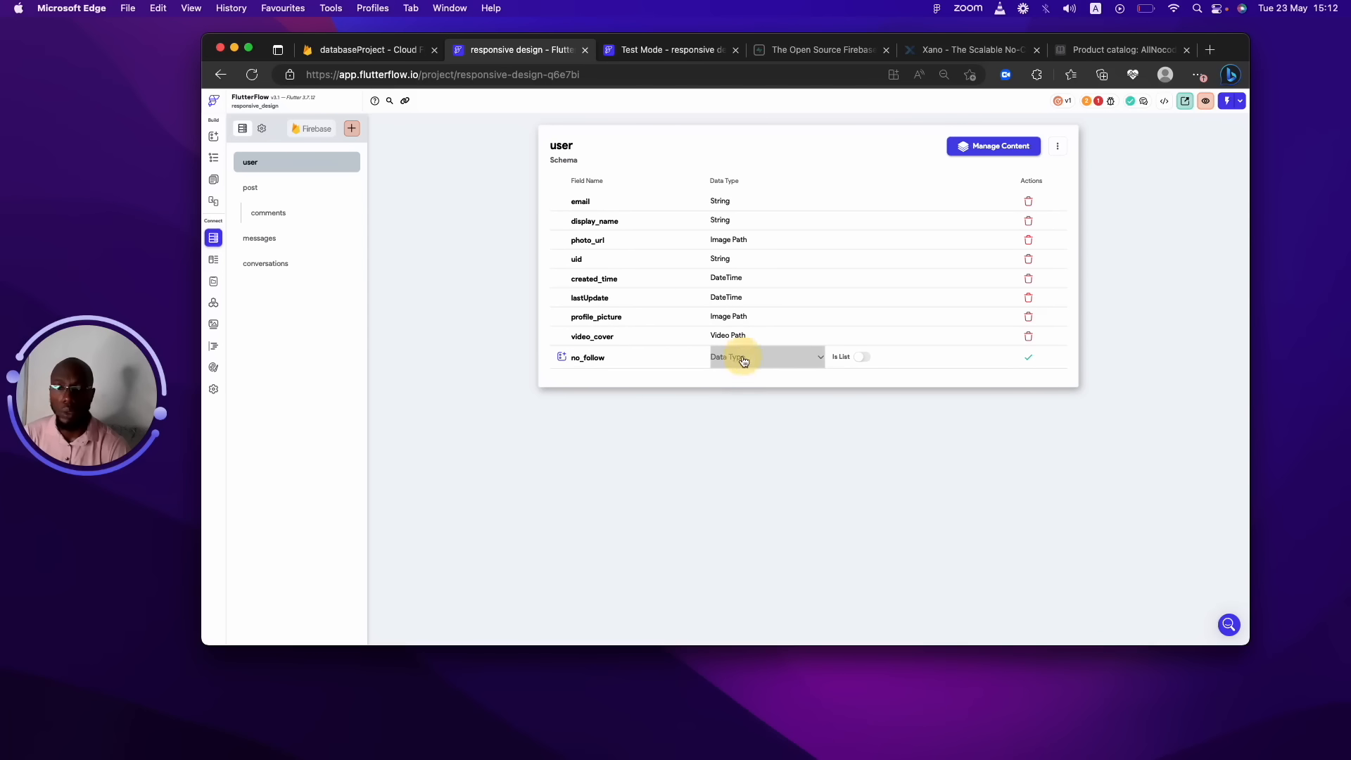
left_click(777, 363)
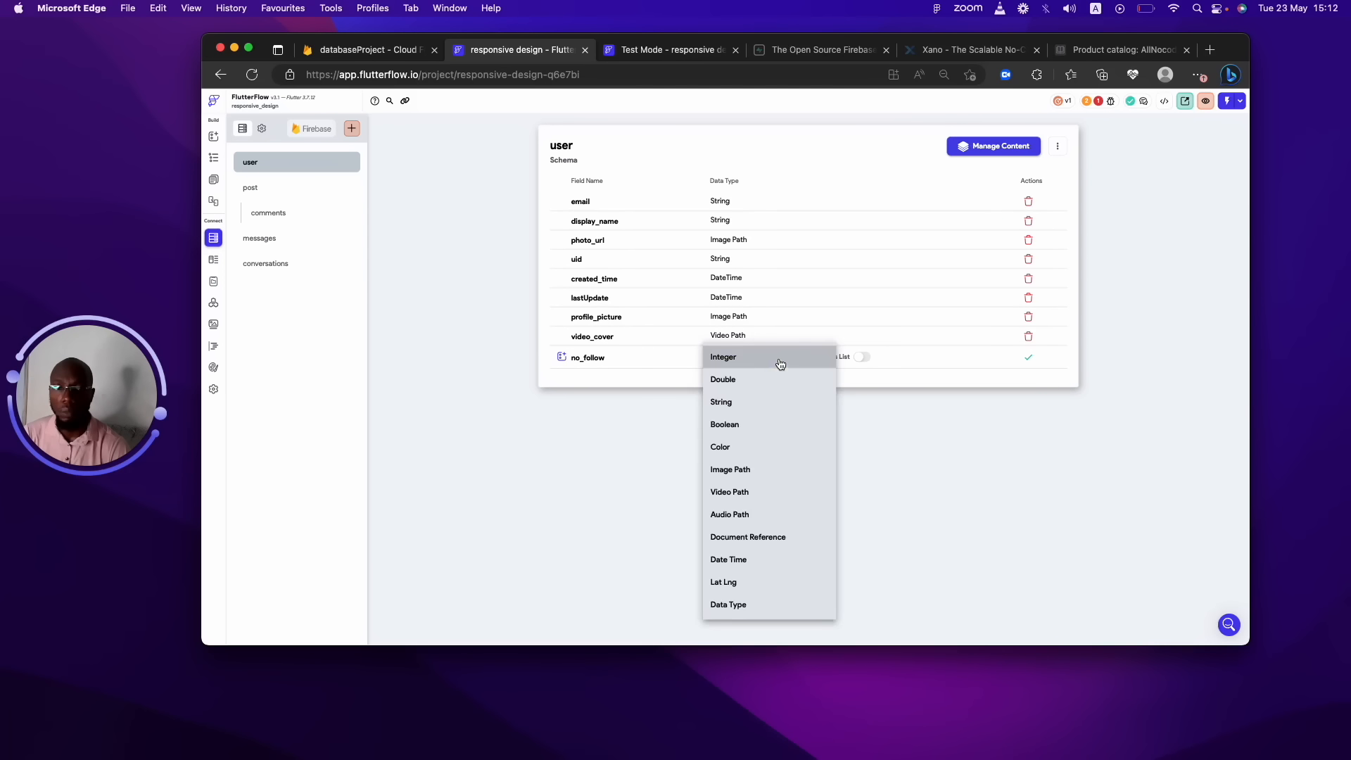
left_click(794, 547)
left_click(877, 363)
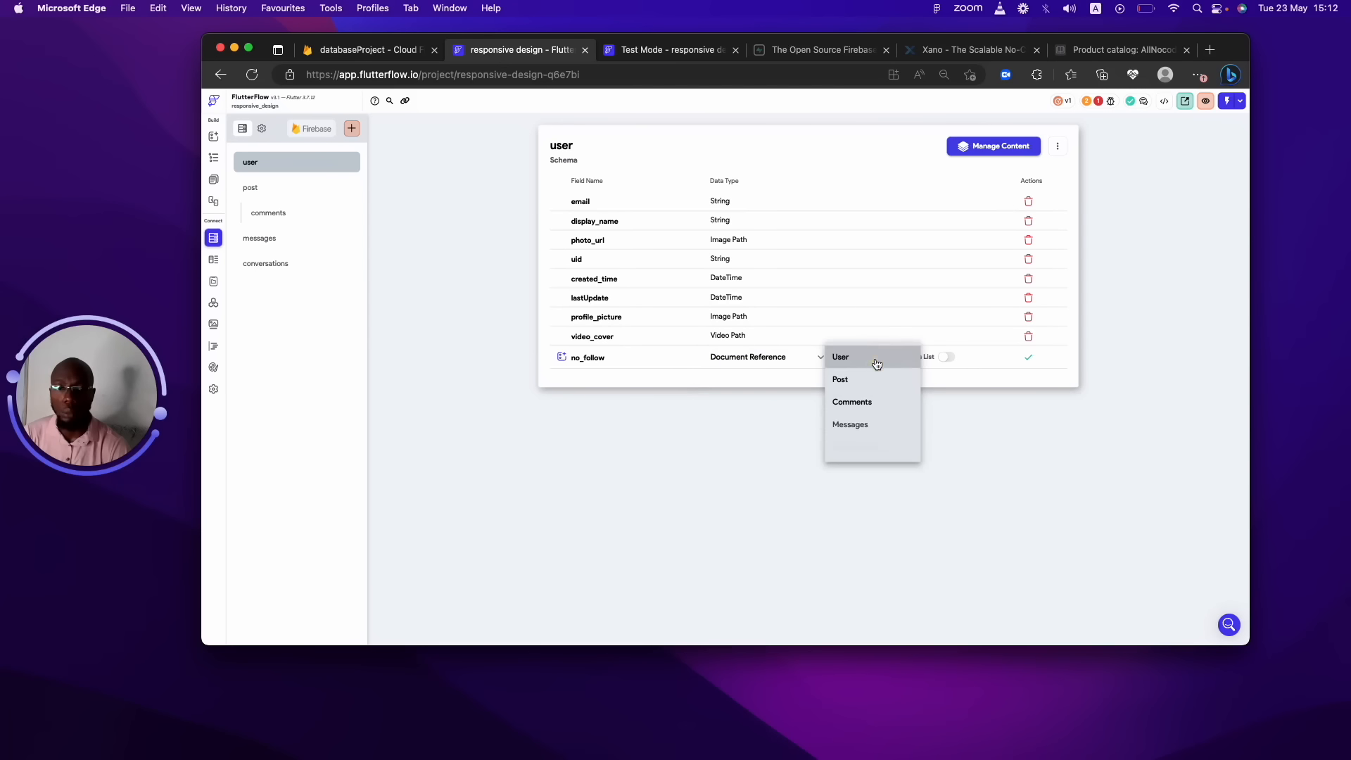
left_click(872, 361)
left_click(942, 357)
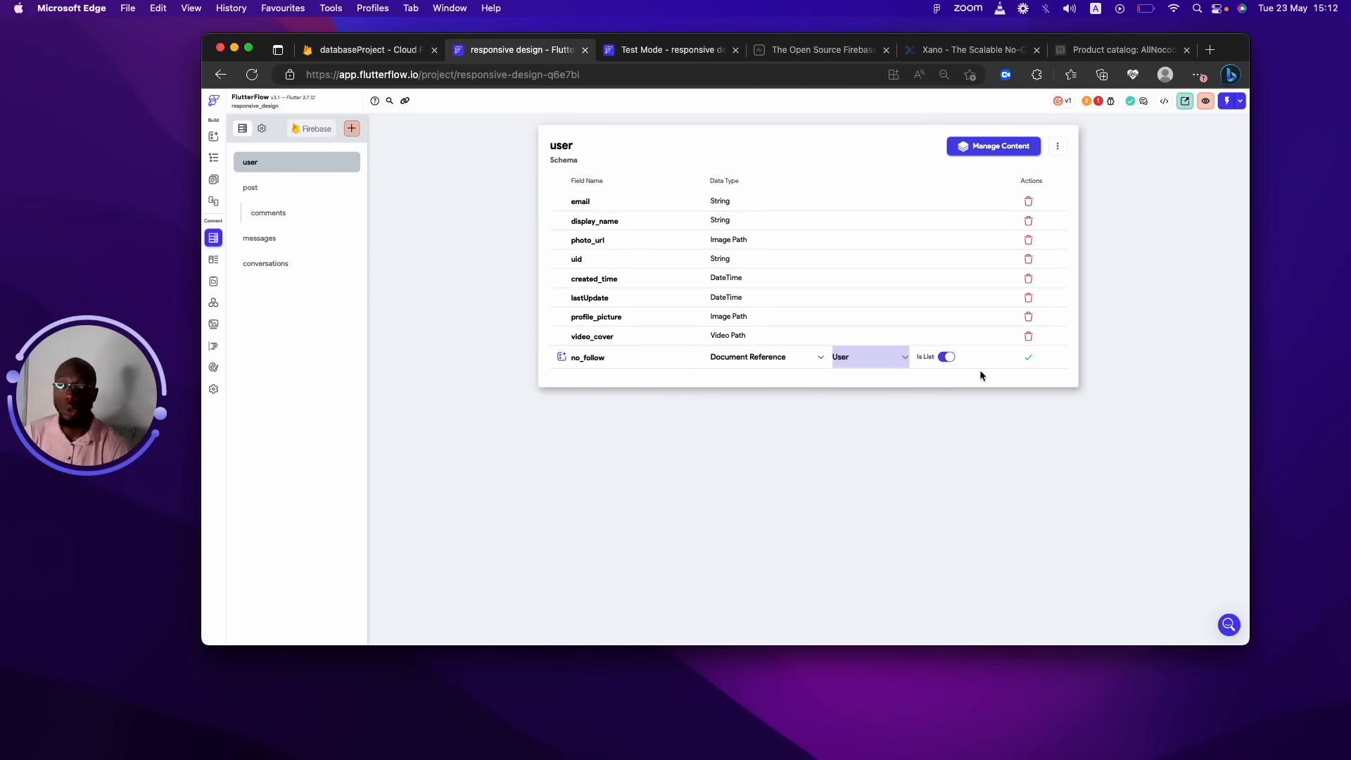
left_click(1024, 359)
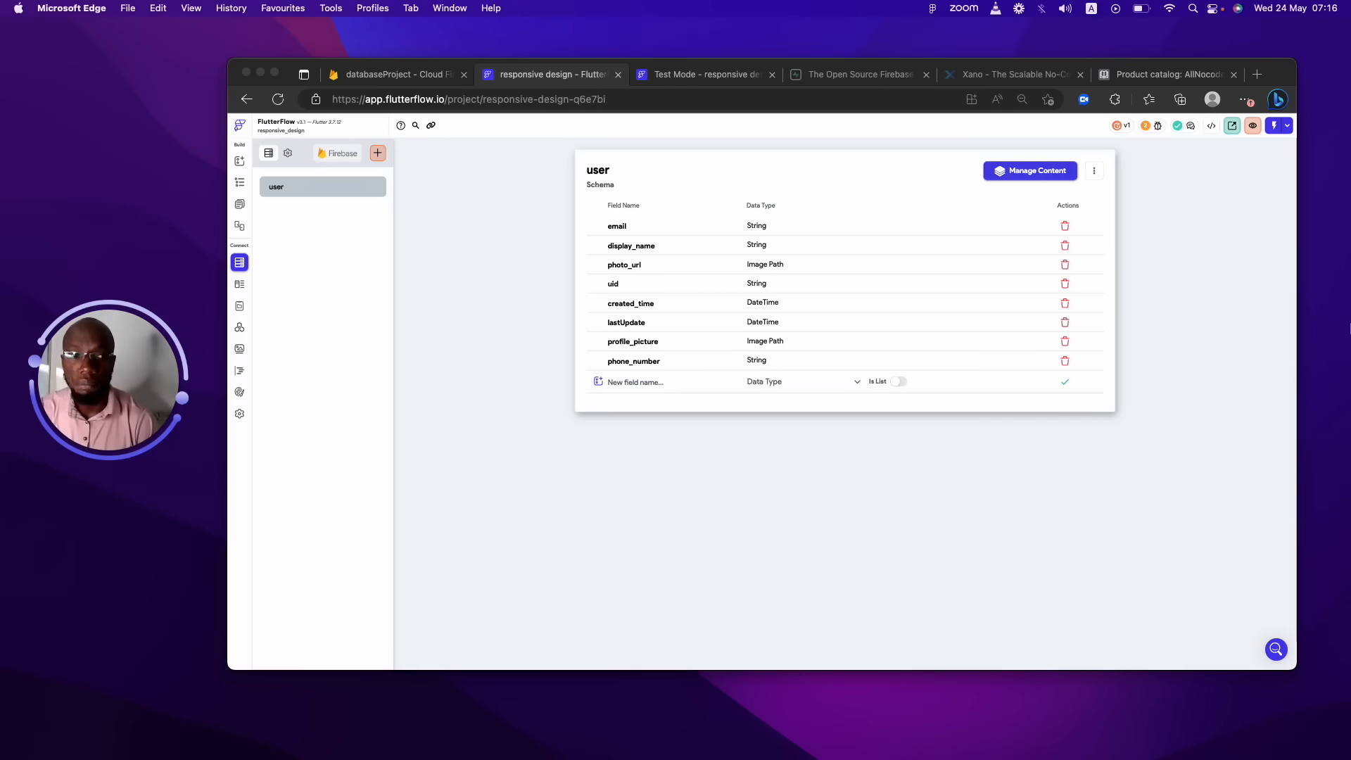
Search Google for jumia.ng in a new tab and open the Jumia Nigeria site.
left_click(1254, 74)
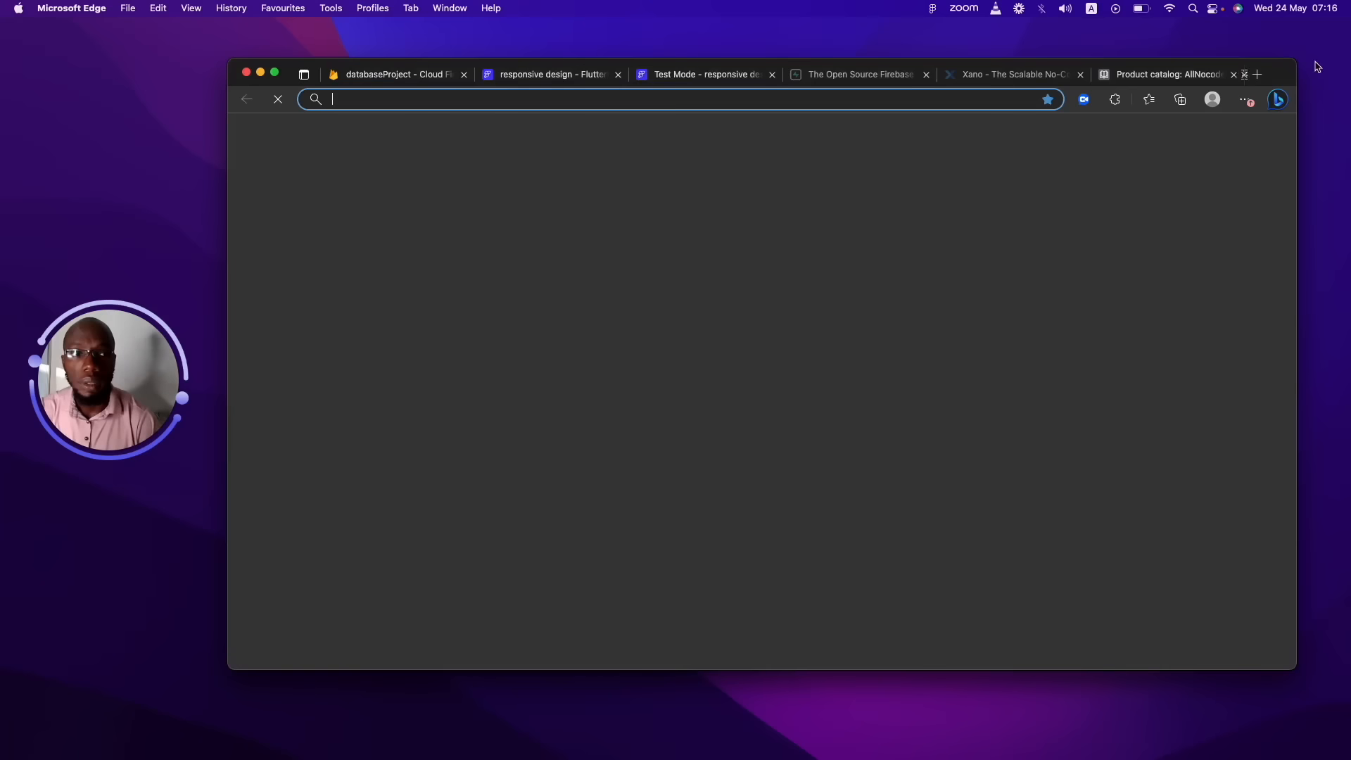
left_click(1256, 75)
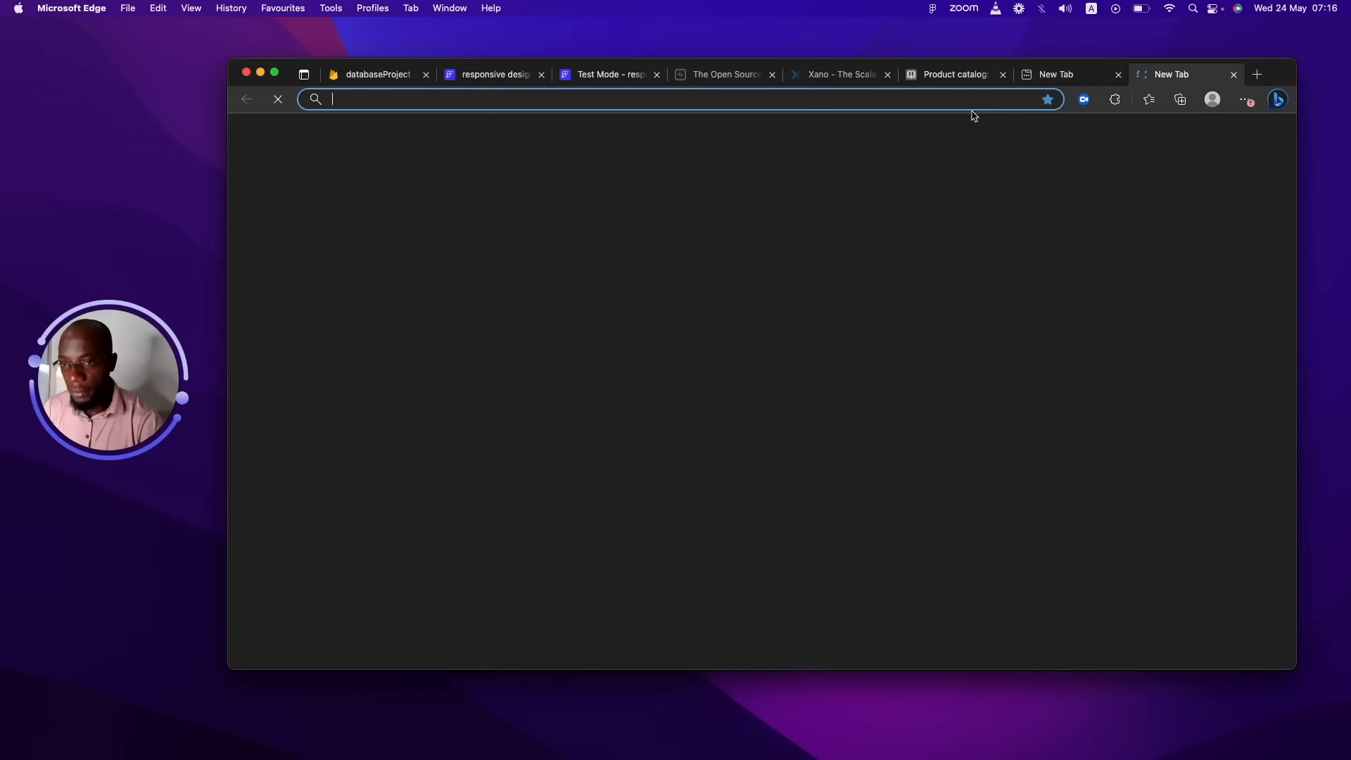
type("jumai")
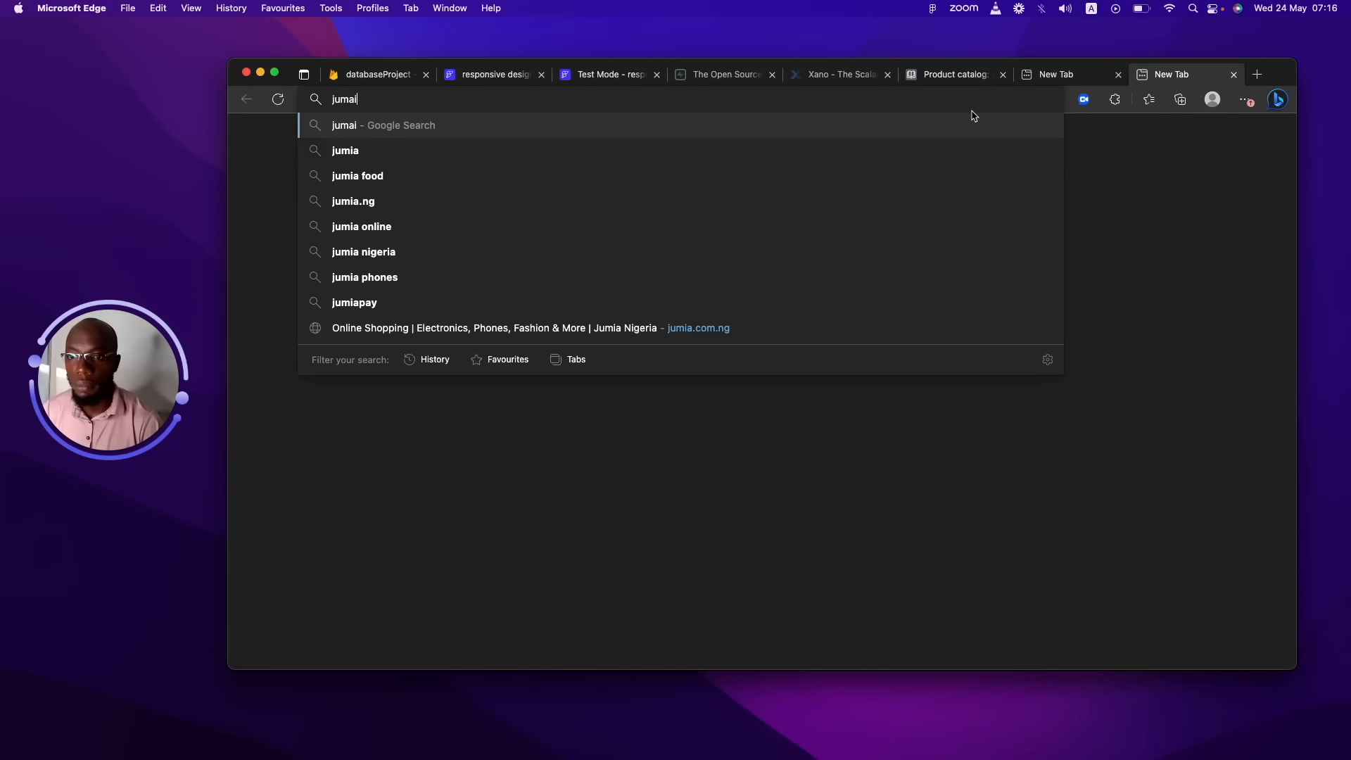
left_click(588, 195)
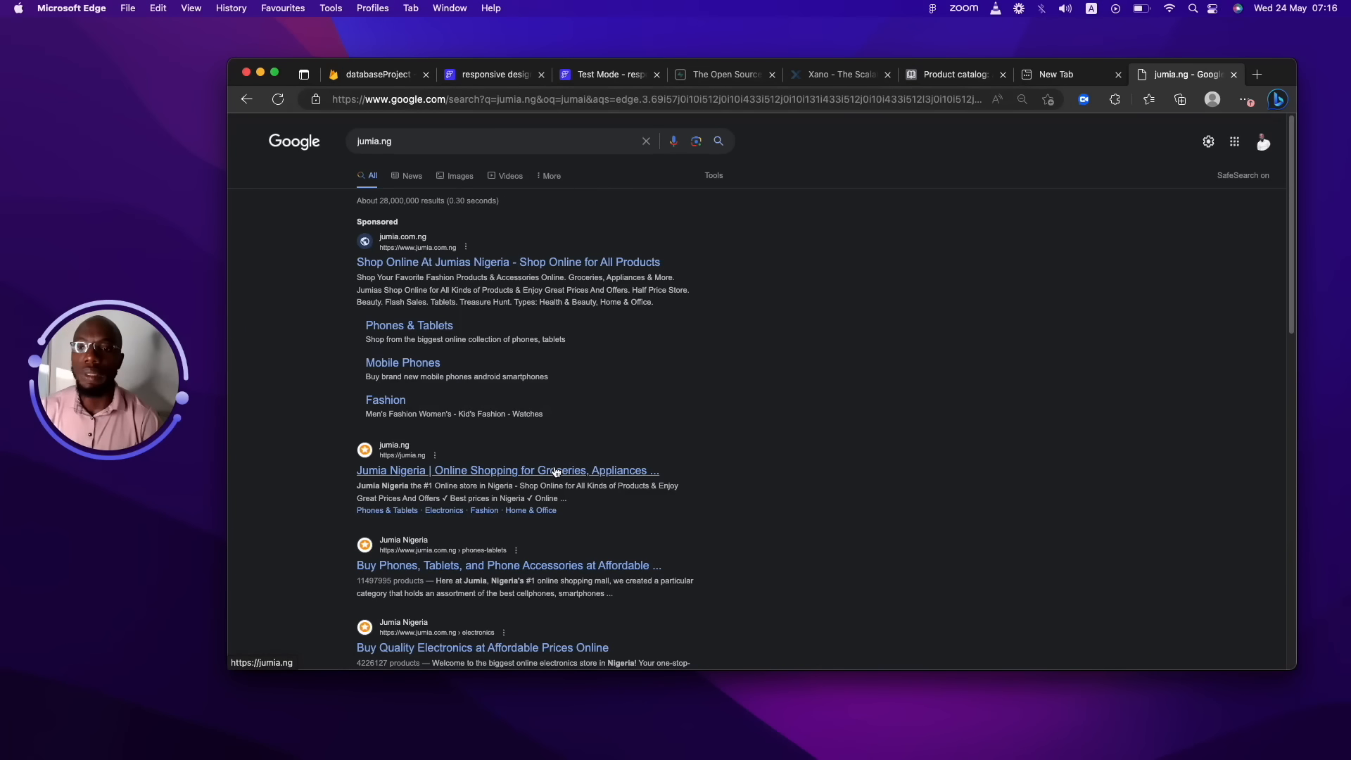
left_click(555, 471)
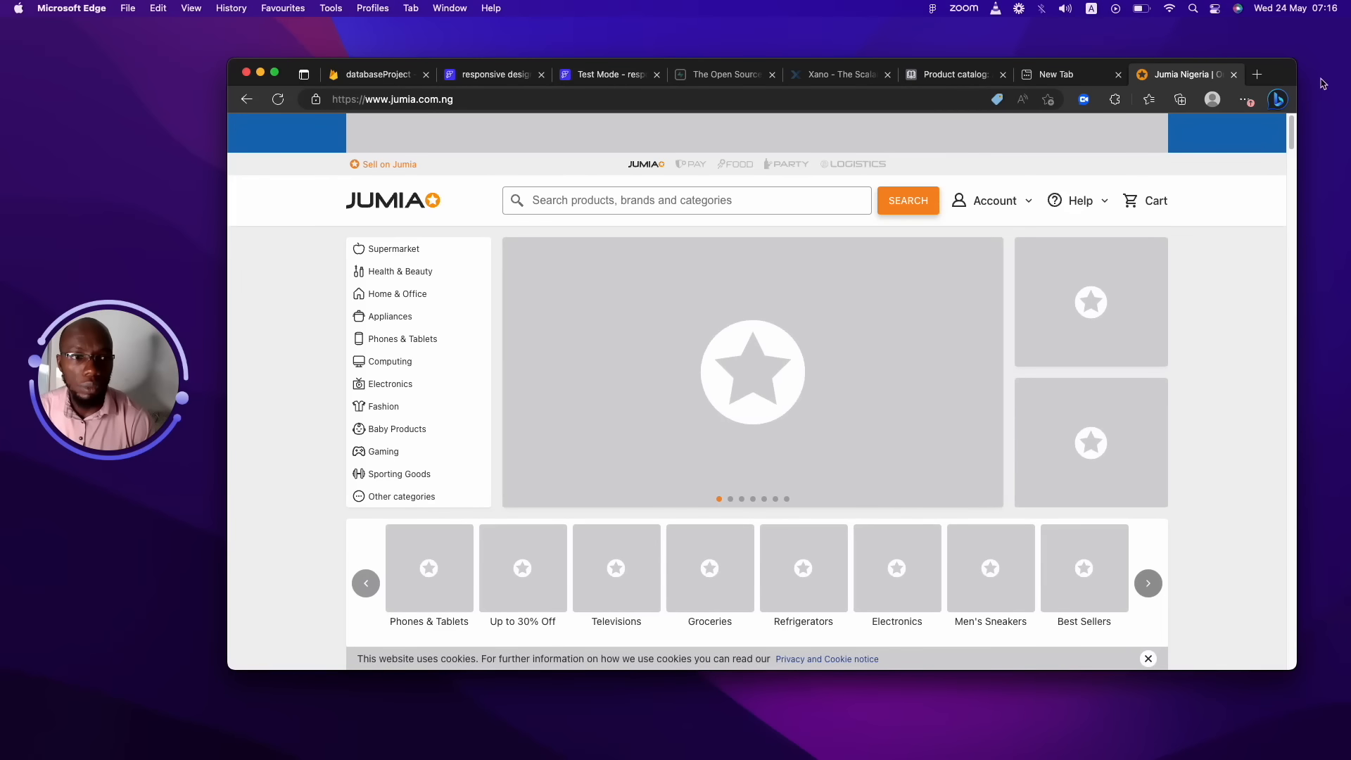
Open the Men's 3 In 1 Casual Round Neck T-Shirt (₦1,980) and bring up its size choices.
left_click_drag(1292, 145, 1274, 269)
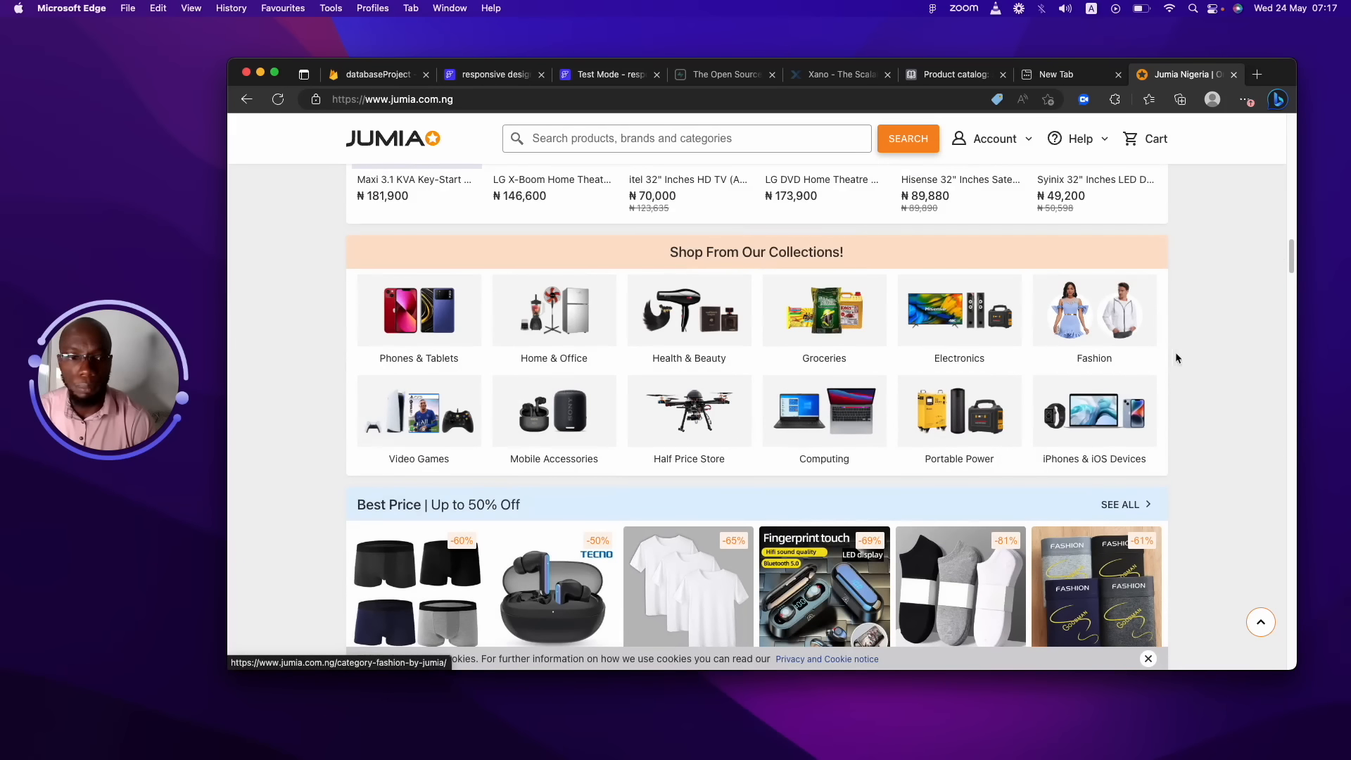
left_click_drag(1291, 262, 1296, 284)
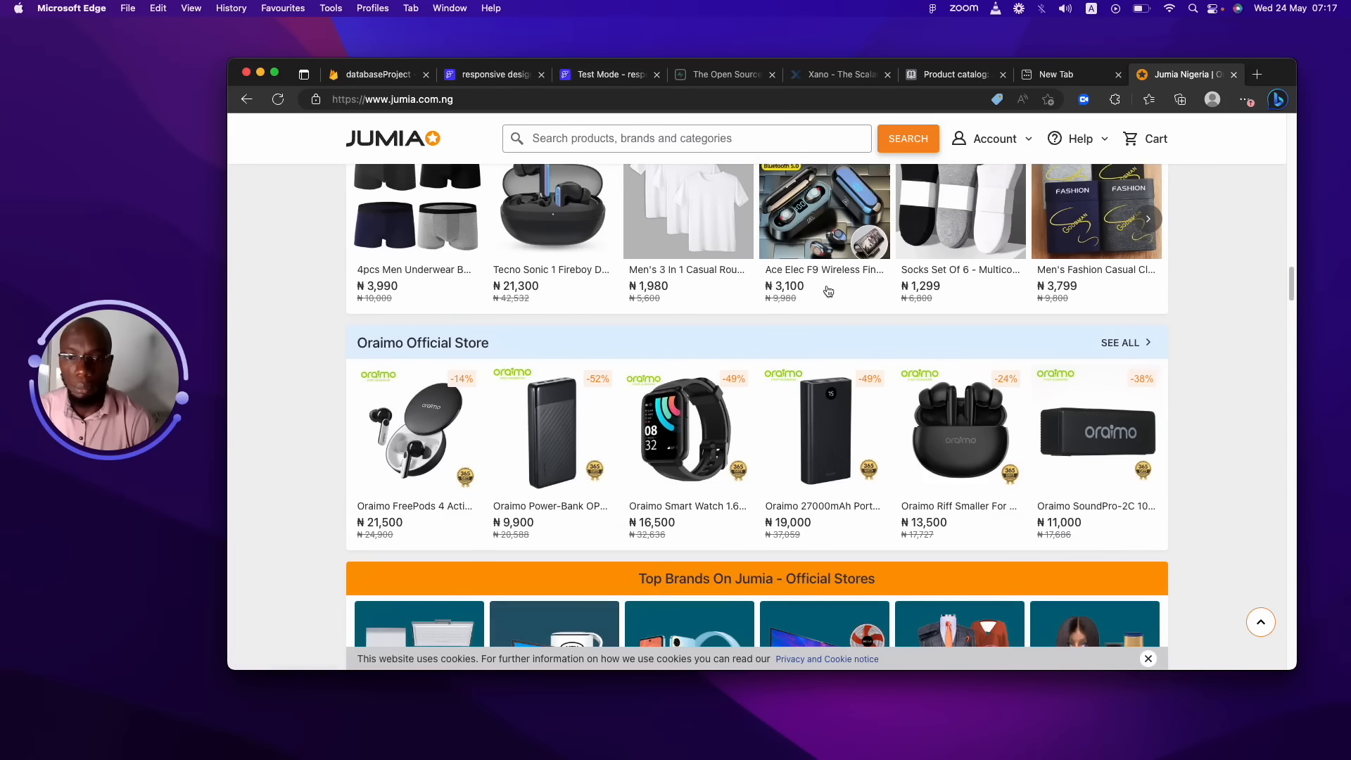
left_click(694, 270)
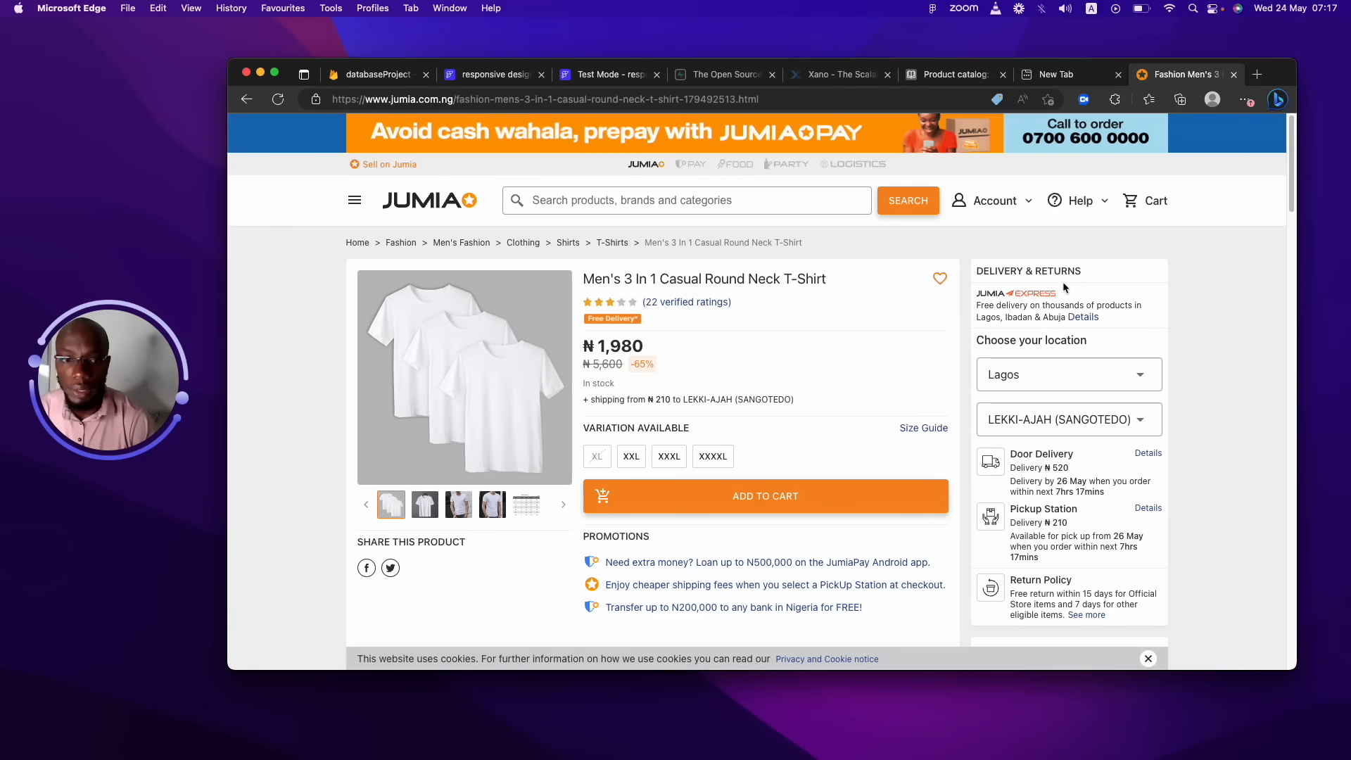
mouse_move(1290, 169)
left_mouse_down()
mouse_move(1282, 194)
mouse_move(1276, 159)
left_mouse_up()
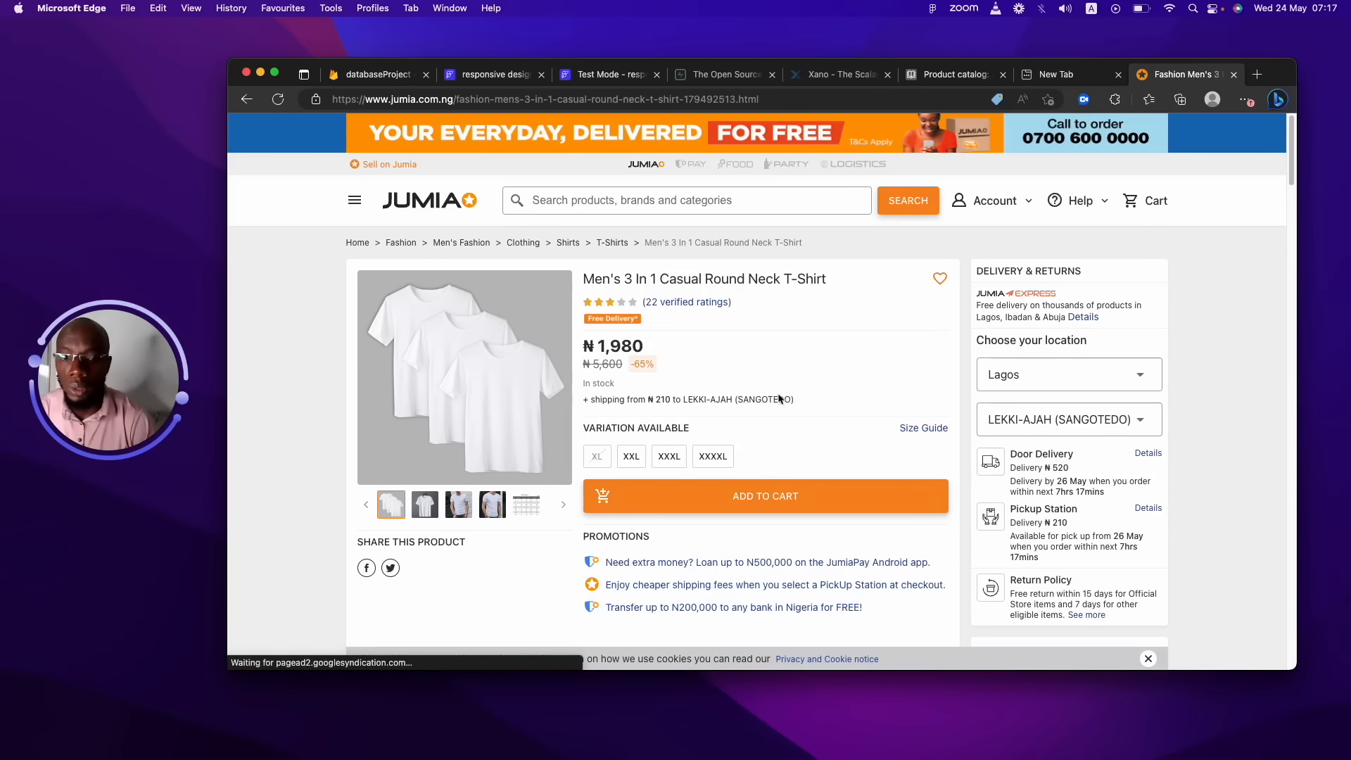
left_click(769, 498)
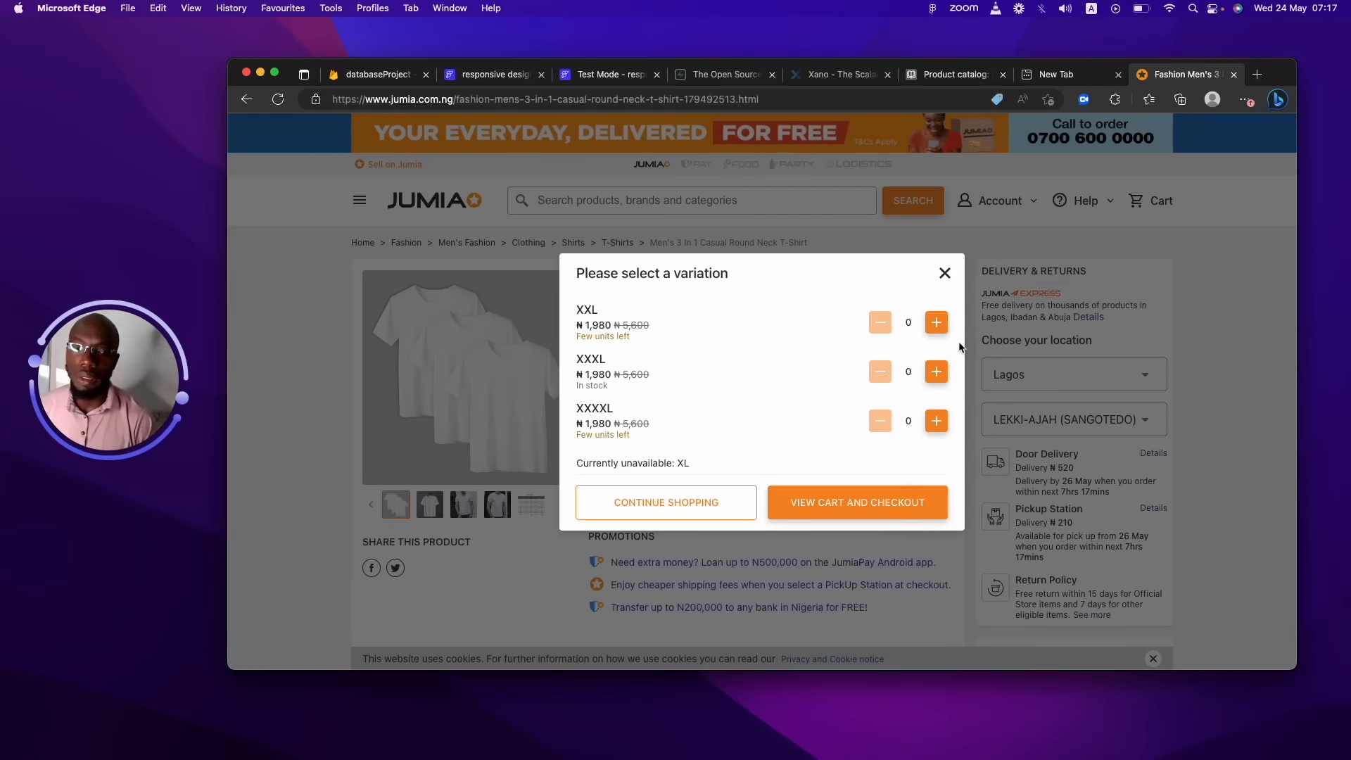
Close the size dialog and briefly select the product title text.
left_click(946, 276)
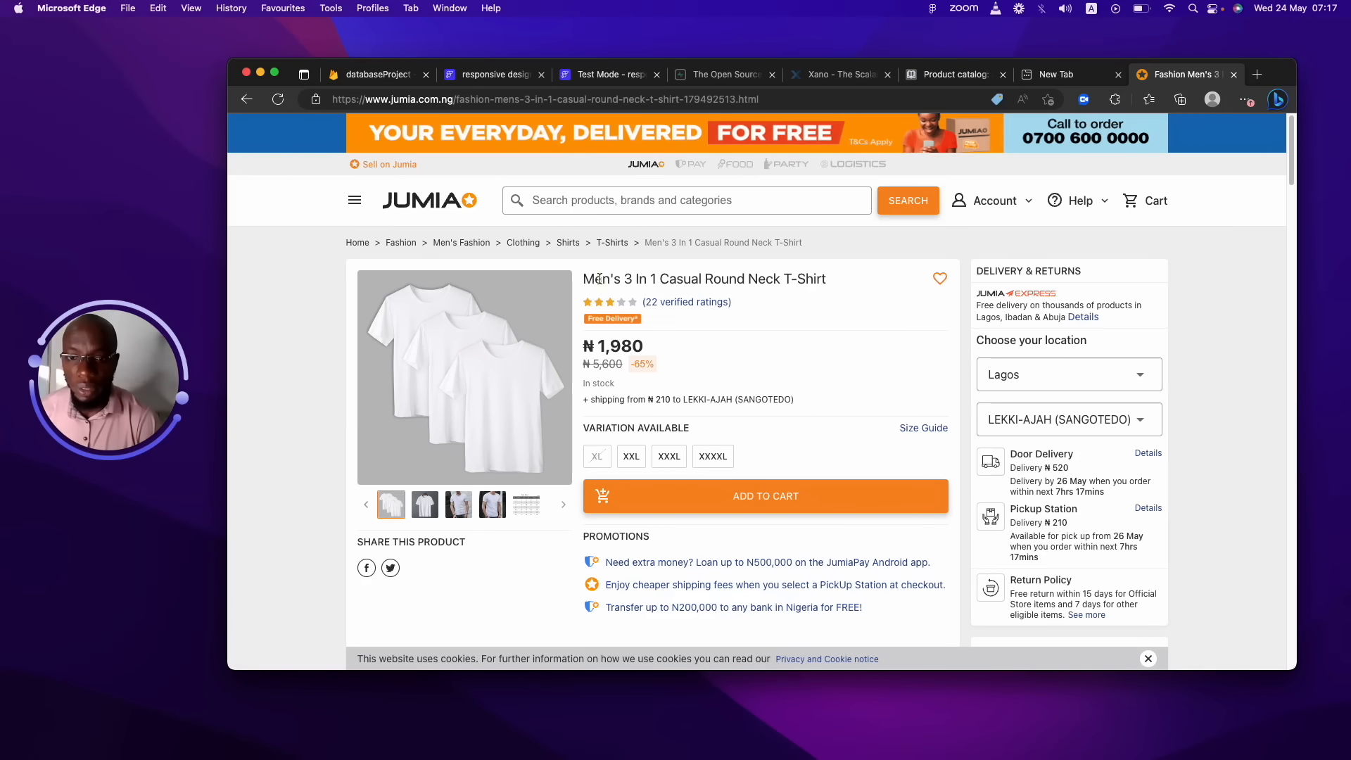
left_click_drag(603, 279, 965, 274)
left_click(733, 336)
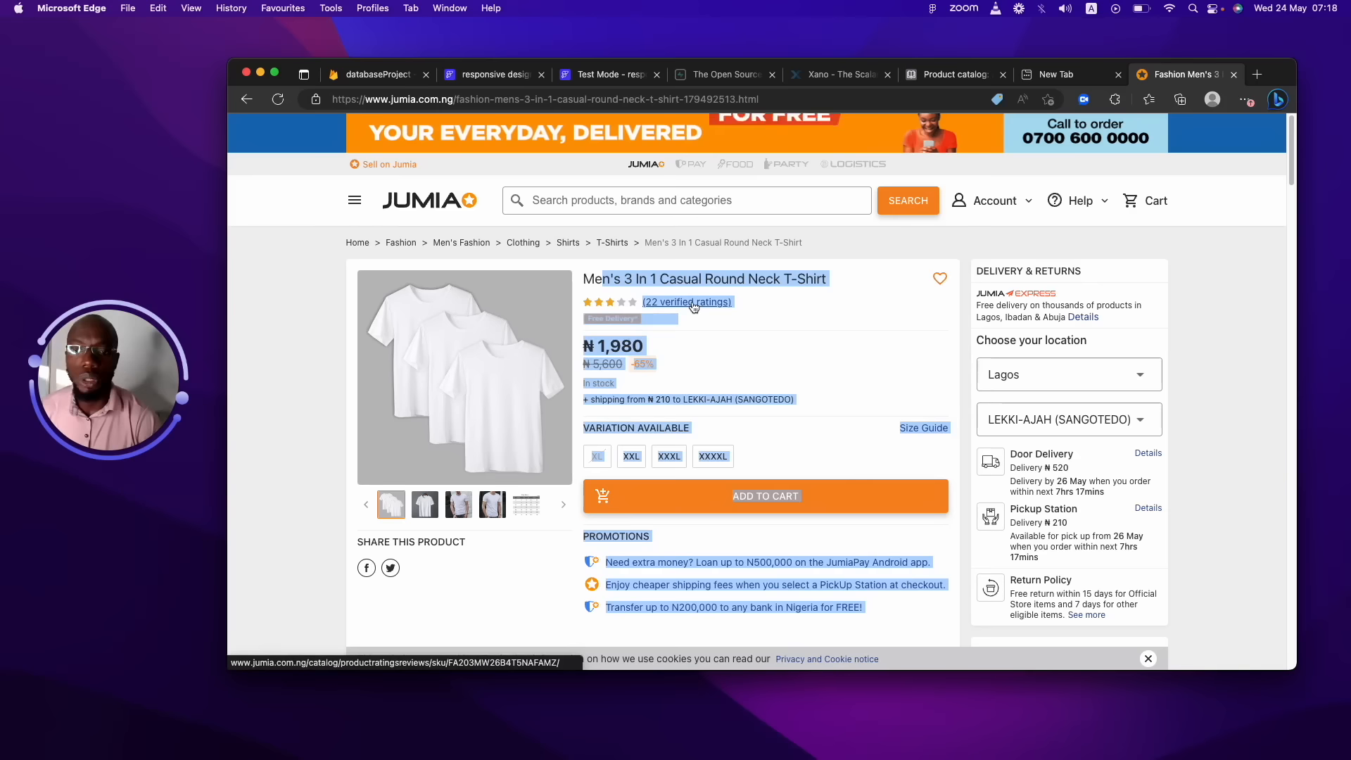
left_click(888, 315)
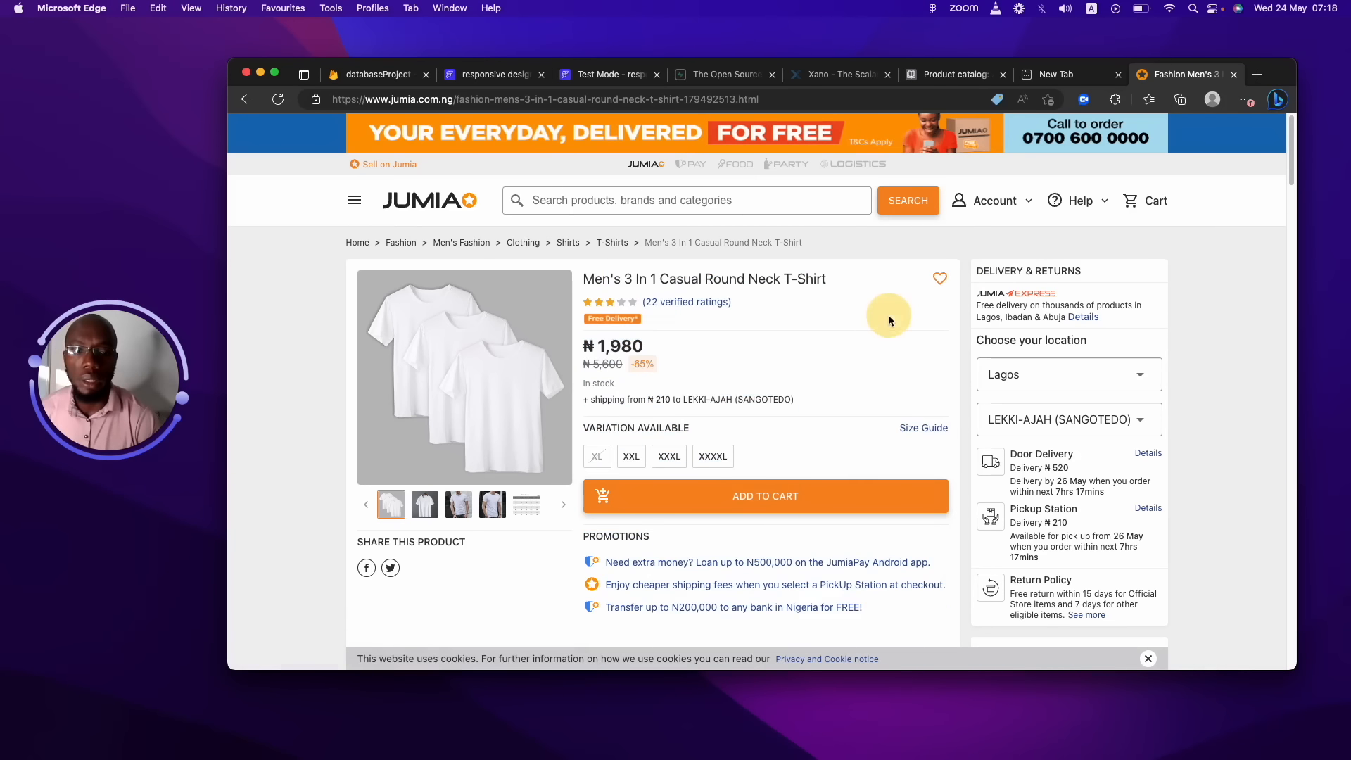
Add one XXL and one XXXL T-shirt and open the cart.
left_click(796, 501)
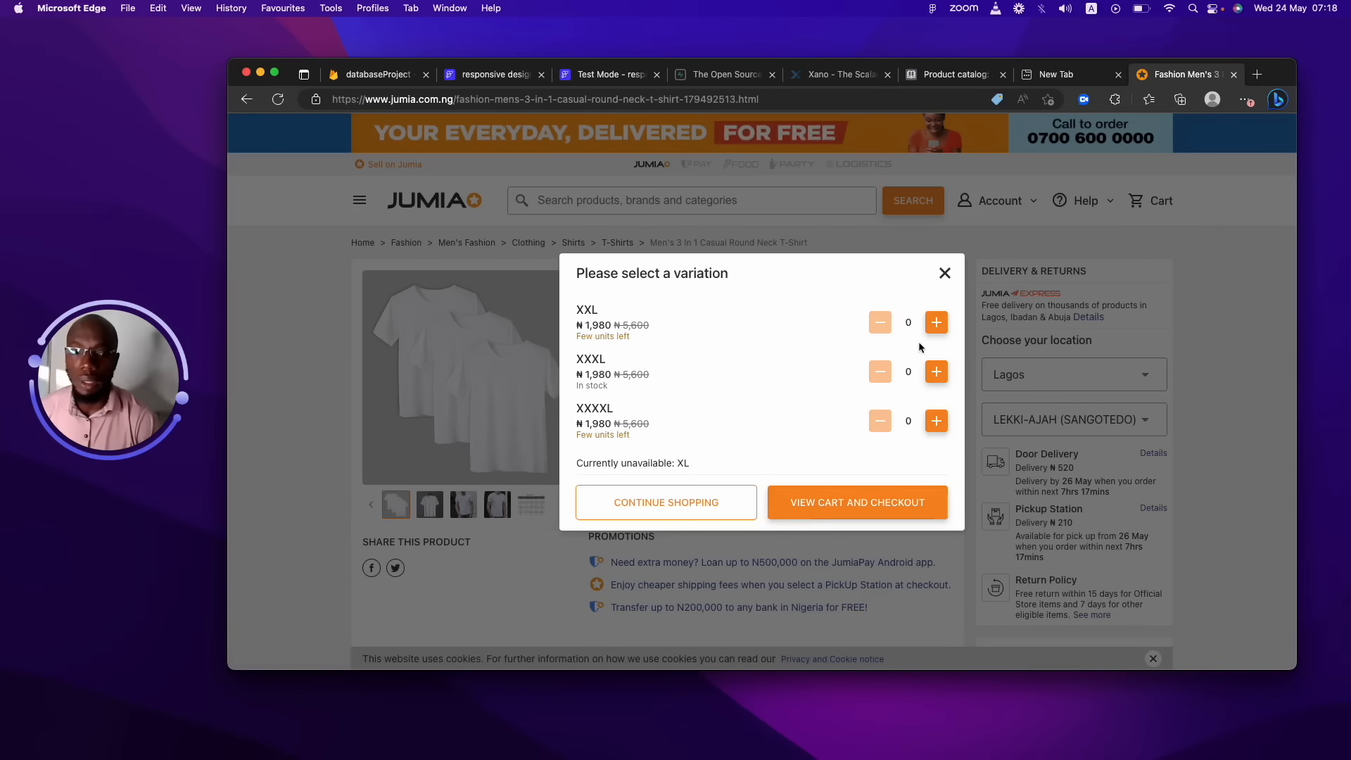
left_click(936, 323)
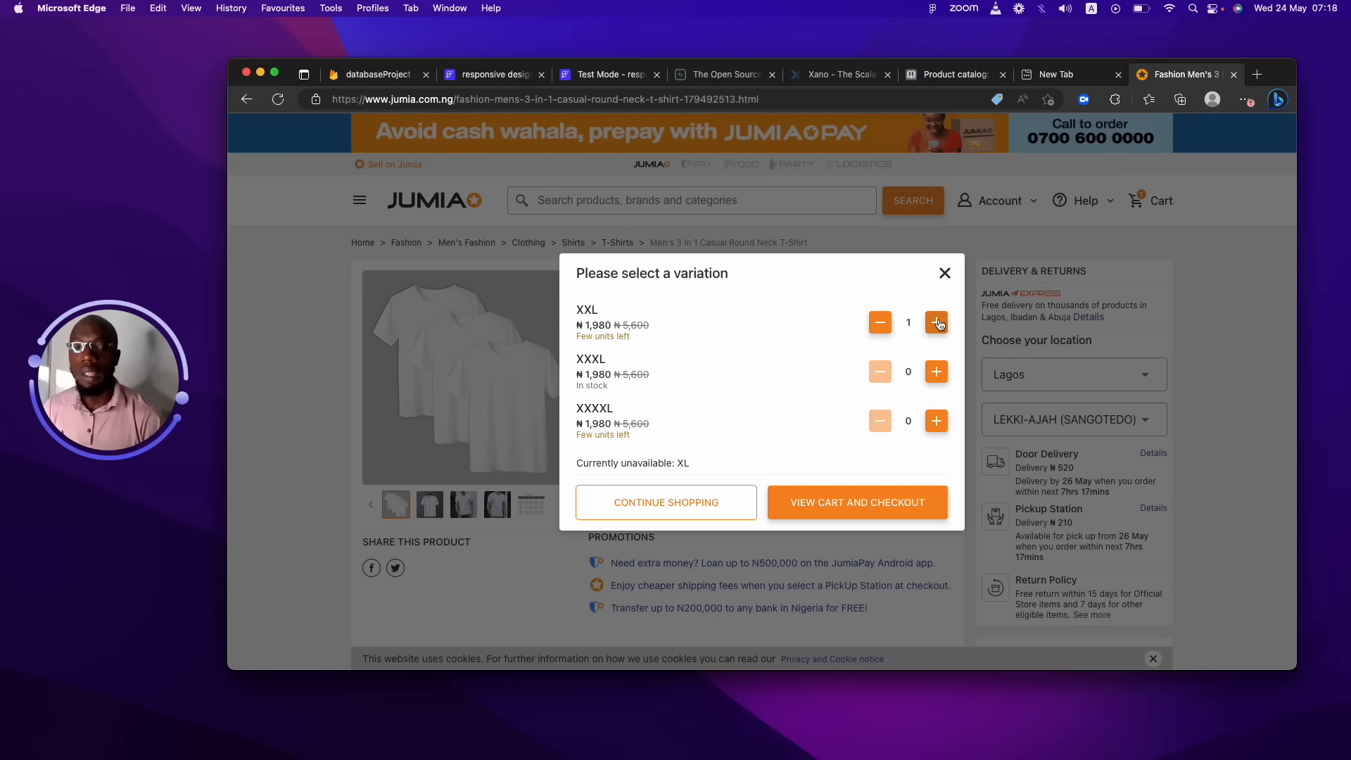
left_click(936, 372)
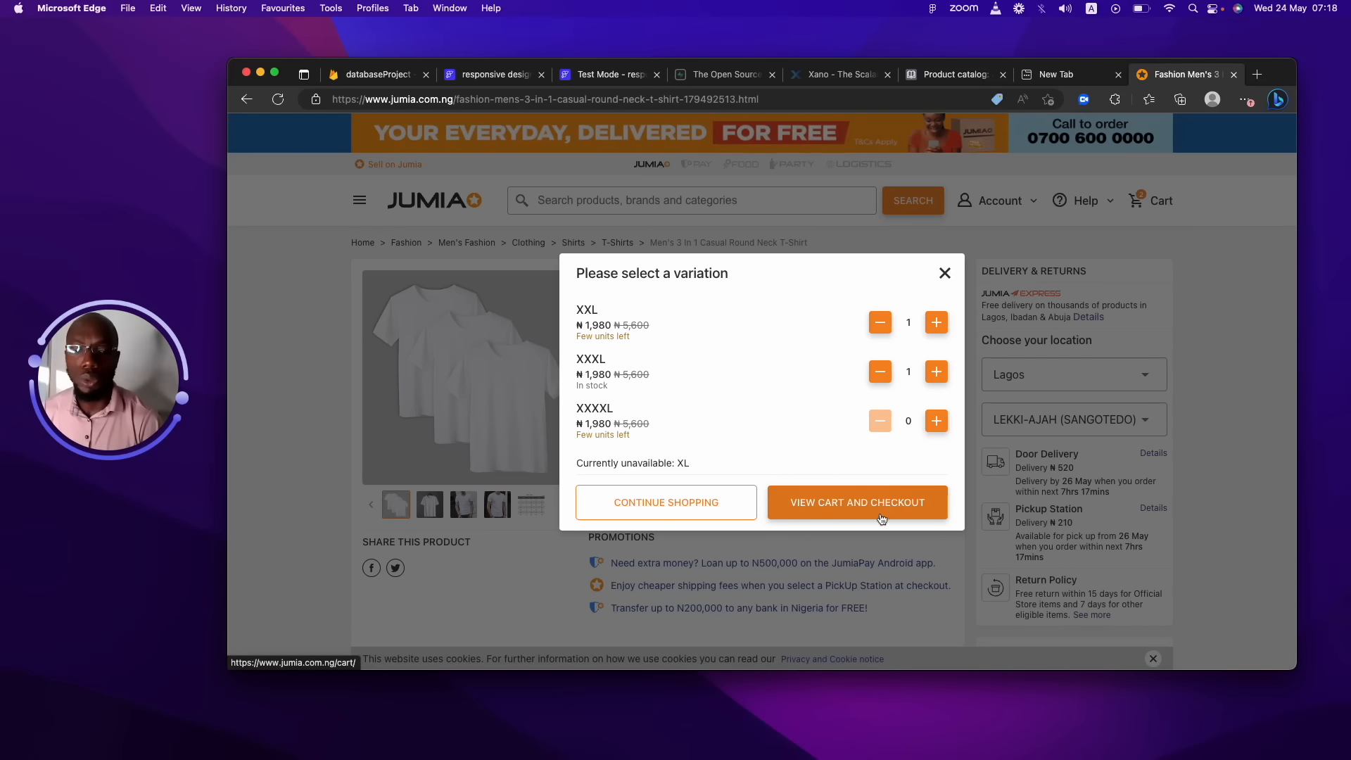
left_click(878, 504)
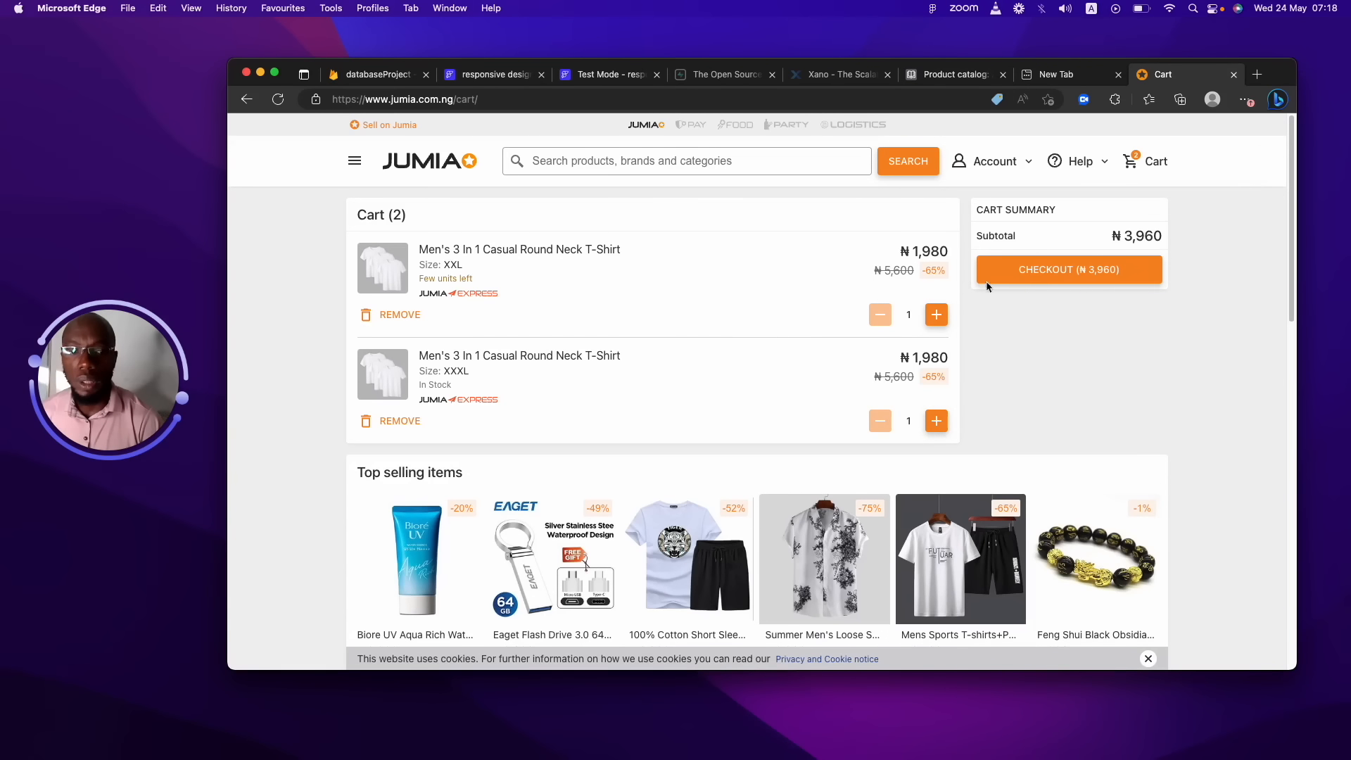
Raise both T-shirt quantities to 2 for a 4-item ₦7,920 cart, then bring Figma forward.
left_click(935, 311)
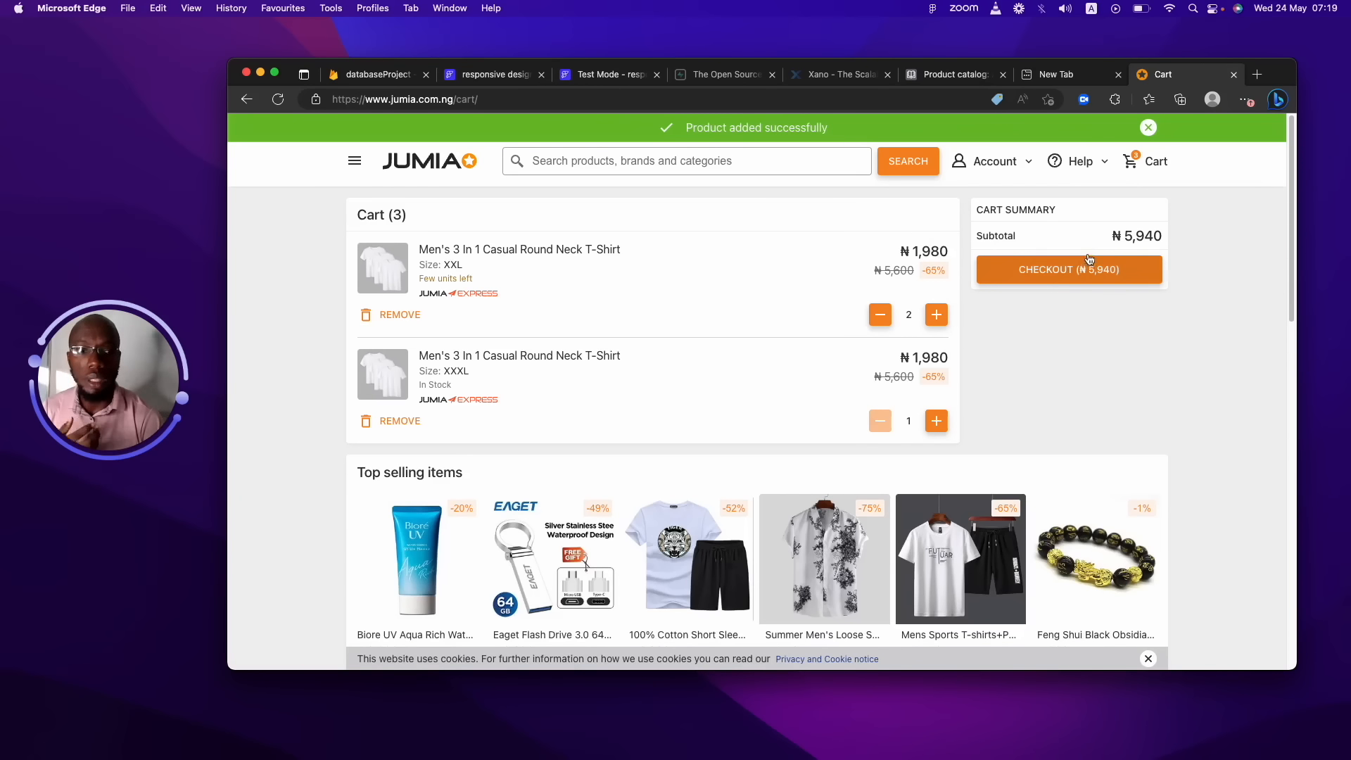
left_click_drag(1106, 237, 1177, 236)
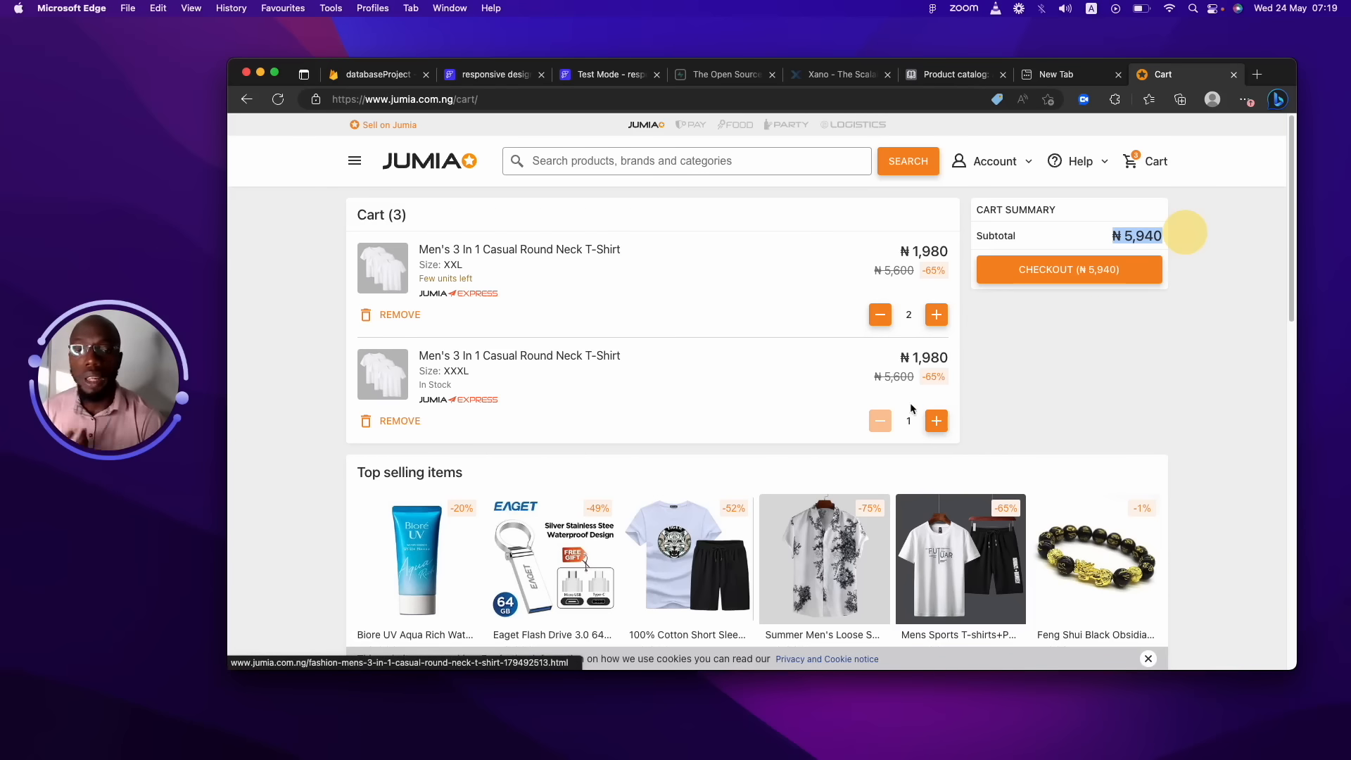
left_click(936, 421)
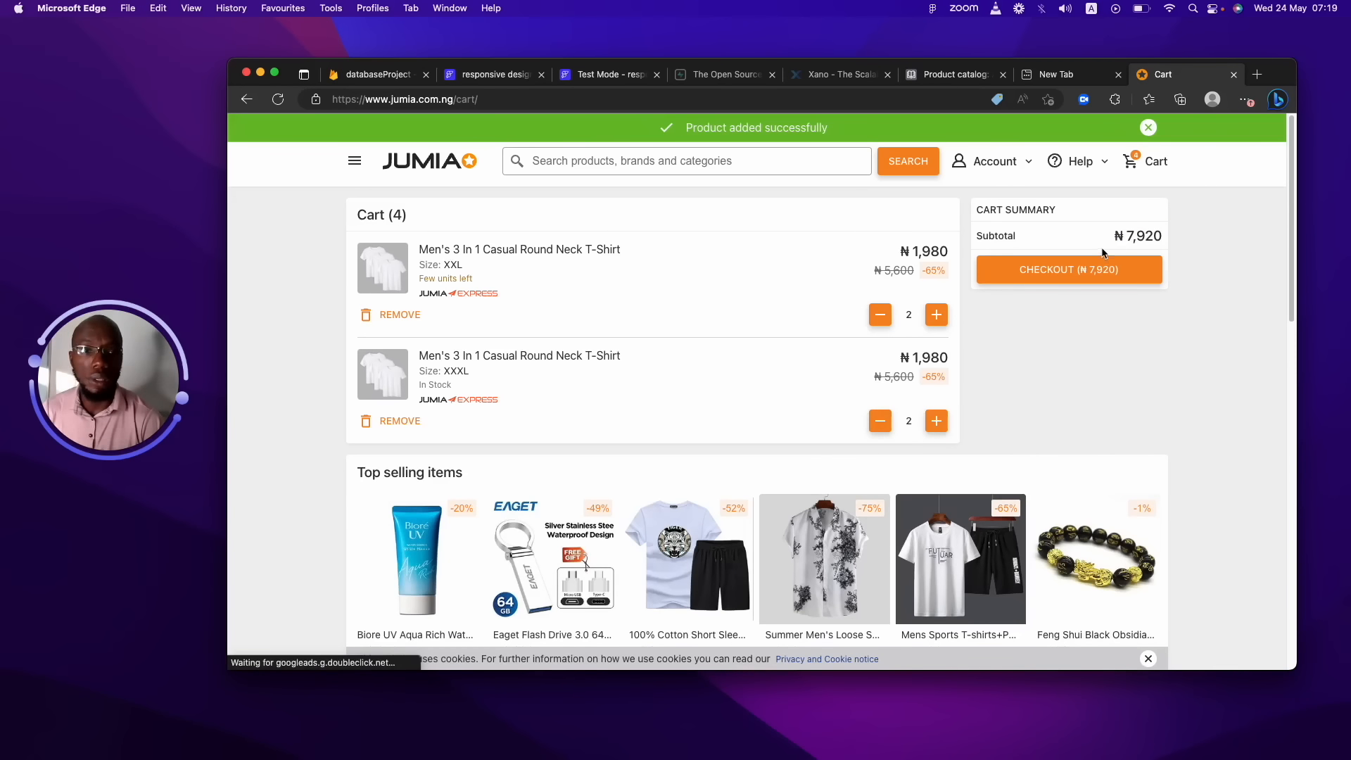
left_click_drag(1106, 237, 1166, 235)
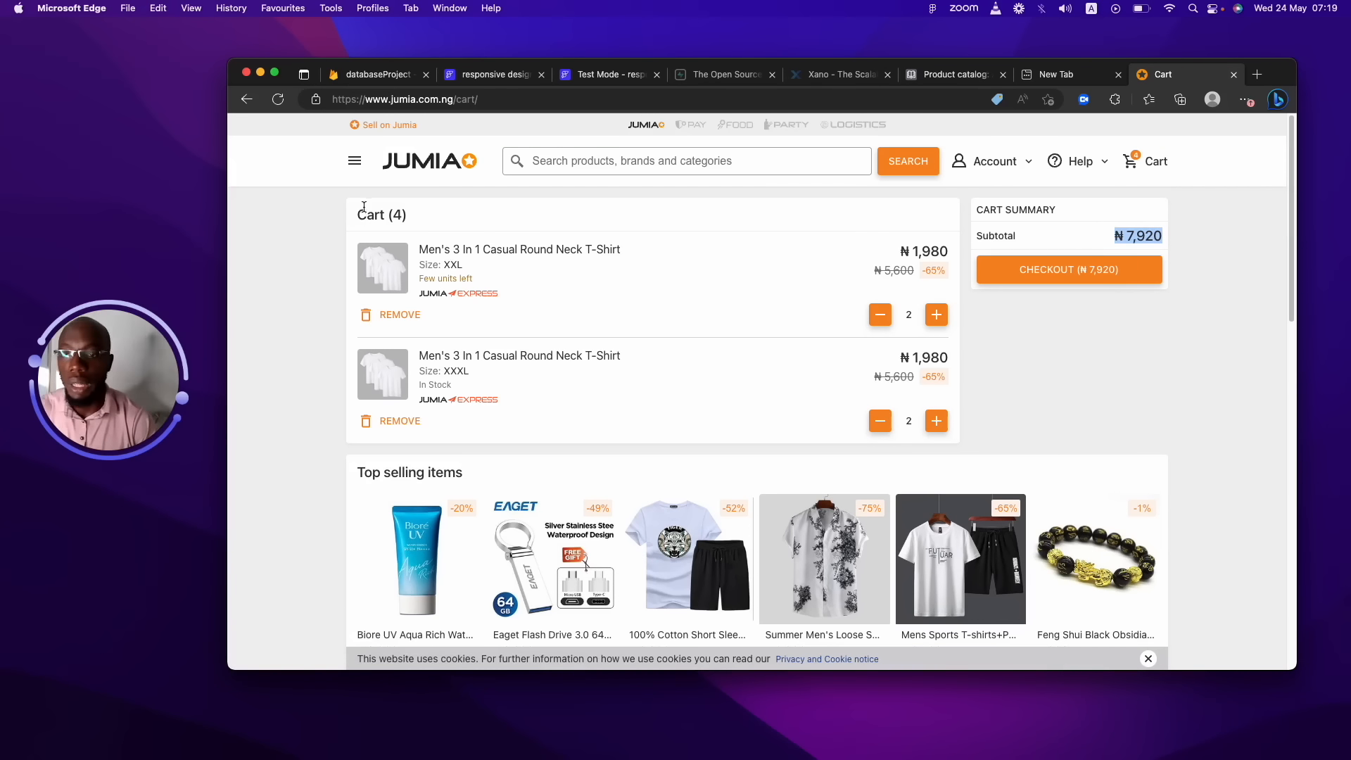
left_click_drag(389, 213, 408, 213)
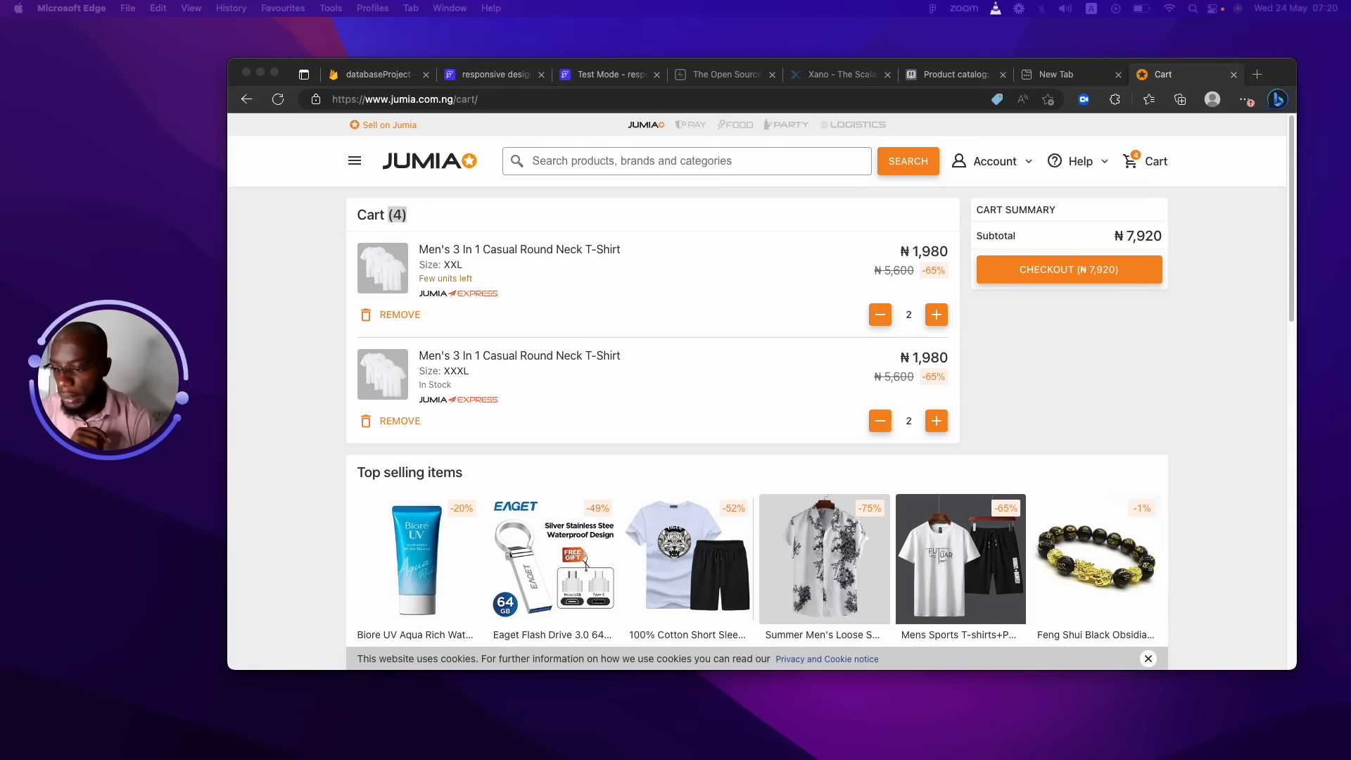
left_click_drag(0, 14, 725, 74)
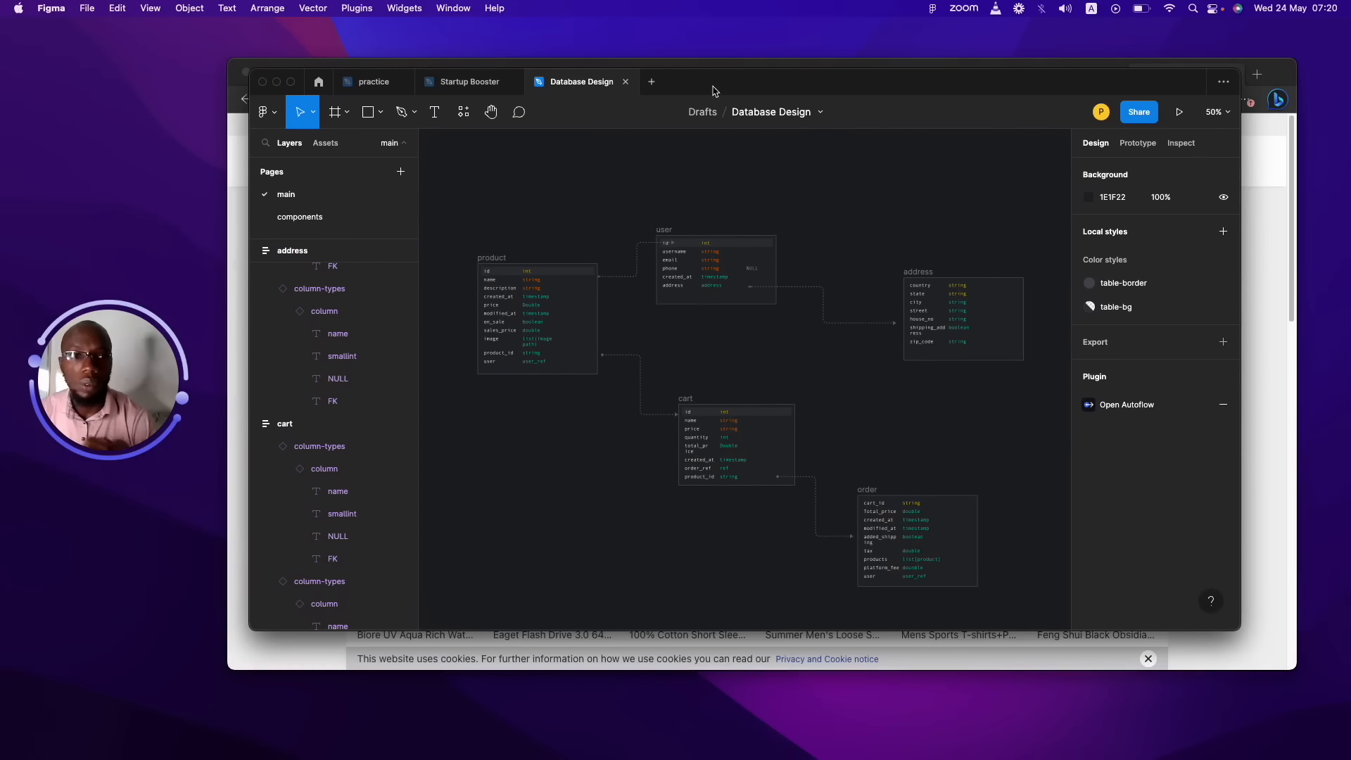
Zoom the Database Design diagram to 100% to inspect the product, user, address, cart and order tables.
left_click(856, 191)
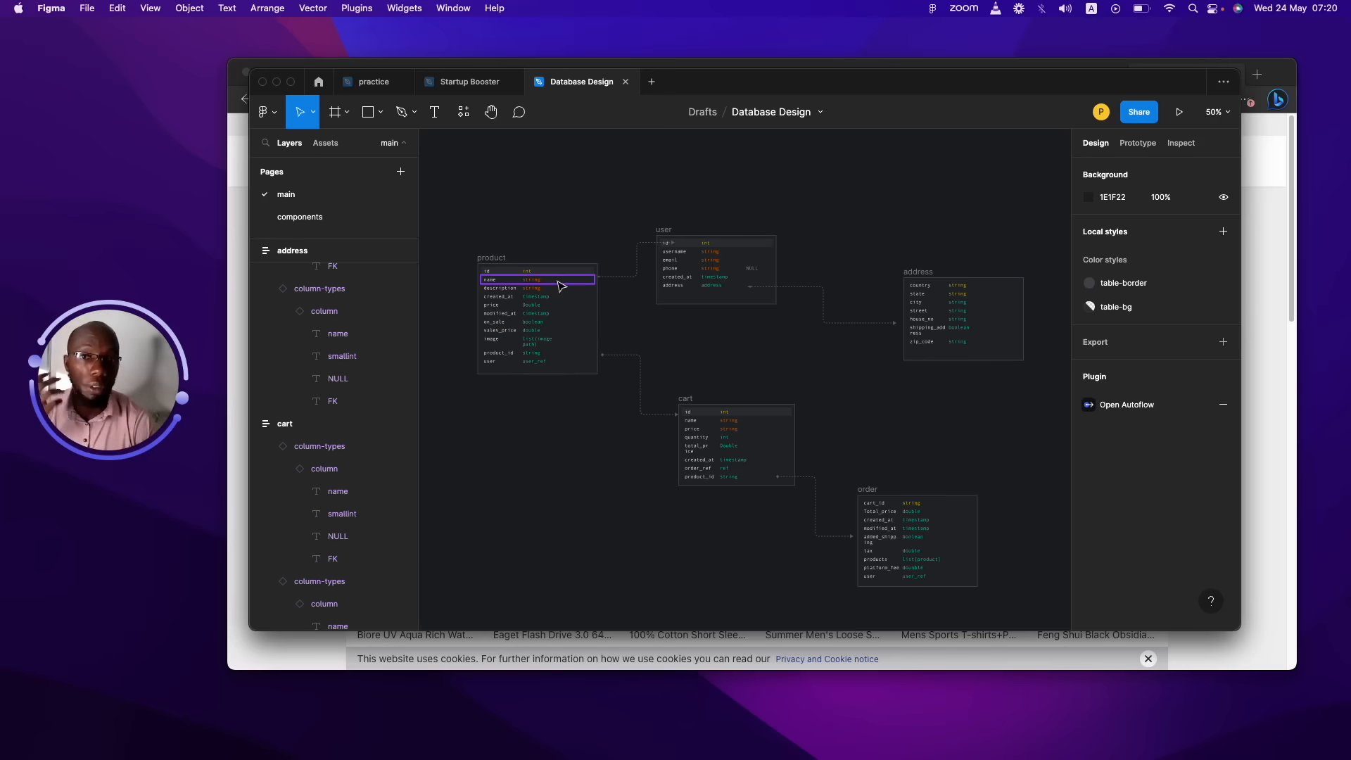
left_click(779, 195)
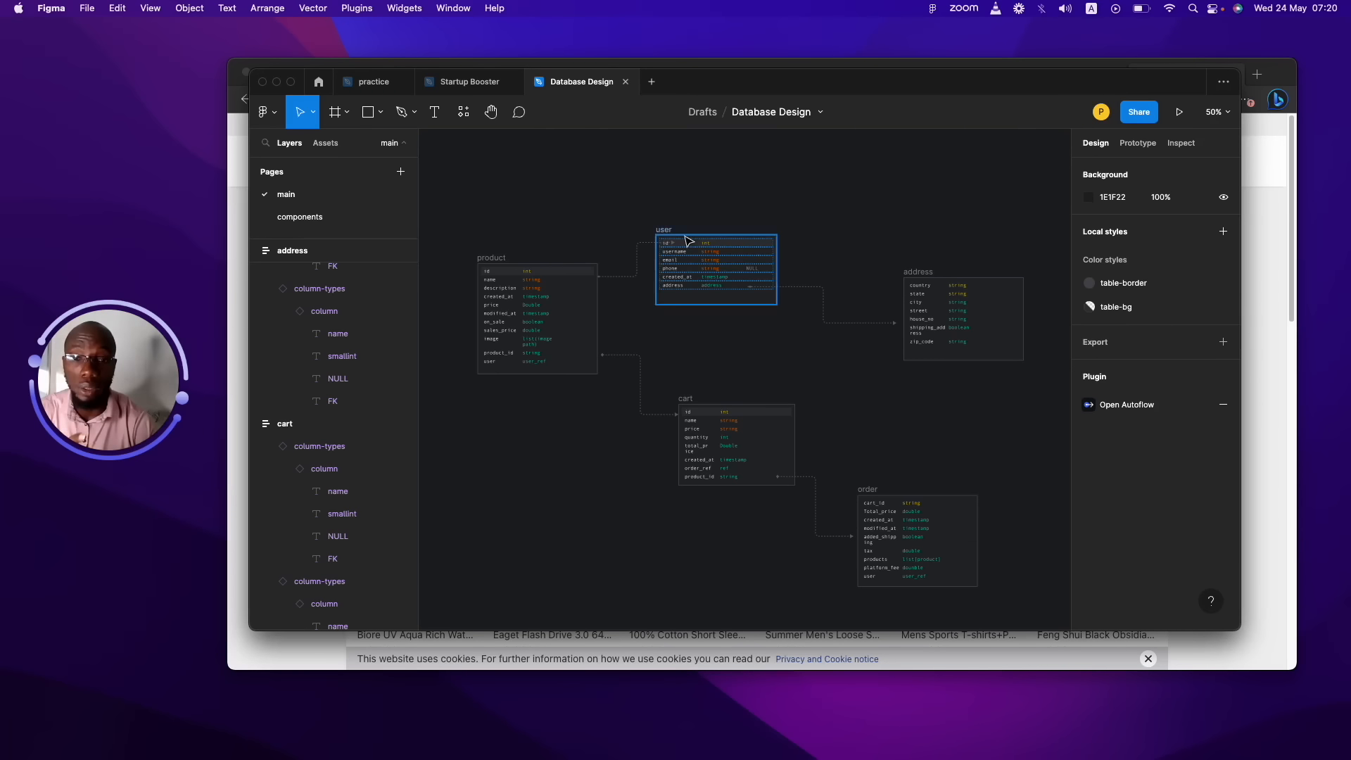
left_click(674, 230)
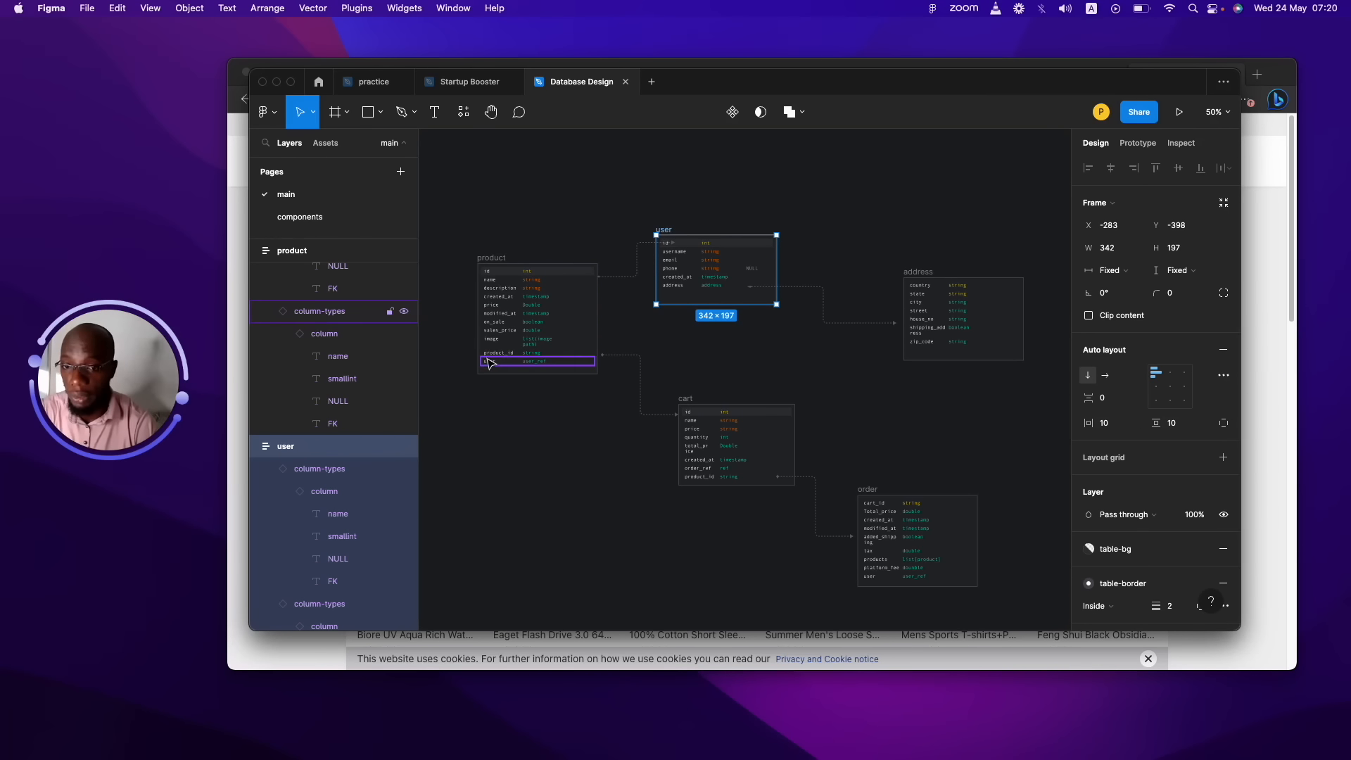
left_click(551, 216)
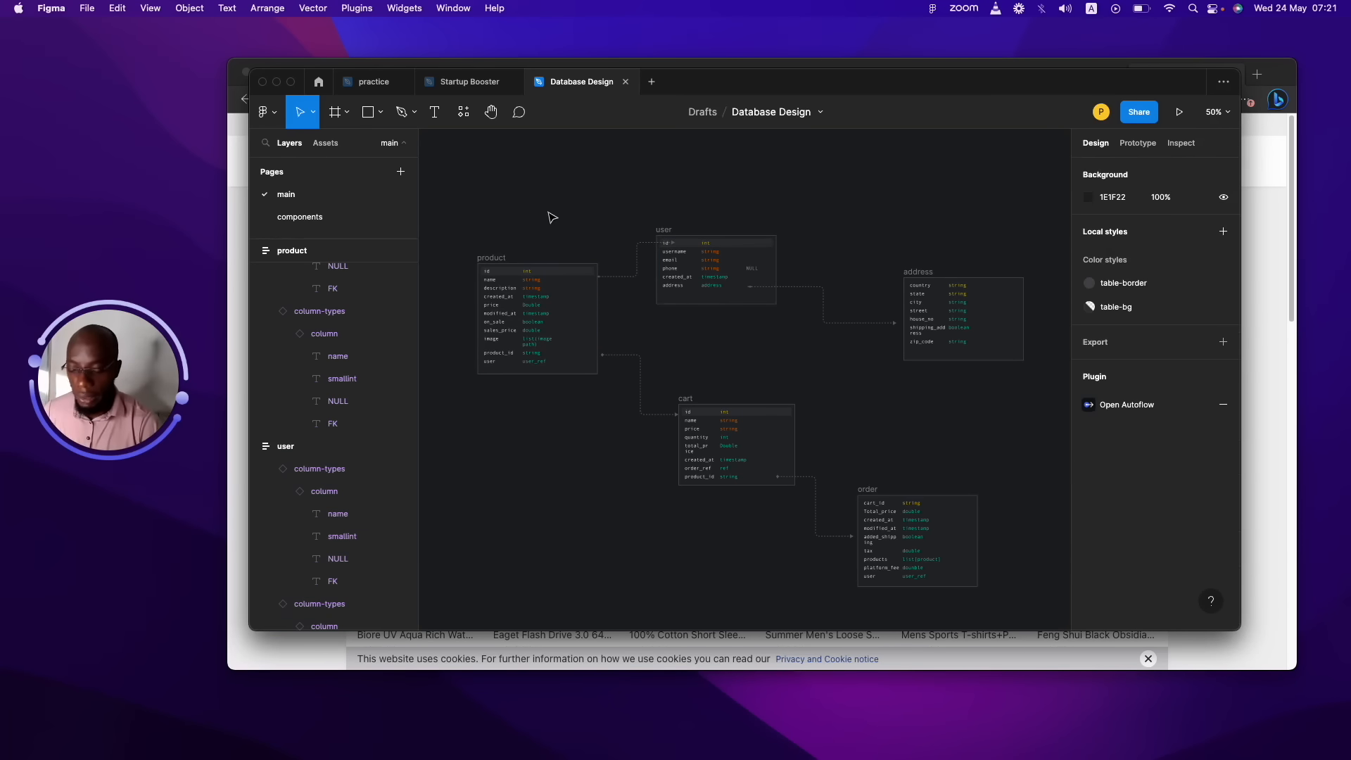
key("shift+0")
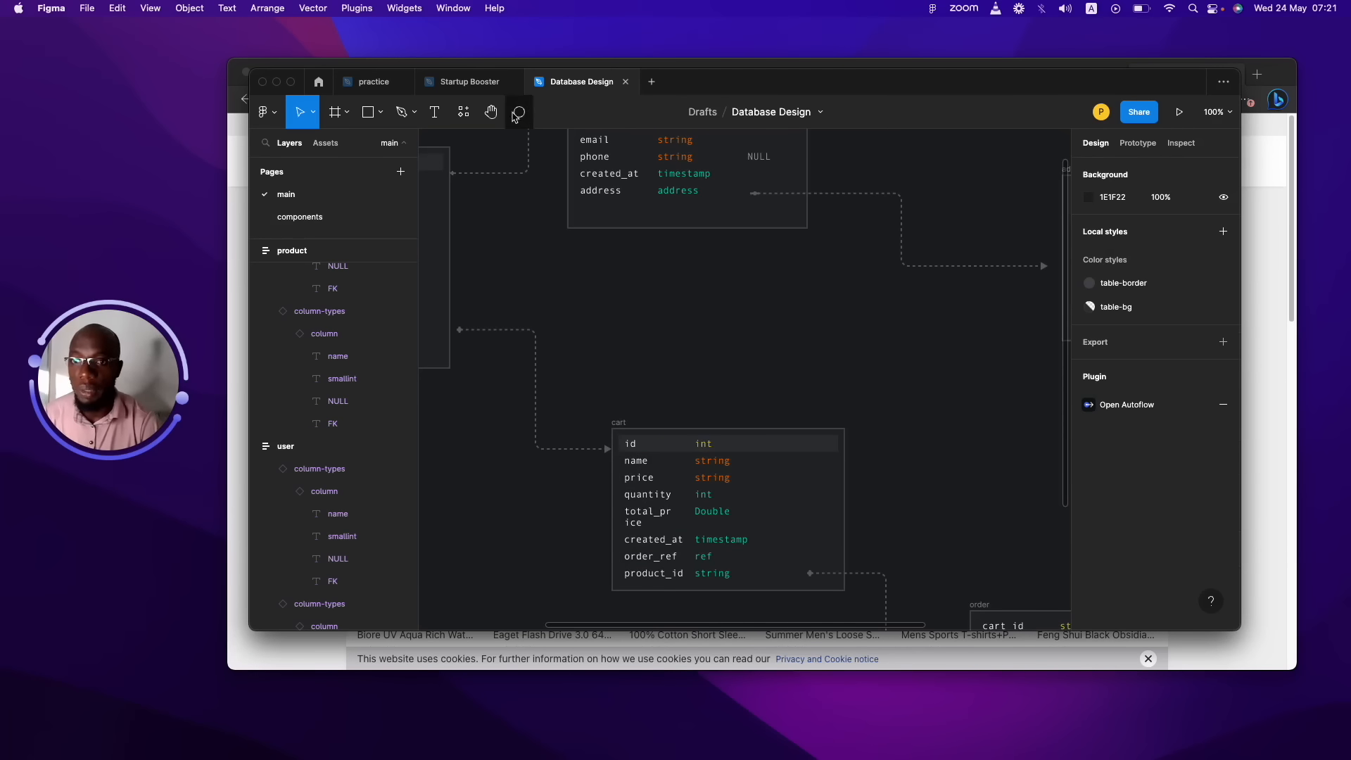
Pan the Figma canvas to the product table showing id, name, price, on_sale, sales_price, image and user_ref fields.
left_click(491, 112)
left_click_drag(543, 233, 1020, 321)
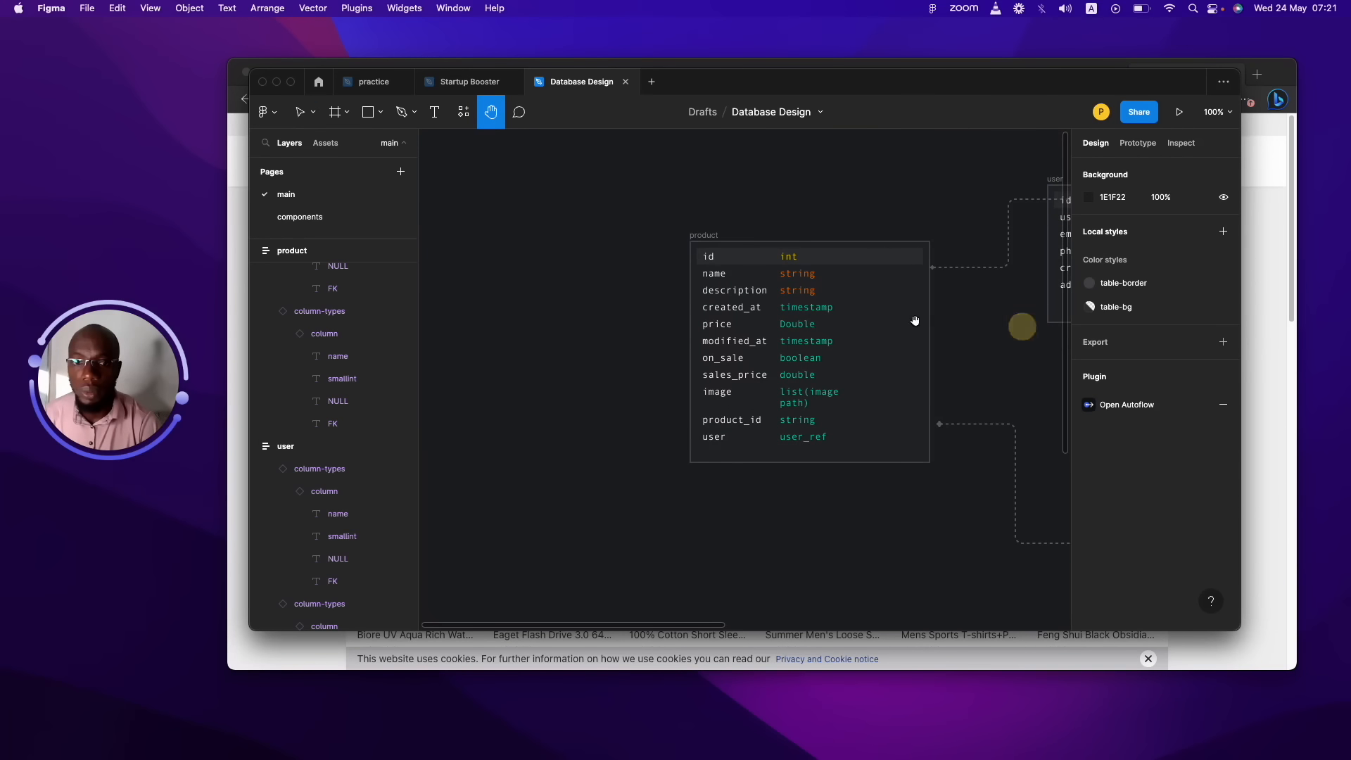
left_click_drag(913, 320, 779, 272)
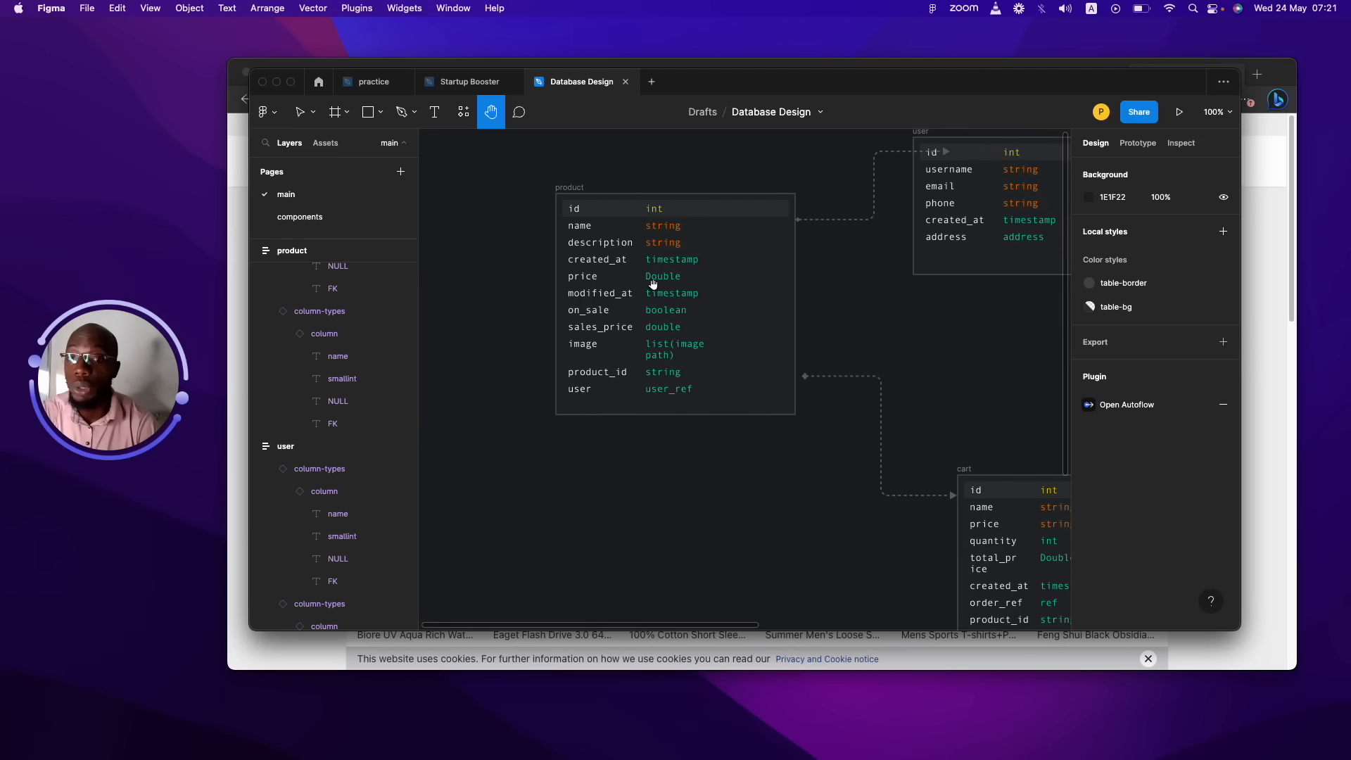
left_click_drag(663, 301, 652, 281)
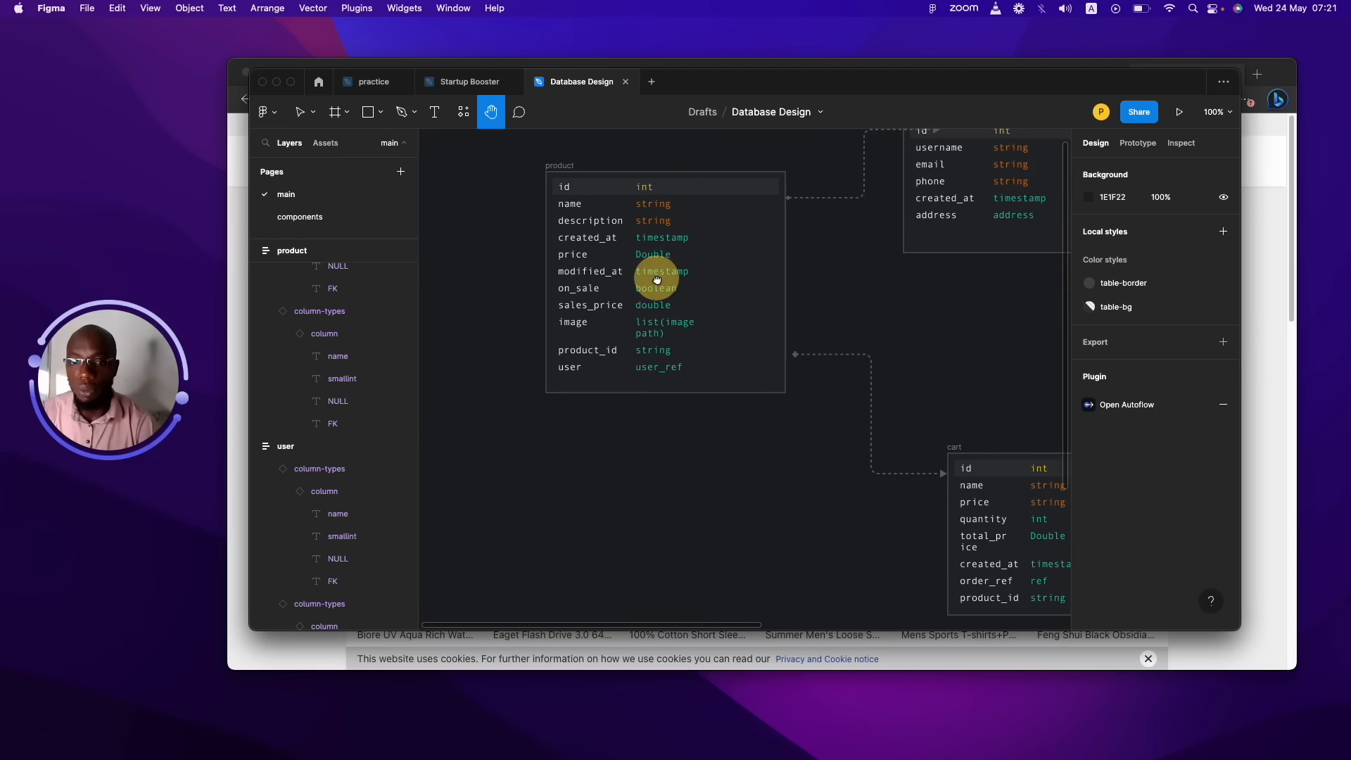
left_click(652, 290)
left_click(657, 315)
left_click(656, 323)
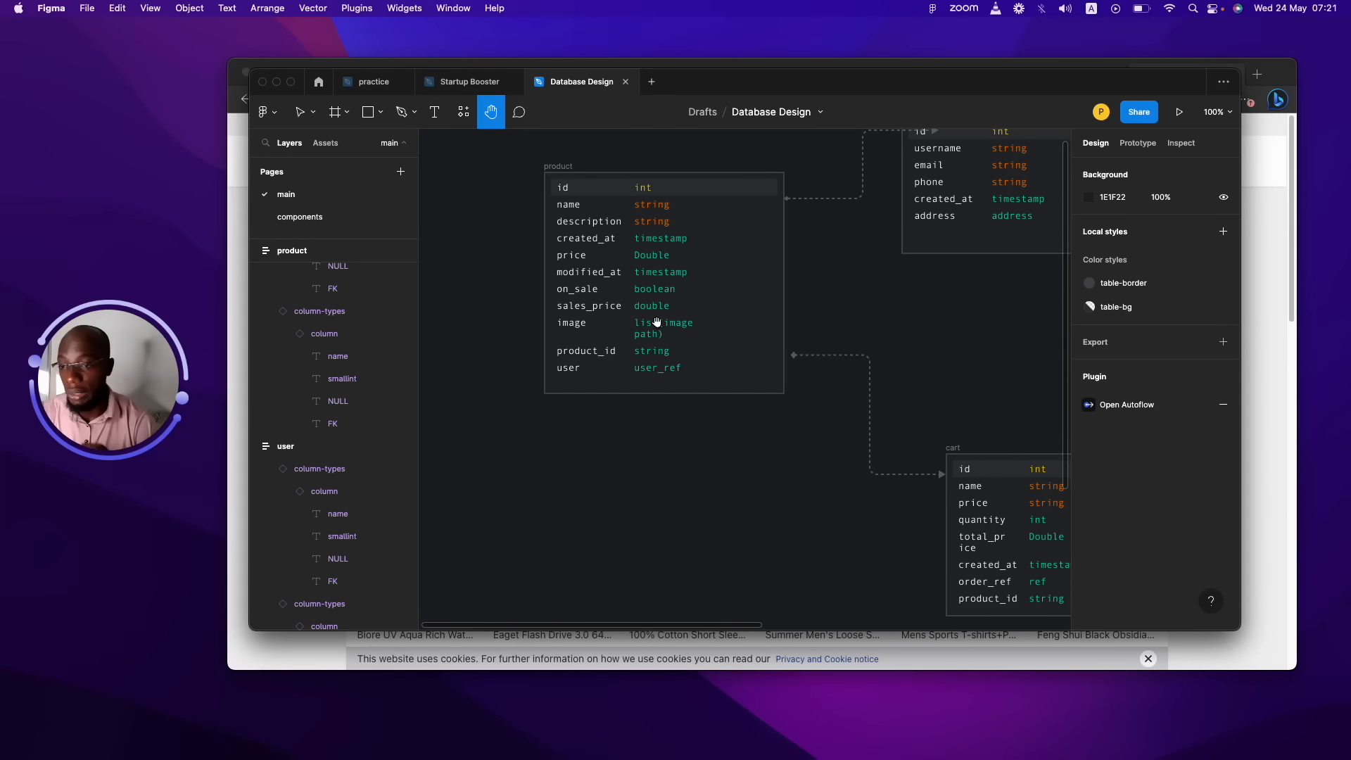
left_click(657, 361)
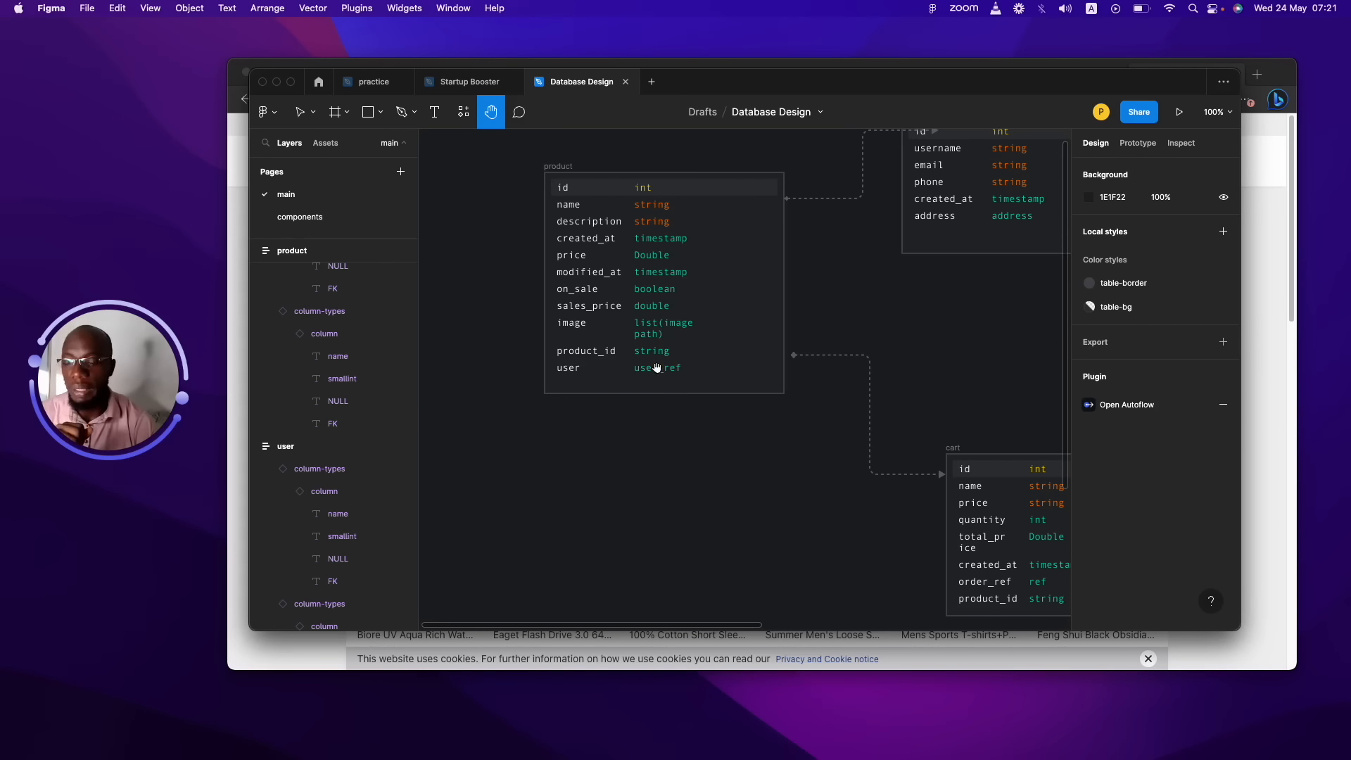
left_click(657, 368)
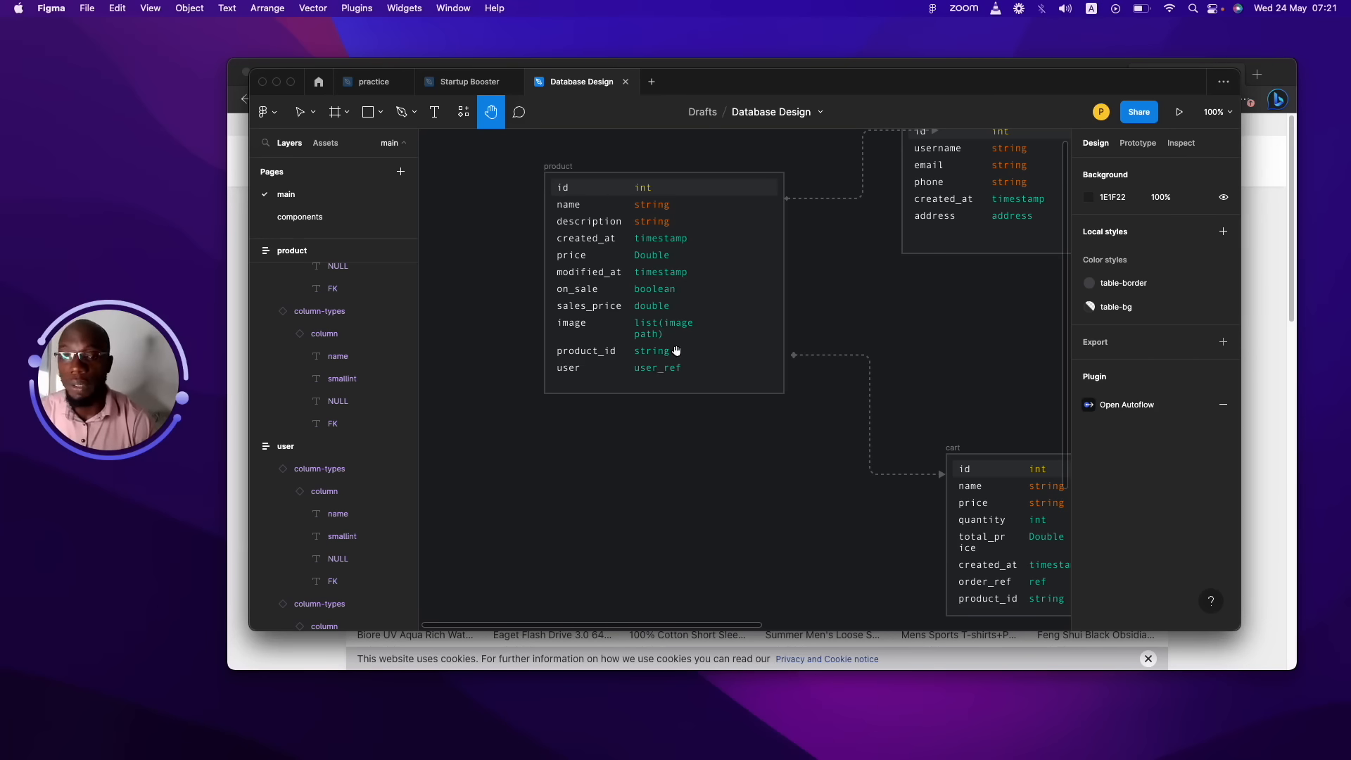
Pan the Figma diagram to the cart table (id, name, price, quantity, total_price, order_ref) and its order link.
left_click_drag(686, 336, 515, 386)
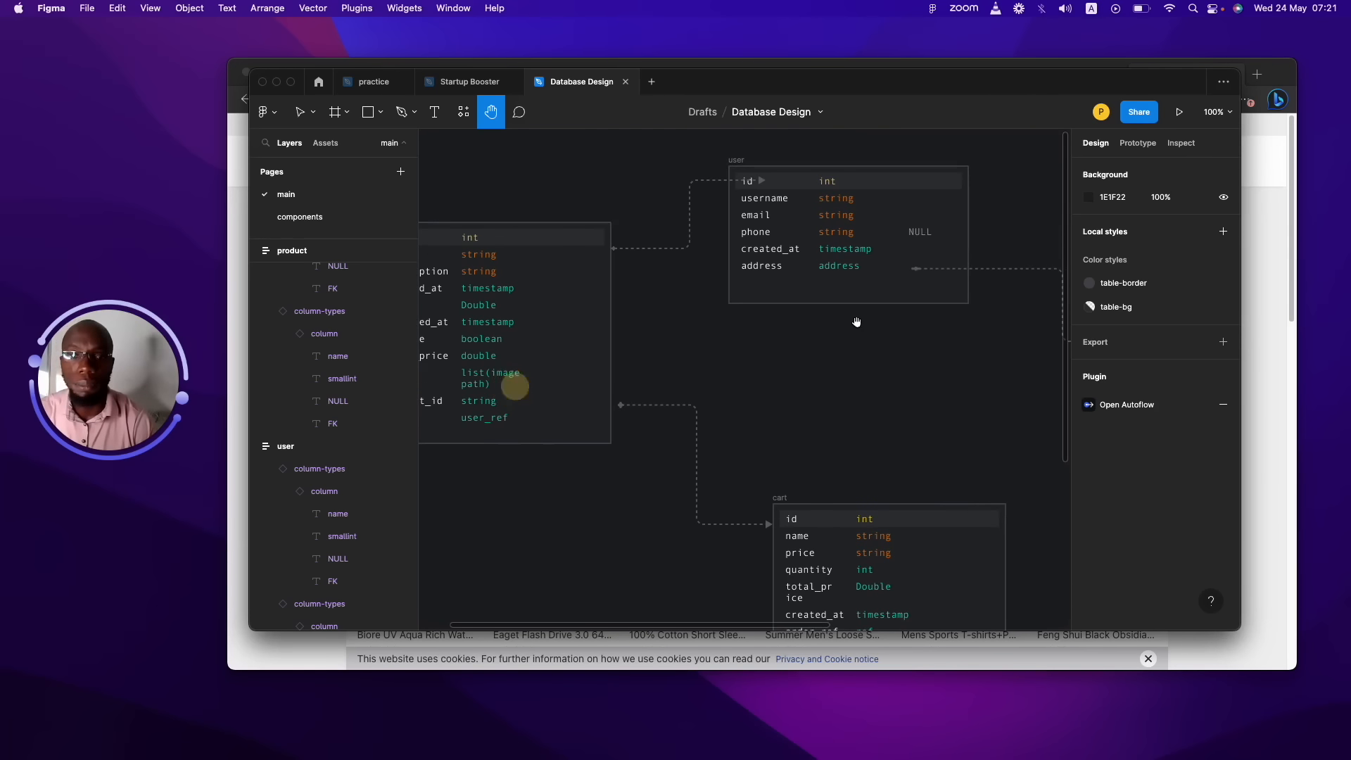
left_click_drag(856, 322, 770, 195)
left_click_drag(811, 453, 732, 325)
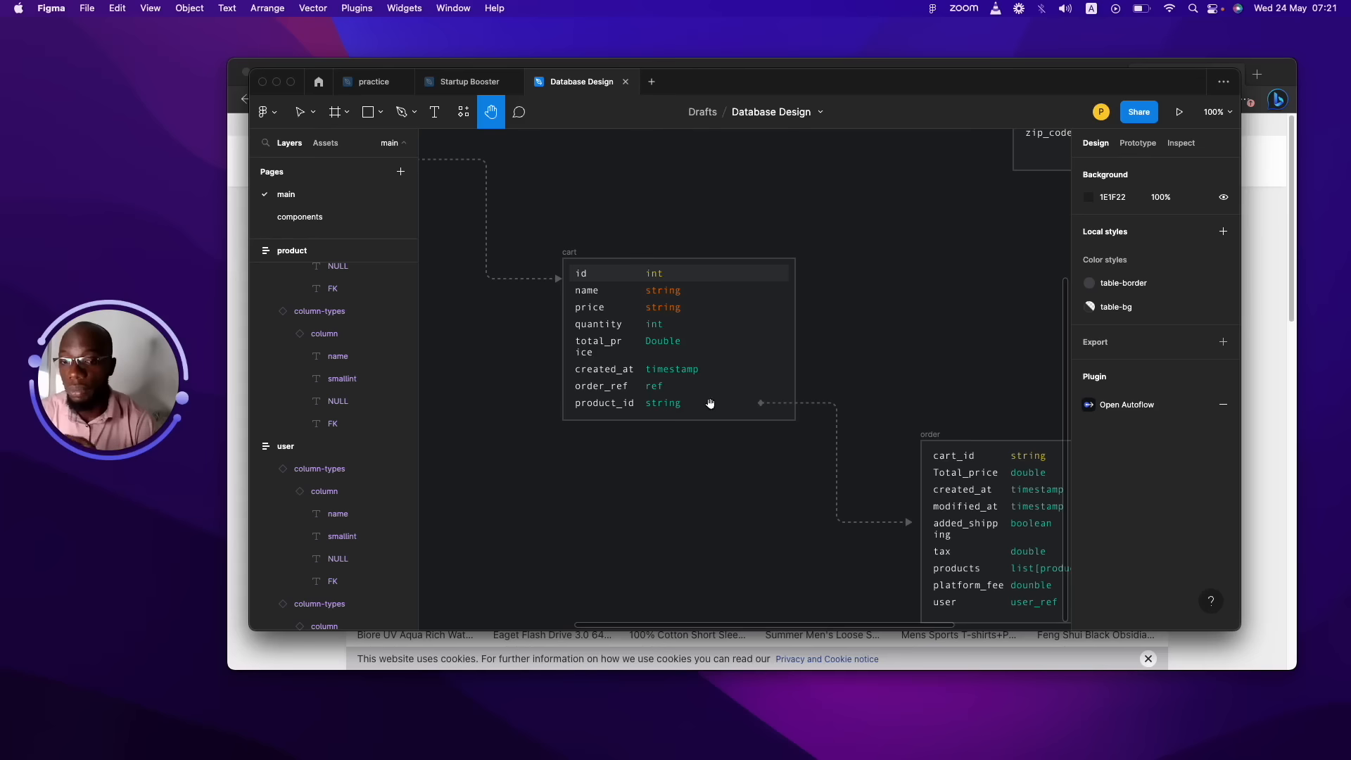
left_click_drag(702, 362, 648, 339)
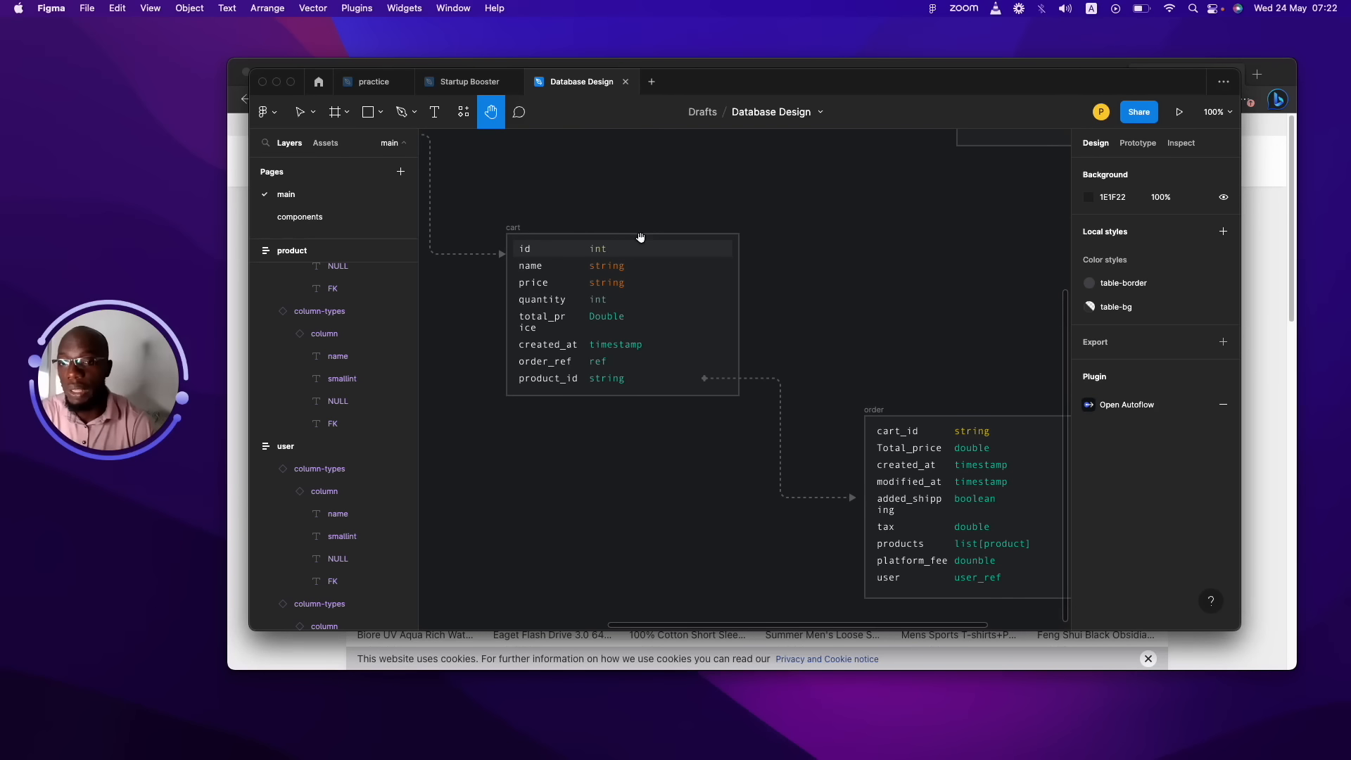
left_click_drag(641, 240, 657, 246)
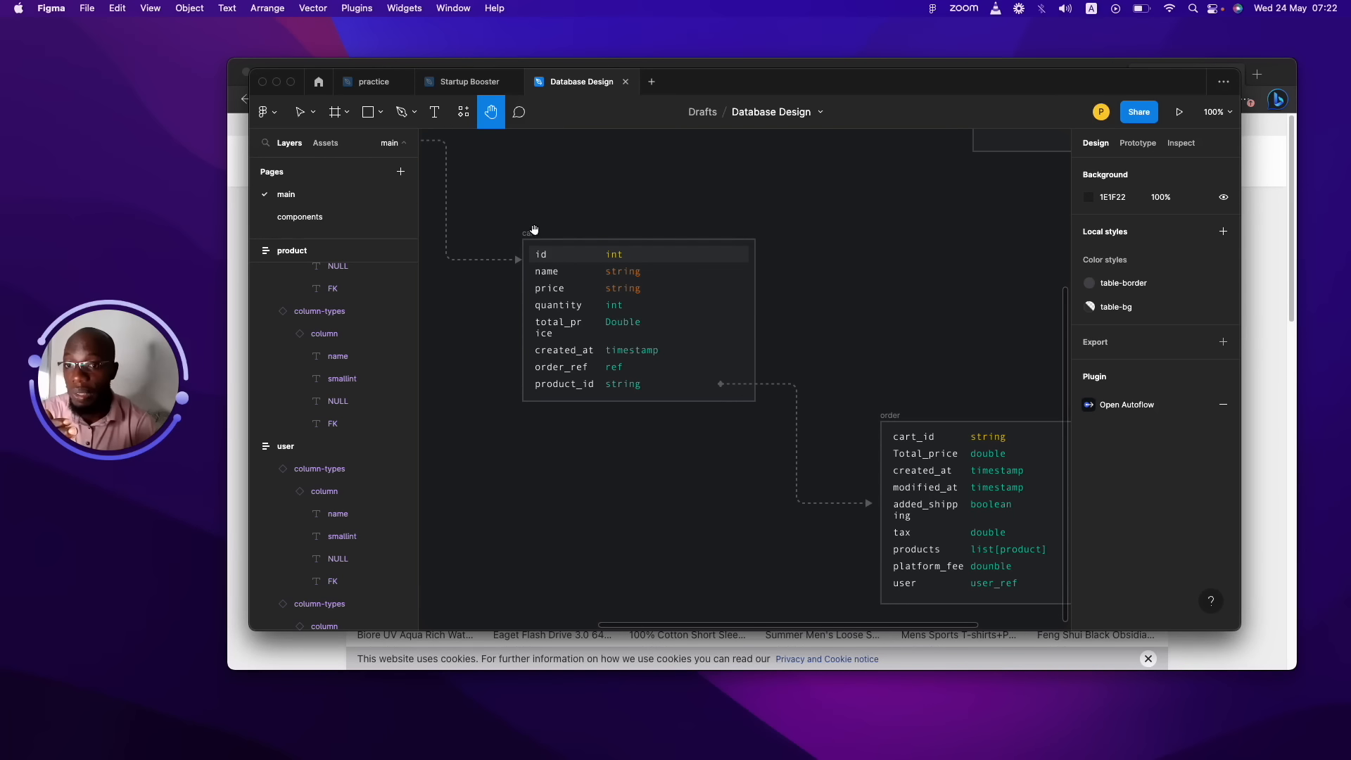
left_click(533, 230)
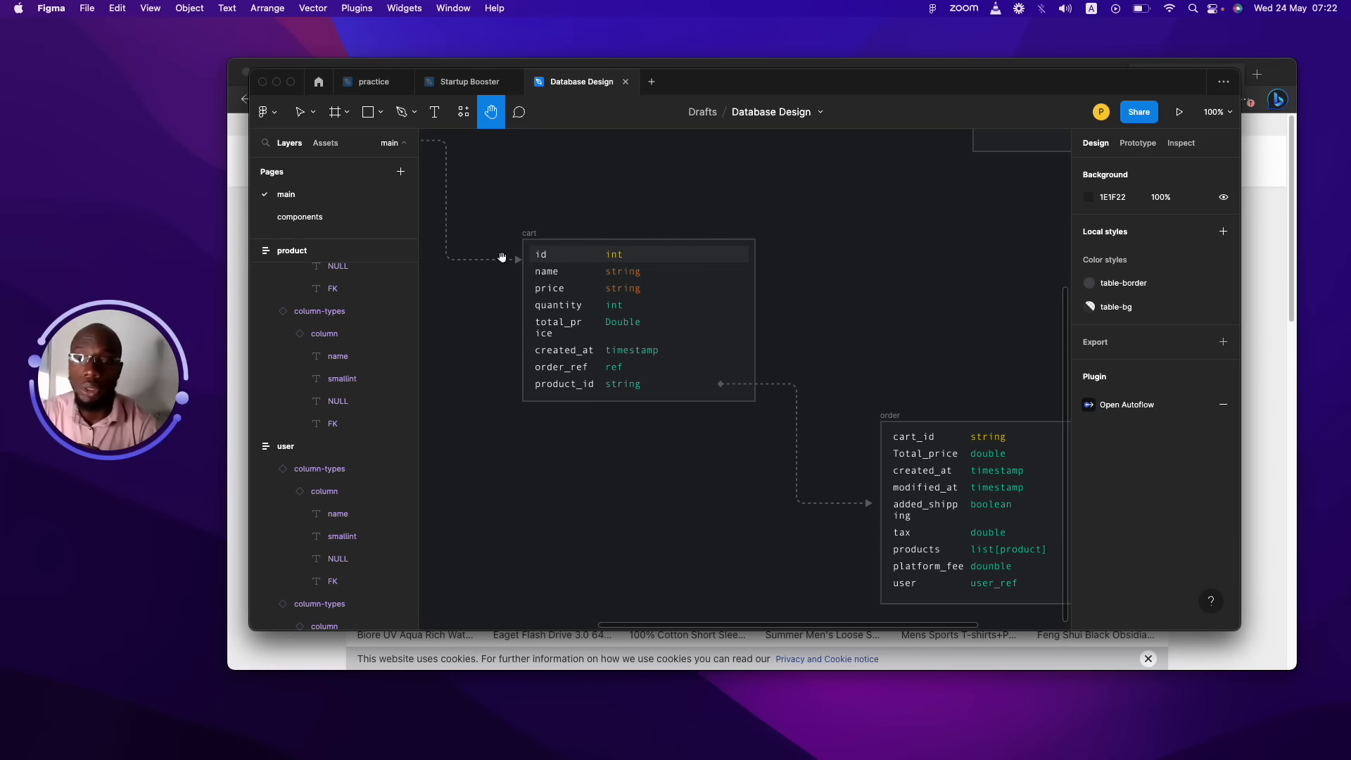
left_click(527, 231)
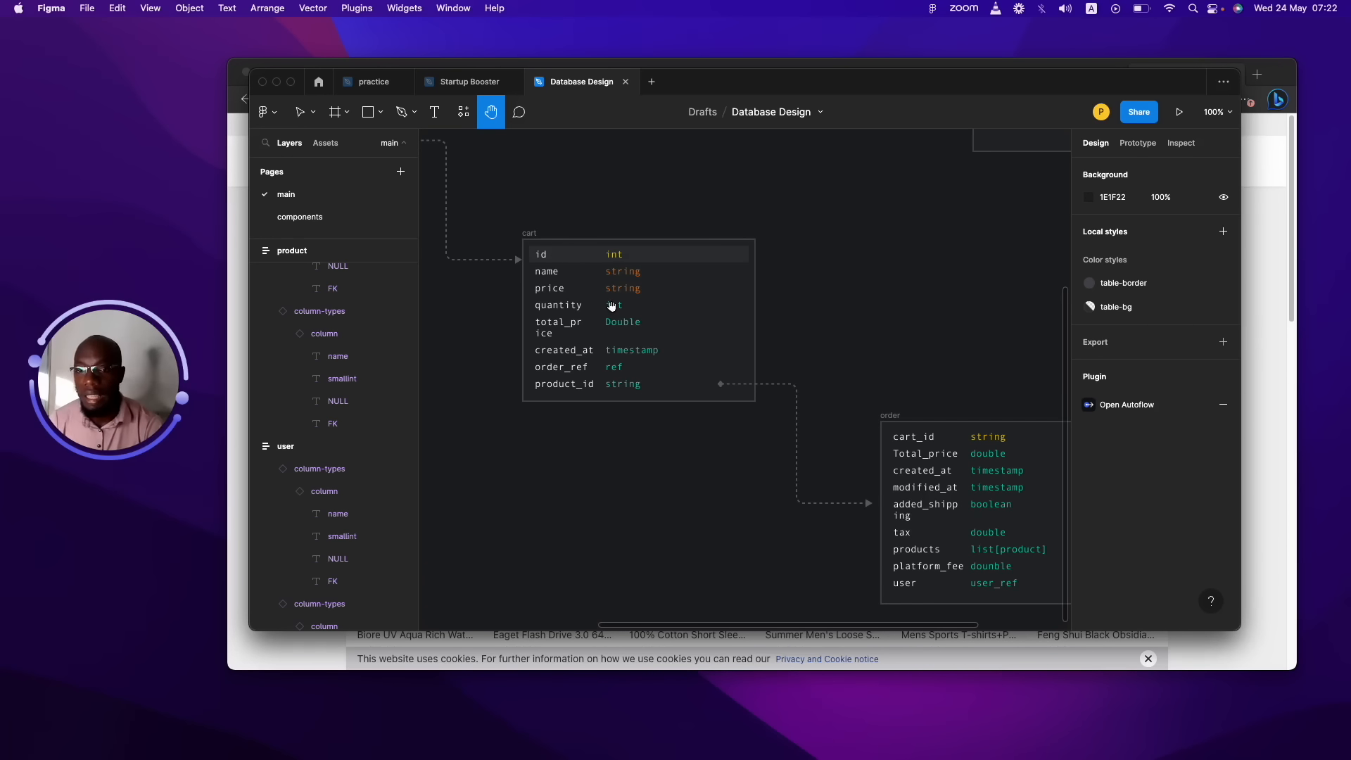
left_click(611, 306)
left_click(611, 305)
left_click(611, 305)
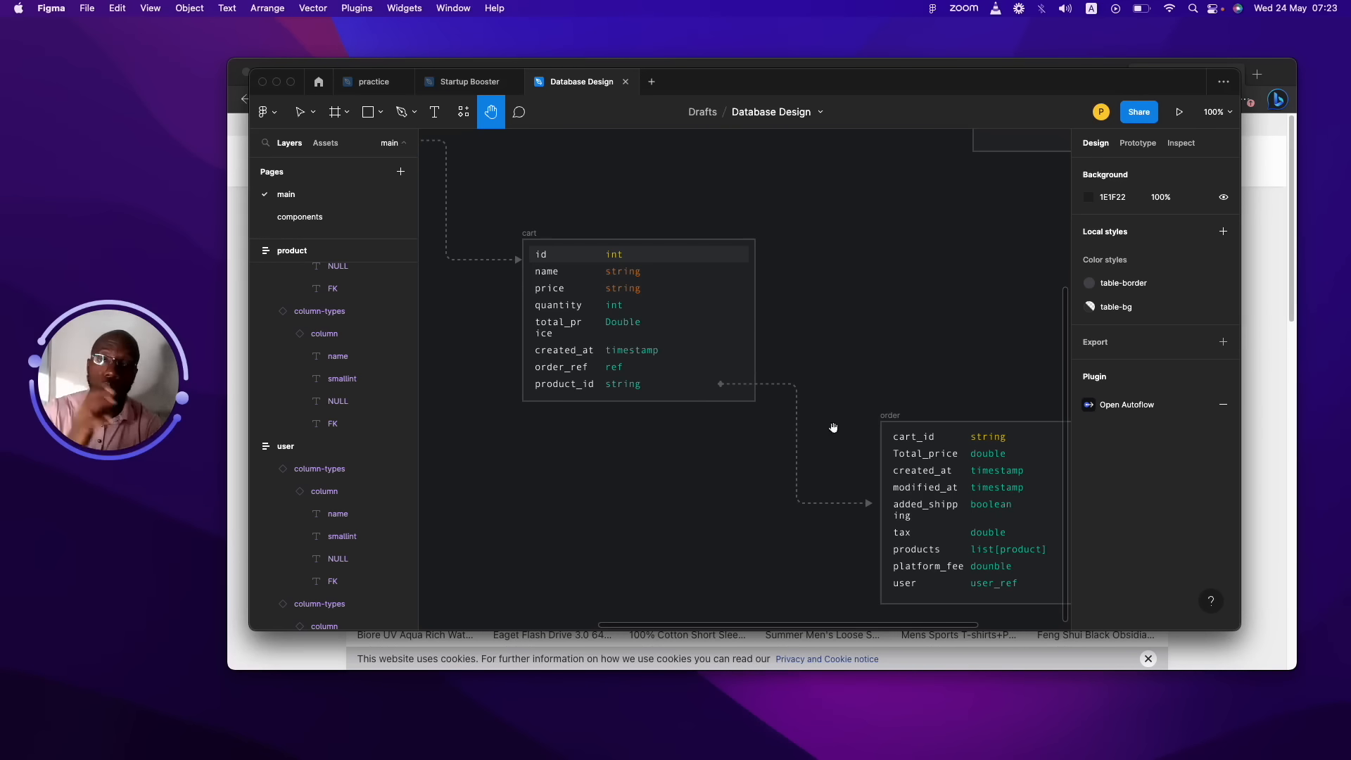
Centre the Figma order table, showing products as list[product], platform_fee and user as user_ref.
left_click_drag(860, 441, 609, 325)
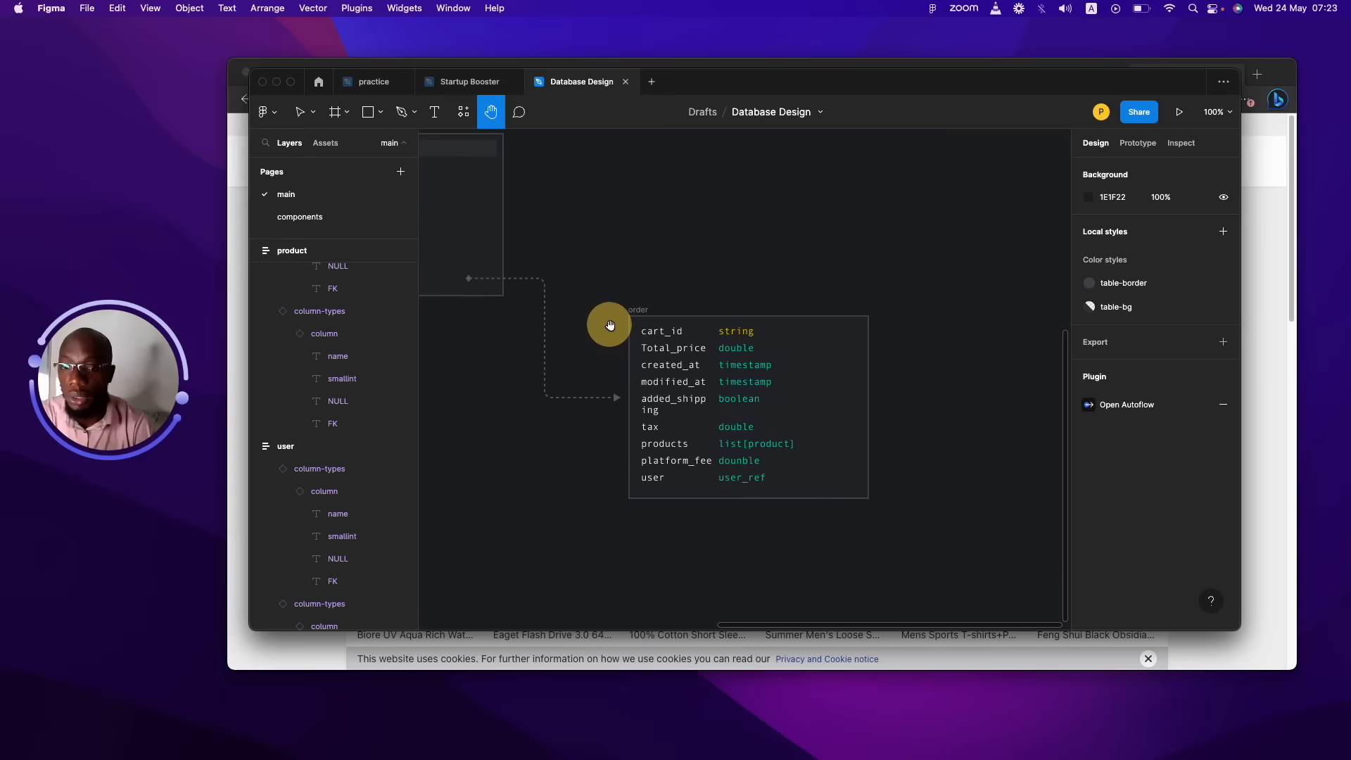
left_click_drag(587, 277, 769, 353)
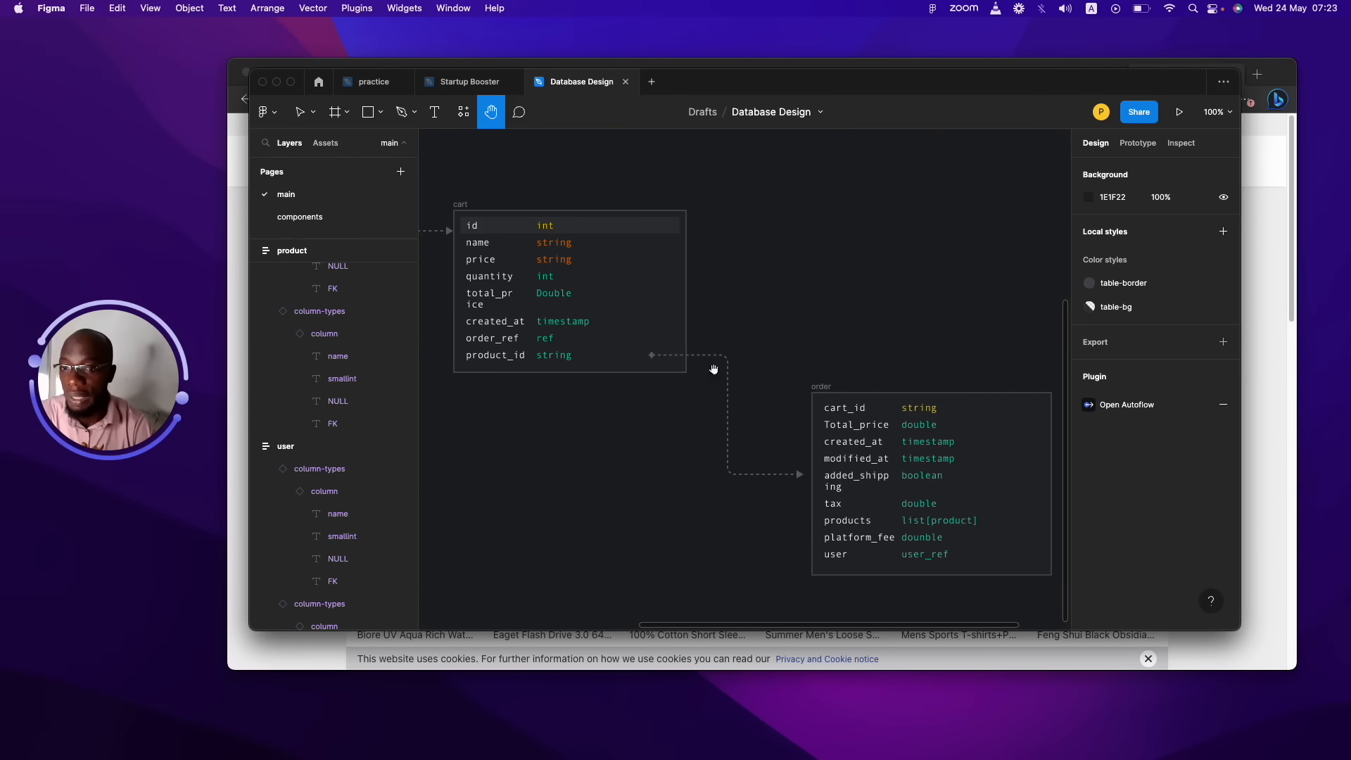
left_click_drag(790, 401, 613, 322)
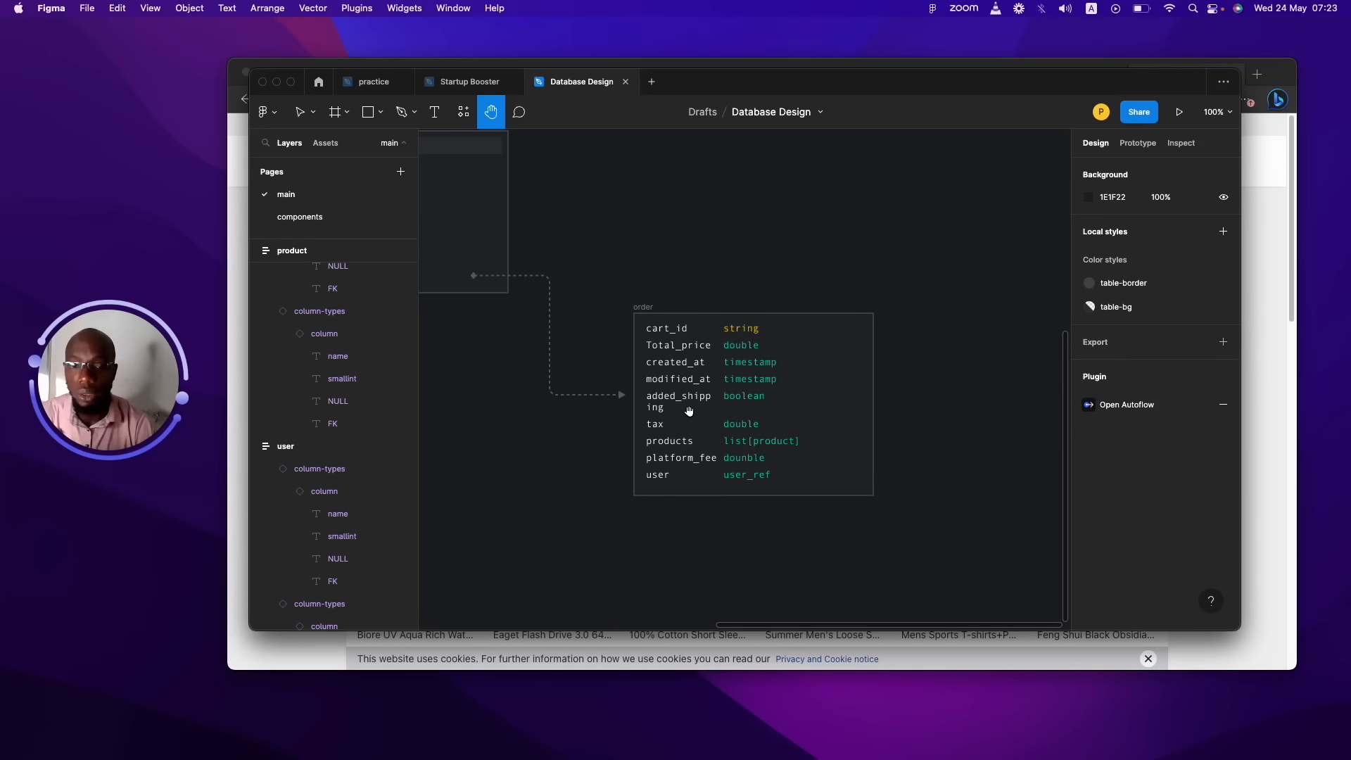
left_click(690, 407)
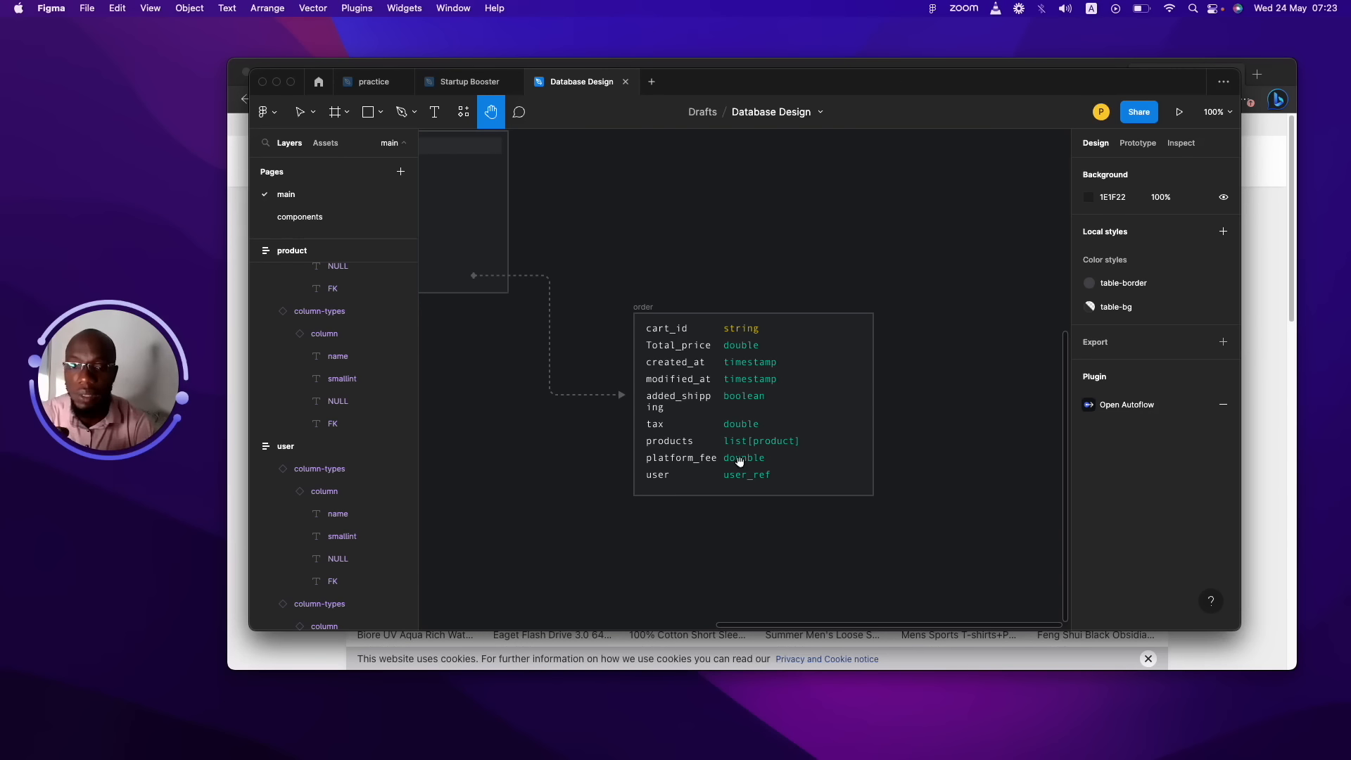
left_click(735, 445)
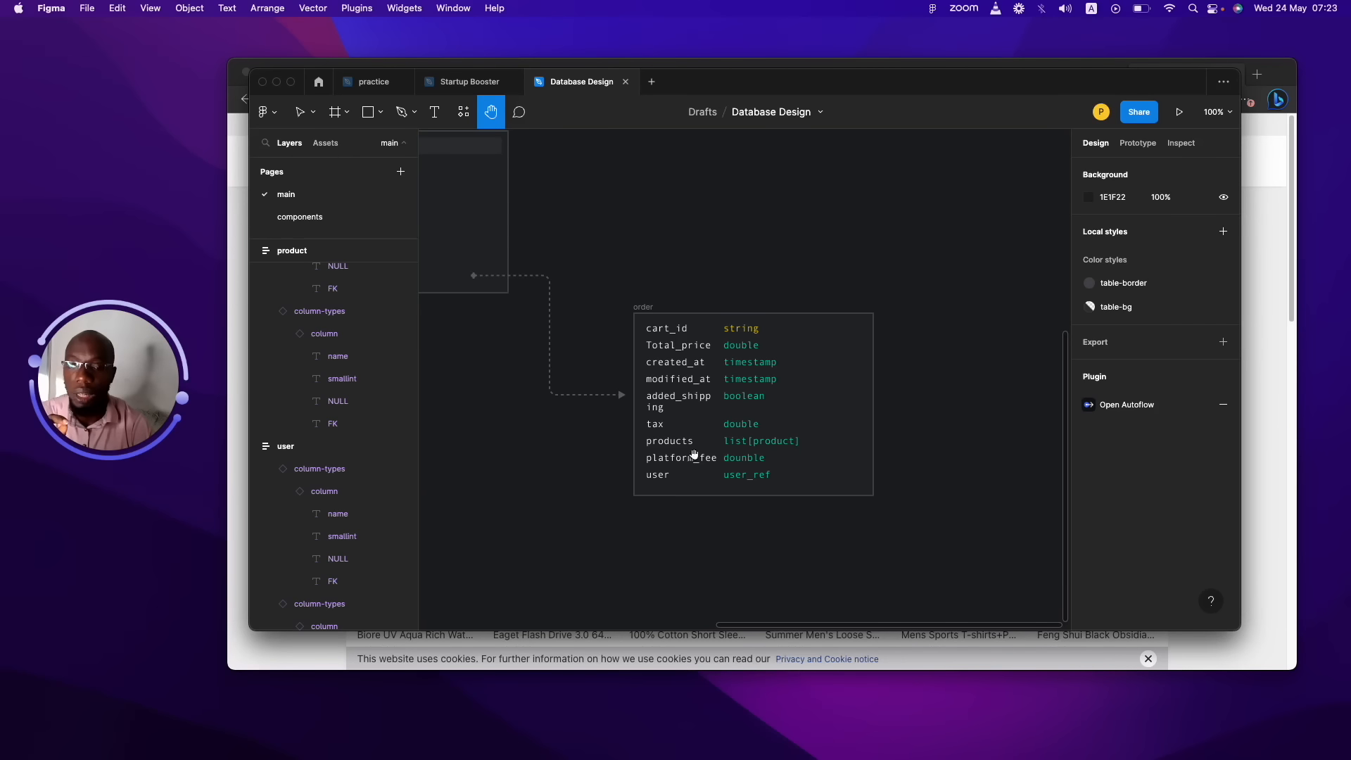
left_click(739, 476)
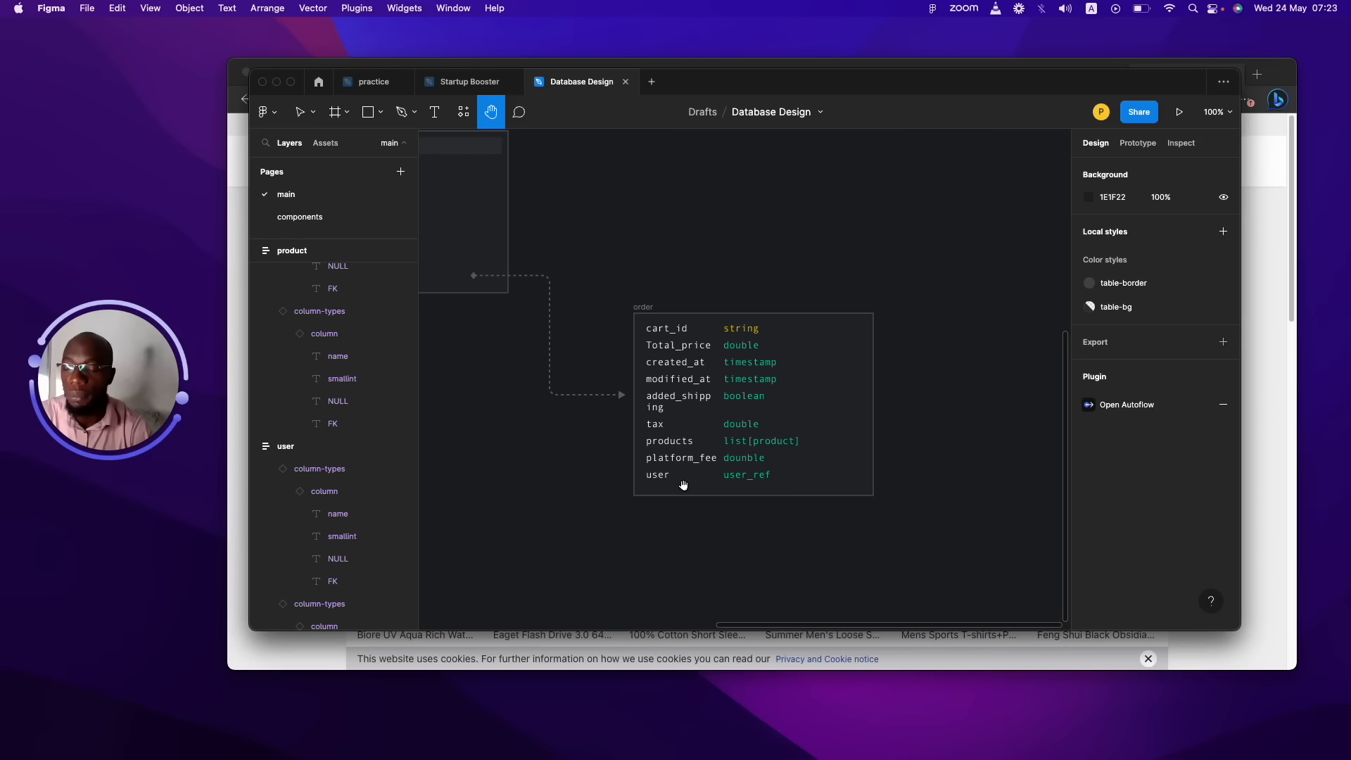
left_click(696, 474)
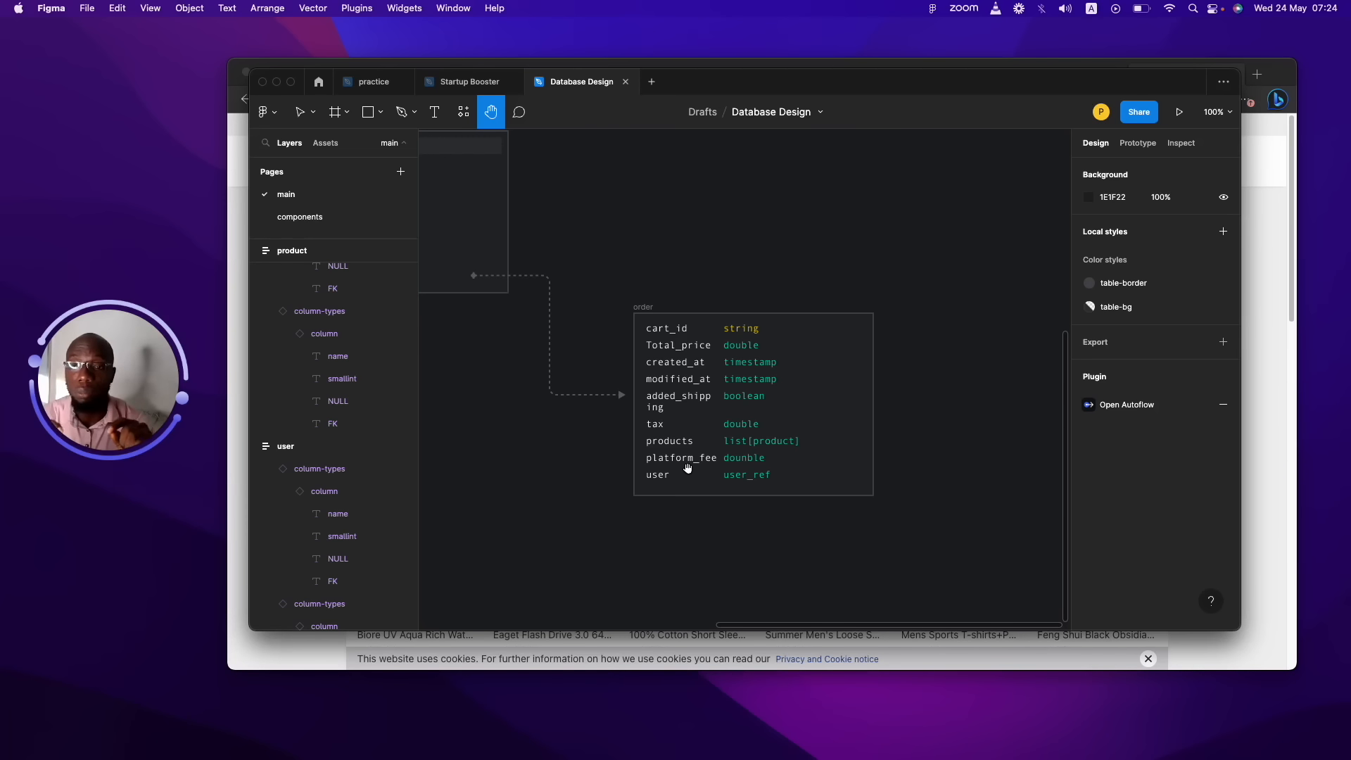
left_click(773, 485)
left_click(773, 484)
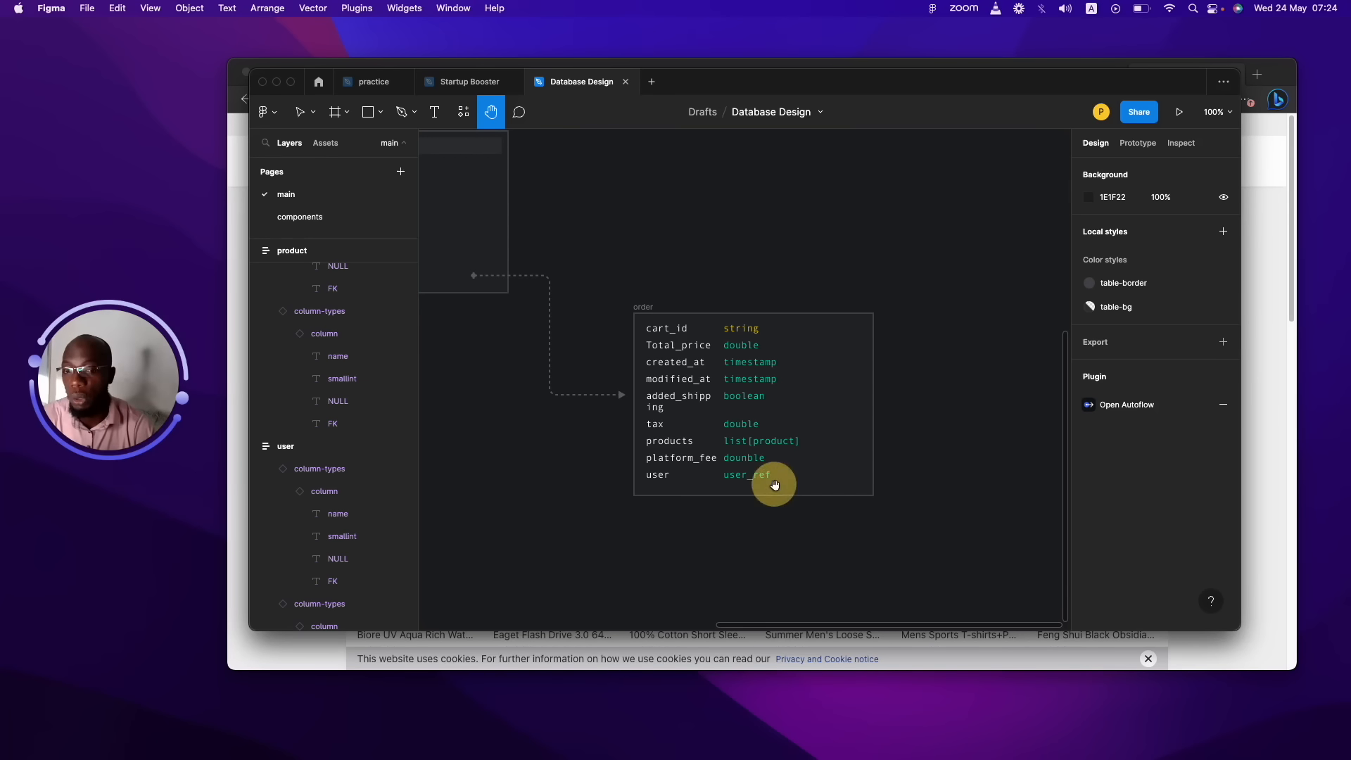
left_click_drag(771, 505, 882, 493)
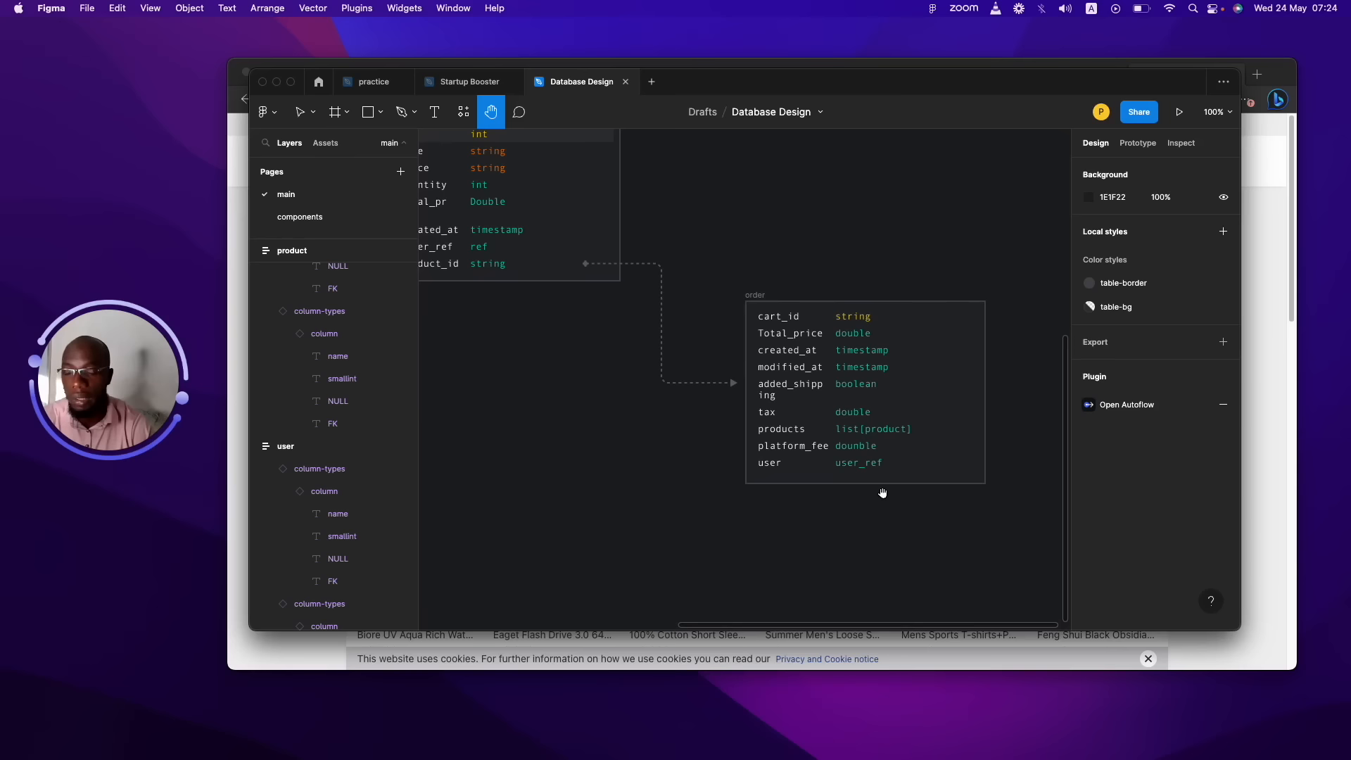
left_click_drag(561, 381, 704, 458)
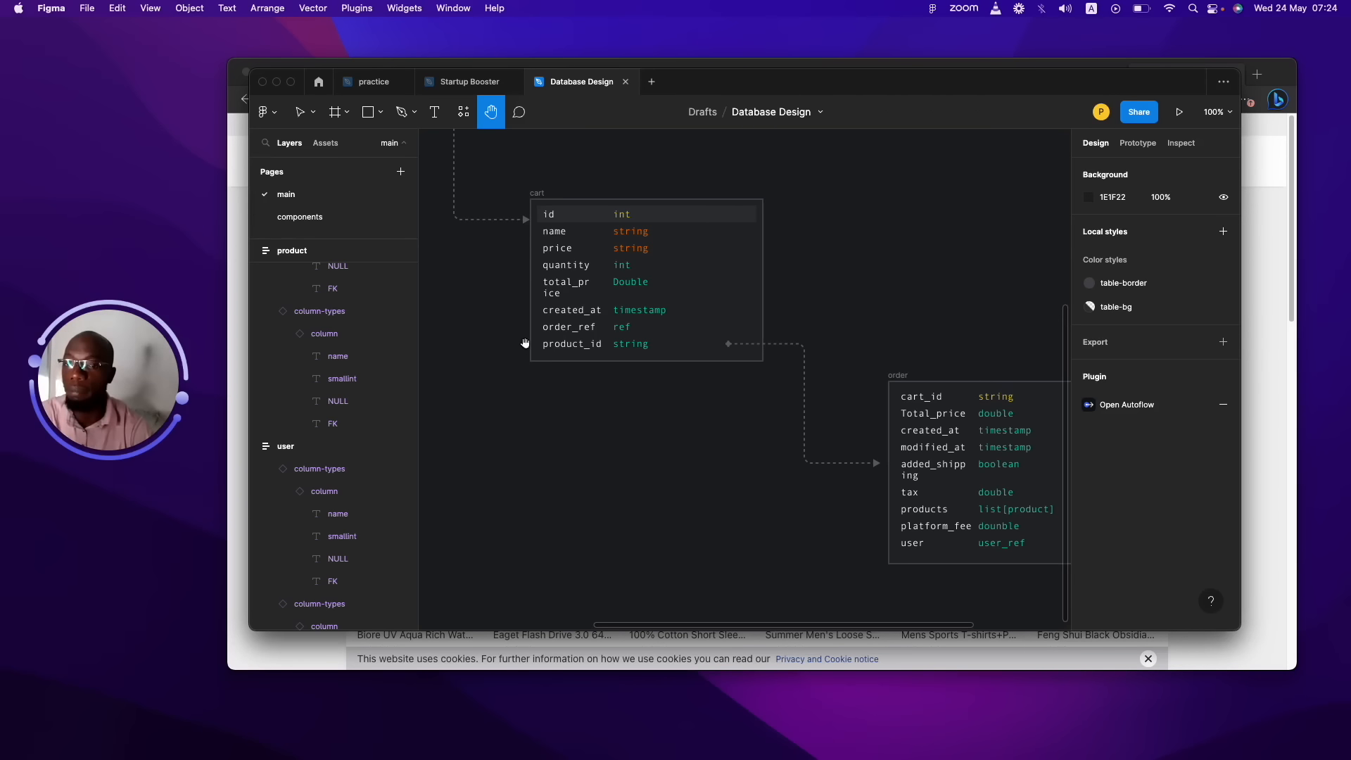
left_click_drag(715, 401, 657, 428)
left_click(765, 247)
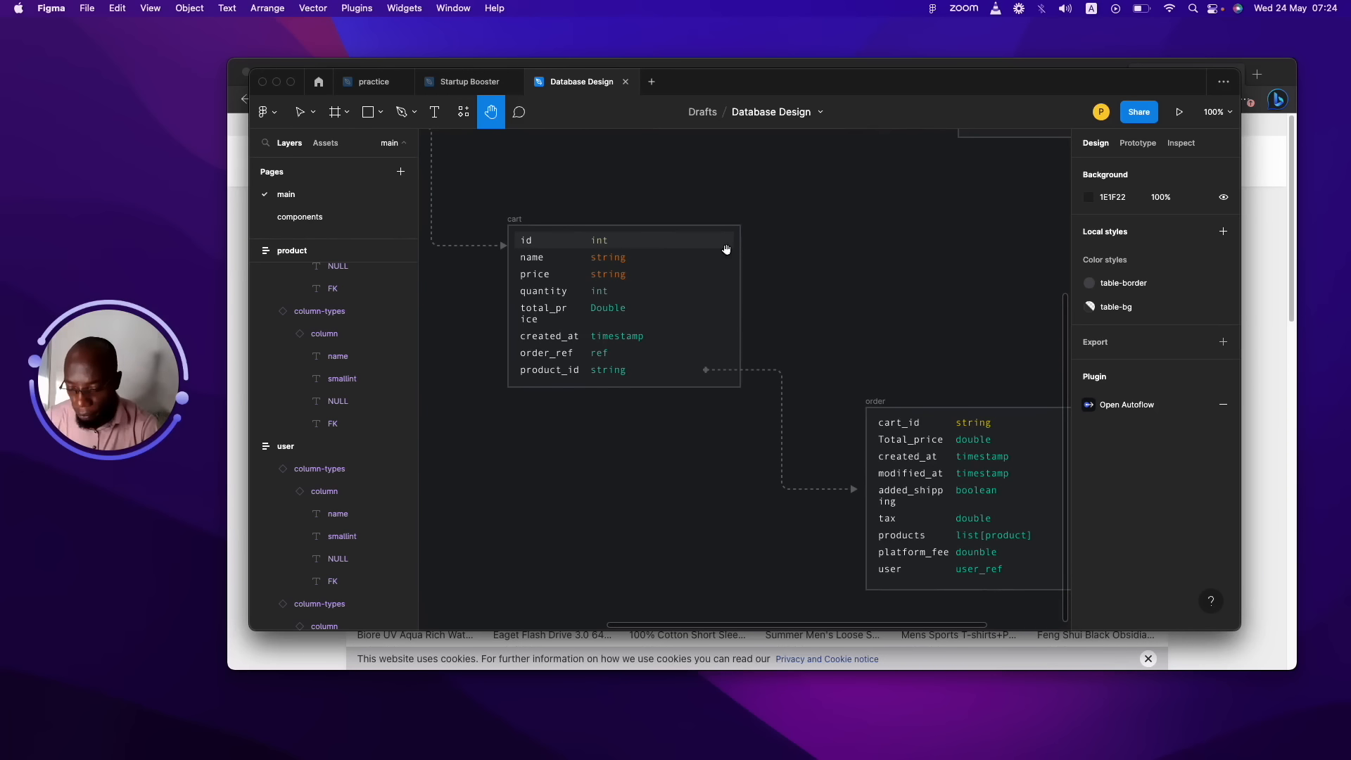
Zoom and pan the Figma diagram to inspect the address table's fields at 100%.
key("minus")
key("minus")
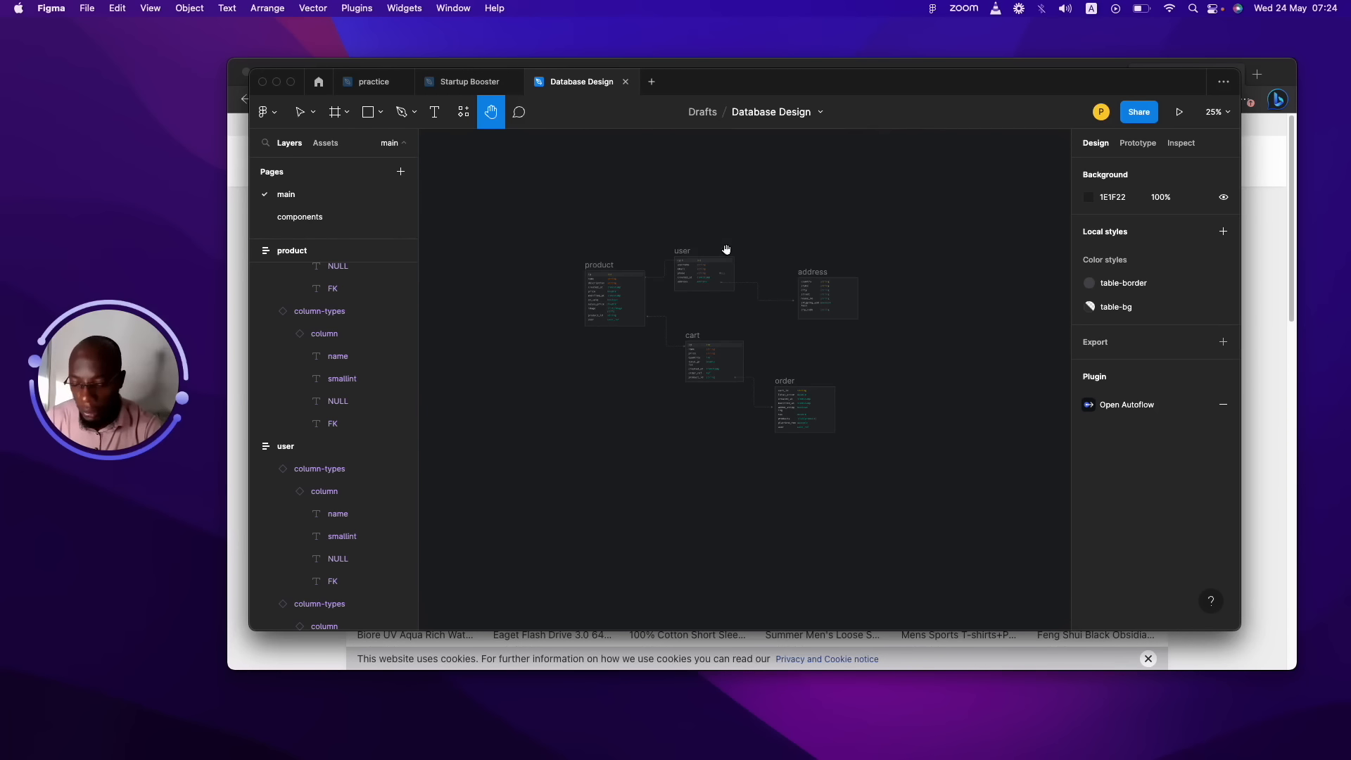
key("plus")
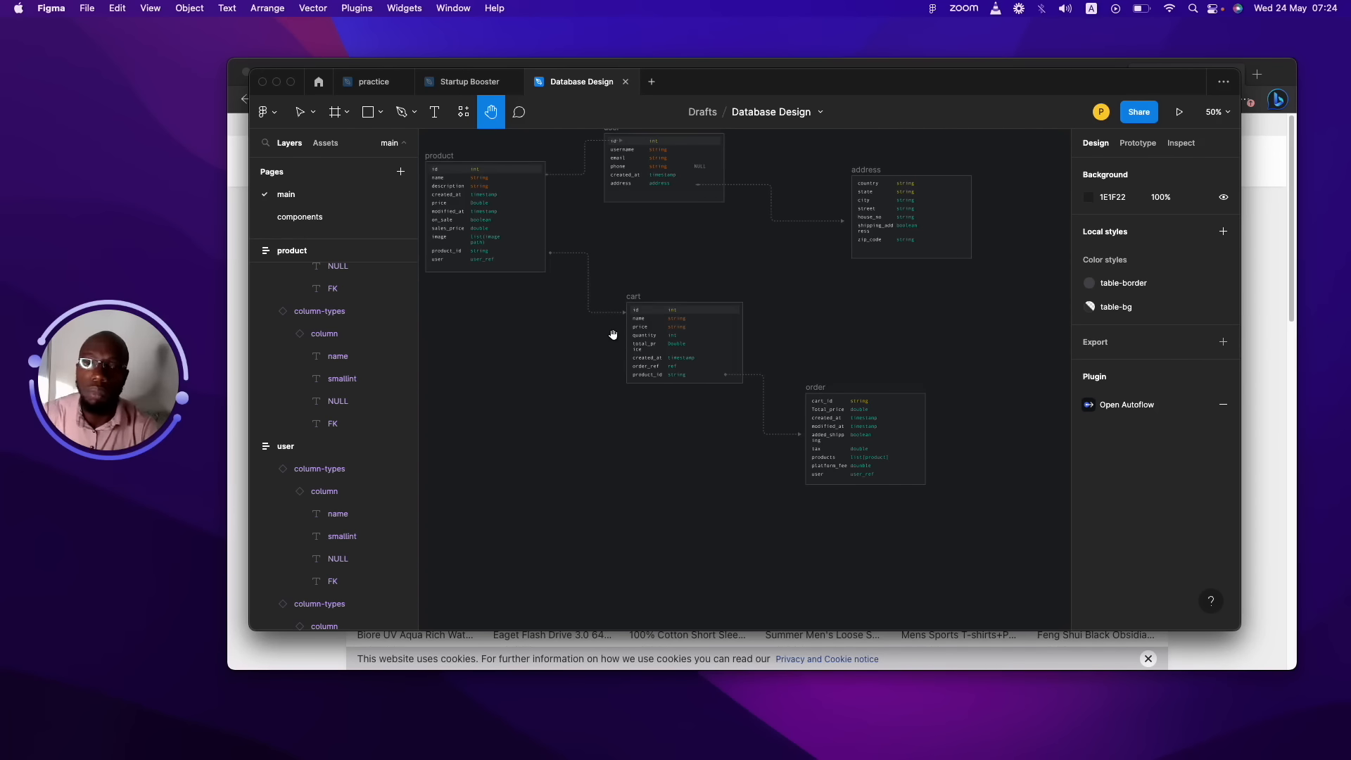
left_click_drag(650, 273, 714, 408)
left_click_drag(891, 389, 772, 331)
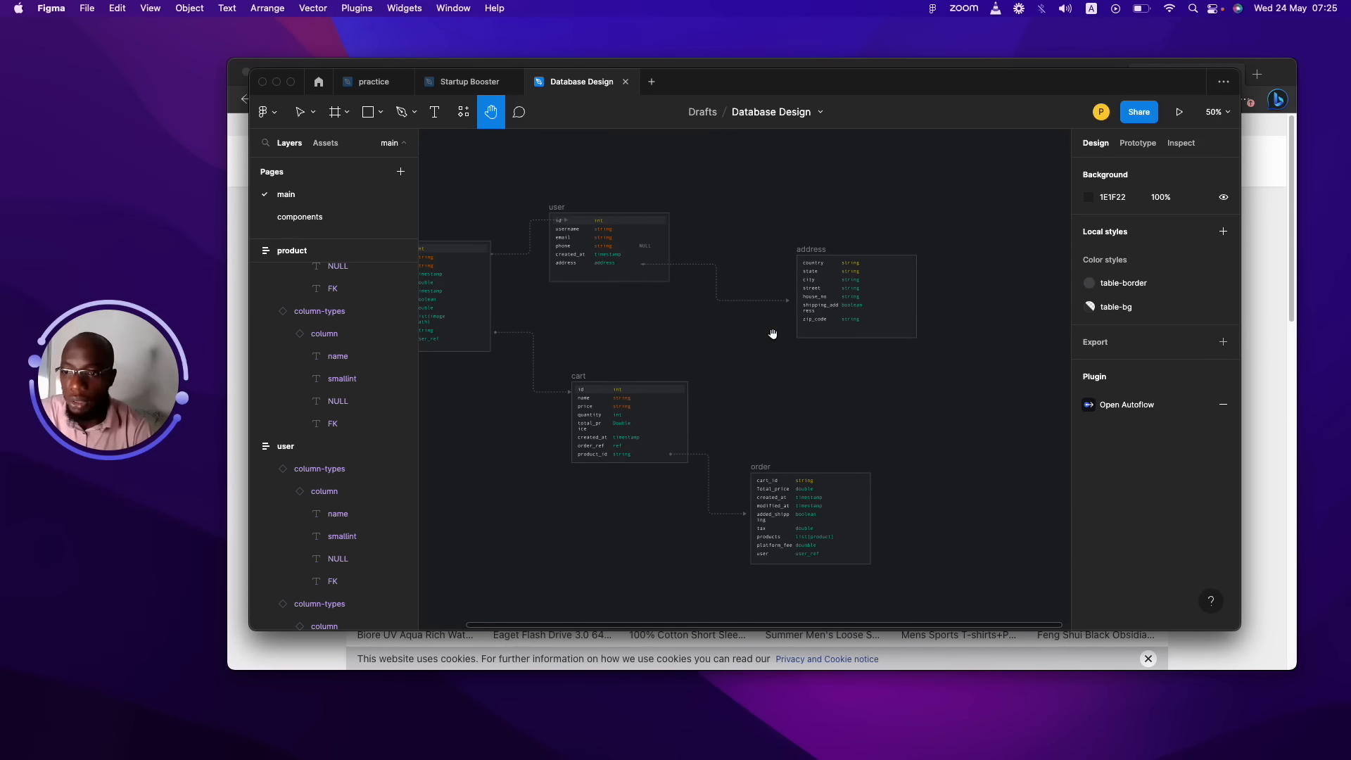
left_click_drag(862, 263, 781, 274)
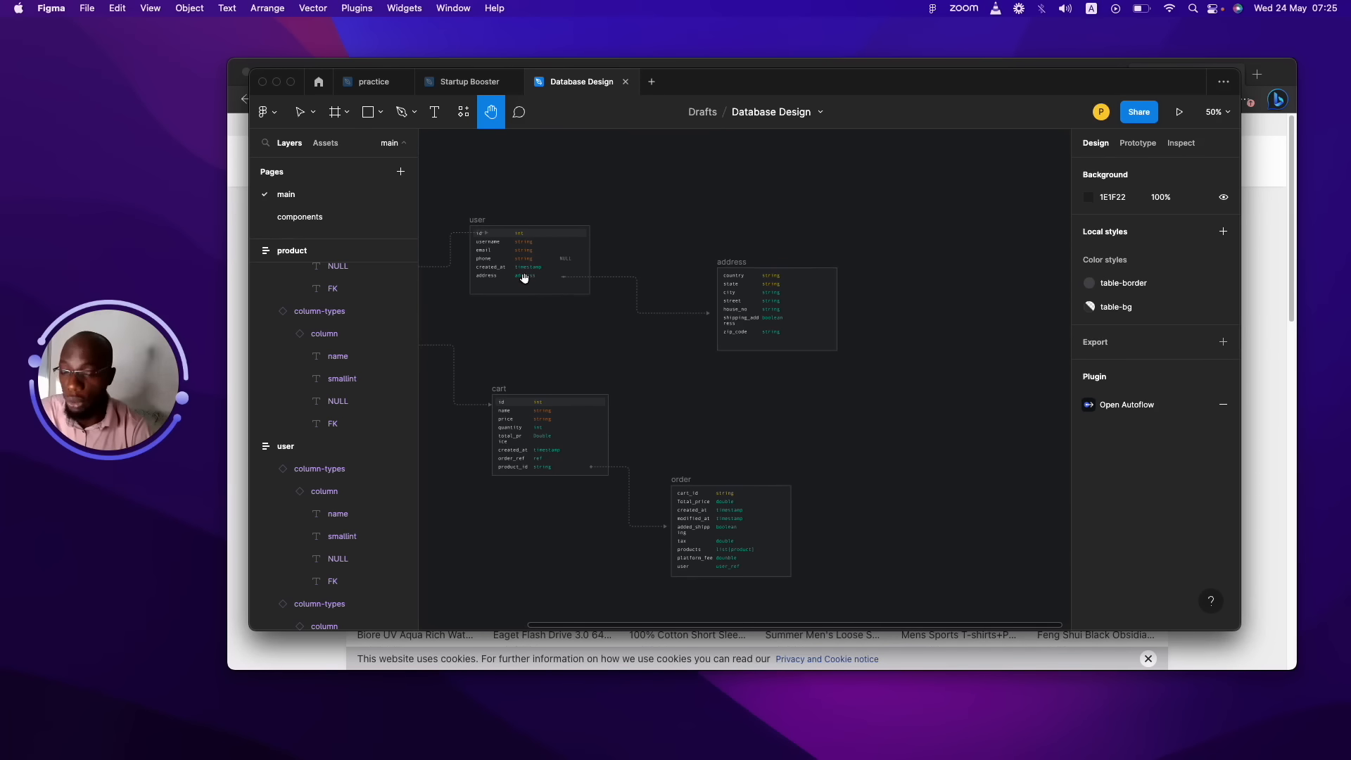
left_click(479, 277)
left_click(480, 277)
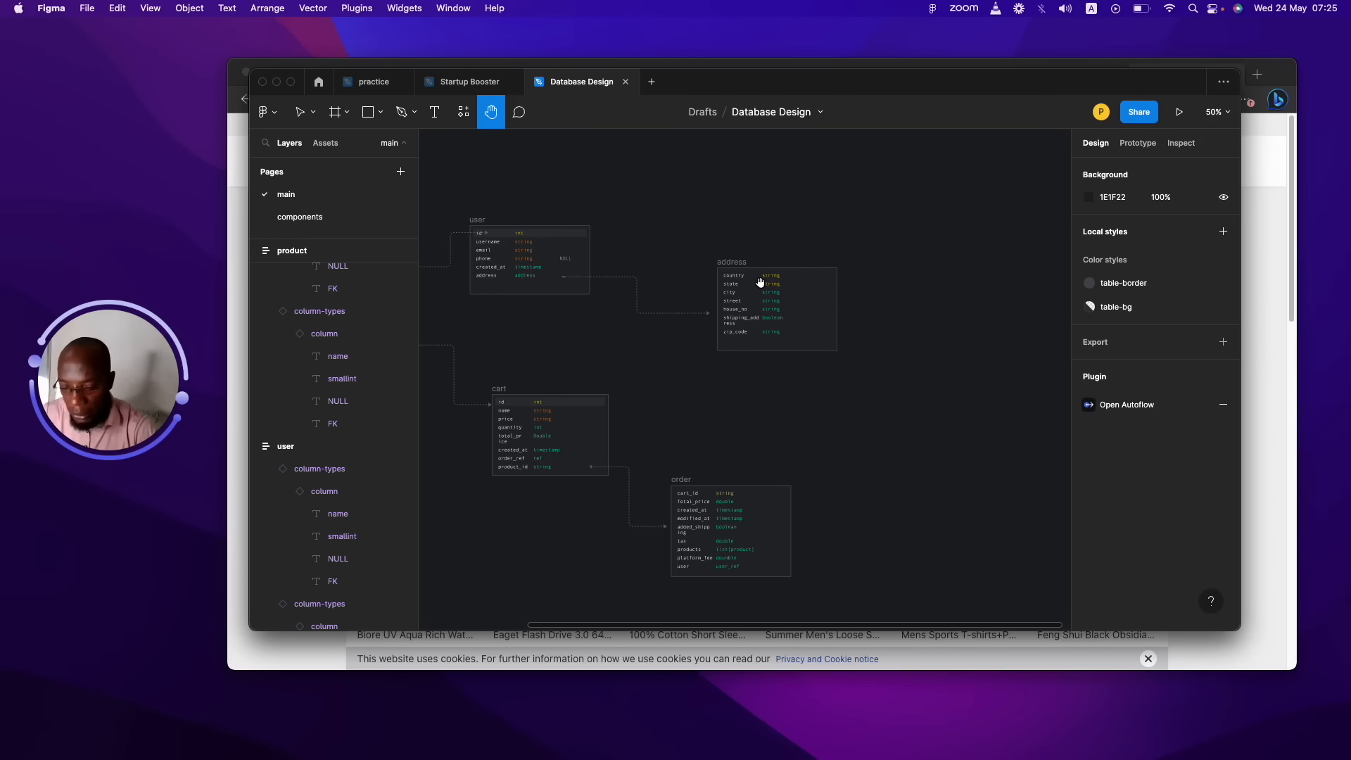
key("super+plus")
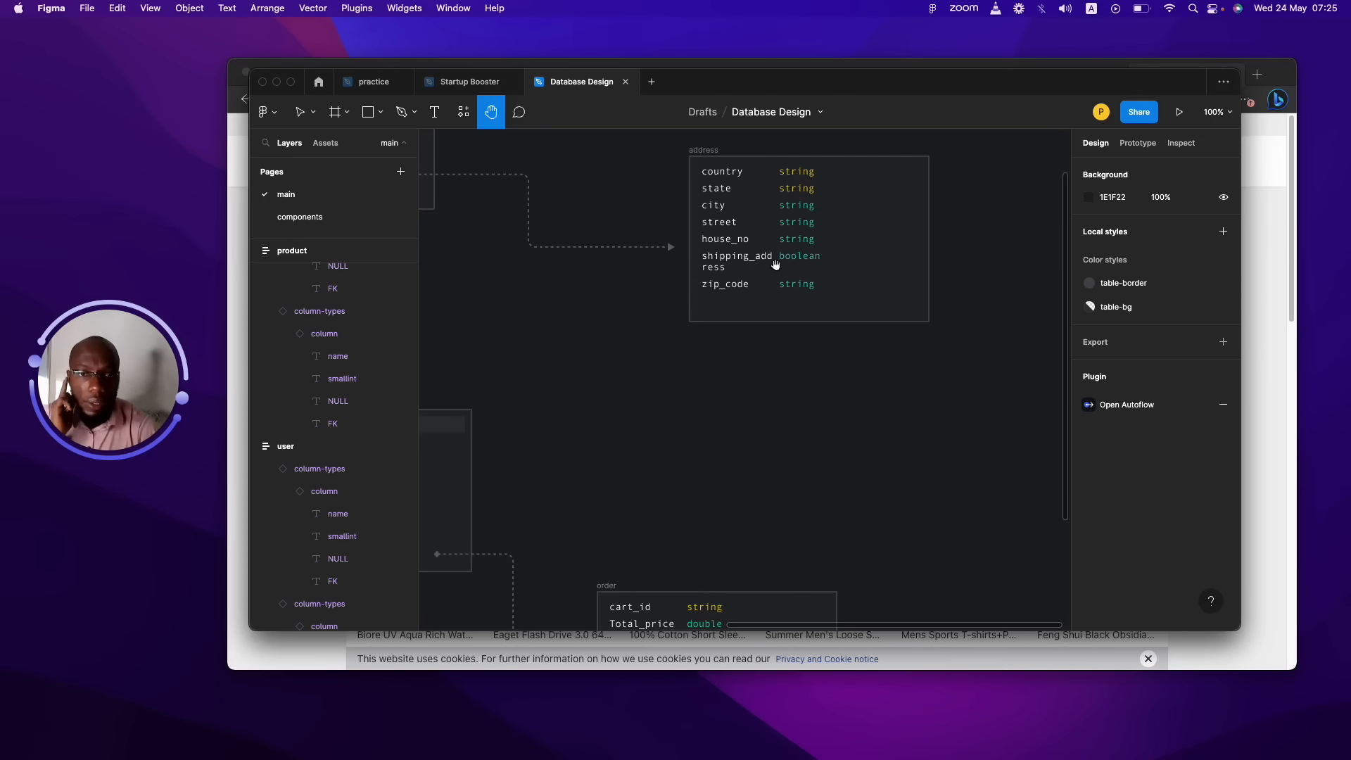
left_click_drag(782, 254, 783, 266)
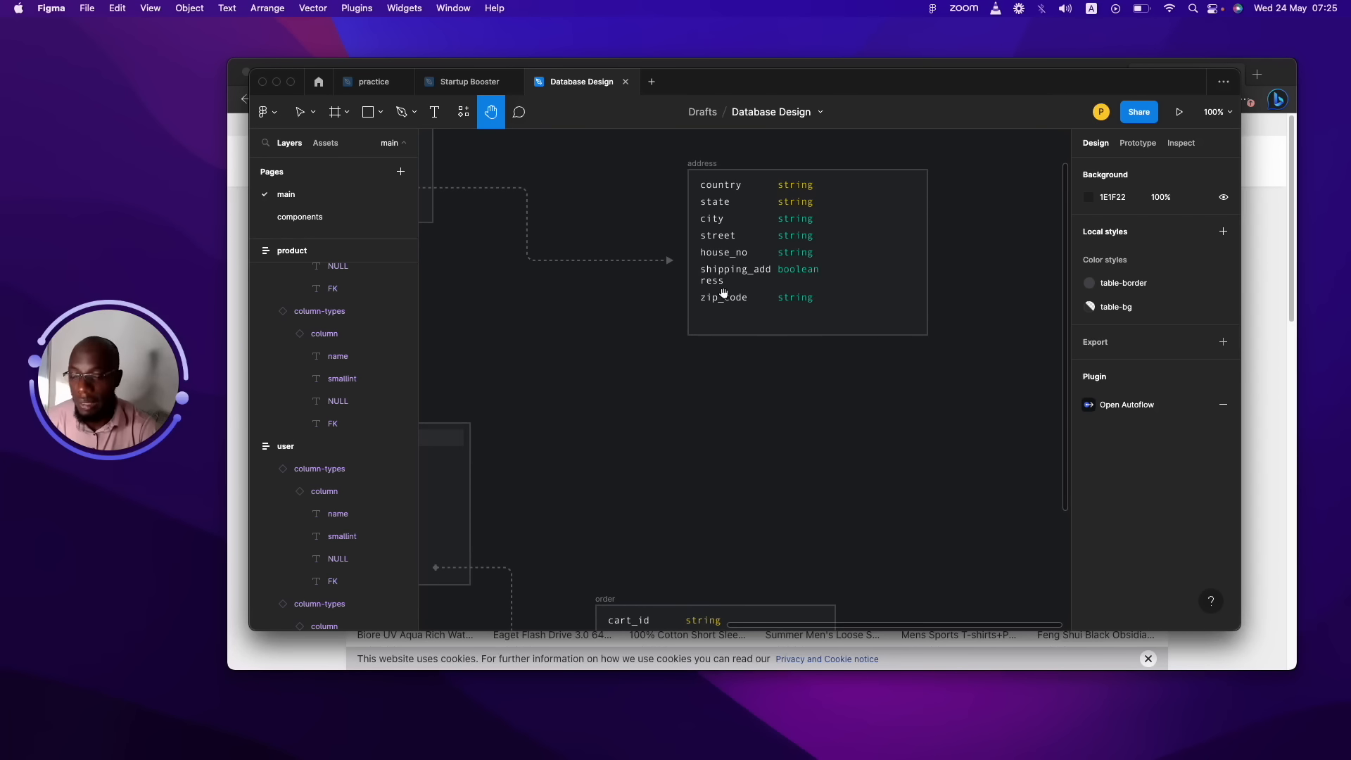
left_click(793, 300)
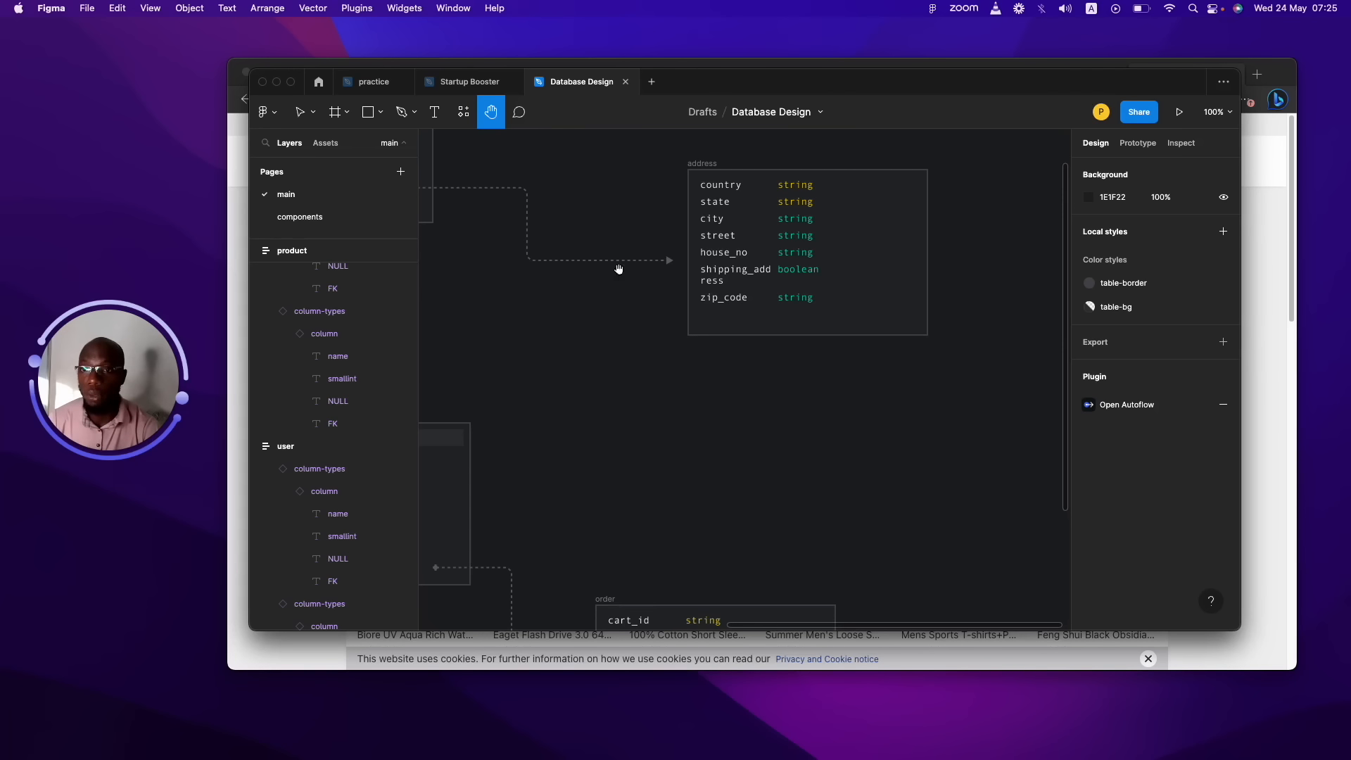
Return to the FlutterFlow project in the browser and start a new Firestore collection.
left_click_drag(846, 81, 0, 485)
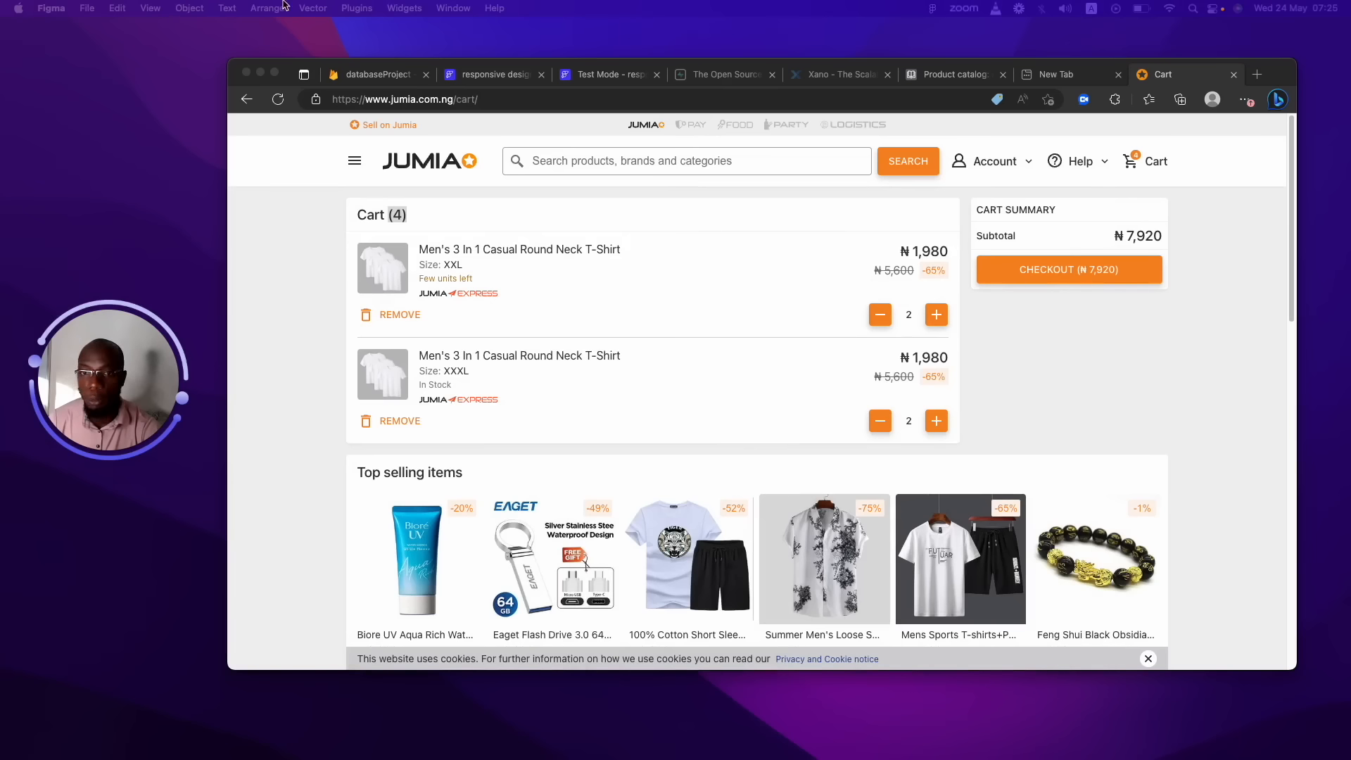
left_click(490, 76)
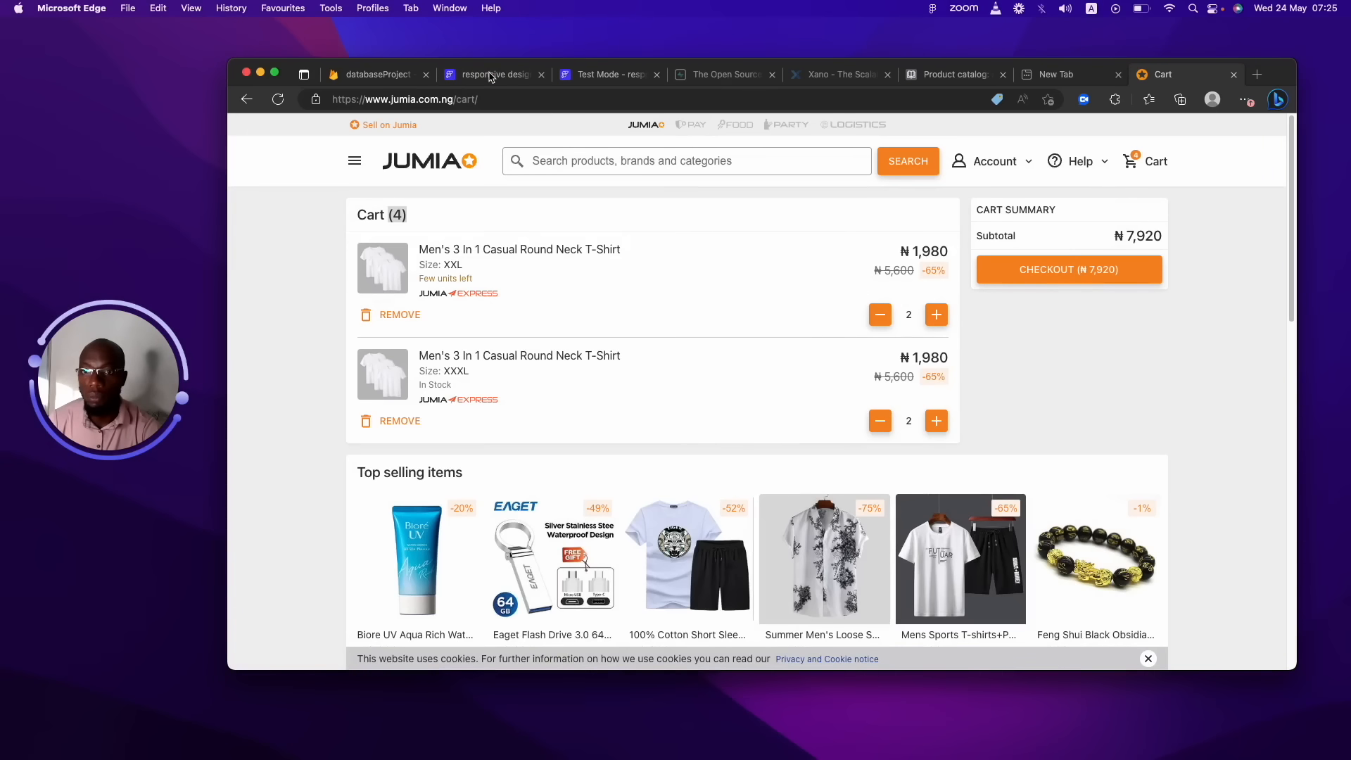
left_click(490, 76)
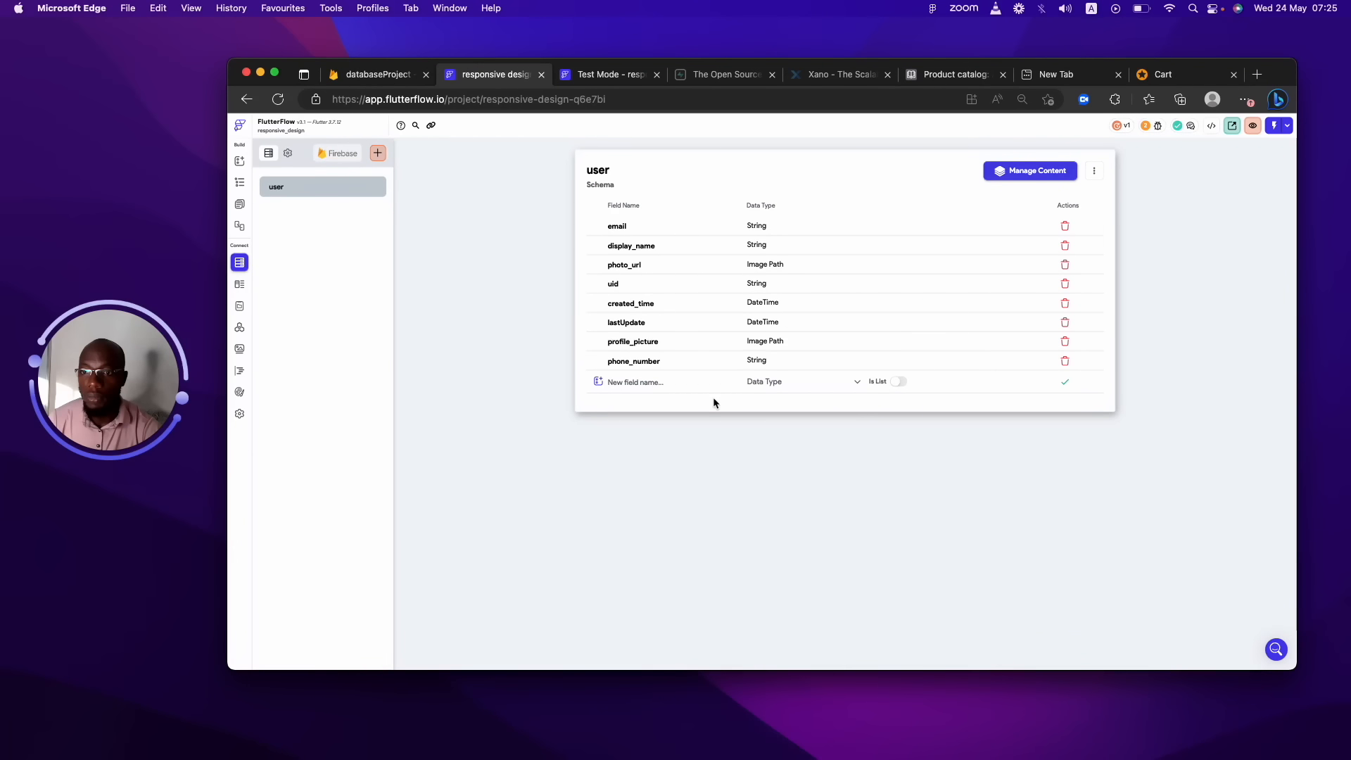
left_click(378, 152)
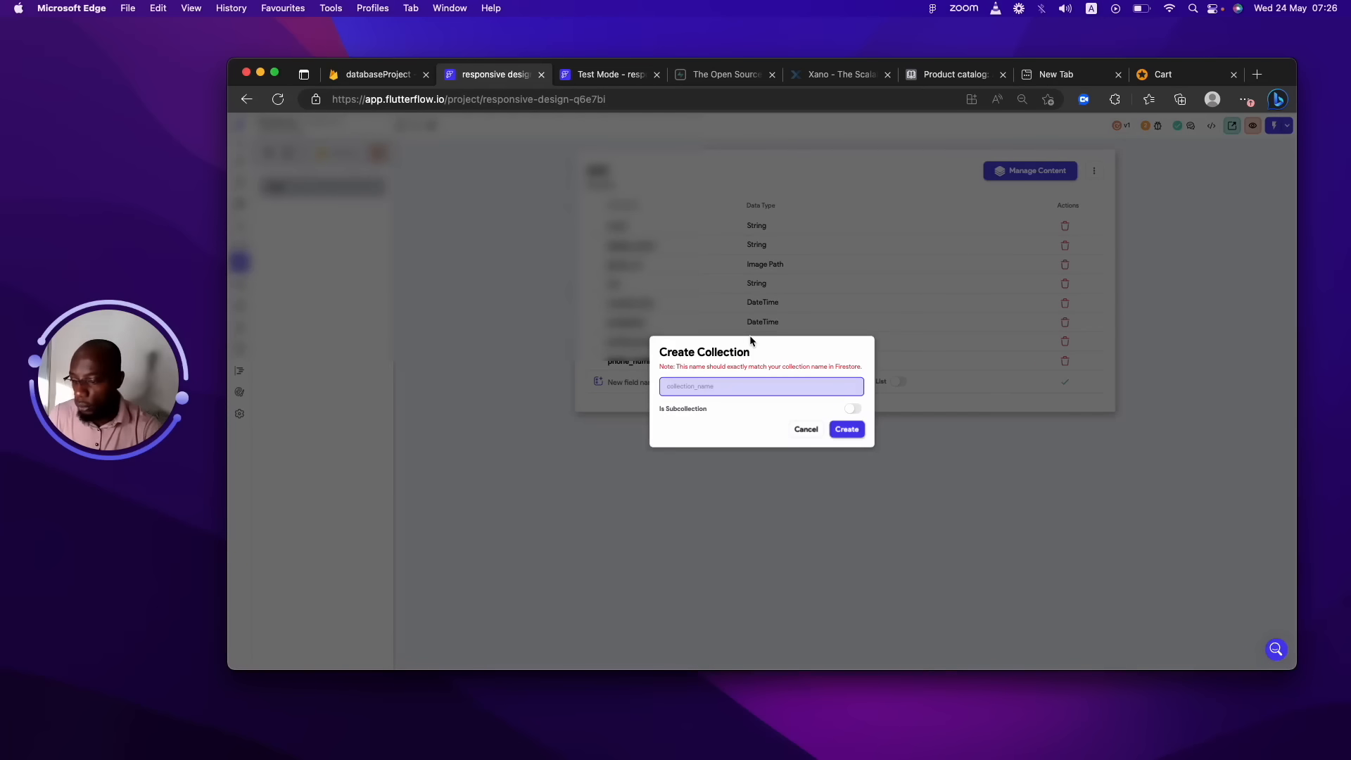
Create the product collection from scratch and add an id field of type String.
type("prod")
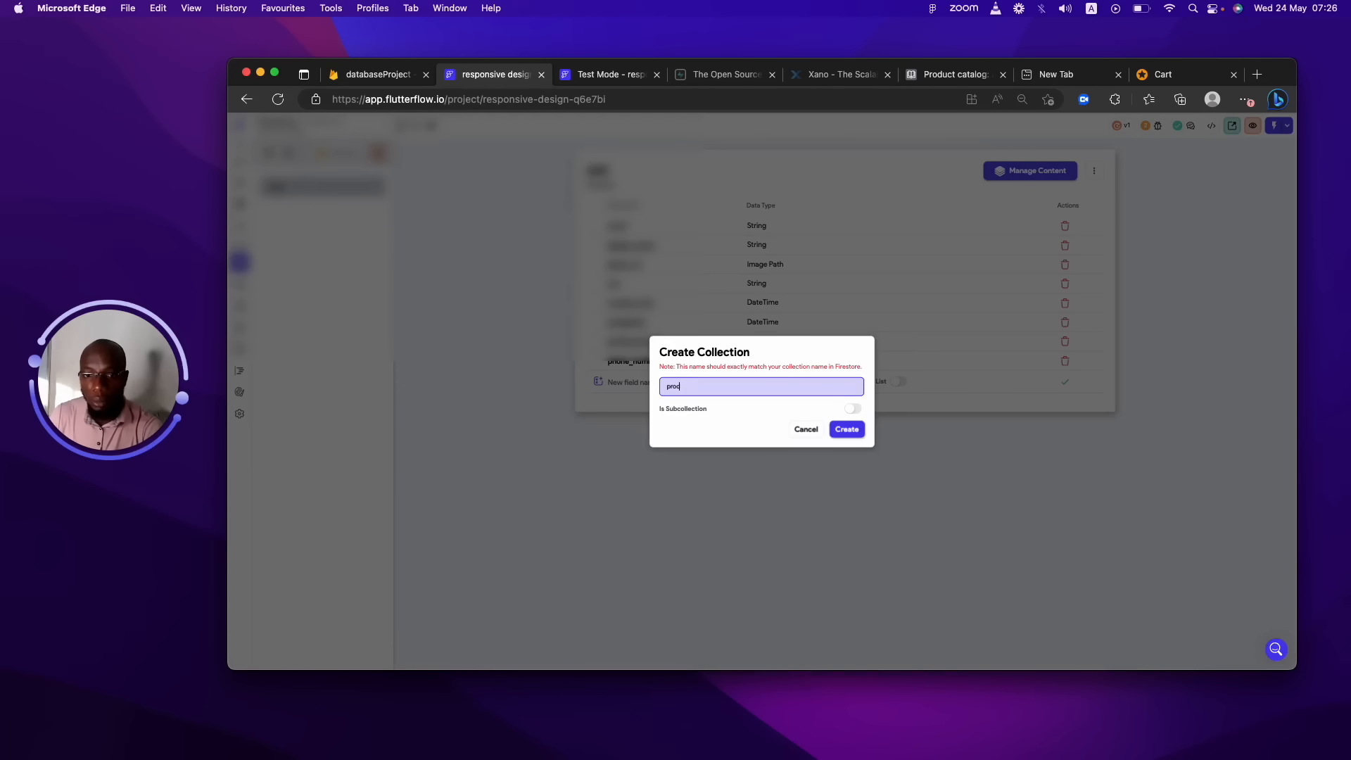
type("cct")
left_click(846, 429)
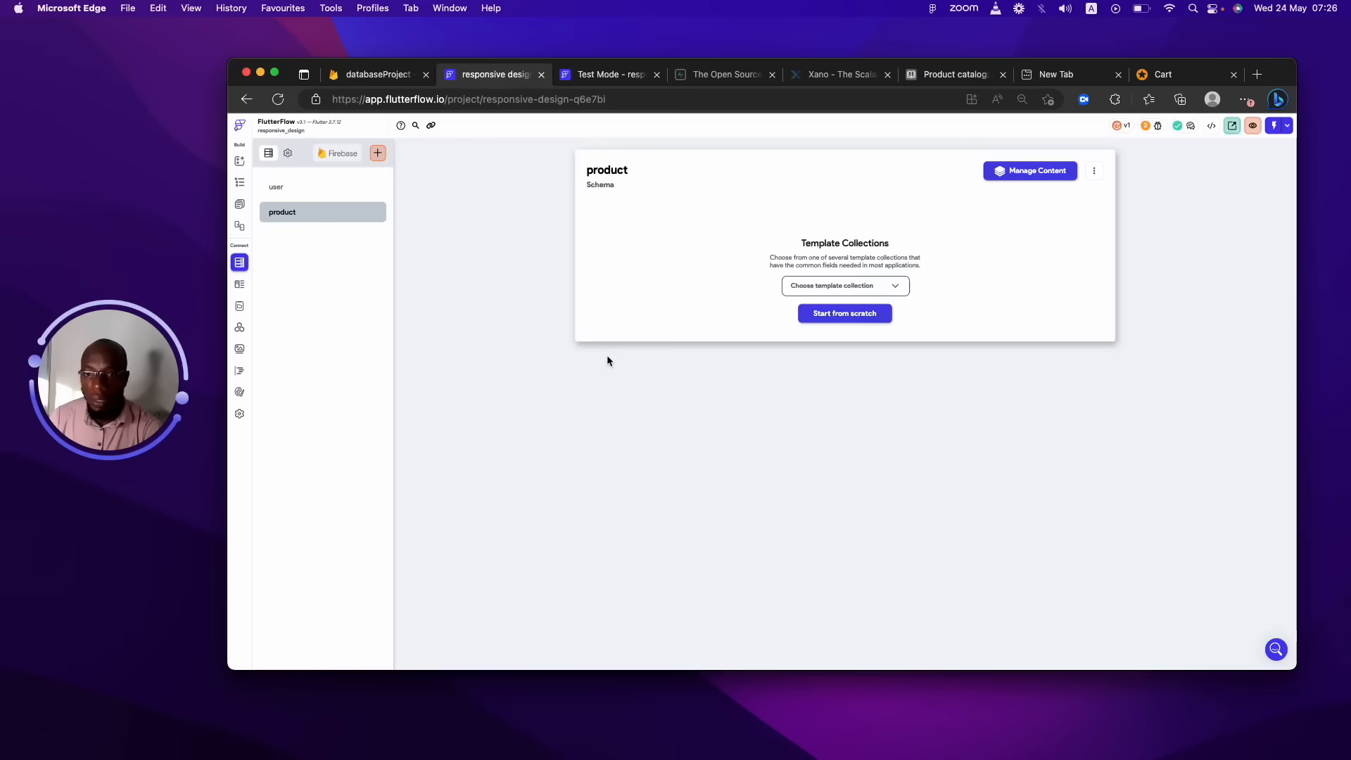
left_click(847, 313)
left_click(683, 233)
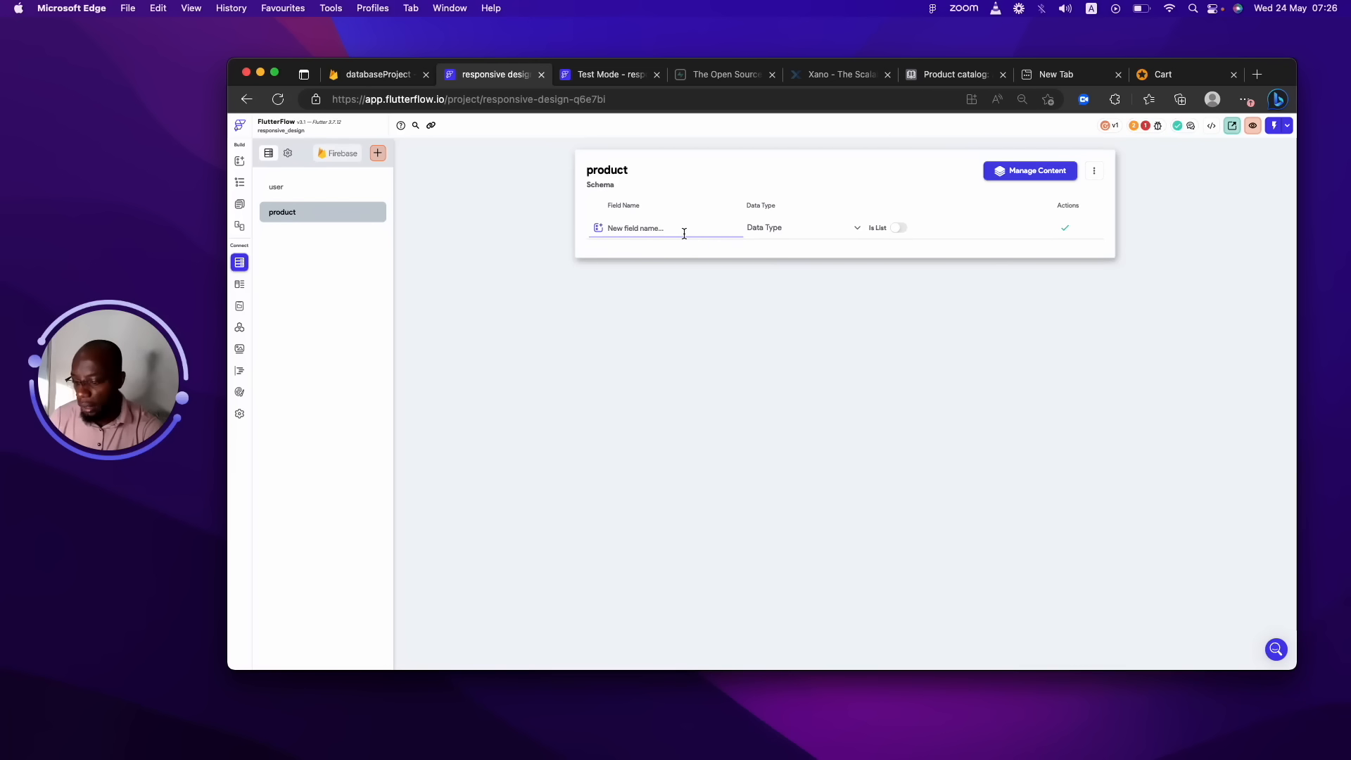
type("id")
left_click(788, 232)
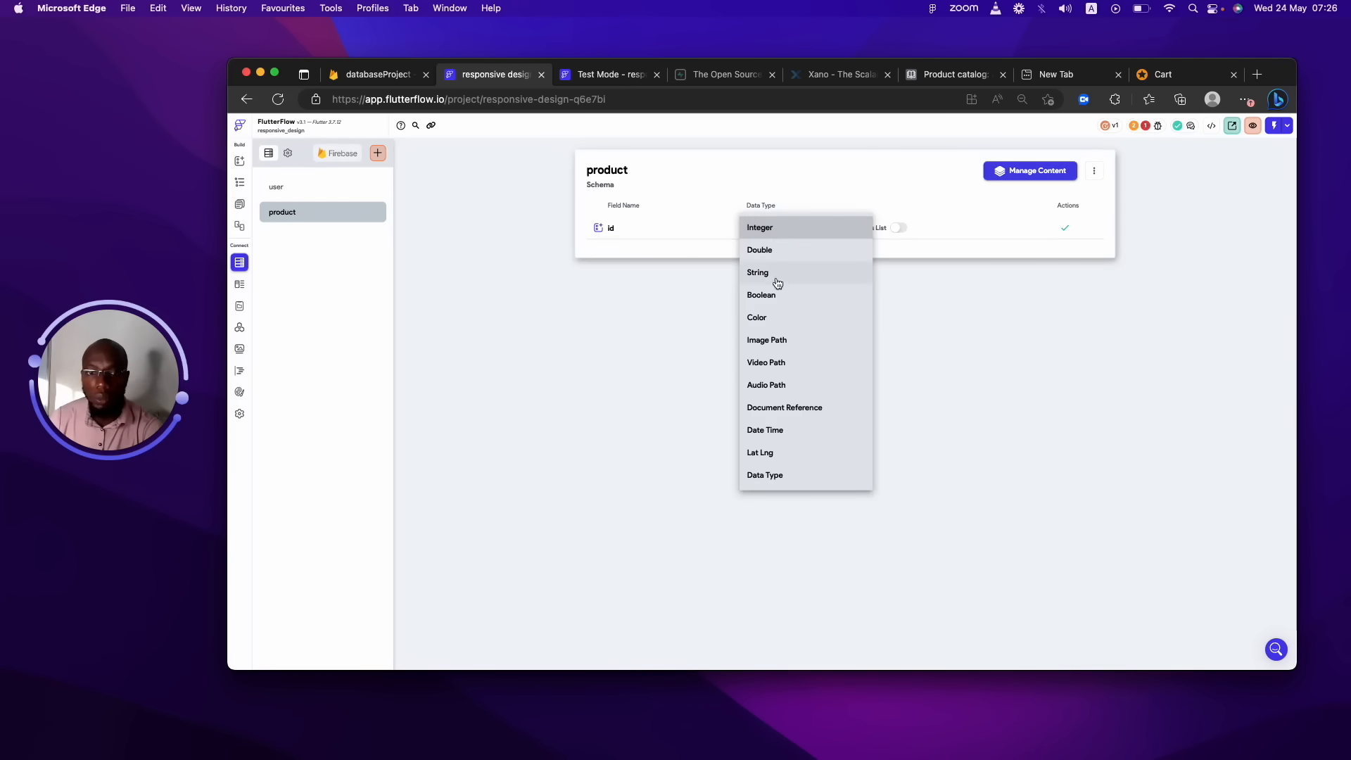
left_click(774, 276)
left_click(1064, 227)
Add a name field of type String to product.
left_click(716, 242)
type("name")
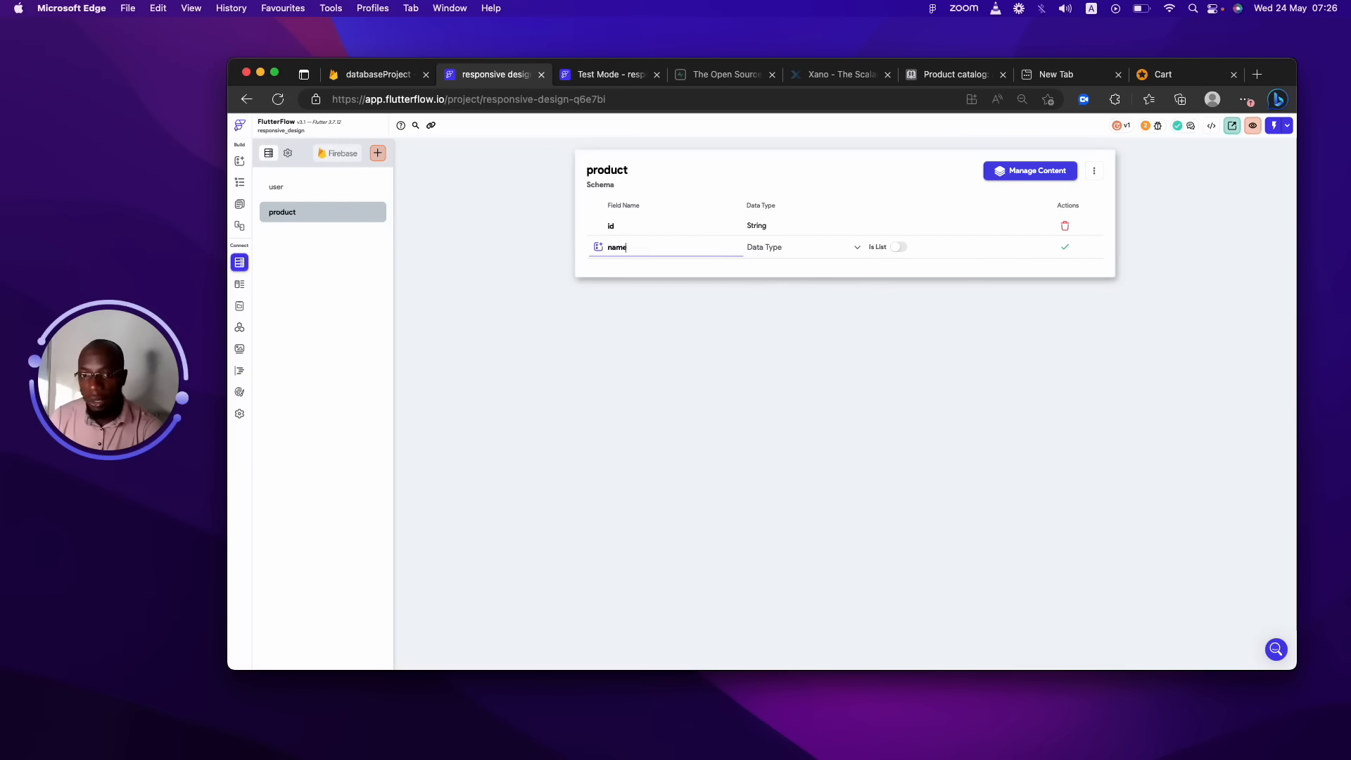
key("Tab")
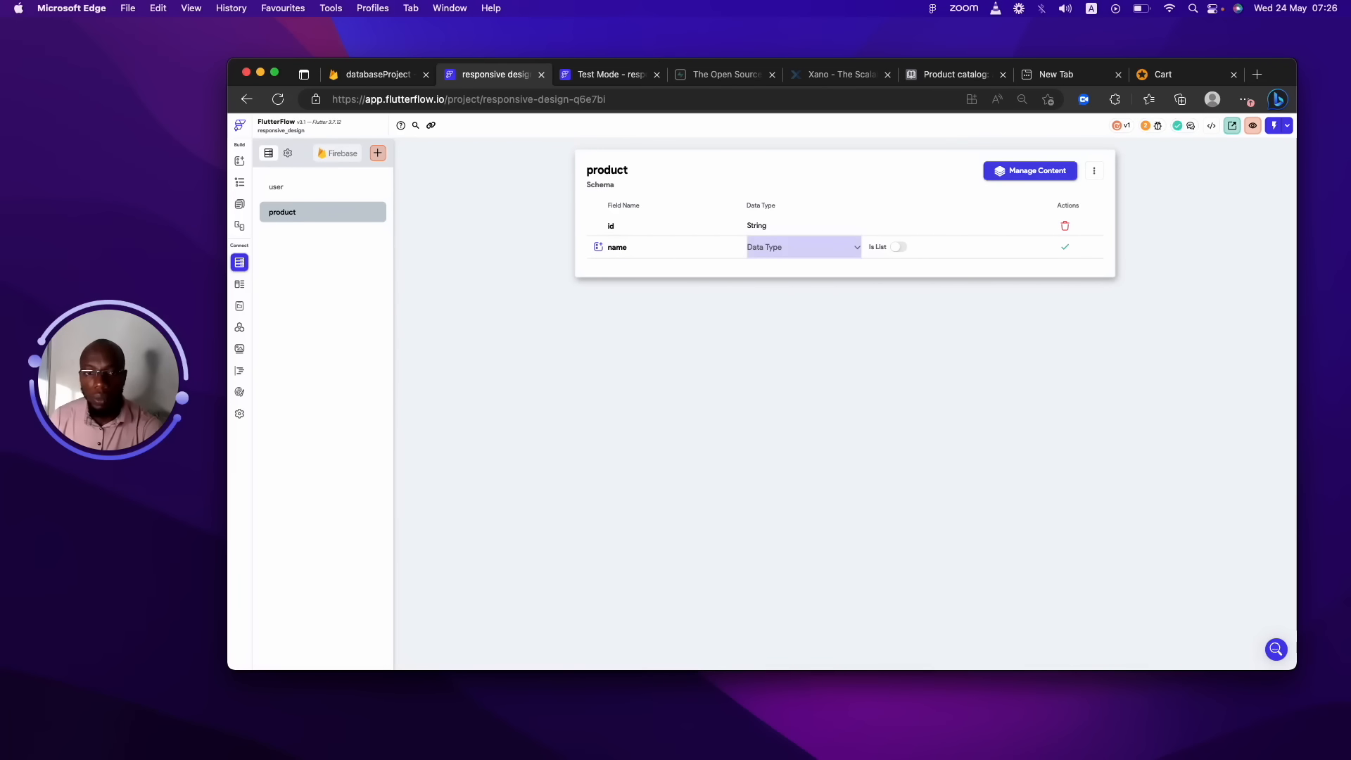
left_click(774, 252)
left_click(768, 292)
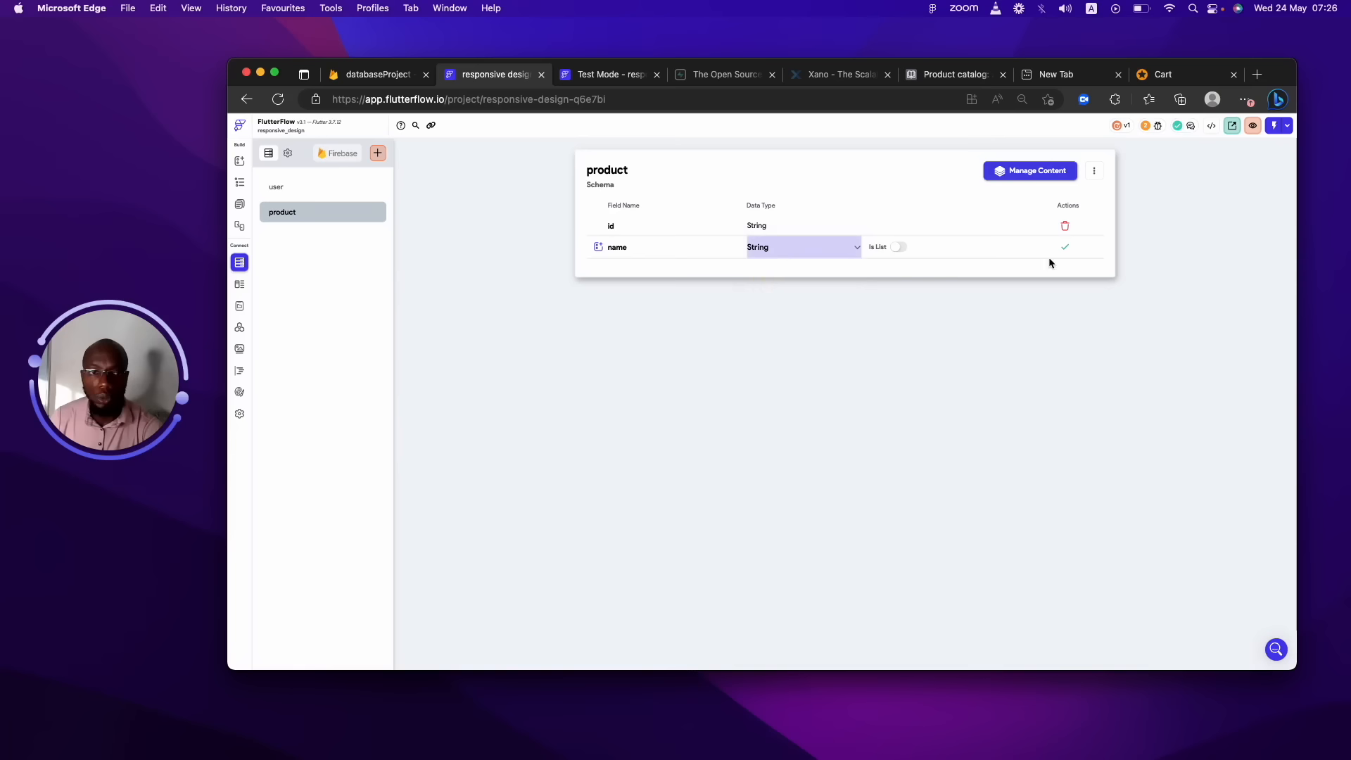
left_click(1065, 247)
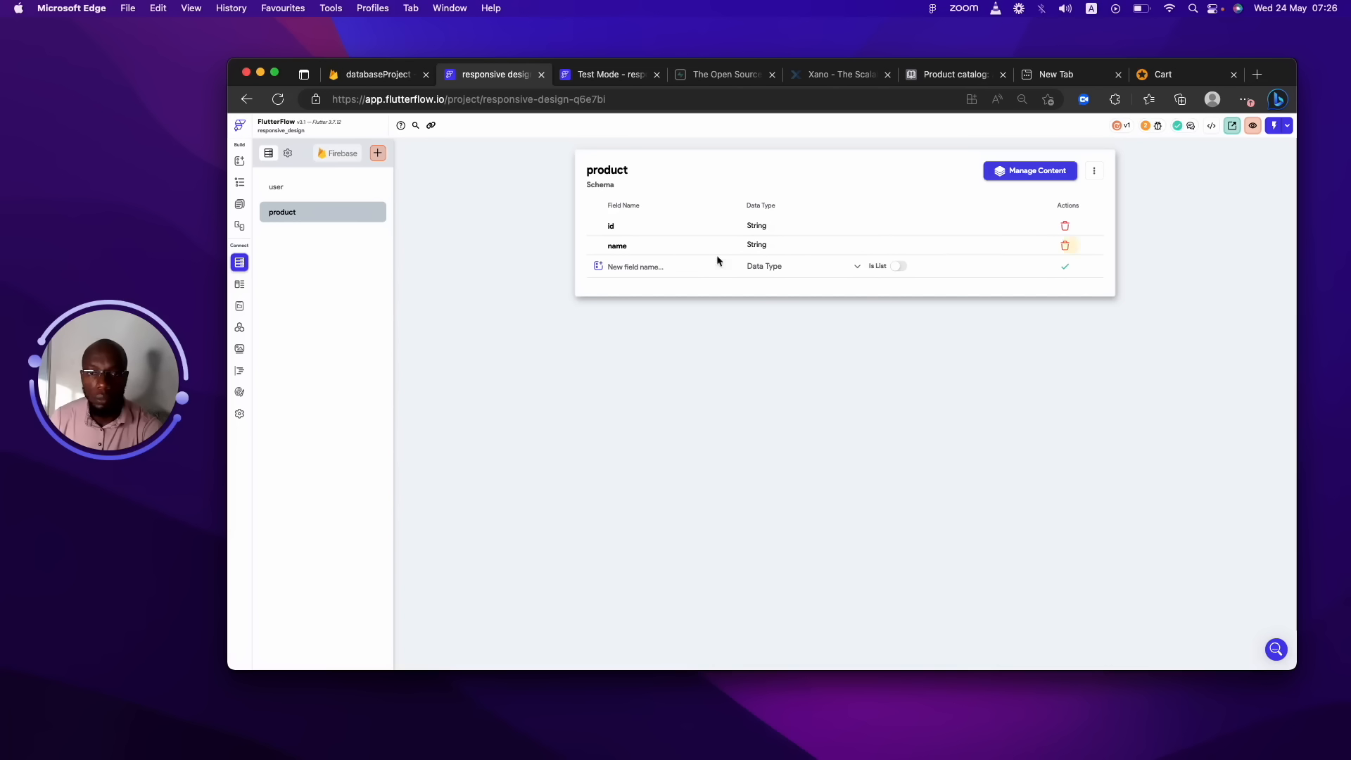
Add a String description field, then begin a new price field.
left_click(680, 267)
type("desc")
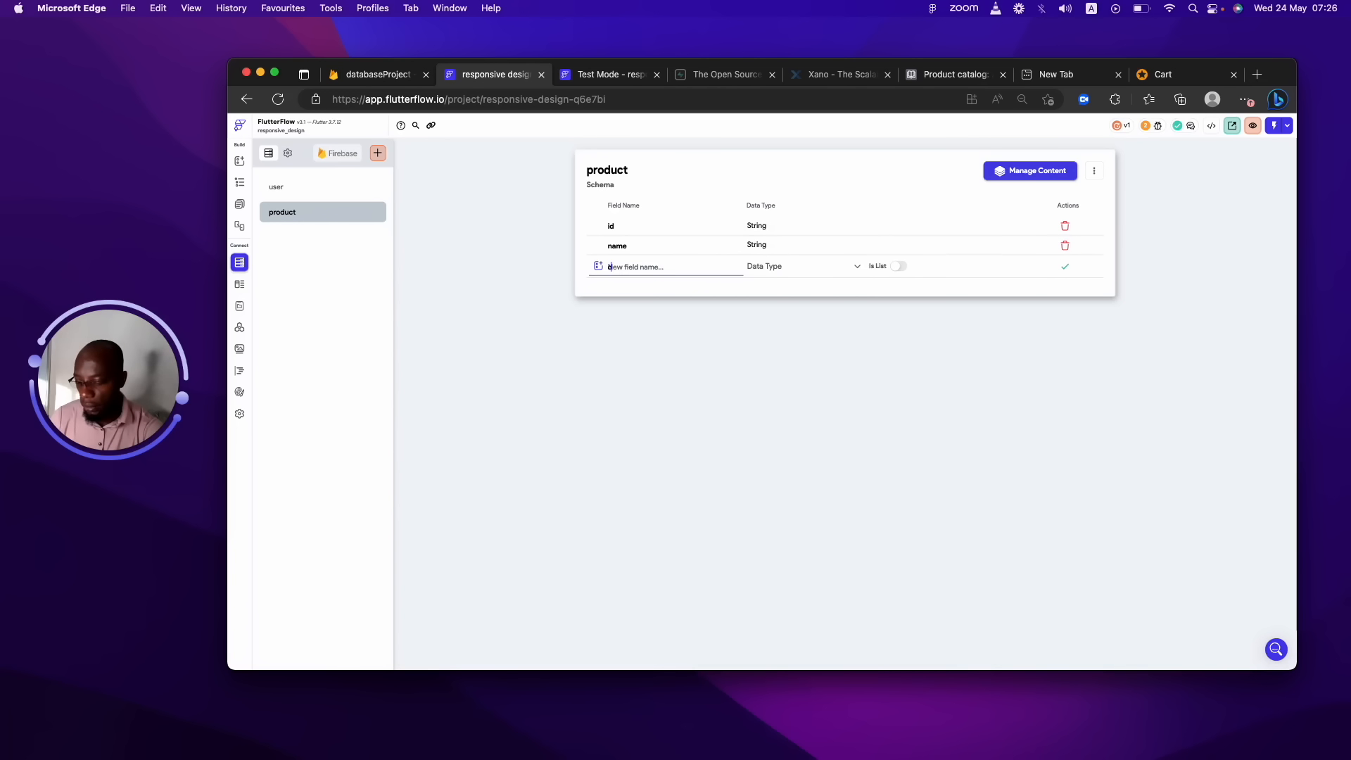
type("ription")
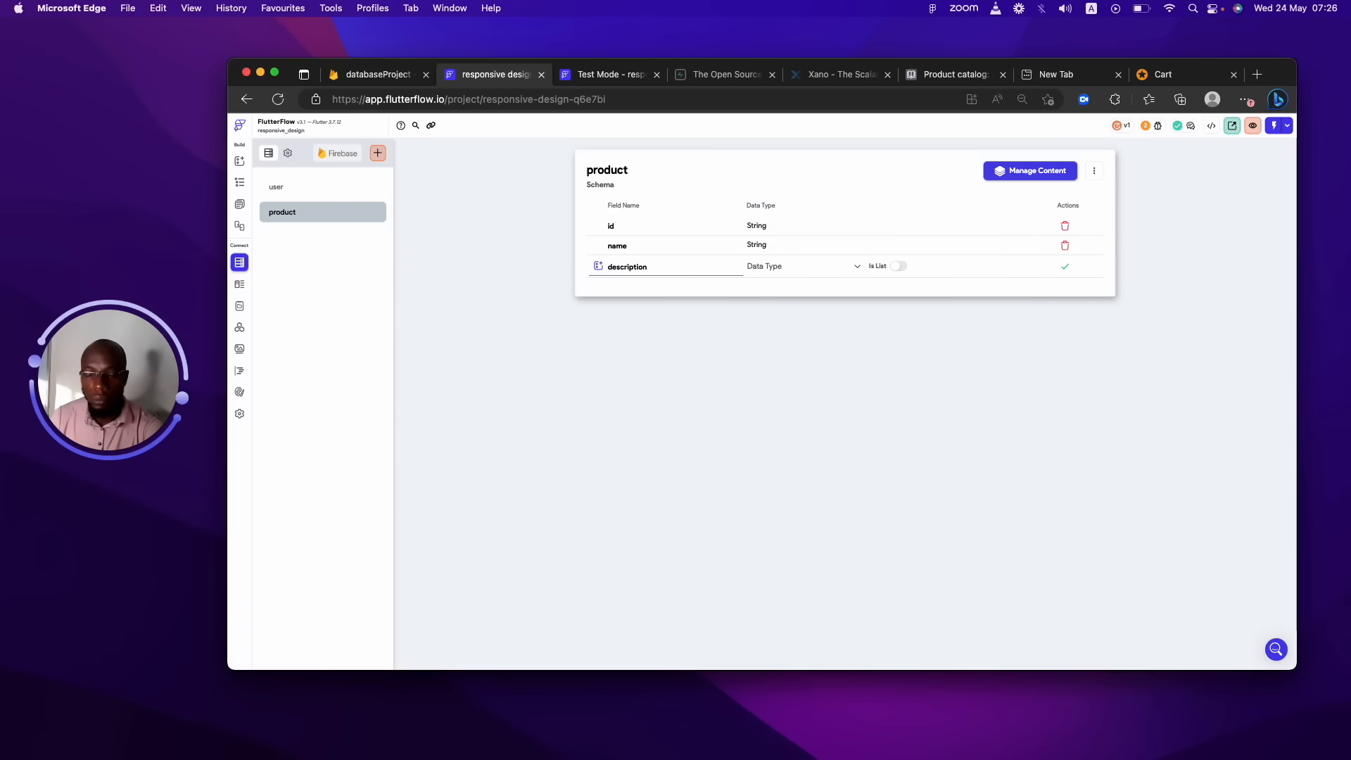
key("Tab")
key("Return")
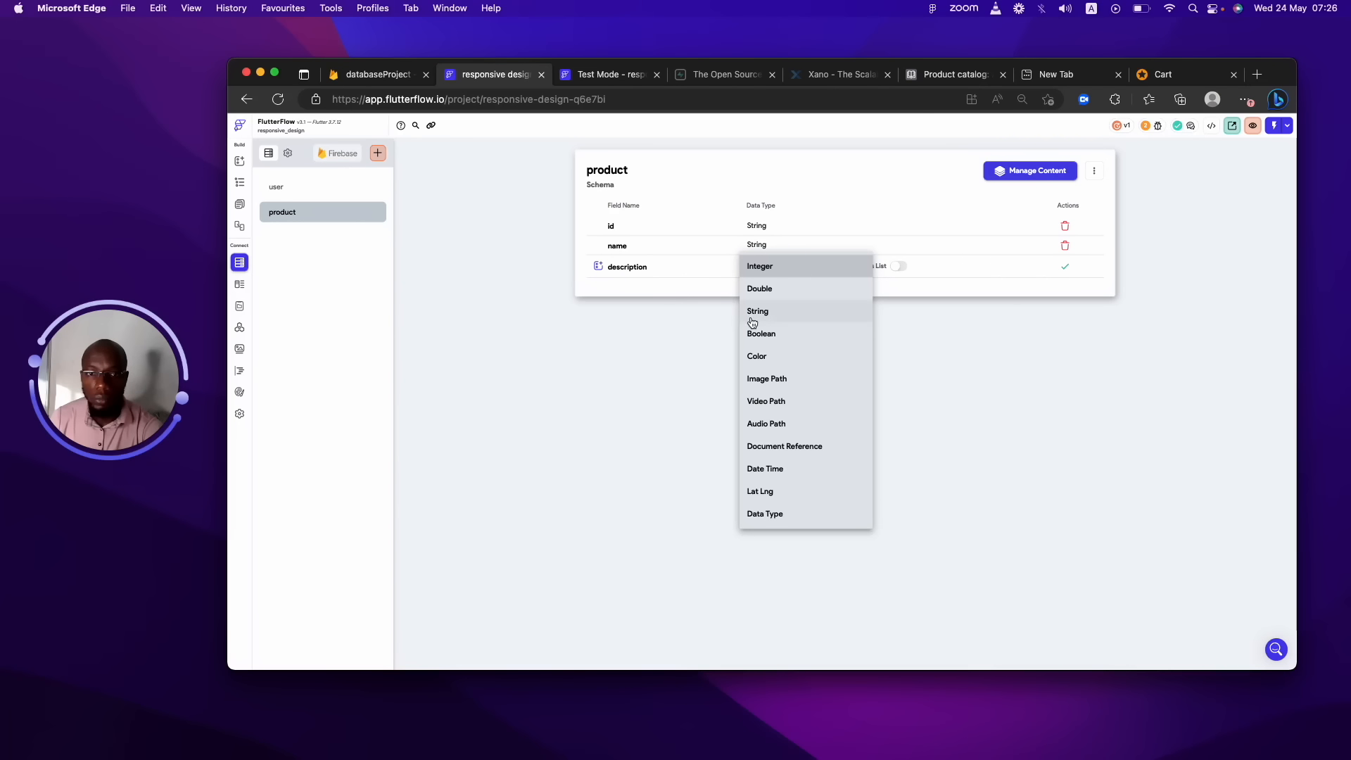
left_click(760, 313)
key("Return")
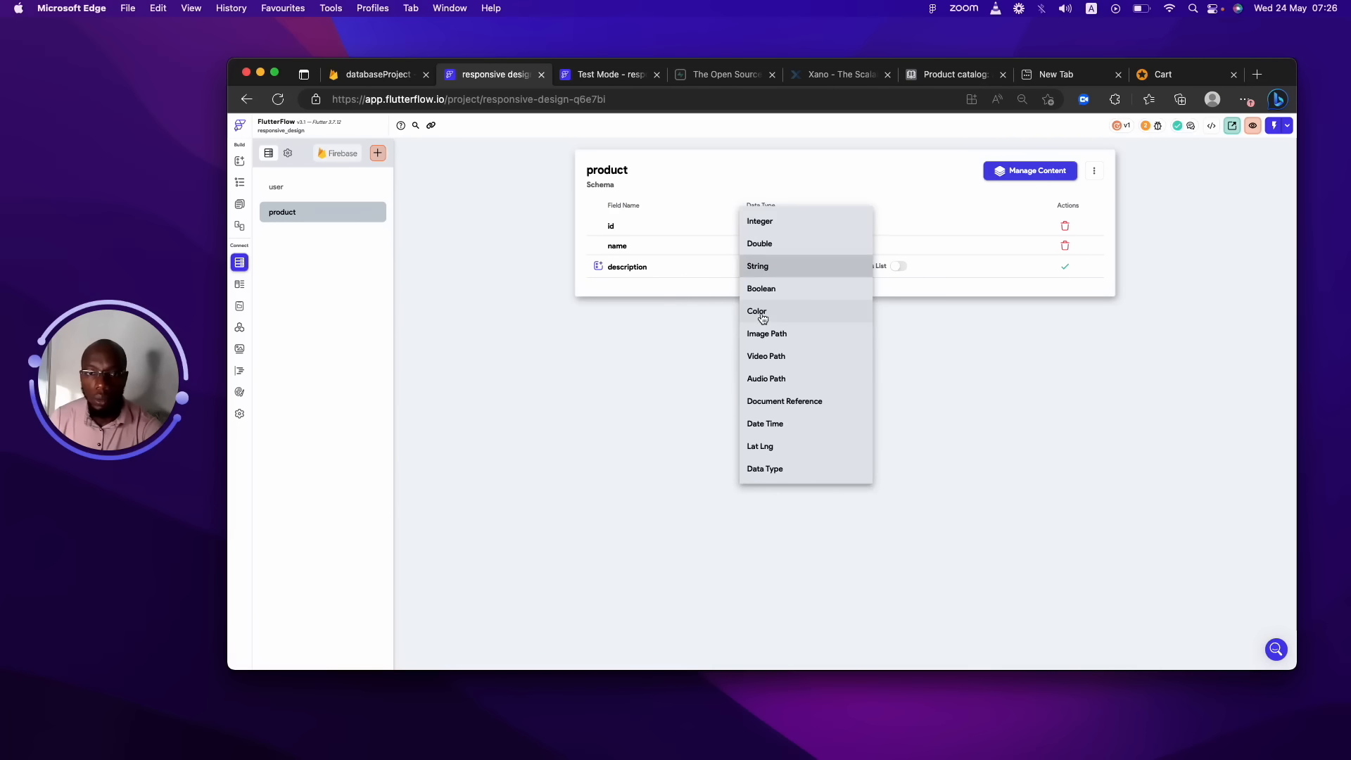
key("Down")
key("Down")
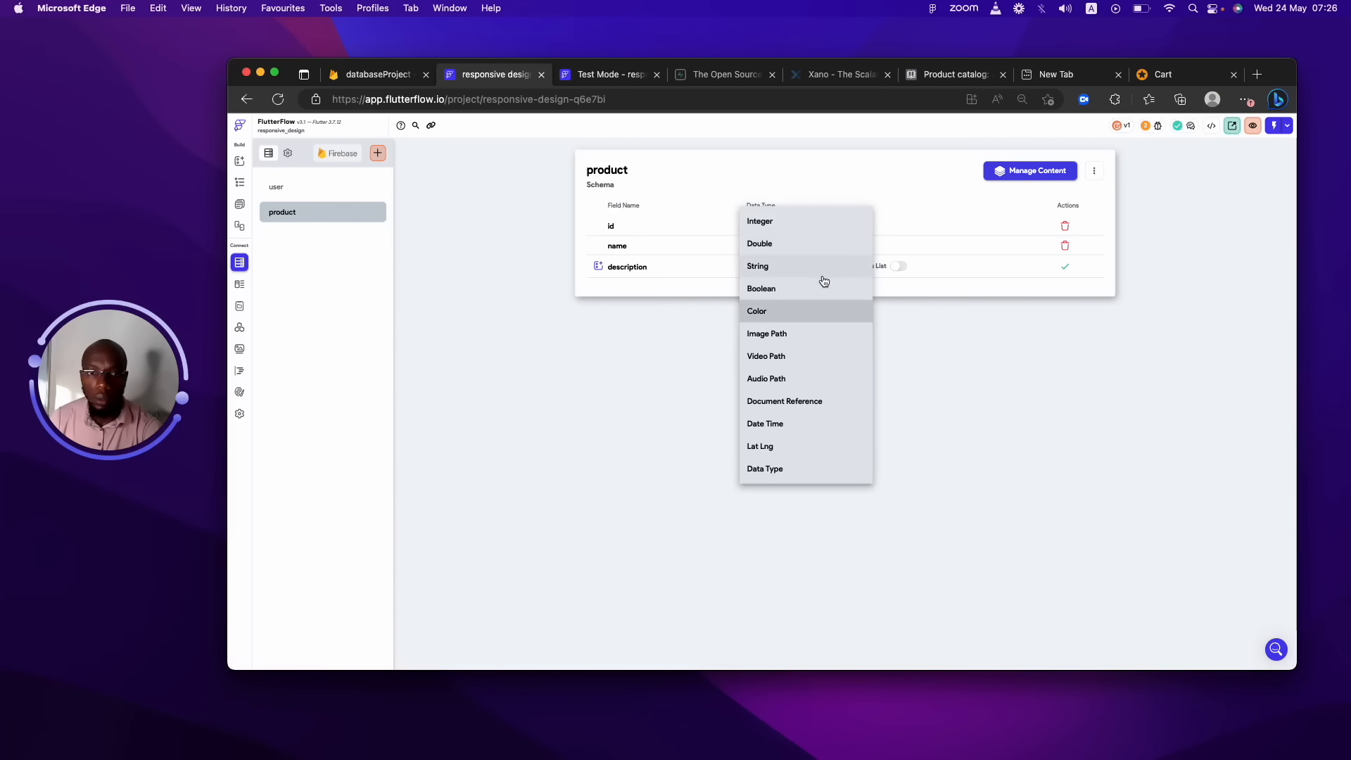
left_click(823, 277)
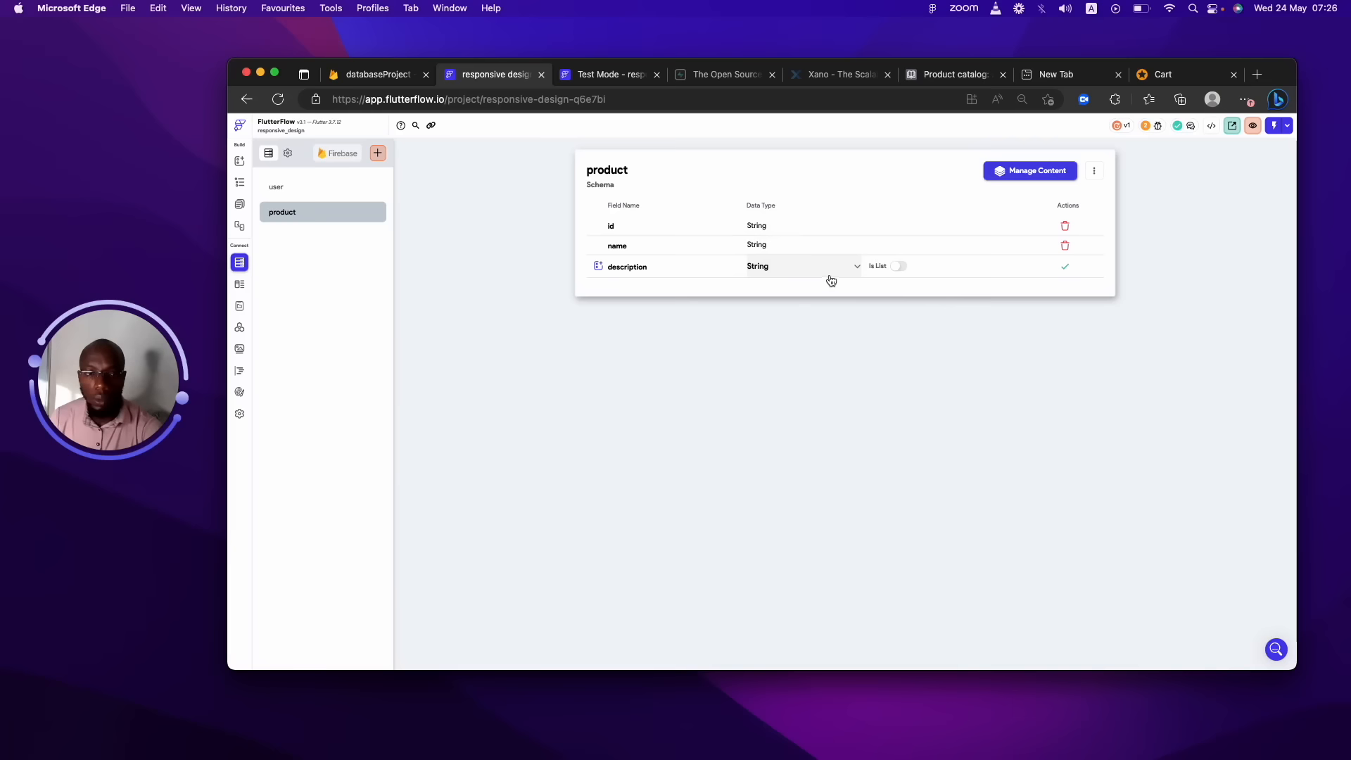
left_click(1064, 266)
left_click(645, 292)
type("price")
left_click(784, 293)
Save price as Double and add a created_at field of type DateTime.
left_click(770, 309)
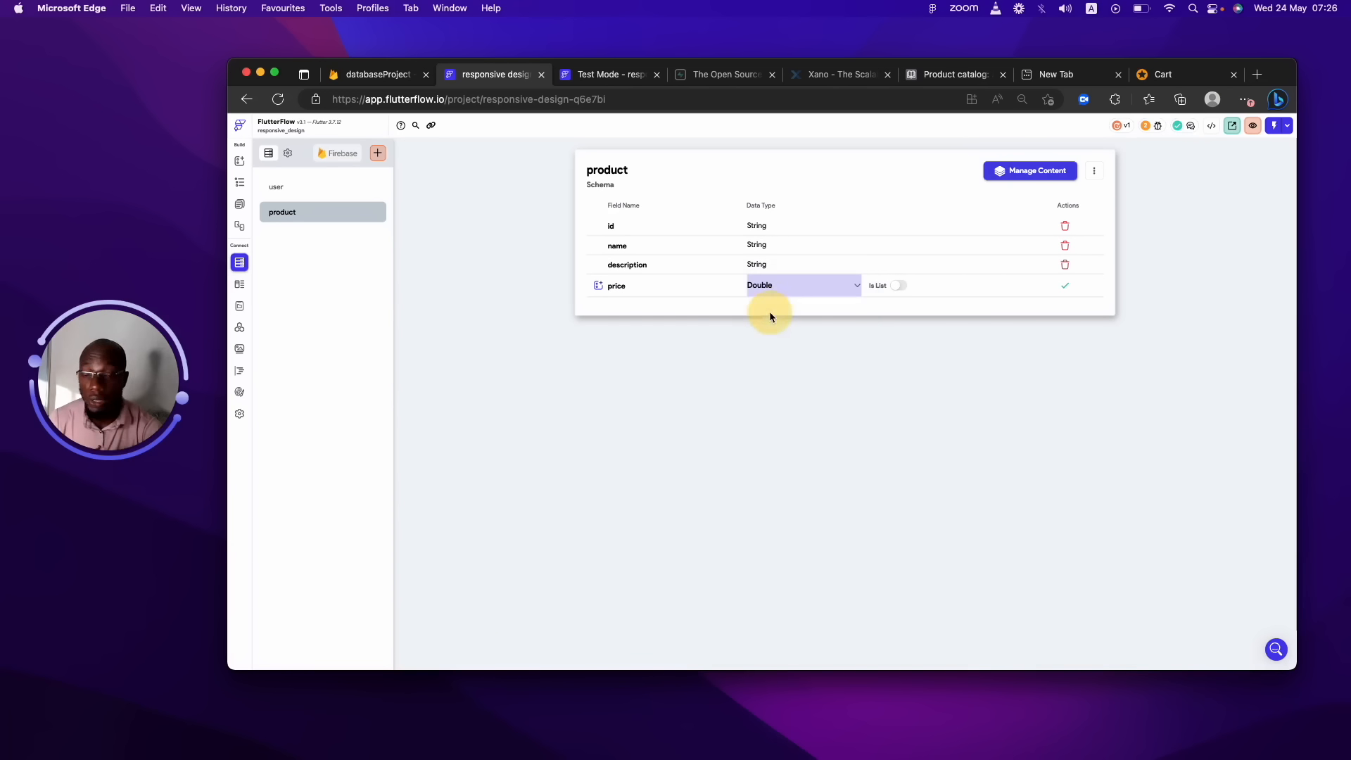
left_click(1064, 285)
left_click(652, 302)
type("cre")
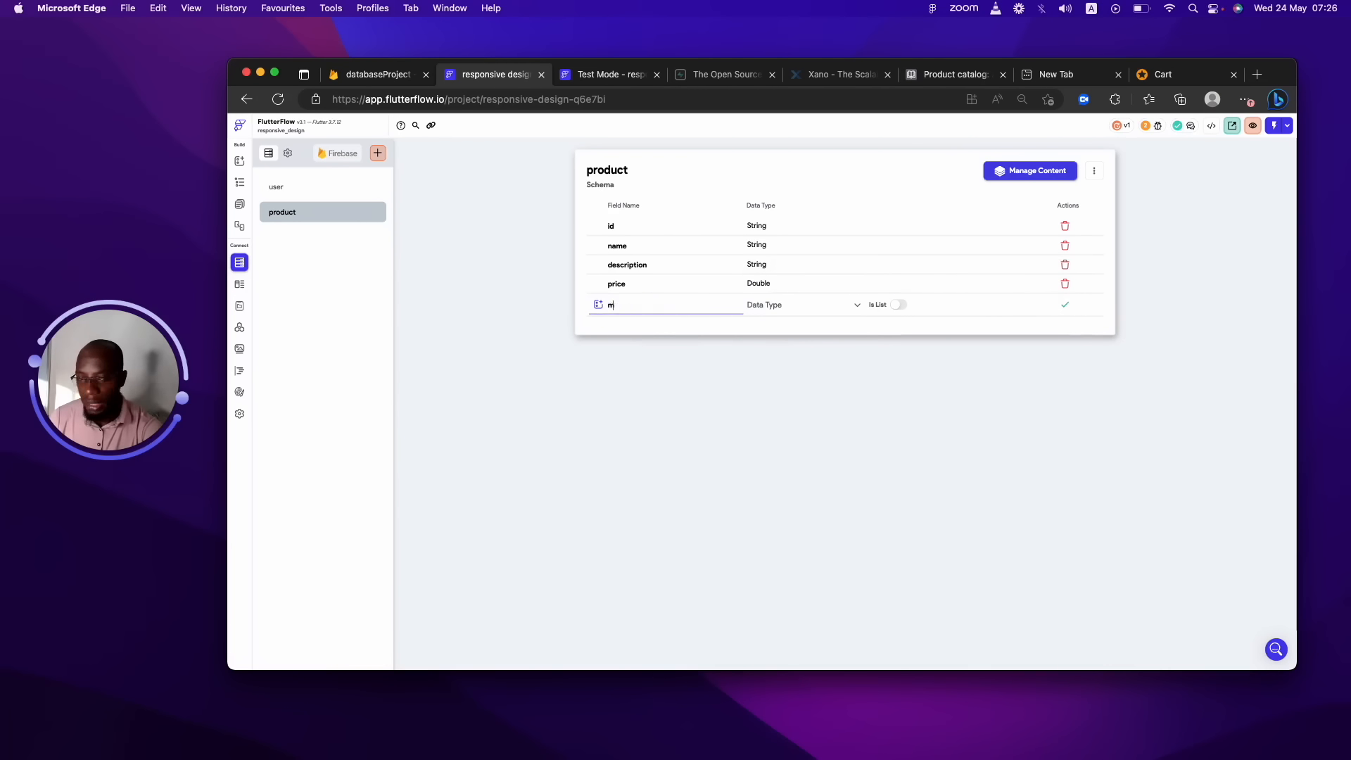
key("BackSpace")
key("BackSpace")
key("BackSpace")
type("created_")
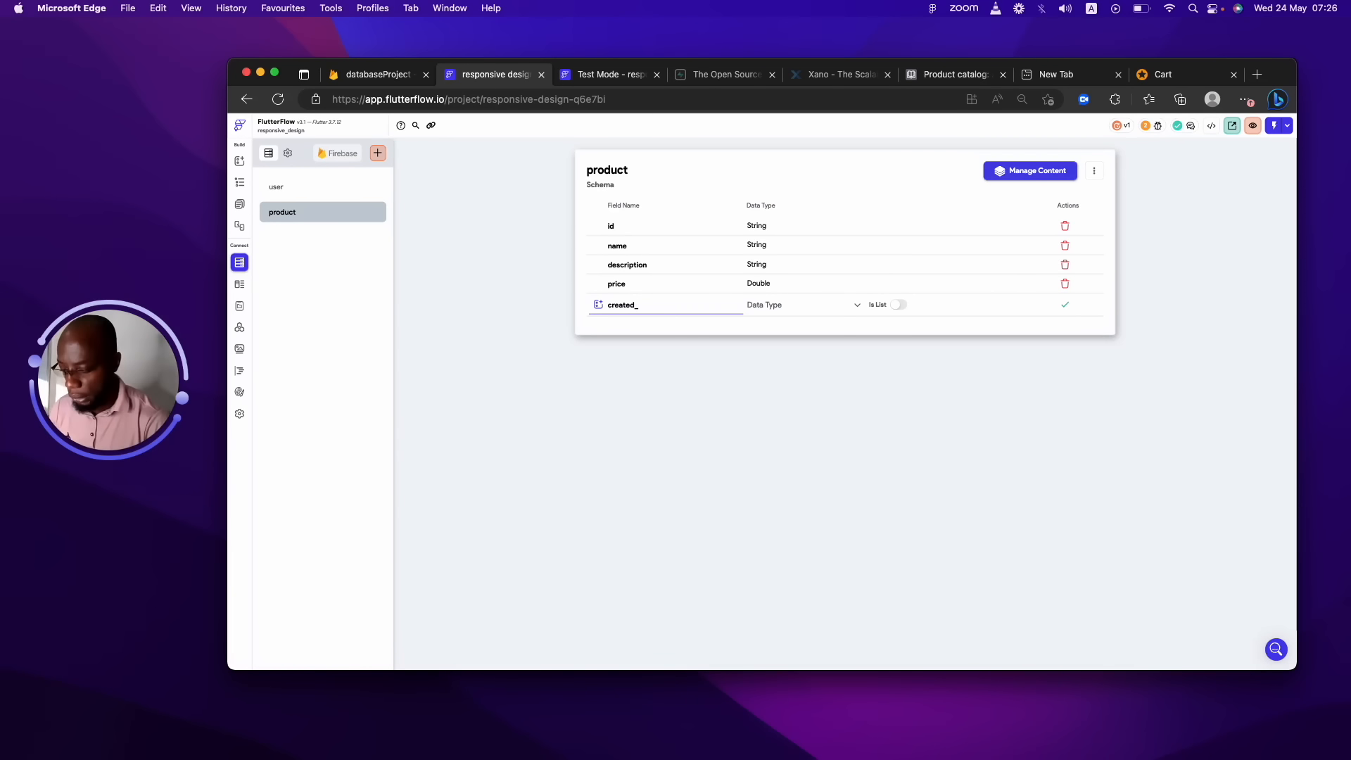
type("at")
left_click(802, 305)
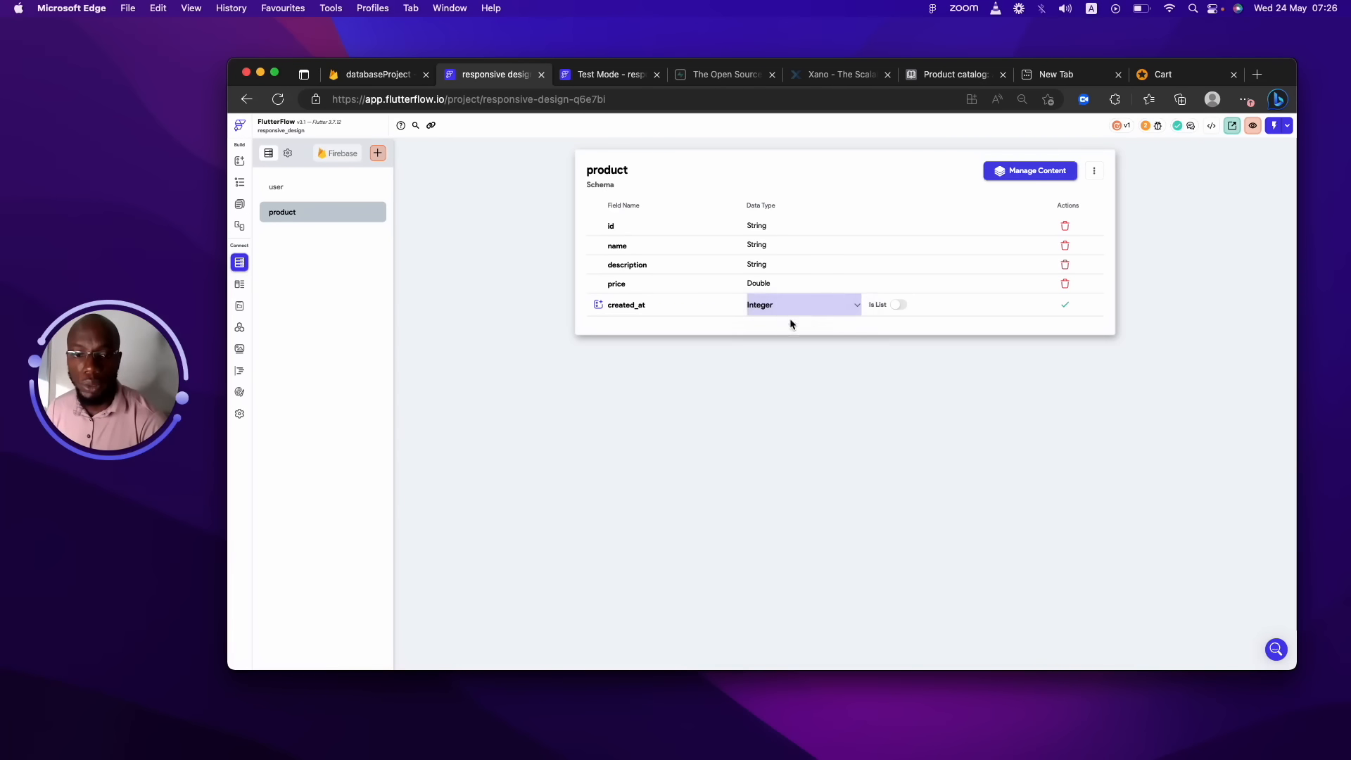
left_click(790, 310)
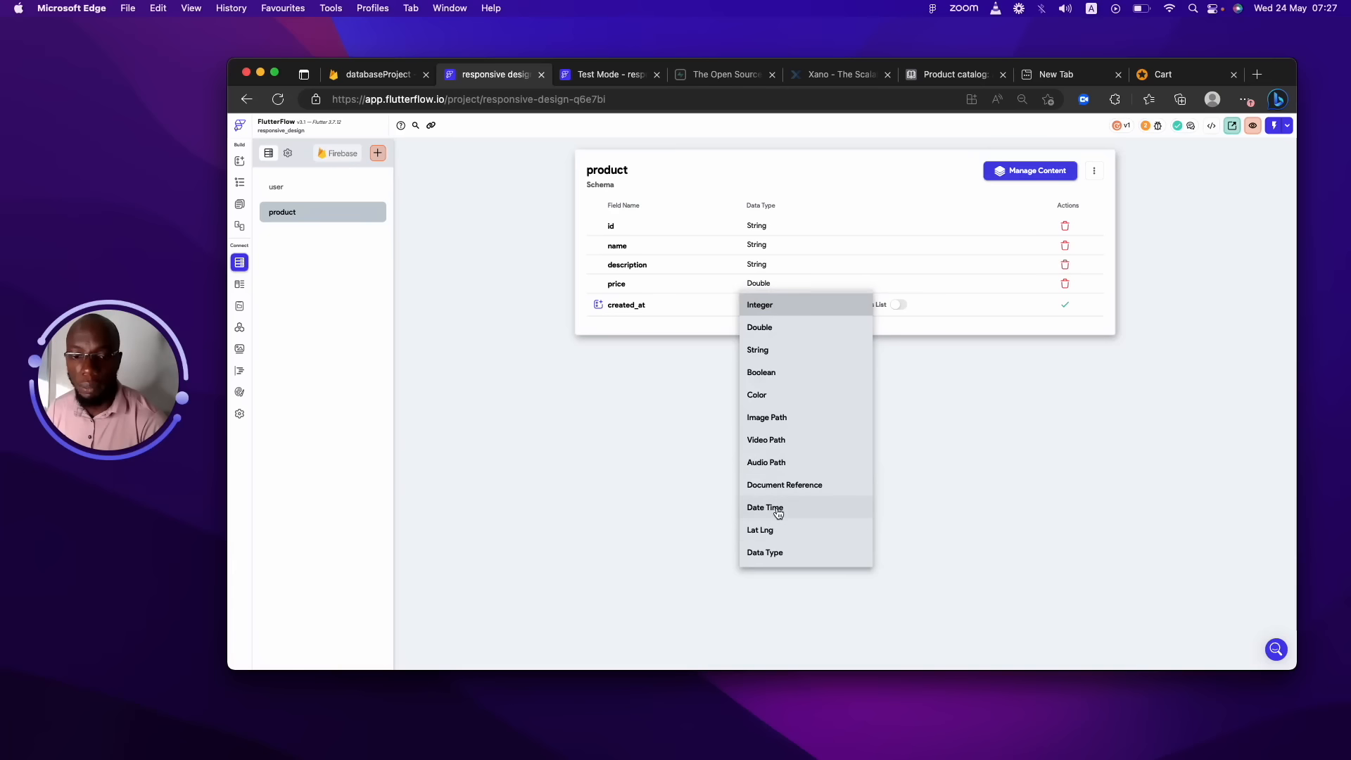
left_click(781, 508)
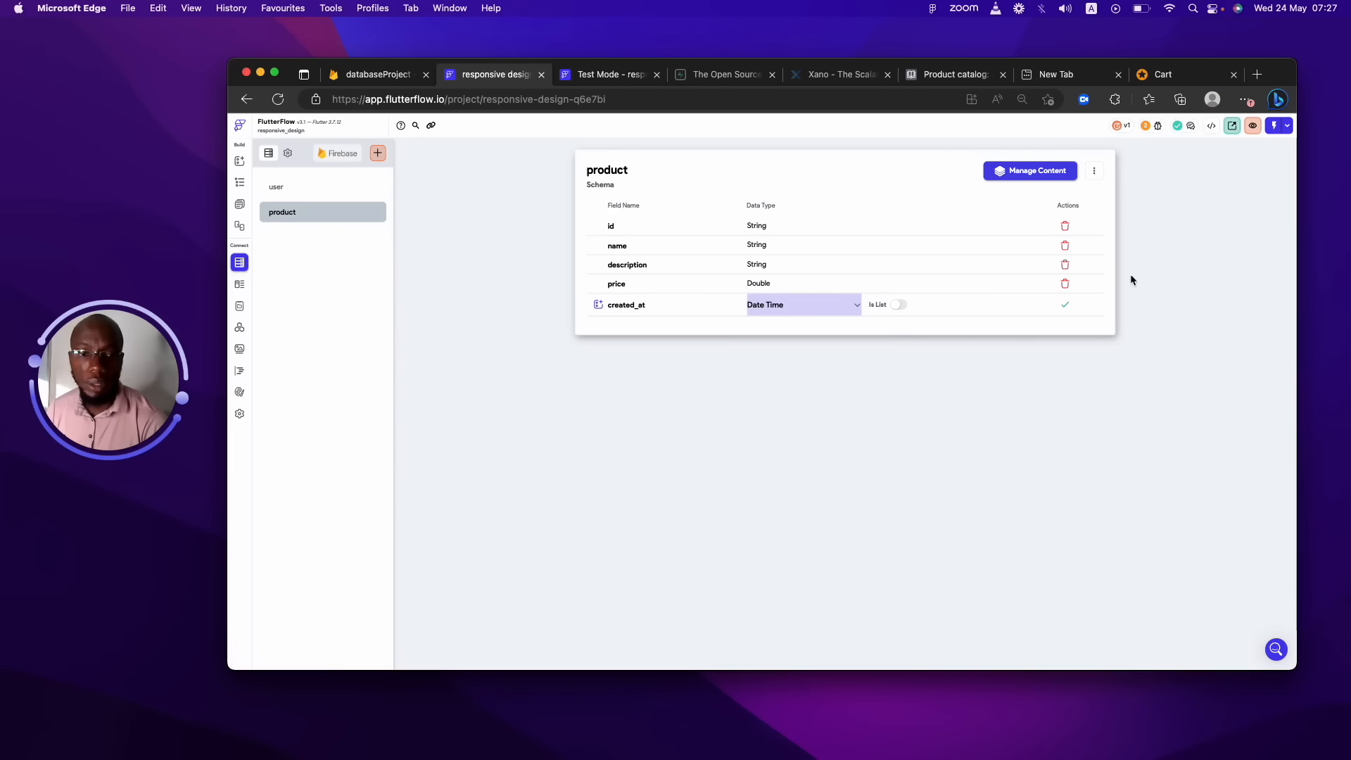
left_click(1067, 306)
Add a modified field of type DateTime to product.
left_click(609, 325)
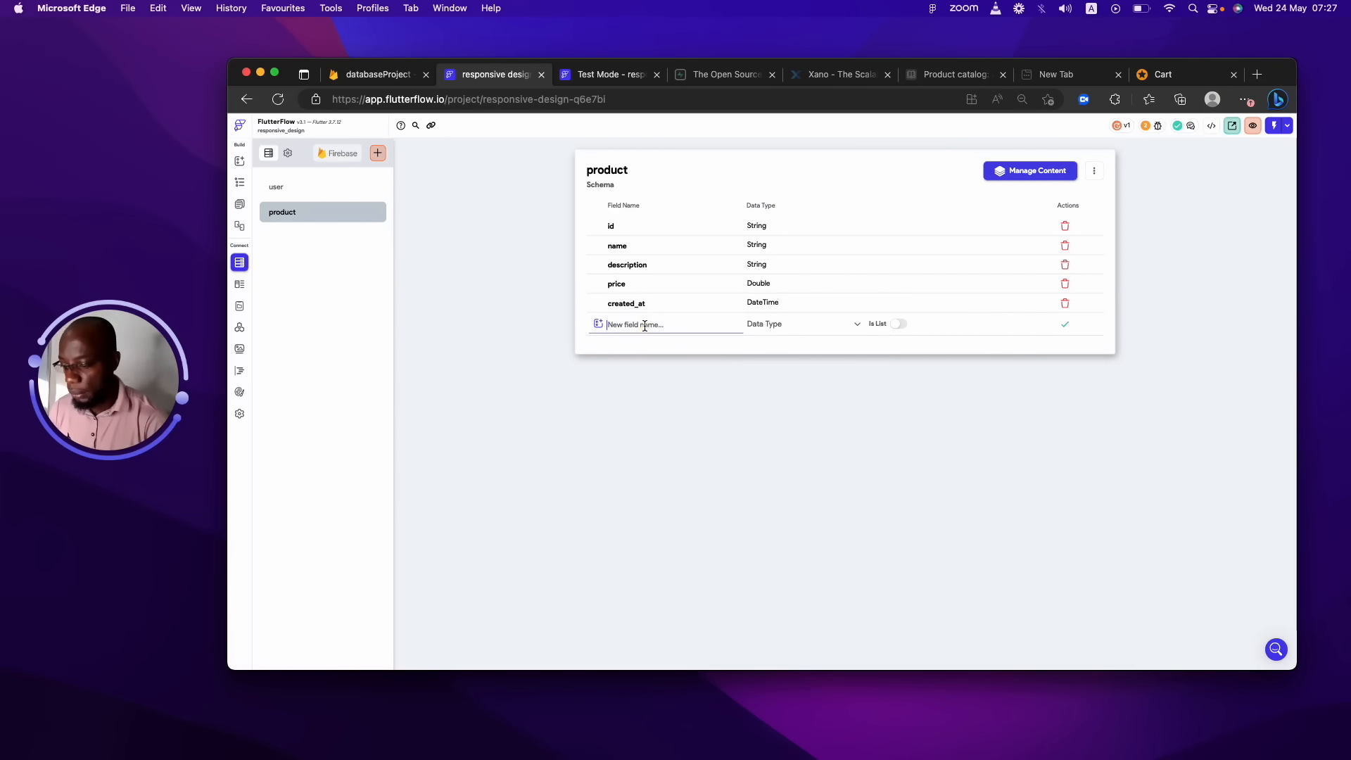
type("moec")
key("BackSpace")
key("BackSpace")
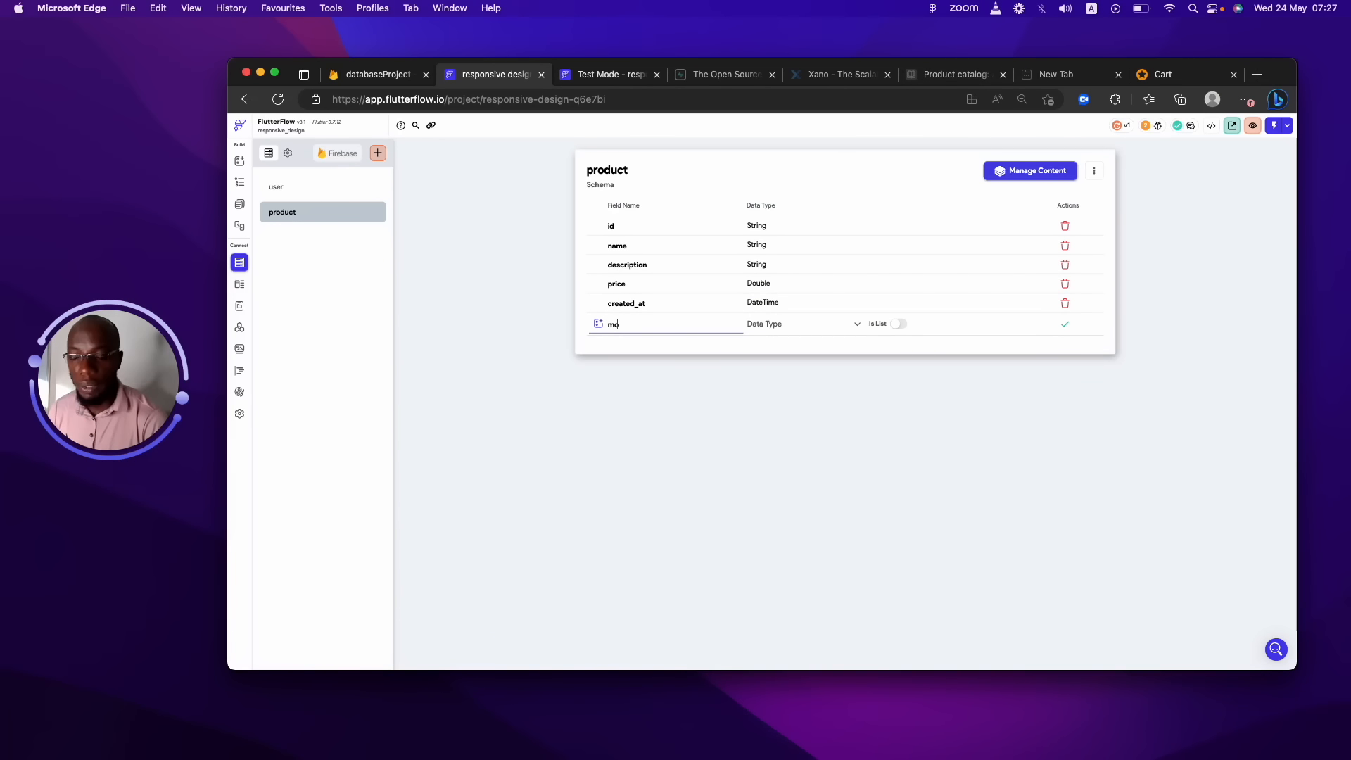
type("dified")
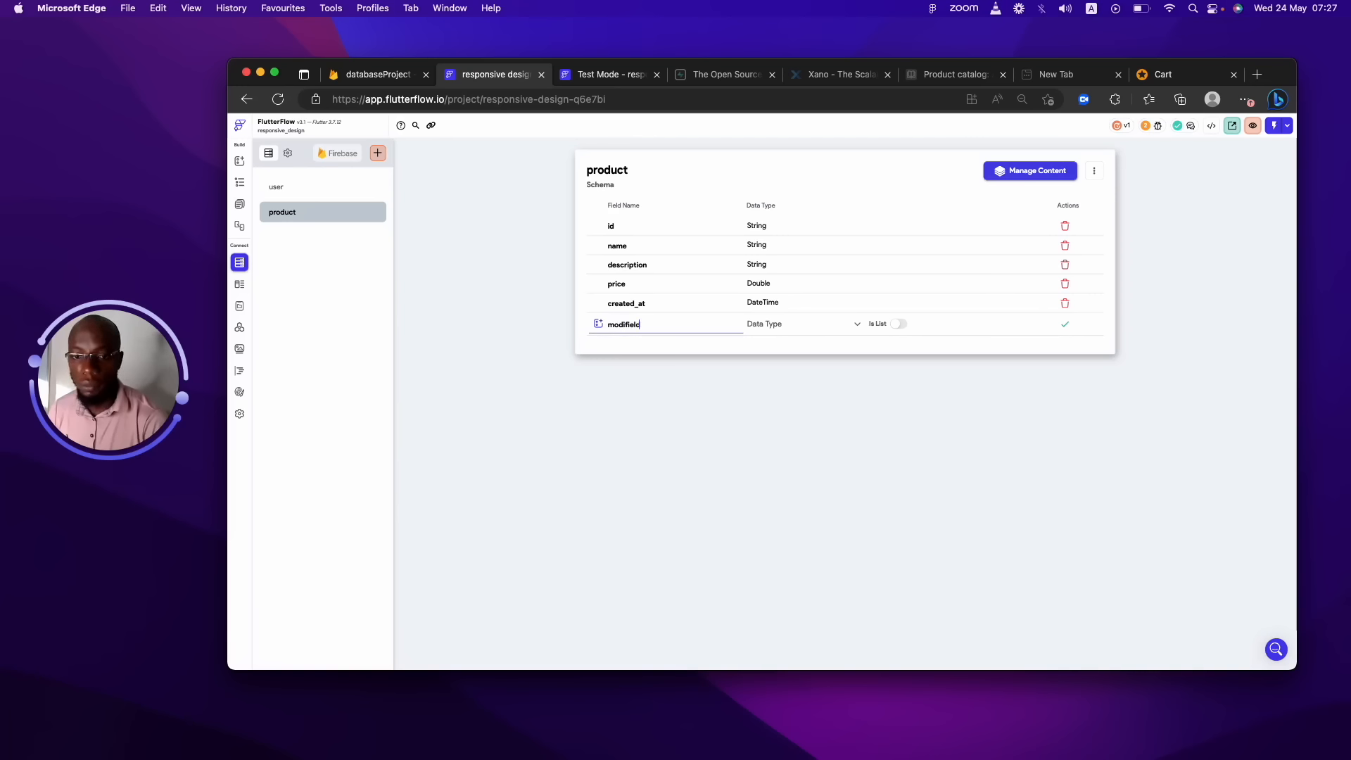
left_click(796, 327)
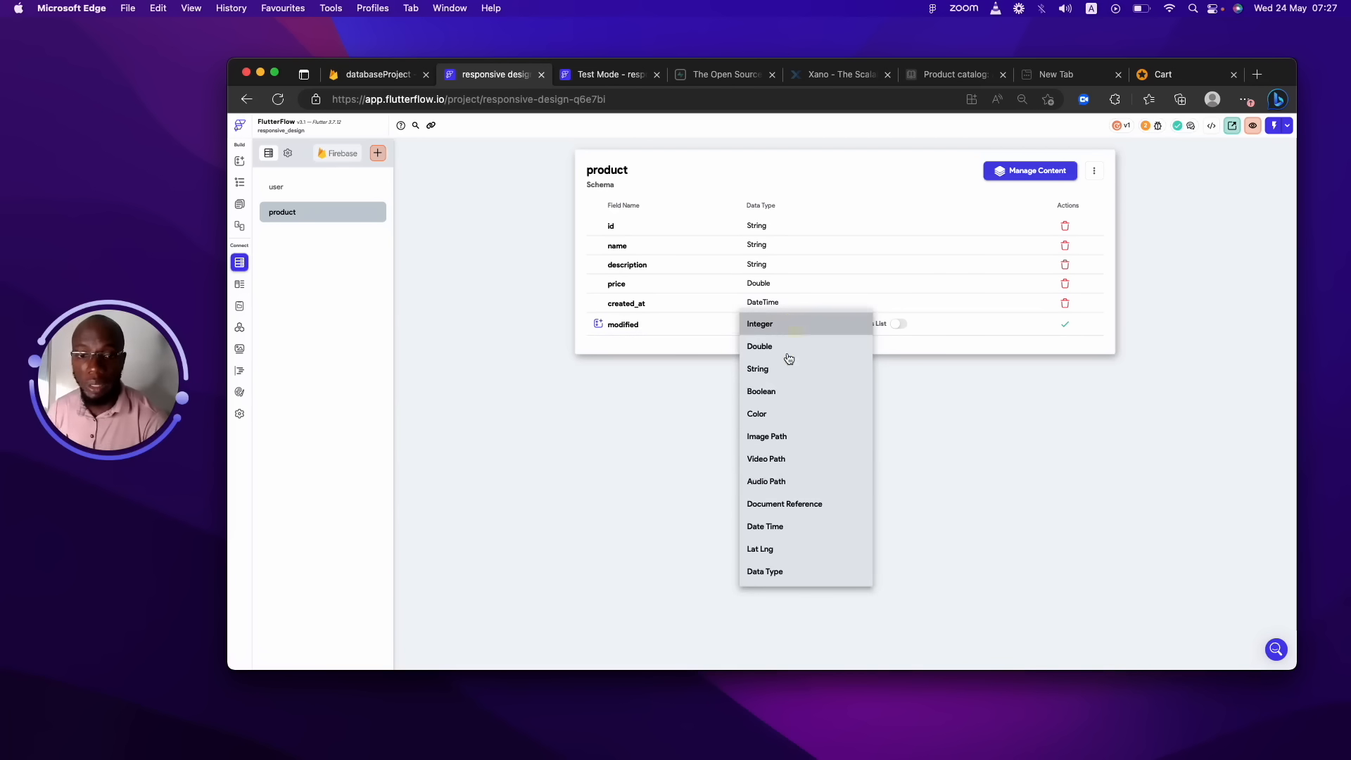
left_click(765, 526)
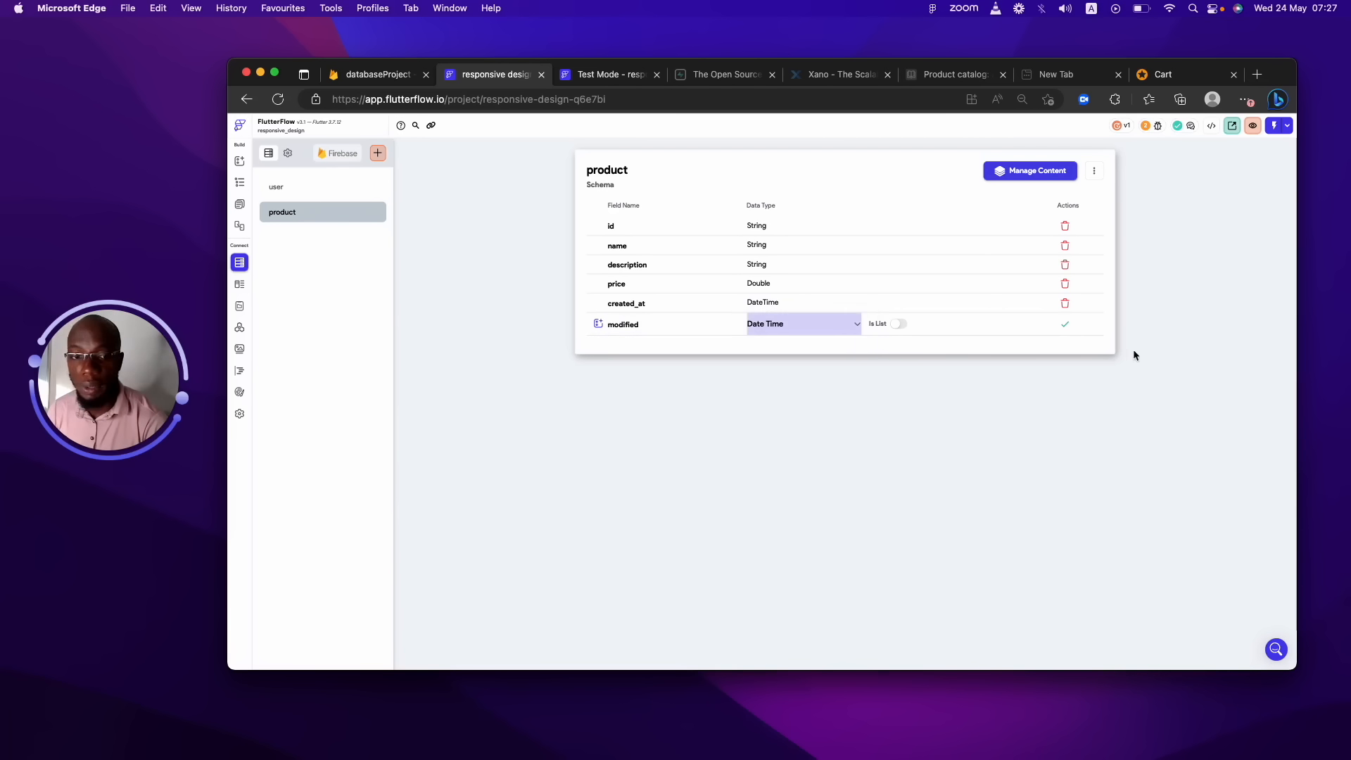
left_click(1067, 327)
Add an on_sale field of type Boolean.
left_click(689, 345)
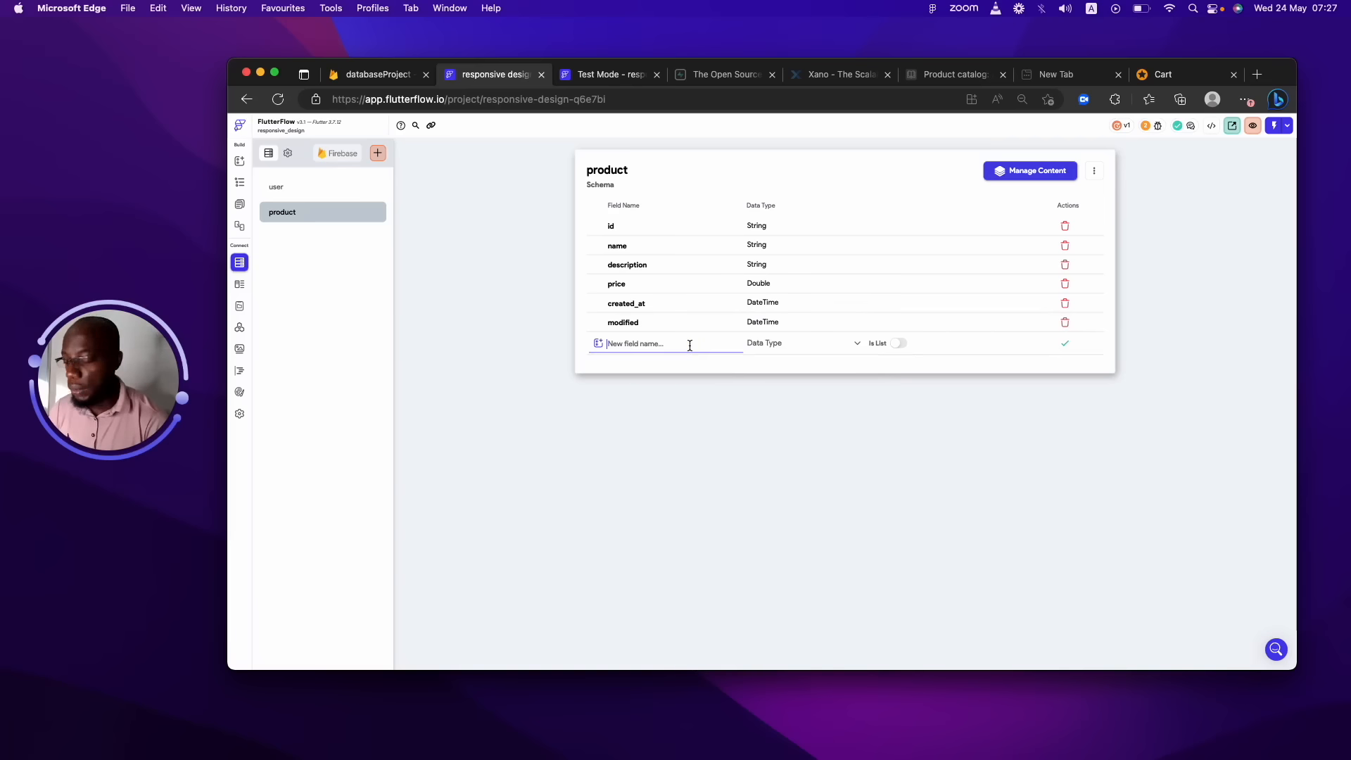
type("sa")
key("BackSpace")
key("BackSpace")
type("one")
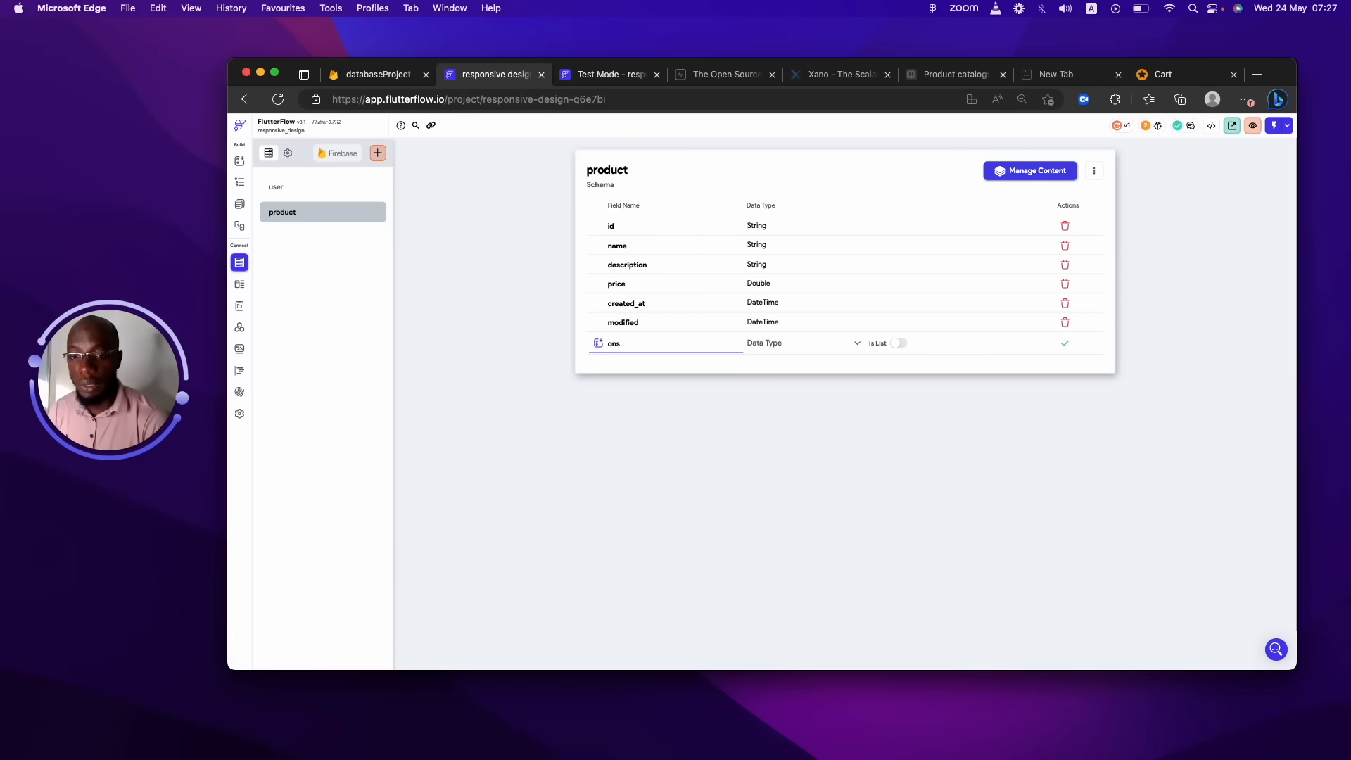
type("sale")
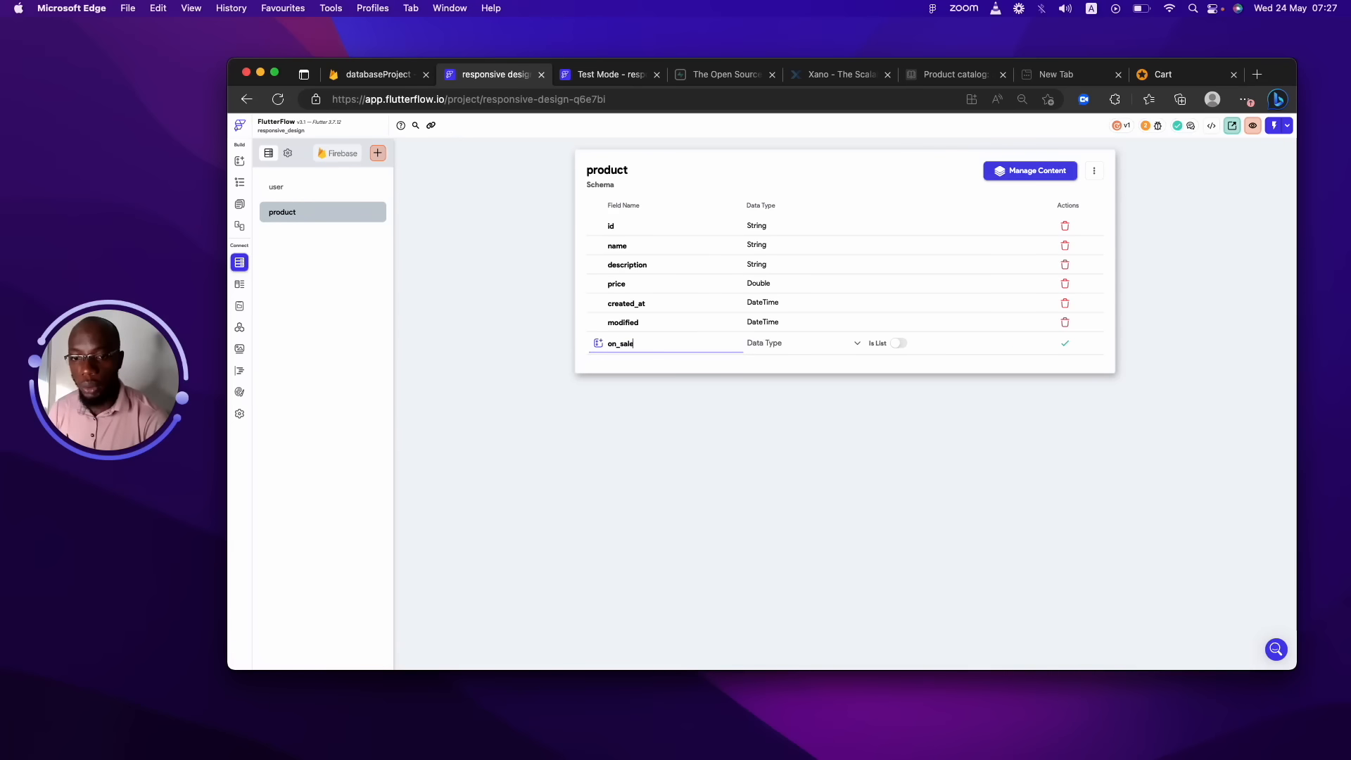
left_click(799, 344)
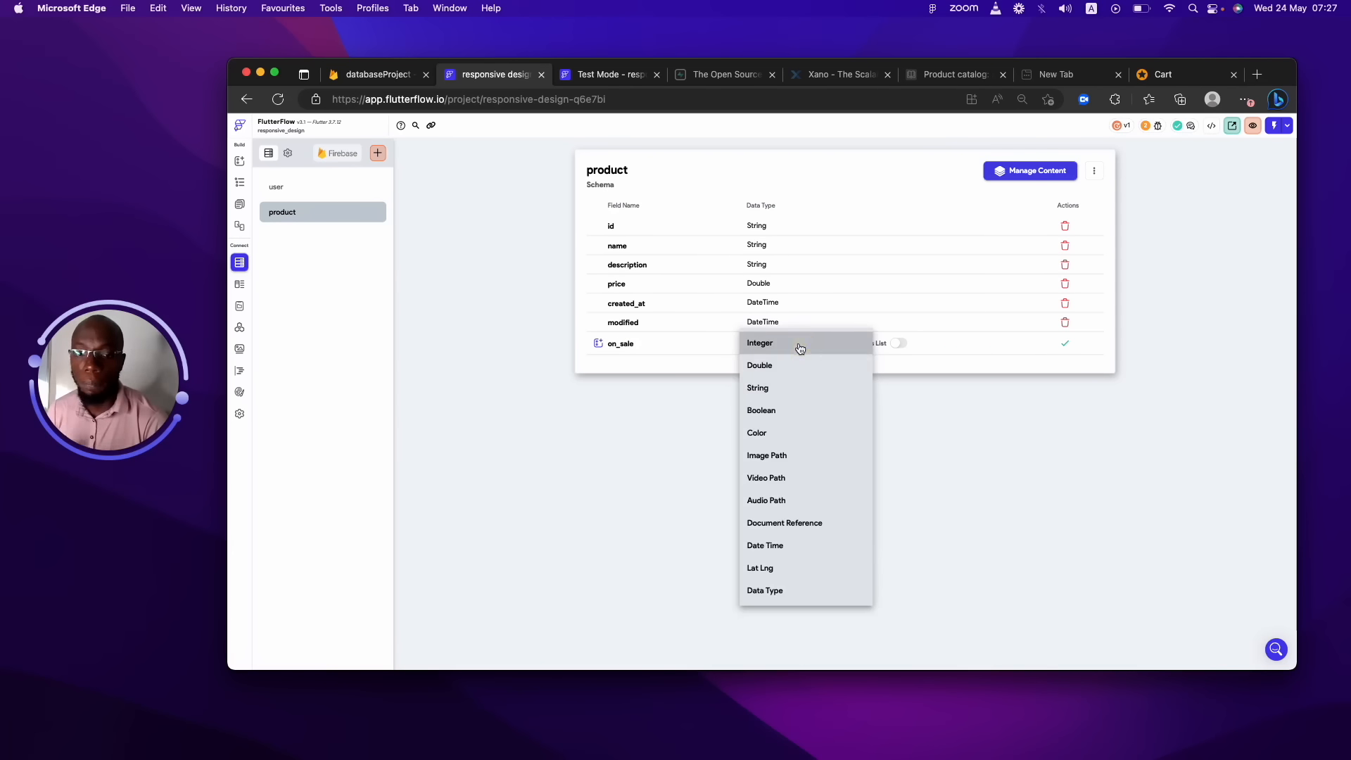
left_click(774, 414)
left_click(1066, 344)
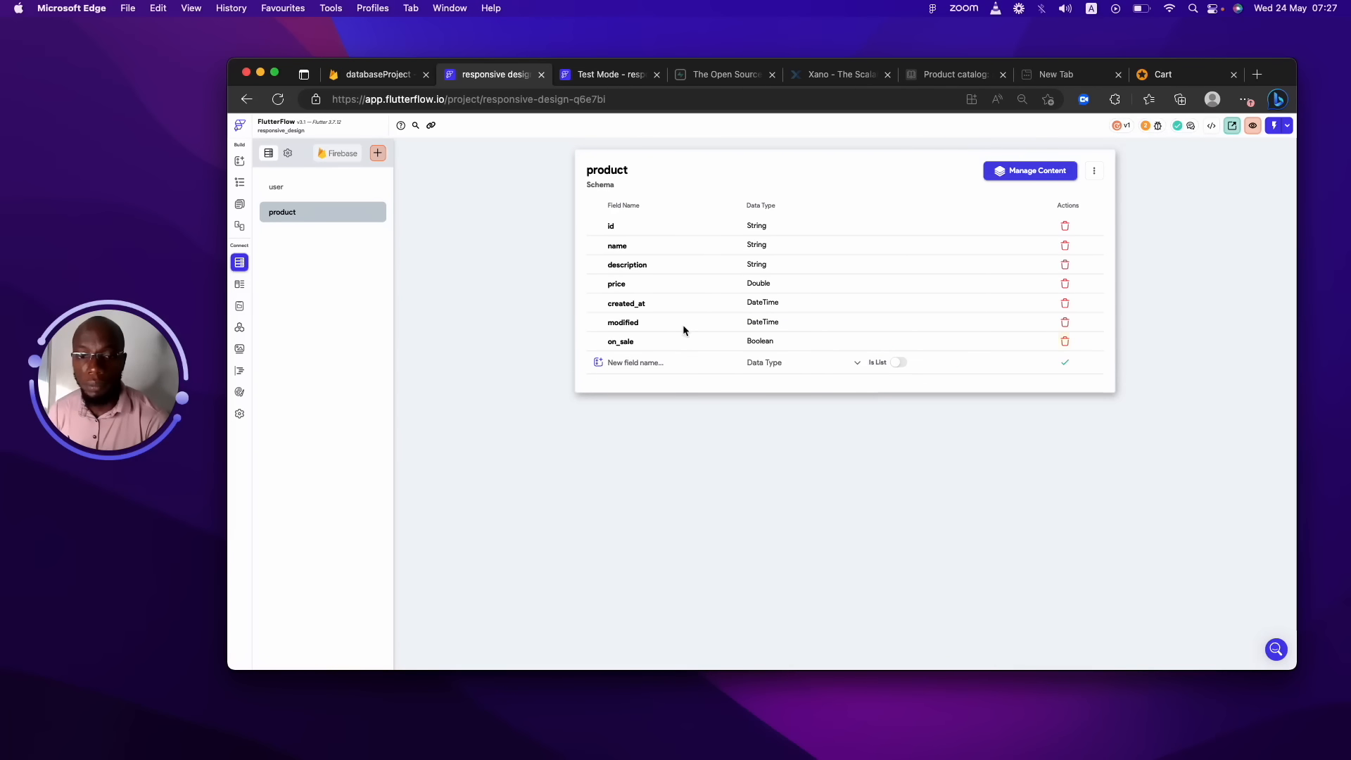
Add a sales_price field of type Double.
left_click(661, 360)
type("sale")
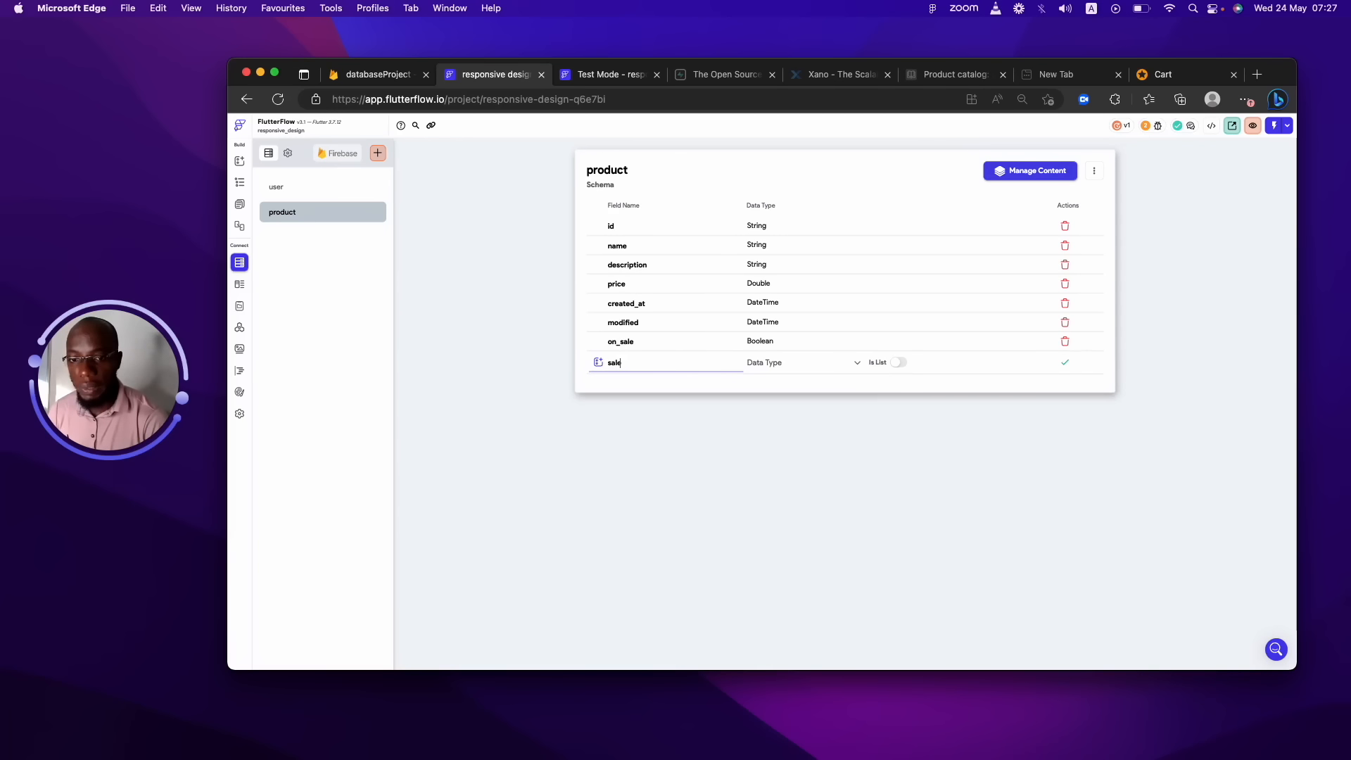
type("s_price")
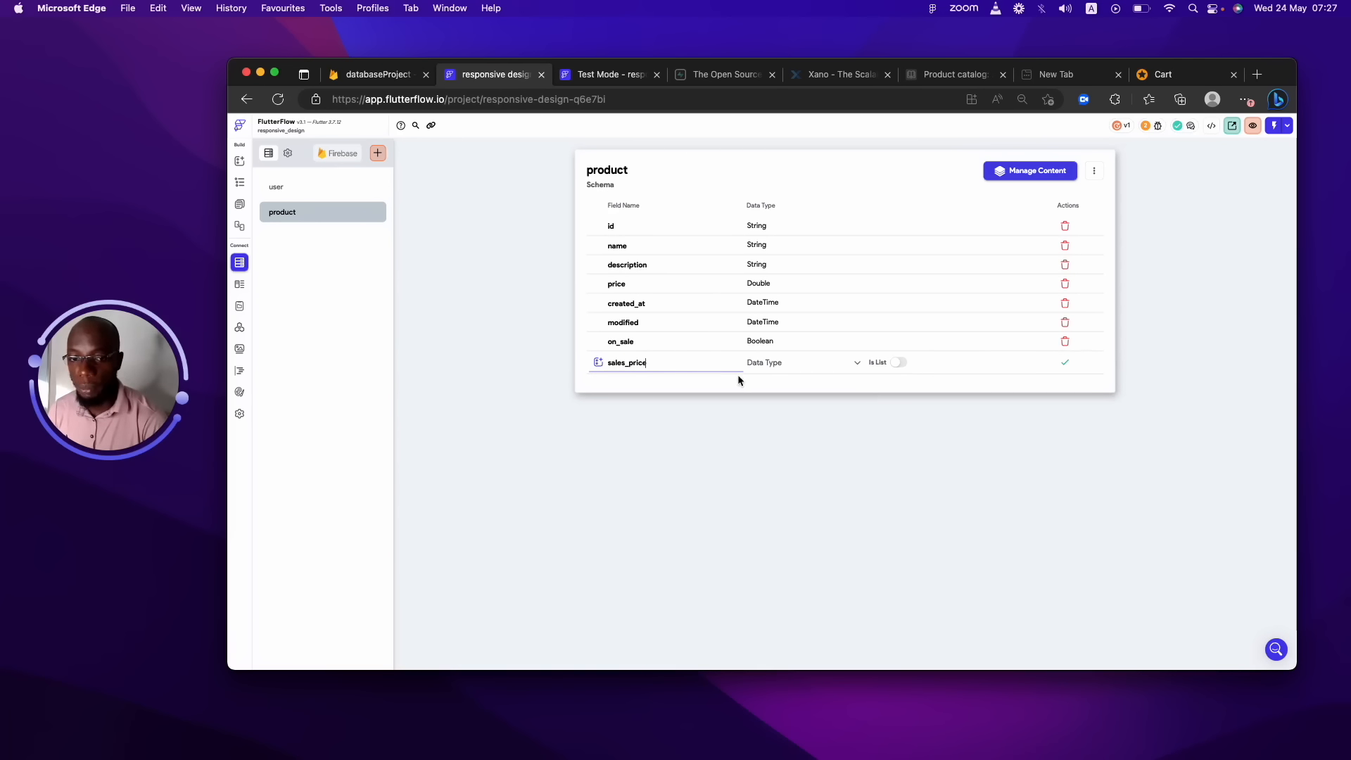
left_click(791, 371)
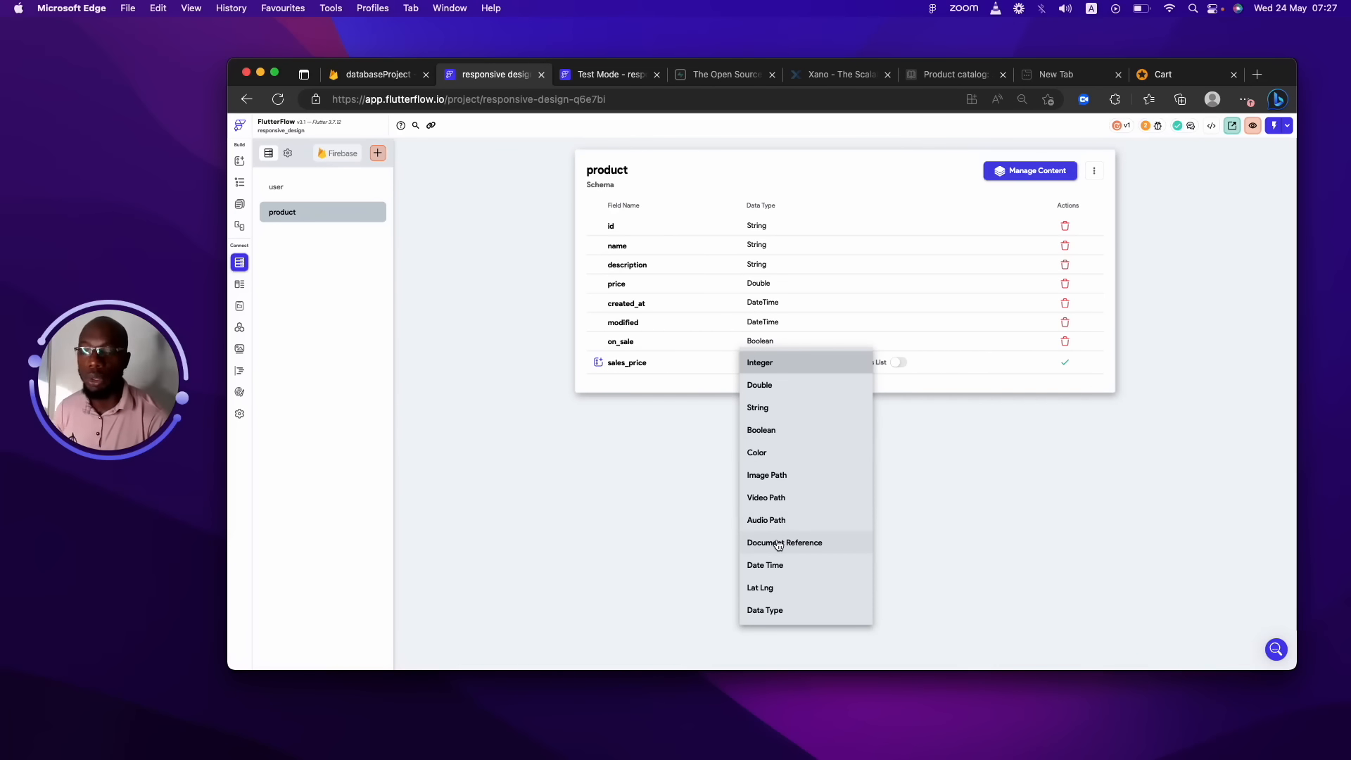
left_click(776, 562)
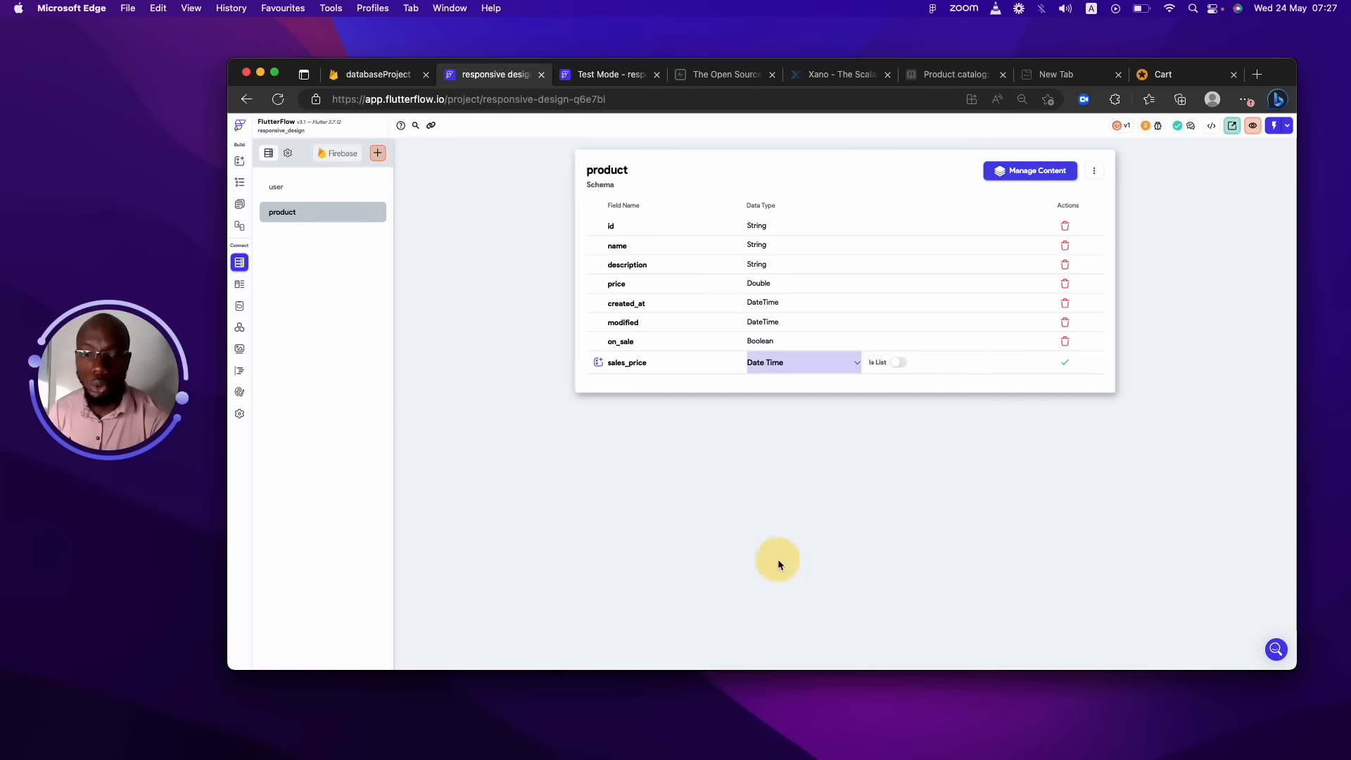
left_click(811, 366)
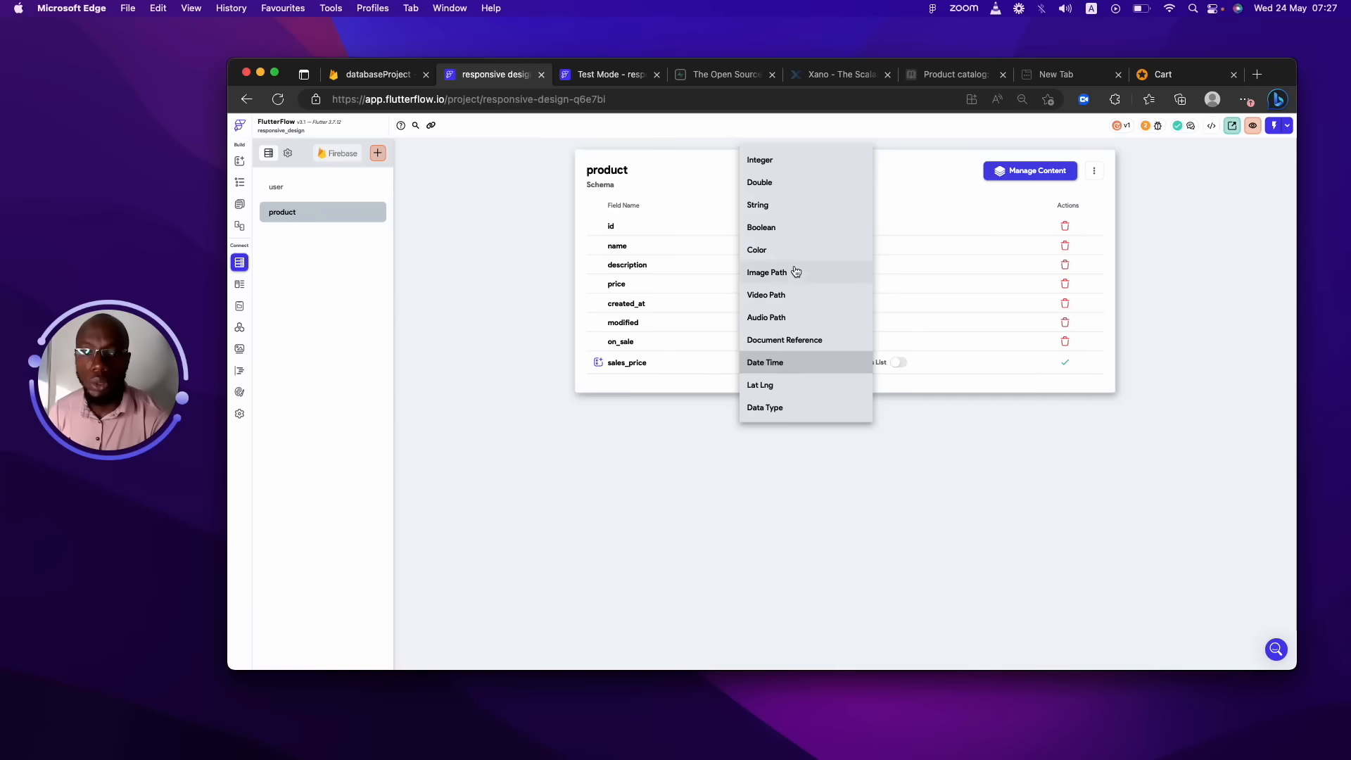
left_click(778, 180)
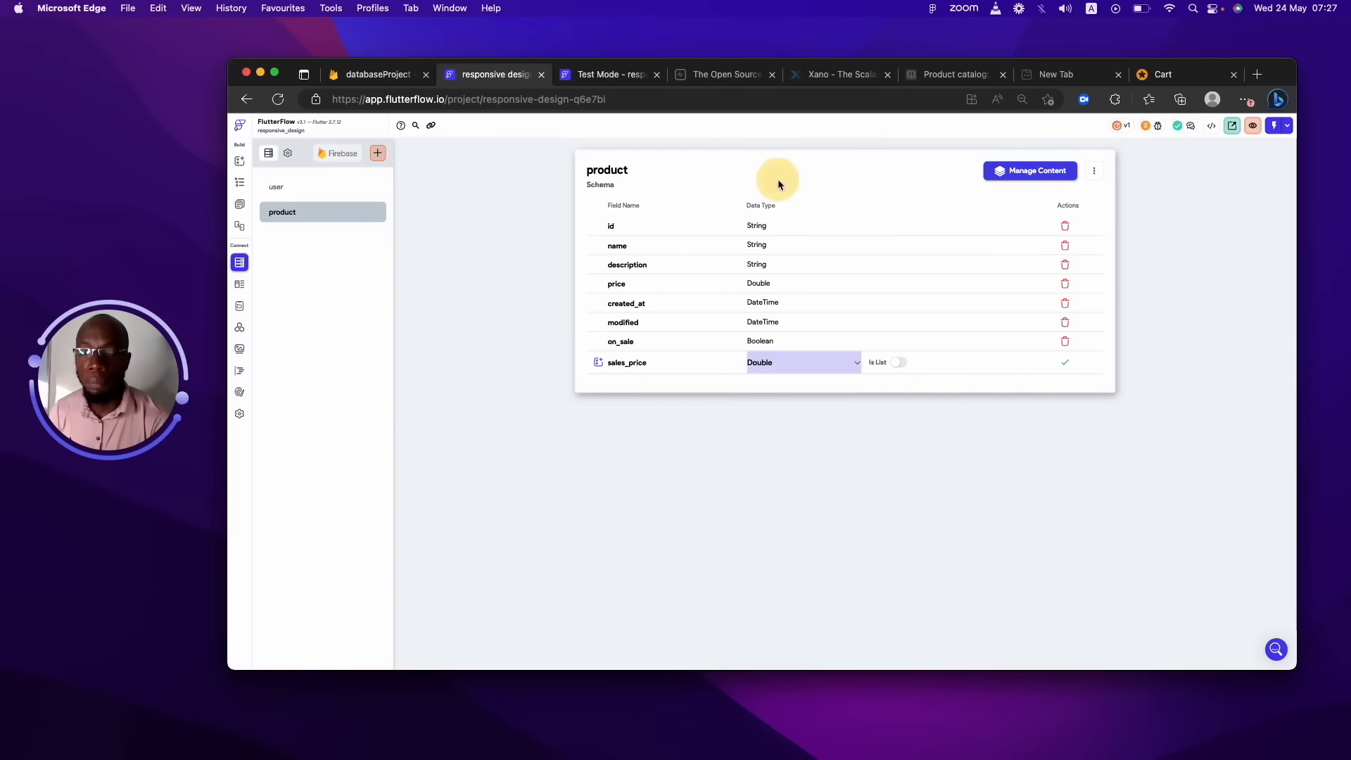
left_click(1064, 363)
Add an image field as a list of Image Path.
left_click(695, 379)
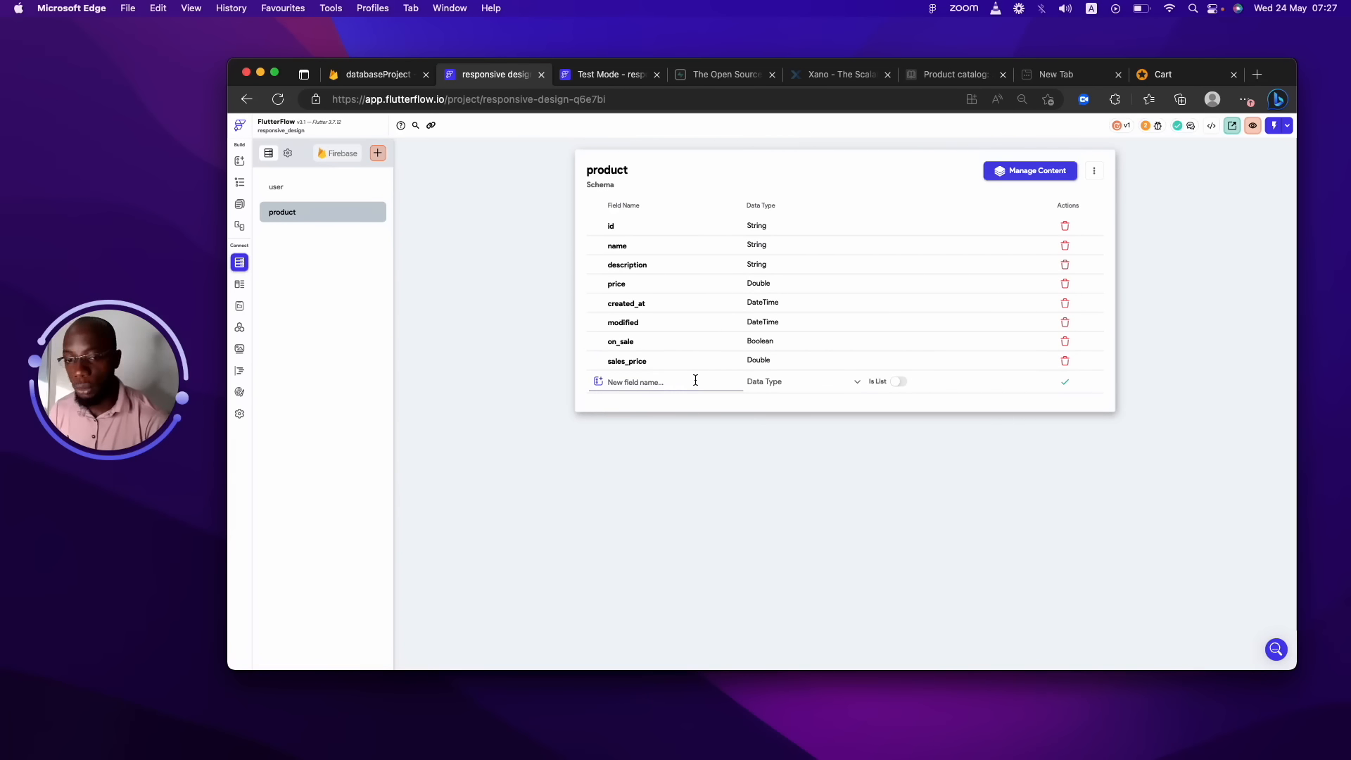
type("image")
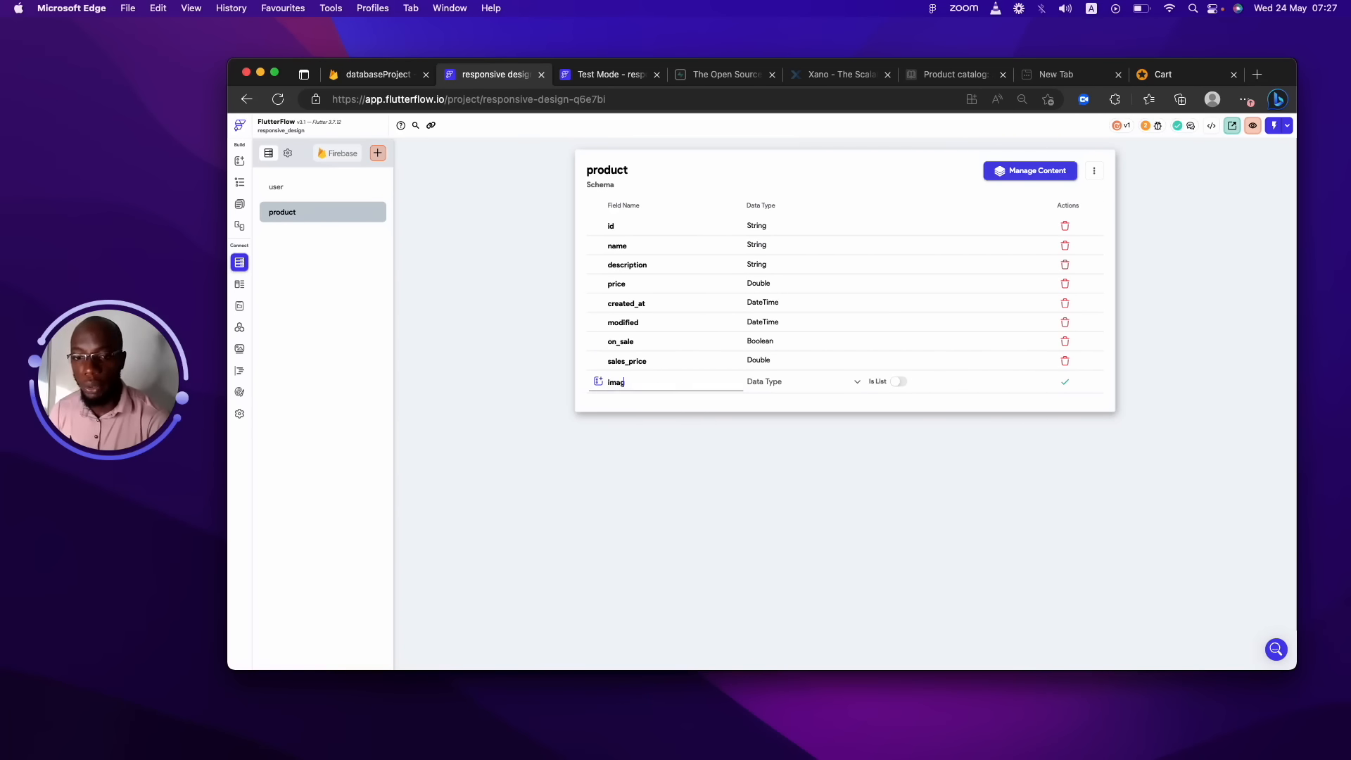
left_click(808, 389)
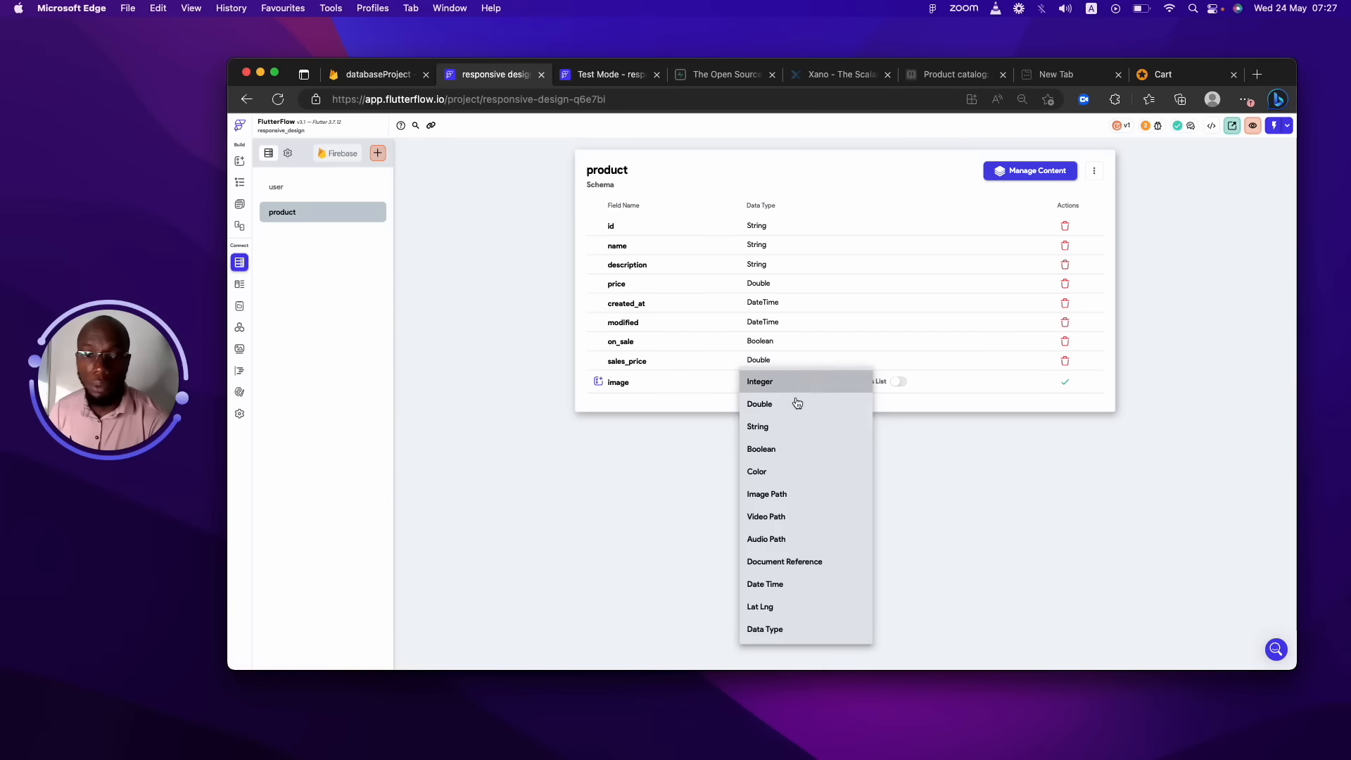
left_click(777, 492)
left_click(899, 381)
left_click(1064, 382)
left_click(673, 401)
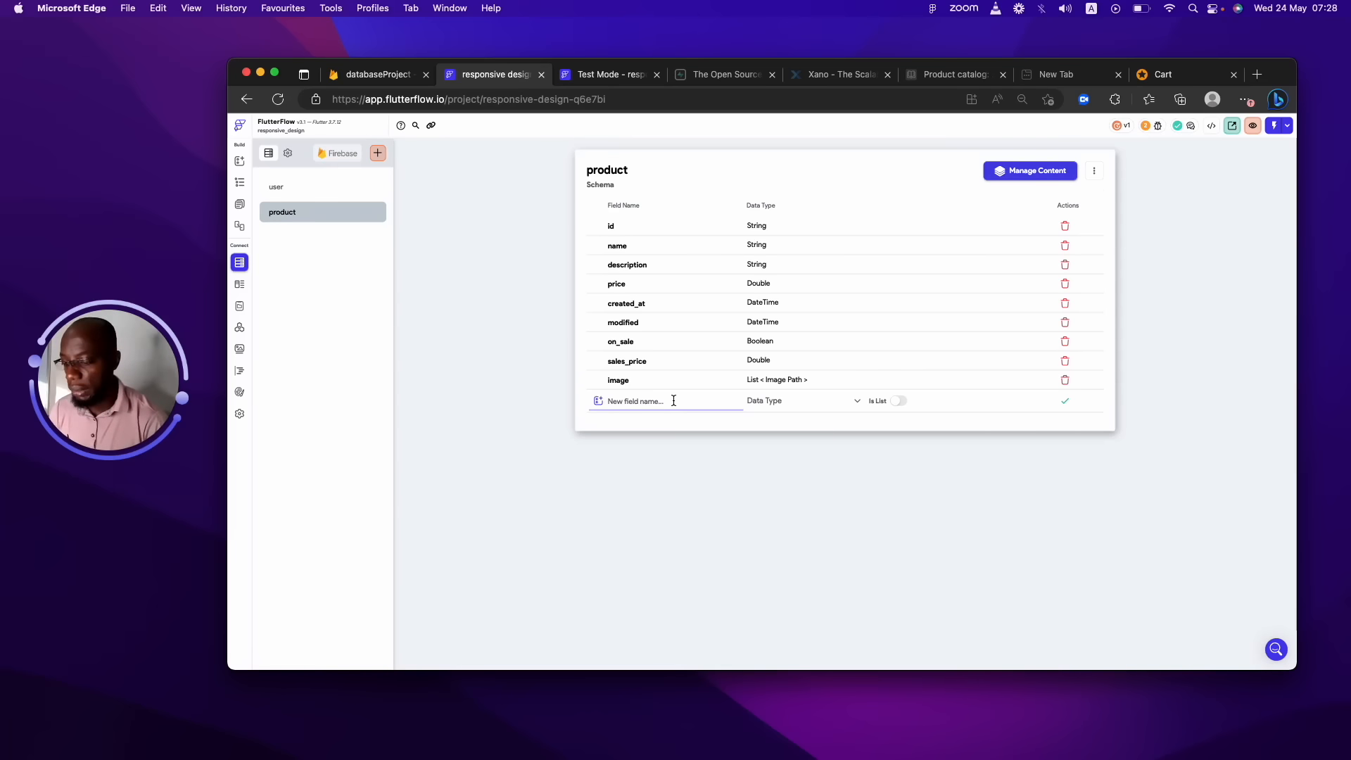
Add a video field of type Video Path to product.
type("video")
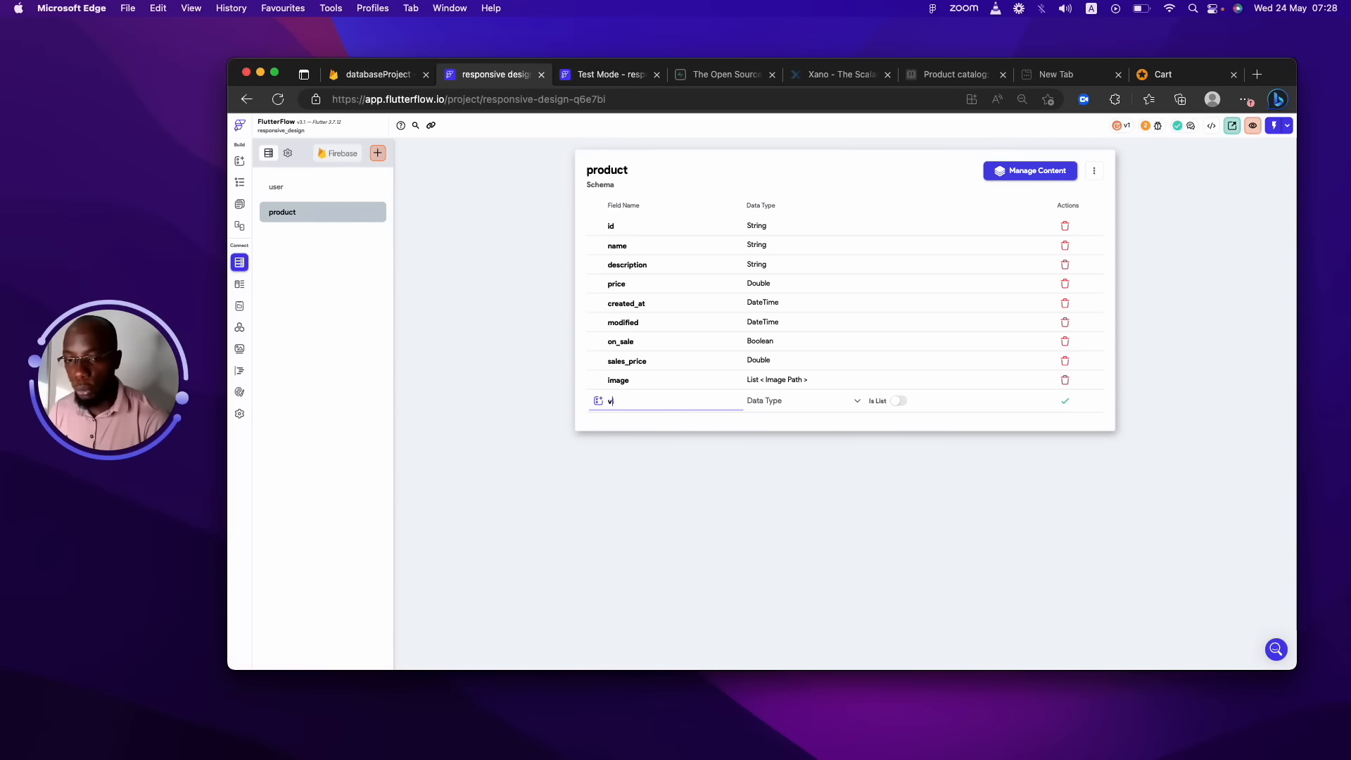
left_click(818, 403)
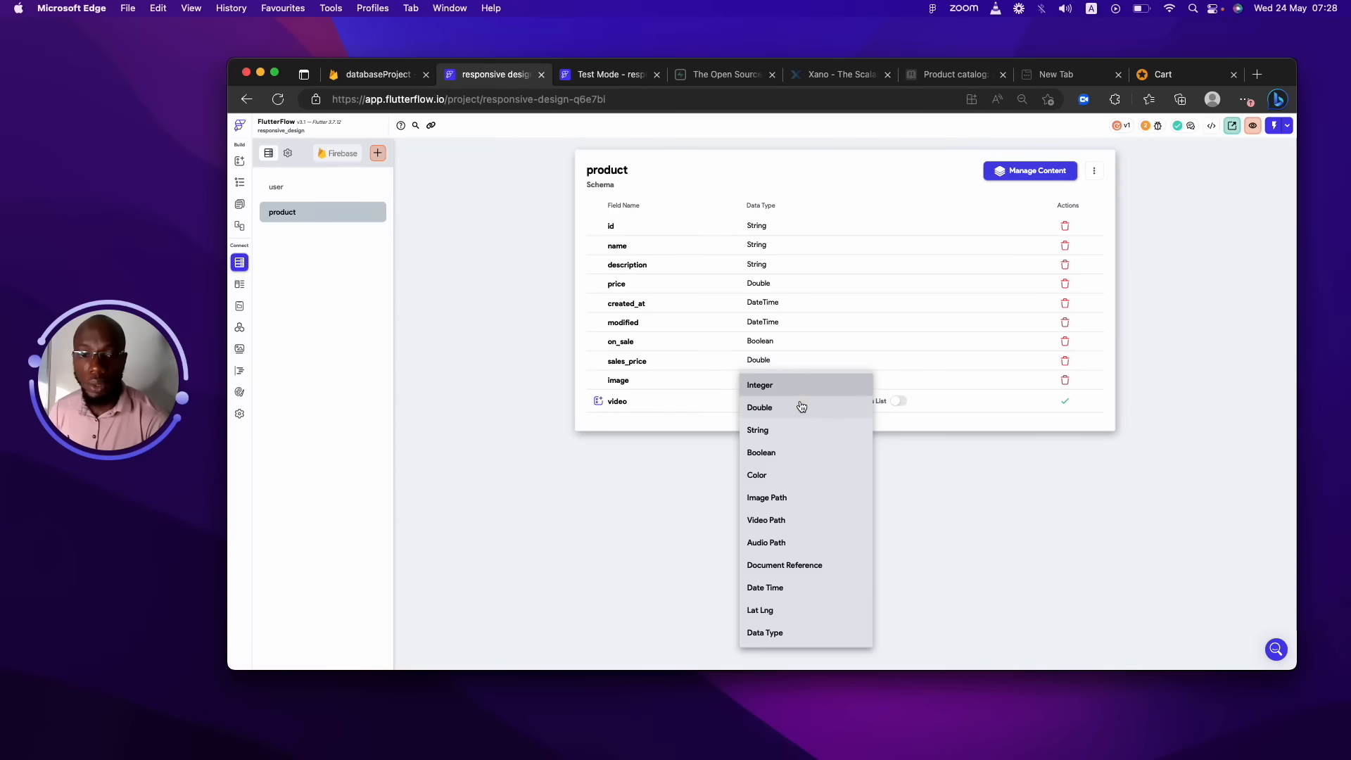
left_click(765, 519)
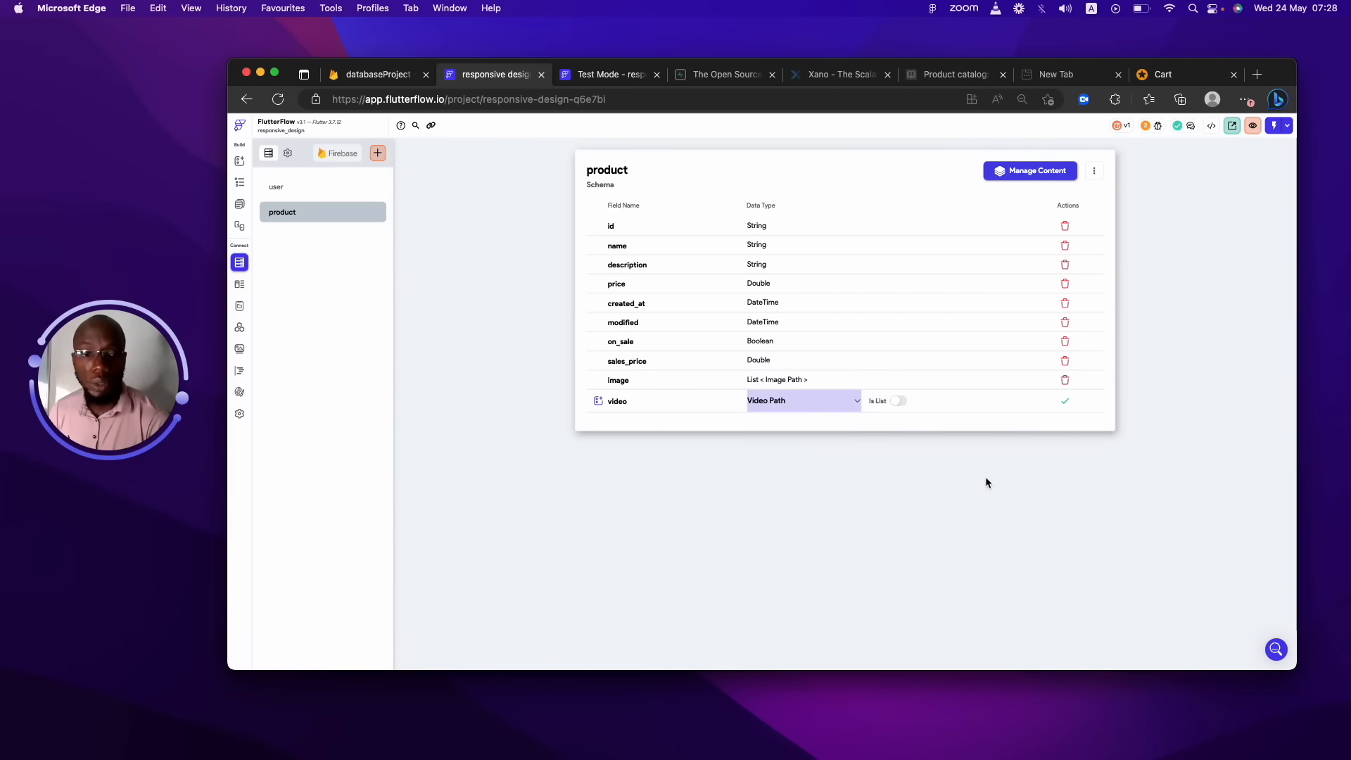
left_click(1071, 403)
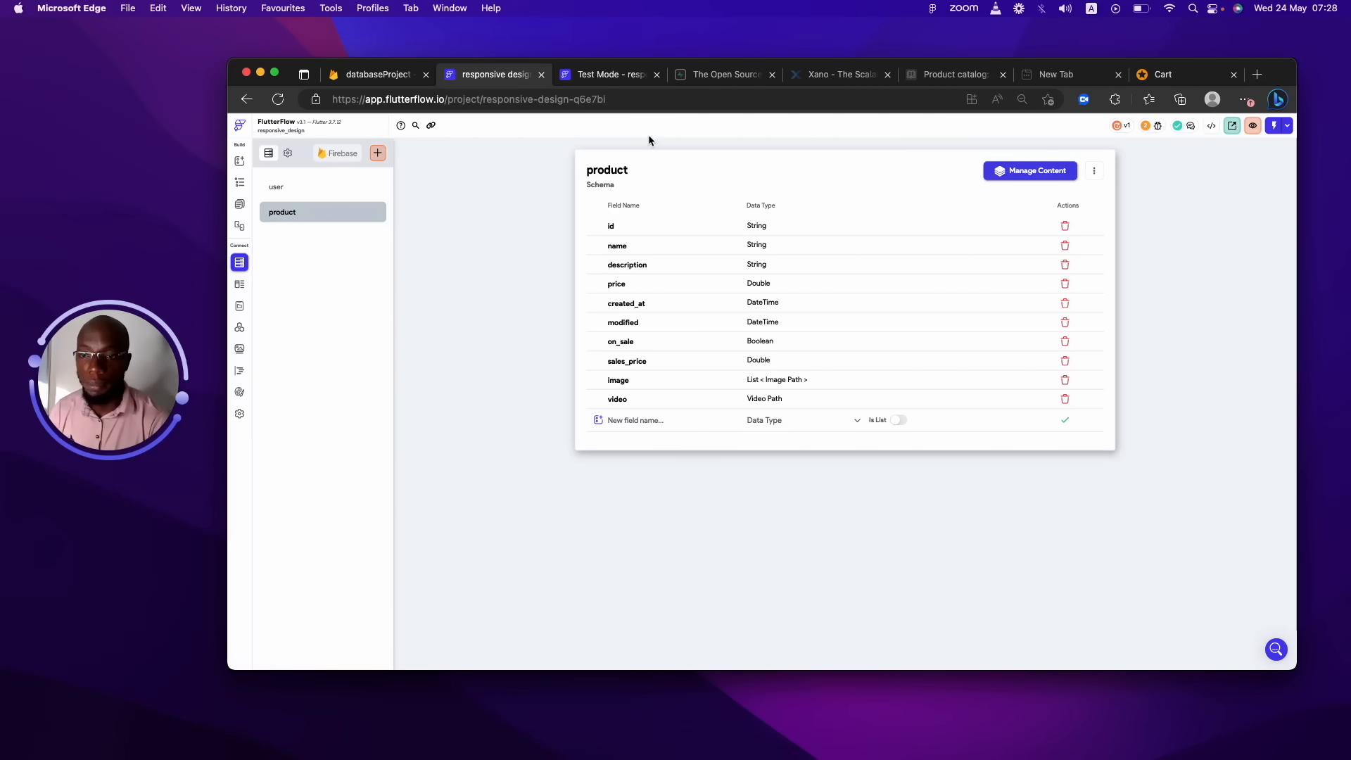
Create a new Firestore collection named cart.
left_click(378, 152)
type("cart")
left_click(847, 428)
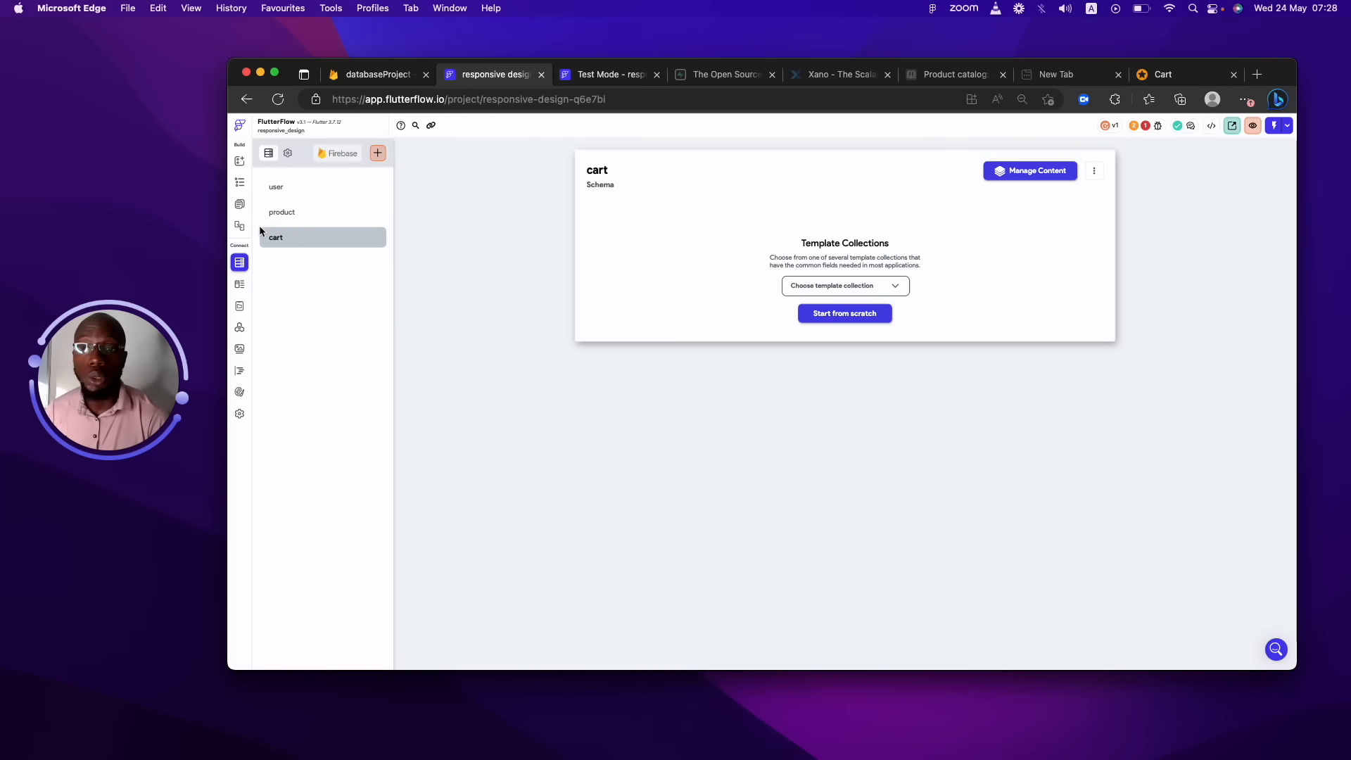
Switch to the Data Types list, showing the address type's fields.
left_click(309, 243)
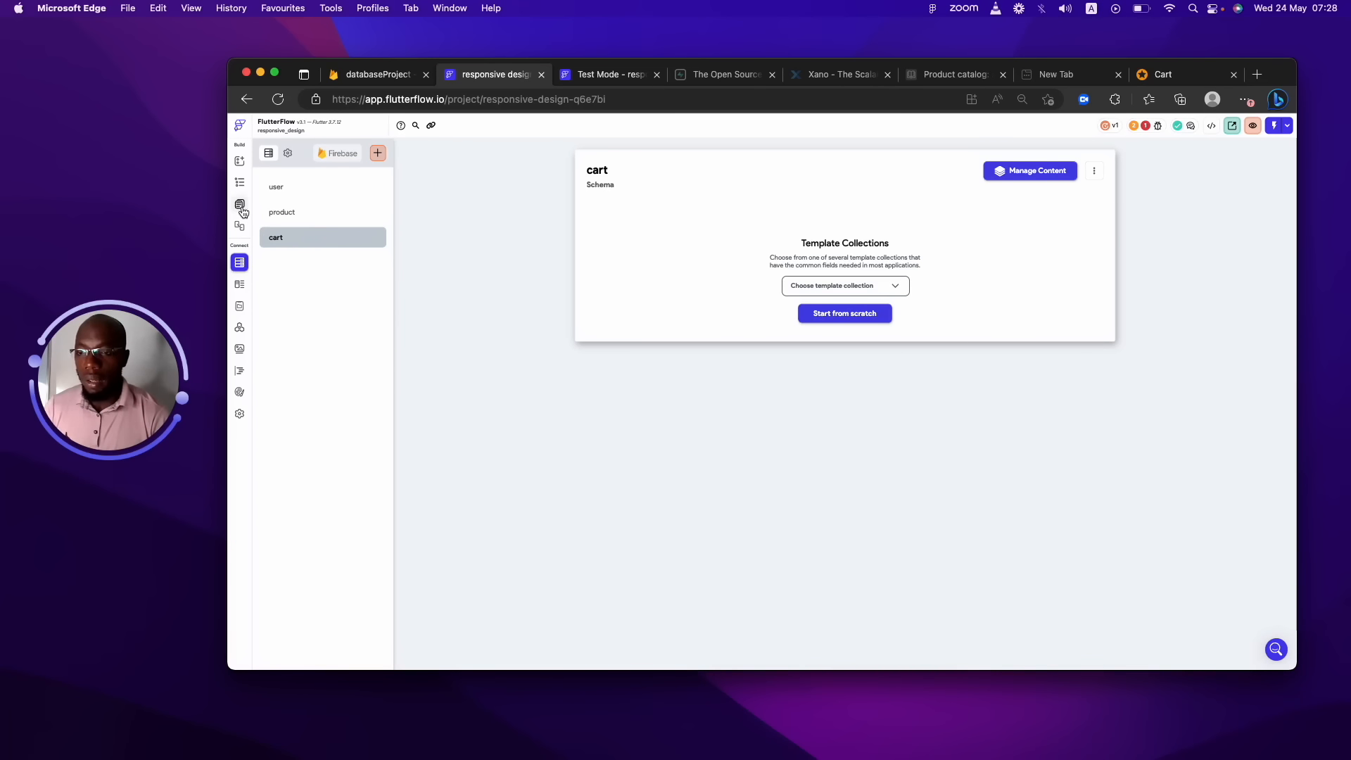
left_click(240, 283)
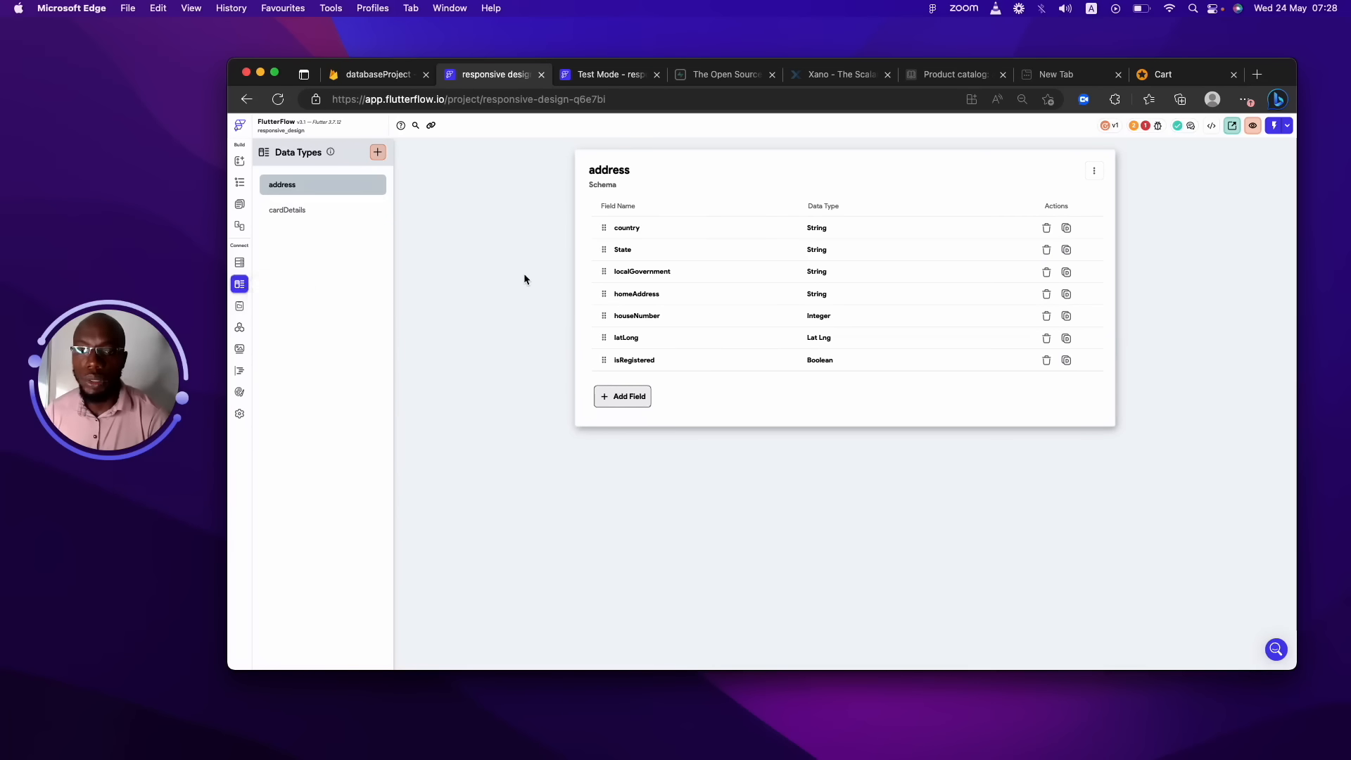
Create the cart data type and give it an id field of type String.
left_click(378, 152)
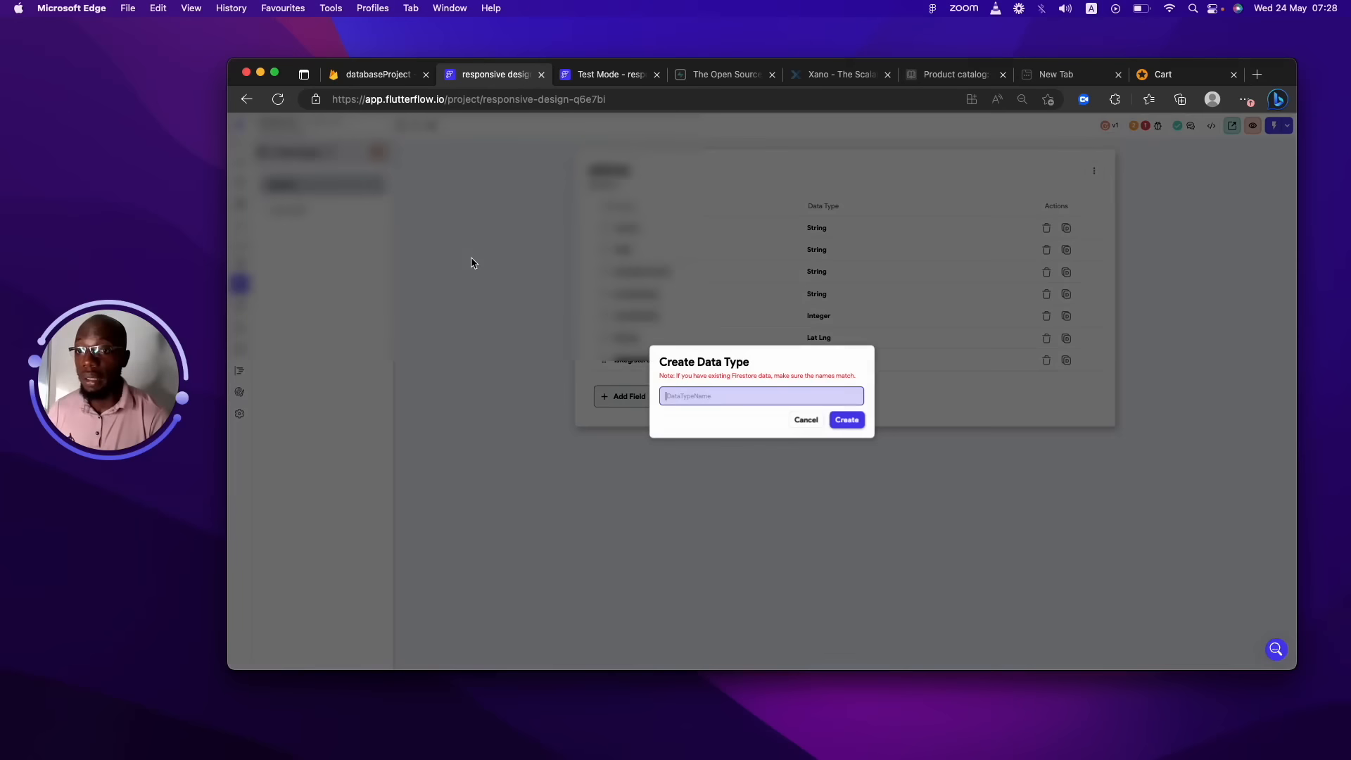
type("c")
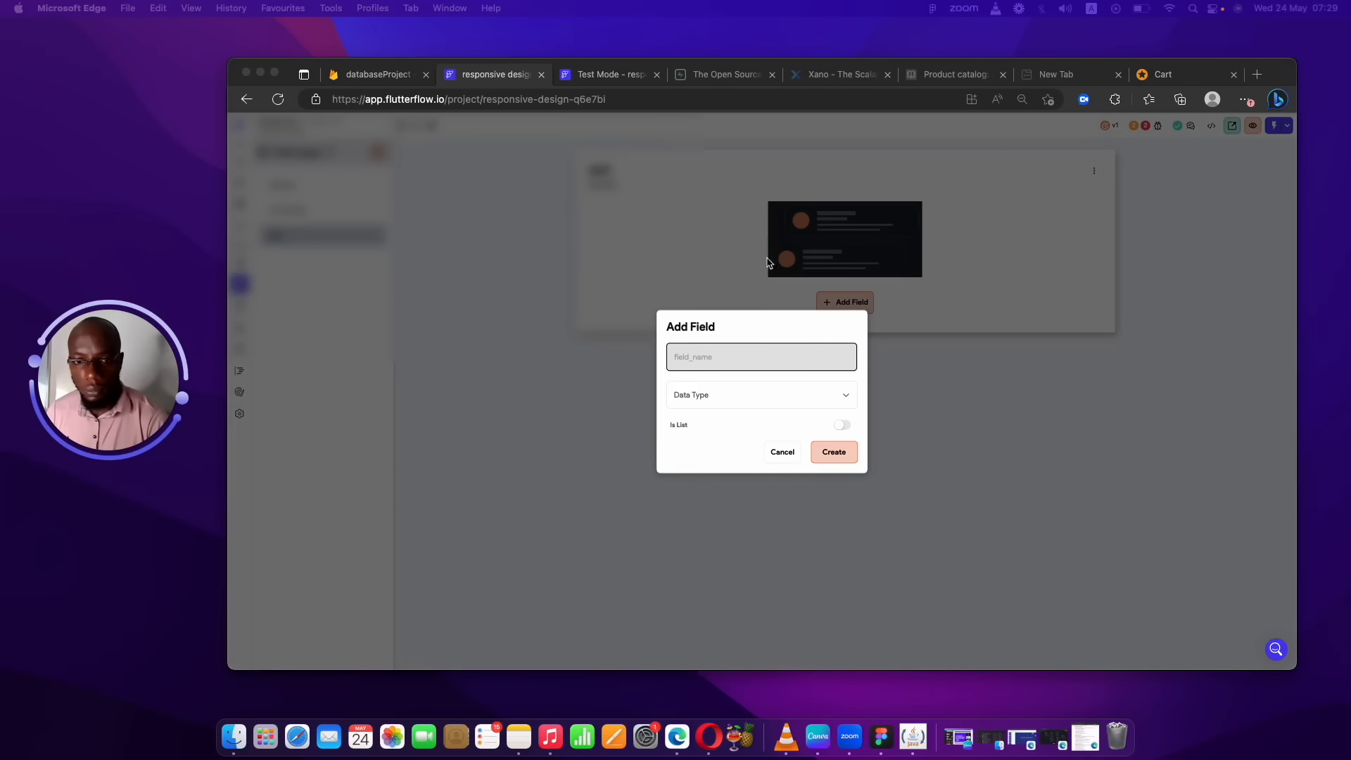
left_click(746, 358)
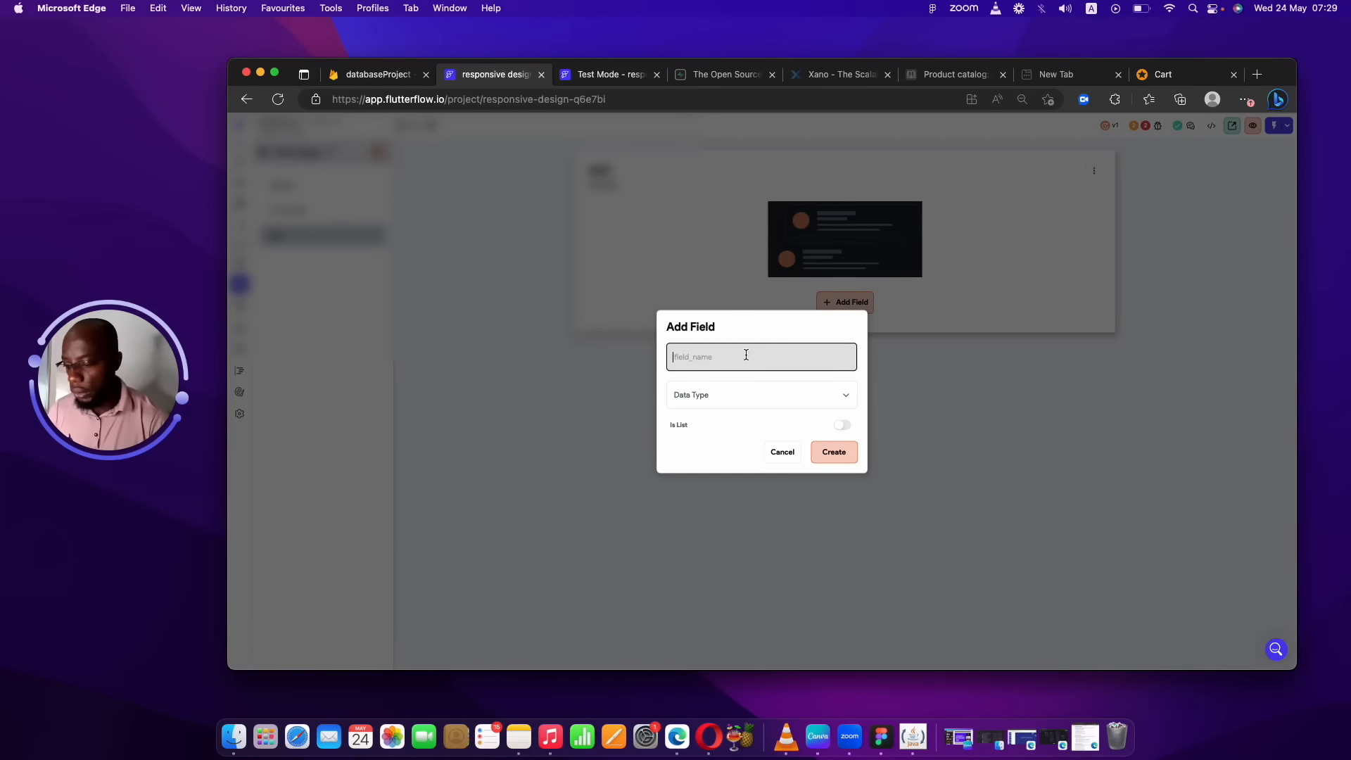
type("id")
left_click(763, 395)
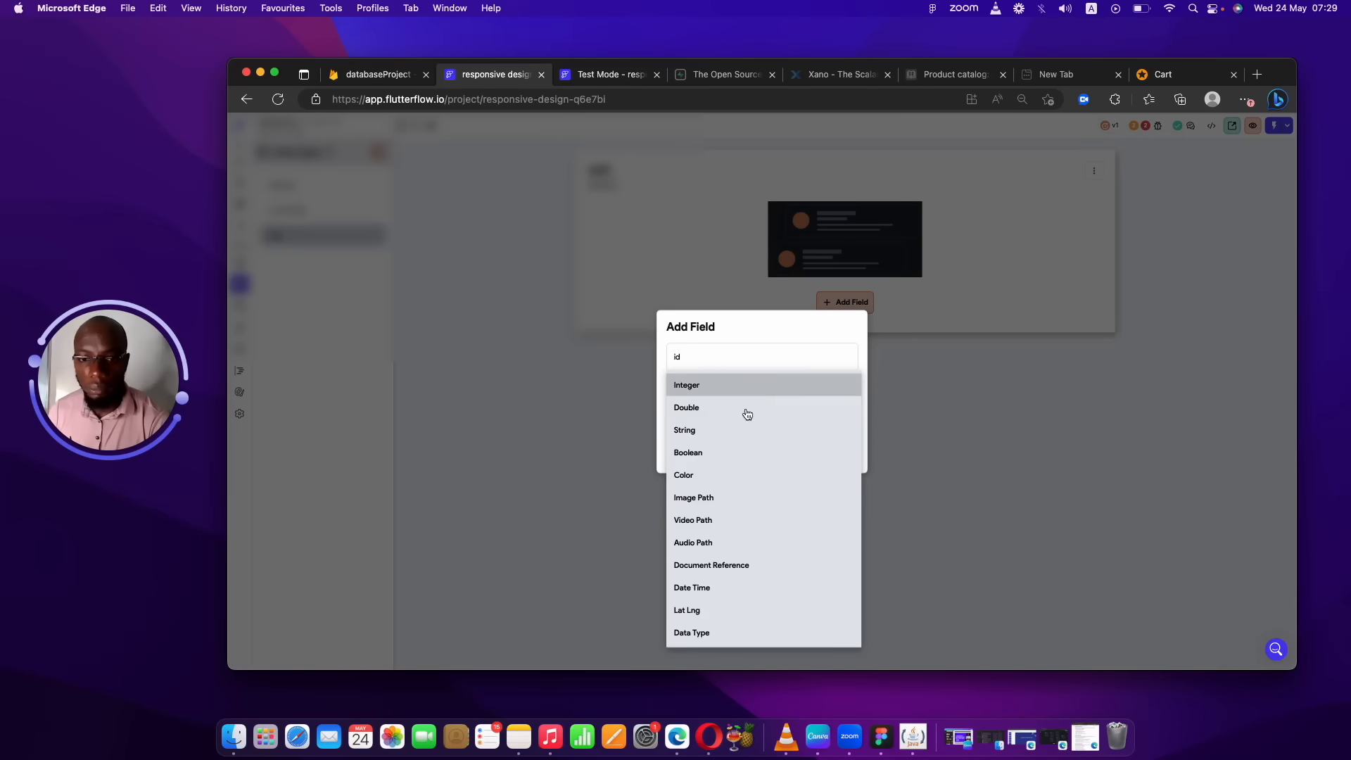
left_click(717, 429)
left_click(845, 454)
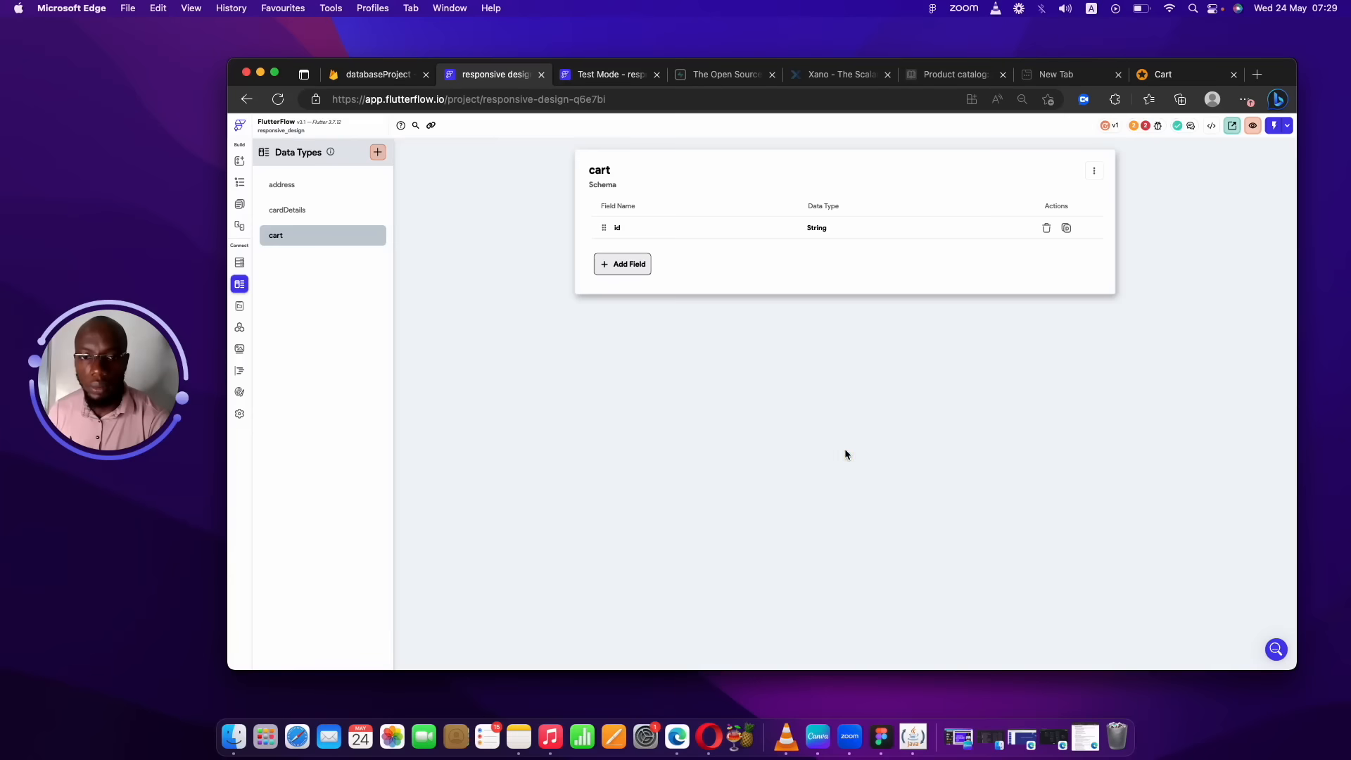
Add a name field of type String to cart.
left_click(633, 271)
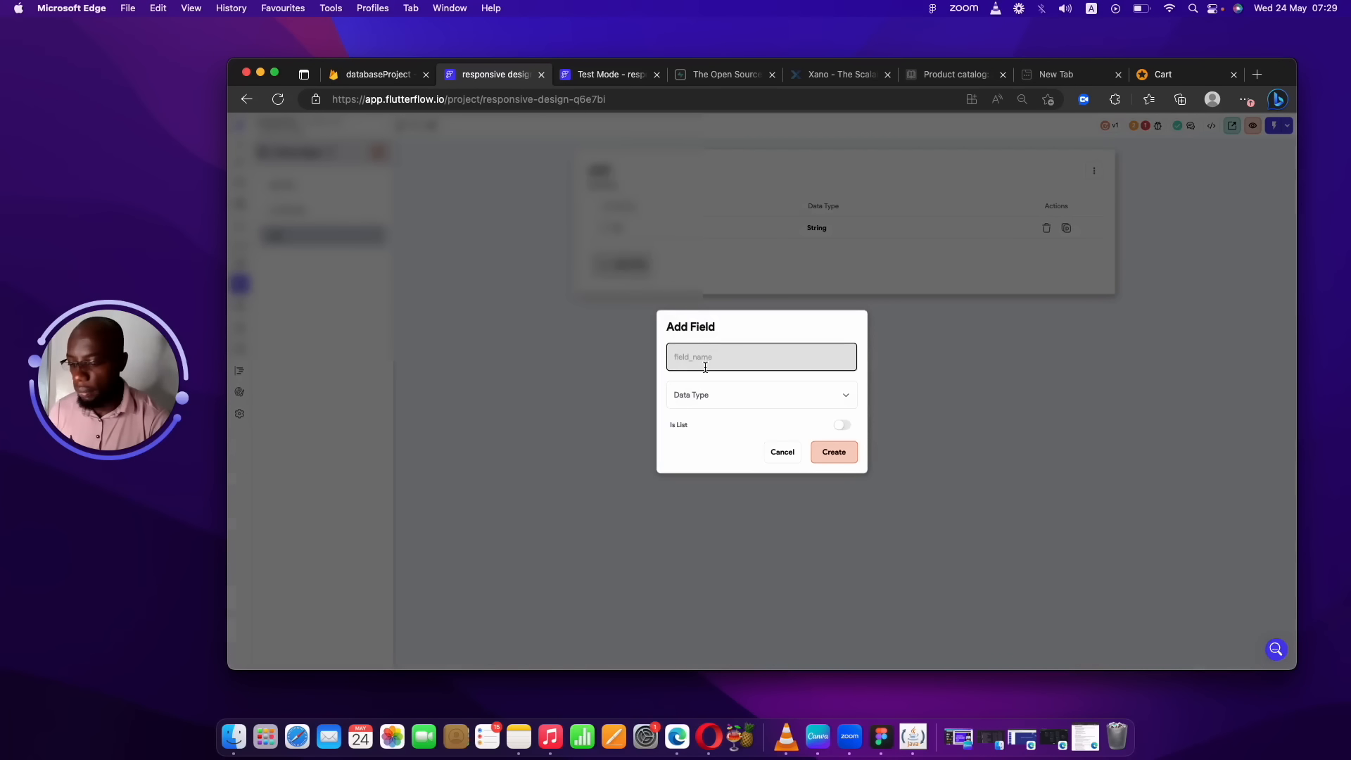
type("name")
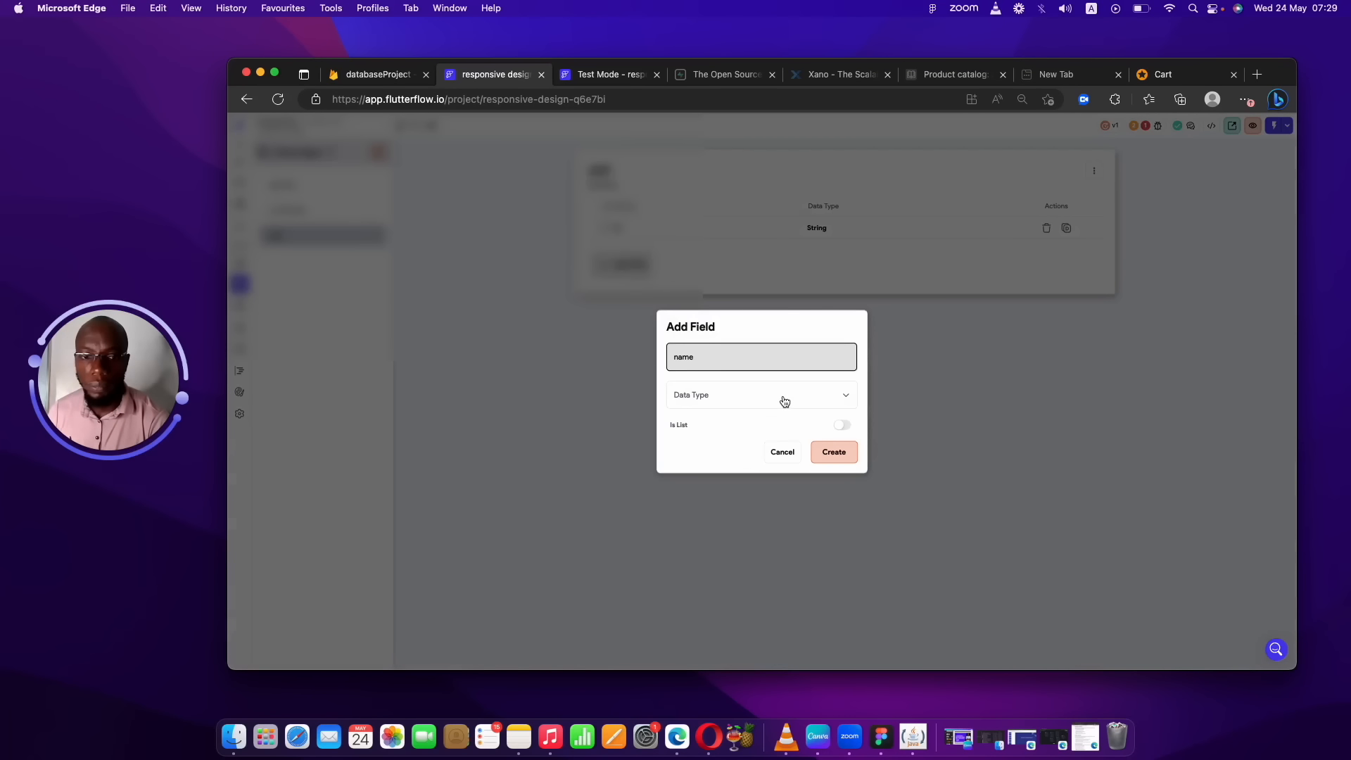
left_click(784, 401)
left_click(722, 429)
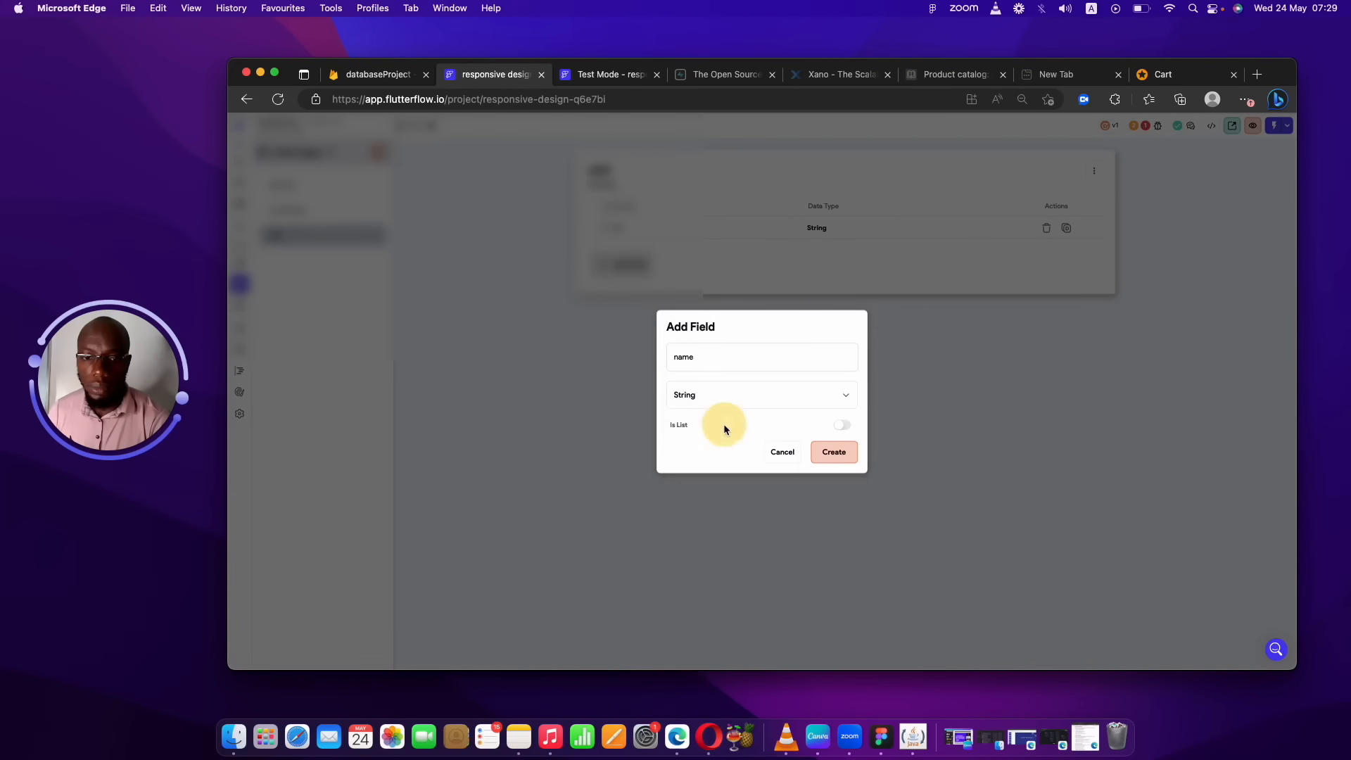
left_click(833, 452)
Add a price field of type Double to cart.
left_click(636, 284)
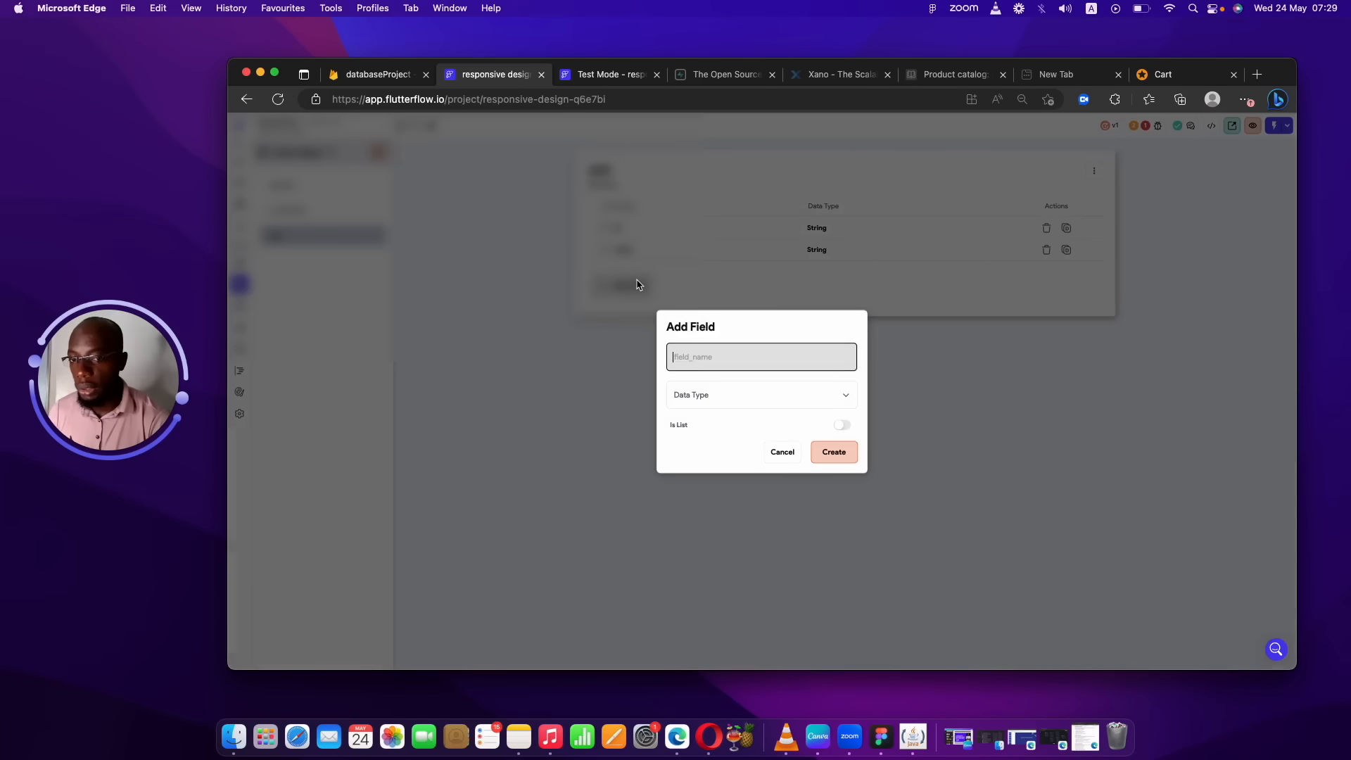
type("price")
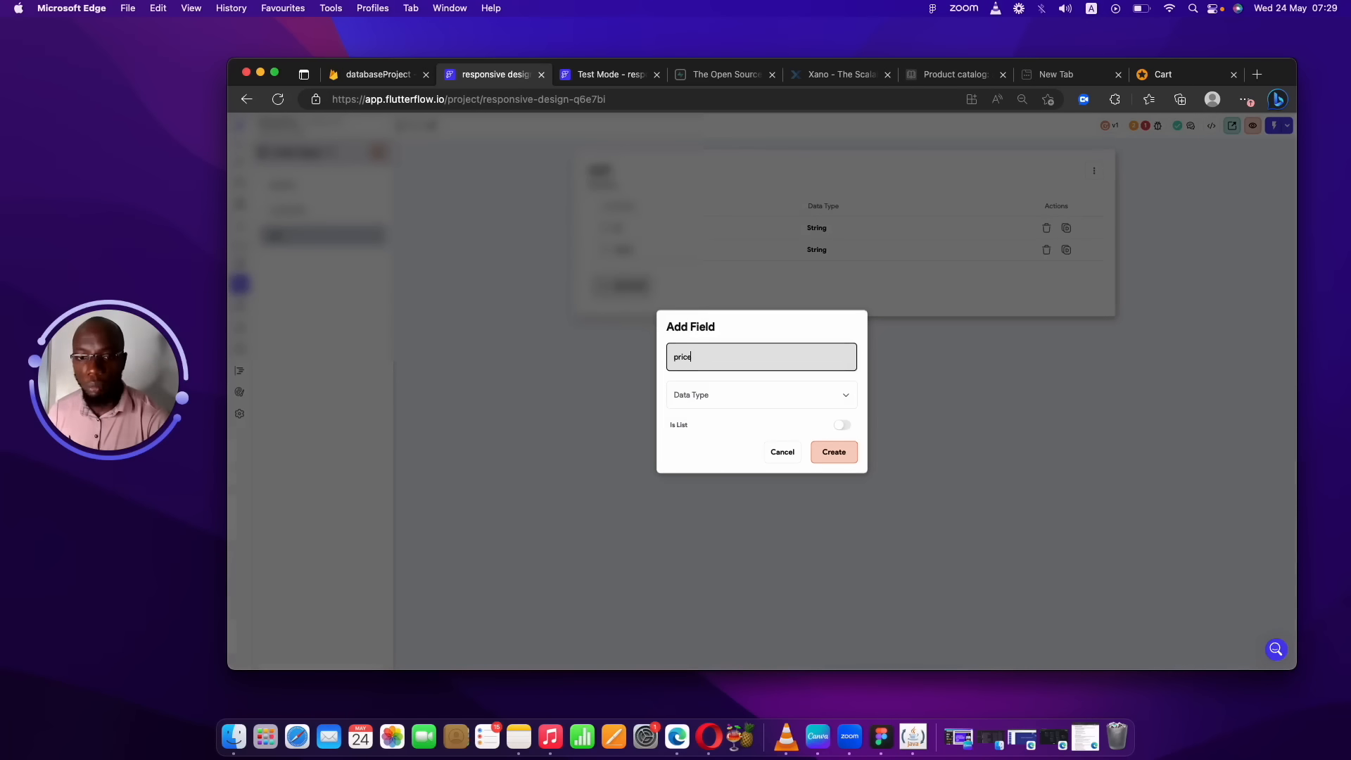
left_click(744, 401)
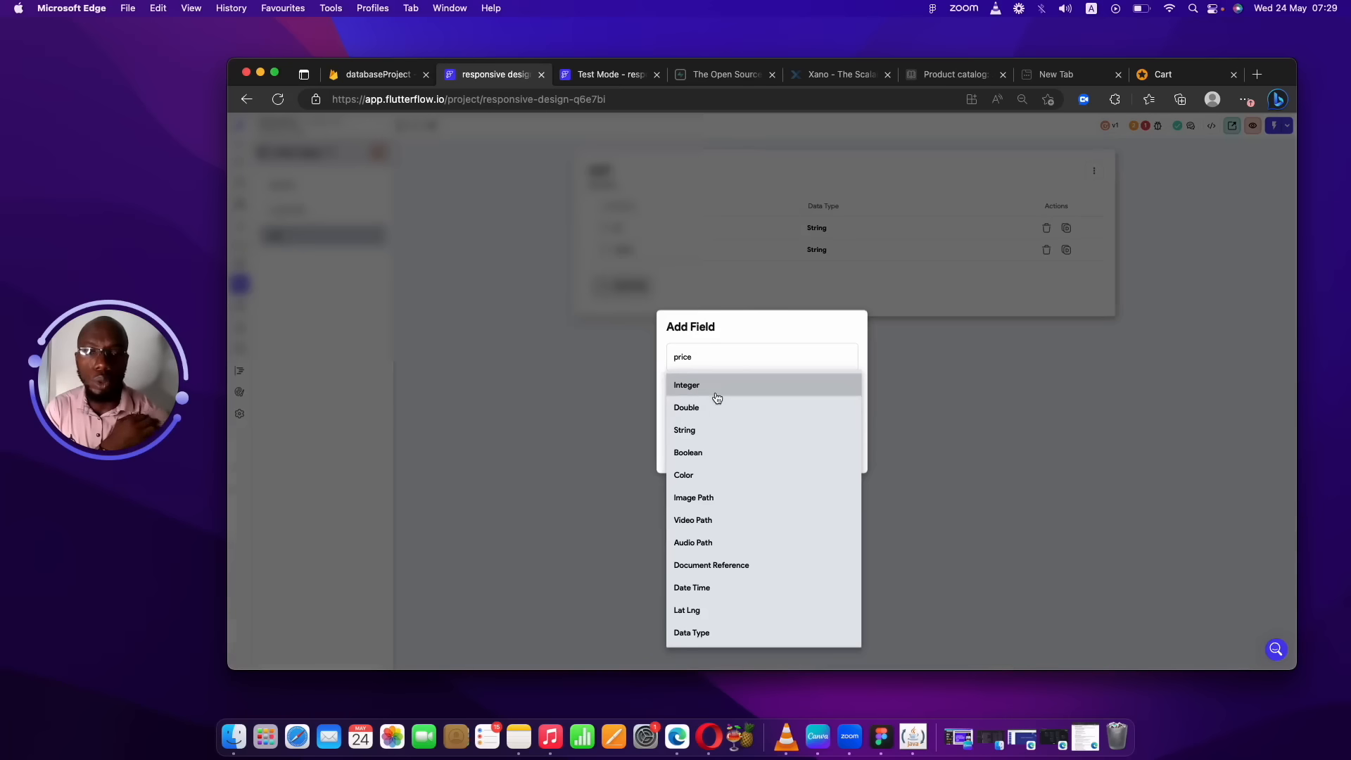
left_click(717, 407)
left_click(834, 452)
left_click(629, 311)
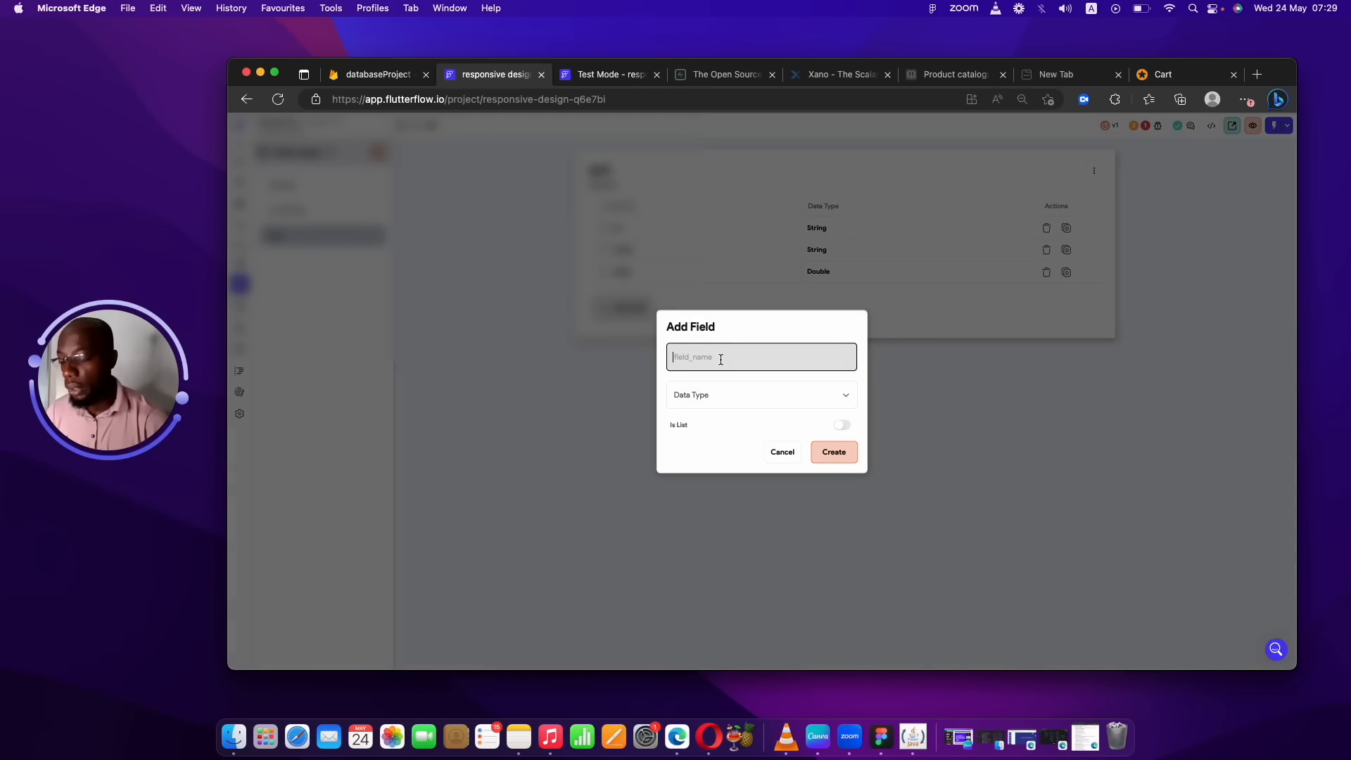
Add quantity (Integer) and total_price (Double) fields to the cart data type.
type("quarntity")
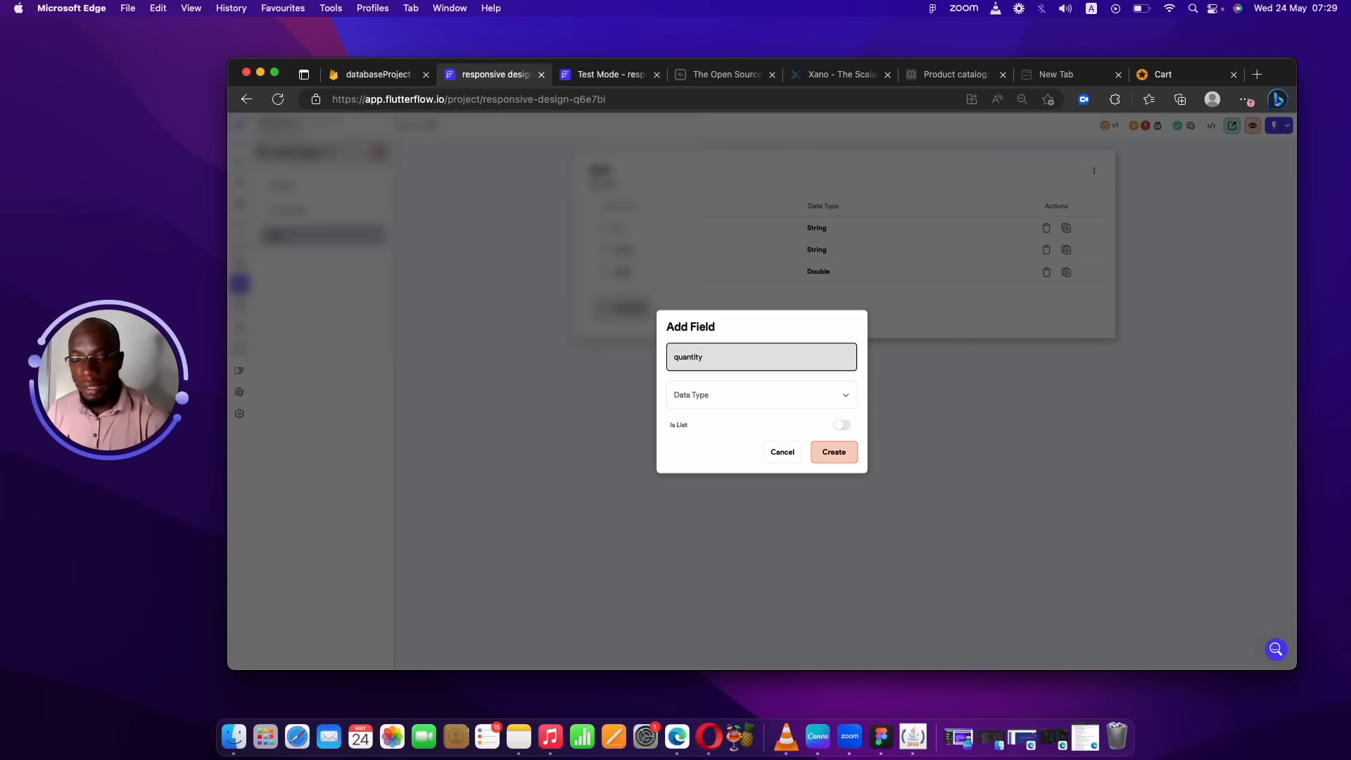
left_click(774, 398)
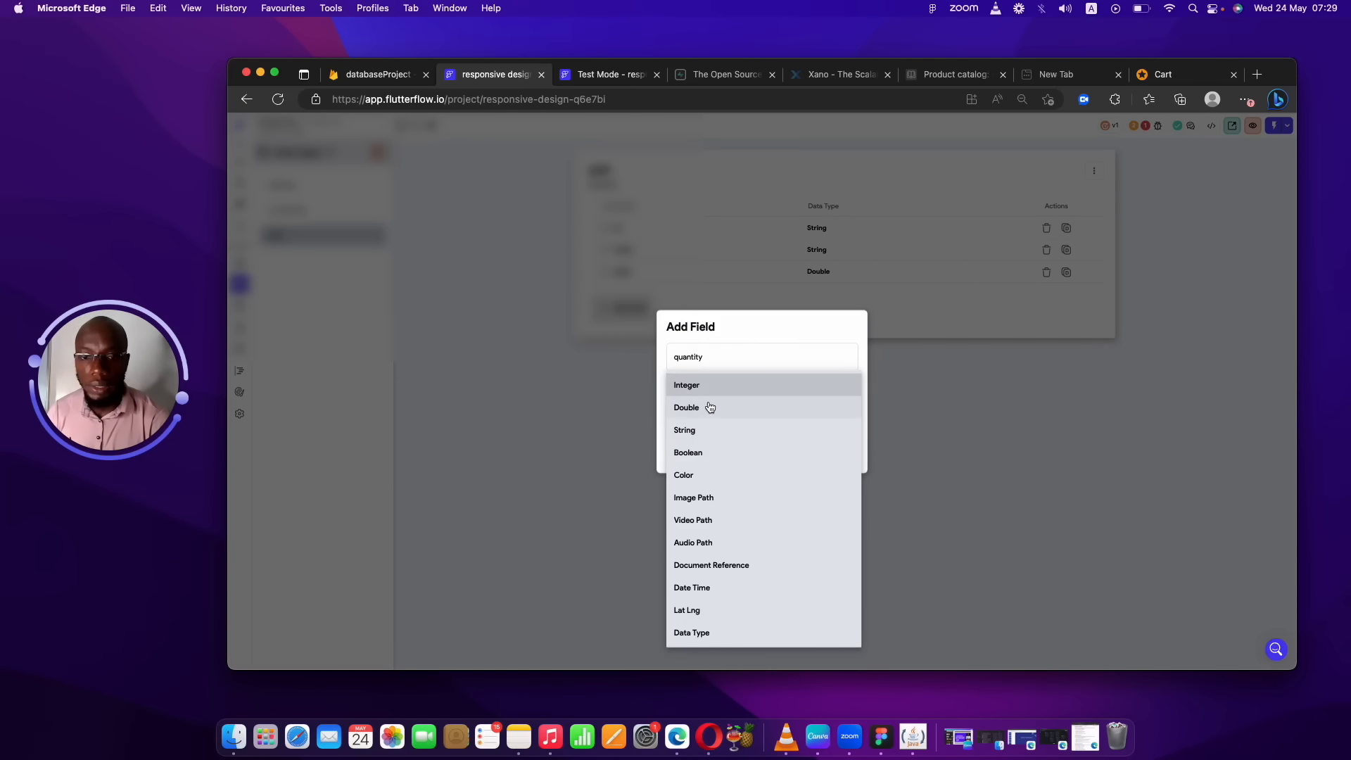
left_click(709, 385)
left_click(836, 452)
left_click(626, 328)
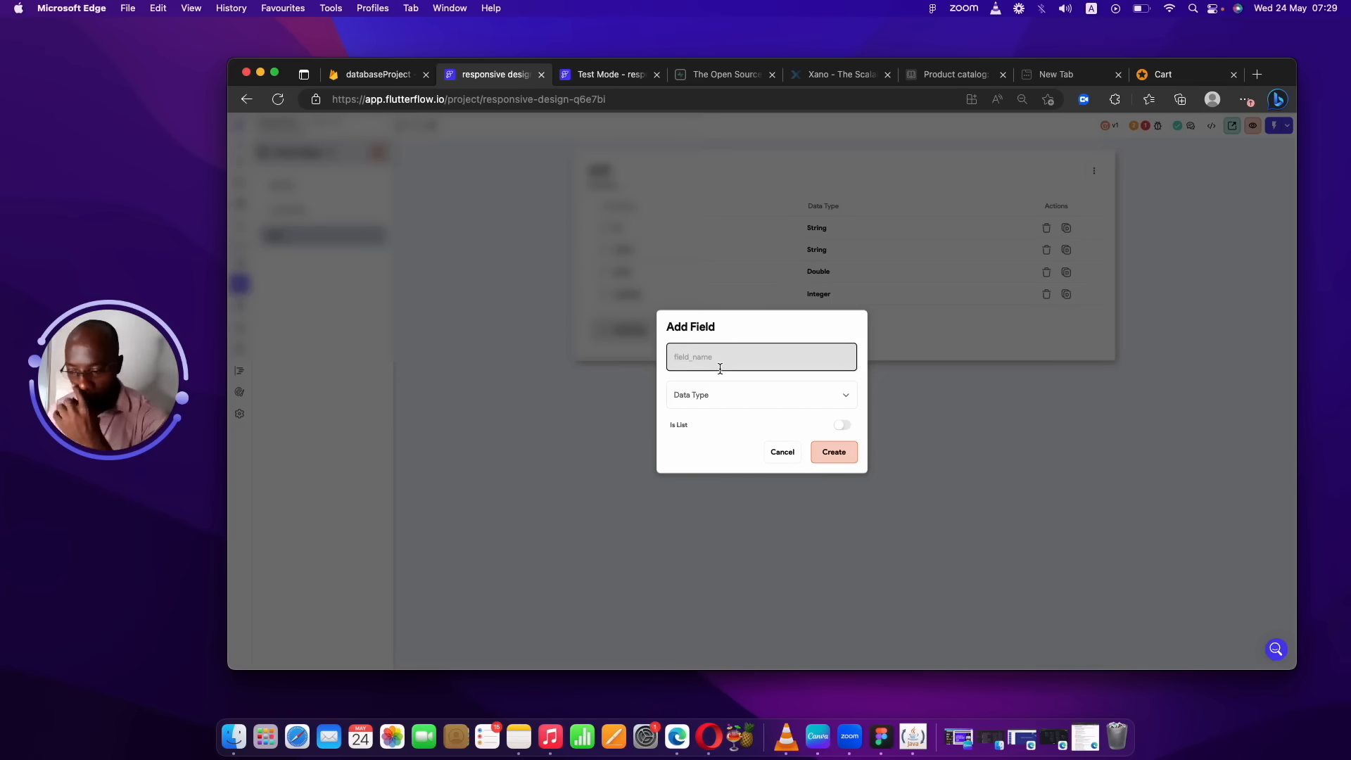
type("total")
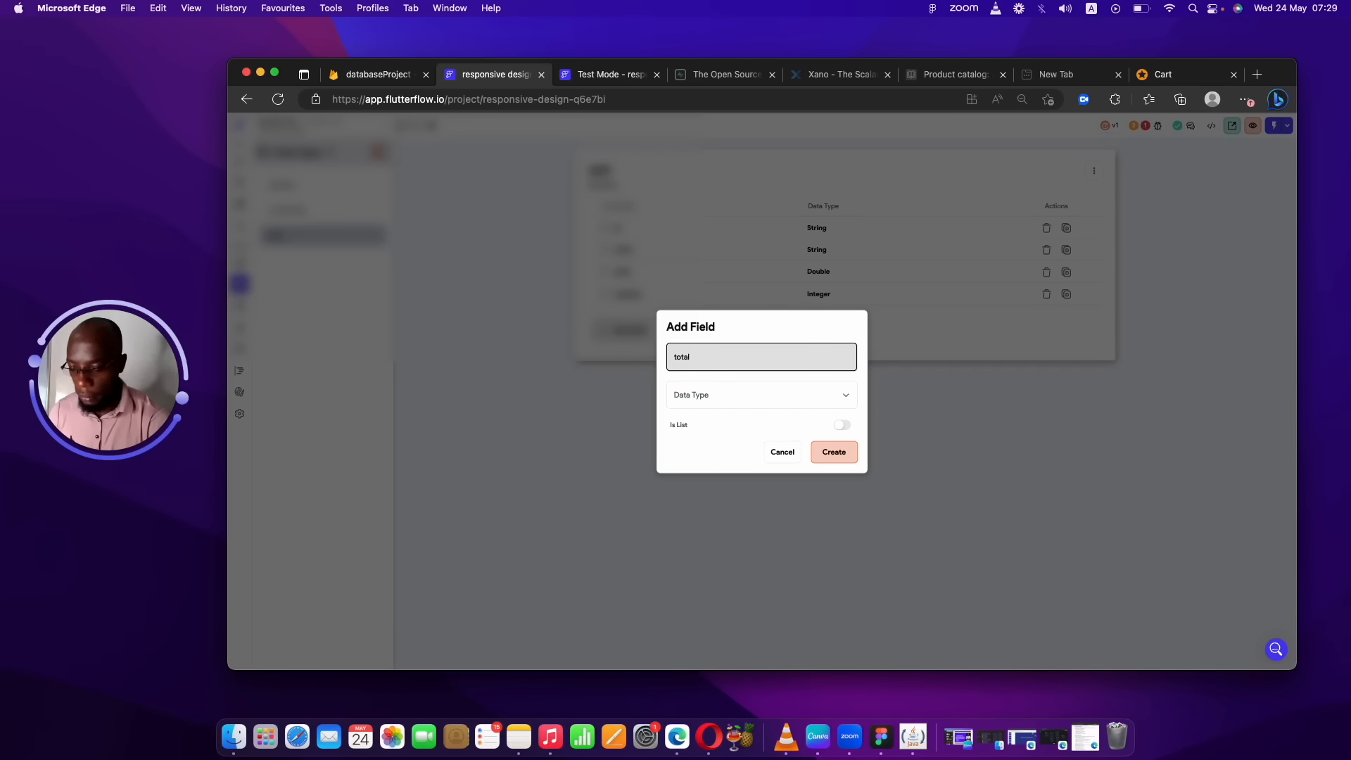
type("_price")
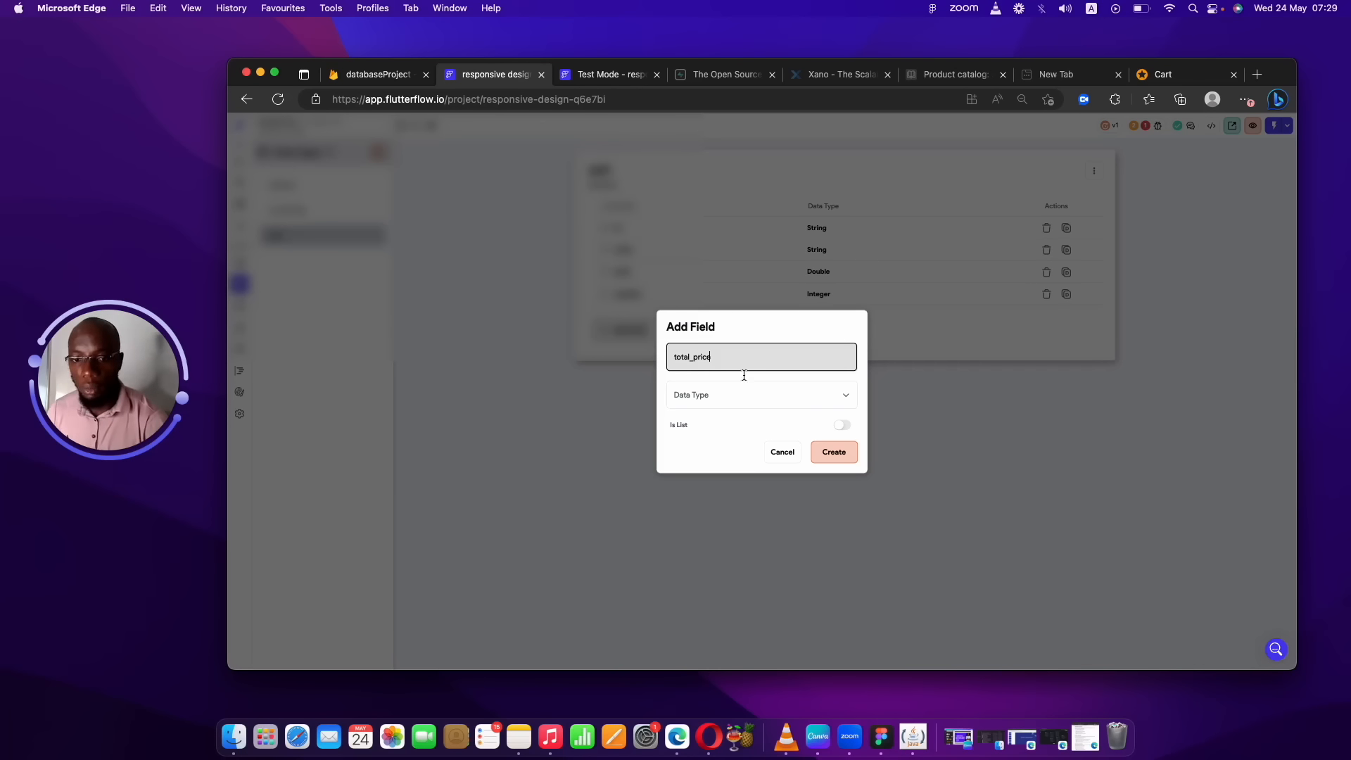
left_click(753, 394)
left_click(717, 408)
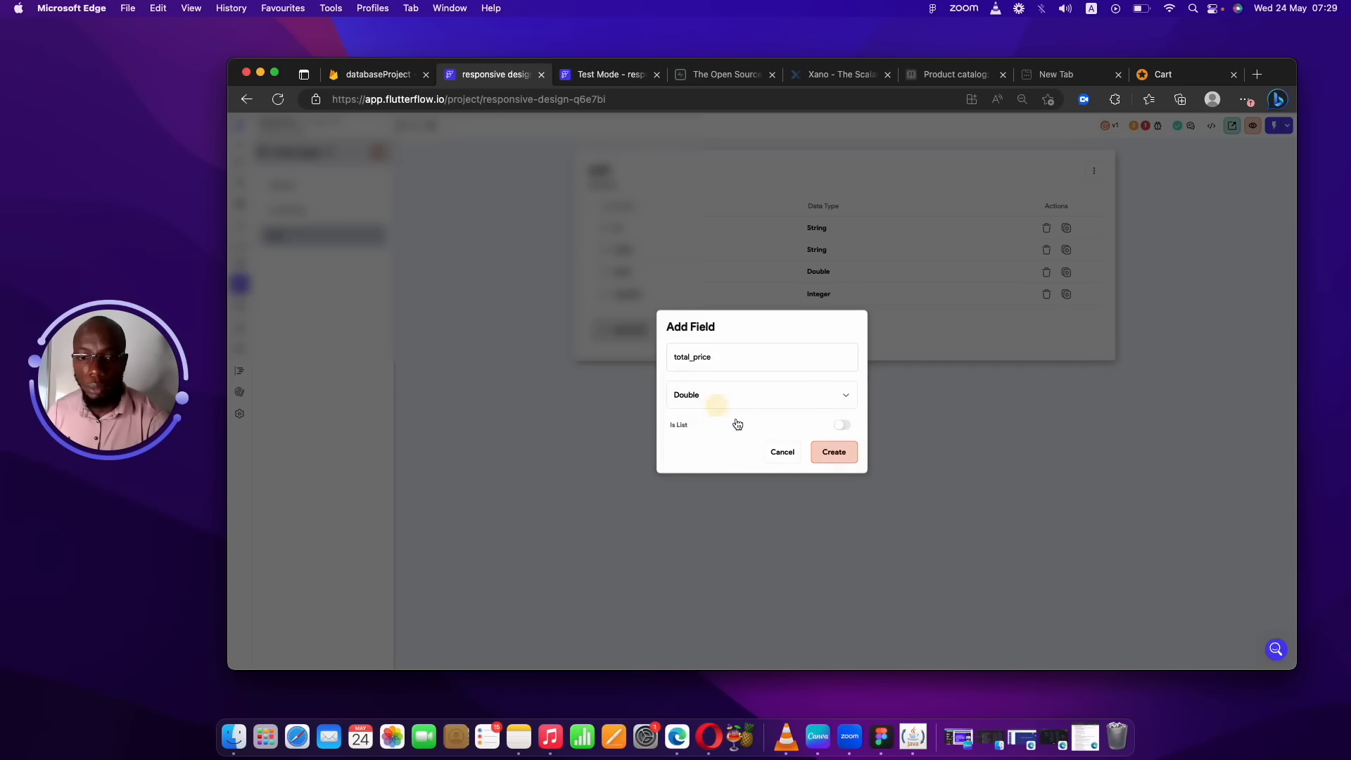
left_click(849, 465)
Add created_at (Date Time) and product_id (String) fields to the cart data type.
left_click(623, 351)
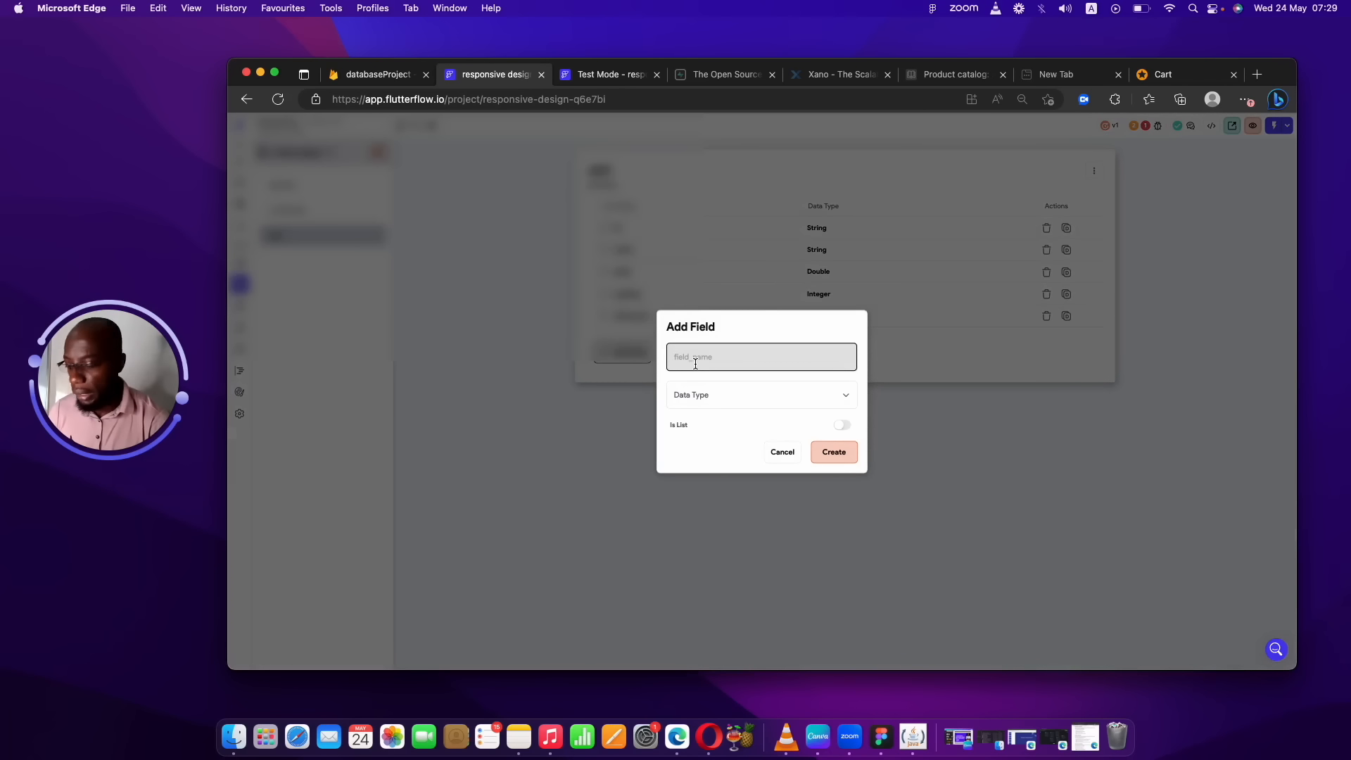
type("creared")
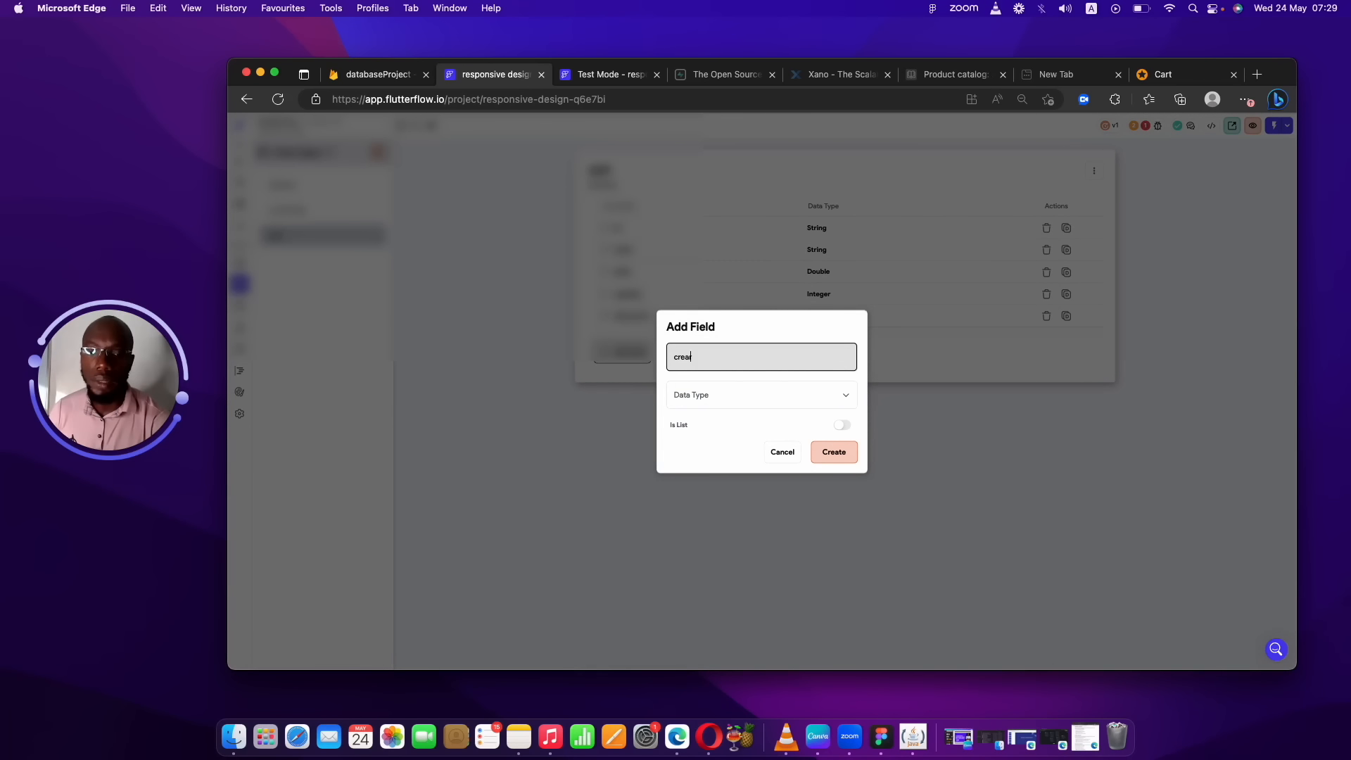
key("BackSpace")
key("BackSpace")
key("BackSpace")
type("te")
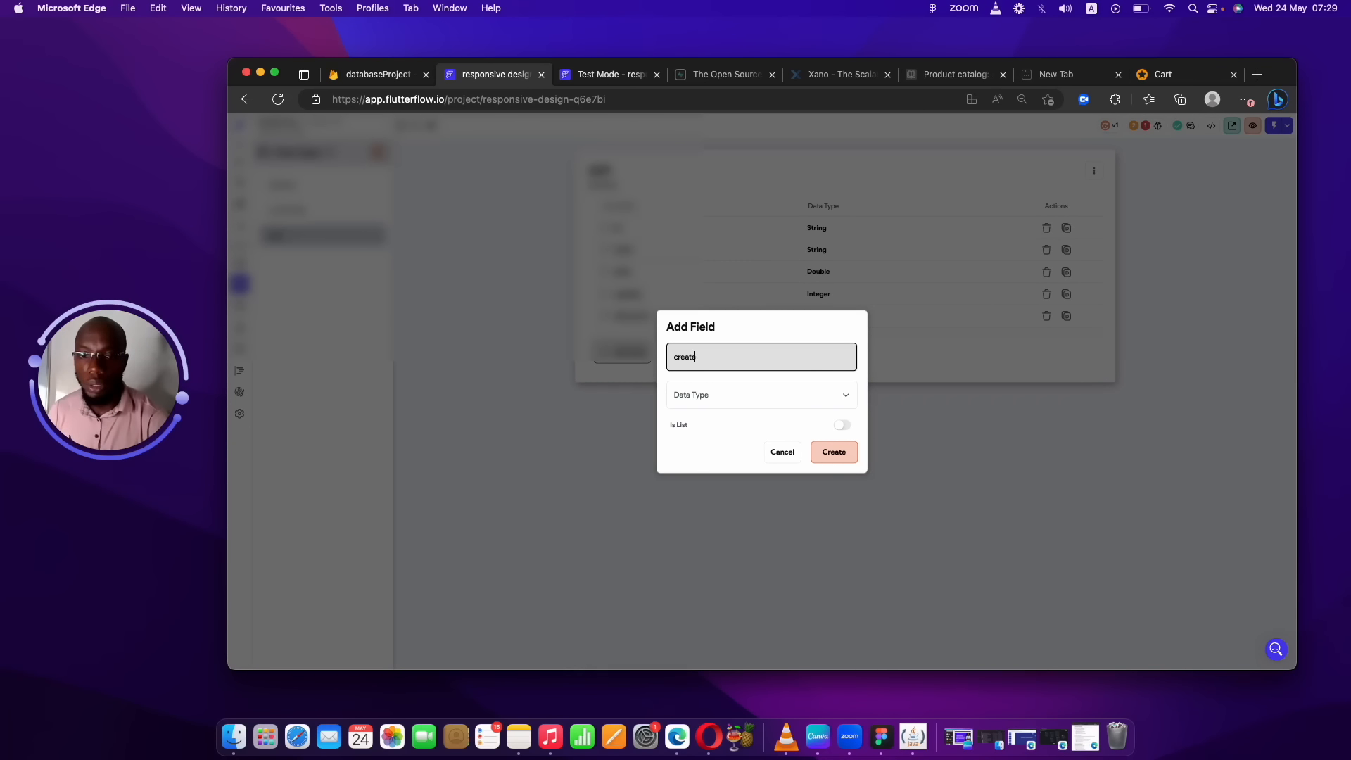
type("d_at")
left_click(748, 394)
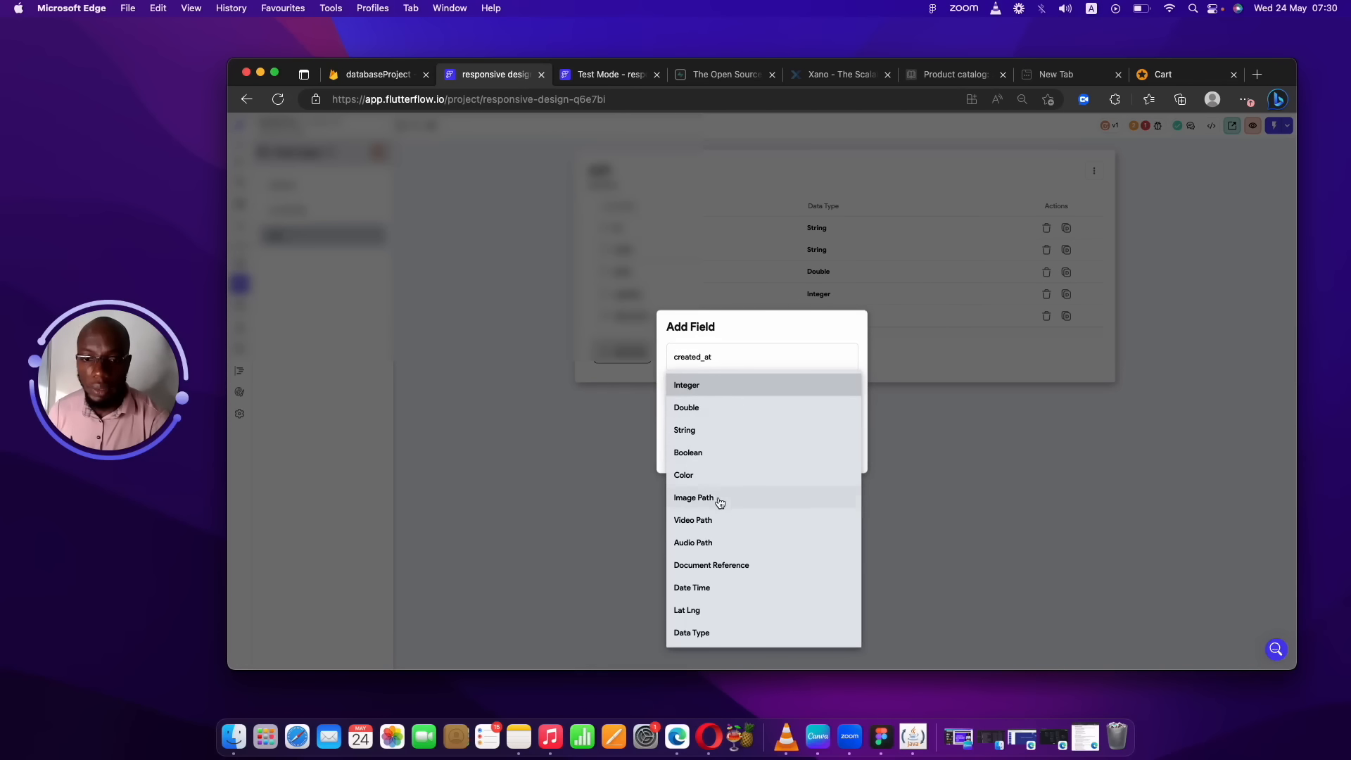
left_click(700, 588)
left_click(830, 452)
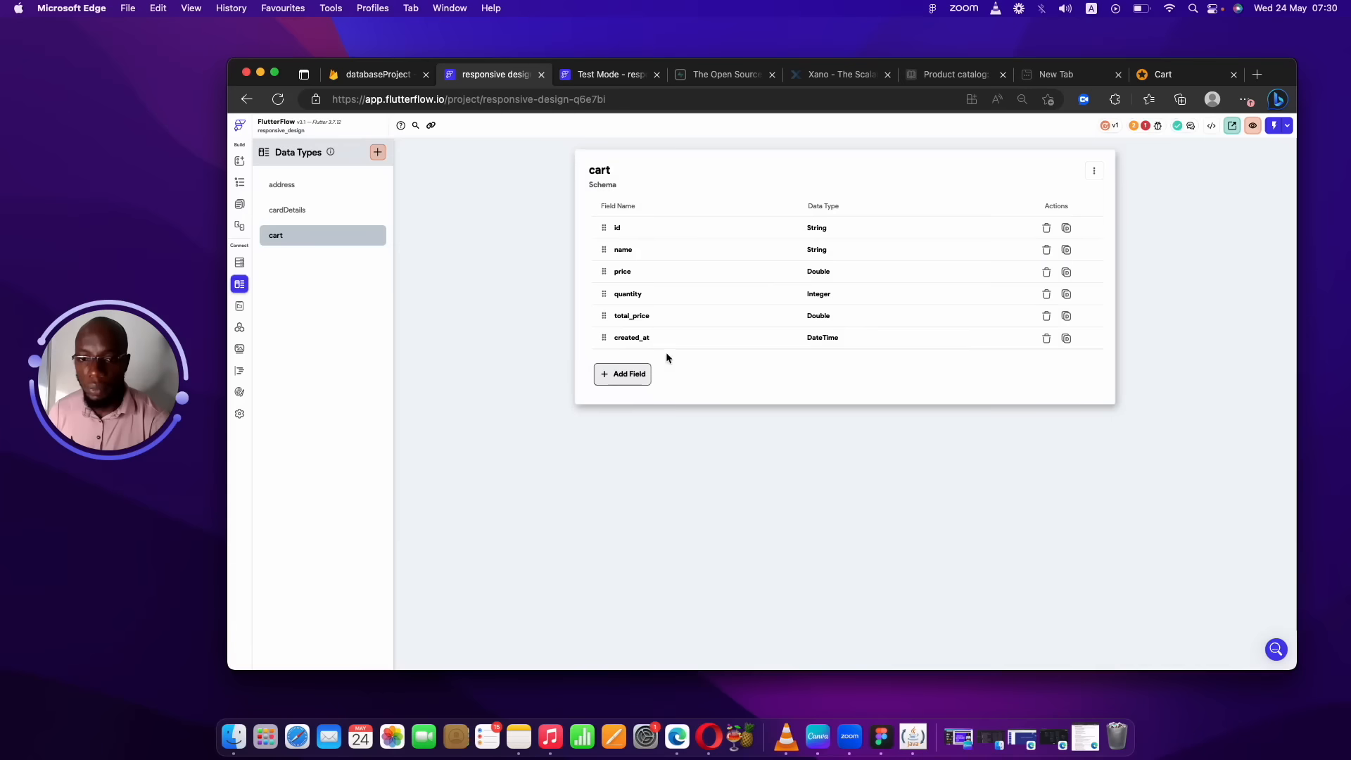
left_click(630, 376)
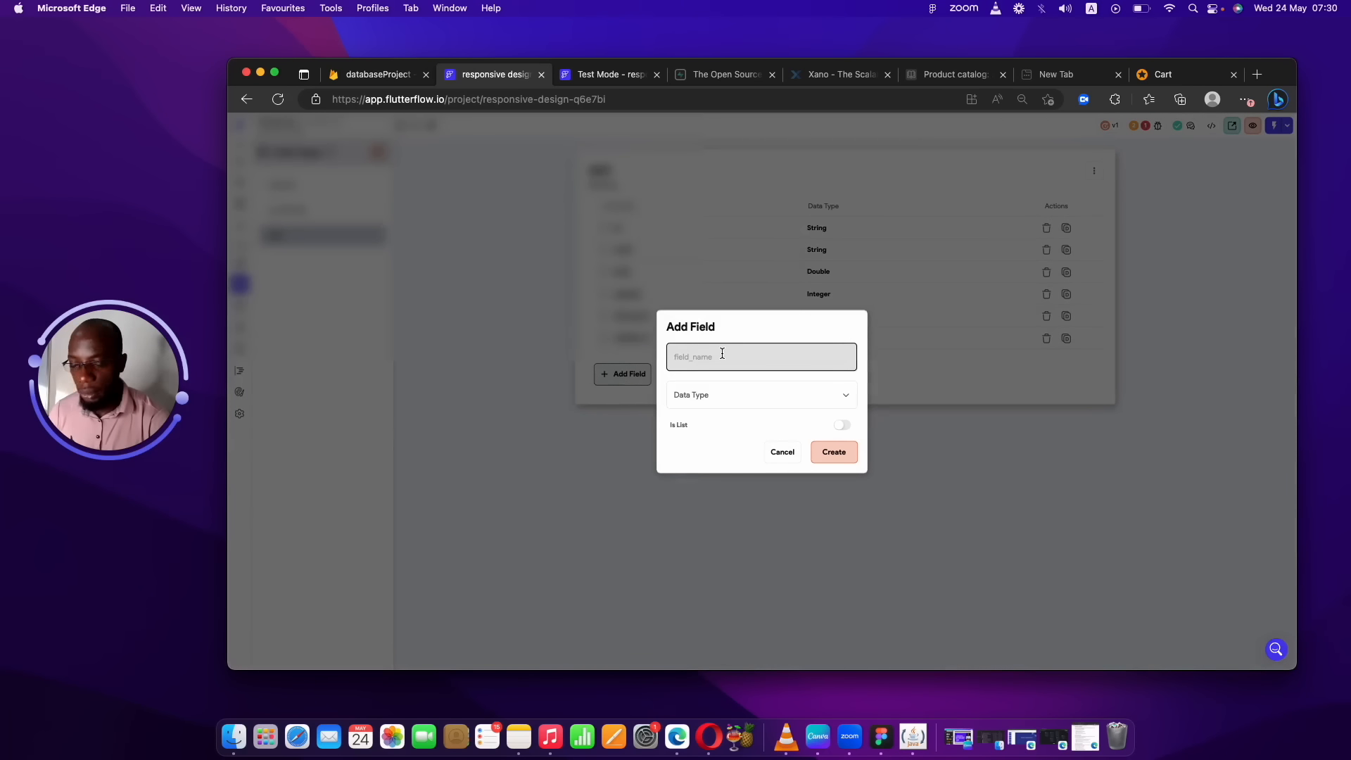
type("product_id")
left_click(793, 399)
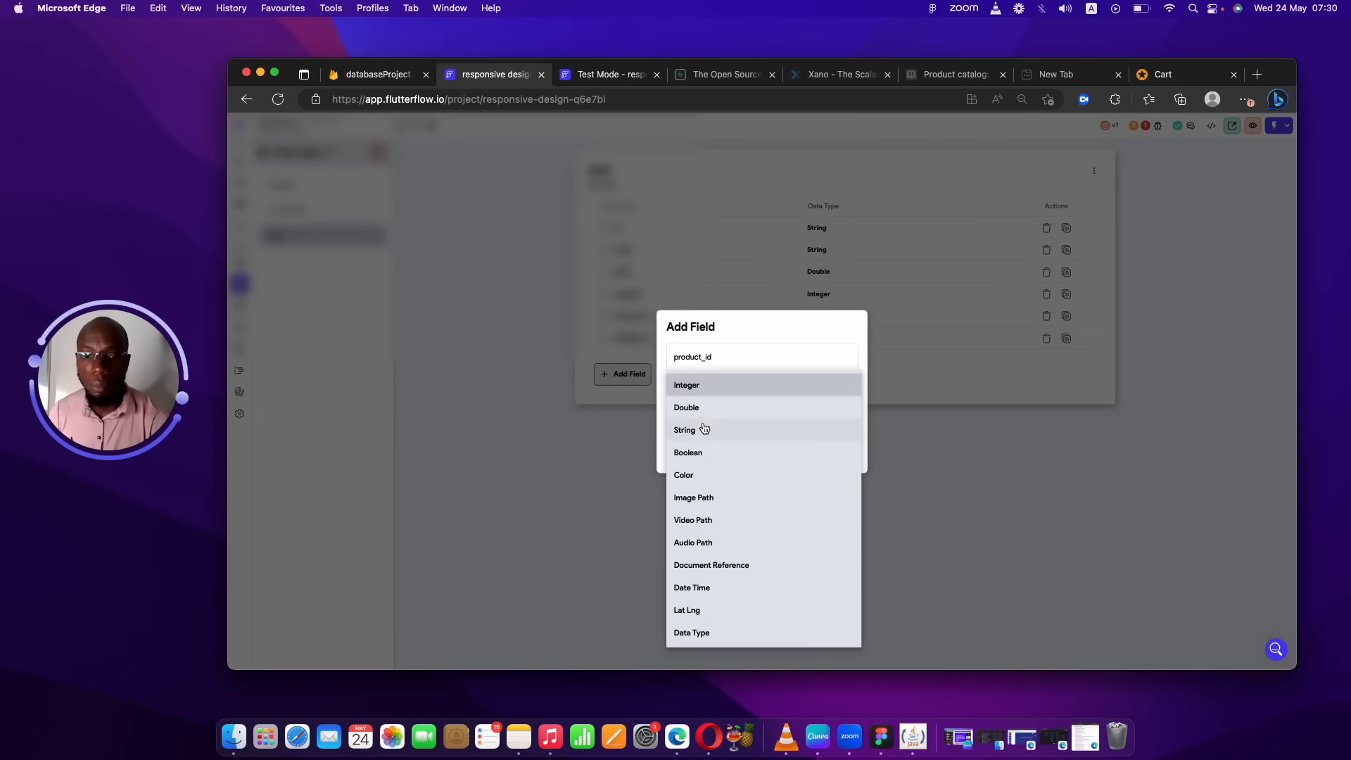
left_click(702, 429)
left_click(830, 451)
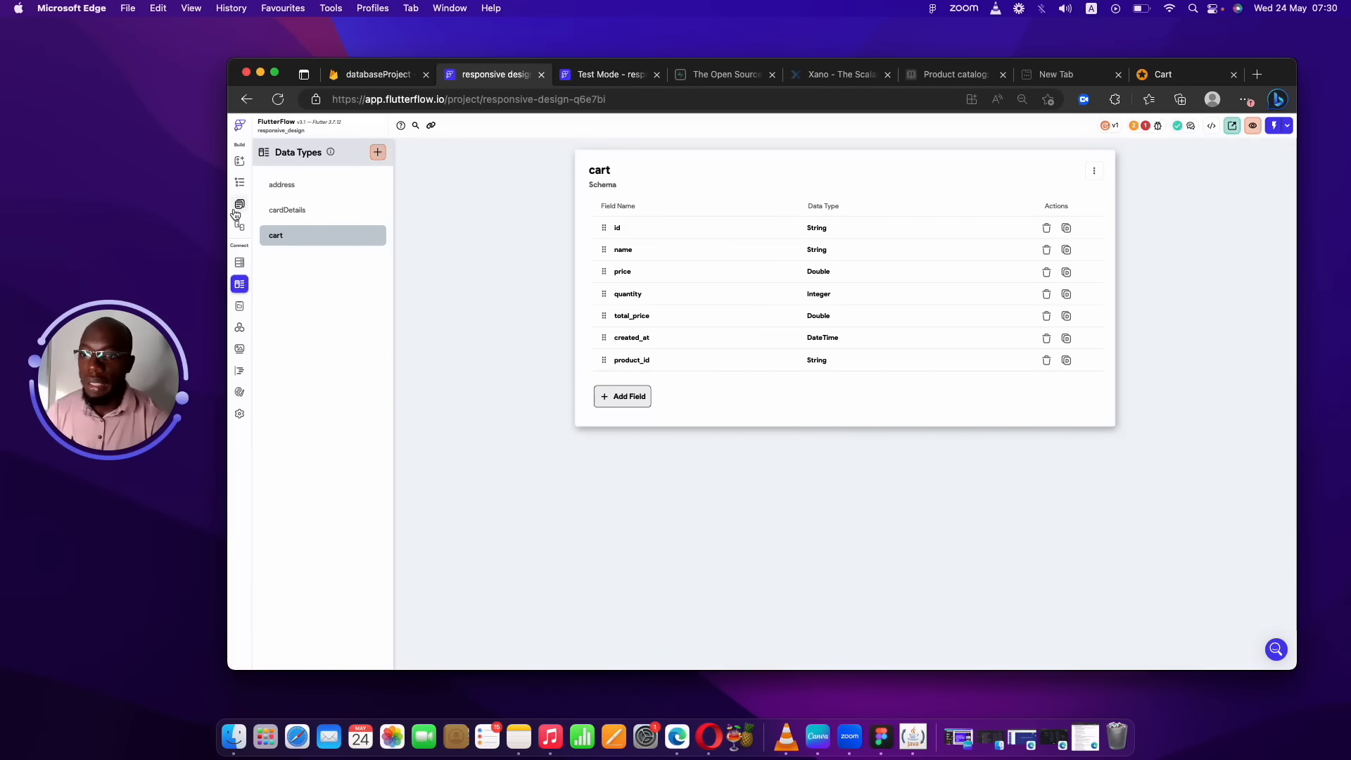
Delete the empty cart collection from Firestore, leaving user and product.
left_click(239, 262)
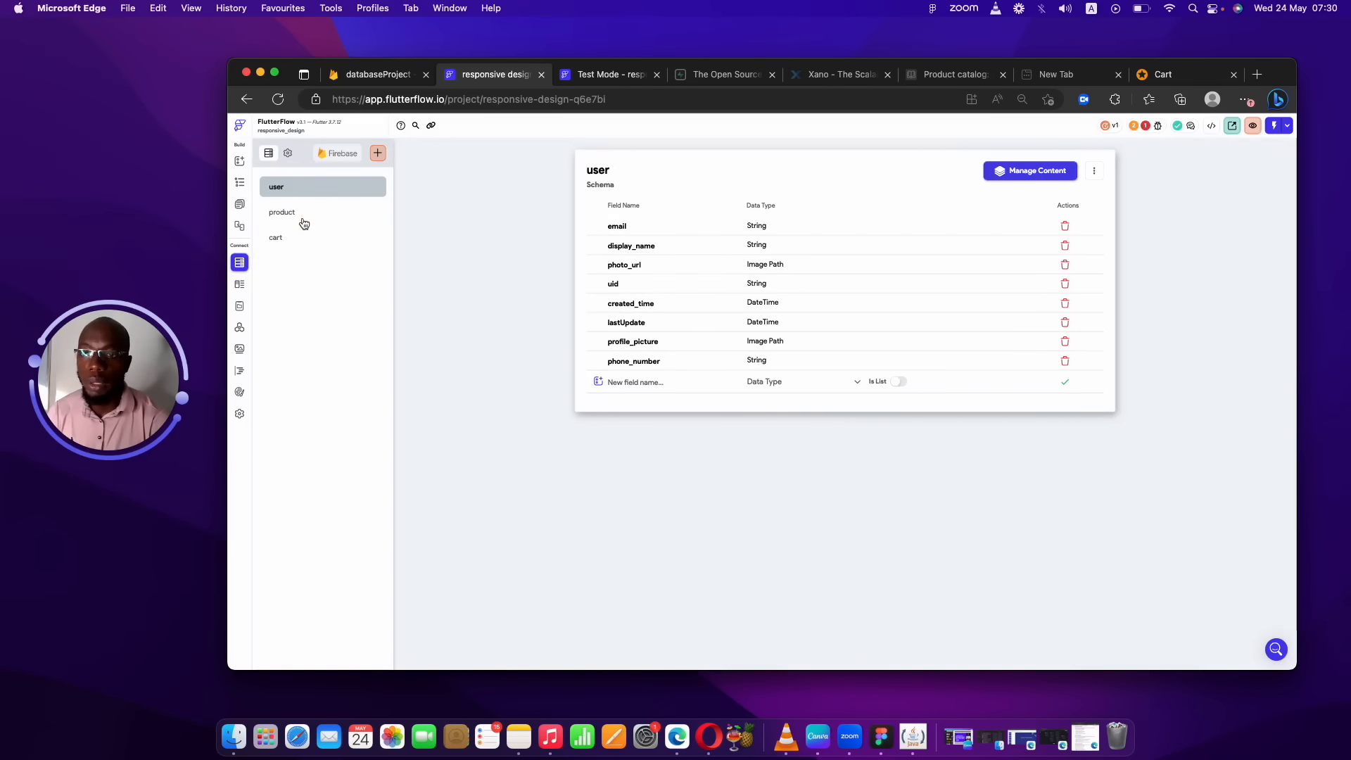
left_click(303, 219)
left_click(292, 245)
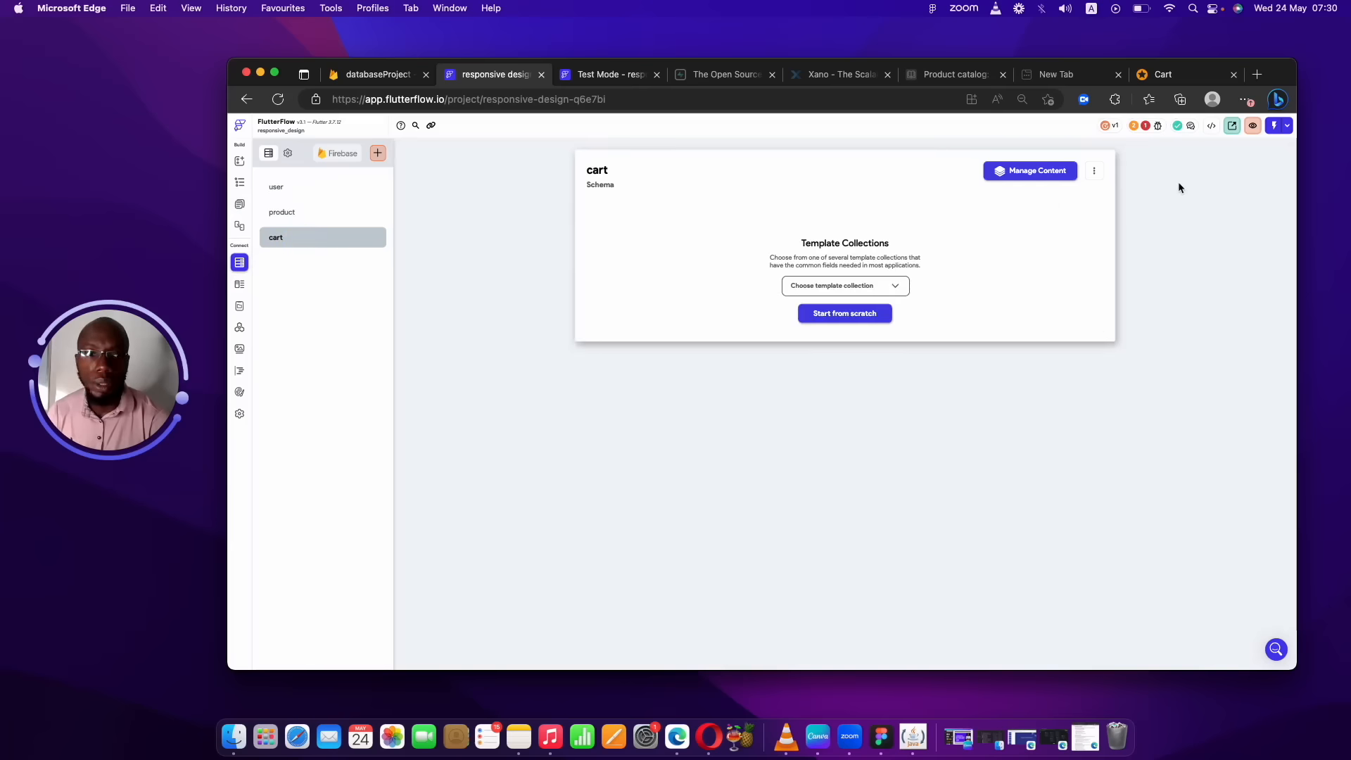
left_click(1095, 176)
left_click(1052, 231)
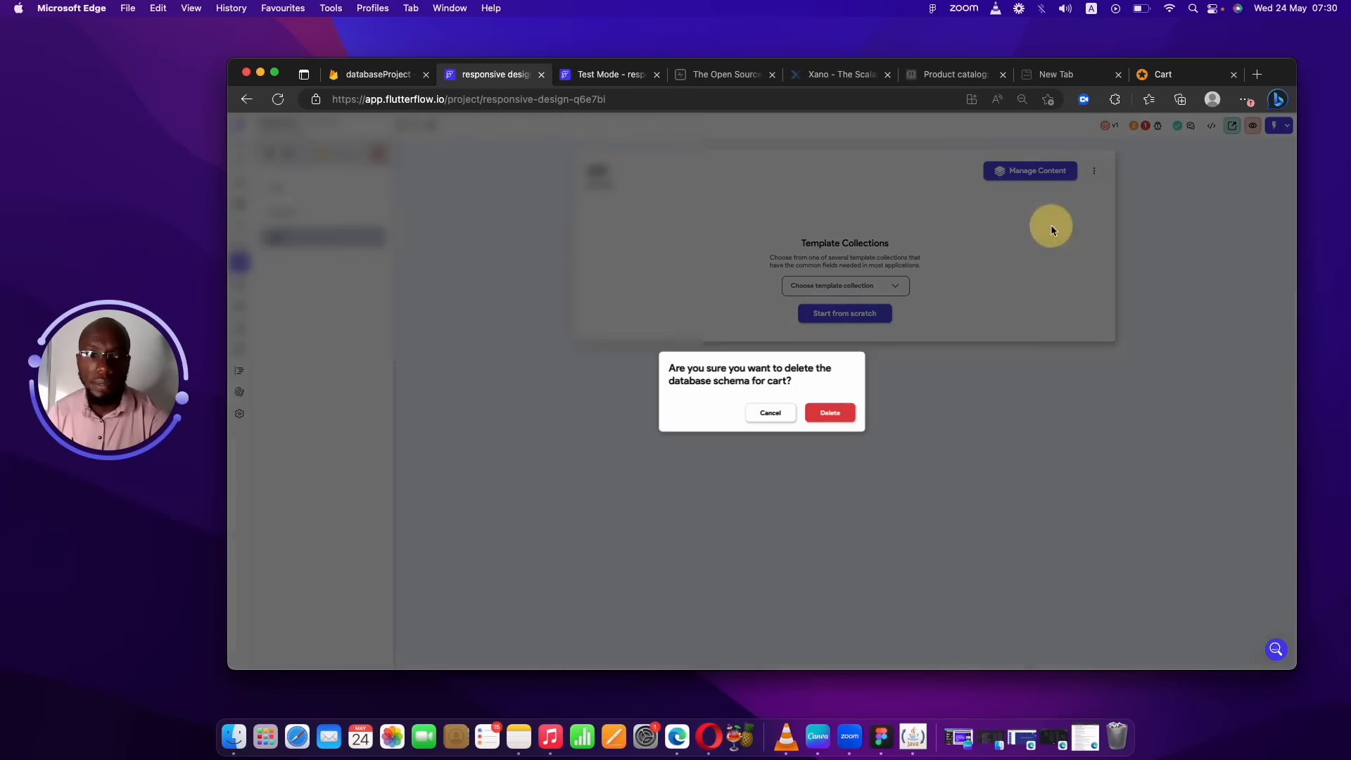
left_click(827, 410)
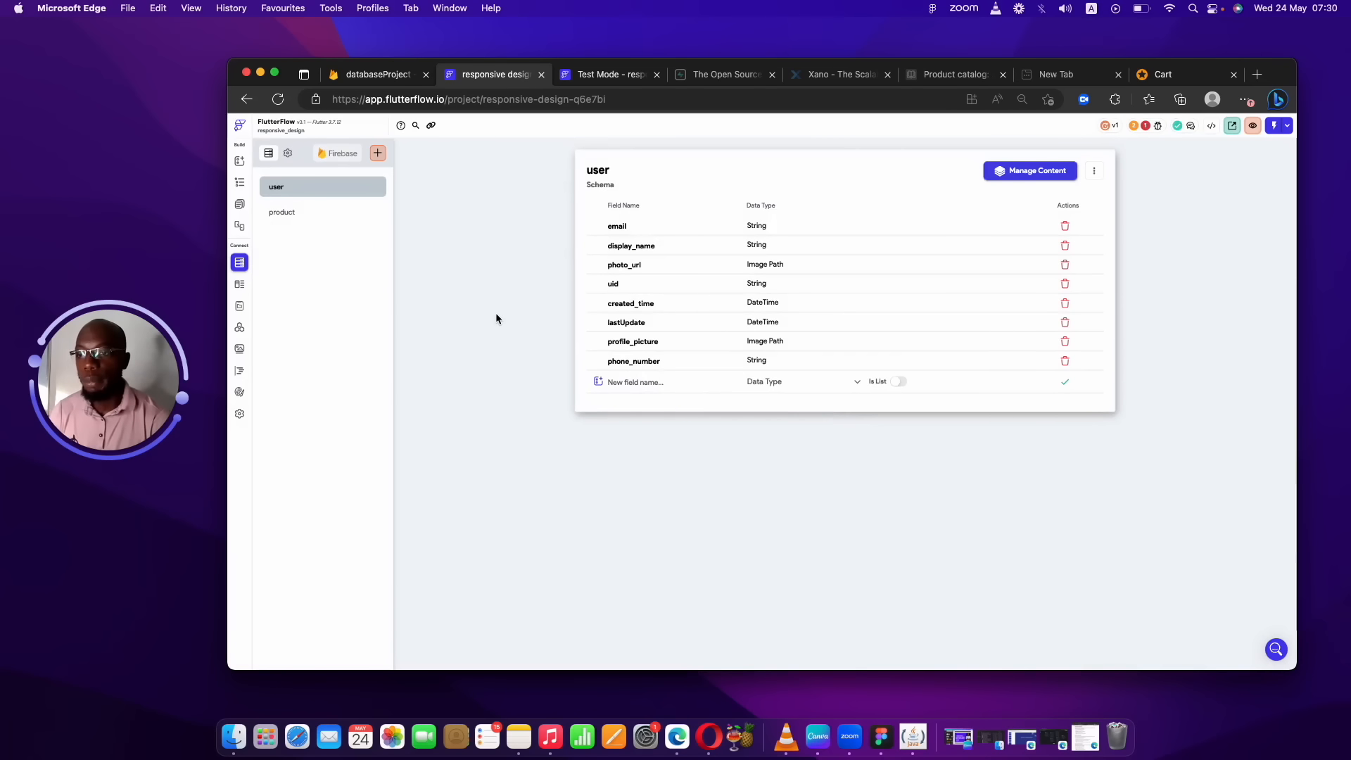
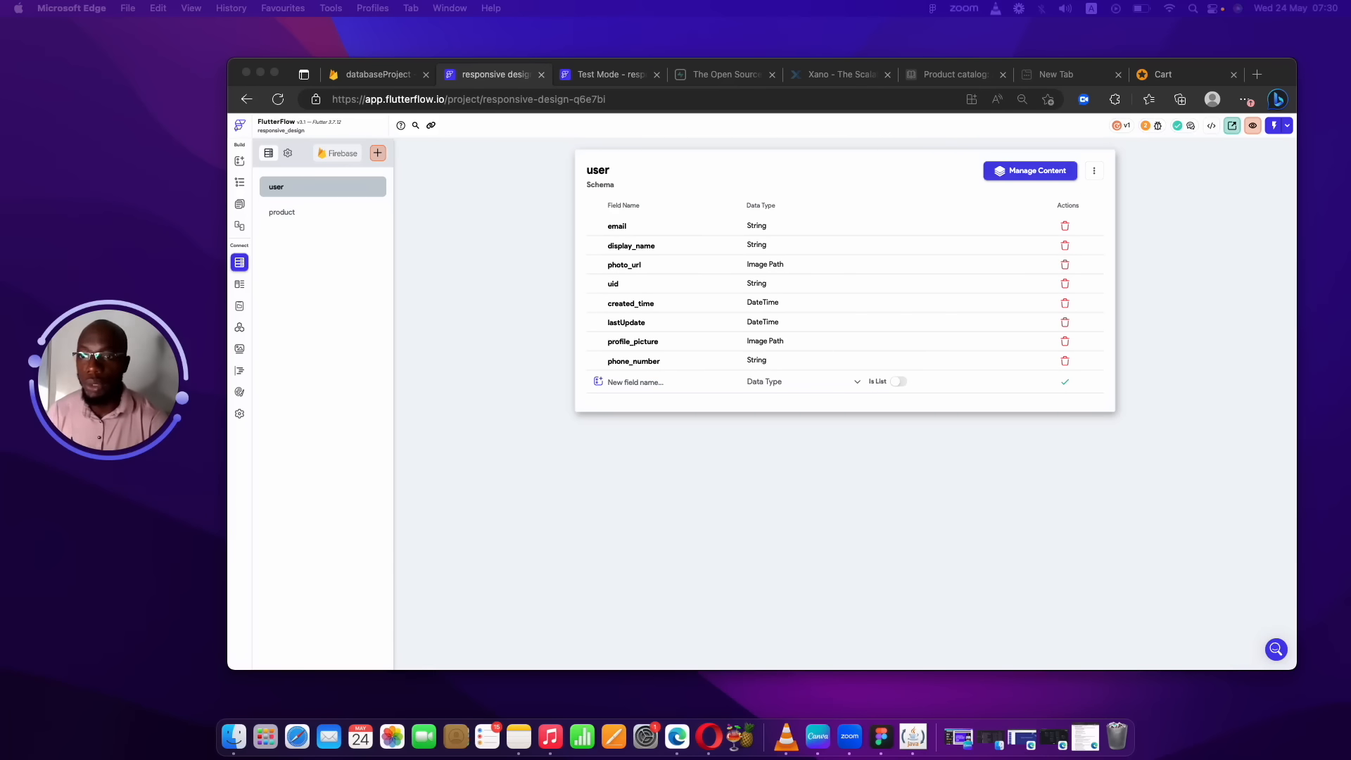
Create a new Firestore collection named order, starting from scratch.
left_click(382, 143)
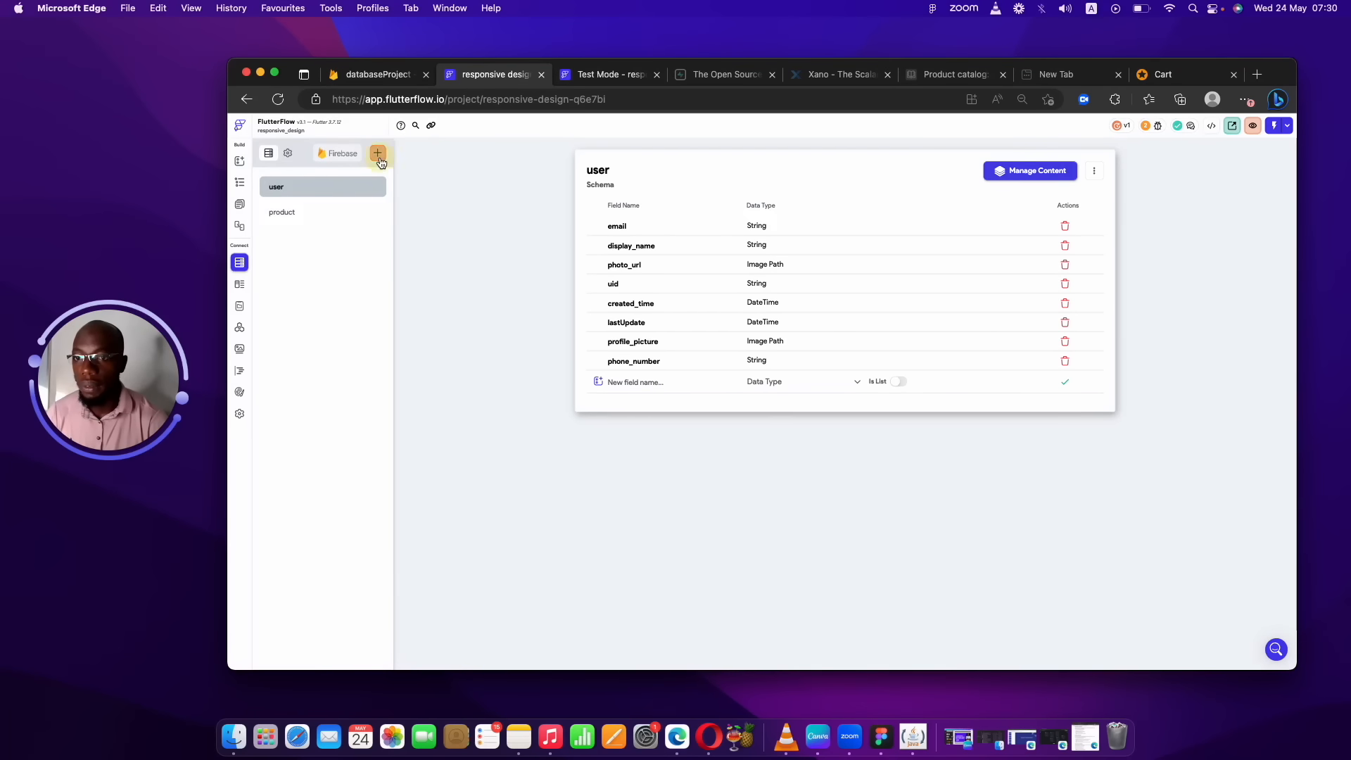
left_click(377, 154)
type("c")
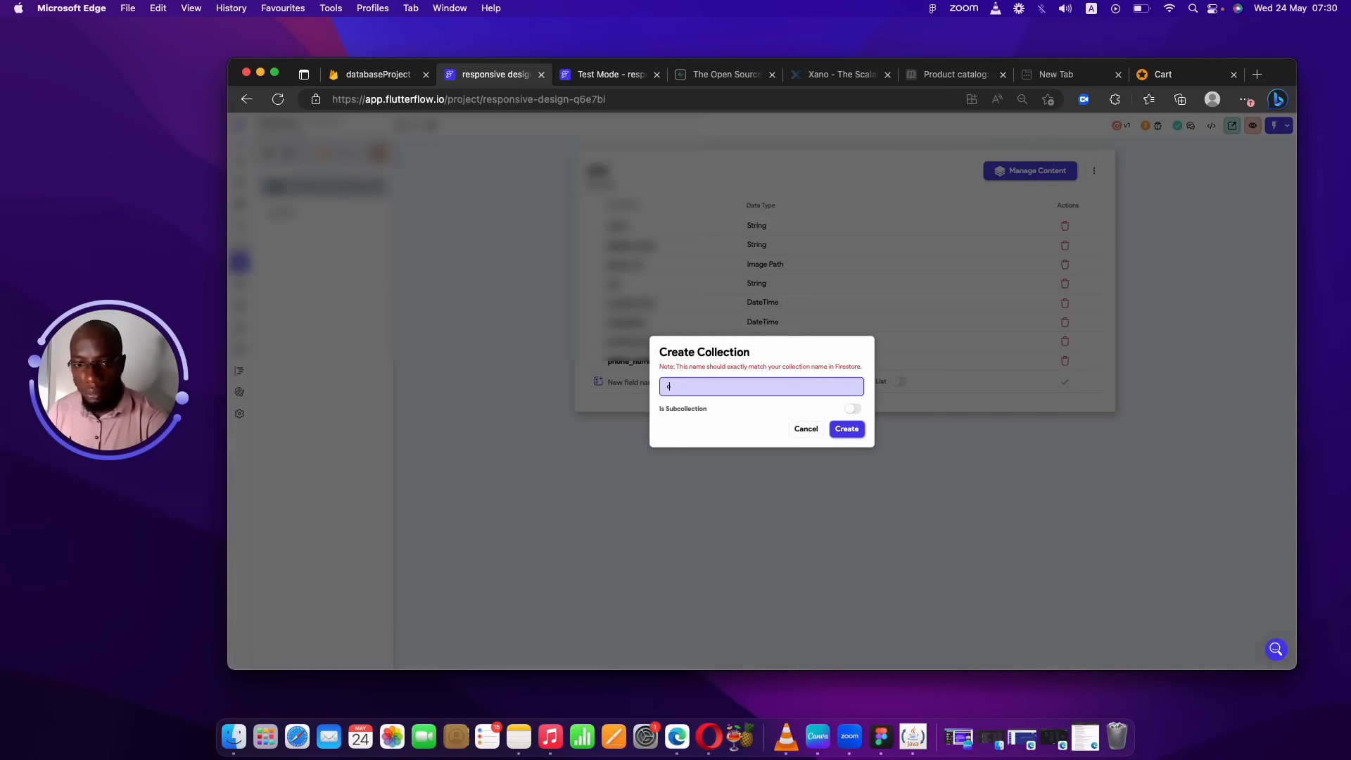
type("rder")
left_click(847, 429)
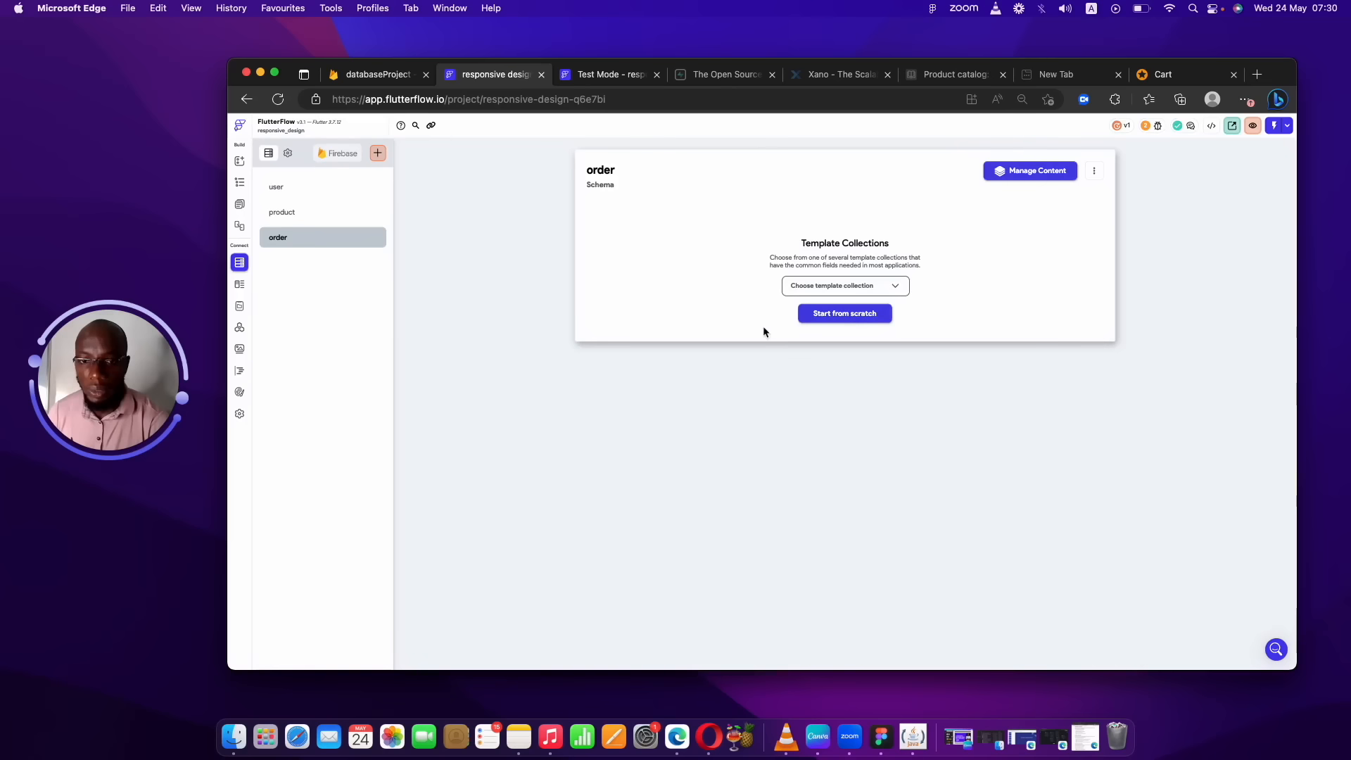
left_click(817, 309)
Add a card_ids field typed as a list of the Cart data type.
left_click(707, 223)
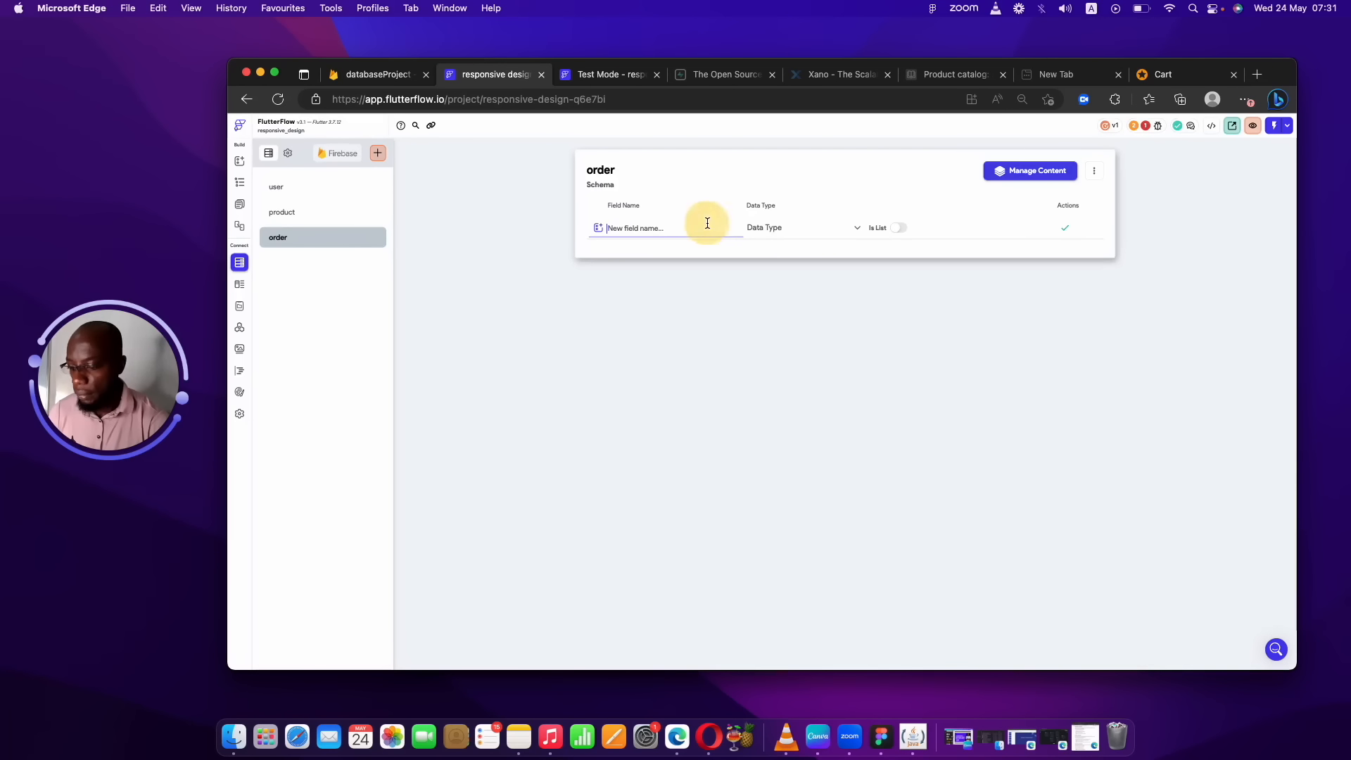
type("card")
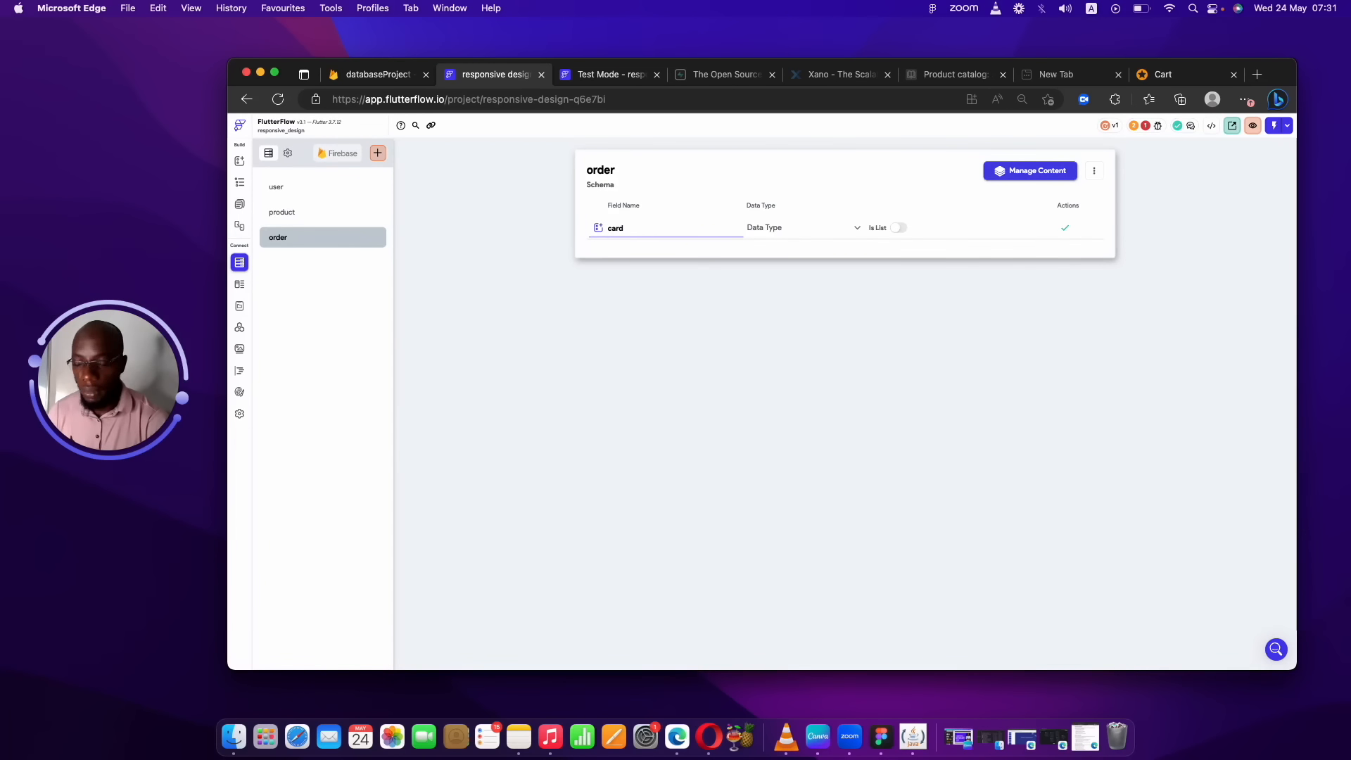
type("_ids")
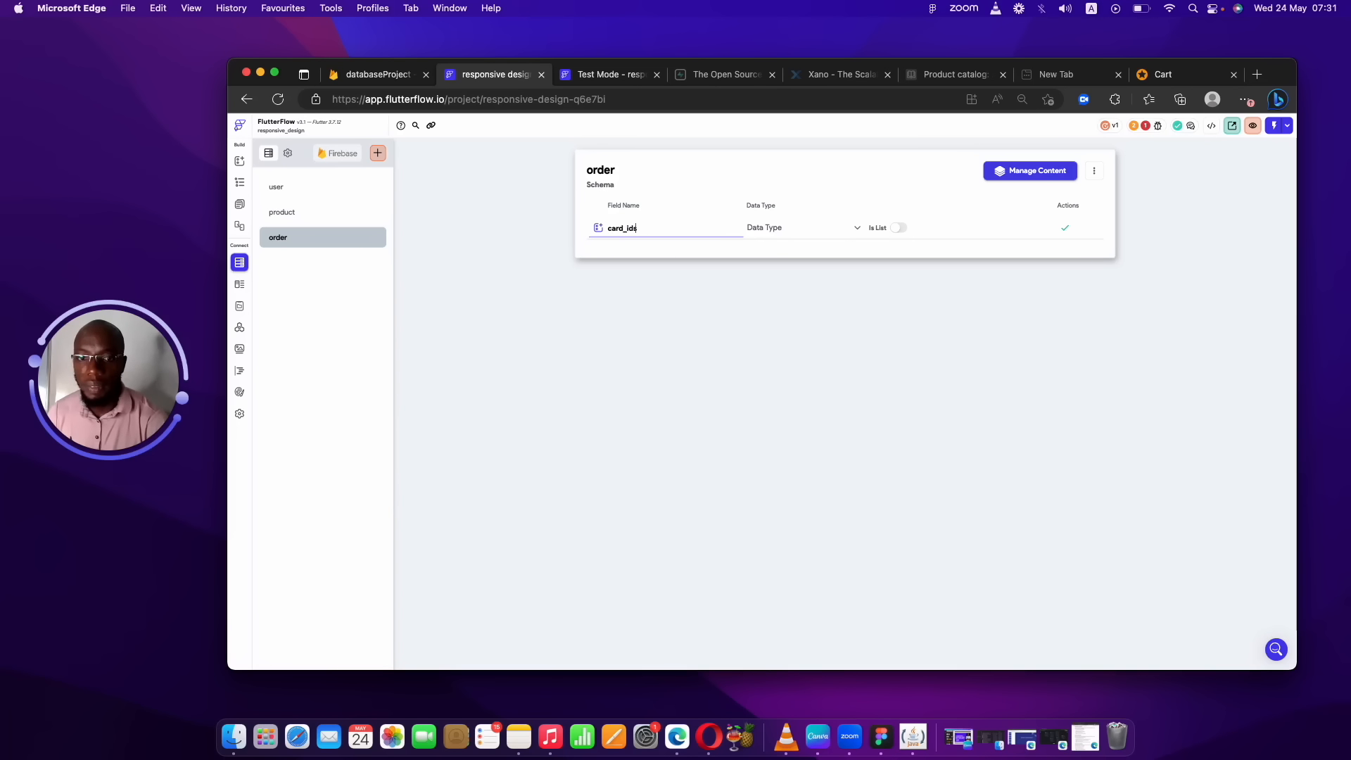
left_click(837, 234)
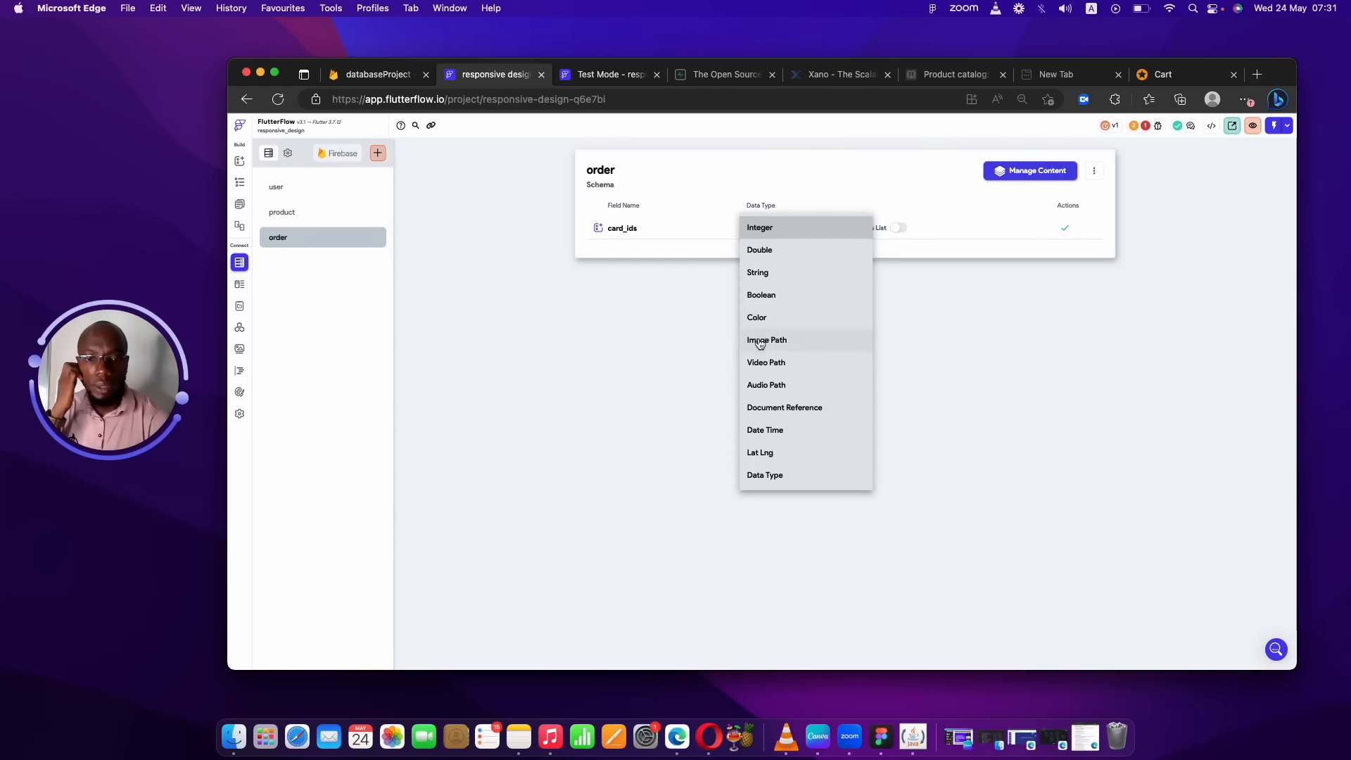
left_click(806, 272)
left_click(899, 228)
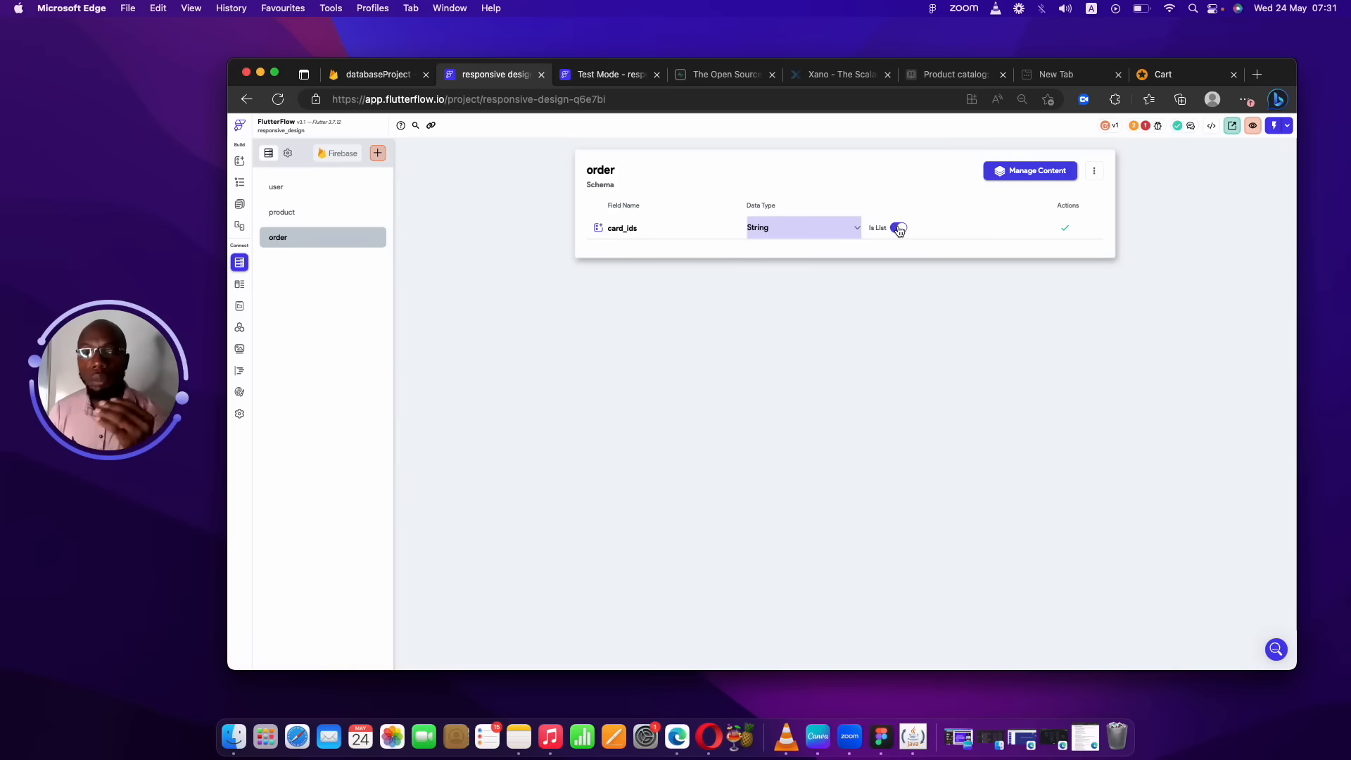
left_click(808, 230)
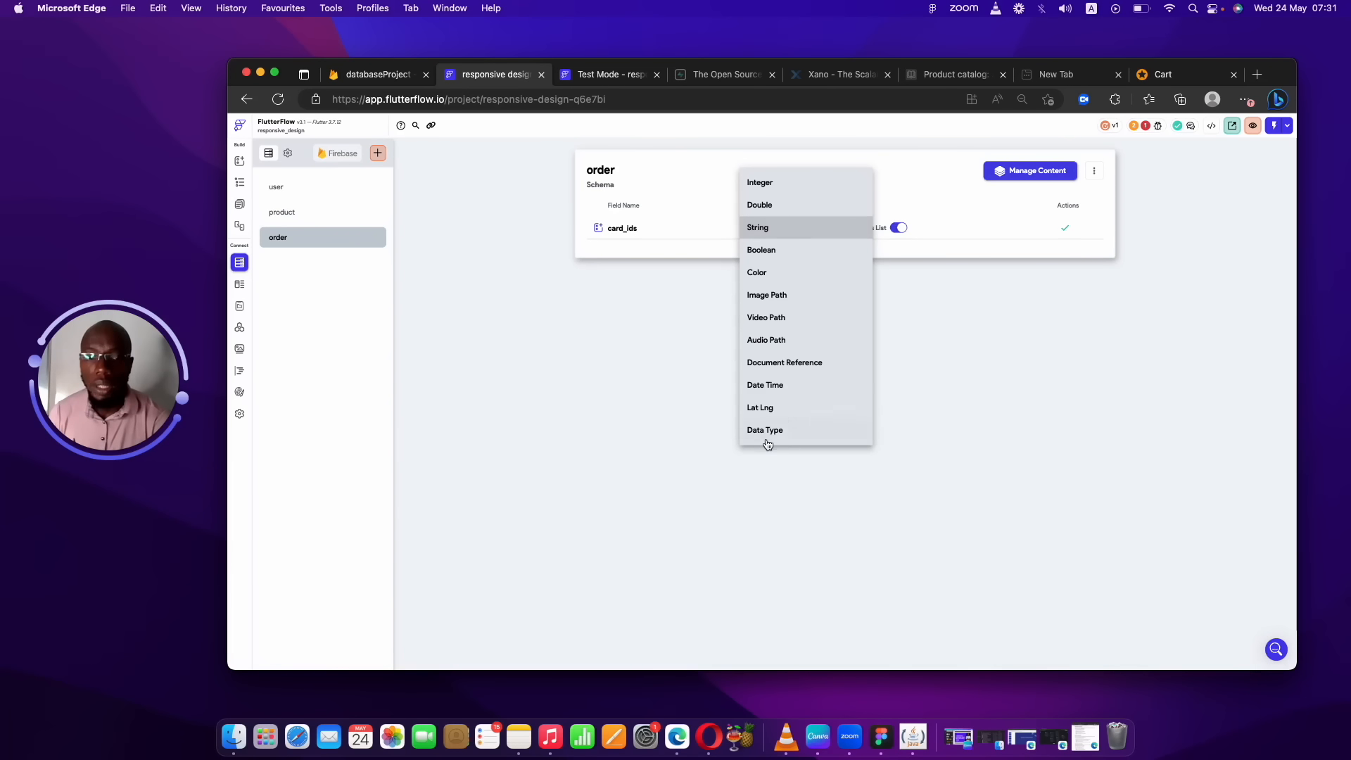
left_click(782, 430)
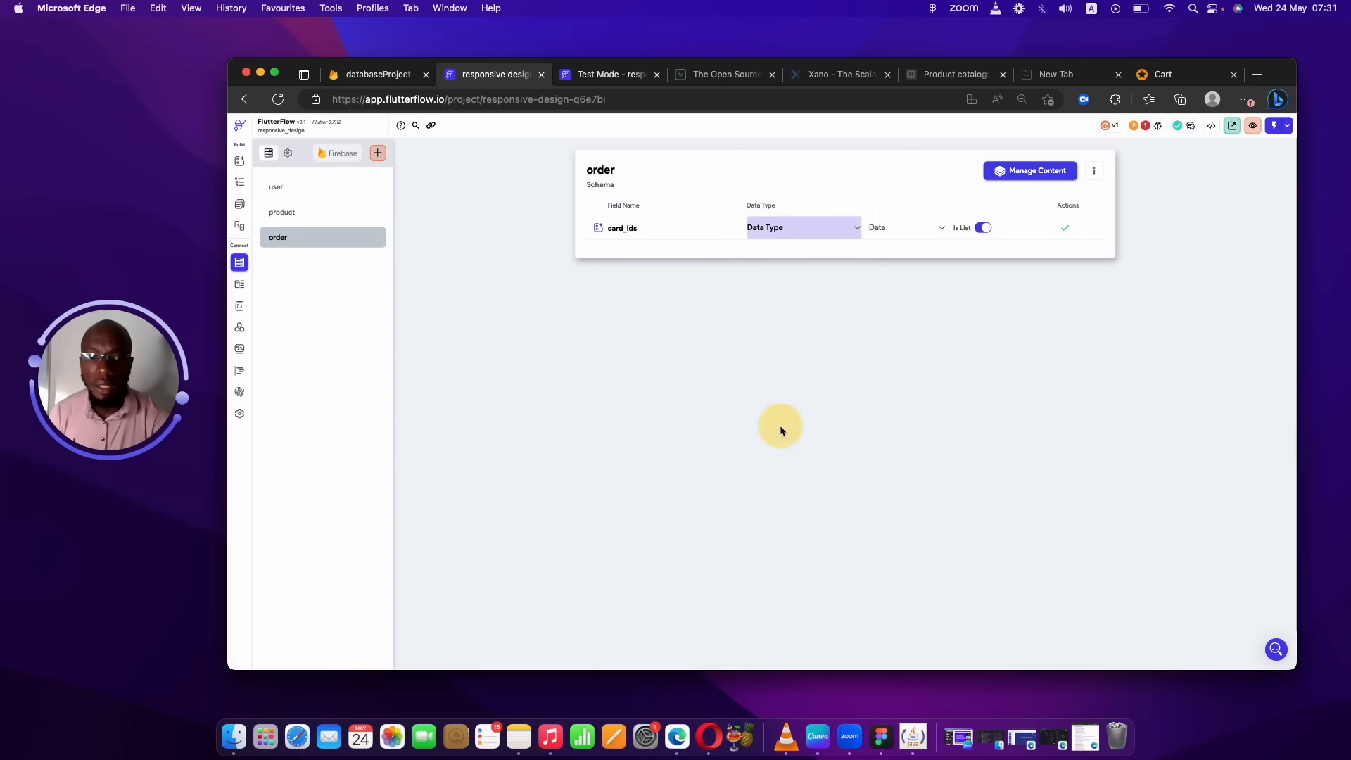
left_click(890, 228)
left_click(890, 275)
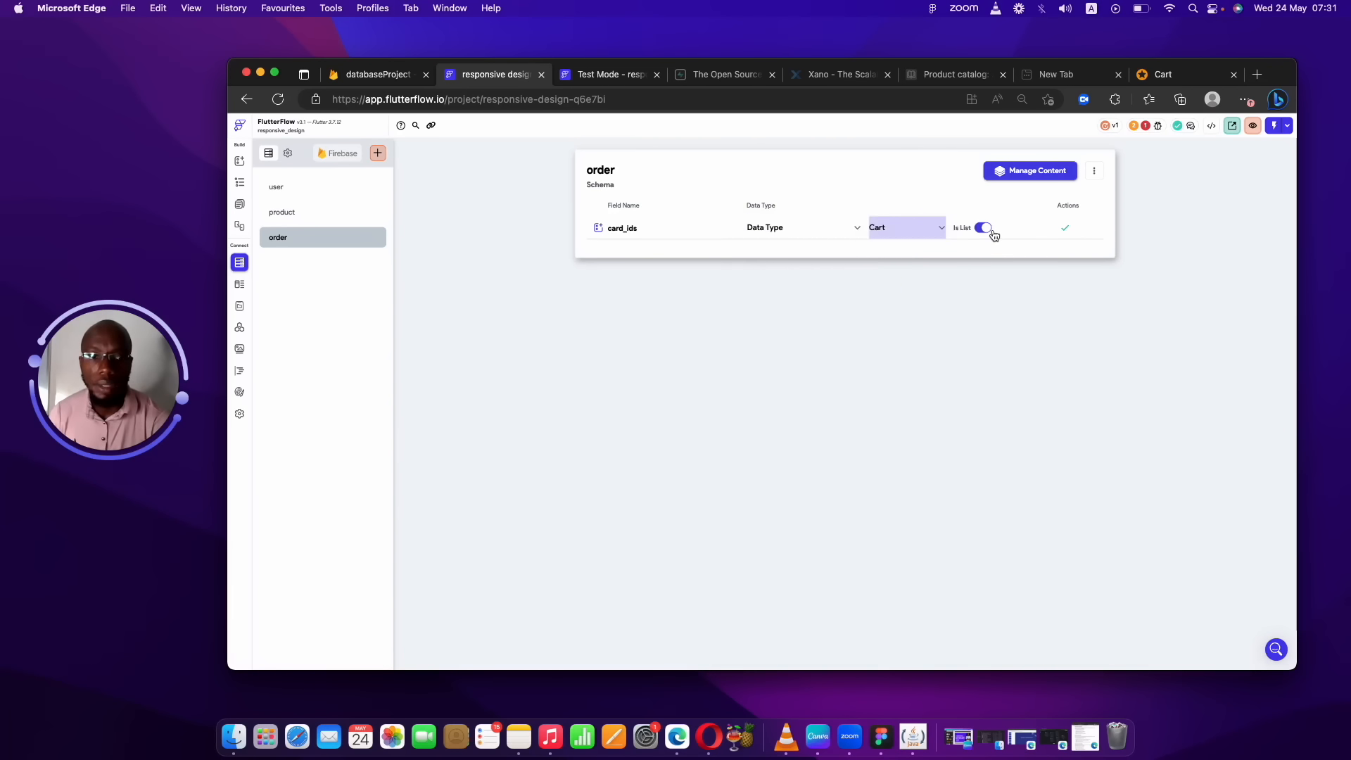
left_click(1066, 230)
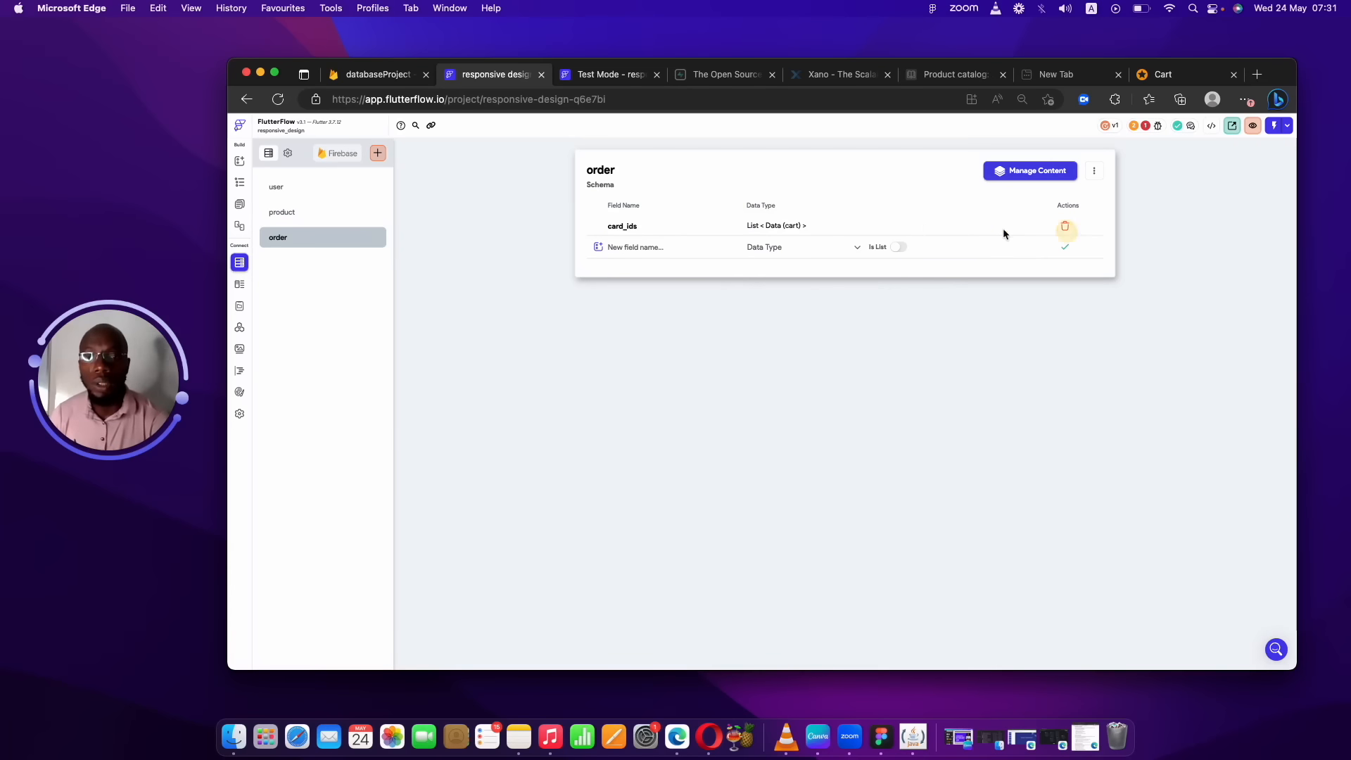
Add a total_price field of type Double to the order collection.
left_click(667, 247)
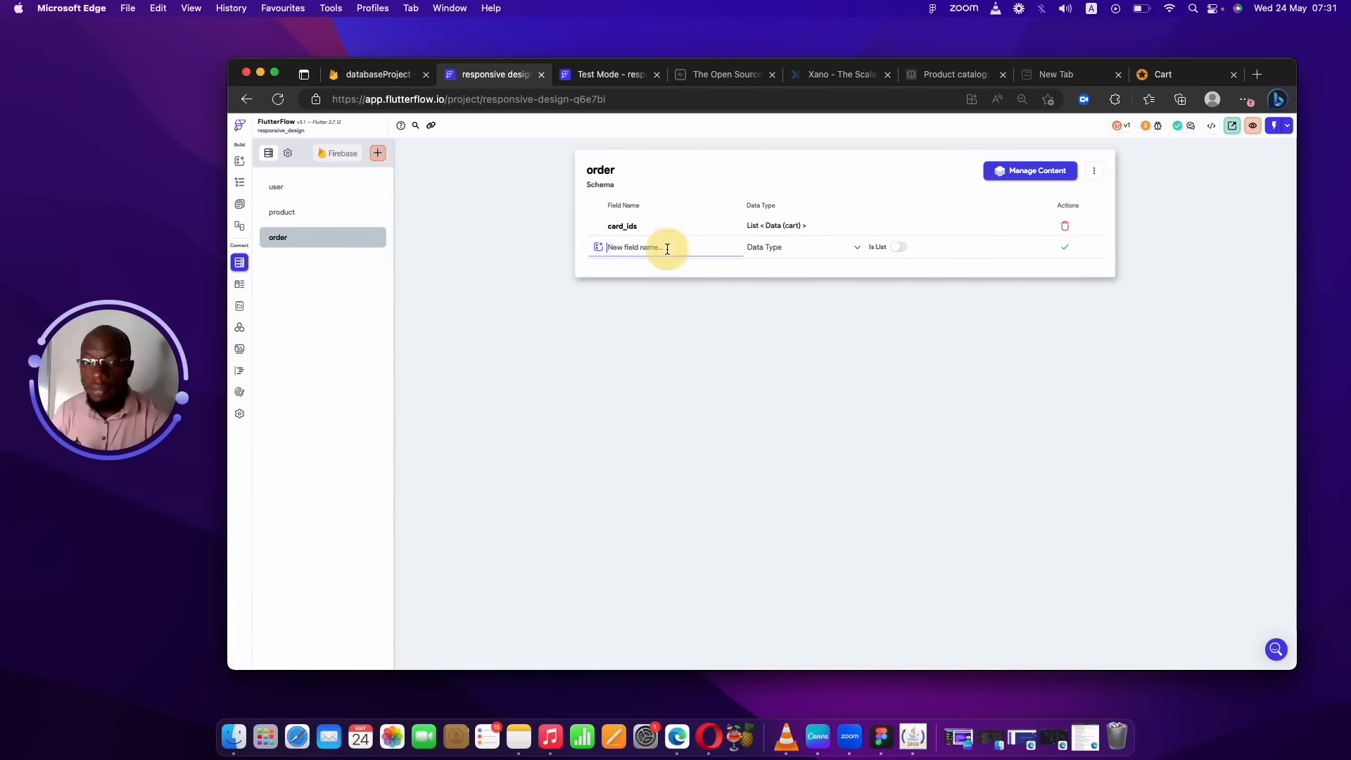
type("to")
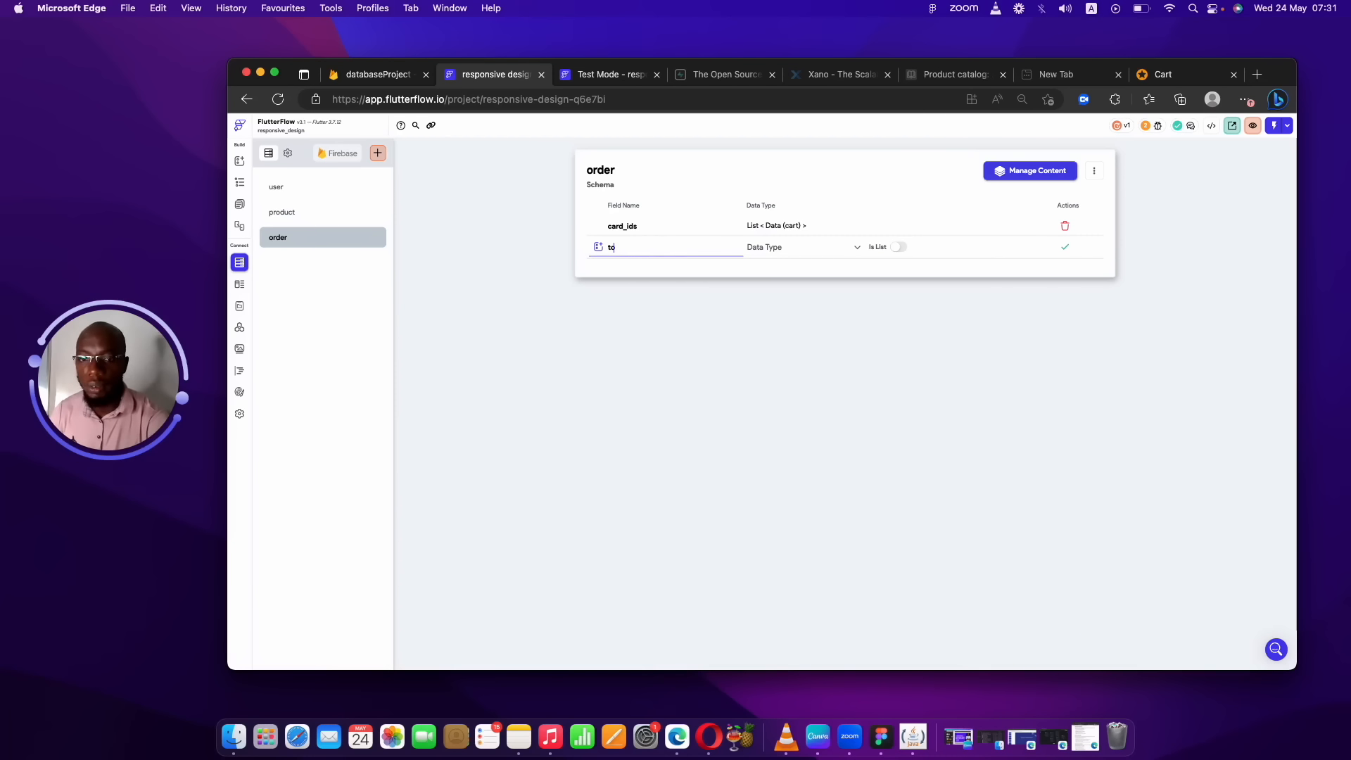
type("tal_ro")
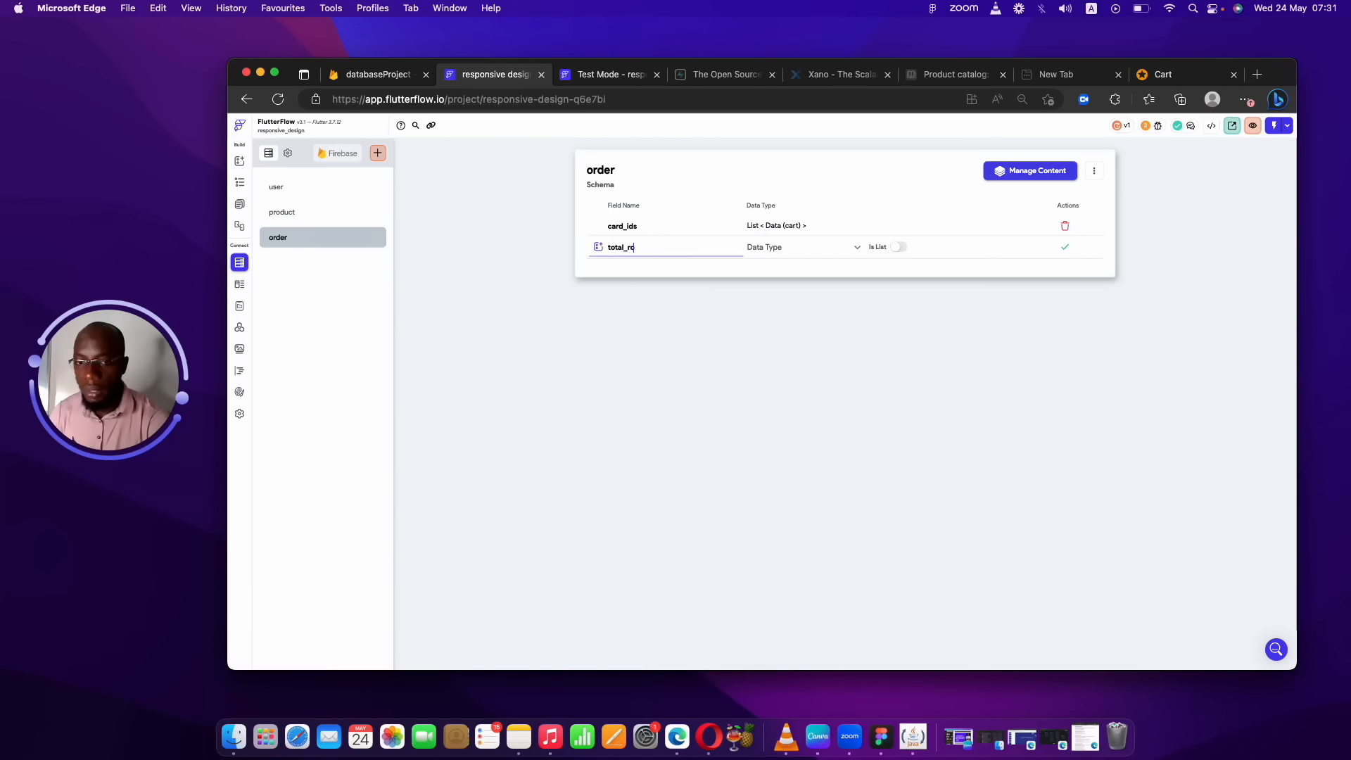
type("u")
key("BackSpace")
key("BackSpace")
key("BackSpace")
type("price")
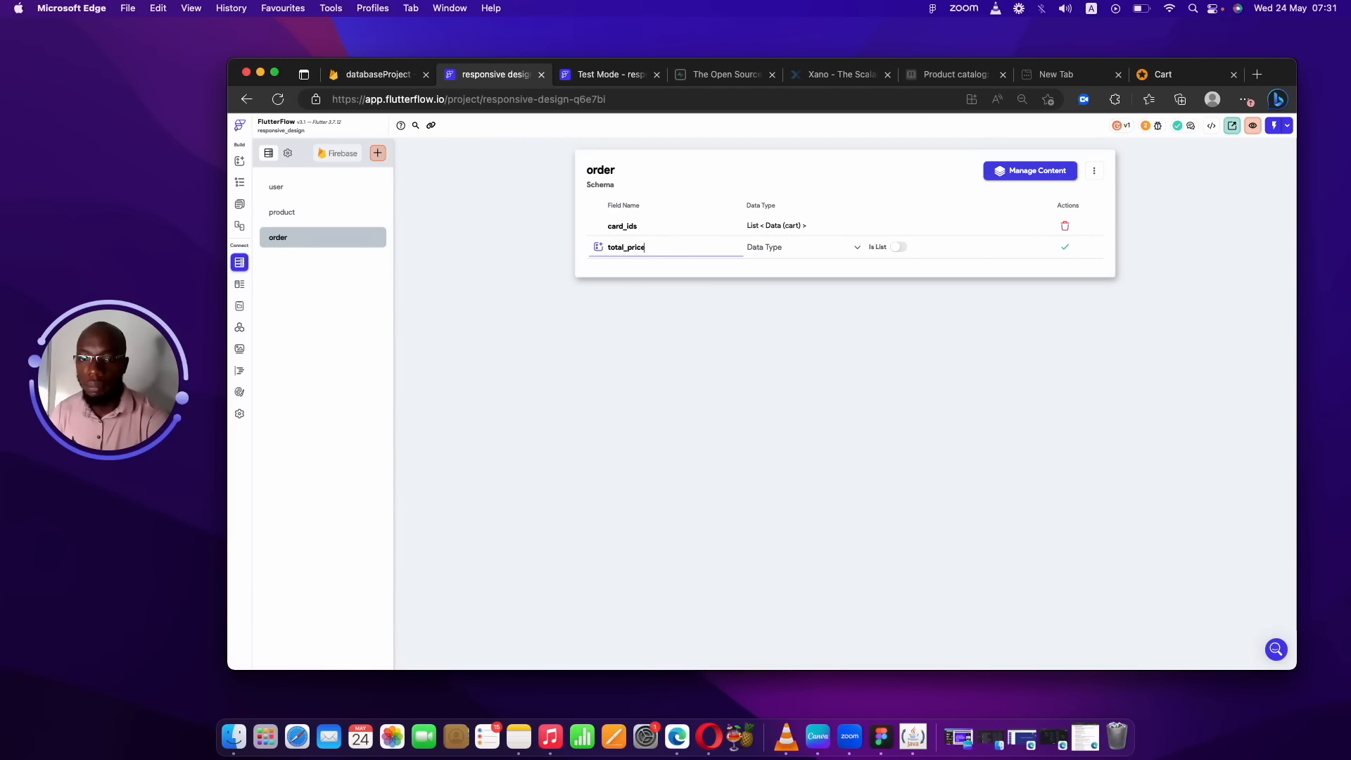
left_click(781, 247)
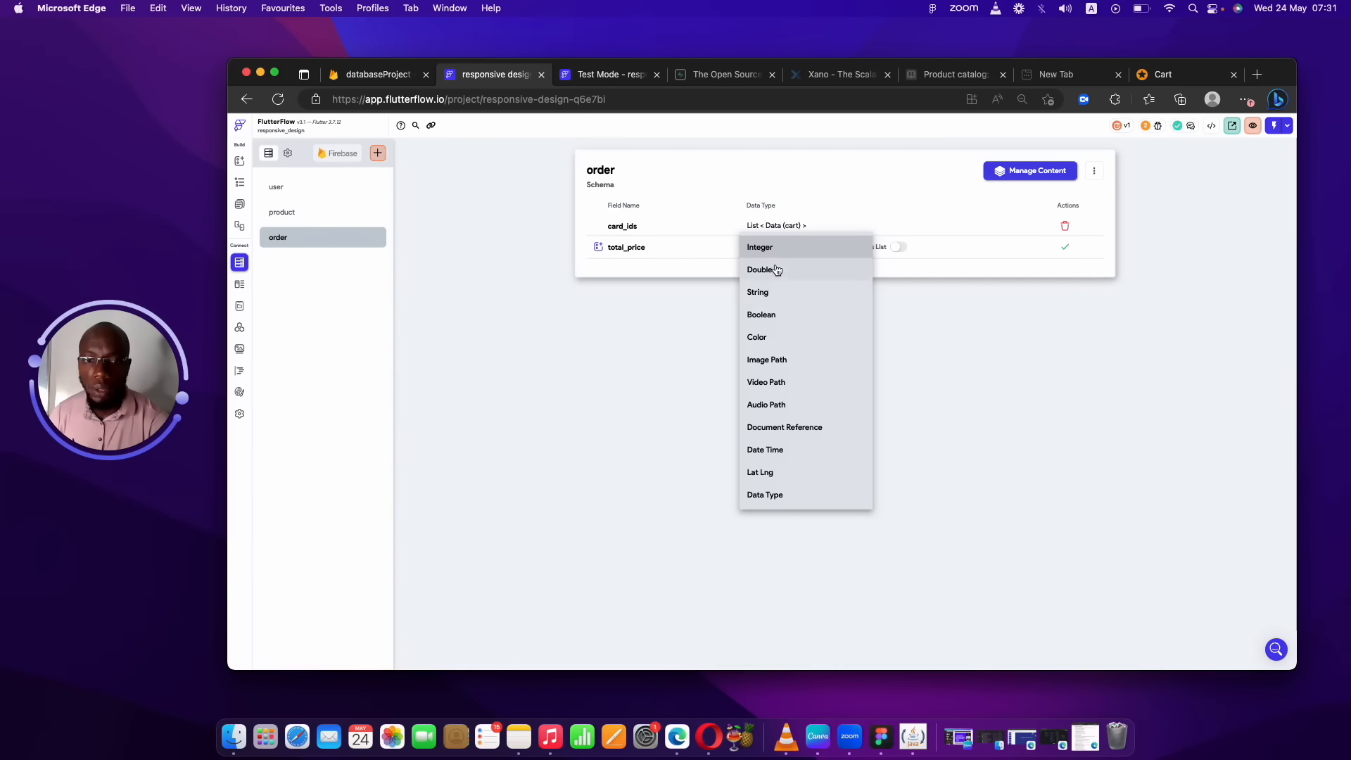
left_click(781, 268)
left_click(1064, 247)
Add a created_at field of type Date Time.
left_click(722, 265)
type("createde")
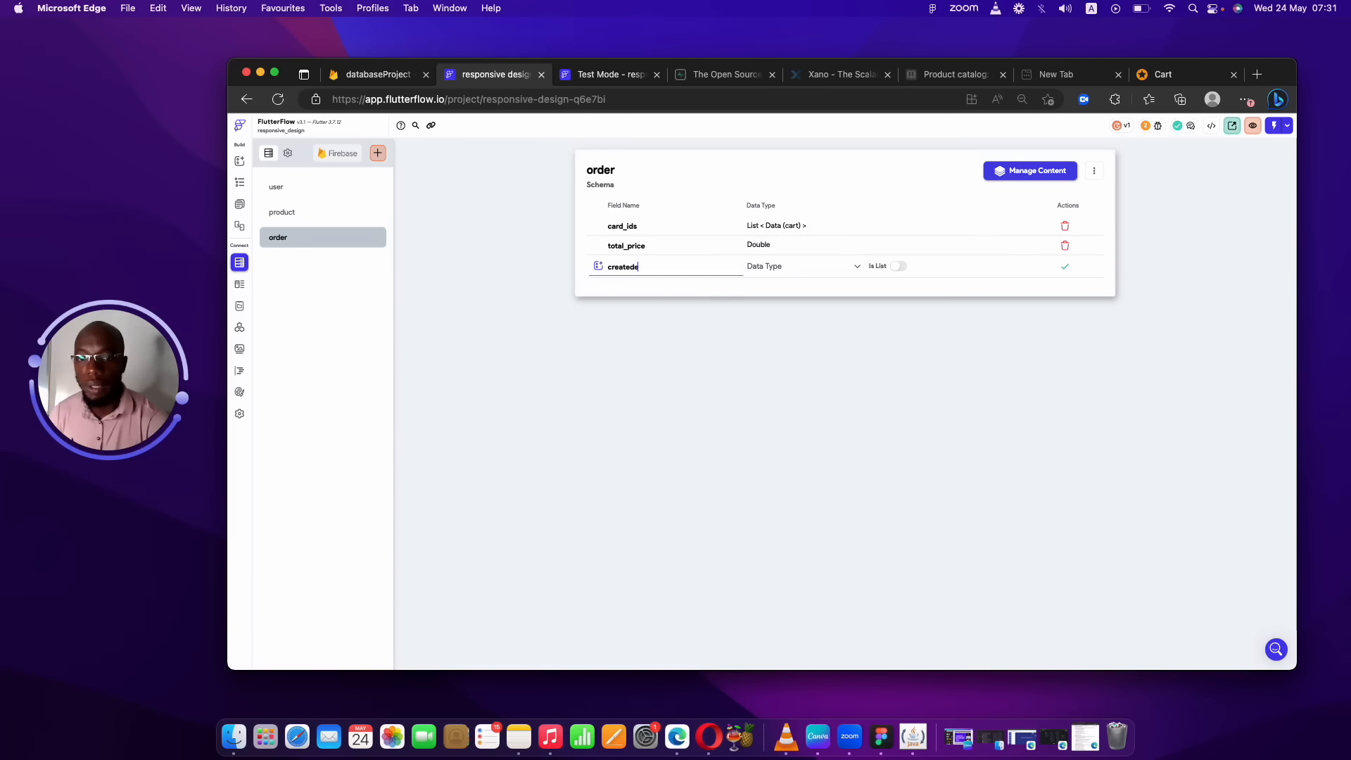
key("BackSpace")
type("_at")
left_click(818, 267)
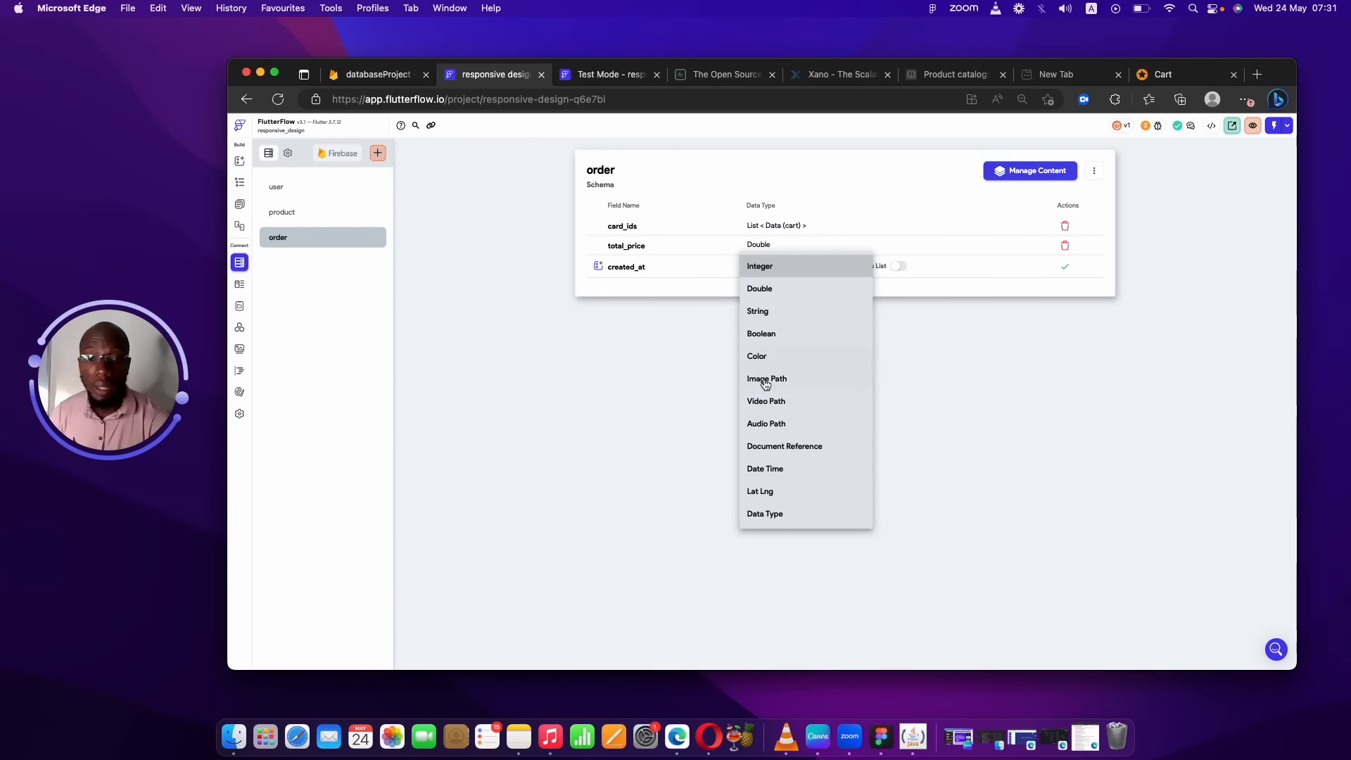
left_click(767, 468)
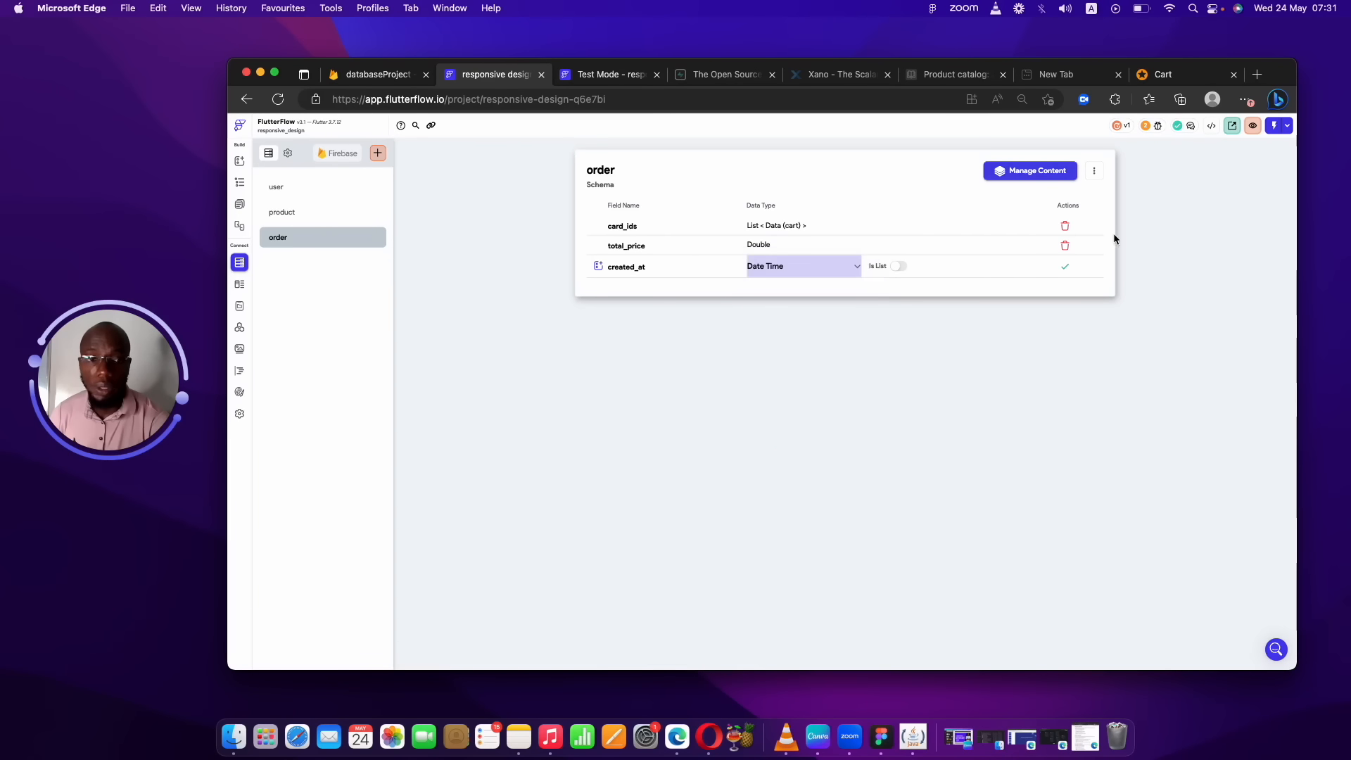
left_click(1064, 267)
Add an added_shipping field of type Boolean.
left_click(646, 287)
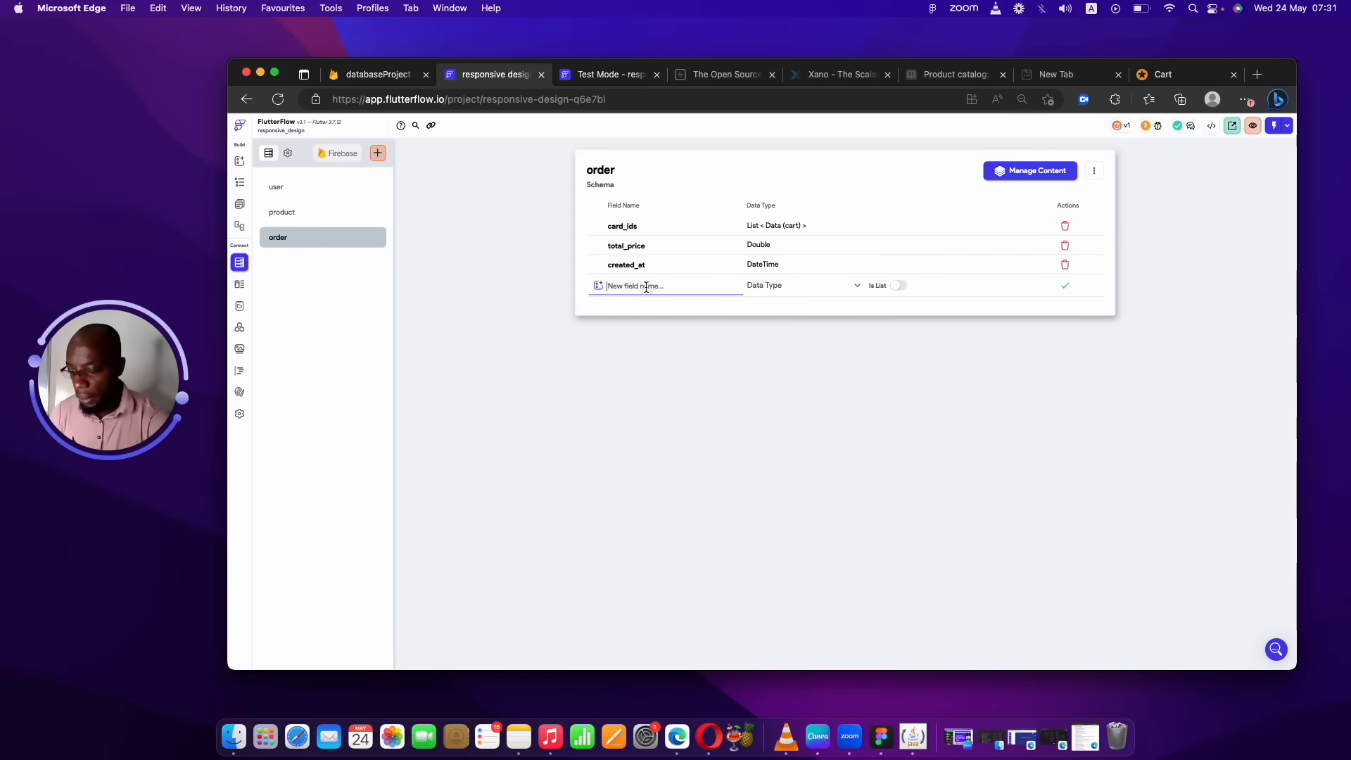
type("added")
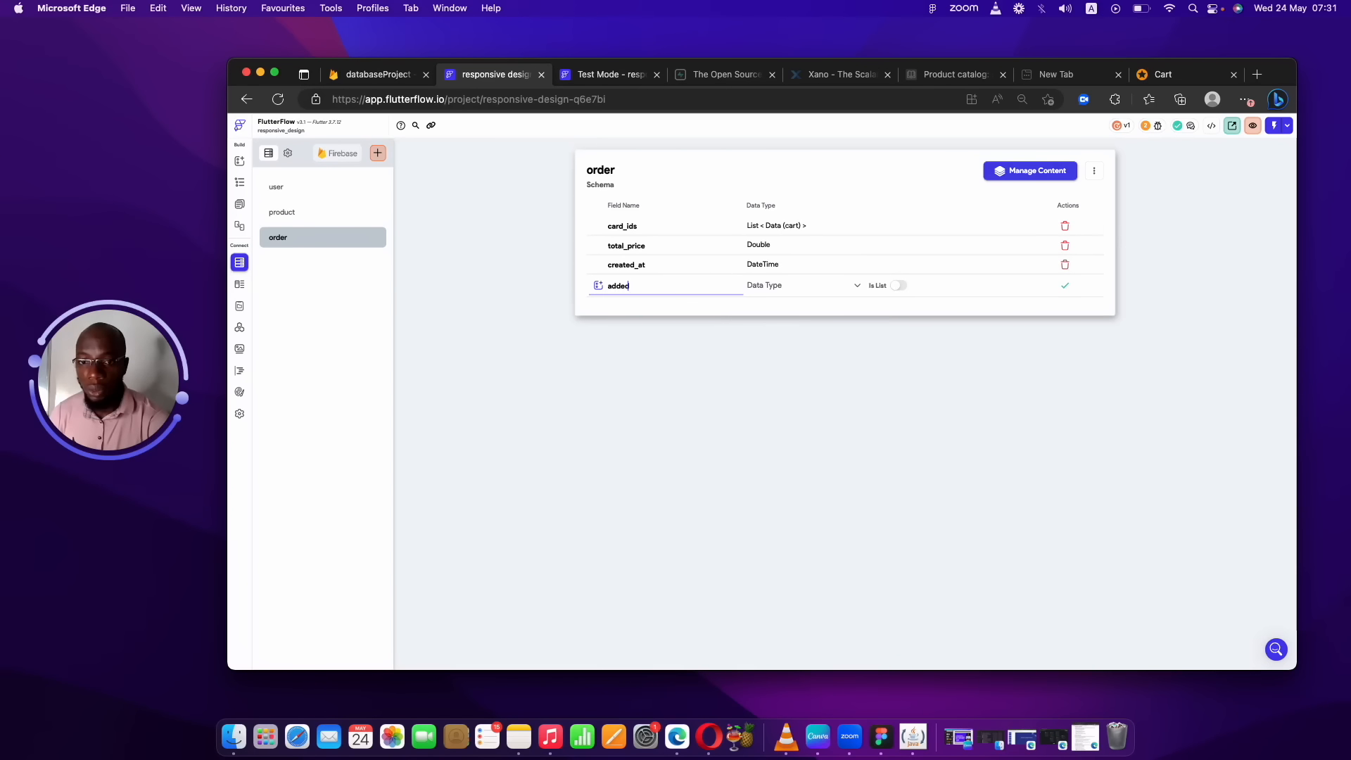
type("_shipping")
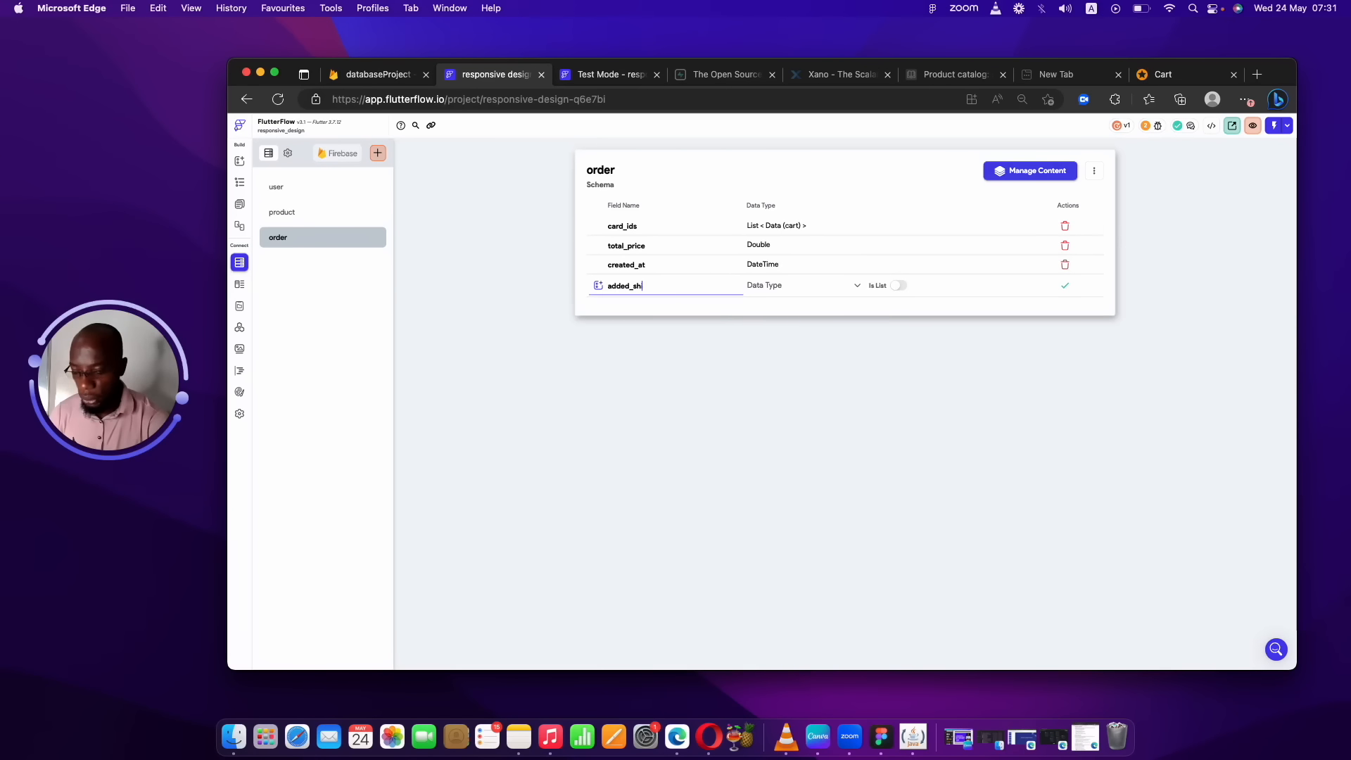
left_click(751, 292)
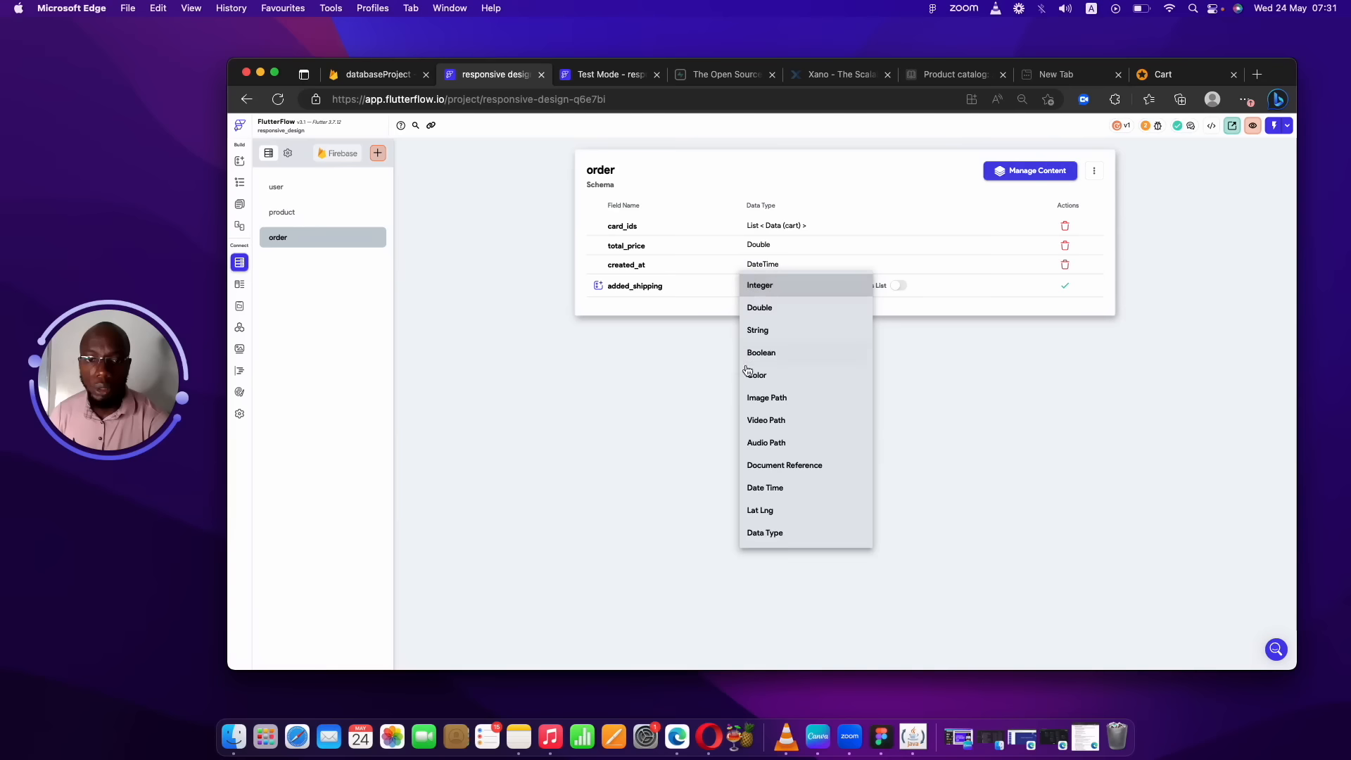
left_click(774, 355)
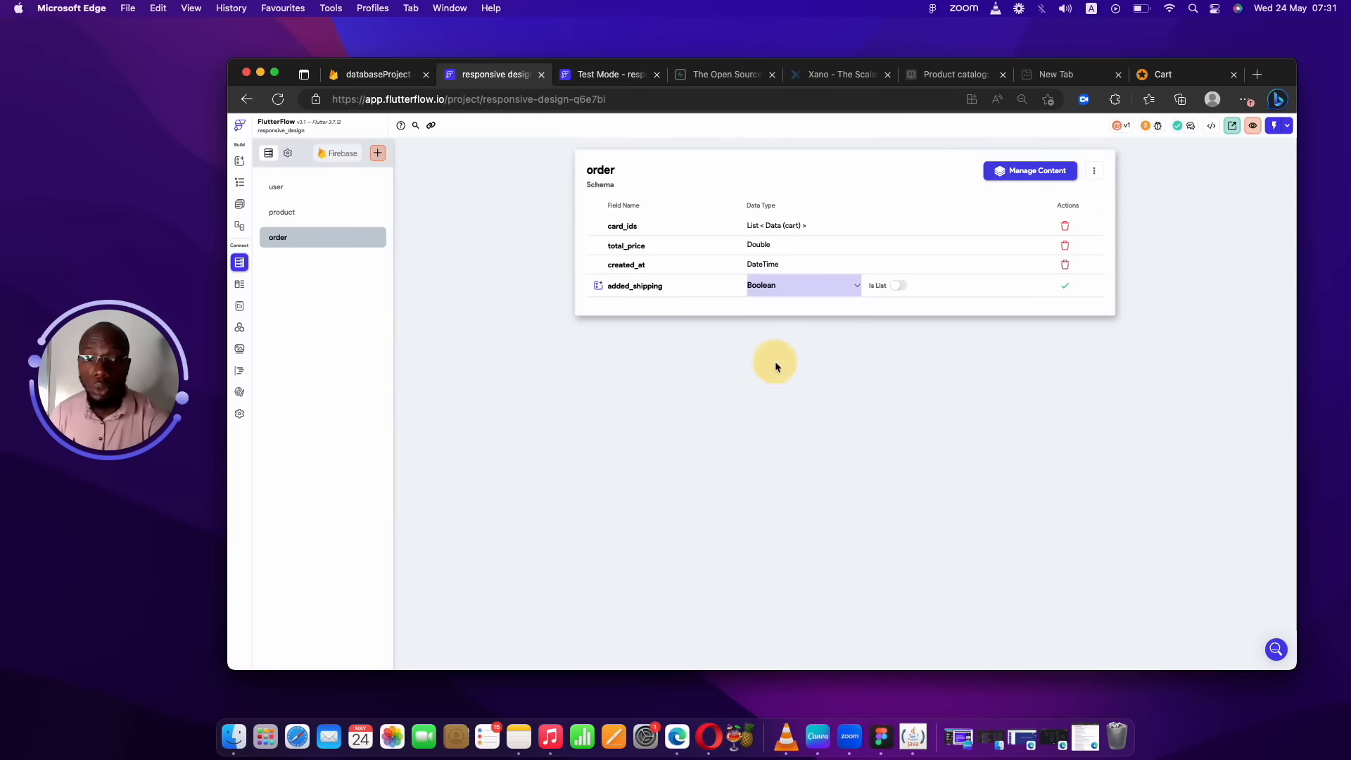
left_click(1064, 287)
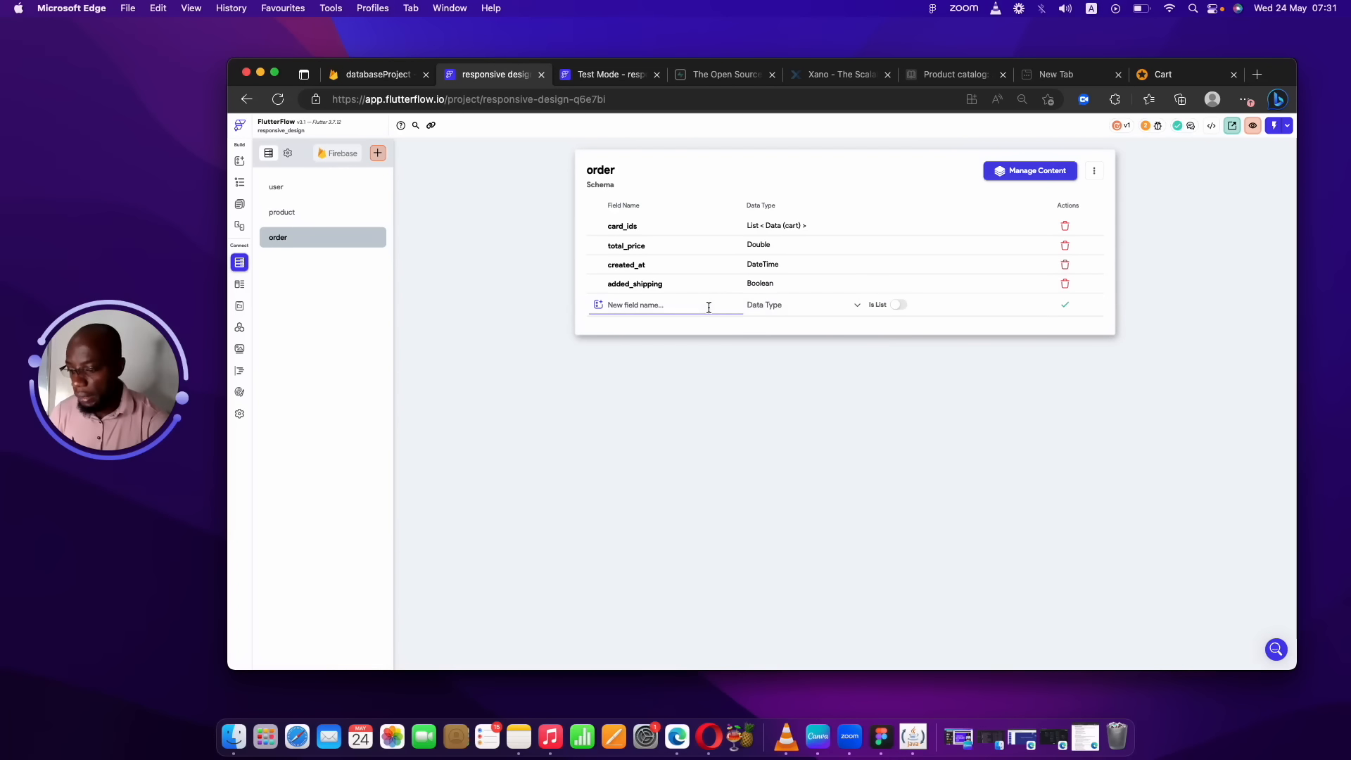
Add tax and platform_fee fields, both of type Double, to the order collection.
type("tax")
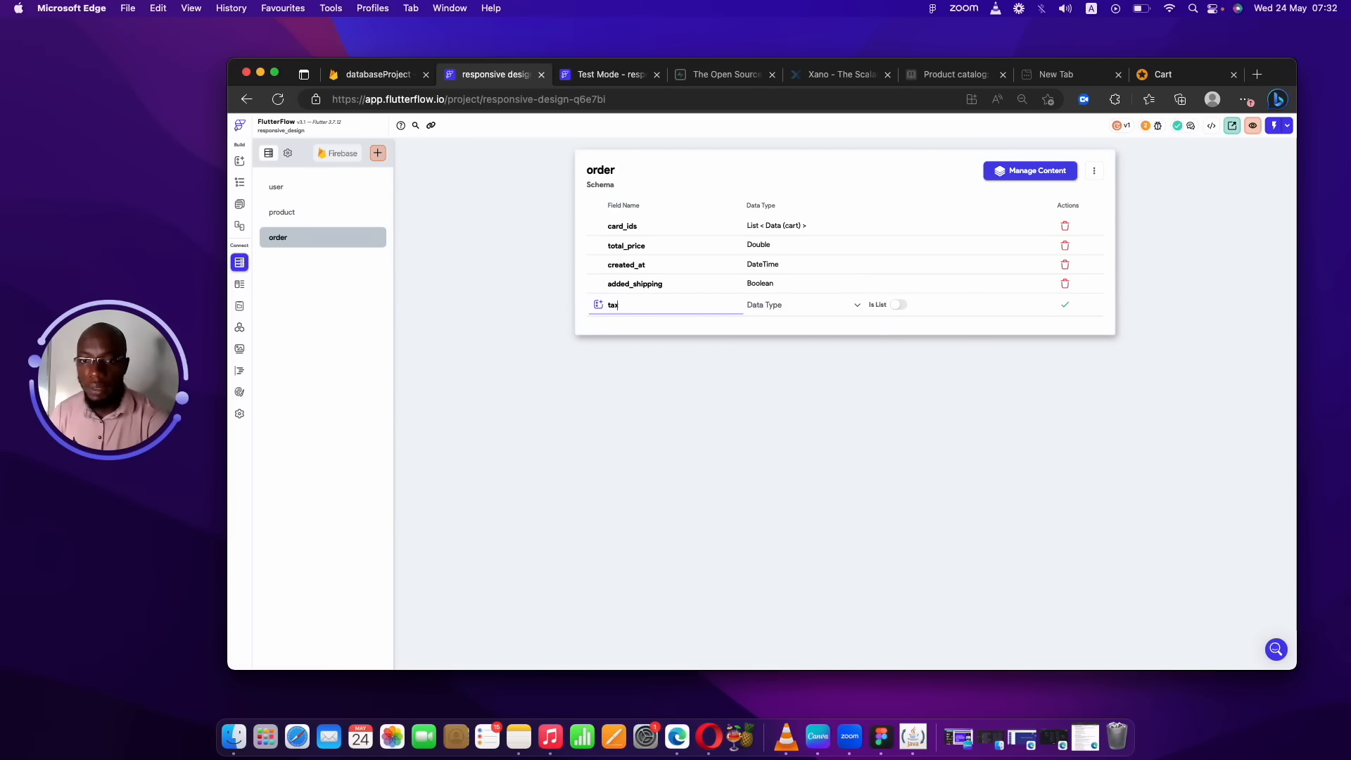
left_click(776, 307)
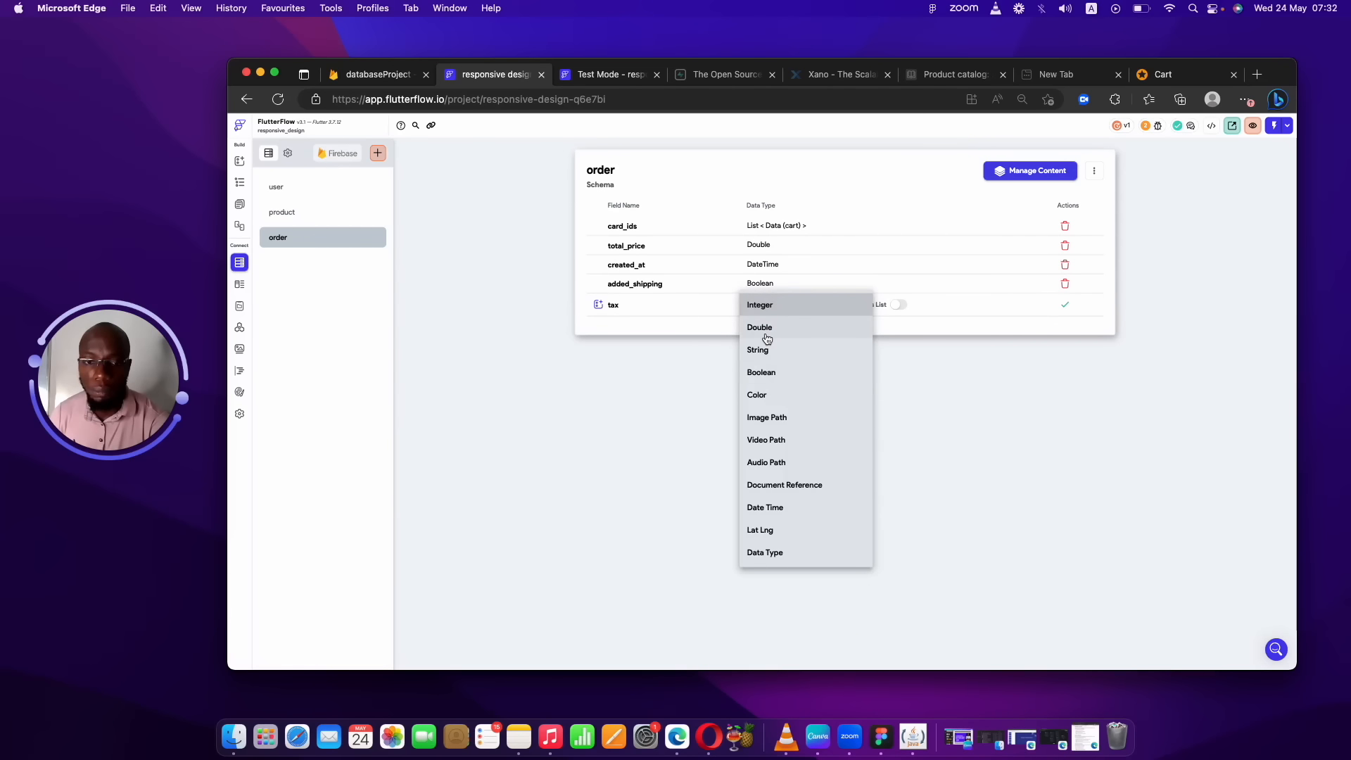
left_click(767, 330)
left_click(1063, 304)
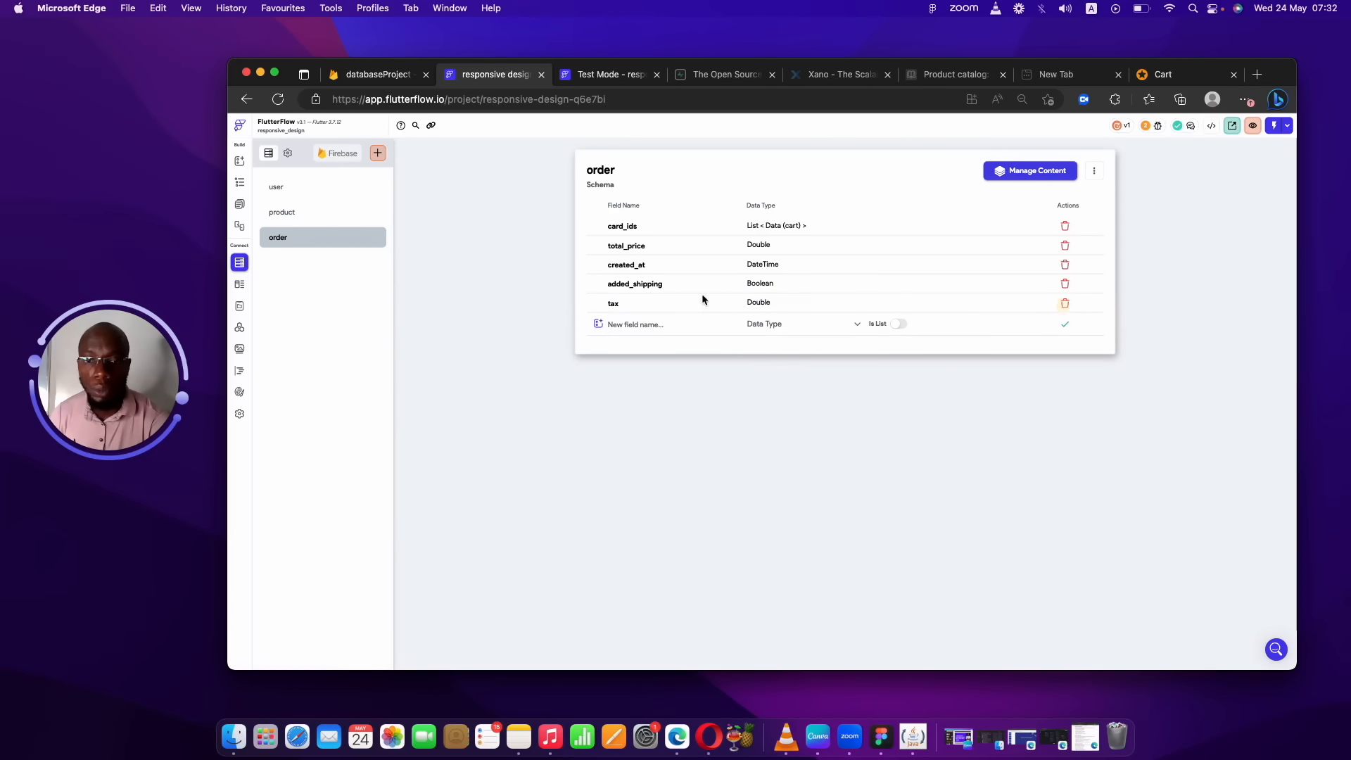
left_click(679, 331)
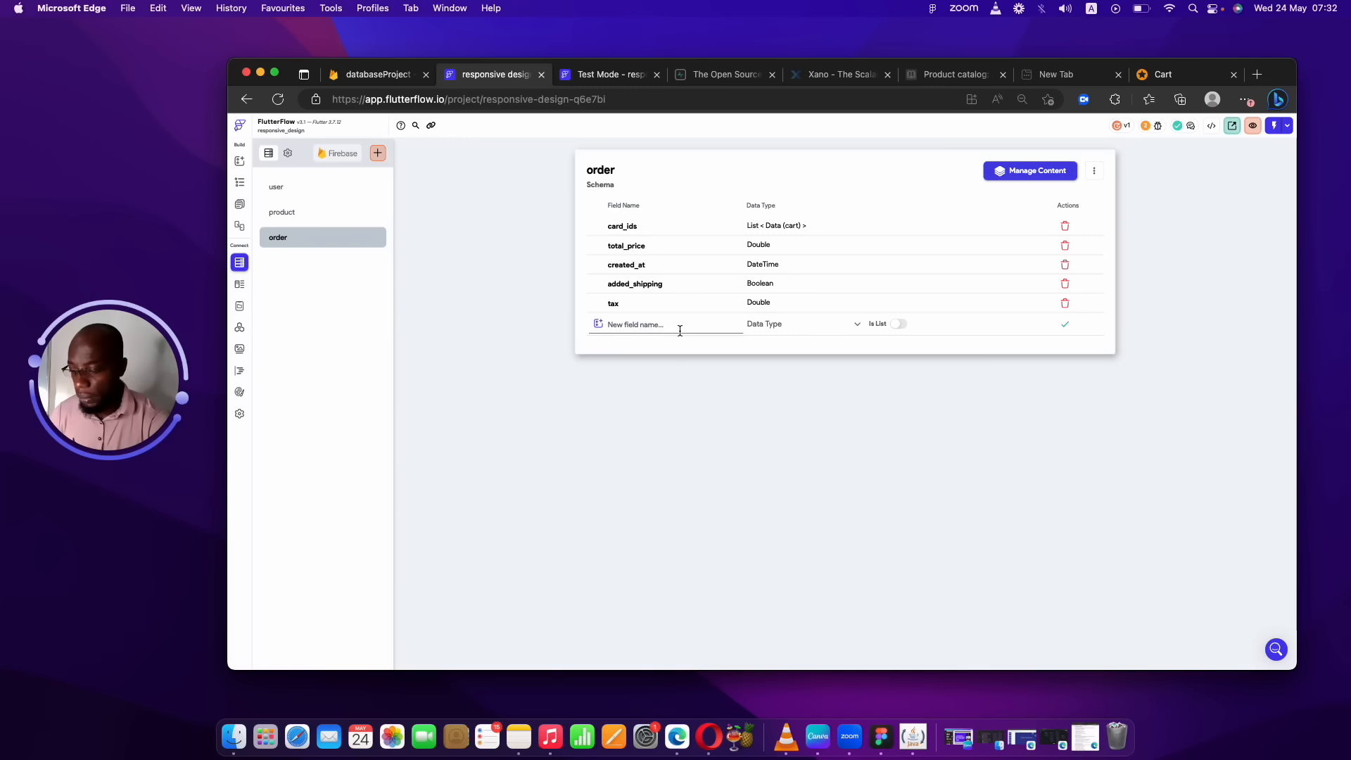
type("platform_fee")
left_click(809, 326)
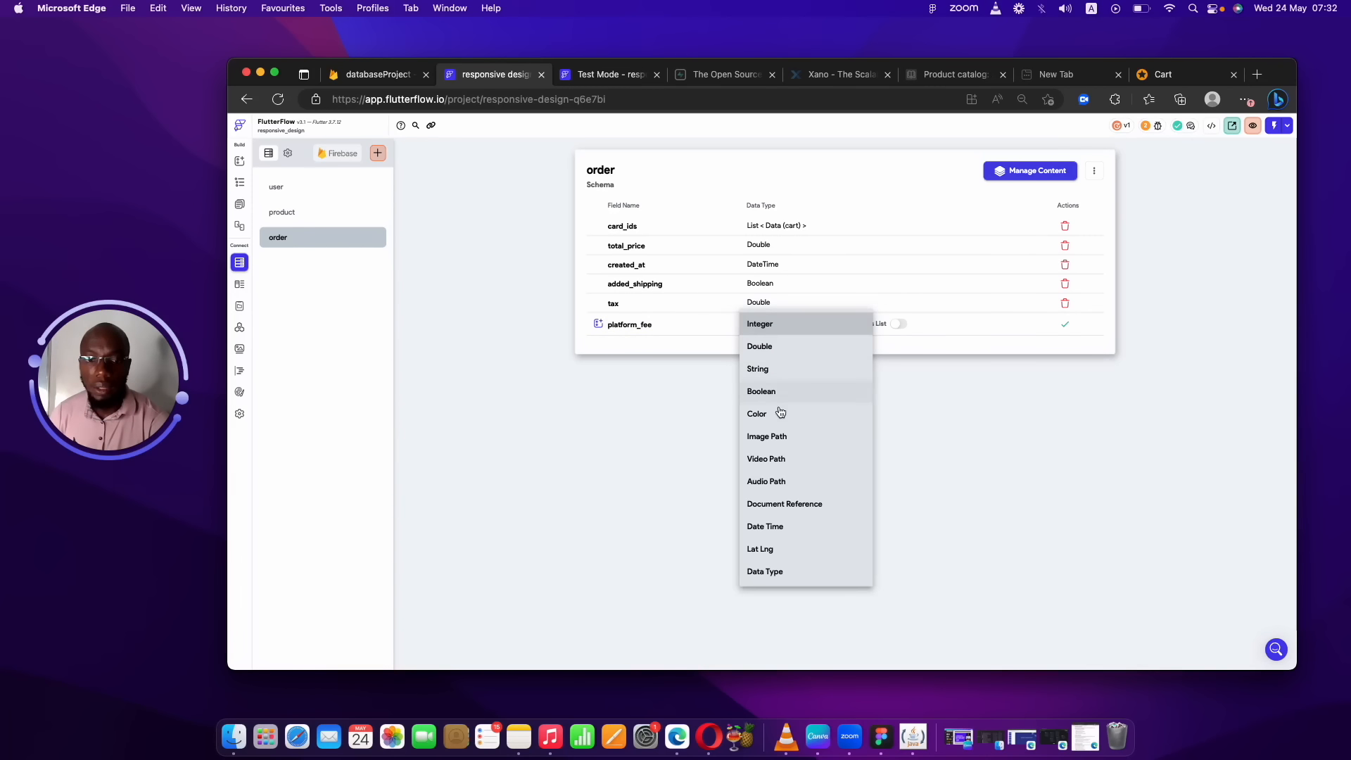
left_click(765, 346)
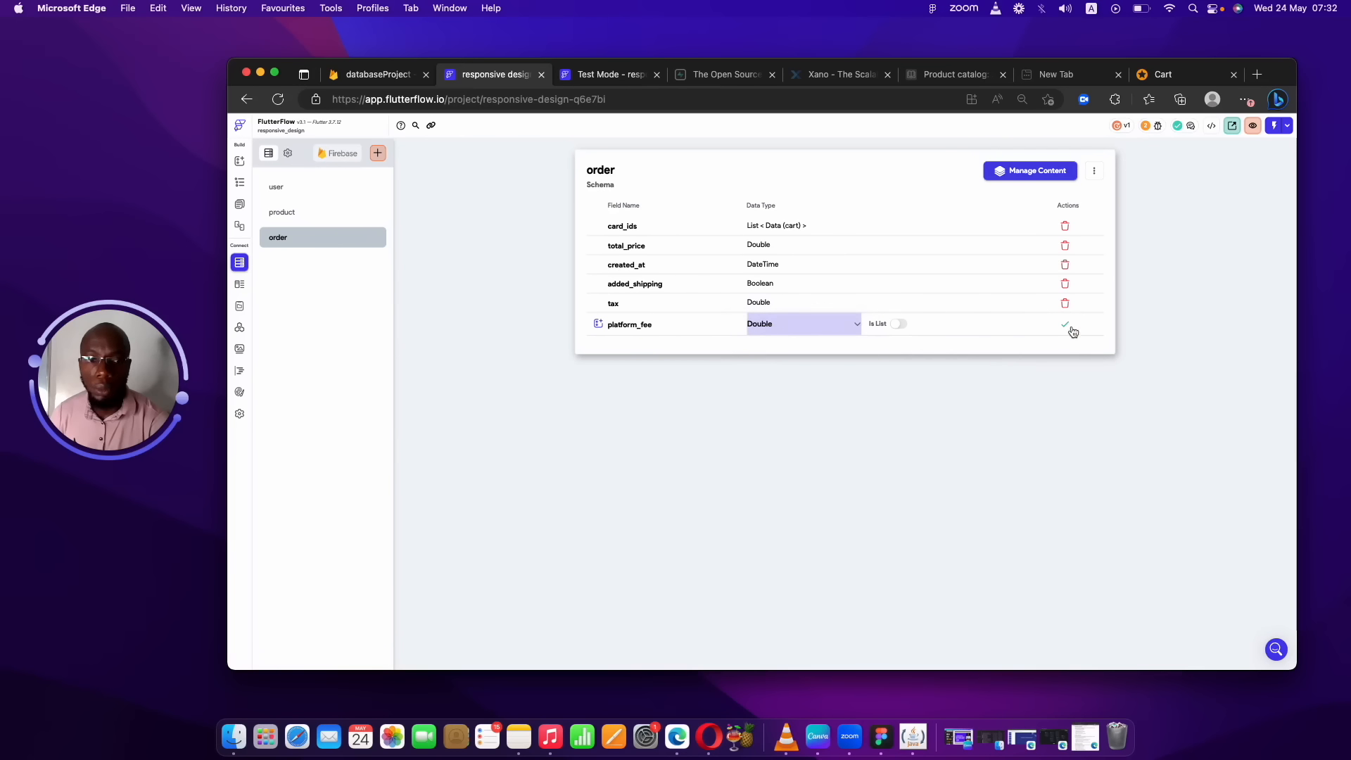
left_click(1064, 323)
Add a products_ids field as a list of Strings, then go to the App State page.
left_click(635, 344)
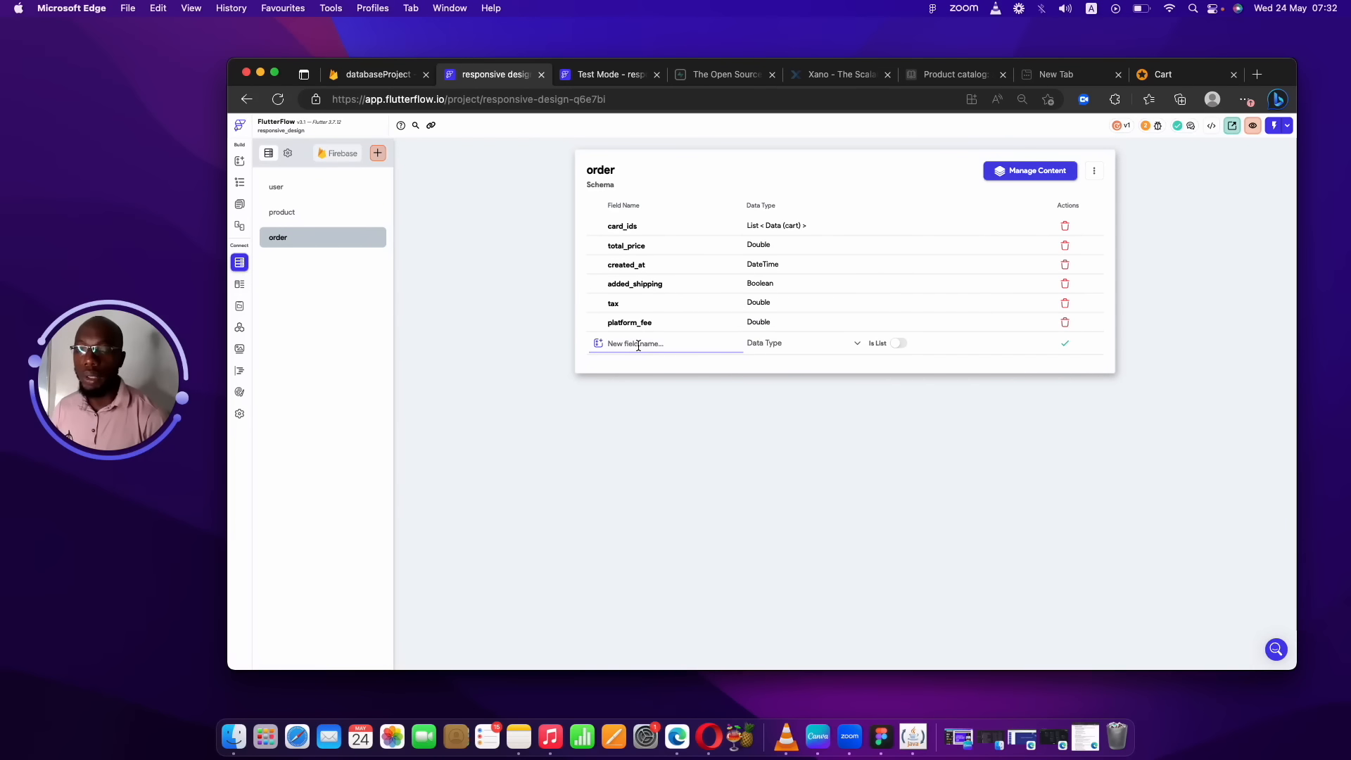
type("produce")
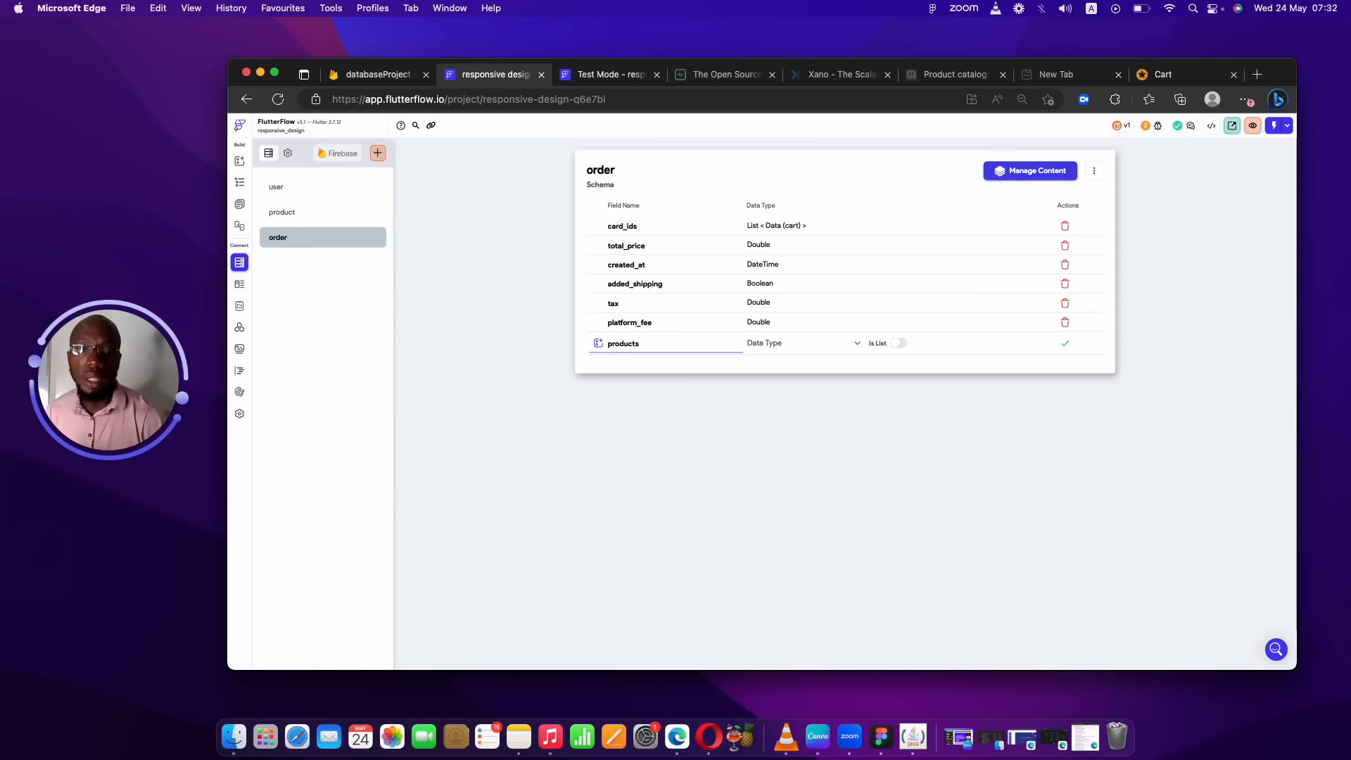
left_click(798, 352)
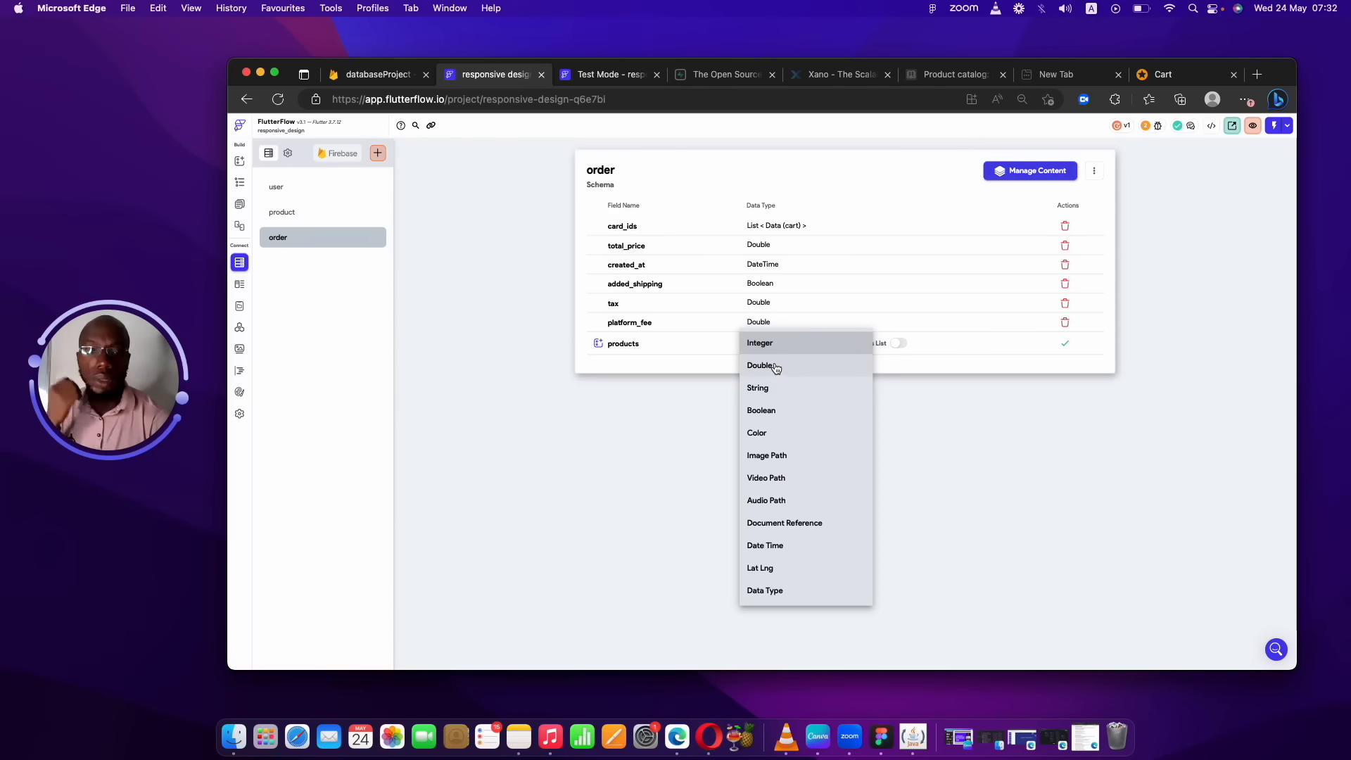
left_click(767, 386)
left_click(666, 351)
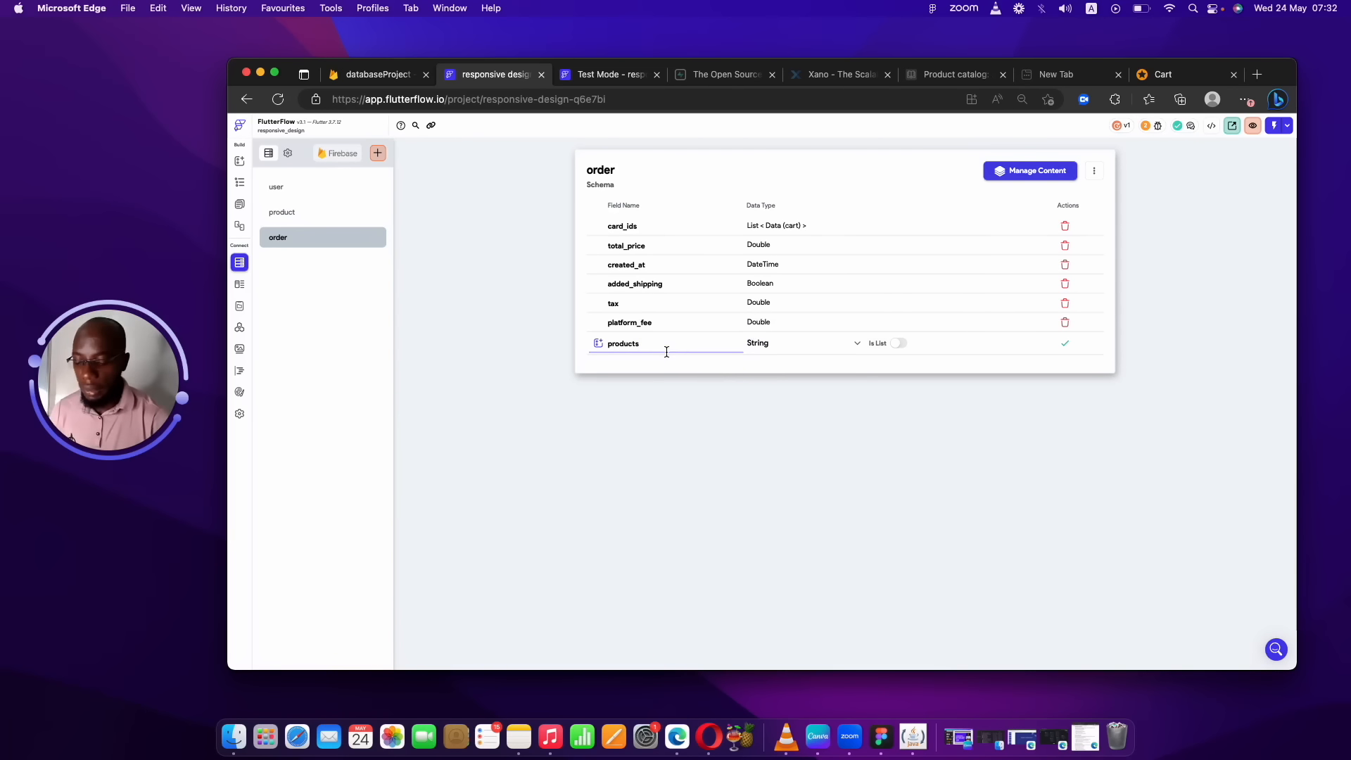
type("_ids")
left_click(901, 343)
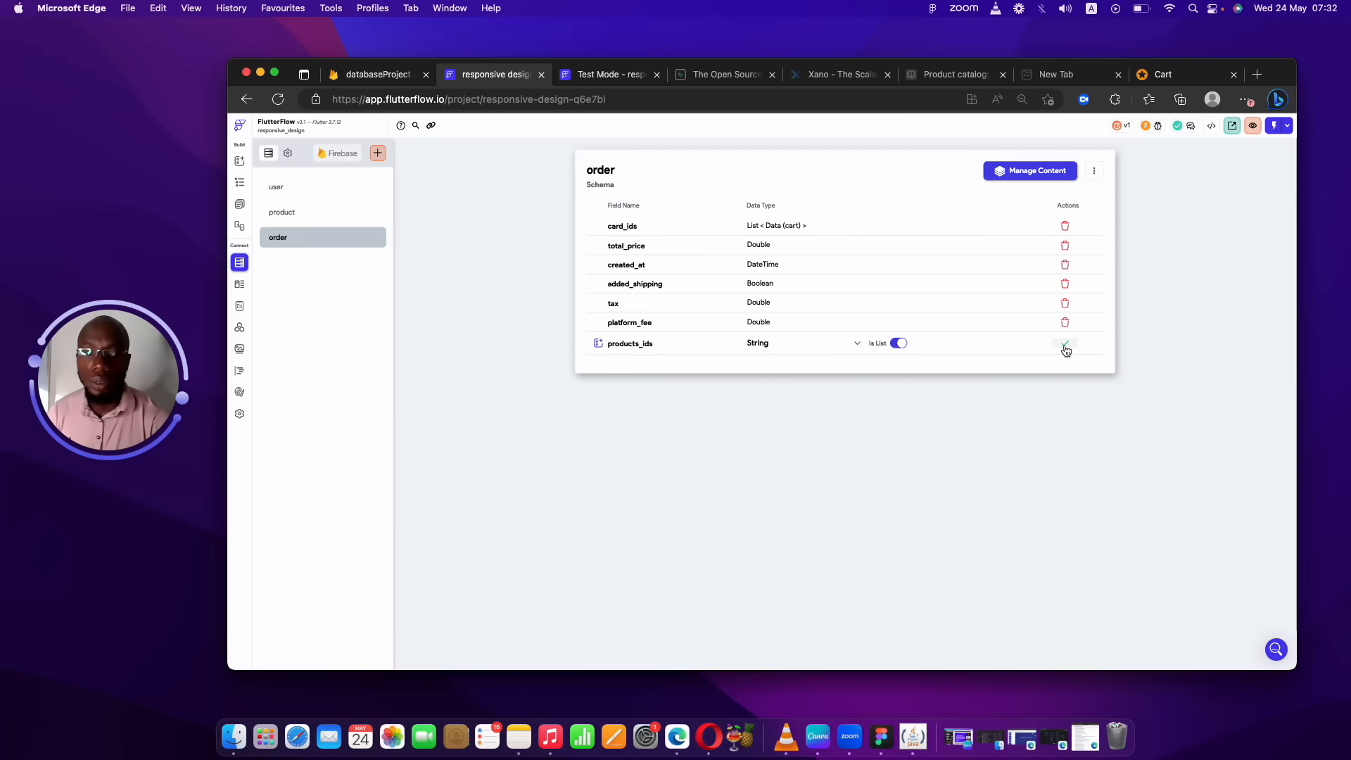
left_click_drag(659, 343, 599, 342)
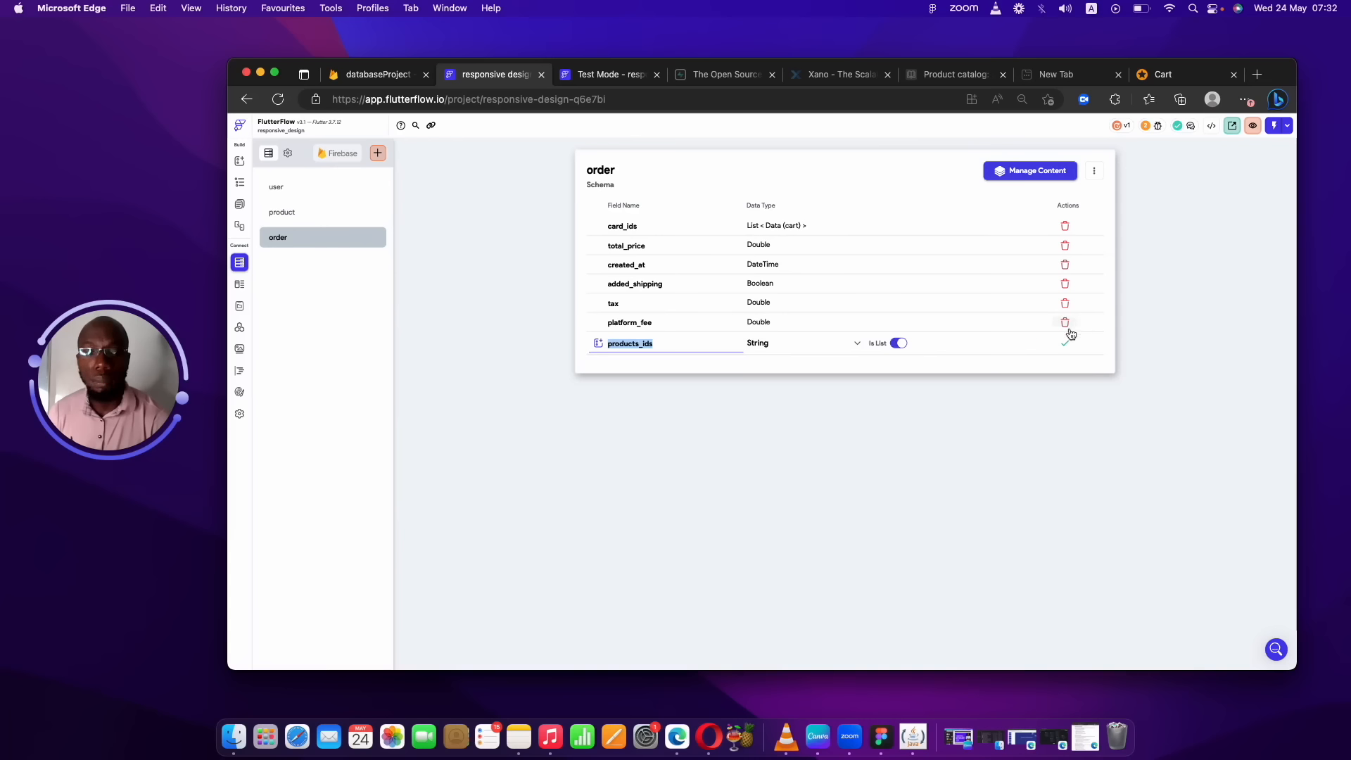
left_click(865, 389)
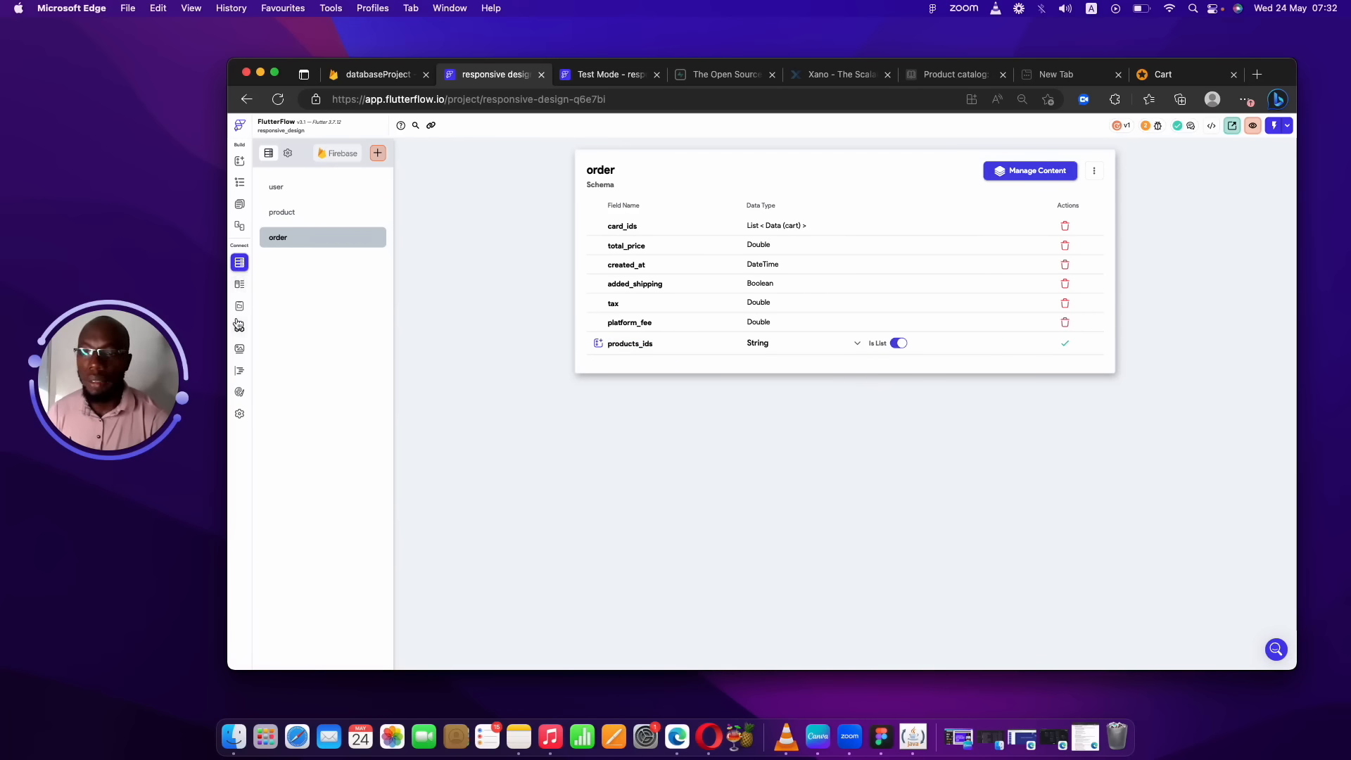
left_click(240, 285)
left_click(240, 306)
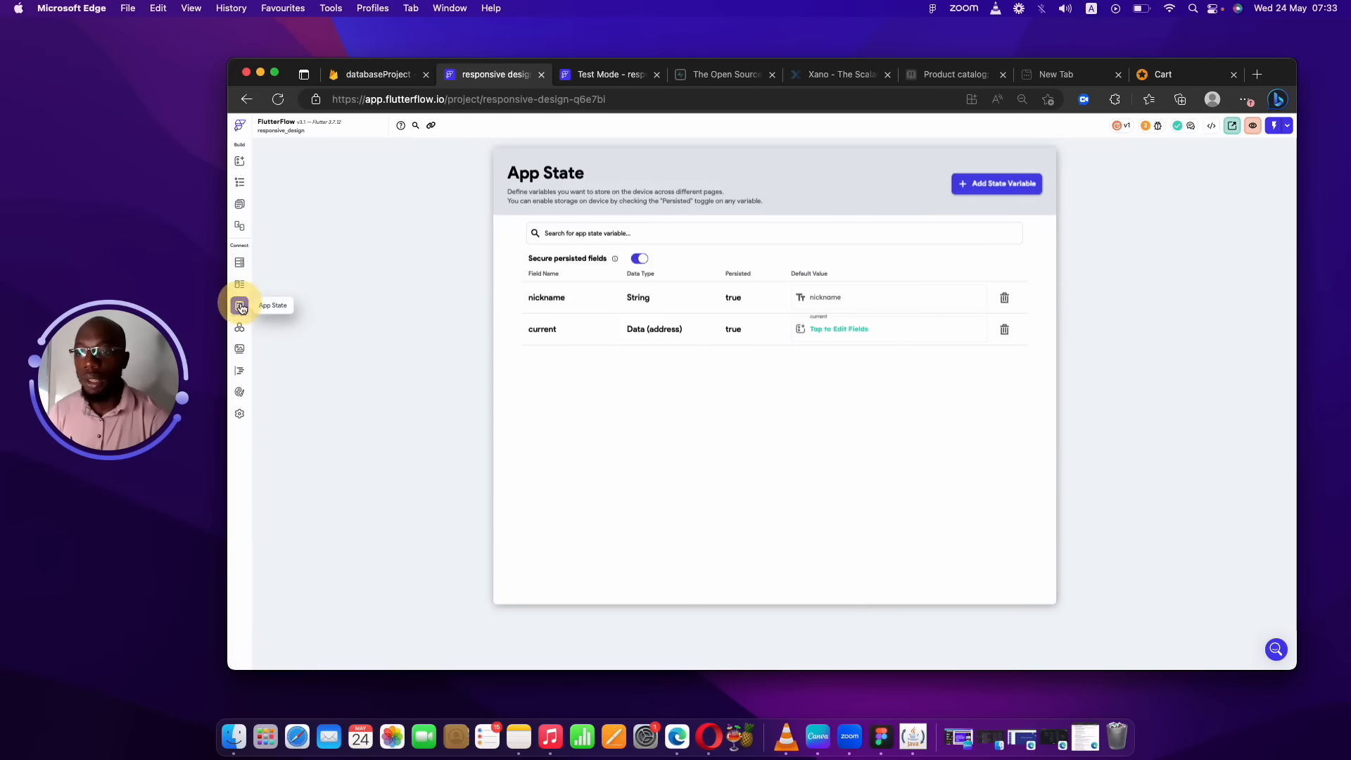
Create a persisted app state variable named cart with the Cart data type.
left_click(986, 191)
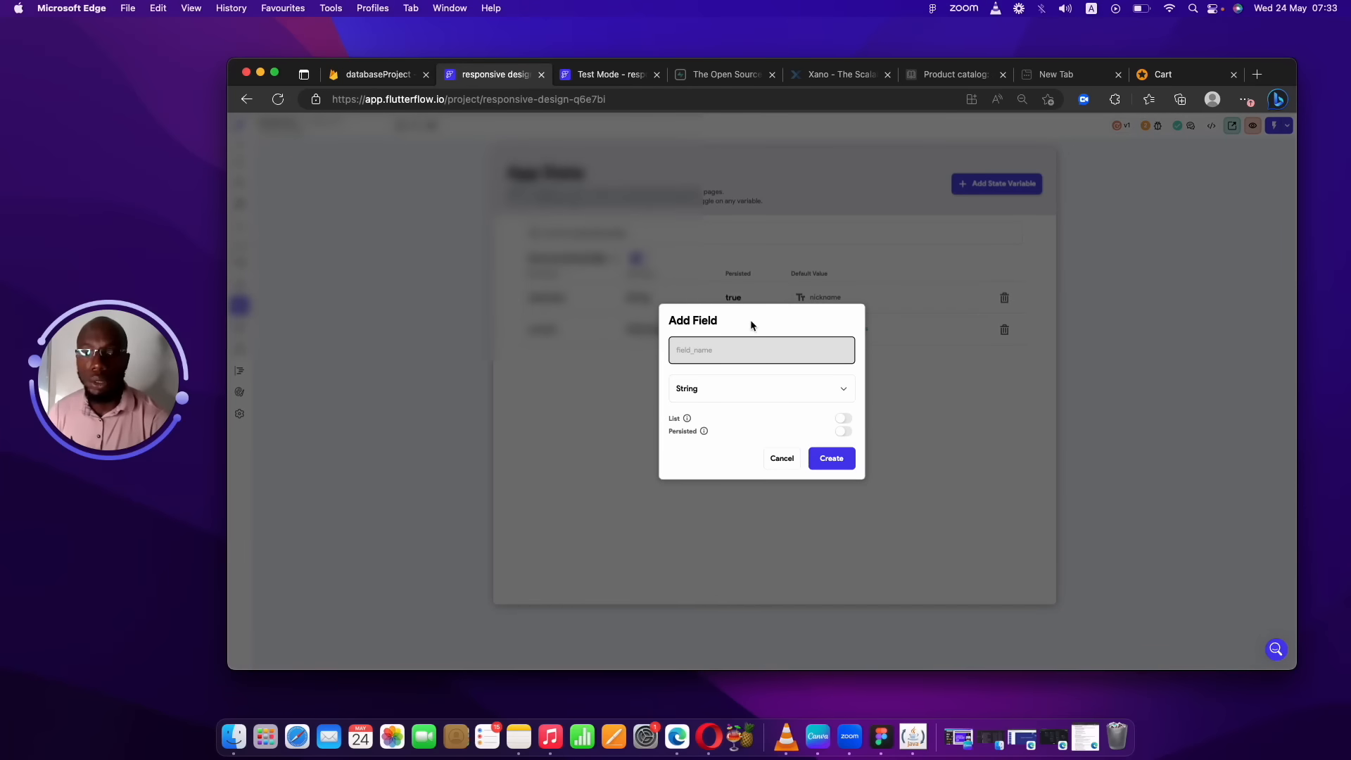
type("cart")
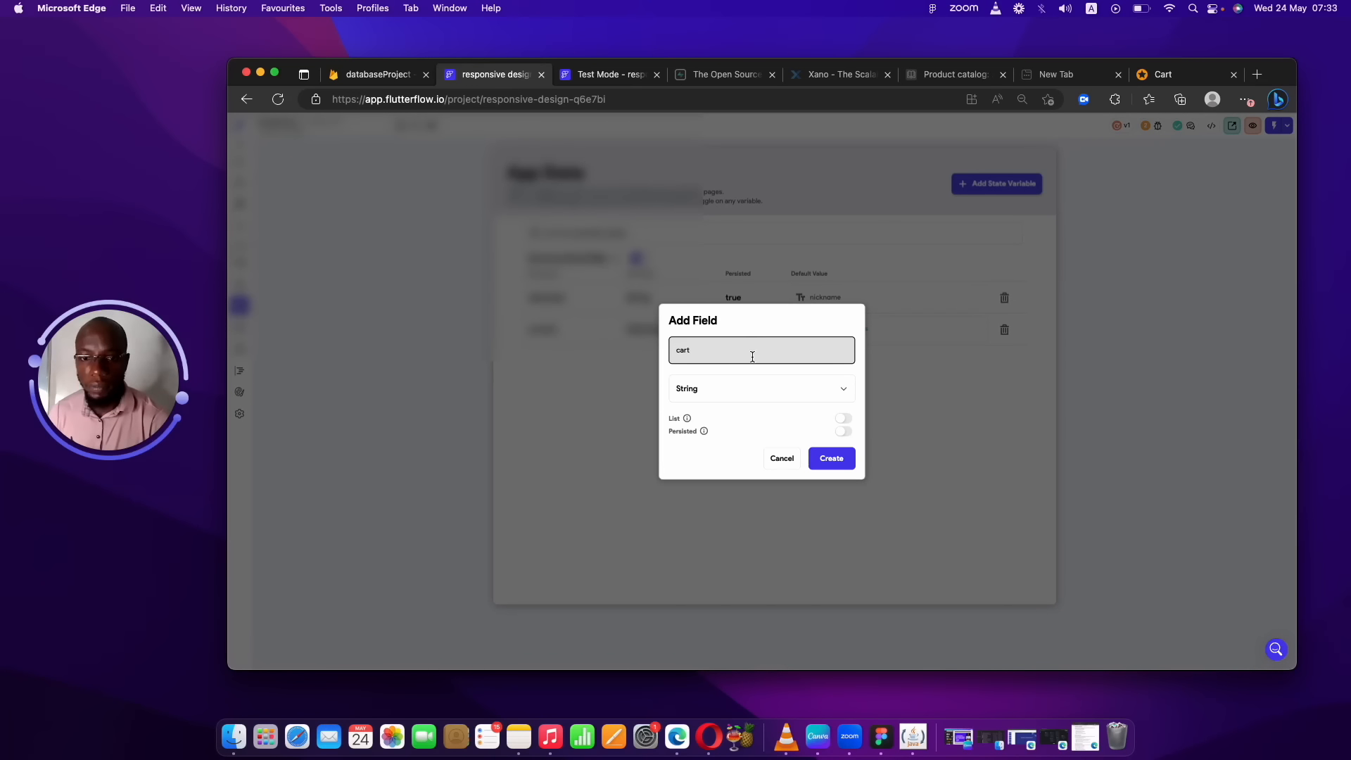
left_click(739, 387)
left_click(688, 611)
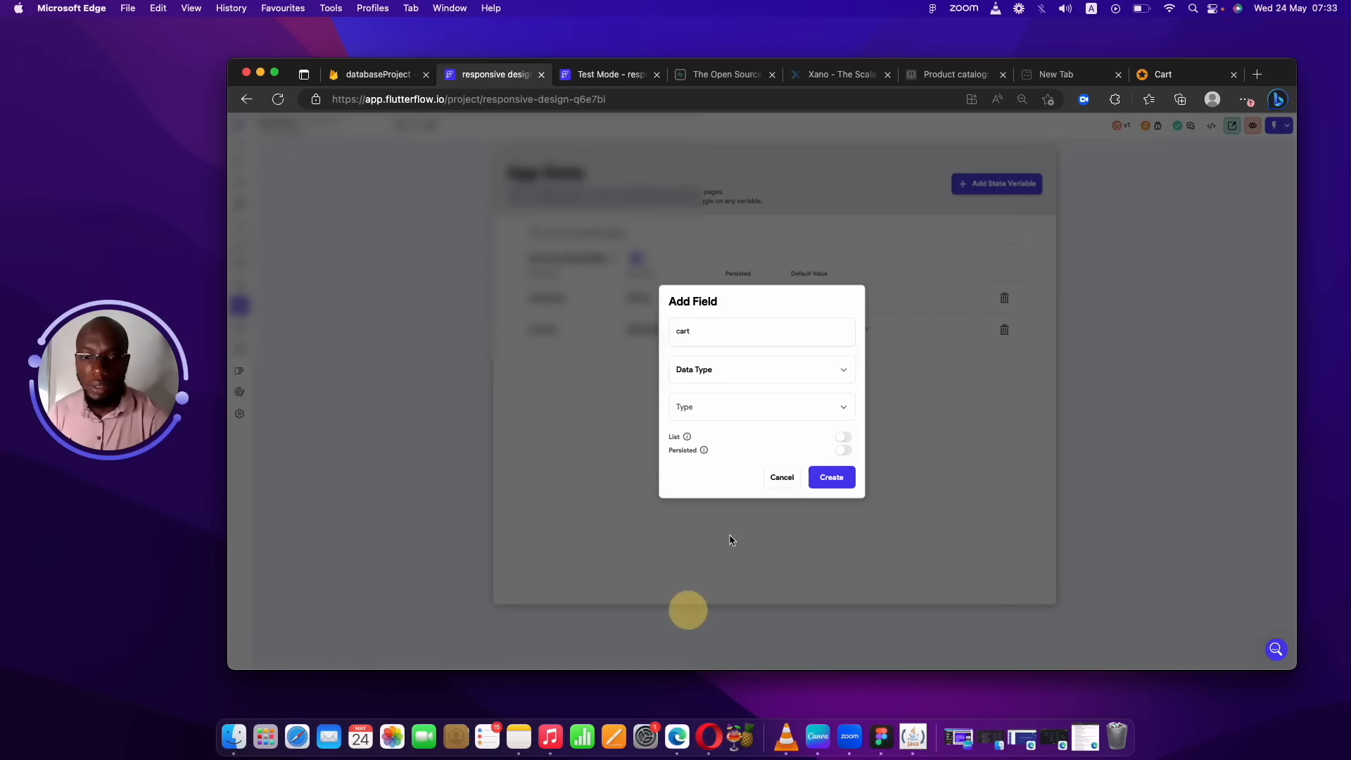
left_click(766, 407)
left_click(729, 452)
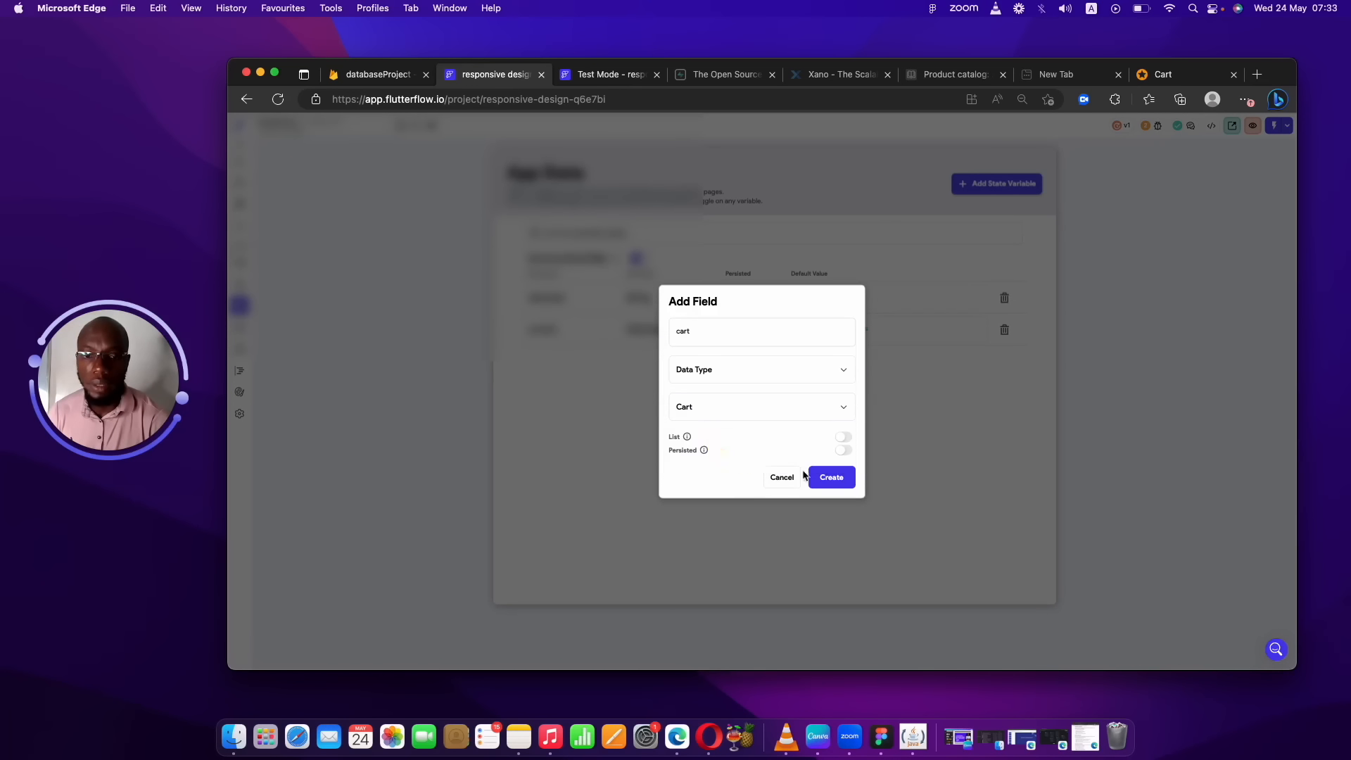
left_click(845, 451)
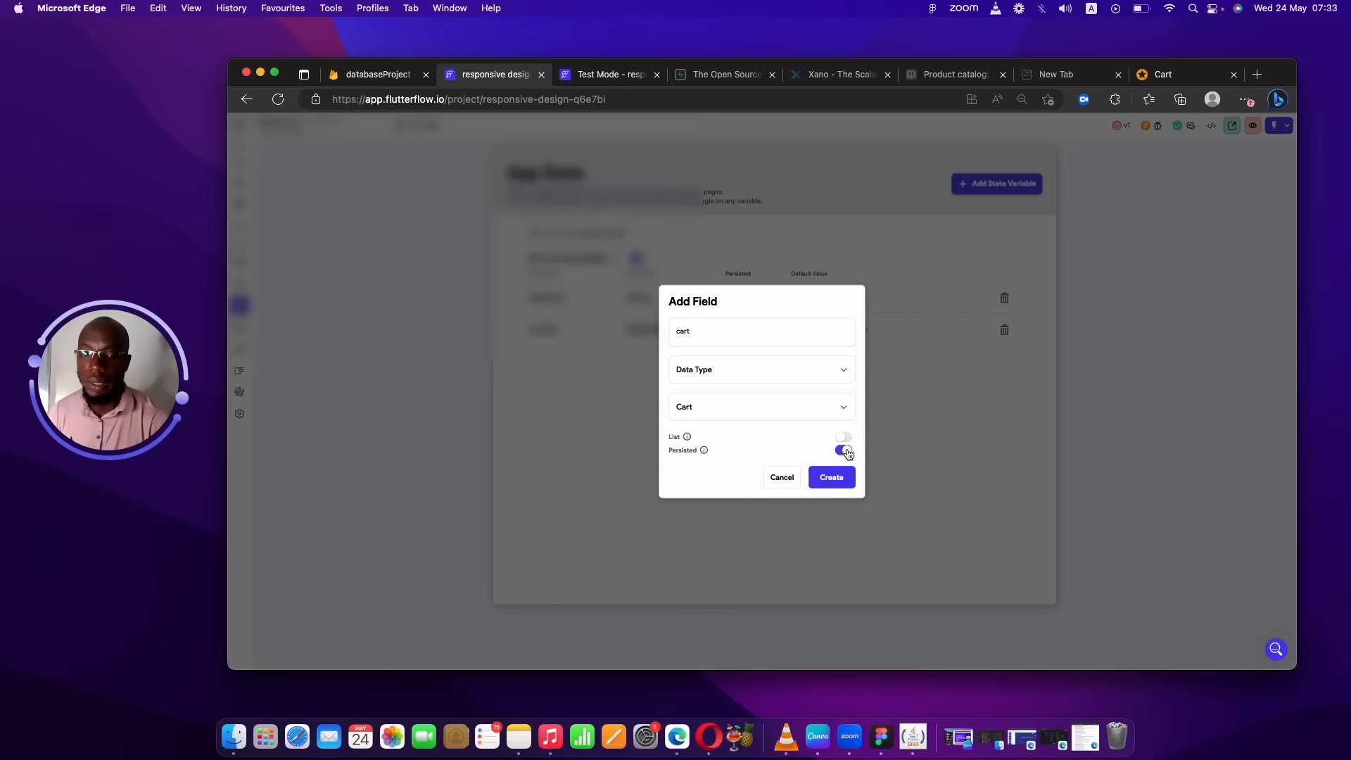
left_click(831, 476)
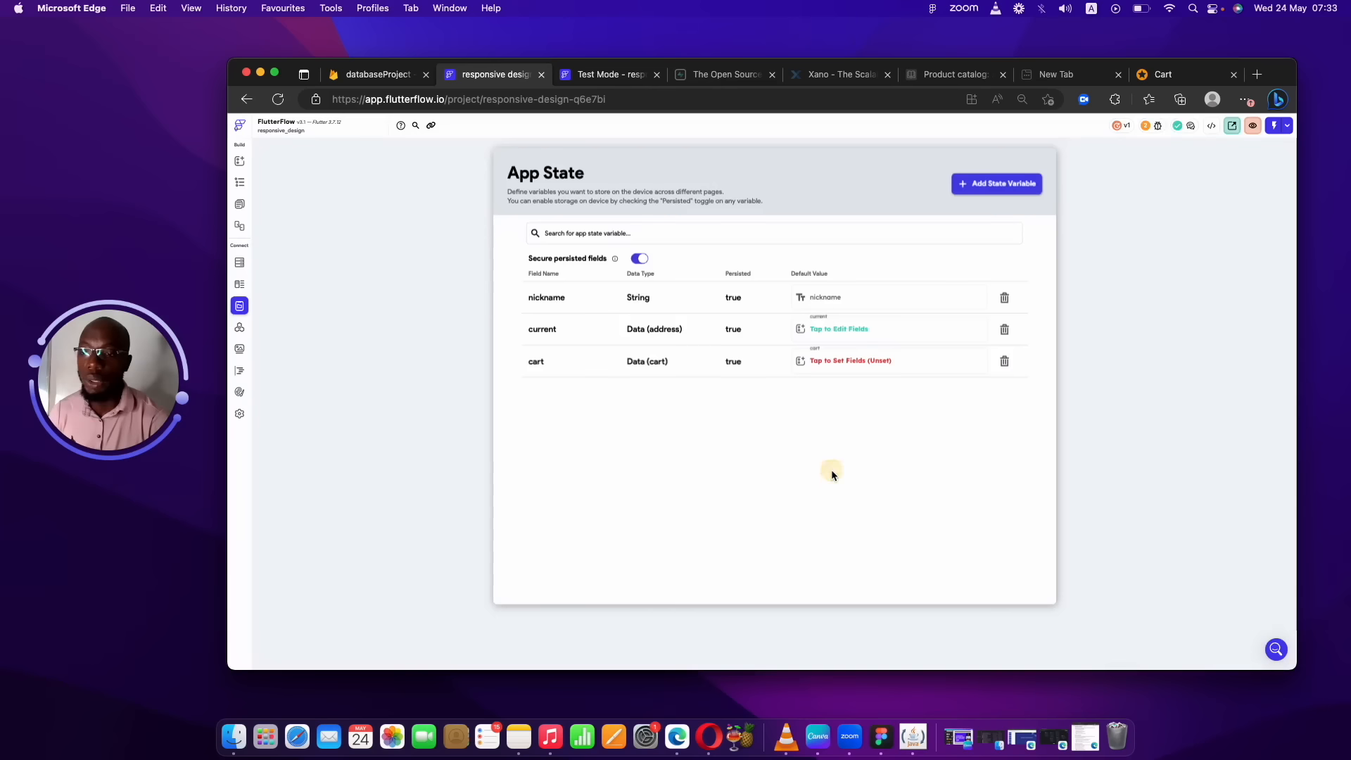
Review the cart variable's id, name, price, quantity, total_price and product_id fields, then cancel.
left_click(876, 361)
left_click(681, 288)
left_click(684, 324)
left_click(685, 357)
left_click(683, 393)
left_click(681, 424)
left_click(695, 487)
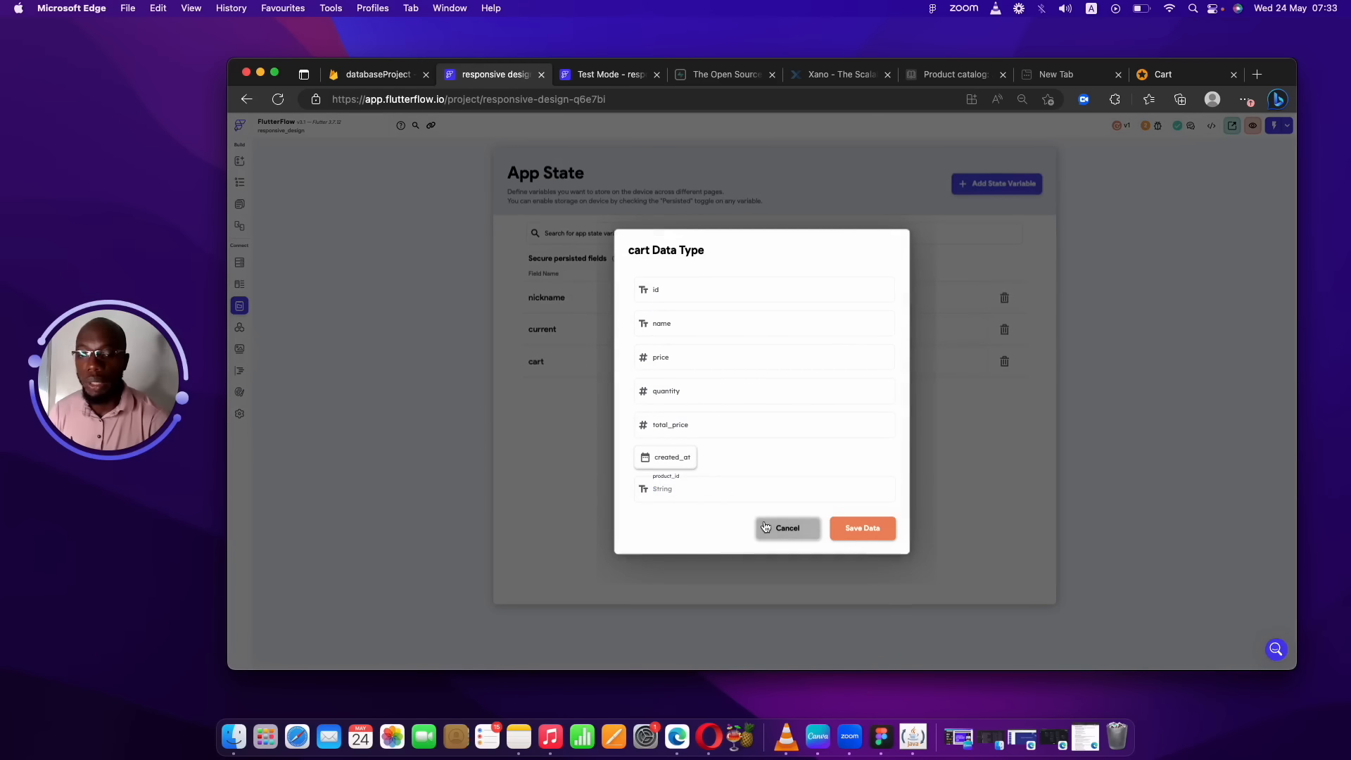
left_click(792, 528)
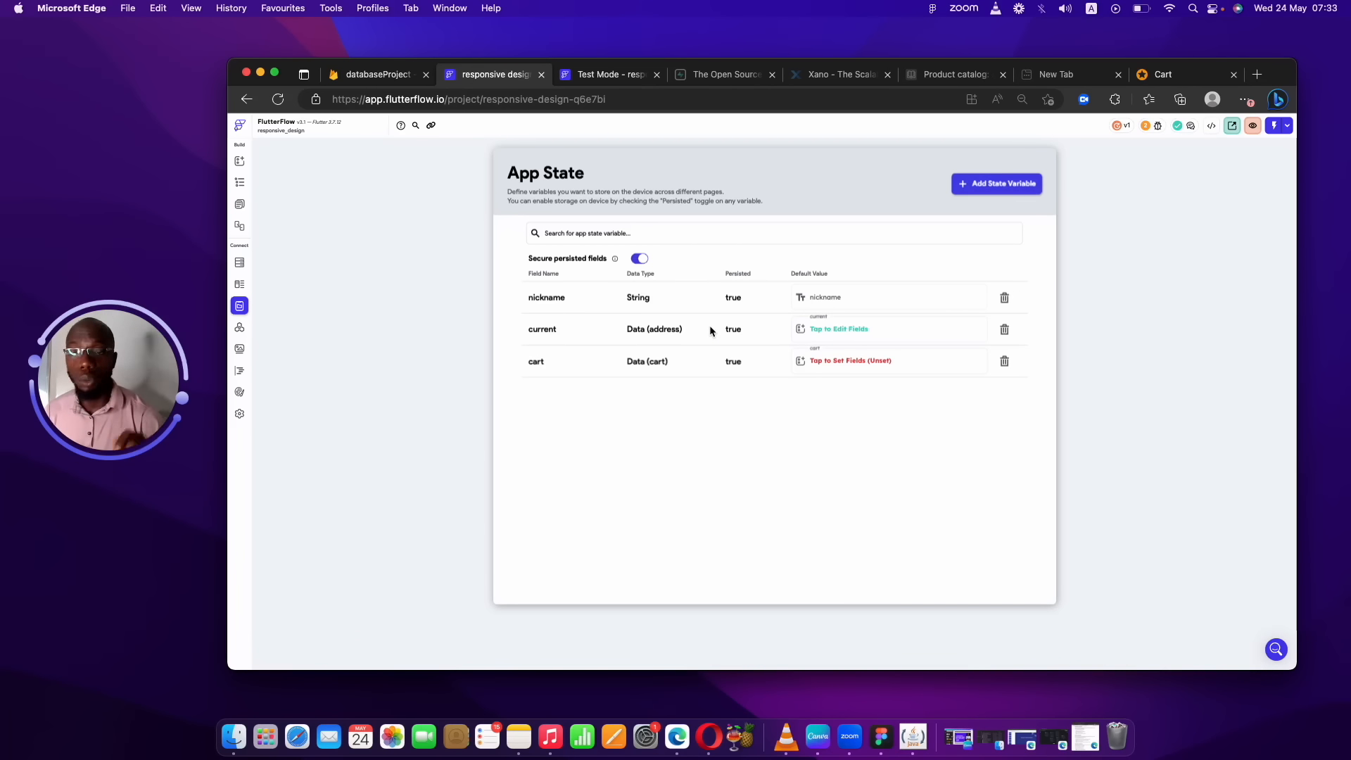
Review the order collection schema and the cart data type fields, then return to Firestore collections.
left_click(240, 265)
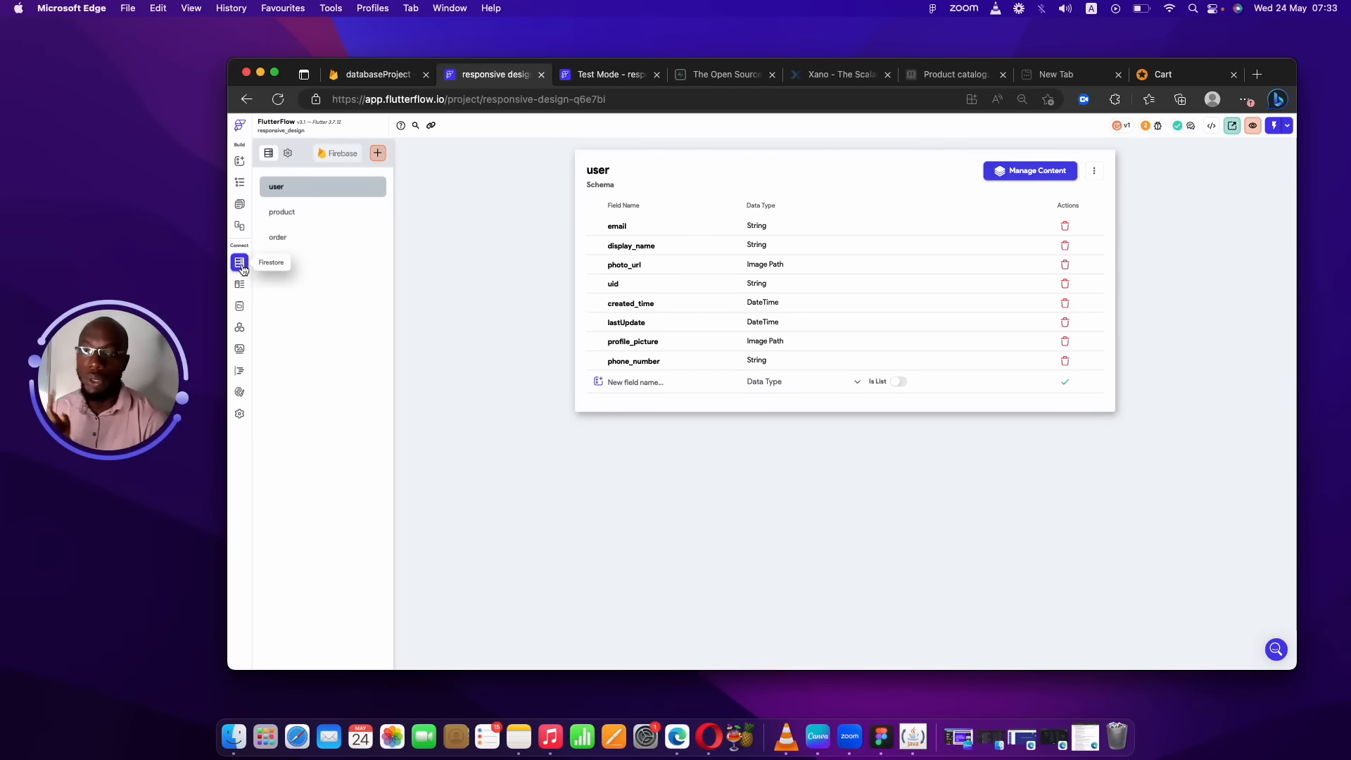
left_click(326, 235)
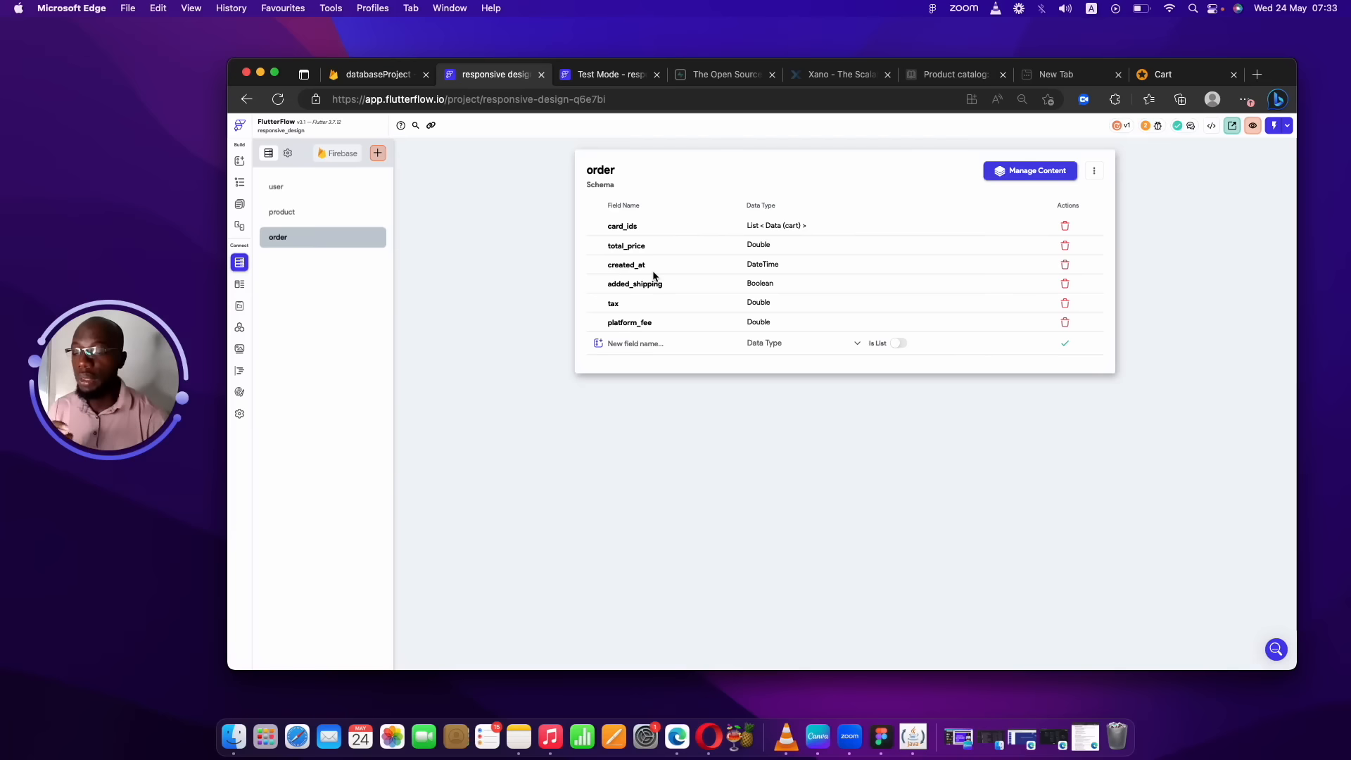
left_click(632, 254)
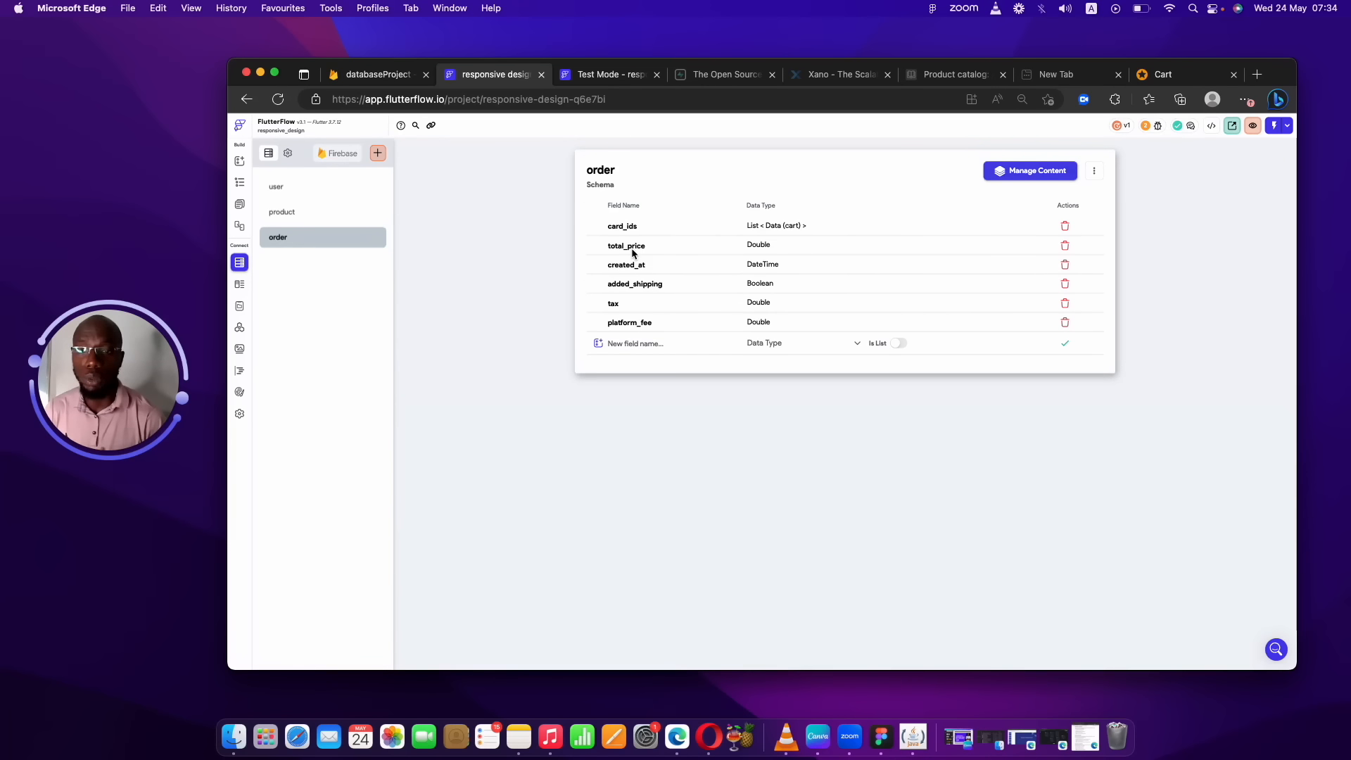
left_click(241, 279)
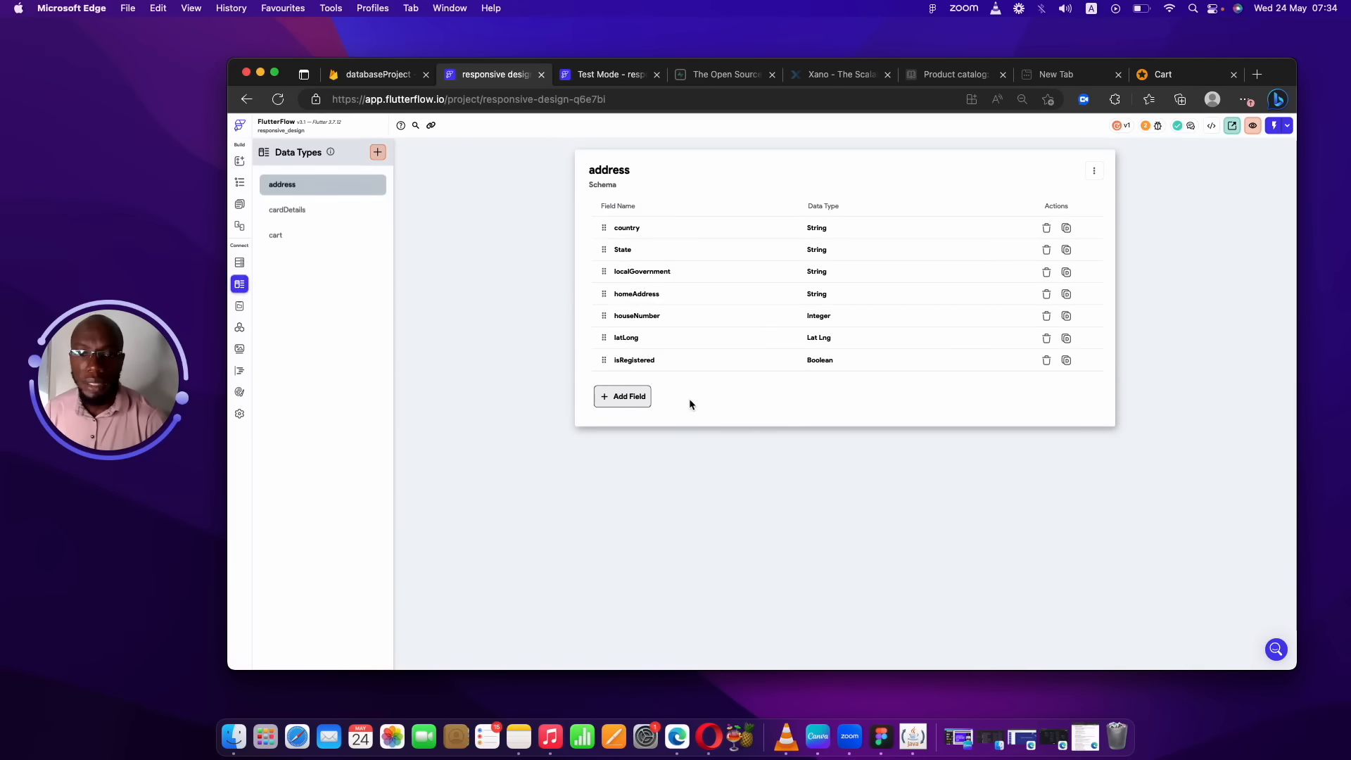
left_click(303, 231)
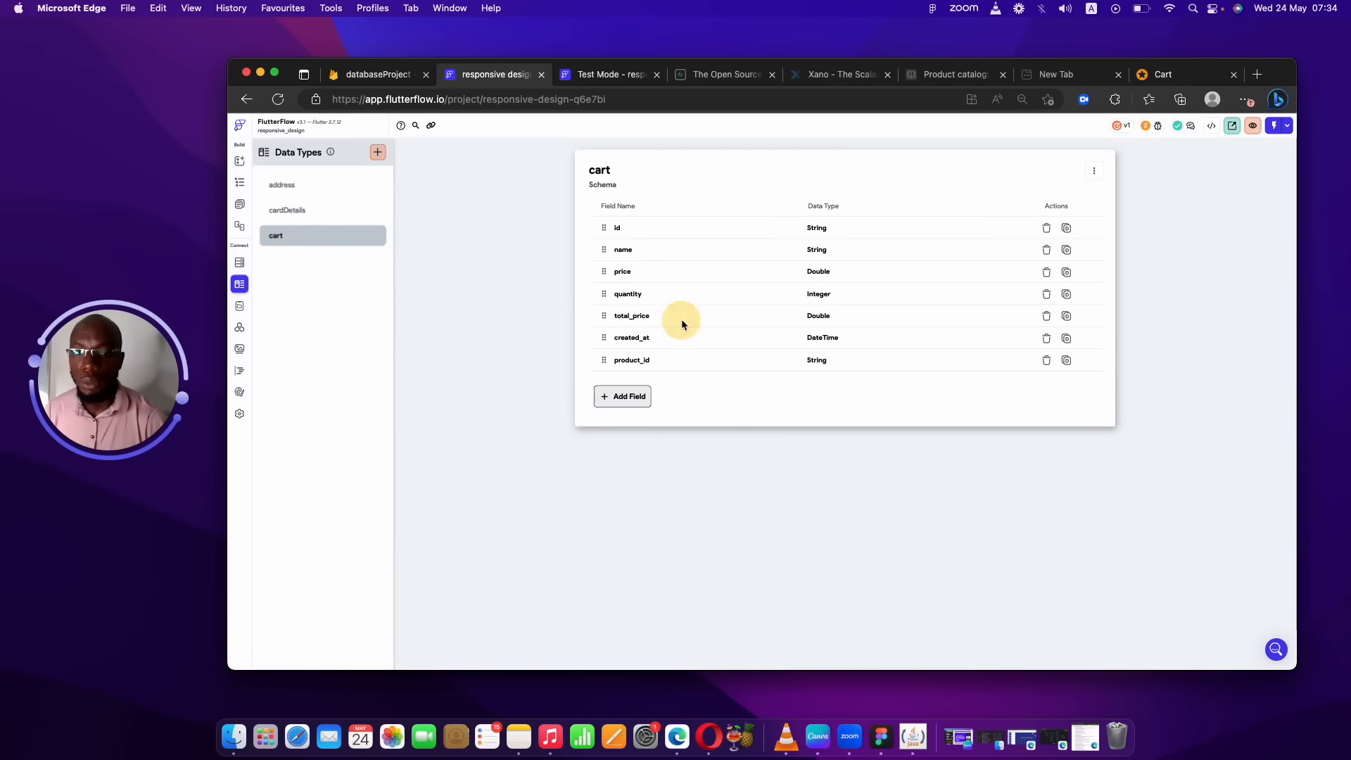
left_click(240, 263)
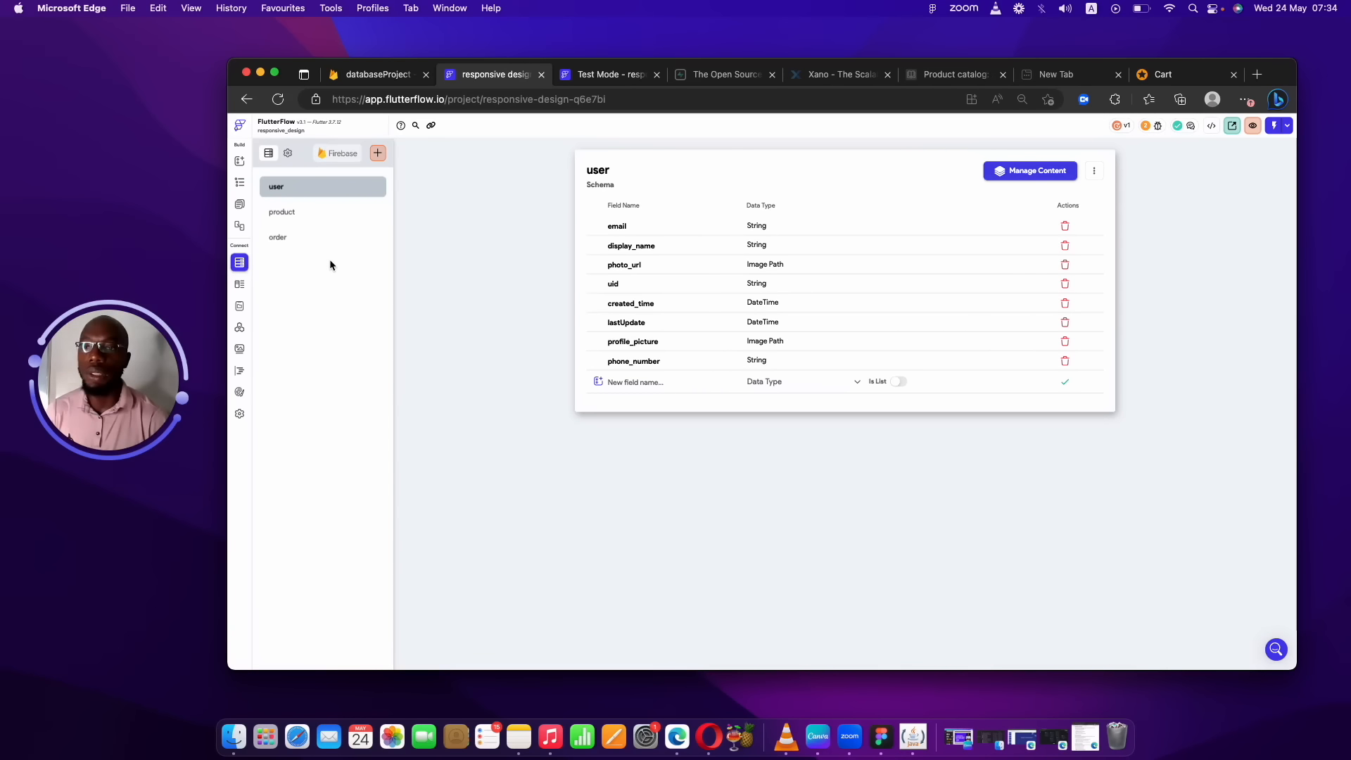
Select the order collection to view its six fields, card_ids through platform_fee.
left_click(318, 240)
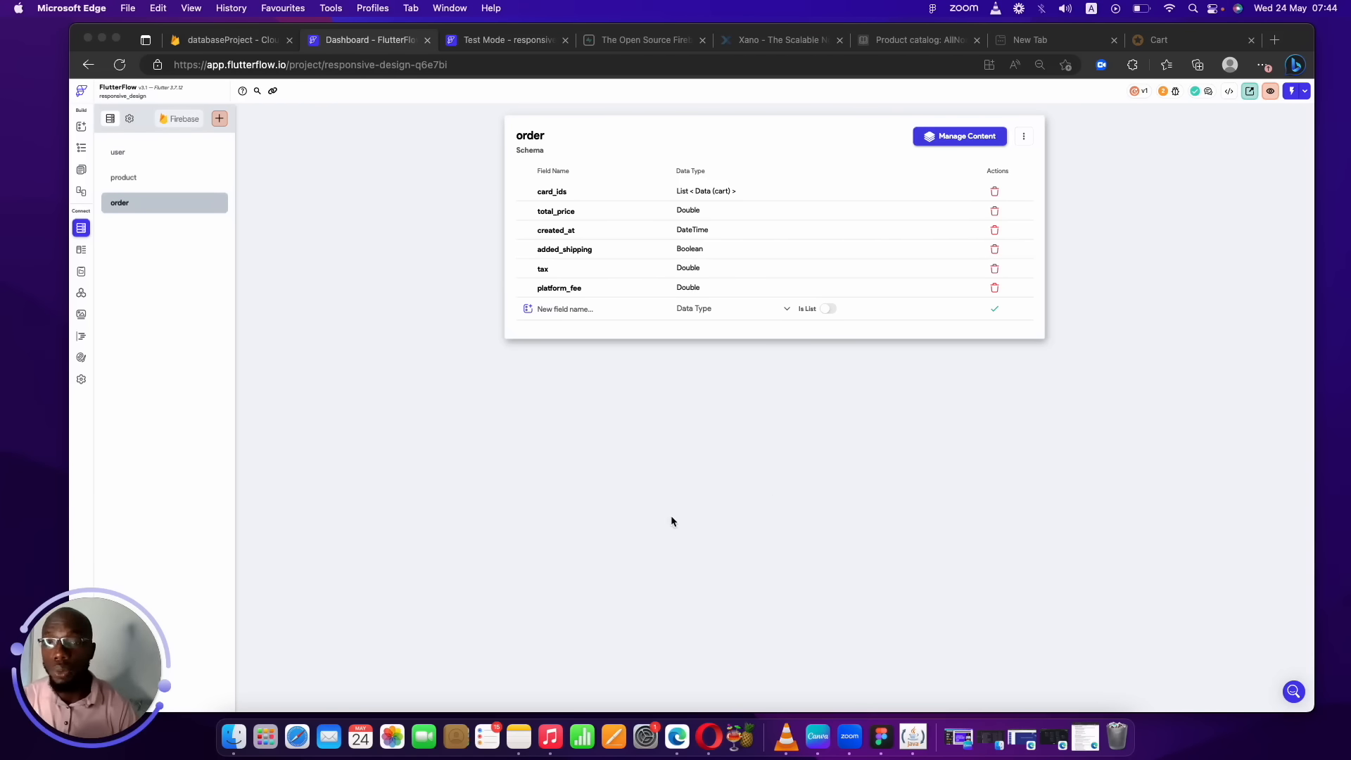
Delete the product collection from Firestore and confirm.
left_click(197, 180)
left_click(145, 186)
left_click(1023, 135)
left_click(994, 194)
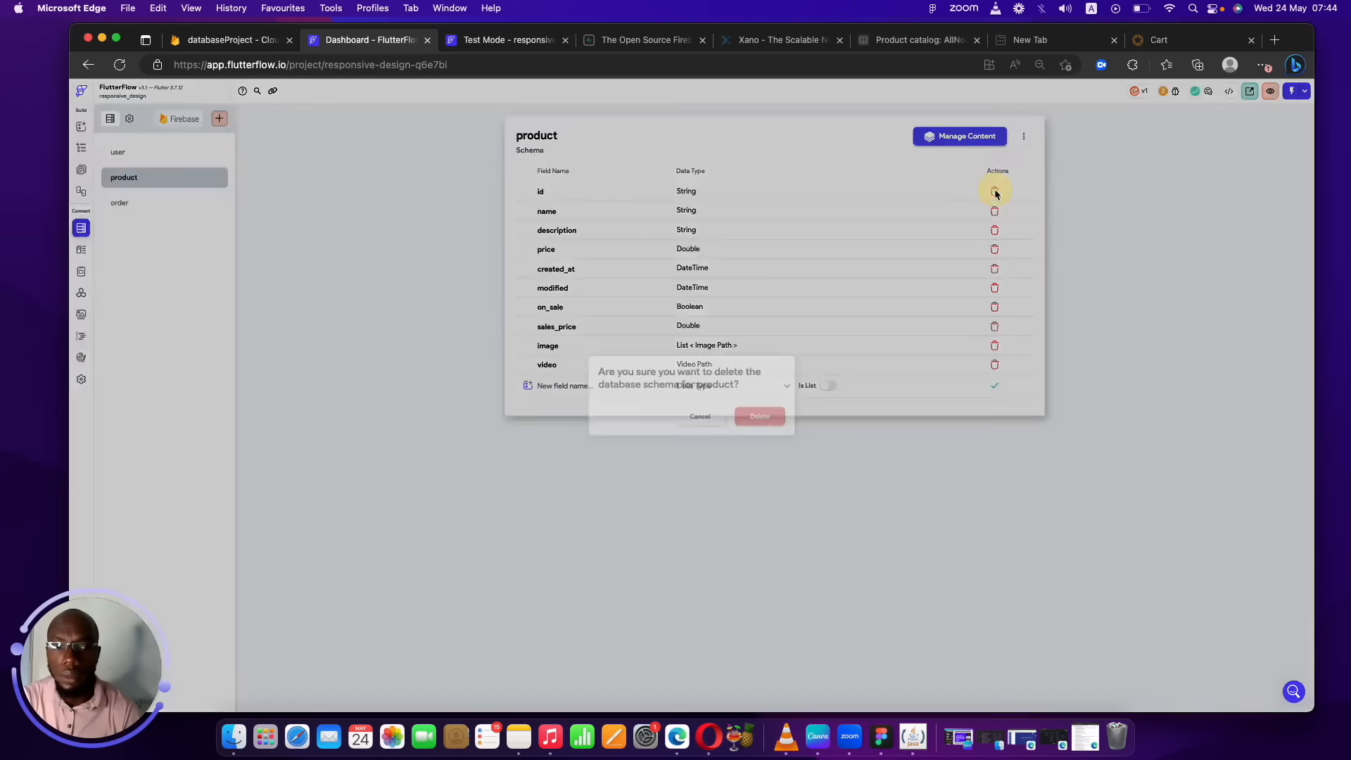
left_click(760, 415)
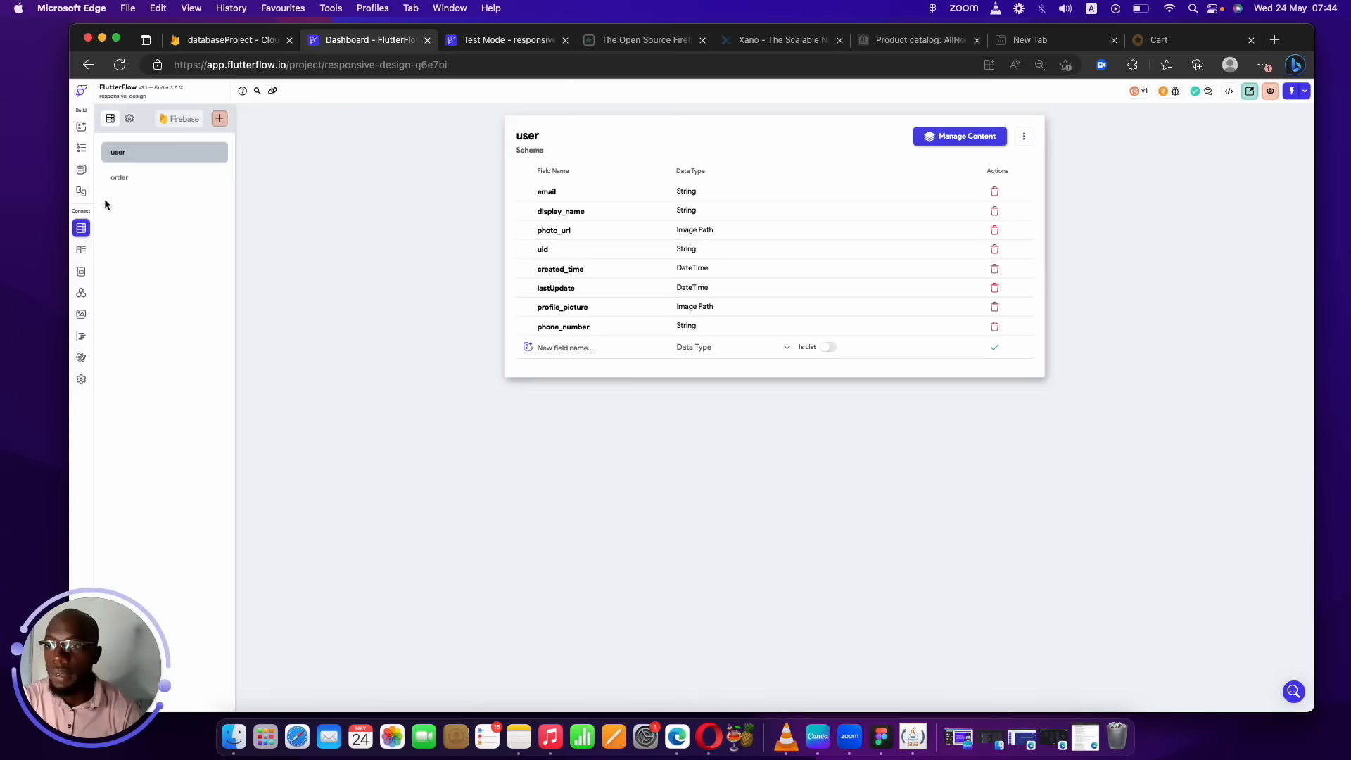
Delete the order collection as well, leaving only user.
left_click(162, 177)
left_click(1024, 138)
left_click(994, 194)
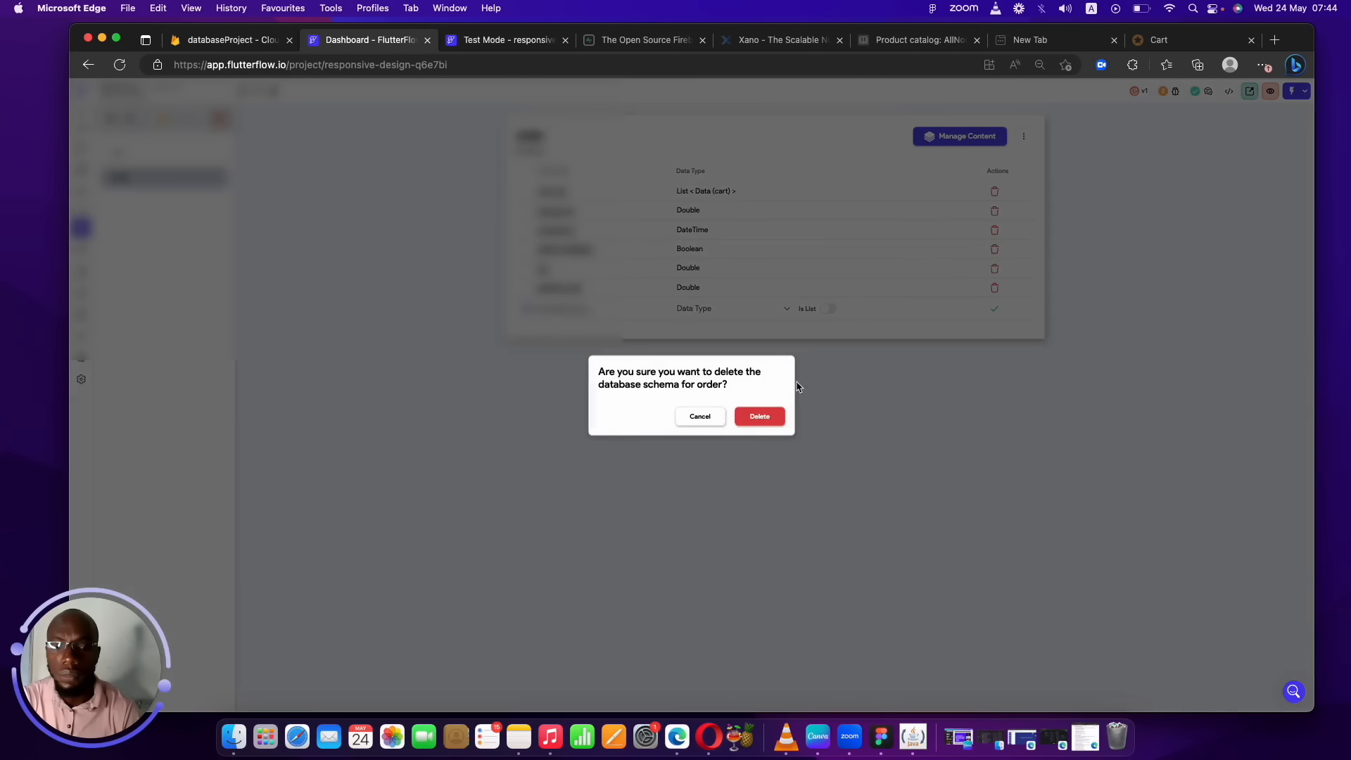
left_click(758, 417)
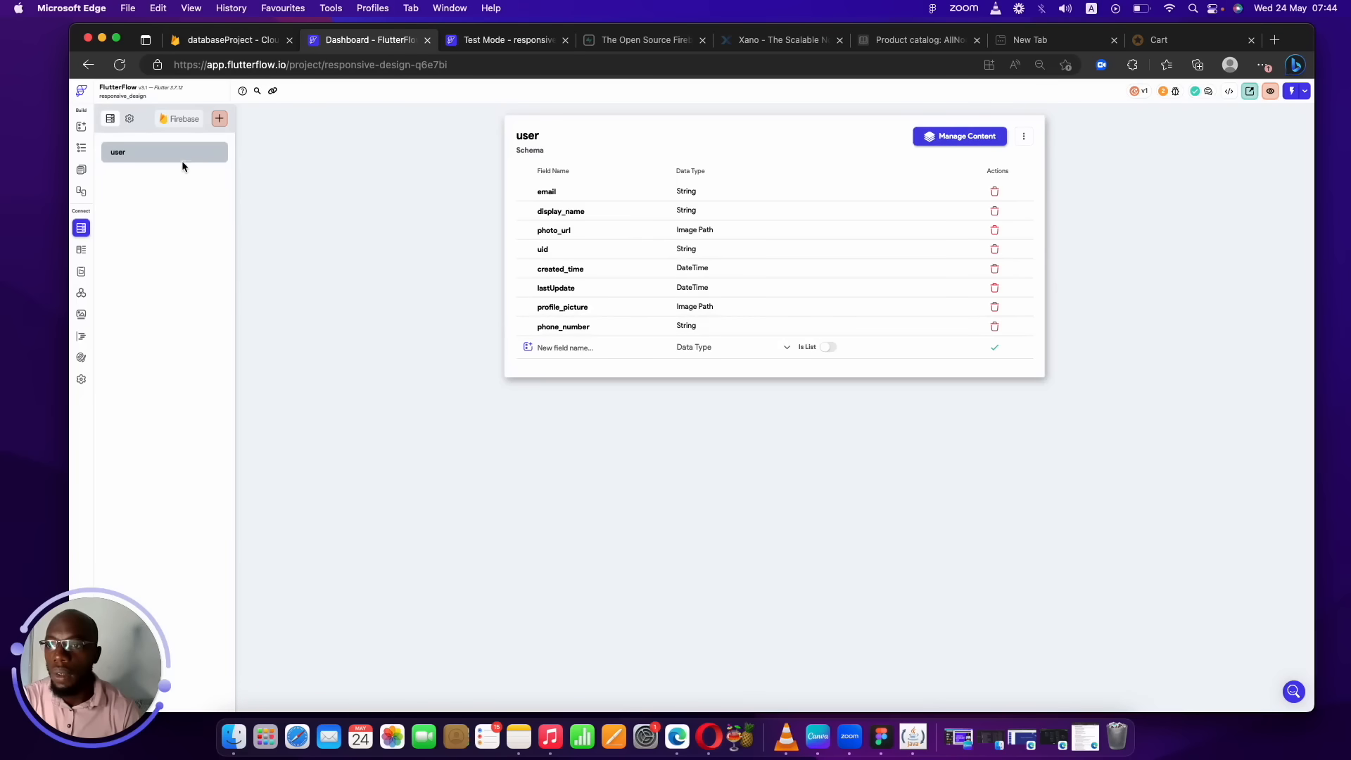
Create a properties collection from scratch with a String name field.
left_click(220, 118)
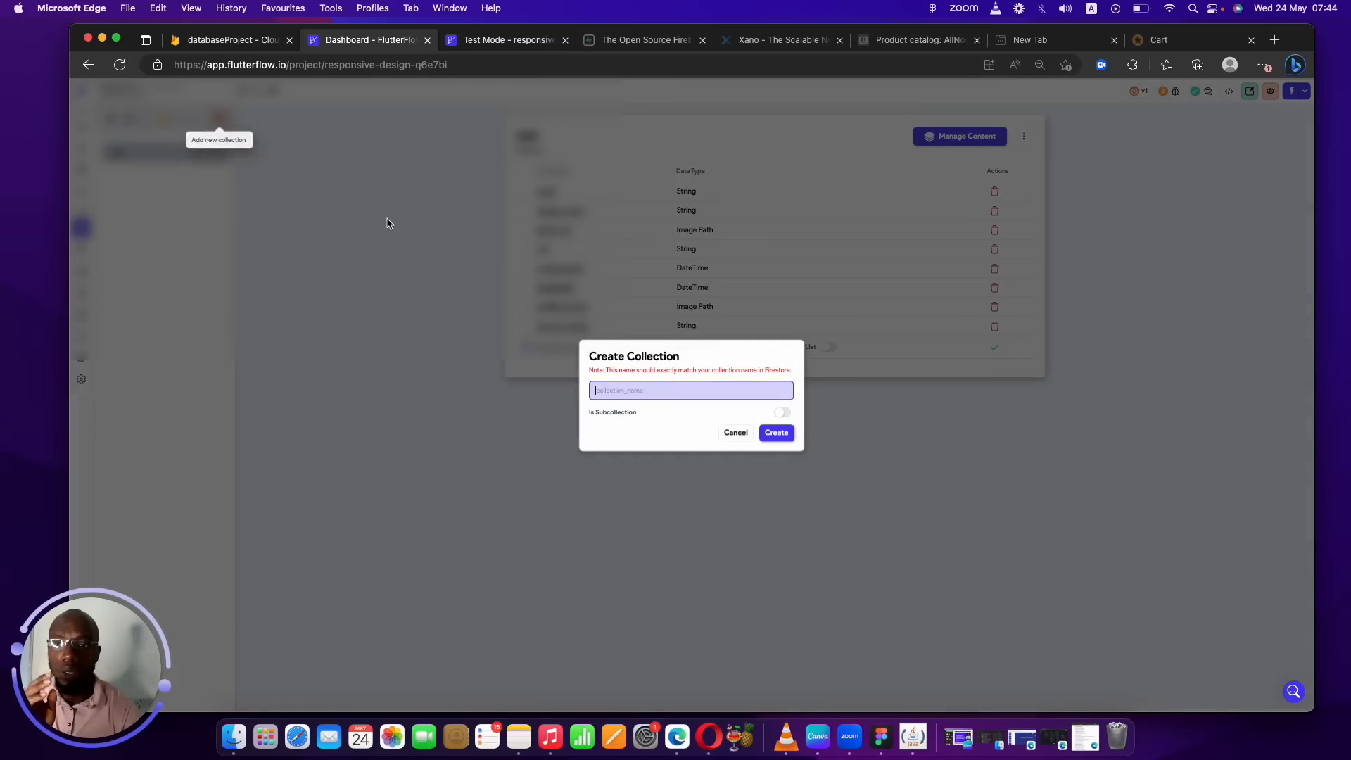
type("properties")
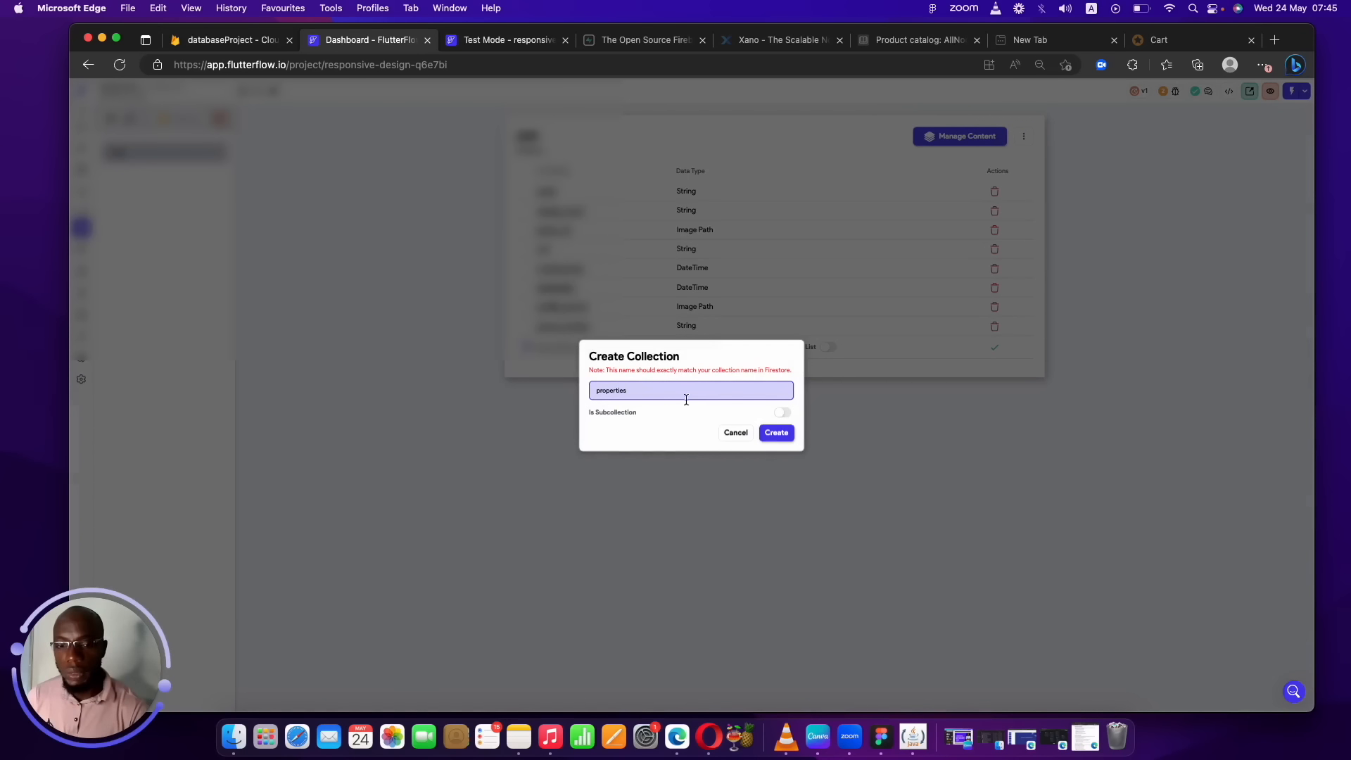
left_click(778, 431)
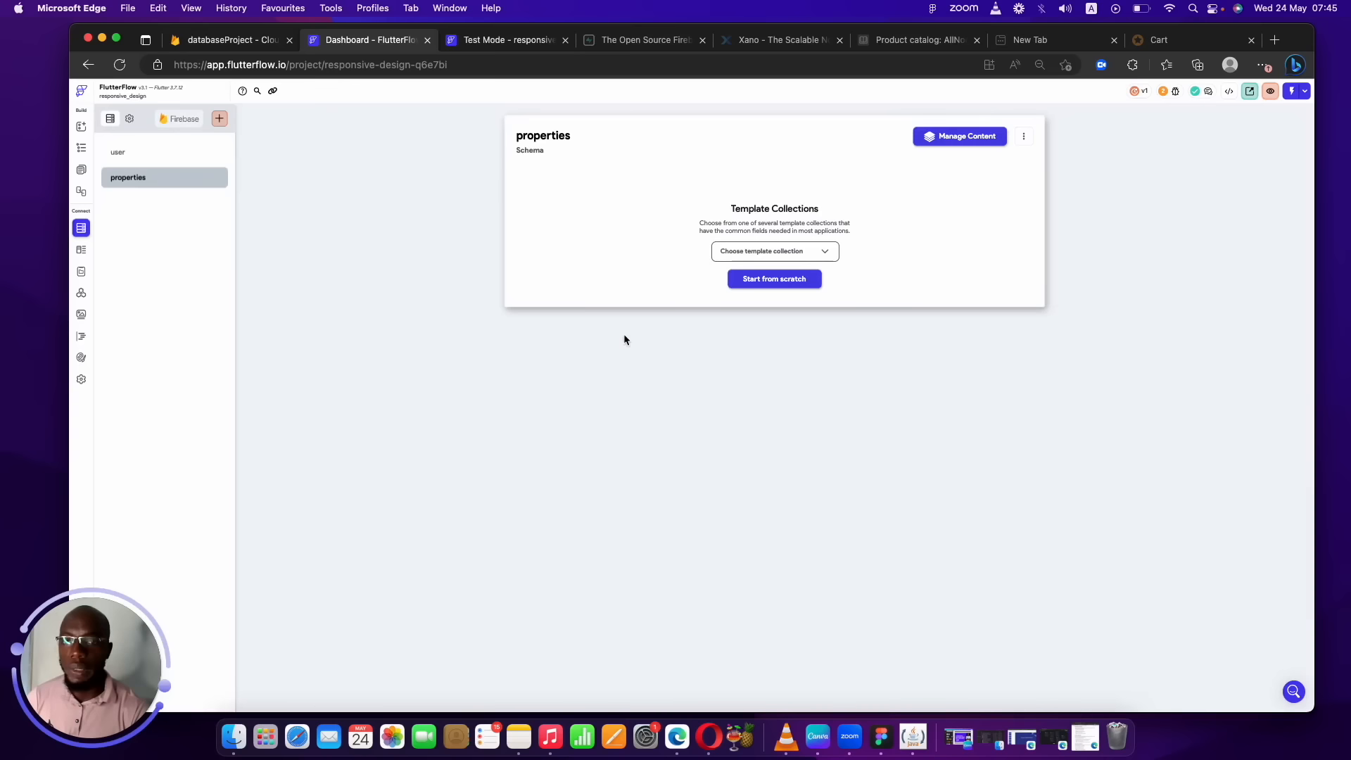
left_click(769, 280)
left_click(616, 195)
type("name")
left_click(710, 199)
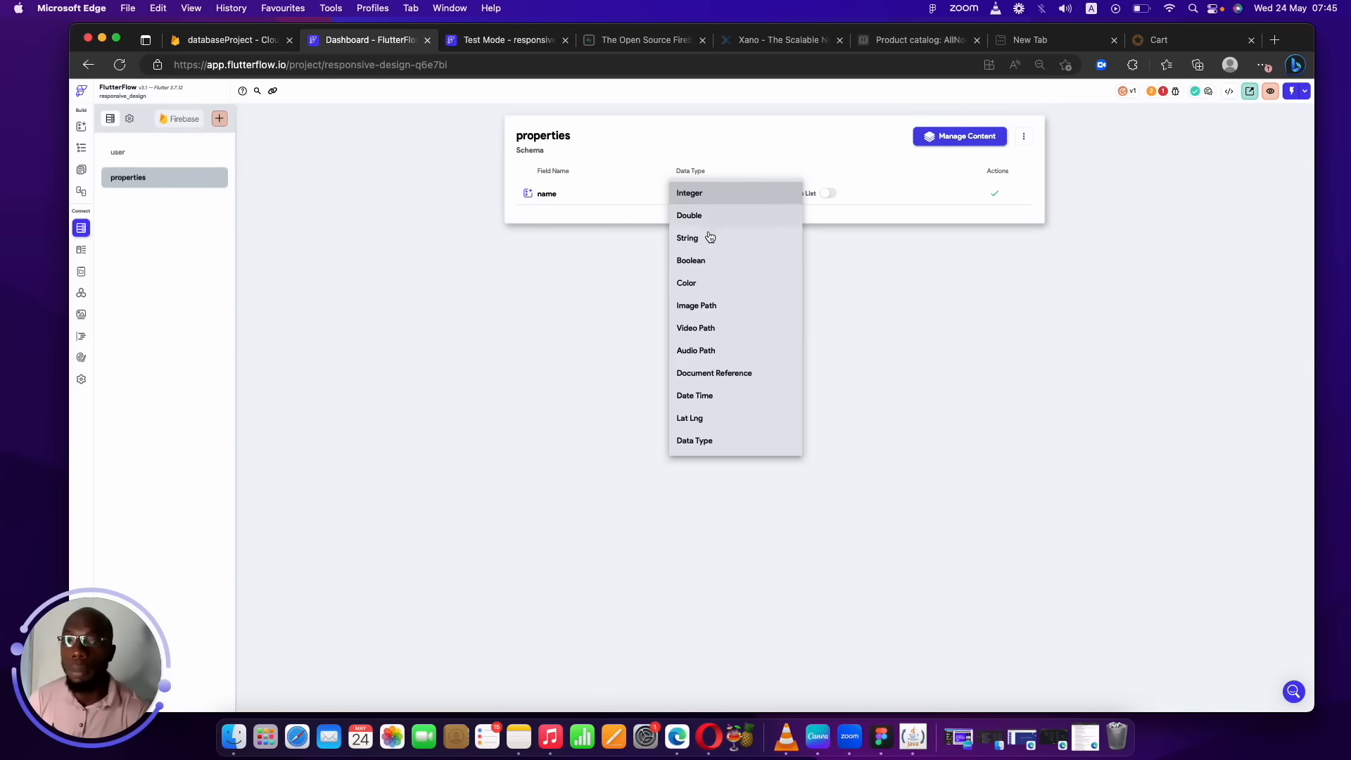
left_click(692, 235)
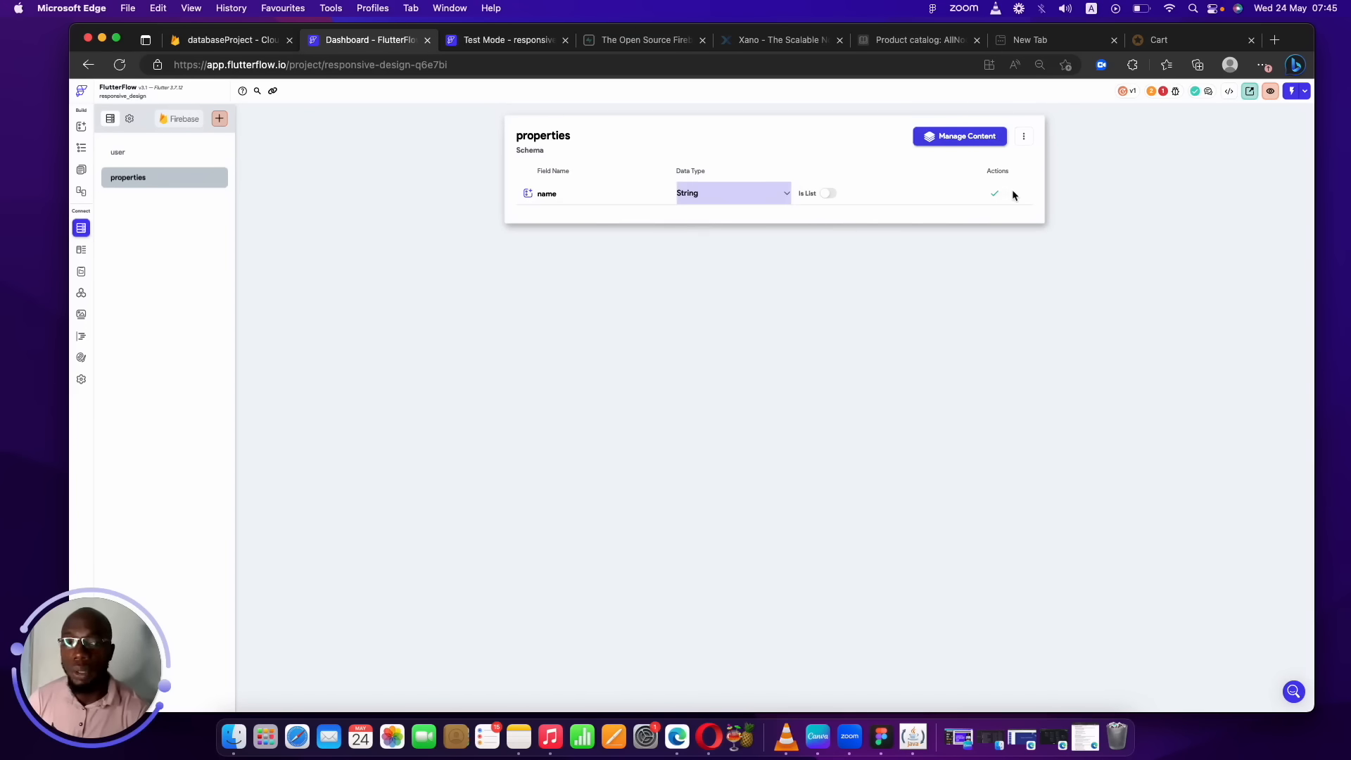
left_click(995, 194)
Add an address field using the Address custom data type.
left_click(600, 212)
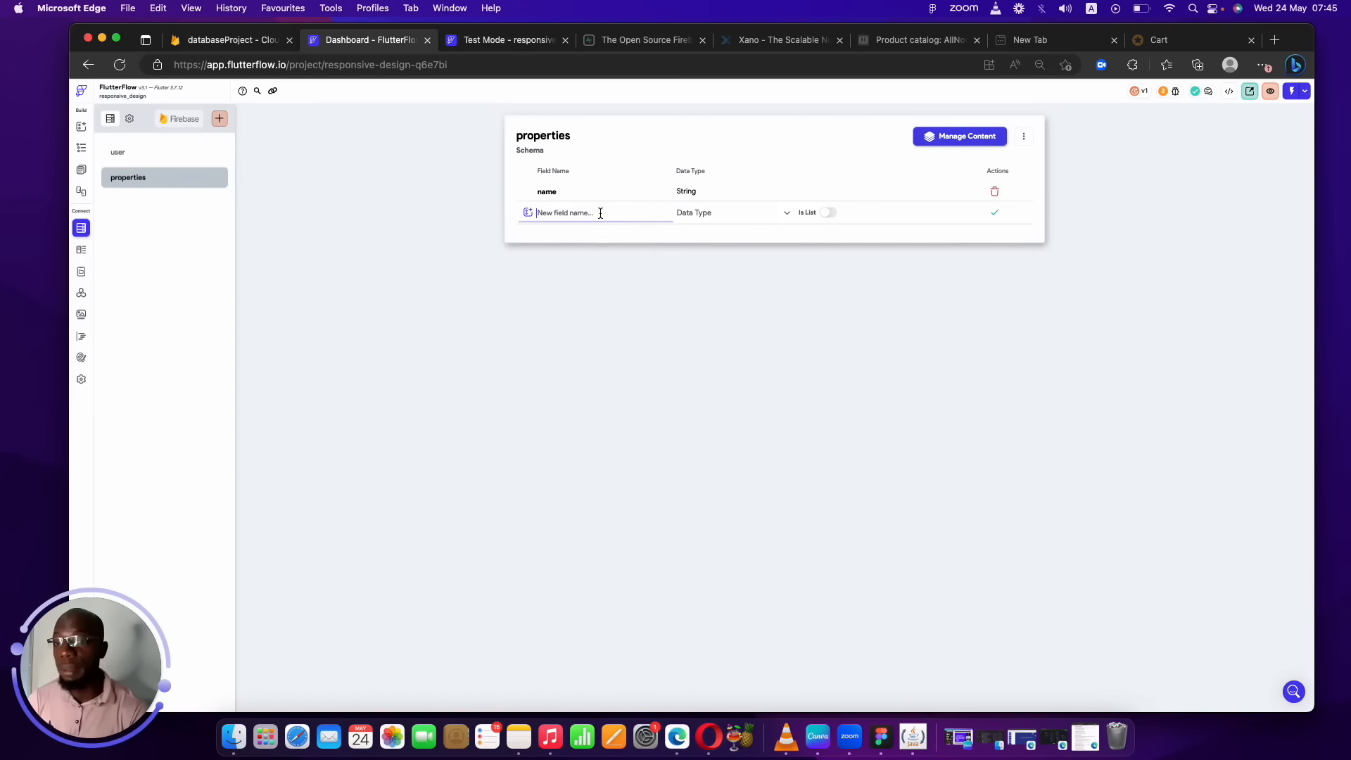
type("address")
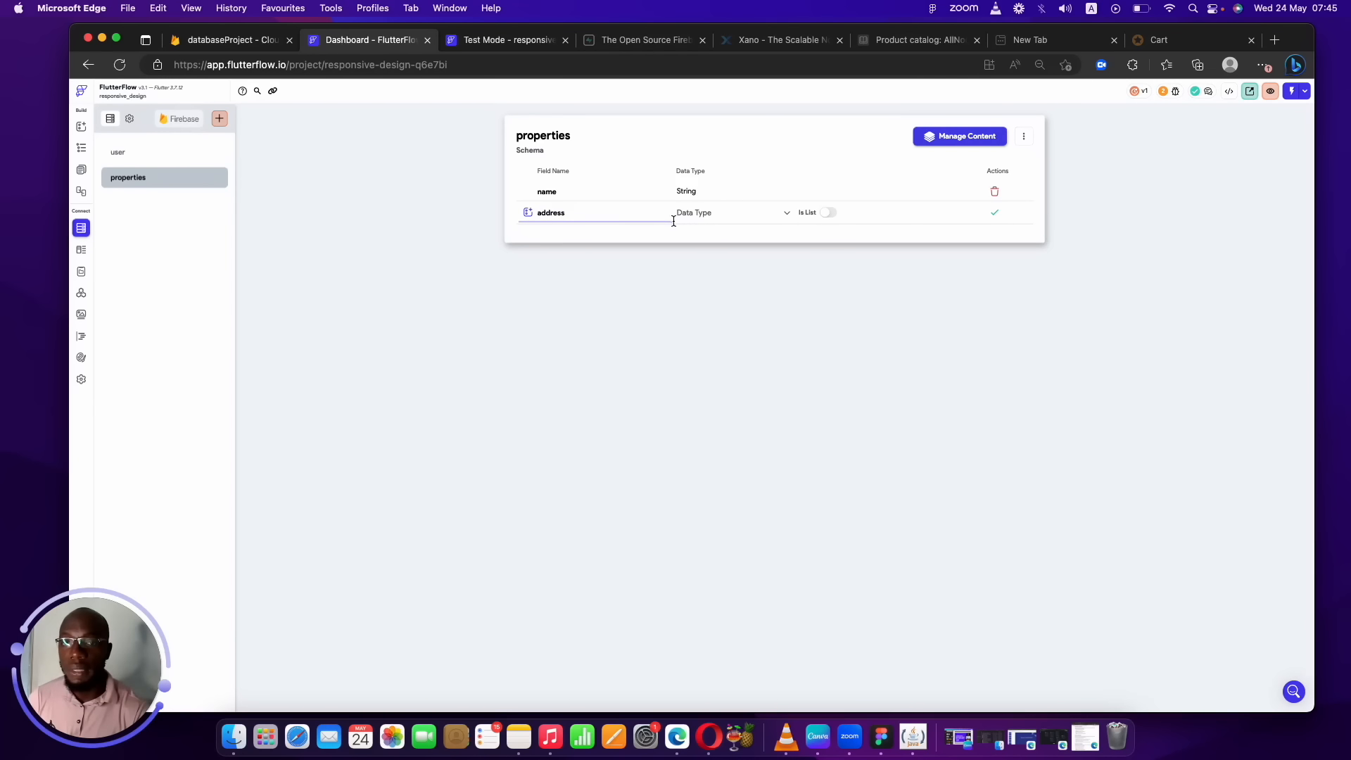
left_click(709, 220)
left_click(704, 460)
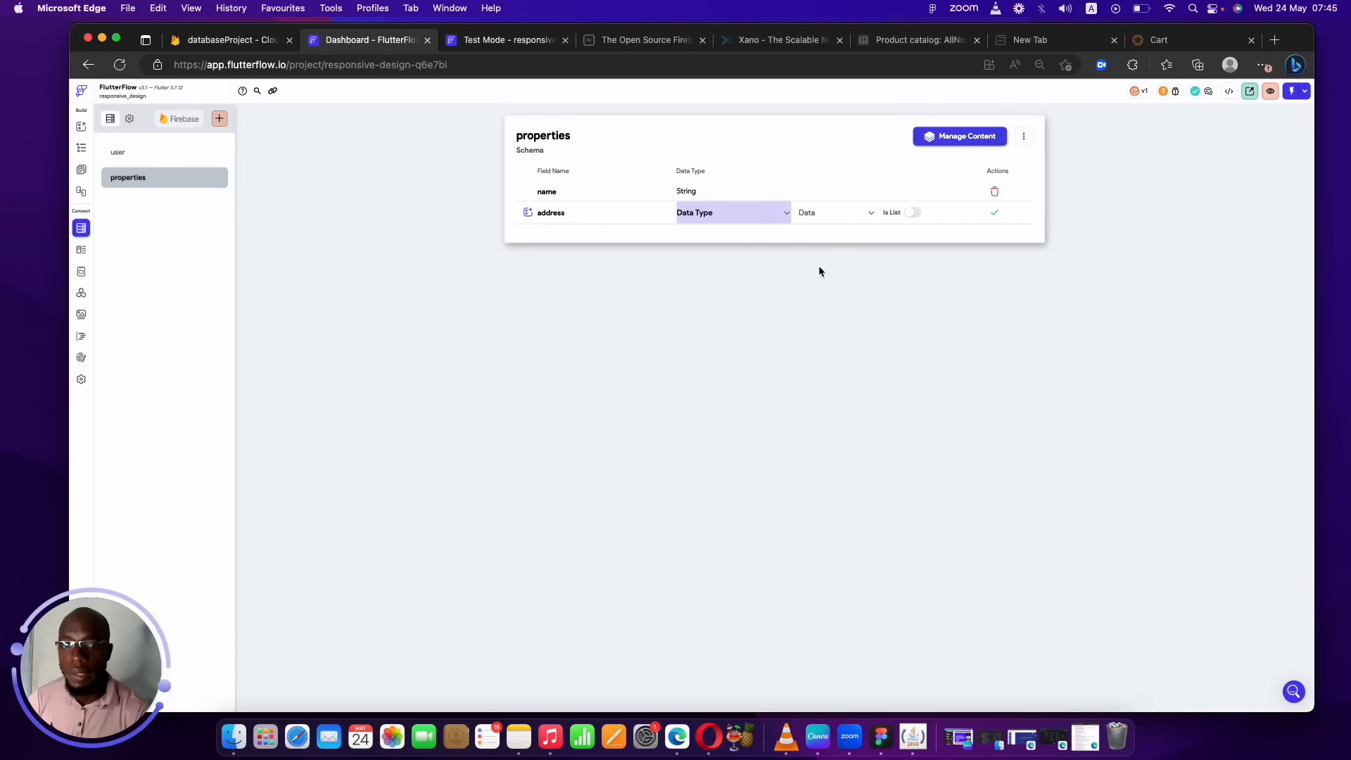
left_click(829, 219)
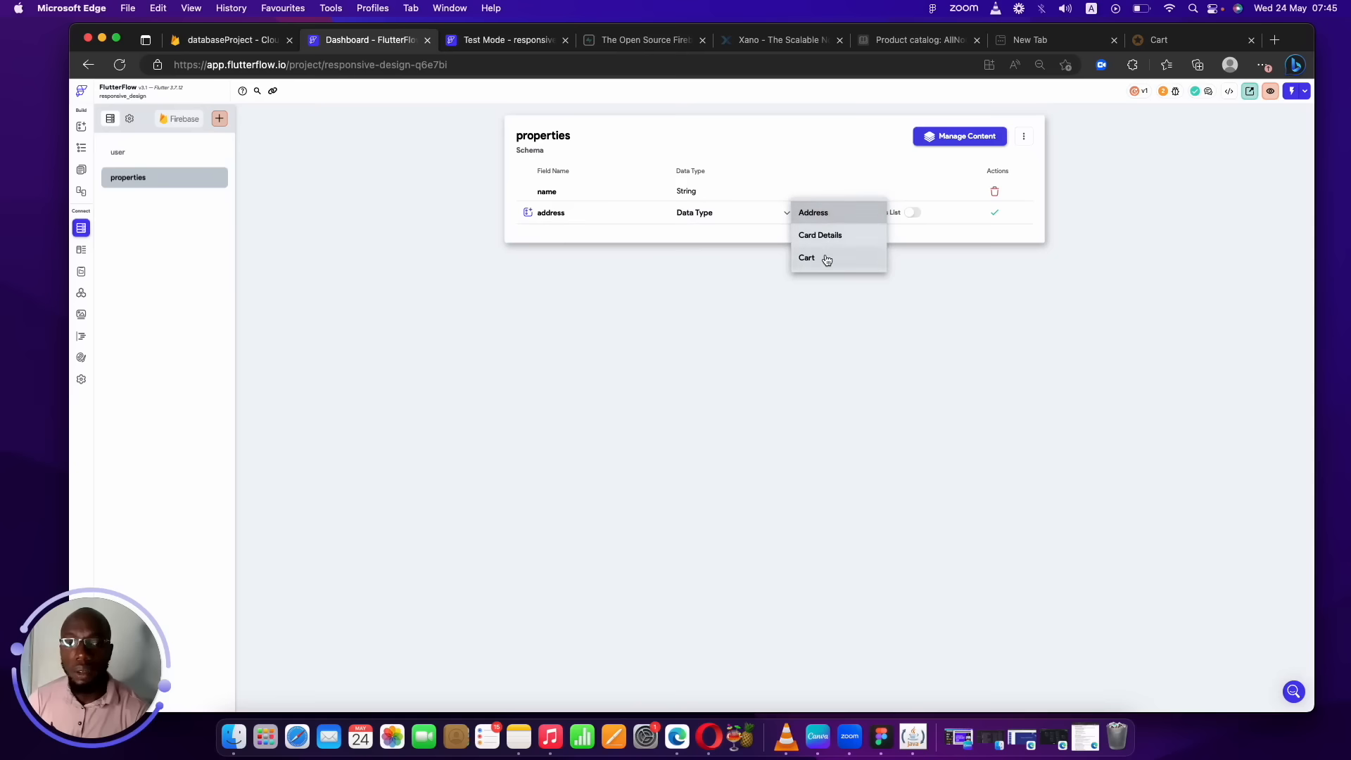
left_click(829, 213)
left_click(989, 213)
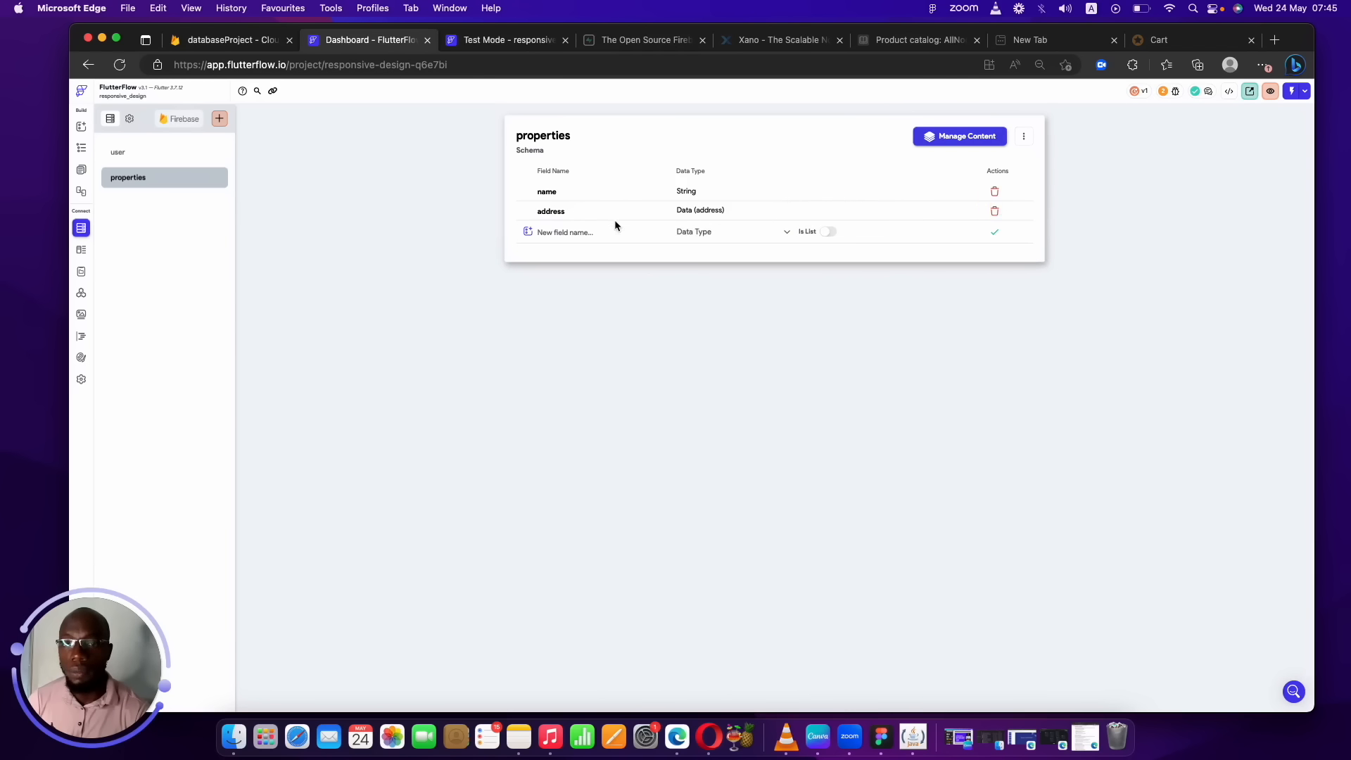
Add images as a list of Image Paths and video as a list of Video Paths.
left_click(584, 231)
type("images")
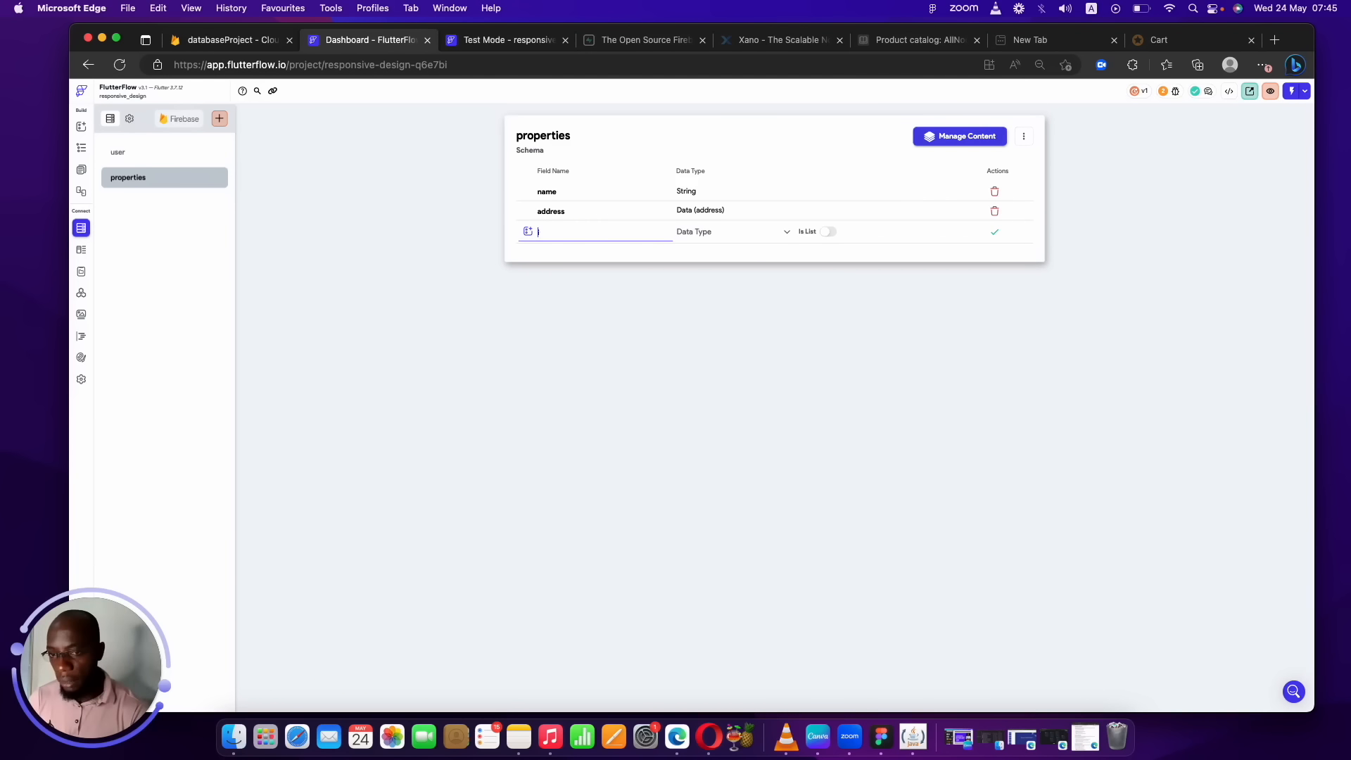
left_click(730, 234)
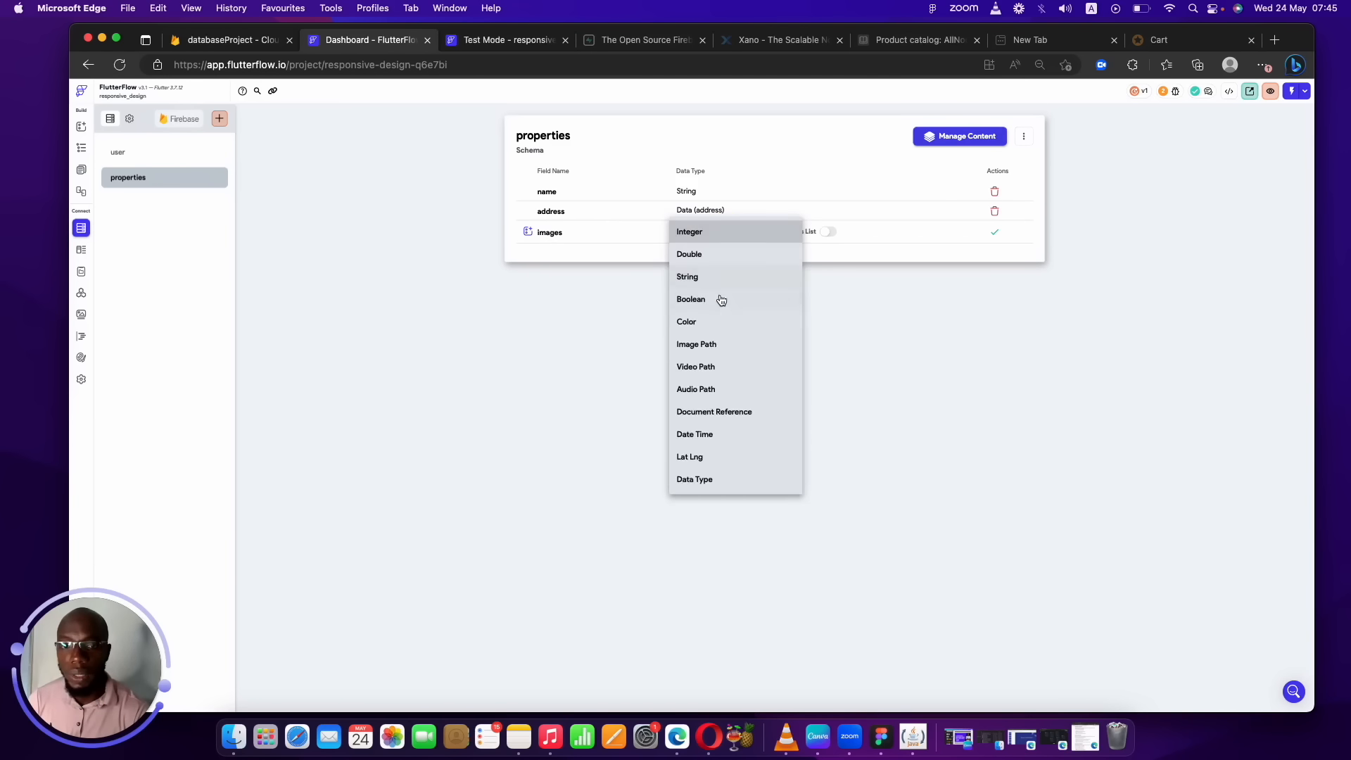
left_click(712, 342)
left_click(830, 232)
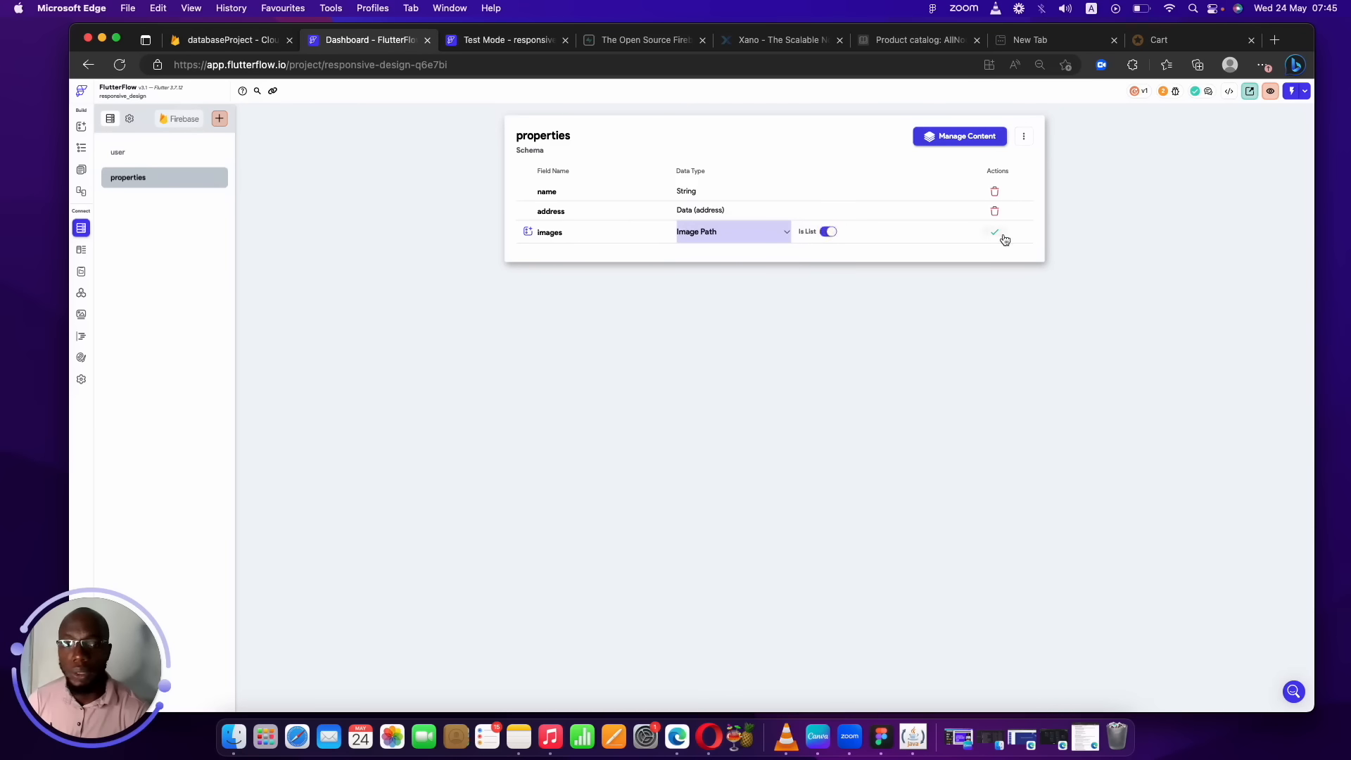
left_click(994, 232)
left_click(642, 255)
type("video")
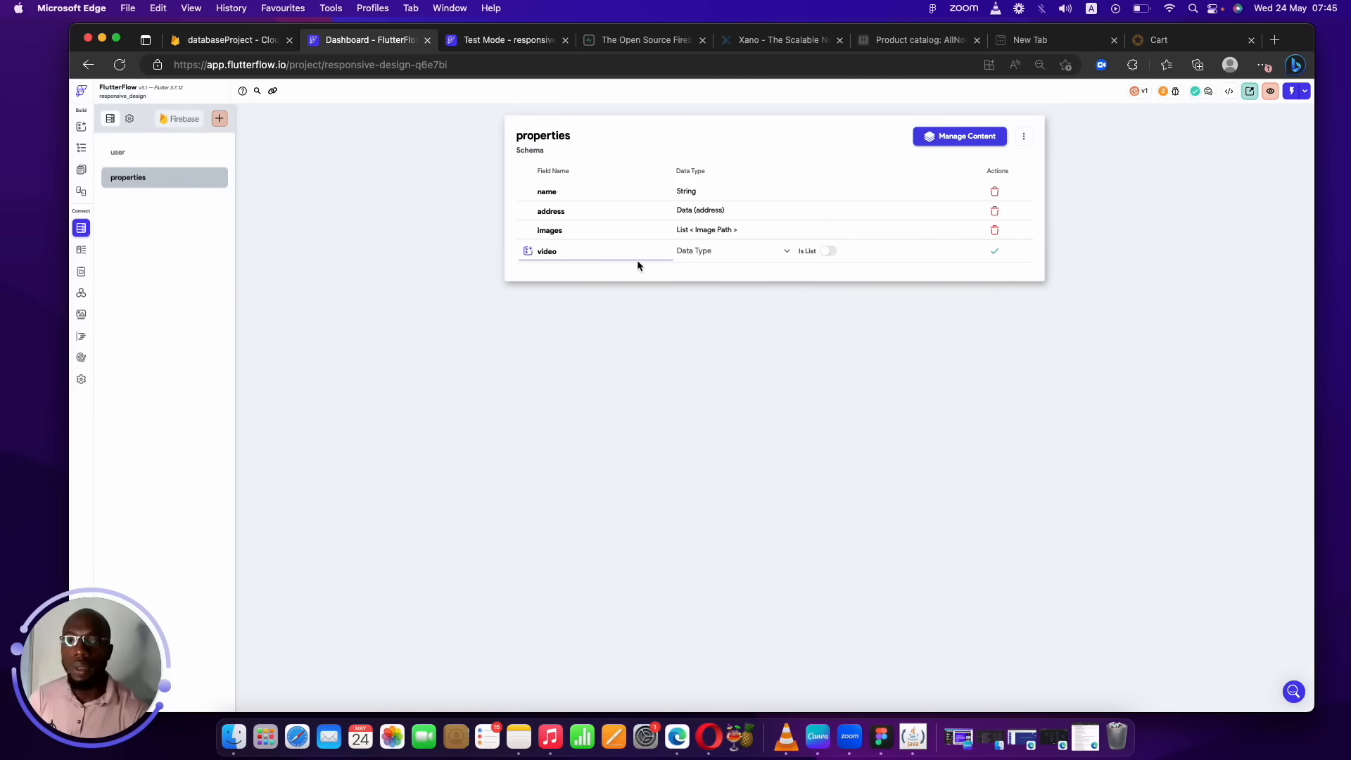
left_click(714, 252)
left_click(712, 254)
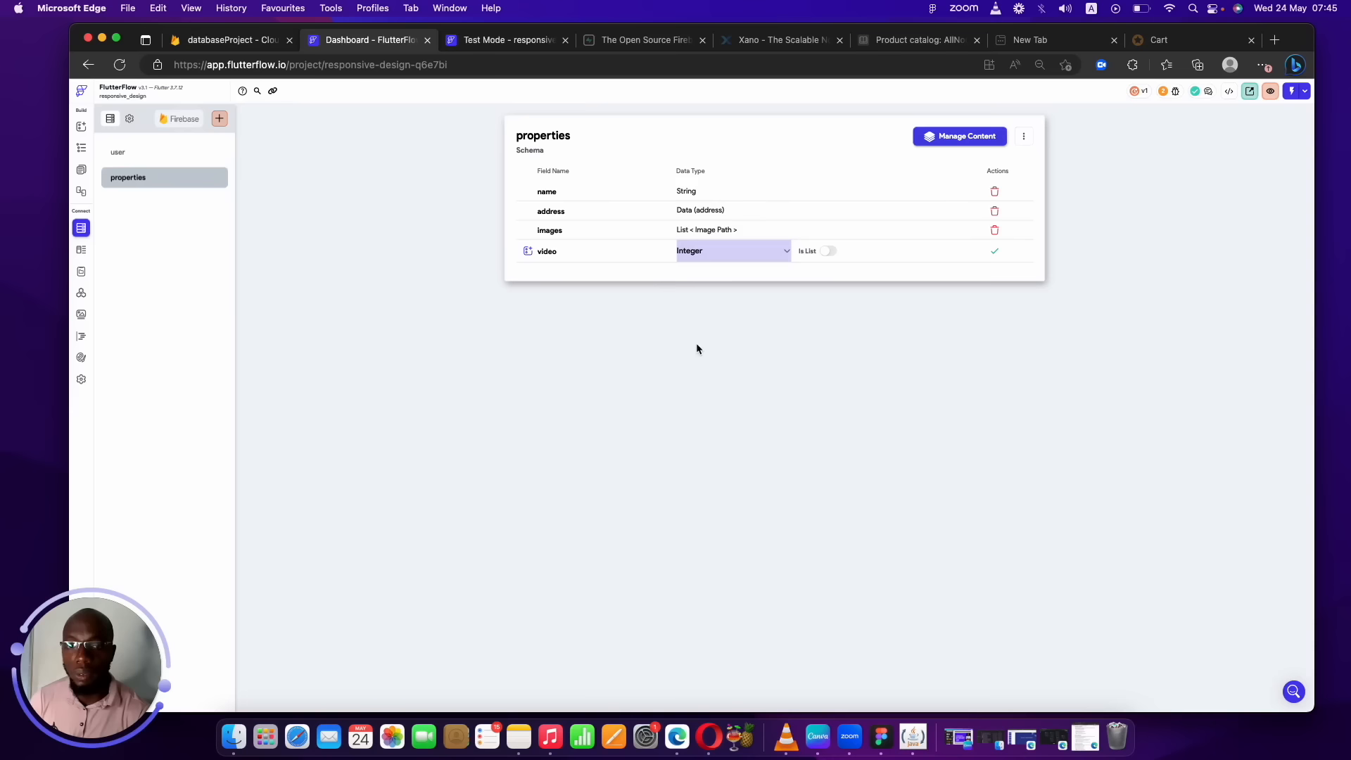
left_click(726, 251)
left_click(700, 387)
left_click(827, 252)
left_click(994, 251)
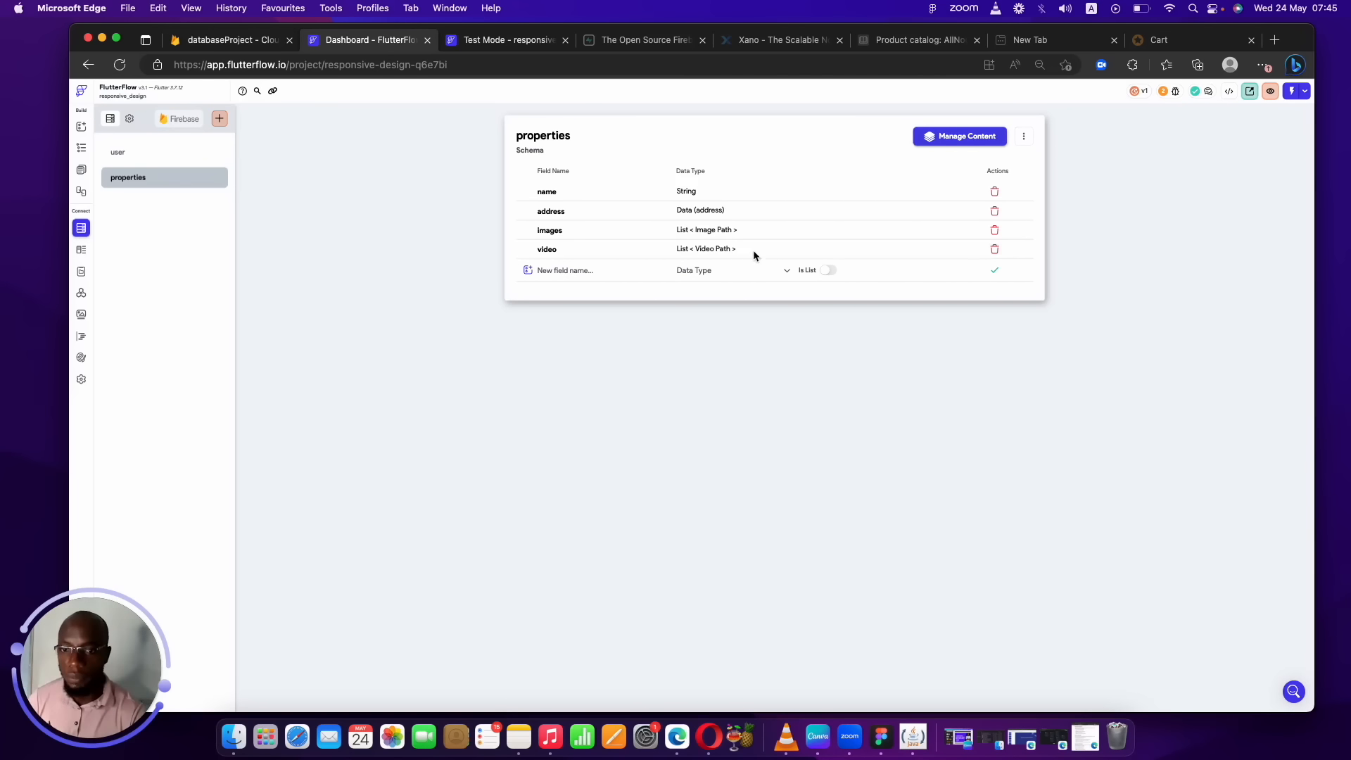
Add a specifications field of type String.
left_click(610, 272)
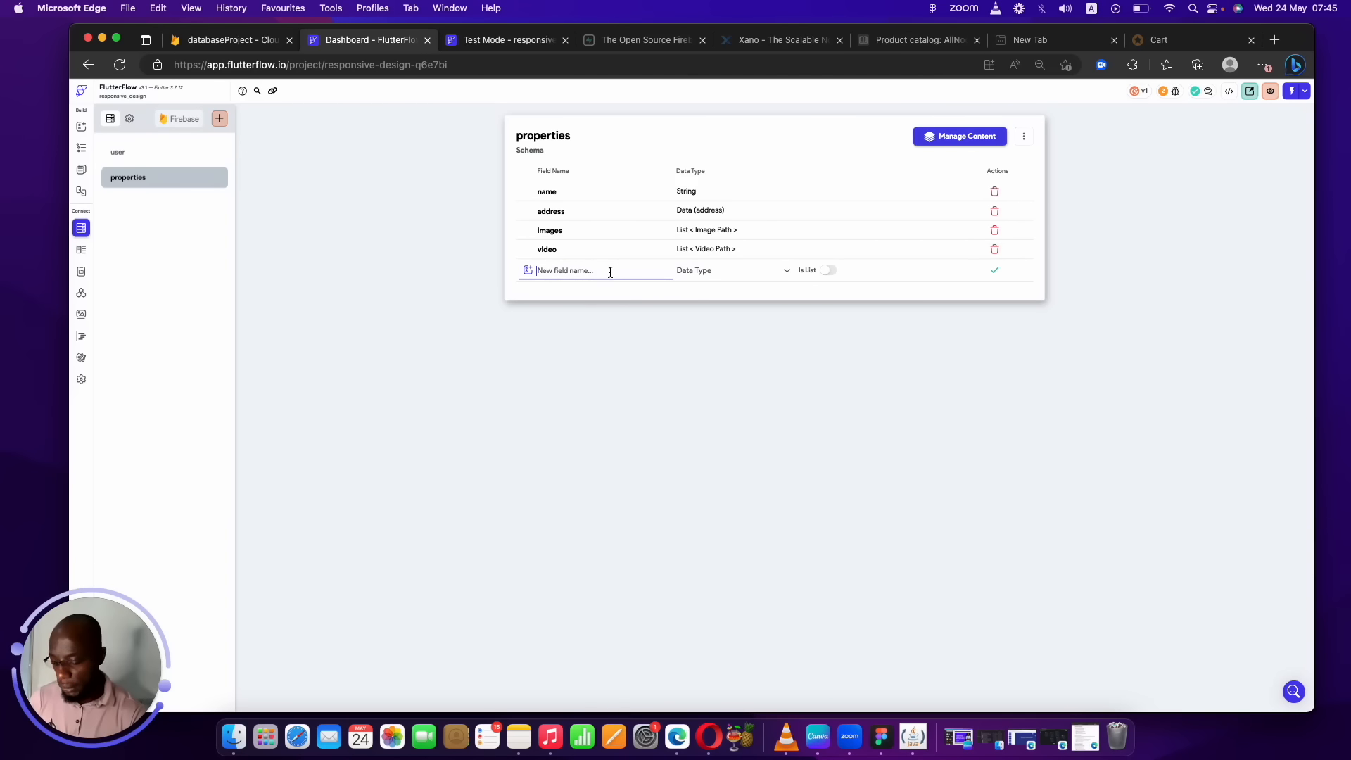
type("specia")
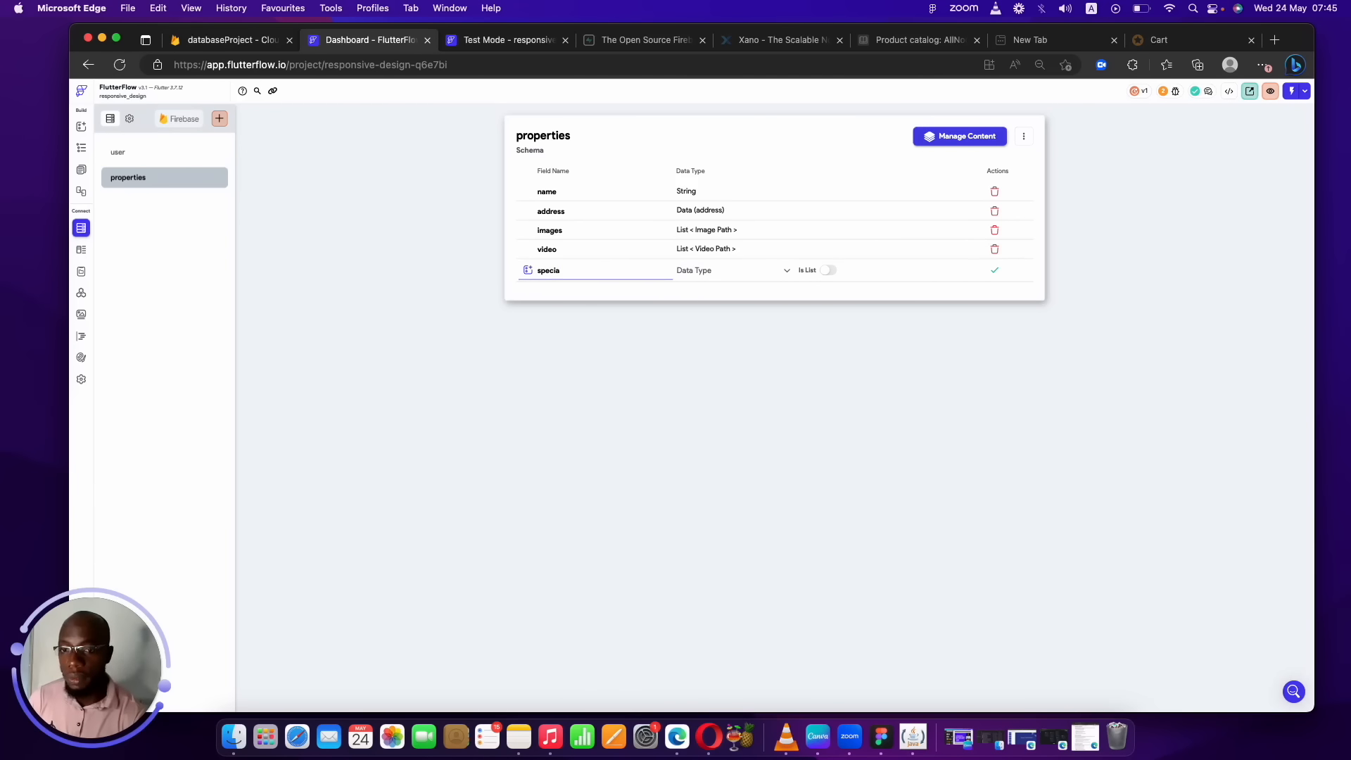
key("BackSpace")
type("cations")
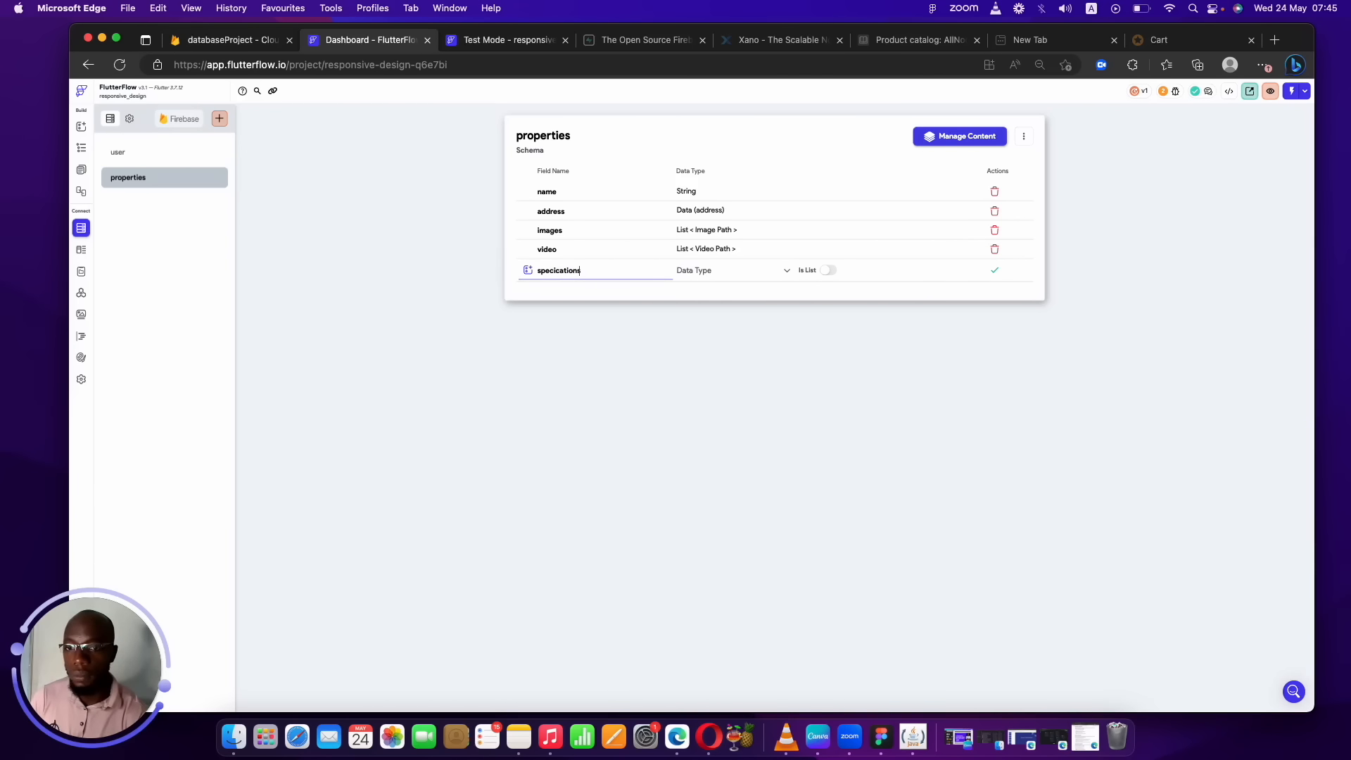
left_click(733, 271)
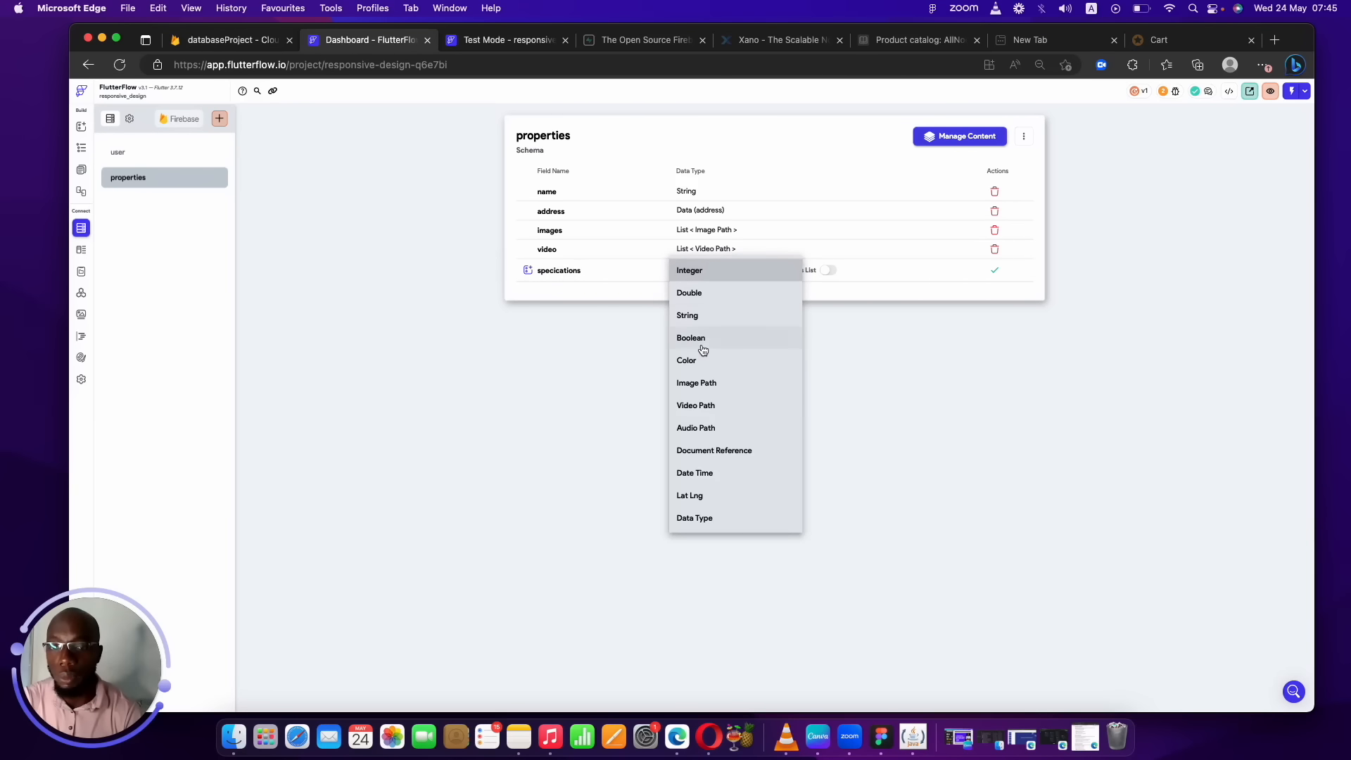
left_click(706, 309)
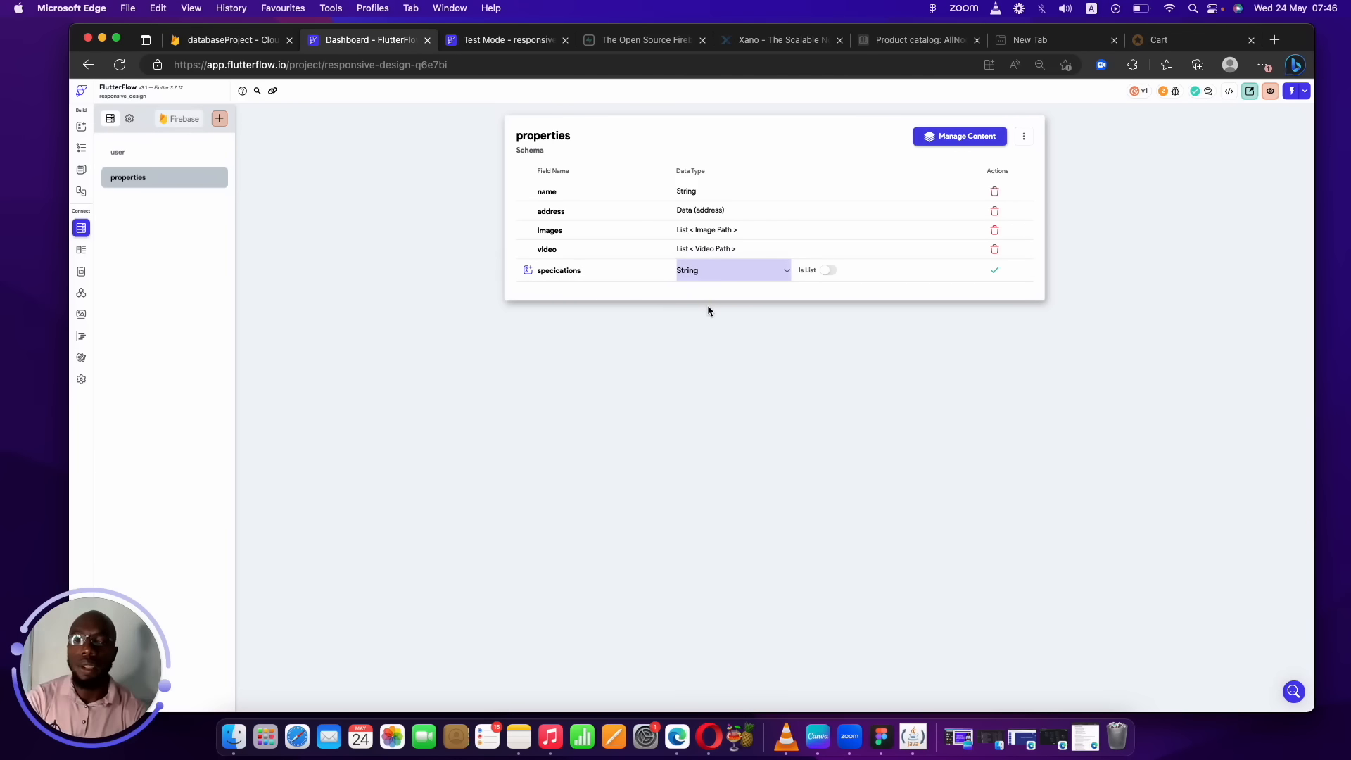
left_click(763, 270)
left_click(484, 325)
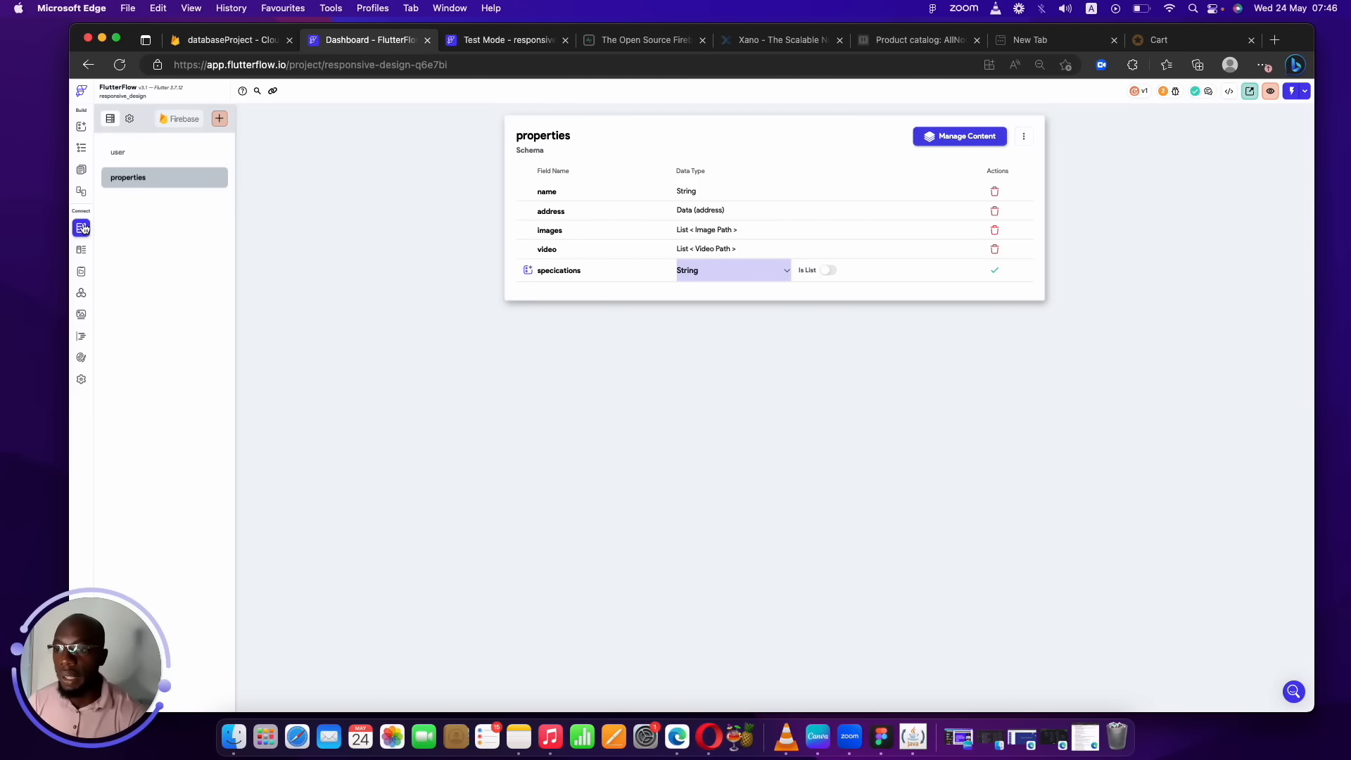
Create a specifications custom data type with a size field of type Double.
left_click(80, 249)
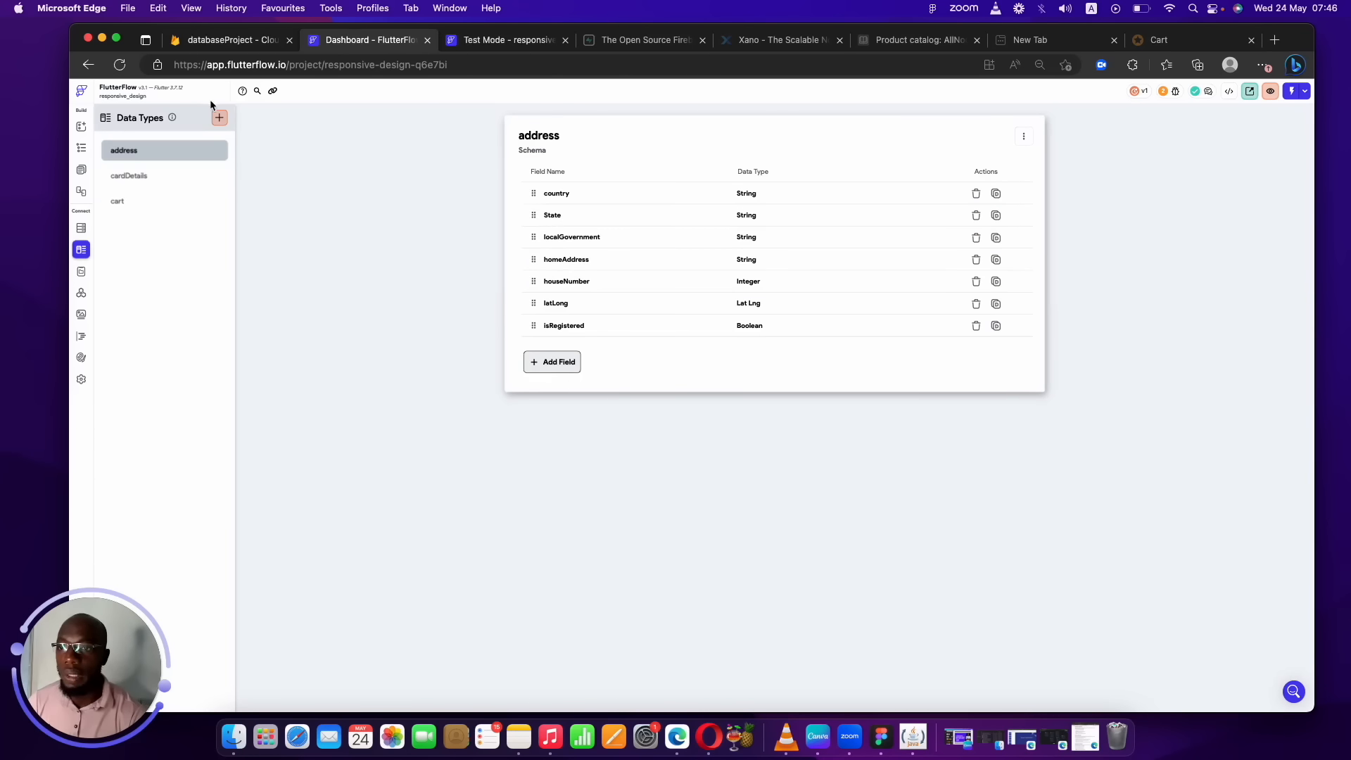
left_click(220, 118)
type("spec")
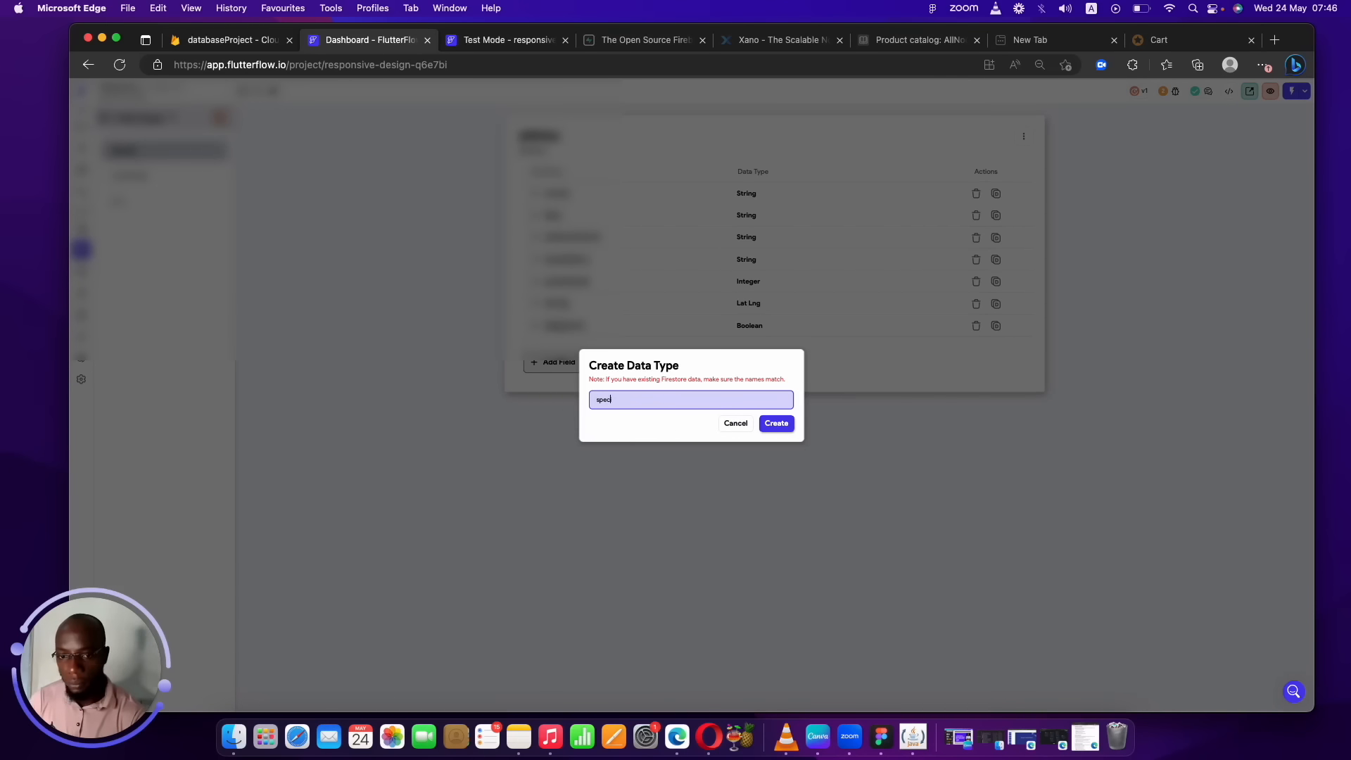
type("ifications")
left_click(775, 422)
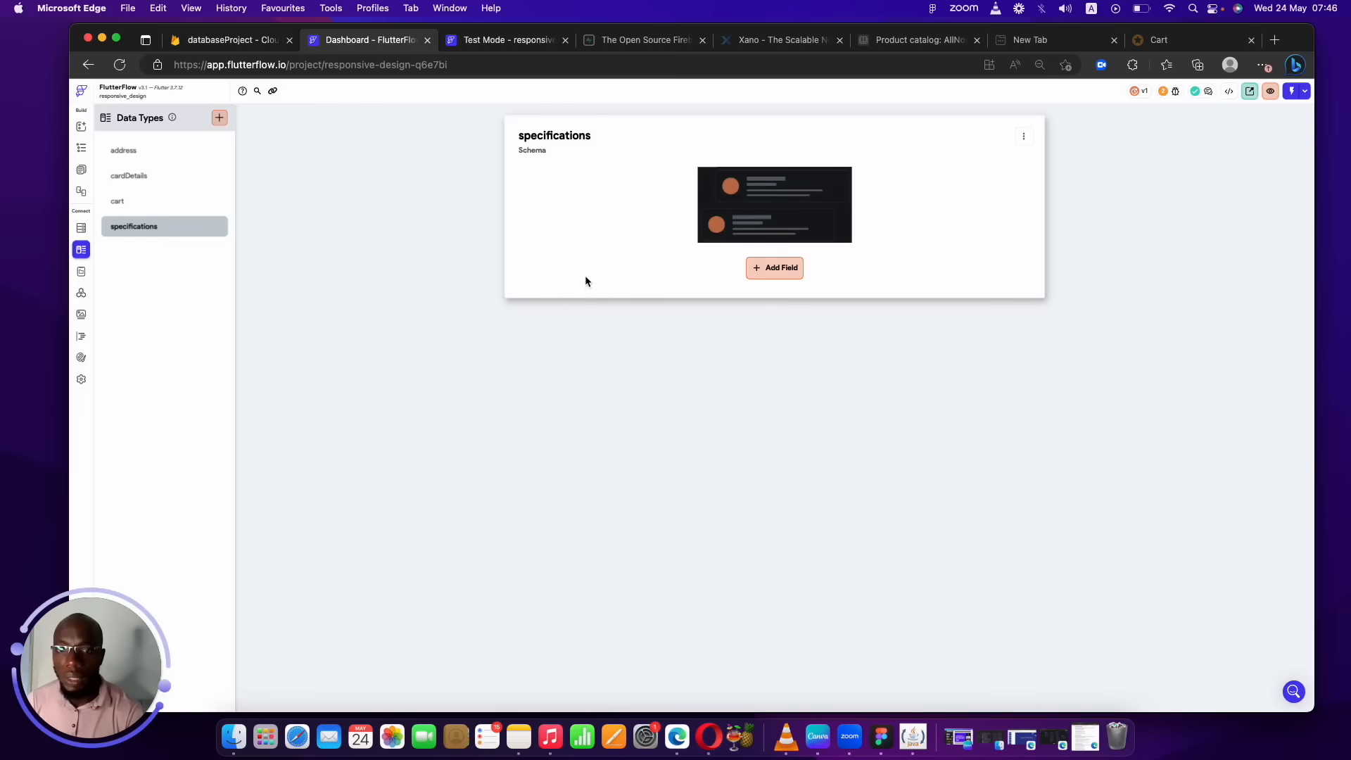
left_click(770, 273)
type("size")
left_click(629, 402)
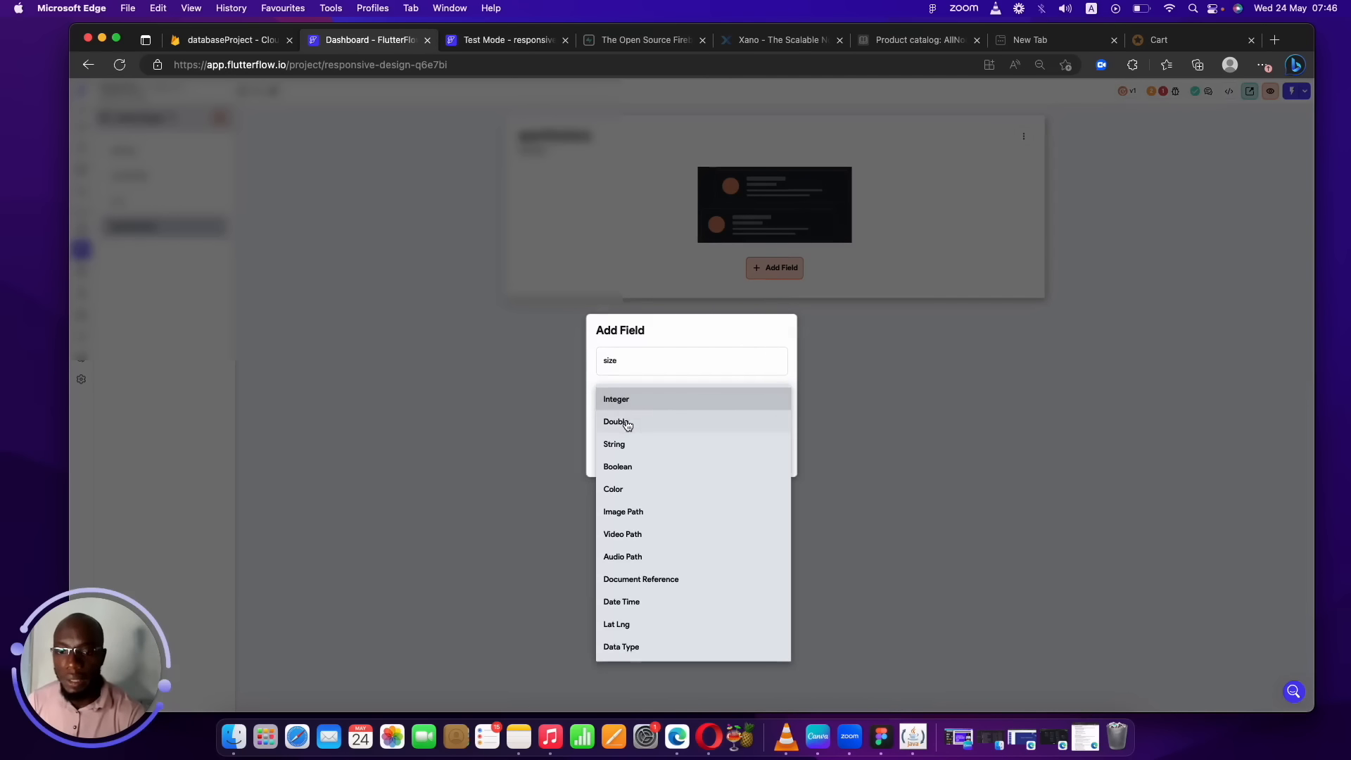
left_click(630, 420)
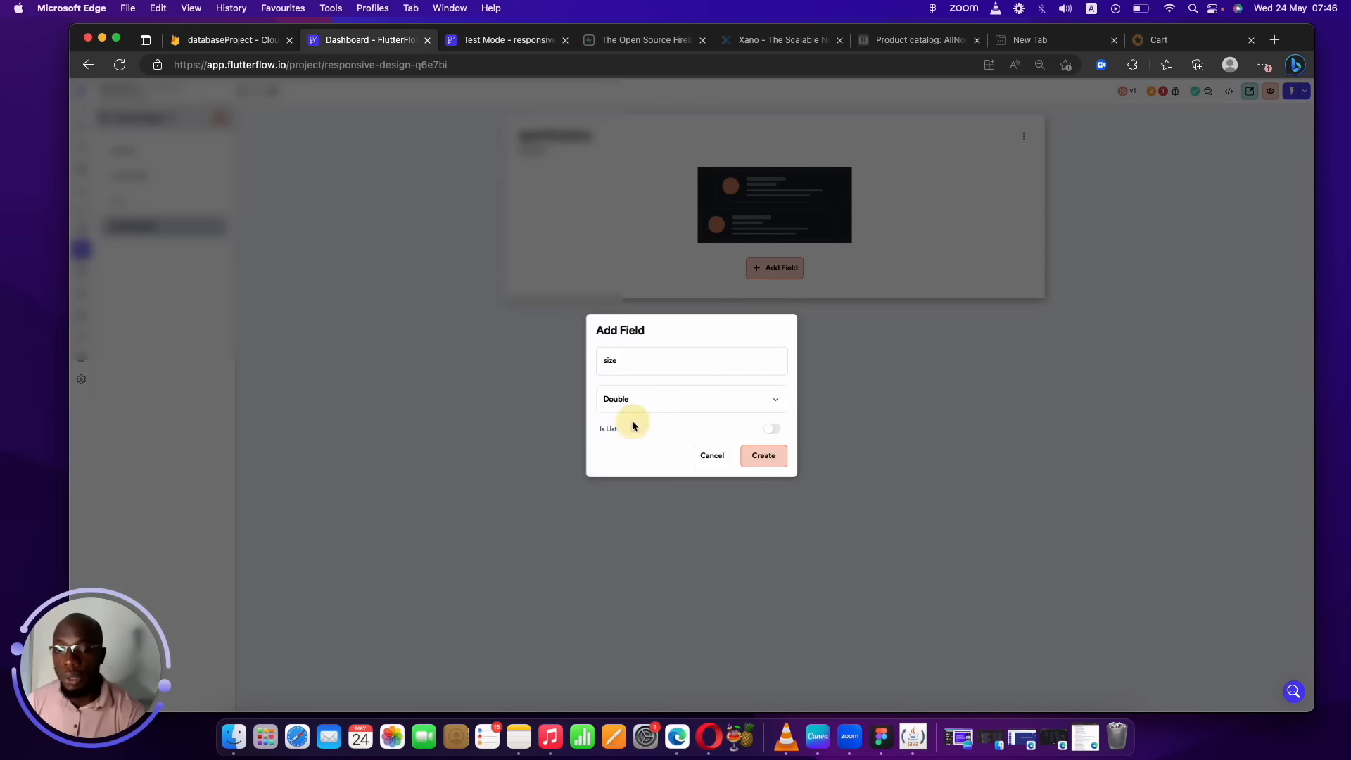
left_click(773, 468)
Add a Boolean furnished field to specifications, then return to Firestore collections.
left_click(562, 228)
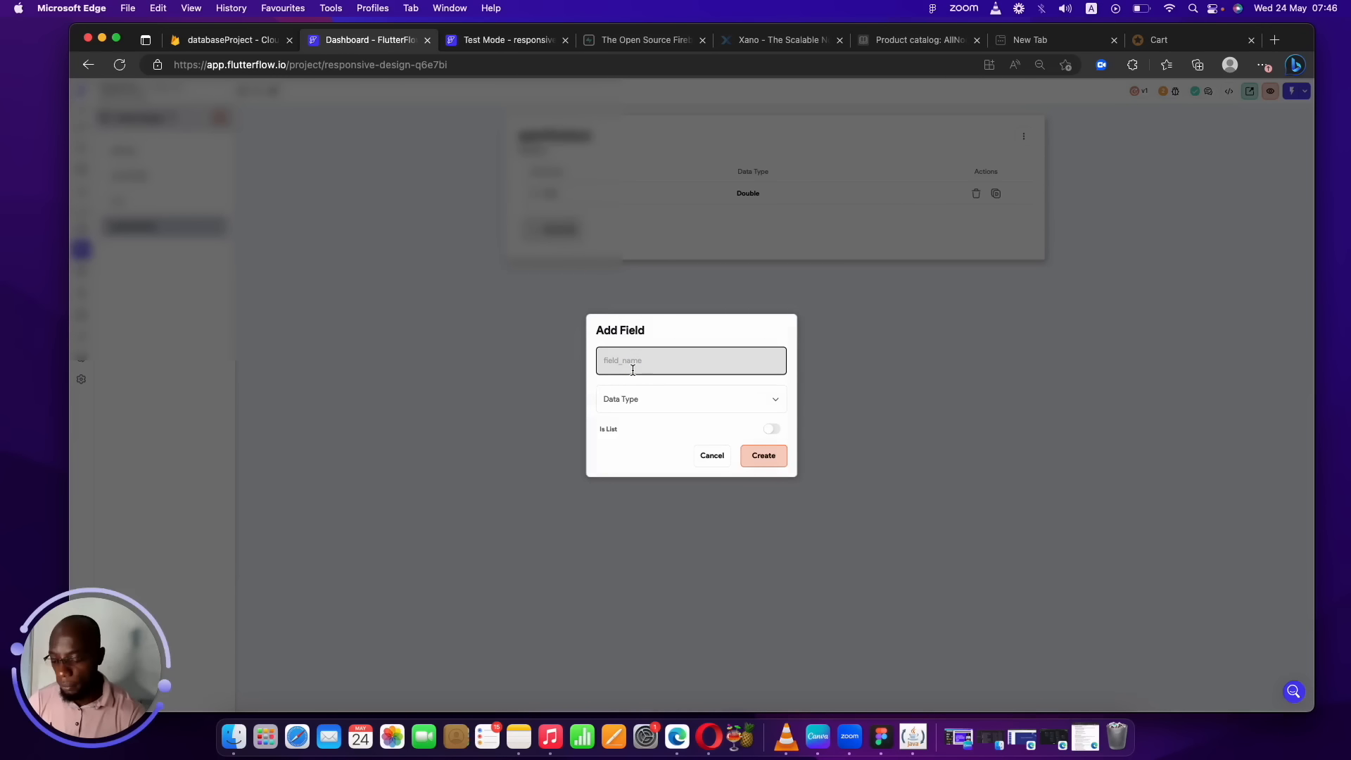
type("furnished")
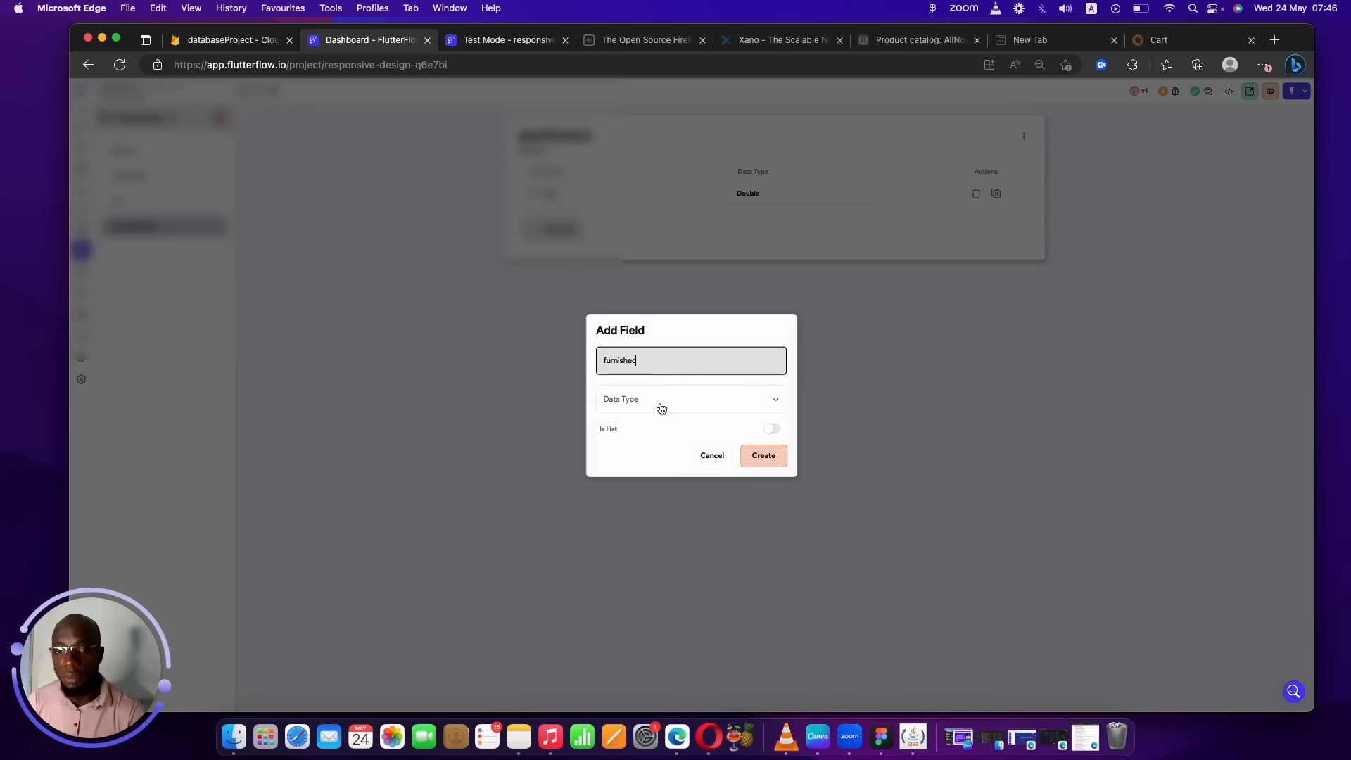
left_click(661, 408)
left_click(643, 464)
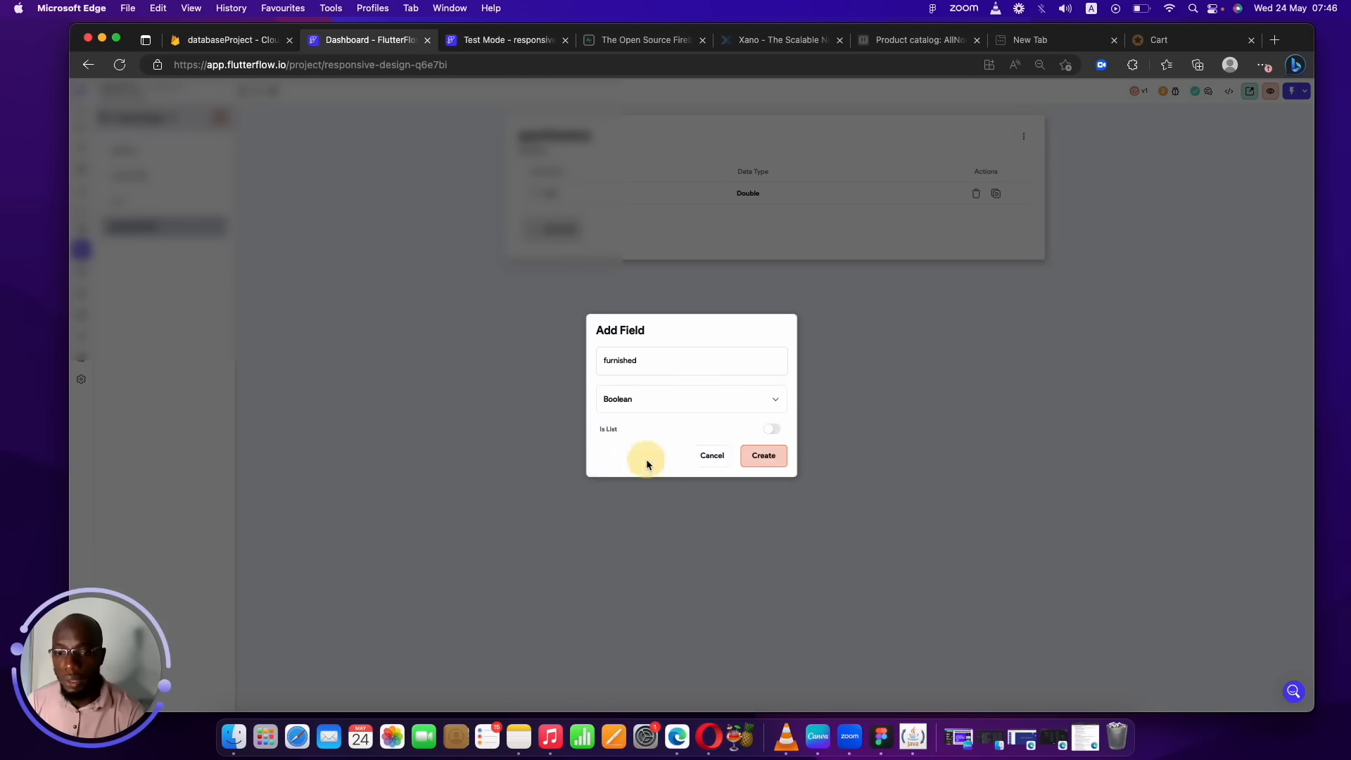
left_click(765, 456)
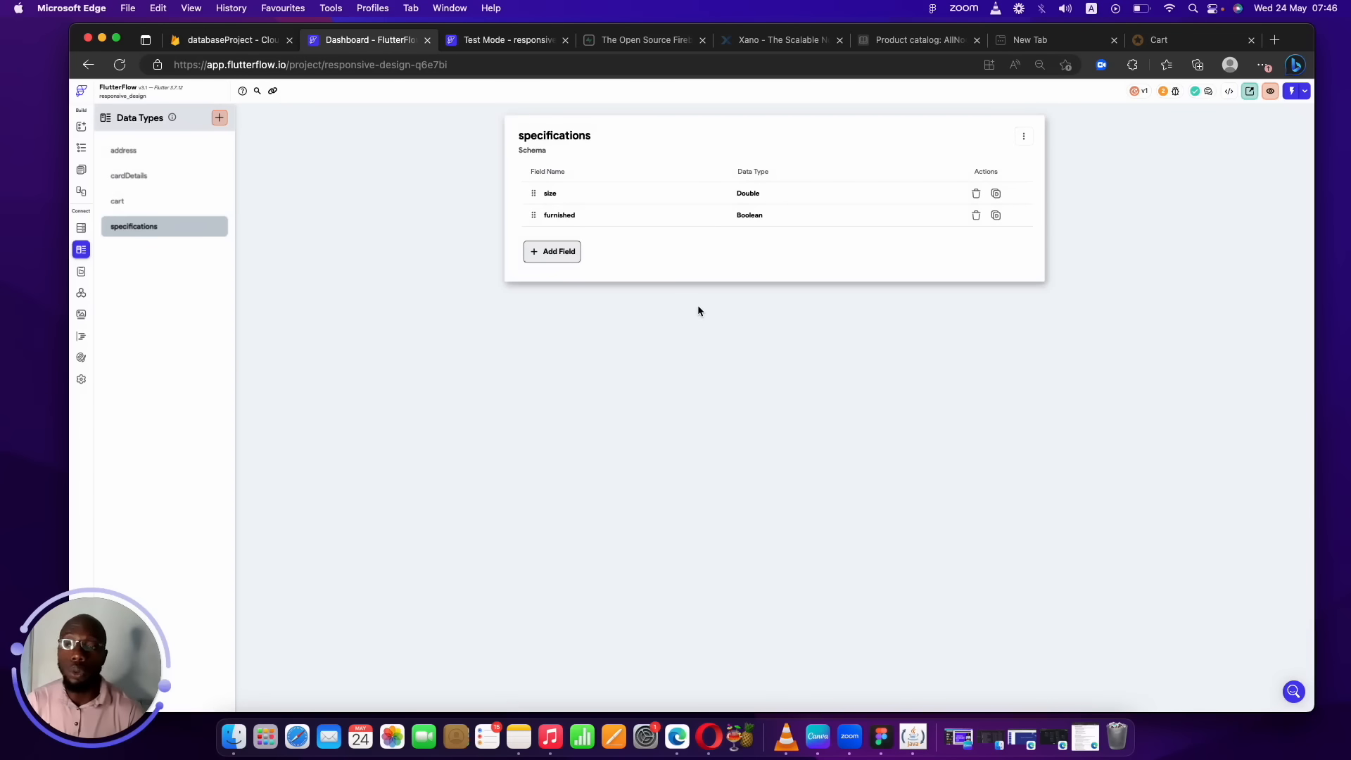
left_click(82, 228)
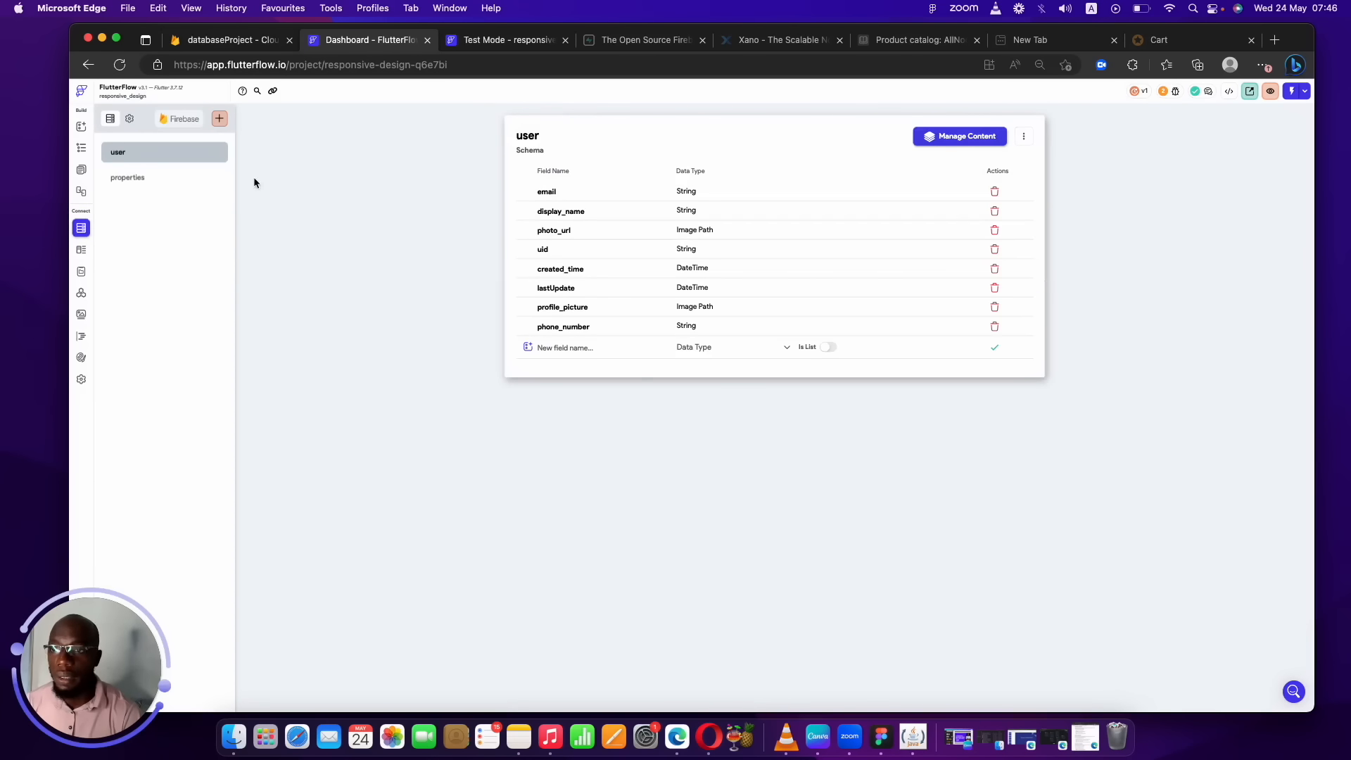
Add a specifications field to properties, typed as the custom Specifications data type.
left_click(176, 179)
left_click(568, 271)
type("specifications")
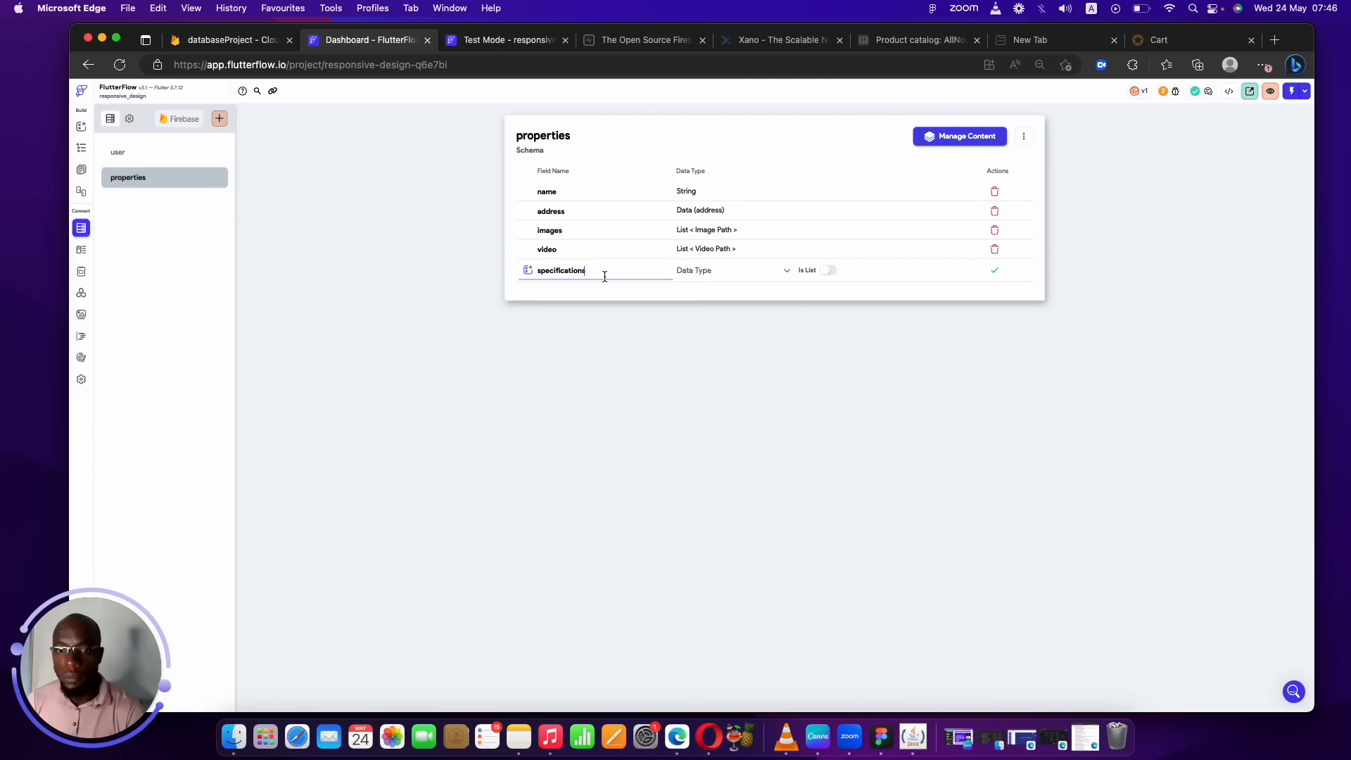
left_click(733, 270)
left_click(696, 519)
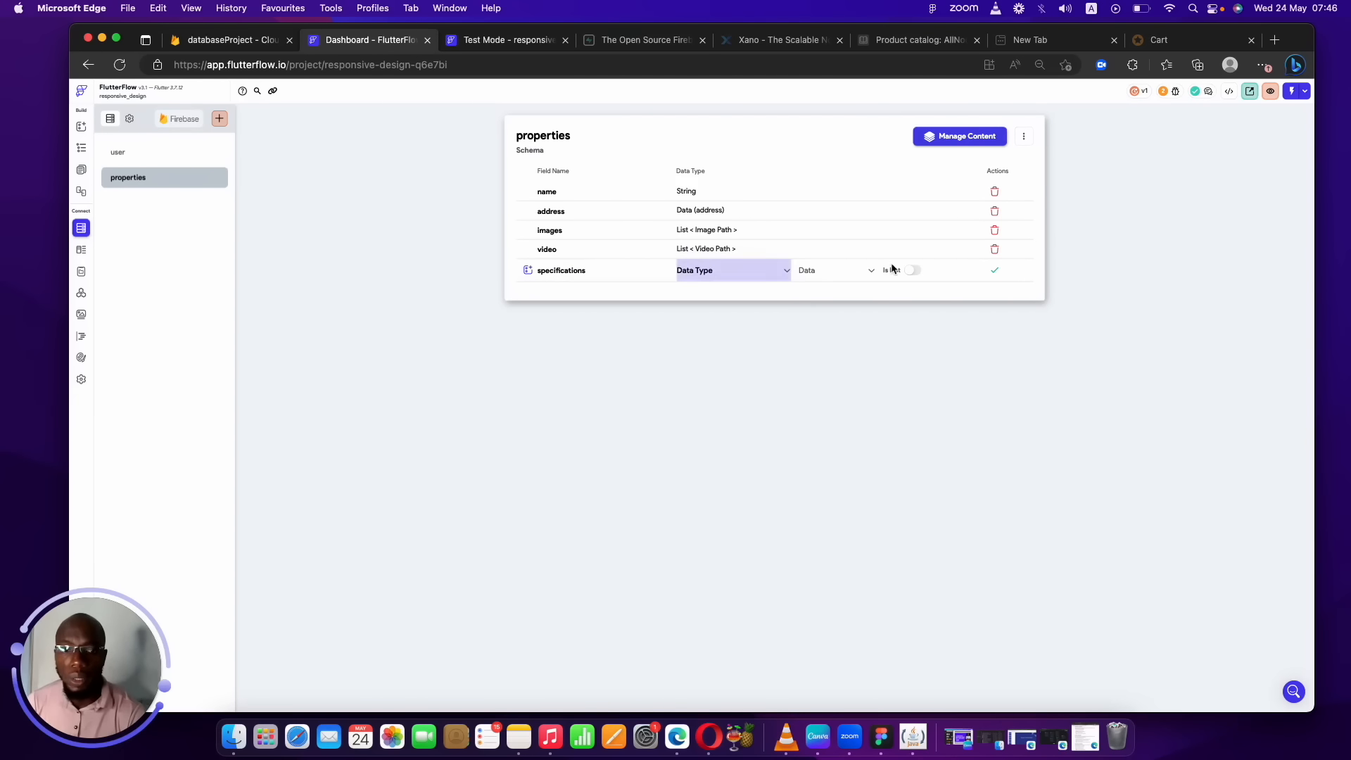
left_click(844, 271)
left_click(837, 341)
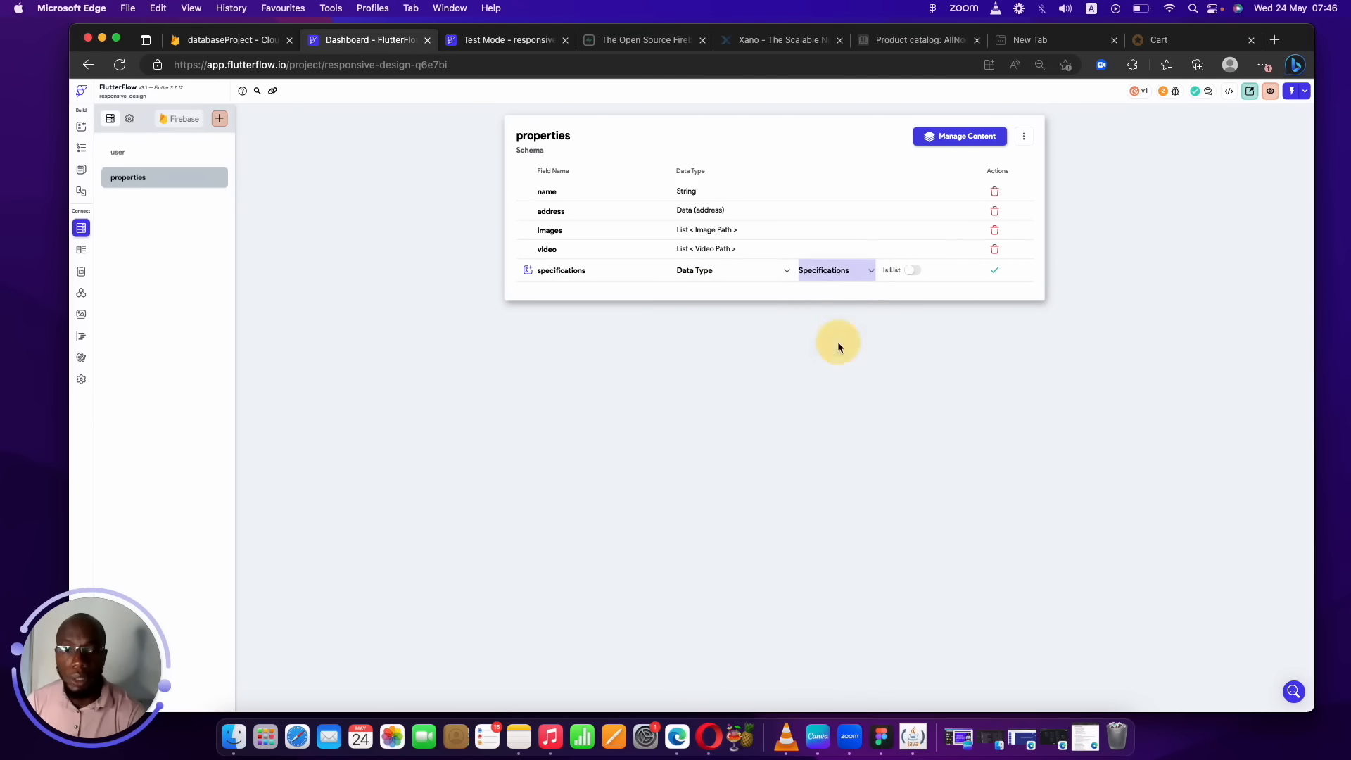
left_click(994, 271)
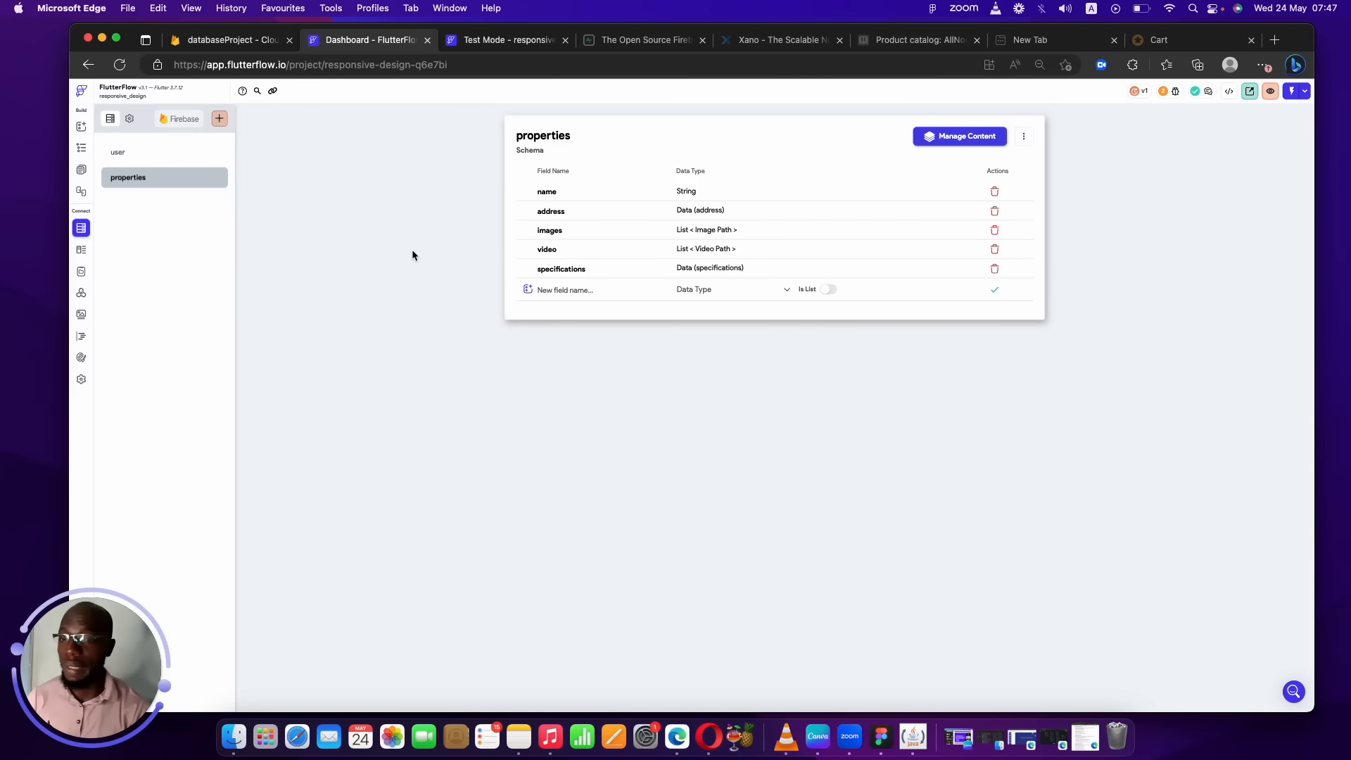
Add property_types and description to properties as String fields.
left_click(560, 290)
type("property_types")
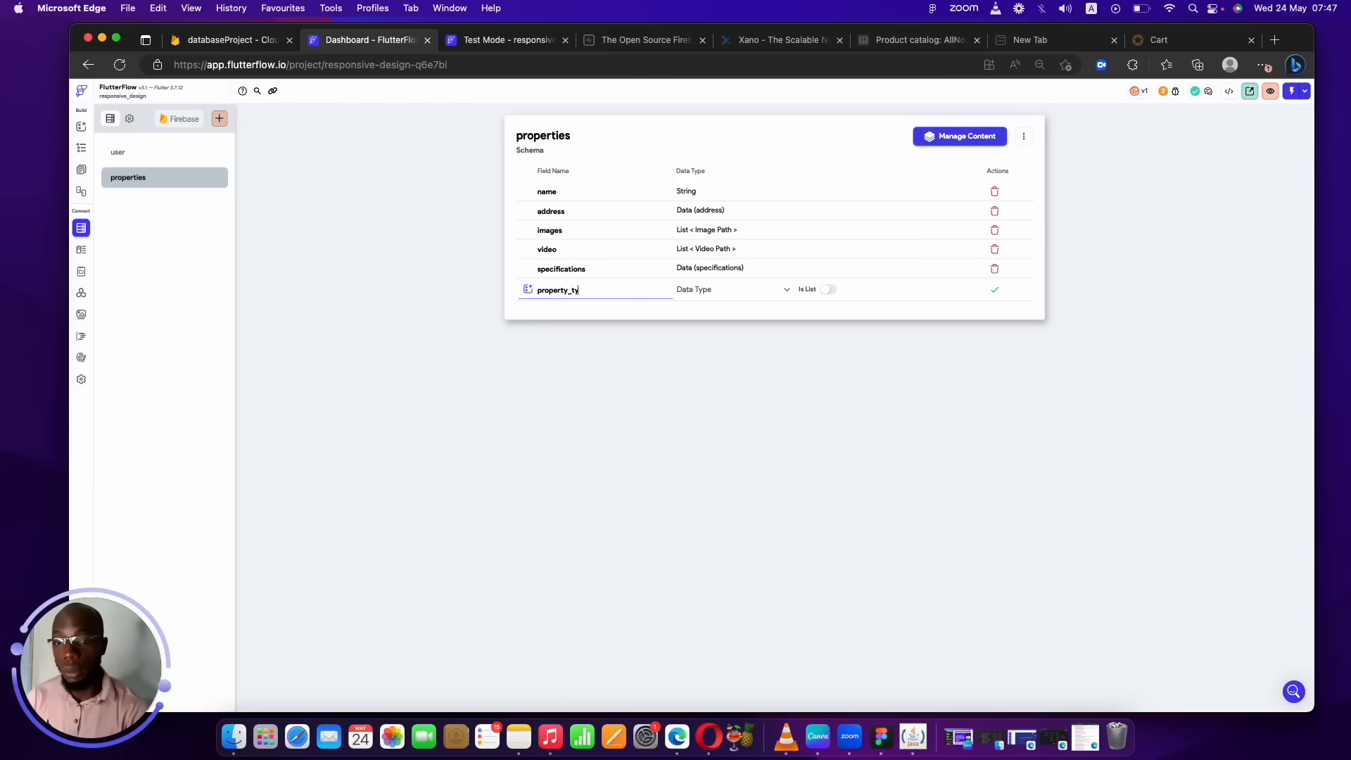
left_click(765, 292)
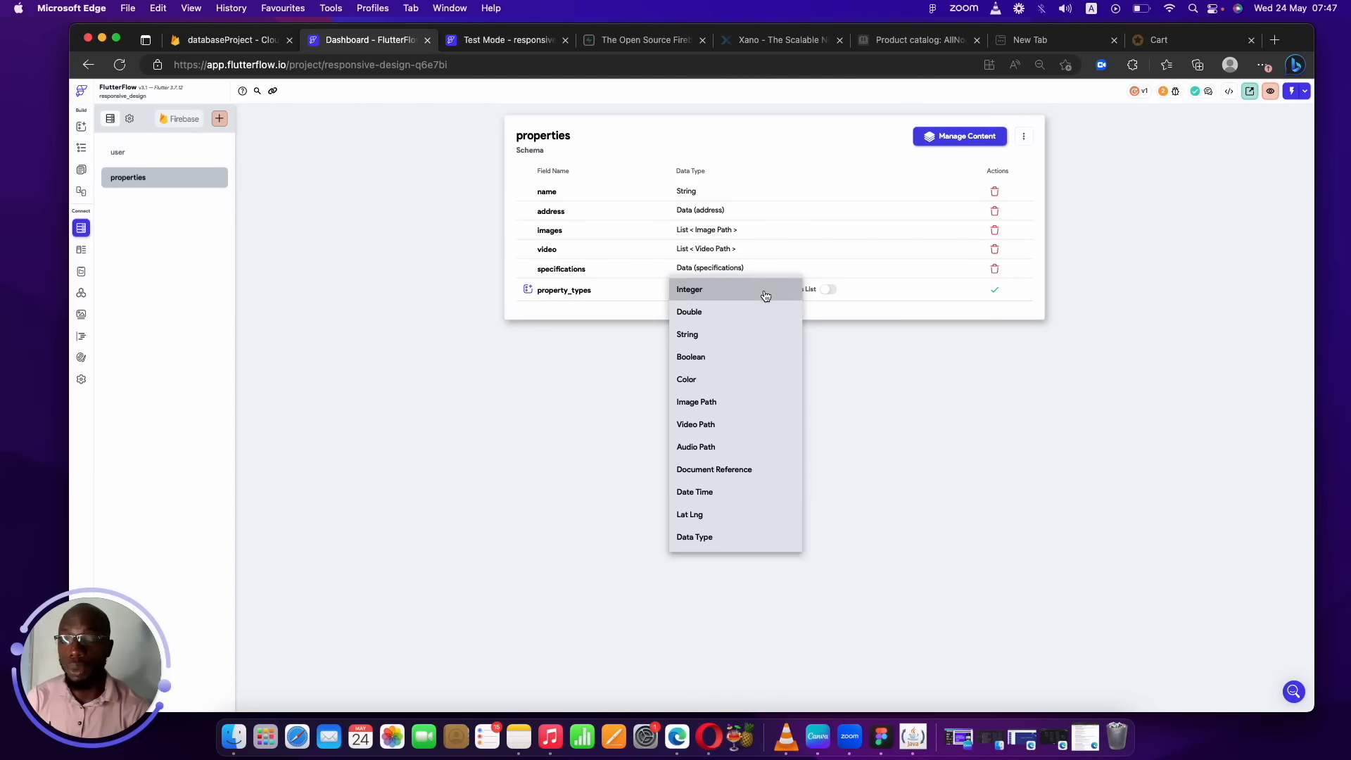
left_click(710, 335)
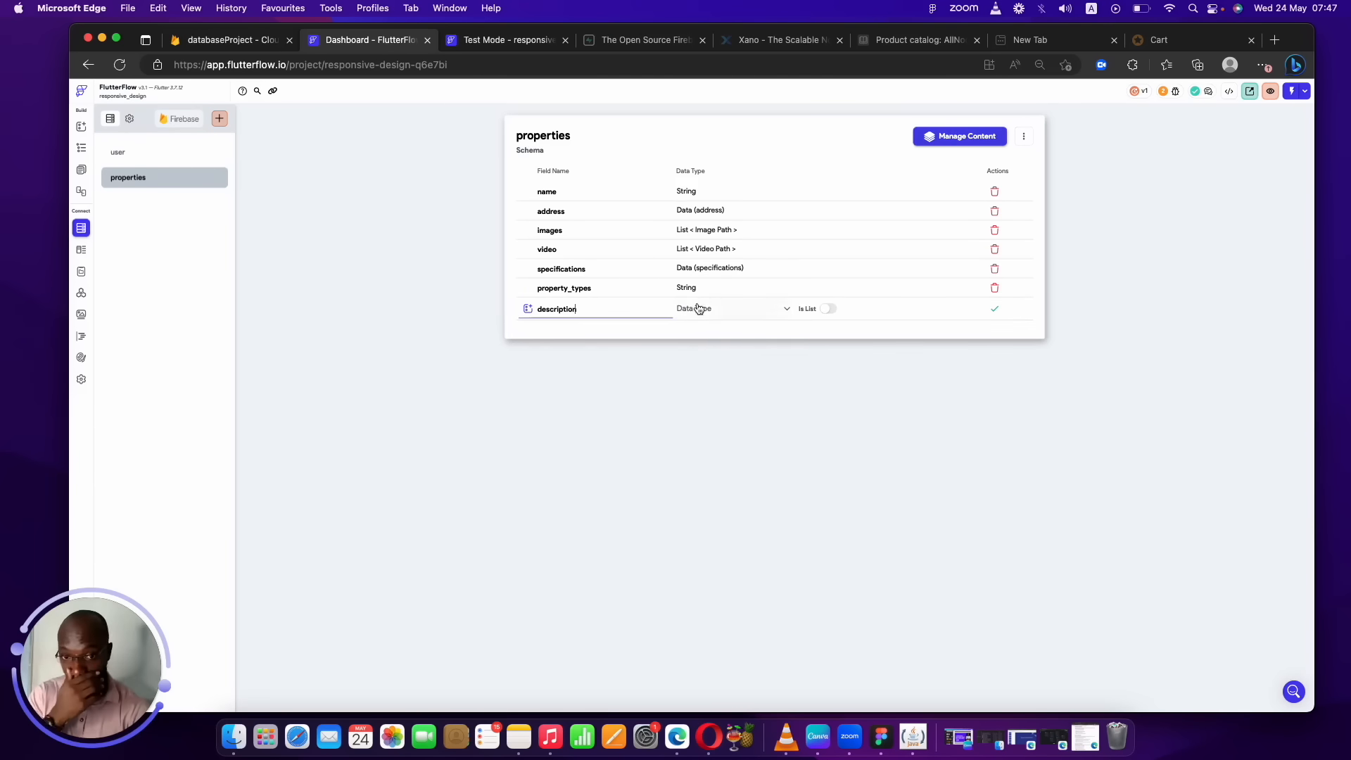
left_click(697, 308)
left_click(693, 362)
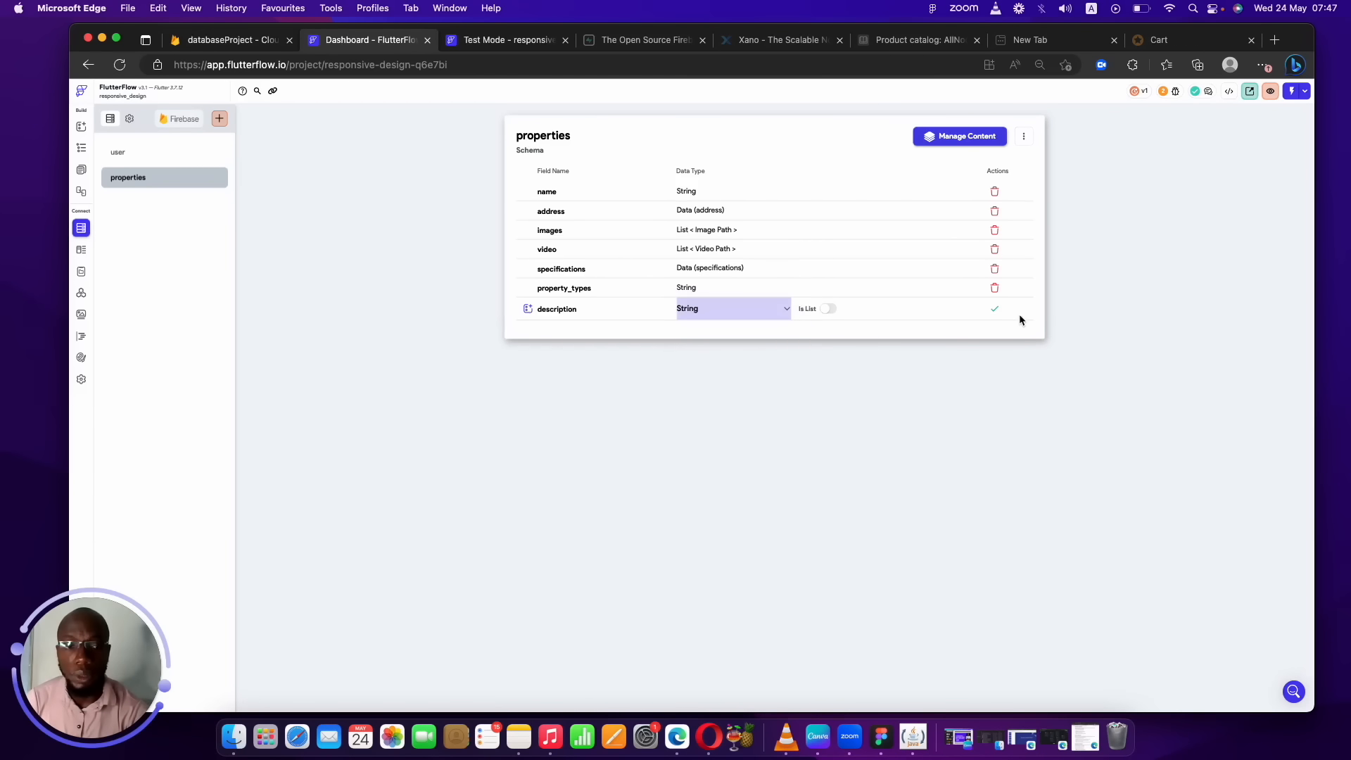
left_click(993, 308)
Add a Double price field to properties and begin naming a phone_number field.
left_click(579, 327)
type("price")
left_click(736, 331)
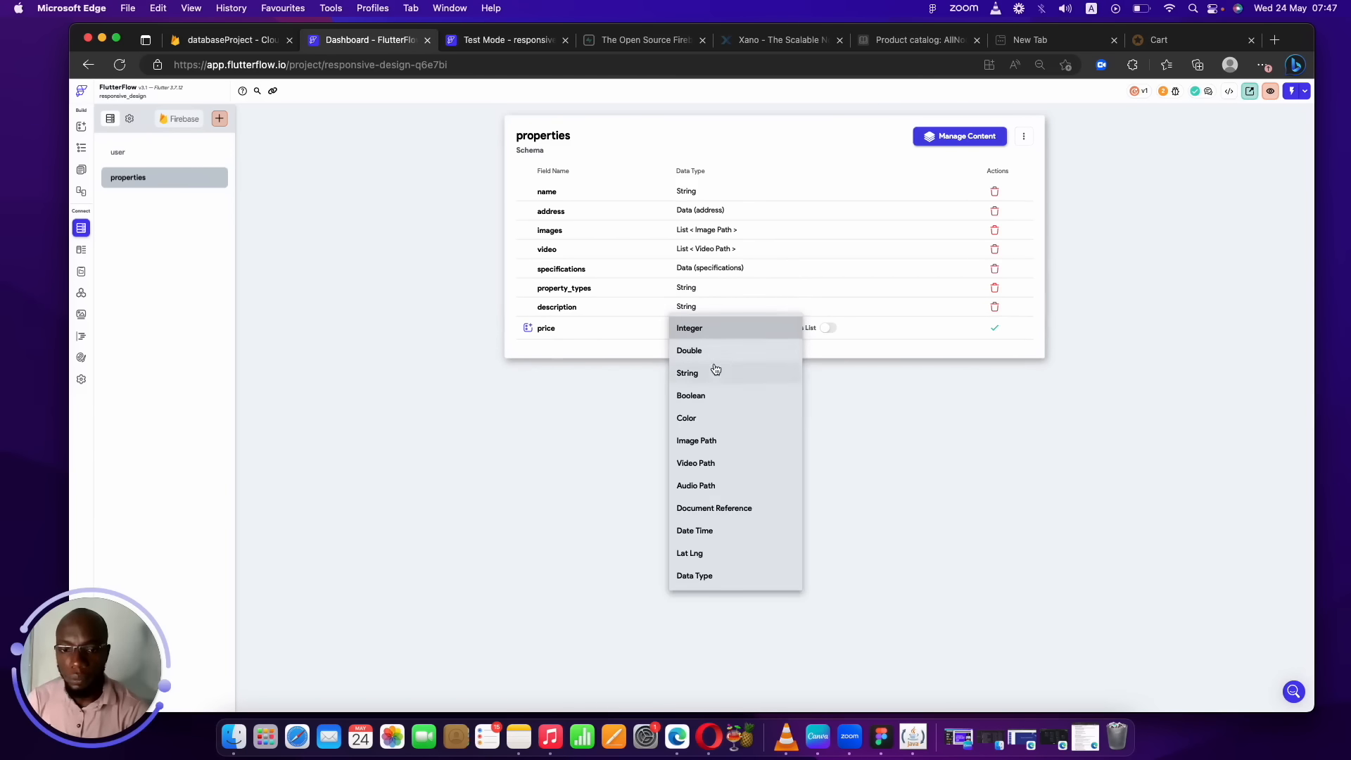
left_click(702, 351)
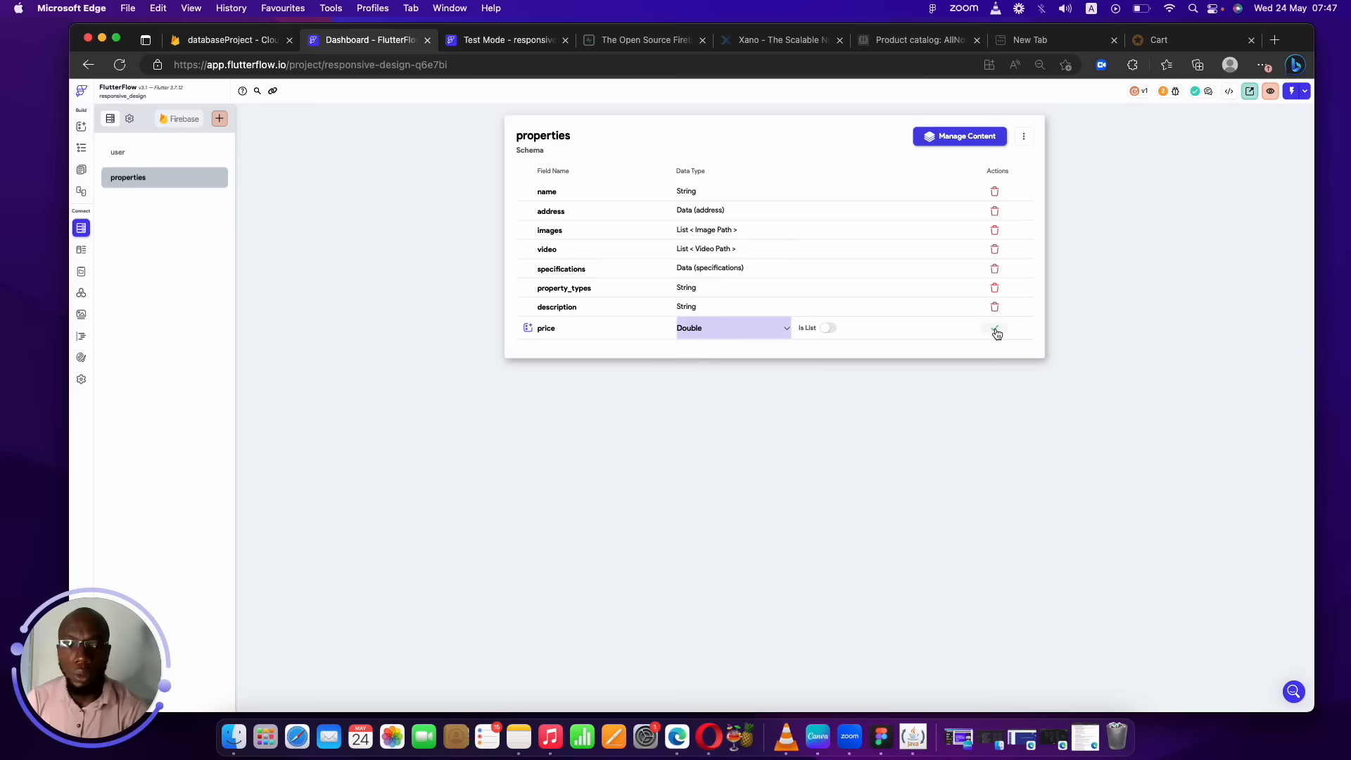
left_click(994, 328)
left_click(611, 342)
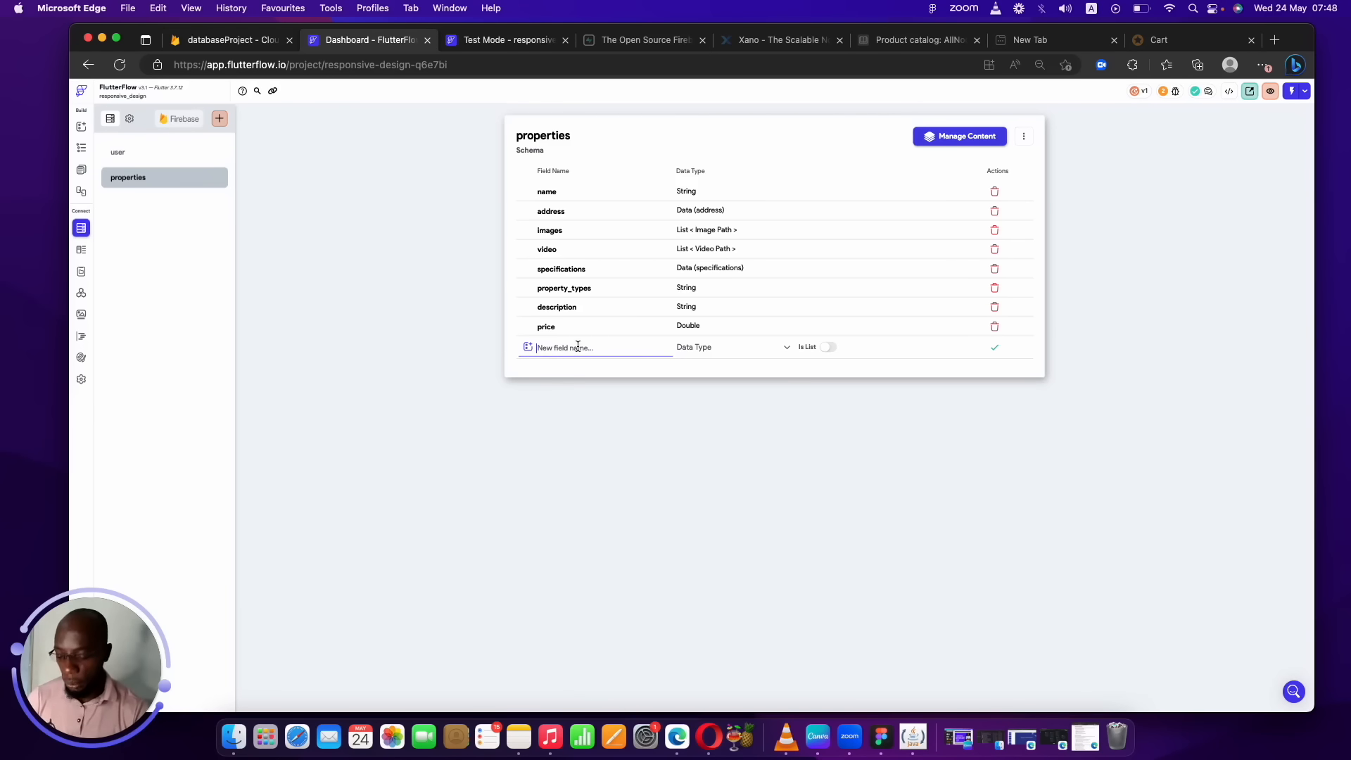
type("phone")
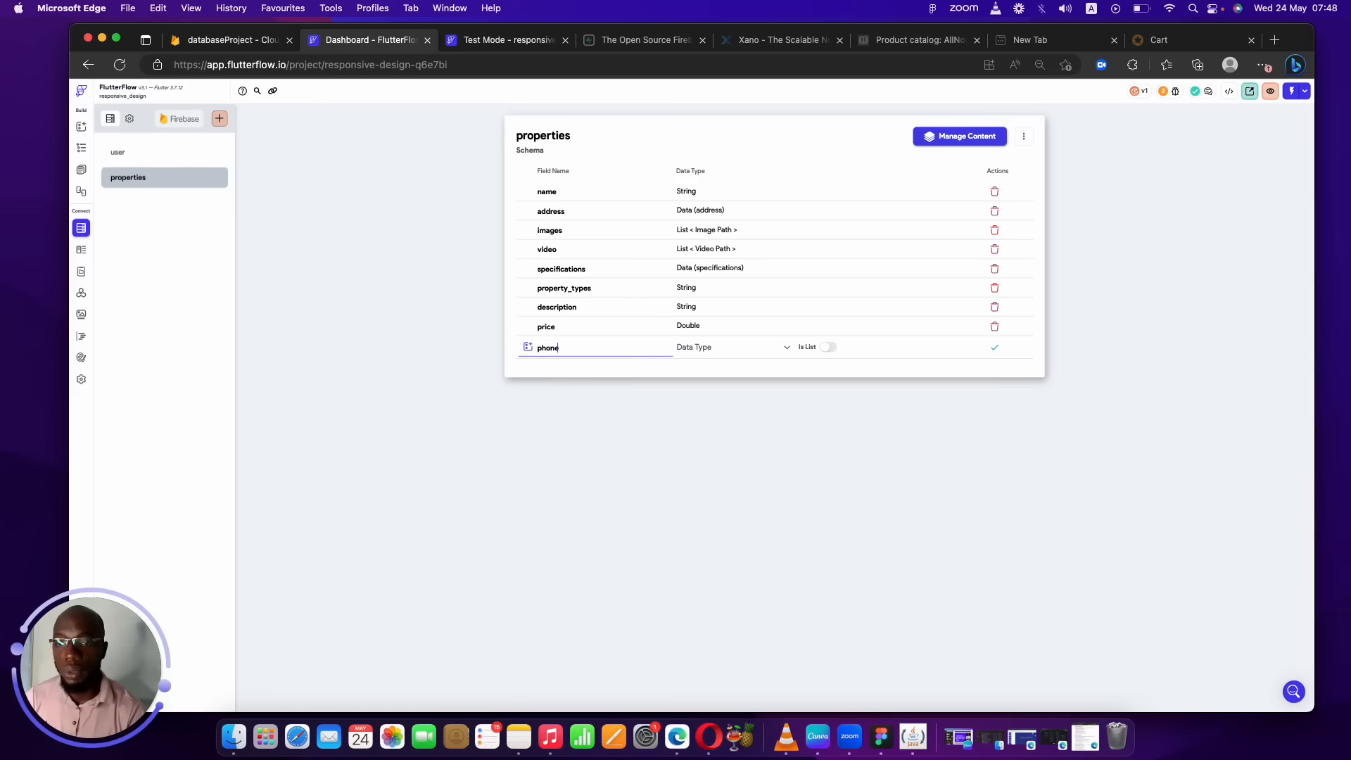
type("_nymbe")
key("BackSpace")
key("BackSpace")
key("BackSpace")
key("BackSpace")
key("BackSpace")
key("BackSpace")
key("BackSpace")
key("BackSpace")
key("BackSpace")
key("BackSpace")
key("BackSpace")
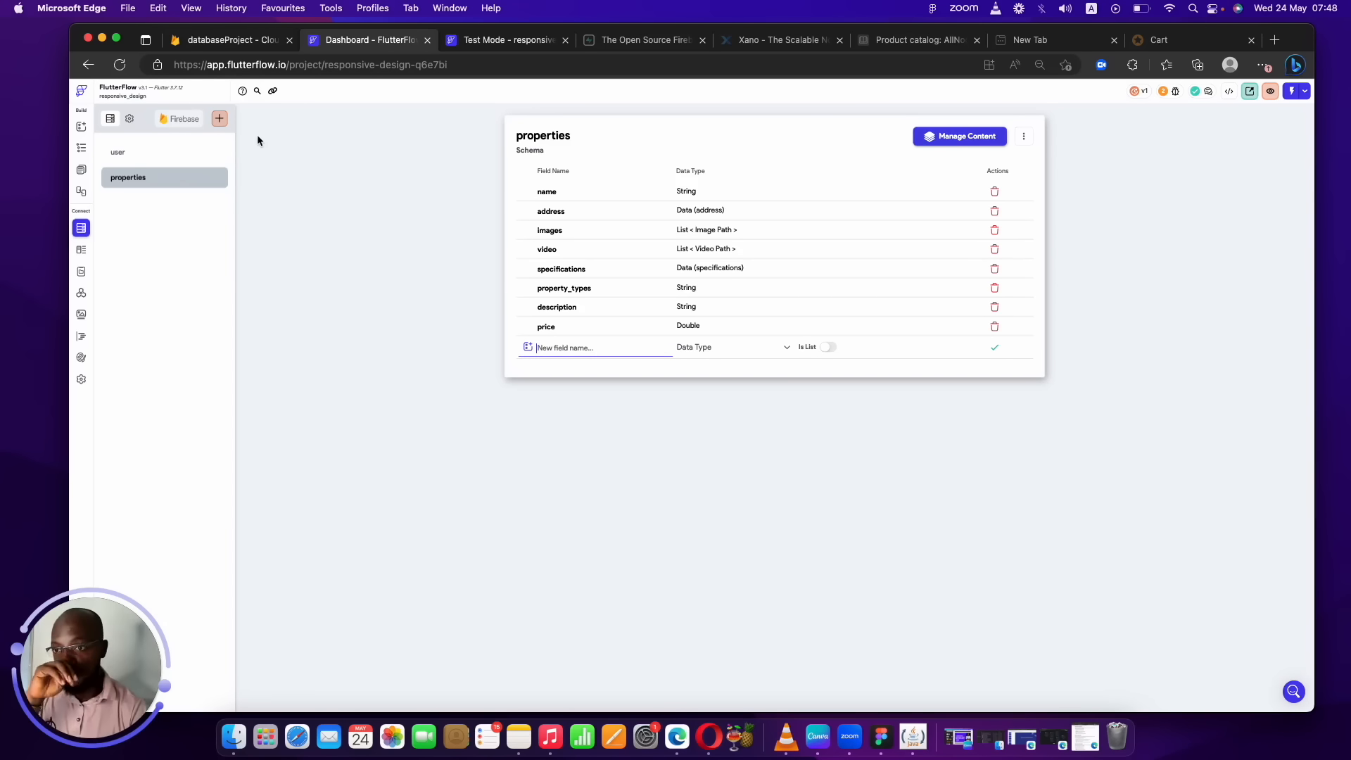
Create an Agents collection from scratch with a String name field.
left_click(220, 119)
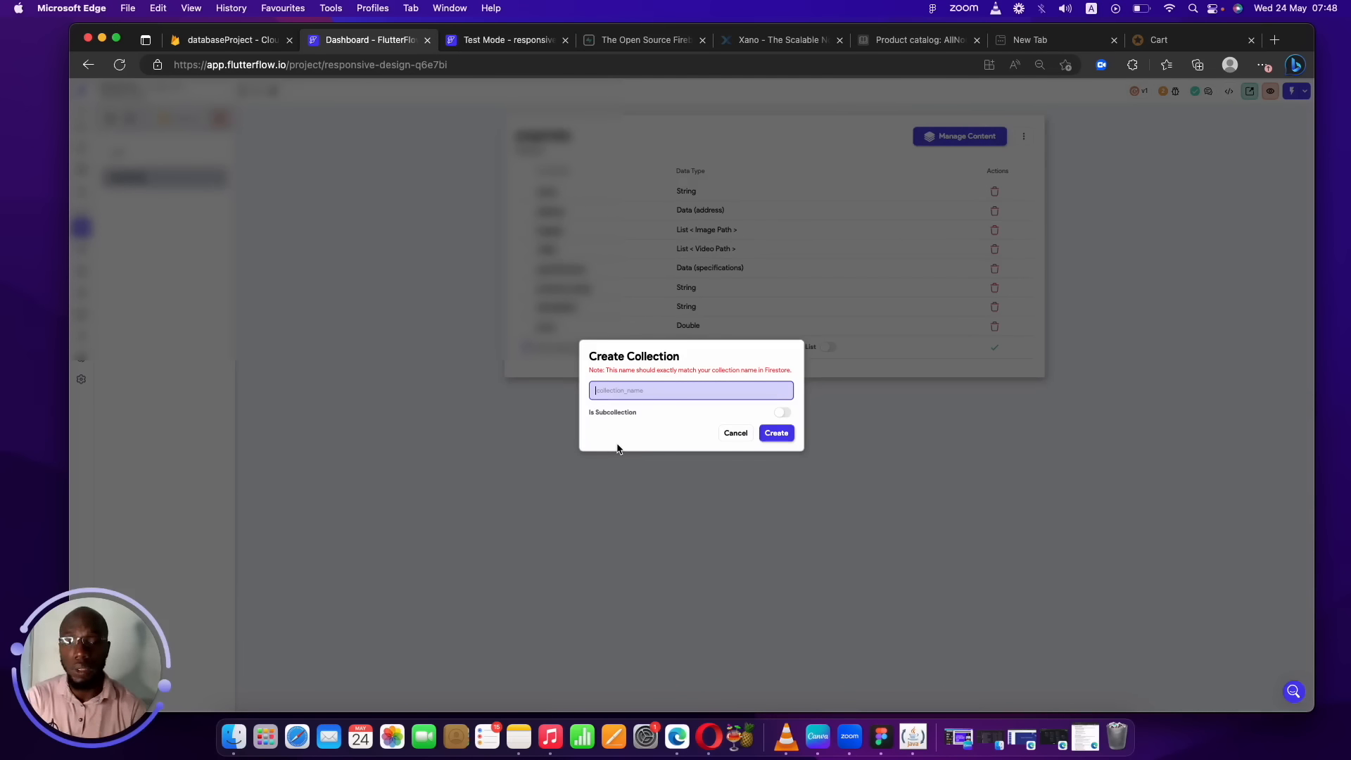
type("Agents")
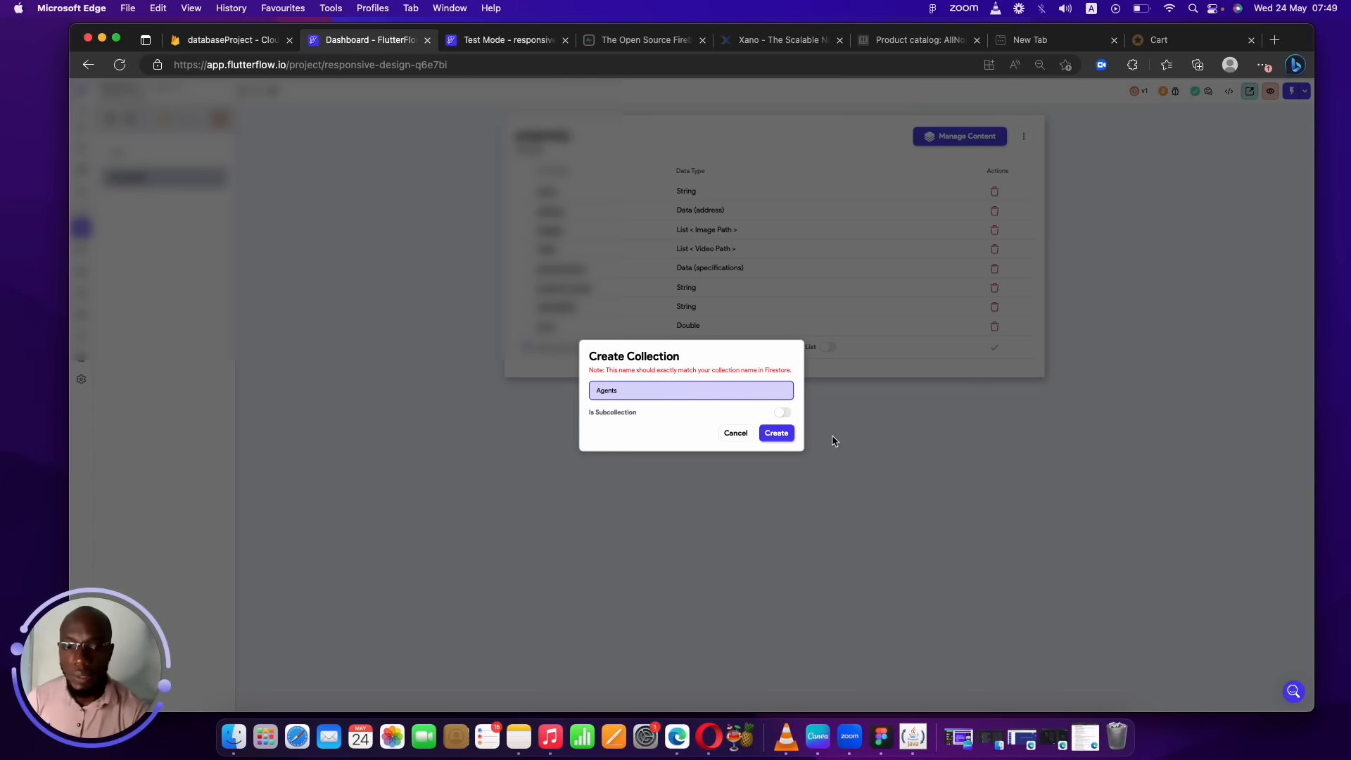
left_click(776, 432)
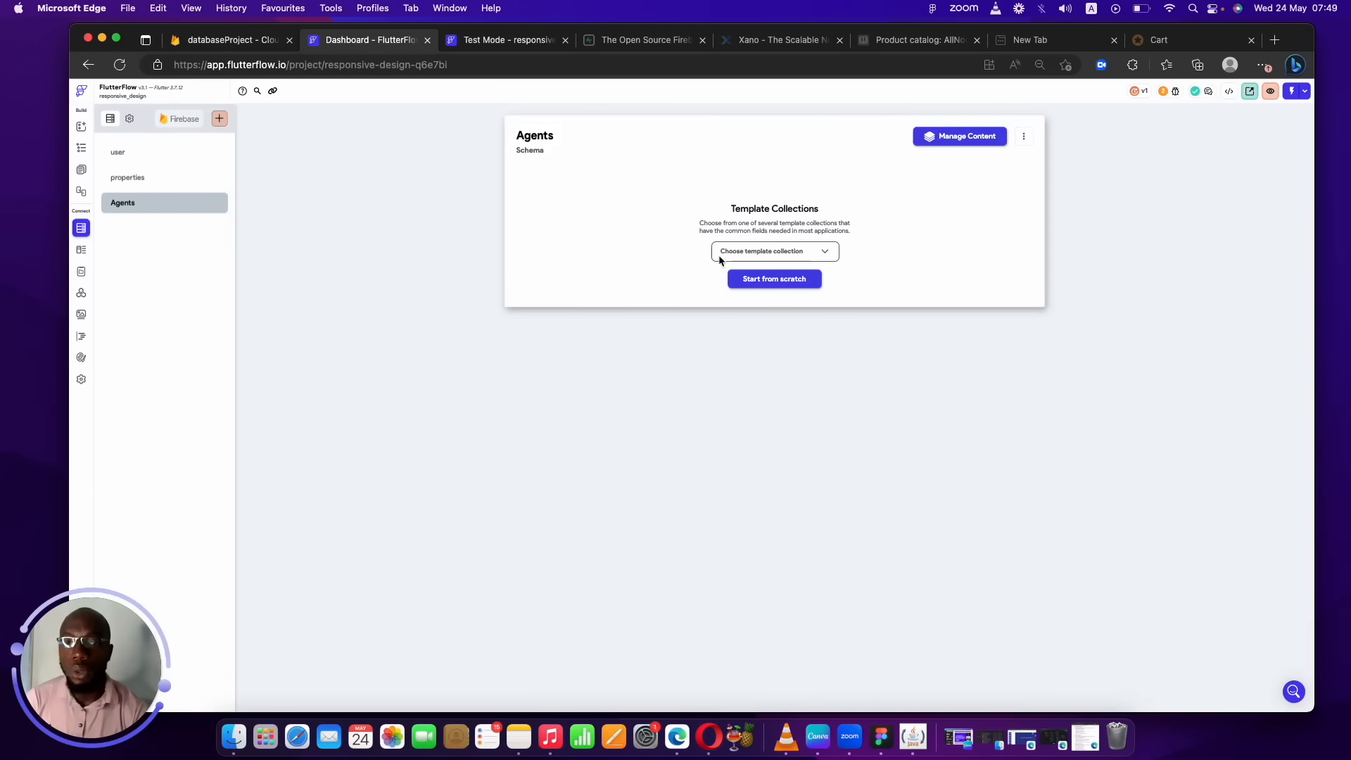
left_click(791, 285)
left_click(591, 190)
type("name")
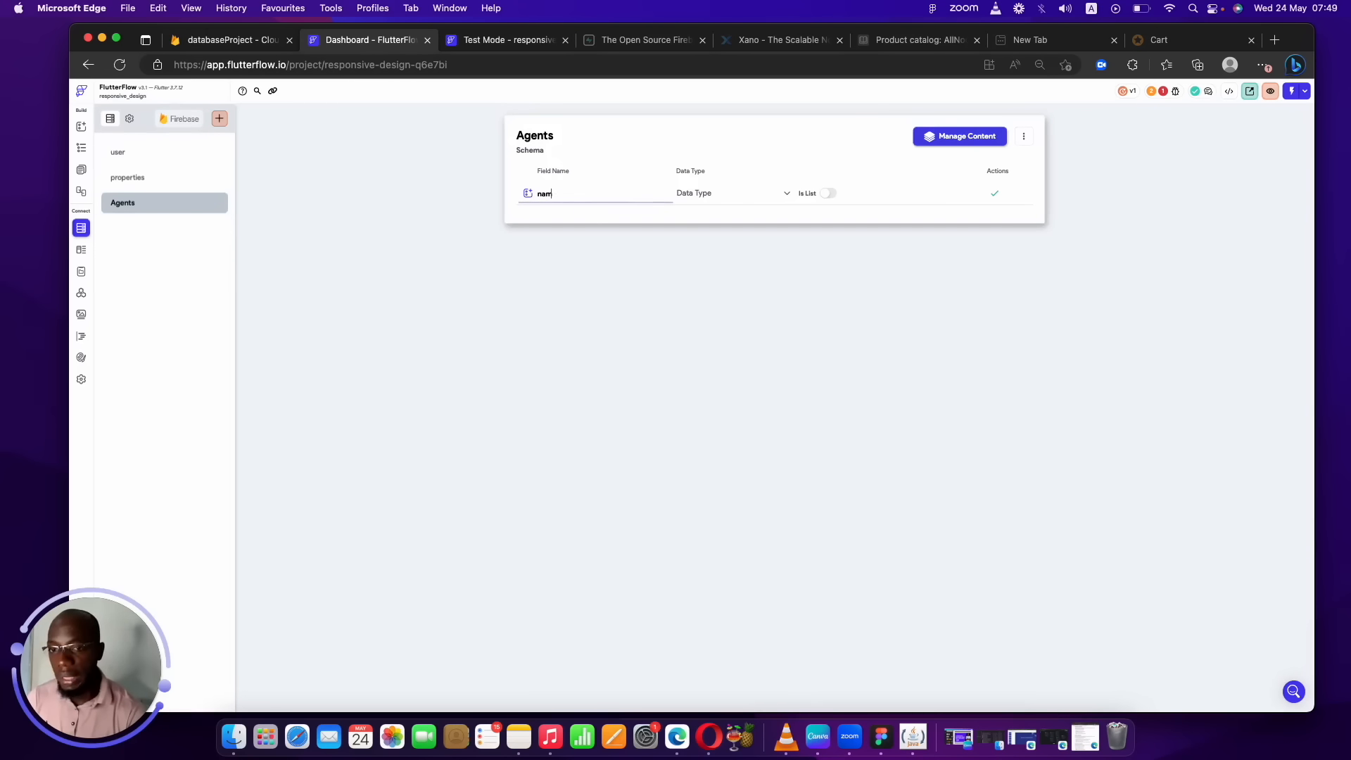
left_click(754, 193)
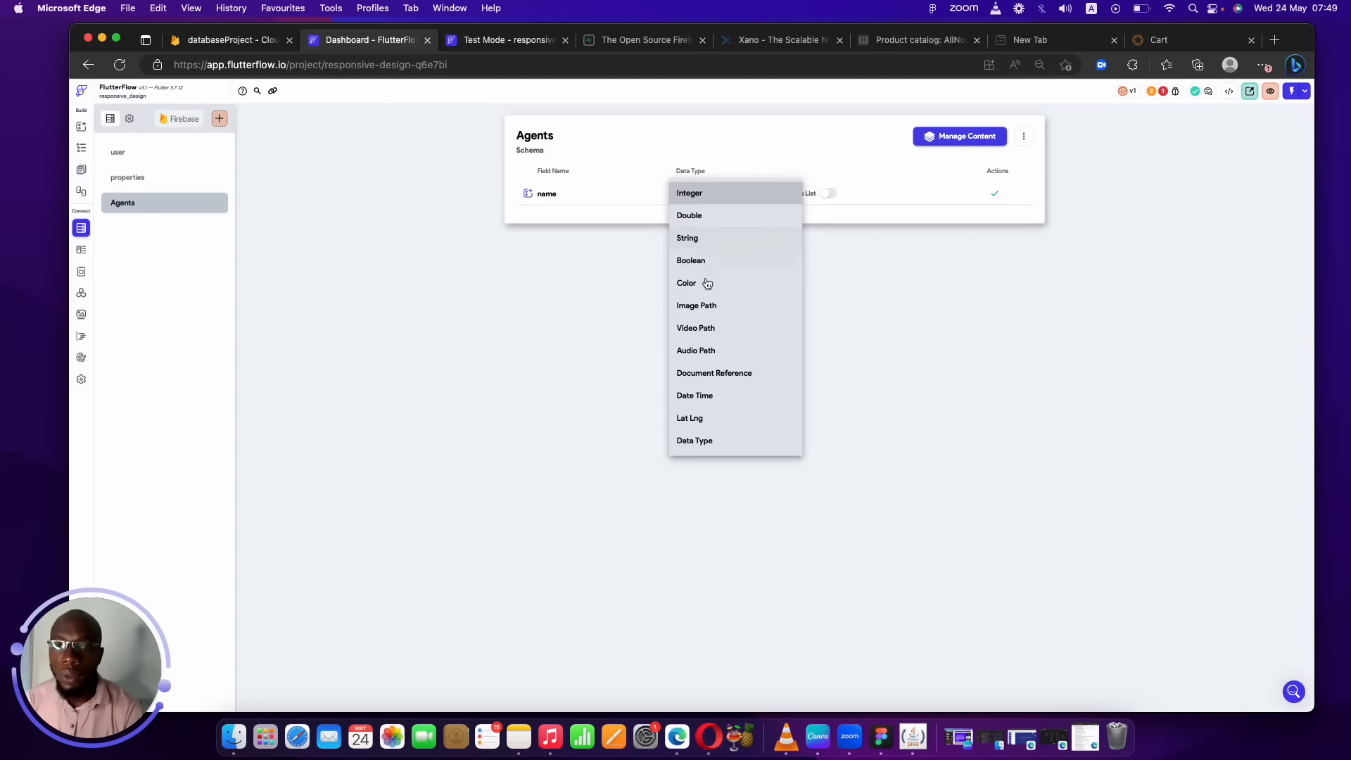
left_click(696, 243)
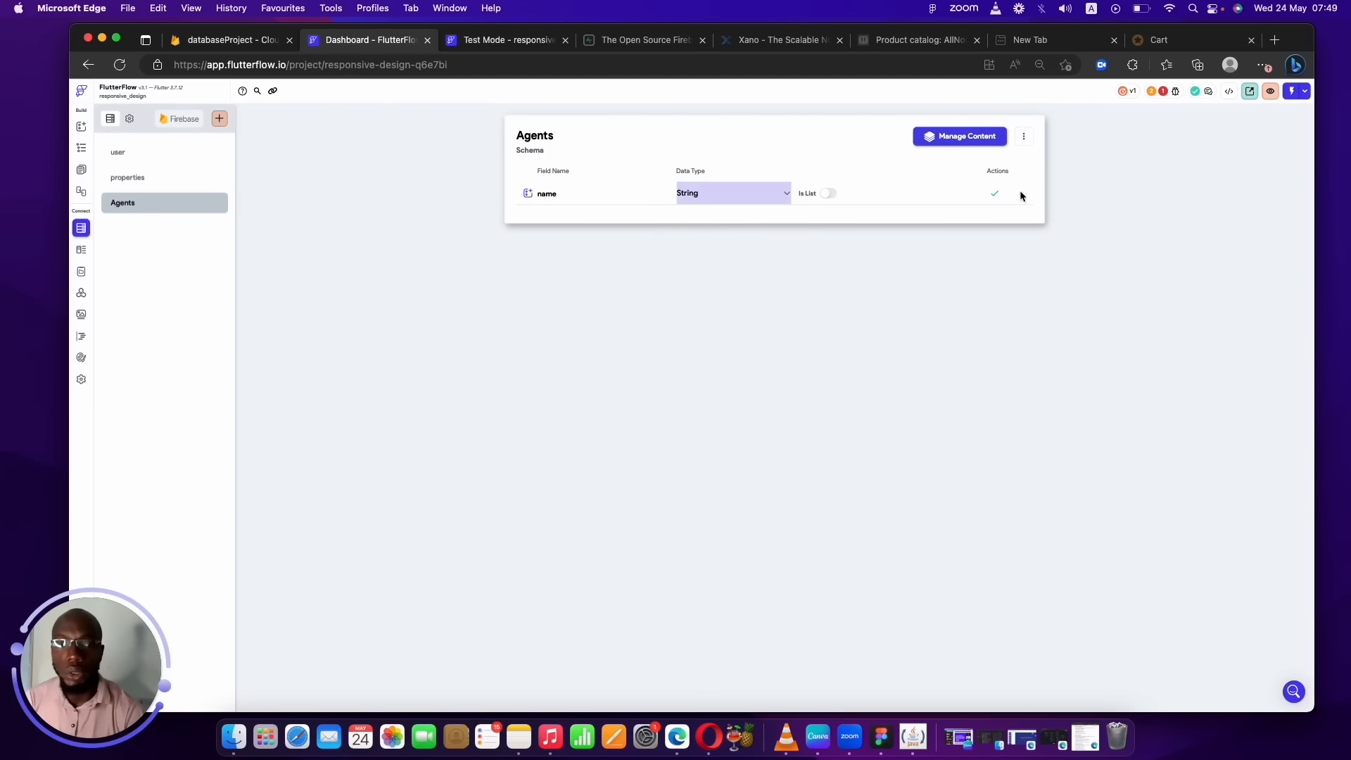
left_click(993, 195)
left_click(615, 209)
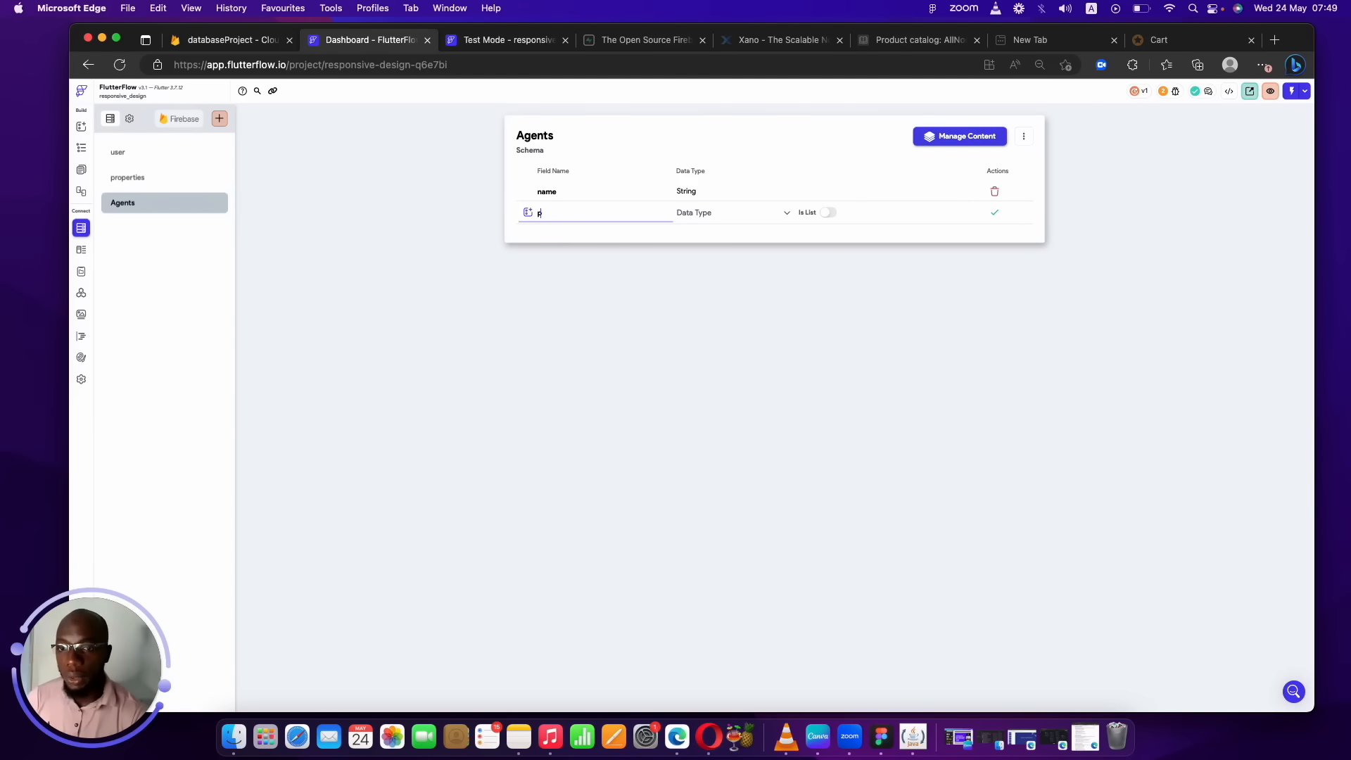
Add assigned_properties to Agents as a list of document references to properties.
type("assigned")
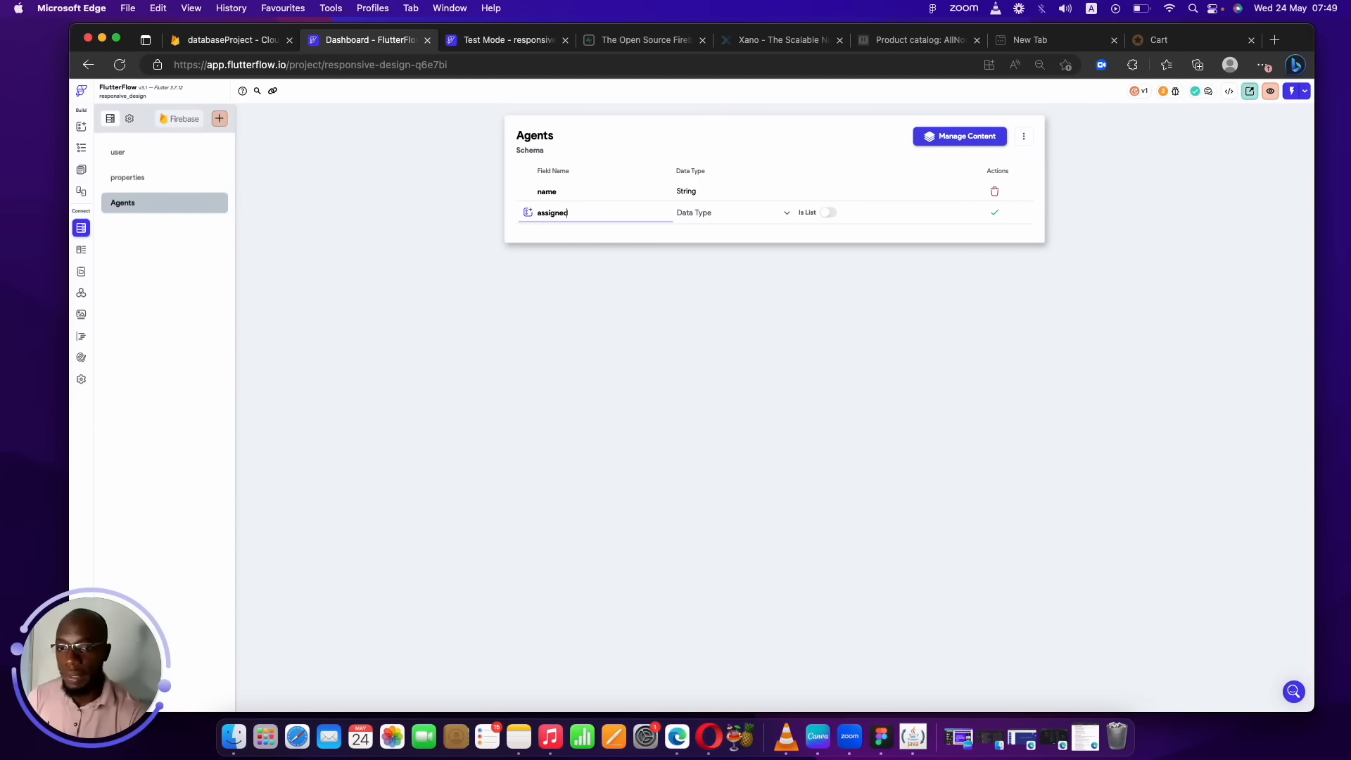
type("_pro")
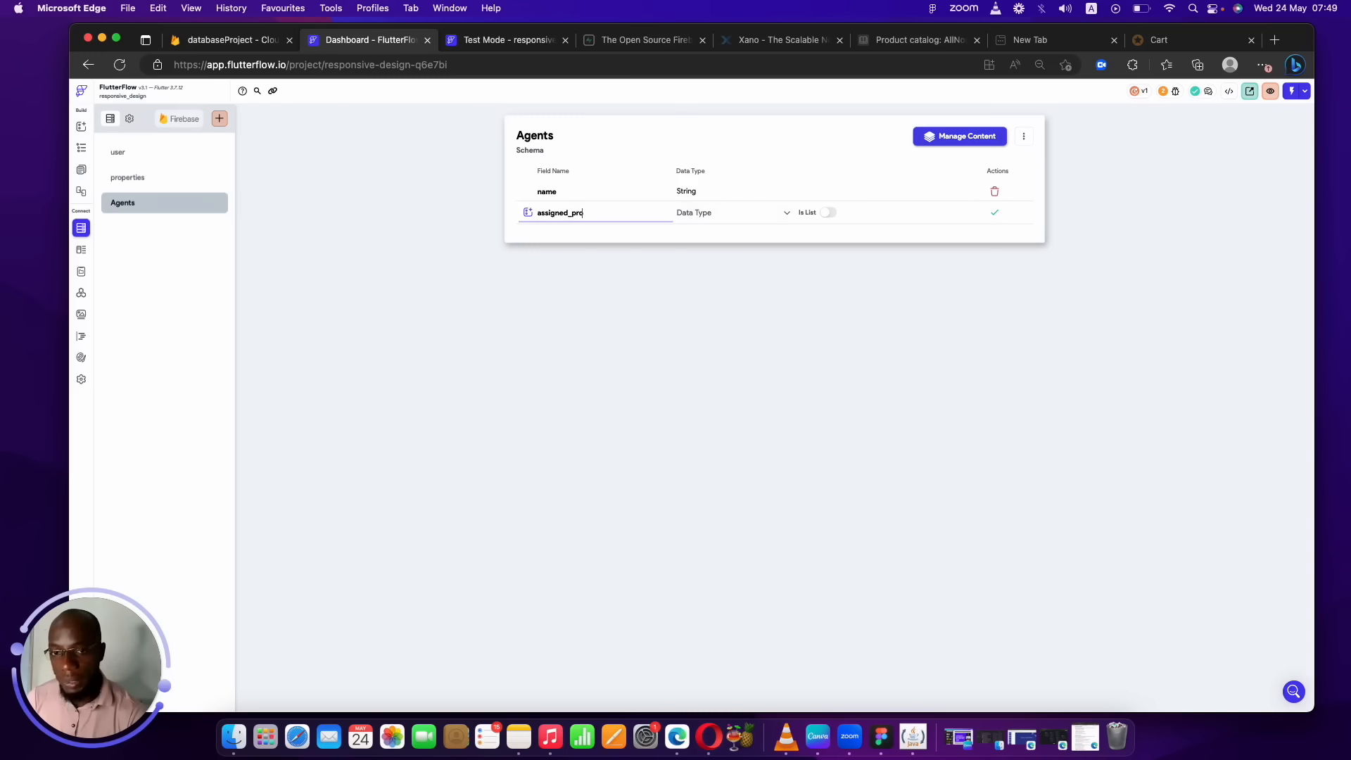
type("perties")
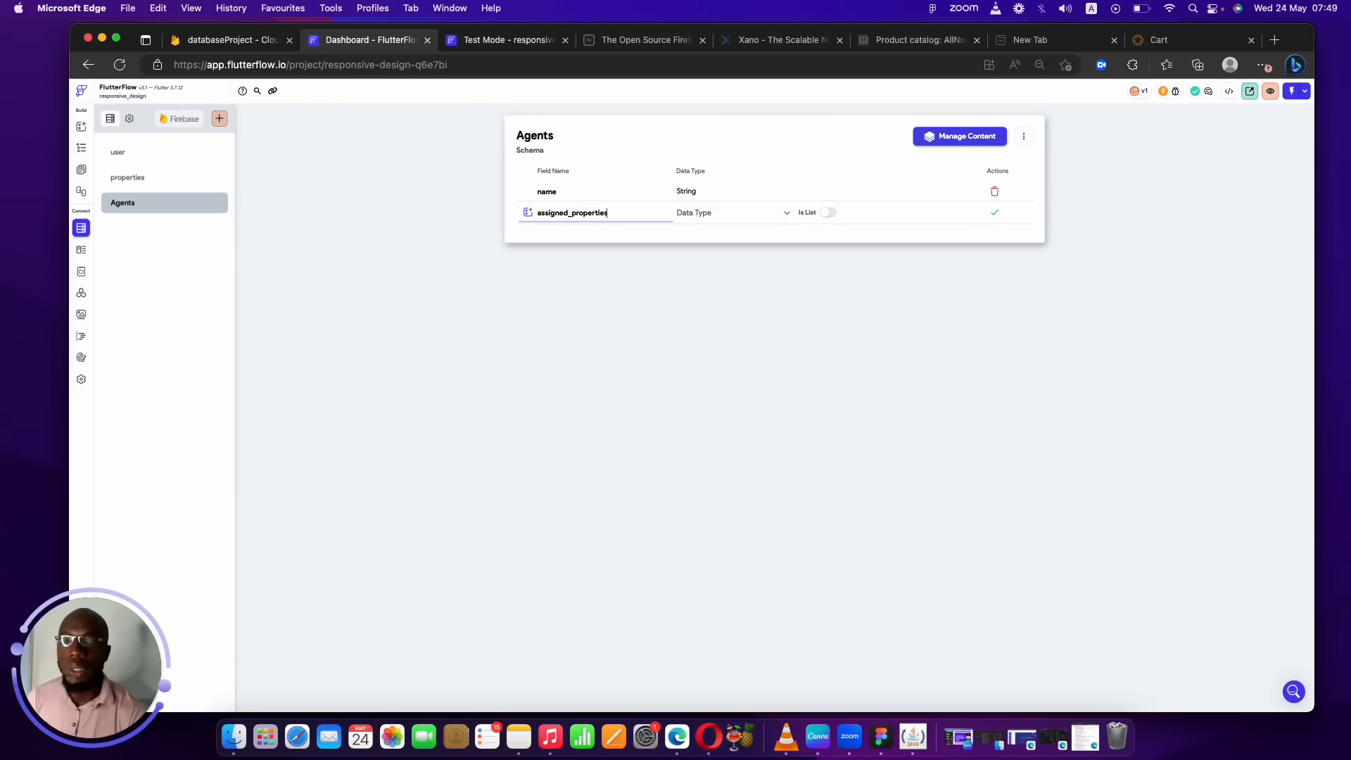
left_click(708, 214)
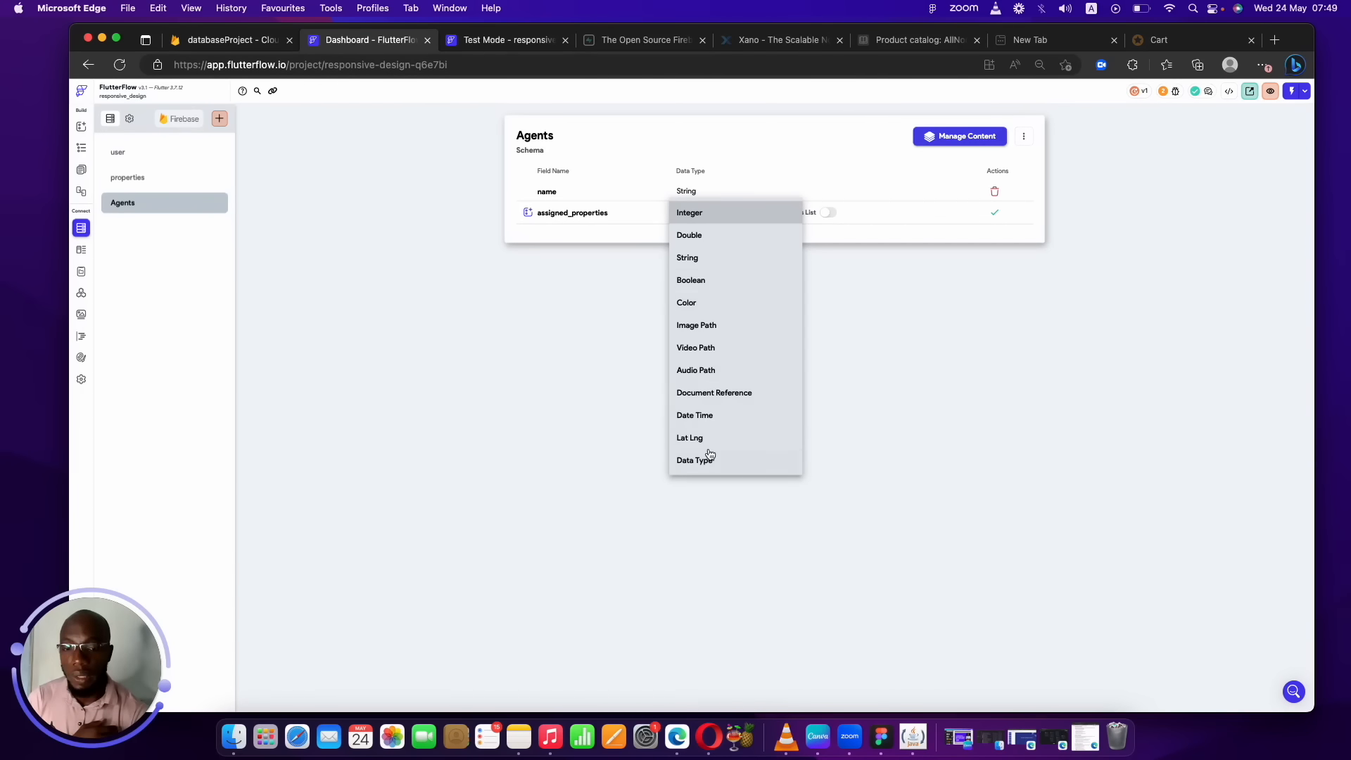
left_click(719, 389)
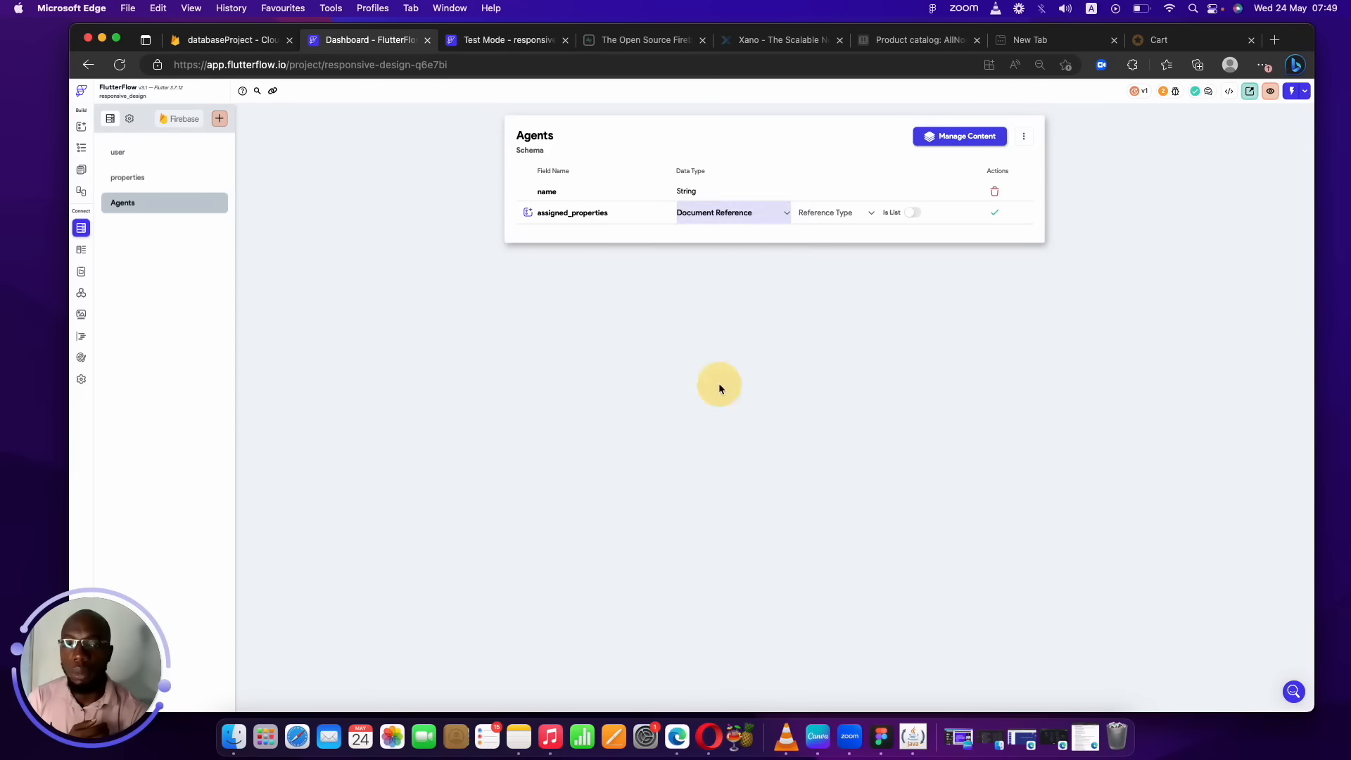
left_click(844, 214)
left_click(840, 239)
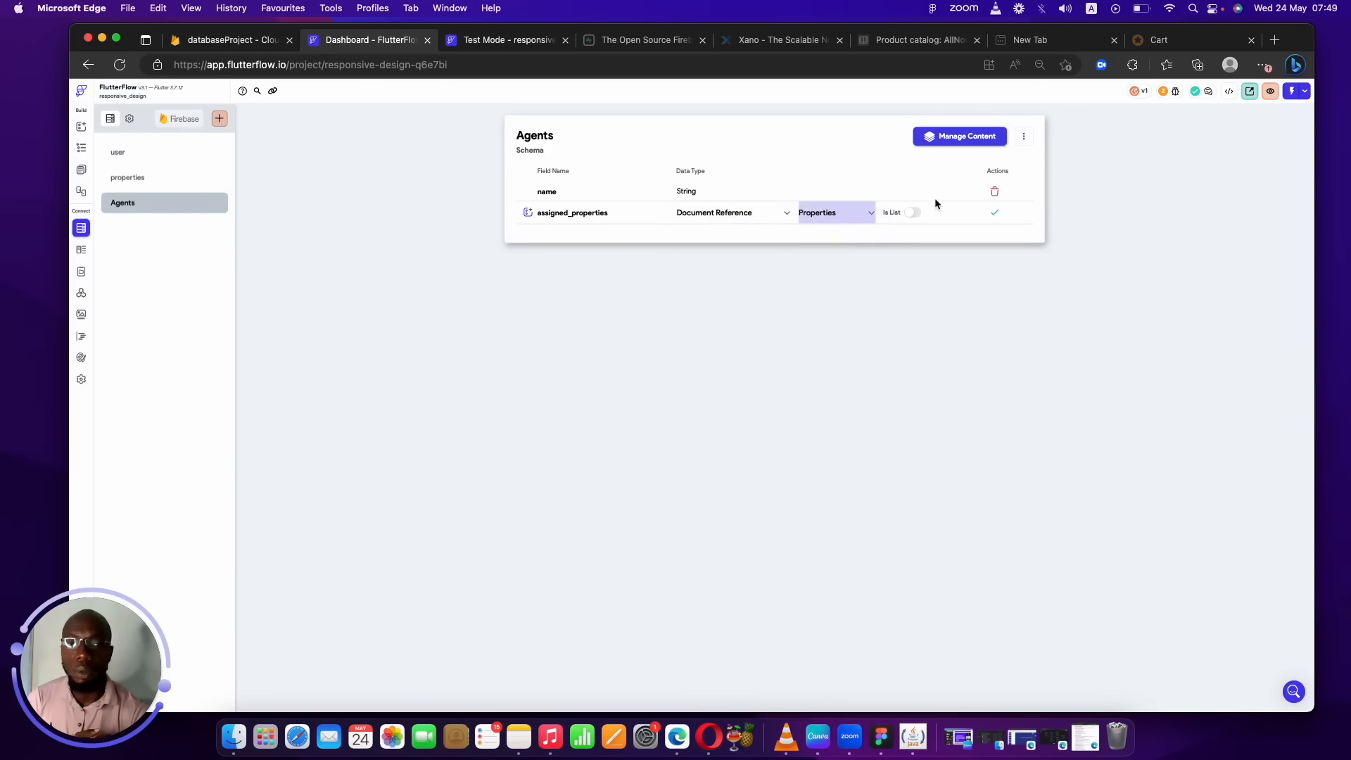
left_click(912, 213)
left_click(994, 212)
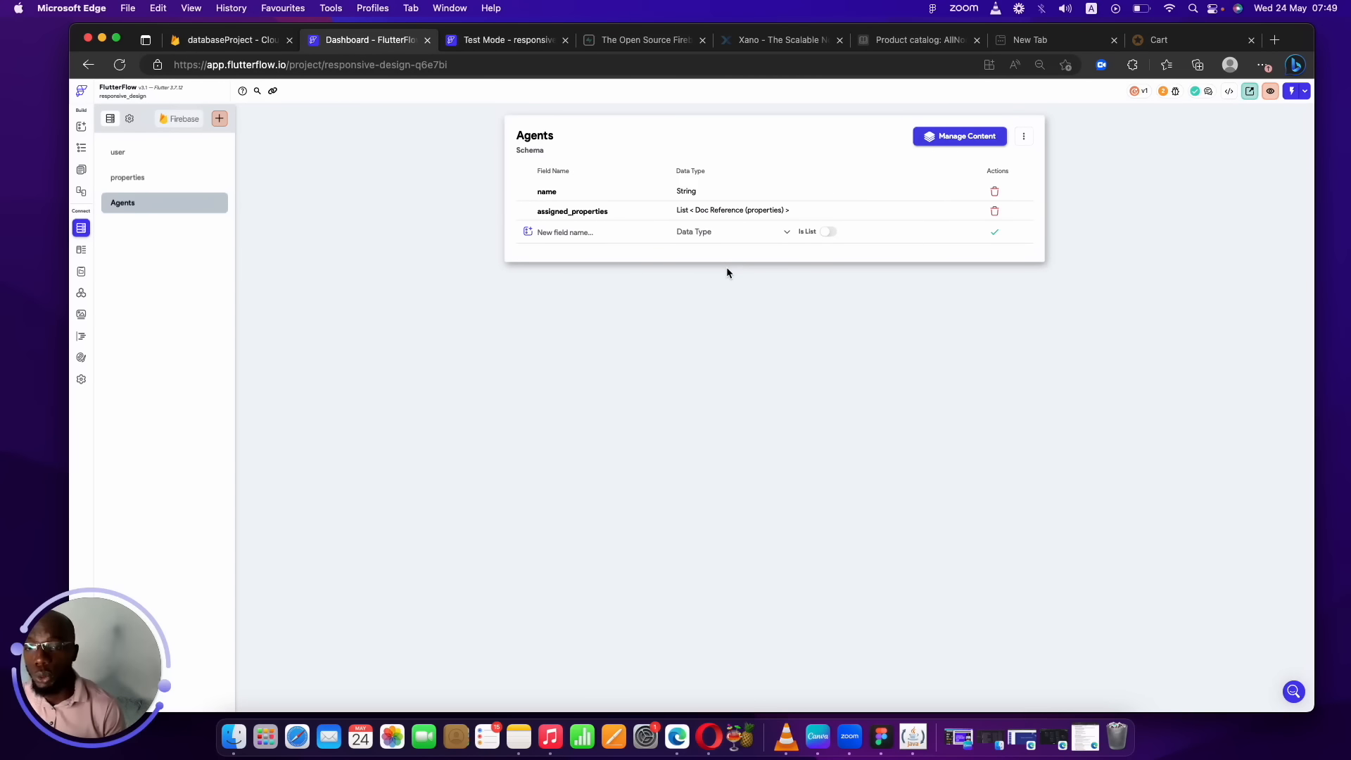
left_click(125, 181)
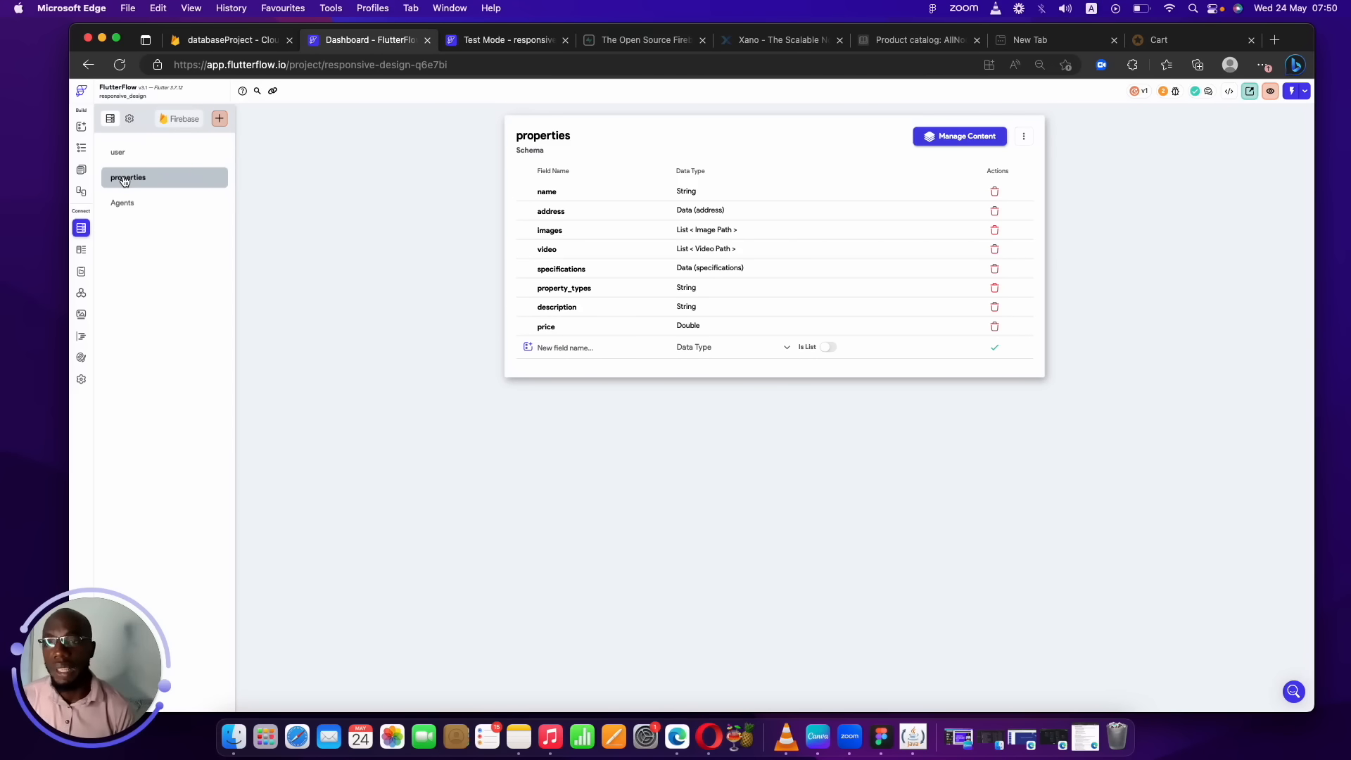
left_click(131, 205)
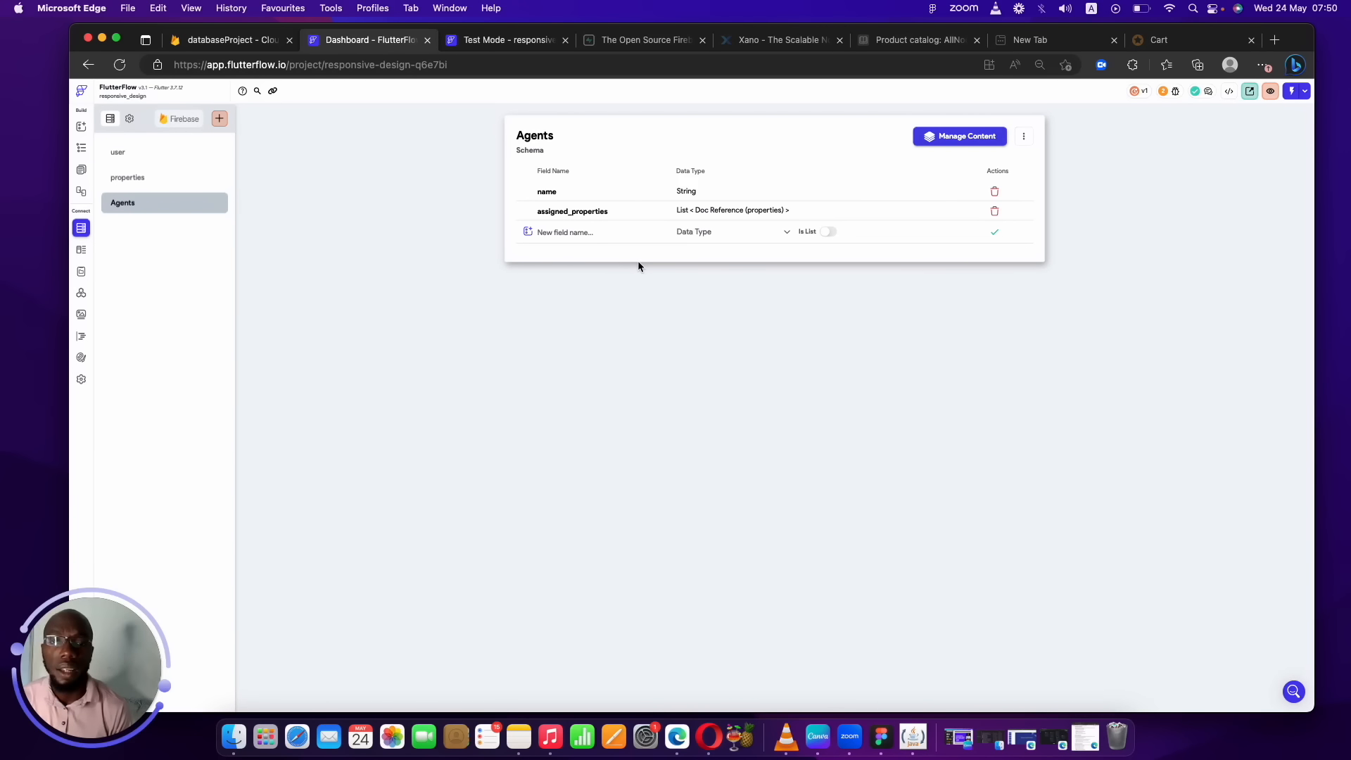
Add a String phone_number field to the Agents collection.
left_click(571, 225)
type("phone_nymb")
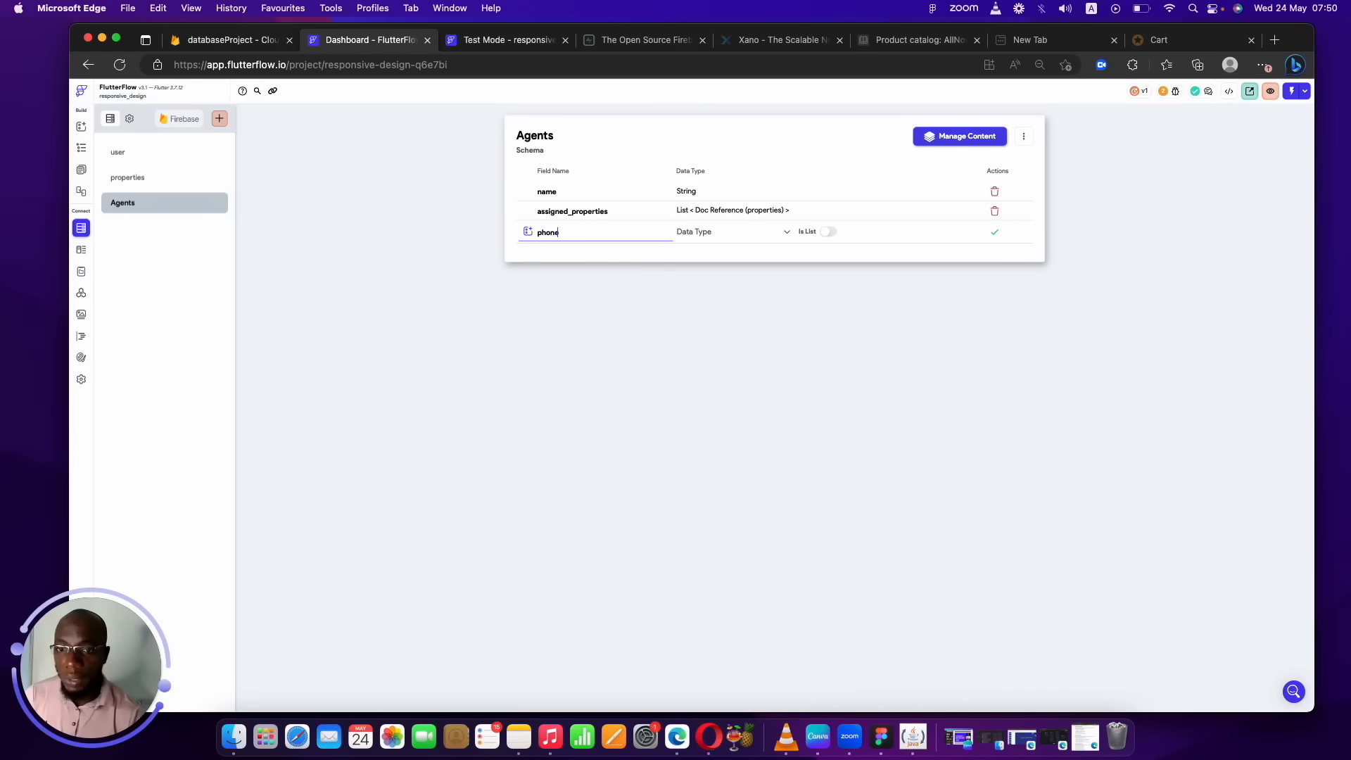
key("BackSpace")
key("BackSpace")
key("BackSpace")
key("BackSpace")
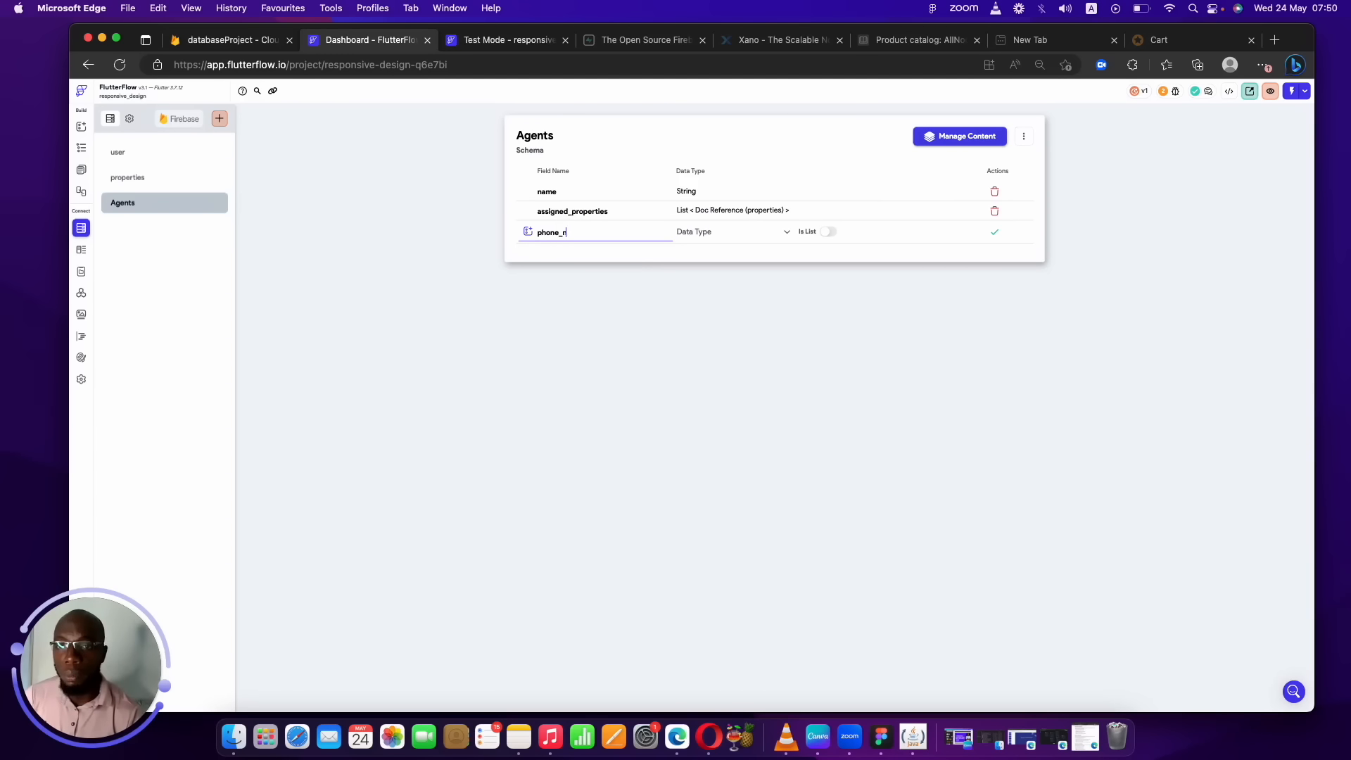
type("number")
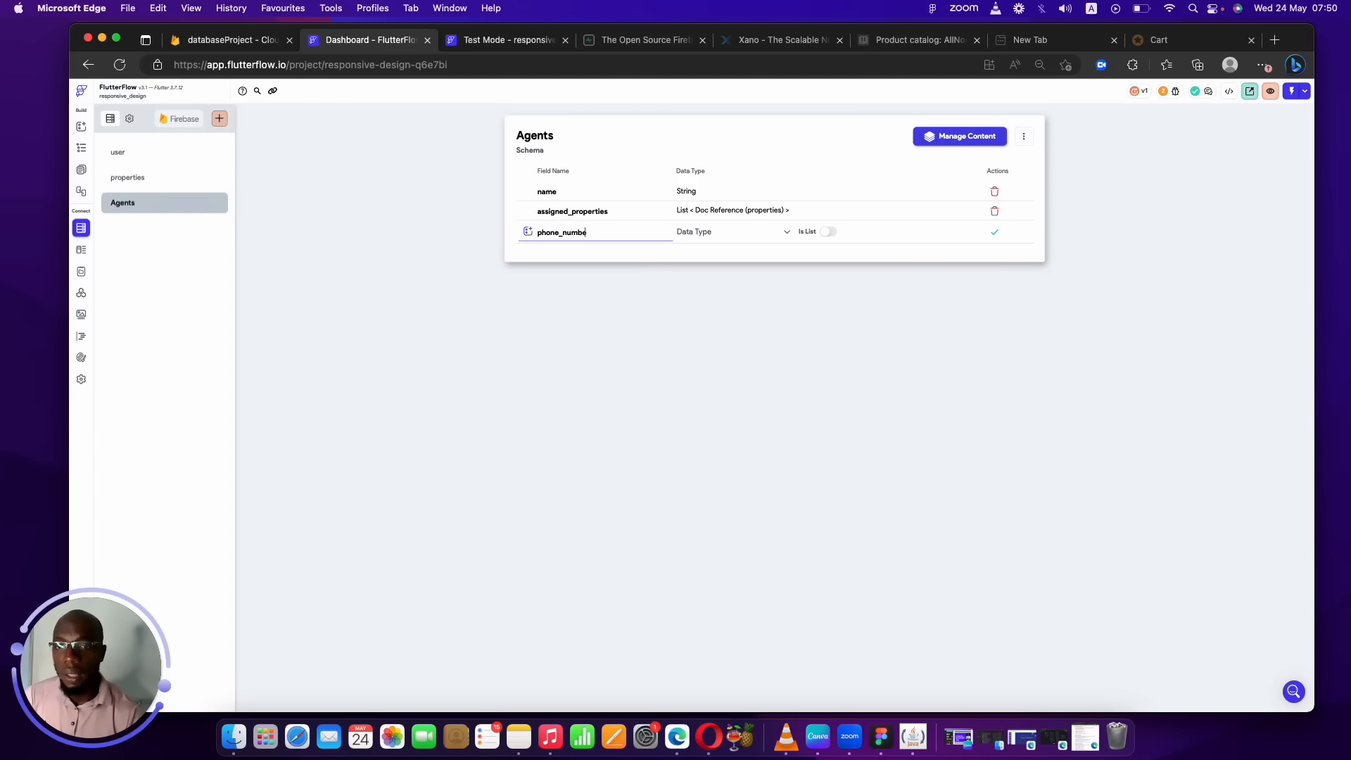
left_click(749, 234)
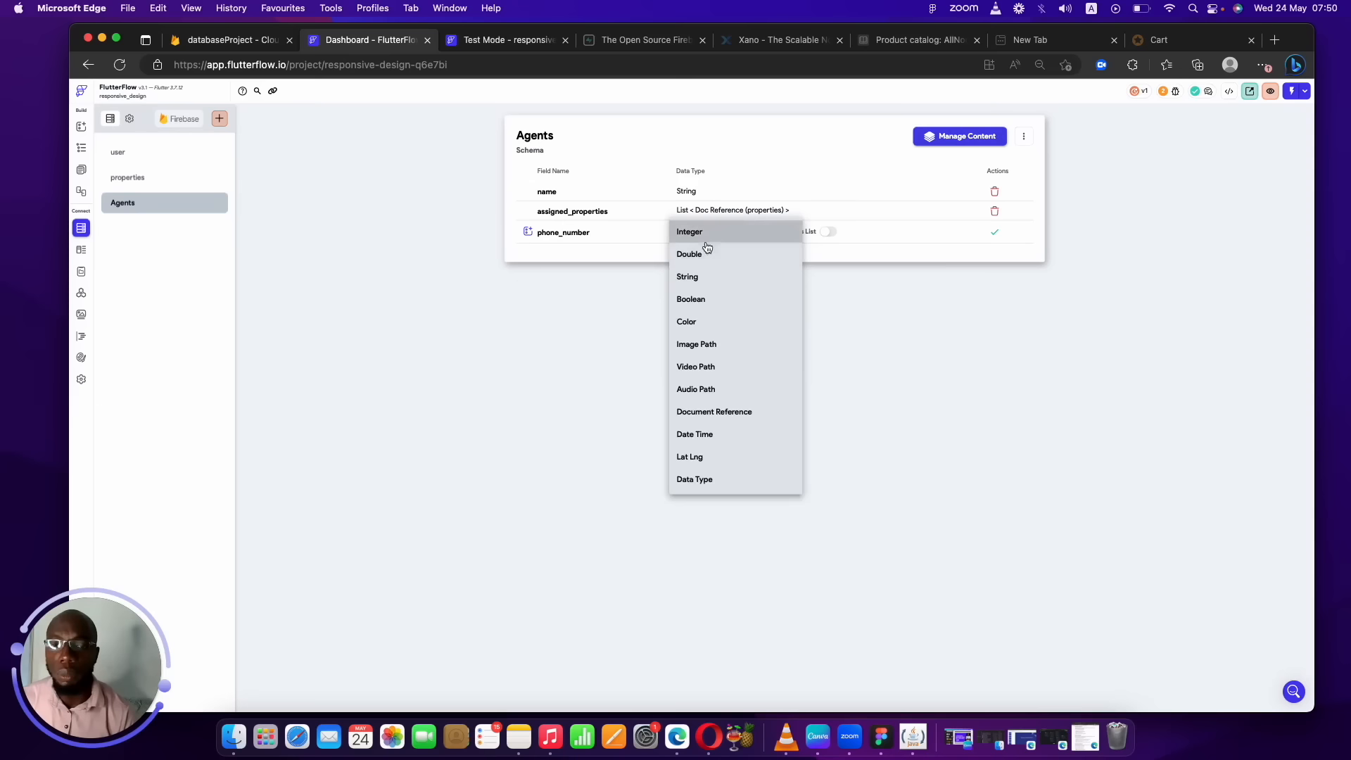
left_click(702, 279)
left_click(1001, 241)
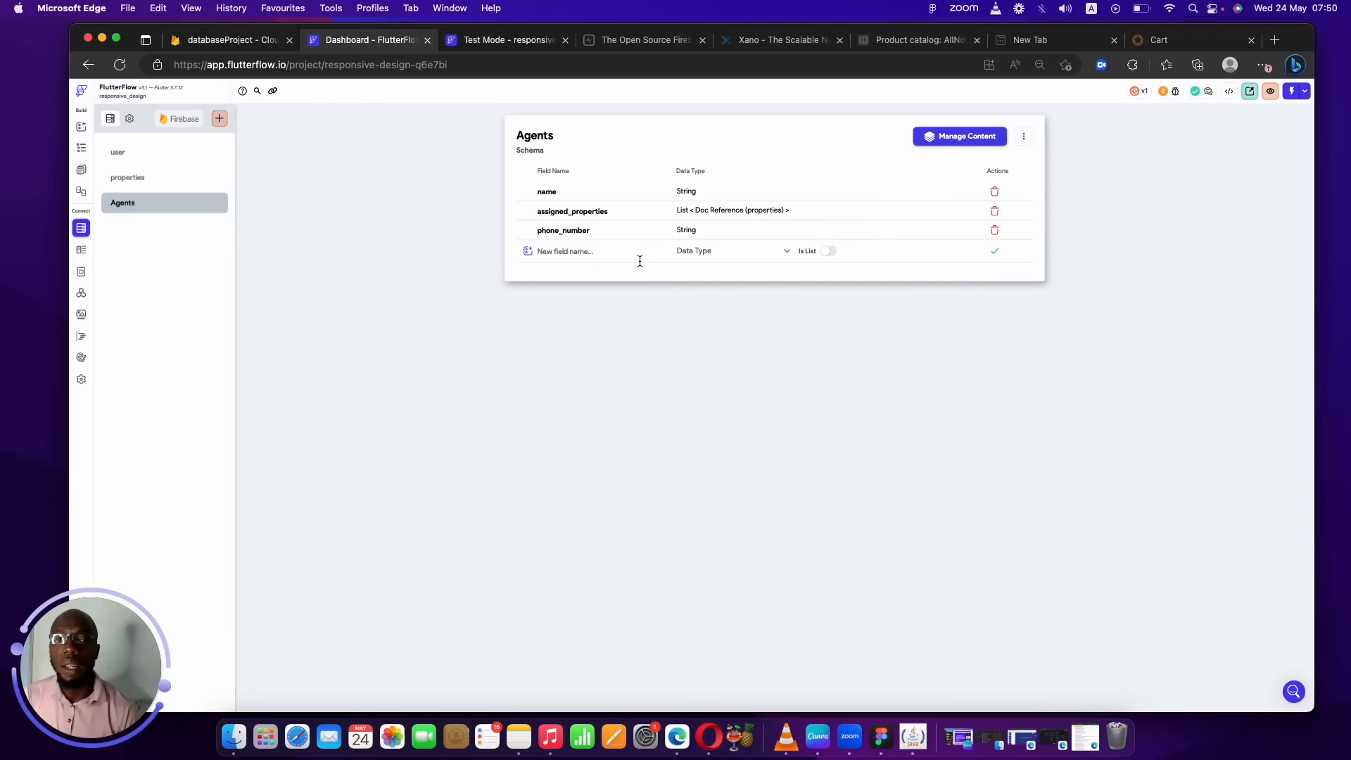
Add a String email field to the Agents collection.
left_click(627, 253)
type("me")
key("BackSpace")
key("BackSpace")
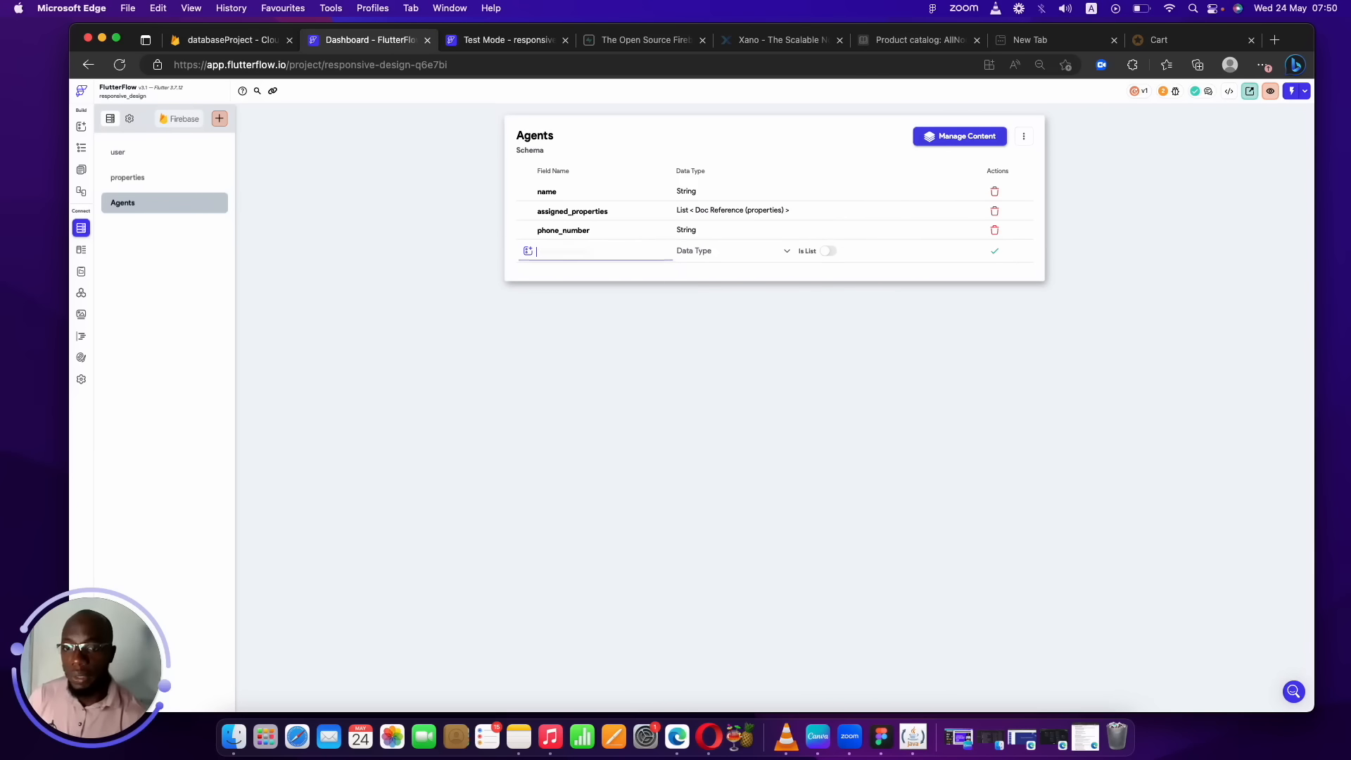
type("email")
left_click(732, 252)
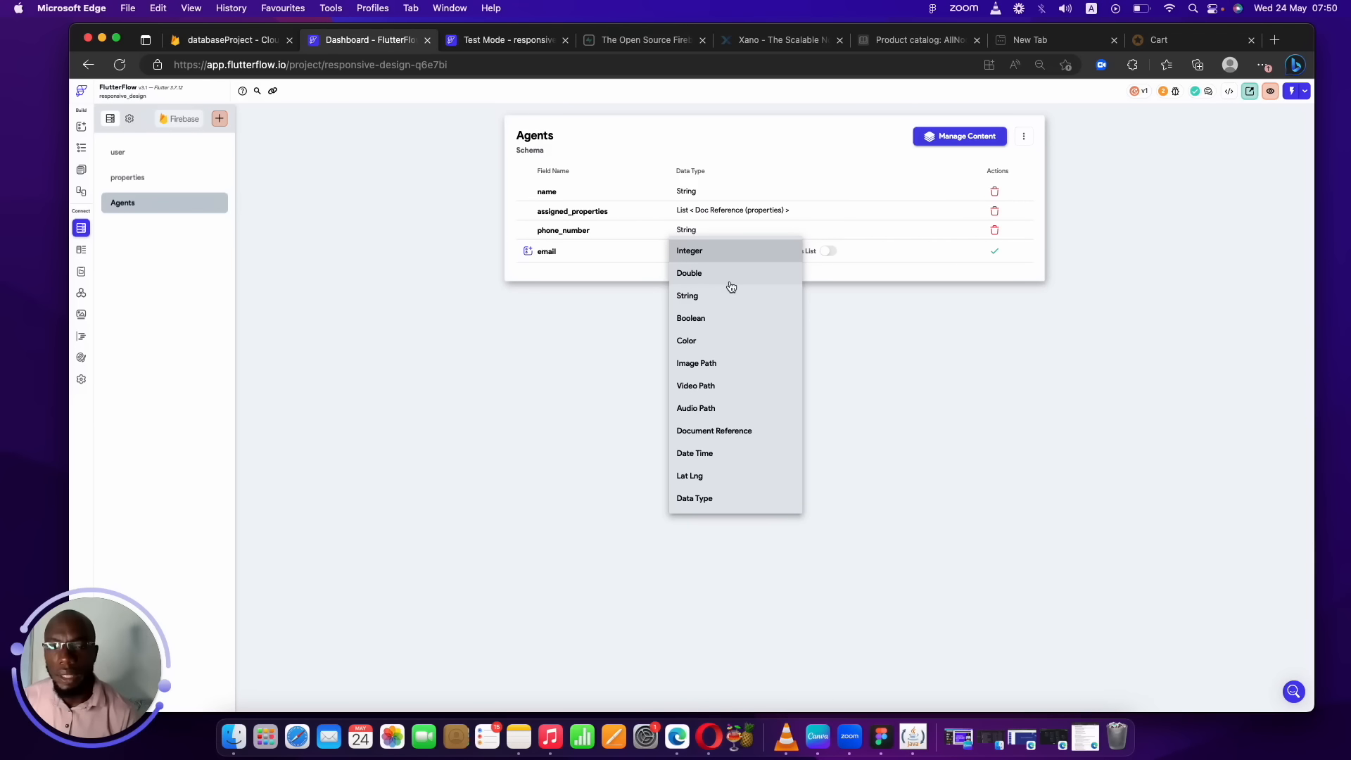
left_click(689, 296)
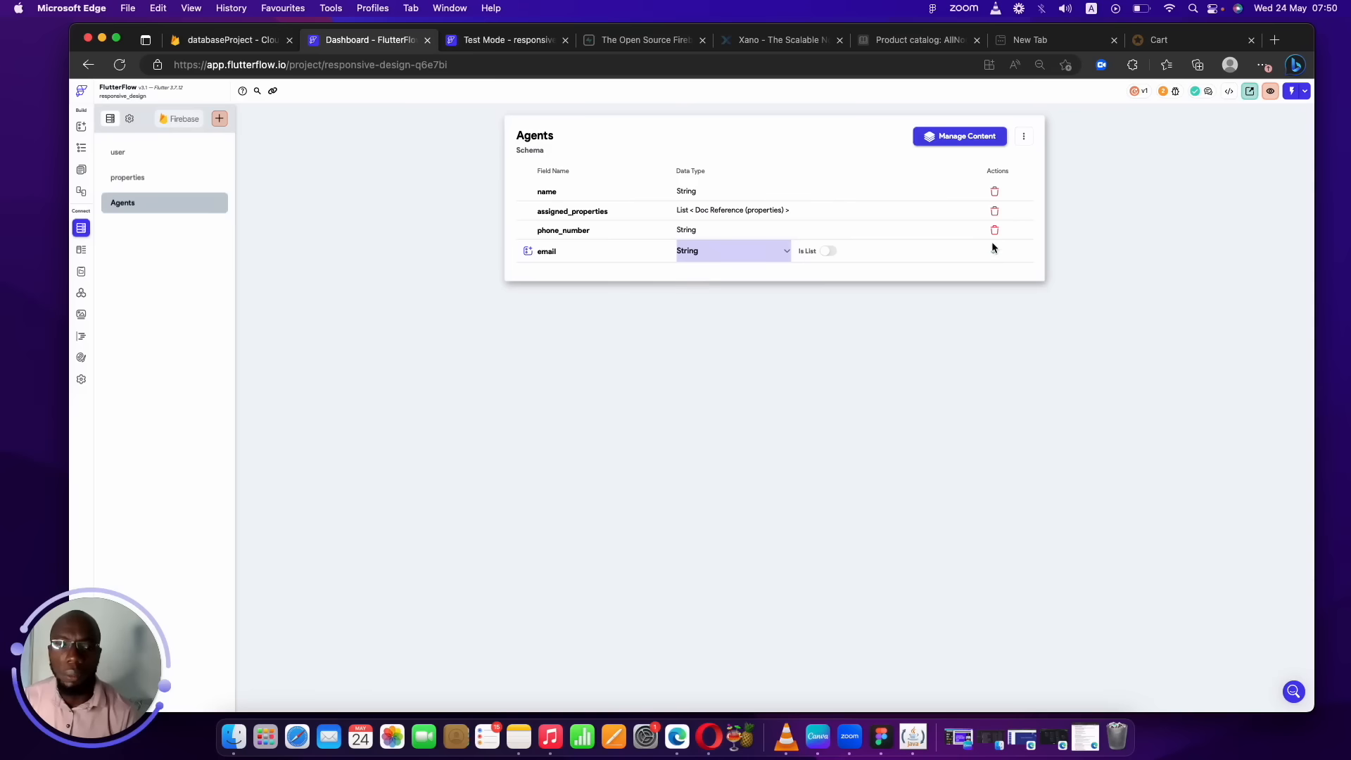
left_click(992, 252)
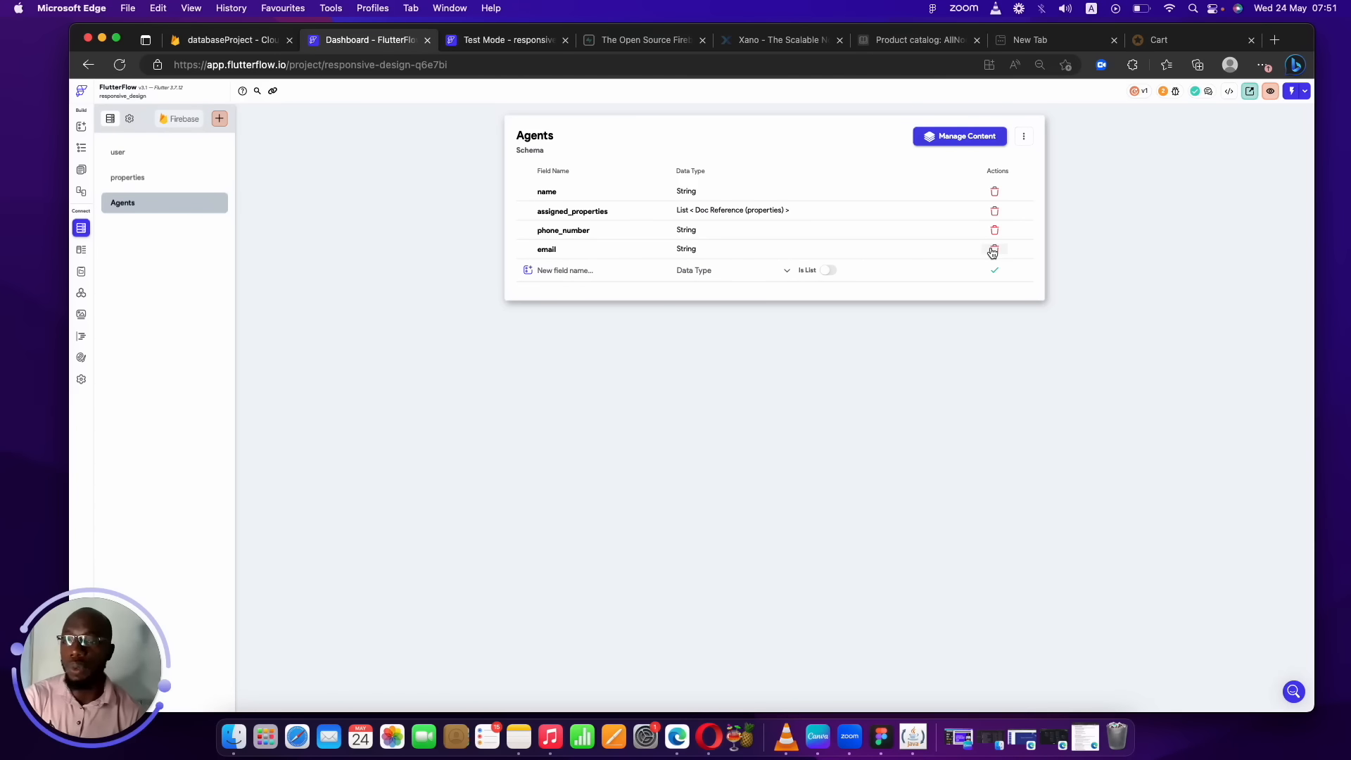
Add an agent field to properties referencing the Agents collection.
left_click(170, 179)
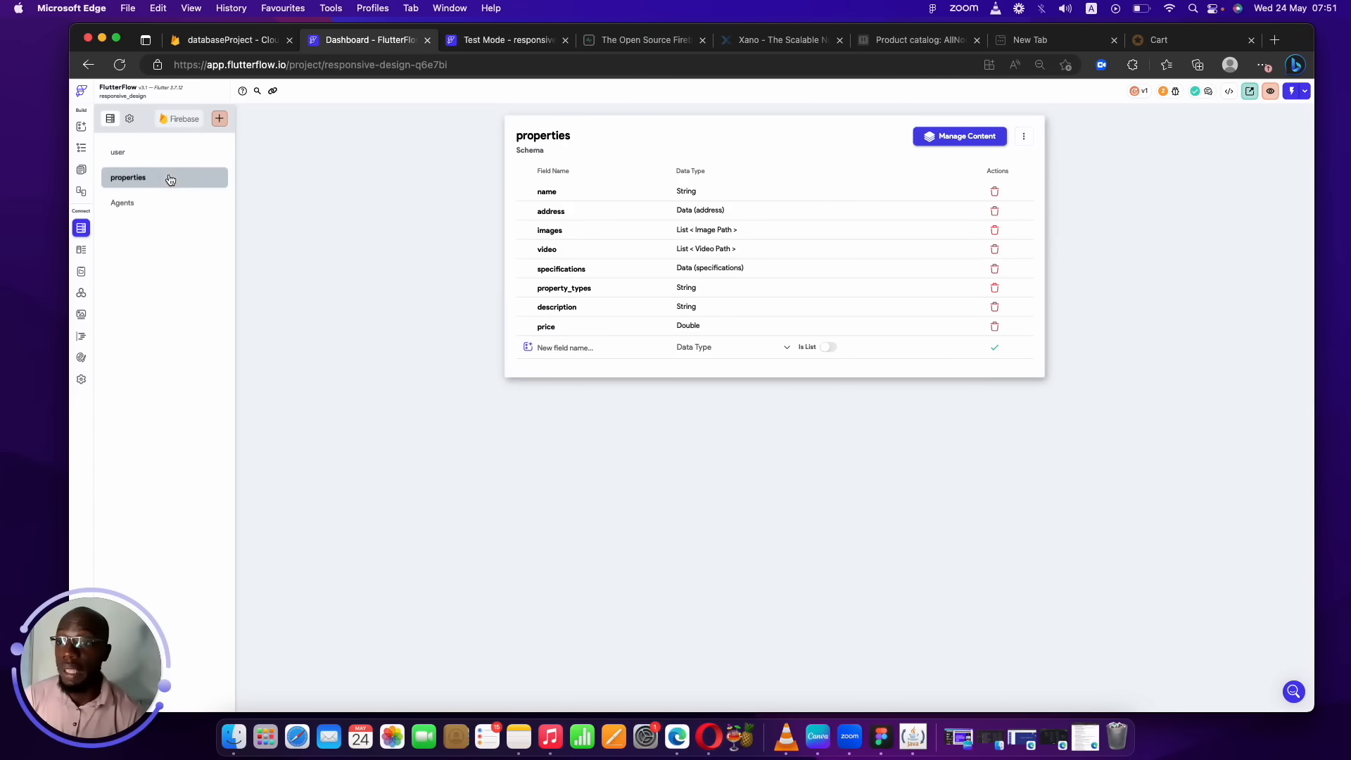
left_click(594, 347)
type("agenc")
key("BackSpace")
key("BackSpace")
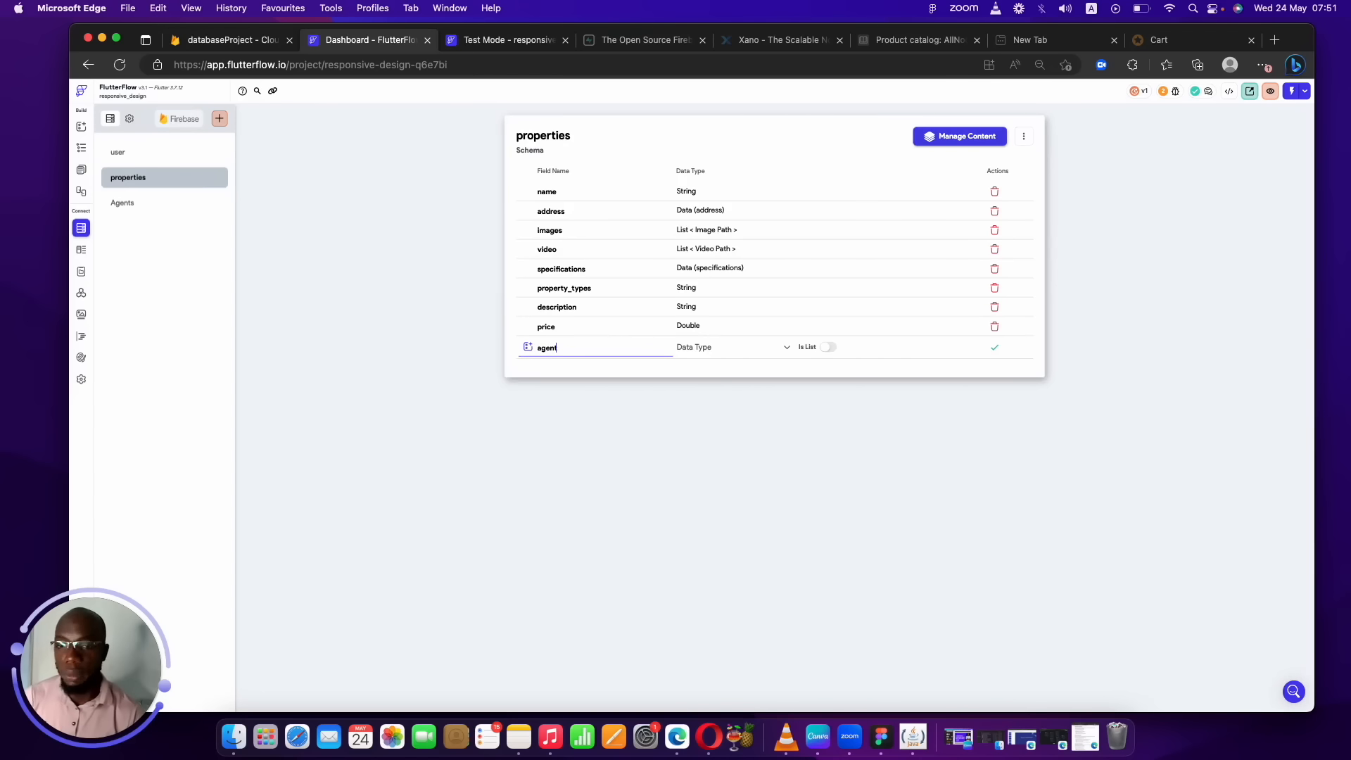
left_click(735, 348)
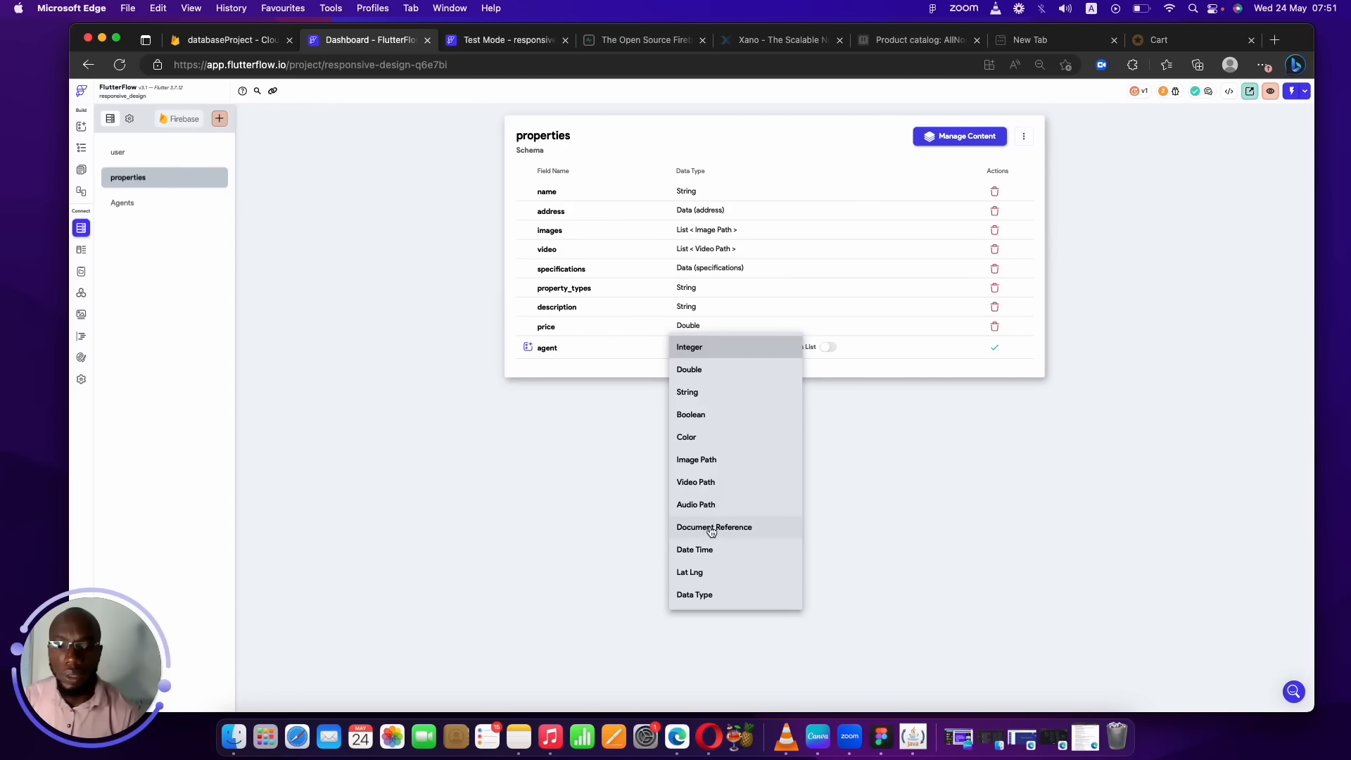
left_click(711, 529)
left_click(825, 347)
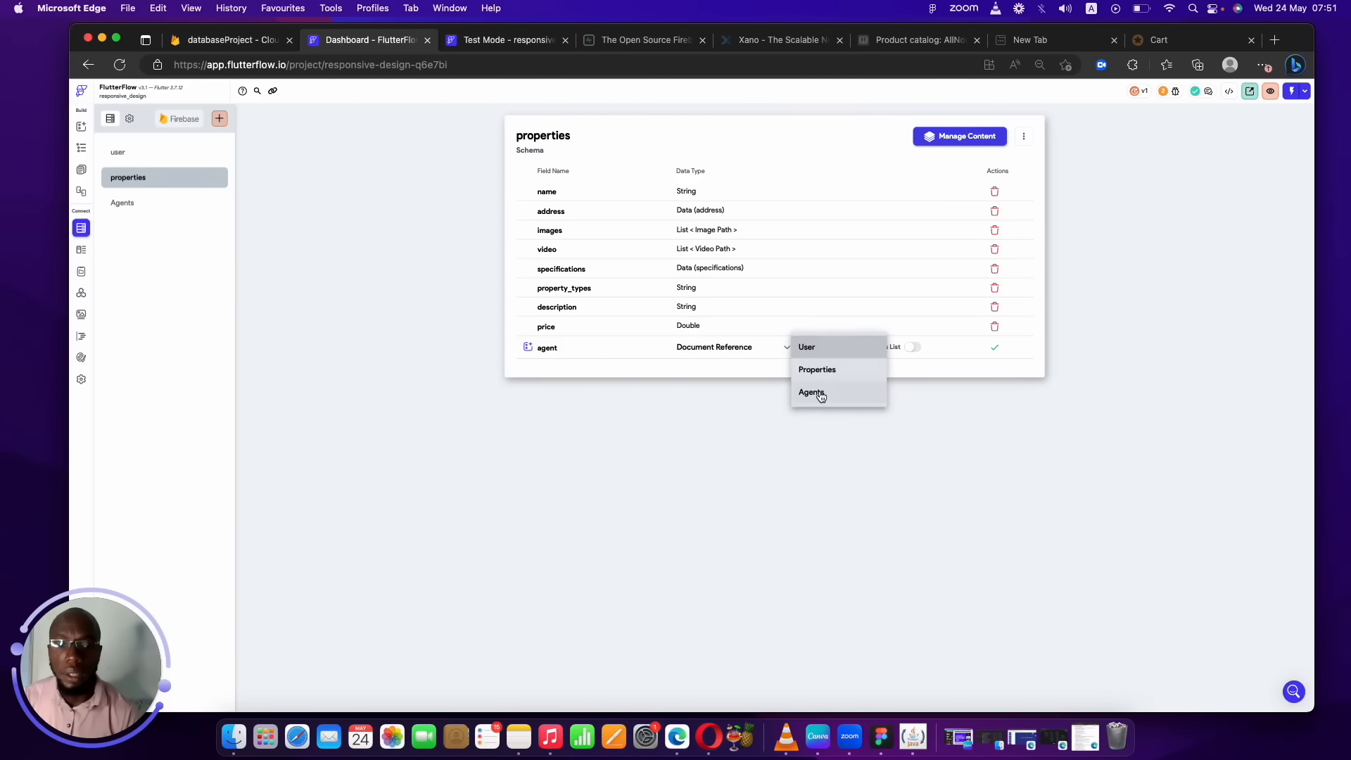
left_click(820, 394)
left_click(994, 347)
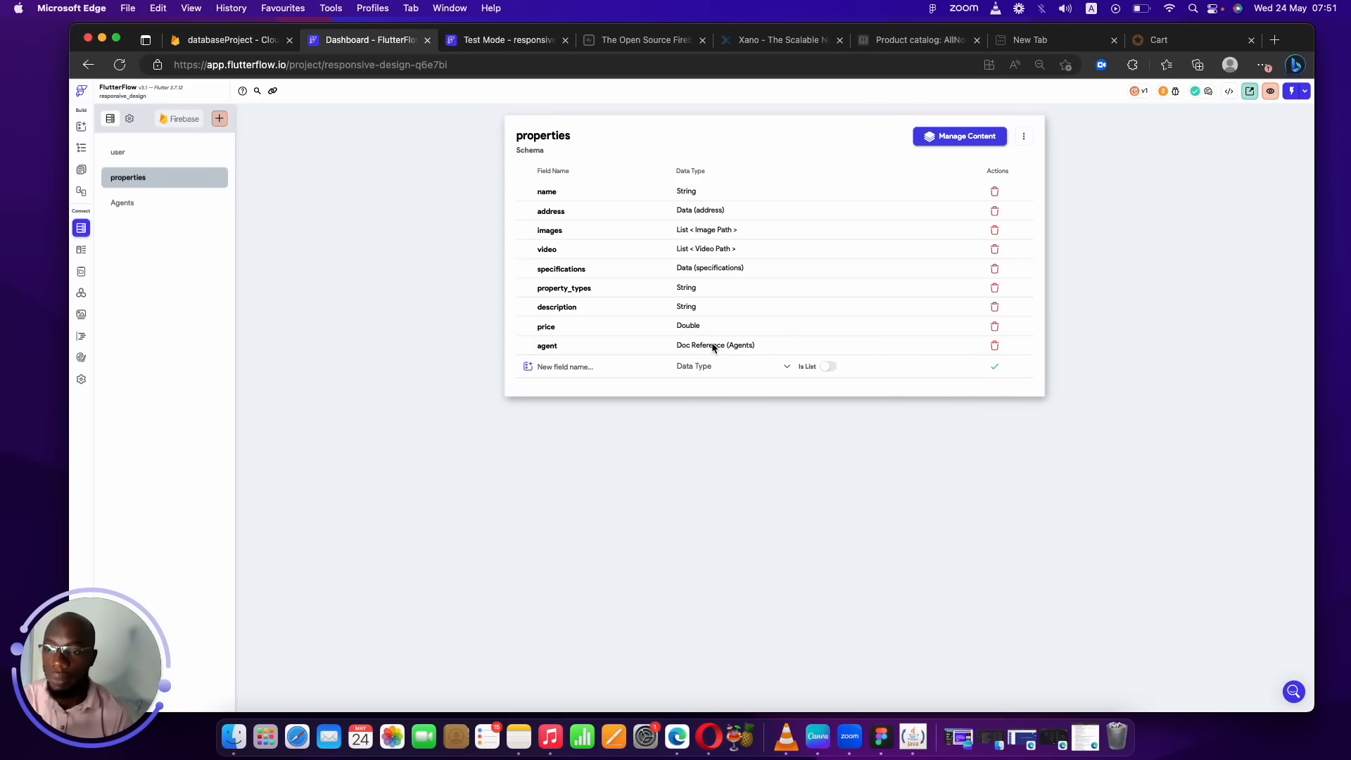
Check the Agents fields, then delete the agent field from properties.
left_click(137, 204)
left_click(160, 179)
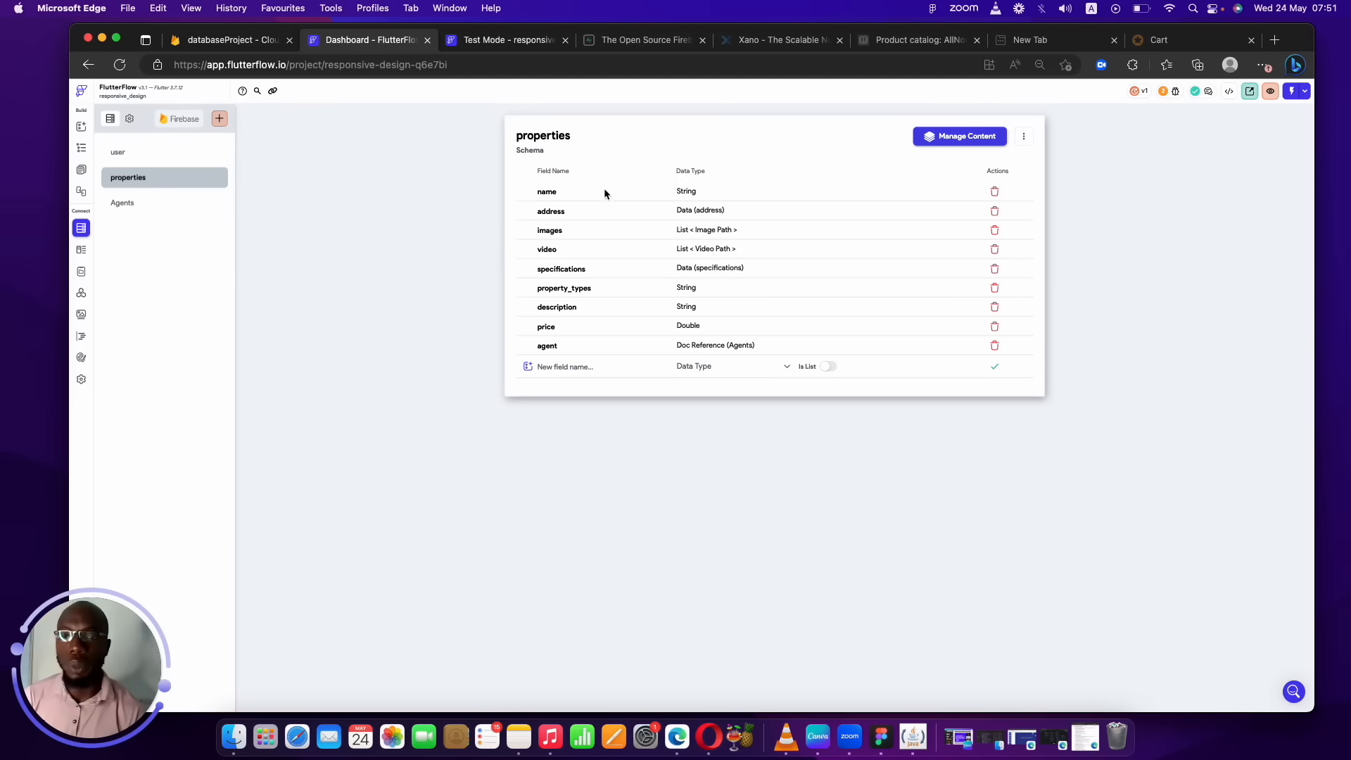
left_click(579, 367)
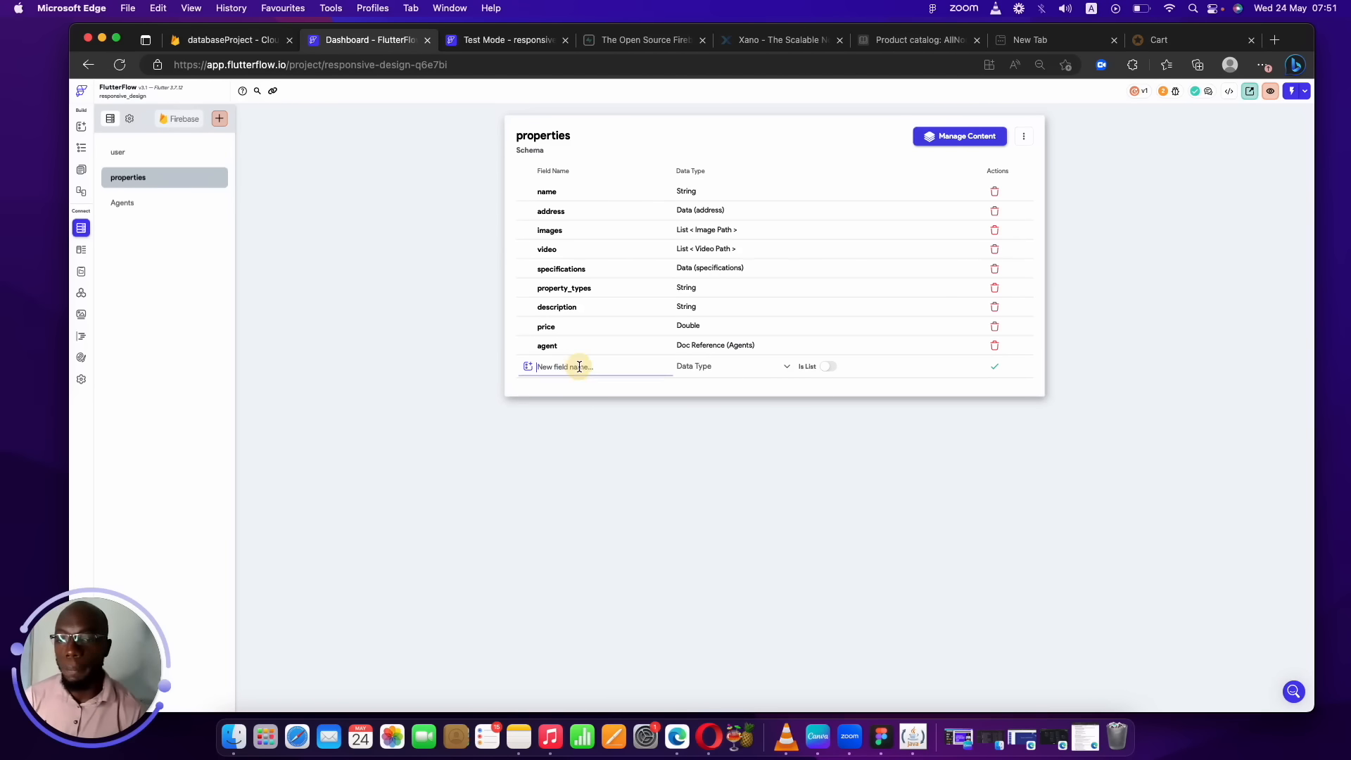
left_click(995, 346)
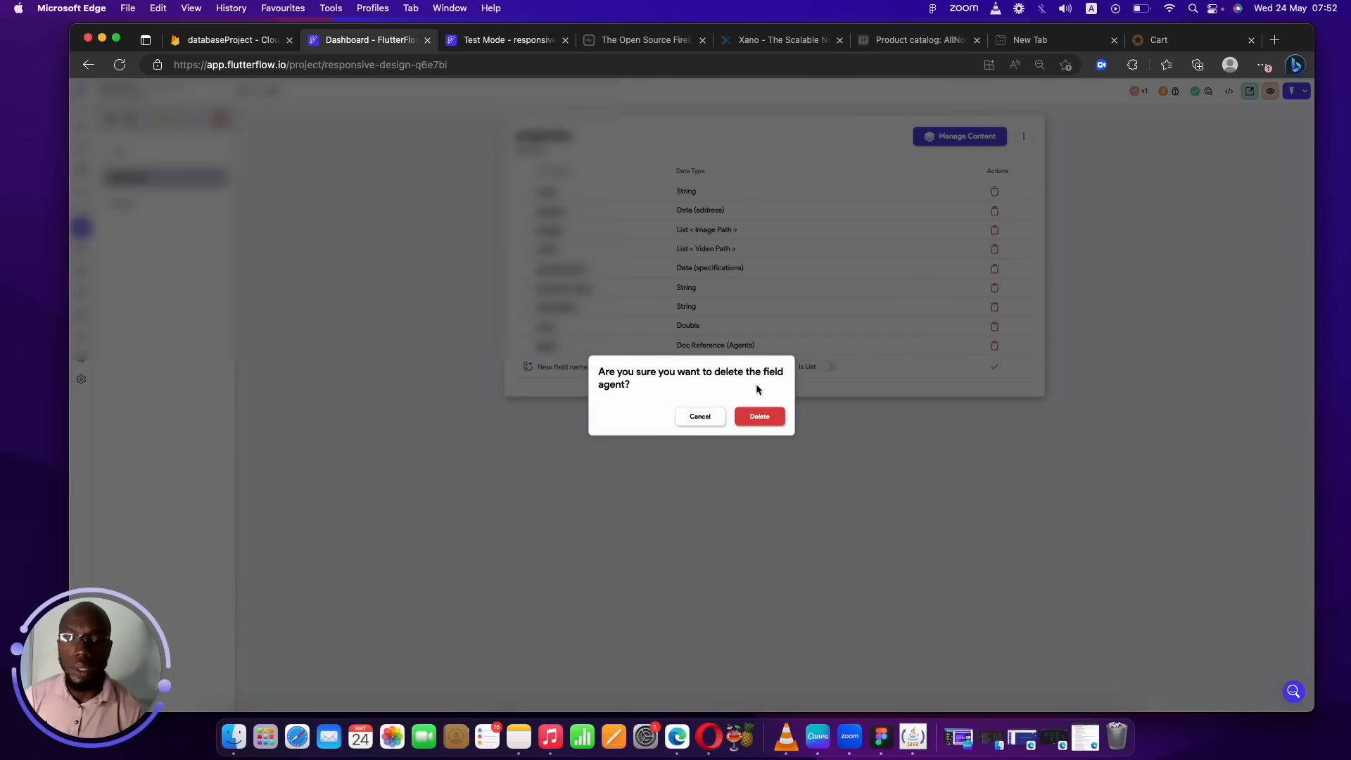
left_click(752, 416)
Add a created_by field to properties as a document reference to user.
left_click(621, 348)
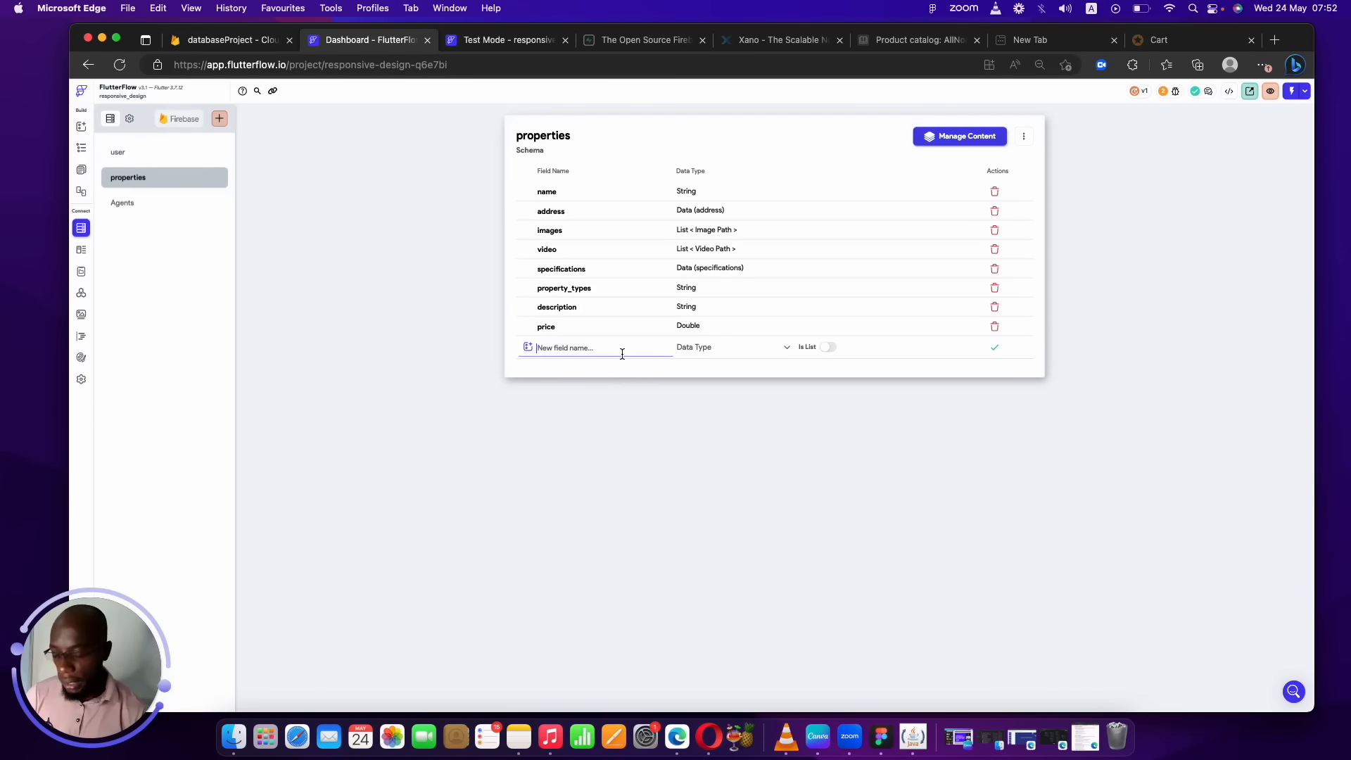
type("created")
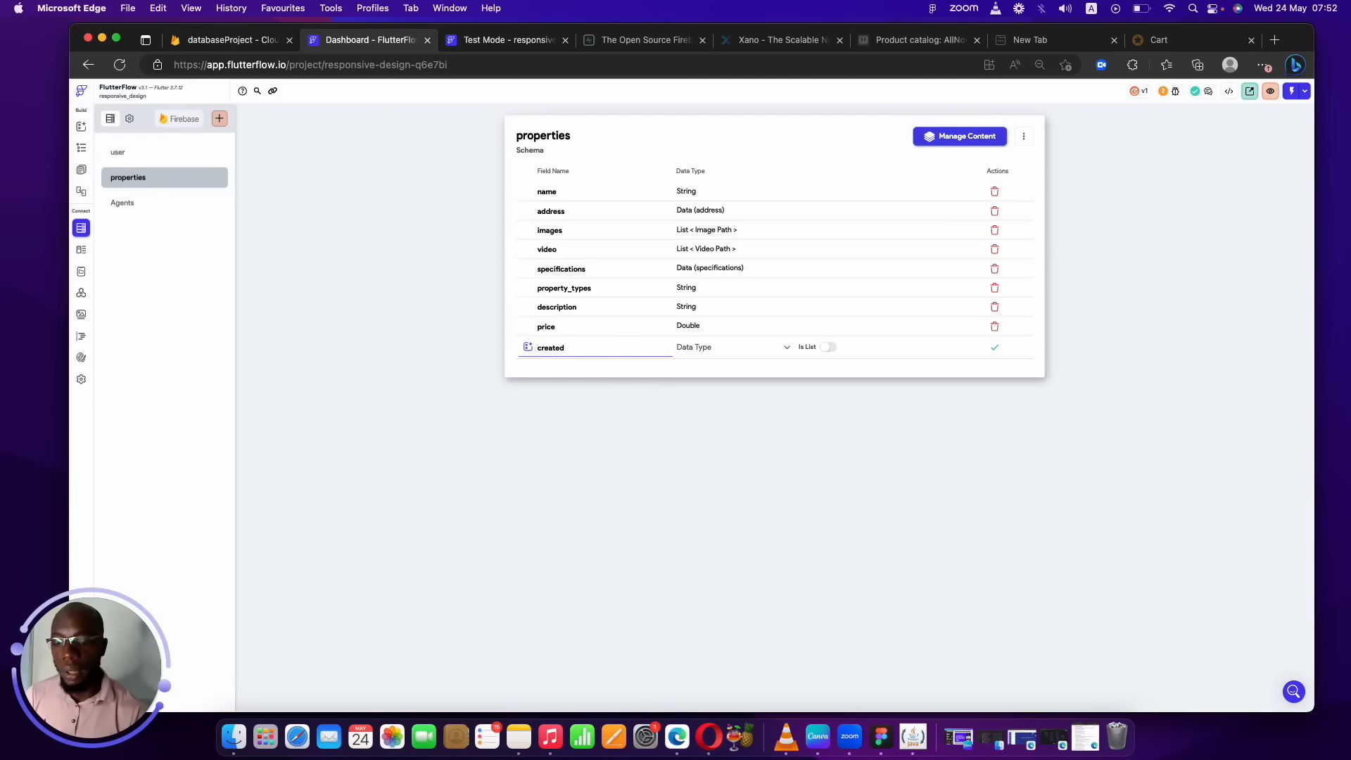
type("_by")
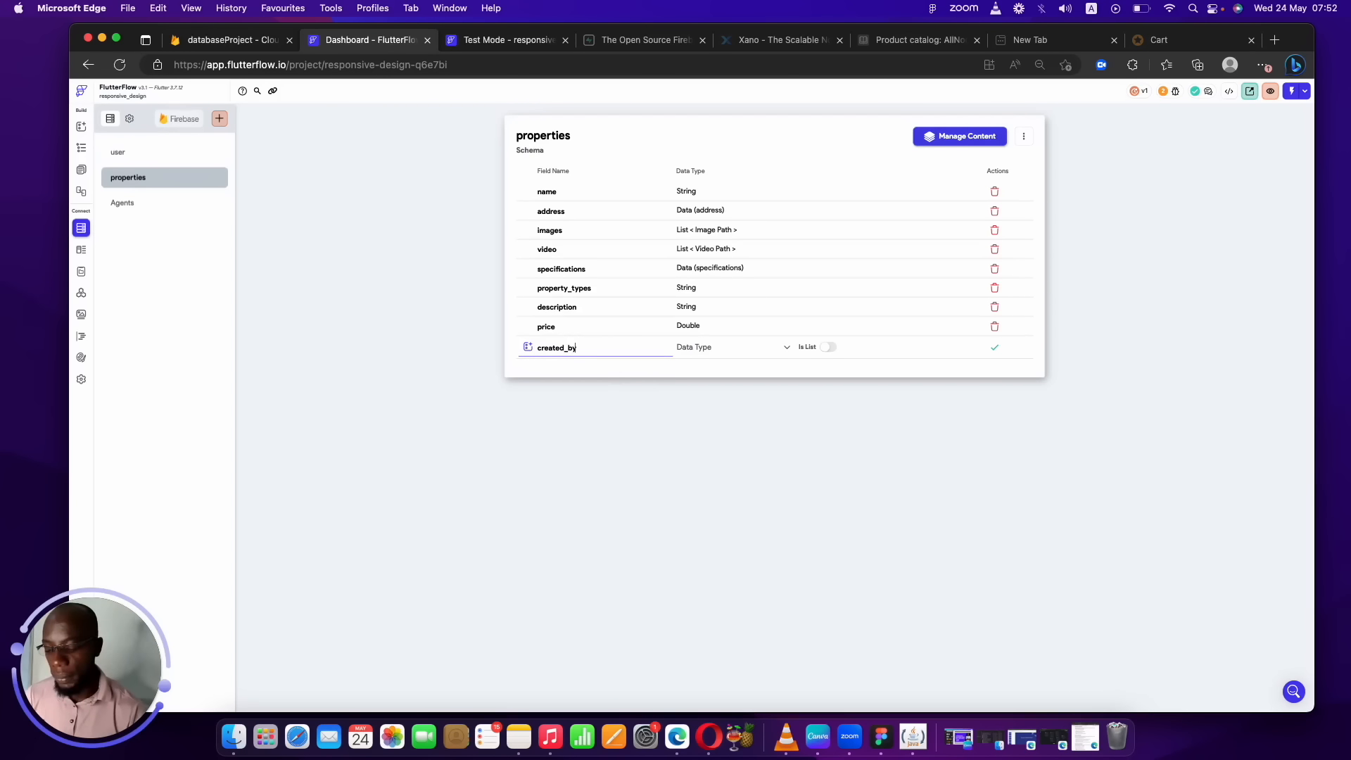
left_click(745, 346)
left_click(712, 526)
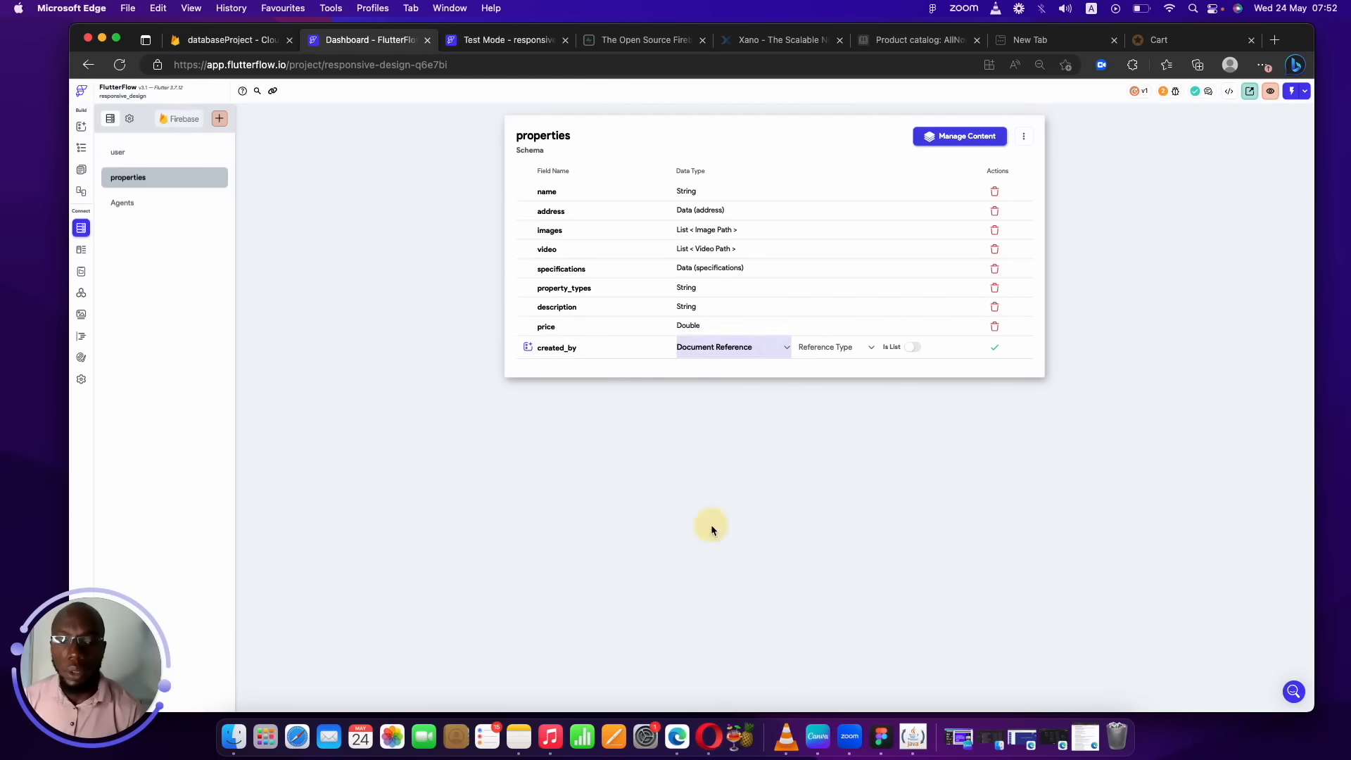
left_click(849, 352)
left_click(839, 347)
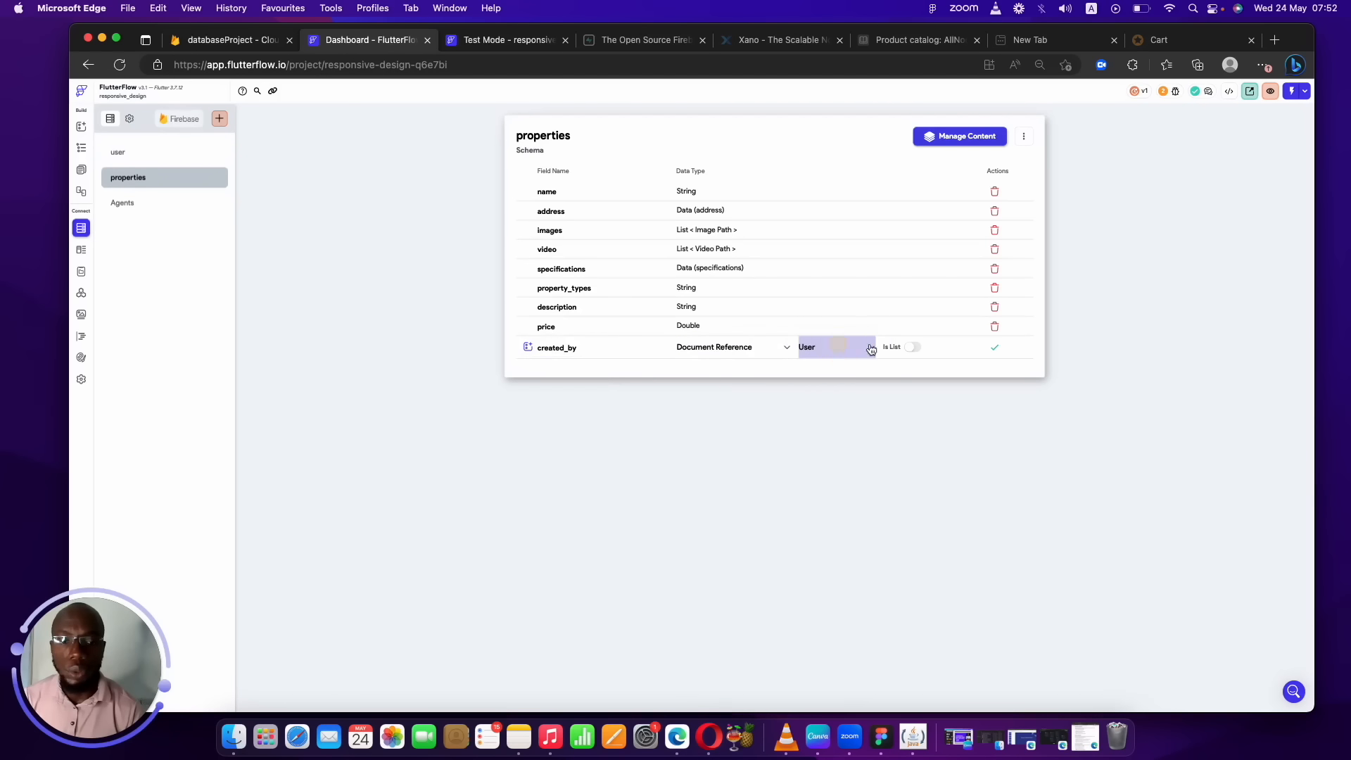
left_click(993, 350)
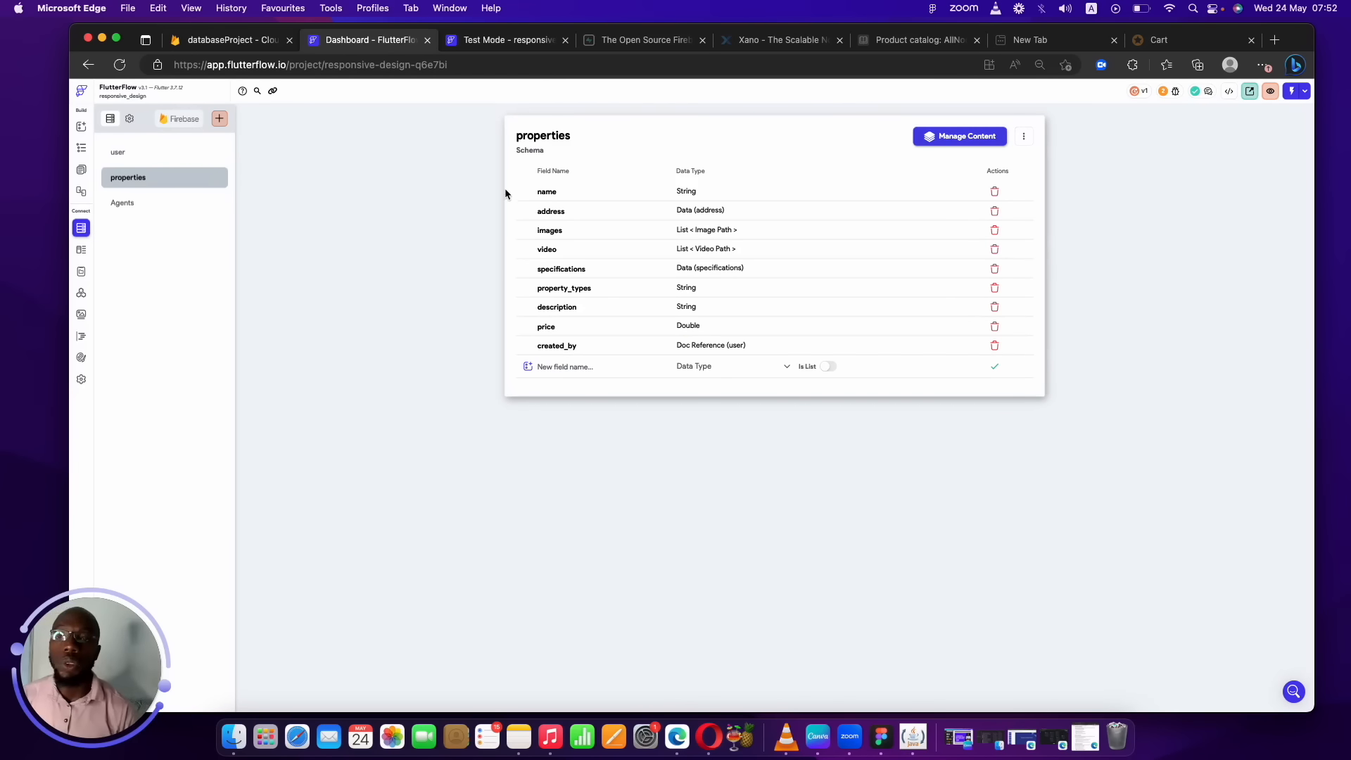
left_click(136, 153)
Add a properties field to user holding a list of references to Properties documents.
left_click(606, 353)
type("prop")
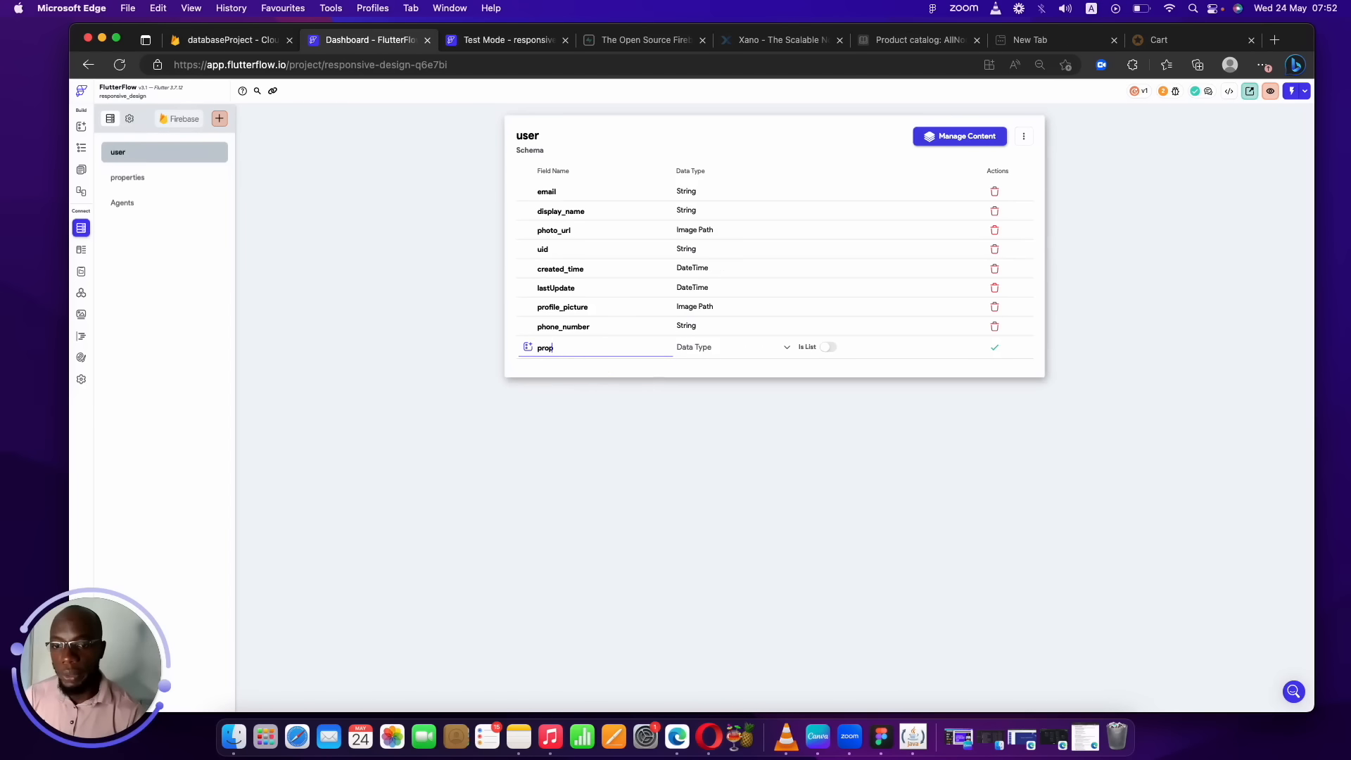
type("erties")
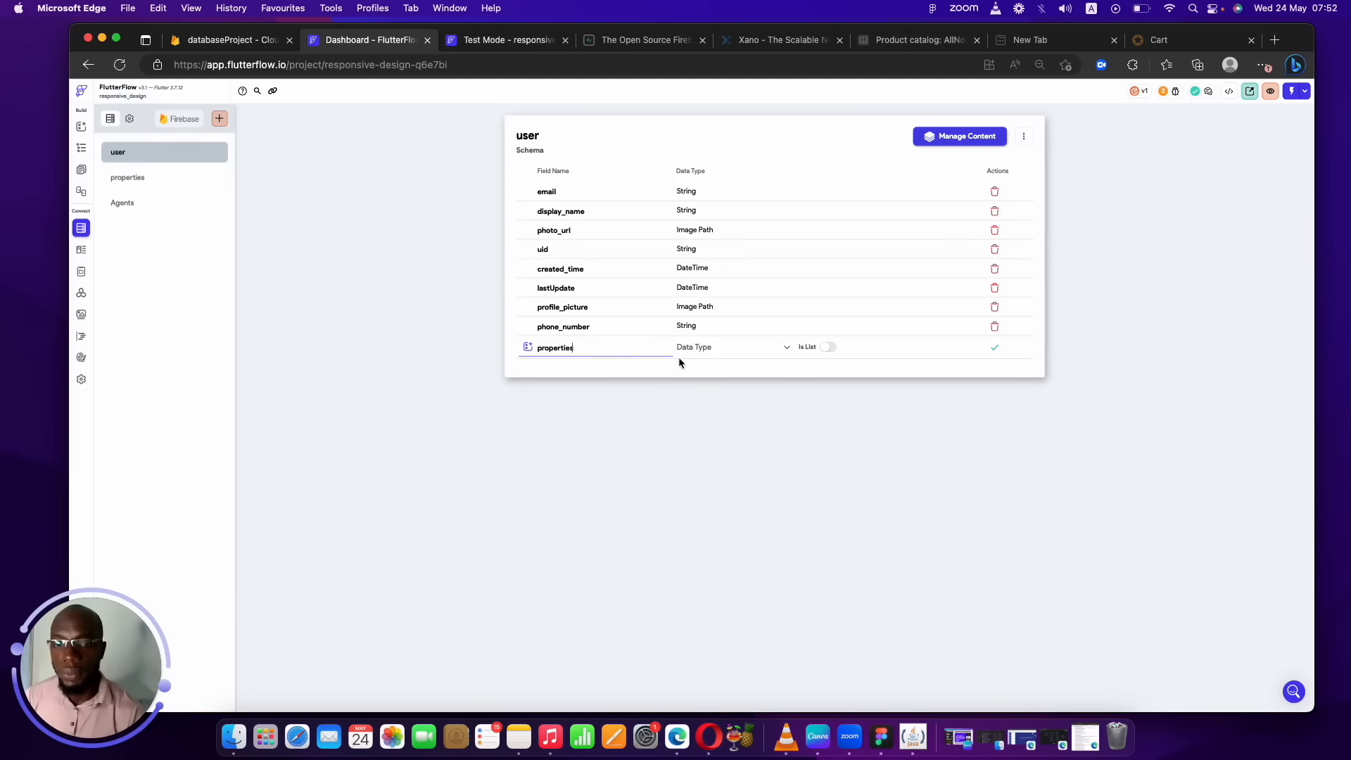
left_click(719, 347)
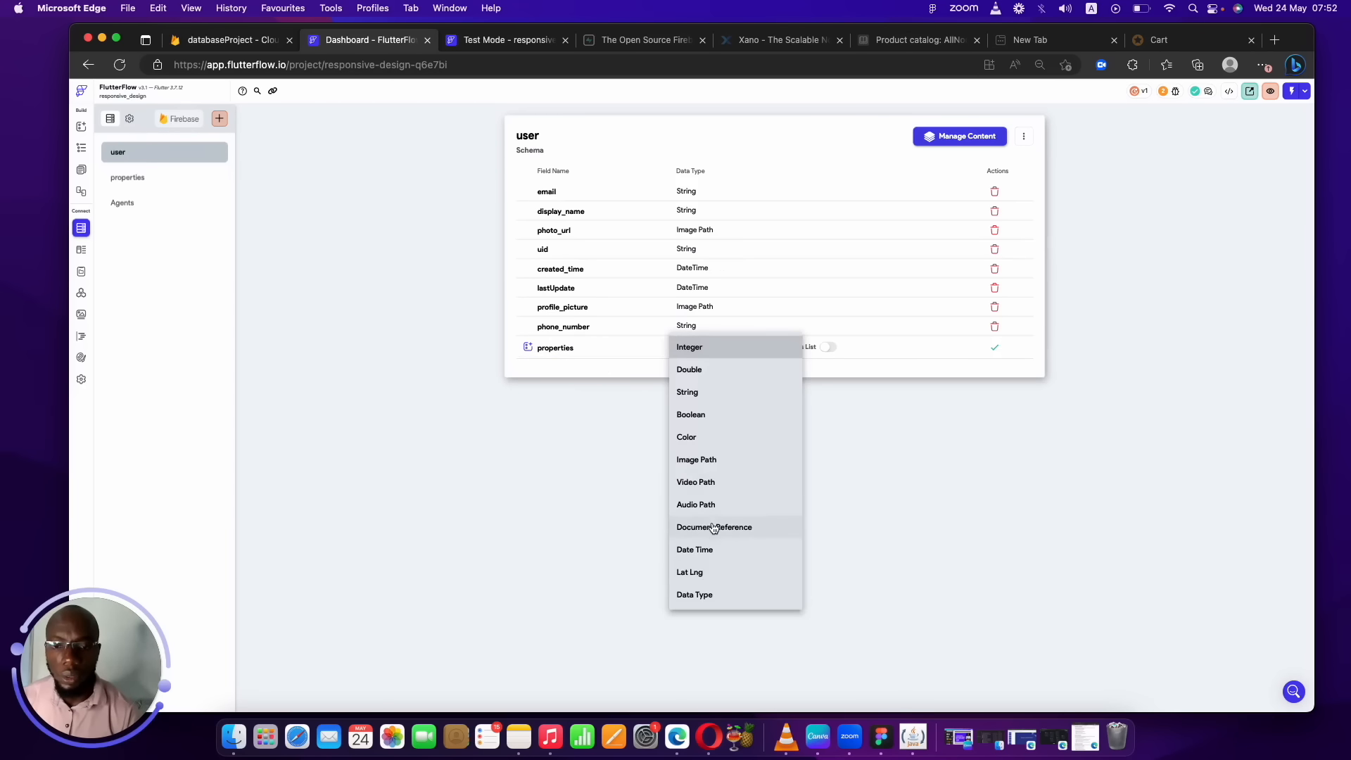
left_click(696, 529)
left_click(834, 350)
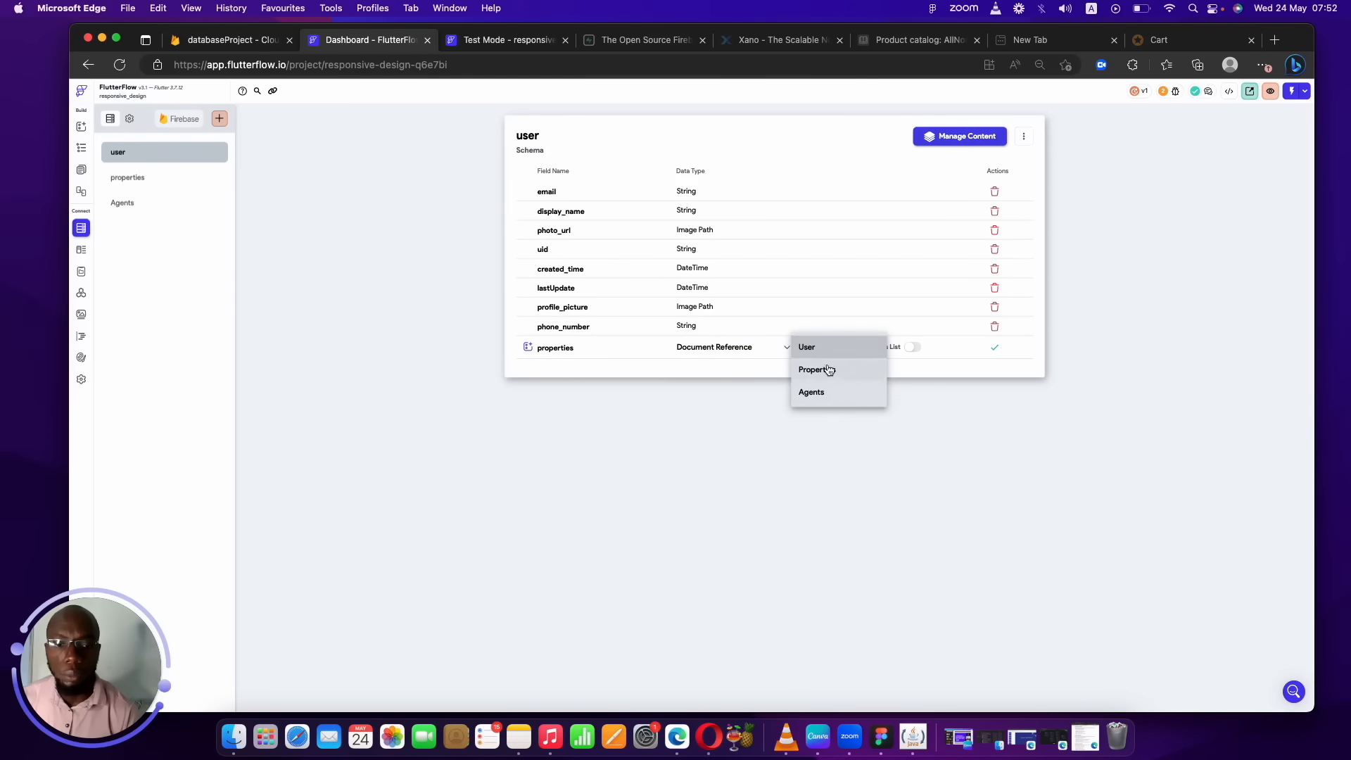
left_click(826, 368)
left_click(914, 348)
left_click(994, 347)
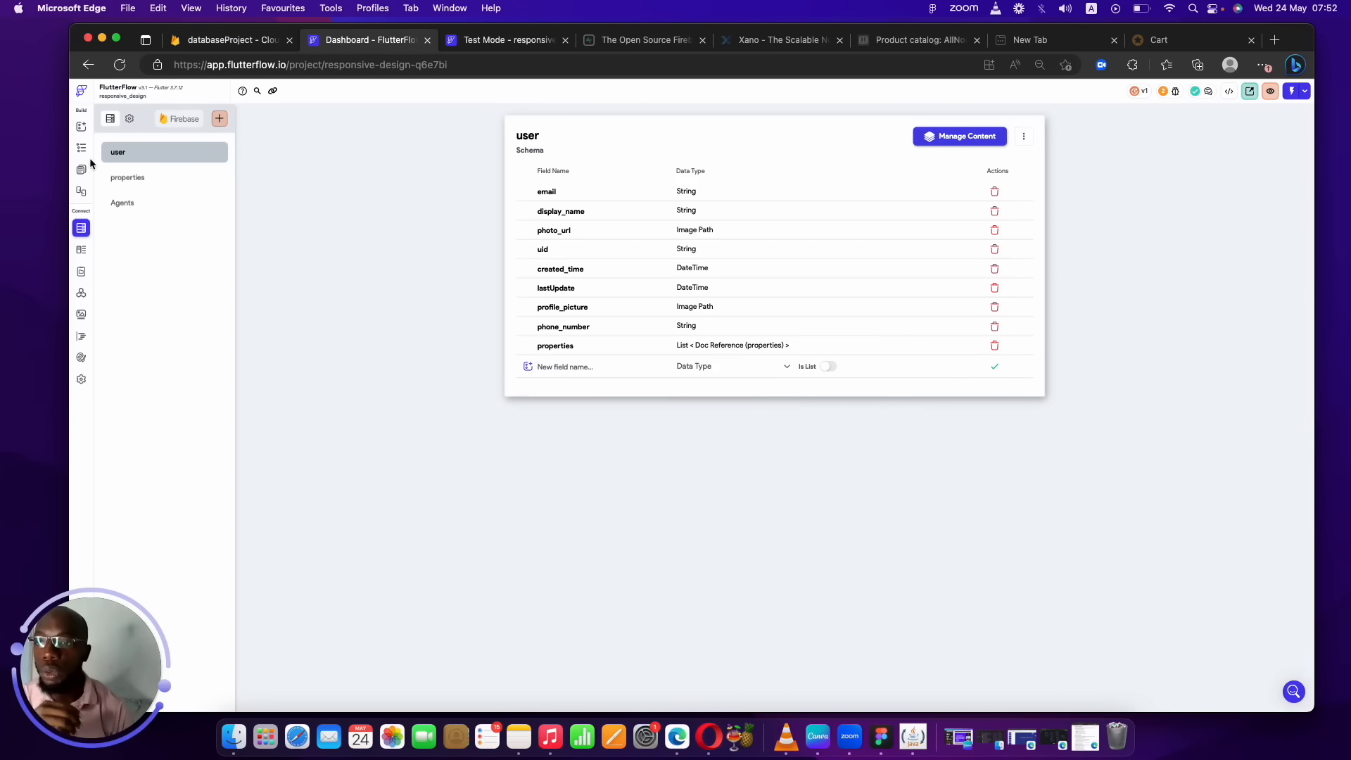
left_click(157, 182)
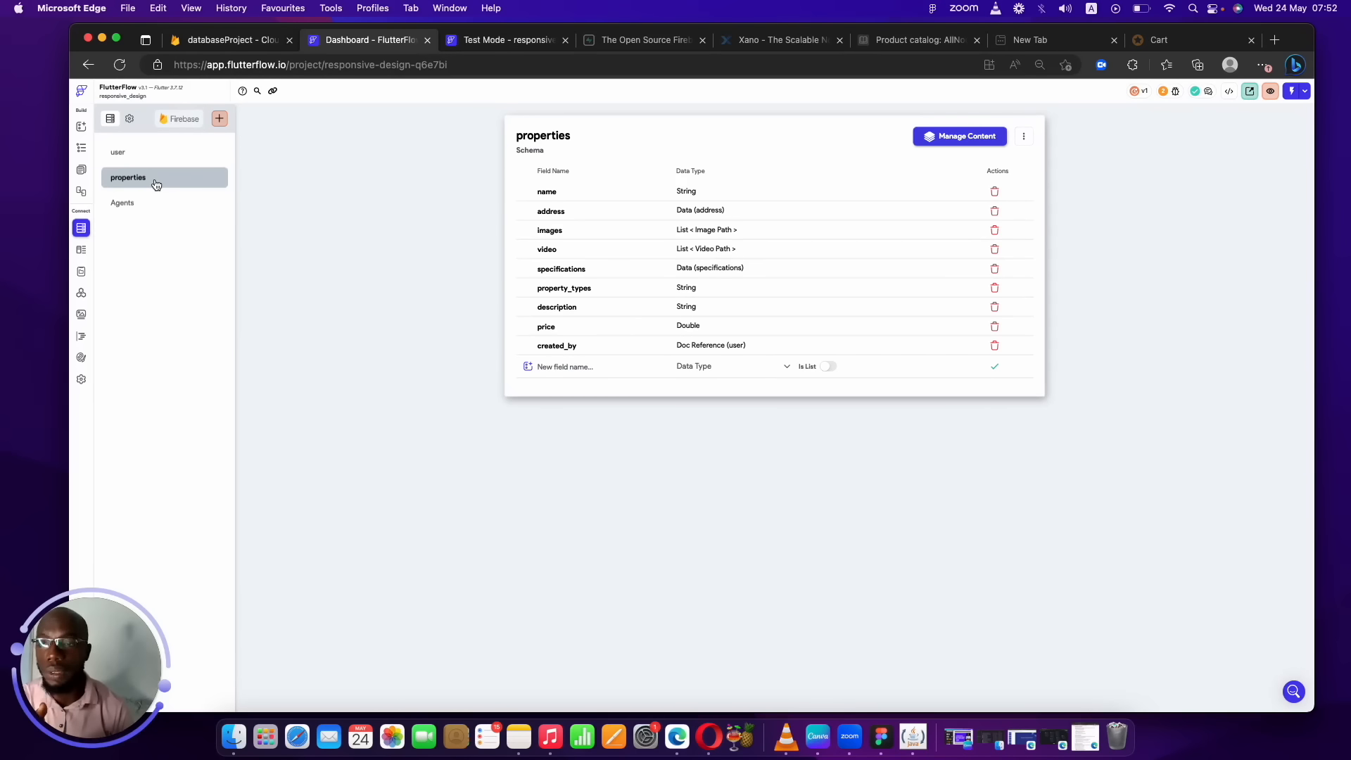
left_click(140, 151)
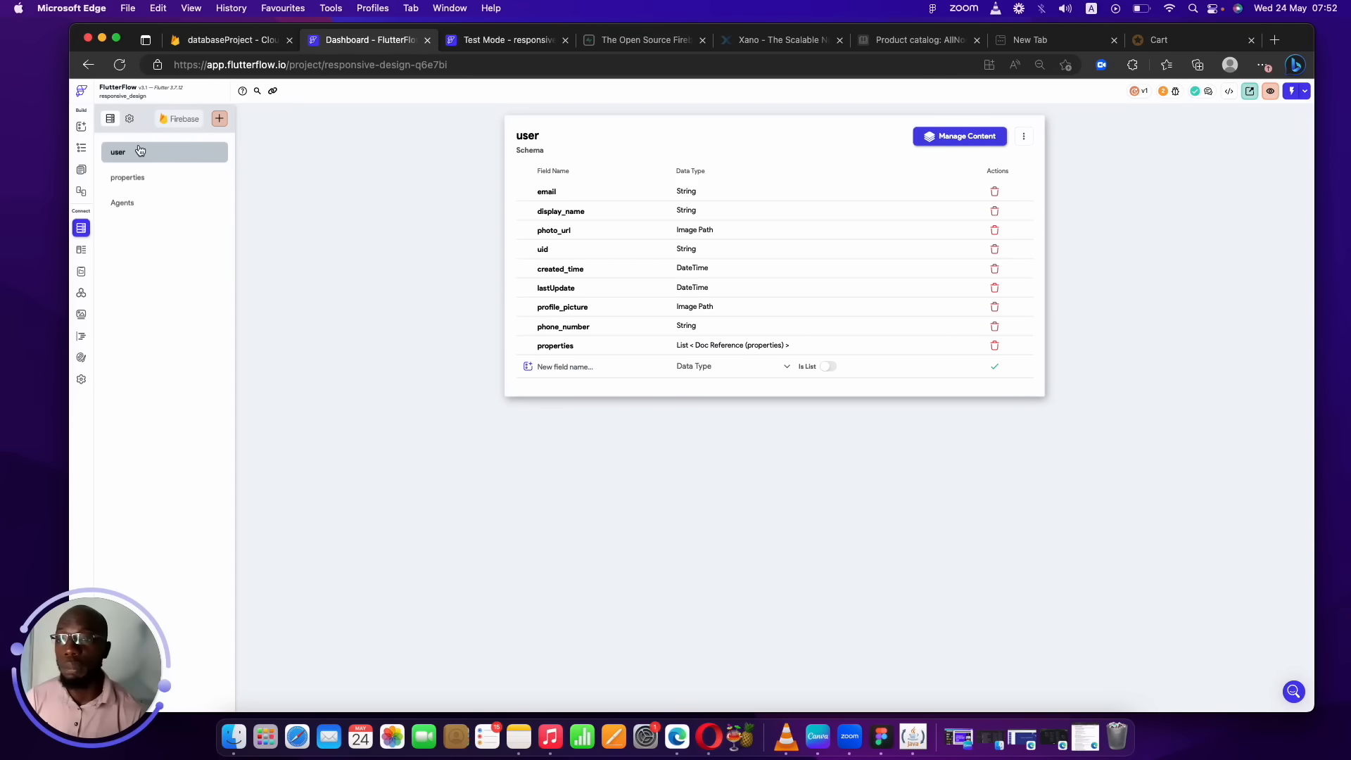
Add subscription_status to the user collection as a String field.
left_click(583, 360)
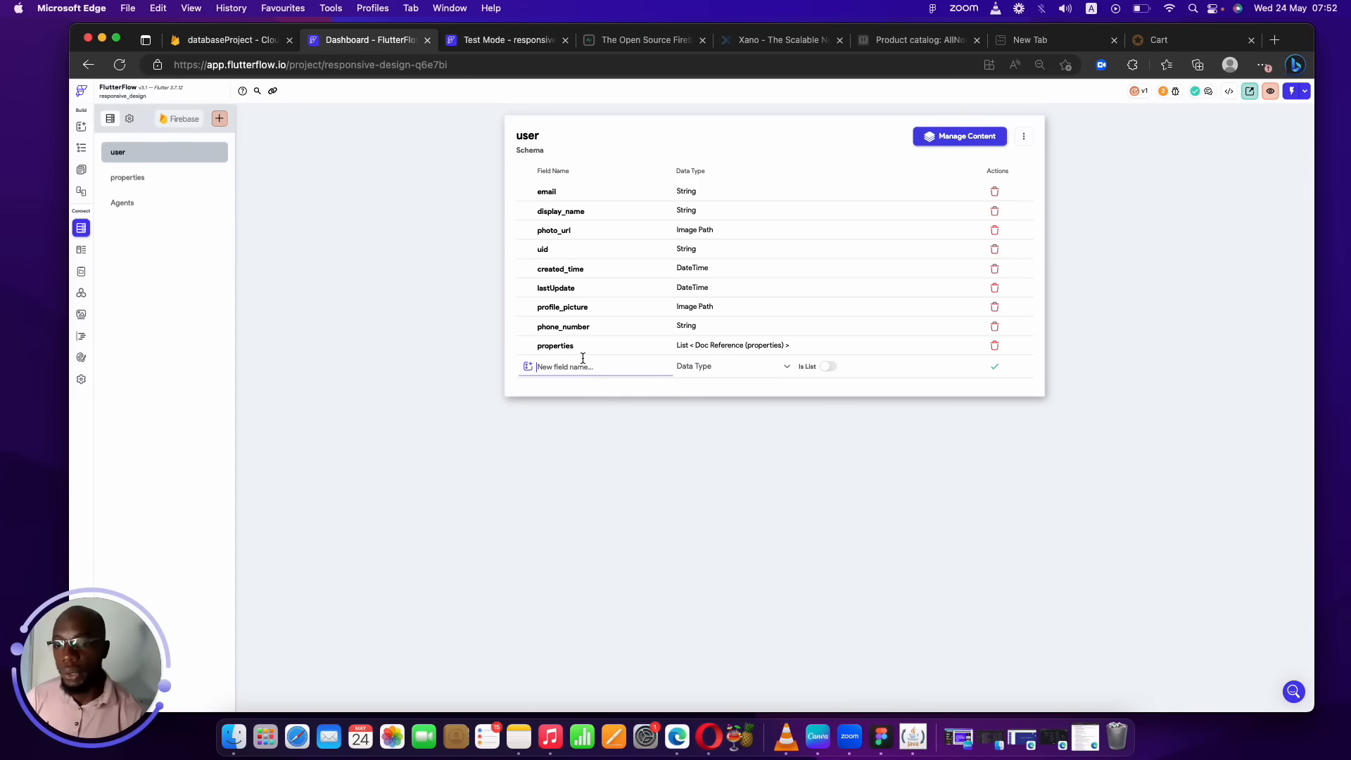
type("pay")
key("BackSpace")
key("BackSpace")
type("is")
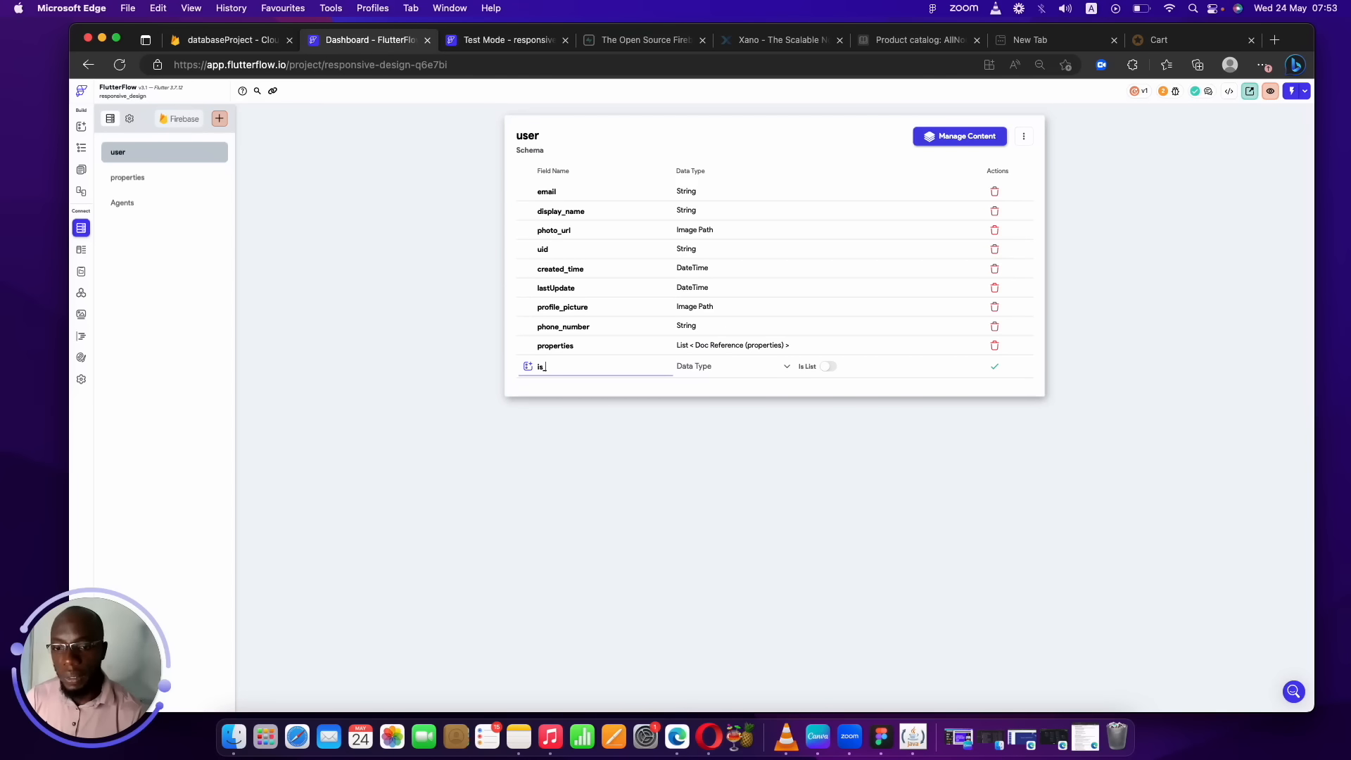
key("BackSpace")
key("BackSpace")
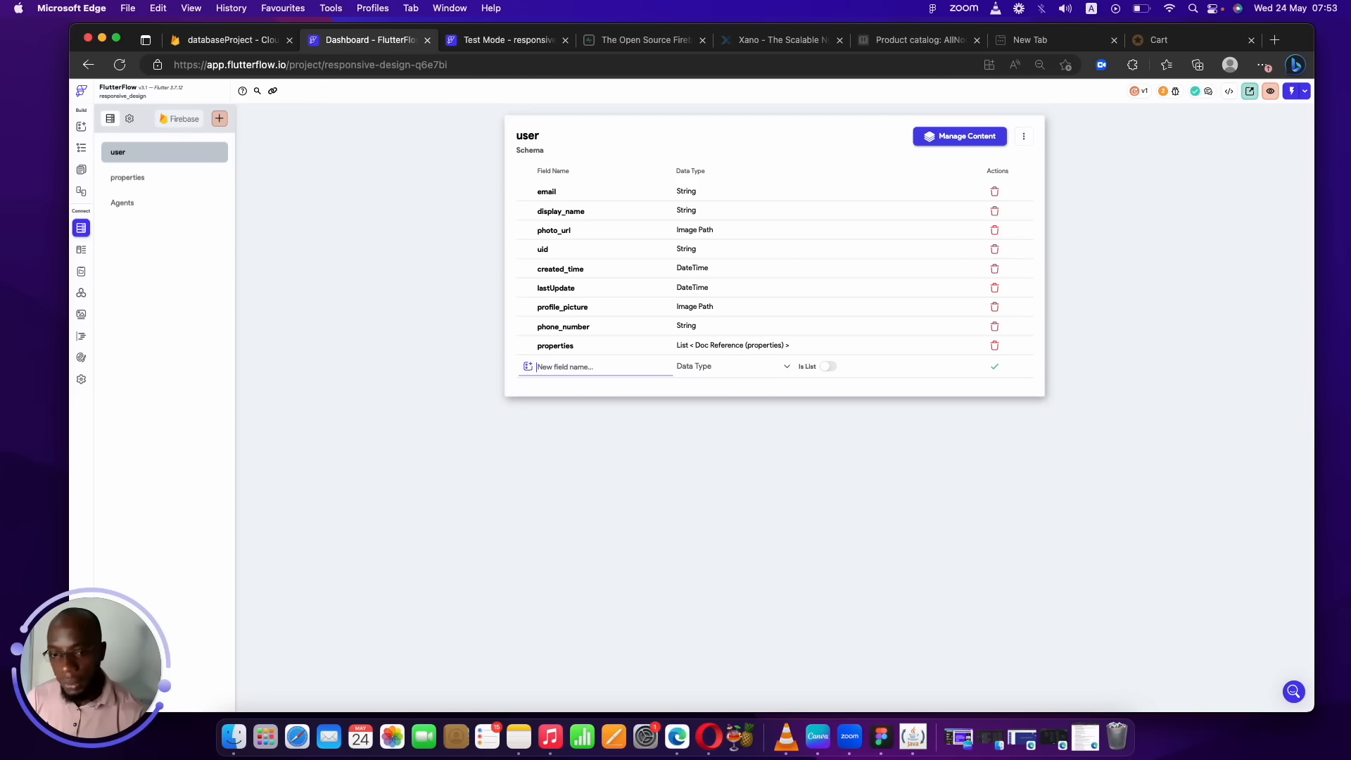
type("subs")
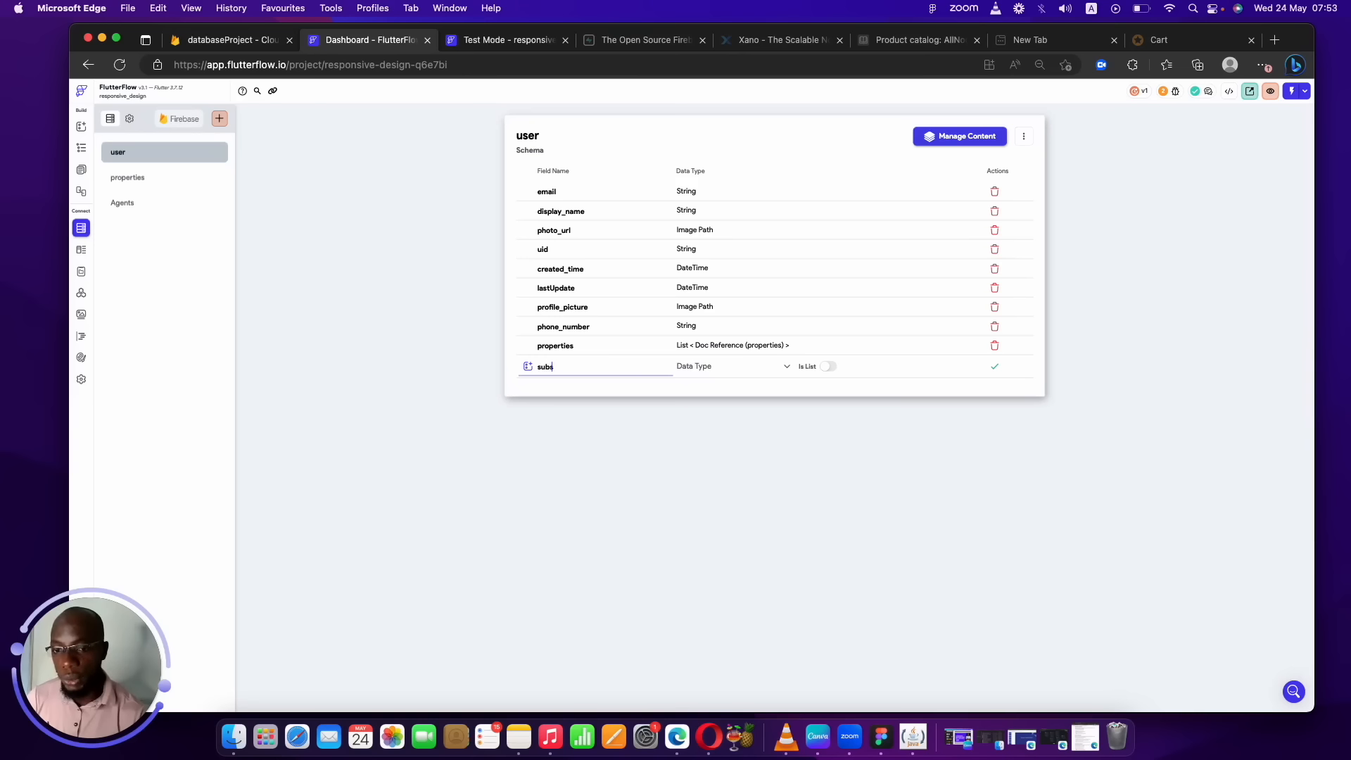
type("cription_status")
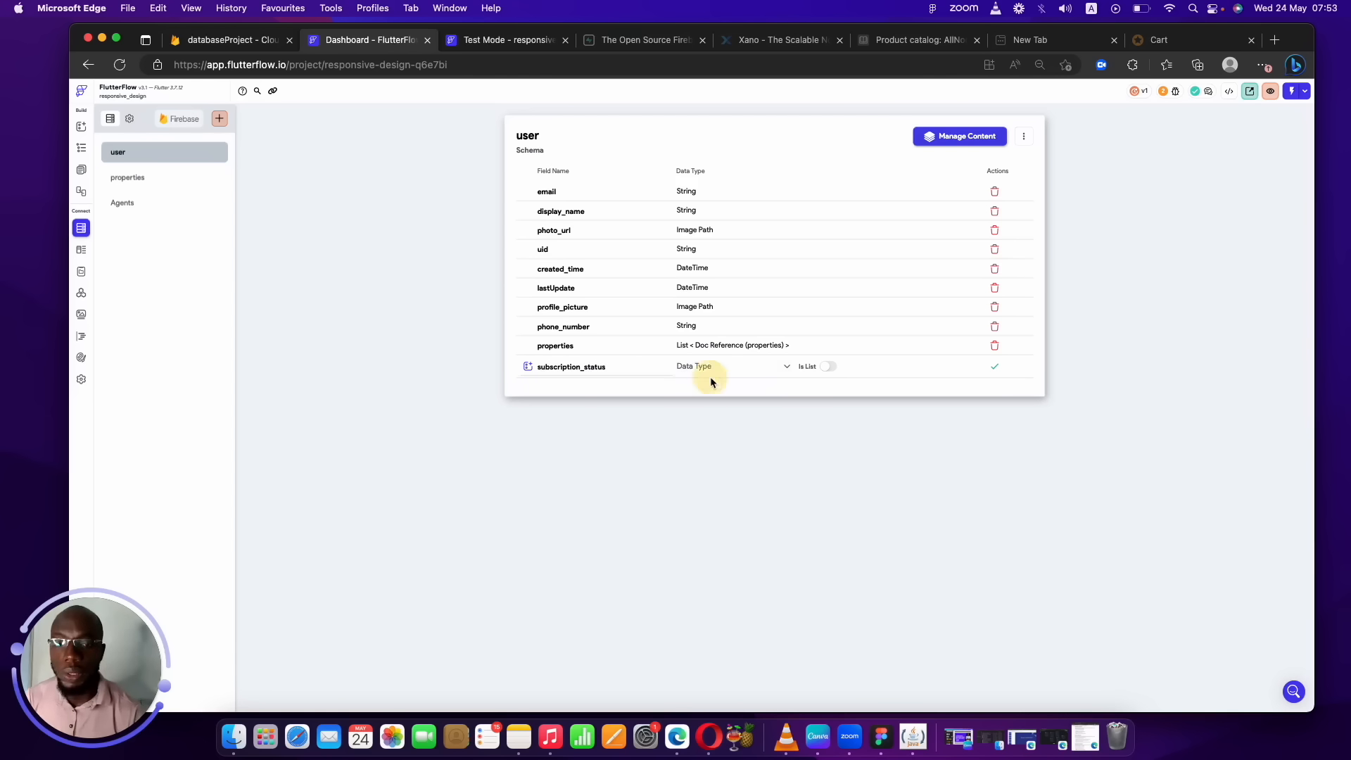
left_click(708, 367)
left_click(711, 412)
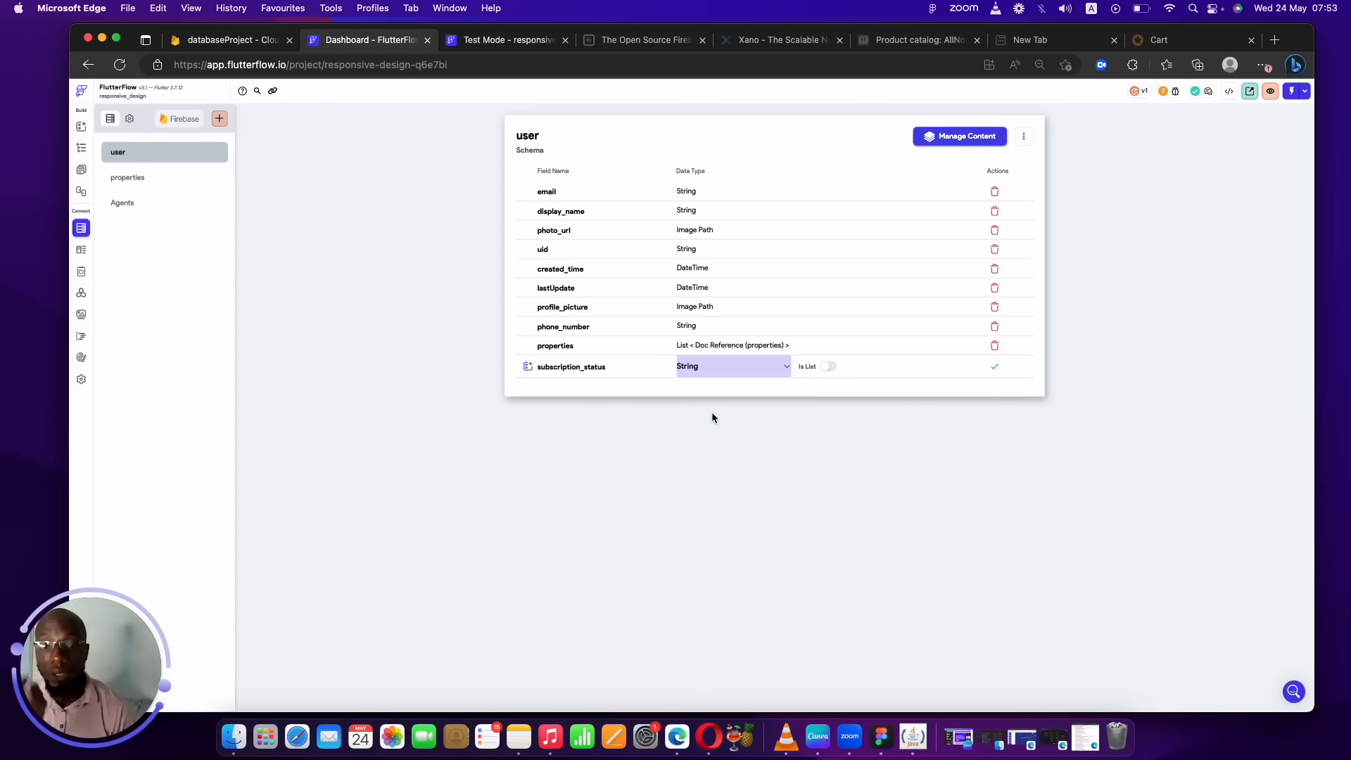
left_click(999, 373)
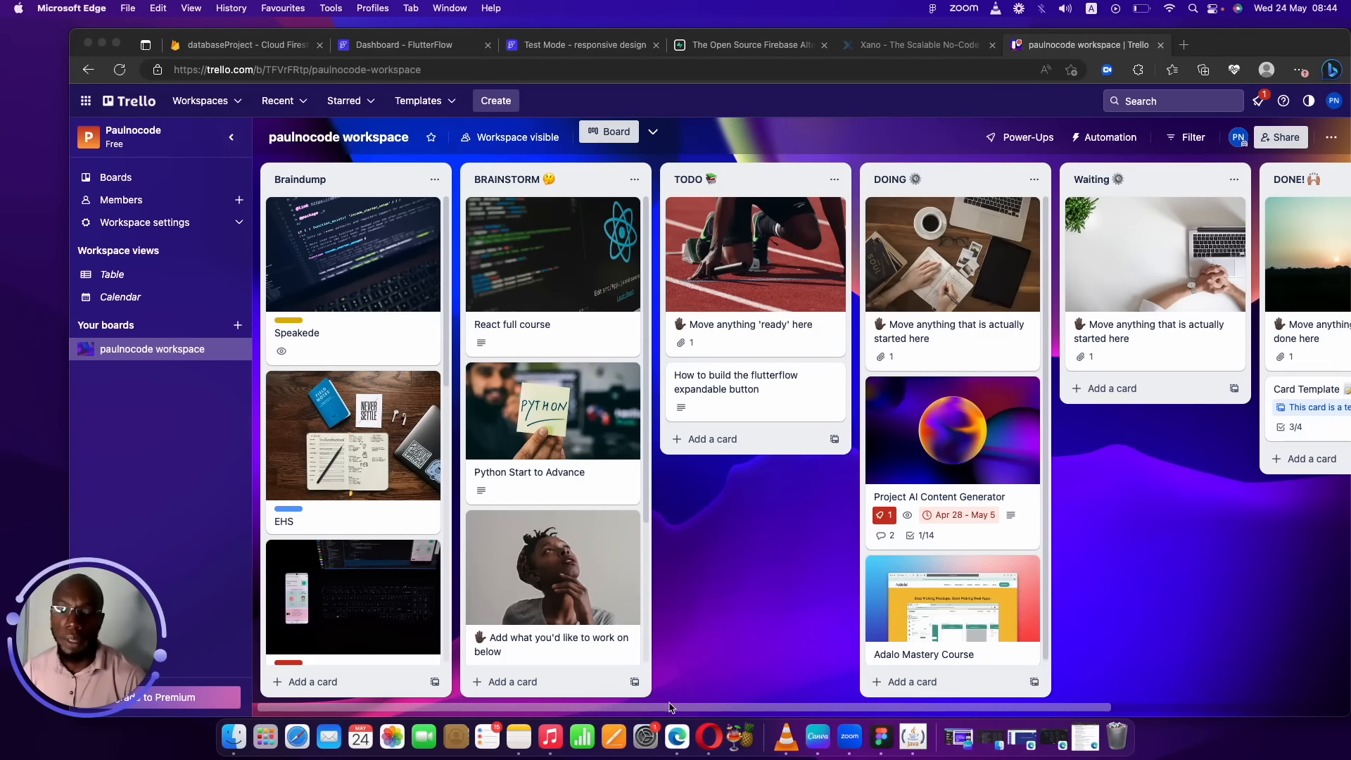
left_click_drag(786, 709, 1163, 716)
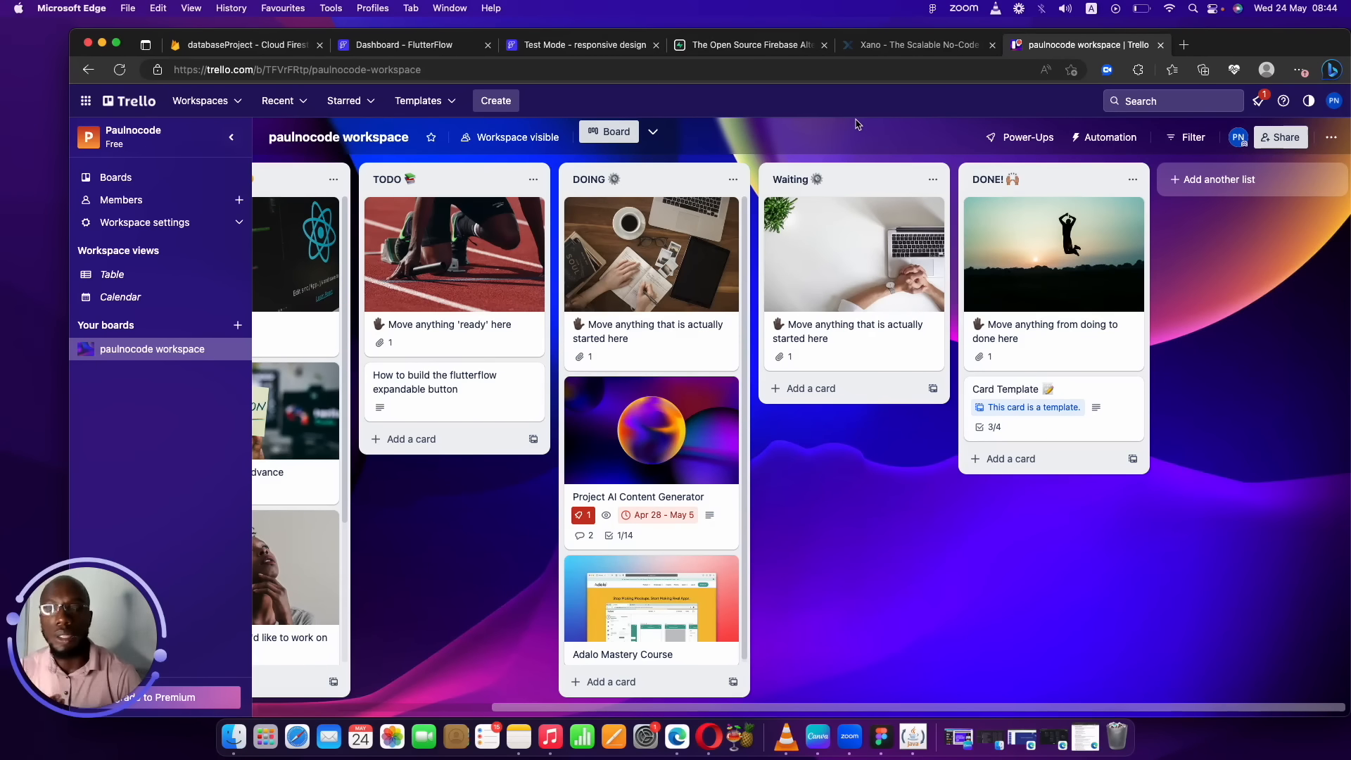
left_click(1332, 100)
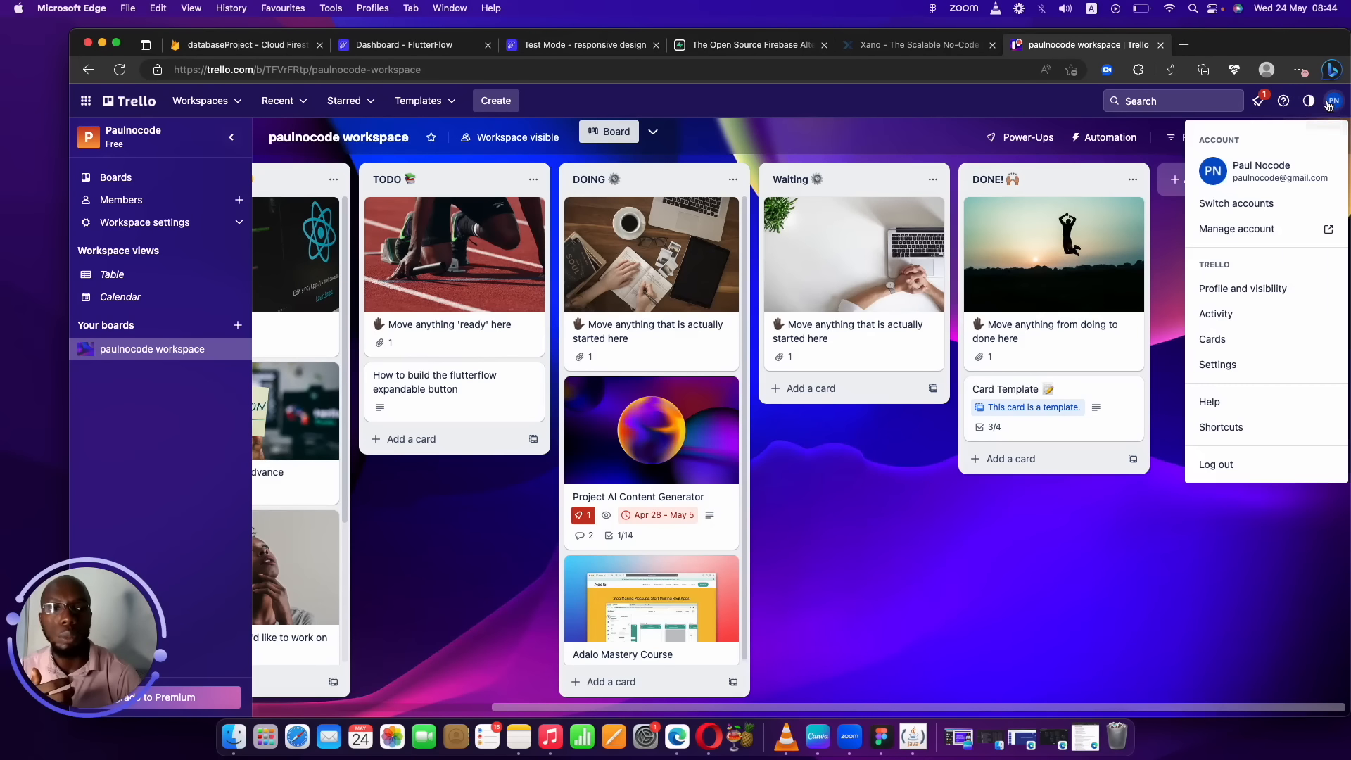
left_click(1231, 371)
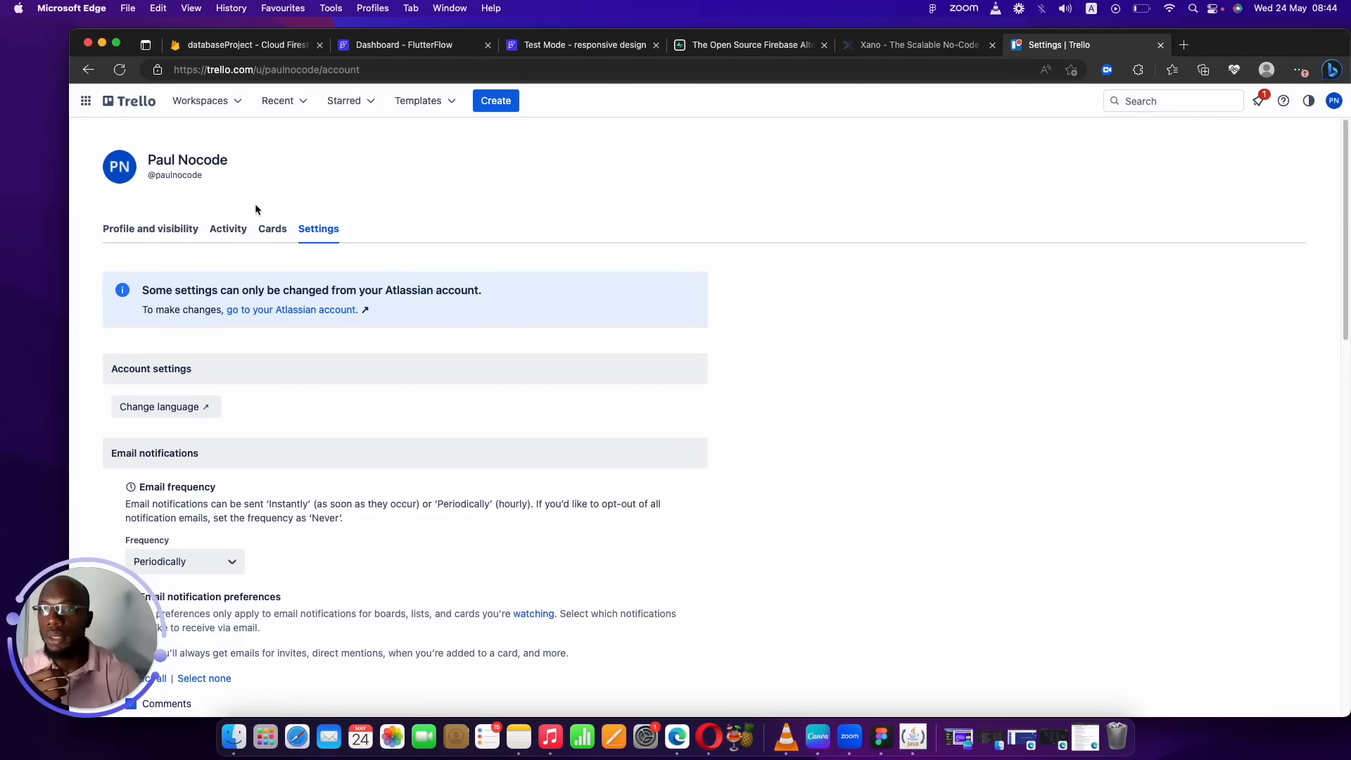
left_click(262, 234)
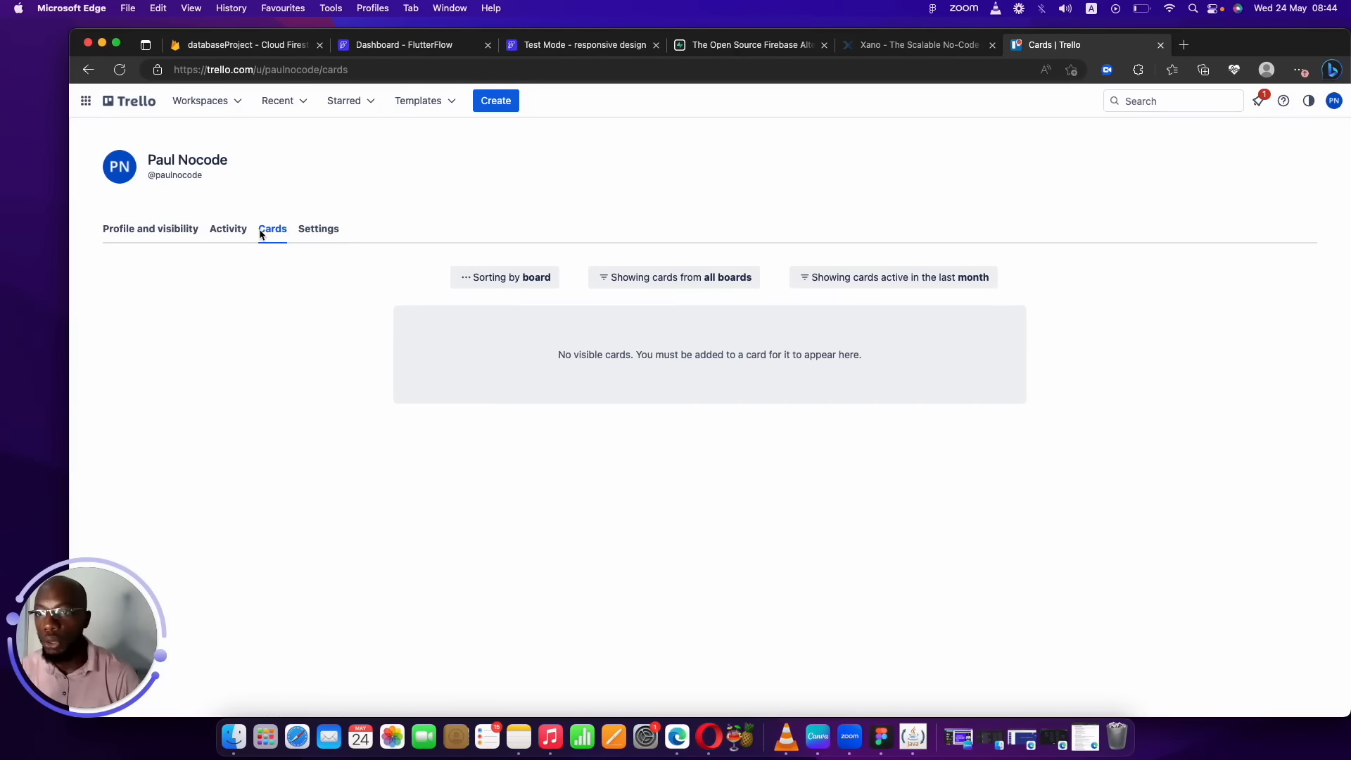
left_click(141, 105)
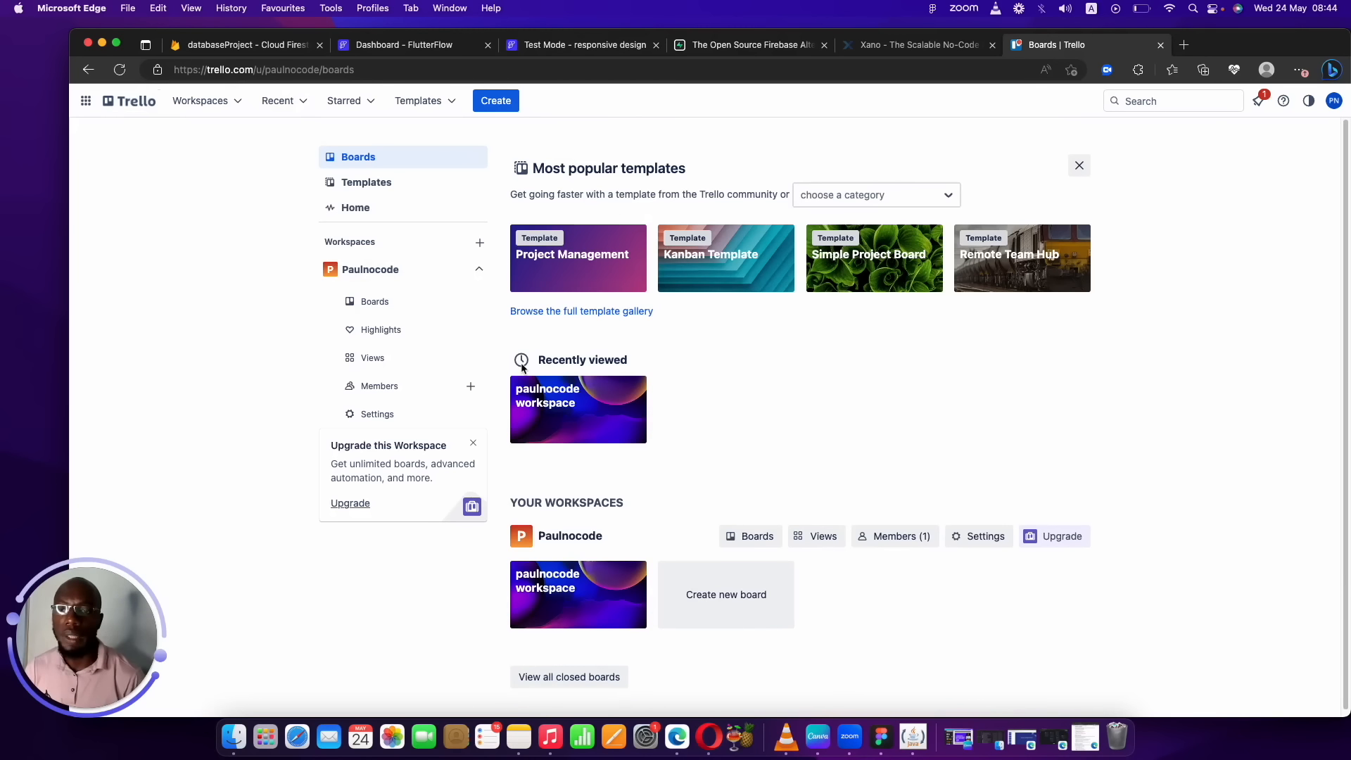
left_click(361, 392)
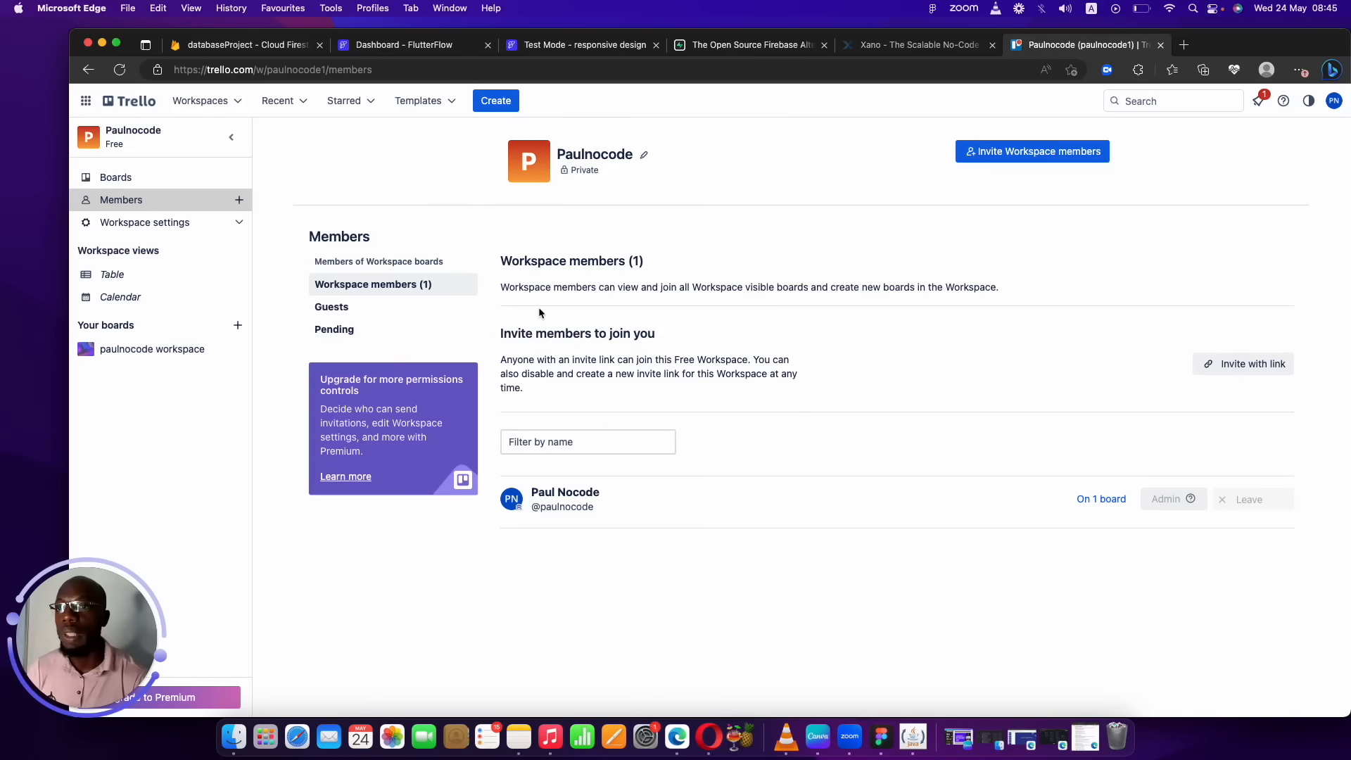
left_click(431, 51)
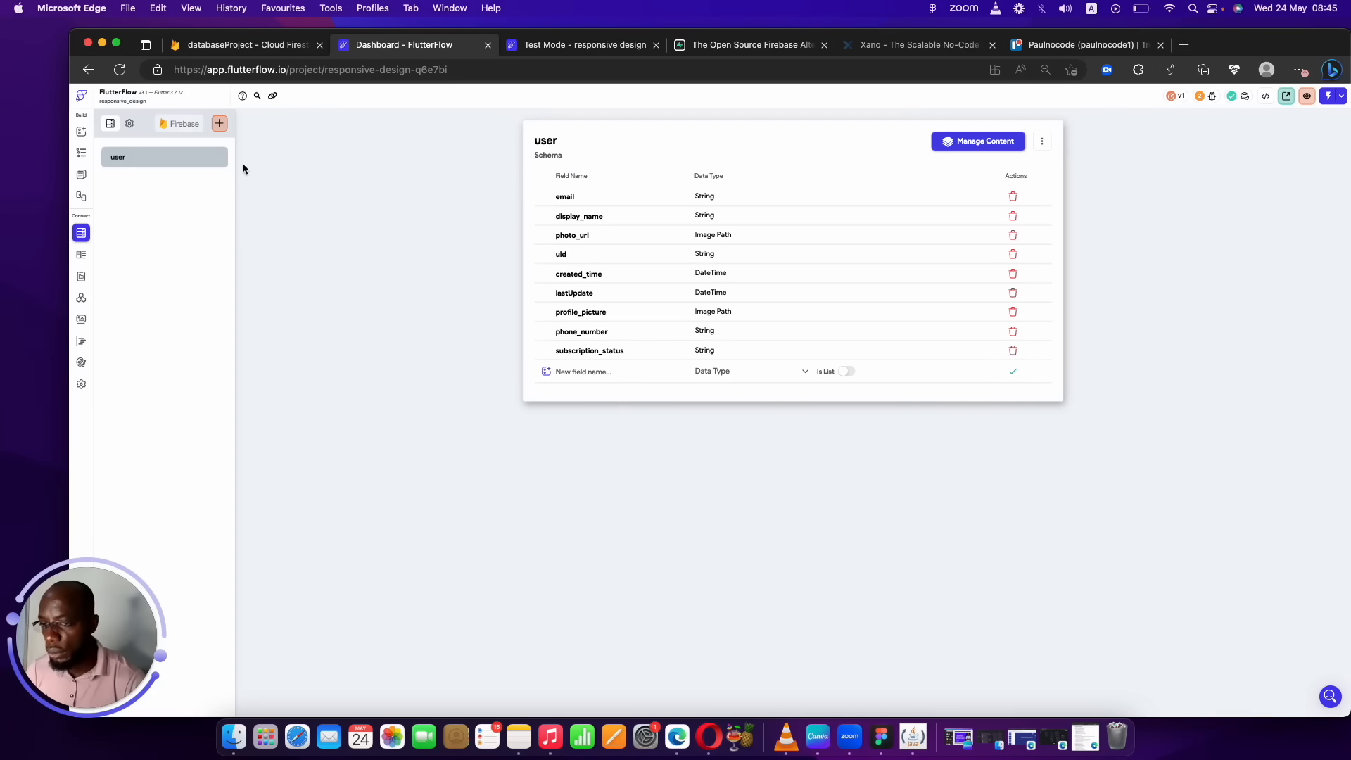
Create a new Firestore collection named 'boards'.
left_click(225, 126)
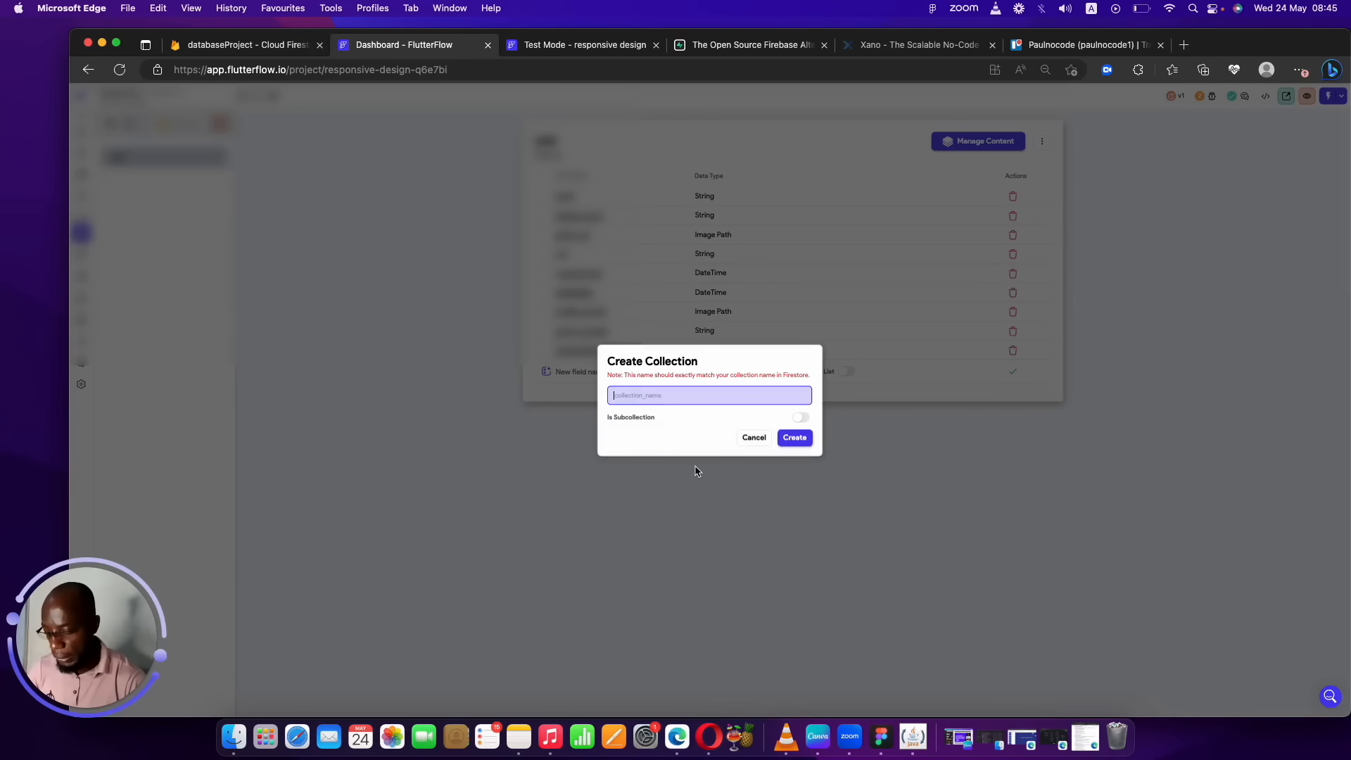
type("boards")
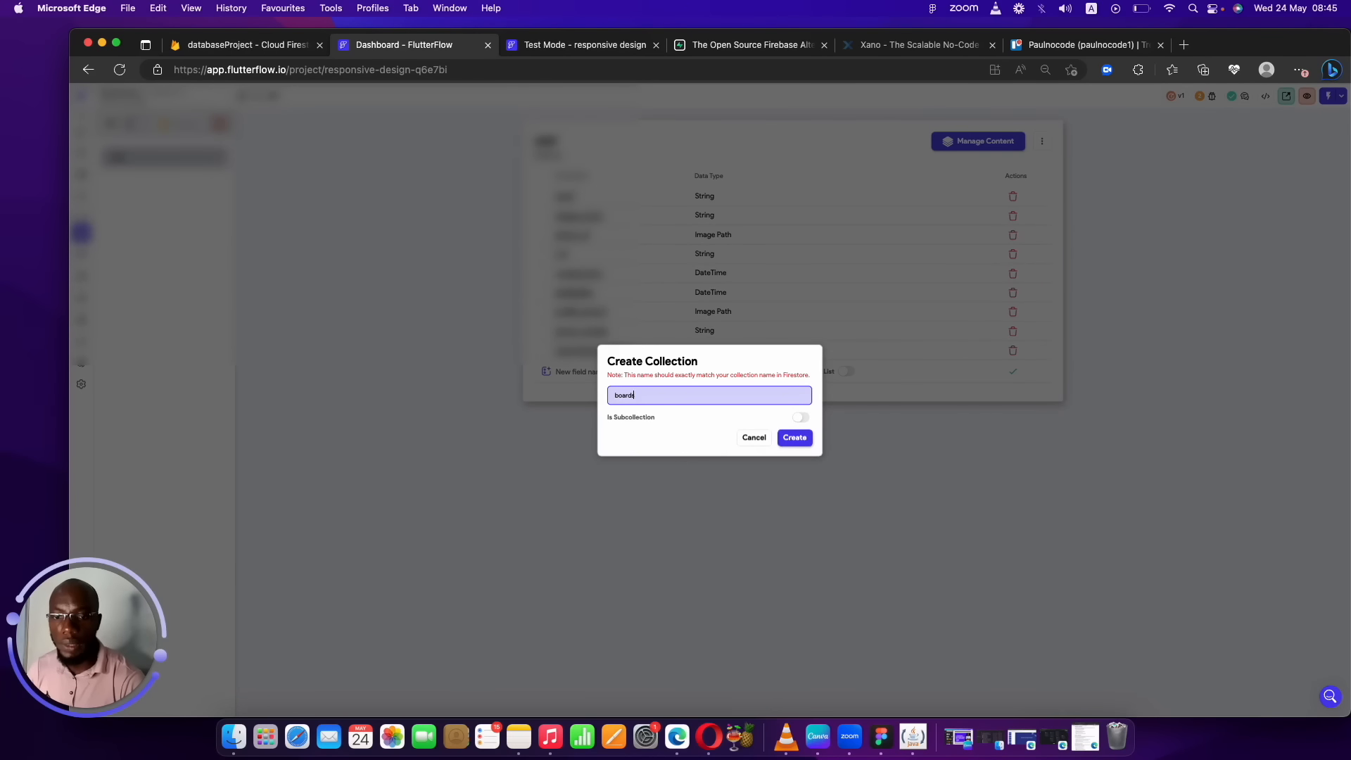
left_click(796, 441)
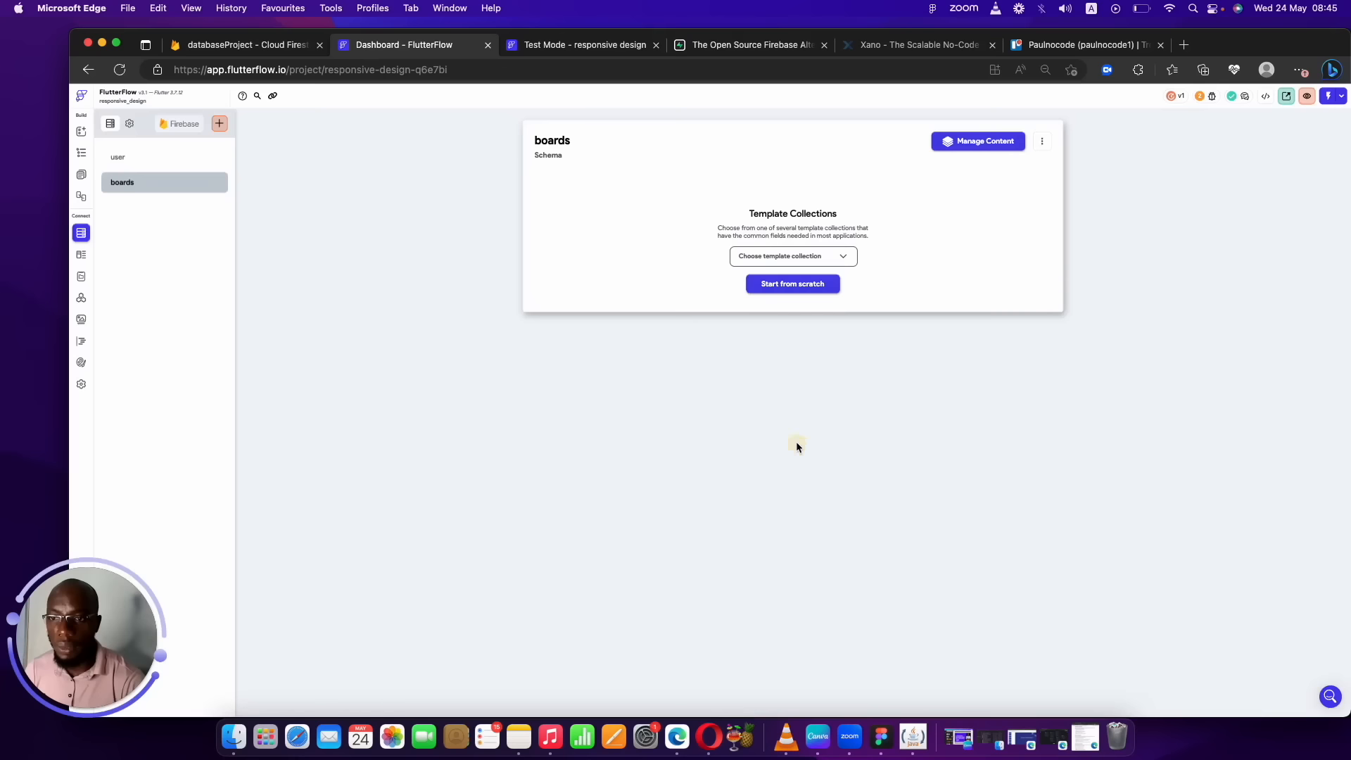
Start the boards schema from scratch with String fields id and name.
left_click(793, 284)
left_click(646, 192)
type("id")
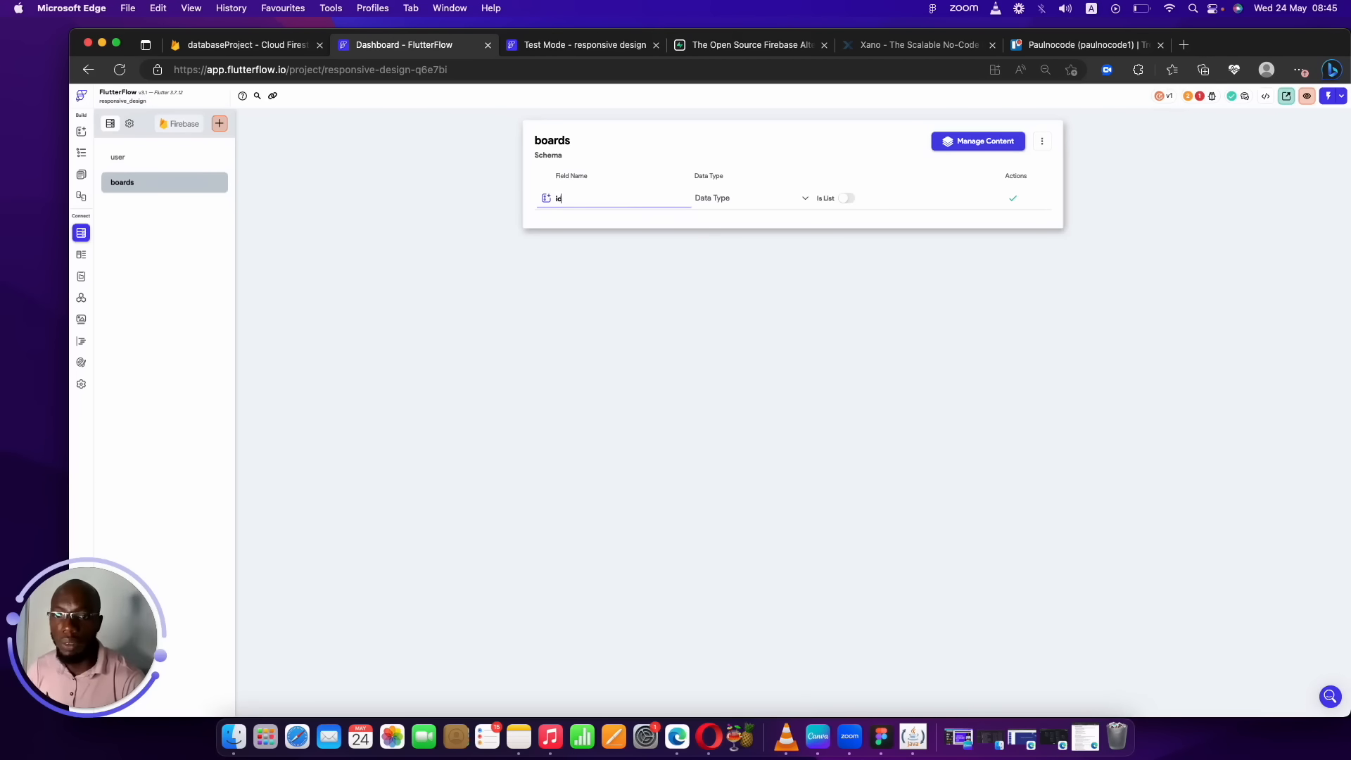
left_click(737, 198)
left_click(730, 241)
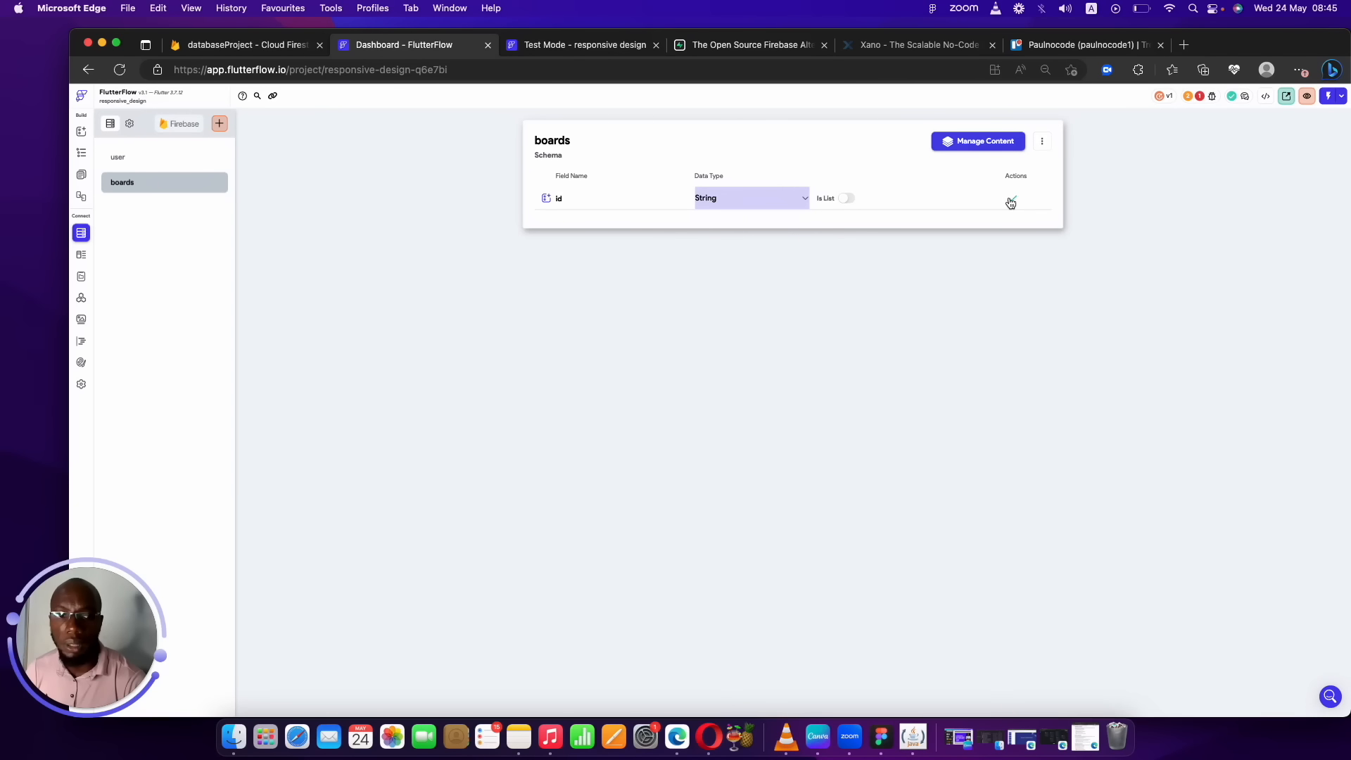
left_click(1012, 197)
left_click(614, 218)
type("name")
left_click(767, 216)
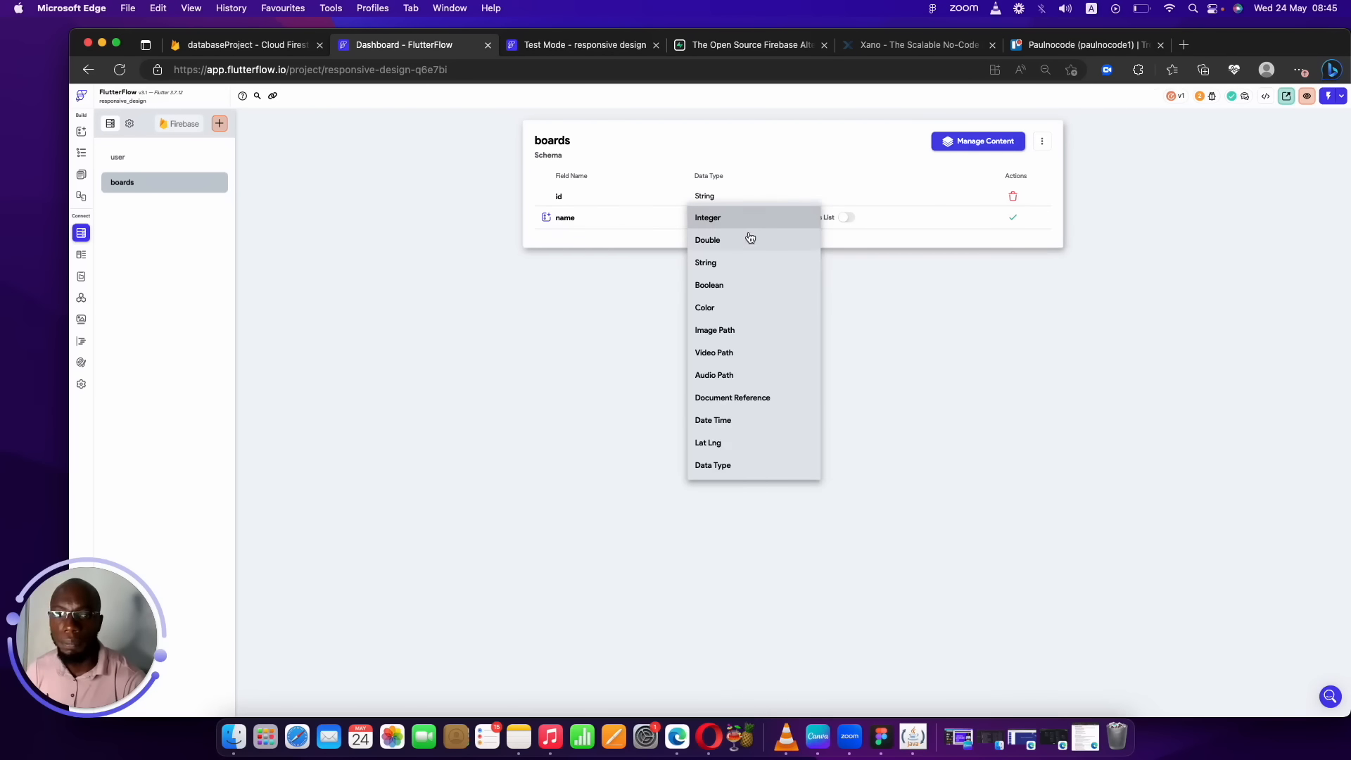
left_click(739, 261)
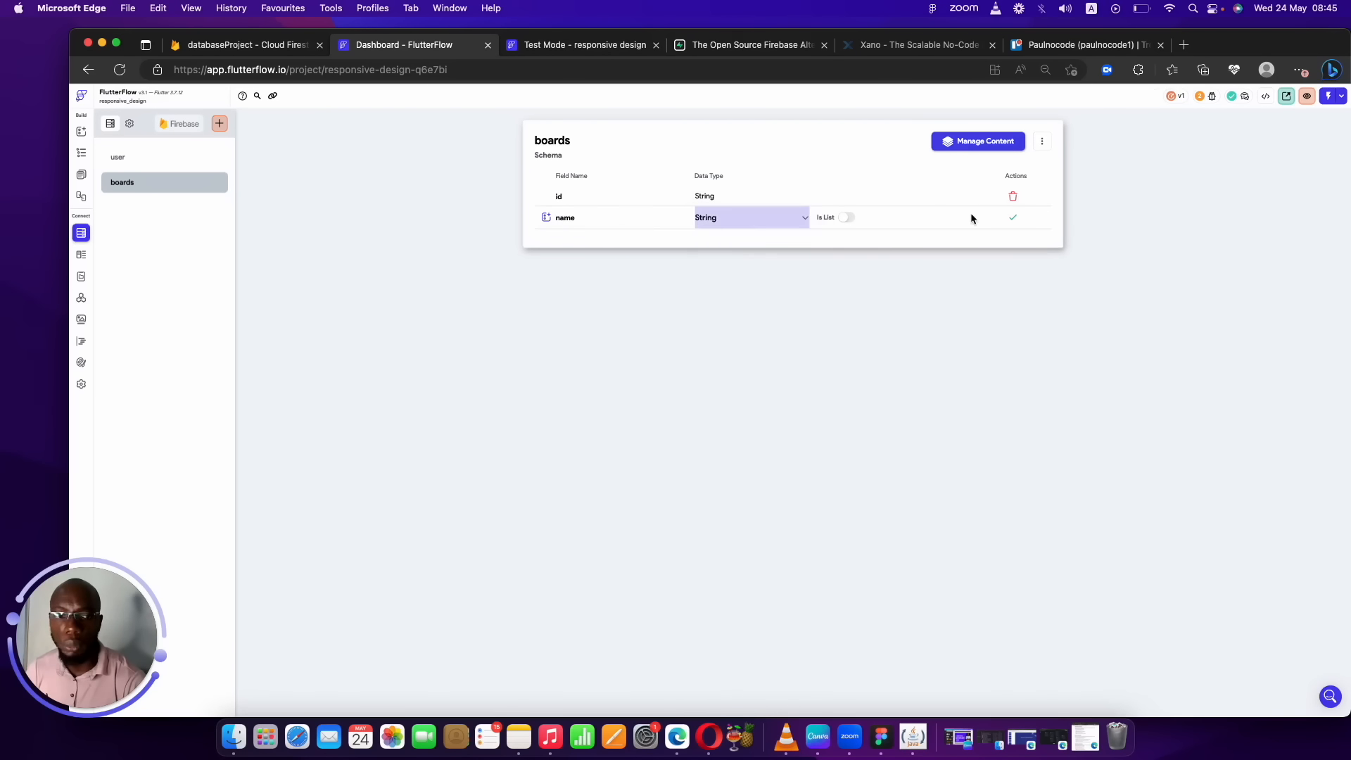
left_click(1013, 218)
Add a String description field to boards.
left_click(680, 241)
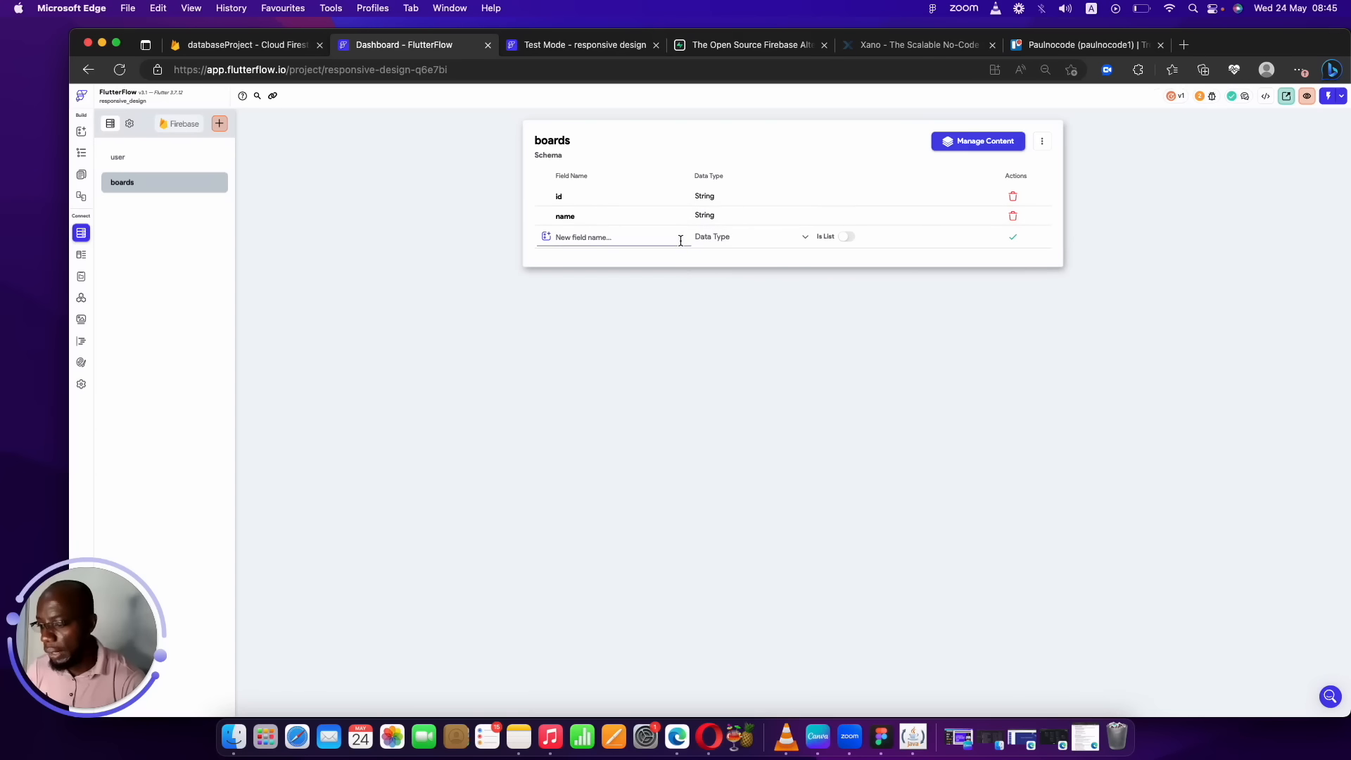
type("description")
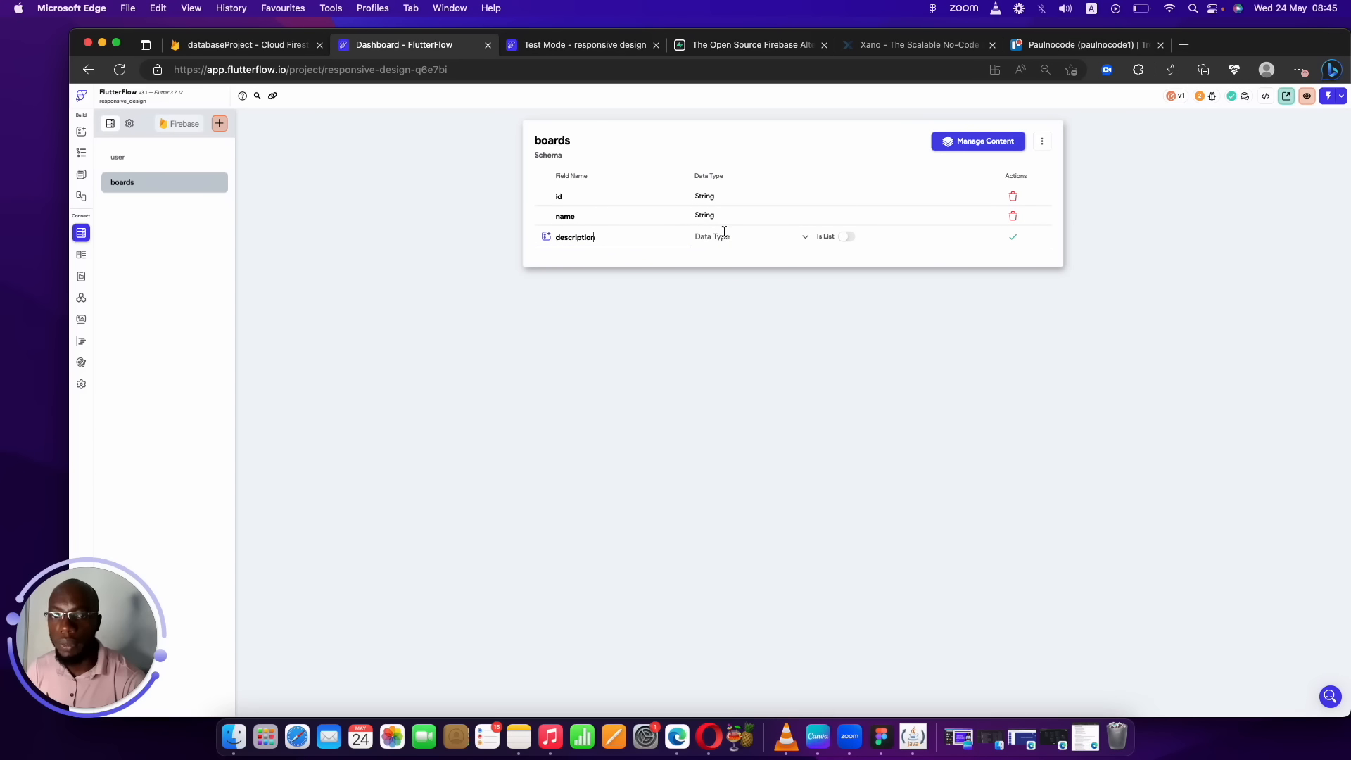
left_click(729, 235)
left_click(723, 281)
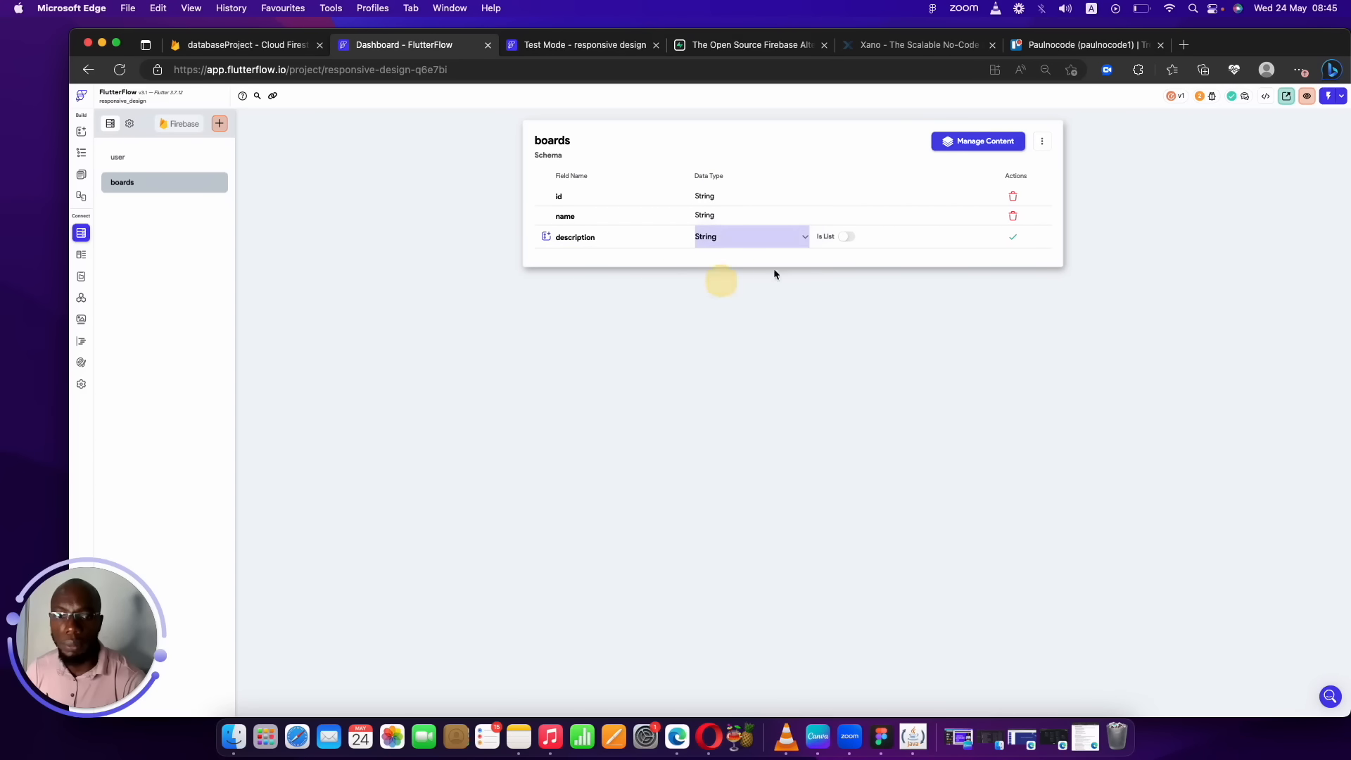
left_click(1014, 240)
Add created_at and updated_at to boards as Date Time fields.
left_click(630, 255)
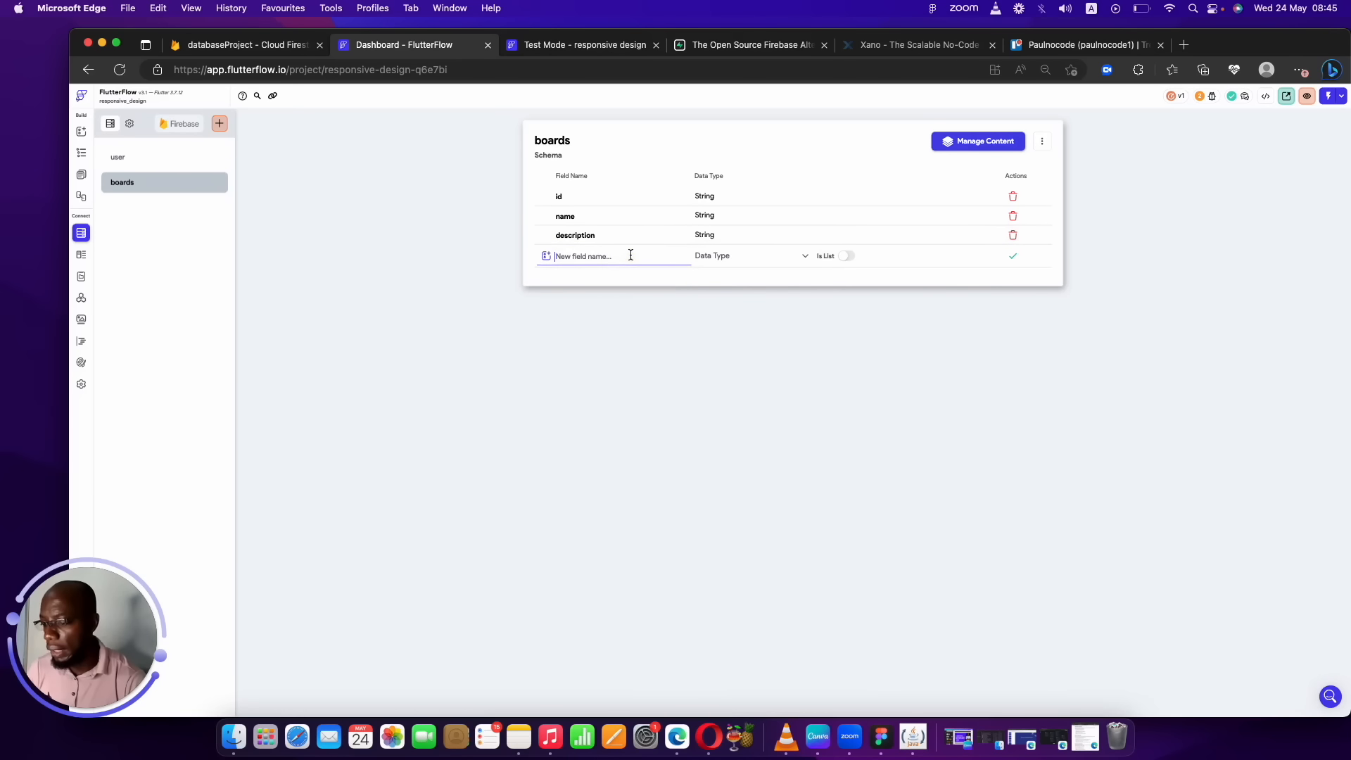
type("created_at")
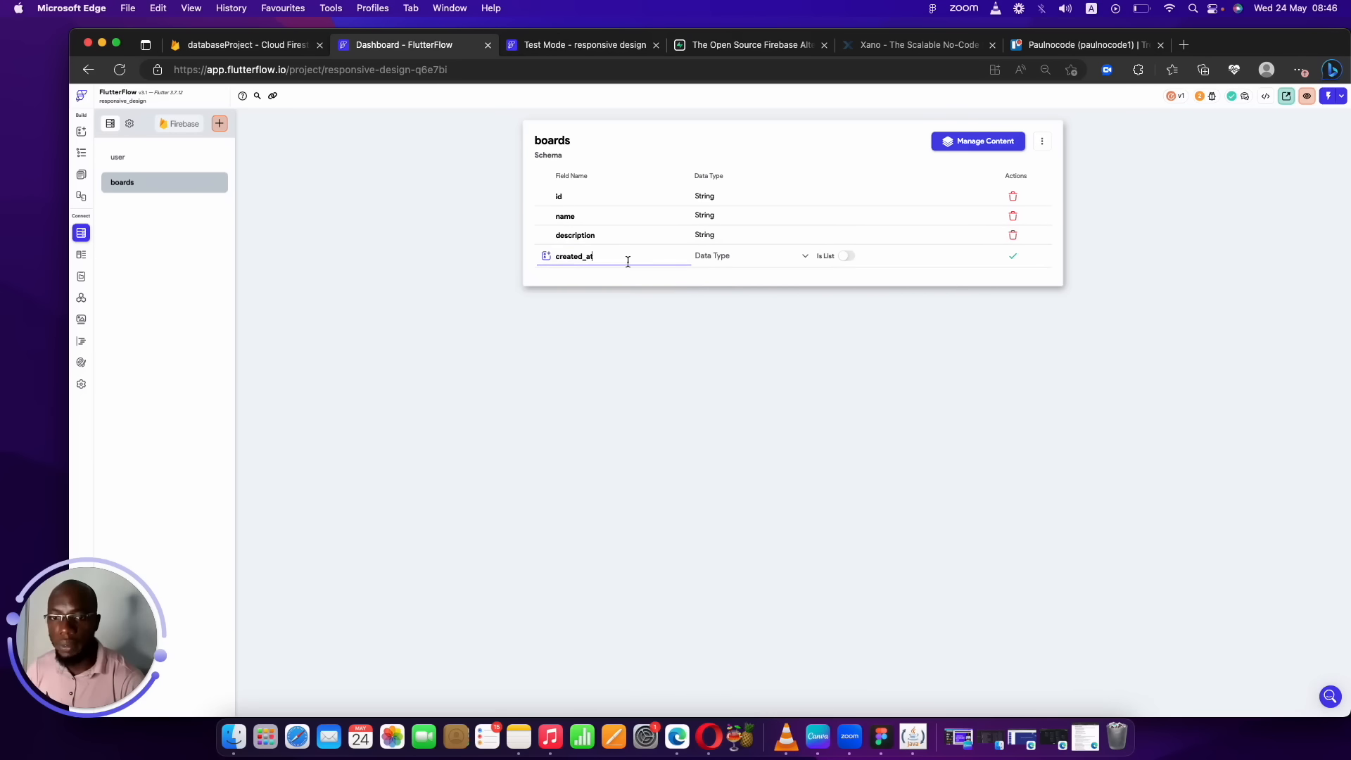
left_click(705, 260)
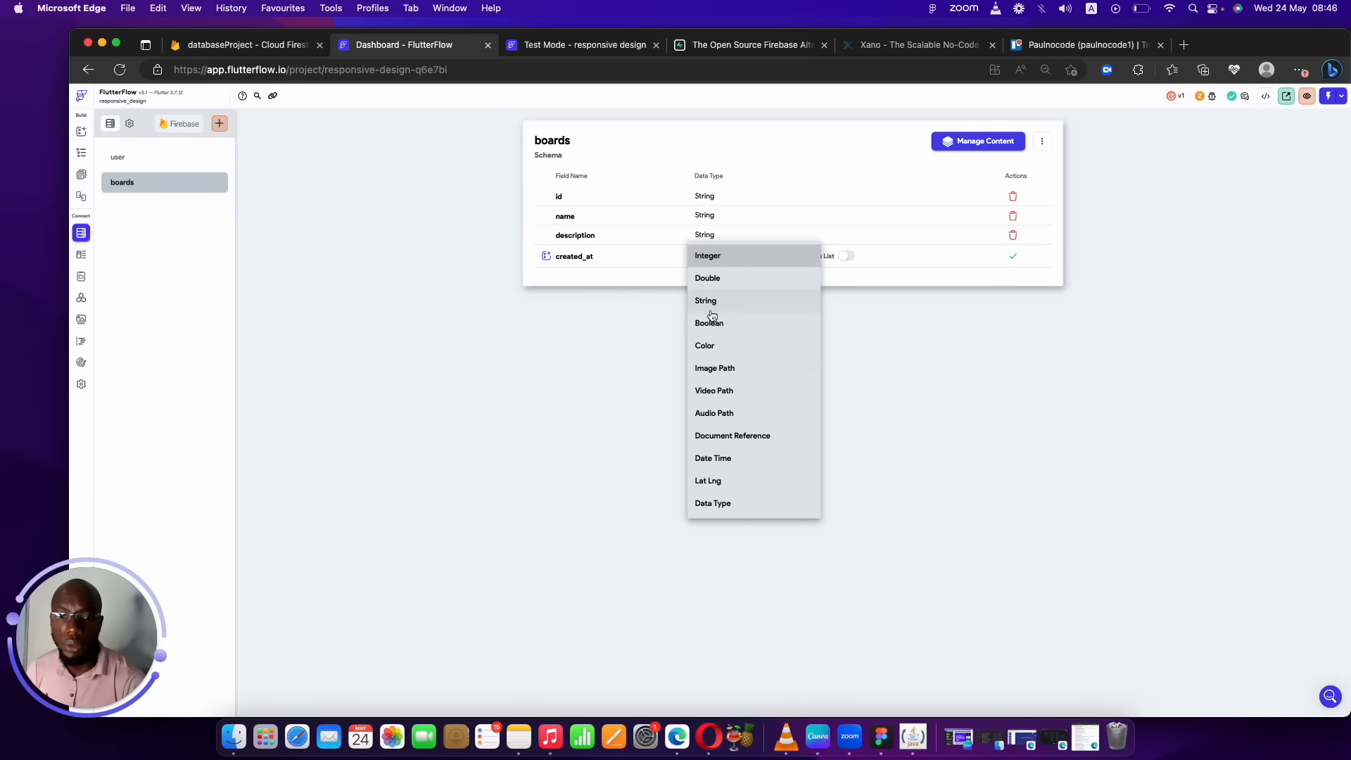
left_click(714, 458)
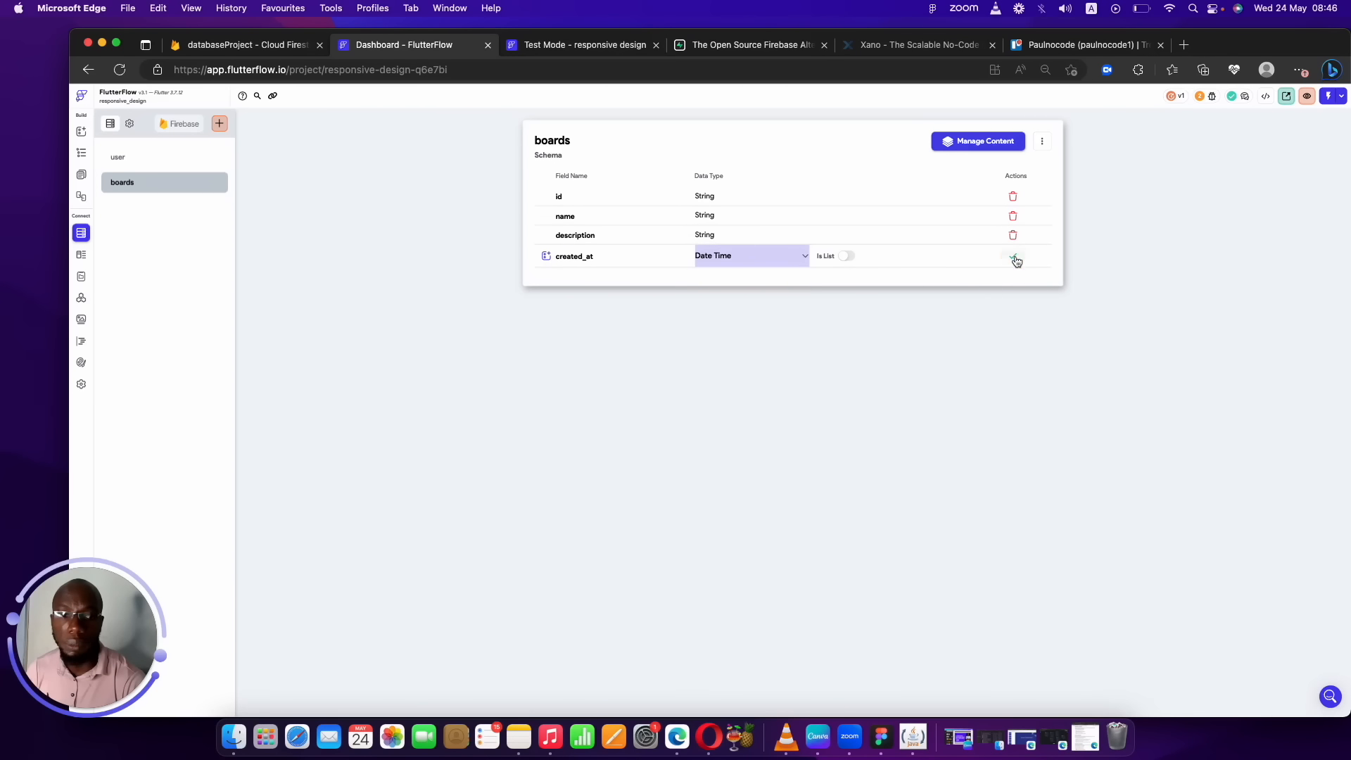
left_click(1013, 256)
left_click(605, 276)
type("upc")
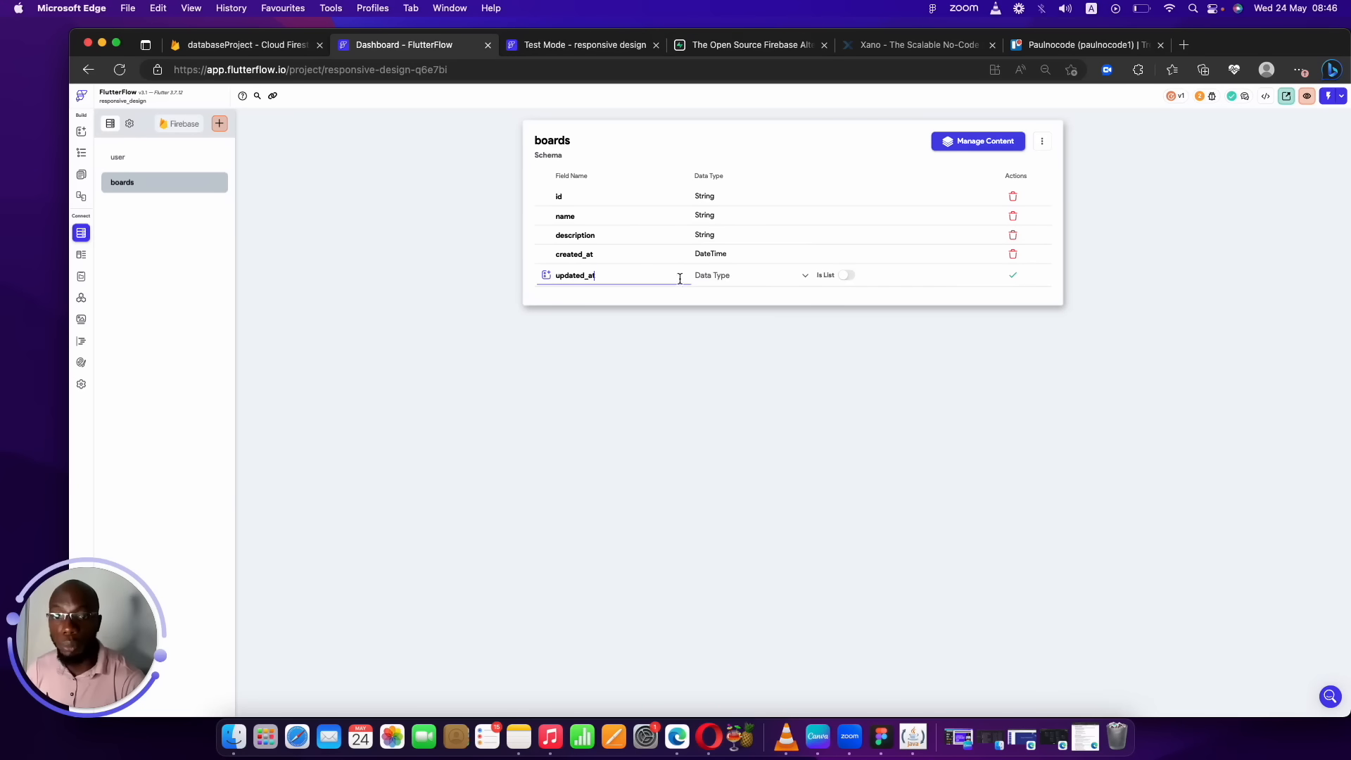
left_click(709, 282)
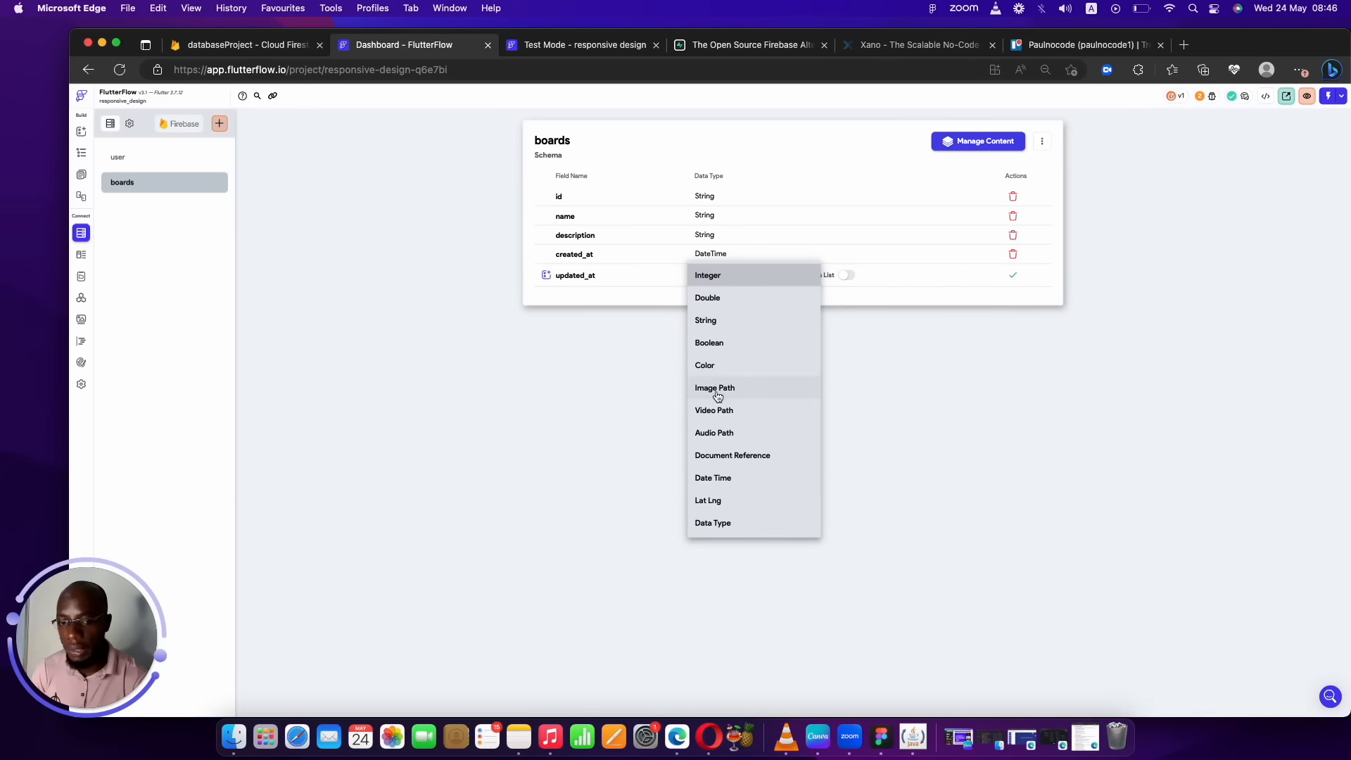
left_click(715, 478)
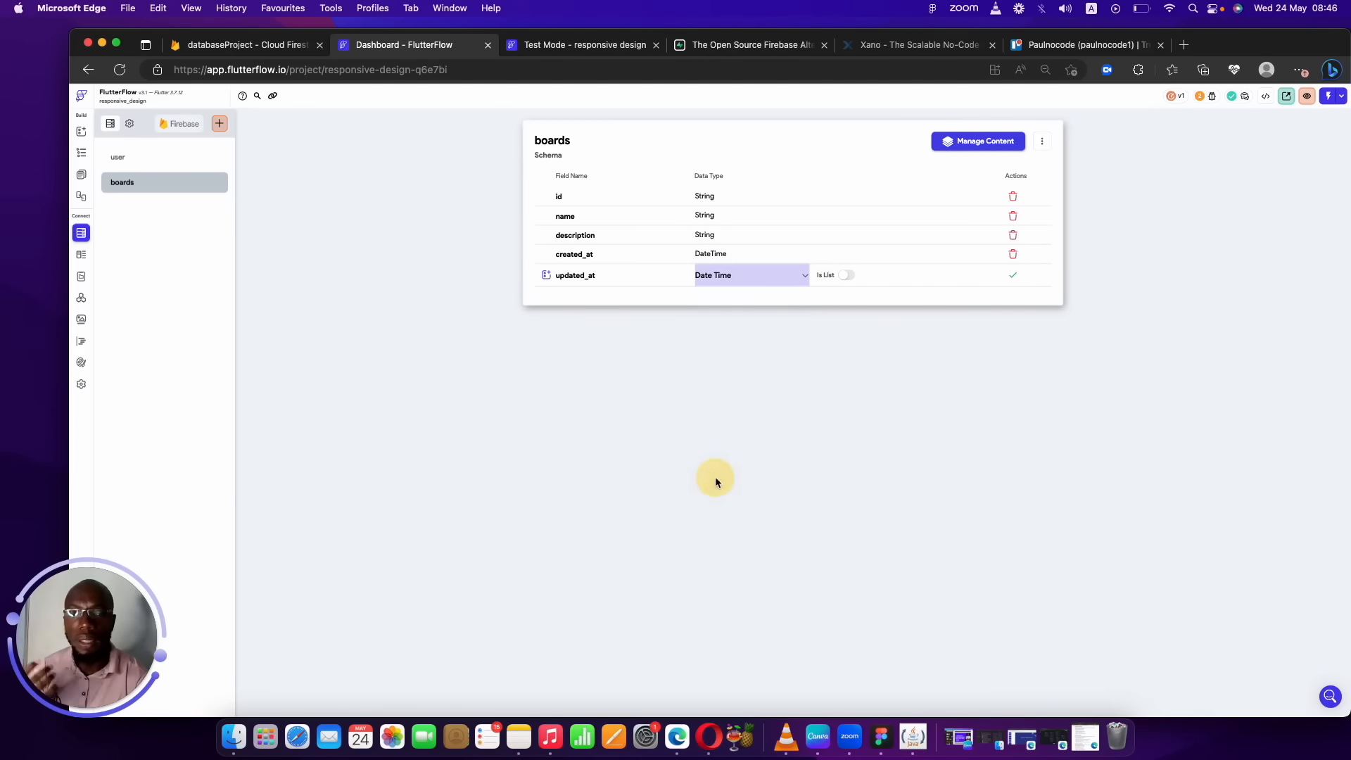
left_click(1012, 279)
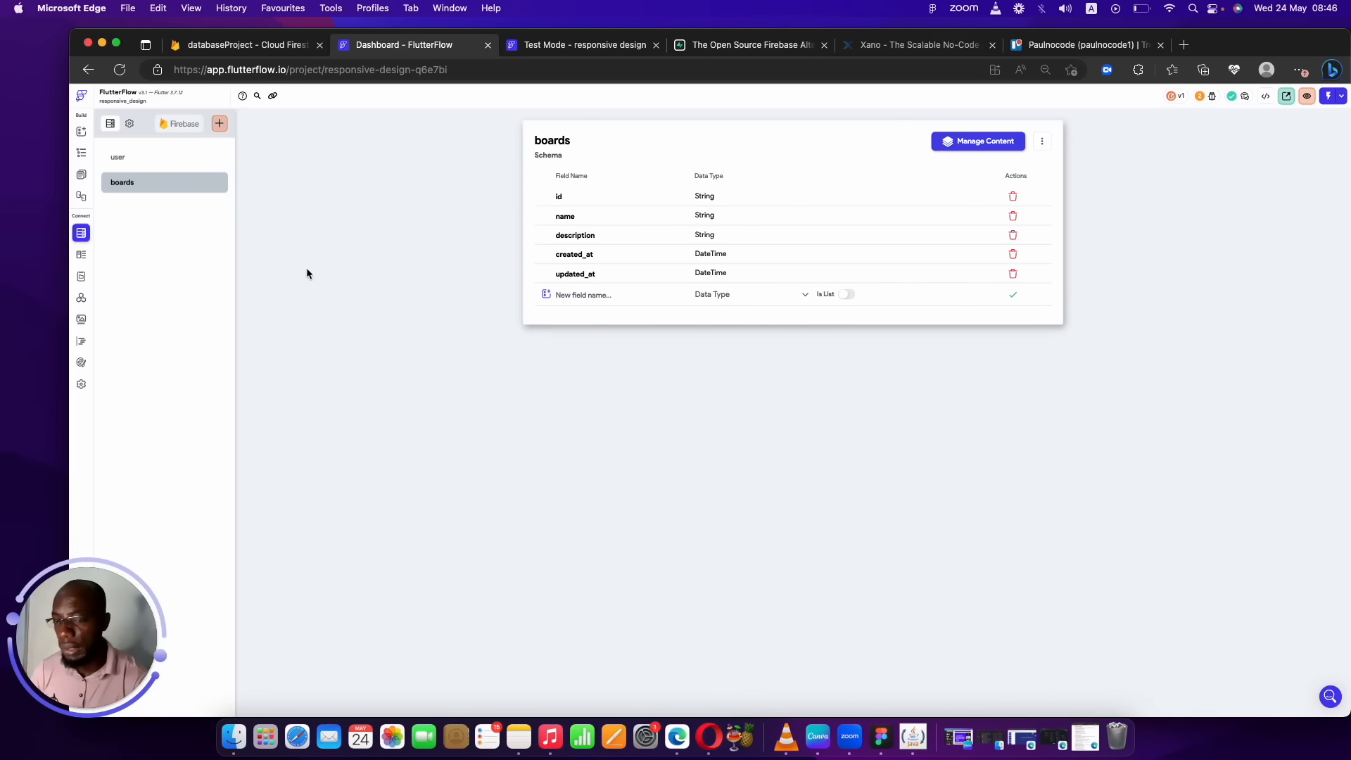
Begin creating a 'list' collection, then switch to the Trello workspace.
left_click(219, 124)
type("lis")
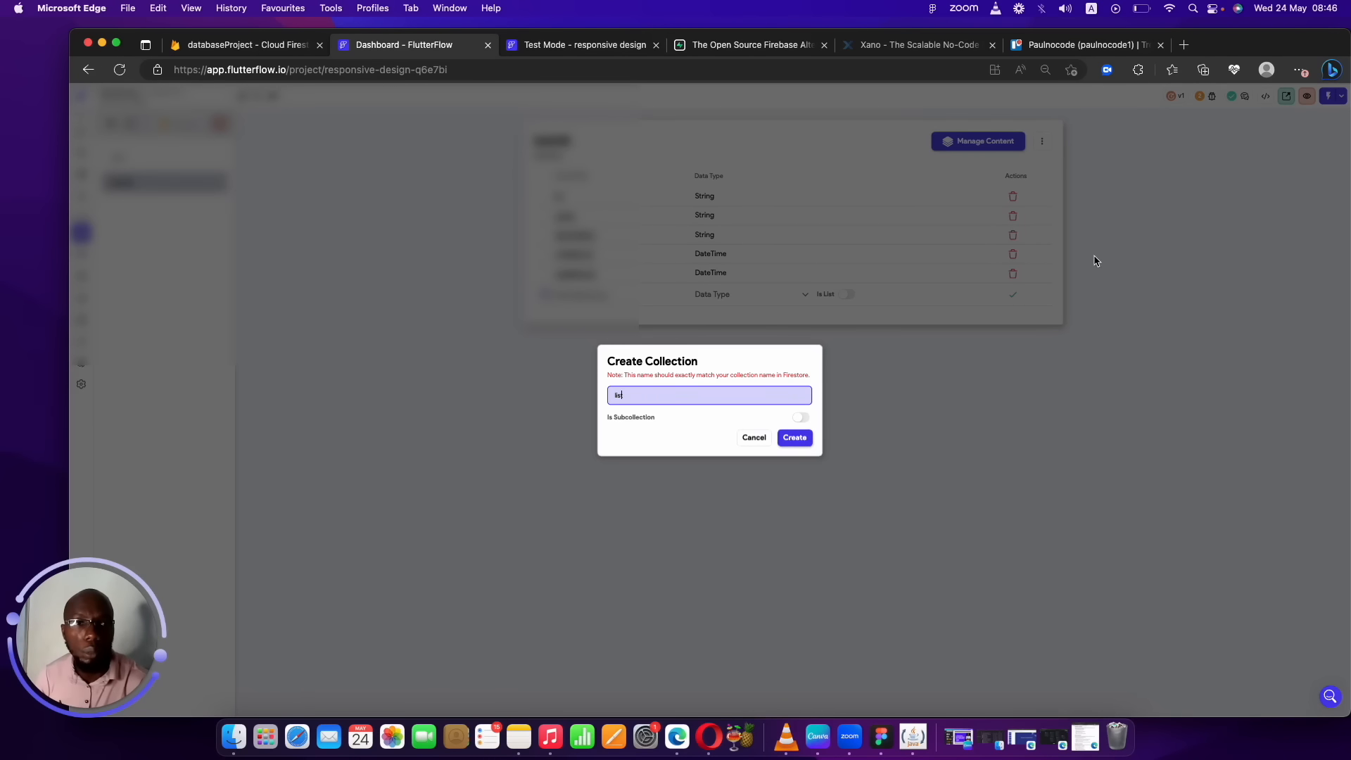
left_click(1083, 44)
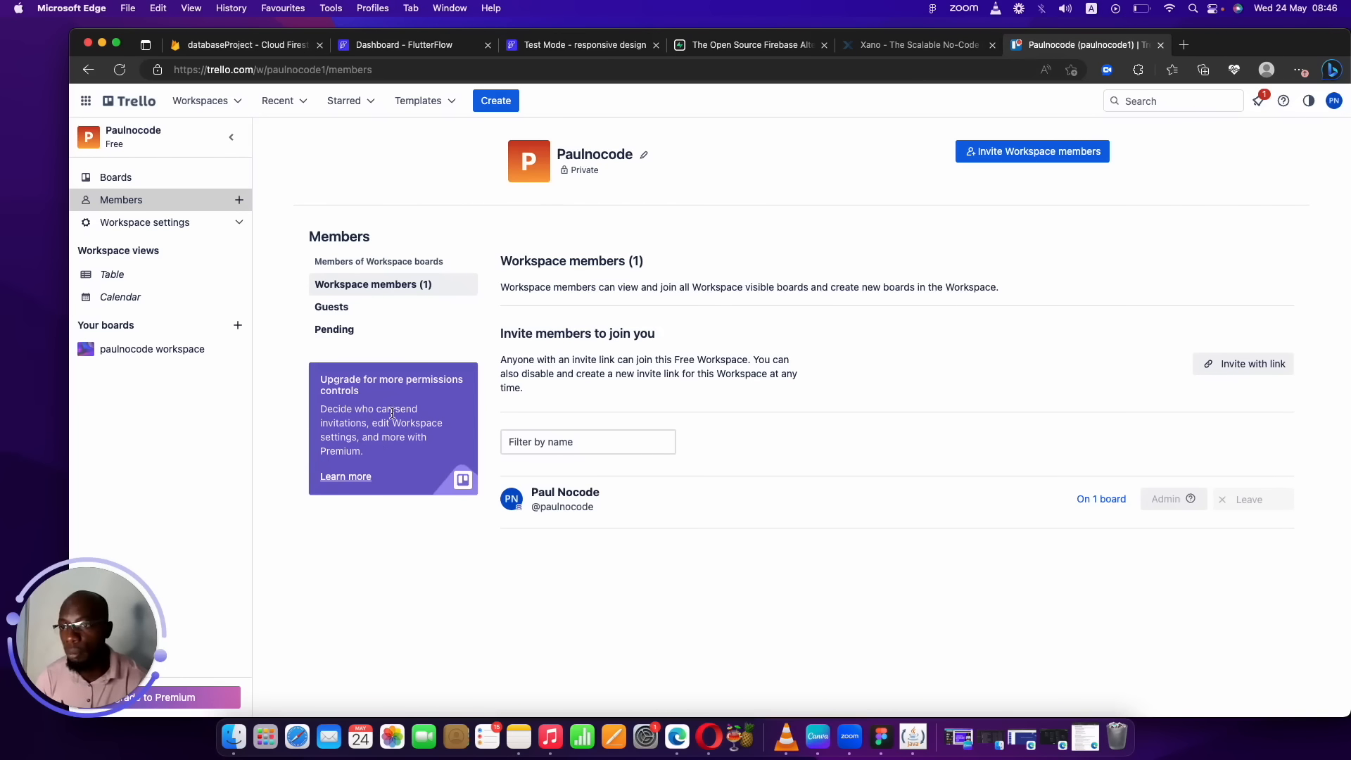
Open the paulnocode workspace board in Trello and review its Braindump, Brainstorm, TODO and DOING lists.
left_click(166, 186)
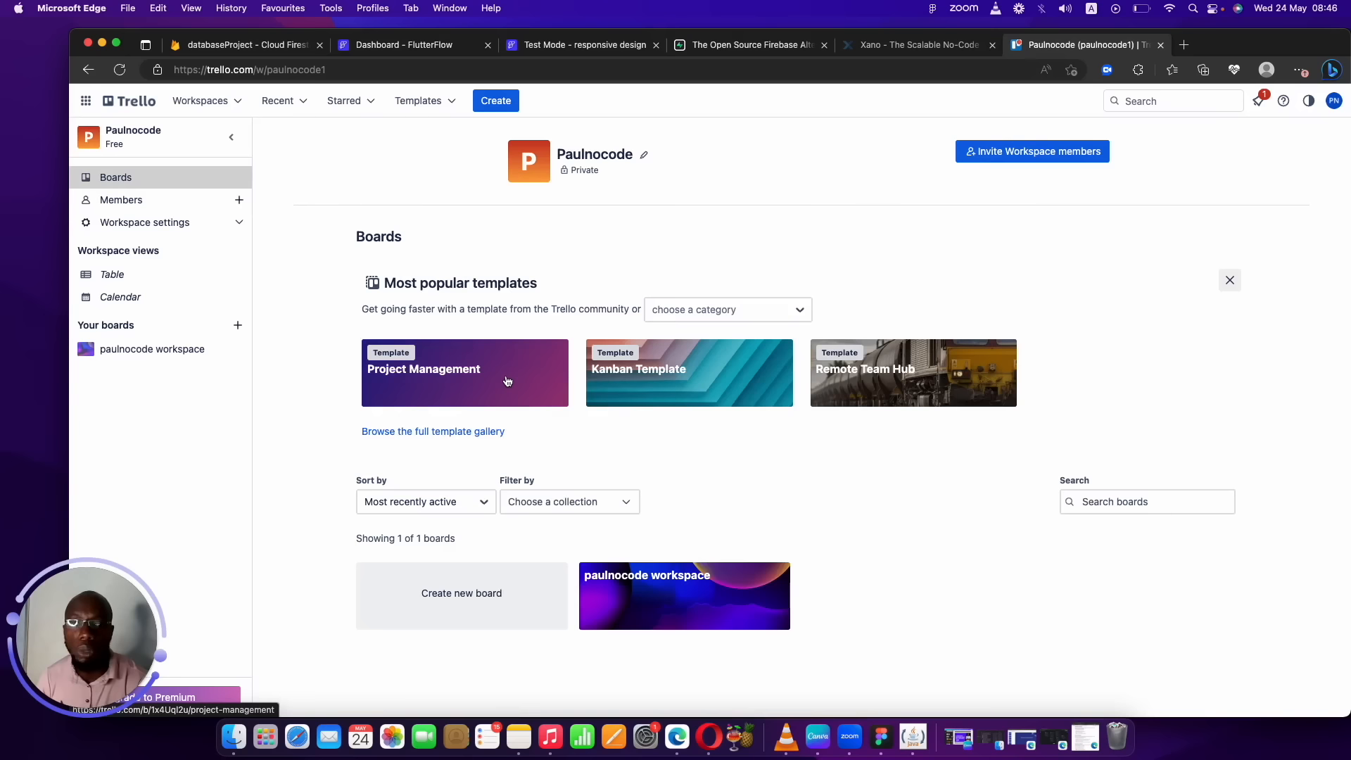
left_click(653, 598)
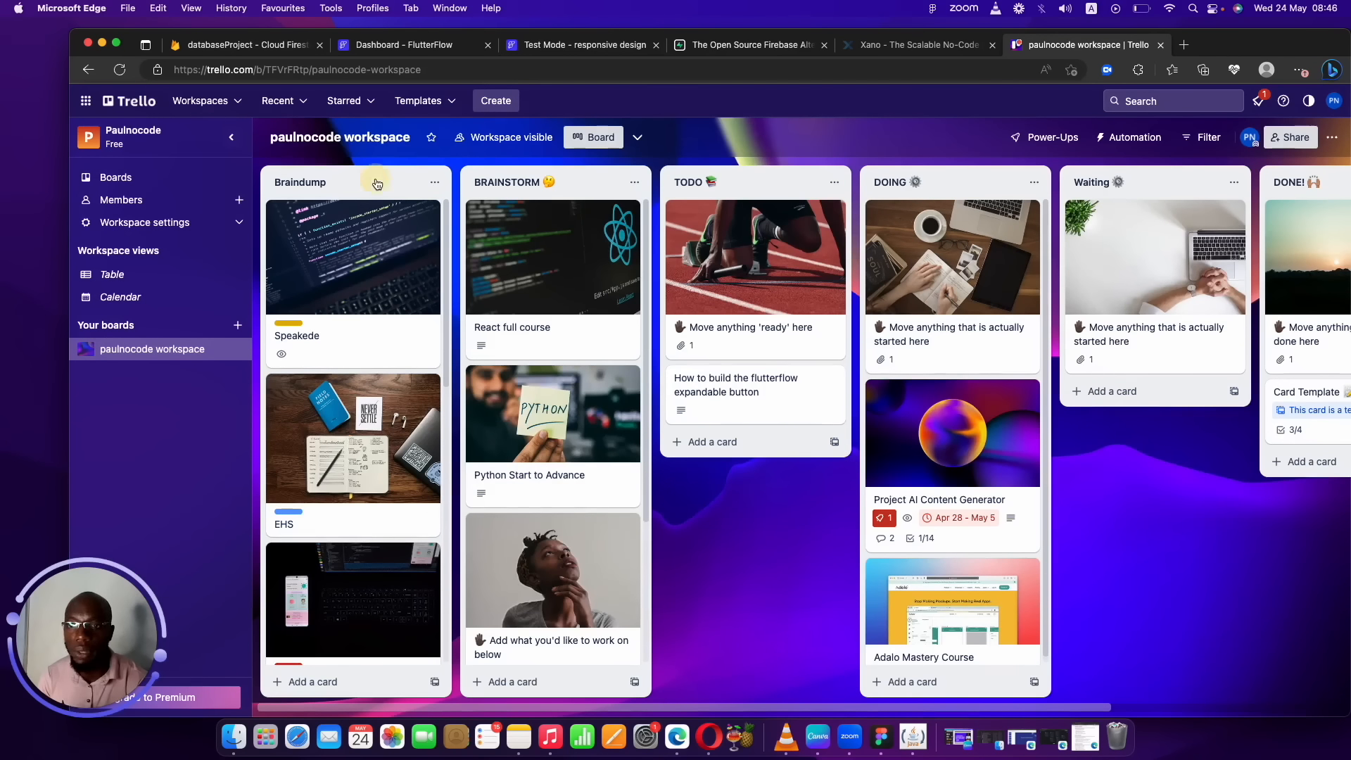
left_click(377, 184)
left_click(533, 177)
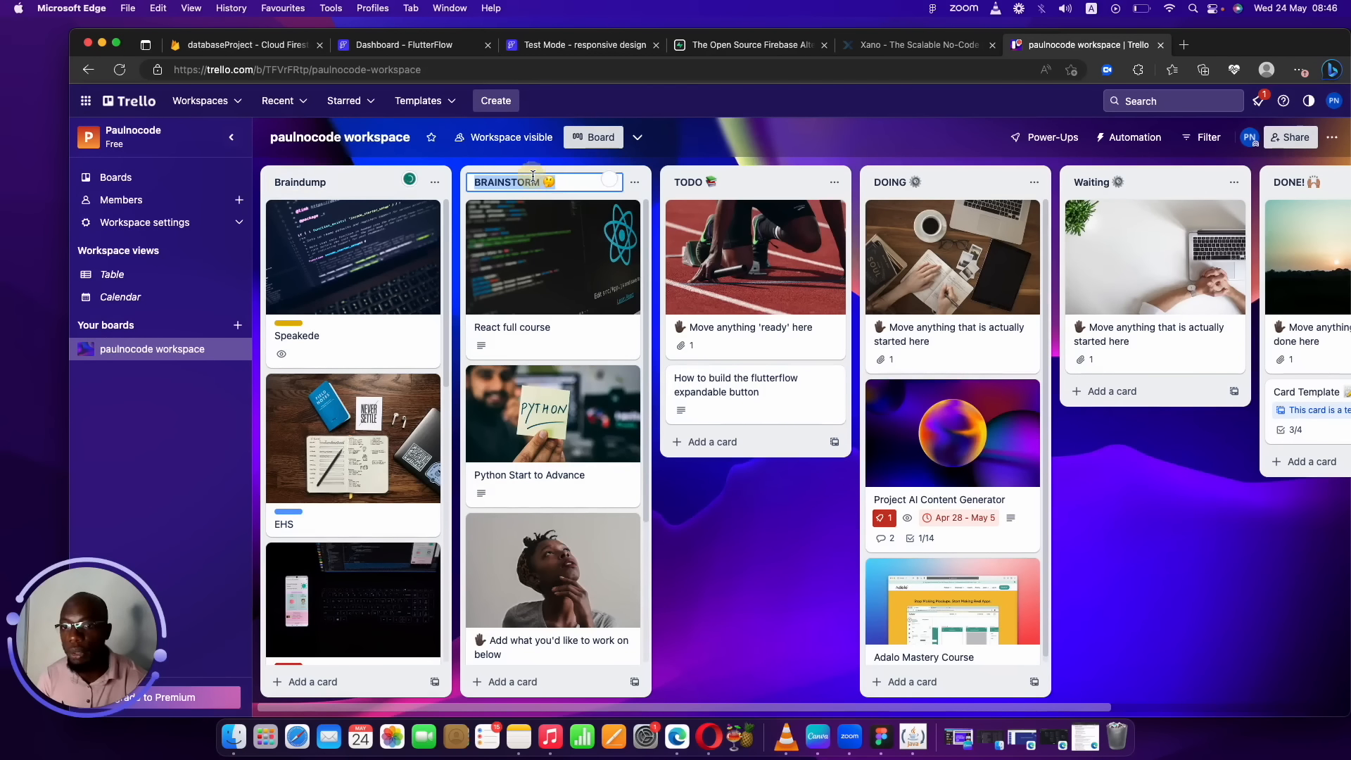
left_click(717, 180)
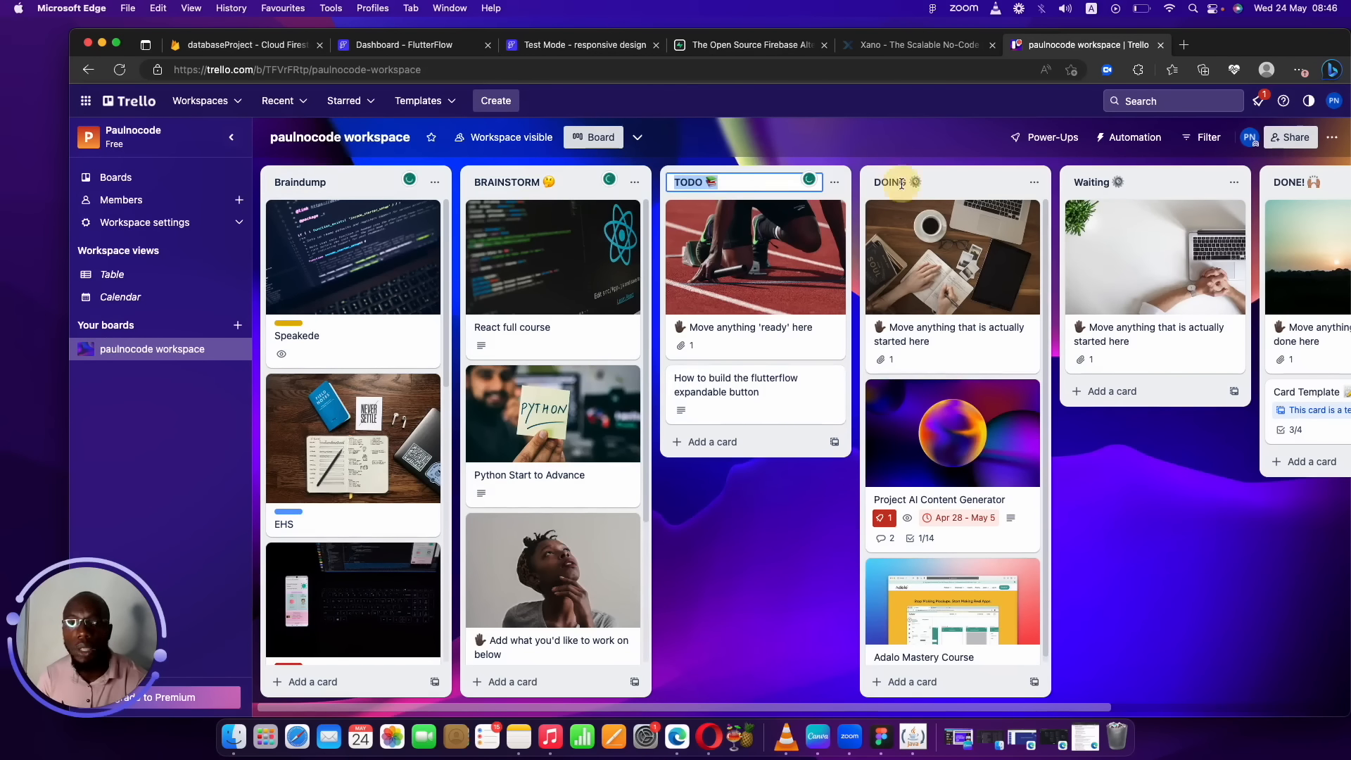
left_click(901, 184)
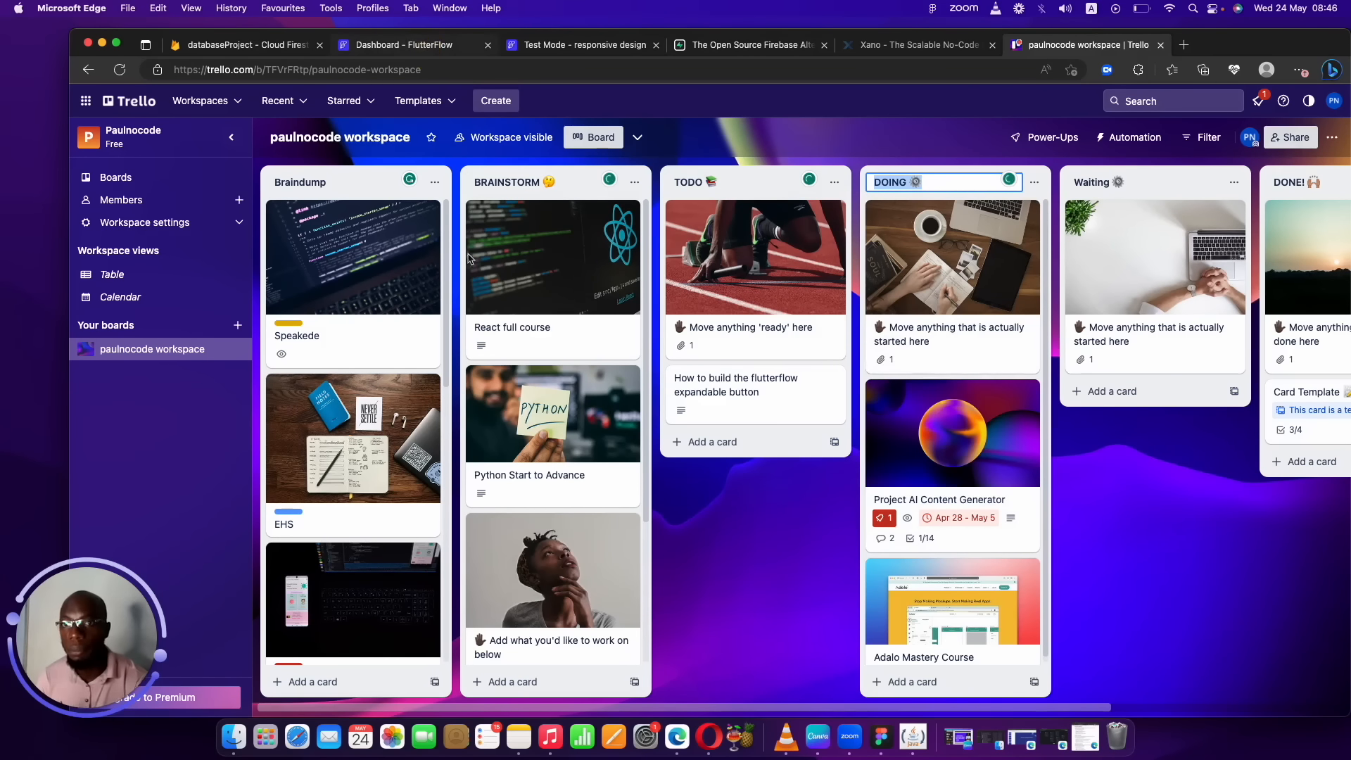
left_click(411, 45)
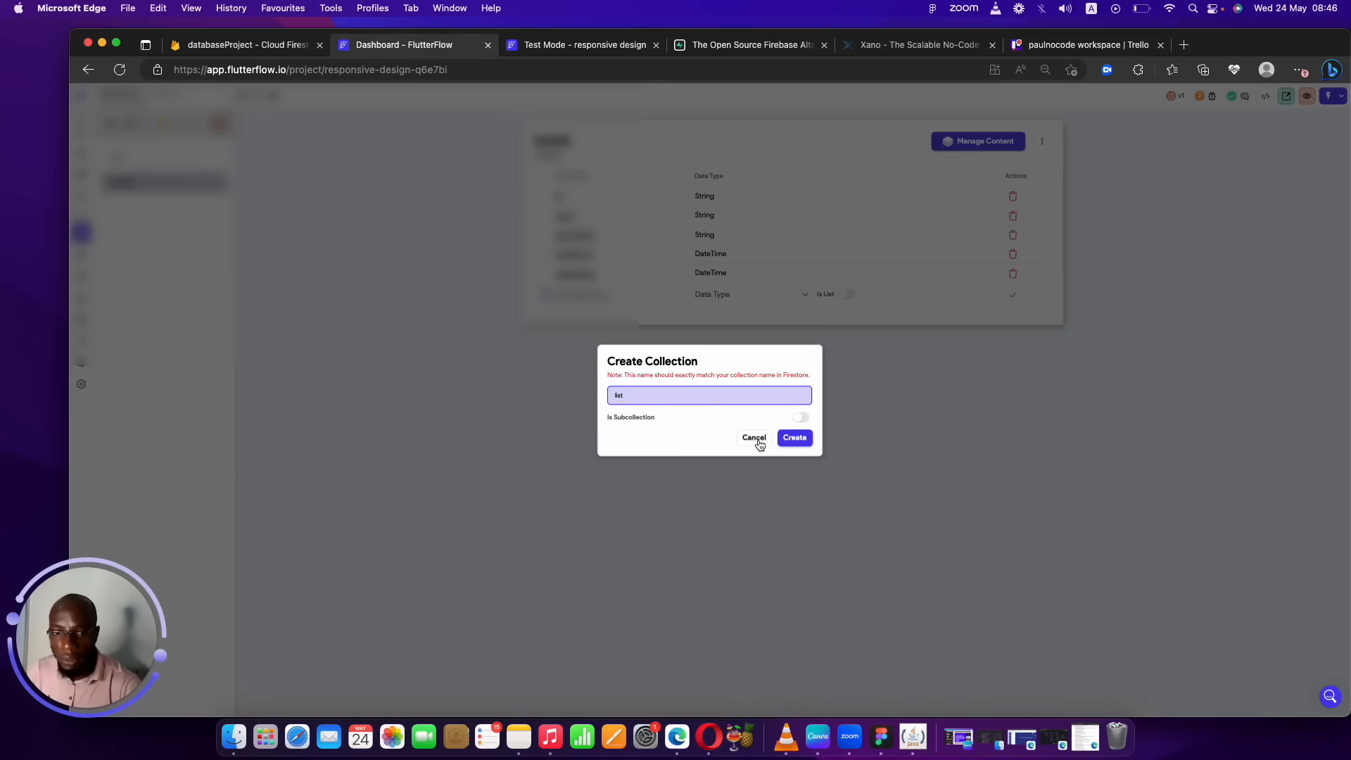
Create the list collection from scratch with an id String field.
left_click(794, 437)
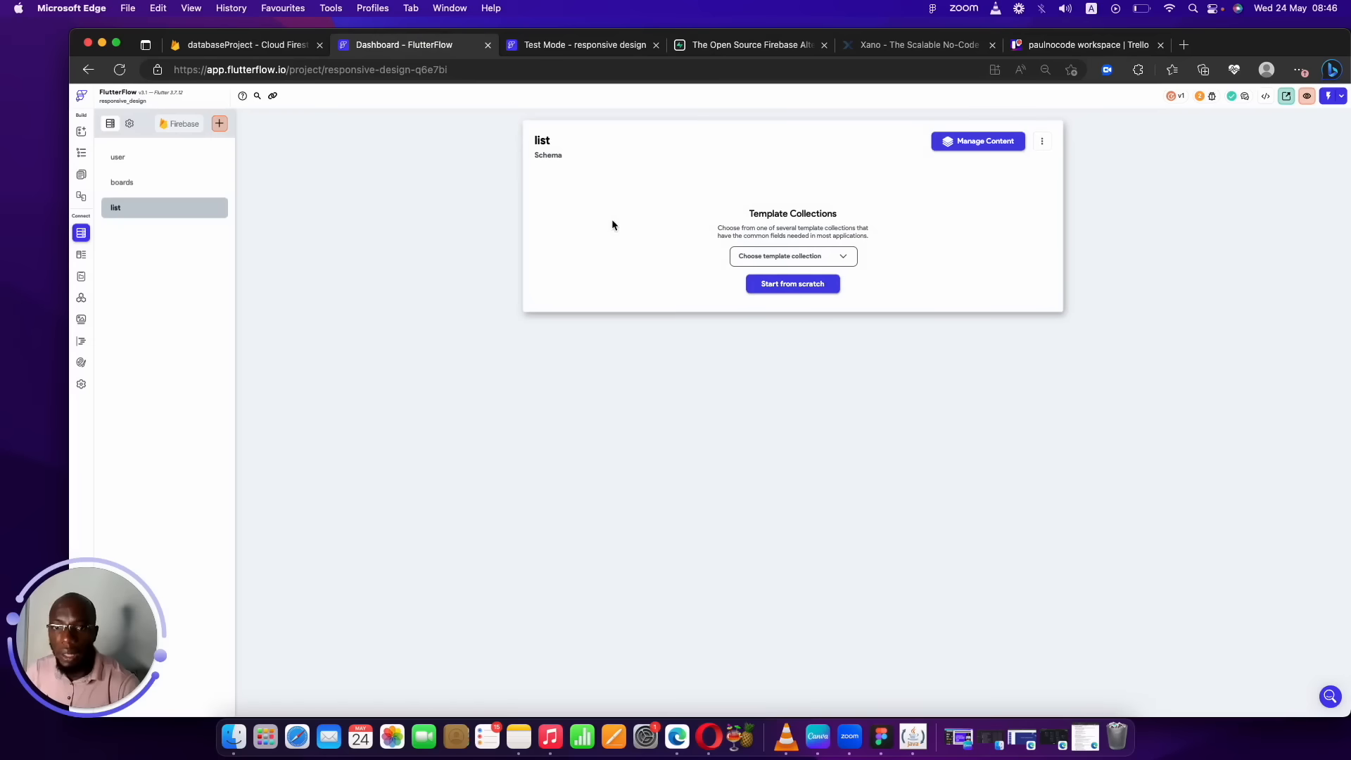
left_click(804, 260)
left_click(930, 239)
left_click(782, 295)
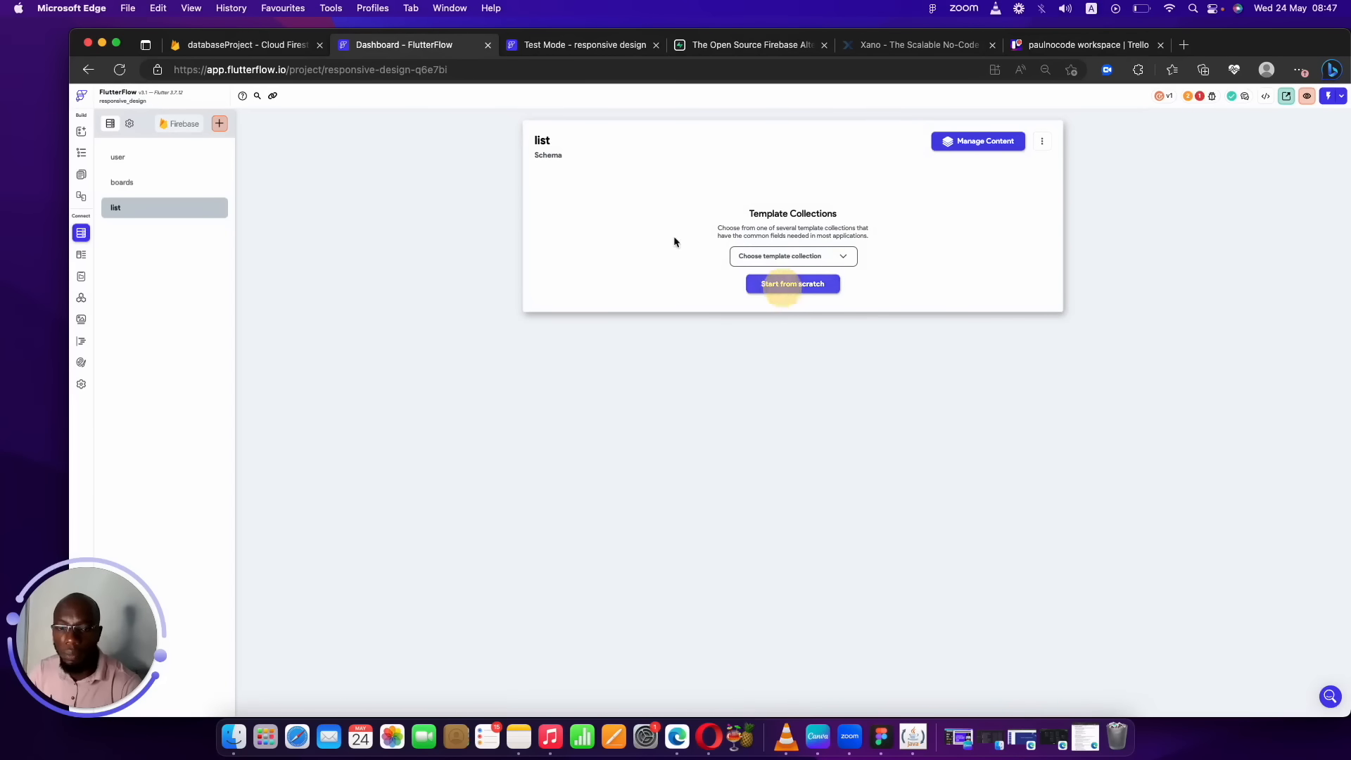
left_click(615, 194)
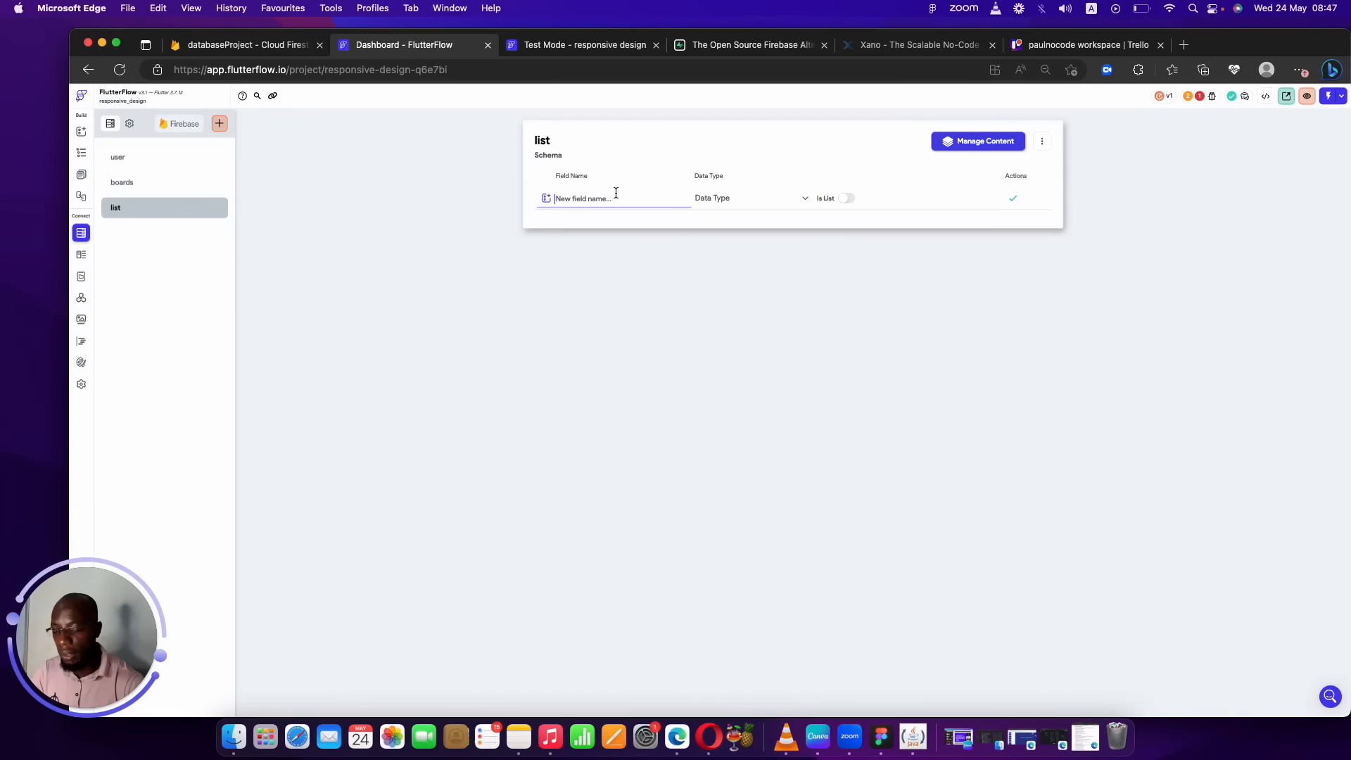
type("id")
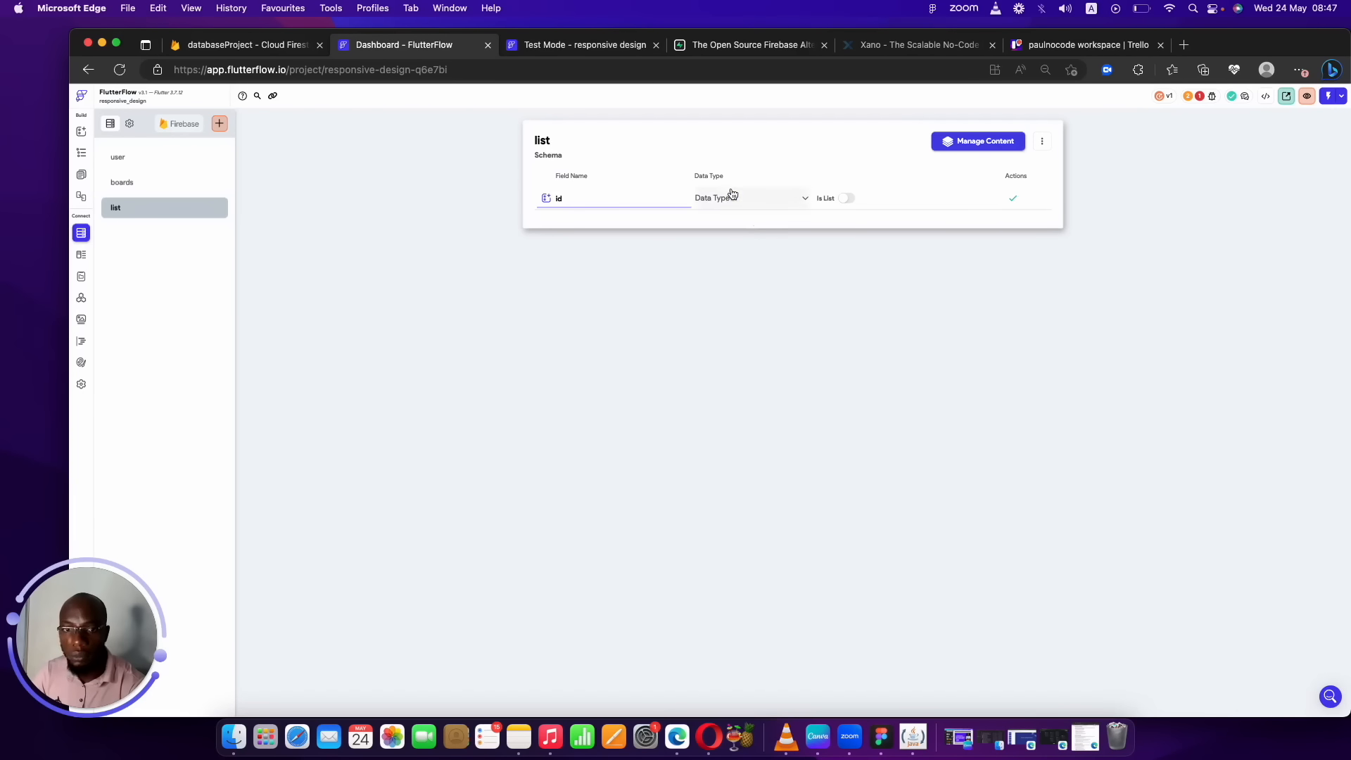
left_click(731, 197)
left_click(726, 244)
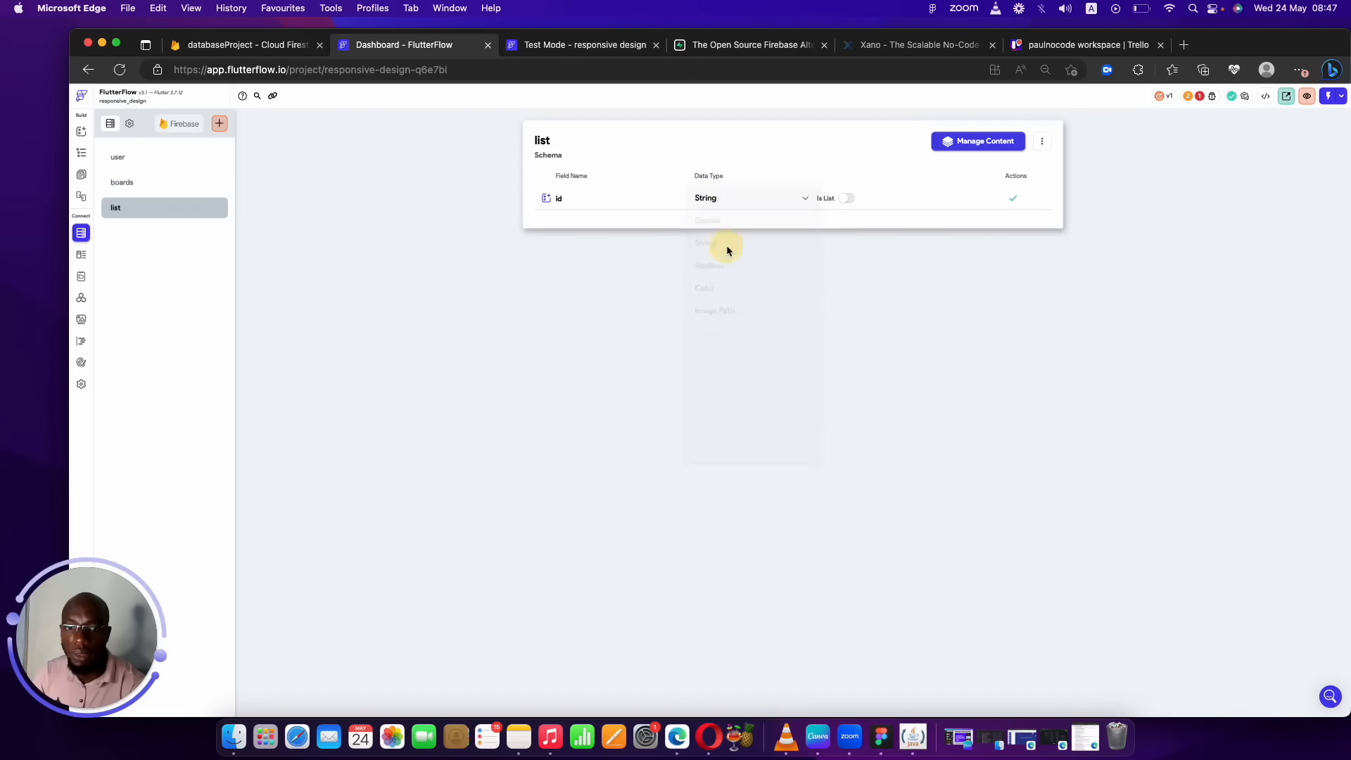
left_click(1013, 199)
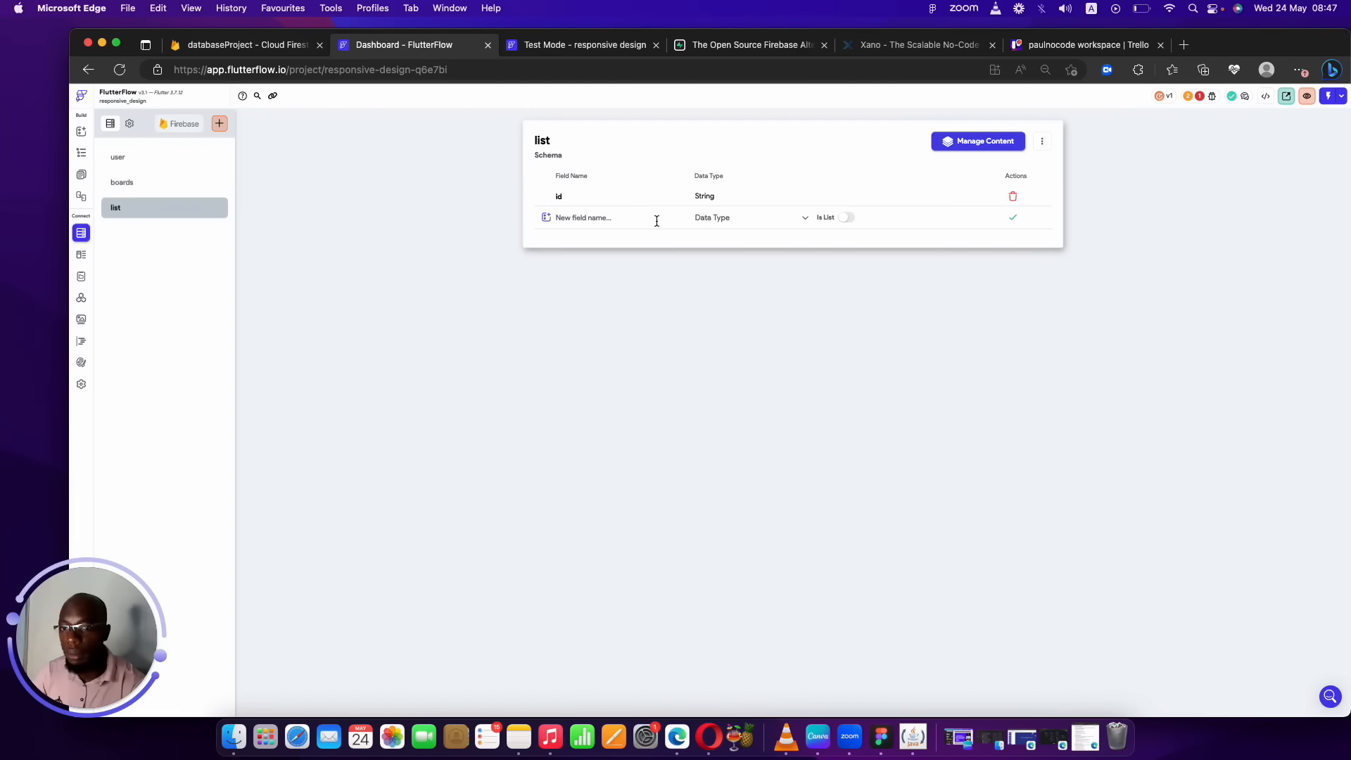
Add a board field as a Document Reference to the boards collection.
left_click(656, 221)
type("board")
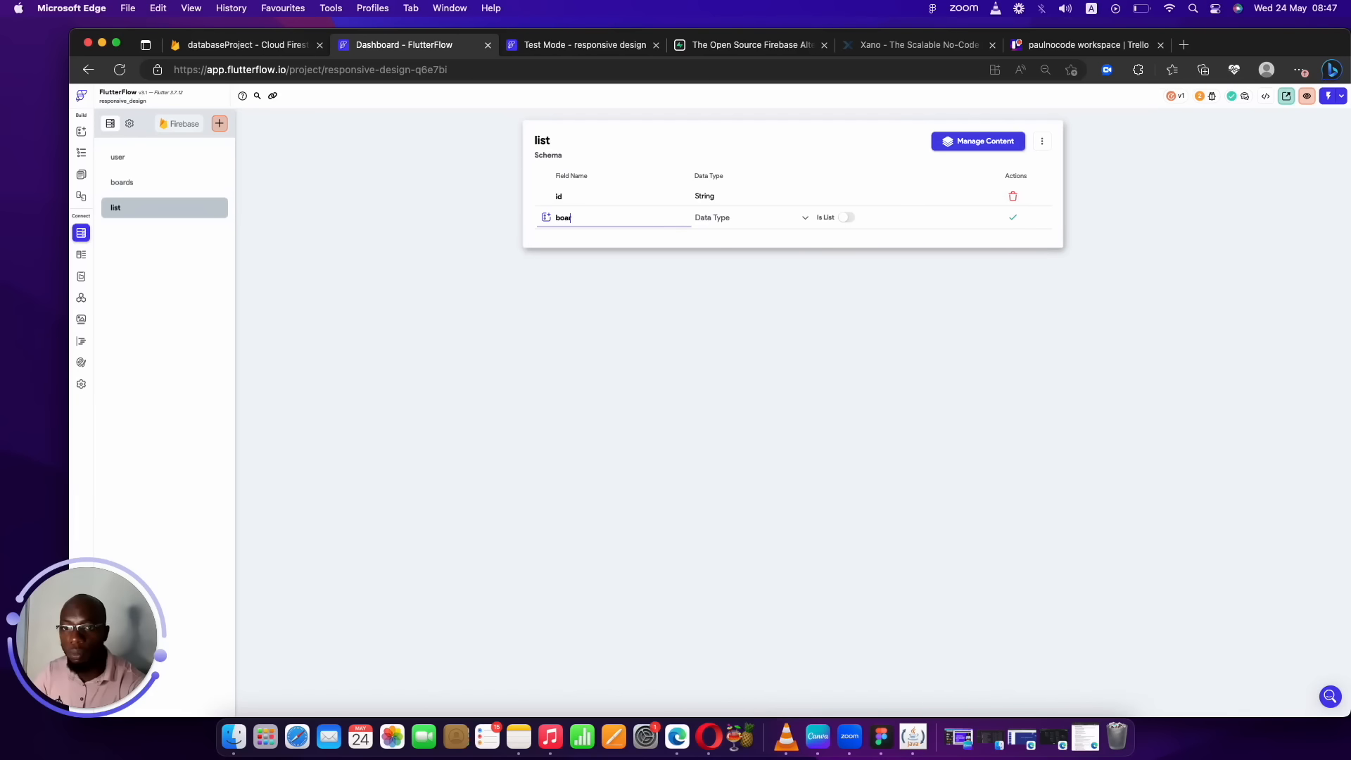
left_click(745, 220)
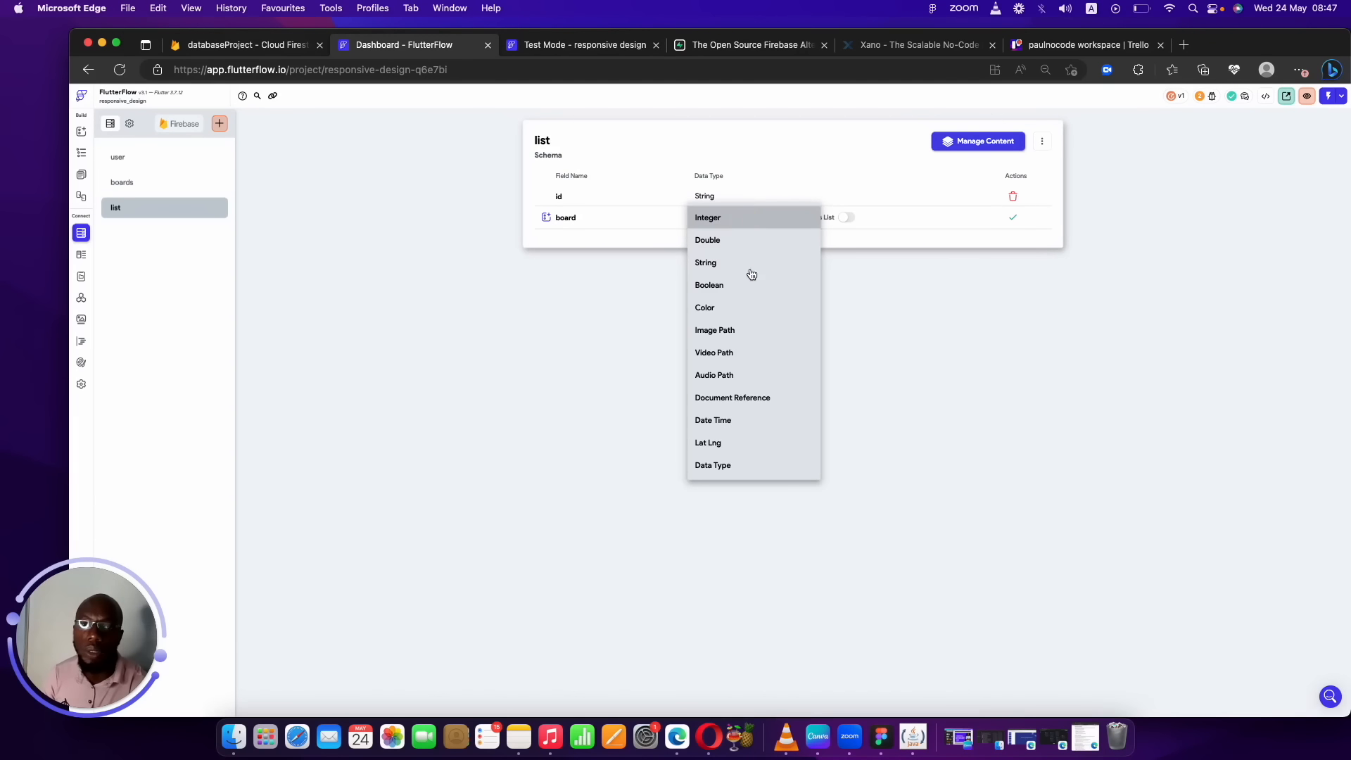
left_click(747, 399)
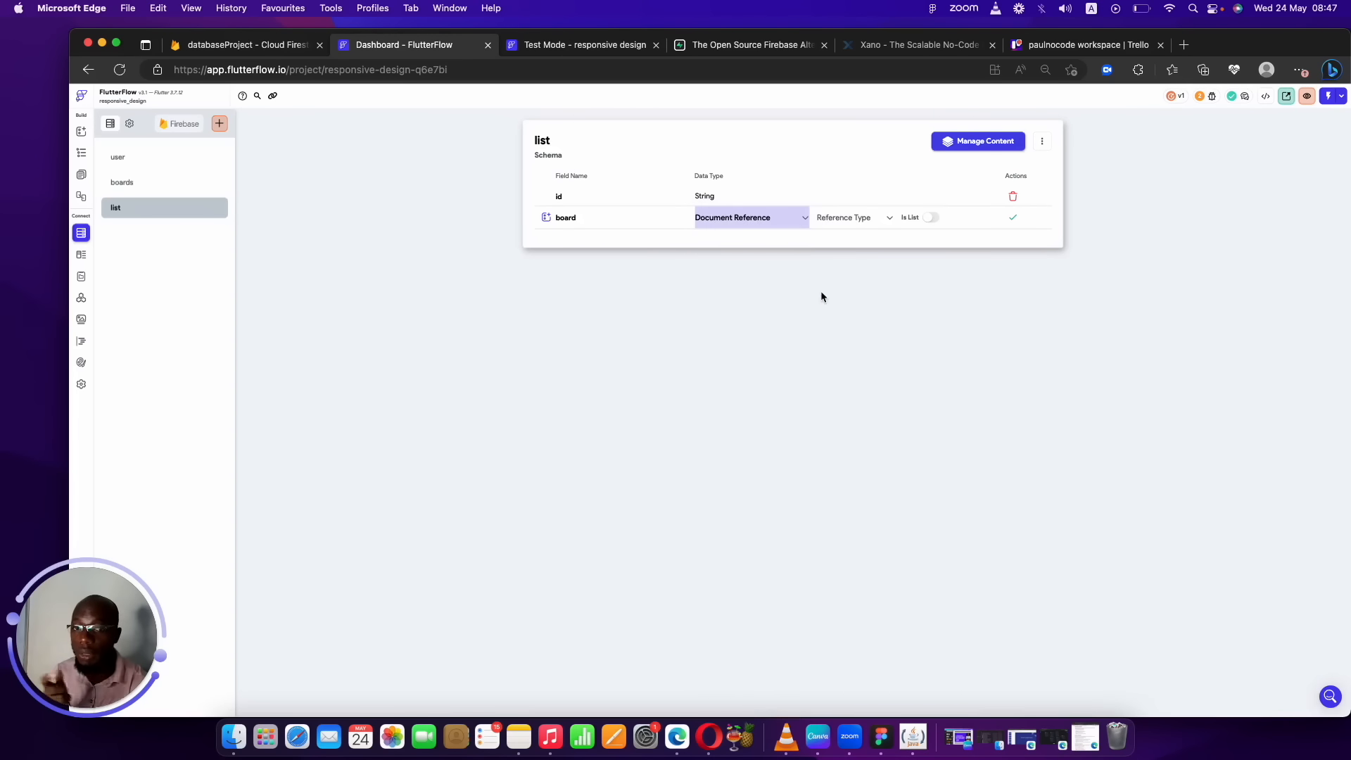
left_click(849, 220)
left_click(846, 242)
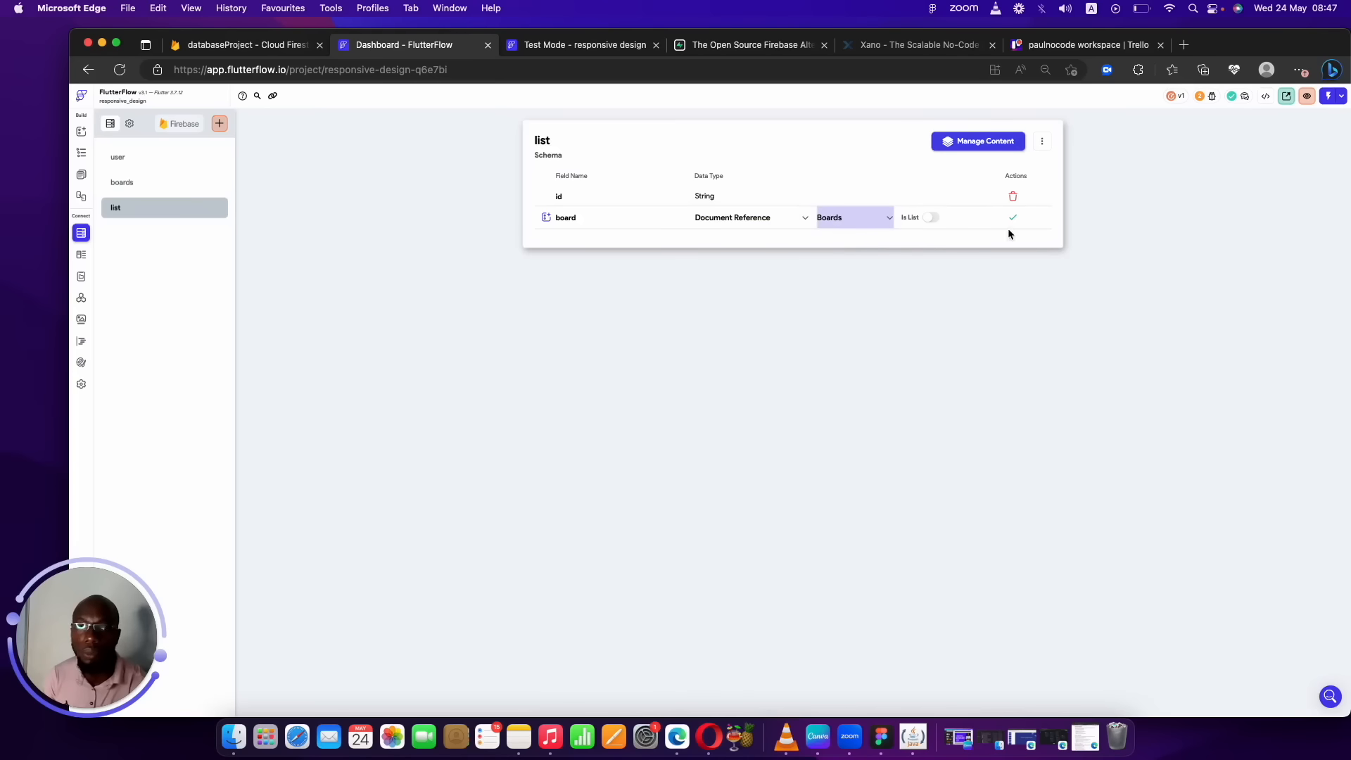
left_click(1013, 218)
Add a name String field and a position Integer field to the list collection.
left_click(644, 242)
type("name")
left_click(749, 239)
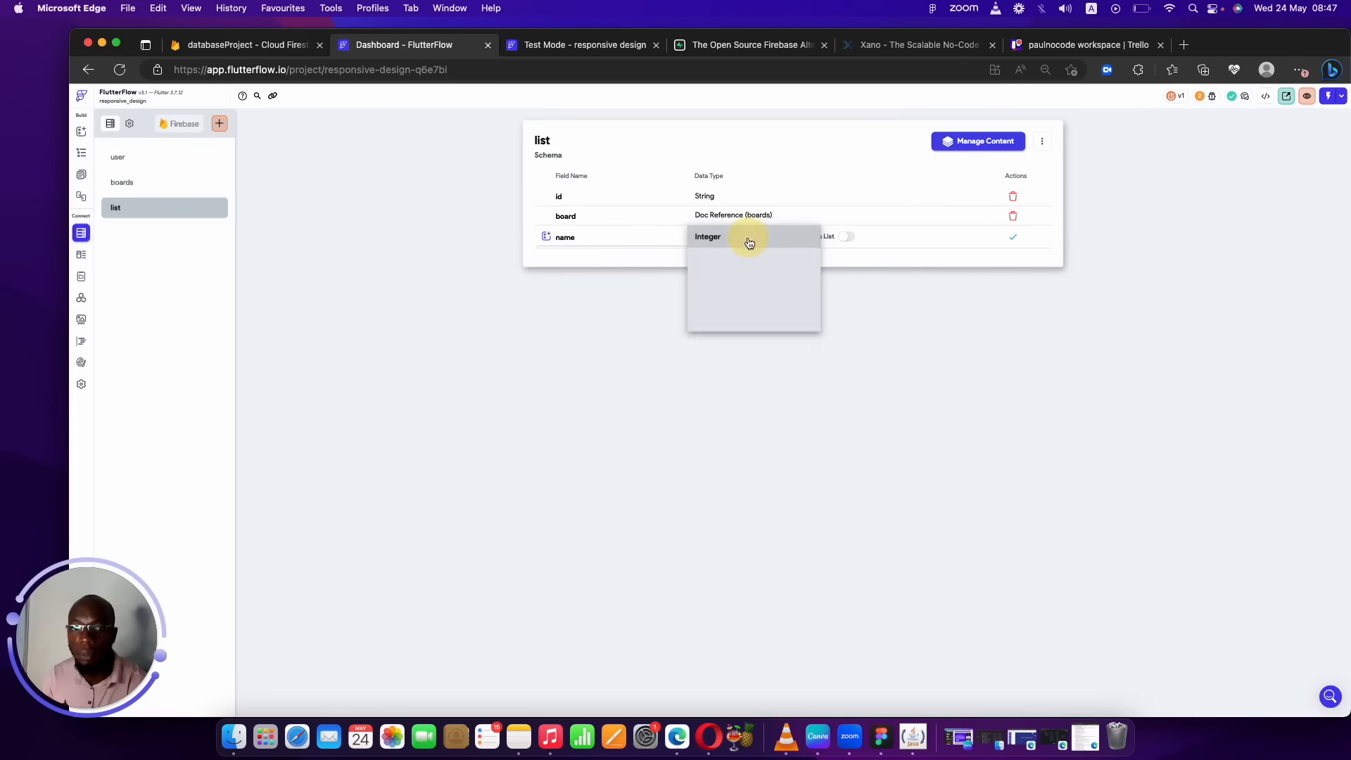
left_click(723, 281)
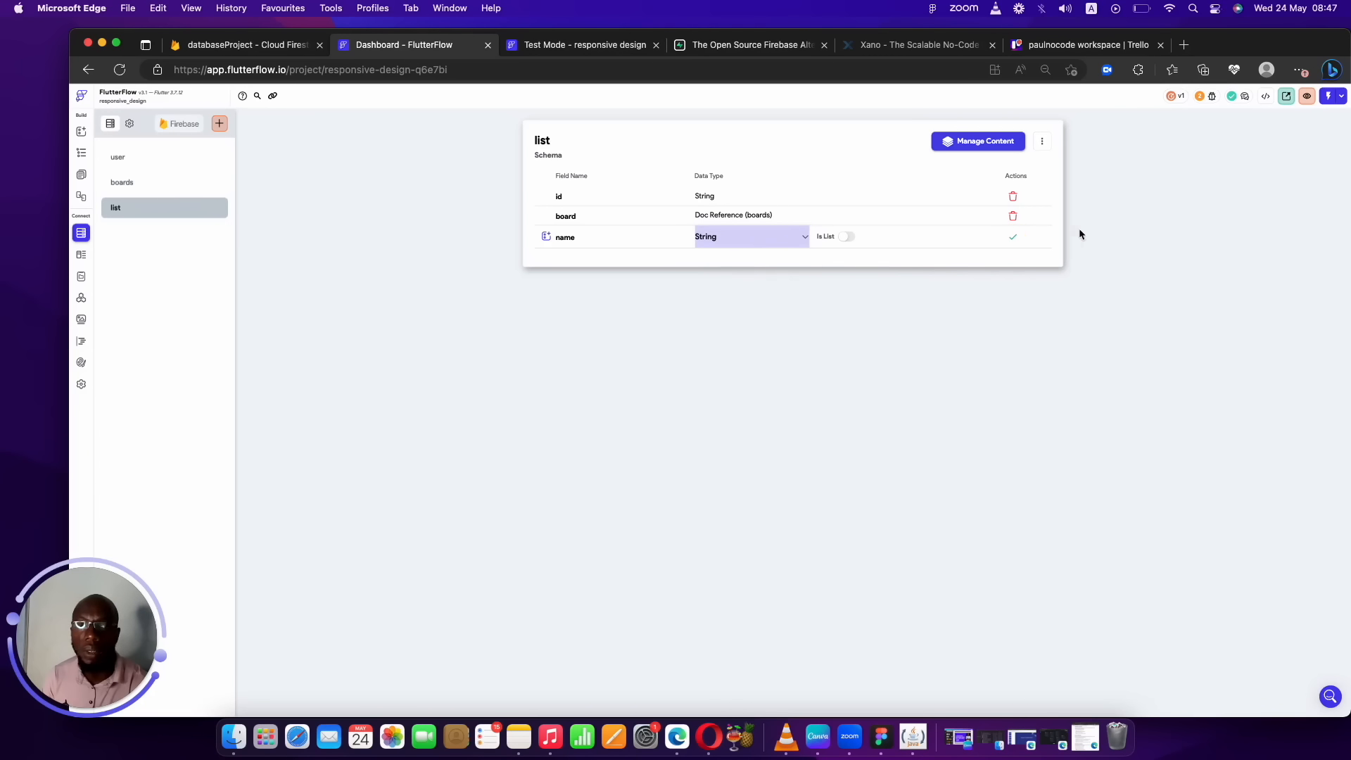
left_click(1012, 236)
left_click(608, 257)
type("position")
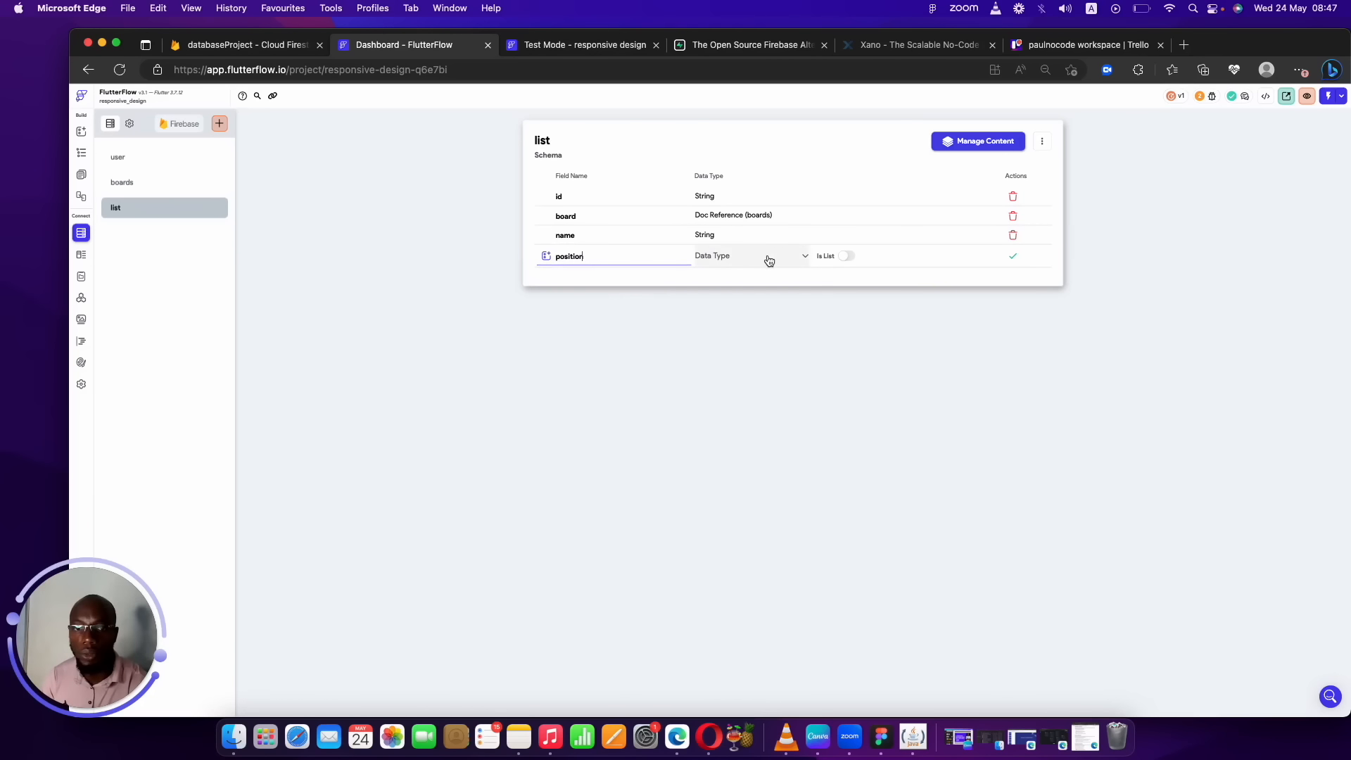
left_click(765, 258)
left_click(735, 264)
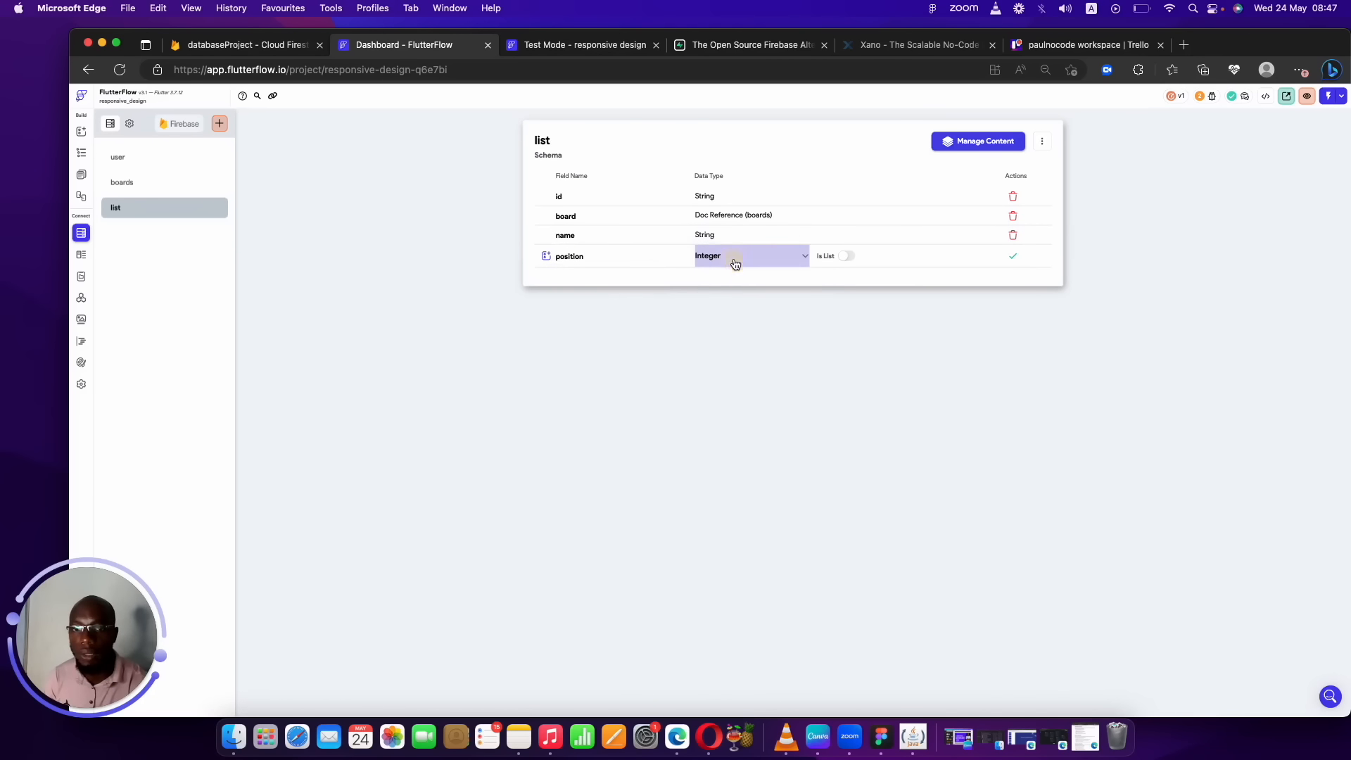
left_click(1012, 255)
left_click(1083, 45)
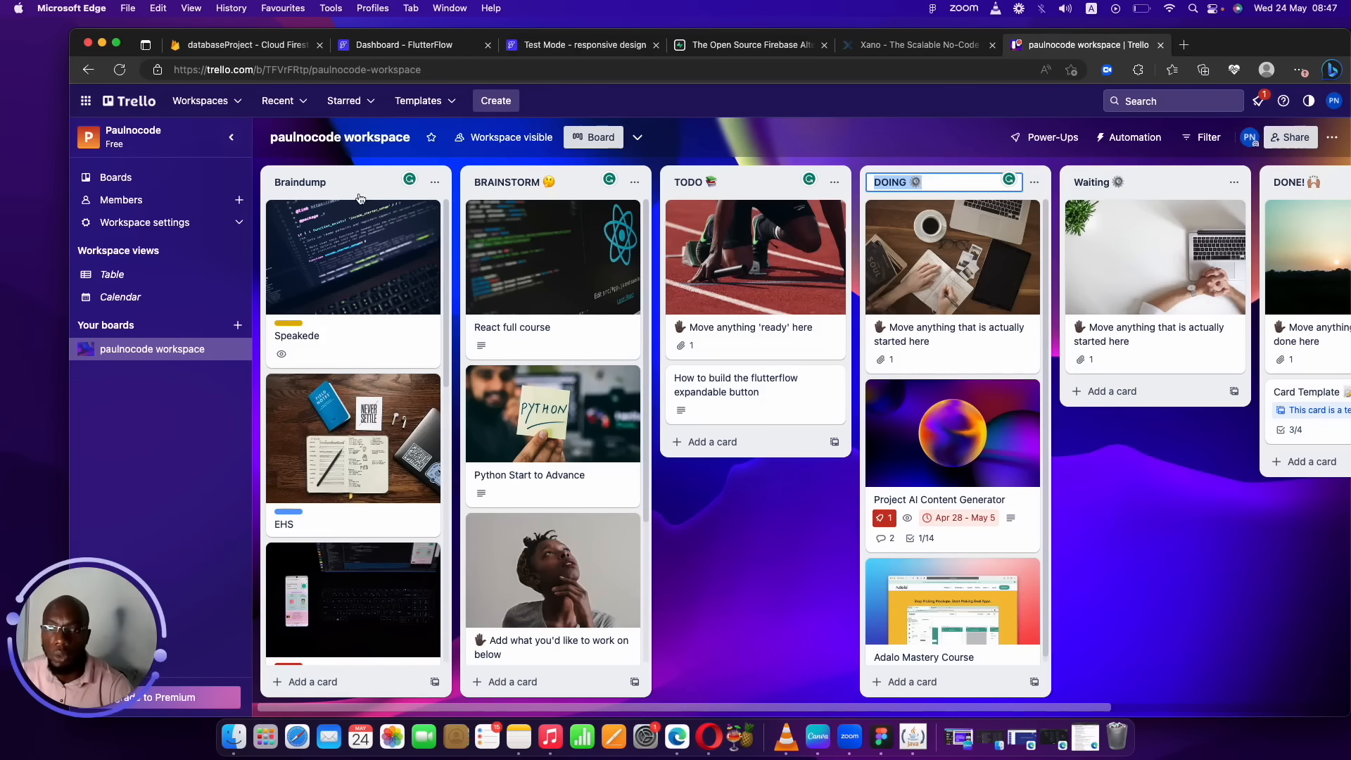
Drag the Braindump and Waiting lists on the Trello board, leaving the list order unchanged.
mouse_move(403, 195)
left_mouse_down()
mouse_move(472, 186)
mouse_move(412, 189)
left_mouse_up()
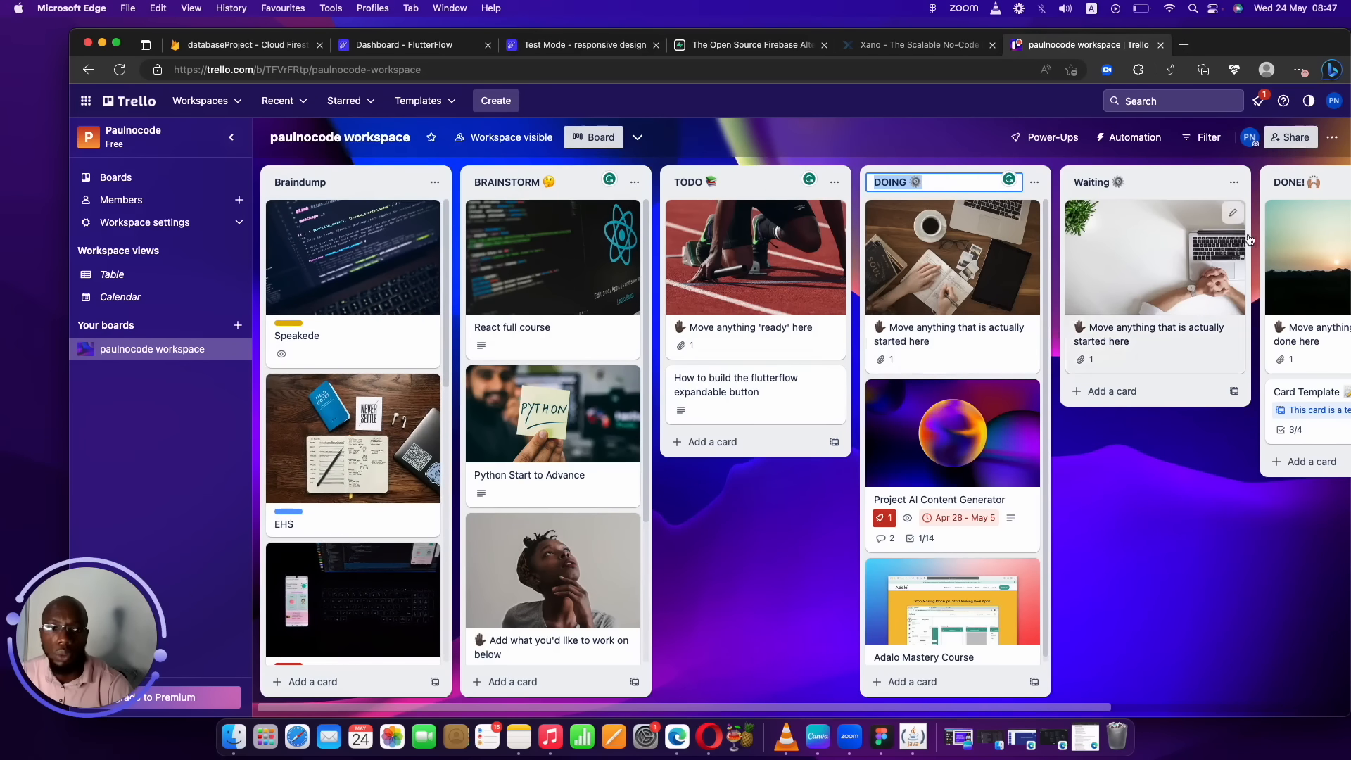
mouse_move(1194, 189)
left_mouse_down()
mouse_move(836, 149)
mouse_move(405, 196)
mouse_move(403, 184)
mouse_move(1105, 260)
mouse_move(1196, 230)
mouse_move(1200, 211)
left_mouse_up()
left_click_drag(819, 702, 962, 682)
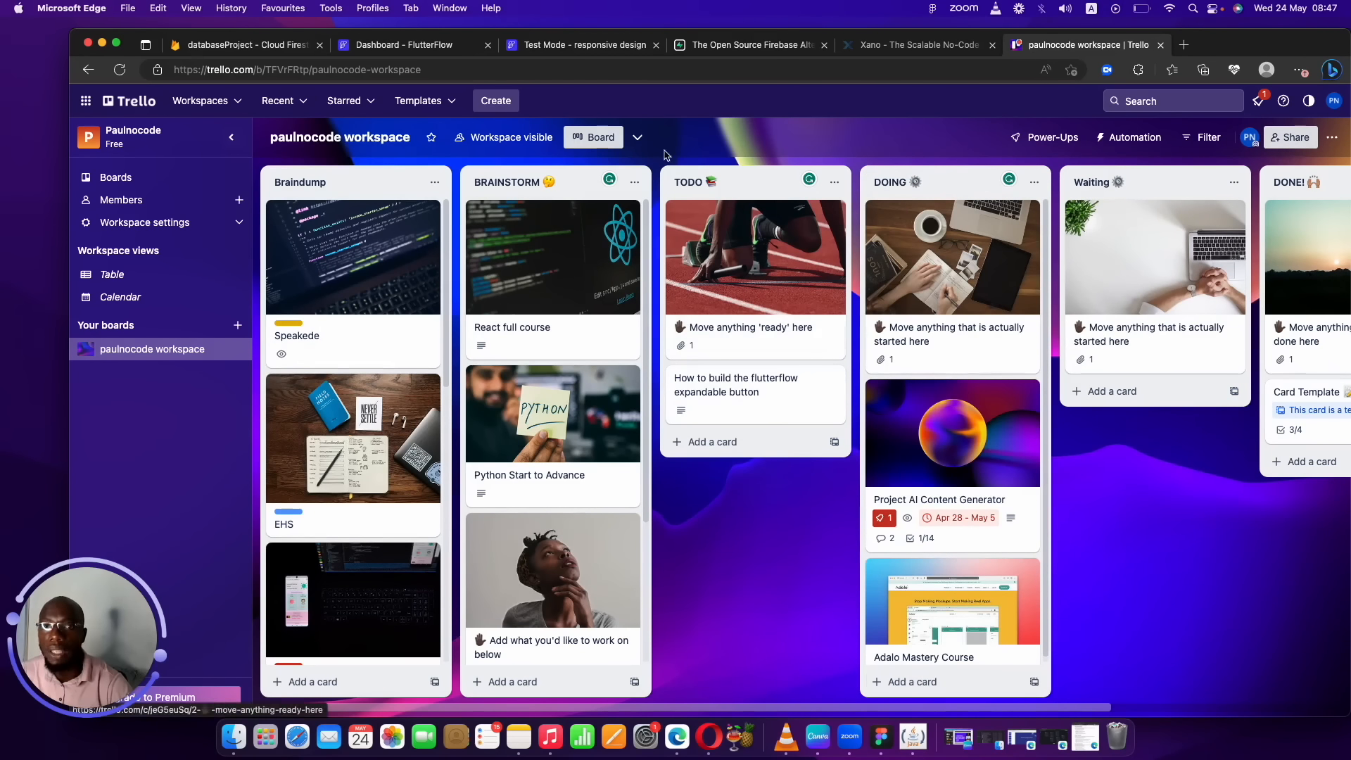
left_click(428, 46)
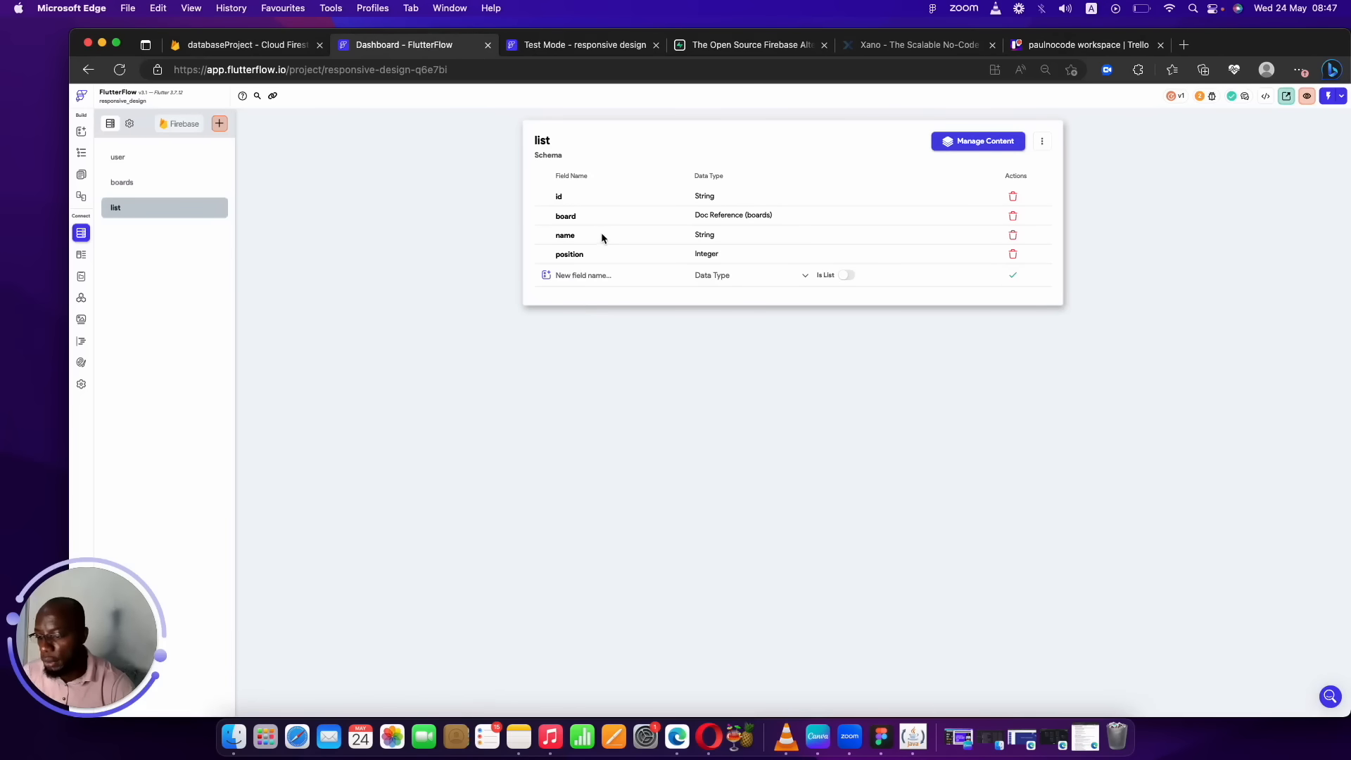
Create a filed collection from scratch with an id String field.
left_click(602, 269)
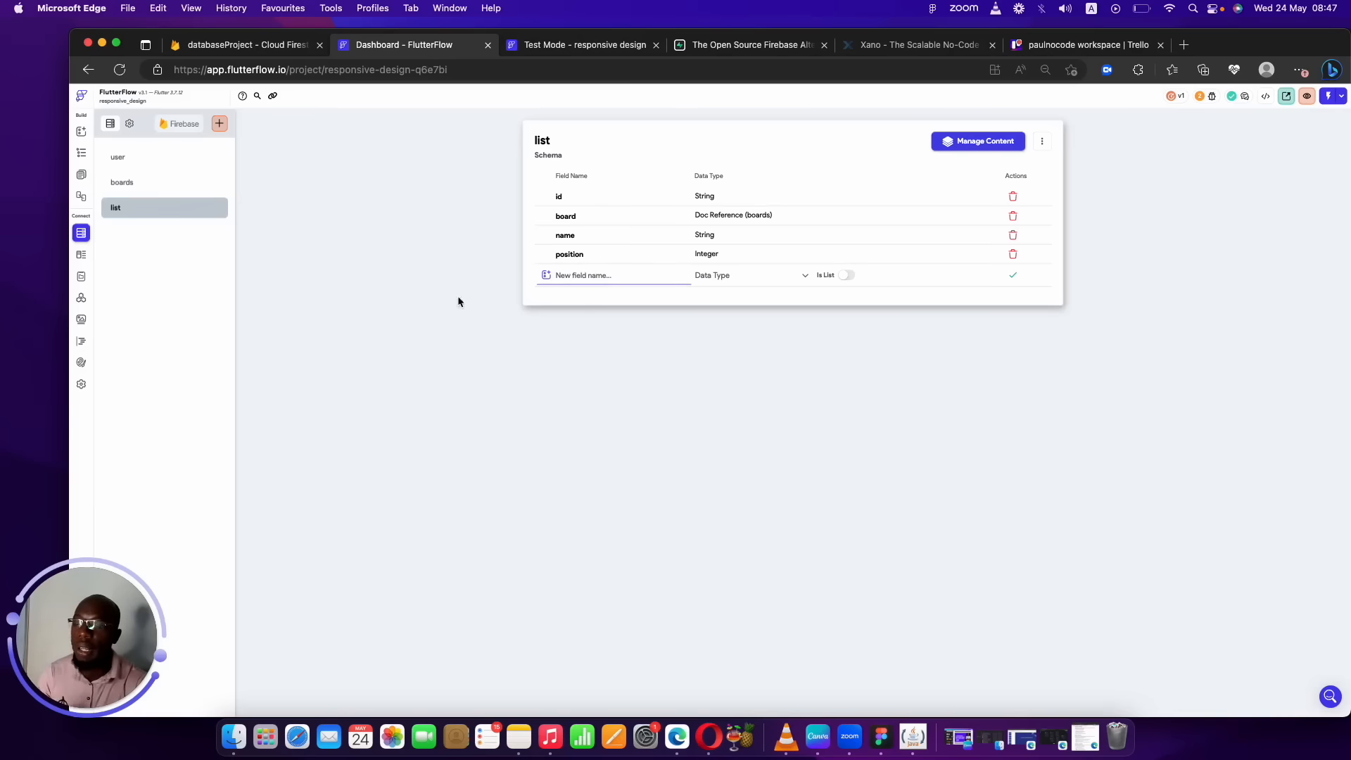
left_click(217, 125)
type("t")
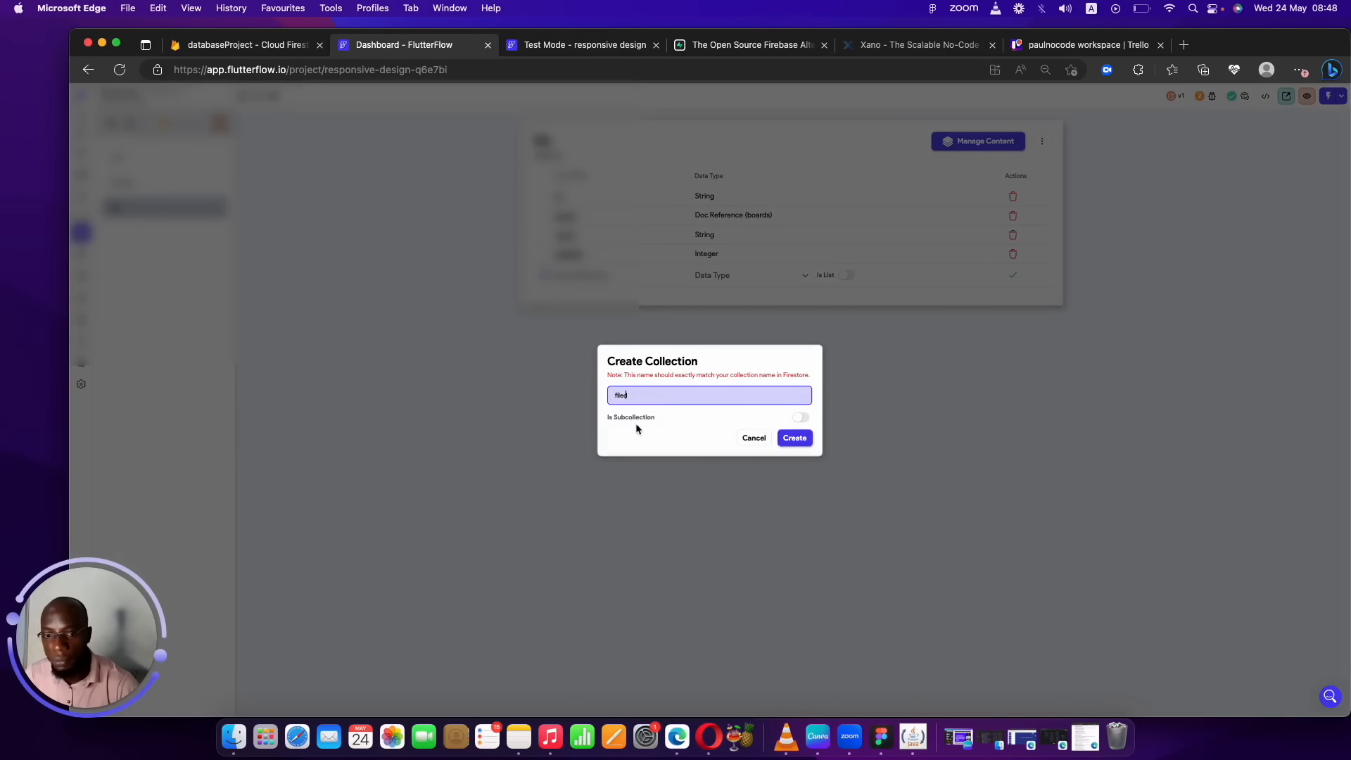
left_click(797, 438)
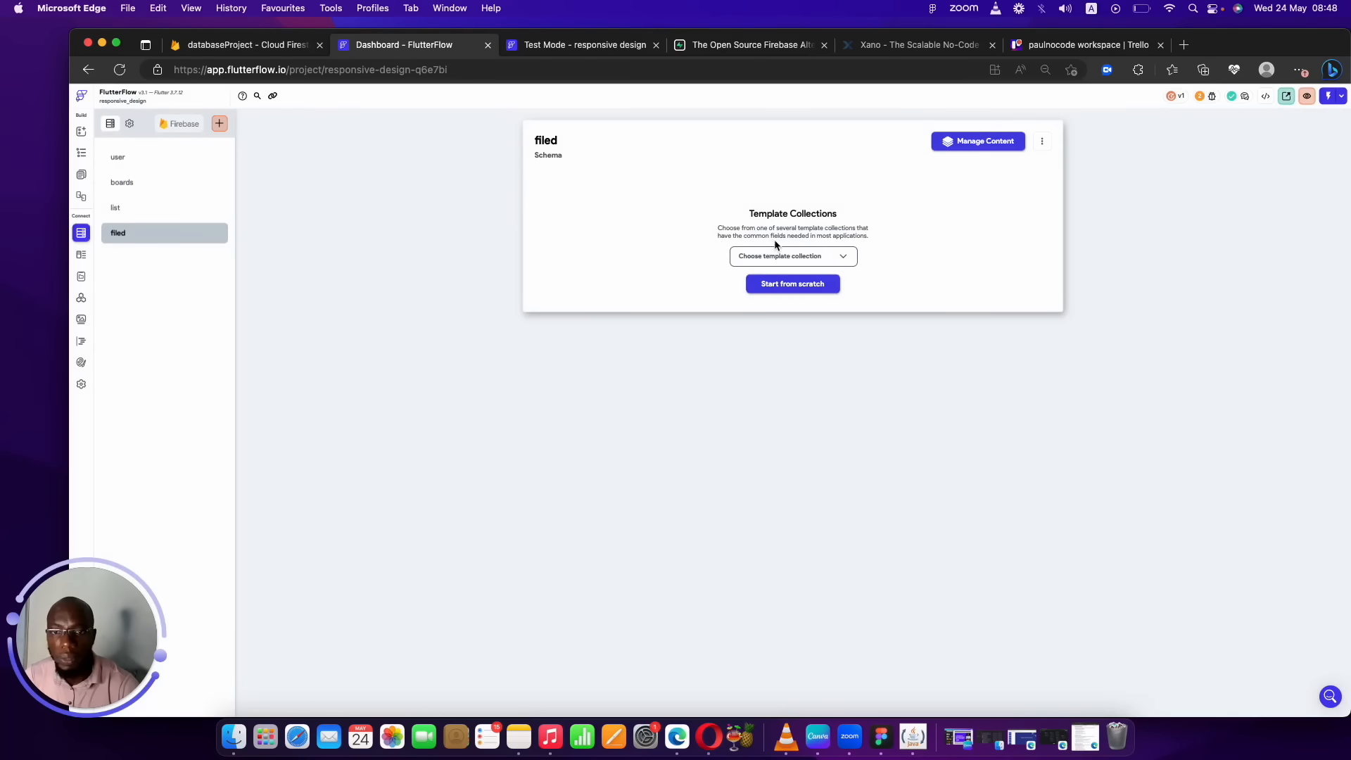
left_click(789, 282)
left_click(631, 200)
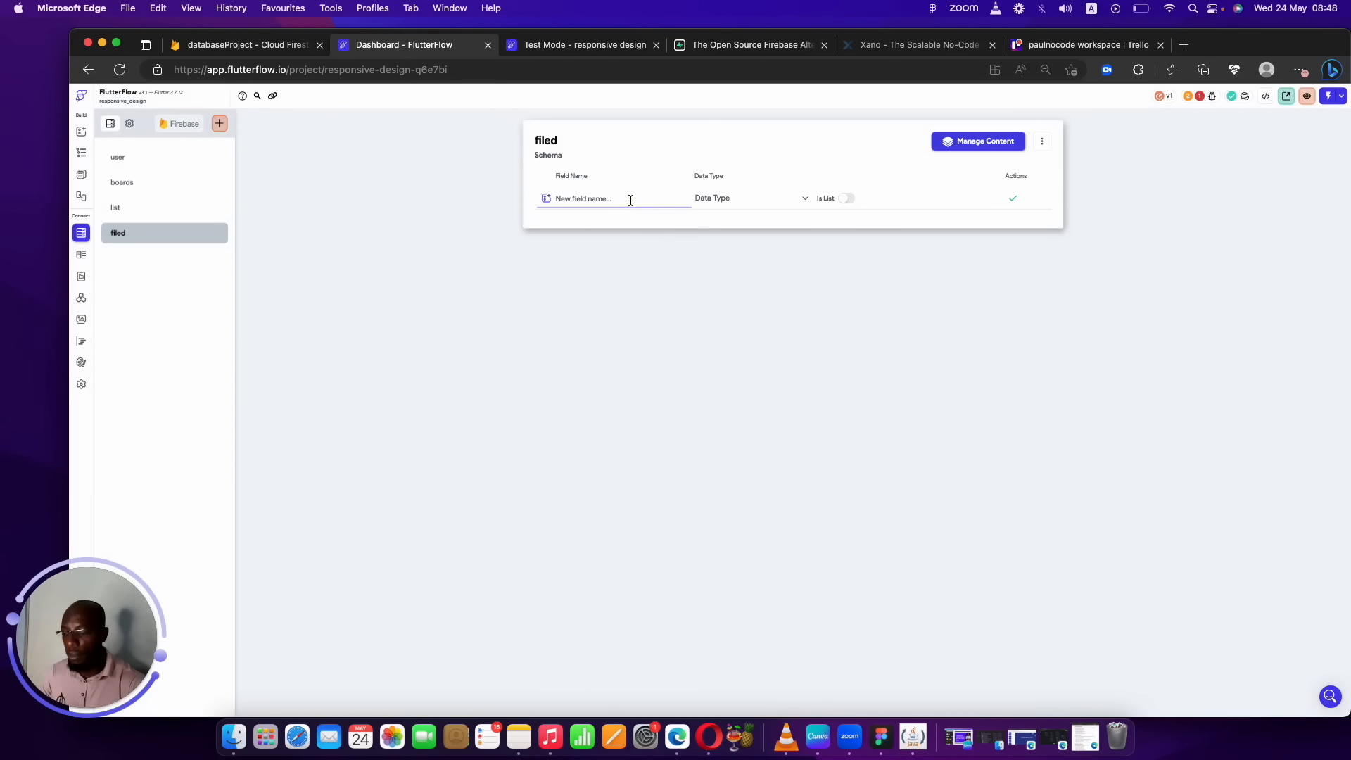
type("id")
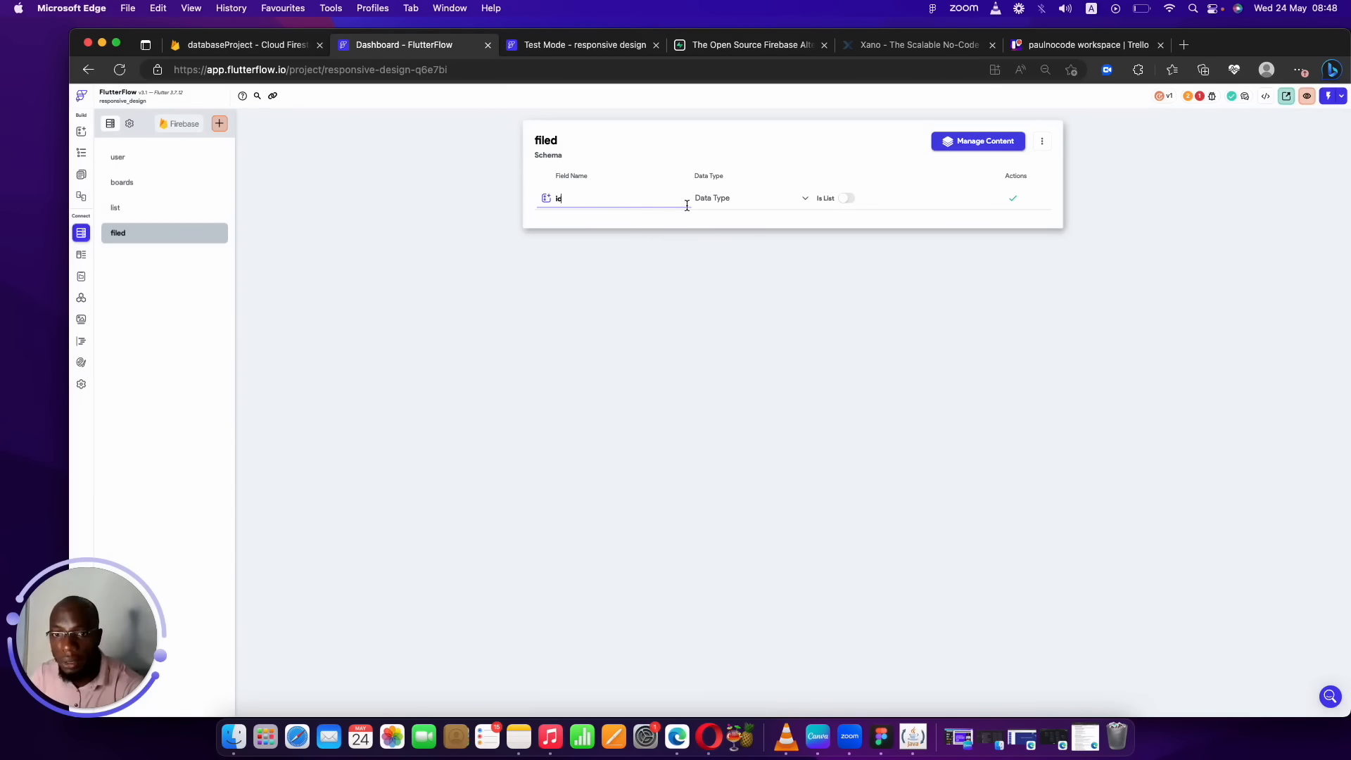
left_click(749, 200)
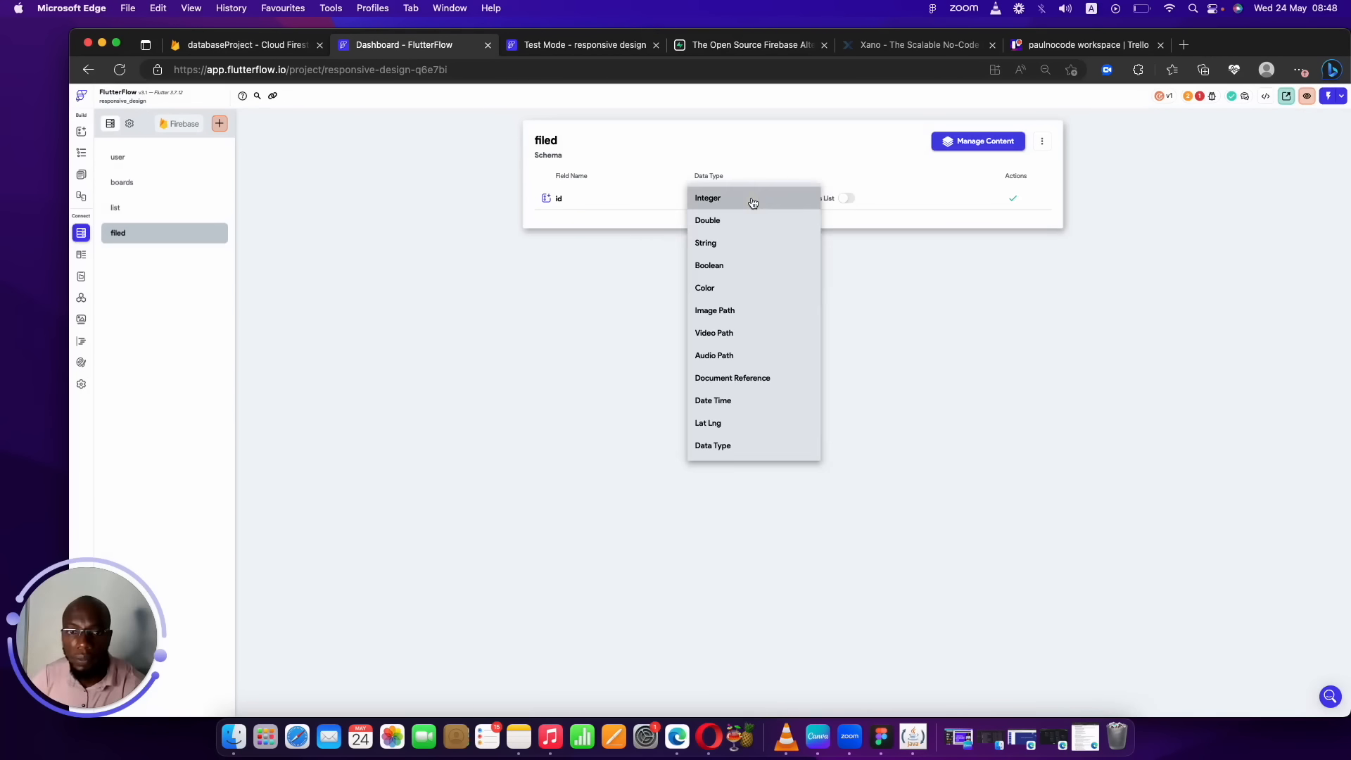
left_click(729, 242)
left_click(1013, 199)
Add a list field to filed as a Document Reference to the List collection.
left_click(598, 218)
type("list")
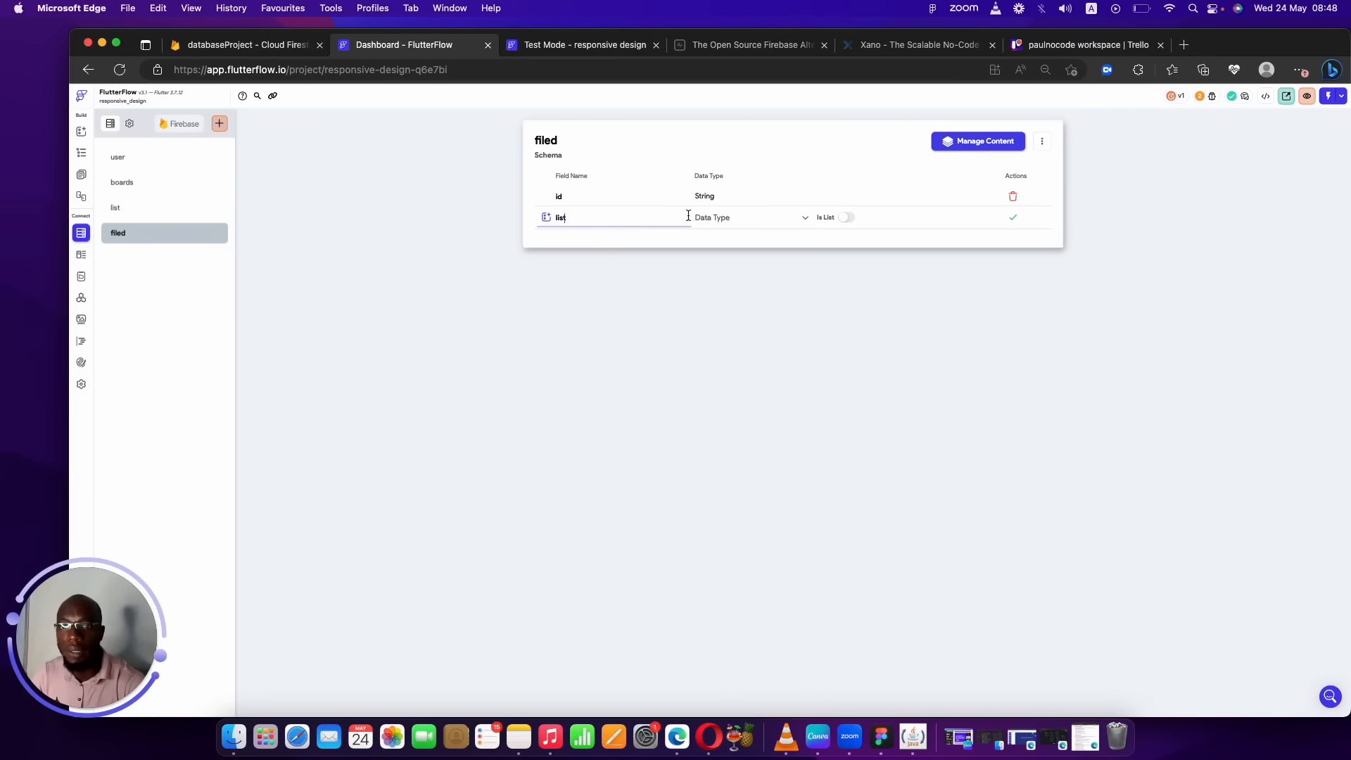
left_click(730, 222)
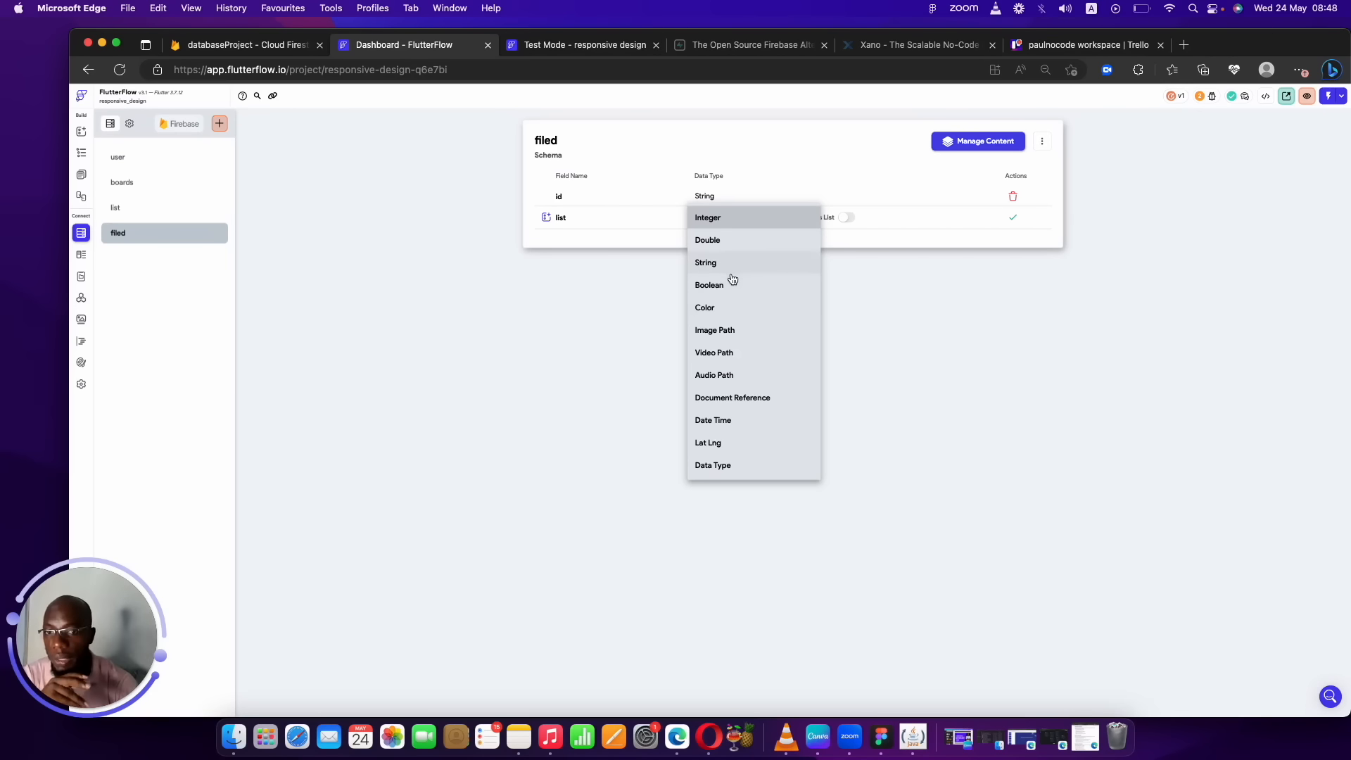
left_click(738, 397)
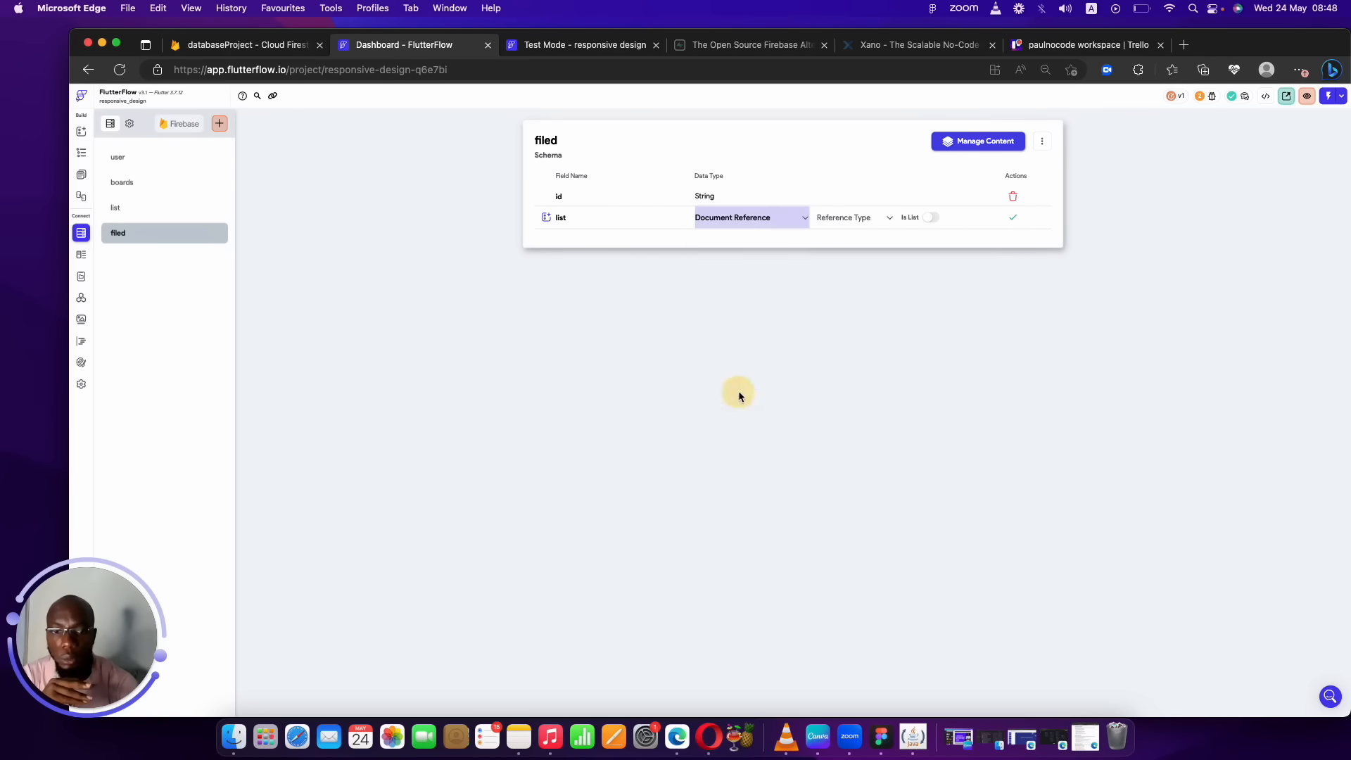
left_click(865, 219)
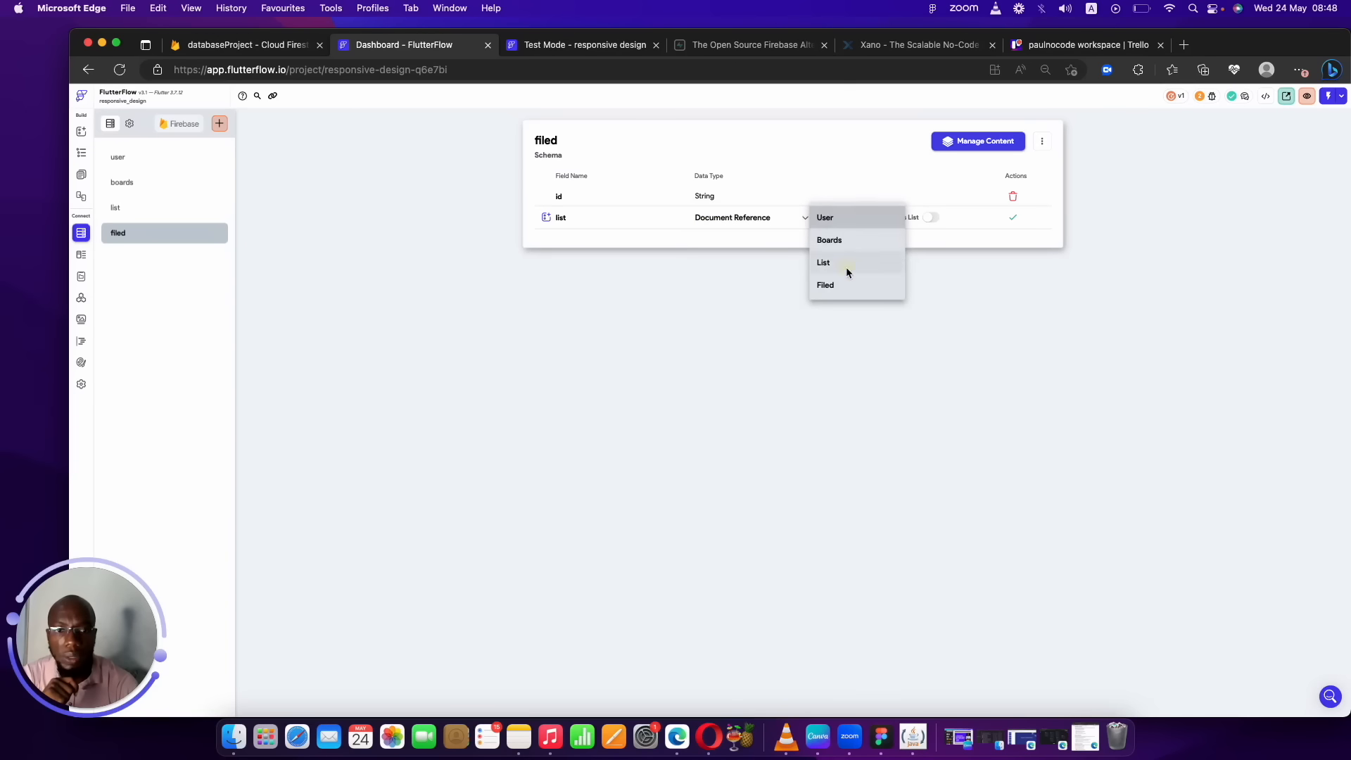
left_click(845, 267)
left_click(1013, 217)
left_click(1085, 46)
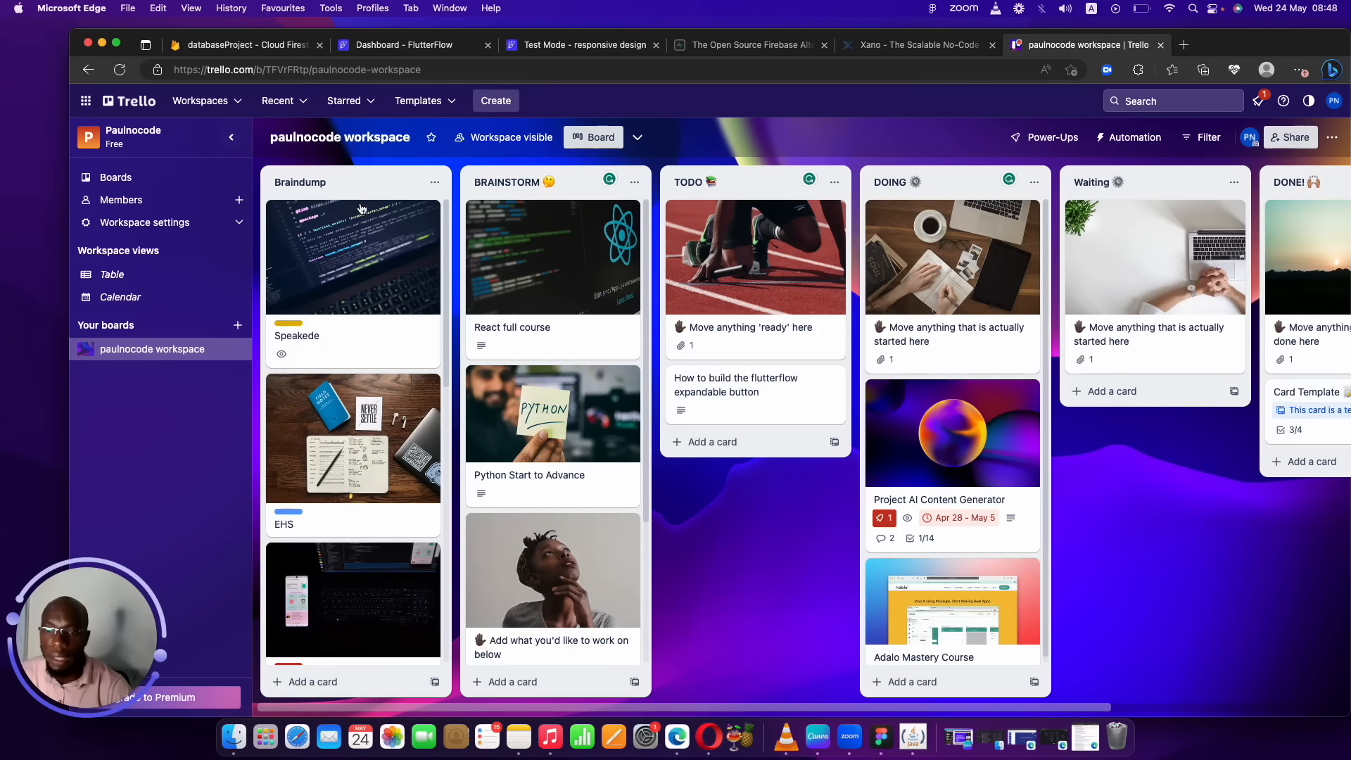
Scroll the Braindump list, open the Bubble Saas course card, and close it again.
left_click_drag(444, 227, 429, 552)
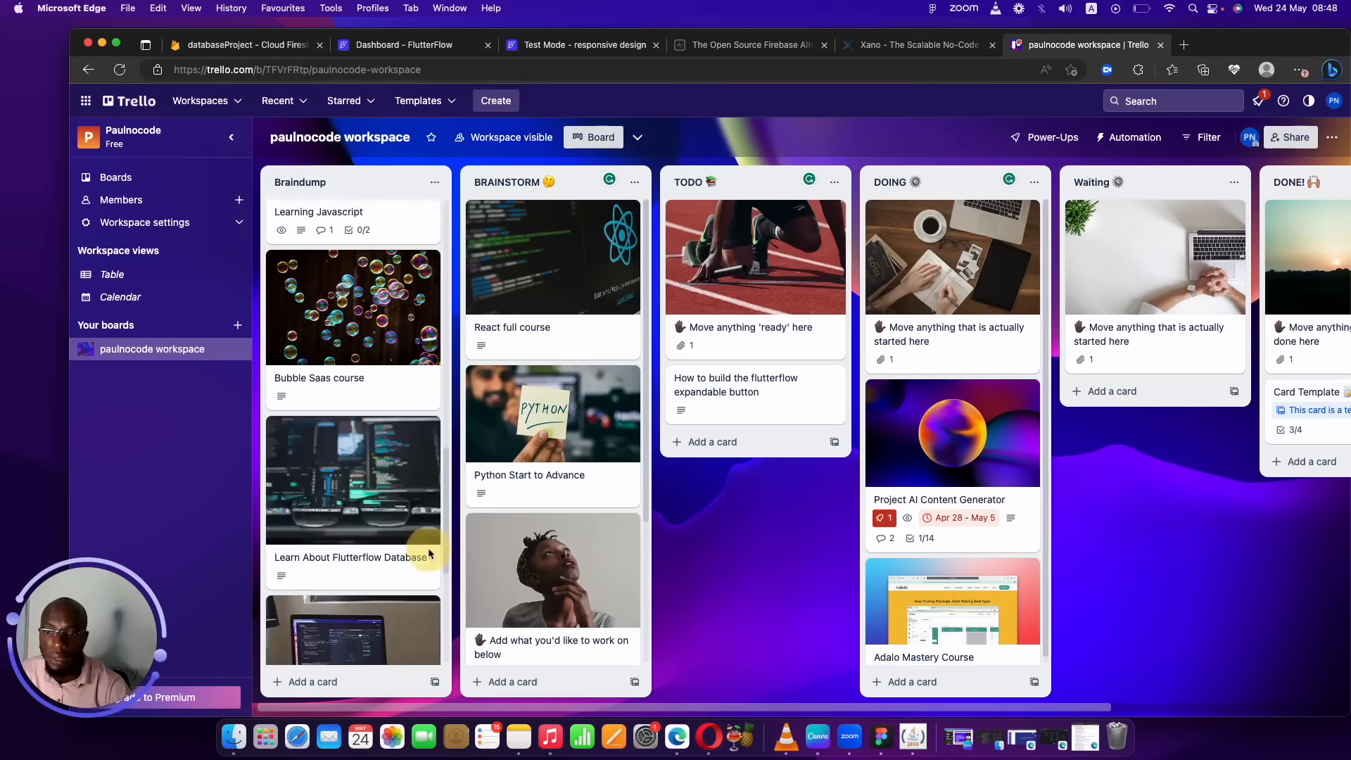
left_click(380, 357)
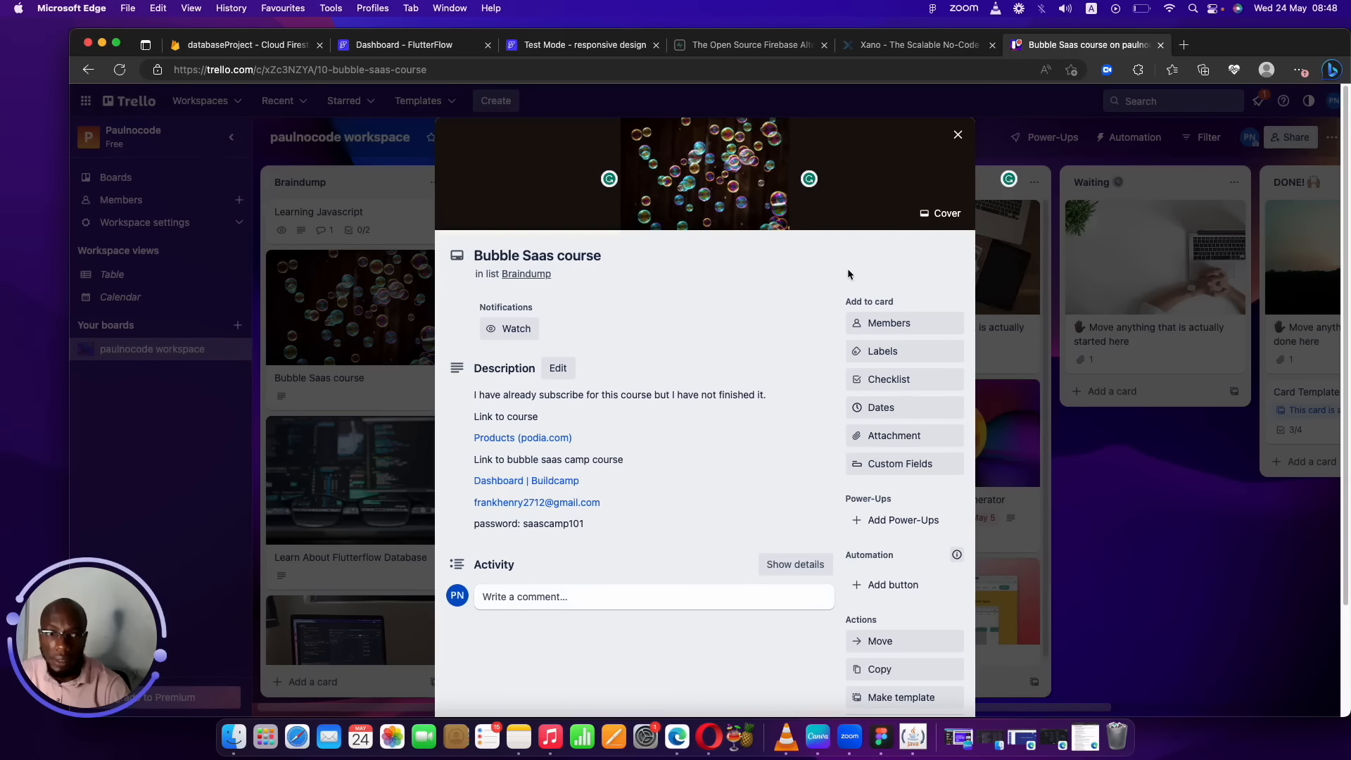
left_click(954, 138)
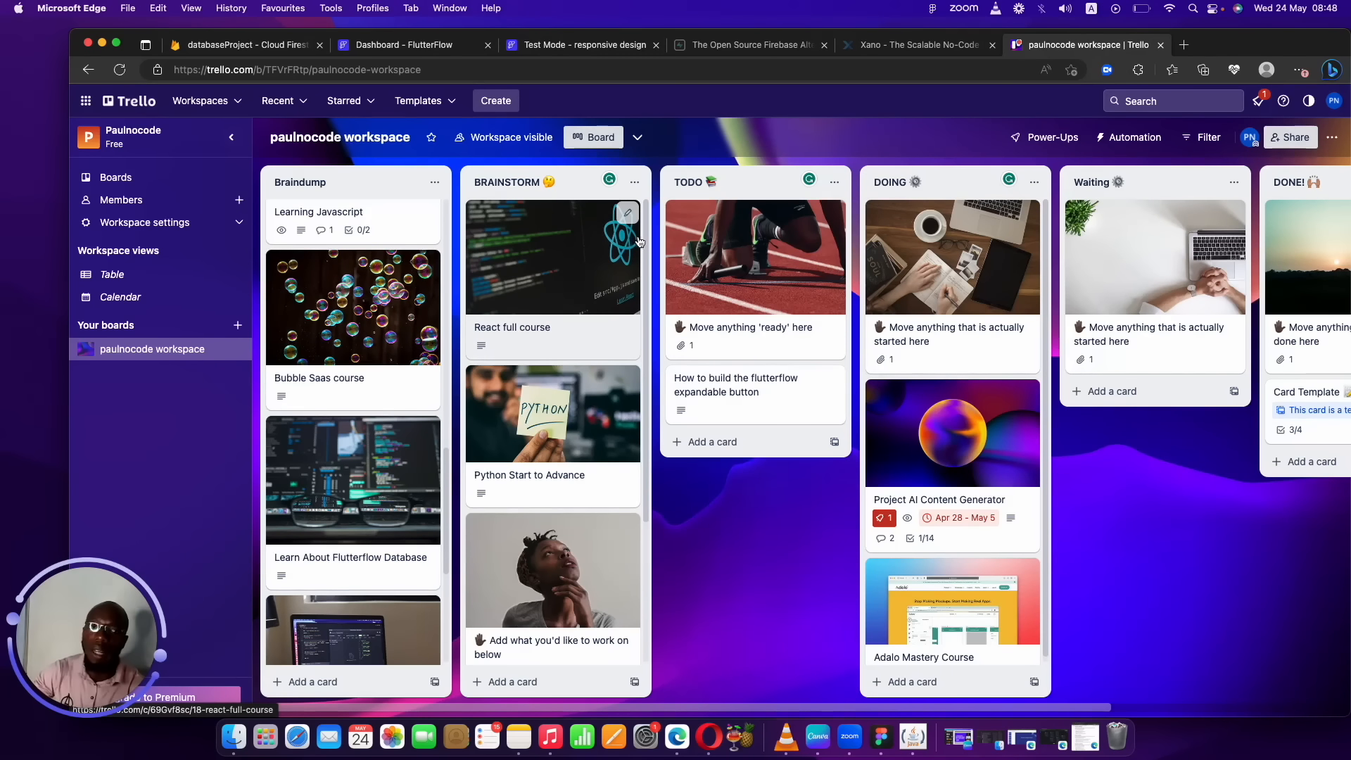
left_click(434, 45)
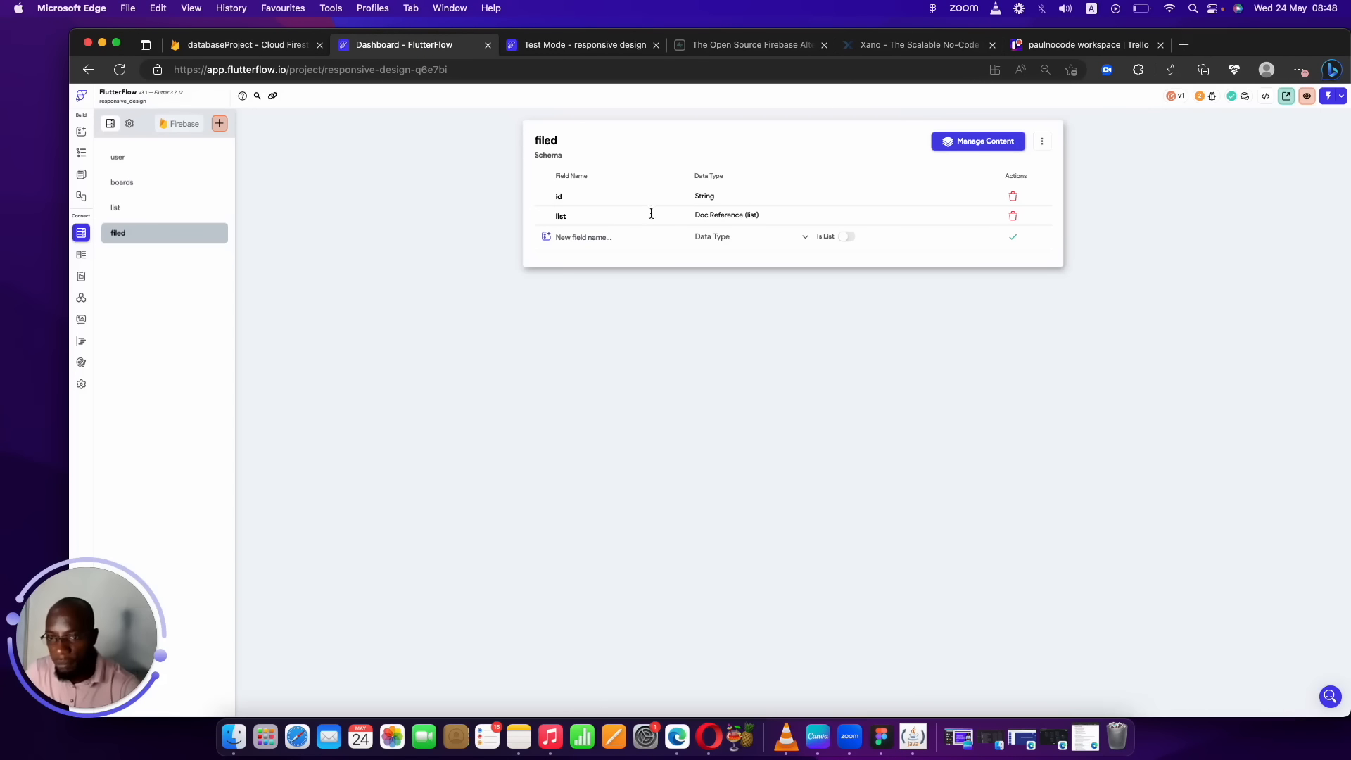
Add name and description String fields to the filed collection.
left_click(615, 234)
type("name")
left_click(730, 236)
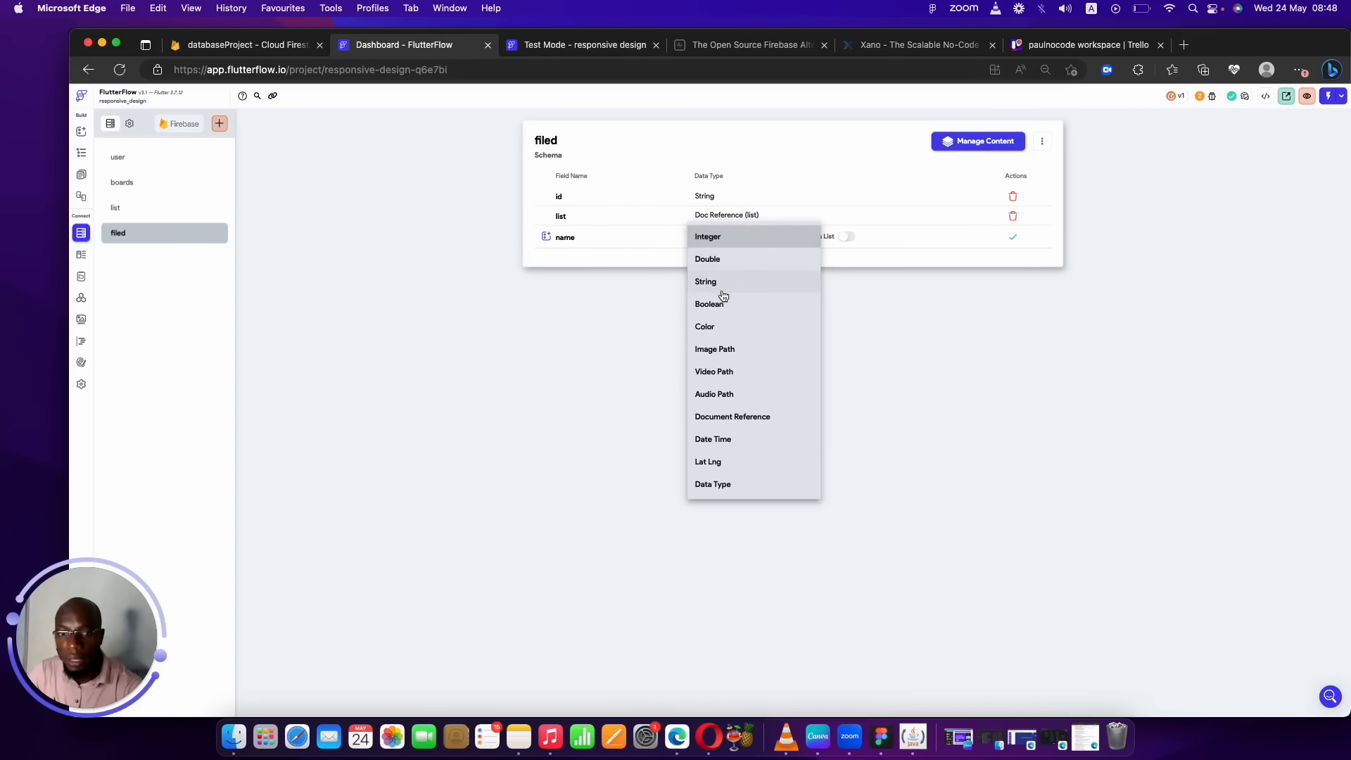
left_click(724, 283)
left_click(1012, 237)
left_click(652, 257)
type("desc")
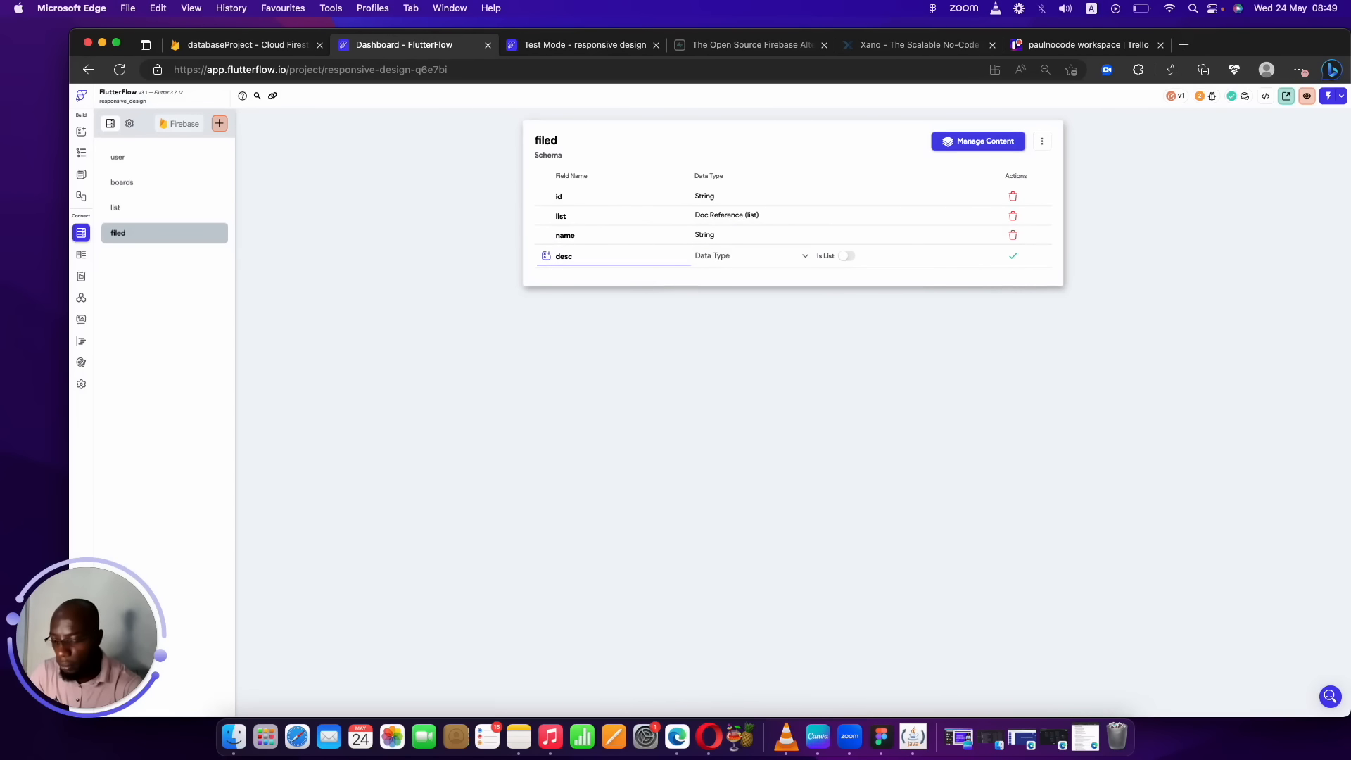
type("ription")
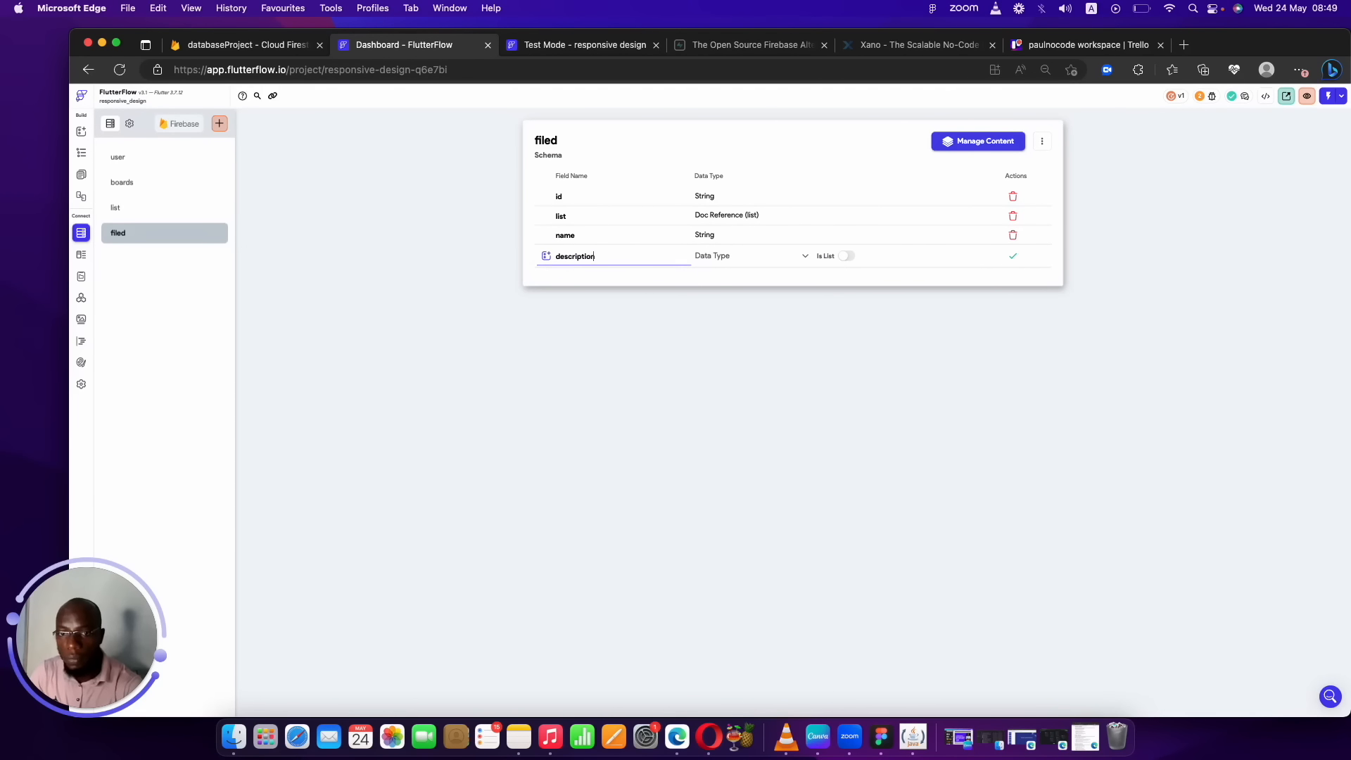
left_click(748, 258)
left_click(710, 300)
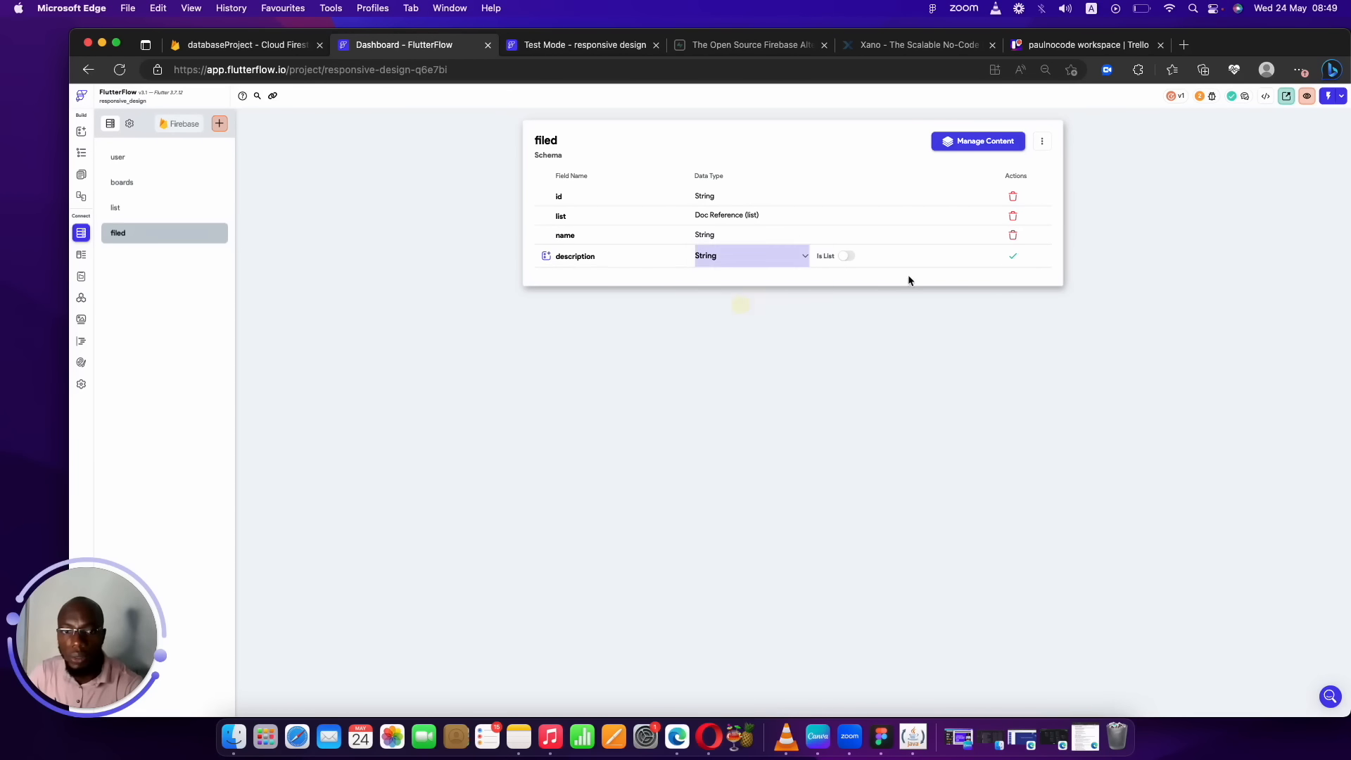
left_click(1012, 259)
Add a due_date field of type Date Time to filed.
left_click(640, 276)
type("due_")
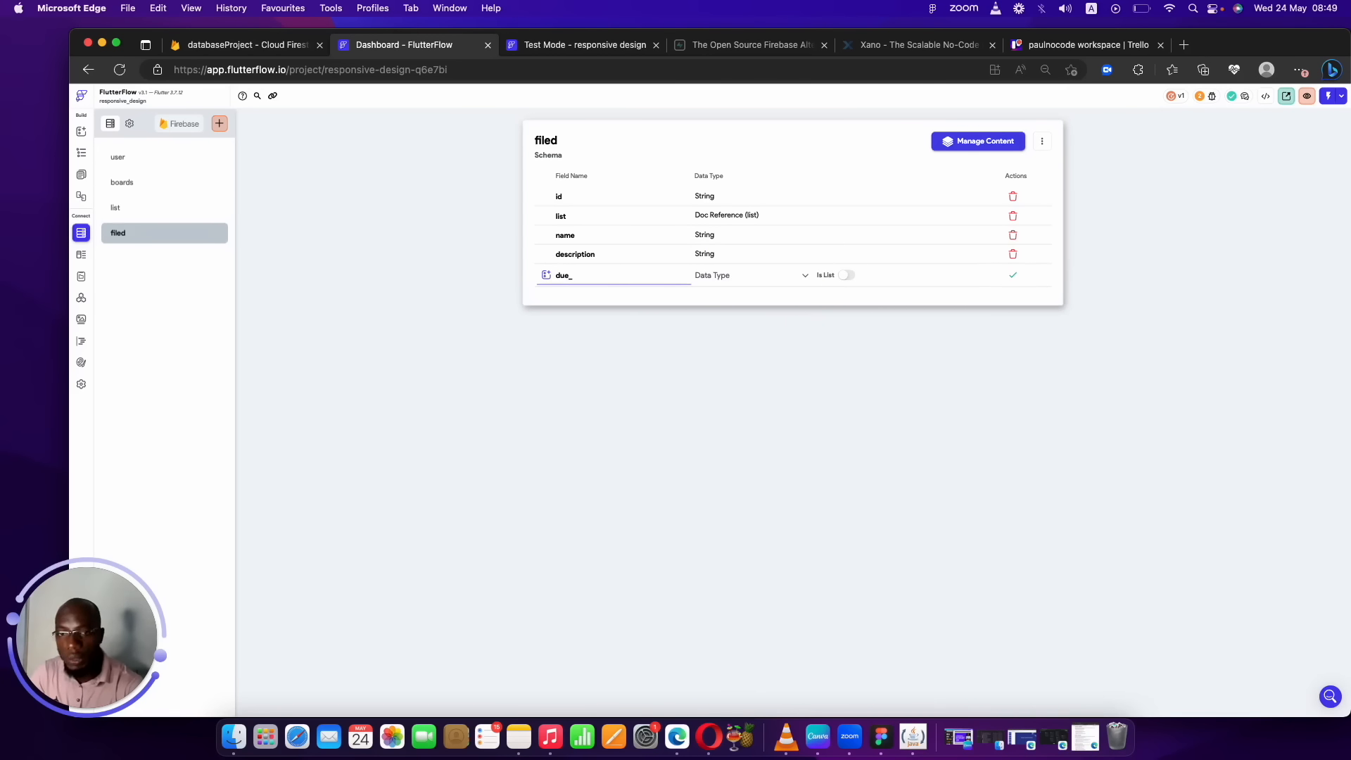
type("date")
left_click(734, 275)
left_click(735, 480)
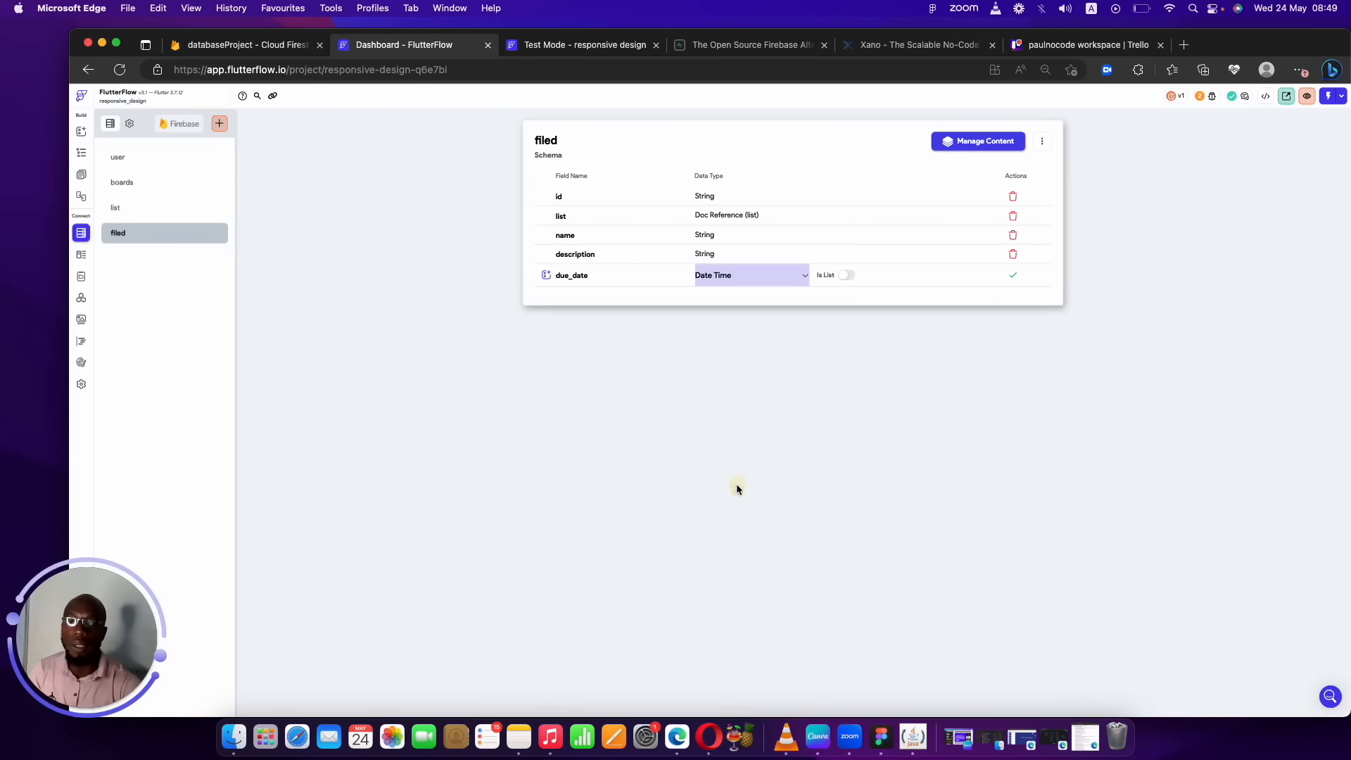
left_click(1010, 277)
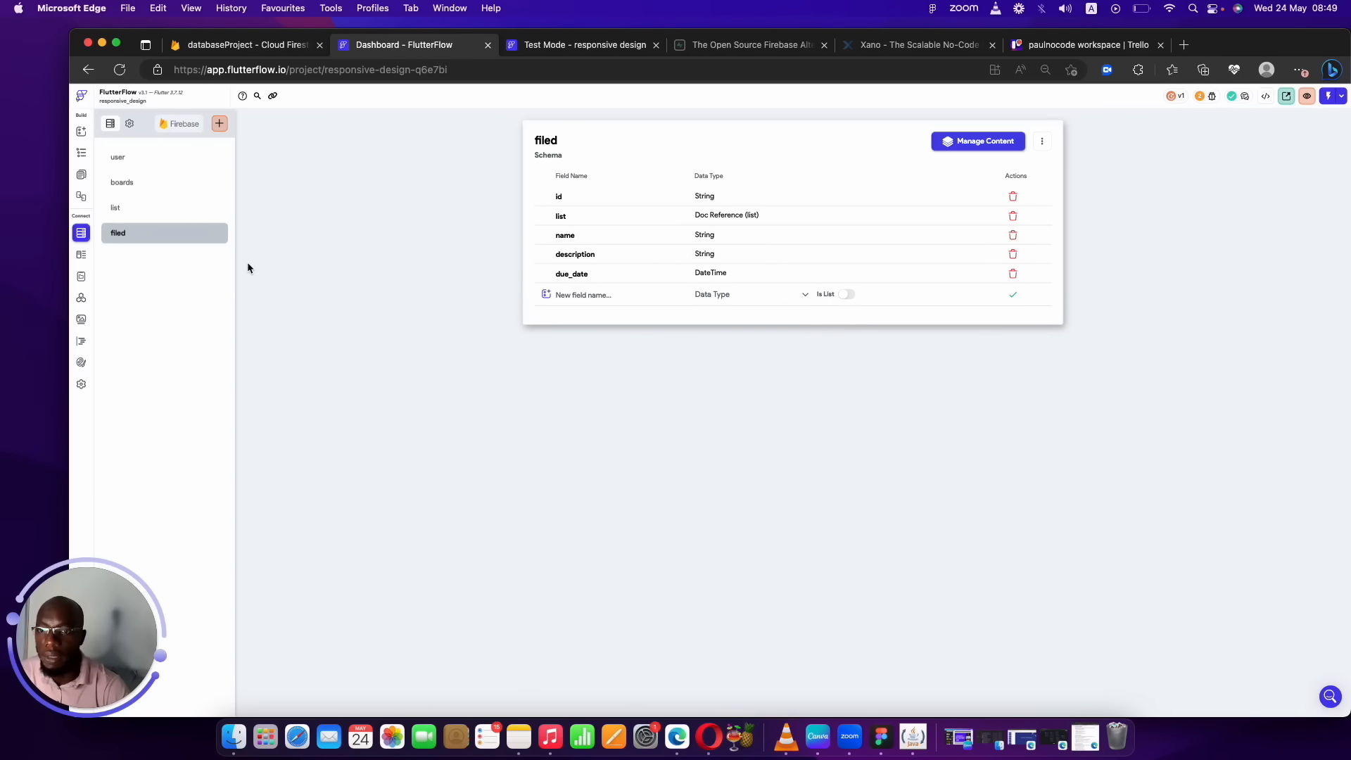
left_click(170, 157)
Create the Team collection from scratch with a team_name String field.
left_click(219, 125)
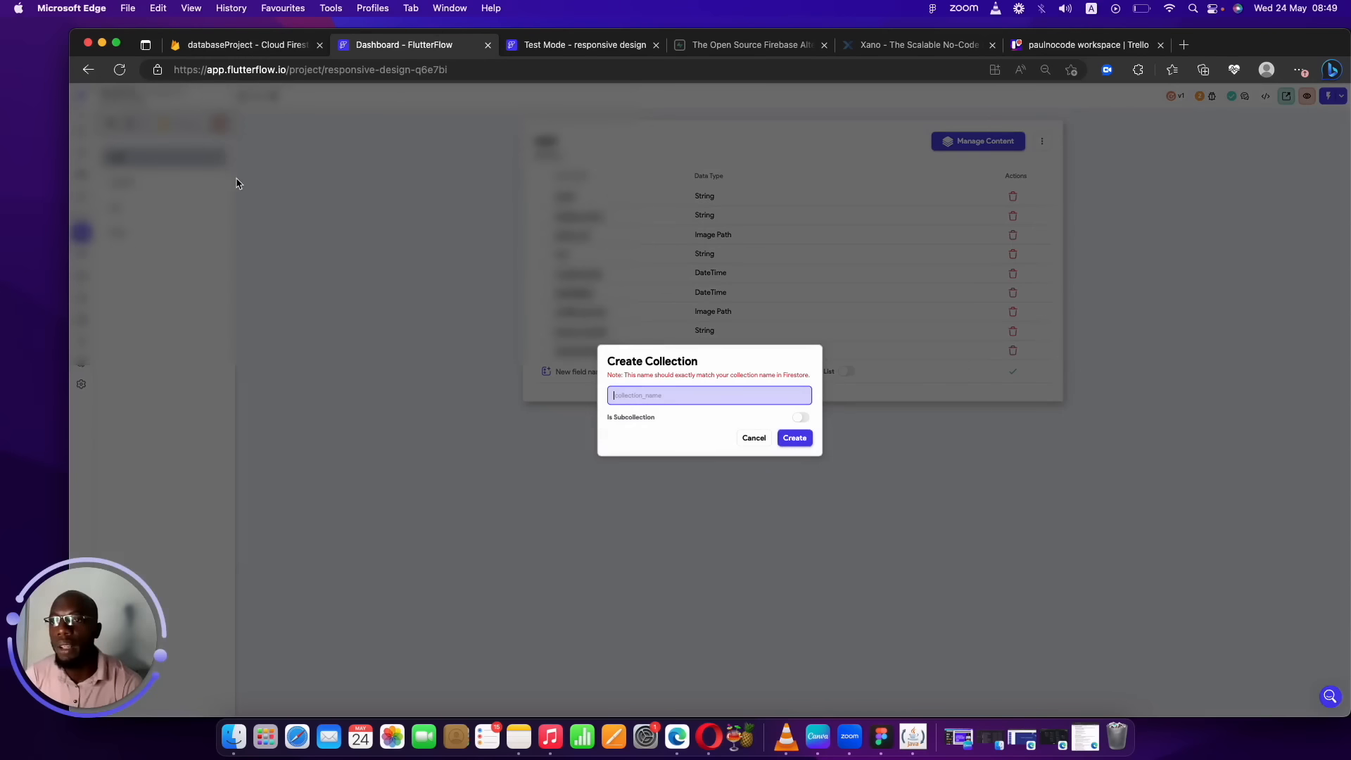
type("Tes")
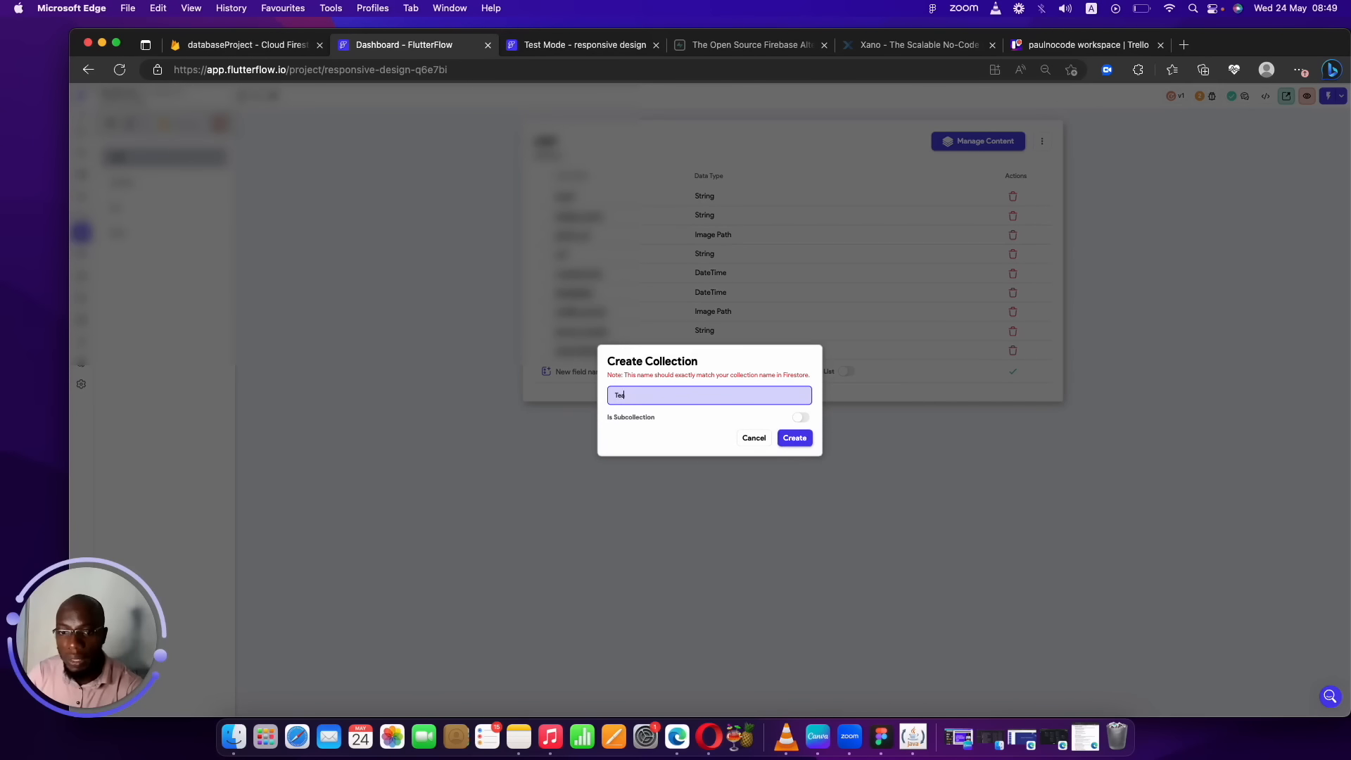
left_click(795, 437)
left_click(802, 285)
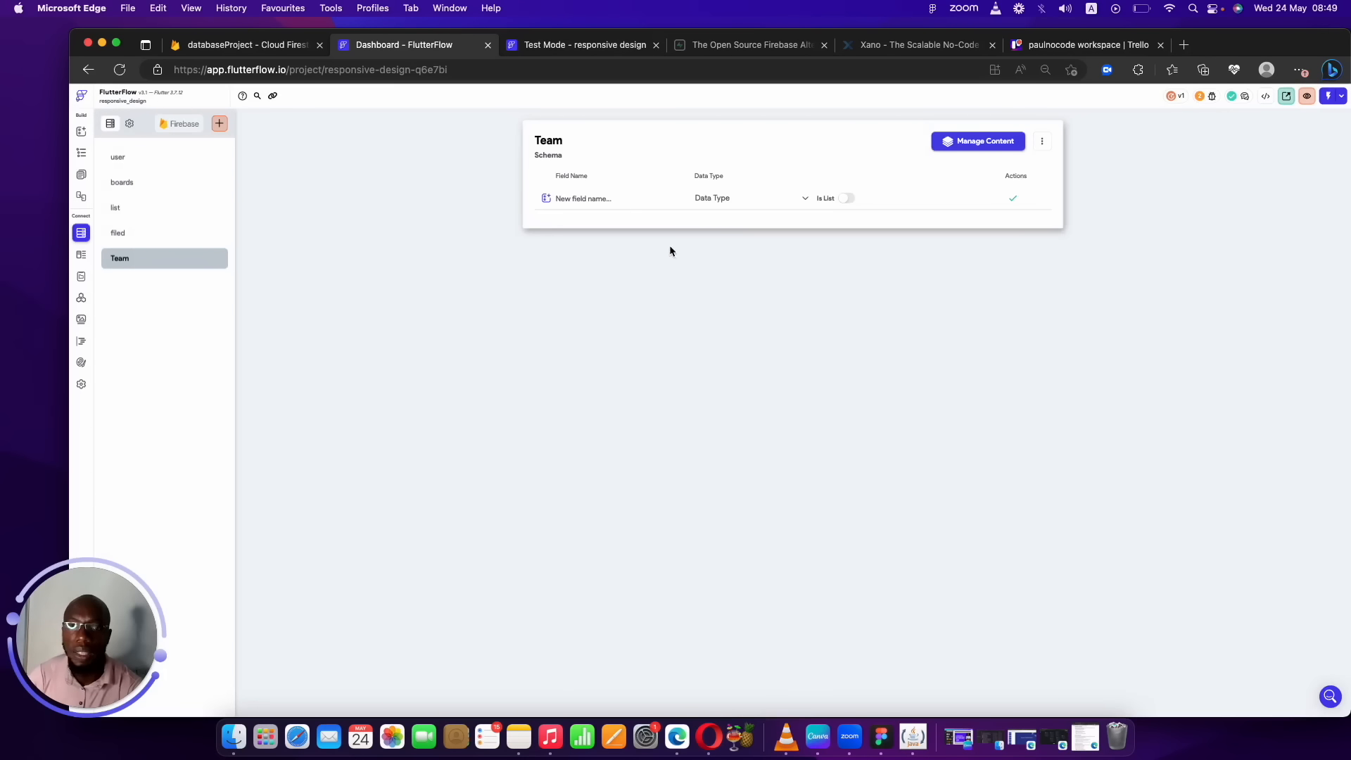
left_click(602, 198)
type("team")
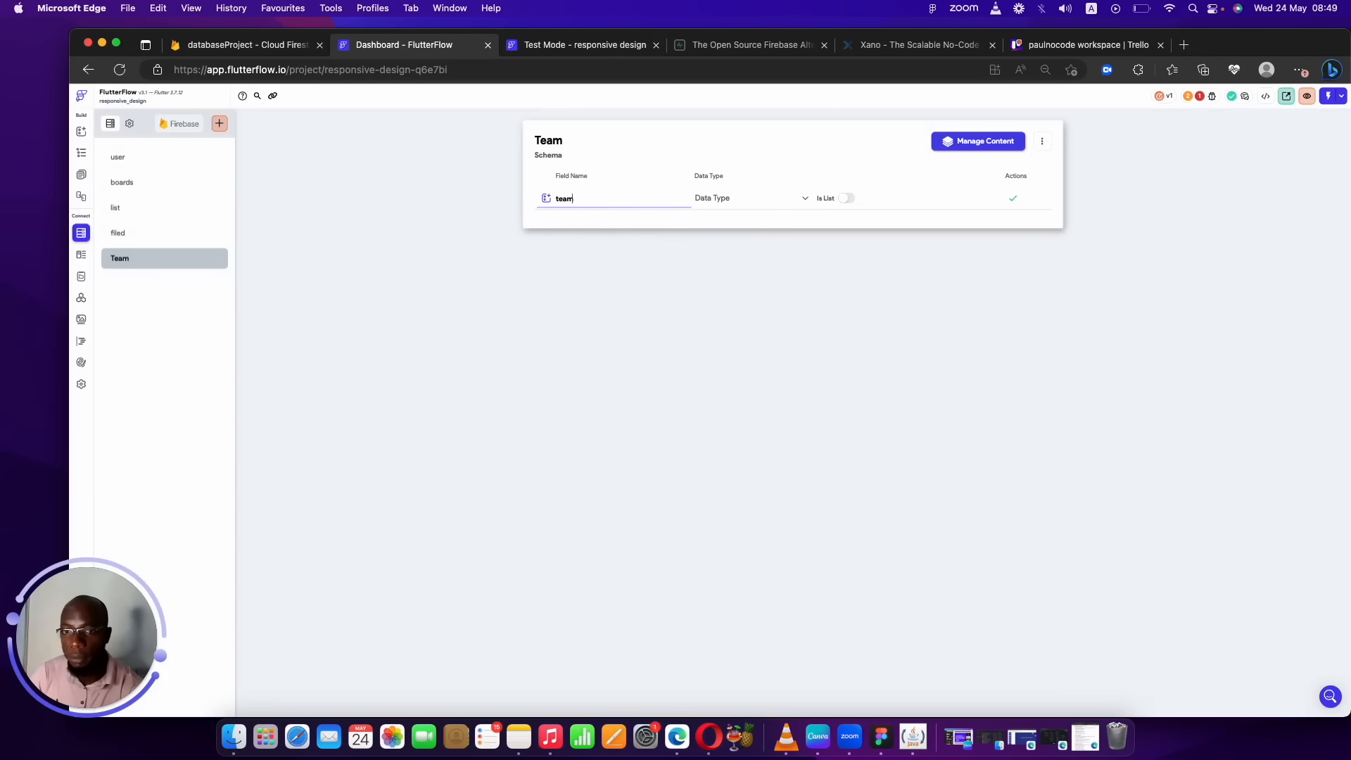
type("_name")
left_click(727, 200)
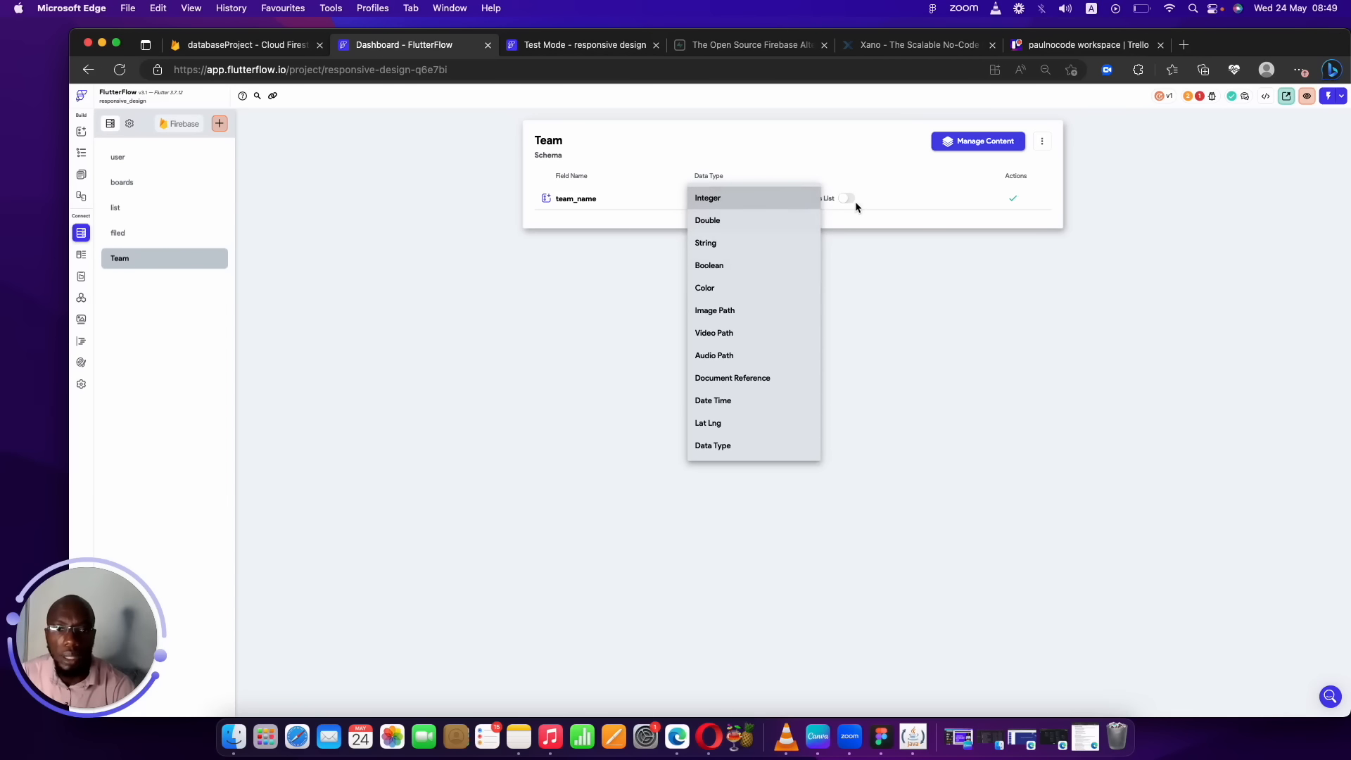
left_click(735, 244)
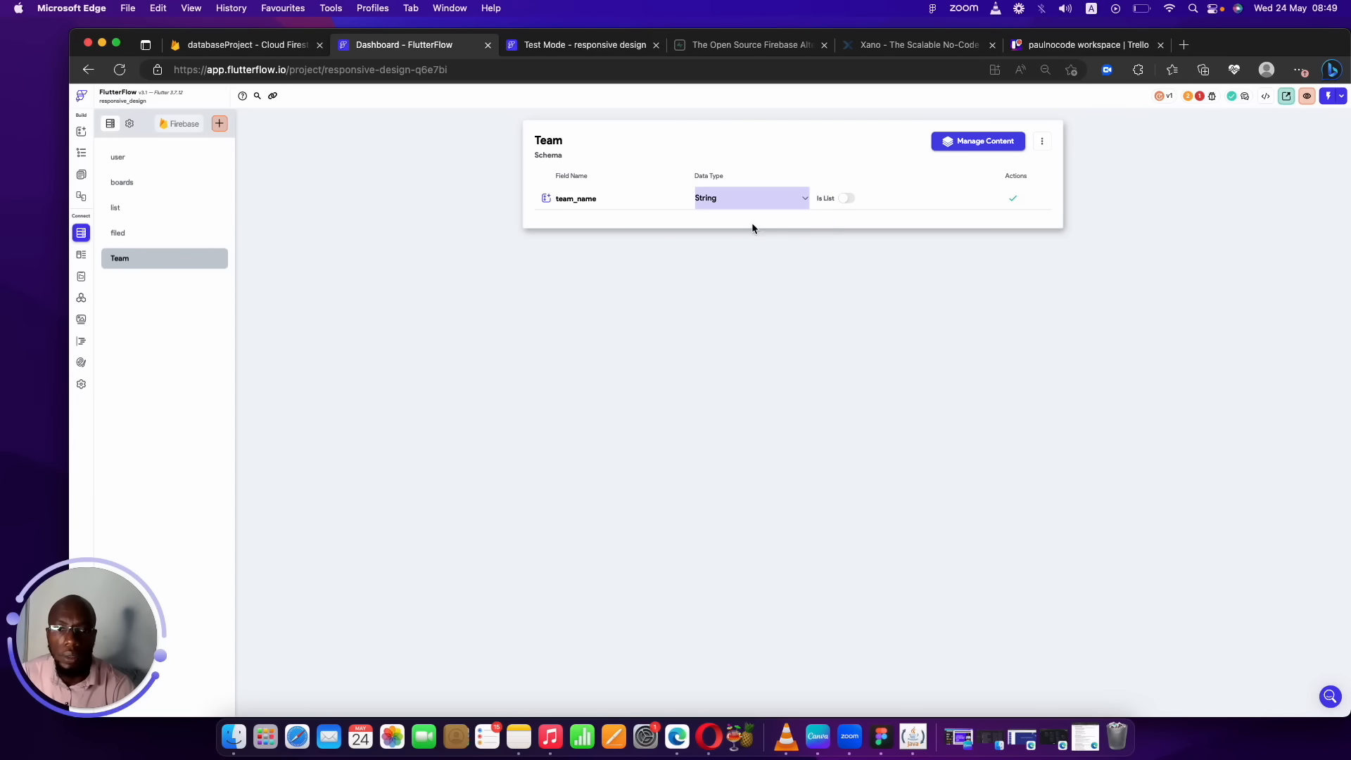
left_click(1012, 199)
Add a team_id String field to Team.
left_click(593, 221)
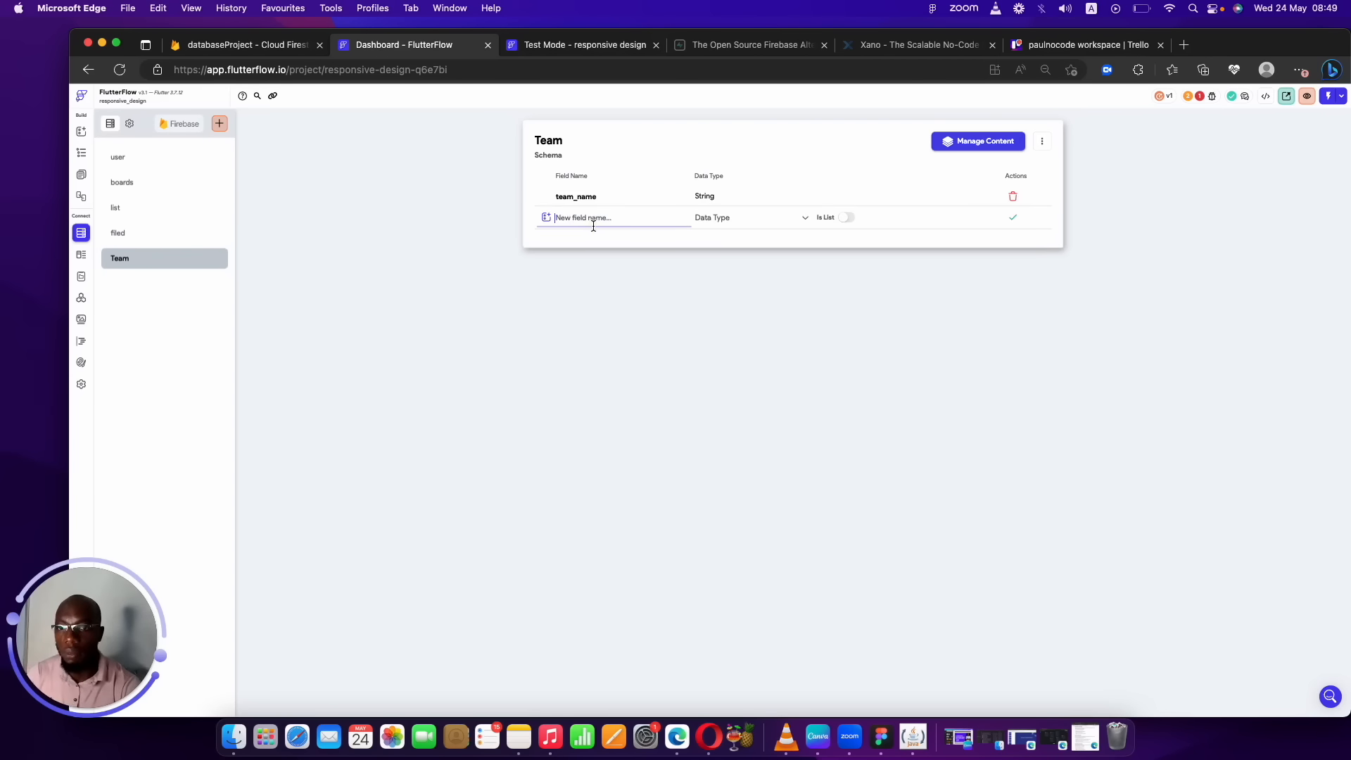
type("team")
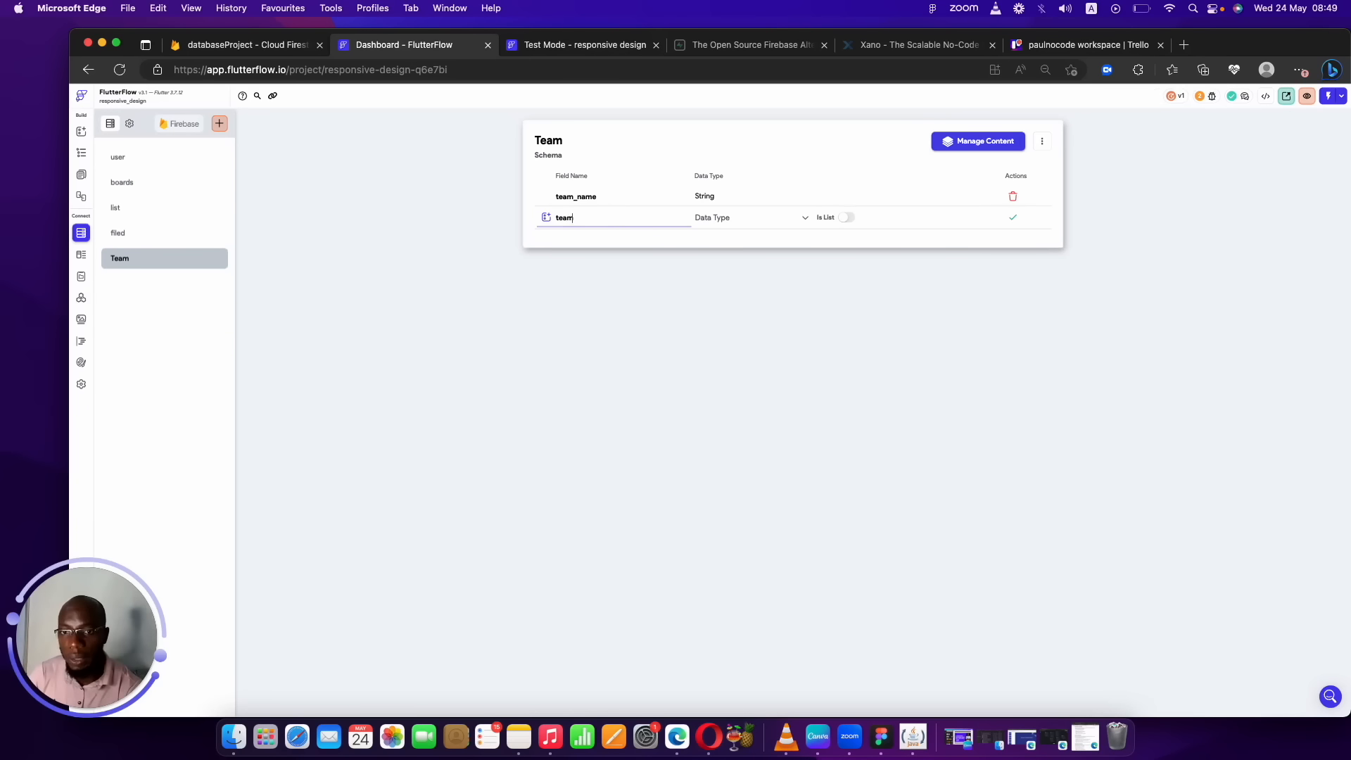
type("_id")
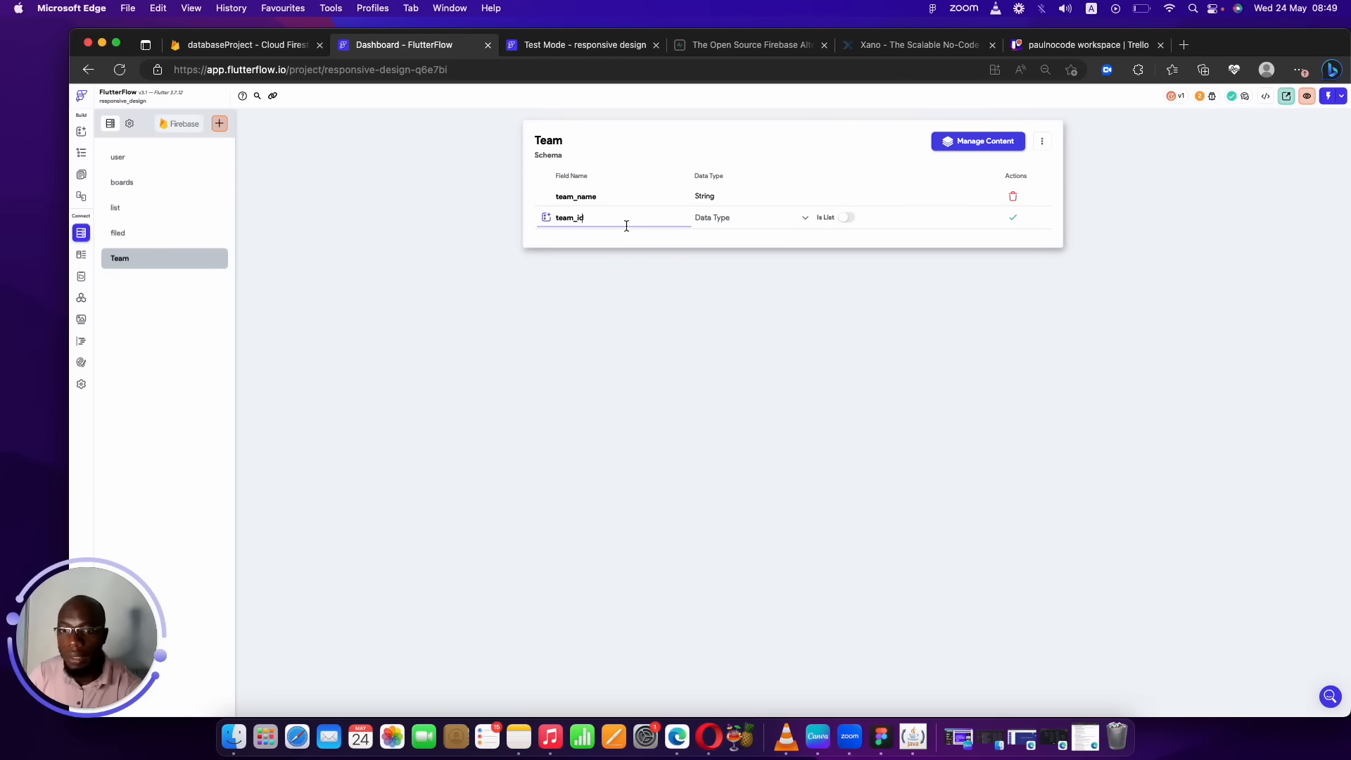
left_click(718, 224)
left_click(719, 264)
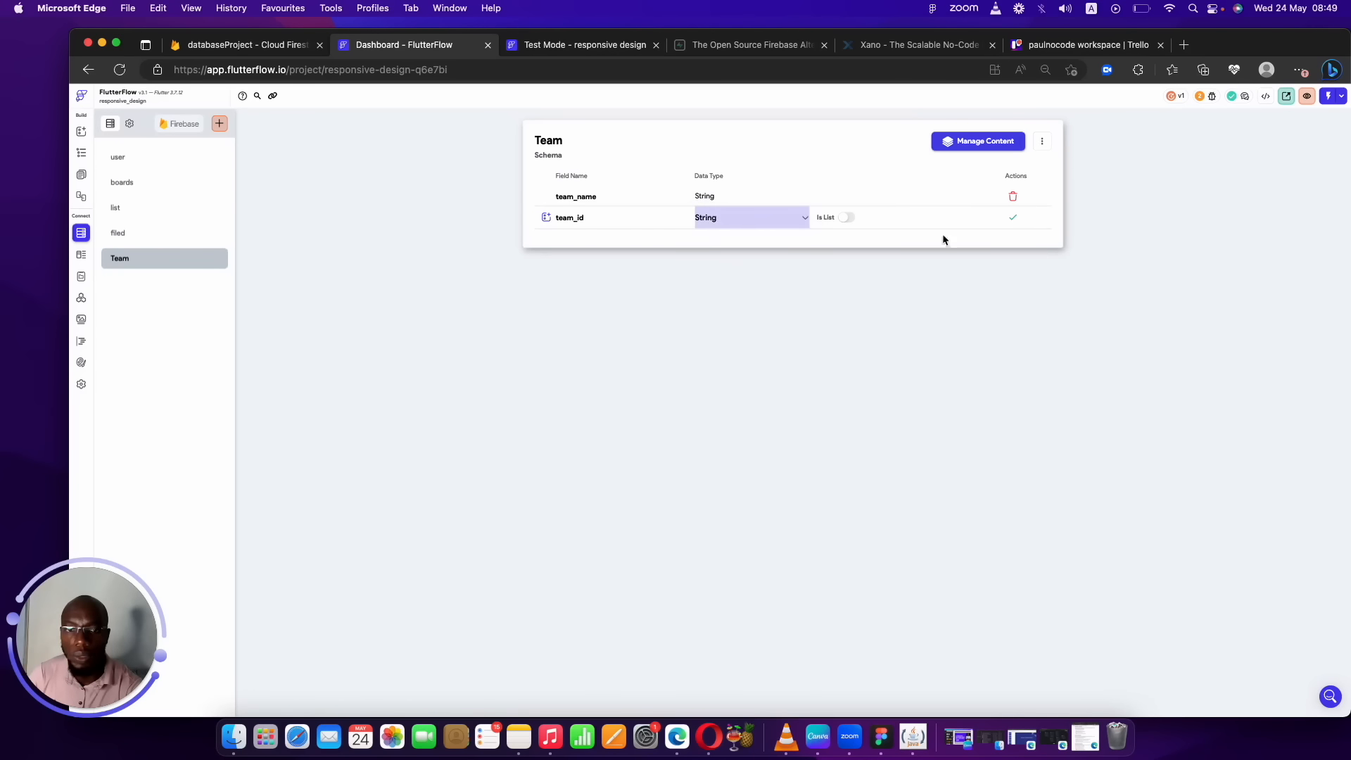
left_click(1013, 220)
Add team_members as a list of Document References to the User collection.
left_click(567, 236)
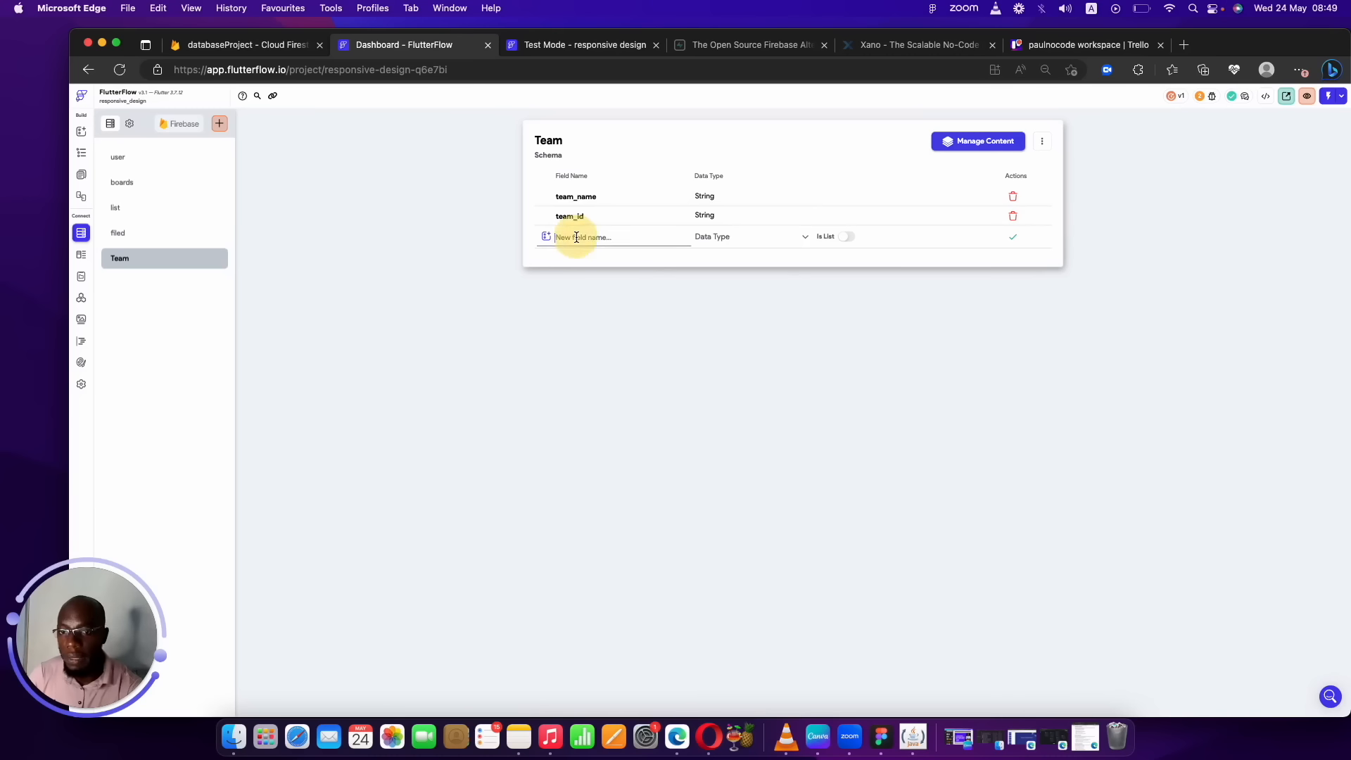
type("team")
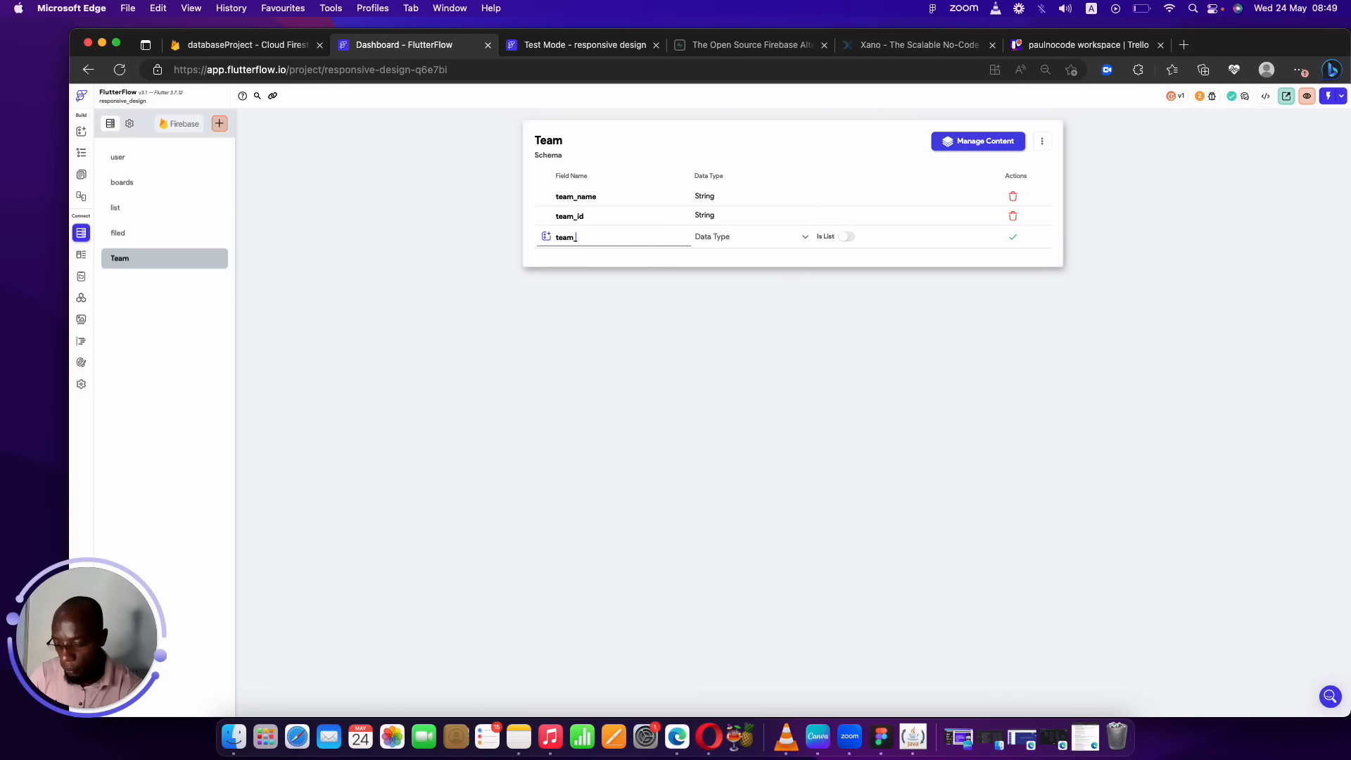
type("_members")
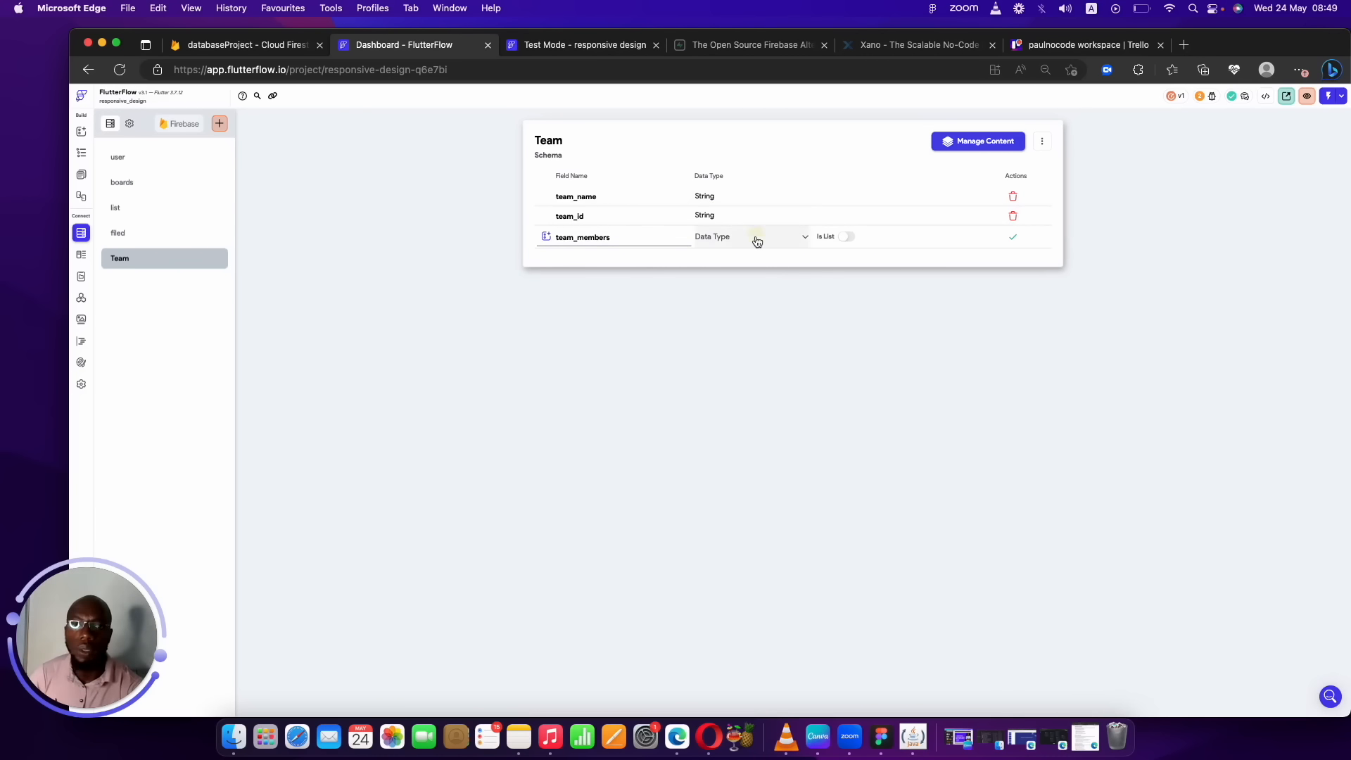
left_click(756, 239)
left_click(732, 415)
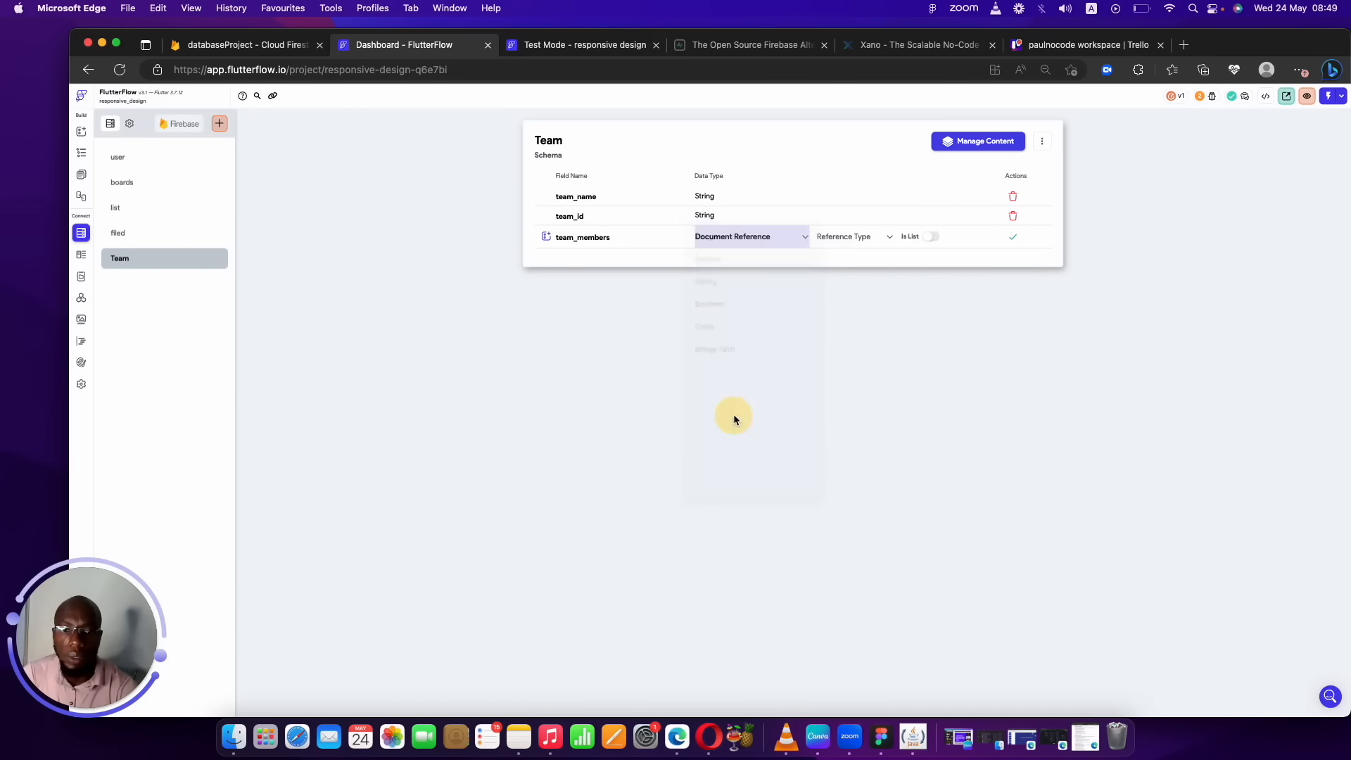
left_click(868, 237)
left_click(846, 234)
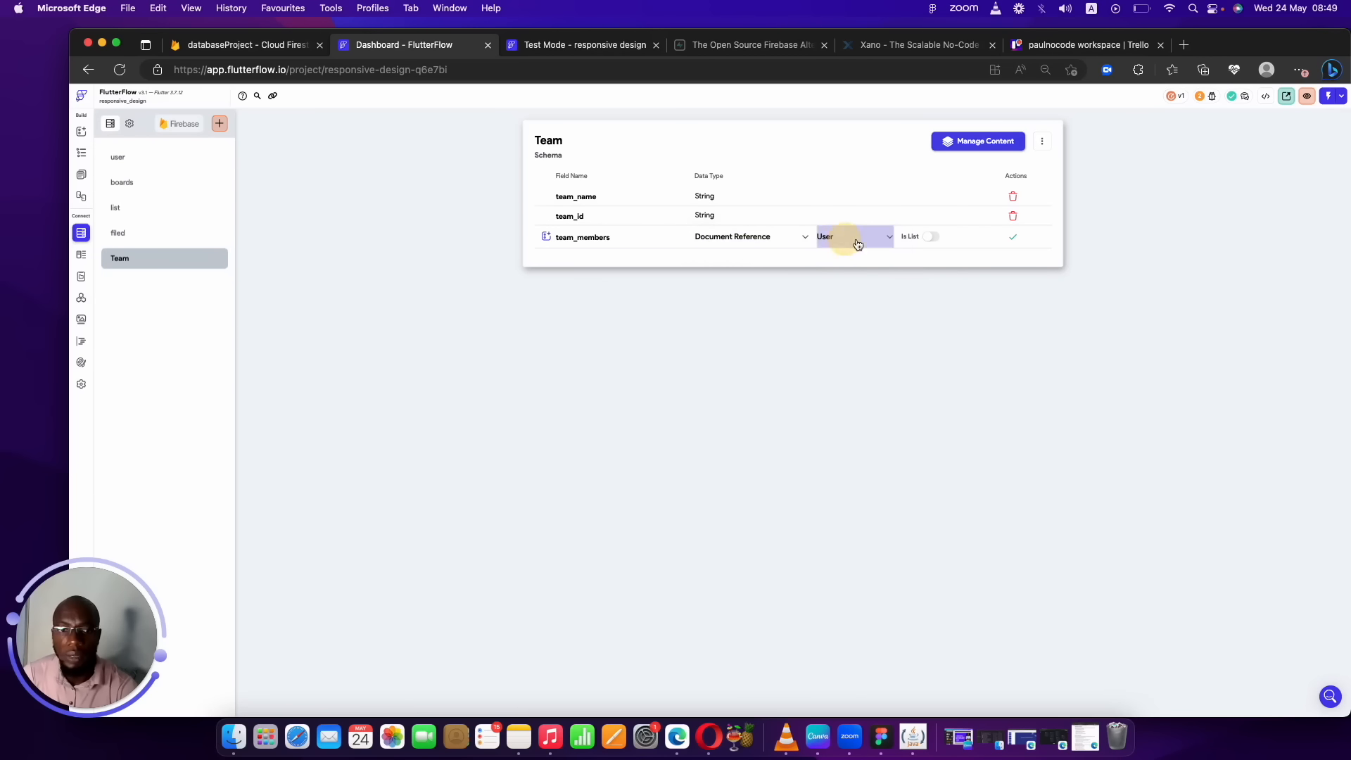
left_click(925, 237)
left_click(1012, 237)
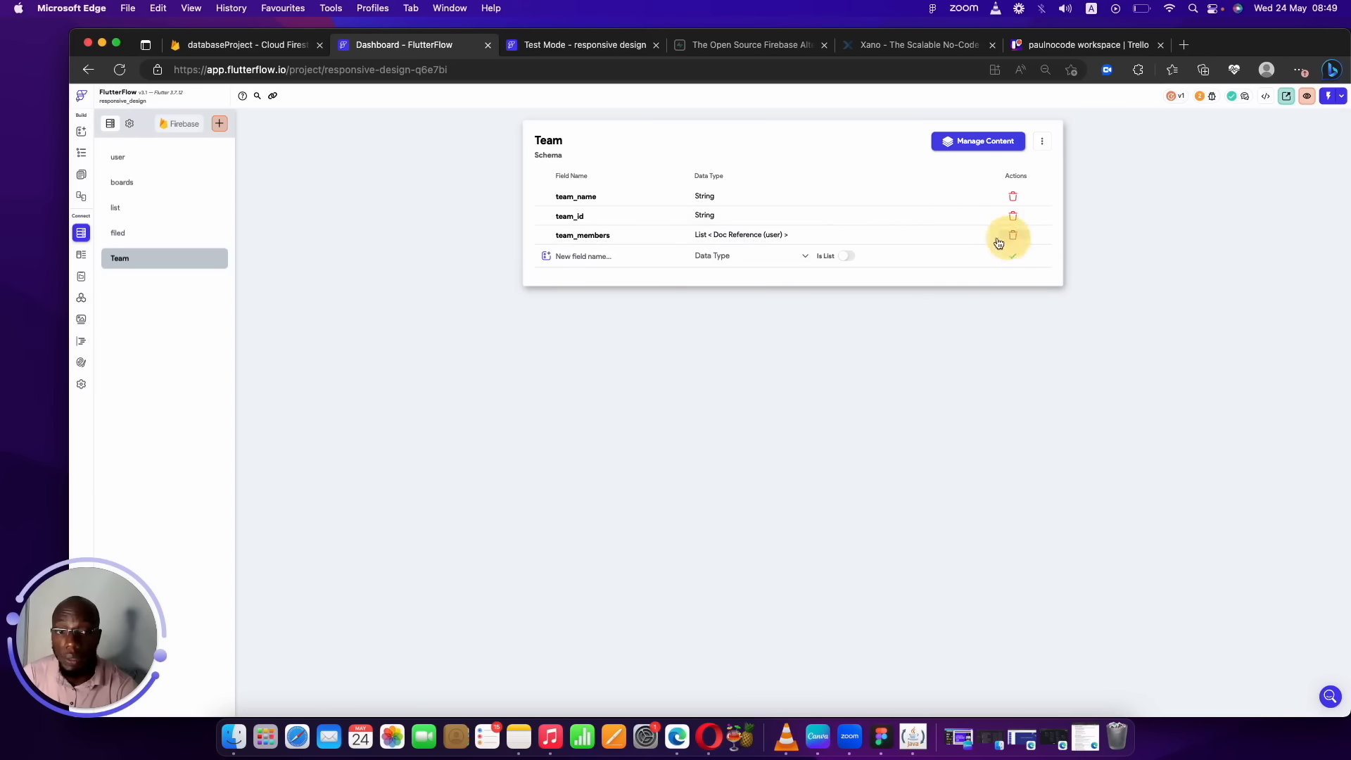
Add a created_by field as a Document Reference to the User collection.
left_click(659, 260)
type("created_by")
left_click(762, 257)
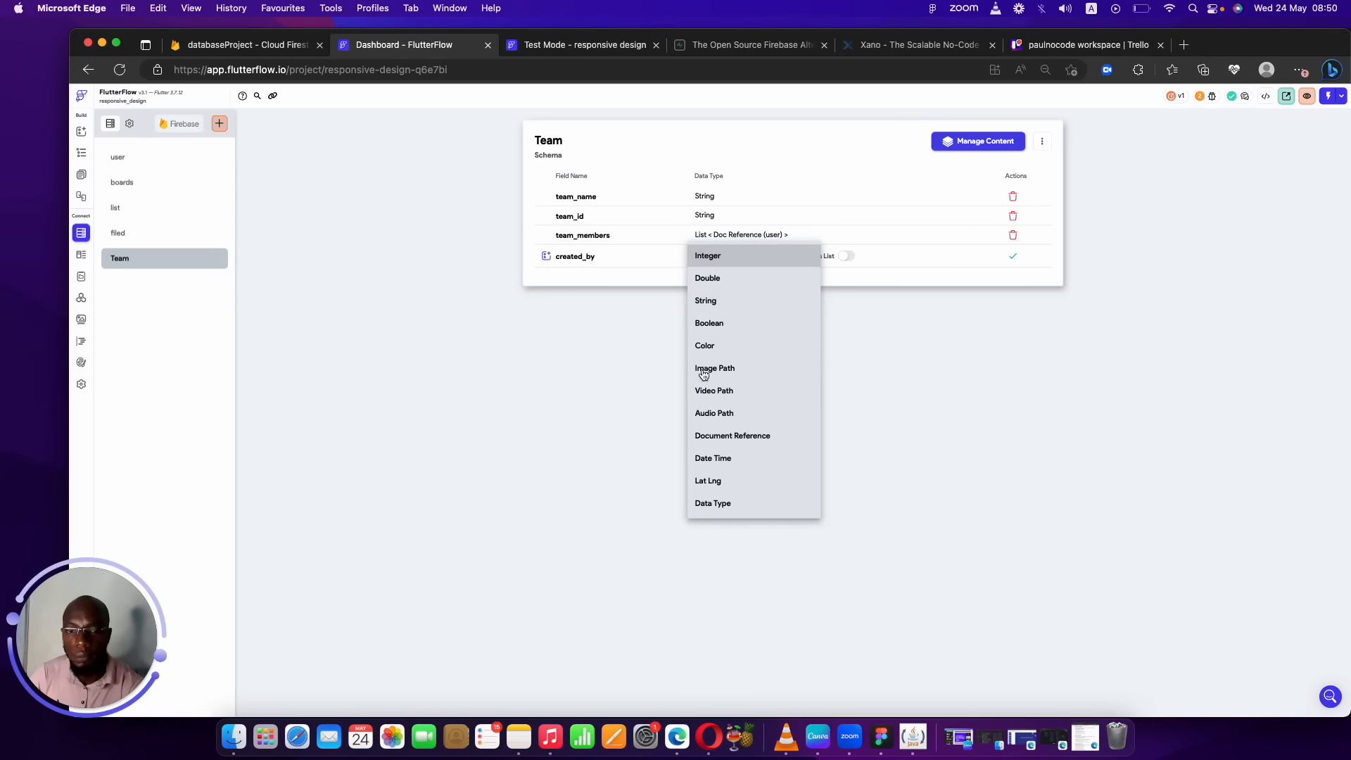
left_click(733, 437)
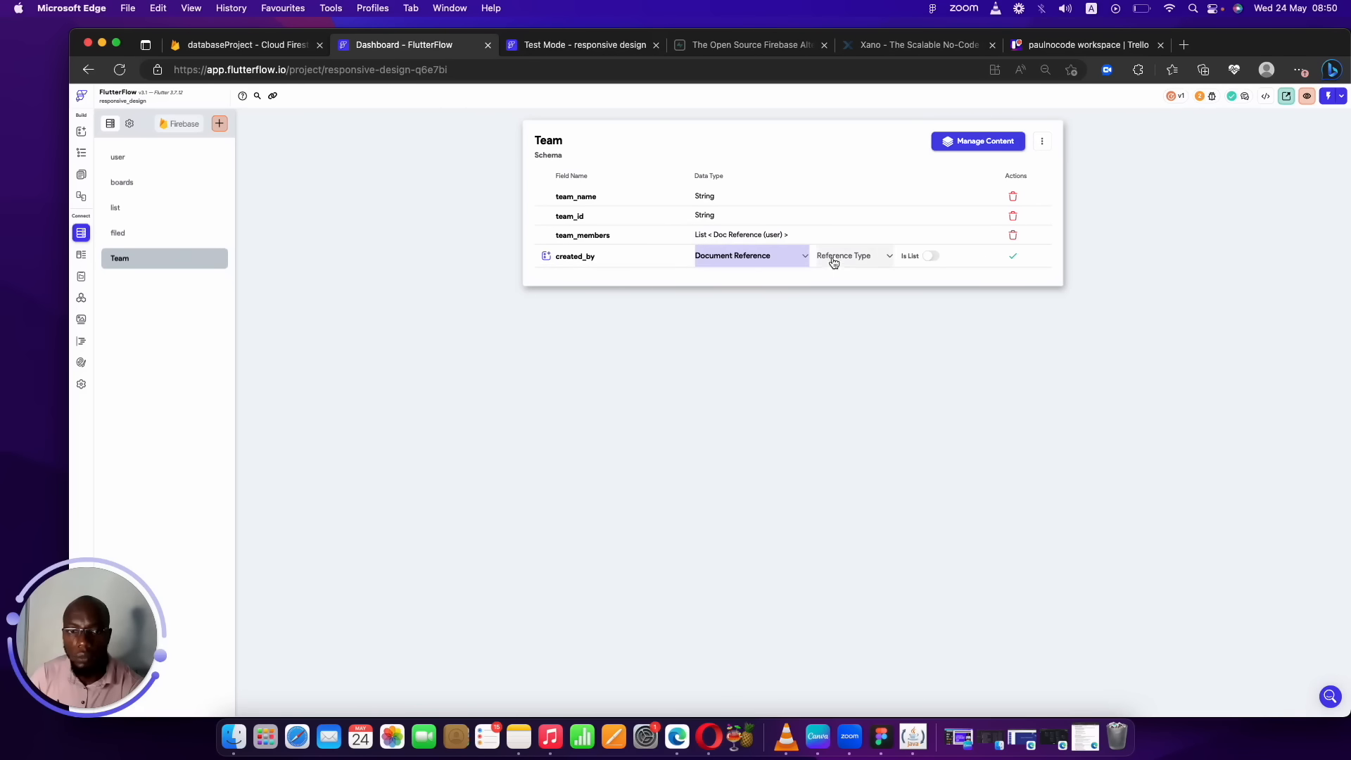
left_click(829, 258)
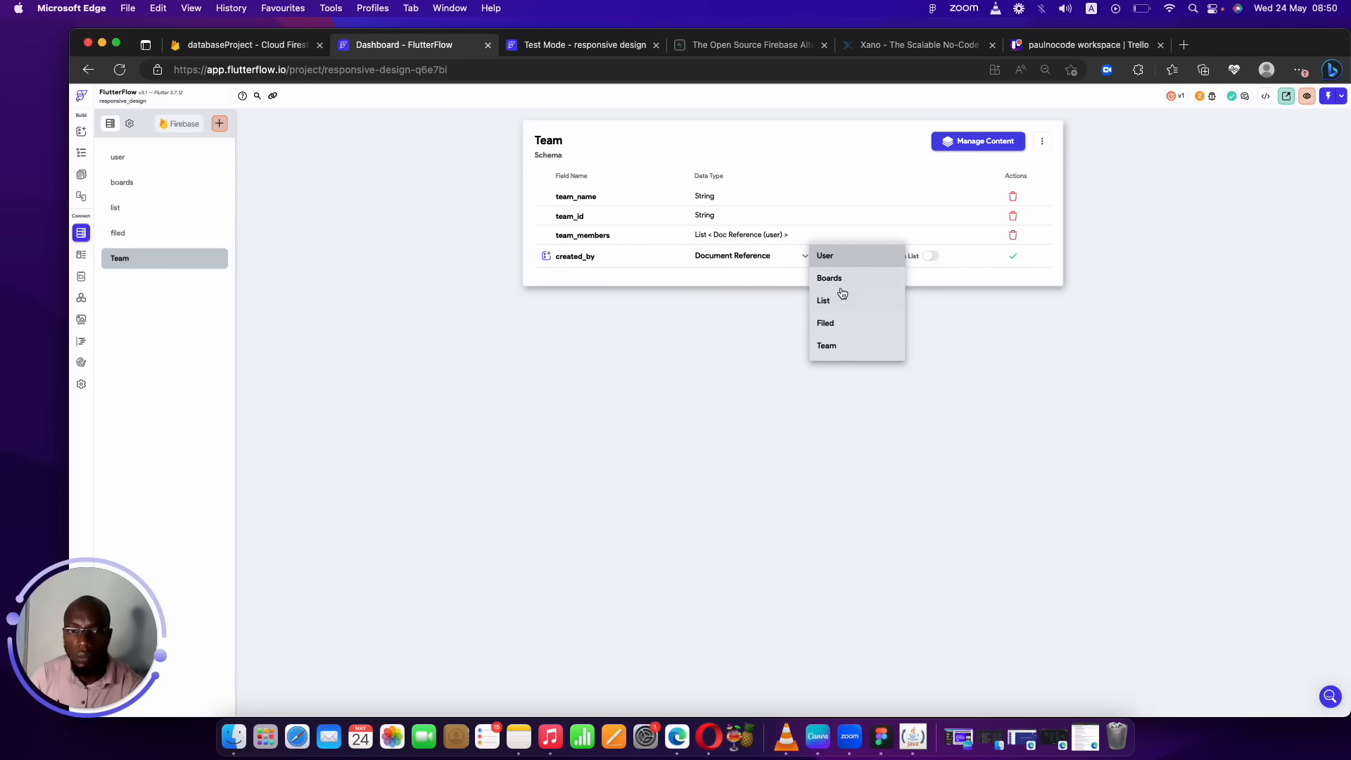
left_click(851, 261)
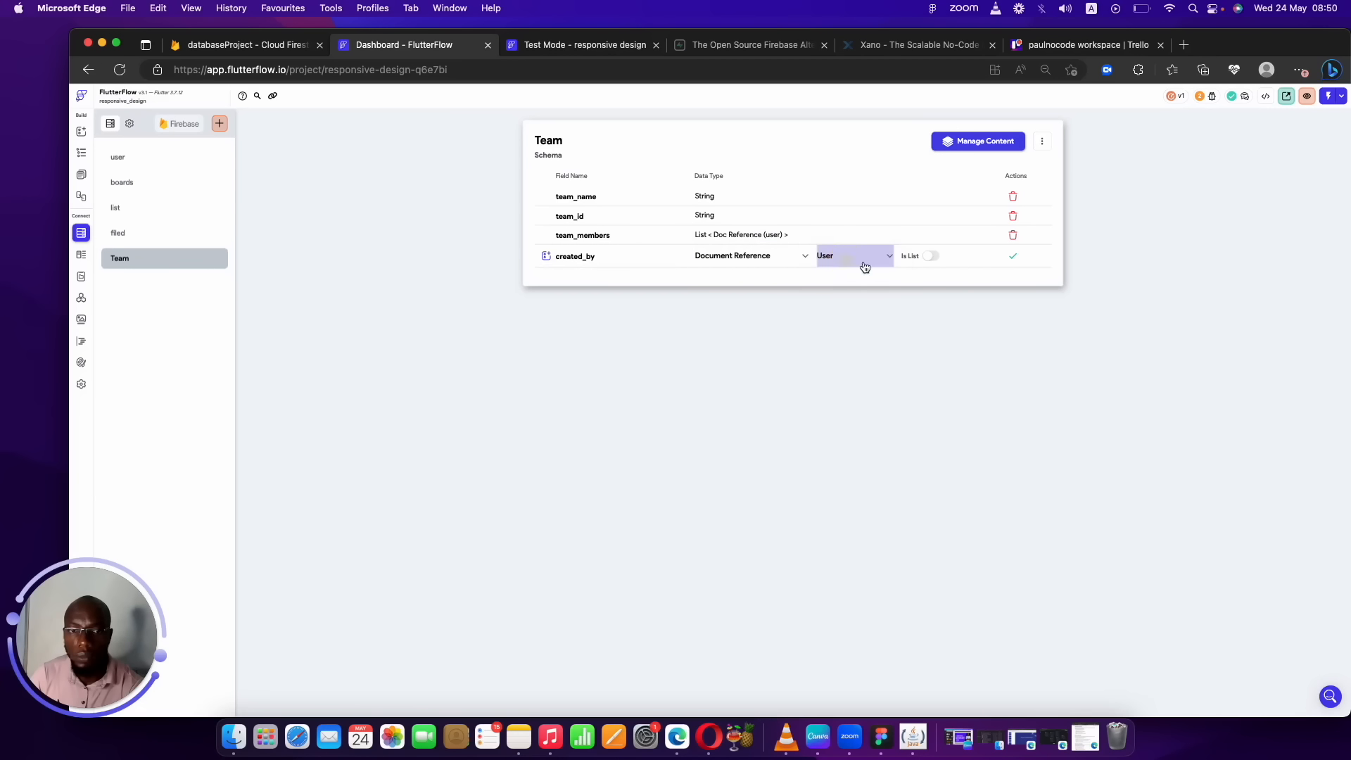
left_click(1013, 258)
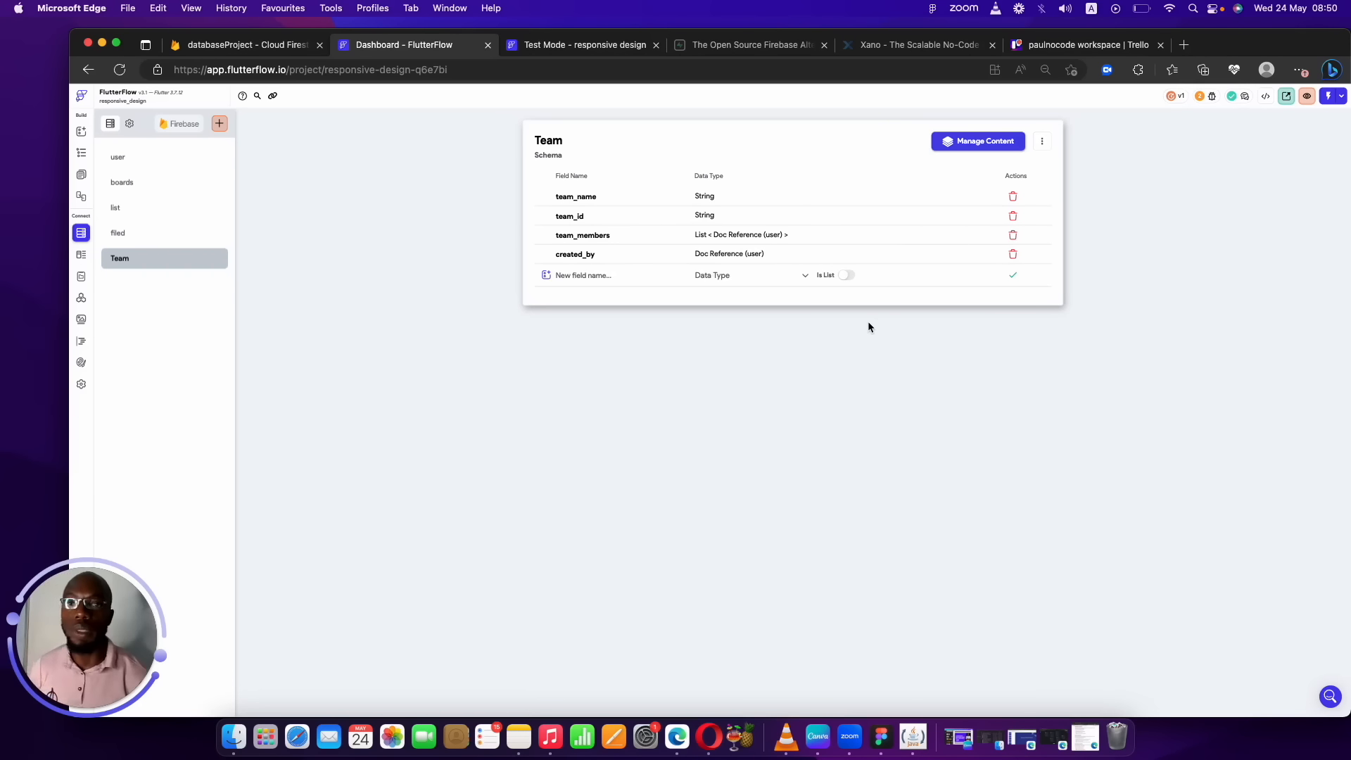
left_click(1063, 46)
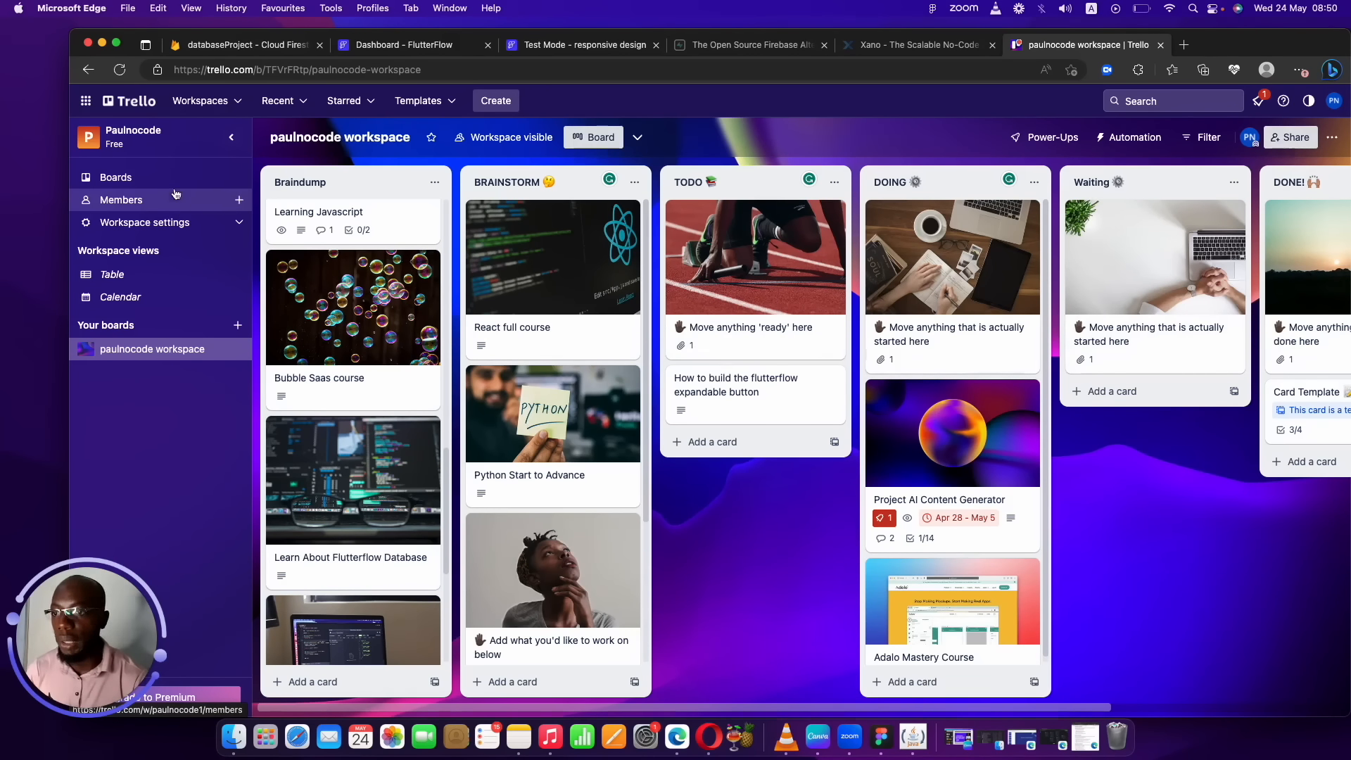
Open Trello's Invite to Workspace dialog and close it without inviting anyone.
left_click(239, 200)
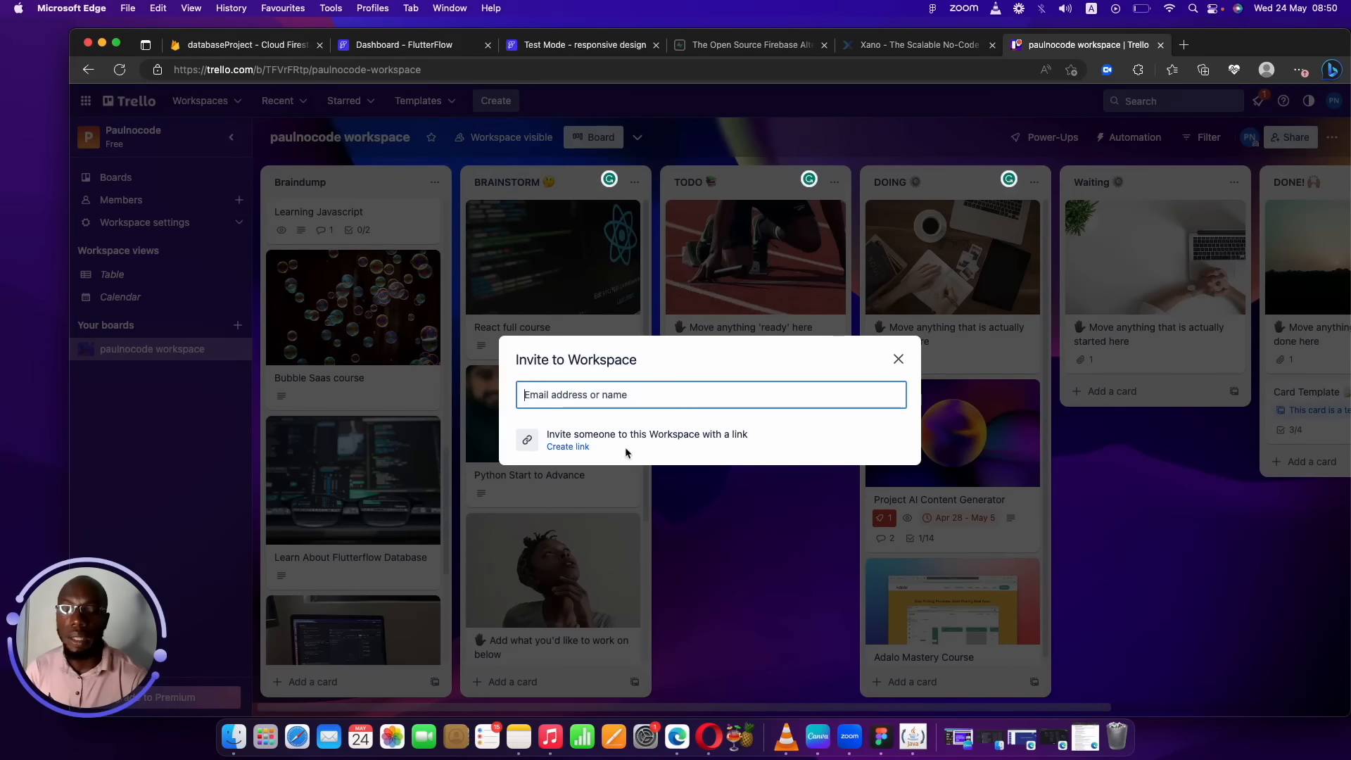
left_click(898, 359)
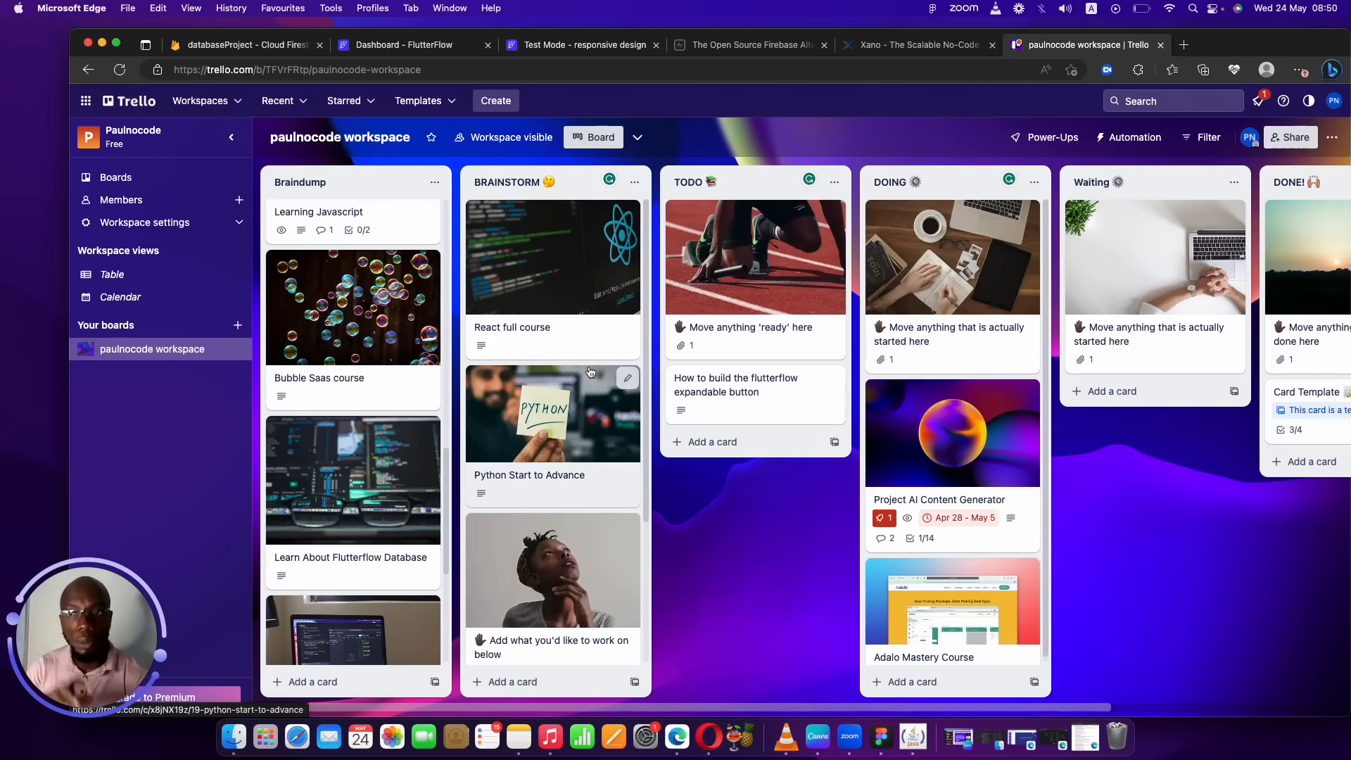
left_click(439, 46)
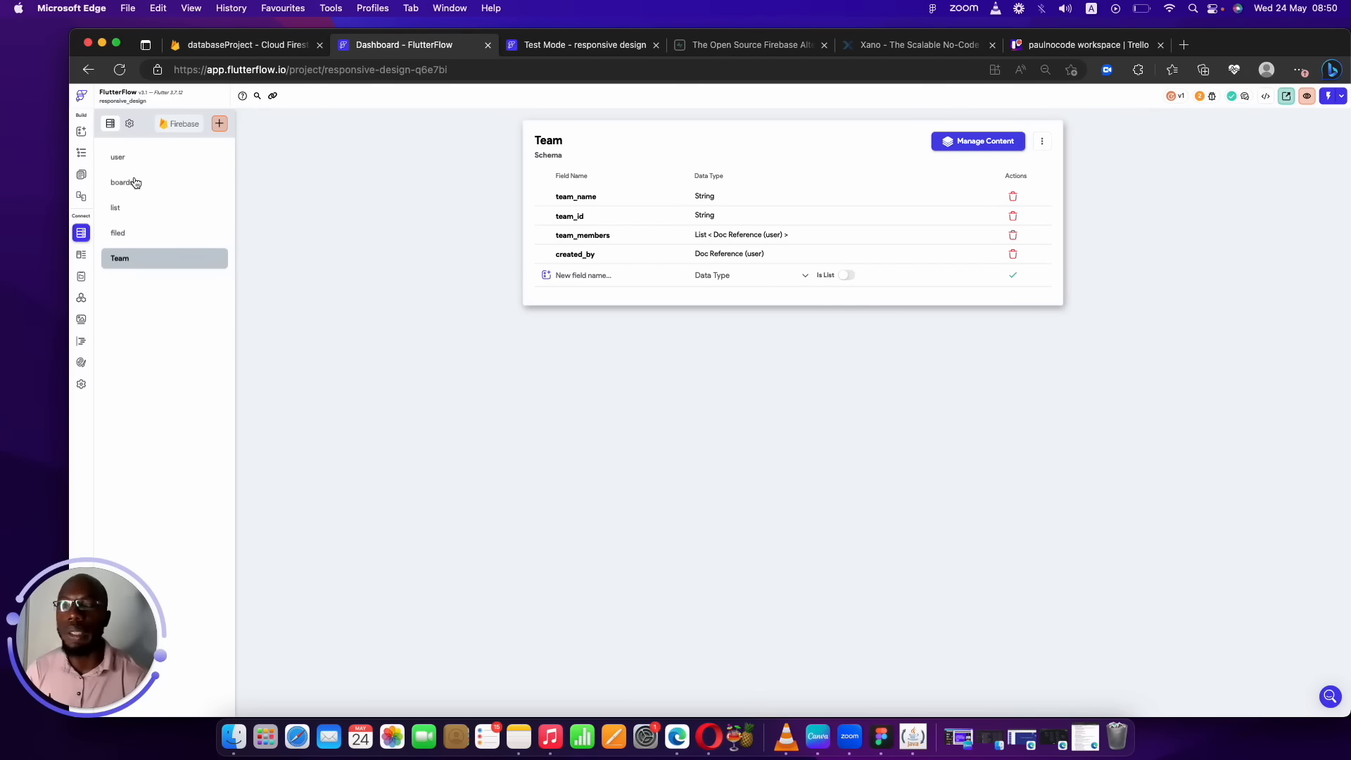
In the user collection, add a String field named plan after subscription_status.
left_click(138, 156)
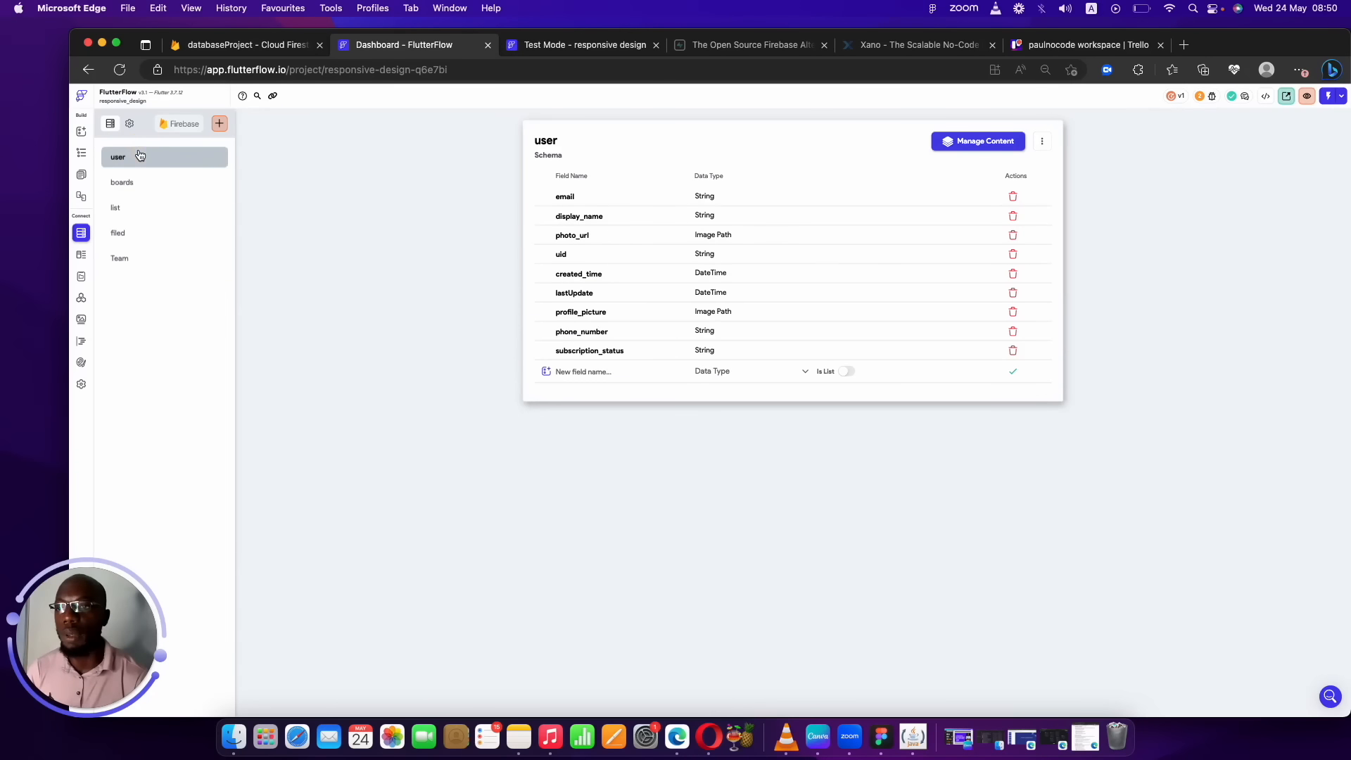
left_click(612, 368)
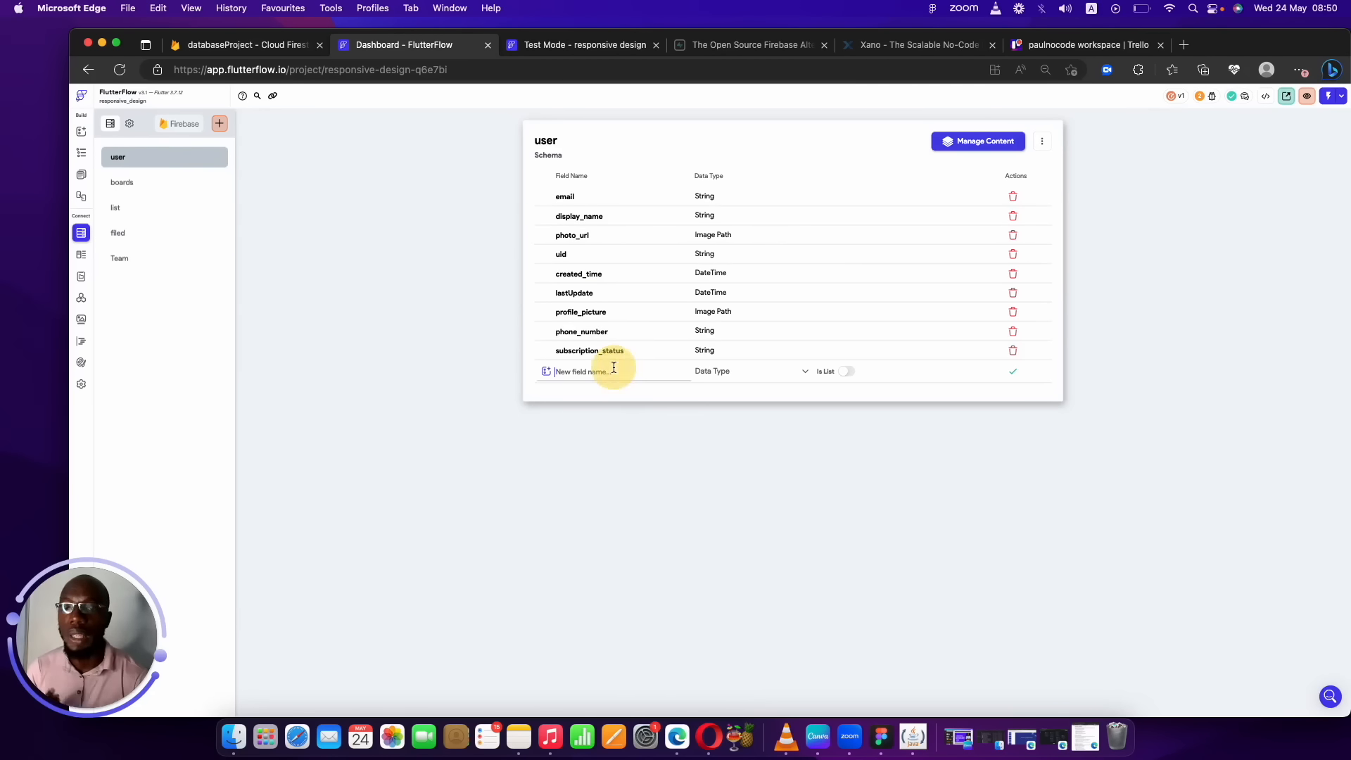
type("plan")
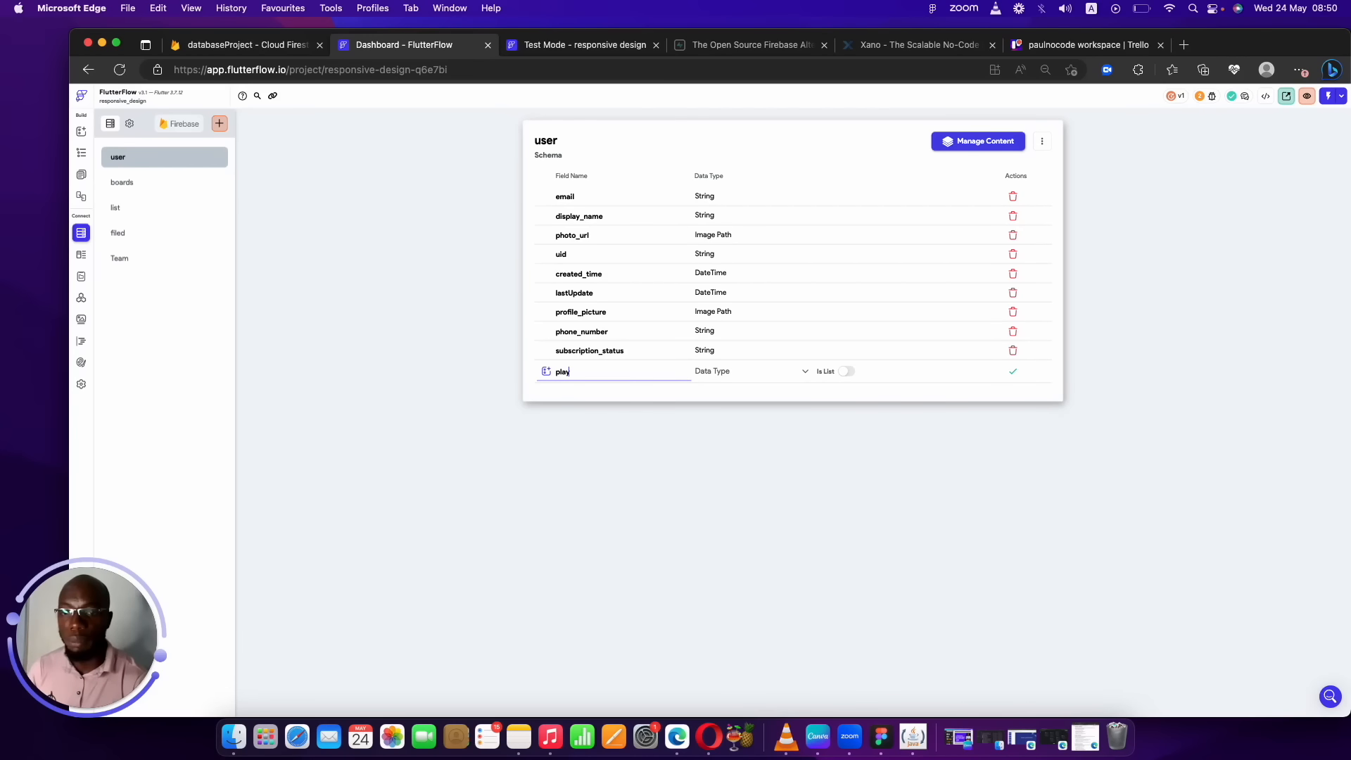
left_click(718, 371)
left_click(722, 413)
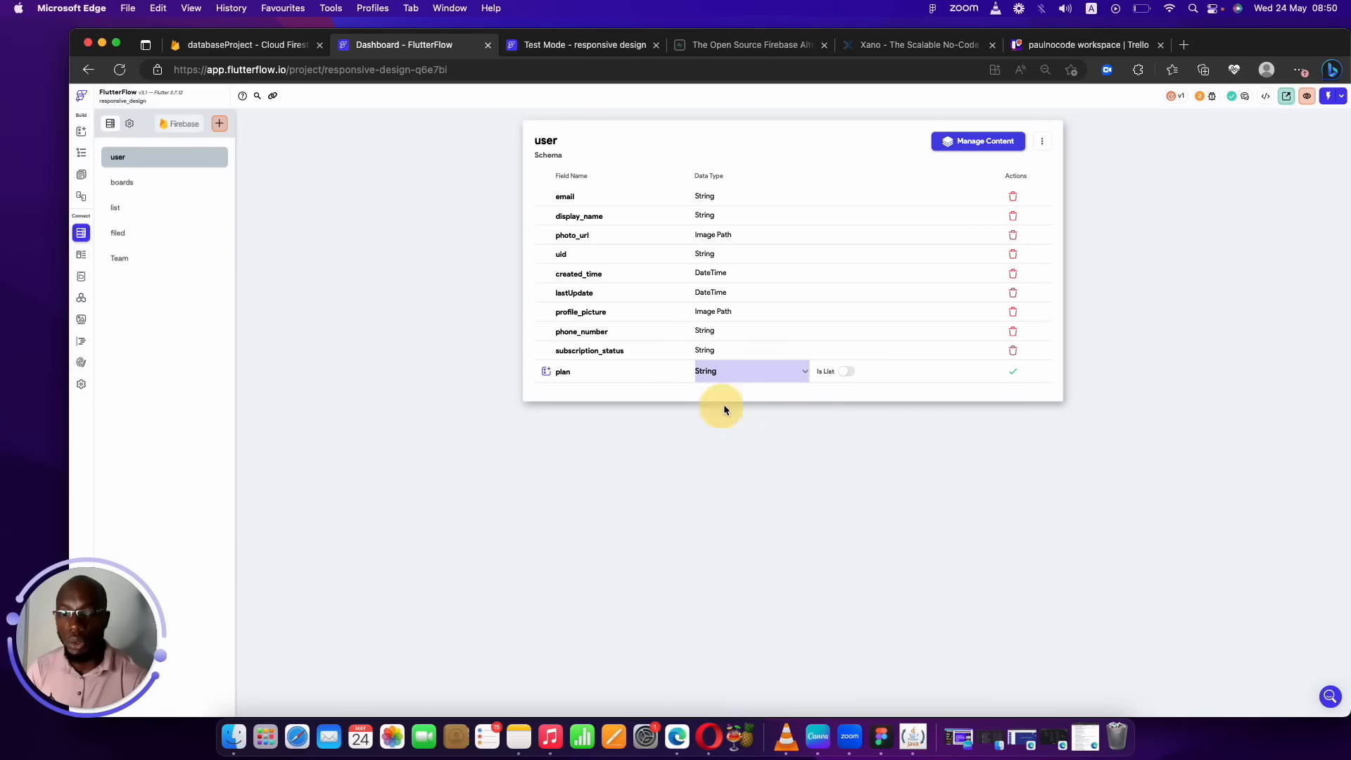
left_click(1014, 372)
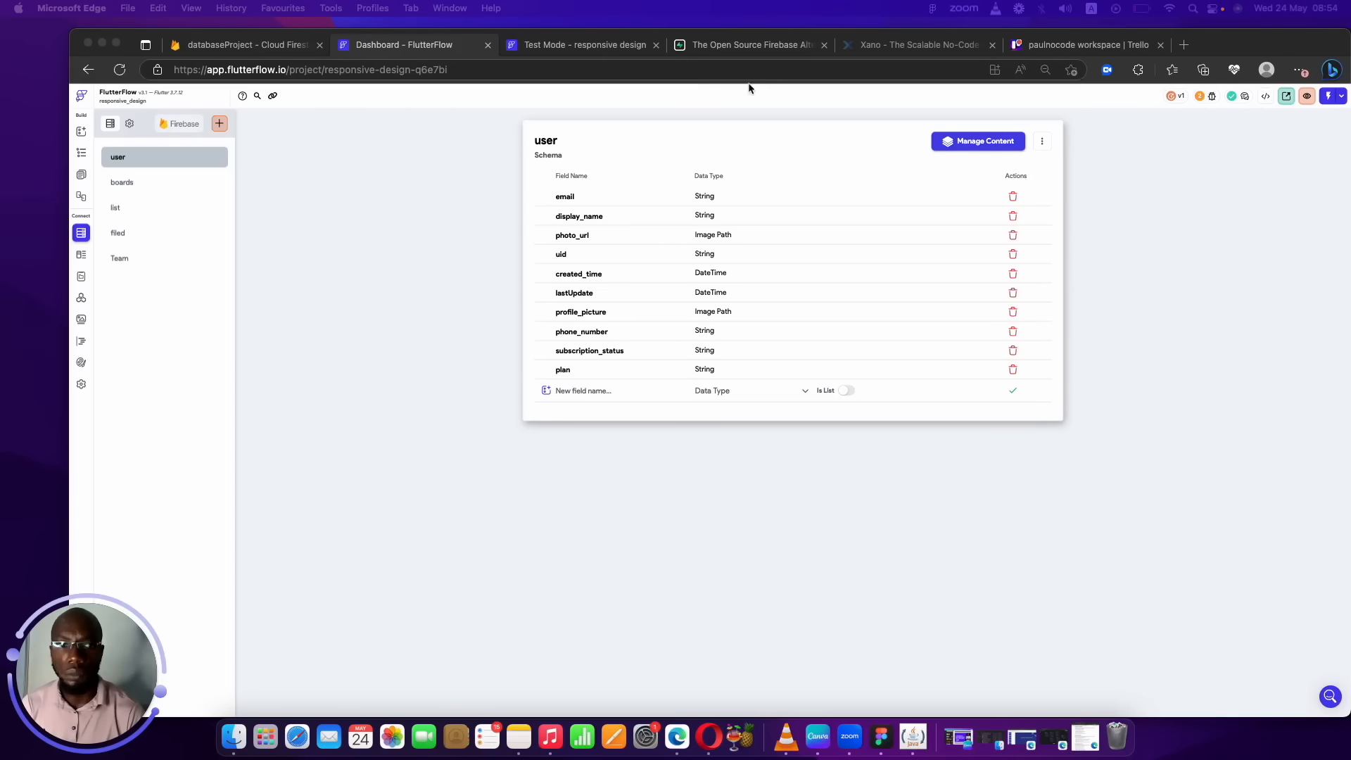
Open airtable.com in a new Edge tab, then open the FlutterFlow app settings.
left_click(1180, 45)
type("airt")
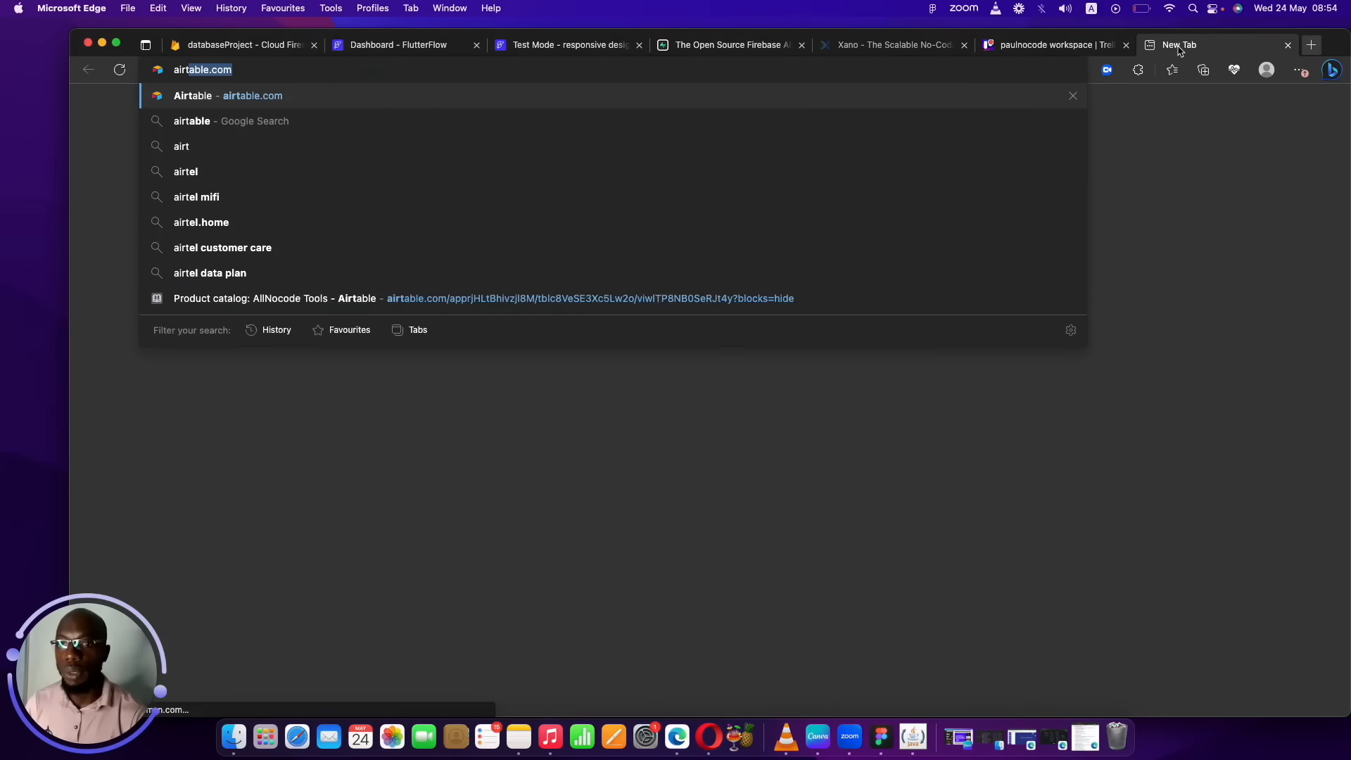
key("Return")
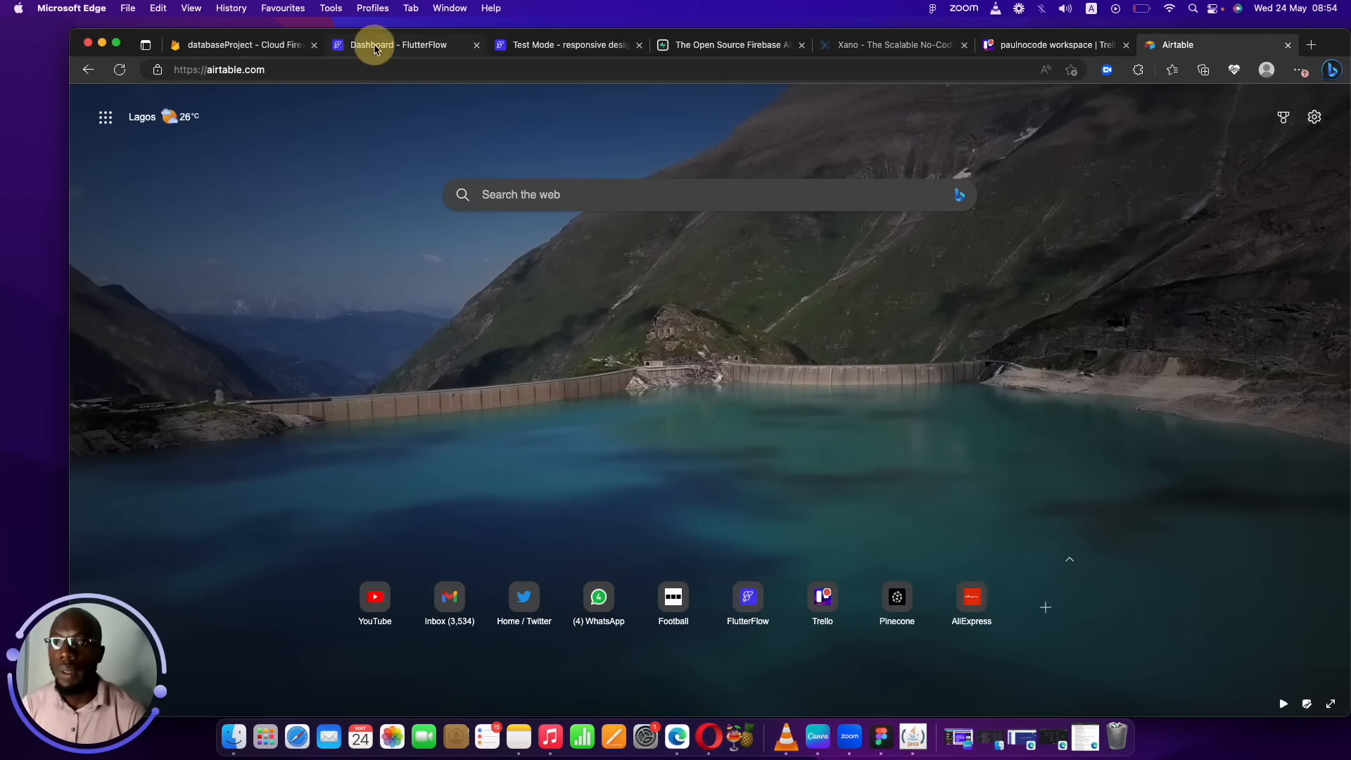
left_click(380, 44)
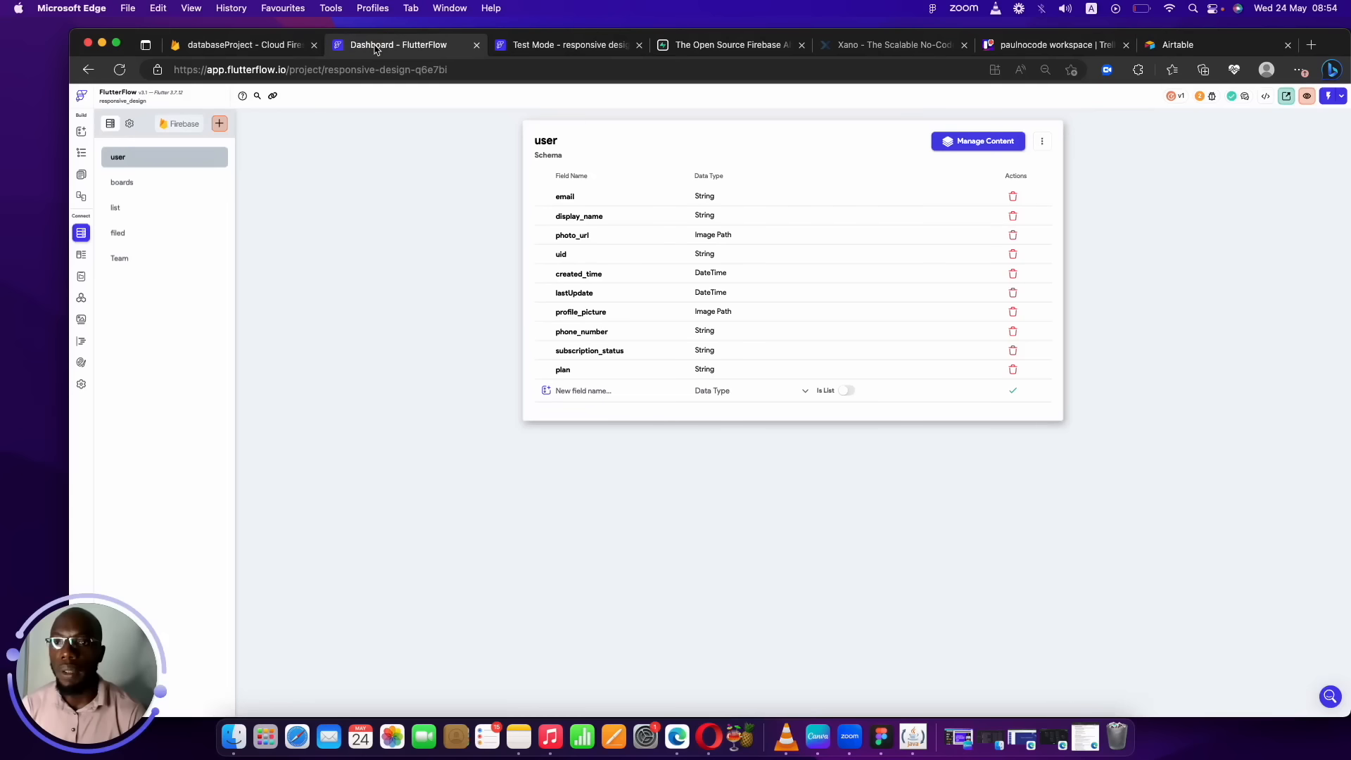
left_click(81, 386)
Expand the Authentication Type dropdown to reveal the Firebase and Supabase provider options.
left_click(589, 211)
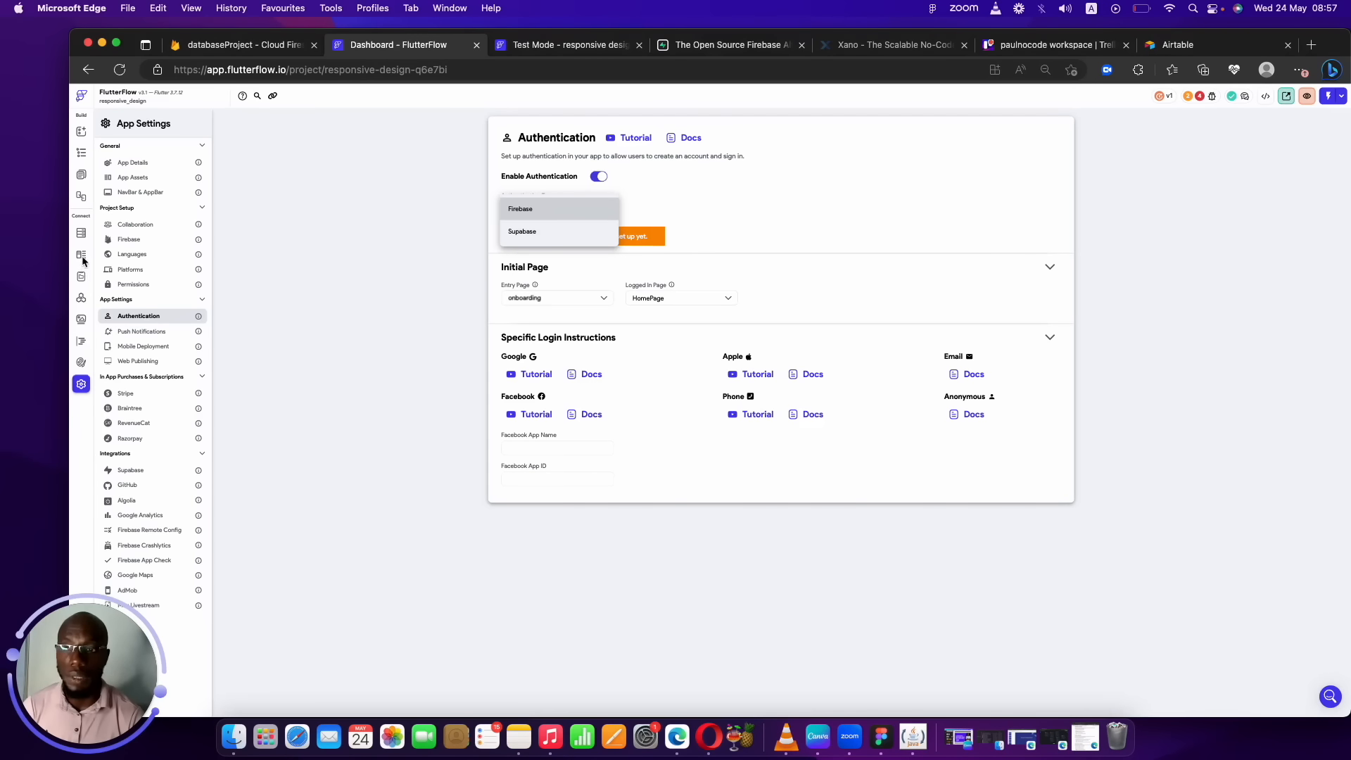
Review the Firestore settings and security rules for the five collections, then go to Supabase.
left_click(82, 233)
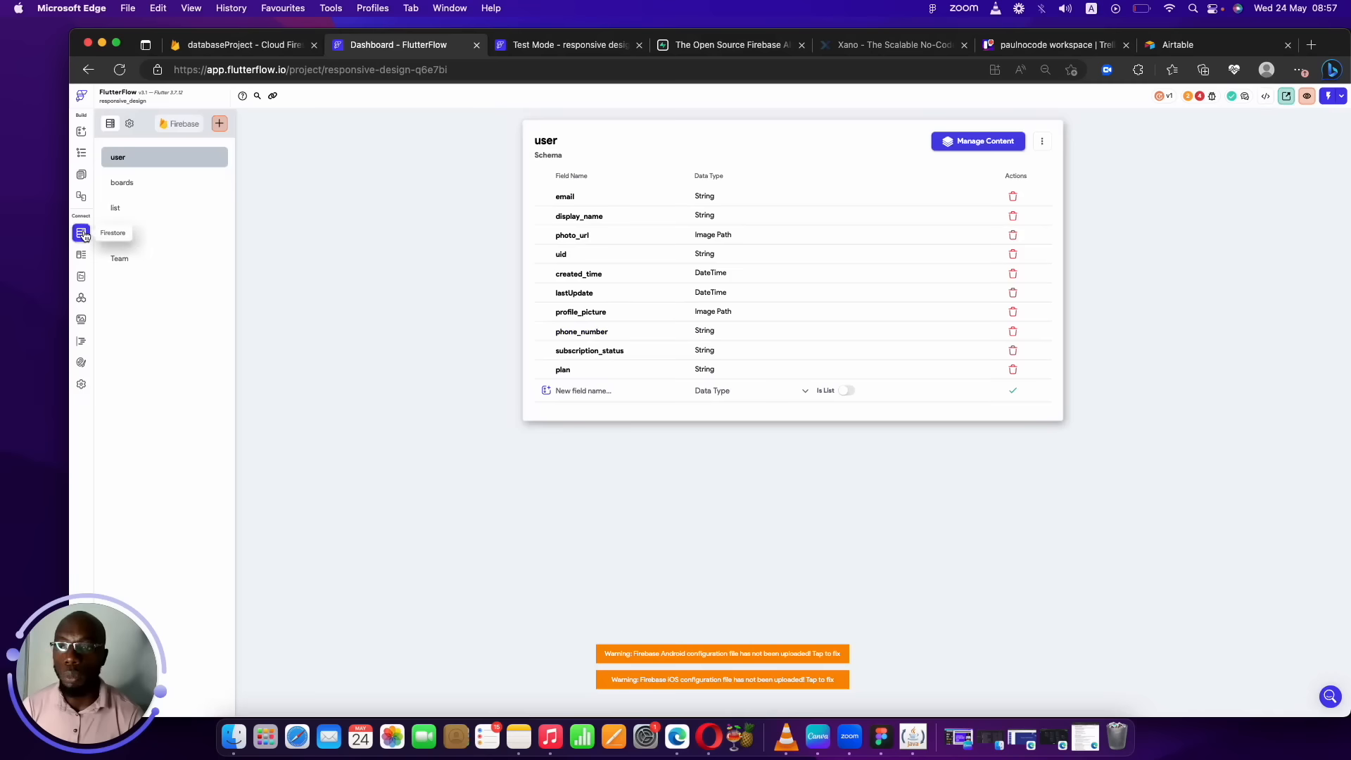
left_click(132, 126)
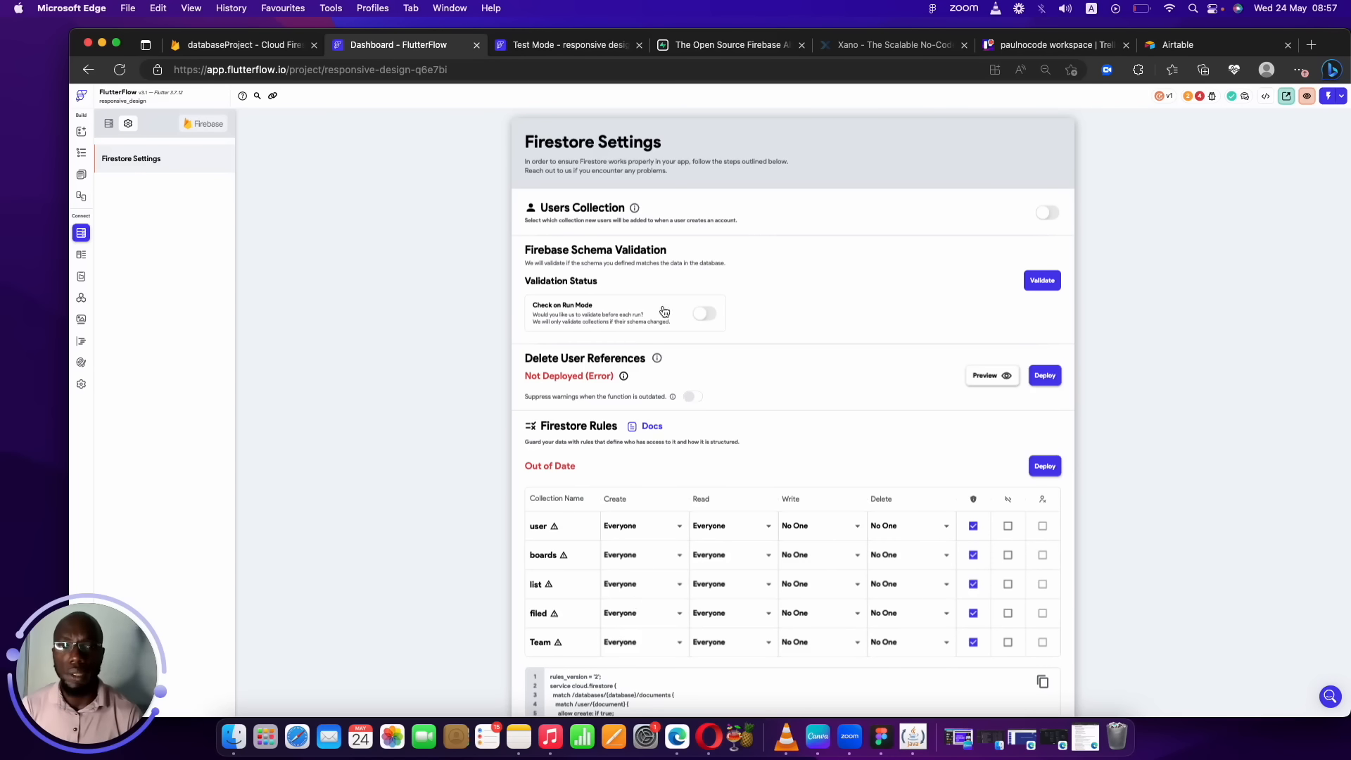
left_click(748, 55)
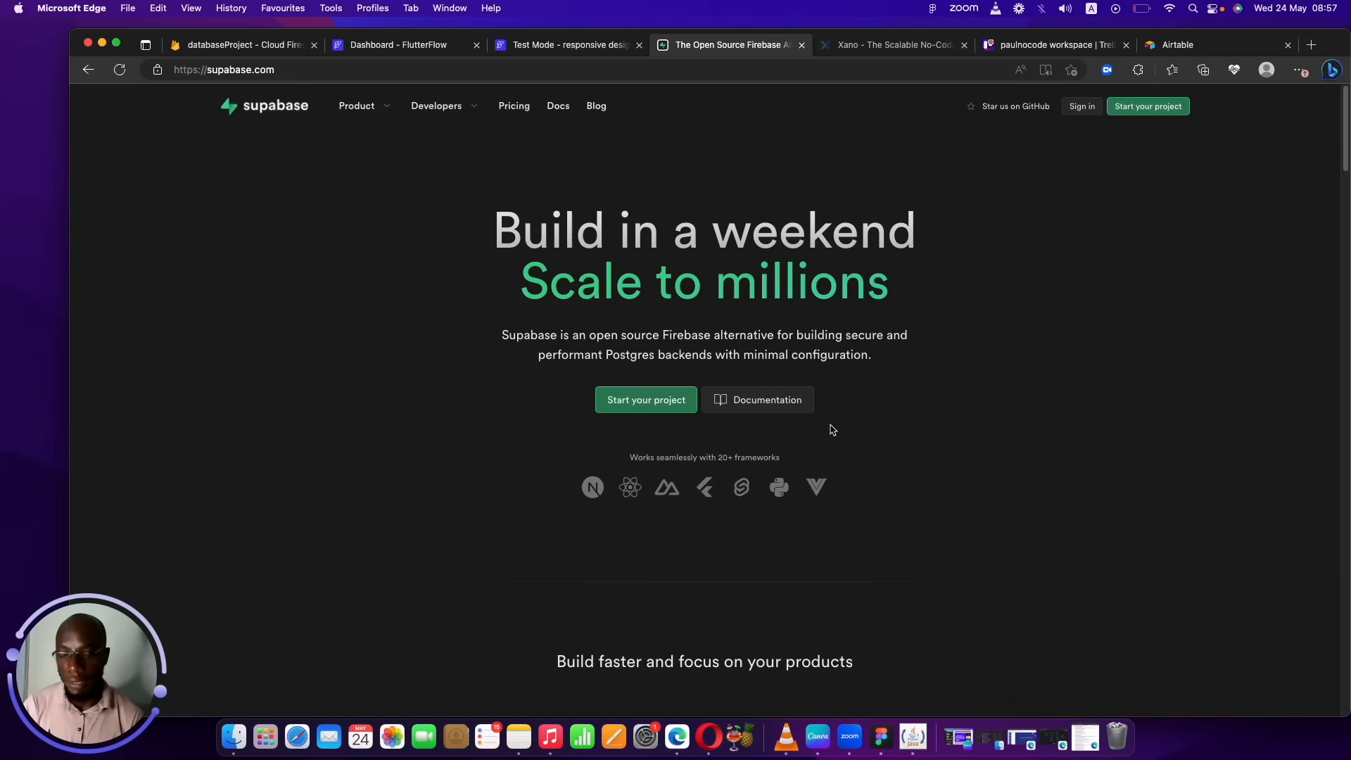
Highlight the Supabase tagline, visit its sign-in page, then move to the Xano homepage.
left_click_drag(871, 355, 401, 327)
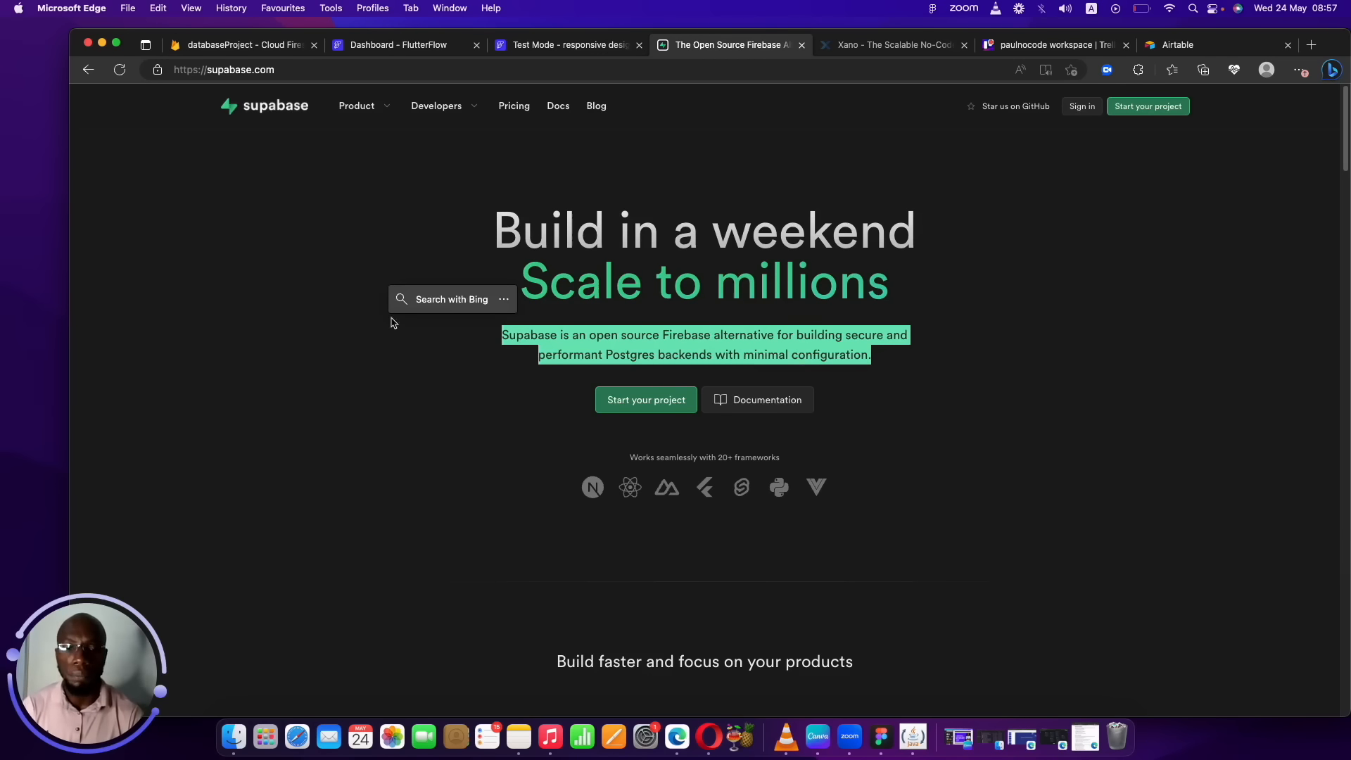
left_click_drag(1345, 137, 1279, 82)
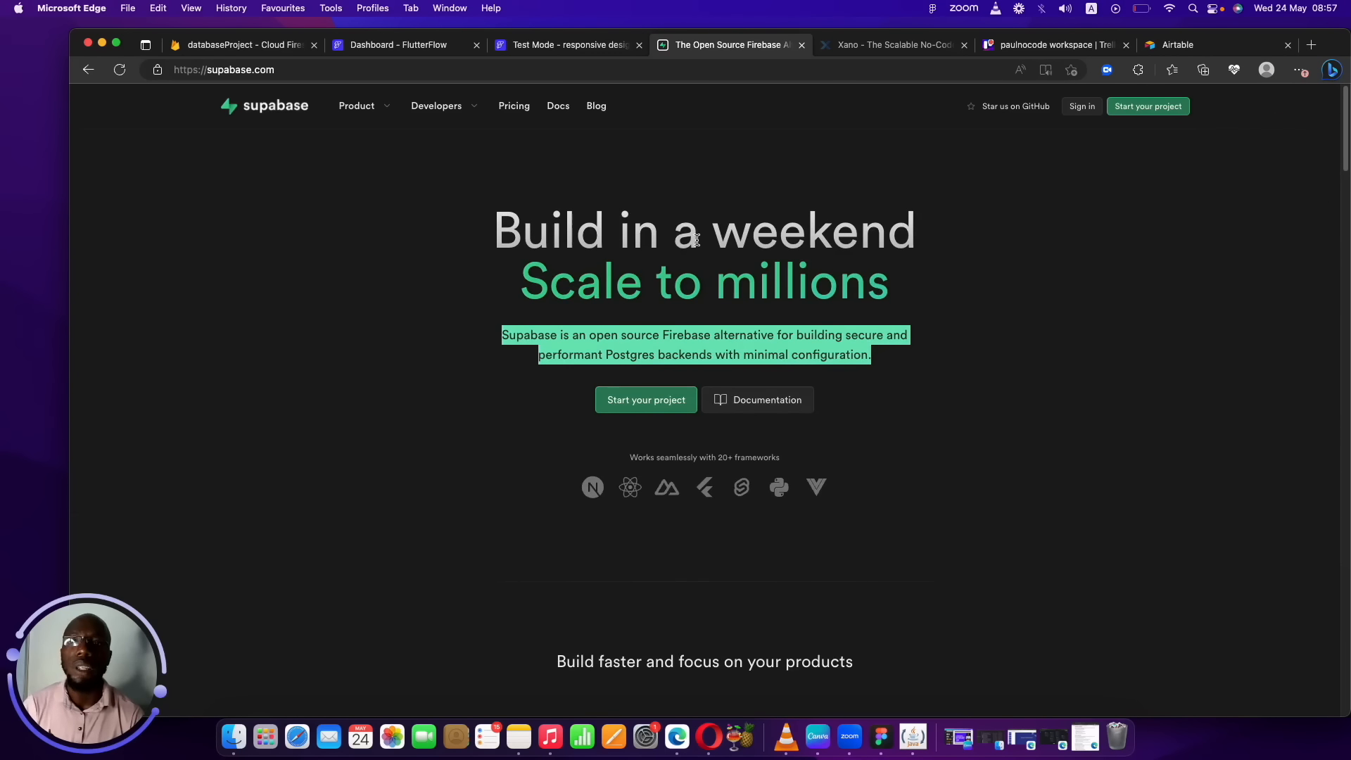
left_click(1080, 106)
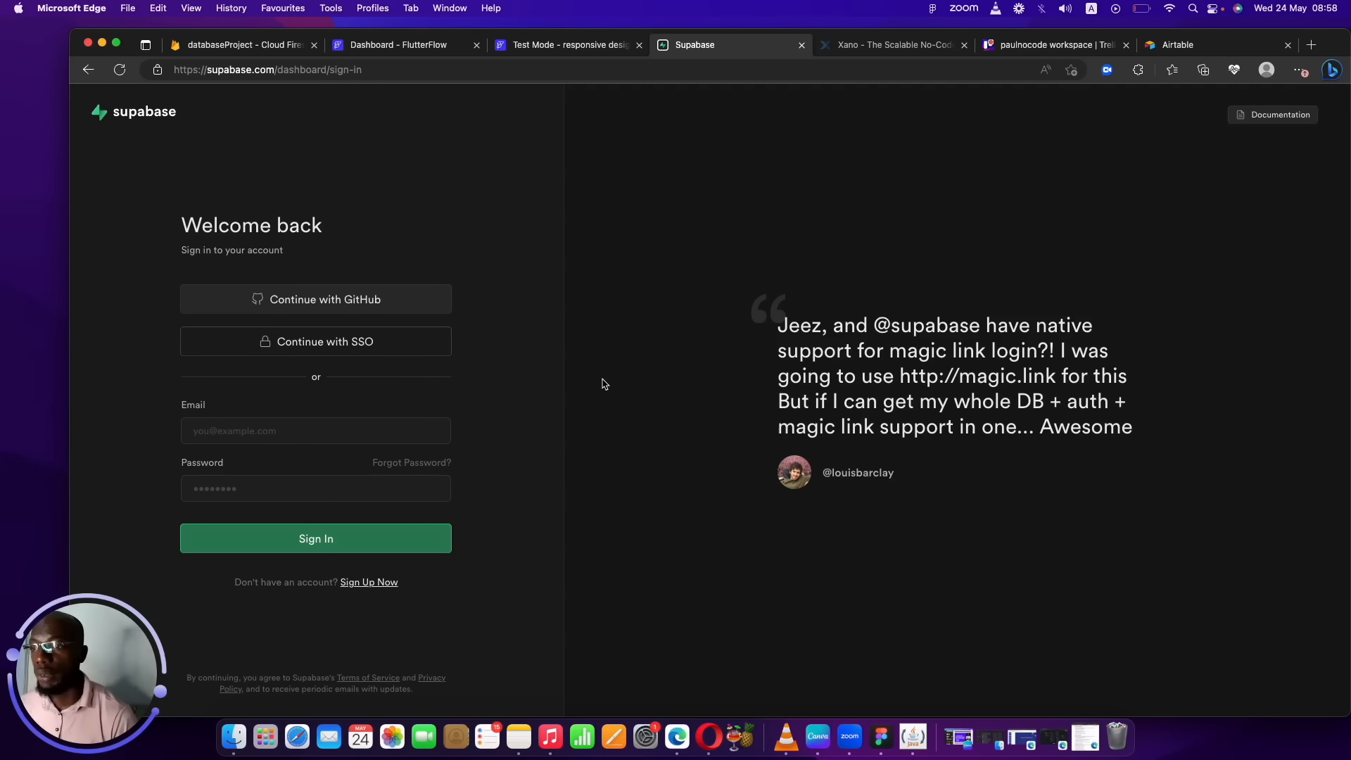
left_click(851, 44)
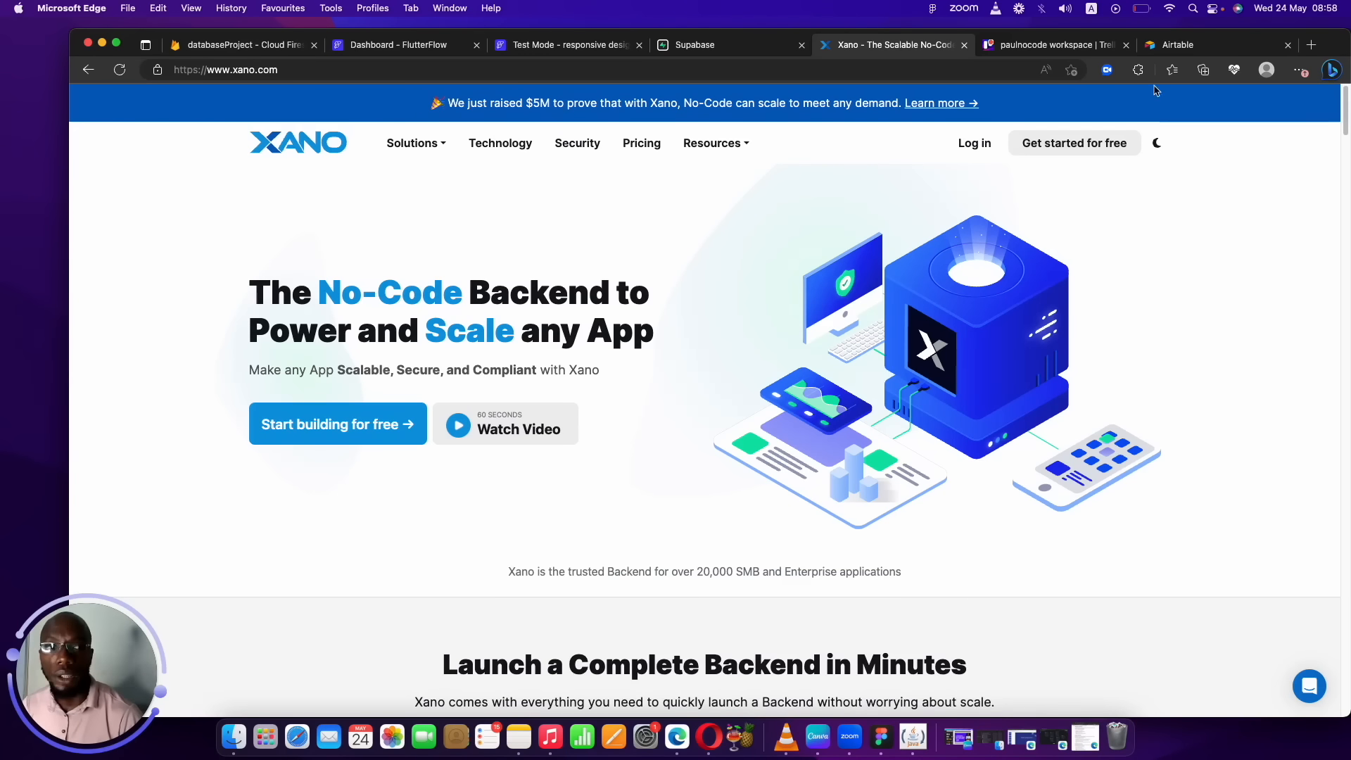
Bring up the Airtable home page showing the recently opened Product catalog base.
left_click(1164, 47)
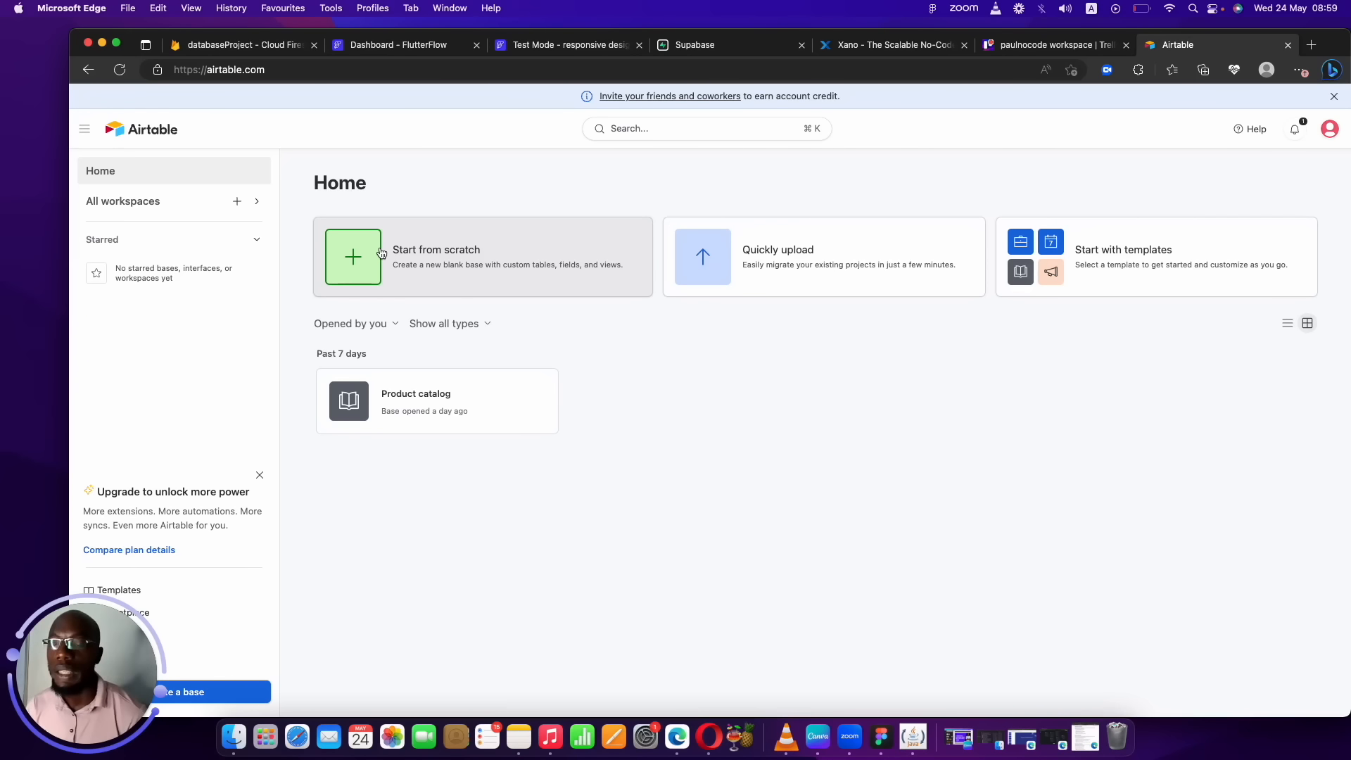
Open the Product catalog base, scroll its 100 tutorial records, and select row 21's Category, Learn Category and Images cells.
left_click(517, 405)
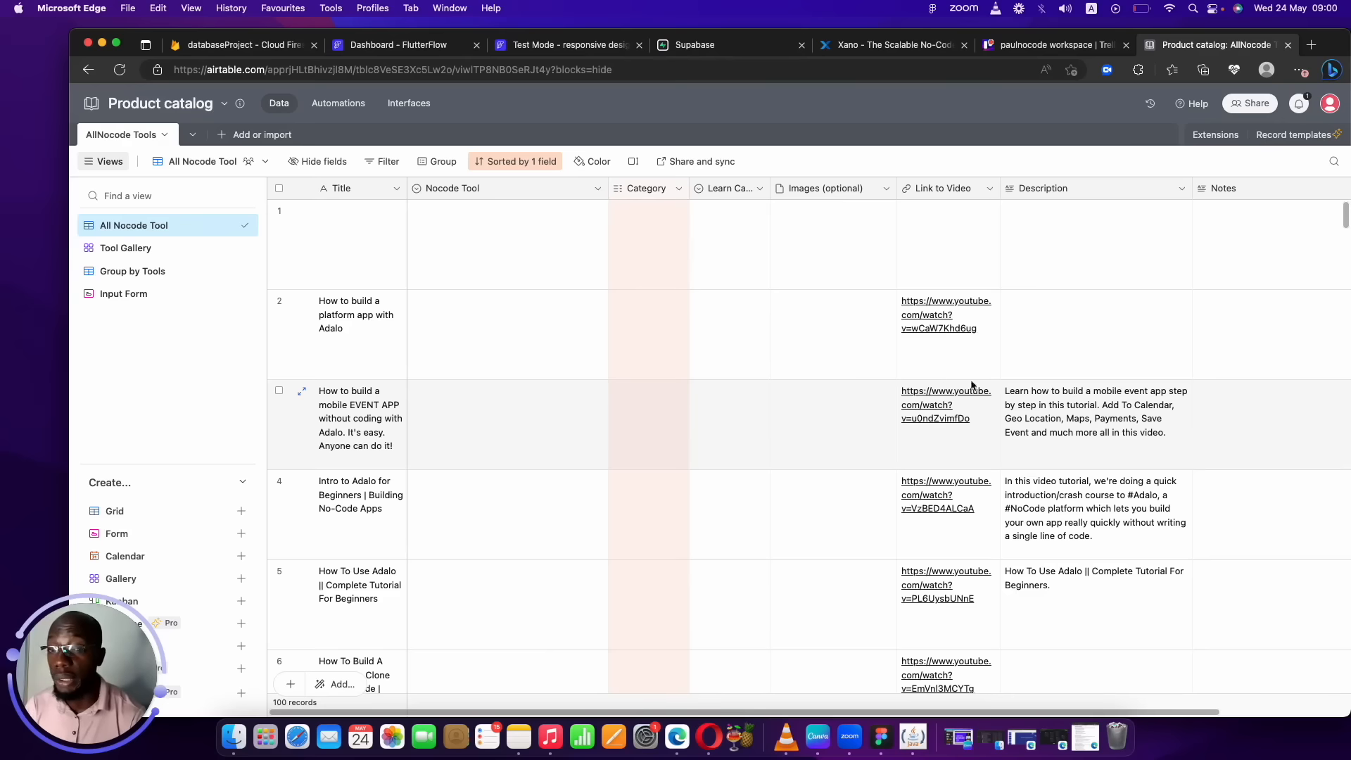
left_click_drag(1341, 222, 1215, 509)
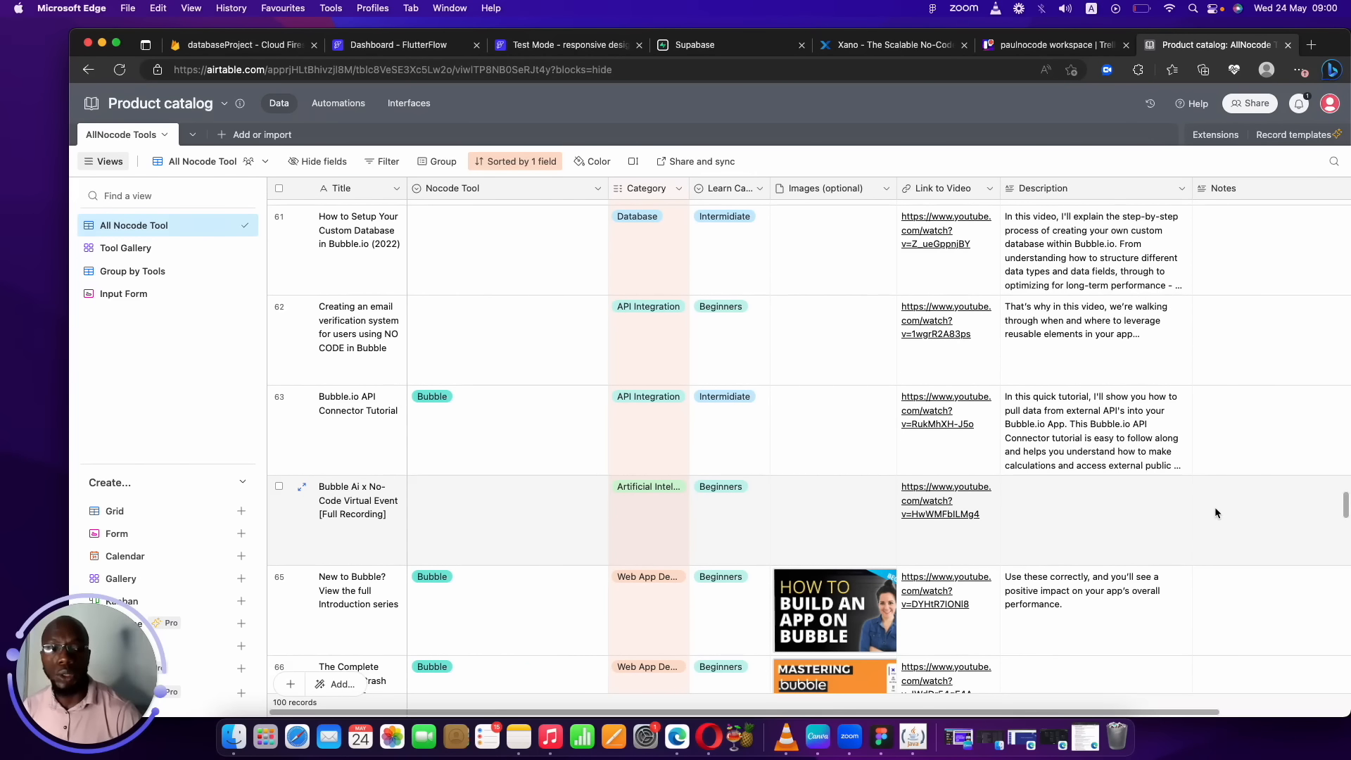
left_click_drag(1345, 505, 1340, 116)
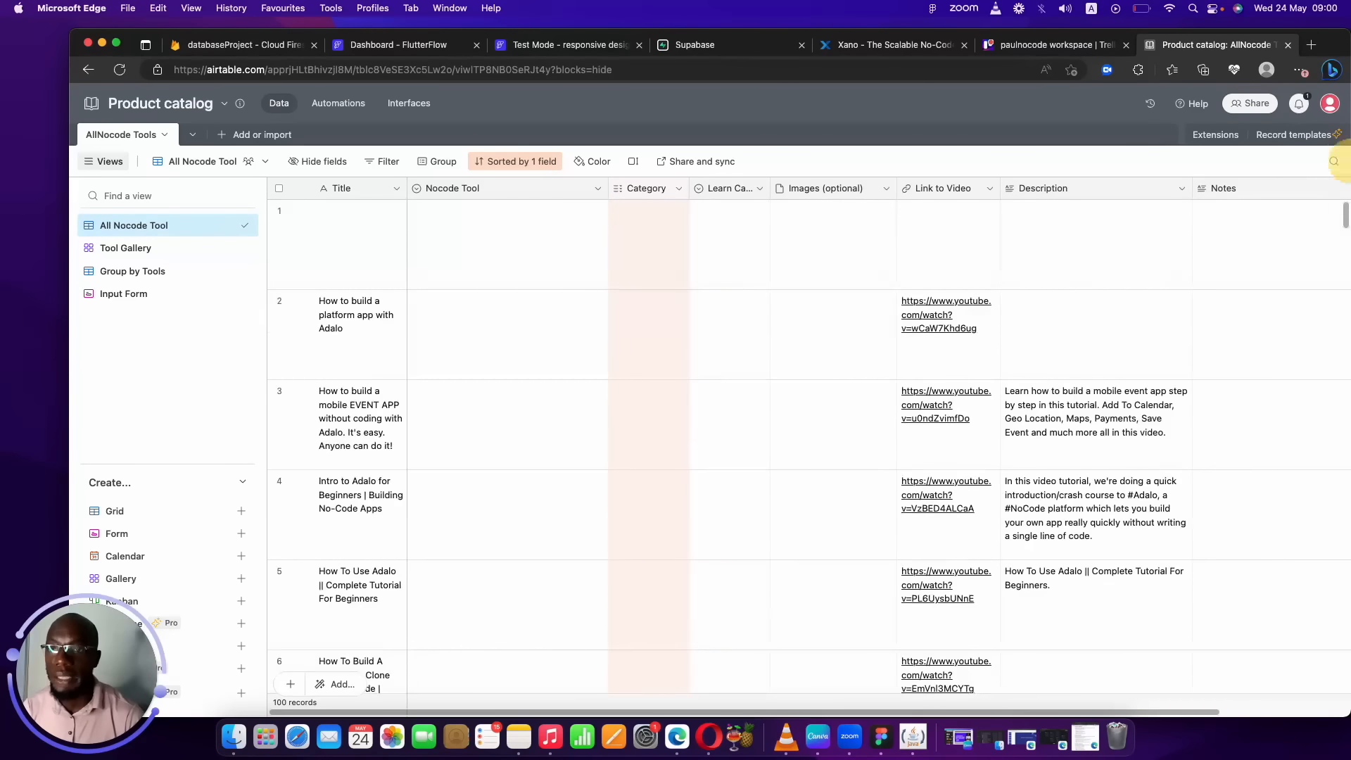
left_click_drag(1345, 215, 1336, 316)
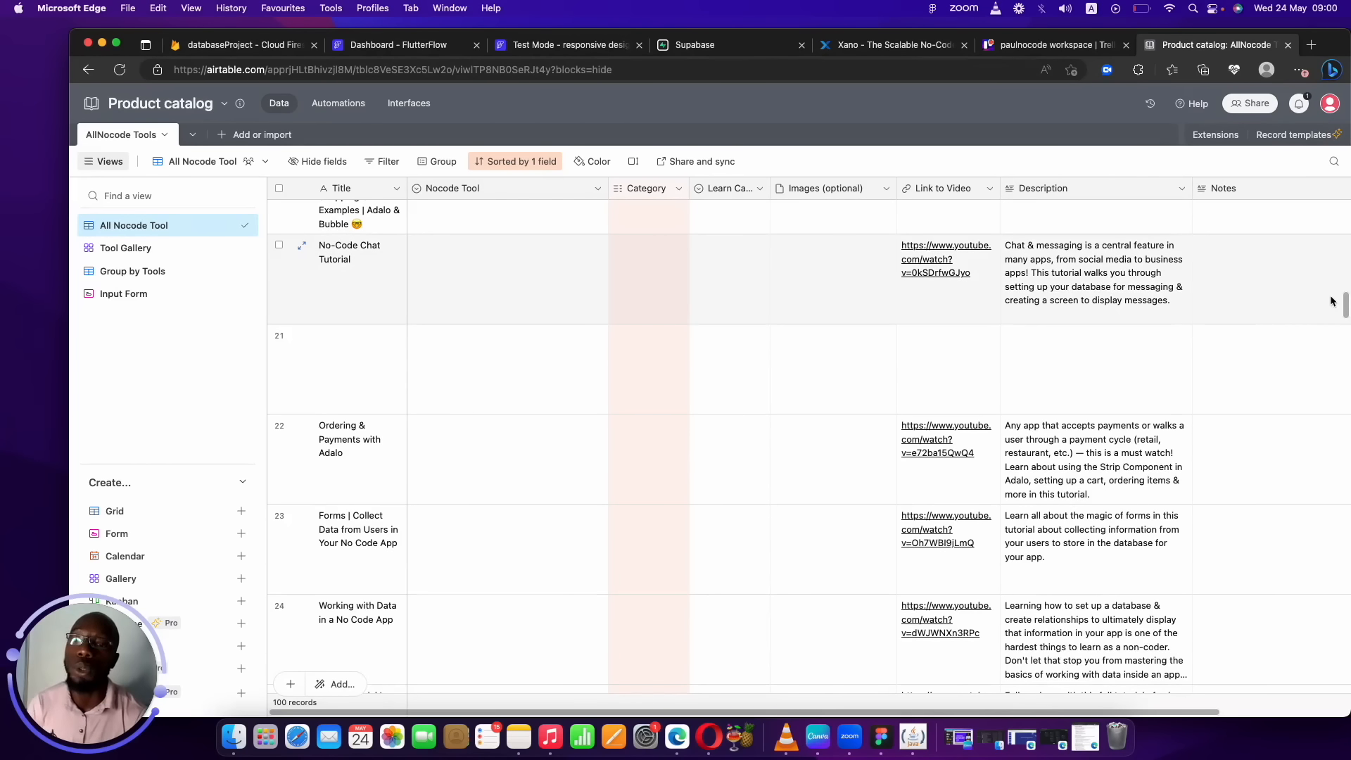
left_click(638, 388)
left_click(732, 380)
left_click(844, 362)
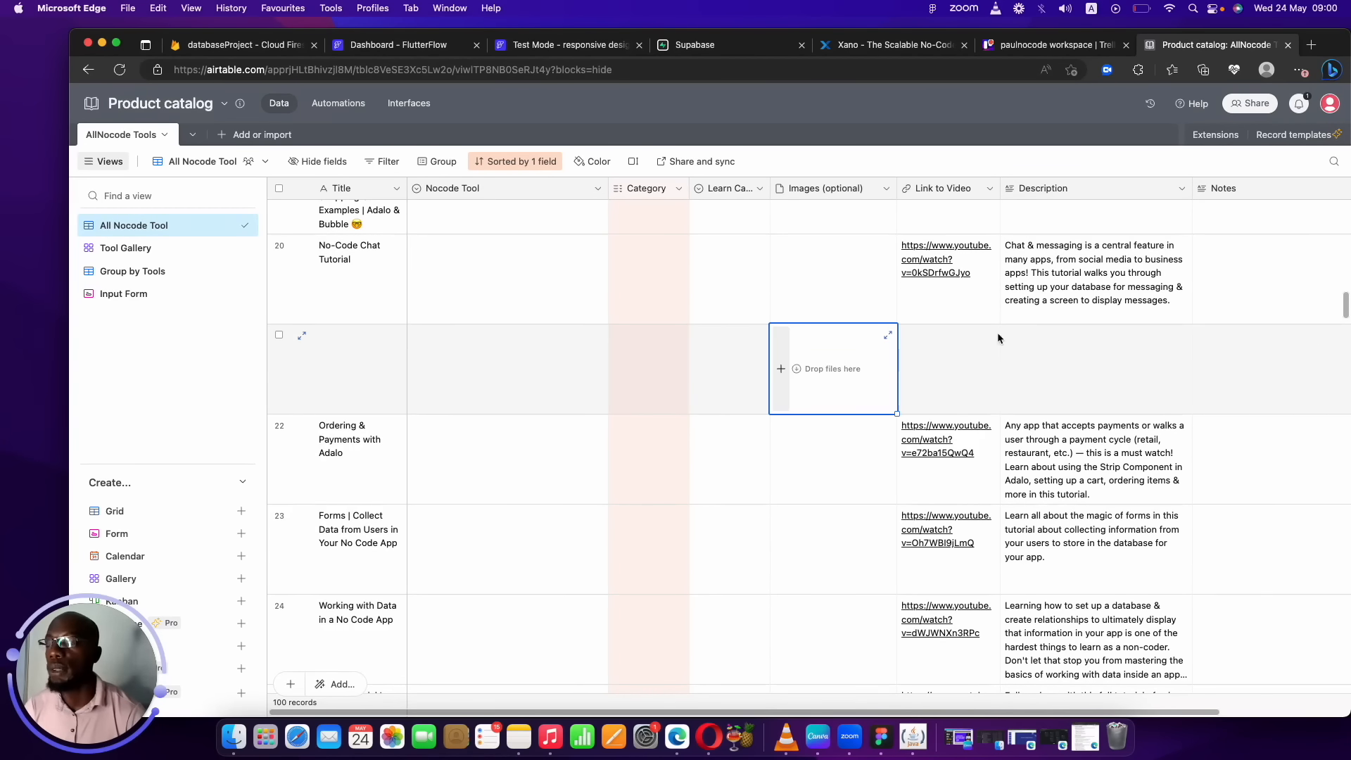